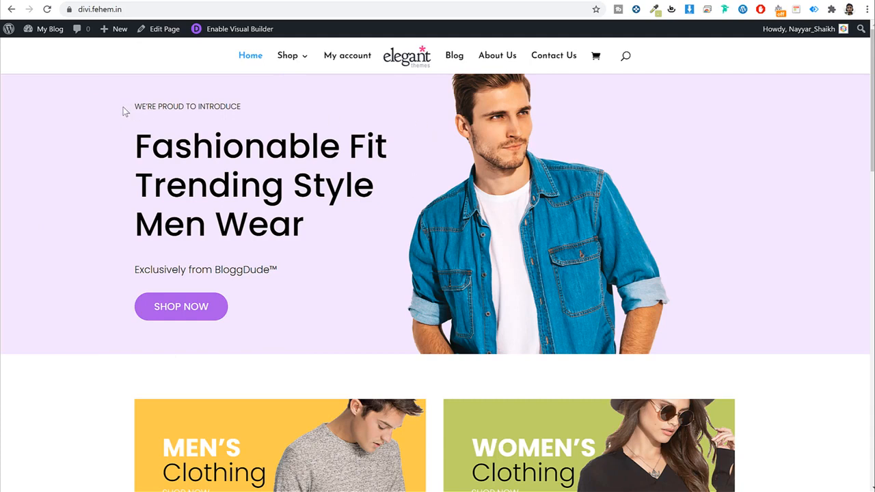
Step: Highlight the WE'RE PROUD TO INTRODUCE tagline and the three-line hero heading, then clear the selection
{"action": "left_click_drag", "start_coordinate": [125, 111], "coordinate": [247, 108]}
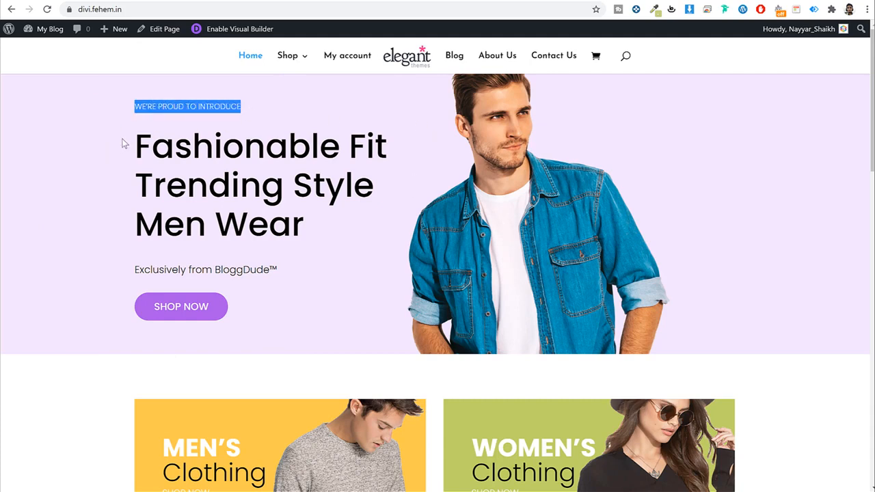
{"action": "left_click_drag", "start_coordinate": [136, 132], "coordinate": [342, 221]}
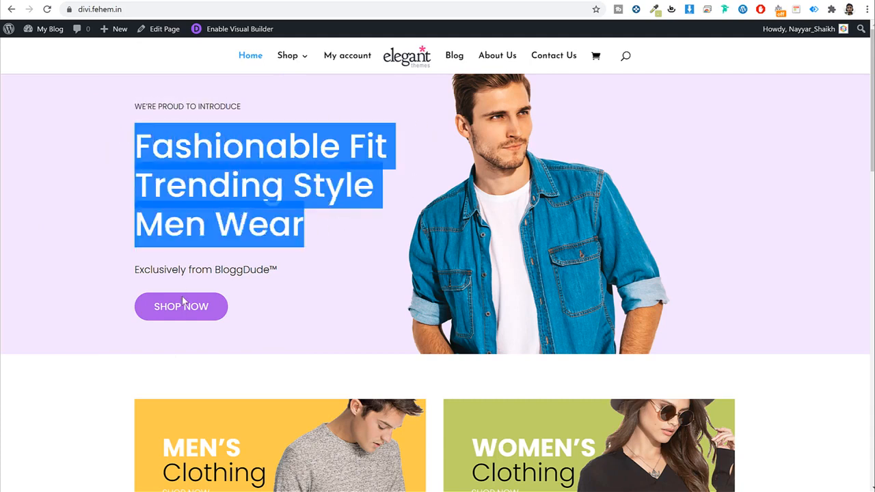
{"action": "left_click", "coordinate": [169, 356]}
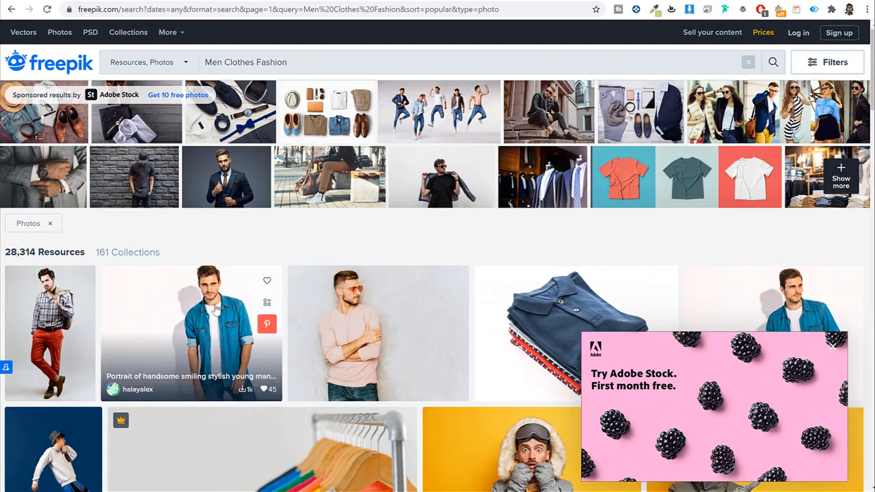
Step: Open the denim-shirt model photo from the Men Clothes Fashion results
{"action": "left_click", "coordinate": [212, 311]}
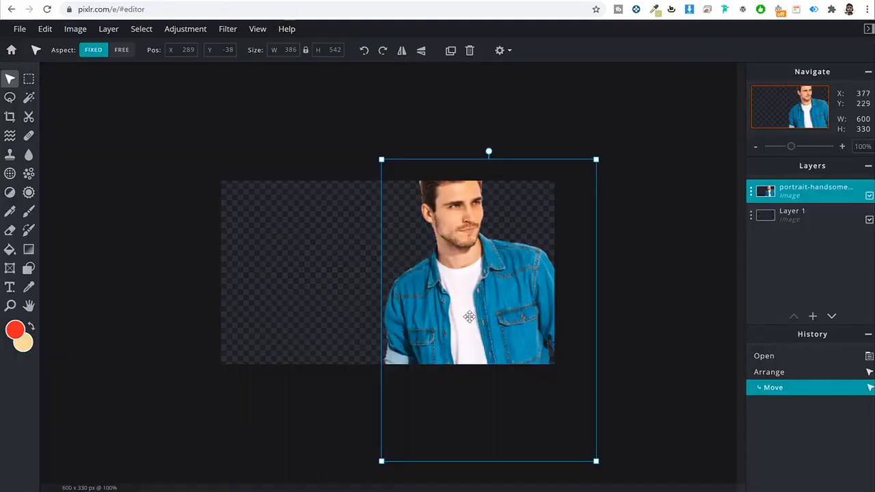
Step: Resize the denim-shirt photo layer to 315×442 pixels and place it on the canvas's right
{"action": "left_click_drag", "start_coordinate": [491, 289], "coordinate": [511, 293]}
{"action": "left_click_drag", "start_coordinate": [400, 164], "coordinate": [442, 221]}
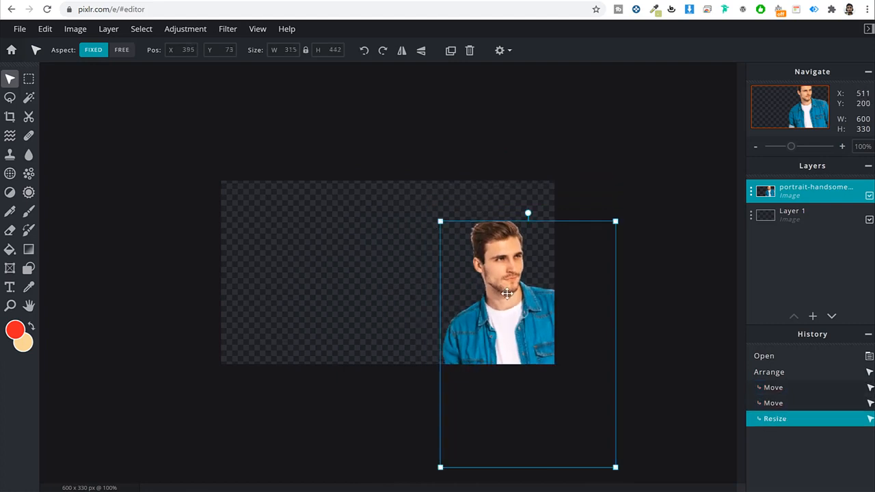
{"action": "left_click_drag", "start_coordinate": [506, 292], "coordinate": [507, 253]}
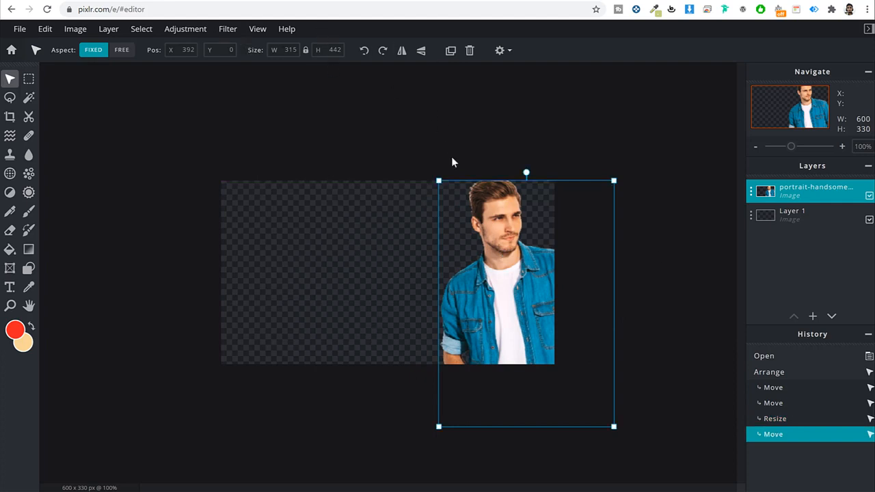
{"action": "left_click_drag", "start_coordinate": [523, 289], "coordinate": [499, 274]}
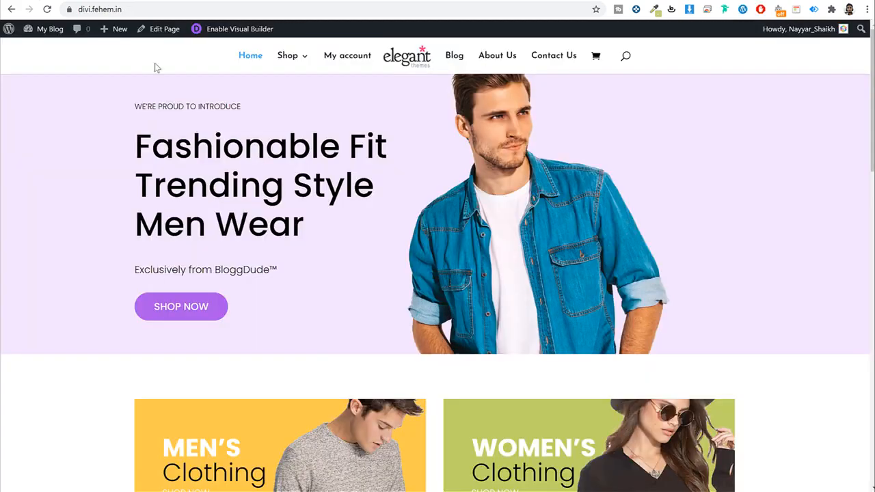
{"action": "scroll", "coordinate": [332, 226], "scroll_direction": "down", "scroll_amount": 3}
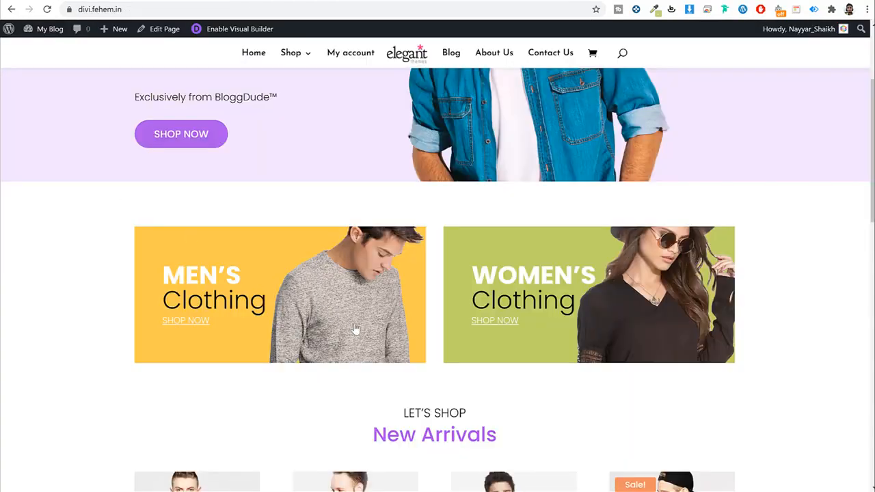
{"action": "scroll", "coordinate": [354, 330], "scroll_direction": "up", "scroll_amount": 3}
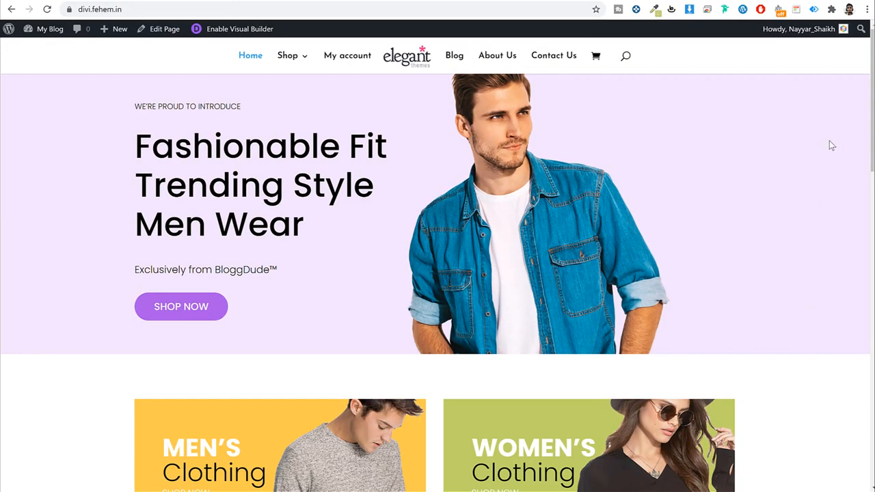
Step: Preview the homepage in Chrome's 400 × 698 mobile view through Inspect
{"action": "right_click", "coordinate": [857, 76]}
{"action": "left_click", "coordinate": [787, 258]}
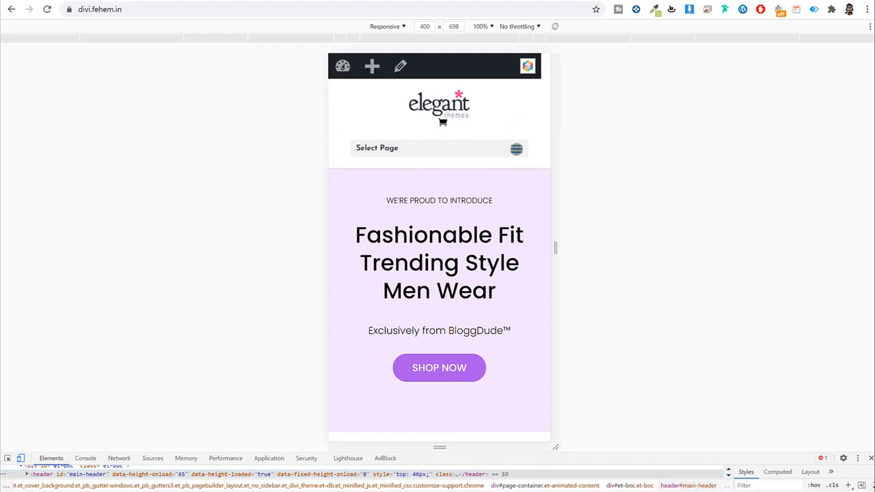
Step: Open and collapse the mobile navigation menu, then scroll through the mobile homepage
{"action": "left_click", "coordinate": [516, 149]}
{"action": "left_click", "coordinate": [517, 149]}
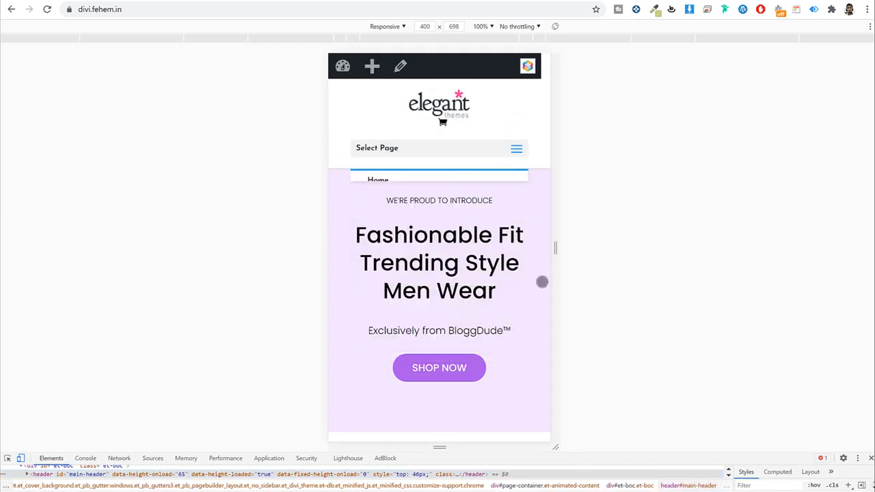
{"action": "scroll", "coordinate": [542, 280], "scroll_direction": "down", "scroll_amount": 5}
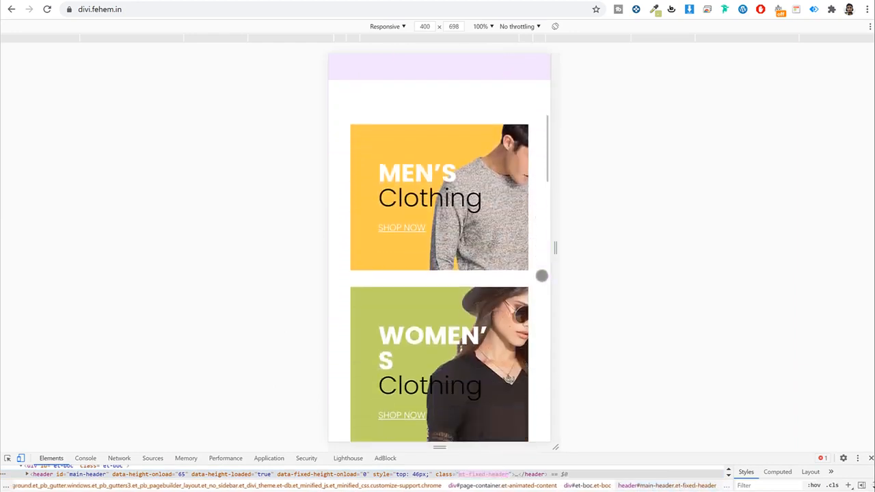
{"action": "scroll", "coordinate": [542, 275], "scroll_direction": "down", "scroll_amount": 10}
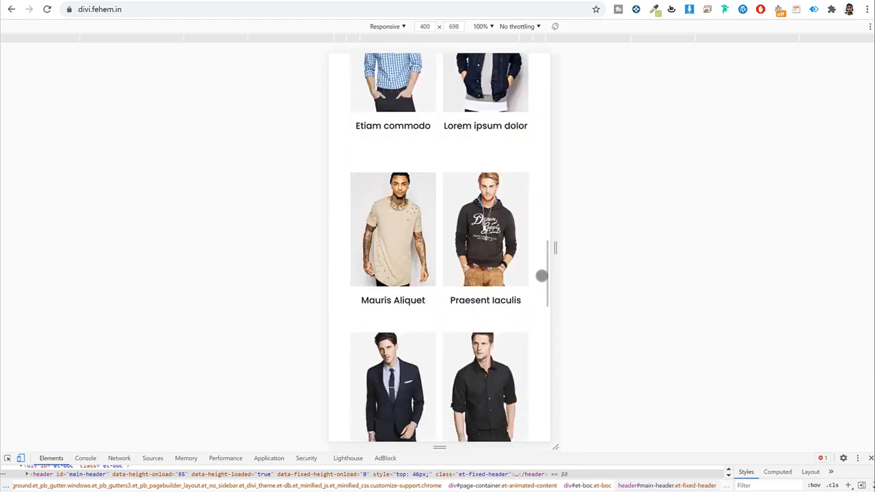
{"action": "scroll", "coordinate": [541, 276], "scroll_direction": "down", "scroll_amount": 6}
{"action": "scroll", "coordinate": [541, 276], "scroll_direction": "up", "scroll_amount": 7}
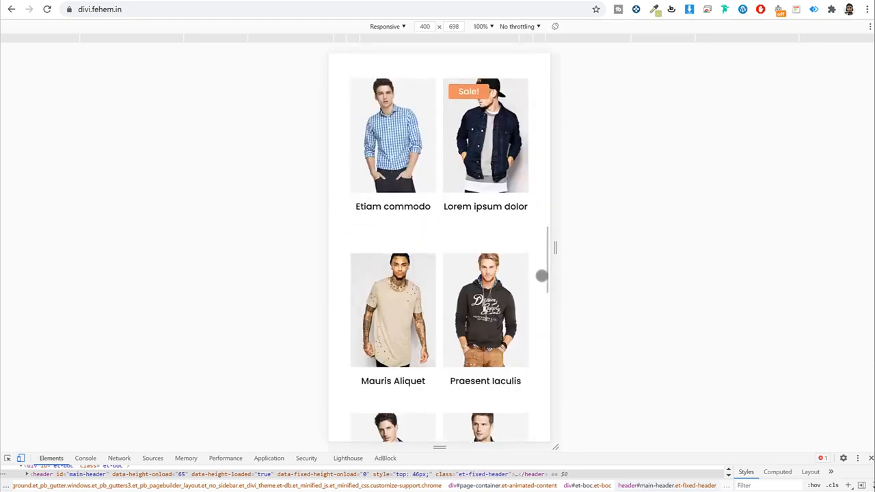
{"action": "scroll", "coordinate": [542, 275], "scroll_direction": "up", "scroll_amount": 3}
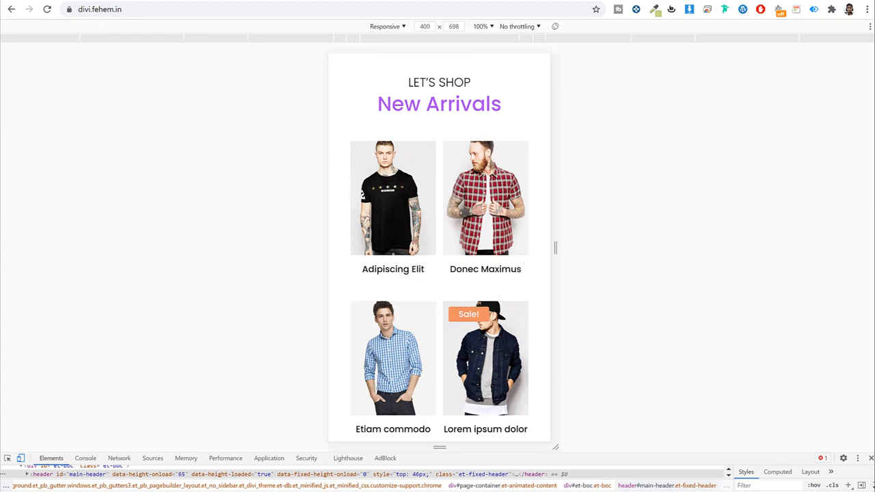
Step: Review the Adipiscing Elit product page on mobile, then return home and close DevTools
{"action": "left_click", "coordinate": [392, 198]}
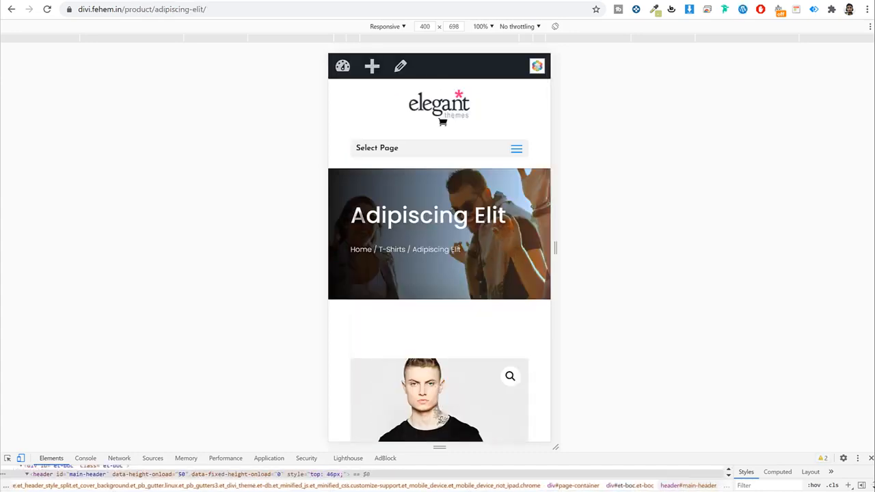
{"action": "scroll", "coordinate": [516, 278], "scroll_direction": "down", "scroll_amount": 7}
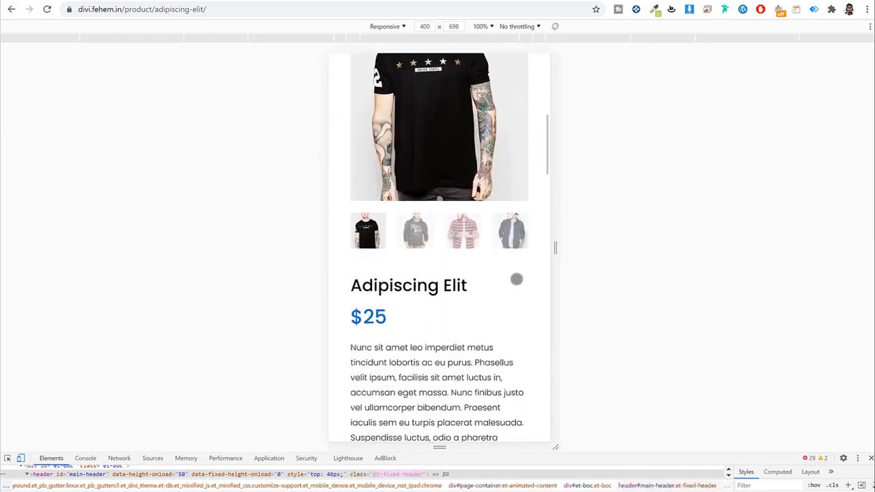
{"action": "scroll", "coordinate": [516, 278], "scroll_direction": "up", "scroll_amount": 2}
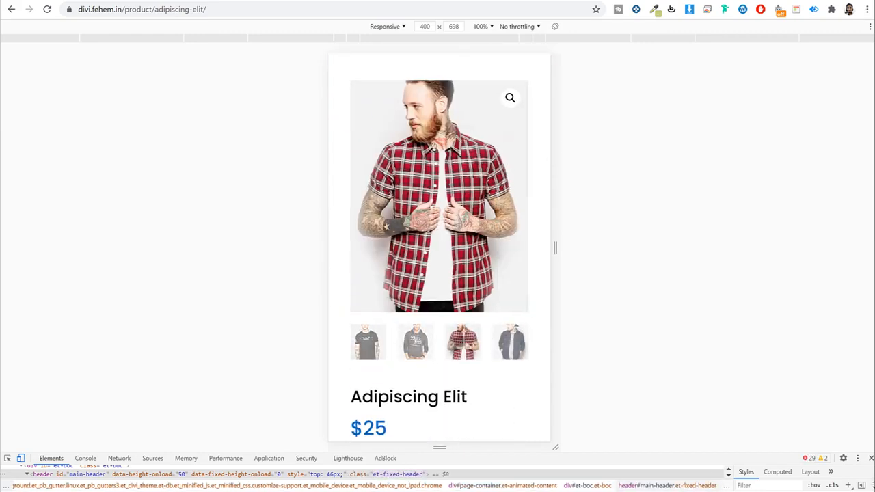
{"action": "scroll", "coordinate": [496, 352], "scroll_direction": "down", "scroll_amount": 6}
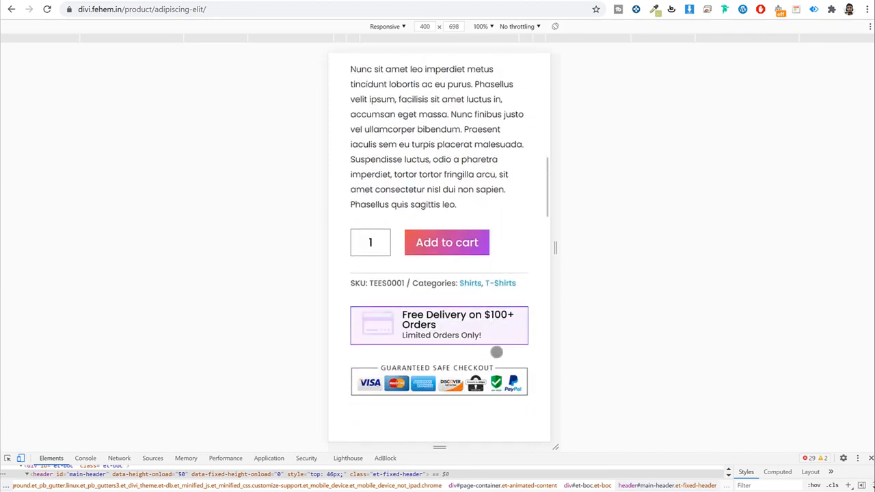
{"action": "scroll", "coordinate": [496, 352], "scroll_direction": "down", "scroll_amount": 4}
{"action": "scroll", "coordinate": [496, 352], "scroll_direction": "up", "scroll_amount": 11}
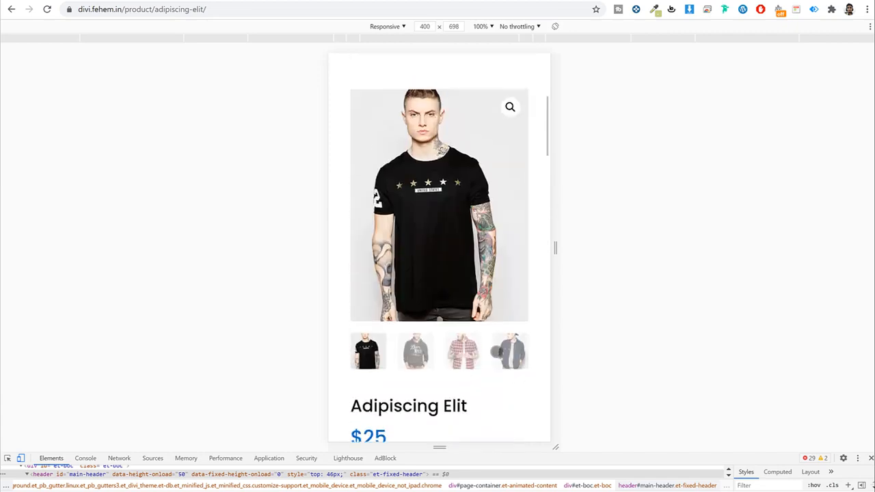
{"action": "left_click", "coordinate": [421, 106]}
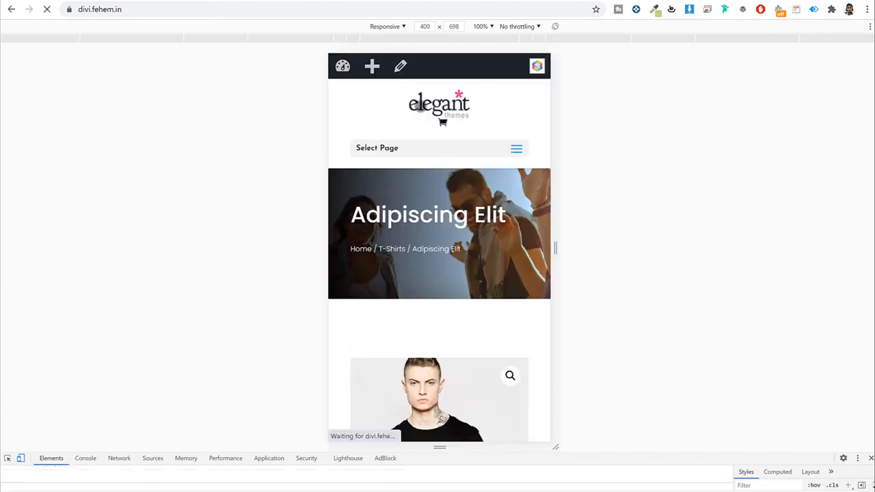
{"action": "left_click", "coordinate": [871, 457]}
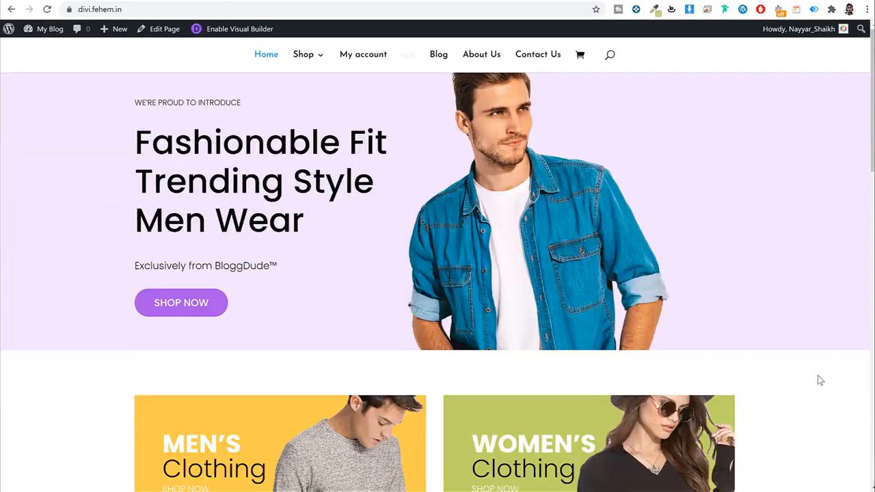
{"action": "scroll", "coordinate": [455, 167], "scroll_direction": "down", "scroll_amount": 3}
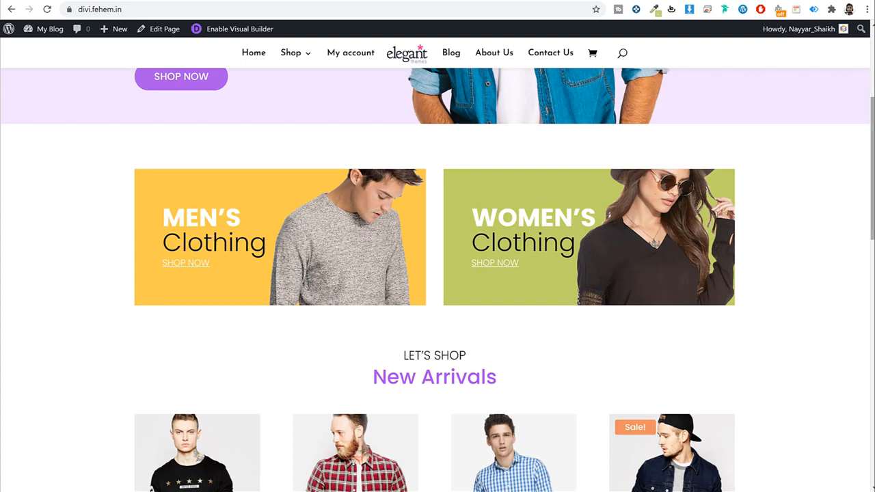
{"action": "left_click_drag", "start_coordinate": [870, 129], "coordinate": [866, 227]}
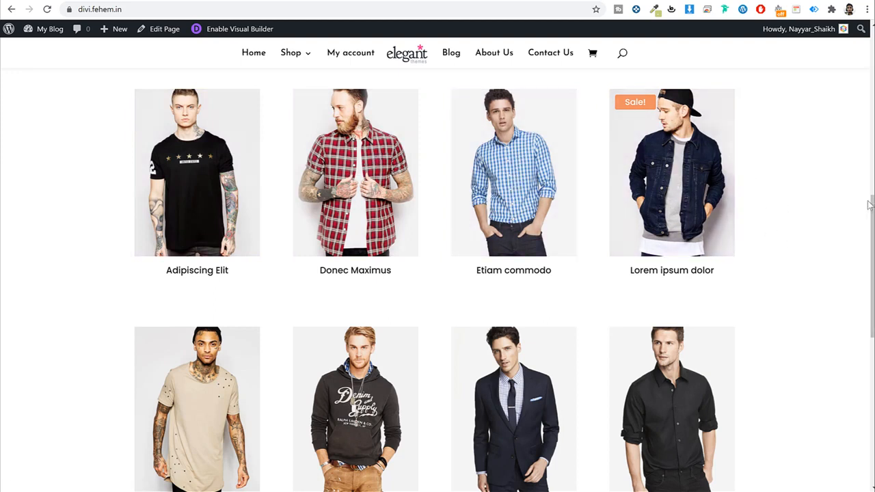
{"action": "left_click_drag", "start_coordinate": [869, 204], "coordinate": [864, 332]}
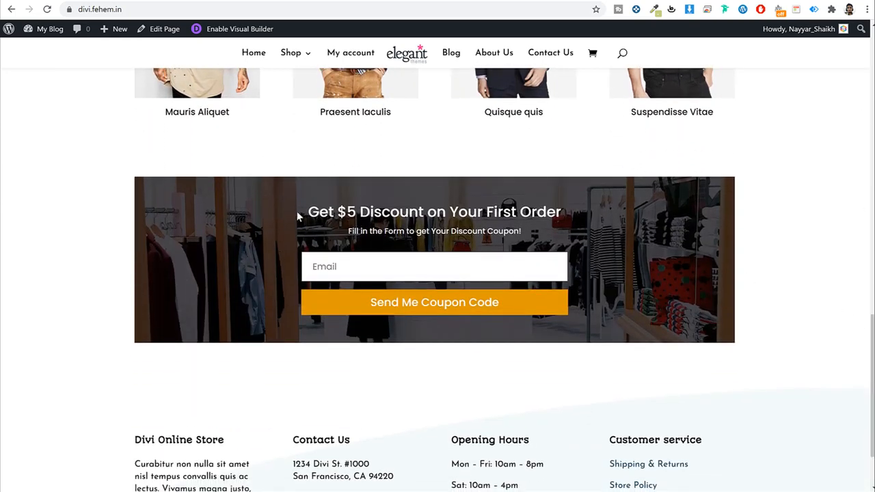
{"action": "left_click_drag", "start_coordinate": [298, 216], "coordinate": [523, 234]}
{"action": "left_click", "coordinate": [503, 234]}
{"action": "scroll", "coordinate": [869, 278], "scroll_direction": "down", "scroll_amount": 2}
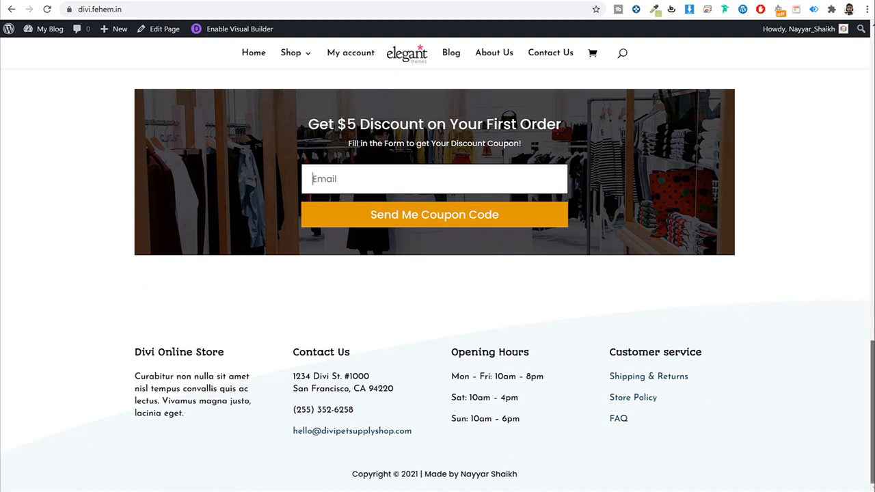
{"action": "left_click_drag", "start_coordinate": [871, 372], "coordinate": [871, 52]}
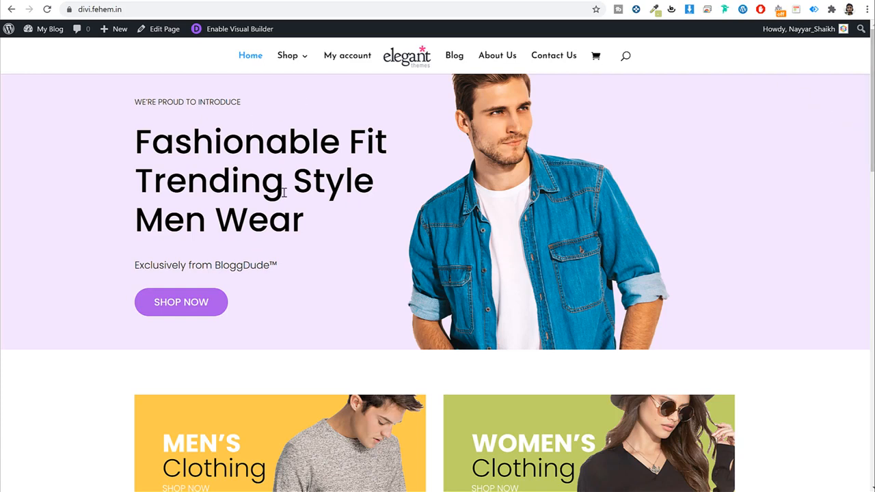
Step: Enter the visual builder and replace 'Style' in the hero headline with 'Nayyar'
{"action": "left_click", "coordinate": [212, 35]}
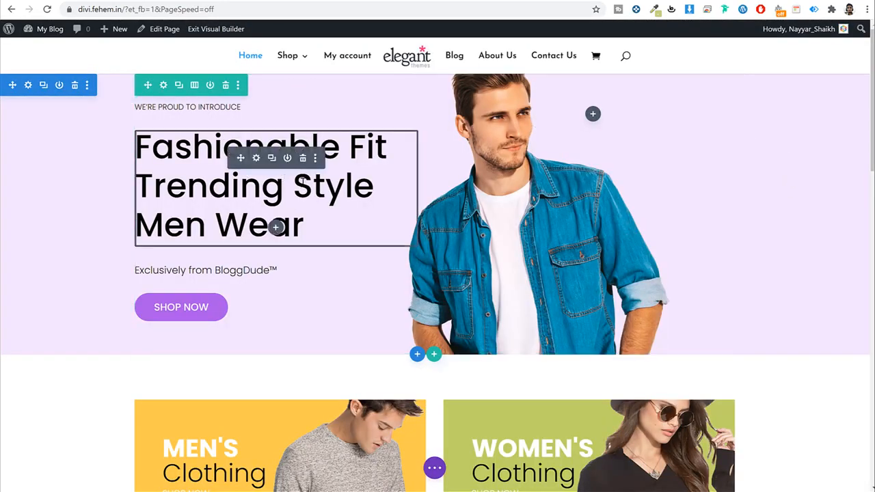
{"action": "left_click", "coordinate": [293, 185]}
{"action": "left_click_drag", "start_coordinate": [293, 185], "coordinate": [376, 187]}
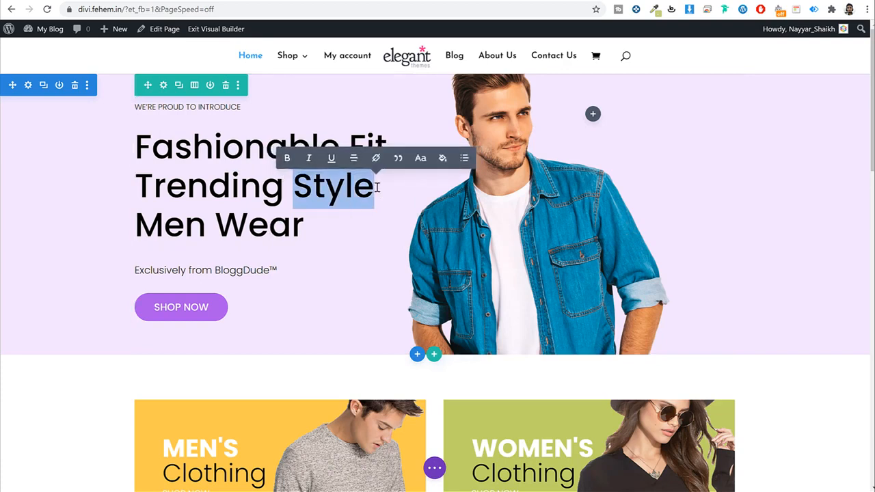
{"action": "type", "text": "Nayyar"}
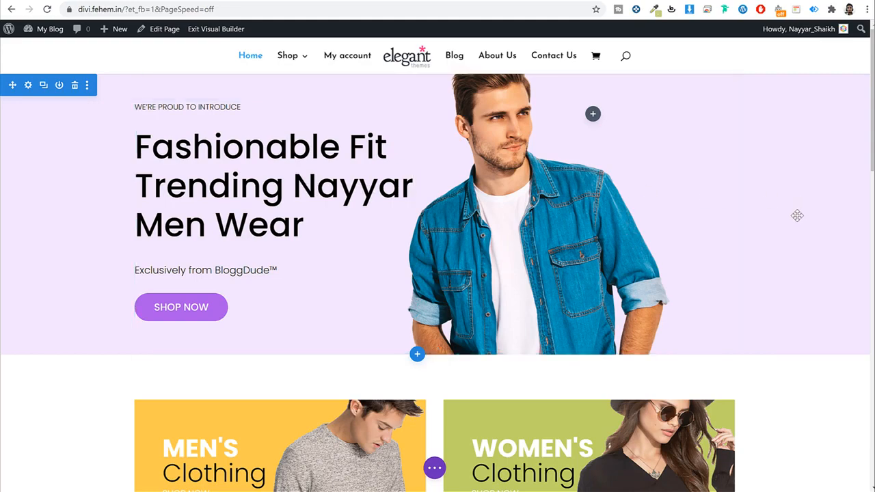
{"action": "scroll", "coordinate": [797, 244], "scroll_direction": "down", "scroll_amount": 4}
{"action": "scroll", "coordinate": [799, 244], "scroll_direction": "up", "scroll_amount": 4}
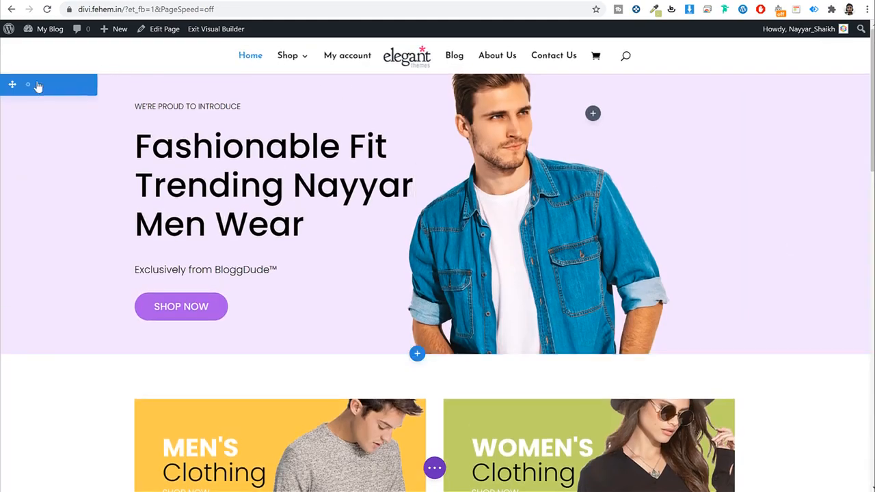
Step: Try orange, yellow, red, purple, blue and white hero backgrounds, then discard them
{"action": "left_click", "coordinate": [33, 93]}
{"action": "left_click", "coordinate": [547, 251]}
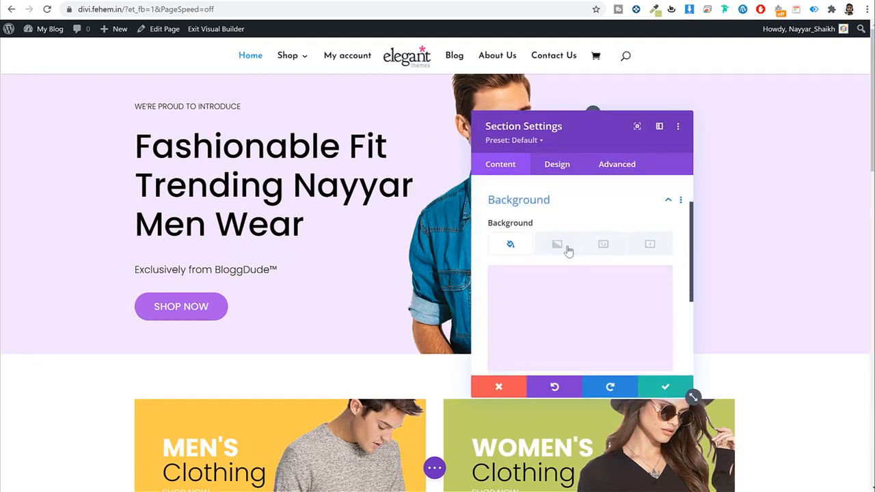
{"action": "left_click", "coordinate": [579, 324]}
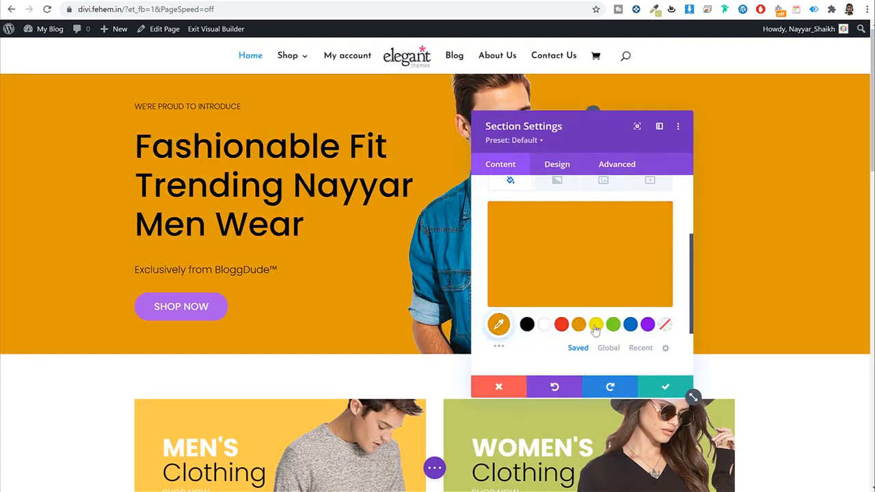
{"action": "left_click", "coordinate": [595, 324]}
{"action": "left_click", "coordinate": [561, 324]}
{"action": "left_click", "coordinate": [646, 324]}
{"action": "left_click", "coordinate": [630, 323]}
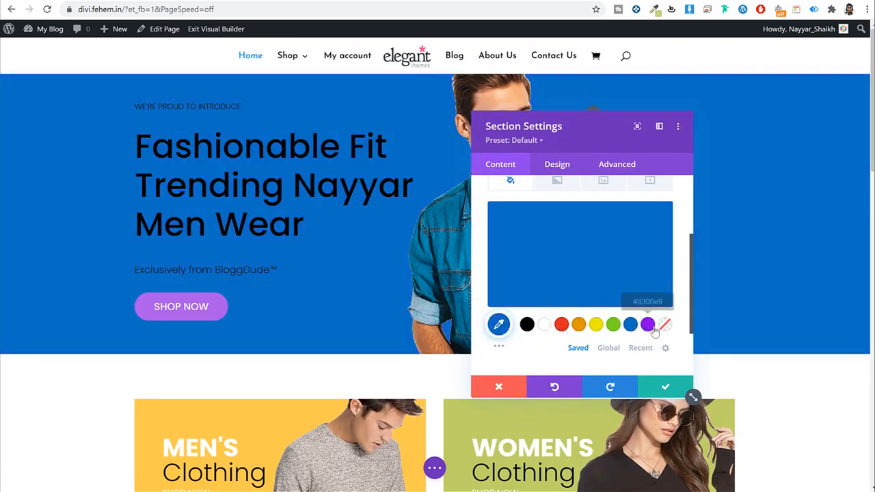
{"action": "left_click", "coordinate": [664, 324]}
{"action": "left_click", "coordinate": [544, 325]}
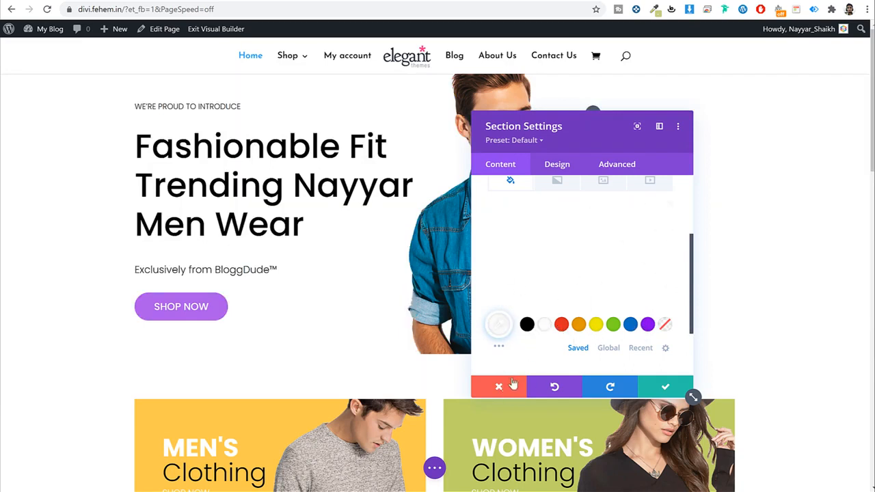
{"action": "left_click", "coordinate": [501, 386]}
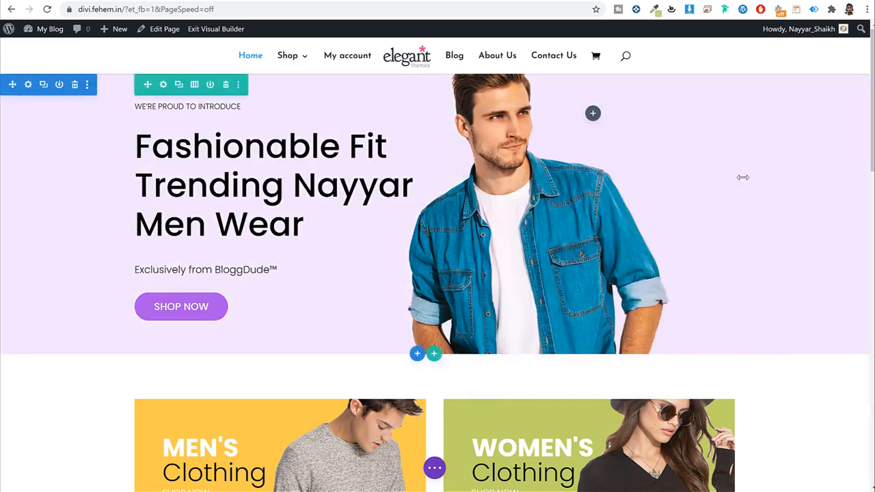
Step: Exit the visual builder with Discard & Exit and open the Shop page
{"action": "scroll", "coordinate": [744, 178], "scroll_direction": "down", "scroll_amount": 3}
{"action": "scroll", "coordinate": [234, 340], "scroll_direction": "down", "scroll_amount": 5}
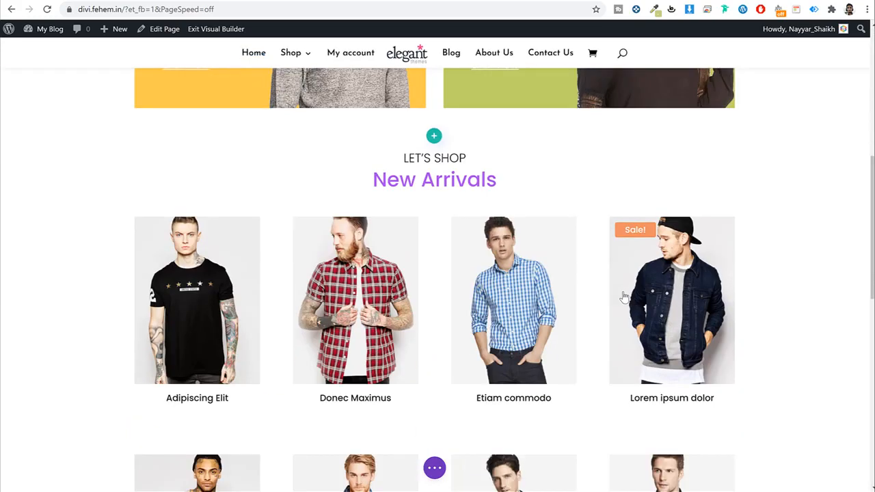
{"action": "scroll", "coordinate": [492, 294], "scroll_direction": "down", "scroll_amount": 6}
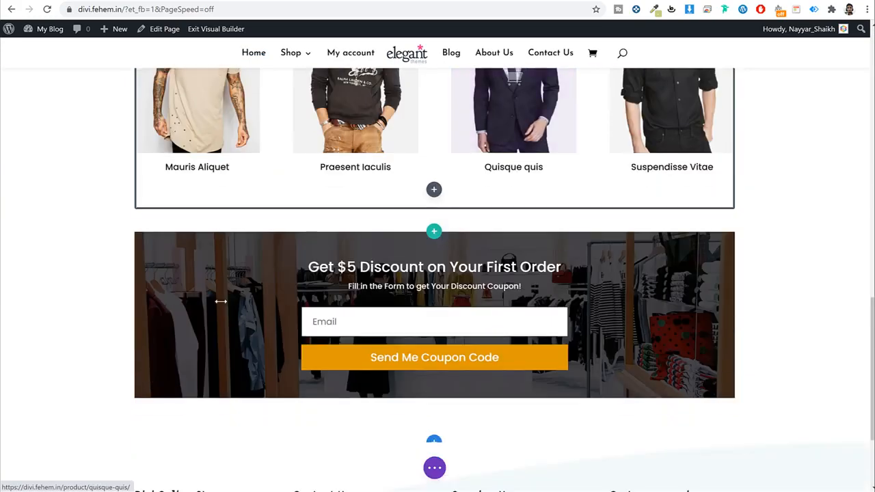
{"action": "scroll", "coordinate": [458, 338], "scroll_direction": "up", "scroll_amount": 3}
{"action": "scroll", "coordinate": [458, 338], "scroll_direction": "up", "scroll_amount": 10}
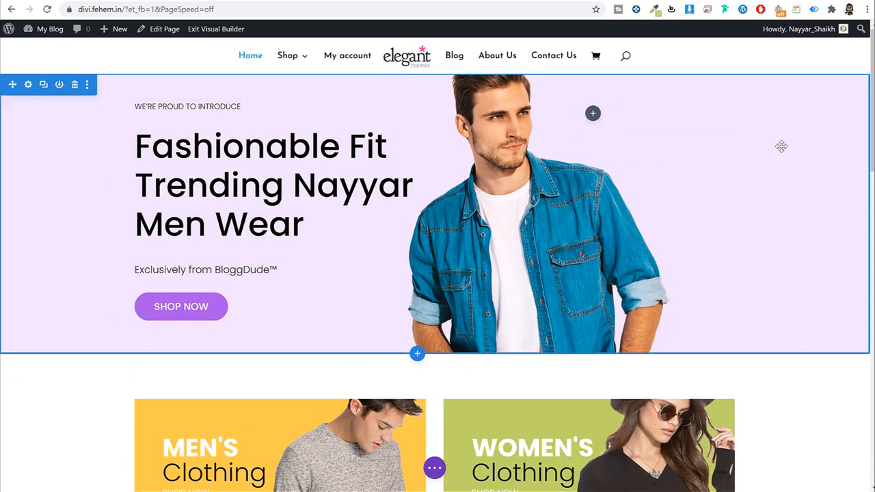
{"action": "left_click", "coordinate": [214, 32]}
{"action": "left_click", "coordinate": [393, 323]}
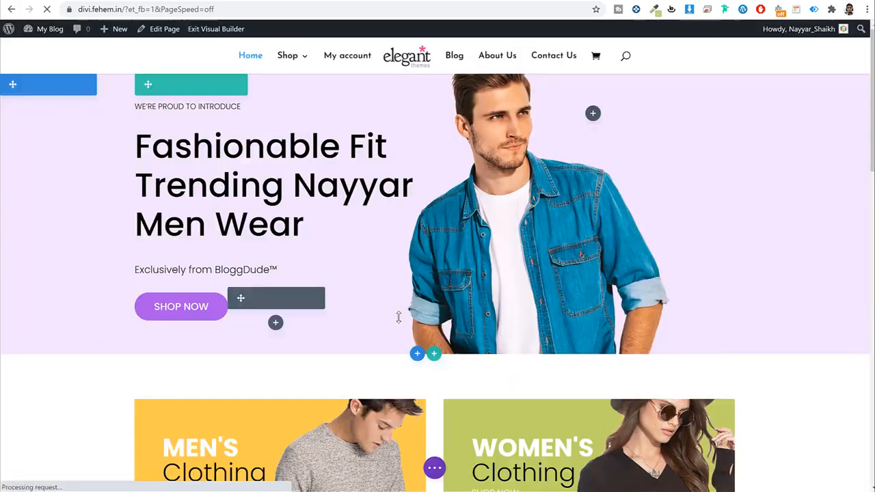
{"action": "left_click", "coordinate": [284, 60]}
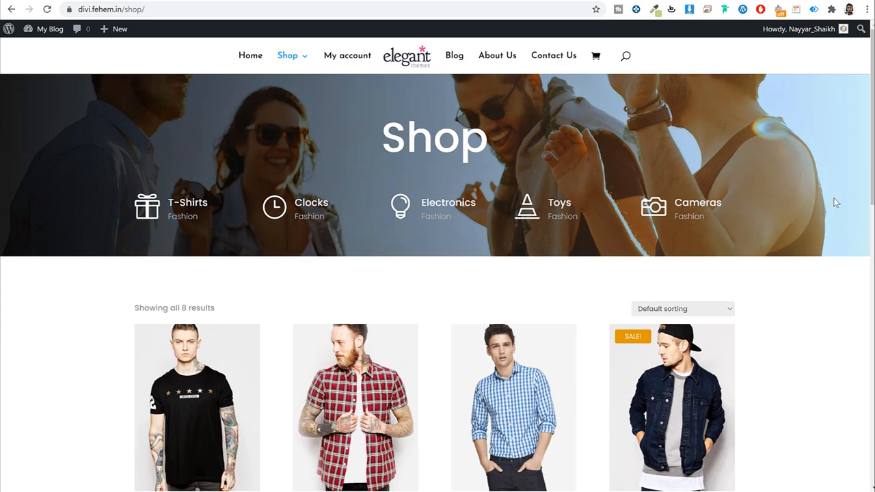
{"action": "double_click", "coordinate": [492, 147]}
{"action": "left_click", "coordinate": [865, 263]}
{"action": "double_click", "coordinate": [411, 136]}
{"action": "left_click", "coordinate": [763, 254]}
{"action": "left_click_drag", "start_coordinate": [871, 166], "coordinate": [867, 246]}
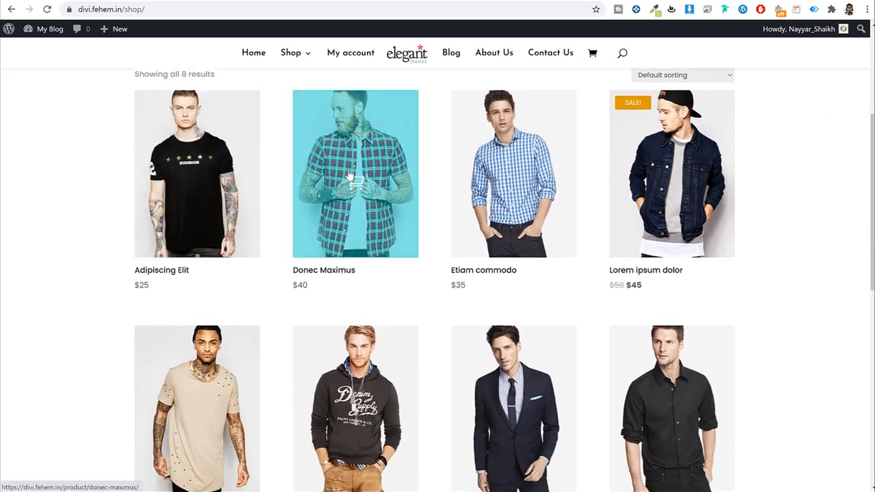
{"action": "left_click_drag", "start_coordinate": [871, 166], "coordinate": [862, 111]}
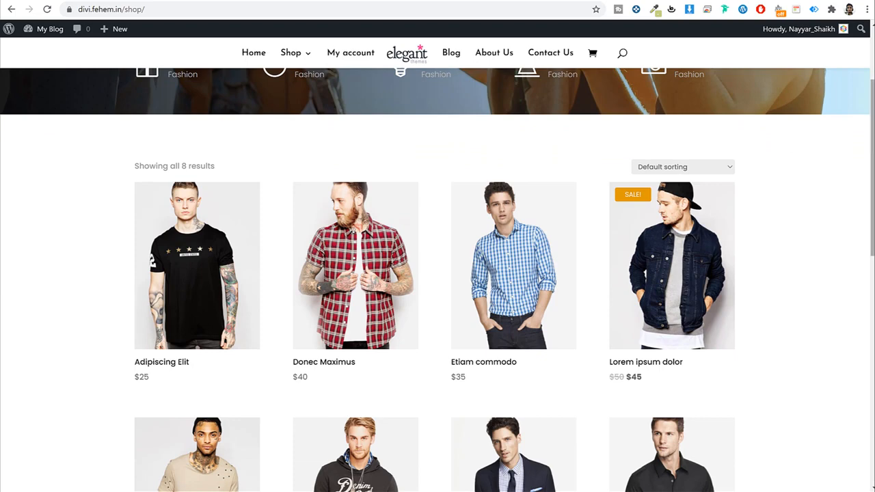
{"action": "left_click_drag", "start_coordinate": [871, 135], "coordinate": [871, 81]}
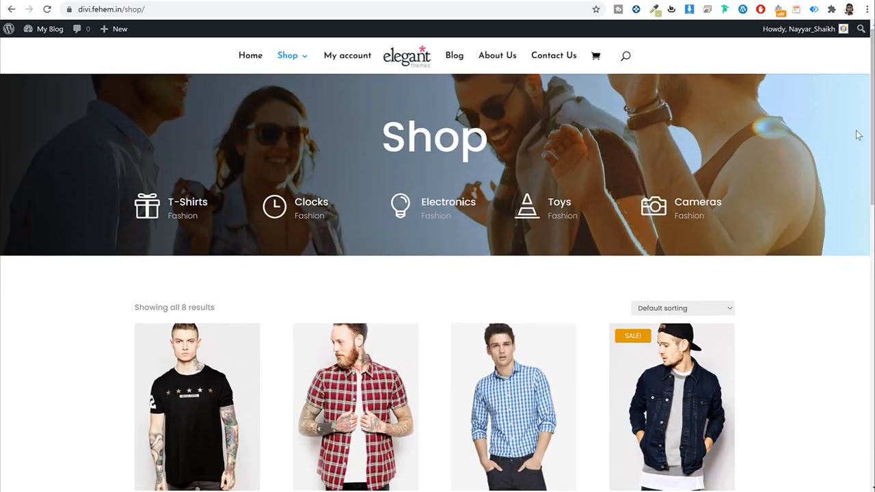
{"action": "scroll", "coordinate": [752, 302], "scroll_direction": "down", "scroll_amount": 3}
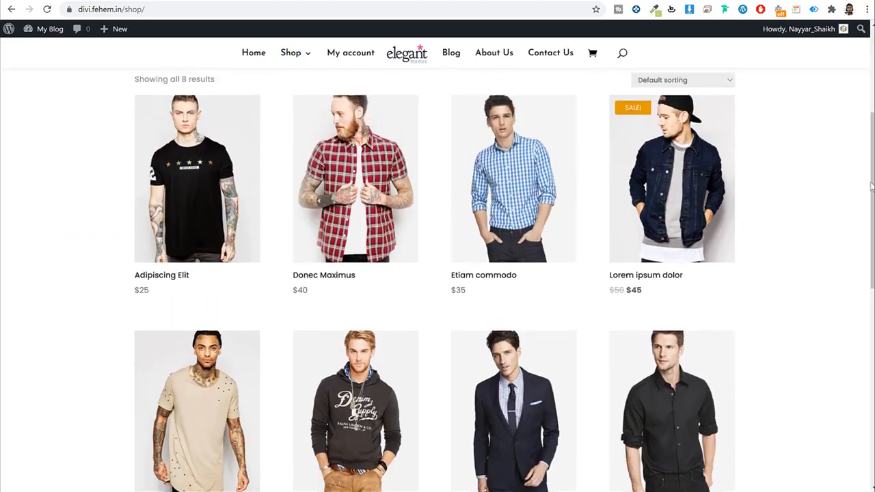
{"action": "scroll", "coordinate": [871, 186], "scroll_direction": "down", "scroll_amount": 7}
{"action": "scroll", "coordinate": [871, 205], "scroll_direction": "up", "scroll_amount": 5}
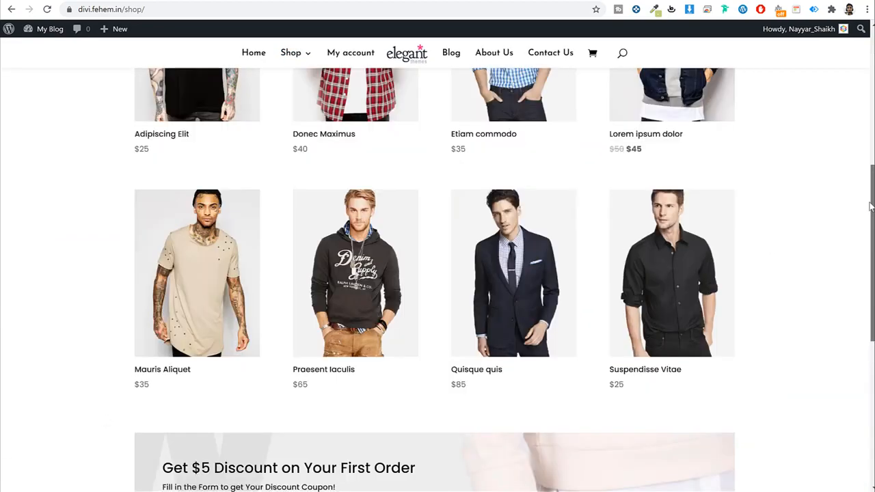
{"action": "scroll", "coordinate": [871, 205], "scroll_direction": "up", "scroll_amount": 2}
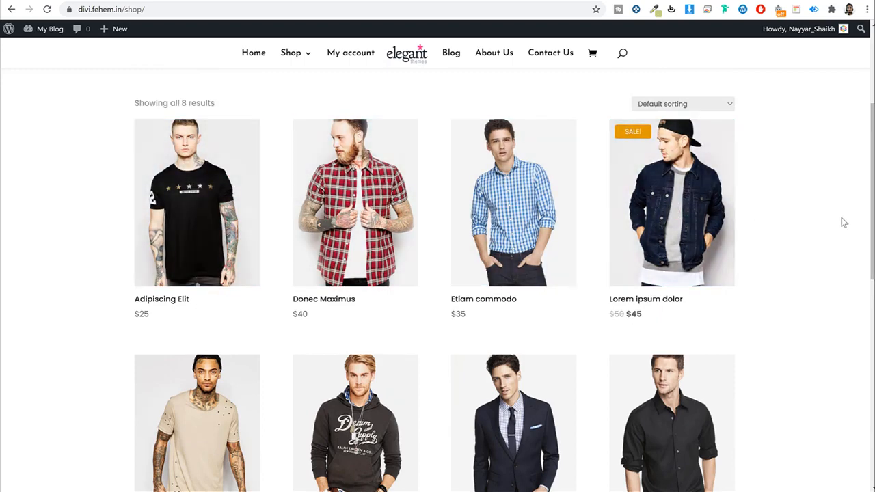
Step: Open the Adipiscing Elit product page and highlight its banner and product titles
{"action": "left_click", "coordinate": [202, 208]}
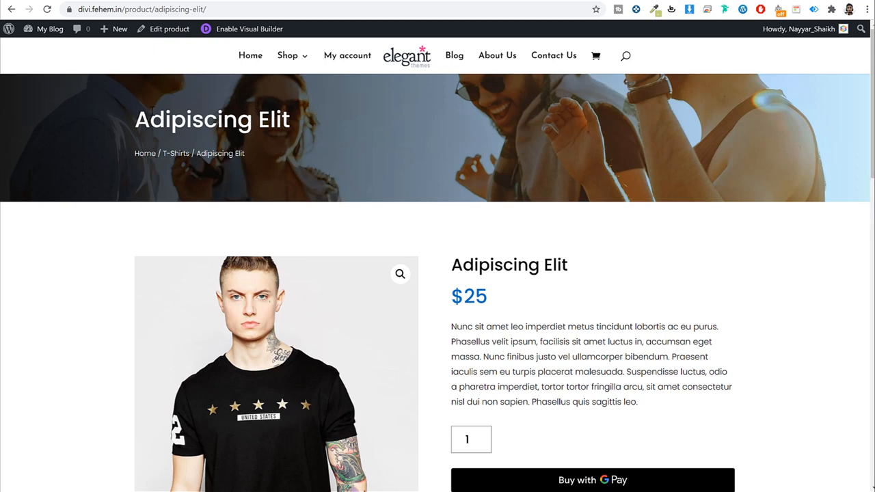
{"action": "left_click_drag", "start_coordinate": [136, 120], "coordinate": [303, 121]}
{"action": "left_click", "coordinate": [304, 121]}
{"action": "left_click_drag", "start_coordinate": [457, 264], "coordinate": [483, 239]}
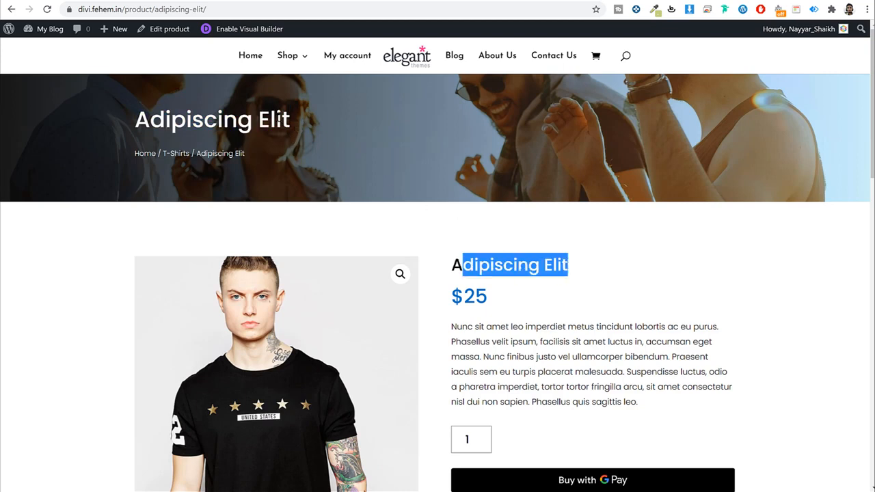
{"action": "left_click_drag", "start_coordinate": [280, 120], "coordinate": [161, 123]}
{"action": "left_click", "coordinate": [208, 121]}
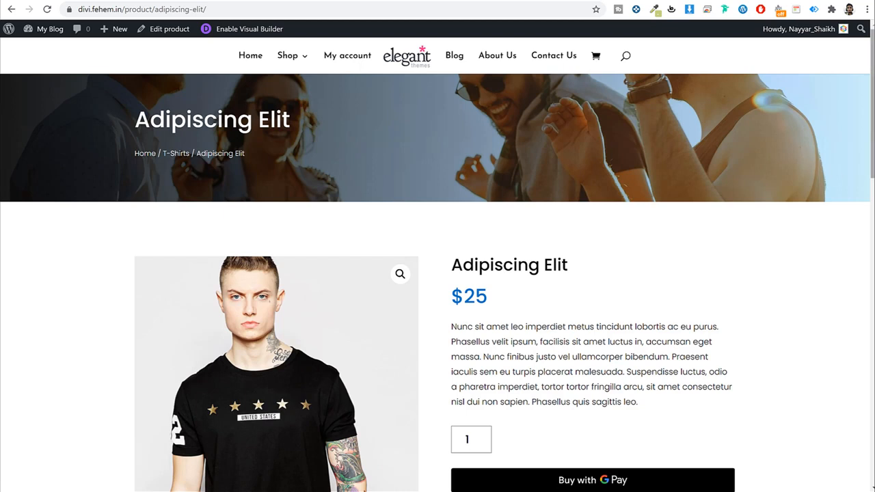
Step: Scroll the product page, highlighting the title, $25 price and description paragraph
{"action": "scroll", "coordinate": [872, 135], "scroll_direction": "down", "scroll_amount": 3}
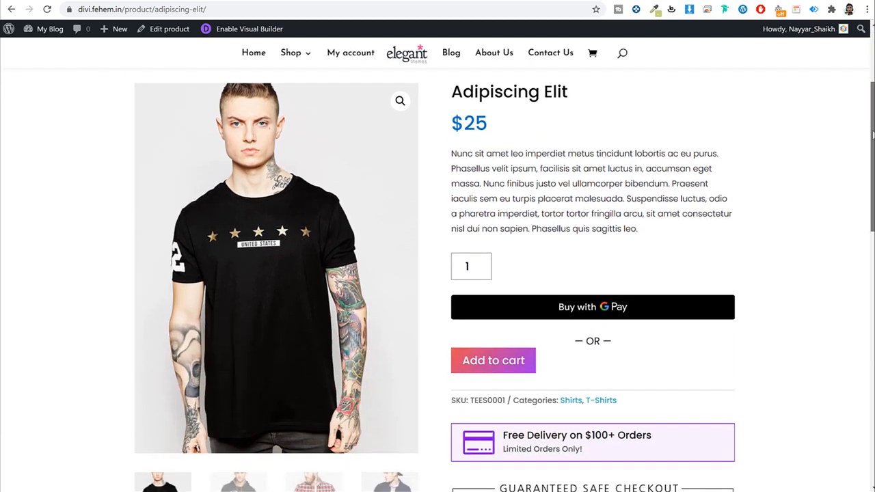
{"action": "left_click_drag", "start_coordinate": [873, 135], "coordinate": [872, 138]}
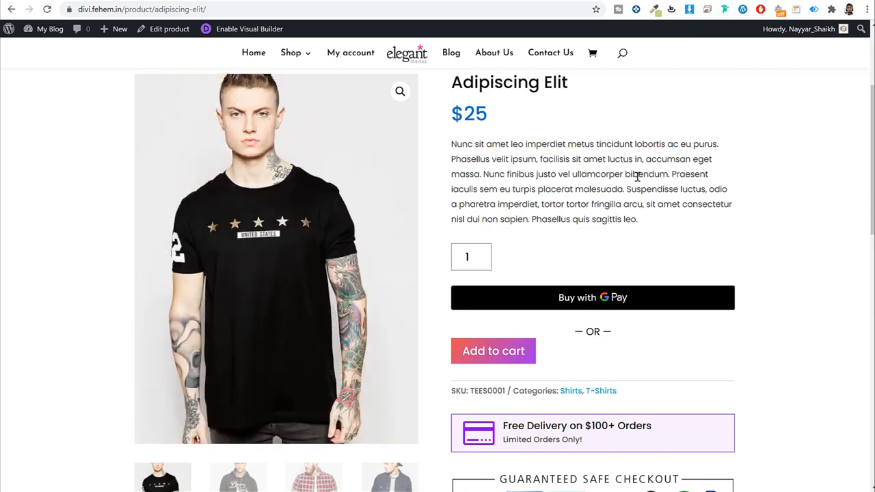
{"action": "scroll", "coordinate": [470, 139], "scroll_direction": "up", "scroll_amount": 1}
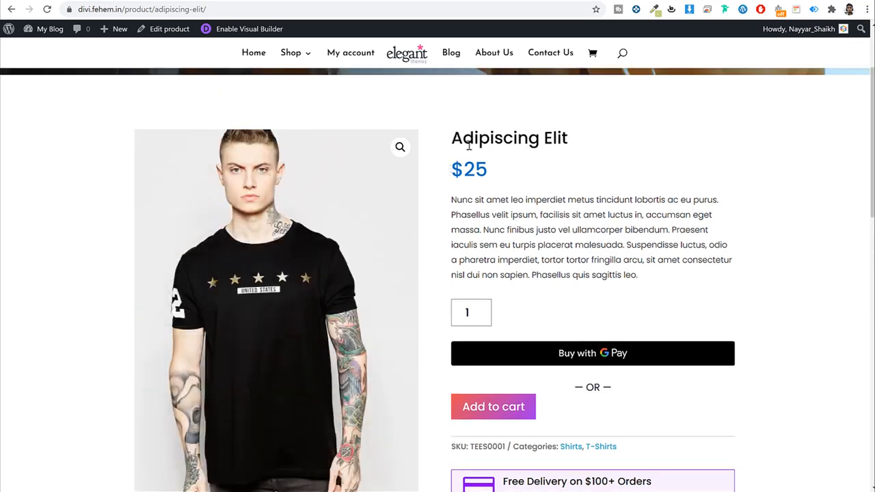
{"action": "left_click_drag", "start_coordinate": [469, 144], "coordinate": [501, 178]}
{"action": "left_click", "coordinate": [499, 166]}
{"action": "scroll", "coordinate": [311, 143], "scroll_direction": "down", "scroll_amount": 3}
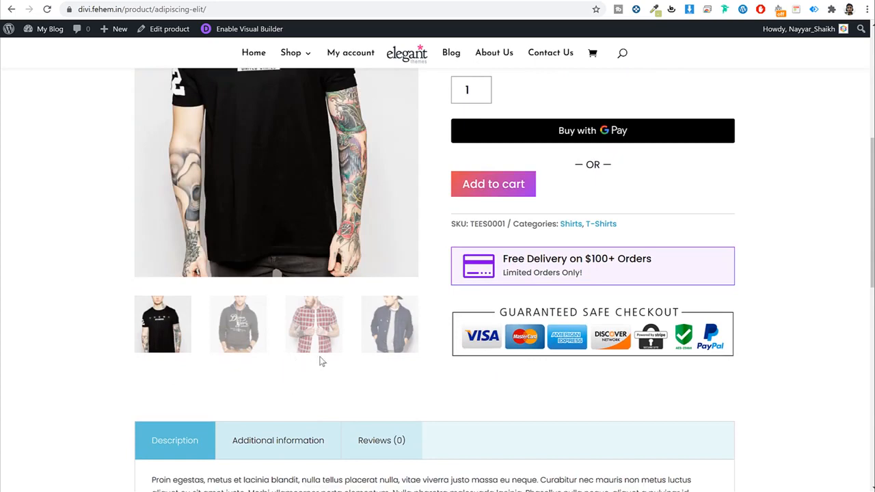
{"action": "scroll", "coordinate": [318, 361], "scroll_direction": "up", "scroll_amount": 1}
{"action": "scroll", "coordinate": [311, 361], "scroll_direction": "up", "scroll_amount": 2}
{"action": "scroll", "coordinate": [314, 356], "scroll_direction": "up", "scroll_amount": 1}
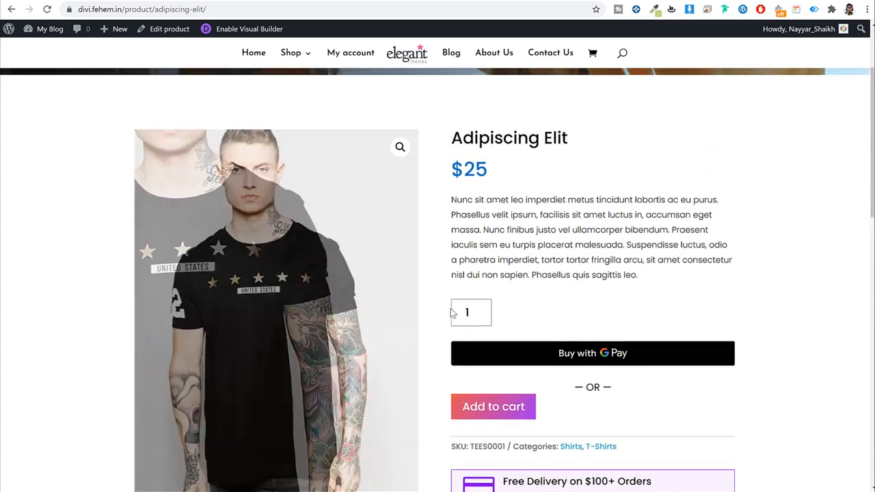
{"action": "left_click_drag", "start_coordinate": [454, 201], "coordinate": [592, 273]}
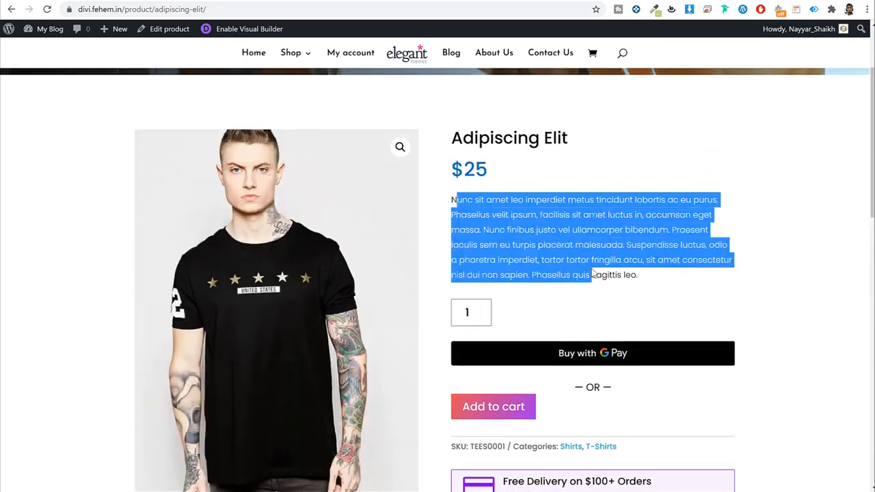
{"action": "left_click", "coordinate": [592, 274]}
{"action": "scroll", "coordinate": [615, 290], "scroll_direction": "down", "scroll_amount": 2}
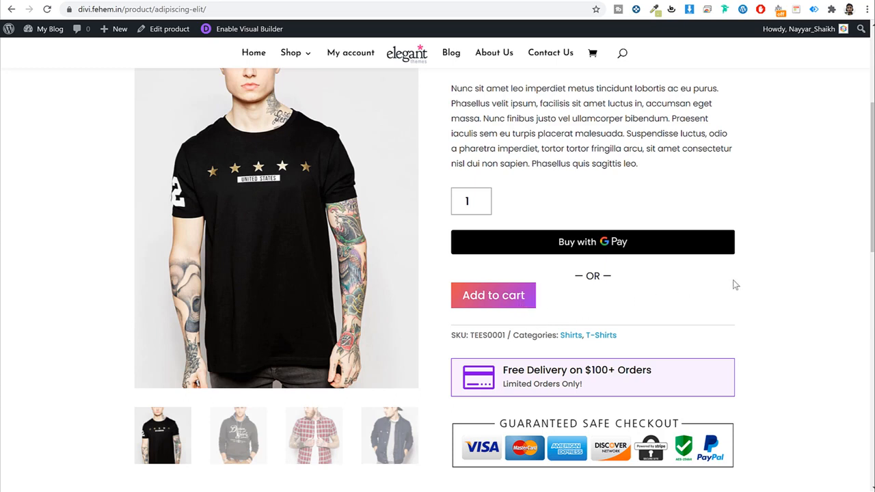
{"action": "scroll", "coordinate": [697, 287], "scroll_direction": "down", "scroll_amount": 1}
{"action": "left_click_drag", "start_coordinate": [458, 280], "coordinate": [667, 284]}
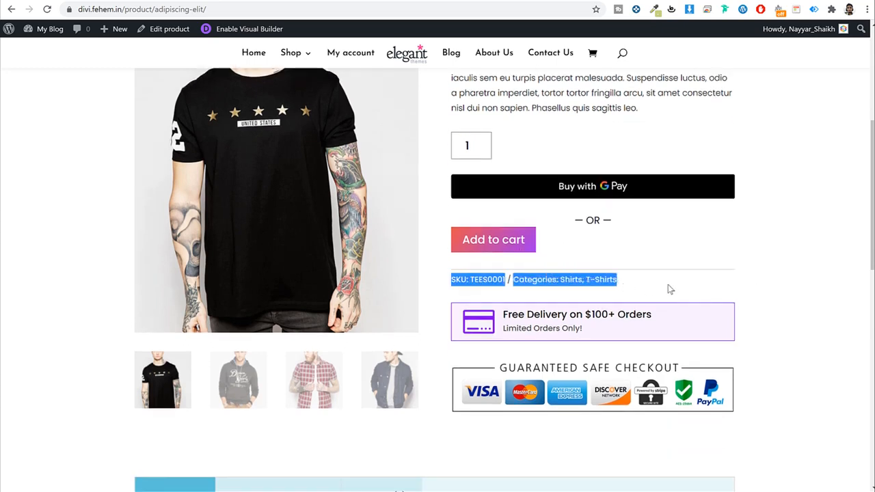
{"action": "left_click", "coordinate": [699, 280]}
{"action": "scroll", "coordinate": [717, 268], "scroll_direction": "down", "scroll_amount": 1}
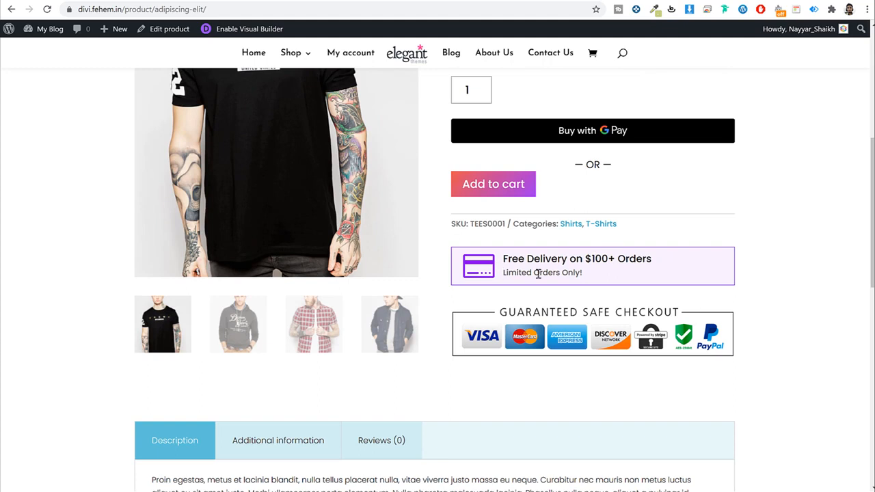
{"action": "left_click_drag", "start_coordinate": [502, 258], "coordinate": [620, 280]}
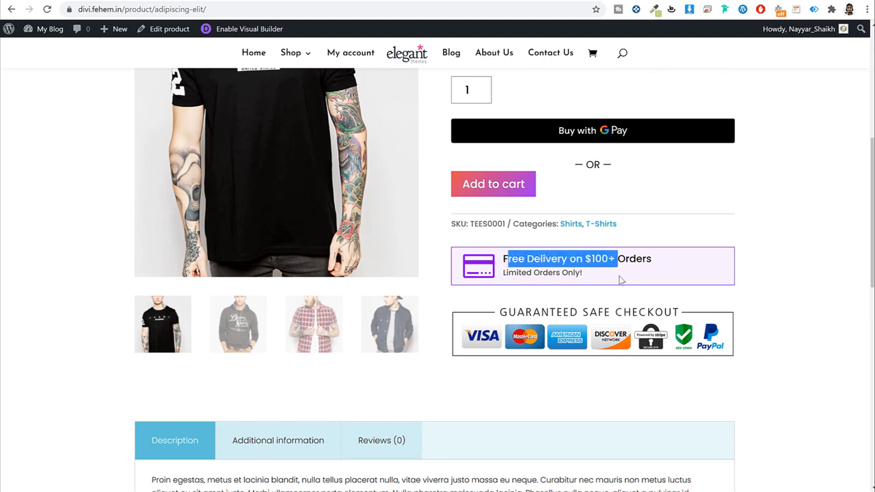
{"action": "left_click", "coordinate": [620, 279]}
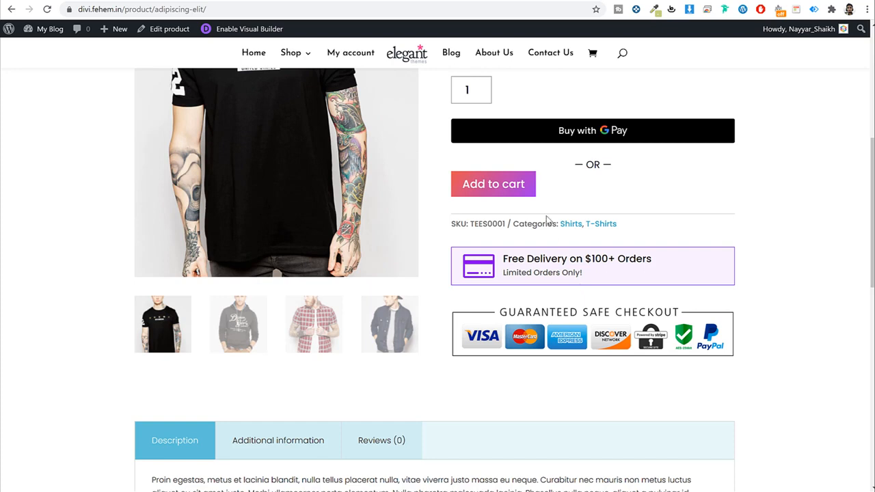
{"action": "left_click_drag", "start_coordinate": [533, 260], "coordinate": [667, 259]}
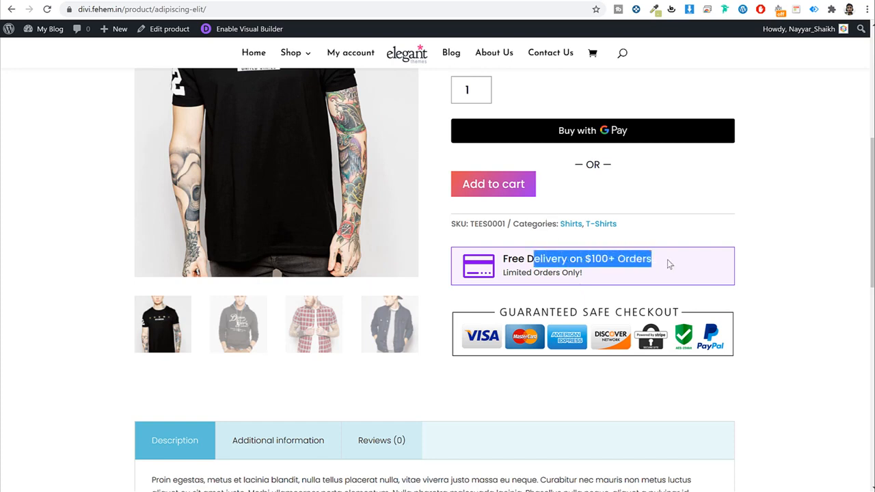
{"action": "left_click", "coordinate": [587, 261]}
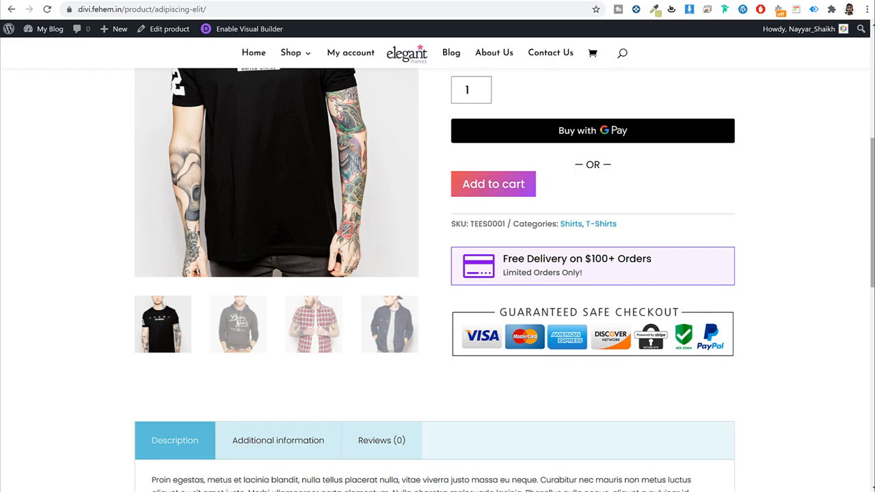
{"action": "scroll", "coordinate": [854, 302], "scroll_direction": "down", "scroll_amount": 1}
{"action": "scroll", "coordinate": [437, 279], "scroll_direction": "down", "scroll_amount": 3}
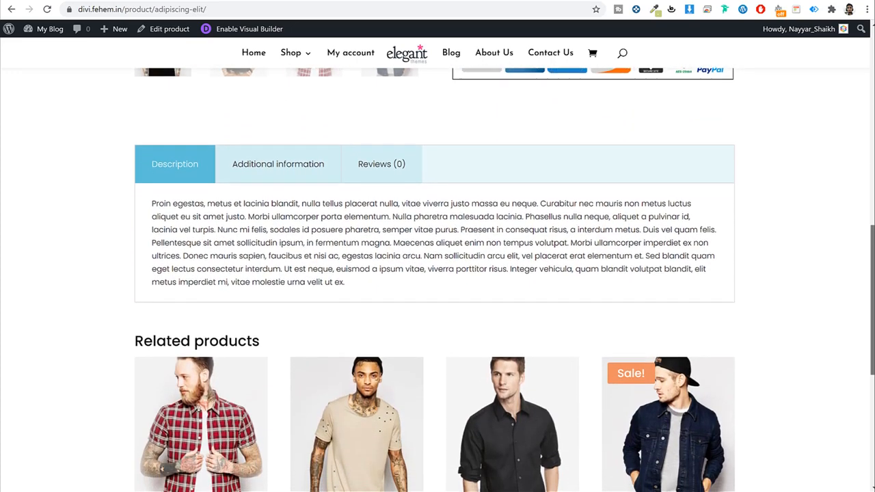
{"action": "left_click", "coordinate": [311, 157]}
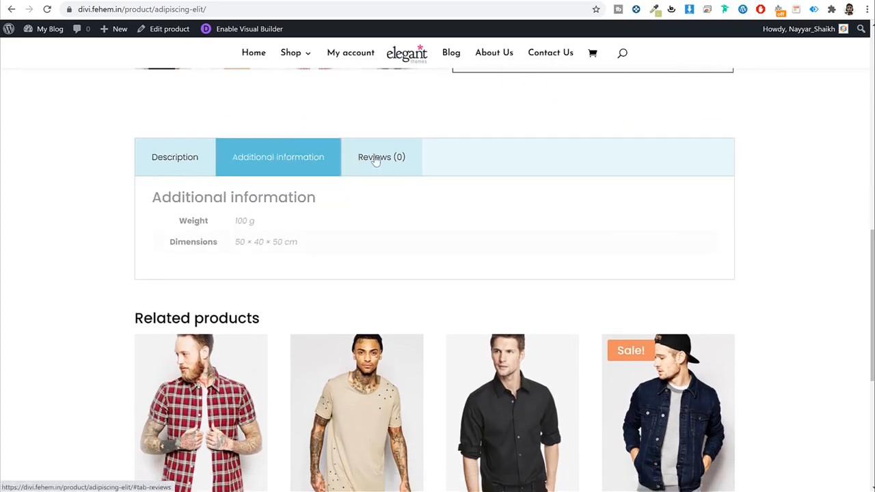
{"action": "left_click", "coordinate": [200, 157]}
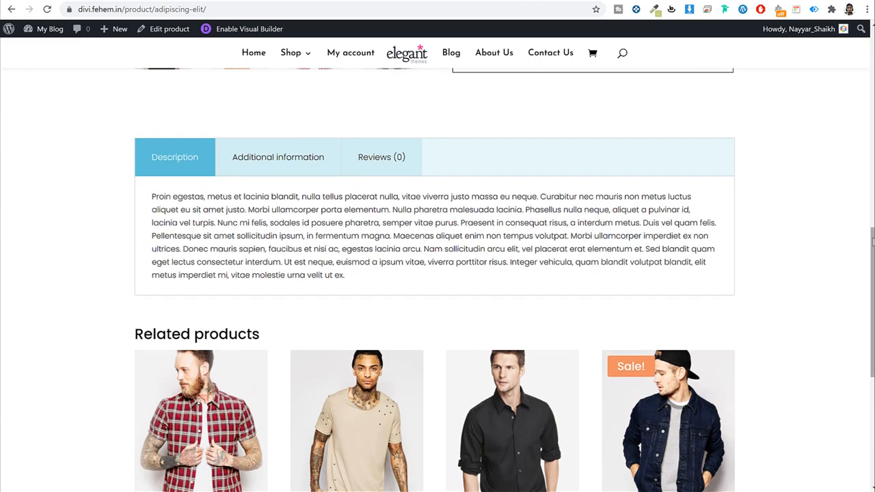
{"action": "left_click_drag", "start_coordinate": [872, 240], "coordinate": [872, 46]}
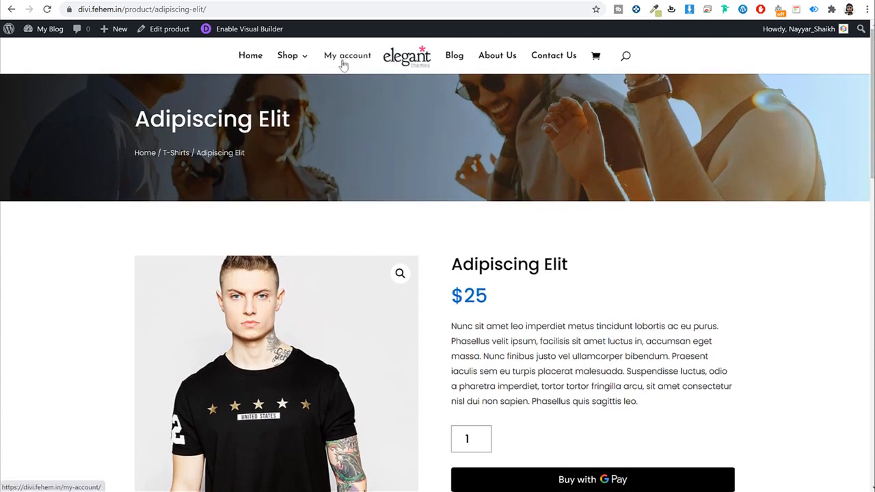
Step: Add Adipiscing Elit to the cart and view the cart: quantity 2, $59 total
{"action": "scroll", "coordinate": [641, 258], "scroll_direction": "down", "scroll_amount": 3}
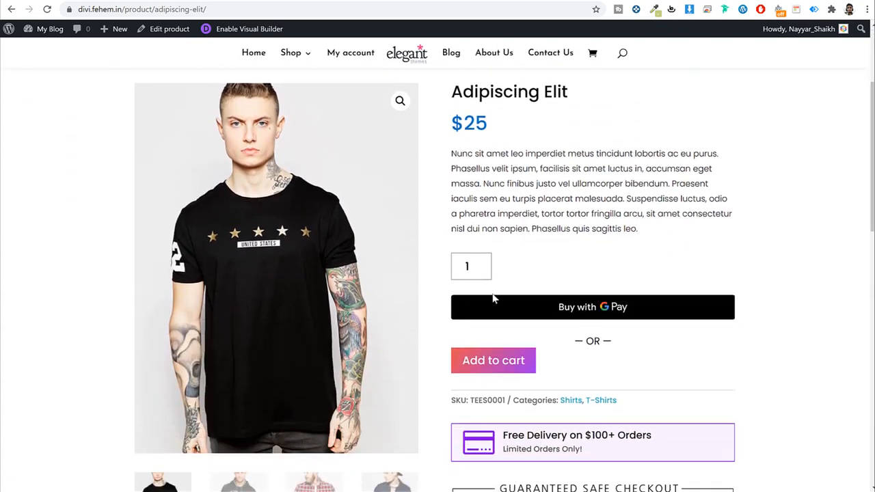
{"action": "left_click", "coordinate": [505, 361]}
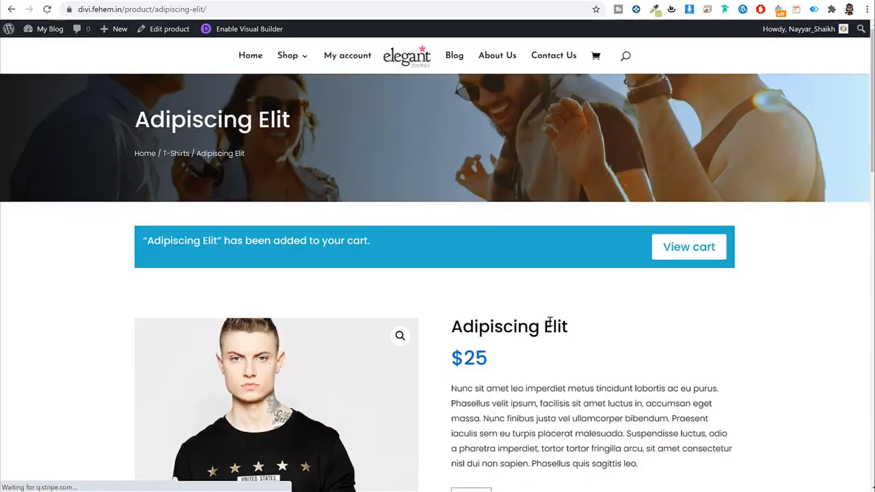
{"action": "scroll", "coordinate": [549, 320], "scroll_direction": "down", "scroll_amount": 3}
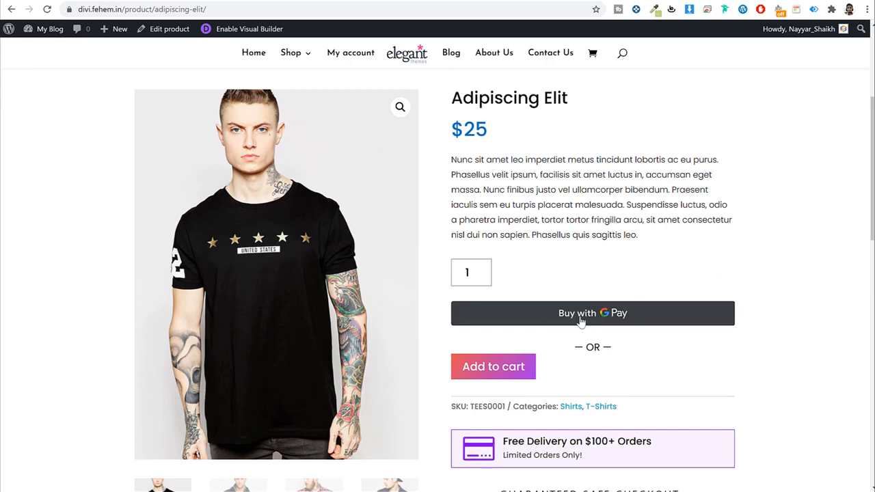
{"action": "scroll", "coordinate": [585, 323], "scroll_direction": "up", "scroll_amount": 3}
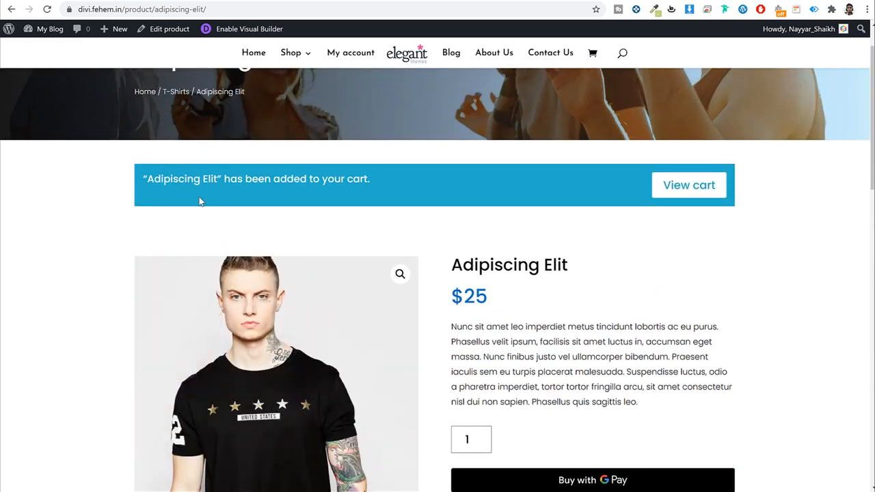
{"action": "left_click_drag", "start_coordinate": [146, 178], "coordinate": [366, 176]}
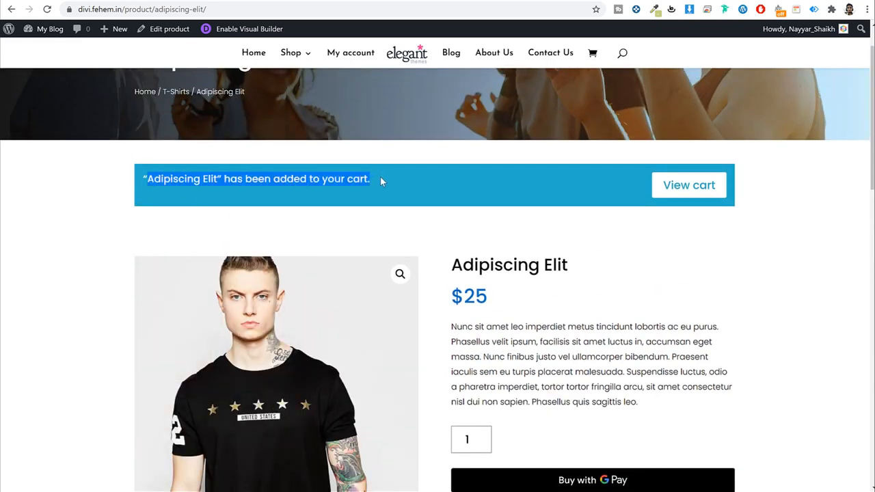
{"action": "left_click", "coordinate": [379, 177]}
{"action": "left_click", "coordinate": [673, 186]}
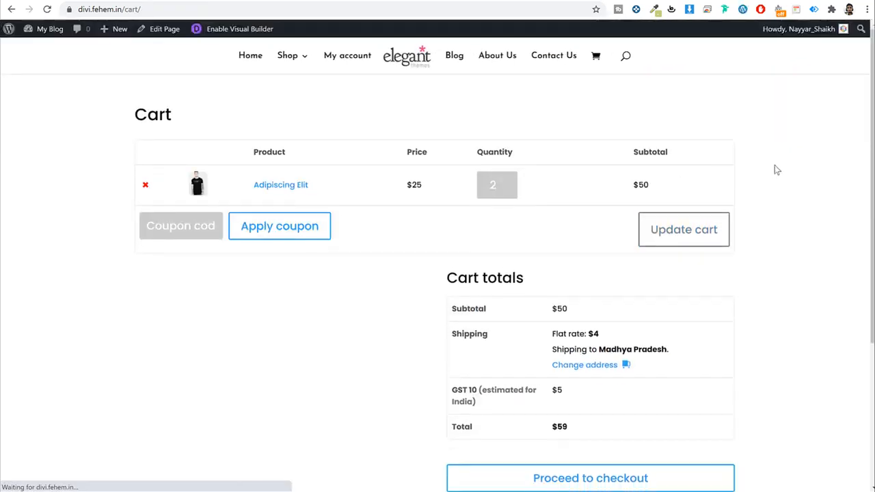
Step: Lower the Adipiscing Elit quantity from 2 to 1 and update the cart
{"action": "scroll", "coordinate": [539, 144], "scroll_direction": "down", "scroll_amount": 2}
{"action": "scroll", "coordinate": [539, 144], "scroll_direction": "up", "scroll_amount": 1}
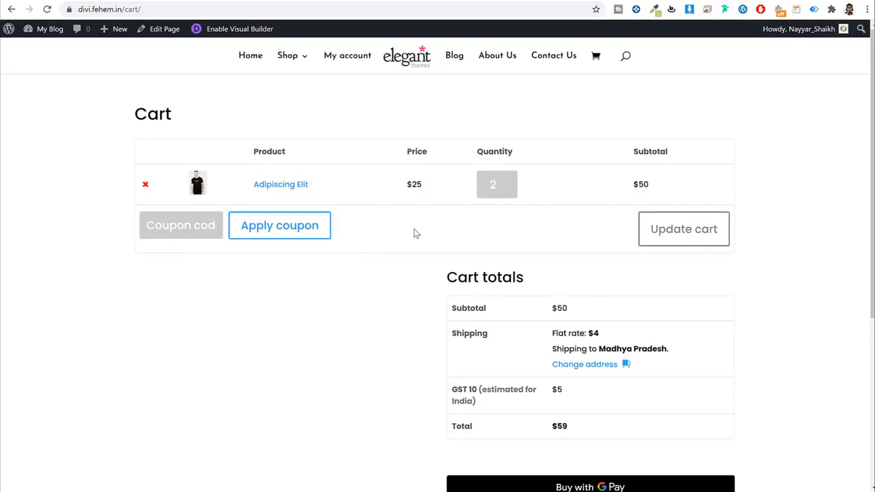
{"action": "left_click", "coordinate": [512, 188]}
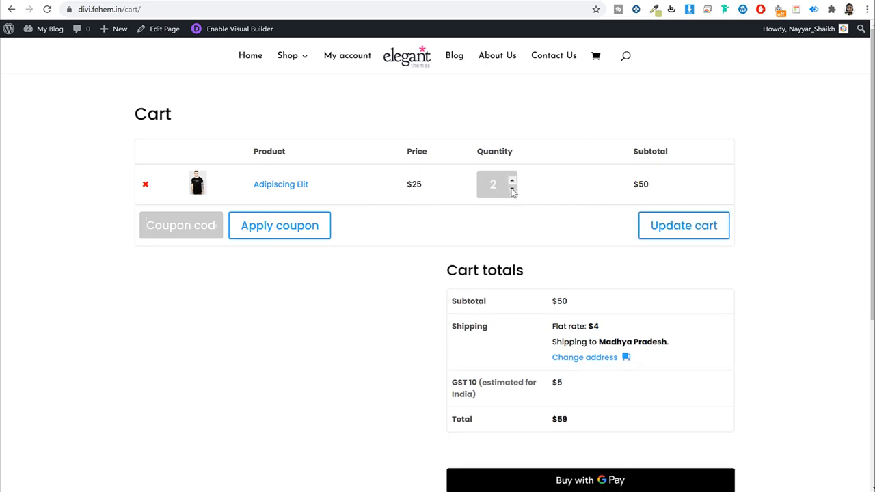
{"action": "left_click", "coordinate": [689, 222]}
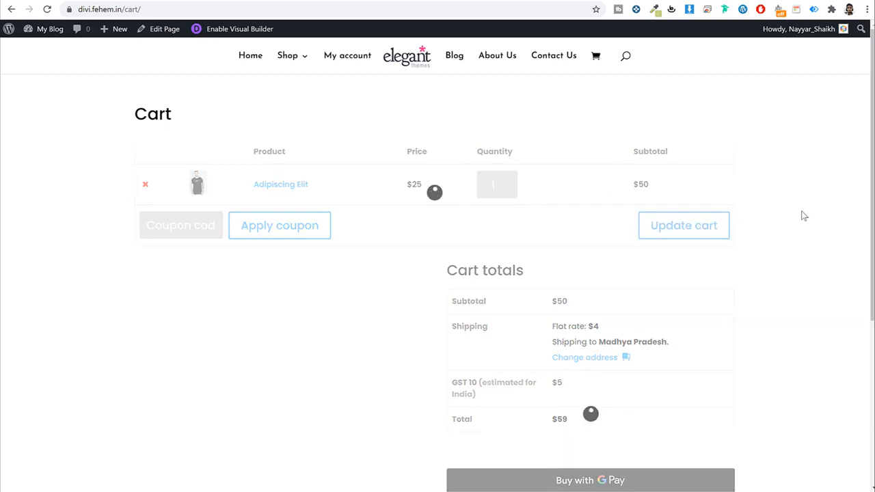
{"action": "scroll", "coordinate": [803, 220], "scroll_direction": "down", "scroll_amount": 1}
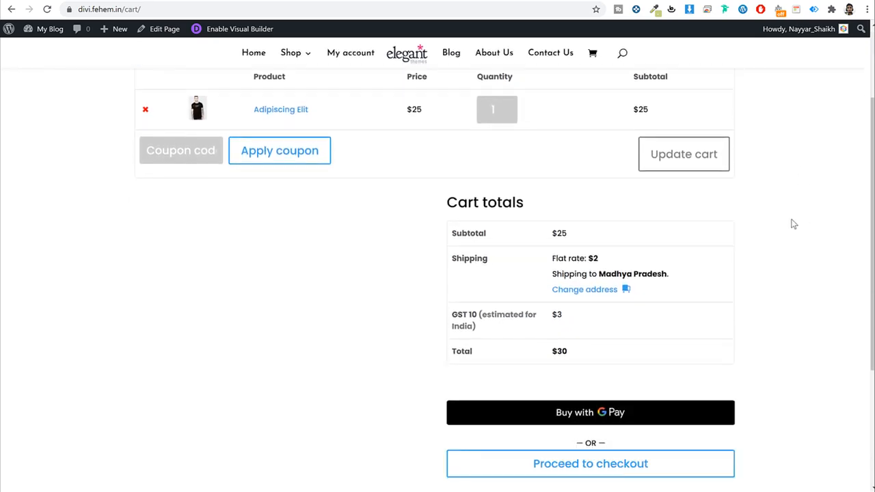
{"action": "left_click_drag", "start_coordinate": [552, 257], "coordinate": [610, 256]}
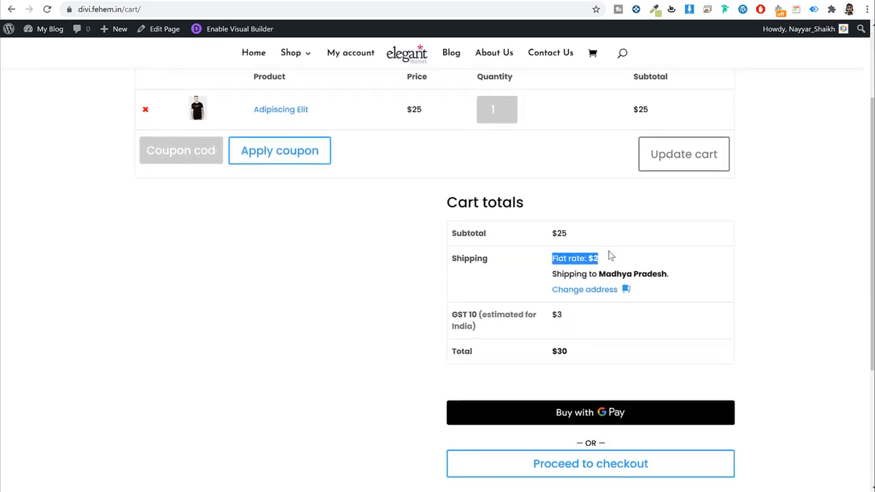
Step: Set the shipping state to Maharashtra, dropping the flat rate to $1 and the total to $29
{"action": "left_click", "coordinate": [590, 290]}
{"action": "left_click", "coordinate": [610, 333]}
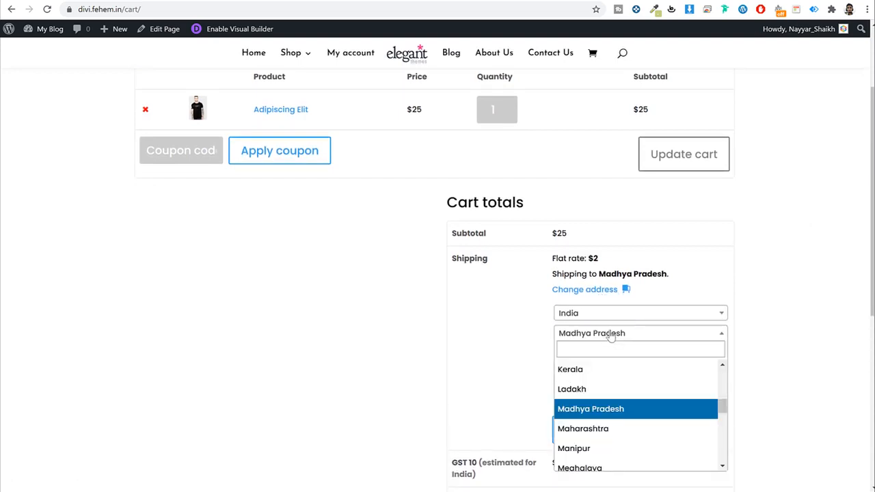
{"action": "type", "text": "maha"}
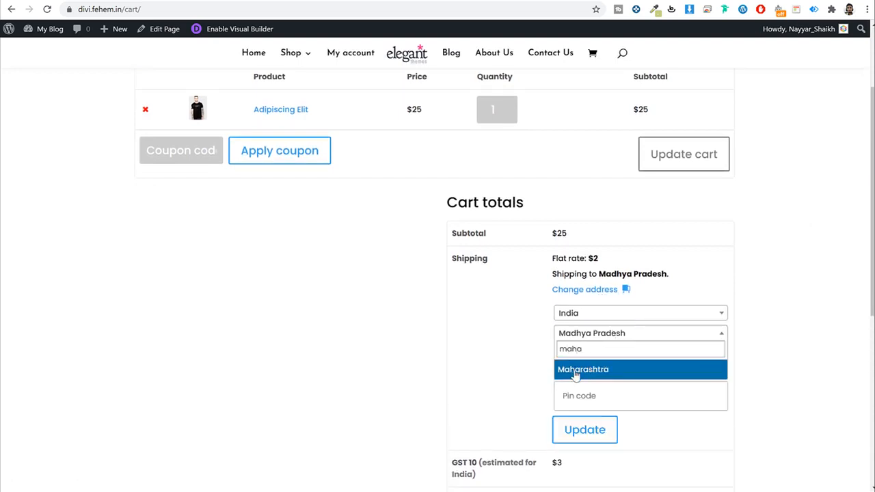
{"action": "left_click", "coordinate": [573, 369]}
{"action": "left_click", "coordinate": [596, 431]}
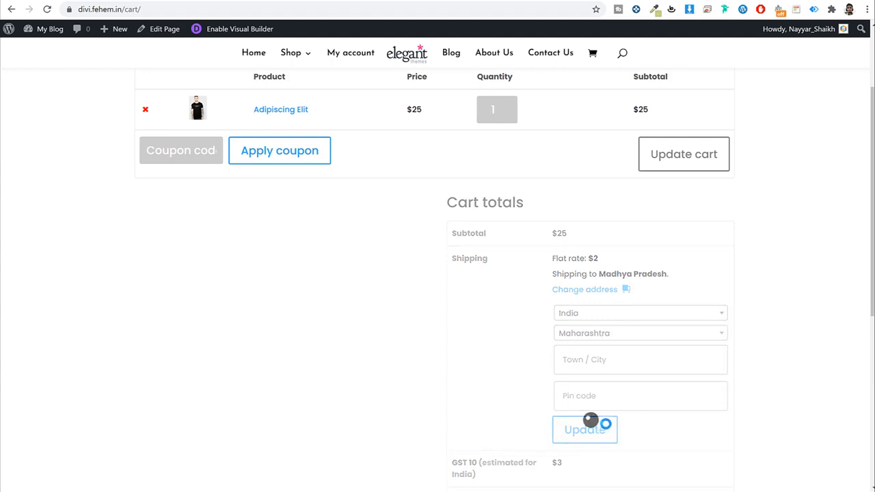
{"action": "left_click_drag", "start_coordinate": [552, 258], "coordinate": [605, 263]}
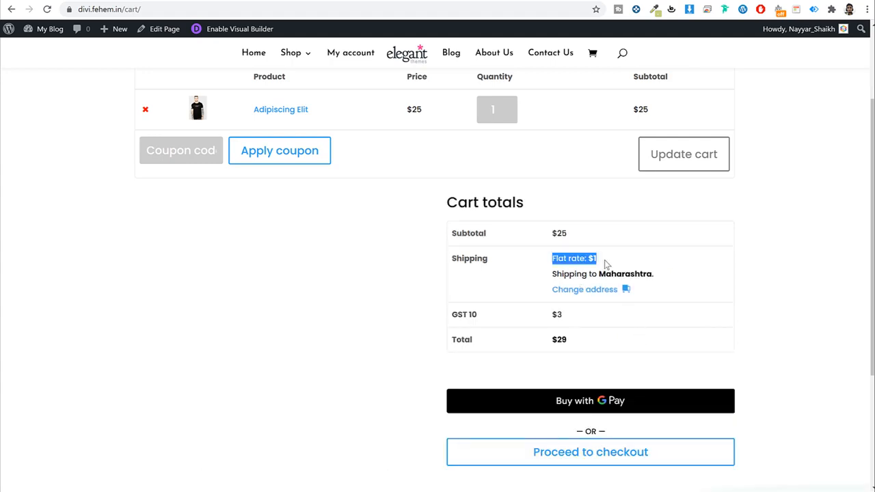
{"action": "left_click", "coordinate": [613, 266]}
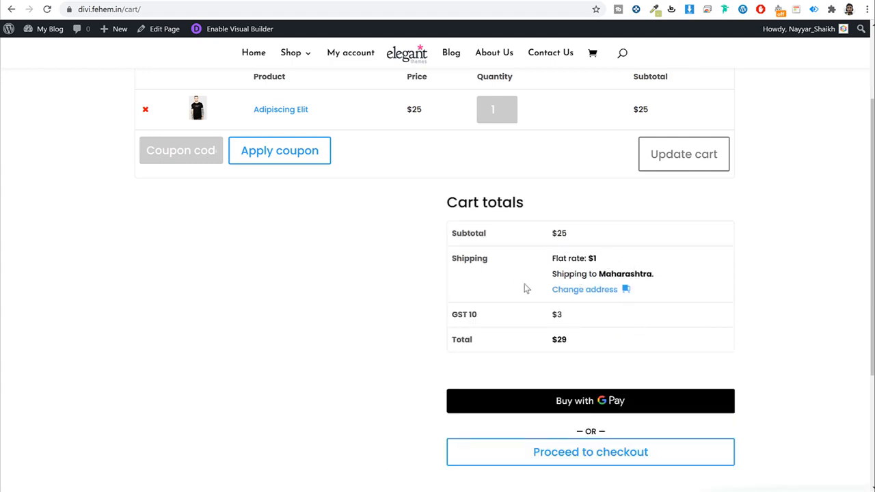
{"action": "left_click_drag", "start_coordinate": [451, 314], "coordinate": [542, 344]}
{"action": "left_click", "coordinate": [574, 322]}
{"action": "left_click", "coordinate": [539, 344]}
{"action": "scroll", "coordinate": [539, 346], "scroll_direction": "down", "scroll_amount": 1}
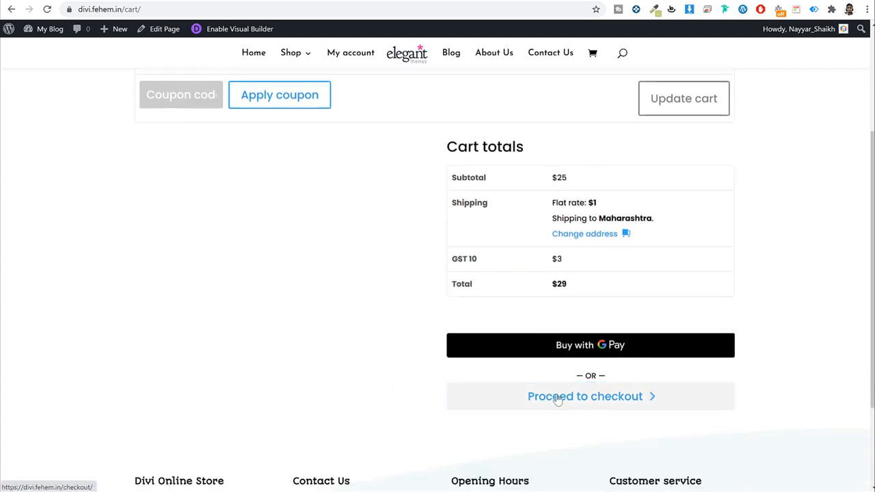
Step: Check out choosing Credit Card payment, attempt to place the order, then open My account
{"action": "left_click", "coordinate": [557, 399]}
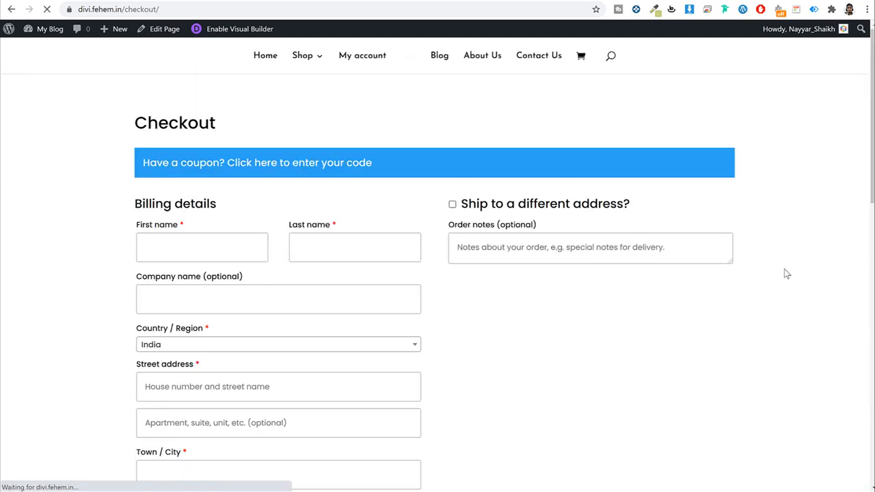
{"action": "scroll", "coordinate": [472, 199], "scroll_direction": "down", "scroll_amount": 3}
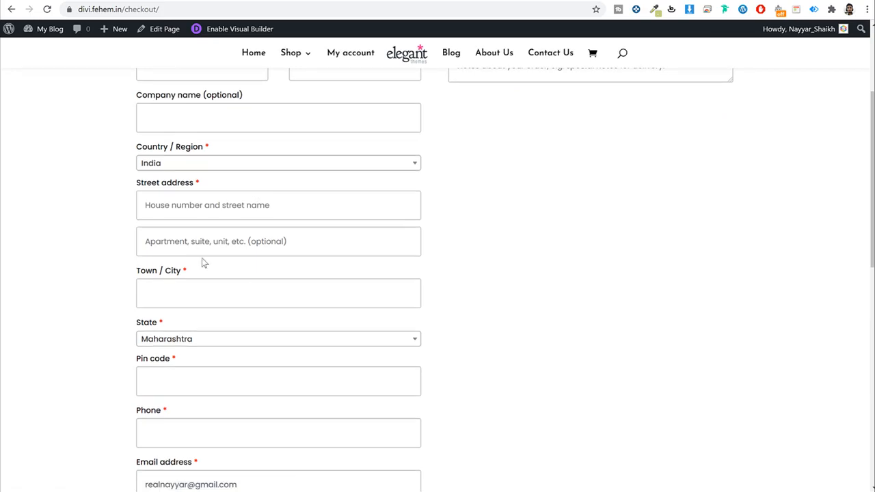
{"action": "scroll", "coordinate": [307, 258], "scroll_direction": "down", "scroll_amount": 4}
{"action": "scroll", "coordinate": [308, 260], "scroll_direction": "down", "scroll_amount": 3}
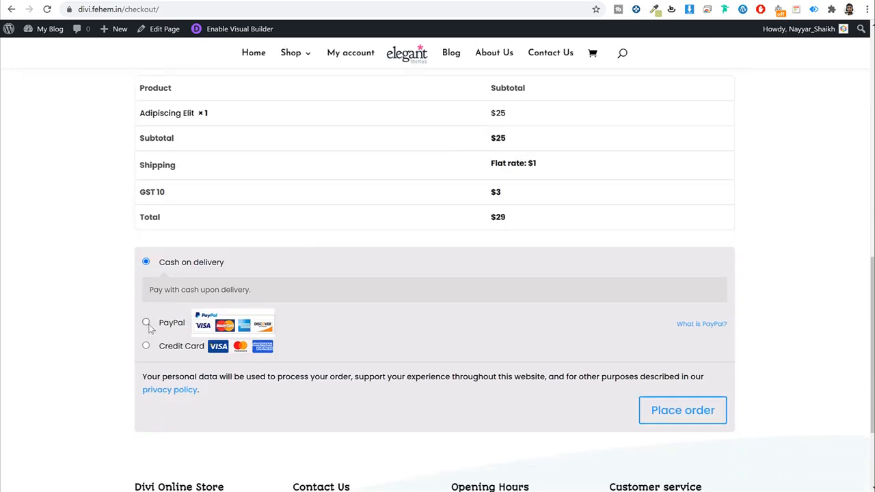
{"action": "left_click", "coordinate": [146, 322]}
{"action": "left_click", "coordinate": [147, 347]}
{"action": "scroll", "coordinate": [310, 336], "scroll_direction": "down", "scroll_amount": 1}
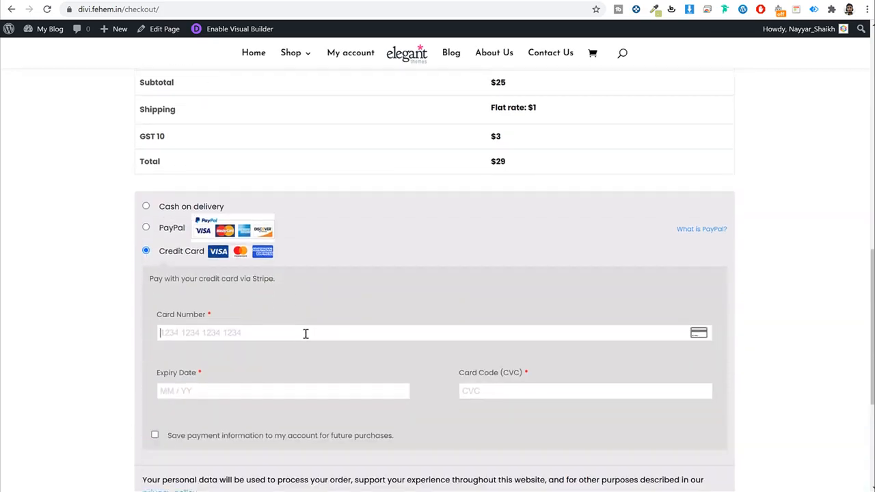
{"action": "scroll", "coordinate": [381, 294], "scroll_direction": "down", "scroll_amount": 1}
{"action": "scroll", "coordinate": [386, 300], "scroll_direction": "down", "scroll_amount": 2}
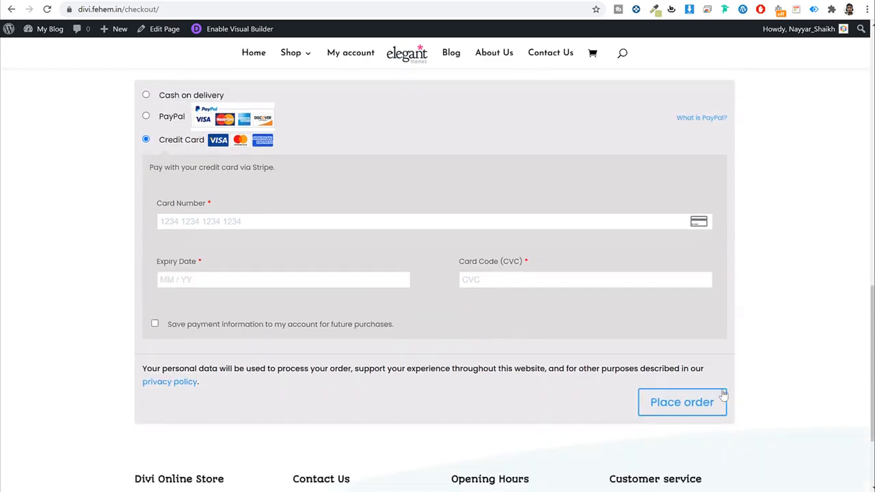
{"action": "left_click", "coordinate": [687, 404]}
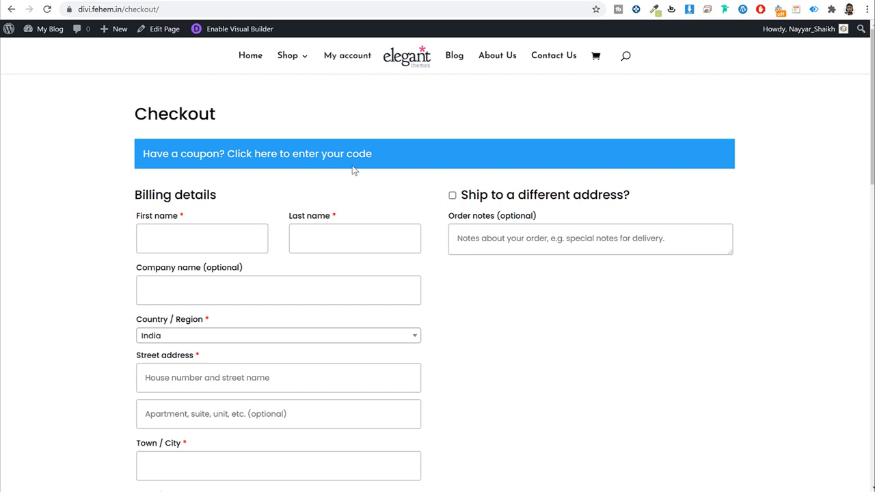
{"action": "left_click", "coordinate": [347, 58]}
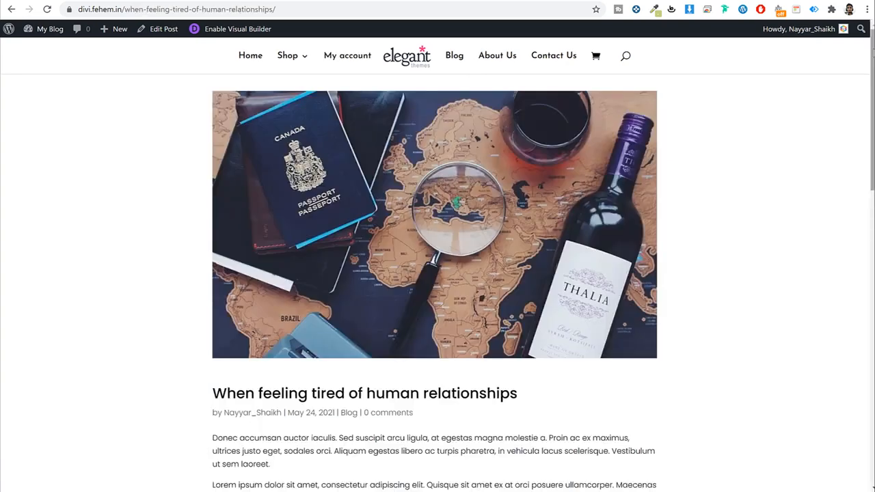
Step: Read the blog post down to its empty comments section, then go to the About Us page
{"action": "scroll", "coordinate": [865, 102], "scroll_direction": "down", "scroll_amount": 3}
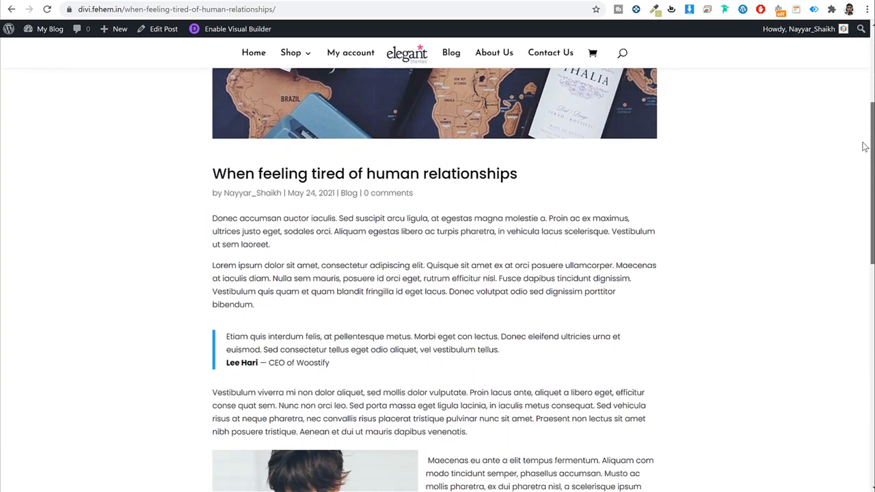
{"action": "scroll", "coordinate": [865, 146], "scroll_direction": "down", "scroll_amount": 5}
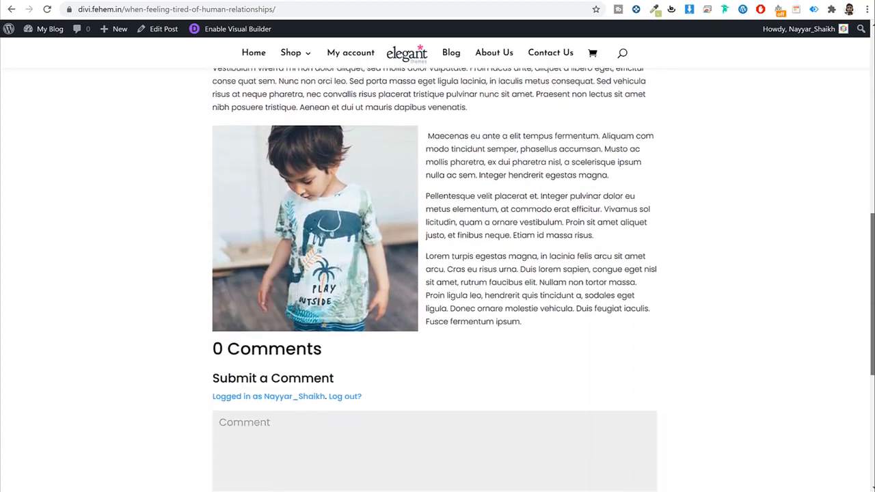
{"action": "scroll", "coordinate": [438, 273], "scroll_direction": "down", "scroll_amount": 1}
{"action": "scroll", "coordinate": [437, 273], "scroll_direction": "up", "scroll_amount": 3}
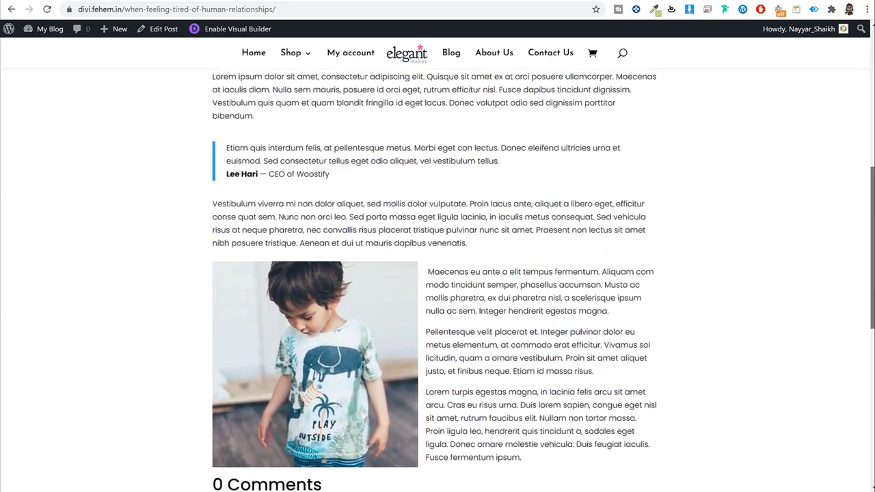
{"action": "scroll", "coordinate": [437, 274], "scroll_direction": "up", "scroll_amount": 5}
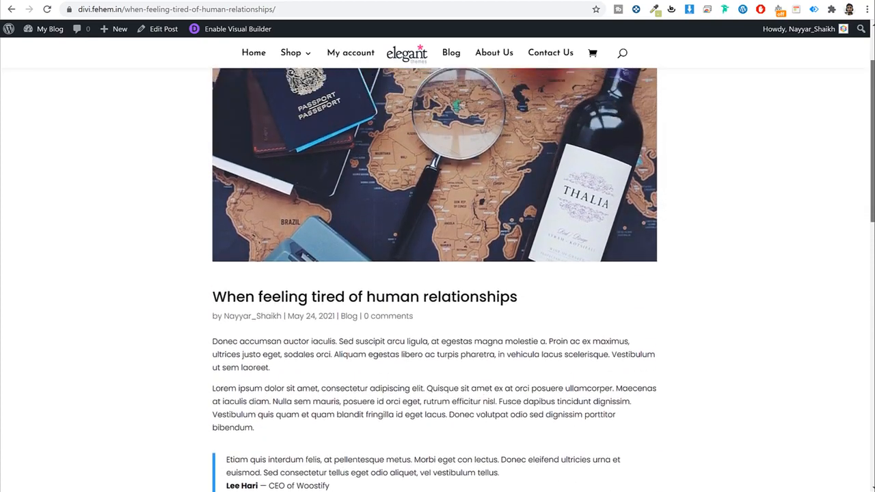
{"action": "scroll", "coordinate": [434, 273], "scroll_direction": "up", "scroll_amount": 2}
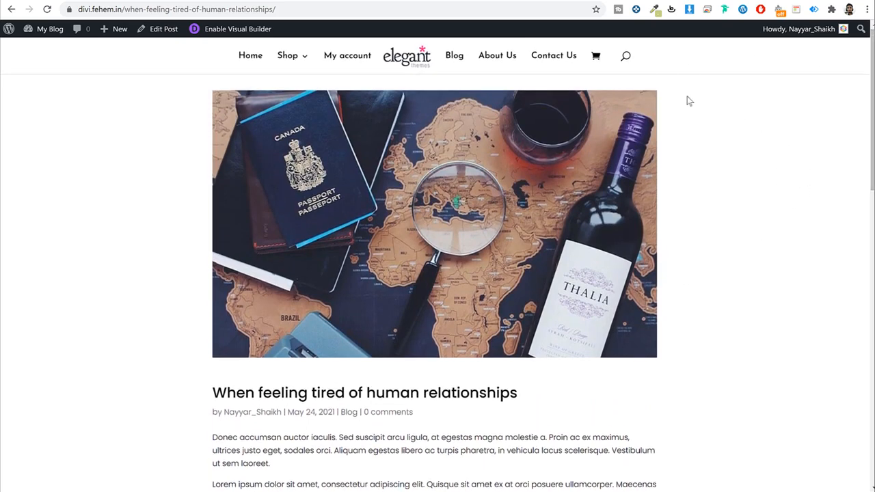
{"action": "left_click", "coordinate": [505, 57]}
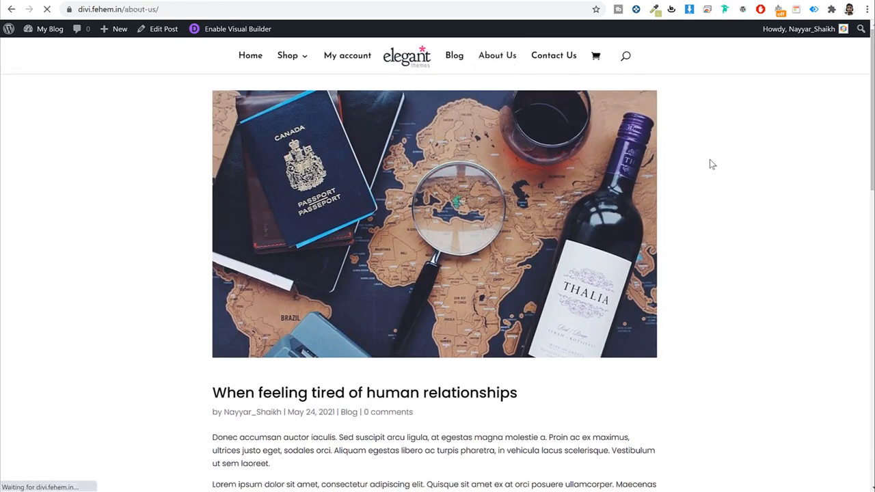
Step: Scroll through the About Us page content and back up
{"action": "scroll", "coordinate": [863, 149], "scroll_direction": "down", "scroll_amount": 3}
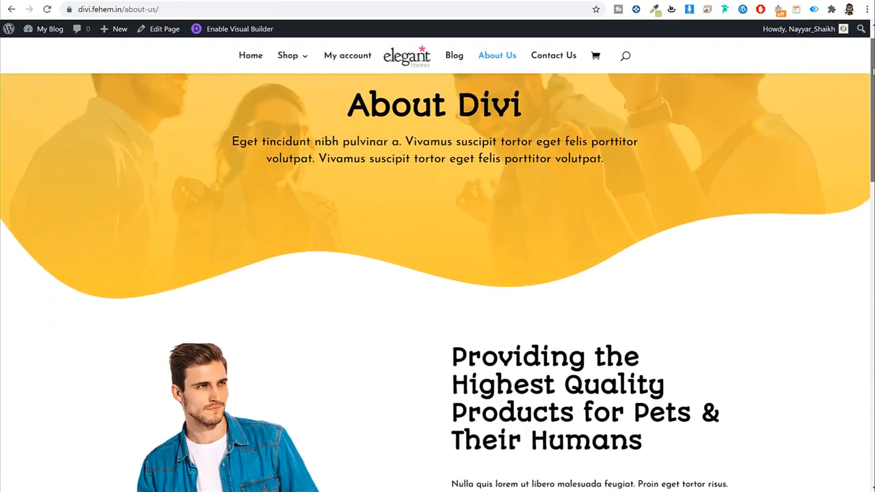
{"action": "scroll", "coordinate": [864, 148], "scroll_direction": "down", "scroll_amount": 10}
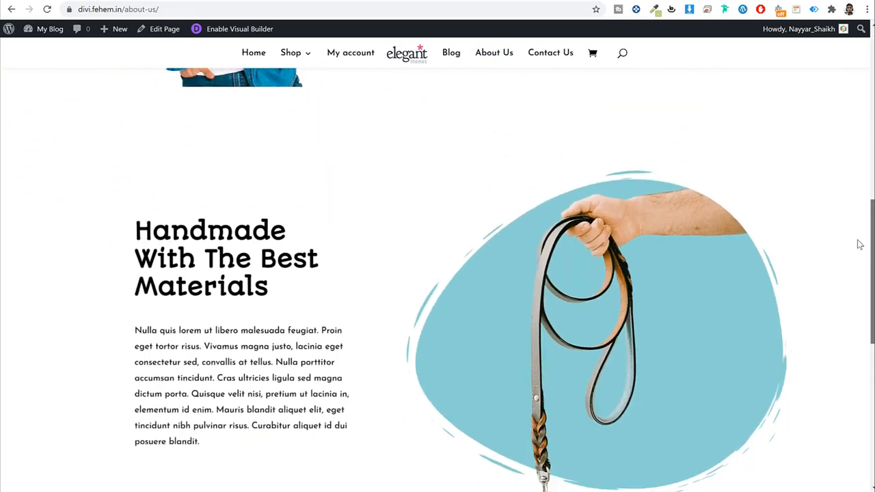
{"action": "scroll", "coordinate": [864, 324], "scroll_direction": "up", "scroll_amount": 15}
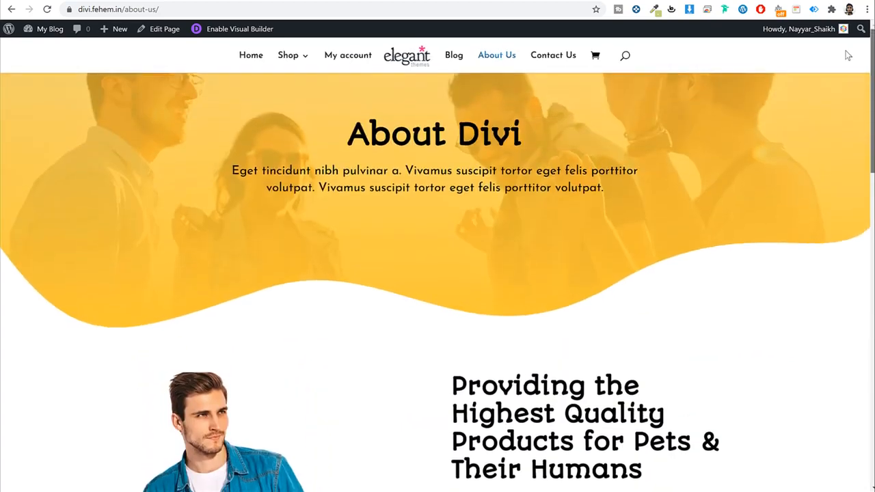
Step: Open the Contact Us page and look over its message form
{"action": "left_click", "coordinate": [557, 56]}
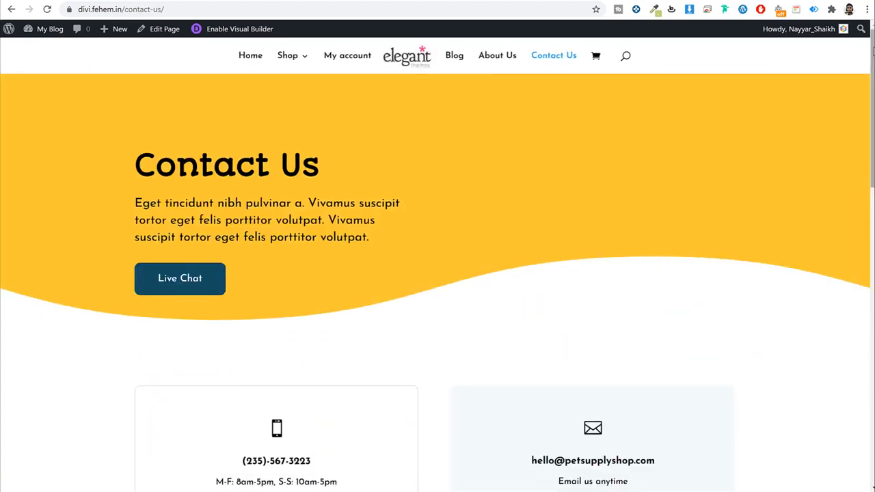
{"action": "scroll", "coordinate": [869, 82], "scroll_direction": "down", "scroll_amount": 1}
{"action": "scroll", "coordinate": [868, 137], "scroll_direction": "down", "scroll_amount": 7}
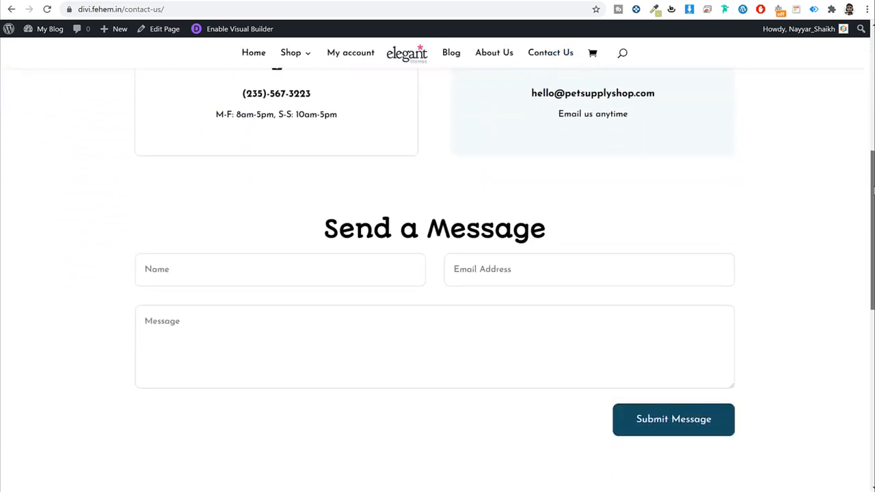
{"action": "scroll", "coordinate": [864, 109], "scroll_direction": "up", "scroll_amount": 8}
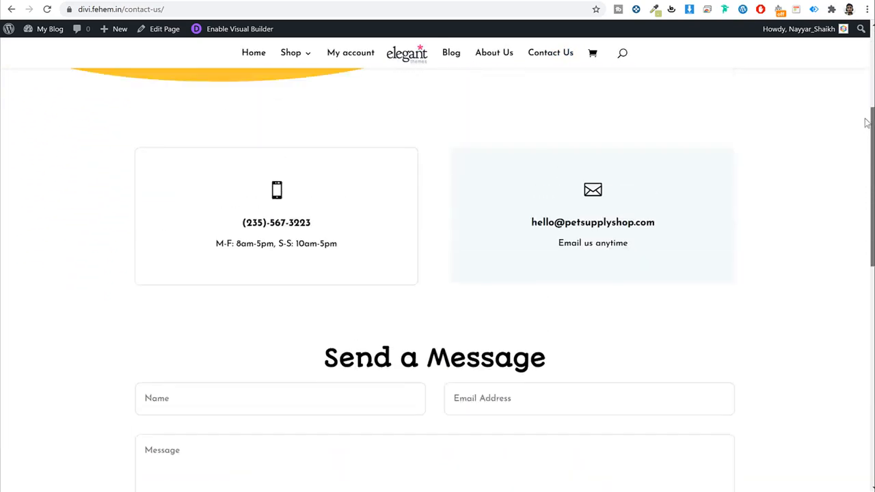
{"action": "left_click_drag", "start_coordinate": [860, 57], "coordinate": [859, 47]}
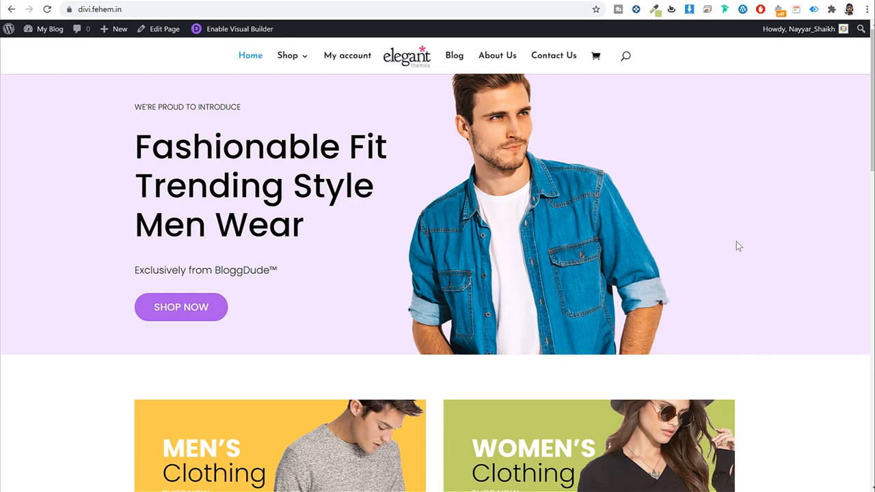
Step: Bring up the homepage with the BloggDude men's wear hero and Men's and Women's Clothing tiles
{"action": "left_click_drag", "start_coordinate": [872, 52], "coordinate": [834, 64]}
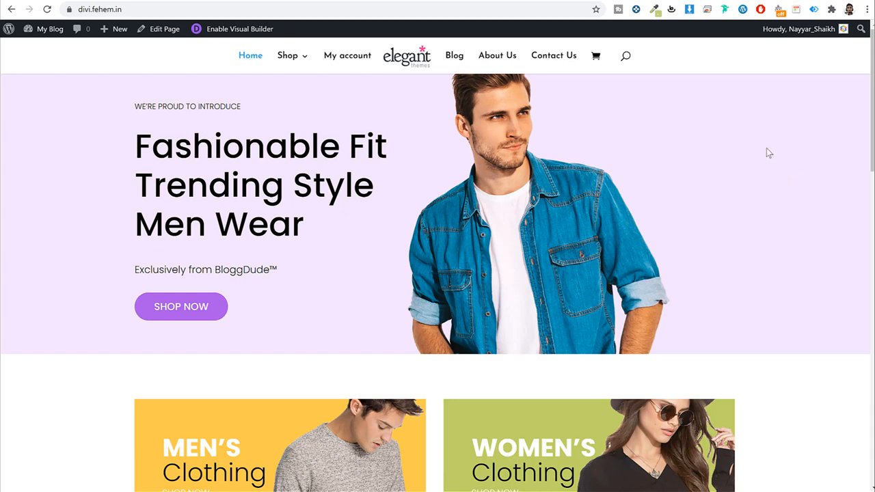
Step: Load bloggdude.com/fc in a new browser tab
{"action": "key", "text": "ctrl+t"}
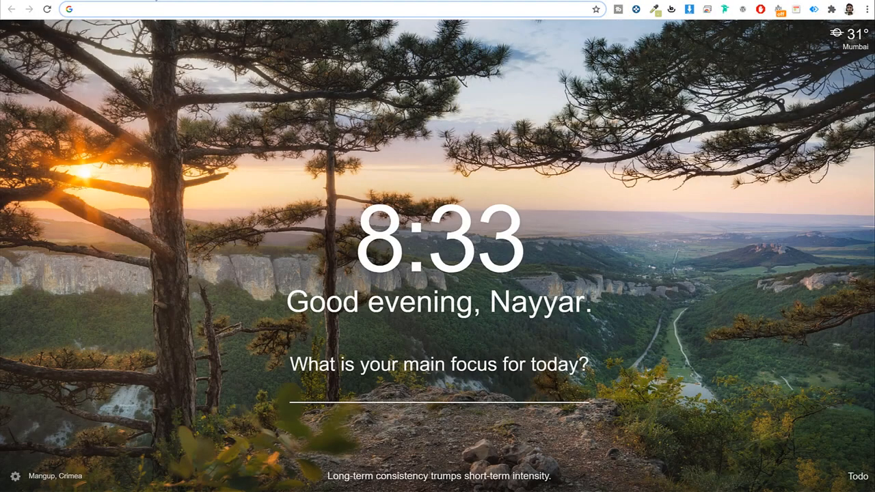
{"action": "type", "text": "bloggdude.com//"}
{"action": "key", "text": "BackSpace"}
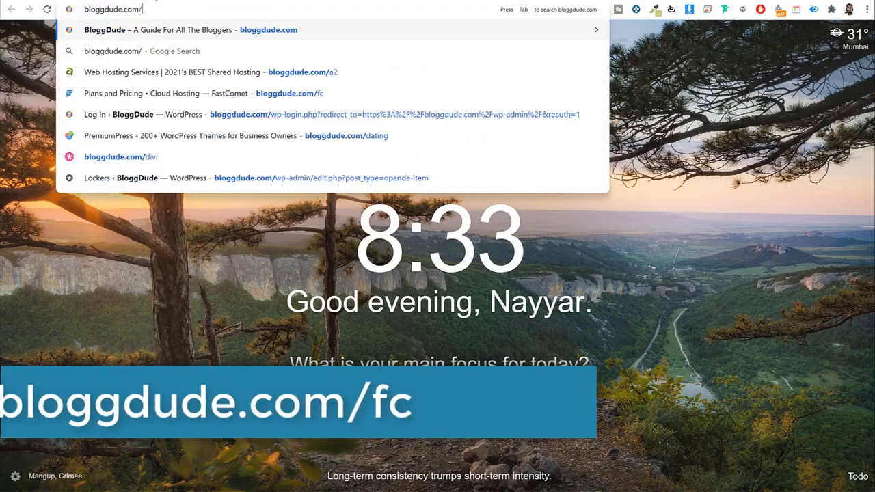
{"action": "type", "text": "fc"}
{"action": "key", "text": "Return"}
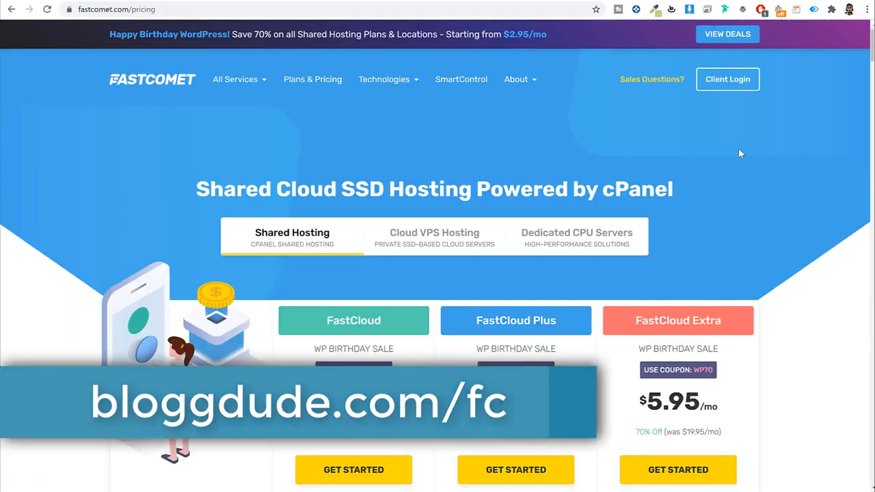
Step: Review the FastCloud, FastCloud Plus and FastCloud Extra plans from $2.95/mo, then open a fresh tab
{"action": "scroll", "coordinate": [814, 177], "scroll_direction": "down", "scroll_amount": 1}
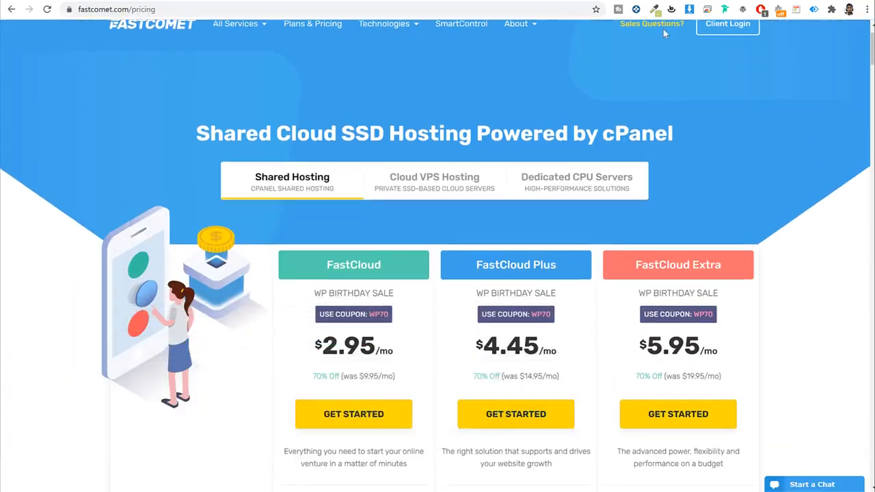
{"action": "scroll", "coordinate": [791, 132], "scroll_direction": "down", "scroll_amount": 3}
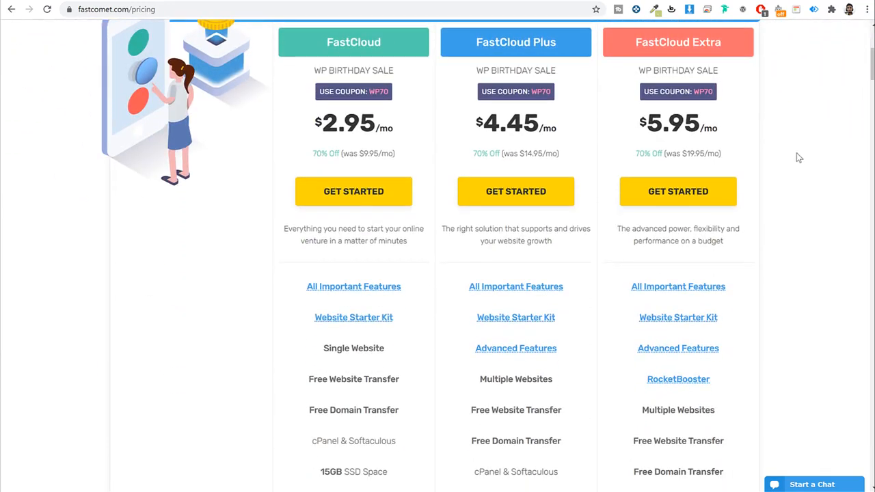
{"action": "scroll", "coordinate": [796, 157], "scroll_direction": "up", "scroll_amount": 4}
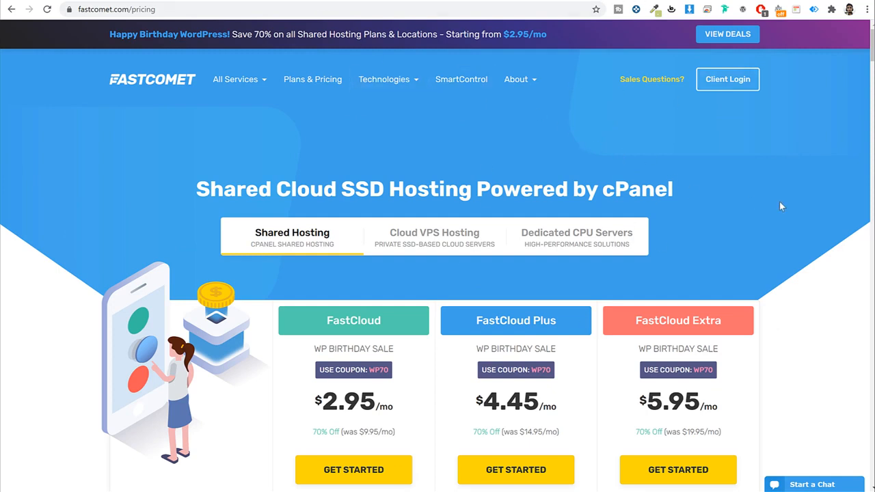
{"action": "left_click", "coordinate": [287, 1]}
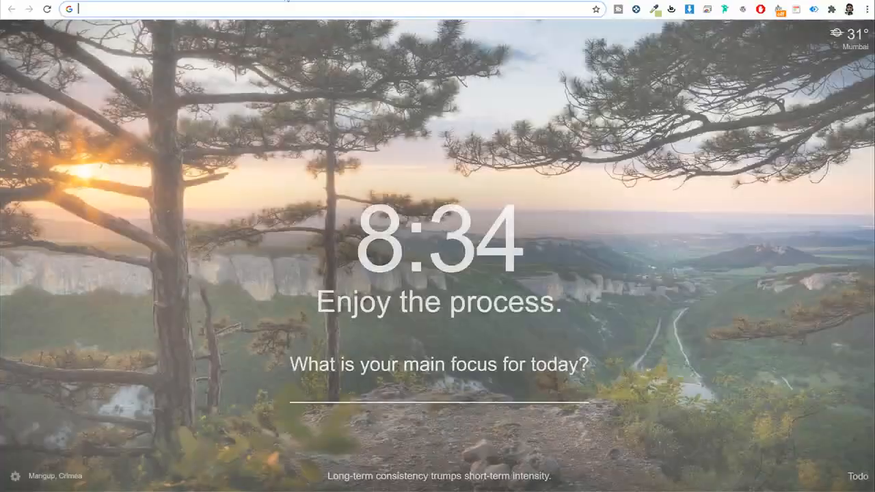
Step: Load bloggdude.com and open its best WordPress hosting list page
{"action": "type", "text": "bloggdude.com"}
{"action": "key", "text": "Return"}
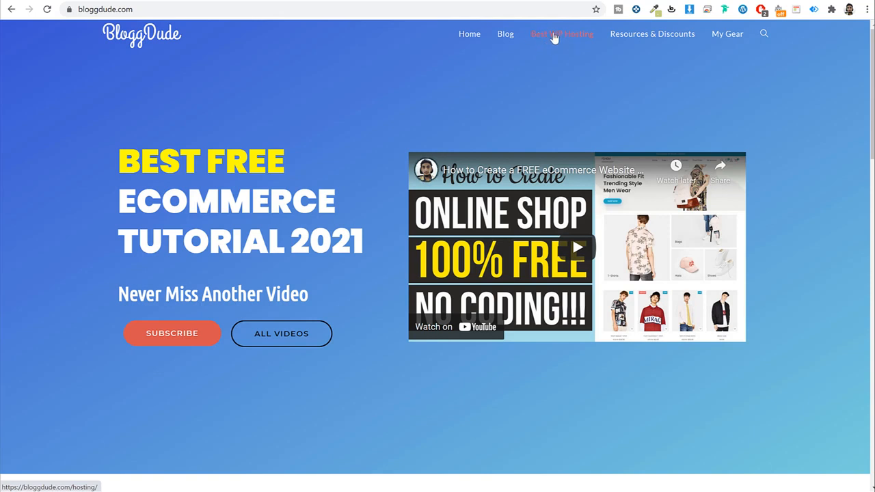
{"action": "left_click", "coordinate": [553, 37]}
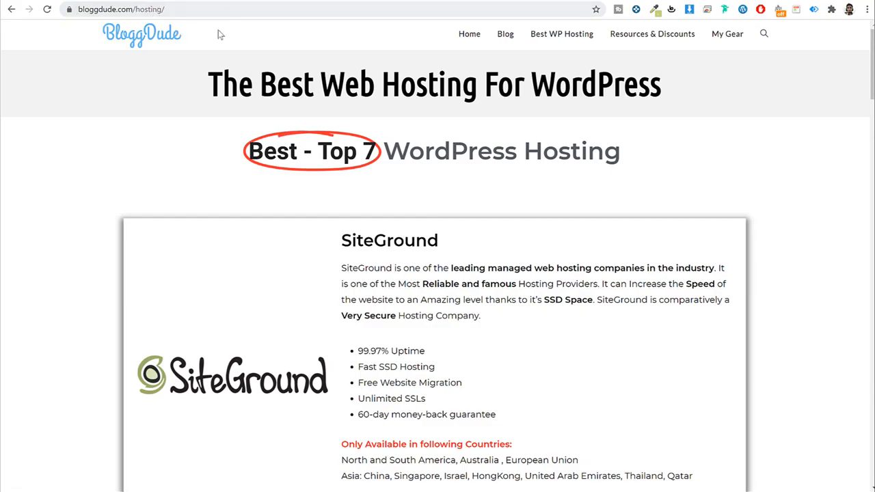
{"action": "scroll", "coordinate": [735, 272], "scroll_direction": "down", "scroll_amount": 14}
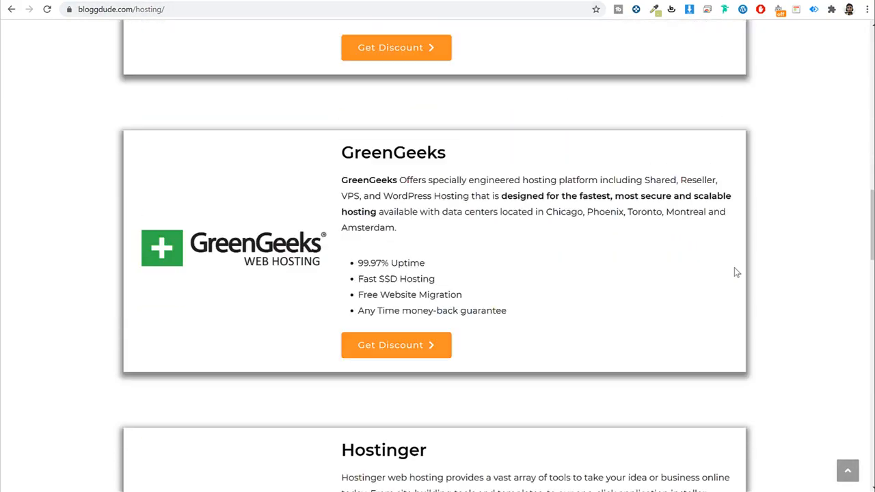
{"action": "scroll", "coordinate": [734, 270], "scroll_direction": "down", "scroll_amount": 3}
{"action": "scroll", "coordinate": [734, 270], "scroll_direction": "up", "scroll_amount": 12}
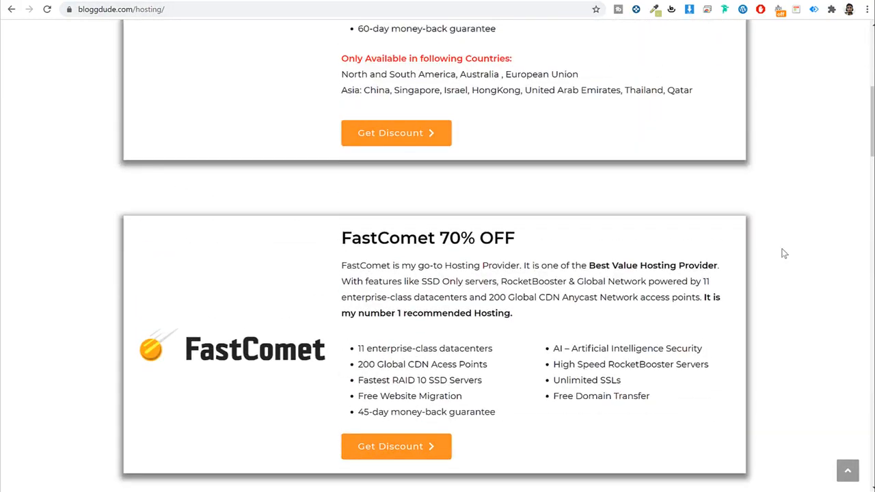
{"action": "scroll", "coordinate": [784, 253], "scroll_direction": "up", "scroll_amount": 5}
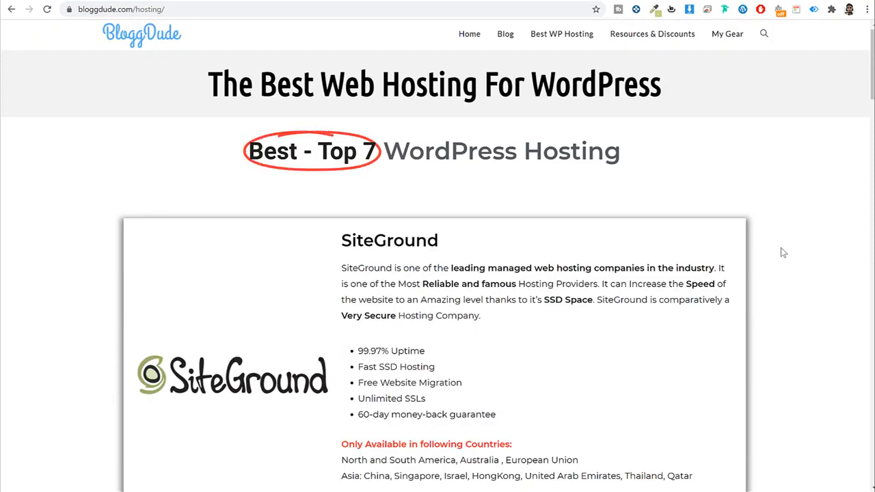
Step: Scroll down the hosting list to the SiteGround entry
{"action": "scroll", "coordinate": [784, 253], "scroll_direction": "down", "scroll_amount": 2}
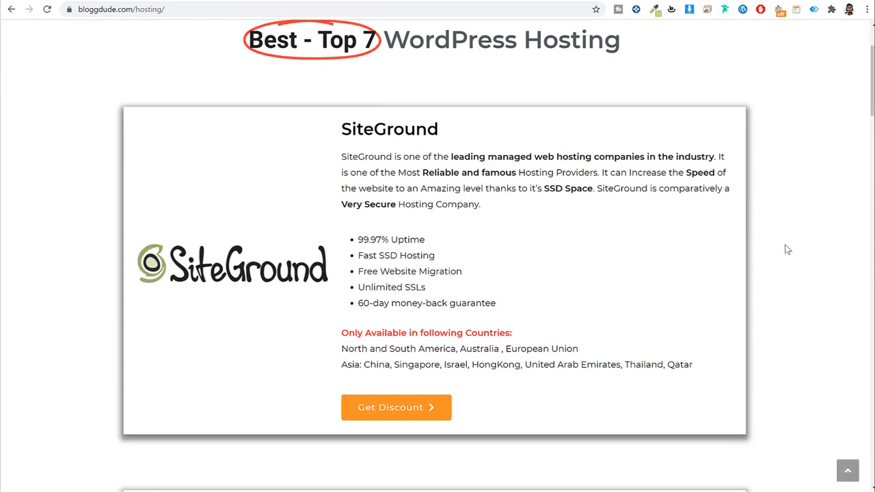
{"action": "scroll", "coordinate": [786, 250], "scroll_direction": "down", "scroll_amount": 4}
{"action": "scroll", "coordinate": [787, 251], "scroll_direction": "down", "scroll_amount": 7}
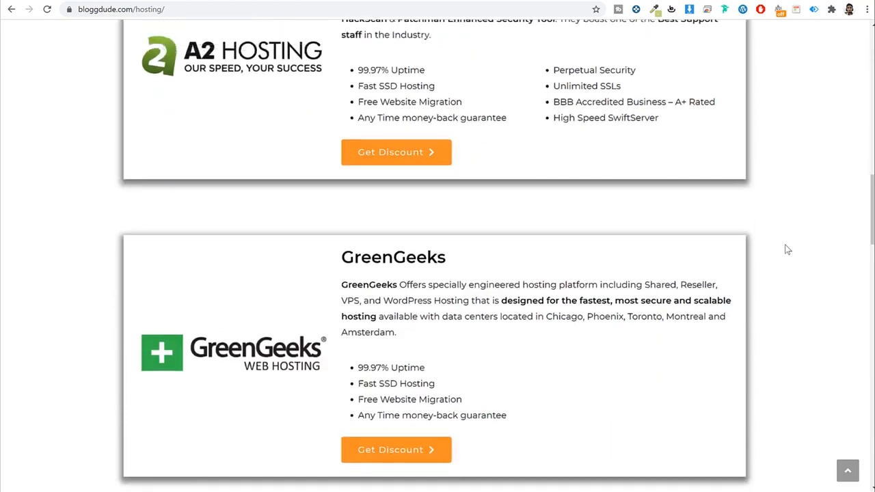
{"action": "scroll", "coordinate": [786, 250], "scroll_direction": "up", "scroll_amount": 5}
{"action": "scroll", "coordinate": [786, 250], "scroll_direction": "up", "scroll_amount": 6}
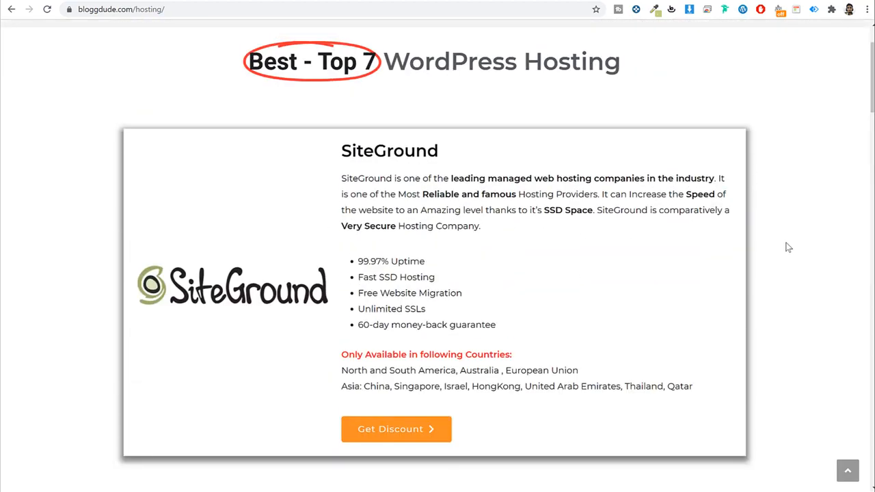
{"action": "scroll", "coordinate": [787, 248], "scroll_direction": "down", "scroll_amount": 1}
Step: Highlight SiteGround's name and its available countries, including the Americas and Asia lists
{"action": "double_click", "coordinate": [375, 129]}
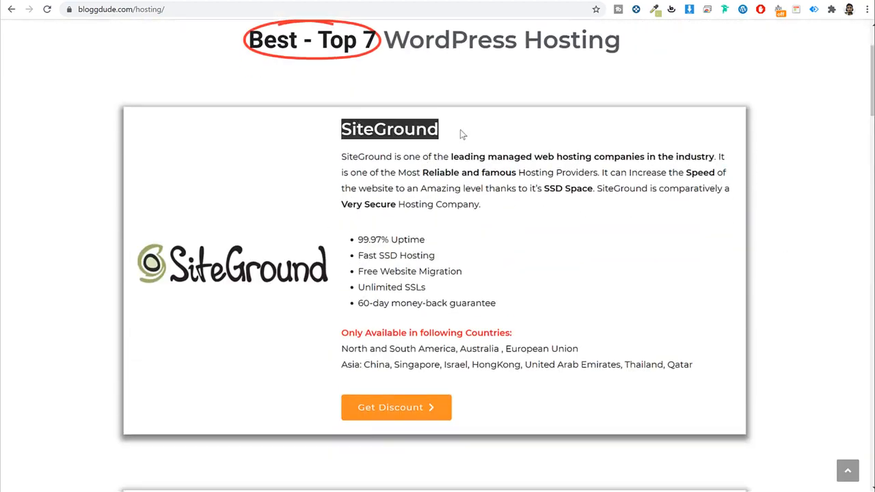
{"action": "left_click", "coordinate": [461, 134]}
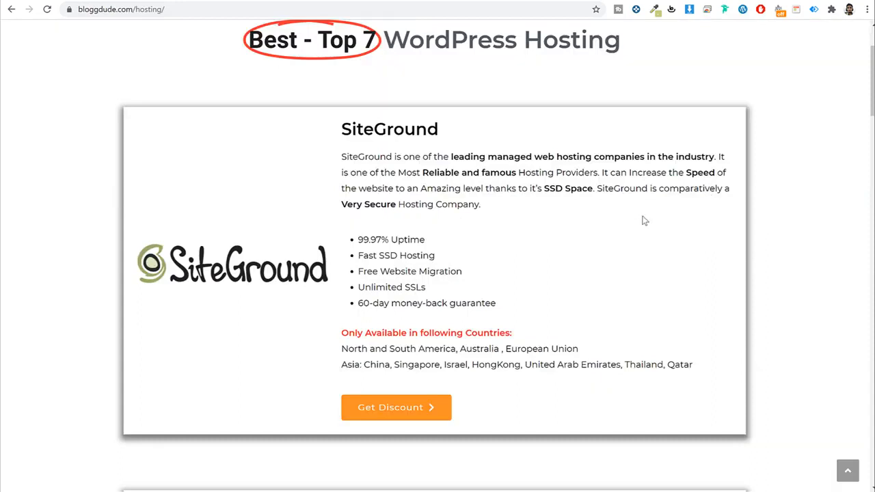
{"action": "left_click_drag", "start_coordinate": [341, 332], "coordinate": [704, 372]}
{"action": "left_click", "coordinate": [699, 373]}
{"action": "left_click_drag", "start_coordinate": [338, 353], "coordinate": [453, 350]}
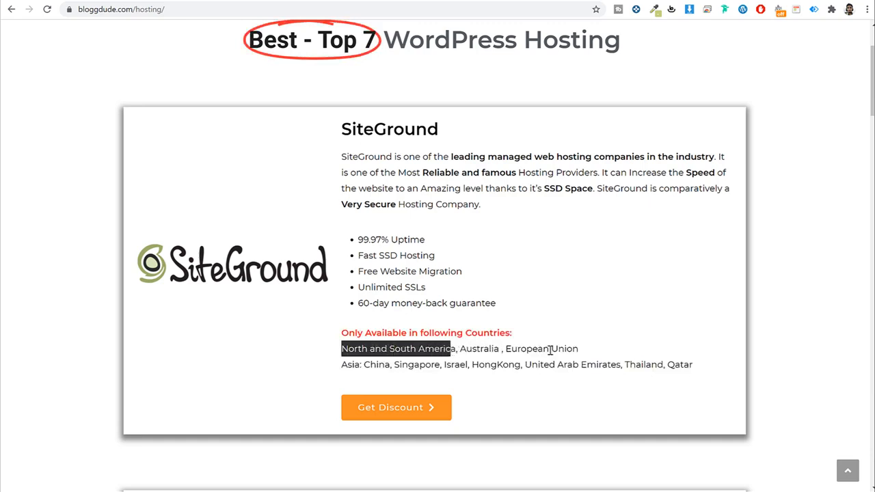
{"action": "left_click_drag", "start_coordinate": [384, 366], "coordinate": [692, 367]}
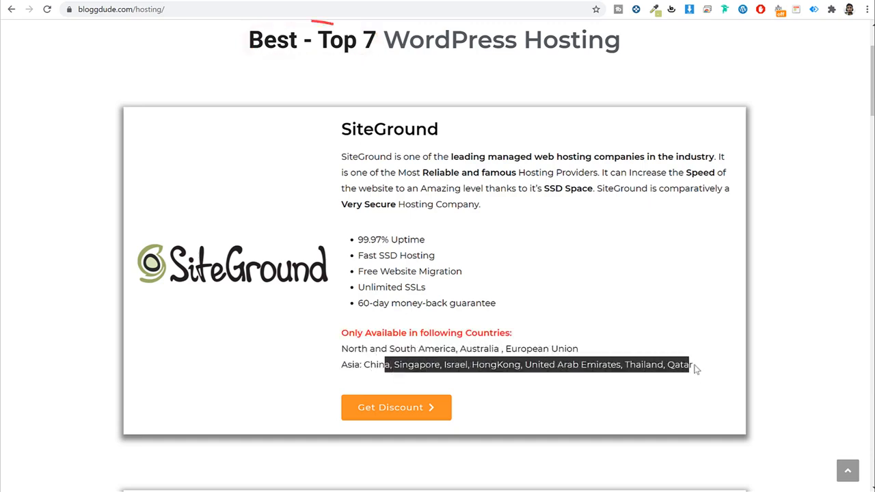
{"action": "left_click", "coordinate": [693, 364]}
Step: Highlight European Union and Australia in SiteGround's country list
{"action": "scroll", "coordinate": [606, 190], "scroll_direction": "down", "scroll_amount": 5}
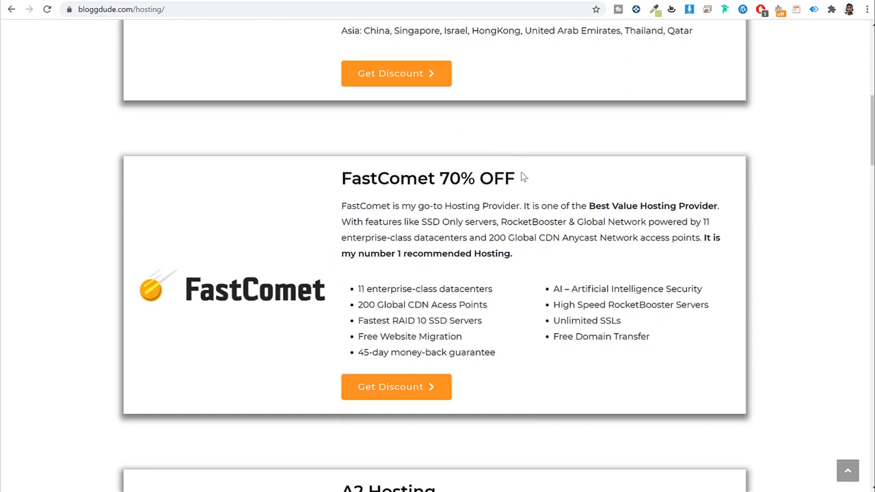
{"action": "scroll", "coordinate": [523, 175], "scroll_direction": "up", "scroll_amount": 5}
{"action": "scroll", "coordinate": [522, 175], "scroll_direction": "down", "scroll_amount": 2}
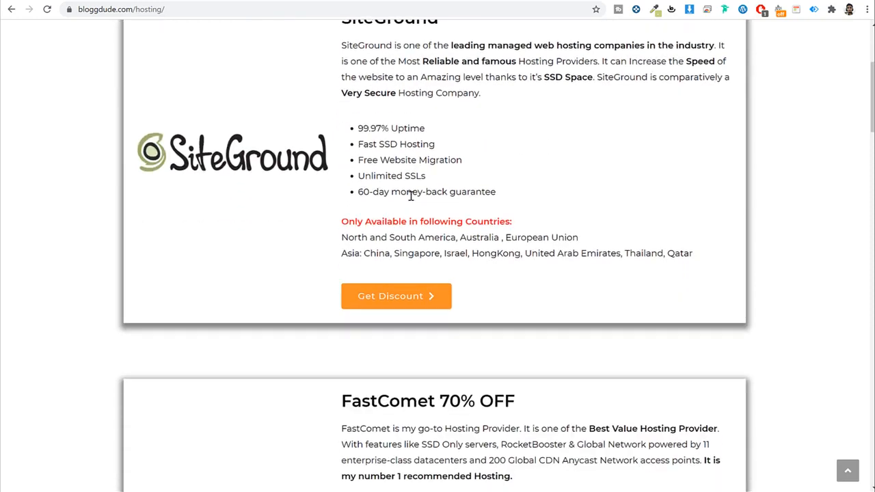
{"action": "left_click_drag", "start_coordinate": [545, 237], "coordinate": [579, 238]}
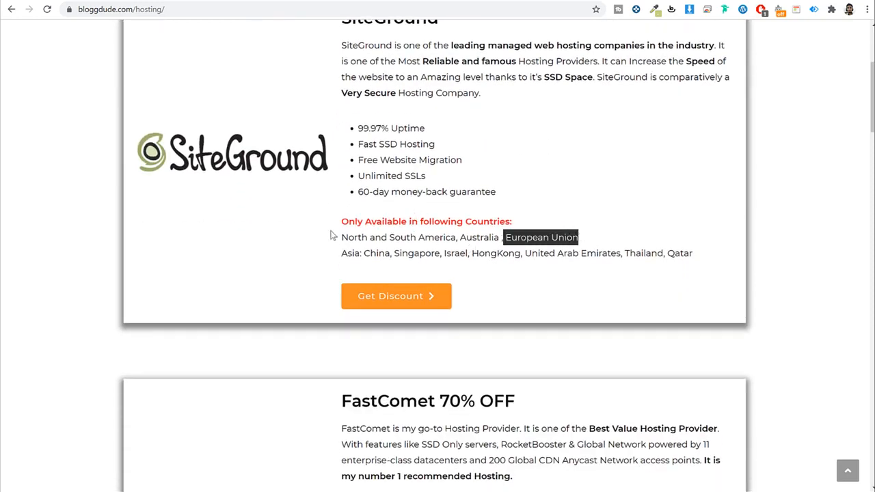
{"action": "left_click_drag", "start_coordinate": [460, 238], "coordinate": [506, 238]}
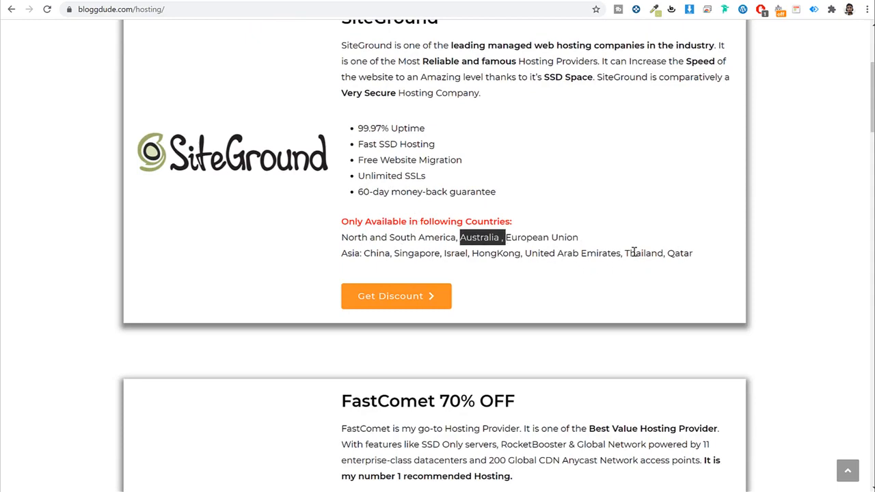
Step: Scroll past the FastComet 70% OFF entry and return to the FastComet pricing tab
{"action": "scroll", "coordinate": [635, 253], "scroll_direction": "up", "scroll_amount": 2}
{"action": "scroll", "coordinate": [531, 178], "scroll_direction": "down", "scroll_amount": 5}
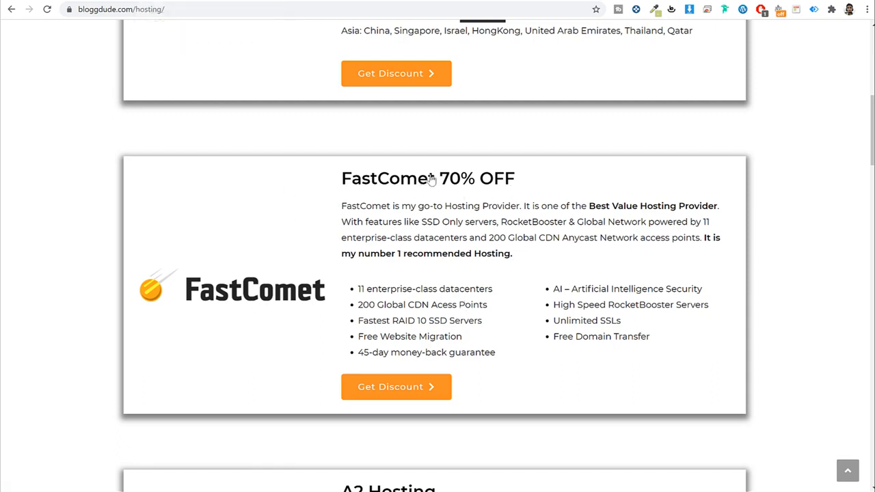
{"action": "scroll", "coordinate": [315, 295], "scroll_direction": "down", "scroll_amount": 1}
{"action": "scroll", "coordinate": [283, 226], "scroll_direction": "down", "scroll_amount": 5}
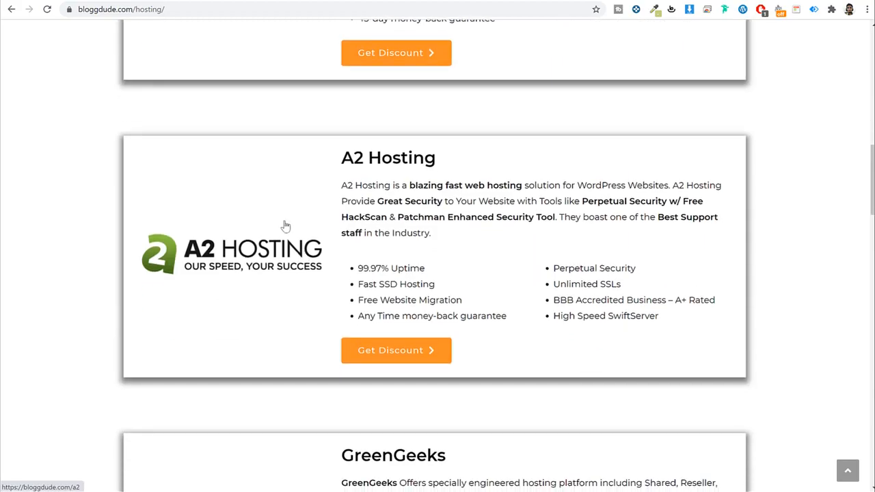
{"action": "scroll", "coordinate": [272, 248], "scroll_direction": "up", "scroll_amount": 5}
{"action": "scroll", "coordinate": [269, 291], "scroll_direction": "down", "scroll_amount": 4}
{"action": "scroll", "coordinate": [269, 291], "scroll_direction": "down", "scroll_amount": 1}
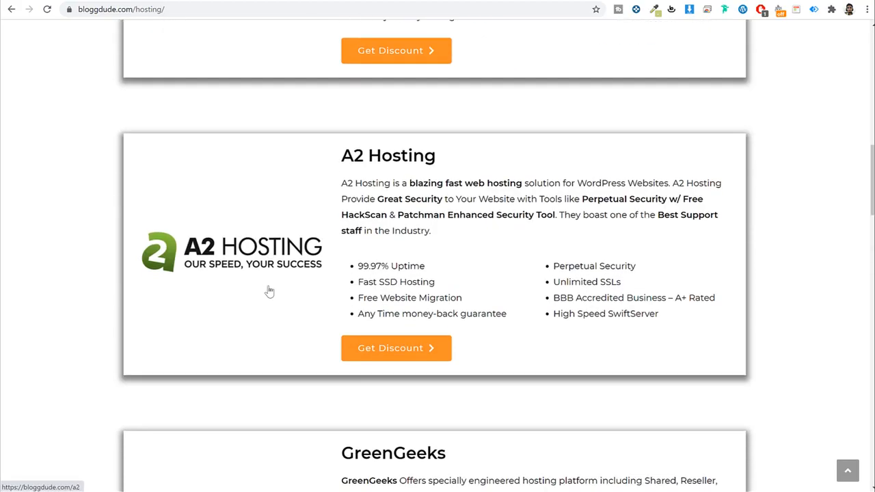
{"action": "scroll", "coordinate": [270, 291], "scroll_direction": "up", "scroll_amount": 5}
{"action": "left_click", "coordinate": [239, 2]}
Step: Highlight the FastCloud Extra and FastCloud Plus plan names and view All Important Features
{"action": "scroll", "coordinate": [793, 210], "scroll_direction": "down", "scroll_amount": 4}
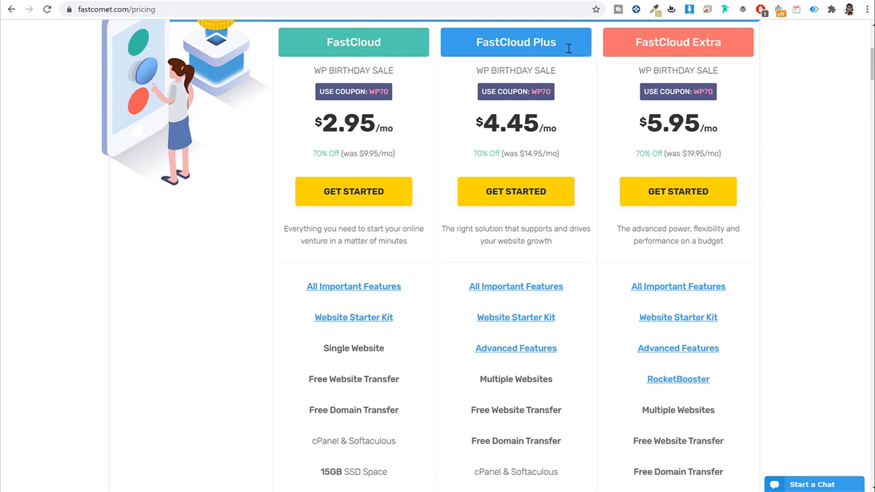
{"action": "triple_click", "coordinate": [634, 41]}
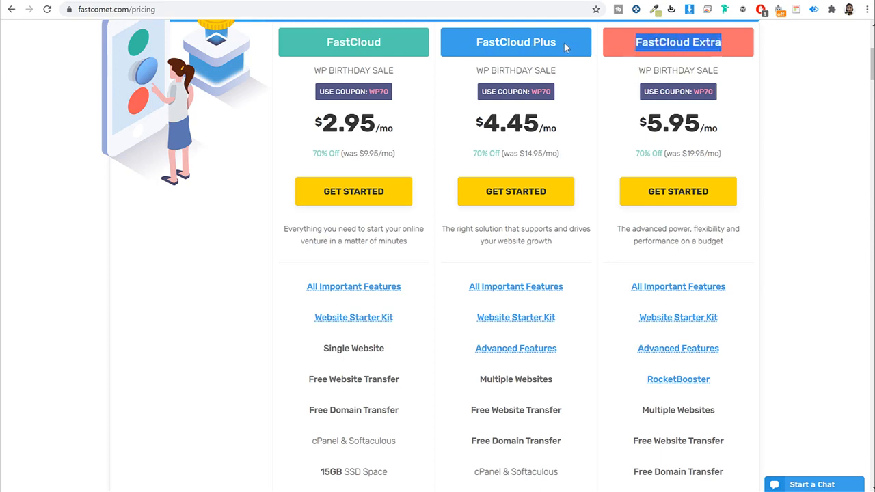
{"action": "left_click_drag", "start_coordinate": [562, 44], "coordinate": [474, 43]}
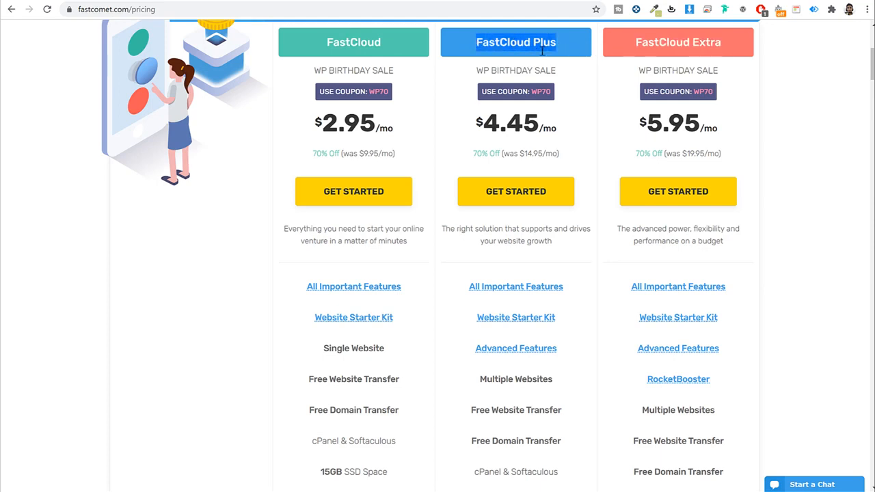
{"action": "scroll", "coordinate": [584, 116], "scroll_direction": "down", "scroll_amount": 3}
{"action": "mouse_move", "coordinate": [504, 120]}
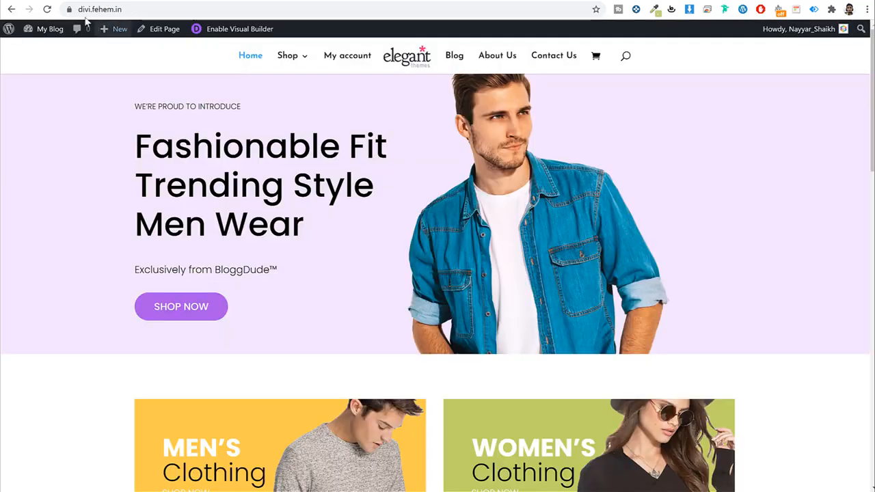
Step: Verify the live store shows 'Connection is secure', then return to the FastComet pricing tab
{"action": "left_click", "coordinate": [69, 9]}
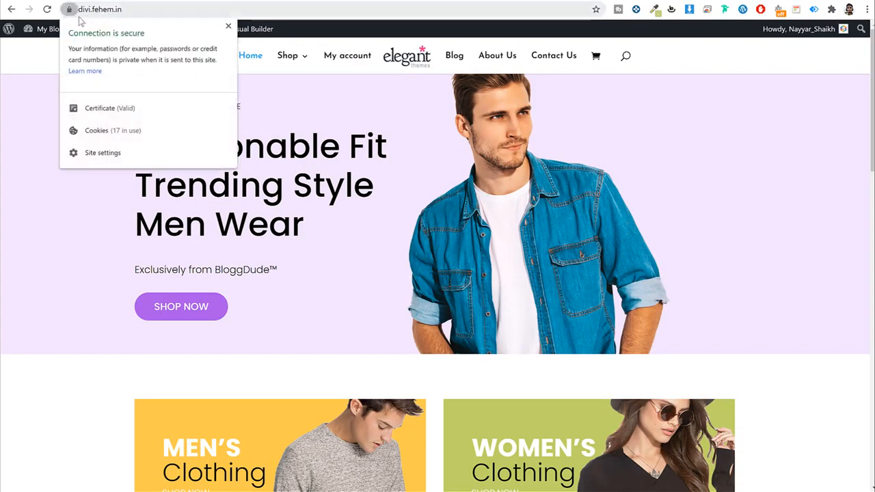
{"action": "left_click", "coordinate": [228, 26]}
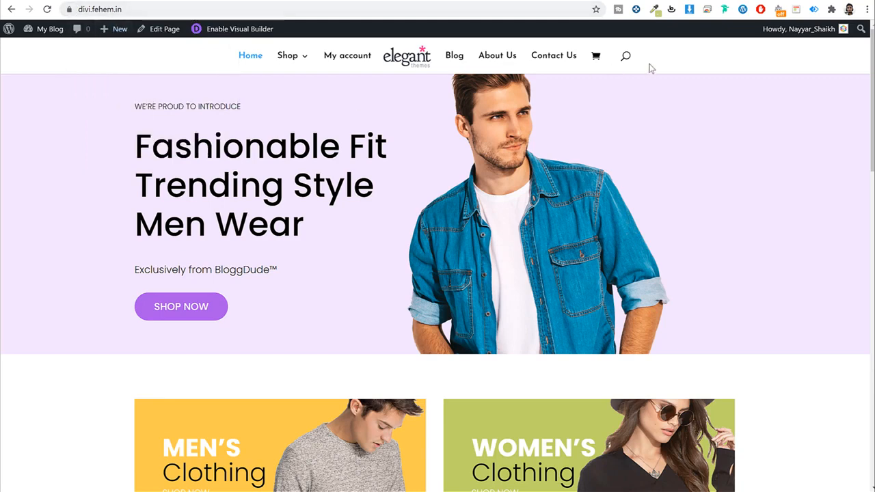
{"action": "left_click", "coordinate": [236, 1]}
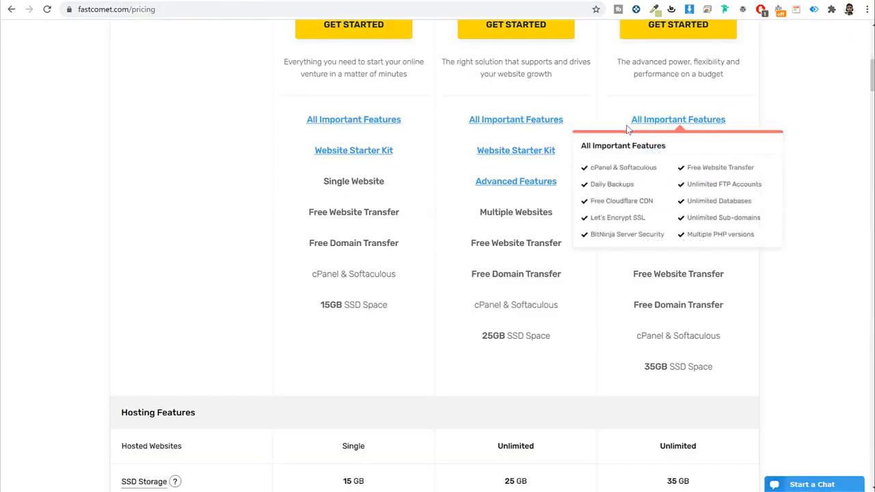
{"action": "mouse_move", "coordinate": [523, 126]}
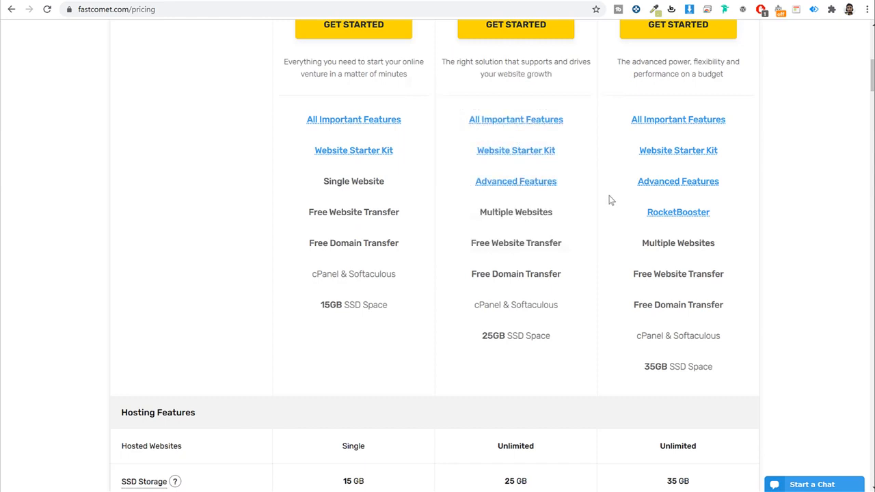
{"action": "scroll", "coordinate": [610, 200], "scroll_direction": "down", "scroll_amount": 1}
{"action": "mouse_move", "coordinate": [519, 99]}
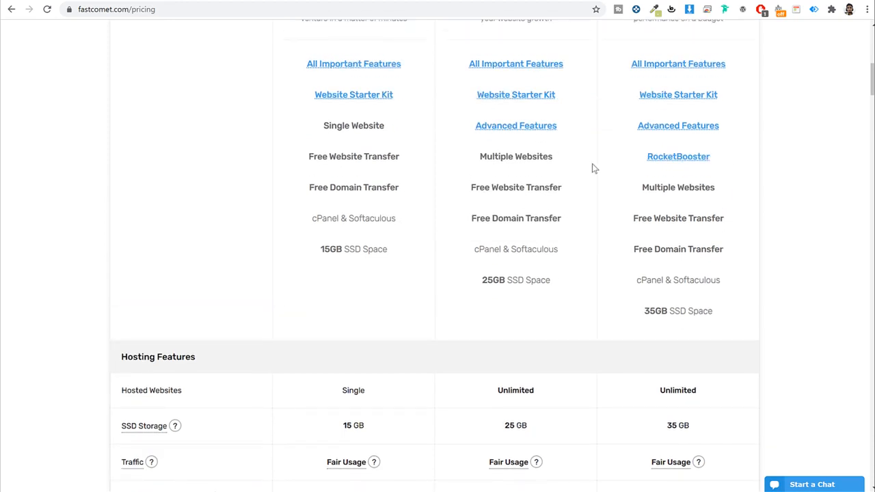
{"action": "triple_click", "coordinate": [532, 156]}
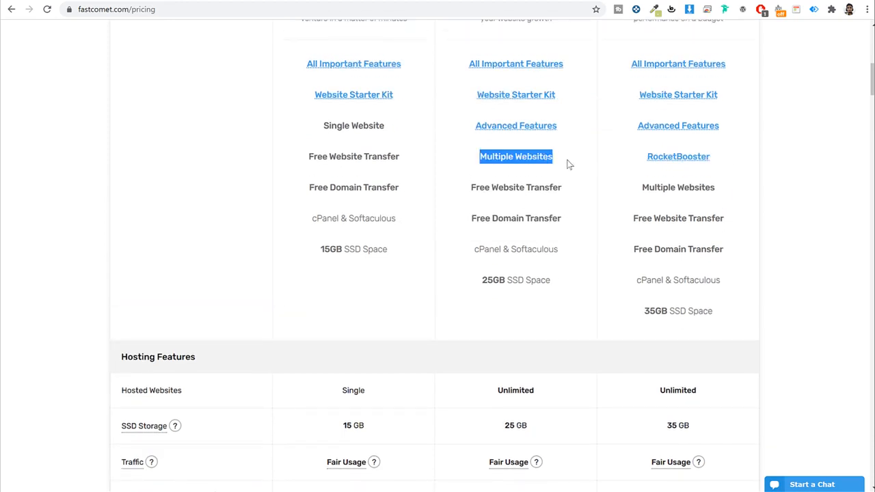
{"action": "scroll", "coordinate": [567, 164], "scroll_direction": "up", "scroll_amount": 2}
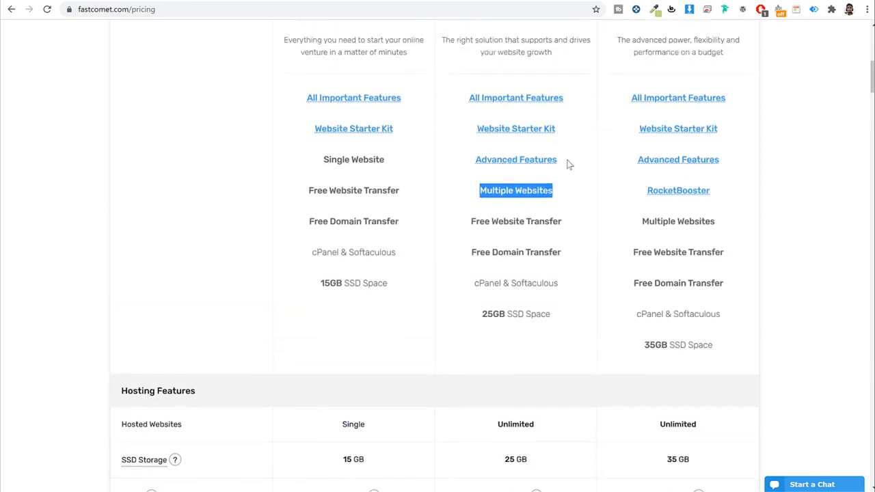
{"action": "left_click", "coordinate": [73, 1]}
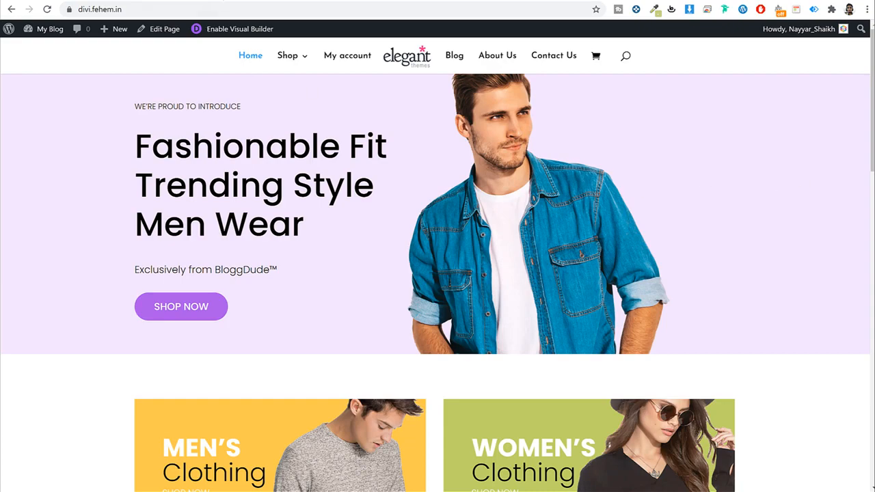
{"action": "left_click", "coordinate": [217, 2]}
{"action": "scroll", "coordinate": [533, 115], "scroll_direction": "up", "scroll_amount": 3}
{"action": "left_click_drag", "start_coordinate": [477, 97], "coordinate": [586, 101]}
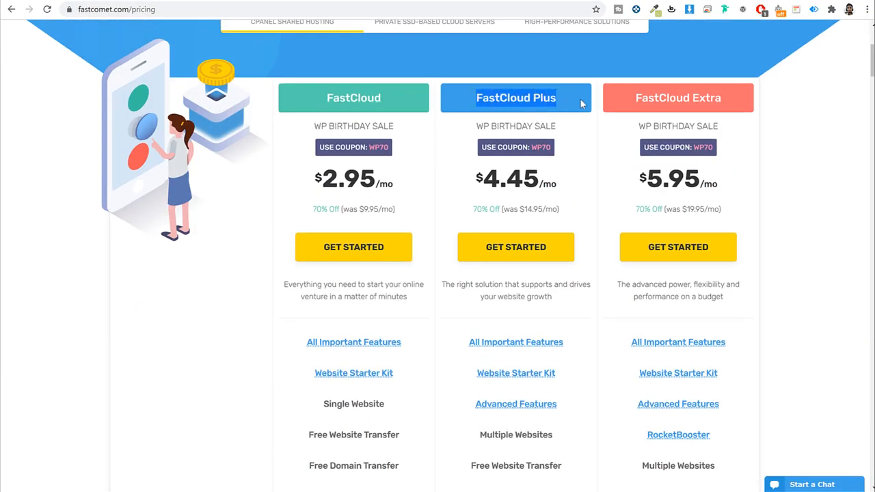
{"action": "scroll", "coordinate": [580, 151], "scroll_direction": "down", "scroll_amount": 1}
{"action": "scroll", "coordinate": [579, 150], "scroll_direction": "down", "scroll_amount": 1}
{"action": "left_click_drag", "start_coordinate": [556, 326], "coordinate": [458, 324]}
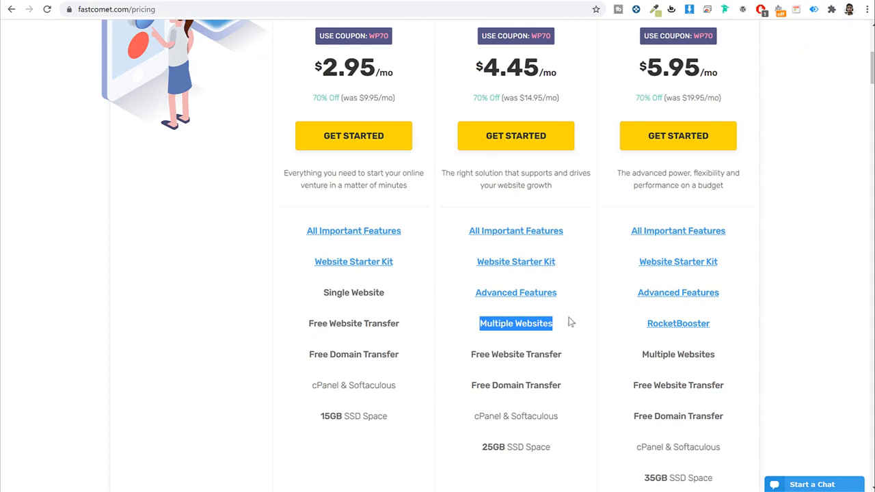
{"action": "scroll", "coordinate": [570, 317], "scroll_direction": "up", "scroll_amount": 2}
{"action": "left_click_drag", "start_coordinate": [478, 97], "coordinate": [565, 103]}
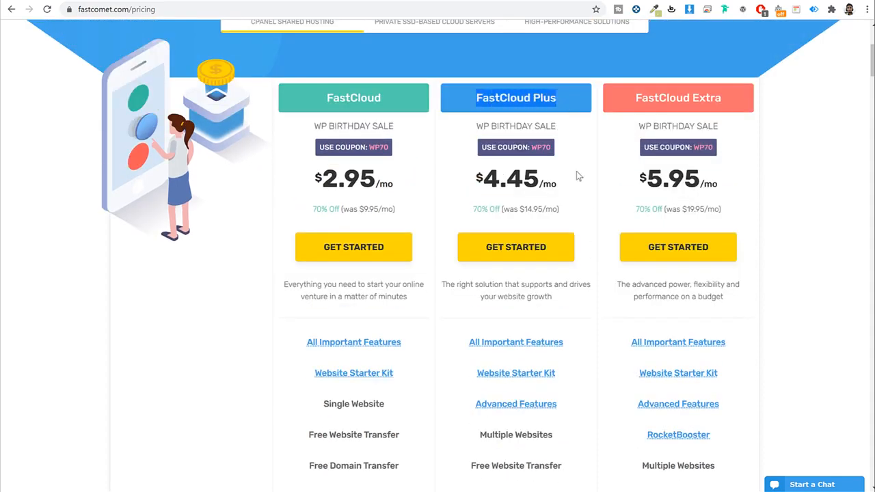
{"action": "scroll", "coordinate": [576, 175], "scroll_direction": "down", "scroll_amount": 2}
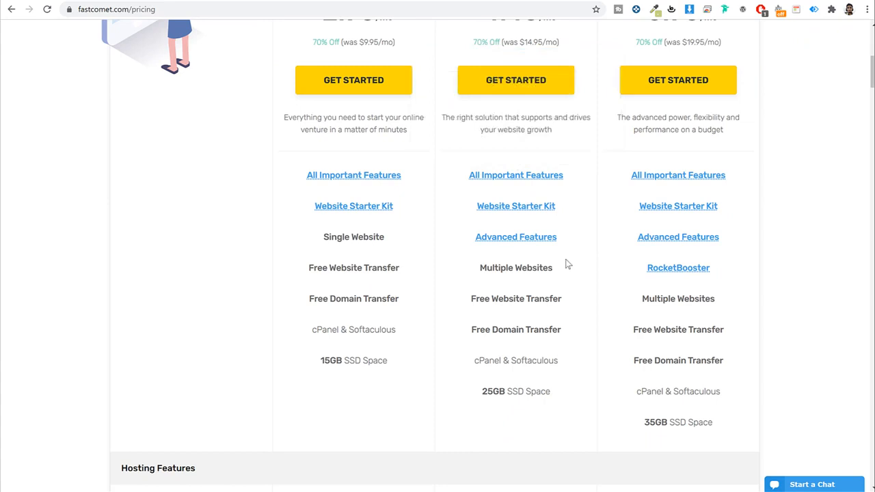
{"action": "scroll", "coordinate": [567, 266], "scroll_direction": "down", "scroll_amount": 2}
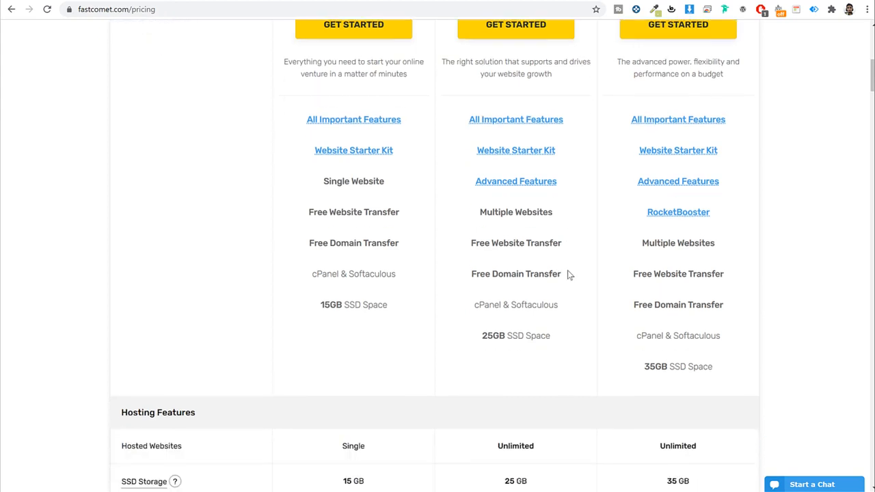
{"action": "left_click_drag", "start_coordinate": [460, 181], "coordinate": [585, 219]}
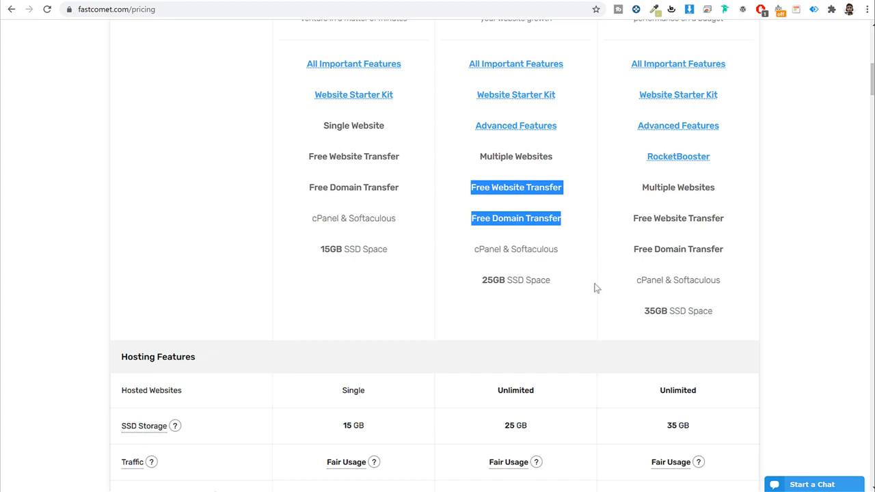
{"action": "scroll", "coordinate": [596, 287], "scroll_direction": "down", "scroll_amount": 2}
{"action": "left_click_drag", "start_coordinate": [481, 169], "coordinate": [506, 170]}
{"action": "left_click", "coordinate": [566, 176]}
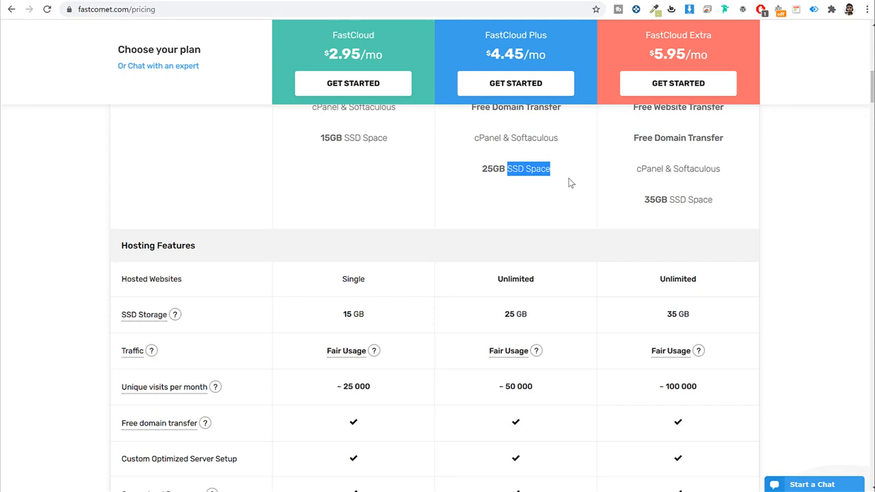
{"action": "mouse_move", "coordinate": [140, 317]}
{"action": "scroll", "coordinate": [599, 272], "scroll_direction": "down", "scroll_amount": 5}
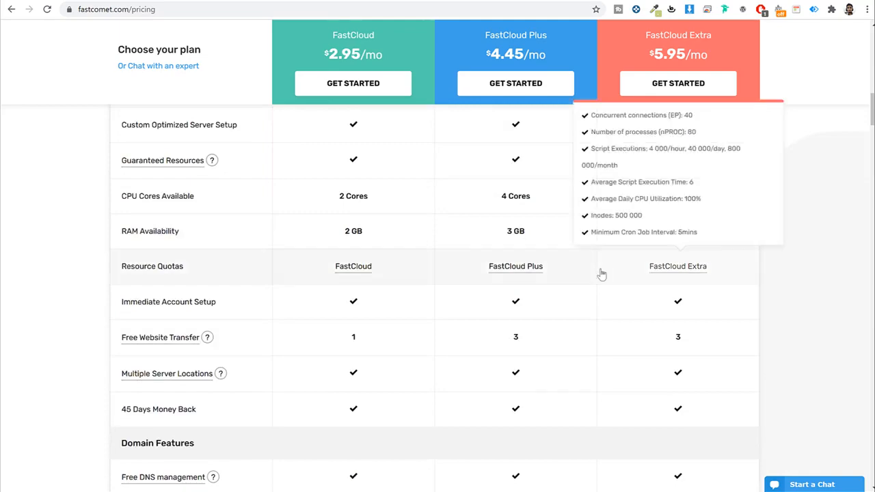
{"action": "scroll", "coordinate": [539, 225], "scroll_direction": "up", "scroll_amount": 1}
{"action": "scroll", "coordinate": [540, 225], "scroll_direction": "down", "scroll_amount": 7}
{"action": "scroll", "coordinate": [519, 310], "scroll_direction": "down", "scroll_amount": 2}
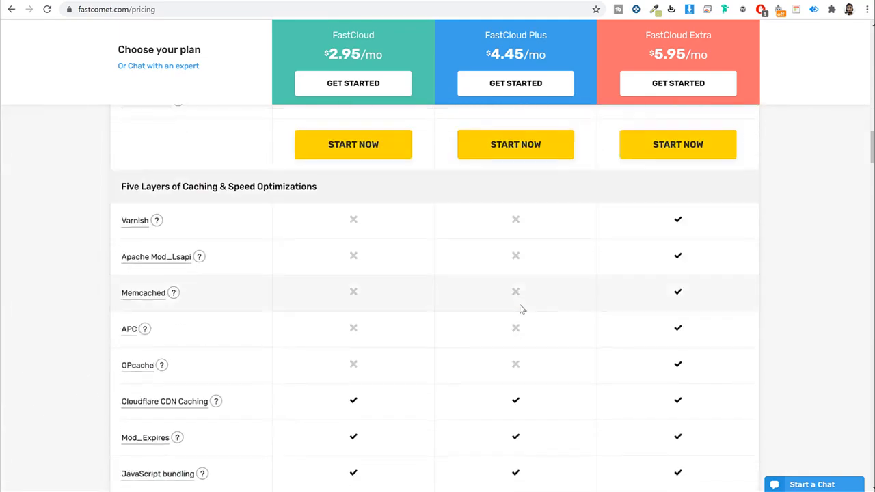
{"action": "scroll", "coordinate": [519, 308], "scroll_direction": "up", "scroll_amount": 20}
{"action": "scroll", "coordinate": [519, 307], "scroll_direction": "up", "scroll_amount": 1}
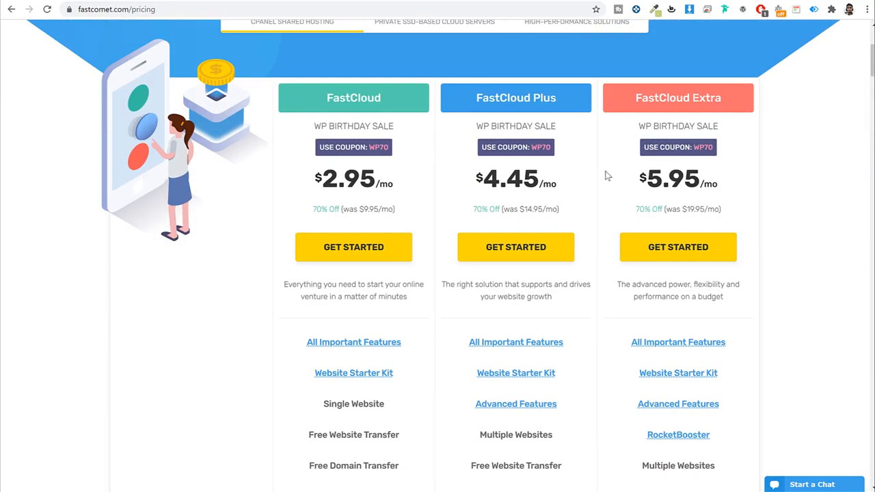
{"action": "scroll", "coordinate": [604, 137], "scroll_direction": "up", "scroll_amount": 1}
{"action": "scroll", "coordinate": [604, 136], "scroll_direction": "down", "scroll_amount": 1}
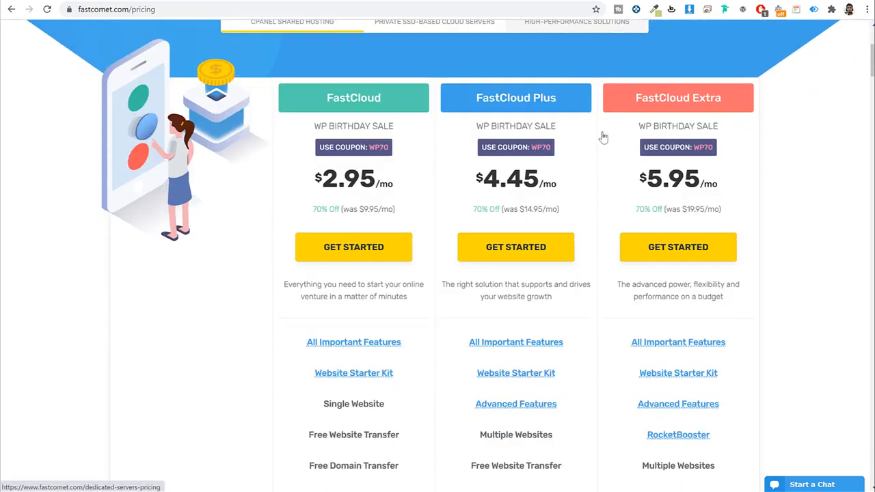
{"action": "left_click_drag", "start_coordinate": [476, 98], "coordinate": [539, 98]}
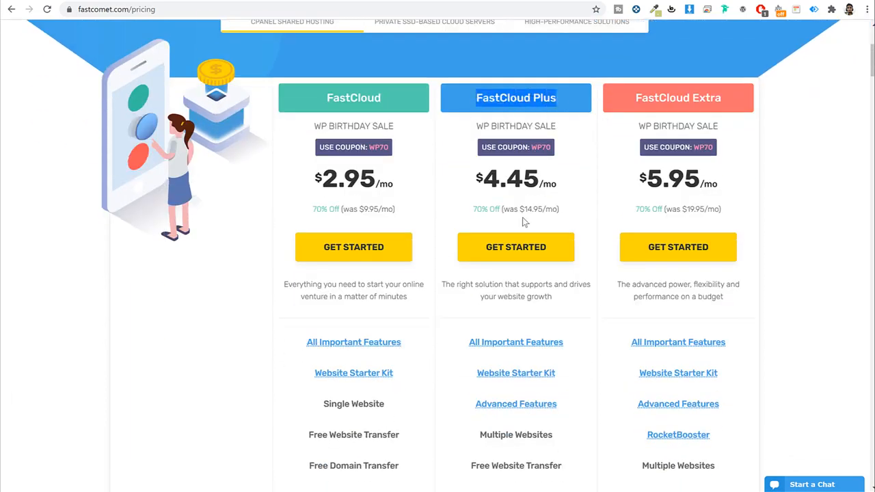
Step: Order FastCloud Plus, enter a domain name and browse the available extensions and prices
{"action": "left_click", "coordinate": [527, 254]}
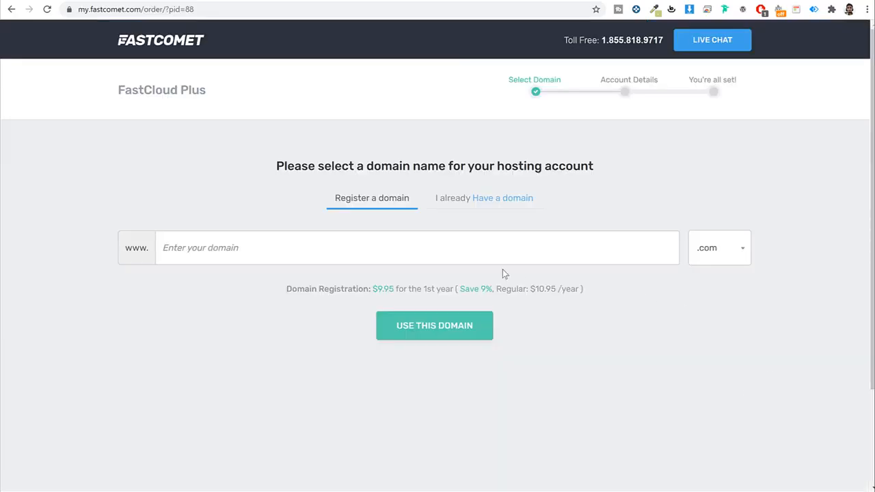
{"action": "left_click", "coordinate": [476, 244]}
{"action": "type", "text": "nayyarshaikh"}
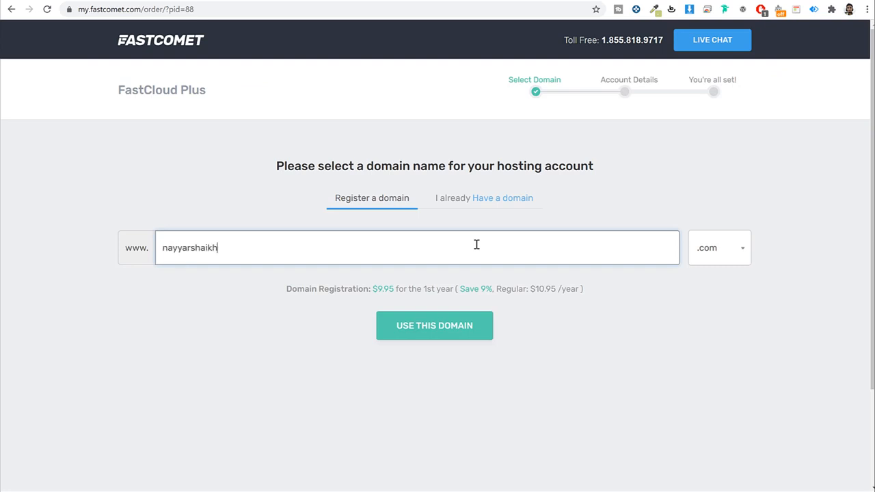
{"action": "double_click", "coordinate": [311, 260]}
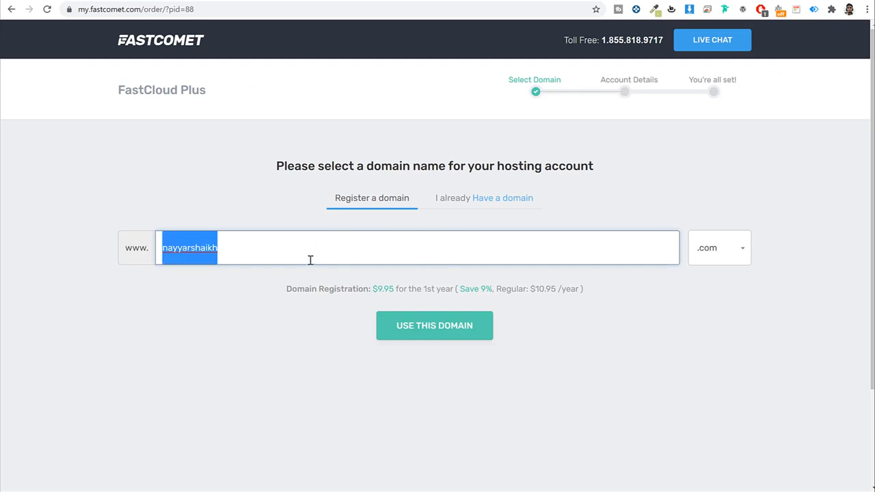
{"action": "left_click", "coordinate": [731, 254]}
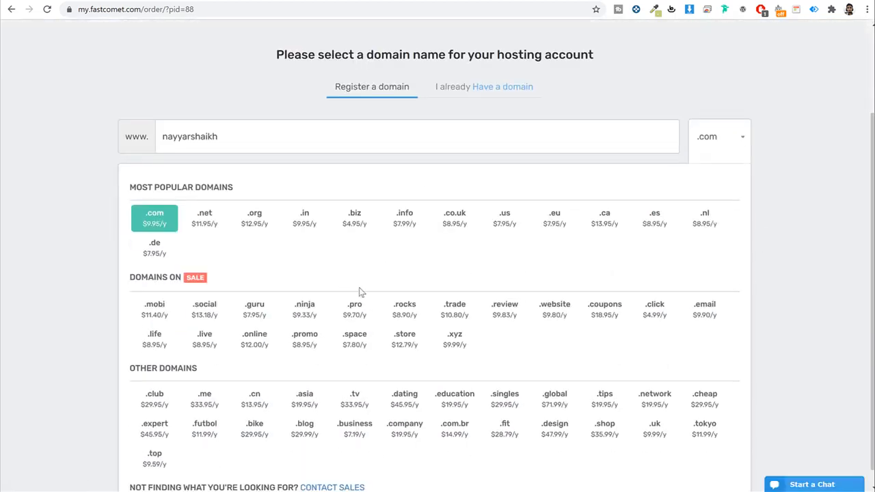
{"action": "scroll", "coordinate": [361, 292], "scroll_direction": "down", "scroll_amount": 1}
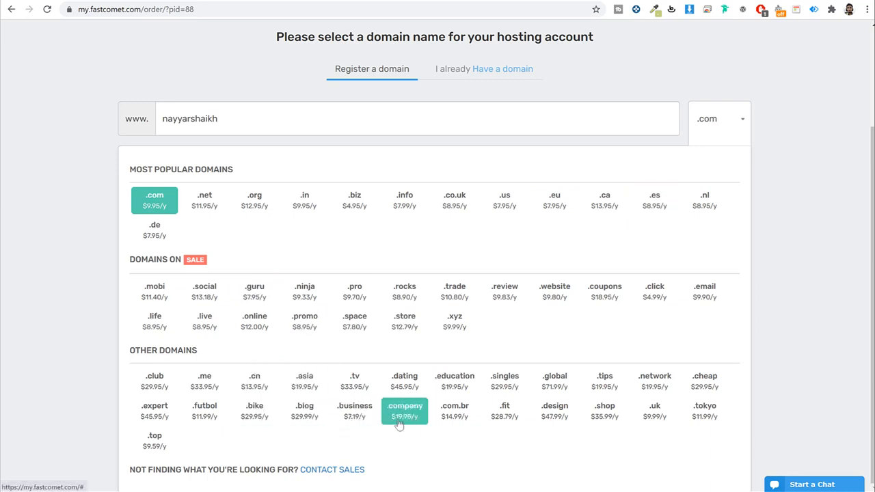
{"action": "left_click", "coordinate": [824, 204]}
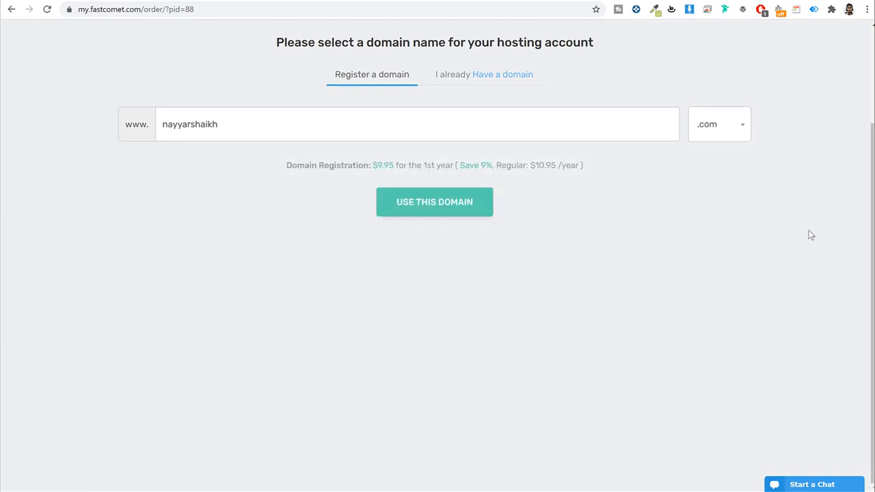
{"action": "scroll", "coordinate": [807, 237], "scroll_direction": "up", "scroll_amount": 2}
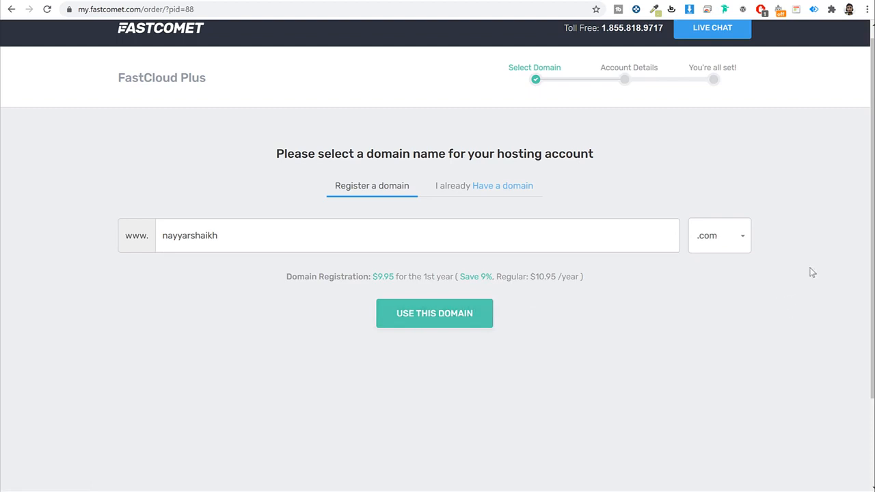
Step: Try the owned-domain option with the owner's name, then register it as a new .com domain
{"action": "left_click", "coordinate": [463, 191]}
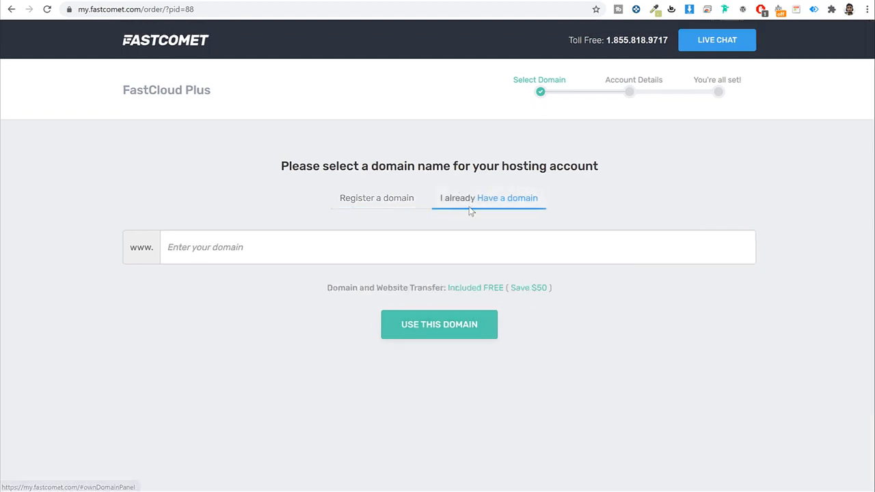
{"action": "left_click", "coordinate": [421, 240]}
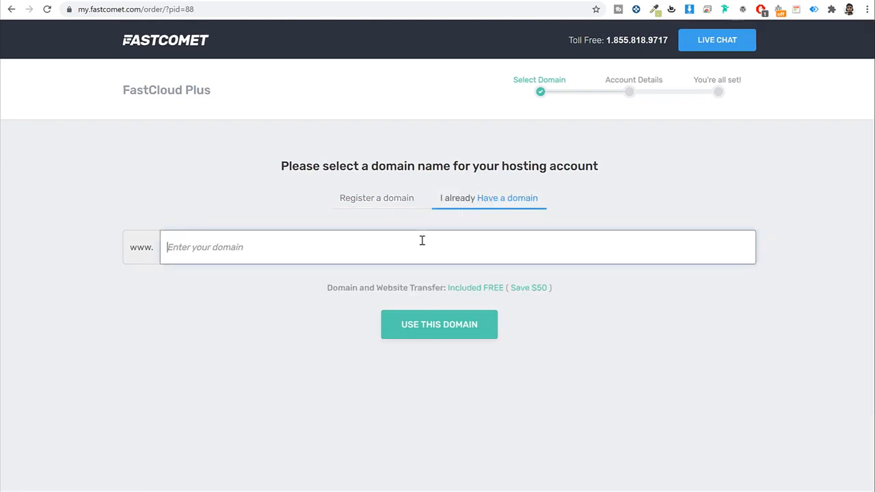
{"action": "type", "text": "nayyarshaik"}
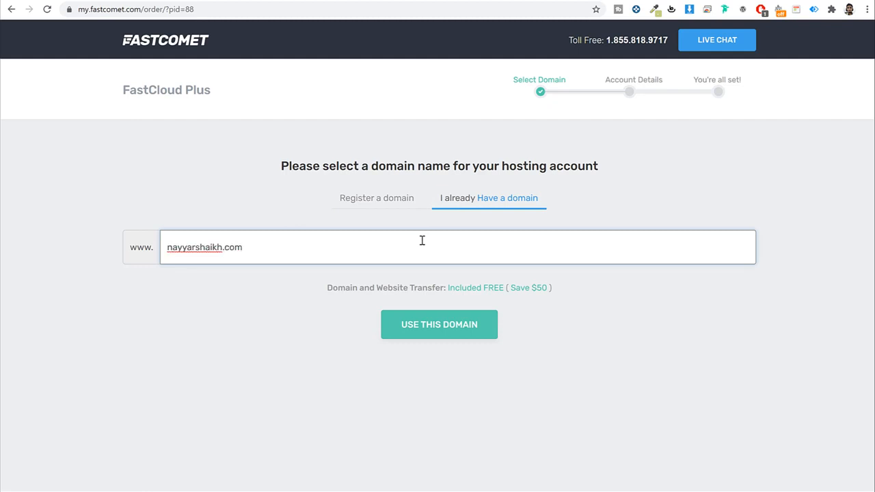
{"action": "type", "text": "h.com"}
{"action": "key", "text": "ctrl+a"}
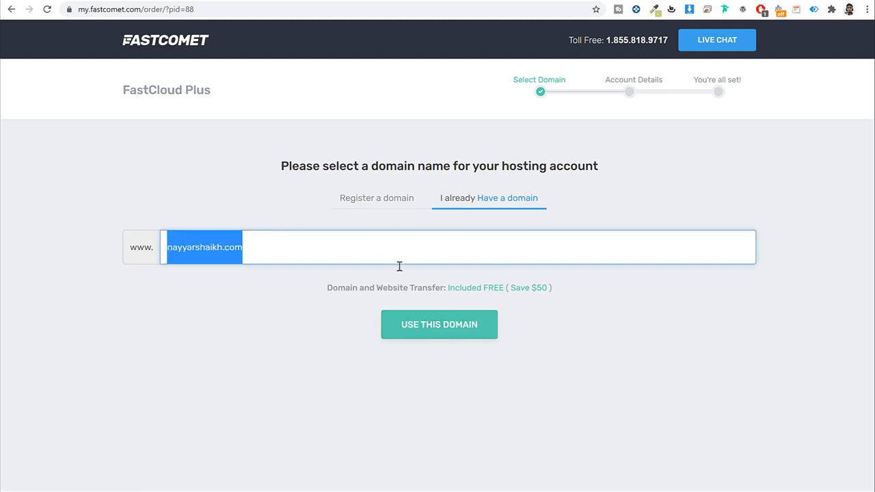
{"action": "left_click", "coordinate": [399, 198]}
{"action": "left_click", "coordinate": [377, 246]}
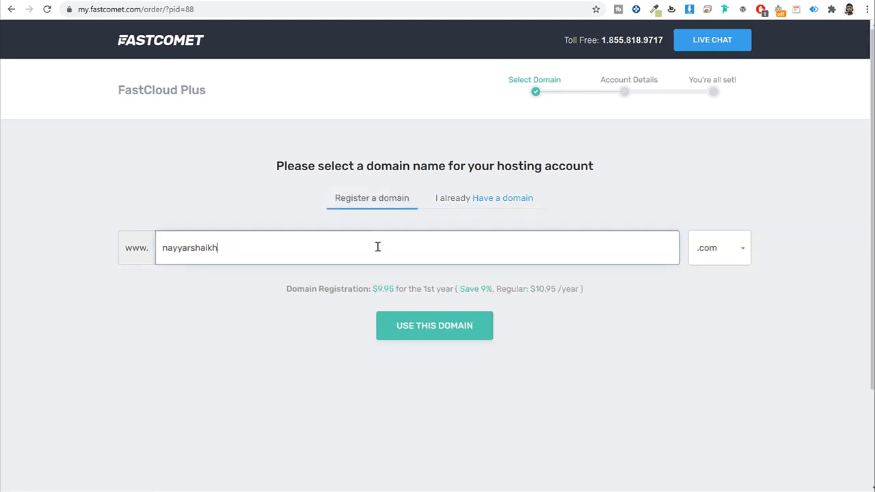
{"action": "type", "text": "s"}
{"action": "left_click", "coordinate": [440, 326]}
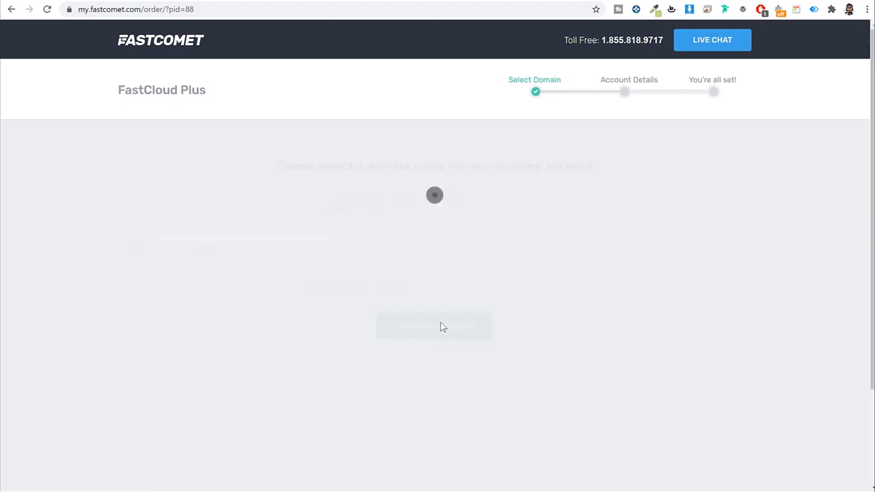
Step: Look over the Account Information form's Email and Master Password fields
{"action": "scroll", "coordinate": [791, 265], "scroll_direction": "down", "scroll_amount": 5}
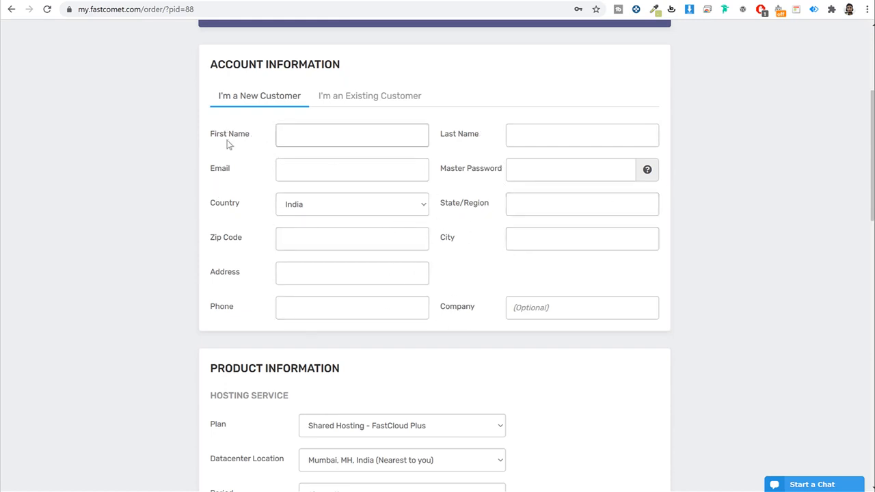
{"action": "left_click_drag", "start_coordinate": [241, 172], "coordinate": [201, 169]}
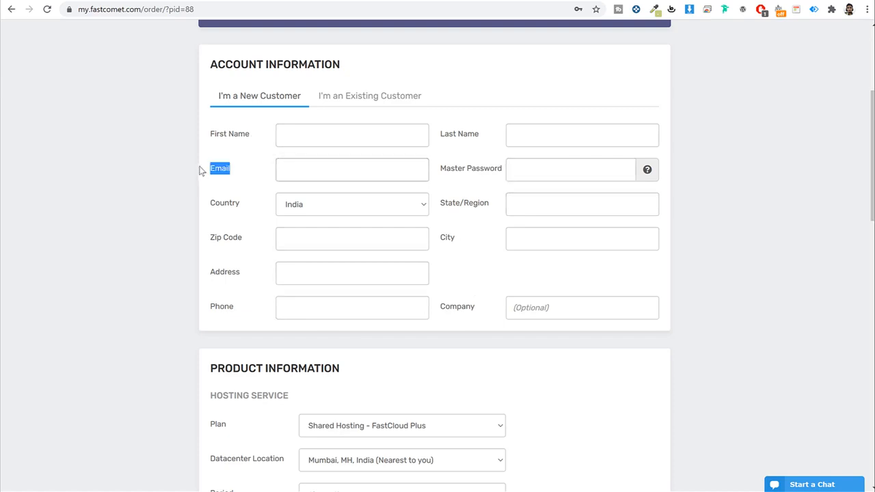
{"action": "left_click_drag", "start_coordinate": [502, 173], "coordinate": [433, 170]}
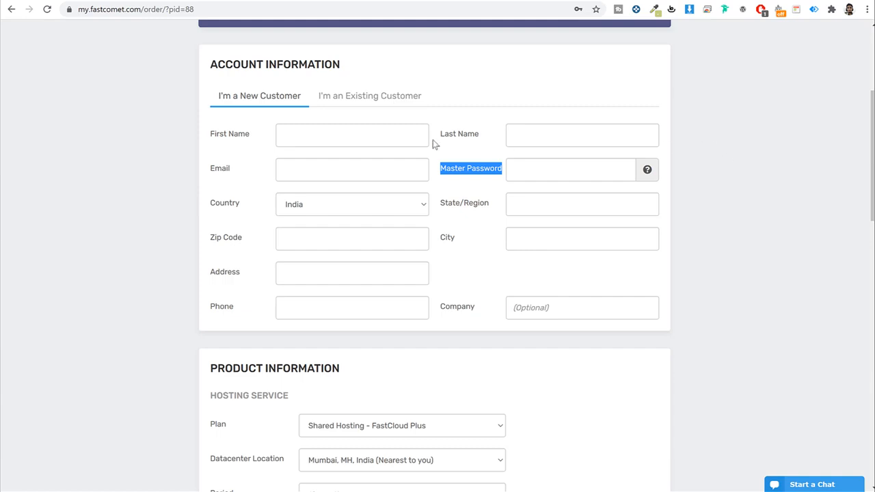
Step: Review the 12-month FastCloud Plus plan and Extras, totalling $67.09 with coupon WP70
{"action": "scroll", "coordinate": [696, 223], "scroll_direction": "down", "scroll_amount": 2}
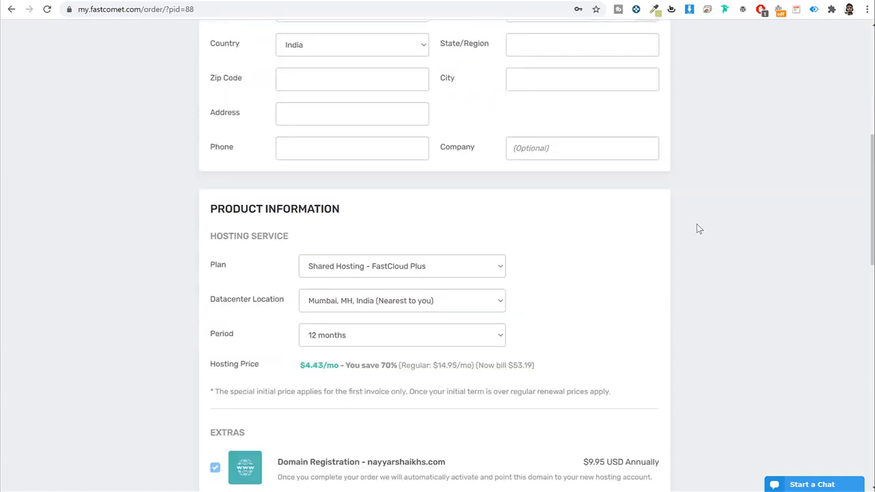
{"action": "scroll", "coordinate": [699, 228], "scroll_direction": "down", "scroll_amount": 3}
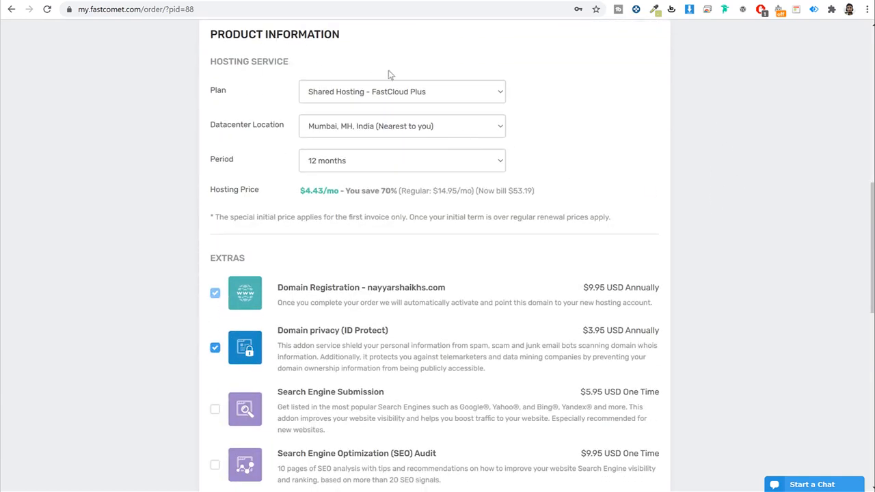
{"action": "scroll", "coordinate": [307, 160], "scroll_direction": "down", "scroll_amount": 1}
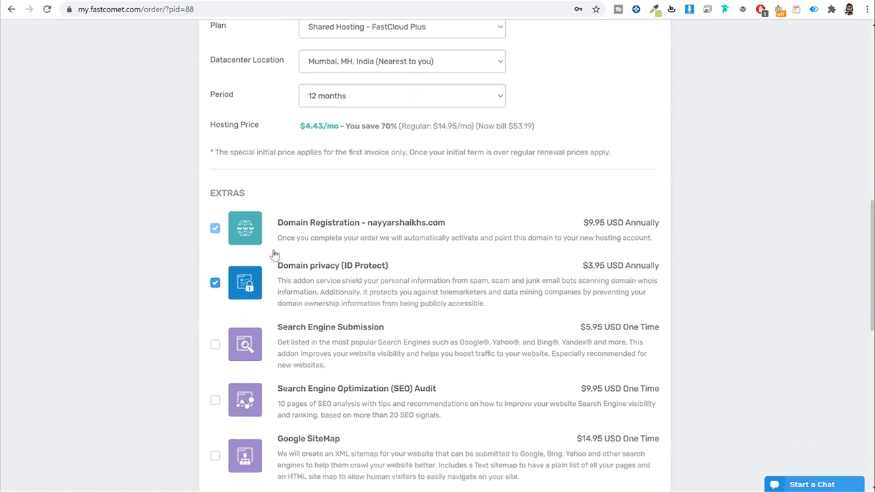
{"action": "scroll", "coordinate": [274, 254], "scroll_direction": "down", "scroll_amount": 6}
{"action": "left_click_drag", "start_coordinate": [339, 95], "coordinate": [203, 95]}
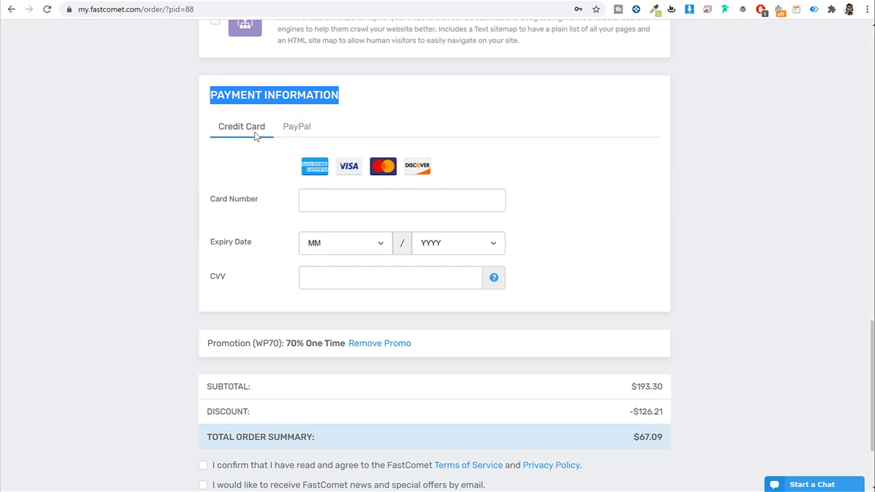
Step: Select PayPal as the payment method
{"action": "left_click", "coordinate": [298, 133]}
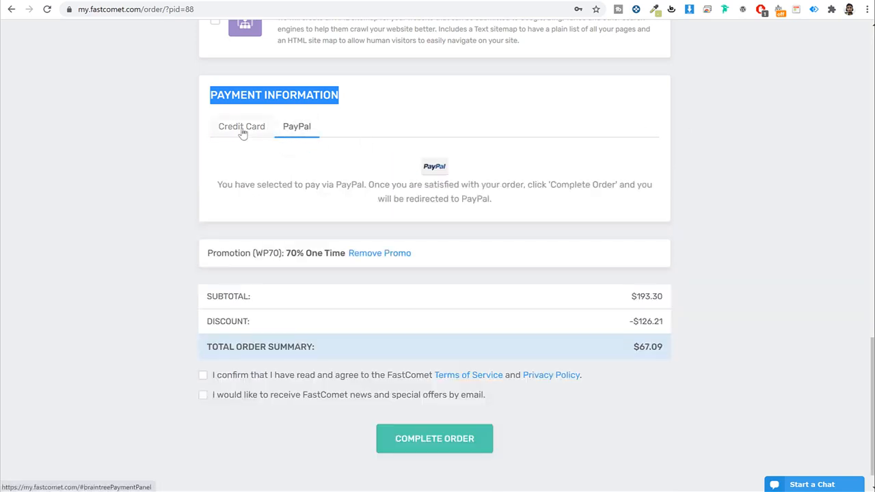
{"action": "left_click", "coordinate": [243, 133]}
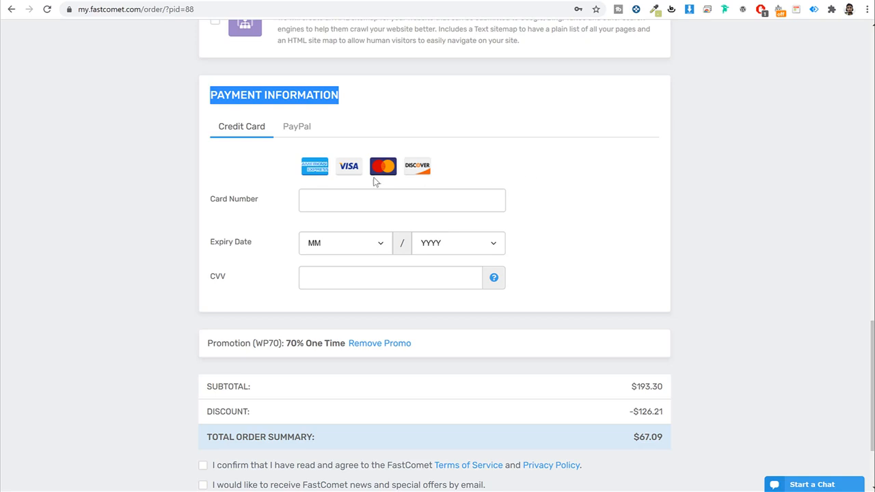
{"action": "left_click", "coordinate": [307, 138]}
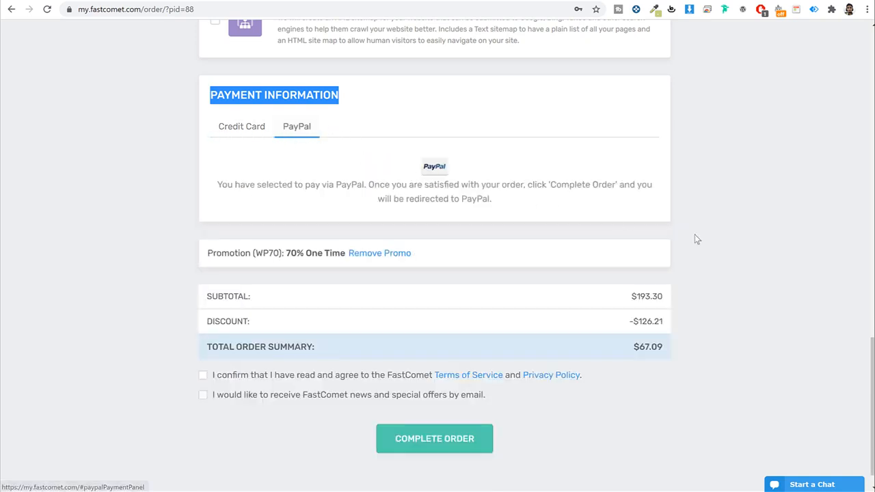
{"action": "left_click", "coordinate": [715, 242]}
Step: Accept the terms of service and opt in to FastComet news and offers
{"action": "scroll", "coordinate": [714, 242], "scroll_direction": "down", "scroll_amount": 1}
{"action": "left_click", "coordinate": [202, 348]}
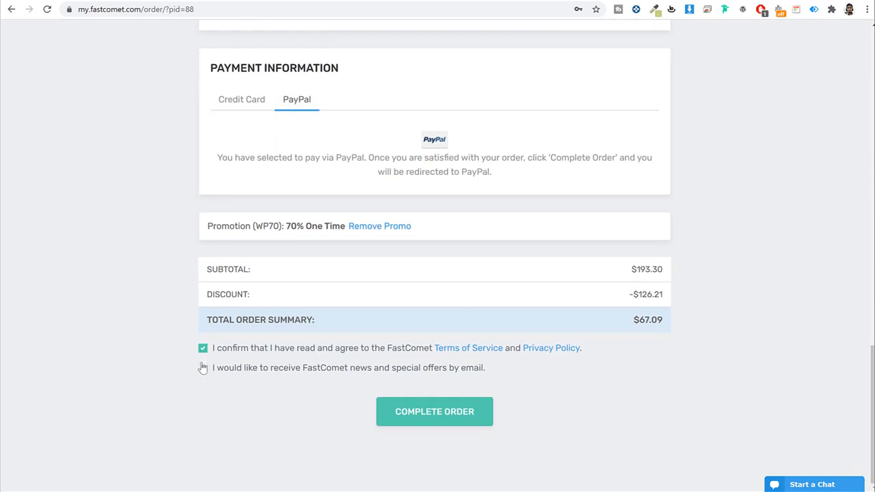
{"action": "left_click", "coordinate": [202, 367]}
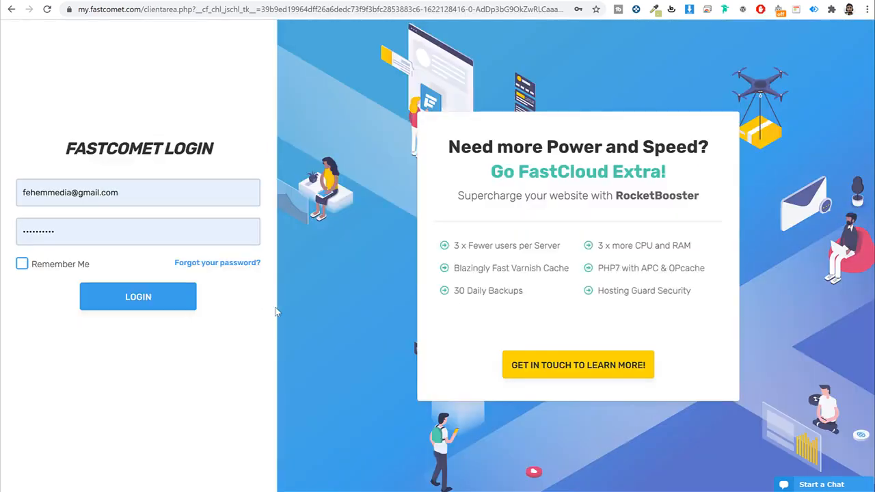
Step: Sign in to the FastComet client area with the saved credentials and open My Support Tickets
{"action": "left_click_drag", "start_coordinate": [144, 9], "coordinate": [61, 8]}
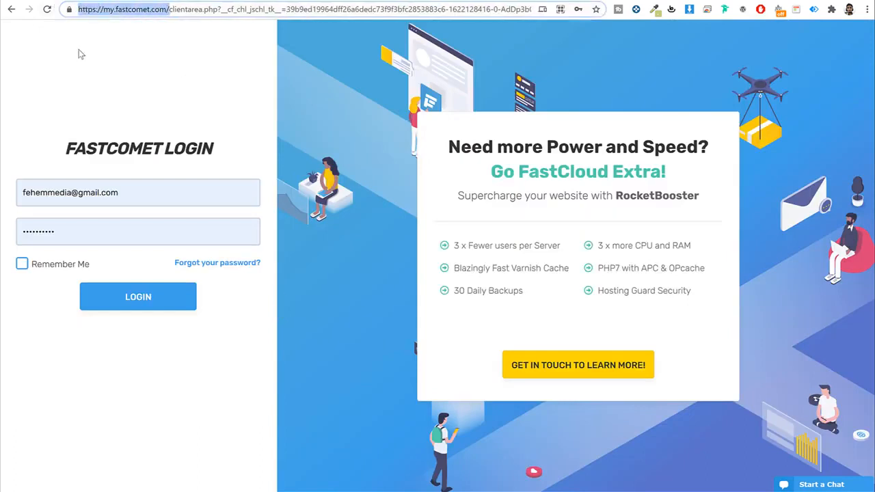
{"action": "left_click", "coordinate": [194, 63]}
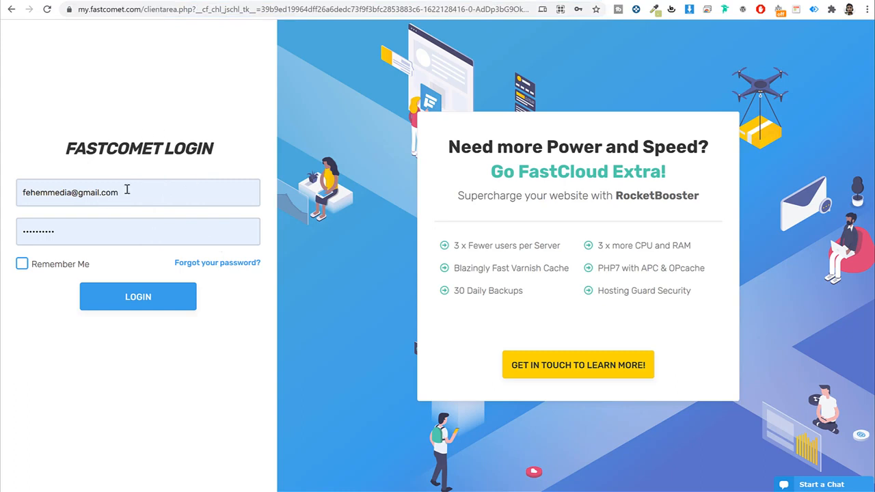
{"action": "left_click", "coordinate": [153, 300]}
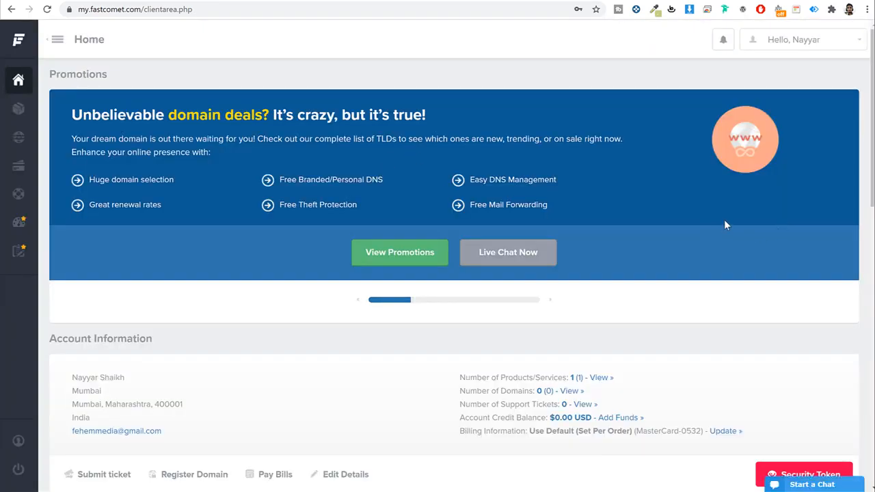
{"action": "scroll", "coordinate": [724, 221], "scroll_direction": "down", "scroll_amount": 7}
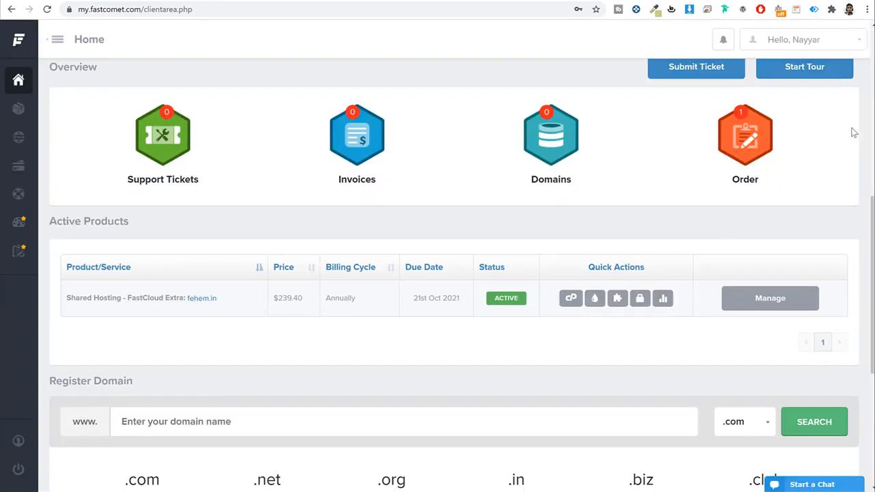
{"action": "left_click", "coordinate": [179, 139]}
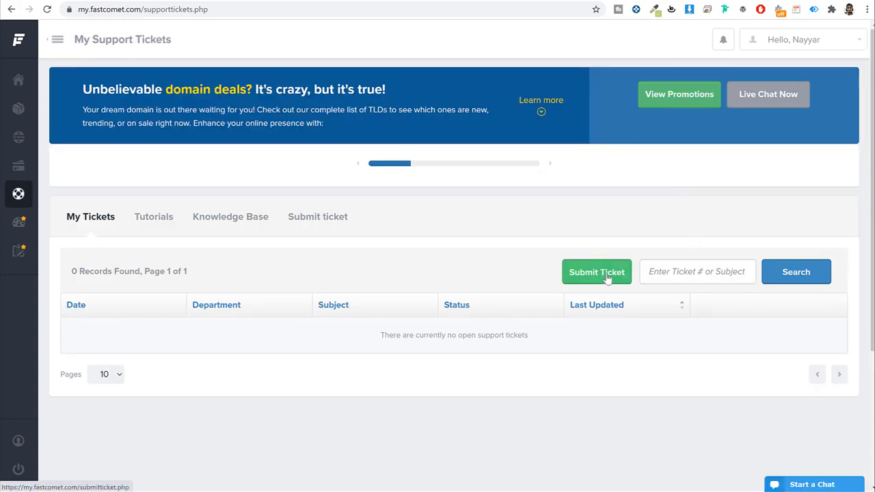
{"action": "left_click", "coordinate": [630, 259]}
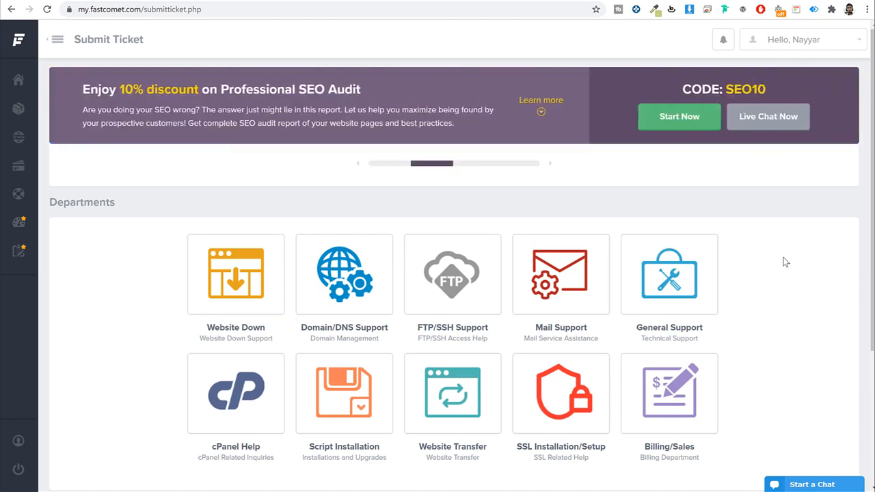
{"action": "scroll", "coordinate": [655, 208], "scroll_direction": "down", "scroll_amount": 1}
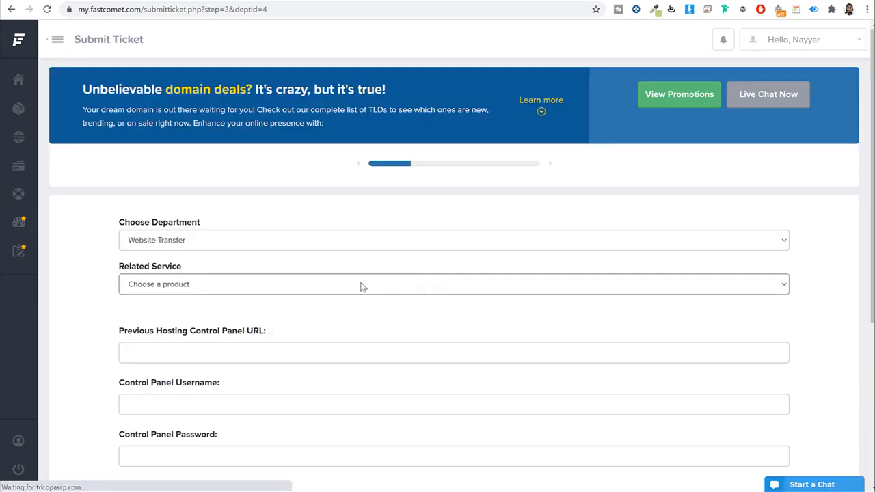
{"action": "scroll", "coordinate": [360, 266], "scroll_direction": "down", "scroll_amount": 1}
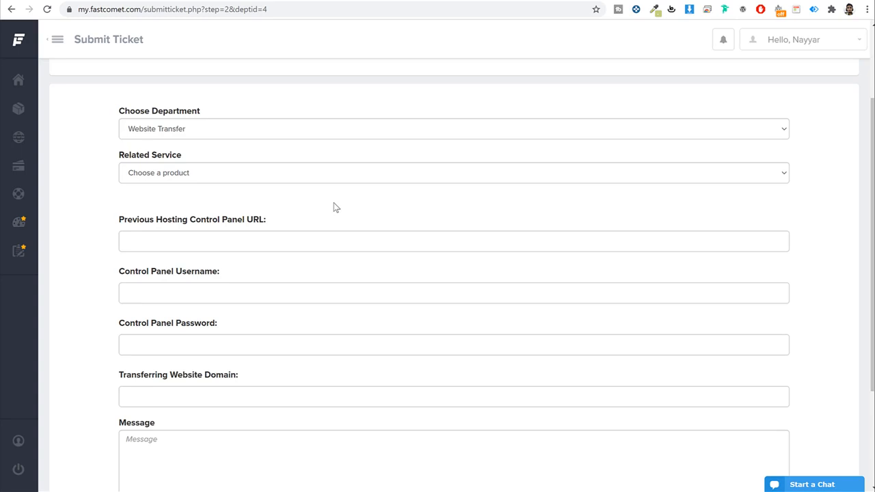
{"action": "scroll", "coordinate": [341, 215], "scroll_direction": "down", "scroll_amount": 3}
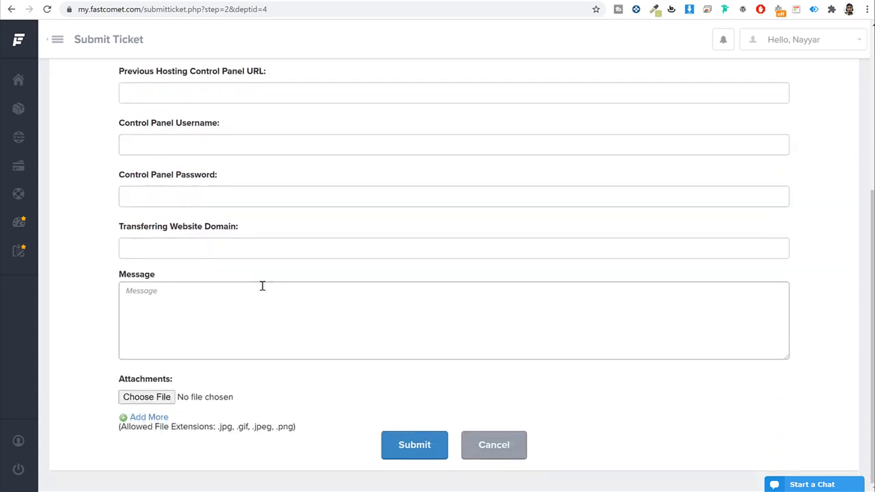
{"action": "scroll", "coordinate": [263, 287], "scroll_direction": "up", "scroll_amount": 4}
{"action": "mouse_move", "coordinate": [20, 41]}
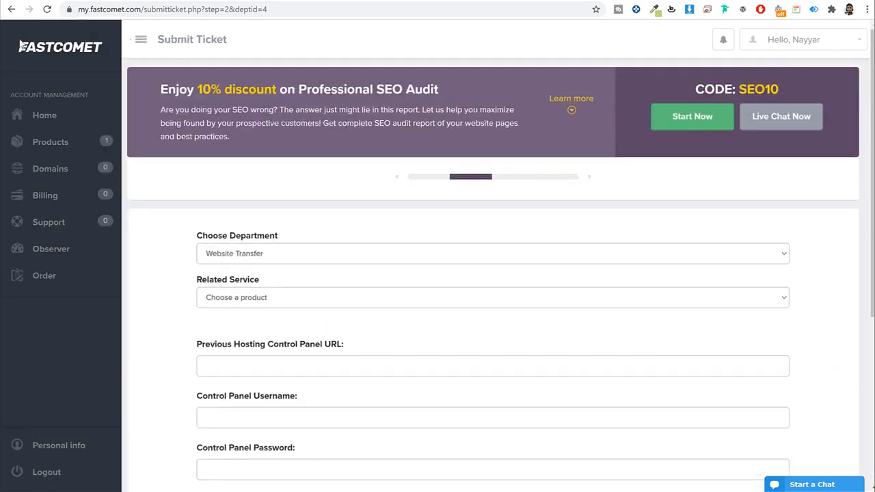
Step: From the client area home, launch cPanel and confirm with the saved master password
{"action": "left_click", "coordinate": [53, 54]}
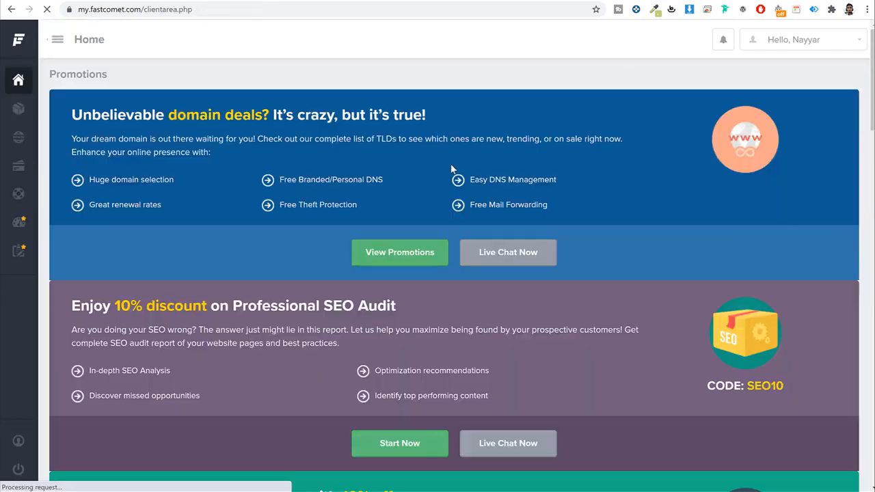
{"action": "scroll", "coordinate": [633, 219], "scroll_direction": "down", "scroll_amount": 6}
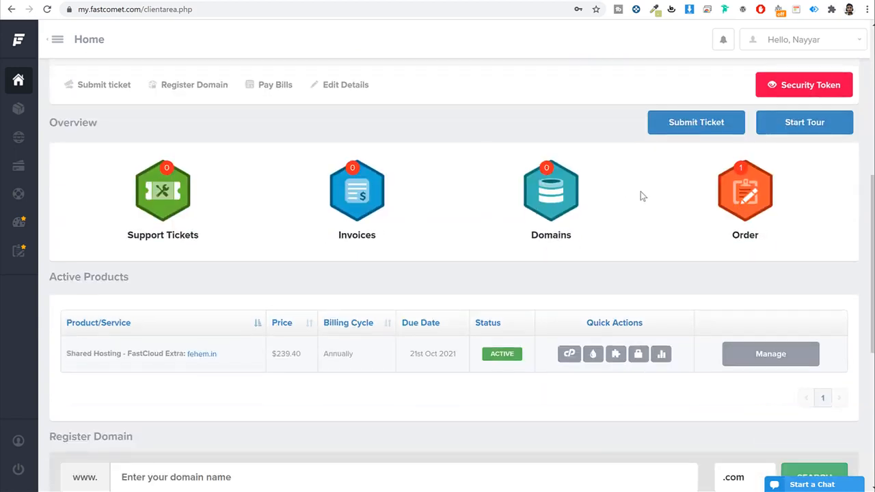
{"action": "scroll", "coordinate": [635, 202], "scroll_direction": "down", "scroll_amount": 1}
{"action": "scroll", "coordinate": [633, 209], "scroll_direction": "down", "scroll_amount": 2}
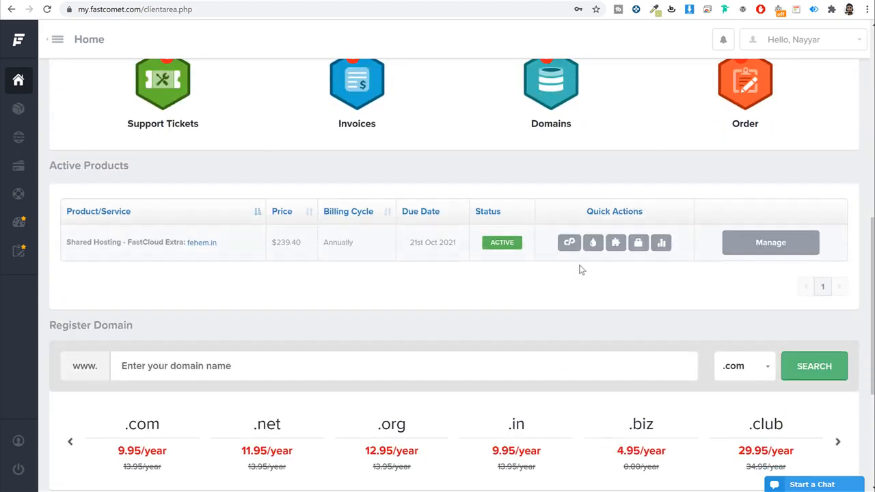
{"action": "left_click", "coordinate": [568, 246]}
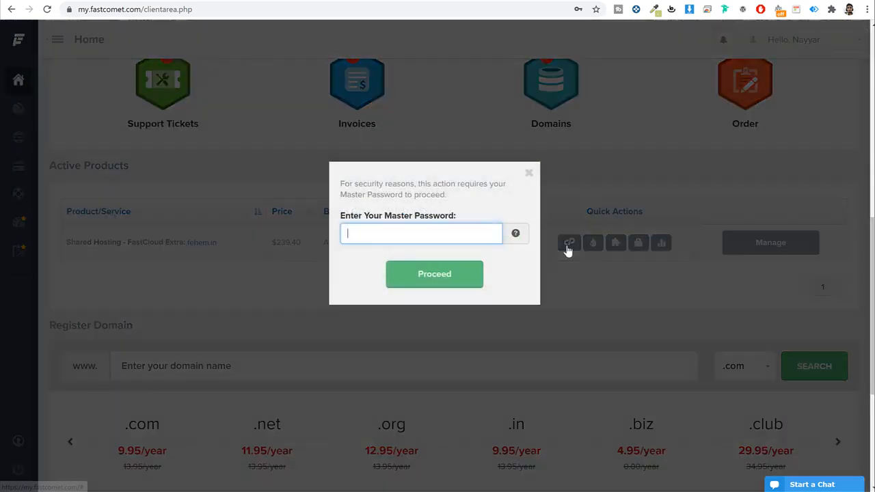
{"action": "left_click", "coordinate": [448, 239]}
{"action": "left_click", "coordinate": [389, 261]}
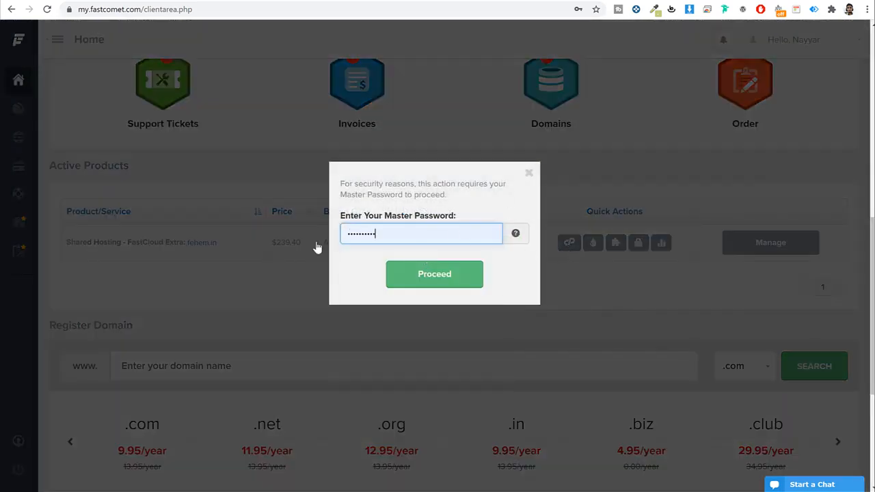
{"action": "left_click", "coordinate": [456, 279]}
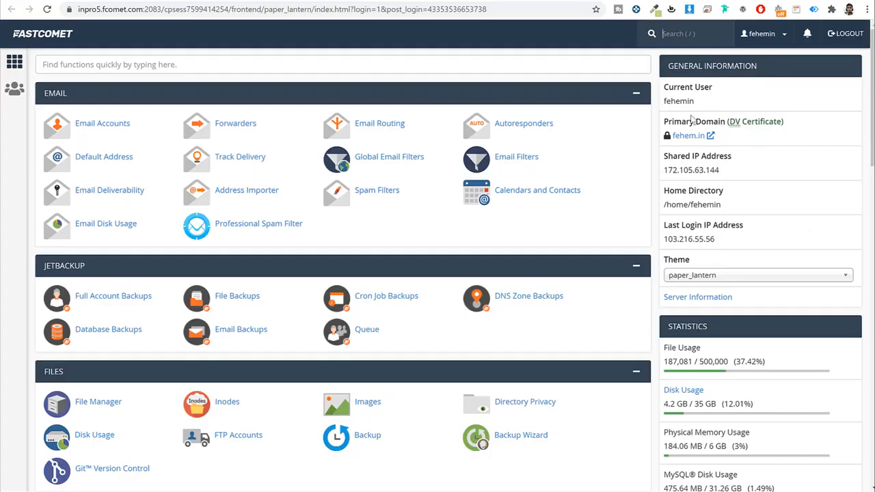
{"action": "left_click_drag", "start_coordinate": [662, 122], "coordinate": [724, 125]}
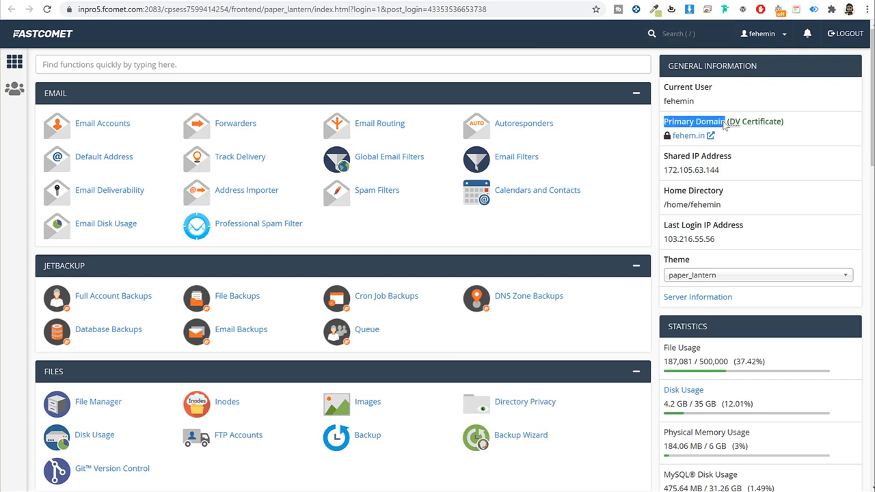
{"action": "left_click", "coordinate": [725, 129]}
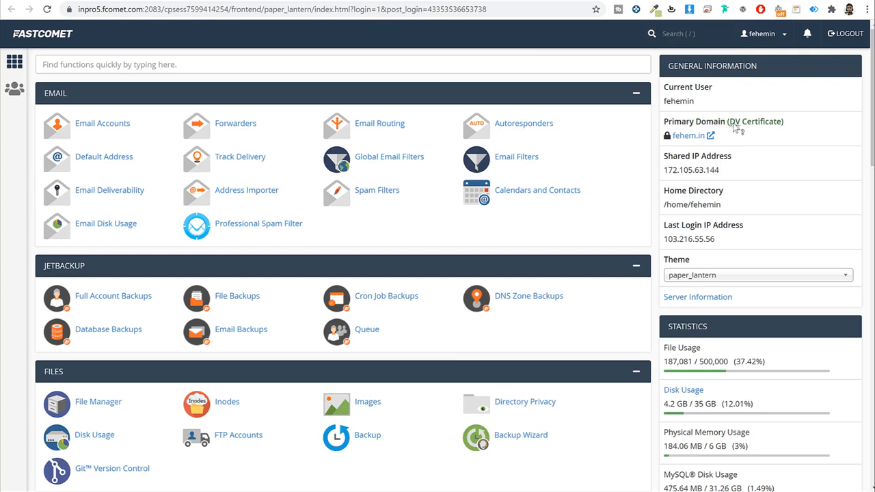
{"action": "left_click_drag", "start_coordinate": [728, 123], "coordinate": [784, 131]}
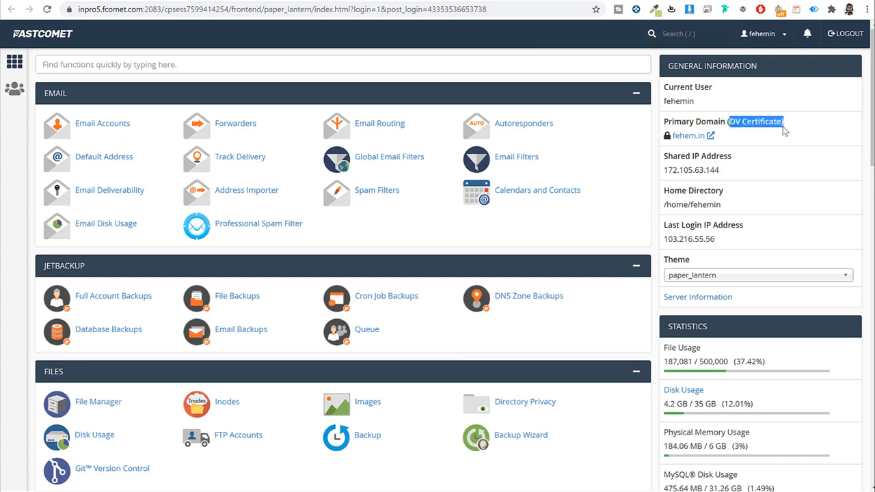
{"action": "left_click", "coordinate": [784, 131]}
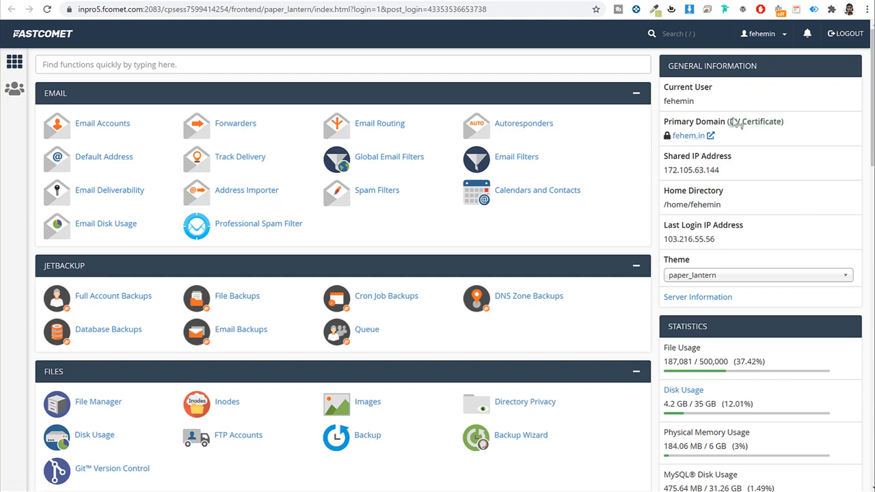
{"action": "left_click_drag", "start_coordinate": [727, 122], "coordinate": [759, 143]}
{"action": "left_click", "coordinate": [761, 143]}
{"action": "left_click", "coordinate": [250, 66]}
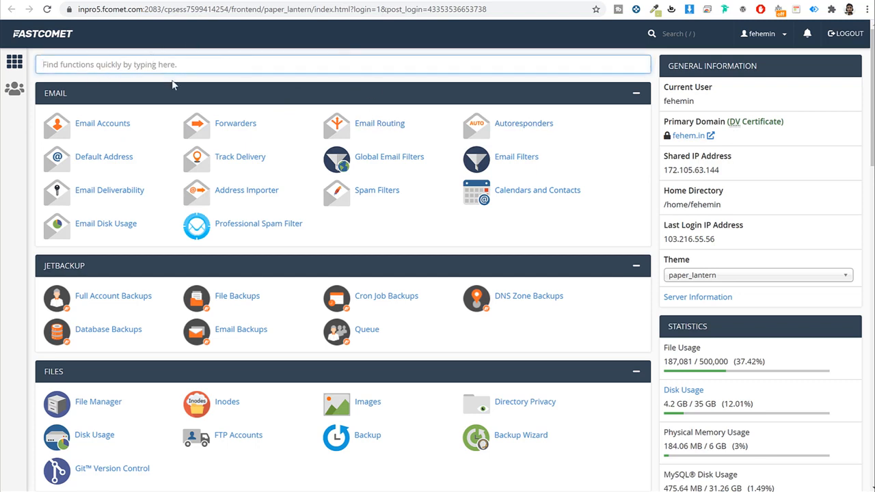
{"action": "type", "text": "ssl"}
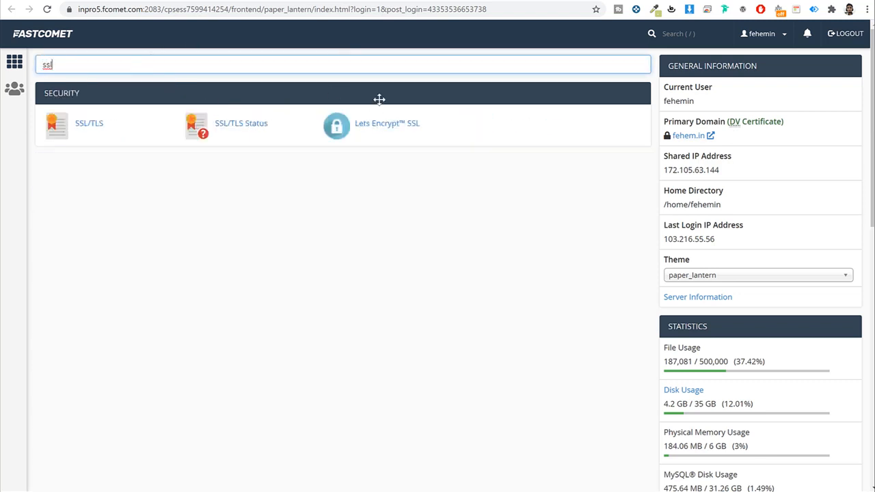
{"action": "left_click", "coordinate": [406, 127]}
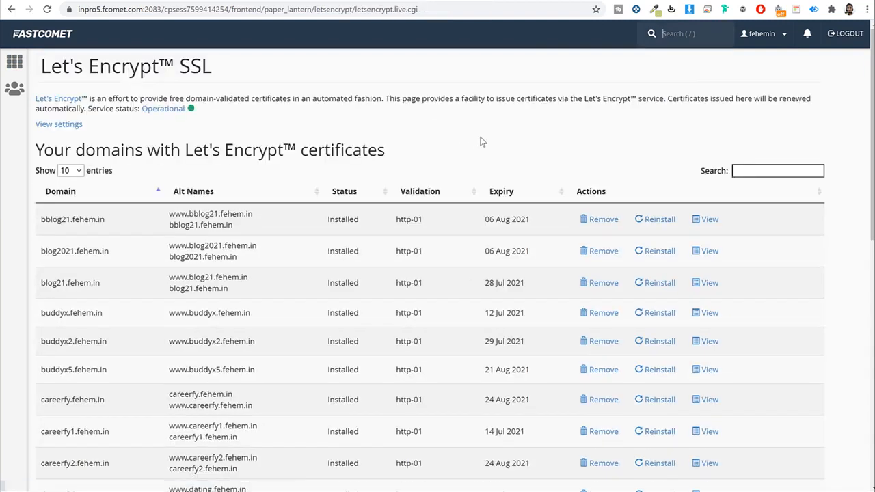
{"action": "scroll", "coordinate": [506, 146], "scroll_direction": "down", "scroll_amount": 10}
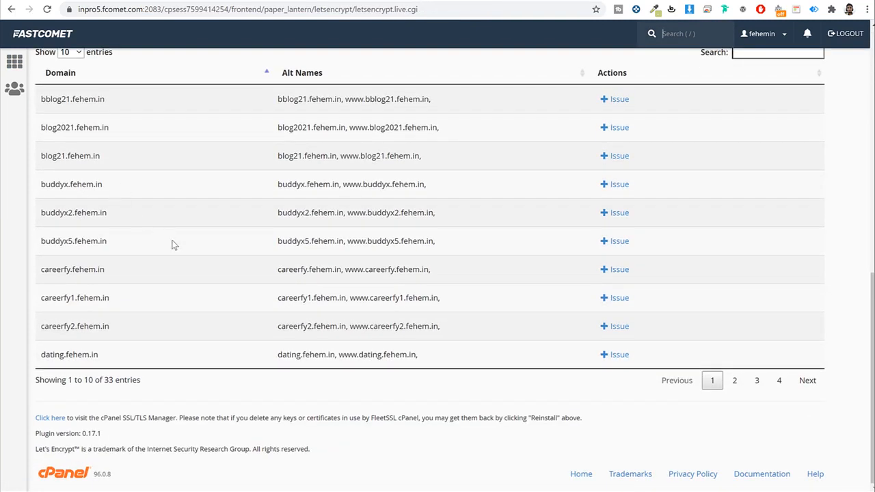
{"action": "scroll", "coordinate": [650, 209], "scroll_direction": "up", "scroll_amount": 2}
{"action": "left_click", "coordinate": [771, 164]}
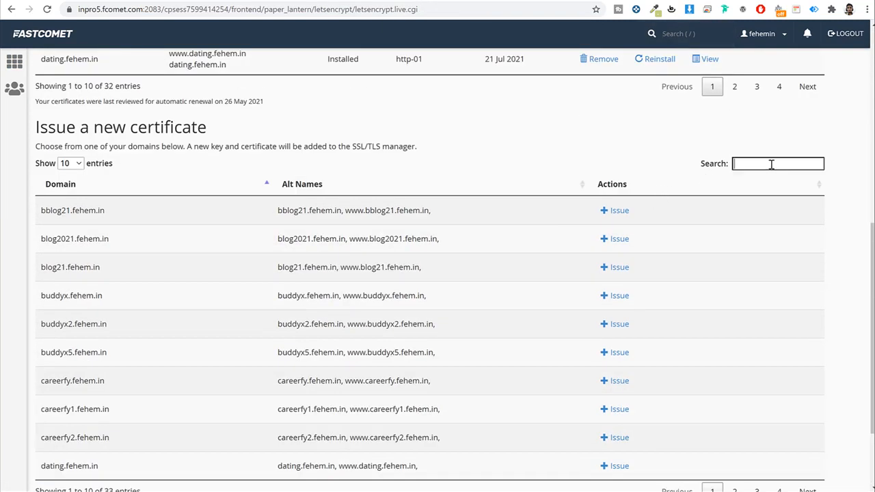
{"action": "type", "text": "divi"}
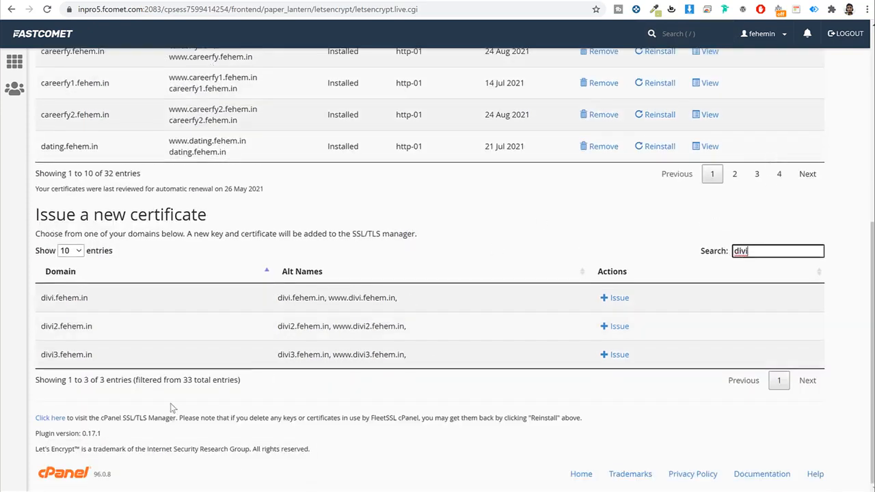
{"action": "left_click_drag", "start_coordinate": [115, 330], "coordinate": [43, 327]}
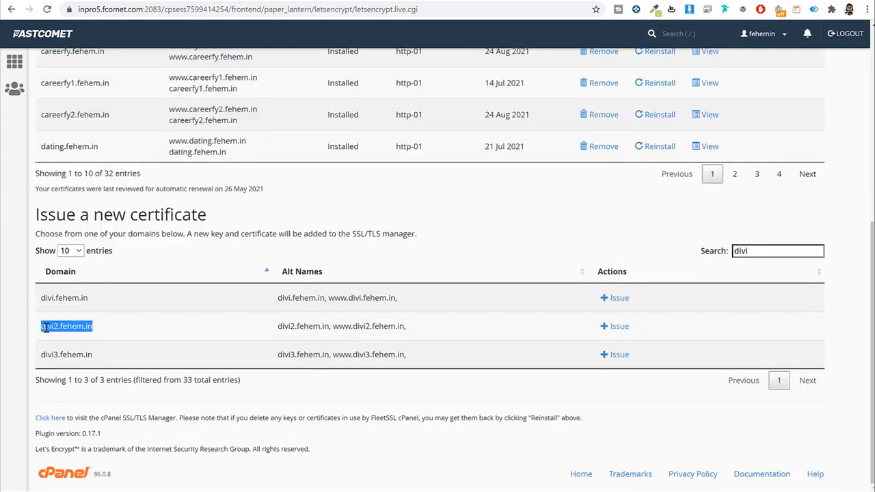
{"action": "left_click", "coordinate": [616, 326]}
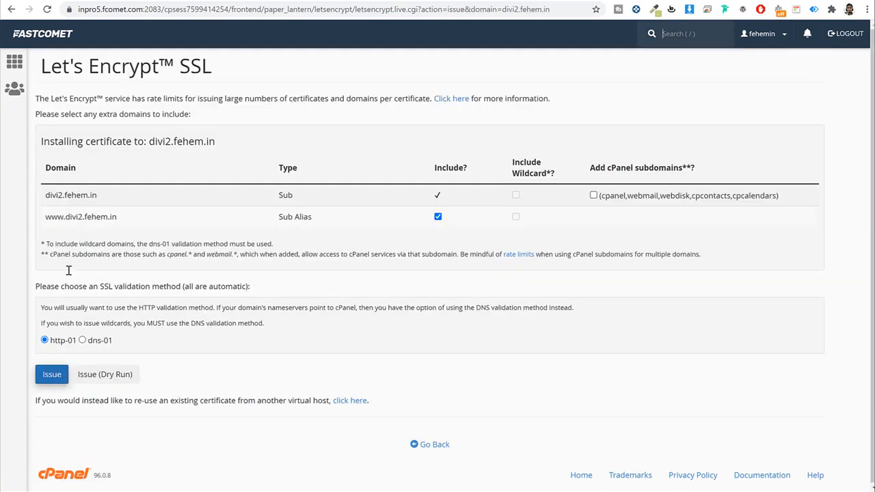
{"action": "left_click", "coordinate": [41, 41]}
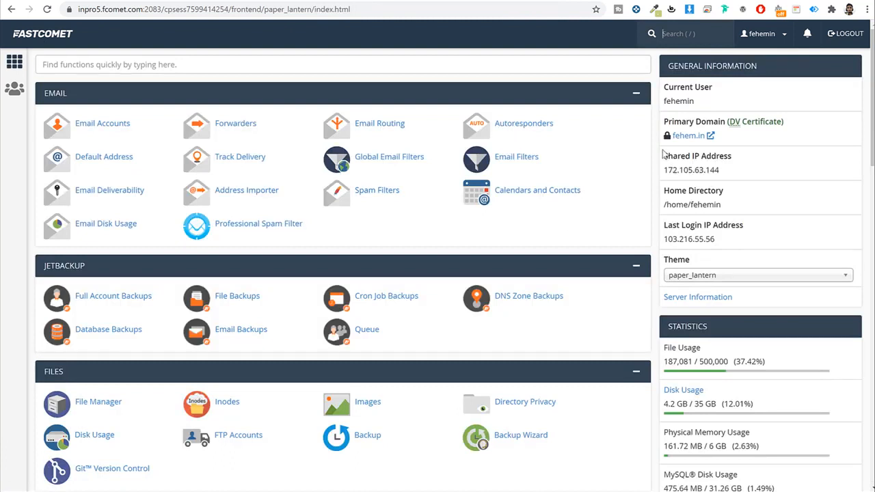
Step: Search cPanel for 'sof', launch Softaculous Apps Installer, and open the WordPress overview page
{"action": "left_click", "coordinate": [578, 65]}
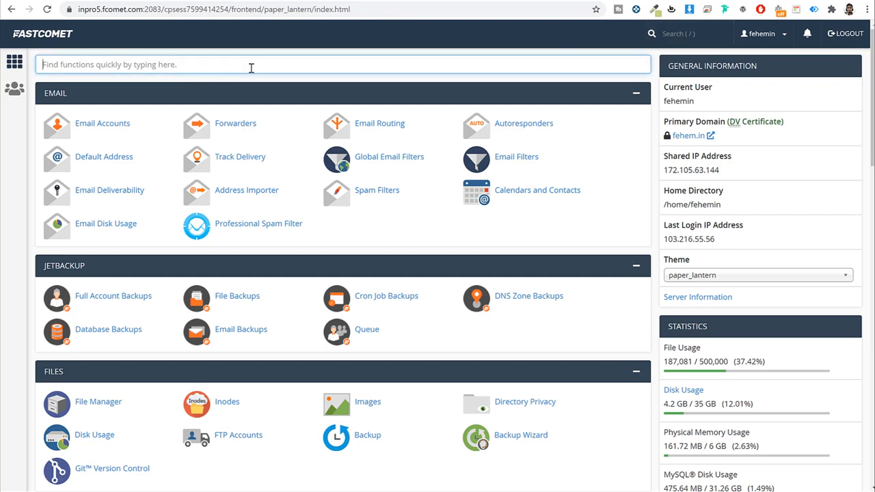
{"action": "type", "text": "soft"}
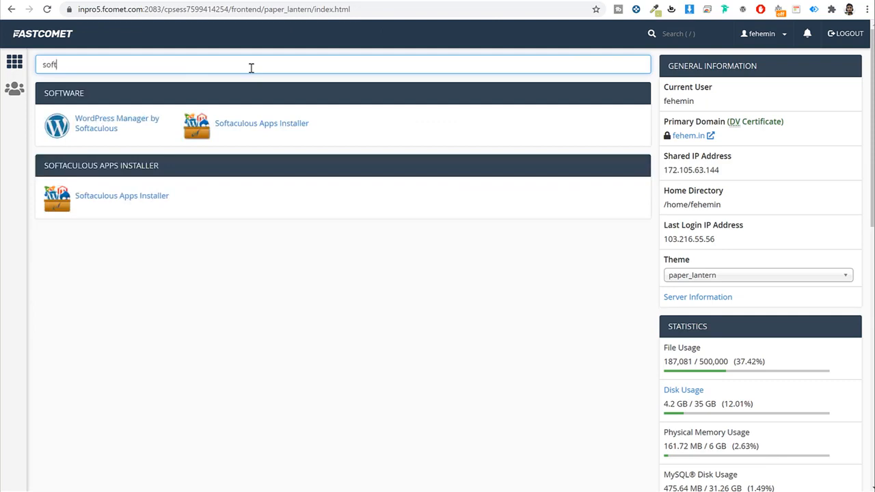
{"action": "left_click", "coordinate": [280, 127]}
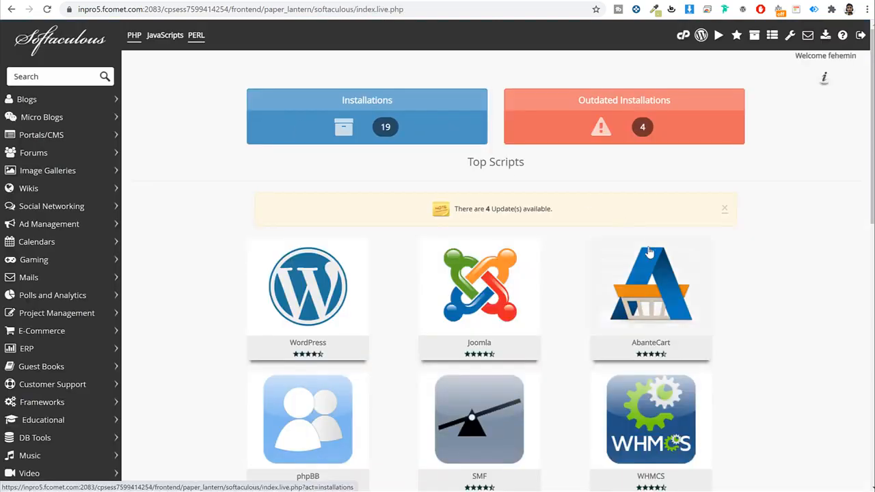
{"action": "scroll", "coordinate": [742, 250], "scroll_direction": "down", "scroll_amount": 9}
{"action": "scroll", "coordinate": [758, 252], "scroll_direction": "up", "scroll_amount": 6}
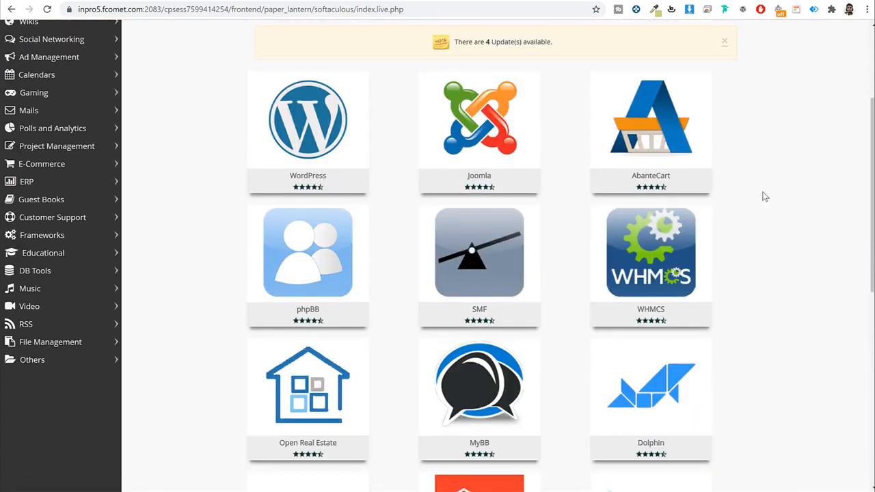
{"action": "scroll", "coordinate": [774, 187], "scroll_direction": "up", "scroll_amount": 2}
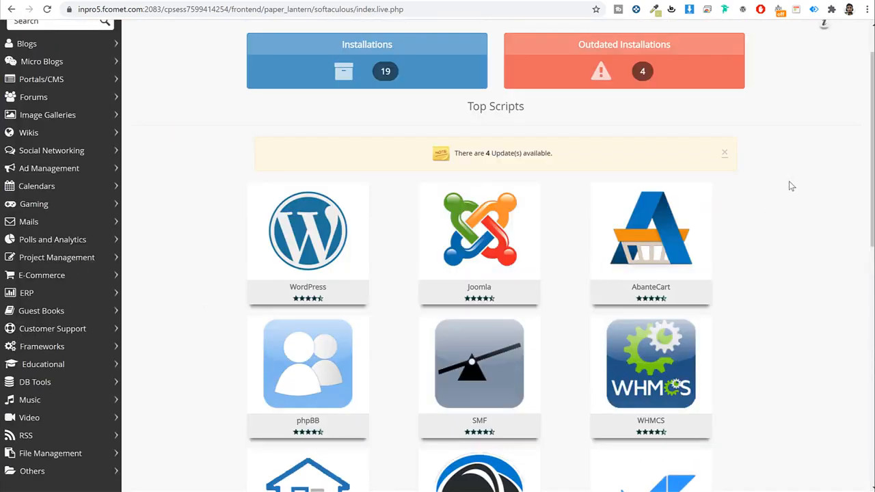
{"action": "mouse_move", "coordinate": [322, 216]}
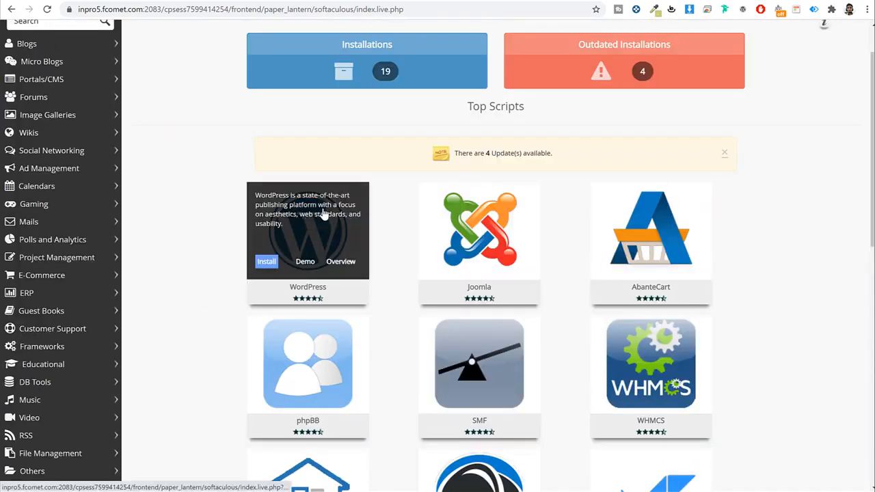
{"action": "left_click", "coordinate": [342, 209]}
{"action": "scroll", "coordinate": [635, 223], "scroll_direction": "down", "scroll_amount": 2}
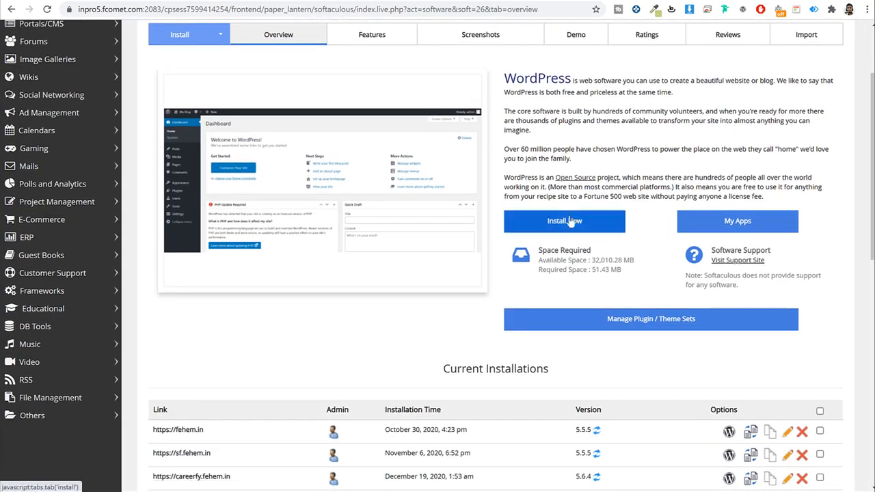
Step: Open the WordPress install form and choose divi2.fehem.in as the install domain
{"action": "left_click", "coordinate": [570, 220]}
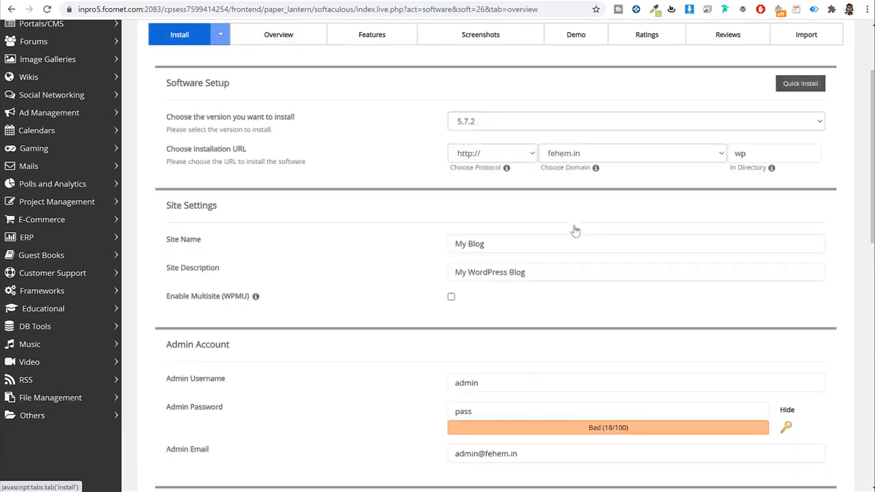
{"action": "left_click", "coordinate": [587, 157]}
{"action": "left_click_drag", "start_coordinate": [541, 168], "coordinate": [586, 168]}
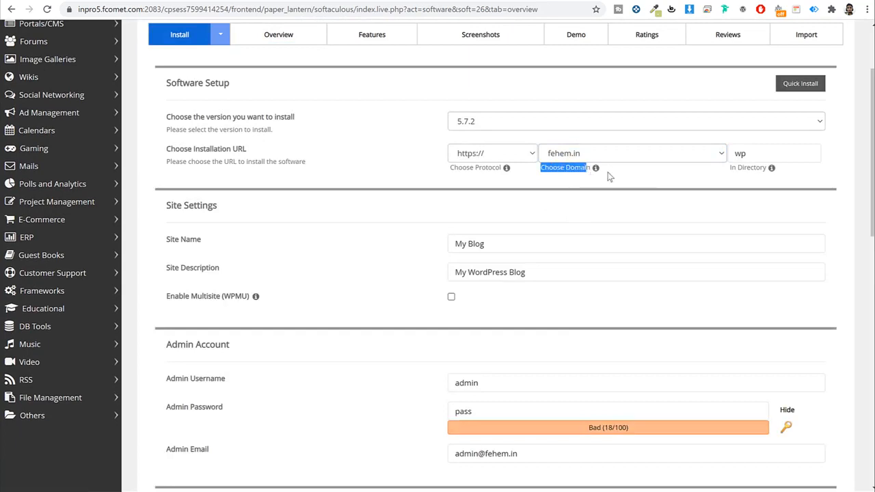
{"action": "left_click", "coordinate": [613, 158]}
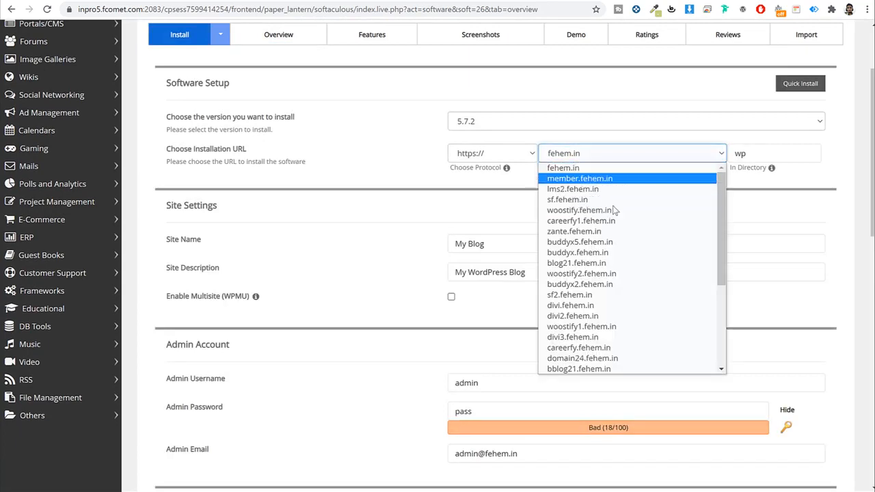
{"action": "scroll", "coordinate": [613, 210], "scroll_direction": "down", "scroll_amount": 3}
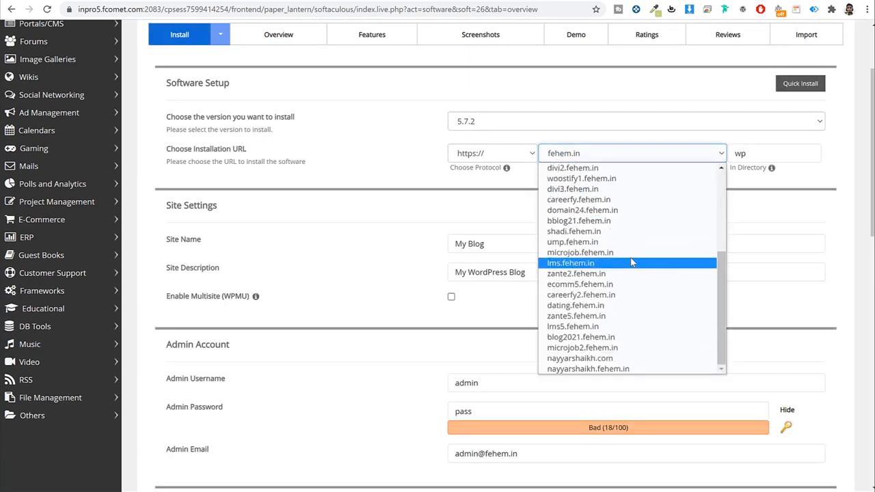
{"action": "key", "text": "Down"}
{"action": "key", "text": "Down"}
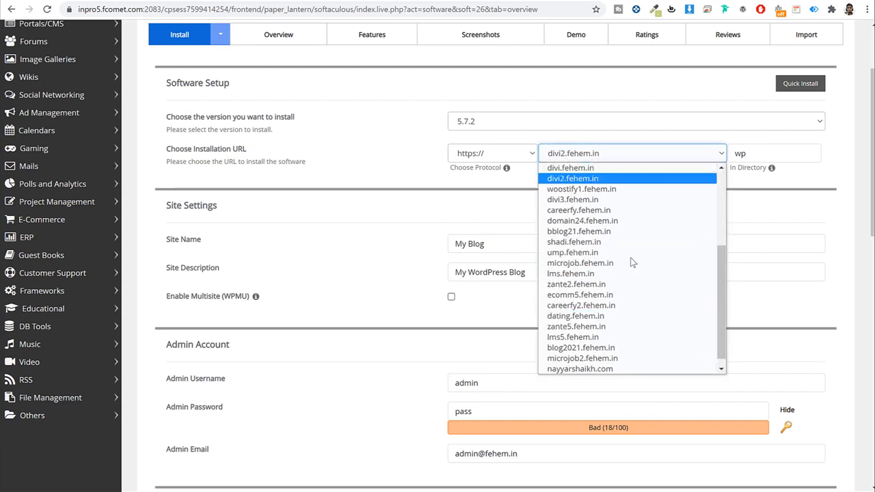
{"action": "left_click", "coordinate": [636, 179]}
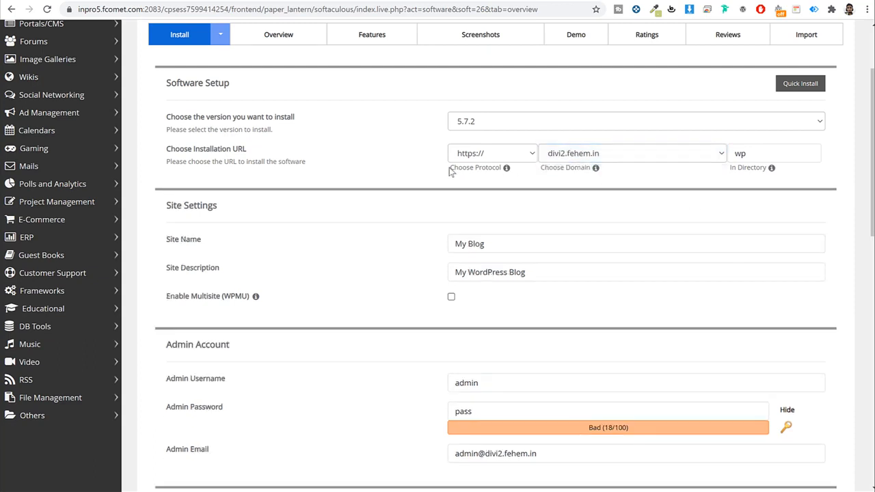
{"action": "left_click_drag", "start_coordinate": [449, 168], "coordinate": [488, 174]}
{"action": "left_click", "coordinate": [485, 151]}
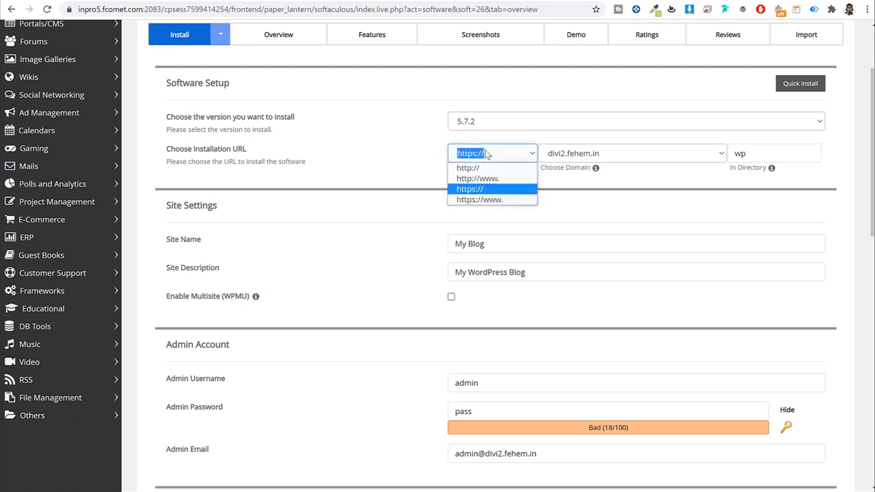
{"action": "left_click", "coordinate": [485, 192]}
{"action": "left_click", "coordinate": [485, 153]}
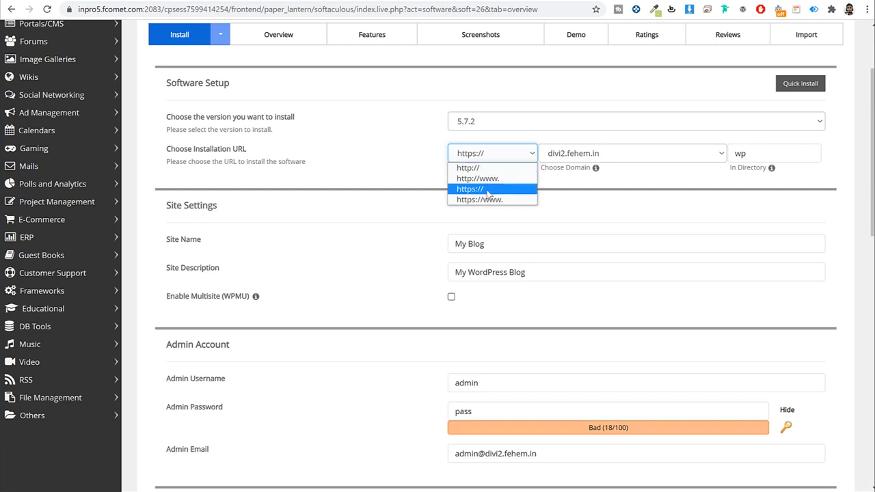
{"action": "left_click", "coordinate": [488, 189]}
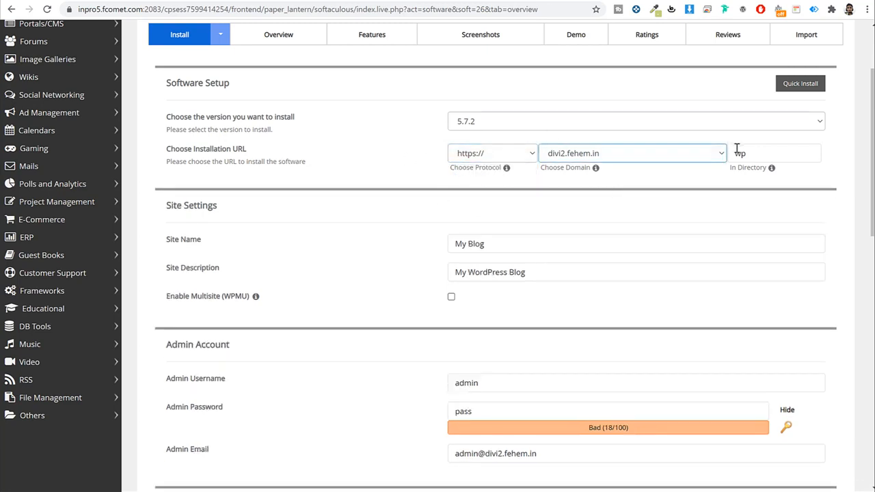
{"action": "left_click_drag", "start_coordinate": [729, 170], "coordinate": [767, 177]}
{"action": "double_click", "coordinate": [758, 157]}
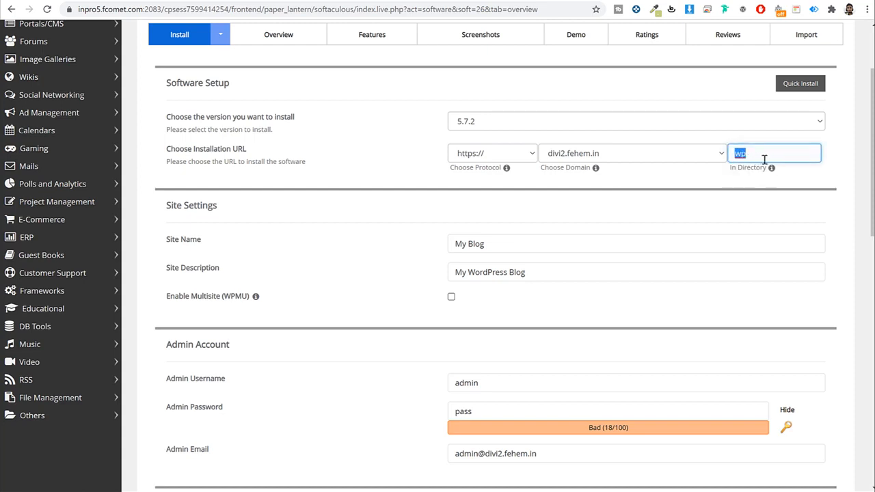
{"action": "key", "text": "BackSpace"}
Step: Set the Site Name to 'Divi' and the Site Description to 'eCommerce Website'
{"action": "scroll", "coordinate": [730, 228], "scroll_direction": "down", "scroll_amount": 2}
{"action": "left_click", "coordinate": [542, 131]}
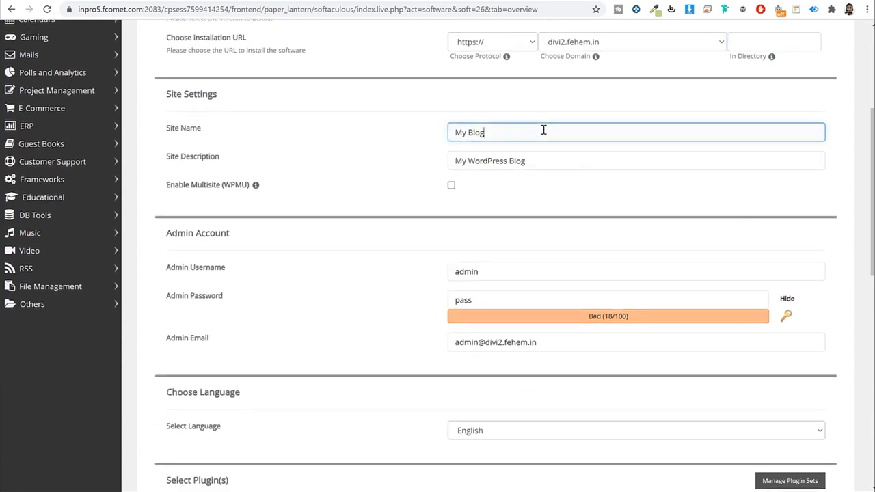
{"action": "key", "text": "ctrl+a"}
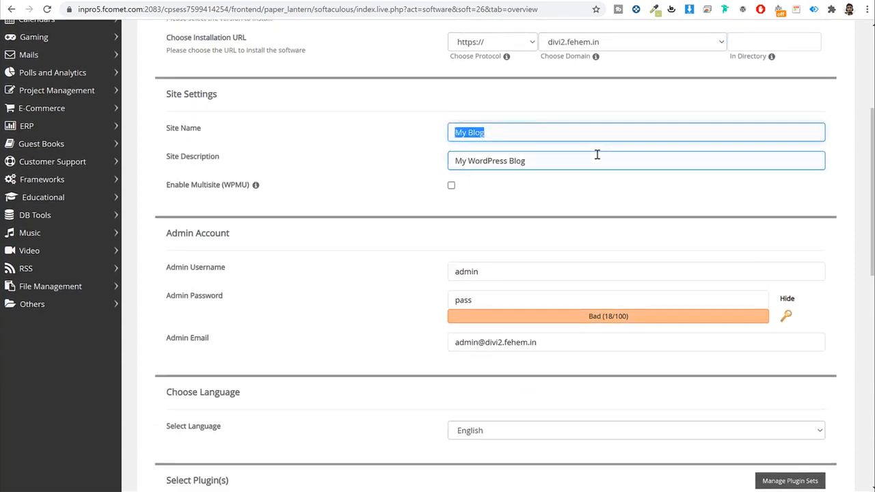
{"action": "type", "text": "Divi"}
{"action": "key", "text": "Tab"}
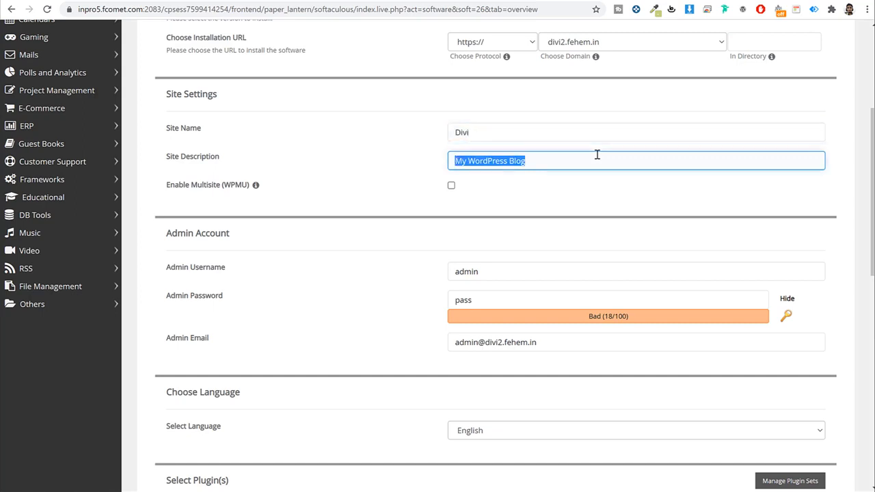
{"action": "type", "text": "eCommerce Website"}
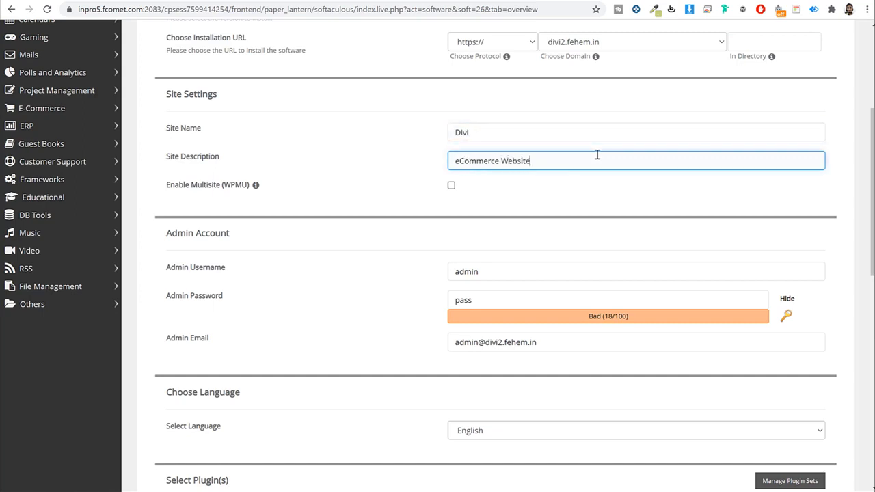
{"action": "scroll", "coordinate": [534, 168], "scroll_direction": "down", "scroll_amount": 3}
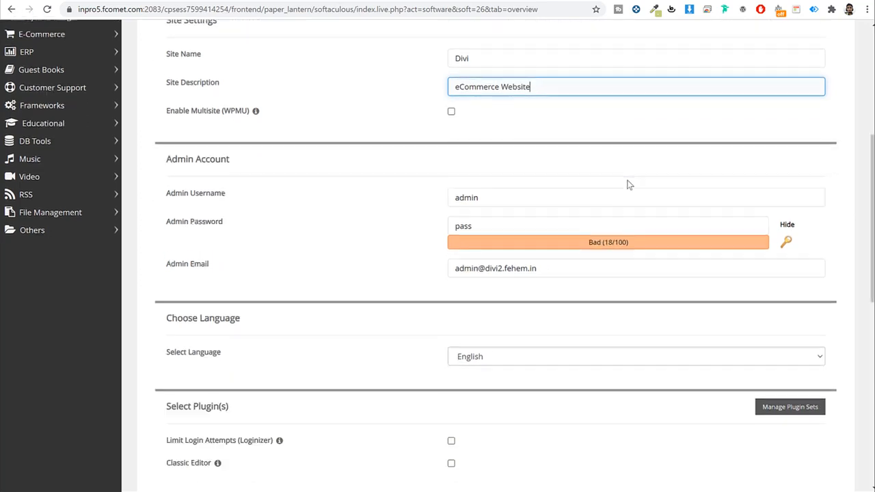
{"action": "left_click_drag", "start_coordinate": [164, 66], "coordinate": [246, 67]}
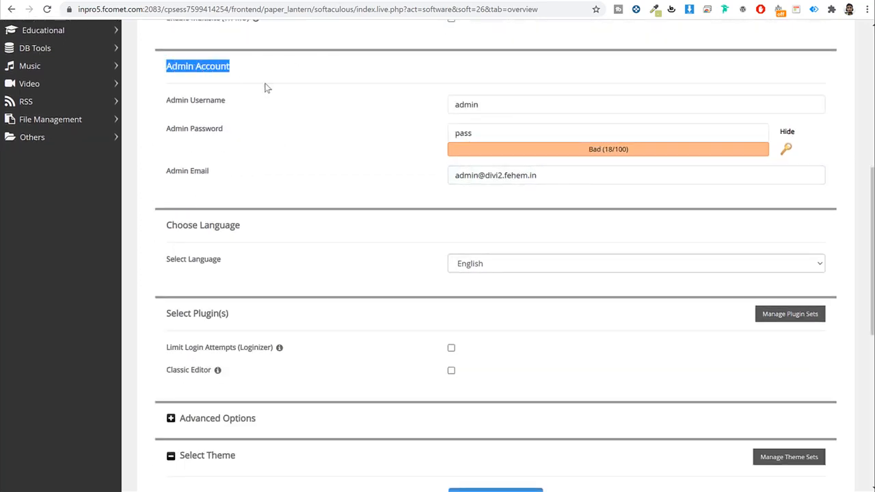
Step: Replace the default admin username with a custom one and enter a strong admin password
{"action": "double_click", "coordinate": [520, 101]}
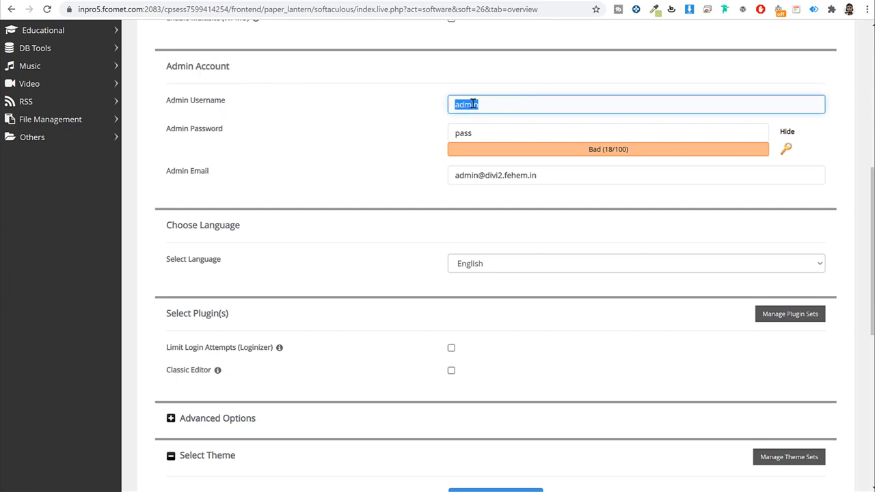
{"action": "double_click", "coordinate": [475, 135]}
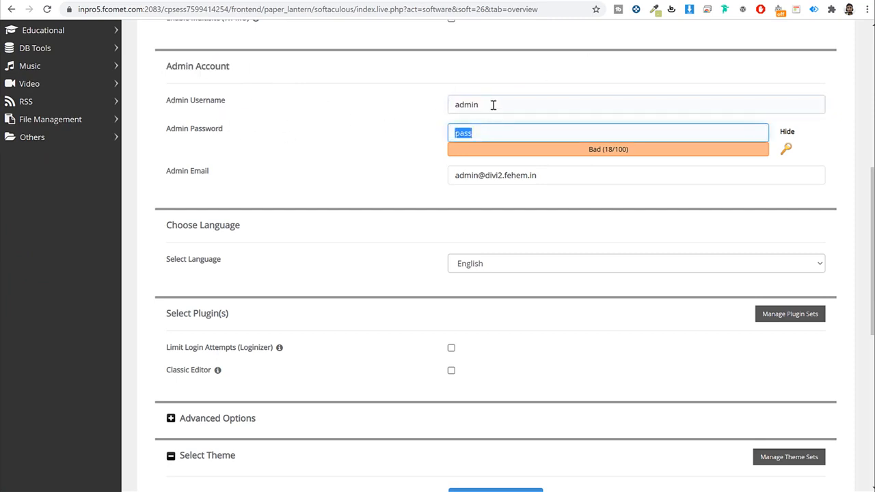
{"action": "double_click", "coordinate": [492, 104]}
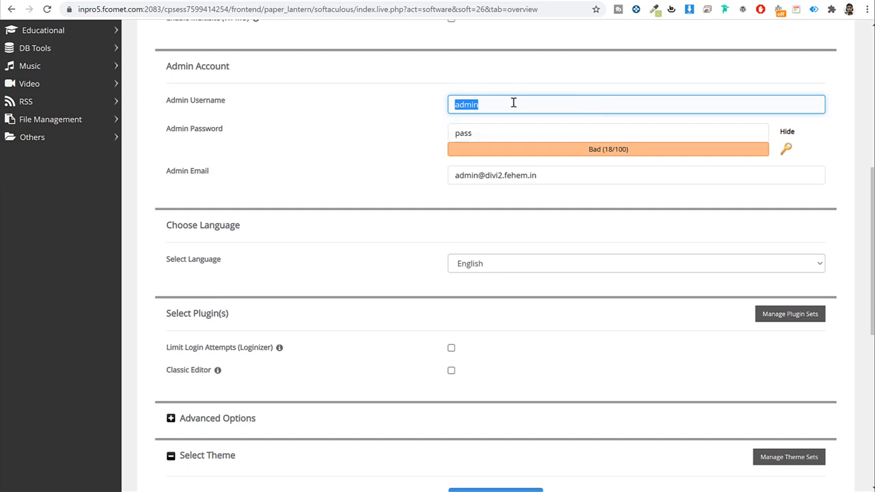
{"action": "type", "text": "Nayyar_Shaikh"}
{"action": "key", "text": "Tab"}
{"action": "left_click", "coordinate": [787, 131]}
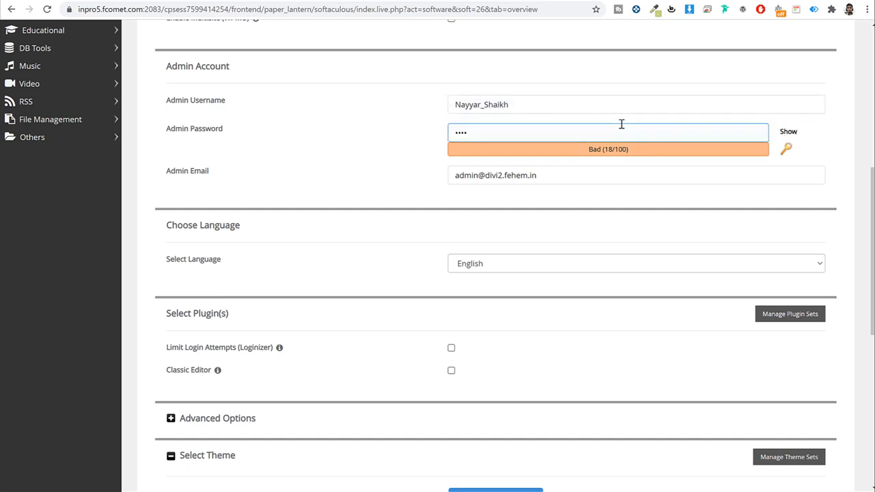
{"action": "left_click", "coordinate": [620, 138]}
{"action": "key", "text": "ctrl+a"}
{"action": "type", "text": "•"}
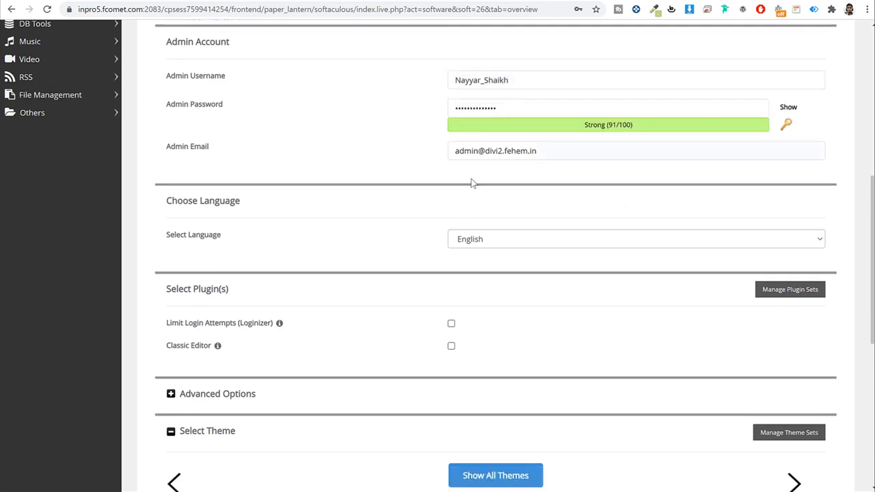
Step: Replace the admin e-mail with the owner's own e-mail address
{"action": "left_click", "coordinate": [586, 151]}
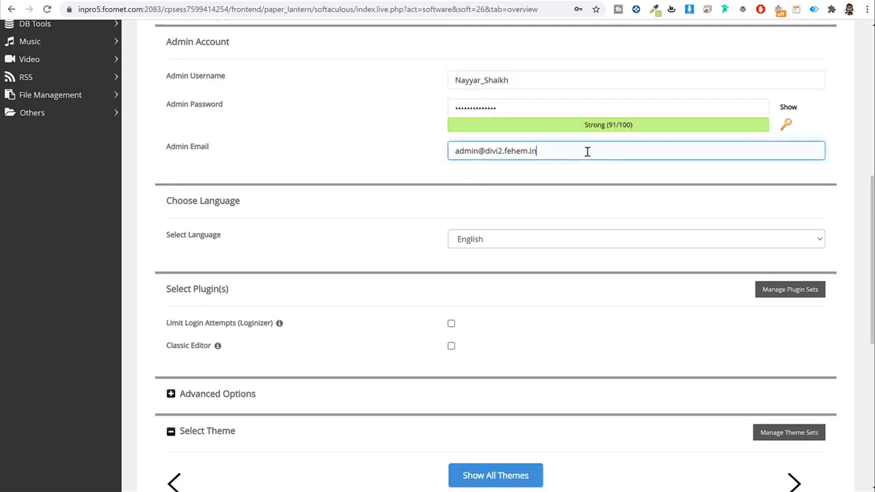
{"action": "key", "text": "ctrl+a"}
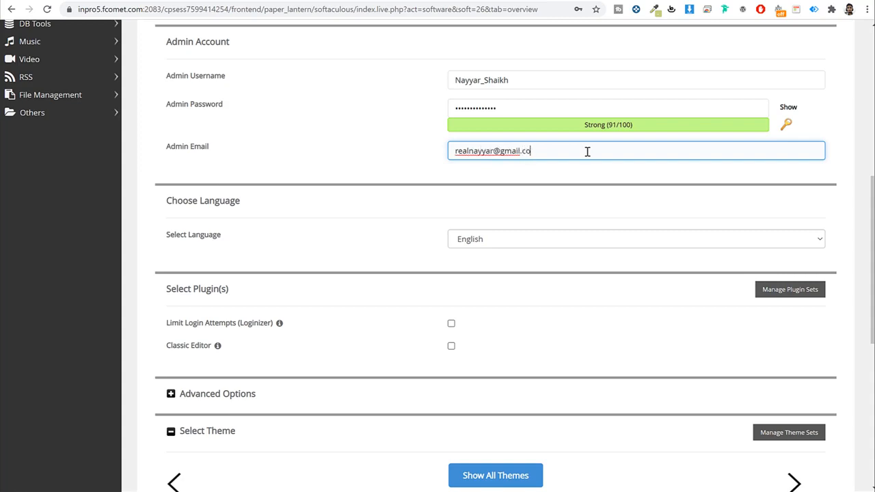
Step: Install WordPress on divi2.fehem.in, preview the new site, then open its wp-admin Dashboard
{"action": "left_click", "coordinate": [578, 203]}
{"action": "scroll", "coordinate": [580, 205], "scroll_direction": "down", "scroll_amount": 6}
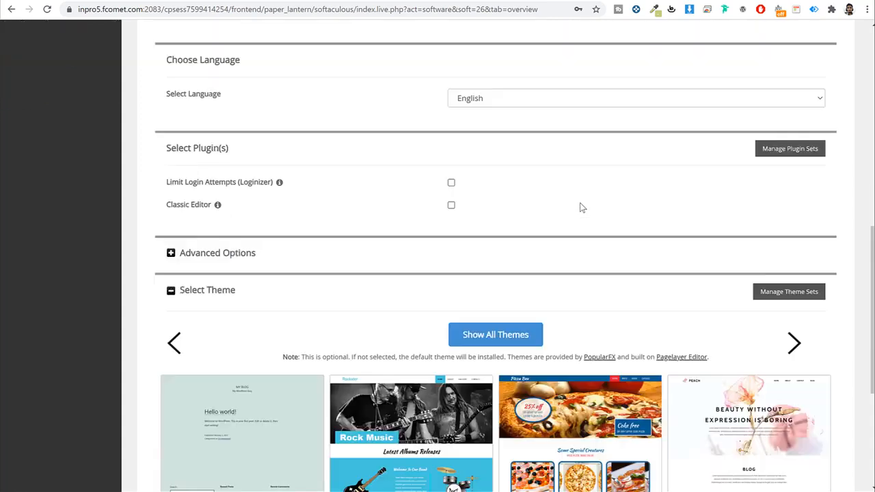
{"action": "left_click", "coordinate": [496, 356]}
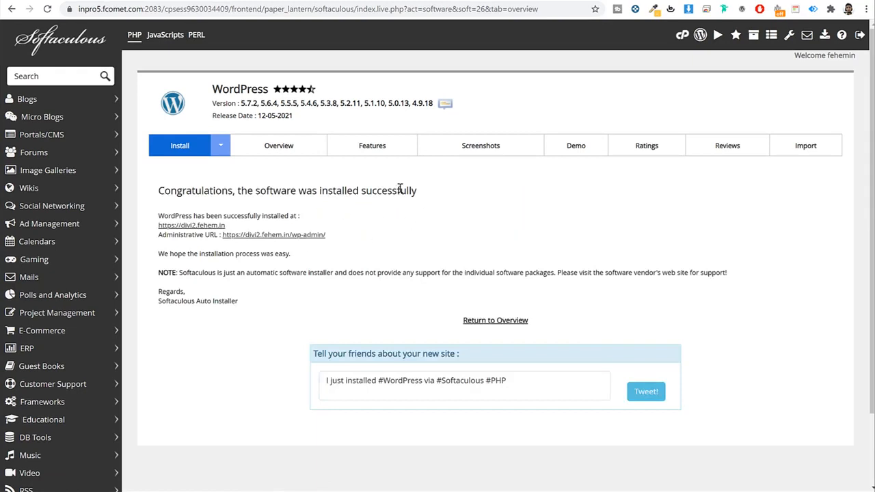
{"action": "left_click", "coordinate": [186, 226]}
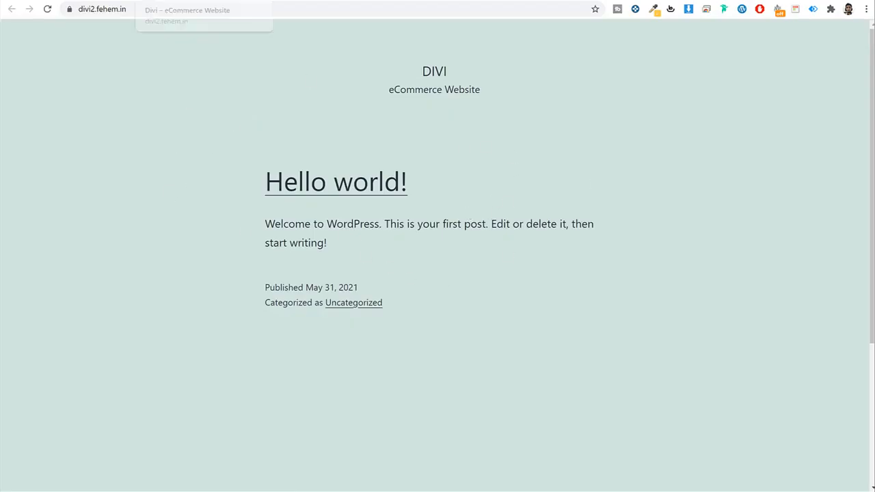
{"action": "left_click", "coordinate": [76, 1]}
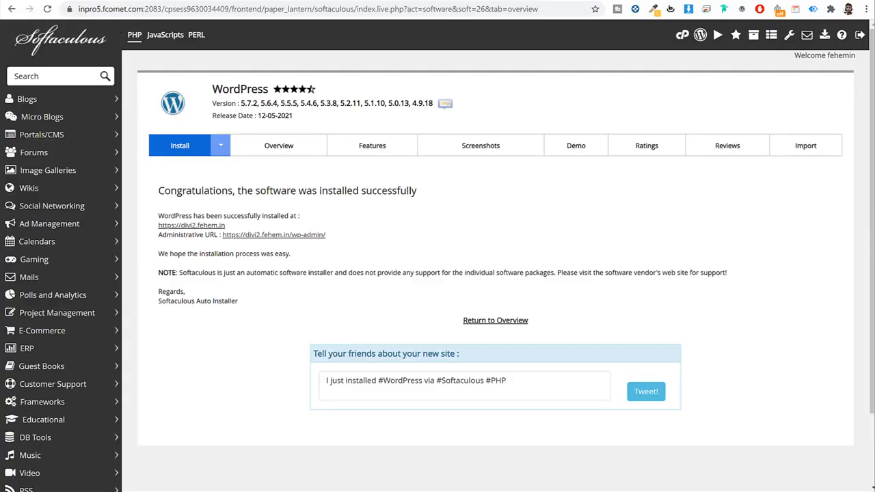
{"action": "left_click", "coordinate": [277, 236]}
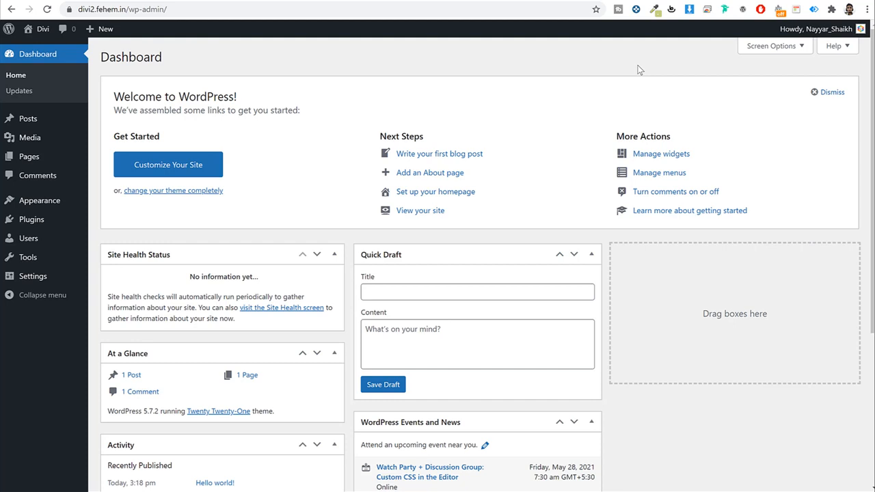
Step: Highlight the wp-admin part of the dashboard's web address
{"action": "left_click", "coordinate": [136, 11]}
{"action": "left_click", "coordinate": [130, 11]}
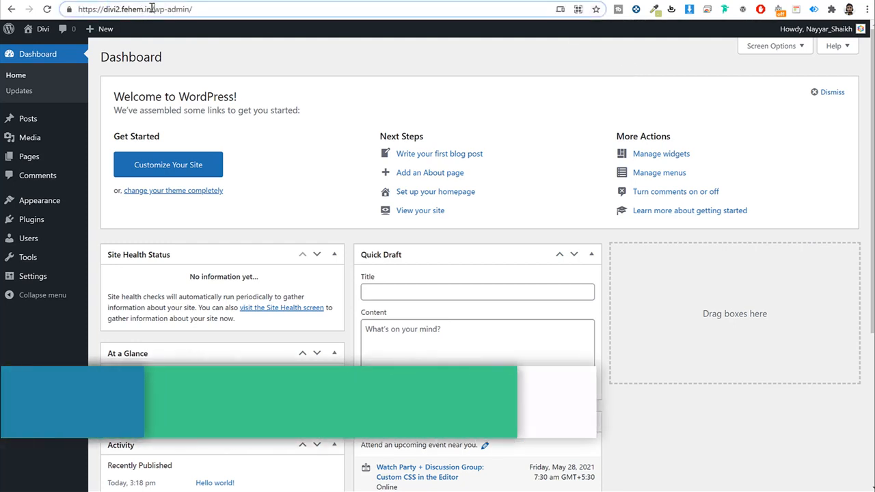
{"action": "left_click_drag", "start_coordinate": [153, 10], "coordinate": [275, 15]}
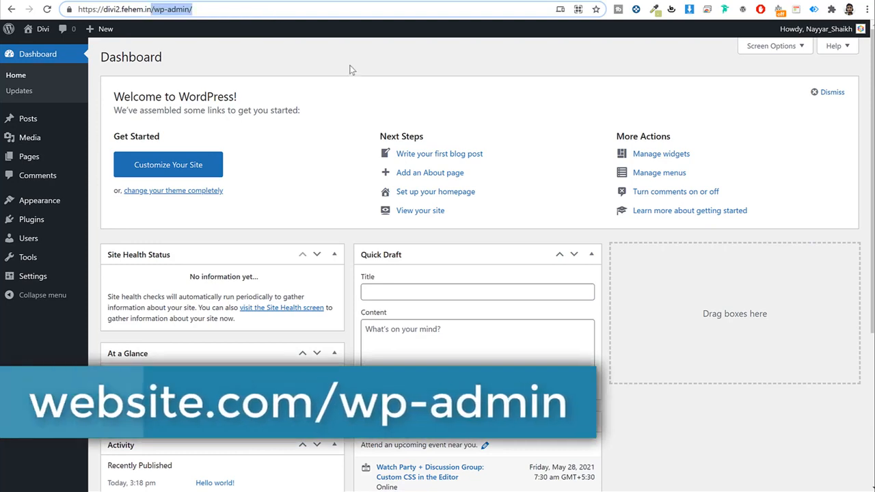
{"action": "left_click", "coordinate": [662, 78]}
{"action": "scroll", "coordinate": [529, 231], "scroll_direction": "down", "scroll_amount": 2}
{"action": "scroll", "coordinate": [529, 231], "scroll_direction": "up", "scroll_amount": 3}
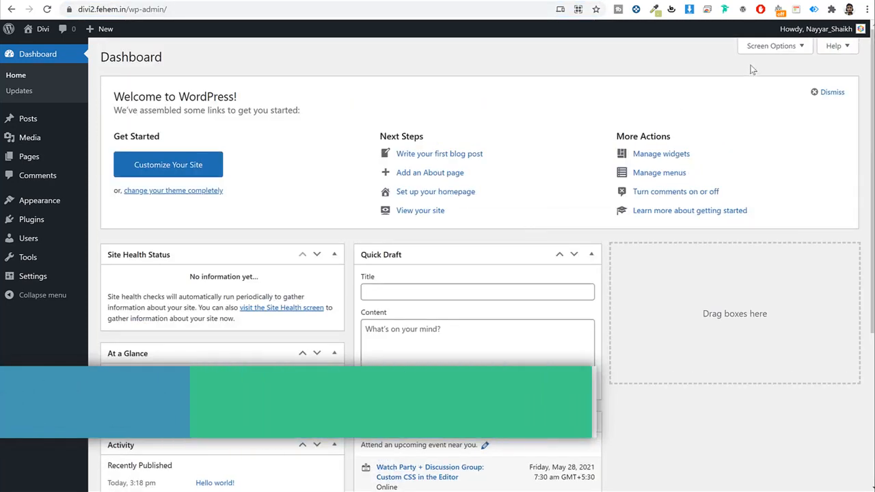
Step: In Screen Options, uncheck Site Health Status, At a Glance, Activity, Quick Draft, Events and News, and Welcome
{"action": "left_click", "coordinate": [772, 53]}
{"action": "left_click", "coordinate": [115, 95]}
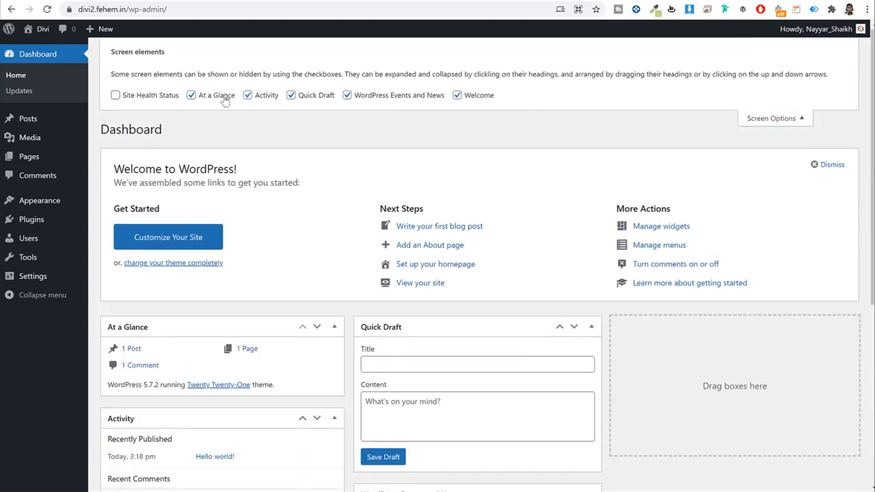
{"action": "left_click", "coordinate": [212, 95]}
{"action": "left_click", "coordinate": [248, 95]}
{"action": "left_click", "coordinate": [290, 95]}
{"action": "left_click", "coordinate": [372, 99]}
{"action": "left_click", "coordinate": [485, 100]}
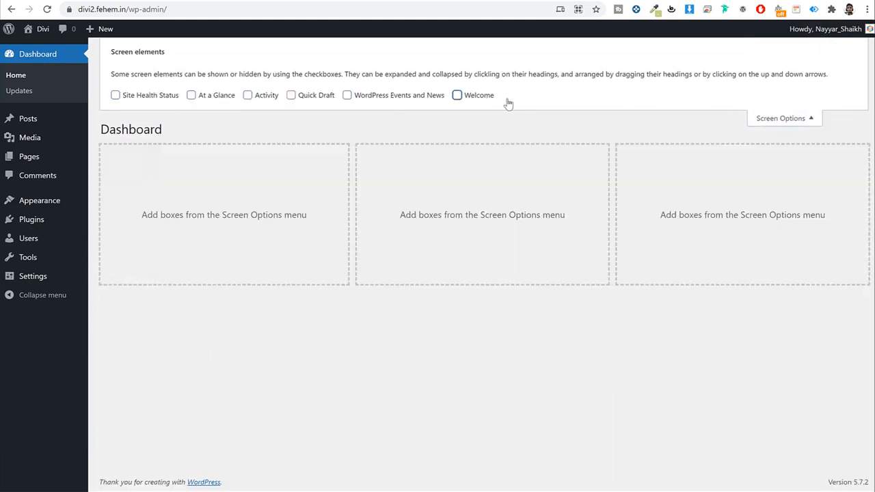
{"action": "left_click", "coordinate": [769, 120]}
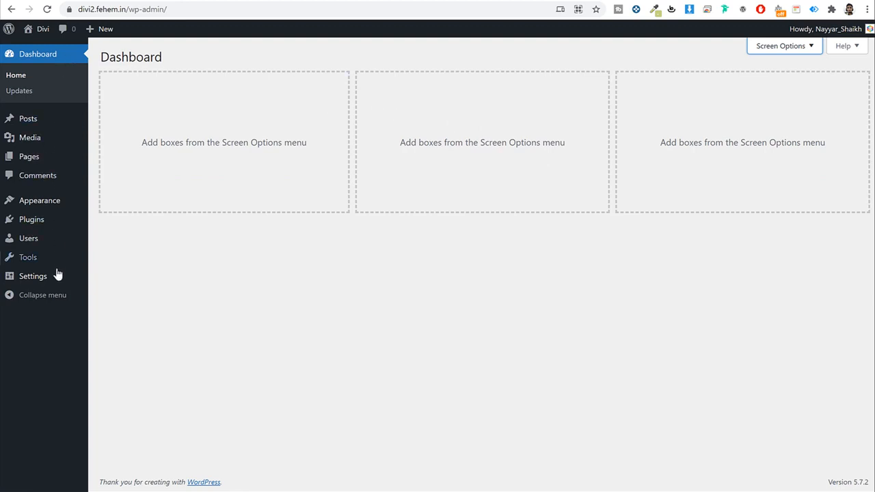
Step: Review the posts list, then view the empty Media Library
{"action": "left_click", "coordinate": [41, 119]}
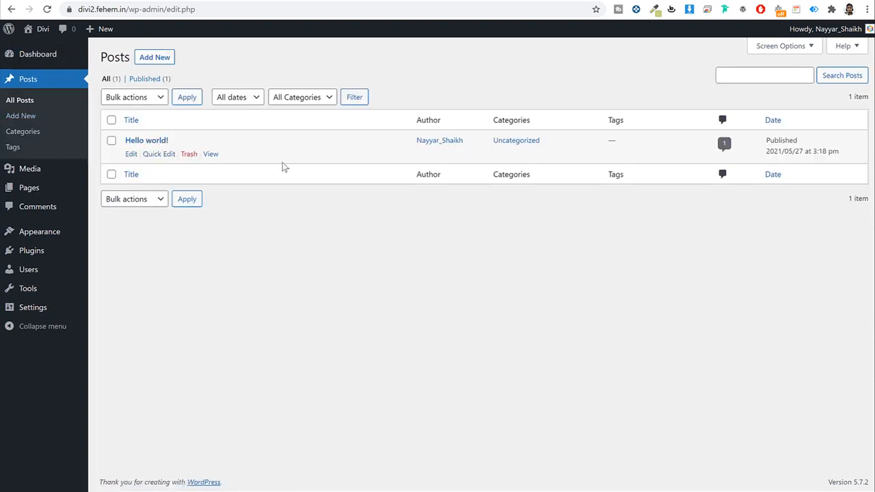
{"action": "mouse_move", "coordinate": [189, 152]}
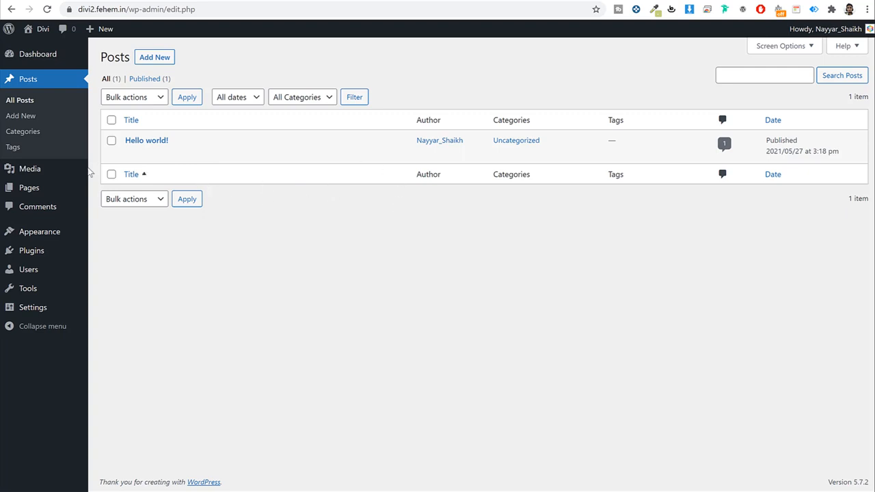
{"action": "left_click", "coordinate": [59, 174]}
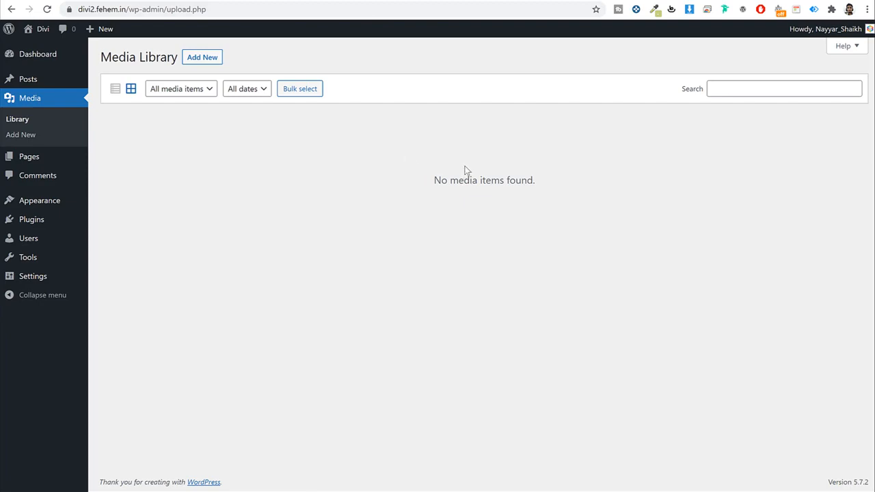
Step: Scroll through the storefront tab, then come back and view the Pages list
{"action": "left_click", "coordinate": [86, 1]}
{"action": "scroll", "coordinate": [600, 305], "scroll_direction": "down", "scroll_amount": 1}
{"action": "scroll", "coordinate": [601, 302], "scroll_direction": "down", "scroll_amount": 10}
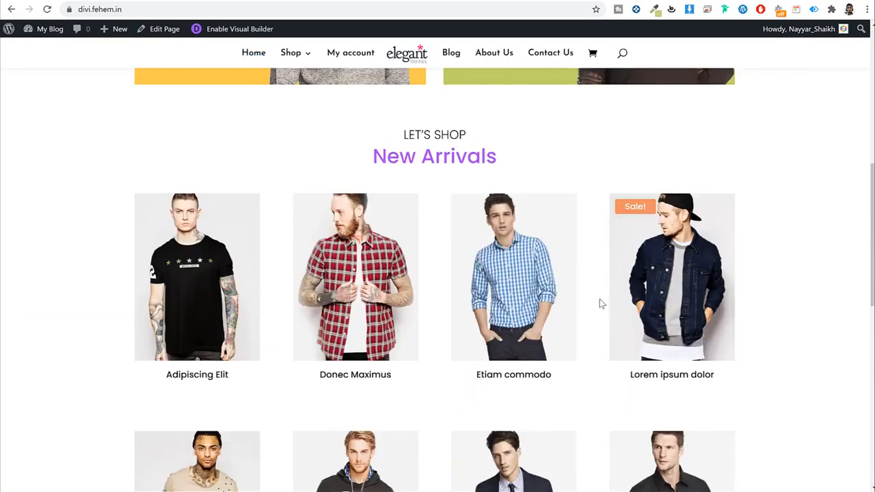
{"action": "left_click", "coordinate": [444, 2]}
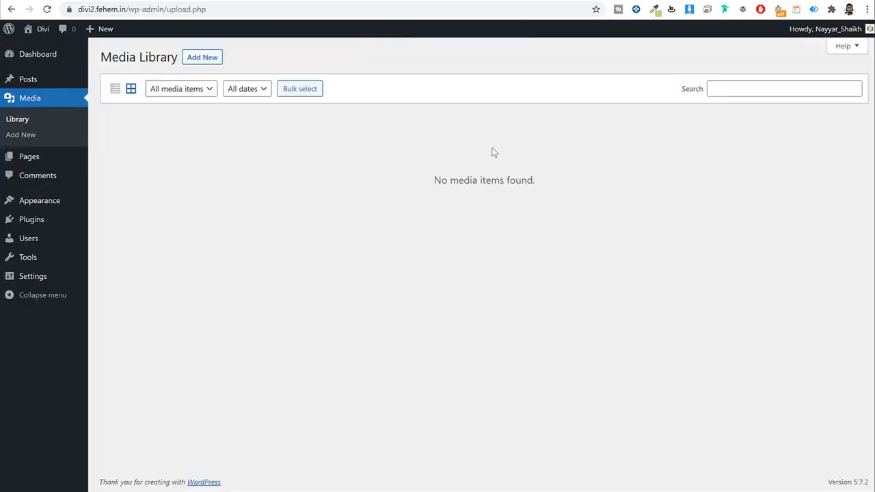
{"action": "left_click", "coordinate": [41, 161]}
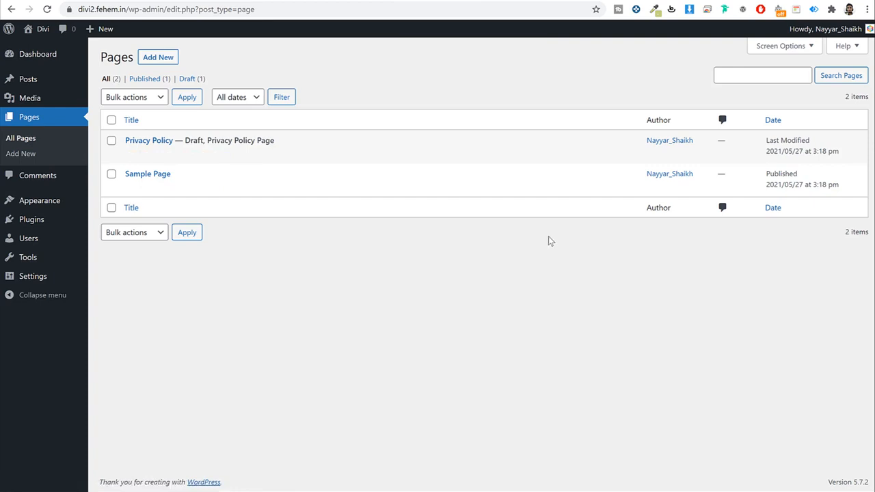
Step: Look over the single sample comment, then view the Themes page with Twenty Twenty-One active
{"action": "left_click", "coordinate": [32, 177]}
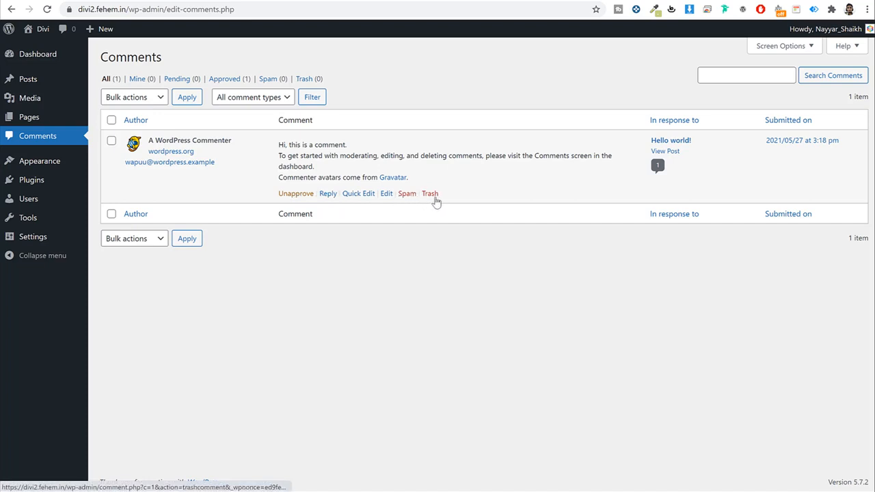
{"action": "left_click", "coordinate": [74, 164]}
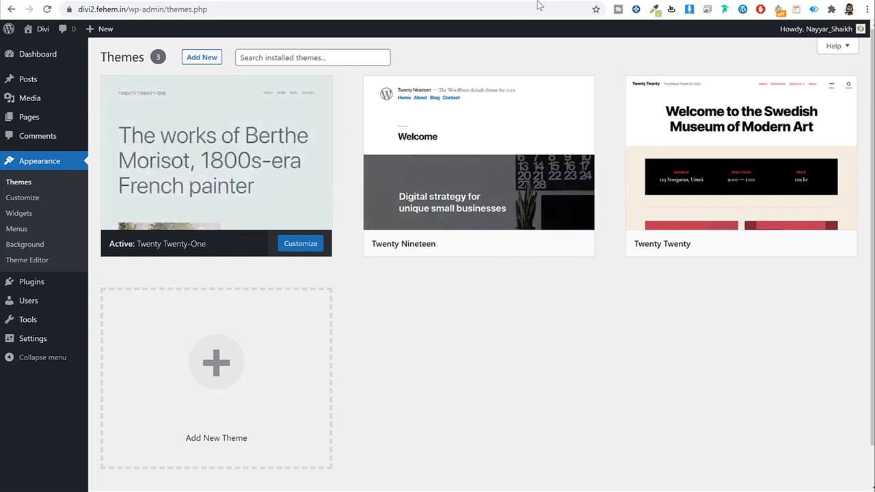
Step: Preview the site's front page with the current theme
{"action": "left_click", "coordinate": [571, 4]}
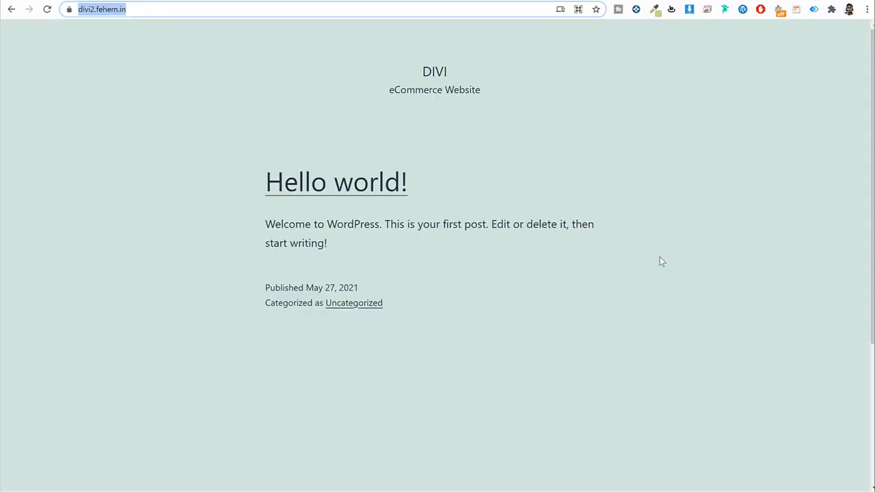
{"action": "scroll", "coordinate": [661, 261], "scroll_direction": "down", "scroll_amount": 3}
{"action": "scroll", "coordinate": [661, 261], "scroll_direction": "up", "scroll_amount": 3}
{"action": "left_click", "coordinate": [445, 3]}
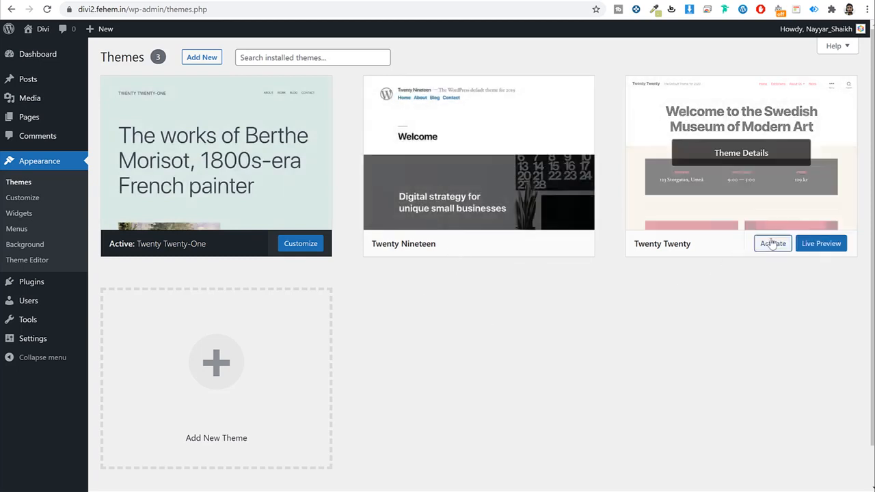
Step: Activate Twenty Twenty and reload the front page to see it applied
{"action": "left_click", "coordinate": [774, 246]}
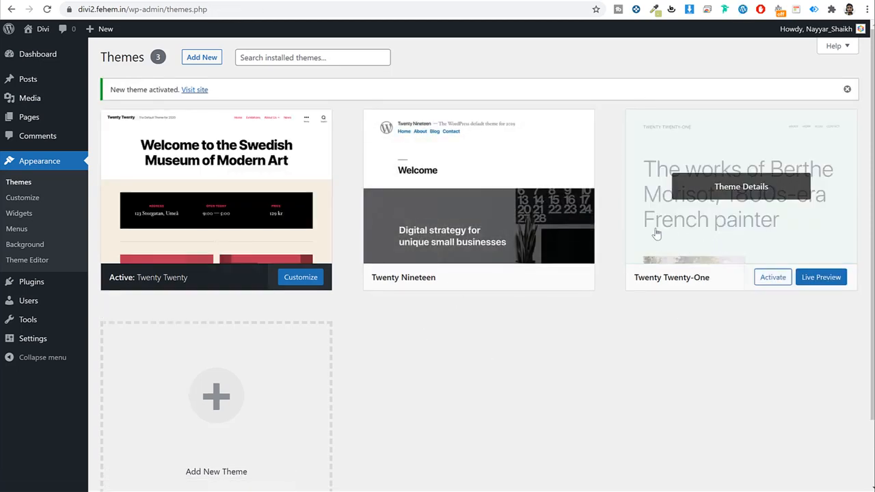
{"action": "left_click", "coordinate": [593, 2]}
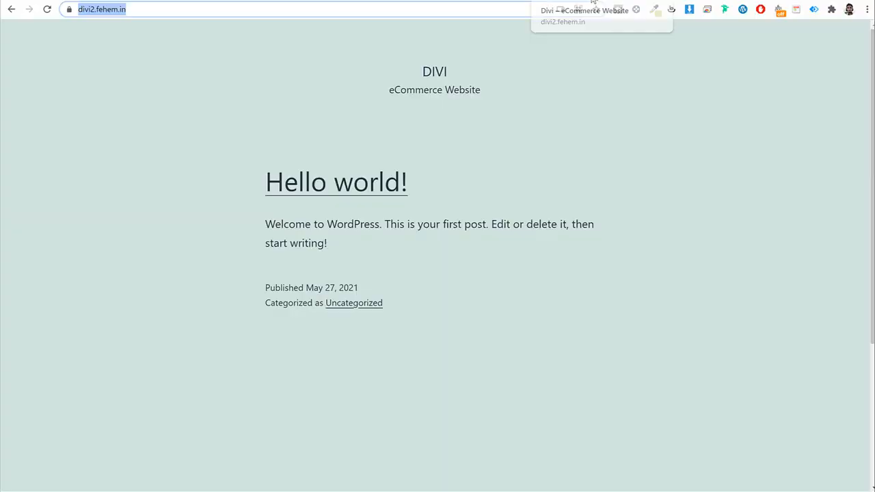
{"action": "left_click", "coordinate": [48, 9]}
{"action": "scroll", "coordinate": [704, 248], "scroll_direction": "down", "scroll_amount": 5}
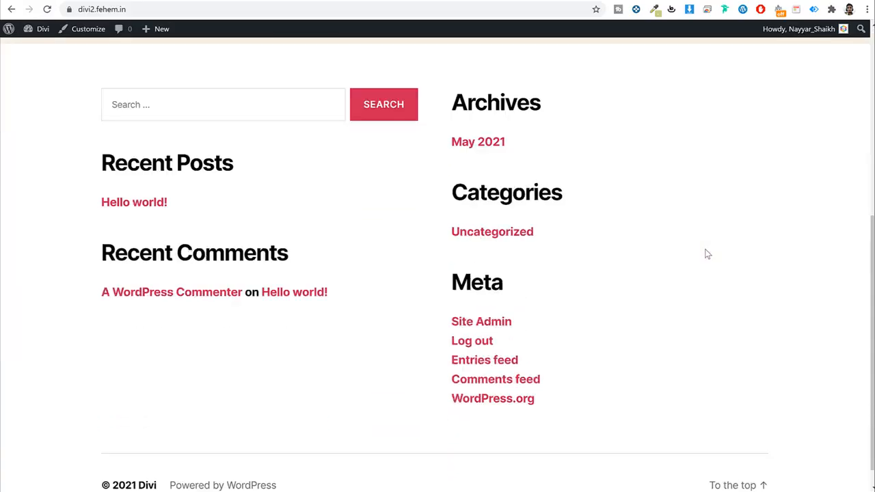
{"action": "scroll", "coordinate": [705, 249], "scroll_direction": "up", "scroll_amount": 4}
{"action": "scroll", "coordinate": [707, 254], "scroll_direction": "up", "scroll_amount": 1}
{"action": "left_click", "coordinate": [484, 2]}
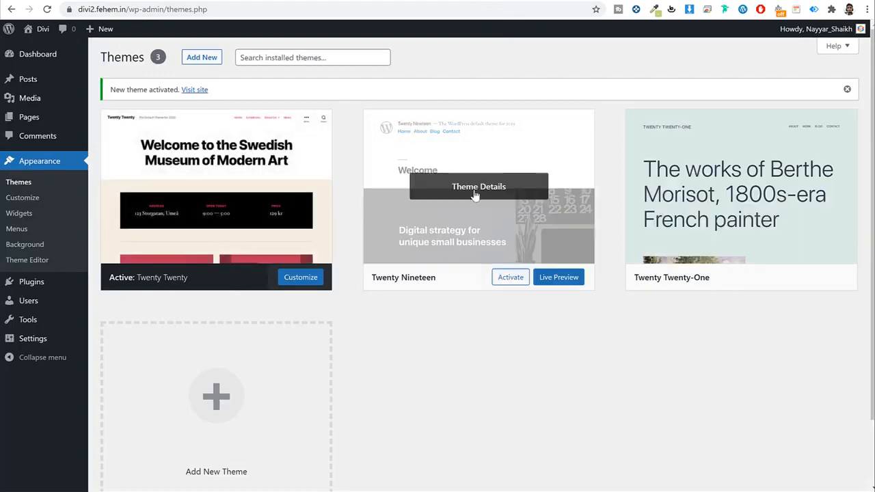
Step: Delete the Twenty Nineteen and Twenty Twenty-One themes, confirming each deletion
{"action": "left_click", "coordinate": [475, 195]}
{"action": "left_click", "coordinate": [838, 465]}
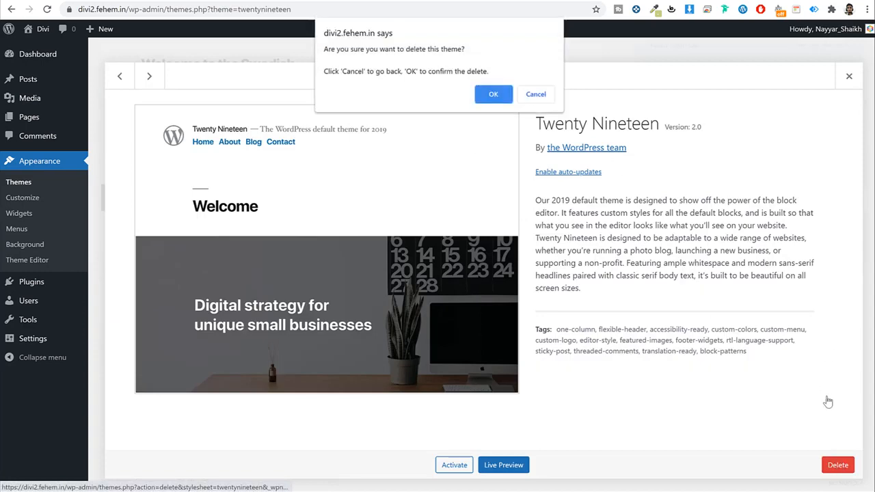
{"action": "left_click", "coordinate": [493, 94]}
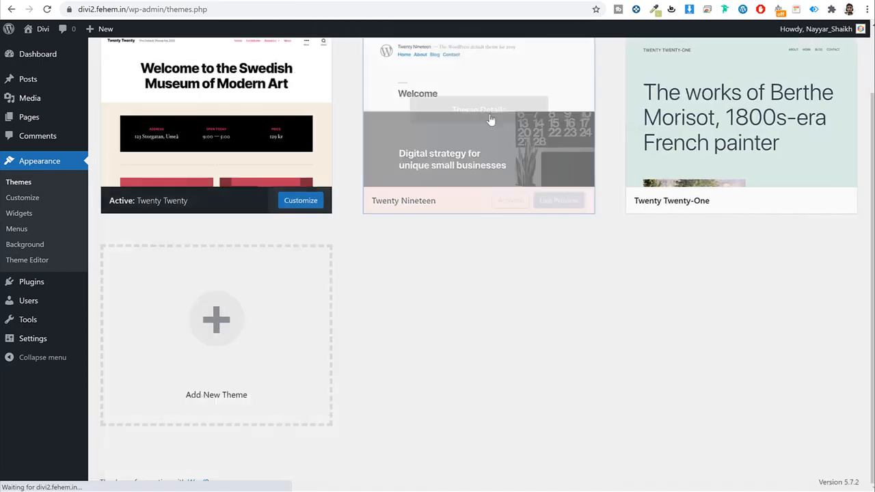
{"action": "left_click", "coordinate": [646, 191]}
{"action": "left_click", "coordinate": [837, 465]}
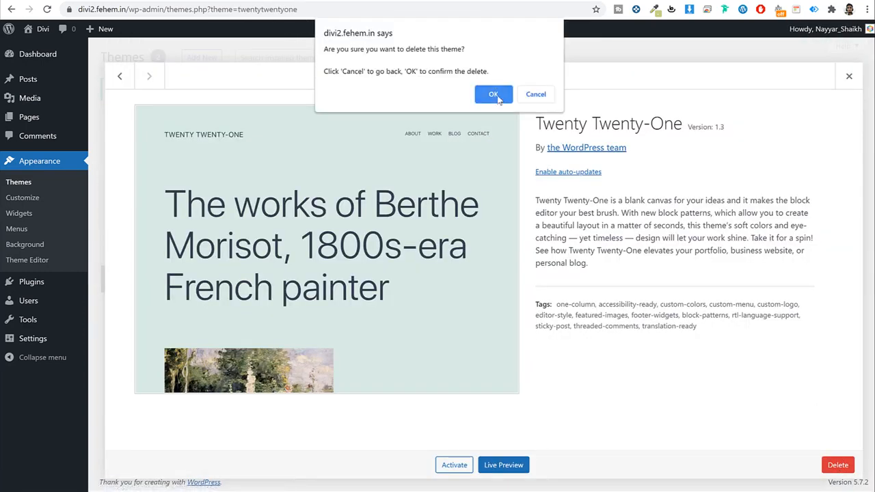
{"action": "left_click", "coordinate": [494, 93]}
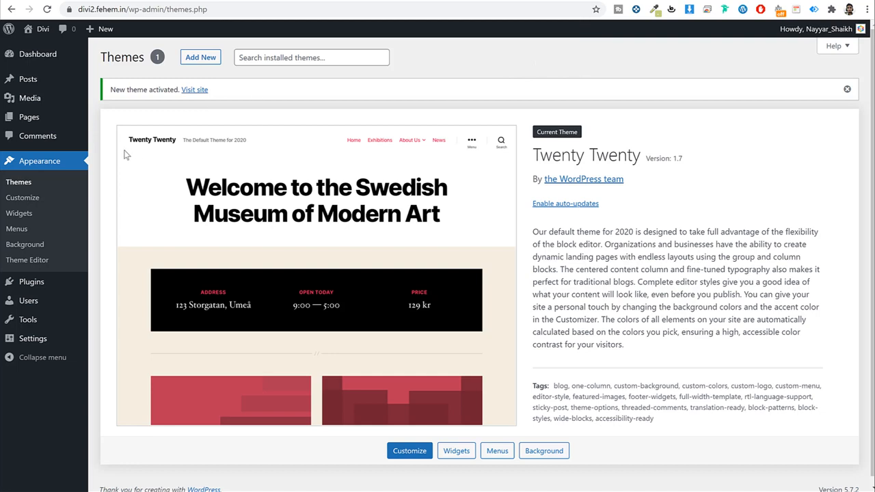
Step: Bulk-delete Akismet Anti-Spam and Hello Dolly from the Plugins list and confirm
{"action": "left_click", "coordinate": [33, 283]}
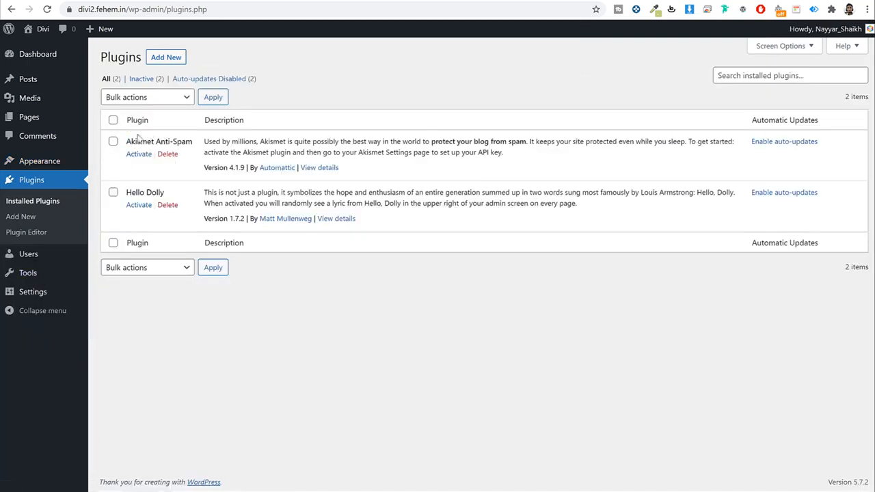
{"action": "left_click", "coordinate": [114, 121]}
{"action": "left_click", "coordinate": [140, 97]}
{"action": "left_click", "coordinate": [137, 156]}
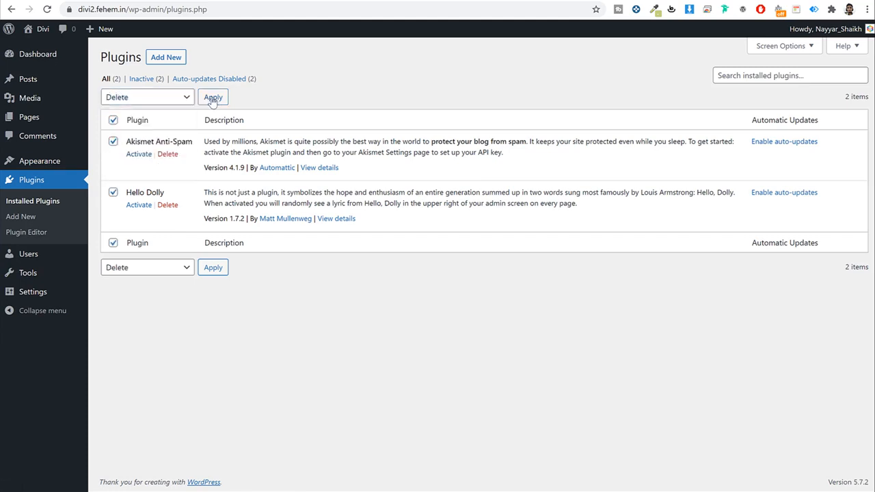
{"action": "left_click", "coordinate": [212, 97]}
{"action": "left_click", "coordinate": [491, 83]}
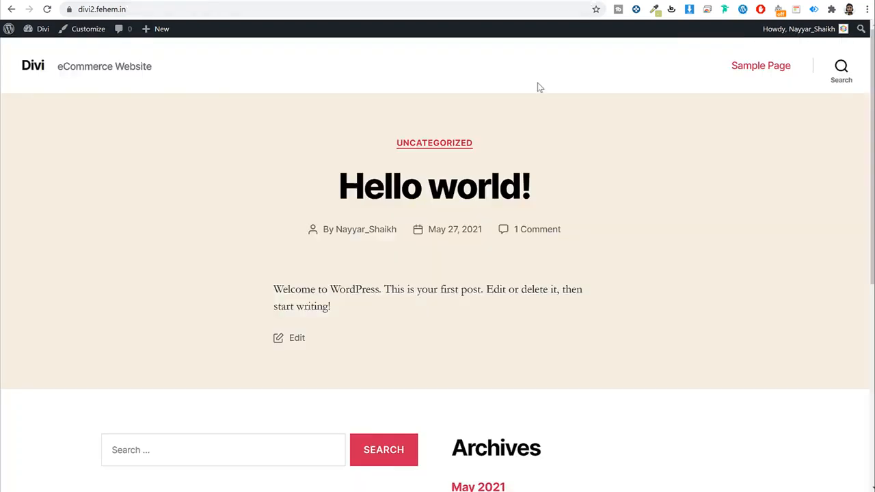
{"action": "scroll", "coordinate": [642, 205], "scroll_direction": "down", "scroll_amount": 5}
{"action": "scroll", "coordinate": [642, 205], "scroll_direction": "up", "scroll_amount": 5}
{"action": "left_click", "coordinate": [469, 1]}
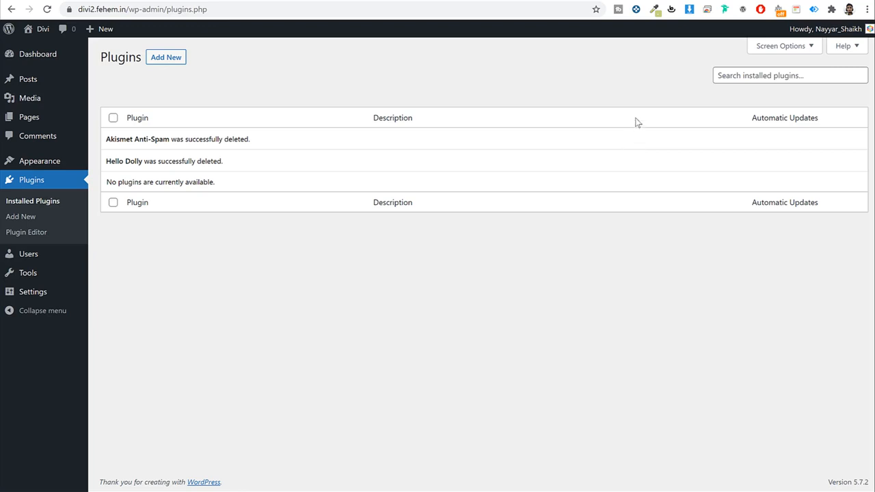
Step: Check the site title Divi and tagline eCommerce Website in General Settings
{"action": "left_click", "coordinate": [49, 295]}
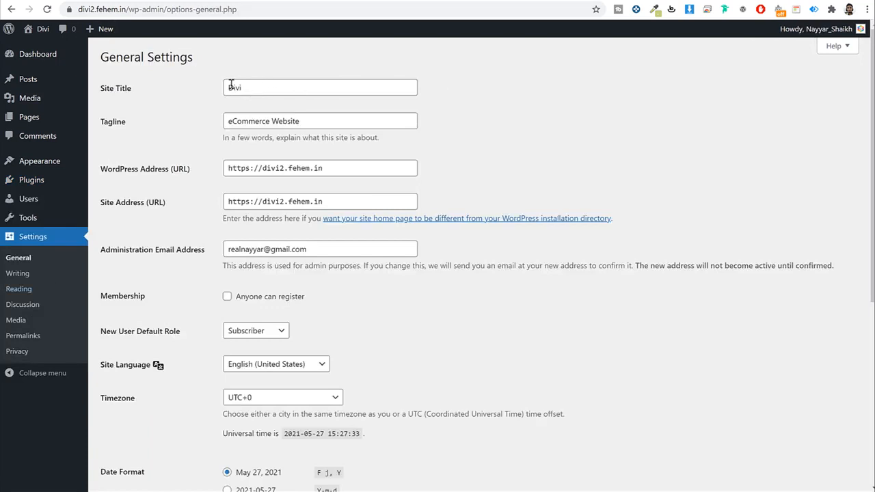
{"action": "triple_click", "coordinate": [319, 119]}
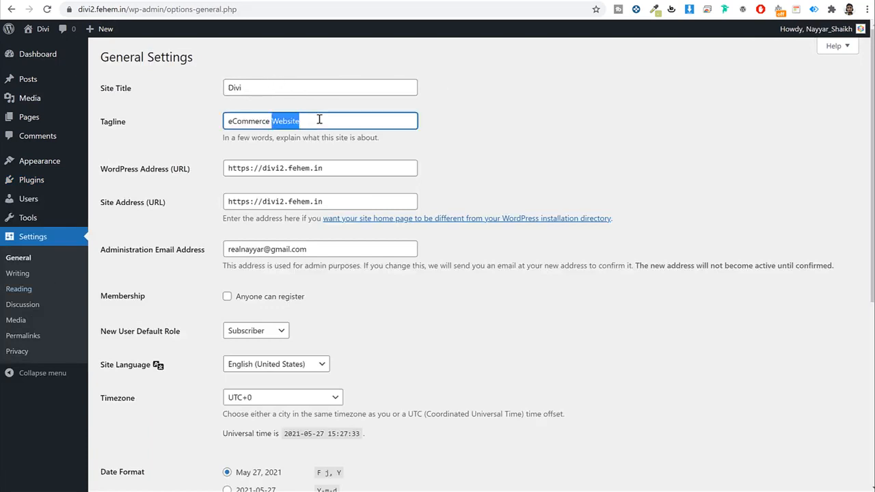
{"action": "left_click", "coordinate": [564, 125]}
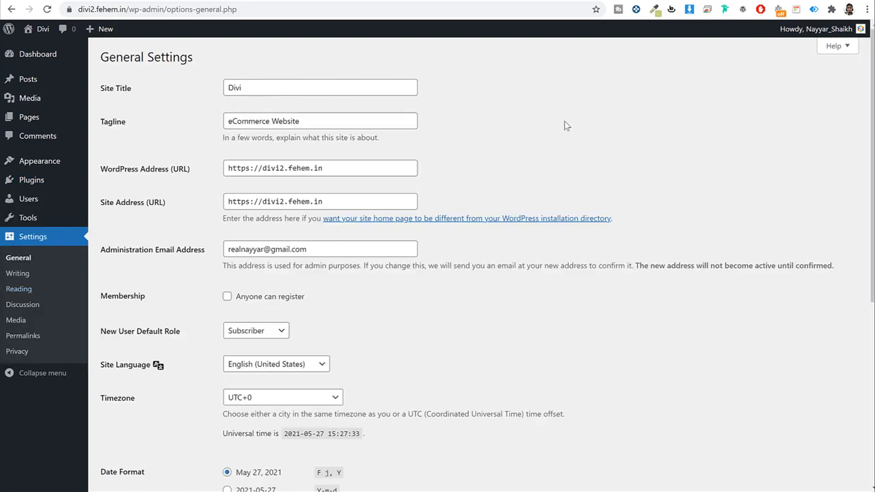
{"action": "double_click", "coordinate": [246, 89]}
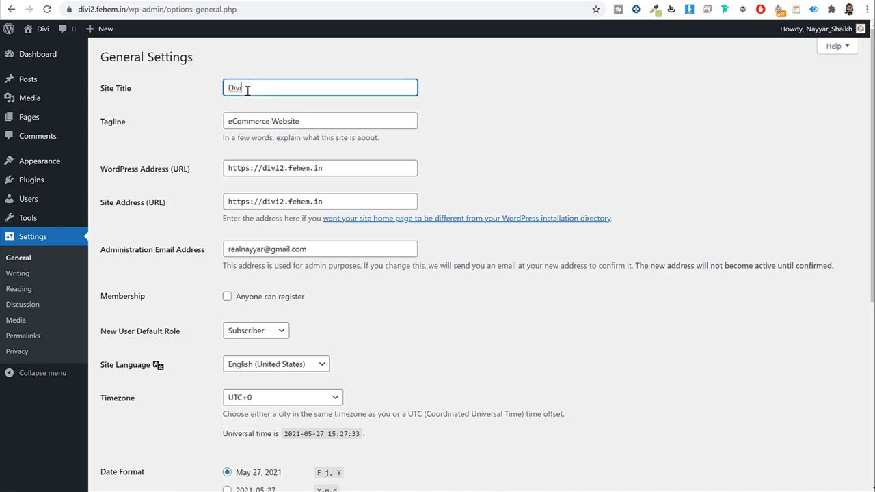
{"action": "triple_click", "coordinate": [312, 115]}
{"action": "left_click", "coordinate": [521, 110]}
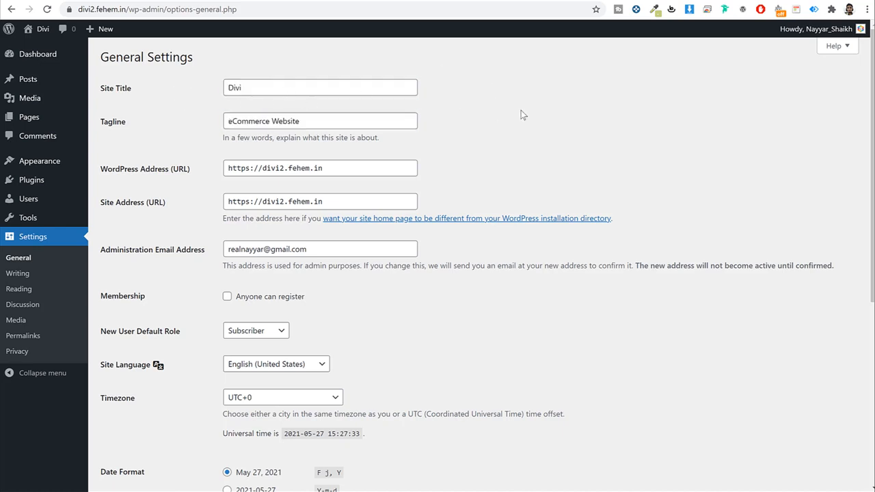
Step: Enable Membership 'Anyone can register'
{"action": "scroll", "coordinate": [550, 123], "scroll_direction": "down", "scroll_amount": 2}
{"action": "left_click", "coordinate": [228, 187]}
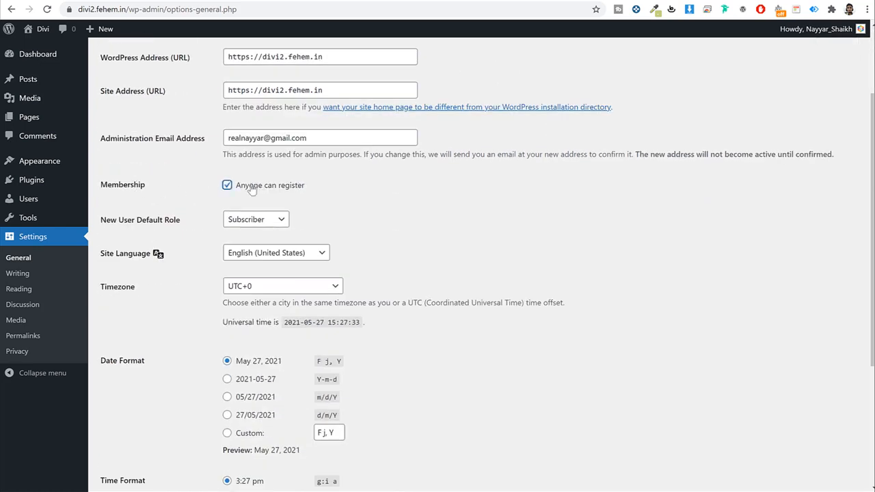
{"action": "left_click_drag", "start_coordinate": [307, 187], "coordinate": [229, 188]}
{"action": "left_click", "coordinate": [391, 179]}
Step: Set the timezone to Kolkata and save the general settings
{"action": "scroll", "coordinate": [555, 214], "scroll_direction": "down", "scroll_amount": 3}
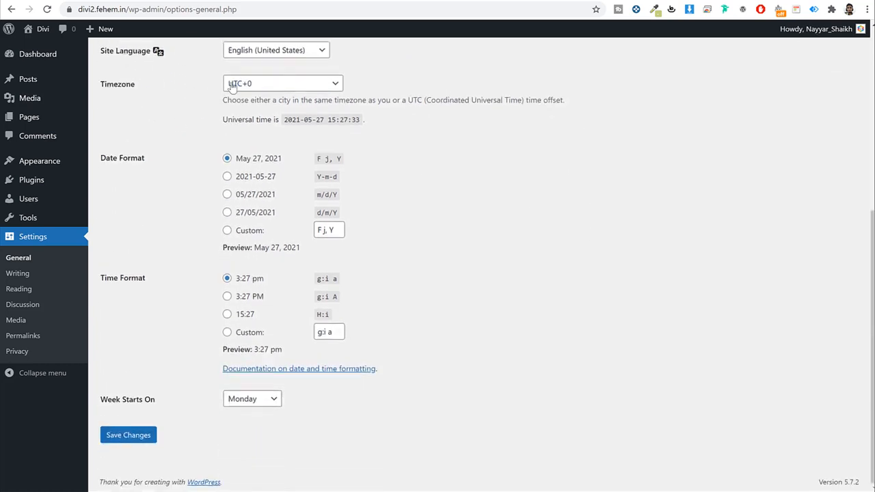
{"action": "left_click", "coordinate": [247, 84]}
{"action": "key", "text": "k"}
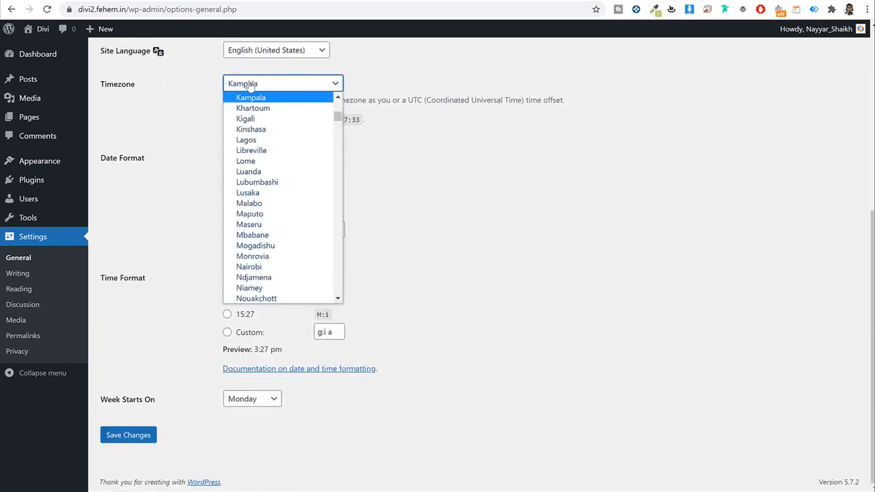
{"action": "key", "text": "o"}
{"action": "key", "text": "Return"}
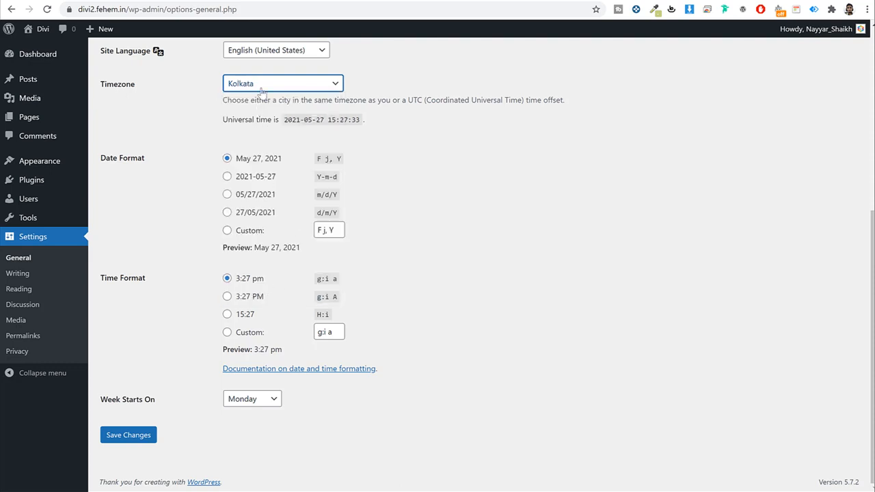
{"action": "left_click", "coordinate": [129, 438]}
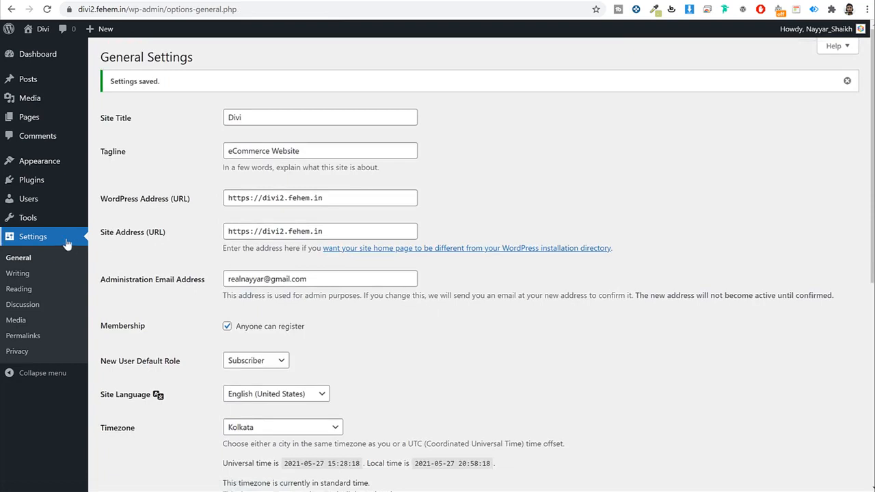
Step: Switch permalinks from Day and name to Post name, save, and return to the Dashboard
{"action": "left_click", "coordinate": [32, 339]}
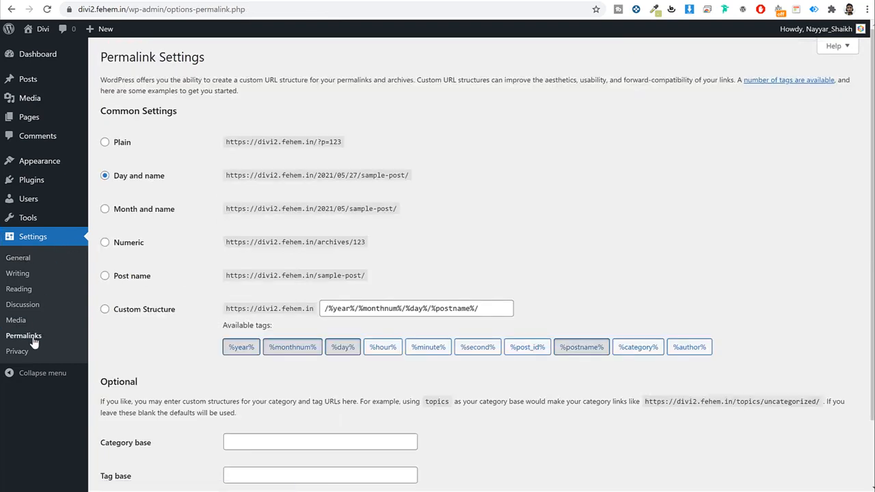
{"action": "left_click_drag", "start_coordinate": [173, 183], "coordinate": [111, 183]}
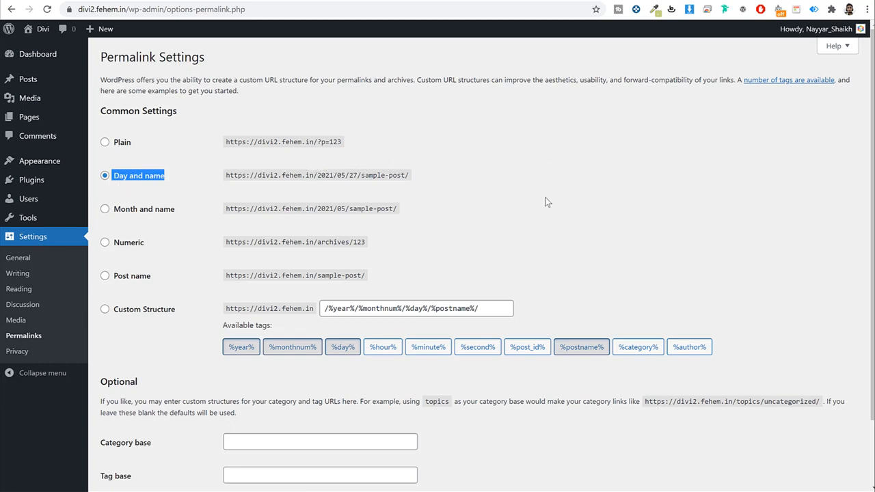
{"action": "scroll", "coordinate": [545, 201], "scroll_direction": "down", "scroll_amount": 2}
{"action": "left_click", "coordinate": [104, 198]}
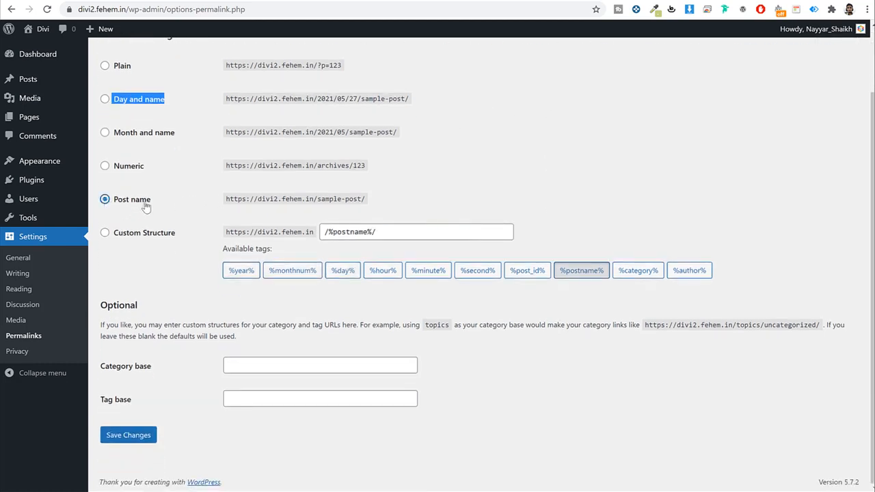
{"action": "left_click_drag", "start_coordinate": [151, 200], "coordinate": [116, 199]}
{"action": "scroll", "coordinate": [400, 229], "scroll_direction": "up", "scroll_amount": 2}
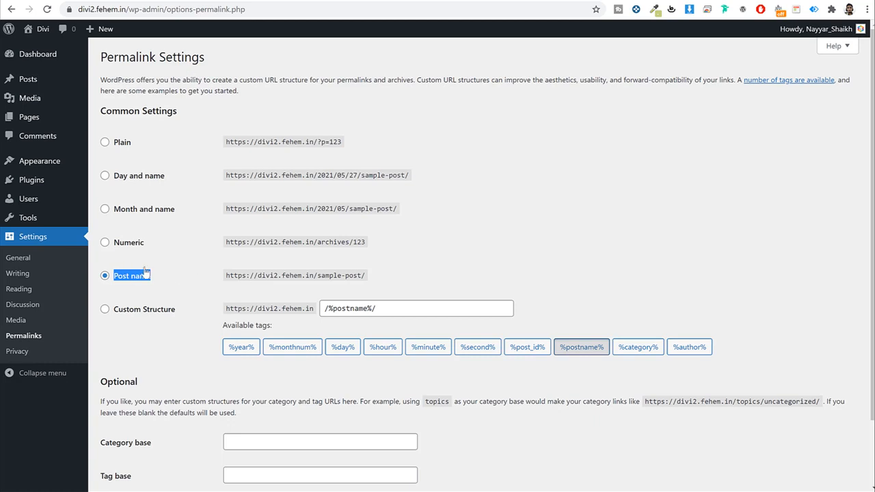
{"action": "scroll", "coordinate": [273, 310], "scroll_direction": "down", "scroll_amount": 2}
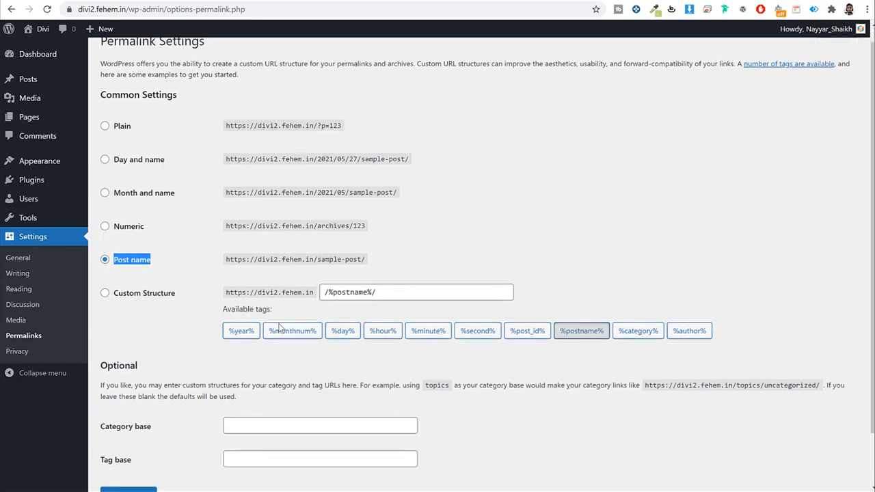
{"action": "left_click", "coordinate": [123, 435]}
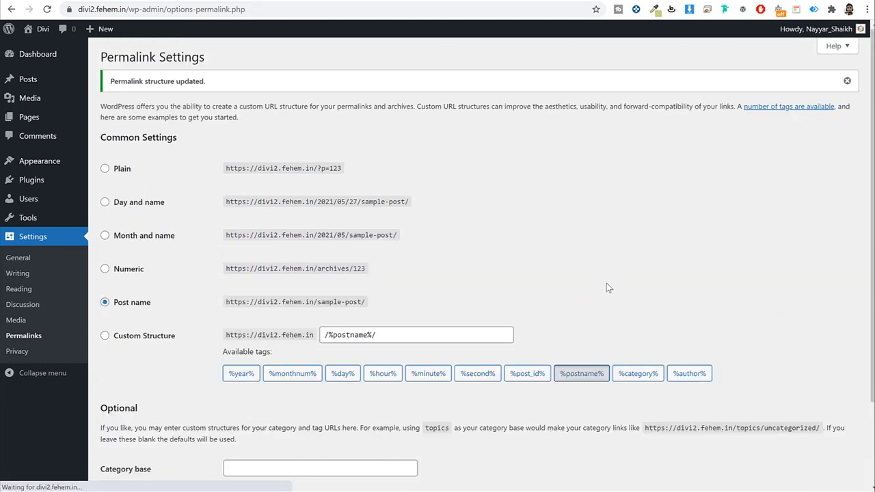
{"action": "left_click", "coordinate": [38, 54]}
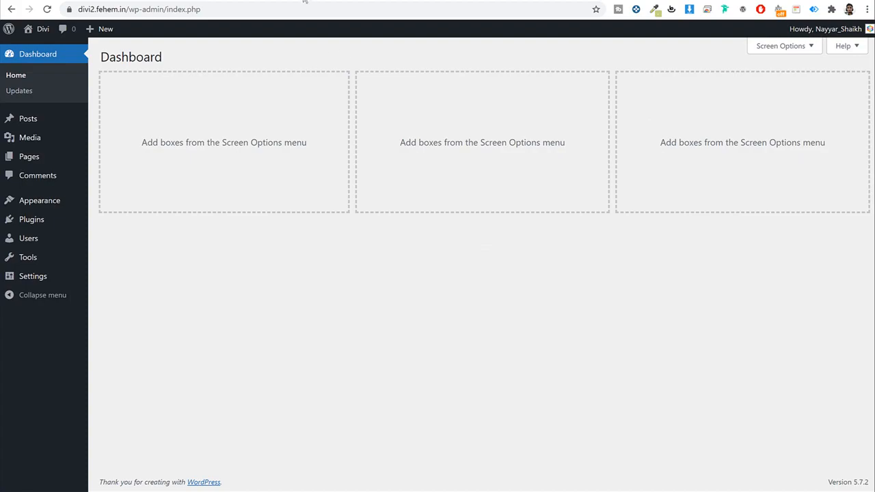
{"action": "left_click", "coordinate": [331, 2]}
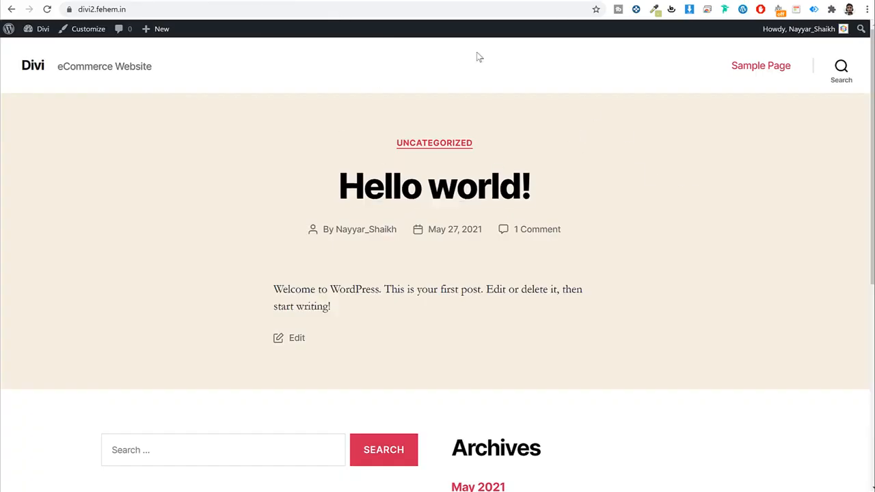
{"action": "left_click", "coordinate": [437, 2]}
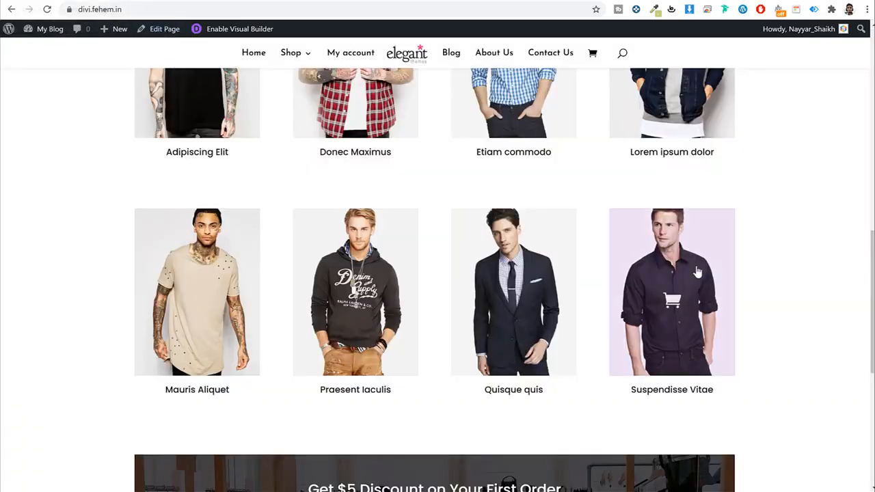
{"action": "scroll", "coordinate": [697, 270], "scroll_direction": "up", "scroll_amount": 10}
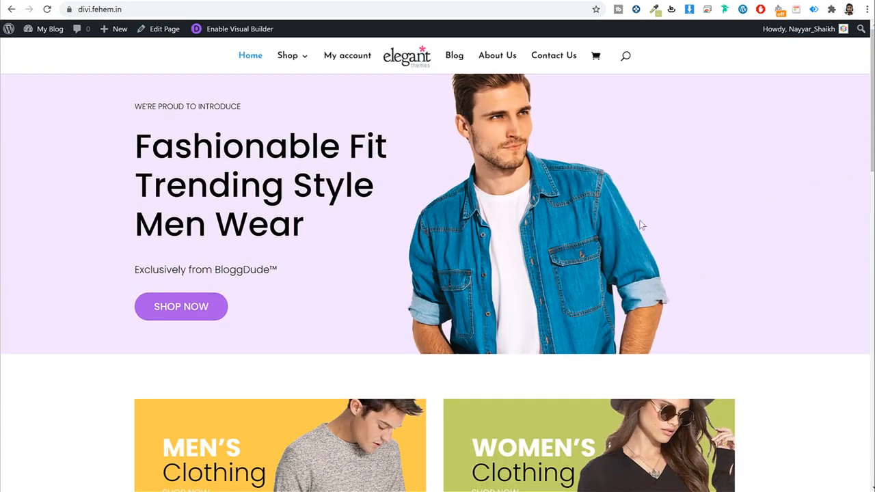
{"action": "scroll", "coordinate": [679, 263], "scroll_direction": "down", "scroll_amount": 3}
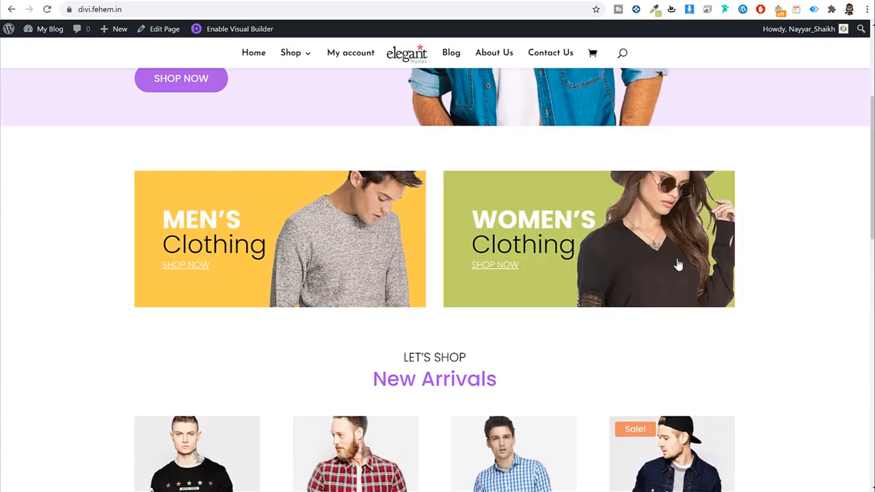
{"action": "scroll", "coordinate": [790, 273], "scroll_direction": "down", "scroll_amount": 3}
{"action": "scroll", "coordinate": [687, 253], "scroll_direction": "up", "scroll_amount": 8}
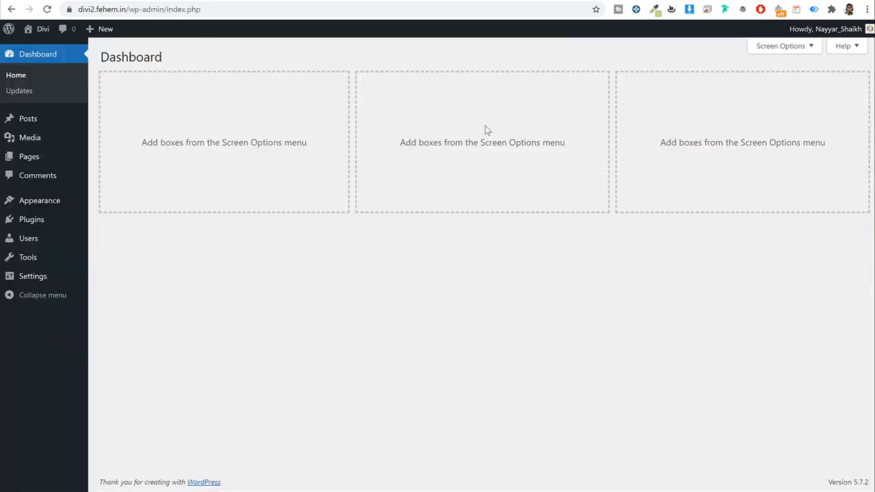
Step: Load bloggdude.com/divi in a new tab and browse the Elegant Themes homepage
{"action": "key", "text": "ctrl+t"}
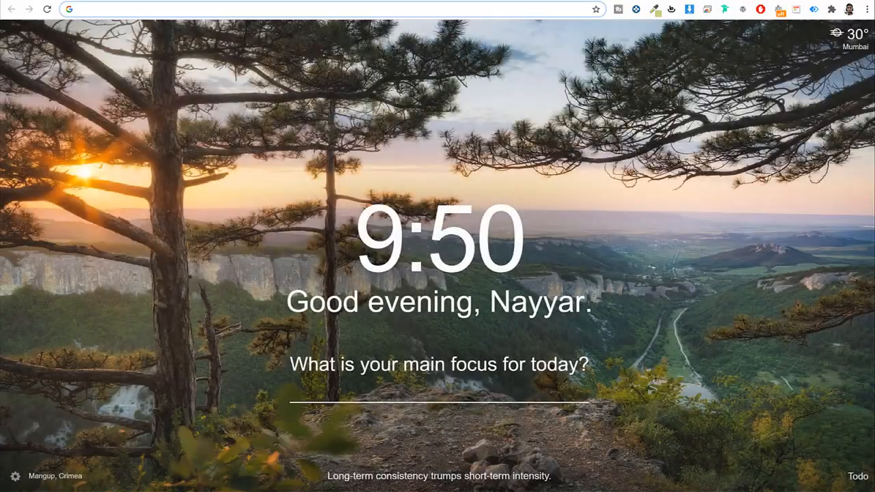
{"action": "type", "text": "bloggdude.com/divi"}
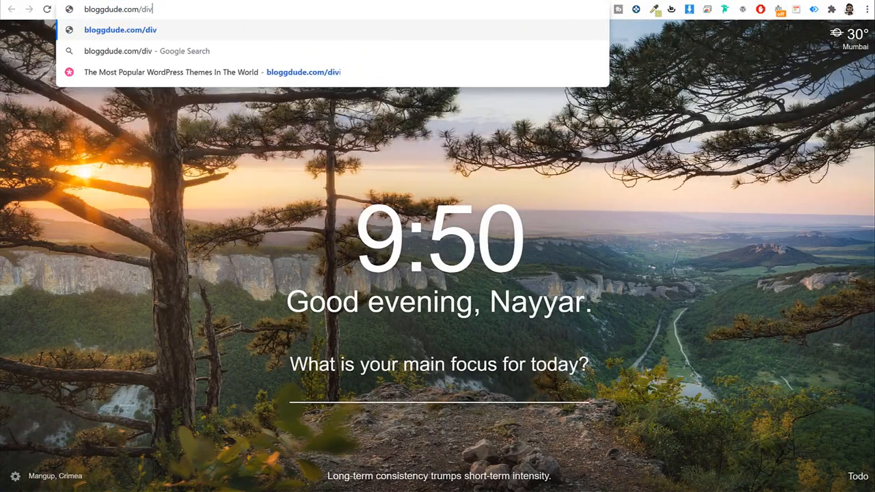
{"action": "key", "text": "Return"}
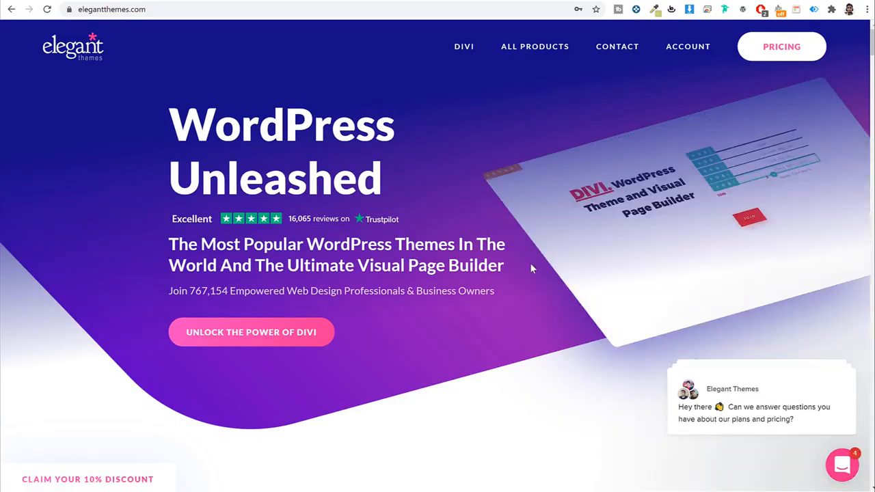
{"action": "scroll", "coordinate": [530, 263], "scroll_direction": "down", "scroll_amount": 7}
{"action": "scroll", "coordinate": [543, 277], "scroll_direction": "down", "scroll_amount": 15}
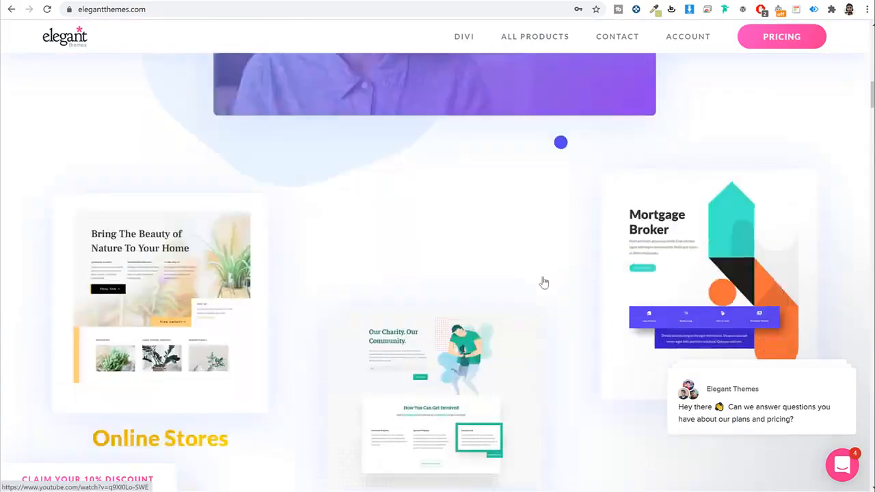
{"action": "scroll", "coordinate": [543, 276], "scroll_direction": "down", "scroll_amount": 4}
{"action": "key", "text": "Home"}
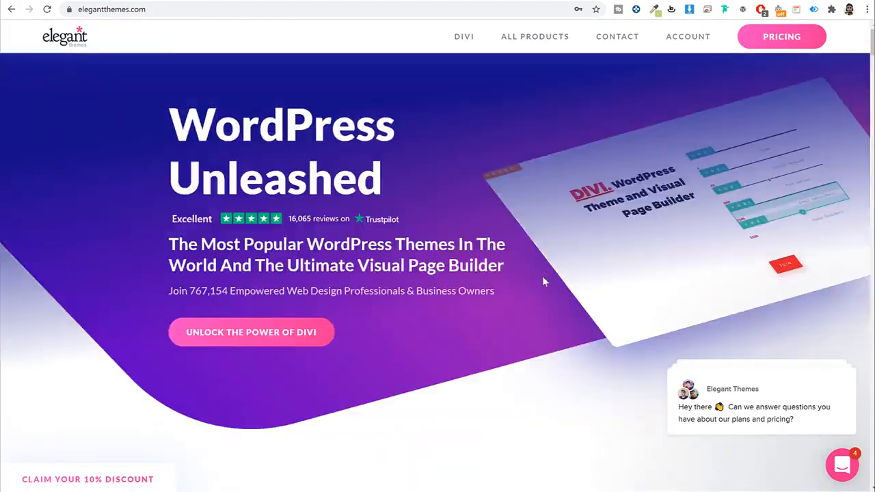
{"action": "mouse_move", "coordinate": [539, 52]}
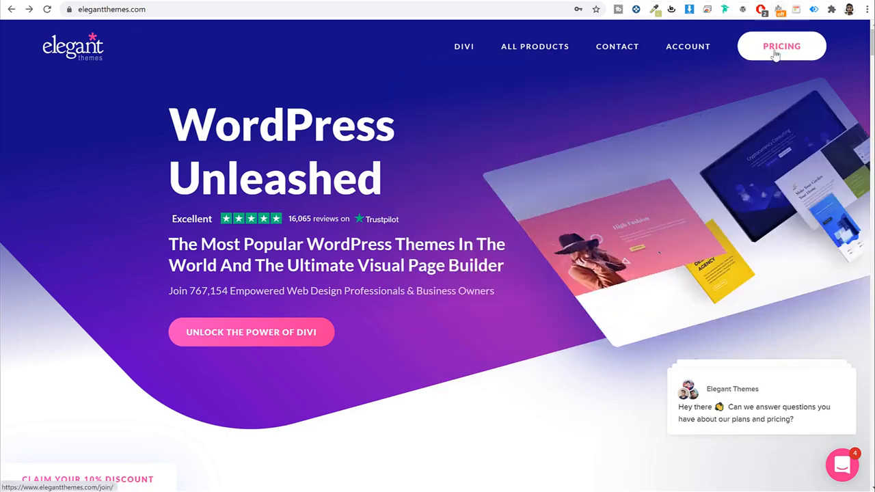
{"action": "left_click", "coordinate": [776, 54]}
{"action": "scroll", "coordinate": [656, 185], "scroll_direction": "down", "scroll_amount": 4}
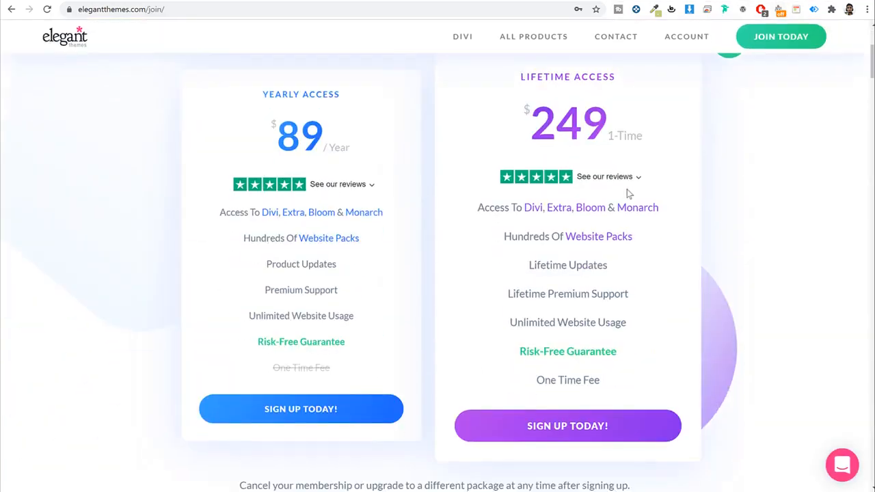
{"action": "left_click_drag", "start_coordinate": [353, 146], "coordinate": [242, 157]}
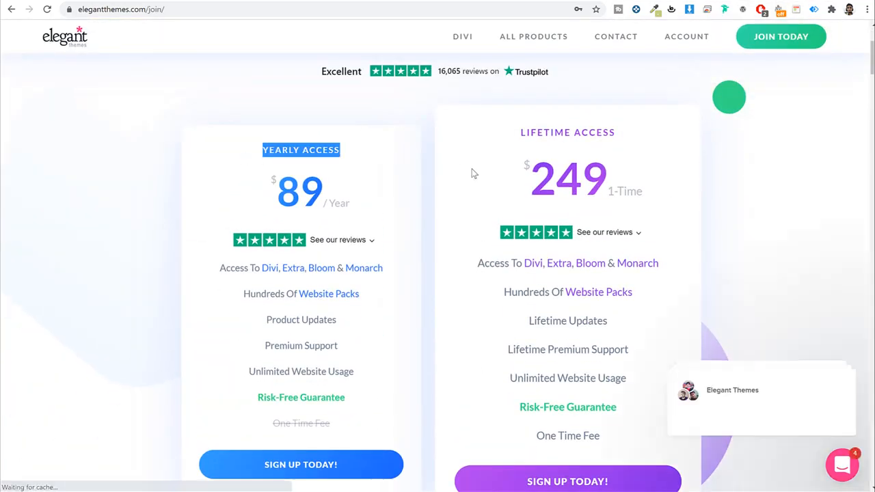
{"action": "left_click_drag", "start_coordinate": [537, 144], "coordinate": [640, 134]}
{"action": "left_click", "coordinate": [645, 136]}
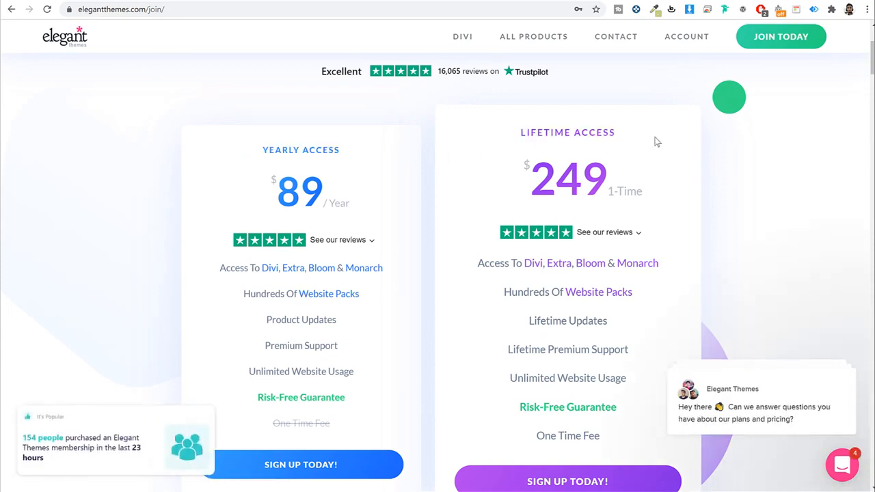
{"action": "scroll", "coordinate": [347, 151], "scroll_direction": "down", "scroll_amount": 1}
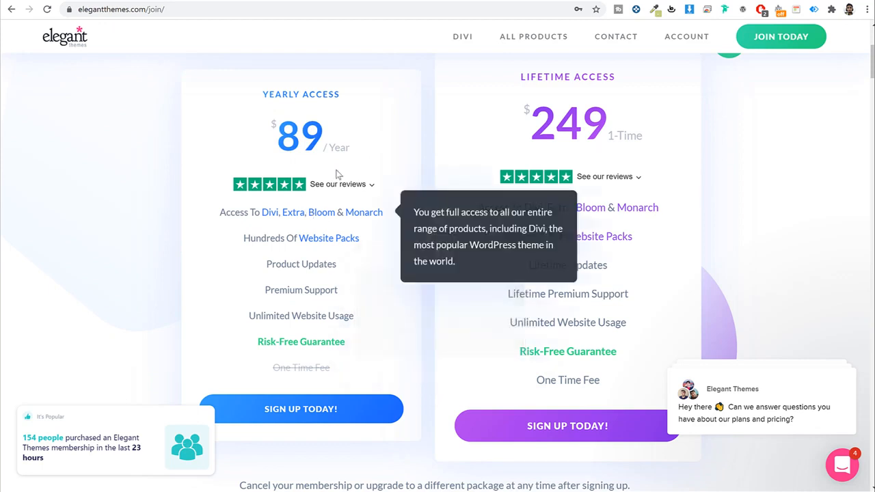
{"action": "left_click_drag", "start_coordinate": [322, 148], "coordinate": [374, 149]}
{"action": "left_click", "coordinate": [375, 145]}
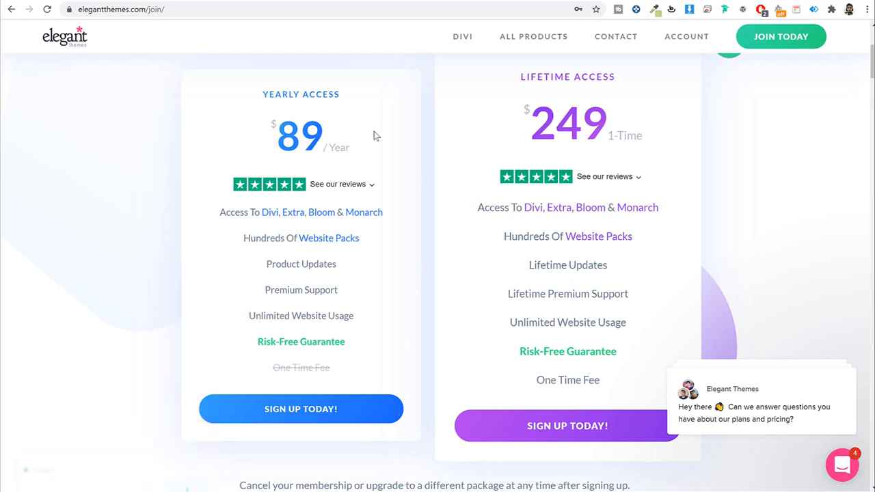
{"action": "mouse_move", "coordinate": [359, 319]}
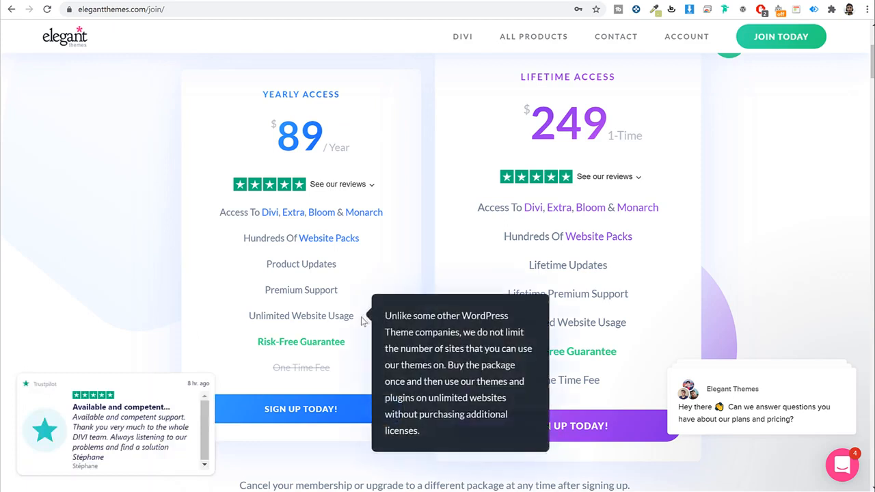
{"action": "left_click_drag", "start_coordinate": [354, 316], "coordinate": [246, 319]}
{"action": "left_click", "coordinate": [385, 258]}
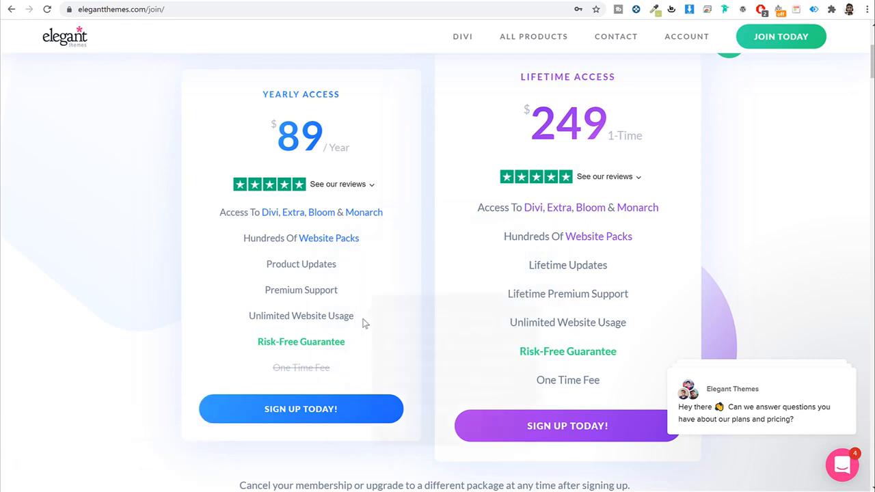
{"action": "mouse_move", "coordinate": [358, 349]}
{"action": "left_click_drag", "start_coordinate": [514, 77], "coordinate": [624, 82]}
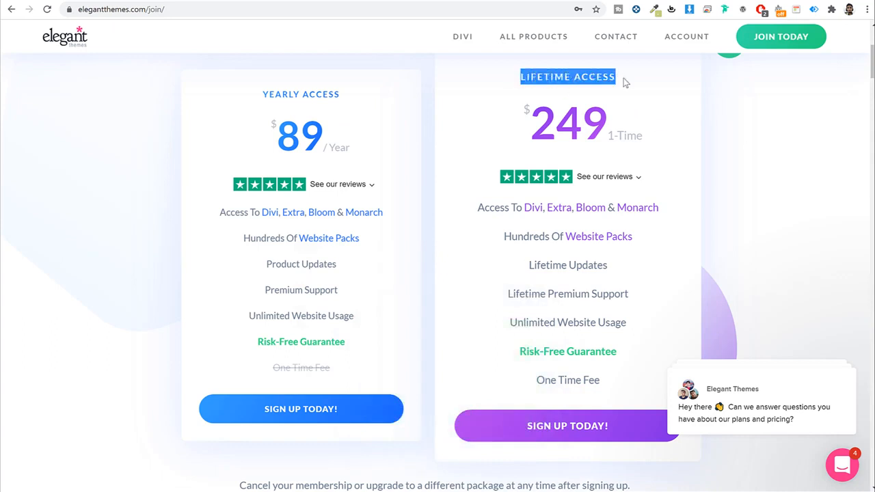
{"action": "left_click_drag", "start_coordinate": [610, 123], "coordinate": [529, 123]}
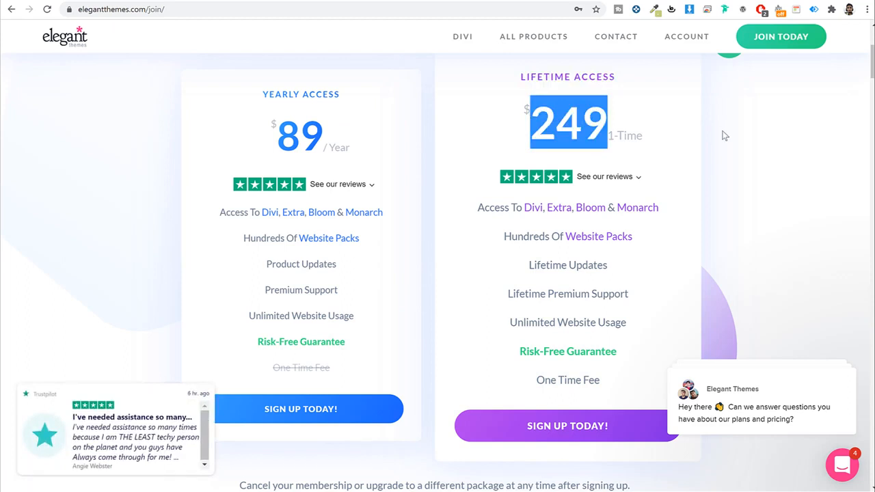
{"action": "mouse_move", "coordinate": [539, 271]}
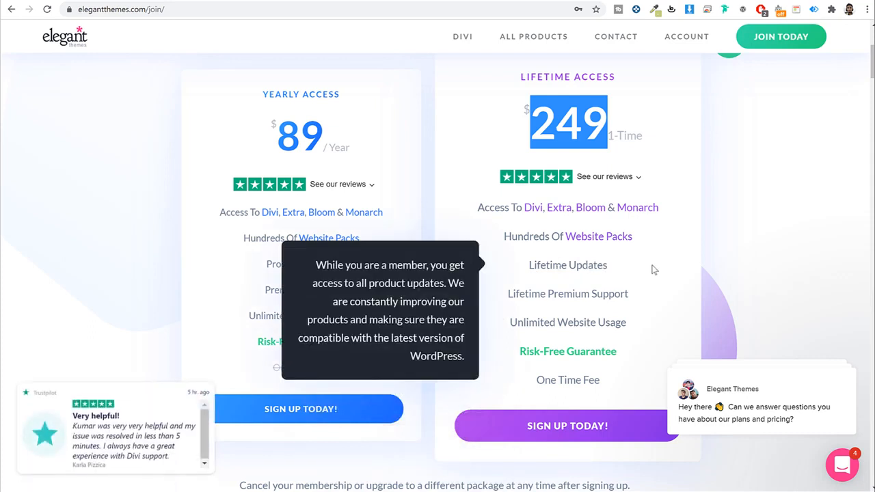
{"action": "mouse_move", "coordinate": [577, 301]}
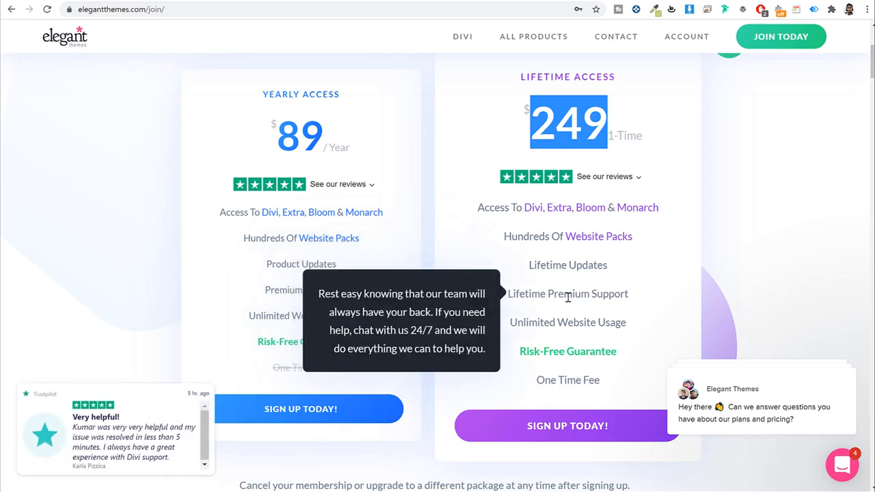
{"action": "mouse_move", "coordinate": [552, 319]}
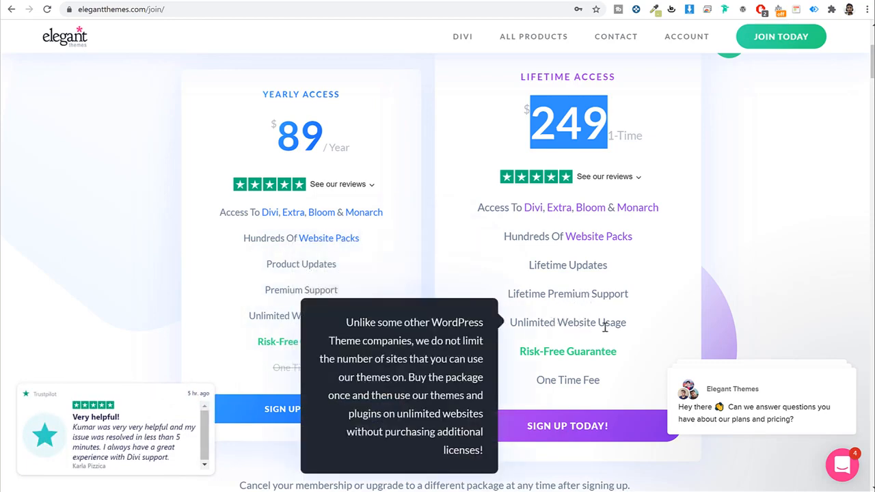
{"action": "mouse_move", "coordinate": [606, 352]}
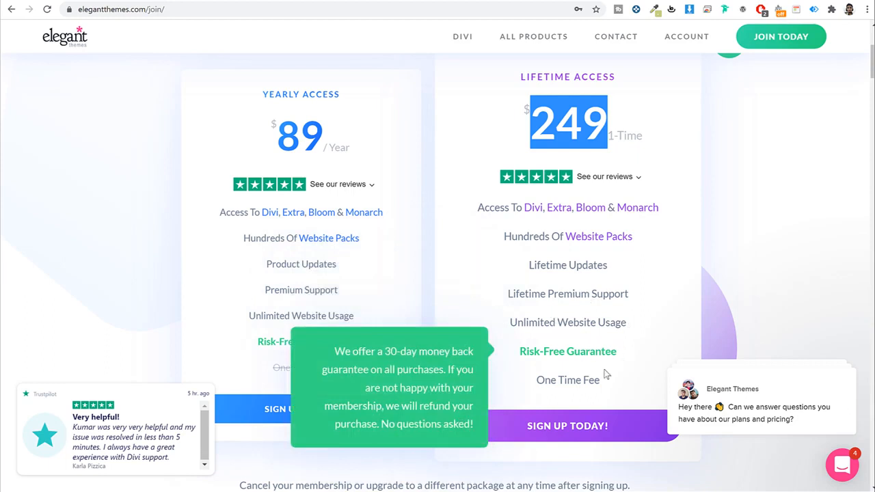
{"action": "mouse_move", "coordinate": [612, 384]}
{"action": "left_click_drag", "start_coordinate": [601, 382], "coordinate": [537, 381]}
{"action": "left_click", "coordinate": [591, 380]}
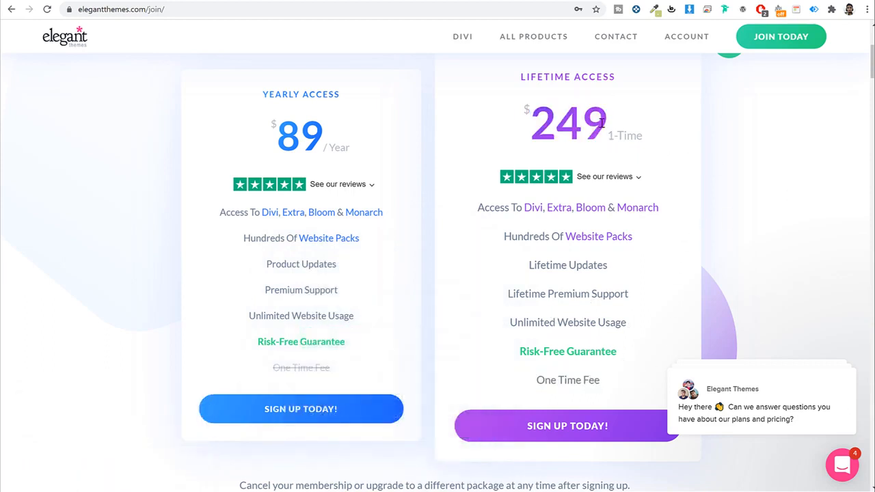
{"action": "left_click_drag", "start_coordinate": [607, 123], "coordinate": [523, 125]}
{"action": "left_click", "coordinate": [476, 128]}
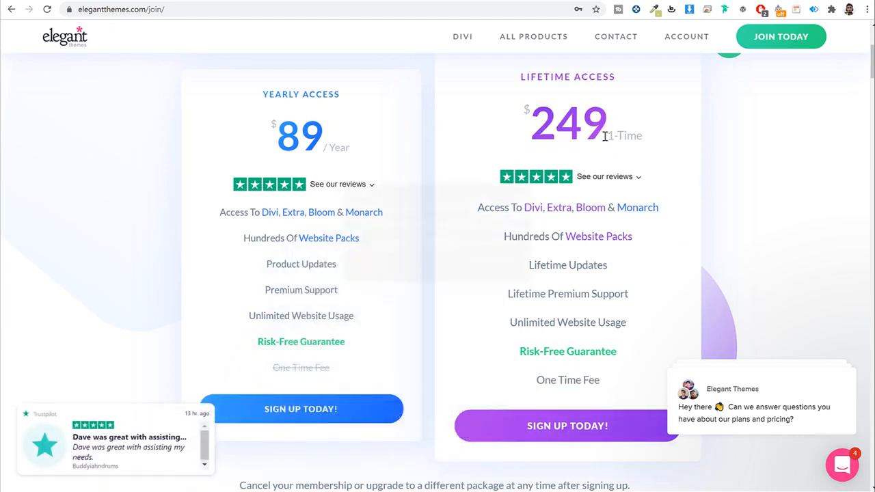
{"action": "mouse_move", "coordinate": [683, 43]}
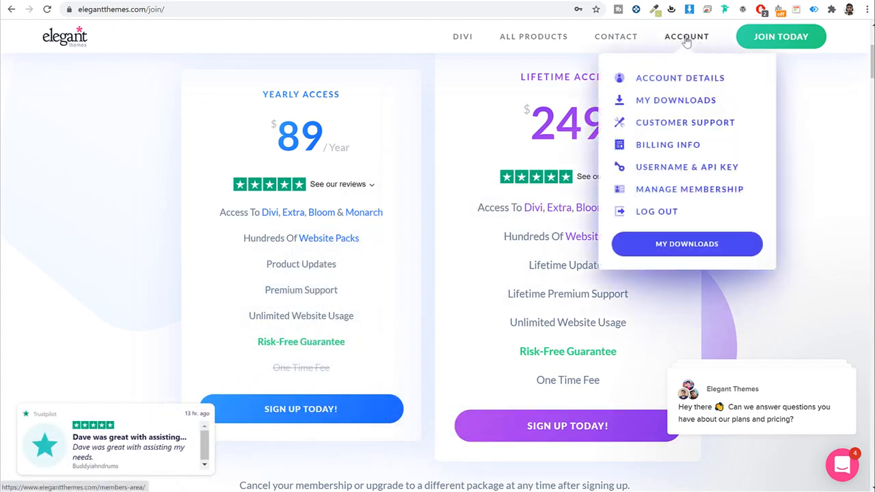
Step: Start the Divi theme download from the My Downloads page
{"action": "left_click", "coordinate": [684, 101]}
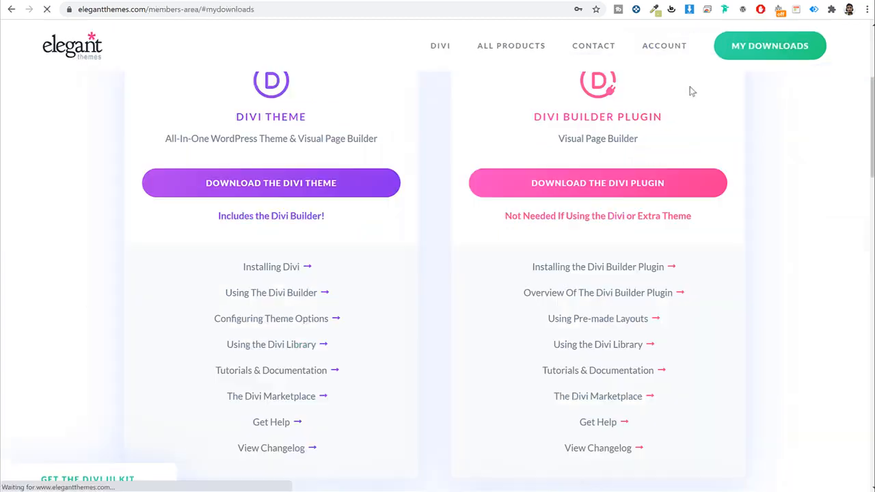
{"action": "left_click_drag", "start_coordinate": [238, 115], "coordinate": [322, 116]}
{"action": "left_click", "coordinate": [317, 185]}
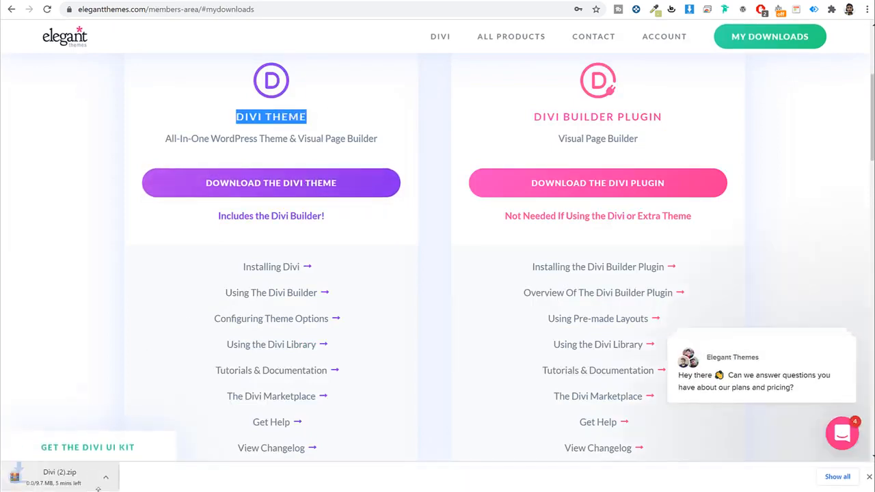
Step: Cancel the Divi (2).zip download and go back to the WordPress dashboard
{"action": "left_click", "coordinate": [118, 477]}
{"action": "left_click", "coordinate": [138, 460]}
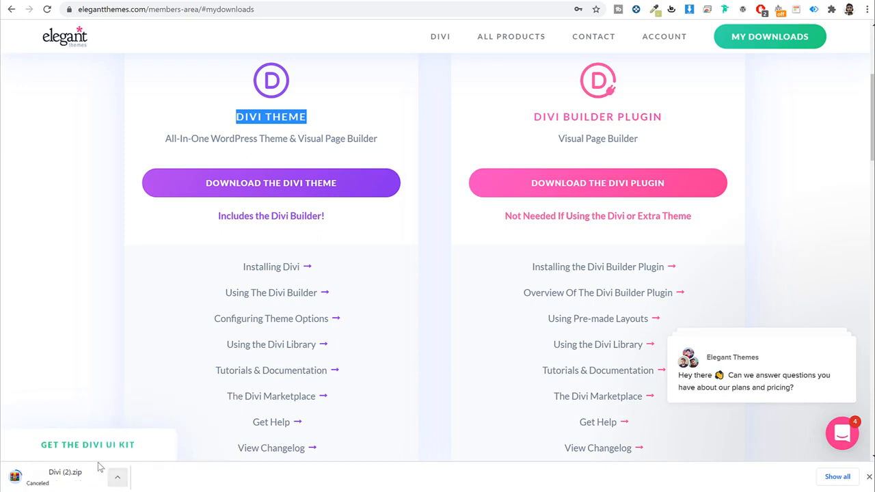
{"action": "left_click", "coordinate": [869, 477]}
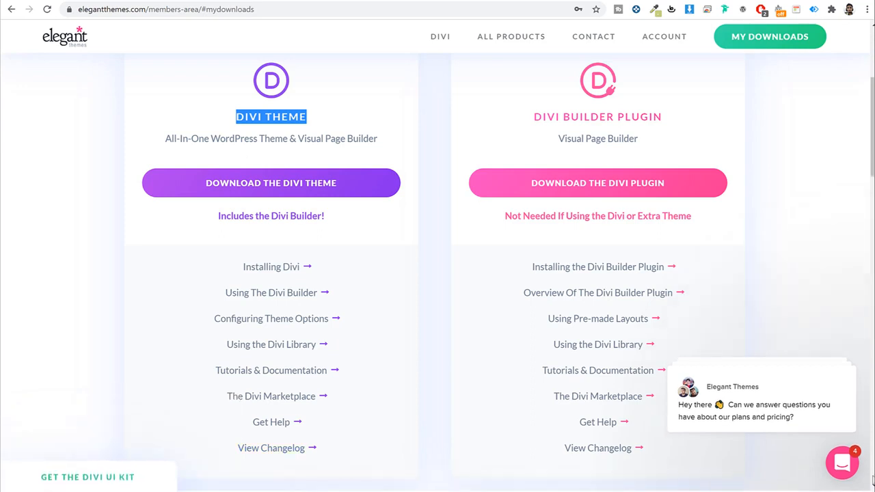
{"action": "left_click", "coordinate": [205, 1]}
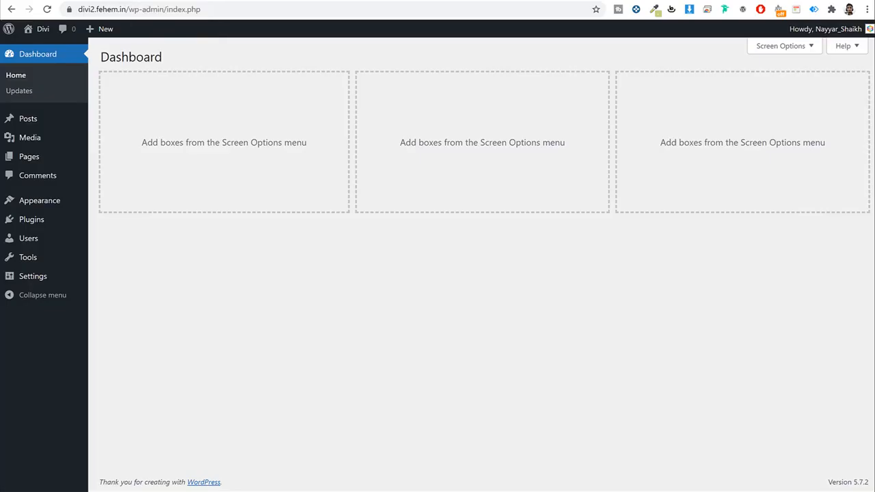
Step: Upload Divi.zip from the Divi eComm folder as a new theme and install it
{"action": "left_click", "coordinate": [30, 200]}
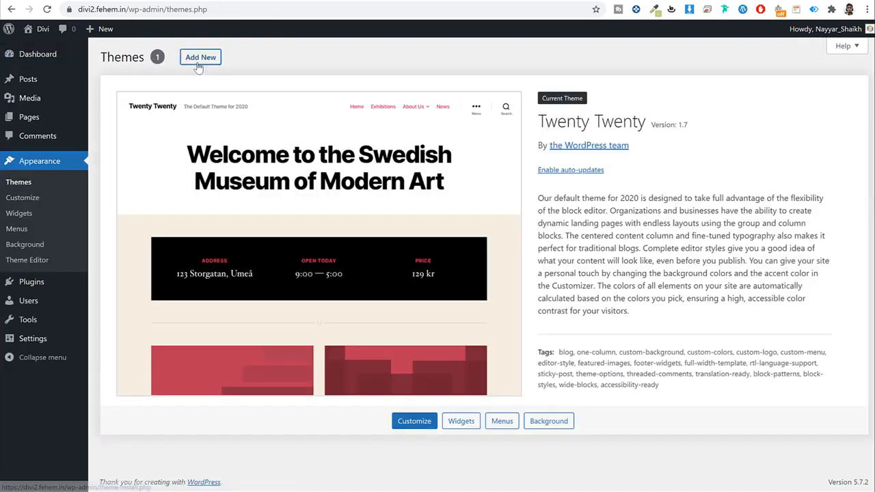
{"action": "left_click", "coordinate": [196, 61]}
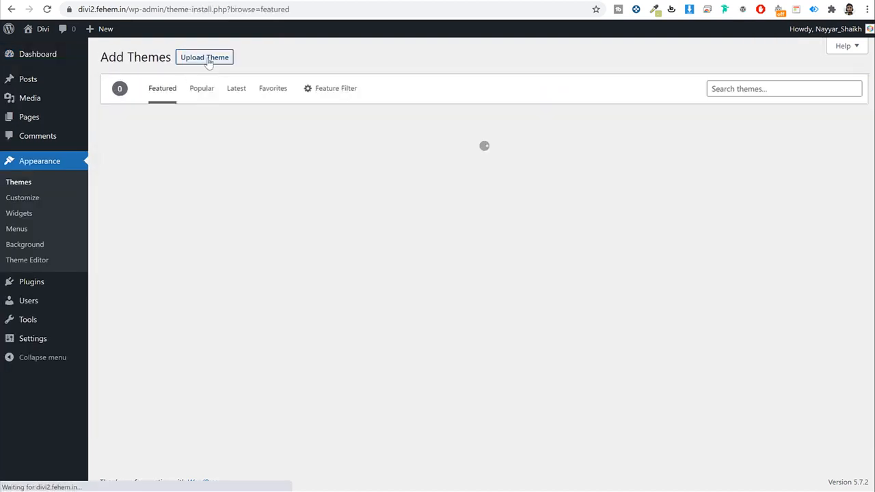
{"action": "left_click", "coordinate": [204, 57]}
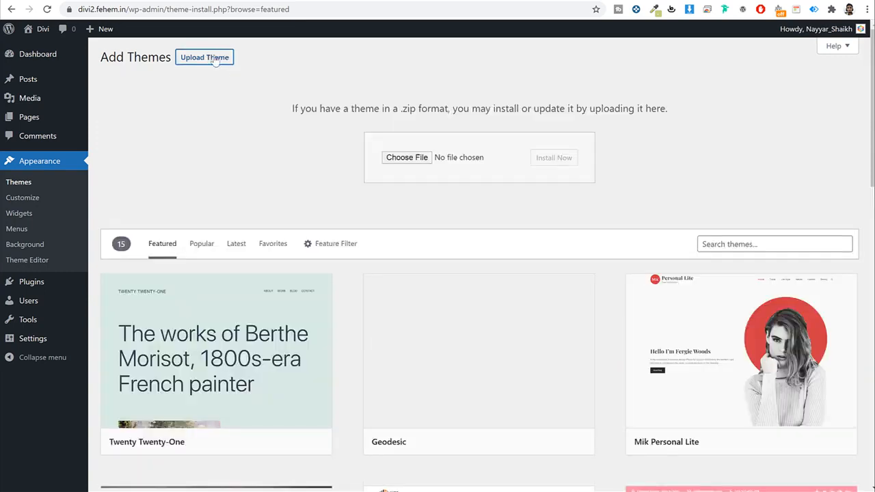
{"action": "left_click", "coordinate": [407, 158]}
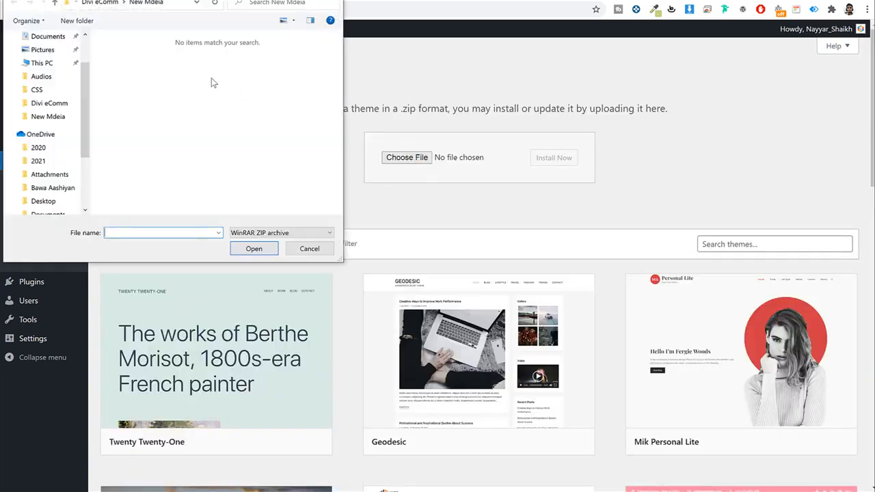
{"action": "left_click", "coordinate": [110, 6]}
{"action": "left_click", "coordinate": [154, 89]}
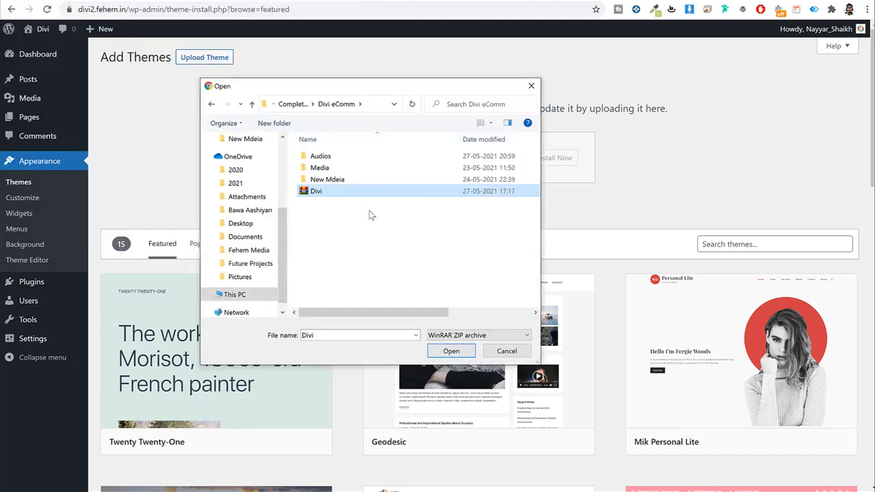
{"action": "left_click", "coordinate": [451, 350]}
{"action": "left_click", "coordinate": [559, 157]}
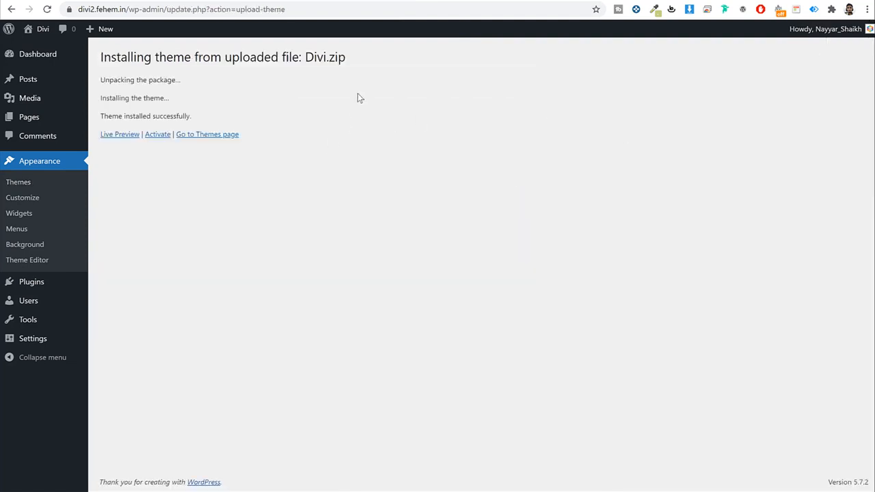
Step: Activate the Divi theme and delete the Twenty Twenty theme
{"action": "left_click", "coordinate": [158, 136]}
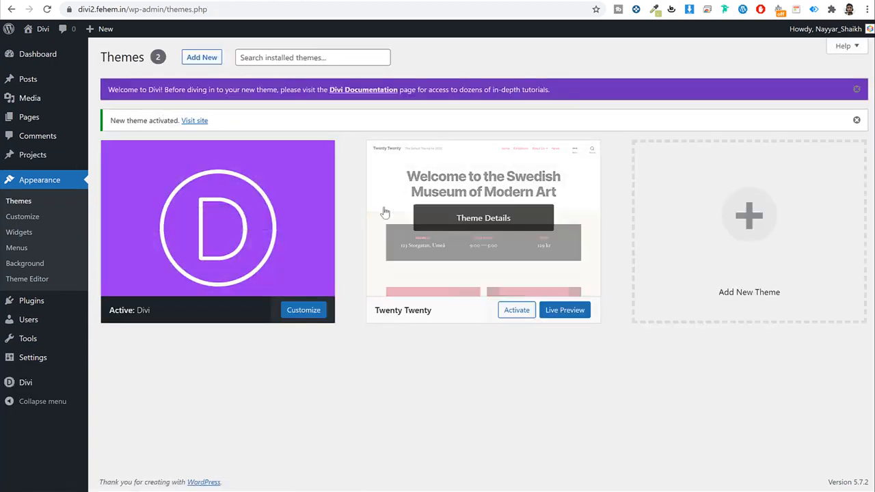
{"action": "left_click", "coordinate": [488, 213]}
{"action": "left_click", "coordinate": [839, 465]}
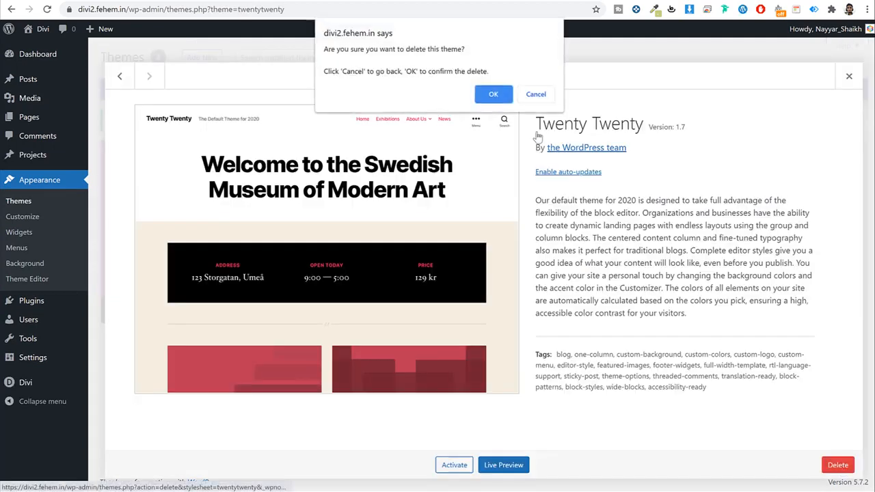
{"action": "left_click", "coordinate": [507, 97]}
{"action": "scroll", "coordinate": [509, 99], "scroll_direction": "down", "scroll_amount": 1}
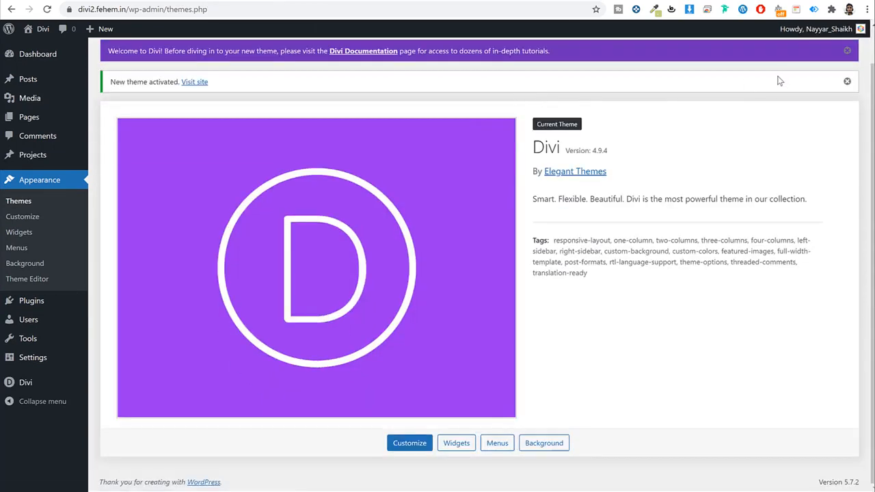
{"action": "left_click", "coordinate": [846, 53]}
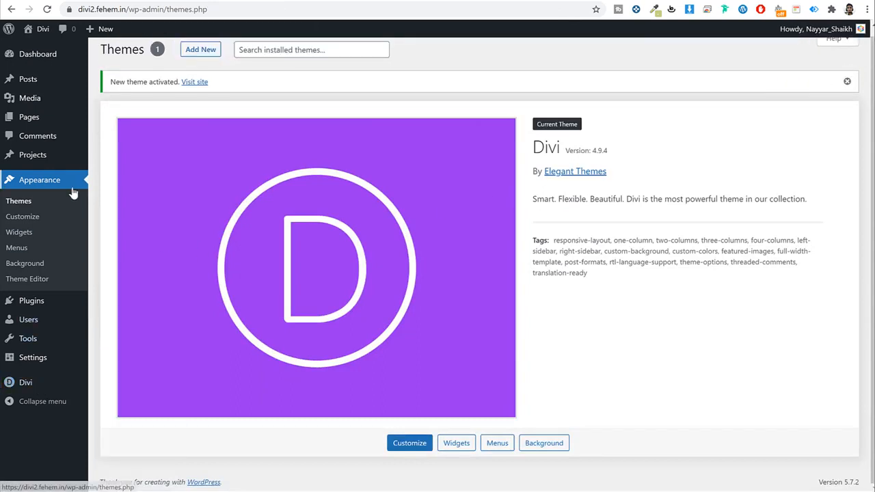
Step: In Divi Theme Options > Updates, start entering the update username
{"action": "mouse_move", "coordinate": [28, 388]}
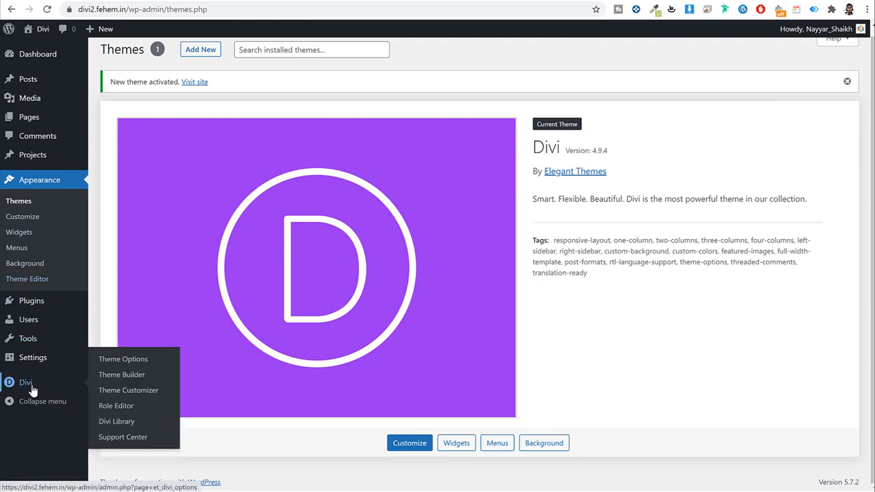
{"action": "left_click", "coordinate": [136, 366]}
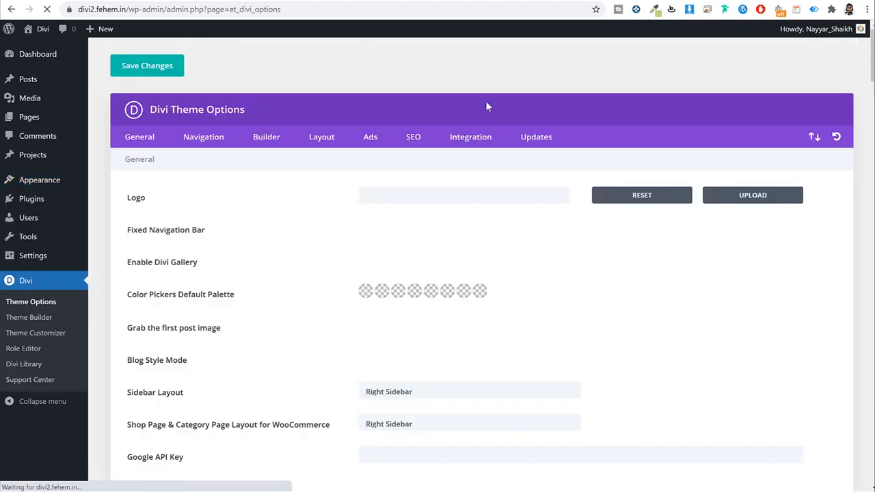
{"action": "left_click", "coordinate": [545, 139]}
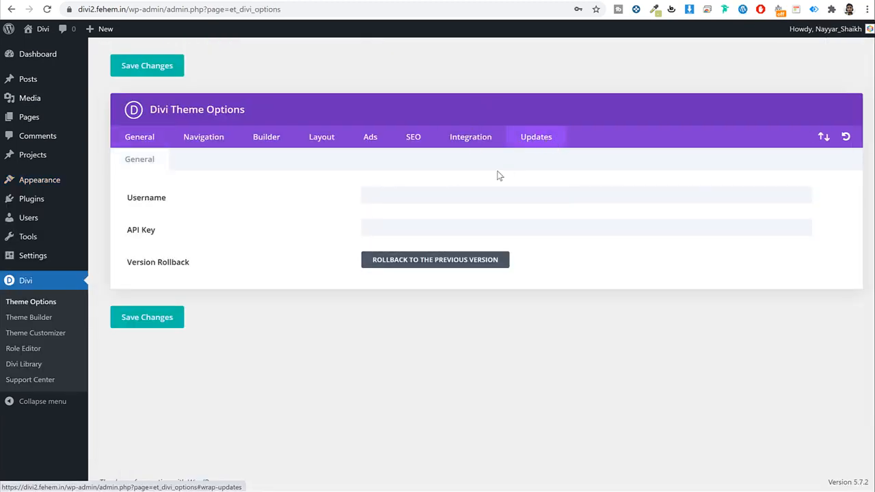
{"action": "left_click", "coordinate": [452, 189]}
{"action": "left_click", "coordinate": [453, 184]}
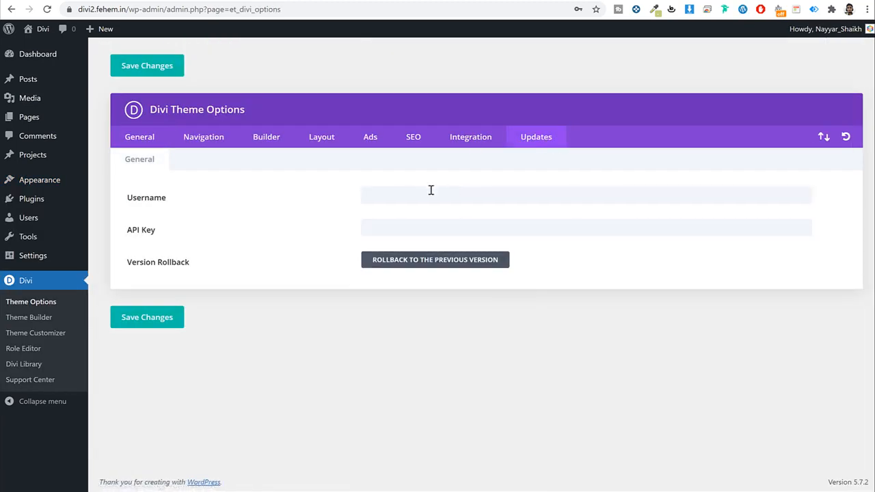
{"action": "left_click", "coordinate": [430, 190]}
{"action": "type", "text": "••••"}
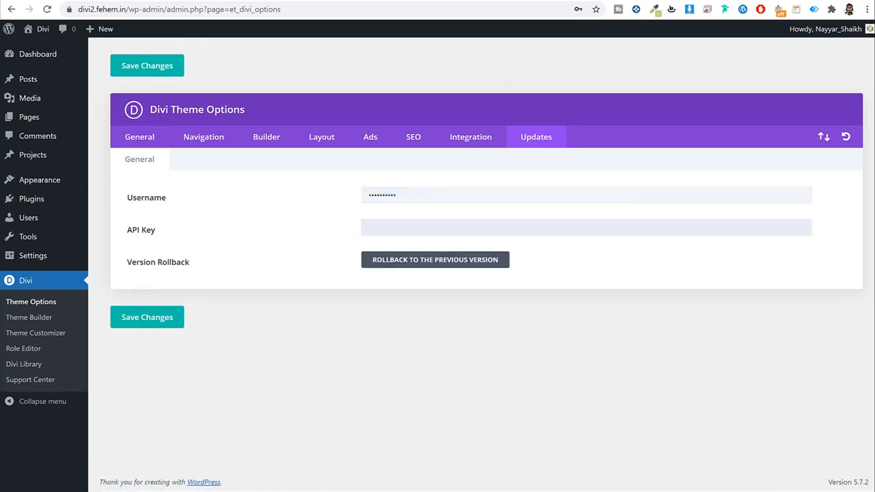
{"action": "left_click", "coordinate": [341, 0]}
{"action": "scroll", "coordinate": [793, 129], "scroll_direction": "up", "scroll_amount": 3}
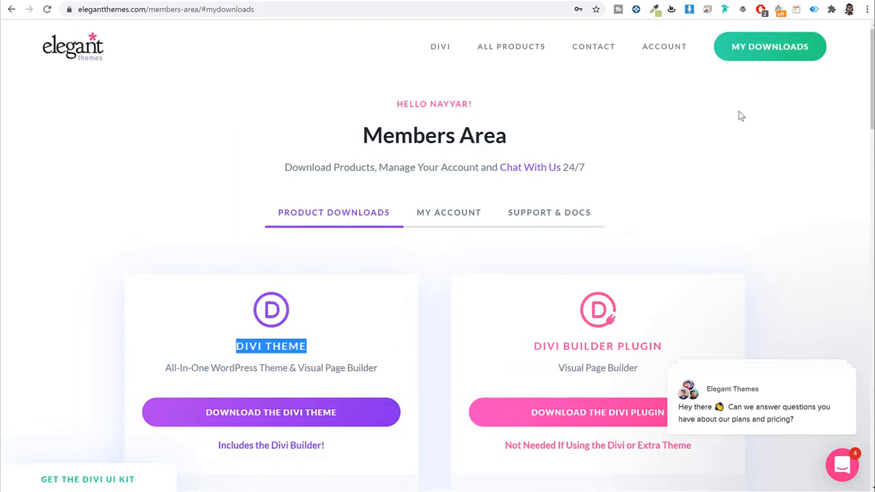
Step: Copy the account username and API key from the Elegant Themes members area into Divi's update settings
{"action": "scroll", "coordinate": [520, 137], "scroll_direction": "down", "scroll_amount": 2}
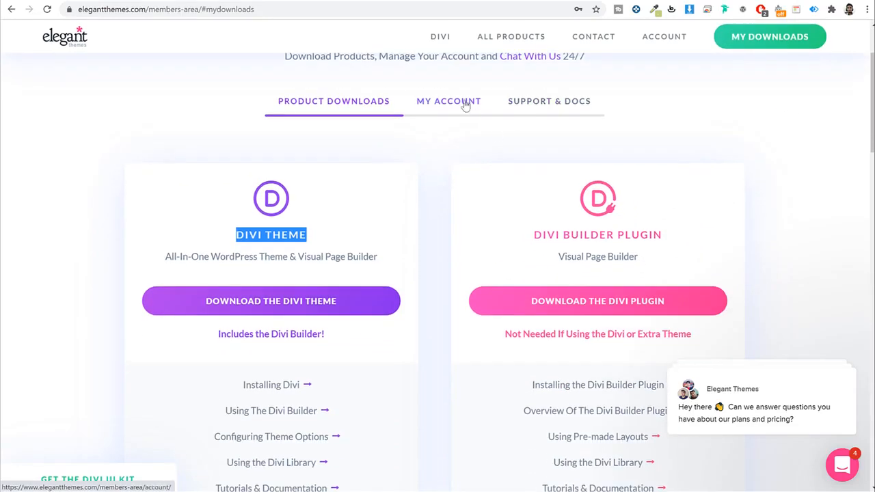
{"action": "left_click", "coordinate": [465, 105]}
{"action": "scroll", "coordinate": [350, 272], "scroll_direction": "down", "scroll_amount": 2}
{"action": "double_click", "coordinate": [361, 257]}
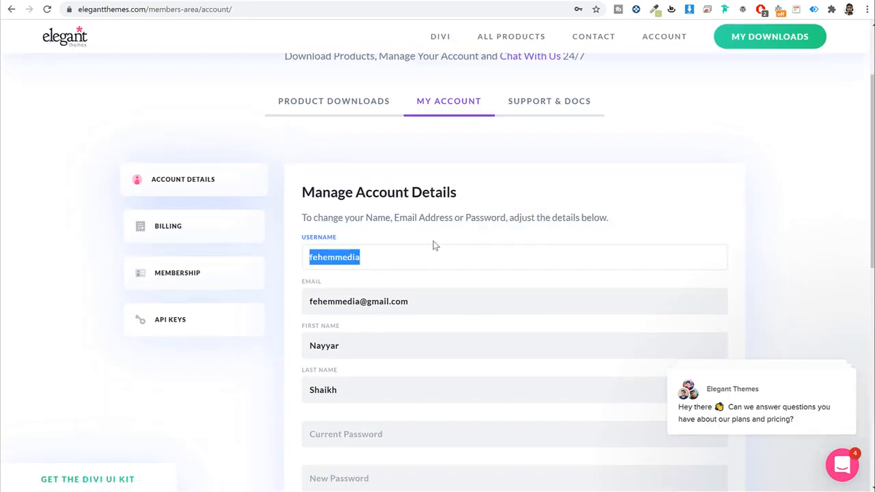
{"action": "left_click", "coordinate": [181, 325]}
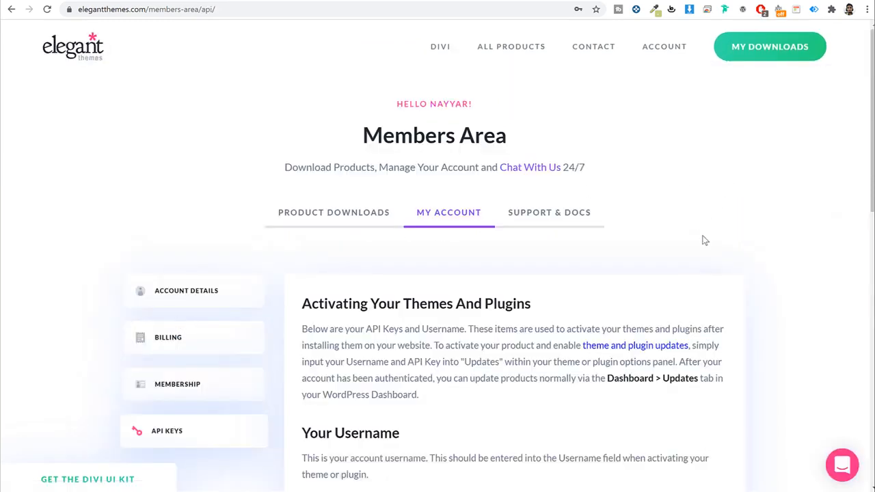
{"action": "scroll", "coordinate": [705, 241], "scroll_direction": "down", "scroll_amount": 8}
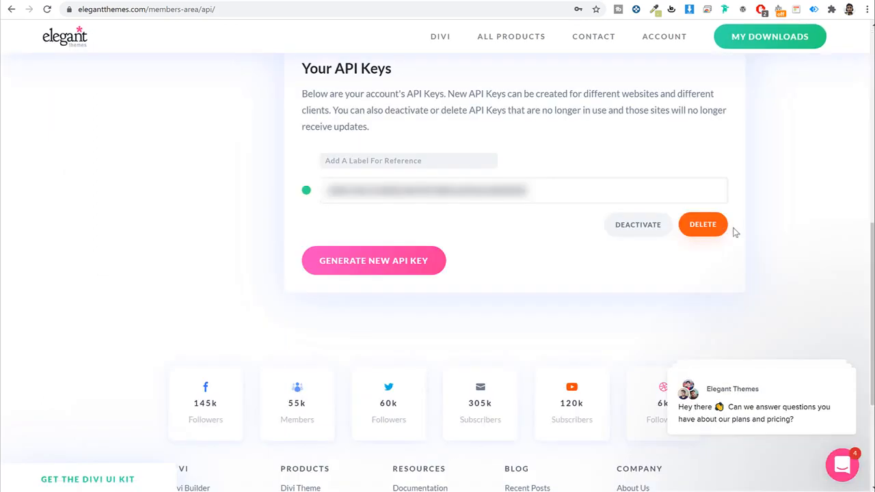
{"action": "left_click", "coordinate": [546, 192]}
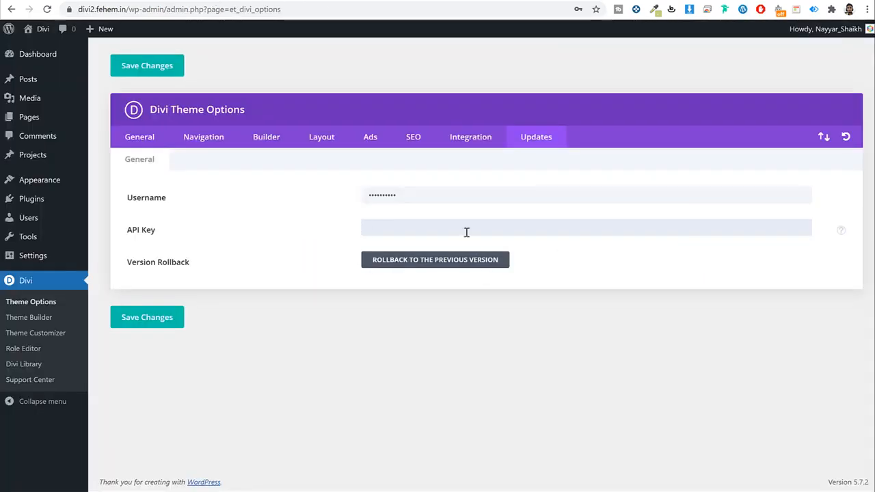
{"action": "key", "text": "ctrl+v"}
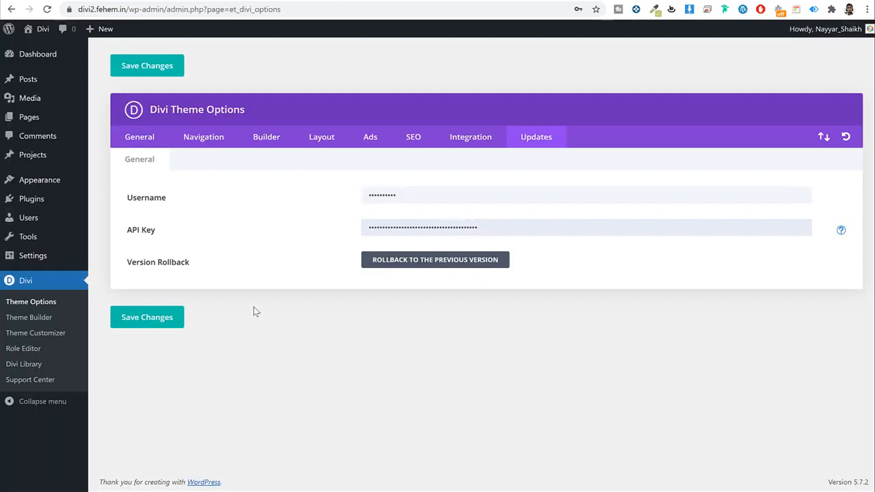
Step: Save the Divi update credentials, reload the front page to confirm the Divi look, and return to Dashboard
{"action": "left_click", "coordinate": [172, 320]}
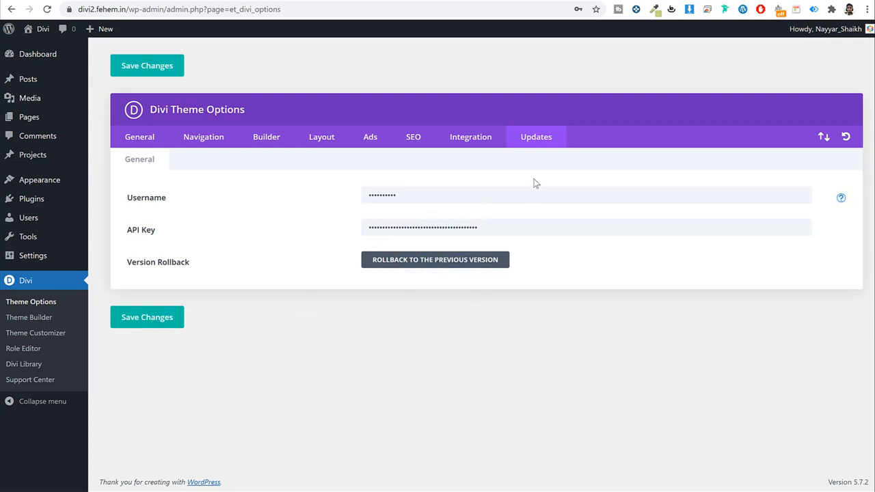
{"action": "left_click", "coordinate": [61, 63]}
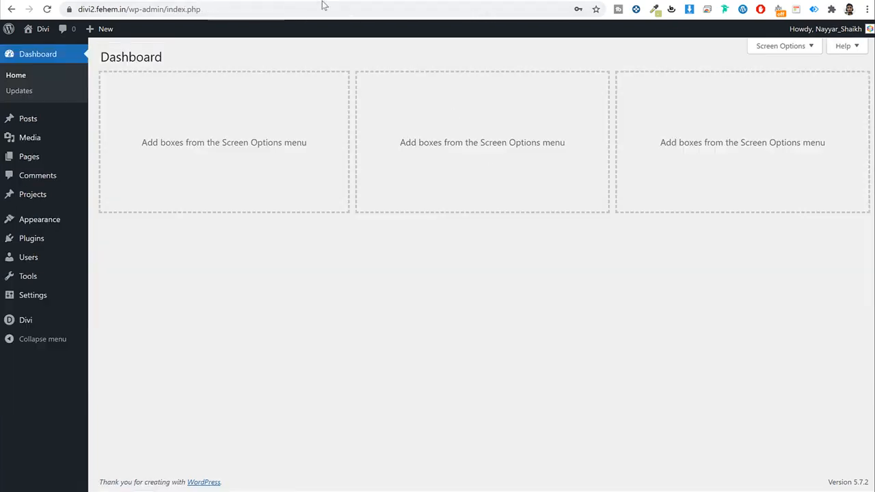
{"action": "left_click", "coordinate": [297, 0]}
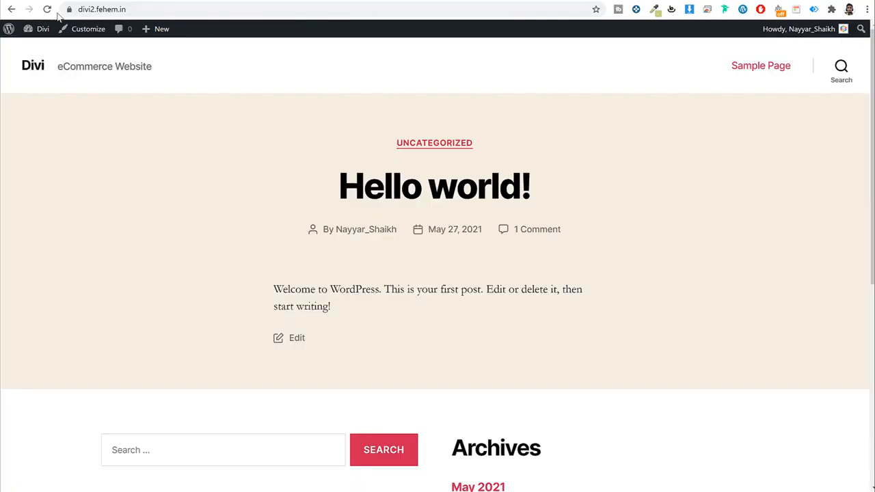
{"action": "left_click", "coordinate": [47, 9]}
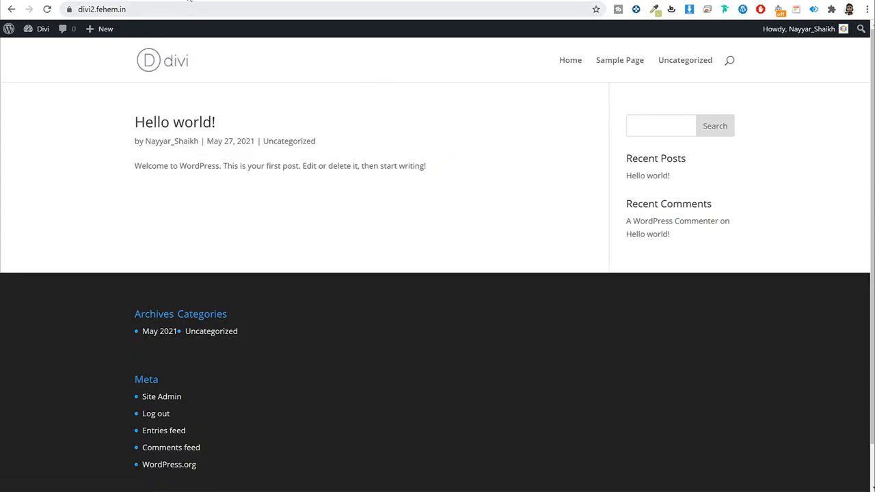
{"action": "left_click", "coordinate": [187, 1]}
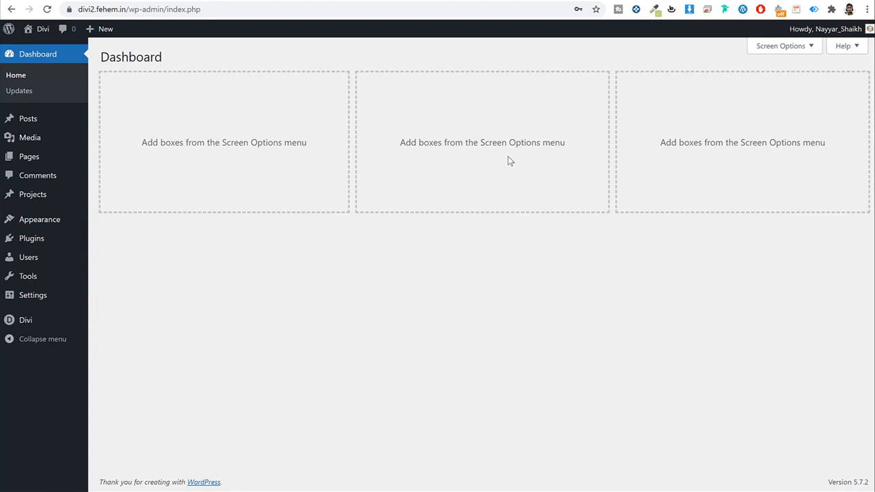
Step: Search the plugin directory for 'woocommerce', then install and activate WooCommerce
{"action": "left_click", "coordinate": [34, 238]}
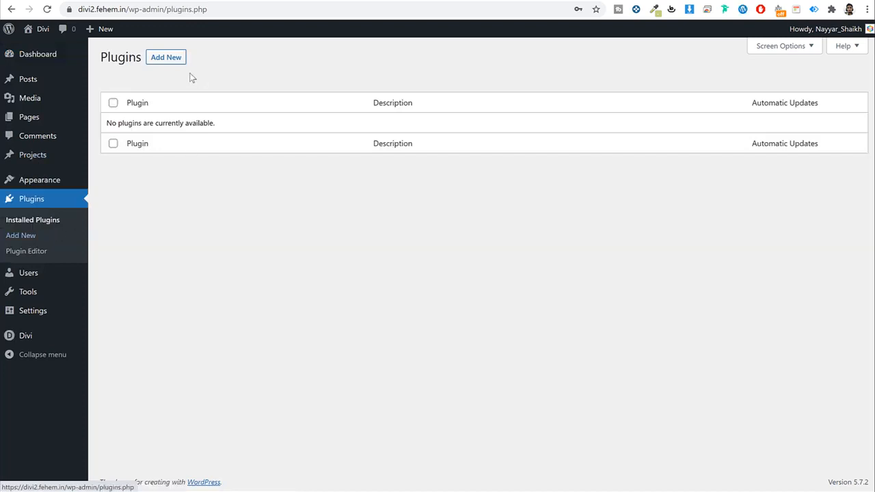
{"action": "left_click", "coordinate": [166, 57]}
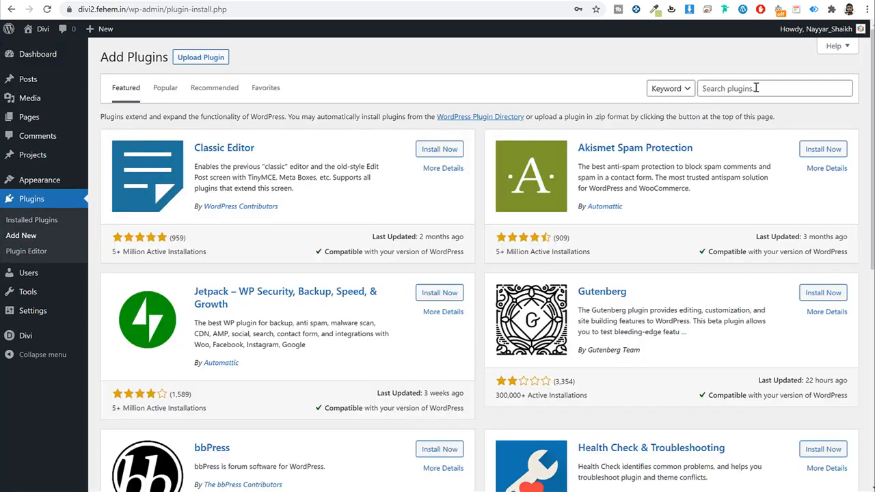
{"action": "left_click", "coordinate": [753, 89]}
{"action": "type", "text": "w"}
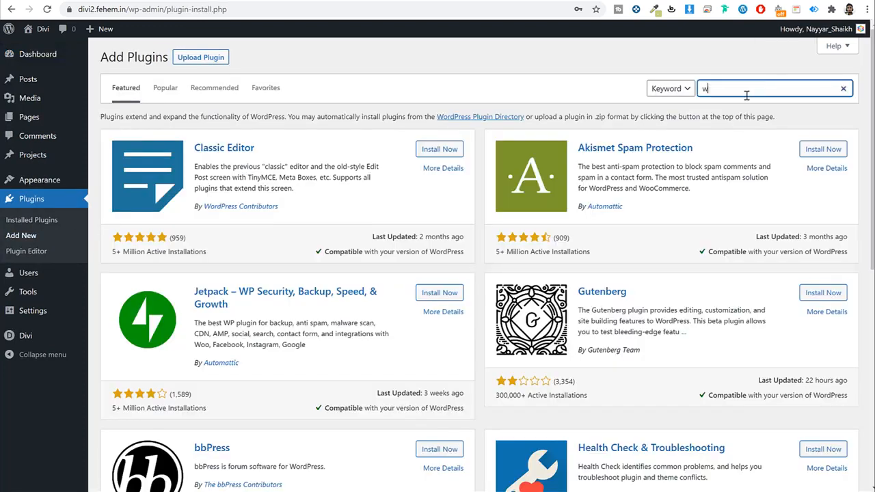
{"action": "type", "text": "oocommerce"}
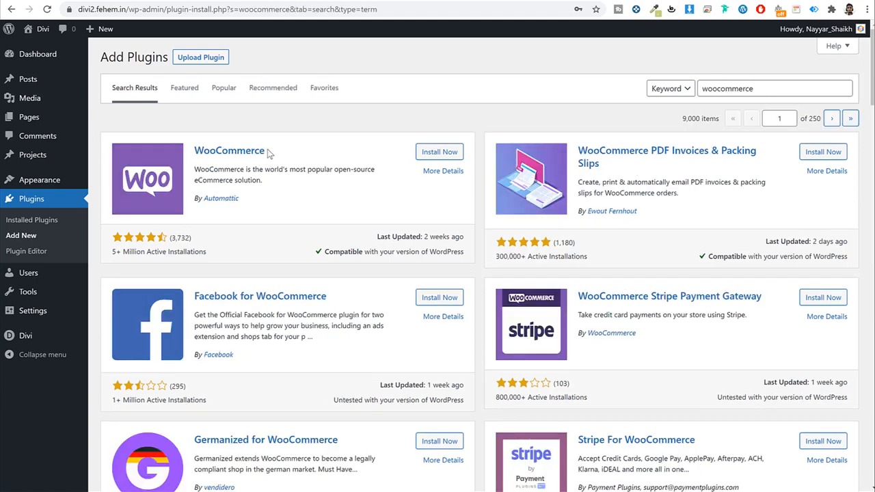
{"action": "left_click", "coordinate": [439, 151]}
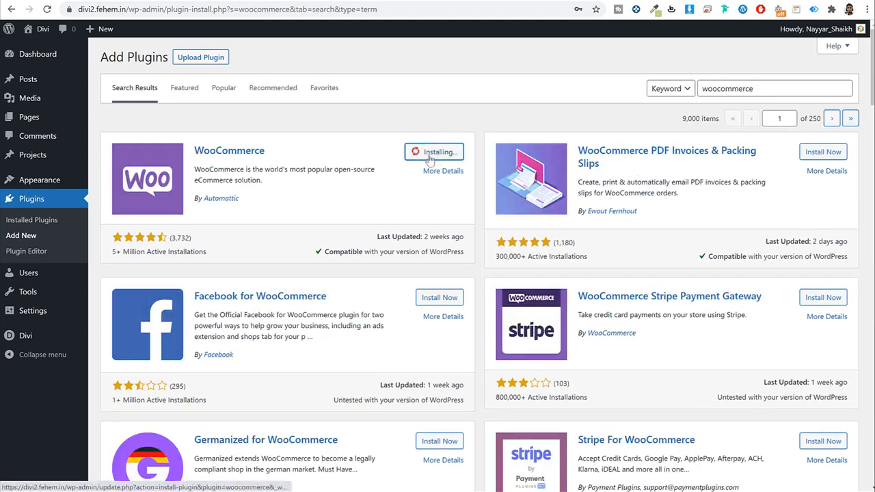
{"action": "left_click_drag", "start_coordinate": [266, 151], "coordinate": [193, 153]}
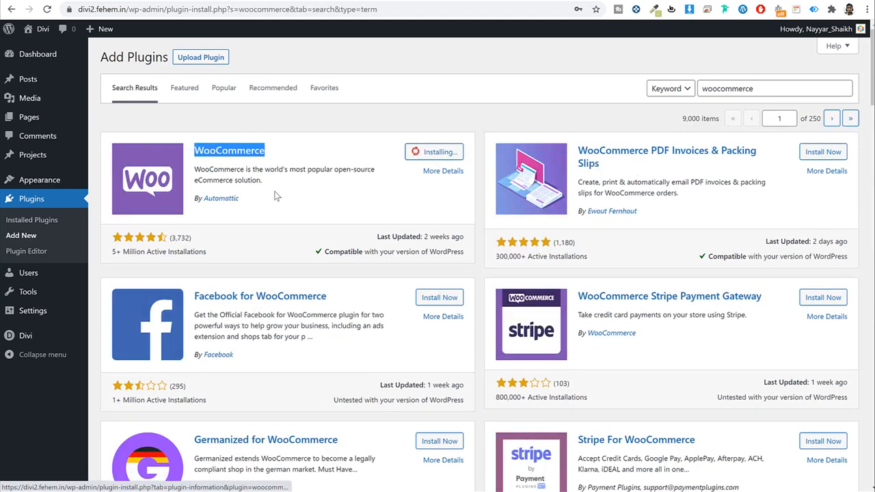
{"action": "left_click_drag", "start_coordinate": [278, 196], "coordinate": [212, 198]}
{"action": "left_click_drag", "start_coordinate": [226, 254], "coordinate": [113, 252]}
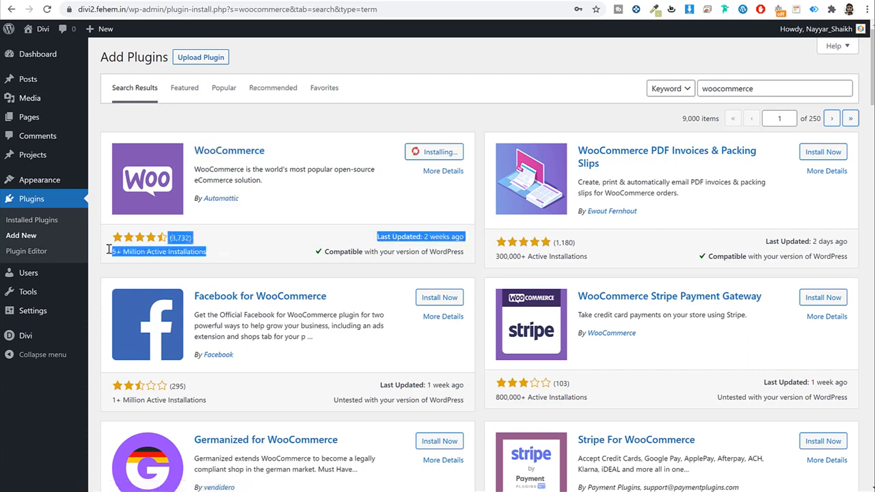
{"action": "left_click", "coordinate": [170, 250]}
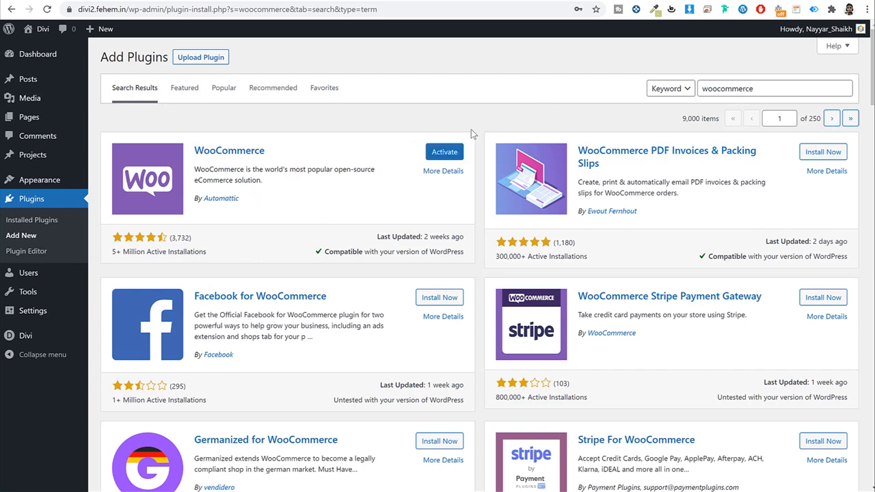
{"action": "left_click", "coordinate": [455, 154]}
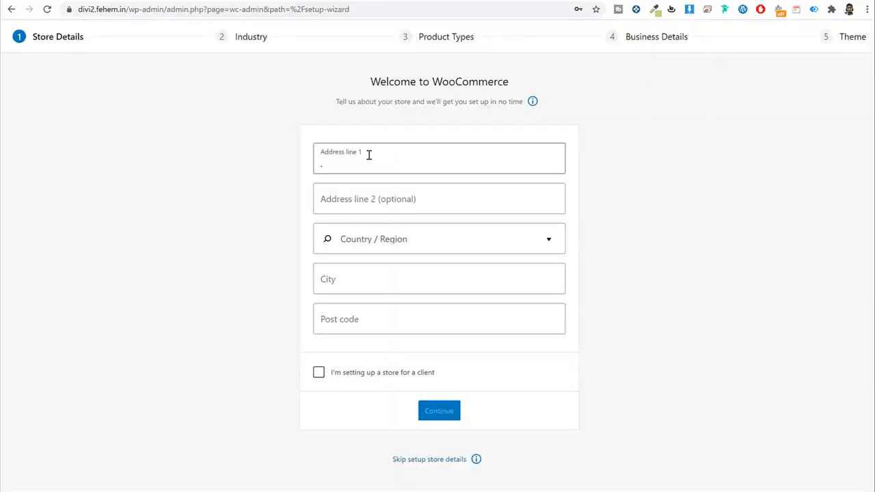
Step: Fill in the store's address line, India — Maharashtra, city Mumbai and post code, then decline usage tracking
{"action": "type", "text": "Mun"}
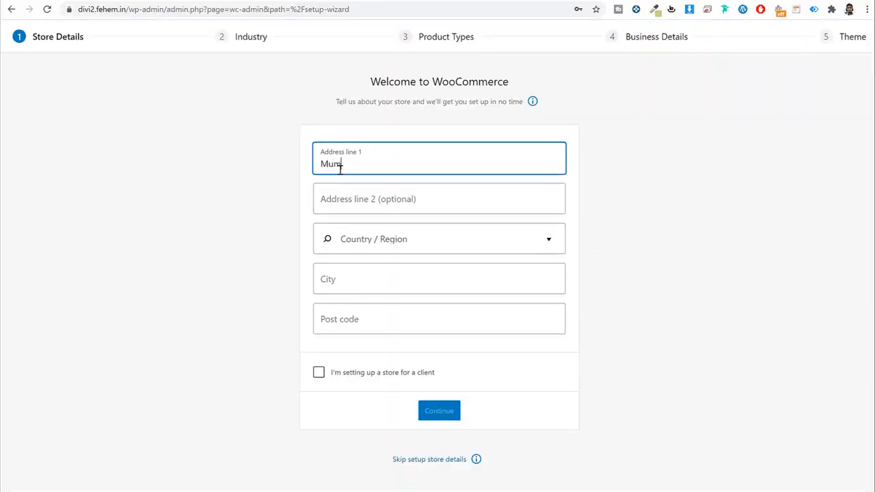
{"action": "key", "text": "Tab"}
{"action": "key", "text": "Tab"}
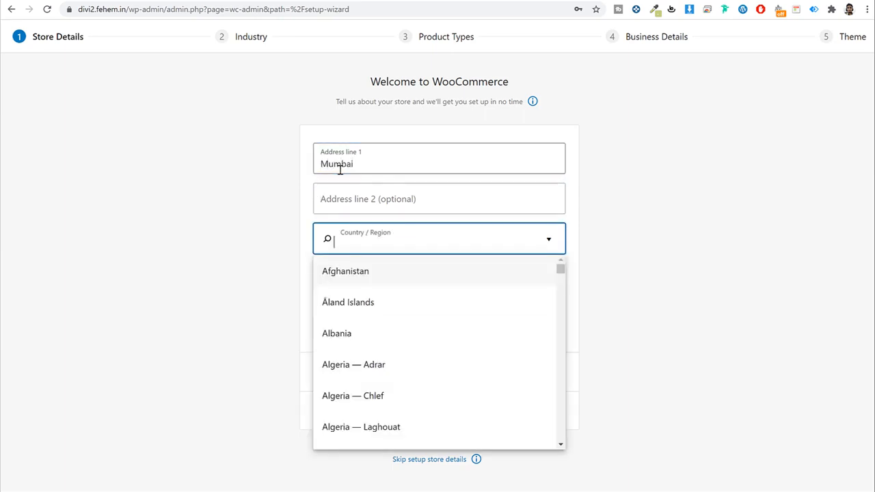
{"action": "type", "text": "maha"}
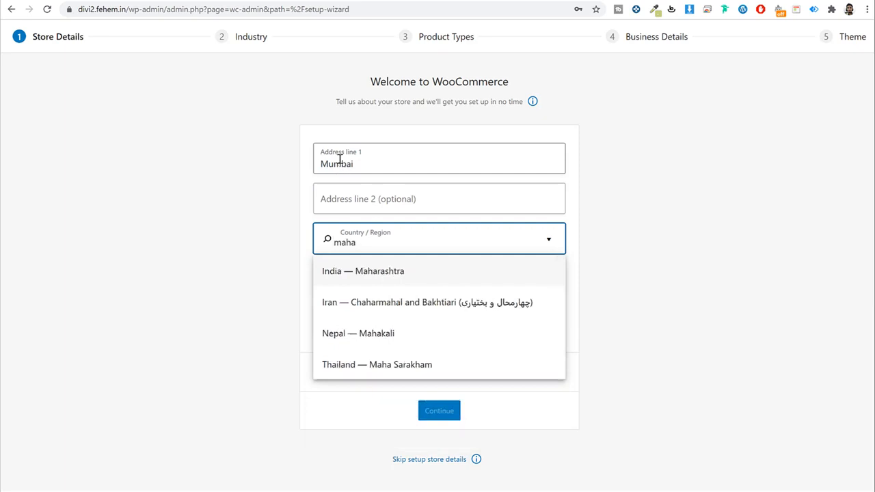
{"action": "left_click", "coordinate": [385, 271]}
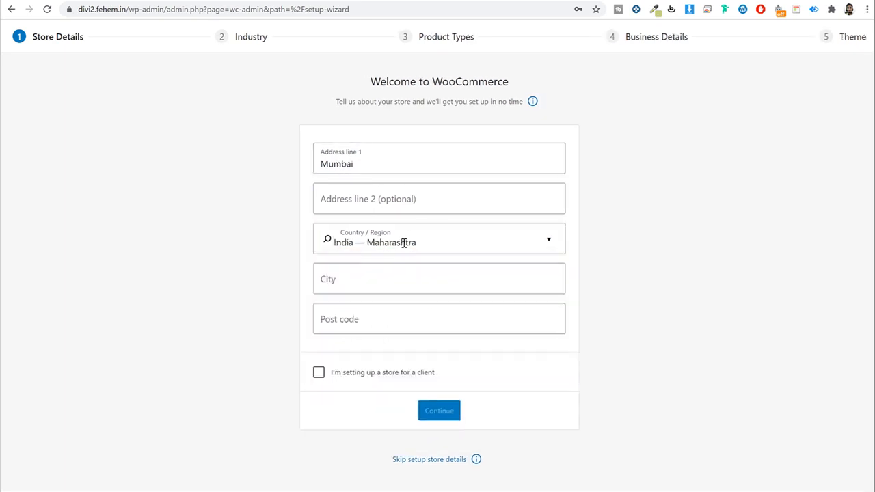
{"action": "left_click", "coordinate": [376, 286]}
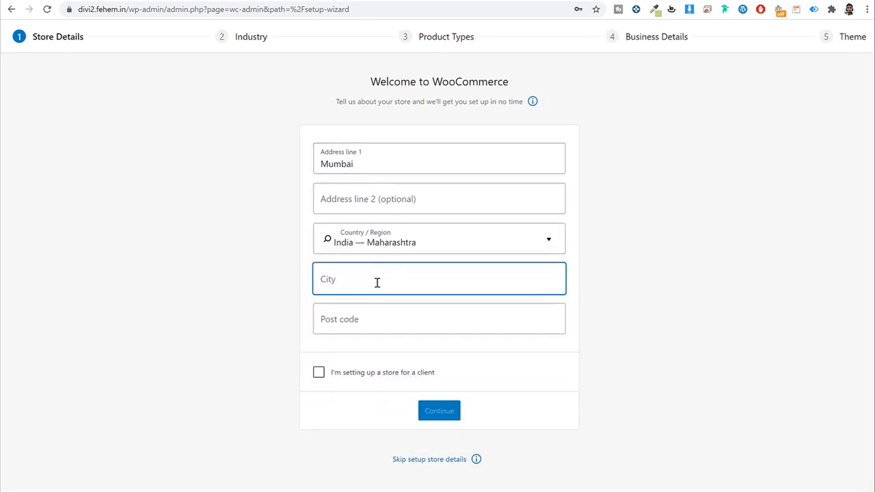
{"action": "type", "text": "Mumbai"}
{"action": "key", "text": "Tab"}
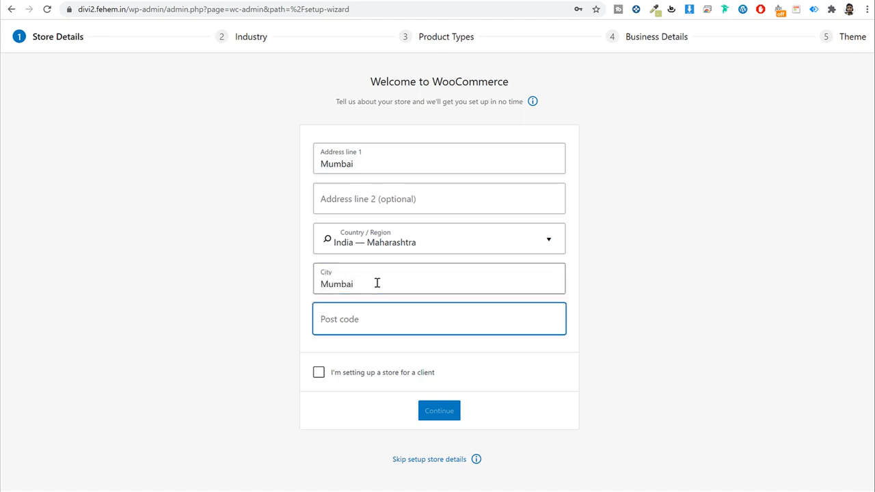
{"action": "type", "text": "400017"}
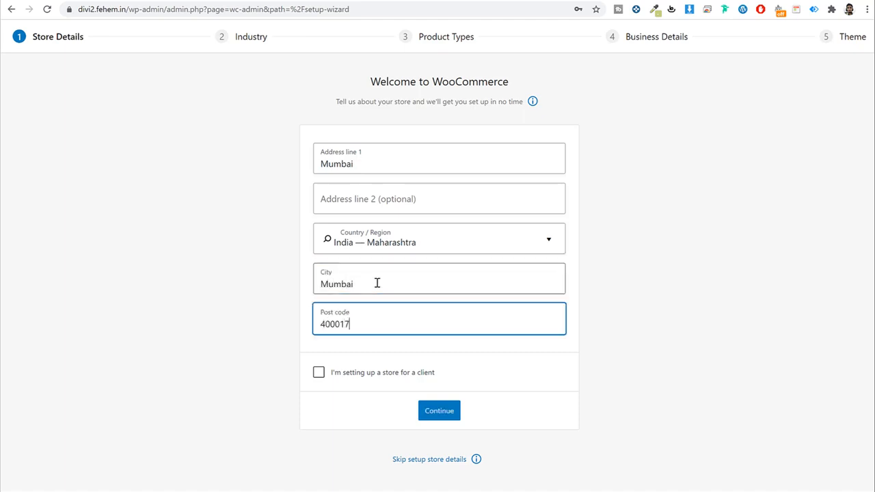
{"action": "left_click", "coordinate": [441, 412]}
{"action": "left_click", "coordinate": [510, 282]}
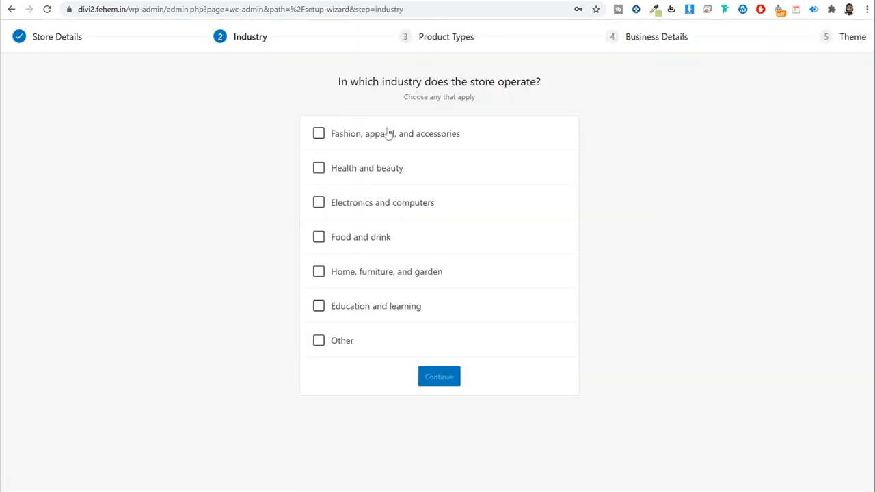
Step: Choose Fashion, apparel, and accessories as the industry and Physical products as the product type
{"action": "left_click_drag", "start_coordinate": [348, 84], "coordinate": [570, 88]}
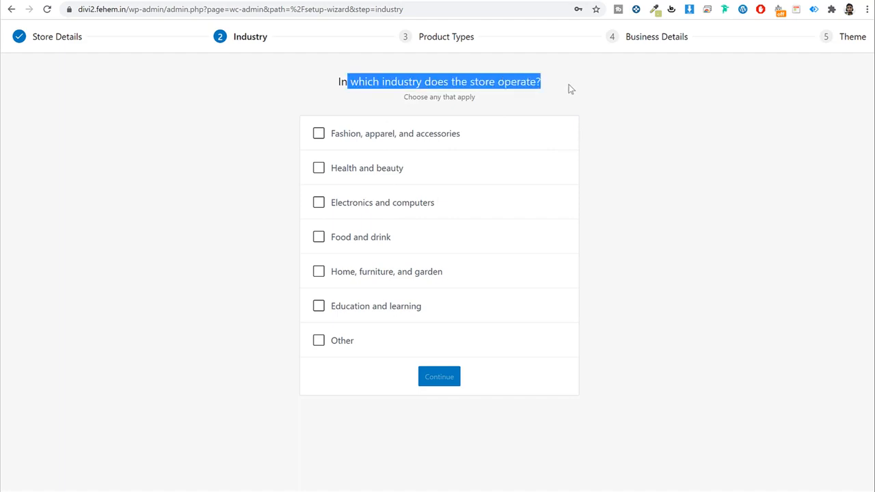
{"action": "left_click", "coordinate": [570, 88]}
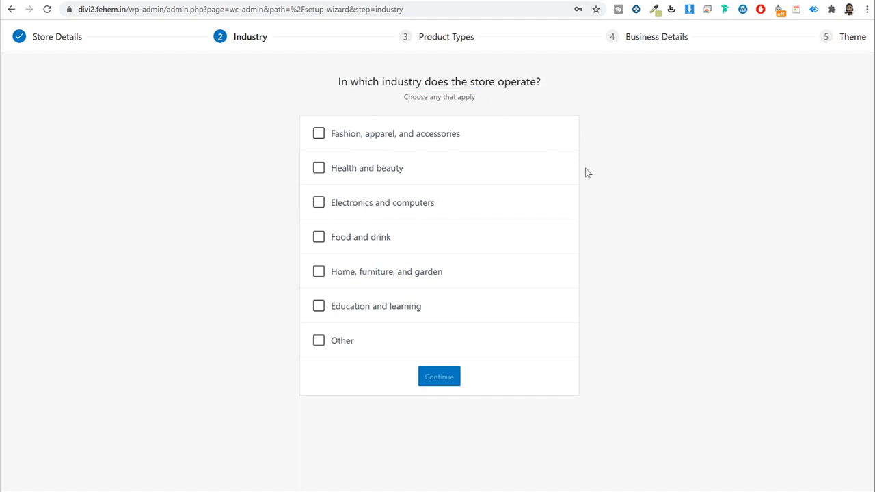
{"action": "left_click", "coordinate": [320, 136]}
{"action": "left_click", "coordinate": [679, 151]}
{"action": "left_click", "coordinate": [443, 382]}
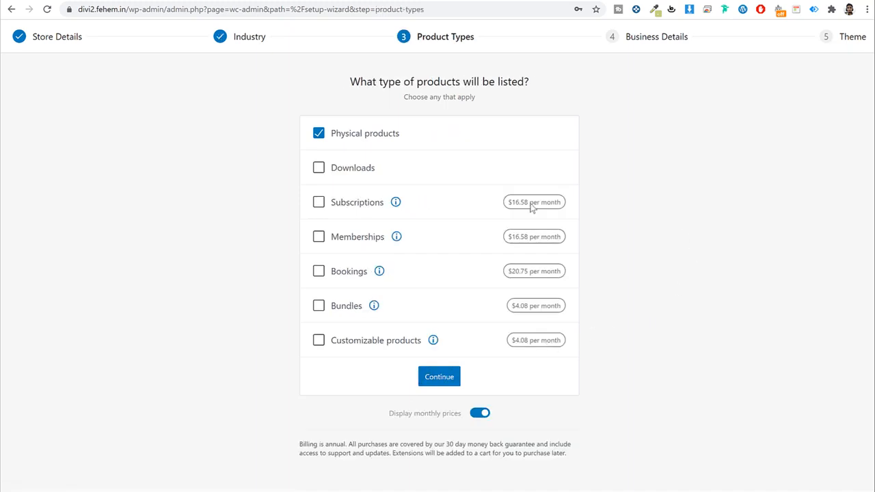
{"action": "left_click", "coordinate": [443, 377]}
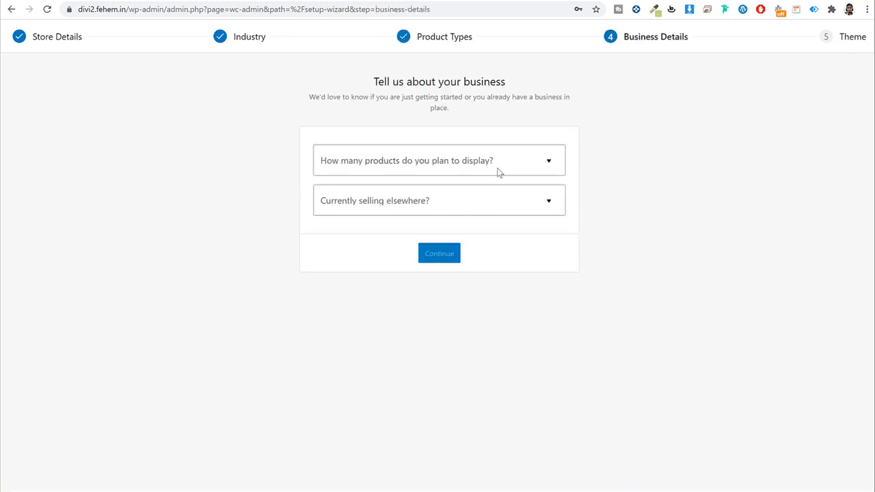
Step: Set the planned product count to 11 - 100 and answer No to selling elsewhere
{"action": "left_click", "coordinate": [449, 165]}
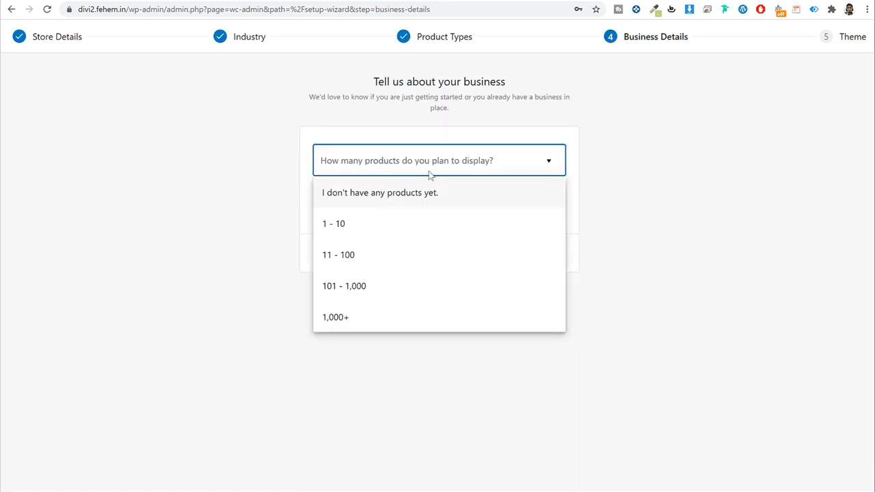
{"action": "left_click", "coordinate": [404, 256]}
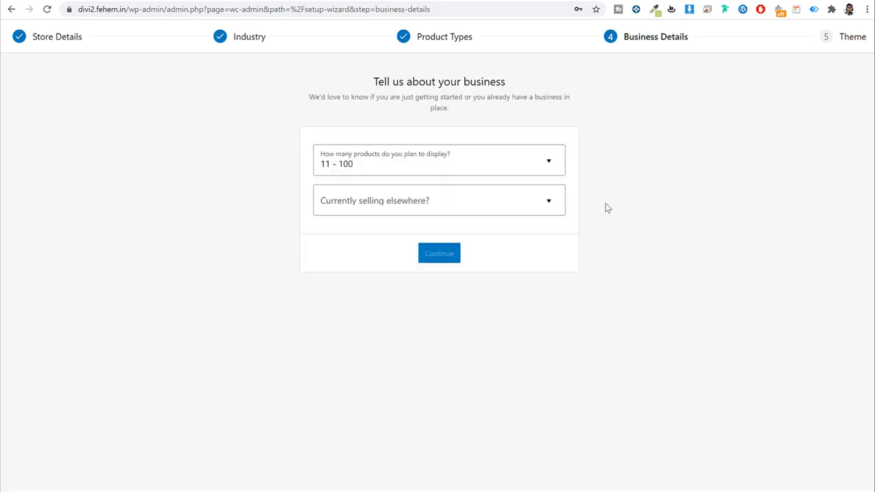
{"action": "left_click", "coordinate": [406, 207]}
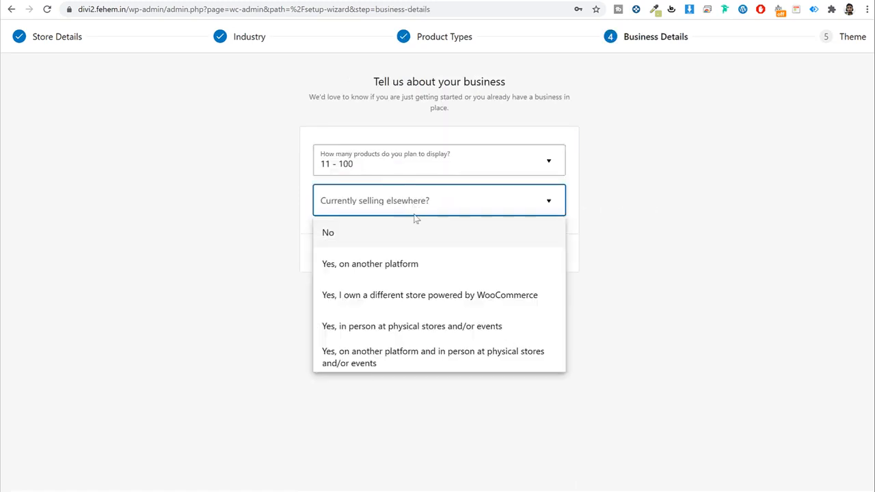
{"action": "left_click", "coordinate": [340, 234]}
Step: Switch off the MailPoet, Facebook, Google Ads and Mailchimp add-ons and continue
{"action": "scroll", "coordinate": [551, 187], "scroll_direction": "down", "scroll_amount": 2}
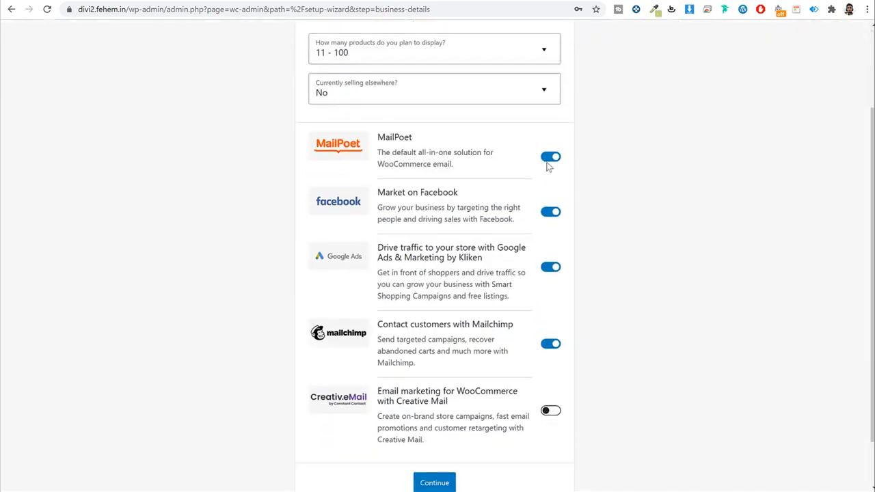
{"action": "left_click", "coordinate": [550, 157]}
{"action": "left_click", "coordinate": [551, 212]}
{"action": "left_click", "coordinate": [550, 267]}
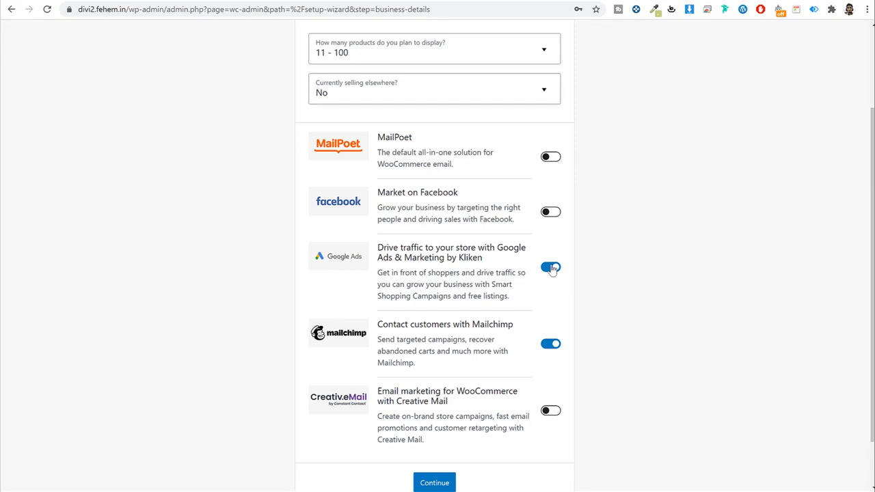
{"action": "left_click", "coordinate": [550, 344]}
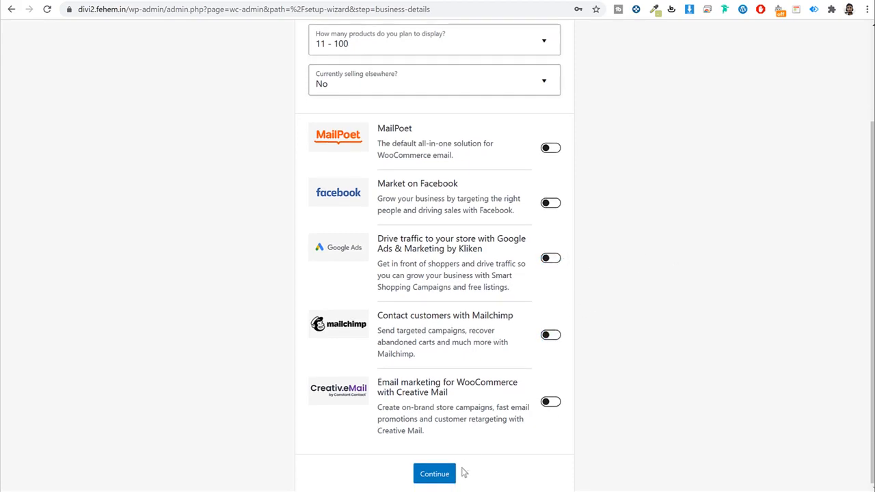
{"action": "left_click", "coordinate": [438, 482]}
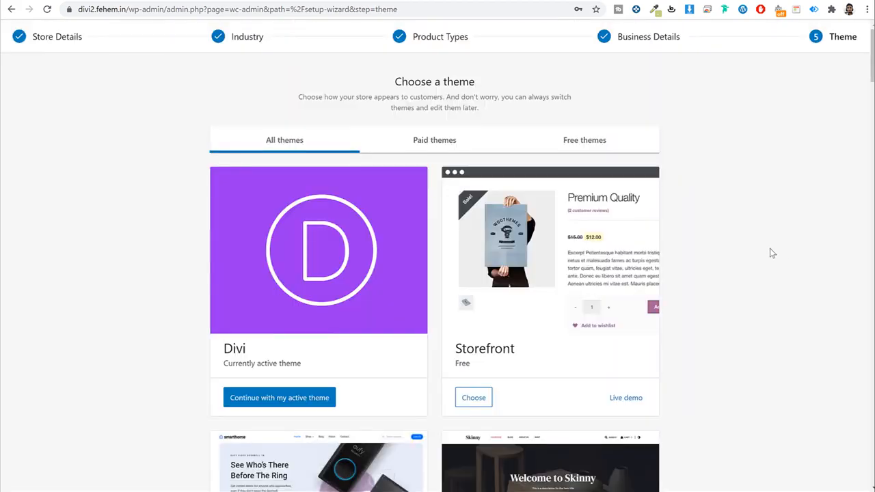
Step: Continue with the active Divi theme as the store theme
{"action": "scroll", "coordinate": [779, 252], "scroll_direction": "down", "scroll_amount": 4}
{"action": "scroll", "coordinate": [781, 258], "scroll_direction": "down", "scroll_amount": 3}
{"action": "scroll", "coordinate": [781, 257], "scroll_direction": "up", "scroll_amount": 7}
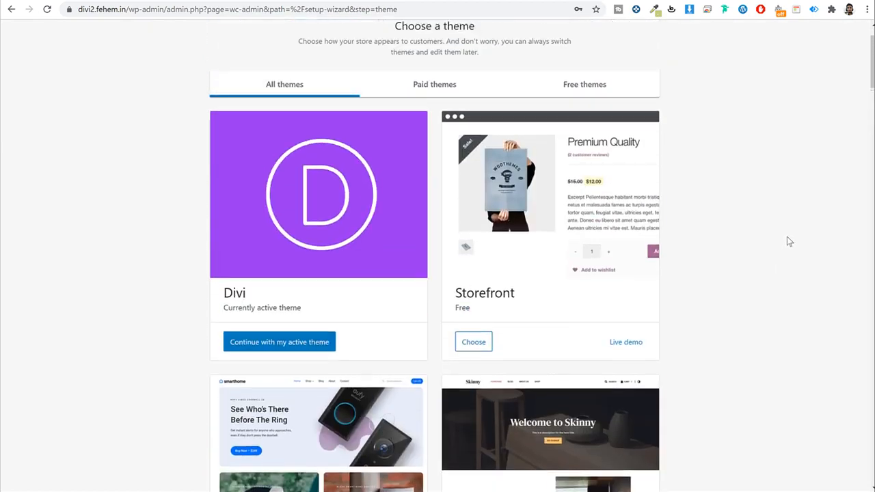
{"action": "double_click", "coordinate": [236, 292]}
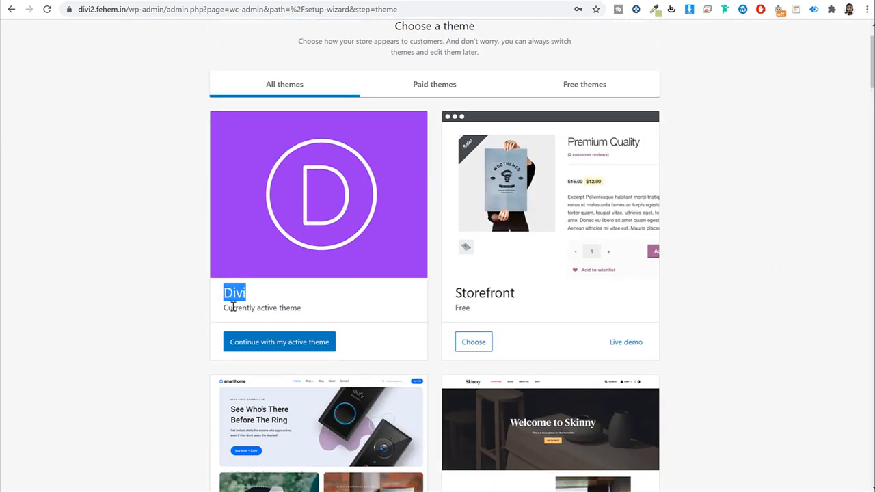
{"action": "left_click", "coordinate": [272, 343]}
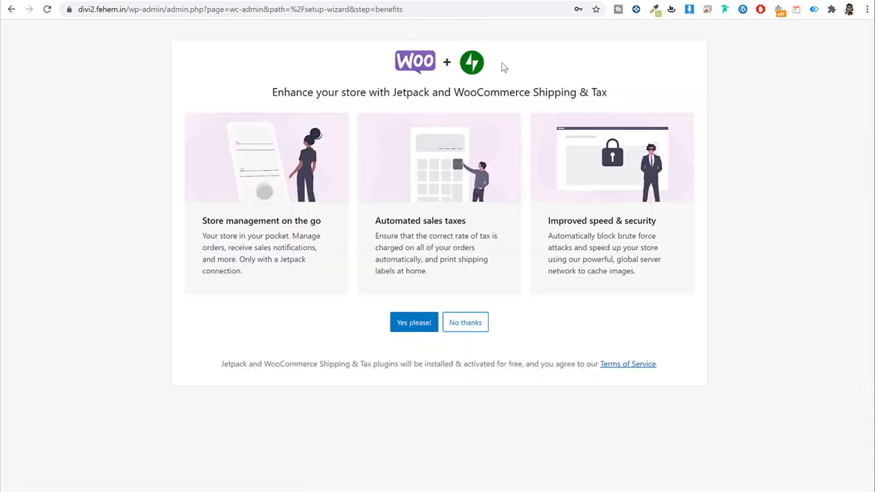
Step: Decline Jetpack and Shipping & Tax, dismiss the welcome tour, and open the Pages list
{"action": "left_click", "coordinate": [469, 323]}
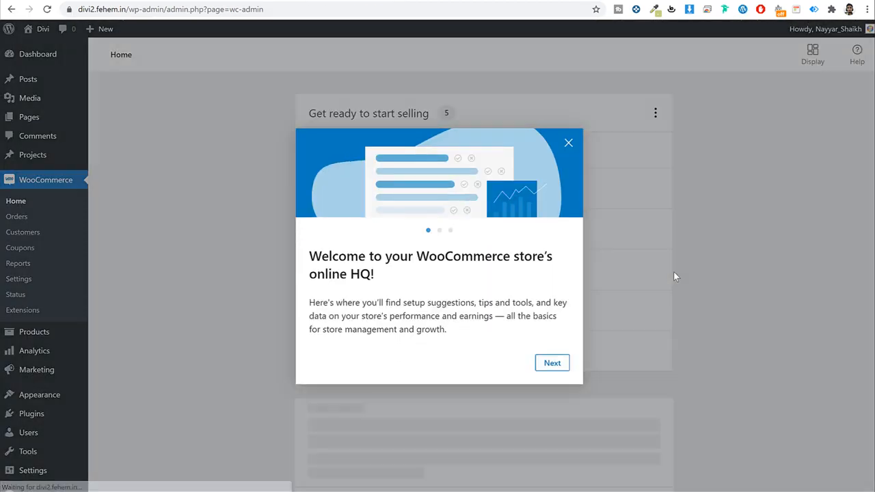
{"action": "left_click", "coordinate": [567, 142]}
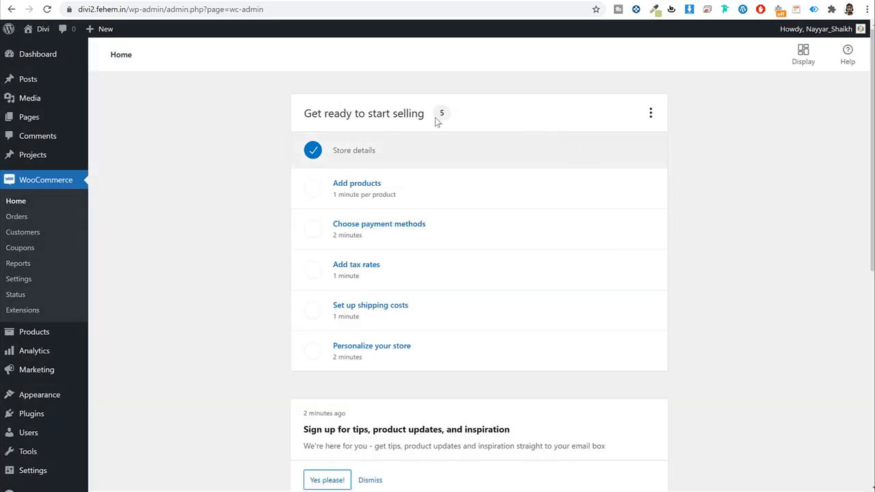
{"action": "left_click", "coordinate": [40, 120]}
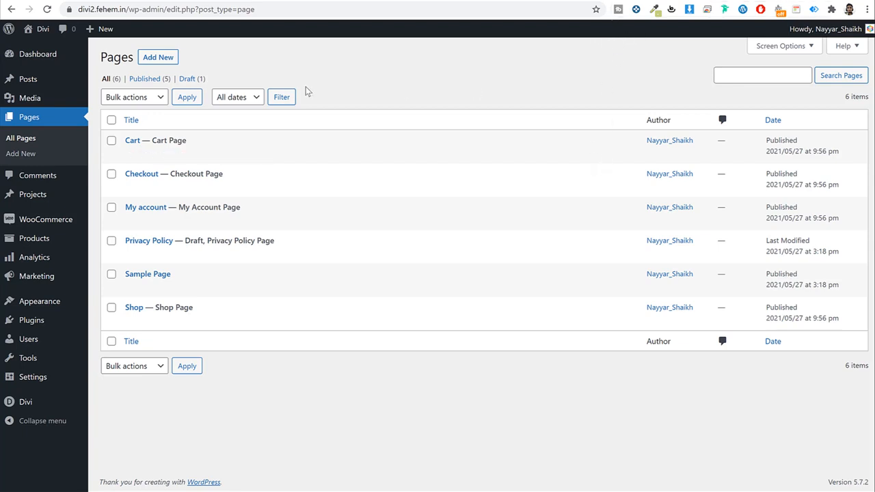
Step: In WooCommerce Settings, restrict selling to specific countries: India and United States (US)
{"action": "mouse_move", "coordinate": [81, 226]}
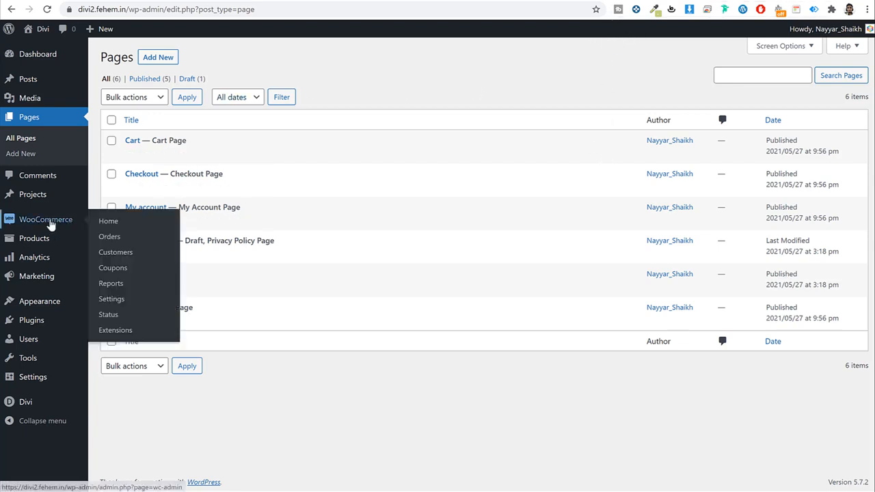
{"action": "left_click", "coordinate": [125, 302]}
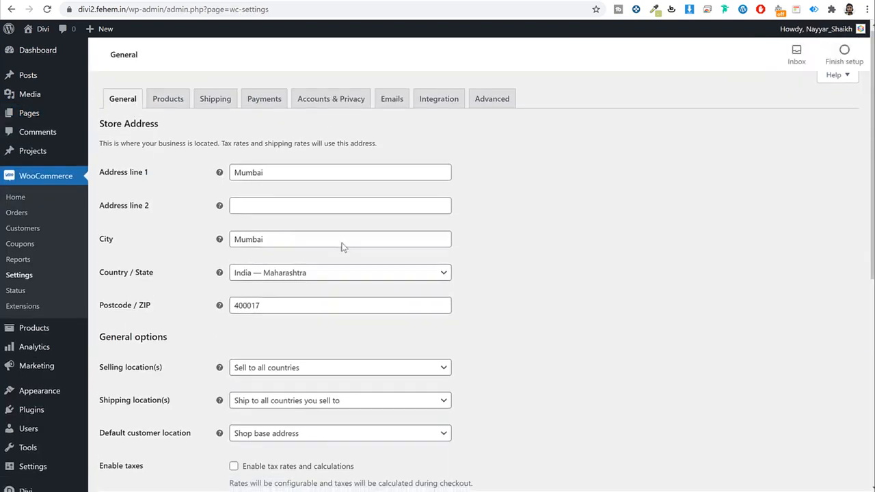
{"action": "scroll", "coordinate": [341, 246], "scroll_direction": "down", "scroll_amount": 3}
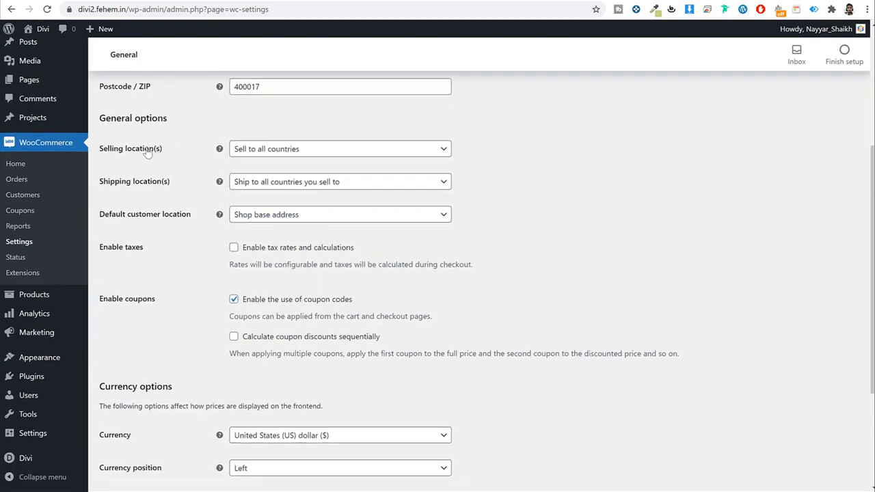
{"action": "left_click_drag", "start_coordinate": [162, 149], "coordinate": [97, 152]}
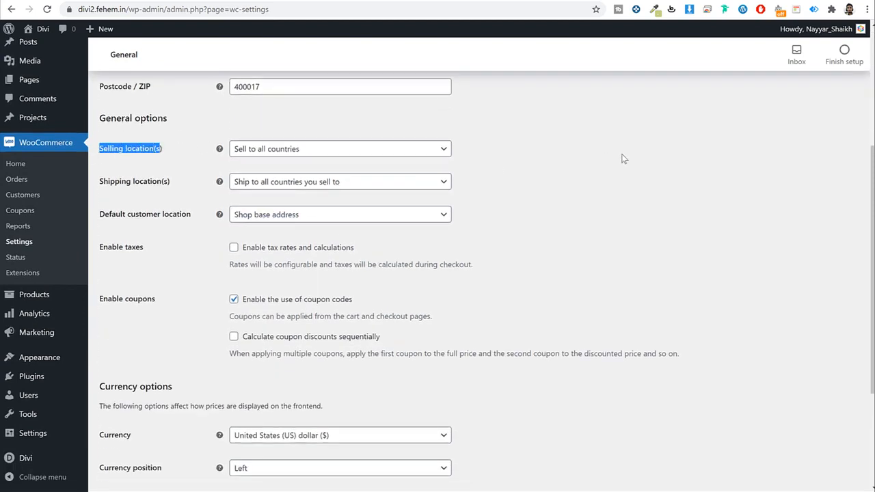
{"action": "left_click", "coordinate": [357, 151]}
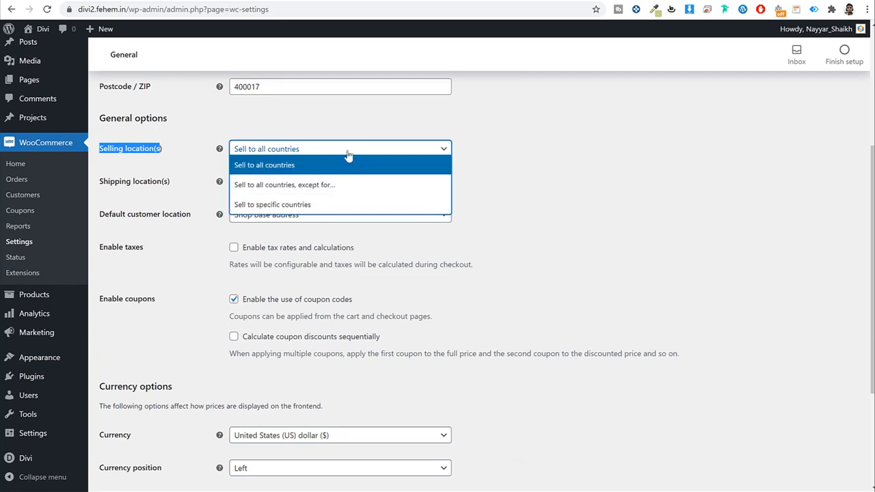
{"action": "left_click", "coordinate": [264, 206]}
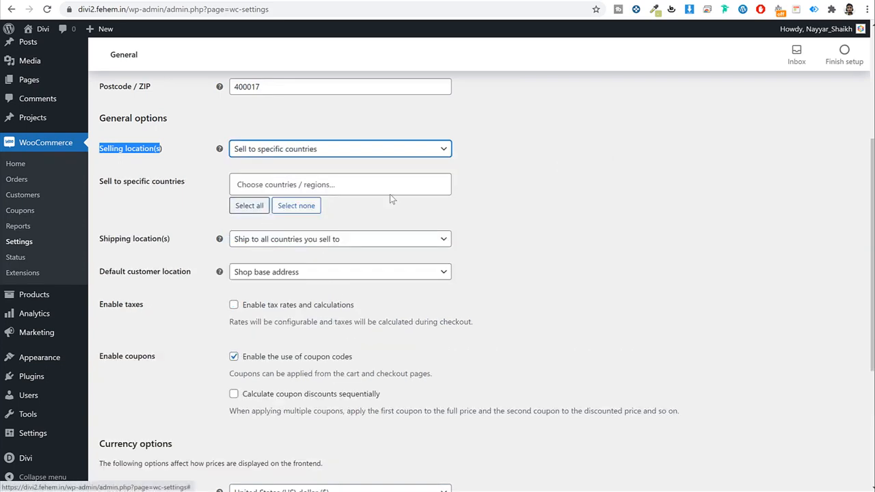
{"action": "left_click", "coordinate": [372, 185]}
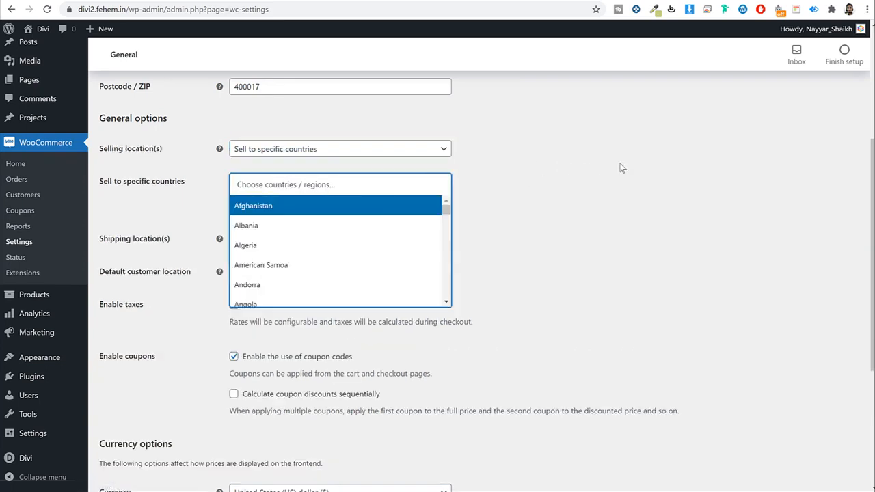
{"action": "type", "text": "india"}
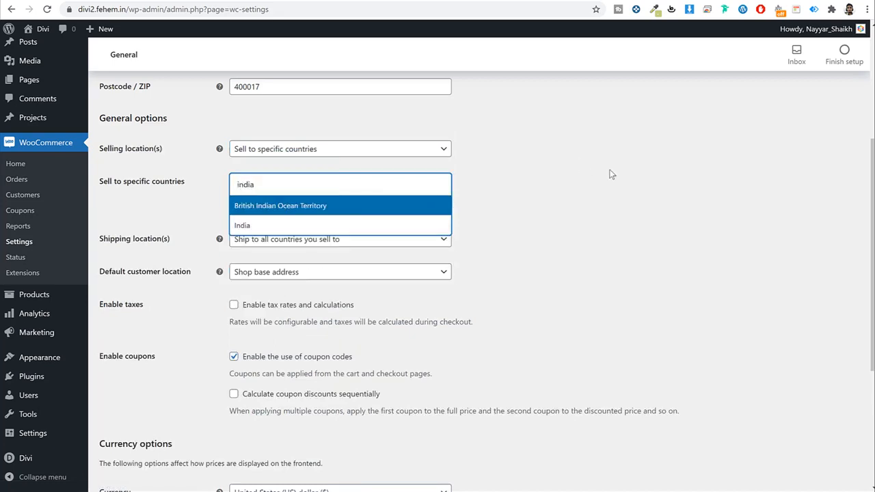
{"action": "left_click", "coordinate": [287, 226]}
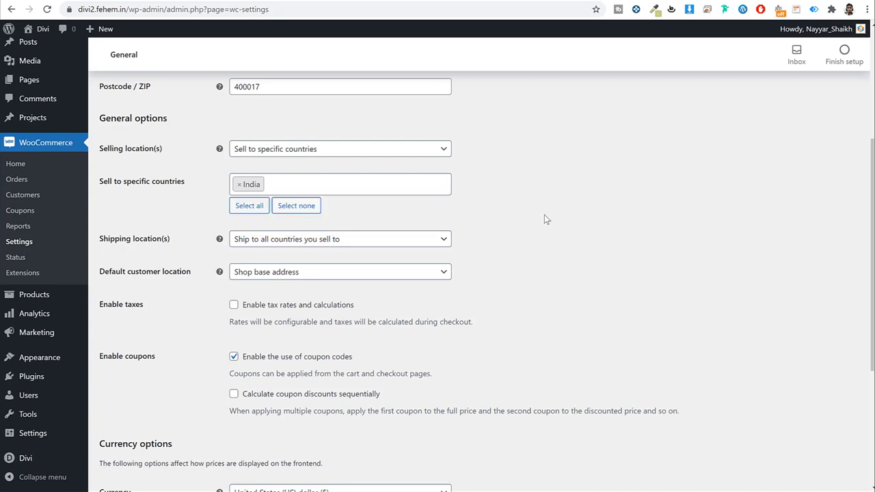
{"action": "left_click", "coordinate": [290, 180]}
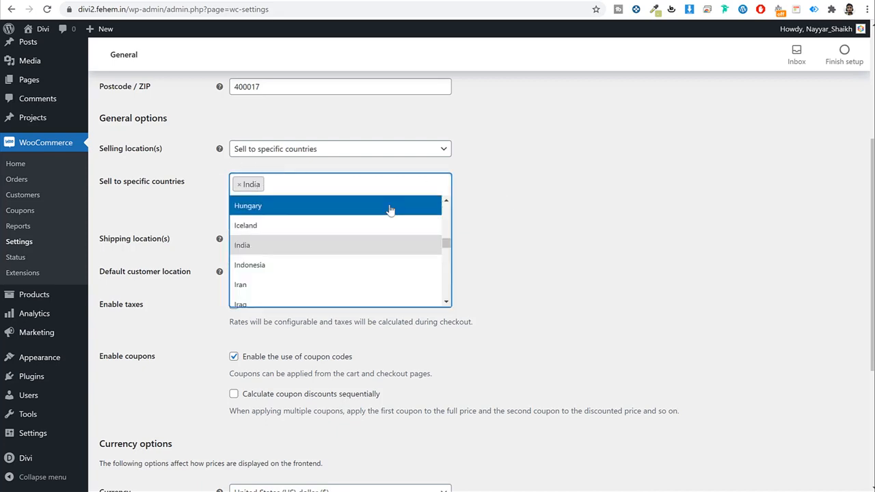
{"action": "type", "text": "us"}
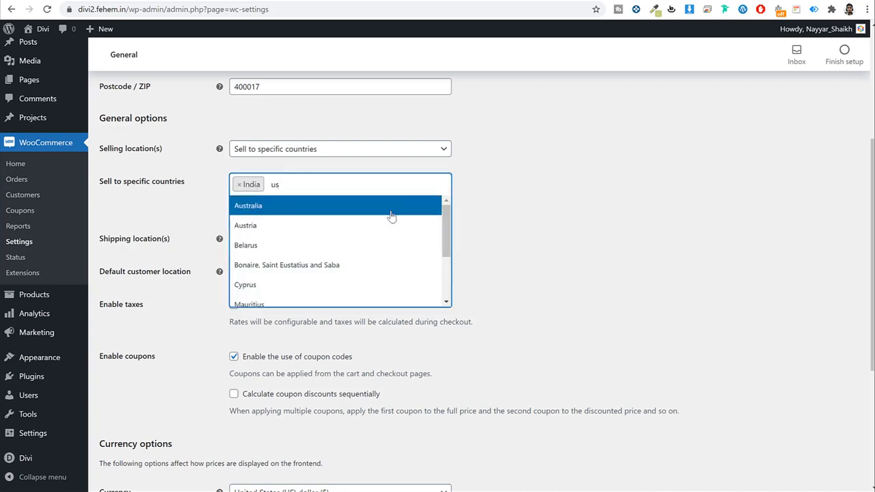
{"action": "scroll", "coordinate": [338, 252], "scroll_direction": "down", "scroll_amount": 2}
{"action": "left_click", "coordinate": [330, 259]}
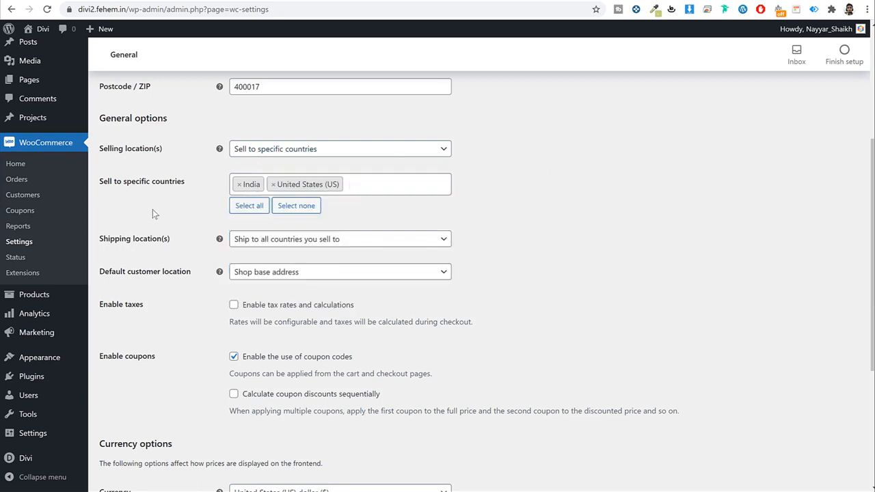
Step: Enable tax rates and calculations, keep US dollar as the currency, and save the general settings
{"action": "scroll", "coordinate": [611, 209], "scroll_direction": "down", "scroll_amount": 2}
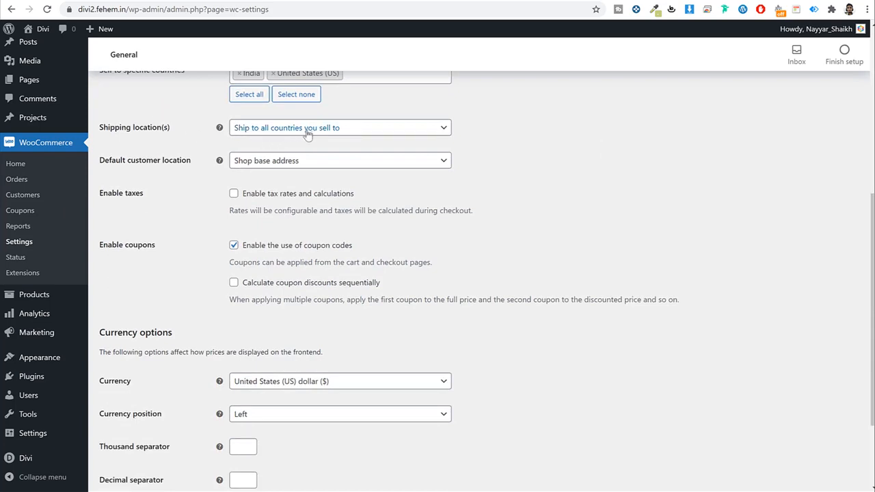
{"action": "scroll", "coordinate": [605, 178], "scroll_direction": "down", "scroll_amount": 1}
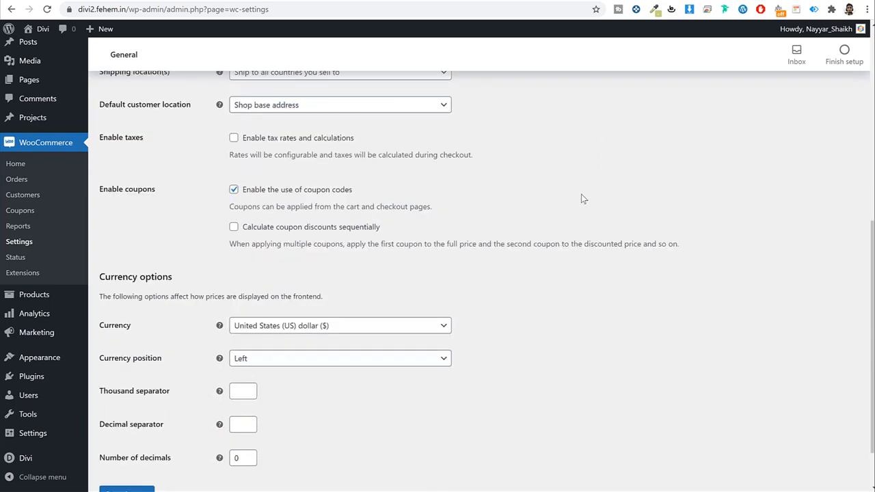
{"action": "left_click", "coordinate": [233, 138]}
{"action": "left_click_drag", "start_coordinate": [366, 147], "coordinate": [251, 141]}
{"action": "left_click", "coordinate": [574, 151]}
{"action": "scroll", "coordinate": [591, 236], "scroll_direction": "down", "scroll_amount": 1}
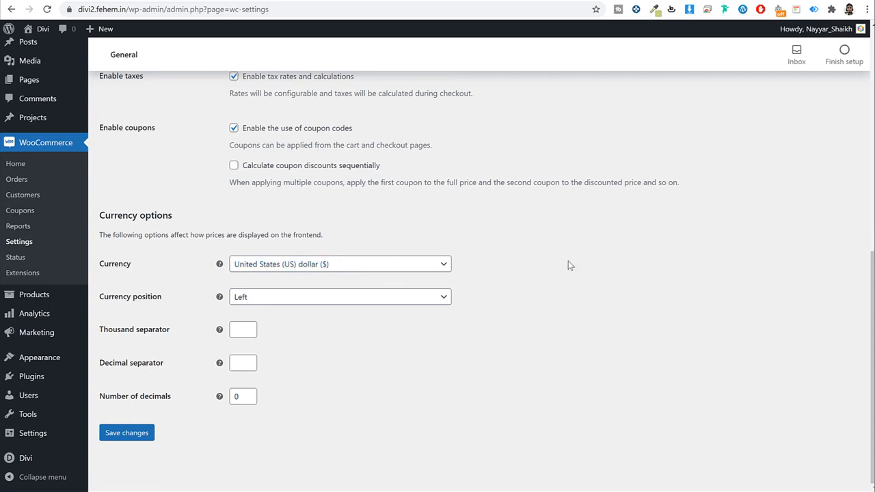
{"action": "left_click", "coordinate": [312, 264]}
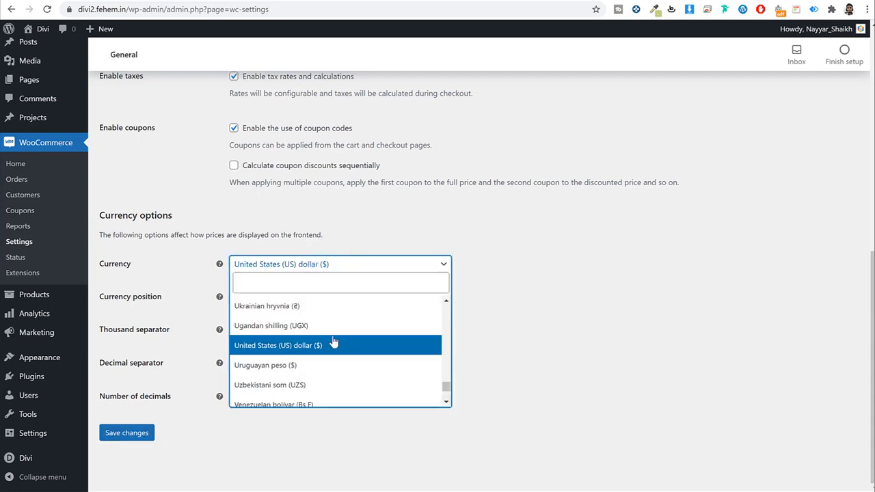
{"action": "scroll", "coordinate": [333, 356], "scroll_direction": "down", "scroll_amount": 3}
{"action": "scroll", "coordinate": [333, 356], "scroll_direction": "up", "scroll_amount": 8}
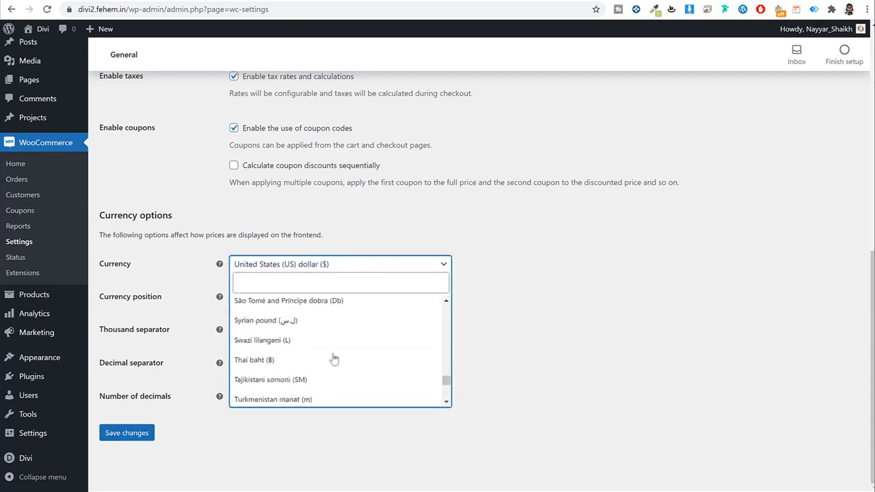
{"action": "left_click", "coordinate": [662, 286]}
{"action": "left_click", "coordinate": [132, 431]}
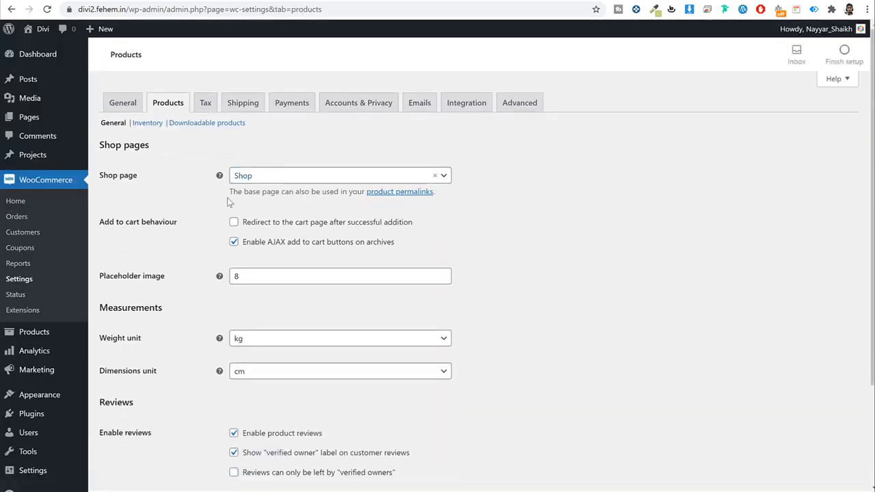
Step: Keep Shop as the shop page, change the weight unit from kg to g, and save
{"action": "left_click_drag", "start_coordinate": [136, 176], "coordinate": [104, 178]}
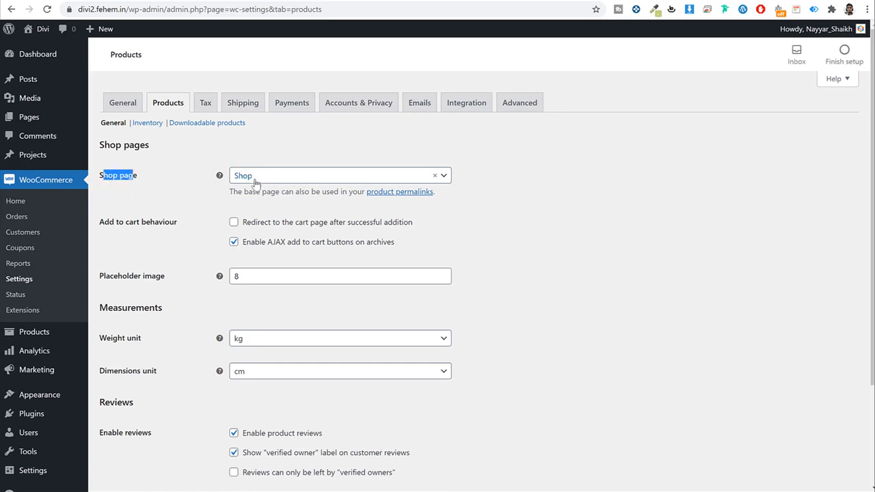
{"action": "left_click", "coordinate": [288, 179]}
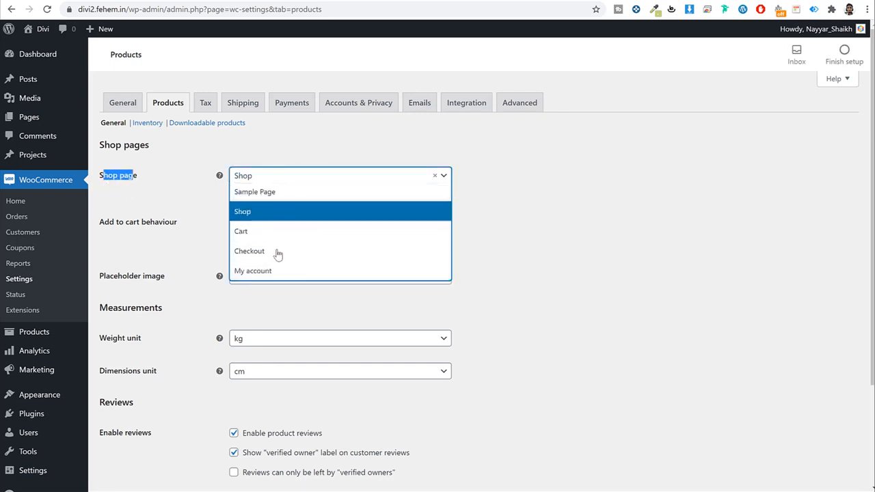
{"action": "left_click", "coordinate": [273, 216]}
{"action": "scroll", "coordinate": [627, 223], "scroll_direction": "down", "scroll_amount": 3}
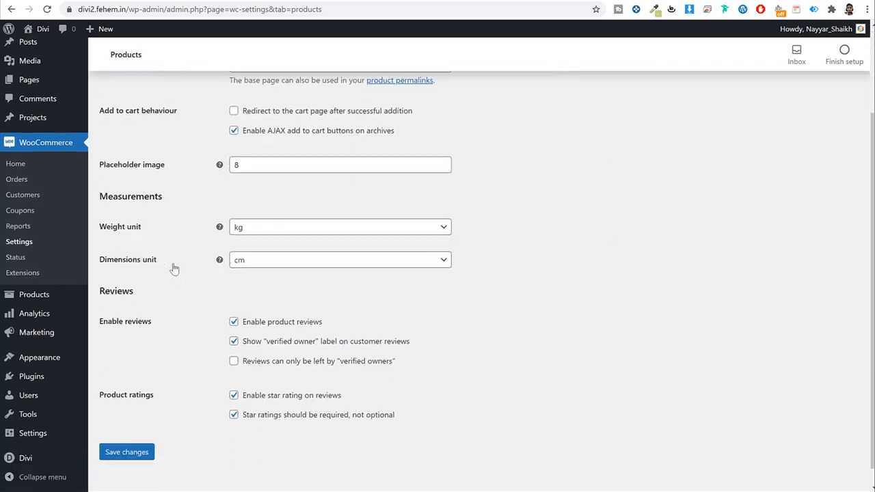
{"action": "left_click", "coordinate": [301, 231]}
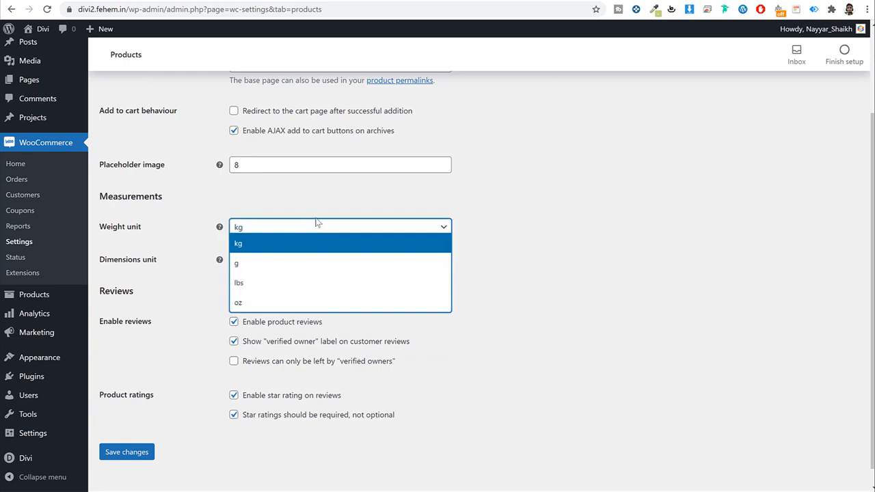
{"action": "left_click", "coordinate": [298, 270]}
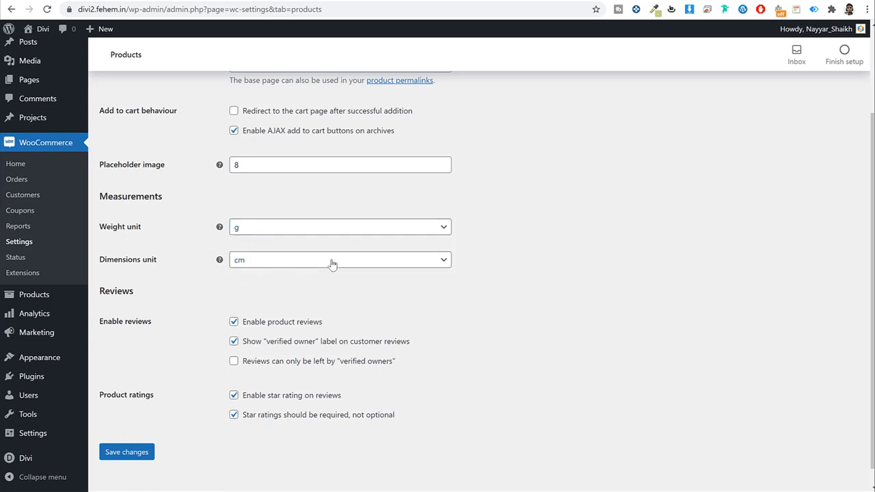
{"action": "scroll", "coordinate": [344, 353], "scroll_direction": "up", "scroll_amount": 3}
{"action": "scroll", "coordinate": [221, 431], "scroll_direction": "down", "scroll_amount": 3}
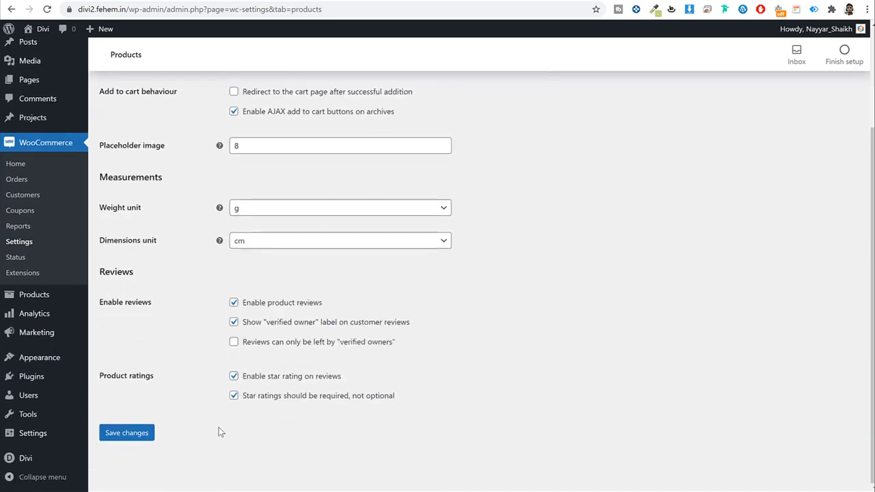
{"action": "left_click", "coordinate": [136, 436]}
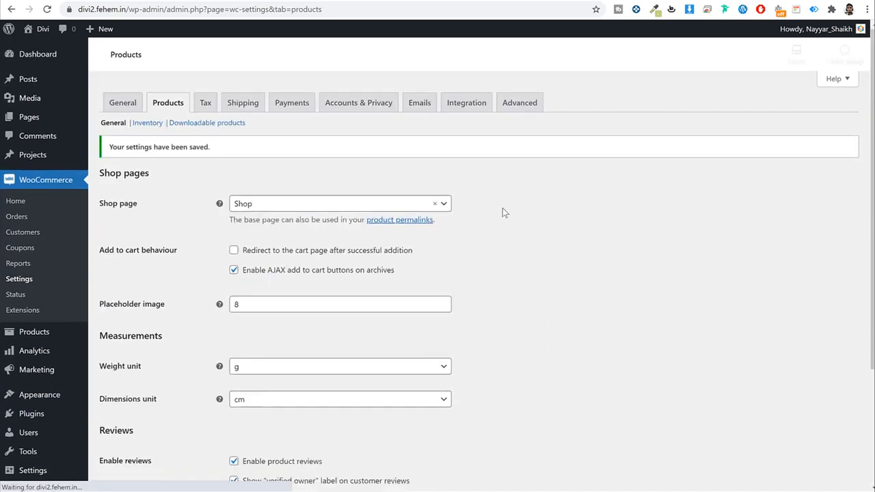
Step: On the Tax tab, list 'GST 10' and 'GST 12' as additional tax classes and save
{"action": "left_click", "coordinate": [204, 105]}
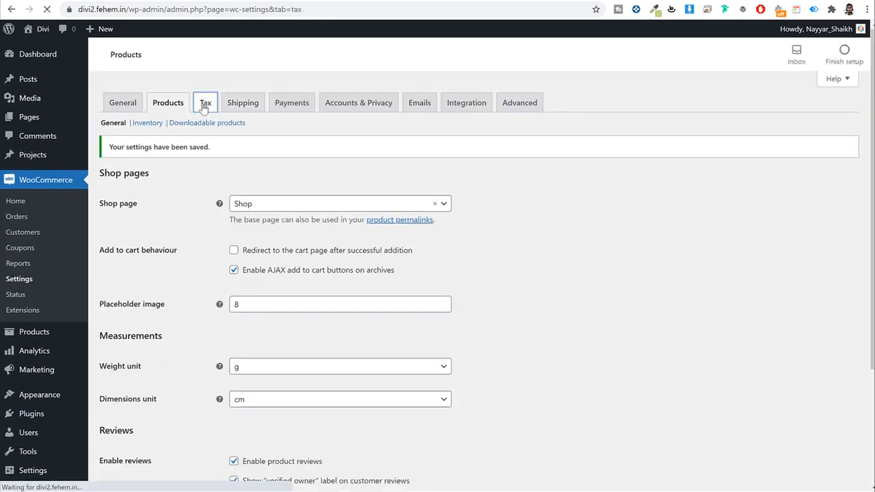
{"action": "scroll", "coordinate": [520, 246], "scroll_direction": "down", "scroll_amount": 2}
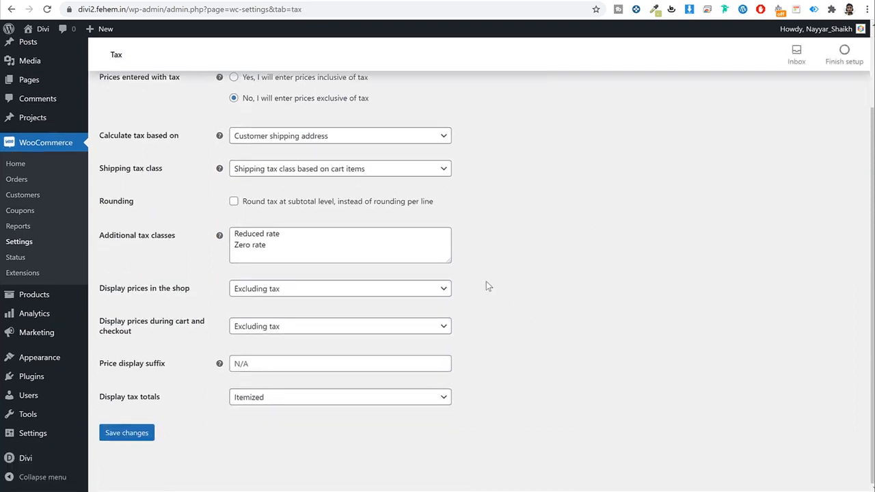
{"action": "left_click_drag", "start_coordinate": [447, 259], "coordinate": [467, 334]}
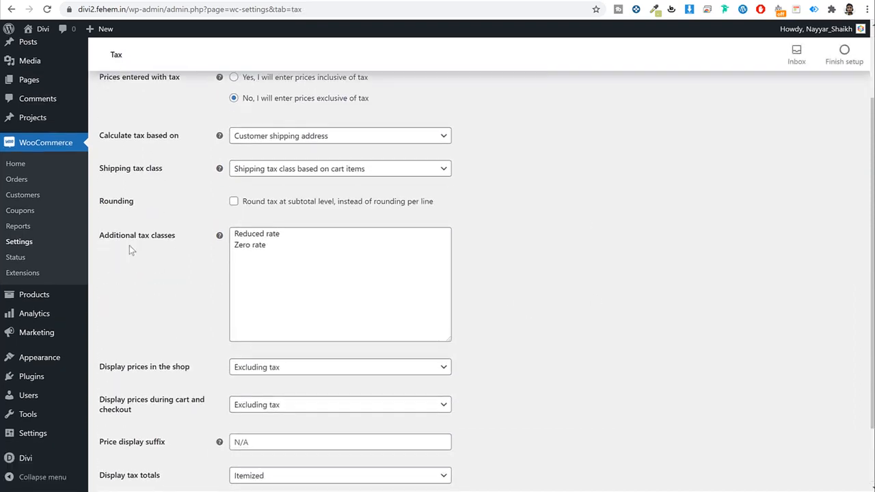
{"action": "left_click", "coordinate": [310, 250]}
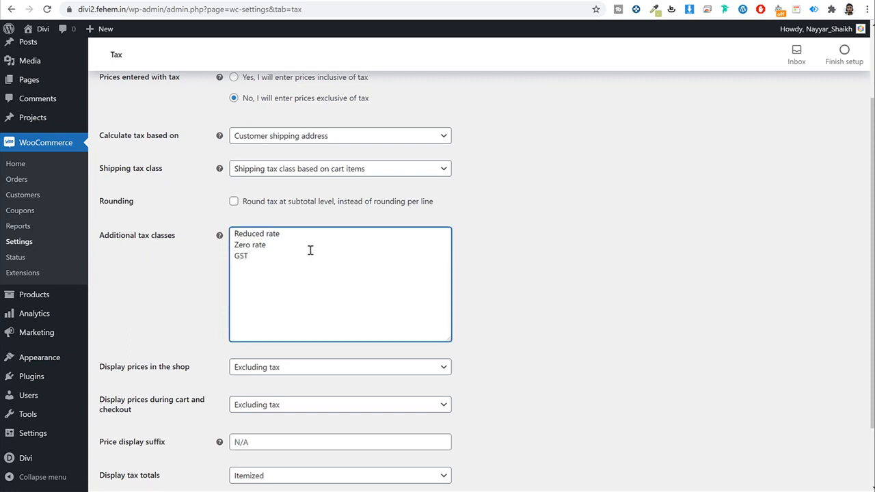
{"action": "key", "text": "ctrl+a"}
{"action": "key", "text": "ctrl+z"}
{"action": "type", "text": "10"}
{"action": "key", "text": "Return"}
{"action": "type", "text": "GST 12"}
{"action": "scroll", "coordinate": [617, 281], "scroll_direction": "down", "scroll_amount": 2}
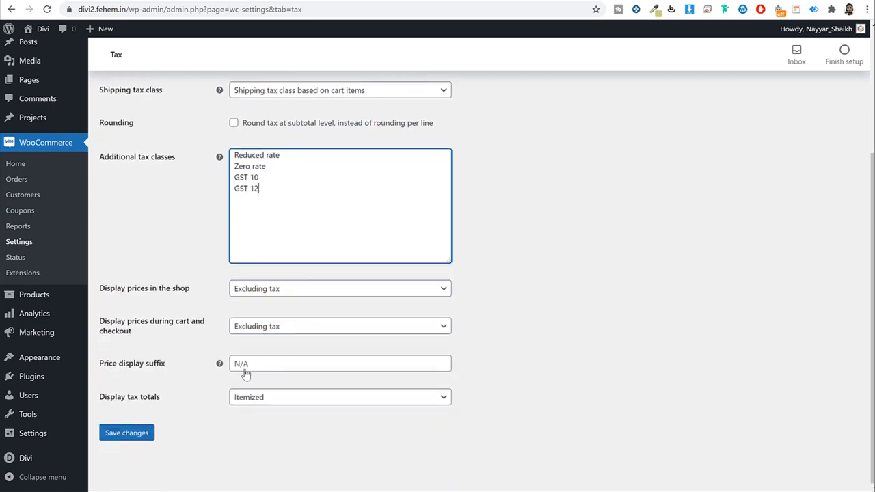
{"action": "left_click", "coordinate": [140, 439]}
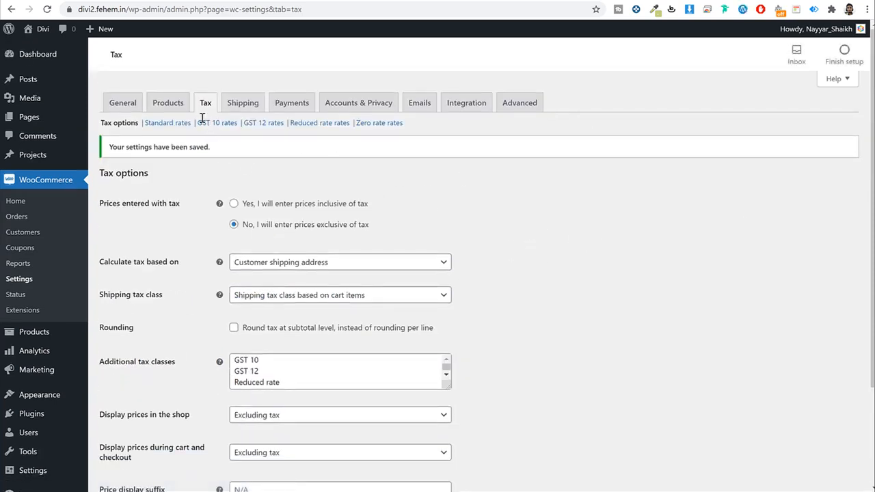
Step: In the GST 10 rates table, insert a new rate row for country IN
{"action": "left_click_drag", "start_coordinate": [202, 117], "coordinate": [284, 125]}
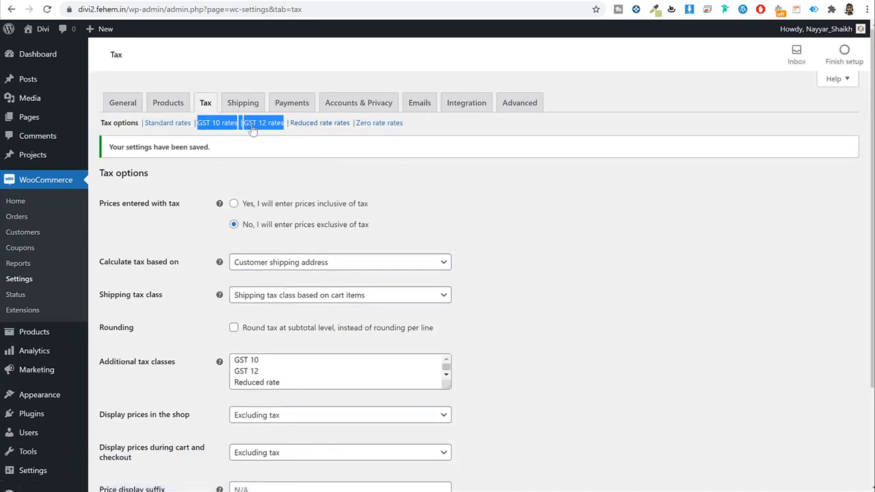
{"action": "left_click", "coordinate": [675, 161]}
{"action": "left_click", "coordinate": [205, 123]}
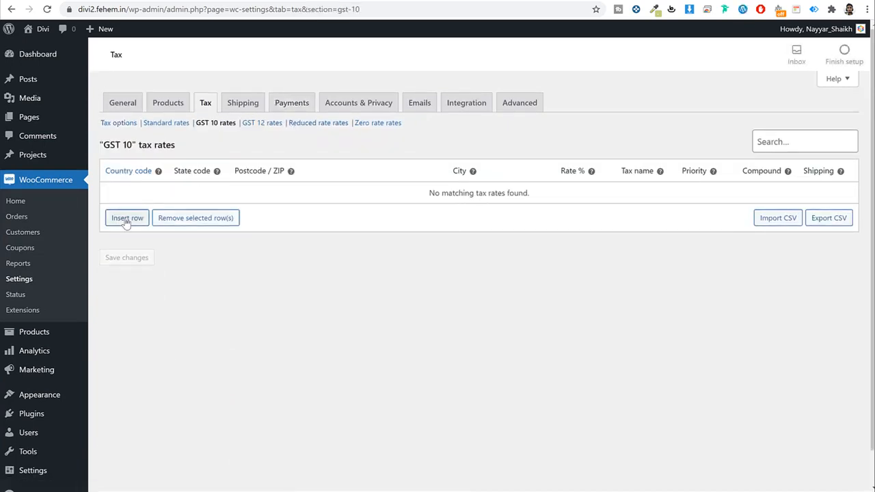
{"action": "left_click", "coordinate": [127, 218]}
{"action": "left_click", "coordinate": [128, 194]}
{"action": "type", "text": "IN"}
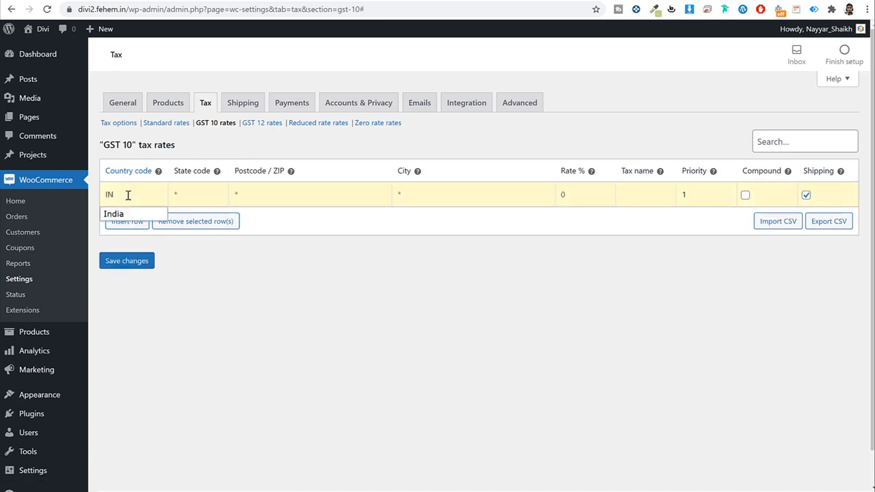
{"action": "left_click", "coordinate": [269, 202]}
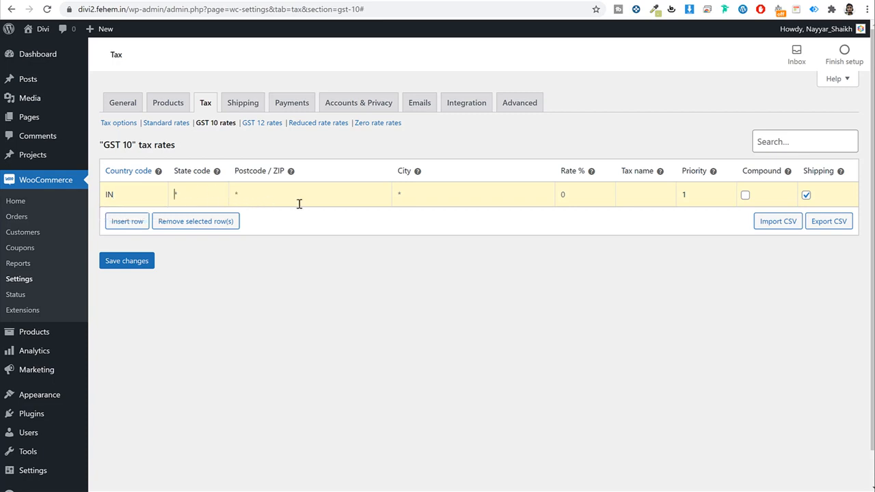
Step: Give the row a 10% rate named 'GST 10', untick Shipping, and save it
{"action": "left_click", "coordinate": [556, 190]}
{"action": "left_click", "coordinate": [657, 191]}
{"action": "type", "text": "GST 10"}
{"action": "left_click", "coordinate": [806, 195]}
{"action": "left_click", "coordinate": [132, 268]}
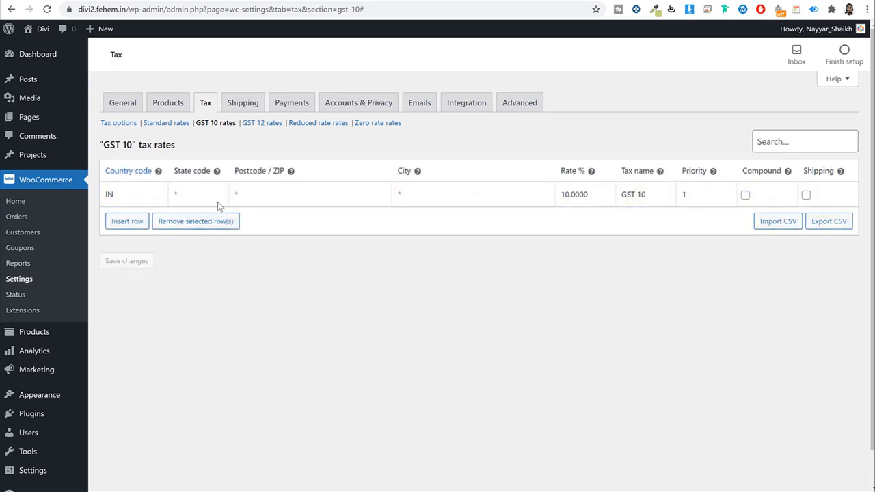
{"action": "left_click", "coordinate": [272, 123]}
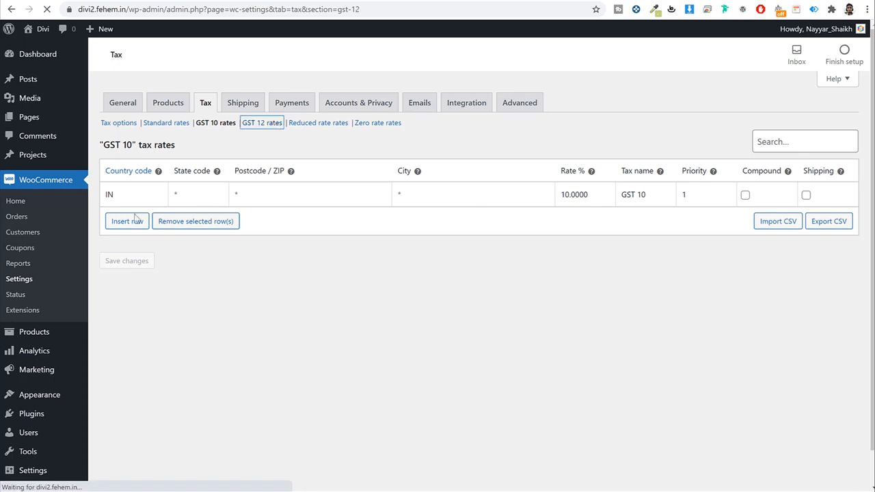
Step: Add a GST 12 rate row: country IN, rate 12, name 'GST 12', shipping unticked, and save
{"action": "left_click", "coordinate": [133, 220]}
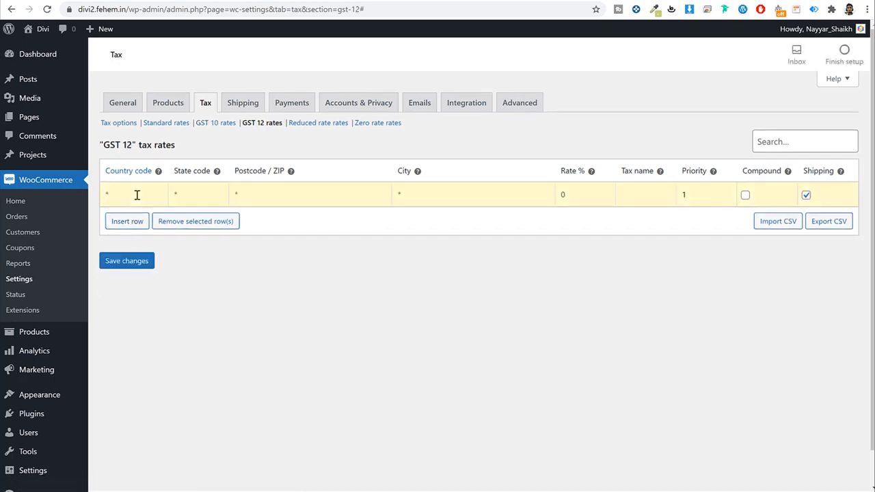
{"action": "left_click", "coordinate": [137, 195]}
{"action": "type", "text": "IN"}
{"action": "left_click", "coordinate": [576, 185]}
{"action": "type", "text": "12"}
{"action": "left_click", "coordinate": [635, 185]}
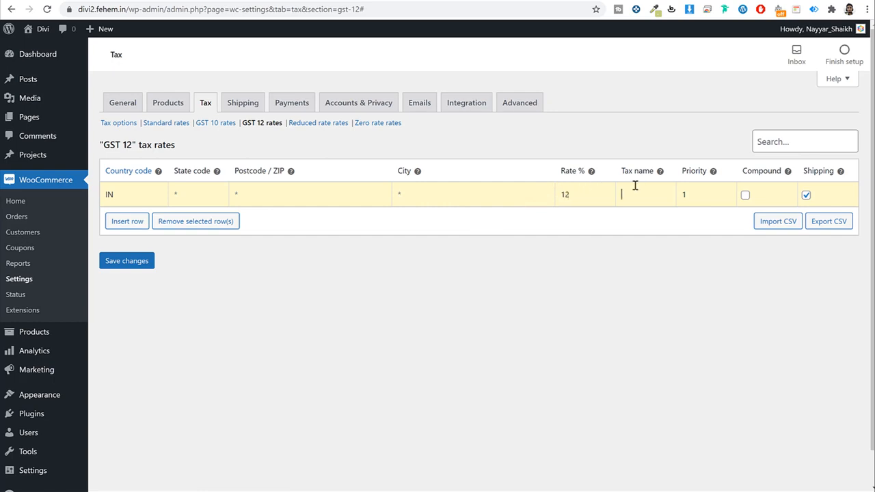
{"action": "type", "text": "GST 12"}
{"action": "left_click", "coordinate": [805, 196]}
{"action": "left_click", "coordinate": [132, 262]}
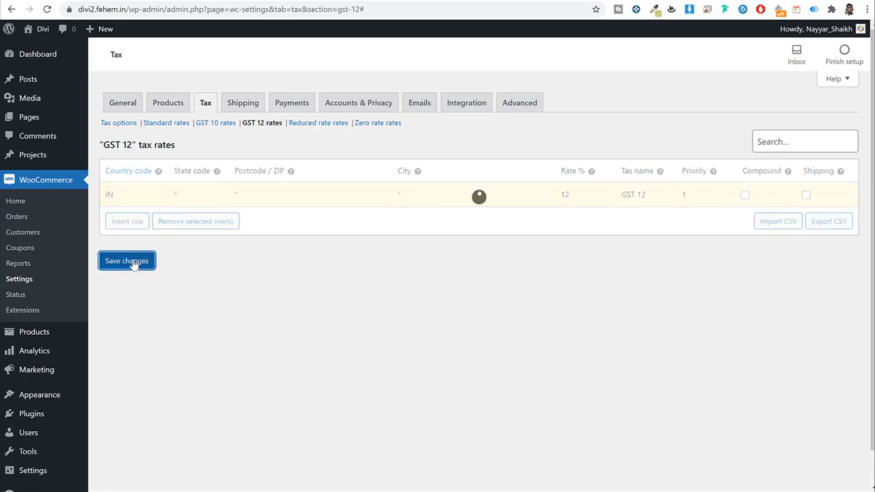
{"action": "left_click", "coordinate": [254, 104]}
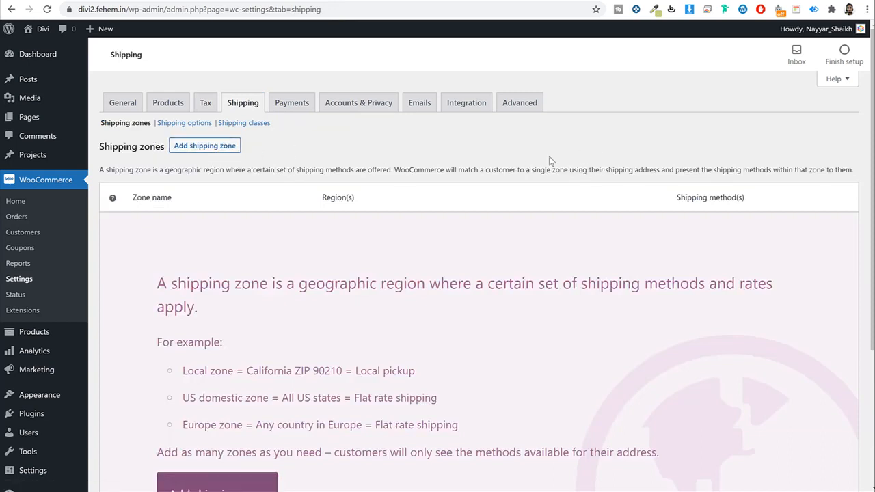
Step: Check General settings sell to India and the United States, then start a new shipping zone
{"action": "left_click", "coordinate": [136, 107]}
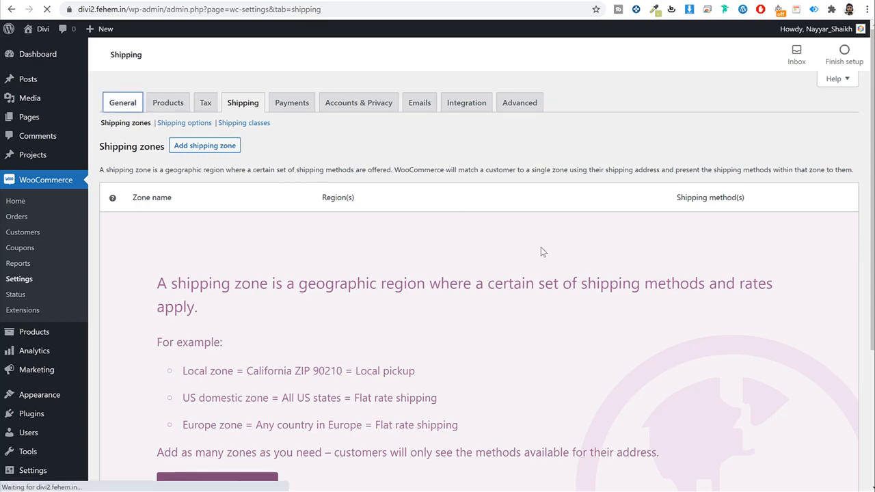
{"action": "scroll", "coordinate": [527, 270], "scroll_direction": "down", "scroll_amount": 3}
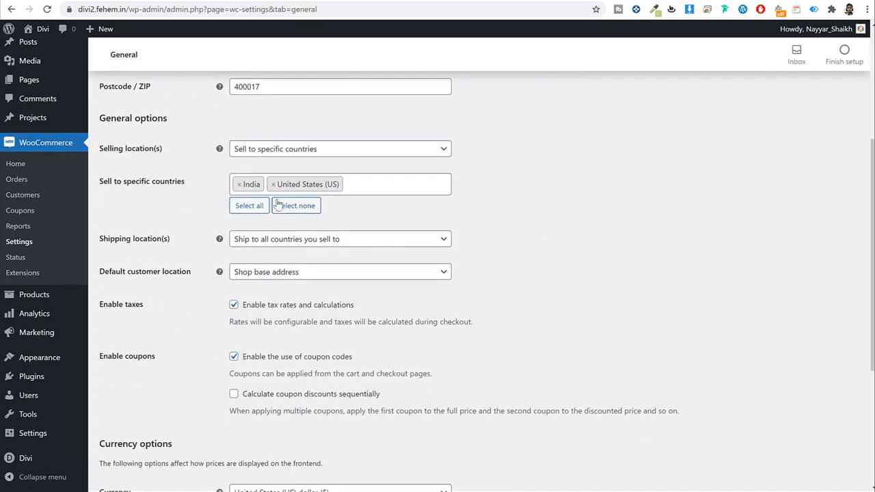
{"action": "scroll", "coordinate": [532, 226], "scroll_direction": "up", "scroll_amount": 1}
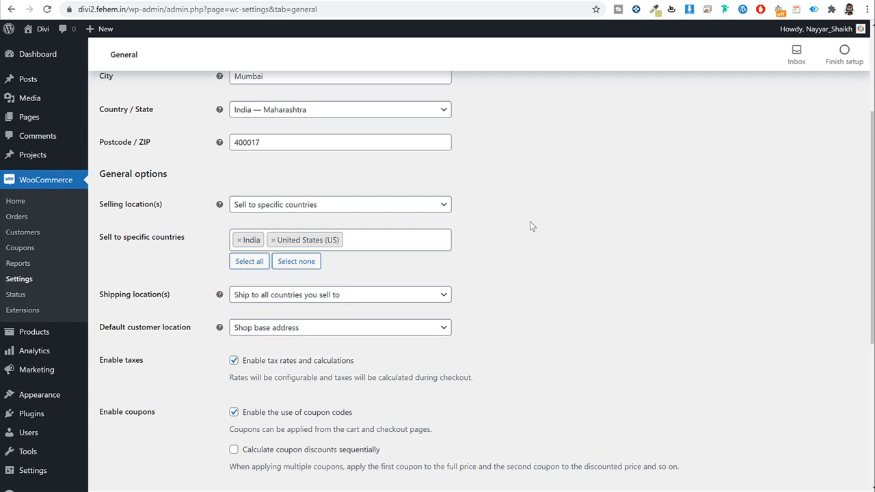
{"action": "scroll", "coordinate": [531, 226], "scroll_direction": "up", "scroll_amount": 3}
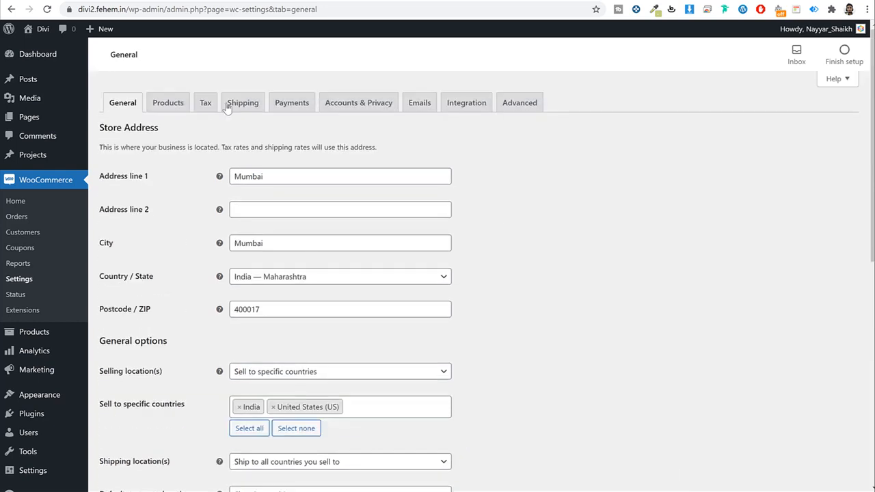
{"action": "left_click", "coordinate": [233, 107]}
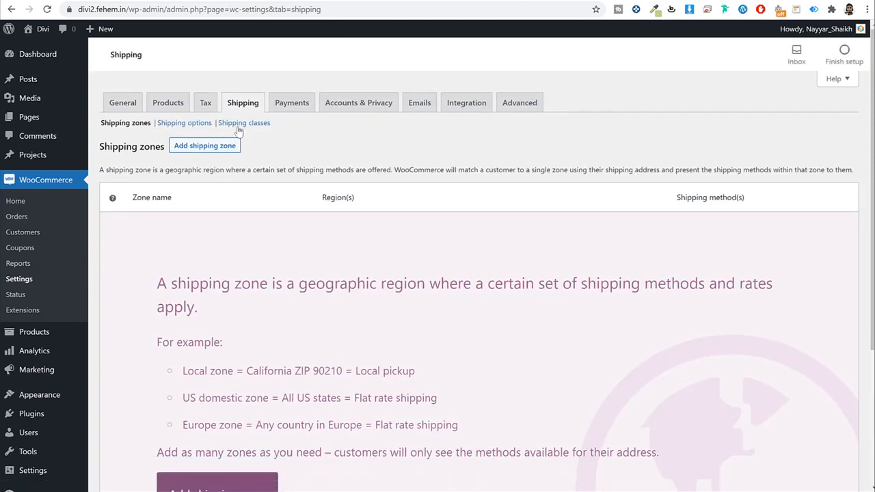
{"action": "left_click", "coordinate": [230, 151]}
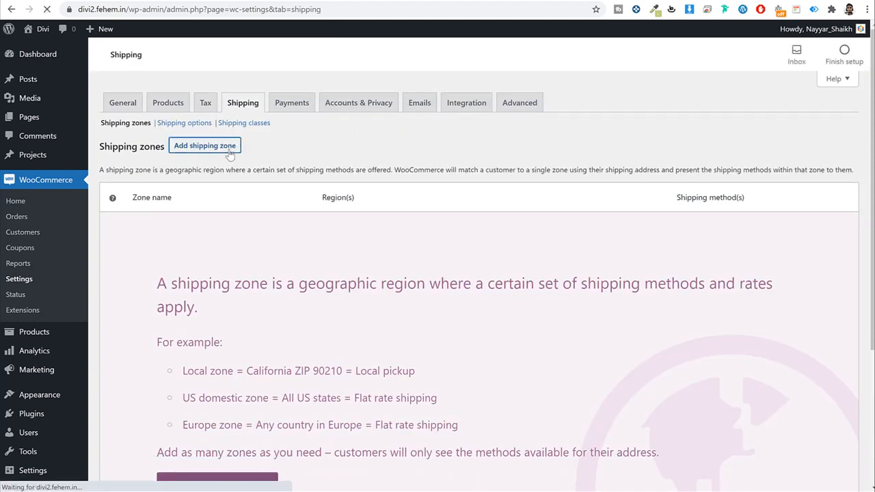
Step: Name the new shipping zone 'USA' and search the zone regions for 'united'
{"action": "left_click", "coordinate": [289, 177]}
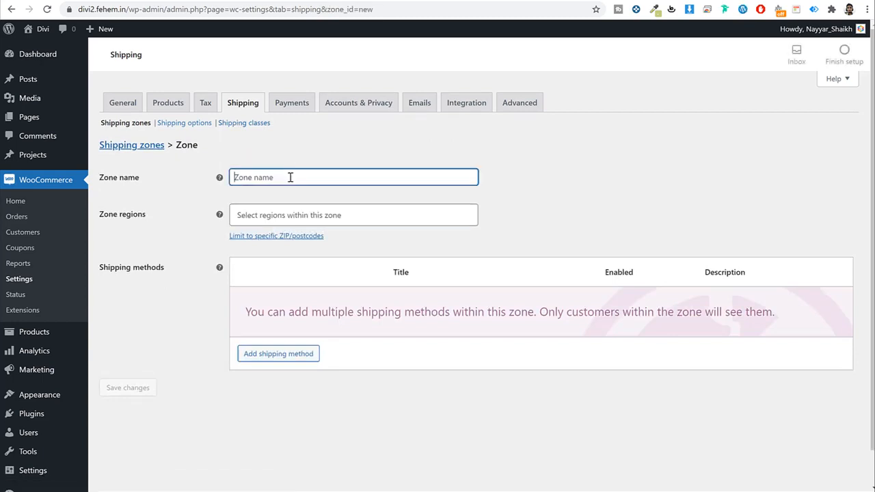
{"action": "type", "text": "USA"}
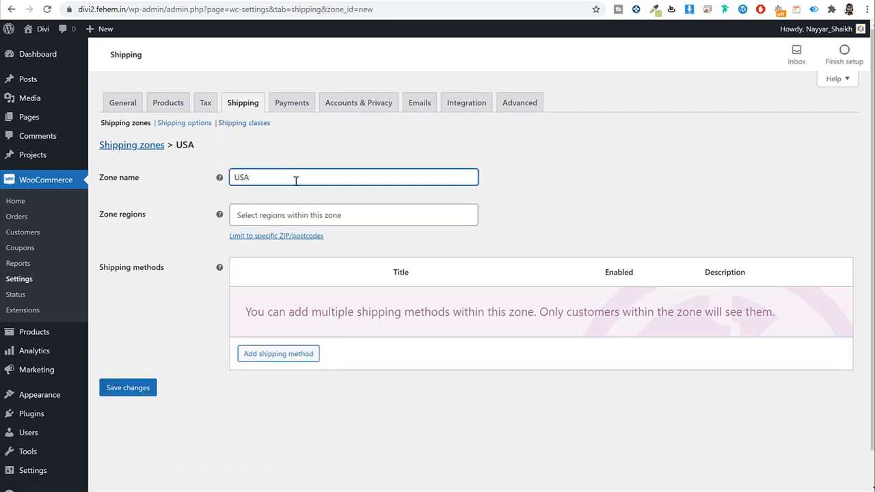
{"action": "left_click", "coordinate": [339, 217]}
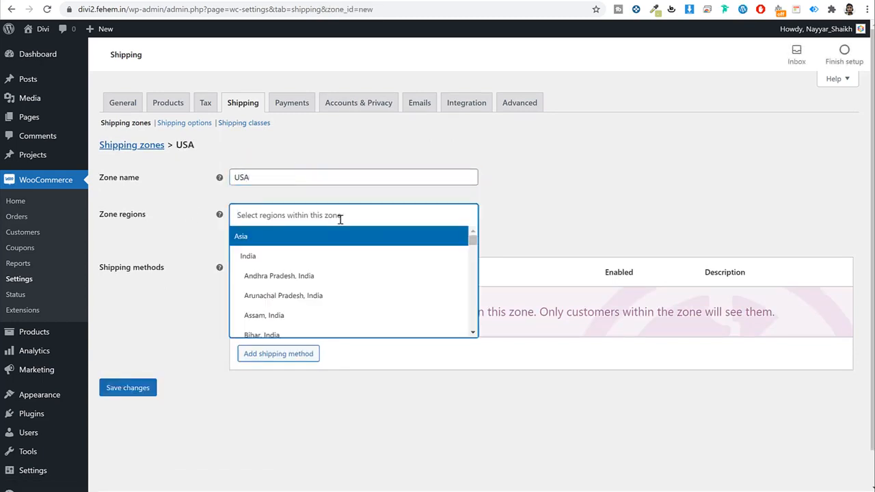
{"action": "type", "text": "united"}
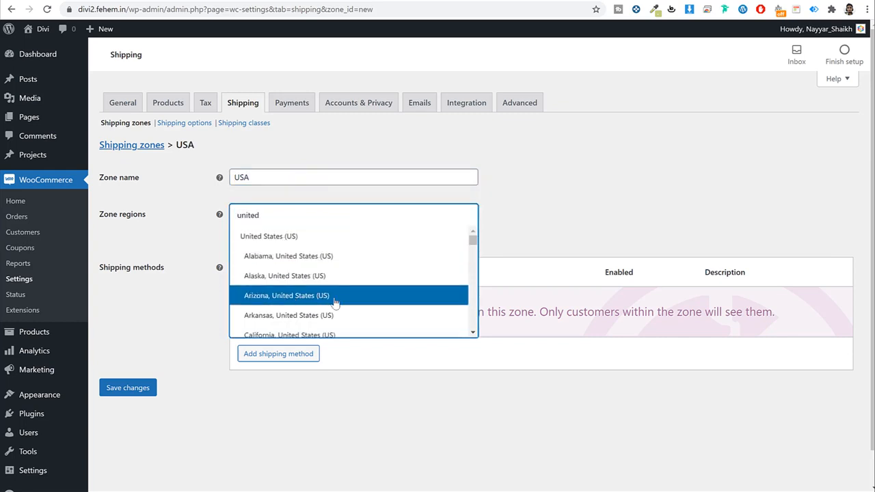
{"action": "scroll", "coordinate": [355, 280], "scroll_direction": "down", "scroll_amount": 3}
{"action": "scroll", "coordinate": [308, 272], "scroll_direction": "up", "scroll_amount": 2}
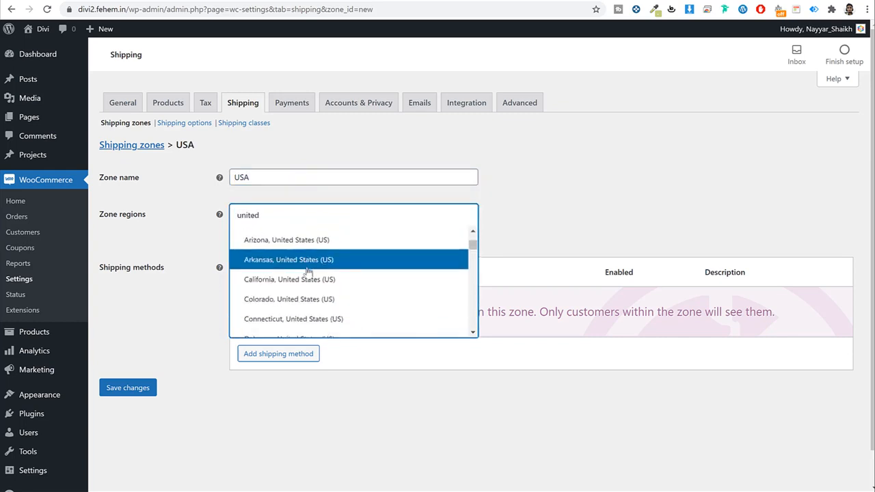
{"action": "scroll", "coordinate": [311, 276], "scroll_direction": "down", "scroll_amount": 3}
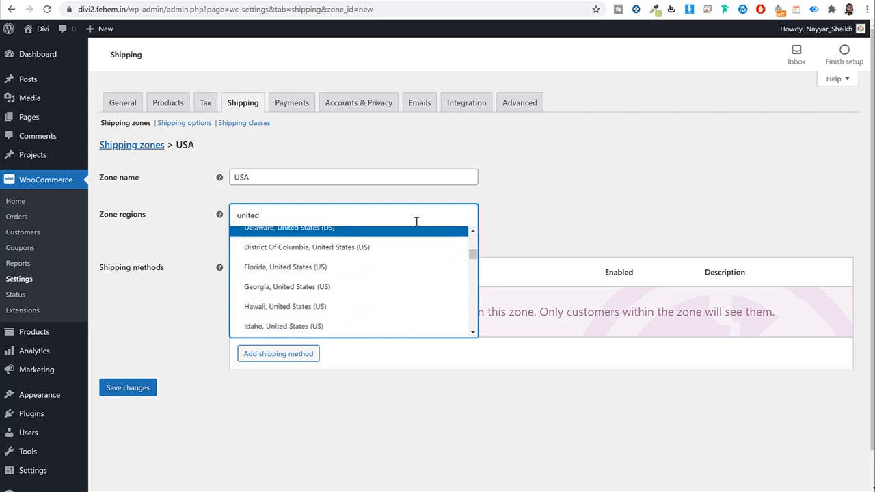
Step: Set the zone region to United States (US) and save the USA zone
{"action": "left_click", "coordinate": [370, 217]}
{"action": "left_click", "coordinate": [370, 218]}
{"action": "type", "text": "uni"}
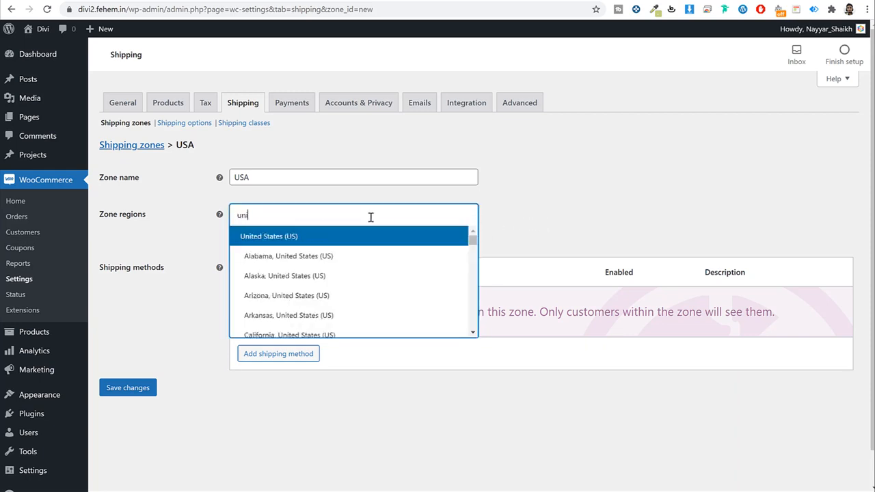
{"action": "left_click", "coordinate": [273, 237]}
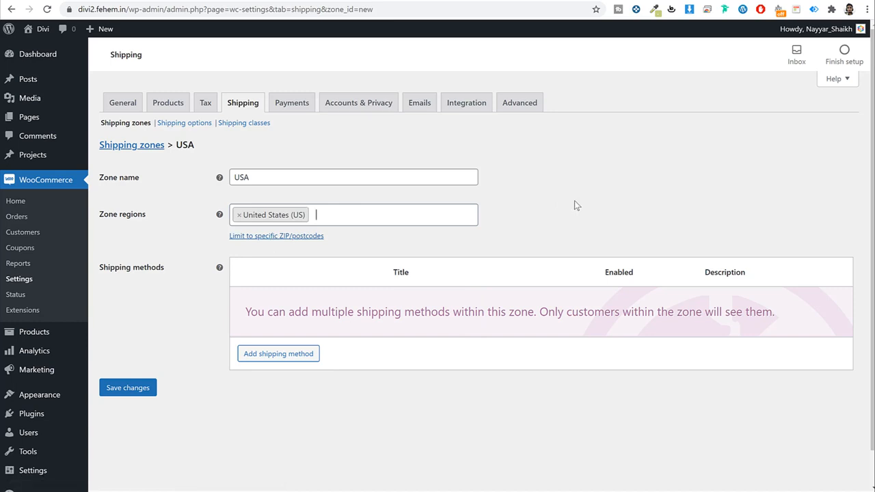
{"action": "left_click", "coordinate": [146, 388]}
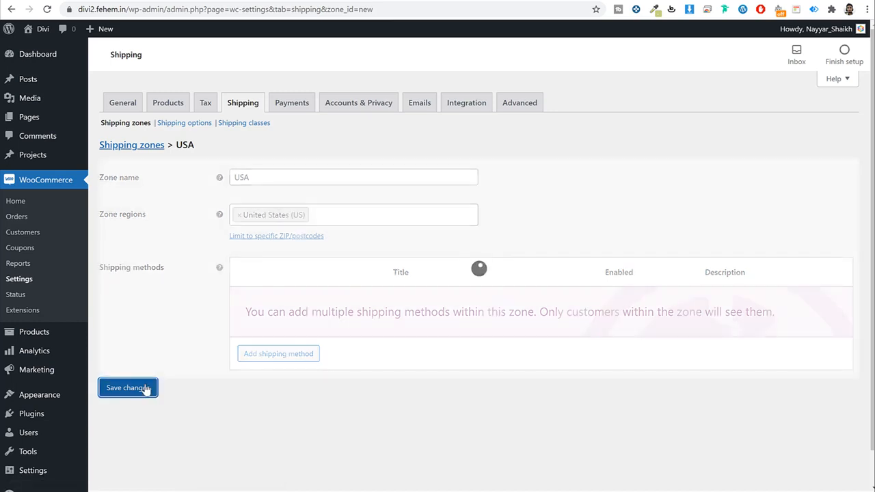
{"action": "left_click", "coordinate": [280, 353]}
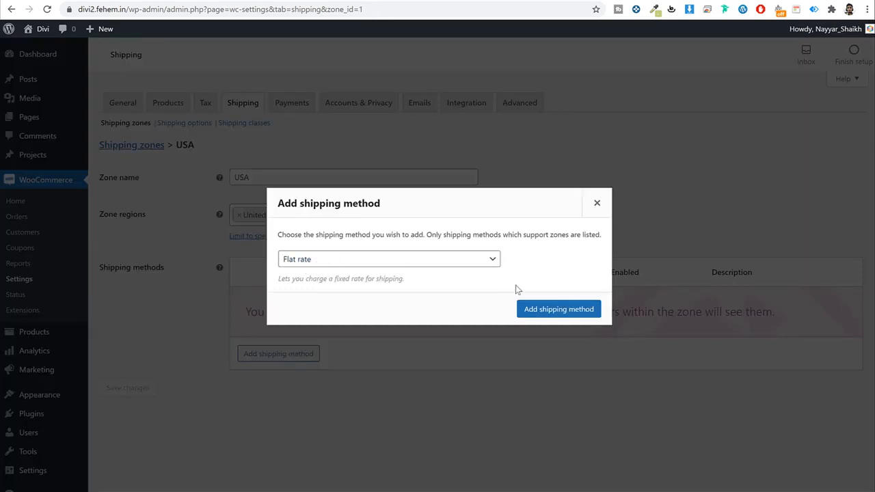
Step: Add a Flat rate method to the USA zone with a cost of 20
{"action": "left_click", "coordinate": [558, 309]}
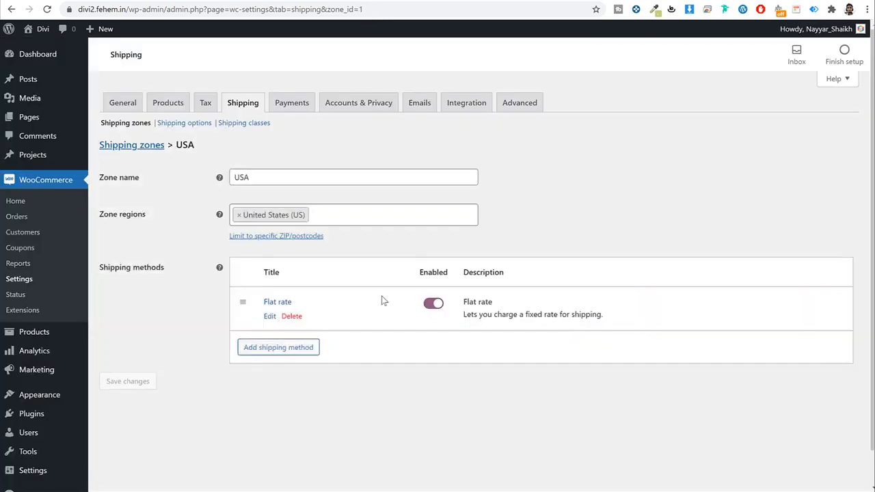
{"action": "left_click", "coordinate": [269, 317]}
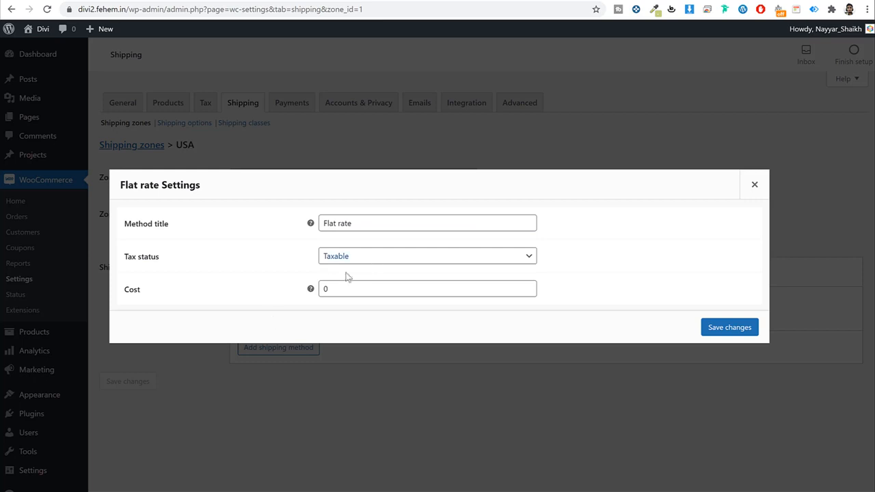
{"action": "left_click_drag", "start_coordinate": [366, 287], "coordinate": [238, 289]}
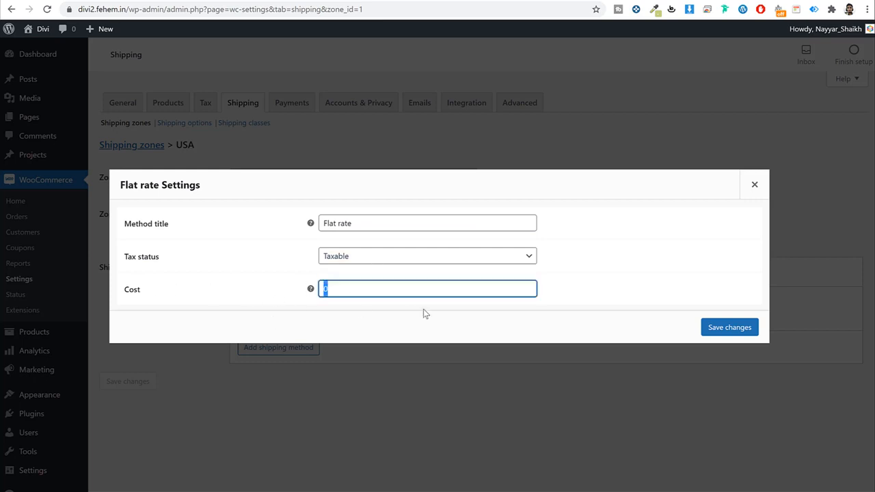
{"action": "type", "text": "20"}
{"action": "left_click", "coordinate": [729, 328]}
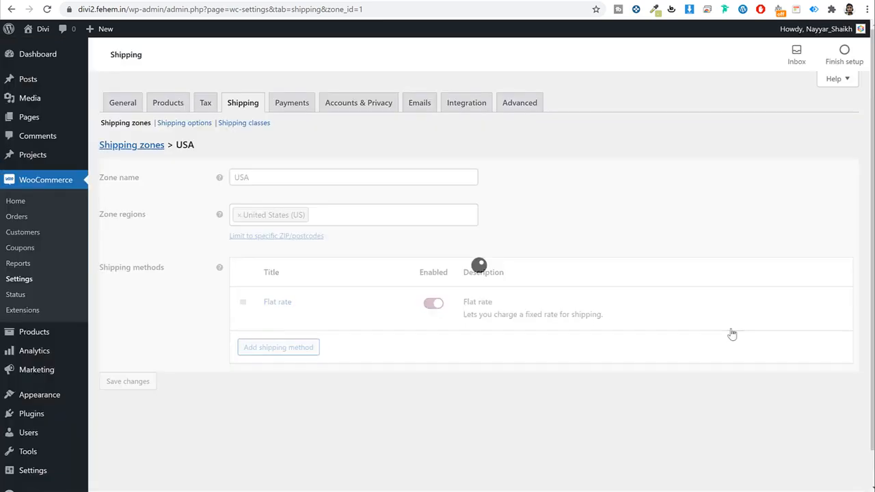
Step: Change the Flat rate cost to 20.00 * [qty], save, and return to the shipping zones list
{"action": "left_click", "coordinate": [267, 315]}
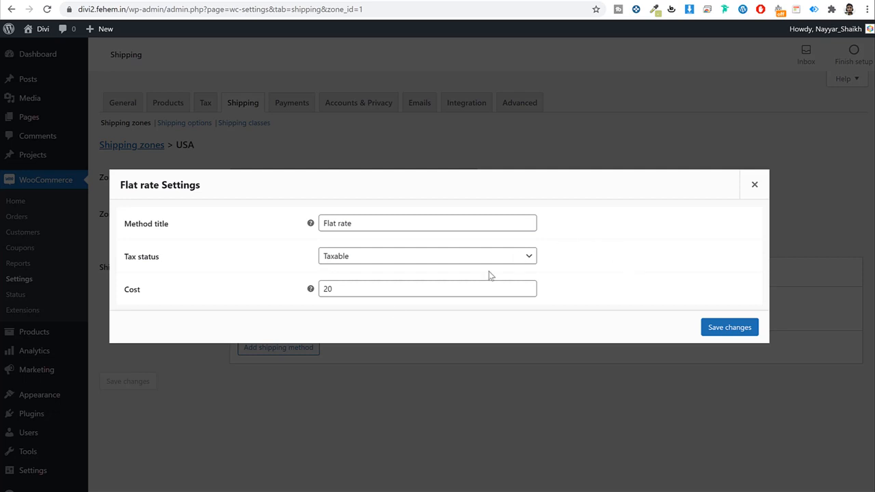
{"action": "left_click", "coordinate": [381, 288]}
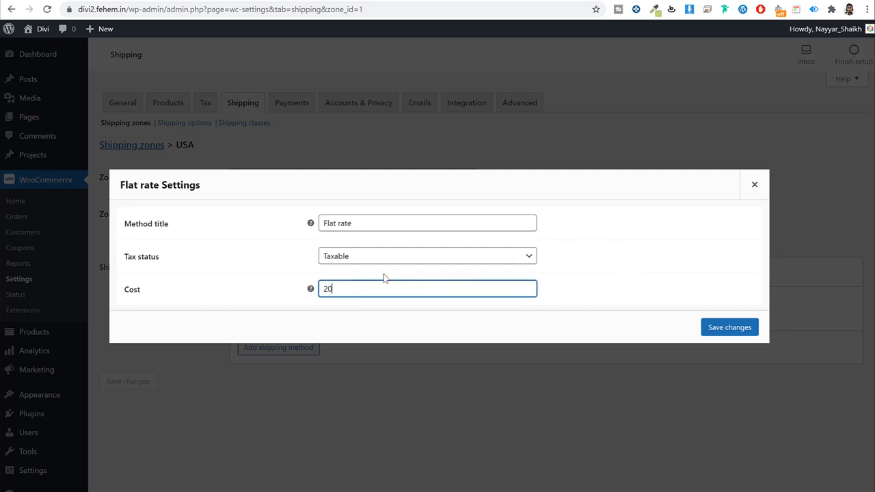
{"action": "type", "text": "20.00"}
{"action": "type", "text": "* [qty"}
{"action": "mouse_move", "coordinate": [312, 291]}
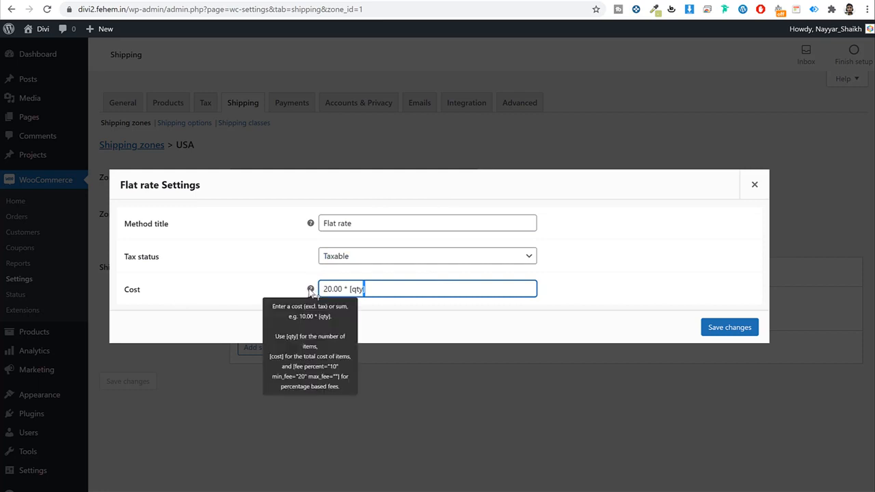
{"action": "left_click", "coordinate": [719, 329]}
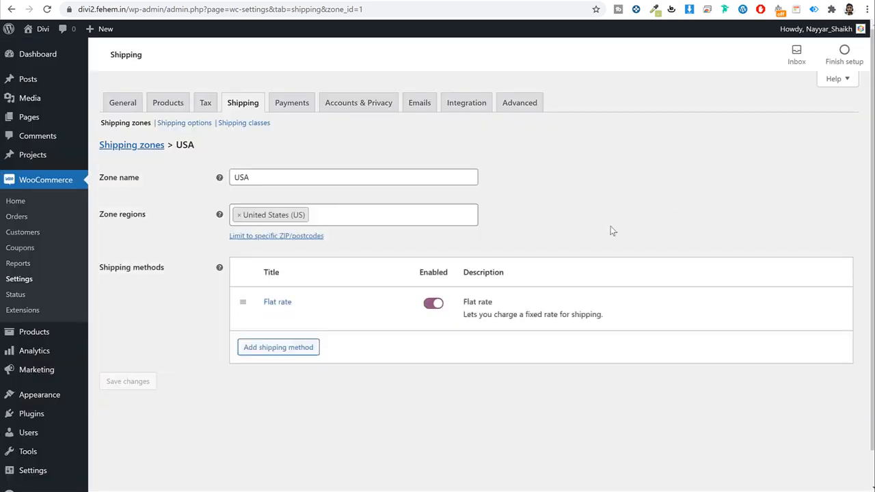
{"action": "left_click", "coordinate": [146, 147]}
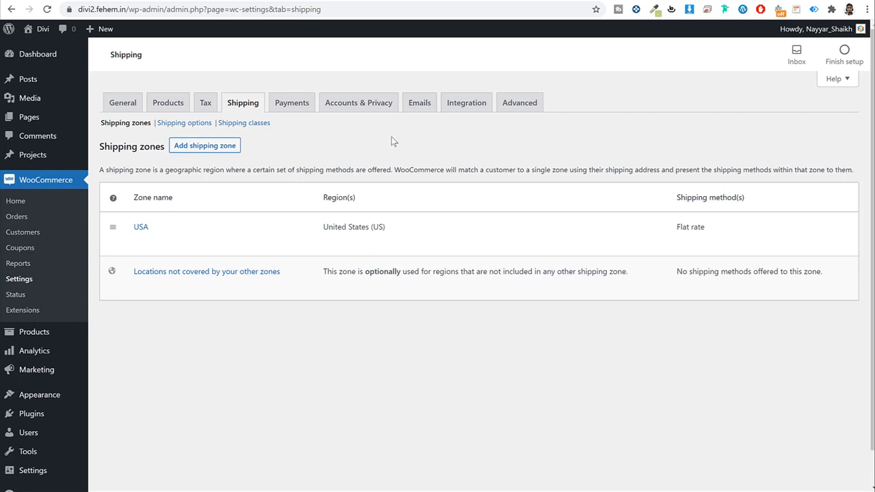
{"action": "left_click", "coordinate": [205, 154]}
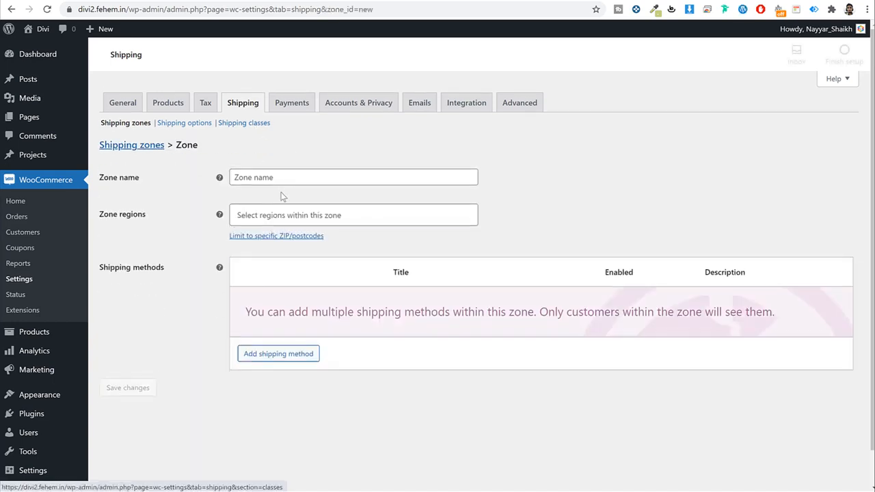
Step: Create a 'Maharashtra' zone with region Maharashtra, India and save it
{"action": "left_click", "coordinate": [285, 177]}
{"action": "type", "text": "Mah"}
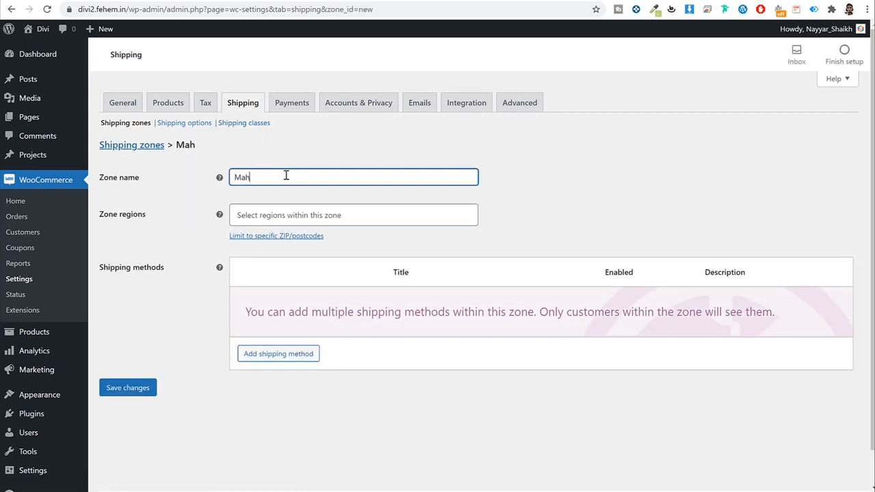
{"action": "type", "text": "arashtra"}
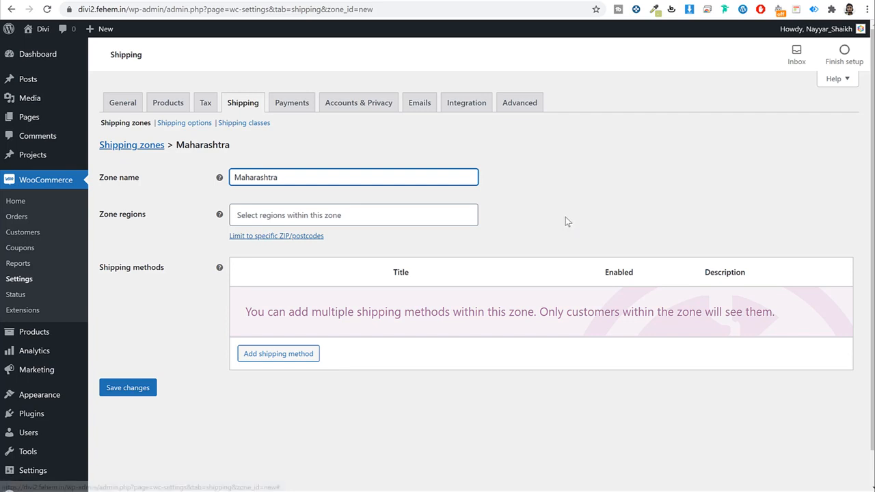
{"action": "left_click", "coordinate": [338, 208]}
{"action": "left_click", "coordinate": [336, 205]}
{"action": "type", "text": "maha"}
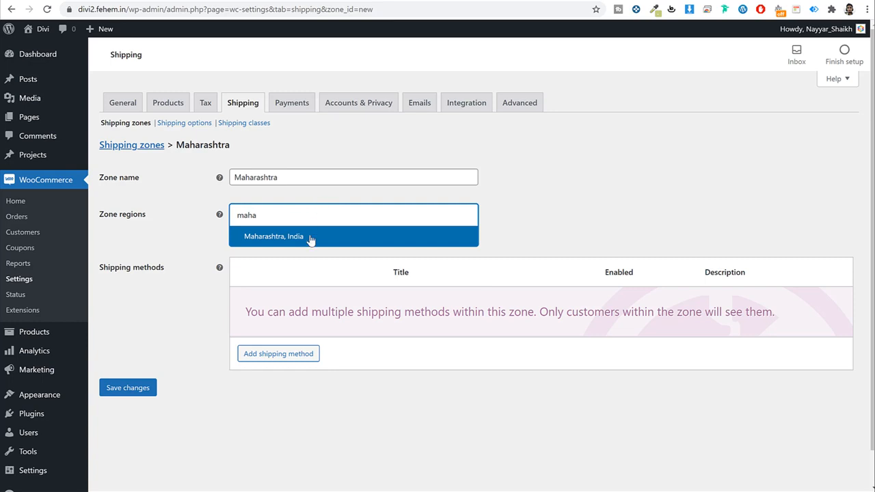
{"action": "left_click", "coordinate": [310, 239]}
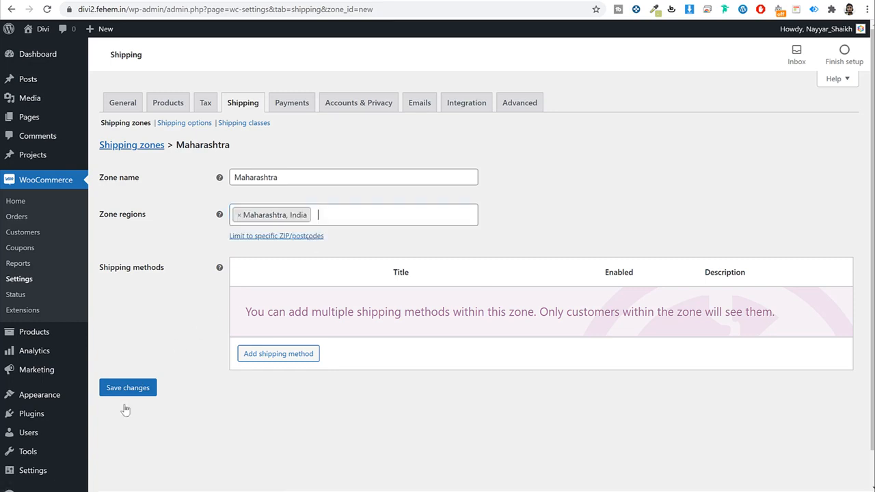
{"action": "left_click", "coordinate": [130, 395]}
{"action": "left_click", "coordinate": [293, 352]}
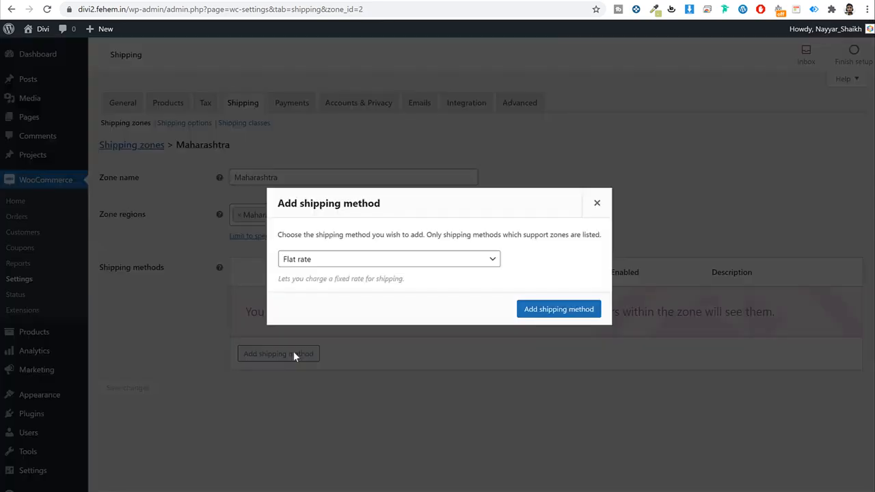
Step: Add a Flat rate method to the Maharashtra zone, then delete it unchanged
{"action": "left_click", "coordinate": [575, 311]}
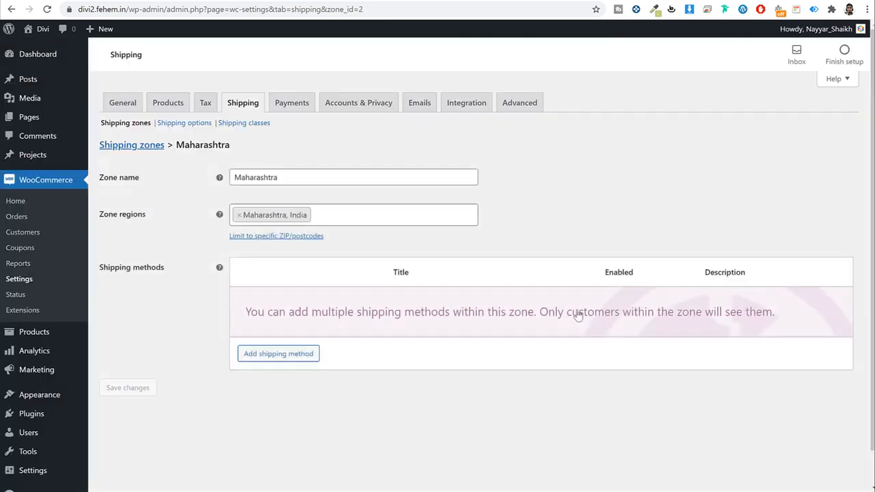
{"action": "left_click", "coordinate": [265, 319]}
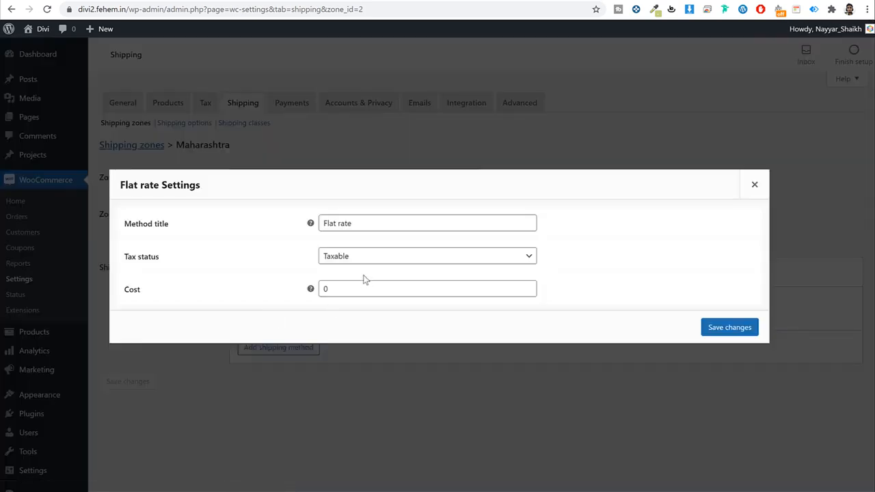
{"action": "left_click", "coordinate": [374, 229]}
{"action": "key", "text": "ctrl+a"}
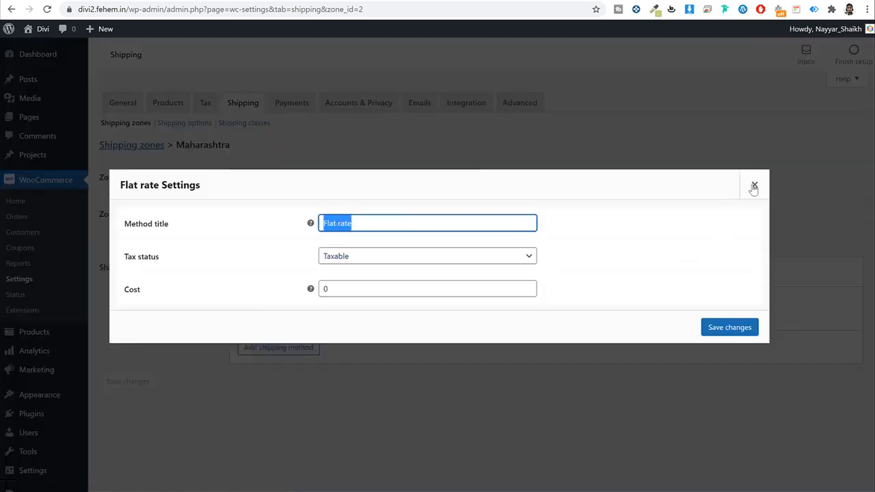
{"action": "left_click", "coordinate": [754, 185]}
{"action": "left_click", "coordinate": [291, 316]}
Step: Add a Free shipping method to the zone, then remove it again
{"action": "left_click", "coordinate": [287, 355]}
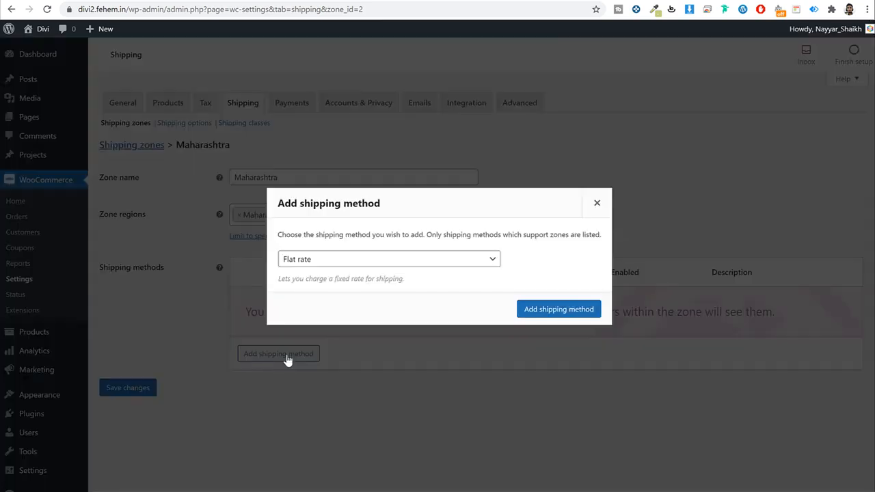
{"action": "left_click", "coordinate": [362, 259]}
{"action": "left_click", "coordinate": [335, 283]}
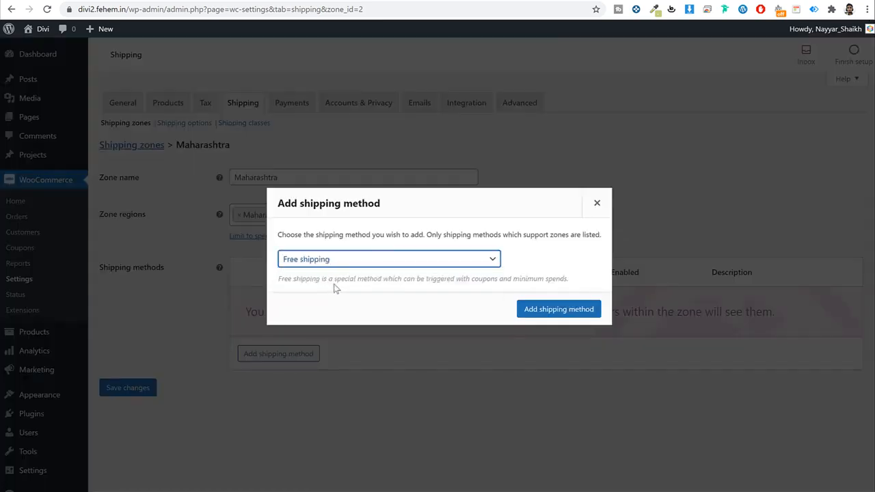
{"action": "left_click", "coordinate": [556, 311]}
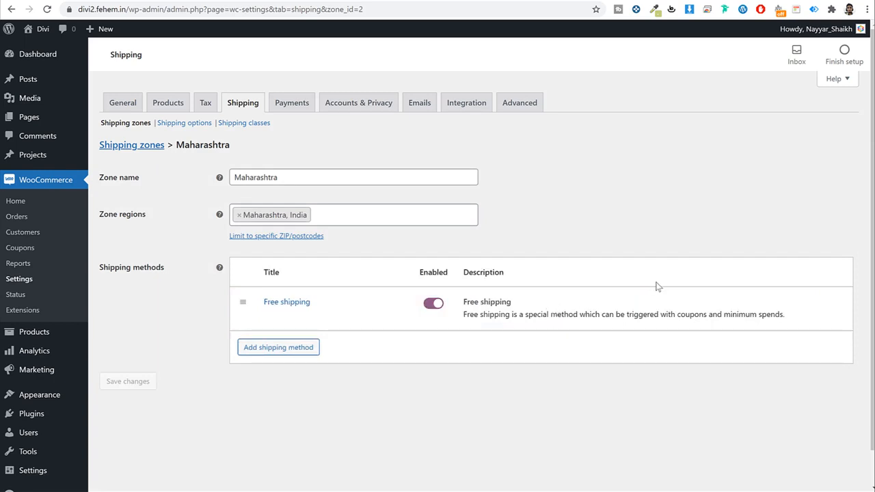
{"action": "left_click", "coordinate": [269, 316]}
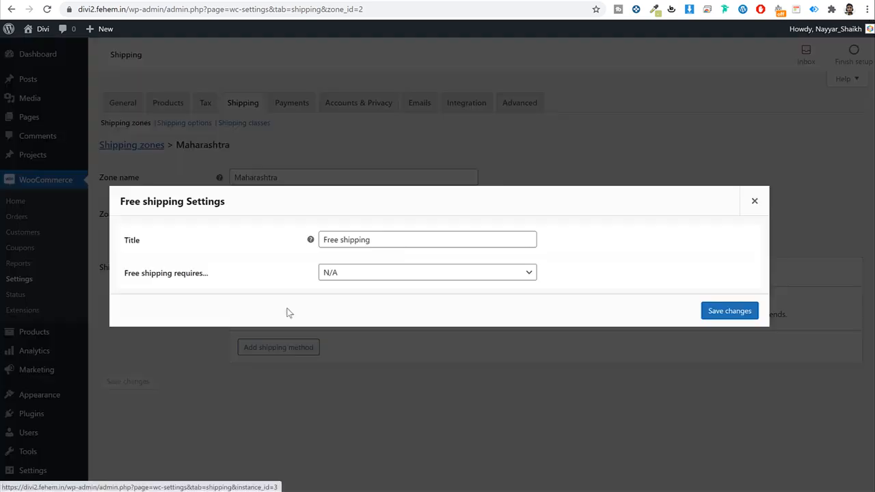
{"action": "left_click", "coordinate": [398, 234]}
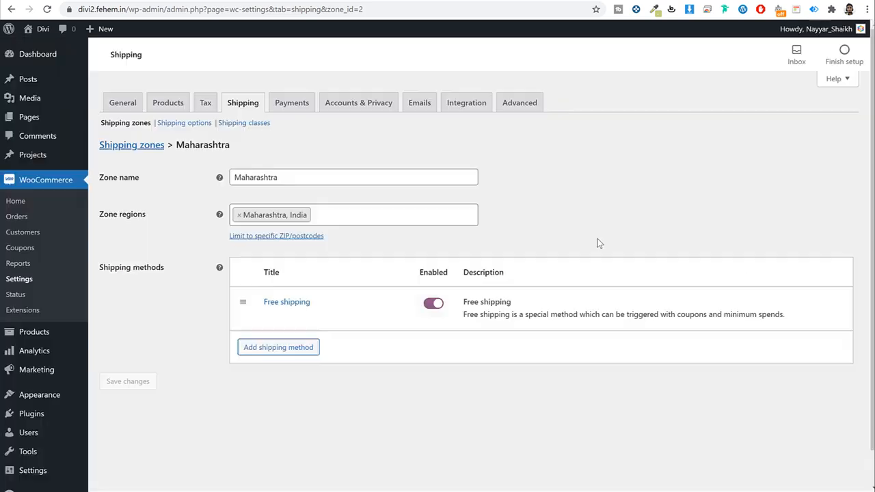
{"action": "left_click", "coordinate": [753, 205]}
{"action": "left_click", "coordinate": [301, 316]}
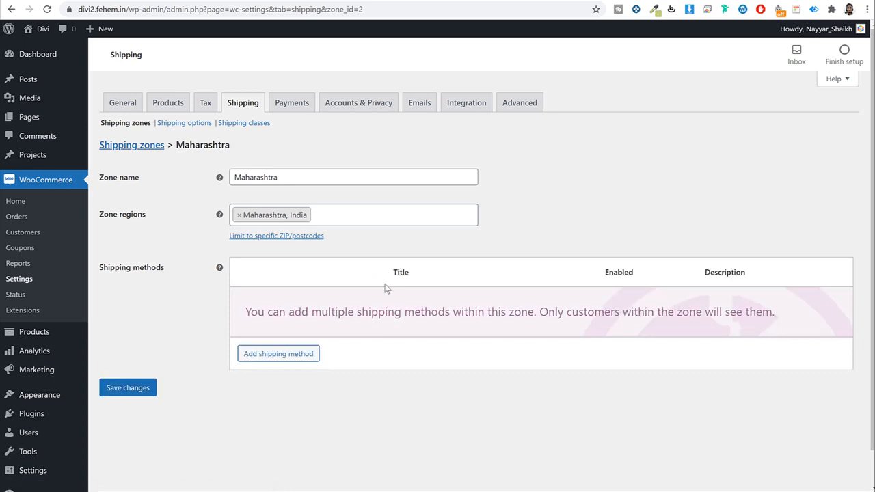
Step: Re-add Flat rate with its cost set to 2.00 * [qty] and save
{"action": "left_click", "coordinate": [278, 353]}
{"action": "left_click", "coordinate": [570, 312]}
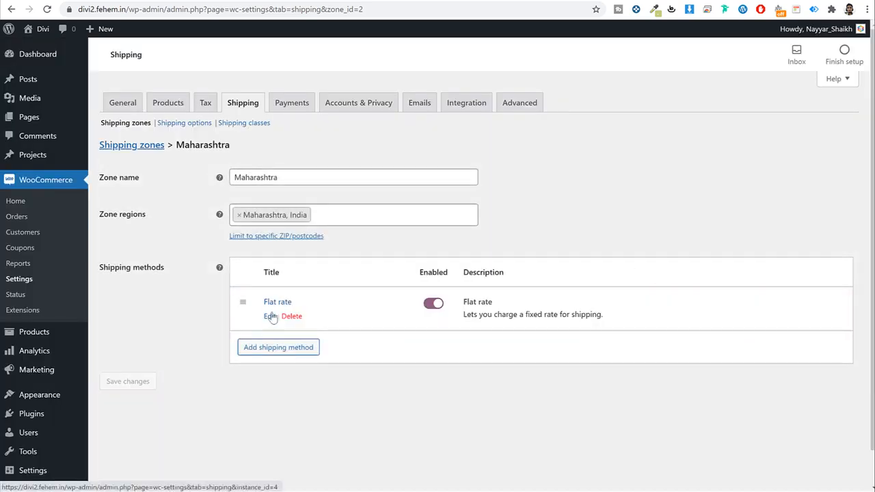
{"action": "left_click", "coordinate": [240, 262]}
{"action": "left_click", "coordinate": [367, 283]}
{"action": "double_click", "coordinate": [366, 282]}
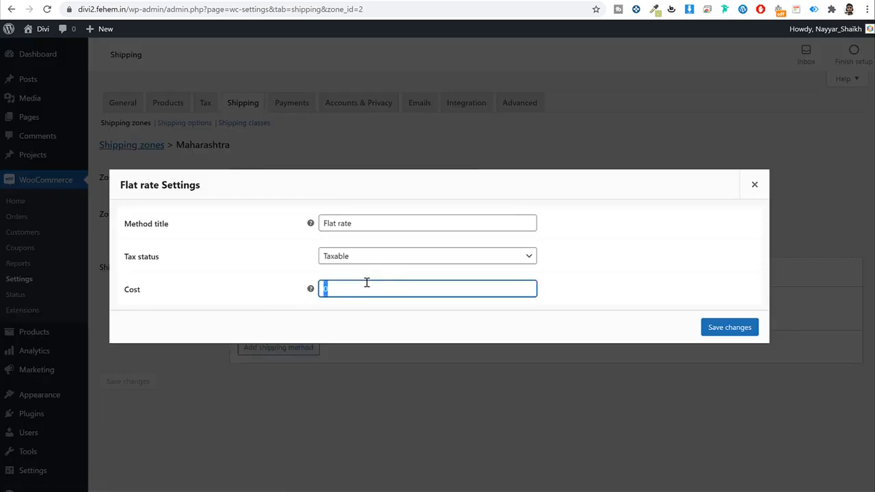
{"action": "type", "text": "2.00"}
{"action": "type", "text": "* [qty]"}
{"action": "left_click", "coordinate": [744, 328]}
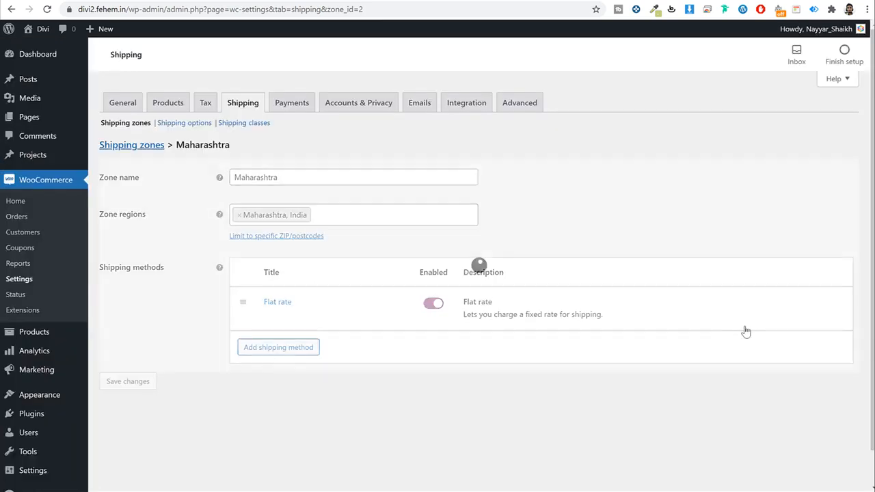
{"action": "left_click", "coordinate": [269, 316]}
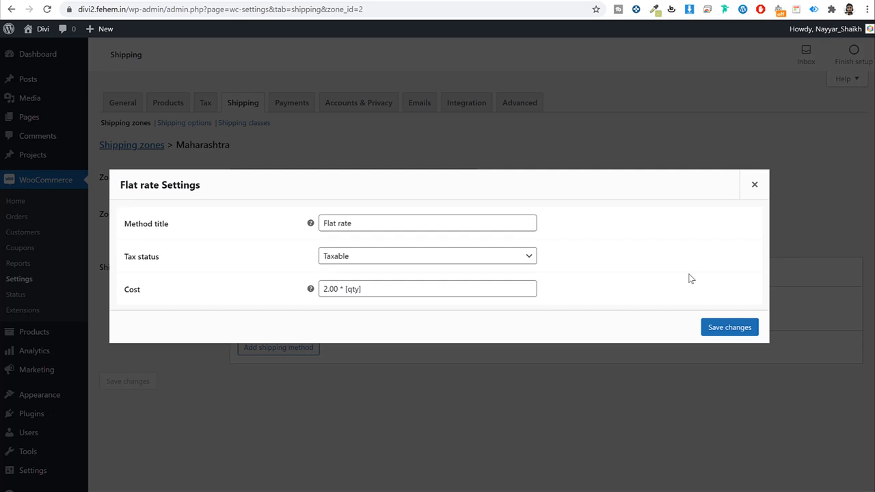
Step: Close the Maharashtra Flat rate settings and go to the Shipping classes page
{"action": "double_click", "coordinate": [127, 294]}
{"action": "left_click", "coordinate": [757, 185]}
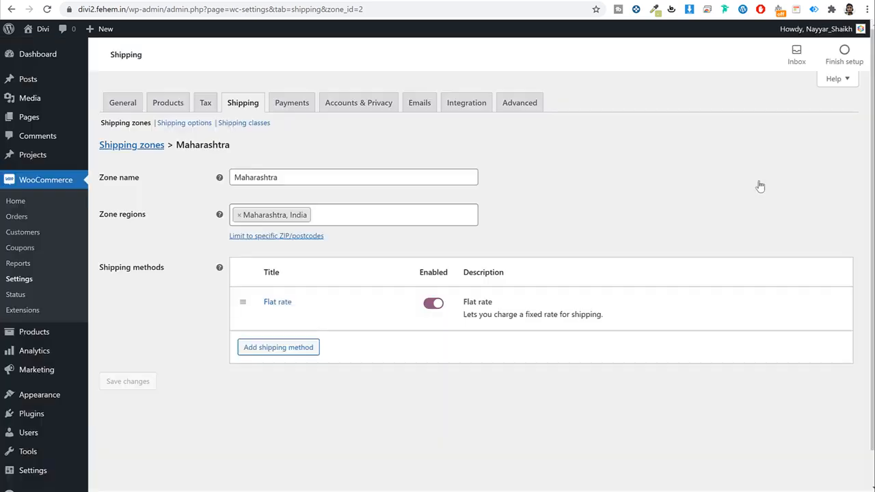
{"action": "left_click", "coordinate": [238, 126]}
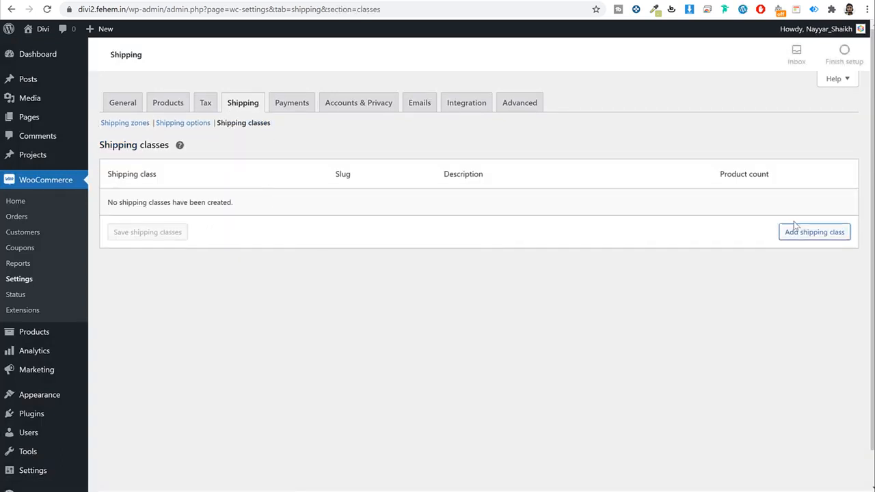
Step: Add and save a T-Shirt shipping class
{"action": "left_click", "coordinate": [800, 235]}
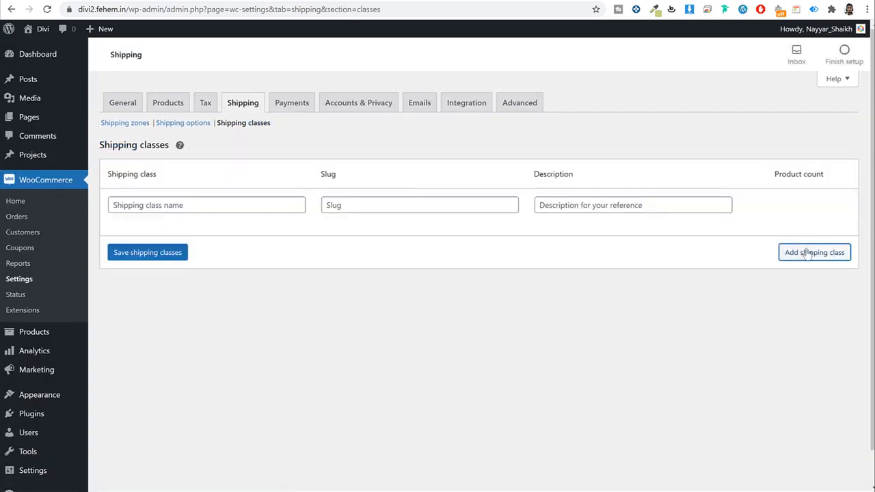
{"action": "left_click", "coordinate": [273, 202]}
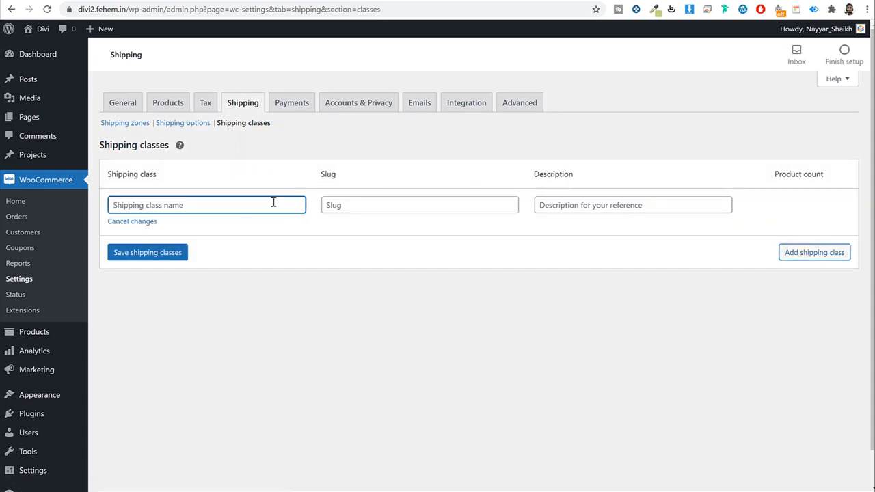
{"action": "type", "text": "T-Shirt"}
{"action": "left_click", "coordinate": [171, 253]}
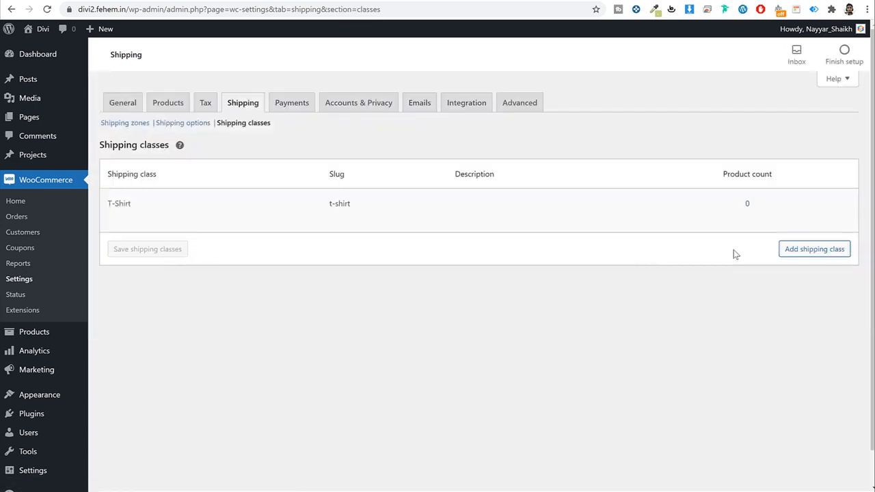
Step: Add and save TVs and Refrigerators shipping classes, then return to Shipping zones
{"action": "left_click", "coordinate": [813, 249]}
{"action": "left_click", "coordinate": [262, 255]}
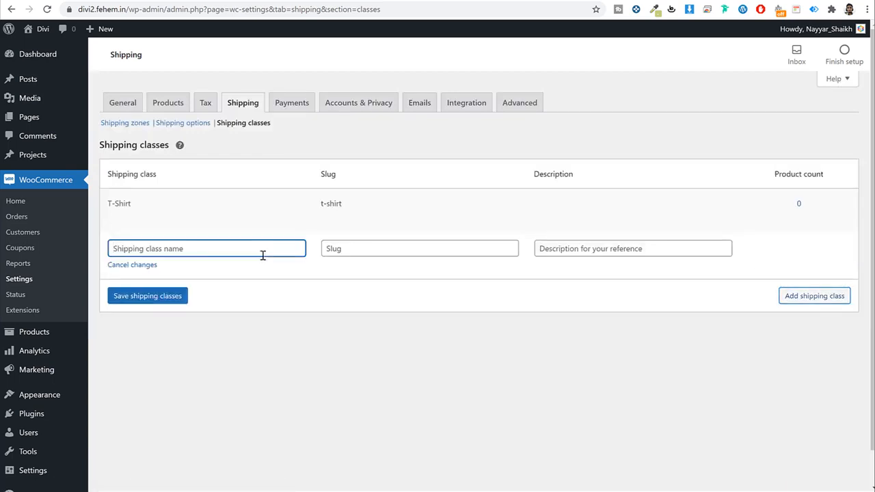
{"action": "type", "text": "TVs"}
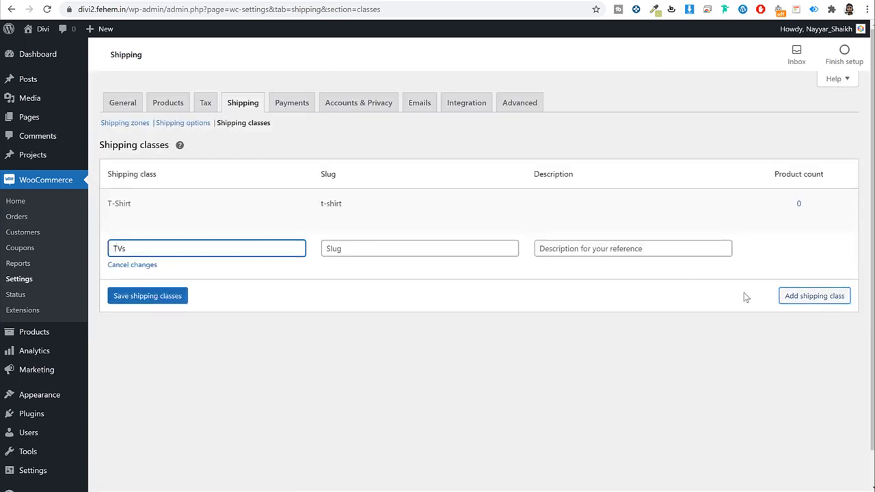
{"action": "left_click", "coordinate": [813, 295]}
{"action": "left_click", "coordinate": [242, 295]}
{"action": "type", "text": "R"}
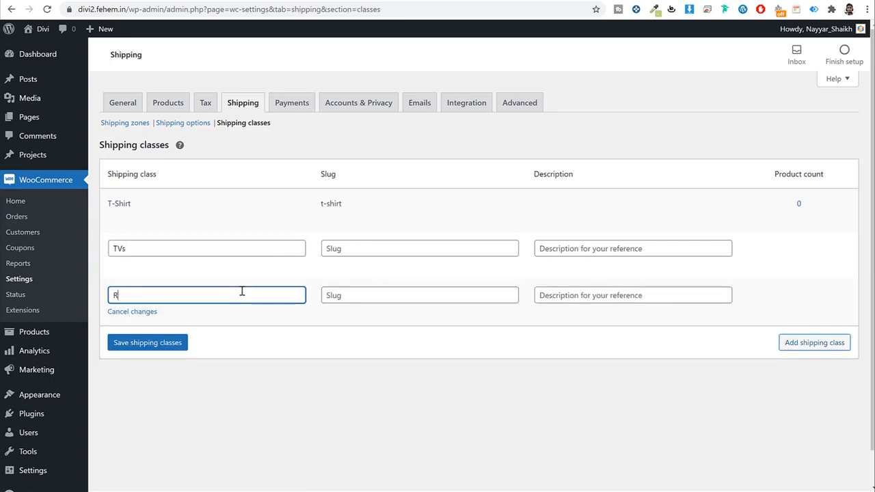
{"action": "type", "text": "efrigerators"}
{"action": "left_click", "coordinate": [164, 342]}
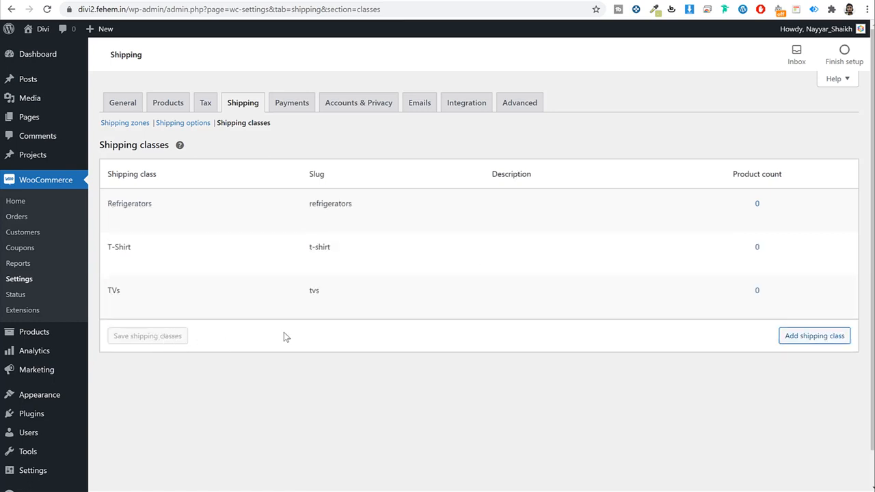
{"action": "left_click", "coordinate": [139, 124]}
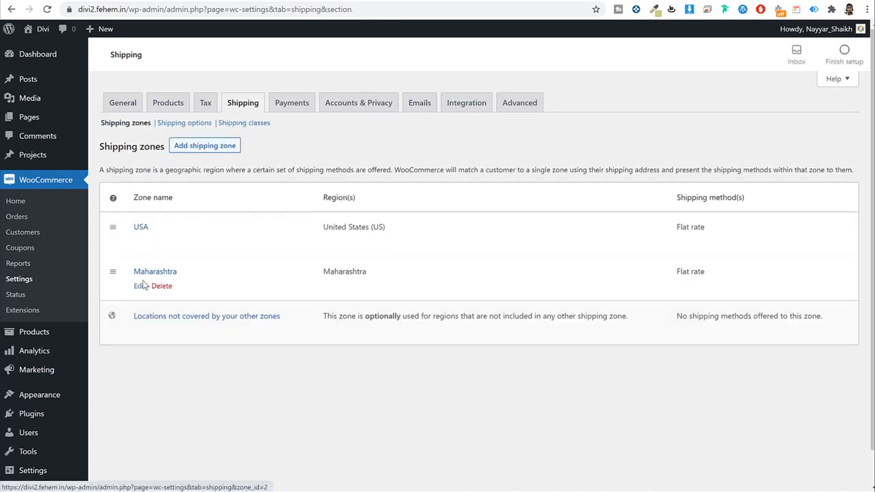
Step: Open Maharashtra's Flat rate settings and clear the base Cost field
{"action": "left_click", "coordinate": [139, 286]}
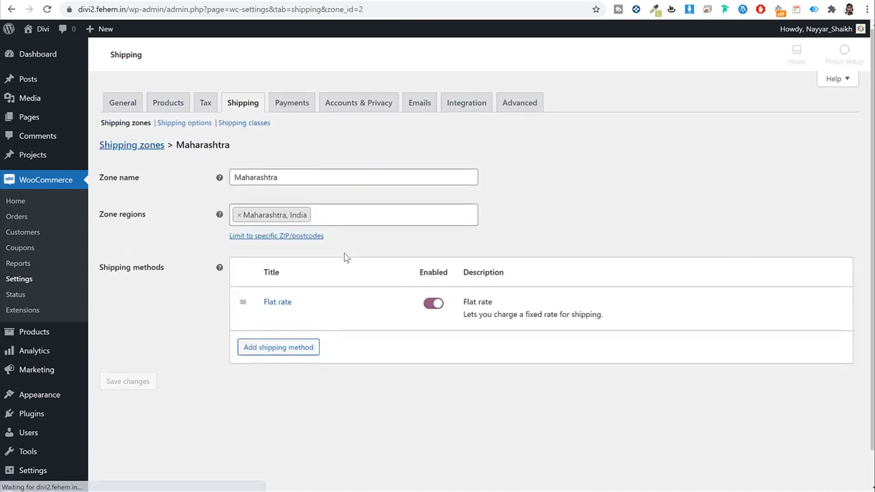
{"action": "left_click", "coordinate": [268, 317]}
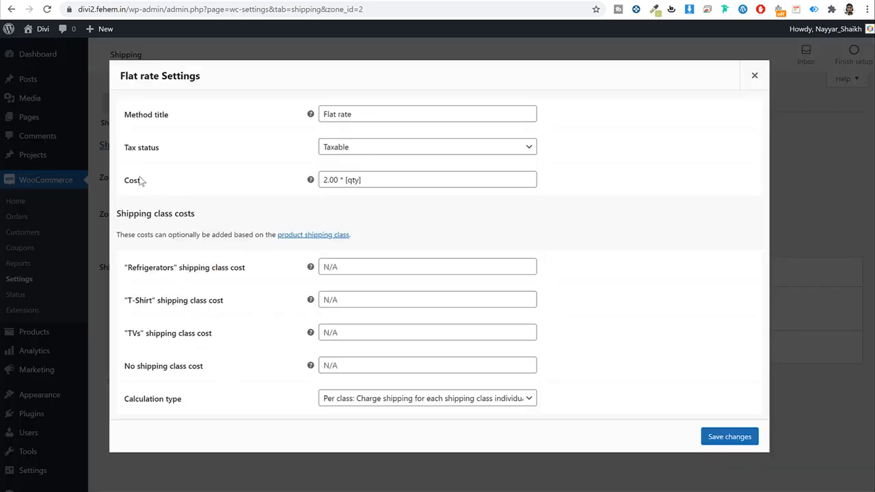
{"action": "left_click_drag", "start_coordinate": [387, 180], "coordinate": [274, 185]}
{"action": "key", "text": "ctrl+c"}
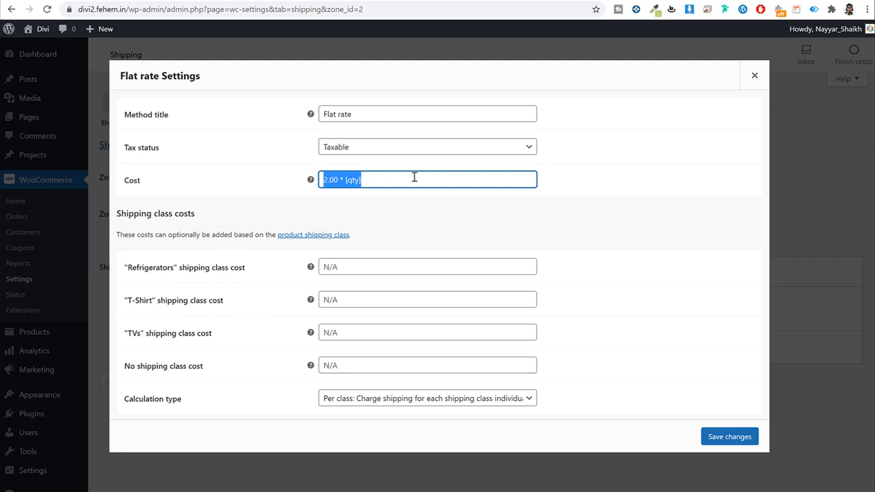
{"action": "key", "text": "BackSpace"}
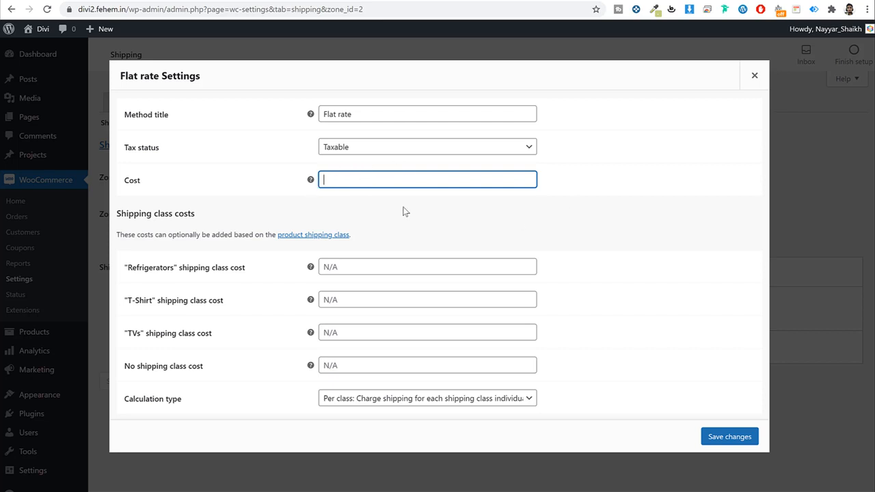
{"action": "left_click", "coordinate": [443, 212]}
Step: Set class costs: Refrigerators 20.00, T-Shirt 1.00, TVs 5.00 * [qty]
{"action": "left_click", "coordinate": [356, 272]}
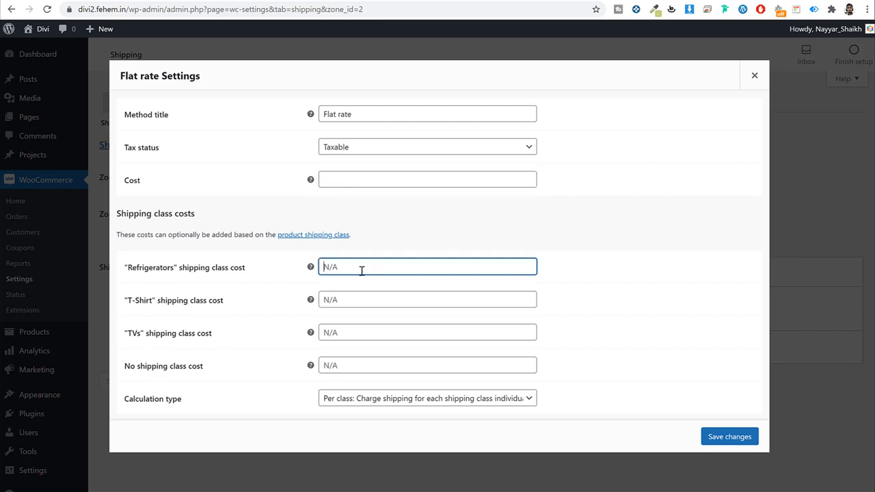
{"action": "key", "text": "ctrl+v"}
{"action": "left_click", "coordinate": [328, 267]}
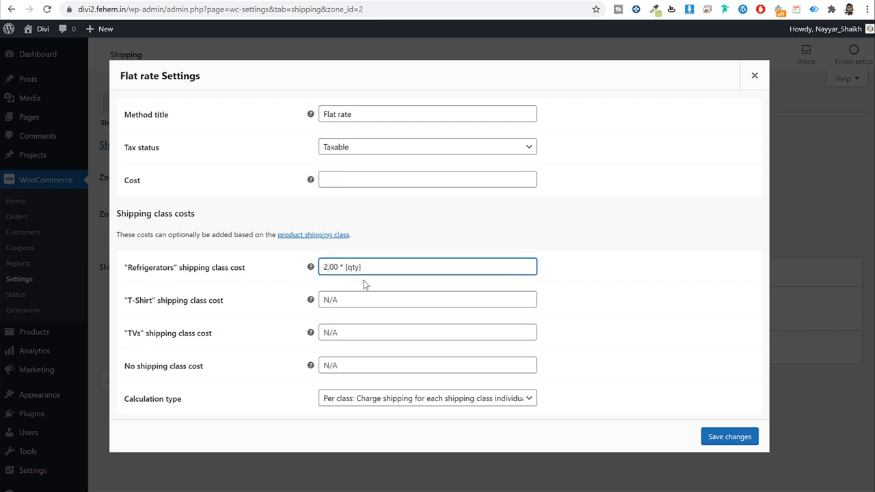
{"action": "type", "text": "0"}
{"action": "left_click", "coordinate": [369, 300]}
{"action": "key", "text": "ctrl+v"}
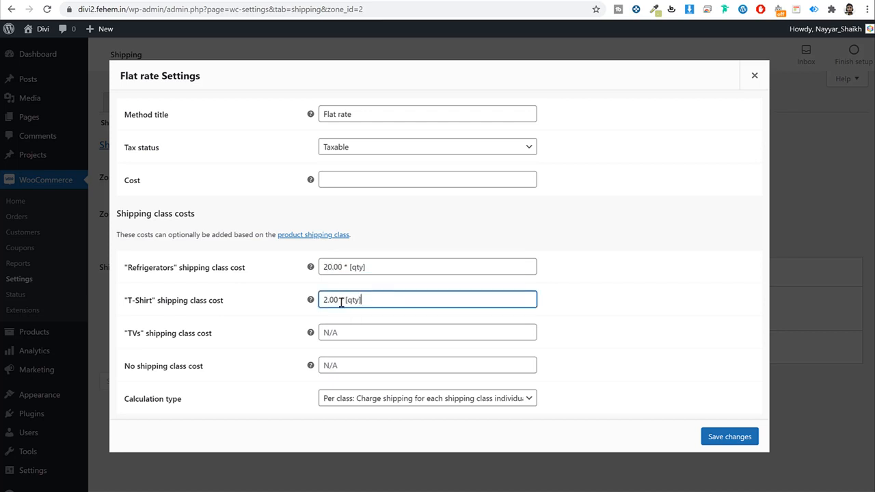
{"action": "left_click_drag", "start_coordinate": [329, 301], "coordinate": [323, 302]}
{"action": "type", "text": "1"}
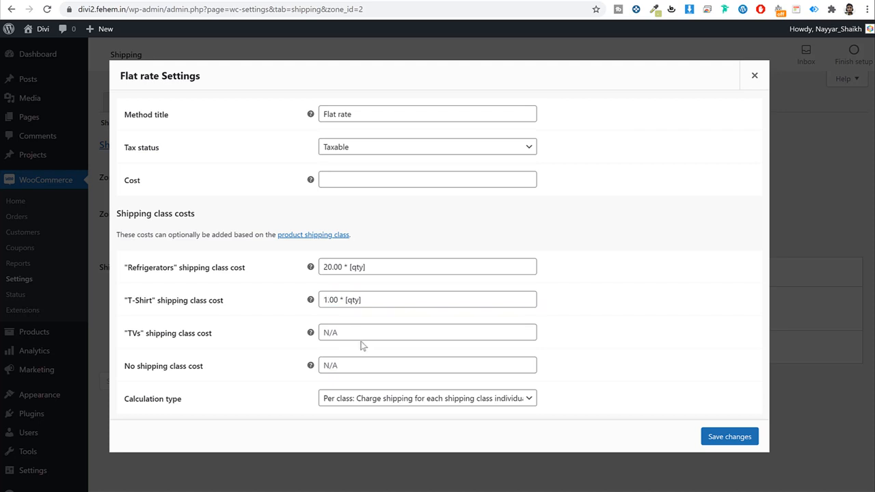
{"action": "left_click", "coordinate": [357, 334]}
{"action": "key", "text": "ctrl+v"}
{"action": "left_click_drag", "start_coordinate": [327, 333], "coordinate": [323, 333]}
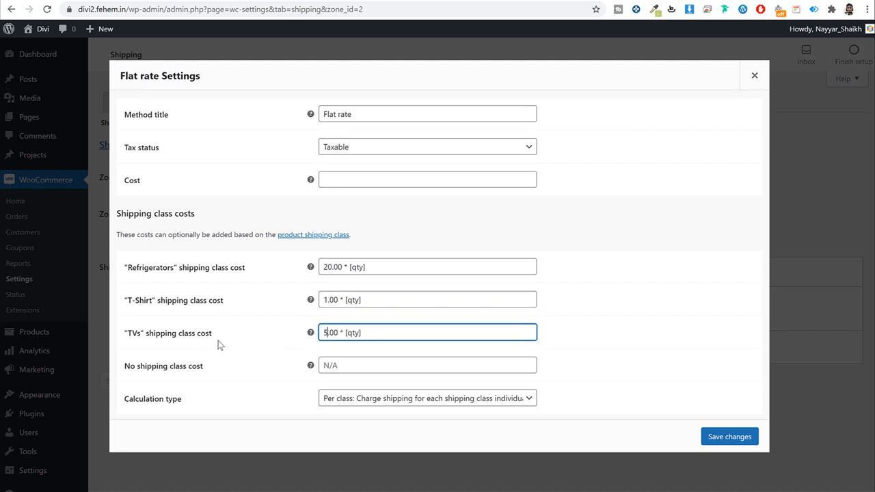
{"action": "left_click_drag", "start_coordinate": [378, 335], "coordinate": [273, 335]}
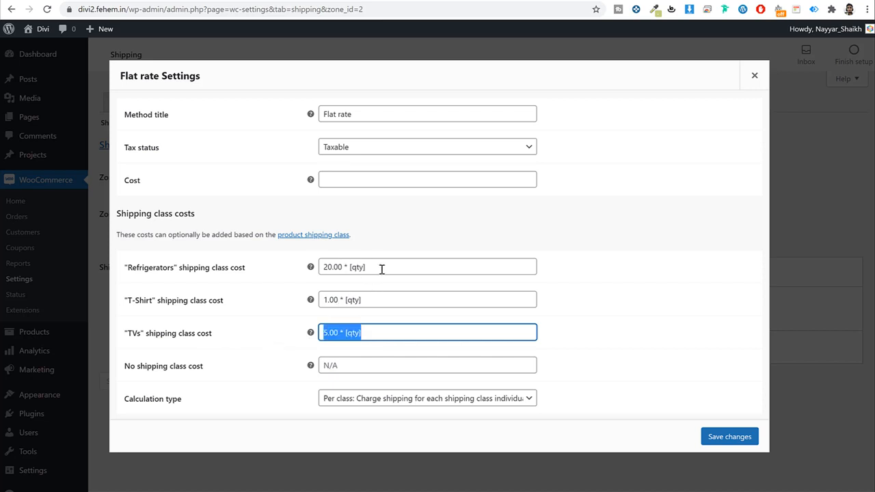
Step: Set the unclassed cost to 2.00 * [qty], save, and return to Shipping zones
{"action": "left_click_drag", "start_coordinate": [121, 369], "coordinate": [437, 371]}
{"action": "left_click", "coordinate": [435, 370]}
{"action": "key", "text": "ctrl+v"}
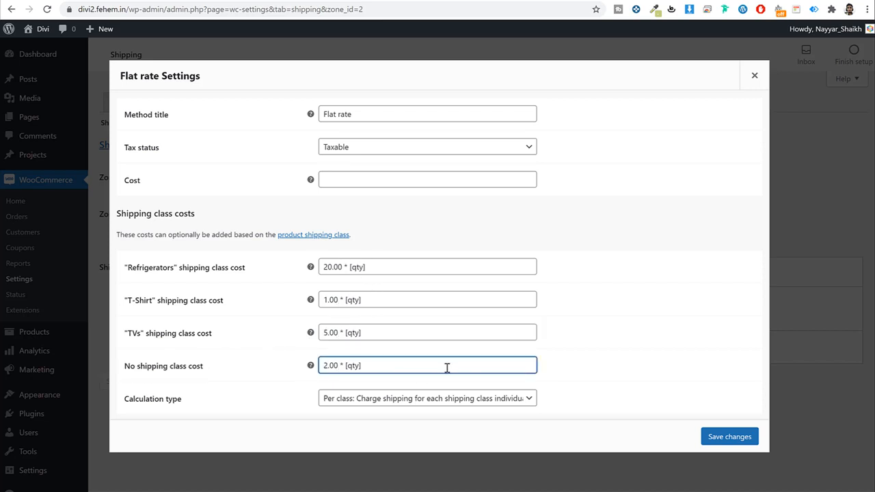
{"action": "left_click_drag", "start_coordinate": [208, 369], "coordinate": [122, 370]}
{"action": "triple_click", "coordinate": [406, 370]}
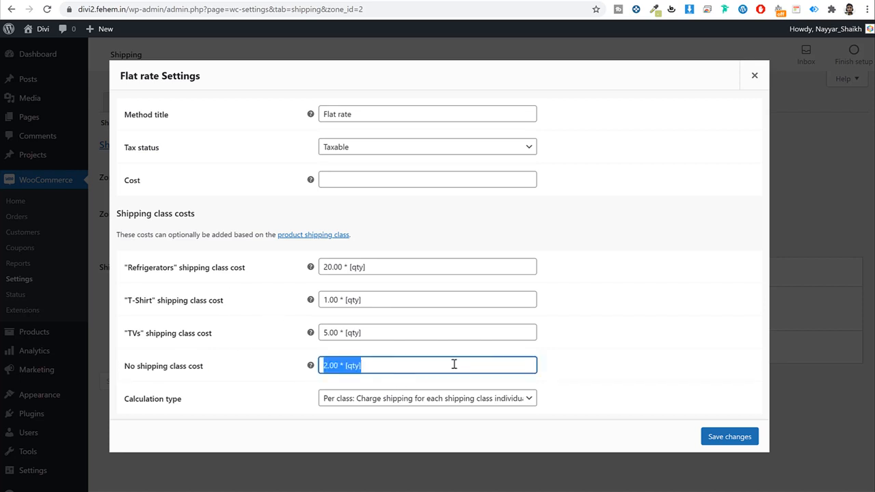
{"action": "left_click_drag", "start_coordinate": [129, 271], "coordinate": [182, 270]}
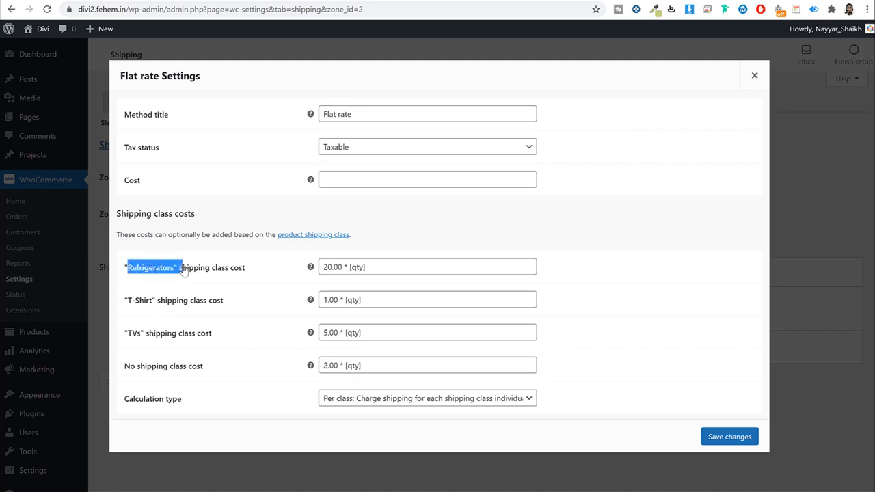
{"action": "left_click_drag", "start_coordinate": [130, 299], "coordinate": [124, 333]}
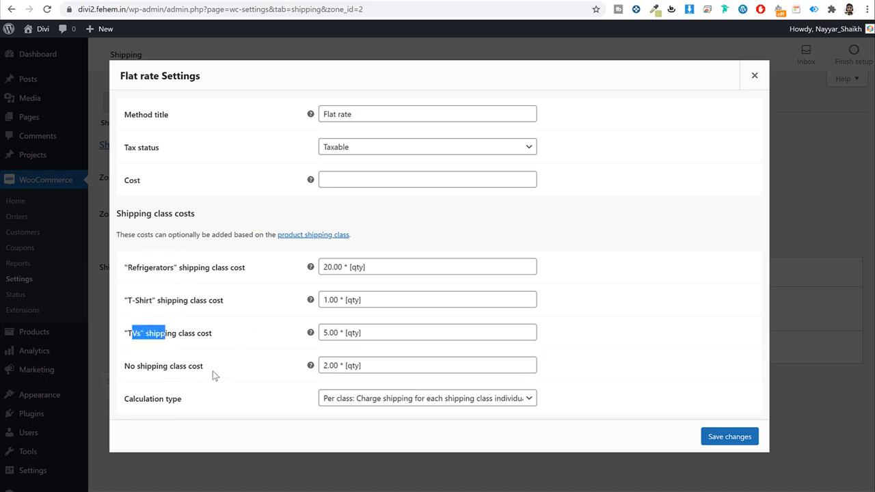
{"action": "left_click_drag", "start_coordinate": [212, 369], "coordinate": [122, 369]}
{"action": "triple_click", "coordinate": [373, 359]}
{"action": "key", "text": "ctrl+c"}
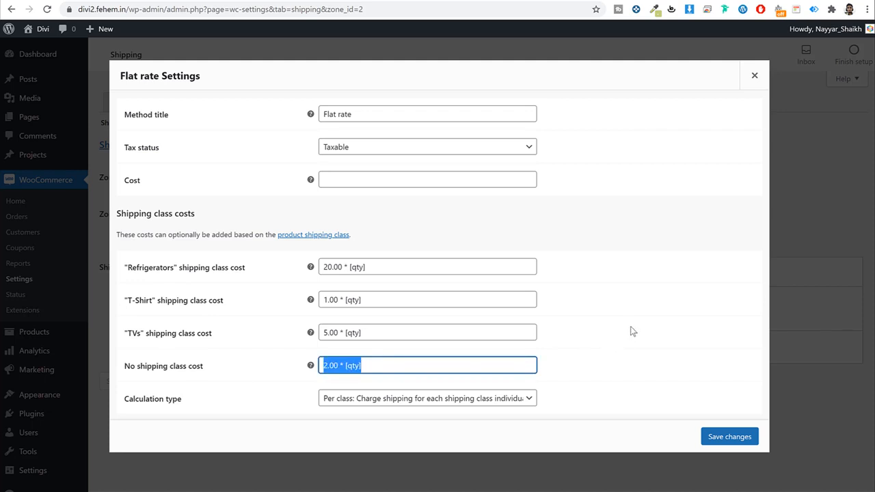
{"action": "left_click", "coordinate": [729, 437]}
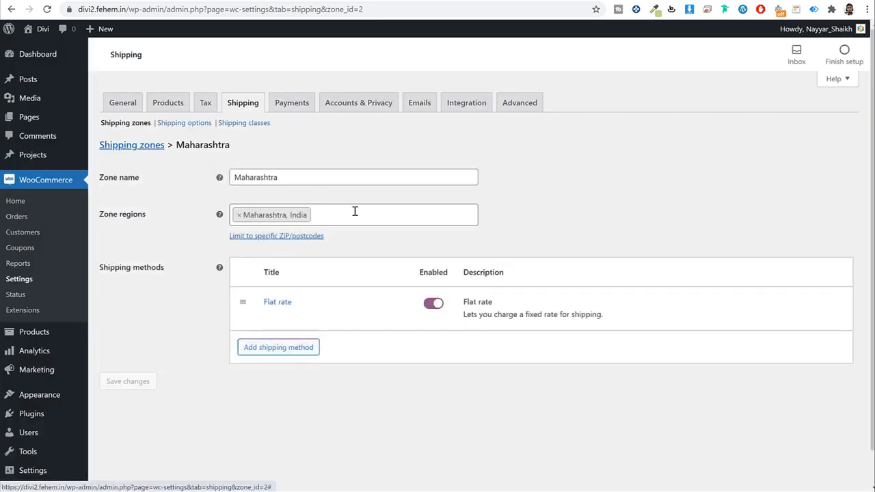
{"action": "left_click", "coordinate": [130, 146]}
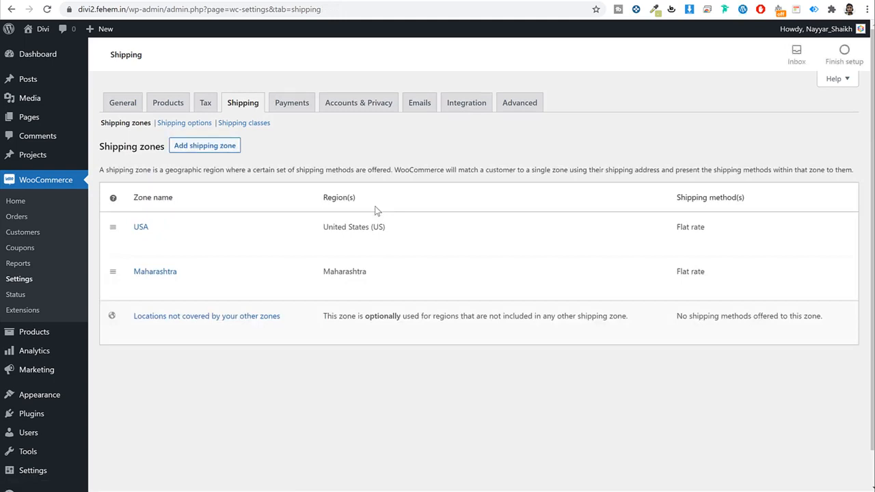
Step: Create a 'Rest of India' zone with Andhra Pradesh, Arunachal Pradesh, Assam, Bihar and Chhattisgarh
{"action": "left_click", "coordinate": [216, 151]}
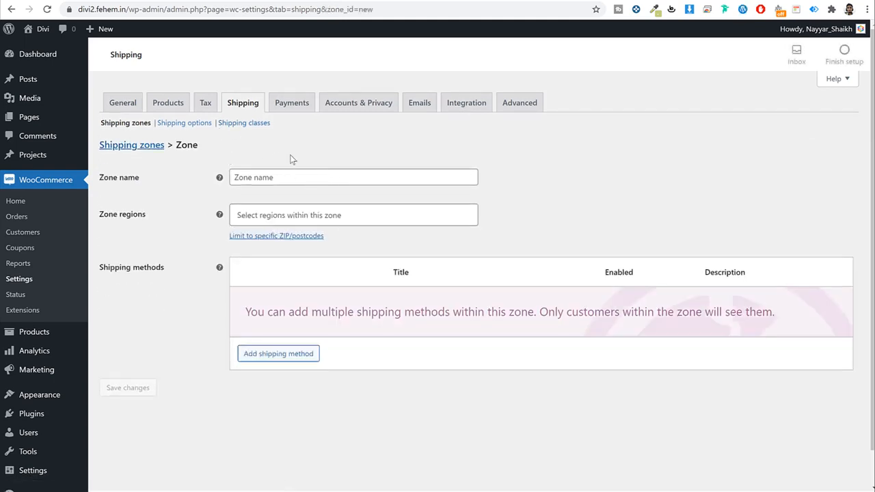
{"action": "left_click", "coordinate": [303, 178]}
{"action": "type", "text": "Res"}
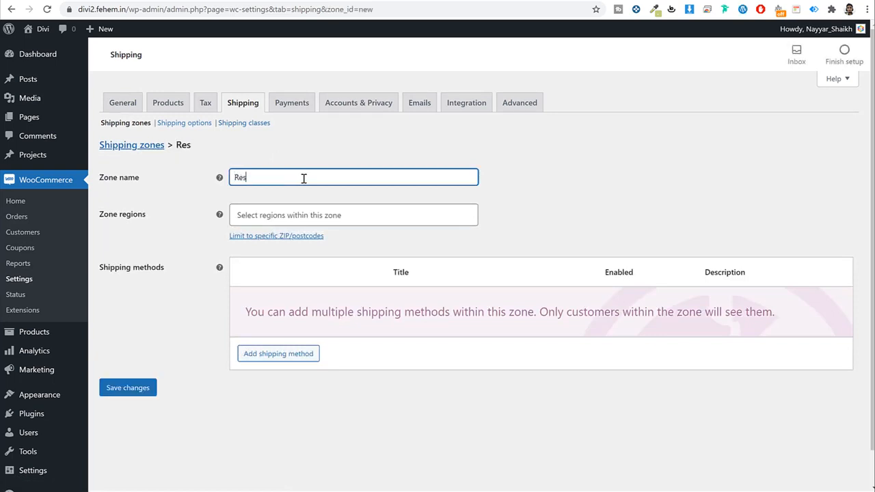
{"action": "type", "text": "t of India"}
{"action": "left_click", "coordinate": [296, 213]}
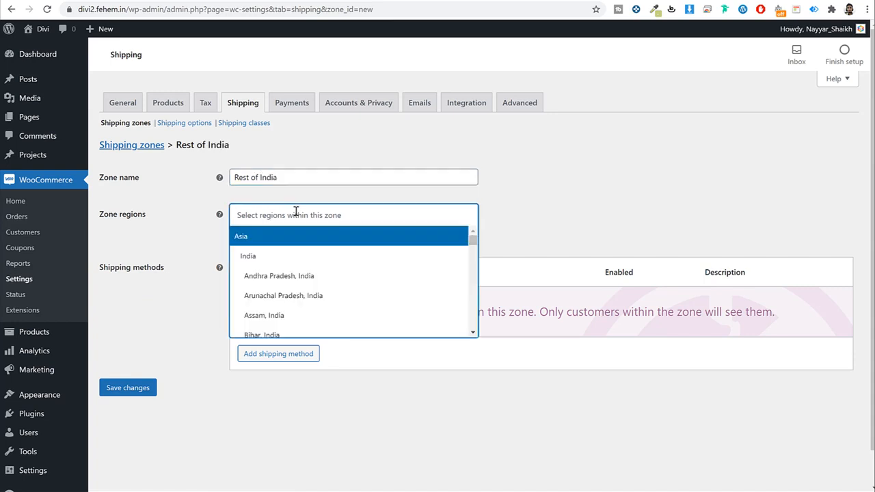
{"action": "type", "text": "india"}
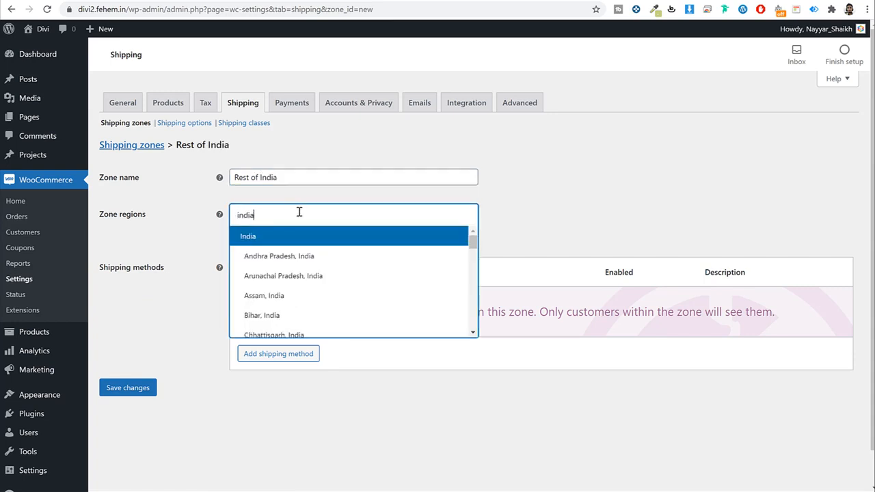
{"action": "left_click", "coordinate": [332, 258]}
{"action": "left_click", "coordinate": [328, 276]}
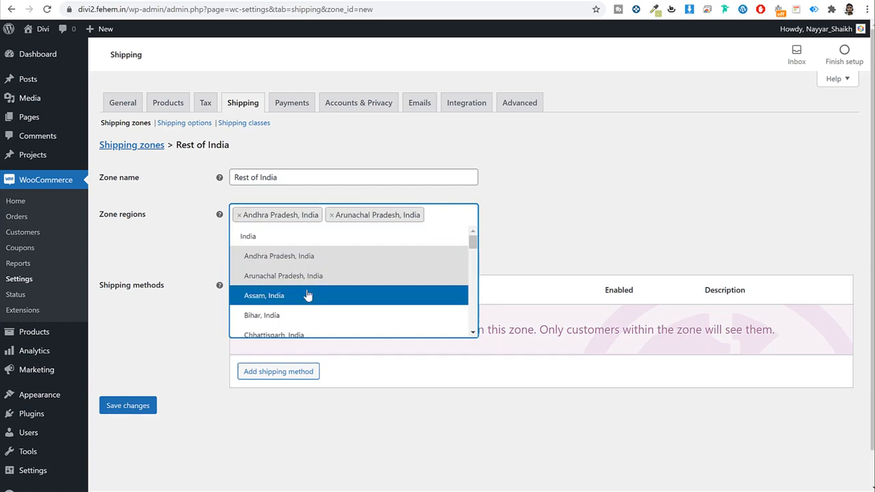
{"action": "left_click", "coordinate": [298, 333]}
{"action": "key", "text": "ctrl+minus"}
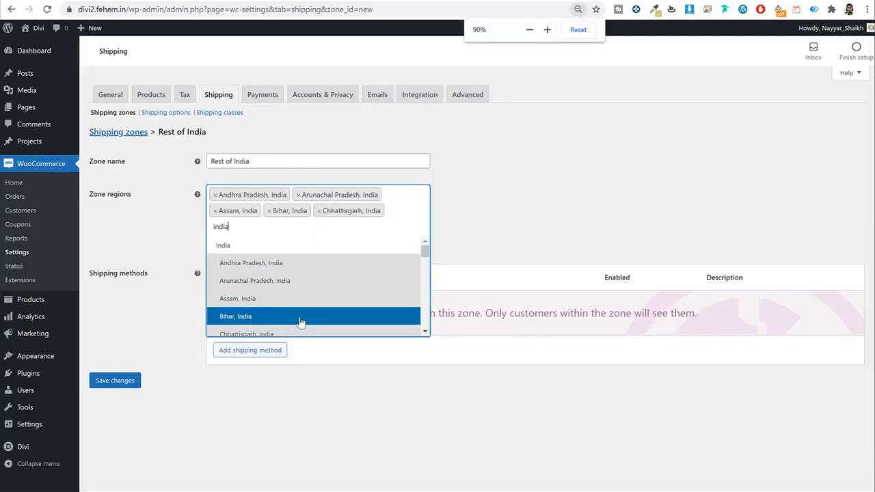
{"action": "key", "text": "ctrl+plus"}
{"action": "left_click", "coordinate": [518, 199]}
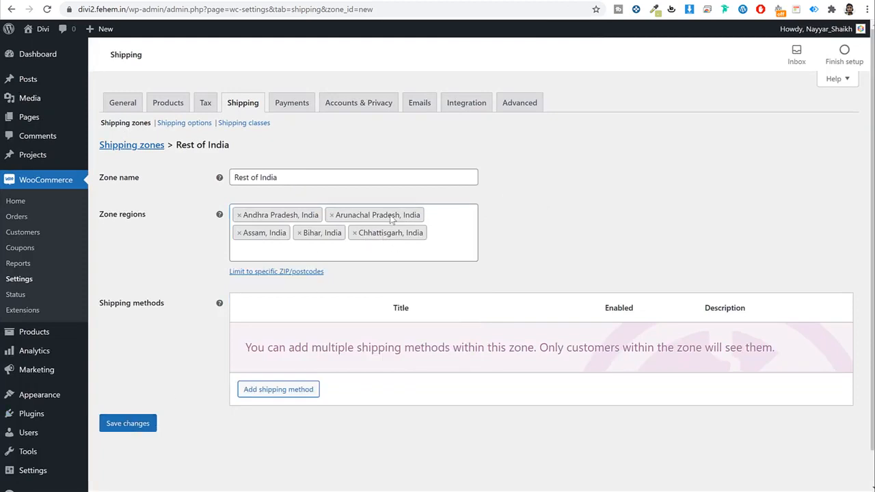
Step: Save the Rest of India zone and add a Flat rate shipping method
{"action": "left_click", "coordinate": [143, 422]}
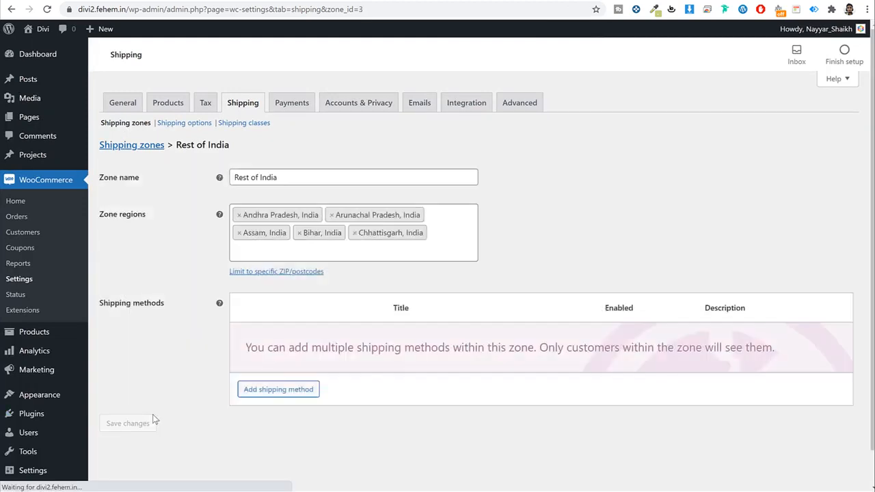
{"action": "left_click", "coordinate": [280, 389]}
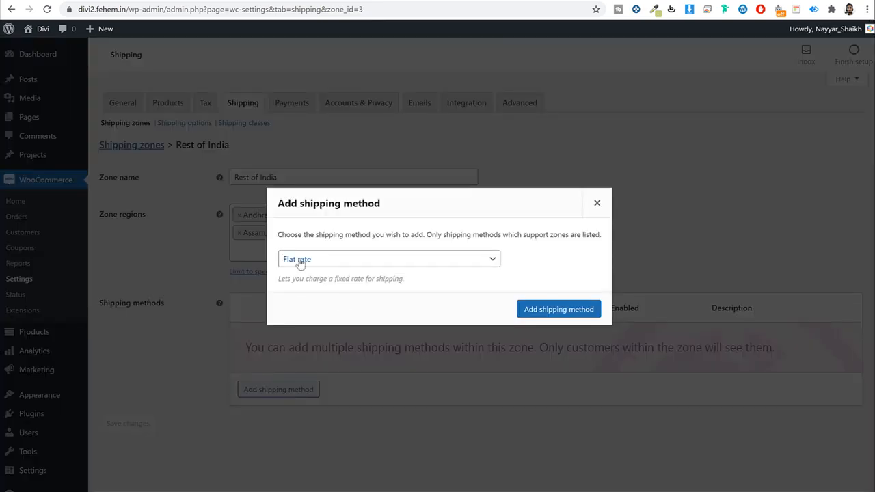
{"action": "left_click", "coordinate": [557, 309]}
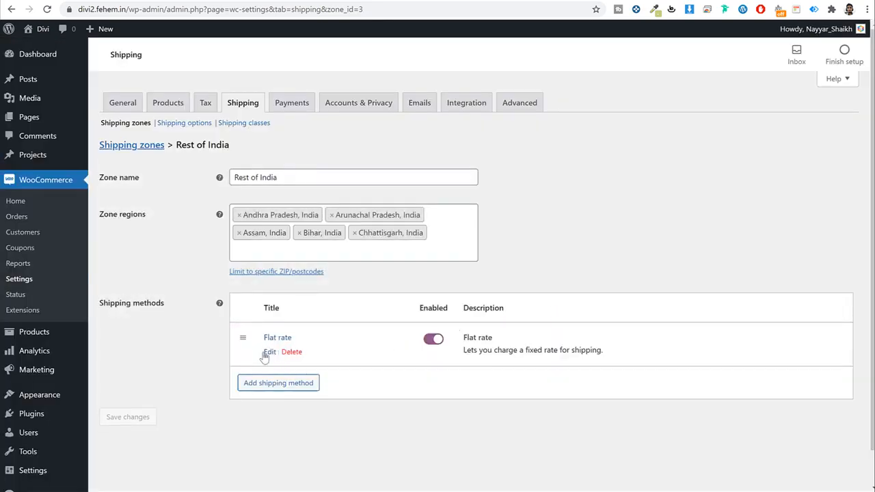
Step: Fill all four Rest of India Flat rate class costs with 2.00 * [qty]
{"action": "left_click", "coordinate": [264, 353]}
{"action": "left_click", "coordinate": [385, 268]}
{"action": "key", "text": "ctrl+v"}
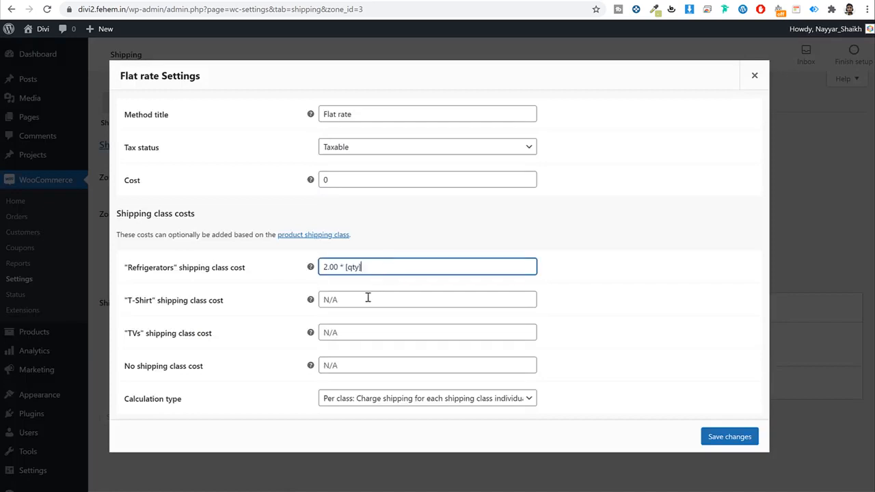
{"action": "left_click", "coordinate": [369, 300]}
{"action": "key", "text": "ctrl+v"}
{"action": "left_click", "coordinate": [369, 334]}
{"action": "key", "text": "ctrl+v"}
{"action": "left_click", "coordinate": [352, 365]}
{"action": "key", "text": "ctrl+v"}
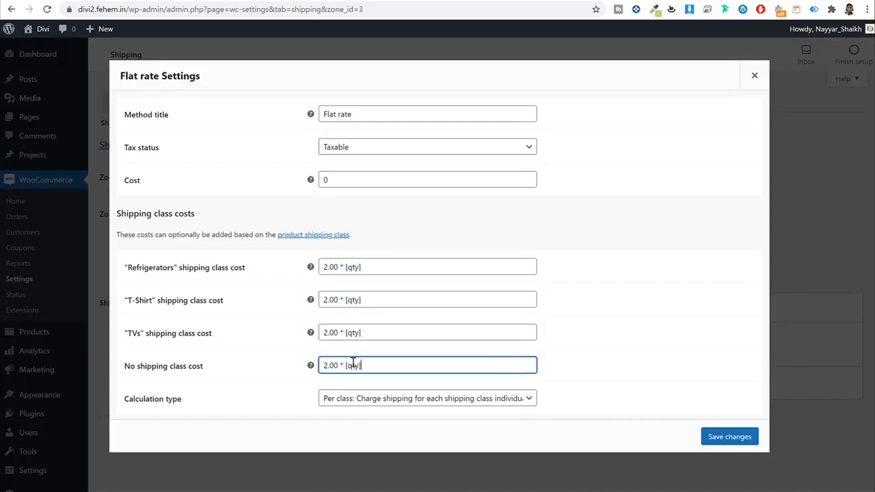
Step: Change the costs to Refrigerators 30.00, T-Shirt 3.00, TVs 10.00, unclassed 3.00 * [qty]
{"action": "left_click", "coordinate": [329, 268]}
{"action": "left_click_drag", "start_coordinate": [329, 267], "coordinate": [319, 268]}
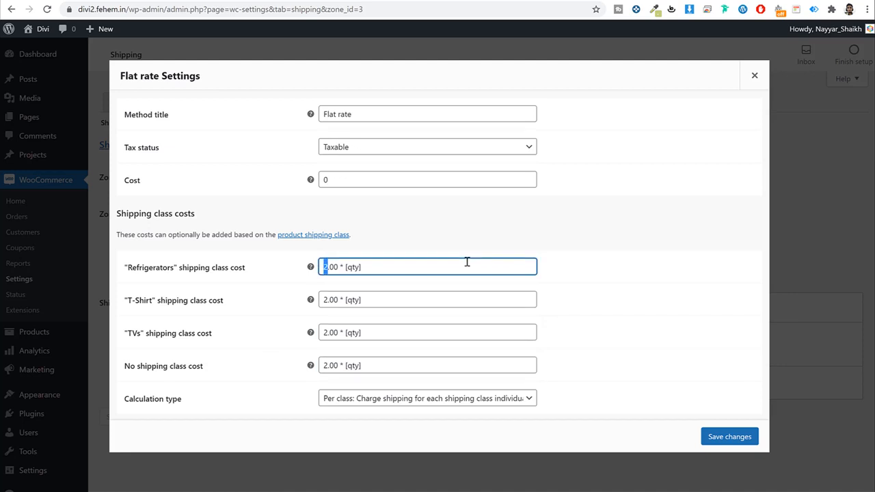
{"action": "type", "text": "30"}
{"action": "left_click", "coordinate": [324, 302]}
{"action": "left_click_drag", "start_coordinate": [324, 301], "coordinate": [329, 302]}
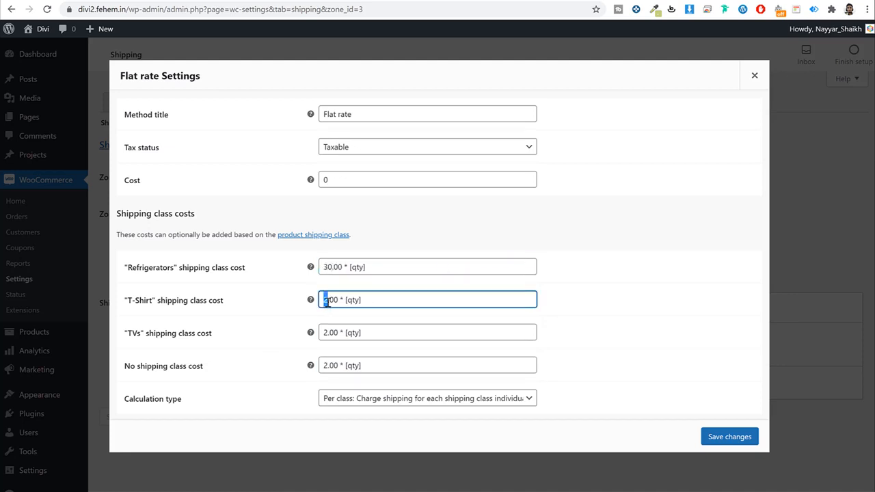
{"action": "left_click", "coordinate": [323, 334]}
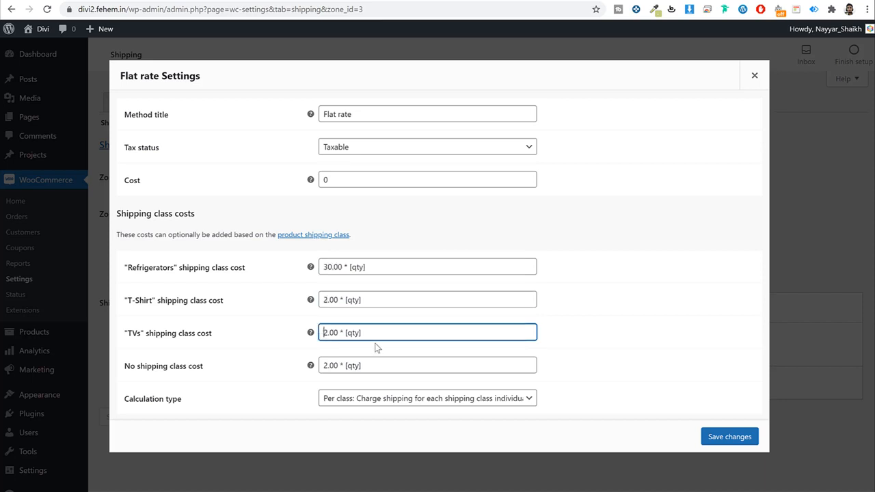
{"action": "key", "text": "Delete"}
{"action": "type", "text": "10"}
{"action": "left_click_drag", "start_coordinate": [329, 369], "coordinate": [324, 367]}
{"action": "type", "text": "3"}
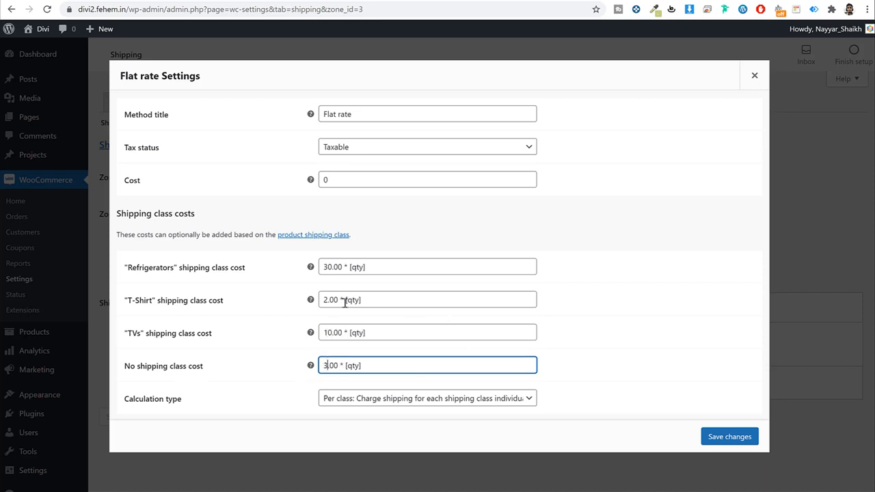
{"action": "left_click", "coordinate": [324, 301]}
{"action": "left_click_drag", "start_coordinate": [324, 301], "coordinate": [328, 301]}
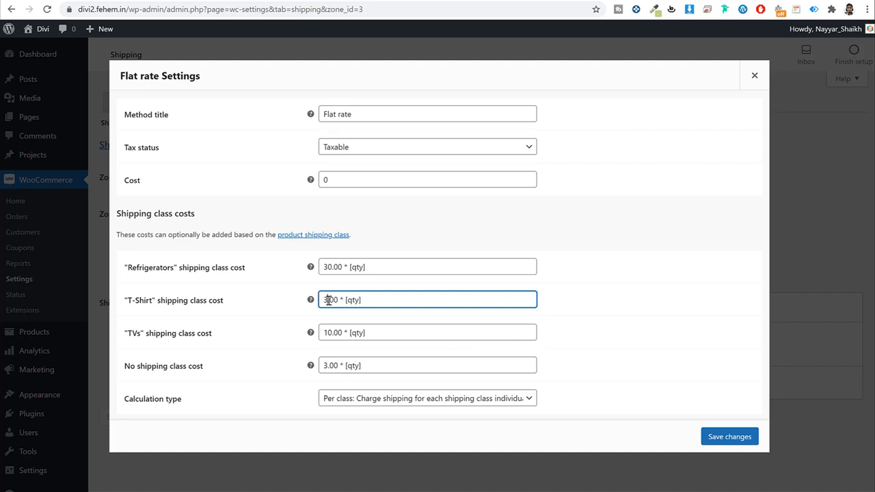
Step: Save the flat rate costs and enable Direct bank transfer under Payments
{"action": "left_click", "coordinate": [727, 437]}
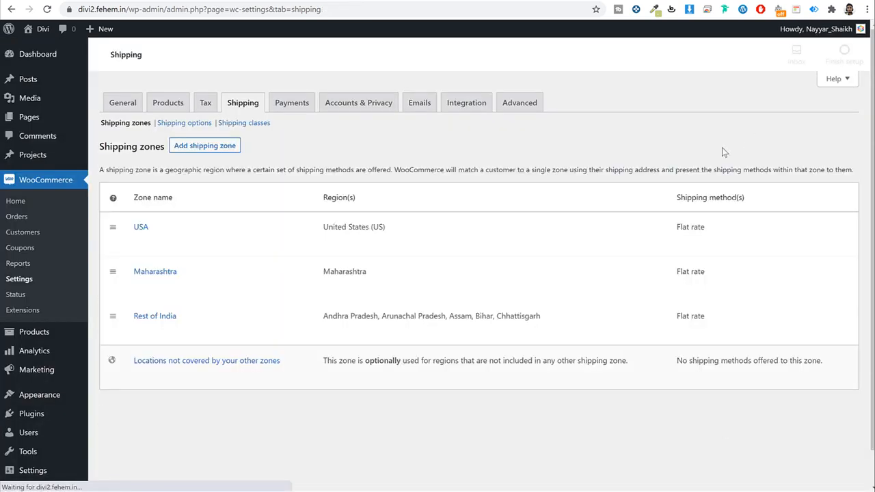
{"action": "left_click", "coordinate": [291, 103]}
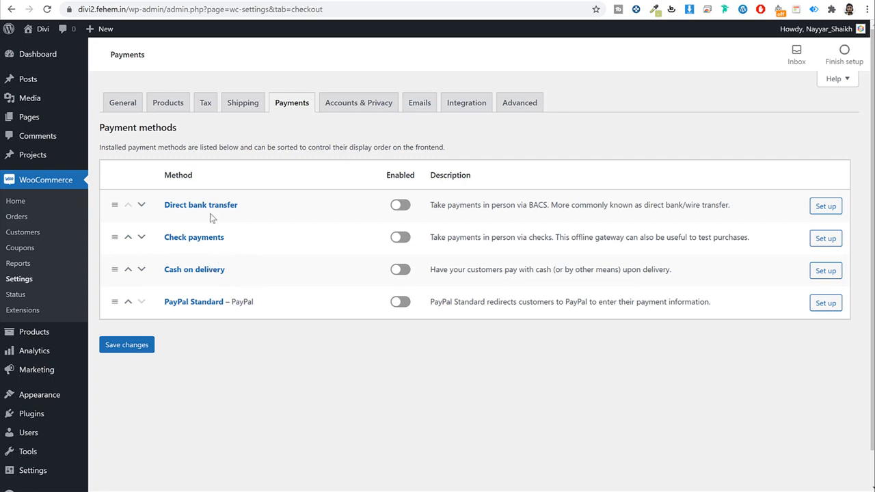
{"action": "left_click", "coordinate": [400, 207]}
Step: Enable Cash on delivery and PayPal Standard payments and save
{"action": "left_click", "coordinate": [400, 272]}
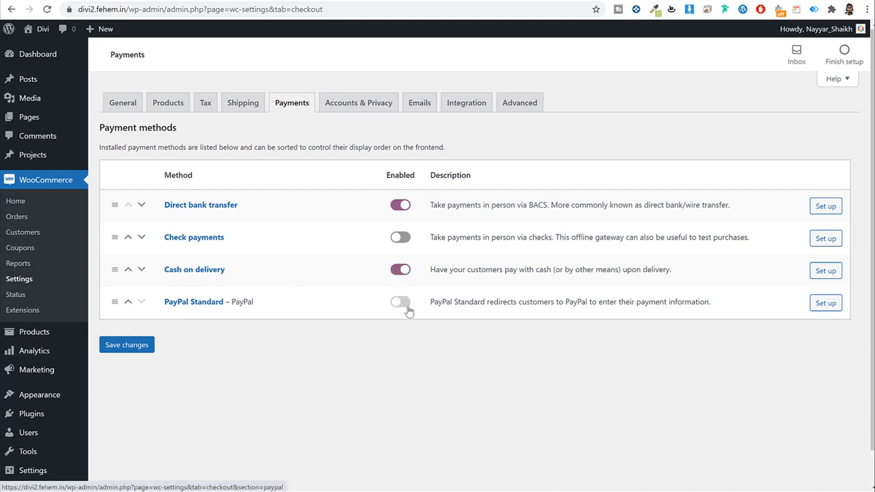
{"action": "left_click", "coordinate": [402, 304]}
{"action": "left_click", "coordinate": [133, 347]}
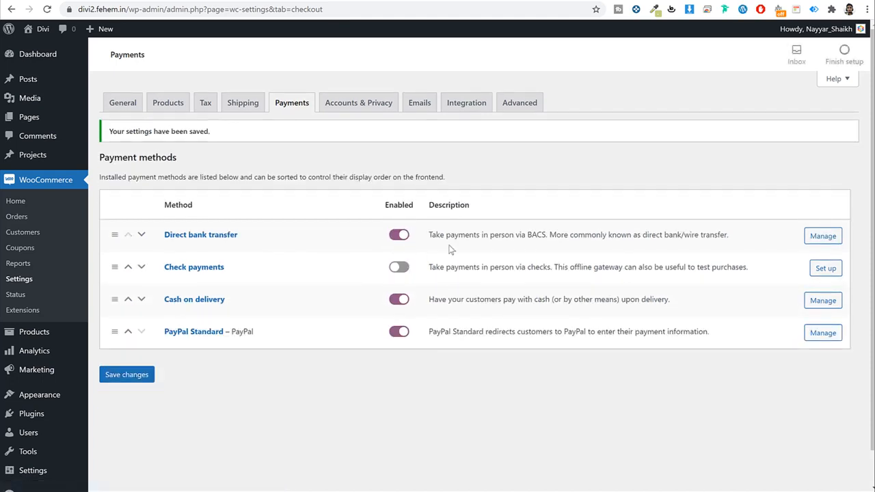
Step: Enter the Indian Bank account holder, number, IFSC, IBAN and SWIFT for Direct bank transfer and save
{"action": "left_click", "coordinate": [209, 236]}
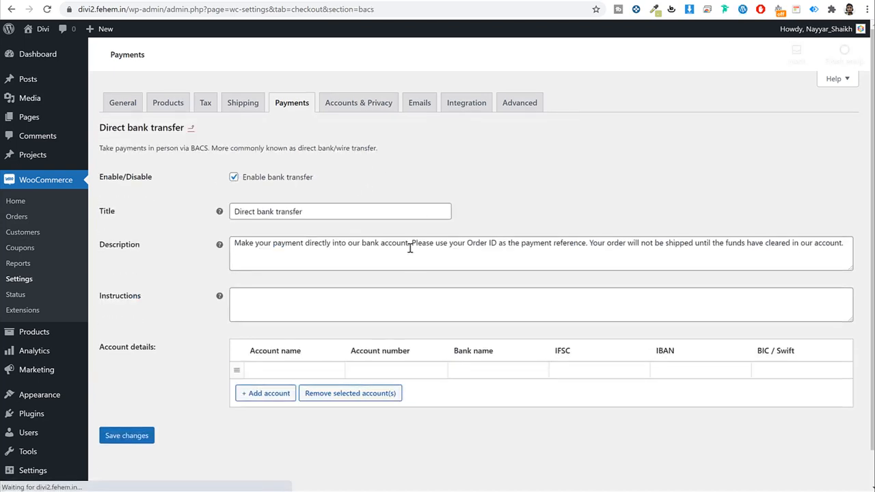
{"action": "scroll", "coordinate": [410, 248], "scroll_direction": "down", "scroll_amount": 2}
{"action": "left_click", "coordinate": [256, 333]}
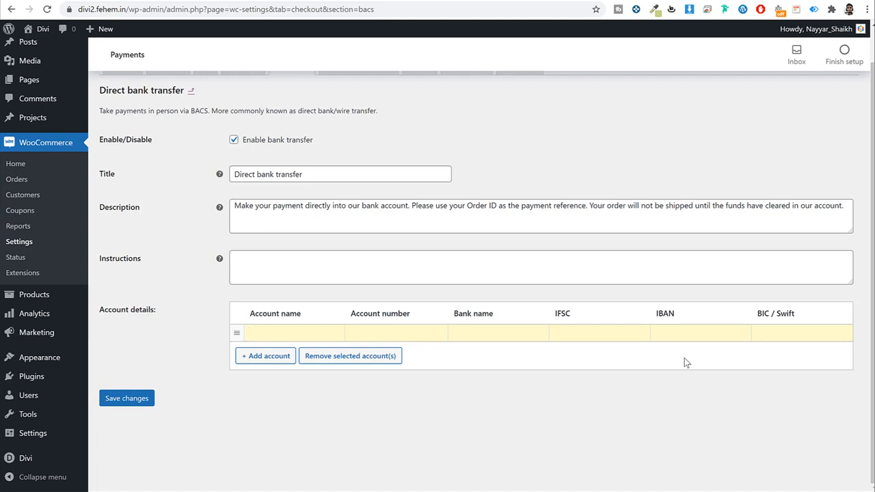
{"action": "type", "text": "Nayyar"}
{"action": "type", "text": " Shaik"}
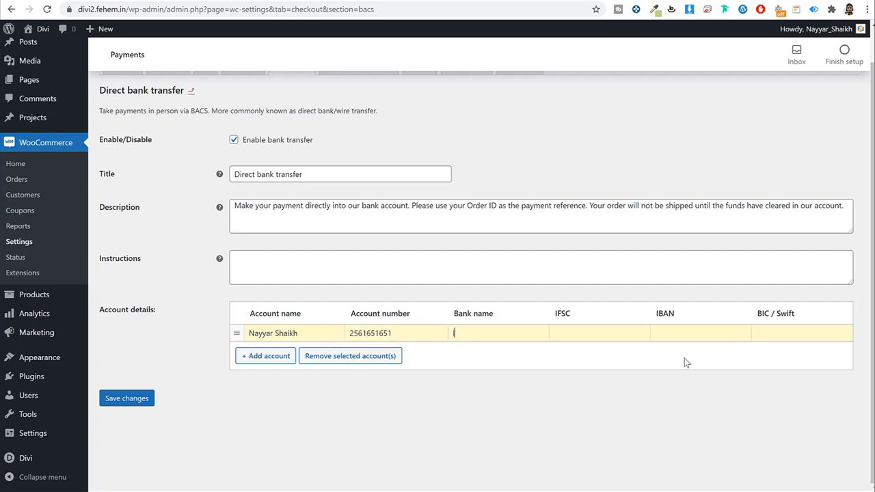
{"action": "type", "text": "India"}
{"action": "type", "text": "IBAN"}
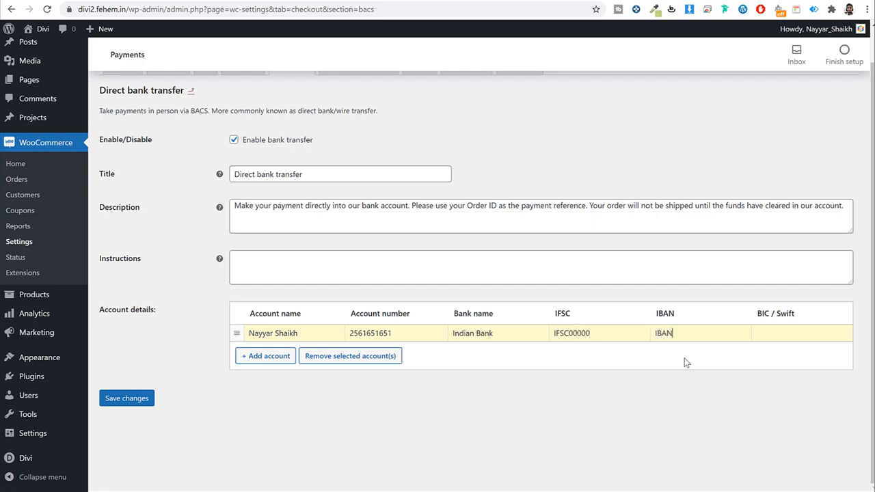
{"action": "type", "text": "0000"}
{"action": "type", "text": "SWIF"}
{"action": "type", "text": "T0000"}
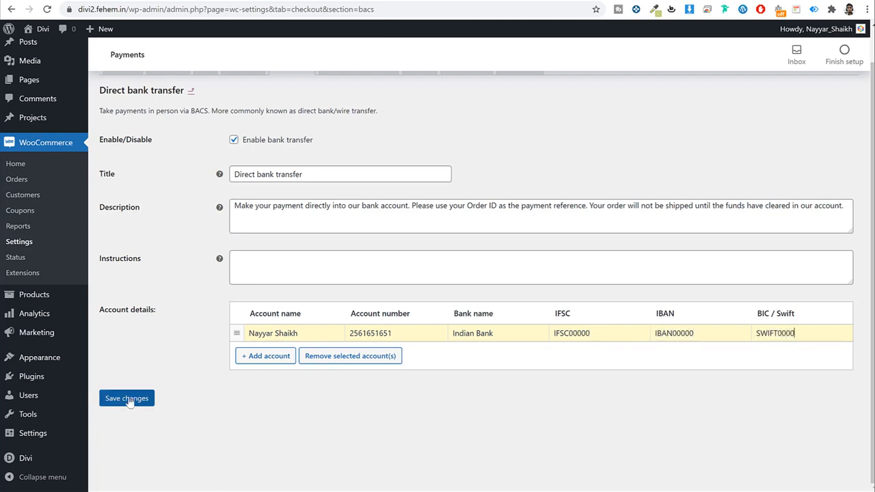
{"action": "left_click", "coordinate": [129, 400]}
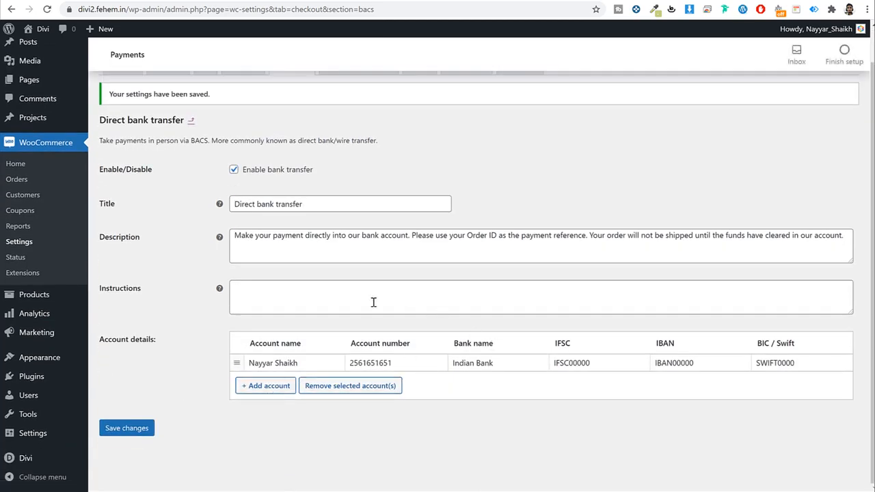
{"action": "scroll", "coordinate": [373, 302], "scroll_direction": "up", "scroll_amount": 1}
{"action": "left_click", "coordinate": [290, 102]}
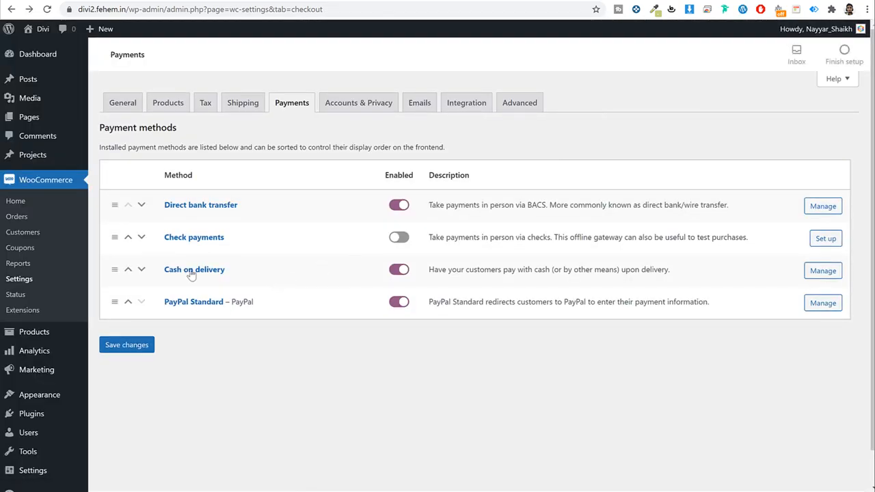
Step: Look over the Cash on delivery instructions, then go back to the payment methods
{"action": "left_click", "coordinate": [191, 270]}
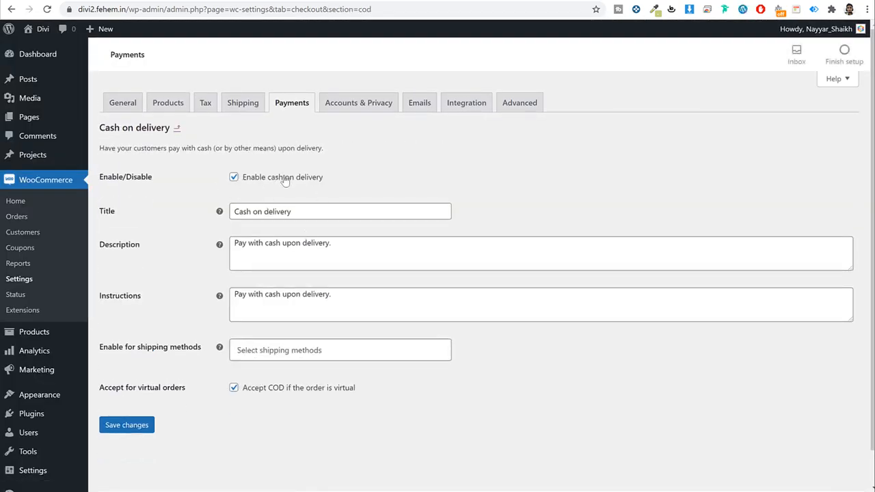
{"action": "left_click", "coordinate": [353, 297]}
{"action": "key", "text": "ctrl+a"}
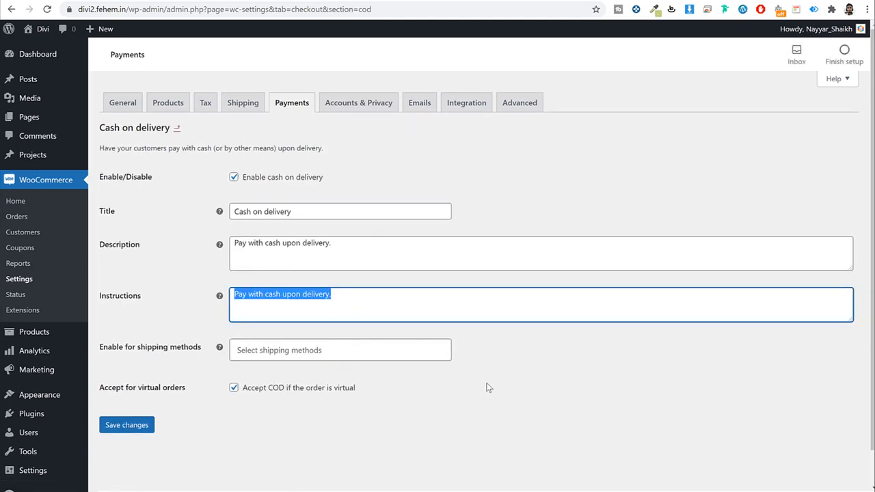
{"action": "key", "text": "alt+Left"}
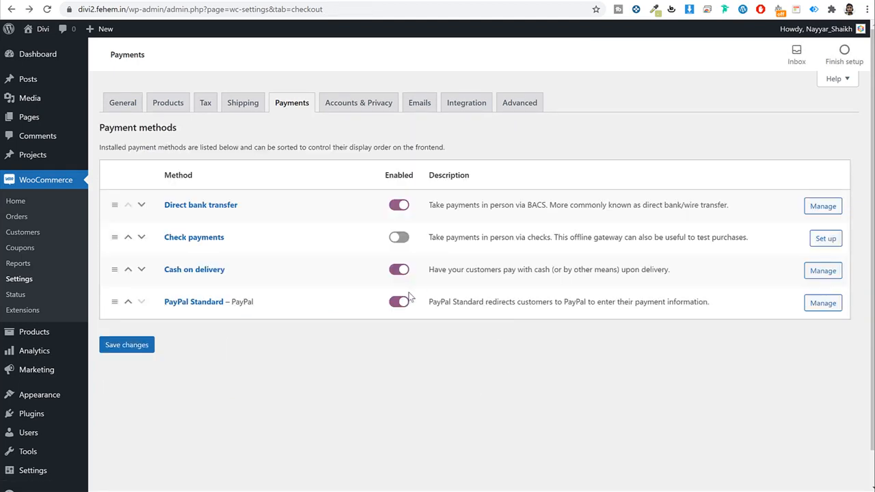
Step: Review the PayPal Standard title, email and API credential fields, then open a new browser tab
{"action": "left_click", "coordinate": [197, 303]}
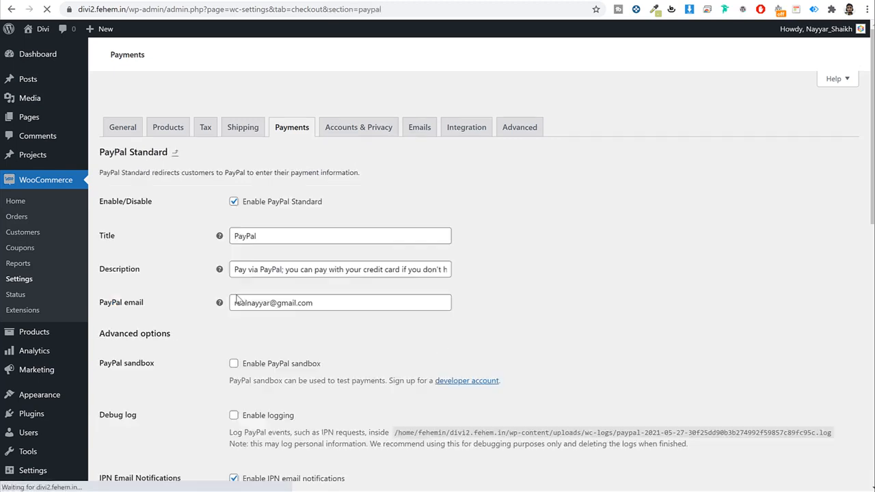
{"action": "double_click", "coordinate": [281, 210]}
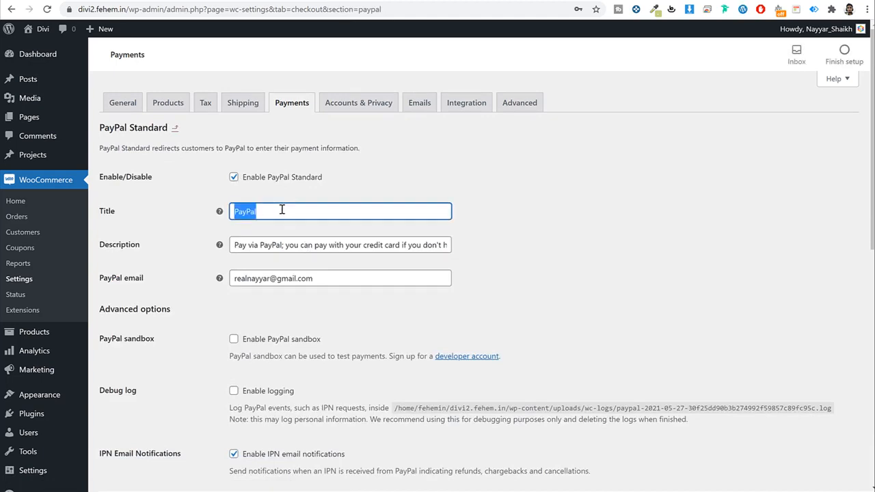
{"action": "triple_click", "coordinate": [324, 279]}
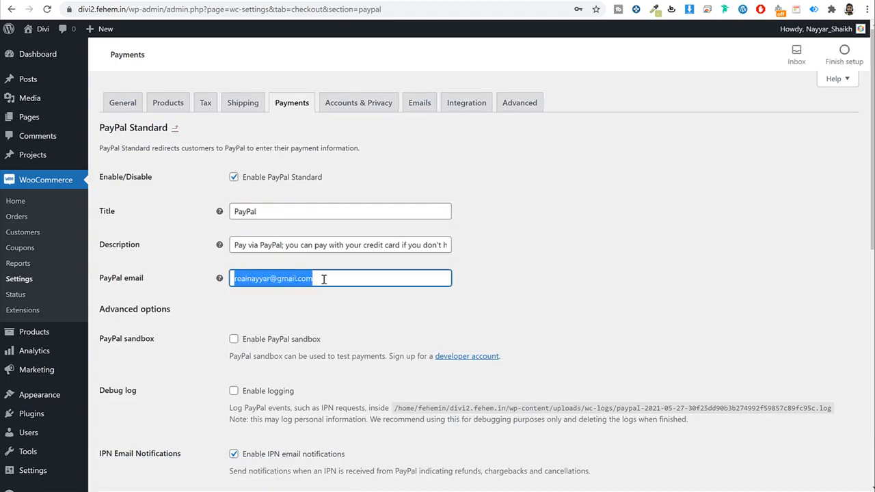
{"action": "left_click", "coordinate": [547, 266]}
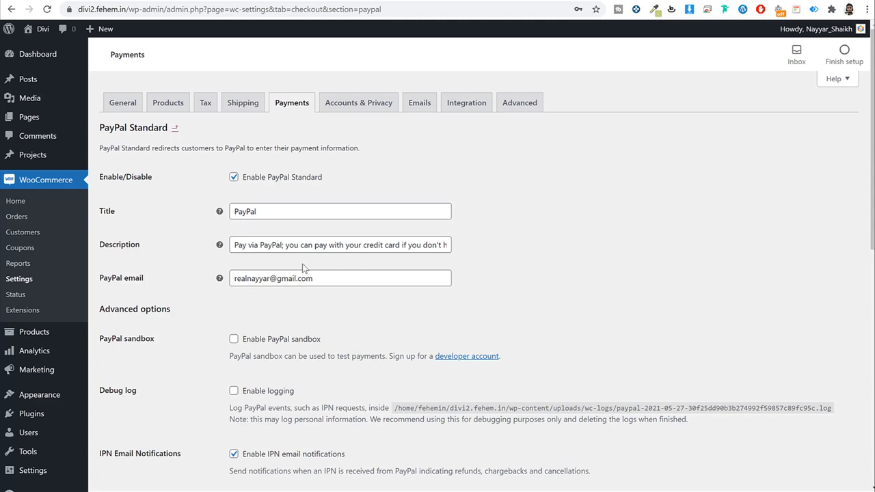
{"action": "scroll", "coordinate": [526, 280], "scroll_direction": "down", "scroll_amount": 7}
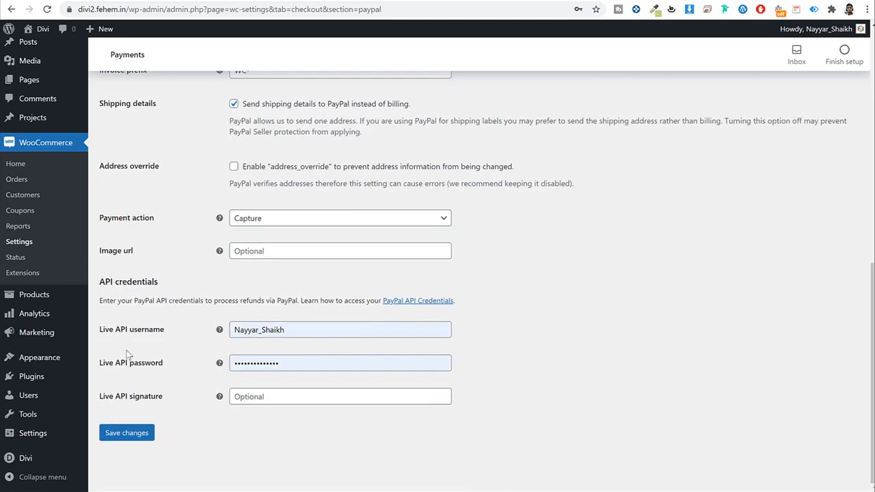
{"action": "left_click_drag", "start_coordinate": [104, 330], "coordinate": [152, 384]}
{"action": "left_click", "coordinate": [157, 332]}
{"action": "key", "text": "ctrl+t"}
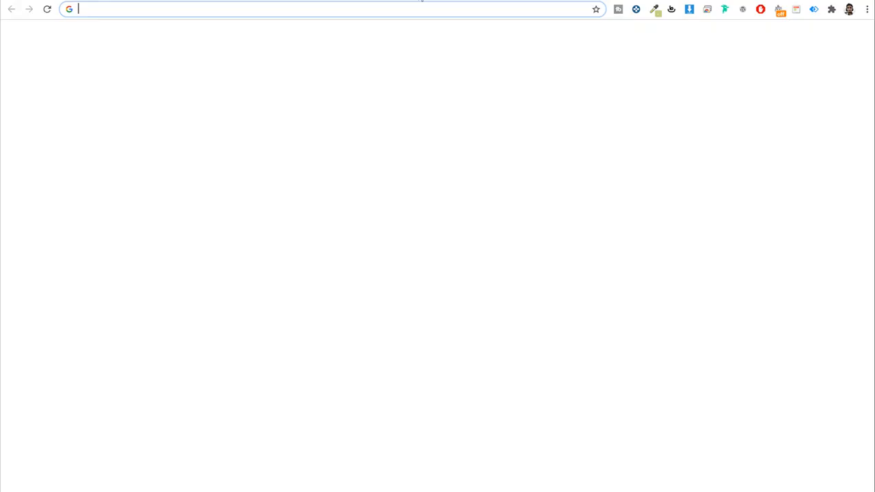
Step: Log in to PayPal and open the businessmanage/credentials/apiAccess page
{"action": "type", "text": "pay"}
{"action": "key", "text": "Return"}
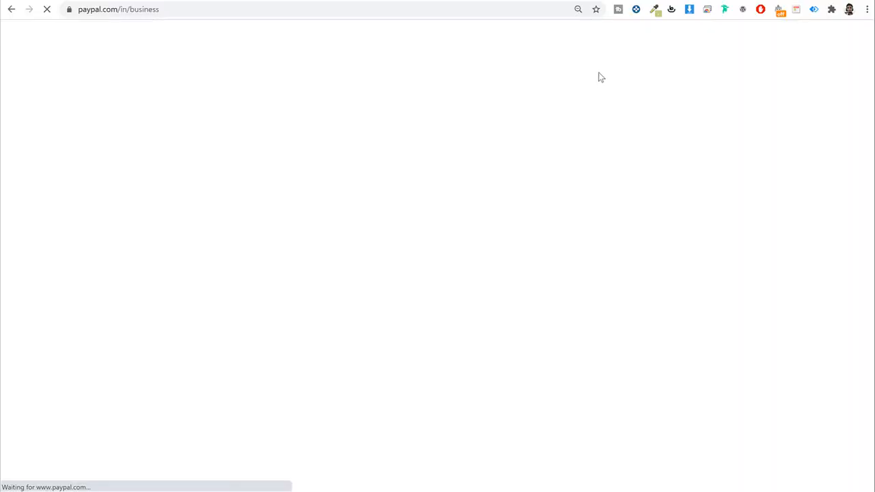
{"action": "left_click", "coordinate": [639, 41]}
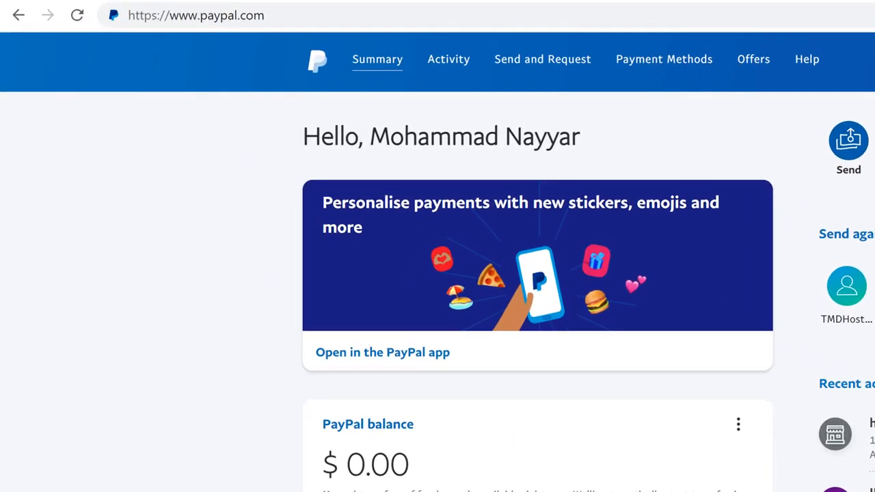
{"action": "left_click", "coordinate": [249, 15]}
{"action": "left_click", "coordinate": [316, 15]}
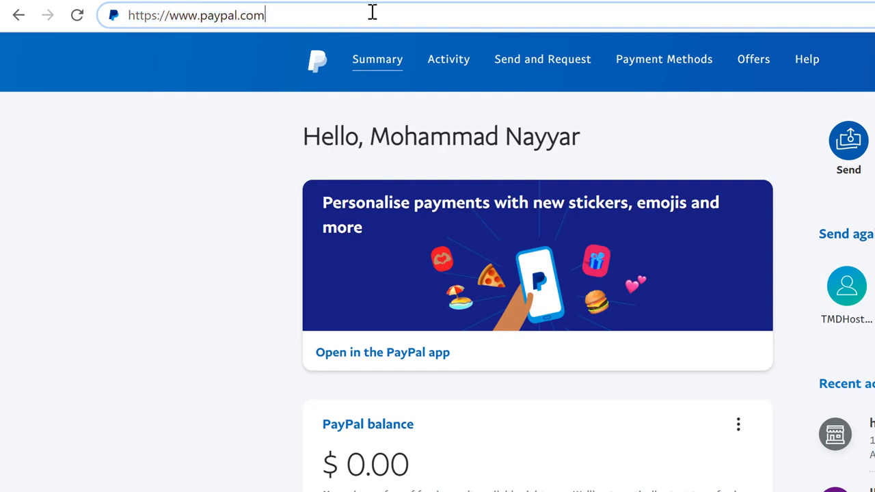
{"action": "key", "text": "ctrl+v"}
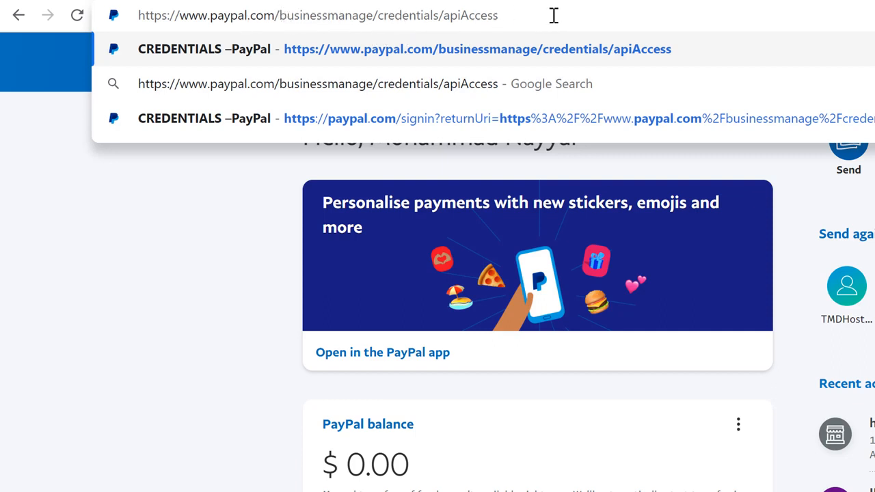
{"action": "left_click_drag", "start_coordinate": [462, 15], "coordinate": [518, 15]}
{"action": "left_click", "coordinate": [517, 15]}
{"action": "key", "text": "Return"}
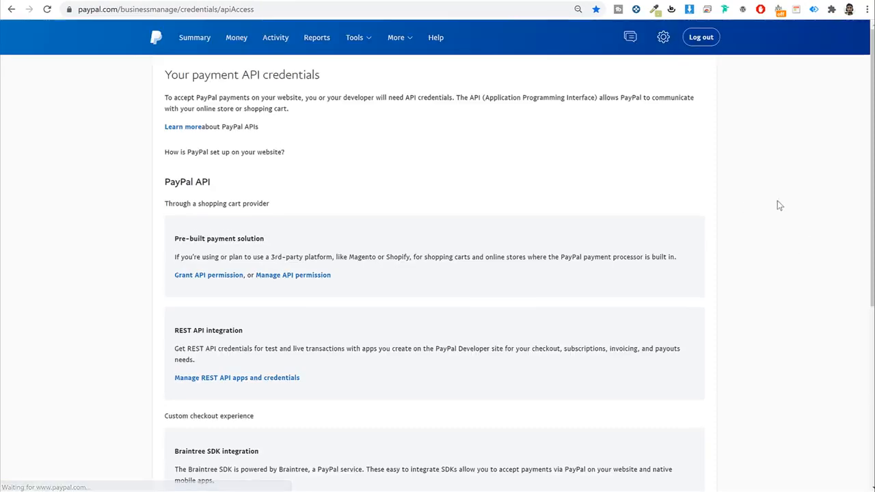
Step: Open Manage API credentials under NVP/SOAP API integration (Classic)
{"action": "scroll", "coordinate": [736, 258], "scroll_direction": "down", "scroll_amount": 6}
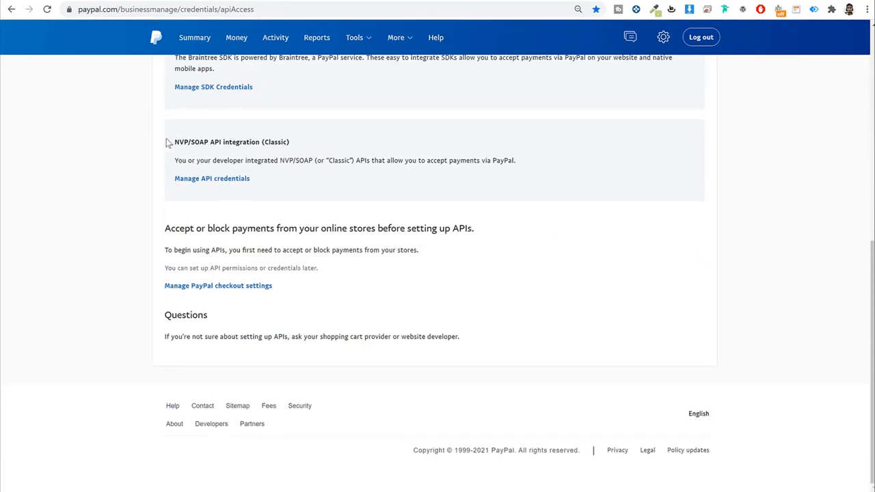
{"action": "left_click_drag", "start_coordinate": [167, 142], "coordinate": [302, 146]}
{"action": "left_click", "coordinate": [201, 128]}
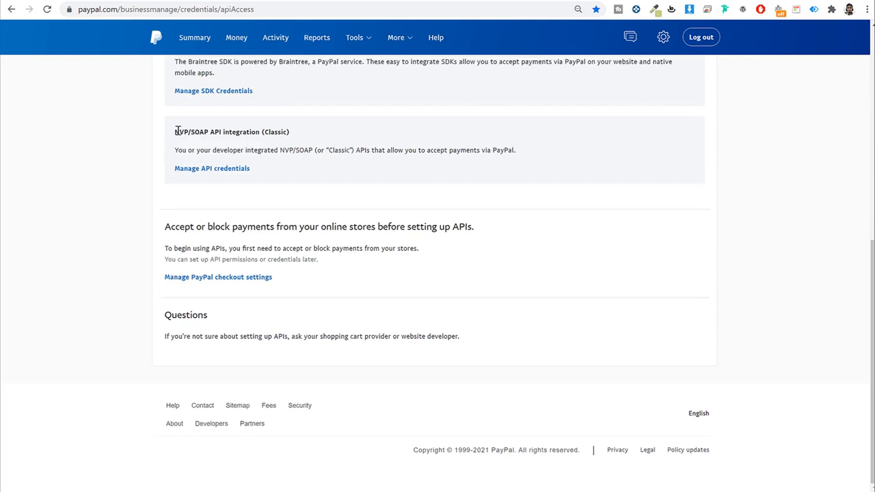
{"action": "triple_click", "coordinate": [248, 132]}
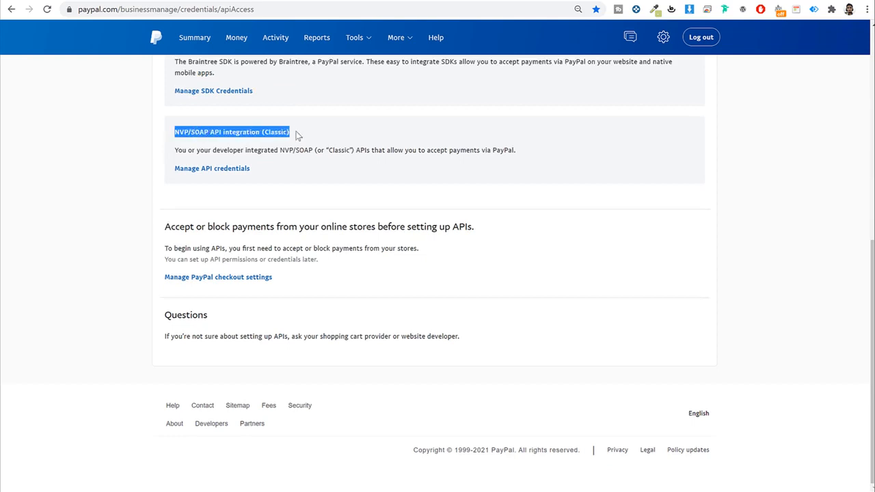
{"action": "left_click", "coordinate": [206, 170]}
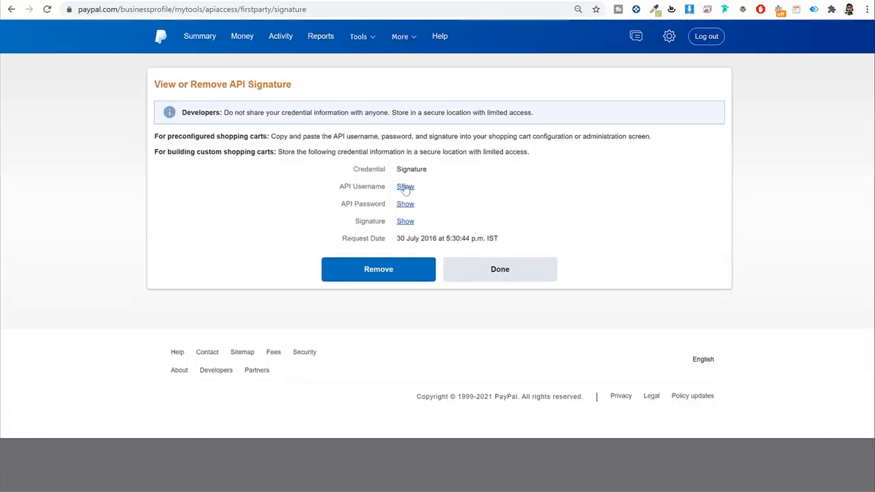
Step: Reveal and copy the PayPal API username into WooCommerce's Live API username field
{"action": "left_click", "coordinate": [405, 186]}
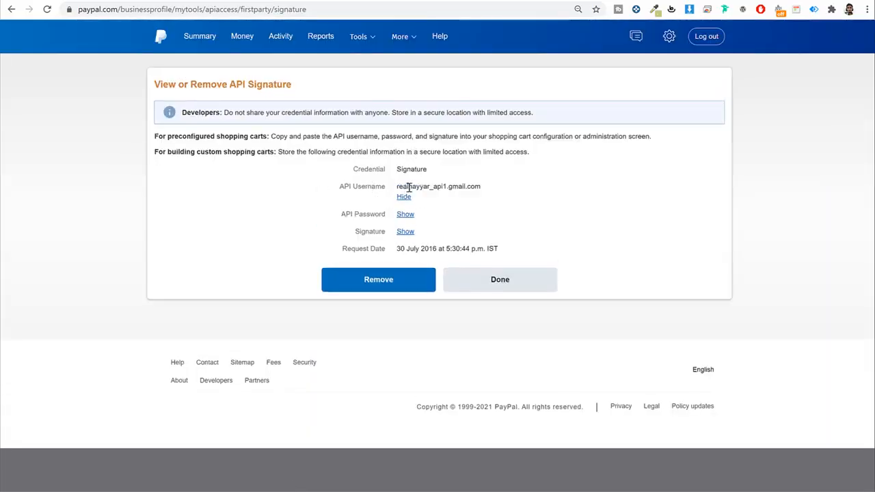
{"action": "double_click", "coordinate": [408, 187]}
{"action": "triple_click", "coordinate": [408, 187]}
{"action": "key", "text": "ctrl+c"}
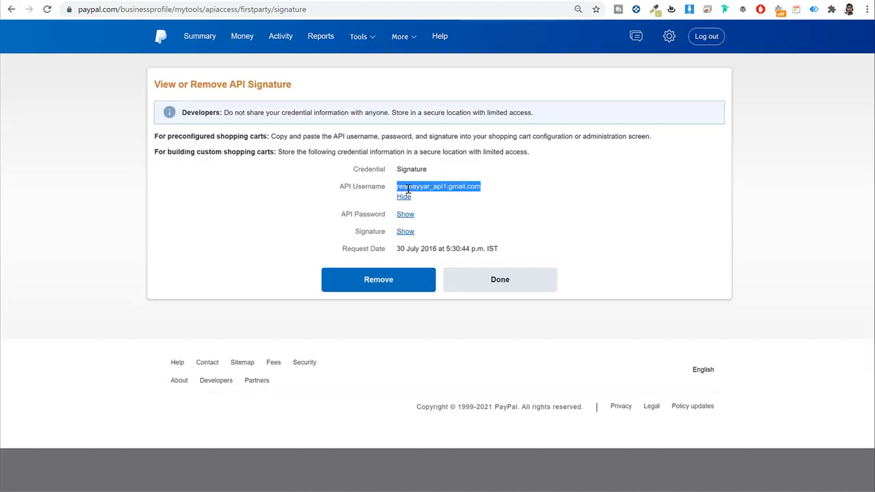
{"action": "left_click", "coordinate": [302, 1]}
{"action": "double_click", "coordinate": [306, 328]}
{"action": "key", "text": "ctrl+v"}
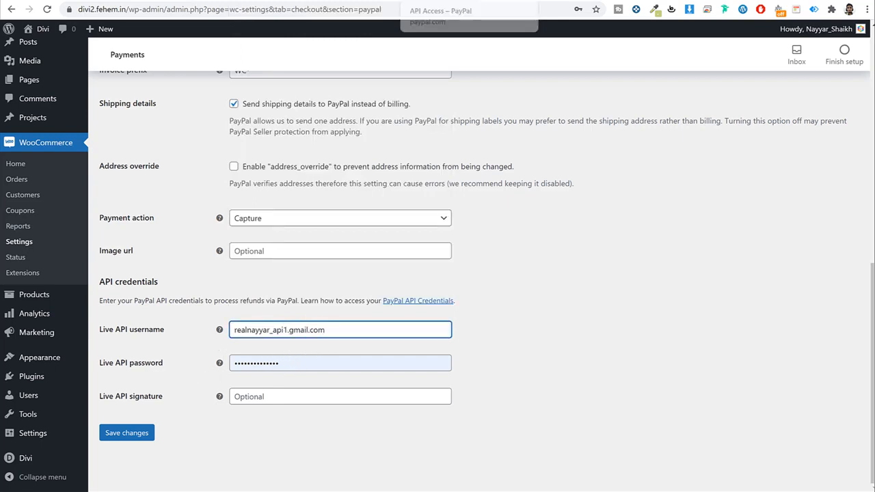
Step: Copy the PayPal API password and signature into WooCommerce and save
{"action": "left_click", "coordinate": [410, 1]}
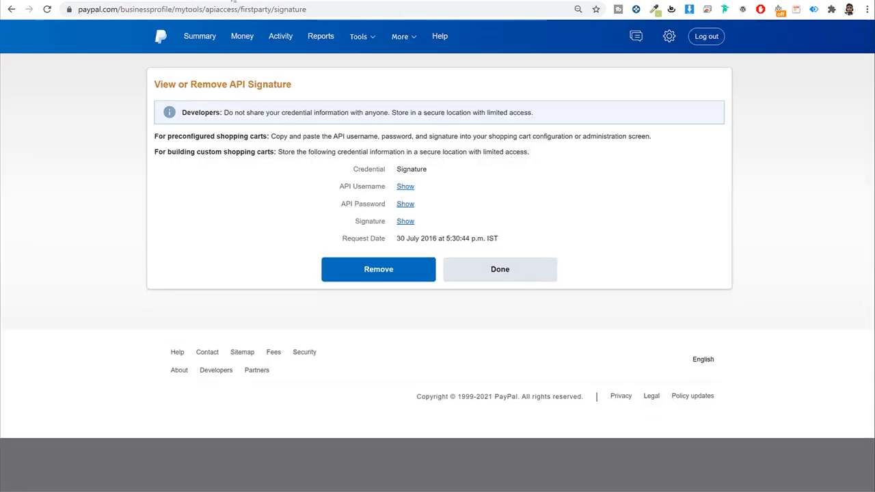
{"action": "left_click", "coordinate": [233, 1]}
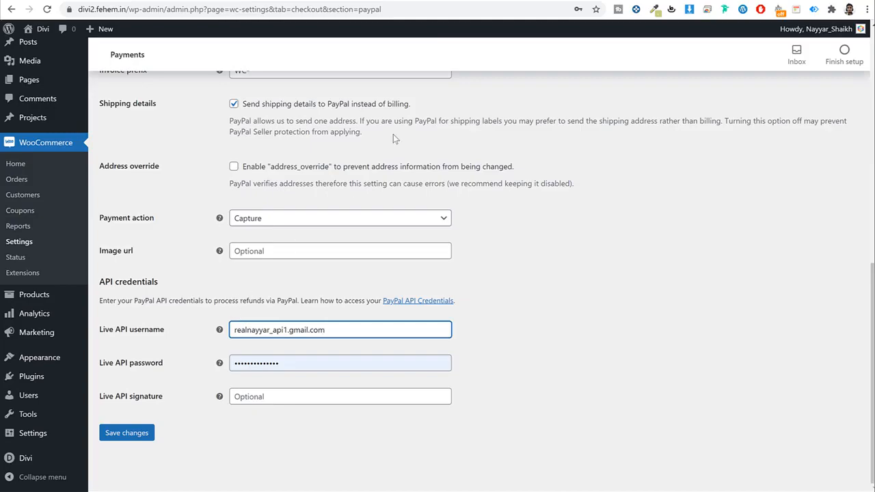
{"action": "left_click", "coordinate": [454, 2]}
{"action": "left_click", "coordinate": [233, 2]}
{"action": "left_click", "coordinate": [455, 1]}
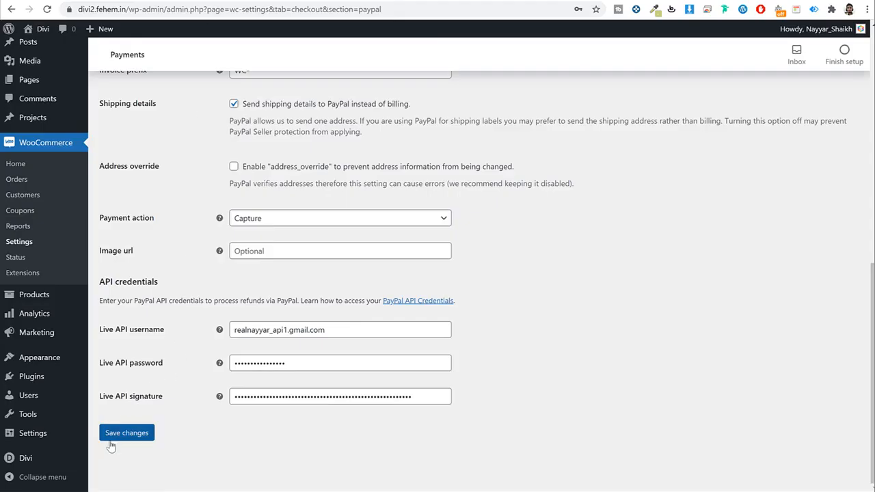
{"action": "left_click", "coordinate": [119, 437]}
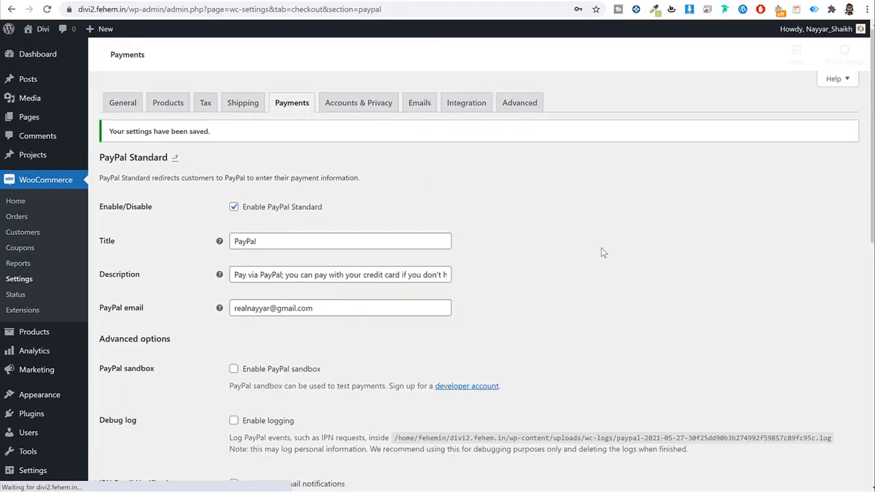
Step: Return to the payment methods and open the Installed Plugins list
{"action": "left_click", "coordinate": [298, 106]}
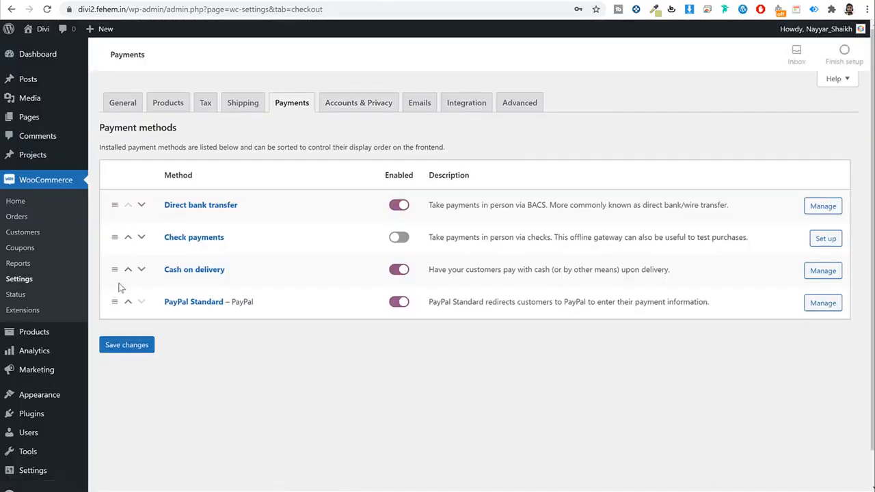
{"action": "scroll", "coordinate": [96, 328], "scroll_direction": "down", "scroll_amount": 1}
{"action": "left_click", "coordinate": [33, 377]}
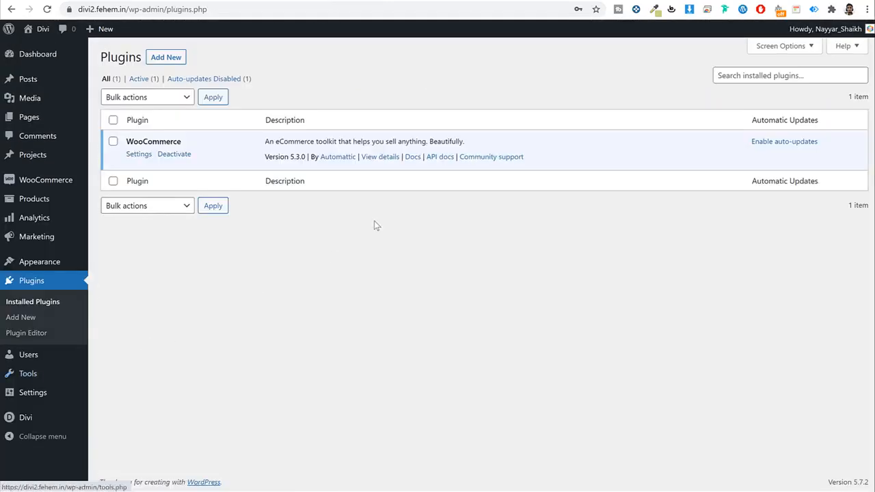
Step: Search plugins for 'stripe', install WooCommerce Stripe Payment Gateway, then switch to the store tab
{"action": "left_click", "coordinate": [168, 58]}
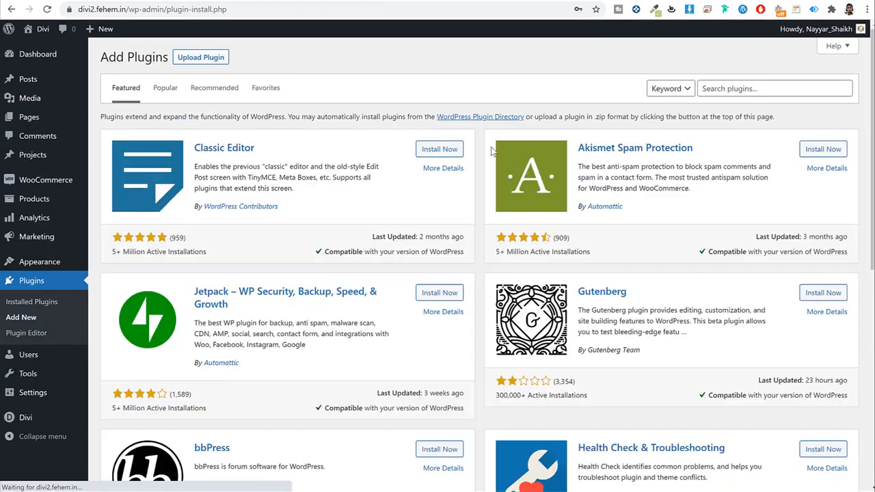
{"action": "left_click", "coordinate": [747, 86]}
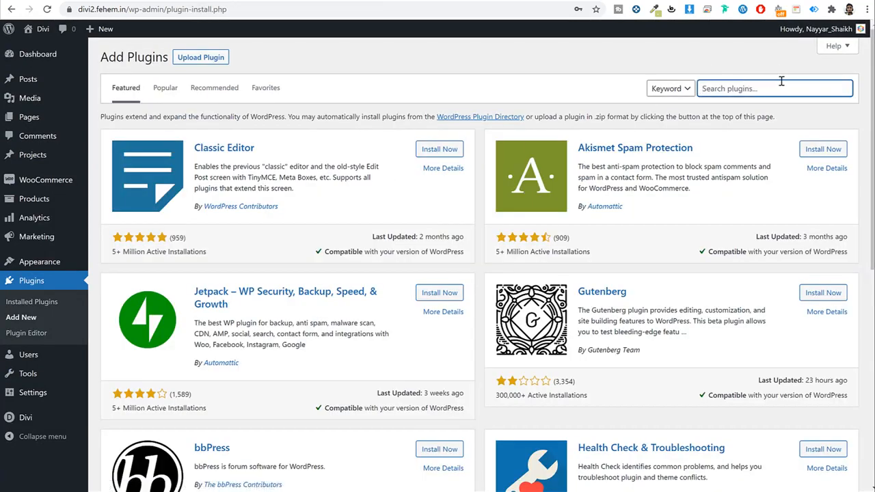
{"action": "type", "text": "stripe"}
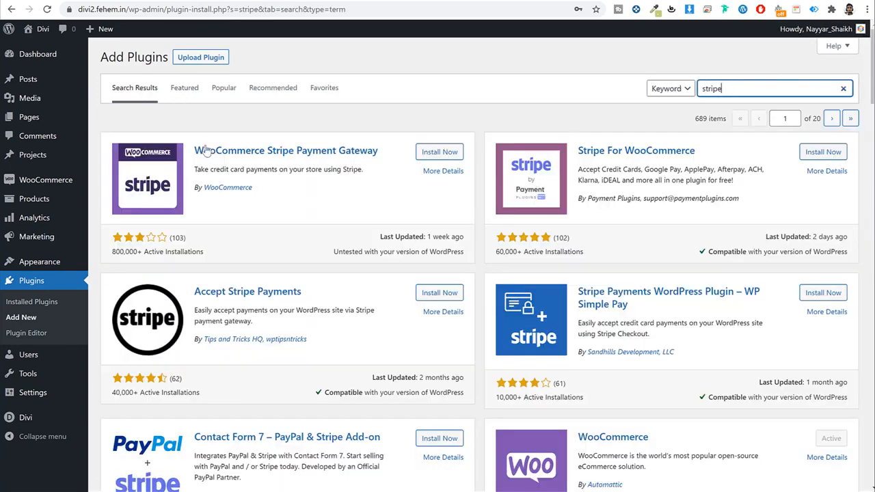
{"action": "left_click_drag", "start_coordinate": [195, 147], "coordinate": [377, 152]}
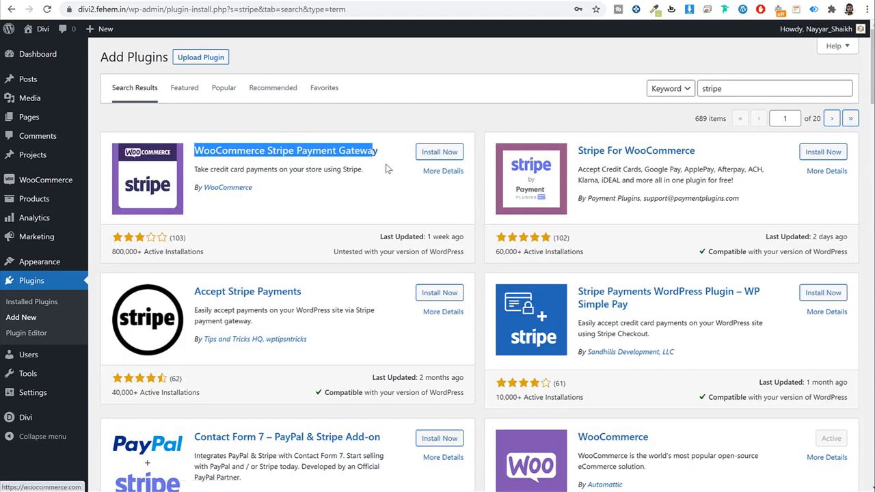
{"action": "left_click", "coordinate": [441, 153]}
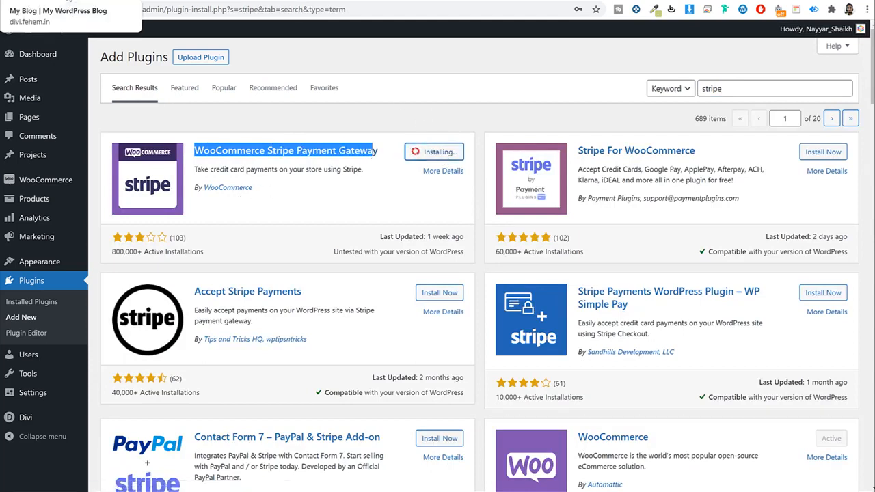
{"action": "left_click", "coordinate": [61, 0]}
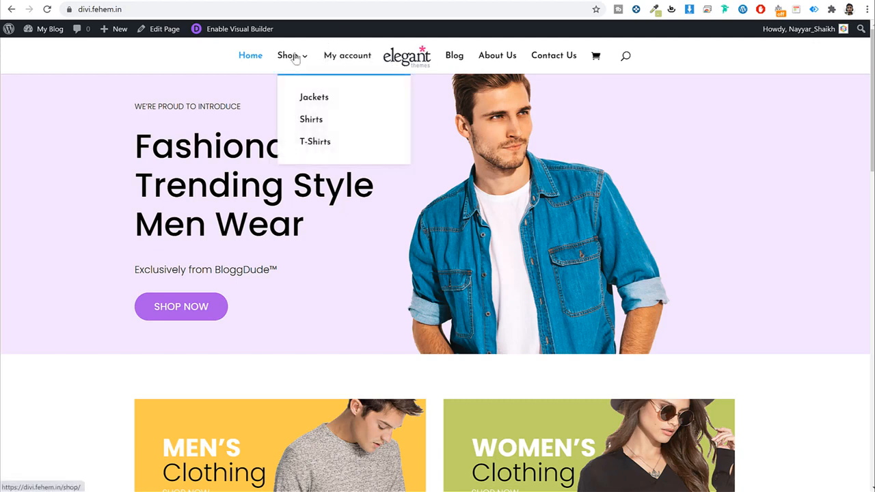
Step: From the Divi cart, go to checkout and select Credit Card (Stripe) payment
{"action": "left_click", "coordinate": [597, 59]}
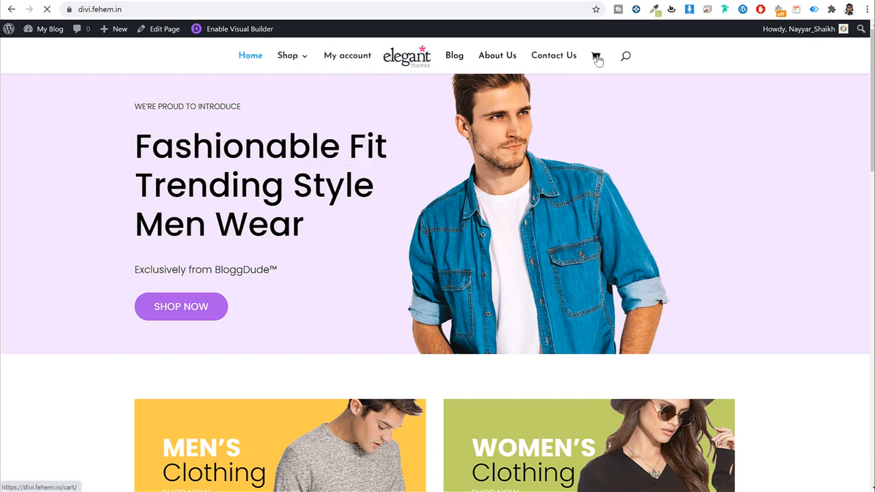
{"action": "scroll", "coordinate": [574, 307], "scroll_direction": "down", "scroll_amount": 2}
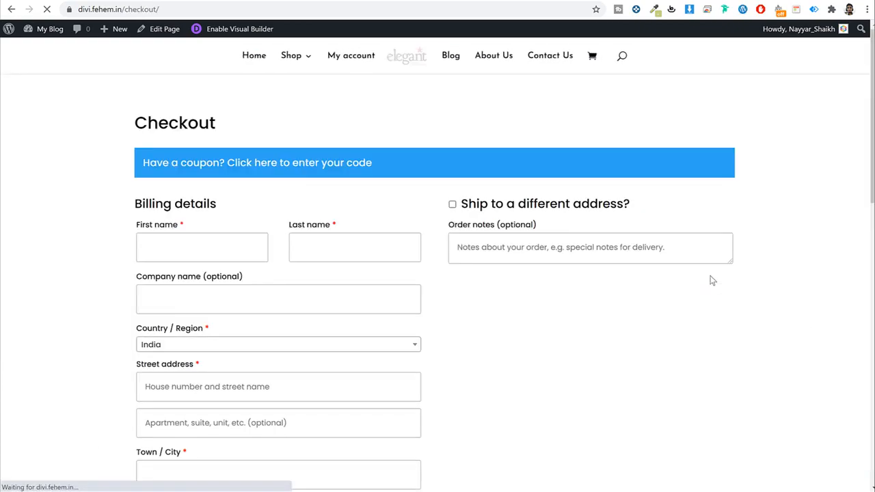
{"action": "scroll", "coordinate": [711, 280], "scroll_direction": "down", "scroll_amount": 12}
{"action": "left_click", "coordinate": [145, 234]}
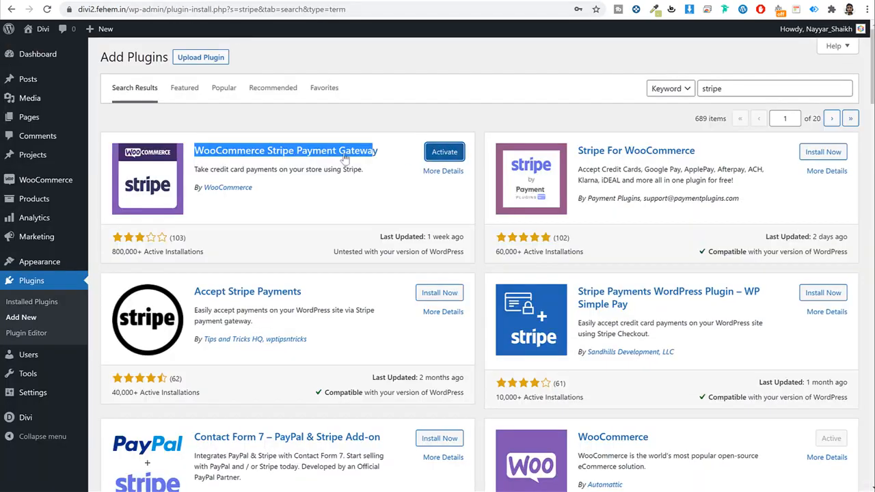
Step: Activate the WooCommerce Stripe Payment Gateway plugin and go to WooCommerce settings
{"action": "left_click", "coordinate": [338, 174]}
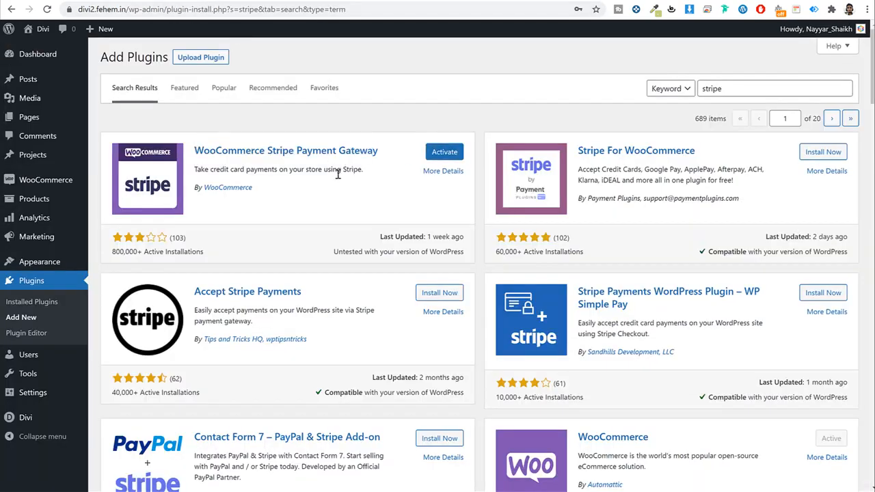
{"action": "left_click", "coordinate": [439, 154]}
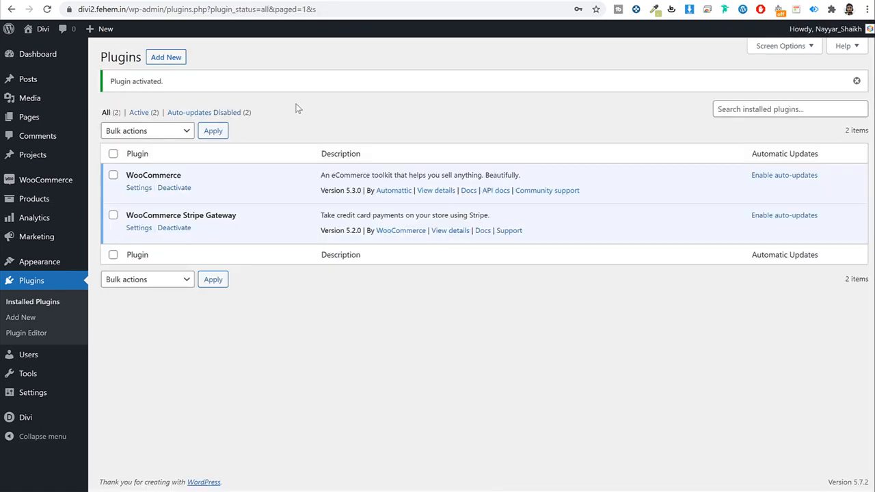
{"action": "mouse_move", "coordinate": [43, 182]}
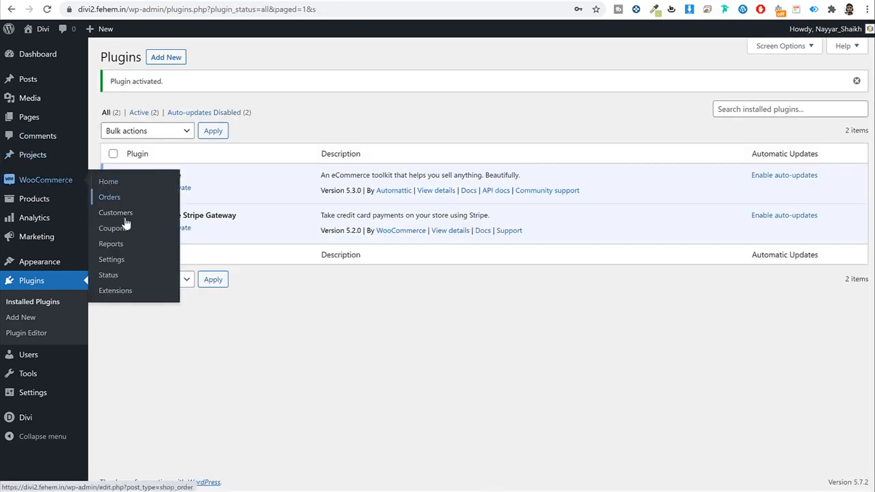
{"action": "left_click", "coordinate": [128, 264]}
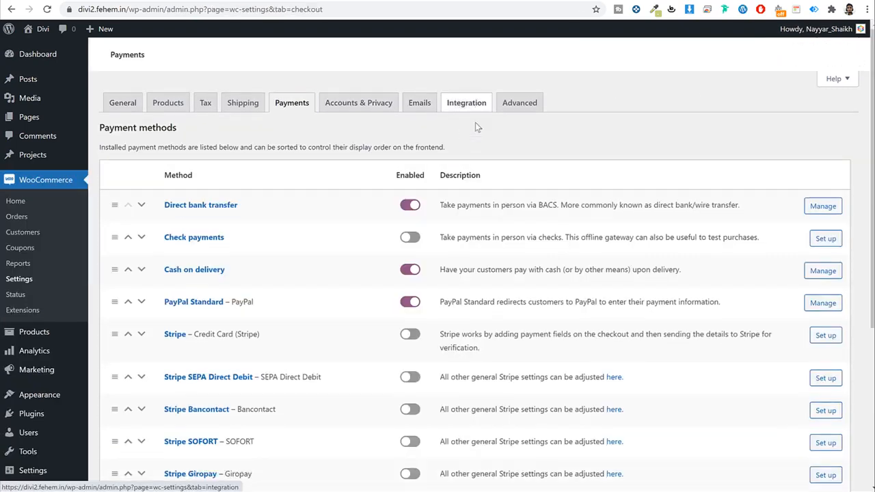
Step: Enable the Stripe – Credit Card payment method and save the payment settings
{"action": "scroll", "coordinate": [504, 226], "scroll_direction": "down", "scroll_amount": 5}
{"action": "scroll", "coordinate": [487, 268], "scroll_direction": "up", "scroll_amount": 5}
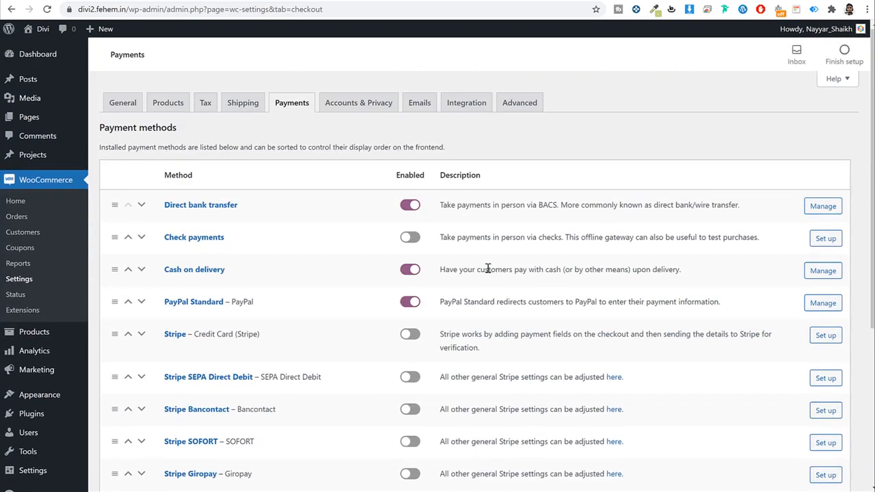
{"action": "scroll", "coordinate": [488, 268], "scroll_direction": "down", "scroll_amount": 5}
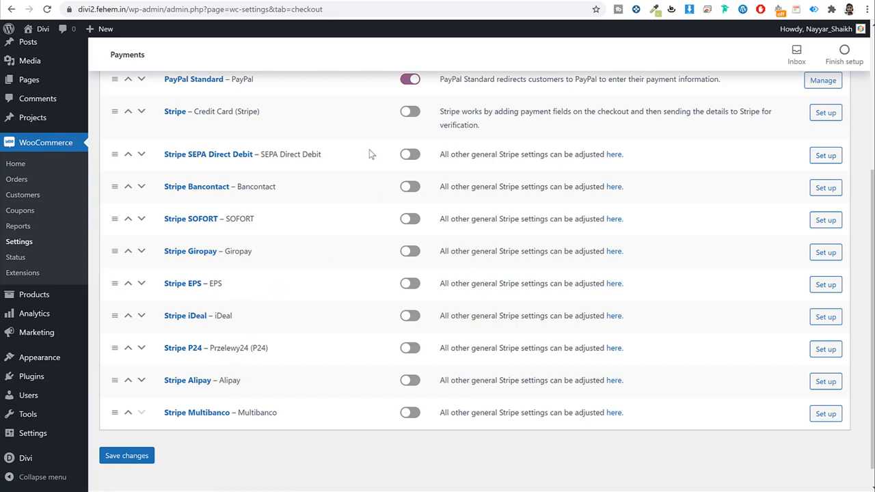
{"action": "scroll", "coordinate": [366, 287], "scroll_direction": "up", "scroll_amount": 3}
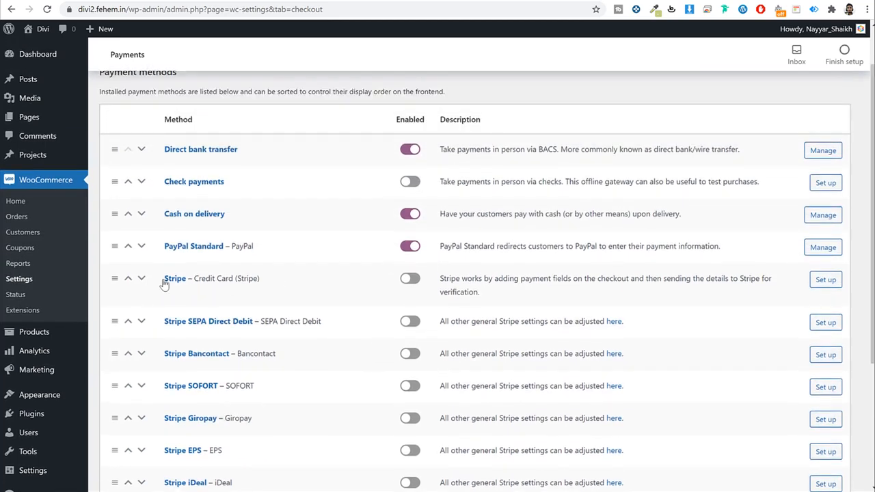
{"action": "left_click_drag", "start_coordinate": [259, 278], "coordinate": [162, 281]}
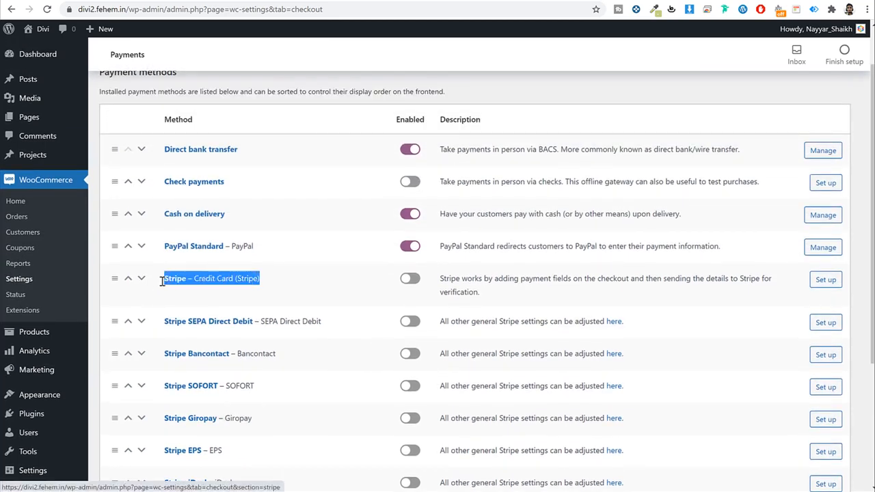
{"action": "left_click", "coordinate": [408, 280]}
{"action": "scroll", "coordinate": [219, 409], "scroll_direction": "down", "scroll_amount": 2}
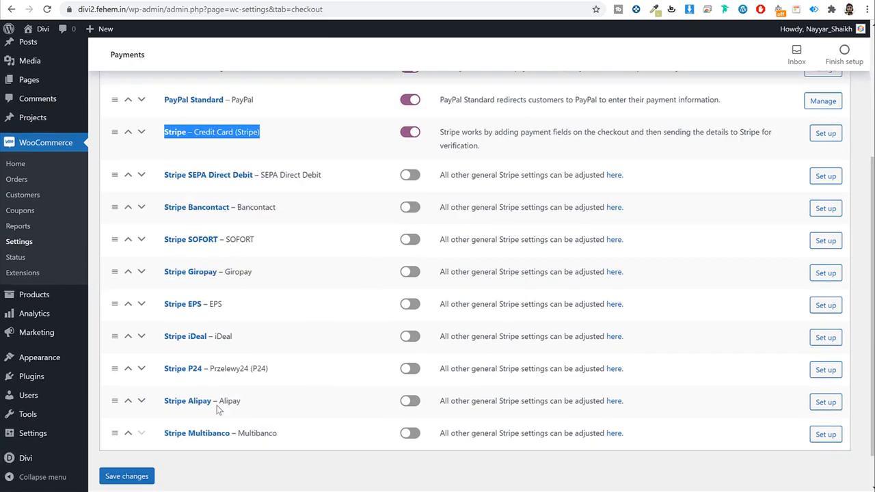
{"action": "scroll", "coordinate": [219, 409], "scroll_direction": "down", "scroll_amount": 1}
{"action": "left_click", "coordinate": [140, 485]}
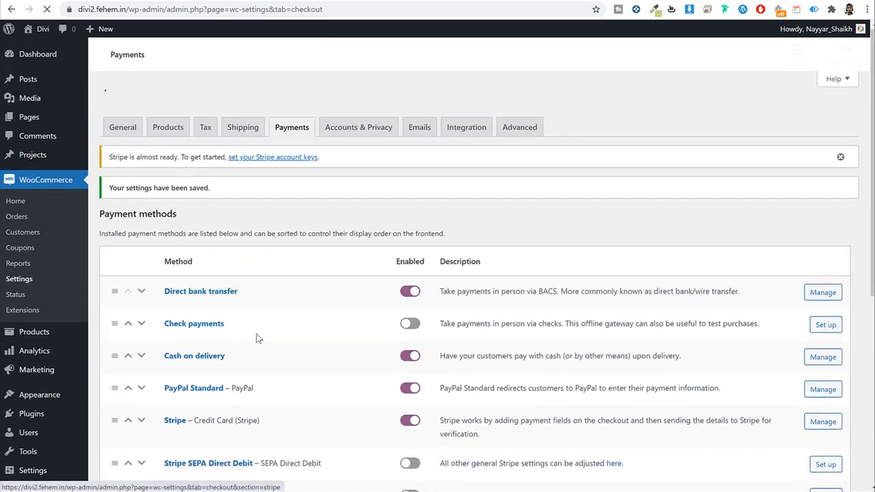
{"action": "scroll", "coordinate": [205, 308], "scroll_direction": "down", "scroll_amount": 2}
Step: Retitle the Stripe method 'Credit & Debit Card' and add '& debit' to its description
{"action": "left_click", "coordinate": [179, 285]}
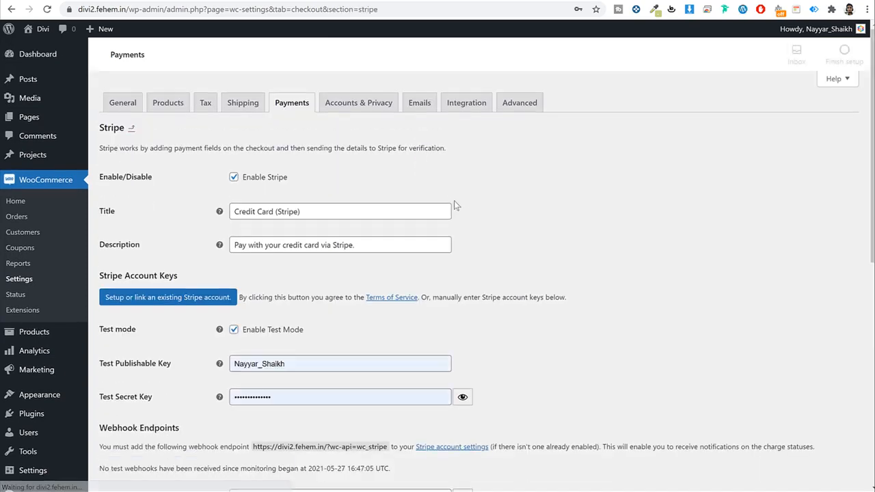
{"action": "scroll", "coordinate": [145, 107], "scroll_direction": "down", "scroll_amount": 1}
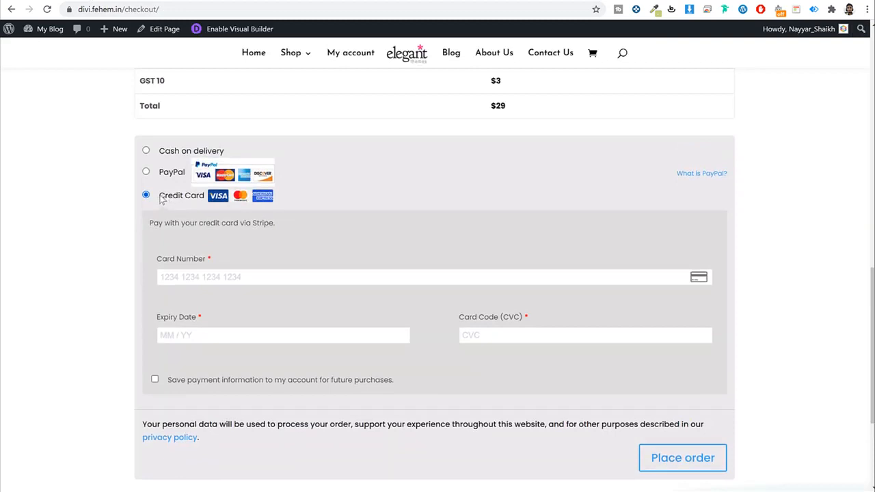
{"action": "left_click_drag", "start_coordinate": [161, 199], "coordinate": [211, 198]}
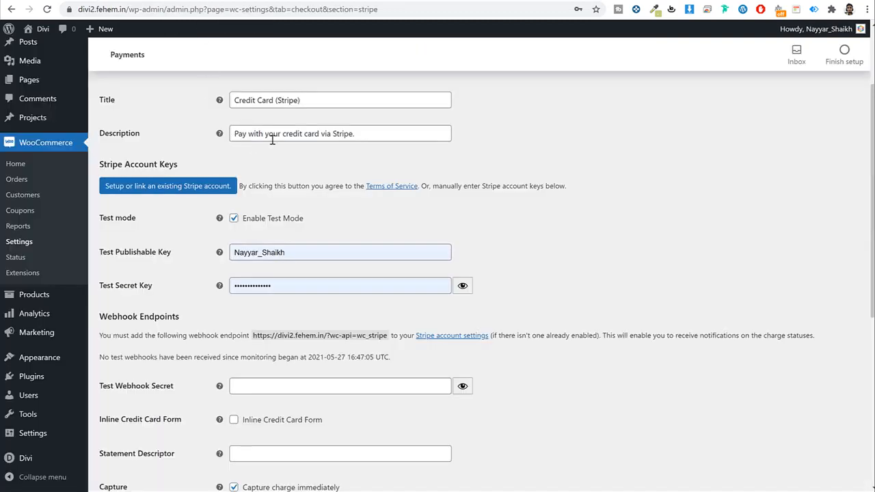
{"action": "scroll", "coordinate": [286, 158], "scroll_direction": "up", "scroll_amount": 2}
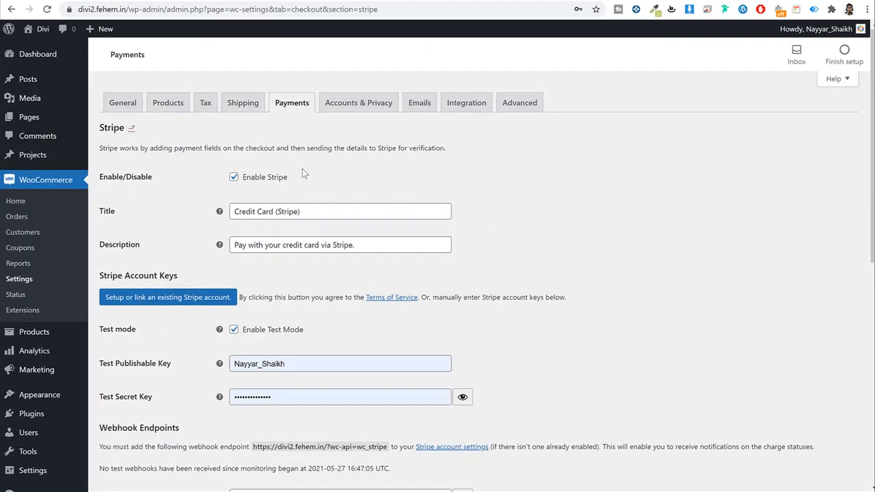
{"action": "left_click_drag", "start_coordinate": [312, 218], "coordinate": [274, 223]}
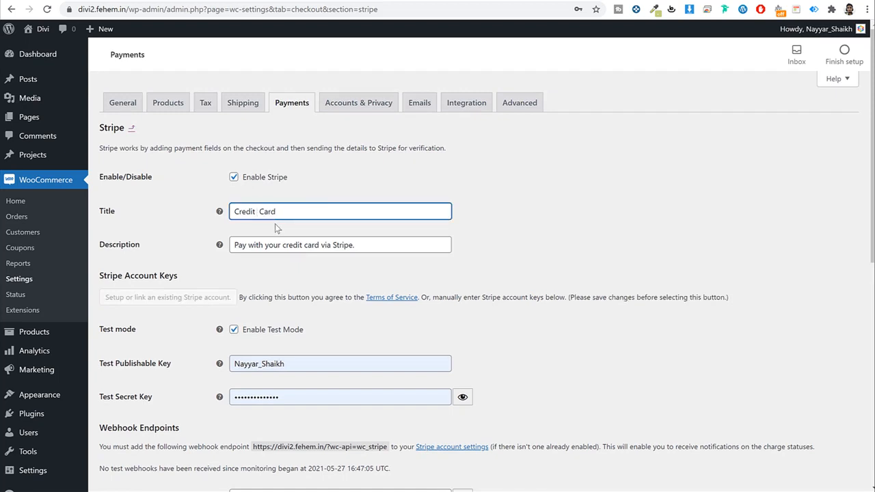
{"action": "type", "text": "& Debit"}
{"action": "left_click", "coordinate": [305, 246]}
{"action": "type", "text": "& deb"}
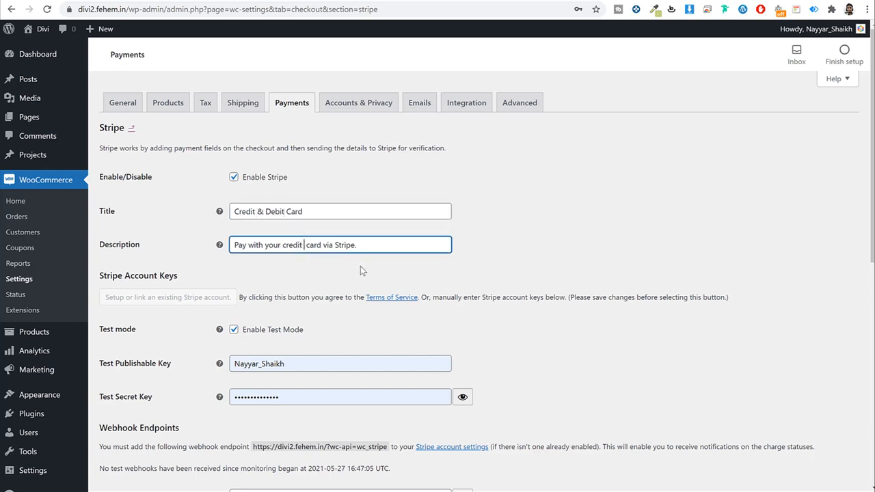
{"action": "type", "text": "it"}
Step: Turn off Stripe test mode so the live publishable and secret key fields apply
{"action": "scroll", "coordinate": [606, 262], "scroll_direction": "down", "scroll_amount": 2}
{"action": "left_click", "coordinate": [234, 162]}
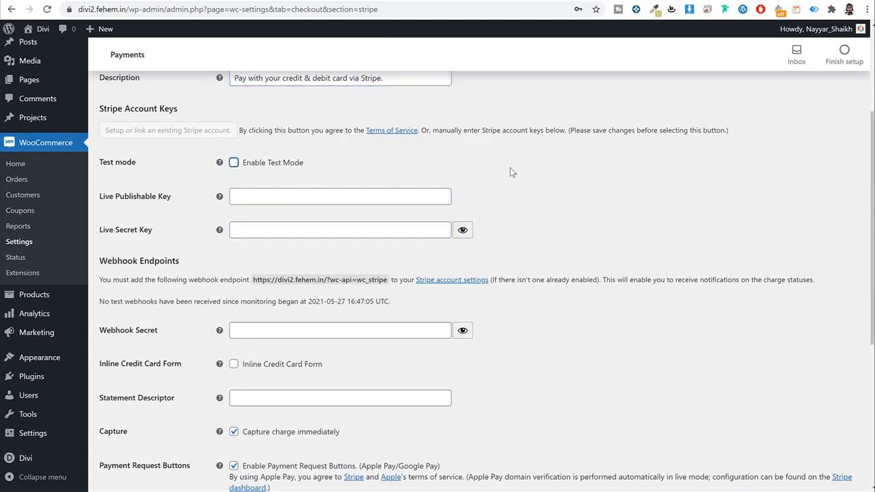
{"action": "left_click_drag", "start_coordinate": [115, 200], "coordinate": [170, 200]}
{"action": "left_click_drag", "start_coordinate": [154, 233], "coordinate": [113, 232]}
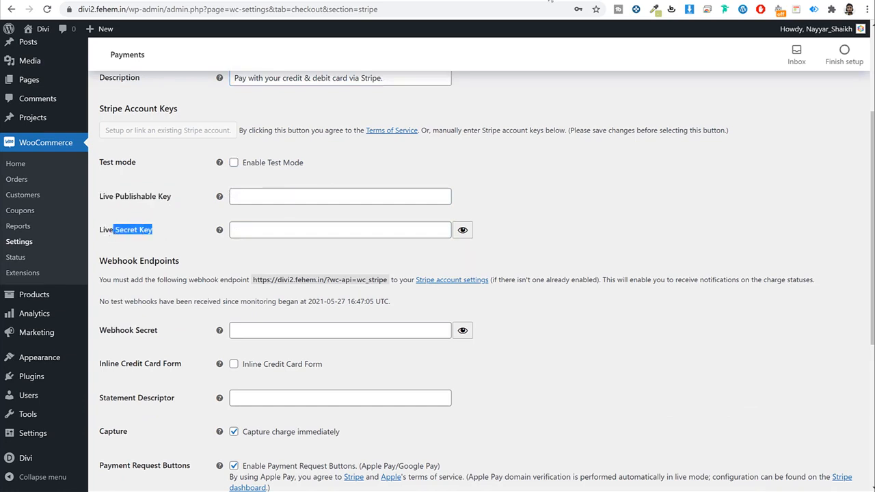
{"action": "key", "text": "ctrl+t"}
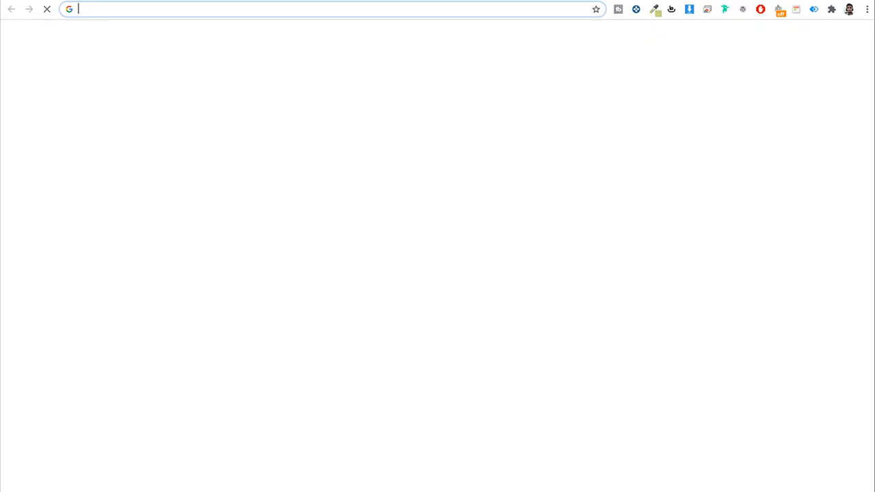
Step: Copy the live publishable key from Stripe Dashboard's Developers > API keys page
{"action": "type", "text": "dash"}
{"action": "key", "text": "Return"}
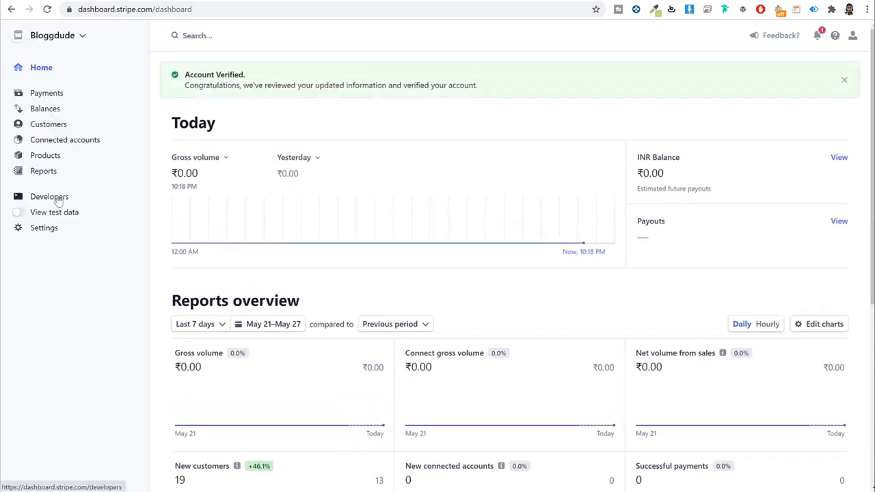
{"action": "left_click", "coordinate": [55, 200]}
{"action": "left_click", "coordinate": [45, 211]}
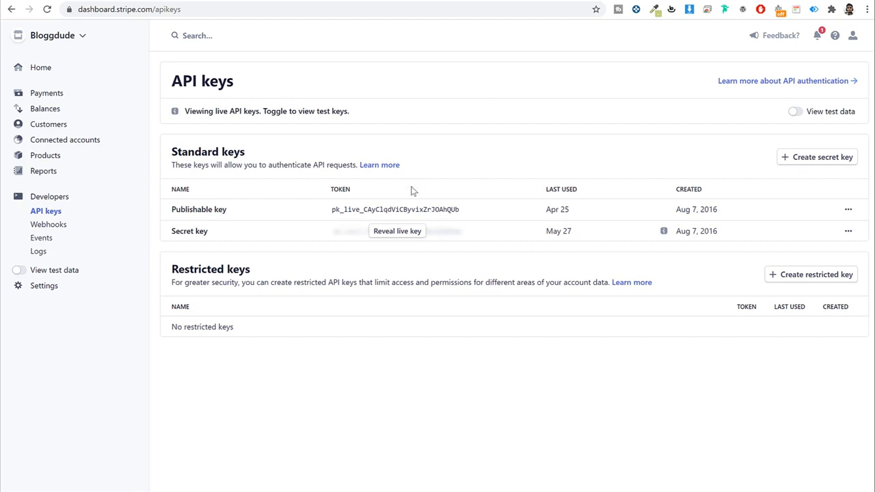
{"action": "left_click", "coordinate": [400, 213]}
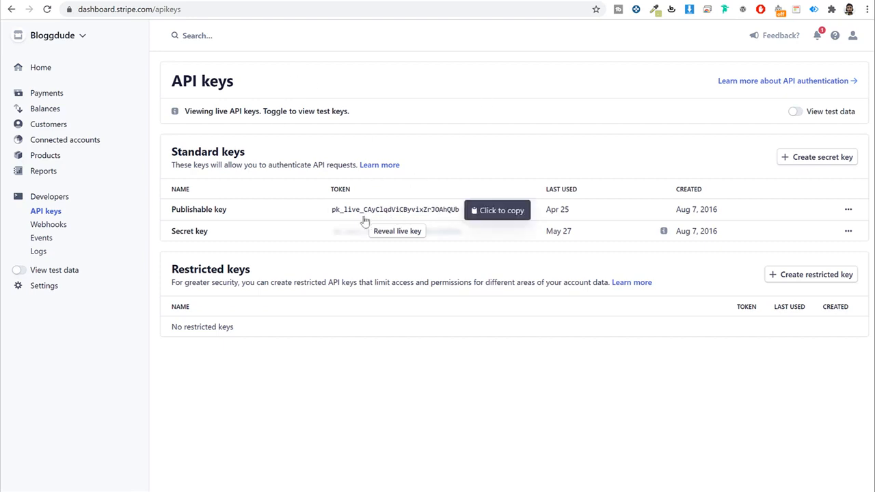
{"action": "left_click", "coordinate": [184, 5]}
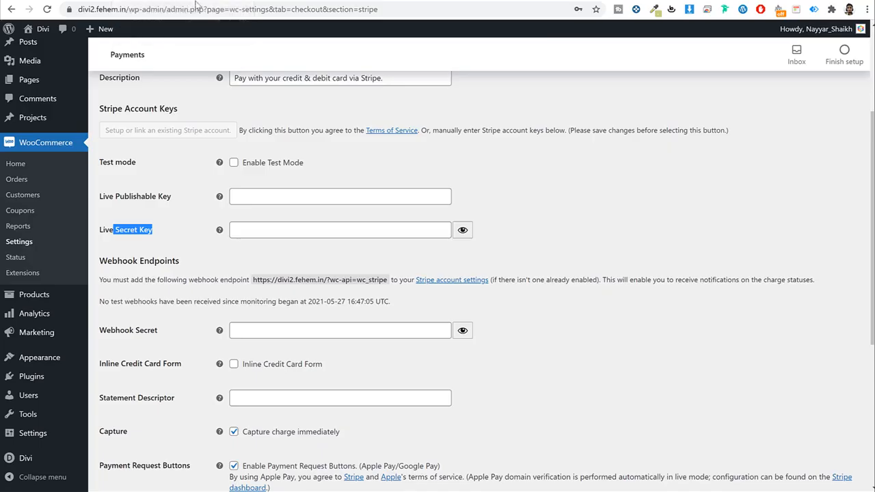
Step: Paste the live publishable key and revealed live secret key into the WooCommerce Stripe fields
{"action": "left_click", "coordinate": [295, 196]}
{"action": "key", "text": "ctrl+v"}
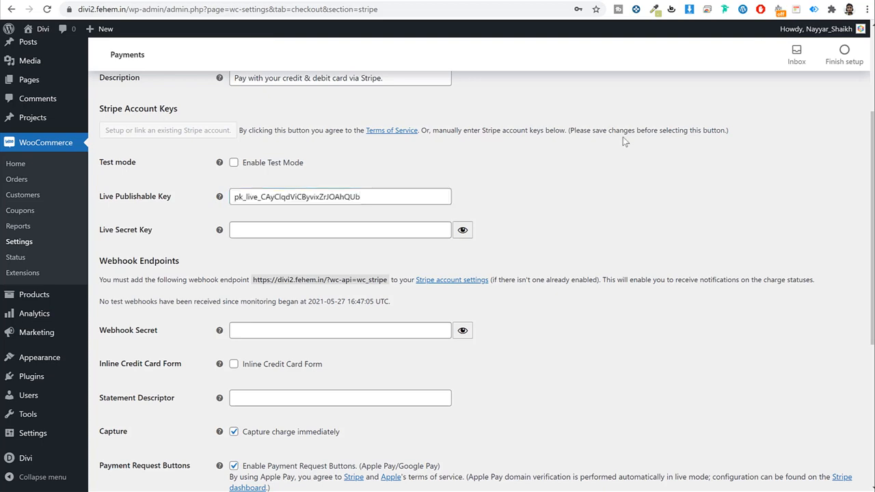
{"action": "left_click", "coordinate": [552, 6]}
{"action": "left_click", "coordinate": [410, 232]}
{"action": "left_click", "coordinate": [320, 229]}
{"action": "key", "text": "ctrl+v"}
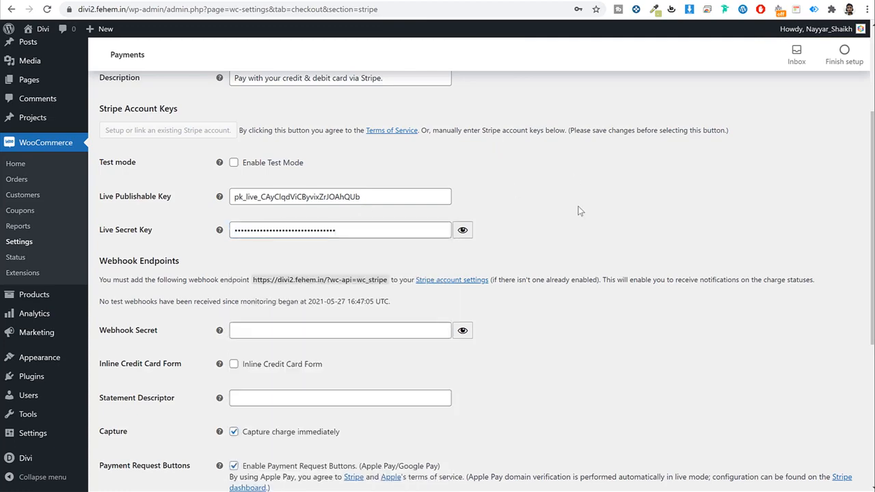
Step: Save the Stripe settings repeatedly until the test-key error messages disappear
{"action": "scroll", "coordinate": [579, 225], "scroll_direction": "down", "scroll_amount": 4}
{"action": "left_click", "coordinate": [144, 433]}
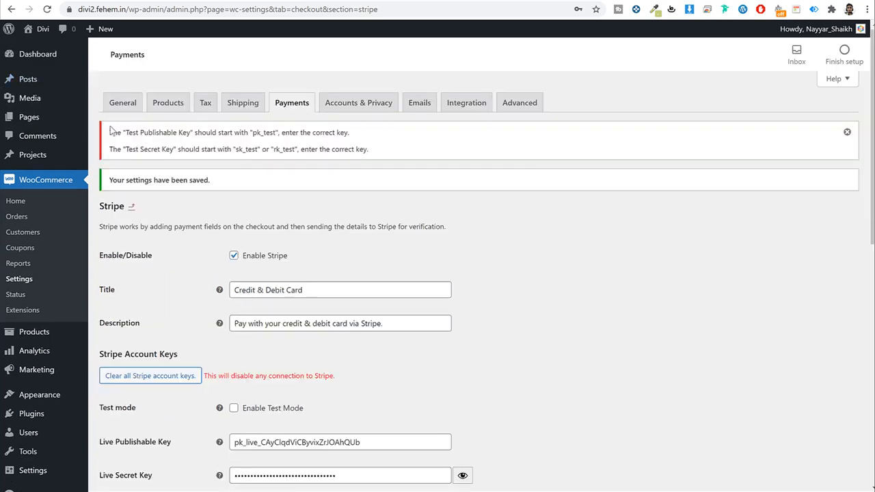
{"action": "mouse_move", "coordinate": [109, 131]}
{"action": "left_mouse_down"}
{"action": "mouse_move", "coordinate": [371, 152]}
{"action": "mouse_move", "coordinate": [105, 133]}
{"action": "left_mouse_up"}
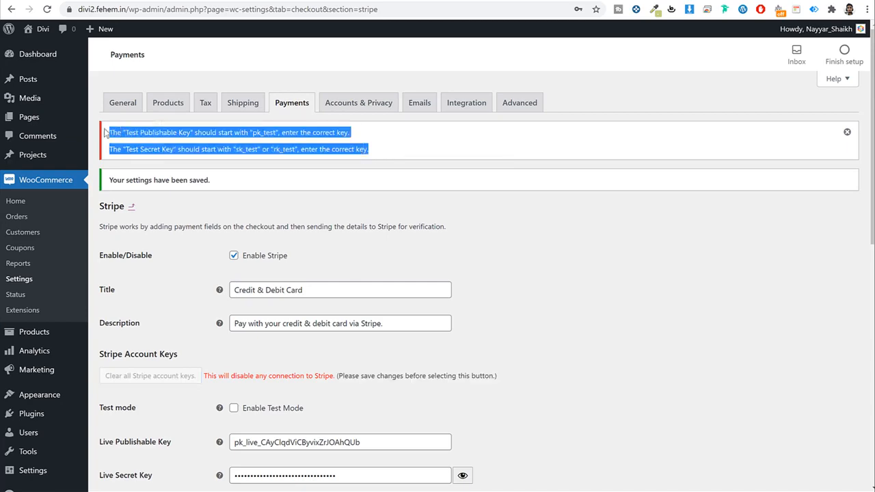
{"action": "left_click", "coordinate": [113, 132]}
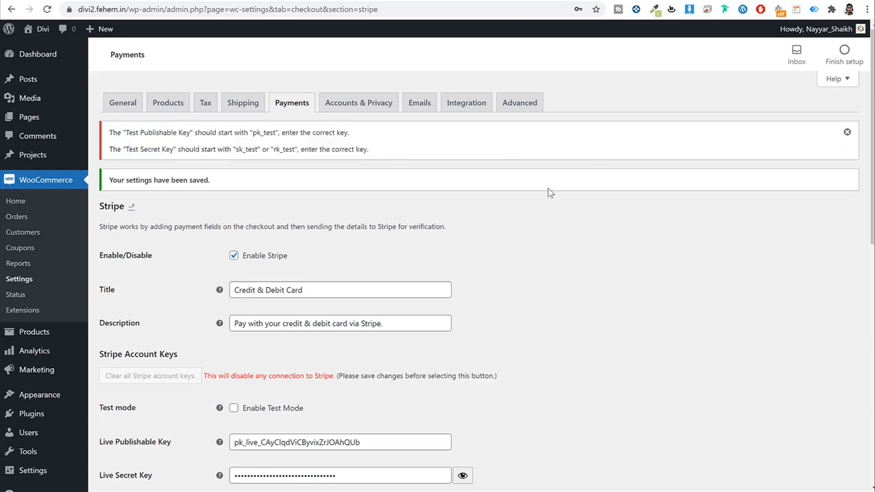
{"action": "scroll", "coordinate": [547, 205], "scroll_direction": "down", "scroll_amount": 9}
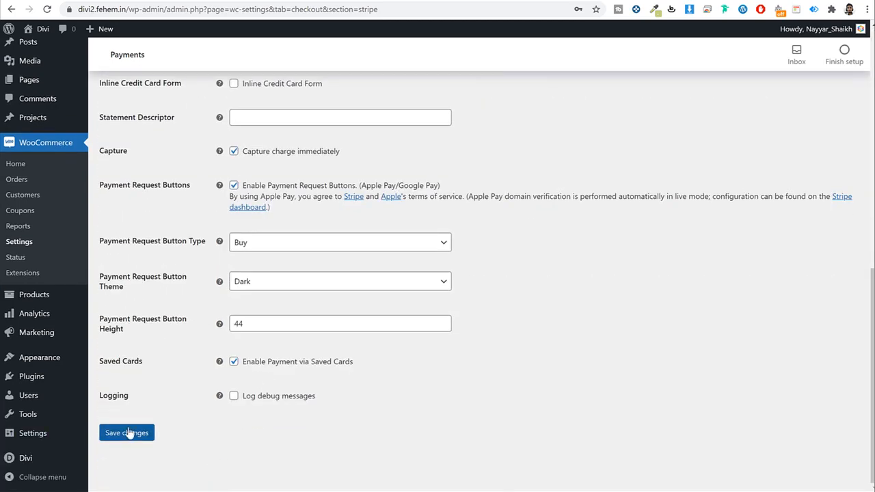
{"action": "left_click", "coordinate": [128, 433]}
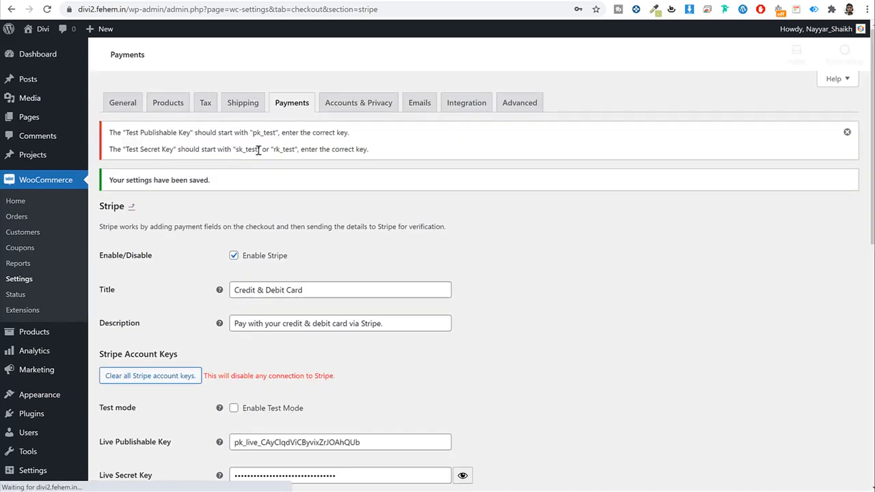
{"action": "scroll", "coordinate": [289, 179], "scroll_direction": "down", "scroll_amount": 10}
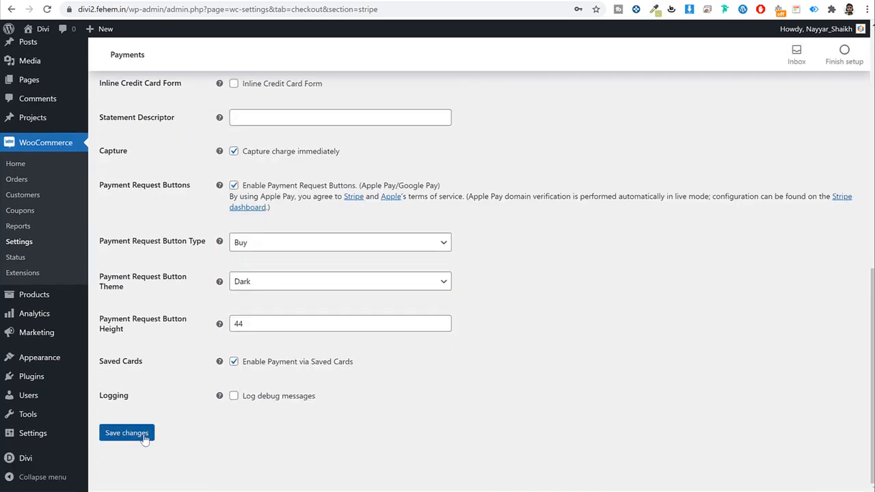
{"action": "left_click", "coordinate": [145, 437]}
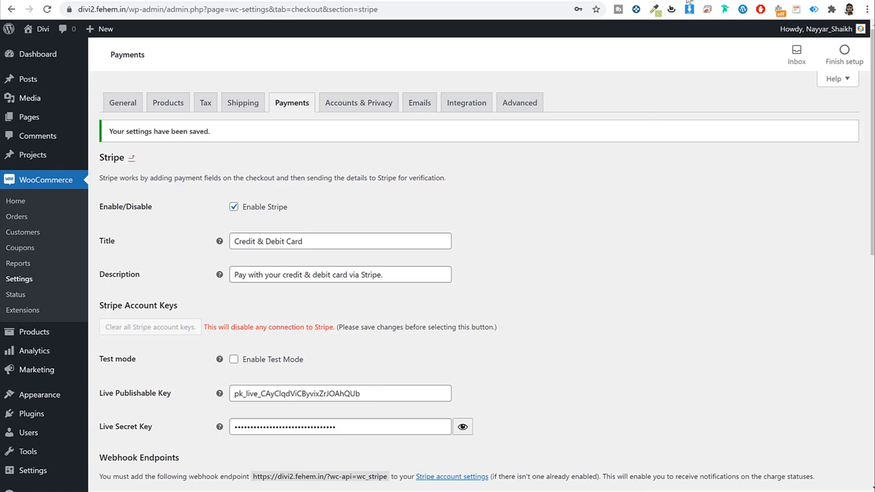
{"action": "key", "text": "ctrl+t"}
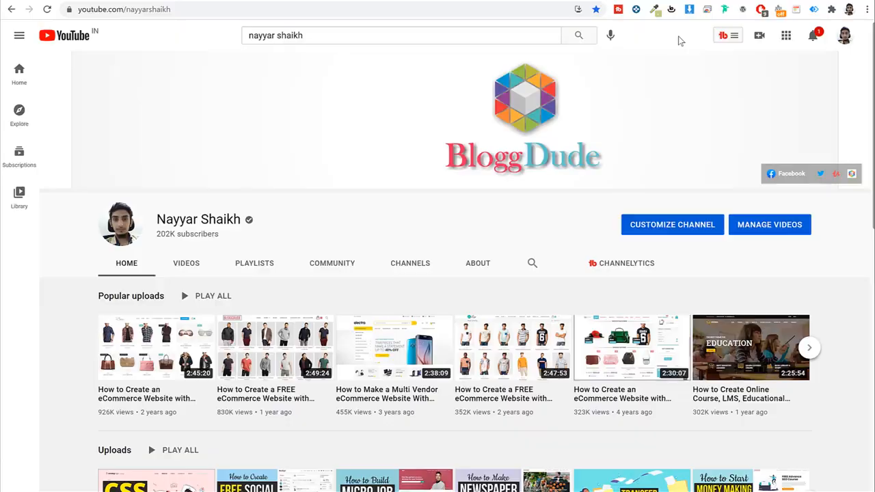
Step: Search YouTube for 'nayyar shaikh payment gateway' and scroll through the gateway tutorial results
{"action": "scroll", "coordinate": [794, 214], "scroll_direction": "down", "scroll_amount": 4}
{"action": "scroll", "coordinate": [810, 231], "scroll_direction": "up", "scroll_amount": 4}
{"action": "left_click", "coordinate": [330, 34]}
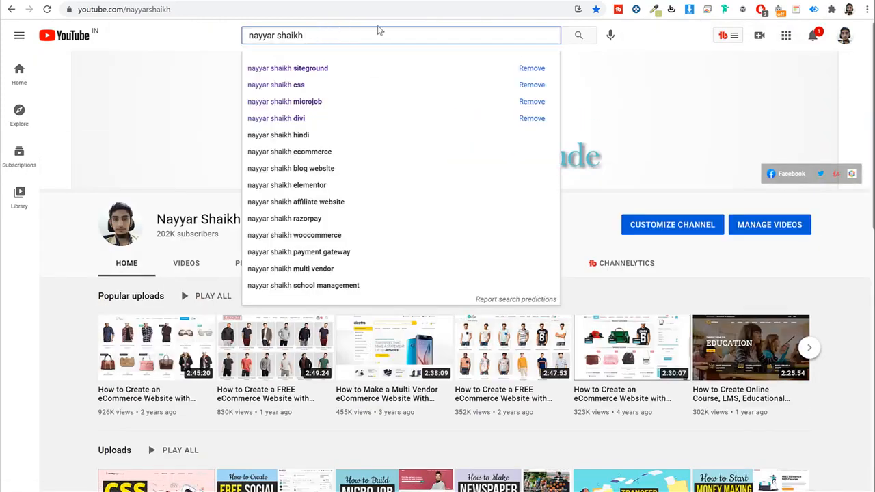
{"action": "type", "text": "pay"}
{"action": "key", "text": "Down"}
{"action": "key", "text": "Return"}
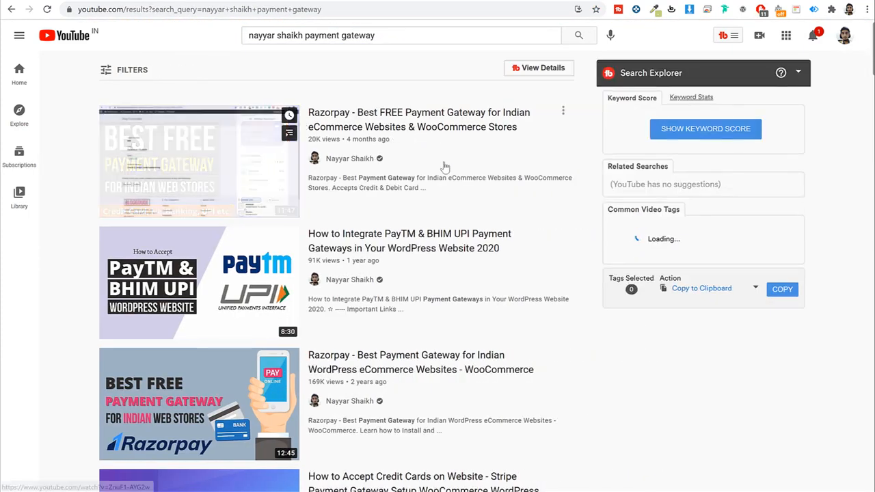
{"action": "scroll", "coordinate": [423, 157], "scroll_direction": "down", "scroll_amount": 2}
{"action": "scroll", "coordinate": [453, 171], "scroll_direction": "down", "scroll_amount": 1}
{"action": "scroll", "coordinate": [503, 207], "scroll_direction": "down", "scroll_amount": 1}
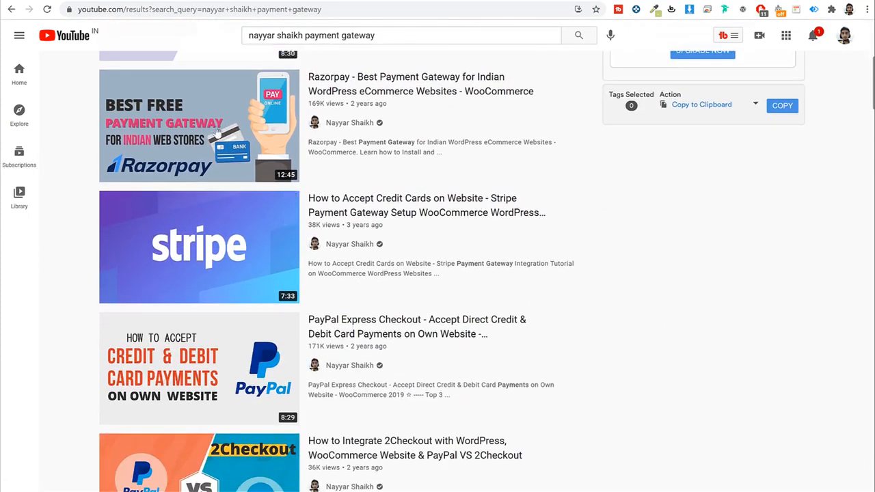
{"action": "scroll", "coordinate": [437, 242], "scroll_direction": "down", "scroll_amount": 3}
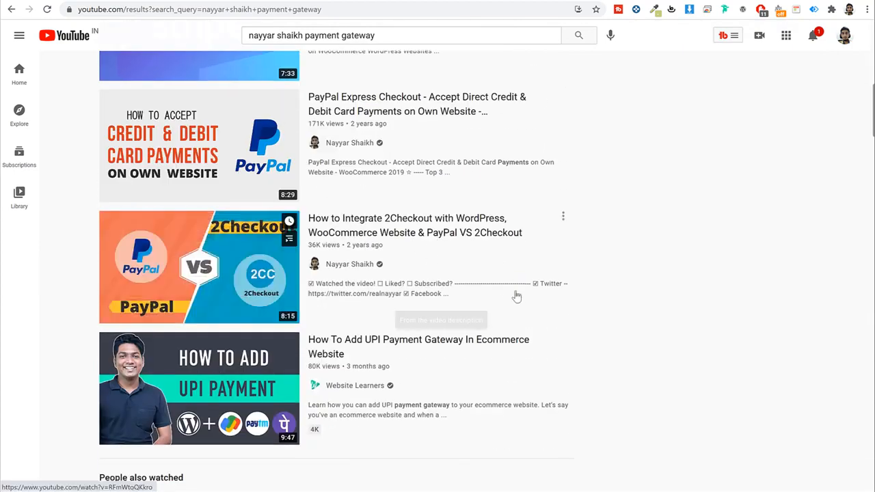
{"action": "scroll", "coordinate": [523, 294], "scroll_direction": "up", "scroll_amount": 7}
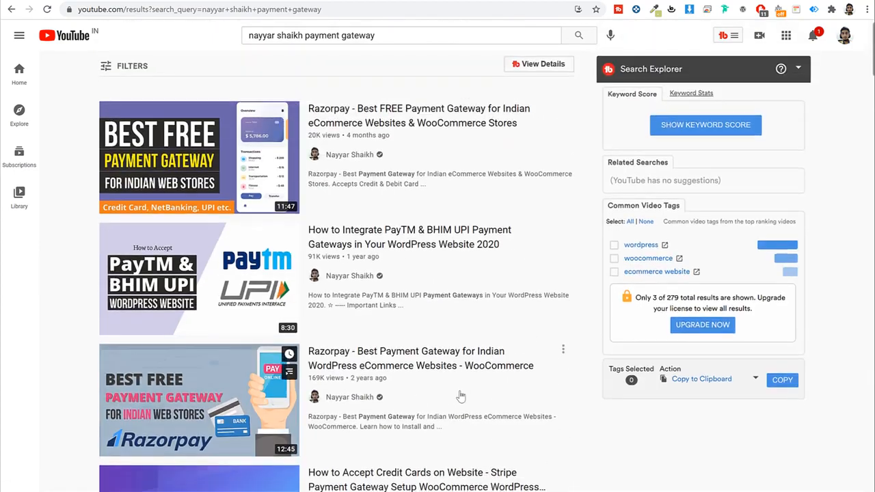
{"action": "scroll", "coordinate": [460, 395], "scroll_direction": "down", "scroll_amount": 1}
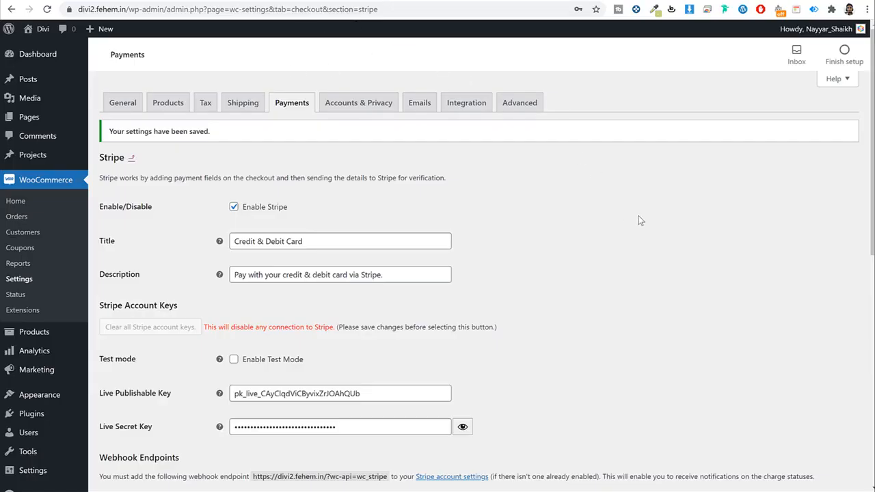
Step: Leave the Stripe settings for Accounts & Privacy and allow logging into existing accounts at checkout
{"action": "left_click", "coordinate": [299, 107]}
{"action": "left_click", "coordinate": [541, 72]}
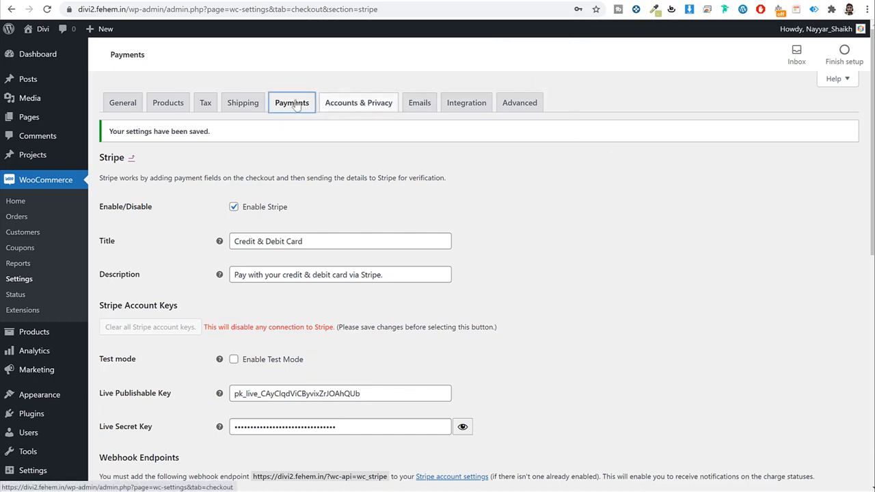
{"action": "left_click", "coordinate": [292, 102]}
{"action": "key", "text": "Return"}
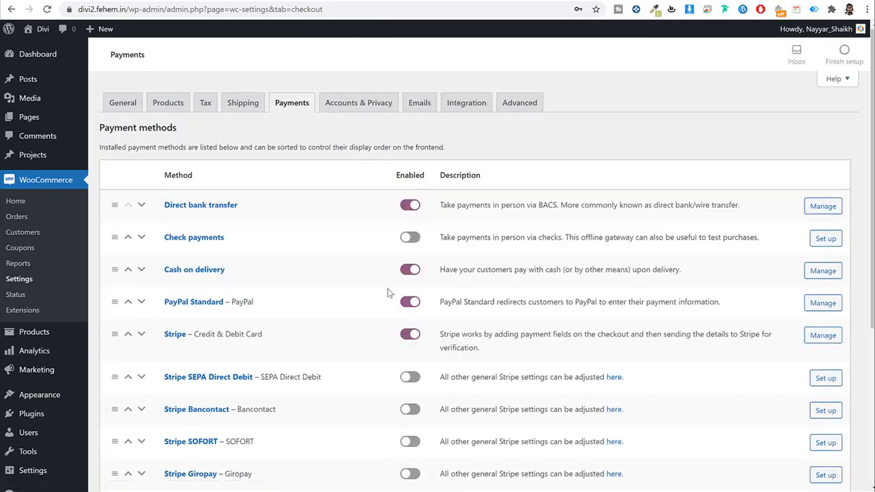
{"action": "left_click", "coordinate": [367, 104]}
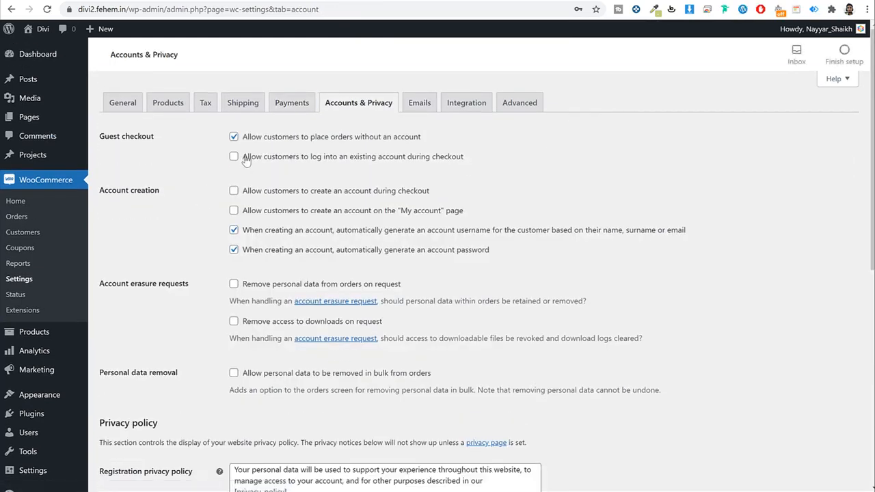
{"action": "left_click_drag", "start_coordinate": [244, 156], "coordinate": [500, 161]}
{"action": "left_click", "coordinate": [233, 159]}
Step: Allow account creation during checkout, comparing against the storefront checkout page
{"action": "left_click_drag", "start_coordinate": [330, 158], "coordinate": [470, 159]}
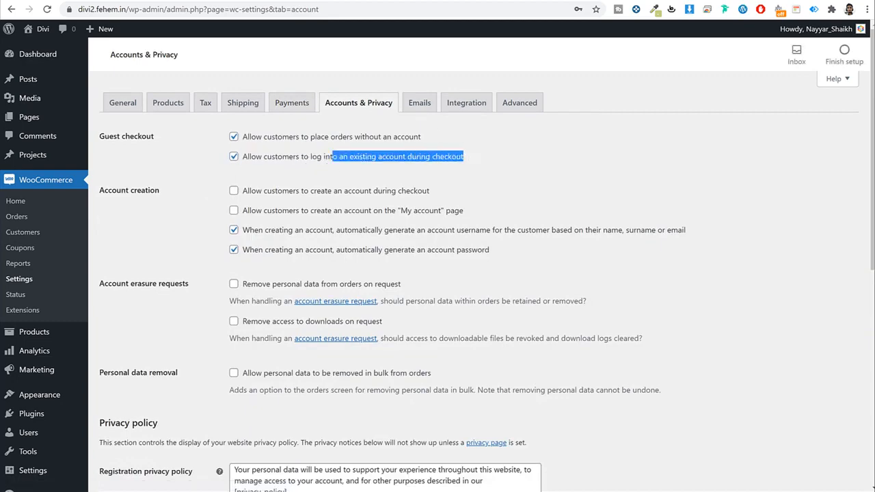
{"action": "left_click", "coordinate": [52, 1]}
{"action": "scroll", "coordinate": [613, 202], "scroll_direction": "up", "scroll_amount": 8}
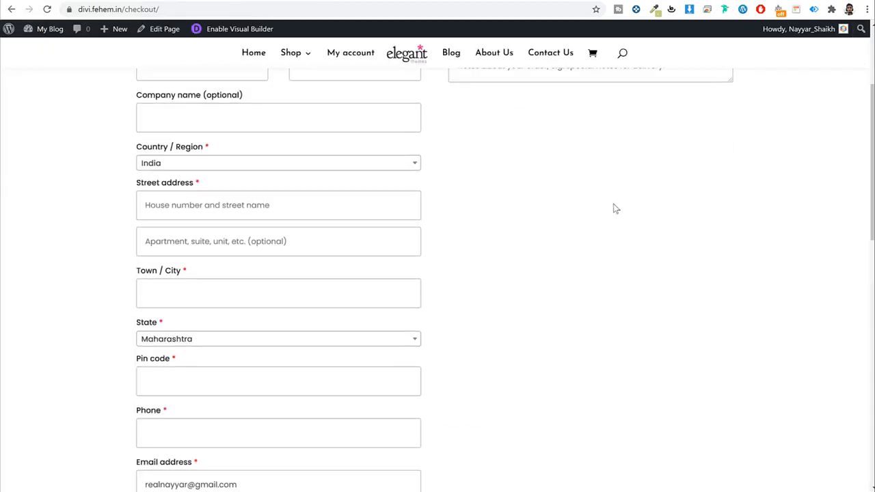
{"action": "scroll", "coordinate": [613, 208], "scroll_direction": "up", "scroll_amount": 3}
{"action": "scroll", "coordinate": [600, 246], "scroll_direction": "down", "scroll_amount": 10}
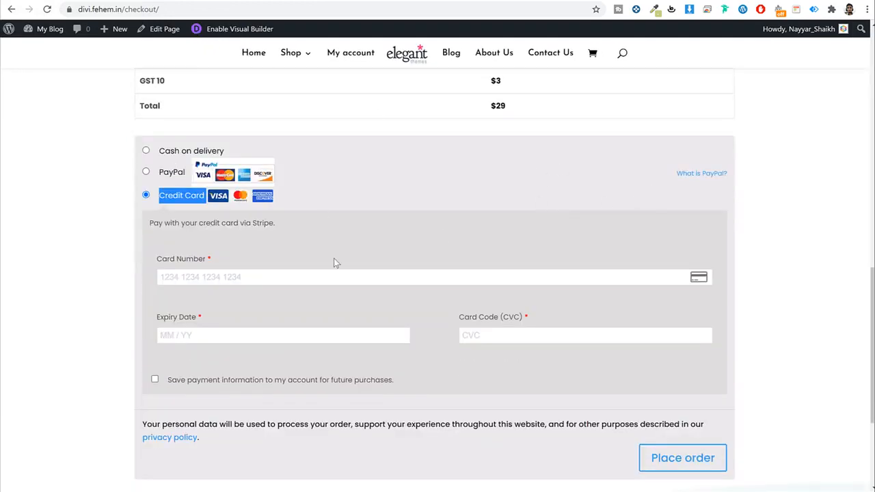
{"action": "scroll", "coordinate": [416, 268], "scroll_direction": "up", "scroll_amount": 10}
{"action": "left_click", "coordinate": [220, 1]}
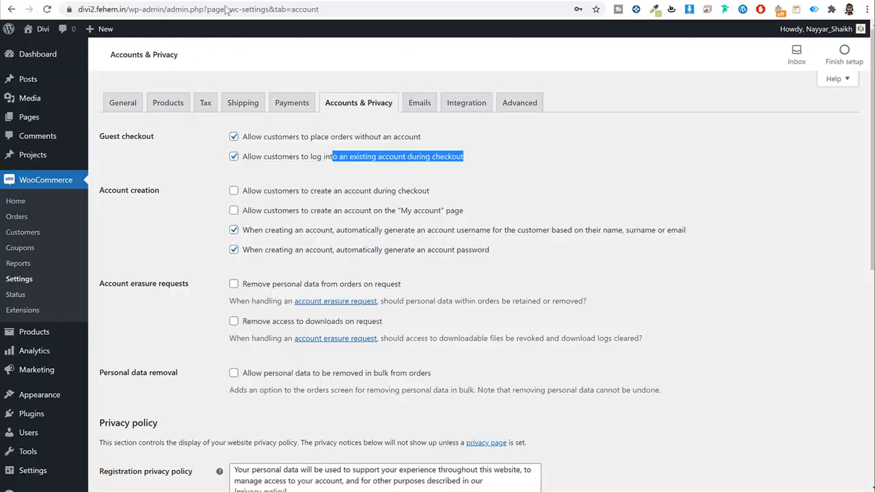
{"action": "left_click", "coordinate": [264, 195]}
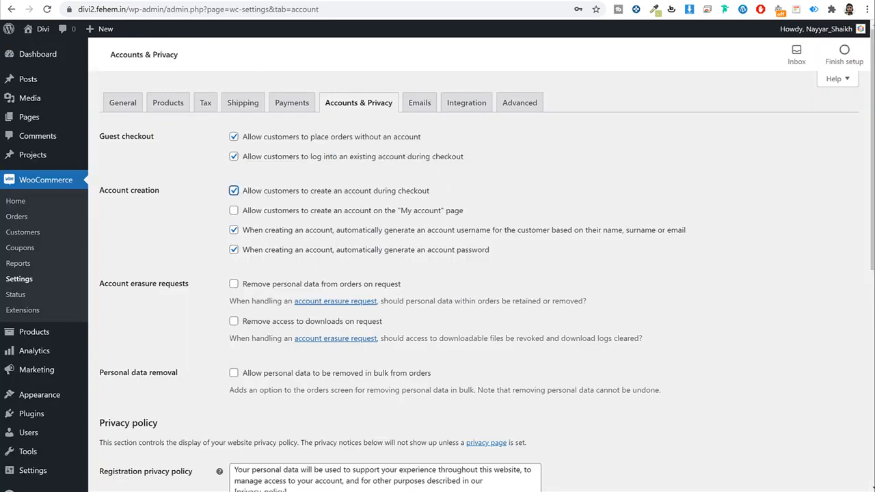
{"action": "left_click", "coordinate": [68, 2]}
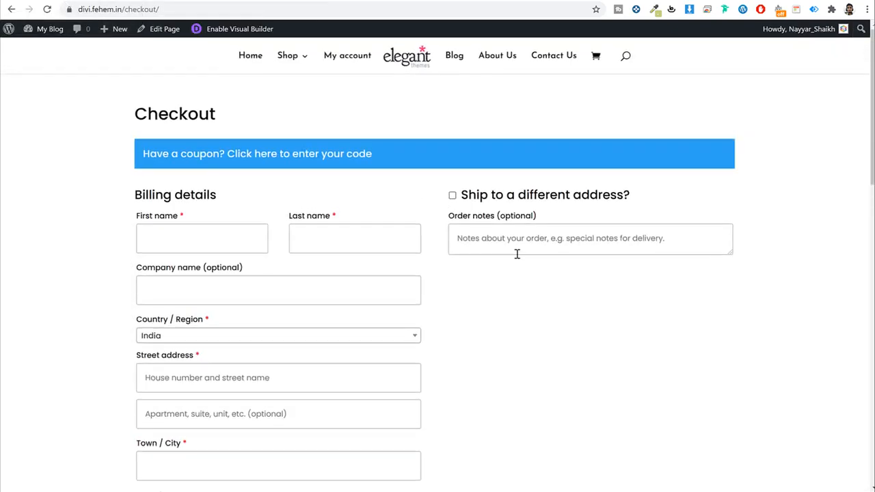
{"action": "scroll", "coordinate": [519, 254], "scroll_direction": "down", "scroll_amount": 5}
{"action": "left_click", "coordinate": [190, 3]}
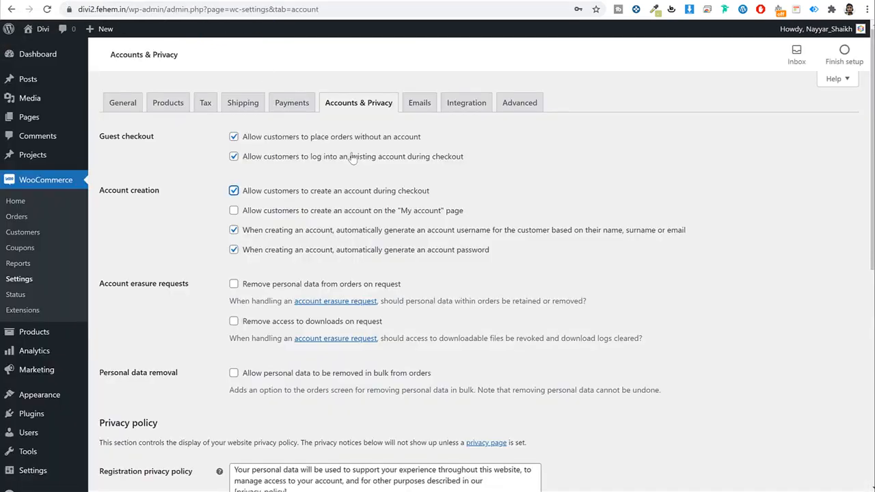
{"action": "left_click_drag", "start_coordinate": [250, 214], "coordinate": [503, 227]}
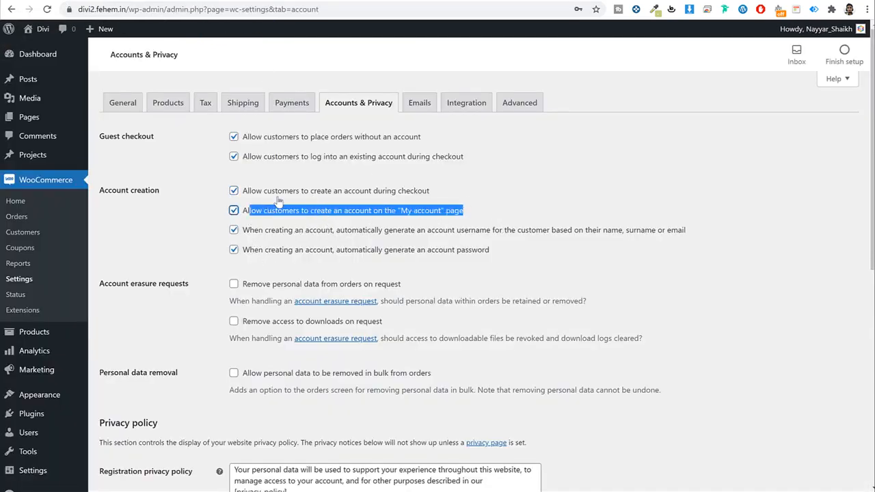
{"action": "left_click", "coordinate": [669, 183]}
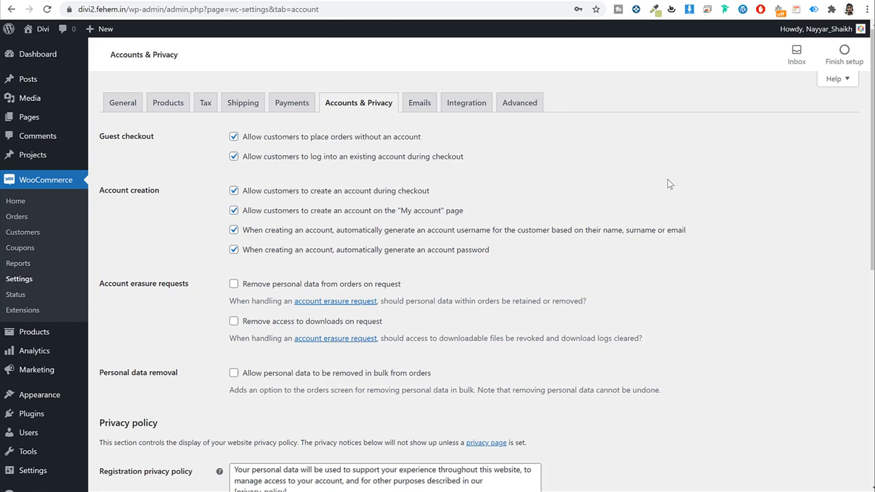
Step: Turn off automatic username and password generation and save the Accounts & Privacy settings
{"action": "left_click", "coordinate": [234, 229]}
{"action": "left_click", "coordinate": [233, 249]}
{"action": "left_click_drag", "start_coordinate": [249, 232], "coordinate": [495, 246]}
{"action": "left_click", "coordinate": [727, 248]}
{"action": "left_click_drag", "start_coordinate": [414, 233], "coordinate": [549, 236]}
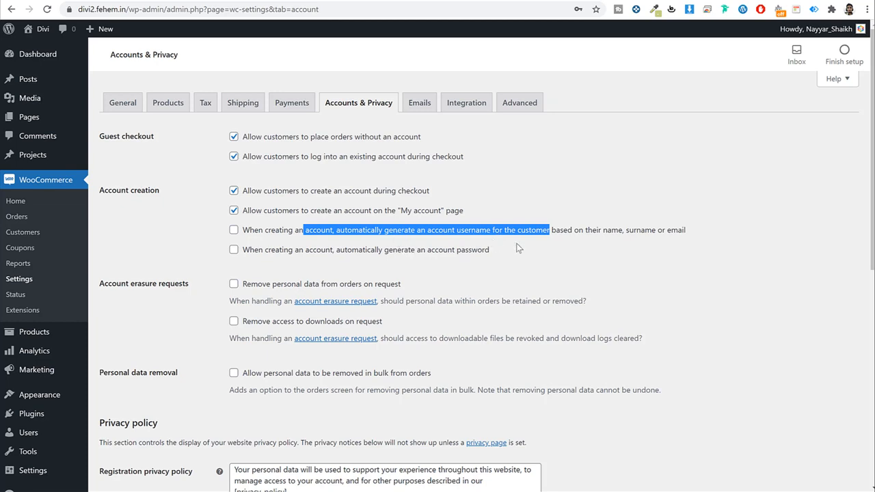
{"action": "left_click", "coordinate": [746, 235]}
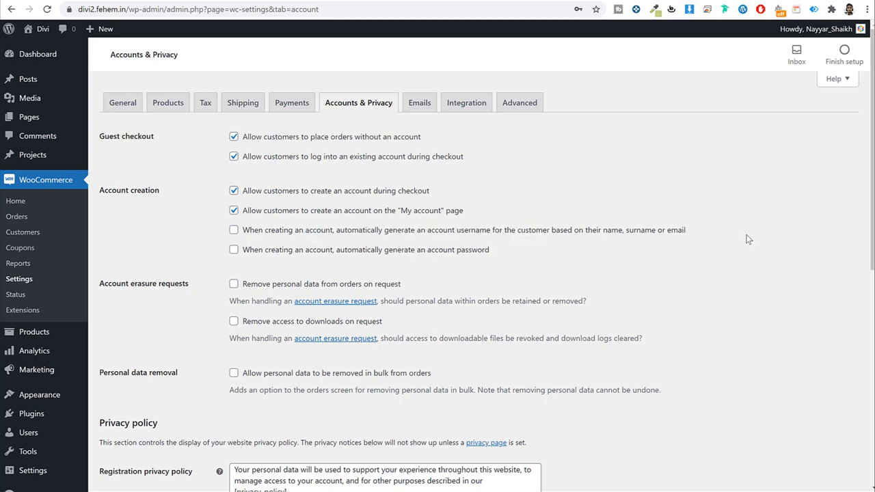
{"action": "left_click_drag", "start_coordinate": [250, 230], "coordinate": [270, 251]}
{"action": "left_click", "coordinate": [723, 252]}
{"action": "scroll", "coordinate": [632, 304], "scroll_direction": "down", "scroll_amount": 6}
{"action": "left_click", "coordinate": [130, 432]}
Step: Save the Advanced tab's page setup settings, then view the empty Products list
{"action": "left_click", "coordinate": [521, 104]}
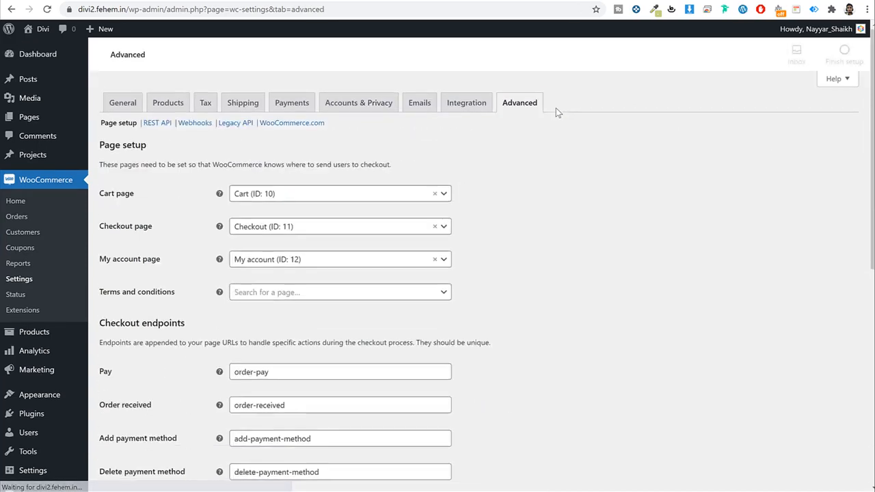
{"action": "scroll", "coordinate": [613, 185], "scroll_direction": "down", "scroll_amount": 1}
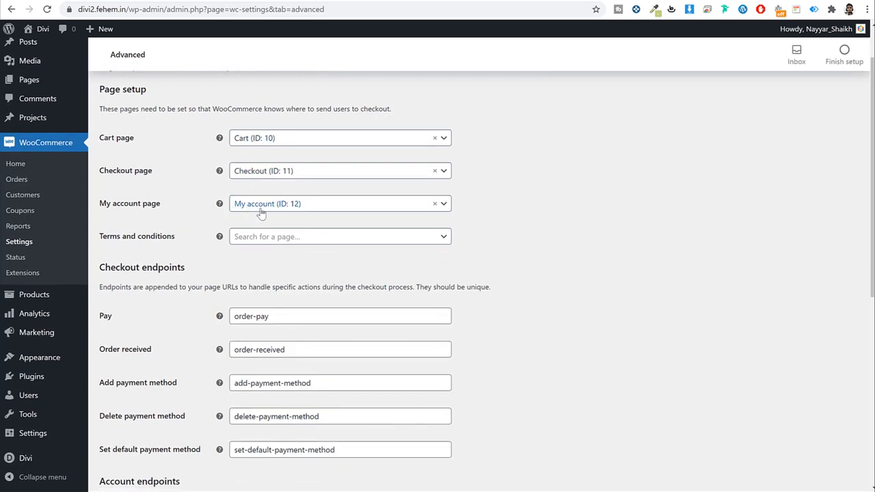
{"action": "scroll", "coordinate": [579, 203], "scroll_direction": "down", "scroll_amount": 5}
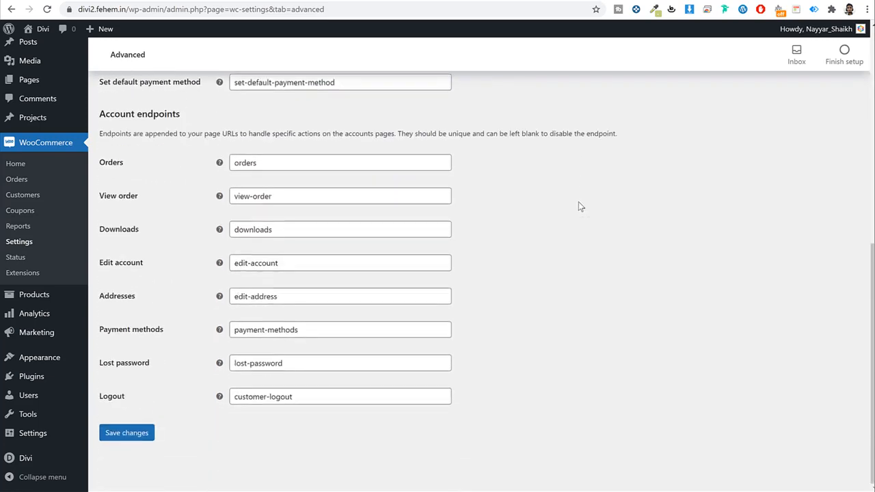
{"action": "left_click", "coordinate": [126, 432]}
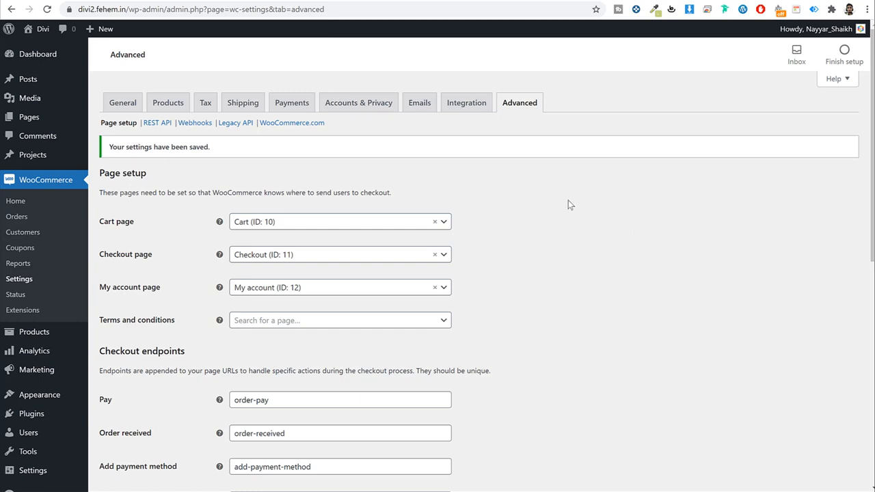
{"action": "left_click", "coordinate": [49, 335]}
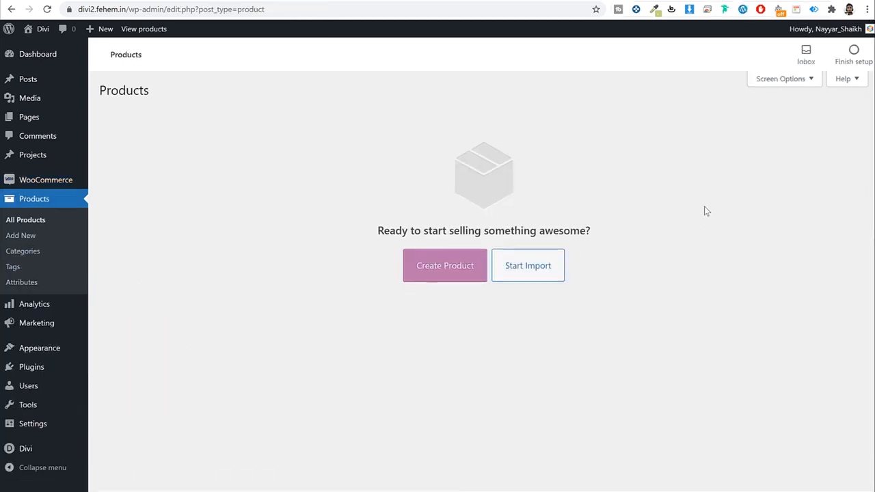
Step: Start a new product and dismiss the product editor tutorial popup
{"action": "left_click", "coordinate": [444, 260]}
{"action": "left_click", "coordinate": [140, 221]}
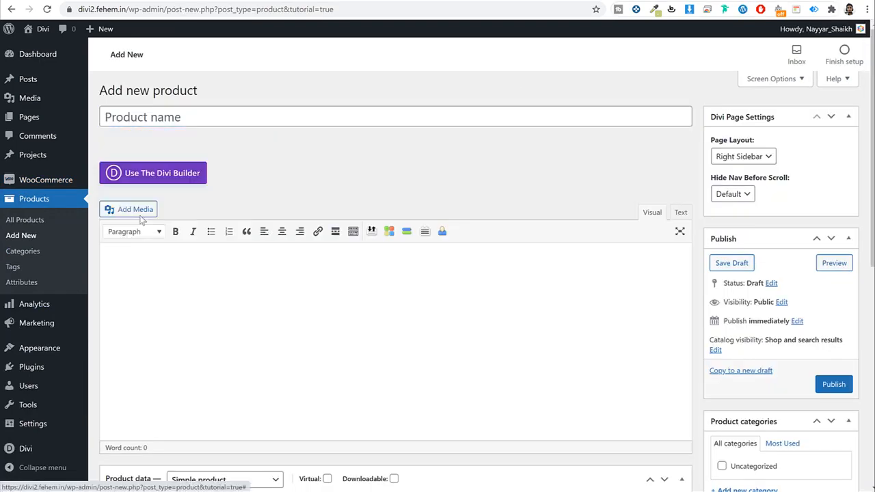
{"action": "scroll", "coordinate": [517, 261], "scroll_direction": "down", "scroll_amount": 8}
{"action": "scroll", "coordinate": [517, 261], "scroll_direction": "up", "scroll_amount": 8}
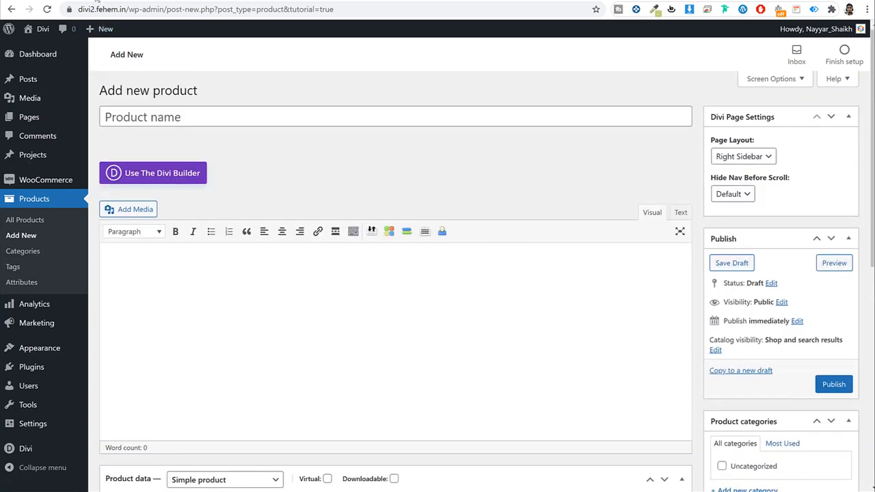
Step: Copy the 'Adipiscing Elit' title from its storefront product page
{"action": "left_click", "coordinate": [97, 1]}
{"action": "scroll", "coordinate": [644, 314], "scroll_direction": "down", "scroll_amount": 7}
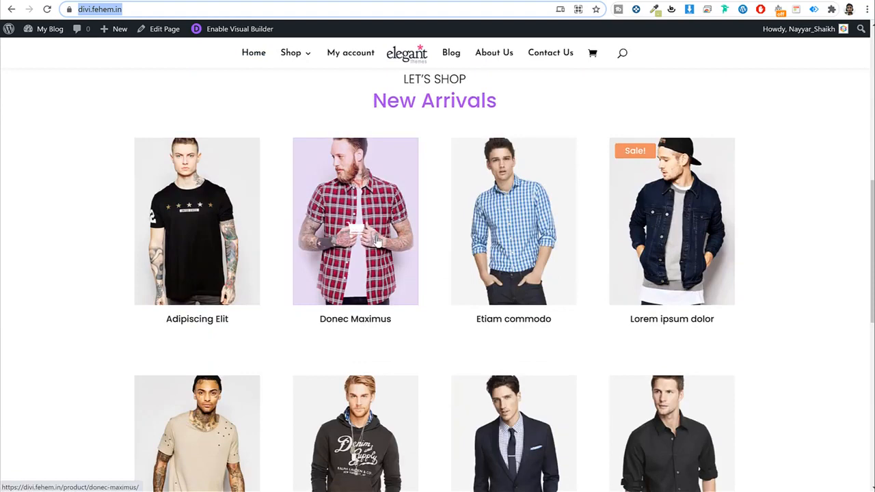
{"action": "left_click", "coordinate": [194, 264]}
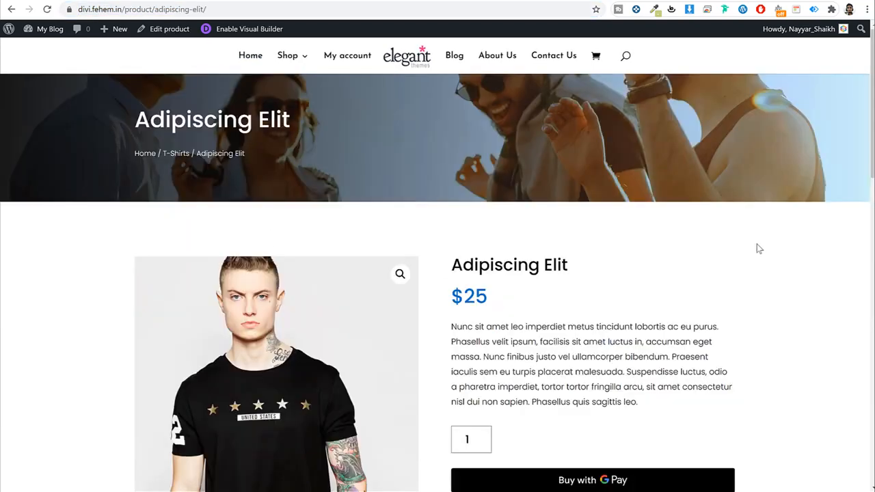
{"action": "scroll", "coordinate": [755, 247], "scroll_direction": "down", "scroll_amount": 1}
{"action": "scroll", "coordinate": [754, 246], "scroll_direction": "down", "scroll_amount": 2}
{"action": "triple_click", "coordinate": [509, 94]}
{"action": "key", "text": "ctrl+c"}
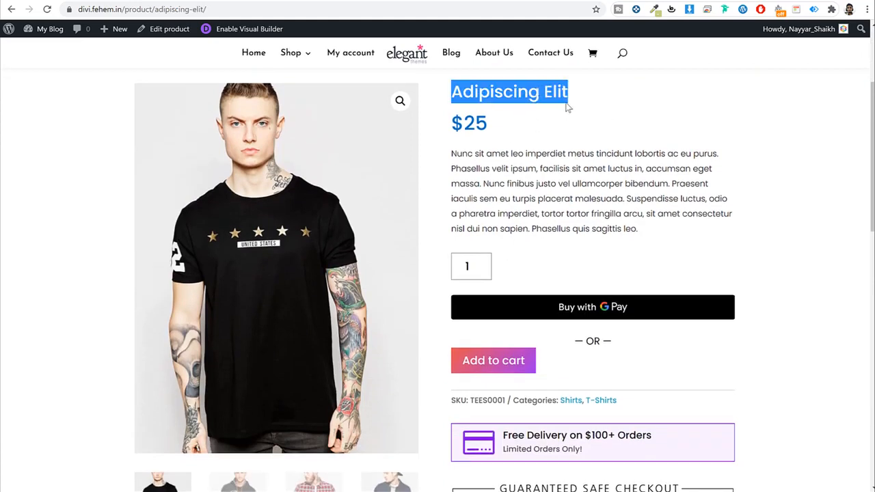
{"action": "key", "text": "ctrl+Tab"}
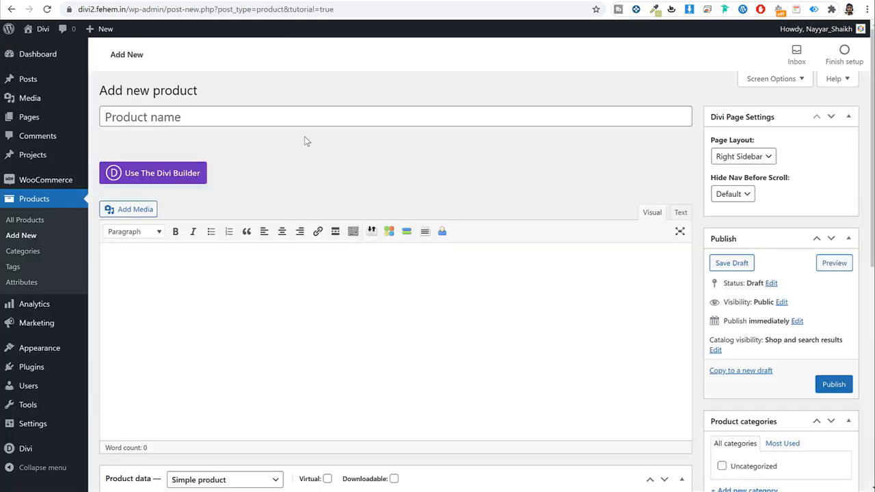
Step: Name the product 'Adipiscing Elit' and grab the description text from the storefront page
{"action": "left_click", "coordinate": [285, 115]}
{"action": "key", "text": "ctrl+v"}
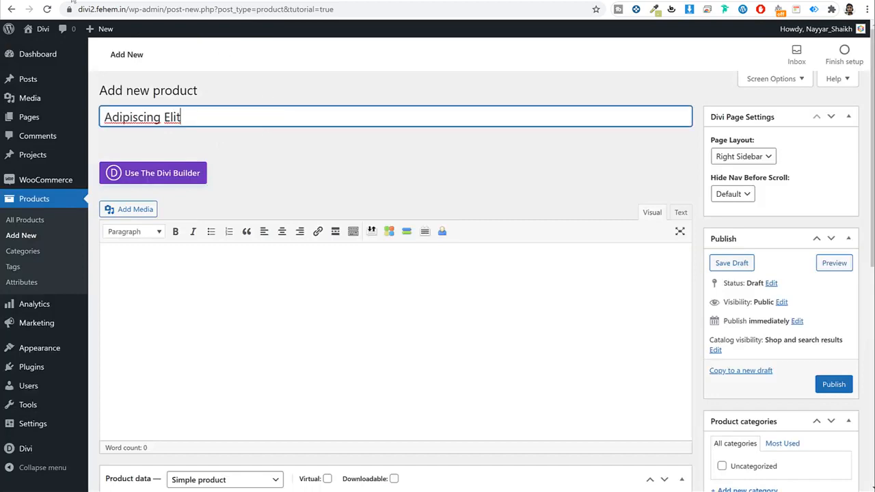
{"action": "key", "text": "ctrl+Tab"}
{"action": "left_click", "coordinate": [563, 198]}
{"action": "triple_click", "coordinate": [574, 172]}
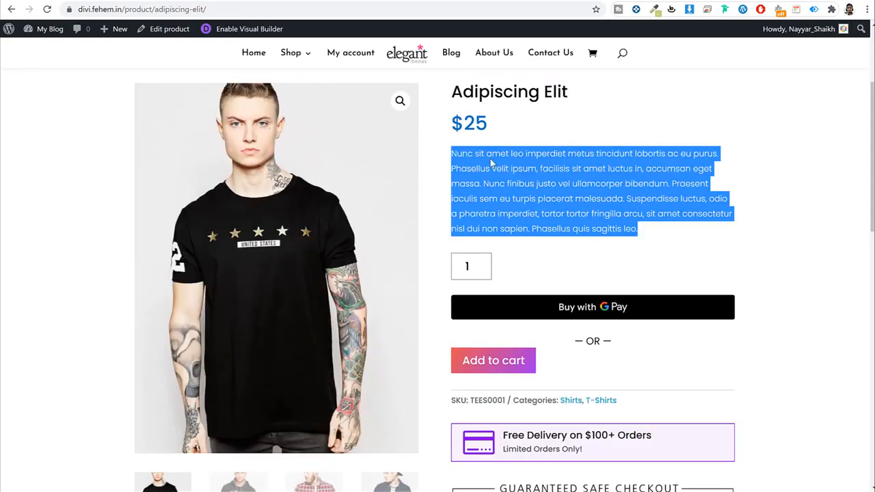
{"action": "triple_click", "coordinate": [631, 157]}
{"action": "key", "text": "ctrl+c"}
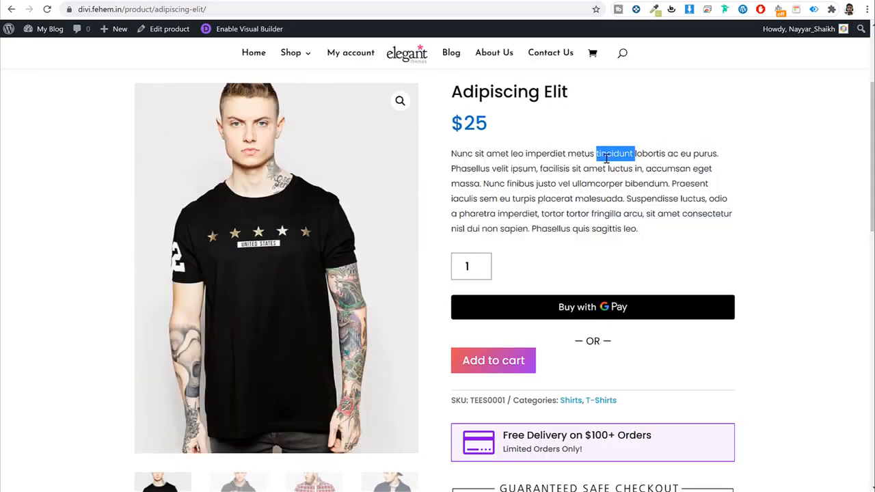
{"action": "left_click", "coordinate": [756, 163]}
{"action": "scroll", "coordinate": [728, 221], "scroll_direction": "down", "scroll_amount": 6}
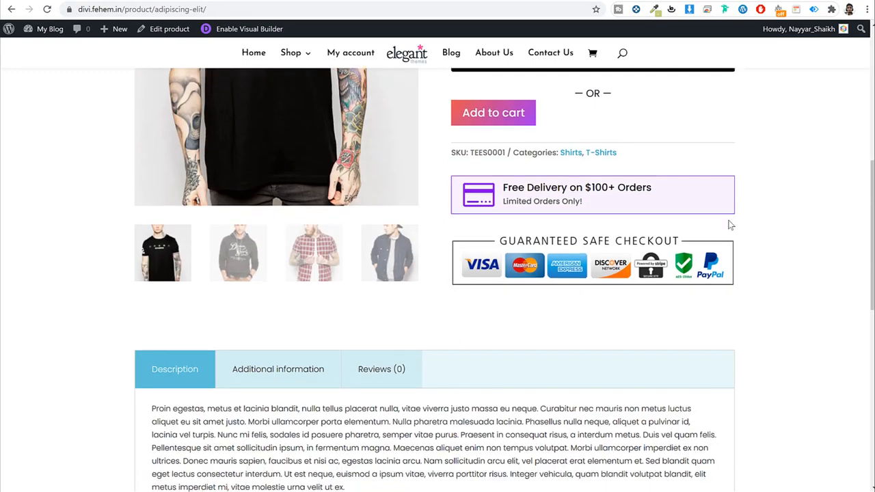
{"action": "left_click_drag", "start_coordinate": [215, 215], "coordinate": [363, 285]}
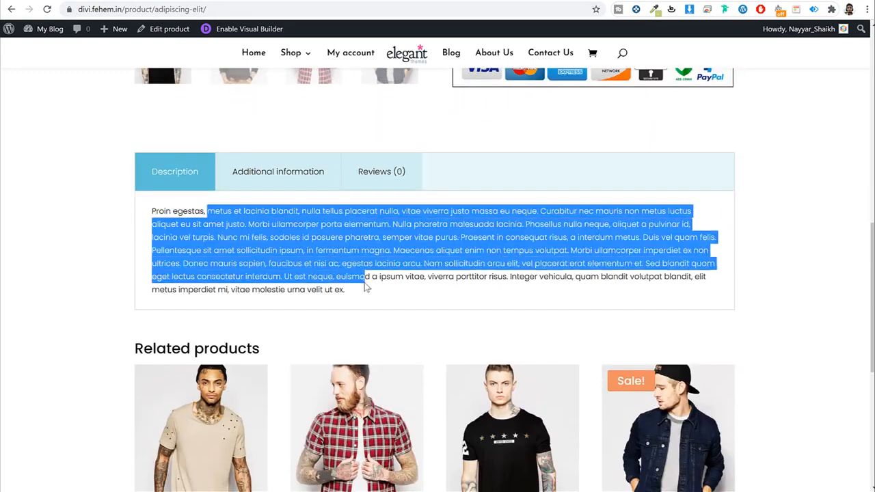
{"action": "left_click", "coordinate": [363, 285]}
Step: Paste the copied paragraph into the Product short description
{"action": "scroll", "coordinate": [371, 281], "scroll_direction": "up", "scroll_amount": 7}
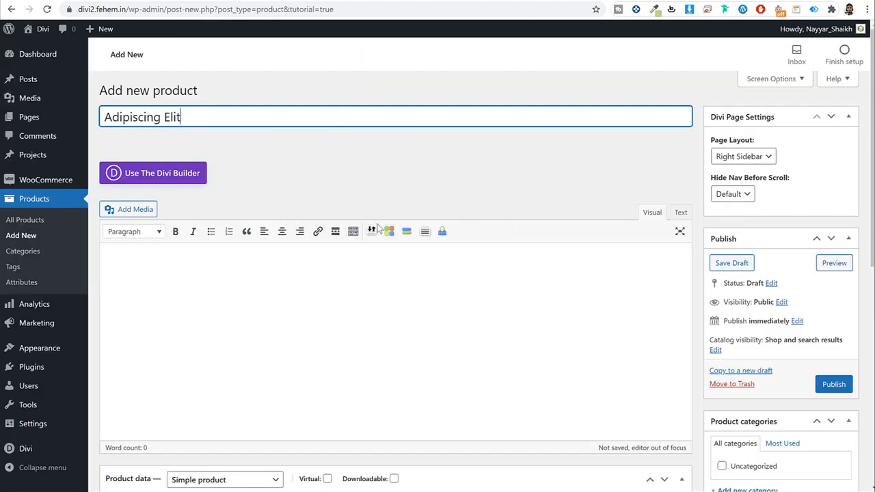
{"action": "scroll", "coordinate": [380, 229], "scroll_direction": "down", "scroll_amount": 6}
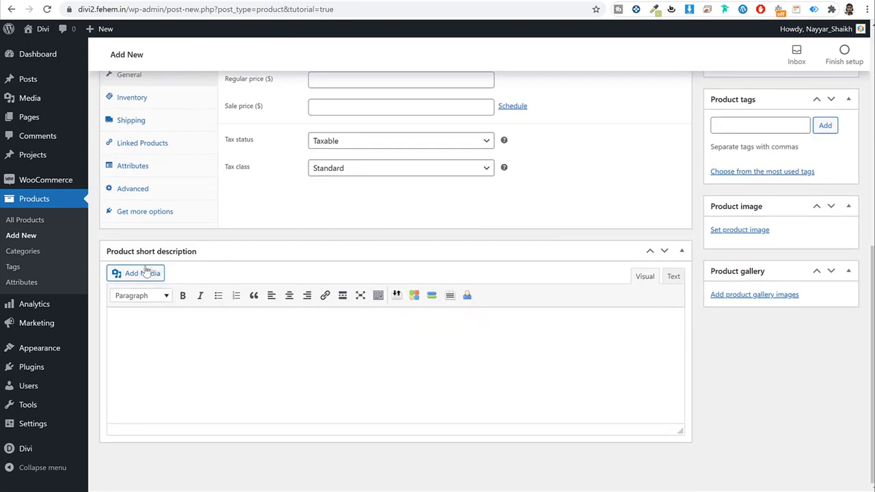
{"action": "left_click", "coordinate": [175, 368]}
{"action": "key", "text": "ctrl+v"}
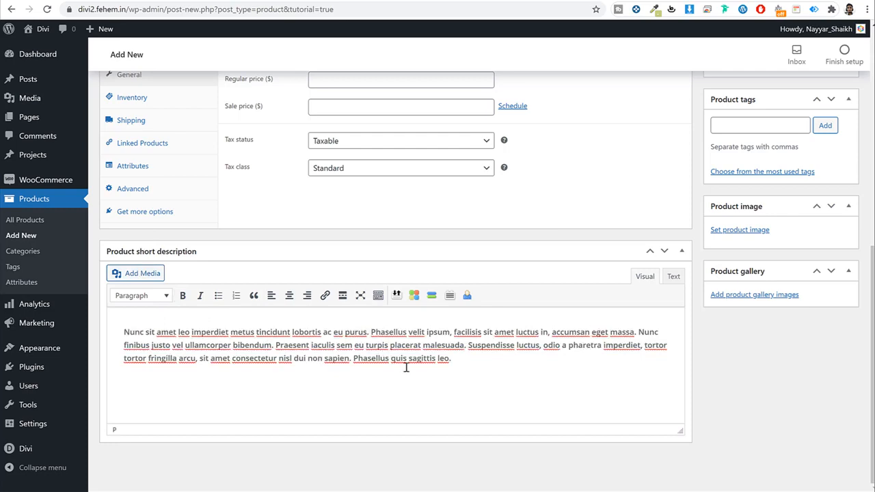
Step: Paste the lorem ipsum description into the main Description editor, removing the trailing empty line
{"action": "scroll", "coordinate": [482, 288], "scroll_direction": "up", "scroll_amount": 6}
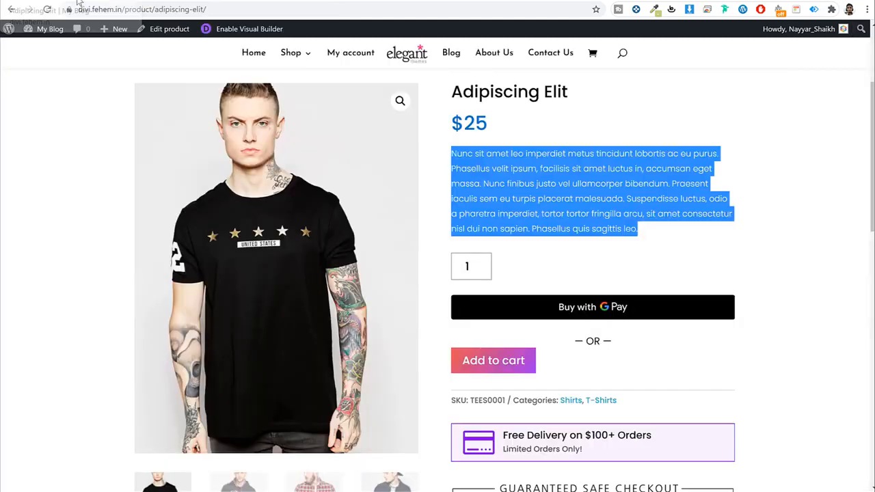
{"action": "scroll", "coordinate": [377, 260], "scroll_direction": "down", "scroll_amount": 6}
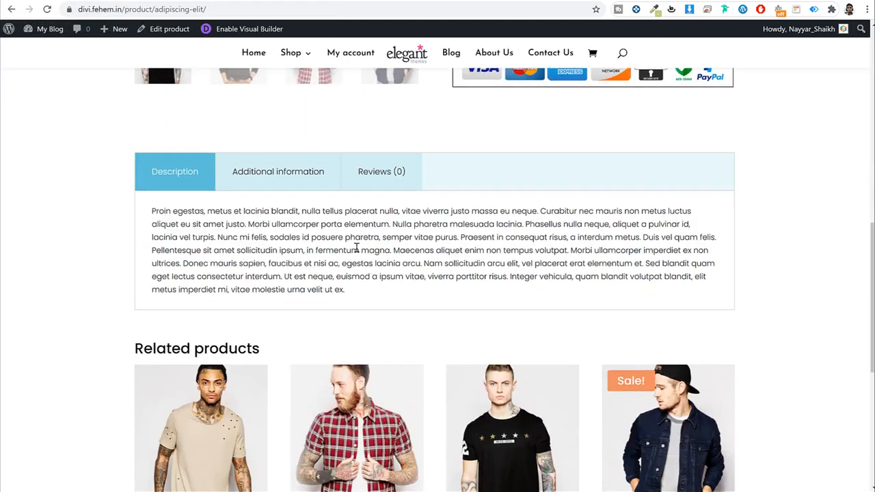
{"action": "triple_click", "coordinate": [356, 248]}
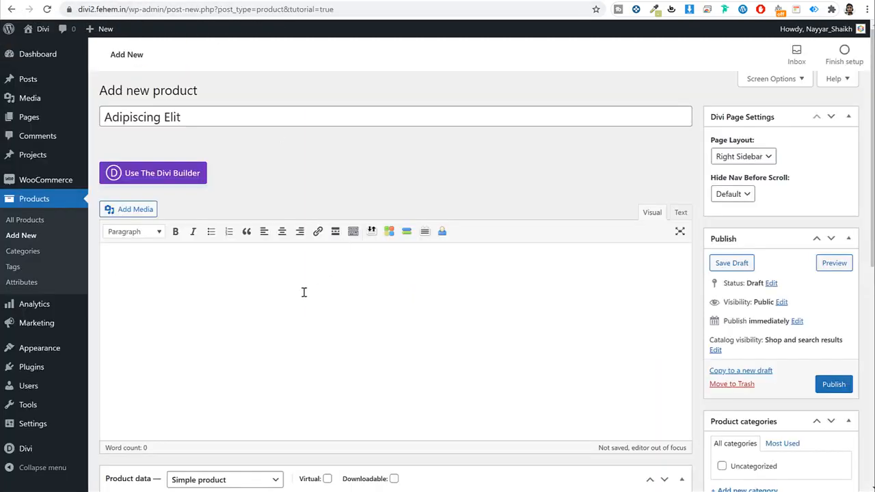
{"action": "type", "text": "Proin egestas, metus et lacinia blandit, nulla tellus placerat nulla, vitae viverra justo massa eu neque. Curabitur nec mauris non metus luctus aliquet eu sit amet justo. Morbi ullamcorper porta elementum. Nulla pharetra malesuada lacinia. Phasellus nulla neque, aliquet a pulvinar id, lacinia vel turpis. Nunc mi felis, sodales id posuere pharetra, semper vitae purus. Praesent in consequat risus, a interdum metus. Duis vel quam felis. Pellentesque sit amet sollicitudin ipsum, in fermentum magna. Maecenas aliquet enim non tempus volutpat. Morbi ullamcorper imperdiet ex non ultrices. Donec mauris sapien, faucibus et nisi ac, egestas lacinia arcu. Nam sollicitudin arcu elit, vel placerat erat elementum et. Sed blandit quam eget lectus consectetur interdum. Ut est neque, euismod a ipsum vitae, viverra porttitor risus. Integer vehicula, quam blandit volutpat blandit, elit metus imperdiet mi, vitae molestie urna velit ut ex."}
{"action": "key", "text": "BackSpace"}
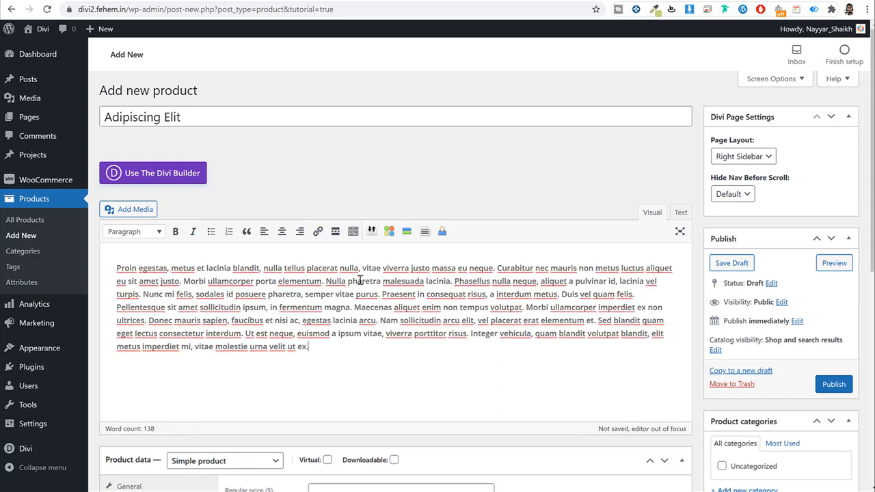
{"action": "scroll", "coordinate": [360, 280], "scroll_direction": "down", "scroll_amount": 2}
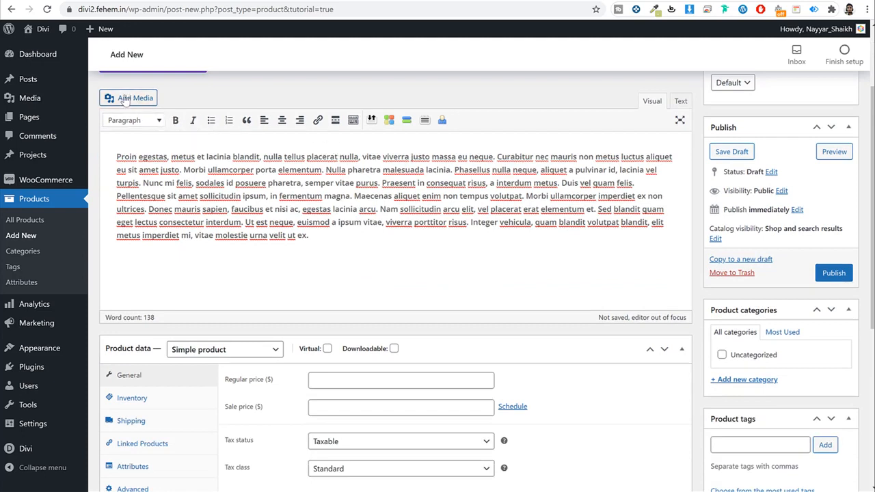
Step: Upload shop-banner.jpg through Add Media and insert it into the description
{"action": "left_click", "coordinate": [127, 98]}
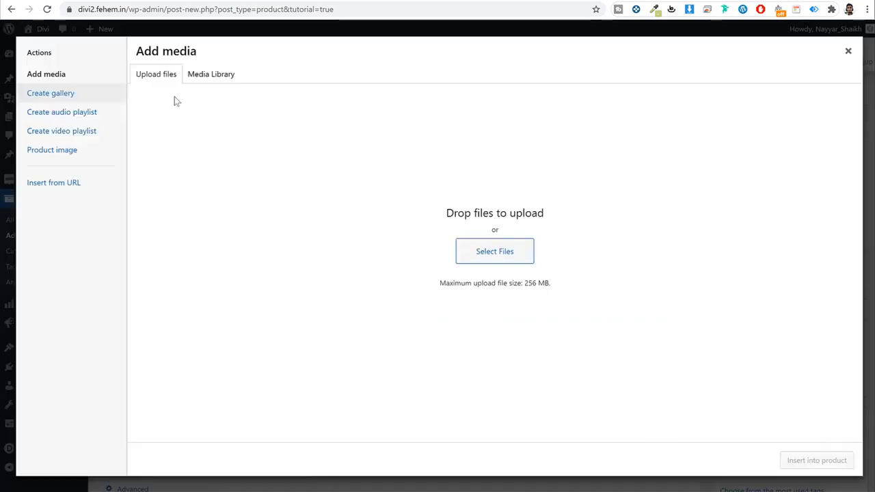
{"action": "left_click", "coordinate": [488, 256]}
{"action": "scroll", "coordinate": [434, 214], "scroll_direction": "down", "scroll_amount": 3}
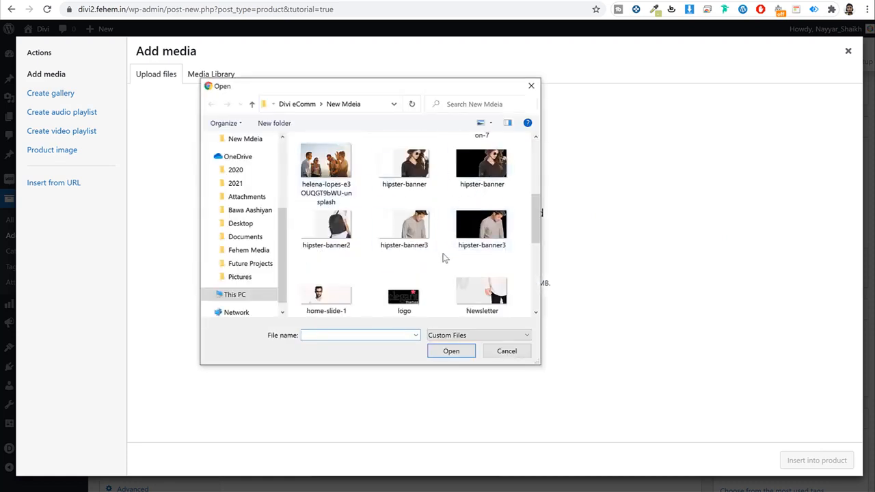
{"action": "scroll", "coordinate": [445, 256], "scroll_direction": "up", "scroll_amount": 5}
{"action": "scroll", "coordinate": [444, 256], "scroll_direction": "down", "scroll_amount": 3}
{"action": "scroll", "coordinate": [445, 258], "scroll_direction": "up", "scroll_amount": 3}
{"action": "scroll", "coordinate": [443, 258], "scroll_direction": "down", "scroll_amount": 8}
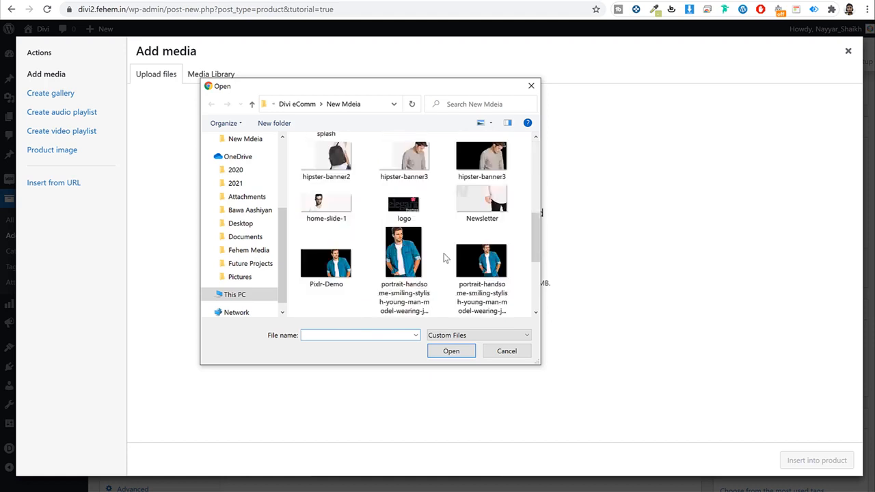
{"action": "left_click", "coordinate": [312, 314]}
{"action": "left_click", "coordinate": [451, 351]}
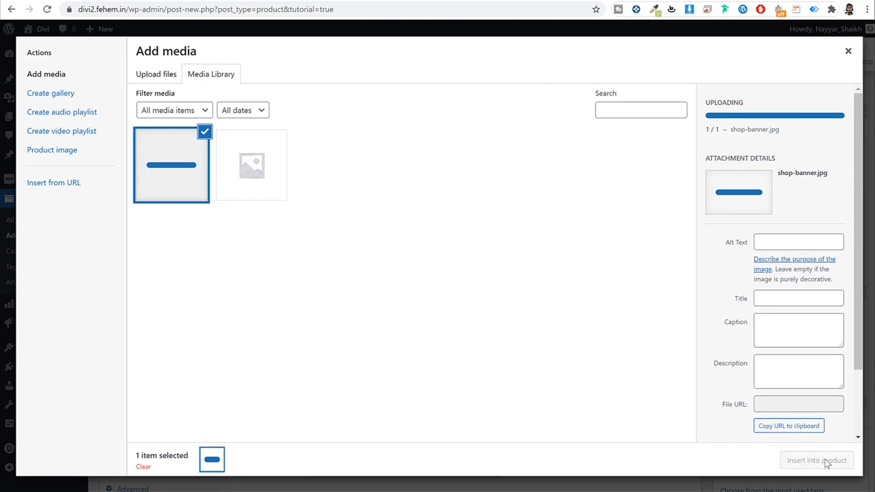
{"action": "left_click", "coordinate": [817, 460]}
Step: Move the banner onto its own line, centre it, and set it to Full Size 1920 × 600
{"action": "left_click", "coordinate": [372, 255]}
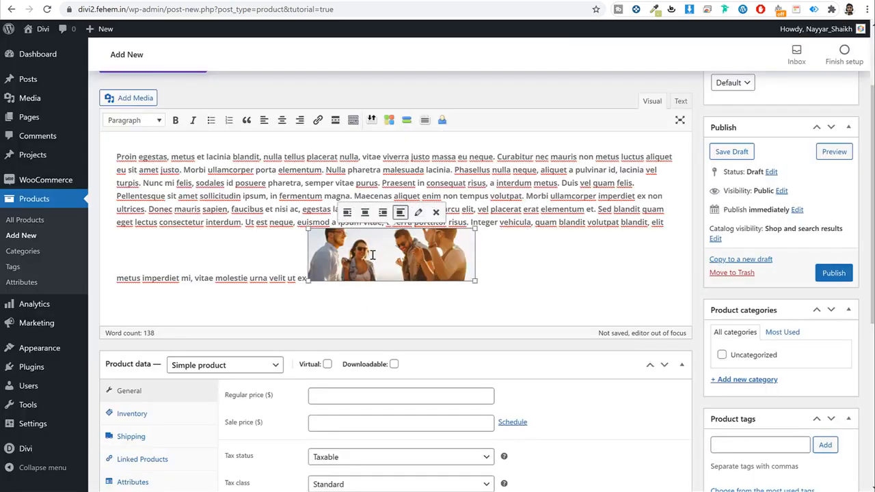
{"action": "left_click", "coordinate": [304, 273]}
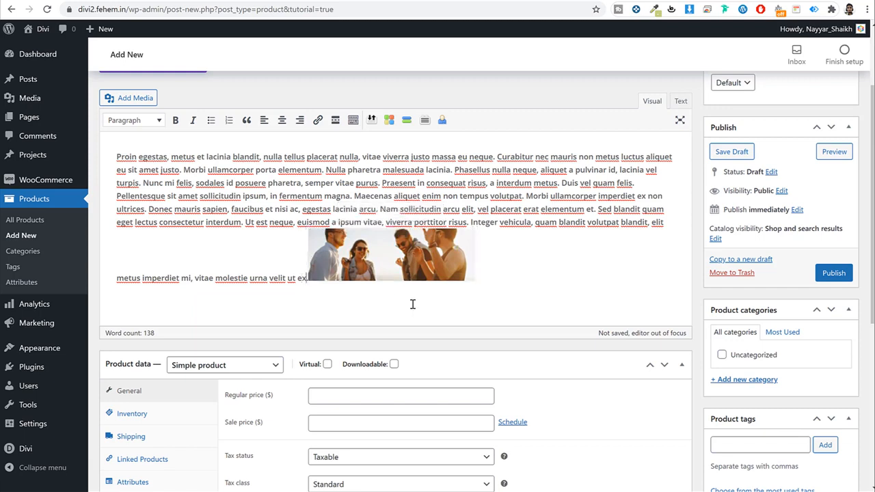
{"action": "key", "text": "Return"}
{"action": "left_click", "coordinate": [247, 284]}
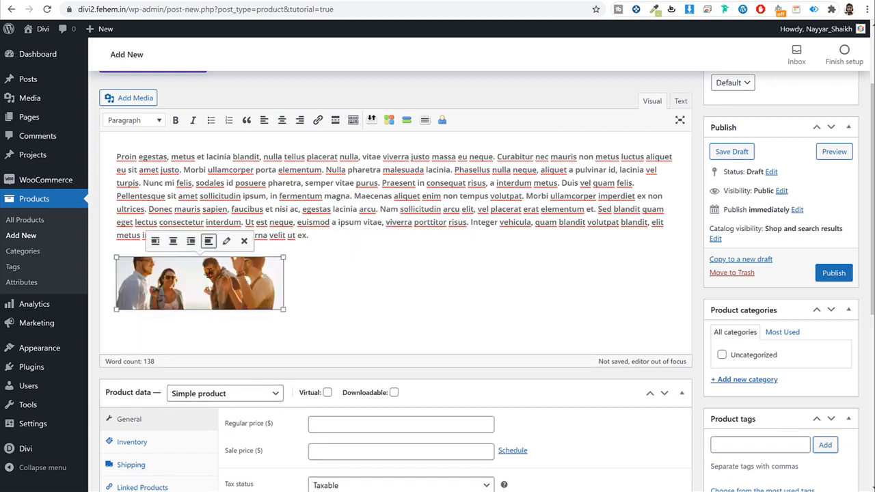
{"action": "left_click", "coordinate": [173, 241]}
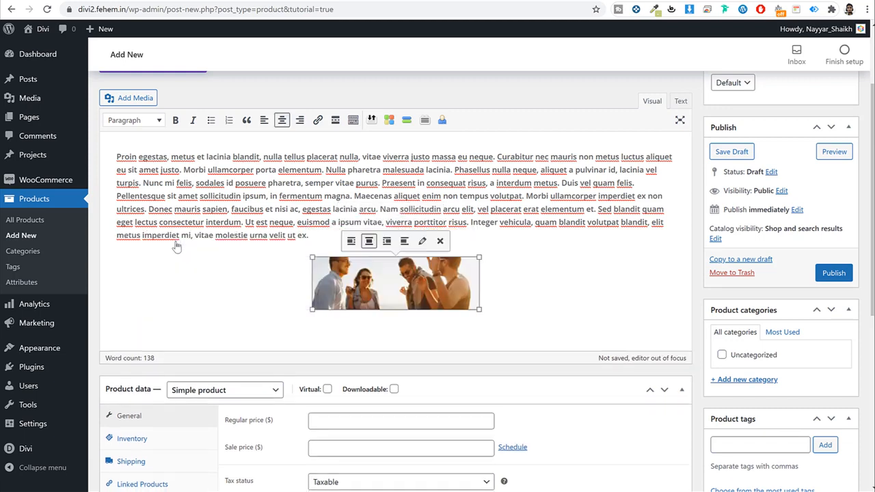
{"action": "left_click", "coordinate": [422, 241]}
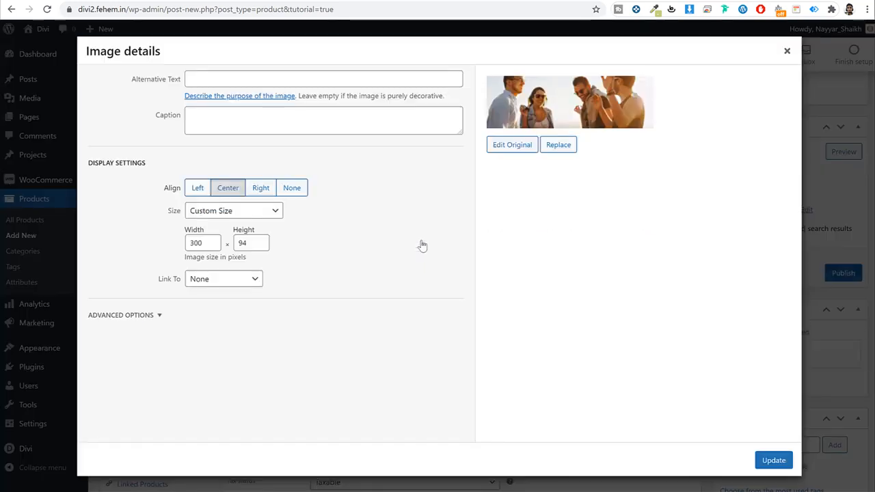
{"action": "left_click", "coordinate": [242, 211]}
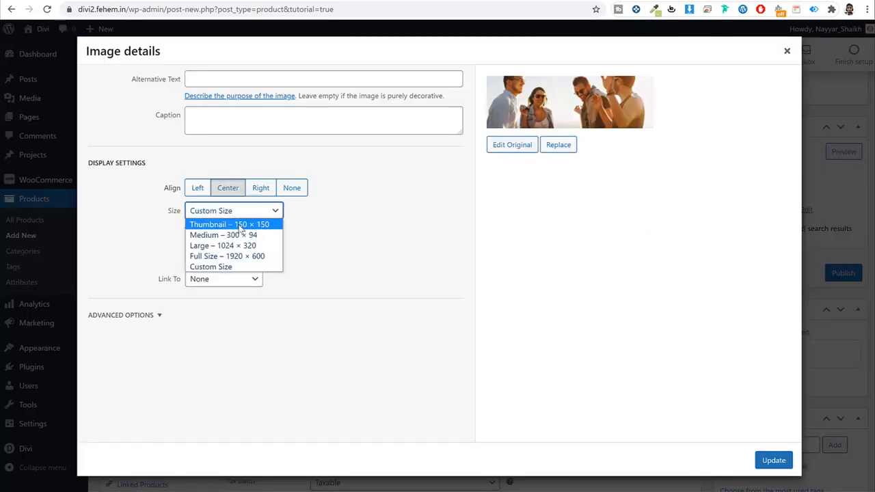
{"action": "left_click", "coordinate": [239, 257]}
{"action": "left_click", "coordinate": [769, 459]}
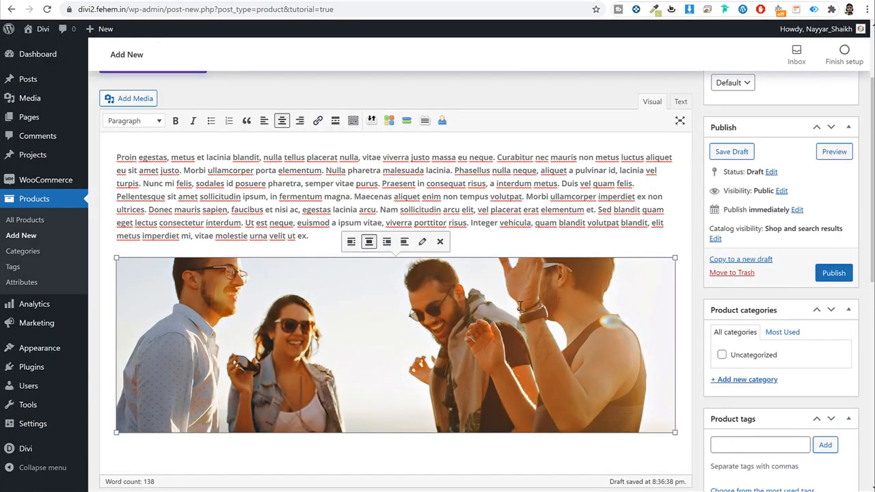
{"action": "scroll", "coordinate": [639, 305], "scroll_direction": "down", "scroll_amount": 3}
{"action": "scroll", "coordinate": [641, 307], "scroll_direction": "up", "scroll_amount": 1}
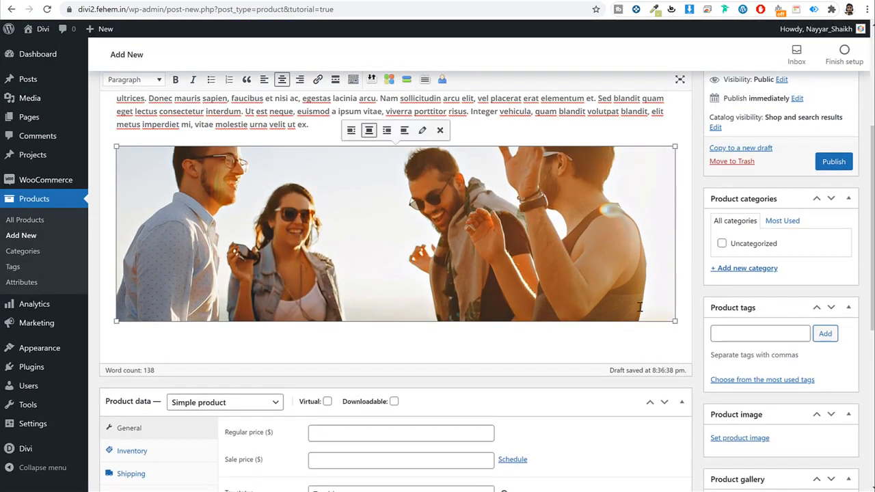
{"action": "scroll", "coordinate": [311, 257], "scroll_direction": "up", "scroll_amount": 4}
{"action": "scroll", "coordinate": [311, 256], "scroll_direction": "down", "scroll_amount": 3}
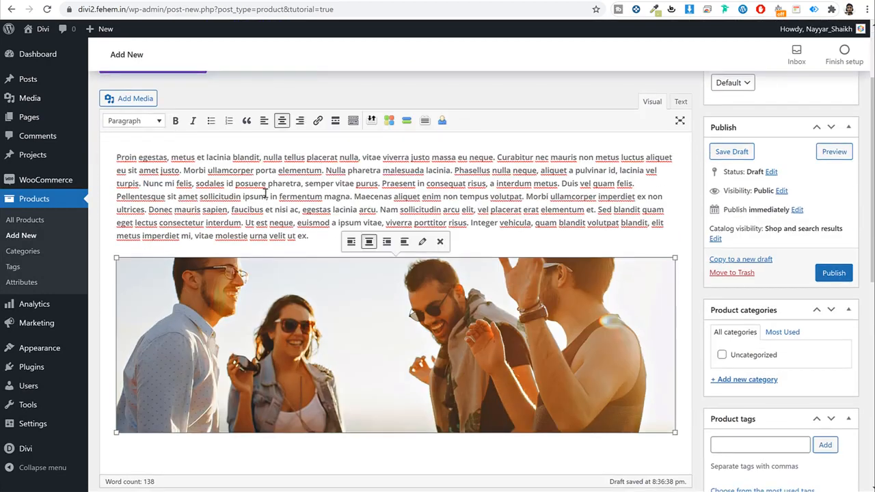
{"action": "left_click_drag", "start_coordinate": [261, 157], "coordinate": [361, 157]}
{"action": "left_click", "coordinate": [179, 124]}
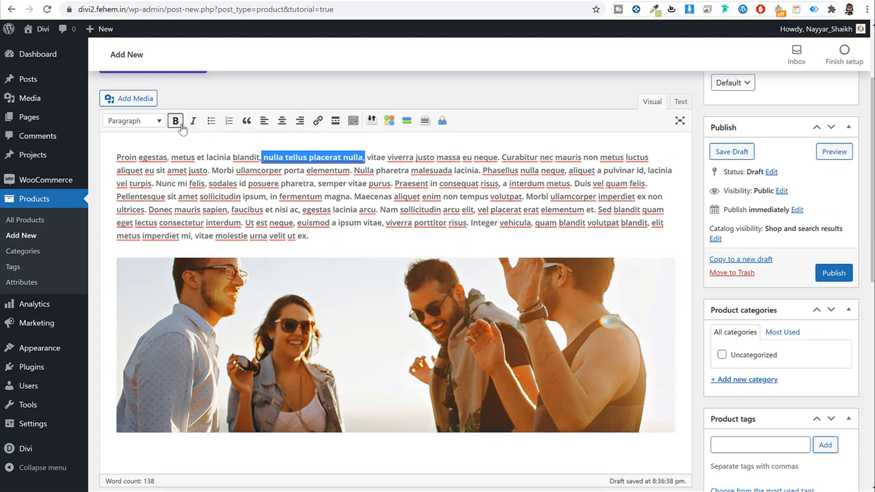
{"action": "left_click", "coordinate": [362, 183]}
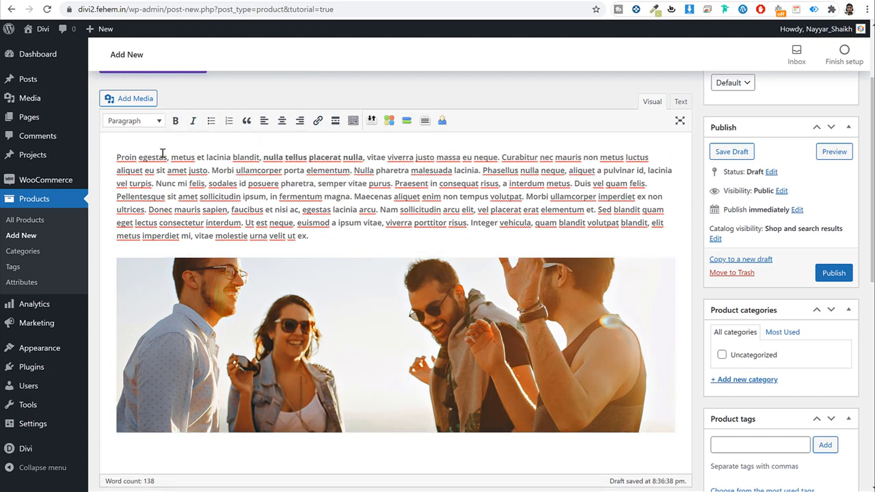
{"action": "left_click_drag", "start_coordinate": [212, 197], "coordinate": [269, 196]}
{"action": "left_click", "coordinate": [353, 121]}
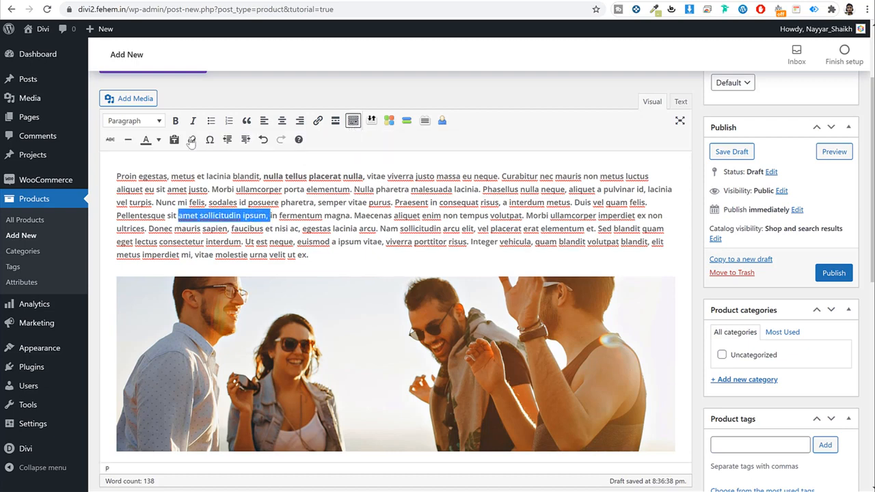
{"action": "left_click", "coordinate": [159, 139]}
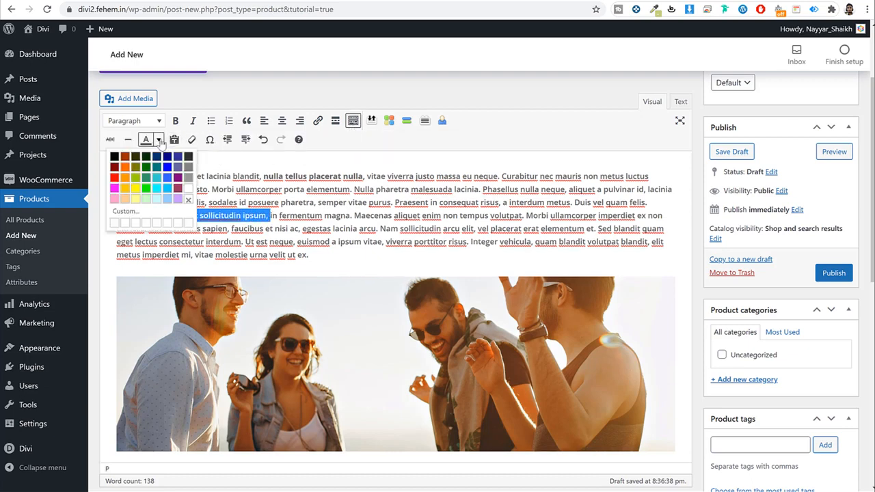
{"action": "left_click", "coordinate": [114, 177]}
{"action": "left_click", "coordinate": [349, 192]}
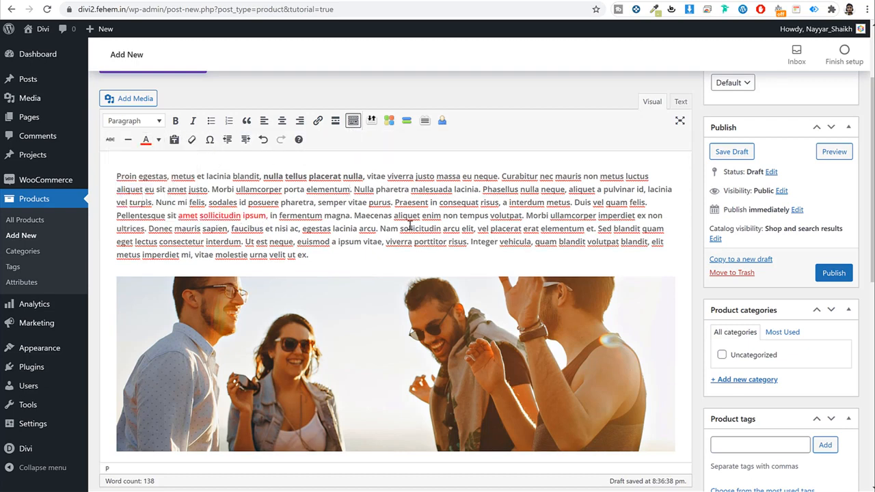
{"action": "scroll", "coordinate": [409, 226], "scroll_direction": "up", "scroll_amount": 3}
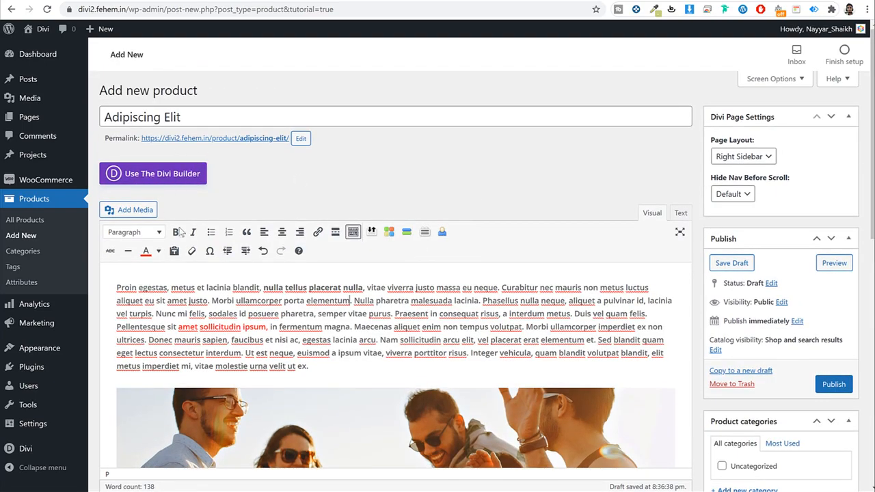
{"action": "scroll", "coordinate": [458, 244], "scroll_direction": "down", "scroll_amount": 2}
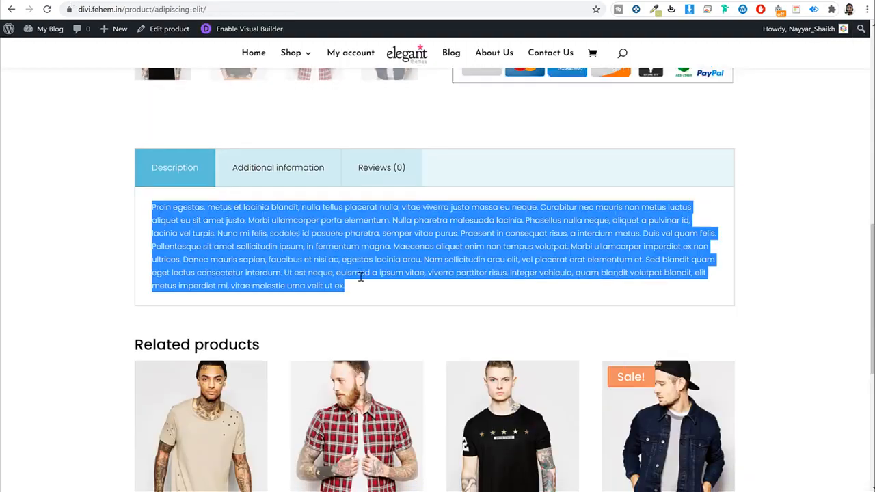
{"action": "scroll", "coordinate": [308, 185], "scroll_direction": "down", "scroll_amount": 3}
{"action": "scroll", "coordinate": [308, 185], "scroll_direction": "up", "scroll_amount": 3}
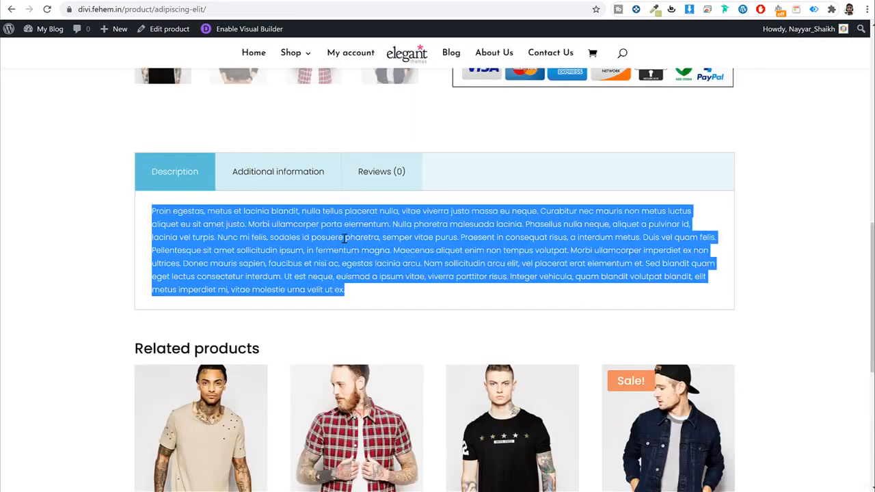
{"action": "left_click", "coordinate": [269, 252]}
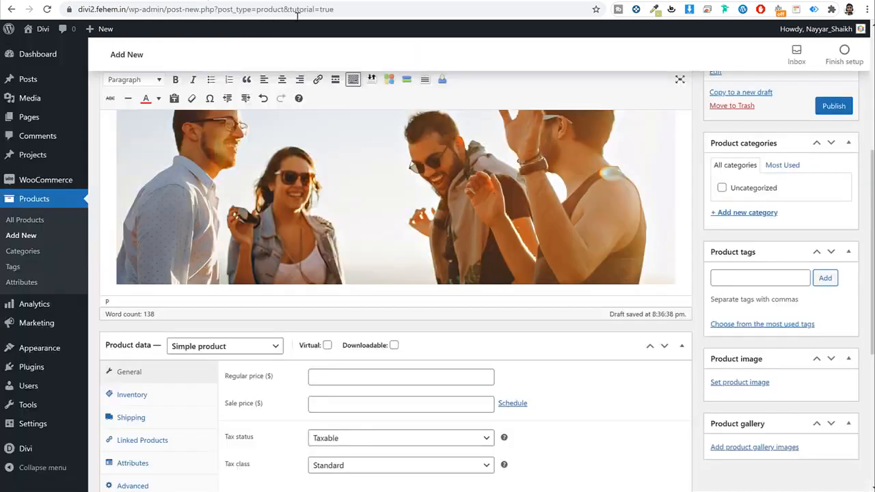
{"action": "scroll", "coordinate": [618, 323], "scroll_direction": "down", "scroll_amount": 2}
{"action": "scroll", "coordinate": [618, 323], "scroll_direction": "up", "scroll_amount": 3}
{"action": "scroll", "coordinate": [579, 242], "scroll_direction": "down", "scroll_amount": 4}
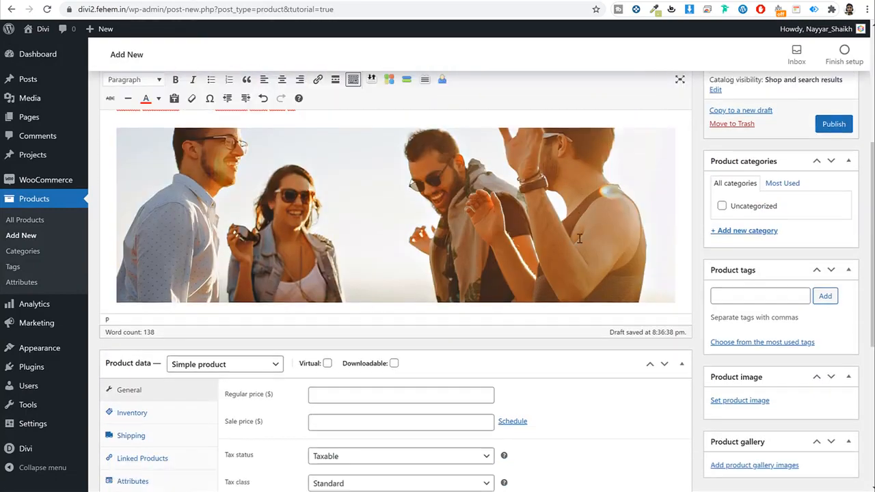
{"action": "scroll", "coordinate": [579, 242], "scroll_direction": "down", "scroll_amount": 1}
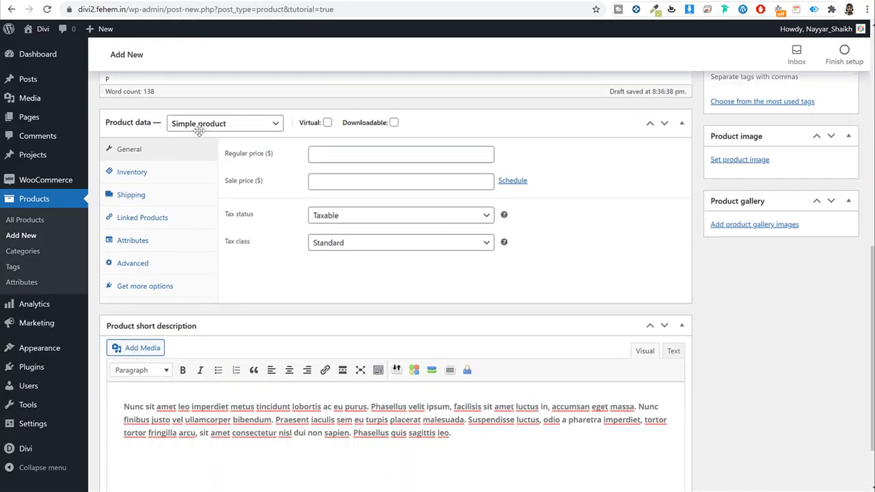
Step: Enter regular price 25 and sale price 20, scheduled from 2021-05-27 to 2021-05-31
{"action": "left_click", "coordinate": [384, 156]}
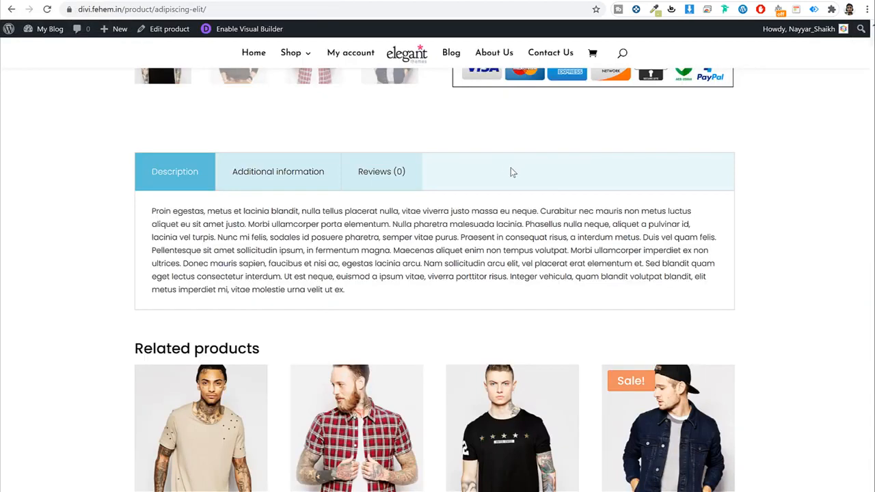
{"action": "scroll", "coordinate": [510, 171], "scroll_direction": "up", "scroll_amount": 6}
{"action": "scroll", "coordinate": [510, 172], "scroll_direction": "up", "scroll_amount": 3}
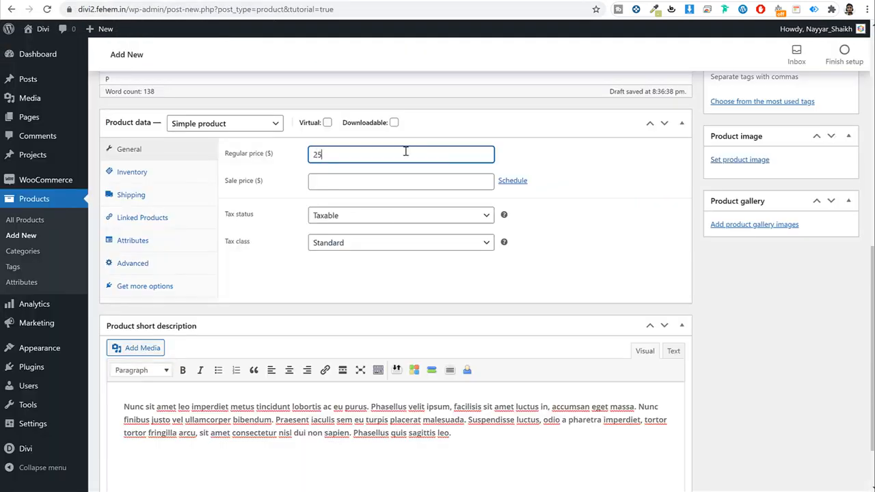
{"action": "left_click", "coordinate": [385, 178]}
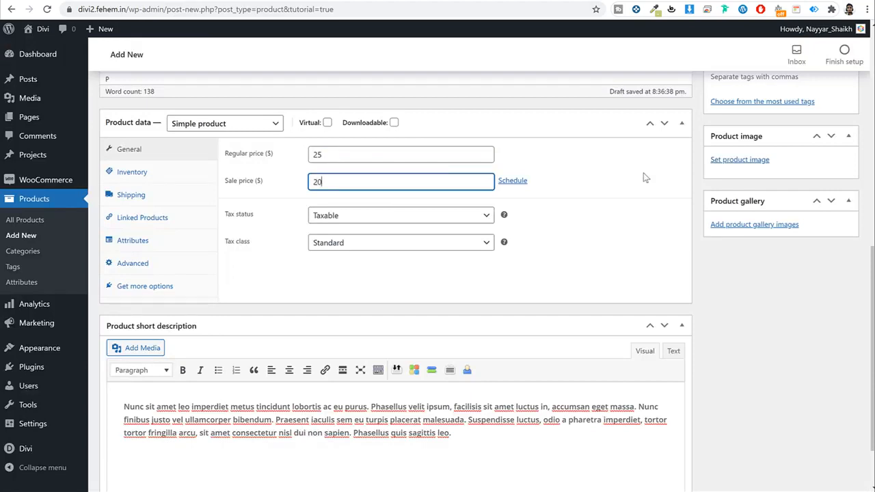
{"action": "left_click", "coordinate": [518, 182]}
{"action": "left_click", "coordinate": [396, 212]}
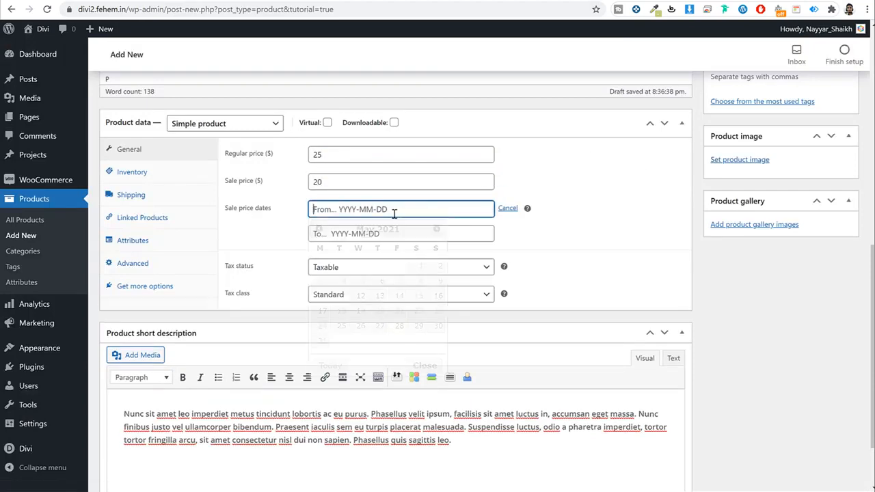
{"action": "left_click", "coordinate": [380, 325]}
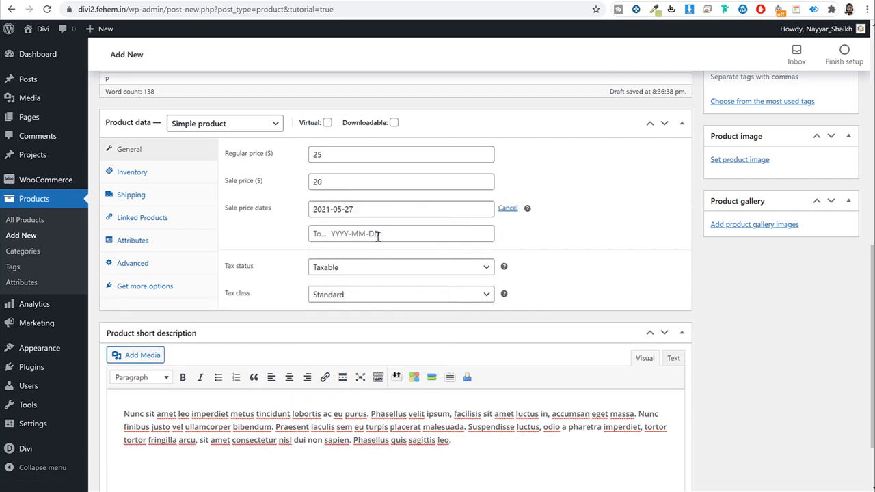
{"action": "left_click", "coordinate": [378, 236]}
{"action": "left_click", "coordinate": [321, 417]}
Step: Keep the product taxable with the GST 10 tax class, then switch to Inventory
{"action": "left_click", "coordinate": [348, 268]}
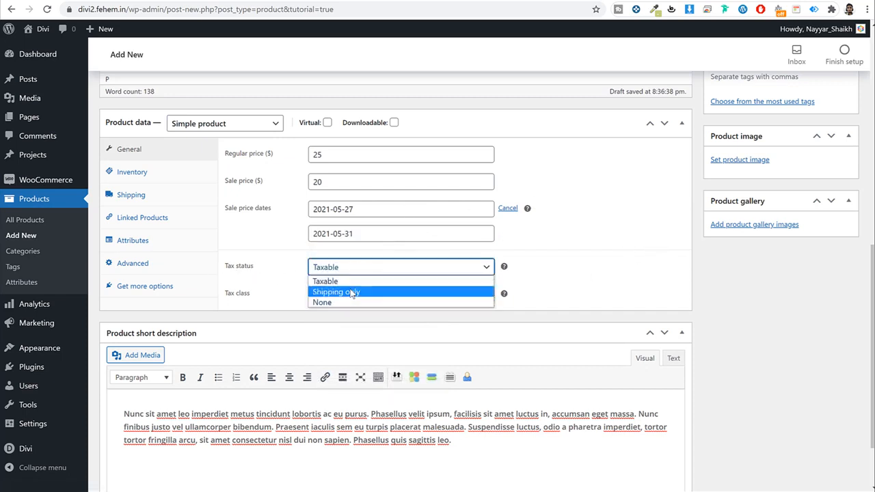
{"action": "left_click", "coordinate": [337, 282]}
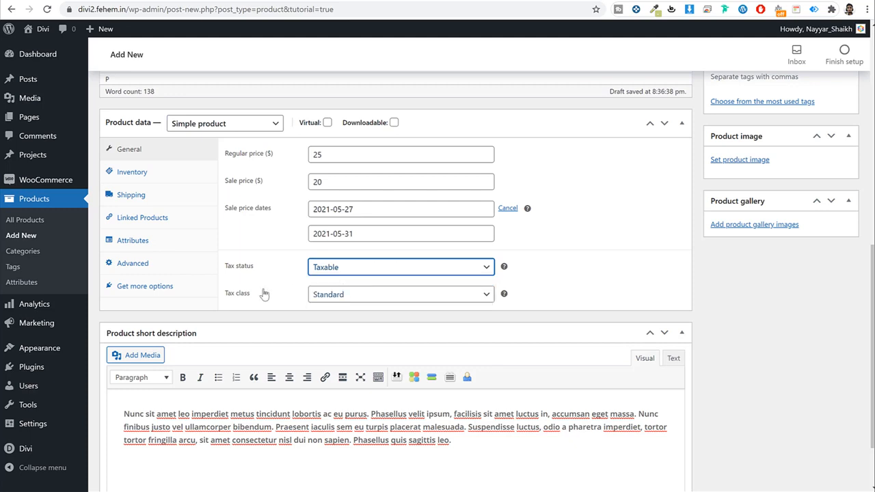
{"action": "left_click", "coordinate": [358, 296]}
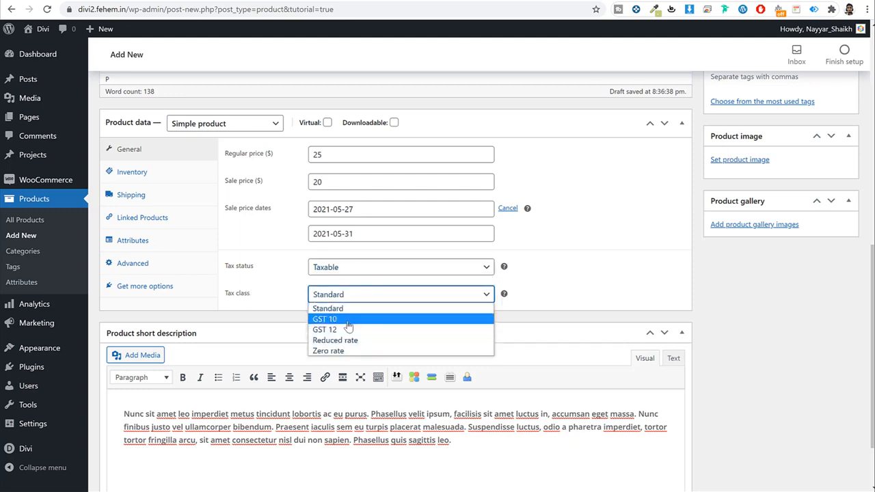
{"action": "left_click", "coordinate": [350, 320]}
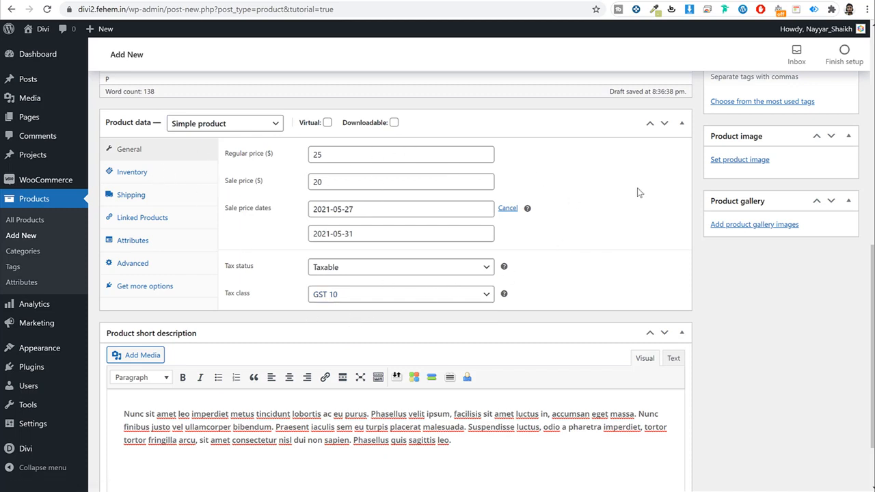
{"action": "left_click", "coordinate": [170, 172]}
{"action": "left_click", "coordinate": [380, 153]}
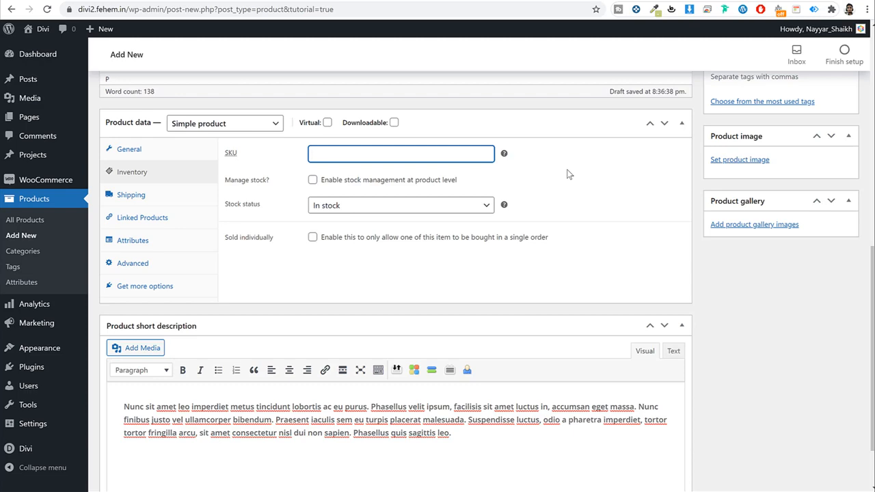
Step: Enter shipping weight 200 and dimensions 50 × 50 × 50
{"action": "scroll", "coordinate": [560, 170], "scroll_direction": "up", "scroll_amount": 5}
{"action": "scroll", "coordinate": [567, 174], "scroll_direction": "down", "scroll_amount": 4}
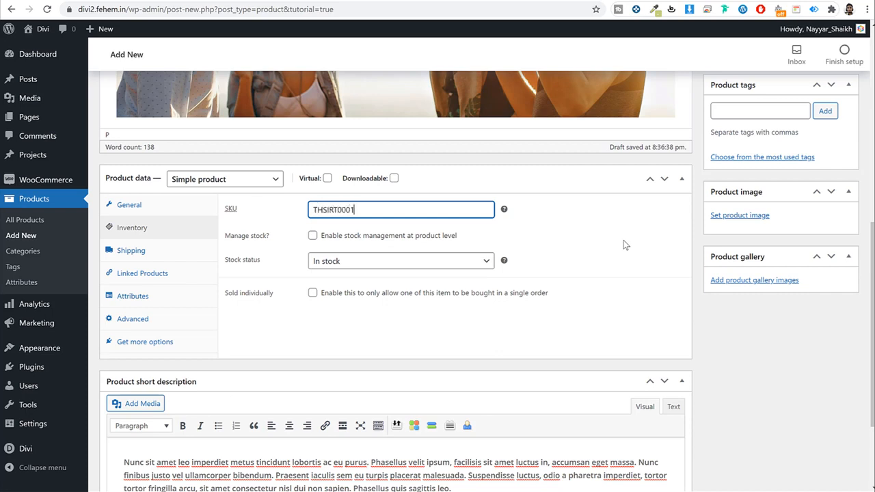
{"action": "left_click", "coordinate": [159, 258]}
{"action": "left_click", "coordinate": [399, 213]}
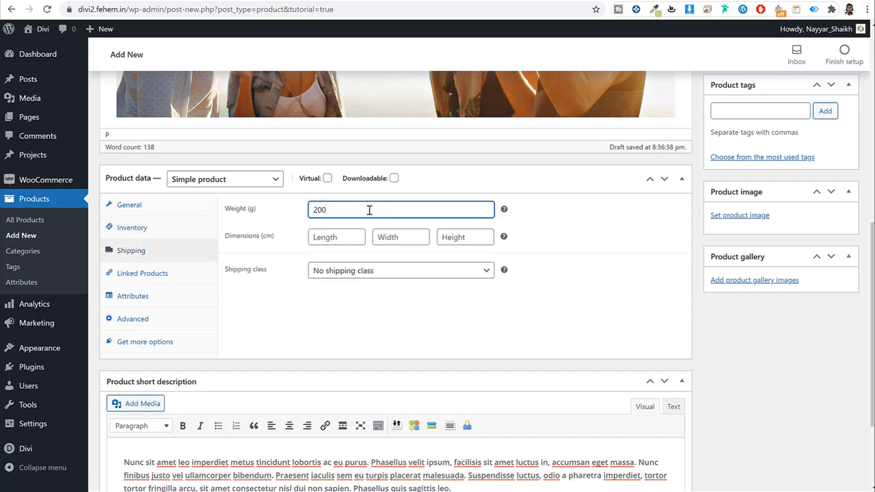
{"action": "key", "text": "Tab"}
{"action": "type", "text": "50"}
{"action": "key", "text": "Tab"}
{"action": "type", "text": "50"}
{"action": "key", "text": "Tab"}
{"action": "type", "text": "50"}
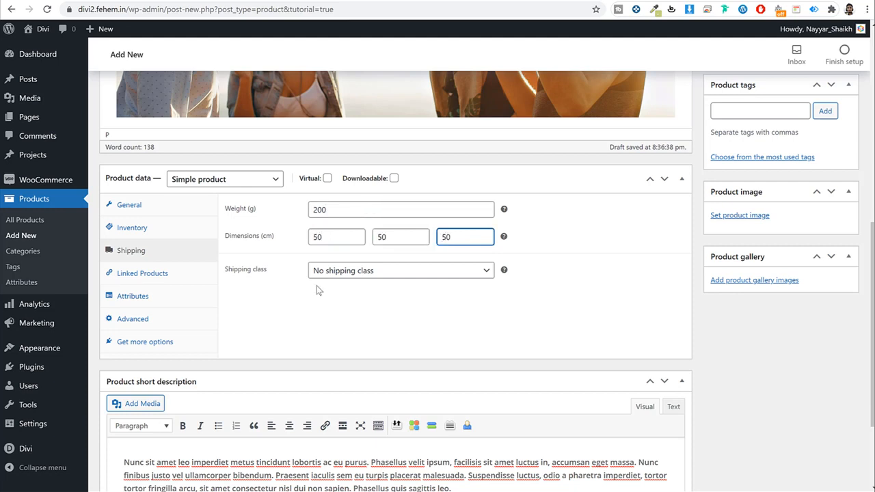
Step: Assign the T-Shirt shipping class to the product
{"action": "left_click_drag", "start_coordinate": [268, 270], "coordinate": [231, 269]}
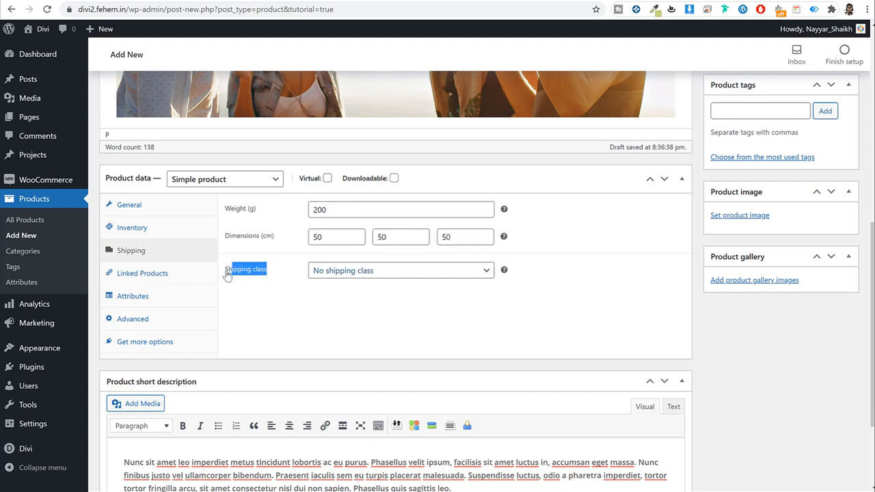
{"action": "left_click", "coordinate": [357, 273]}
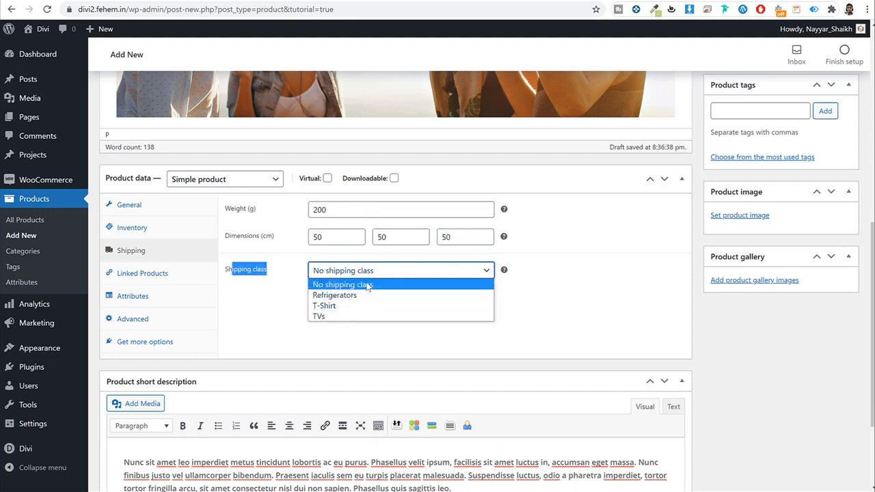
{"action": "left_click", "coordinate": [352, 286]}
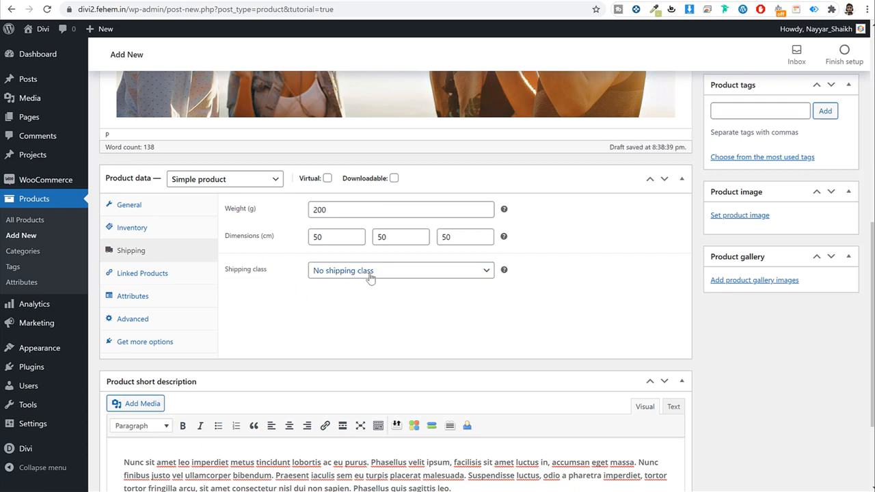
{"action": "left_click", "coordinate": [367, 272]}
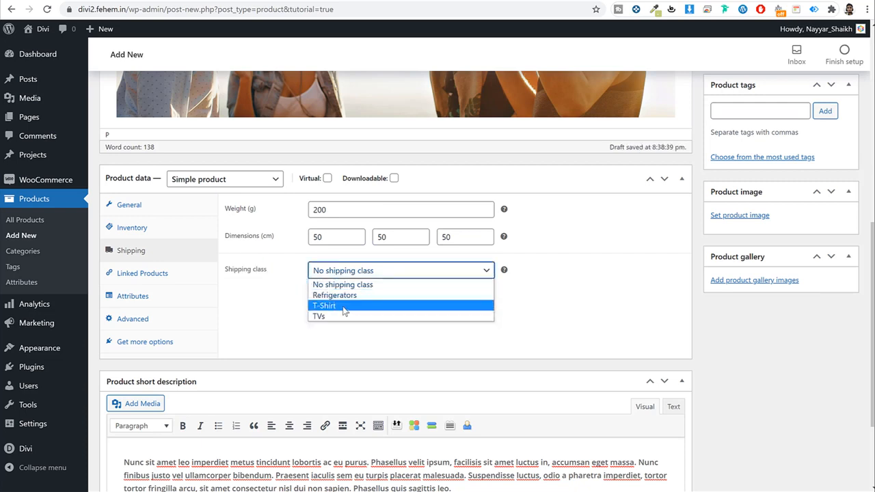
{"action": "left_click", "coordinate": [337, 307]}
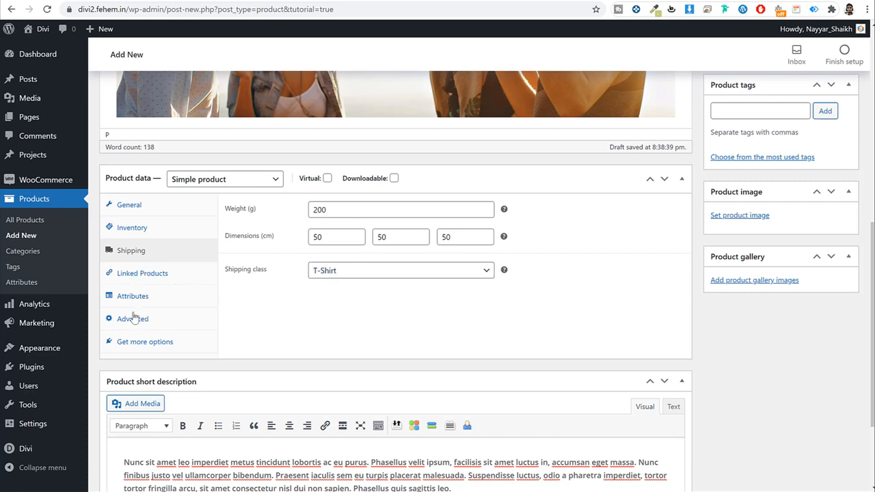
{"action": "scroll", "coordinate": [813, 383], "scroll_direction": "up", "scroll_amount": 3}
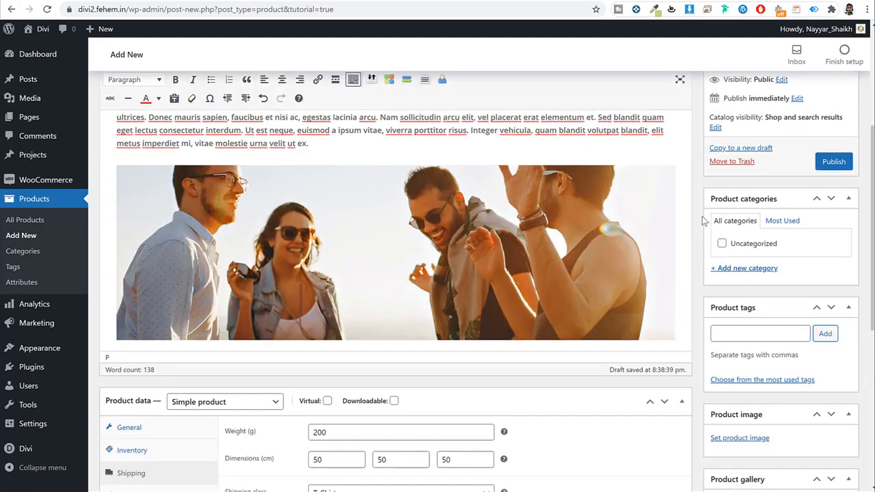
Step: Create the T-Shirts category and assign it to the product
{"action": "left_click", "coordinate": [746, 268]}
{"action": "scroll", "coordinate": [410, 241], "scroll_direction": "up", "scroll_amount": 3}
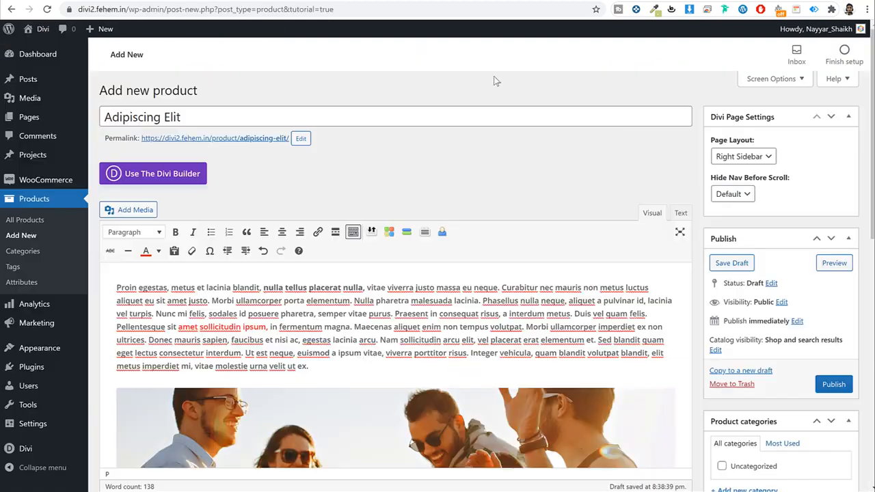
{"action": "scroll", "coordinate": [764, 292], "scroll_direction": "down", "scroll_amount": 4}
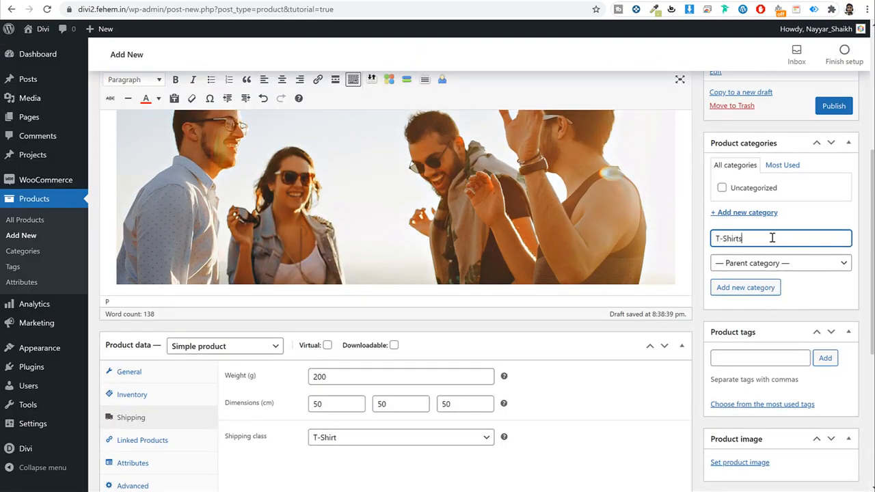
{"action": "left_click", "coordinate": [749, 290]}
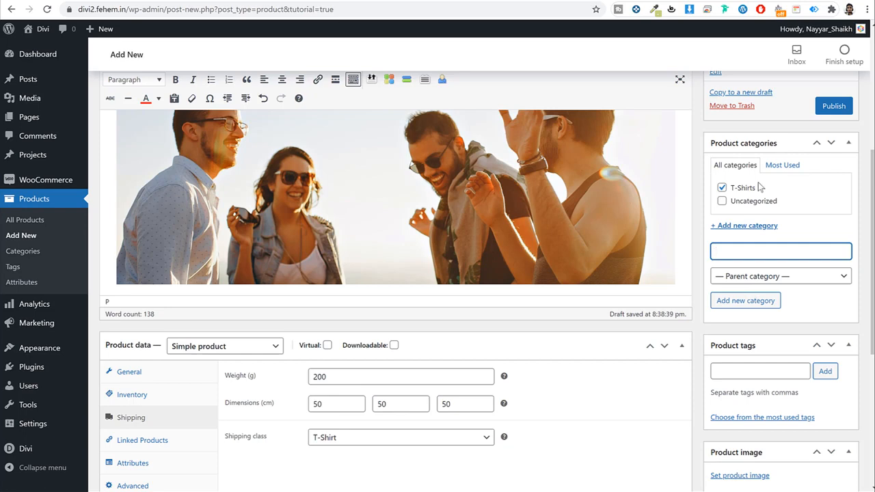
{"action": "scroll", "coordinate": [784, 278], "scroll_direction": "down", "scroll_amount": 5}
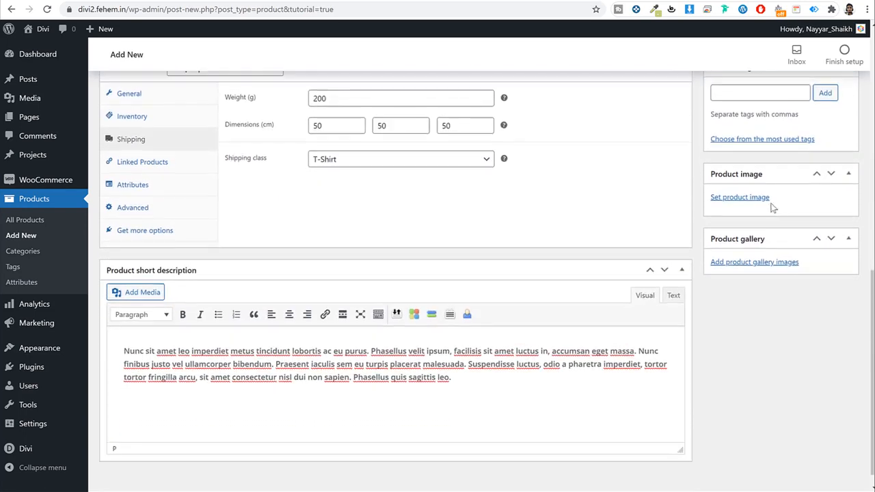
{"action": "scroll", "coordinate": [773, 208], "scroll_direction": "up", "scroll_amount": 3}
Step: Tag the product Men and Black, then bring up the product image picker
{"action": "left_click", "coordinate": [761, 260]}
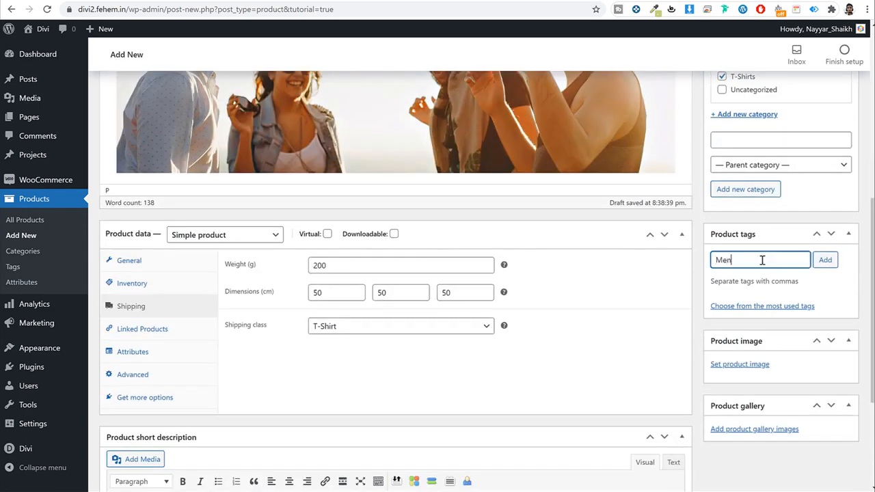
{"action": "type", "text": "Men"}
{"action": "key", "text": "Return"}
{"action": "type", "text": "Black"}
{"action": "key", "text": "Return"}
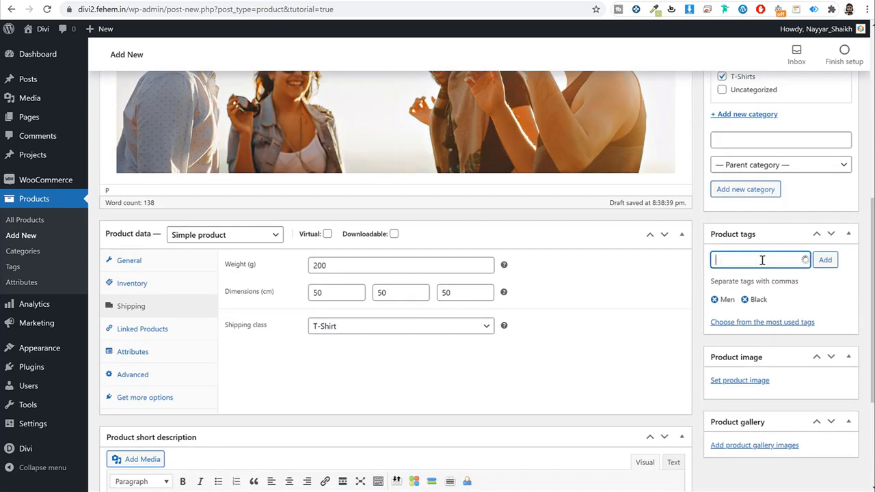
{"action": "scroll", "coordinate": [814, 298], "scroll_direction": "down", "scroll_amount": 3}
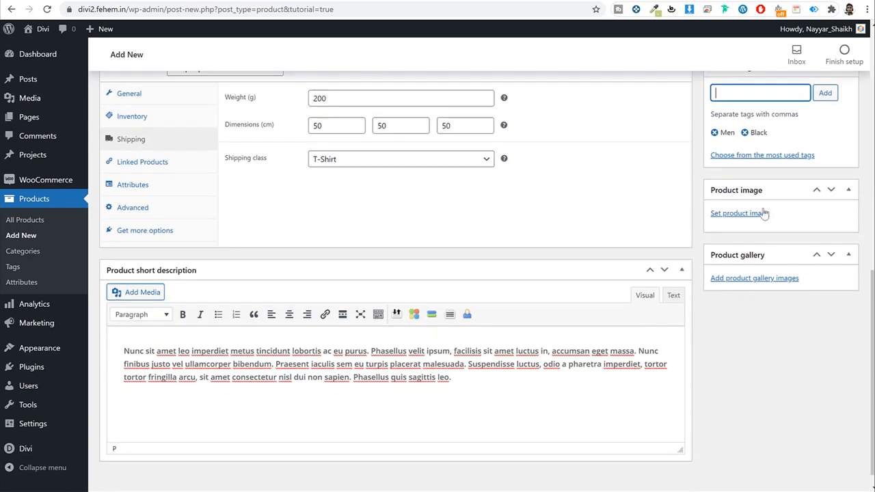
{"action": "left_click", "coordinate": [745, 214]}
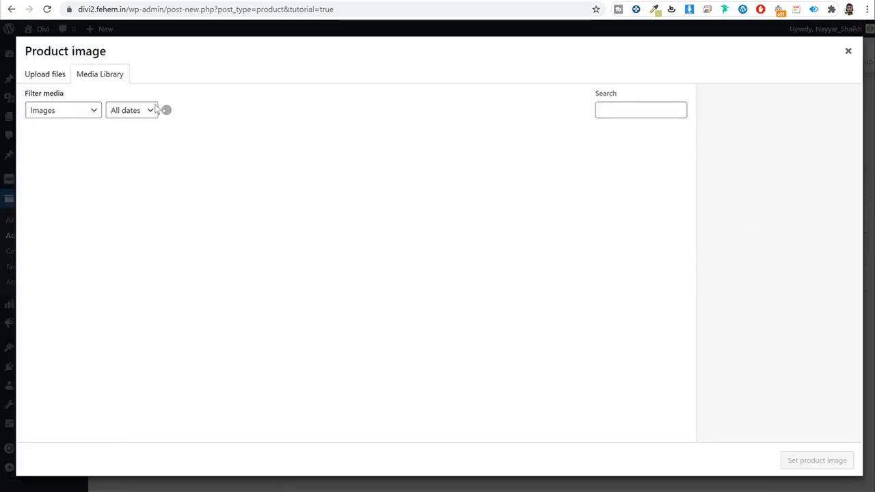
Step: Switch the product image dialog to Upload files and review the sample product page
{"action": "left_click", "coordinate": [43, 76]}
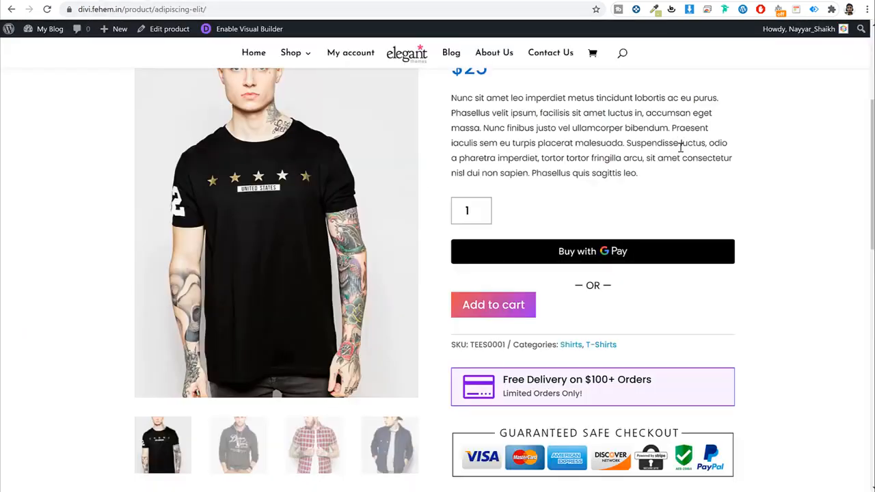
{"action": "scroll", "coordinate": [692, 174], "scroll_direction": "up", "scroll_amount": 5}
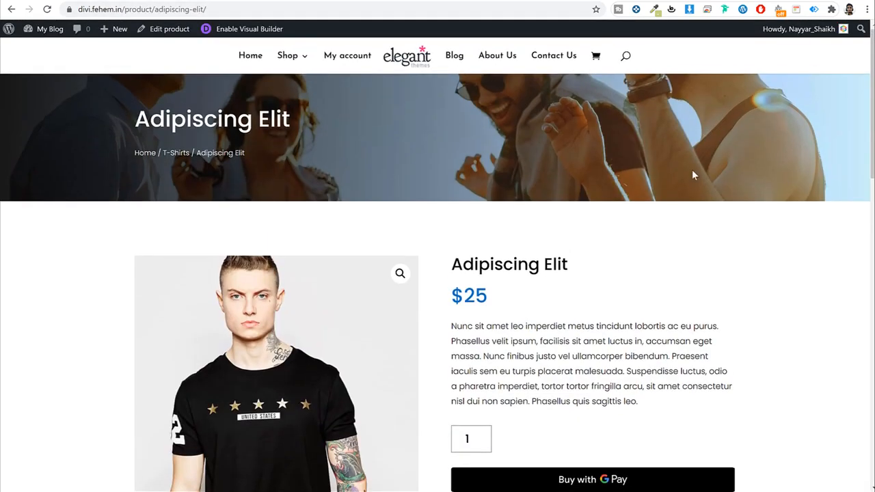
{"action": "scroll", "coordinate": [697, 209], "scroll_direction": "down", "scroll_amount": 10}
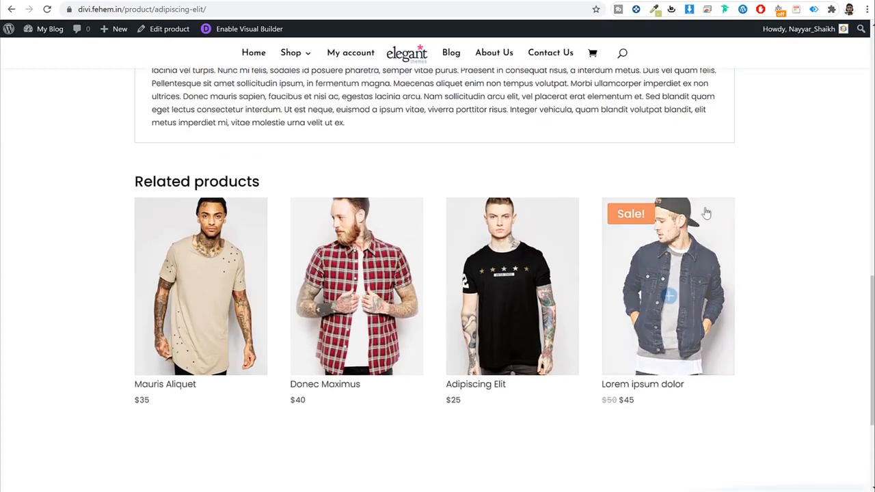
{"action": "scroll", "coordinate": [724, 208], "scroll_direction": "up", "scroll_amount": 5}
{"action": "scroll", "coordinate": [674, 205], "scroll_direction": "up", "scroll_amount": 3}
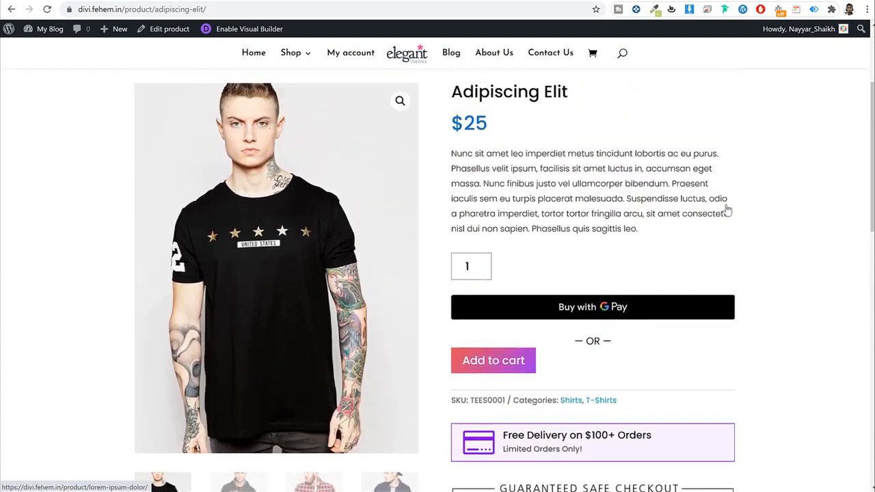
{"action": "scroll", "coordinate": [376, 220], "scroll_direction": "down", "scroll_amount": 3}
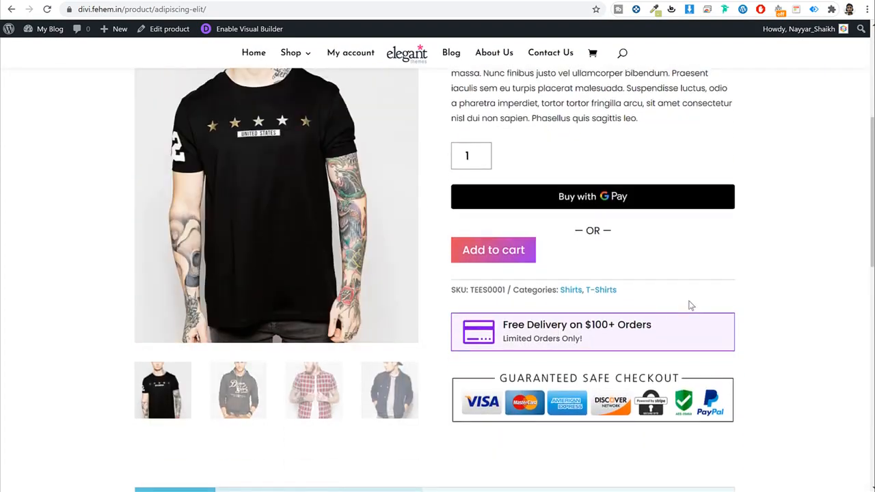
{"action": "scroll", "coordinate": [688, 303], "scroll_direction": "up", "scroll_amount": 5}
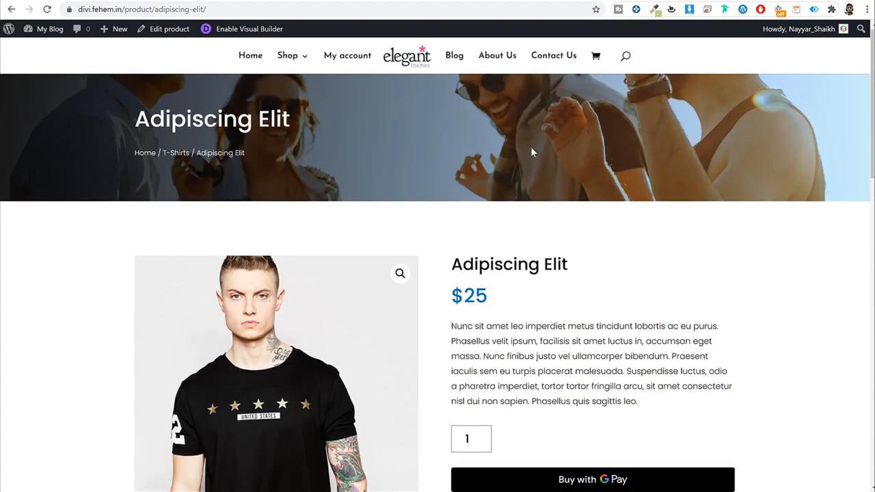
{"action": "scroll", "coordinate": [543, 164], "scroll_direction": "down", "scroll_amount": 10}
{"action": "scroll", "coordinate": [682, 300], "scroll_direction": "up", "scroll_amount": 4}
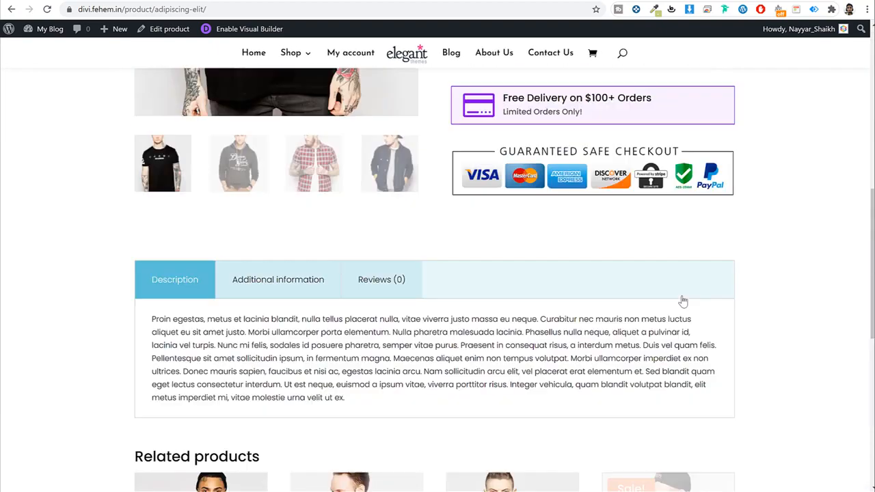
{"action": "scroll", "coordinate": [682, 301], "scroll_direction": "up", "scroll_amount": 6}
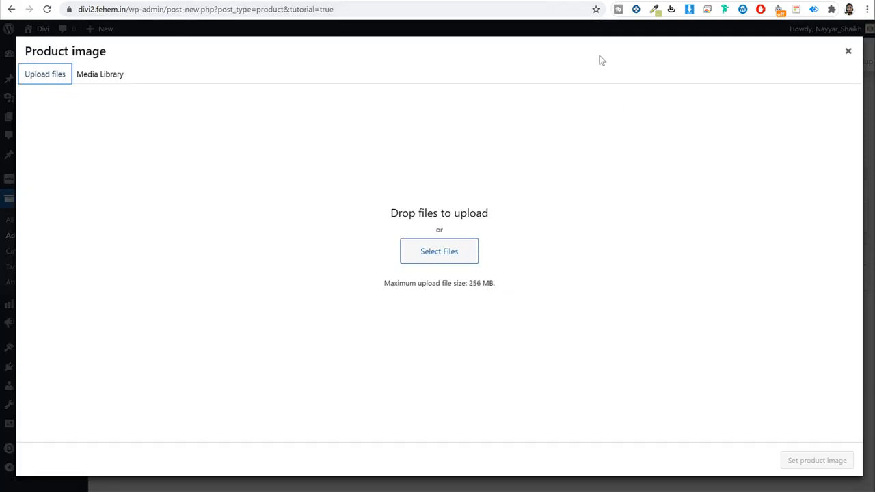
Step: Load bloggdude.com in a new browser tab
{"action": "key", "text": "ctrl+t"}
{"action": "type", "text": "bloggdude.com"}
{"action": "key", "text": "Return"}
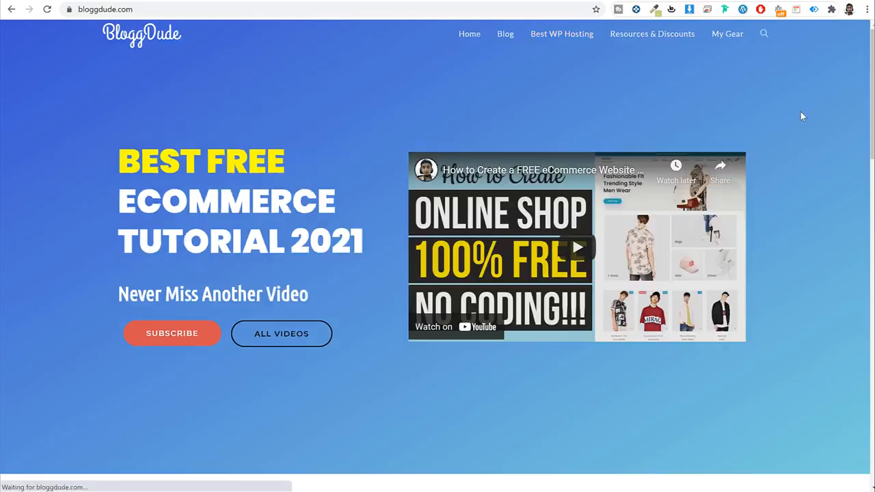
Step: Open the 'How to Create a FREE eCommerce Website' post and scroll to Download Free Images
{"action": "scroll", "coordinate": [803, 132], "scroll_direction": "down", "scroll_amount": 9}
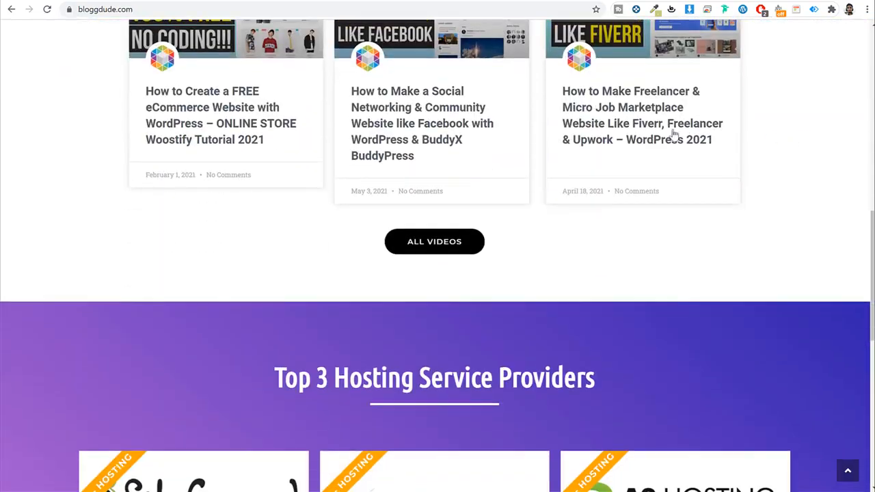
{"action": "scroll", "coordinate": [427, 179], "scroll_direction": "up", "scroll_amount": 2}
{"action": "scroll", "coordinate": [427, 179], "scroll_direction": "up", "scroll_amount": 2}
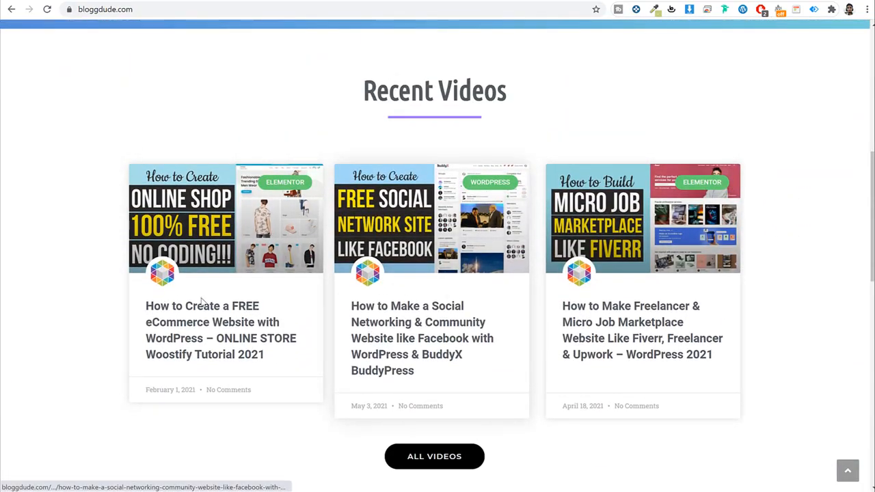
{"action": "left_click", "coordinate": [226, 326]}
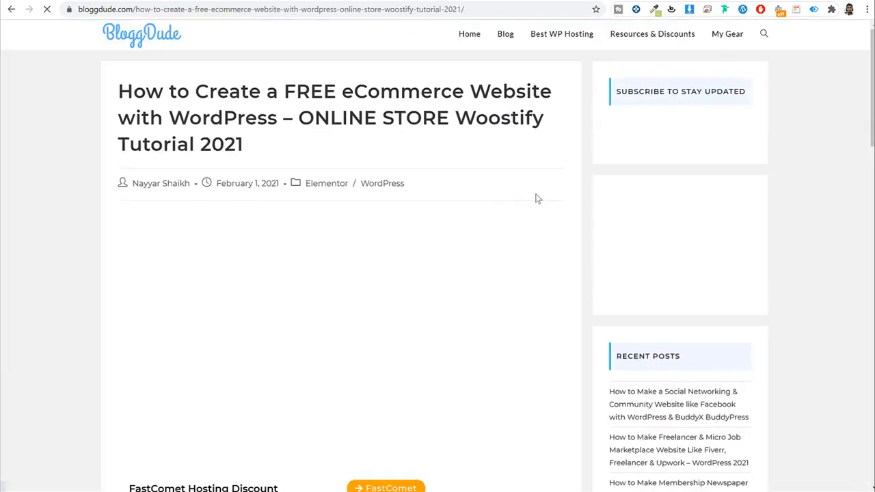
{"action": "scroll", "coordinate": [495, 237], "scroll_direction": "down", "scroll_amount": 2}
{"action": "scroll", "coordinate": [495, 237], "scroll_direction": "up", "scroll_amount": 1}
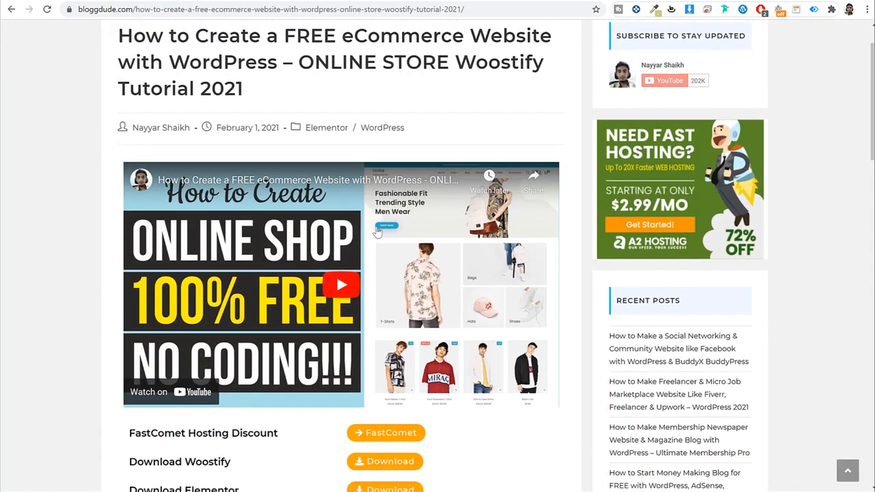
{"action": "scroll", "coordinate": [305, 331], "scroll_direction": "down", "scroll_amount": 3}
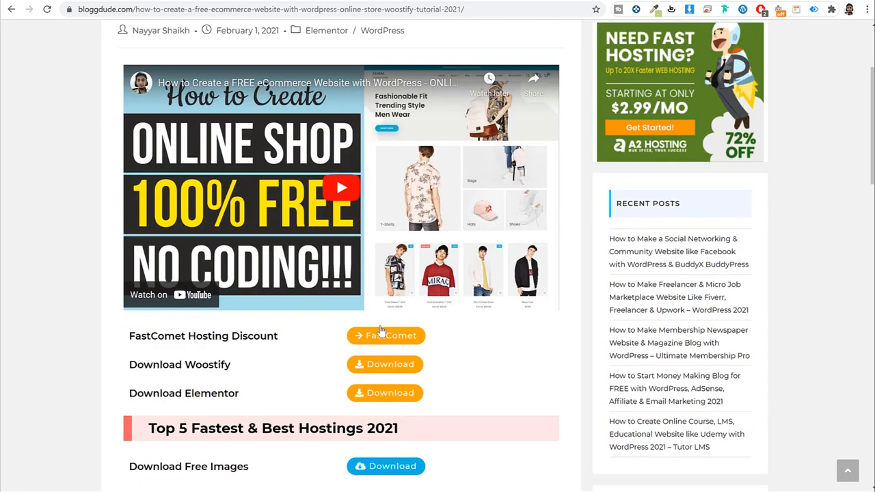
{"action": "scroll", "coordinate": [253, 290], "scroll_direction": "down", "scroll_amount": 2}
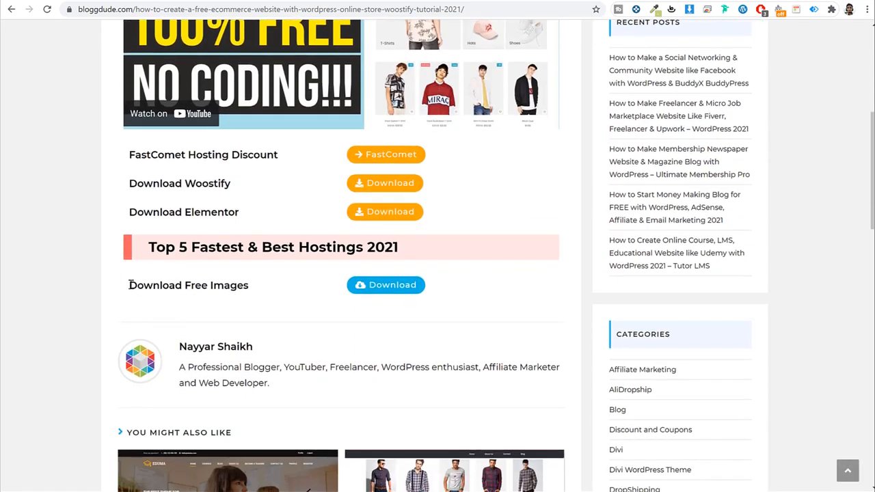
{"action": "left_click_drag", "start_coordinate": [129, 285], "coordinate": [280, 290]}
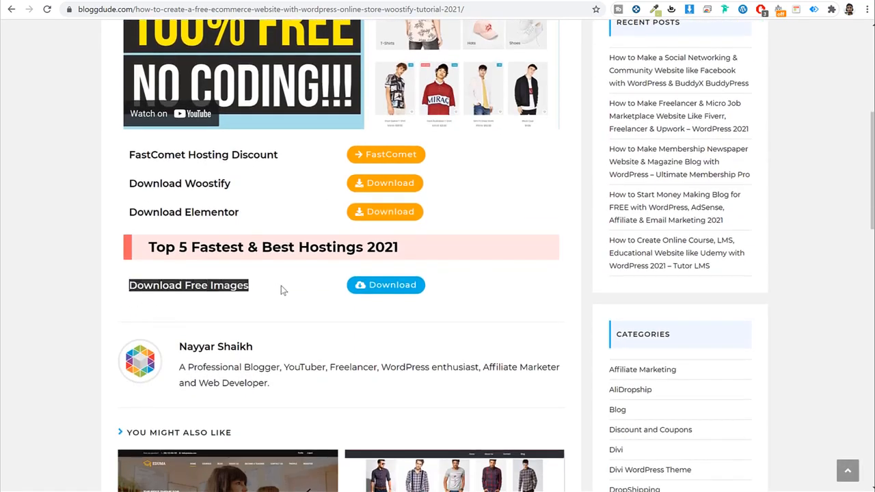
{"action": "left_click", "coordinate": [278, 287]}
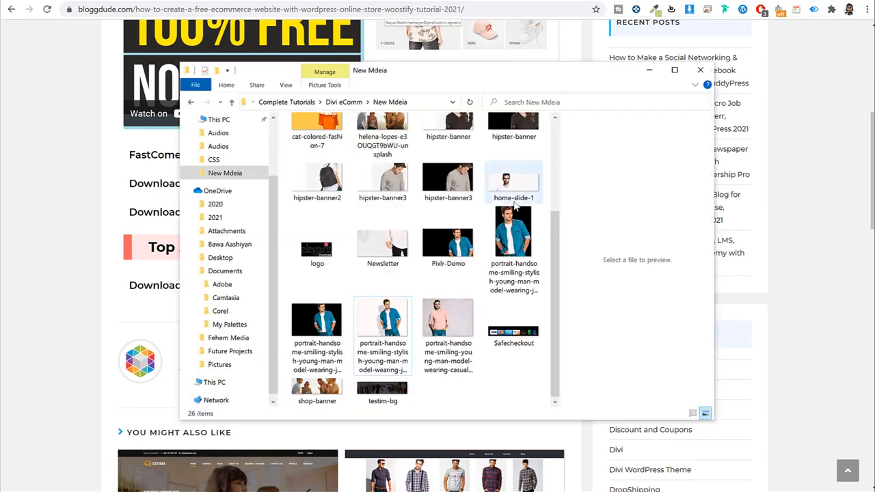
{"action": "scroll", "coordinate": [515, 207], "scroll_direction": "up", "scroll_amount": 3}
{"action": "scroll", "coordinate": [514, 207], "scroll_direction": "down", "scroll_amount": 2}
{"action": "scroll", "coordinate": [514, 207], "scroll_direction": "up", "scroll_amount": 2}
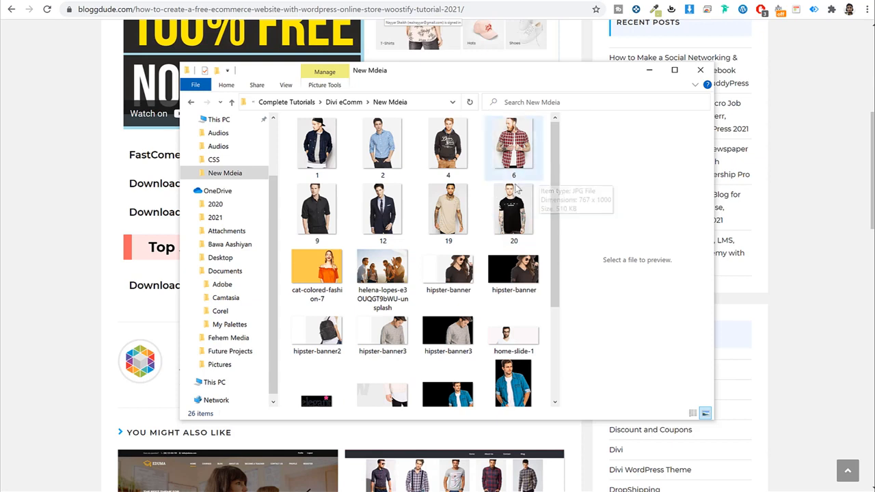
{"action": "scroll", "coordinate": [492, 256], "scroll_direction": "down", "scroll_amount": 2}
{"action": "scroll", "coordinate": [465, 328], "scroll_direction": "up", "scroll_amount": 2}
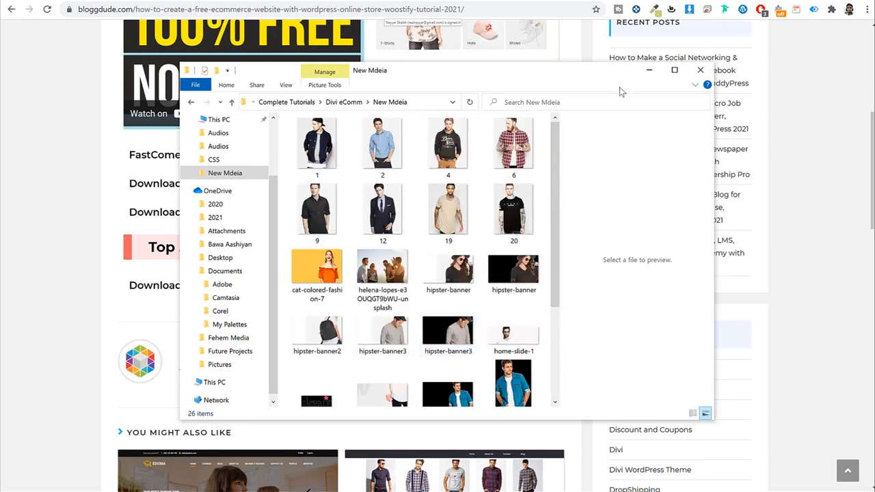
{"action": "left_click", "coordinate": [650, 71]}
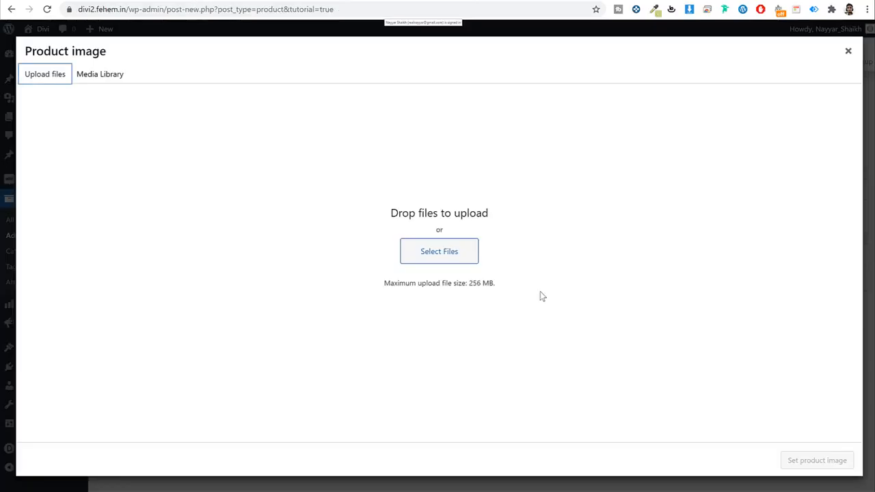
Step: Upload 20.jpg, the black star T-shirt photo, and set it as the product image
{"action": "left_click", "coordinate": [460, 251]}
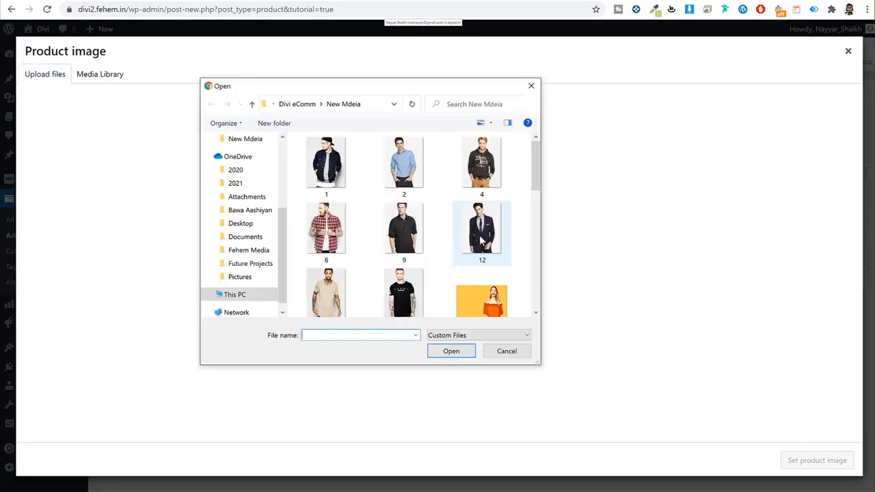
{"action": "left_click", "coordinate": [404, 285]}
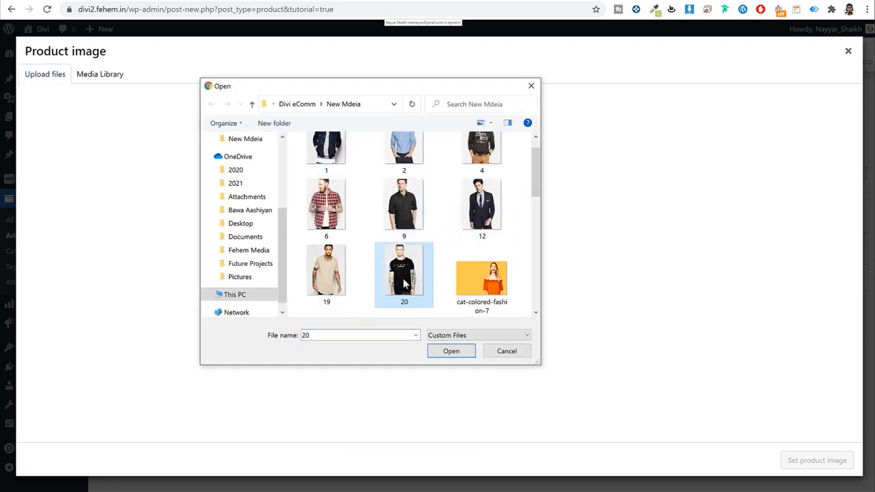
{"action": "left_click", "coordinate": [448, 351]}
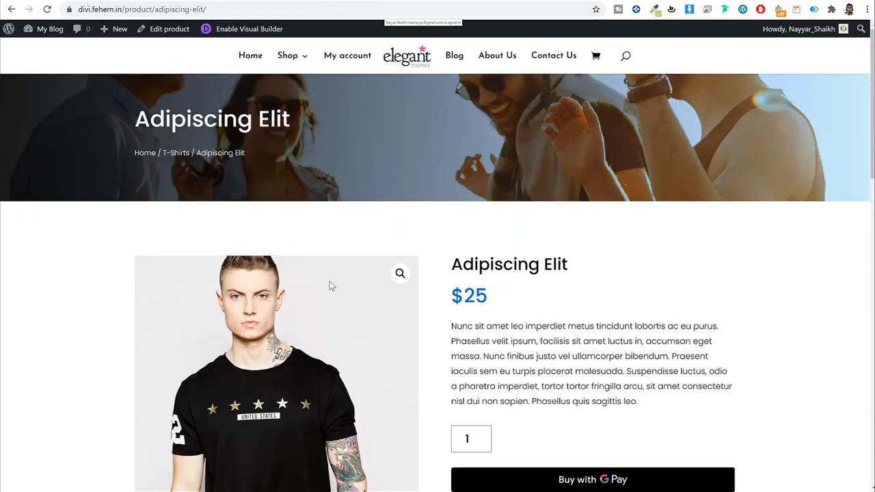
{"action": "scroll", "coordinate": [328, 285], "scroll_direction": "down", "scroll_amount": 2}
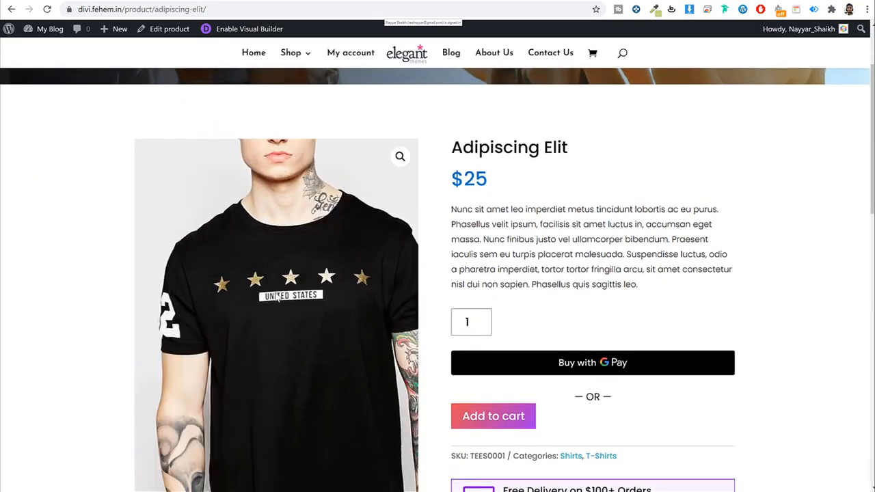
{"action": "left_click", "coordinate": [250, 1]}
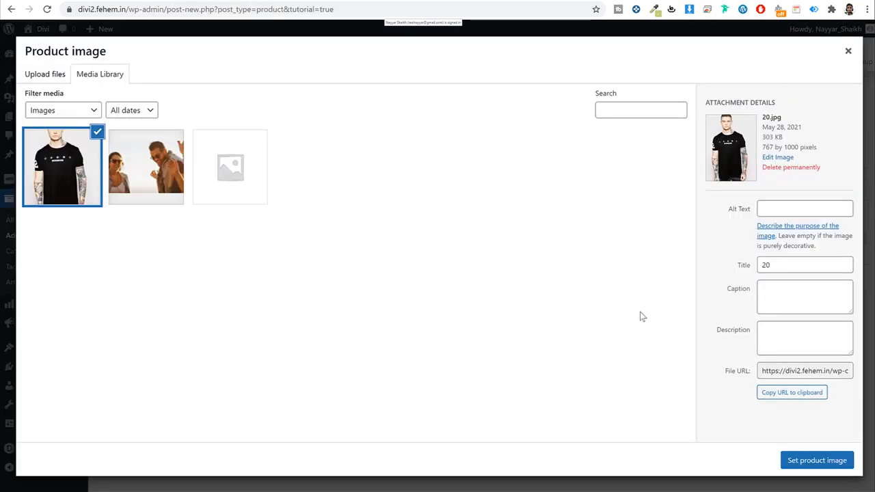
{"action": "left_click", "coordinate": [816, 460]}
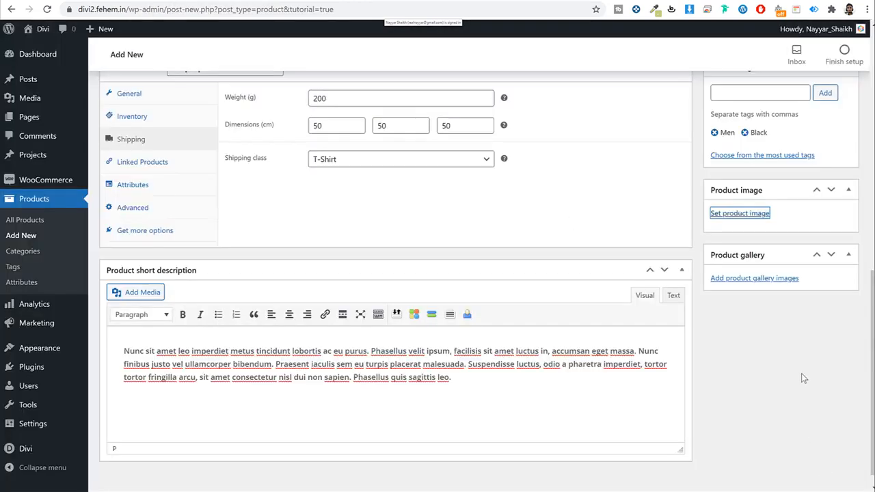
Step: Compare the denim jacket and hoodie photos on the published sample product page
{"action": "scroll", "coordinate": [801, 373], "scroll_direction": "down", "scroll_amount": 1}
{"action": "left_click", "coordinate": [101, 2]}
{"action": "scroll", "coordinate": [267, 120], "scroll_direction": "down", "scroll_amount": 2}
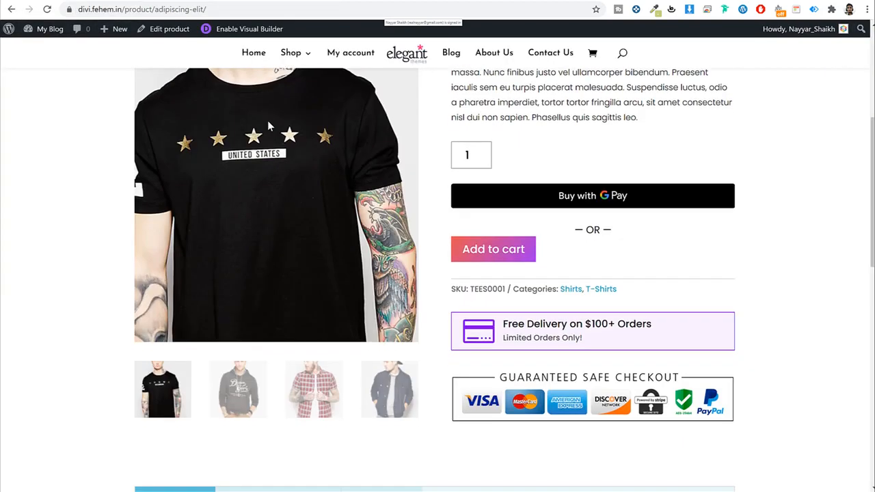
{"action": "left_click", "coordinate": [385, 395]}
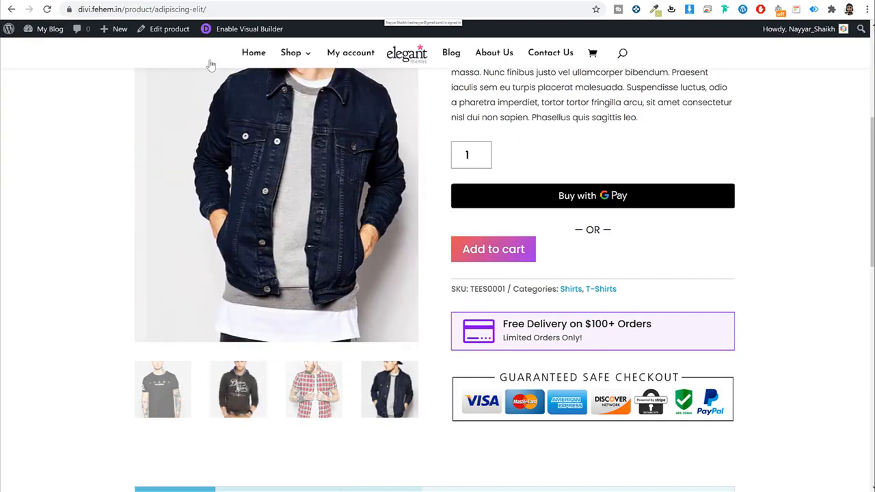
{"action": "left_click", "coordinate": [238, 394]}
{"action": "left_click", "coordinate": [205, 2]}
Step: Upload images 1, 2 and 4 and add them to the product gallery
{"action": "left_click", "coordinate": [751, 429]}
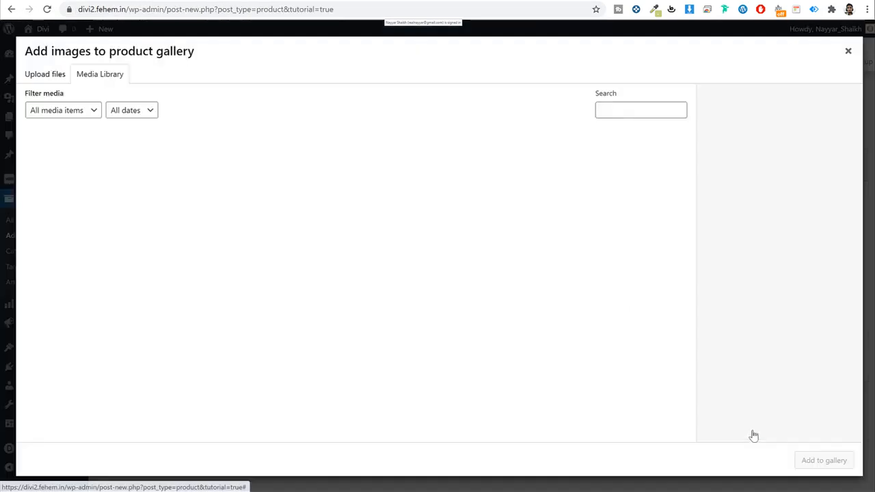
{"action": "left_click", "coordinate": [58, 75]}
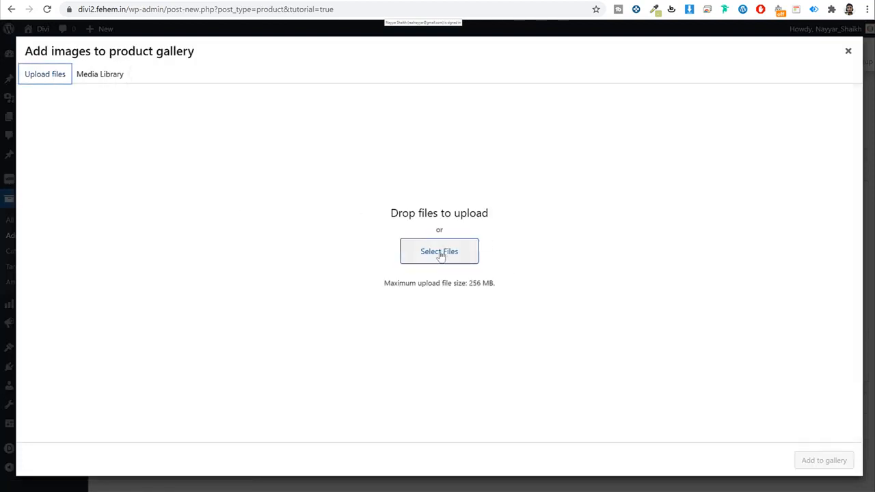
{"action": "left_click", "coordinate": [439, 251]}
{"action": "left_click", "coordinate": [403, 166]}
{"action": "left_click", "coordinate": [326, 164], "text": "ctrl"}
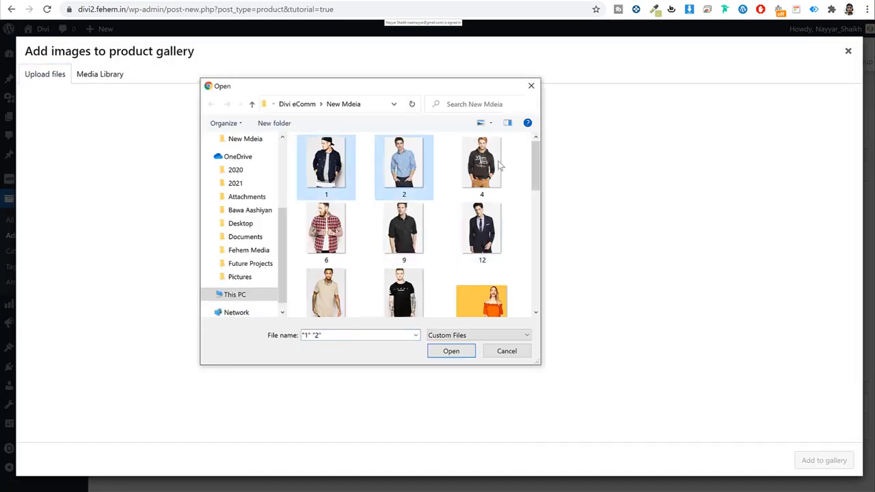
{"action": "left_click", "coordinate": [493, 166], "text": "ctrl"}
{"action": "left_click", "coordinate": [451, 351]}
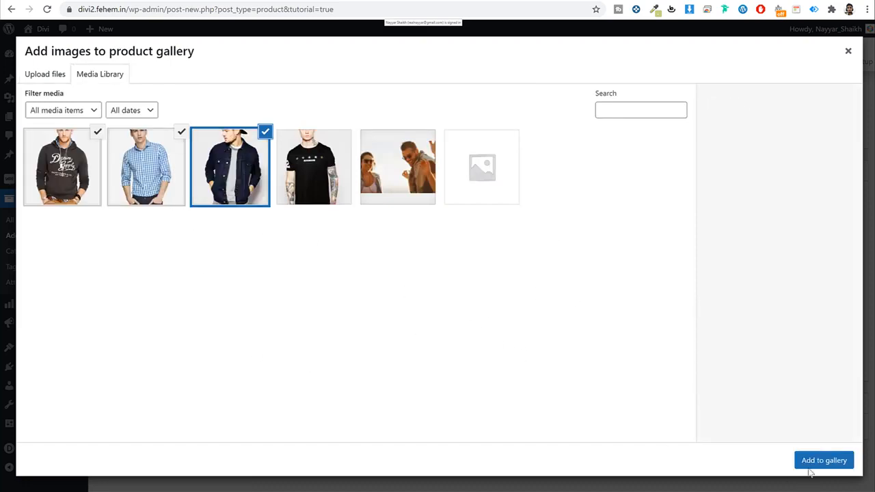
{"action": "left_click", "coordinate": [822, 460]}
{"action": "scroll", "coordinate": [791, 421], "scroll_direction": "down", "scroll_amount": 1}
{"action": "scroll", "coordinate": [791, 422], "scroll_direction": "up", "scroll_amount": 6}
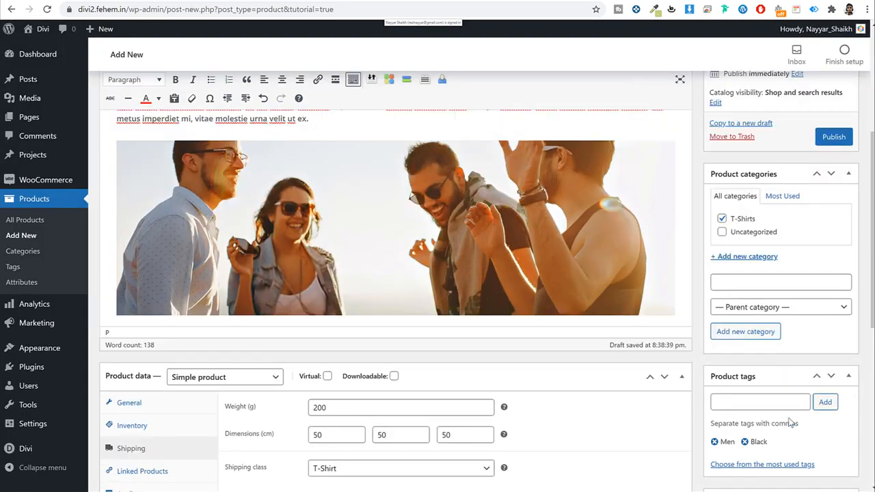
{"action": "scroll", "coordinate": [791, 422], "scroll_direction": "up", "scroll_amount": 4}
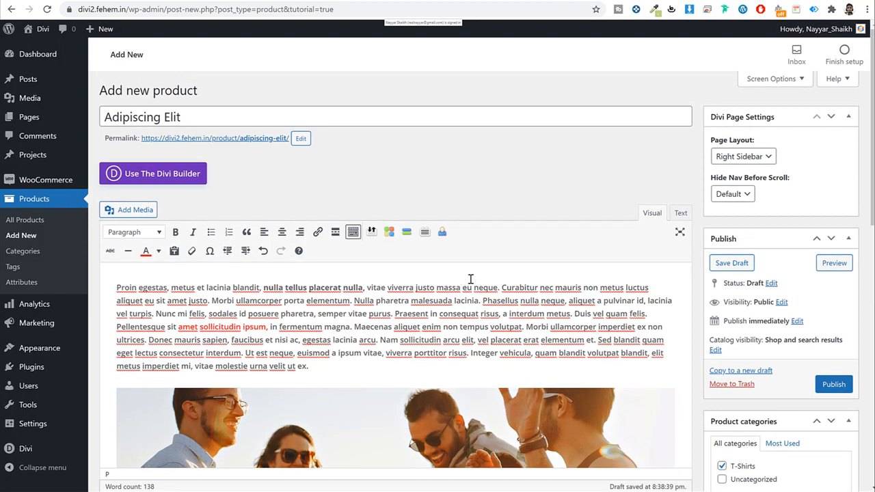
Step: Publish Adipiscing Elit and go to its live storefront page via View Product
{"action": "left_click", "coordinate": [835, 384]}
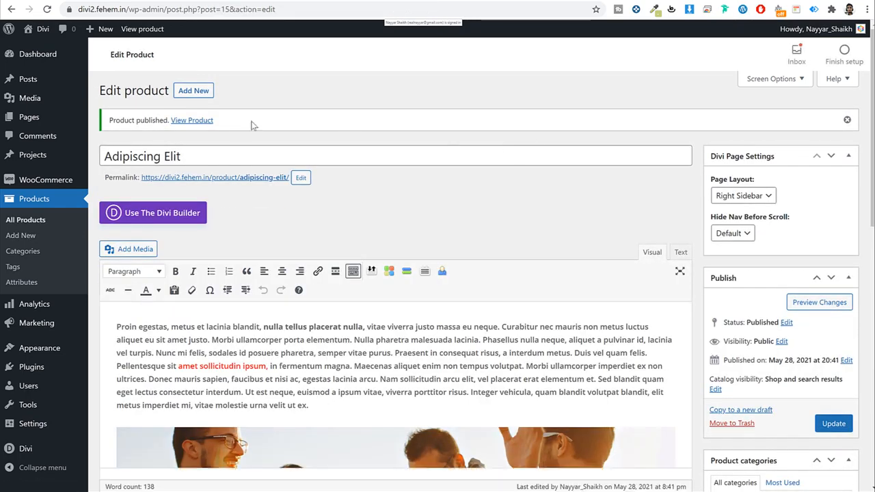
{"action": "right_click", "coordinate": [204, 122]}
{"action": "left_click", "coordinate": [213, 126]}
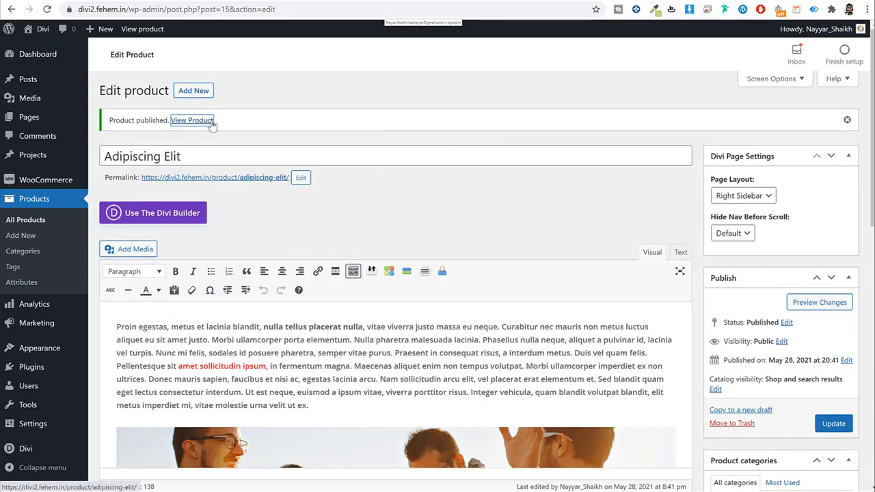
{"action": "left_click", "coordinate": [211, 122]}
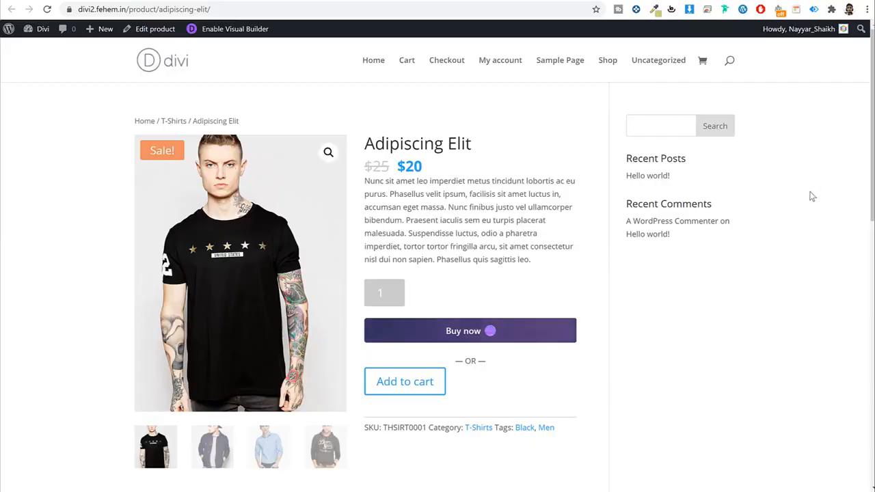
Step: Review the live product page showing the $25-to-$20 sale and four gallery images
{"action": "scroll", "coordinate": [811, 197], "scroll_direction": "down", "scroll_amount": 6}
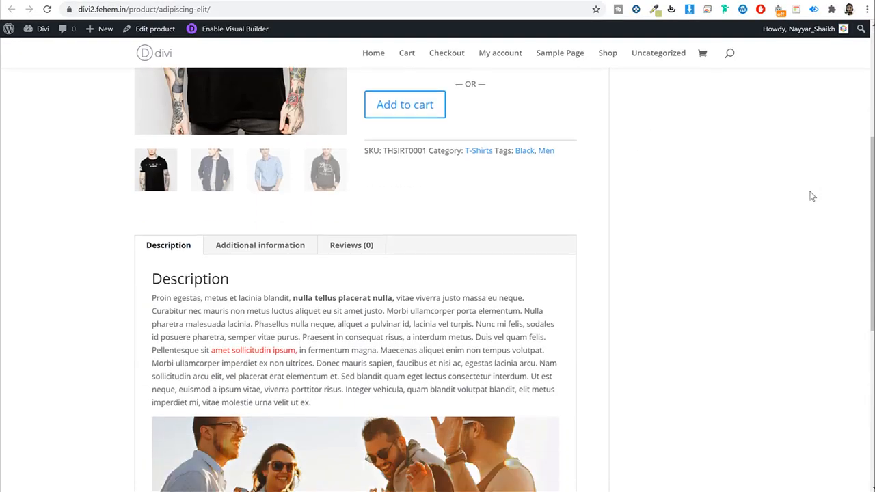
{"action": "scroll", "coordinate": [811, 197], "scroll_direction": "up", "scroll_amount": 3}
{"action": "scroll", "coordinate": [812, 197], "scroll_direction": "up", "scroll_amount": 3}
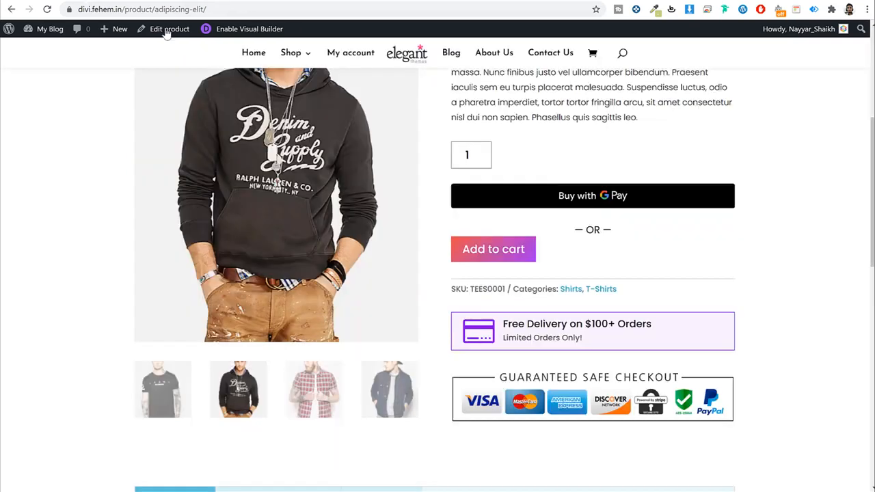
{"action": "scroll", "coordinate": [507, 254], "scroll_direction": "up", "scroll_amount": 5}
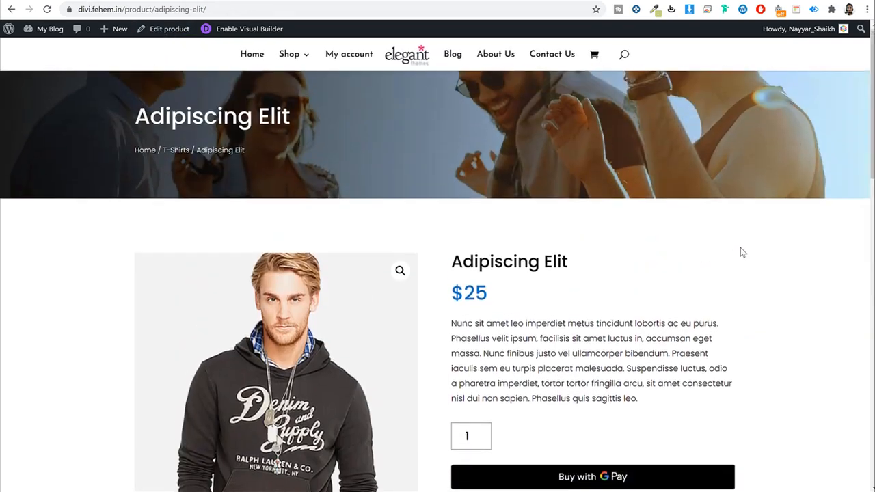
{"action": "scroll", "coordinate": [740, 248], "scroll_direction": "down", "scroll_amount": 3}
{"action": "scroll", "coordinate": [744, 250], "scroll_direction": "up", "scroll_amount": 3}
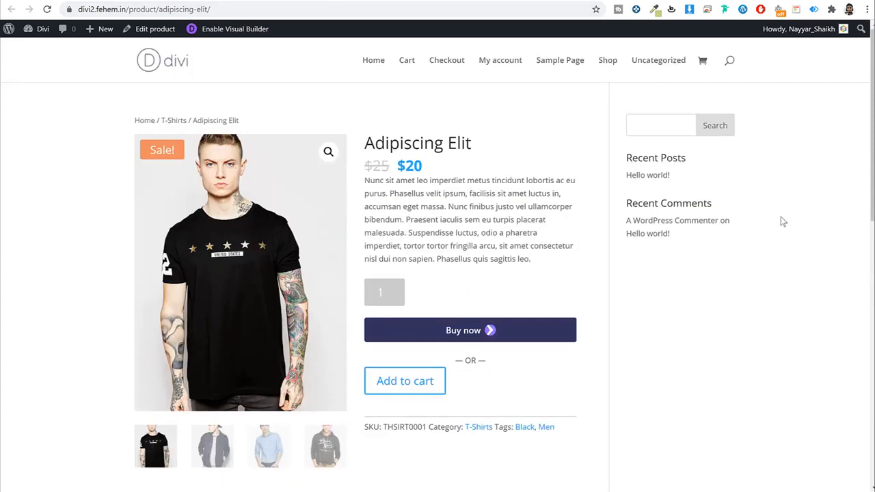
{"action": "scroll", "coordinate": [783, 222], "scroll_direction": "down", "scroll_amount": 3}
{"action": "scroll", "coordinate": [781, 229], "scroll_direction": "up", "scroll_amount": 3}
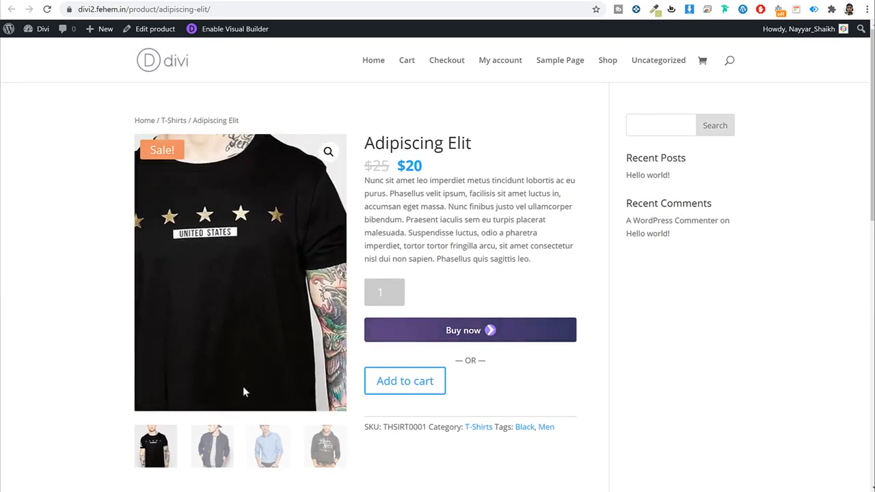
{"action": "left_click", "coordinate": [211, 445]}
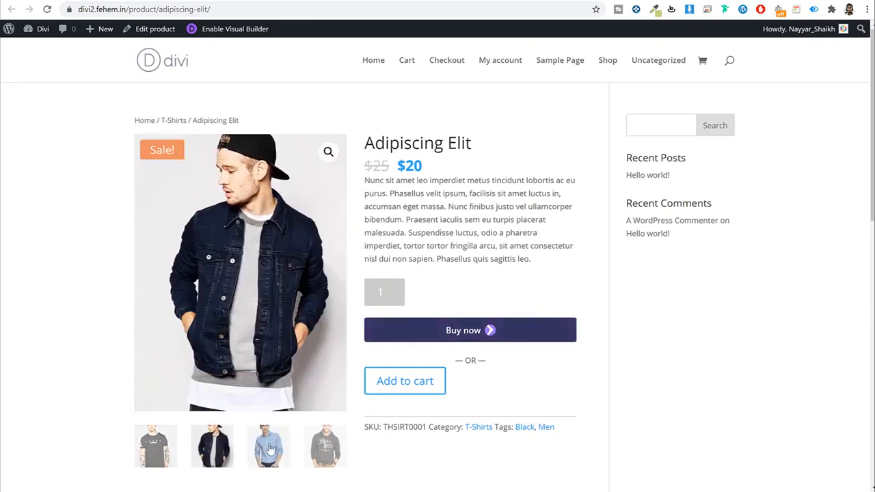
{"action": "left_click", "coordinate": [271, 448]}
{"action": "left_click", "coordinate": [326, 448]}
{"action": "left_click_drag", "start_coordinate": [467, 145], "coordinate": [424, 167]}
{"action": "left_click", "coordinate": [409, 164]}
{"action": "left_click", "coordinate": [435, 167]}
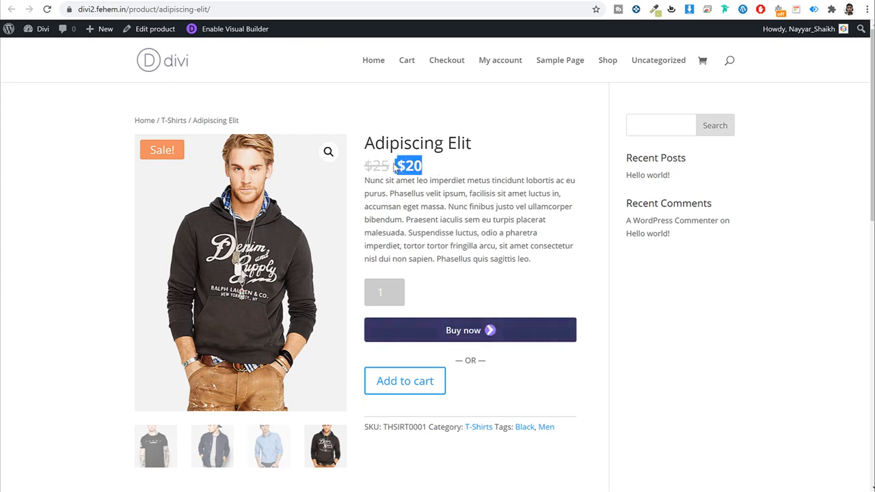
{"action": "left_click", "coordinate": [474, 194]}
{"action": "triple_click", "coordinate": [395, 186]}
{"action": "left_click", "coordinate": [533, 246]}
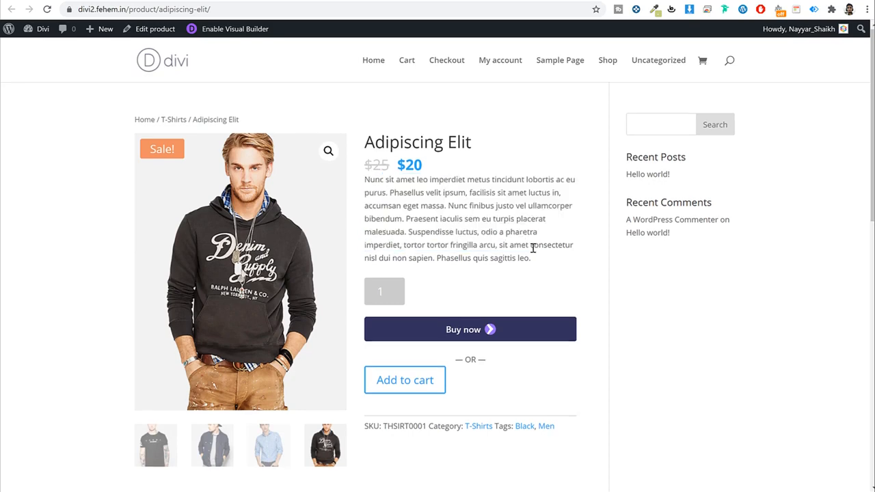
{"action": "scroll", "coordinate": [404, 234], "scroll_direction": "down", "scroll_amount": 1}
{"action": "scroll", "coordinate": [649, 277], "scroll_direction": "down", "scroll_amount": 3}
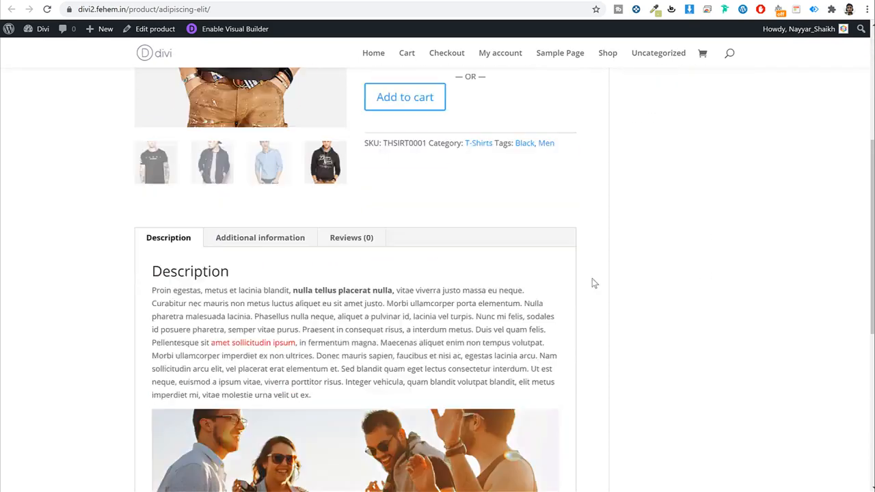
{"action": "scroll", "coordinate": [263, 294], "scroll_direction": "down", "scroll_amount": 2}
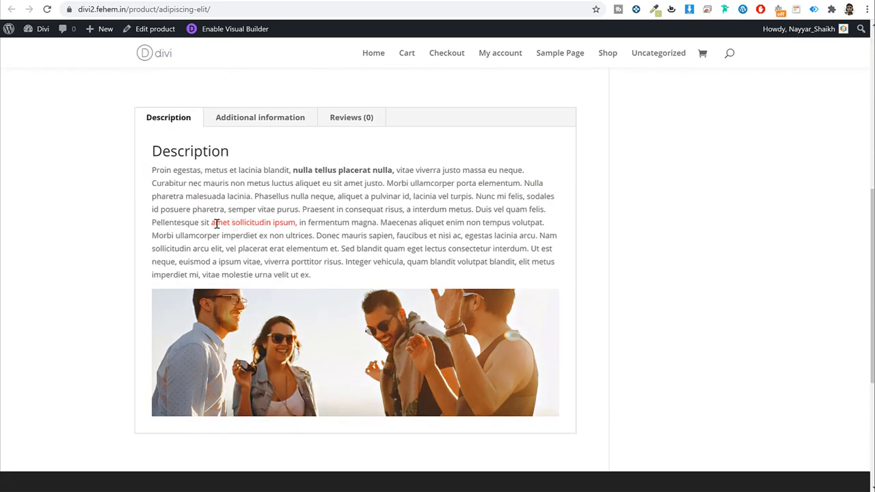
{"action": "left_click_drag", "start_coordinate": [216, 224], "coordinate": [235, 224]}
{"action": "left_click", "coordinate": [281, 189]}
{"action": "left_click_drag", "start_coordinate": [299, 169], "coordinate": [392, 171]}
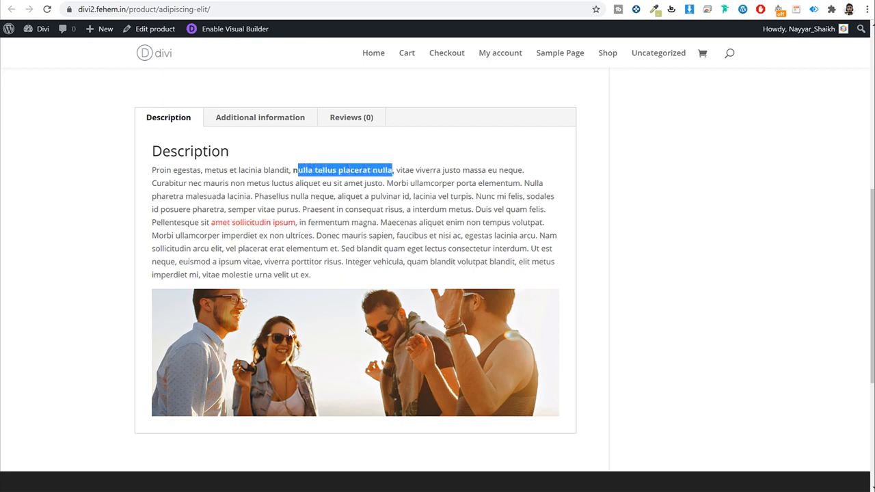
{"action": "left_click", "coordinate": [250, 127]}
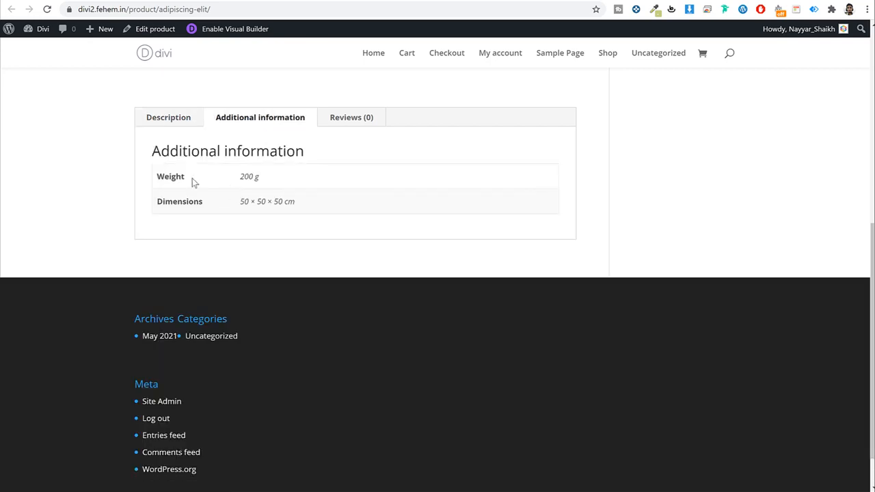
{"action": "left_click", "coordinate": [335, 122]}
{"action": "left_click", "coordinate": [163, 127]}
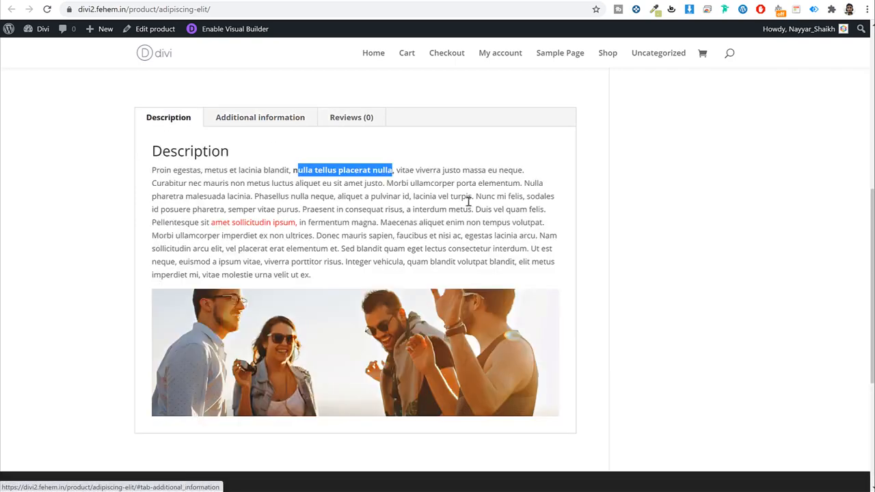
{"action": "scroll", "coordinate": [529, 252], "scroll_direction": "up", "scroll_amount": 4}
{"action": "scroll", "coordinate": [528, 252], "scroll_direction": "up", "scroll_amount": 3}
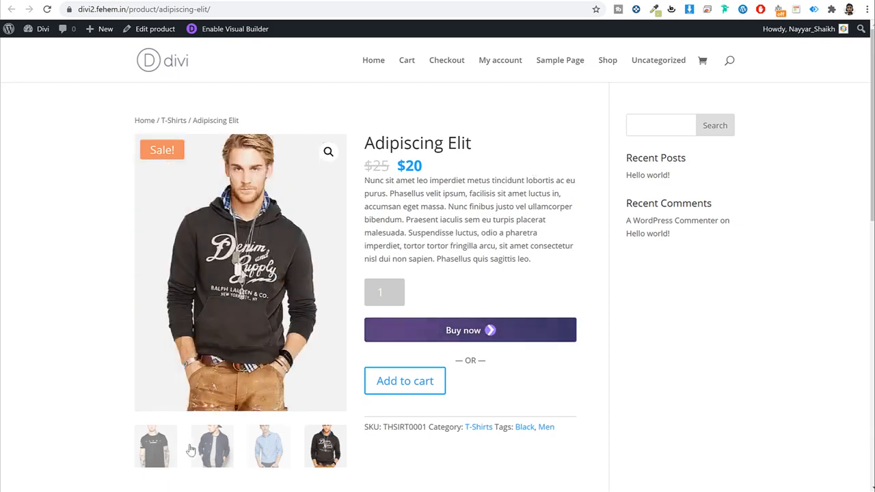
{"action": "left_click", "coordinate": [163, 449]}
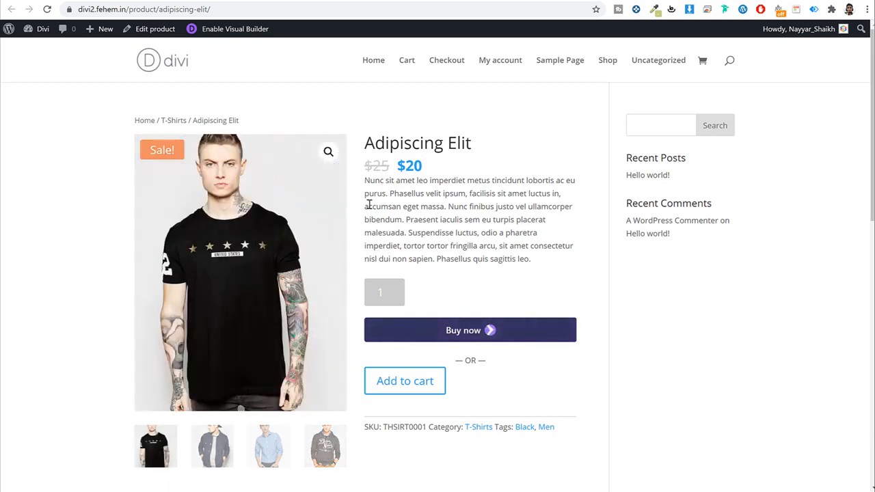
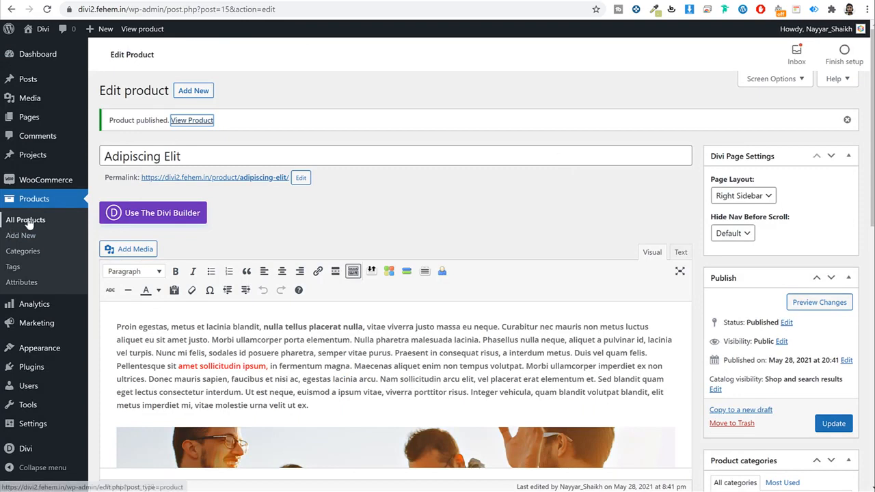
Step: Start a new product and copy the title 'Mauris Aliquet' from its storefront page
{"action": "left_click", "coordinate": [27, 219]}
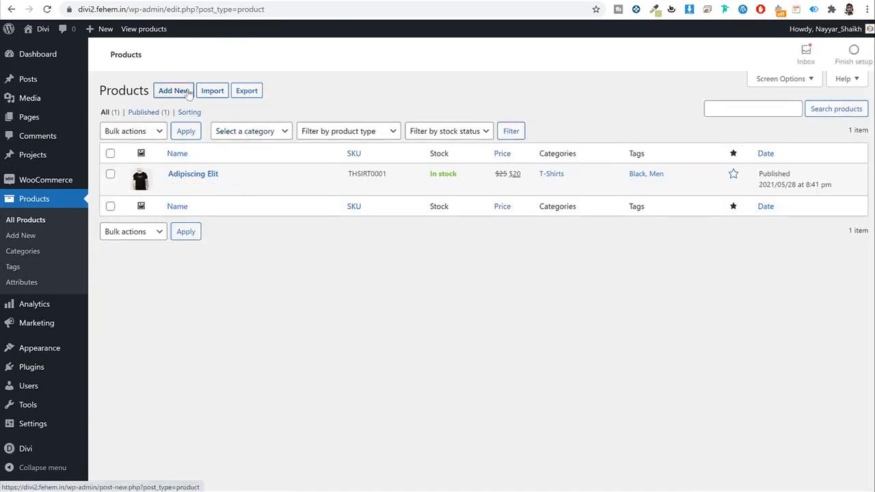
{"action": "left_click", "coordinate": [186, 92]}
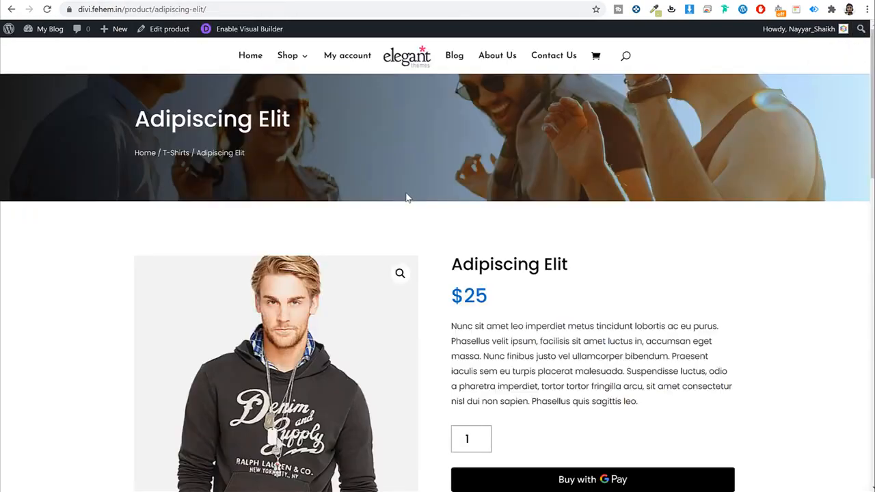
{"action": "scroll", "coordinate": [420, 223], "scroll_direction": "down", "scroll_amount": 10}
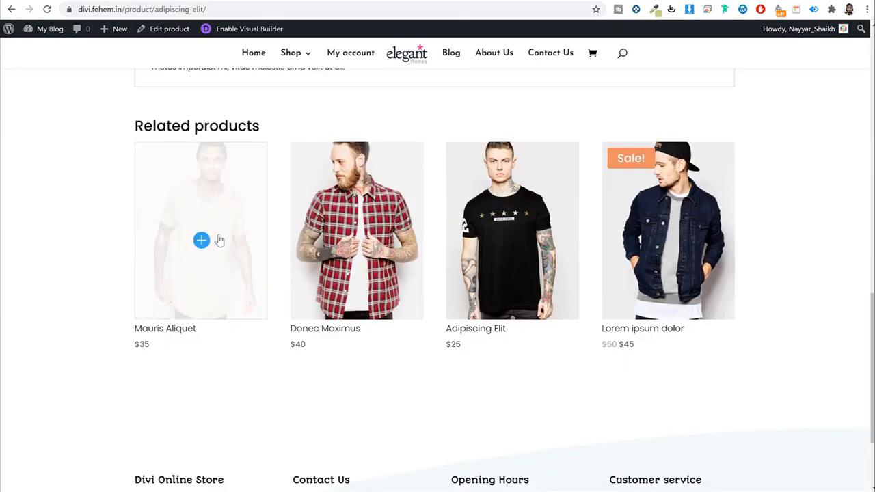
{"action": "left_click", "coordinate": [237, 224]}
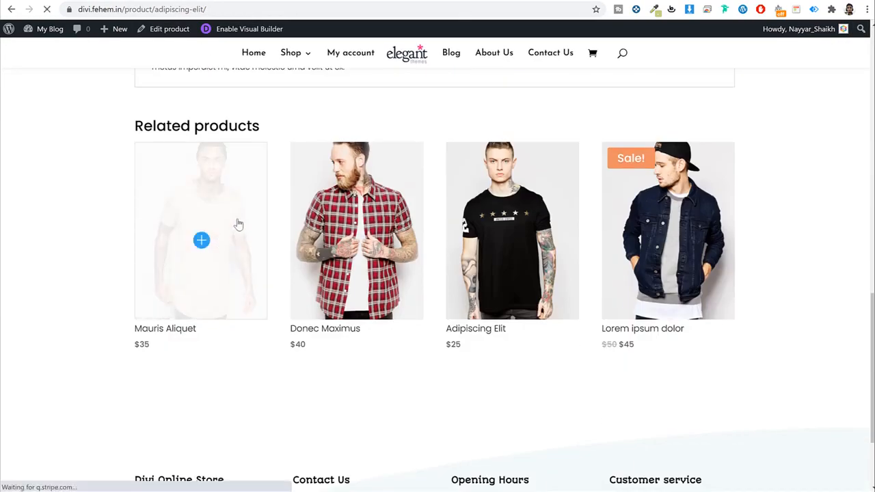
{"action": "double_click", "coordinate": [520, 265]}
{"action": "left_click_drag", "start_coordinate": [582, 262], "coordinate": [457, 264]}
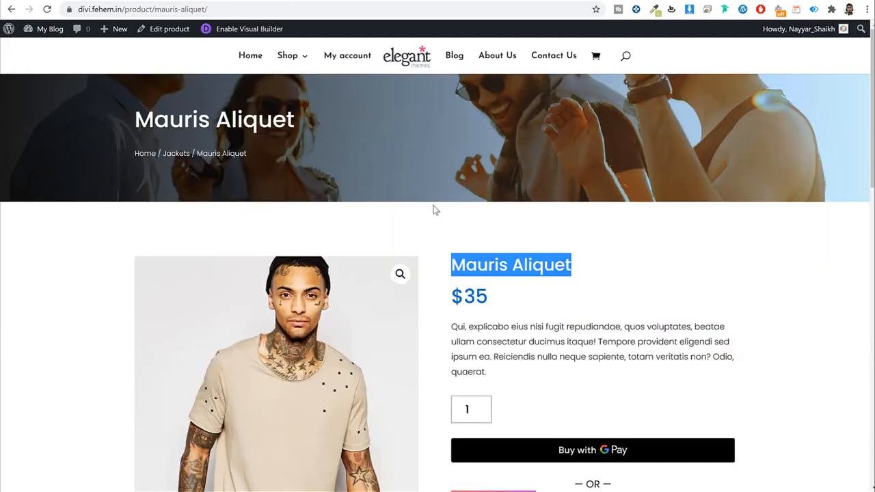
Step: Paste the storefront's short description into the new product's short description
{"action": "scroll", "coordinate": [496, 173], "scroll_direction": "down", "scroll_amount": 3}
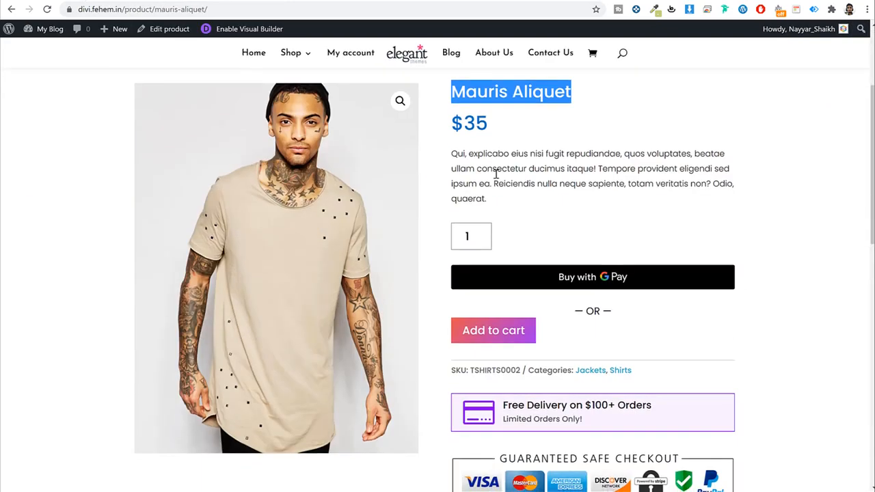
{"action": "triple_click", "coordinate": [496, 173]}
{"action": "key", "text": "ctrl+c"}
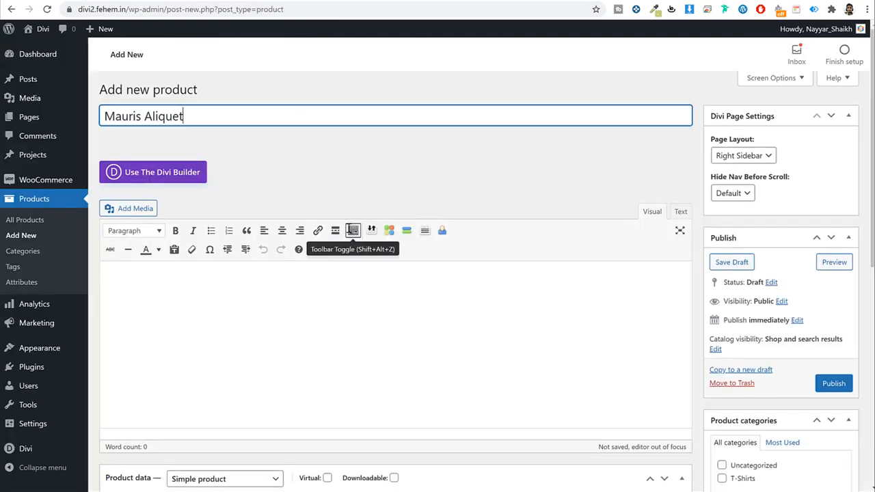
{"action": "scroll", "coordinate": [342, 273], "scroll_direction": "down", "scroll_amount": 10}
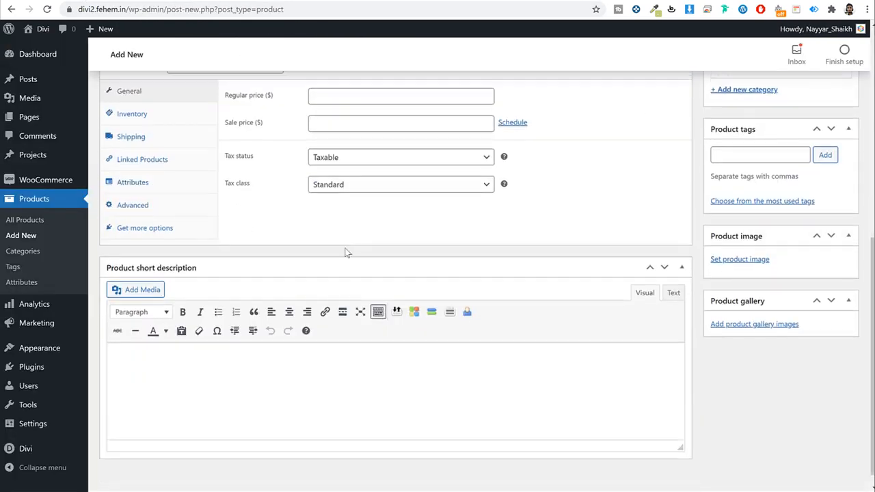
{"action": "left_click", "coordinate": [313, 331]}
{"action": "key", "text": "ctrl+v"}
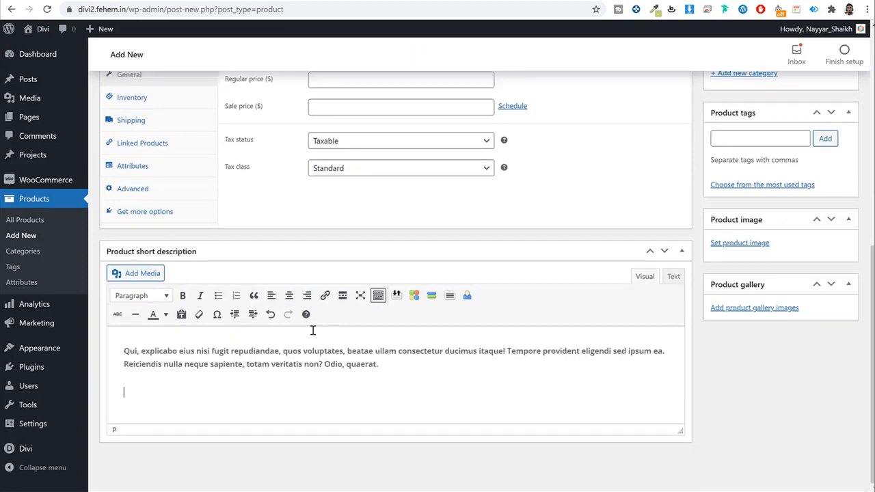
Step: Paste the storefront's full description into the main product description
{"action": "left_click", "coordinate": [84, 2]}
{"action": "scroll", "coordinate": [358, 255], "scroll_direction": "down", "scroll_amount": 8}
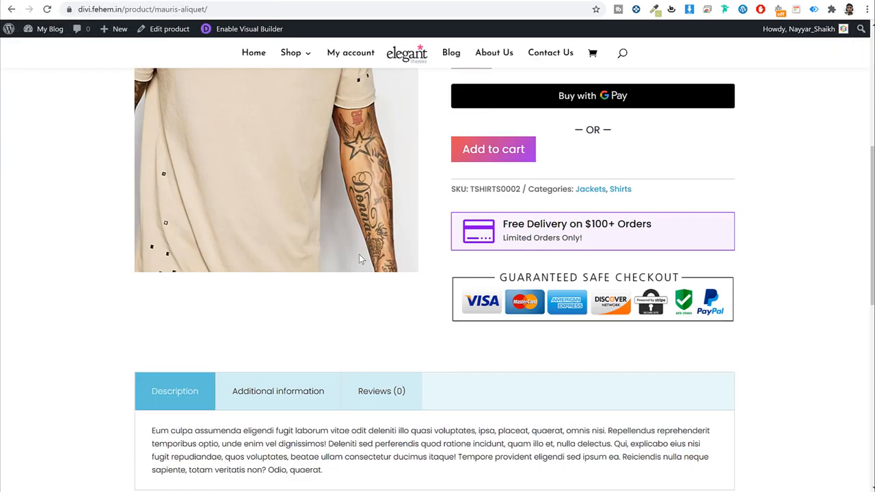
{"action": "double_click", "coordinate": [327, 179]}
{"action": "triple_click", "coordinate": [328, 179]}
{"action": "key", "text": "ctrl+c"}
{"action": "left_click", "coordinate": [235, 1]}
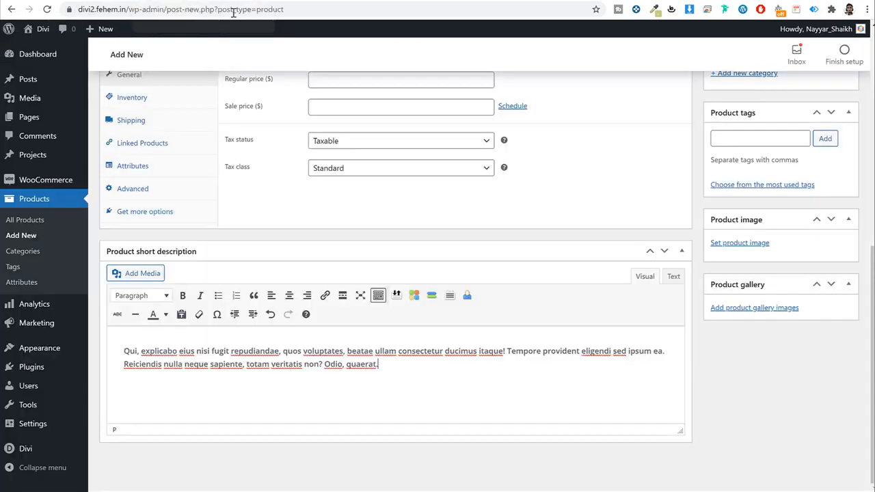
{"action": "scroll", "coordinate": [394, 201], "scroll_direction": "up", "scroll_amount": 7}
{"action": "left_click", "coordinate": [388, 291]}
{"action": "key", "text": "ctrl+v"}
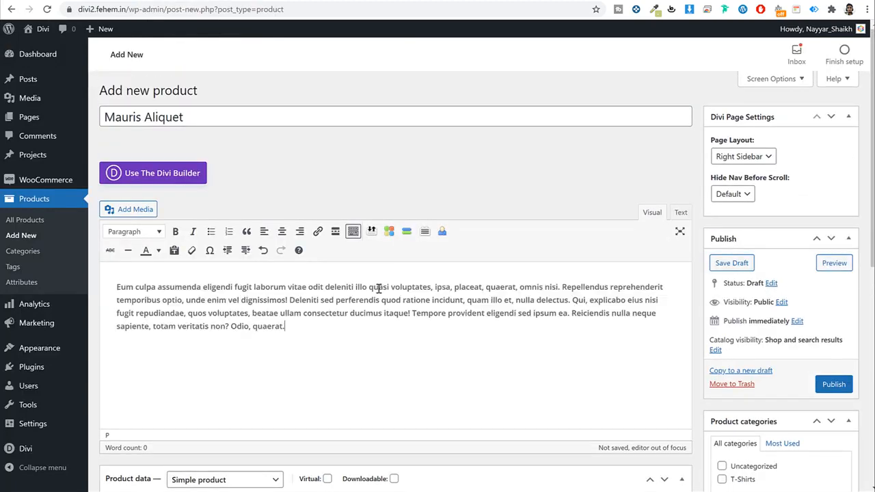
Step: Create a new Jackets category and leave only Jackets ticked
{"action": "scroll", "coordinate": [379, 288], "scroll_direction": "down", "scroll_amount": 3}
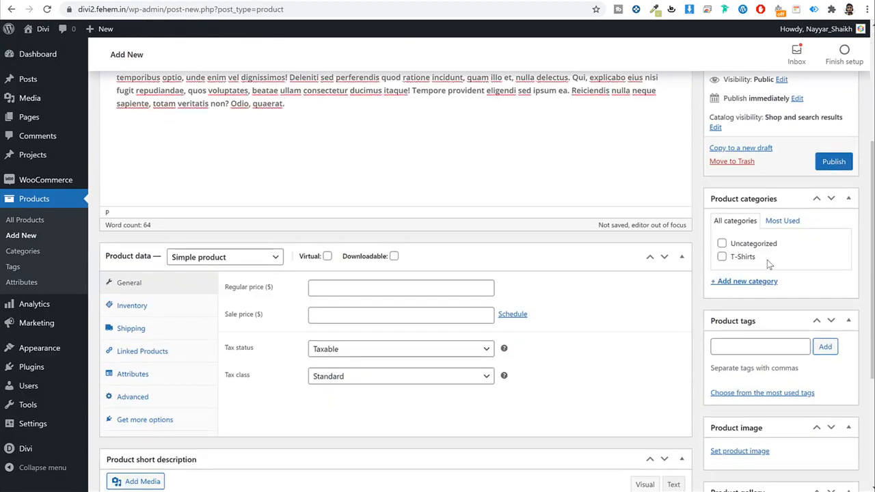
{"action": "left_click", "coordinate": [744, 282]}
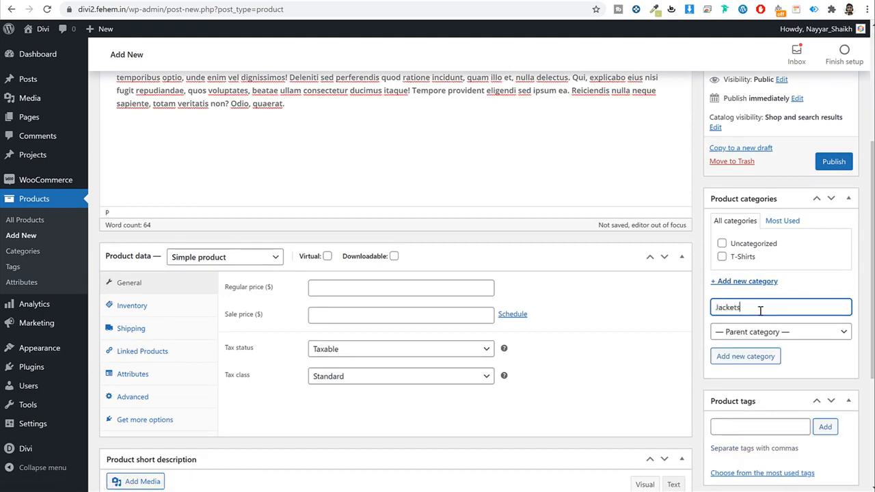
{"action": "left_click", "coordinate": [761, 360]}
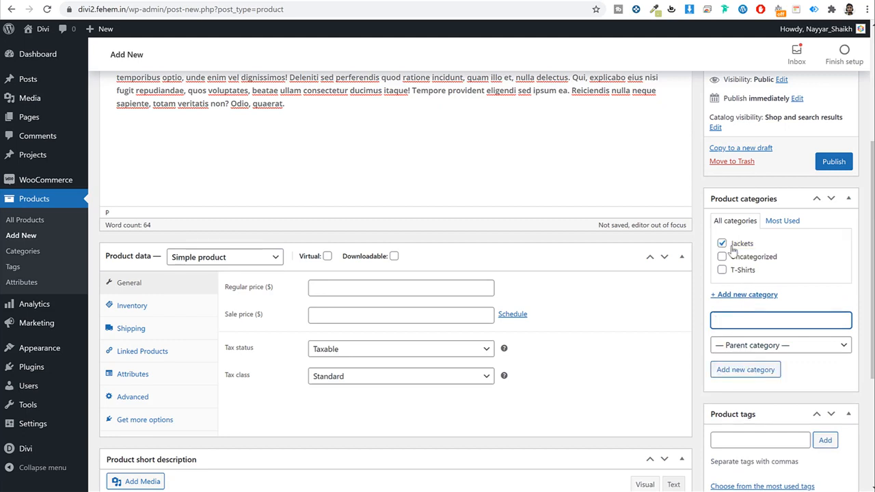
{"action": "left_click", "coordinate": [722, 243]}
{"action": "left_click", "coordinate": [722, 269]}
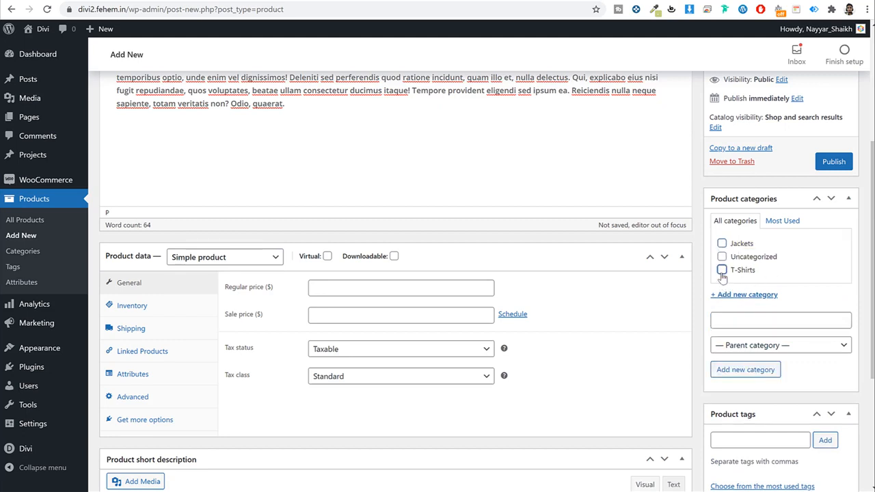
{"action": "left_click", "coordinate": [721, 270]}
{"action": "left_click", "coordinate": [721, 246]}
Step: Set the product image to the denim jacket photo
{"action": "scroll", "coordinate": [798, 315], "scroll_direction": "down", "scroll_amount": 1}
{"action": "scroll", "coordinate": [796, 314], "scroll_direction": "down", "scroll_amount": 2}
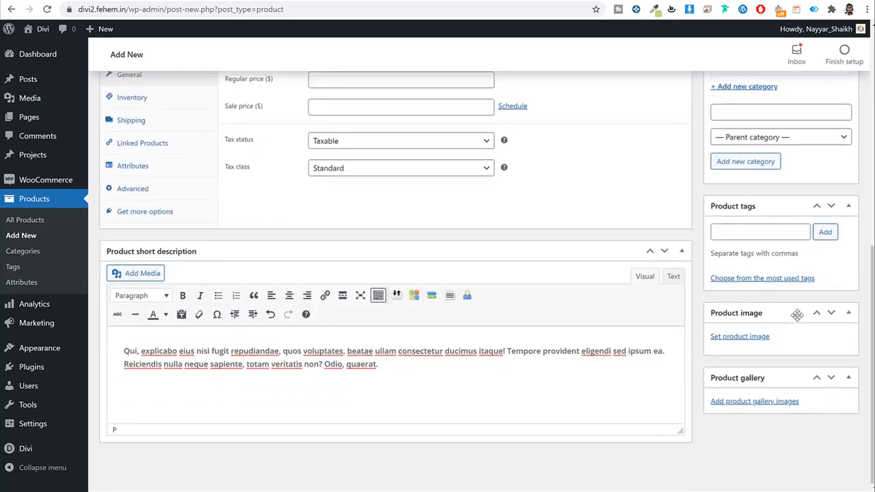
{"action": "left_click", "coordinate": [758, 340]}
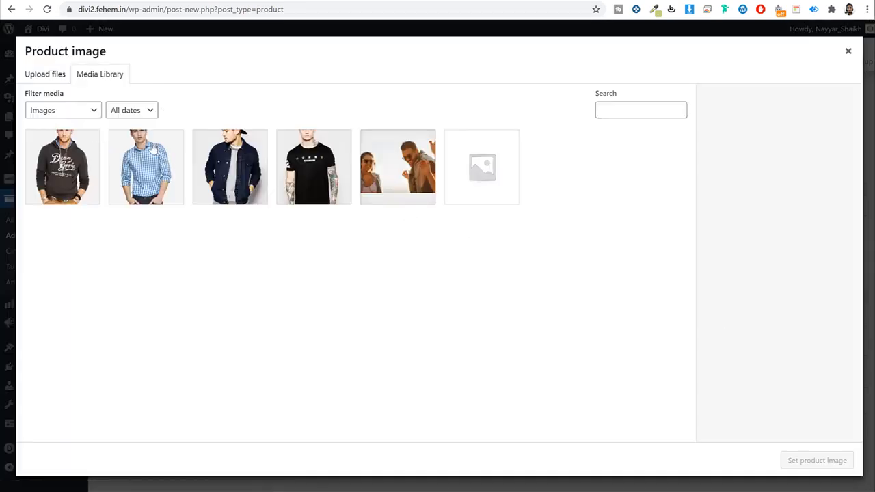
{"action": "left_click", "coordinate": [266, 176]}
{"action": "left_click", "coordinate": [827, 466]}
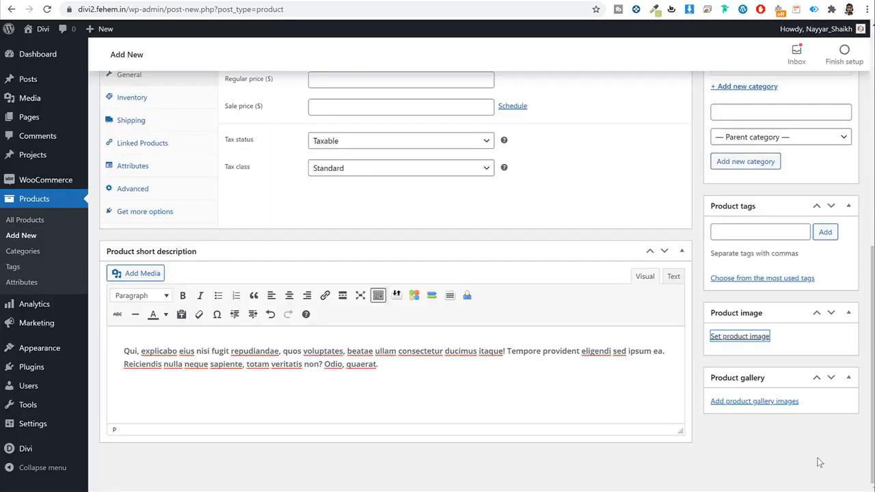
{"action": "scroll", "coordinate": [812, 386], "scroll_direction": "down", "scroll_amount": 1}
{"action": "scroll", "coordinate": [792, 410], "scroll_direction": "down", "scroll_amount": 2}
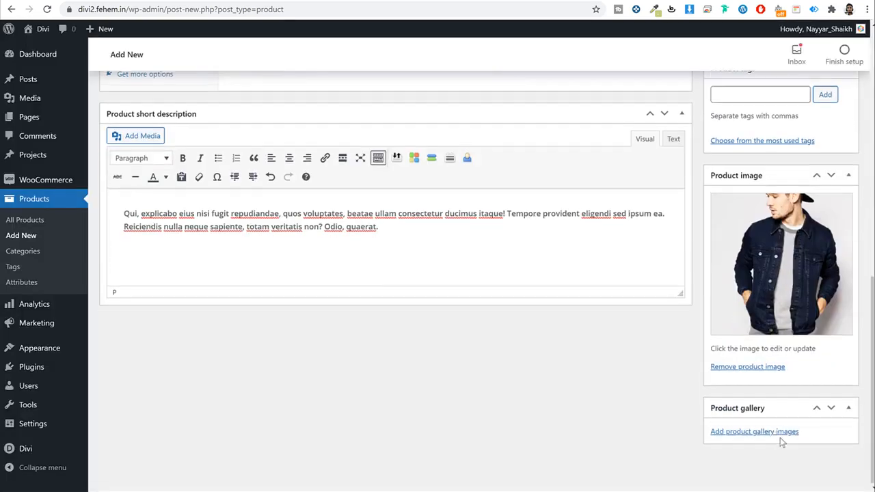
{"action": "scroll", "coordinate": [777, 441], "scroll_direction": "up", "scroll_amount": 5}
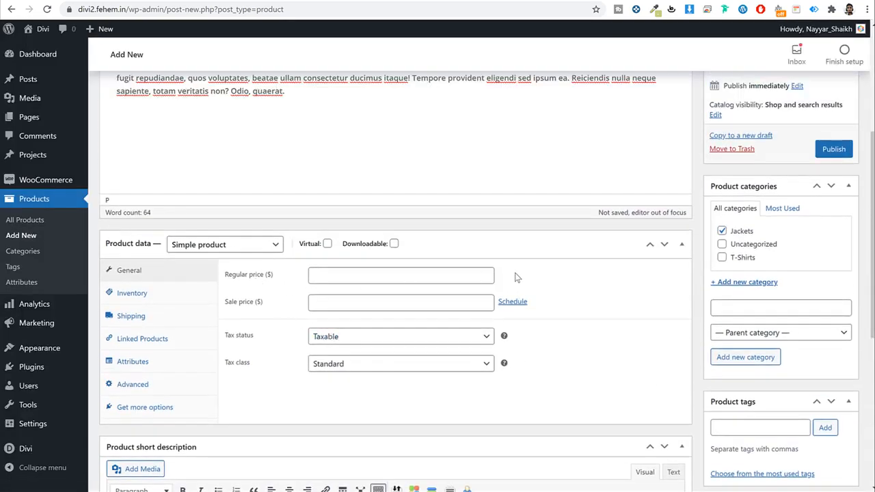
Step: Make it a Variable product with tax class GST 12 and enter an SKU
{"action": "left_click", "coordinate": [225, 246]}
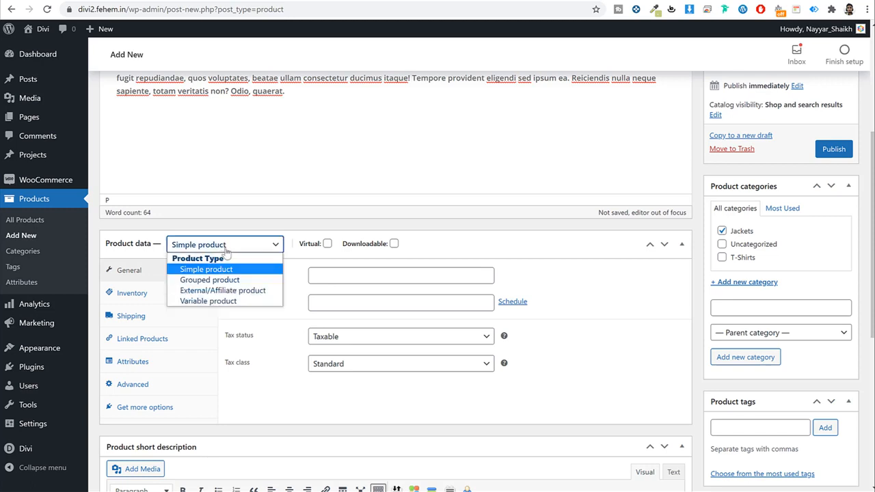
{"action": "left_click", "coordinate": [235, 301]}
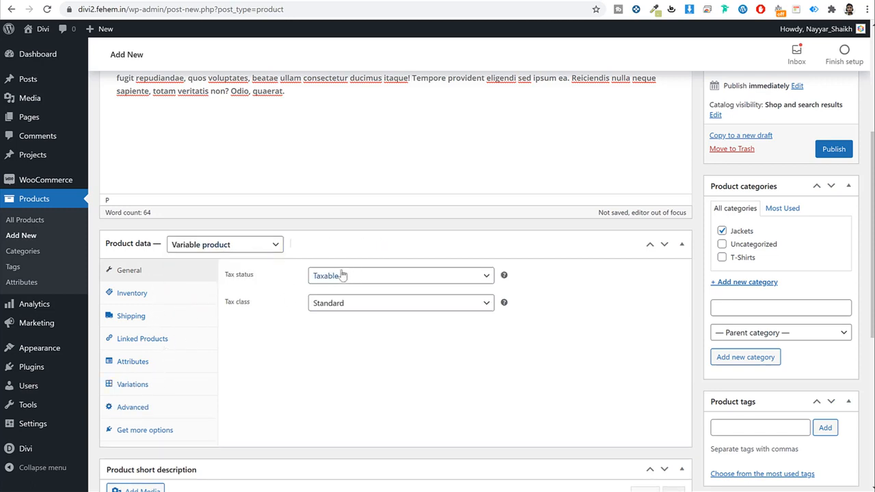
{"action": "left_click", "coordinate": [345, 305]}
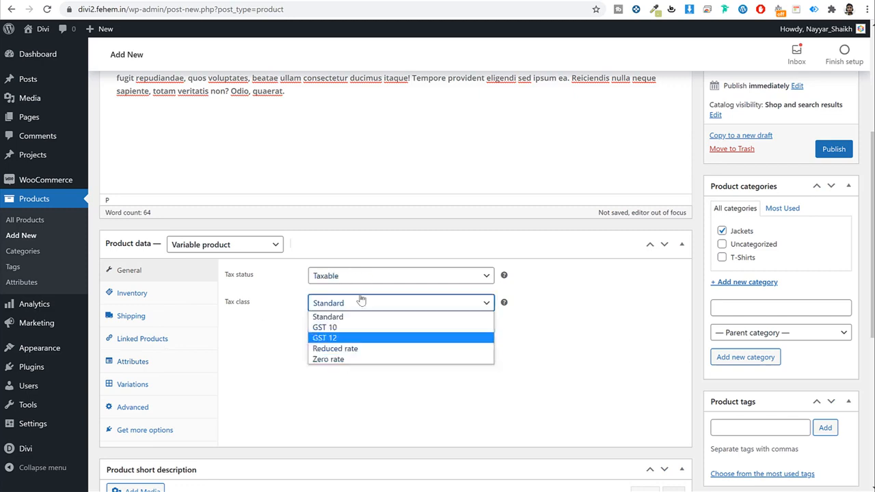
{"action": "left_click", "coordinate": [353, 337]}
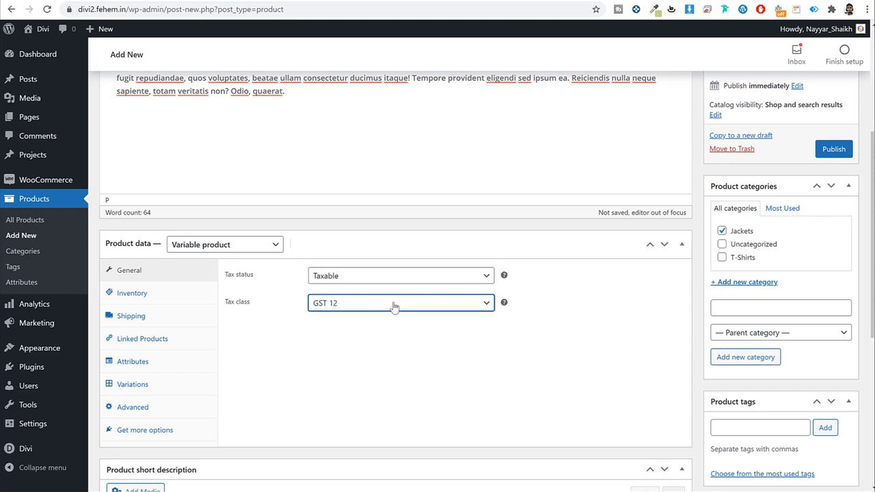
{"action": "left_click", "coordinate": [157, 298]}
{"action": "left_click", "coordinate": [369, 276]}
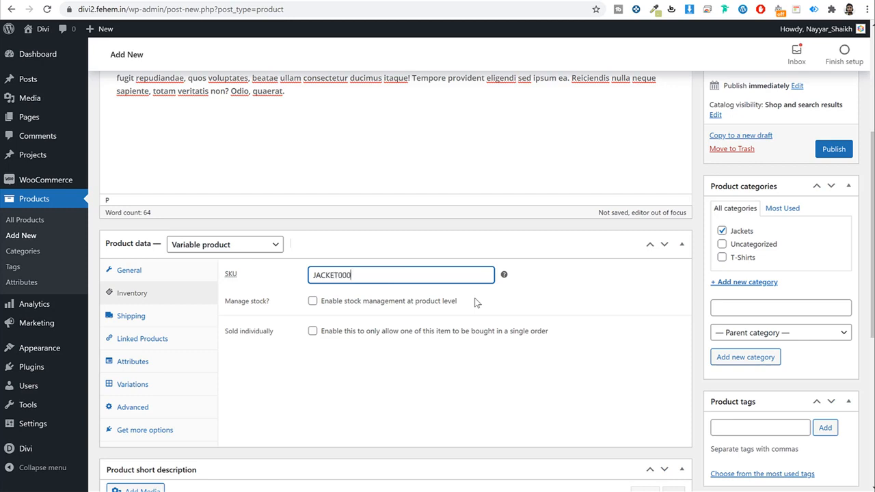
Step: Enter 250 g weight and 40 × 45 × 45 cm dimensions in shipping
{"action": "left_click", "coordinate": [178, 320]}
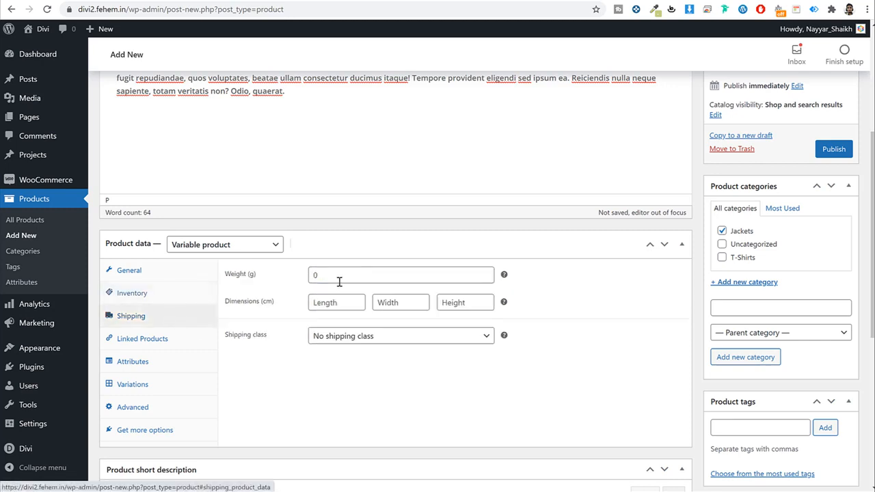
{"action": "left_click", "coordinate": [344, 279]}
{"action": "type", "text": "250"}
{"action": "key", "text": "Tab"}
{"action": "type", "text": "40"}
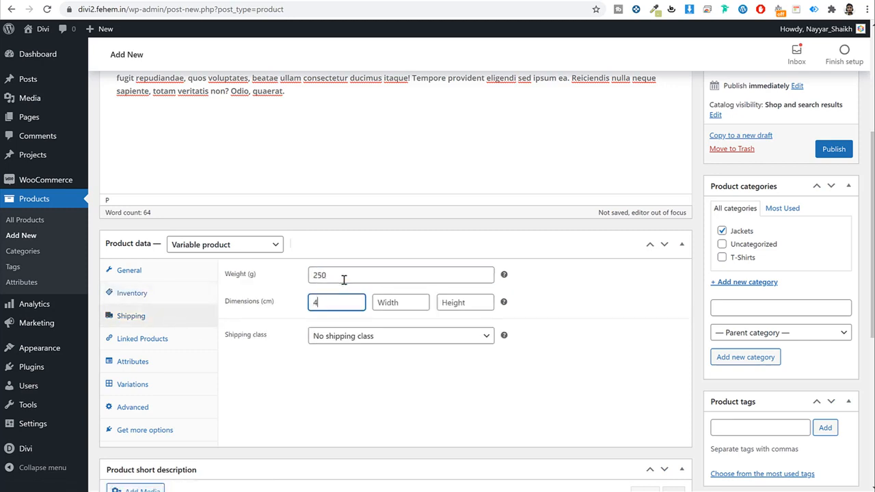
{"action": "key", "text": "Tab"}
{"action": "type", "text": "45"}
{"action": "key", "text": "Tab"}
{"action": "type", "text": "45"}
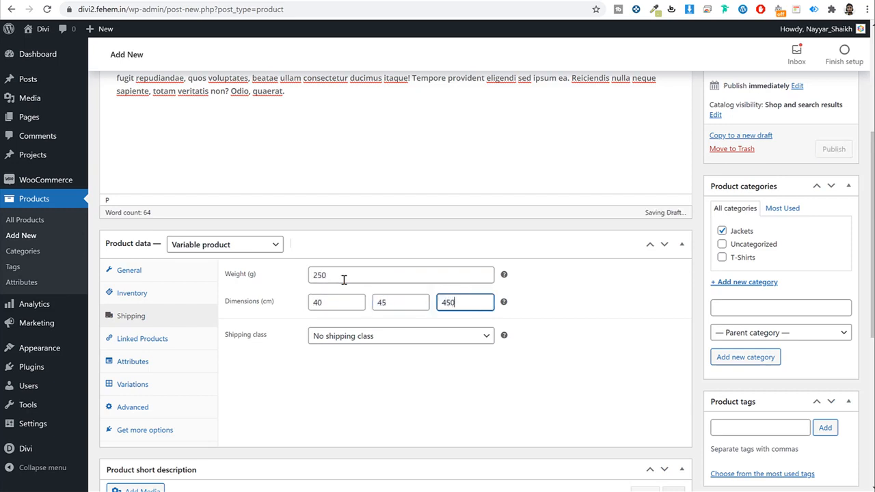
{"action": "type", "text": "0"}
{"action": "key", "text": "BackSpace"}
Step: Choose the T-Shirt shipping class
{"action": "left_click", "coordinate": [365, 340]}
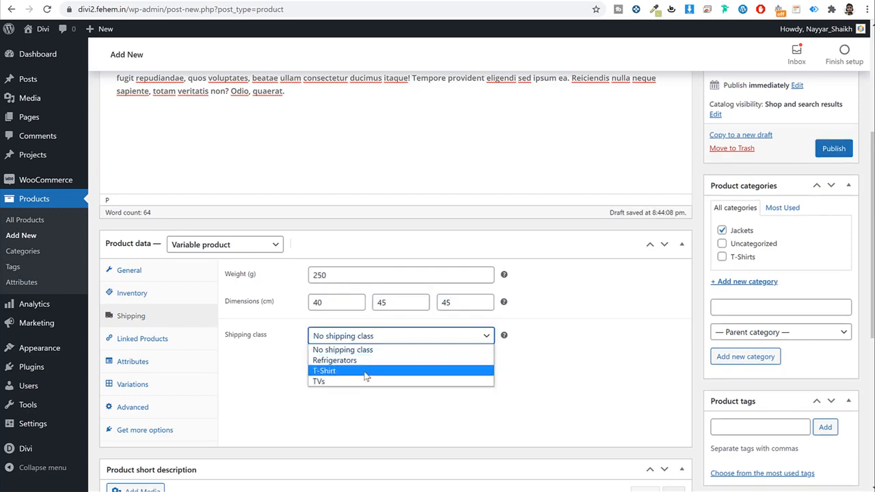
{"action": "key", "text": "Escape"}
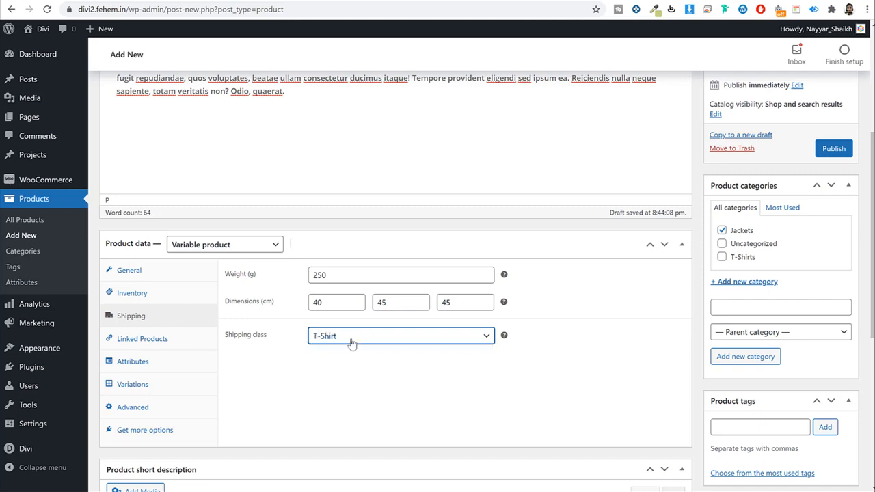
{"action": "left_click", "coordinate": [181, 346]}
{"action": "left_click", "coordinate": [176, 315]}
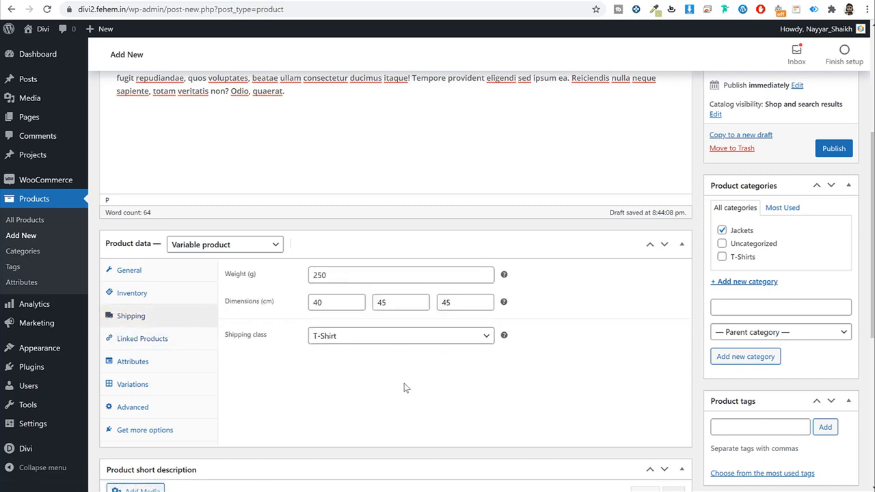
{"action": "left_click", "coordinate": [162, 362]}
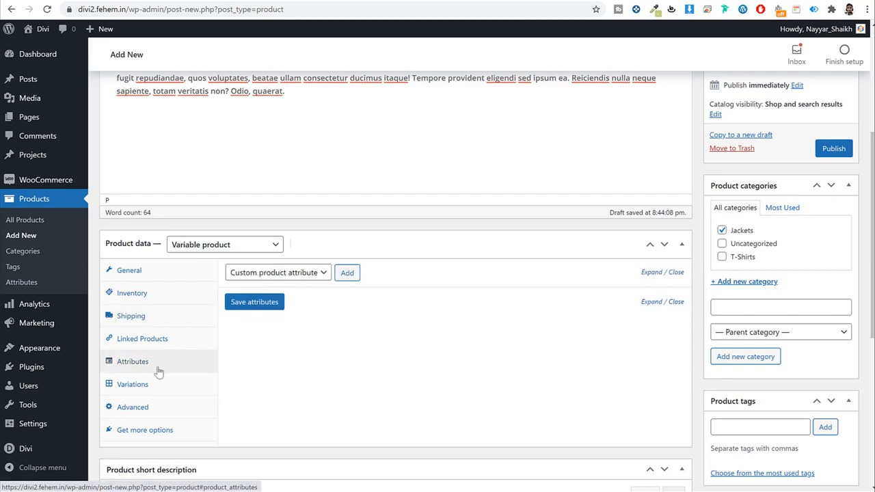
Step: Add a custom product attribute hidden from the product page and save the attributes
{"action": "left_click", "coordinate": [157, 386]}
{"action": "left_click", "coordinate": [157, 364]}
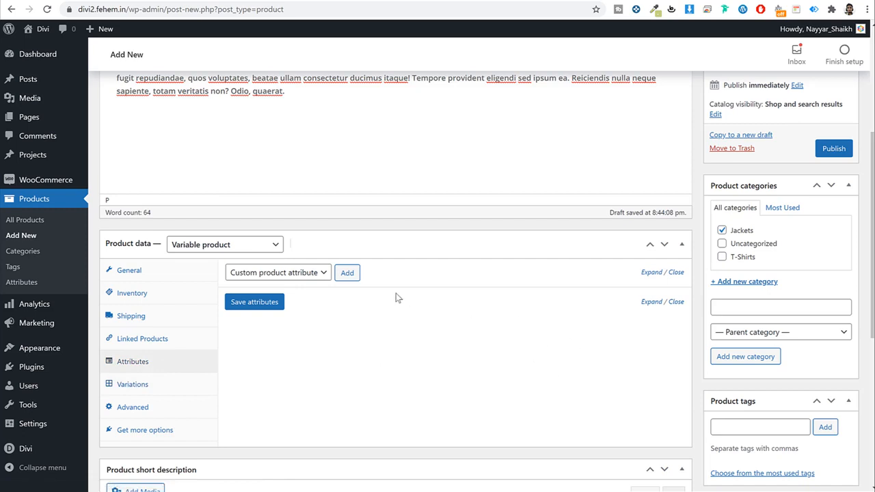
{"action": "left_click", "coordinate": [295, 276]}
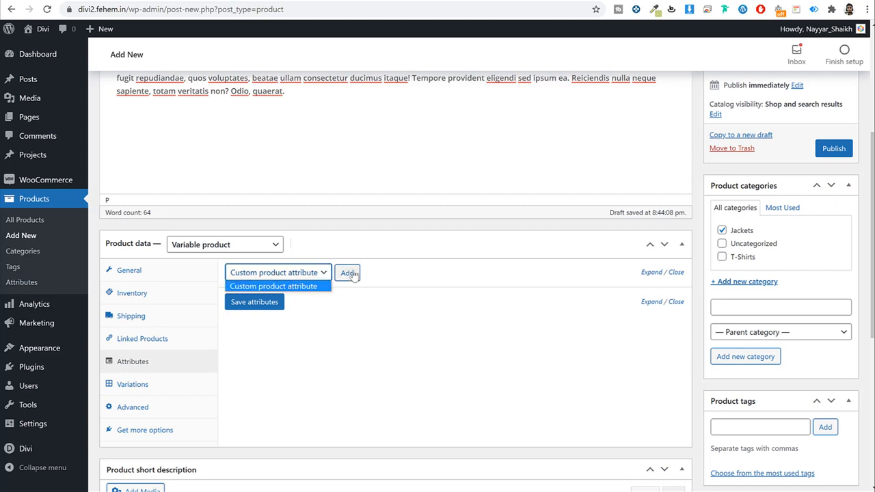
{"action": "left_click", "coordinate": [352, 274]}
{"action": "left_click", "coordinate": [346, 278]}
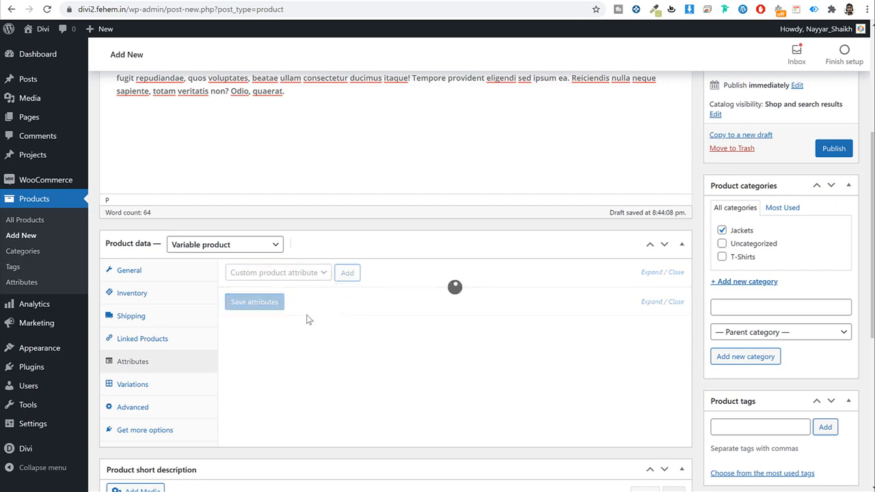
{"action": "left_click", "coordinate": [290, 341]}
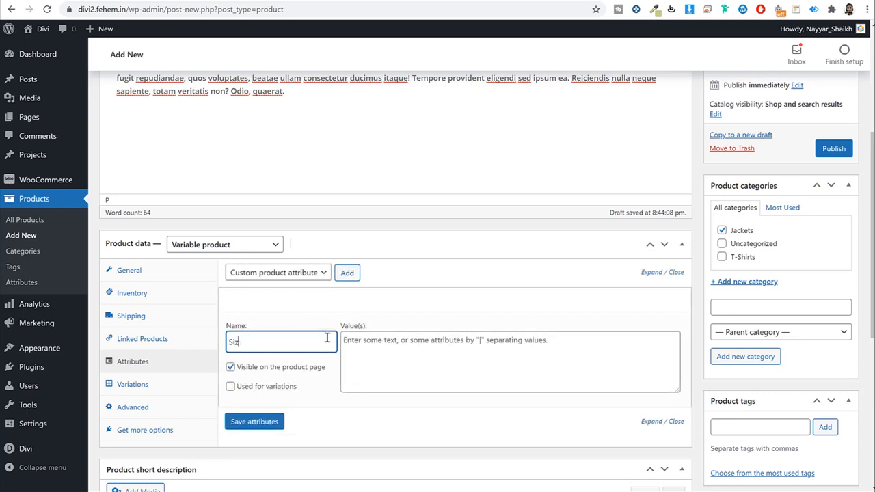
{"action": "left_click", "coordinate": [231, 368]}
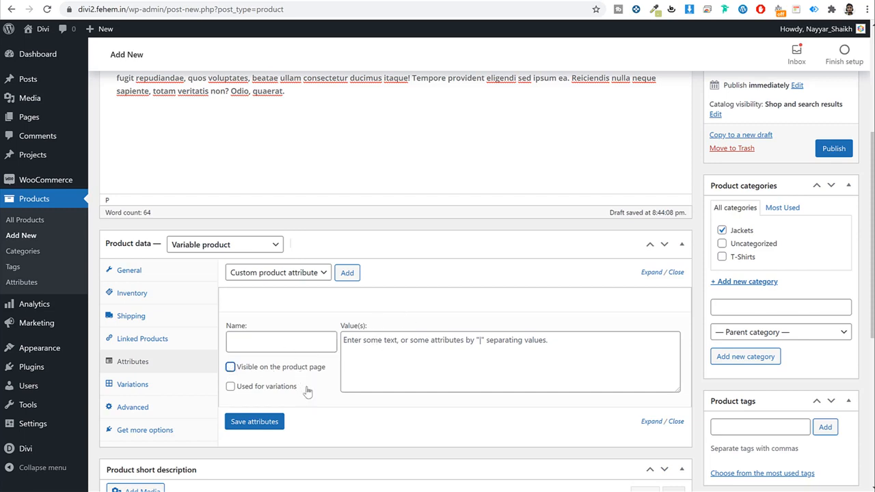
{"action": "left_click", "coordinate": [254, 421]}
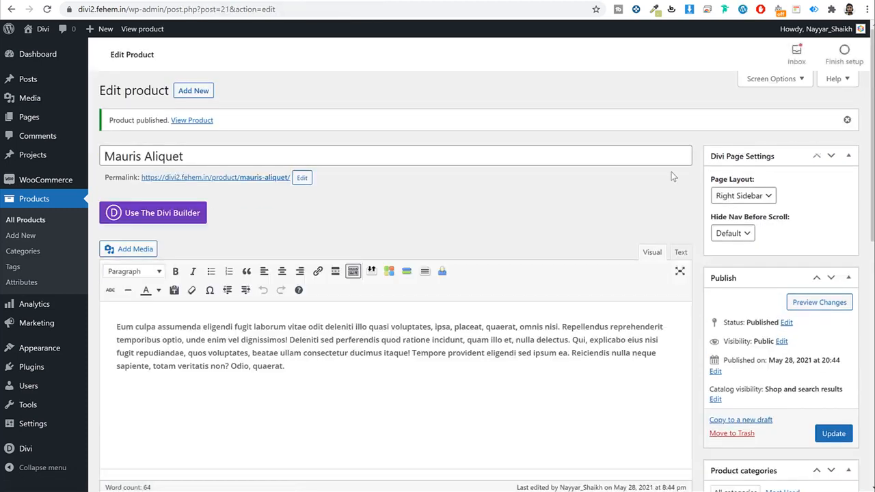
{"action": "scroll", "coordinate": [666, 205], "scroll_direction": "down", "scroll_amount": 2}
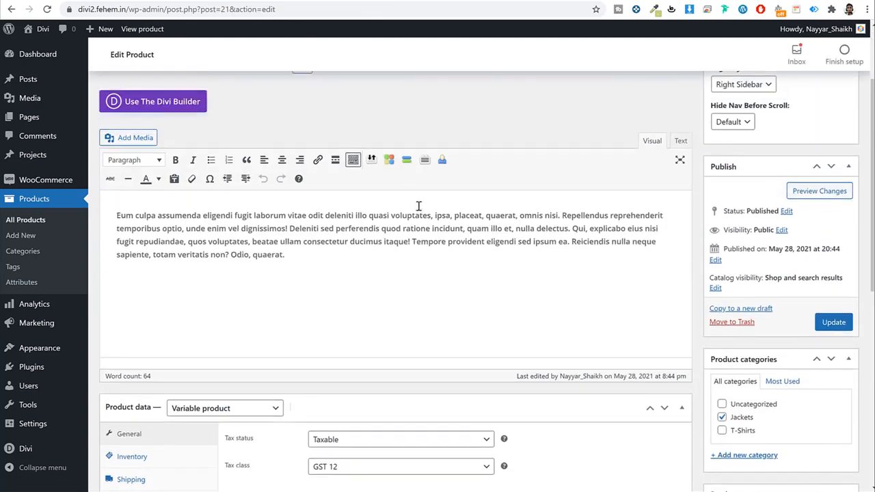
Step: In a new Attributes tab, create Size with archives enabled and custom ordering
{"action": "right_click", "coordinate": [25, 282]}
{"action": "left_click", "coordinate": [32, 287]}
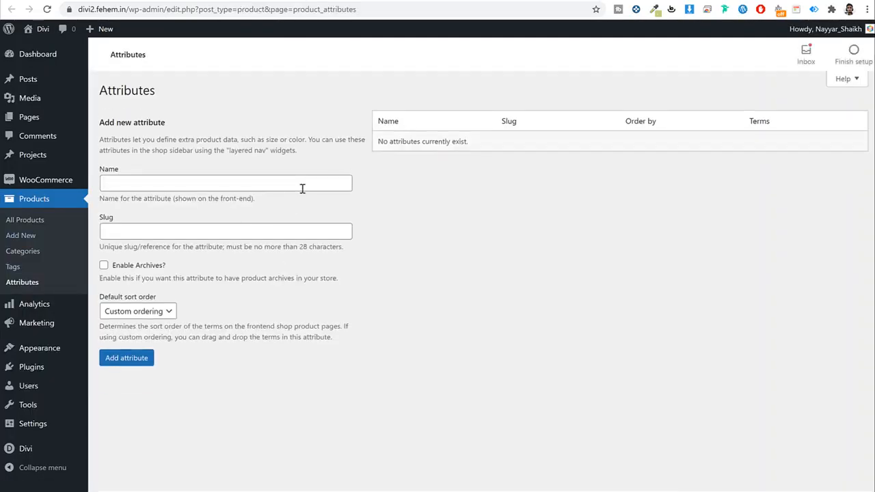
{"action": "left_click", "coordinate": [302, 183]}
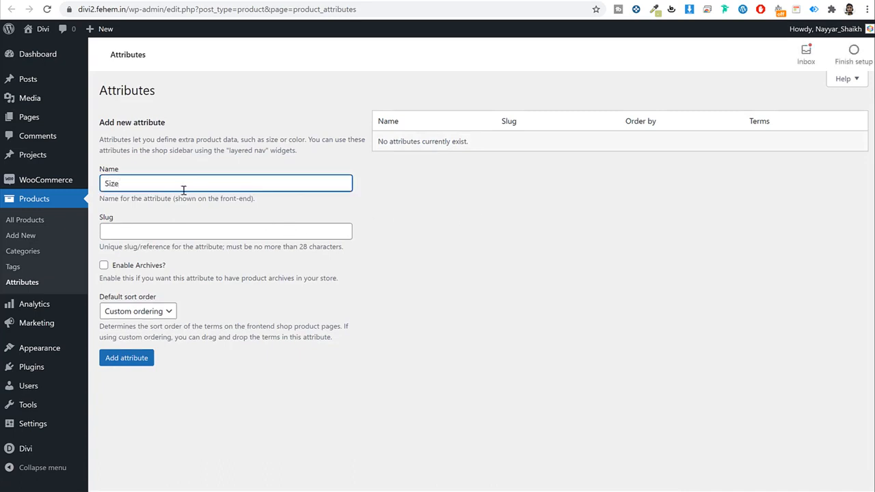
{"action": "left_click", "coordinate": [106, 265]}
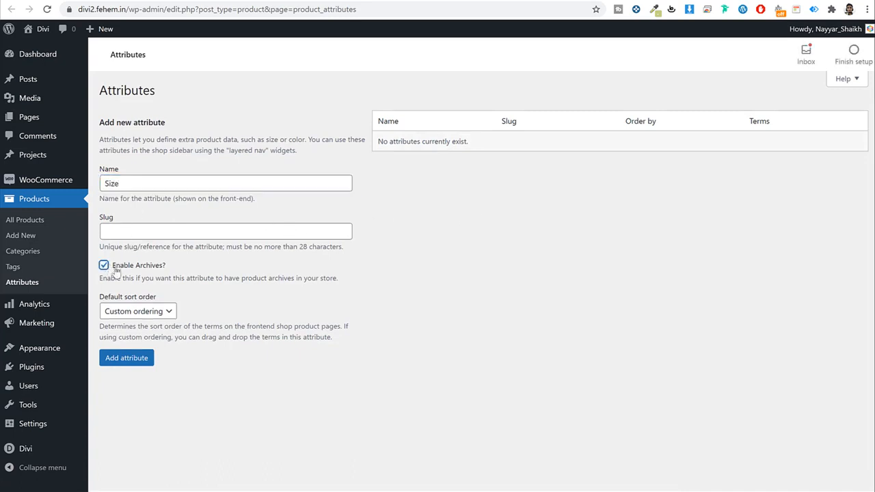
{"action": "left_click", "coordinate": [168, 312]}
{"action": "left_click", "coordinate": [227, 309]}
{"action": "left_click", "coordinate": [147, 358]}
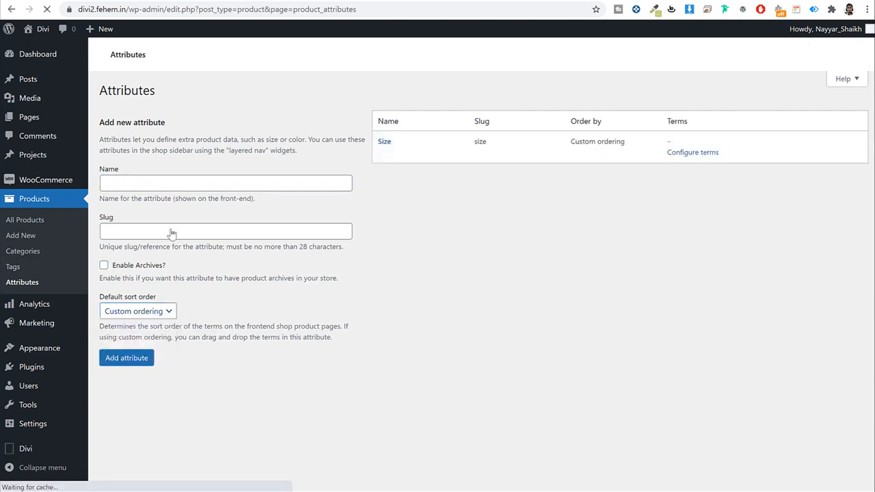
Step: Create the Color attribute with archives enabled
{"action": "left_click", "coordinate": [171, 180]}
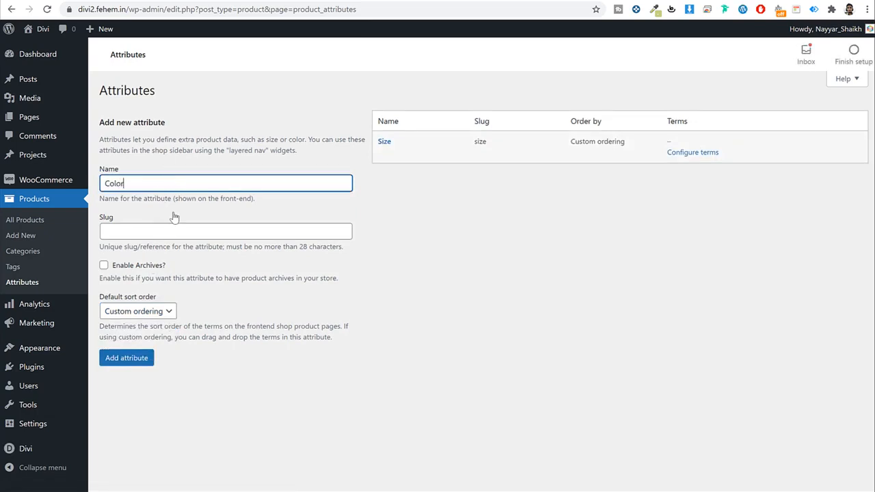
{"action": "double_click", "coordinate": [144, 184]}
{"action": "left_click", "coordinate": [123, 268]}
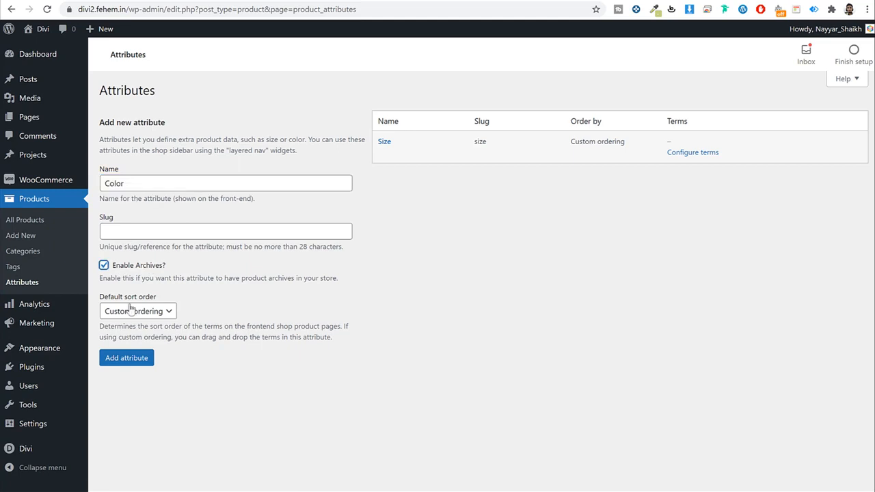
{"action": "left_click", "coordinate": [140, 366]}
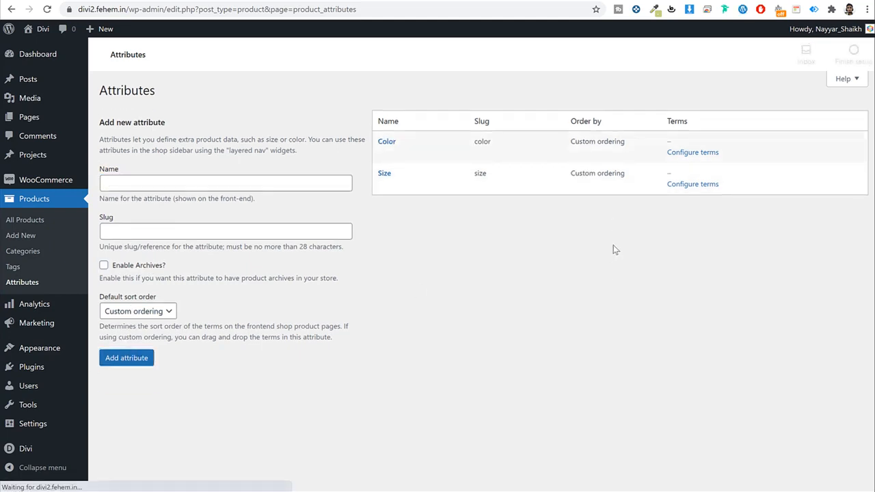
Step: Add Small, Medium and Large as Size terms, then go back to the attributes list
{"action": "left_click", "coordinate": [694, 186]}
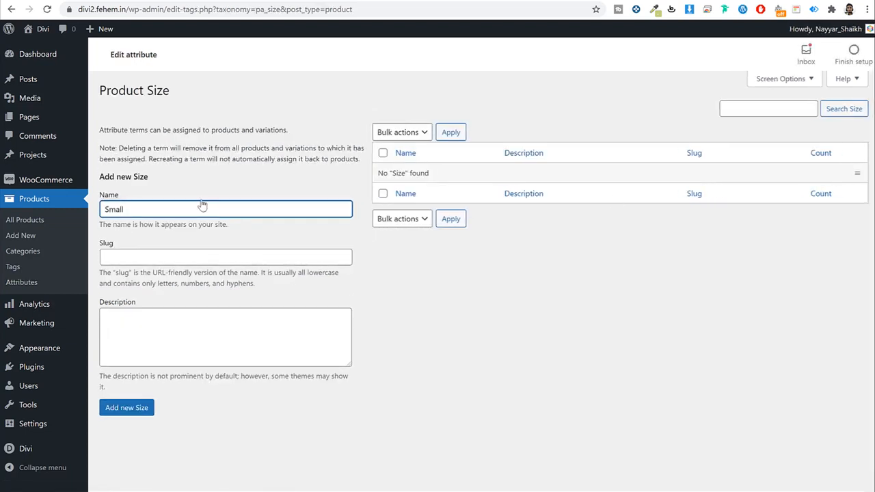
{"action": "key", "text": "ctrl+a"}
{"action": "type", "text": "S"}
{"action": "left_click", "coordinate": [142, 407]}
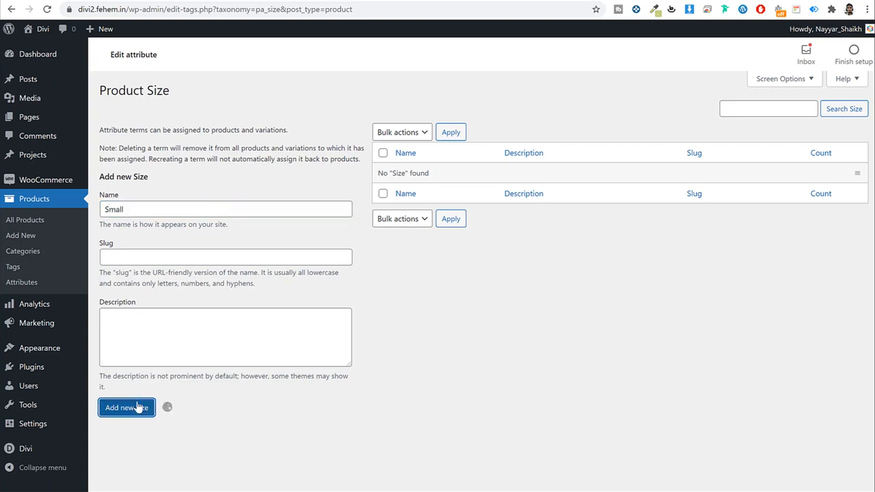
{"action": "left_click", "coordinate": [221, 207]}
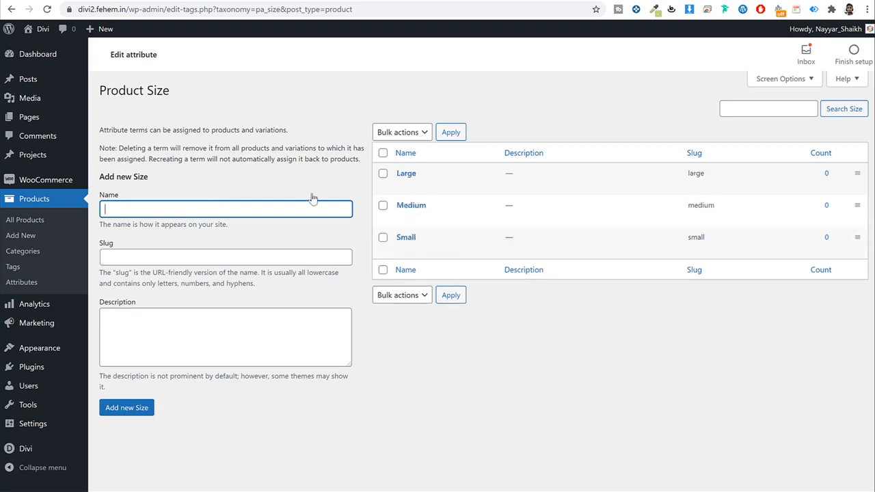
{"action": "left_click", "coordinate": [30, 283]}
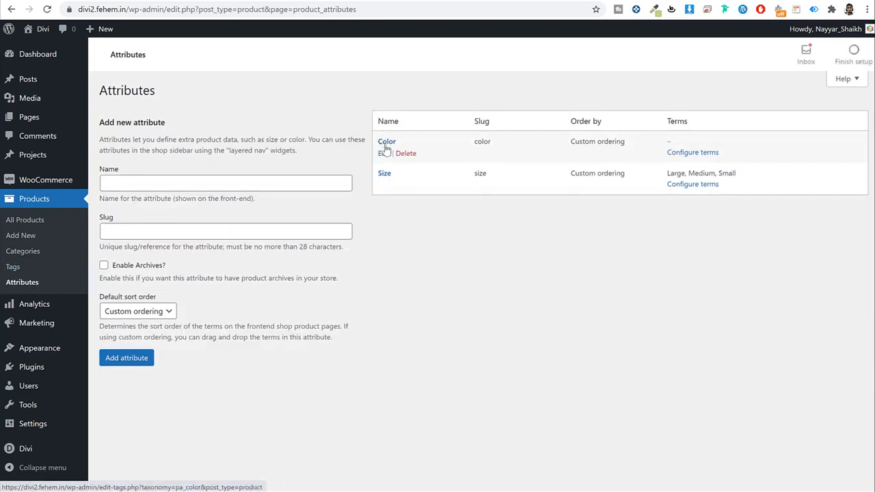
Step: Add Red as a new term in the Color attribute's term list
{"action": "left_click", "coordinate": [708, 153]}
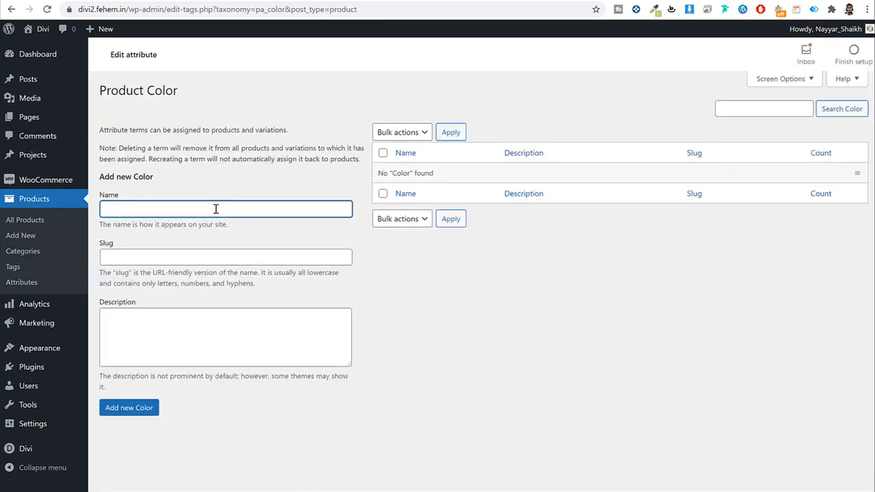
{"action": "type", "text": "Red"}
{"action": "key", "text": "Return"}
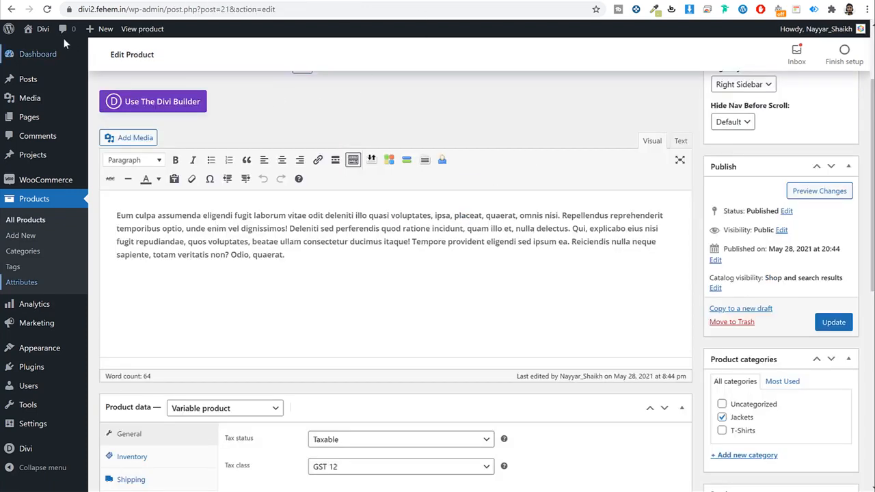
Step: Add the global Size attribute with Medium and Large, used for variations, and save
{"action": "left_click", "coordinate": [47, 9]}
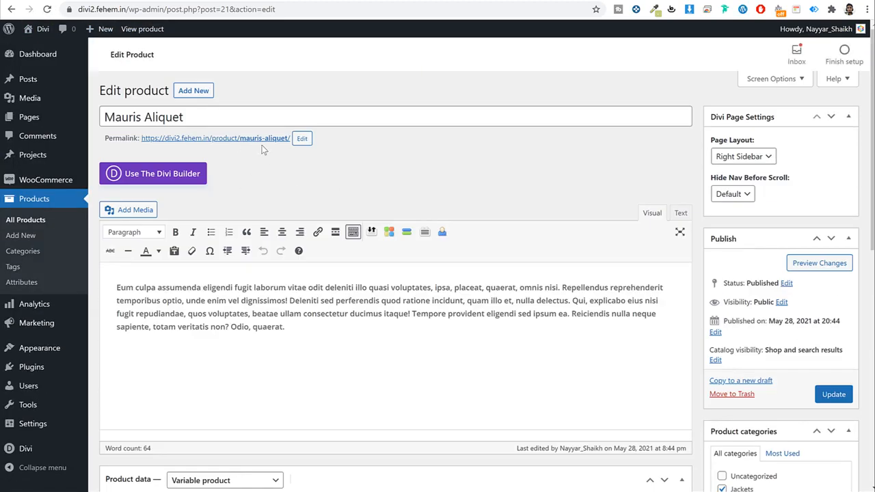
{"action": "scroll", "coordinate": [228, 308], "scroll_direction": "down", "scroll_amount": 6}
{"action": "scroll", "coordinate": [786, 339], "scroll_direction": "down", "scroll_amount": 1}
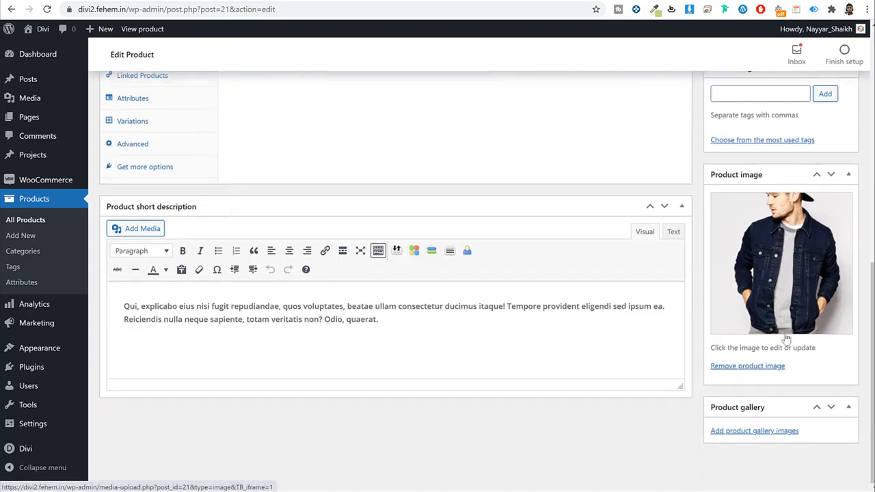
{"action": "scroll", "coordinate": [786, 339], "scroll_direction": "up", "scroll_amount": 3}
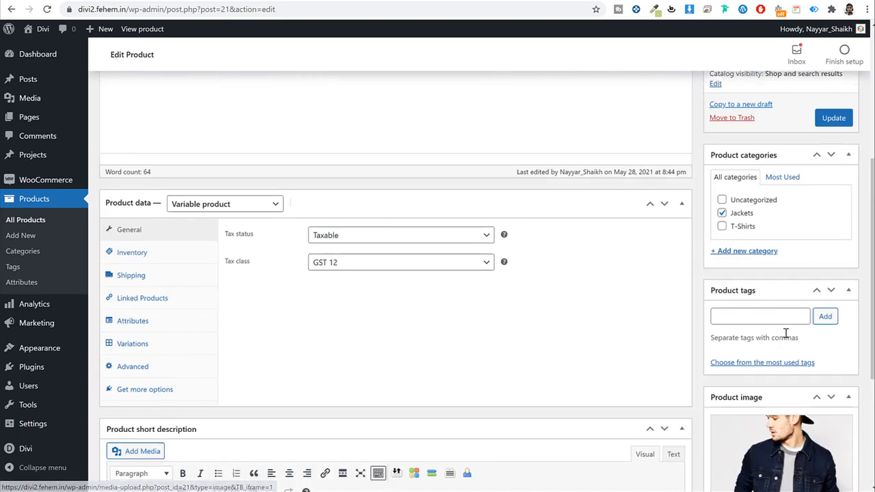
{"action": "left_click", "coordinate": [133, 320]}
{"action": "left_click", "coordinate": [284, 232]}
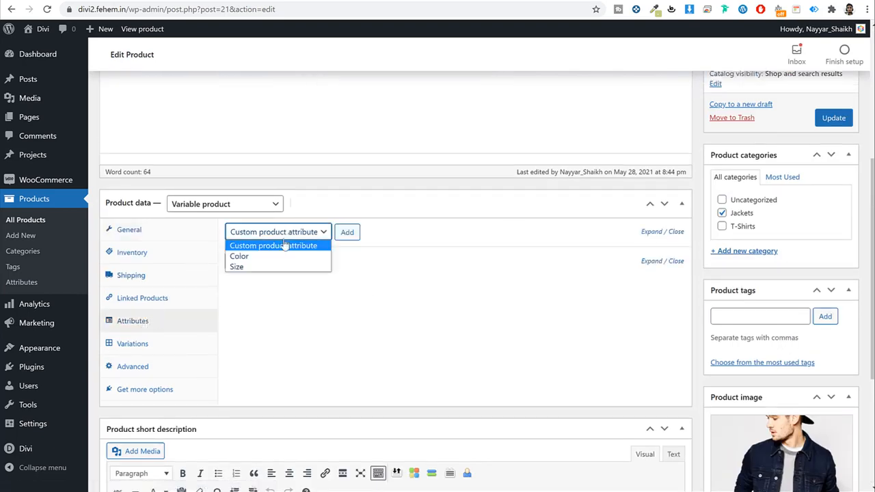
{"action": "left_click", "coordinate": [251, 266]}
{"action": "left_click", "coordinate": [348, 234]}
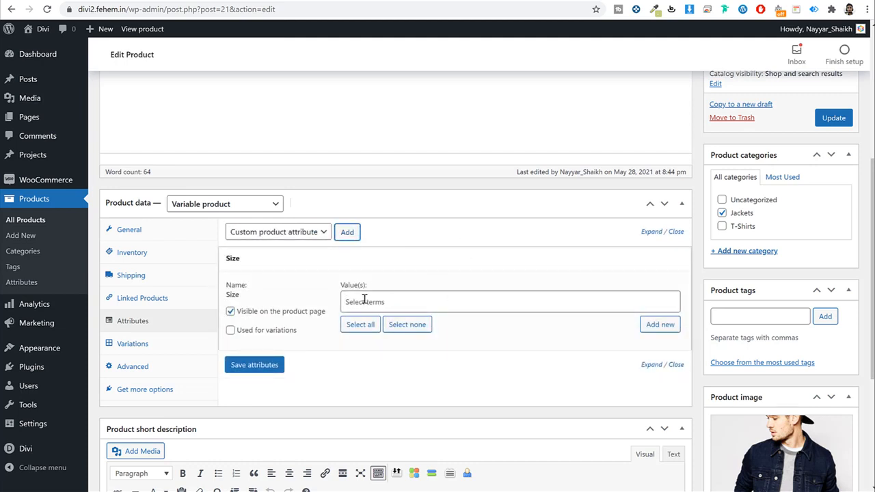
{"action": "left_click", "coordinate": [364, 301]}
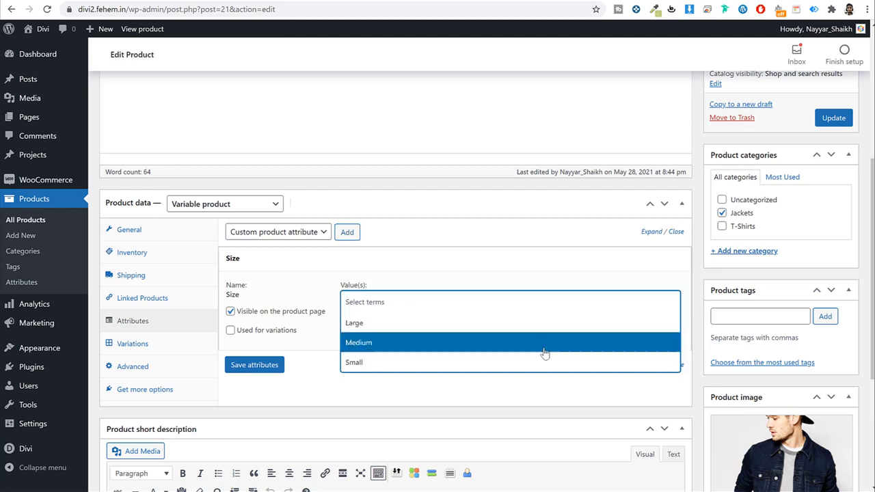
{"action": "left_click", "coordinate": [384, 346]}
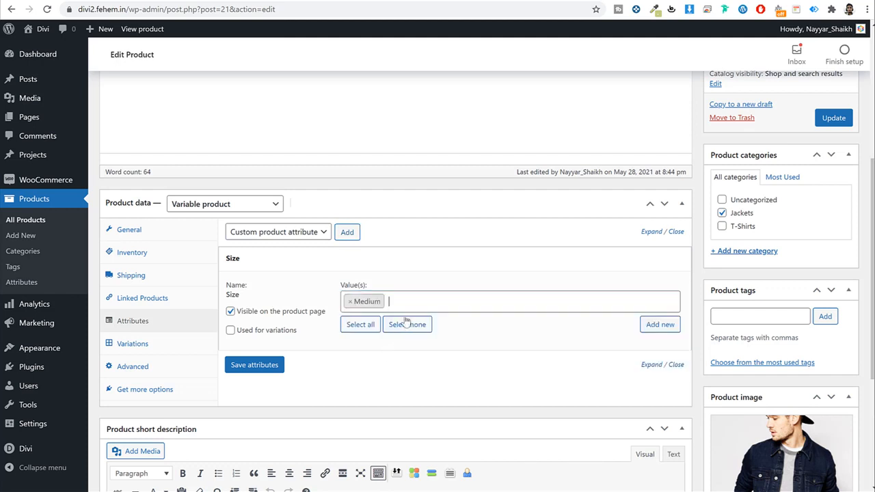
{"action": "left_click", "coordinate": [414, 305]}
{"action": "left_click", "coordinate": [383, 323]}
{"action": "left_click", "coordinate": [231, 332]}
{"action": "left_click_drag", "start_coordinate": [296, 330], "coordinate": [239, 335]}
{"action": "left_click", "coordinate": [263, 367]}
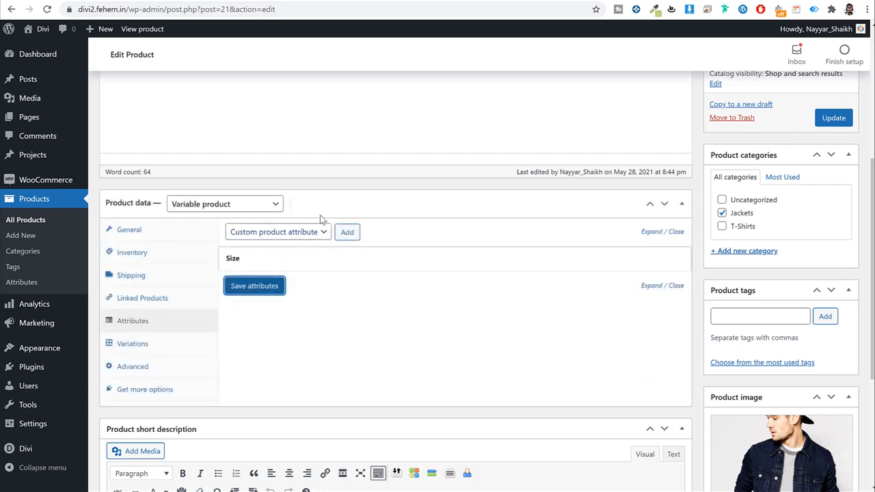
Step: Add the Color attribute with Black and Blue, used for variations, and save
{"action": "left_click", "coordinate": [306, 232]}
{"action": "left_click", "coordinate": [293, 250]}
{"action": "left_click", "coordinate": [347, 232]}
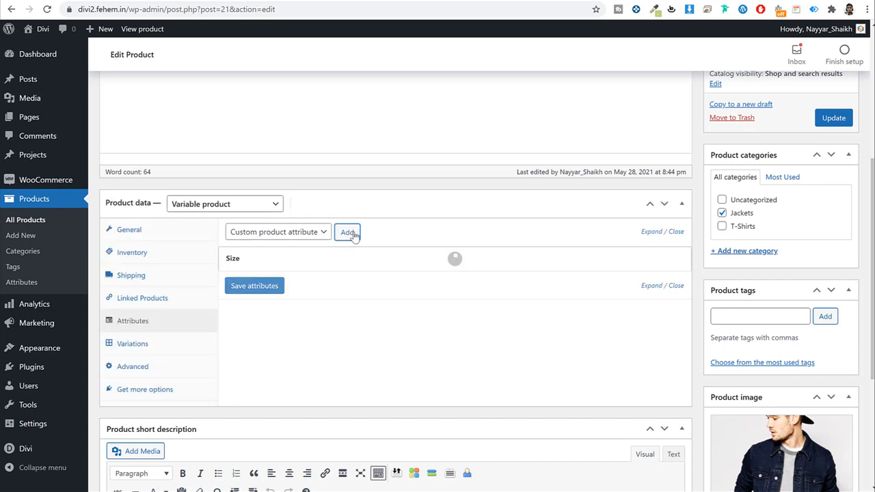
{"action": "left_click", "coordinate": [397, 321]}
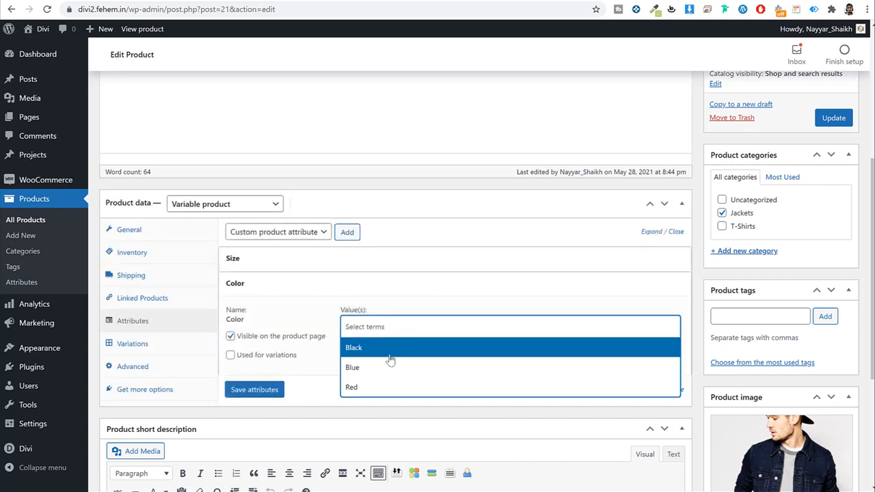
{"action": "left_click", "coordinate": [389, 355]}
{"action": "left_click", "coordinate": [437, 326]}
{"action": "left_click", "coordinate": [406, 369]}
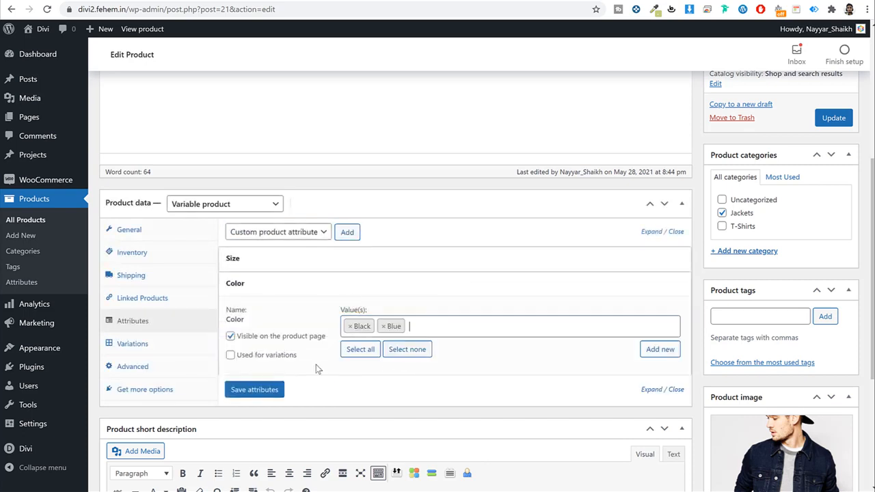
{"action": "left_click", "coordinate": [270, 358]}
{"action": "left_click_drag", "start_coordinate": [311, 356], "coordinate": [238, 358]}
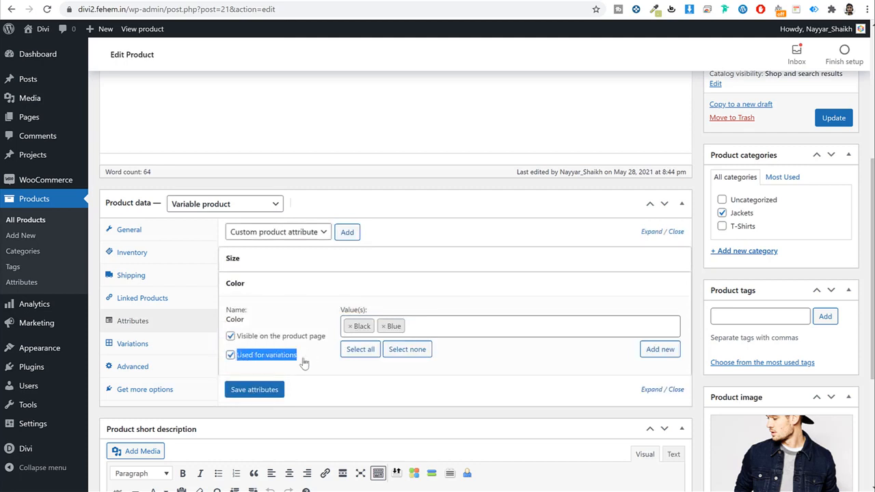
{"action": "left_click", "coordinate": [269, 391]}
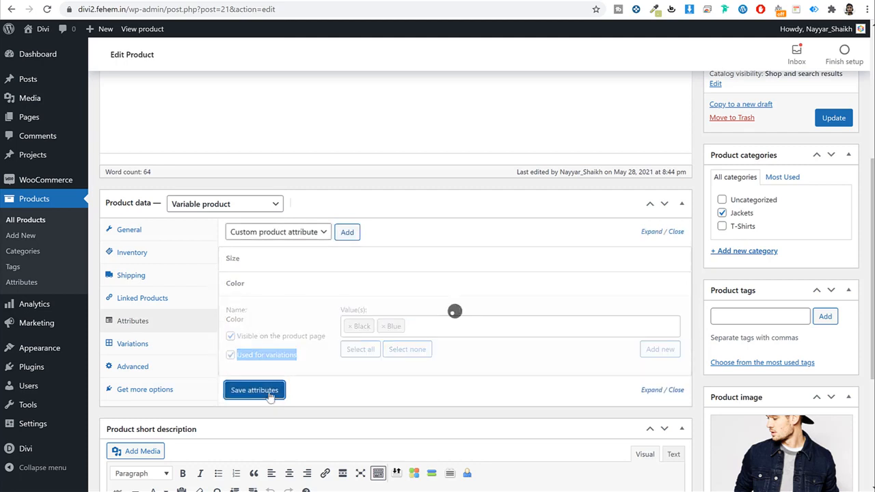
{"action": "left_click", "coordinate": [250, 310]}
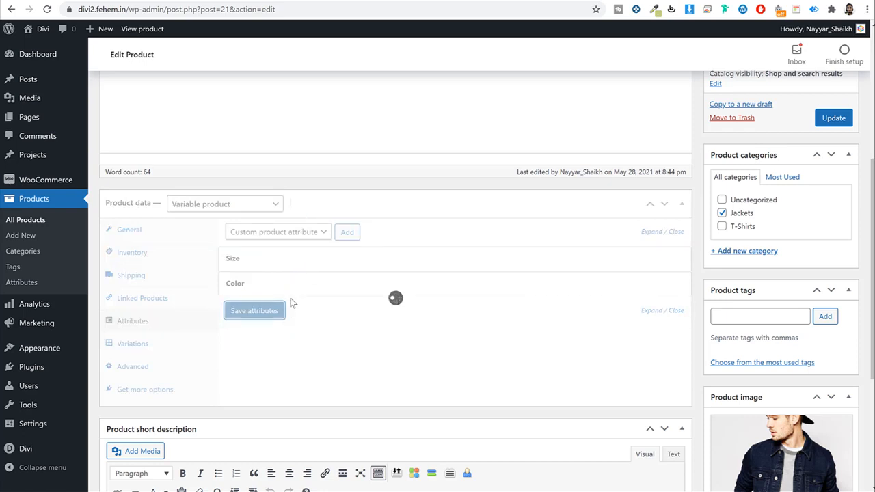
Step: Create variations from all attributes, yielding four Large/Medium × Black/Blue variations
{"action": "left_click", "coordinate": [140, 344]}
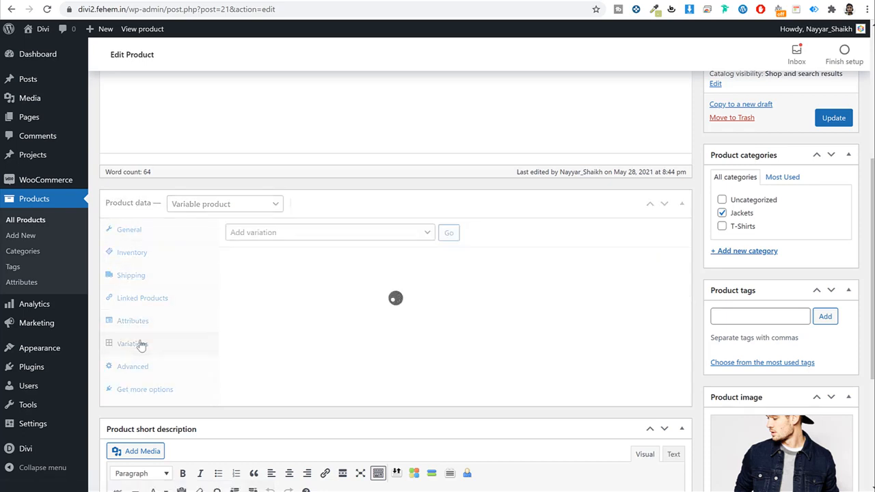
{"action": "left_click", "coordinate": [263, 234]}
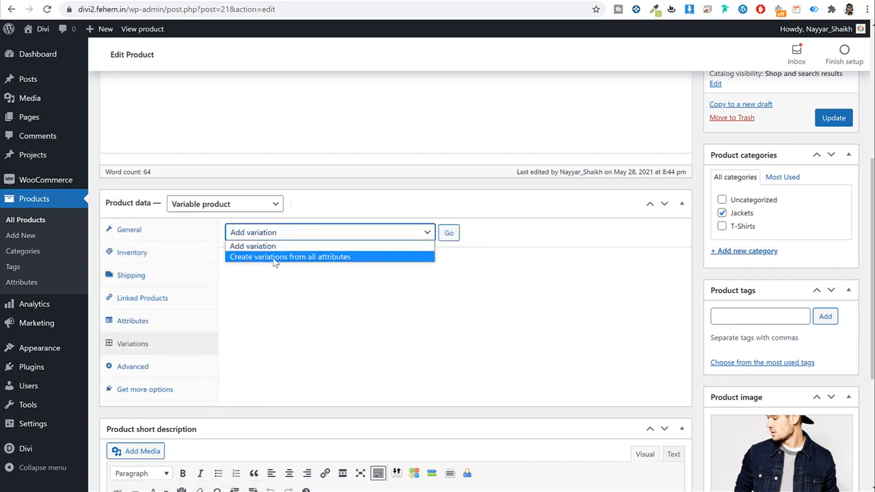
{"action": "left_click", "coordinate": [313, 257]}
{"action": "left_click", "coordinate": [454, 241]}
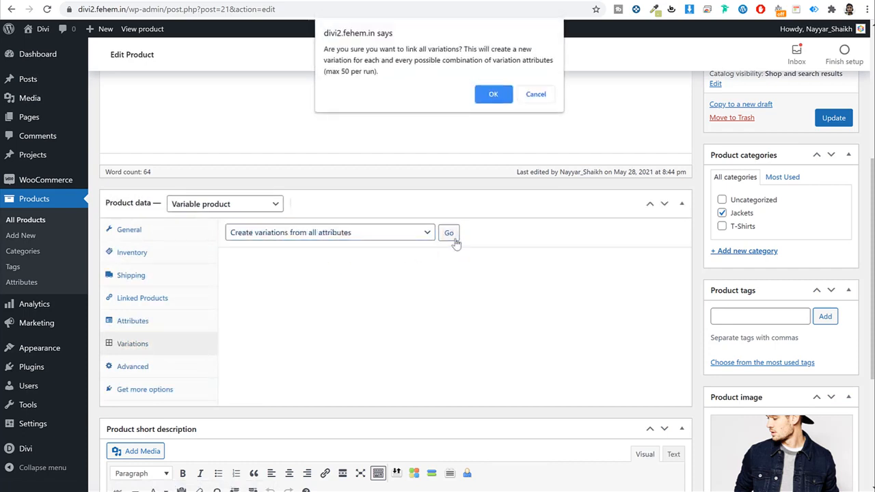
{"action": "left_click", "coordinate": [503, 96]}
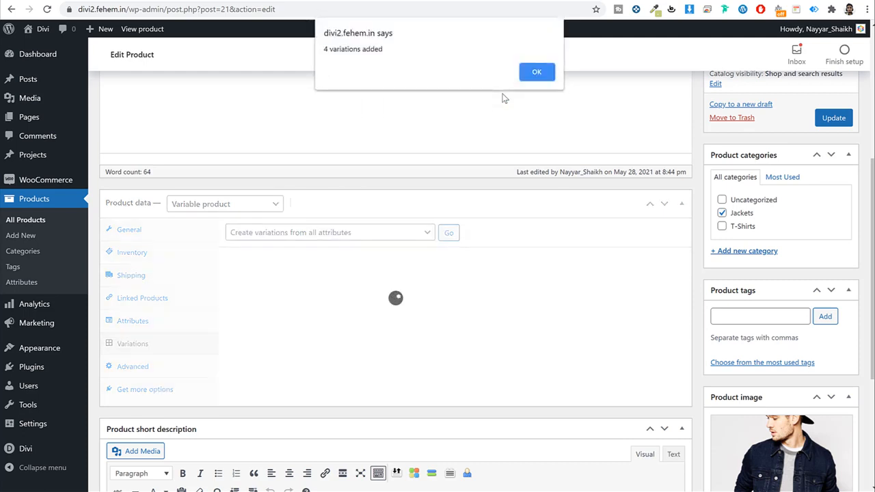
{"action": "left_click", "coordinate": [551, 73]}
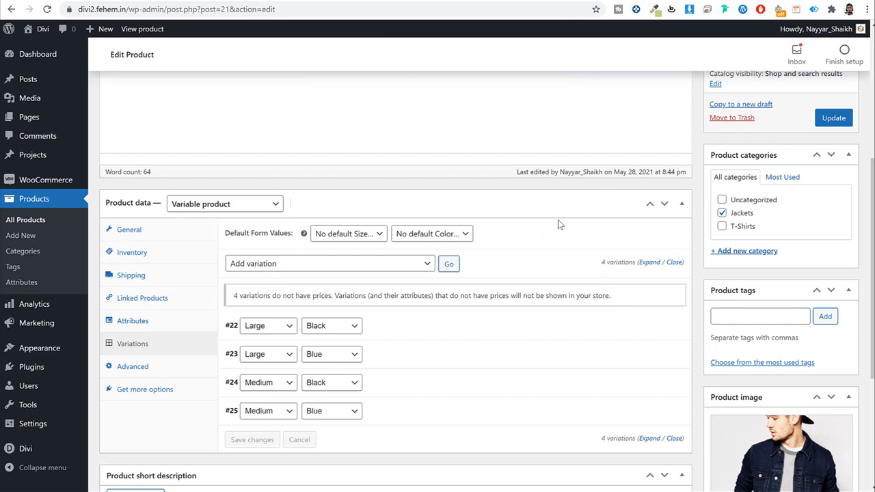
Step: Give variation #22 the hoodie image and a regular price of 50
{"action": "scroll", "coordinate": [551, 248], "scroll_direction": "down", "scroll_amount": 2}
{"action": "left_click", "coordinate": [483, 213]}
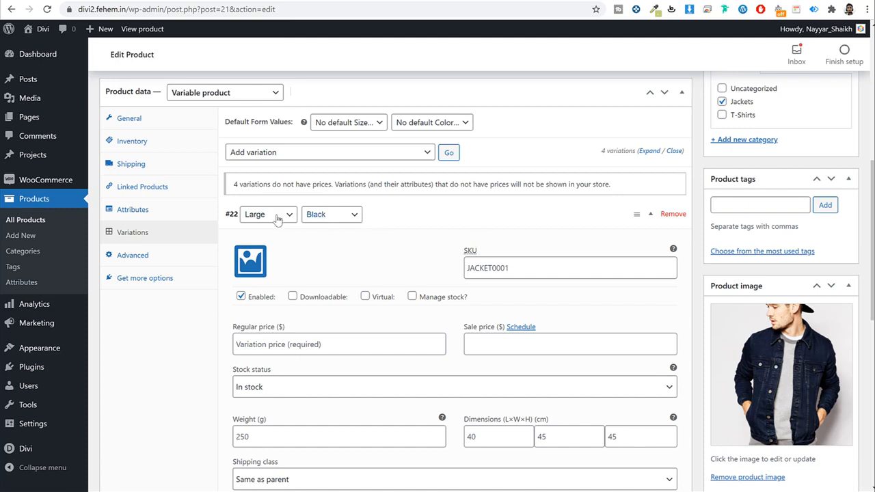
{"action": "left_click", "coordinate": [251, 261]}
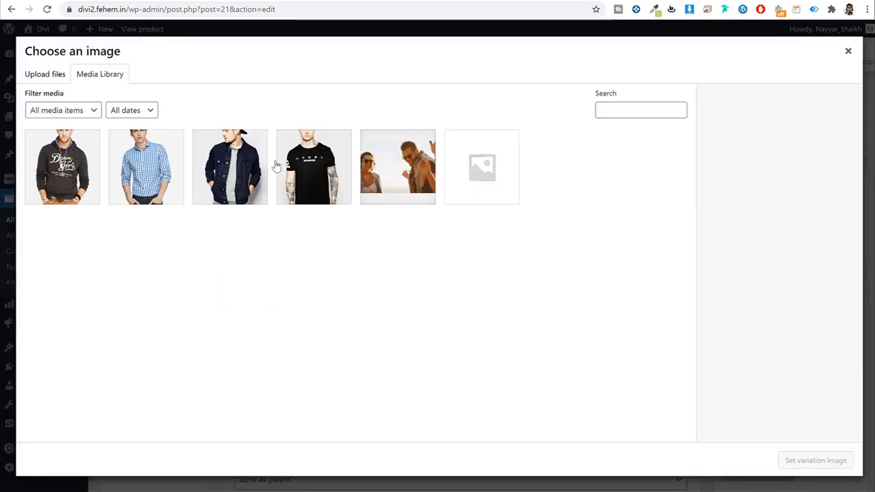
{"action": "left_click", "coordinate": [287, 167]}
{"action": "left_click", "coordinate": [75, 173]}
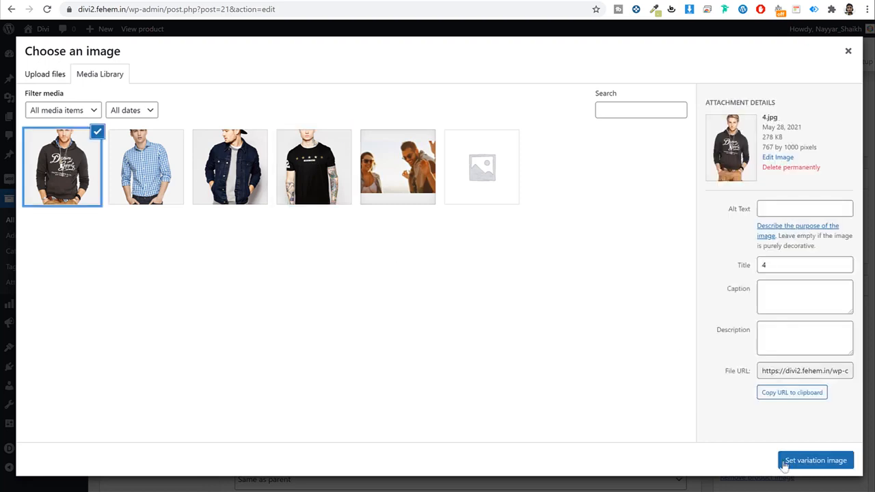
{"action": "left_click", "coordinate": [815, 468]}
{"action": "scroll", "coordinate": [401, 297], "scroll_direction": "down", "scroll_amount": 2}
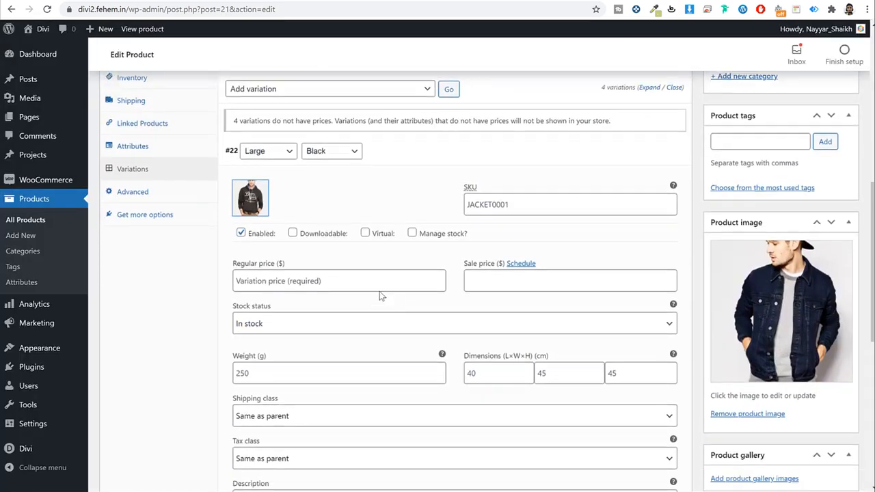
{"action": "left_click", "coordinate": [368, 235]}
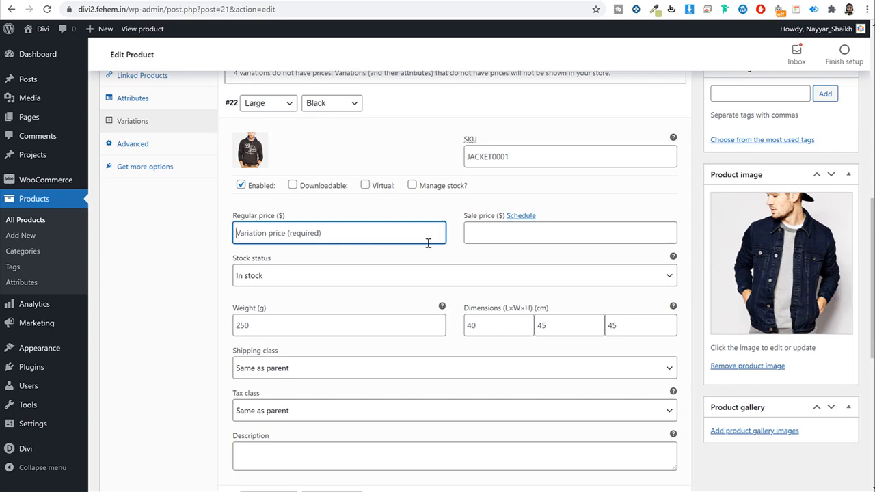
{"action": "type", "text": "50"}
{"action": "left_click", "coordinate": [410, 107]}
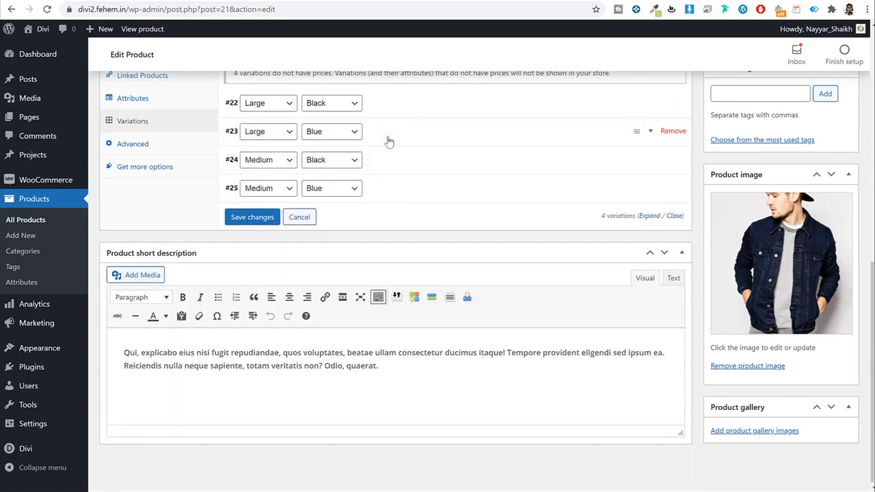
Step: Give variation #23 the blue shirt image 2.jpg and a regular price of 4
{"action": "left_click", "coordinate": [388, 139]}
{"action": "left_click", "coordinate": [256, 170]}
{"action": "left_click", "coordinate": [155, 173]}
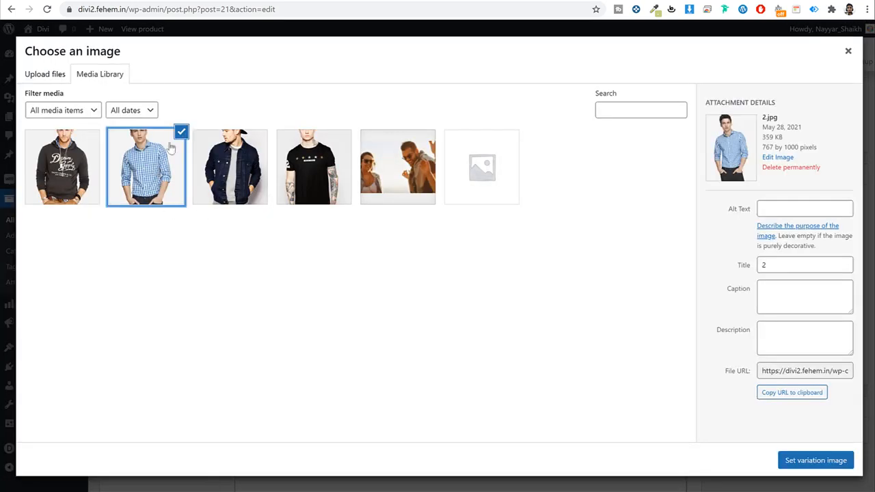
{"action": "left_click", "coordinate": [798, 461]}
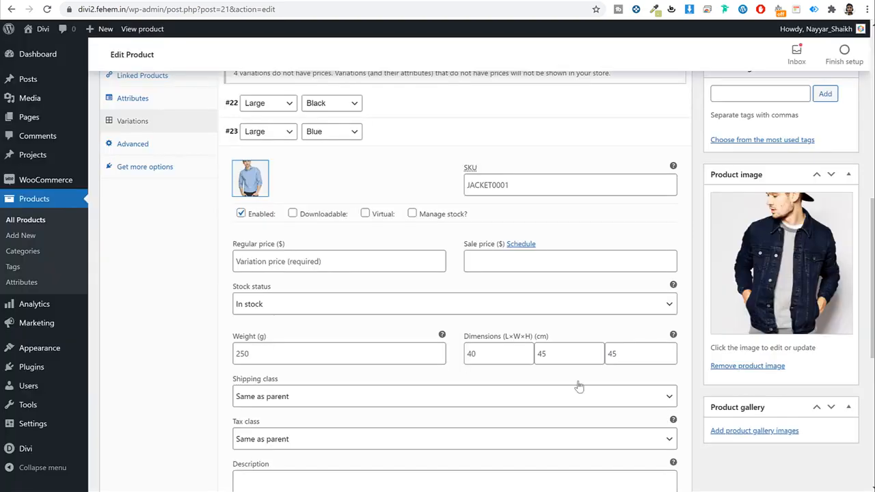
{"action": "left_click", "coordinate": [369, 263]}
{"action": "type", "text": "45"}
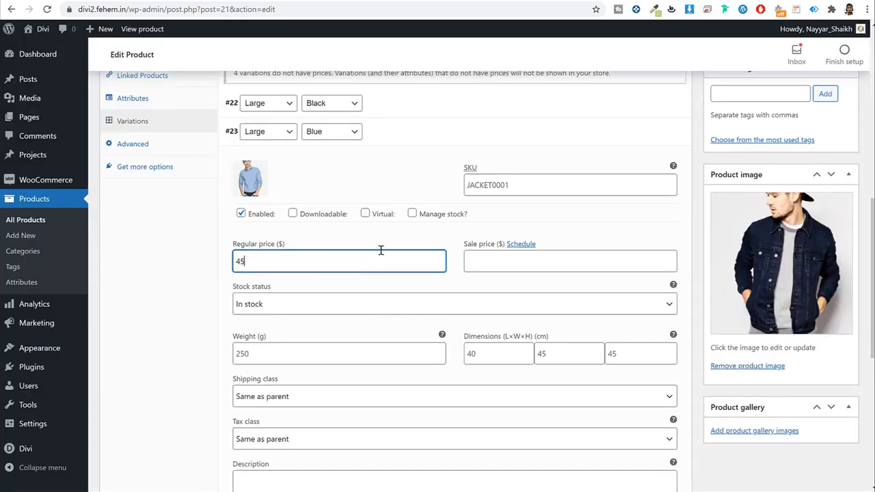
{"action": "left_click", "coordinate": [430, 130]}
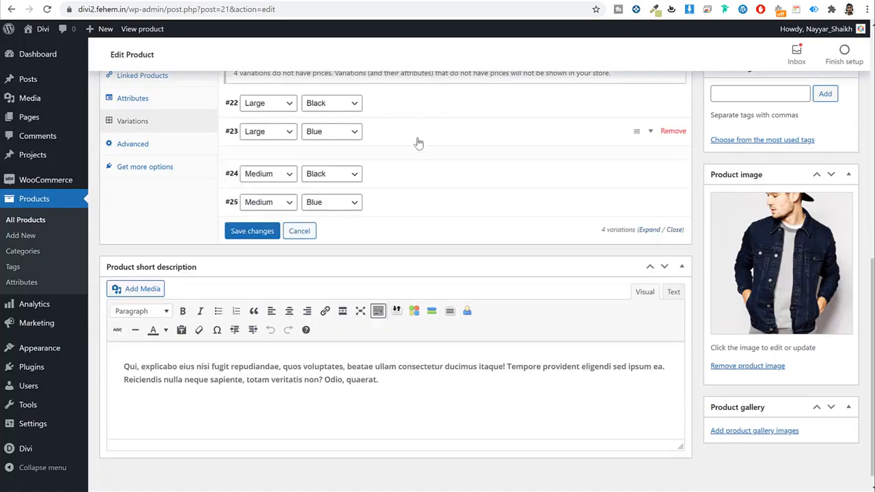
Step: Give variation #24 the denim jacket image and a regular price of 40
{"action": "left_click", "coordinate": [393, 169]}
{"action": "left_click", "coordinate": [254, 208]}
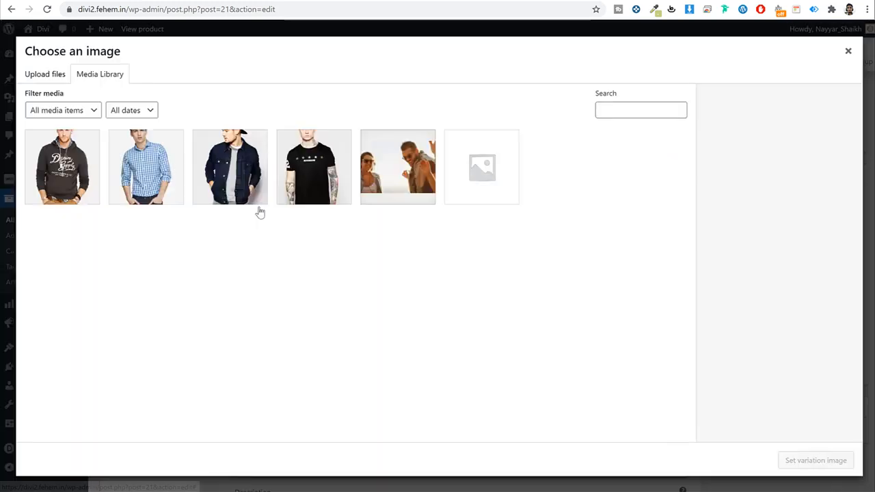
{"action": "left_click", "coordinate": [79, 177]}
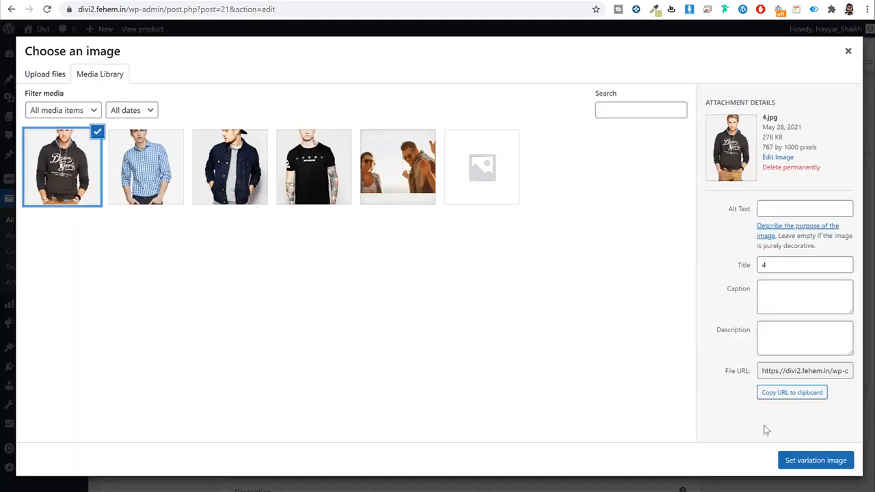
{"action": "left_click", "coordinate": [219, 155]}
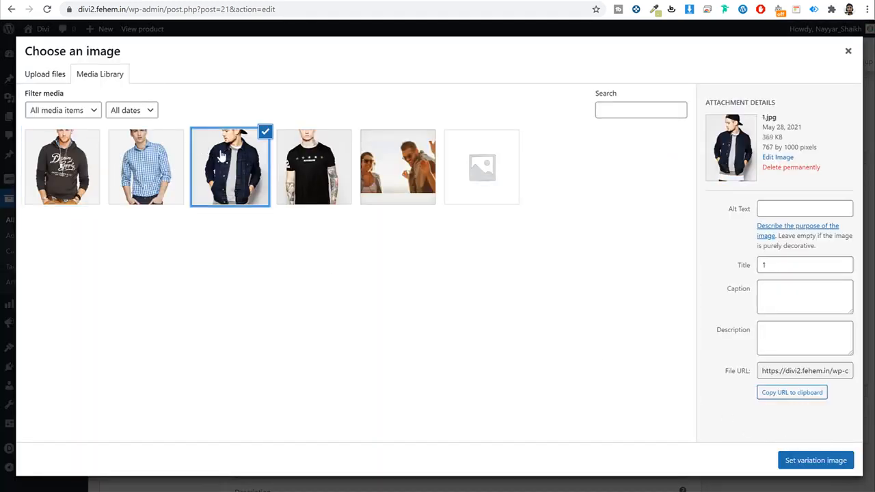
{"action": "left_click", "coordinate": [817, 461]}
{"action": "left_click", "coordinate": [332, 291]}
{"action": "type", "text": "40"}
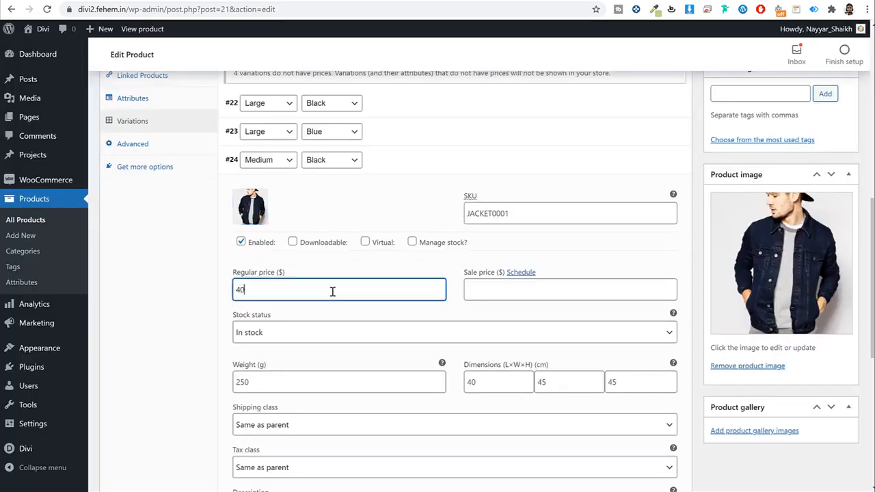
{"action": "left_click", "coordinate": [430, 160]}
Step: Give variation #25 the black T-shirt image and a regular price of 35
{"action": "left_click", "coordinate": [382, 201]}
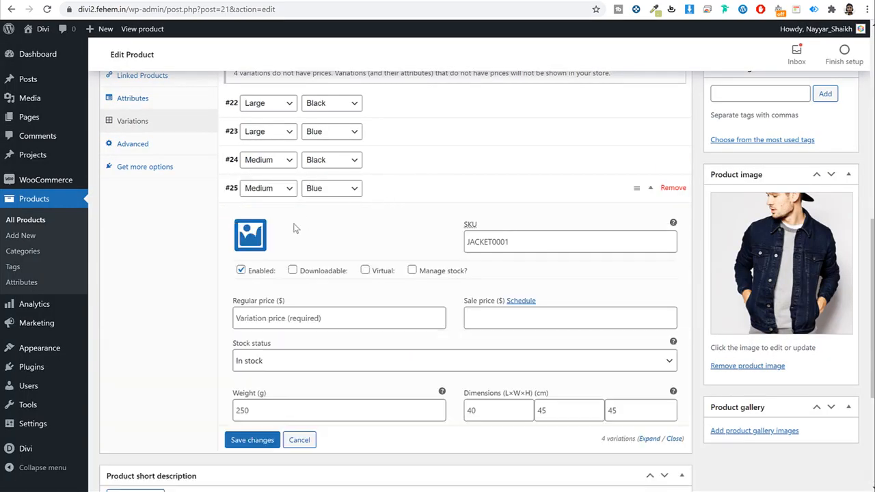
{"action": "left_click", "coordinate": [250, 238]}
{"action": "left_click", "coordinate": [177, 194]}
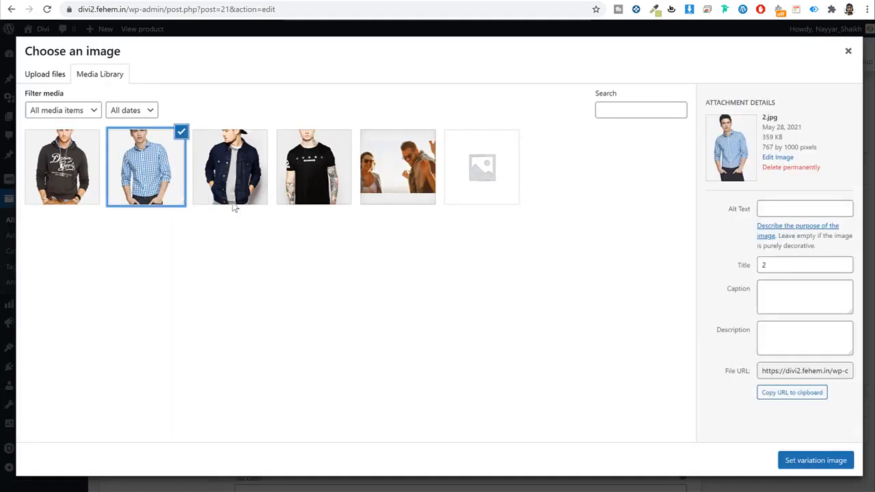
{"action": "left_click", "coordinate": [265, 176]}
{"action": "left_click", "coordinate": [323, 179]}
{"action": "left_click", "coordinate": [803, 468]}
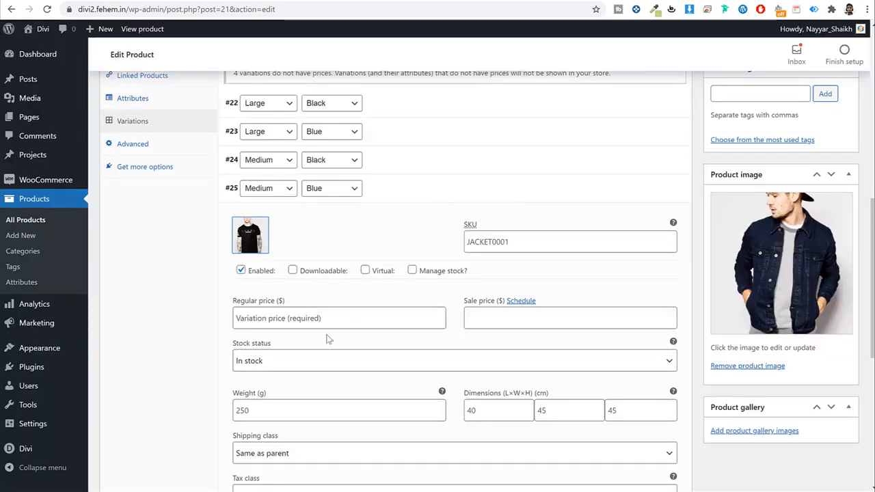
{"action": "left_click", "coordinate": [335, 319]}
{"action": "type", "text": "35"}
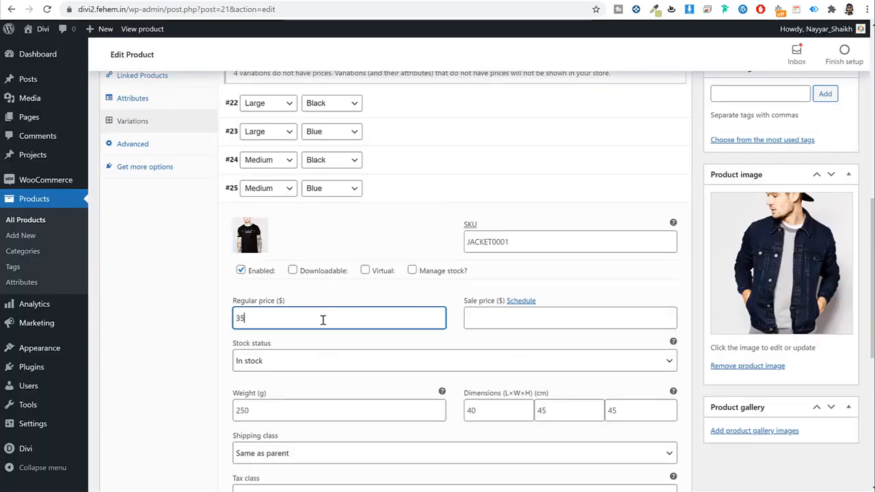
Step: Save all variation changes, check variation #25's saved values, and collapse it
{"action": "scroll", "coordinate": [323, 320], "scroll_direction": "down", "scroll_amount": 3}
{"action": "left_click", "coordinate": [252, 362]}
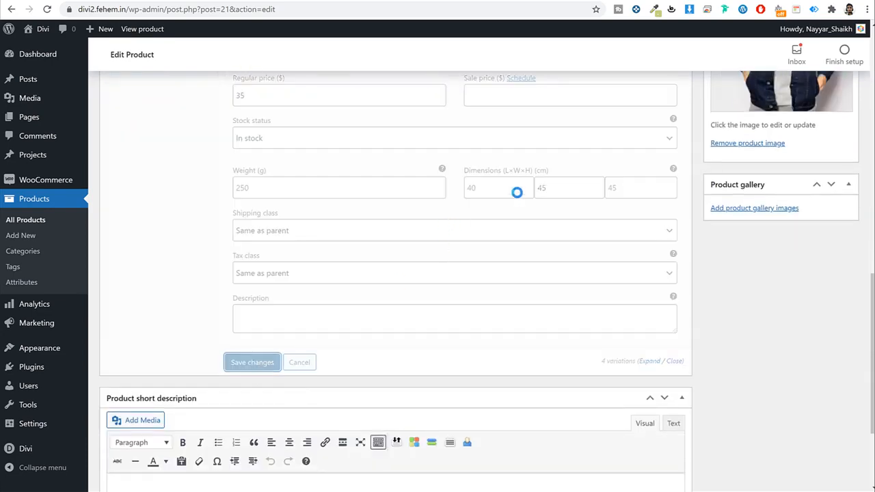
{"action": "scroll", "coordinate": [420, 246], "scroll_direction": "up", "scroll_amount": 2}
{"action": "left_click", "coordinate": [476, 277]}
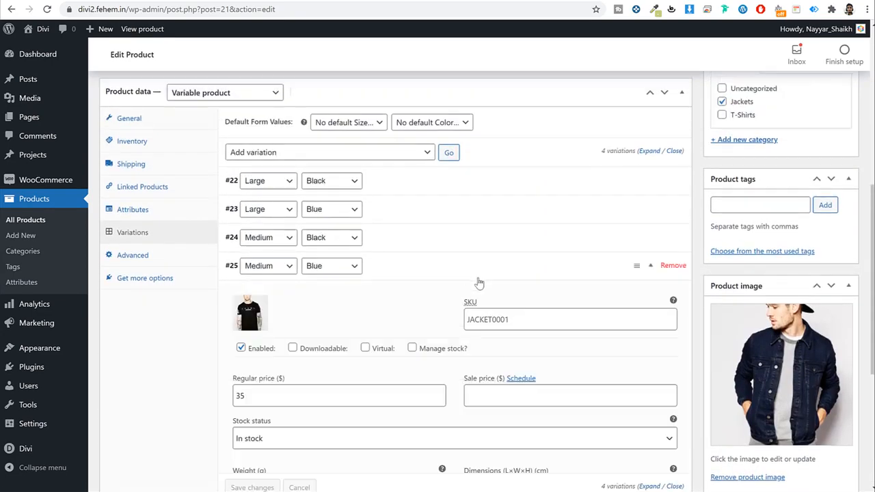
{"action": "scroll", "coordinate": [479, 282], "scroll_direction": "down", "scroll_amount": 3}
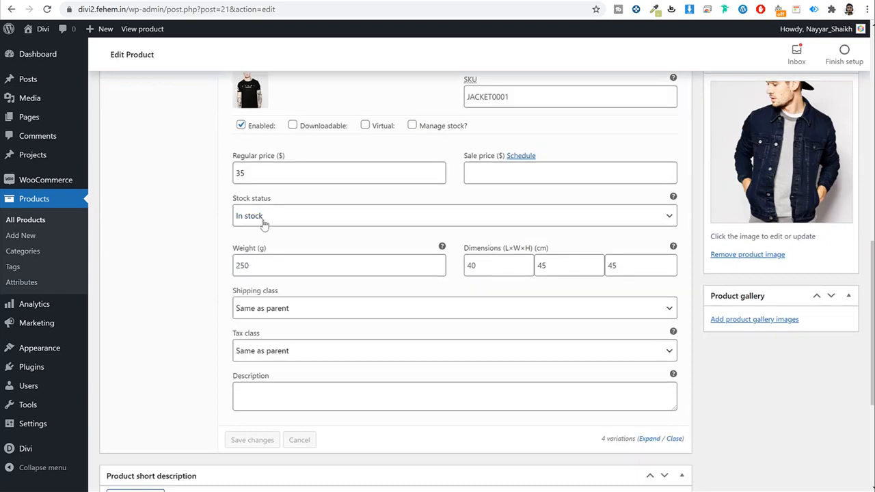
{"action": "scroll", "coordinate": [488, 301], "scroll_direction": "up", "scroll_amount": 2}
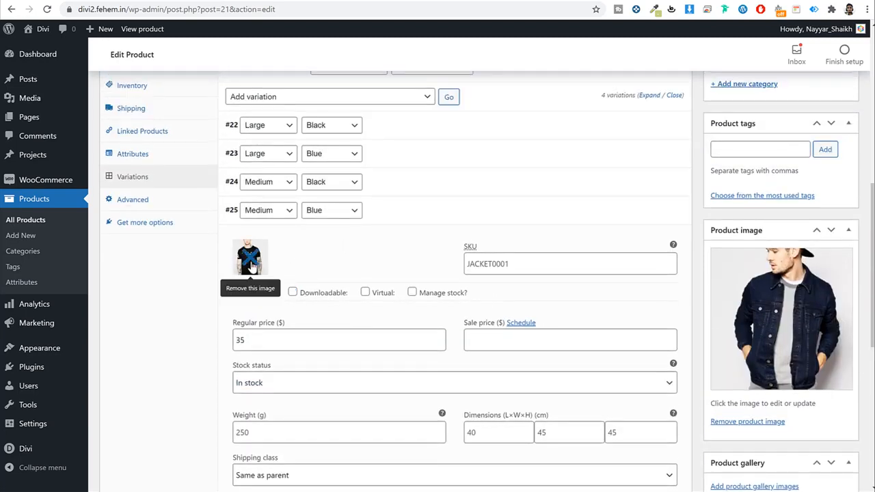
{"action": "scroll", "coordinate": [431, 346], "scroll_direction": "up", "scroll_amount": 2}
{"action": "left_click", "coordinate": [433, 333]}
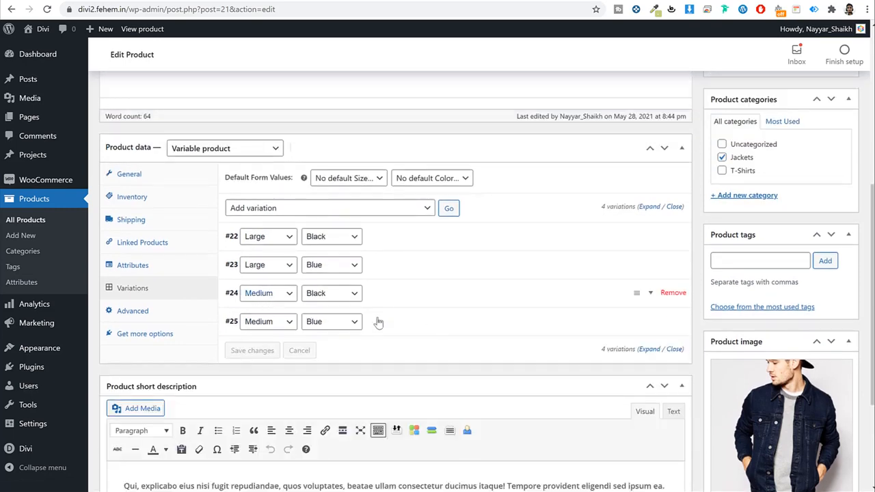
{"action": "scroll", "coordinate": [591, 327], "scroll_direction": "up", "scroll_amount": 3}
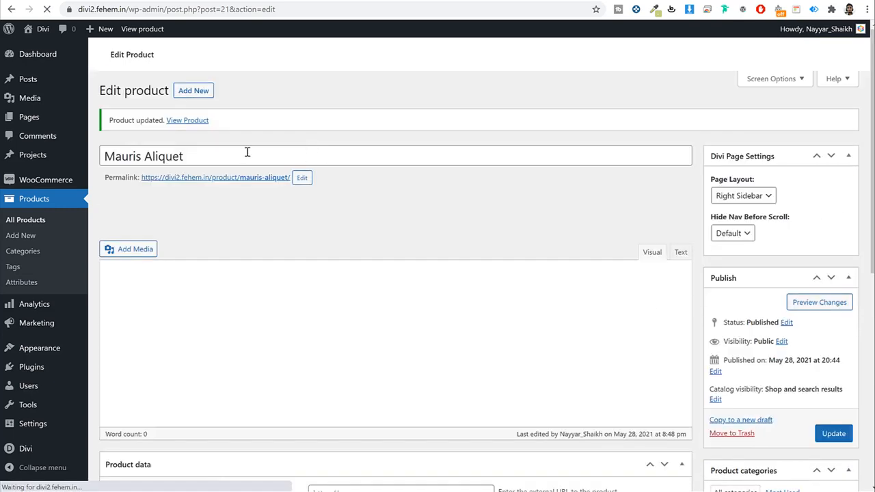
Step: Open the live Mauris Aliquet page and try Add to Cart, dismissing the select-options warning
{"action": "right_click", "coordinate": [192, 125]}
{"action": "left_click", "coordinate": [188, 121]}
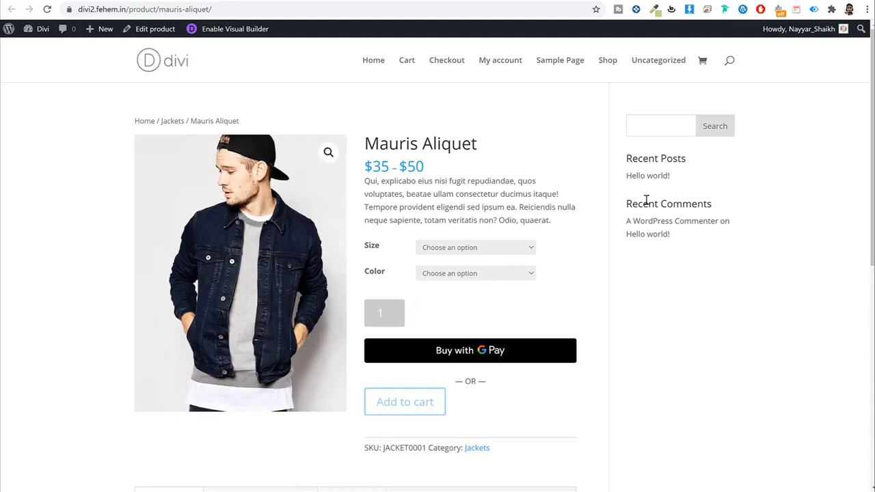
{"action": "left_click", "coordinate": [409, 402]}
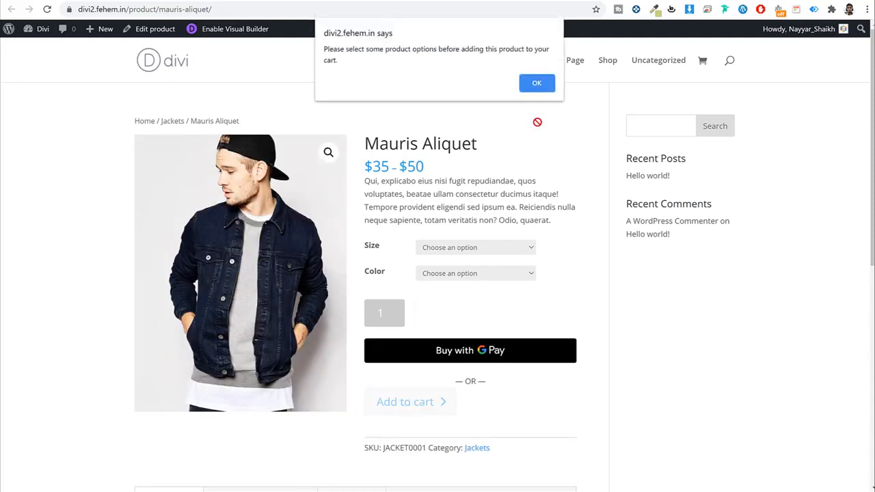
{"action": "left_click", "coordinate": [536, 84]}
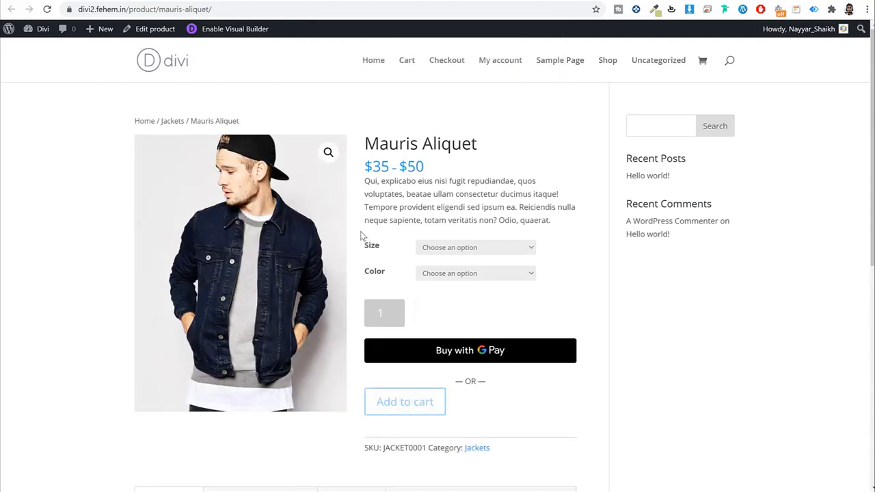
Step: Choose Large size and Black colour, showing the $50 variation price
{"action": "left_click", "coordinate": [429, 250]}
{"action": "left_click", "coordinate": [461, 268]}
{"action": "left_click", "coordinate": [455, 274]}
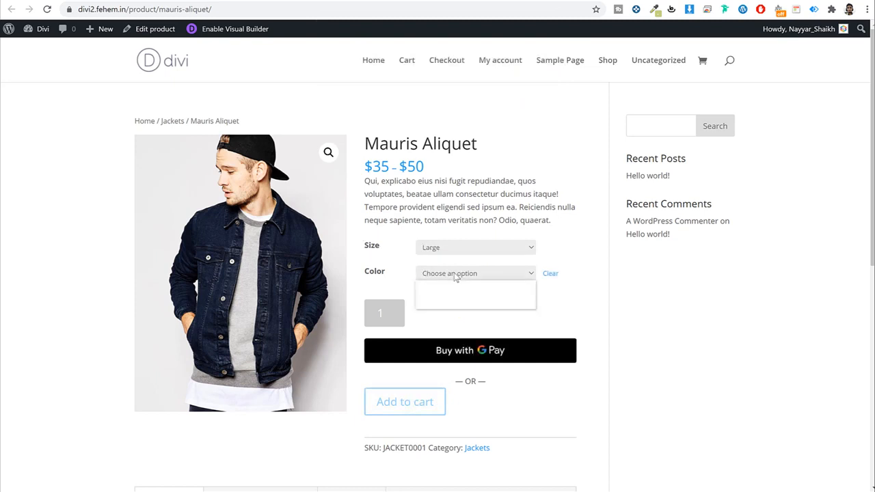
{"action": "left_click", "coordinate": [455, 296]}
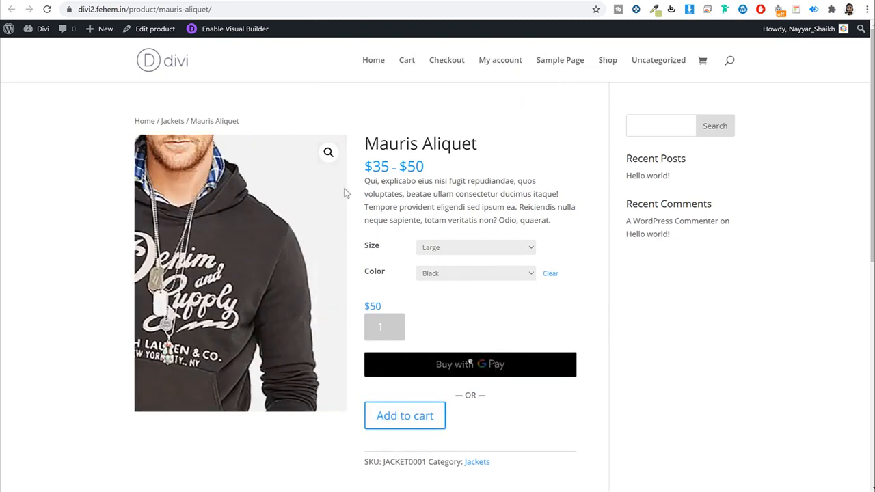
{"action": "left_click_drag", "start_coordinate": [385, 306], "coordinate": [366, 305]}
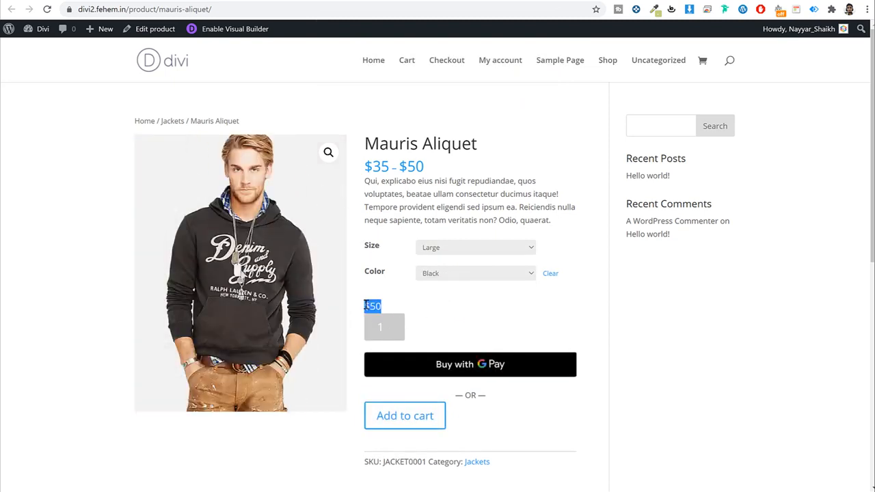
Step: Switch to Medium size ($40), then to Blue colour ($35)
{"action": "left_click", "coordinate": [454, 254]}
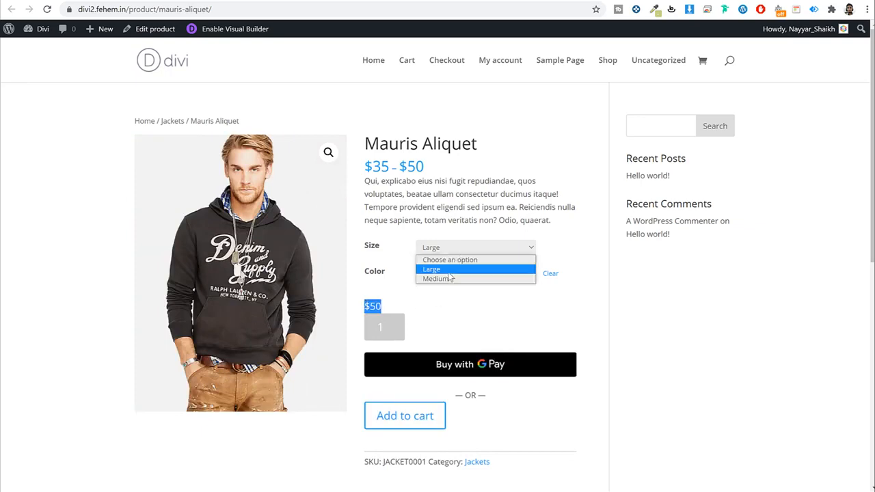
{"action": "left_click", "coordinate": [448, 281]}
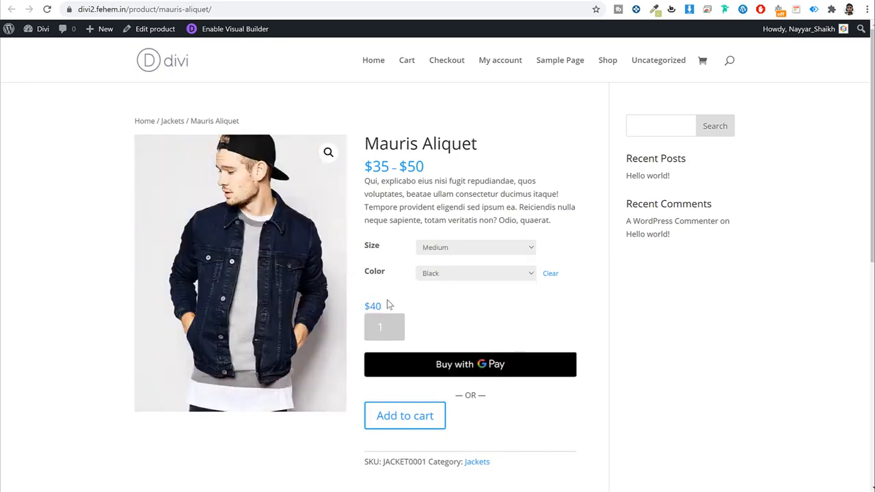
{"action": "left_click_drag", "start_coordinate": [387, 305], "coordinate": [361, 308]}
{"action": "left_click", "coordinate": [440, 276]}
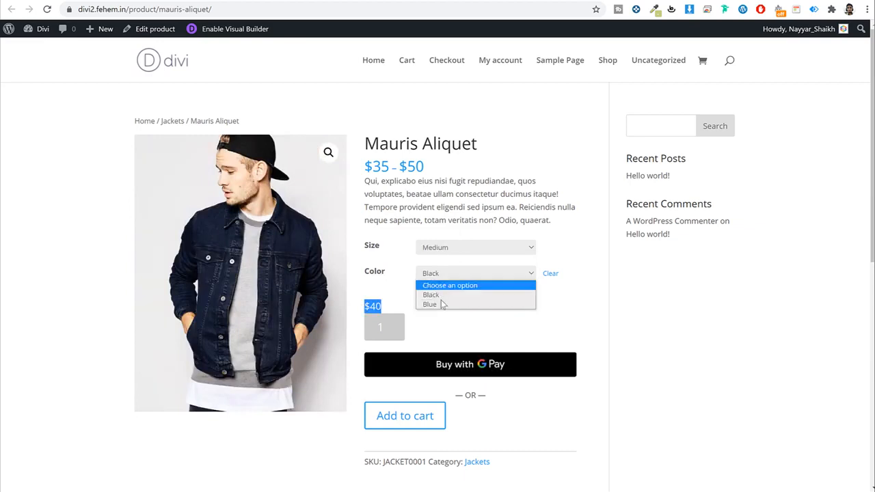
{"action": "left_click", "coordinate": [443, 304]}
{"action": "left_click_drag", "start_coordinate": [386, 292], "coordinate": [354, 306]}
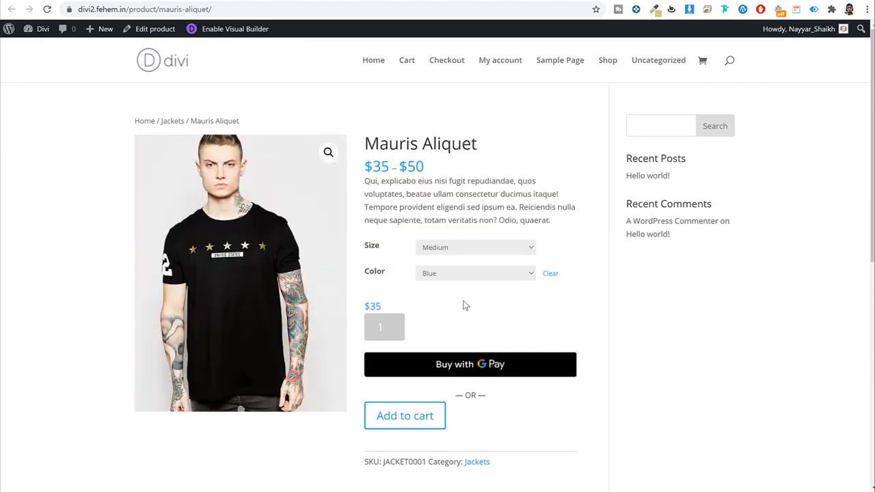
Step: Review the page, highlight the Mauris Aliquet title, and go back to the edit page
{"action": "scroll", "coordinate": [692, 339], "scroll_direction": "down", "scroll_amount": 1}
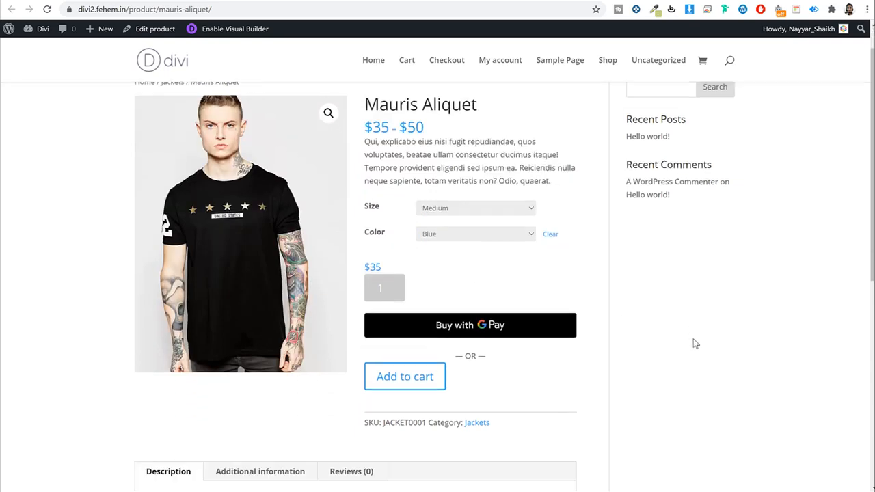
{"action": "scroll", "coordinate": [692, 338], "scroll_direction": "up", "scroll_amount": 1}
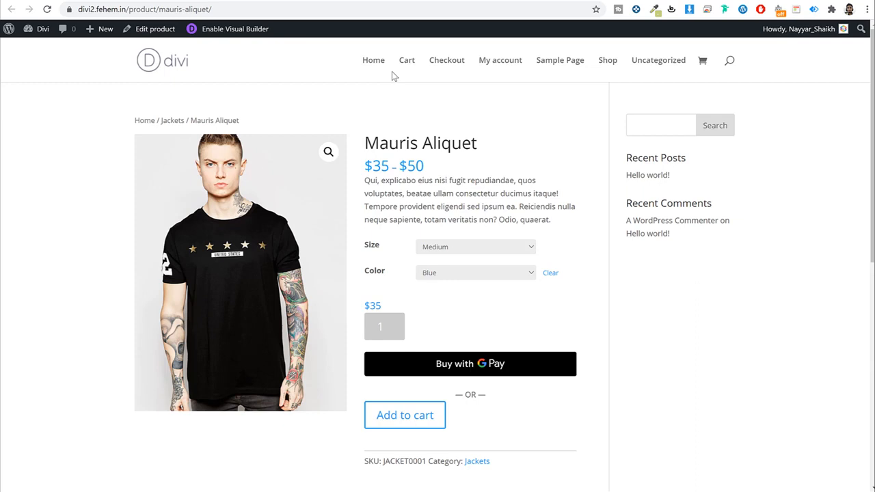
{"action": "left_click_drag", "start_coordinate": [478, 144], "coordinate": [364, 145]}
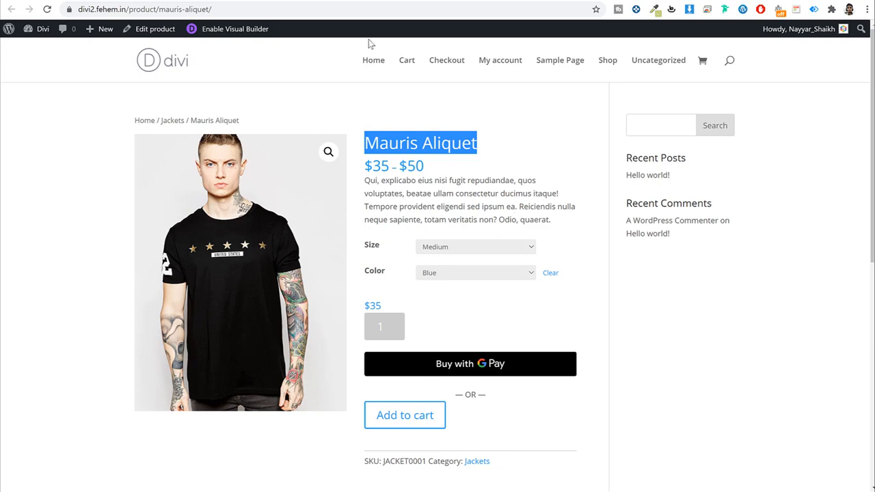
{"action": "key", "text": "alt+Left"}
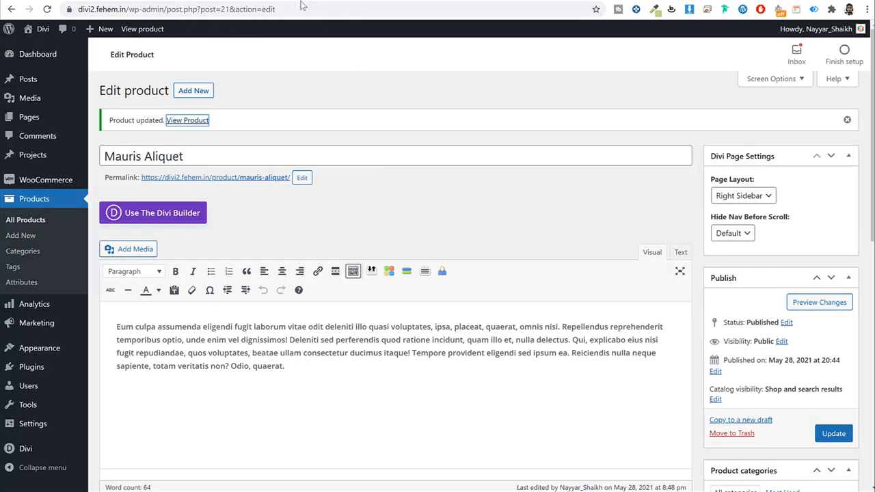
Step: Return to the product's edit page and open Divi's Theme Builder
{"action": "key", "text": "alt+Left"}
{"action": "key", "text": "alt+Left"}
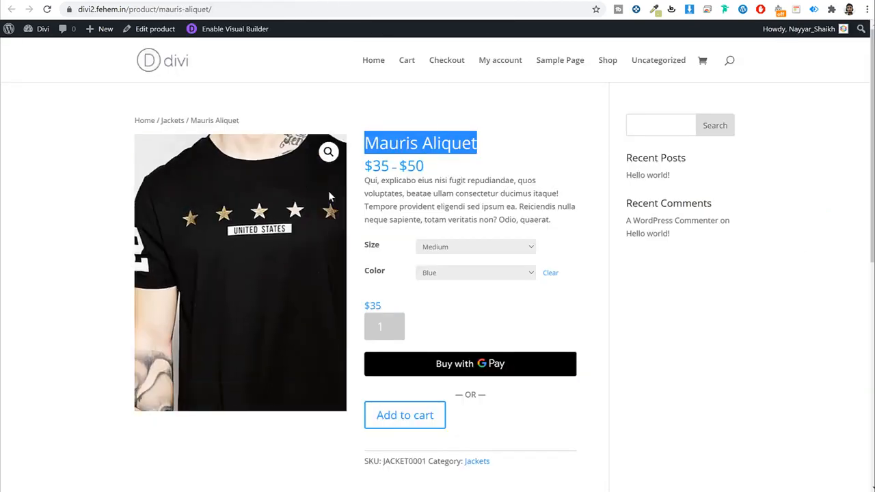
{"action": "key", "text": "alt+Left"}
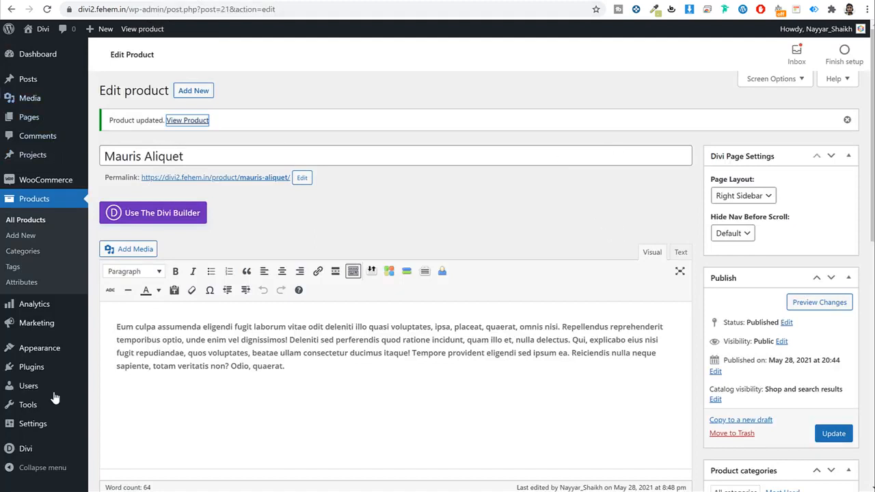
{"action": "mouse_move", "coordinate": [39, 453]}
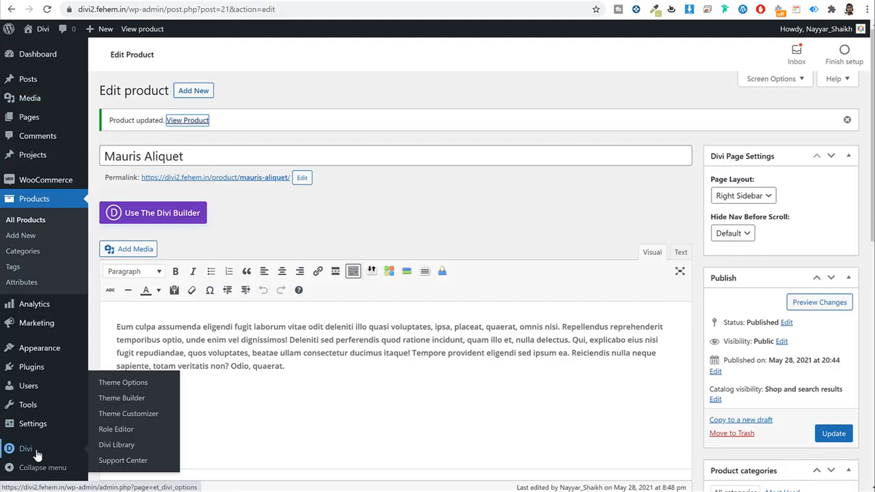
{"action": "left_click", "coordinate": [126, 400]}
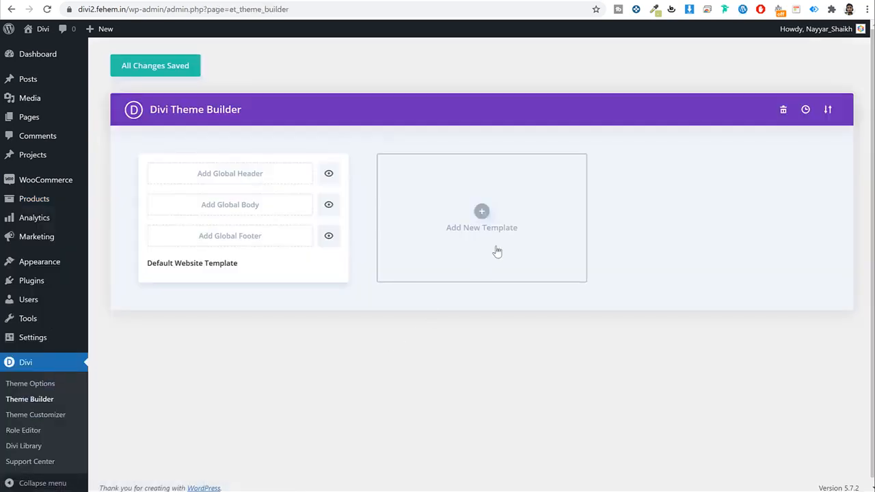
Step: Start a new template and assign it to All Products, after briefly trying the T-Shirts category
{"action": "left_click", "coordinate": [481, 211]}
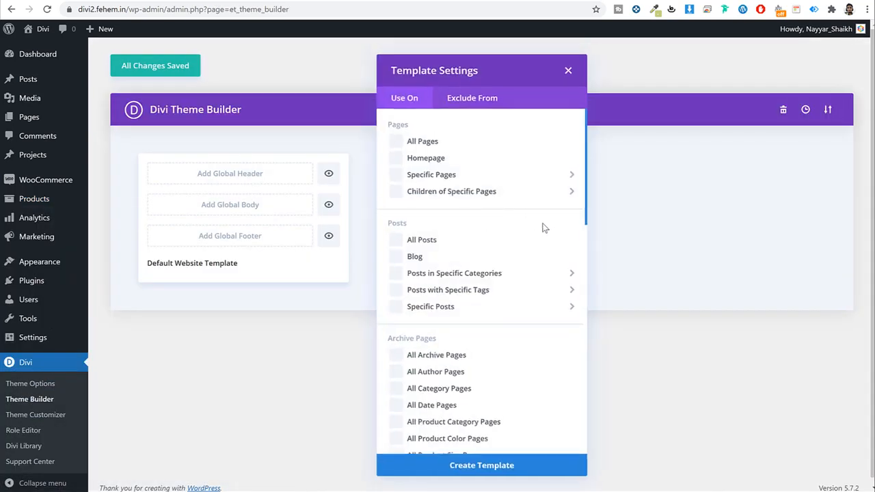
{"action": "scroll", "coordinate": [546, 256], "scroll_direction": "down", "scroll_amount": 15}
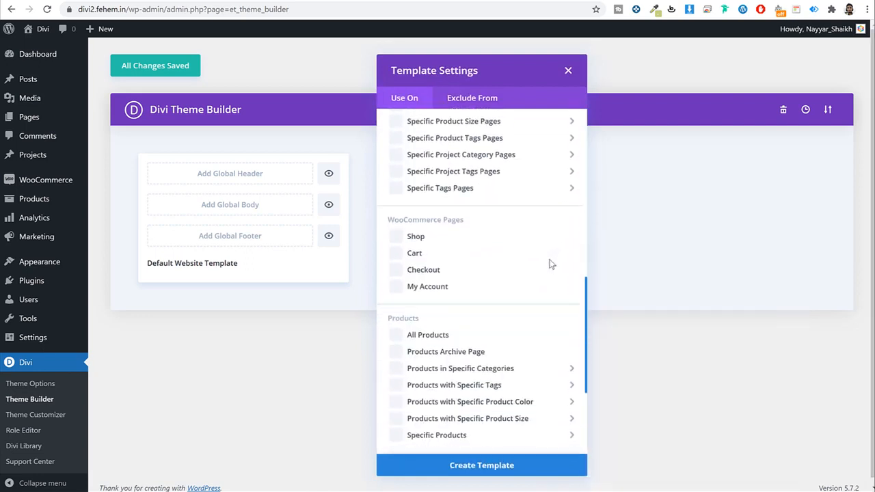
{"action": "left_click", "coordinate": [400, 279]}
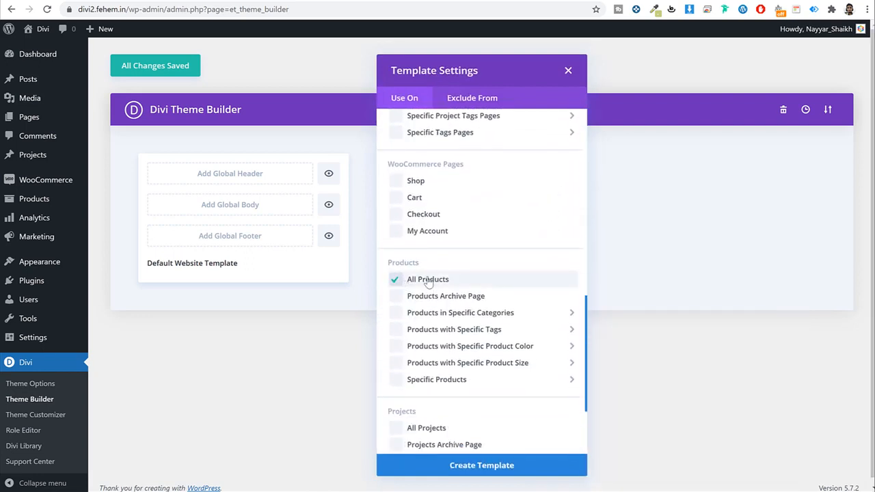
{"action": "left_click", "coordinate": [427, 280]}
{"action": "mouse_move", "coordinate": [399, 316]}
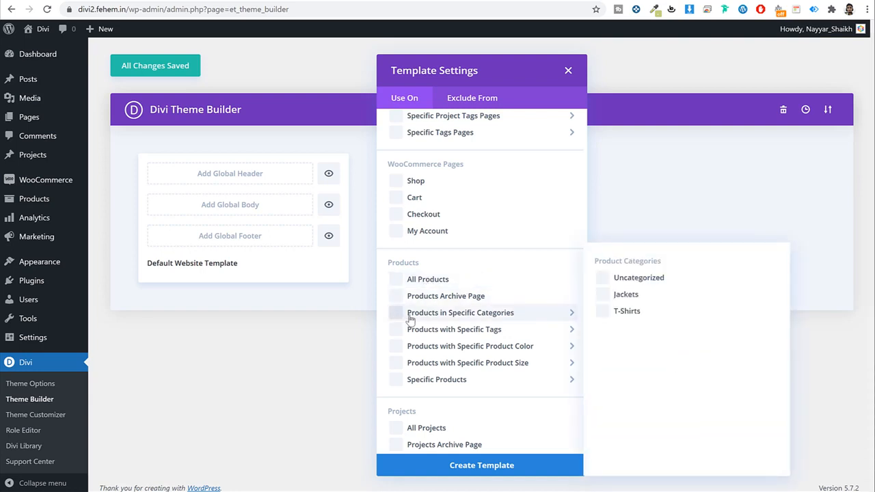
{"action": "left_click", "coordinate": [605, 315]}
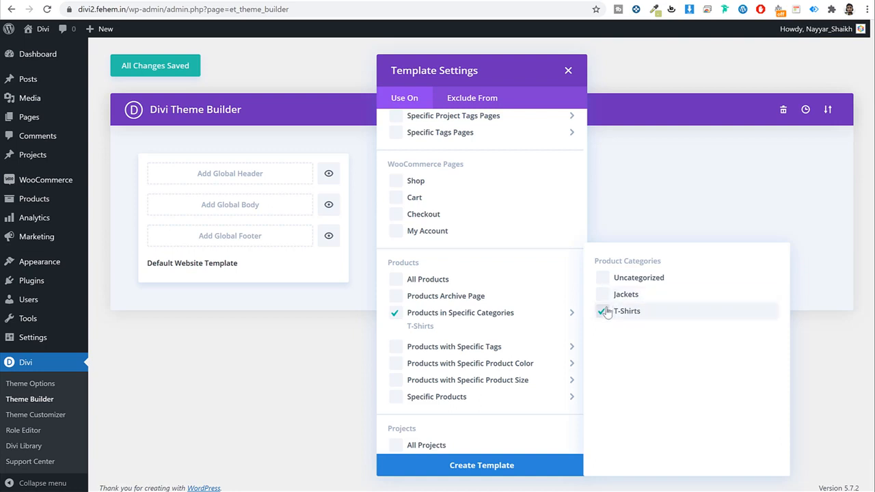
{"action": "left_click", "coordinate": [395, 313]}
{"action": "left_click", "coordinate": [396, 280]}
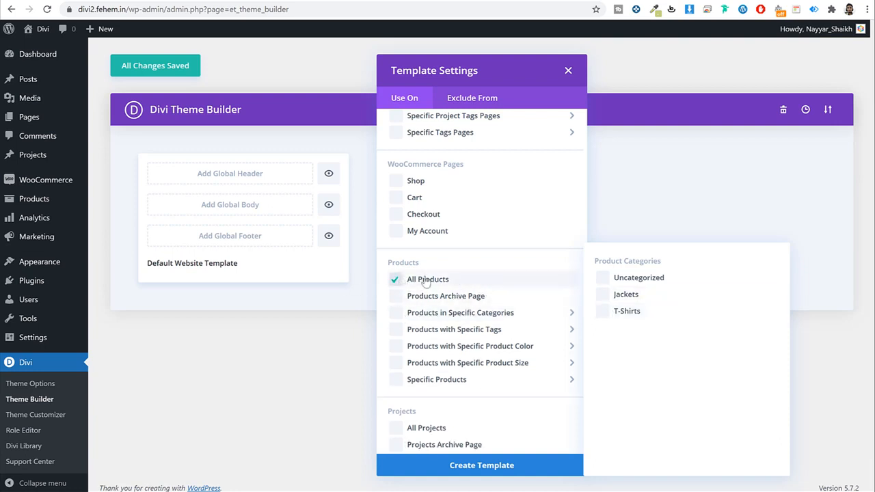
Step: Create the All Products template, save the Theme Builder, and begin adding a custom body
{"action": "left_click", "coordinate": [502, 465]}
{"action": "left_click", "coordinate": [176, 71]}
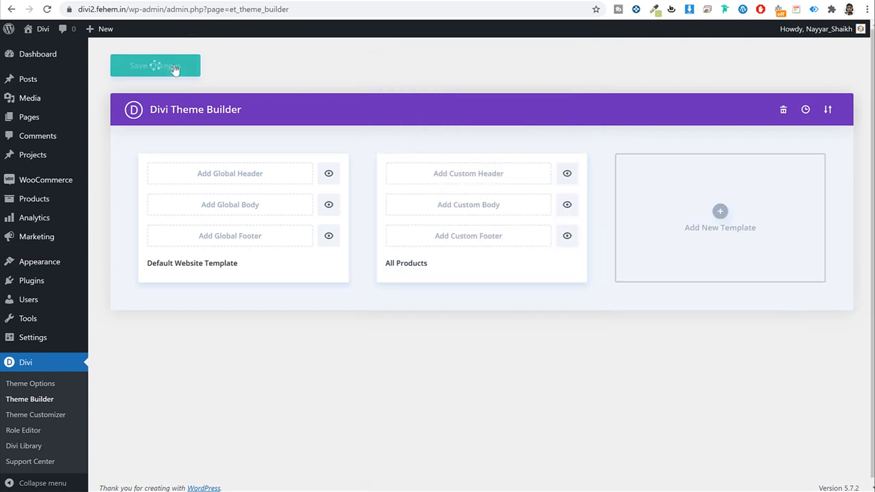
{"action": "left_click", "coordinate": [475, 212]}
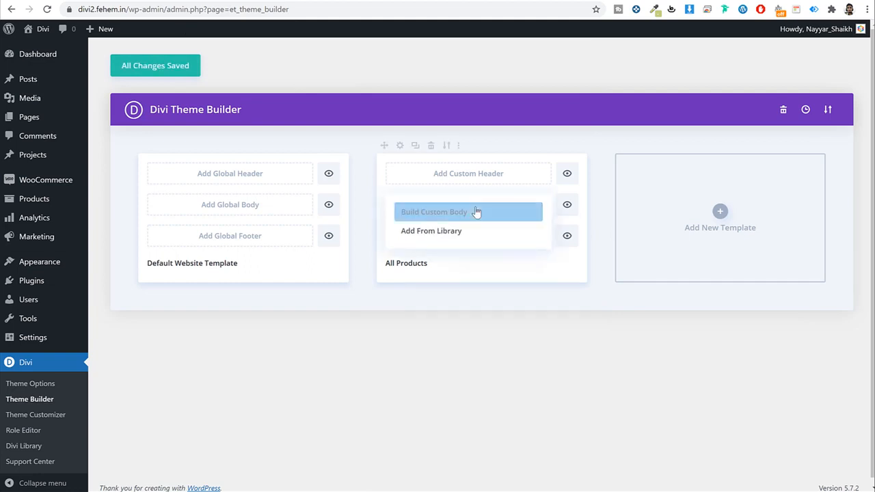
Step: Open the body layout in Divi Builder, dismiss its prompts, and start from a blank page
{"action": "left_click", "coordinate": [437, 215]}
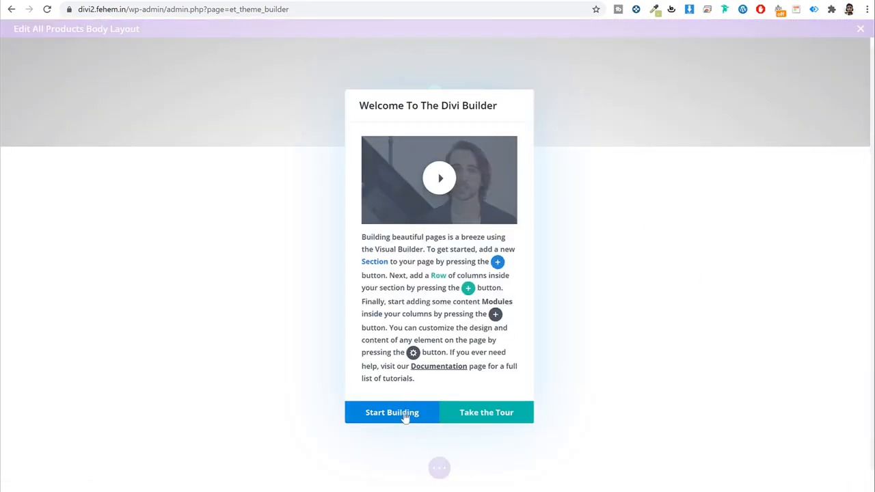
{"action": "left_click", "coordinate": [404, 415]}
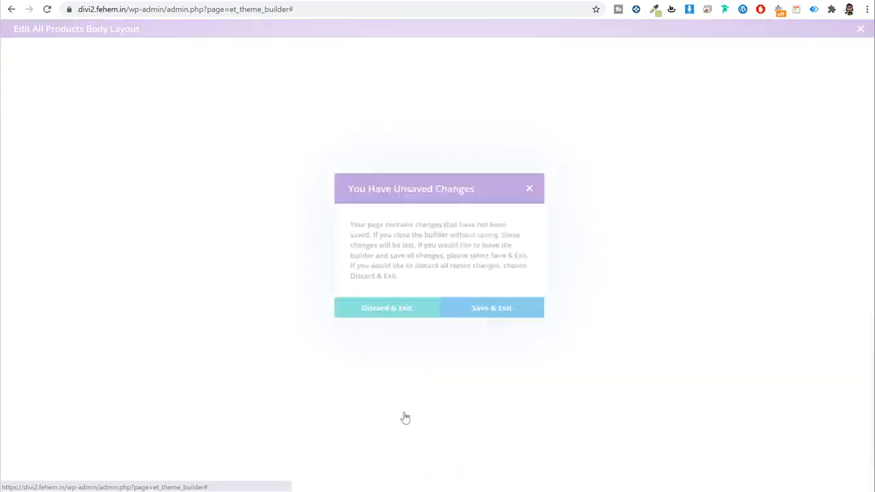
{"action": "left_click", "coordinate": [536, 187]}
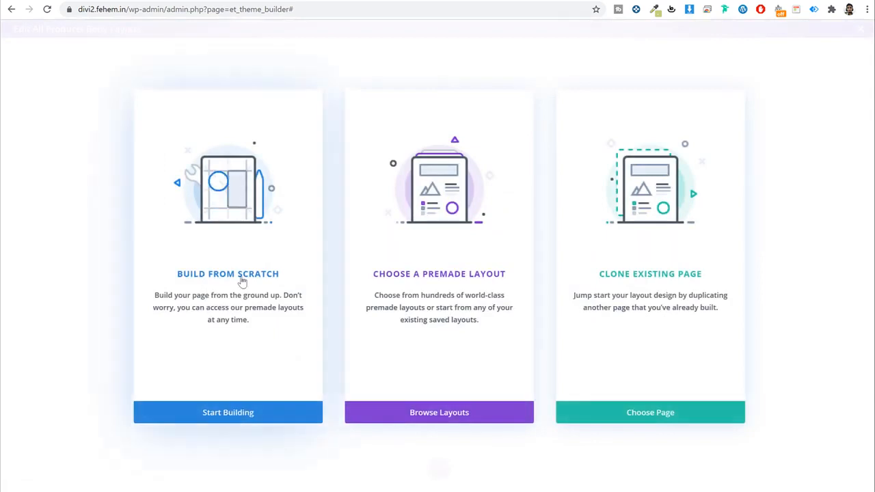
{"action": "left_click", "coordinate": [254, 259]}
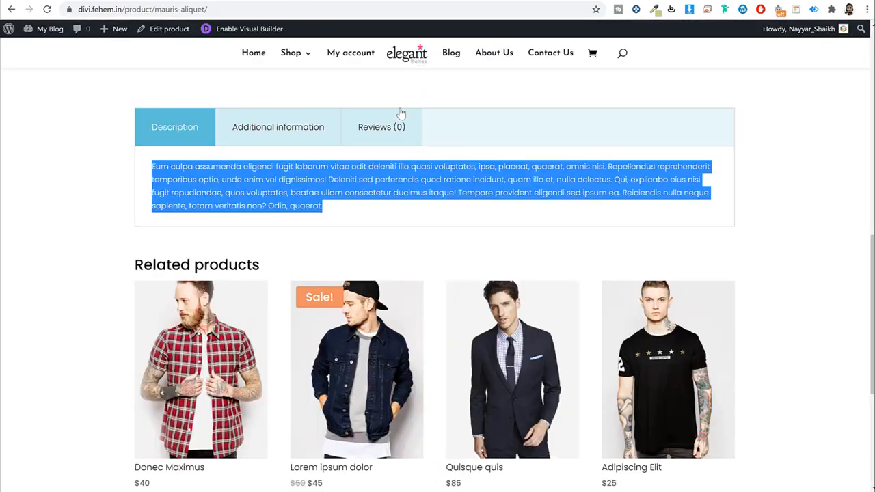
Step: Check the live page's title and breadcrumb, then add a single-column row to the layout
{"action": "scroll", "coordinate": [400, 117], "scroll_direction": "up", "scroll_amount": 10}
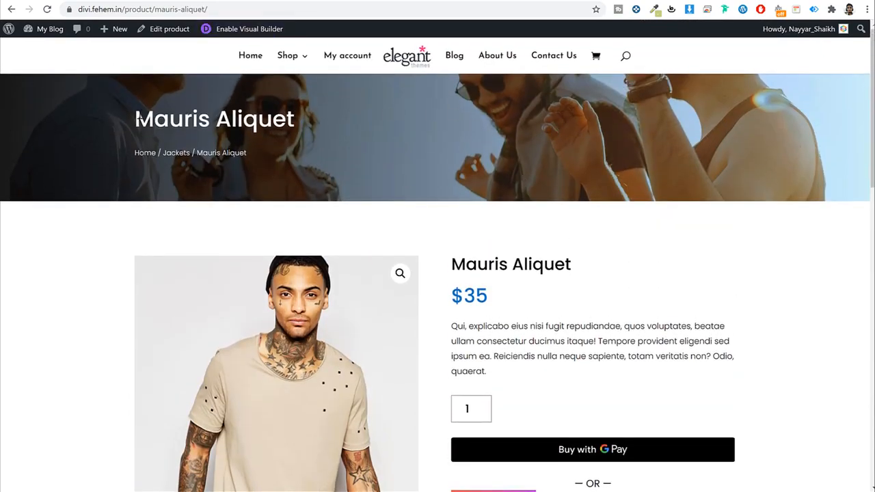
{"action": "left_click_drag", "start_coordinate": [138, 118], "coordinate": [364, 171]}
{"action": "left_click", "coordinate": [183, 0]}
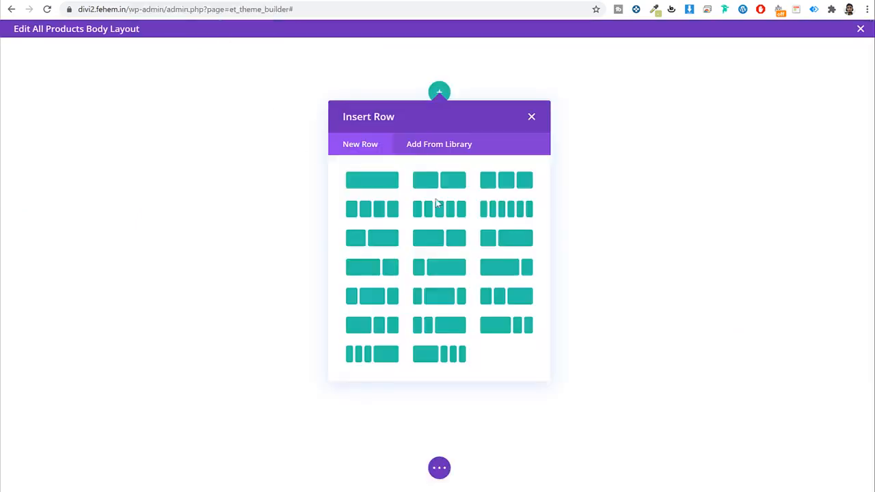
{"action": "left_click", "coordinate": [383, 183]}
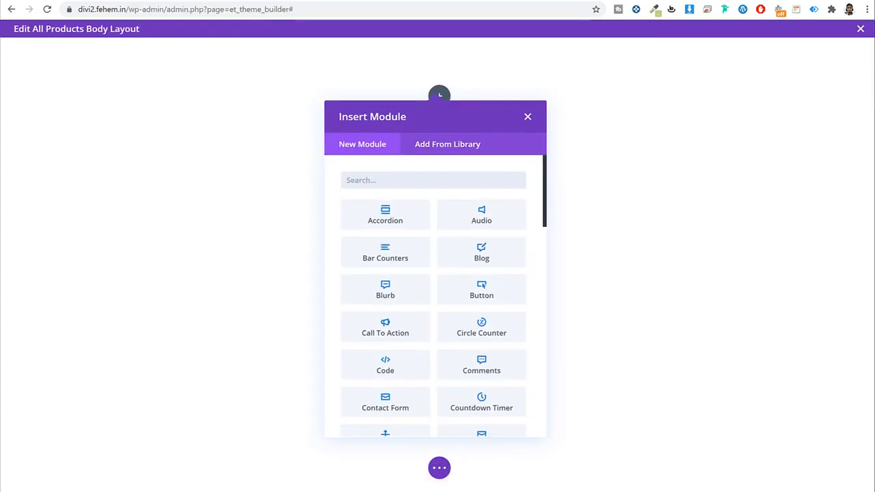
Step: Back on the live product page, highlight the Mauris Aliquet title
{"action": "left_click", "coordinate": [50, 2]}
{"action": "left_click", "coordinate": [157, 119]}
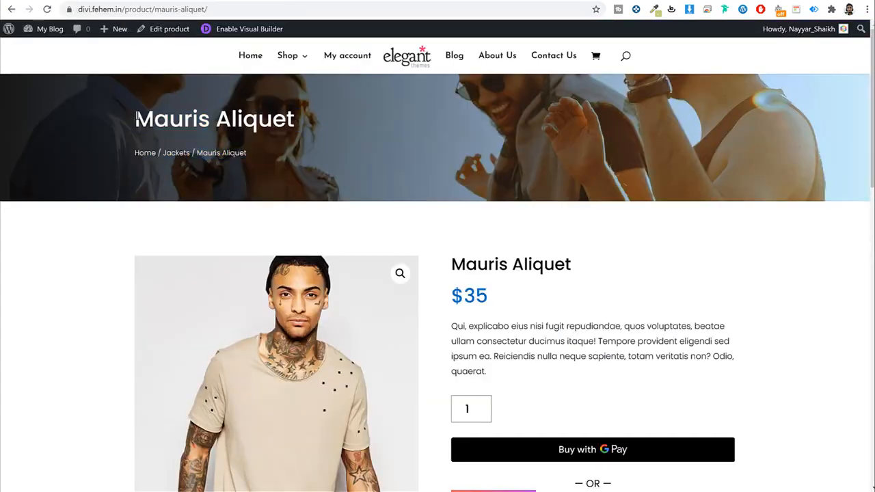
{"action": "left_click_drag", "start_coordinate": [136, 117], "coordinate": [326, 128]}
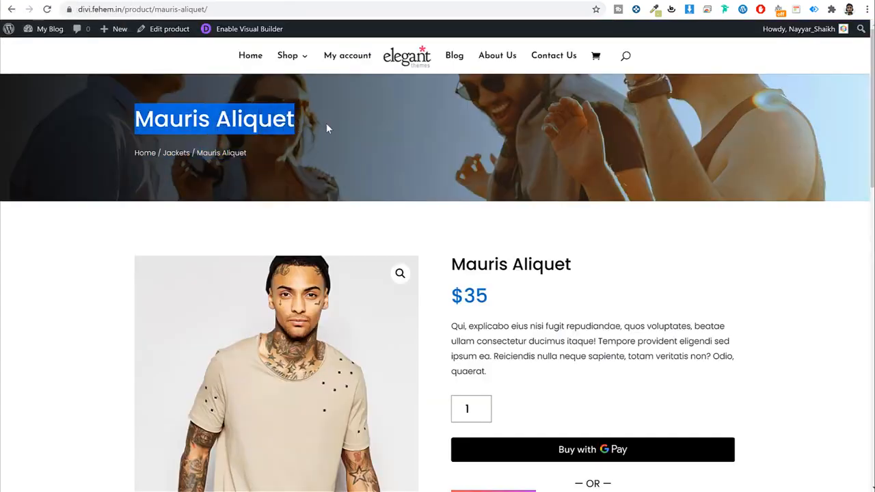
{"action": "left_click", "coordinate": [219, 119]}
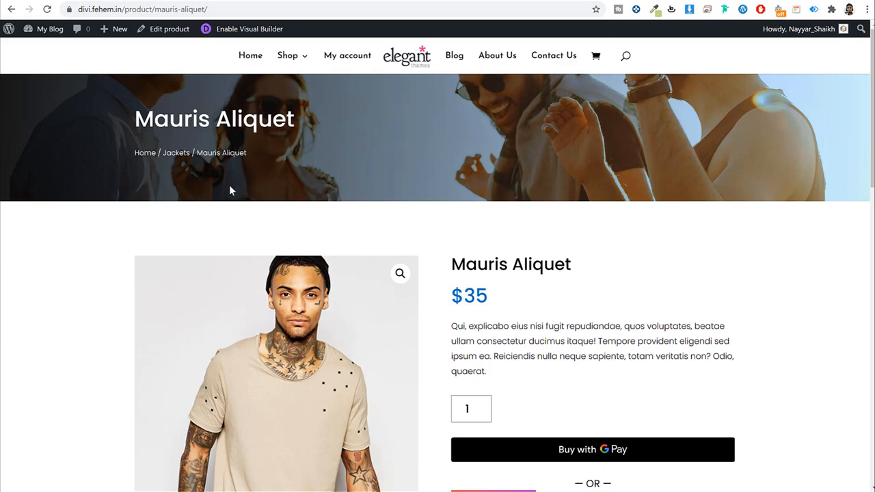
{"action": "scroll", "coordinate": [584, 297], "scroll_direction": "down", "scroll_amount": 7}
{"action": "scroll", "coordinate": [539, 308], "scroll_direction": "up", "scroll_amount": 5}
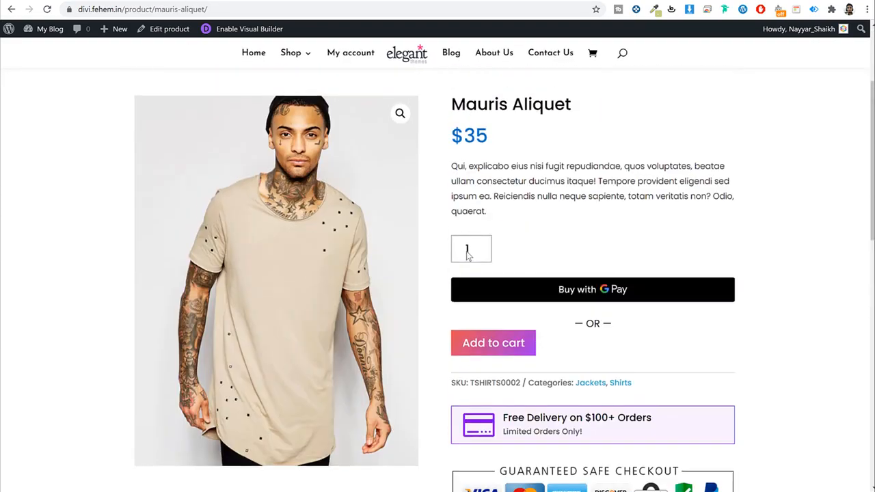
{"action": "scroll", "coordinate": [468, 255], "scroll_direction": "up", "scroll_amount": 3}
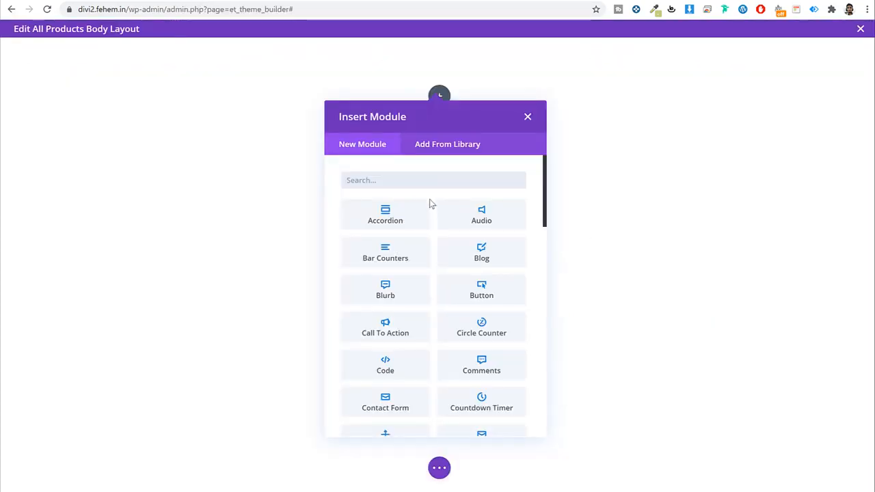
Step: Search modules for 'rat', add a Woo Rating module, and open its Design options
{"action": "type", "text": "rat"}
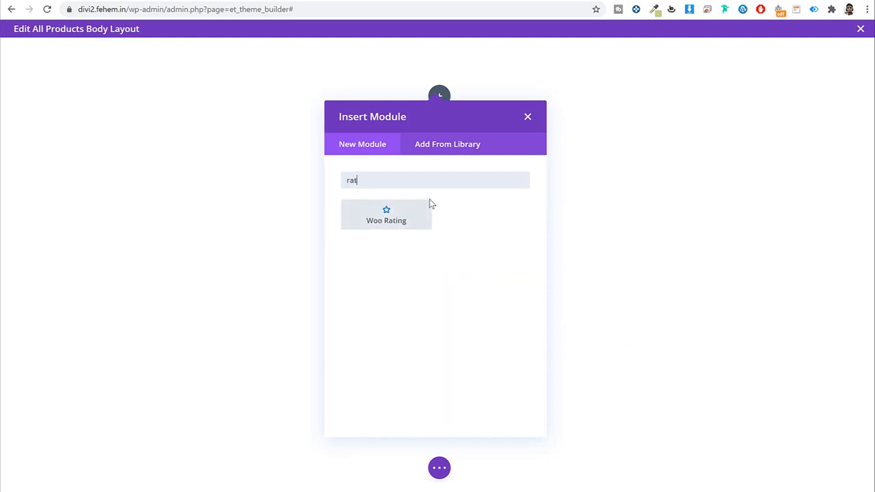
{"action": "left_click", "coordinate": [399, 225]}
{"action": "left_click_drag", "start_coordinate": [134, 64], "coordinate": [543, 71]}
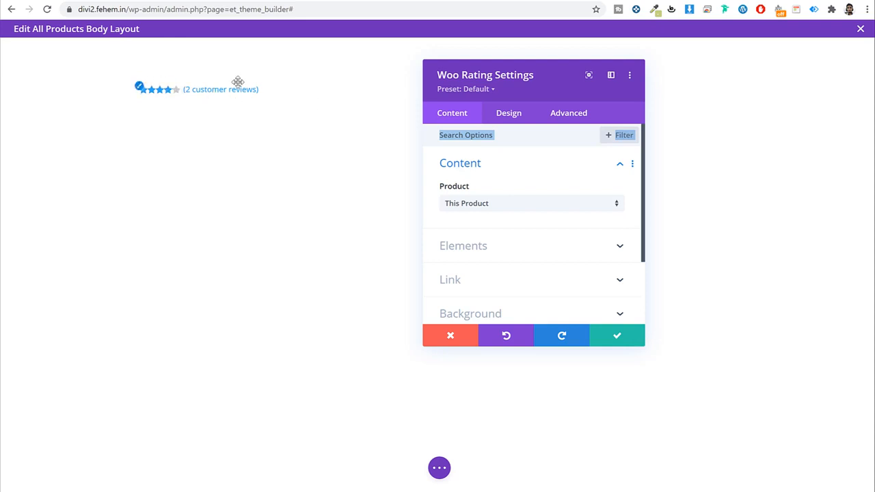
{"action": "left_click", "coordinate": [509, 117]}
{"action": "left_click", "coordinate": [506, 166]}
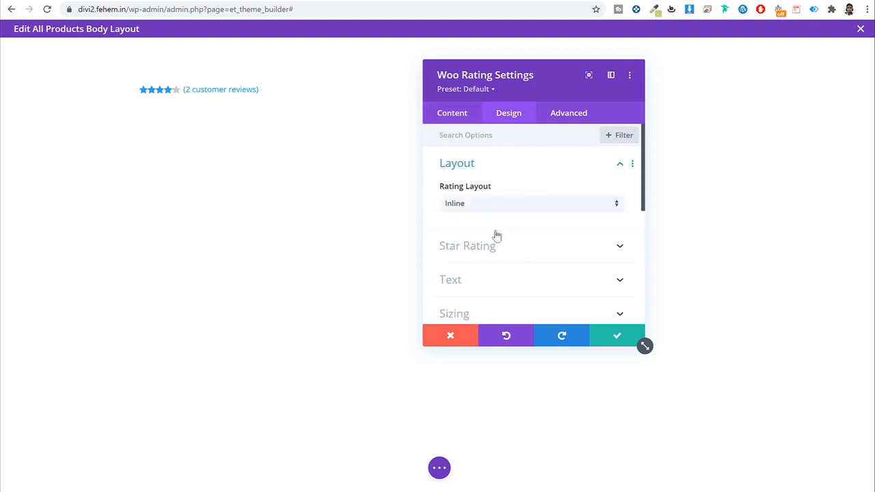
{"action": "left_click", "coordinate": [528, 173]}
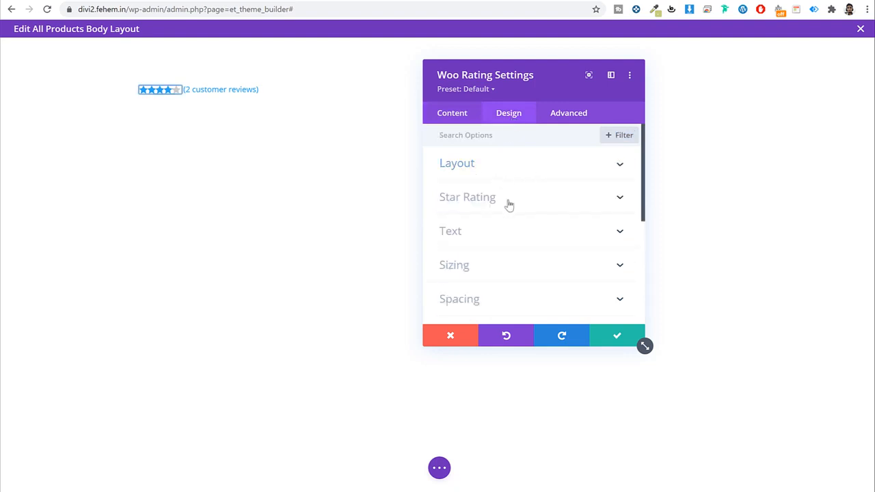
Step: Colour the rating stars bright orange and set Star Rating Size to 20px
{"action": "left_click", "coordinate": [511, 199]}
{"action": "left_click", "coordinate": [530, 229]}
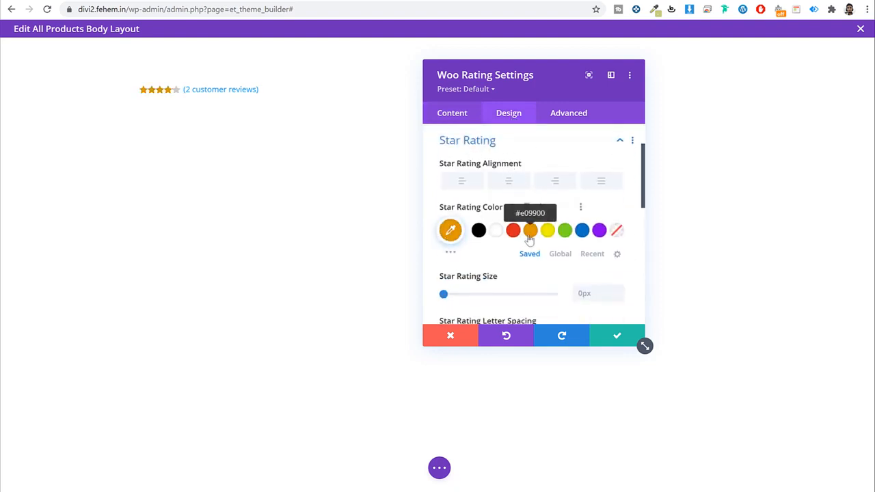
{"action": "left_click", "coordinate": [450, 235]}
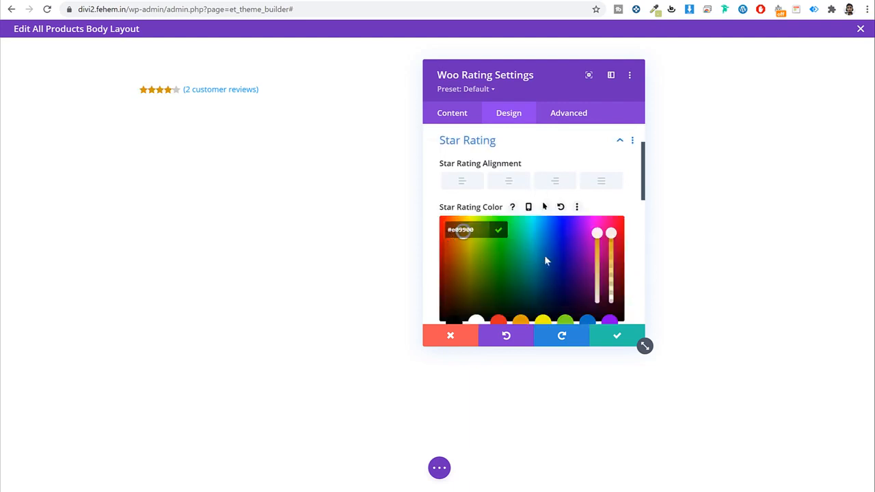
{"action": "scroll", "coordinate": [544, 255], "scroll_direction": "down", "scroll_amount": 1}
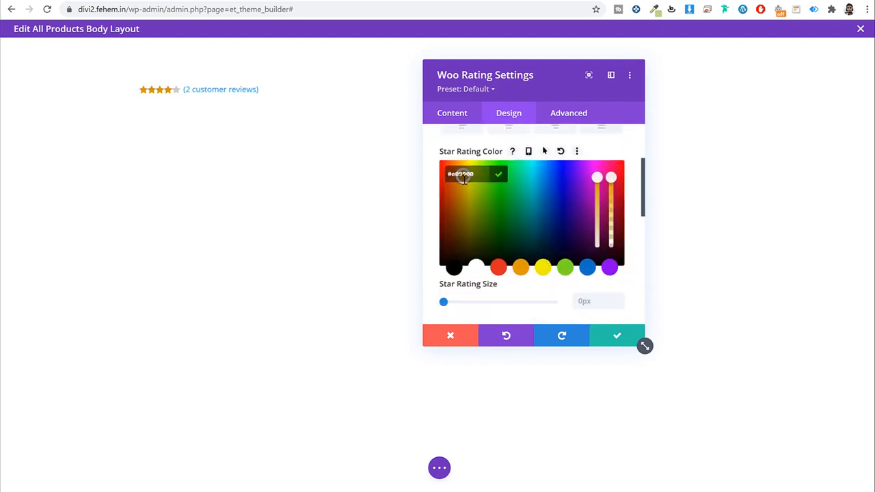
{"action": "left_click", "coordinate": [481, 209]}
{"action": "mouse_move", "coordinate": [463, 183]}
{"action": "left_mouse_down"}
{"action": "mouse_move", "coordinate": [453, 168]}
{"action": "mouse_move", "coordinate": [462, 169]}
{"action": "left_mouse_up"}
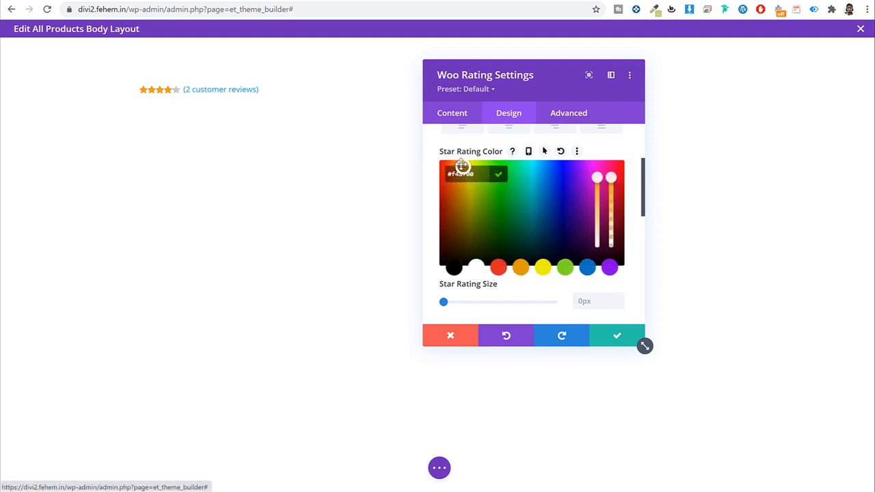
{"action": "left_click", "coordinate": [618, 298]}
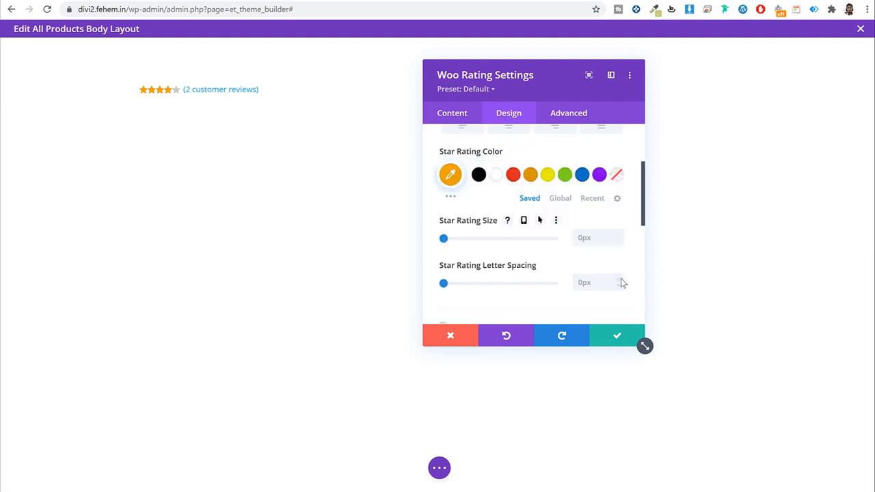
{"action": "left_click", "coordinate": [591, 235]}
{"action": "type", "text": "20px"}
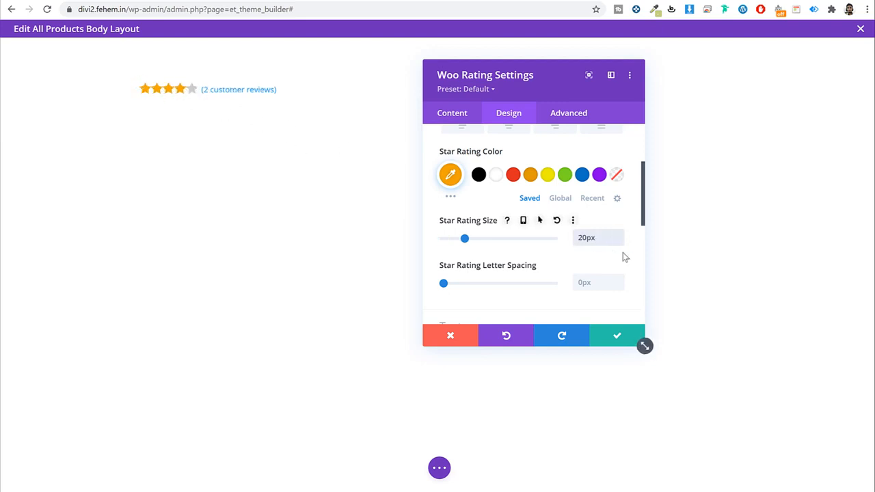
{"action": "scroll", "coordinate": [629, 260], "scroll_direction": "down", "scroll_amount": 2}
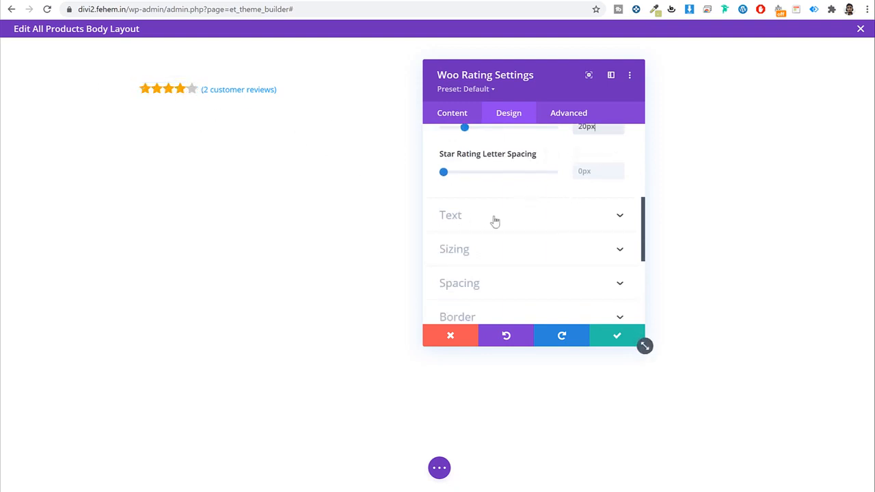
Step: Set the rating's reviews text font to Poppins
{"action": "scroll", "coordinate": [537, 236], "scroll_direction": "down", "scroll_amount": 2}
{"action": "scroll", "coordinate": [526, 230], "scroll_direction": "up", "scroll_amount": 2}
{"action": "left_click", "coordinate": [515, 219]}
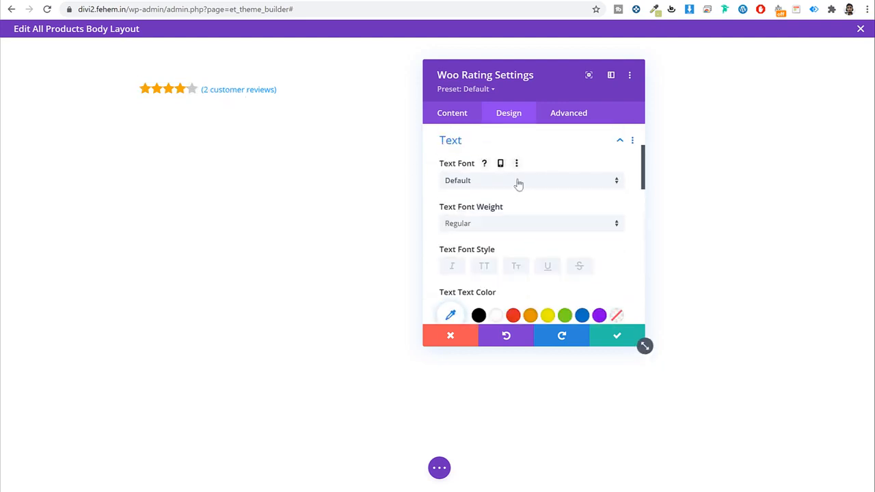
{"action": "left_click", "coordinate": [517, 182]}
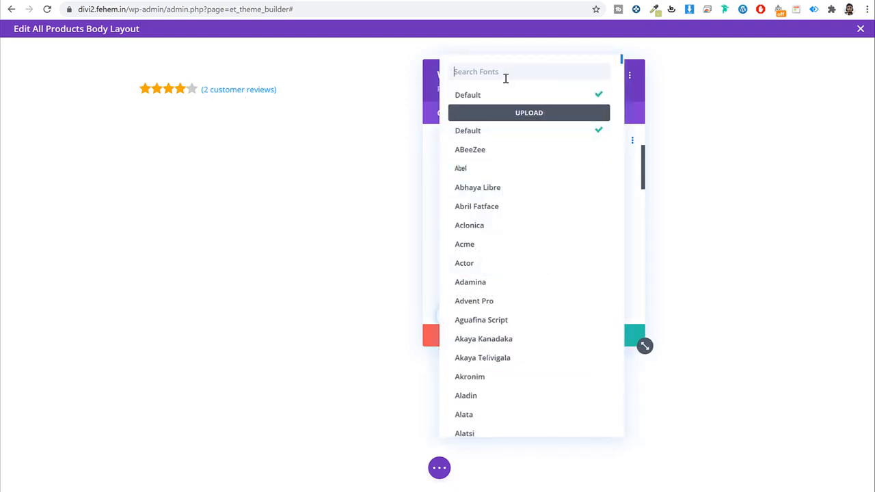
{"action": "type", "text": "popp"}
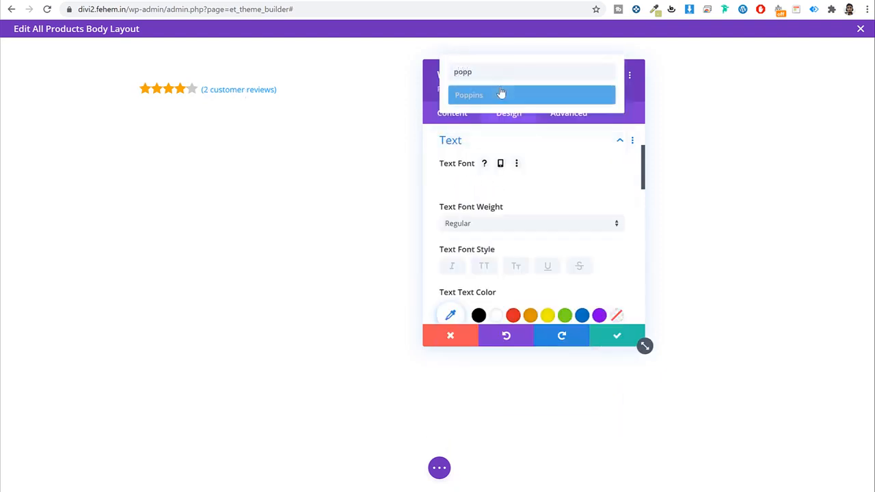
{"action": "left_click", "coordinate": [498, 94]}
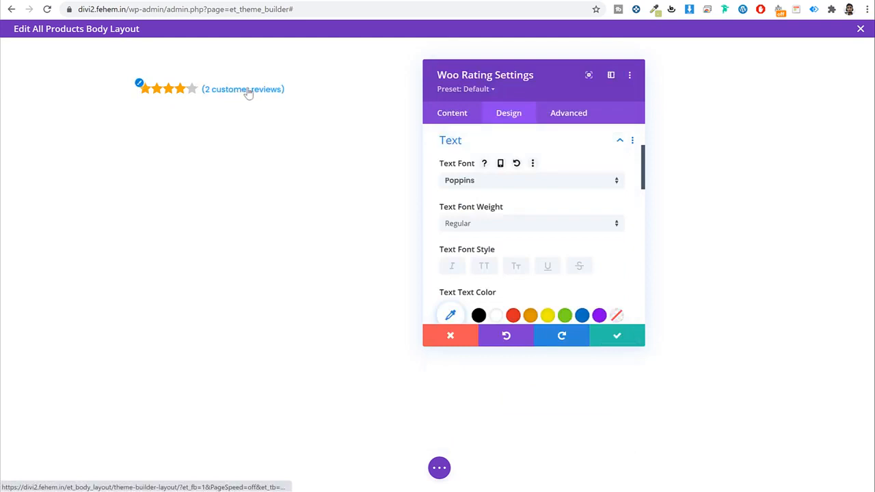
Step: Set the reviews text size to 16px
{"action": "scroll", "coordinate": [596, 225], "scroll_direction": "down", "scroll_amount": 1}
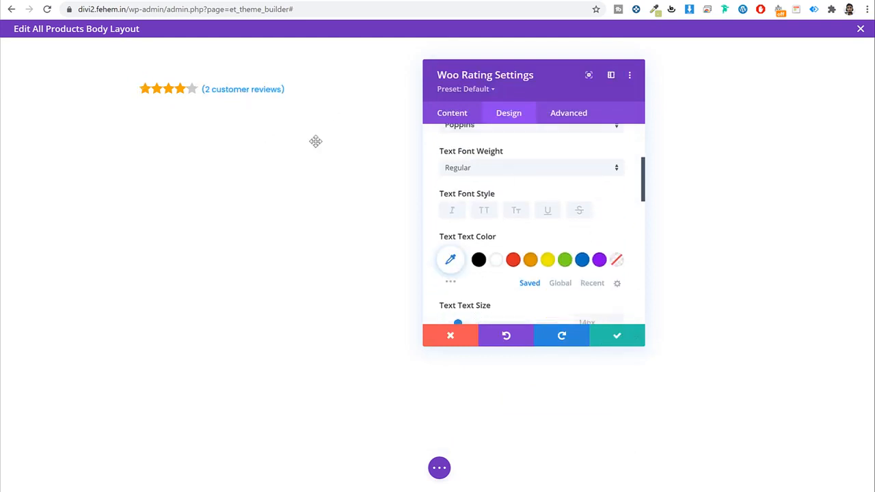
{"action": "scroll", "coordinate": [592, 232], "scroll_direction": "down", "scroll_amount": 2}
{"action": "left_click", "coordinate": [595, 210]}
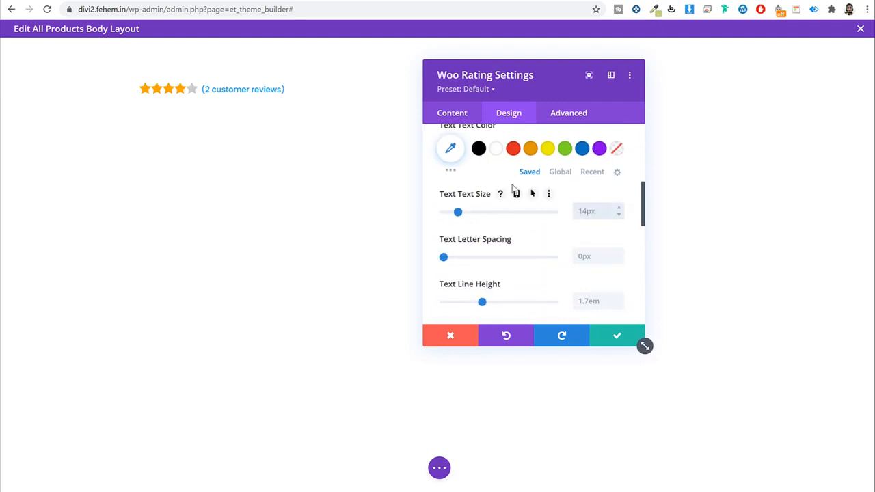
{"action": "left_click_drag", "start_coordinate": [458, 212], "coordinate": [463, 216]}
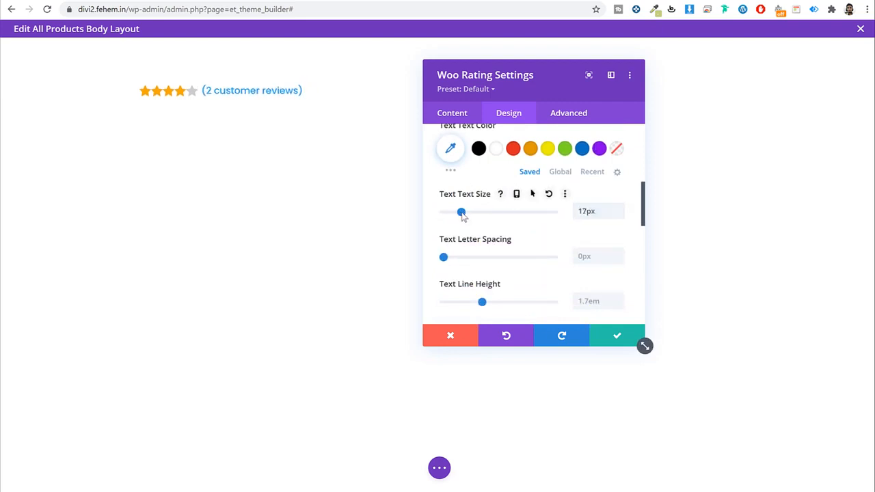
{"action": "left_click", "coordinate": [620, 218]}
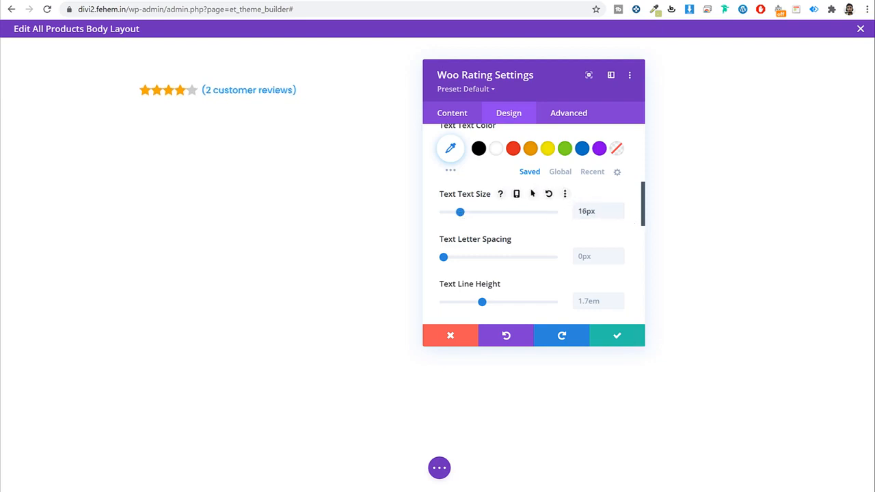
Step: Comparing with the live page, colour the reviews text blue and save the rating settings
{"action": "left_click", "coordinate": [89, 1]}
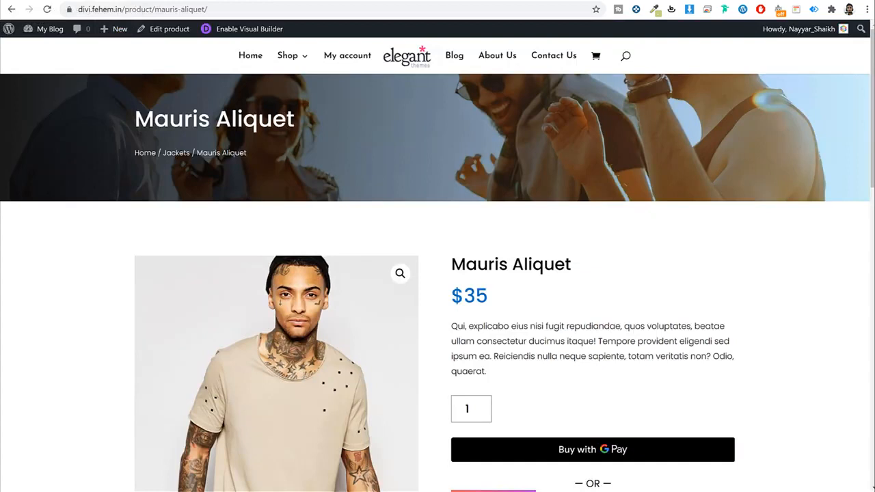
{"action": "left_click", "coordinate": [267, 0]}
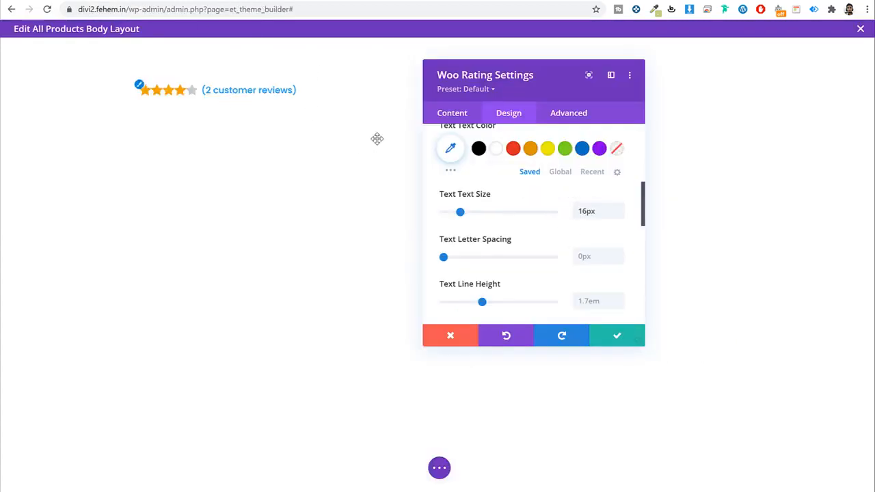
{"action": "left_click", "coordinate": [494, 151]}
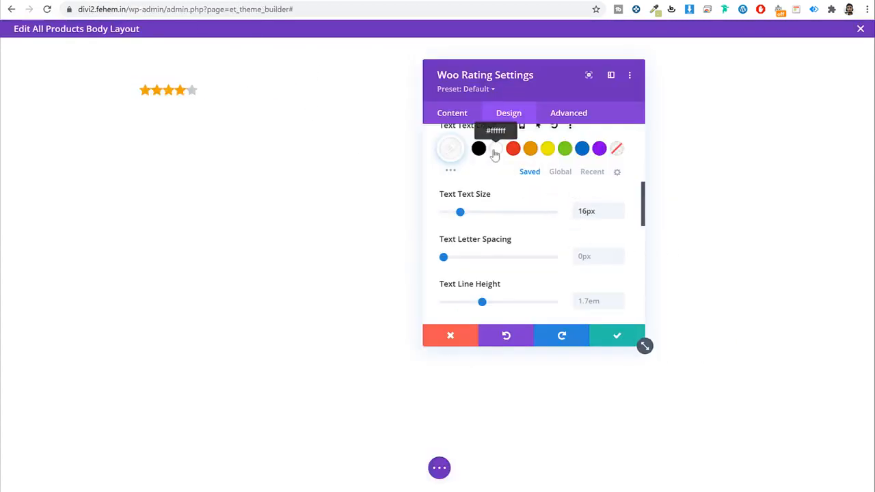
{"action": "left_click", "coordinate": [104, 2]}
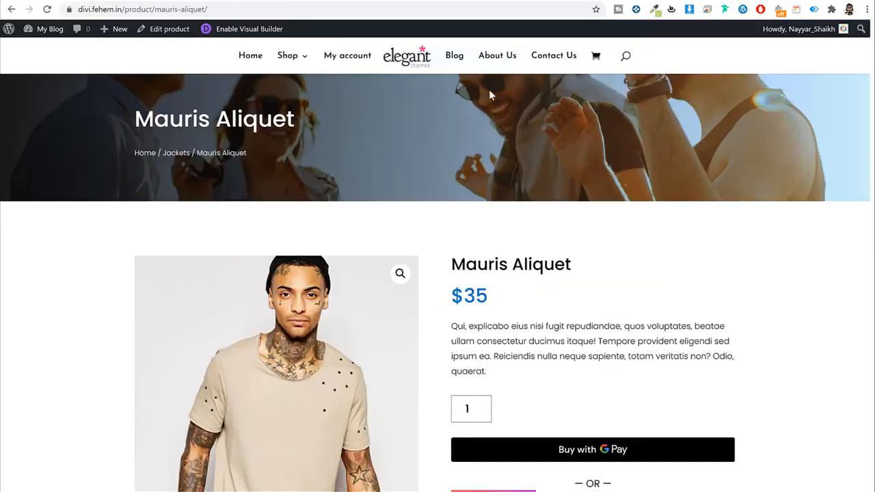
{"action": "left_click", "coordinate": [212, 2]}
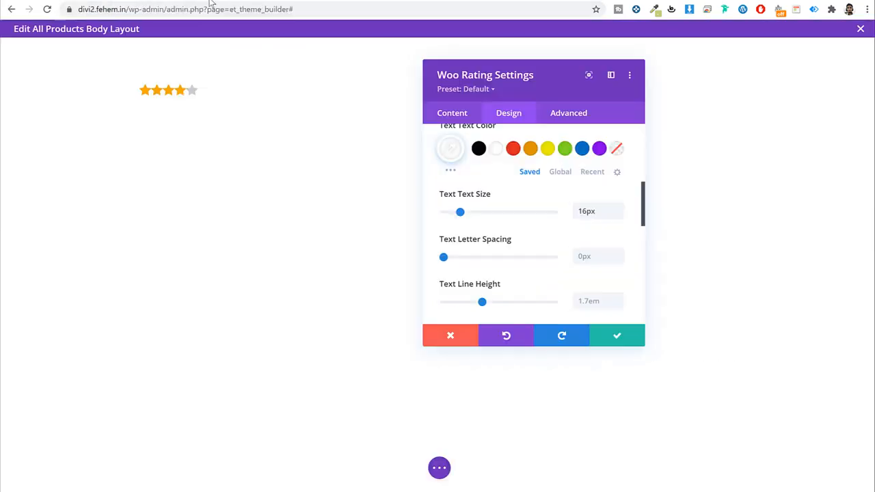
{"action": "left_click", "coordinate": [478, 149]}
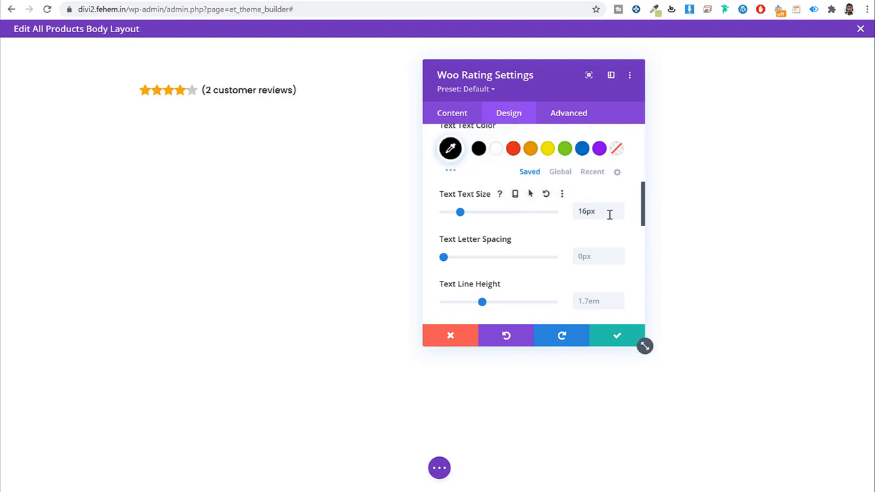
{"action": "left_click", "coordinate": [549, 149]}
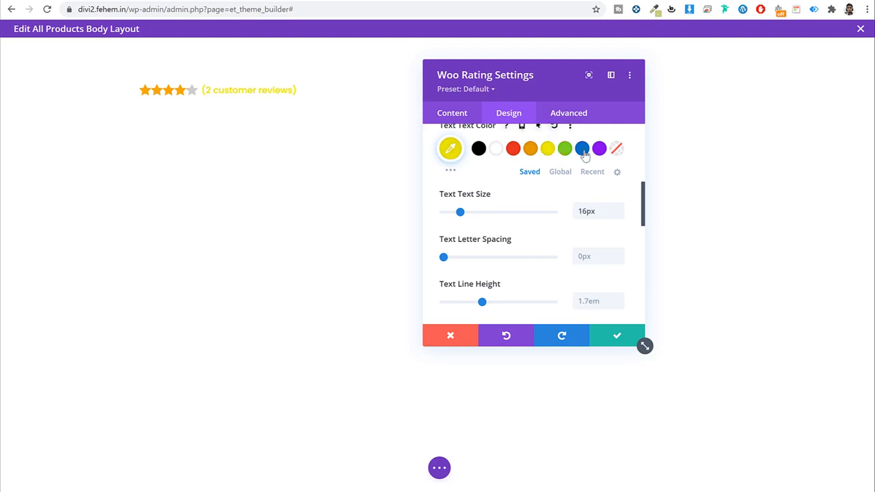
{"action": "left_click", "coordinate": [582, 149]}
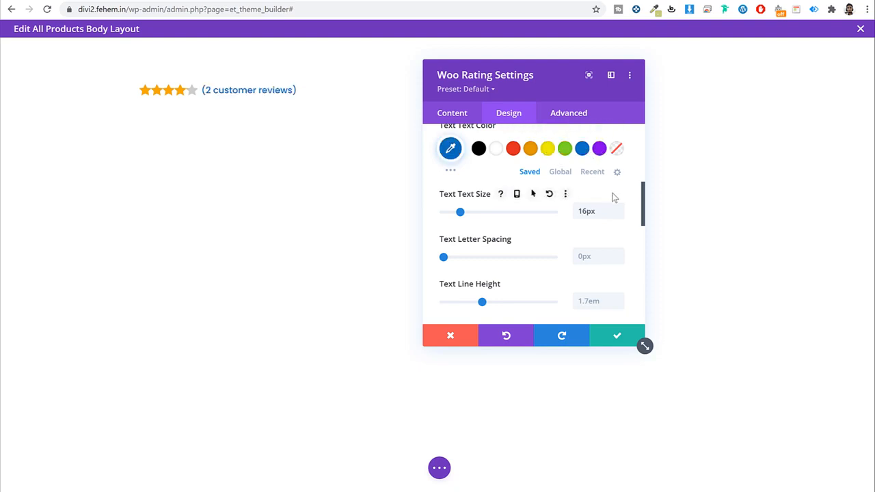
{"action": "left_click", "coordinate": [616, 335]}
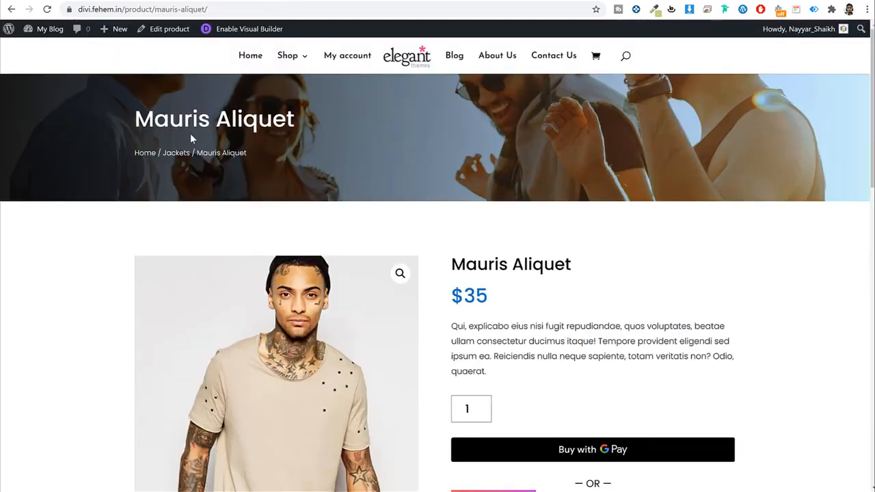
{"action": "left_click_drag", "start_coordinate": [136, 117], "coordinate": [295, 119]}
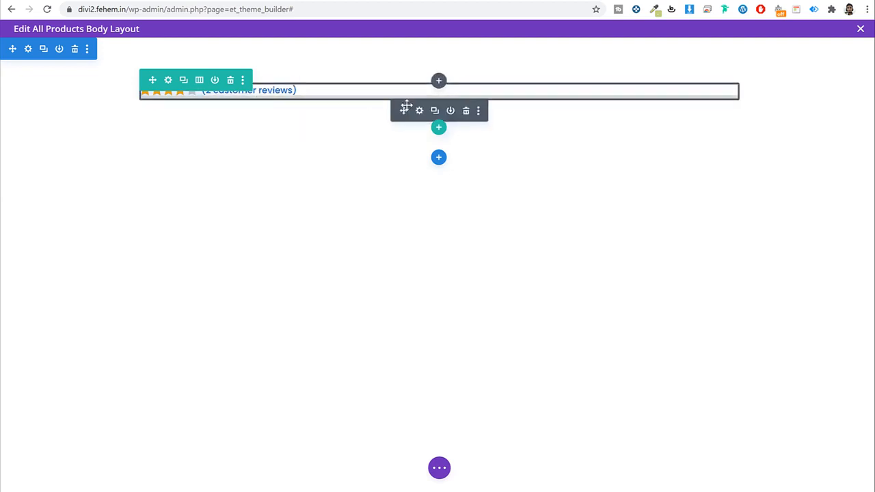
Step: Insert a Woo Title module below the rating via a 'tit' search
{"action": "left_click", "coordinate": [438, 82]}
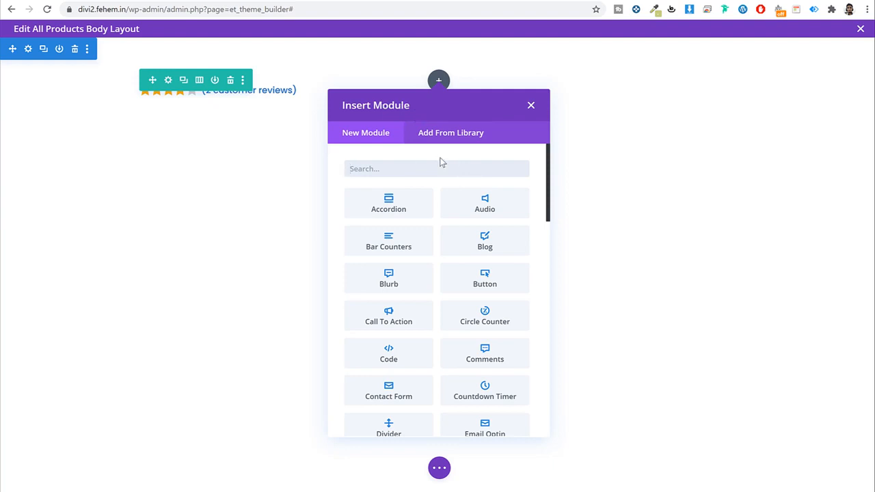
{"action": "type", "text": "tit"}
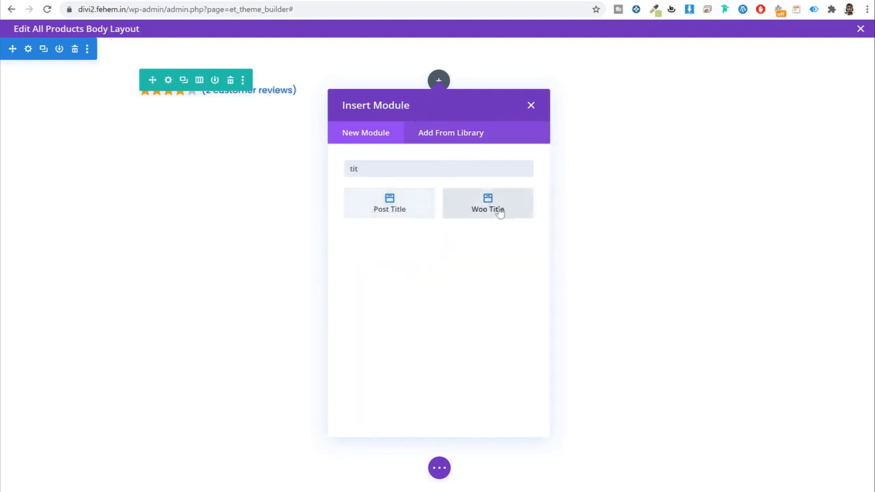
{"action": "left_click", "coordinate": [499, 213]}
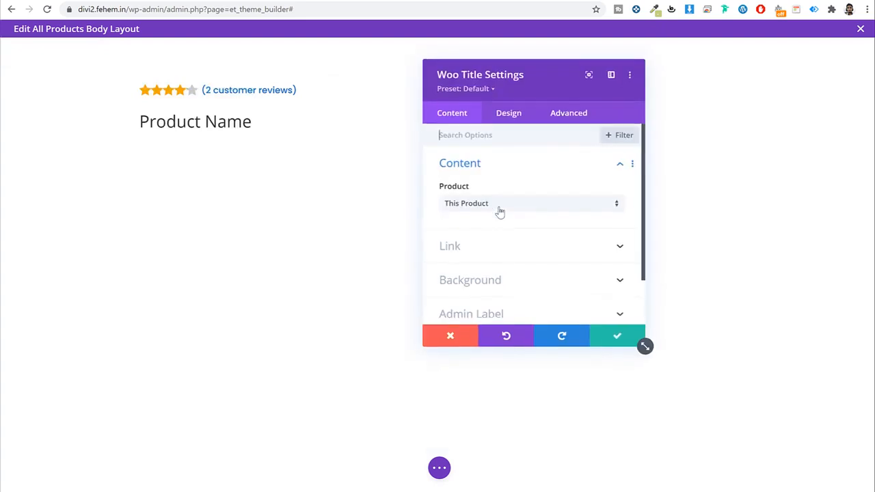
Step: Style the Woo Title in Poppins at 40px and save its settings
{"action": "left_click", "coordinate": [509, 115]}
{"action": "left_click", "coordinate": [507, 170]}
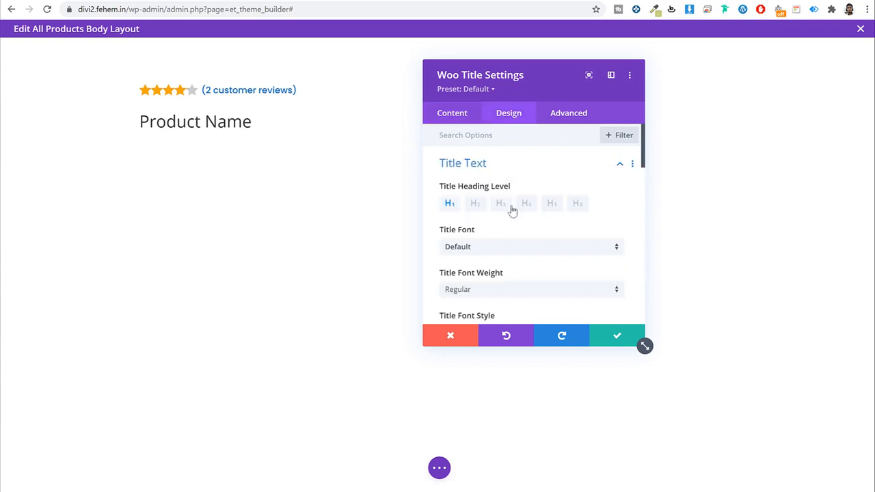
{"action": "left_click", "coordinate": [497, 191]}
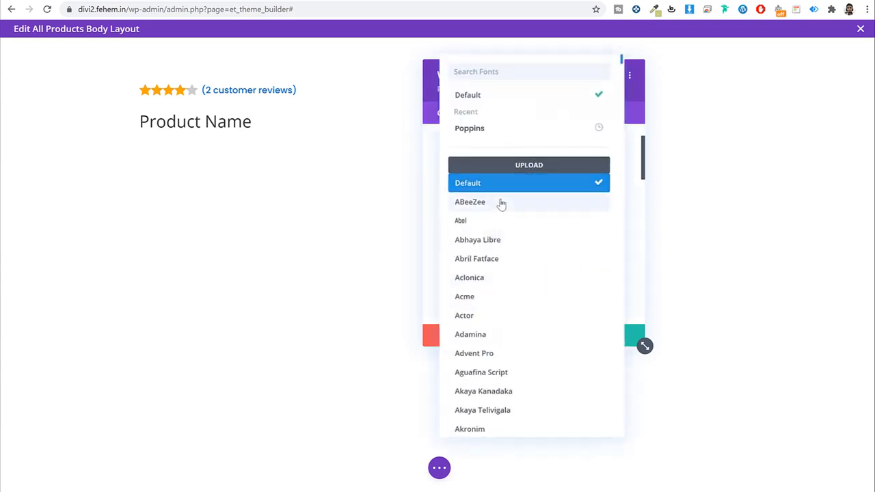
{"action": "left_click", "coordinate": [431, 180]}
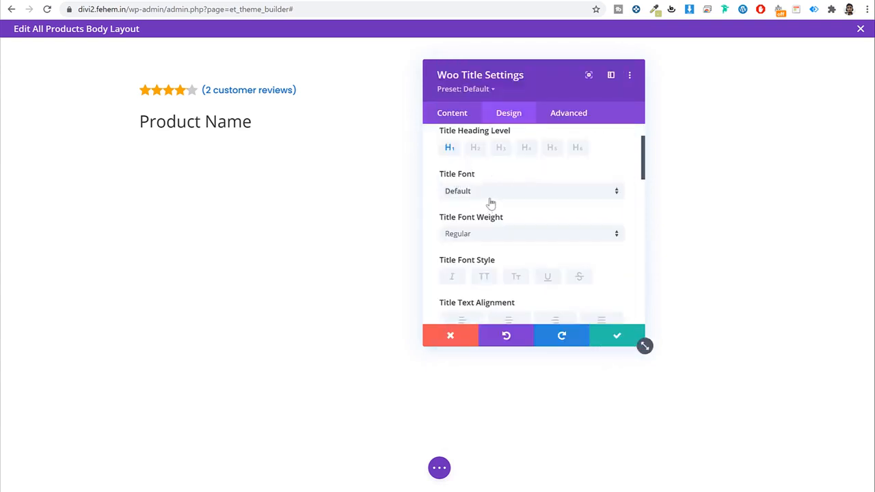
{"action": "left_click", "coordinate": [473, 194]}
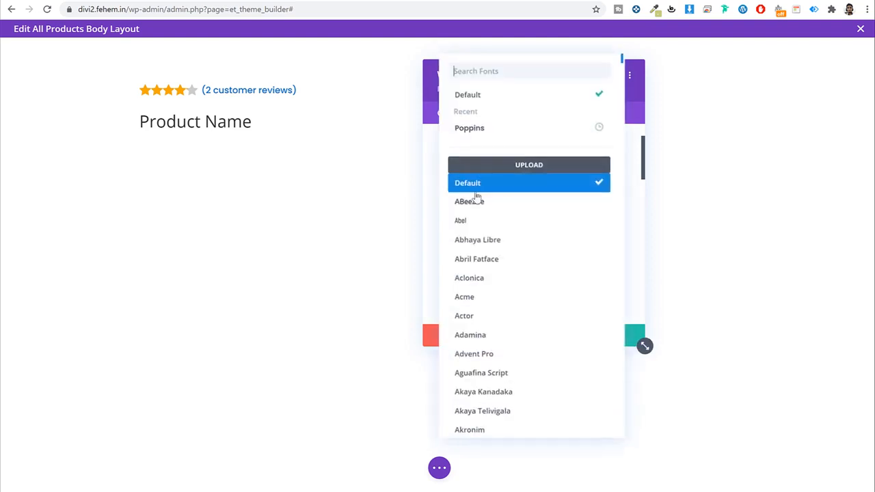
{"action": "left_click", "coordinate": [480, 132]}
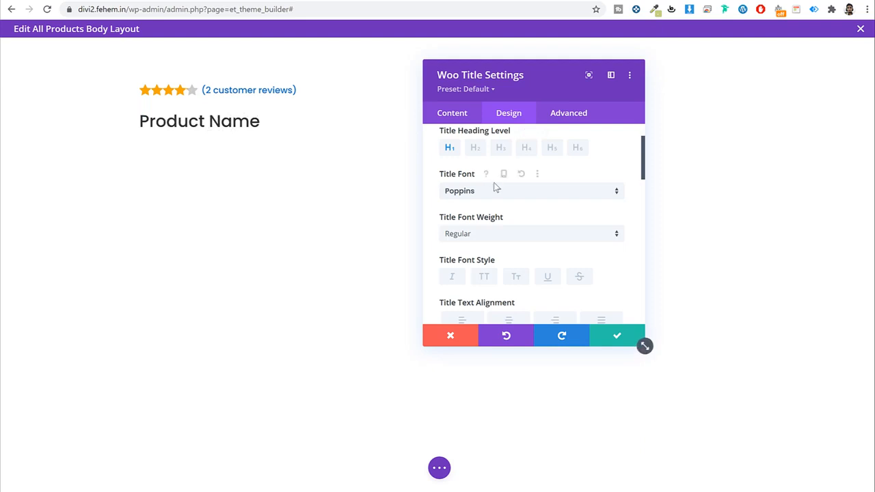
{"action": "scroll", "coordinate": [516, 220], "scroll_direction": "down", "scroll_amount": 3}
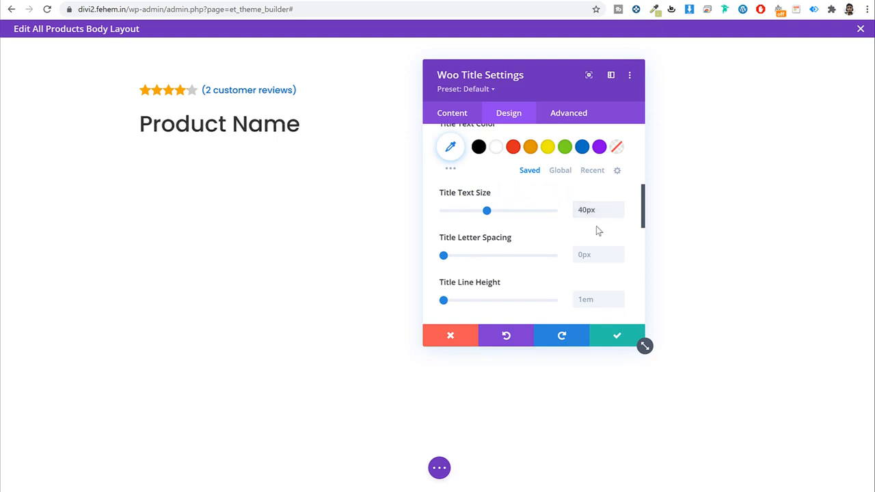
{"action": "scroll", "coordinate": [596, 230], "scroll_direction": "down", "scroll_amount": 5}
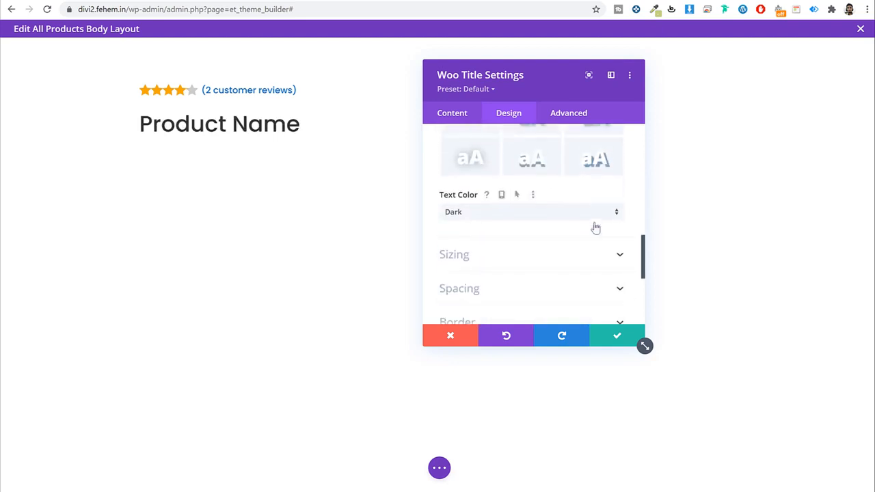
{"action": "scroll", "coordinate": [596, 228], "scroll_direction": "down", "scroll_amount": 3}
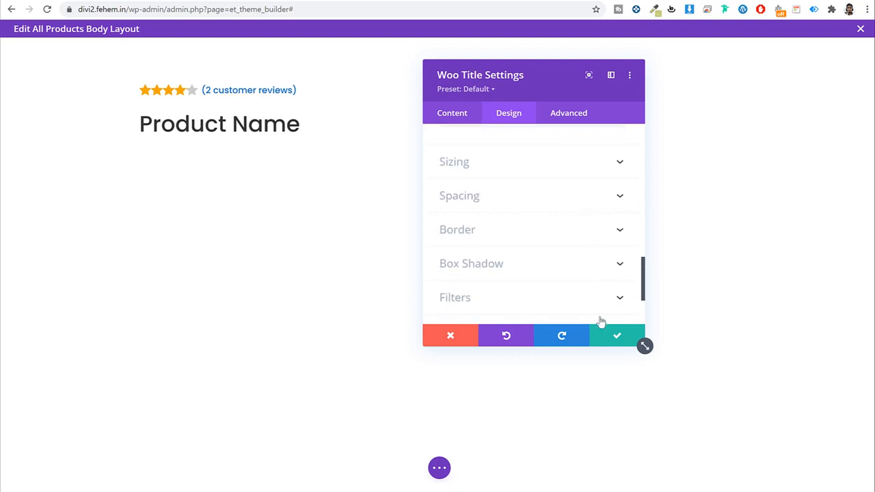
{"action": "left_click", "coordinate": [615, 336]}
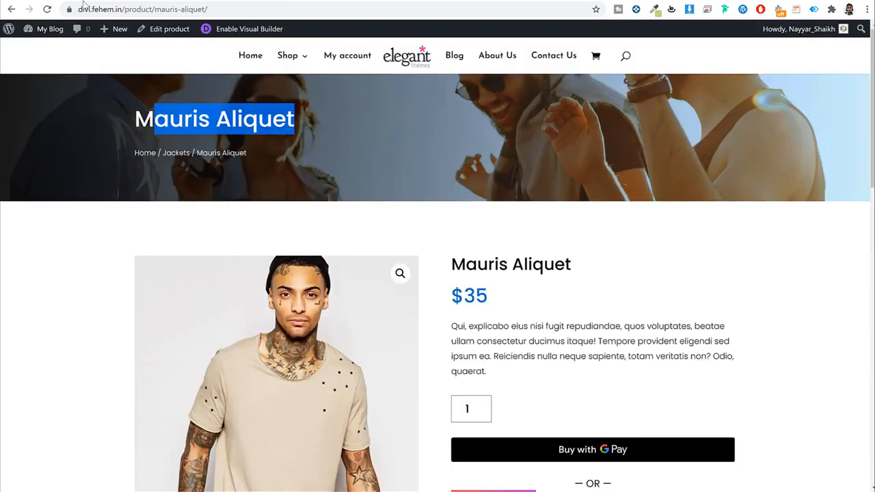
Step: Insert a Woo Breadcrumb module directly below the product title module
{"action": "left_click", "coordinate": [266, 186]}
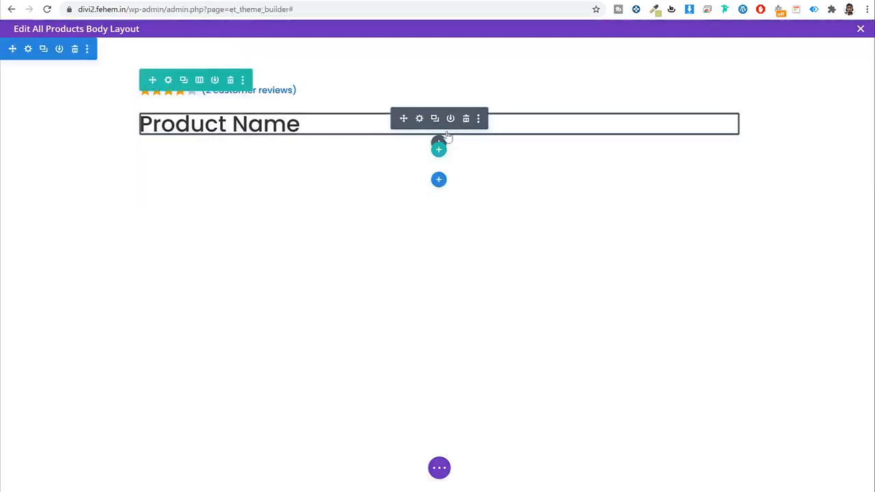
{"action": "left_click", "coordinate": [439, 144]}
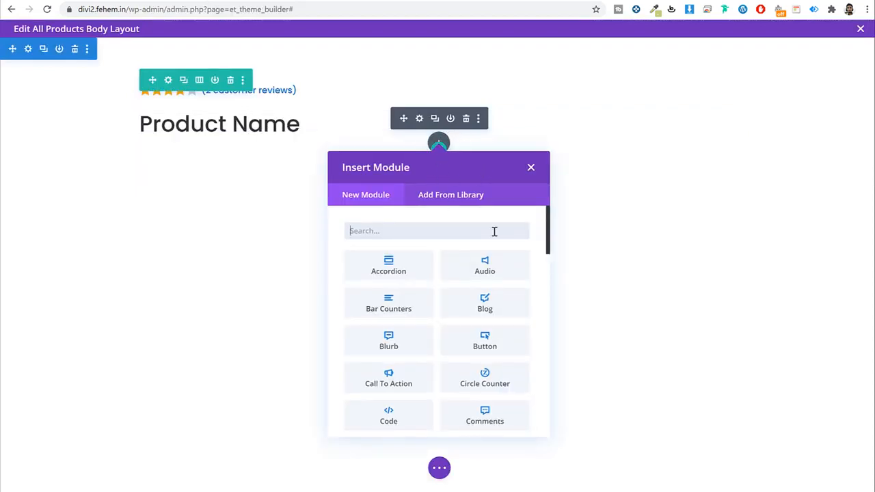
{"action": "type", "text": "br"}
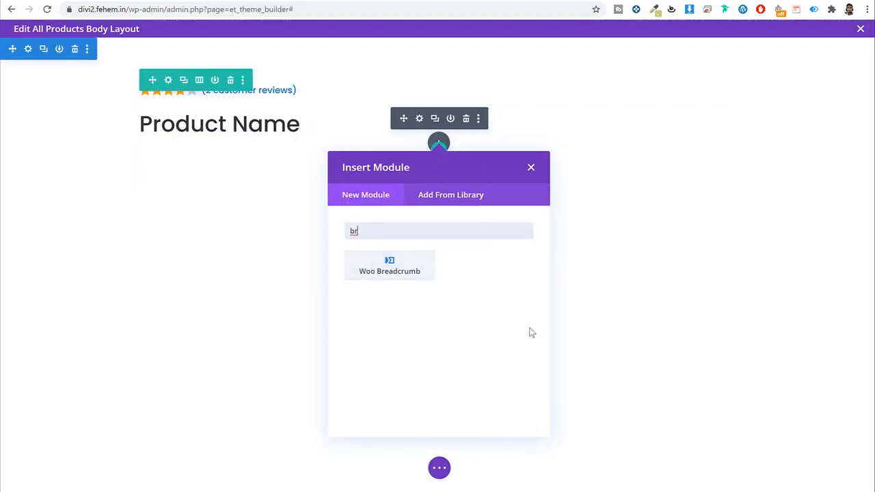
{"action": "left_click", "coordinate": [412, 275]}
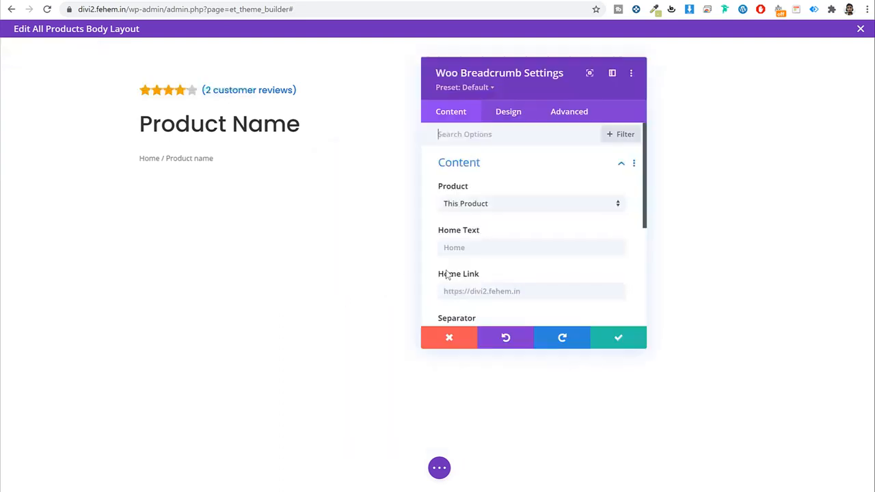
Step: Style the breadcrumb text in Poppins with Light font weight and save the module
{"action": "left_click", "coordinate": [514, 114]}
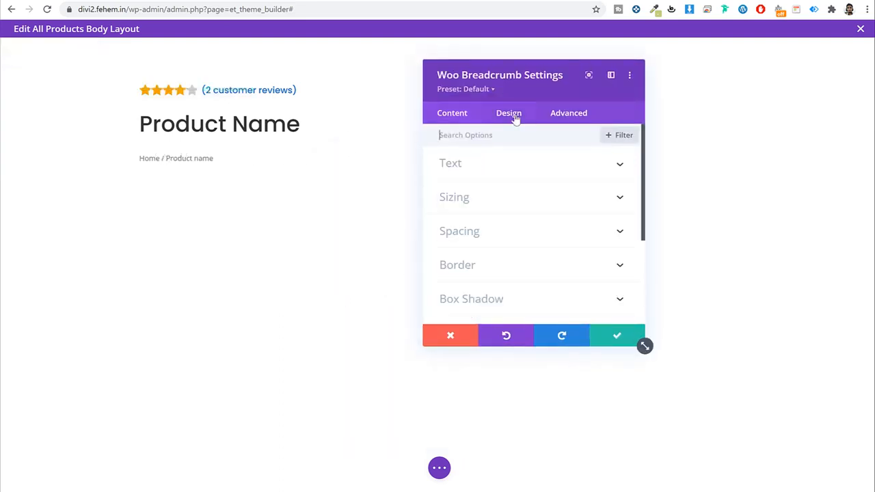
{"action": "left_click", "coordinate": [514, 176]}
{"action": "scroll", "coordinate": [498, 193], "scroll_direction": "down", "scroll_amount": 1}
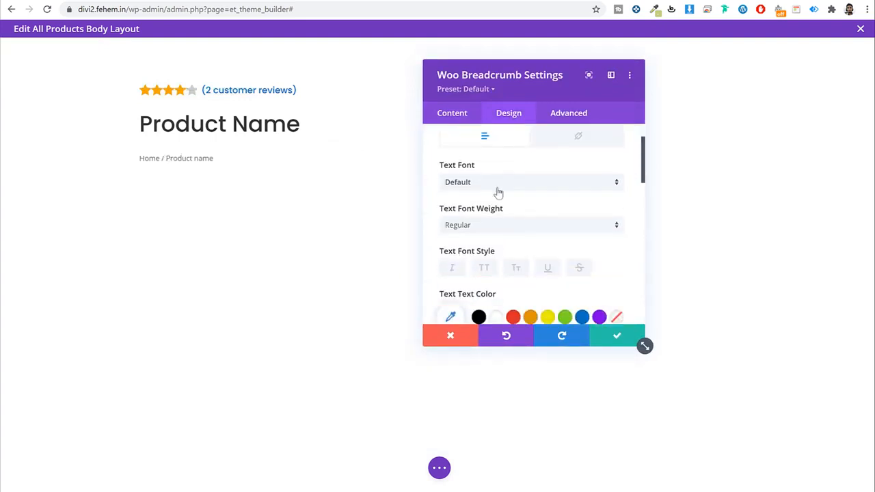
{"action": "left_click", "coordinate": [497, 182]}
{"action": "left_click", "coordinate": [486, 131]}
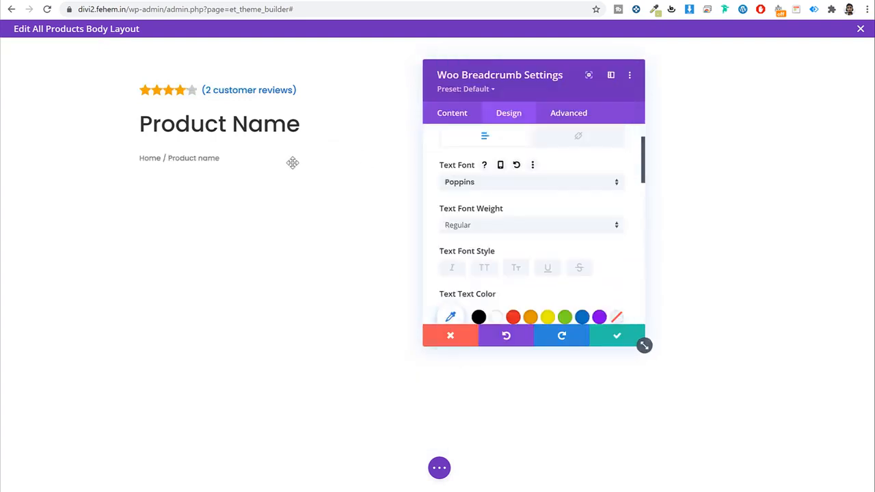
{"action": "scroll", "coordinate": [572, 209], "scroll_direction": "down", "scroll_amount": 1}
{"action": "scroll", "coordinate": [565, 215], "scroll_direction": "up", "scroll_amount": 1}
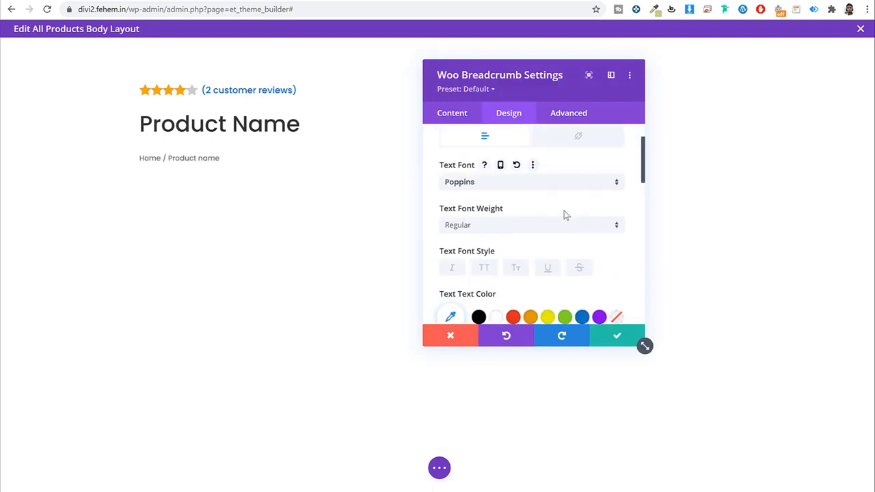
{"action": "left_click", "coordinate": [488, 225]}
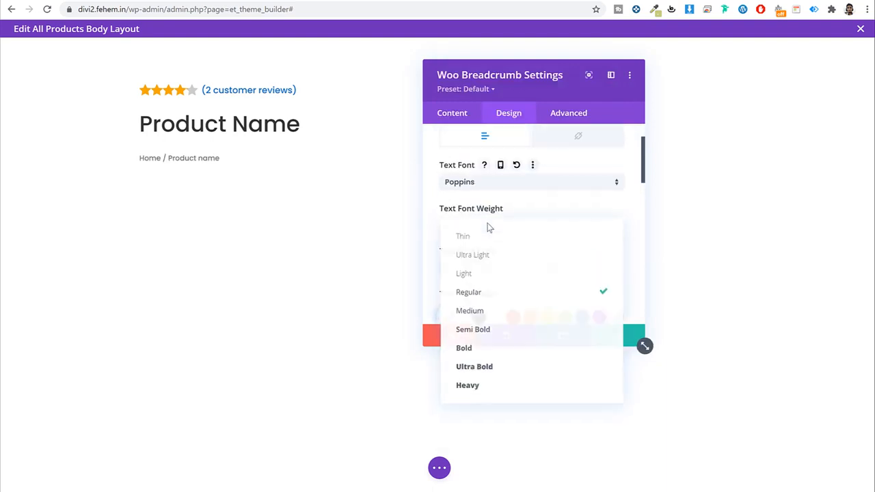
{"action": "left_click", "coordinate": [501, 276]}
{"action": "scroll", "coordinate": [595, 246], "scroll_direction": "down", "scroll_amount": 3}
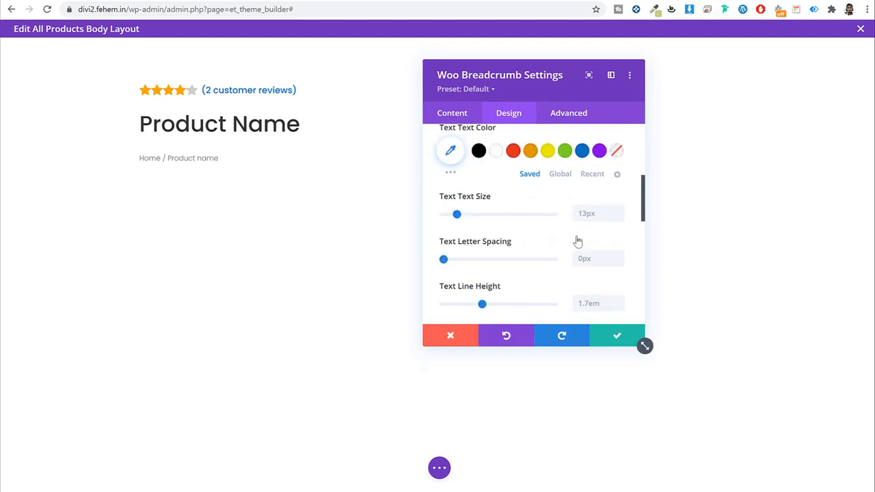
{"action": "left_click", "coordinate": [615, 336]}
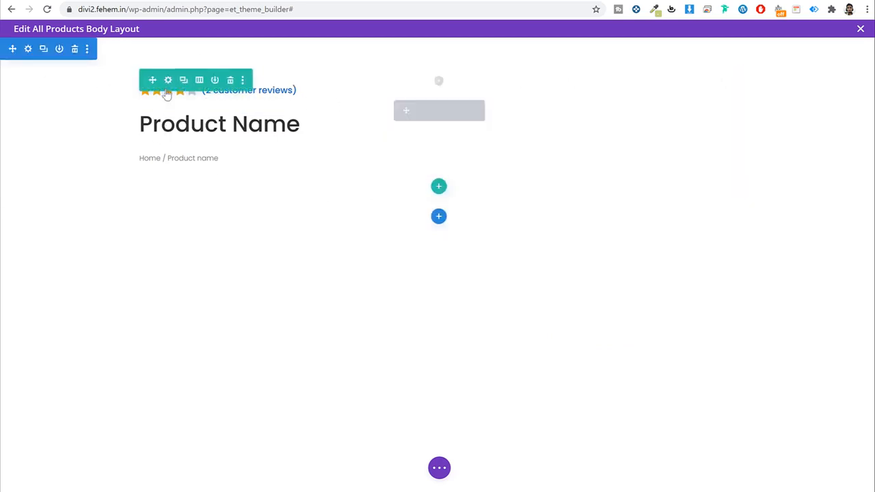
Step: Set the section's background to the shop-banner image from the Media Library
{"action": "left_click", "coordinate": [28, 49]}
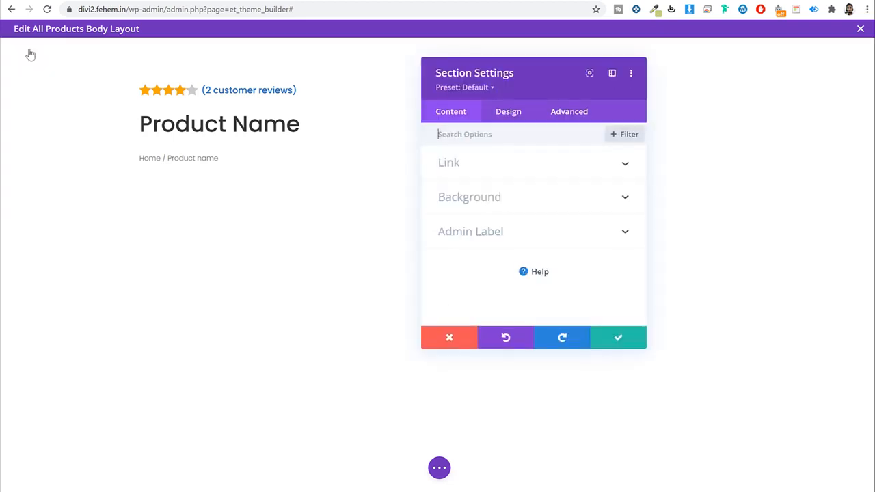
{"action": "left_click", "coordinate": [524, 201]}
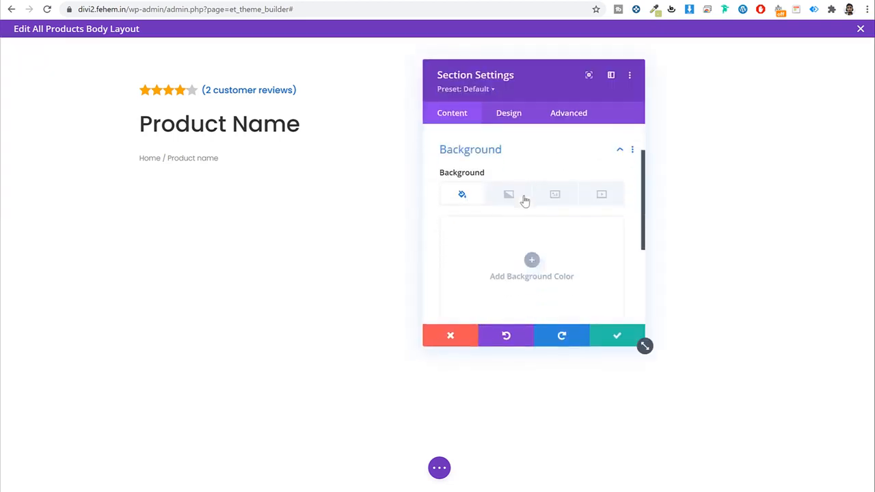
{"action": "left_click", "coordinate": [567, 186]}
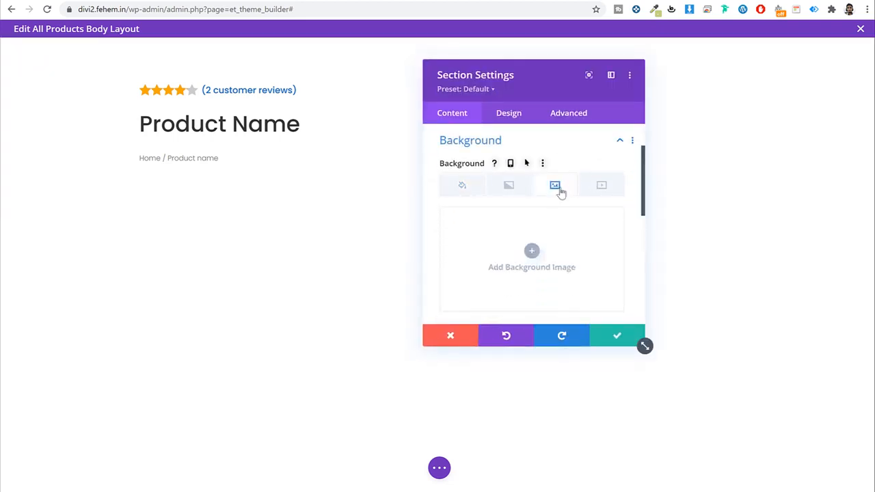
{"action": "left_click", "coordinate": [463, 188]}
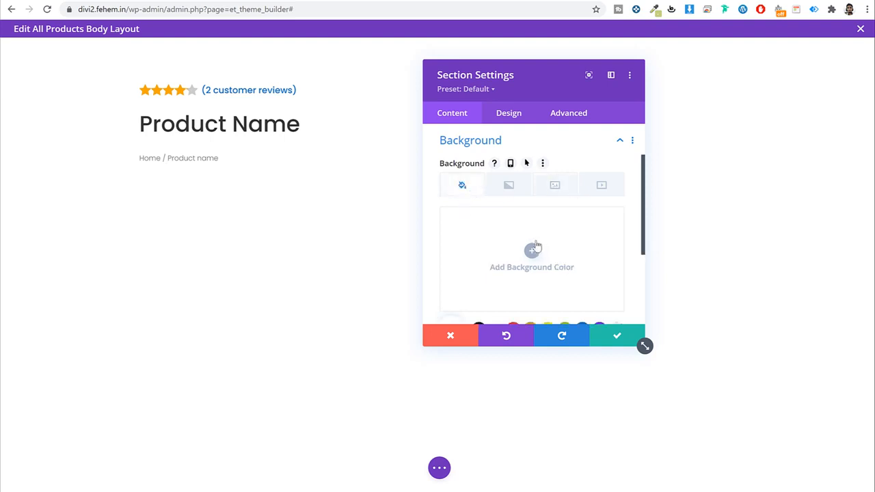
{"action": "left_click", "coordinate": [508, 186]}
{"action": "left_click", "coordinate": [556, 191]}
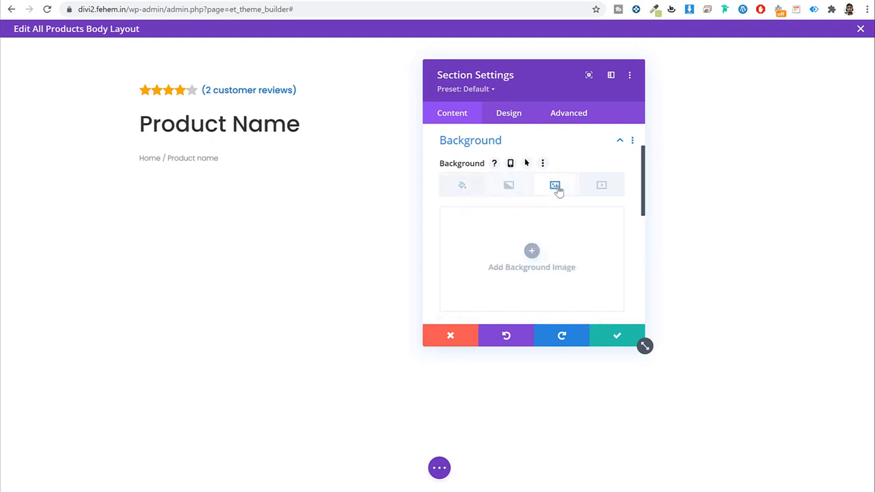
{"action": "scroll", "coordinate": [567, 220], "scroll_direction": "down", "scroll_amount": 1}
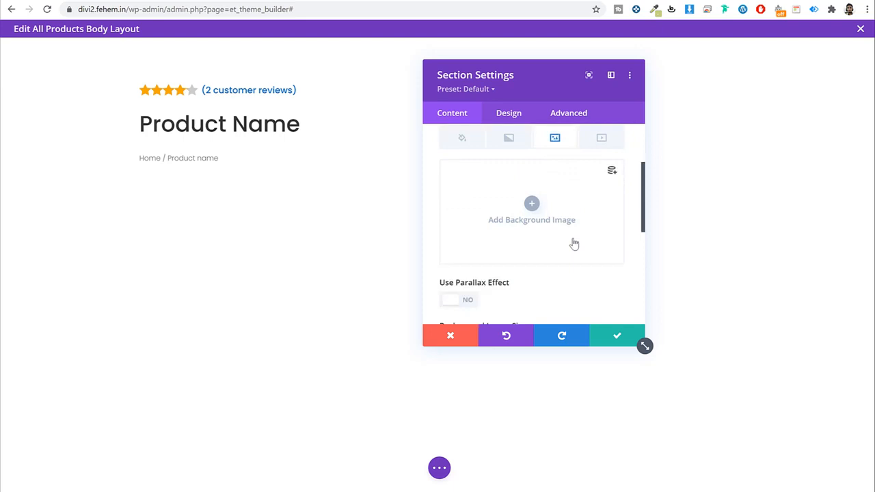
{"action": "left_click", "coordinate": [532, 196]}
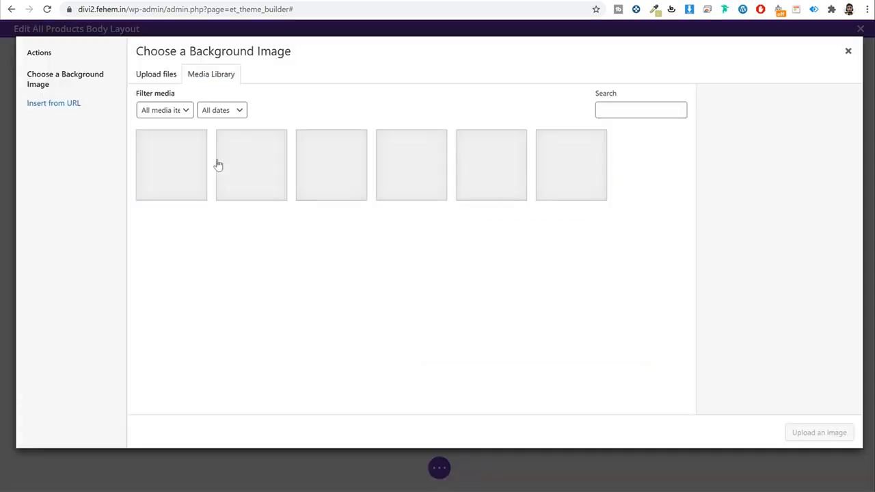
{"action": "left_click", "coordinate": [495, 163]}
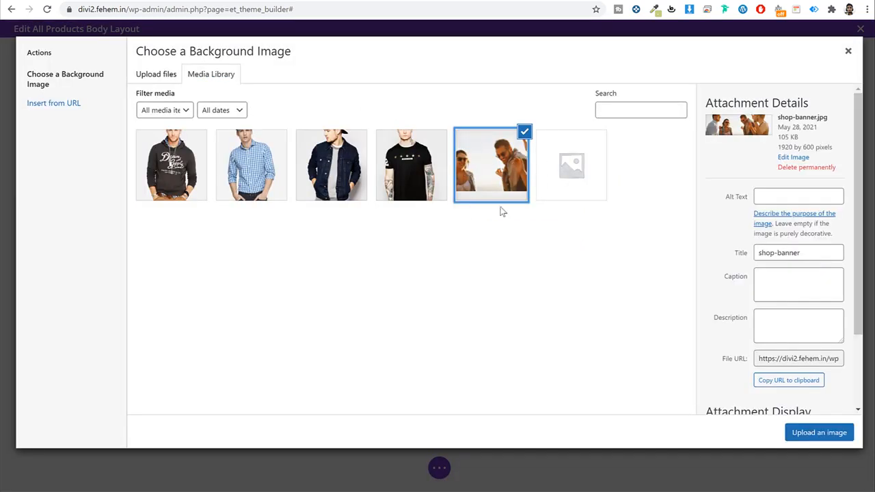
{"action": "left_click", "coordinate": [819, 431]}
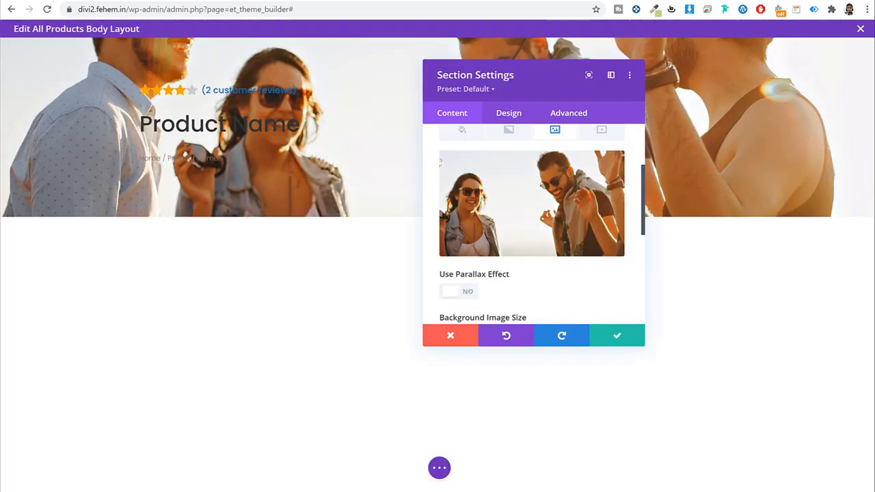
{"action": "key", "text": "ctrl+t"}
Step: Go to Unsplash and rerun the earlier 'fashion men' photo search
{"action": "type", "text": "unsplash.com"}
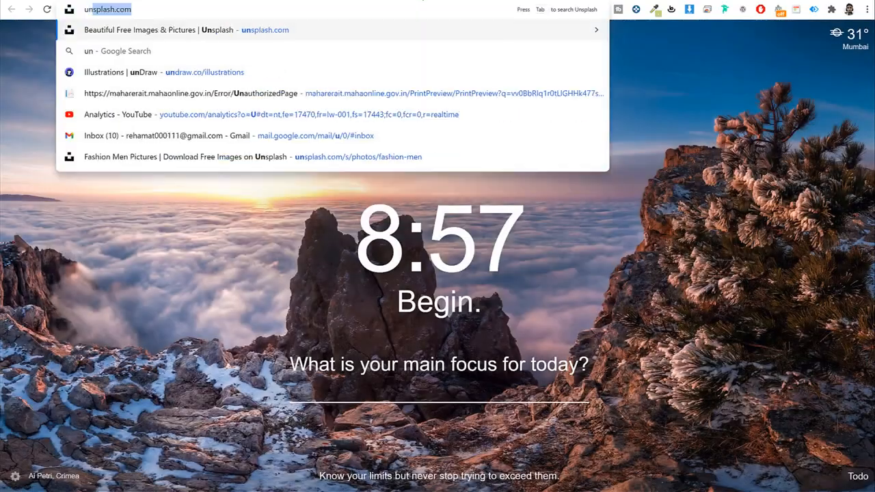
{"action": "key", "text": "Return"}
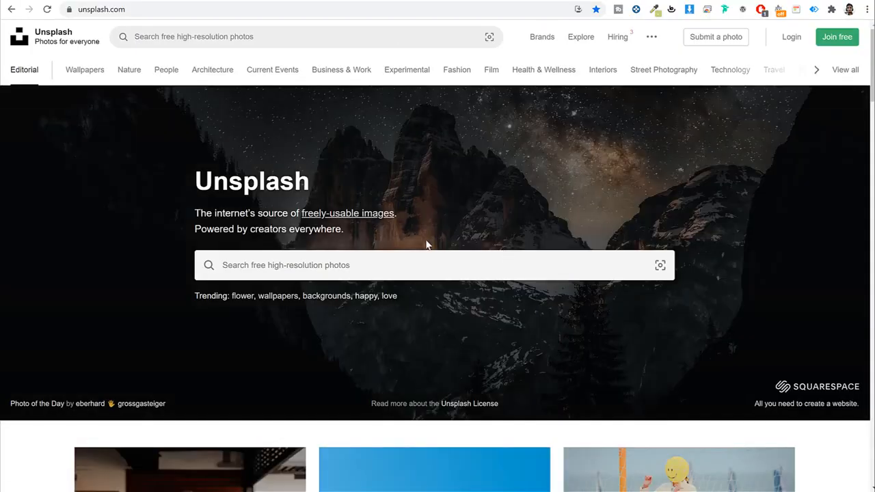
{"action": "left_click", "coordinate": [379, 260]}
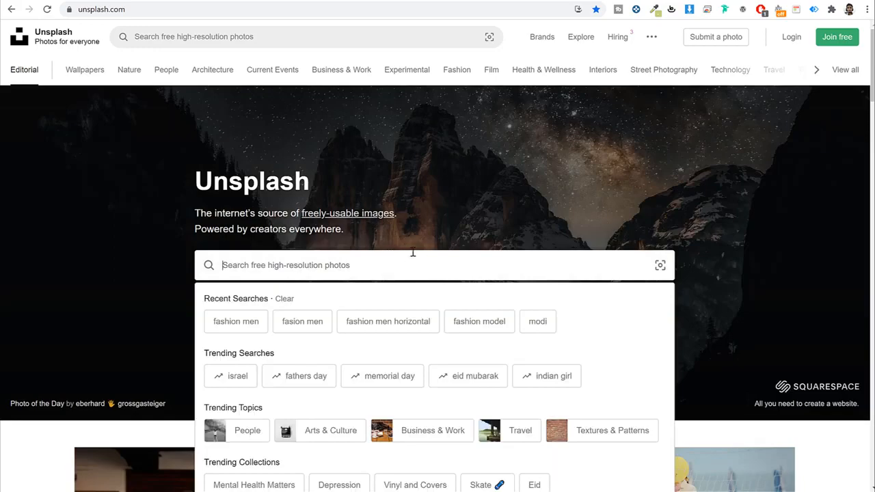
{"action": "left_click", "coordinate": [237, 321]}
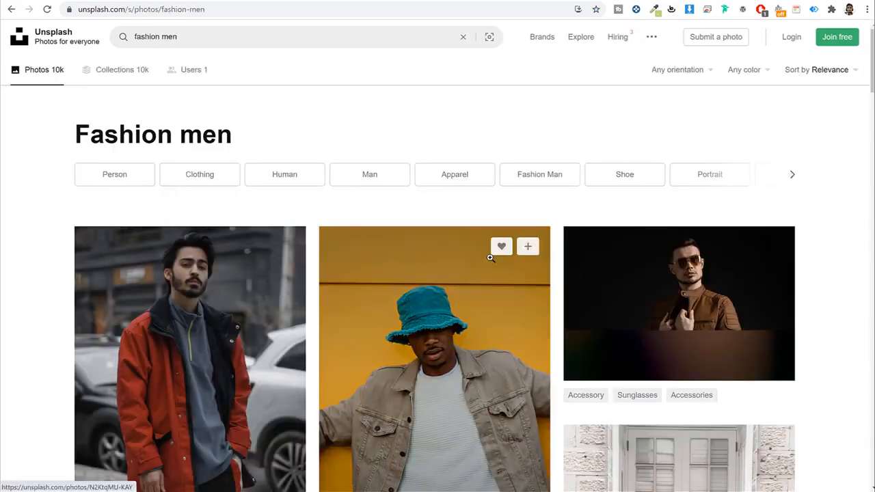
{"action": "scroll", "coordinate": [661, 280], "scroll_direction": "down", "scroll_amount": 1}
{"action": "scroll", "coordinate": [660, 280], "scroll_direction": "down", "scroll_amount": 20}
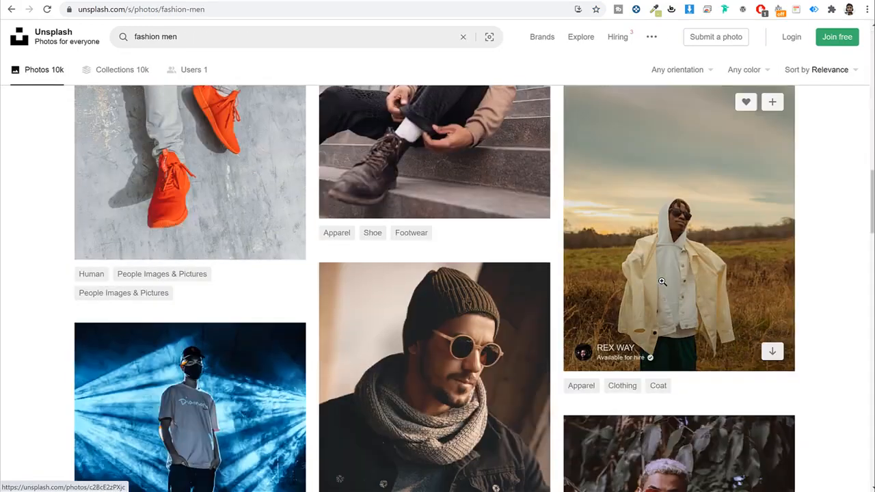
{"action": "scroll", "coordinate": [661, 280], "scroll_direction": "down", "scroll_amount": 5}
{"action": "scroll", "coordinate": [612, 311], "scroll_direction": "down", "scroll_amount": 8}
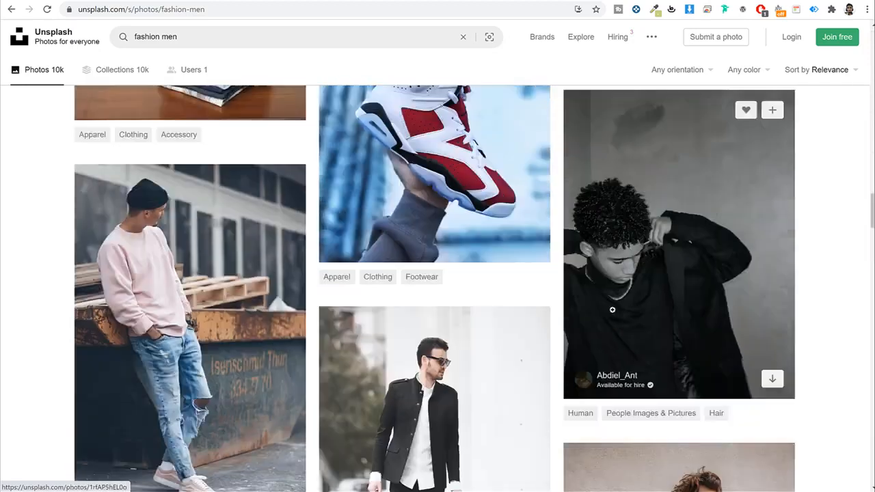
{"action": "scroll", "coordinate": [612, 310], "scroll_direction": "down", "scroll_amount": 1}
{"action": "scroll", "coordinate": [613, 314], "scroll_direction": "up", "scroll_amount": 15}
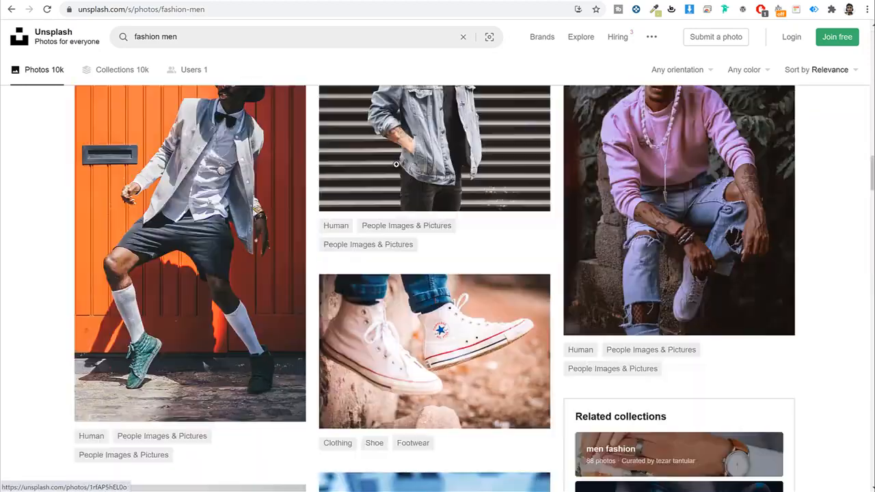
Step: Change the Unsplash search to 'fashion group' and browse the results
{"action": "left_click", "coordinate": [210, 43]}
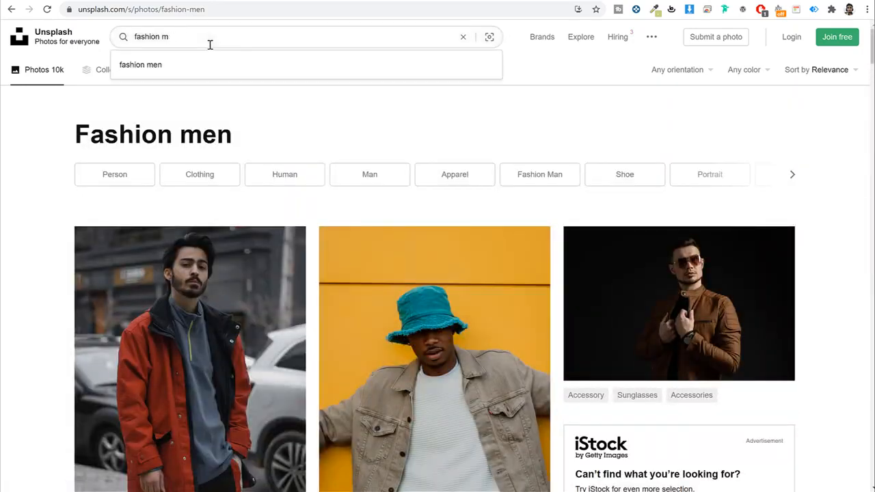
{"action": "key", "text": "BackSpace"}
{"action": "key", "text": "BackSpace"}
{"action": "type", "text": "group"}
{"action": "key", "text": "Return"}
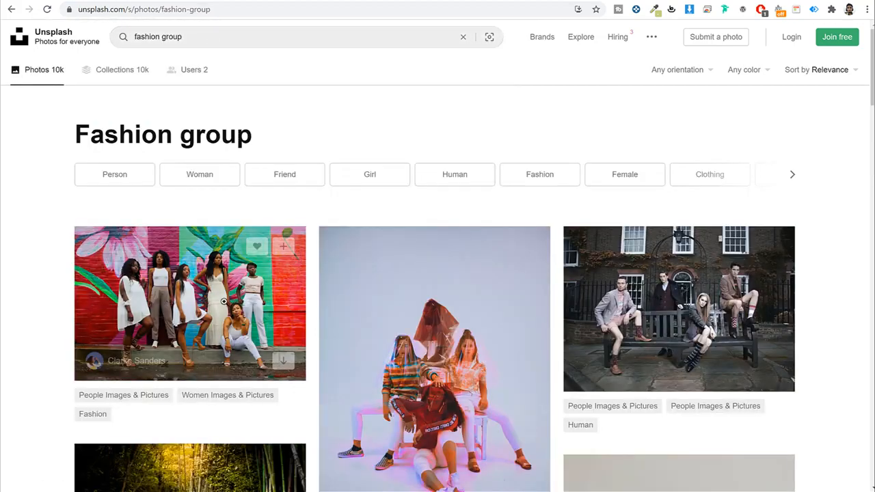
{"action": "scroll", "coordinate": [843, 297], "scroll_direction": "down", "scroll_amount": 4}
{"action": "scroll", "coordinate": [476, 254], "scroll_direction": "down", "scroll_amount": 13}
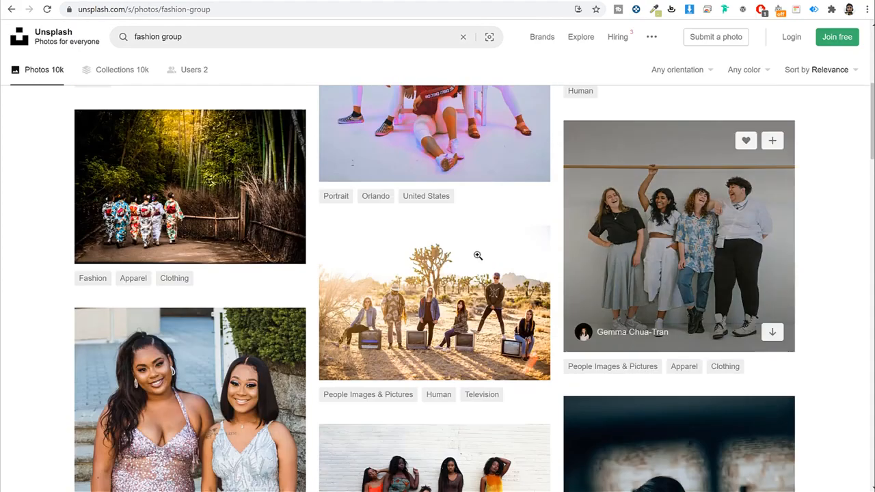
{"action": "scroll", "coordinate": [523, 281], "scroll_direction": "down", "scroll_amount": 6}
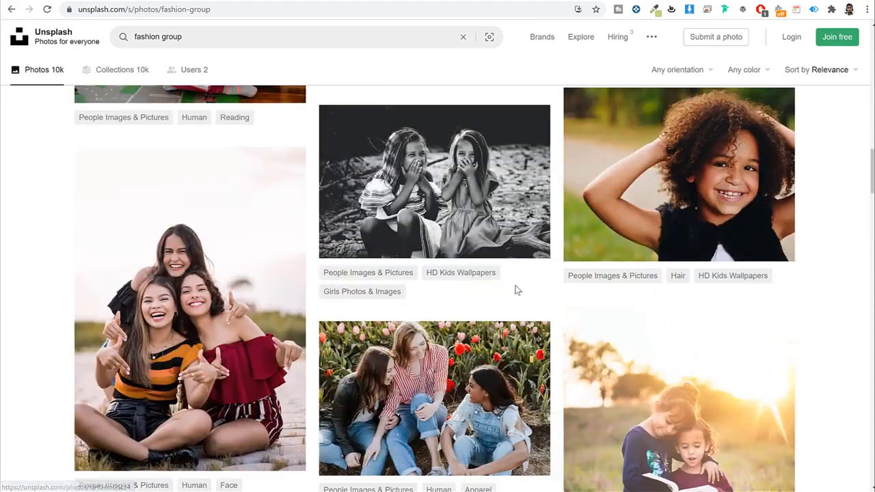
{"action": "scroll", "coordinate": [421, 339], "scroll_direction": "down", "scroll_amount": 7}
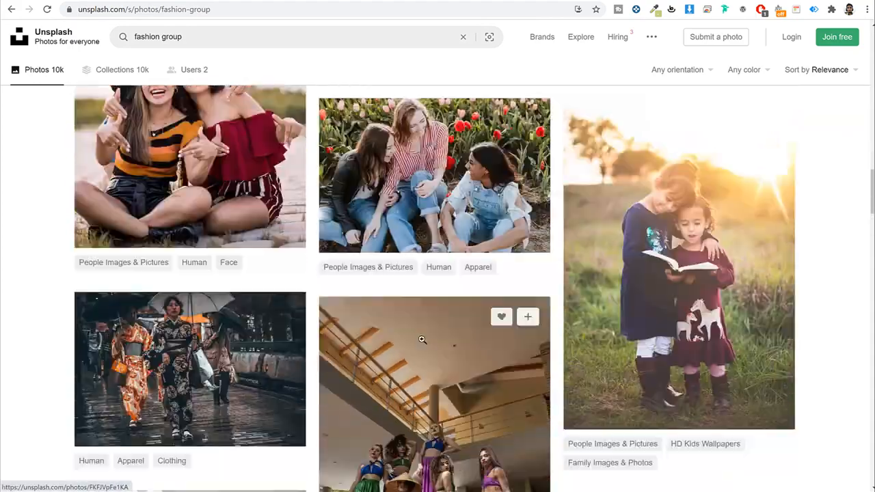
{"action": "scroll", "coordinate": [421, 344], "scroll_direction": "down", "scroll_amount": 2}
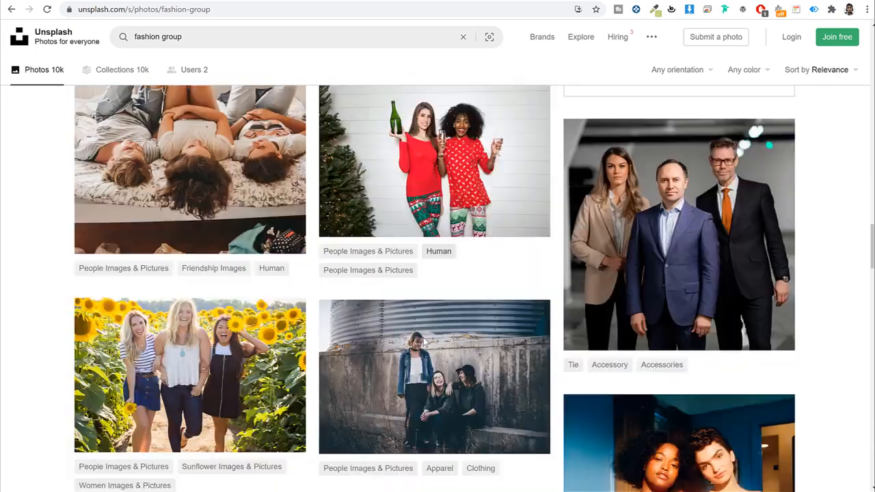
{"action": "scroll", "coordinate": [422, 335], "scroll_direction": "up", "scroll_amount": 20}
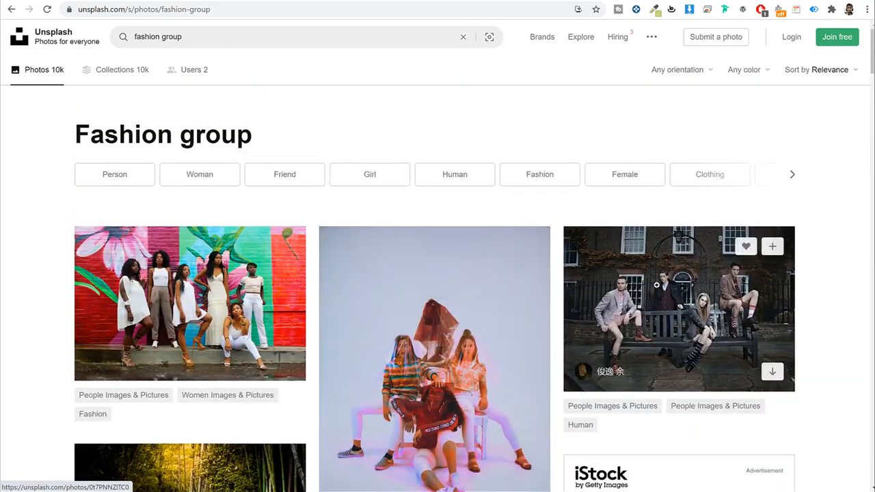
Step: Download the Medium 1920x1371 version of the models-on-a-bench photo
{"action": "left_click", "coordinate": [682, 279]}
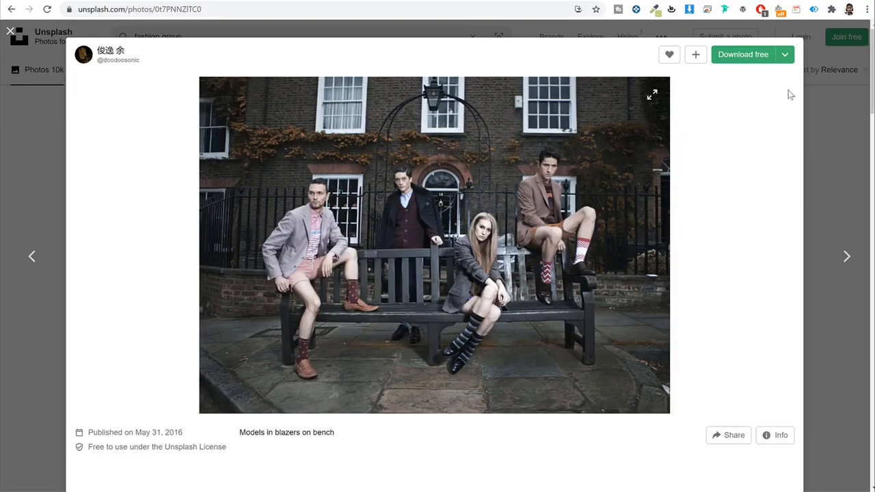
{"action": "left_click", "coordinate": [785, 57]}
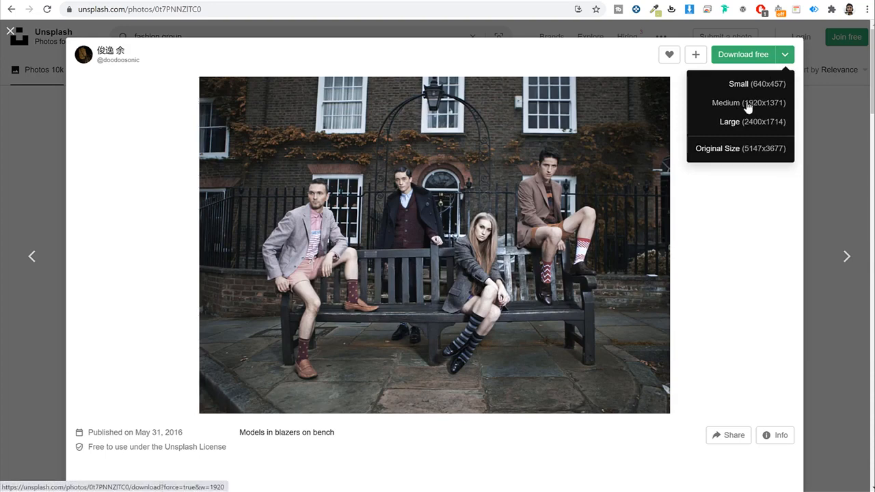
{"action": "left_click", "coordinate": [785, 59]}
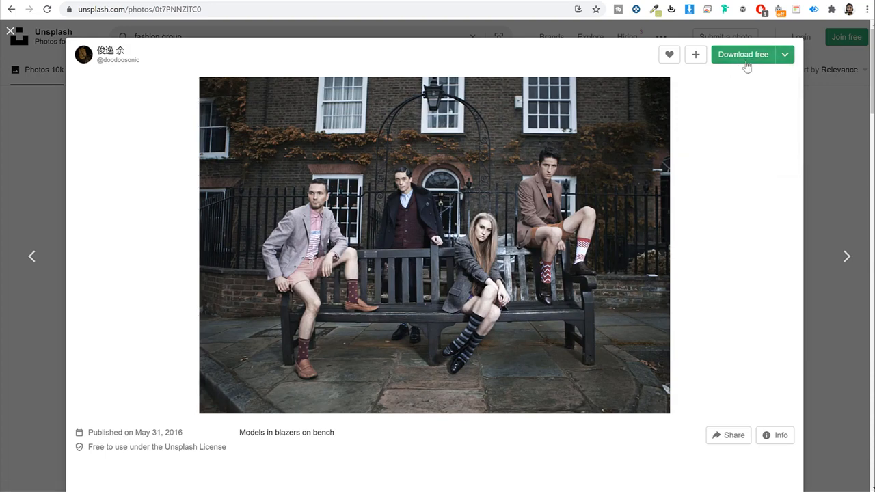
{"action": "left_click", "coordinate": [786, 56]}
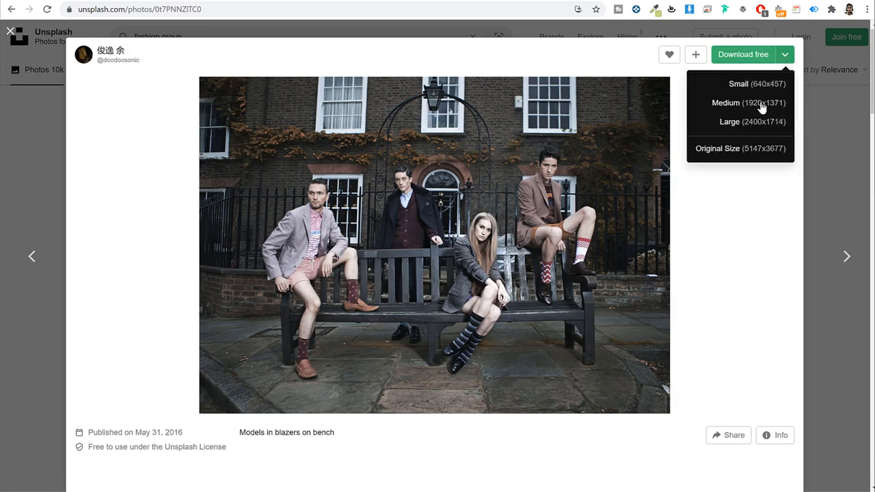
{"action": "left_click", "coordinate": [746, 104]}
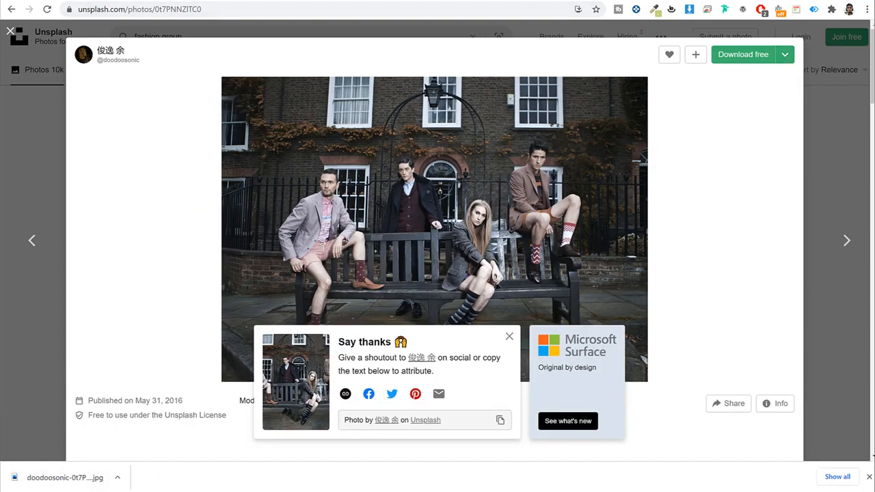
Step: Load the Fotor website in a new browser tab
{"action": "key", "text": "ctrl+t"}
{"action": "type", "text": "fotor"}
{"action": "key", "text": "Return"}
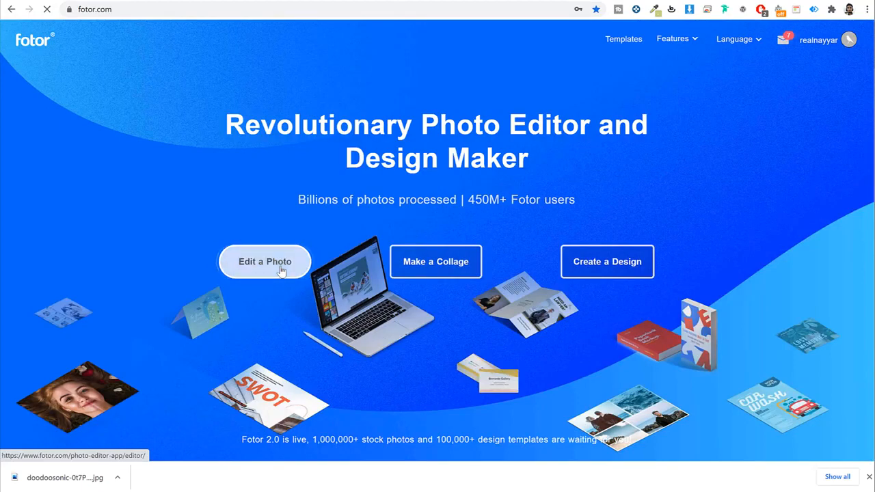
Step: Start Fotor's photo editor with the downloaded models-on-a-bench JPG
{"action": "left_click", "coordinate": [281, 272]}
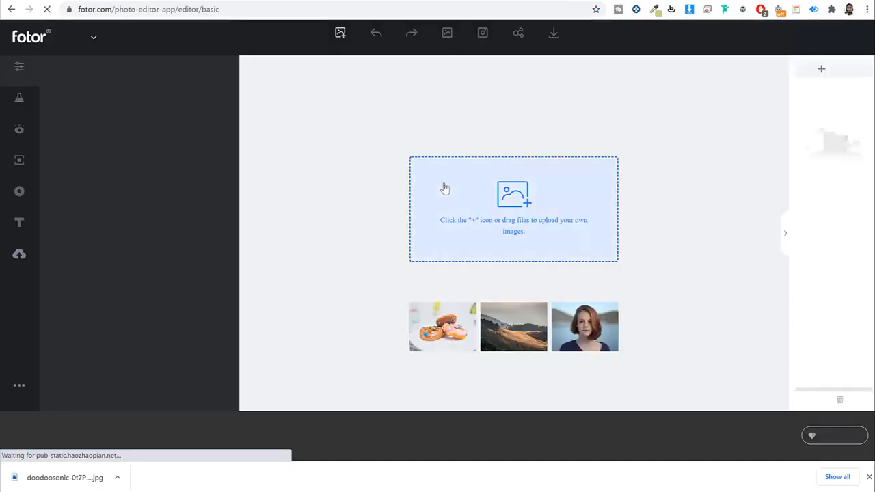
{"action": "left_click_drag", "start_coordinate": [69, 477], "coordinate": [528, 226]}
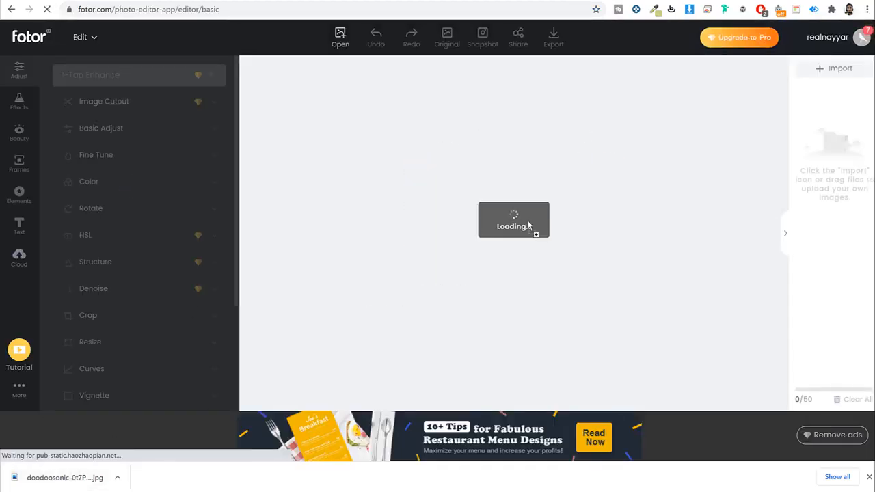
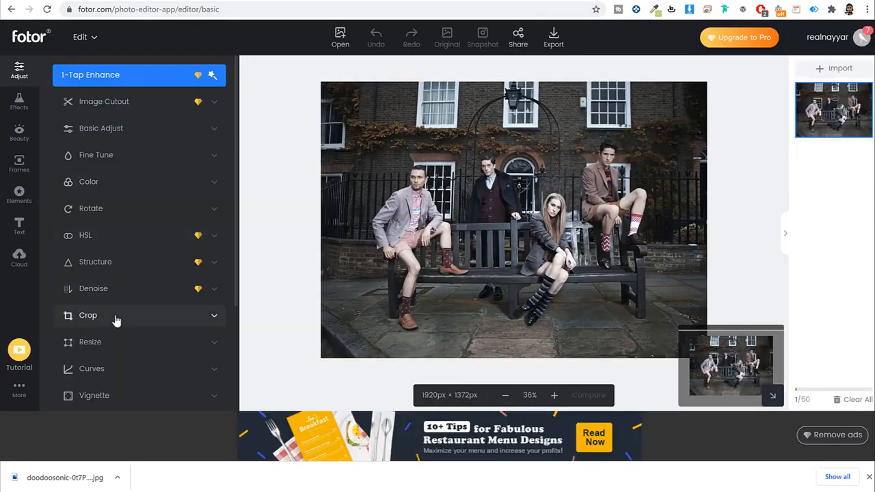
Step: Crop the photo to a 1920×541 strip framing the four people
{"action": "left_click", "coordinate": [116, 324]}
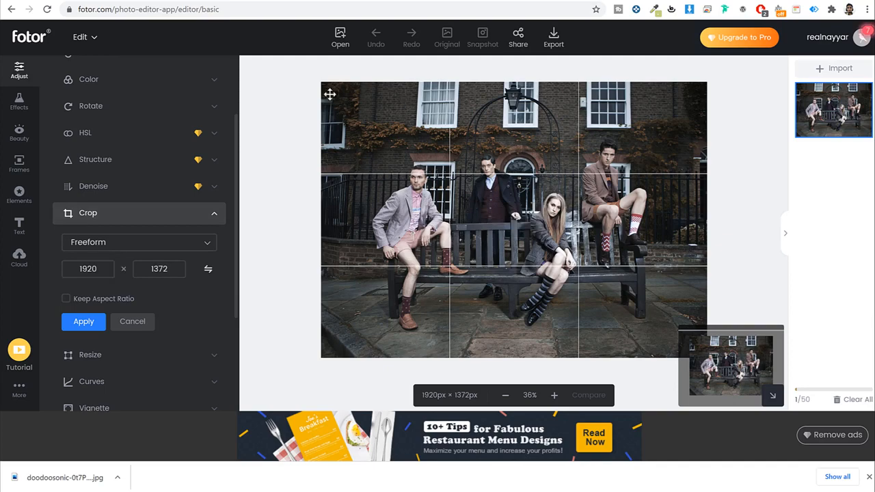
{"action": "left_click_drag", "start_coordinate": [325, 89], "coordinate": [306, 189]}
{"action": "left_click_drag", "start_coordinate": [454, 225], "coordinate": [515, 136]}
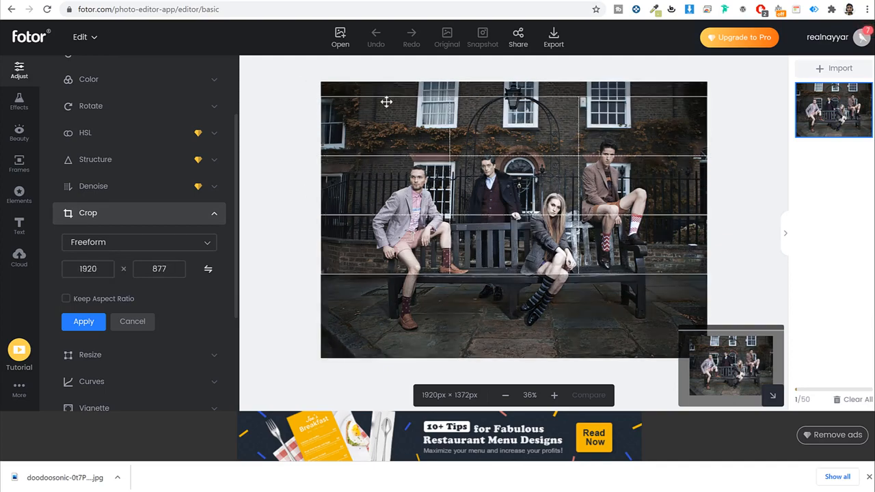
{"action": "left_click_drag", "start_coordinate": [322, 98], "coordinate": [300, 167]}
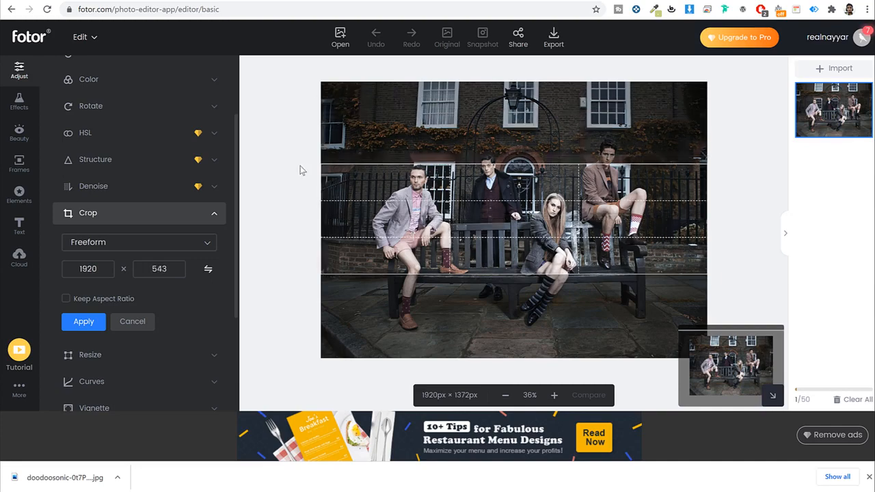
{"action": "left_click_drag", "start_coordinate": [482, 248], "coordinate": [467, 220]}
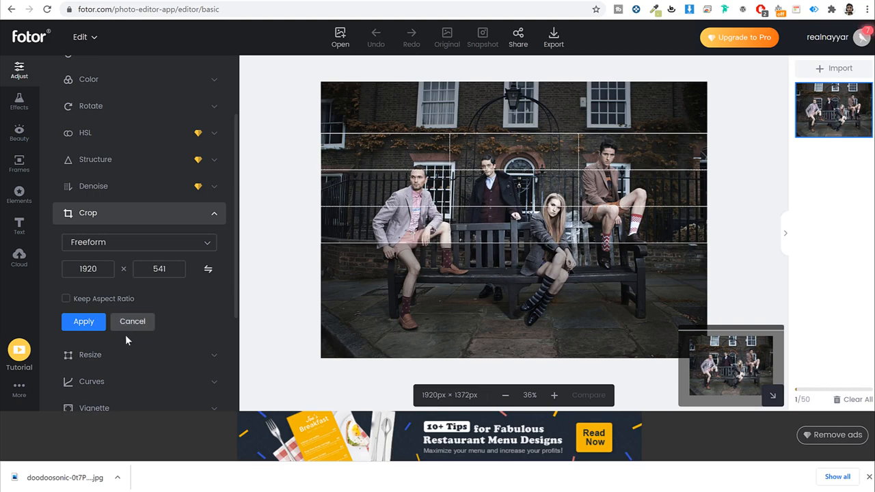
{"action": "left_click", "coordinate": [85, 322]}
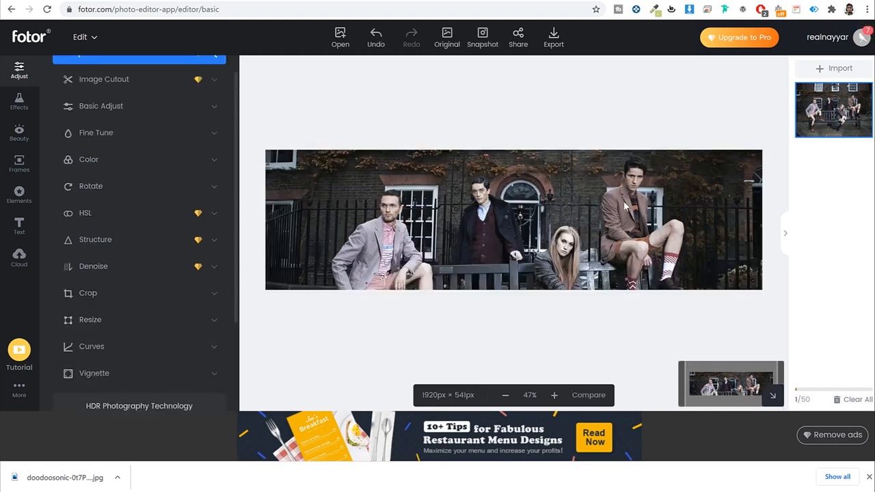
Step: Download the cropped image from Fotor as a JPG
{"action": "left_click", "coordinate": [552, 42]}
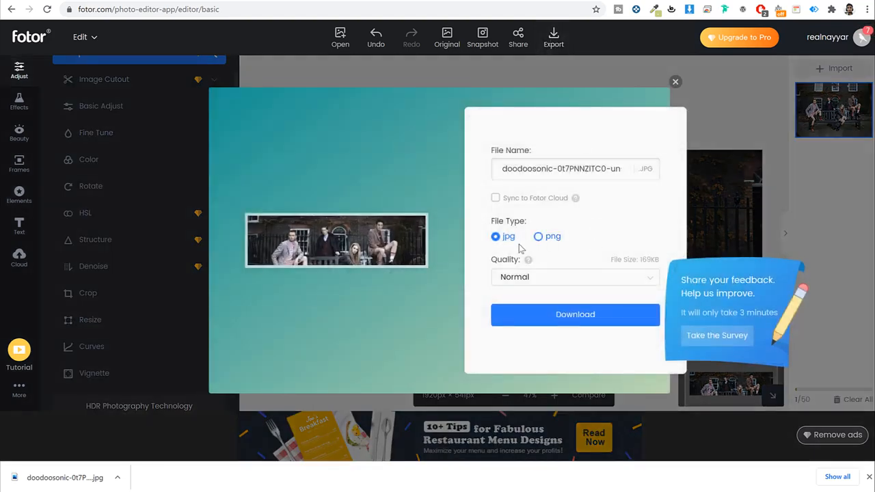
{"action": "left_click", "coordinate": [577, 322]}
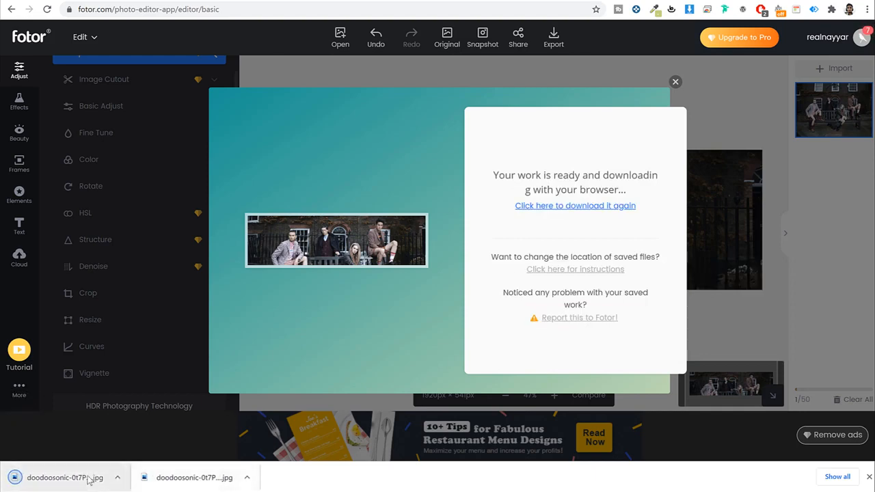
{"action": "left_click", "coordinate": [675, 83]}
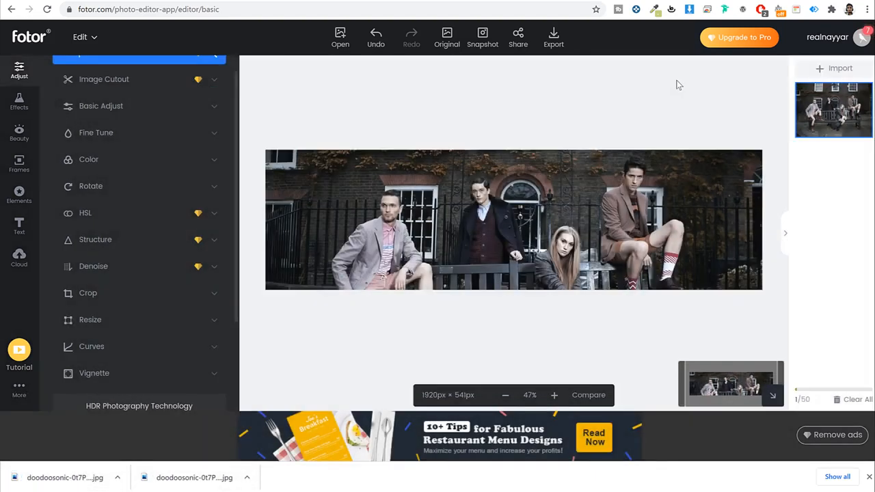
{"action": "left_click", "coordinate": [179, 1]}
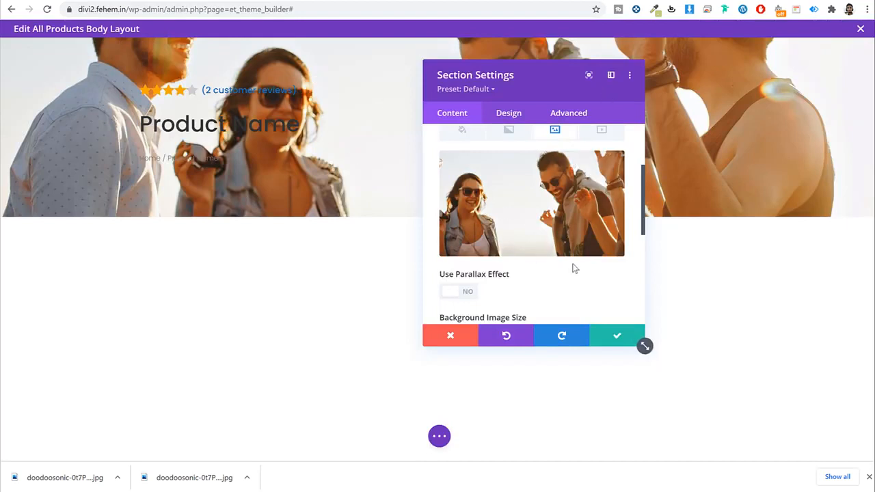
Step: Set the section's Background Image Blend to Overlay
{"action": "scroll", "coordinate": [572, 267], "scroll_direction": "down", "scroll_amount": 3}
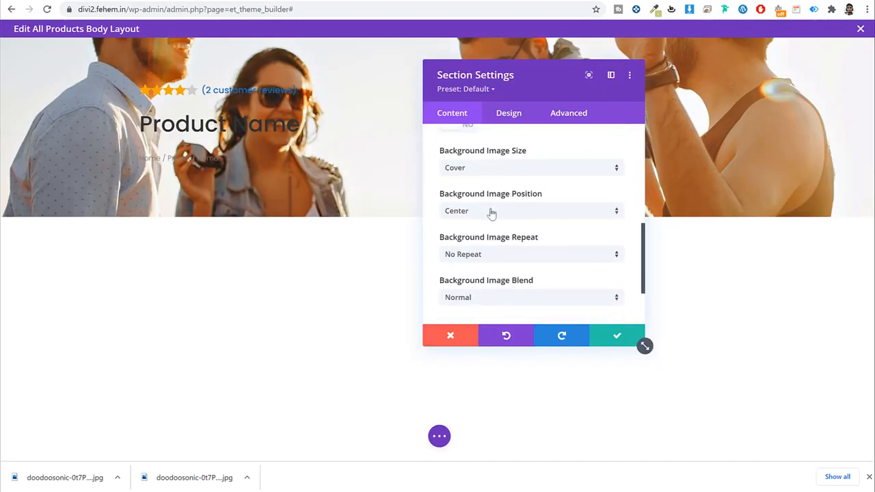
{"action": "scroll", "coordinate": [560, 216], "scroll_direction": "down", "scroll_amount": 1}
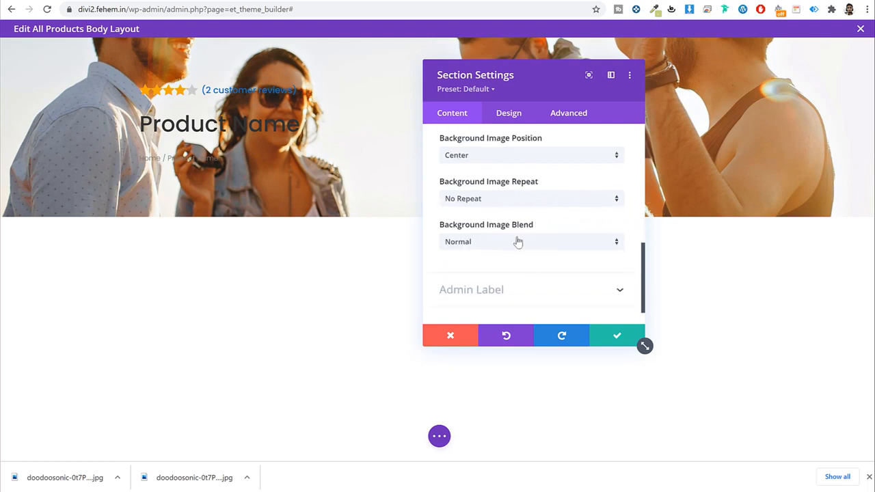
{"action": "left_click", "coordinate": [498, 244]}
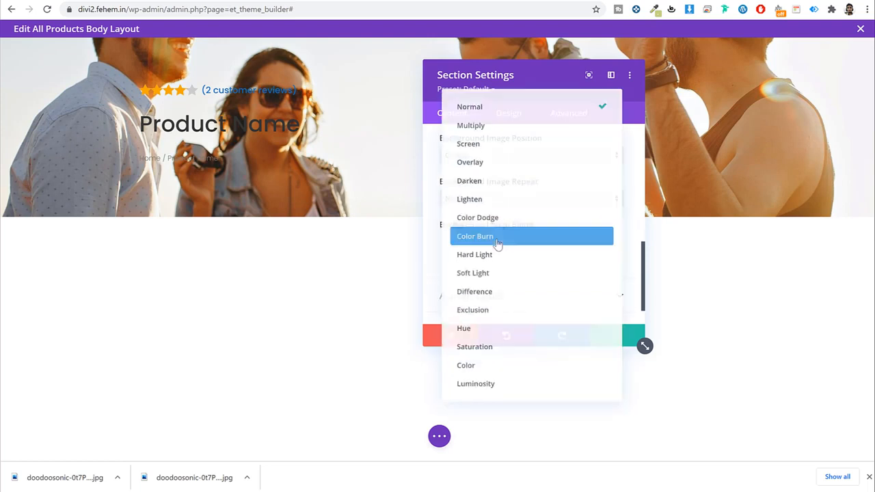
{"action": "left_click", "coordinate": [441, 248]}
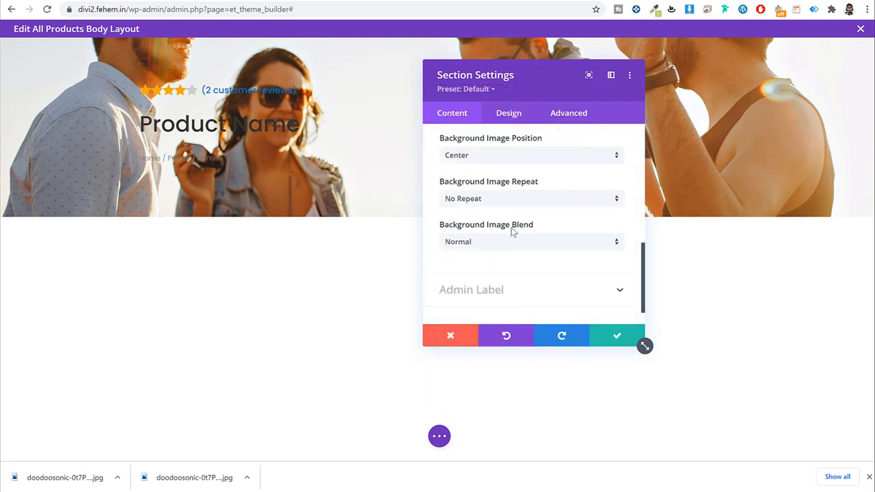
{"action": "left_click", "coordinate": [498, 243]}
{"action": "left_click", "coordinate": [489, 164]}
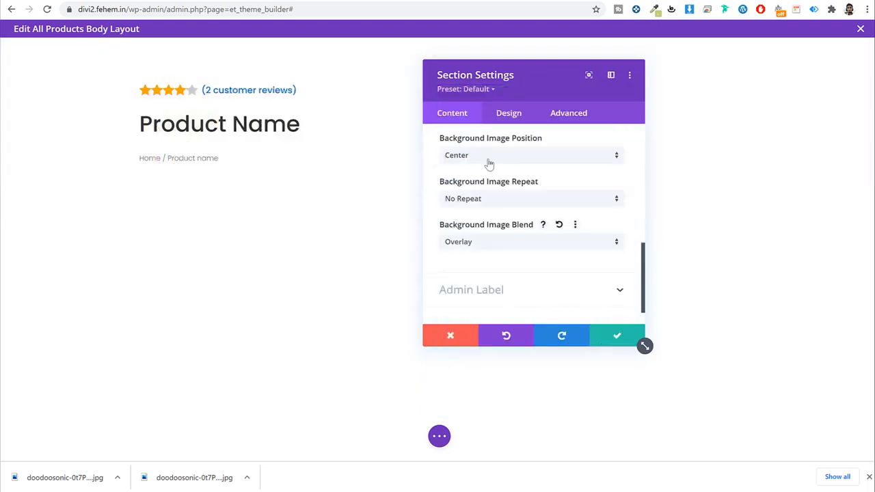
{"action": "scroll", "coordinate": [556, 217], "scroll_direction": "up", "scroll_amount": 10}
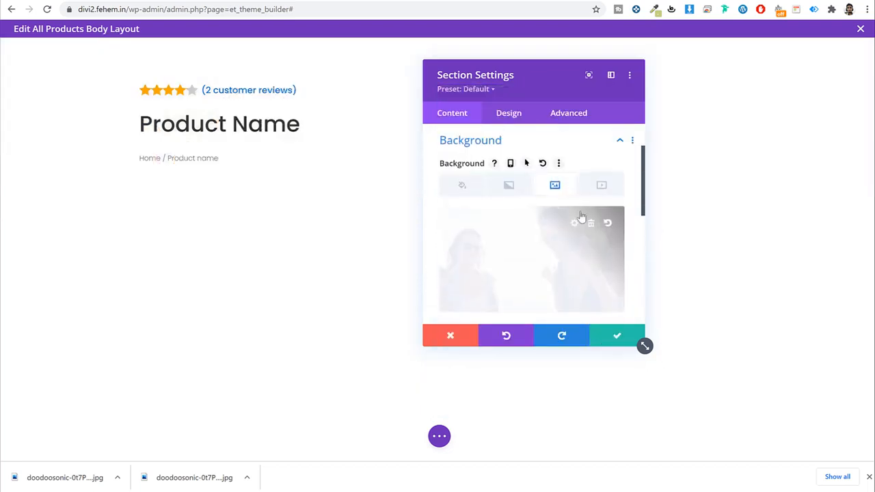
Step: Make the section's solid background colour blue
{"action": "left_click", "coordinate": [508, 185]}
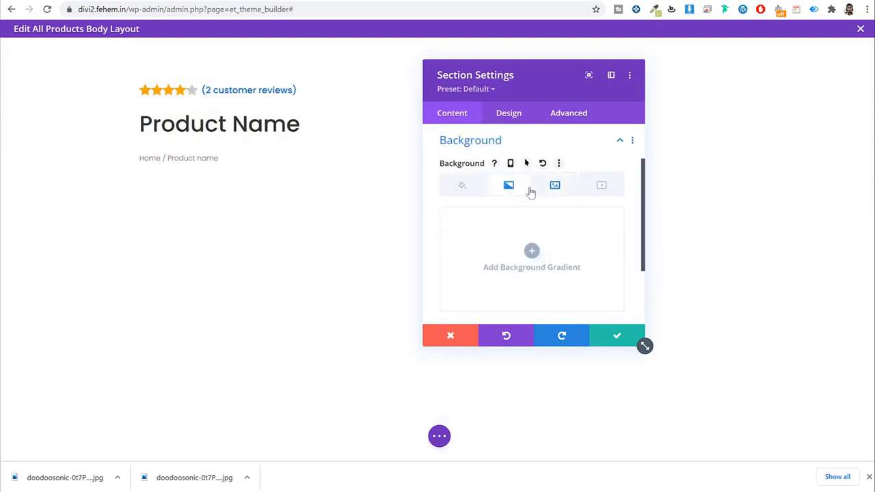
{"action": "left_click", "coordinate": [469, 189]}
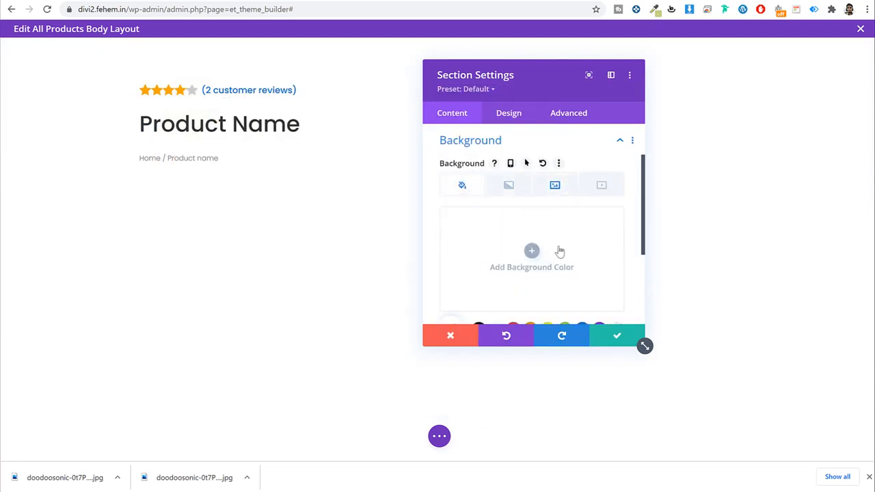
{"action": "scroll", "coordinate": [562, 250], "scroll_direction": "down", "scroll_amount": 2}
{"action": "scroll", "coordinate": [565, 250], "scroll_direction": "up", "scroll_amount": 1}
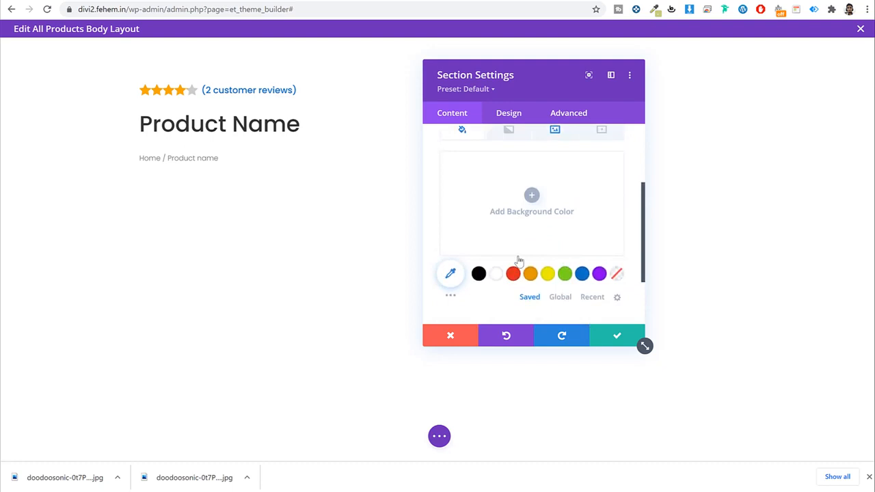
{"action": "left_click", "coordinate": [582, 274]}
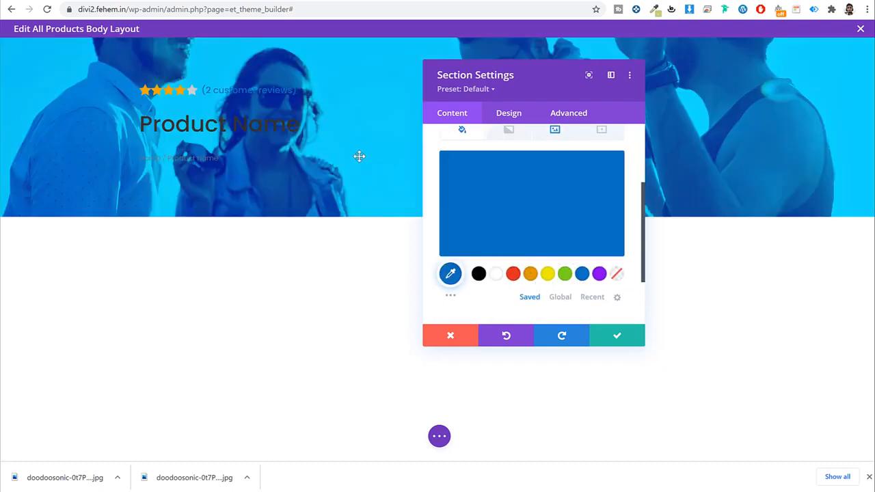
{"action": "scroll", "coordinate": [574, 191], "scroll_direction": "up", "scroll_amount": 1}
{"action": "left_click", "coordinate": [508, 185]}
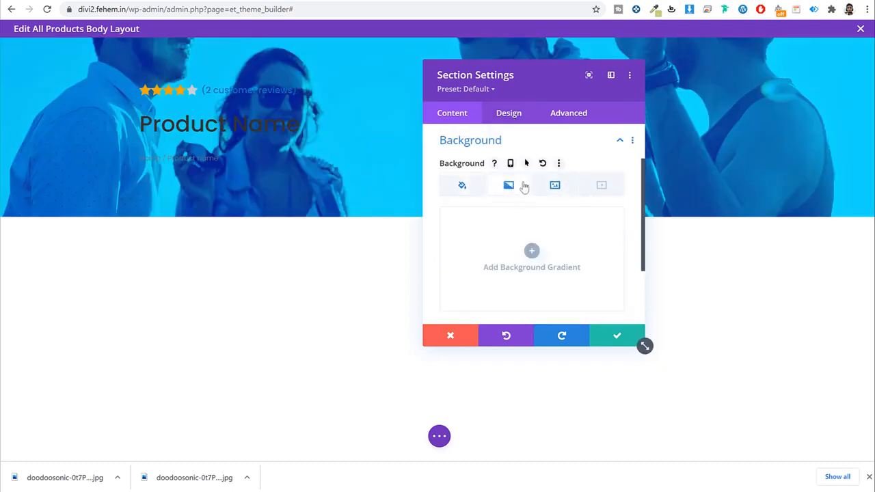
Step: Add a background gradient whose first stop is black at about 0.77 opacity
{"action": "left_click", "coordinate": [532, 250]}
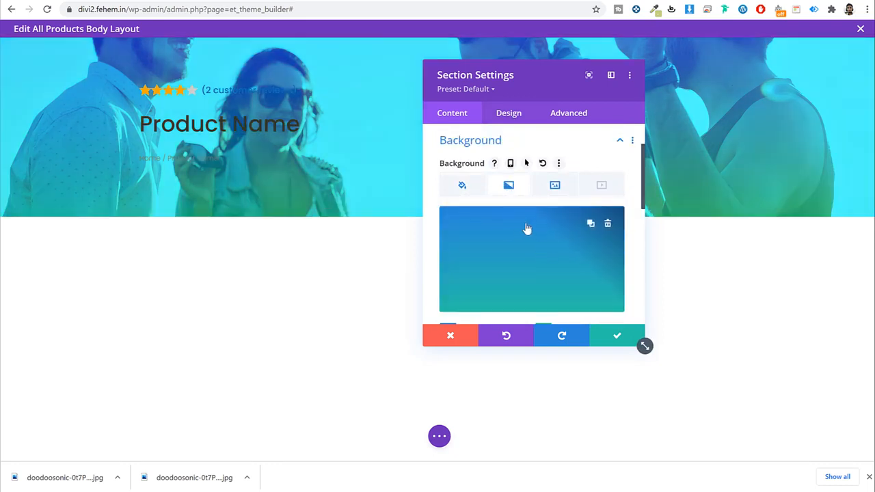
{"action": "scroll", "coordinate": [550, 264], "scroll_direction": "down", "scroll_amount": 2}
{"action": "scroll", "coordinate": [580, 258], "scroll_direction": "up", "scroll_amount": 1}
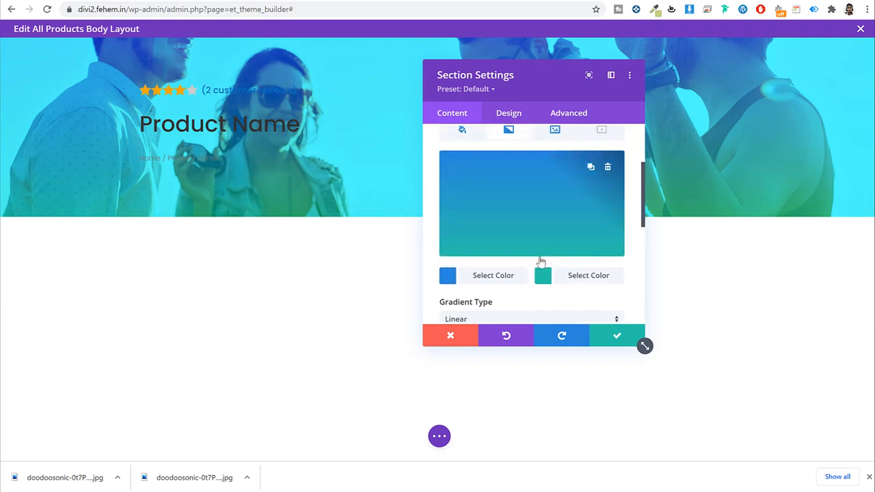
{"action": "left_click", "coordinate": [480, 276]}
{"action": "left_click", "coordinate": [480, 275]}
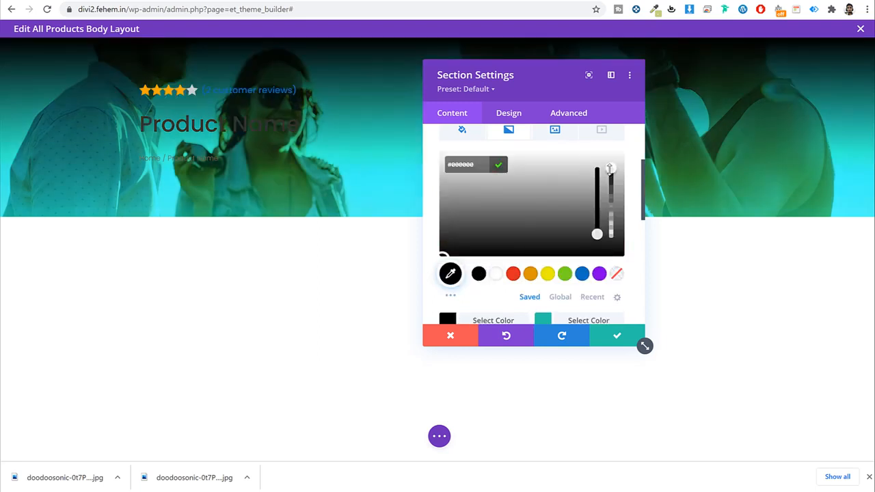
{"action": "left_click_drag", "start_coordinate": [611, 175], "coordinate": [612, 184]}
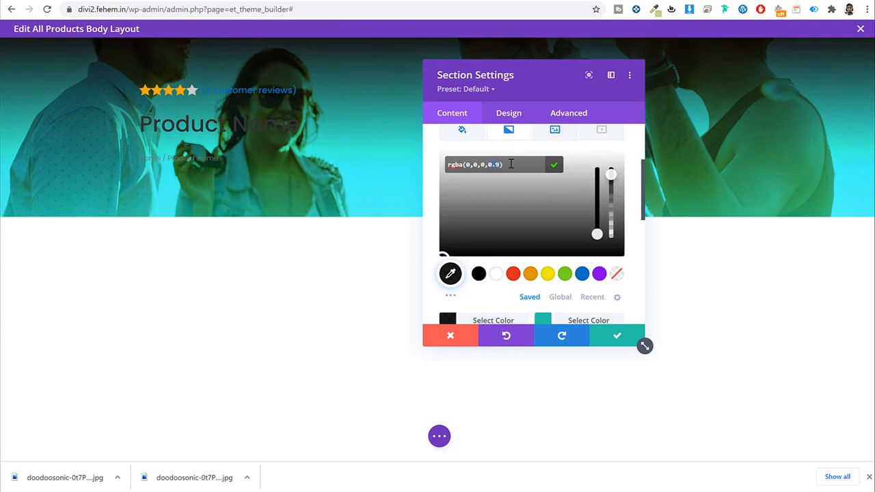
{"action": "mouse_move", "coordinate": [614, 185]}
{"action": "left_mouse_down"}
{"action": "mouse_move", "coordinate": [611, 204]}
{"action": "mouse_move", "coordinate": [611, 174]}
{"action": "left_mouse_up"}
{"action": "left_click", "coordinate": [501, 298]}
Step: Make the second gradient stop a mostly transparent blue and set the direction to 90deg
{"action": "scroll", "coordinate": [533, 273], "scroll_direction": "down", "scroll_amount": 1}
{"action": "left_click", "coordinate": [570, 218]}
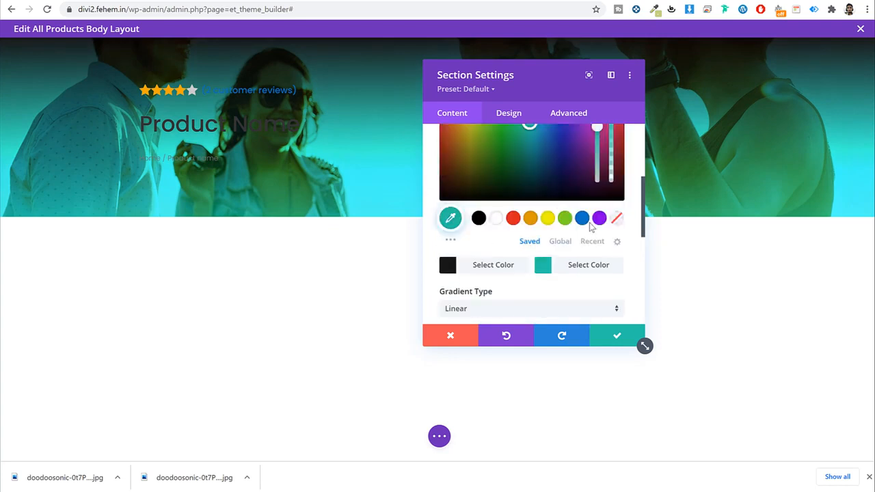
{"action": "left_click", "coordinate": [583, 220]}
{"action": "scroll", "coordinate": [586, 233], "scroll_direction": "up", "scroll_amount": 2}
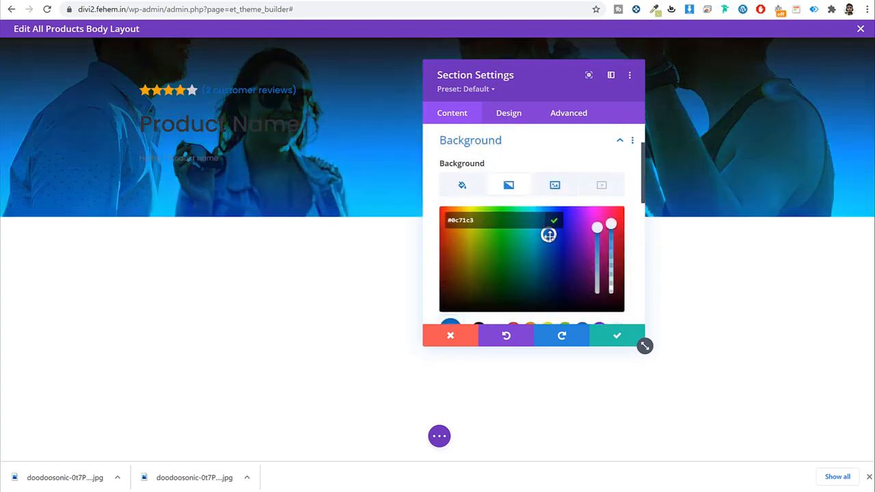
{"action": "left_click_drag", "start_coordinate": [611, 226], "coordinate": [620, 288]}
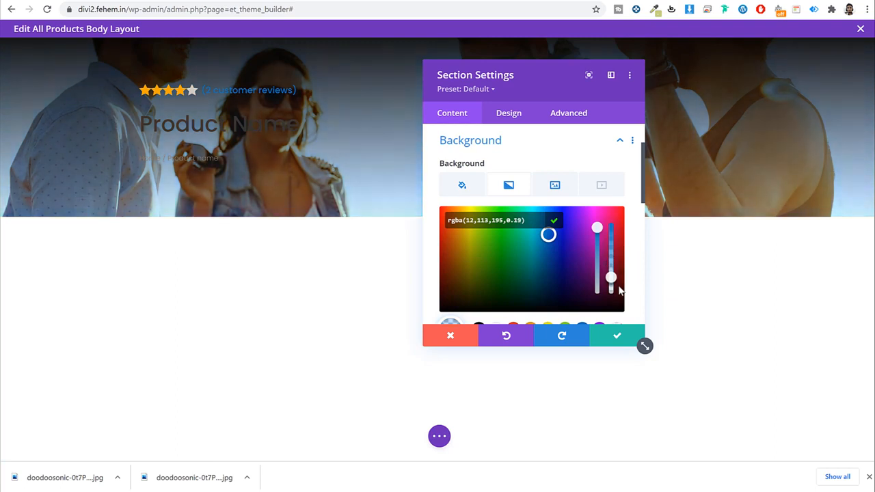
{"action": "scroll", "coordinate": [635, 233], "scroll_direction": "up", "scroll_amount": 1}
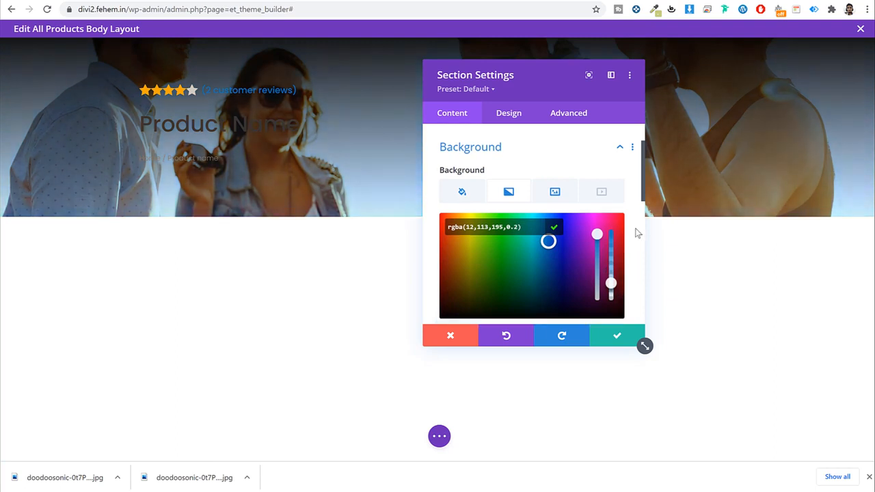
{"action": "scroll", "coordinate": [635, 233], "scroll_direction": "down", "scroll_amount": 5}
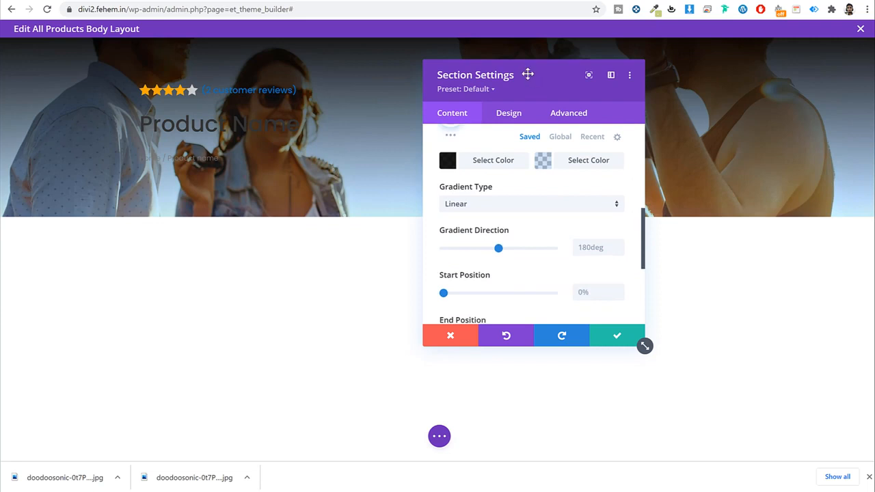
{"action": "left_click_drag", "start_coordinate": [527, 75], "coordinate": [648, 110]}
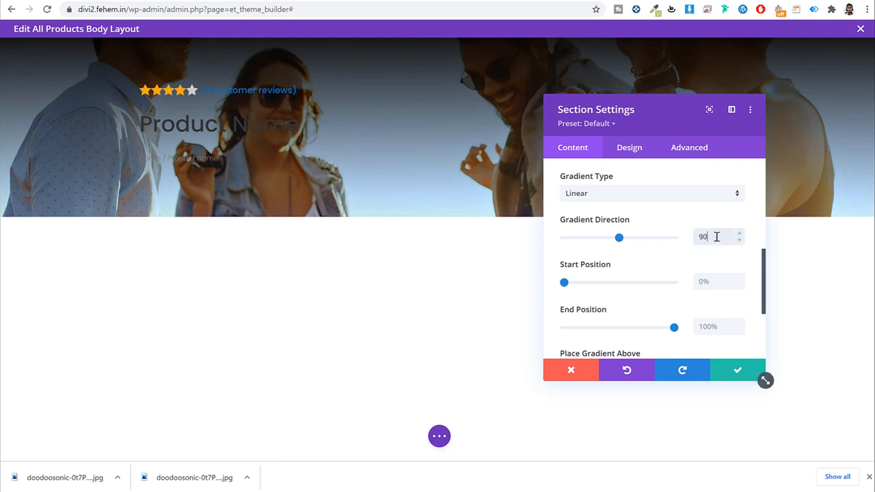
{"action": "type", "text": "deg"}
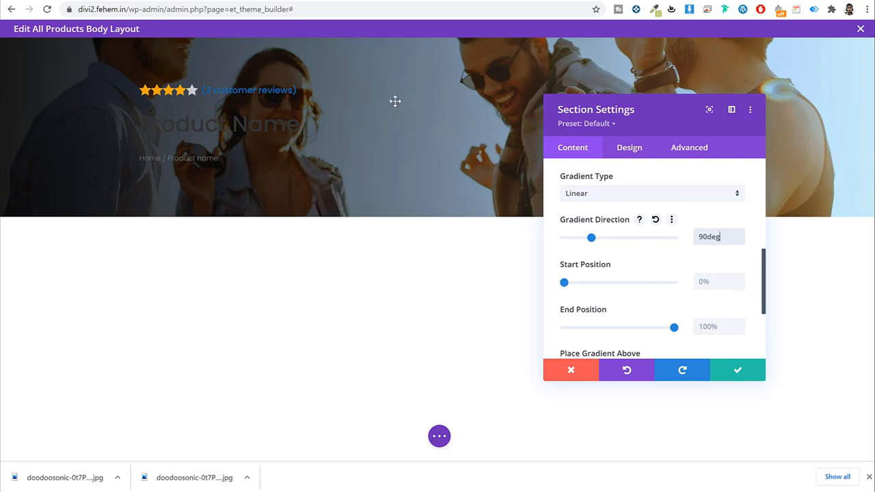
Step: Try Normal, then return the hero image blend to Overlay and save the section settings
{"action": "scroll", "coordinate": [677, 226], "scroll_direction": "up", "scroll_amount": 1}
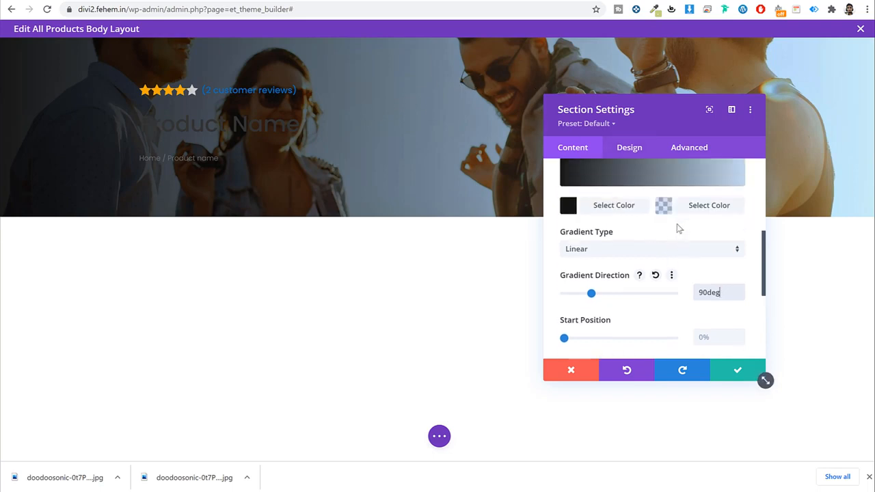
{"action": "scroll", "coordinate": [683, 231], "scroll_direction": "up", "scroll_amount": 4}
{"action": "left_click", "coordinate": [681, 227]}
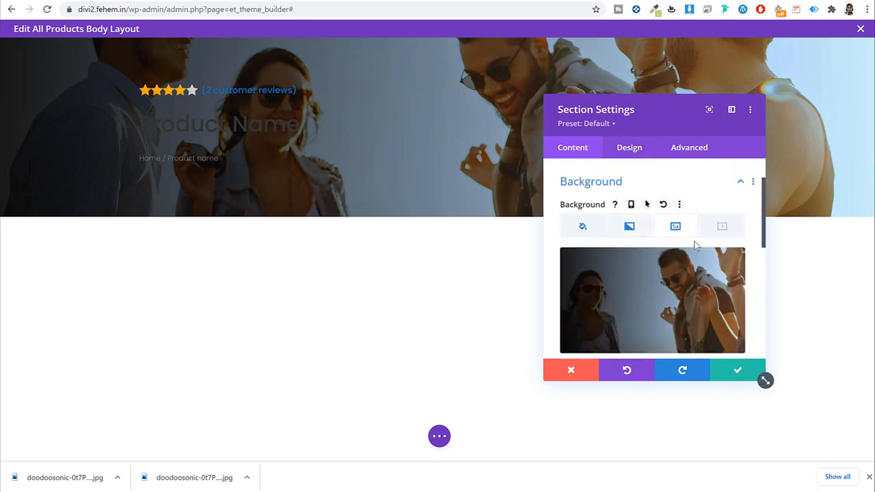
{"action": "scroll", "coordinate": [694, 245], "scroll_direction": "down", "scroll_amount": 8}
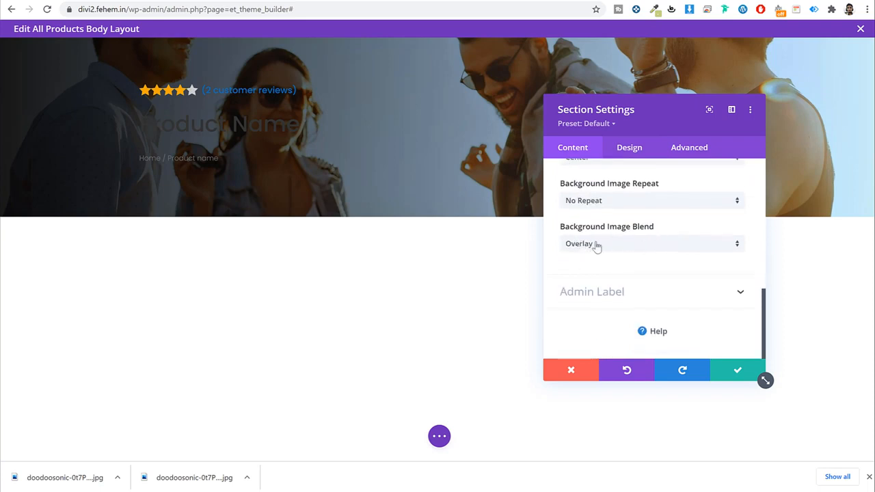
{"action": "left_click", "coordinate": [617, 249]}
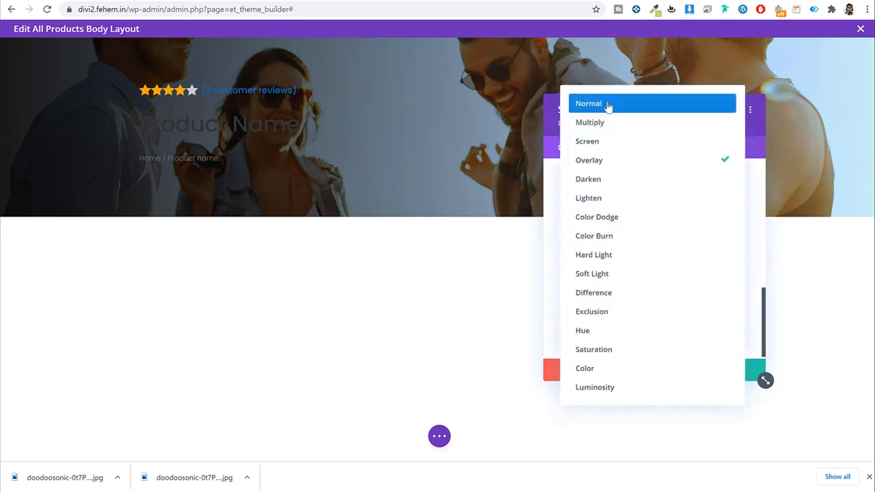
{"action": "left_click", "coordinate": [607, 108]}
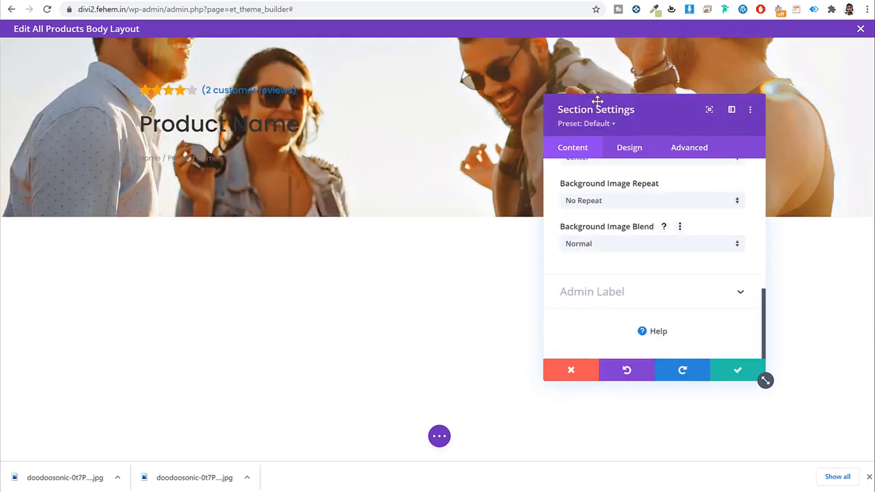
{"action": "left_click", "coordinate": [617, 248]}
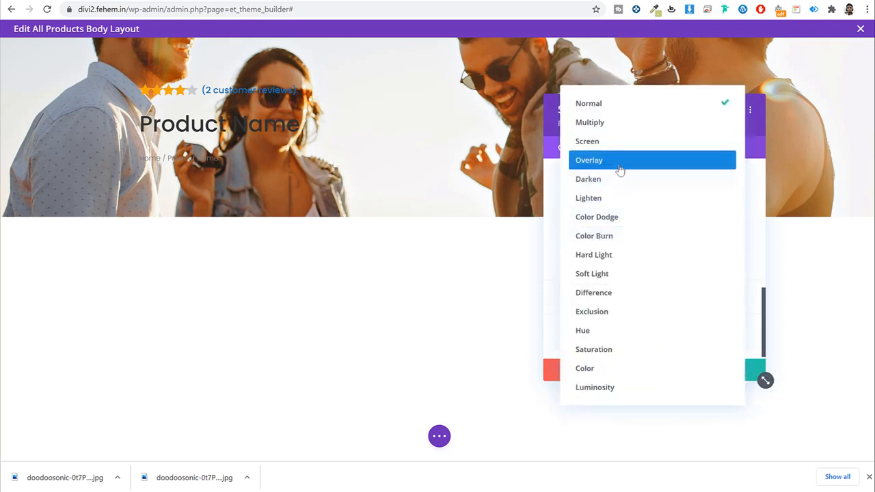
{"action": "left_click", "coordinate": [613, 161]}
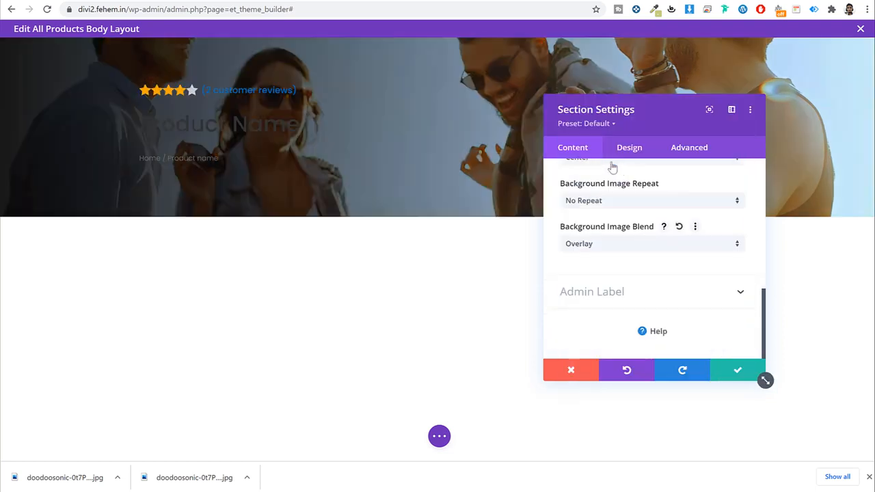
{"action": "left_click", "coordinate": [738, 371]}
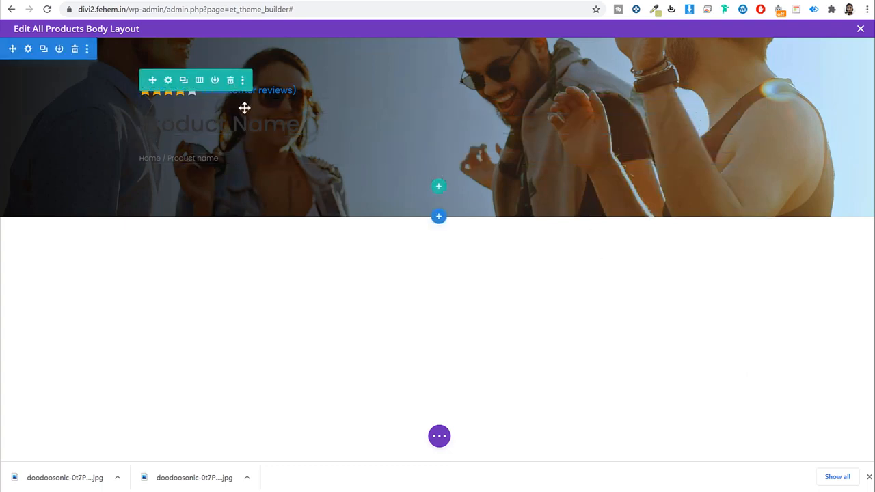
Step: Make the Woo Title's Product Name text white and save it
{"action": "left_click", "coordinate": [420, 118]}
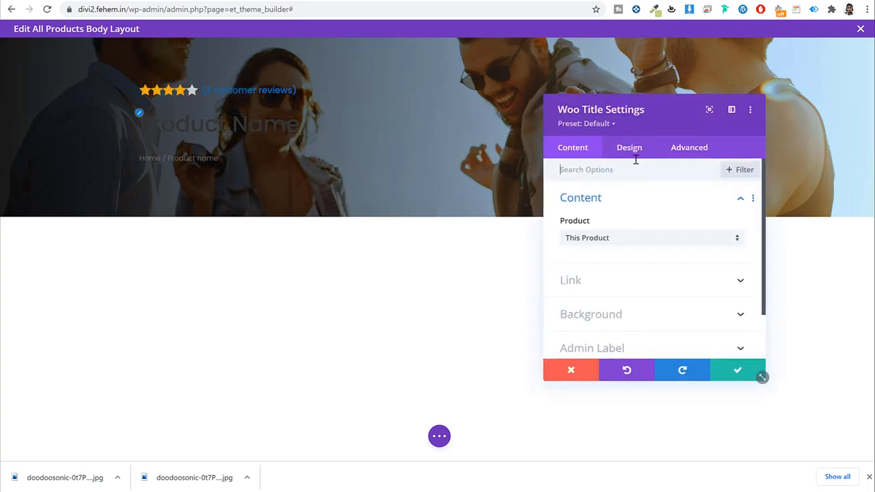
{"action": "left_click", "coordinate": [630, 149]}
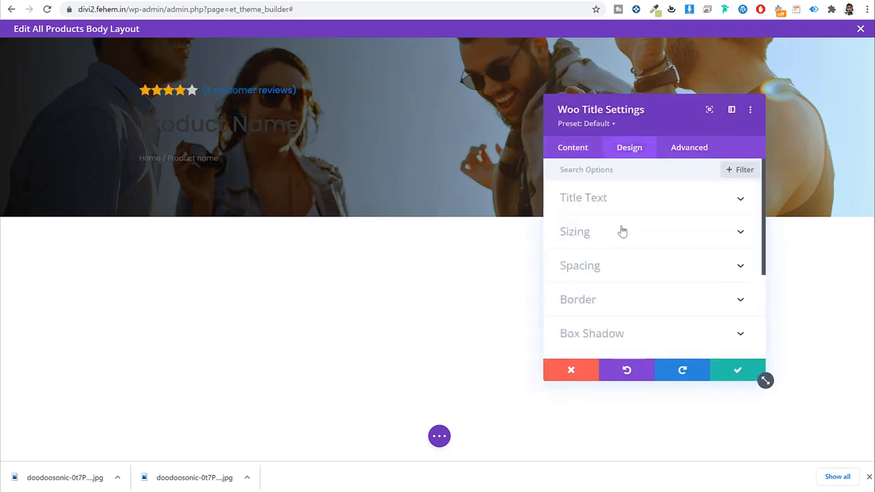
{"action": "left_click", "coordinate": [624, 198]}
{"action": "scroll", "coordinate": [582, 271], "scroll_direction": "down", "scroll_amount": 3}
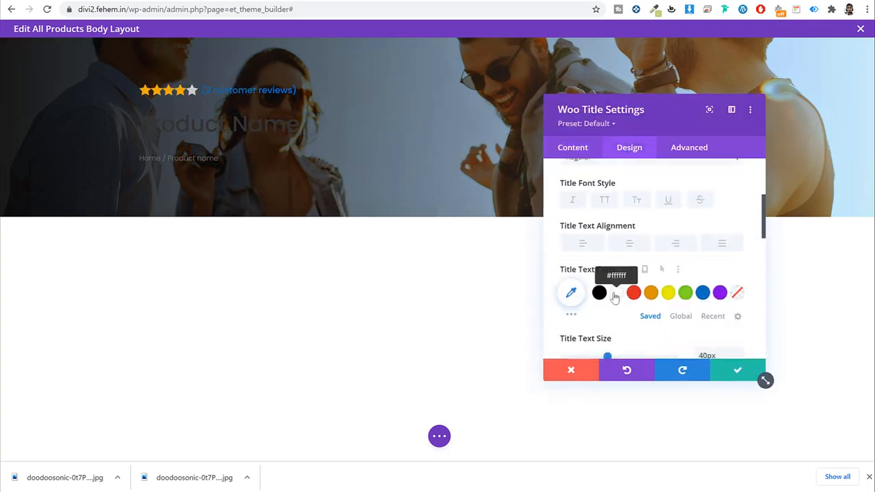
{"action": "left_click", "coordinate": [616, 292]}
{"action": "left_click", "coordinate": [738, 369]}
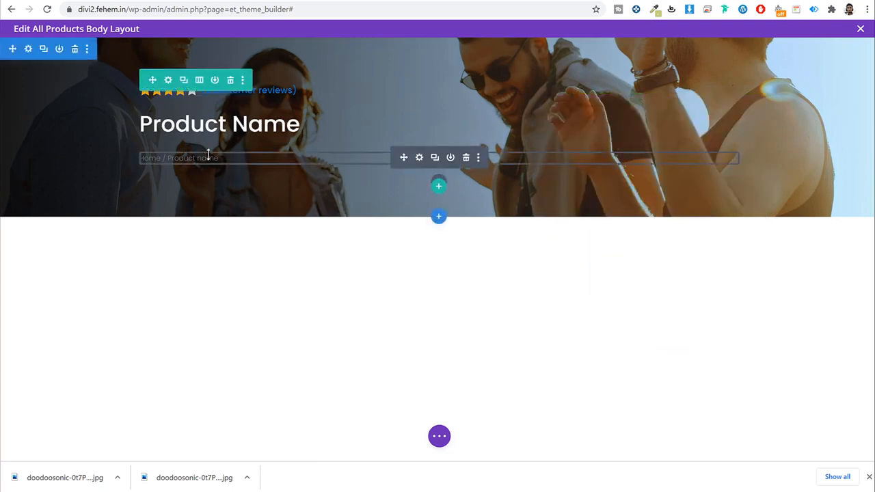
Step: Set the Woo Breadcrumb text colour to white
{"action": "left_click", "coordinate": [419, 160]}
{"action": "left_click", "coordinate": [632, 151]}
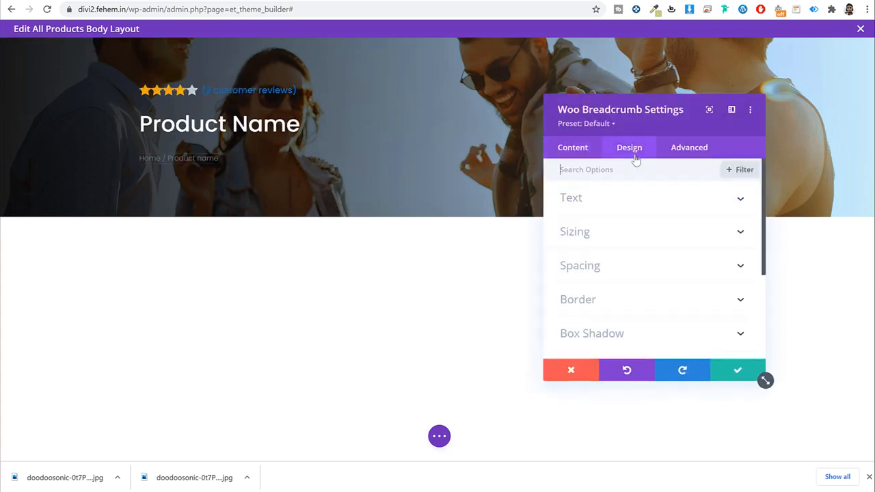
{"action": "scroll", "coordinate": [654, 230], "scroll_direction": "down", "scroll_amount": 5}
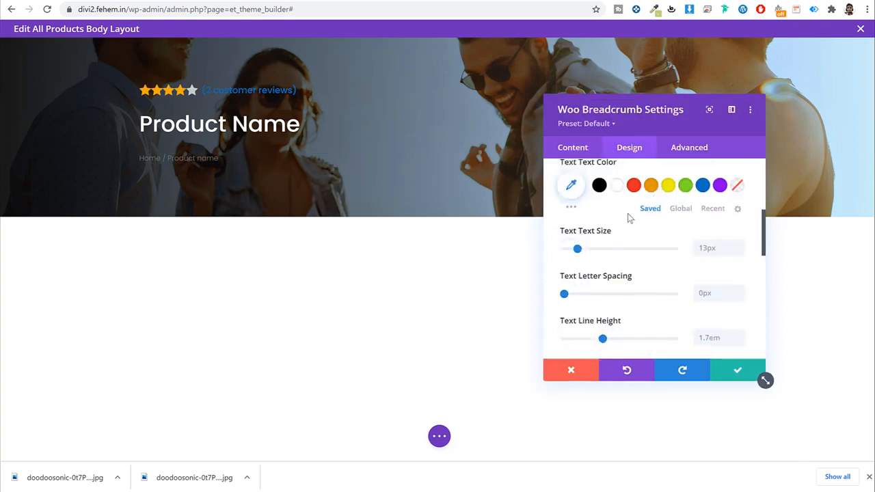
{"action": "left_click", "coordinate": [616, 186]}
Step: Save the breadcrumb, then make the Woo Rating's '(2 customer reviews)' text white and save
{"action": "left_click", "coordinate": [738, 370]}
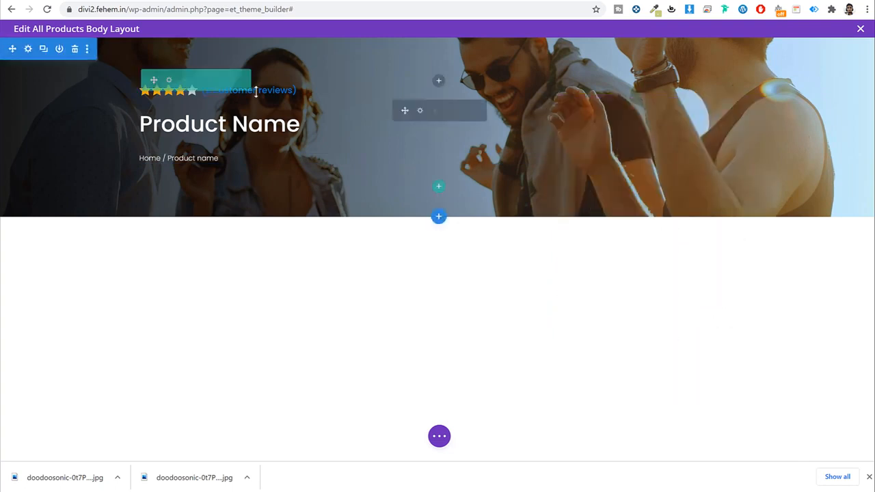
{"action": "left_click", "coordinate": [419, 115]}
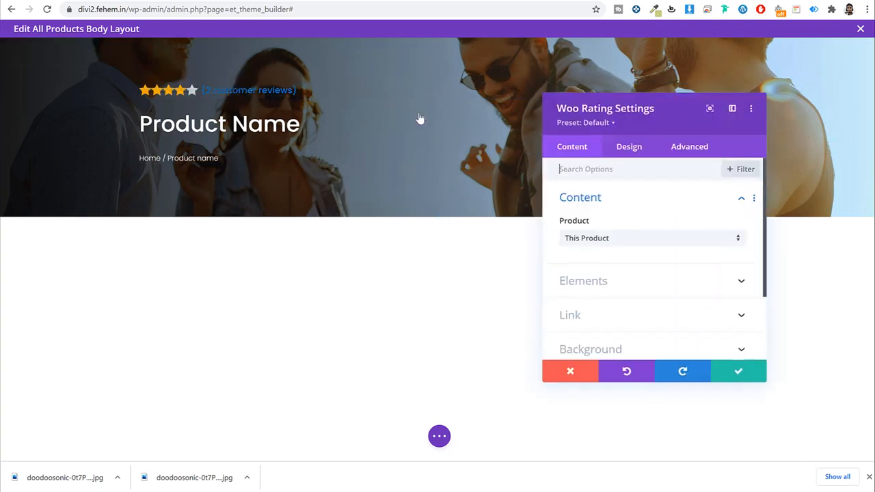
{"action": "left_click", "coordinate": [622, 149]}
{"action": "left_click", "coordinate": [624, 273]}
{"action": "scroll", "coordinate": [625, 272], "scroll_direction": "down", "scroll_amount": 5}
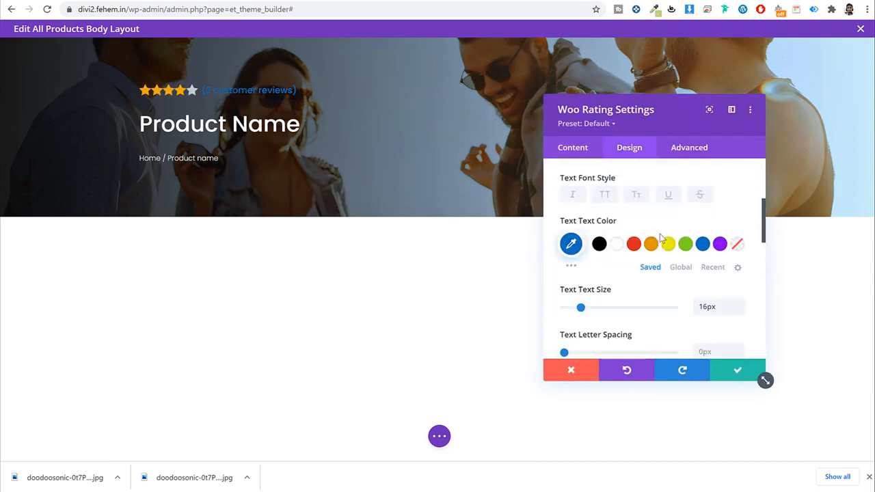
{"action": "left_click", "coordinate": [616, 182]}
{"action": "left_click", "coordinate": [747, 378]}
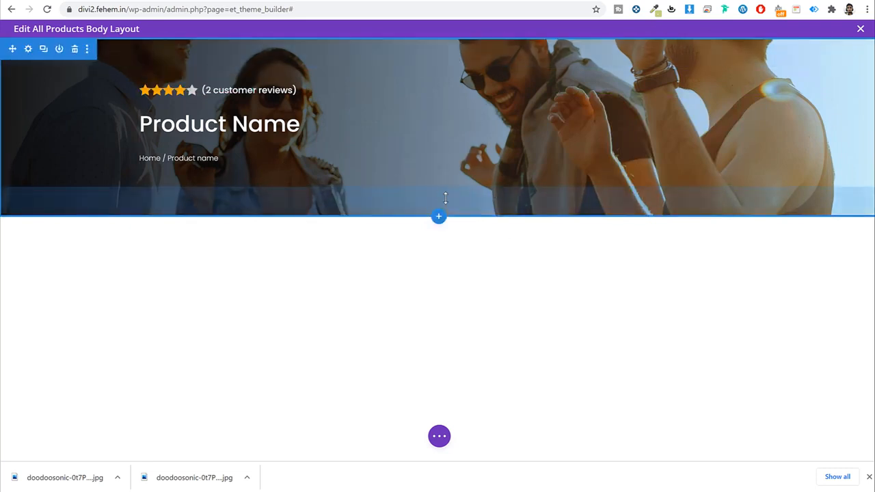
Step: Reduce the hero section's bottom and top padding to shorten the header band
{"action": "left_click_drag", "start_coordinate": [444, 195], "coordinate": [445, 184]}
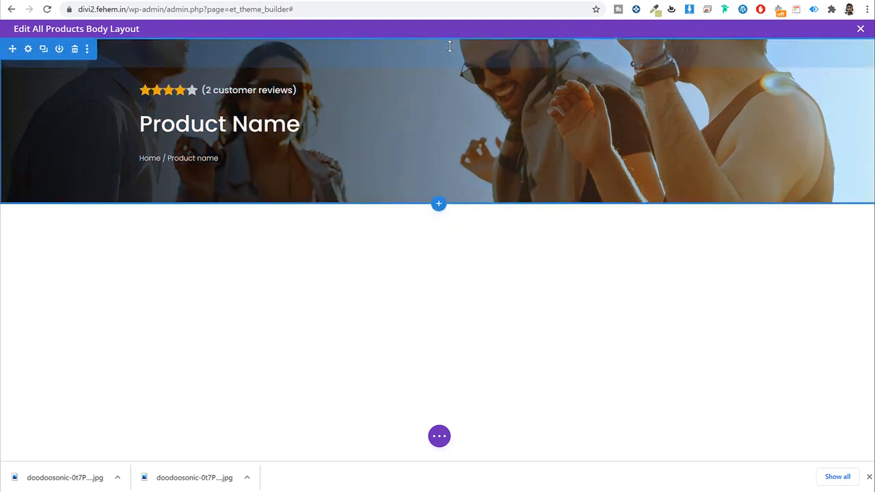
{"action": "left_click_drag", "start_coordinate": [449, 43], "coordinate": [449, 37]}
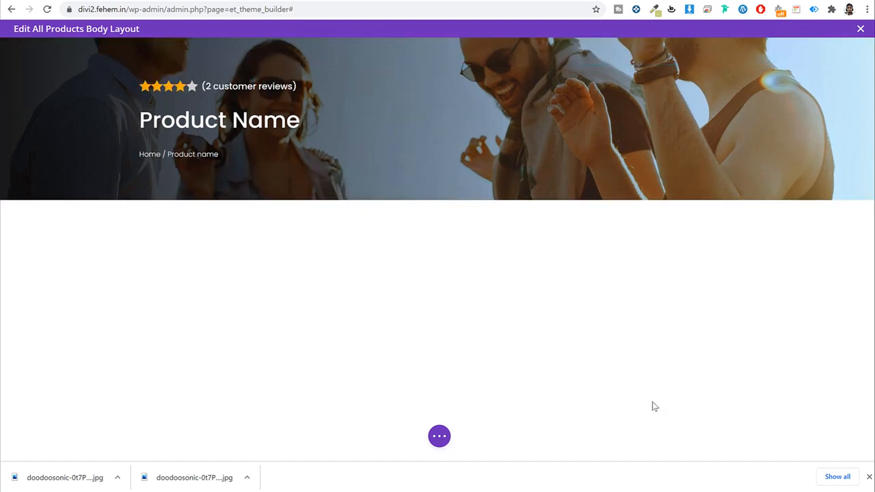
{"action": "left_click", "coordinate": [868, 476]}
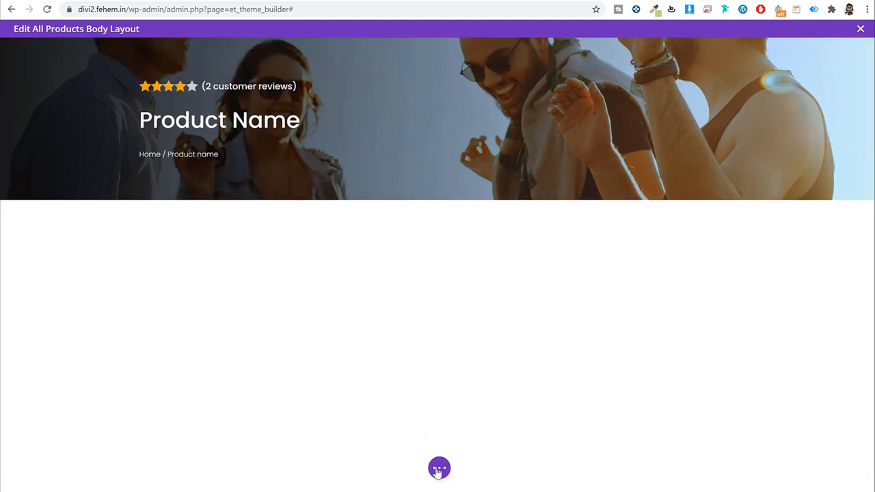
Step: Open and close the Divi page-level settings bar
{"action": "left_click", "coordinate": [437, 472]}
{"action": "left_click", "coordinate": [442, 470]}
{"action": "left_click", "coordinate": [441, 468]}
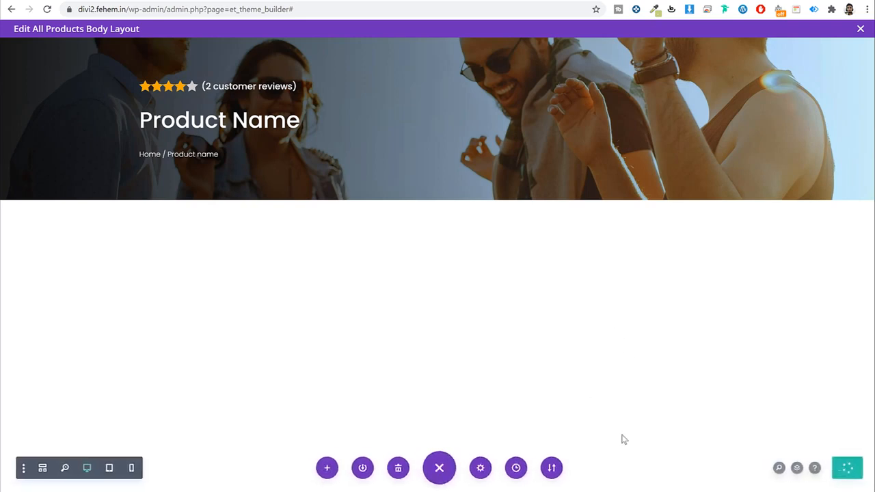
{"action": "left_click", "coordinate": [441, 471]}
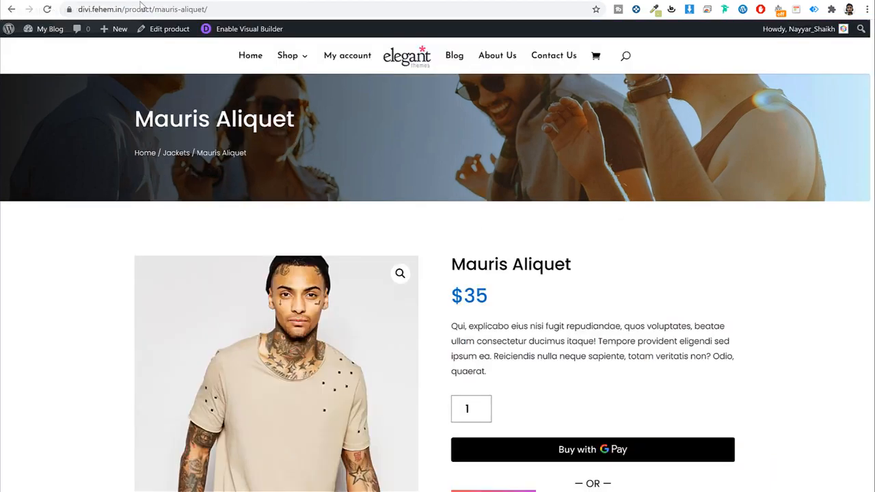
{"action": "scroll", "coordinate": [425, 199], "scroll_direction": "down", "scroll_amount": 3}
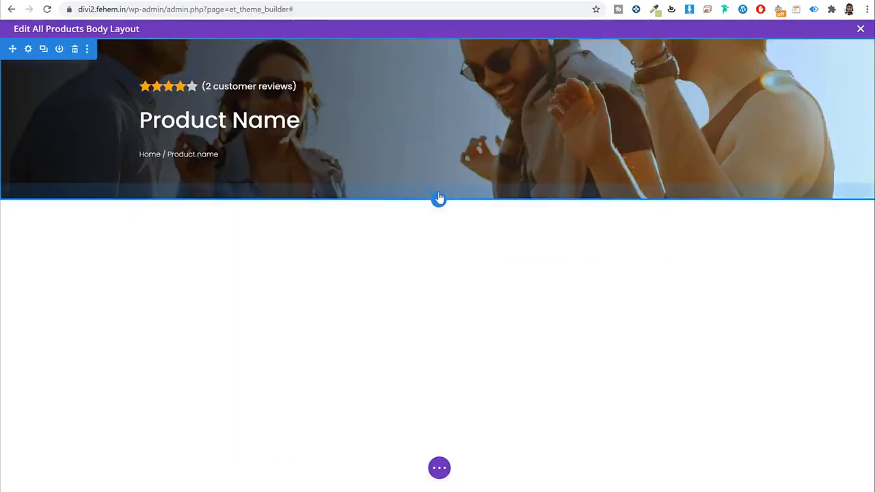
Step: Add a regular section with a two-column row and insert a Woo Images module found by searching 'imag'
{"action": "left_click", "coordinate": [440, 204]}
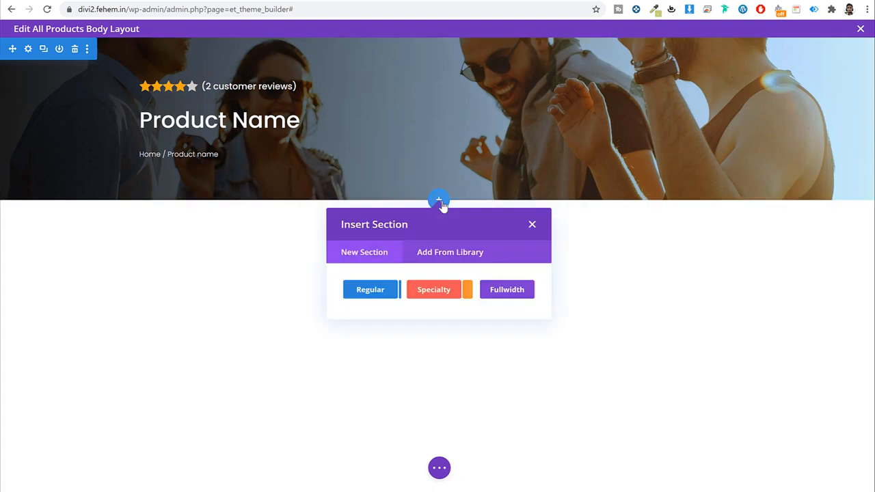
{"action": "left_click", "coordinate": [373, 288]}
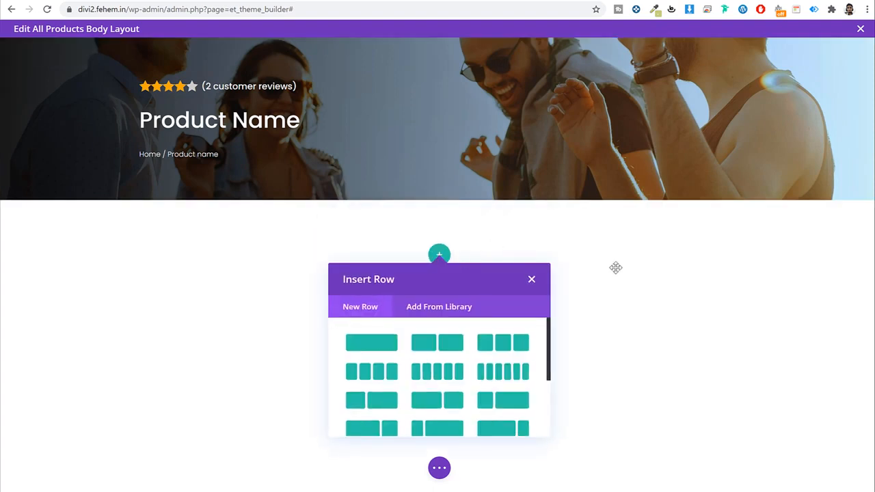
{"action": "left_click", "coordinate": [438, 350]}
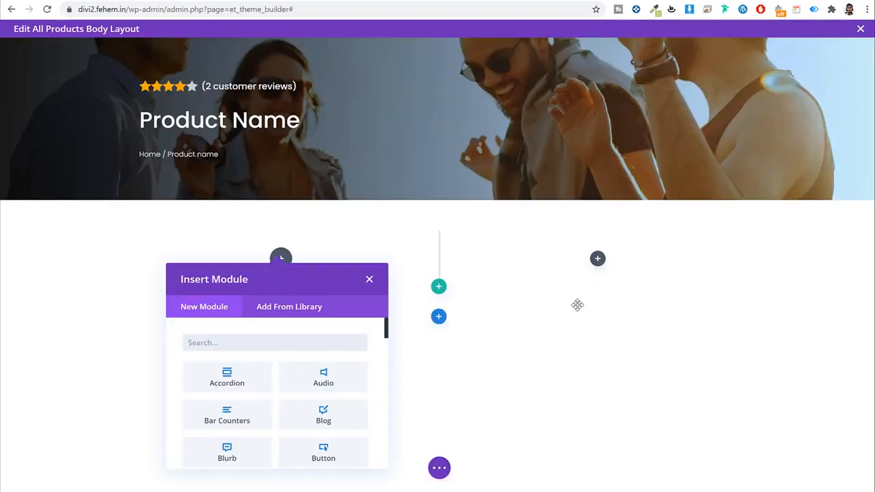
{"action": "type", "text": "imag"}
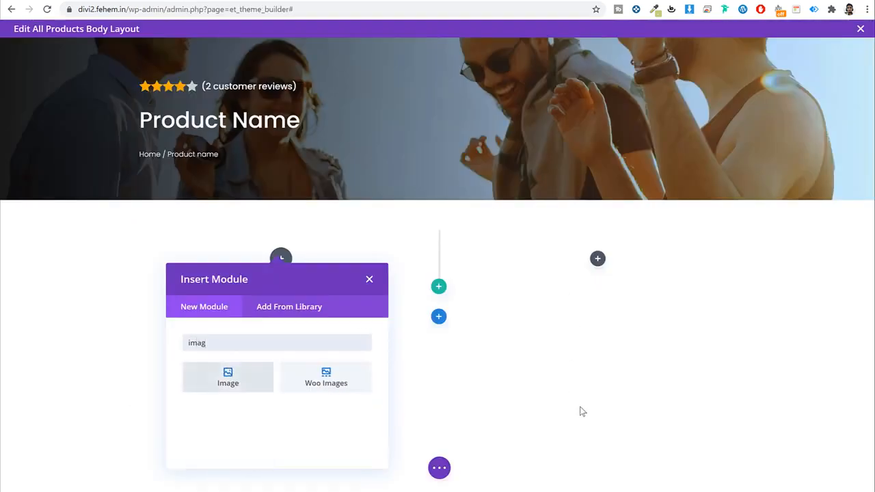
{"action": "left_click", "coordinate": [335, 381]}
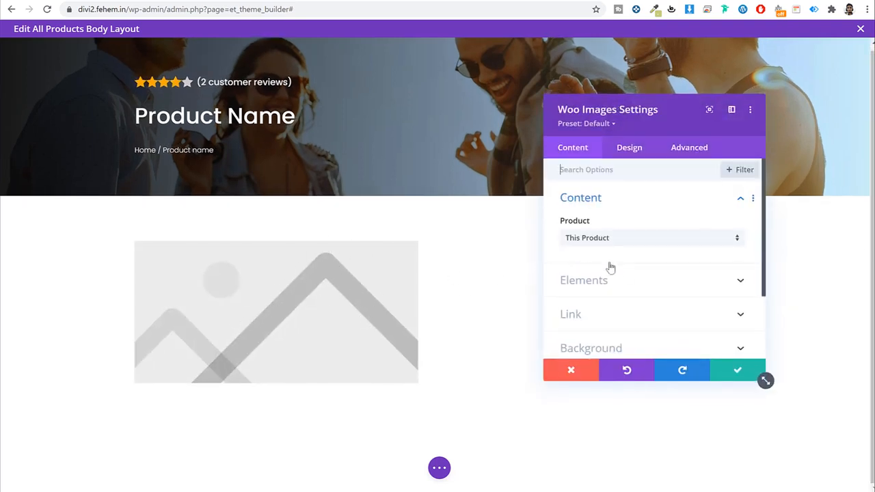
Step: Set the Woo Images module's product to Adipiscing Elit
{"action": "left_click", "coordinate": [628, 147]}
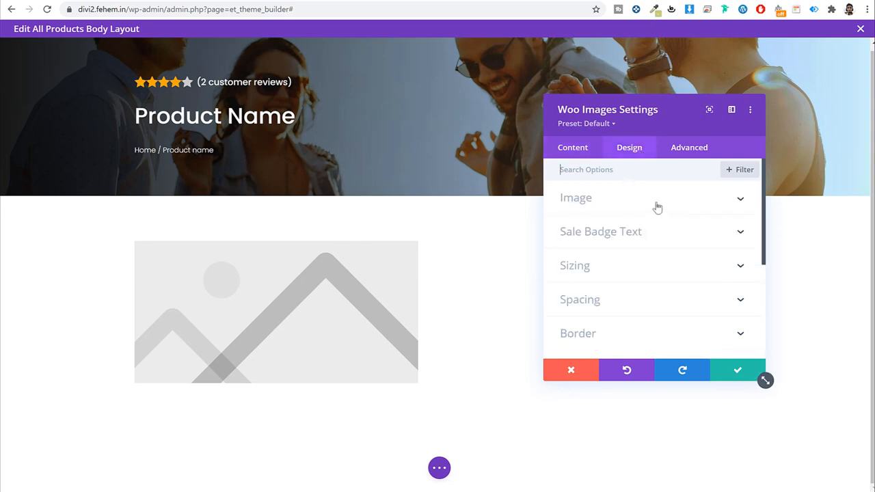
{"action": "left_click", "coordinate": [567, 146]}
{"action": "left_click", "coordinate": [628, 158]}
{"action": "left_click", "coordinate": [622, 232]}
{"action": "left_click", "coordinate": [575, 151]}
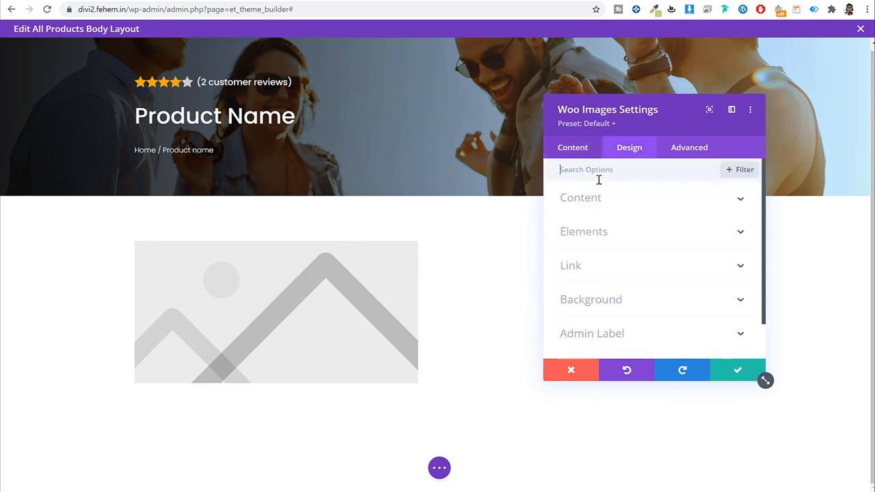
{"action": "left_click", "coordinate": [617, 206]}
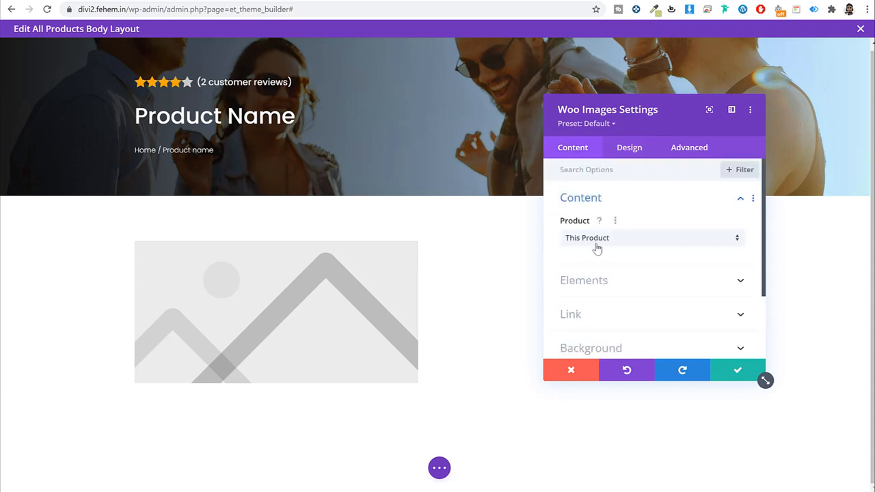
{"action": "left_click", "coordinate": [596, 237]}
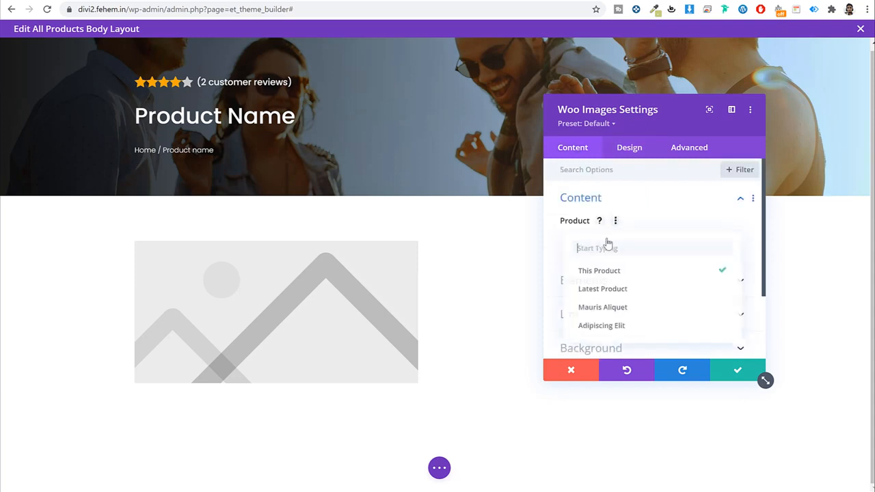
{"action": "left_click", "coordinate": [630, 328]}
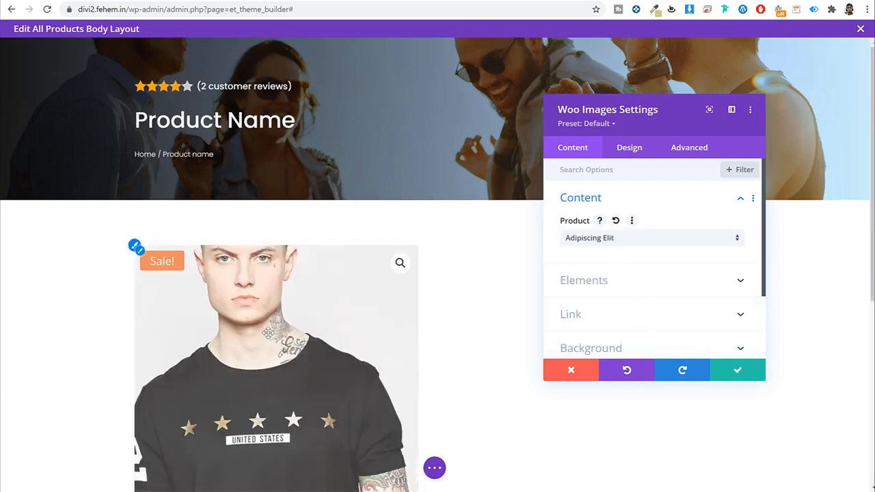
Step: Confirm Adipiscing Elit stays selected and move to the module's Design settings
{"action": "scroll", "coordinate": [295, 331], "scroll_direction": "down", "scroll_amount": 2}
{"action": "scroll", "coordinate": [308, 332], "scroll_direction": "down", "scroll_amount": 1}
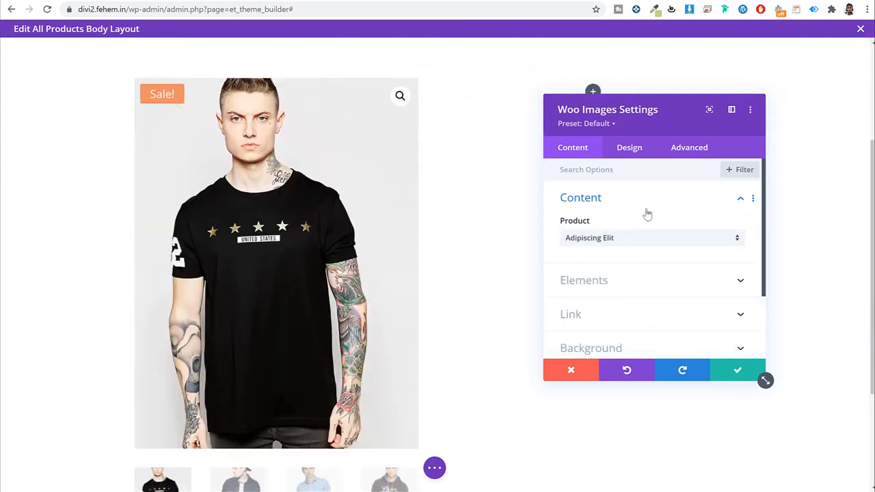
{"action": "scroll", "coordinate": [648, 219], "scroll_direction": "down", "scroll_amount": 1}
{"action": "scroll", "coordinate": [648, 218], "scroll_direction": "down", "scroll_amount": 1}
{"action": "scroll", "coordinate": [648, 256], "scroll_direction": "up", "scroll_amount": 2}
{"action": "left_click", "coordinate": [635, 243]}
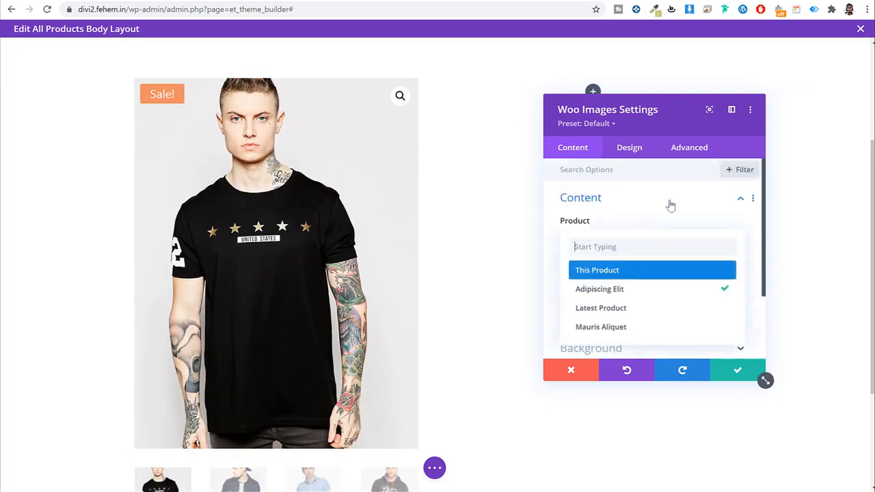
{"action": "left_click", "coordinate": [670, 206]}
{"action": "left_click", "coordinate": [614, 231]}
{"action": "scroll", "coordinate": [633, 222], "scroll_direction": "up", "scroll_amount": 1}
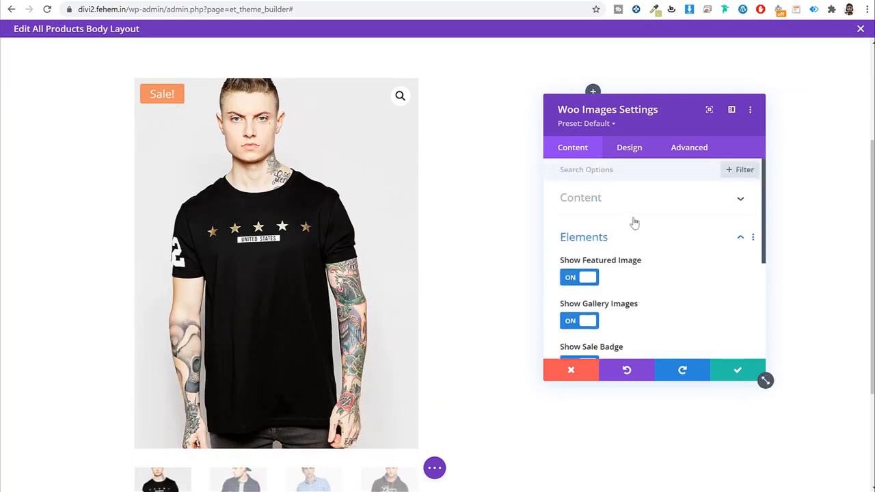
{"action": "left_click", "coordinate": [634, 202]}
{"action": "left_click", "coordinate": [610, 245]}
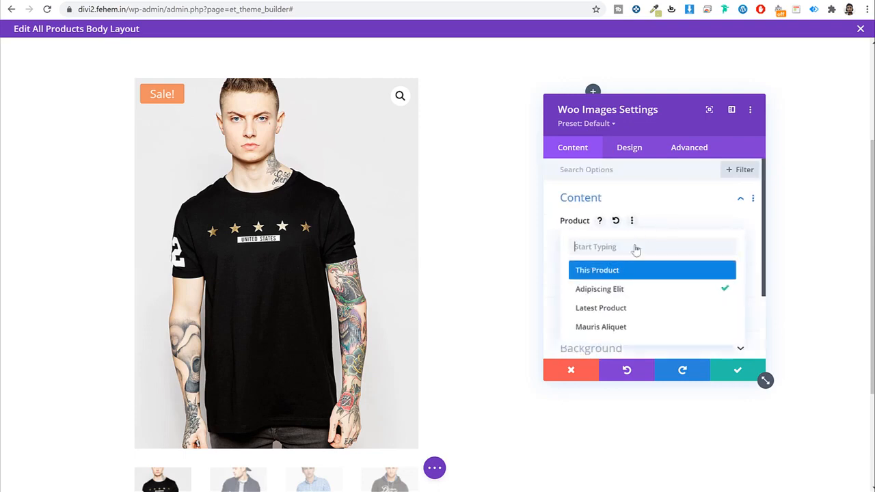
{"action": "left_click", "coordinate": [667, 219]}
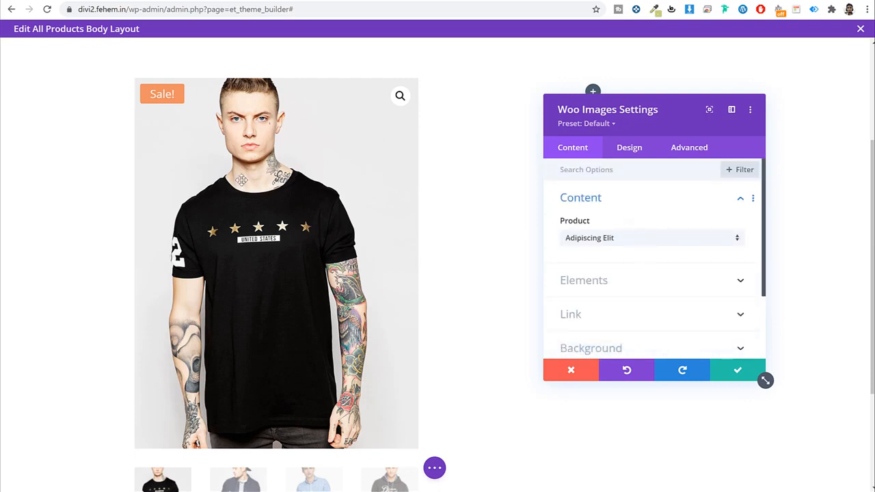
{"action": "scroll", "coordinate": [321, 287], "scroll_direction": "down", "scroll_amount": 2}
{"action": "scroll", "coordinate": [348, 287], "scroll_direction": "up", "scroll_amount": 4}
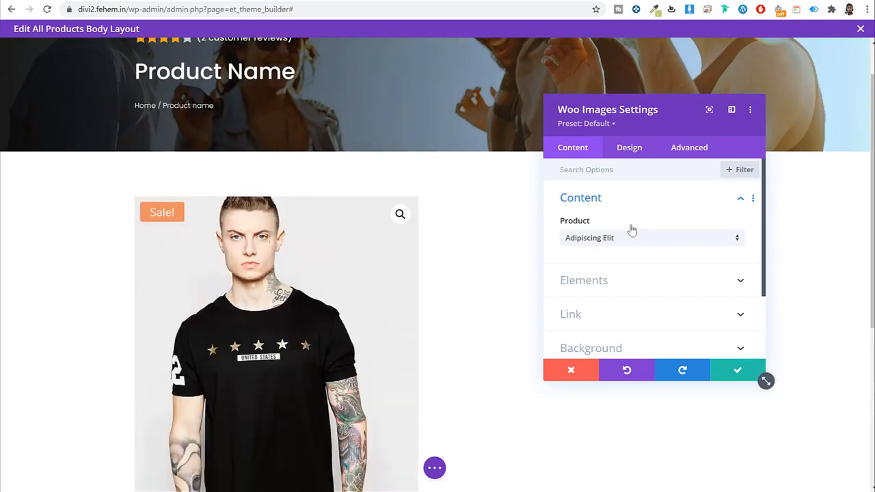
{"action": "left_click", "coordinate": [629, 148]}
{"action": "scroll", "coordinate": [410, 249], "scroll_direction": "down", "scroll_amount": 1}
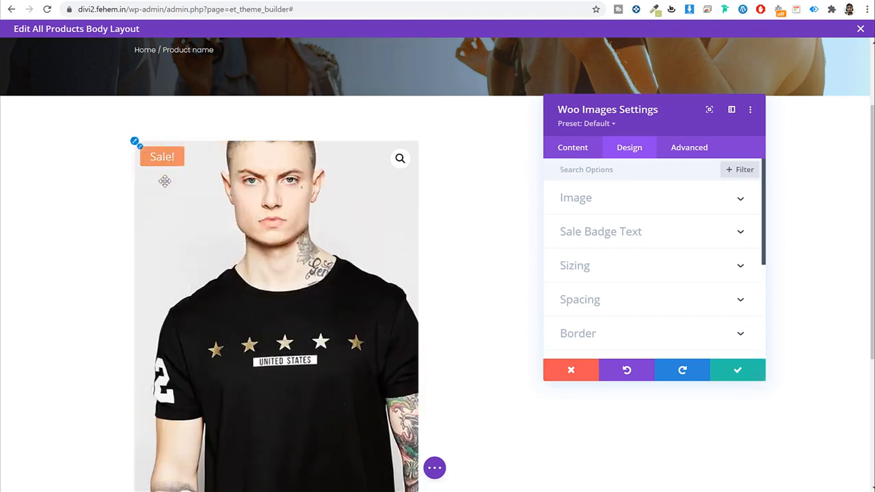
Step: Give the sale badge a red background, Poppins font and uppercase text
{"action": "left_click", "coordinate": [638, 233]}
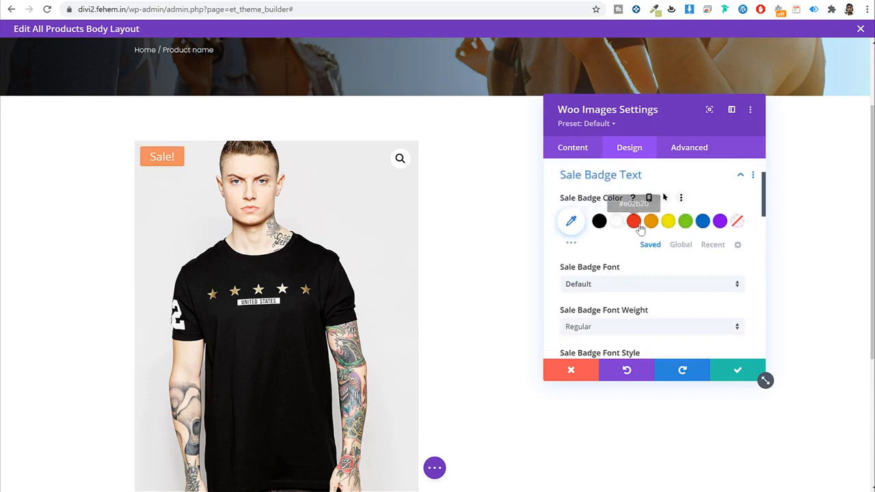
{"action": "left_click", "coordinate": [636, 227]}
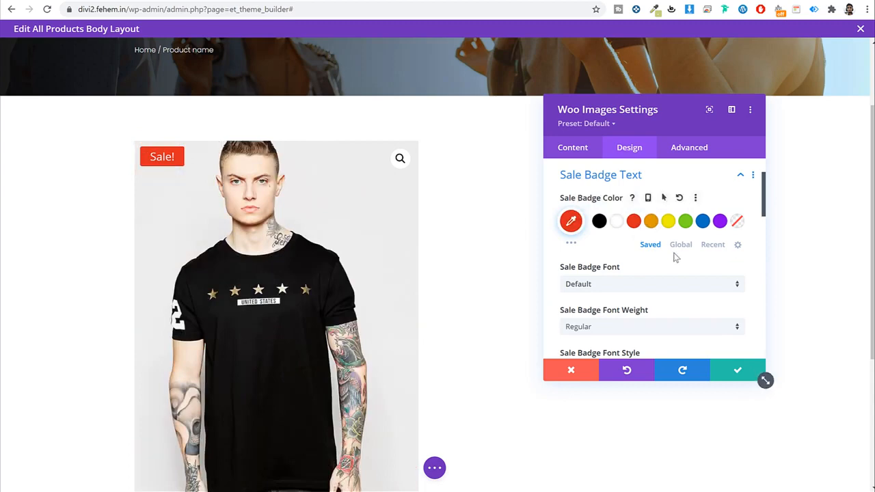
{"action": "scroll", "coordinate": [629, 217], "scroll_direction": "down", "scroll_amount": 2}
{"action": "left_click", "coordinate": [618, 177]}
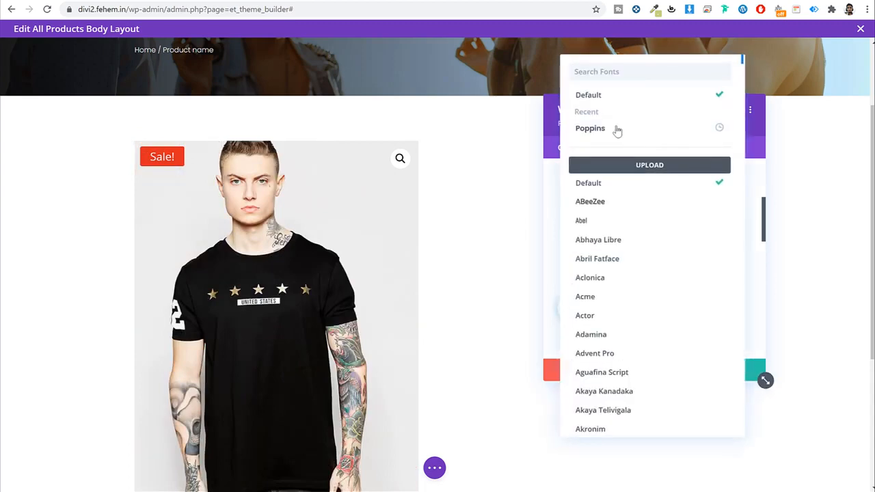
{"action": "left_click", "coordinate": [617, 131]}
{"action": "scroll", "coordinate": [665, 241], "scroll_direction": "down", "scroll_amount": 6}
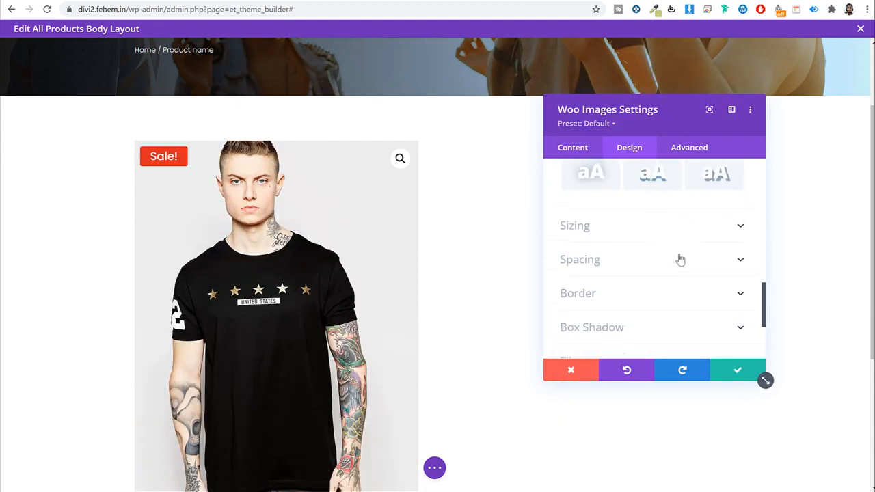
{"action": "scroll", "coordinate": [680, 258], "scroll_direction": "up", "scroll_amount": 7}
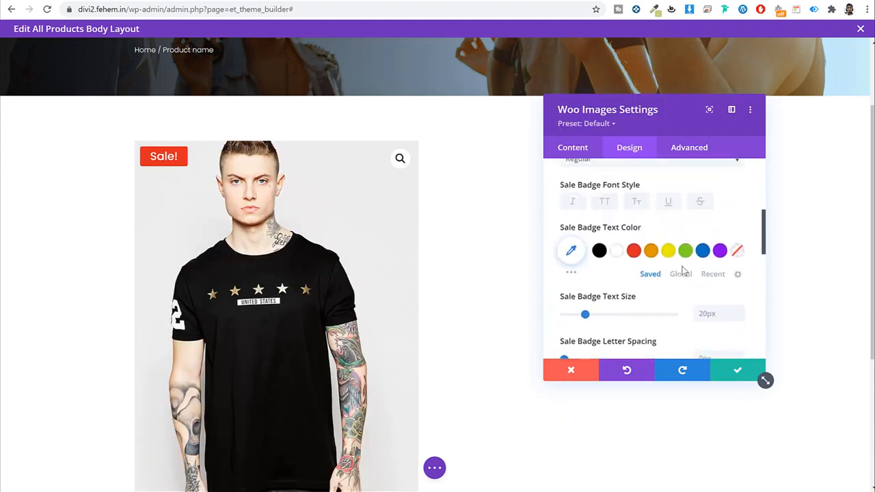
{"action": "scroll", "coordinate": [600, 301], "scroll_direction": "down", "scroll_amount": 2}
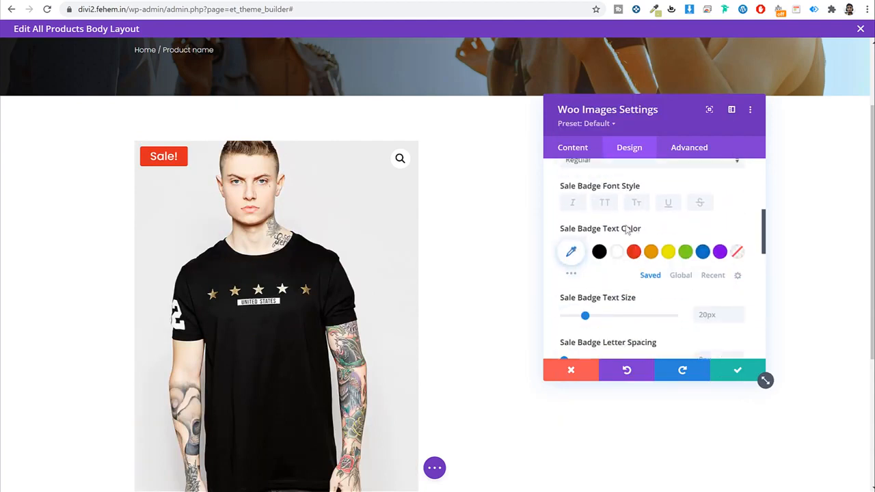
{"action": "left_click", "coordinate": [605, 203]}
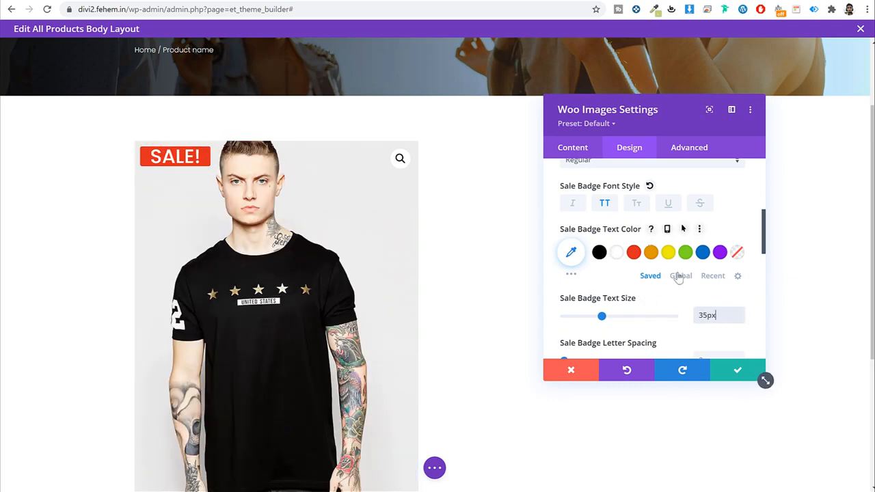
Step: Set the badge font weight to Light and the SALE! text colour to white
{"action": "scroll", "coordinate": [678, 276], "scroll_direction": "down", "scroll_amount": 2}
{"action": "scroll", "coordinate": [677, 275], "scroll_direction": "up", "scroll_amount": 4}
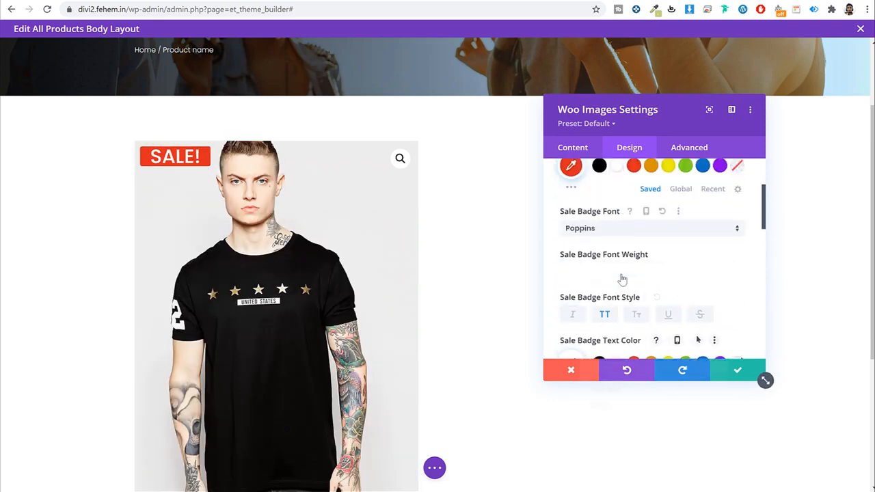
{"action": "left_click", "coordinate": [622, 273]}
{"action": "left_click", "coordinate": [620, 307]}
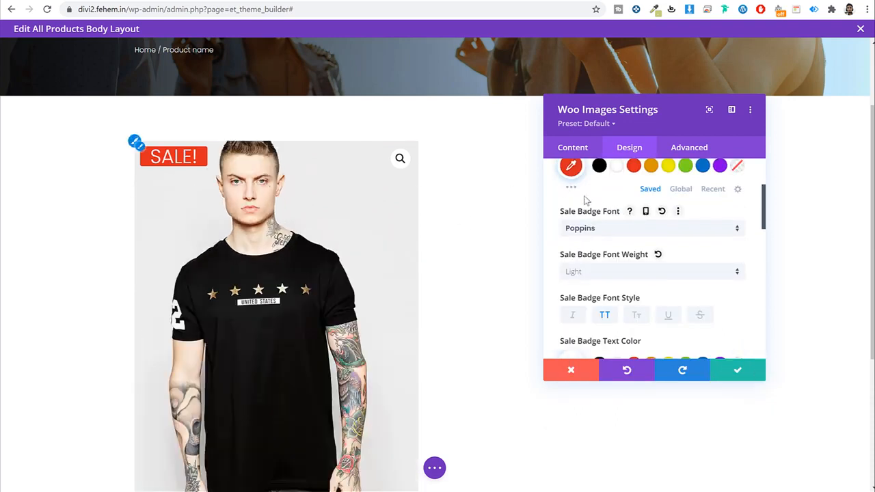
{"action": "scroll", "coordinate": [689, 264], "scroll_direction": "down", "scroll_amount": 3}
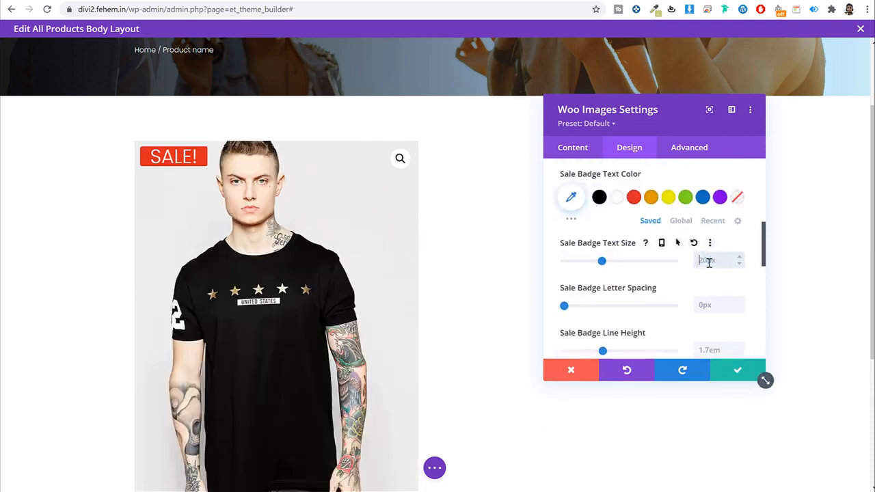
{"action": "scroll", "coordinate": [642, 277], "scroll_direction": "up", "scroll_amount": 3}
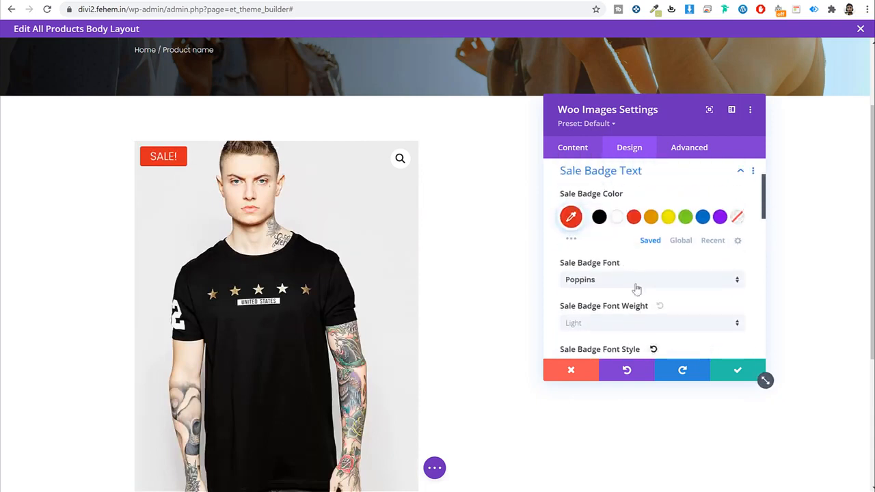
{"action": "scroll", "coordinate": [634, 287], "scroll_direction": "down", "scroll_amount": 3}
{"action": "scroll", "coordinate": [663, 293], "scroll_direction": "up", "scroll_amount": 2}
{"action": "scroll", "coordinate": [689, 304], "scroll_direction": "down", "scroll_amount": 2}
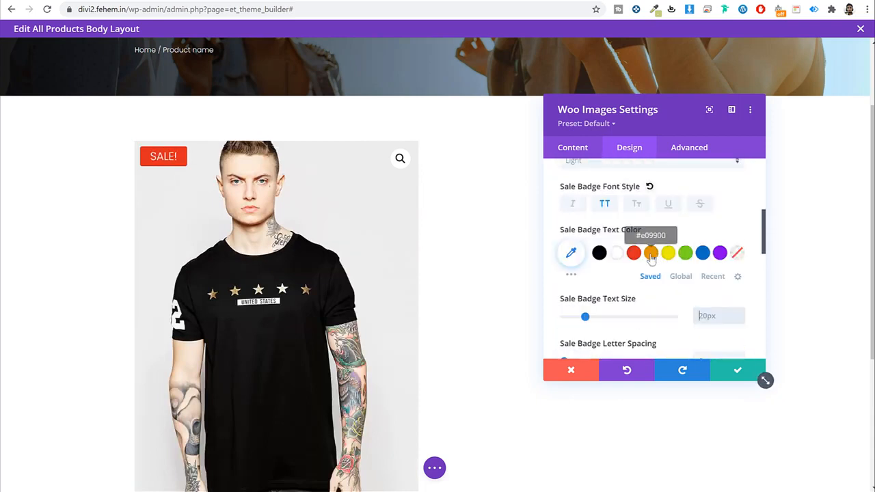
{"action": "left_click", "coordinate": [651, 252]}
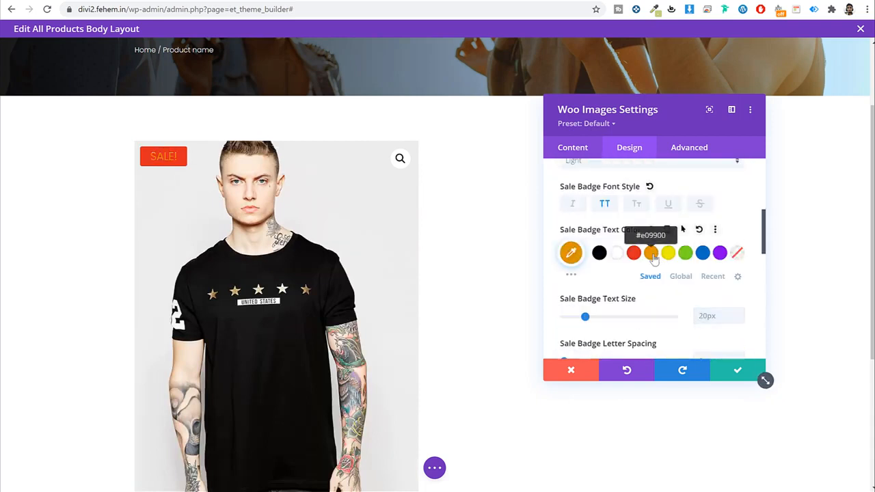
{"action": "left_click", "coordinate": [617, 253]}
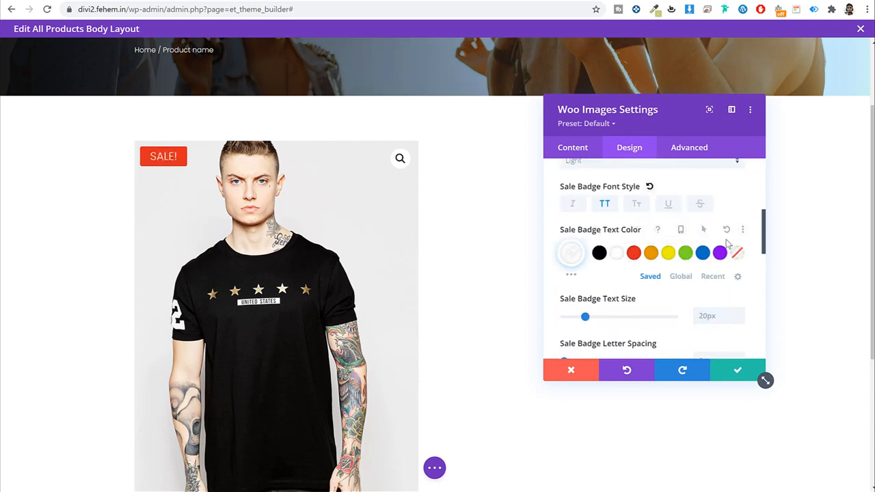
Step: Make the sale badge background a darker orange and save the Woo Images settings
{"action": "scroll", "coordinate": [697, 248], "scroll_direction": "up", "scroll_amount": 3}
{"action": "left_click", "coordinate": [650, 221]}
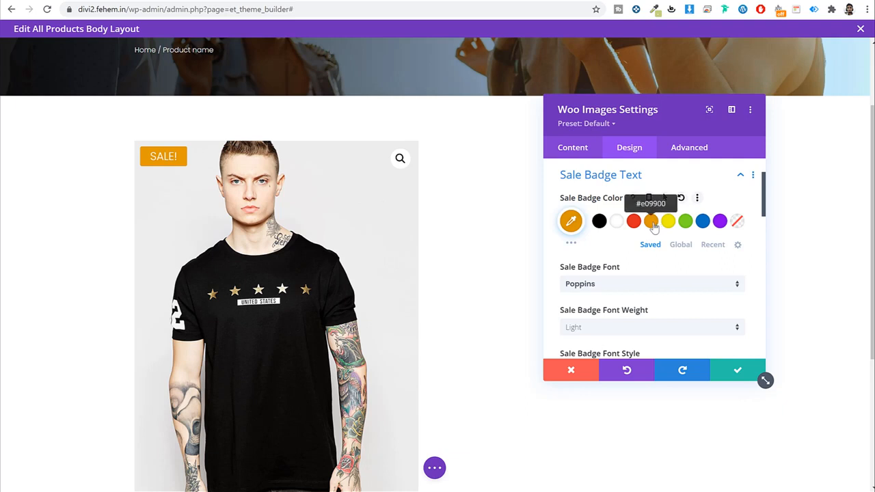
{"action": "left_click", "coordinate": [573, 222]}
{"action": "left_click_drag", "start_coordinate": [583, 220], "coordinate": [579, 212]}
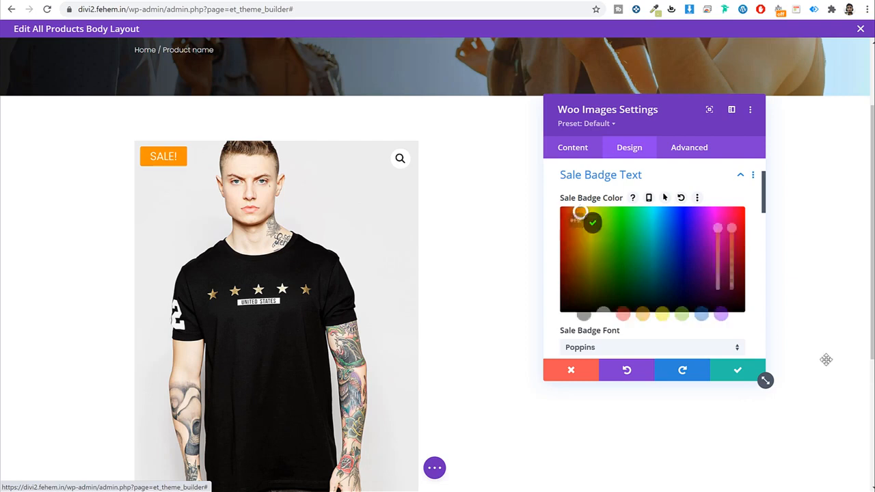
{"action": "left_click", "coordinate": [673, 177]}
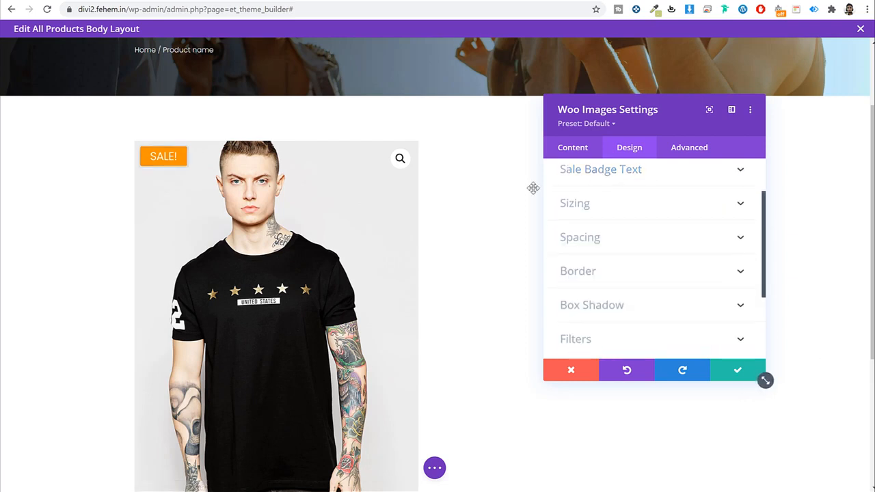
{"action": "scroll", "coordinate": [661, 252], "scroll_direction": "down", "scroll_amount": 2}
{"action": "scroll", "coordinate": [646, 243], "scroll_direction": "up", "scroll_amount": 3}
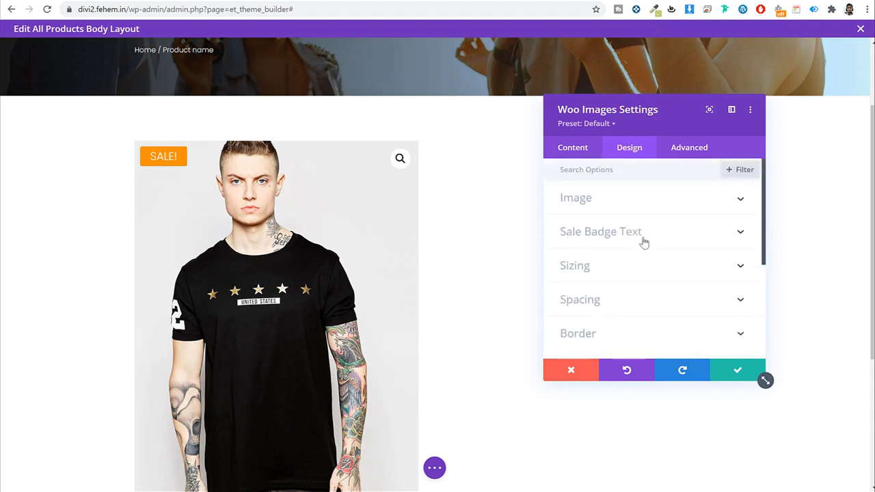
{"action": "scroll", "coordinate": [481, 246], "scroll_direction": "down", "scroll_amount": 3}
{"action": "scroll", "coordinate": [467, 248], "scroll_direction": "up", "scroll_amount": 3}
{"action": "left_click", "coordinate": [737, 371]}
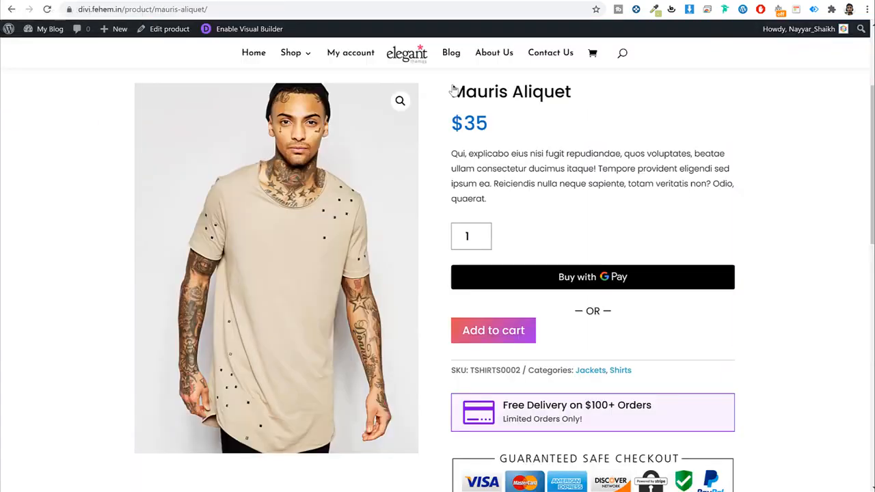
{"action": "scroll", "coordinate": [582, 153], "scroll_direction": "up", "scroll_amount": 1}
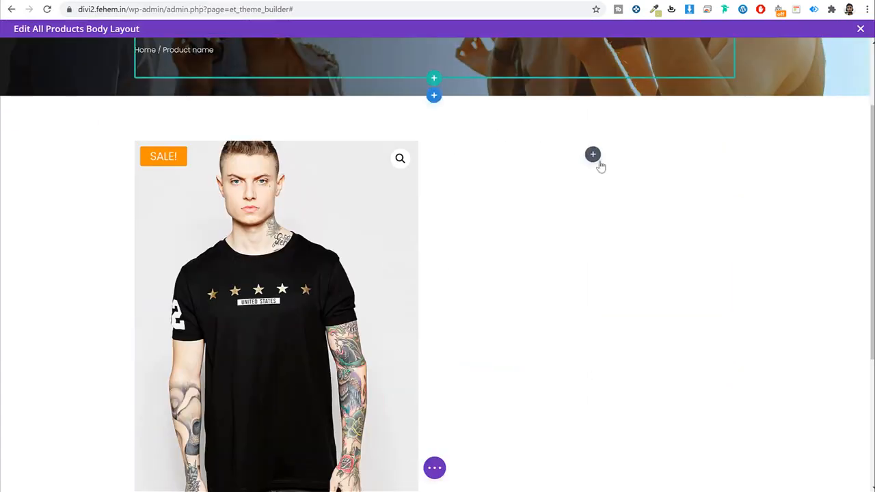
Step: Add a Woo Title module to the right column by searching 'tit'
{"action": "left_click", "coordinate": [592, 154]}
{"action": "type", "text": "tit"}
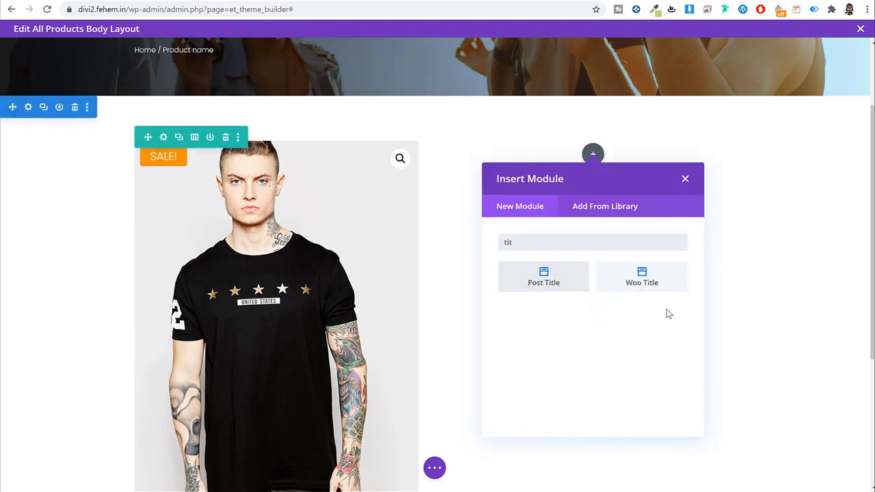
{"action": "left_click", "coordinate": [646, 280]}
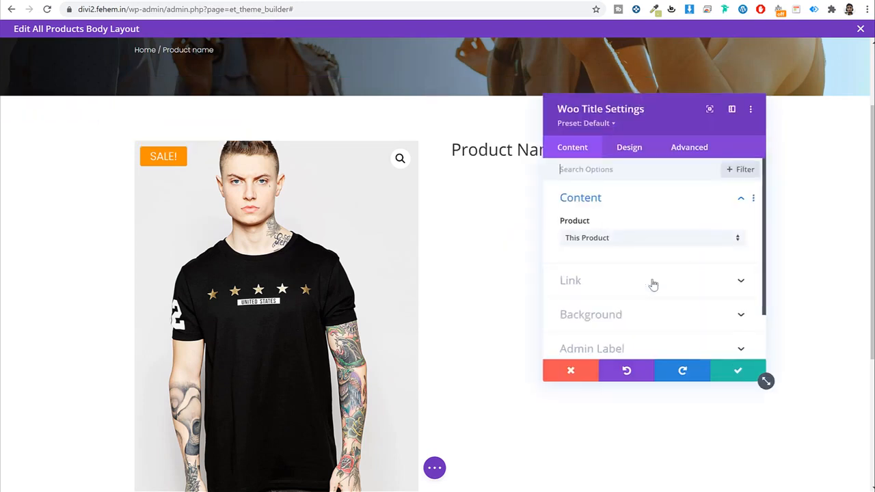
{"action": "left_click_drag", "start_coordinate": [629, 109], "coordinate": [699, 91]}
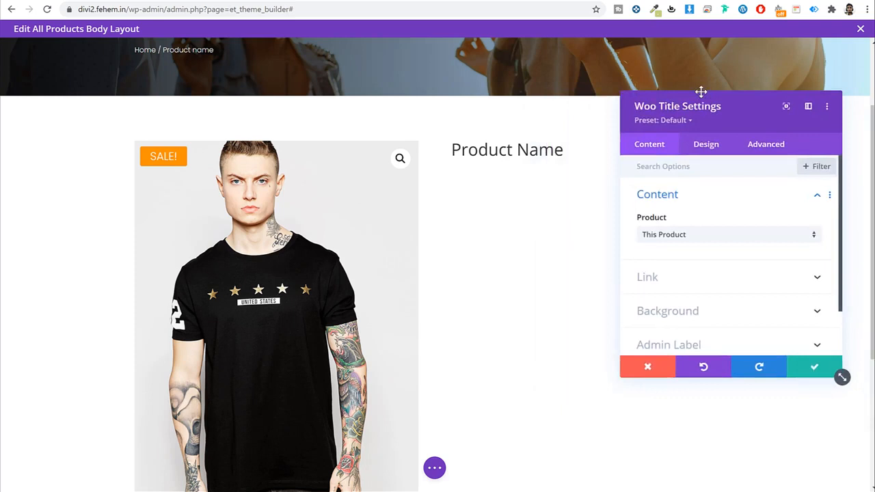
Step: Set the title font to Poppins and its text colour to black, then save
{"action": "left_click", "coordinate": [701, 129]}
{"action": "scroll", "coordinate": [737, 225], "scroll_direction": "down", "scroll_amount": 1}
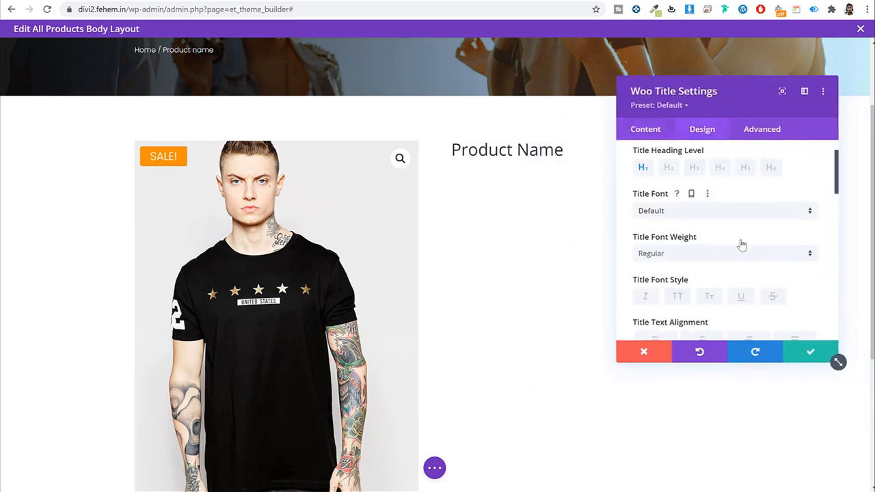
{"action": "left_click", "coordinate": [690, 205]}
{"action": "left_click", "coordinate": [685, 133]}
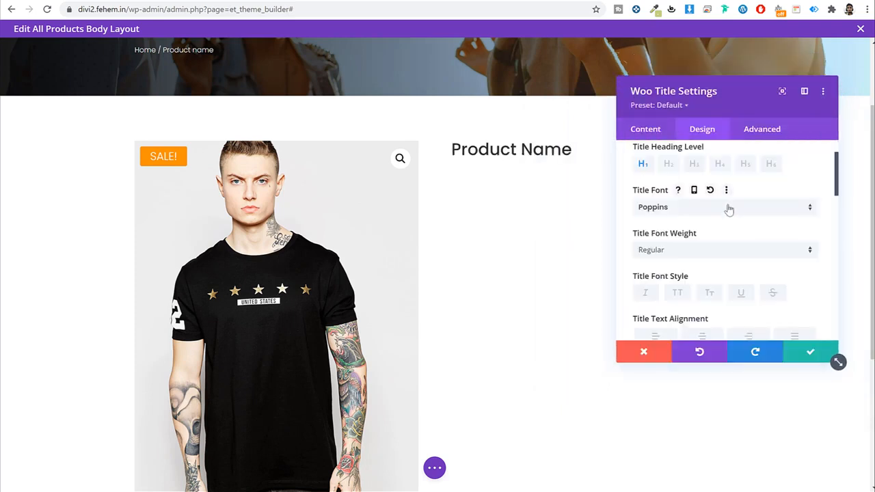
{"action": "scroll", "coordinate": [741, 213], "scroll_direction": "down", "scroll_amount": 3}
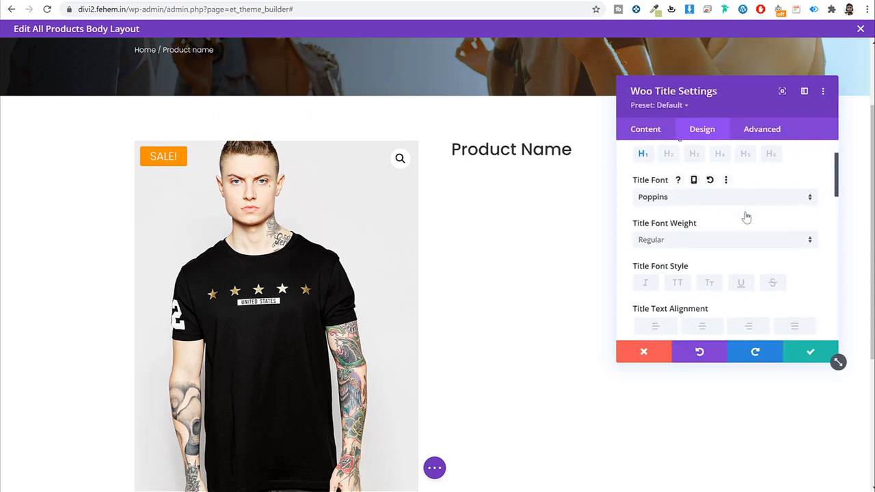
{"action": "left_click", "coordinate": [723, 218]}
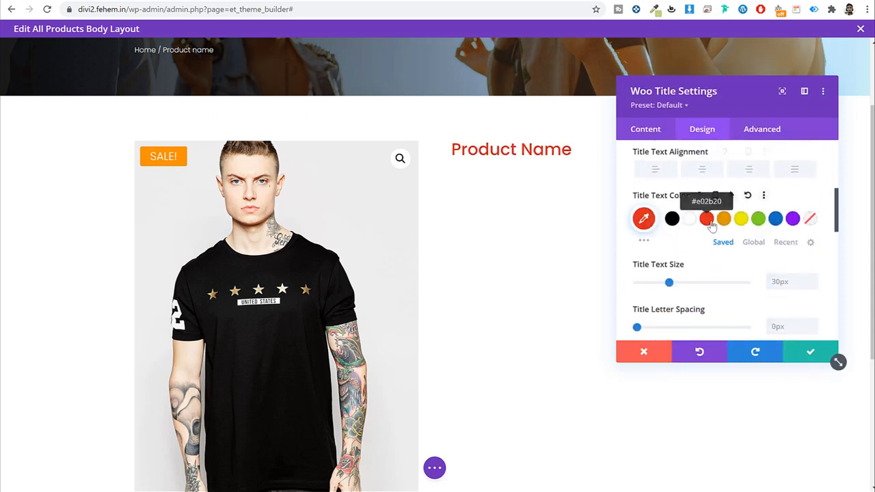
{"action": "left_click", "coordinate": [792, 218]}
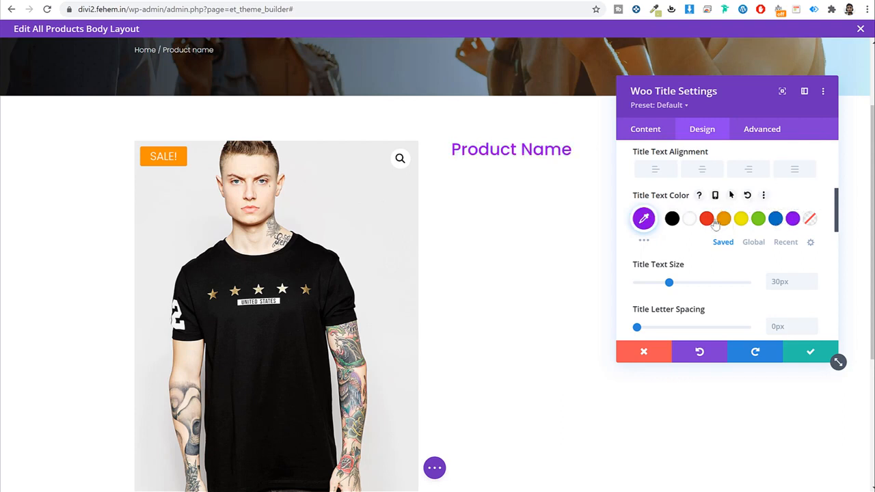
{"action": "left_click", "coordinate": [671, 218]}
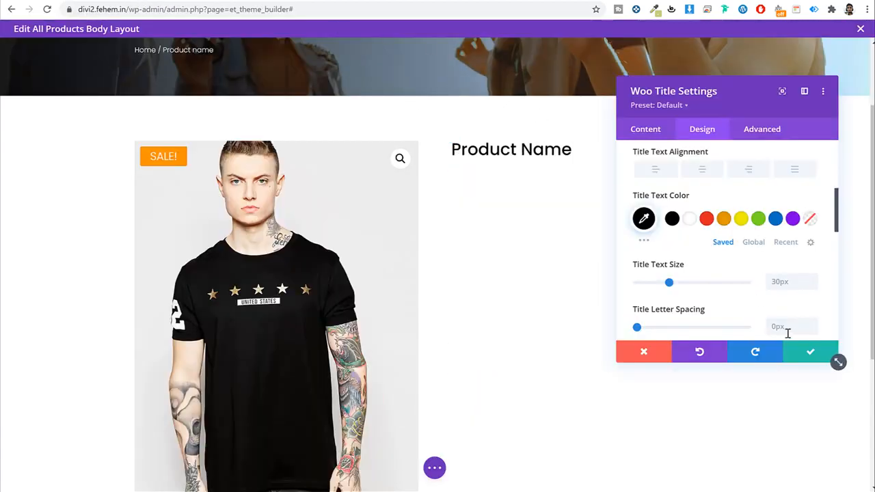
{"action": "left_click", "coordinate": [811, 353]}
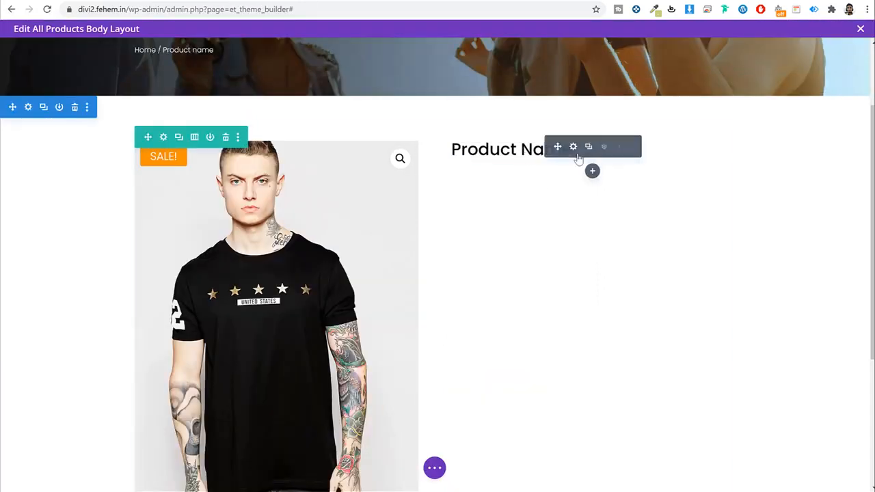
Step: Insert a Woo Price module below the title by searching 'pr'
{"action": "left_click", "coordinate": [593, 171]}
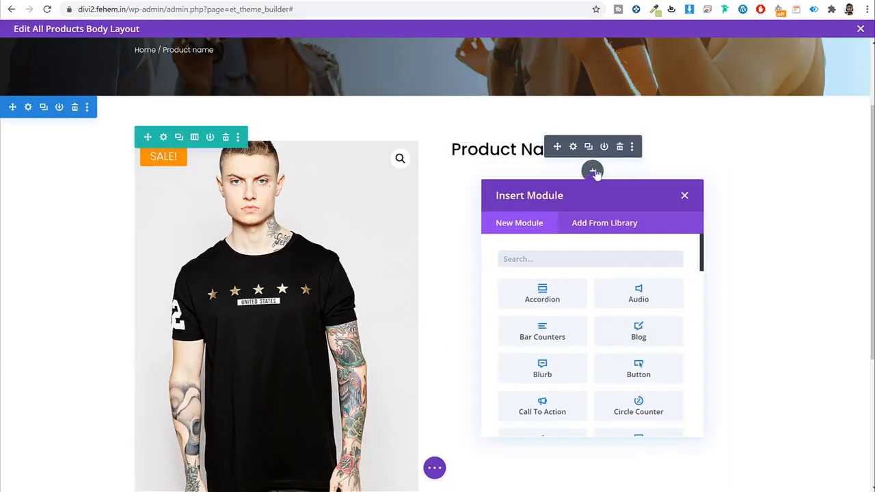
{"action": "type", "text": "pr"}
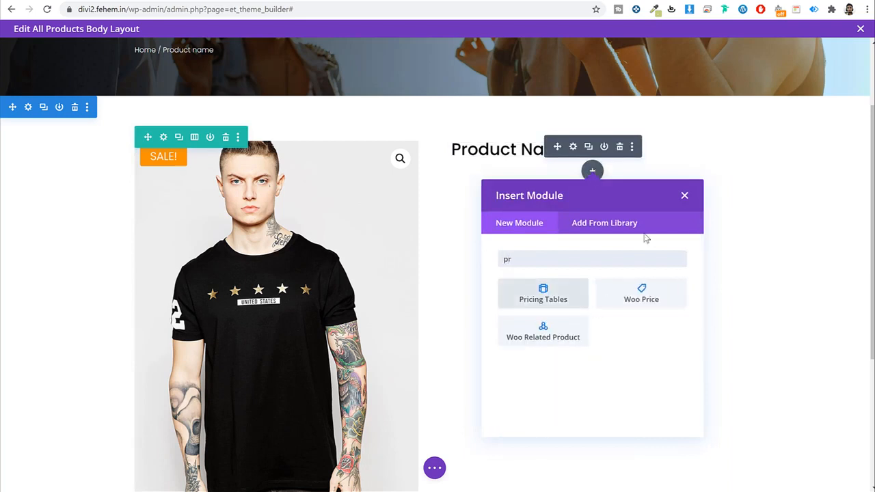
{"action": "left_click", "coordinate": [671, 307]}
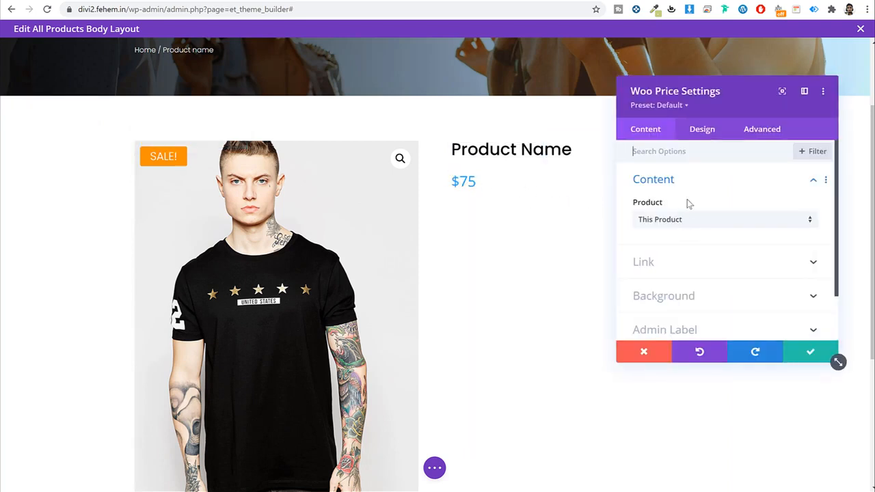
Step: Set the price text font to Poppins in Bold weight
{"action": "left_click", "coordinate": [701, 131]}
{"action": "left_click", "coordinate": [701, 182]}
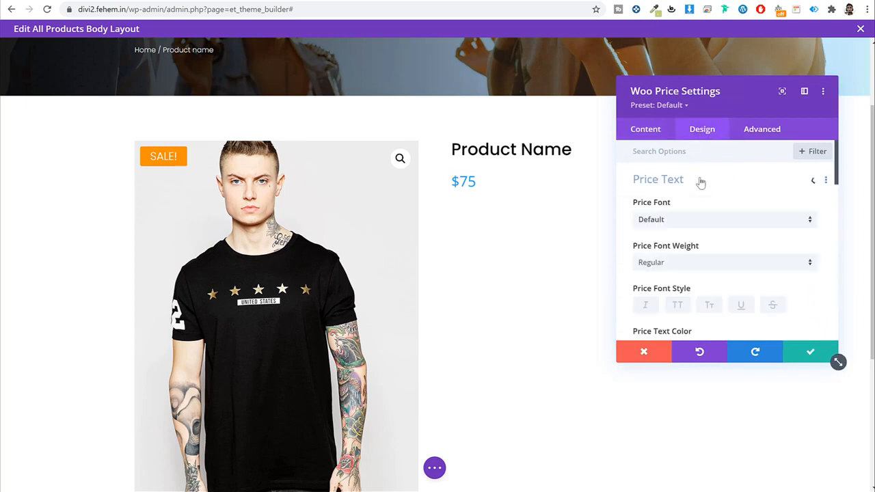
{"action": "left_click", "coordinate": [688, 222]}
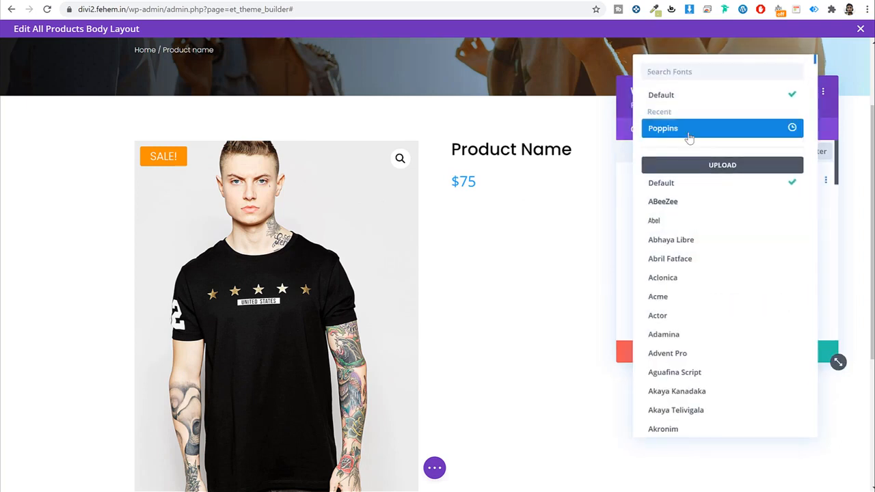
{"action": "left_click", "coordinate": [687, 134]}
{"action": "scroll", "coordinate": [749, 265], "scroll_direction": "down", "scroll_amount": 1}
{"action": "left_click", "coordinate": [698, 207]}
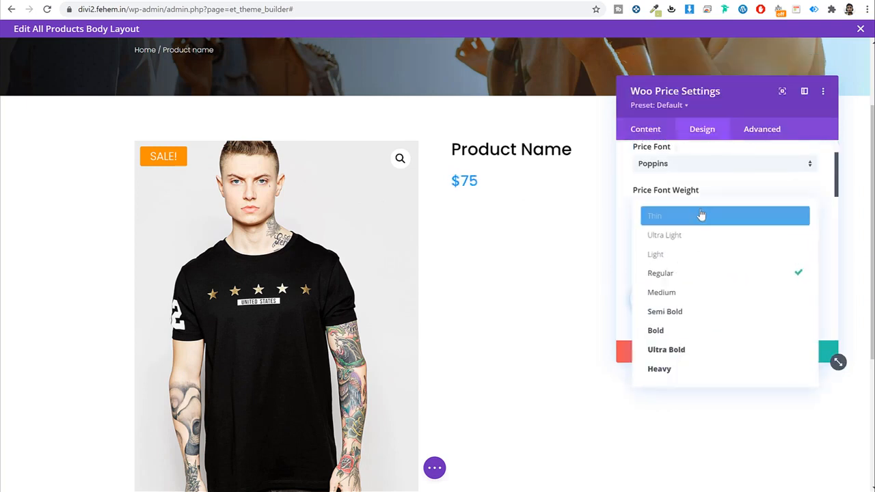
{"action": "left_click", "coordinate": [696, 331]}
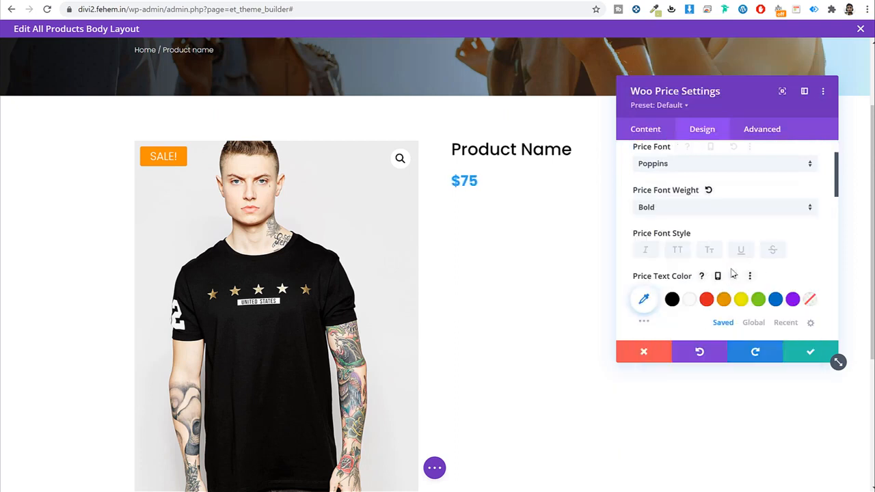
Step: Colour the price purple #8300e9, size it to 35px, and save the module
{"action": "scroll", "coordinate": [736, 273], "scroll_direction": "down", "scroll_amount": 1}
{"action": "left_click", "coordinate": [792, 244]}
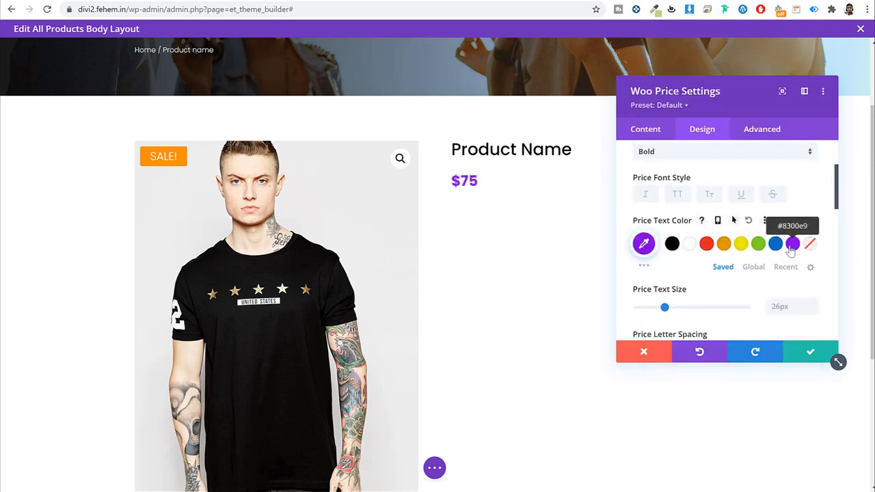
{"action": "scroll", "coordinate": [720, 271], "scroll_direction": "down", "scroll_amount": 2}
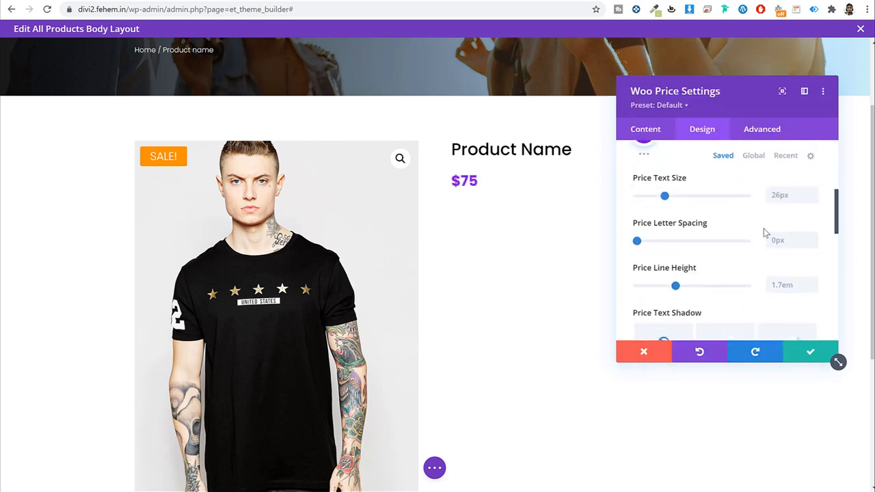
{"action": "left_click", "coordinate": [791, 196]}
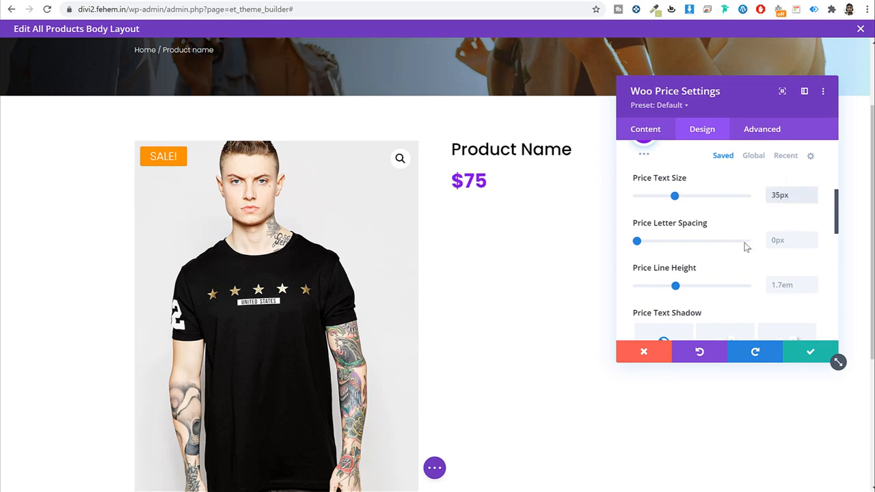
{"action": "scroll", "coordinate": [746, 247], "scroll_direction": "down", "scroll_amount": 3}
{"action": "scroll", "coordinate": [773, 251], "scroll_direction": "up", "scroll_amount": 1}
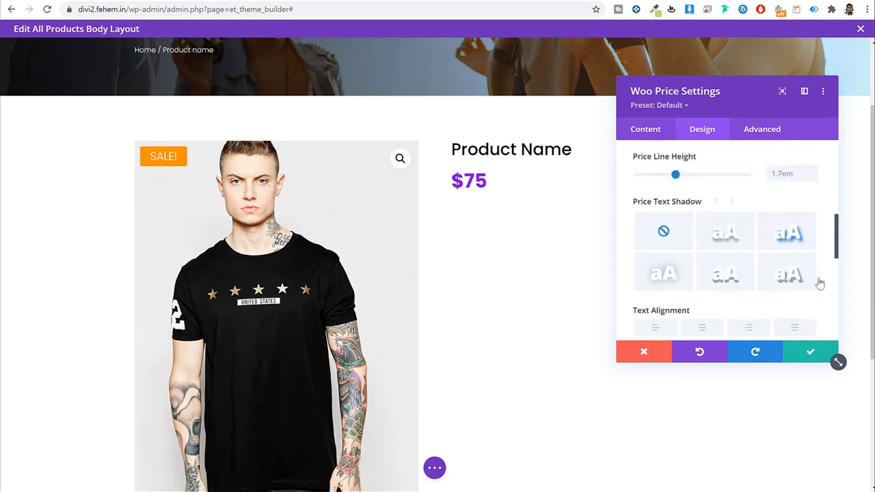
{"action": "scroll", "coordinate": [787, 278], "scroll_direction": "down", "scroll_amount": 1}
{"action": "left_click", "coordinate": [809, 354]}
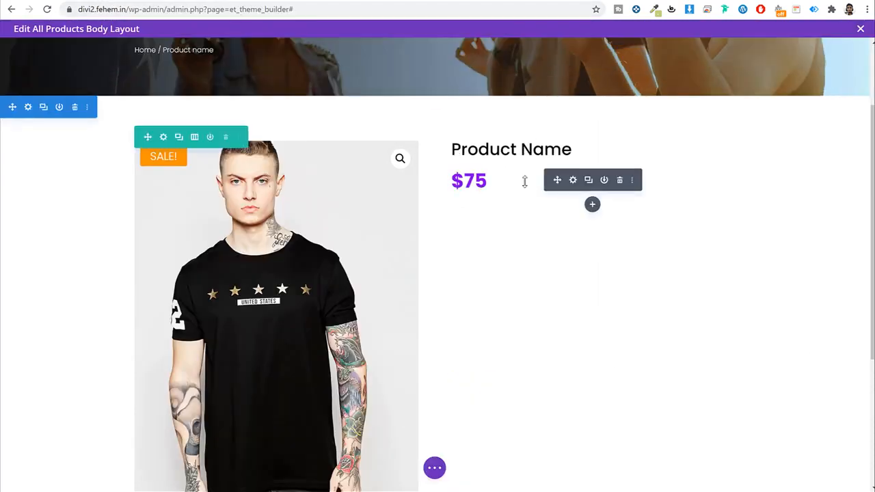
Step: Insert a Woo Description module below the price showing the Short Description
{"action": "left_click", "coordinate": [592, 204]}
{"action": "type", "text": "des"}
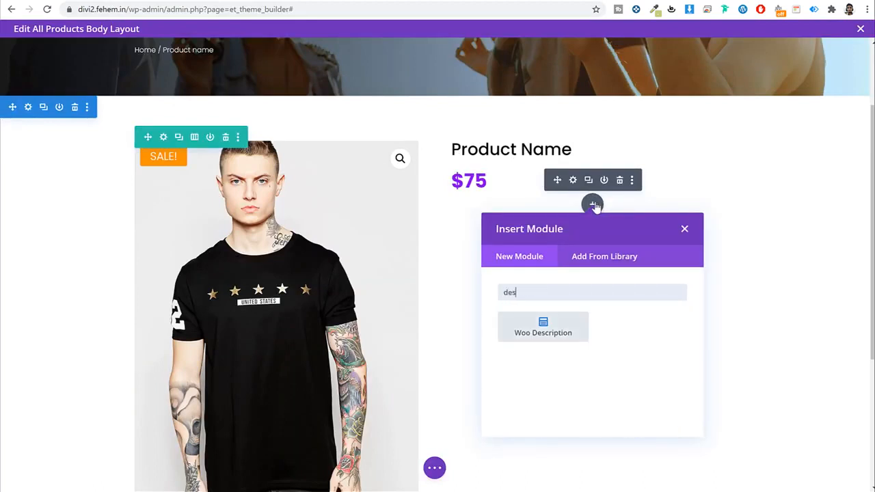
{"action": "left_click", "coordinate": [554, 321]}
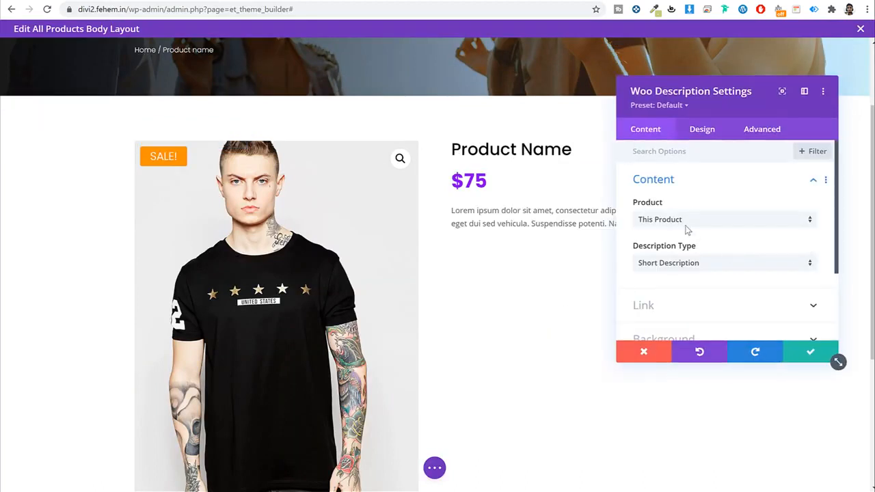
{"action": "left_click", "coordinate": [679, 267]}
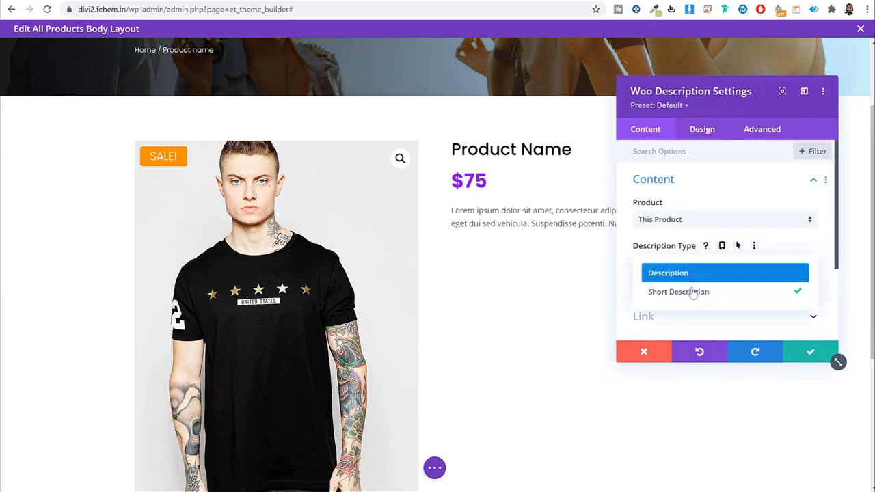
{"action": "left_click", "coordinate": [697, 291]}
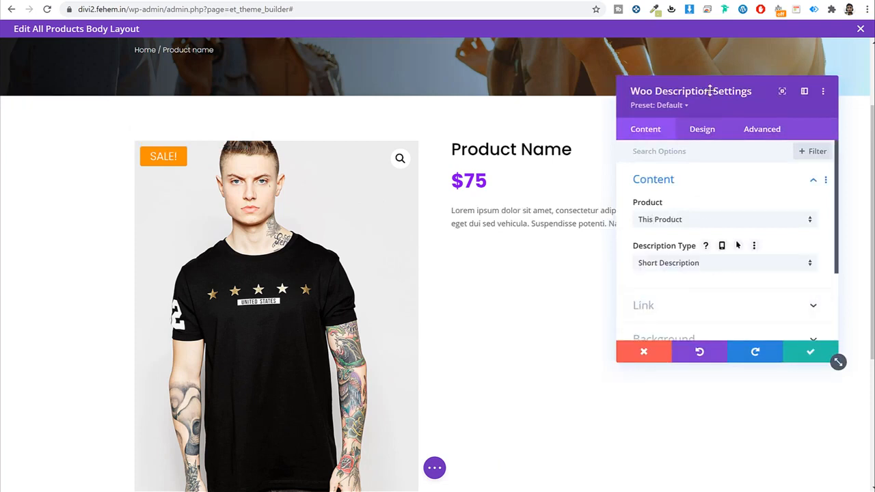
{"action": "left_click_drag", "start_coordinate": [710, 90], "coordinate": [225, 128]}
Step: Set the description text to Poppins Light in black
{"action": "left_click", "coordinate": [217, 166]}
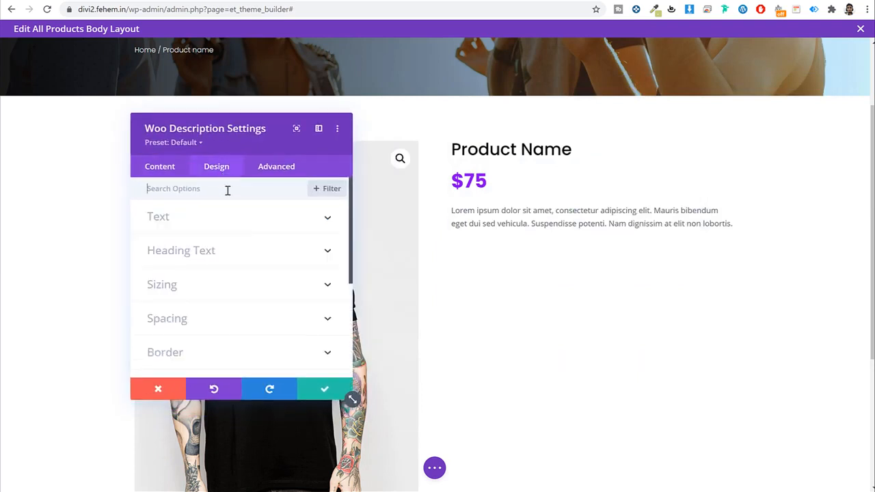
{"action": "left_click", "coordinate": [214, 218]}
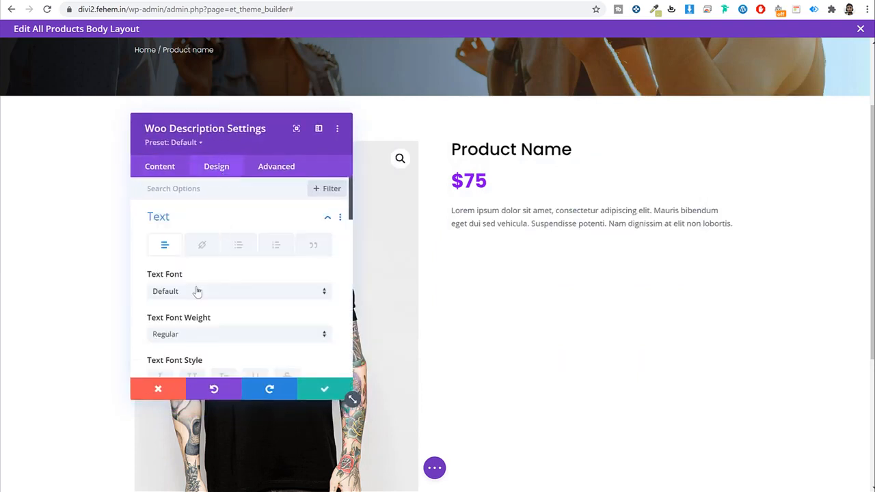
{"action": "left_click", "coordinate": [197, 292]}
{"action": "left_click", "coordinate": [219, 132]}
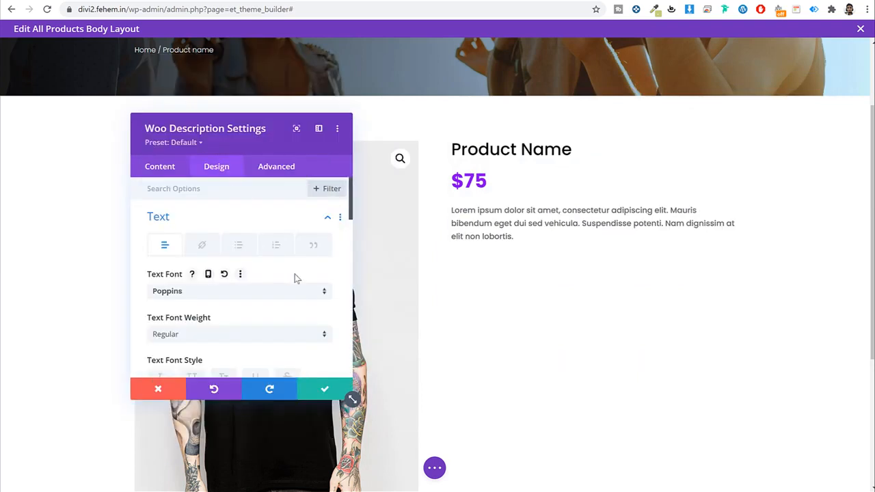
{"action": "scroll", "coordinate": [253, 281], "scroll_direction": "down", "scroll_amount": 3}
{"action": "left_click", "coordinate": [279, 223]}
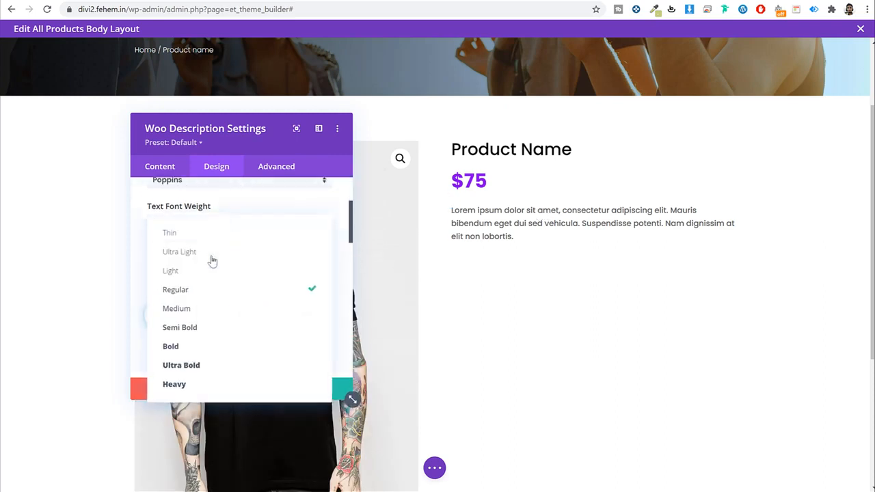
{"action": "left_click", "coordinate": [206, 273]}
{"action": "scroll", "coordinate": [219, 277], "scroll_direction": "down", "scroll_amount": 2}
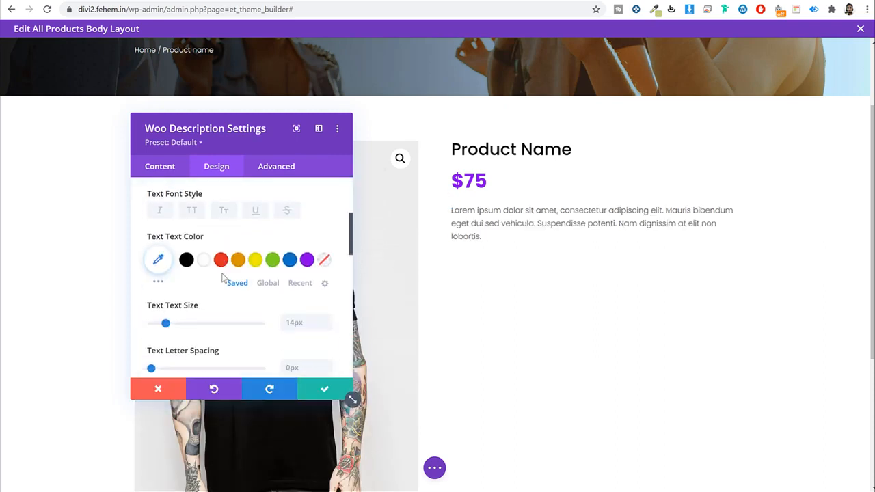
{"action": "left_click", "coordinate": [186, 260]}
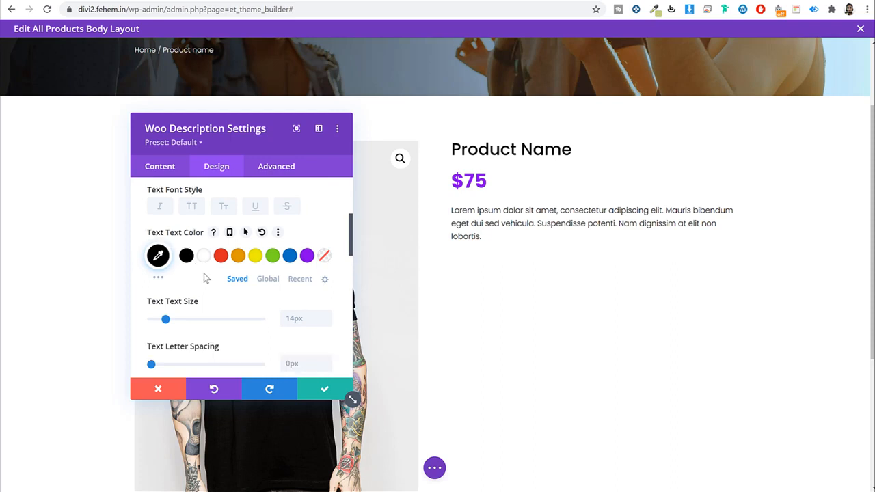
Step: Set the description text size to 15px and line height to 1.9em
{"action": "scroll", "coordinate": [205, 276], "scroll_direction": "down", "scroll_amount": 3}
{"action": "left_click", "coordinate": [303, 304]}
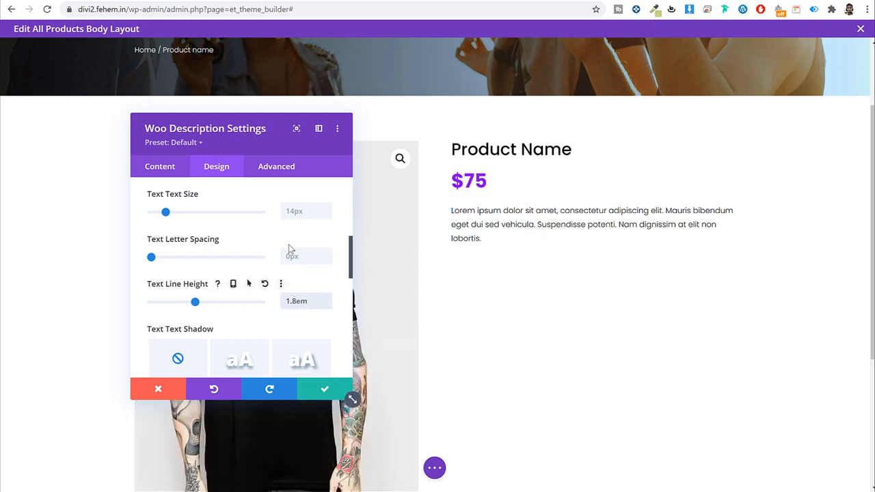
{"action": "left_click", "coordinate": [297, 213]}
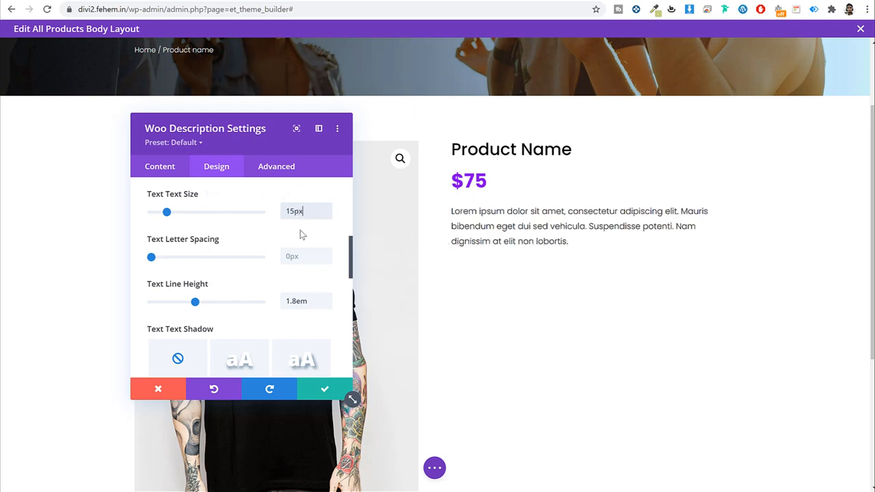
{"action": "left_click_drag", "start_coordinate": [308, 305], "coordinate": [250, 312]}
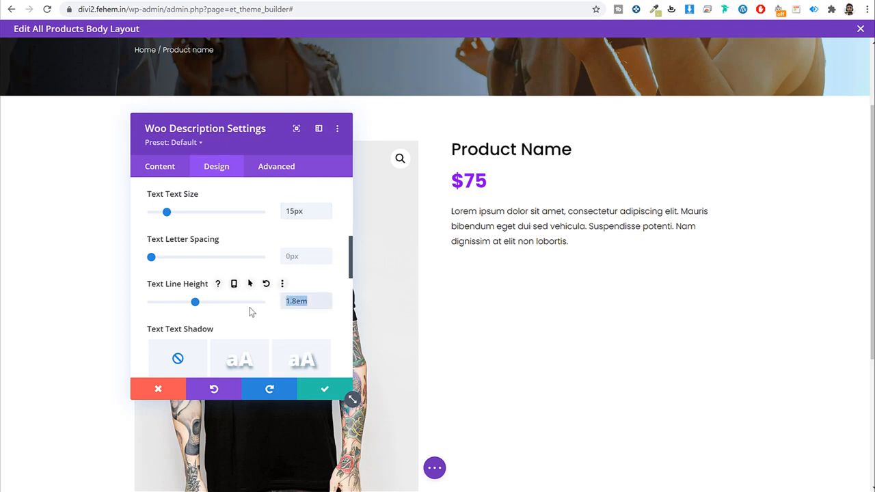
{"action": "type", "text": "19"}
{"action": "key", "text": "ctrl+a"}
{"action": "type", "text": "1"}
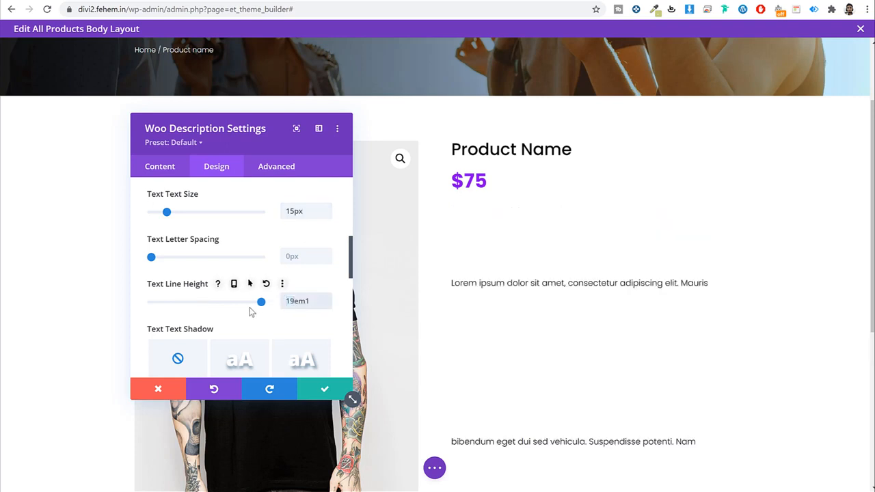
{"action": "type", "text": ".9em"}
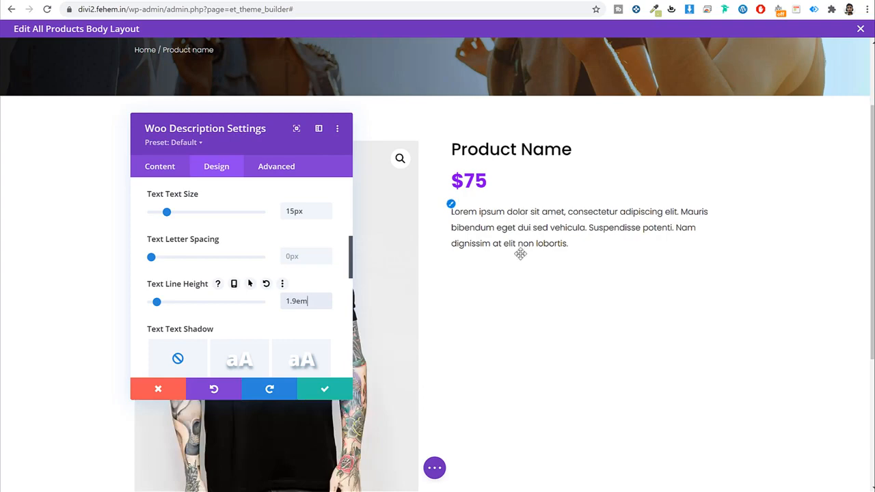
Step: Save the description module and insert a Woo Add To Cart module below it
{"action": "left_click", "coordinate": [325, 388]}
{"action": "left_click", "coordinate": [89, 1]}
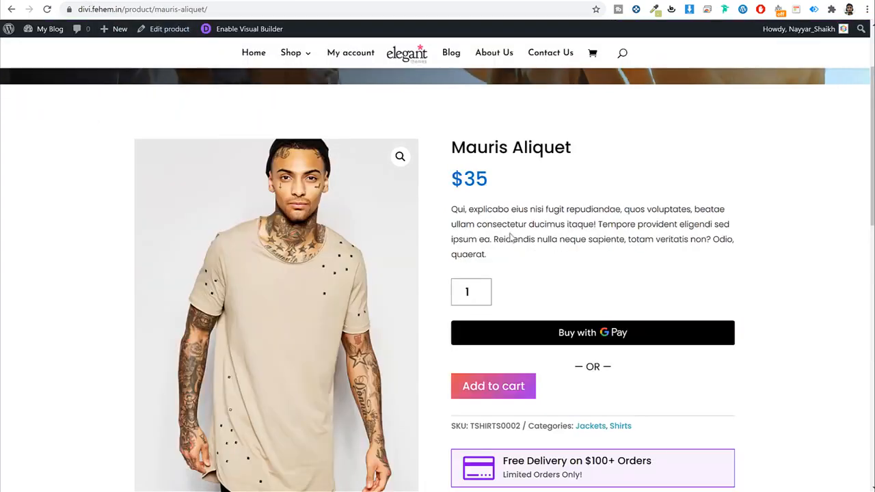
{"action": "left_click", "coordinate": [205, 2]}
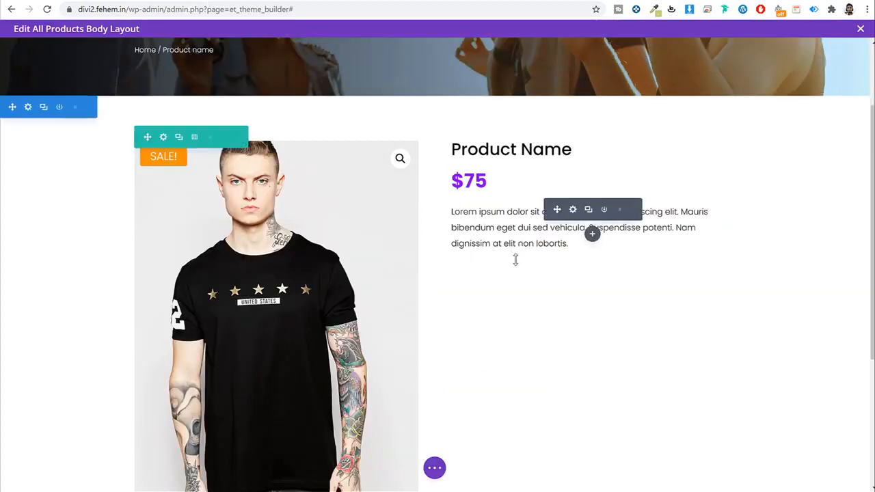
{"action": "left_click", "coordinate": [592, 234]}
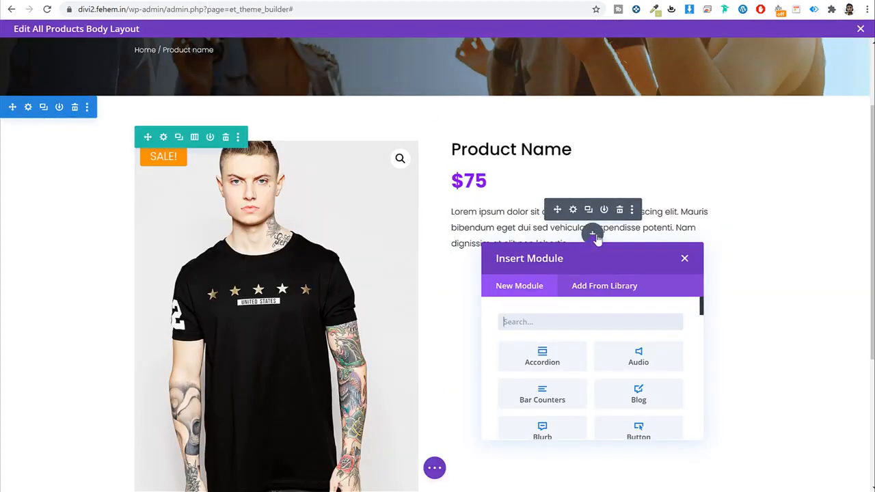
{"action": "type", "text": "add"}
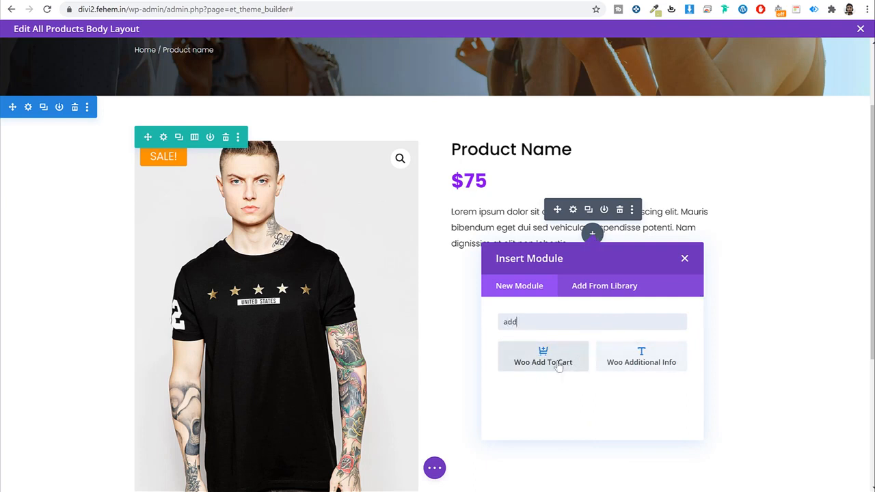
{"action": "left_click", "coordinate": [550, 369]}
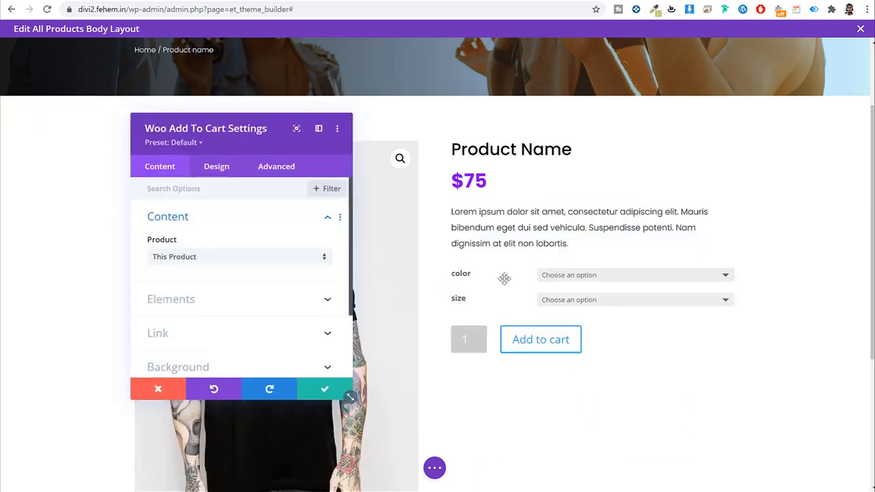
Step: Set the add-to-cart text font to Poppins in Regular weight
{"action": "left_click", "coordinate": [217, 168]}
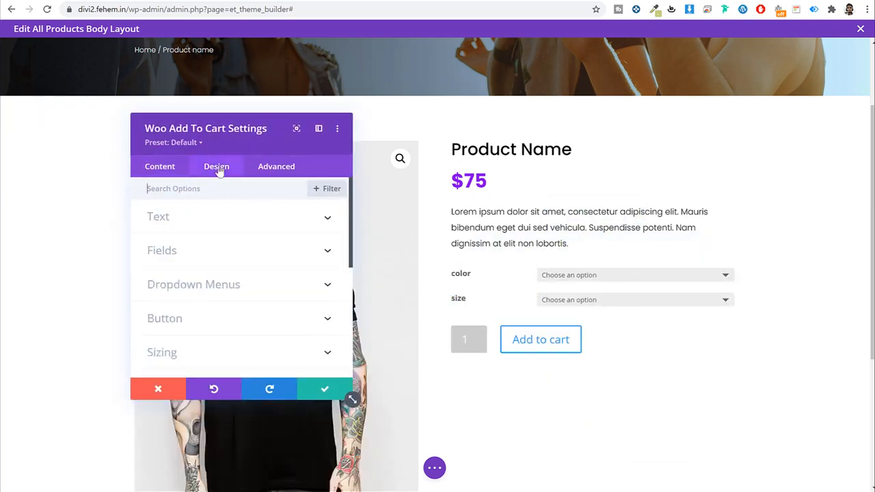
{"action": "left_click", "coordinate": [210, 219]}
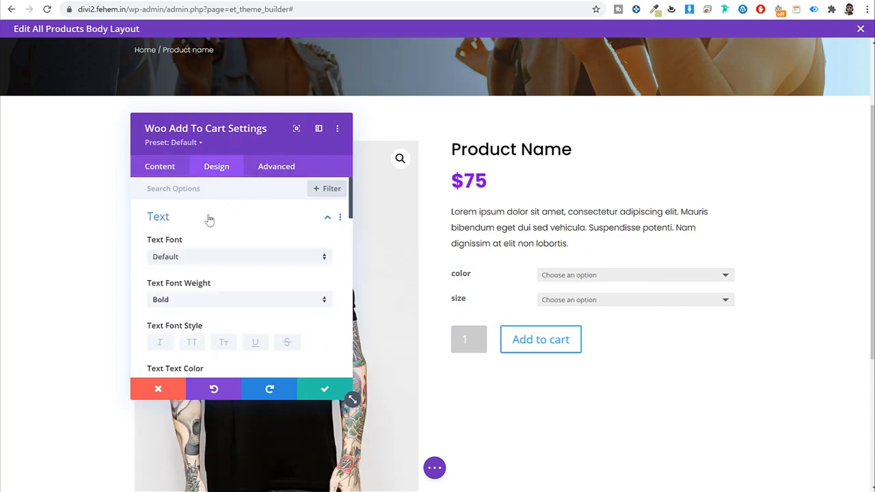
{"action": "left_click", "coordinate": [236, 257]}
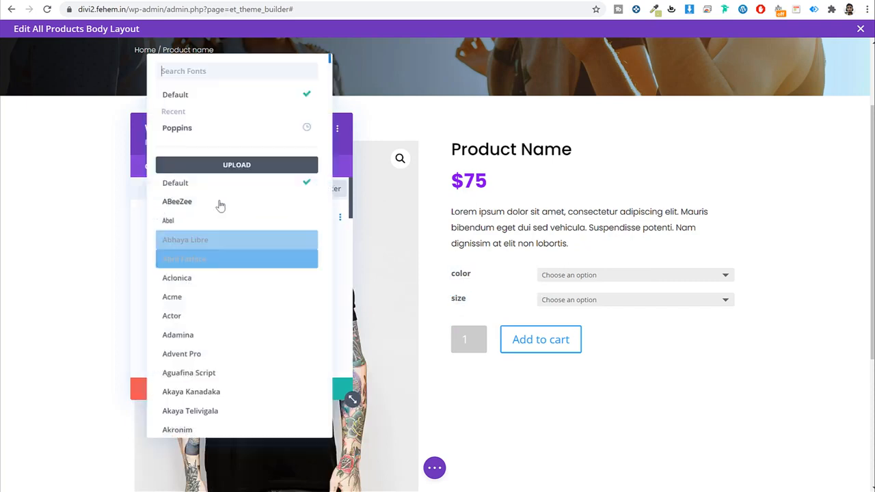
{"action": "left_click", "coordinate": [212, 131]}
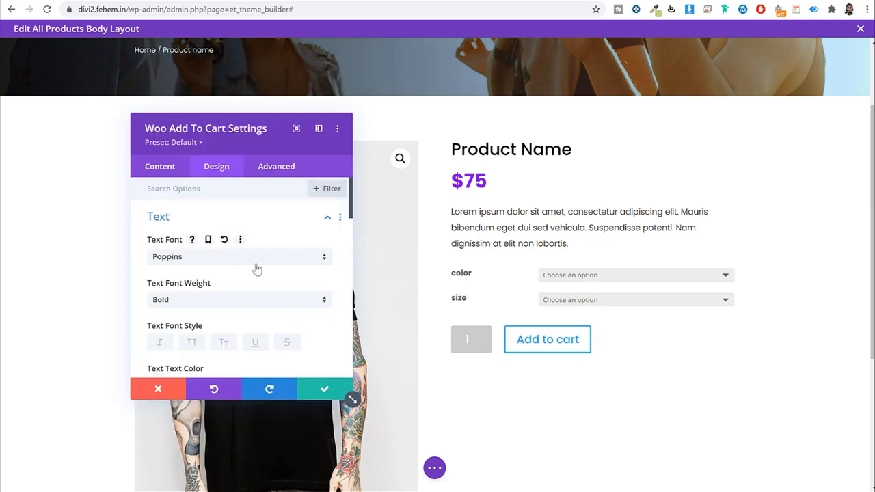
{"action": "scroll", "coordinate": [289, 308], "scroll_direction": "down", "scroll_amount": 1}
{"action": "left_click", "coordinate": [247, 245]}
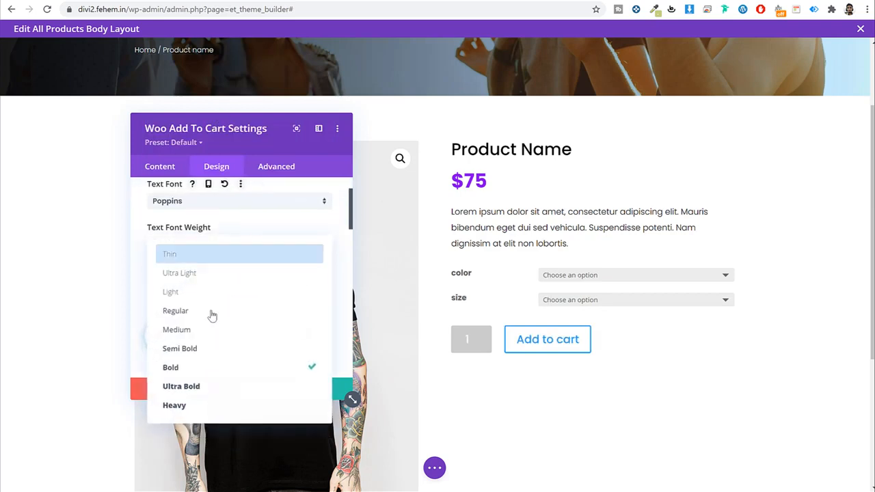
{"action": "left_click", "coordinate": [207, 313]}
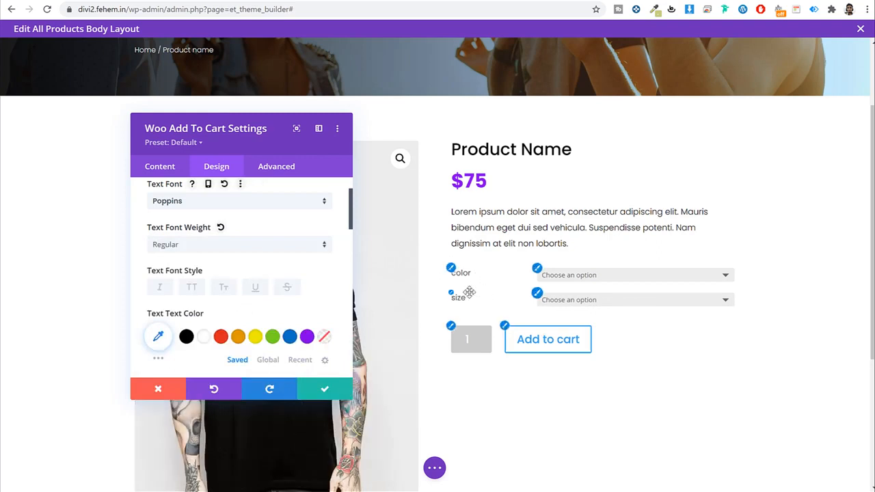
Step: Make the add-to-cart text black at 18px
{"action": "scroll", "coordinate": [289, 297], "scroll_direction": "down", "scroll_amount": 1}
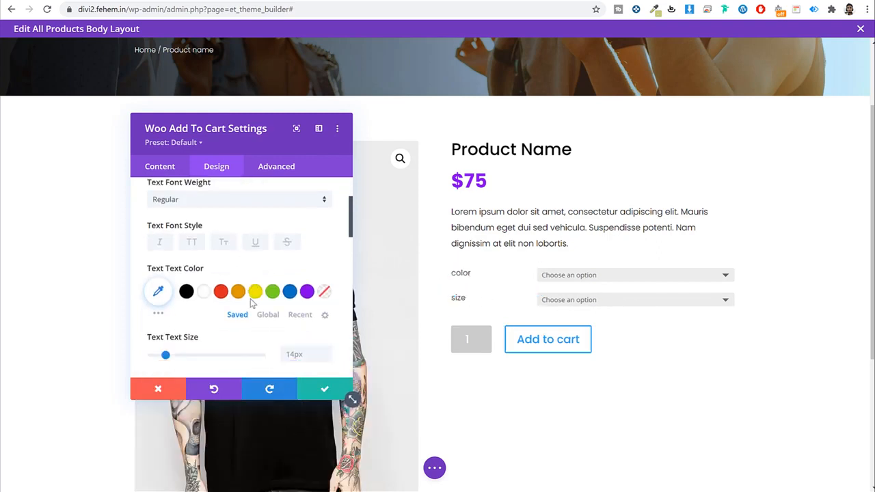
{"action": "left_click", "coordinate": [186, 284]}
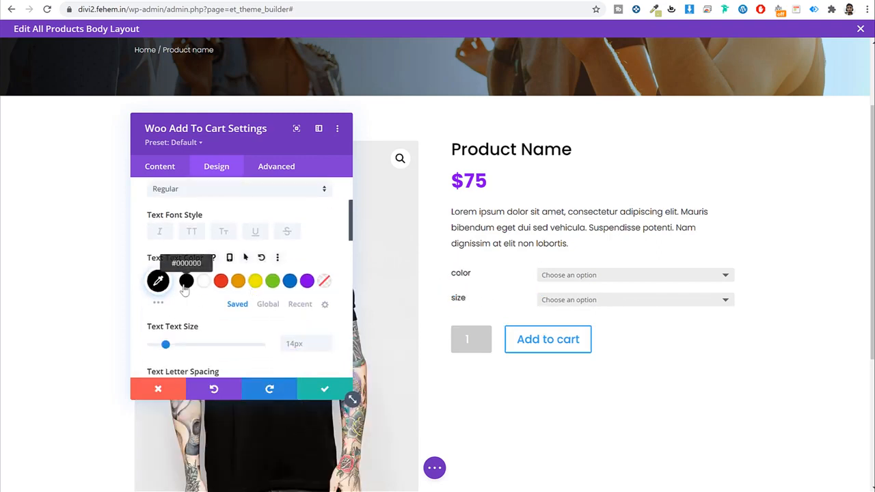
{"action": "left_click", "coordinate": [304, 342]}
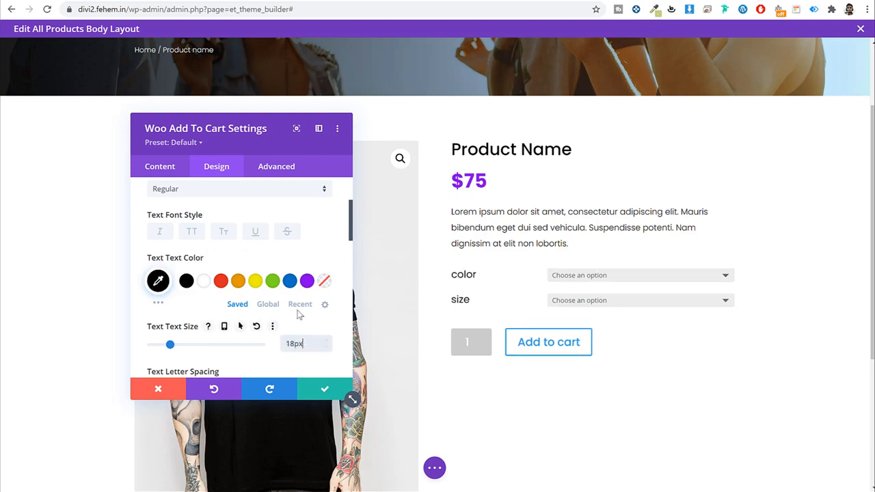
{"action": "scroll", "coordinate": [300, 314], "scroll_direction": "down", "scroll_amount": 2}
{"action": "scroll", "coordinate": [297, 315], "scroll_direction": "up", "scroll_amount": 4}
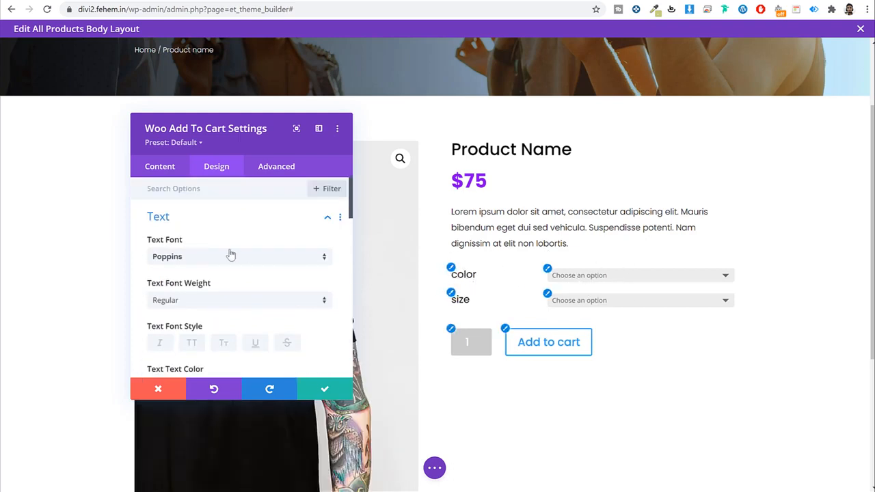
{"action": "left_click", "coordinate": [229, 217]}
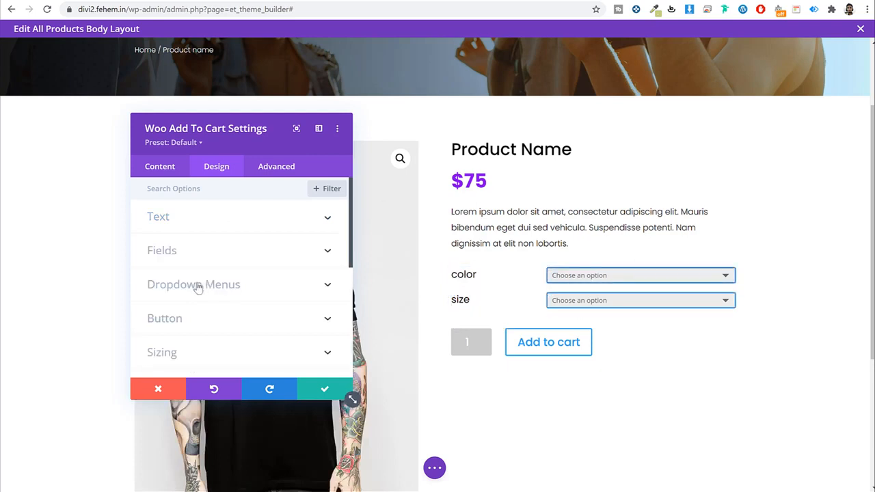
Step: Try yellow, white and black dropdown backgrounds, then restore the default grey
{"action": "left_click", "coordinate": [234, 285]}
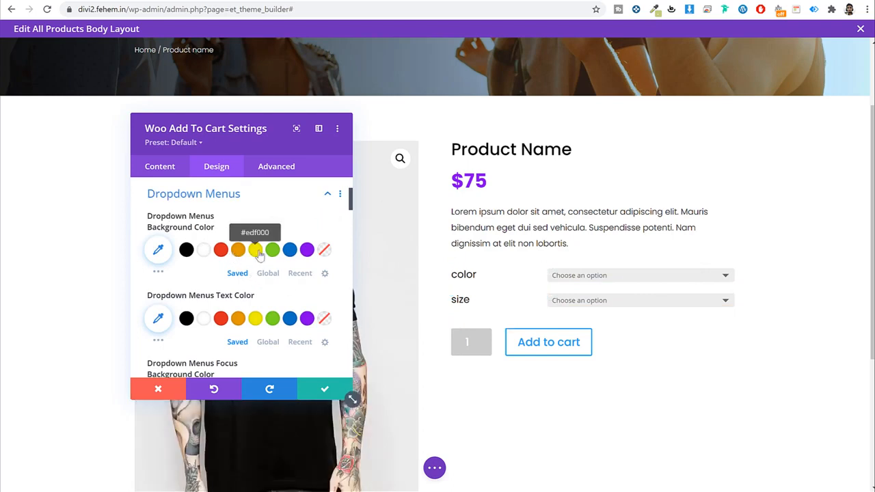
{"action": "left_click", "coordinate": [254, 250]}
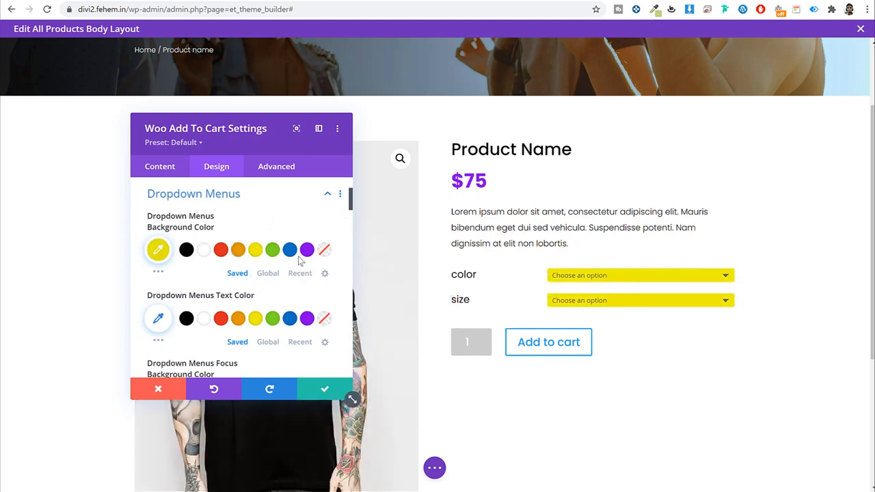
{"action": "left_click", "coordinate": [204, 252]}
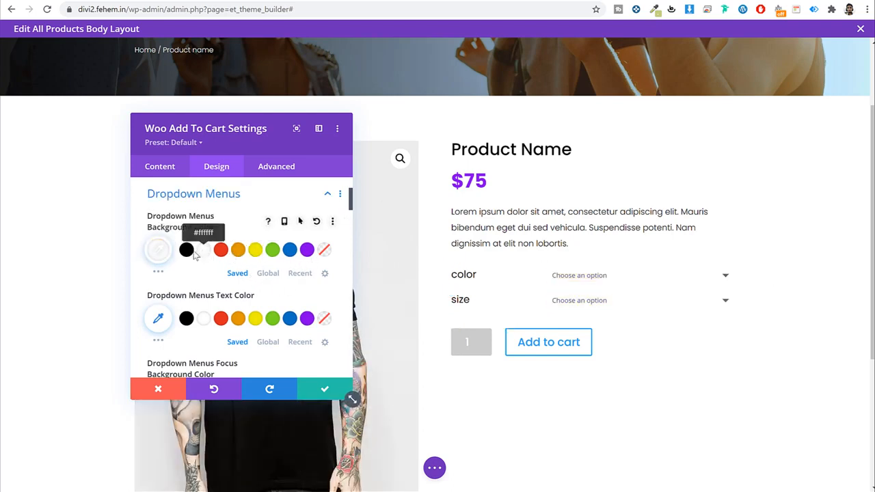
{"action": "left_click", "coordinate": [187, 251]}
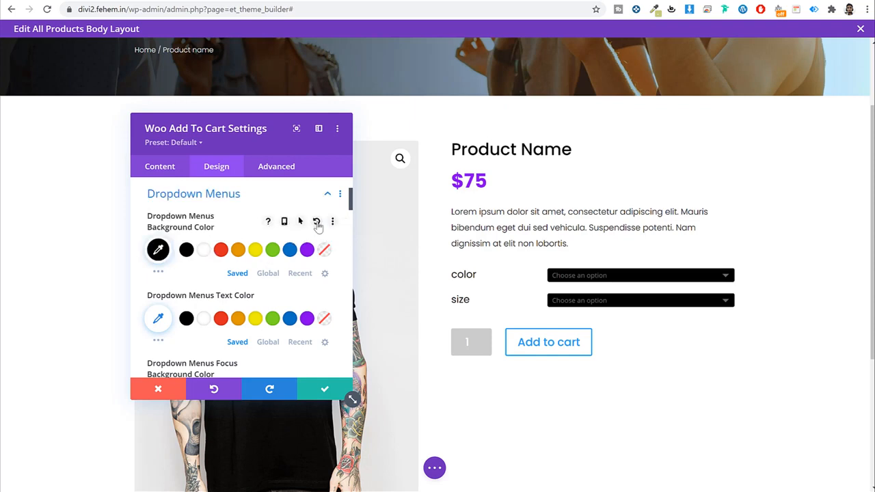
{"action": "left_click", "coordinate": [316, 222]}
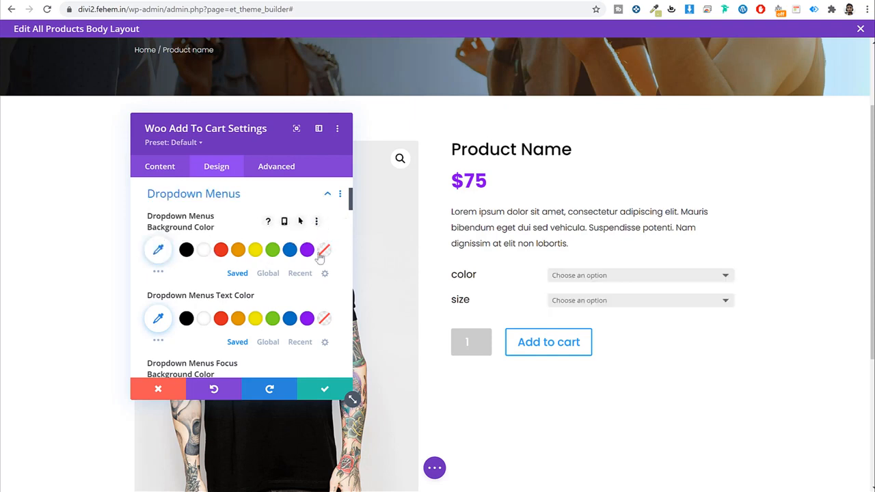
Step: Set the dropdown menu font to Poppins at 16px
{"action": "scroll", "coordinate": [319, 257], "scroll_direction": "down", "scroll_amount": 1}
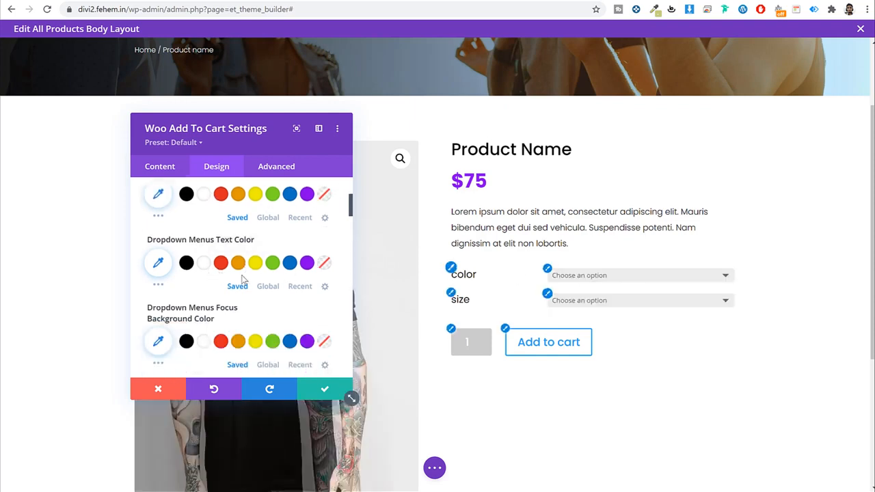
{"action": "scroll", "coordinate": [260, 284], "scroll_direction": "down", "scroll_amount": 3}
{"action": "scroll", "coordinate": [260, 284], "scroll_direction": "down", "scroll_amount": 2}
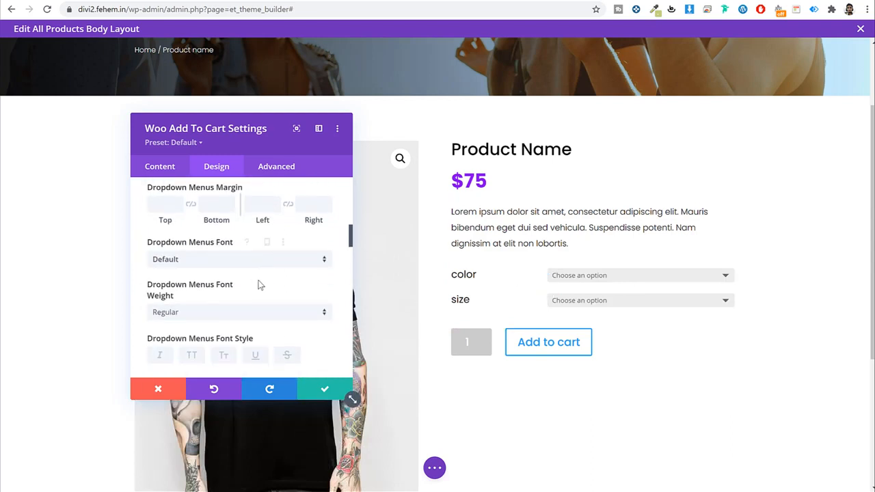
{"action": "left_click", "coordinate": [225, 258]}
{"action": "left_click", "coordinate": [211, 130]}
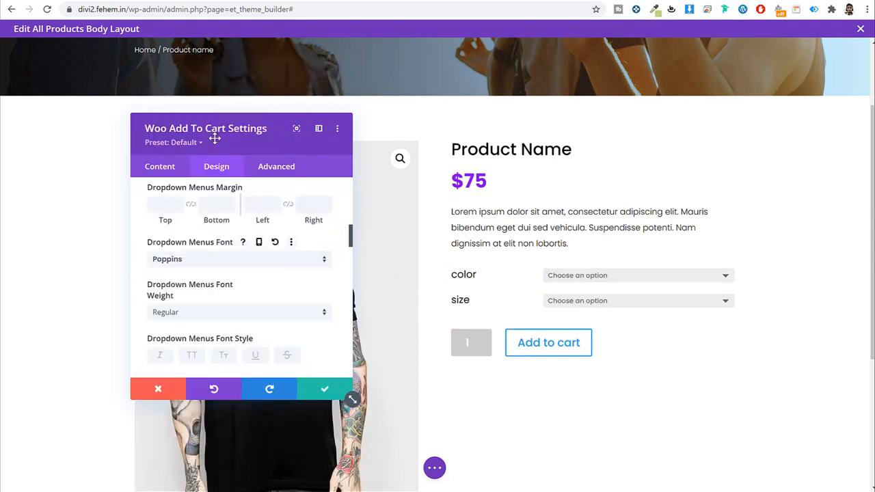
{"action": "scroll", "coordinate": [226, 250], "scroll_direction": "down", "scroll_amount": 2}
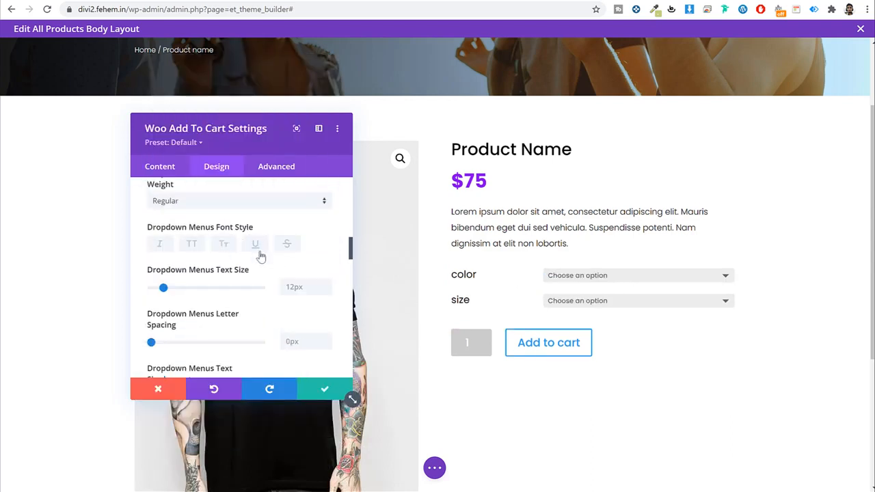
{"action": "scroll", "coordinate": [260, 257], "scroll_direction": "down", "scroll_amount": 1}
{"action": "type", "text": "16"}
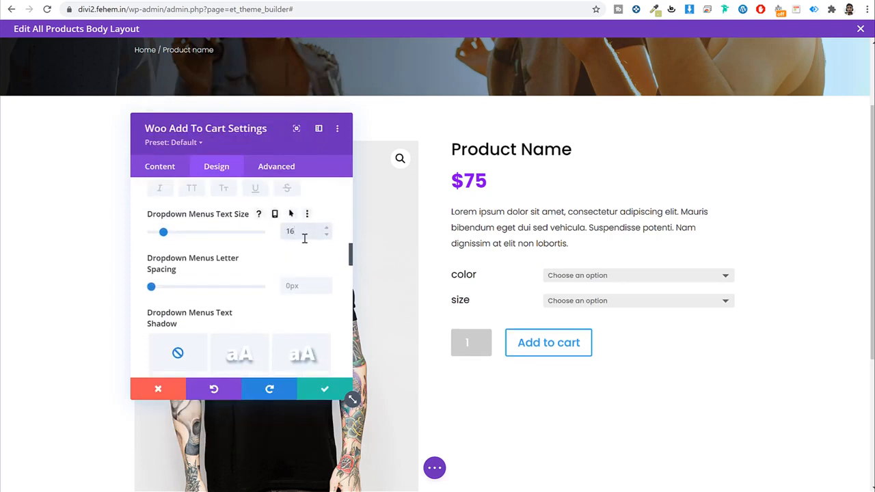
{"action": "scroll", "coordinate": [266, 275], "scroll_direction": "up", "scroll_amount": 4}
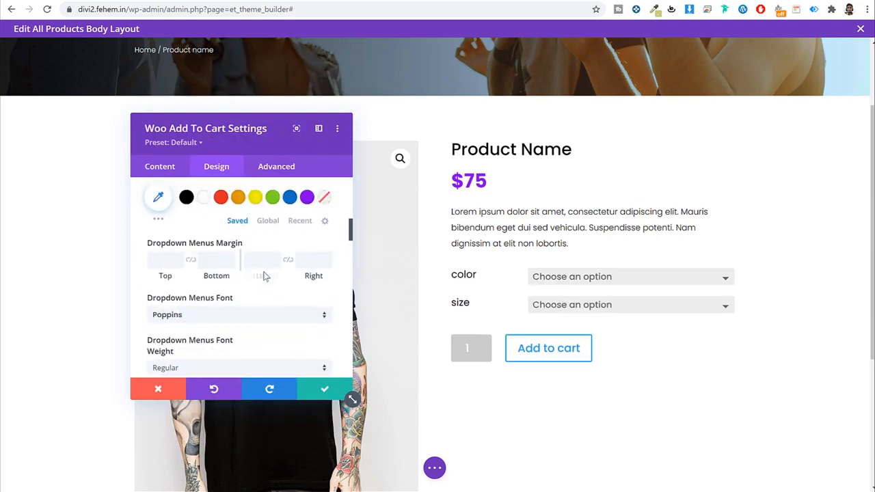
{"action": "scroll", "coordinate": [265, 275], "scroll_direction": "down", "scroll_amount": 1}
Step: Set the dropdown text font weight to Light
{"action": "left_click", "coordinate": [230, 310]}
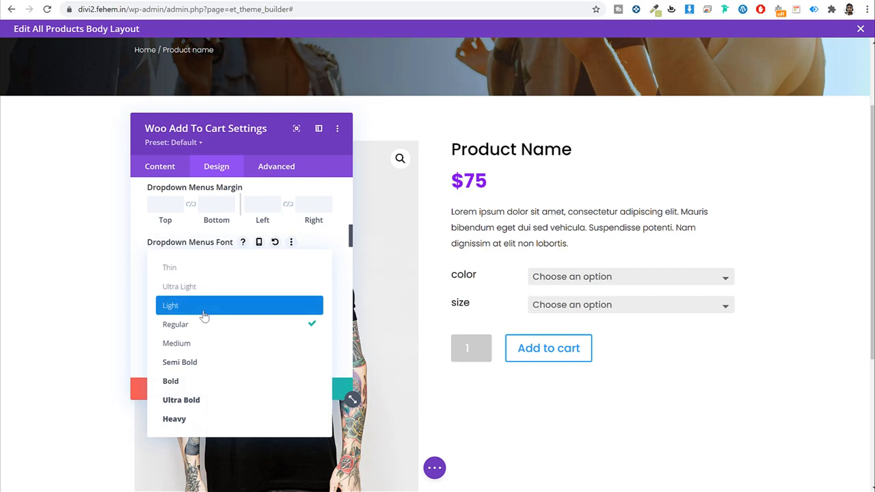
{"action": "left_click", "coordinate": [204, 311]}
{"action": "scroll", "coordinate": [228, 304], "scroll_direction": "down", "scroll_amount": 3}
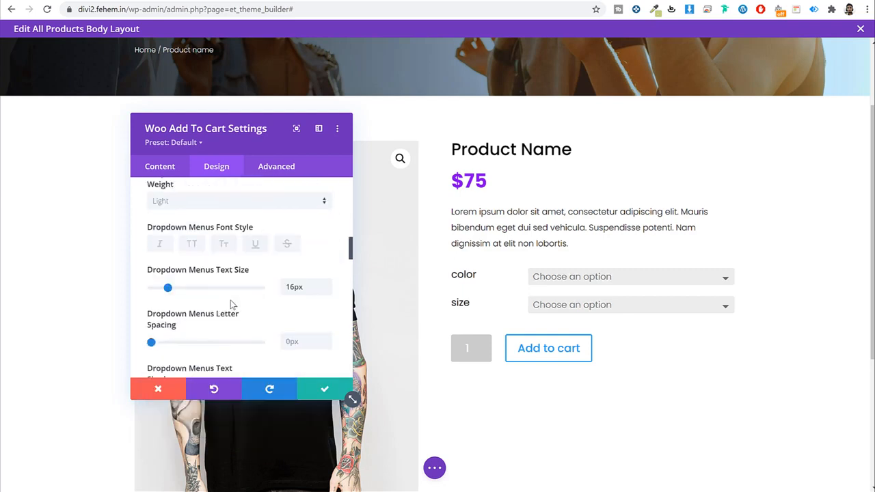
{"action": "scroll", "coordinate": [231, 300], "scroll_direction": "up", "scroll_amount": 3}
{"action": "scroll", "coordinate": [252, 284], "scroll_direction": "down", "scroll_amount": 1}
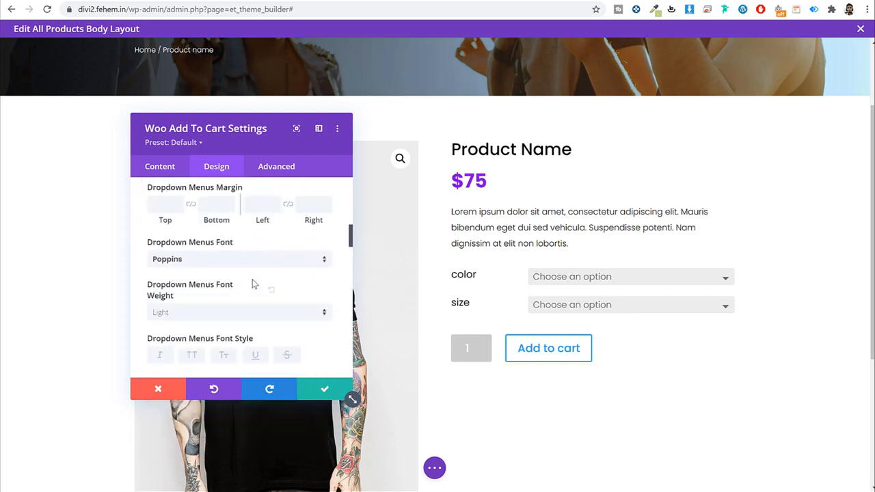
{"action": "scroll", "coordinate": [252, 284], "scroll_direction": "down", "scroll_amount": 5}
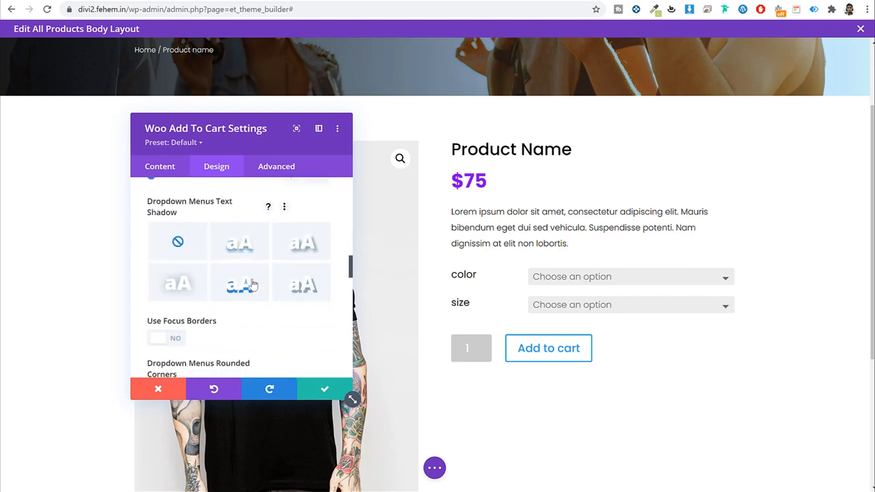
{"action": "scroll", "coordinate": [252, 283], "scroll_direction": "down", "scroll_amount": 2}
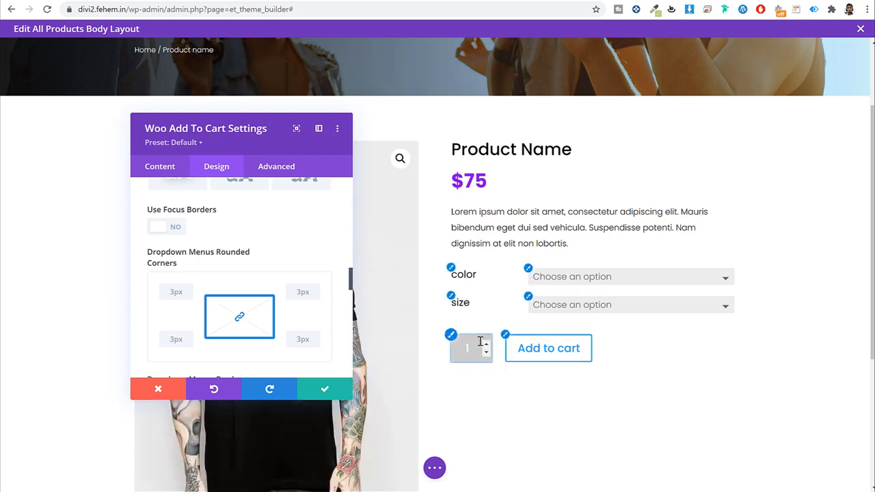
{"action": "scroll", "coordinate": [234, 274], "scroll_direction": "up", "scroll_amount": 1}
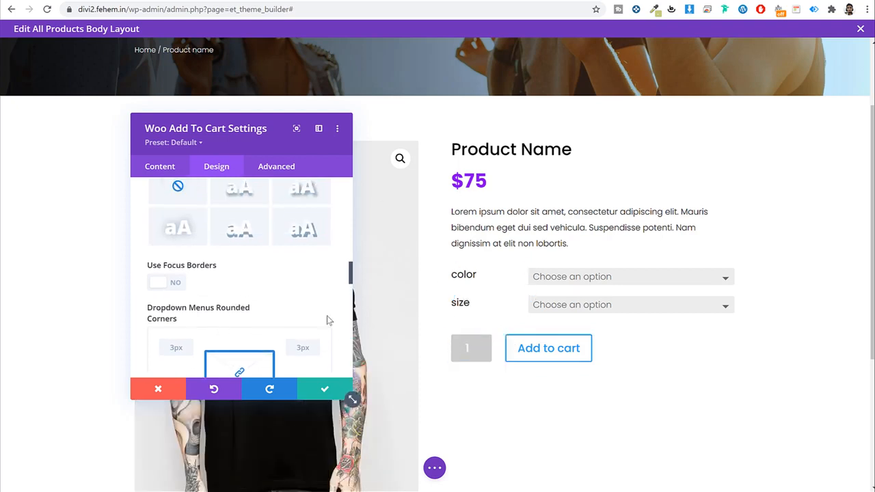
{"action": "left_click", "coordinate": [450, 337]}
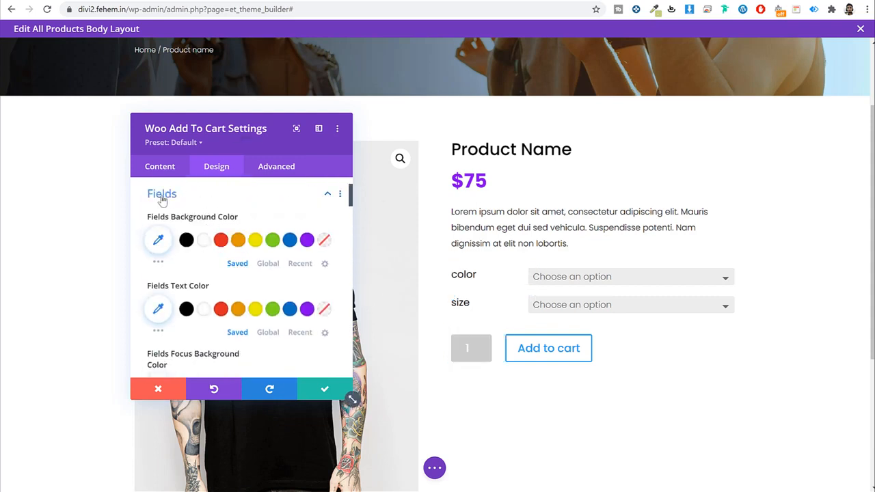
Step: Give the quantity field a white background with black text
{"action": "scroll", "coordinate": [180, 199], "scroll_direction": "up", "scroll_amount": 1}
{"action": "scroll", "coordinate": [204, 222], "scroll_direction": "down", "scroll_amount": 1}
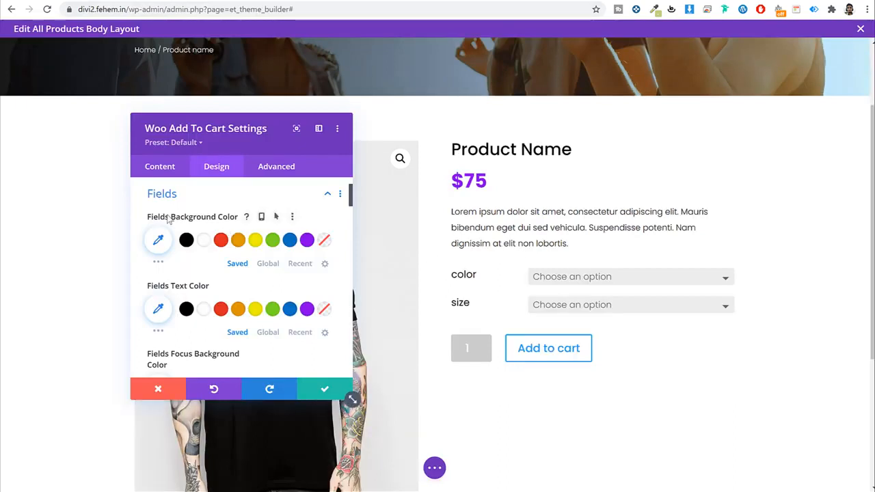
{"action": "left_click", "coordinate": [204, 241]}
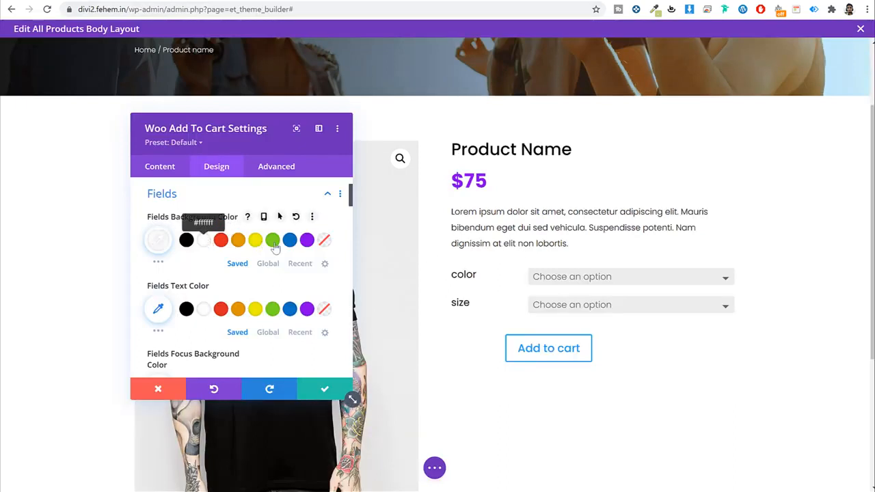
{"action": "scroll", "coordinate": [236, 250], "scroll_direction": "down", "scroll_amount": 1}
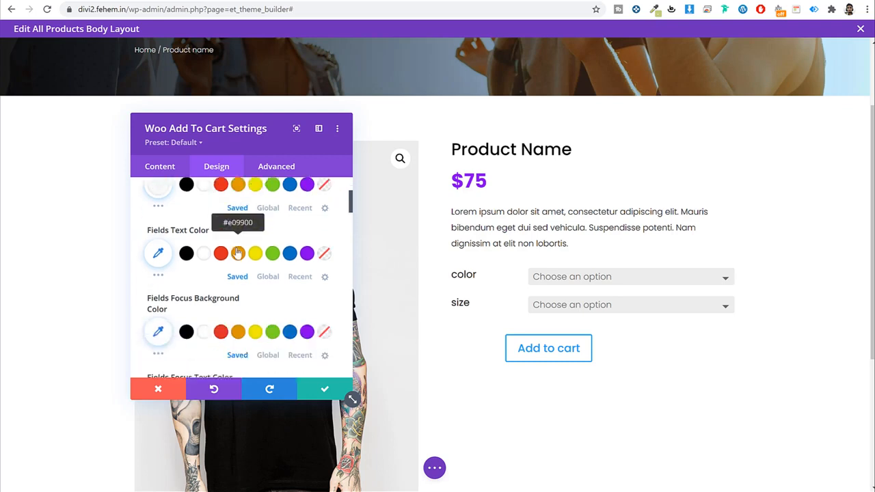
{"action": "left_click", "coordinate": [187, 254]}
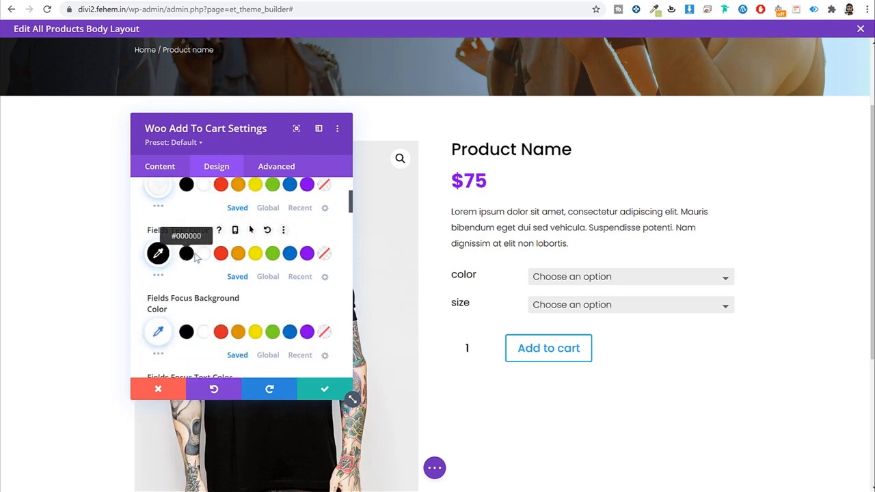
Step: Set the fields font to Poppins
{"action": "scroll", "coordinate": [195, 256], "scroll_direction": "down", "scroll_amount": 1}
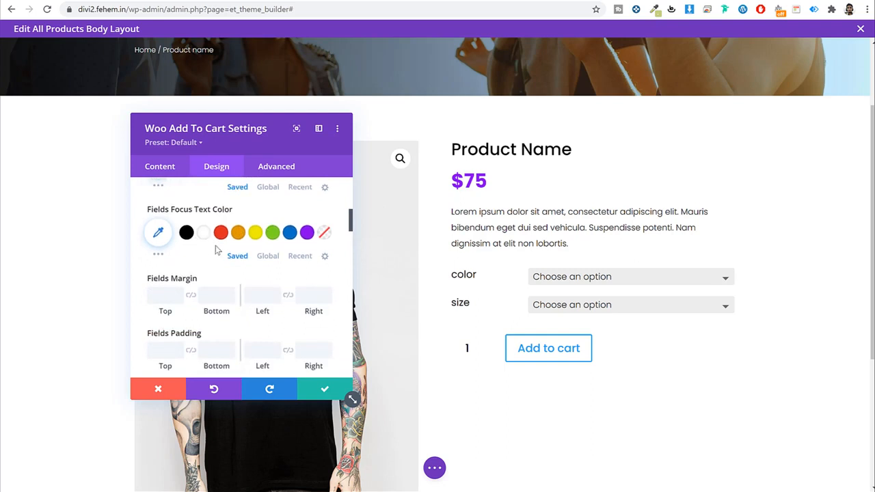
{"action": "scroll", "coordinate": [256, 234], "scroll_direction": "down", "scroll_amount": 5}
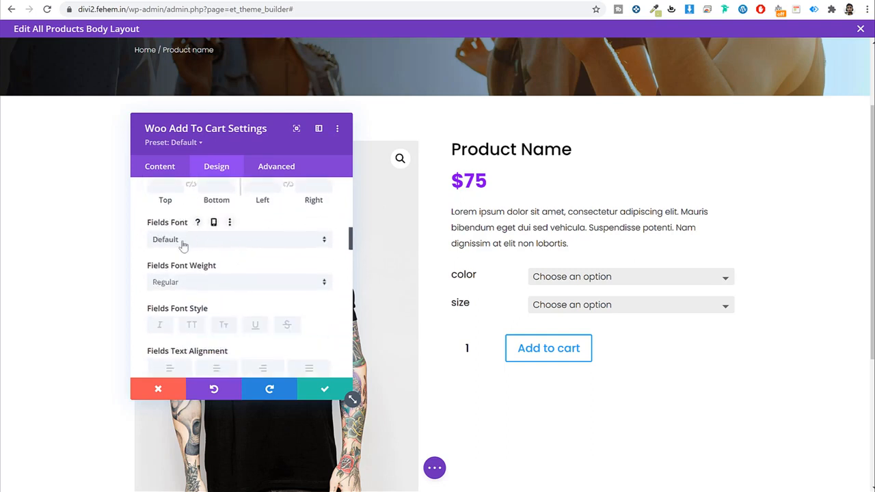
{"action": "left_click", "coordinate": [183, 240]}
{"action": "left_click", "coordinate": [211, 136]}
{"action": "scroll", "coordinate": [250, 253], "scroll_direction": "down", "scroll_amount": 1}
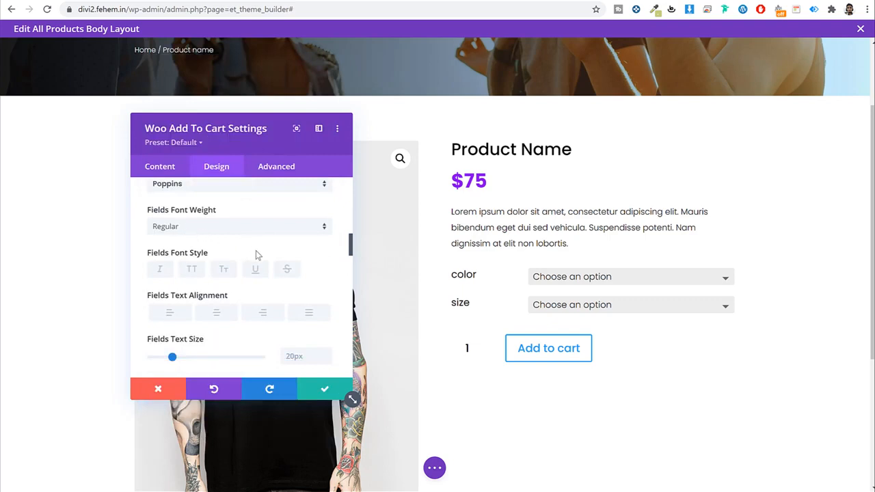
{"action": "scroll", "coordinate": [256, 251], "scroll_direction": "down", "scroll_amount": 1}
{"action": "scroll", "coordinate": [299, 257], "scroll_direction": "down", "scroll_amount": 5}
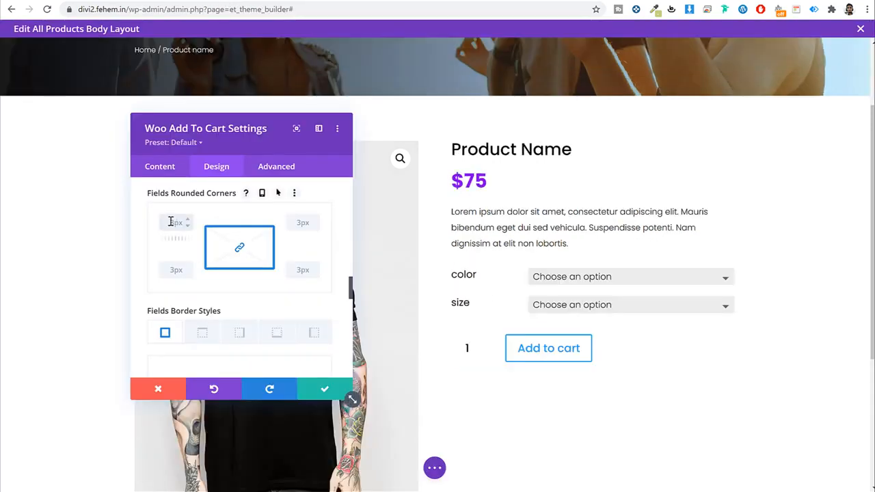
Step: Give the fields a 1px border in grey #898989
{"action": "scroll", "coordinate": [215, 264], "scroll_direction": "down", "scroll_amount": 5}
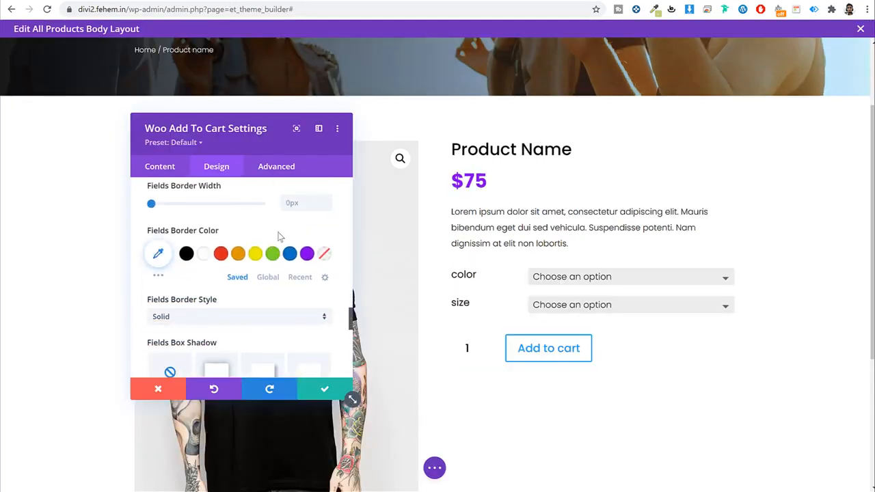
{"action": "scroll", "coordinate": [176, 205], "scroll_direction": "up", "scroll_amount": 1}
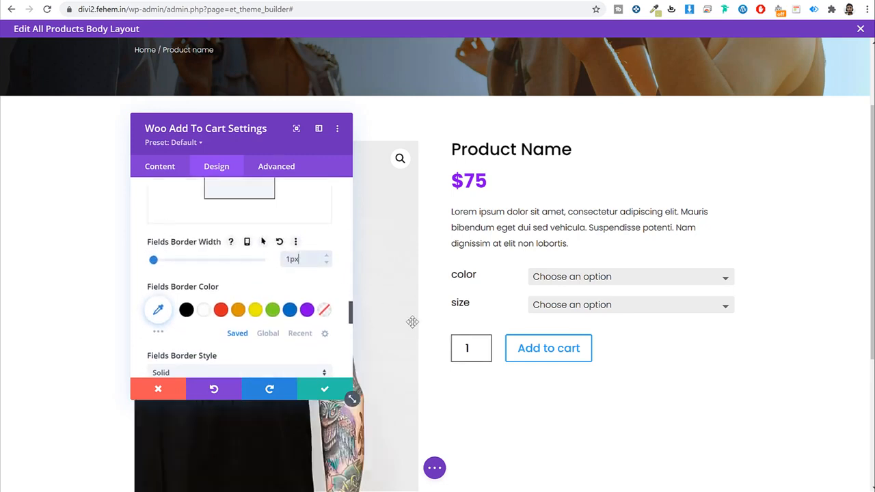
{"action": "left_click_drag", "start_coordinate": [307, 261], "coordinate": [248, 263]}
{"action": "type", "text": "5"}
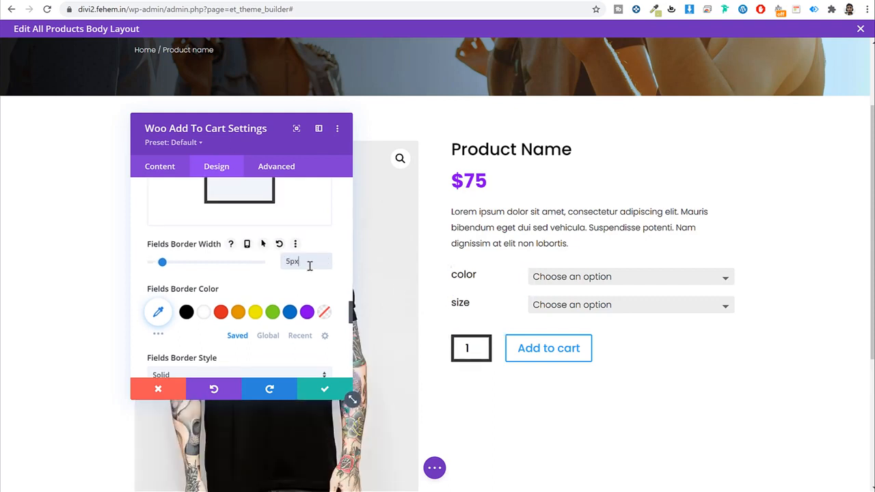
{"action": "left_click_drag", "start_coordinate": [310, 262], "coordinate": [217, 266]}
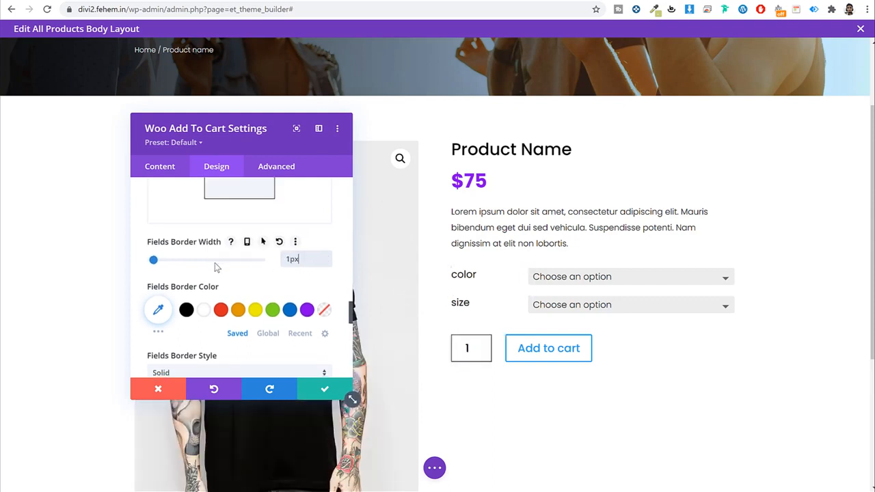
{"action": "left_click", "coordinate": [157, 312]}
{"action": "scroll", "coordinate": [233, 350], "scroll_direction": "down", "scroll_amount": 1}
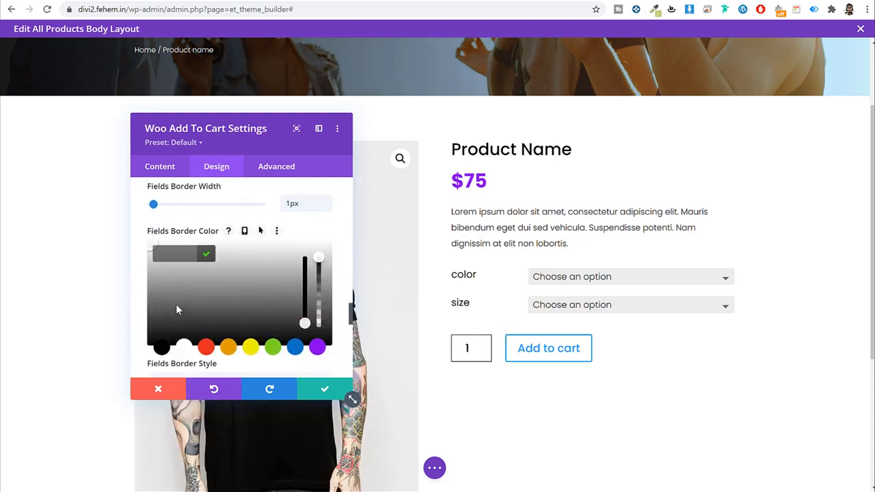
{"action": "left_click_drag", "start_coordinate": [175, 304], "coordinate": [142, 292]}
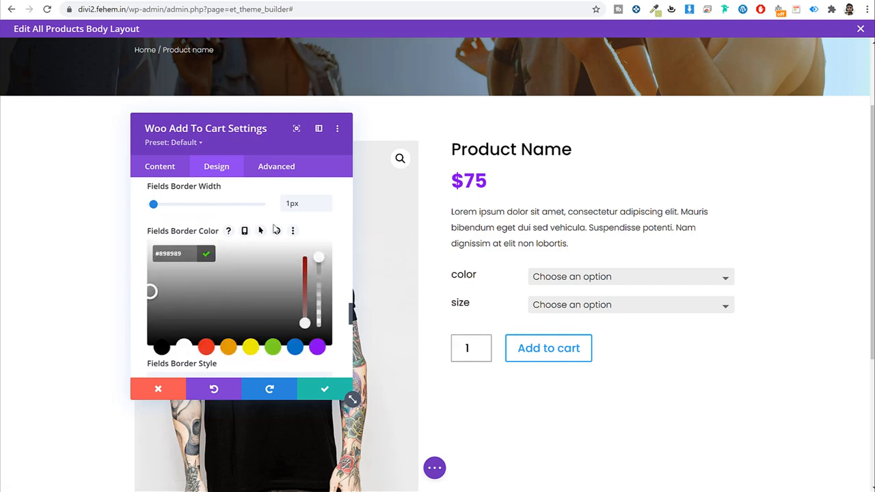
{"action": "left_click", "coordinate": [271, 217]}
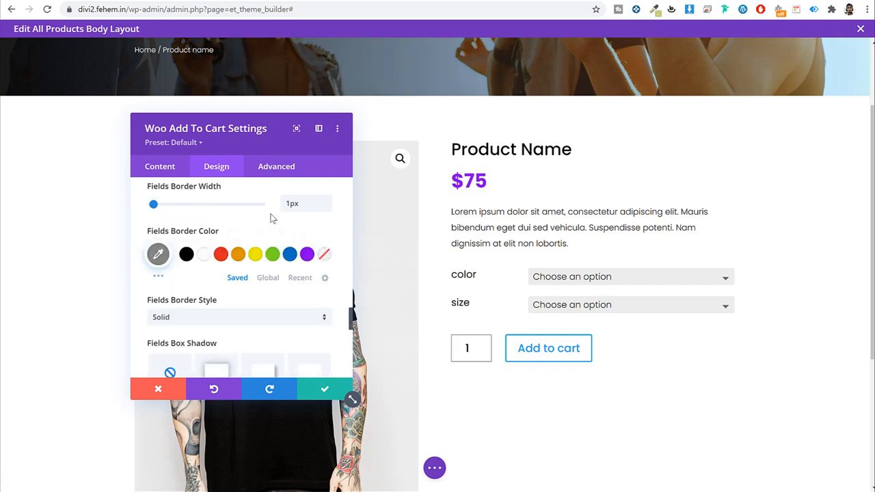
Step: Change the fields' rounded corners from 50px to 0px
{"action": "scroll", "coordinate": [271, 226], "scroll_direction": "up", "scroll_amount": 5}
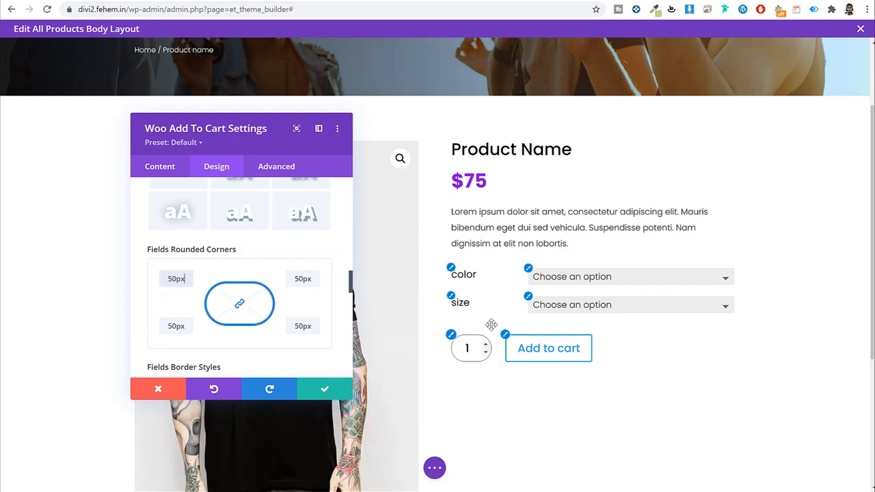
{"action": "double_click", "coordinate": [175, 282]}
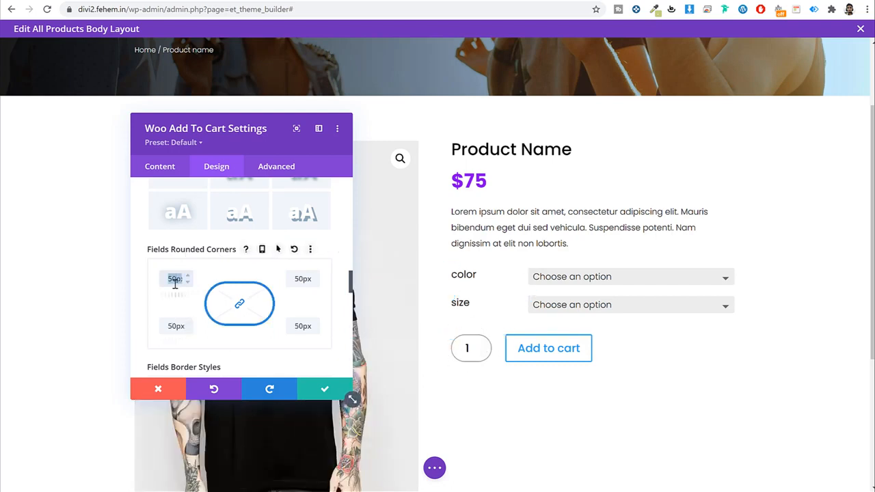
{"action": "type", "text": "0"}
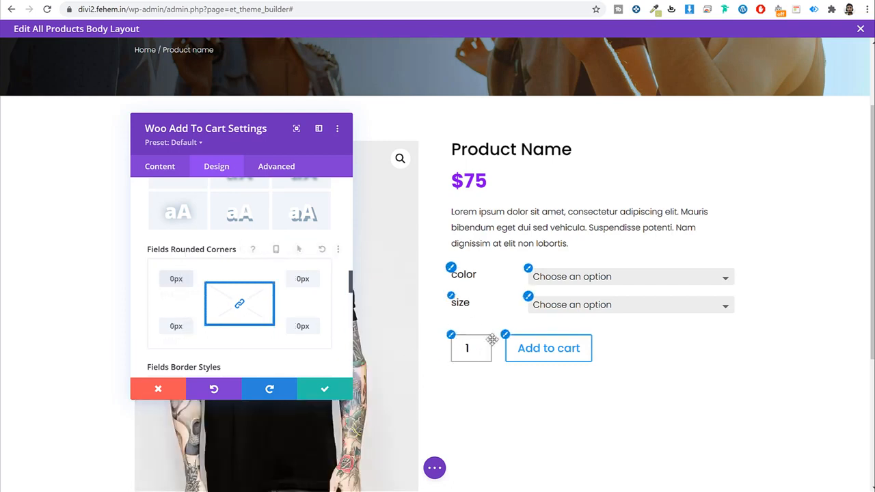
{"action": "scroll", "coordinate": [485, 298], "scroll_direction": "down", "scroll_amount": 1}
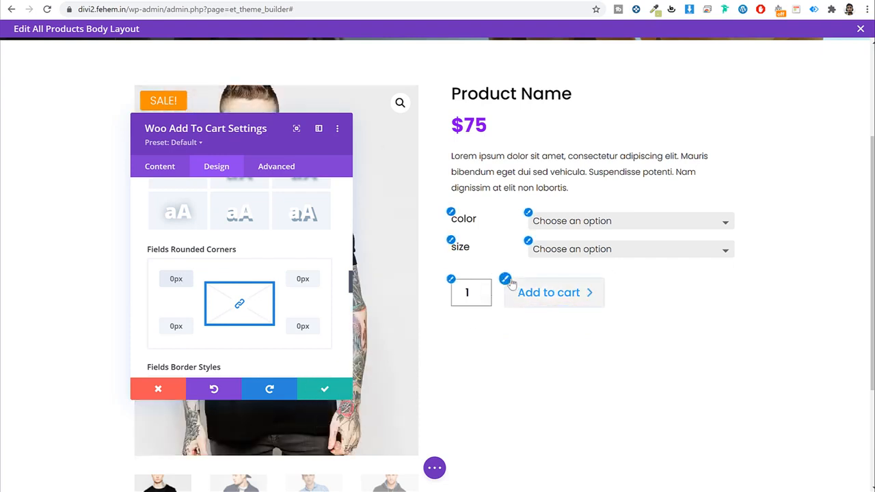
Step: Enable custom Add to cart button styles with white text and a gradient background mode
{"action": "left_click", "coordinate": [507, 283]}
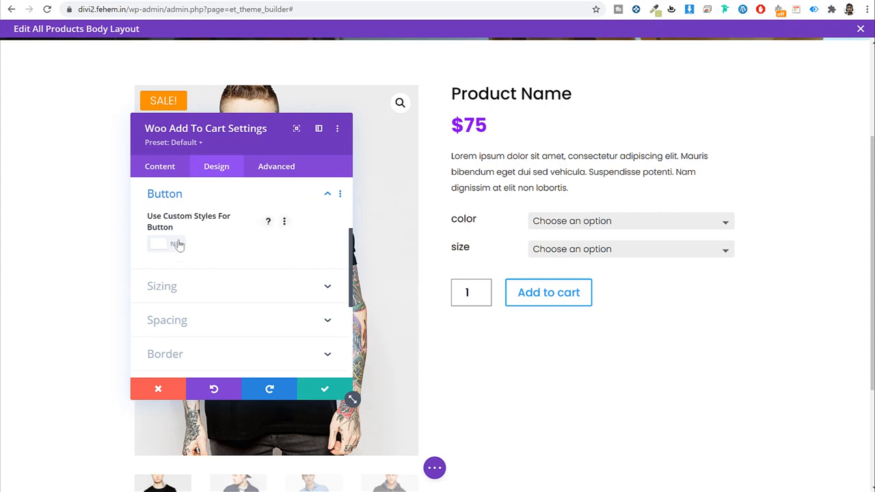
{"action": "left_click", "coordinate": [177, 244]}
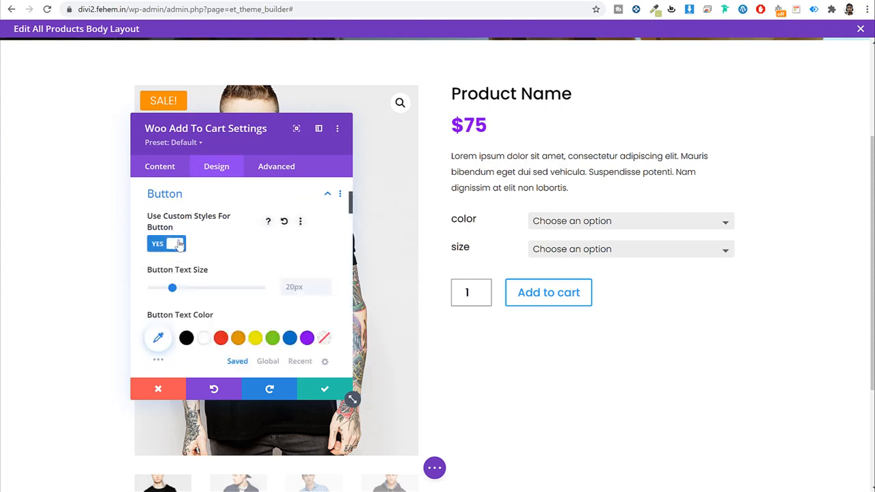
{"action": "scroll", "coordinate": [313, 254], "scroll_direction": "down", "scroll_amount": 2}
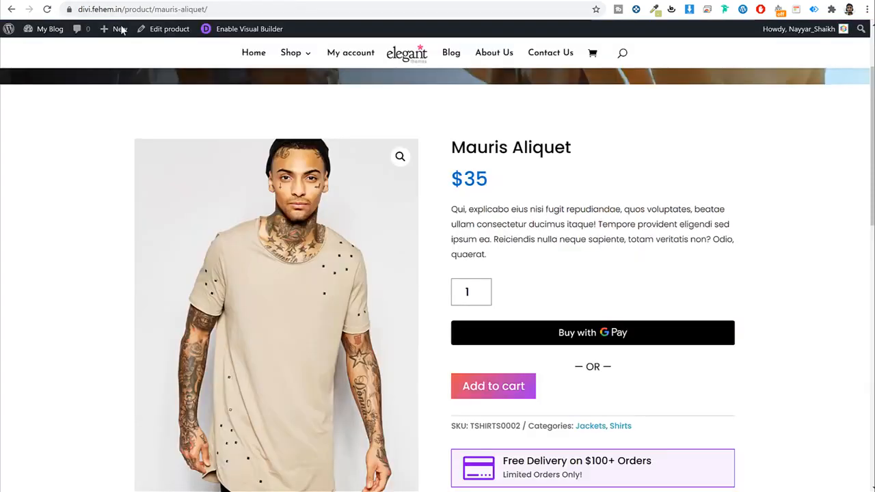
{"action": "scroll", "coordinate": [511, 314], "scroll_direction": "down", "scroll_amount": 2}
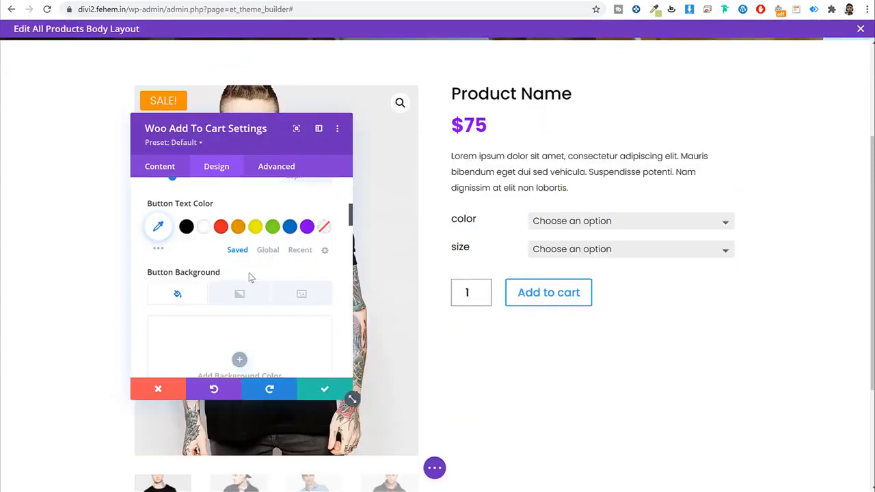
{"action": "left_click", "coordinate": [209, 232]}
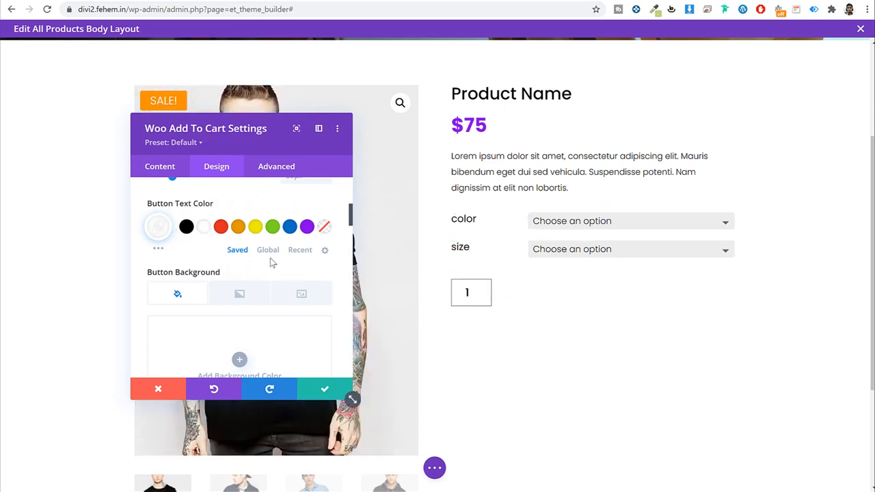
{"action": "scroll", "coordinate": [282, 265], "scroll_direction": "down", "scroll_amount": 2}
{"action": "scroll", "coordinate": [291, 265], "scroll_direction": "up", "scroll_amount": 1}
{"action": "scroll", "coordinate": [294, 266], "scroll_direction": "down", "scroll_amount": 1}
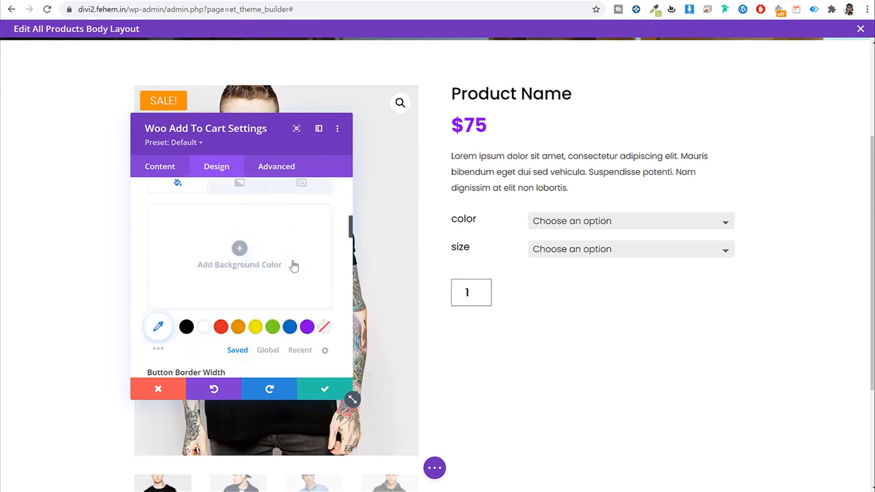
{"action": "scroll", "coordinate": [293, 257], "scroll_direction": "up", "scroll_amount": 1}
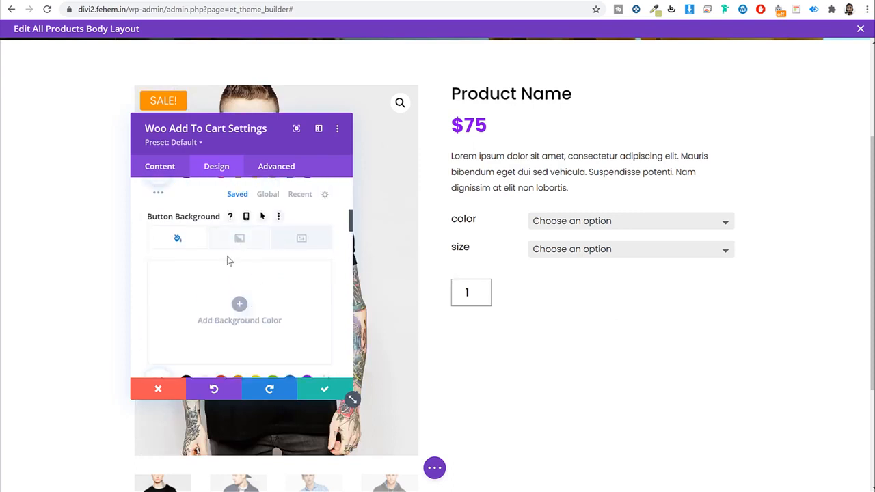
{"action": "left_click", "coordinate": [240, 237]}
Step: Add a gradient background to the Add to cart button running from red to purple (#8300e9)
{"action": "scroll", "coordinate": [260, 263], "scroll_direction": "down", "scroll_amount": 1}
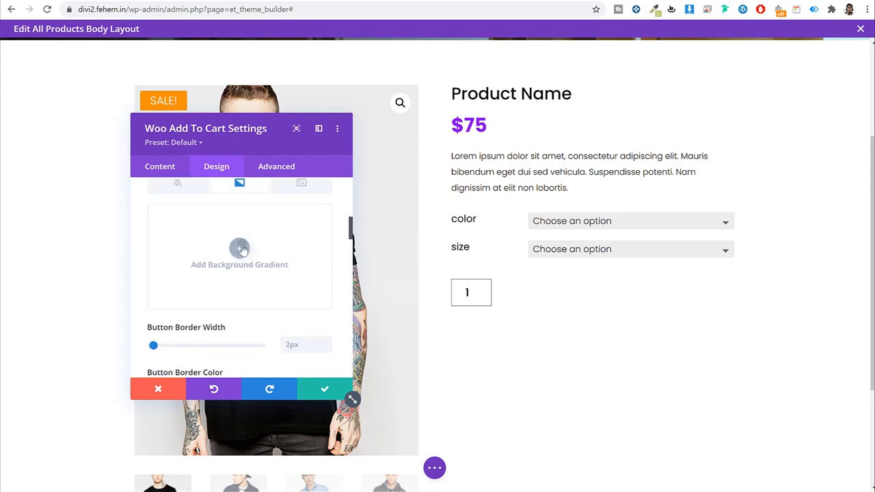
{"action": "left_click", "coordinate": [240, 248]}
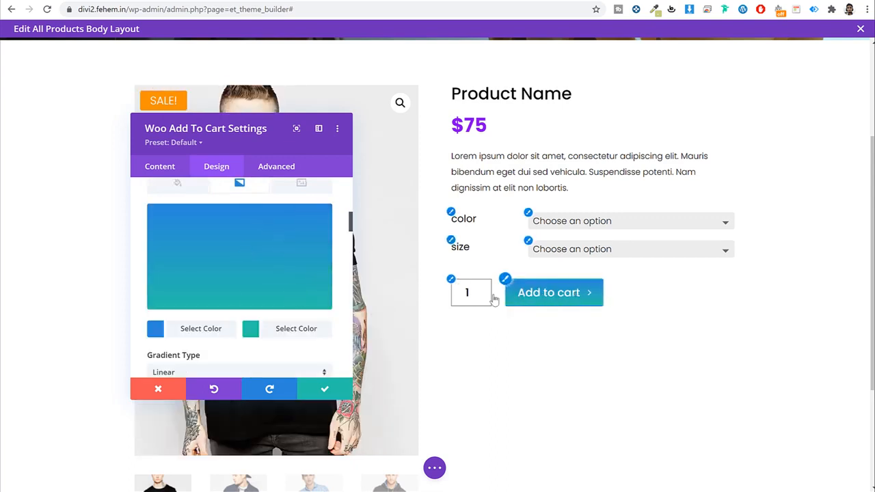
{"action": "scroll", "coordinate": [250, 299], "scroll_direction": "down", "scroll_amount": 1}
{"action": "left_click", "coordinate": [195, 274]}
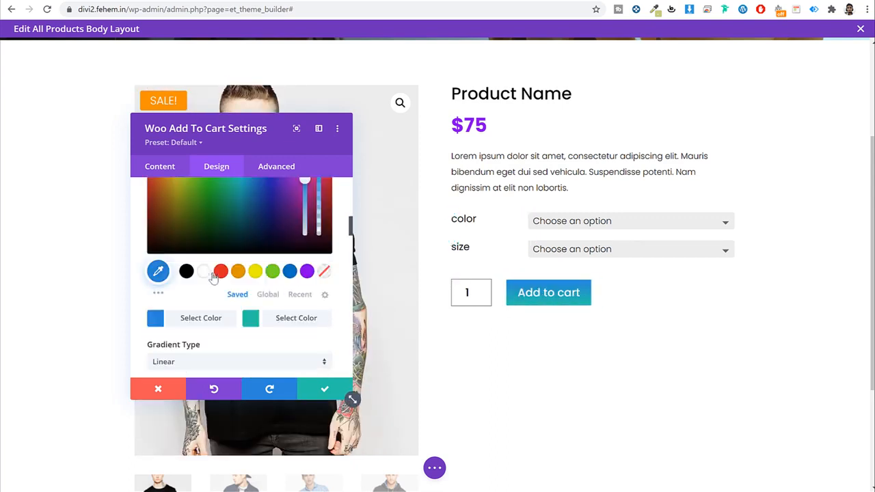
{"action": "left_click", "coordinate": [307, 271]}
{"action": "left_click", "coordinate": [289, 317]}
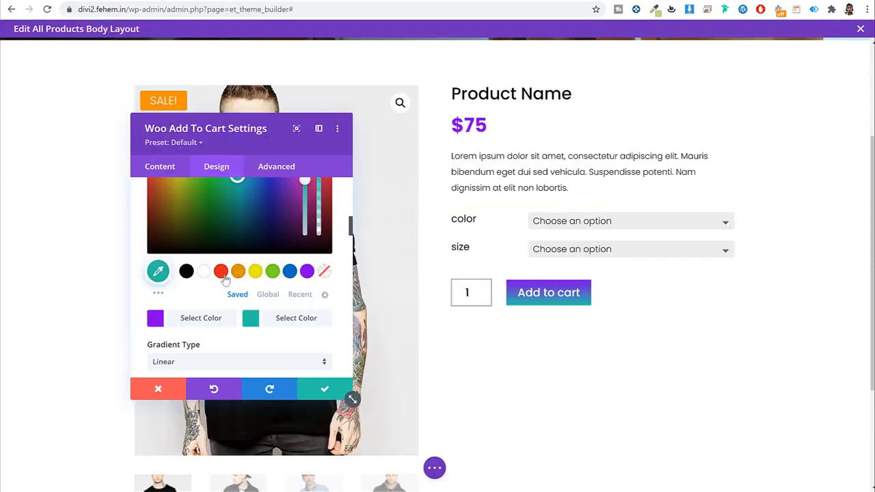
{"action": "left_click", "coordinate": [221, 271]}
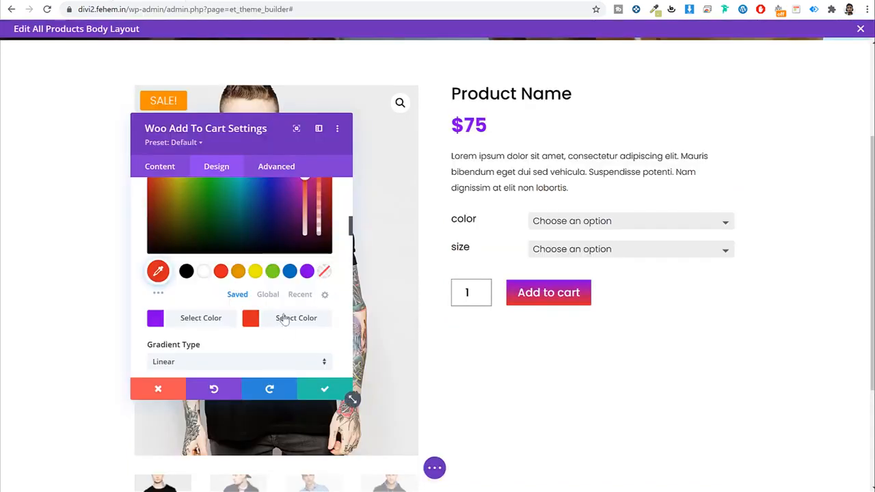
{"action": "left_click", "coordinate": [298, 316]}
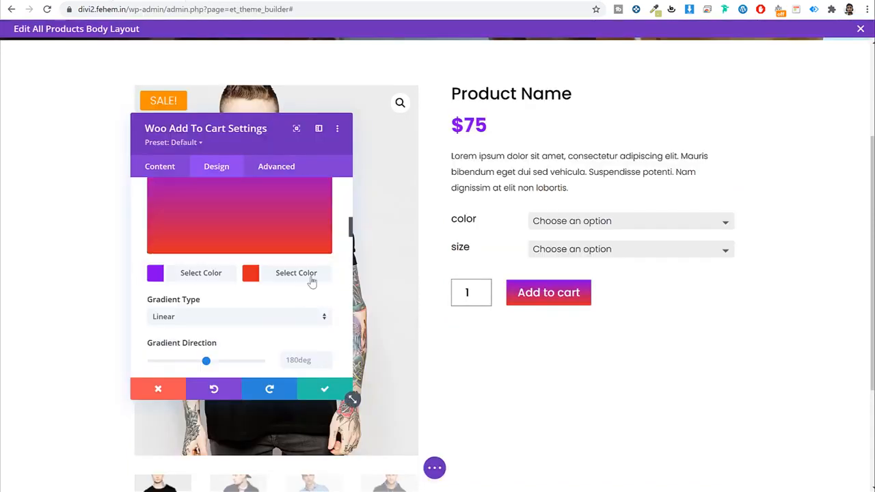
{"action": "left_click", "coordinate": [290, 274]}
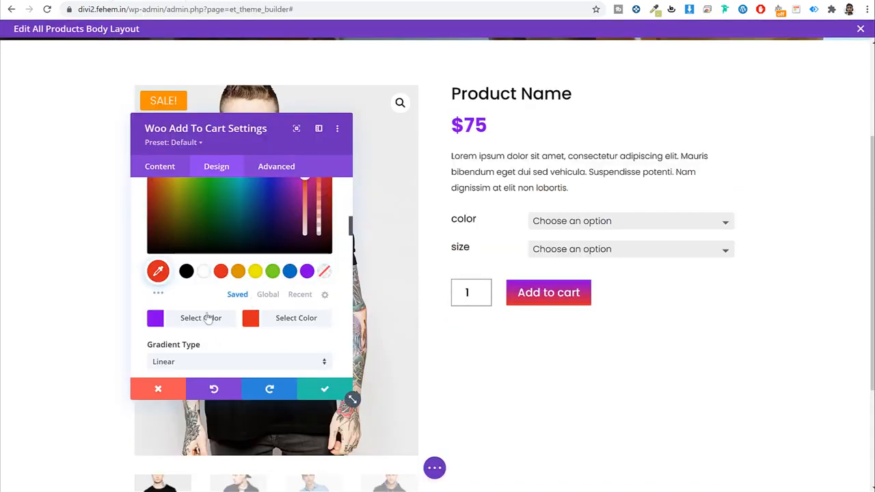
{"action": "left_click", "coordinate": [221, 271]}
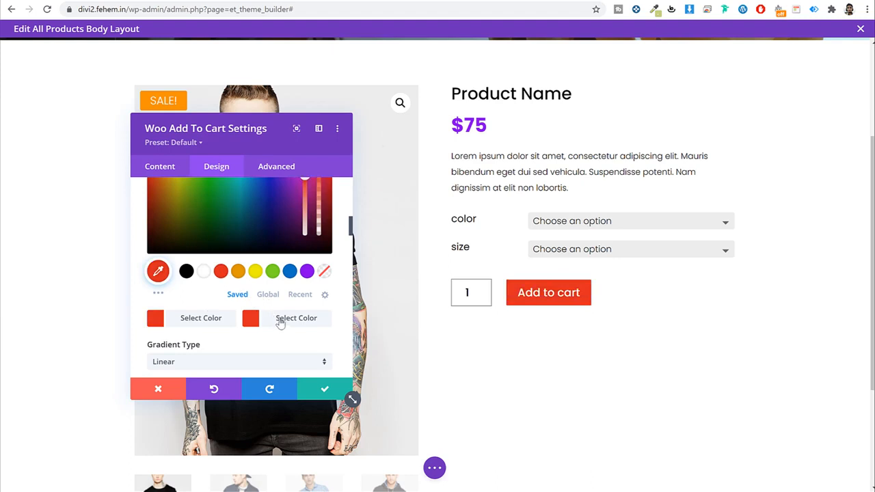
{"action": "left_click", "coordinate": [307, 271]}
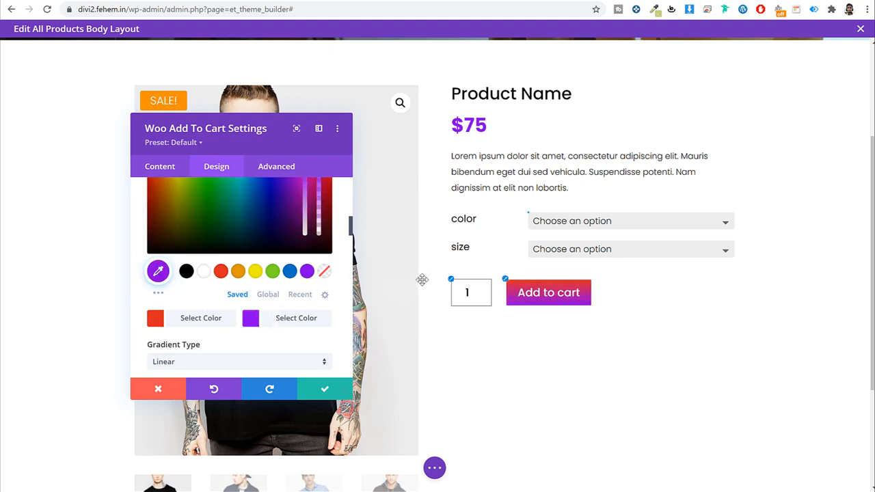
Step: Adjust the gradient's direction angle
{"action": "scroll", "coordinate": [290, 337], "scroll_direction": "down", "scroll_amount": 2}
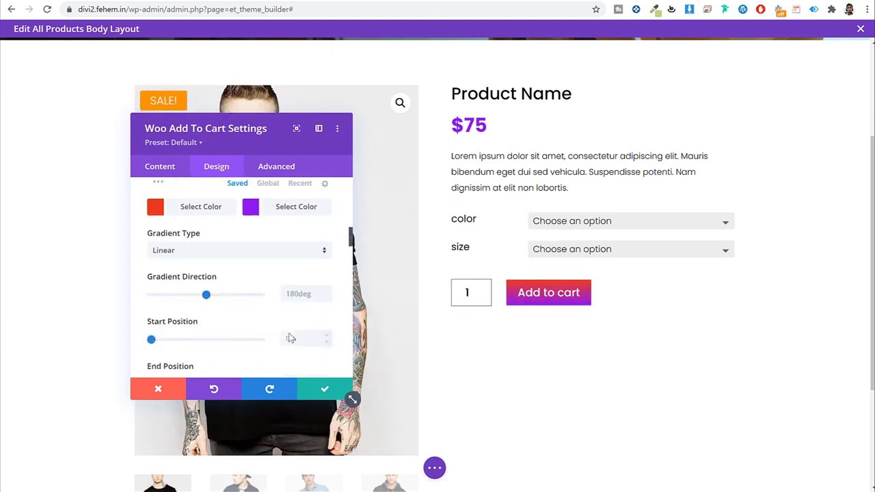
{"action": "left_click", "coordinate": [310, 295]}
{"action": "scroll", "coordinate": [308, 294], "scroll_direction": "down", "scroll_amount": 1}
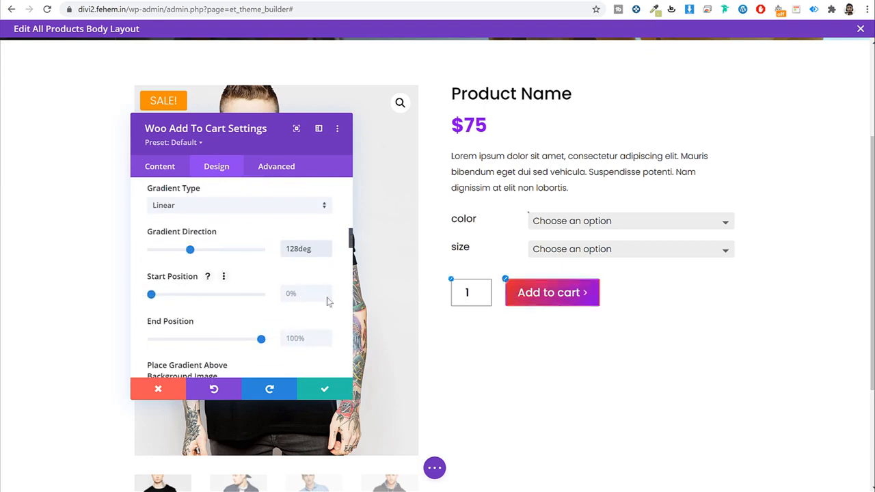
{"action": "scroll", "coordinate": [271, 273], "scroll_direction": "up", "scroll_amount": 3}
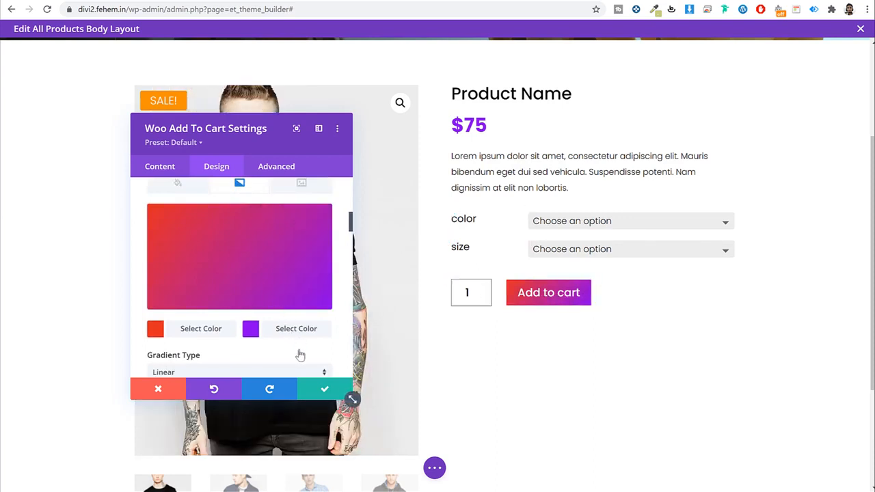
Step: Lower the opacity of the red and purple gradient stops so they are slightly transparent
{"action": "left_click", "coordinate": [201, 329]}
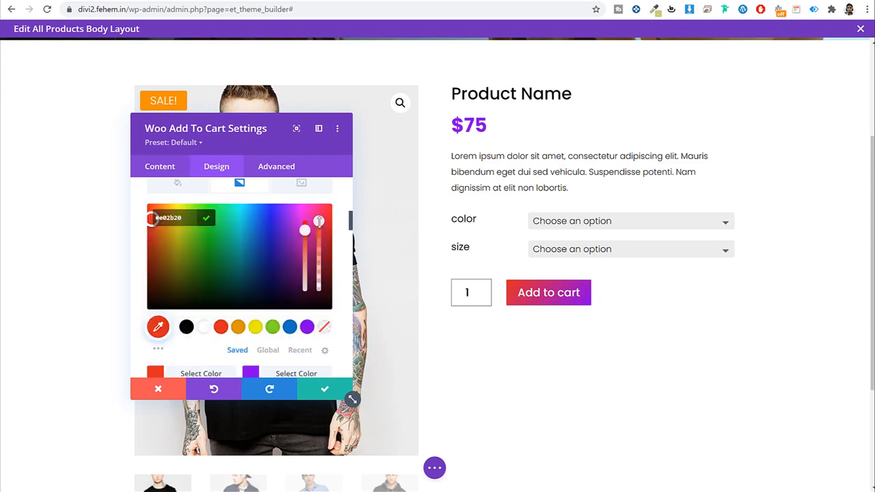
{"action": "left_click_drag", "start_coordinate": [321, 232], "coordinate": [321, 243]}
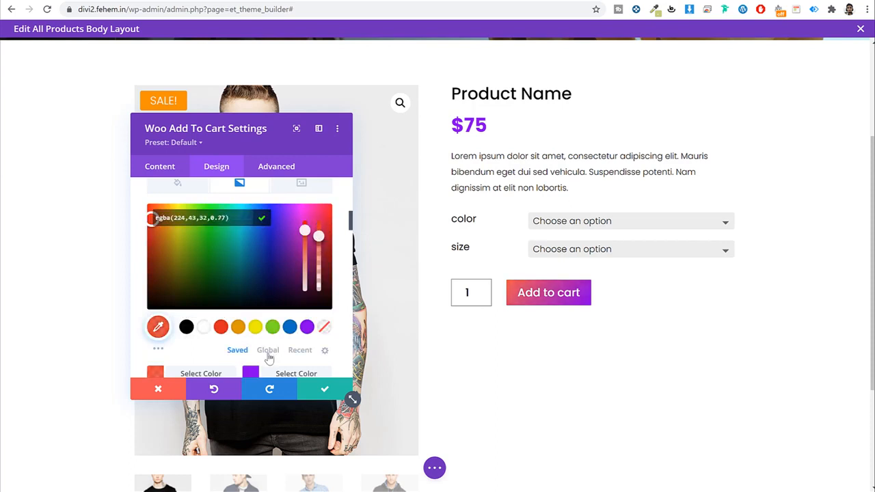
{"action": "left_click", "coordinate": [285, 376]}
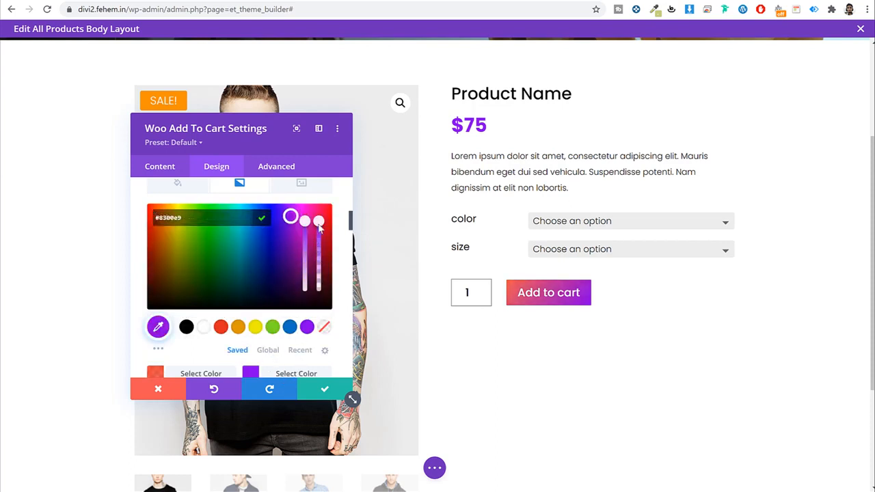
{"action": "left_click_drag", "start_coordinate": [319, 236], "coordinate": [319, 248]}
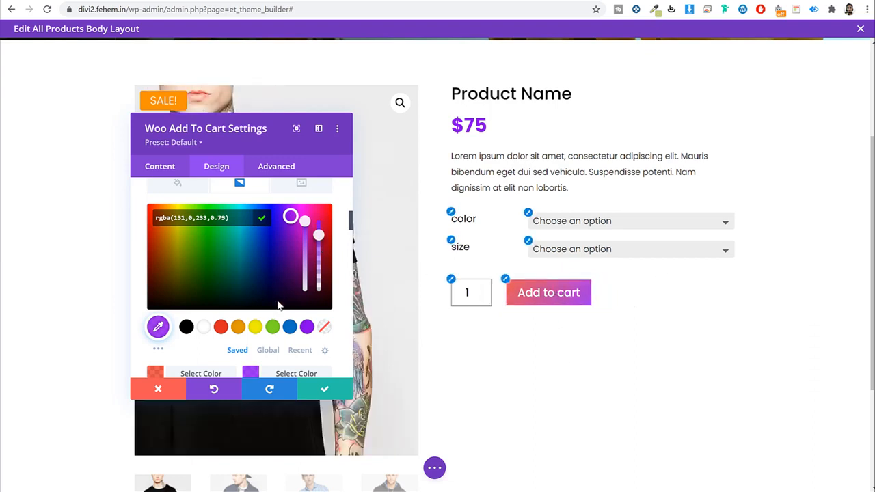
{"action": "scroll", "coordinate": [287, 304], "scroll_direction": "down", "scroll_amount": 5}
Step: Set the Add to cart button's border width to 0px
{"action": "scroll", "coordinate": [287, 313], "scroll_direction": "down", "scroll_amount": 5}
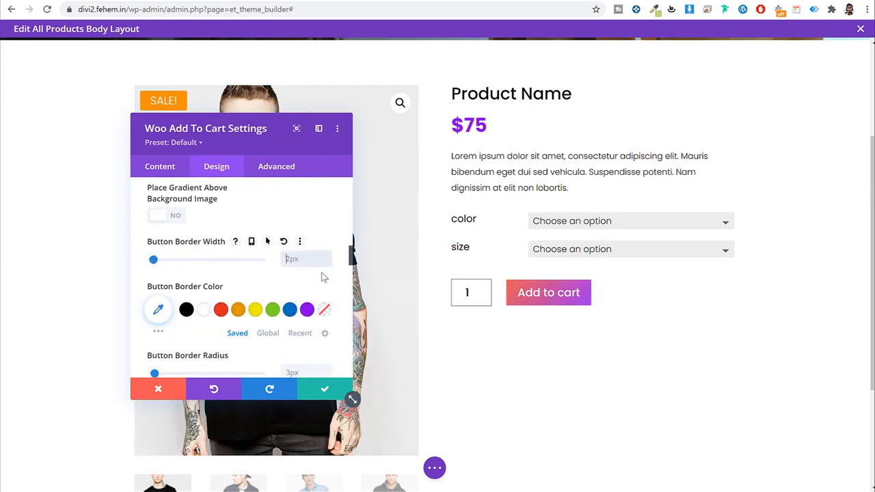
{"action": "type", "text": "0"}
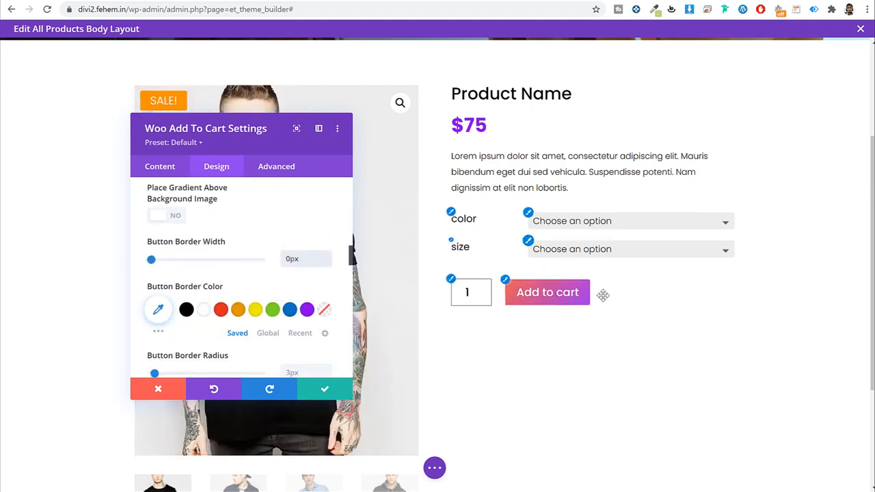
{"action": "scroll", "coordinate": [266, 309], "scroll_direction": "down", "scroll_amount": 2}
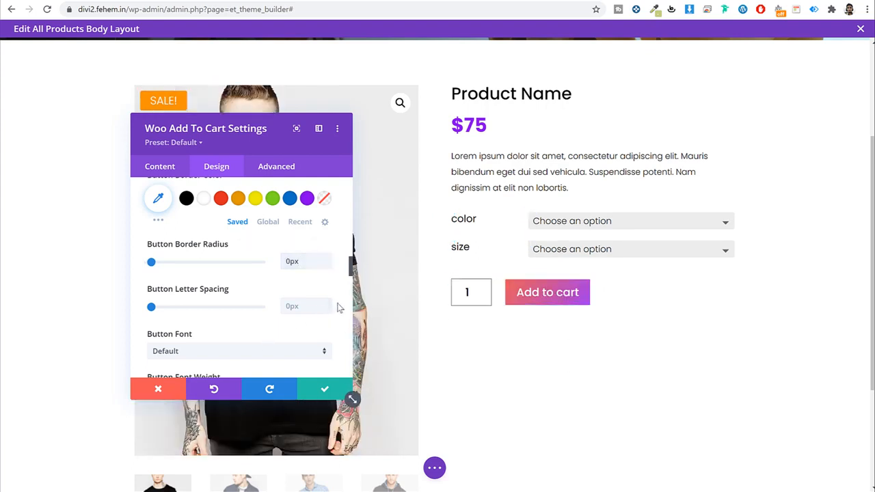
{"action": "scroll", "coordinate": [337, 308], "scroll_direction": "down", "scroll_amount": 5}
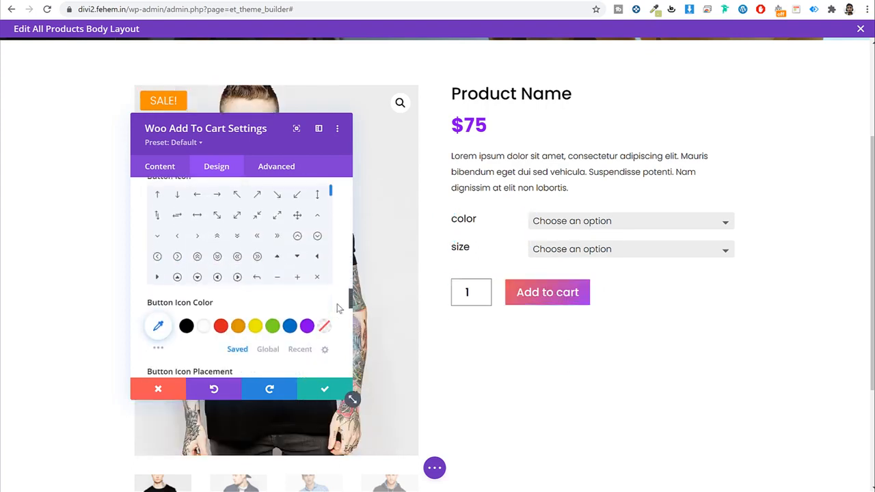
Step: Set the Add to cart button font to Poppins
{"action": "scroll", "coordinate": [328, 341], "scroll_direction": "up", "scroll_amount": 3}
{"action": "scroll", "coordinate": [326, 314], "scroll_direction": "down", "scroll_amount": 4}
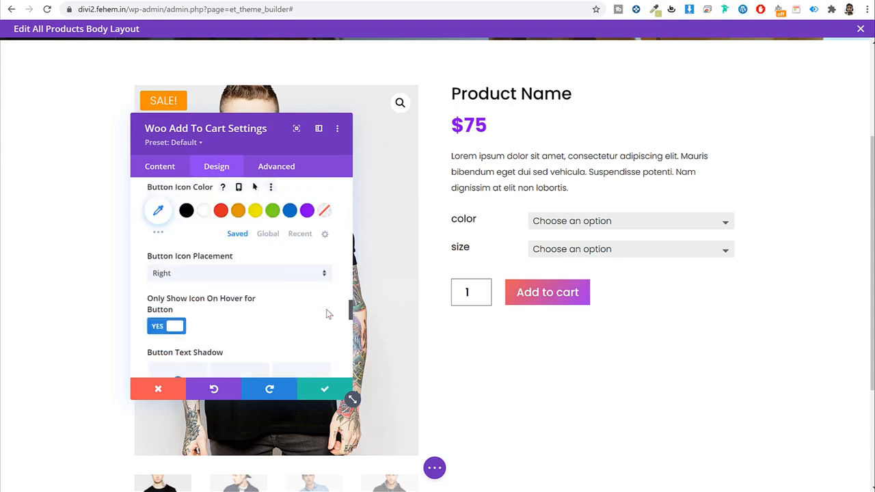
{"action": "scroll", "coordinate": [326, 313], "scroll_direction": "up", "scroll_amount": 4}
{"action": "scroll", "coordinate": [326, 311], "scroll_direction": "up", "scroll_amount": 1}
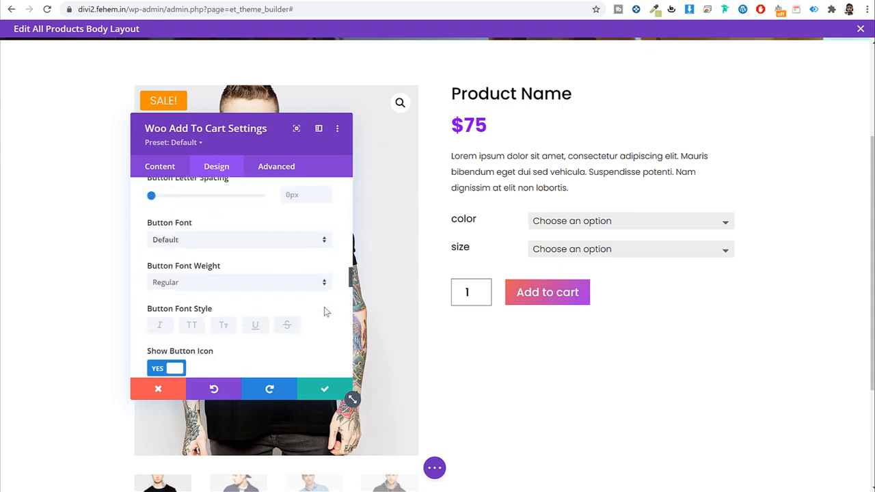
{"action": "left_click", "coordinate": [205, 238]}
{"action": "left_click", "coordinate": [203, 136]}
Step: Give the Add to cart button a cart icon and save the button styling
{"action": "scroll", "coordinate": [281, 333], "scroll_direction": "down", "scroll_amount": 3}
{"action": "scroll", "coordinate": [282, 335], "scroll_direction": "down", "scroll_amount": 4}
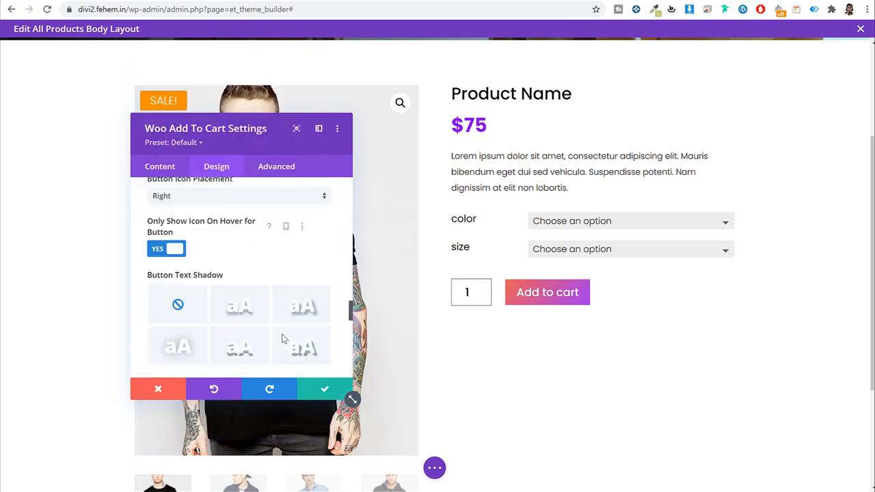
{"action": "scroll", "coordinate": [282, 335], "scroll_direction": "up", "scroll_amount": 1}
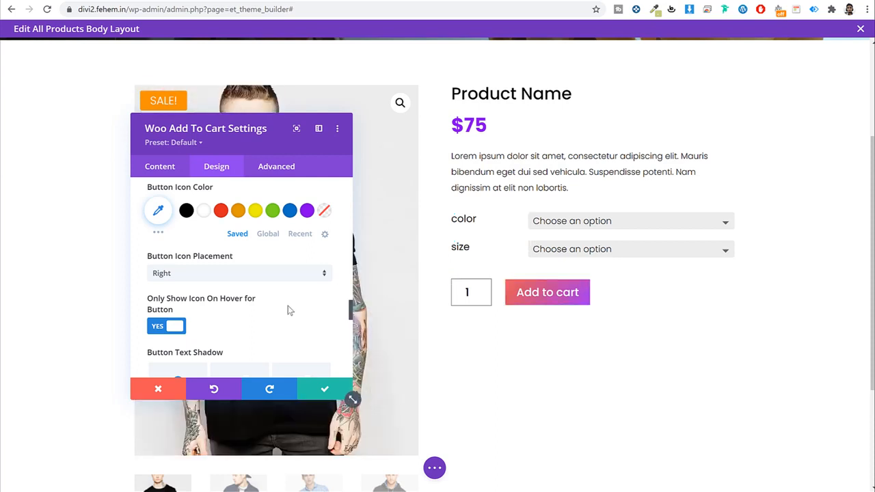
{"action": "scroll", "coordinate": [289, 308], "scroll_direction": "down", "scroll_amount": 2}
{"action": "scroll", "coordinate": [269, 299], "scroll_direction": "up", "scroll_amount": 4}
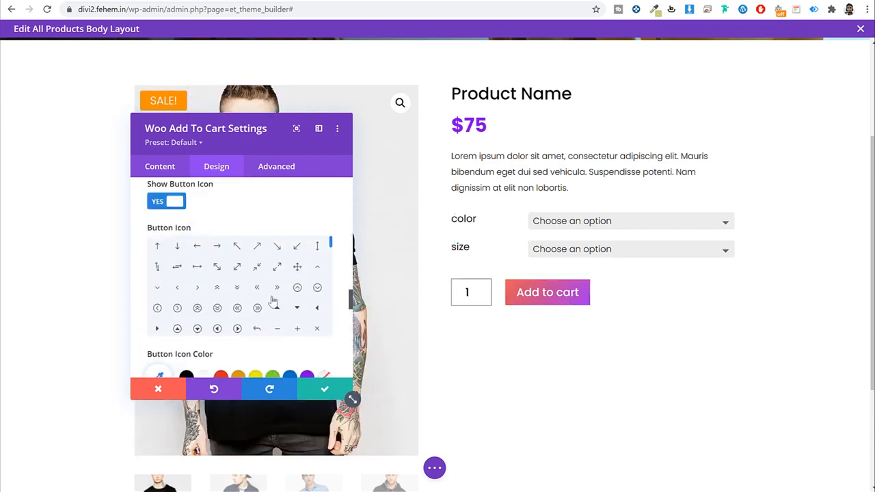
{"action": "left_click_drag", "start_coordinate": [331, 243], "coordinate": [335, 271]}
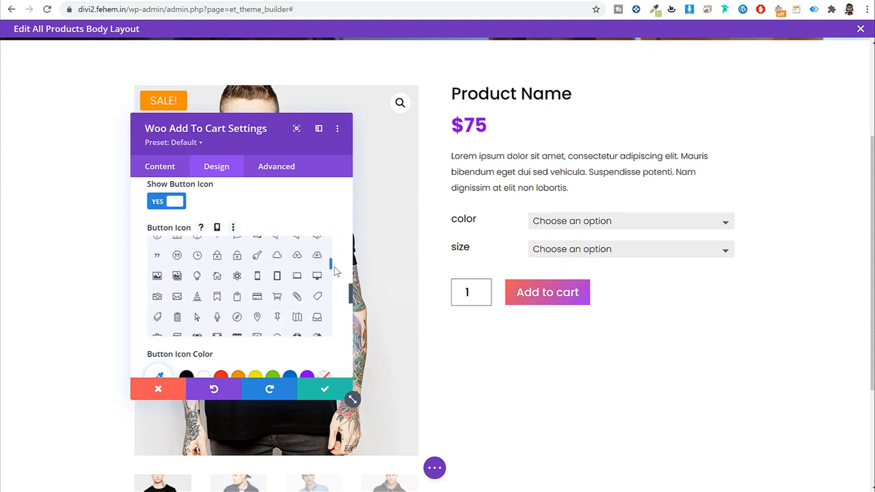
{"action": "left_click", "coordinate": [277, 291]}
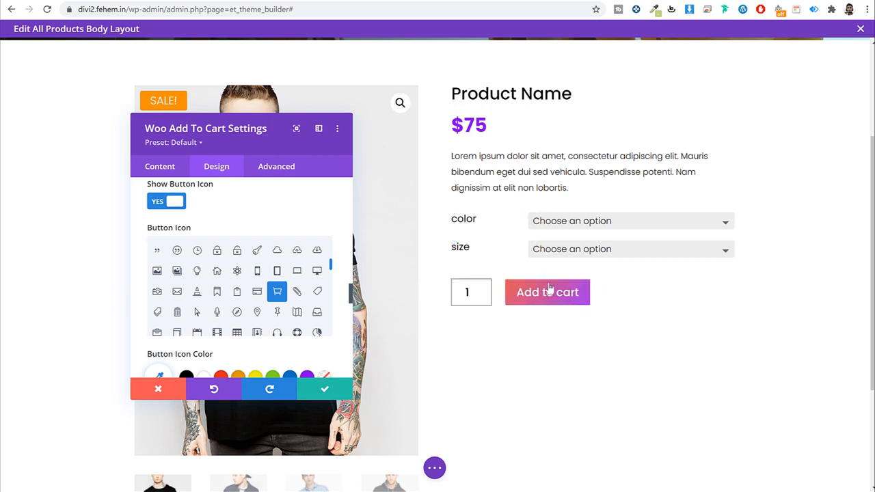
{"action": "left_click", "coordinate": [325, 391]}
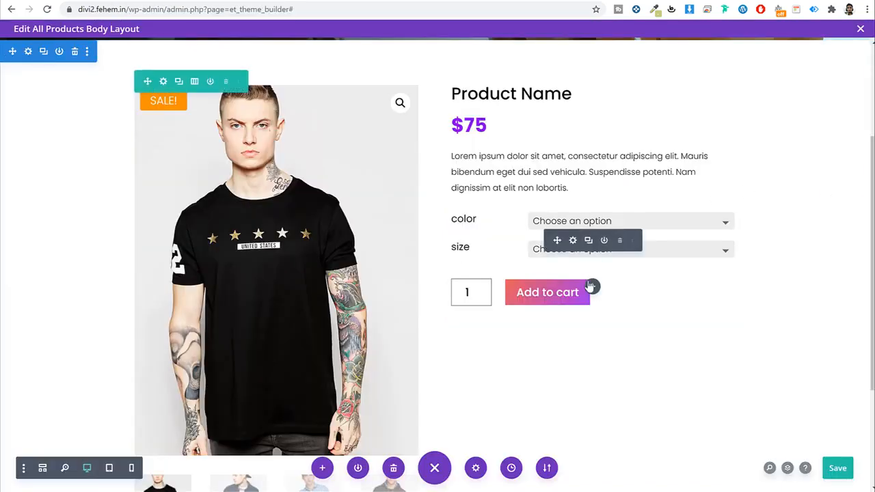
Step: Insert a Woo Meta module below the Add to cart block and open its Design settings
{"action": "left_click", "coordinate": [592, 287]}
{"action": "type", "text": "meta"}
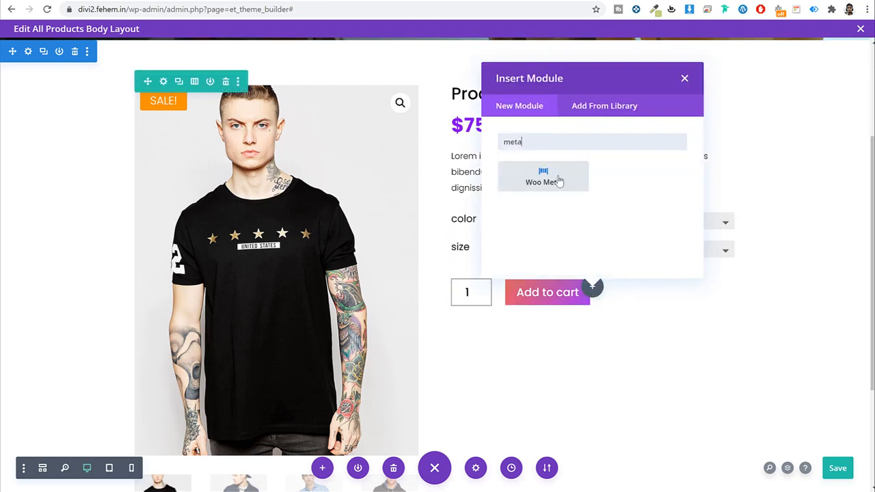
{"action": "left_click", "coordinate": [559, 181]}
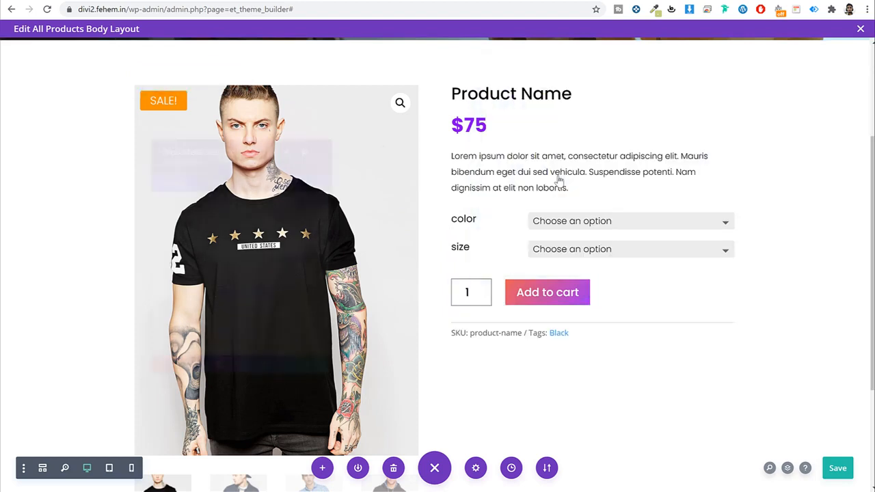
{"action": "left_click", "coordinate": [212, 172]}
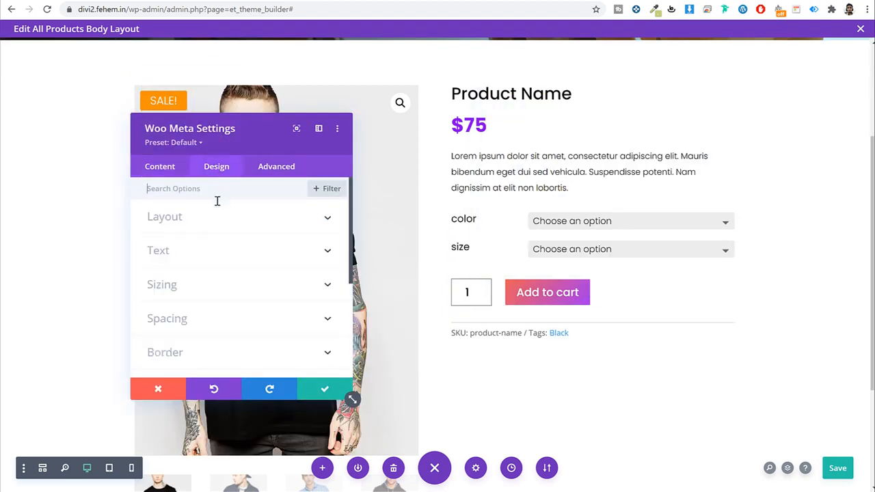
Step: Set the Woo Meta text font to Poppins
{"action": "left_click", "coordinate": [205, 253]}
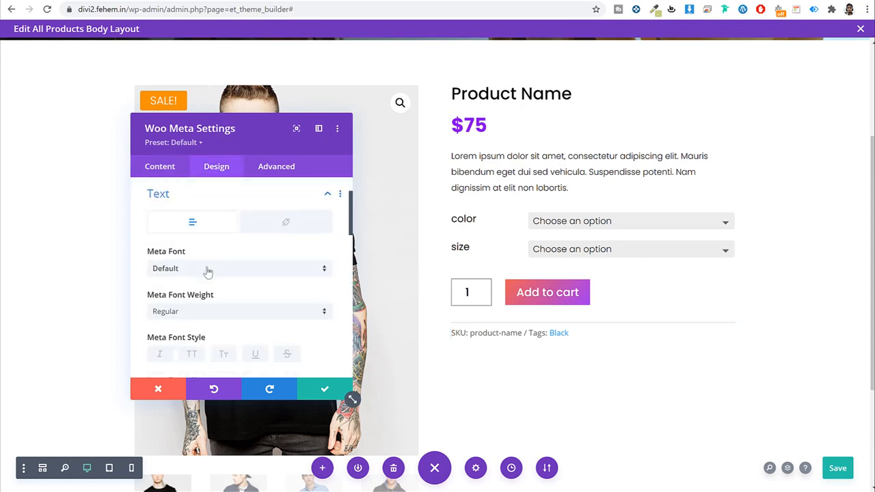
{"action": "left_click", "coordinate": [208, 270]}
{"action": "left_click", "coordinate": [208, 128]}
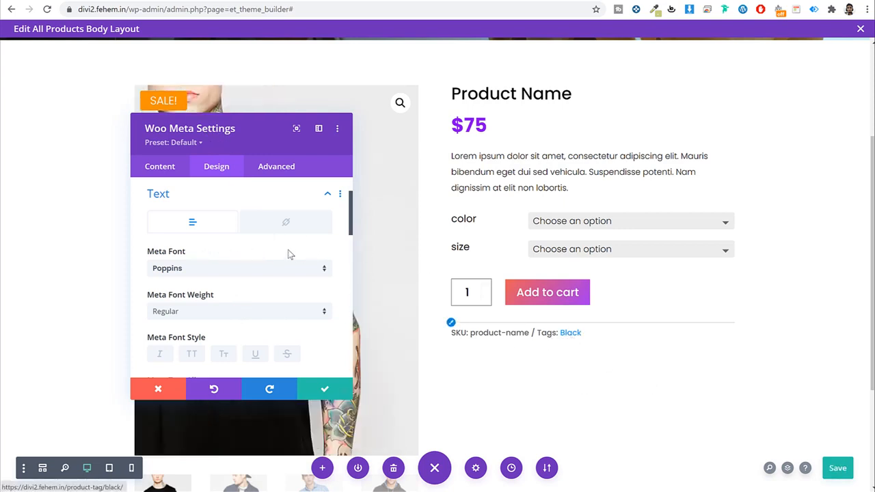
Step: Color the Woo Meta tag links red, save, and review the live product page
{"action": "left_click", "coordinate": [295, 226]}
{"action": "scroll", "coordinate": [297, 270], "scroll_direction": "down", "scroll_amount": 2}
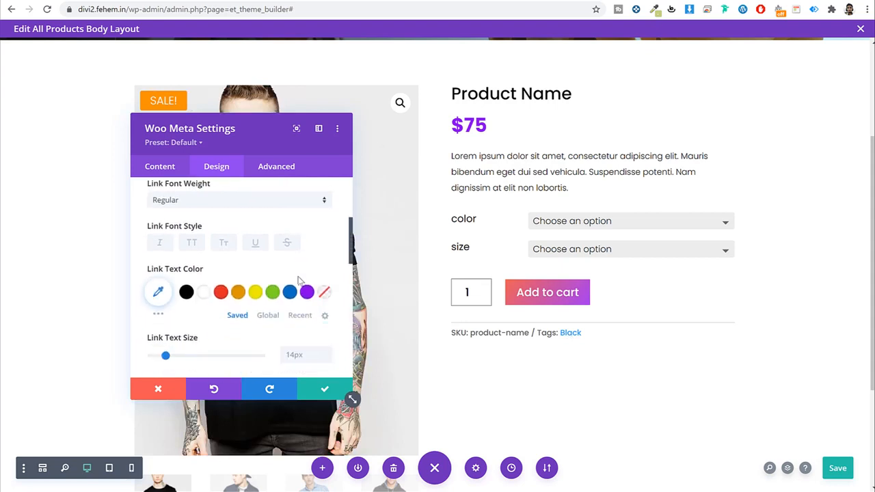
{"action": "left_click", "coordinate": [307, 292]}
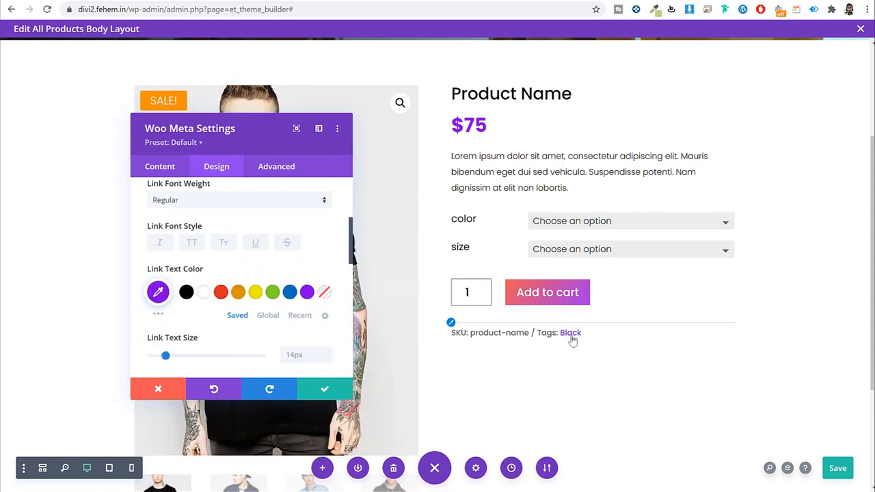
{"action": "left_click", "coordinate": [221, 291]}
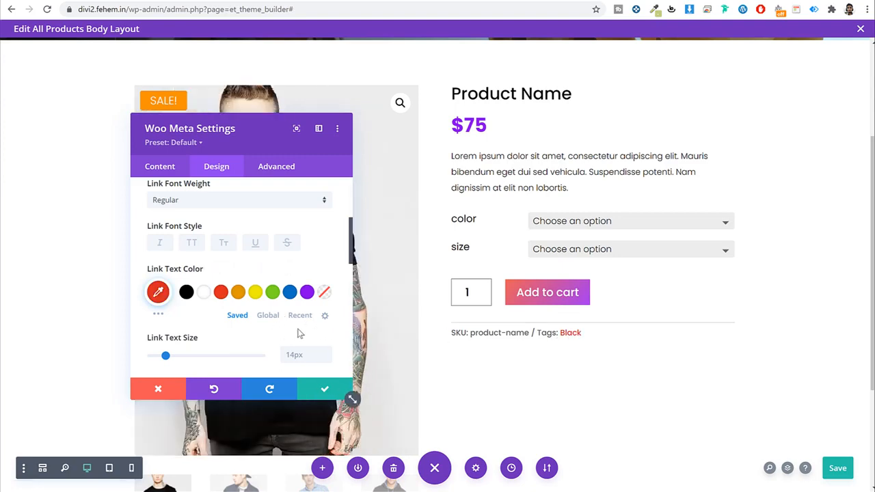
{"action": "left_click", "coordinate": [332, 395]}
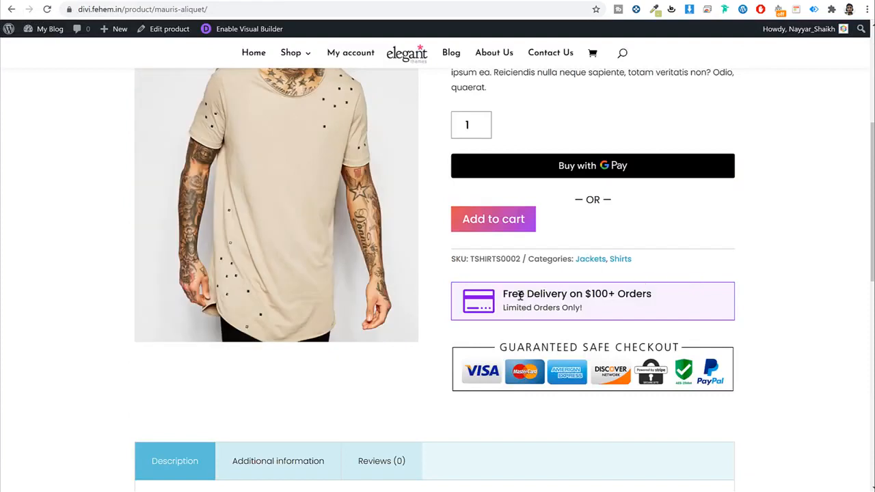
{"action": "left_click_drag", "start_coordinate": [520, 294], "coordinate": [625, 312]}
{"action": "left_click", "coordinate": [624, 312]}
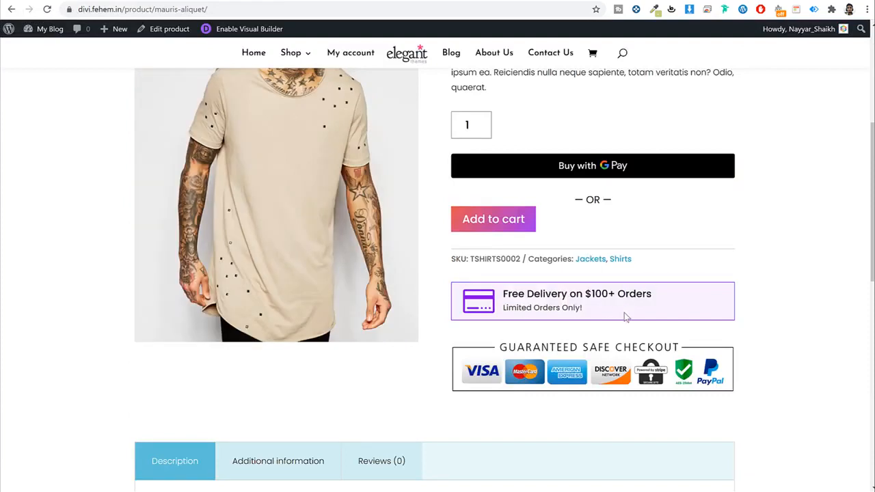
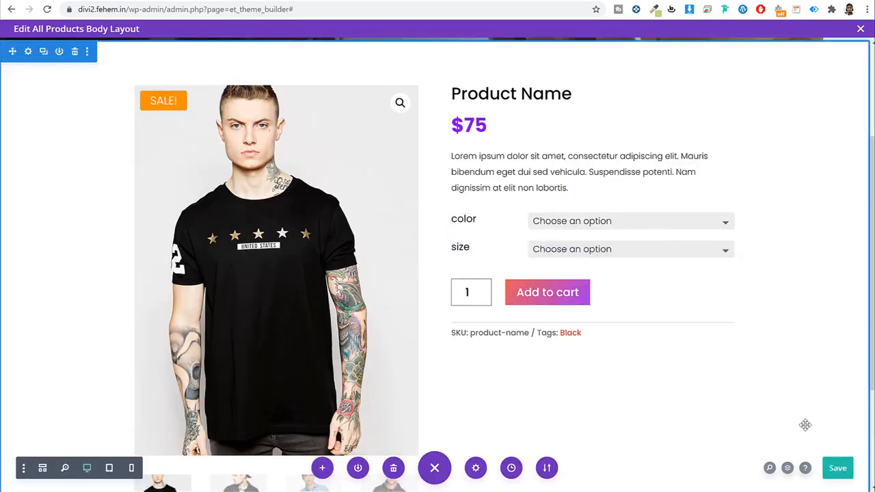
Step: Add a Blurb module below the SKU line
{"action": "left_click", "coordinate": [592, 353]}
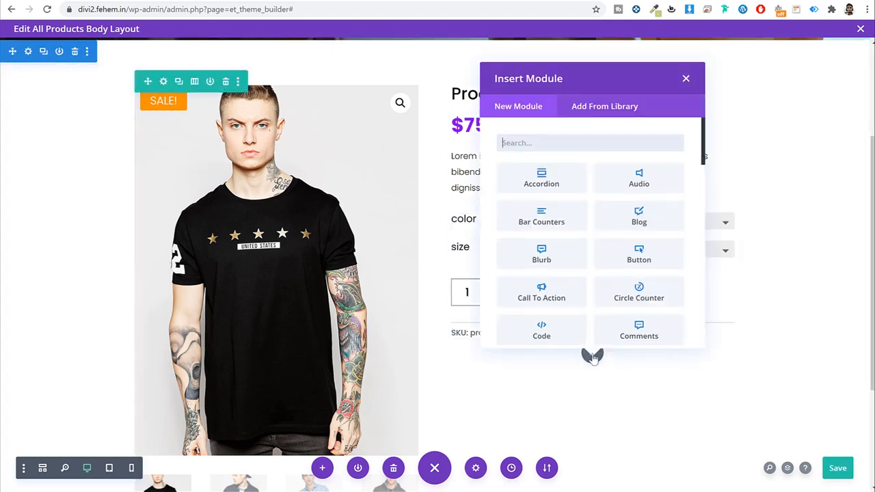
{"action": "type", "text": "blur"}
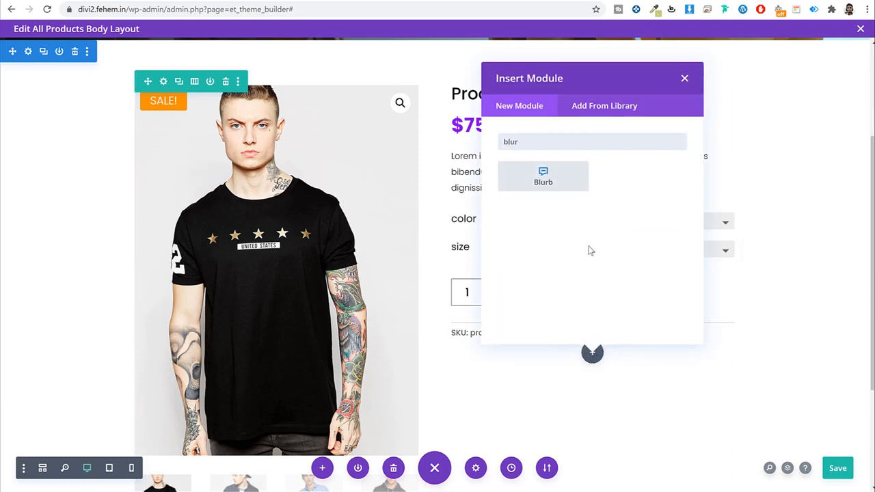
{"action": "left_click", "coordinate": [562, 182]}
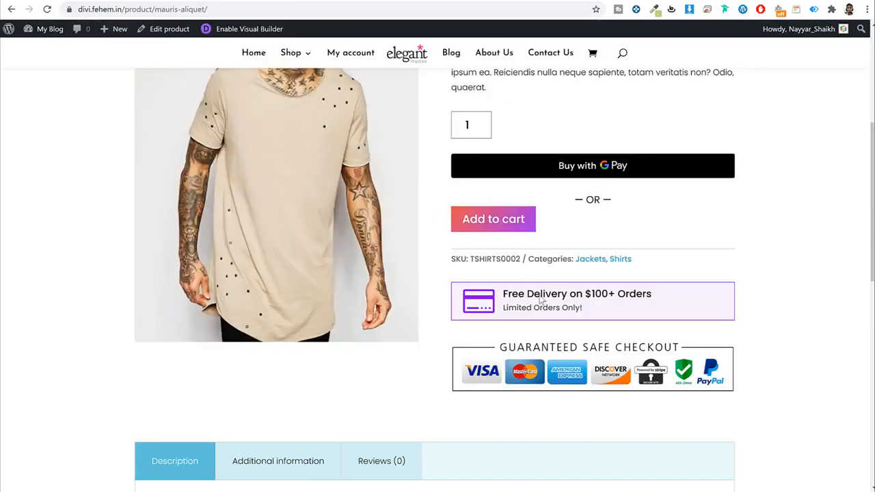
Step: Paste 'Free Delivery on $100+ Orders' from the live page as the blurb title
{"action": "triple_click", "coordinate": [558, 299]}
{"action": "key", "text": "ctrl+c"}
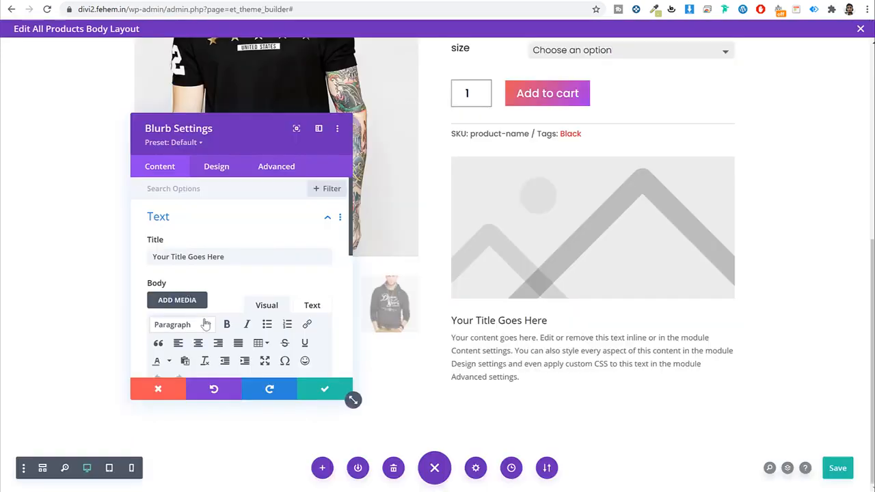
{"action": "triple_click", "coordinate": [233, 255]}
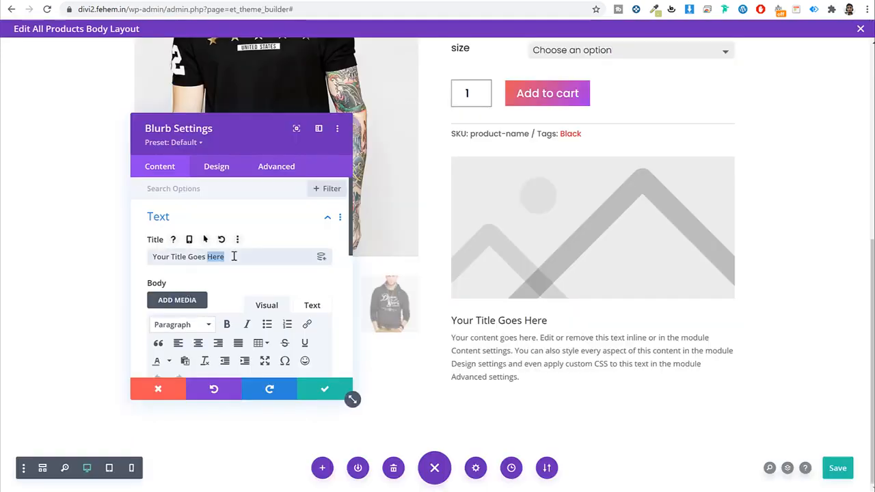
{"action": "key", "text": "ctrl+v"}
{"action": "scroll", "coordinate": [263, 262], "scroll_direction": "down", "scroll_amount": 2}
{"action": "scroll", "coordinate": [264, 262], "scroll_direction": "down", "scroll_amount": 3}
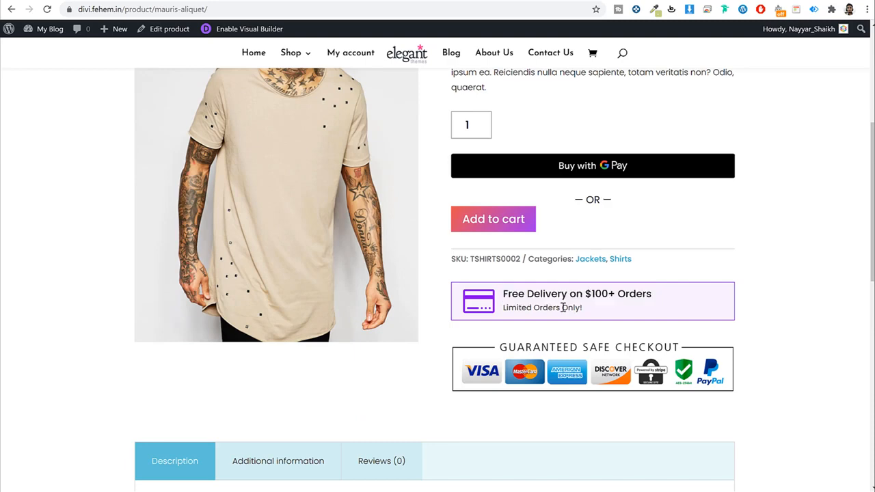
Step: Replace the blurb's placeholder body with the copied 'Limited Orders Only!' line
{"action": "triple_click", "coordinate": [562, 308]}
{"action": "key", "text": "ctrl+c"}
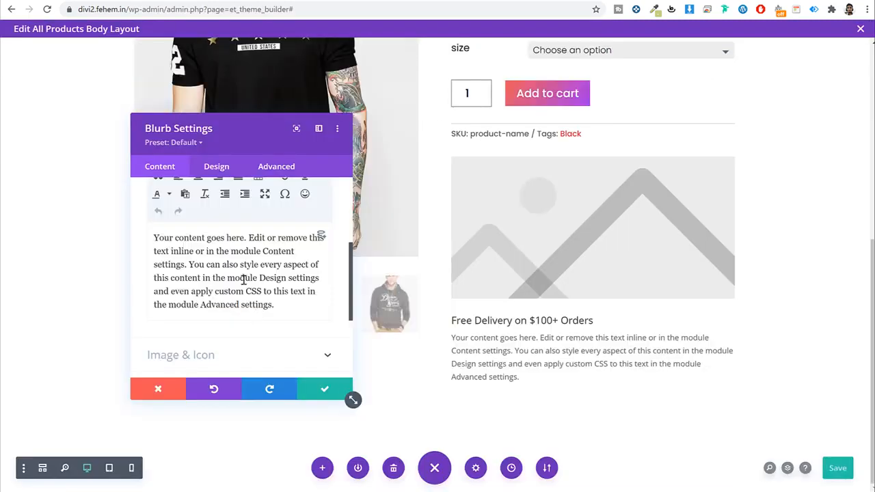
{"action": "double_click", "coordinate": [243, 279]}
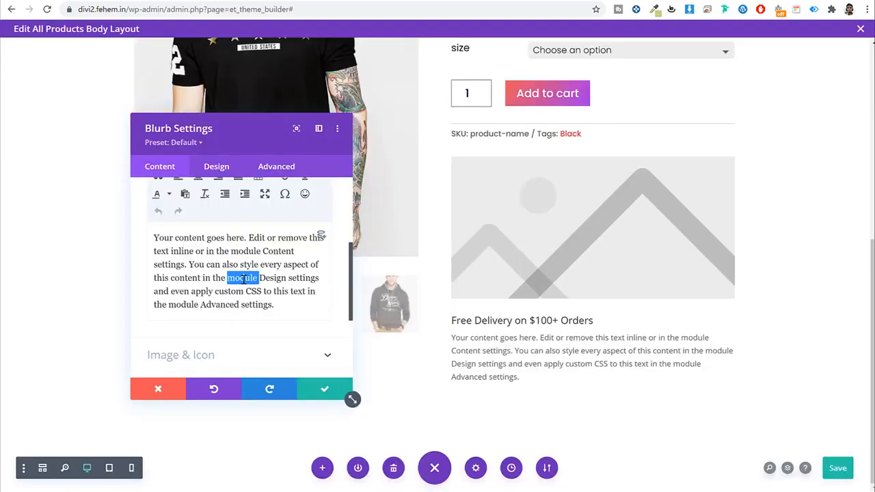
{"action": "key", "text": "ctrl+a"}
{"action": "key", "text": "ctrl+v"}
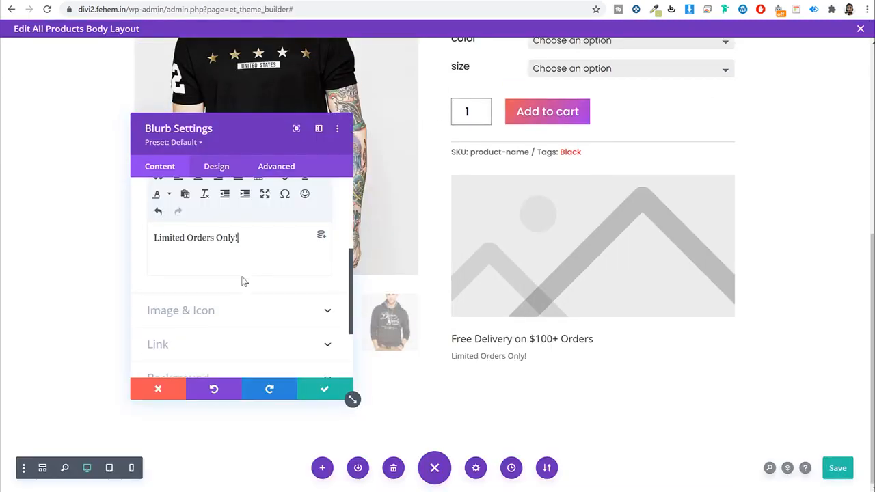
{"action": "scroll", "coordinate": [242, 282], "scroll_direction": "down", "scroll_amount": 2}
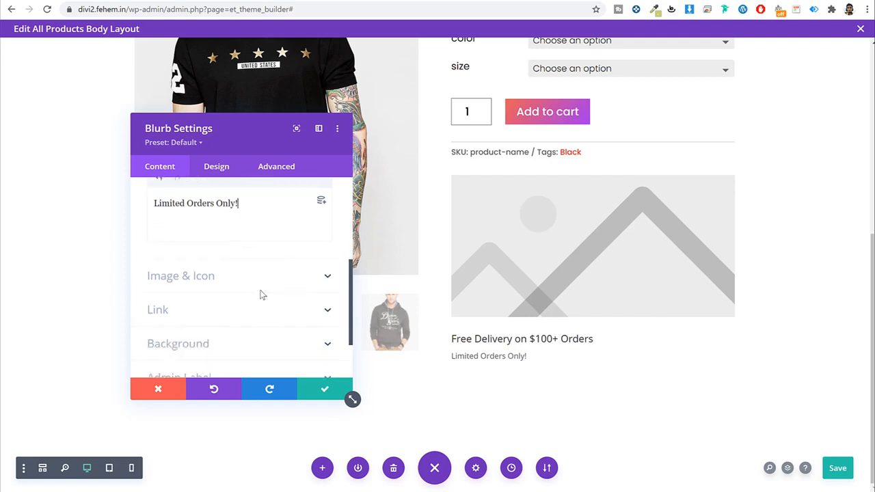
{"action": "left_click", "coordinate": [234, 265]}
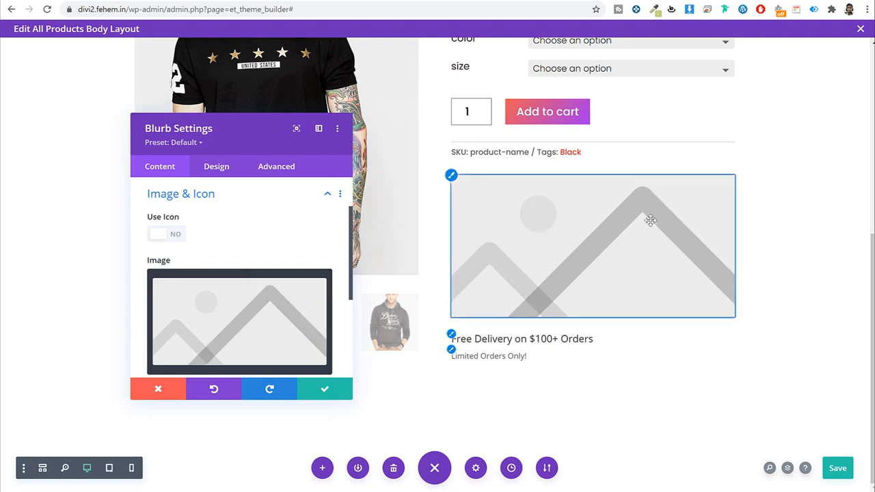
Step: Switch the blurb from an image to the credit-card icon
{"action": "mouse_move", "coordinate": [232, 313]}
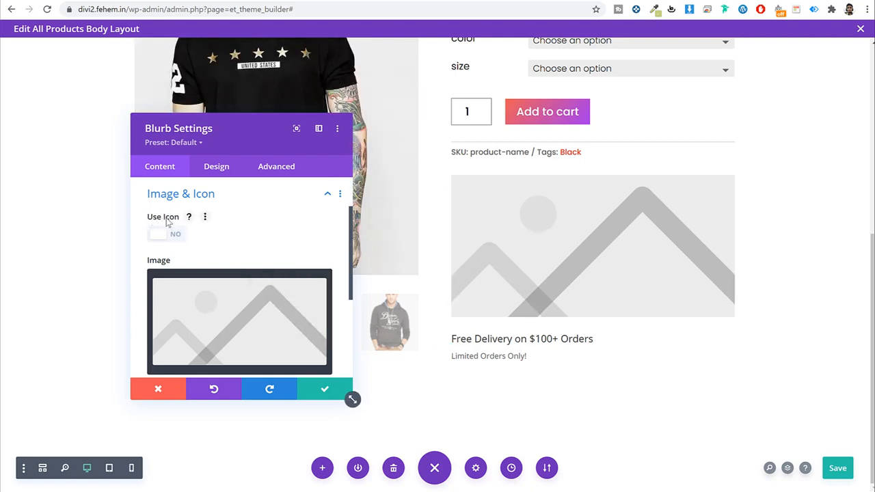
{"action": "left_click", "coordinate": [176, 236]}
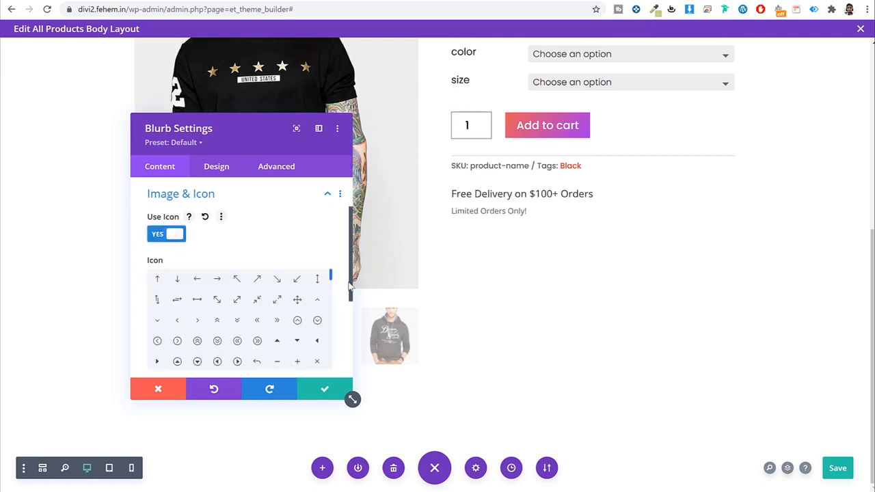
{"action": "scroll", "coordinate": [342, 287], "scroll_direction": "down", "scroll_amount": 1}
{"action": "left_click_drag", "start_coordinate": [329, 225], "coordinate": [331, 250]}
{"action": "left_click", "coordinate": [258, 268]}
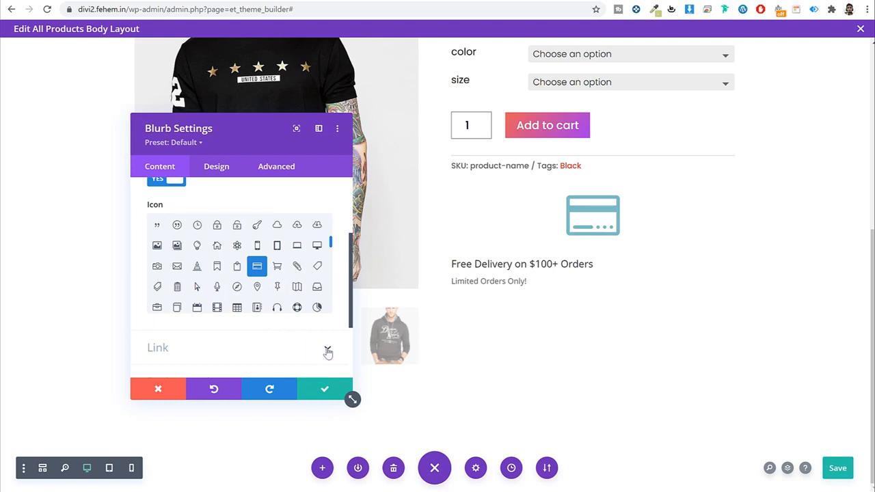
{"action": "scroll", "coordinate": [328, 352], "scroll_direction": "down", "scroll_amount": 2}
{"action": "scroll", "coordinate": [293, 259], "scroll_direction": "up", "scroll_amount": 5}
Step: Color the blurb icon purple #8300e9 and place it left of the text
{"action": "left_click", "coordinate": [217, 167]}
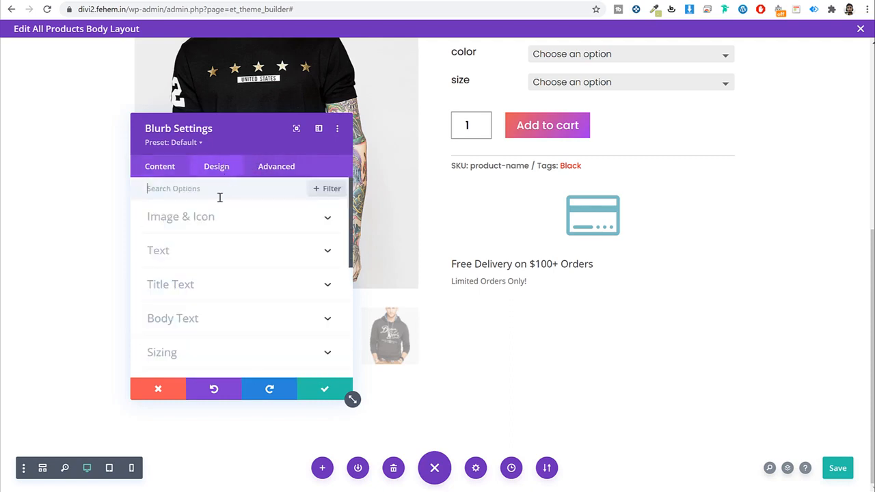
{"action": "left_click", "coordinate": [209, 224]}
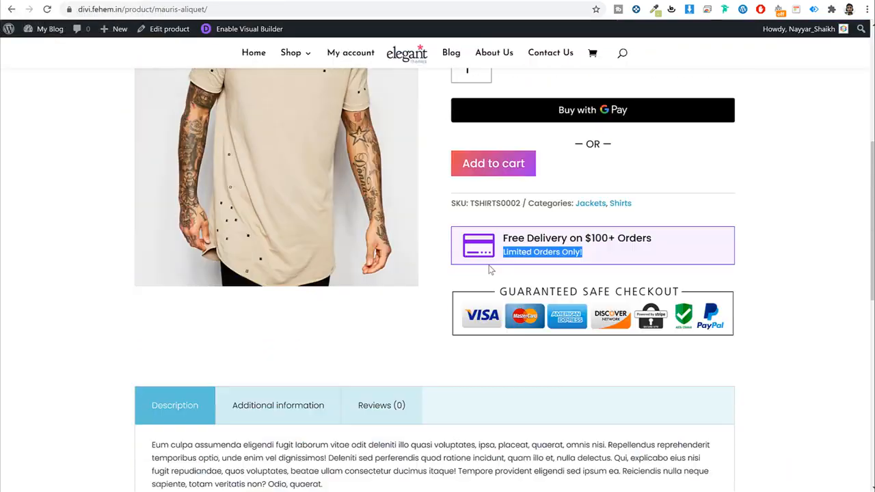
{"action": "left_click", "coordinate": [494, 258]}
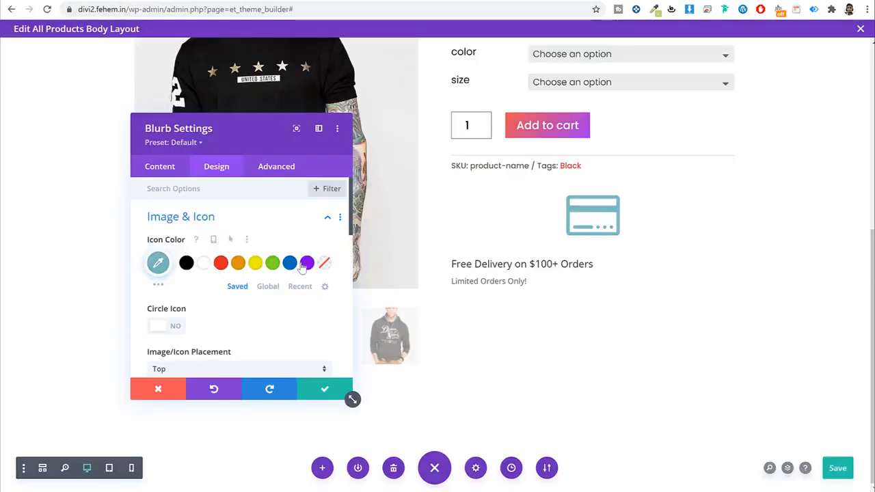
{"action": "left_click", "coordinate": [306, 264]}
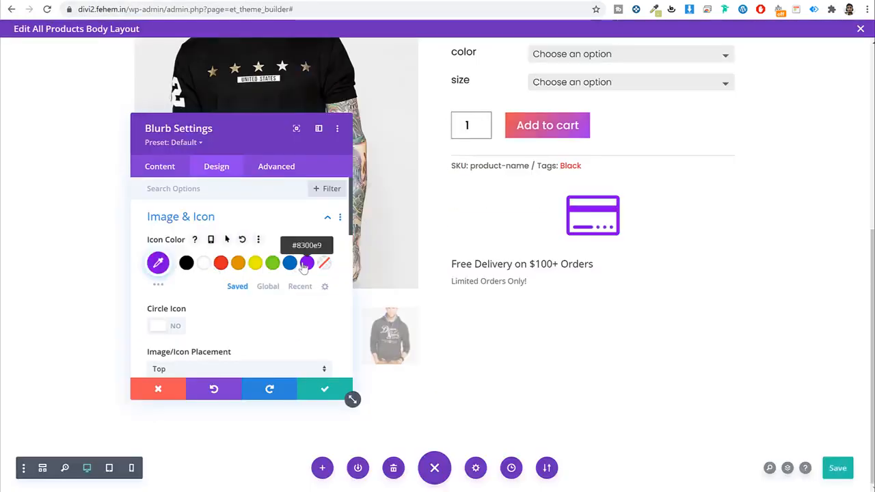
{"action": "scroll", "coordinate": [303, 267], "scroll_direction": "down", "scroll_amount": 3}
{"action": "left_click", "coordinate": [226, 269]}
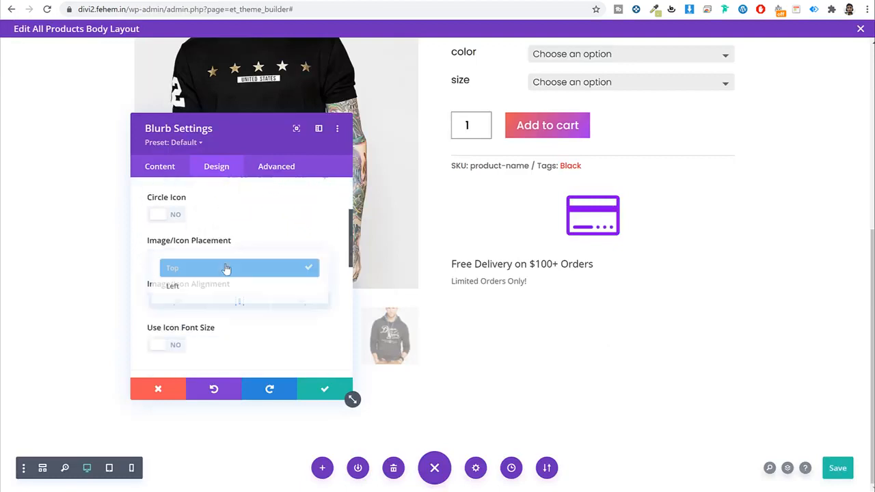
{"action": "left_click", "coordinate": [214, 289]}
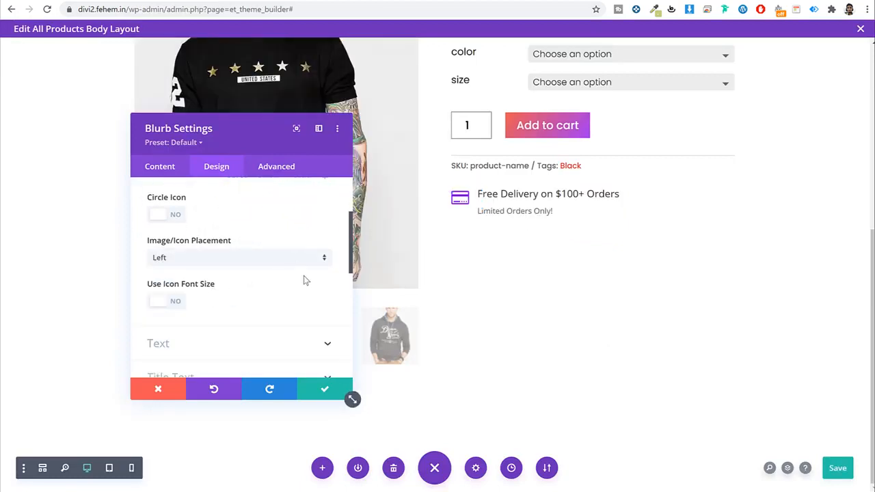
Step: Give the blurb icon a custom font size of 57px
{"action": "scroll", "coordinate": [303, 279], "scroll_direction": "down", "scroll_amount": 3}
{"action": "scroll", "coordinate": [308, 270], "scroll_direction": "up", "scroll_amount": 1}
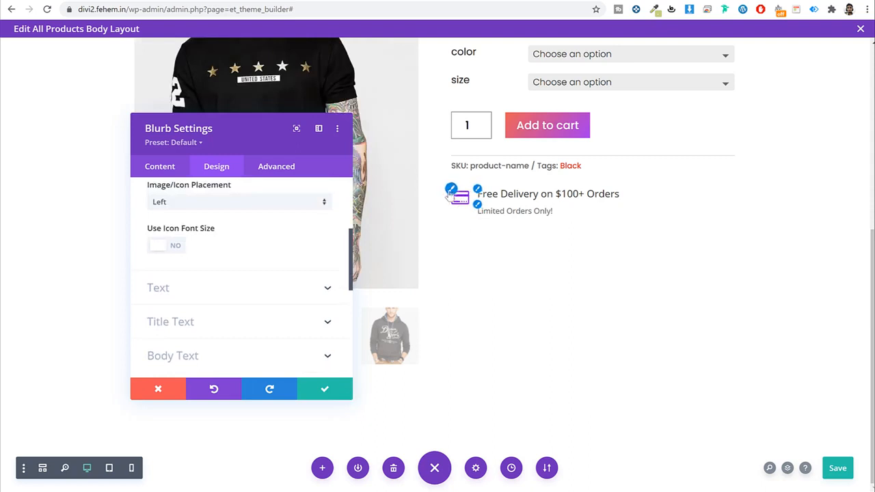
{"action": "left_click", "coordinate": [176, 245]}
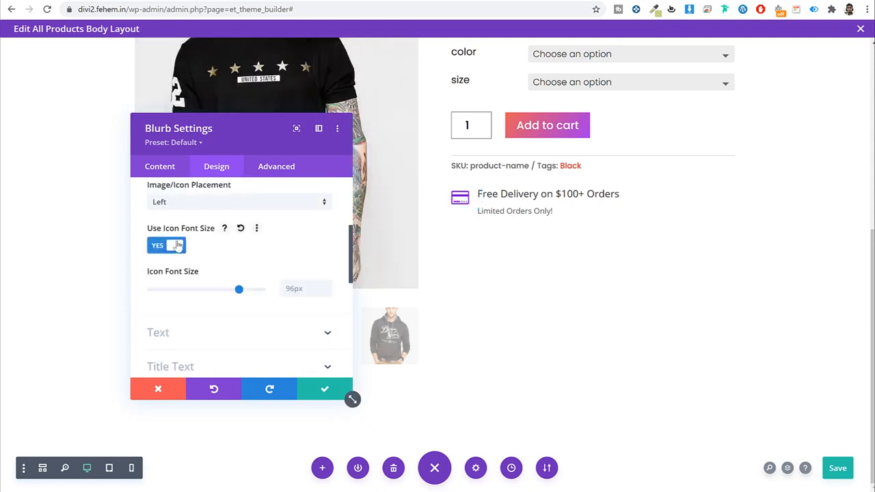
{"action": "left_click", "coordinate": [303, 287]}
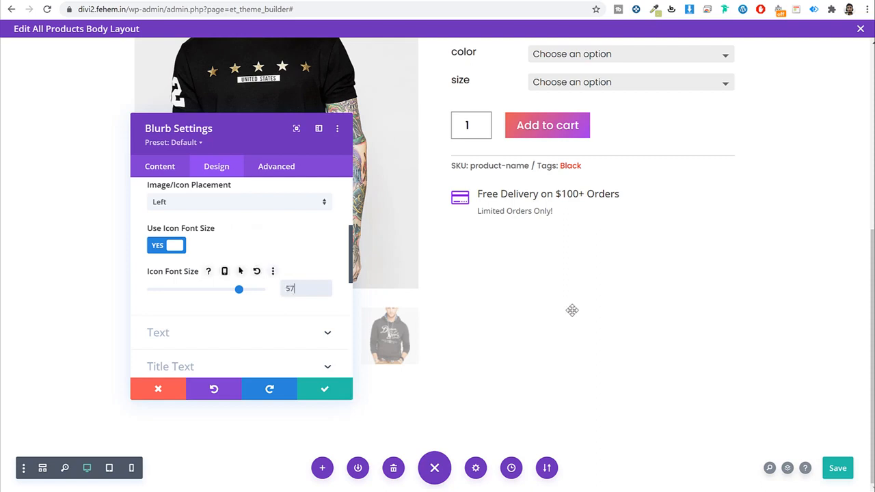
{"action": "type", "text": "57px"}
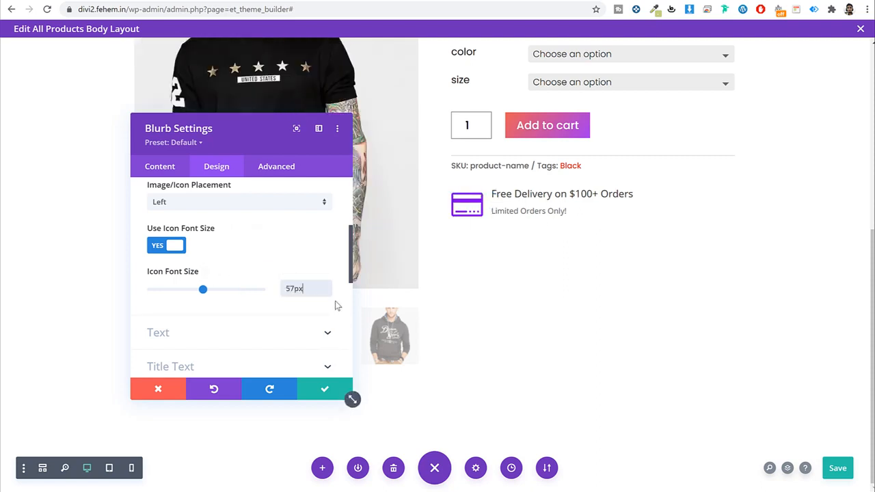
{"action": "scroll", "coordinate": [335, 313], "scroll_direction": "down", "scroll_amount": 3}
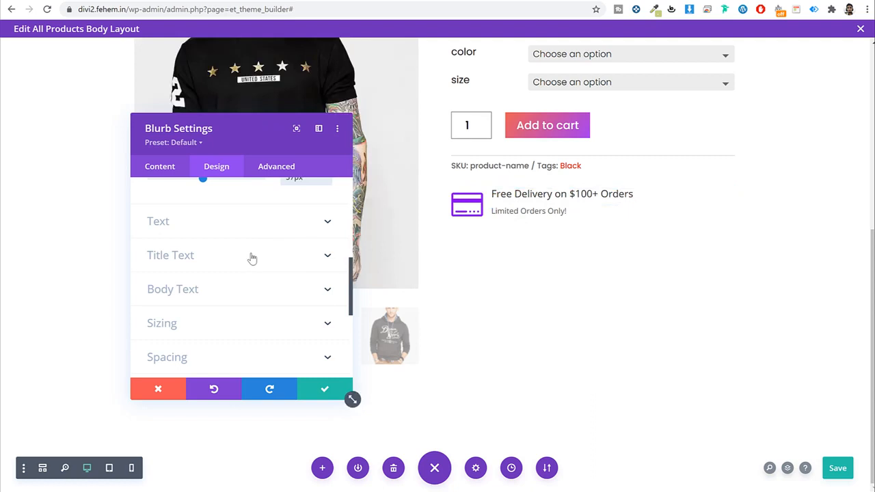
Step: Set the blurb title font to Poppins with a 1.7em line height
{"action": "left_click", "coordinate": [230, 263]}
{"action": "scroll", "coordinate": [257, 260], "scroll_direction": "down", "scroll_amount": 2}
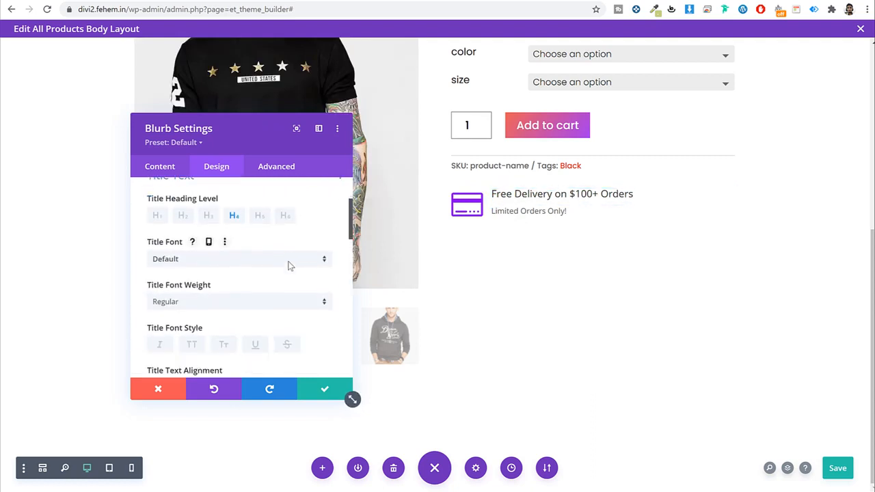
{"action": "left_click", "coordinate": [230, 222]}
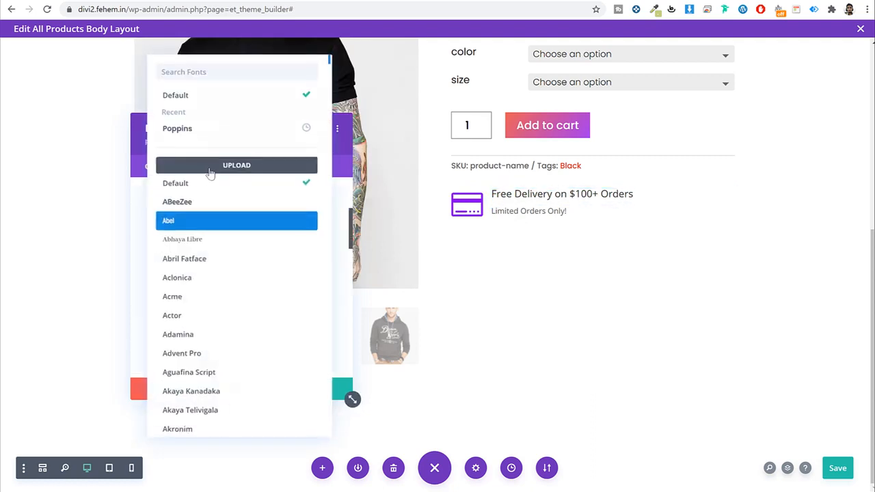
{"action": "left_click", "coordinate": [228, 135]}
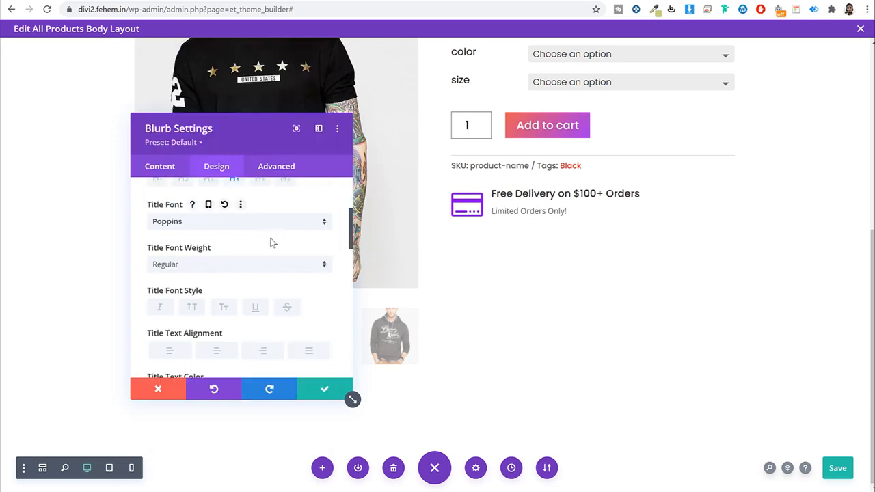
{"action": "scroll", "coordinate": [290, 262], "scroll_direction": "down", "scroll_amount": 10}
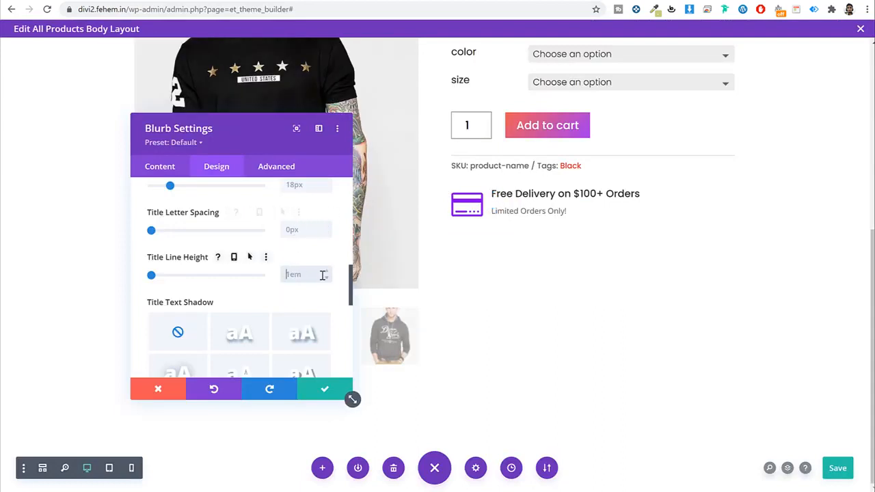
{"action": "type", "text": "em"}
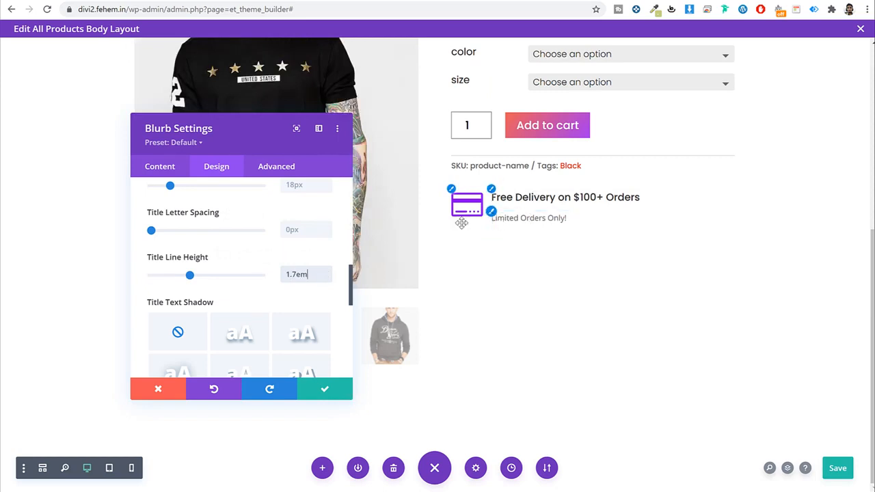
Step: Set the blurb body text to Poppins in Light weight
{"action": "left_click", "coordinate": [494, 217]}
{"action": "left_click", "coordinate": [493, 214]}
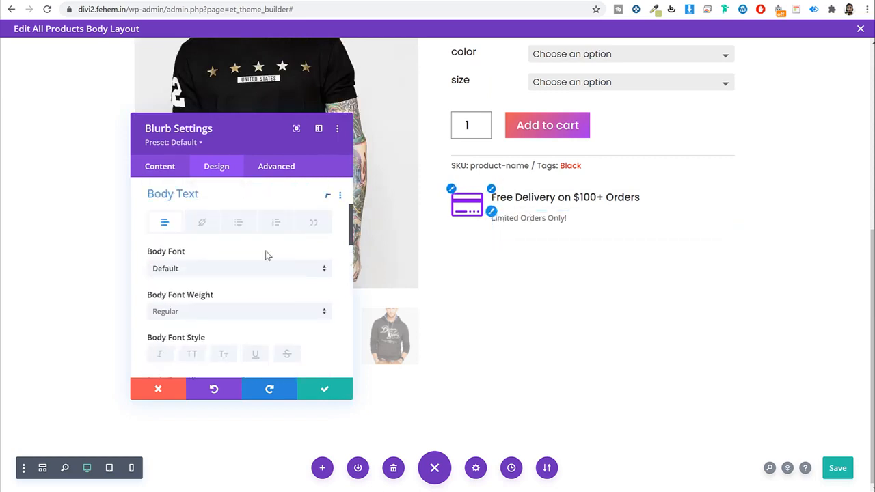
{"action": "left_click", "coordinate": [204, 271]}
{"action": "left_click", "coordinate": [199, 127]}
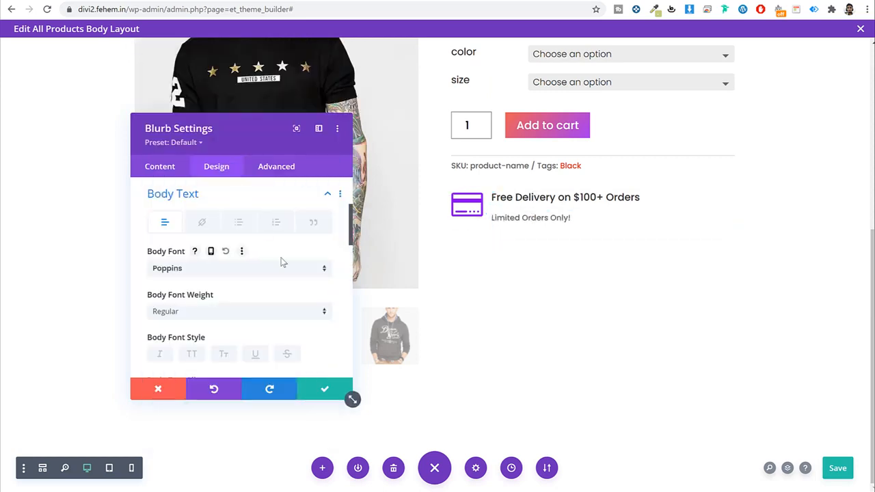
{"action": "left_click", "coordinate": [210, 311]}
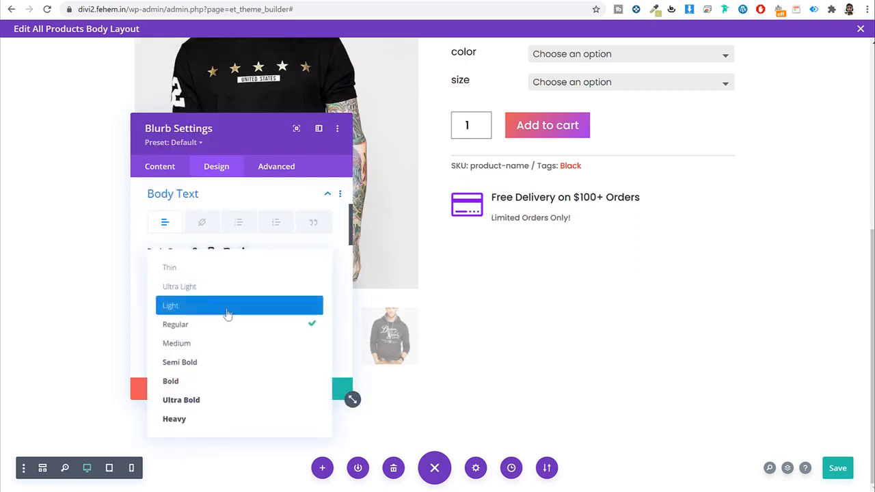
{"action": "left_click", "coordinate": [225, 309]}
{"action": "scroll", "coordinate": [267, 324], "scroll_direction": "down", "scroll_amount": 3}
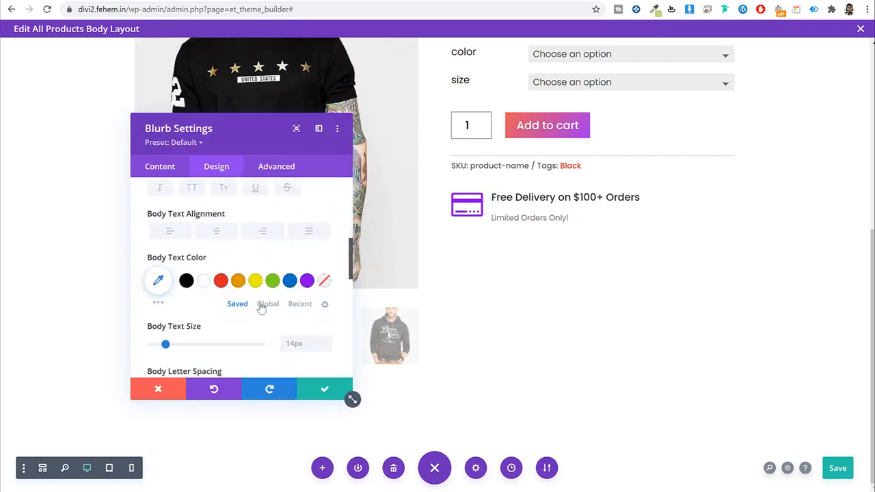
{"action": "scroll", "coordinate": [265, 308], "scroll_direction": "down", "scroll_amount": 1}
{"action": "scroll", "coordinate": [269, 308], "scroll_direction": "down", "scroll_amount": 1}
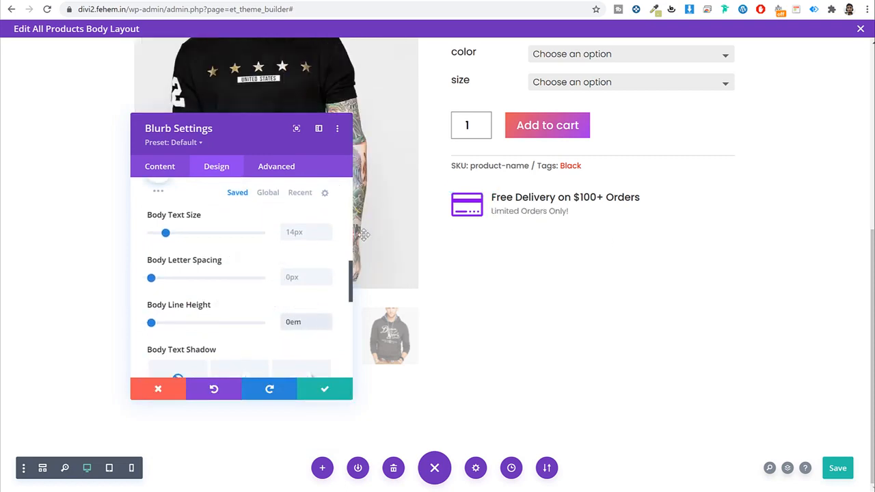
Step: Fill the blurb background with a pale, translucent lavender purple
{"action": "left_click", "coordinate": [150, 164]}
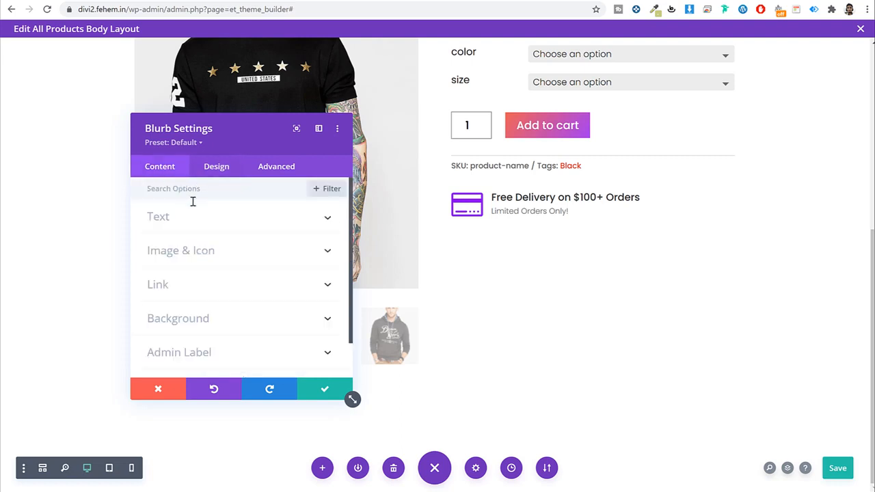
{"action": "left_click", "coordinate": [238, 319]}
{"action": "left_click", "coordinate": [291, 285]}
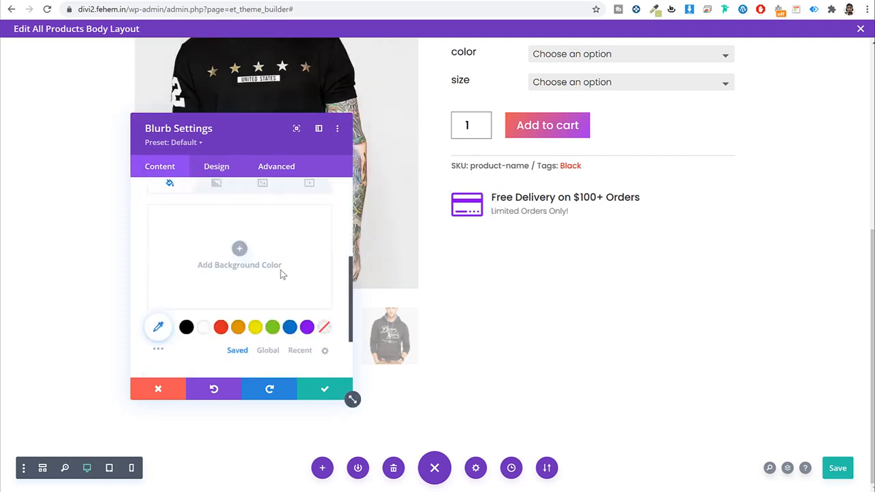
{"action": "left_click", "coordinate": [307, 326]}
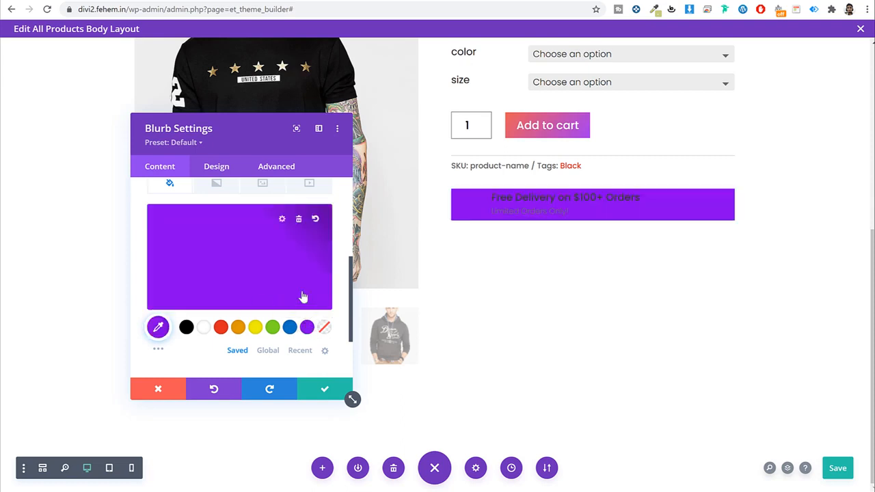
{"action": "left_click", "coordinate": [281, 221]}
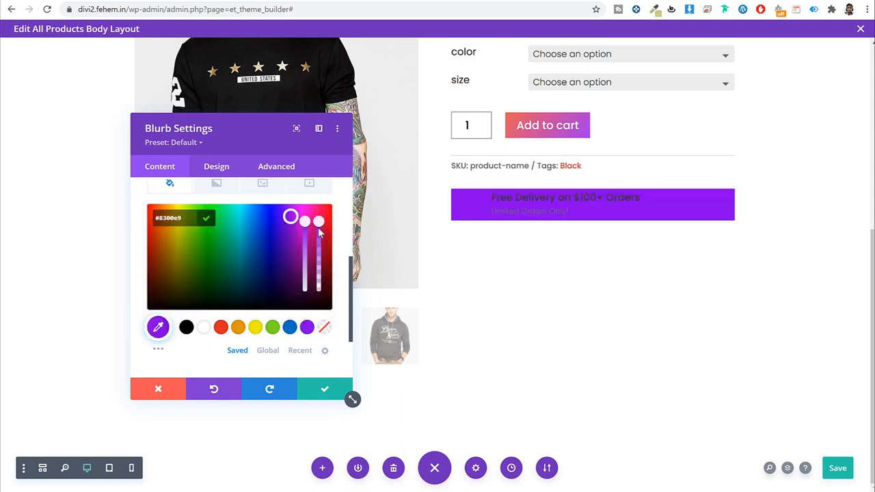
{"action": "left_click_drag", "start_coordinate": [307, 255], "coordinate": [306, 285]}
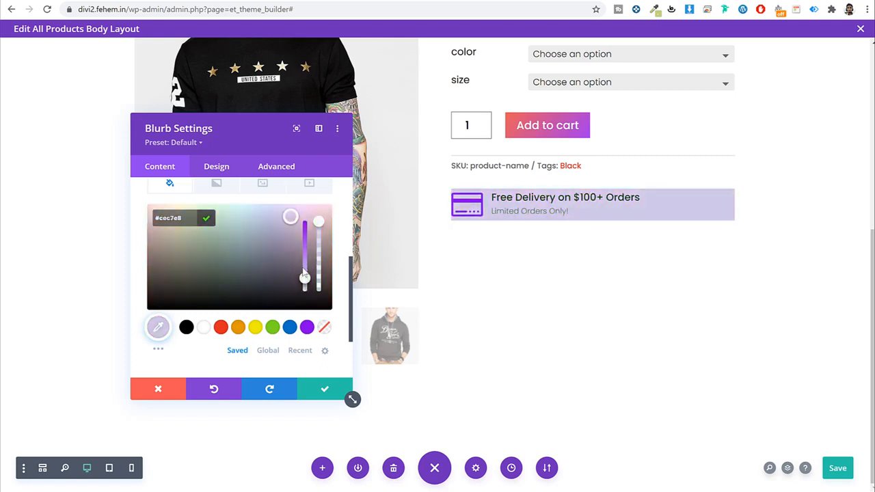
{"action": "left_click", "coordinate": [307, 328]}
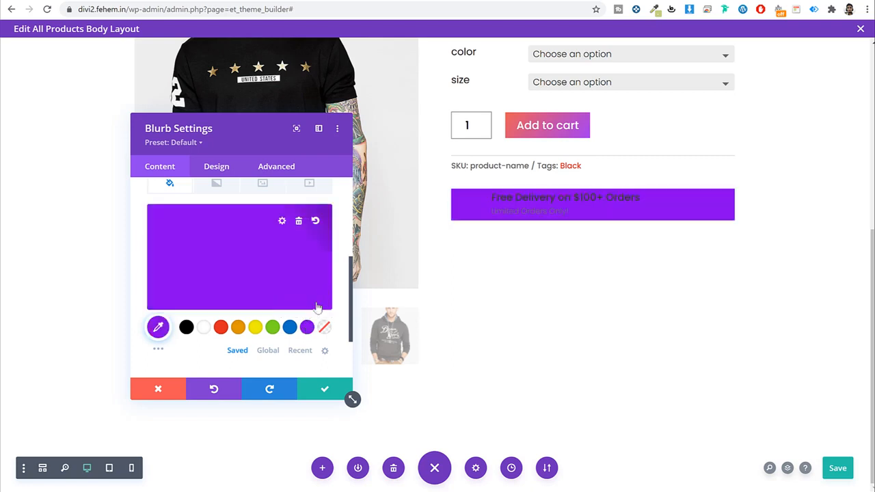
{"action": "left_click", "coordinate": [283, 221]}
{"action": "left_click_drag", "start_coordinate": [318, 224], "coordinate": [324, 292]}
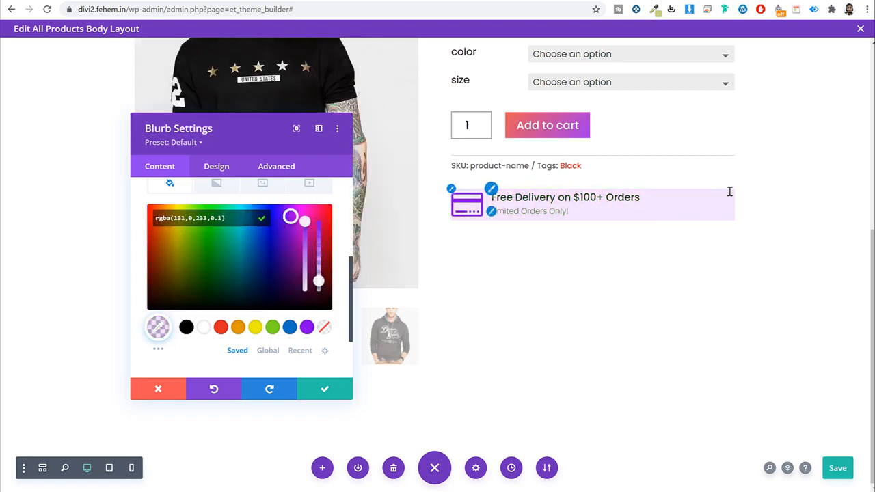
Step: Set the blurb padding to 5px top and bottom, 20px left and right
{"action": "left_click", "coordinate": [222, 172]}
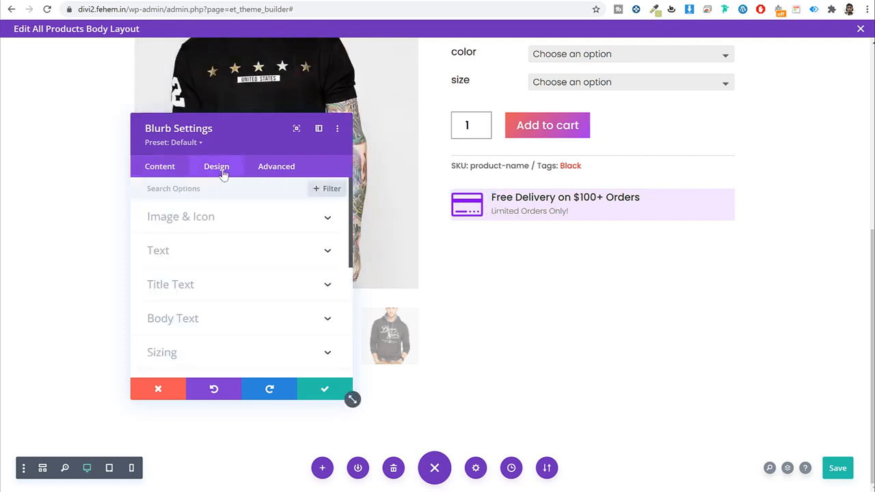
{"action": "left_click", "coordinate": [85, 0]}
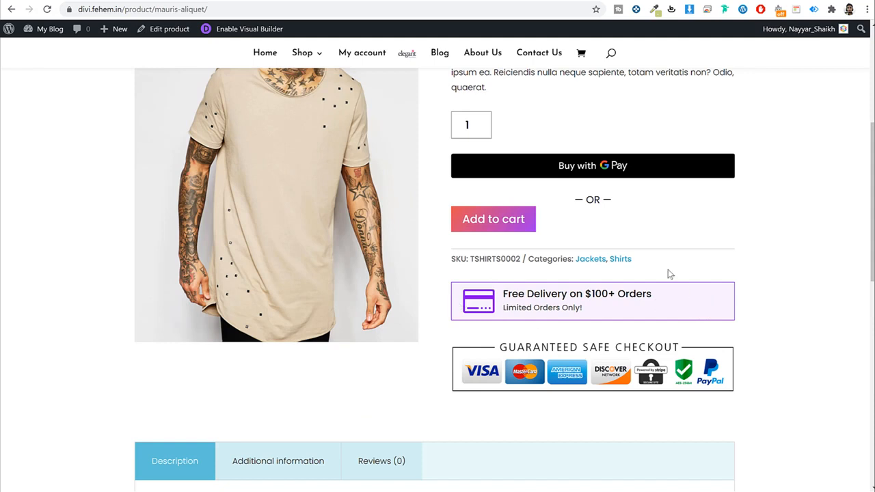
{"action": "left_click", "coordinate": [205, 0]}
{"action": "scroll", "coordinate": [264, 288], "scroll_direction": "down", "scroll_amount": 3}
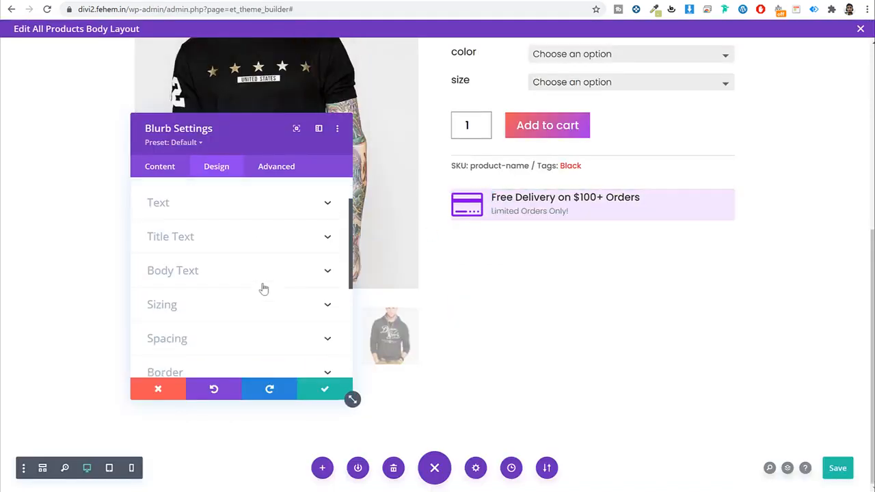
{"action": "left_click", "coordinate": [205, 220]}
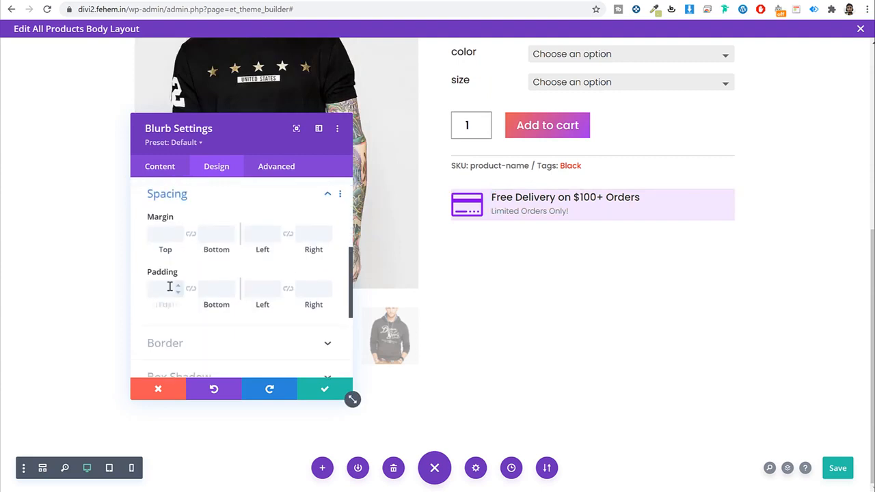
{"action": "scroll", "coordinate": [170, 286], "scroll_direction": "down", "scroll_amount": 1}
{"action": "left_click", "coordinate": [164, 230]}
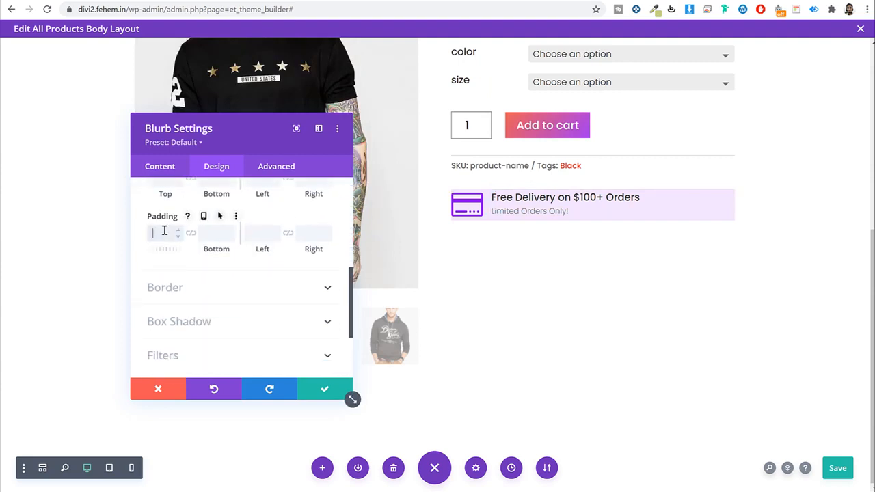
{"action": "type", "text": "5"}
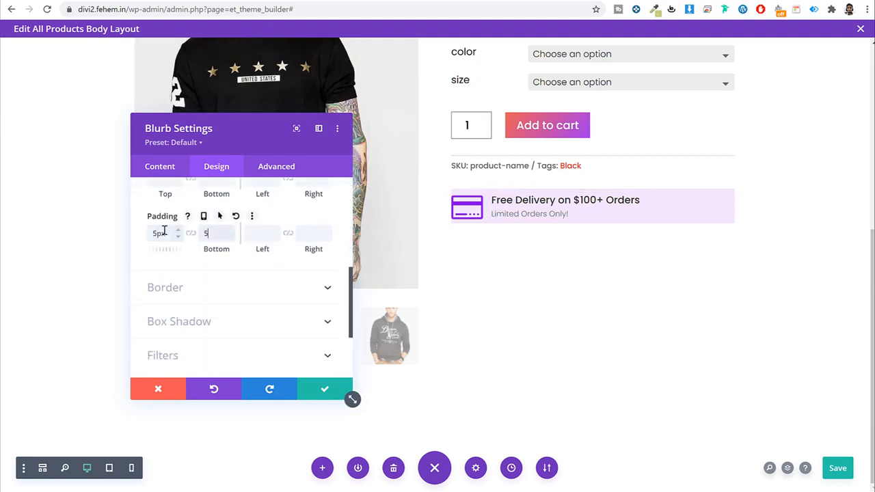
{"action": "key", "text": "Tab"}
{"action": "type", "text": "20"}
{"action": "key", "text": "Tab"}
{"action": "type", "text": "2"}
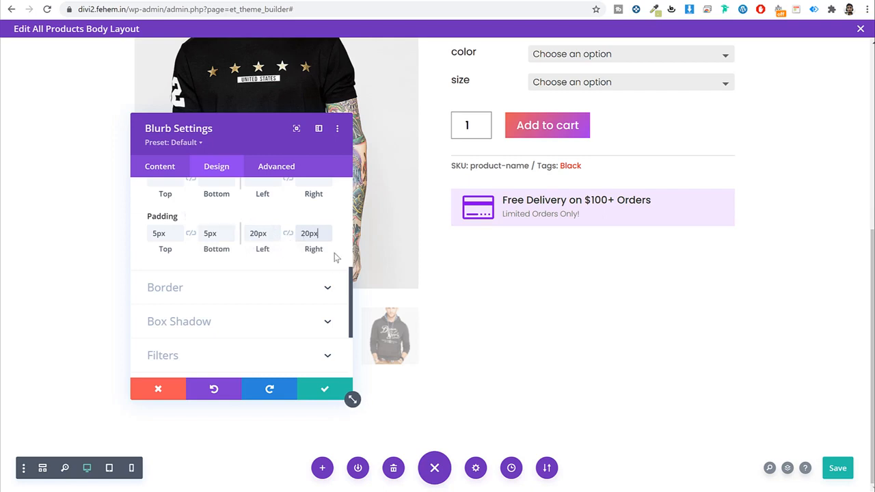
Step: Give the blurb a 1px #8300e9 purple border and save its settings
{"action": "left_click", "coordinate": [222, 287]}
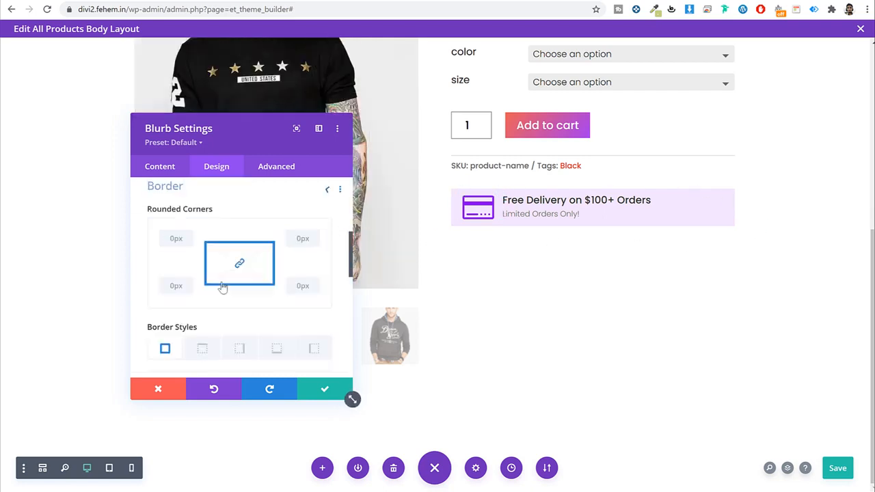
{"action": "scroll", "coordinate": [197, 274], "scroll_direction": "down", "scroll_amount": 4}
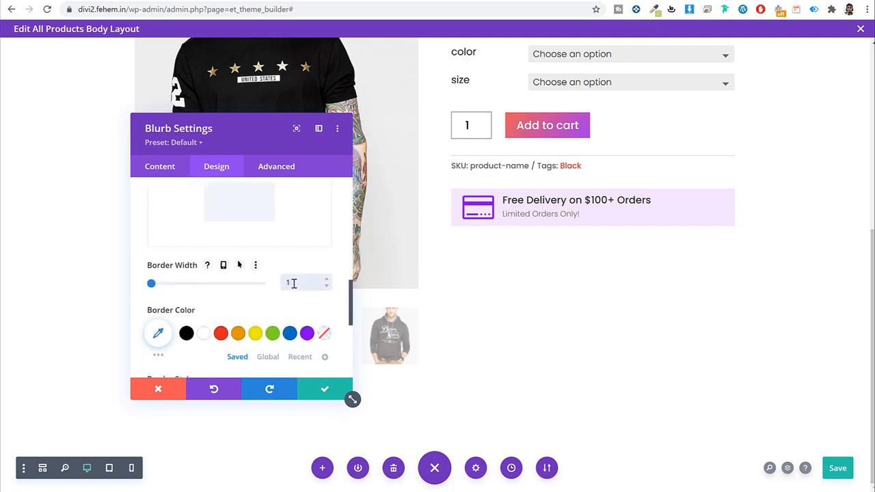
{"action": "left_click", "coordinate": [306, 334]}
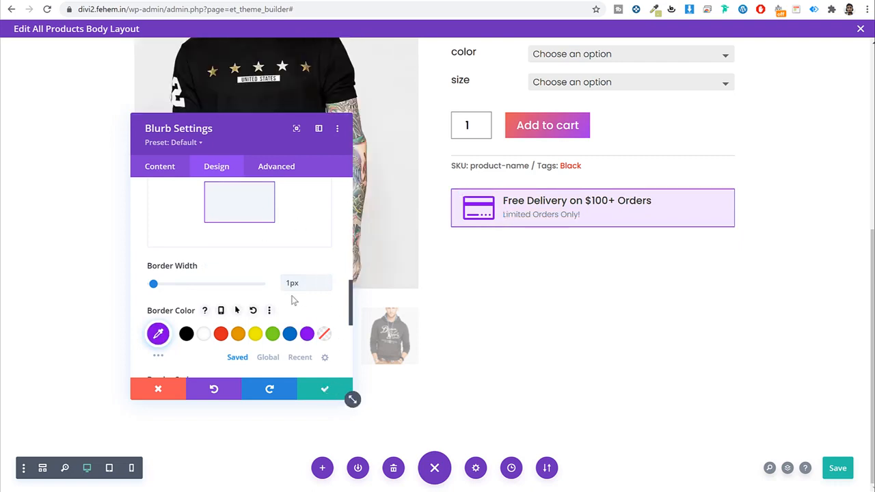
{"action": "scroll", "coordinate": [293, 297], "scroll_direction": "up", "scroll_amount": 2}
{"action": "scroll", "coordinate": [293, 297], "scroll_direction": "down", "scroll_amount": 2}
{"action": "left_click", "coordinate": [322, 388]}
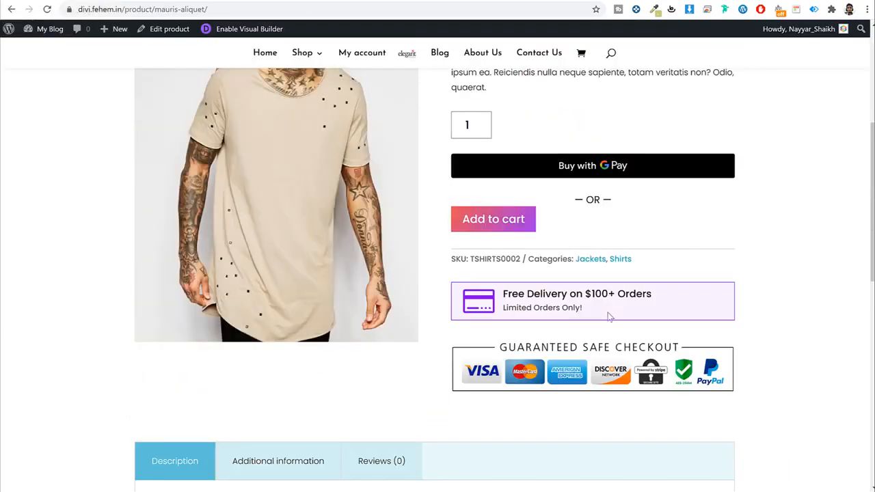
Step: Add an Image module below the delivery blurb
{"action": "scroll", "coordinate": [553, 277], "scroll_direction": "down", "scroll_amount": 2}
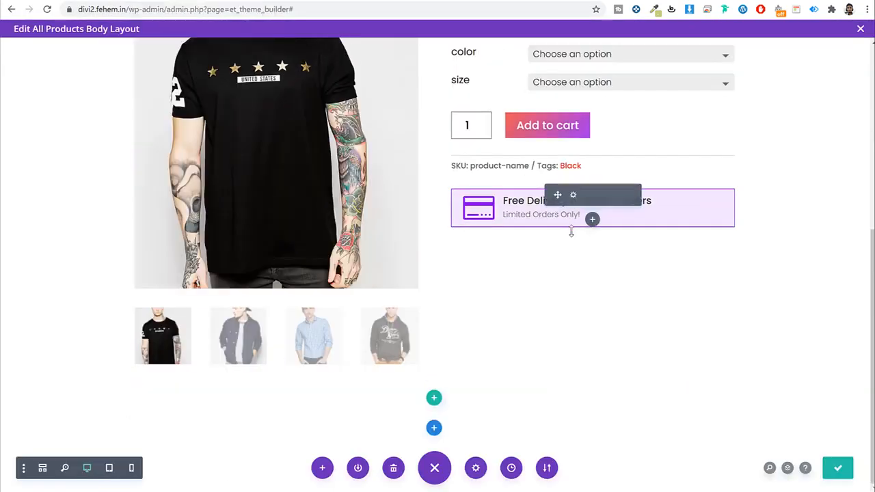
{"action": "left_click", "coordinate": [592, 218]}
{"action": "type", "text": "ima"}
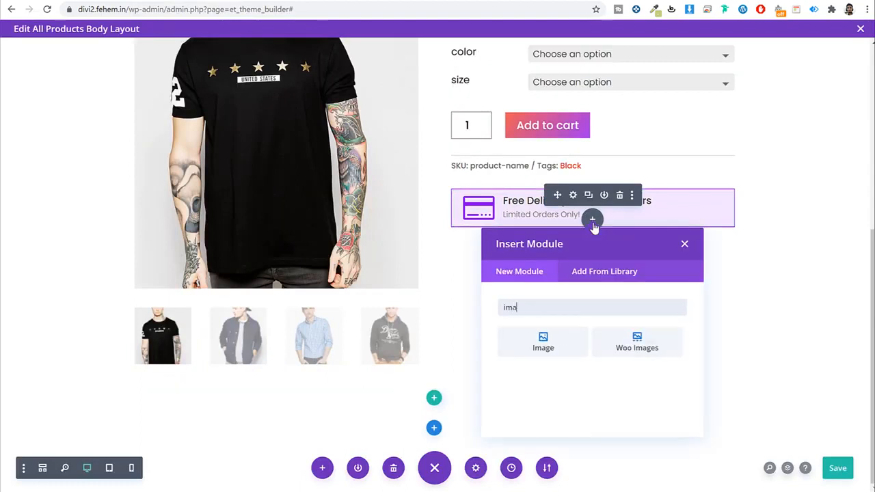
{"action": "left_click", "coordinate": [561, 350]}
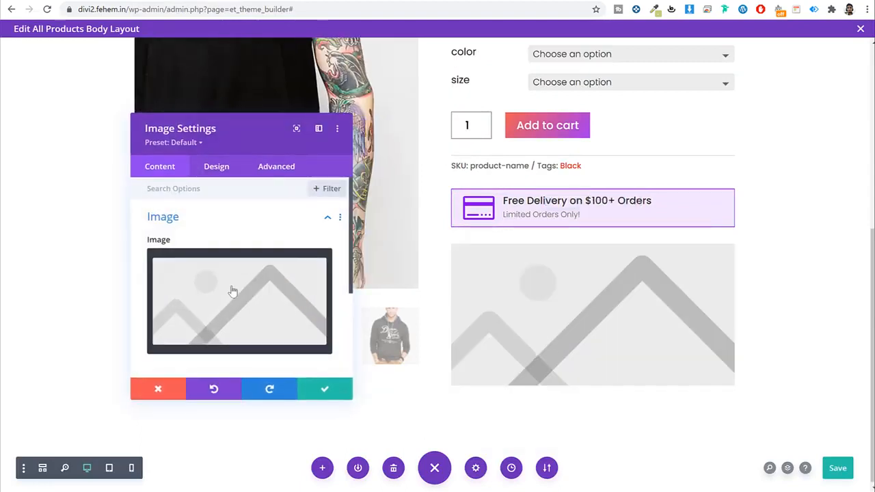
Step: Upload Safecheckout.png as the checkout badge image and save the module
{"action": "left_click", "coordinate": [233, 290]}
{"action": "left_click", "coordinate": [159, 75]}
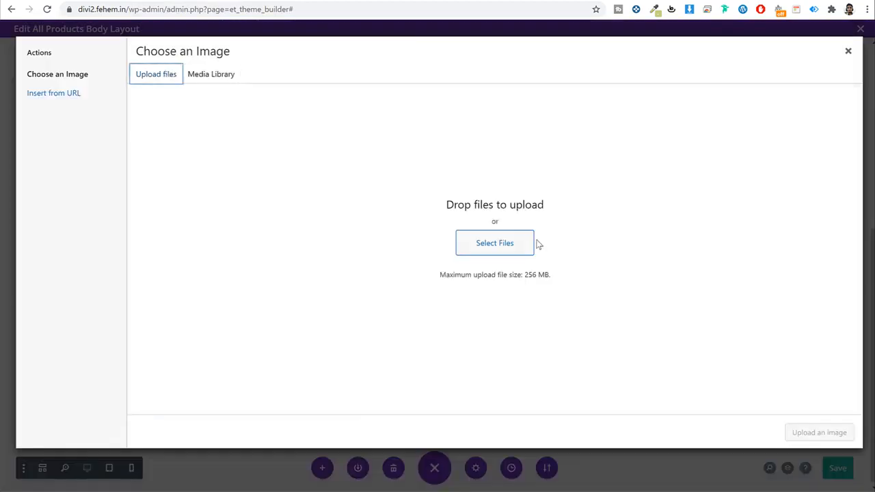
{"action": "left_click", "coordinate": [506, 247]}
{"action": "scroll", "coordinate": [476, 252], "scroll_direction": "down", "scroll_amount": 5}
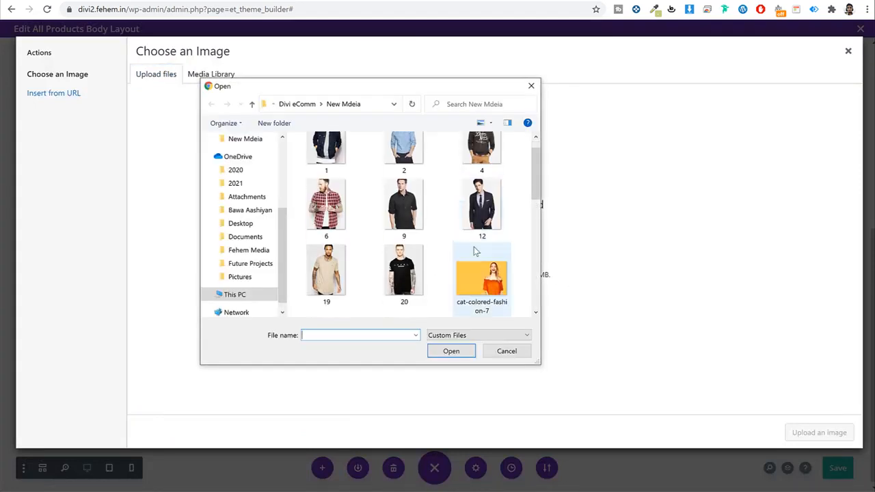
{"action": "left_click", "coordinate": [476, 252]}
{"action": "left_click", "coordinate": [462, 354]}
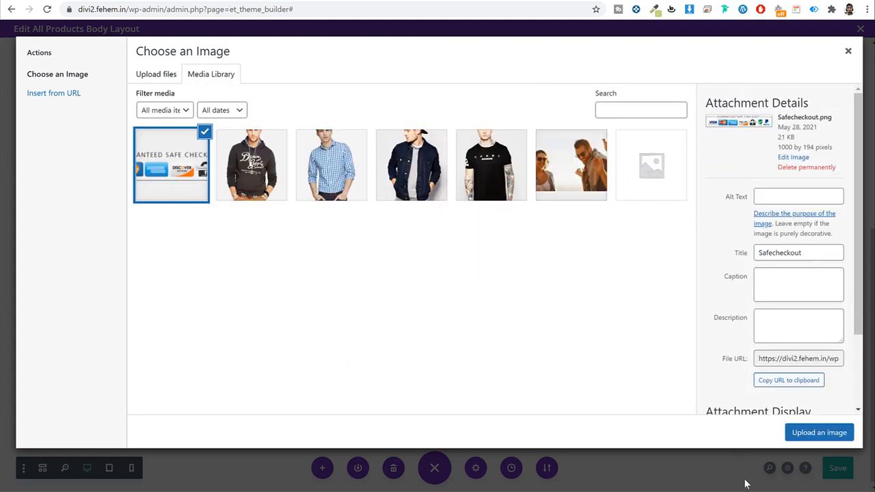
{"action": "left_click", "coordinate": [830, 432]}
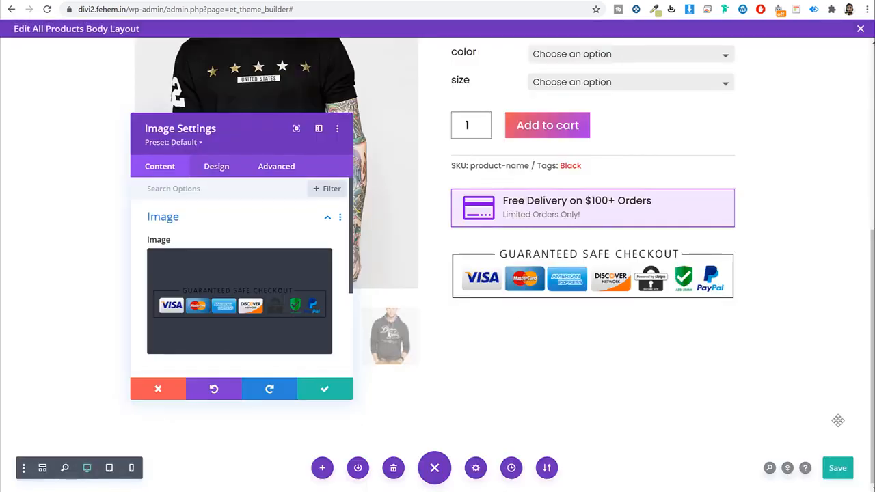
{"action": "left_click", "coordinate": [323, 391]}
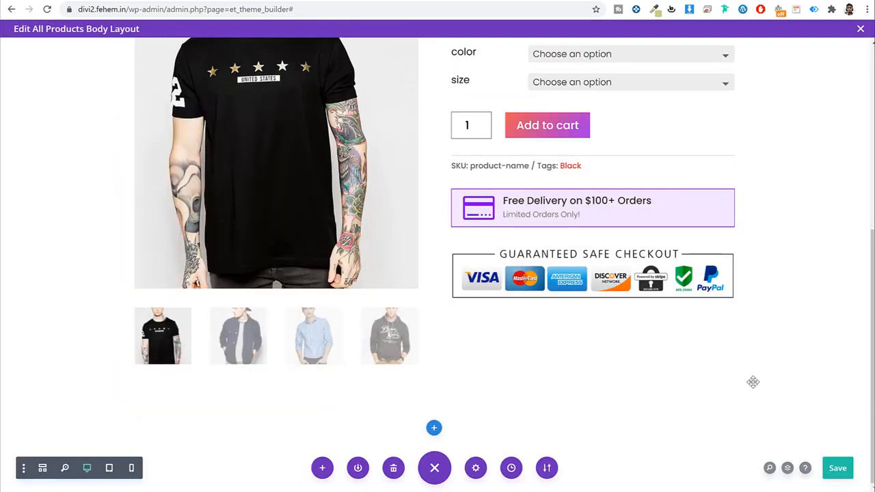
Step: On the live Mauris Aliquet page, scroll to the checkout badges and add it to the cart
{"action": "mouse_move", "coordinate": [717, 259]}
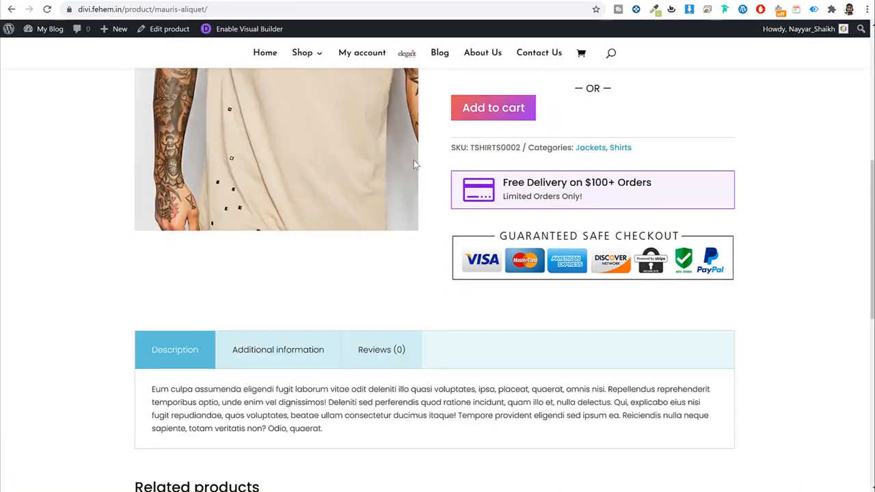
{"action": "scroll", "coordinate": [413, 164], "scroll_direction": "down", "scroll_amount": 4}
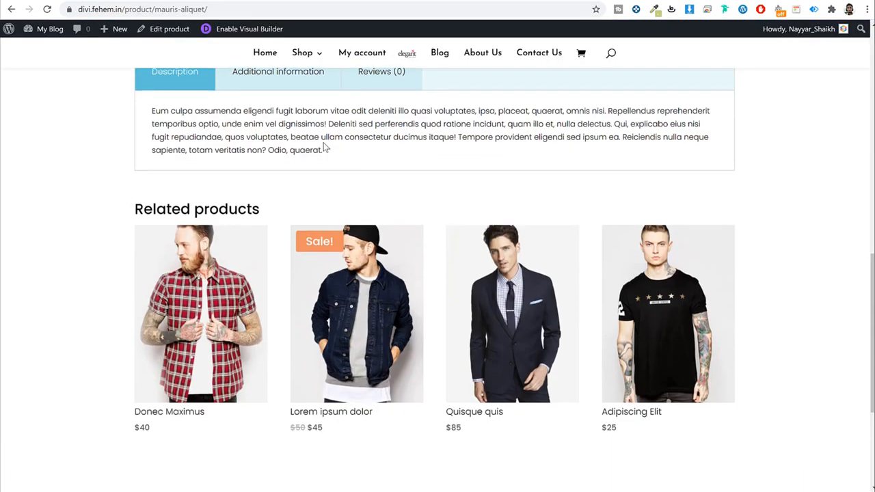
{"action": "scroll", "coordinate": [277, 150], "scroll_direction": "up", "scroll_amount": 10}
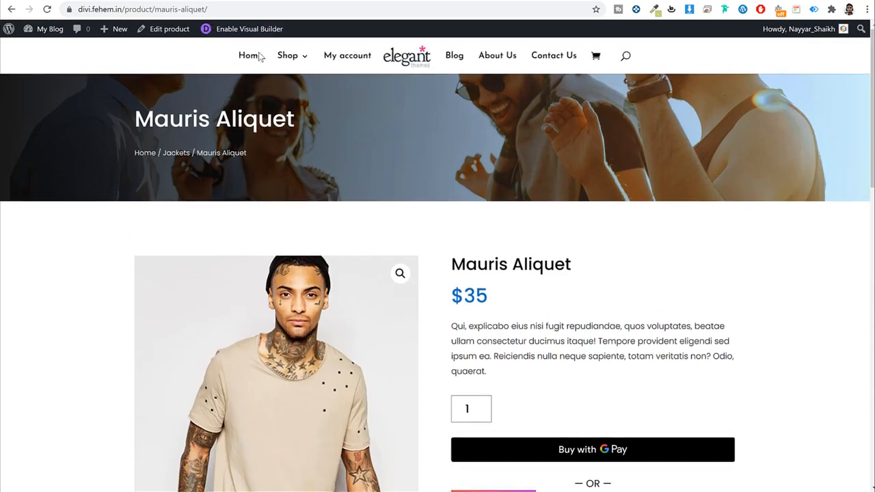
{"action": "scroll", "coordinate": [546, 140], "scroll_direction": "down", "scroll_amount": 3}
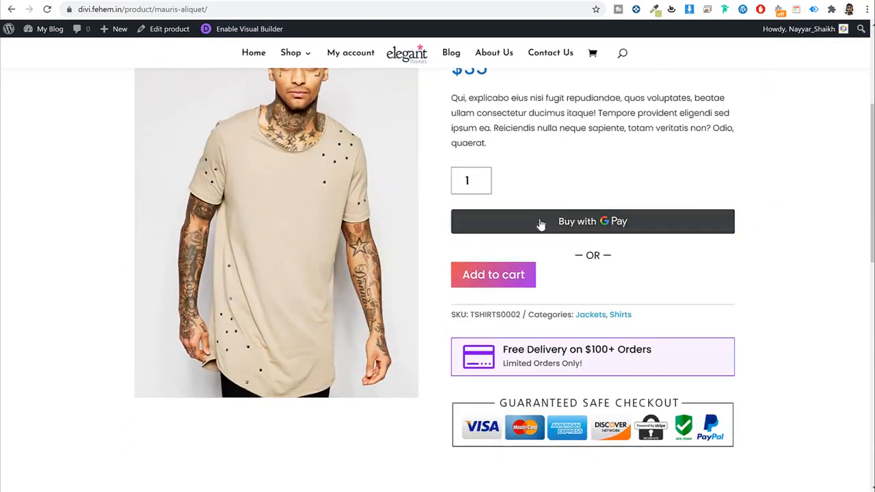
{"action": "left_click", "coordinate": [498, 284]}
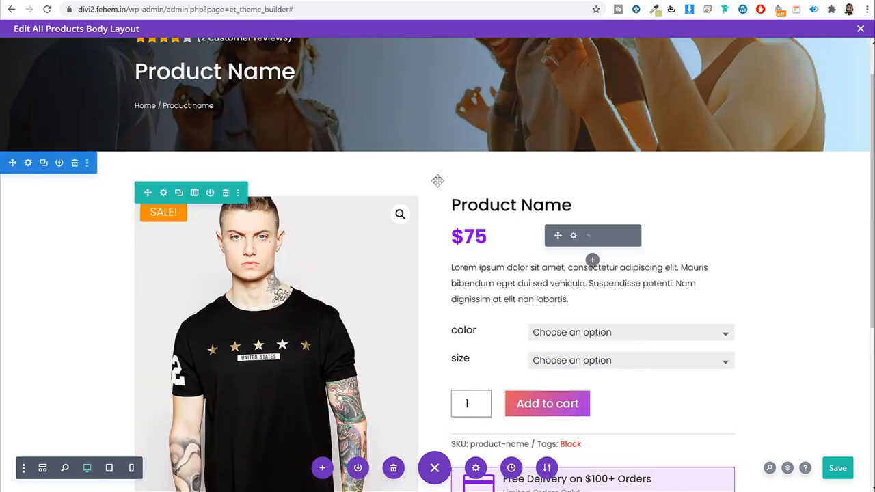
Step: Save the product layout with Ctrl+S
{"action": "mouse_move", "coordinate": [165, 196]}
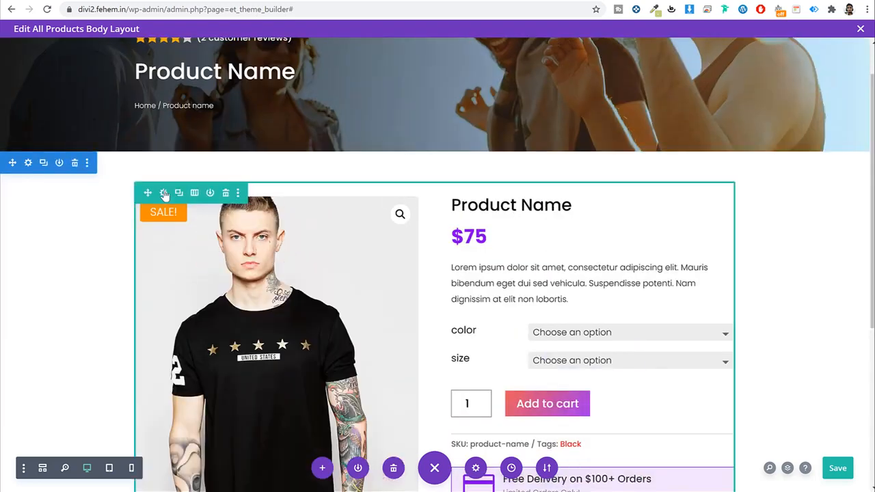
{"action": "scroll", "coordinate": [494, 238], "scroll_direction": "up", "scroll_amount": 1}
{"action": "key", "text": "ctrl+s"}
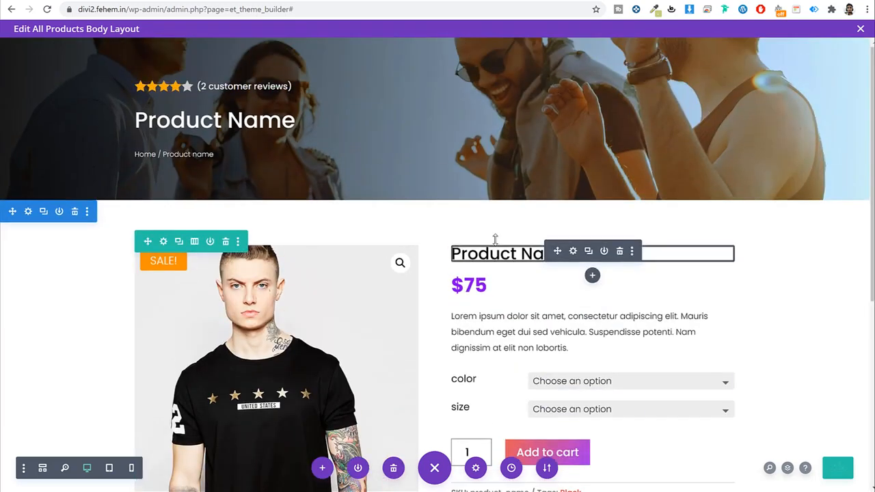
{"action": "scroll", "coordinate": [495, 239], "scroll_direction": "down", "scroll_amount": 4}
{"action": "scroll", "coordinate": [494, 238], "scroll_direction": "down", "scroll_amount": 1}
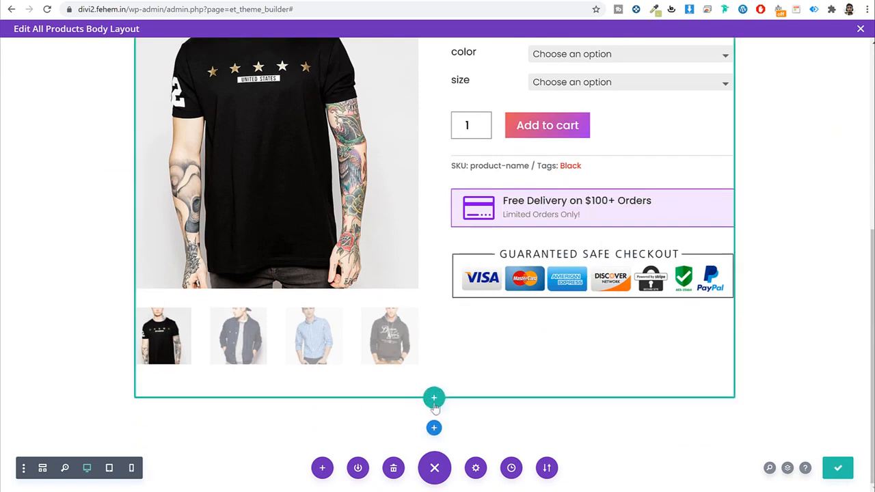
Step: Add a one-column row holding a Woo Cart Notice module
{"action": "left_click", "coordinate": [433, 400]}
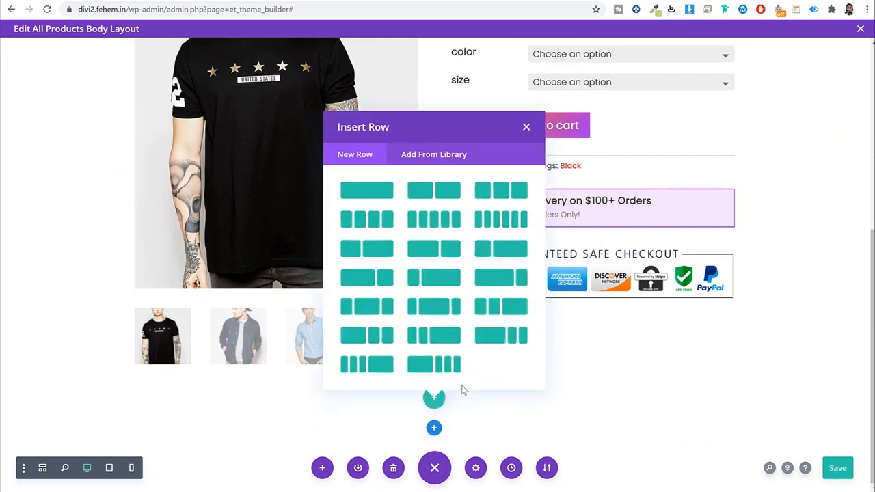
{"action": "left_click", "coordinate": [366, 192]}
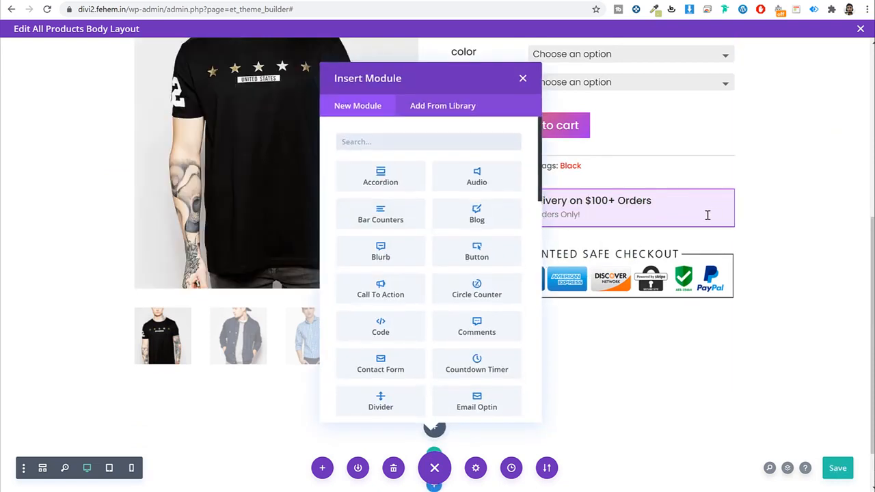
{"action": "type", "text": "cart"}
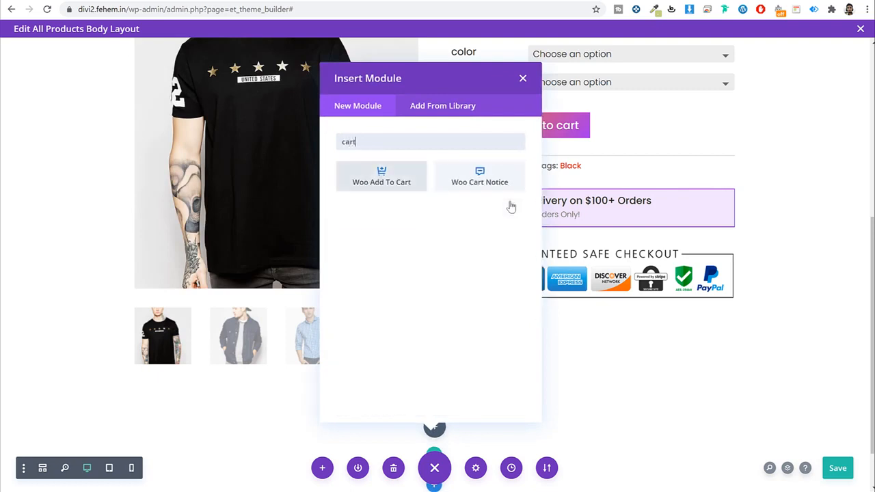
{"action": "left_click", "coordinate": [485, 183]}
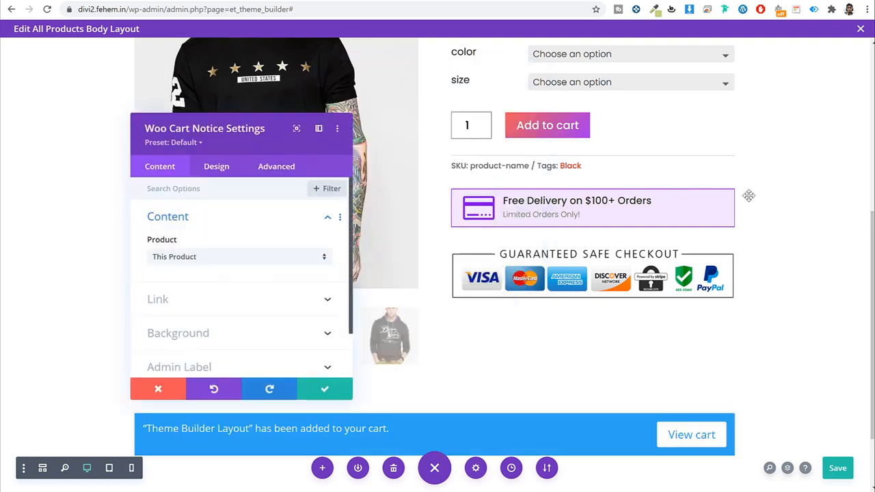
{"action": "scroll", "coordinate": [715, 336], "scroll_direction": "down", "scroll_amount": 1}
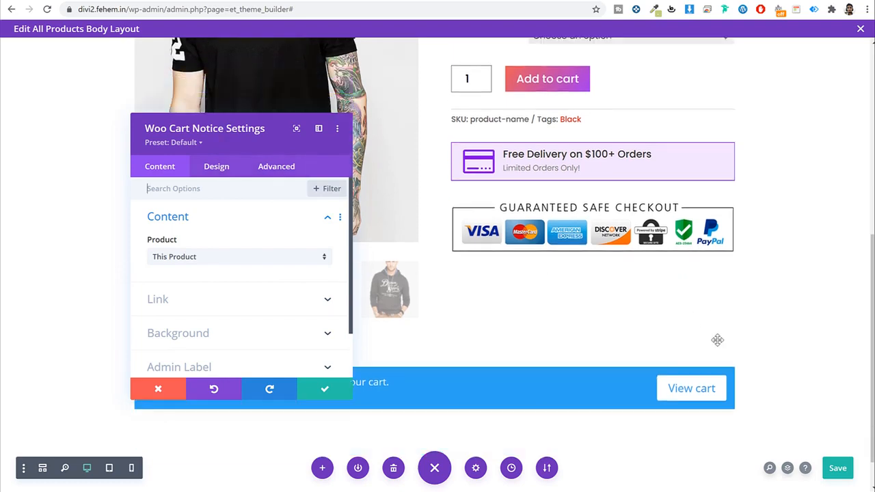
{"action": "left_click", "coordinate": [323, 391]}
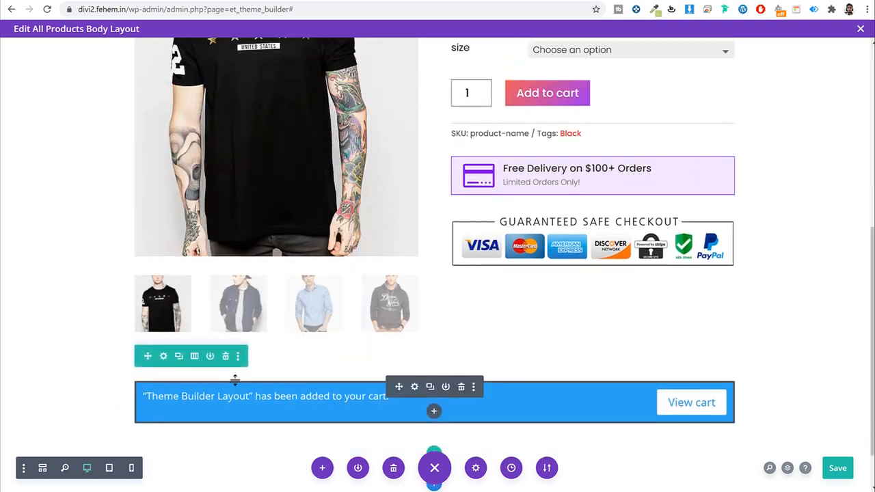
{"action": "scroll", "coordinate": [189, 240], "scroll_direction": "up", "scroll_amount": 5}
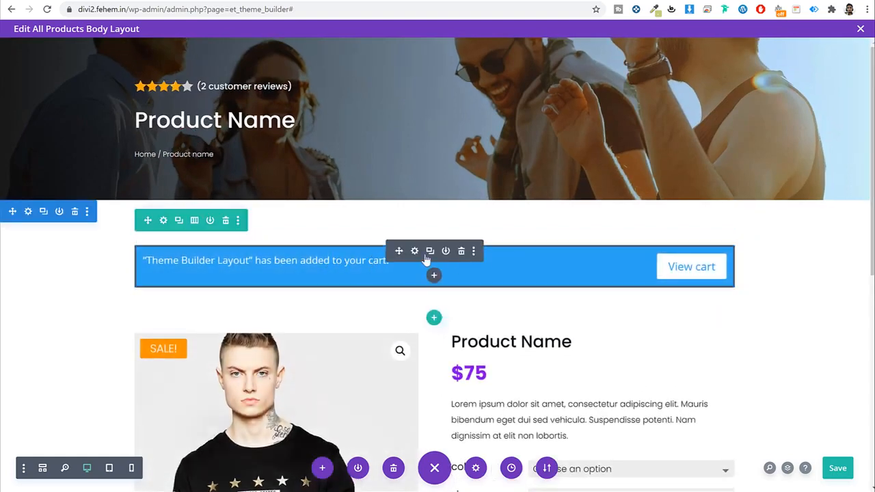
Step: Reopen the cart notice settings, shifted aside, at the Background section
{"action": "left_click", "coordinate": [414, 251]}
{"action": "left_click_drag", "start_coordinate": [230, 123], "coordinate": [591, 98]}
{"action": "left_click", "coordinate": [604, 307]}
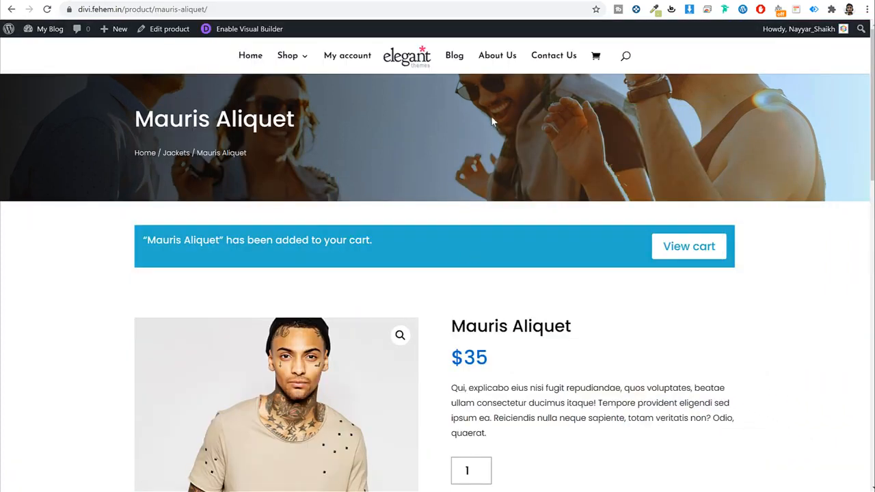
Step: Sample the live cart notice's blue #22ADC9 with the ColorZilla picker
{"action": "left_click", "coordinate": [654, 9]}
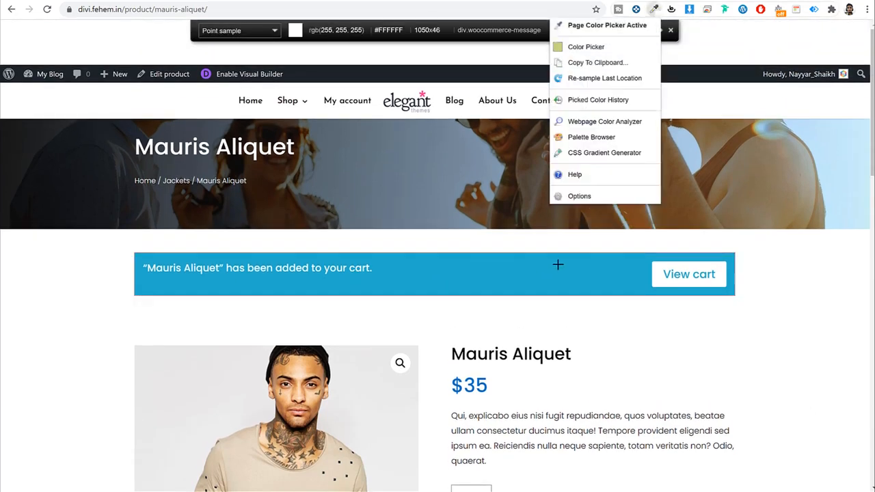
{"action": "left_click", "coordinate": [467, 266]}
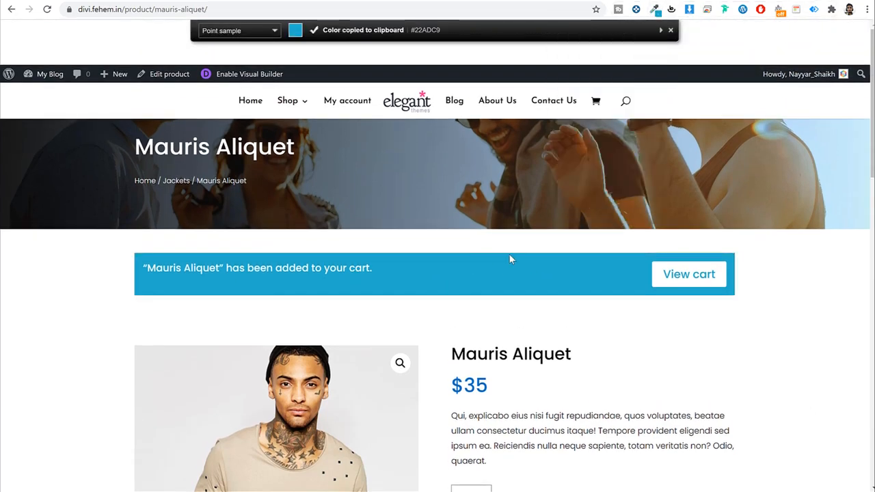
{"action": "left_click", "coordinate": [225, 1]}
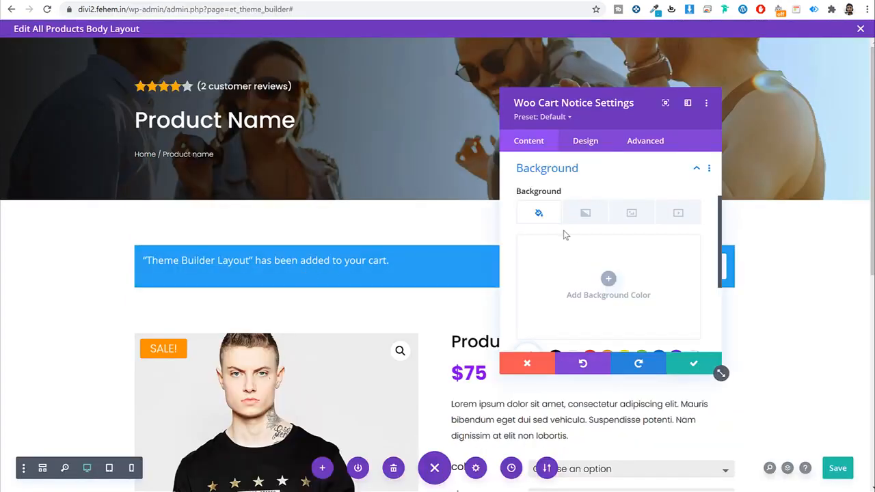
Step: Give the cart notice a #22adc9 background colour
{"action": "left_click", "coordinate": [608, 287]}
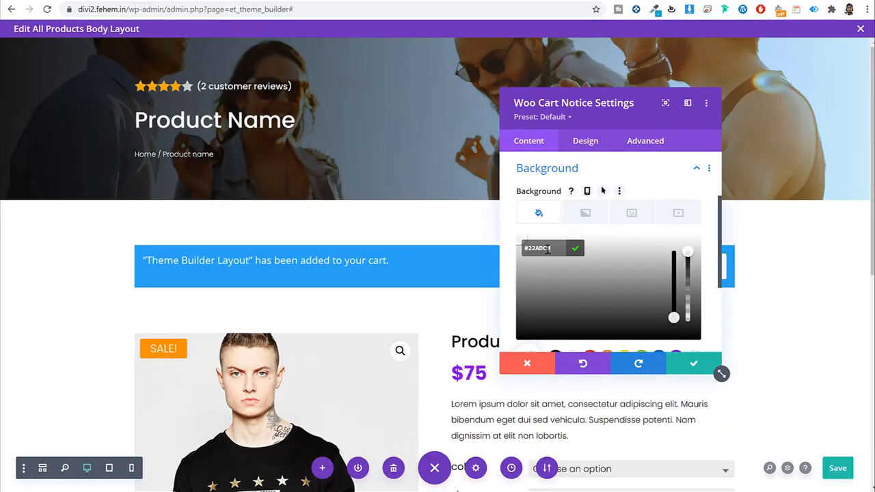
{"action": "left_click", "coordinate": [384, 266]}
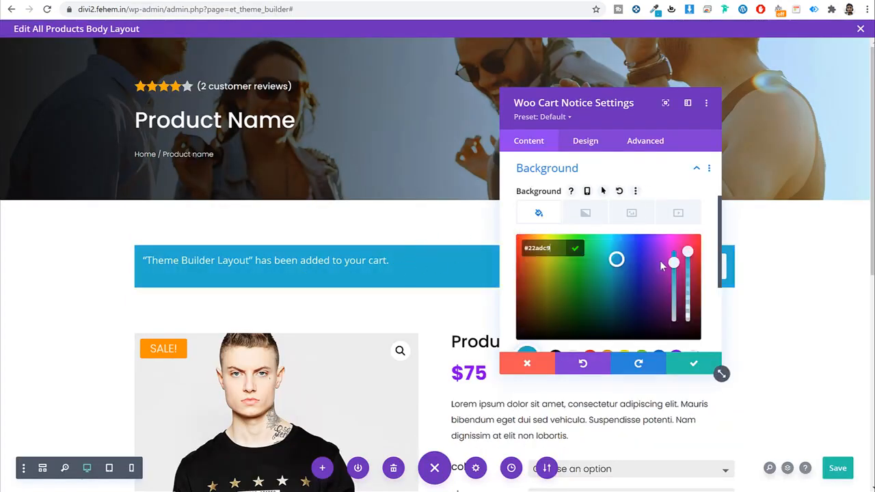
{"action": "scroll", "coordinate": [659, 260], "scroll_direction": "down", "scroll_amount": 3}
Step: Set the cart notice text font to Poppins
{"action": "left_click", "coordinate": [580, 142]}
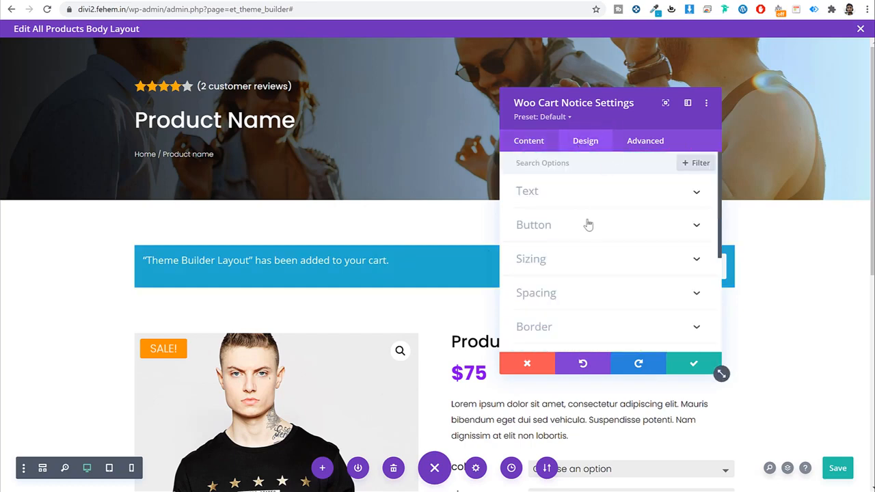
{"action": "left_click", "coordinate": [604, 196]}
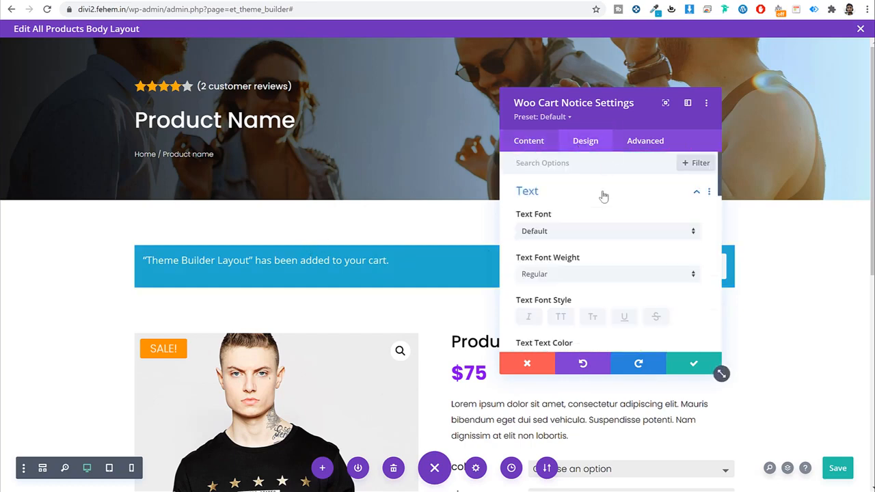
{"action": "left_click", "coordinate": [595, 232]}
{"action": "left_click", "coordinate": [568, 137]}
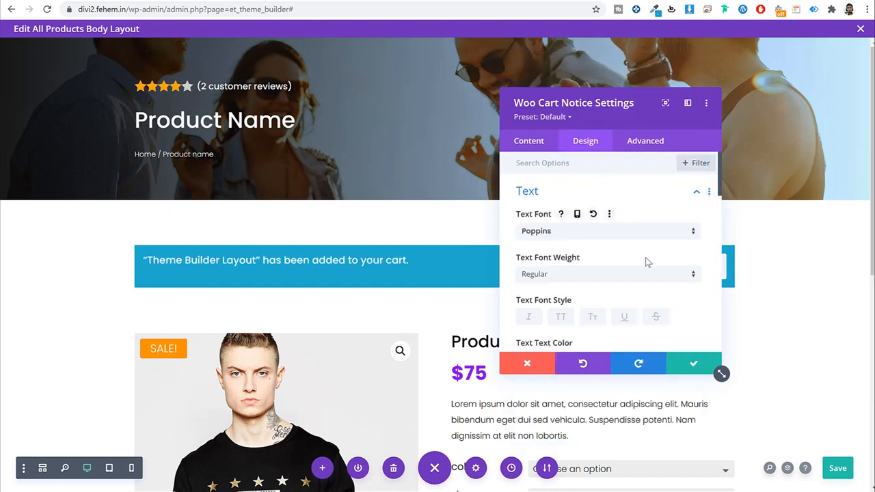
{"action": "scroll", "coordinate": [646, 260], "scroll_direction": "down", "scroll_amount": 2}
{"action": "scroll", "coordinate": [649, 246], "scroll_direction": "down", "scroll_amount": 2}
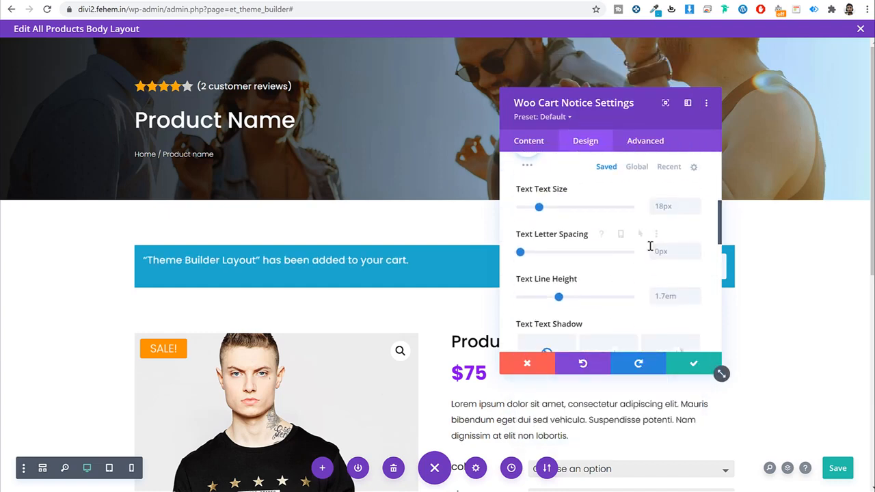
{"action": "left_click_drag", "start_coordinate": [622, 103], "coordinate": [339, 86]}
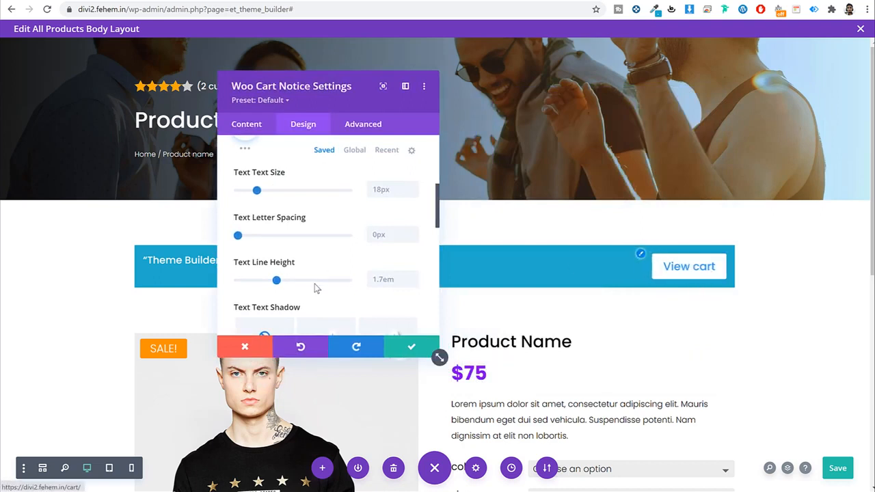
{"action": "scroll", "coordinate": [342, 289], "scroll_direction": "down", "scroll_amount": 2}
{"action": "scroll", "coordinate": [341, 286], "scroll_direction": "up", "scroll_amount": 4}
{"action": "scroll", "coordinate": [342, 286], "scroll_direction": "up", "scroll_amount": 3}
{"action": "left_click", "coordinate": [295, 181]}
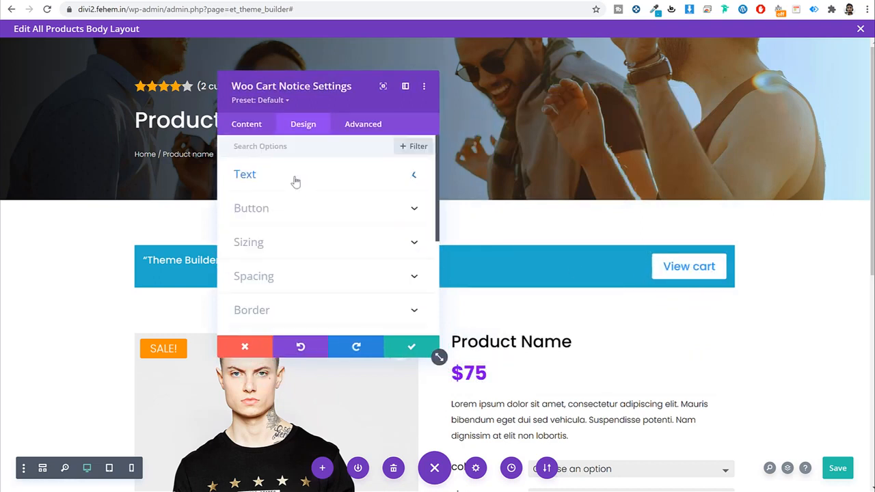
Step: Enable custom button styles and set the button text colour to #22adc9
{"action": "left_click", "coordinate": [286, 213]}
{"action": "left_click", "coordinate": [260, 203]}
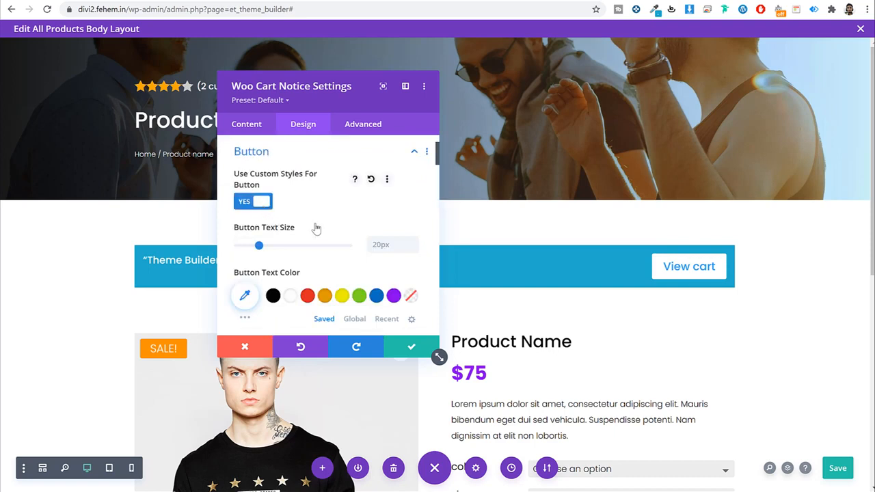
{"action": "scroll", "coordinate": [316, 228], "scroll_direction": "down", "scroll_amount": 2}
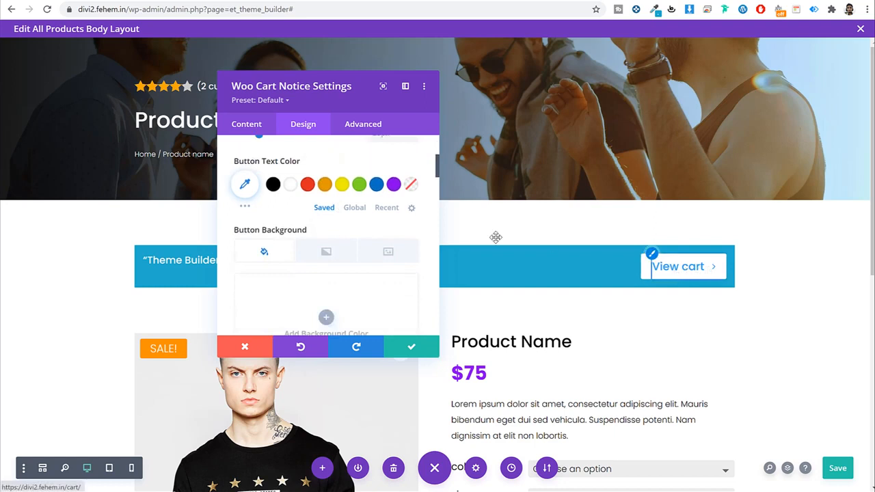
{"action": "left_click", "coordinate": [265, 192]}
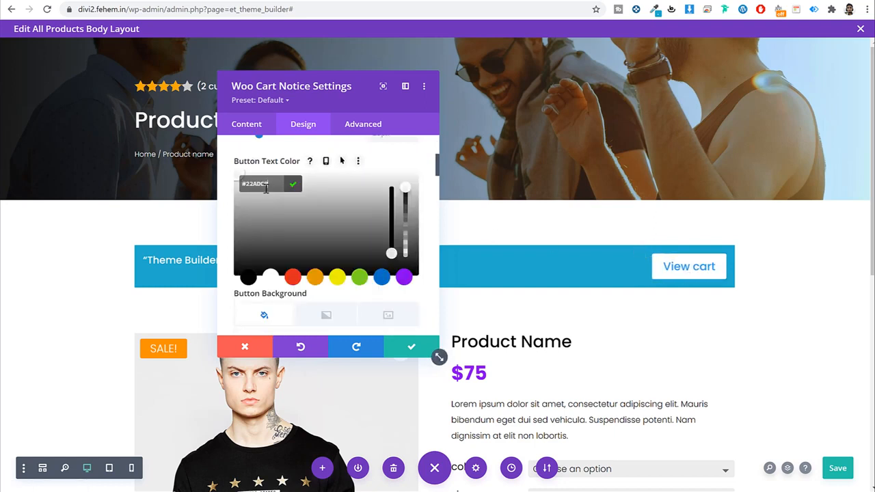
{"action": "key", "text": "ctrl+v"}
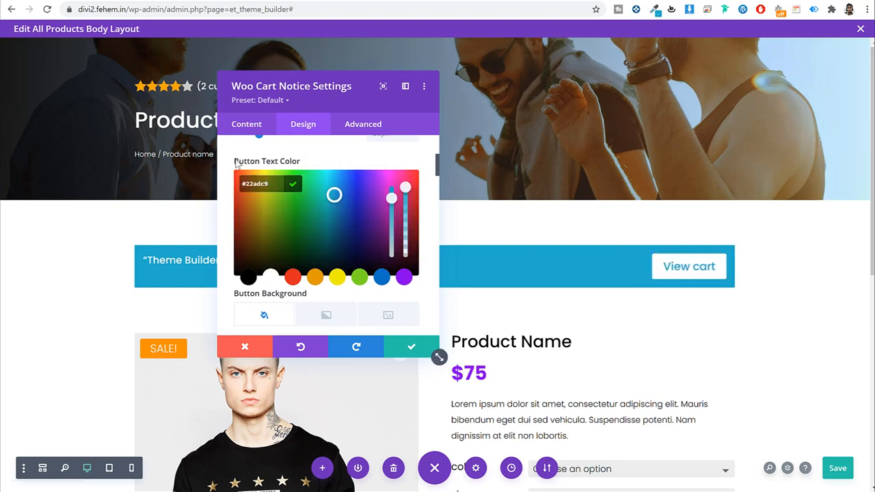
Step: Give the cart notice a gradient background
{"action": "left_click", "coordinate": [239, 123]}
{"action": "left_click_drag", "start_coordinate": [413, 83], "coordinate": [654, 84]}
{"action": "left_click", "coordinate": [554, 243]}
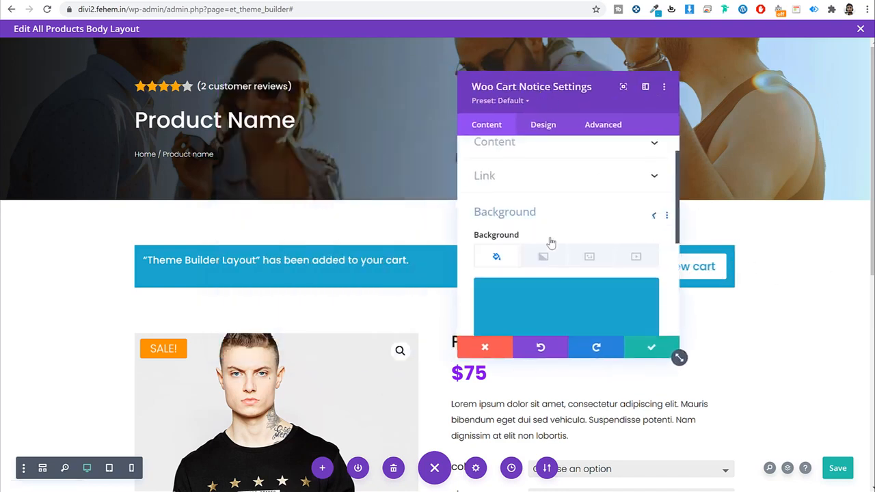
{"action": "left_click", "coordinate": [555, 203]}
{"action": "left_click", "coordinate": [565, 261]}
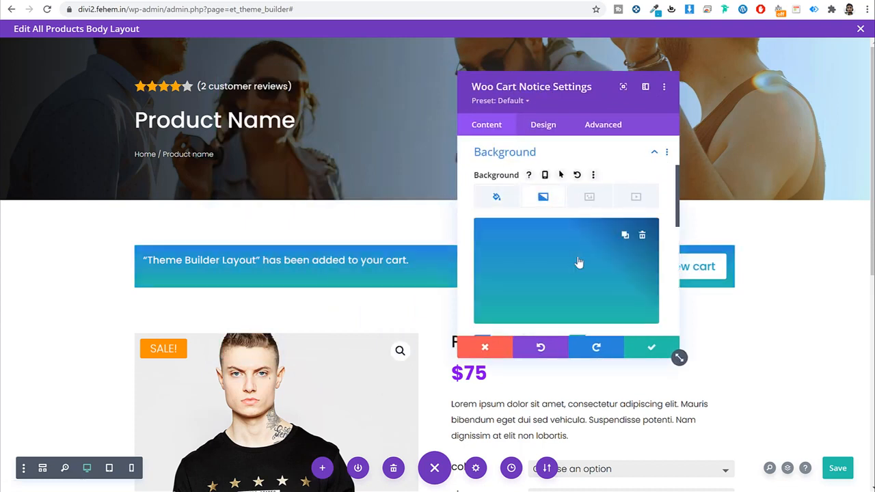
{"action": "scroll", "coordinate": [577, 266], "scroll_direction": "down", "scroll_amount": 1}
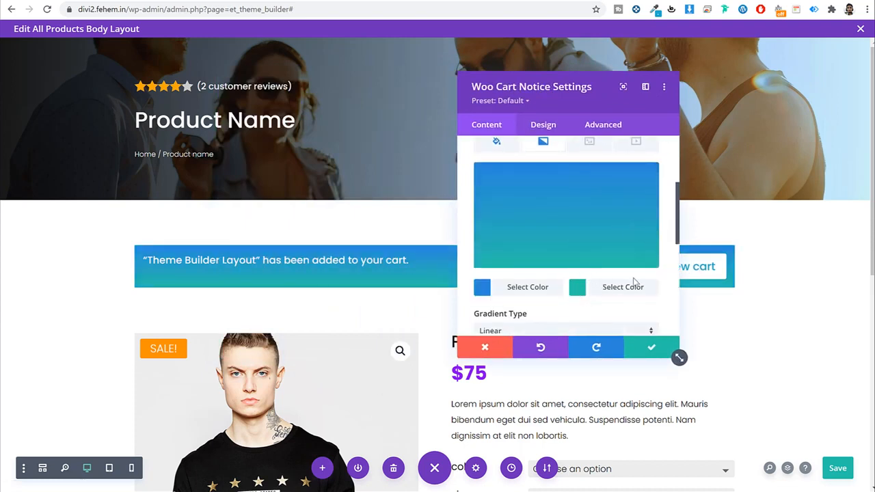
Step: Remove the cart notice's background gradient, save the module, and drag the section's top padding smaller
{"action": "left_click", "coordinate": [539, 347]}
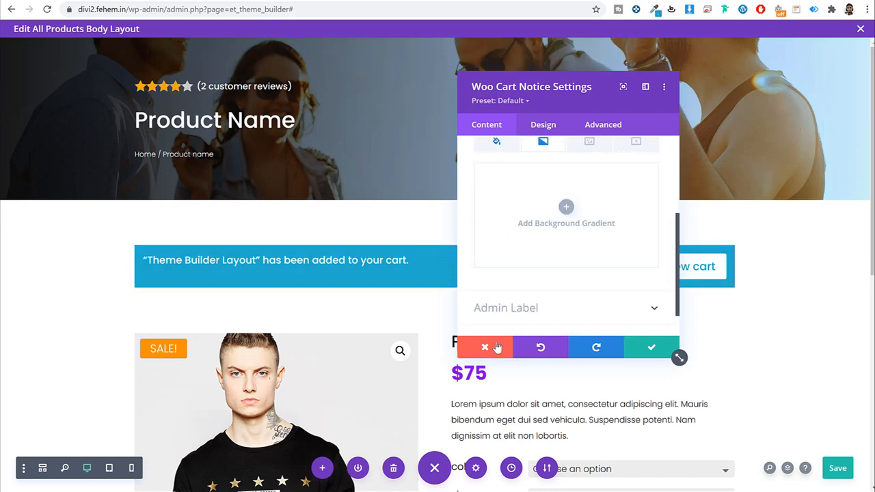
{"action": "left_click", "coordinate": [650, 349]}
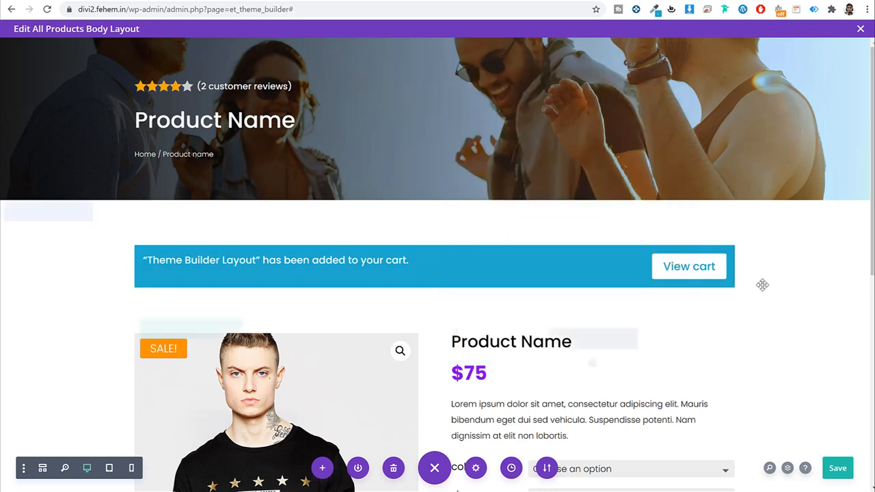
{"action": "scroll", "coordinate": [763, 270], "scroll_direction": "down", "scroll_amount": 1}
{"action": "scroll", "coordinate": [763, 270], "scroll_direction": "up", "scroll_amount": 1}
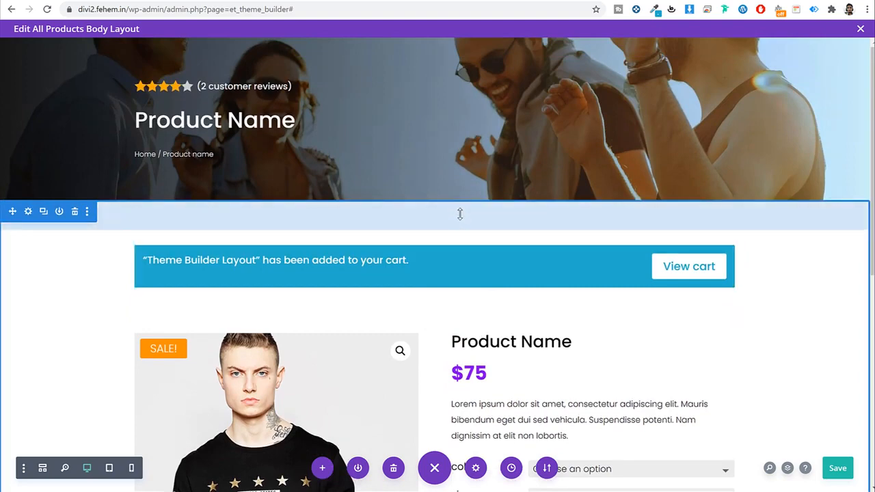
{"action": "left_click_drag", "start_coordinate": [461, 202], "coordinate": [461, 184]}
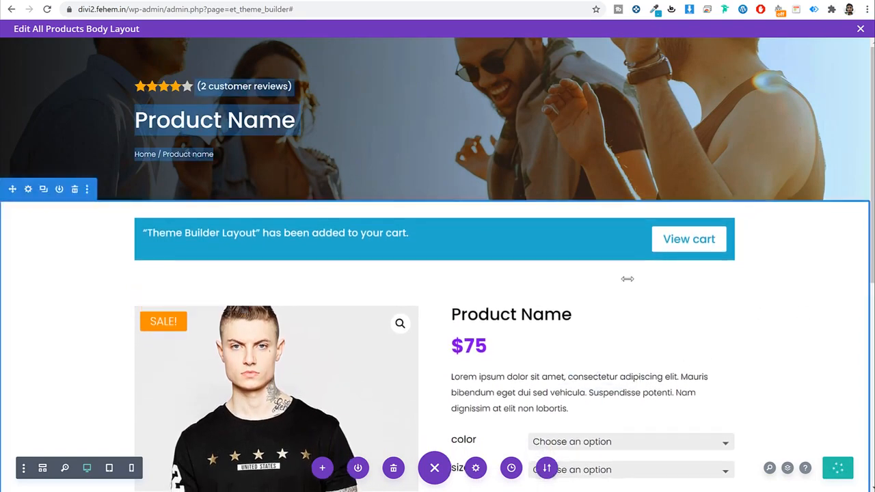
{"action": "scroll", "coordinate": [692, 324], "scroll_direction": "down", "scroll_amount": 6}
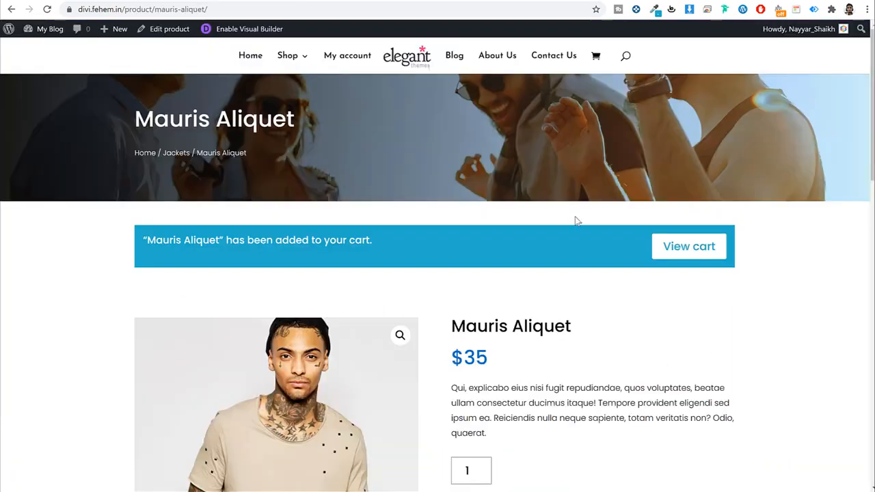
{"action": "scroll", "coordinate": [574, 220], "scroll_direction": "down", "scroll_amount": 3}
{"action": "scroll", "coordinate": [575, 247], "scroll_direction": "down", "scroll_amount": 6}
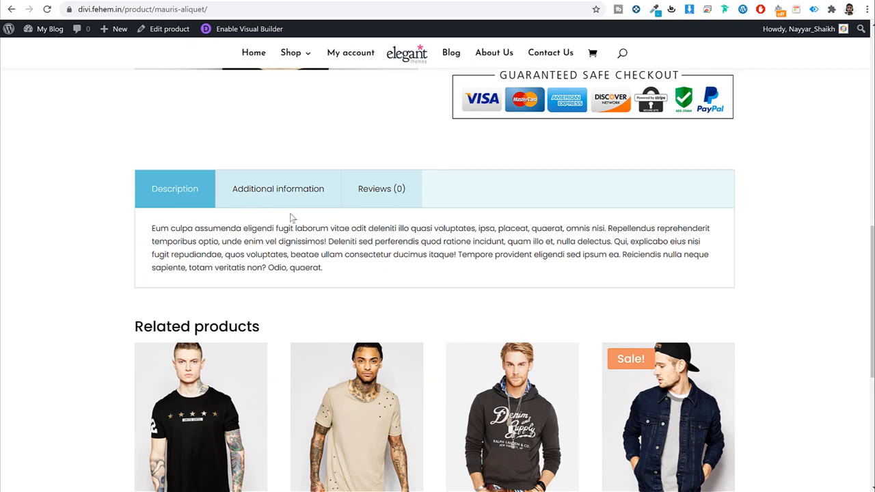
{"action": "left_click", "coordinate": [273, 197]}
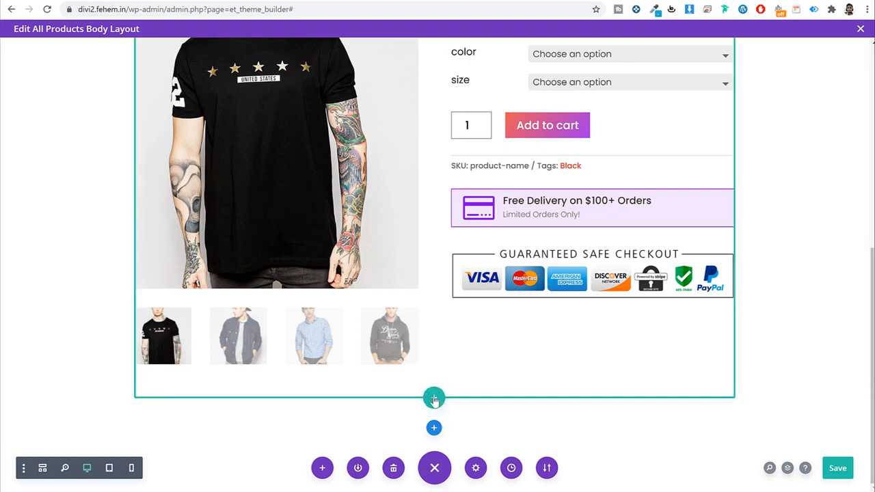
Step: Add a single-column row with a Woo Tabs module, keeping Description, Additional information and Reviews tabs
{"action": "left_click", "coordinate": [433, 398]}
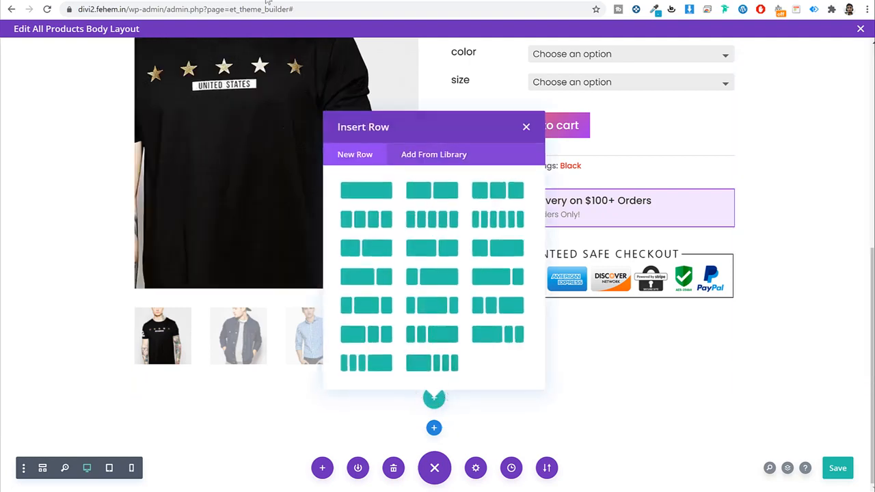
{"action": "left_click", "coordinate": [376, 195]}
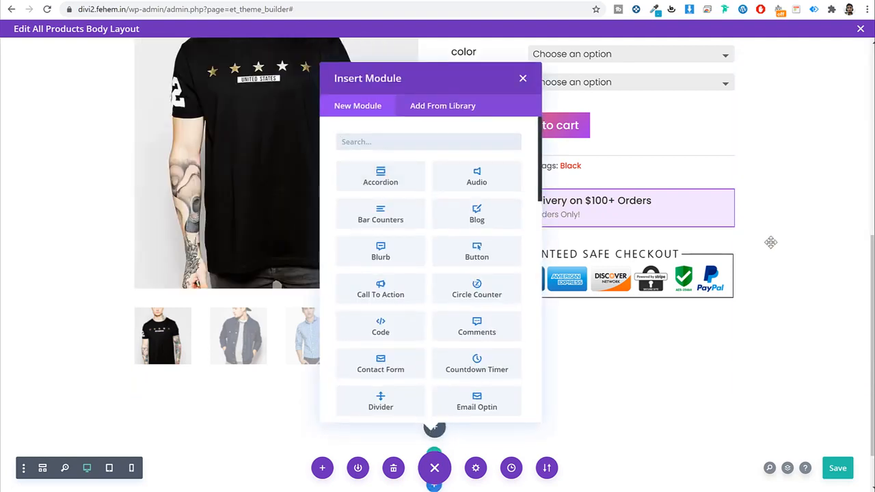
{"action": "type", "text": "tabs"}
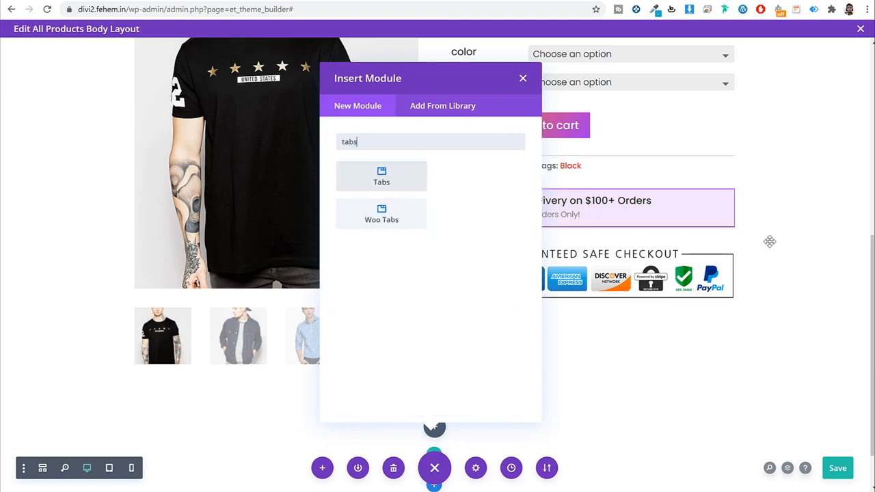
{"action": "left_click", "coordinate": [477, 190]}
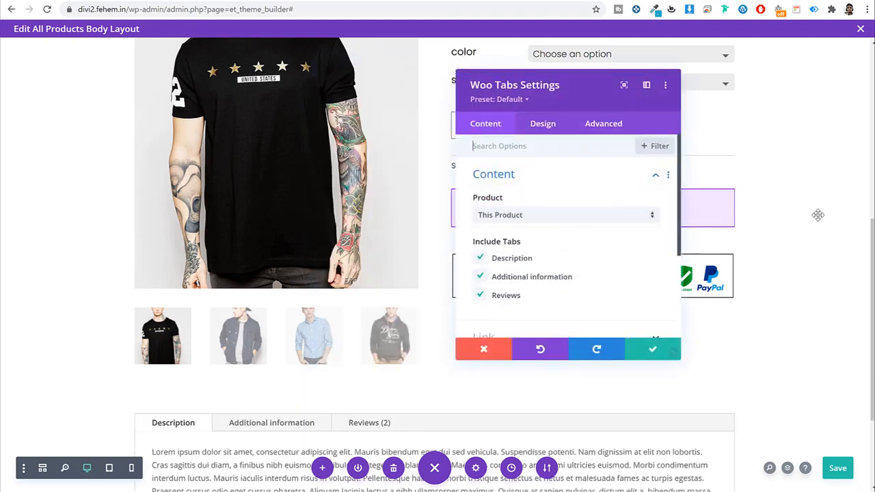
{"action": "scroll", "coordinate": [813, 219], "scroll_direction": "down", "scroll_amount": 2}
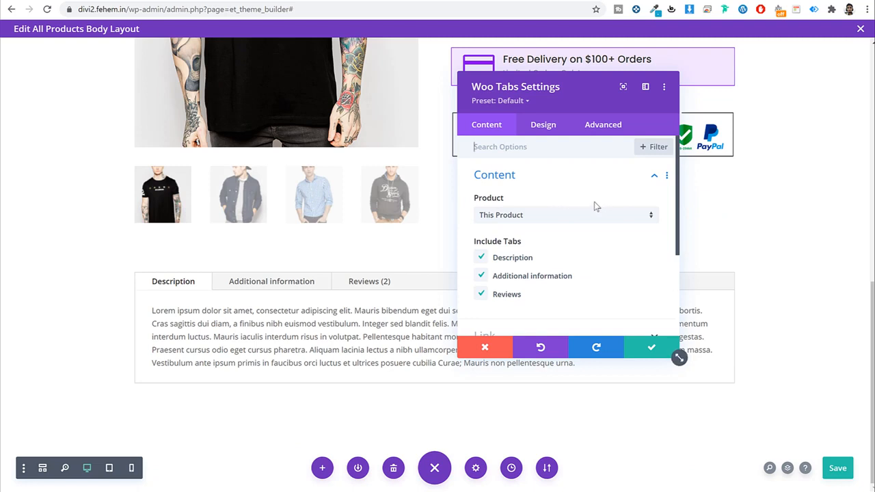
{"action": "scroll", "coordinate": [607, 246], "scroll_direction": "down", "scroll_amount": 1}
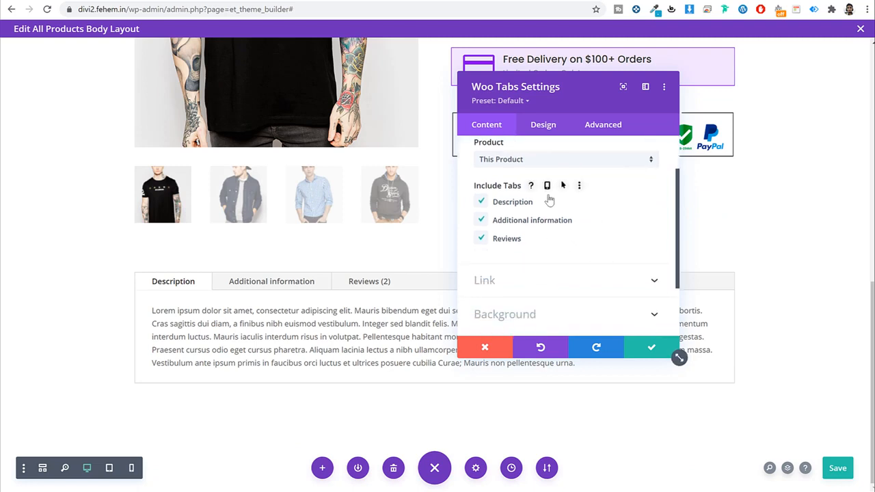
{"action": "left_click", "coordinate": [484, 221]}
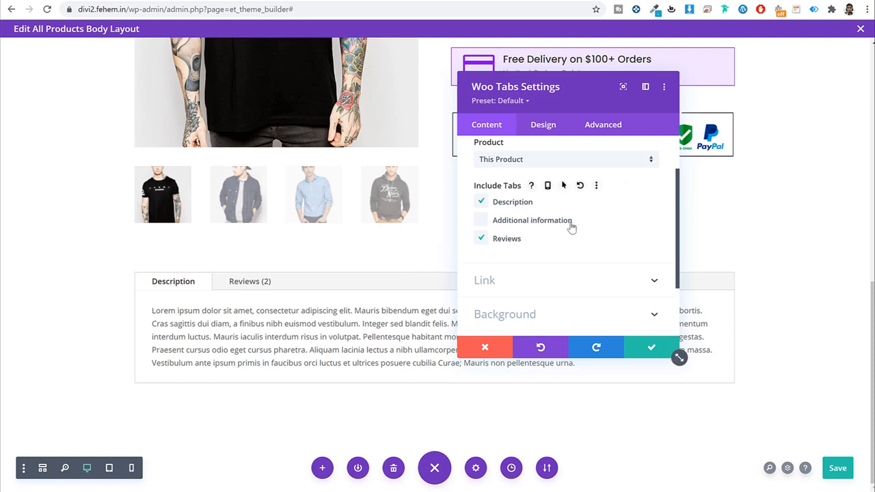
{"action": "left_click", "coordinate": [479, 222]}
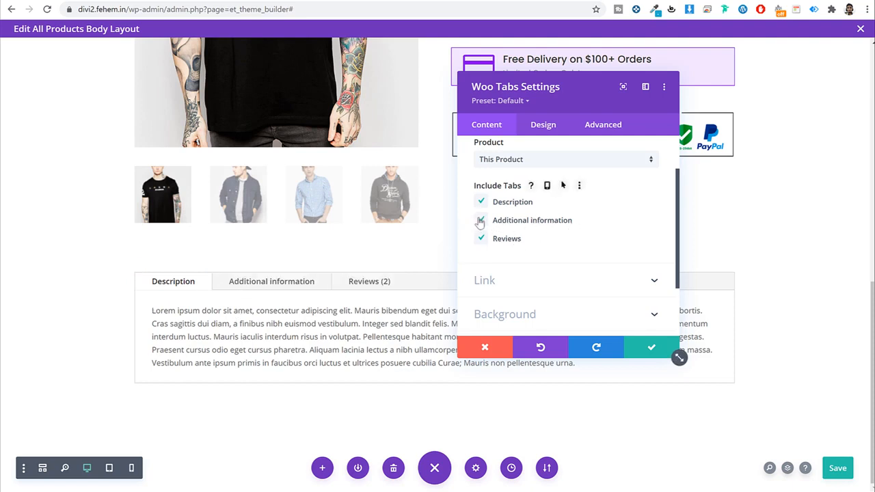
{"action": "scroll", "coordinate": [587, 254], "scroll_direction": "down", "scroll_amount": 2}
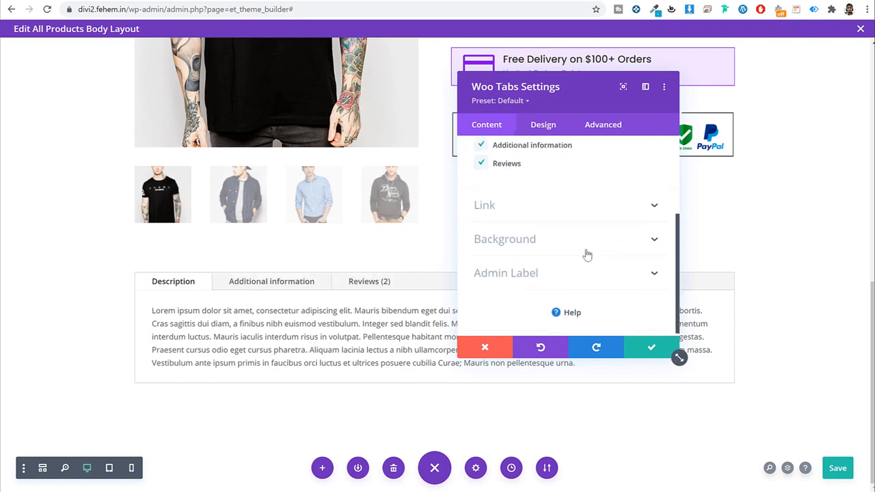
{"action": "scroll", "coordinate": [584, 253], "scroll_direction": "up", "scroll_amount": 4}
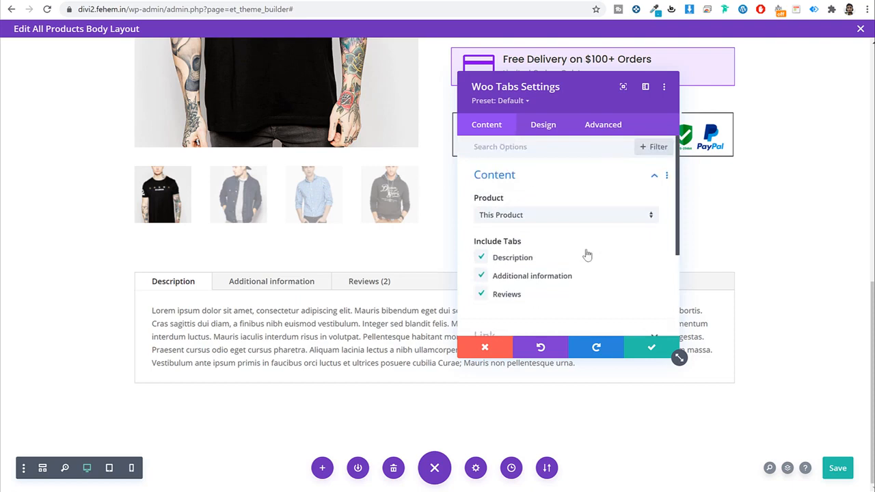
Step: In the Woo Tabs design settings, set the body text to Poppins with Light weight
{"action": "left_click", "coordinate": [543, 127]}
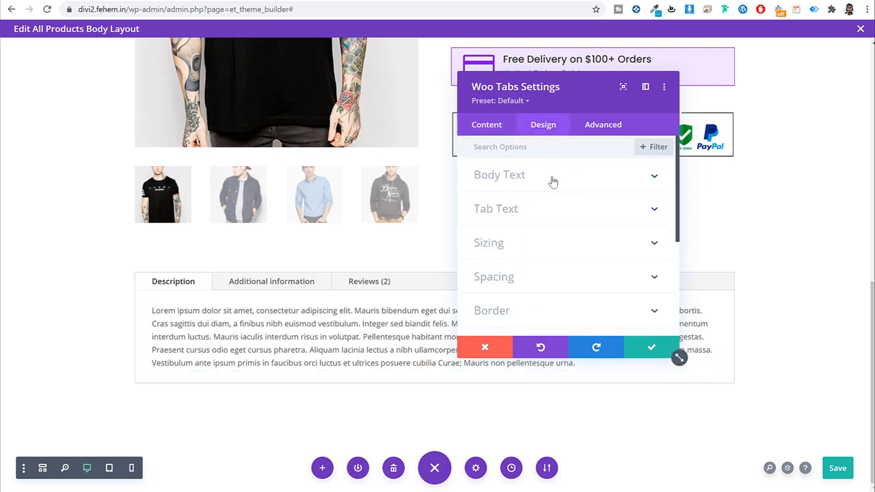
{"action": "left_click", "coordinate": [553, 181]}
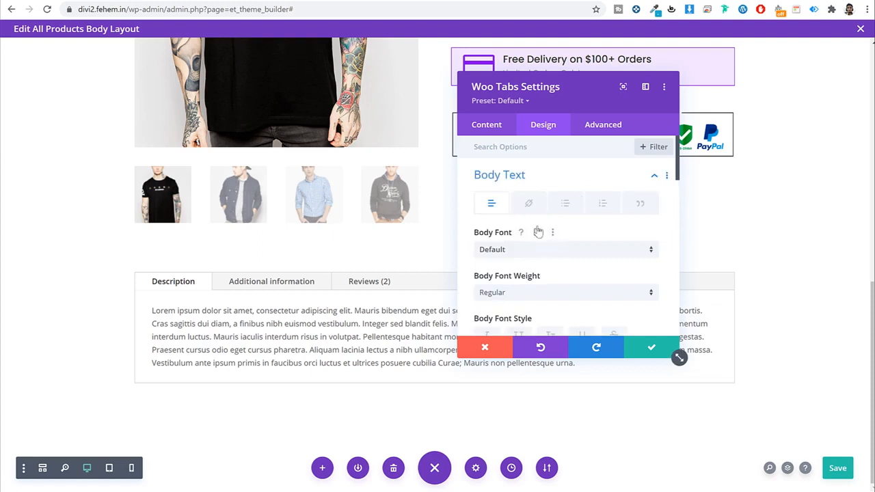
{"action": "left_click", "coordinate": [538, 248]}
{"action": "left_click", "coordinate": [517, 129]}
{"action": "scroll", "coordinate": [539, 226], "scroll_direction": "down", "scroll_amount": 3}
{"action": "left_click", "coordinate": [522, 183]}
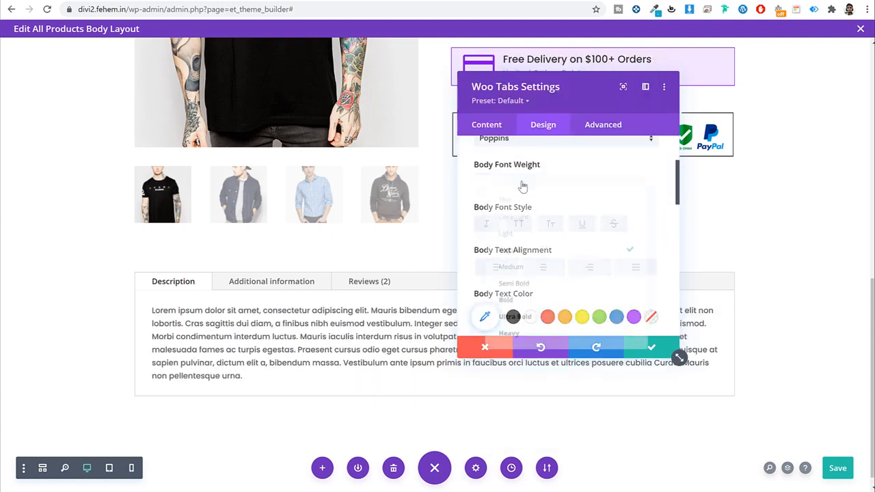
{"action": "left_click", "coordinate": [515, 230]}
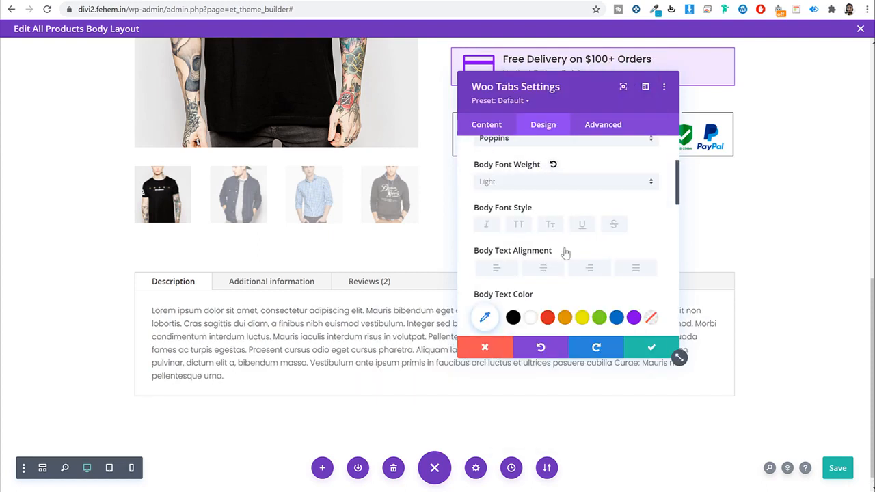
Step: Collapse the Body Text options and expand the Tab Text styling options
{"action": "scroll", "coordinate": [609, 250], "scroll_direction": "down", "scroll_amount": 5}
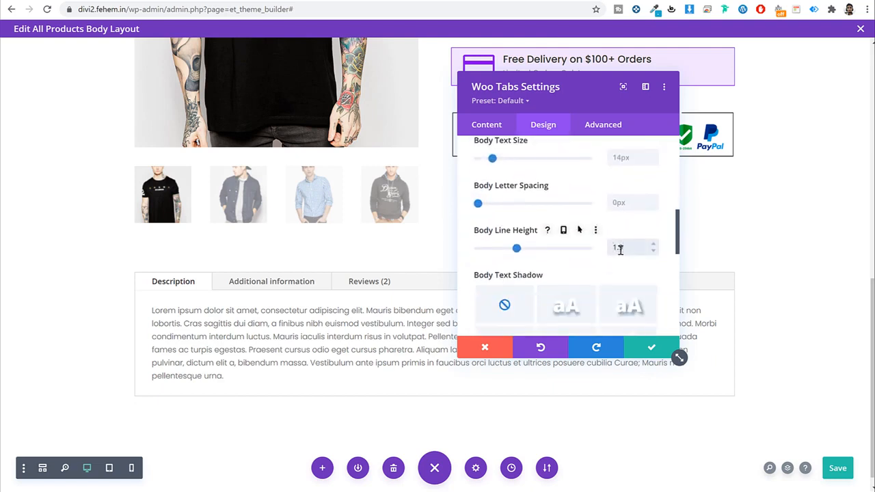
{"action": "scroll", "coordinate": [611, 232], "scroll_direction": "up", "scroll_amount": 5}
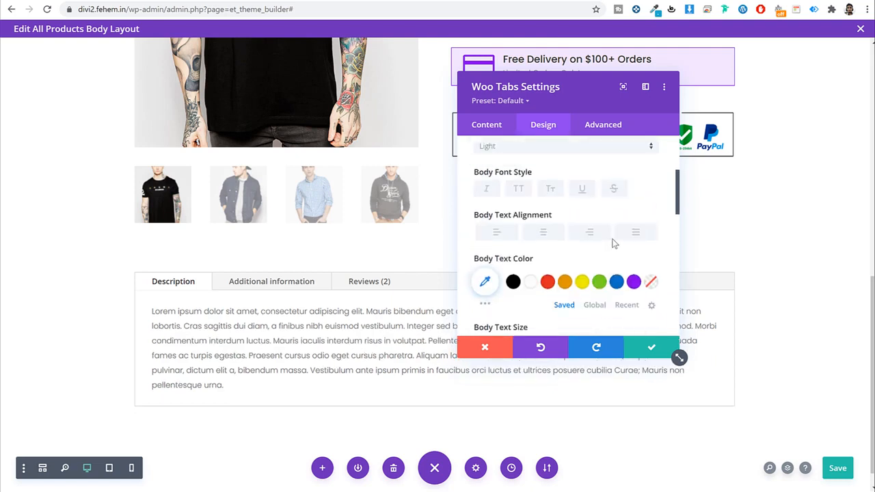
{"action": "scroll", "coordinate": [613, 242], "scroll_direction": "down", "scroll_amount": 3}
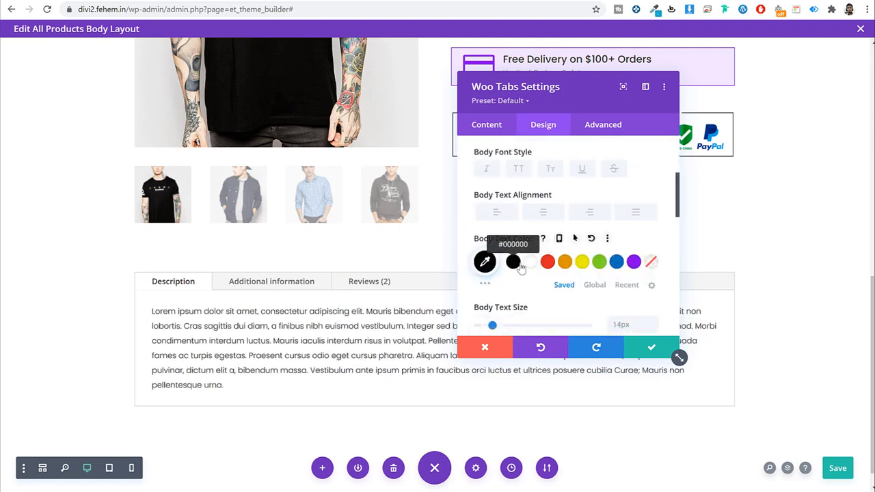
{"action": "scroll", "coordinate": [661, 239], "scroll_direction": "up", "scroll_amount": 3}
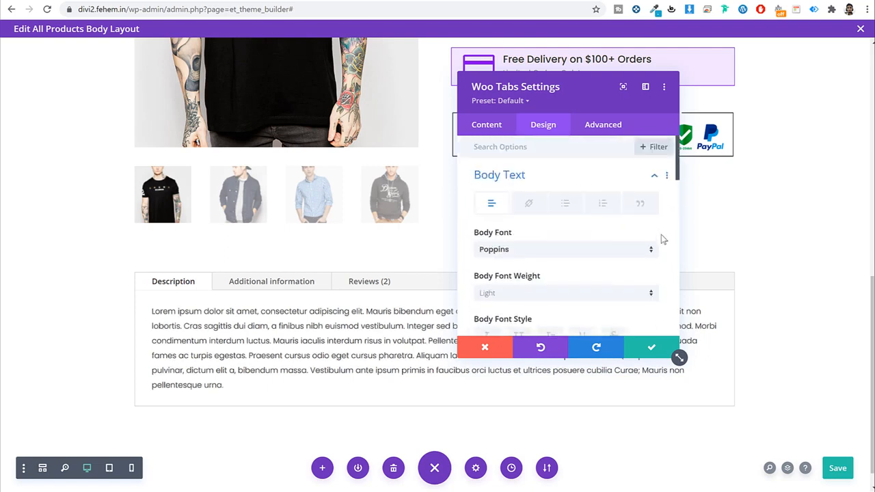
{"action": "left_click", "coordinate": [531, 176]}
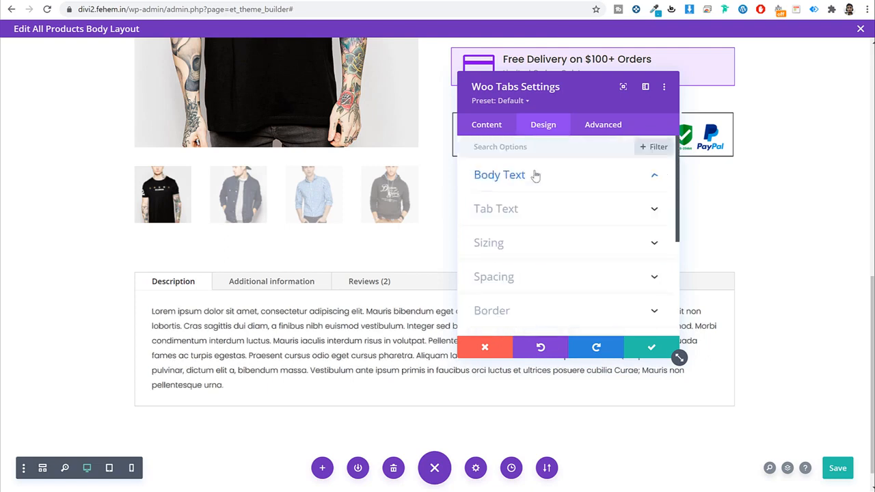
{"action": "left_click", "coordinate": [514, 212]}
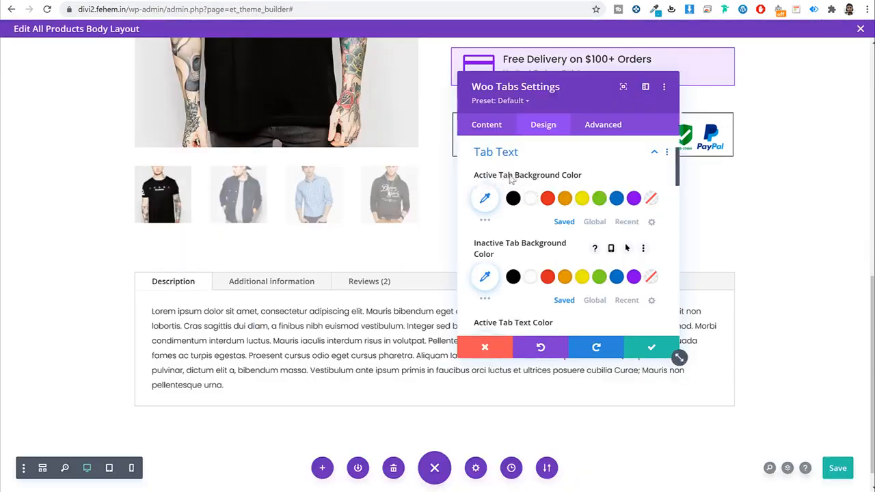
Step: Set the active tab background to blue #22adc9 with slightly lowered opacity
{"action": "left_click", "coordinate": [492, 197]}
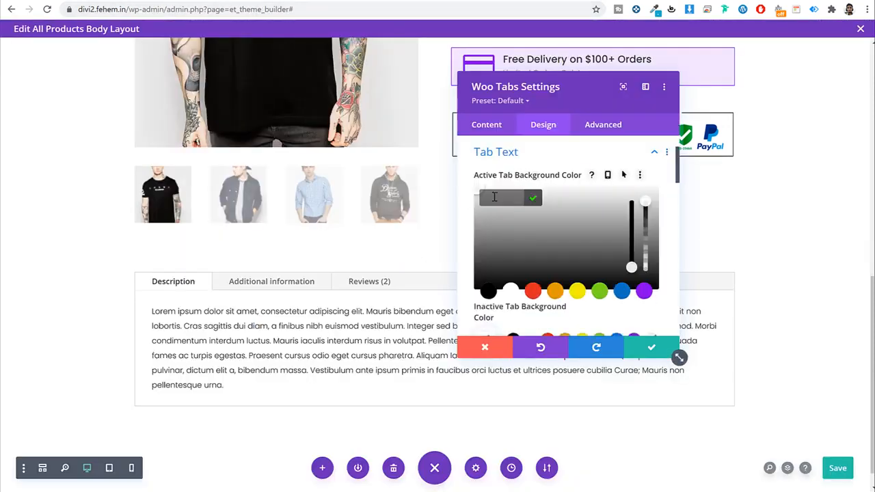
{"action": "left_click", "coordinate": [506, 196]}
{"action": "type", "text": "#22ADC9"}
{"action": "left_click", "coordinate": [527, 203]}
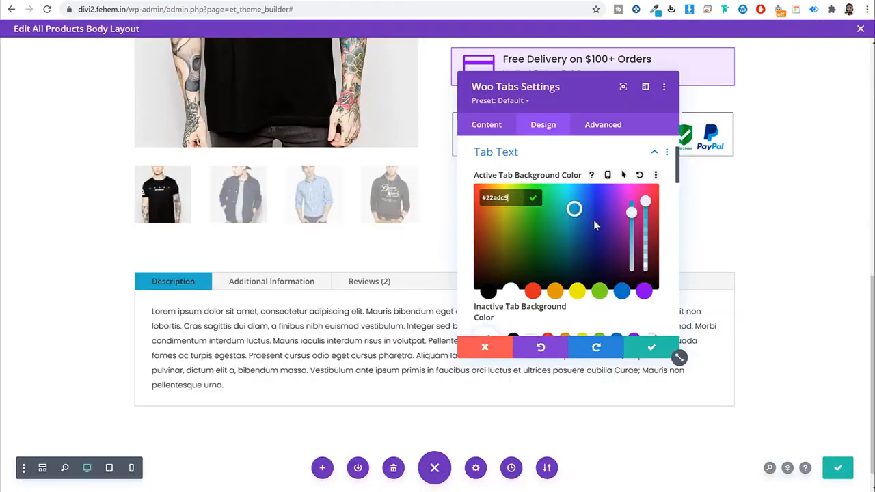
{"action": "left_click_drag", "start_coordinate": [646, 202], "coordinate": [649, 236]}
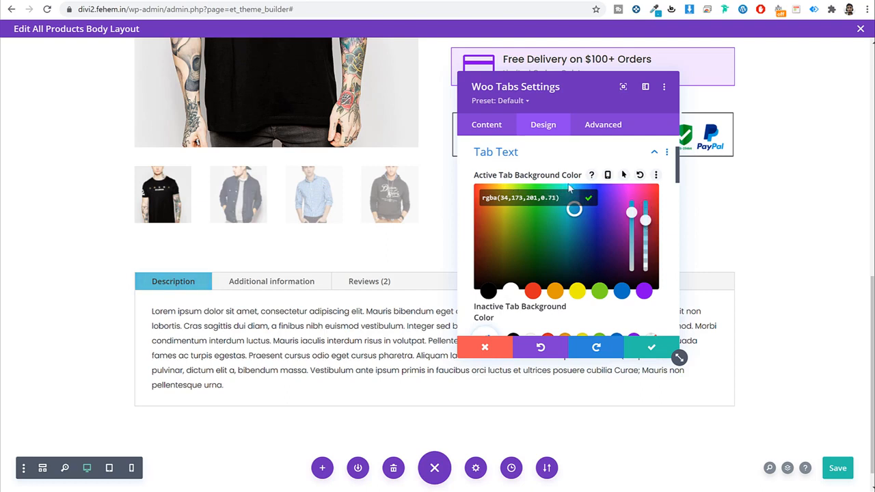
{"action": "left_click", "coordinate": [666, 206]}
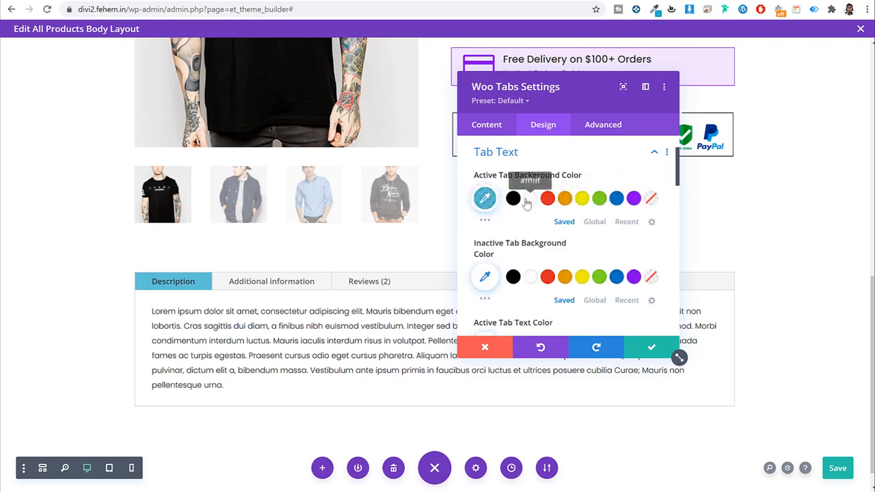
Step: Set the inactive tab background to a pale translucent blue, rgba(34,173,201,0.1)
{"action": "scroll", "coordinate": [524, 205], "scroll_direction": "down", "scroll_amount": 1}
{"action": "left_click", "coordinate": [489, 222]}
{"action": "left_click", "coordinate": [491, 221]}
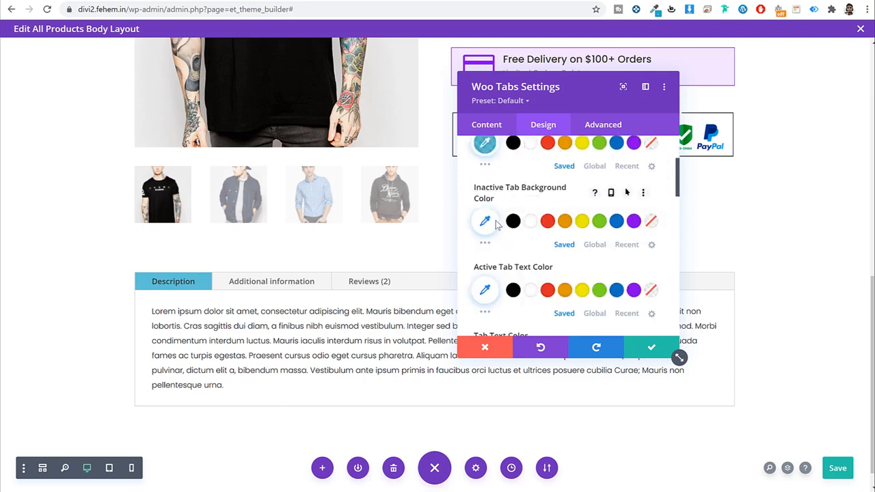
{"action": "left_click", "coordinate": [493, 221]}
{"action": "type", "text": "#22adc9"}
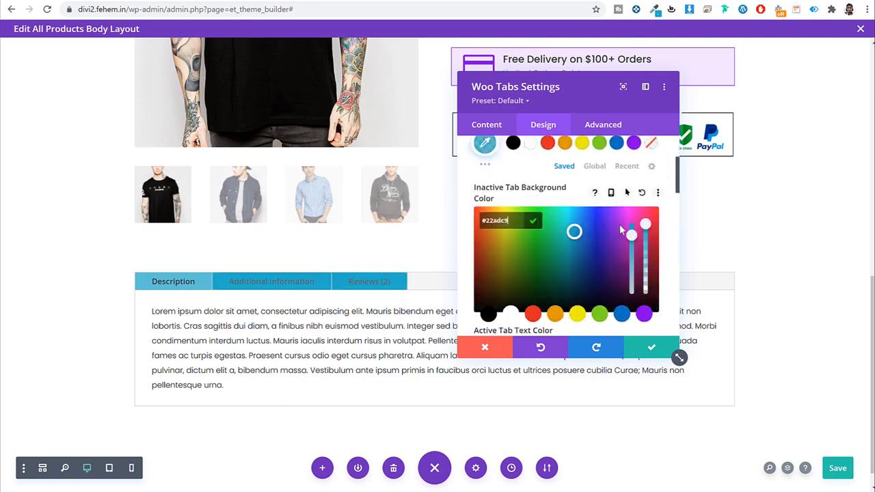
{"action": "left_click_drag", "start_coordinate": [646, 233], "coordinate": [648, 292]}
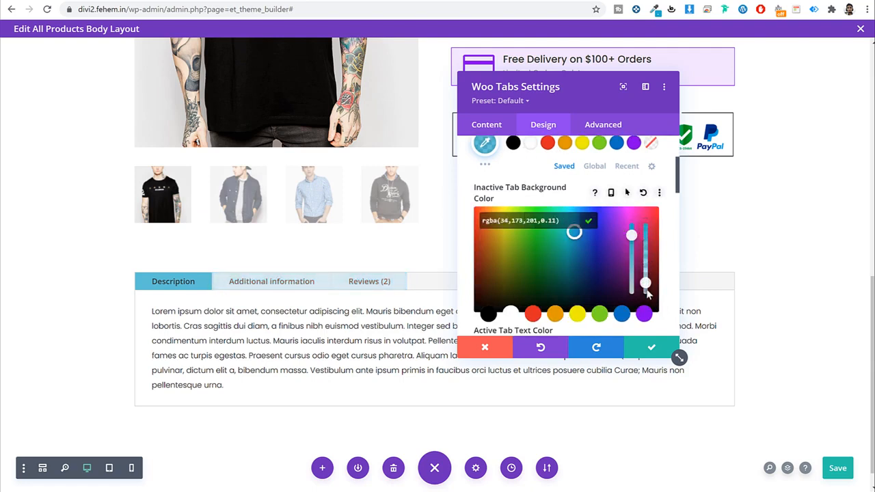
{"action": "left_click", "coordinate": [532, 196]}
Step: Show the Description tab in the preview and make the active tab text white
{"action": "scroll", "coordinate": [566, 222], "scroll_direction": "down", "scroll_amount": 4}
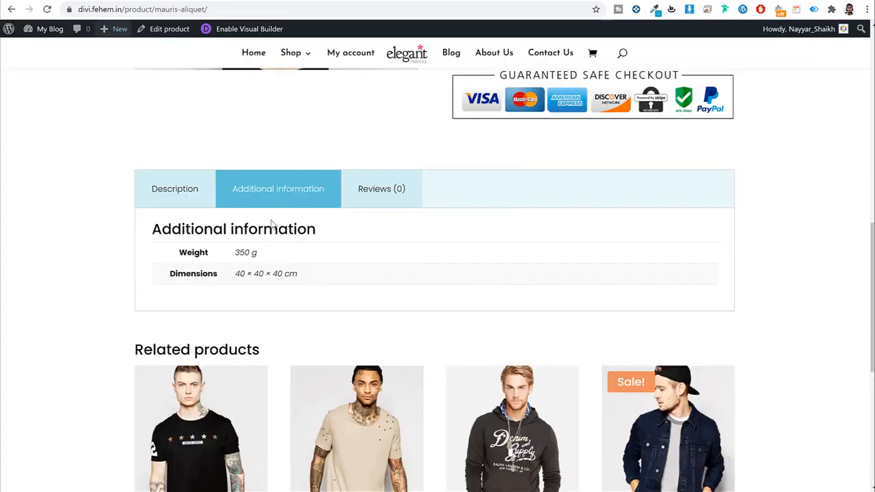
{"action": "left_click", "coordinate": [197, 200]}
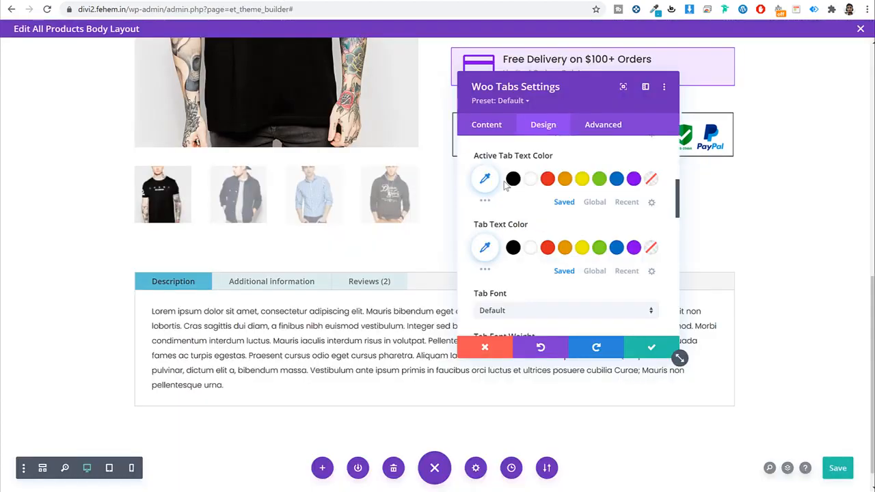
{"action": "left_click", "coordinate": [531, 179]}
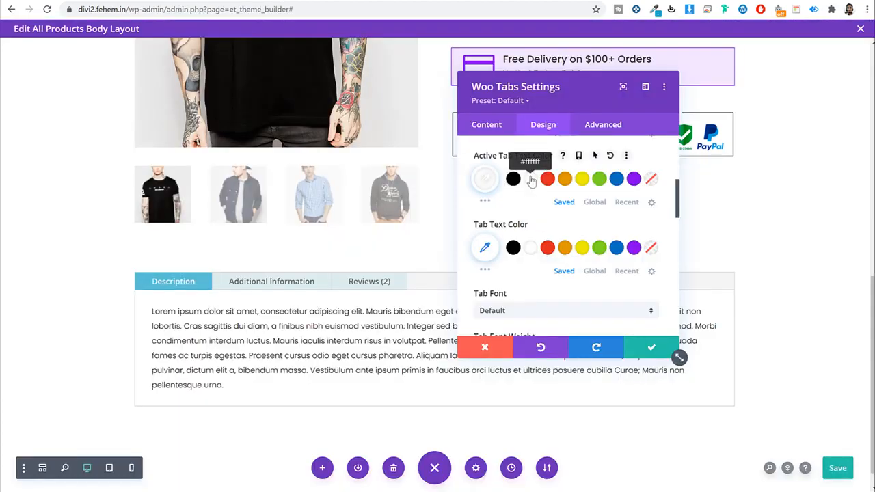
Step: Set the tab label text to black Poppins with a 4em line height
{"action": "left_click", "coordinate": [513, 248]}
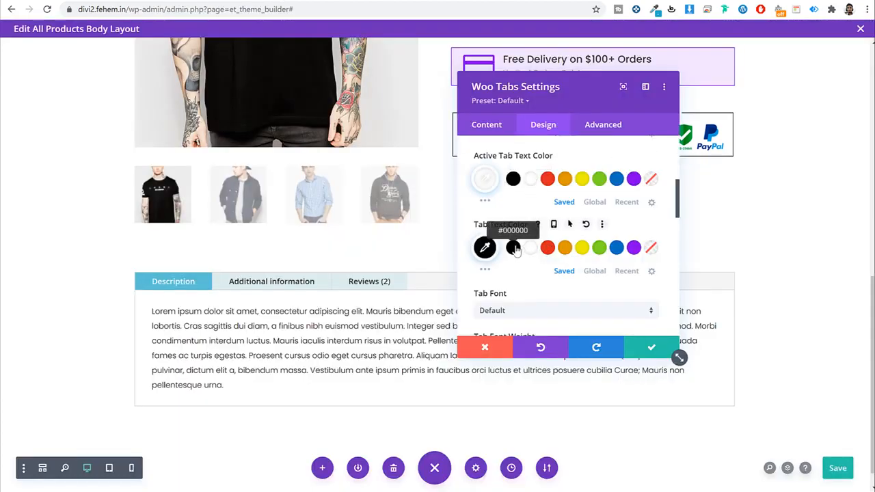
{"action": "scroll", "coordinate": [523, 225], "scroll_direction": "down", "scroll_amount": 2}
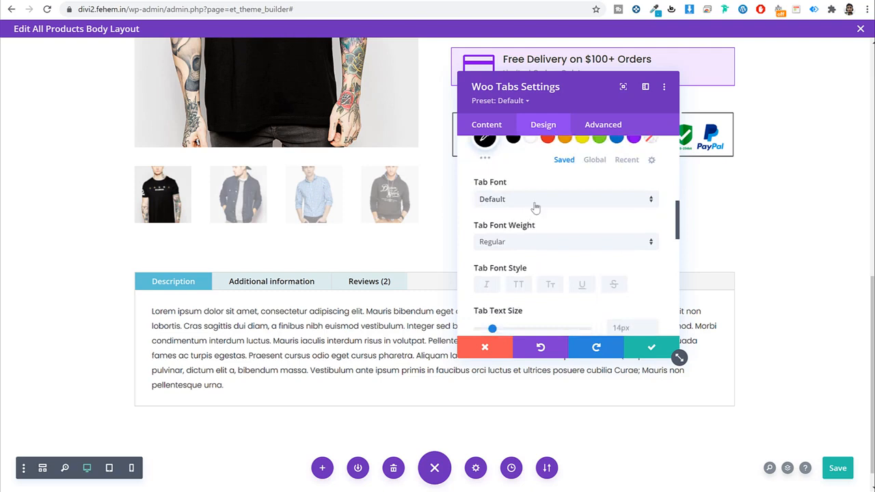
{"action": "left_click", "coordinate": [535, 203]}
{"action": "left_click", "coordinate": [526, 130]}
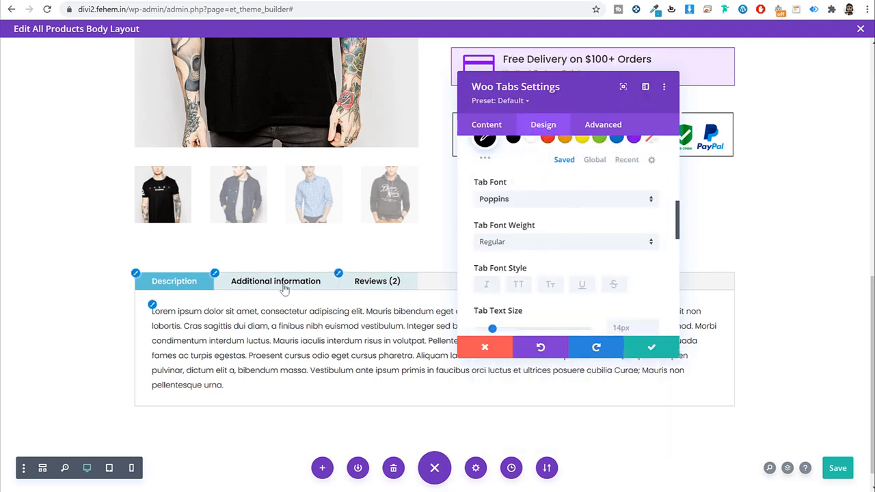
{"action": "scroll", "coordinate": [601, 257], "scroll_direction": "down", "scroll_amount": 3}
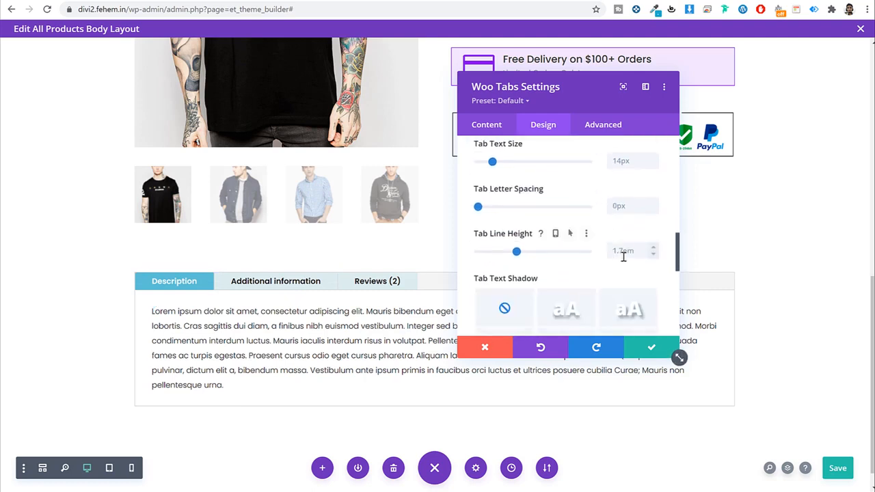
{"action": "left_click", "coordinate": [614, 251]}
{"action": "type", "text": "4em"}
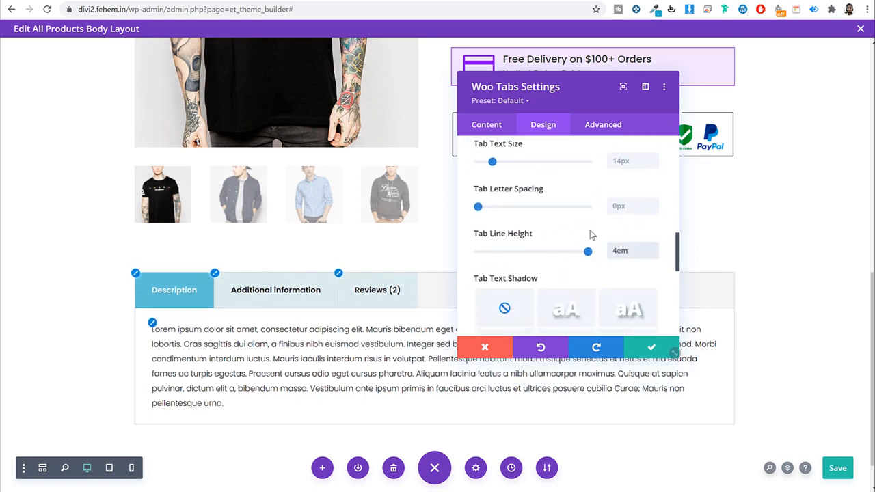
Step: Make the tab labels Light weight at 15px and save the Woo Tabs settings
{"action": "scroll", "coordinate": [610, 237], "scroll_direction": "up", "scroll_amount": 5}
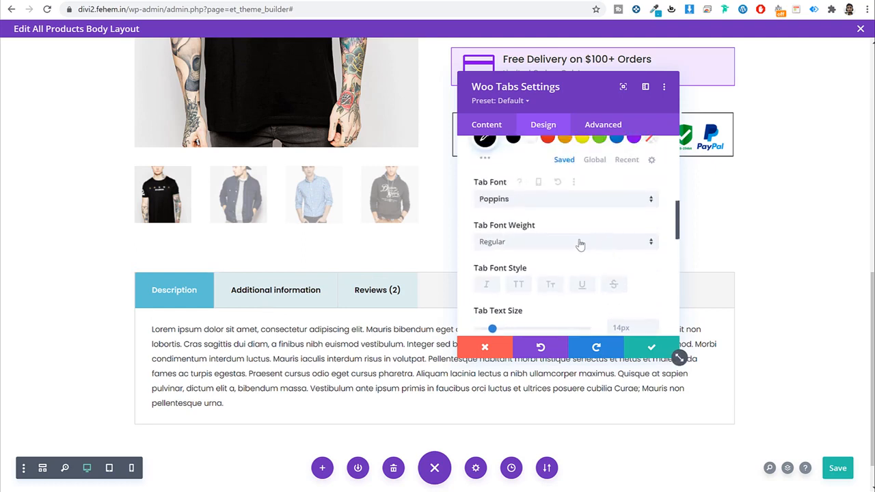
{"action": "left_click", "coordinate": [574, 243]}
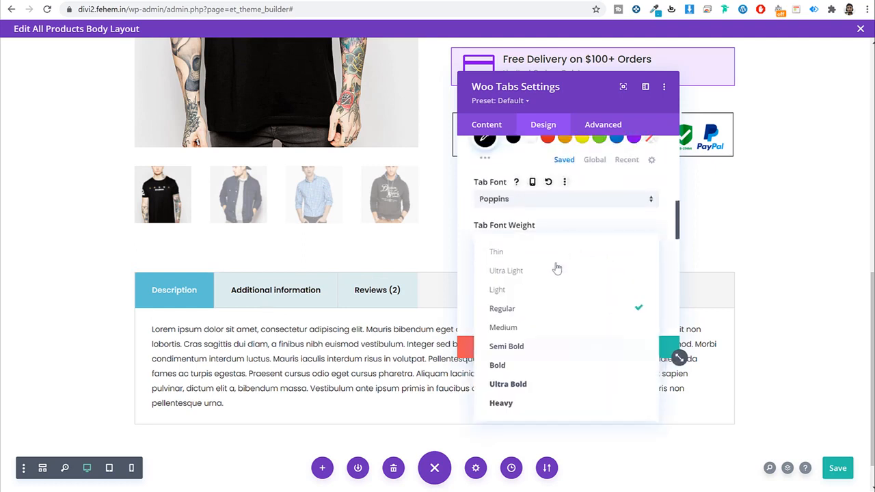
{"action": "left_click", "coordinate": [544, 297]}
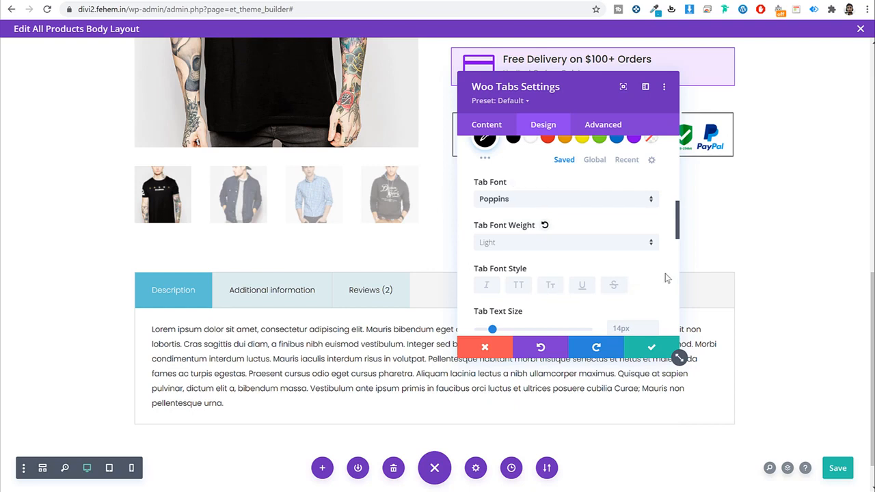
{"action": "scroll", "coordinate": [615, 284], "scroll_direction": "down", "scroll_amount": 2}
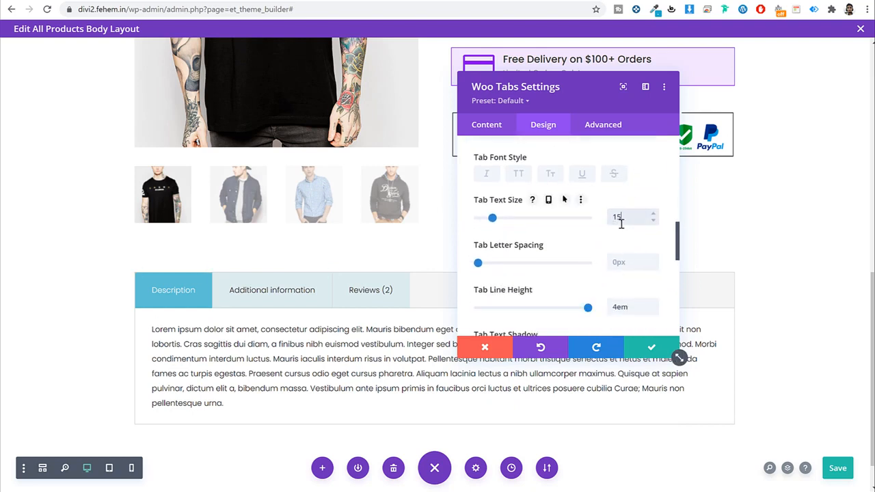
{"action": "type", "text": "px"}
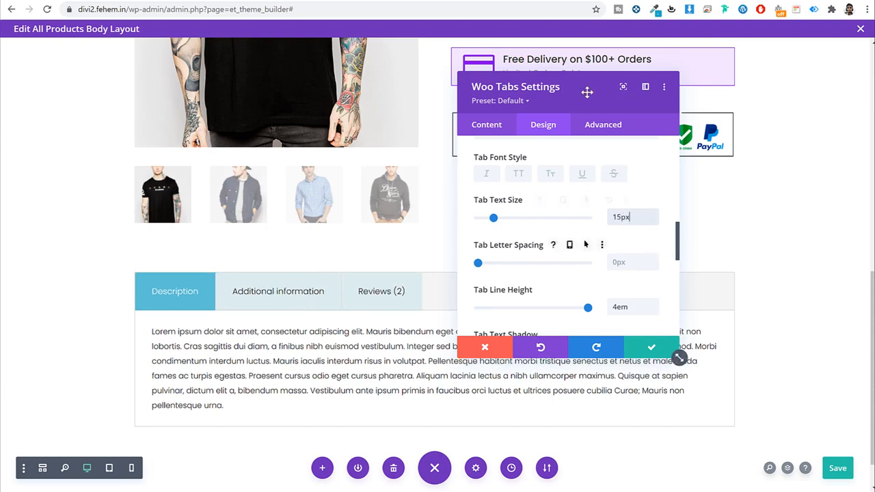
{"action": "left_click_drag", "start_coordinate": [506, 83], "coordinate": [690, 139]}
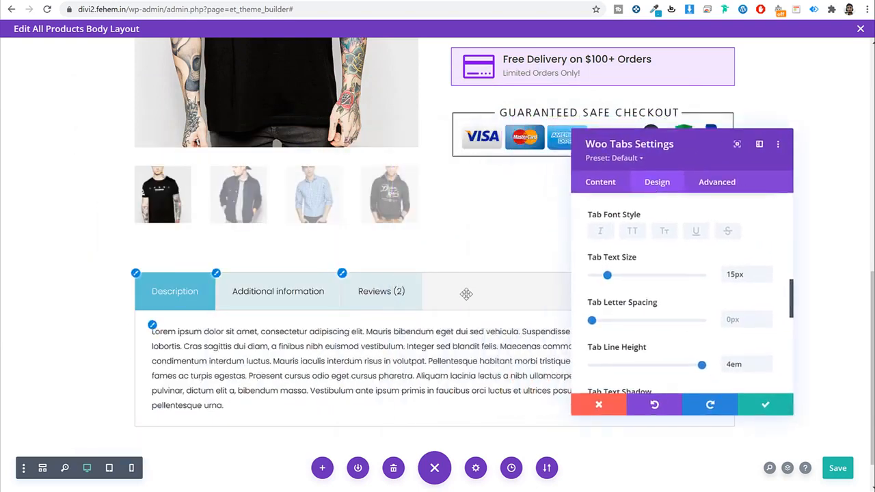
{"action": "left_click", "coordinate": [785, 407]}
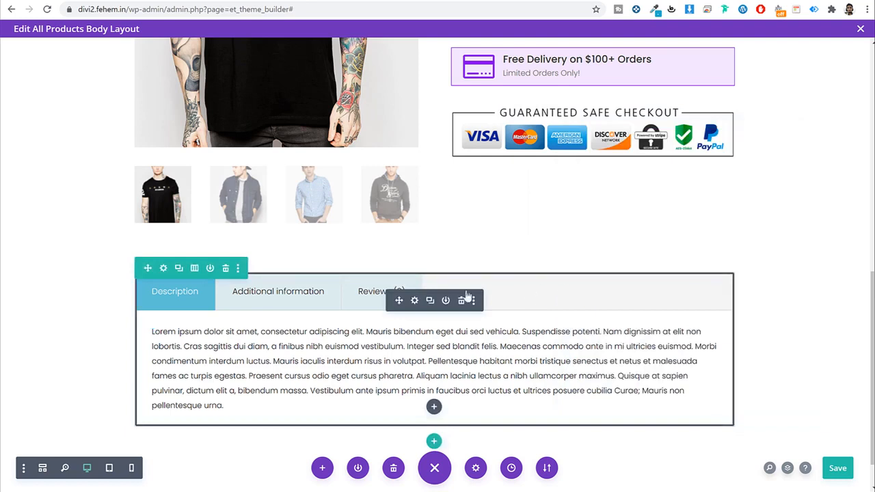
Step: Reopen the Woo Tabs settings and copy the inactive tab colour value from Tab Text
{"action": "left_click", "coordinate": [413, 301]}
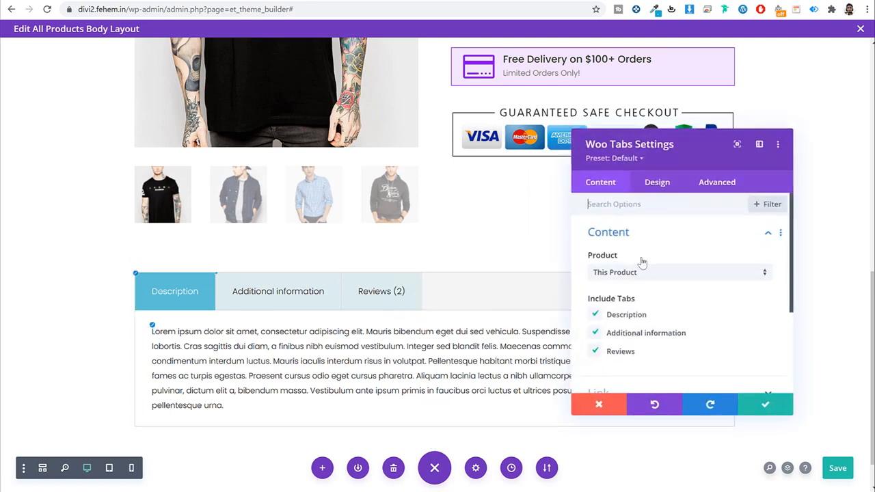
{"action": "left_click", "coordinate": [655, 191]}
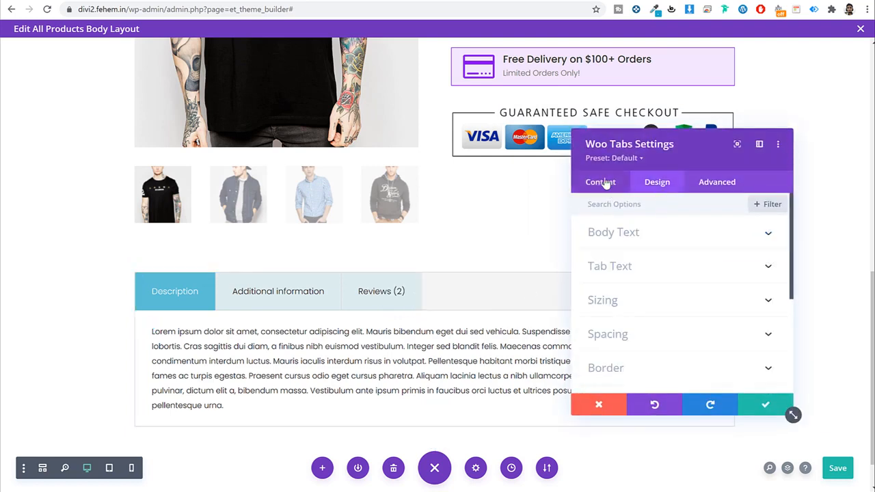
{"action": "left_click", "coordinate": [602, 183]}
{"action": "scroll", "coordinate": [680, 256], "scroll_direction": "down", "scroll_amount": 2}
{"action": "left_click", "coordinate": [654, 184]}
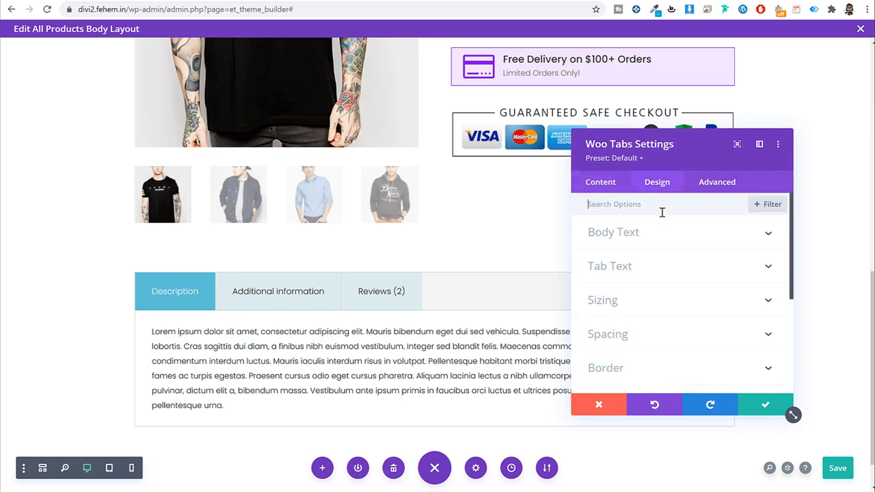
{"action": "left_click", "coordinate": [645, 266]}
{"action": "scroll", "coordinate": [691, 273], "scroll_direction": "down", "scroll_amount": 1}
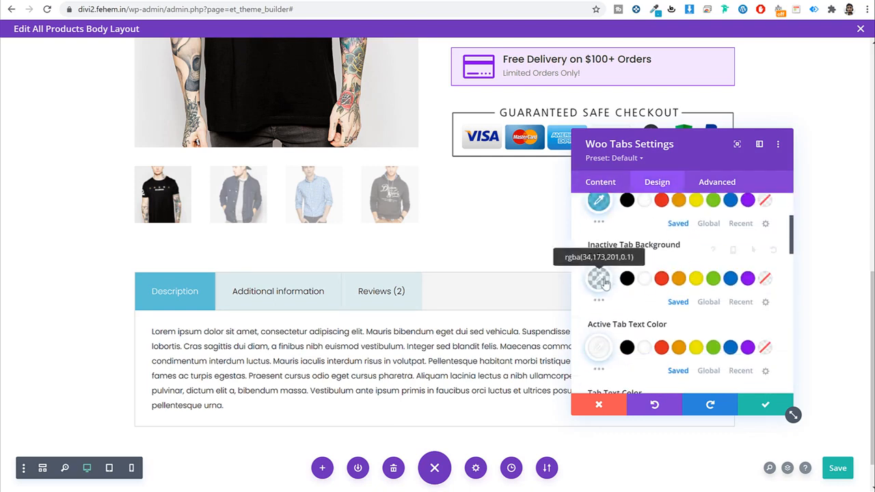
{"action": "left_click", "coordinate": [598, 279]}
{"action": "right_click", "coordinate": [627, 277]}
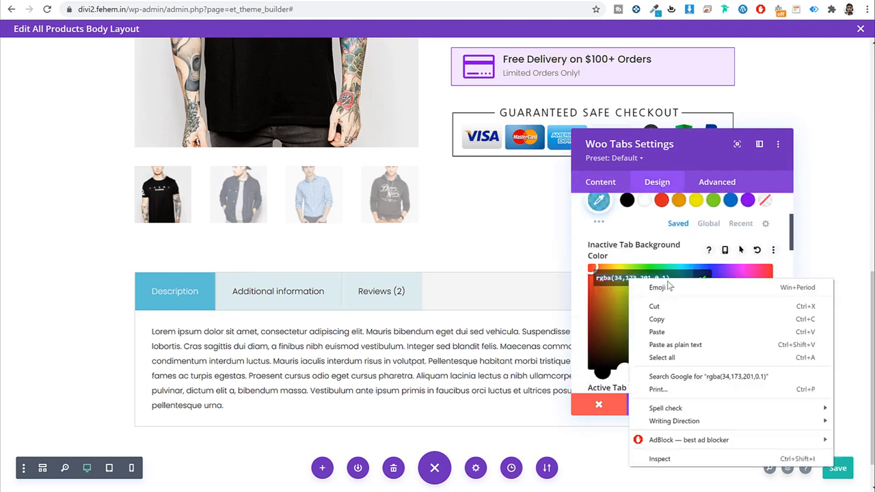
{"action": "left_click", "coordinate": [666, 318]}
Step: In Advanced > Custom CSS, give Tabs Controls 'background: rgba(34,173,201,0.1);' and move the panel aside
{"action": "left_click", "coordinate": [727, 188]}
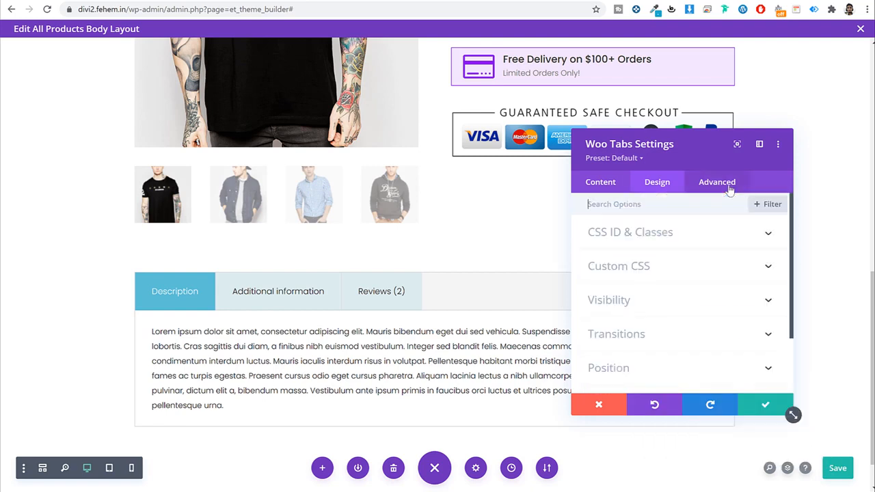
{"action": "left_click", "coordinate": [647, 268]}
{"action": "scroll", "coordinate": [692, 283], "scroll_direction": "down", "scroll_amount": 6}
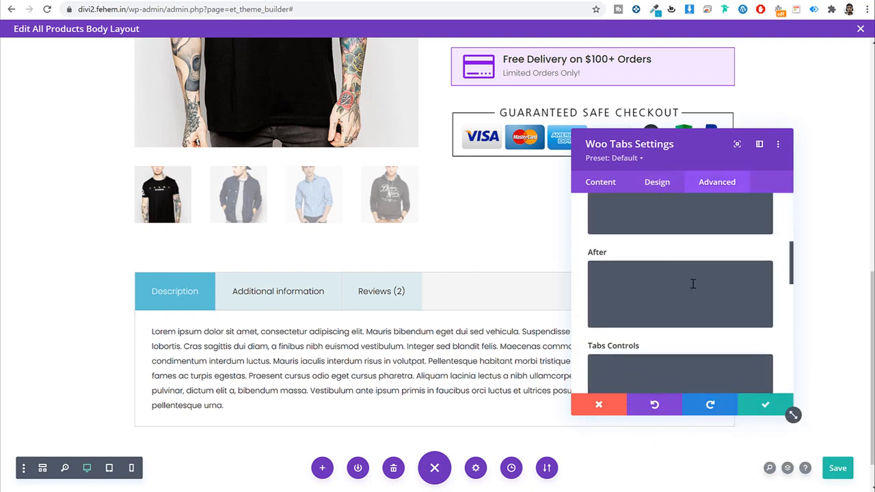
{"action": "scroll", "coordinate": [666, 269], "scroll_direction": "up", "scroll_amount": 1}
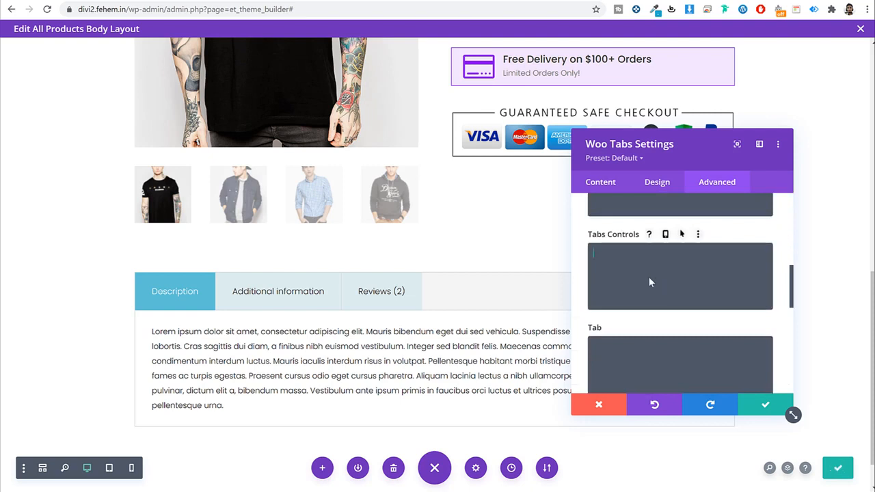
{"action": "left_click", "coordinate": [647, 254]}
{"action": "type", "text": "back"}
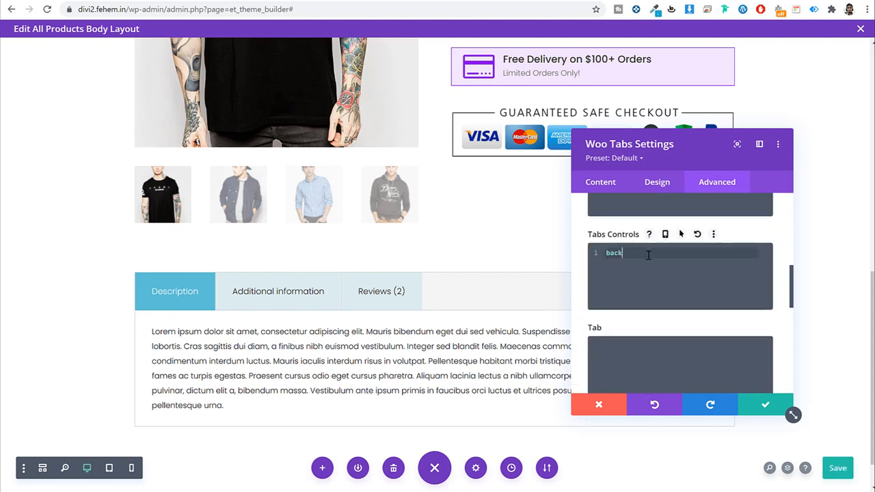
{"action": "key", "text": "Down"}
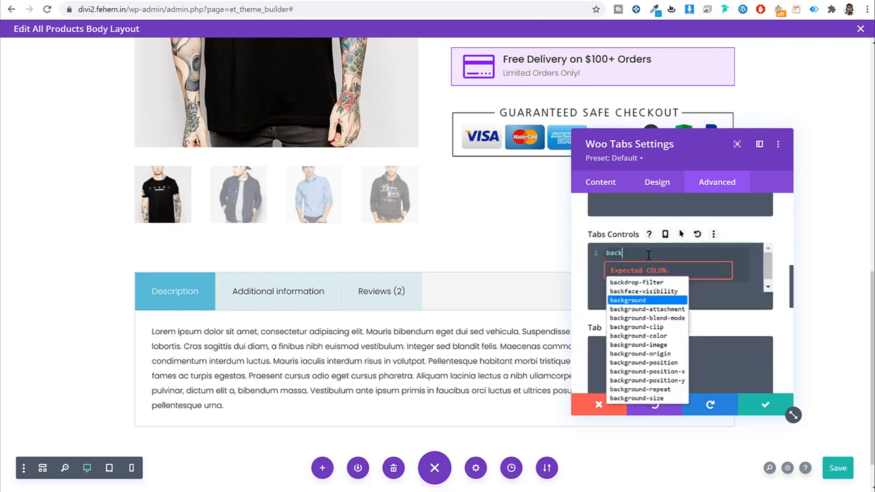
{"action": "key", "text": "Down"}
{"action": "key", "text": "Return"}
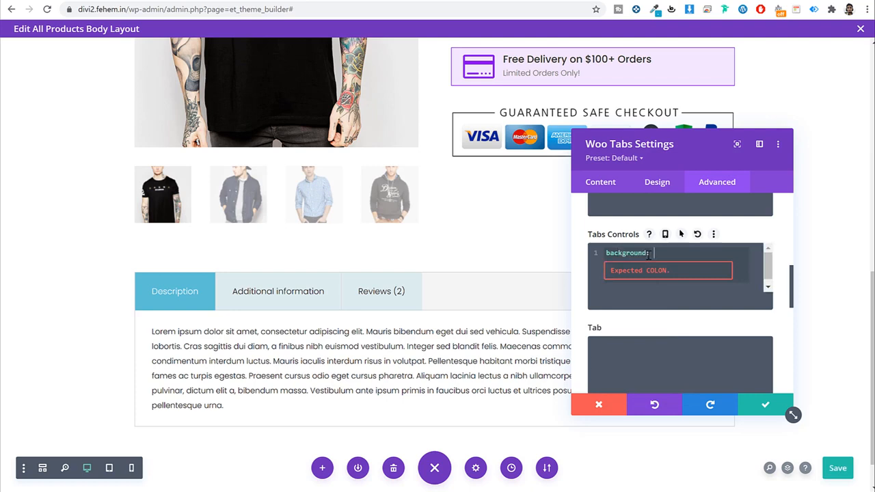
{"action": "key", "text": "ctrl+v"}
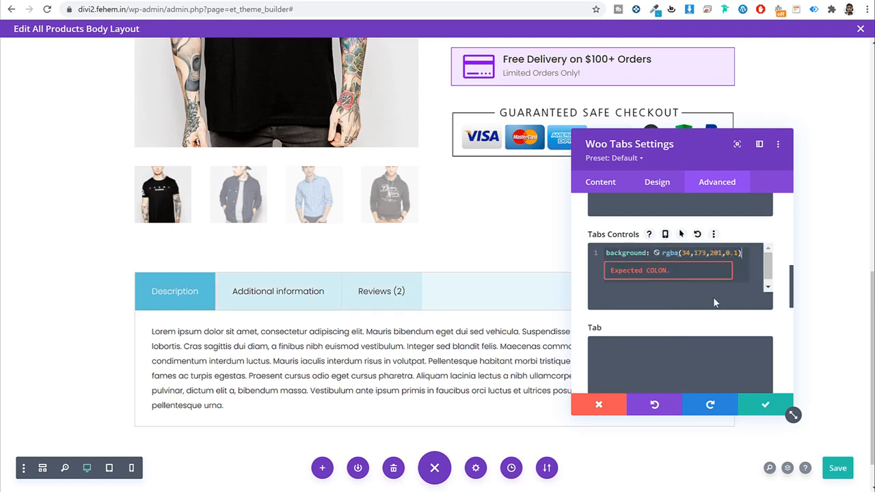
{"action": "type", "text": ";"}
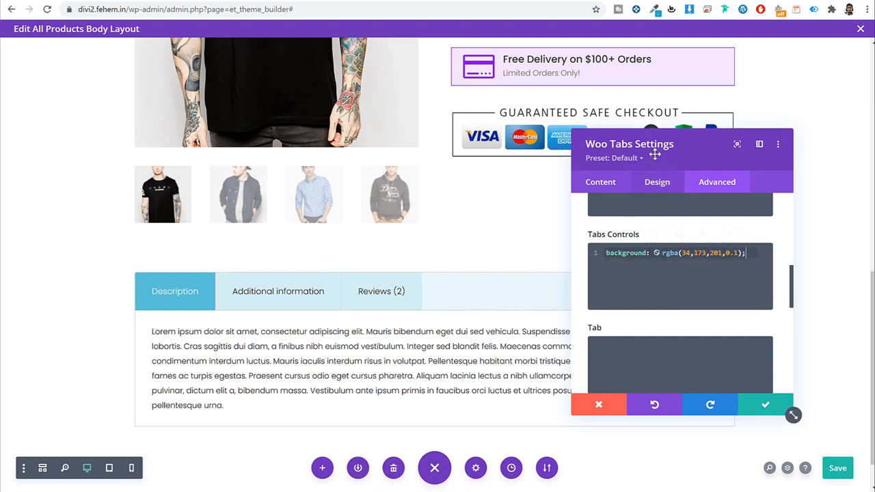
{"action": "left_click_drag", "start_coordinate": [654, 144], "coordinate": [598, 112]}
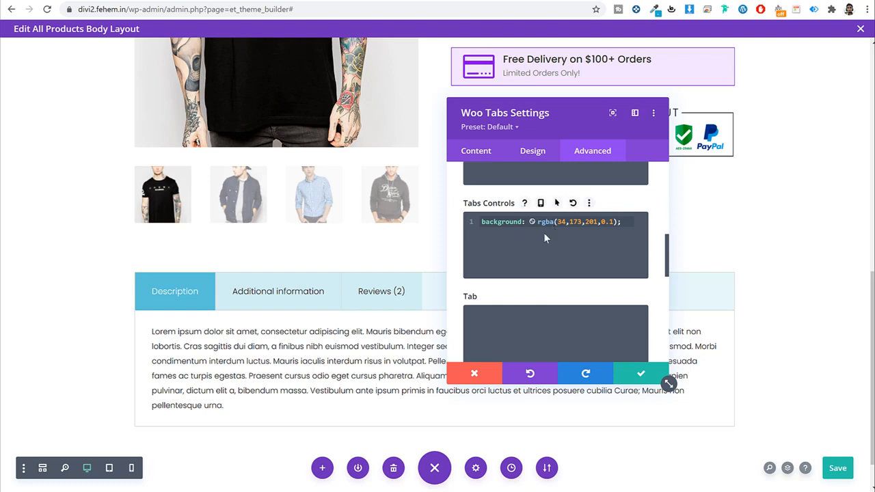
Step: Save the tabs module and add a one-column row holding a Woo Related Product module
{"action": "left_click", "coordinate": [641, 375]}
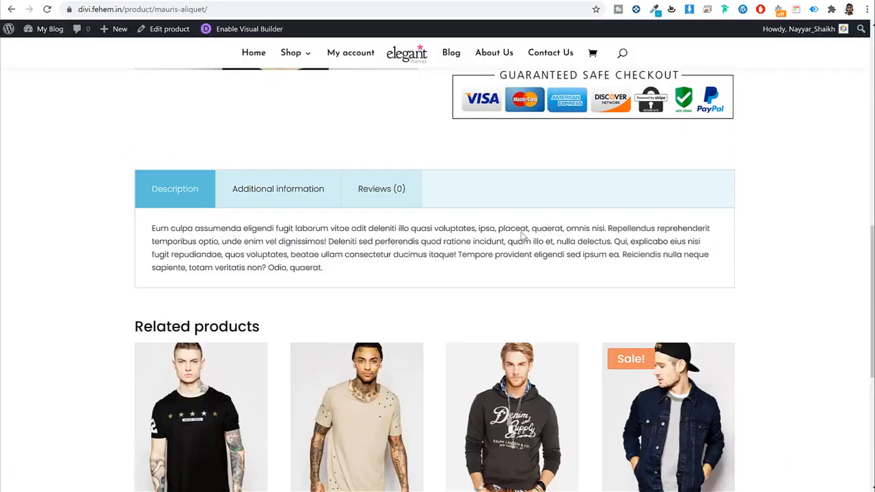
{"action": "scroll", "coordinate": [523, 234], "scroll_direction": "down", "scroll_amount": 3}
{"action": "scroll", "coordinate": [264, 202], "scroll_direction": "up", "scroll_amount": 2}
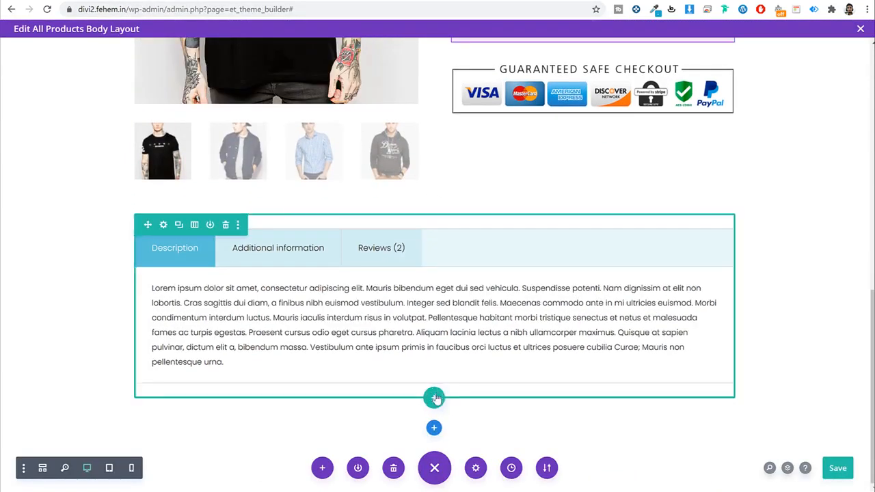
{"action": "left_click", "coordinate": [434, 398]}
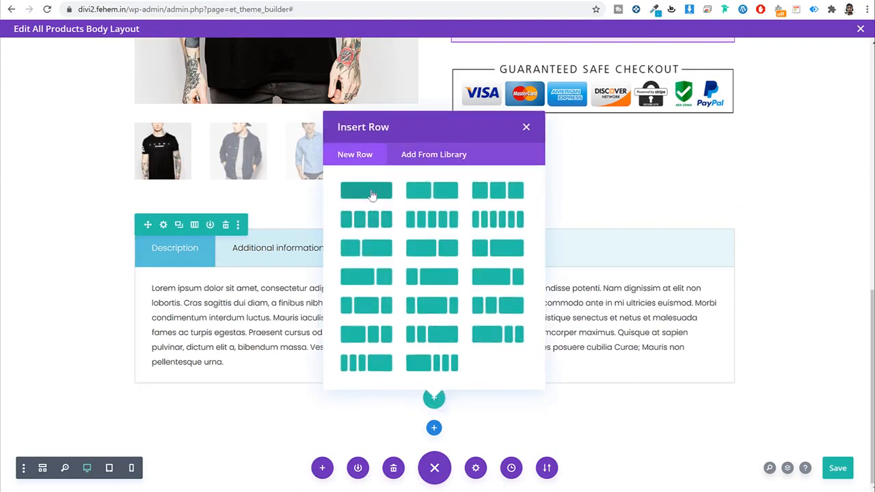
{"action": "left_click", "coordinate": [371, 194]}
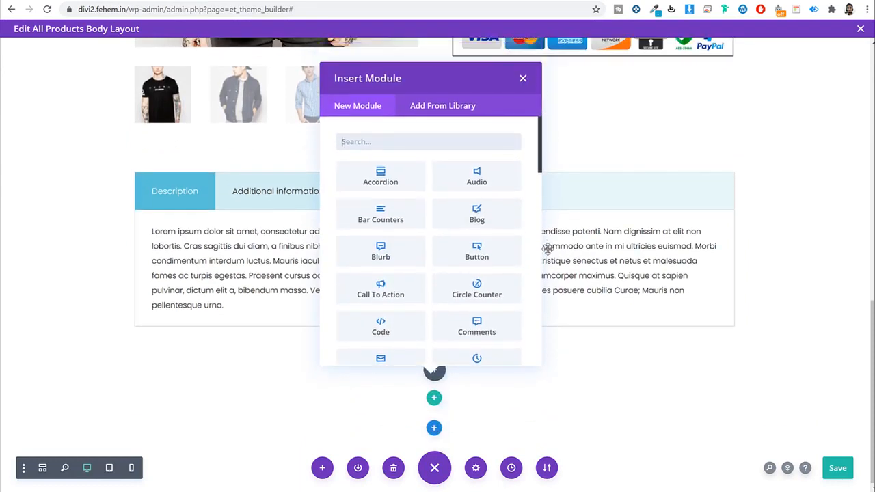
{"action": "type", "text": "rea"}
{"action": "key", "text": "BackSpace"}
{"action": "type", "text": "la"}
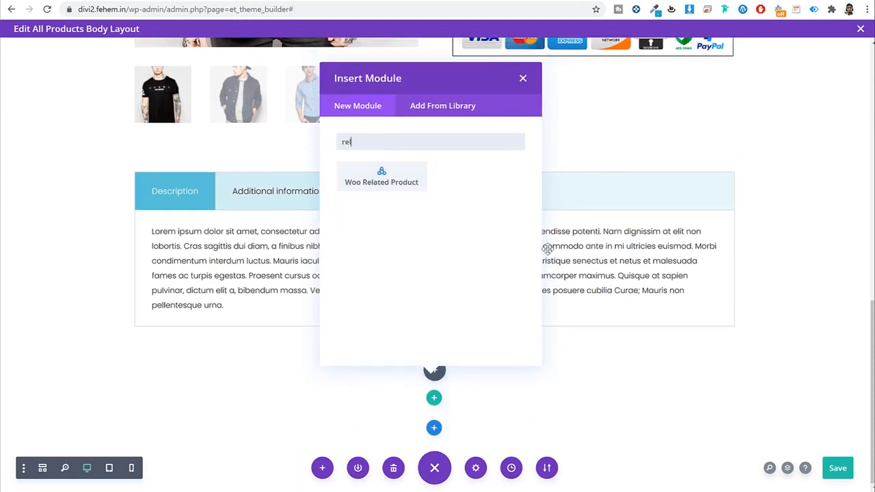
{"action": "left_click", "coordinate": [379, 174]}
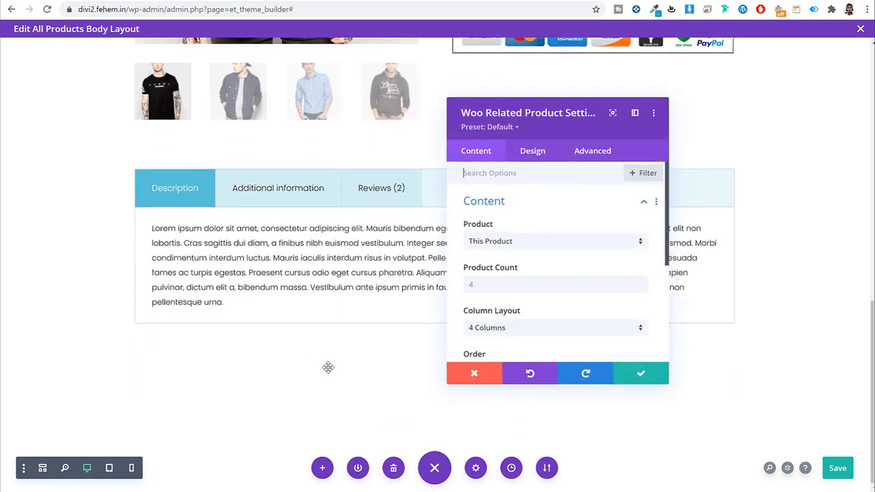
Step: Base the related products on Mauris Aliquet, apply, and save the product body layout
{"action": "left_click", "coordinate": [542, 248]}
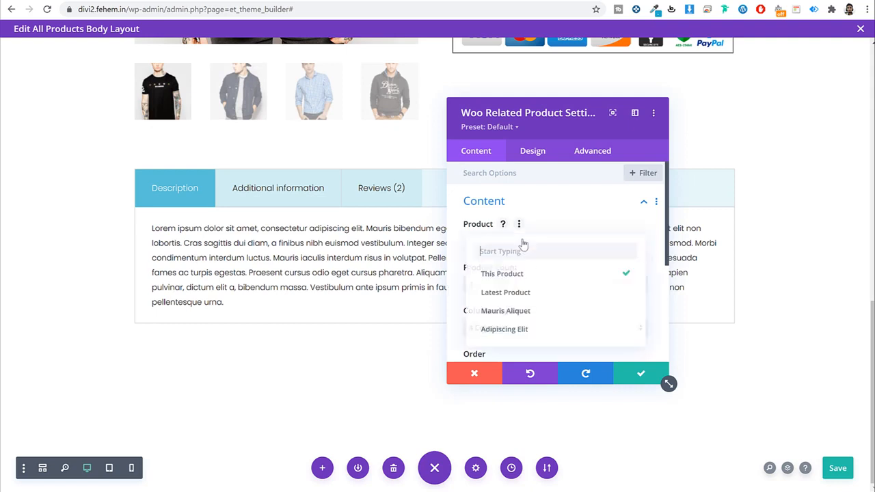
{"action": "left_click", "coordinate": [523, 293]}
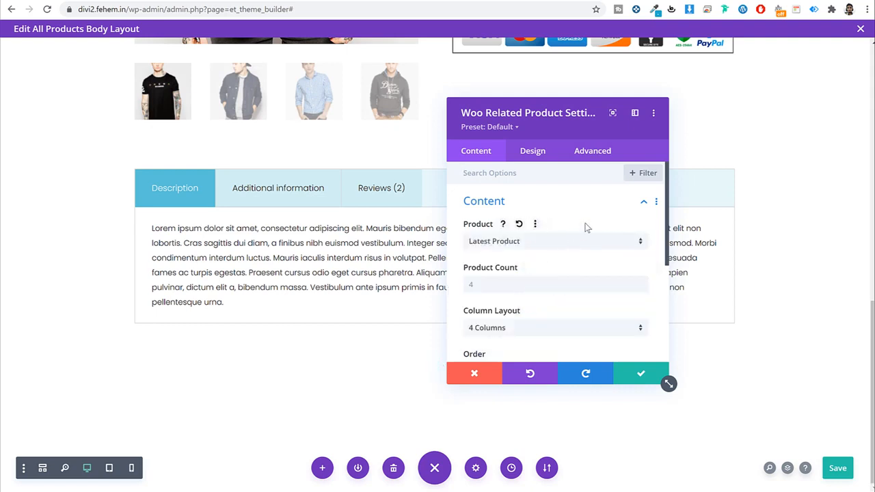
{"action": "left_click", "coordinate": [555, 249]}
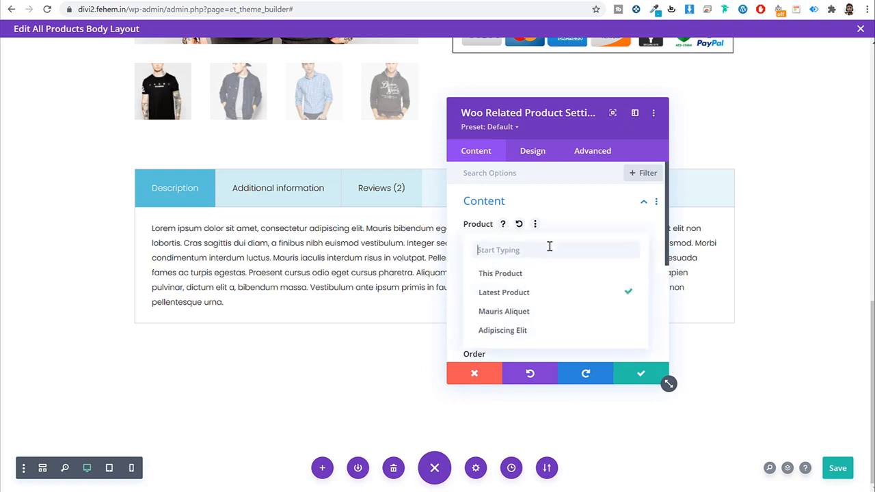
{"action": "left_click", "coordinate": [540, 312]}
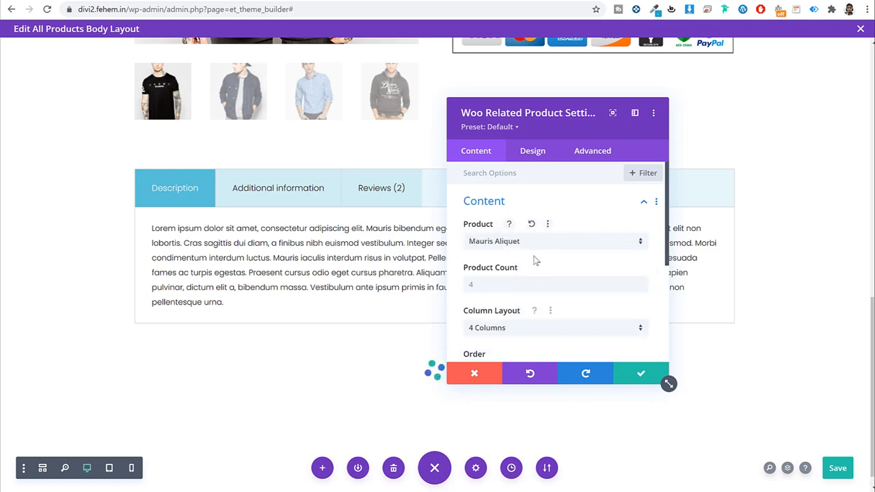
{"action": "left_click", "coordinate": [639, 374]}
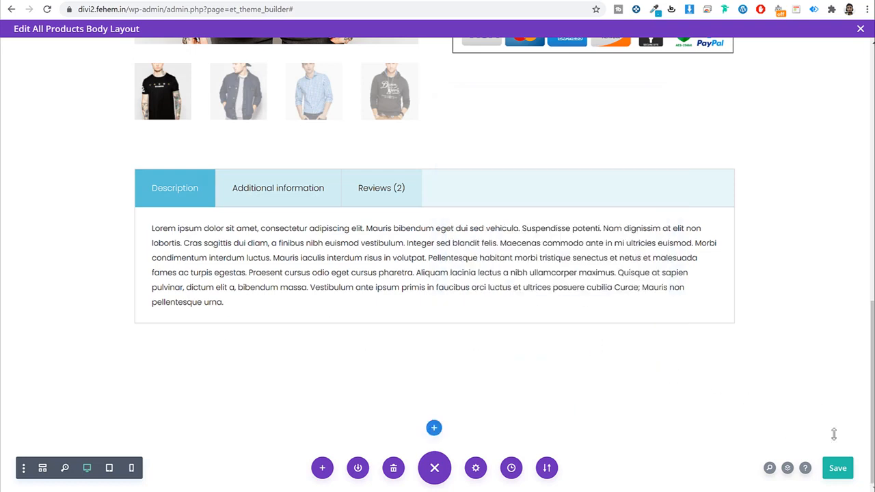
{"action": "left_click", "coordinate": [837, 467]}
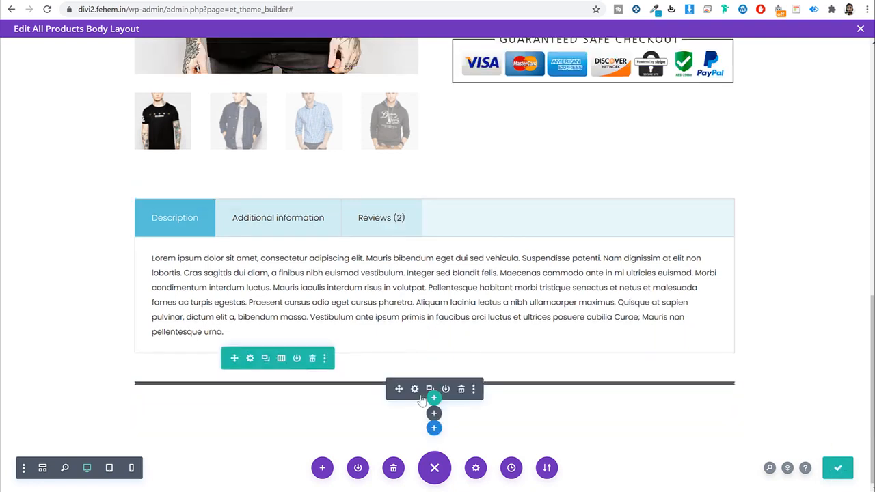
{"action": "left_click", "coordinate": [415, 389]}
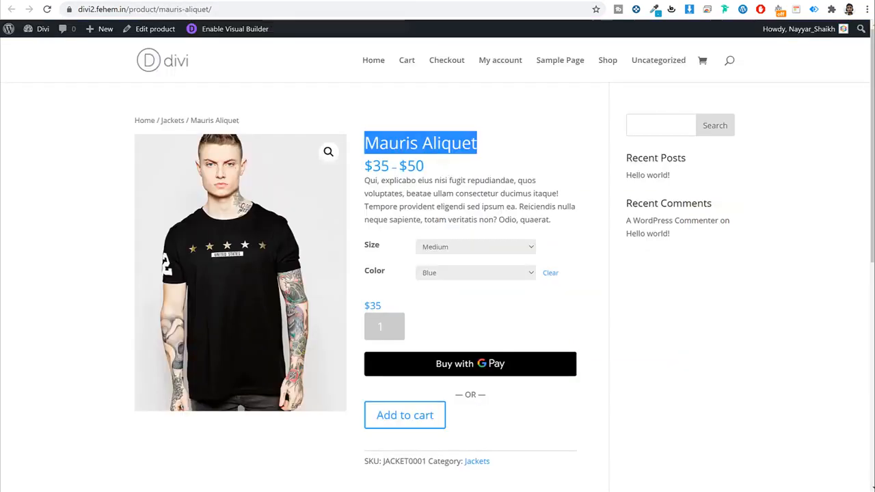
Step: Edit Mauris Aliquet from All Products, tick T-Shirts alongside Jackets, and update it
{"action": "left_click", "coordinate": [44, 32]}
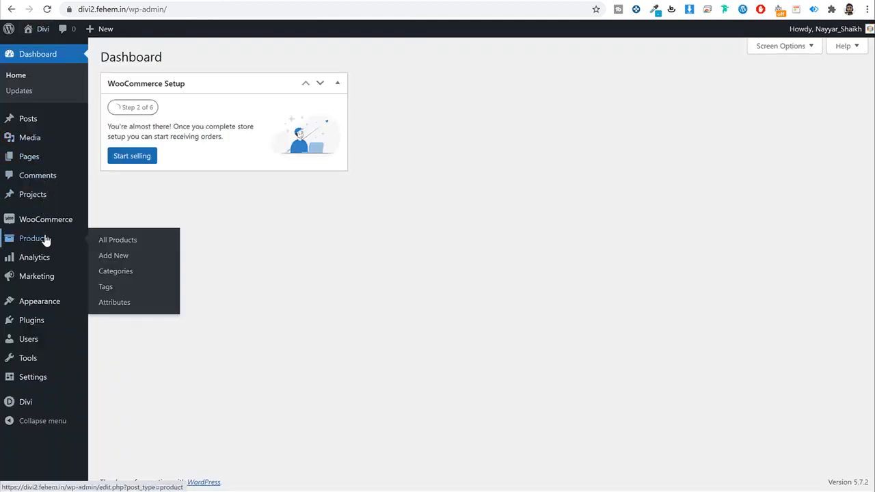
{"action": "left_click", "coordinate": [48, 239]}
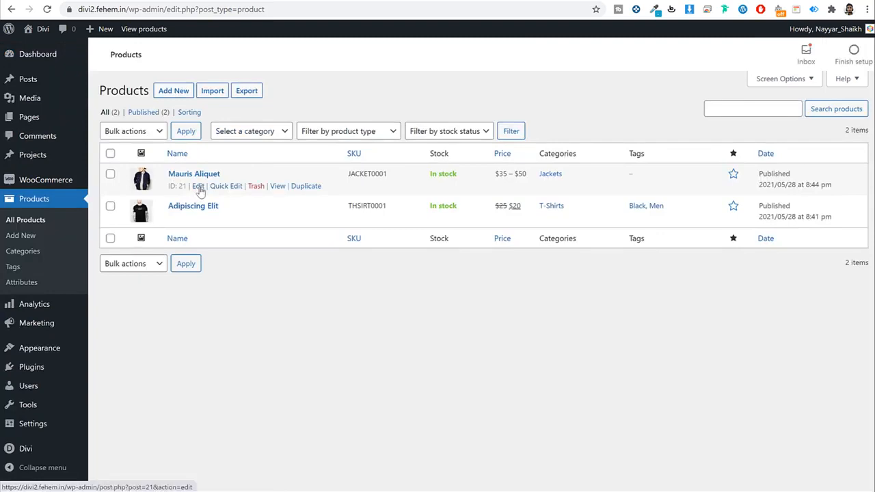
{"action": "left_click", "coordinate": [198, 188]}
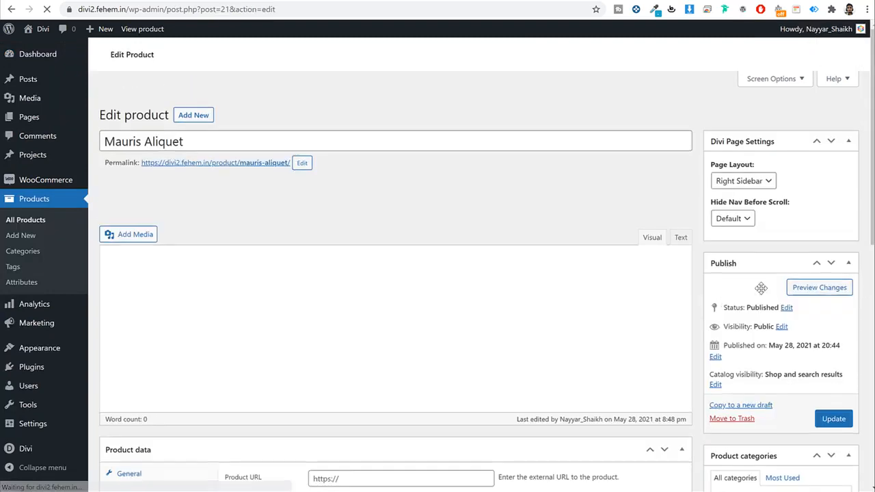
{"action": "scroll", "coordinate": [760, 279], "scroll_direction": "down", "scroll_amount": 6}
{"action": "scroll", "coordinate": [760, 279], "scroll_direction": "up", "scroll_amount": 2}
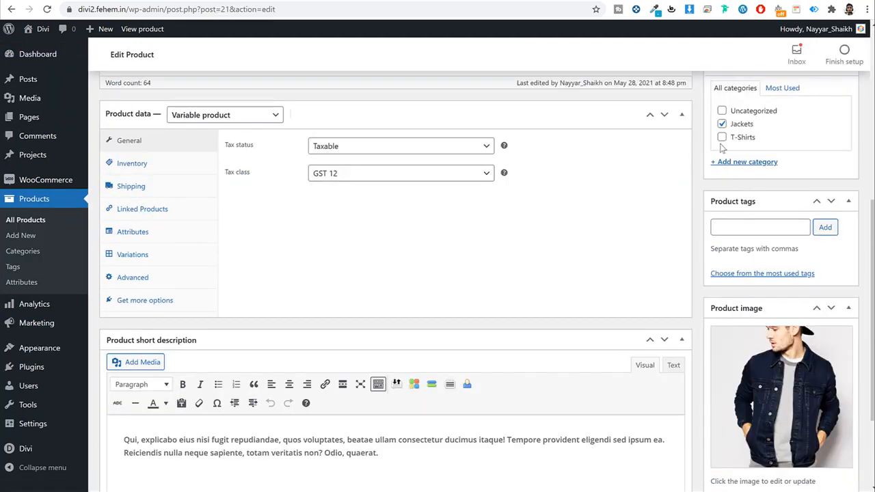
{"action": "scroll", "coordinate": [725, 141], "scroll_direction": "down", "scroll_amount": 2}
{"action": "scroll", "coordinate": [779, 287], "scroll_direction": "up", "scroll_amount": 4}
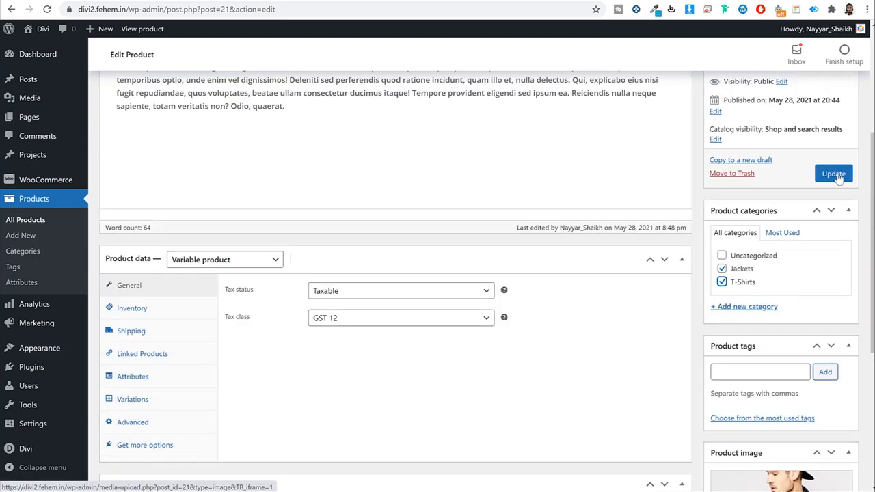
{"action": "left_click", "coordinate": [833, 174]}
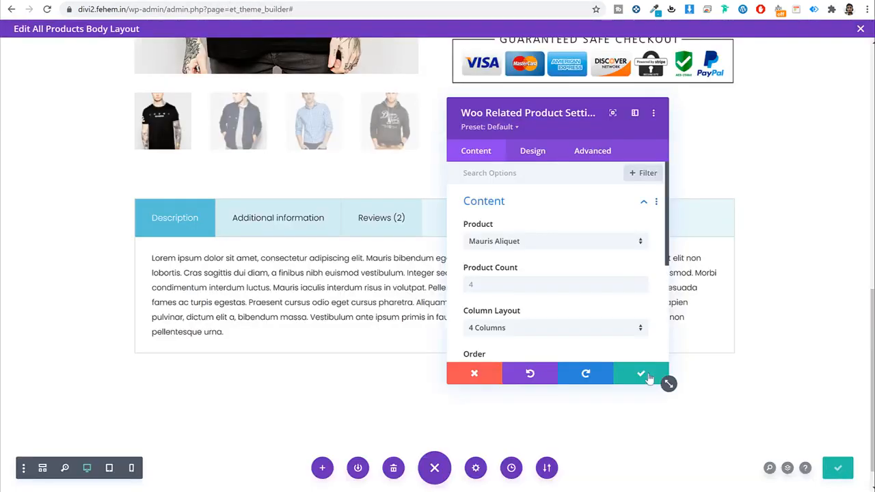
Step: Confirm the related products module, save the Theme Builder, and reopen the All Products body layout at Related products
{"action": "left_click", "coordinate": [649, 374]}
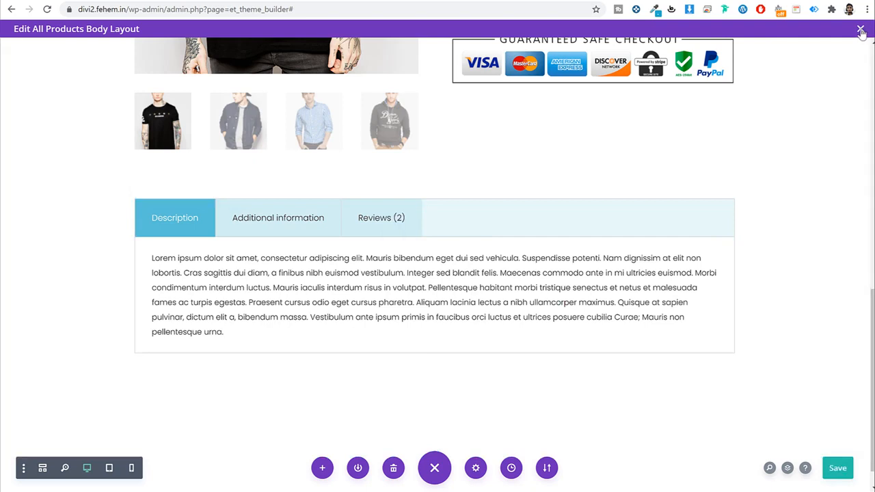
{"action": "left_click", "coordinate": [860, 31]}
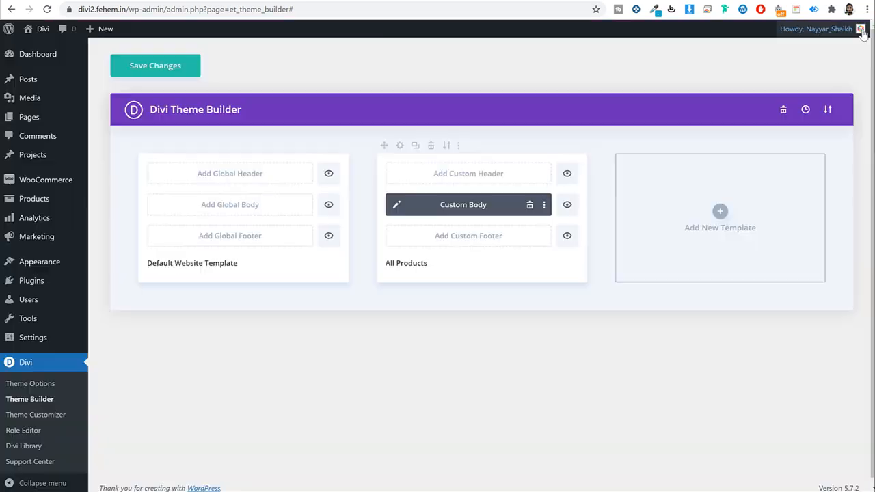
{"action": "left_click", "coordinate": [168, 74]}
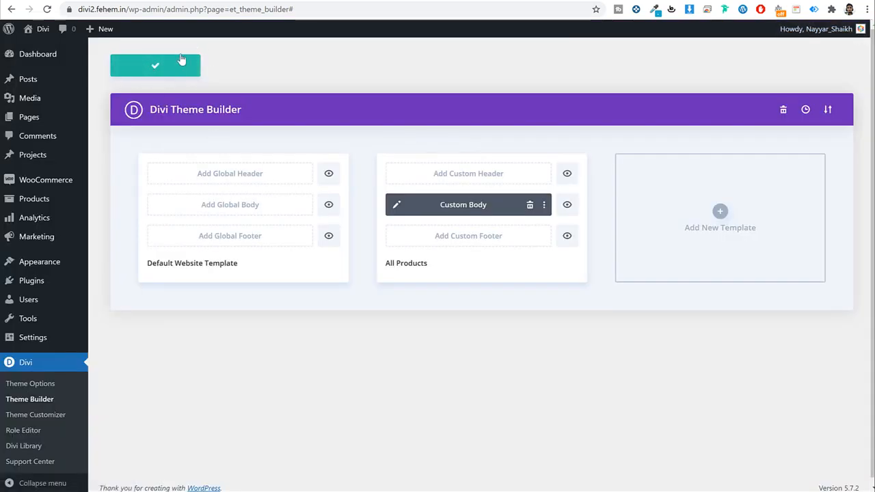
{"action": "left_click", "coordinate": [395, 205]}
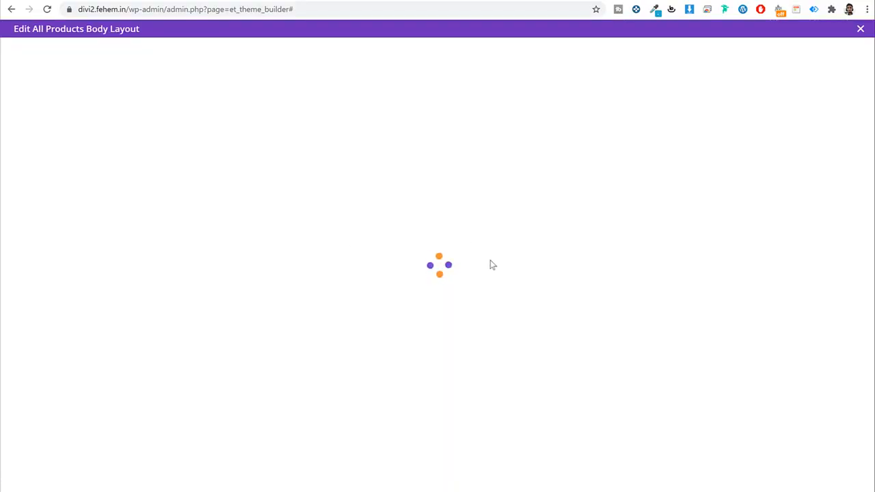
{"action": "scroll", "coordinate": [506, 258], "scroll_direction": "down", "scroll_amount": 7}
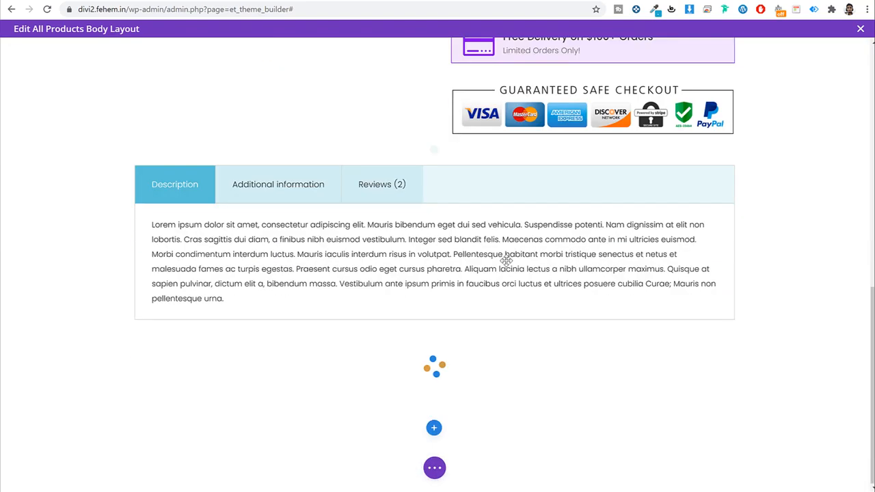
{"action": "scroll", "coordinate": [507, 258], "scroll_direction": "down", "scroll_amount": 4}
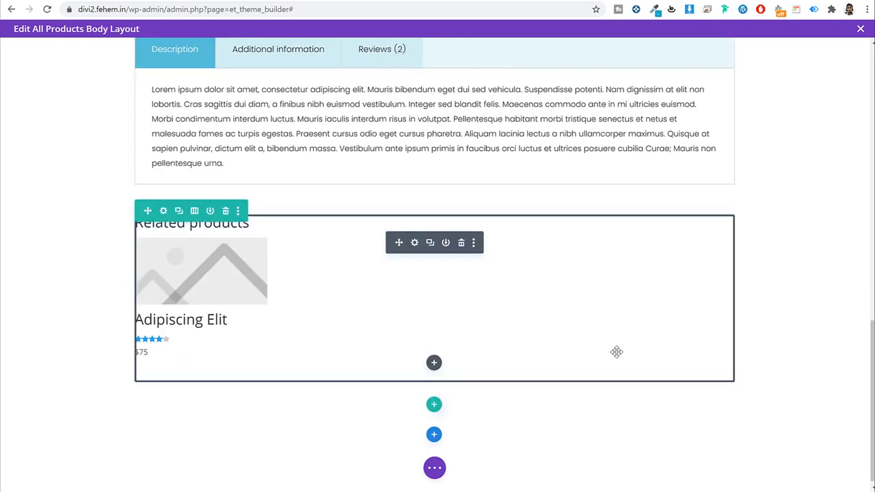
Step: In the Related Products design settings, set the title font to Poppins
{"action": "left_click", "coordinate": [414, 243]}
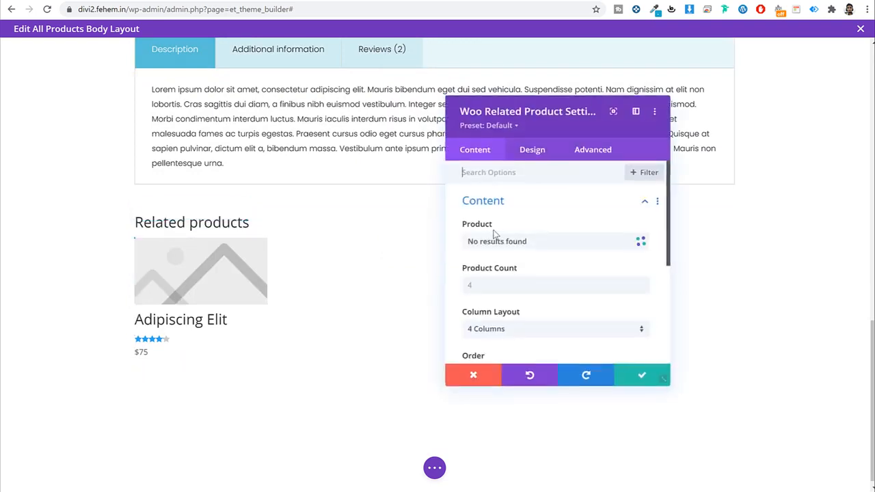
{"action": "left_click", "coordinate": [528, 153]}
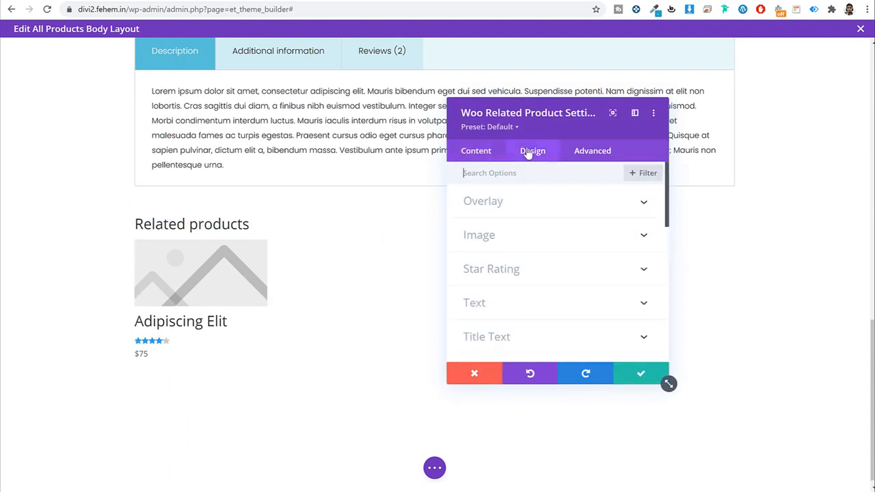
{"action": "scroll", "coordinate": [537, 253], "scroll_direction": "down", "scroll_amount": 3}
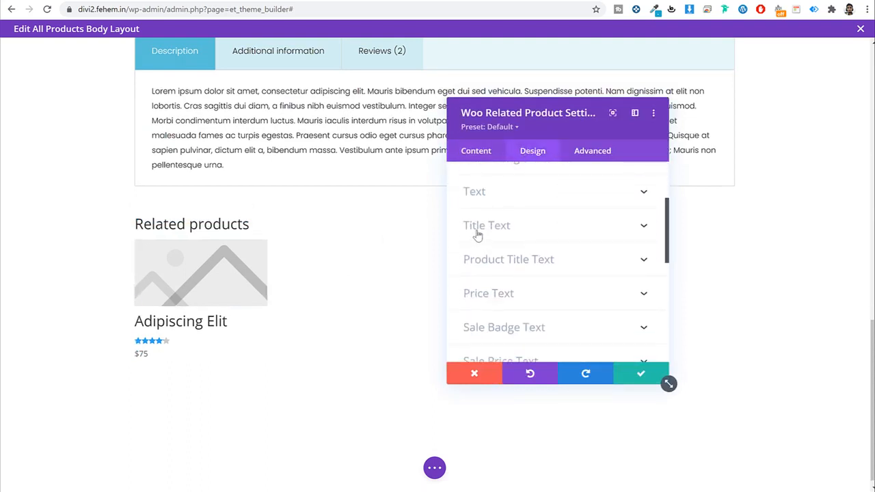
{"action": "left_click", "coordinate": [555, 225]}
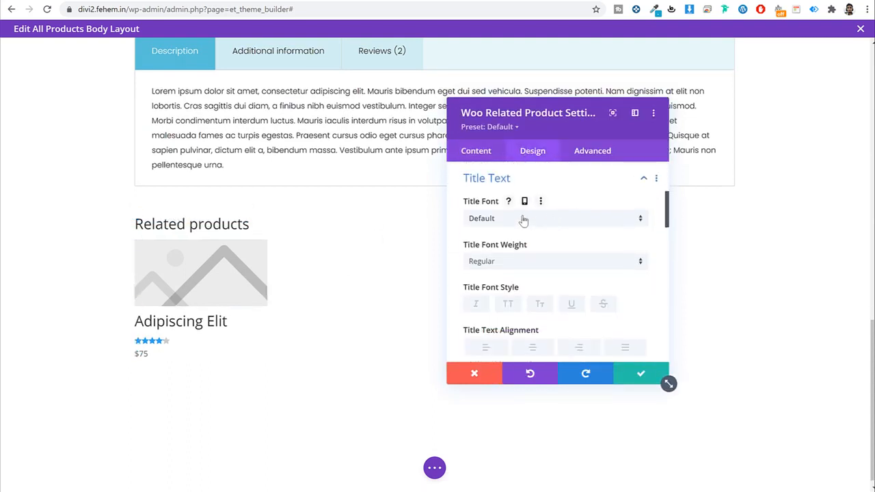
{"action": "left_click", "coordinate": [524, 219]}
{"action": "left_click", "coordinate": [522, 133]}
{"action": "scroll", "coordinate": [586, 226], "scroll_direction": "down", "scroll_amount": 1}
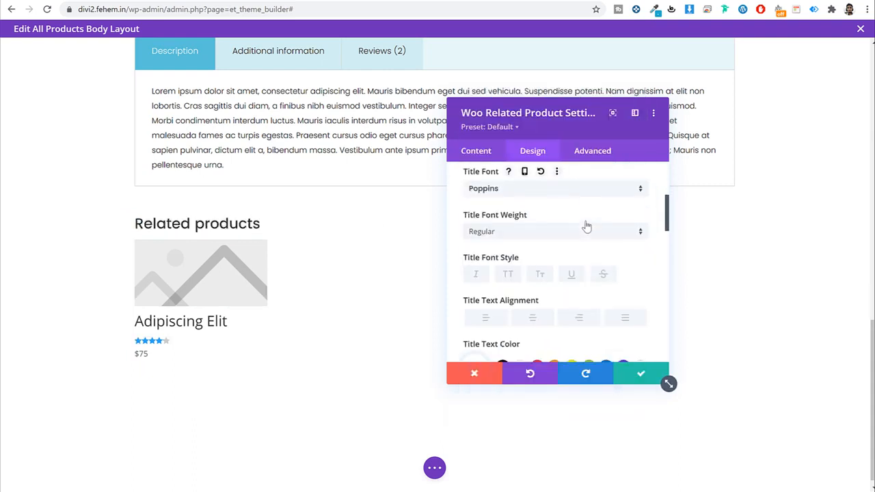
{"action": "scroll", "coordinate": [587, 226], "scroll_direction": "down", "scroll_amount": 2}
{"action": "scroll", "coordinate": [586, 227], "scroll_direction": "up", "scroll_amount": 3}
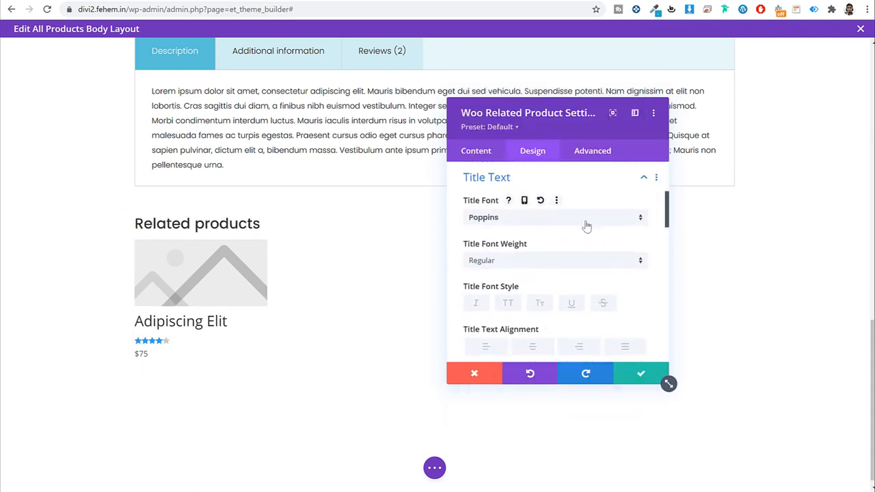
{"action": "scroll", "coordinate": [586, 227], "scroll_direction": "down", "scroll_amount": 5}
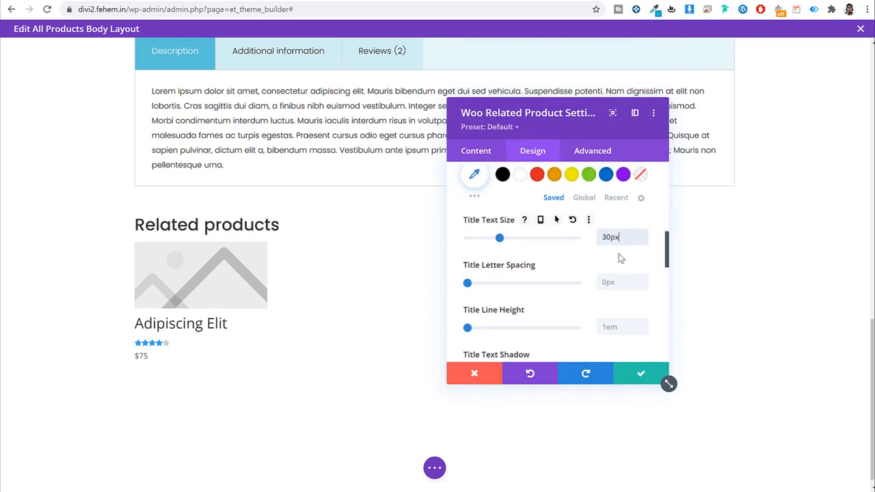
{"action": "scroll", "coordinate": [620, 258], "scroll_direction": "down", "scroll_amount": 2}
{"action": "scroll", "coordinate": [553, 208], "scroll_direction": "up", "scroll_amount": 5}
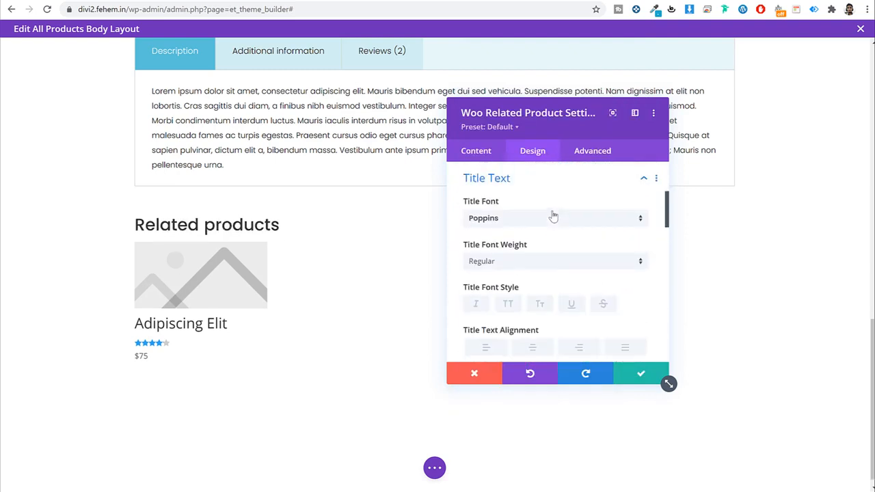
{"action": "left_click", "coordinate": [549, 183]}
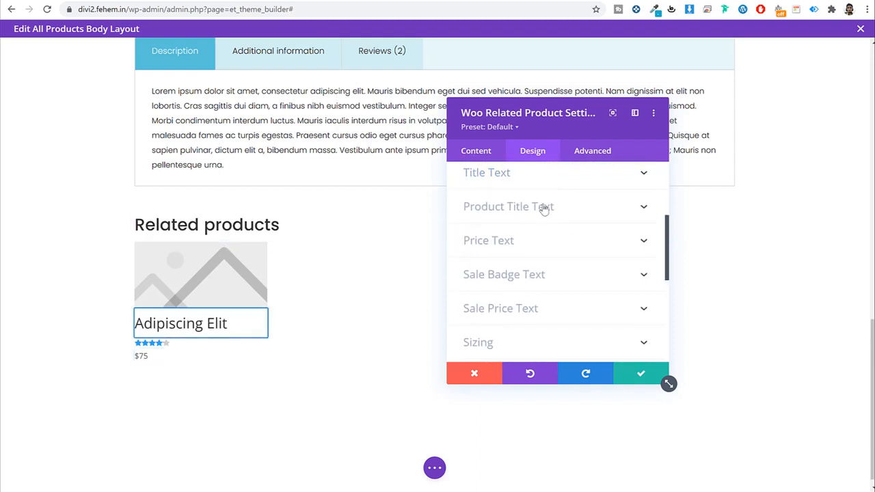
Step: Set the product title font to Poppins at 18px
{"action": "left_click", "coordinate": [557, 209]}
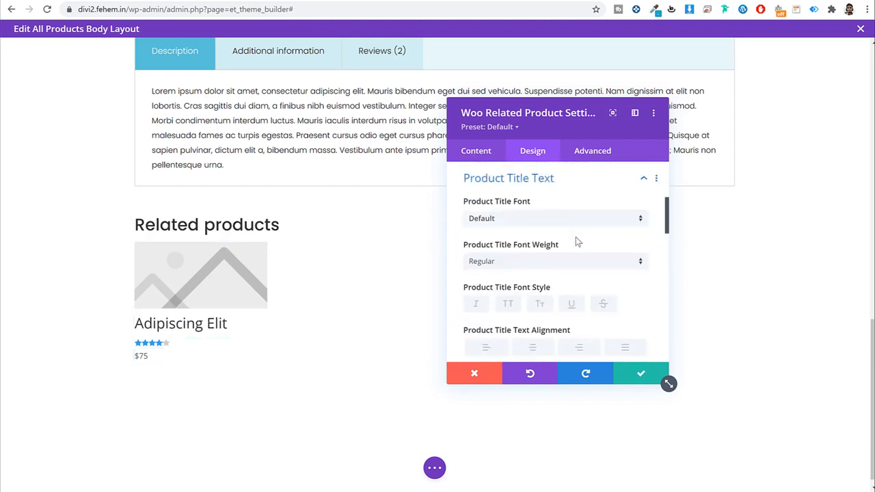
{"action": "left_click", "coordinate": [544, 218]}
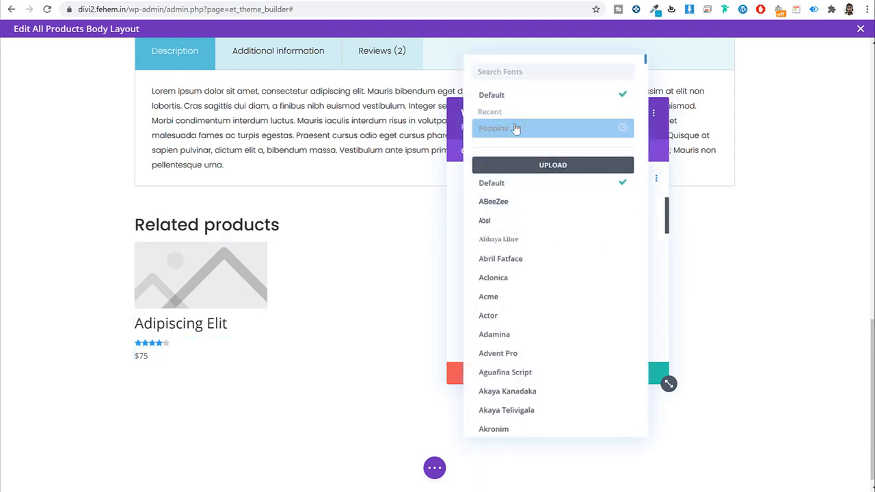
{"action": "left_click", "coordinate": [517, 125]}
{"action": "scroll", "coordinate": [574, 246], "scroll_direction": "down", "scroll_amount": 2}
{"action": "scroll", "coordinate": [576, 248], "scroll_direction": "down", "scroll_amount": 3}
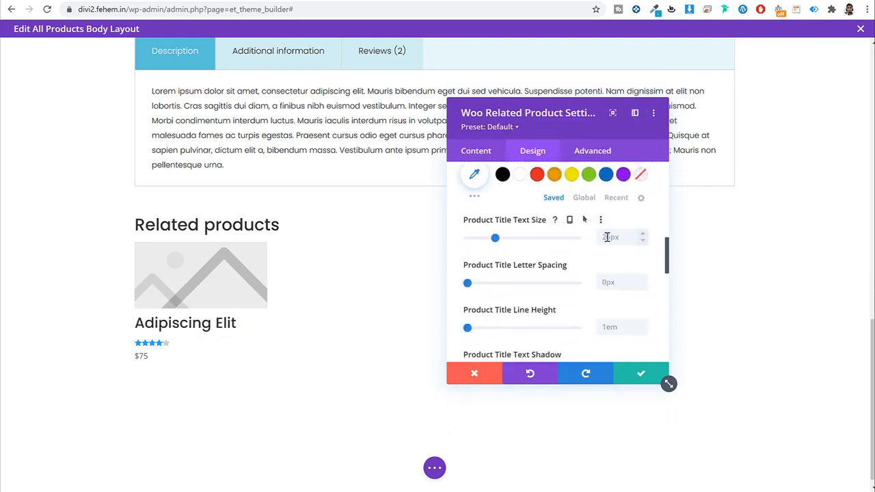
{"action": "type", "text": "18px"}
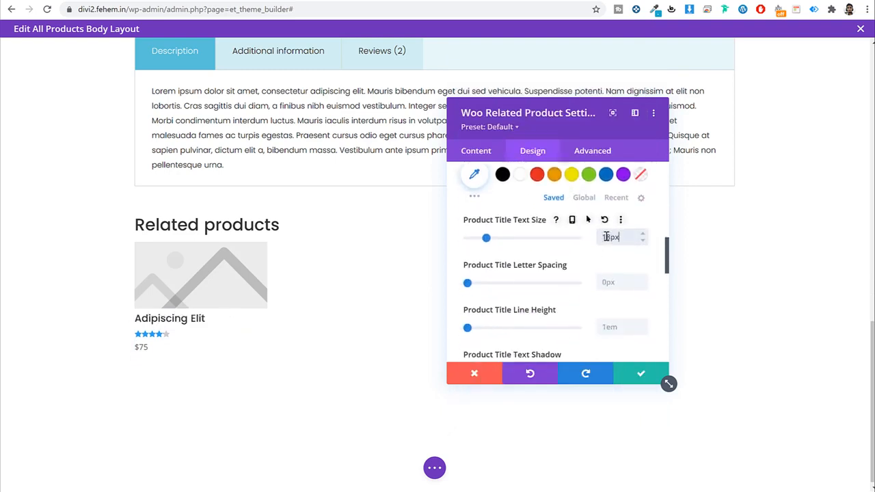
{"action": "scroll", "coordinate": [618, 268], "scroll_direction": "down", "scroll_amount": 2}
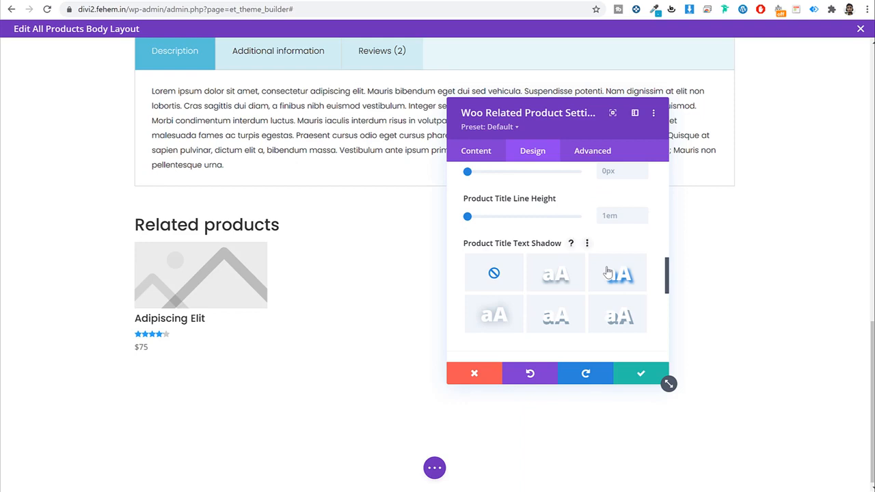
{"action": "scroll", "coordinate": [608, 272], "scroll_direction": "down", "scroll_amount": 4}
{"action": "scroll", "coordinate": [608, 272], "scroll_direction": "up", "scroll_amount": 5}
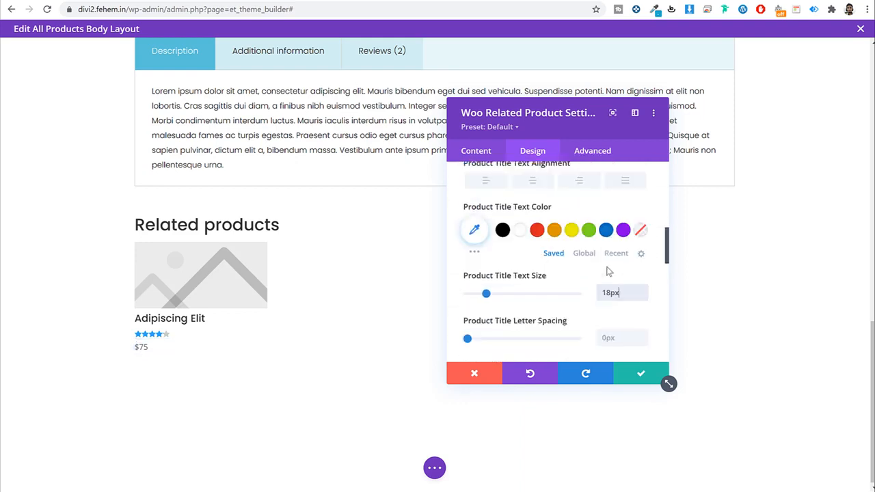
{"action": "scroll", "coordinate": [607, 271], "scroll_direction": "up", "scroll_amount": 5}
{"action": "left_click", "coordinate": [580, 232]}
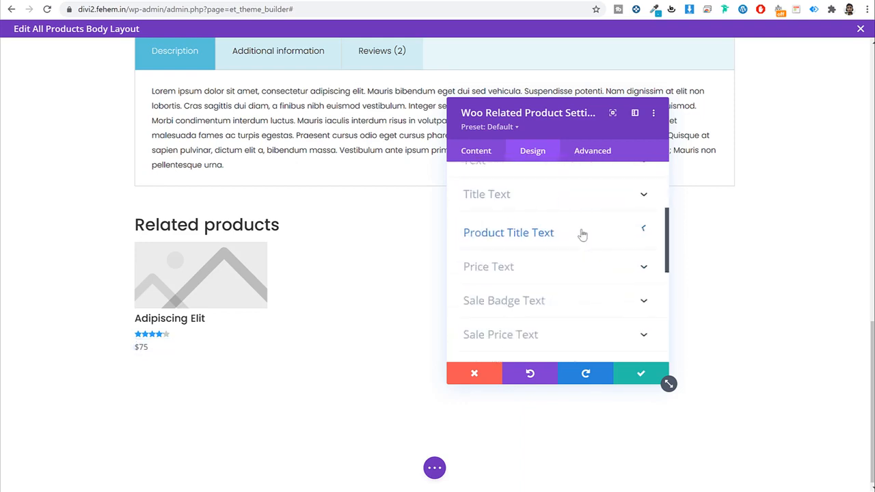
Step: Hide the prices with a 0px price text size and save the module
{"action": "left_click", "coordinate": [551, 264]}
{"action": "scroll", "coordinate": [597, 280], "scroll_direction": "down", "scroll_amount": 4}
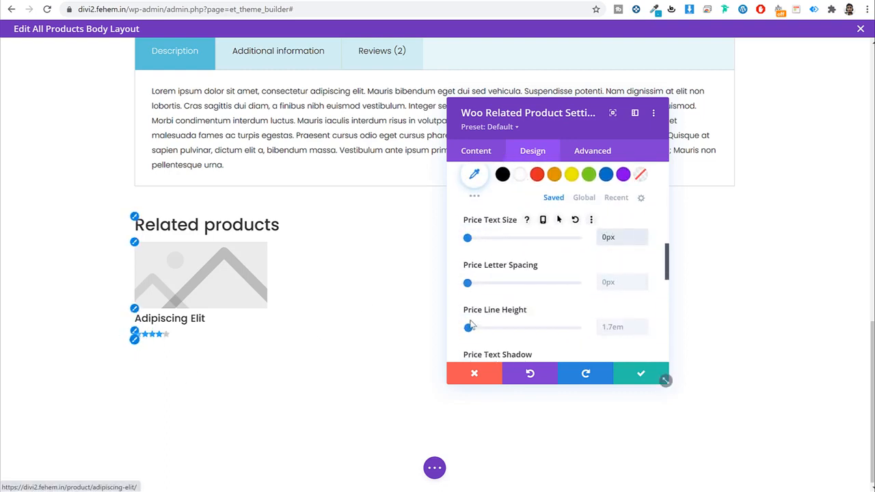
{"action": "left_click_drag", "start_coordinate": [629, 235], "coordinate": [564, 245]}
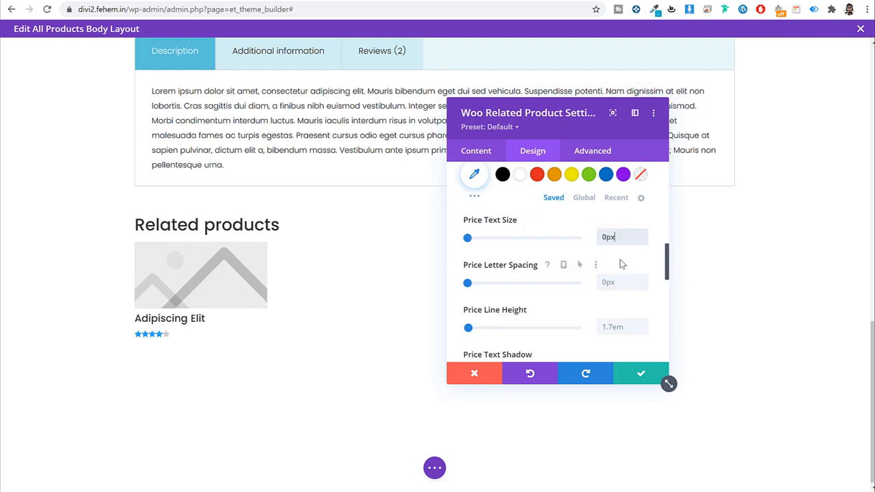
{"action": "scroll", "coordinate": [619, 264], "scroll_direction": "up", "scroll_amount": 2}
{"action": "left_click", "coordinate": [637, 374]}
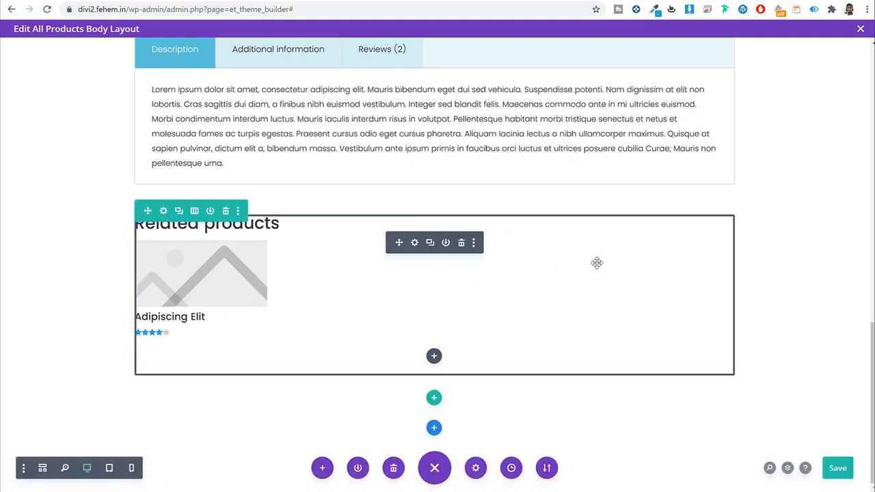
{"action": "scroll", "coordinate": [748, 230], "scroll_direction": "up", "scroll_amount": 8}
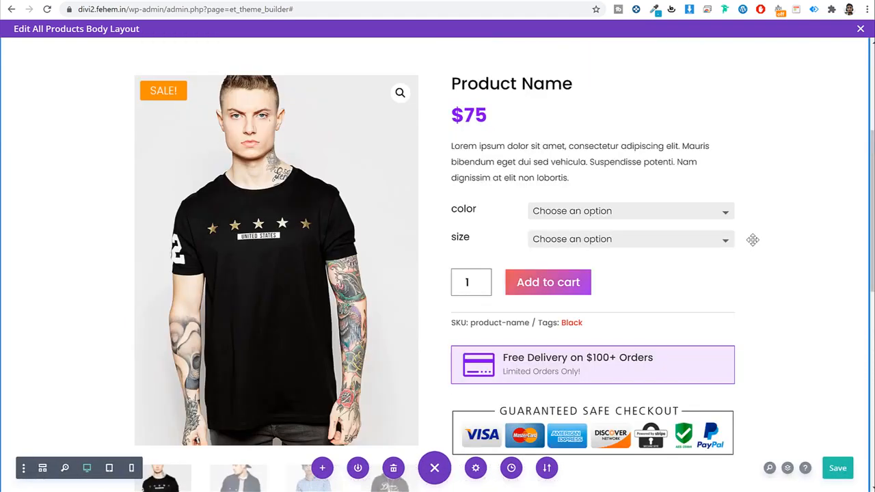
{"action": "scroll", "coordinate": [752, 239], "scroll_direction": "up", "scroll_amount": 3}
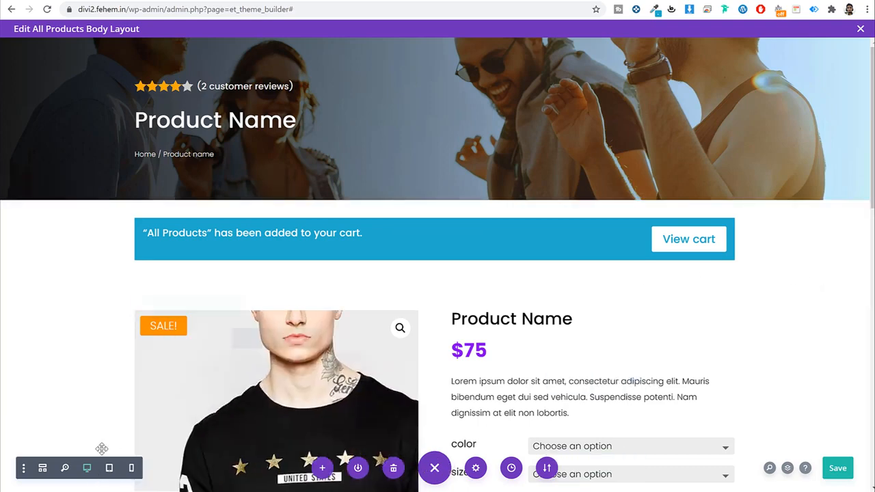
Step: Preview the All Products body layout at phone width, scrolling down through it
{"action": "left_click", "coordinate": [131, 468]}
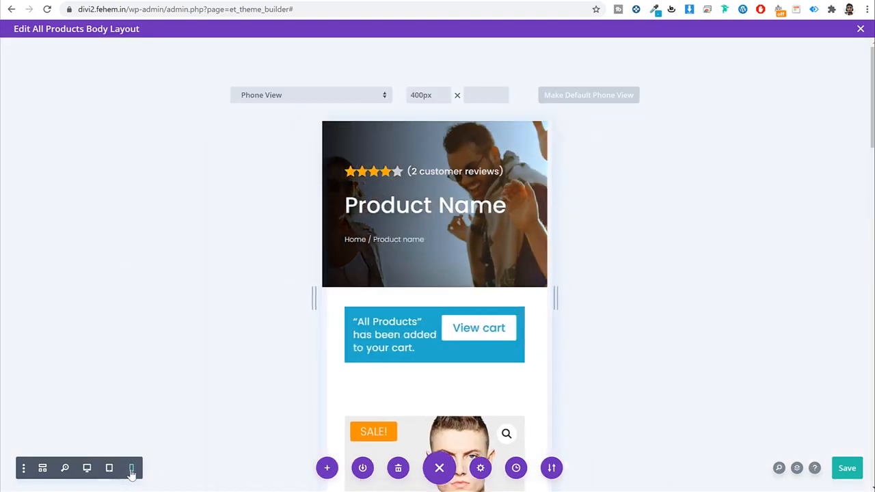
{"action": "scroll", "coordinate": [518, 279], "scroll_direction": "down", "scroll_amount": 7}
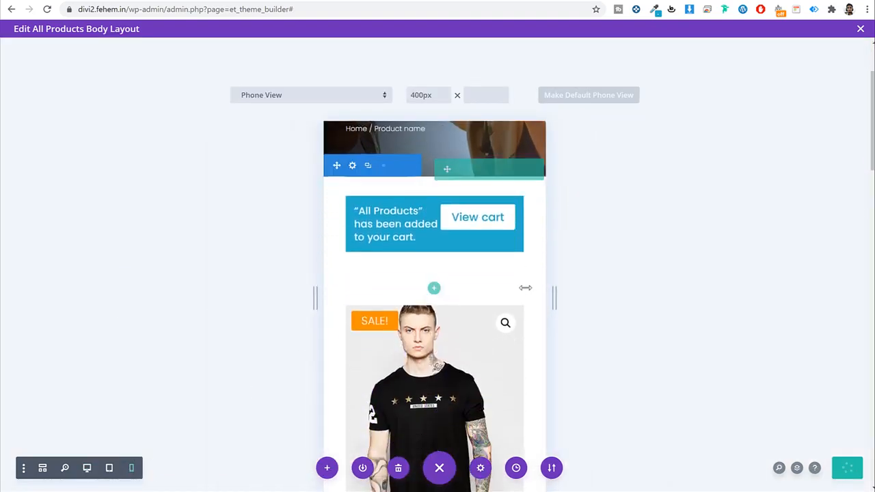
{"action": "scroll", "coordinate": [525, 288], "scroll_direction": "down", "scroll_amount": 2}
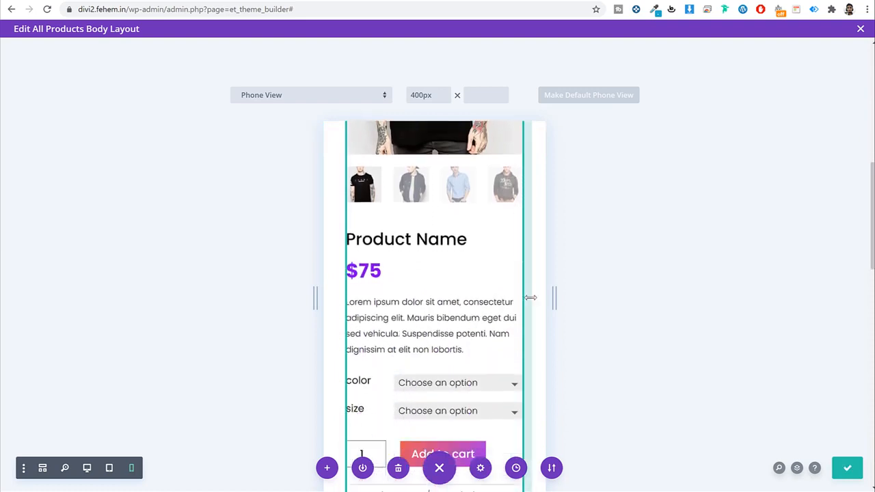
{"action": "scroll", "coordinate": [533, 283], "scroll_direction": "down", "scroll_amount": 3}
{"action": "scroll", "coordinate": [534, 283], "scroll_direction": "down", "scroll_amount": 8}
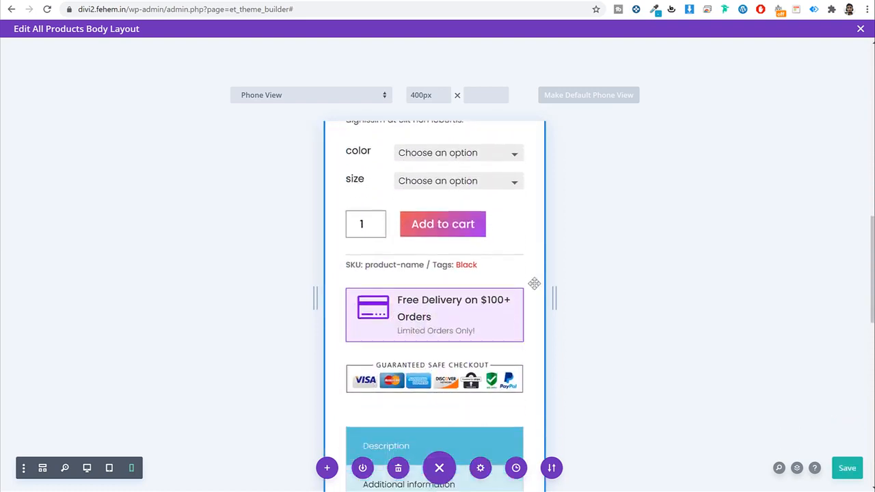
{"action": "scroll", "coordinate": [534, 282], "scroll_direction": "down", "scroll_amount": 5}
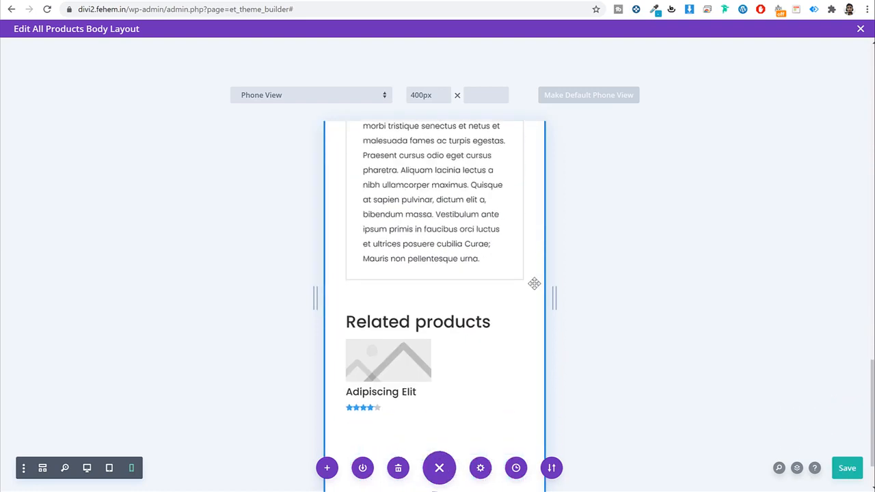
Step: Scroll back to the top and switch the preview to Desktop width
{"action": "scroll", "coordinate": [387, 331], "scroll_direction": "up", "scroll_amount": 10}
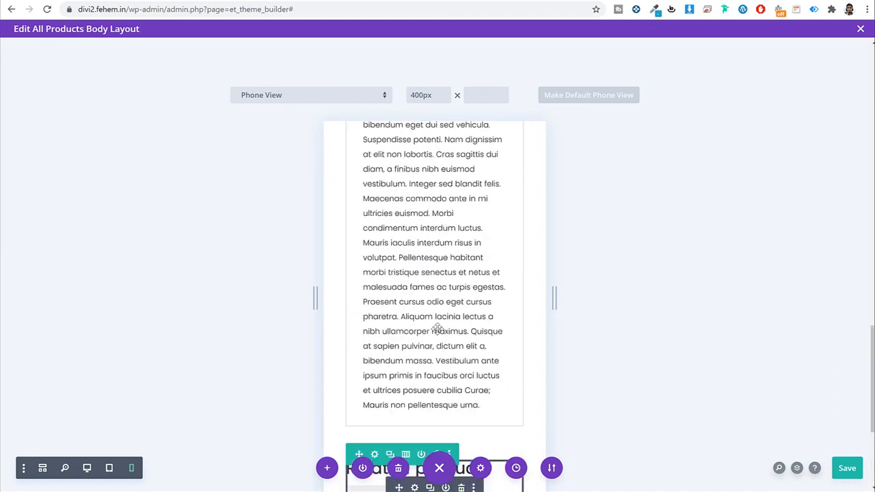
{"action": "scroll", "coordinate": [520, 250], "scroll_direction": "up", "scroll_amount": 10}
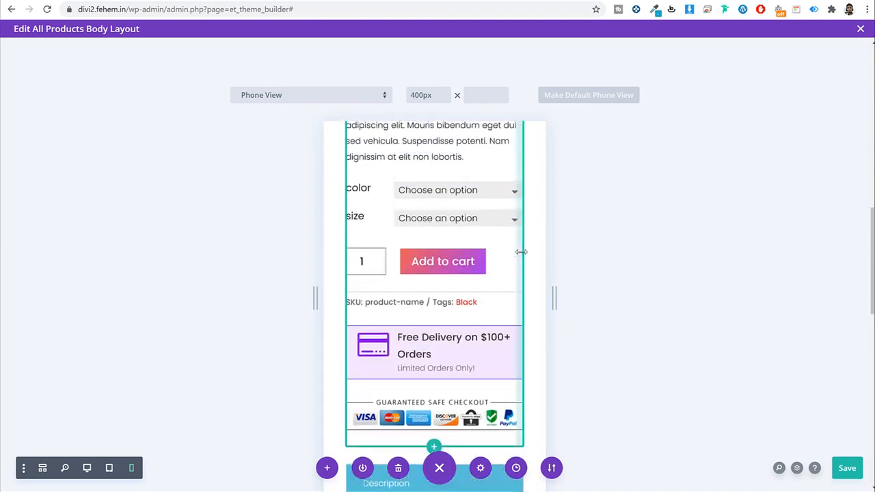
{"action": "scroll", "coordinate": [521, 250], "scroll_direction": "up", "scroll_amount": 8}
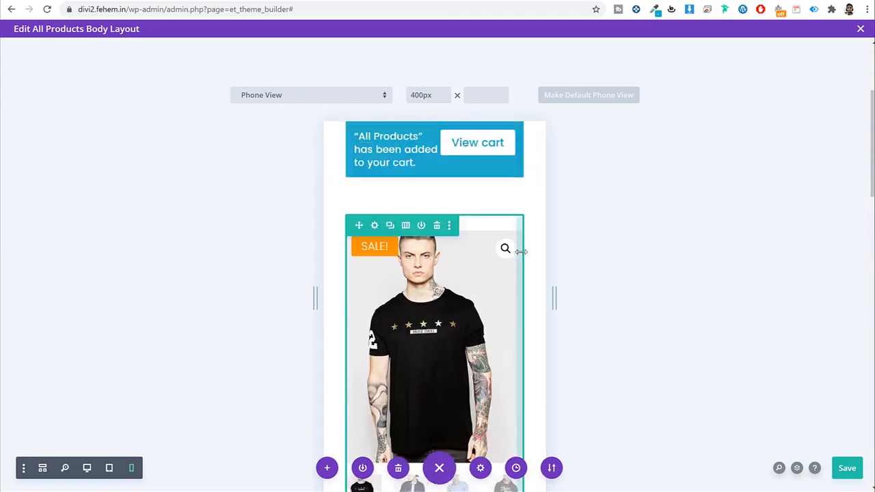
{"action": "scroll", "coordinate": [520, 251], "scroll_direction": "up", "scroll_amount": 1}
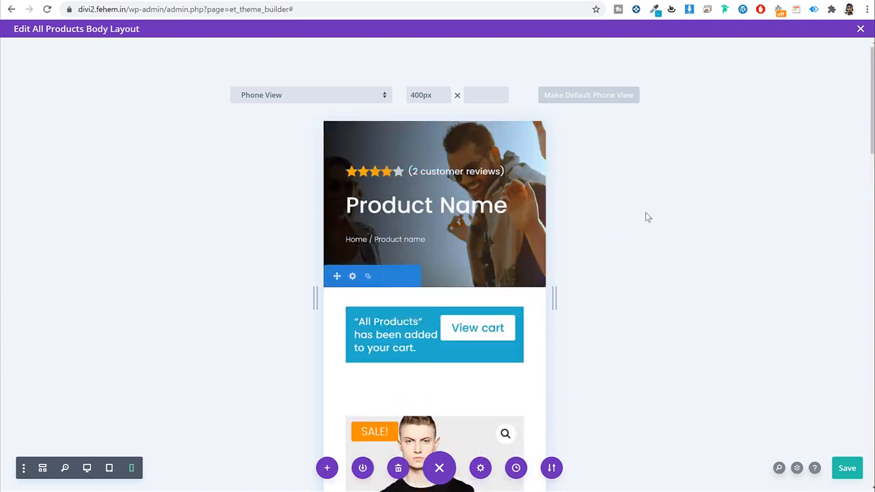
{"action": "left_click", "coordinate": [86, 469]}
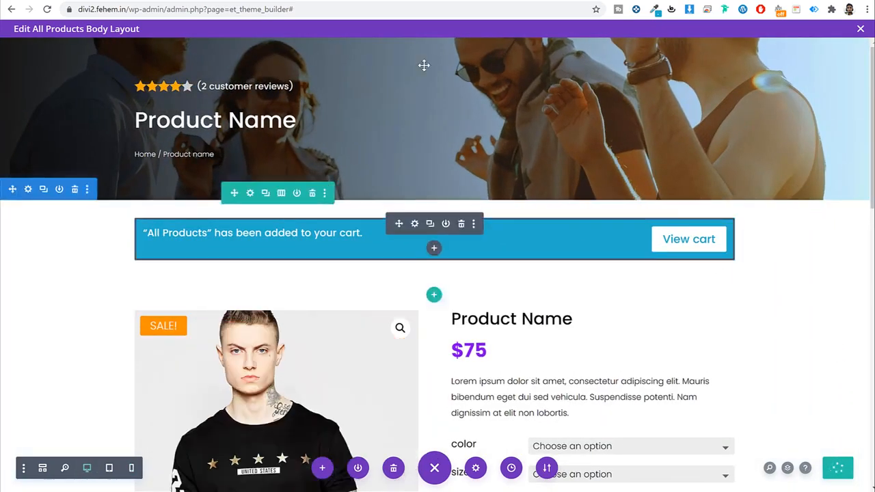
Step: In the other site's layout editor, set the Woo Images module's Product to This Product
{"action": "left_click", "coordinate": [336, 0]}
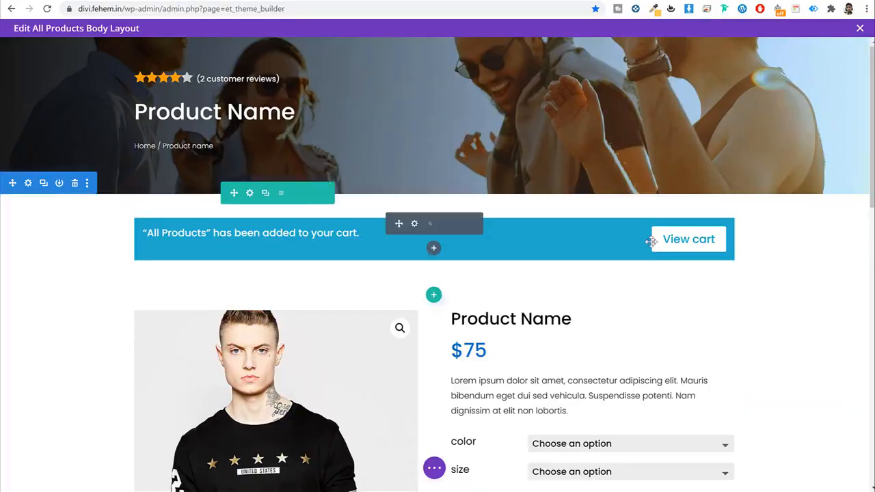
{"action": "scroll", "coordinate": [779, 265], "scroll_direction": "down", "scroll_amount": 1}
{"action": "scroll", "coordinate": [787, 266], "scroll_direction": "down", "scroll_amount": 10}
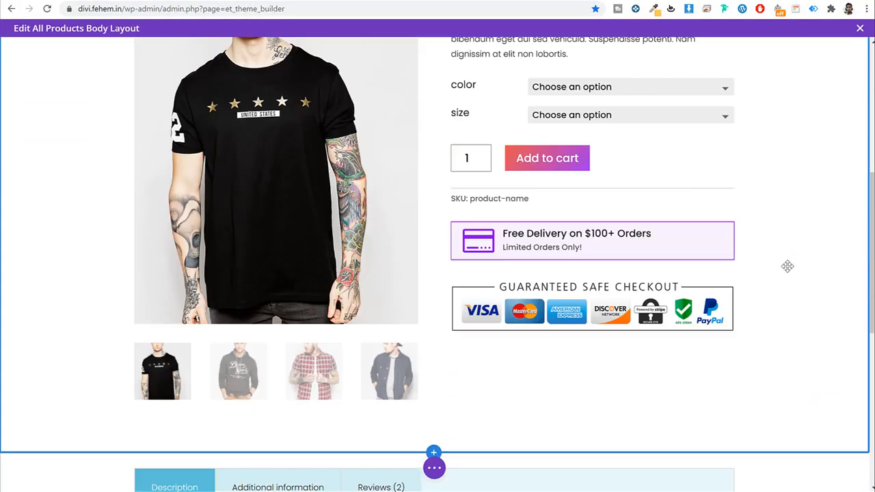
{"action": "scroll", "coordinate": [787, 266], "scroll_direction": "up", "scroll_amount": 11}
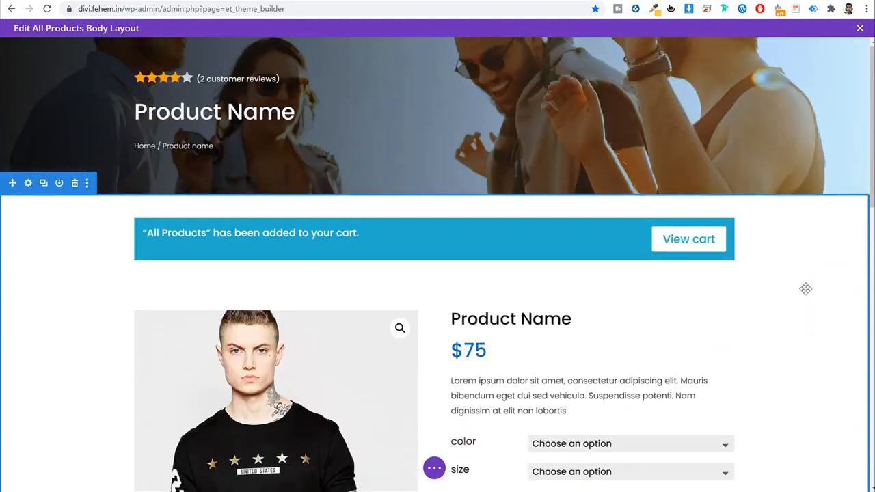
{"action": "scroll", "coordinate": [805, 289], "scroll_direction": "down", "scroll_amount": 3}
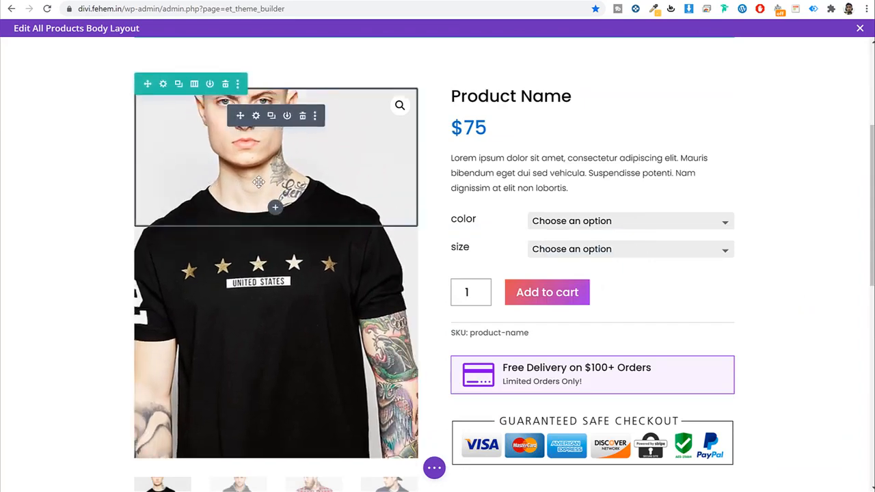
{"action": "left_click", "coordinate": [256, 117]}
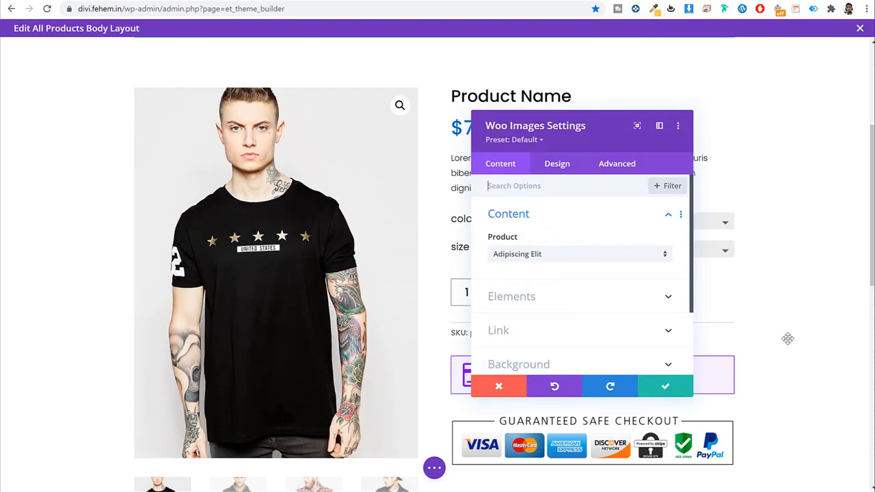
{"action": "scroll", "coordinate": [772, 369], "scroll_direction": "down", "scroll_amount": 5}
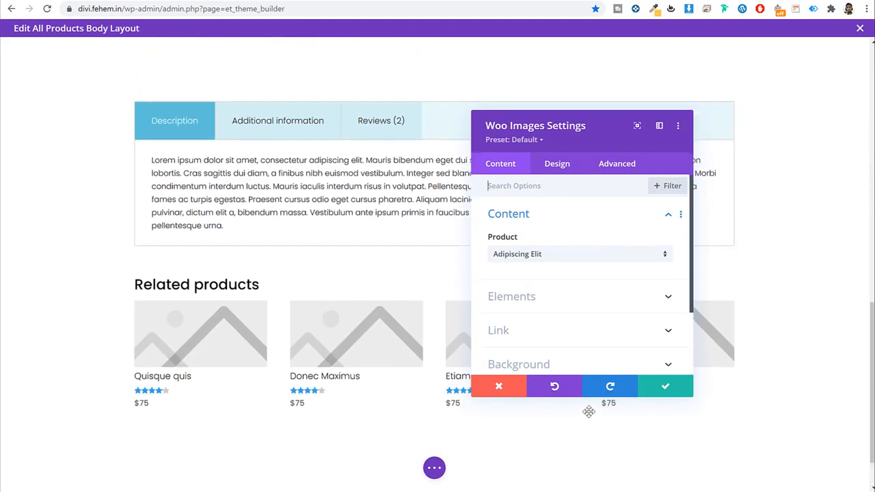
{"action": "scroll", "coordinate": [589, 411], "scroll_direction": "up", "scroll_amount": 5}
{"action": "left_click", "coordinate": [530, 257]}
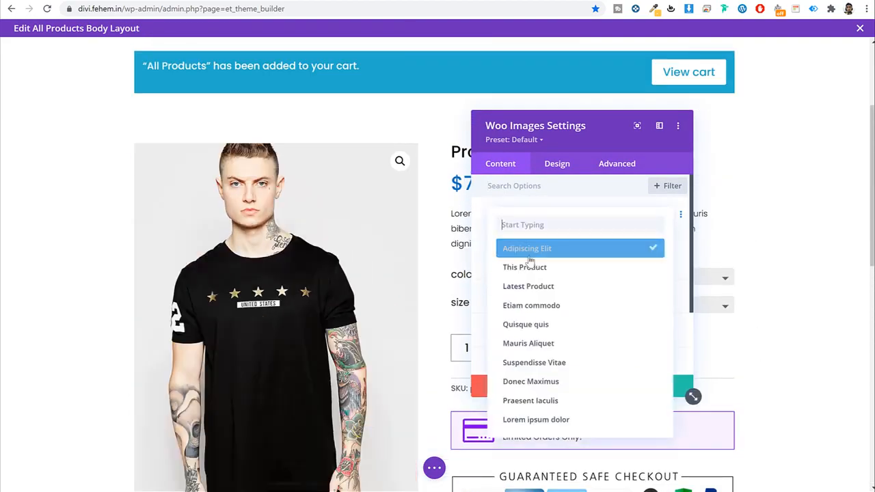
{"action": "left_click", "coordinate": [534, 269]}
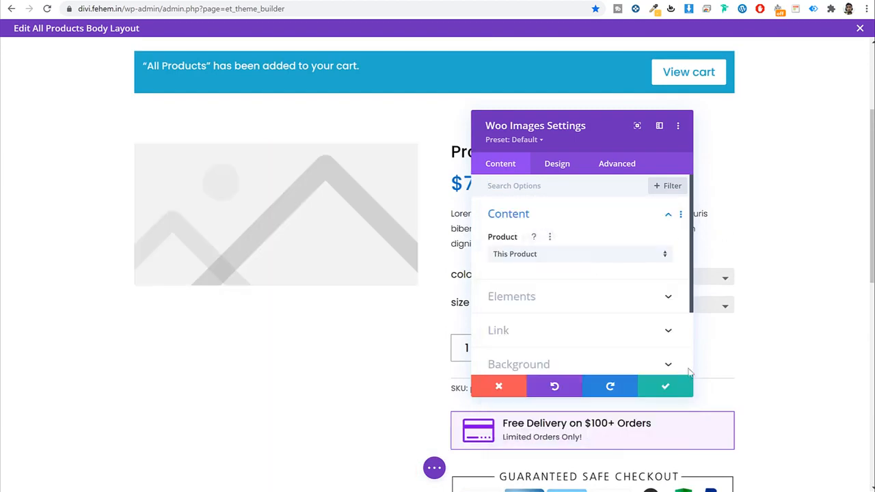
{"action": "left_click", "coordinate": [663, 390]}
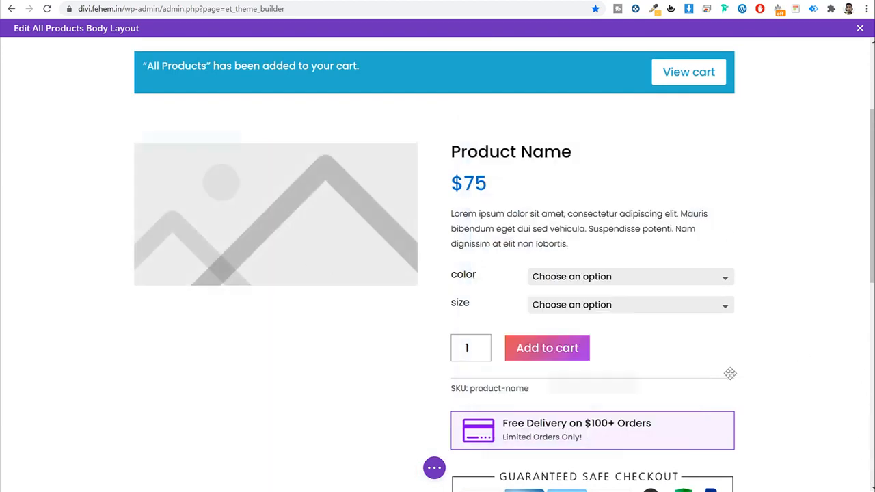
Step: Set the Woo Related Products module's Product to This Product
{"action": "scroll", "coordinate": [356, 287], "scroll_direction": "down", "scroll_amount": 8}
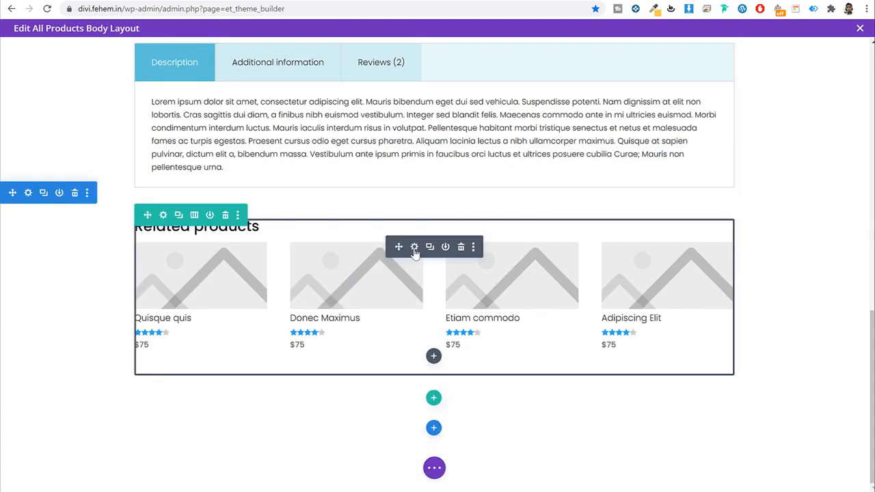
{"action": "left_click", "coordinate": [413, 247]}
{"action": "left_click", "coordinate": [584, 253]}
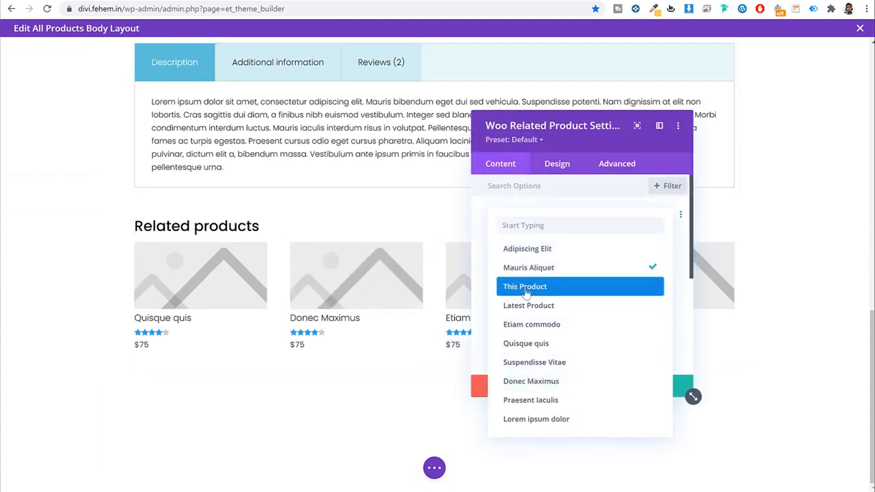
{"action": "left_click", "coordinate": [525, 287]}
{"action": "left_click", "coordinate": [664, 392]}
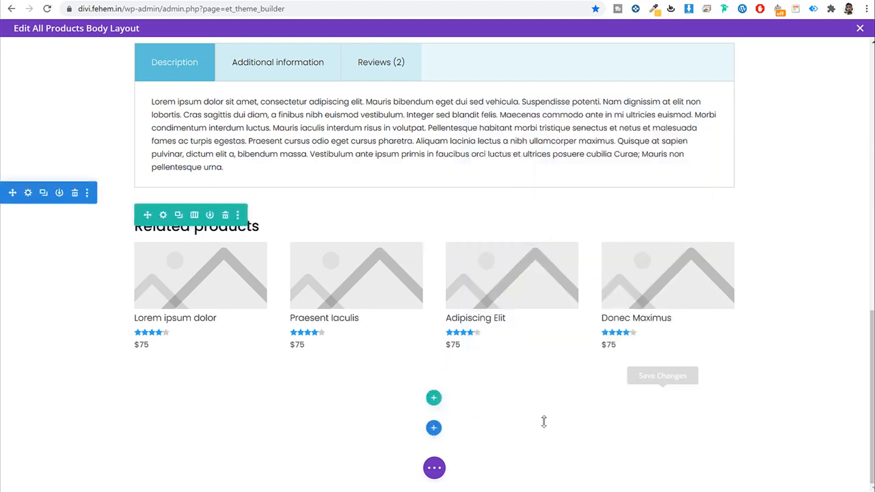
Step: Save the layout and exit the builder to view the live product
{"action": "left_click", "coordinate": [431, 471]}
{"action": "scroll", "coordinate": [635, 397], "scroll_direction": "up", "scroll_amount": 10}
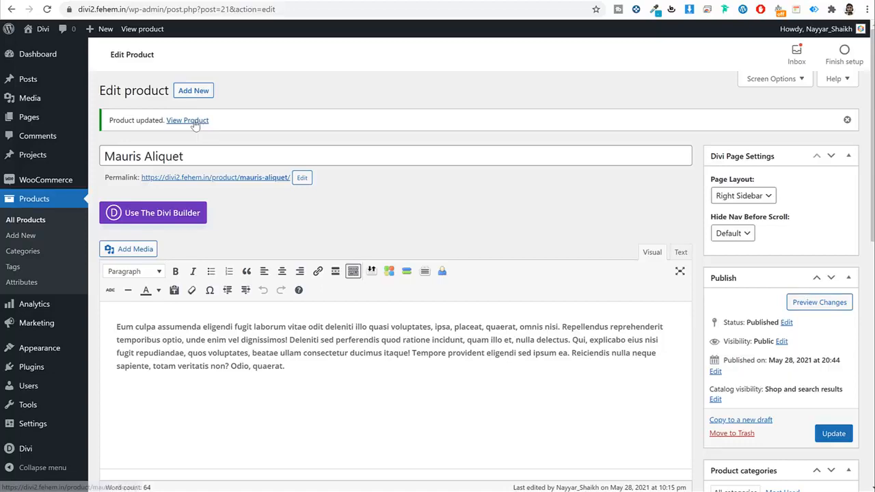
{"action": "left_click", "coordinate": [196, 122]}
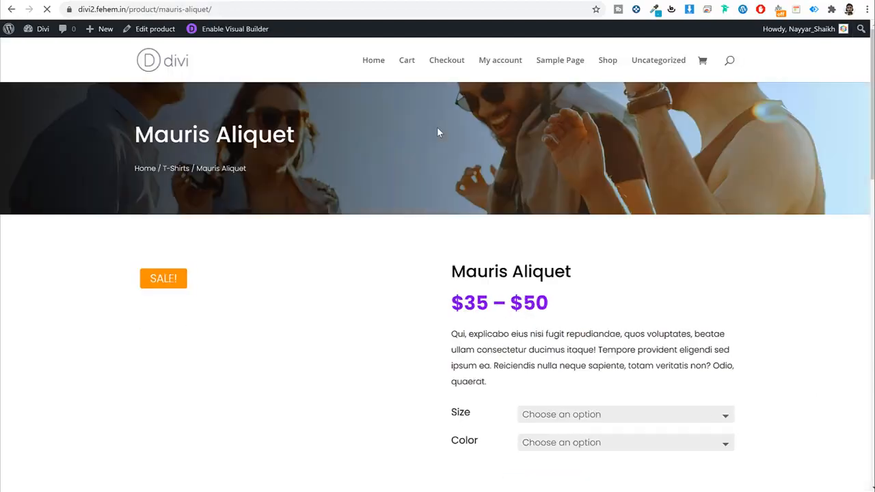
Step: On the Mauris Aliquet page, choose Size Large and Color Black
{"action": "scroll", "coordinate": [709, 232], "scroll_direction": "down", "scroll_amount": 4}
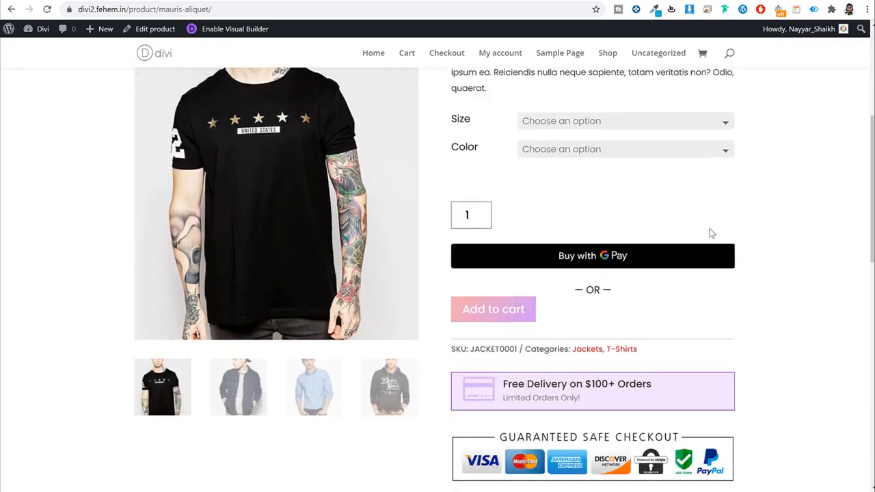
{"action": "scroll", "coordinate": [738, 213], "scroll_direction": "down", "scroll_amount": 1}
{"action": "scroll", "coordinate": [739, 213], "scroll_direction": "up", "scroll_amount": 2}
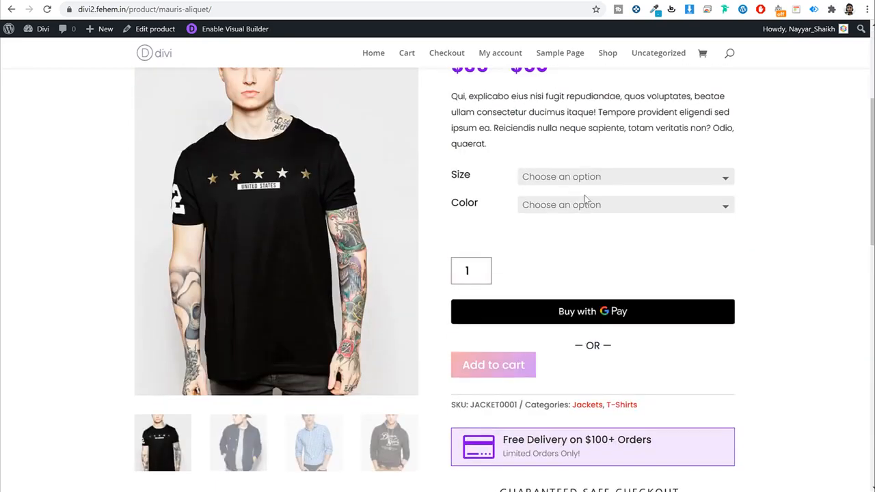
{"action": "left_click", "coordinate": [573, 176]}
{"action": "left_click", "coordinate": [567, 203]}
{"action": "left_click", "coordinate": [567, 204]}
{"action": "left_click", "coordinate": [570, 232]}
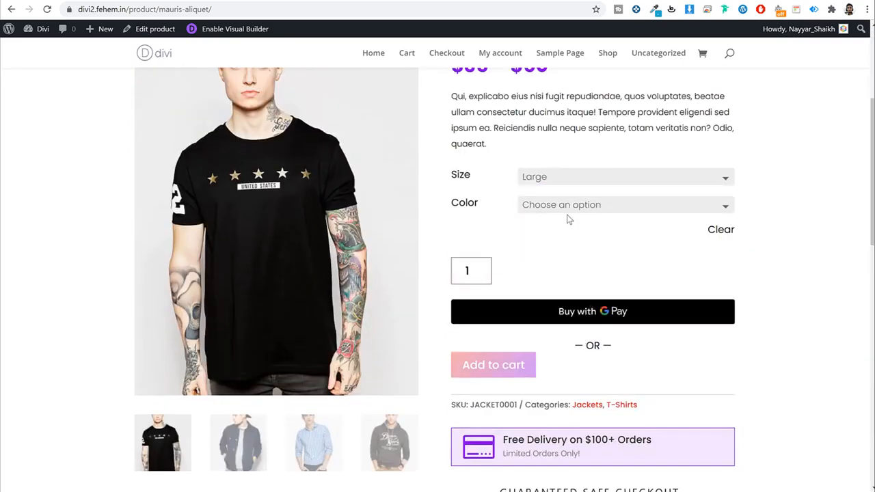
Step: View the Additional information tab, then return to the Description tab
{"action": "scroll", "coordinate": [641, 285], "scroll_direction": "down", "scroll_amount": 2}
{"action": "scroll", "coordinate": [521, 276], "scroll_direction": "down", "scroll_amount": 6}
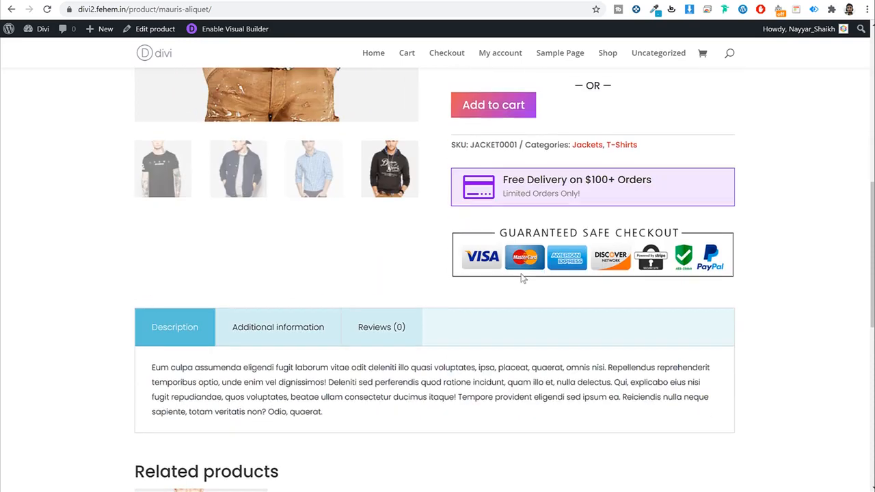
{"action": "left_click", "coordinate": [278, 109]}
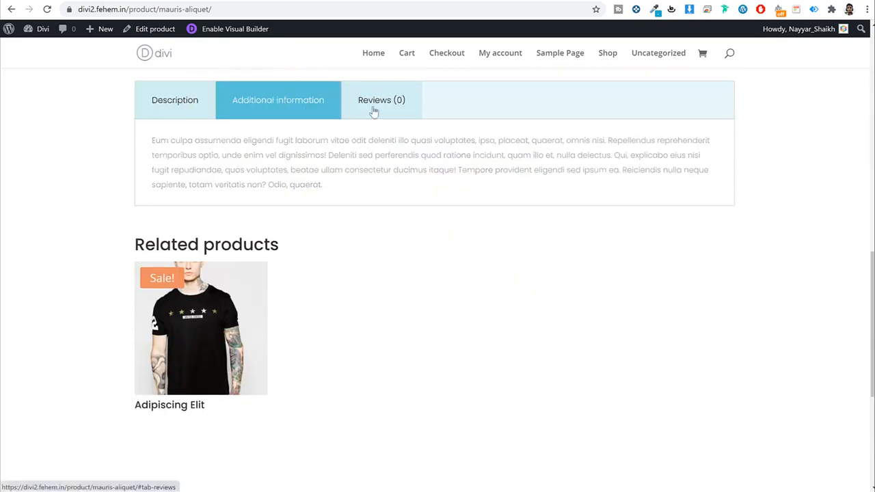
{"action": "left_click", "coordinate": [197, 102]}
Step: Show the shop category list, then go to the Shop page
{"action": "scroll", "coordinate": [371, 345], "scroll_direction": "up", "scroll_amount": 6}
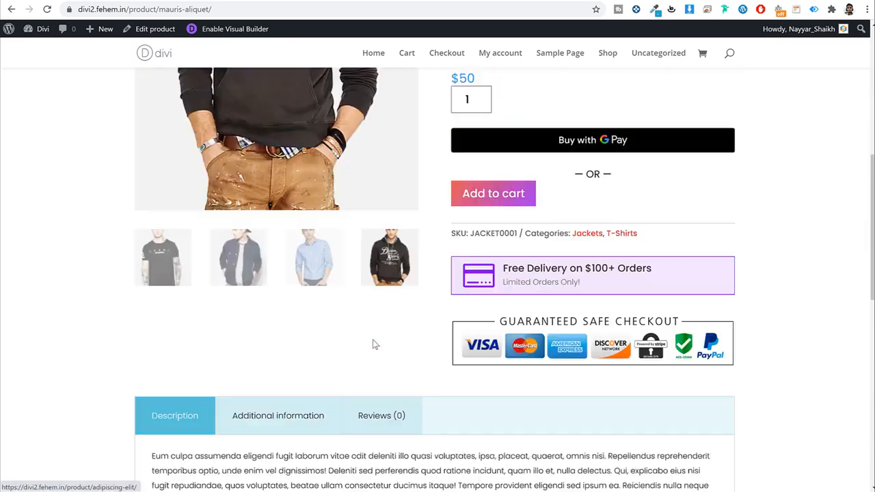
{"action": "scroll", "coordinate": [749, 192], "scroll_direction": "down", "scroll_amount": 8}
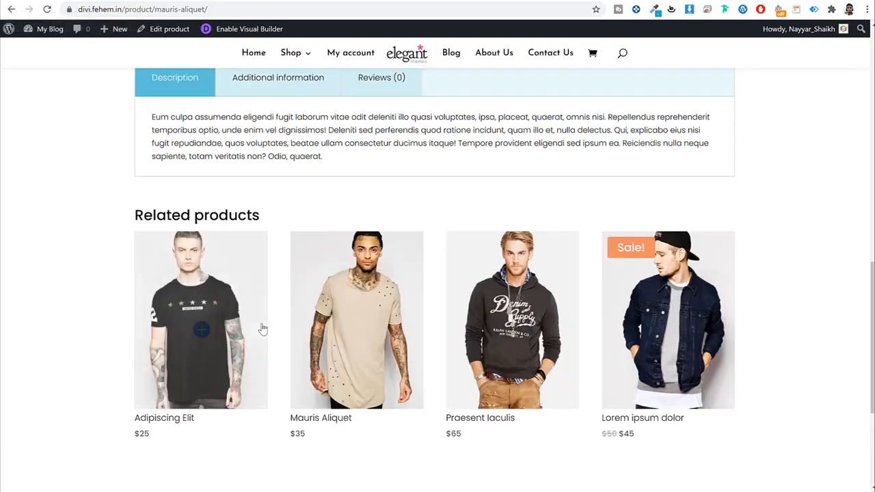
{"action": "scroll", "coordinate": [391, 179], "scroll_direction": "up", "scroll_amount": 2}
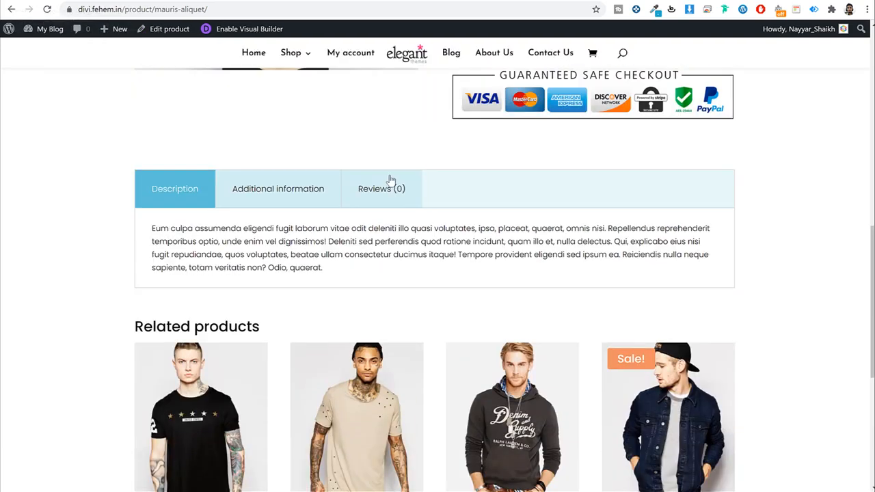
{"action": "left_click", "coordinate": [291, 55]}
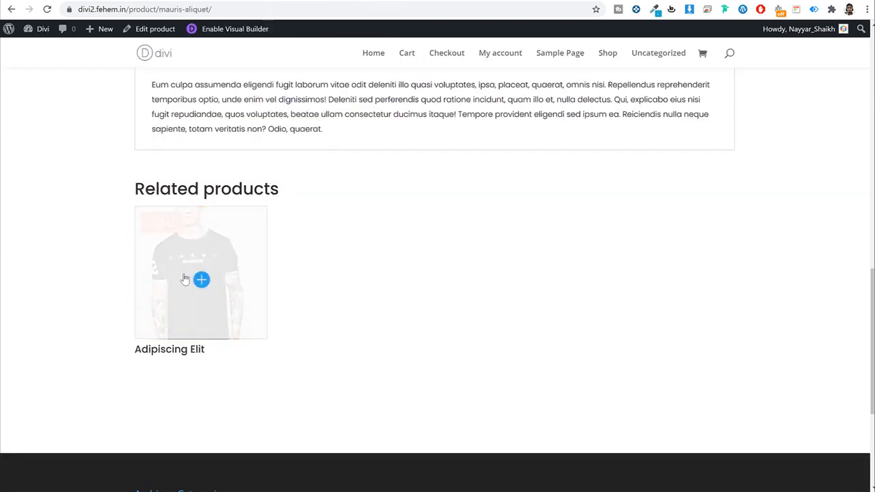
{"action": "left_click", "coordinate": [606, 55]}
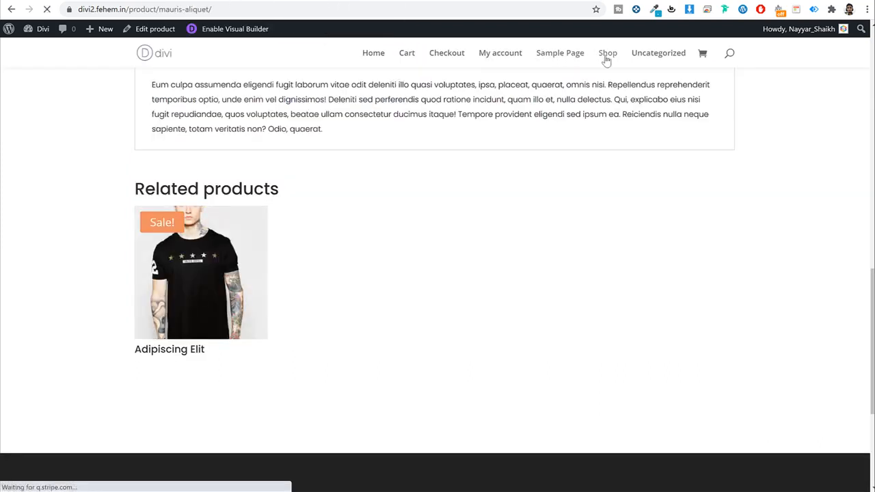
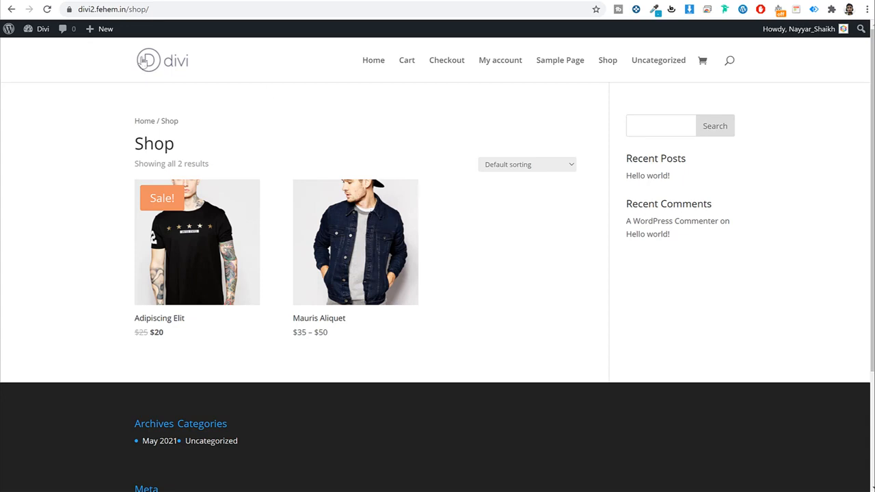
Step: Open the WooCommerce Product Images settings in the theme Customizer
{"action": "mouse_move", "coordinate": [41, 33]}
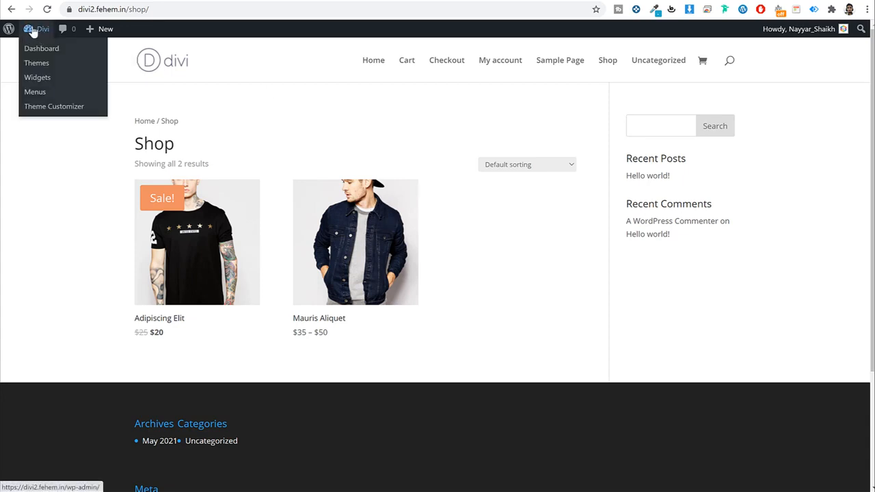
{"action": "left_click", "coordinate": [50, 111]}
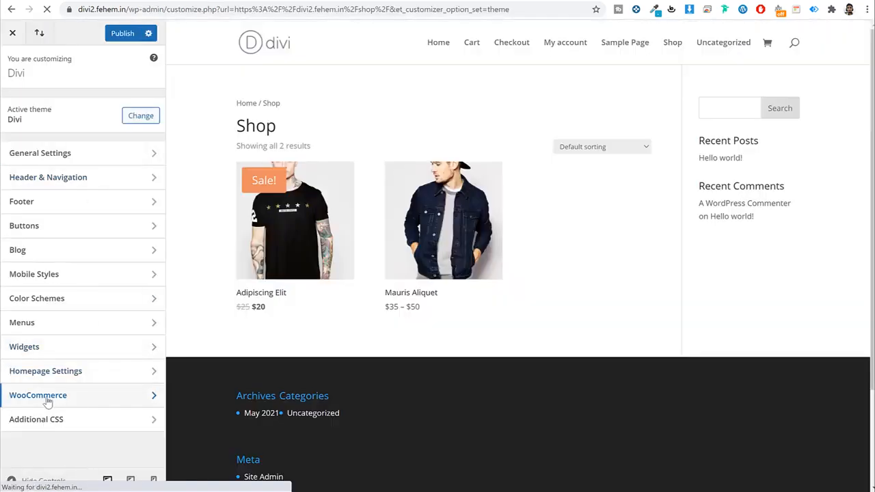
{"action": "left_click", "coordinate": [50, 401]}
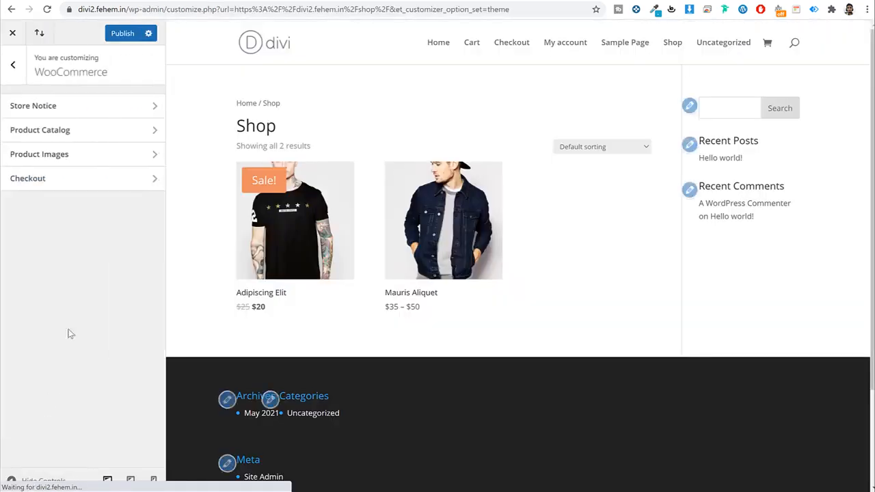
{"action": "left_click", "coordinate": [75, 154]}
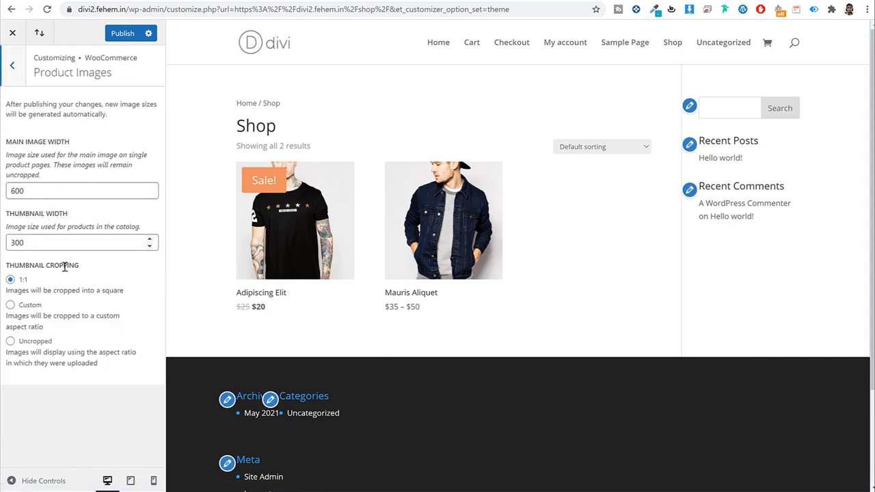
Step: Set custom thumbnail cropping to a 3:4 ratio, after briefly trying 1:1, and publish
{"action": "left_click", "coordinate": [10, 305]}
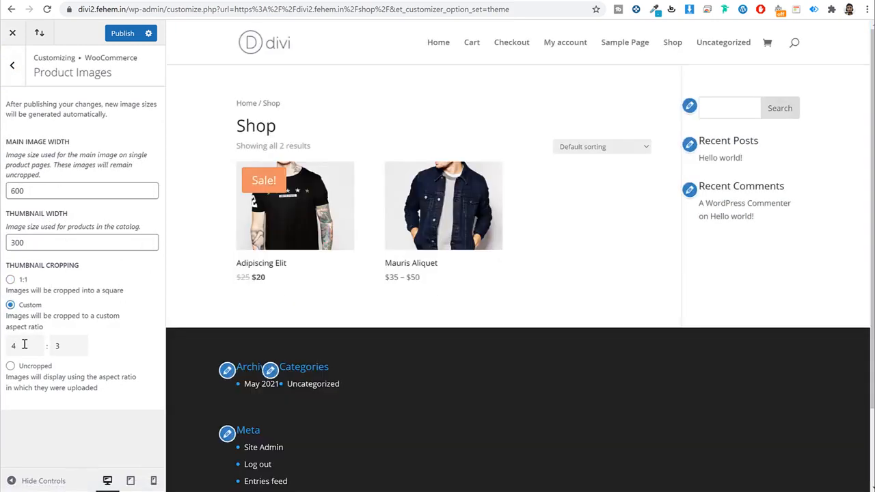
{"action": "left_click_drag", "start_coordinate": [24, 345], "coordinate": [6, 343]}
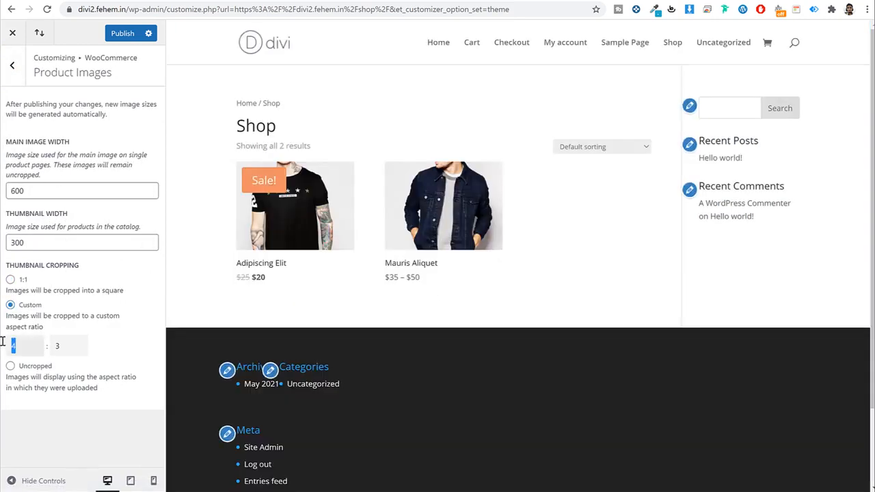
{"action": "type", "text": "3"}
{"action": "key", "text": "Tab"}
{"action": "type", "text": "4"}
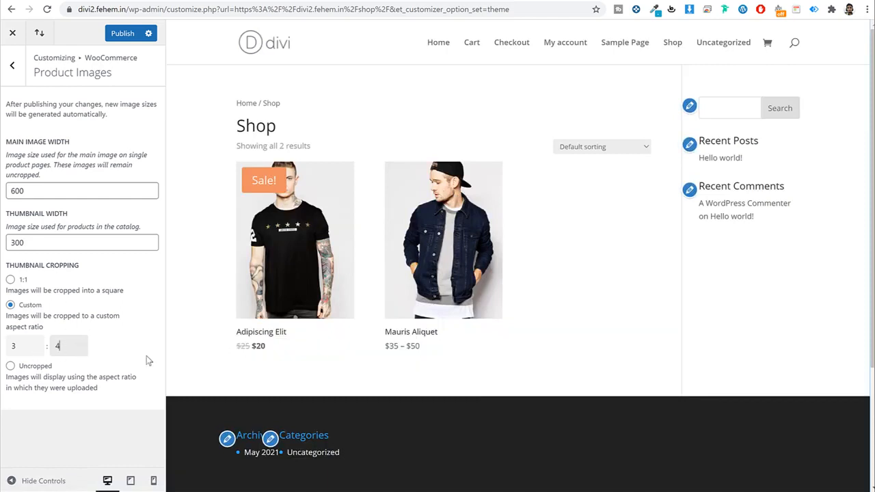
{"action": "left_click_drag", "start_coordinate": [31, 348], "coordinate": [13, 346]}
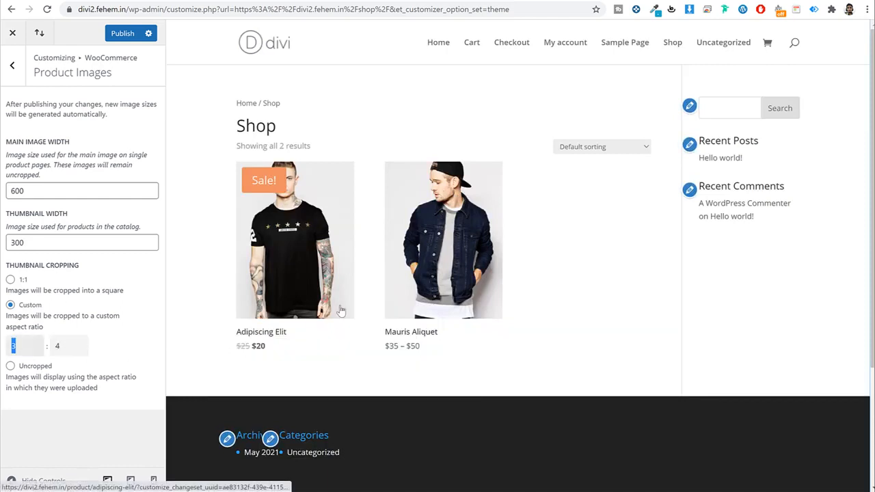
{"action": "type", "text": "1"}
{"action": "key", "text": "Tab"}
{"action": "type", "text": "1"}
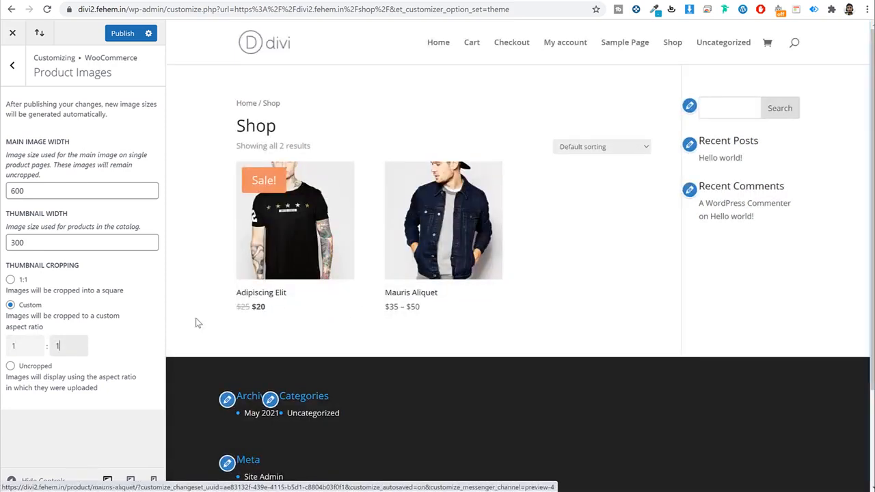
{"action": "double_click", "coordinate": [13, 346]}
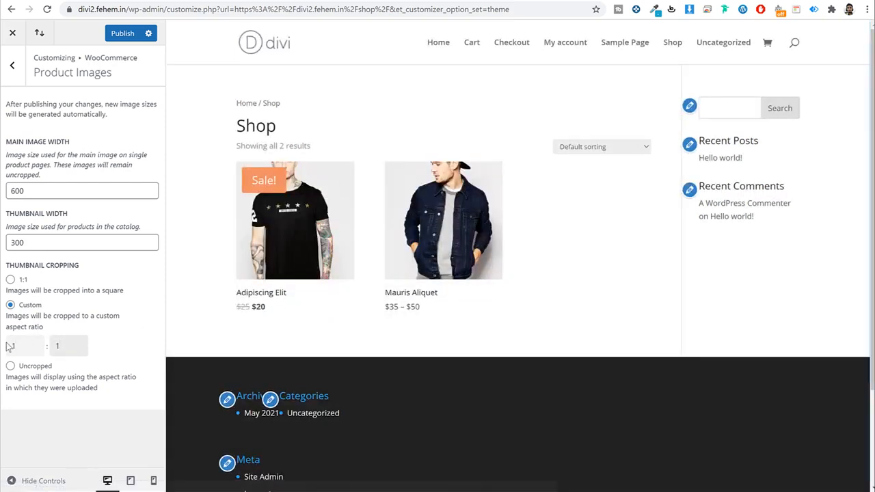
{"action": "type", "text": "3"}
{"action": "key", "text": "Tab"}
{"action": "type", "text": "4"}
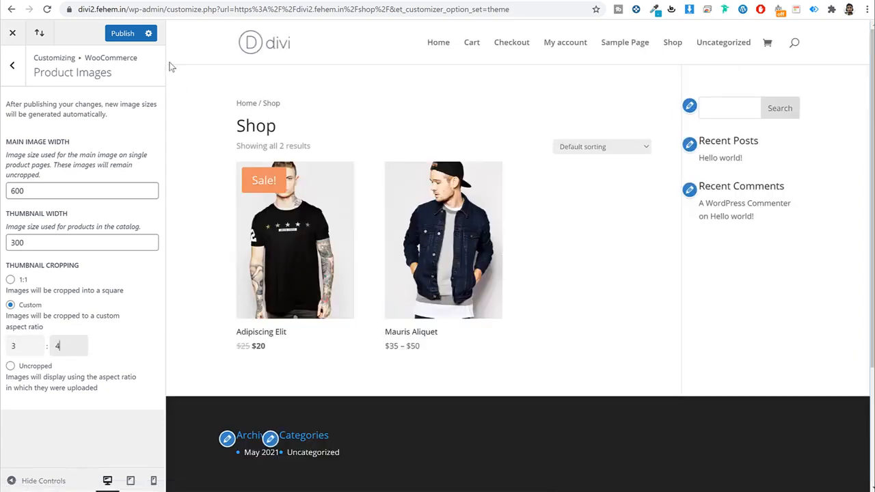
{"action": "left_click", "coordinate": [137, 38]}
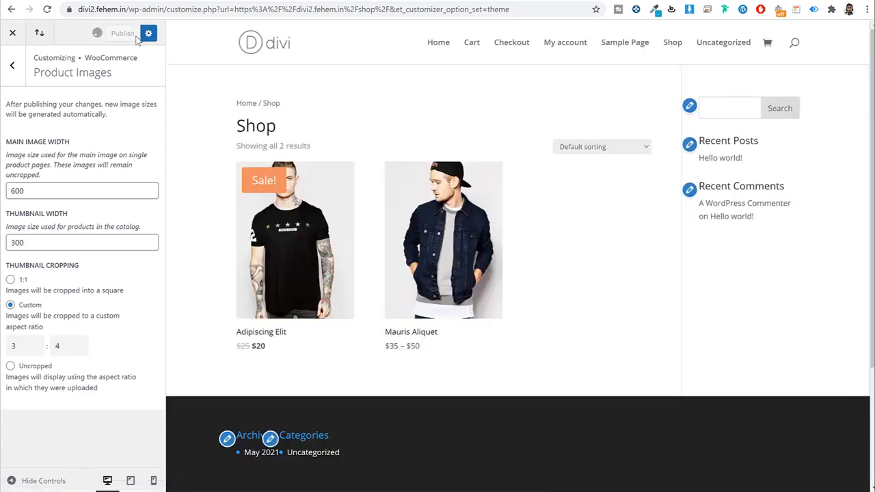
Step: Close the customizer and review the taller product images on the live shop
{"action": "left_click", "coordinate": [13, 33]}
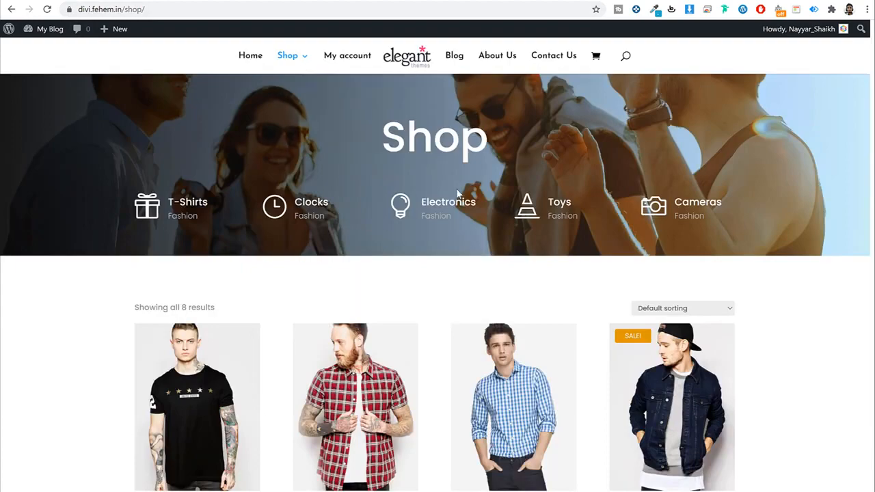
{"action": "scroll", "coordinate": [677, 235], "scroll_direction": "down", "scroll_amount": 4}
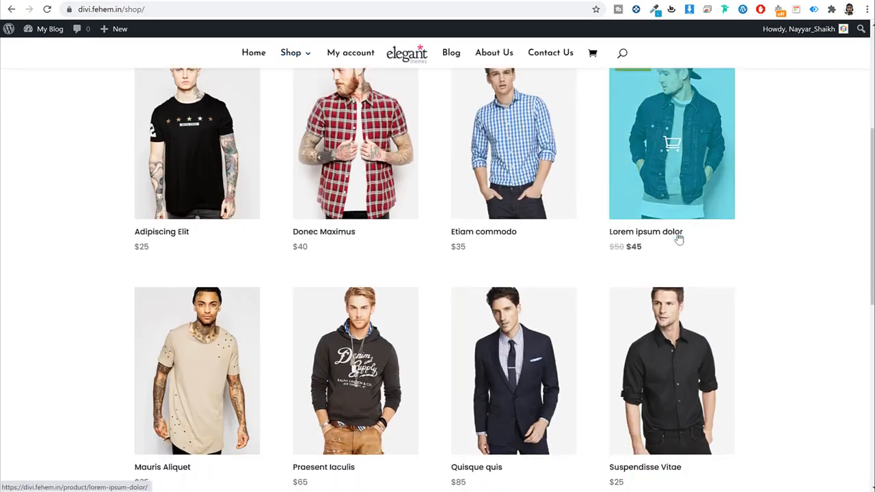
{"action": "scroll", "coordinate": [679, 238], "scroll_direction": "down", "scroll_amount": 5}
{"action": "scroll", "coordinate": [701, 249], "scroll_direction": "up", "scroll_amount": 6}
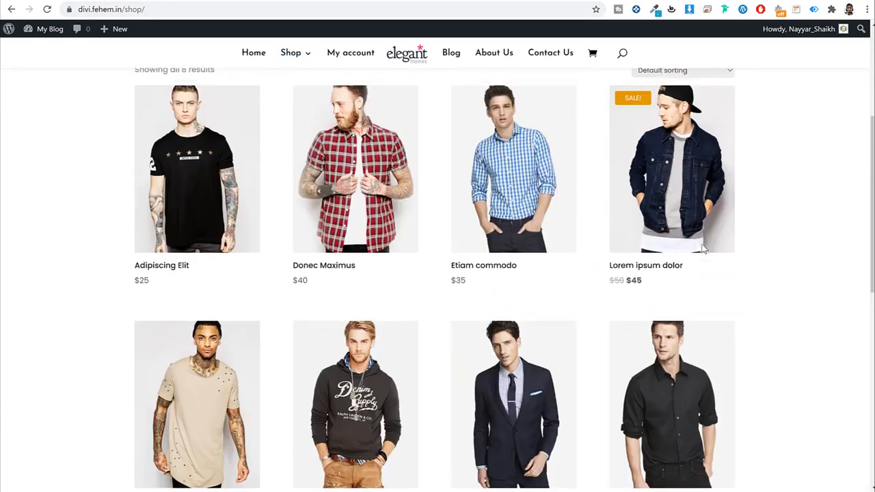
{"action": "scroll", "coordinate": [703, 248], "scroll_direction": "up", "scroll_amount": 3}
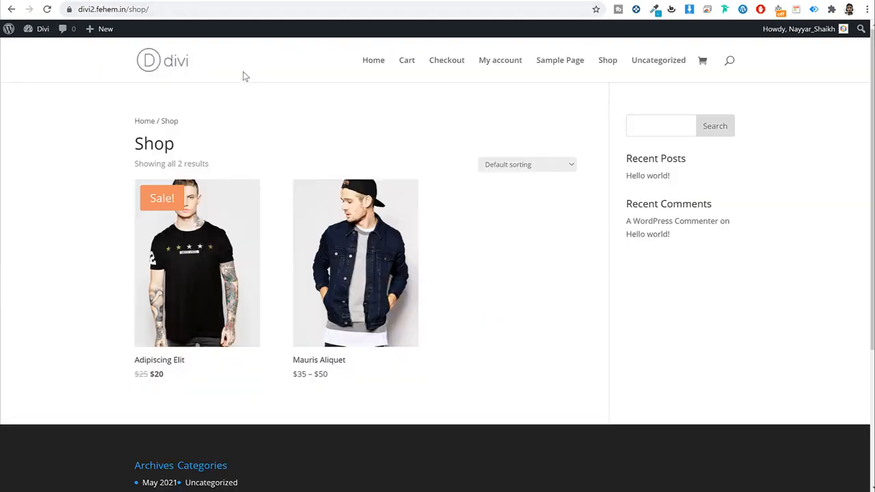
Step: Go from the dashboard to the Divi Theme Builder
{"action": "left_click", "coordinate": [32, 30]}
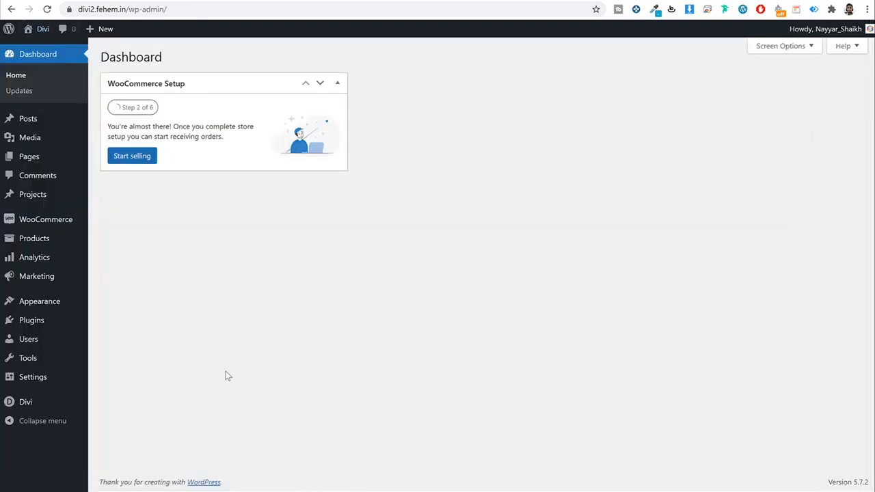
{"action": "mouse_move", "coordinate": [37, 403]}
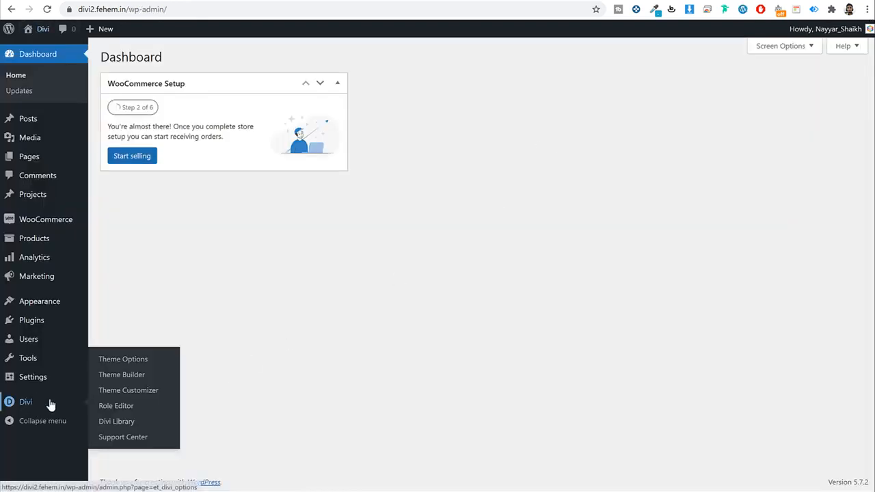
{"action": "left_click", "coordinate": [124, 377]}
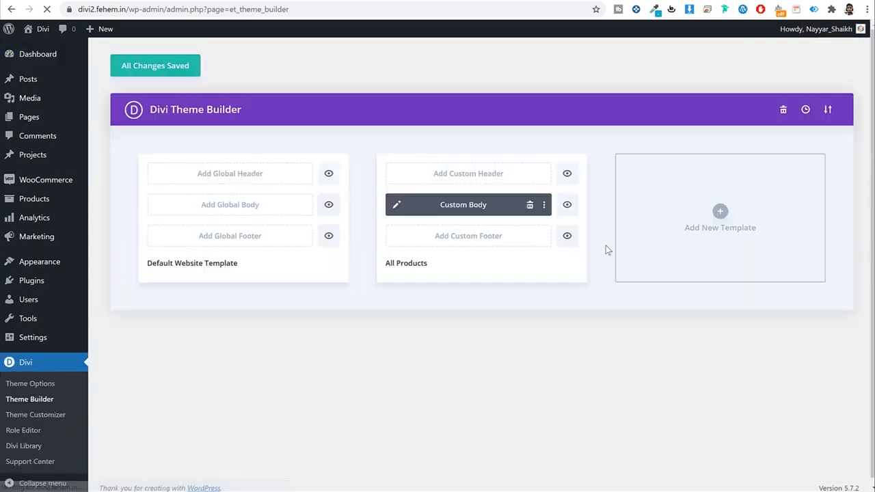
Step: Create a new template assigned to the Shop page and save the Theme Builder
{"action": "left_click", "coordinate": [718, 211]}
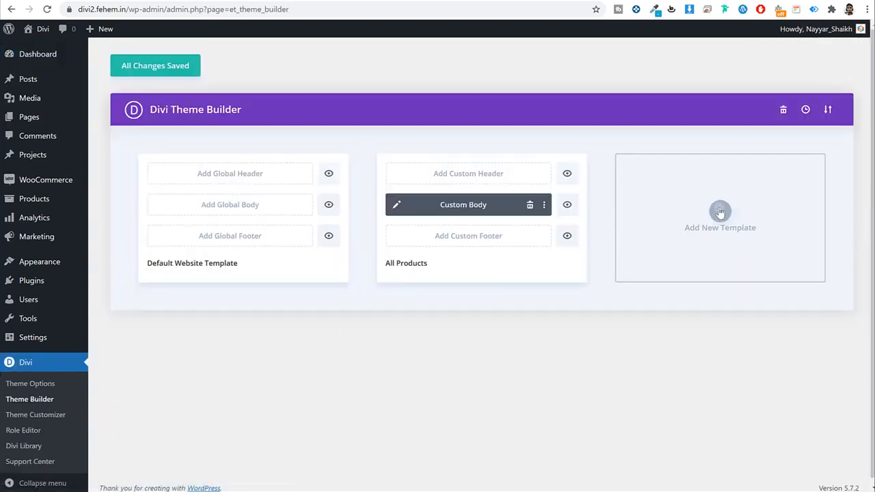
{"action": "scroll", "coordinate": [752, 212], "scroll_direction": "down", "scroll_amount": 12}
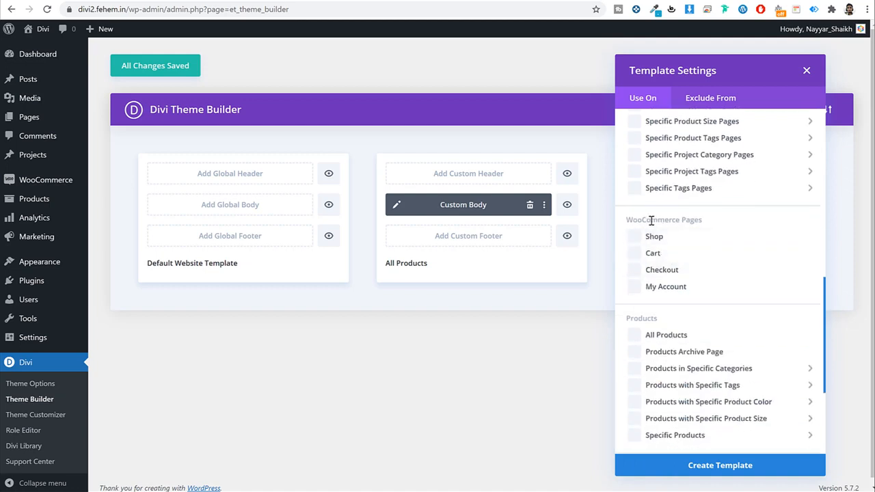
{"action": "left_click_drag", "start_coordinate": [628, 220], "coordinate": [701, 220]}
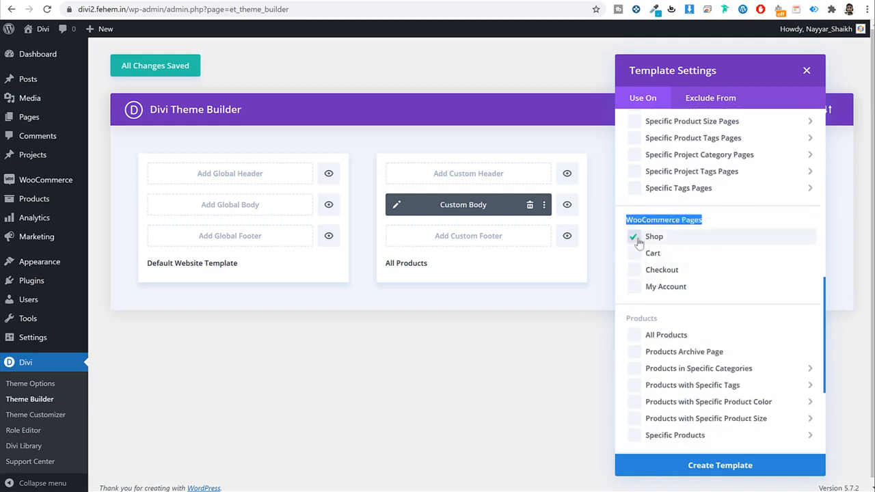
{"action": "left_click", "coordinate": [752, 467]}
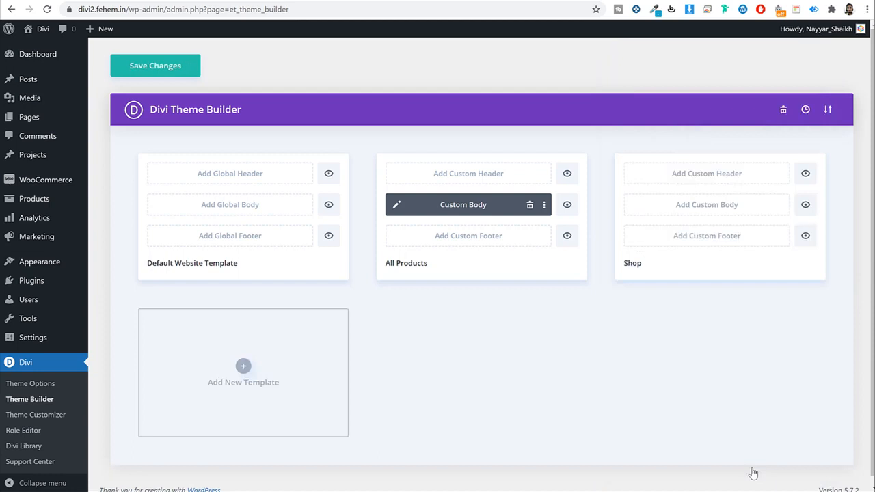
{"action": "left_click", "coordinate": [156, 65]}
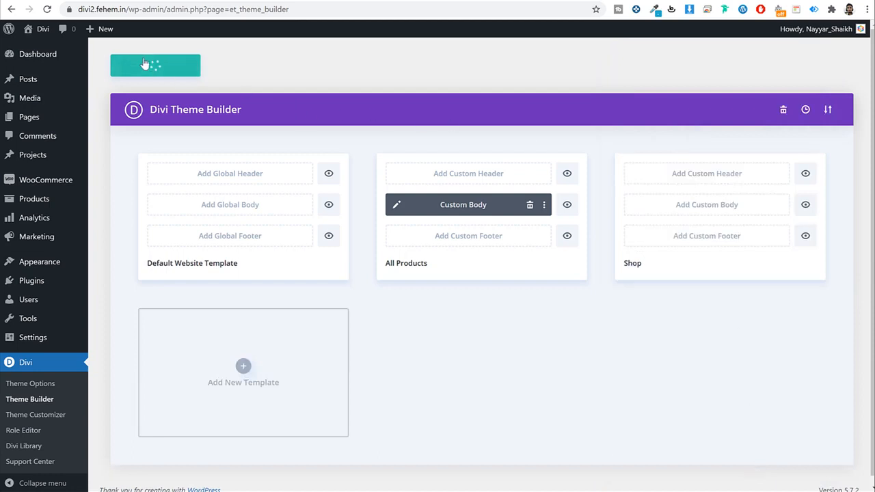
Step: Add a custom body to the Shop template, built from scratch
{"action": "left_click", "coordinate": [716, 210]}
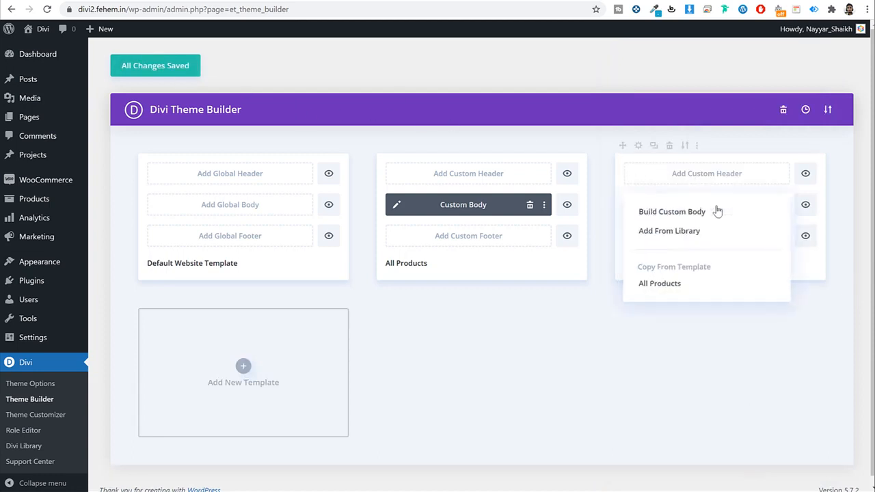
{"action": "left_click", "coordinate": [662, 218]}
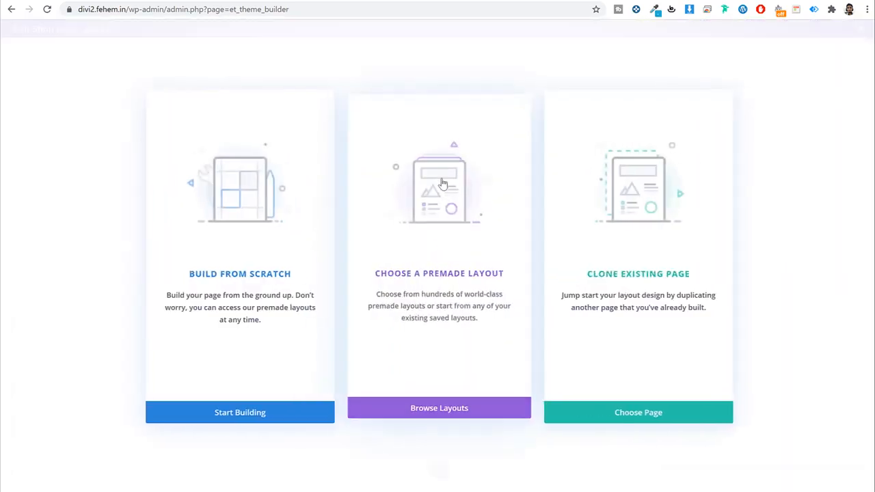
{"action": "left_click", "coordinate": [247, 254]}
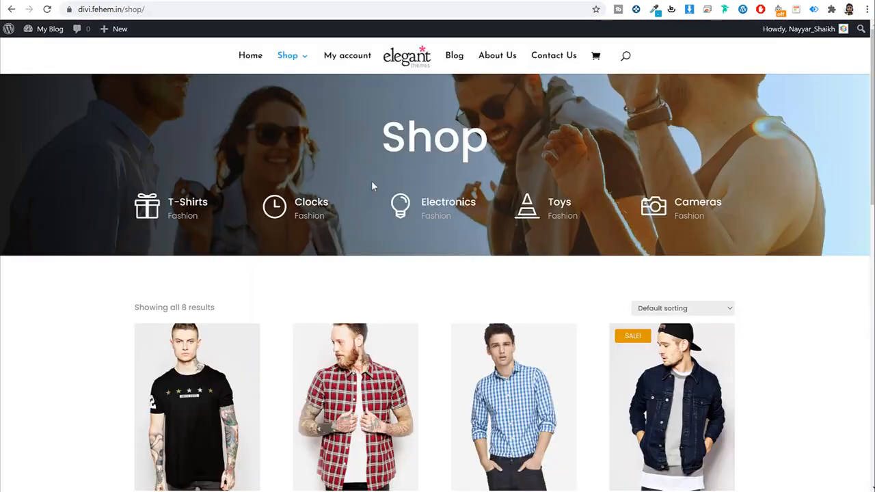
{"action": "left_click", "coordinate": [186, 2]}
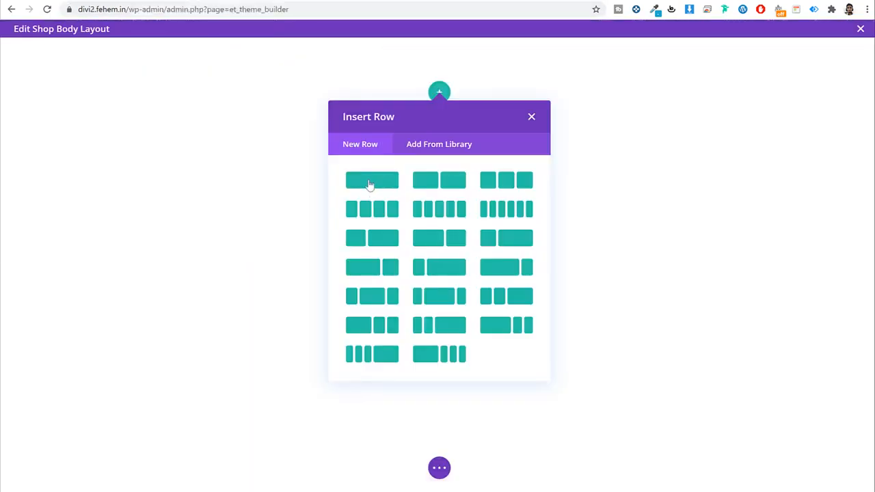
Step: Add a Text module in a one-column row and replace its placeholder with 'Shop'
{"action": "left_click", "coordinate": [368, 182]}
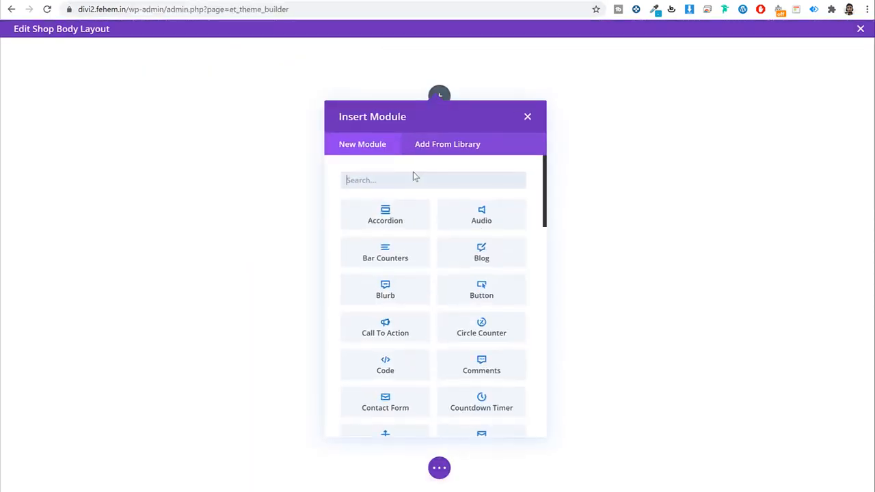
{"action": "type", "text": "ti"}
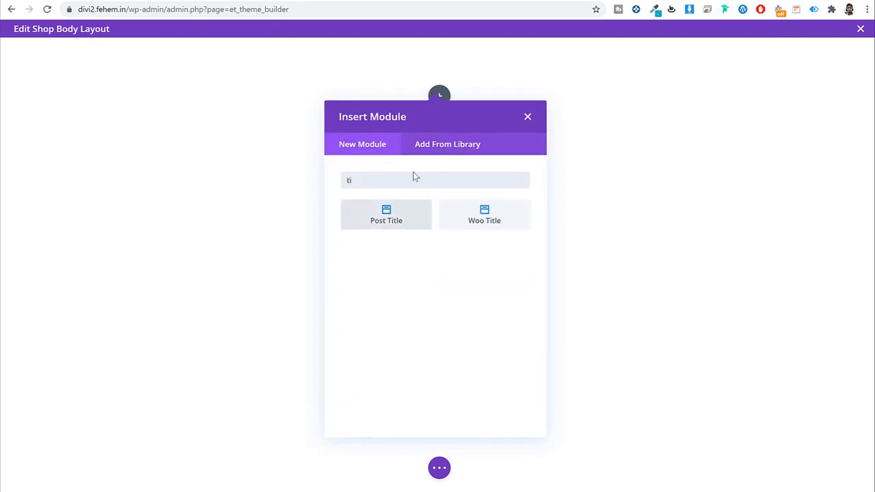
{"action": "key", "text": "BackSpace"}
{"action": "key", "text": "BackSpace"}
{"action": "type", "text": "text"}
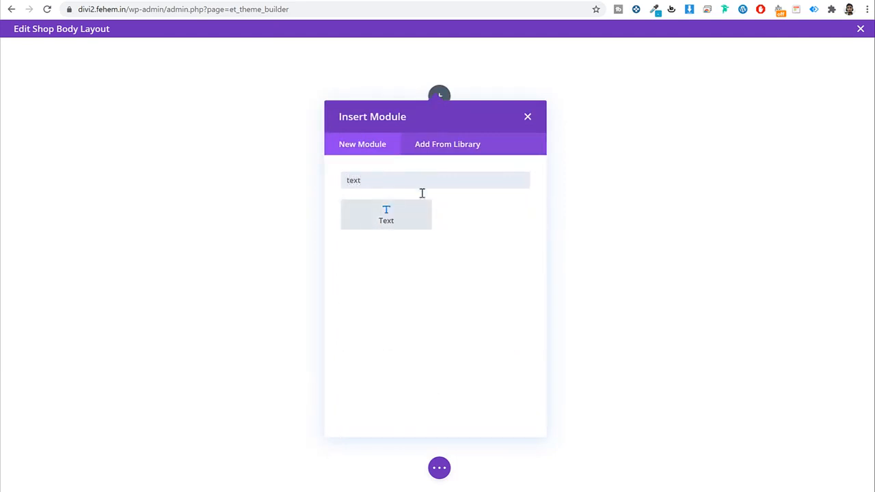
{"action": "left_click", "coordinate": [425, 226]}
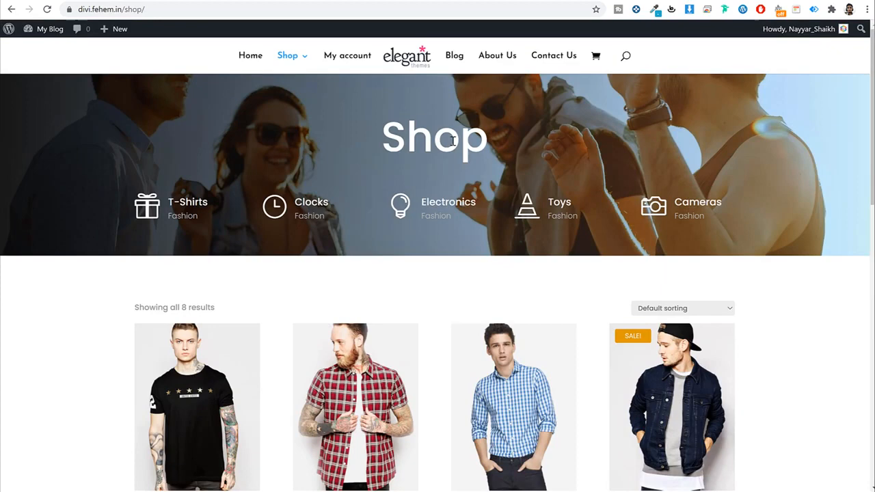
{"action": "double_click", "coordinate": [451, 141]}
{"action": "key", "text": "ctrl+c"}
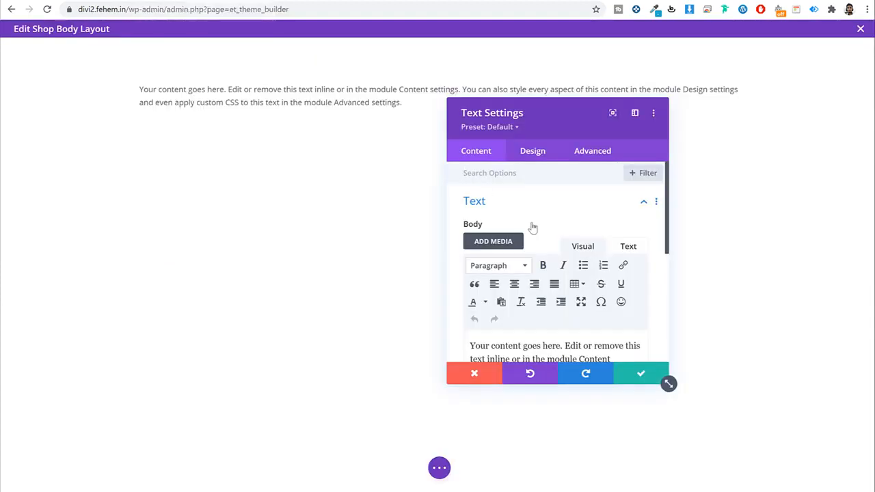
{"action": "scroll", "coordinate": [557, 273], "scroll_direction": "down", "scroll_amount": 2}
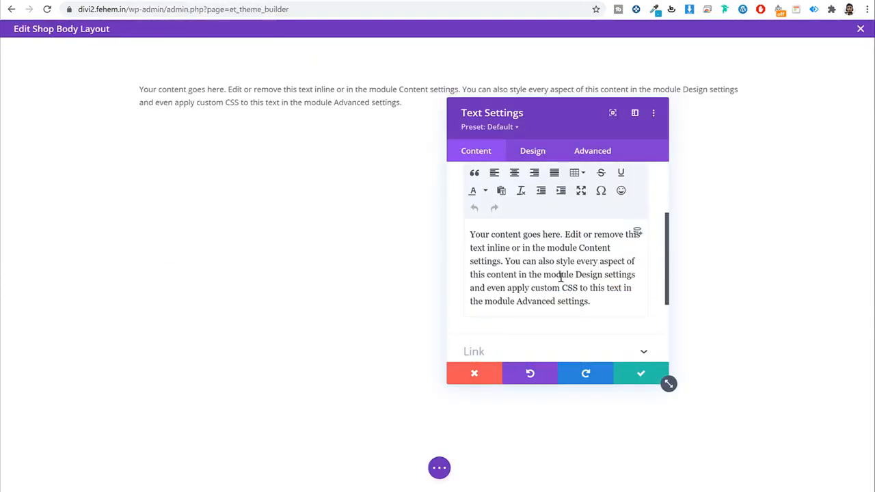
{"action": "key", "text": "ctrl+a"}
{"action": "key", "text": "ctrl+v"}
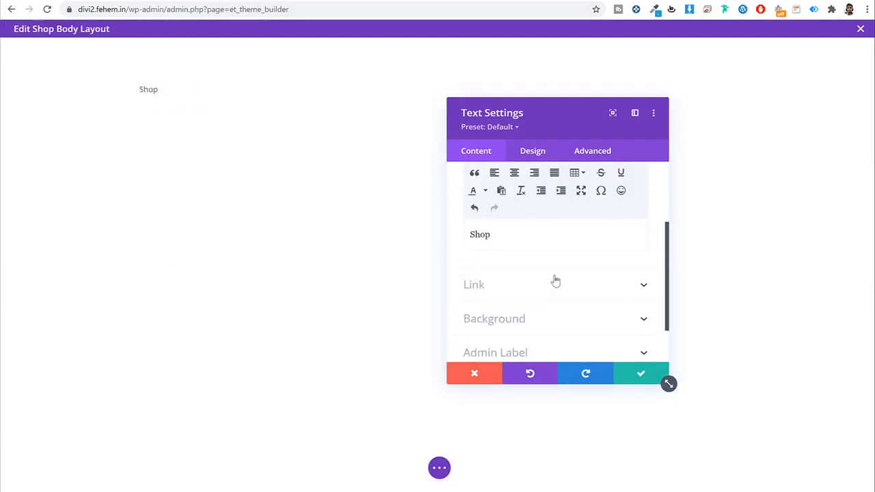
{"action": "left_click", "coordinate": [530, 155]}
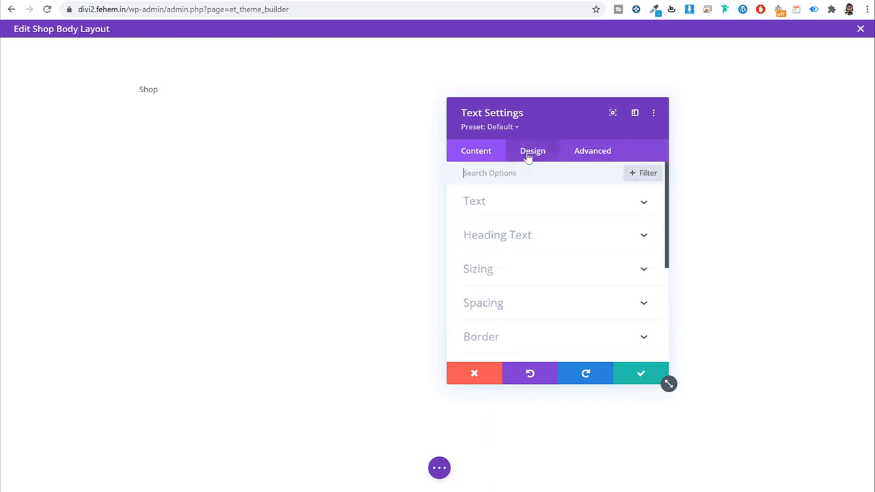
Step: Set the Shop text font to Poppins and centre it
{"action": "left_click", "coordinate": [518, 202]}
{"action": "scroll", "coordinate": [576, 240], "scroll_direction": "down", "scroll_amount": 2}
{"action": "left_click", "coordinate": [544, 220]}
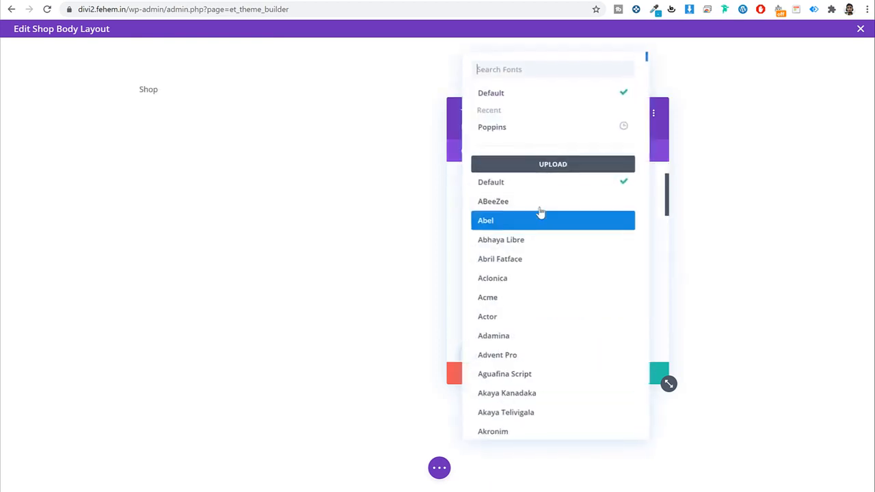
{"action": "scroll", "coordinate": [570, 250], "scroll_direction": "down", "scroll_amount": 6}
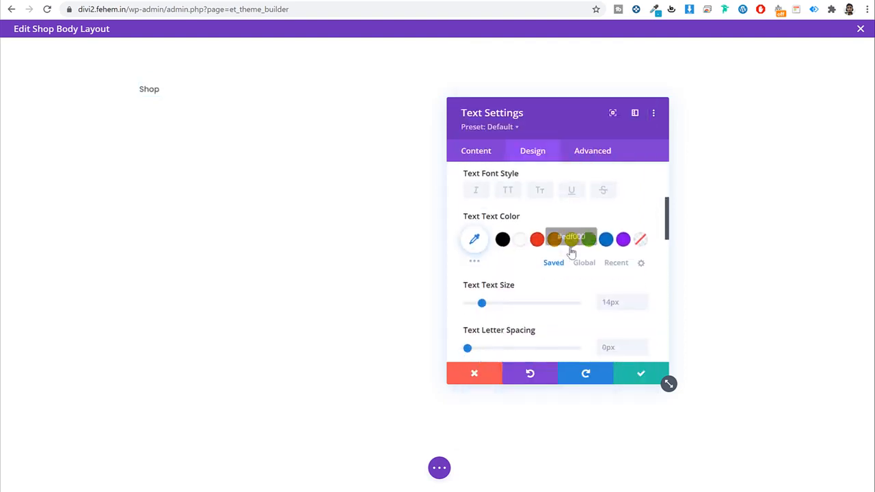
{"action": "left_click", "coordinate": [536, 273]}
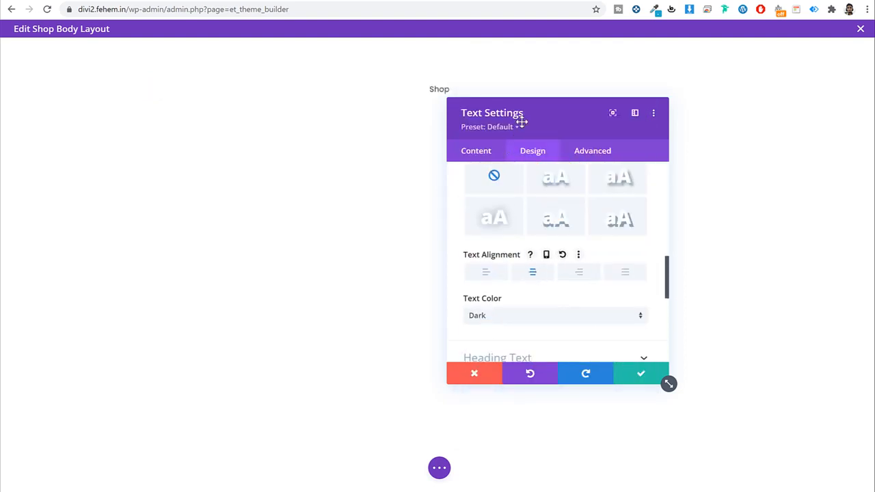
Step: Check the live Shop page and Shirts category for reference, then save the heading settings
{"action": "left_click_drag", "start_coordinate": [519, 119], "coordinate": [436, 143]}
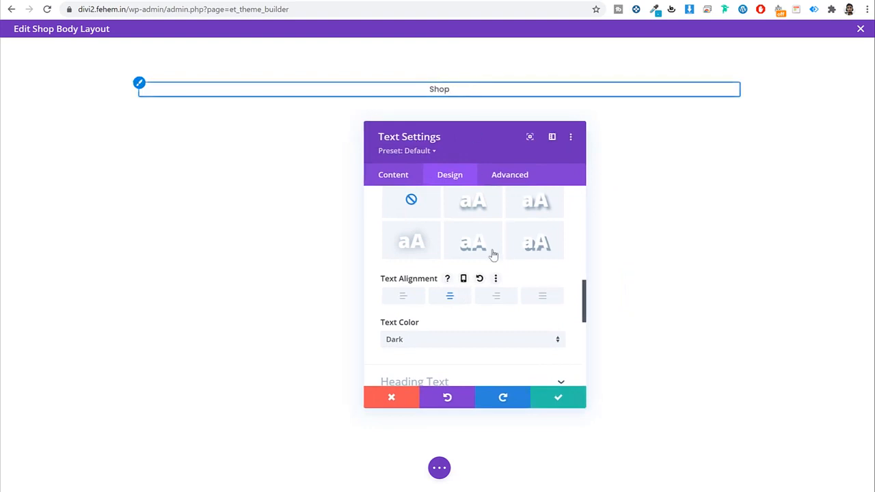
{"action": "scroll", "coordinate": [512, 305], "scroll_direction": "up", "scroll_amount": 4}
{"action": "scroll", "coordinate": [487, 303], "scroll_direction": "up", "scroll_amount": 1}
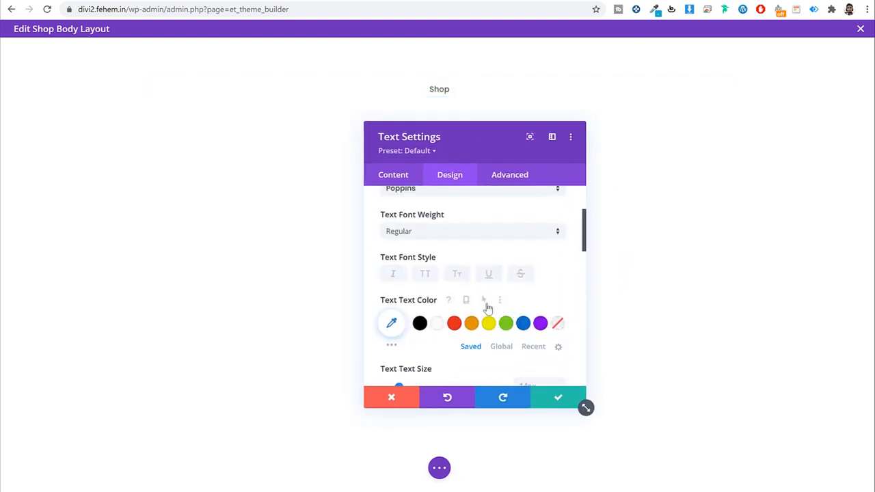
{"action": "scroll", "coordinate": [488, 302], "scroll_direction": "up", "scroll_amount": 2}
{"action": "scroll", "coordinate": [489, 304], "scroll_direction": "down", "scroll_amount": 2}
{"action": "scroll", "coordinate": [488, 303], "scroll_direction": "down", "scroll_amount": 3}
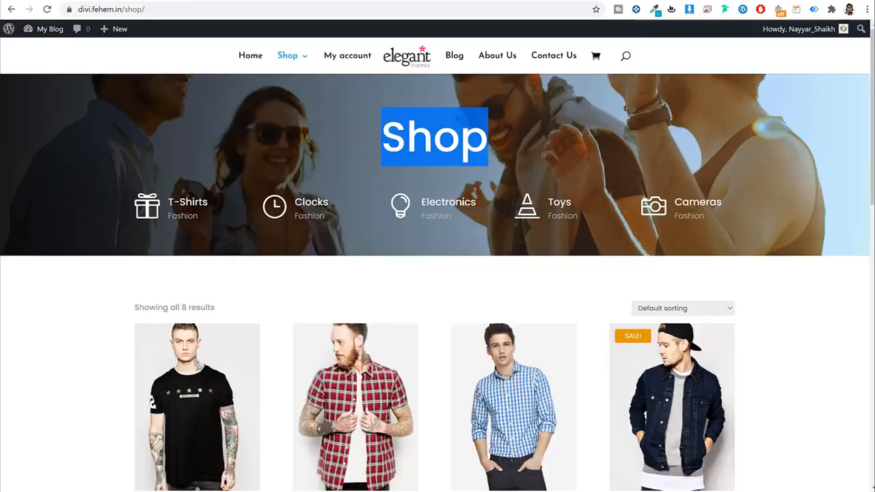
{"action": "mouse_move", "coordinate": [288, 55]}
{"action": "left_click", "coordinate": [349, 122]}
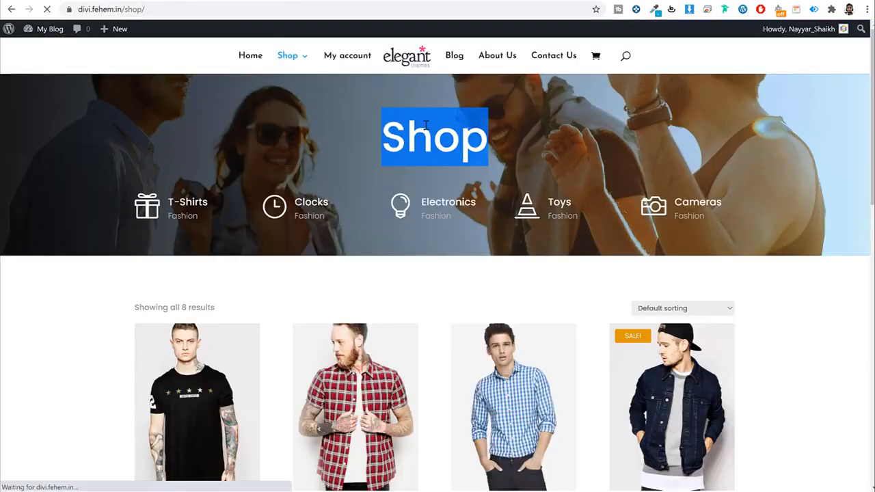
{"action": "key", "text": "alt+Left"}
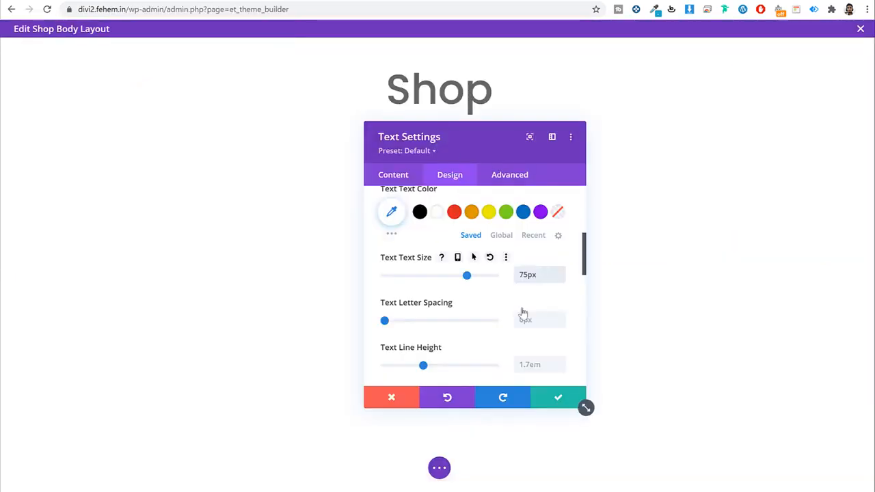
{"action": "scroll", "coordinate": [526, 309], "scroll_direction": "up", "scroll_amount": 2}
{"action": "scroll", "coordinate": [537, 305], "scroll_direction": "down", "scroll_amount": 1}
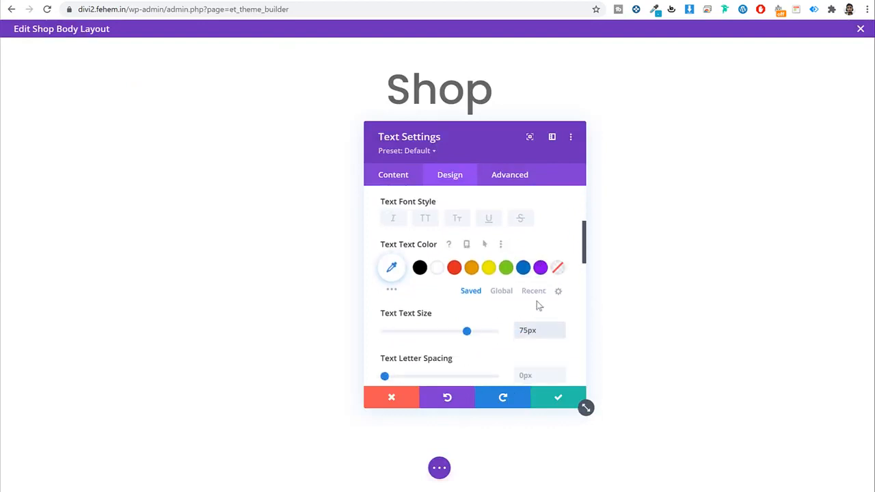
{"action": "scroll", "coordinate": [537, 301], "scroll_direction": "up", "scroll_amount": 3}
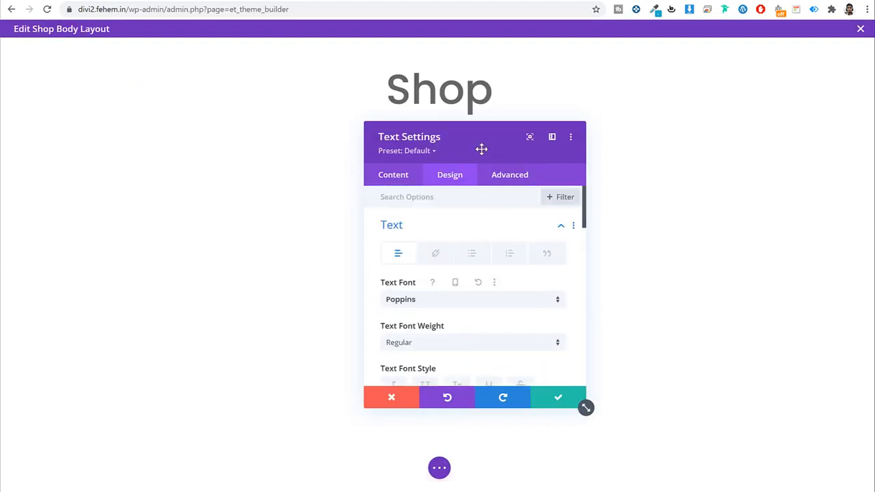
{"action": "scroll", "coordinate": [540, 287], "scroll_direction": "down", "scroll_amount": 5}
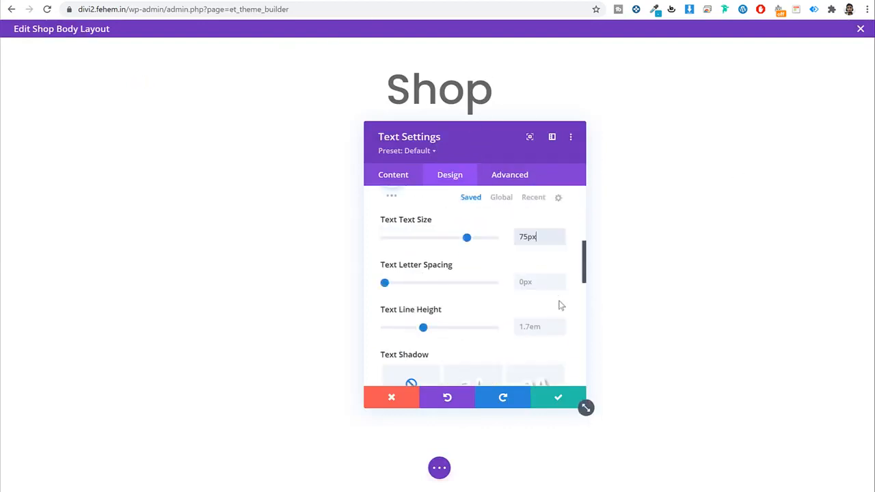
{"action": "scroll", "coordinate": [561, 305], "scroll_direction": "up", "scroll_amount": 5}
{"action": "left_click", "coordinate": [558, 396]}
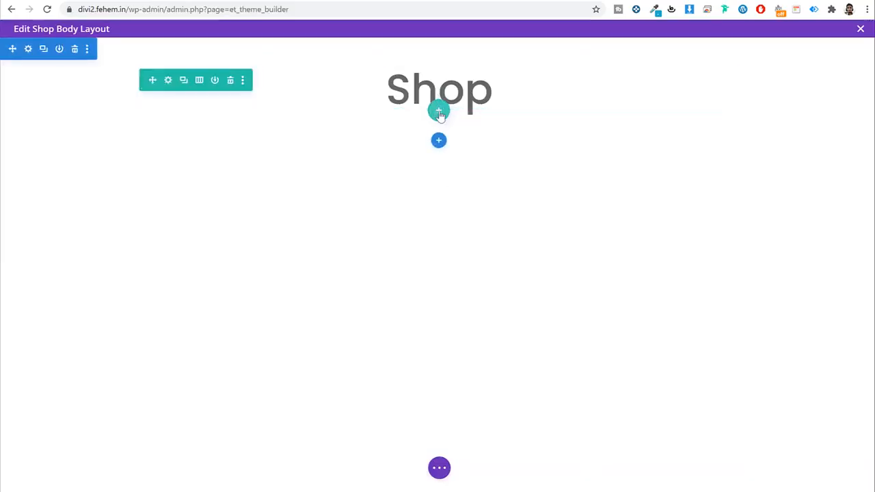
Step: Add a five-column row below the heading with a Blurb in the first column
{"action": "left_click", "coordinate": [438, 112]}
{"action": "left_click", "coordinate": [430, 232]}
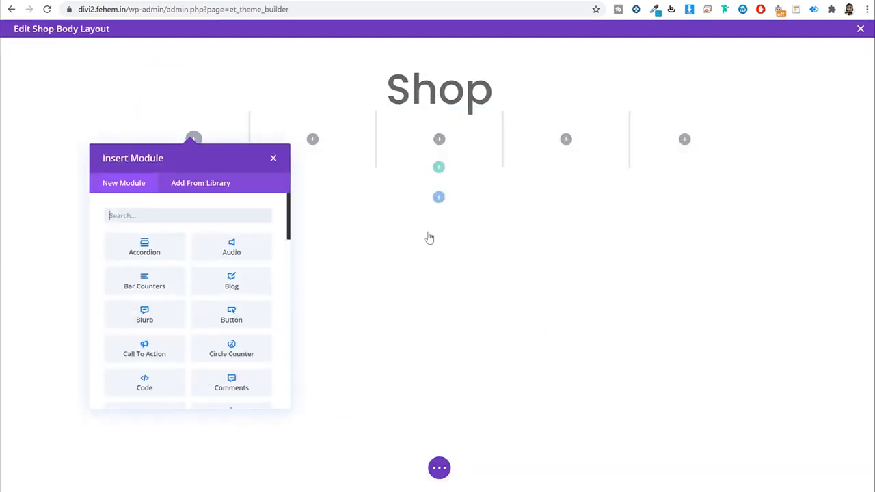
{"action": "type", "text": "blurb"}
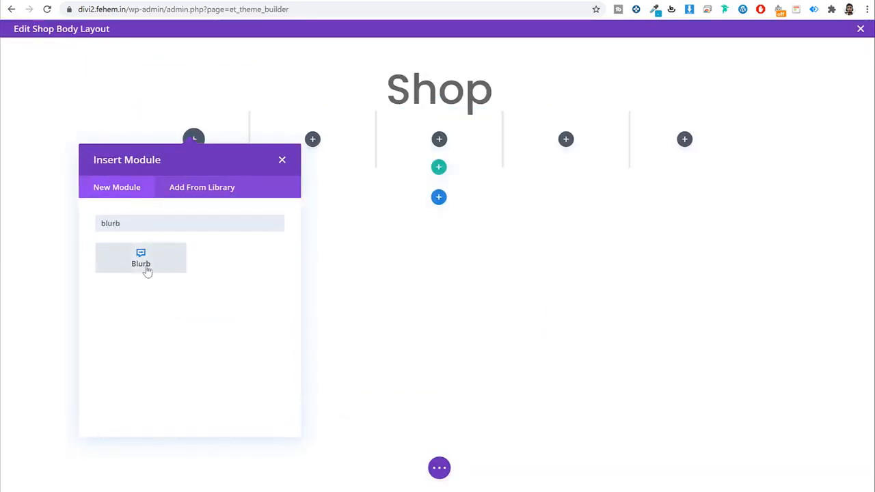
{"action": "left_click", "coordinate": [146, 271]}
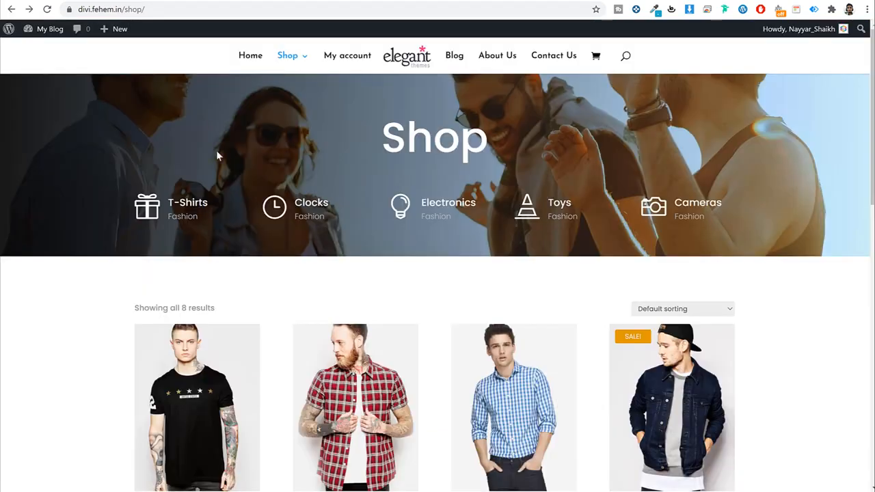
Step: Copy the T-Shirts label from the live Shop page
{"action": "left_click_drag", "start_coordinate": [186, 205], "coordinate": [169, 204]}
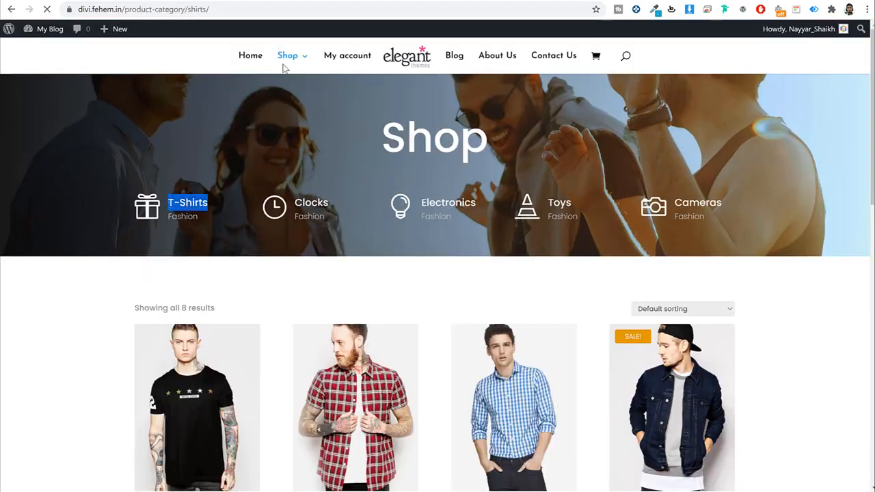
{"action": "key", "text": "alt+Left"}
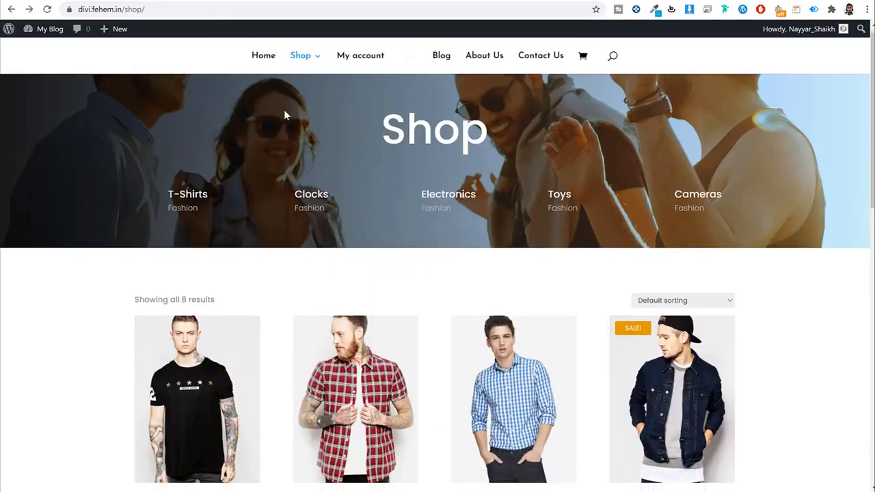
{"action": "left_click_drag", "start_coordinate": [209, 200], "coordinate": [162, 204]}
{"action": "key", "text": "alt+Left"}
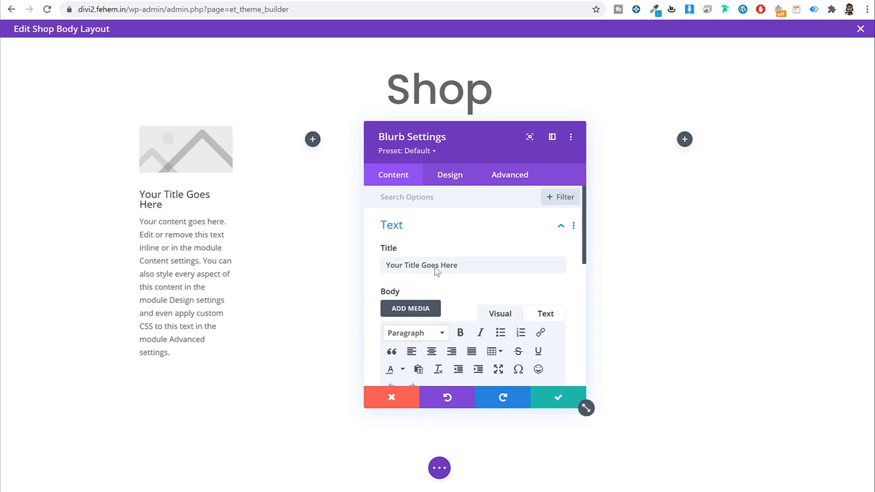
Step: Set the blurb title to 'T-Shirts' and its body text to 'Fashion'
{"action": "triple_click", "coordinate": [440, 267]}
{"action": "type", "text": "T-Shirts"}
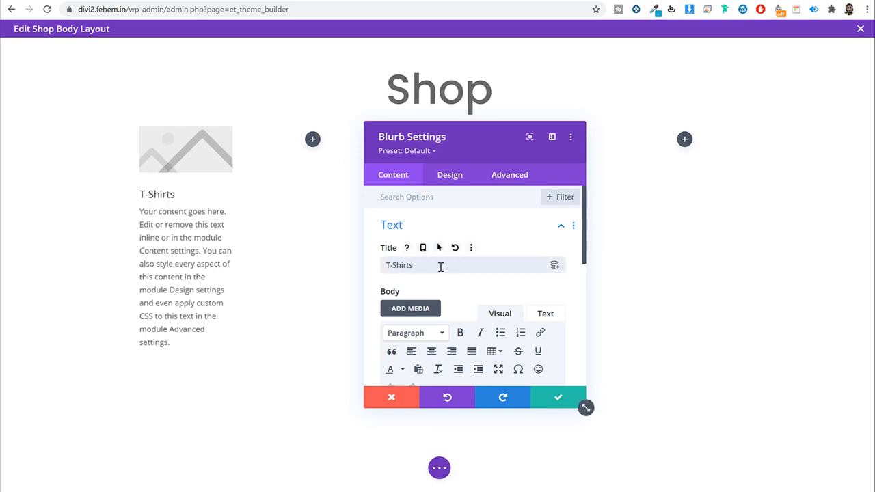
{"action": "scroll", "coordinate": [440, 266], "scroll_direction": "down", "scroll_amount": 5}
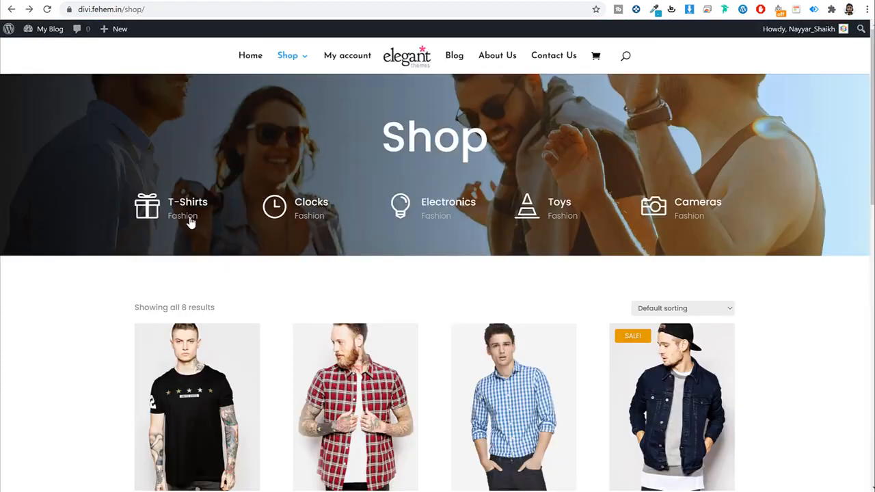
{"action": "left_click_drag", "start_coordinate": [200, 224], "coordinate": [170, 220]}
{"action": "key", "text": "ctrl+c"}
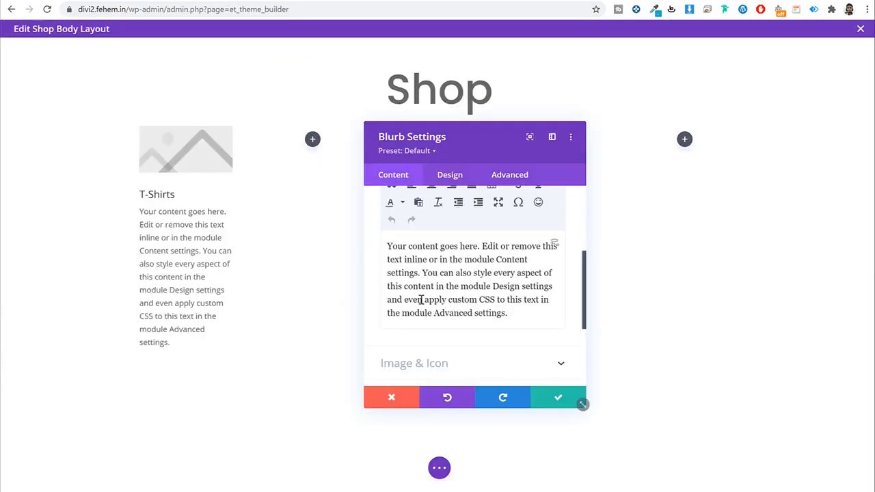
{"action": "triple_click", "coordinate": [437, 312]}
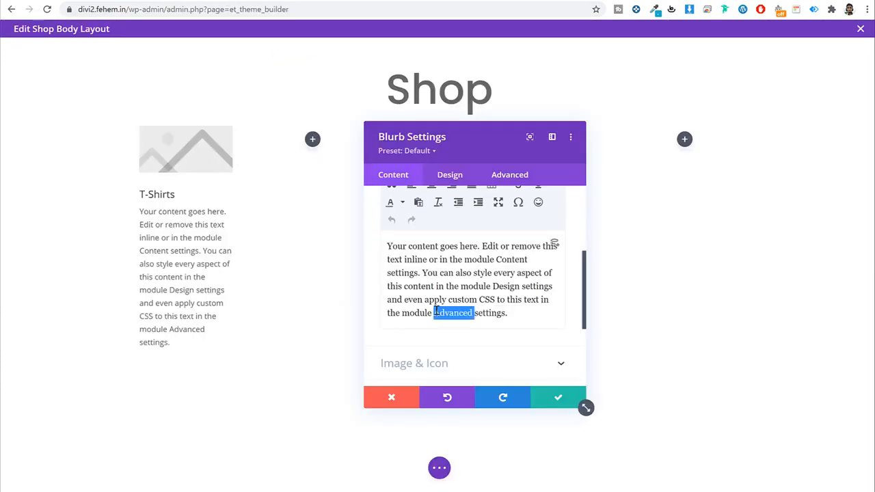
{"action": "key", "text": "ctrl+v"}
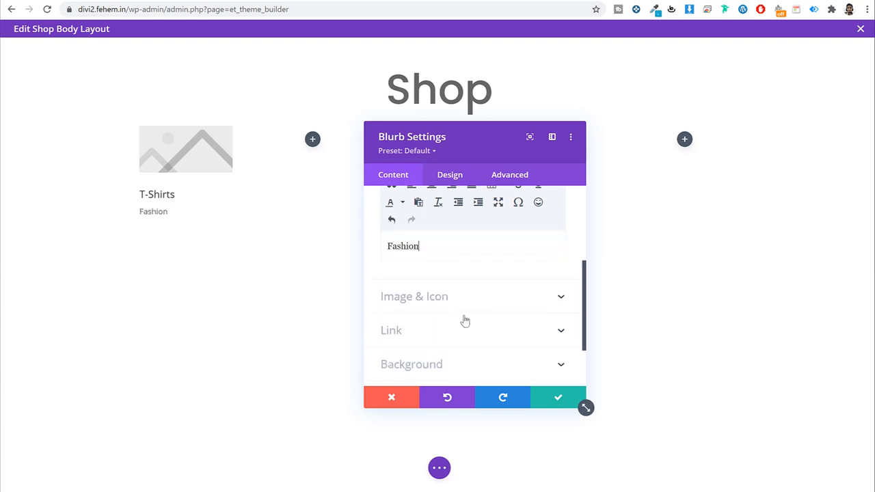
Step: Replace the blurb image with the lifebuoy icon
{"action": "left_click", "coordinate": [461, 301]}
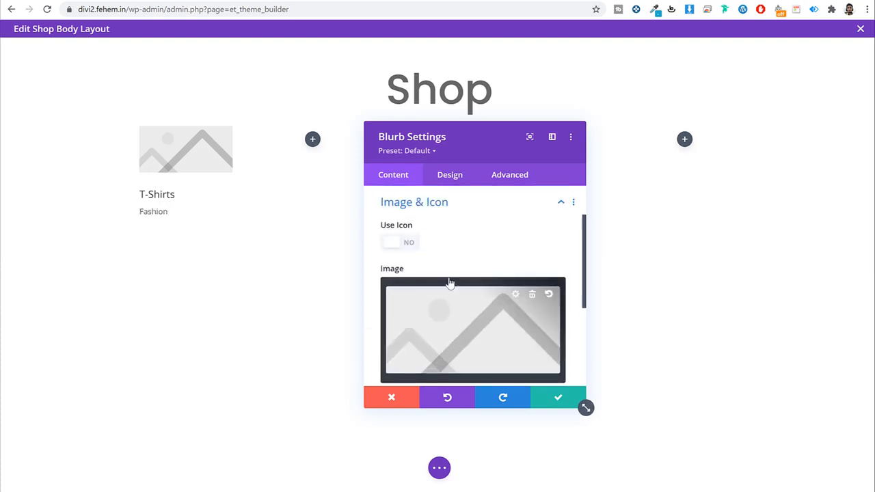
{"action": "left_click", "coordinate": [413, 247]}
{"action": "scroll", "coordinate": [540, 232], "scroll_direction": "down", "scroll_amount": 3}
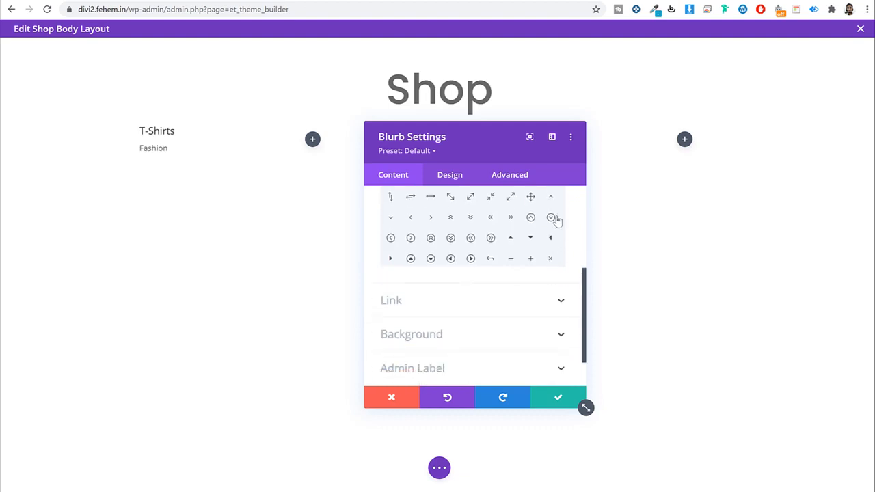
{"action": "scroll", "coordinate": [568, 240], "scroll_direction": "up", "scroll_amount": 2}
{"action": "left_click_drag", "start_coordinate": [565, 234], "coordinate": [568, 264]}
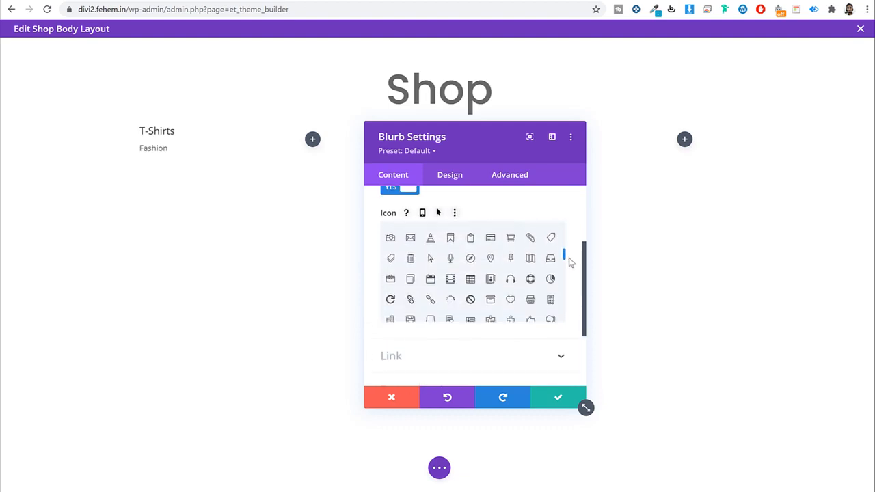
{"action": "left_click", "coordinate": [531, 269]}
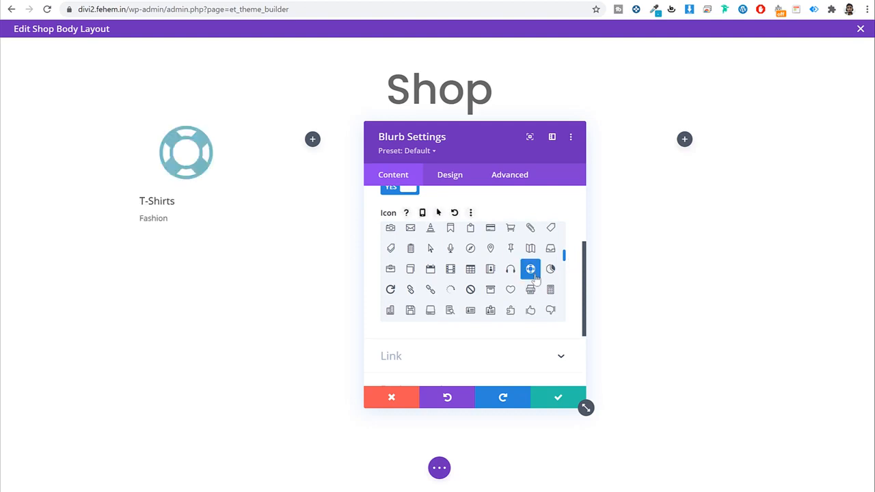
{"action": "left_click", "coordinate": [442, 183]}
{"action": "left_click", "coordinate": [420, 229]}
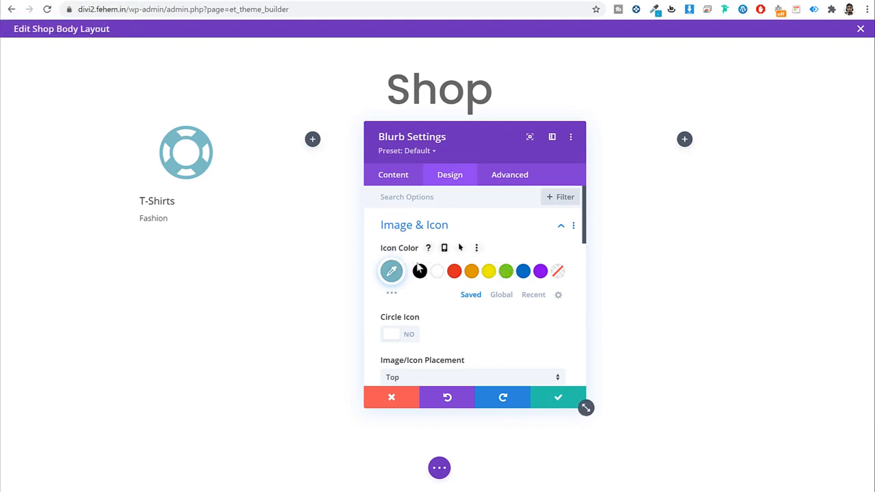
Step: Place the blurb icon to the left of the title and adjust its size
{"action": "scroll", "coordinate": [448, 313], "scroll_direction": "down", "scroll_amount": 2}
{"action": "left_click", "coordinate": [386, 267]}
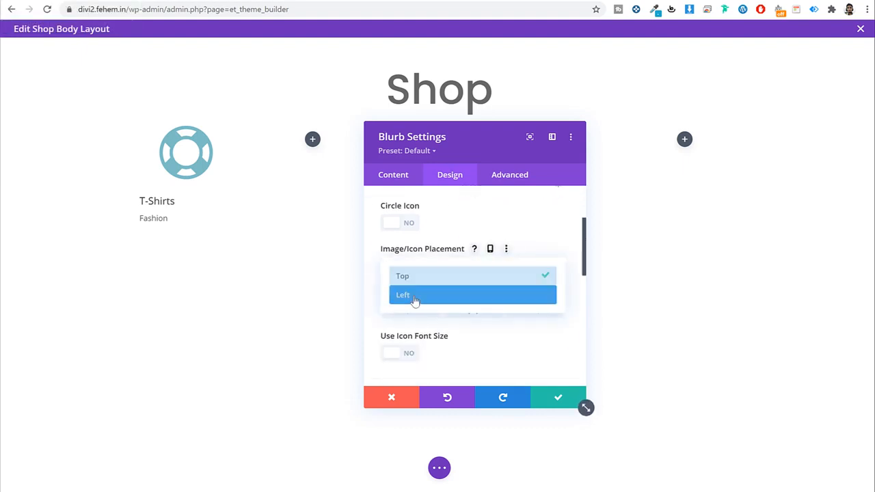
{"action": "left_click", "coordinate": [414, 303]}
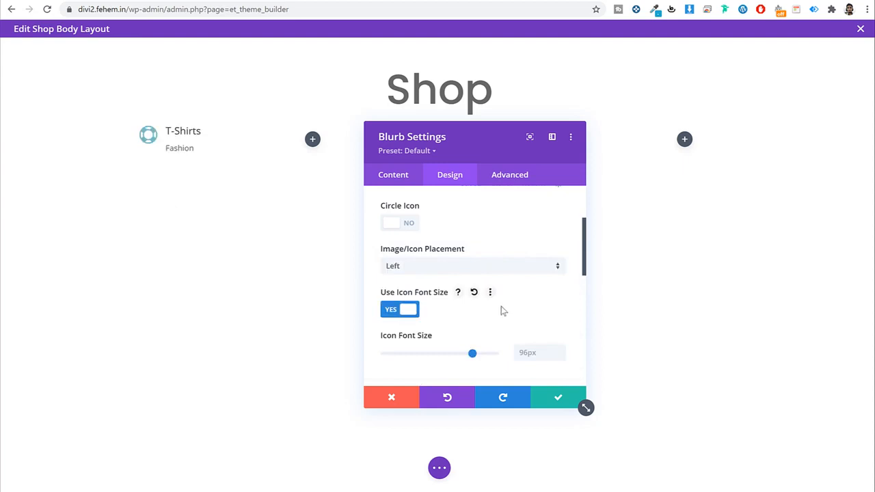
{"action": "scroll", "coordinate": [512, 309], "scroll_direction": "down", "scroll_amount": 1}
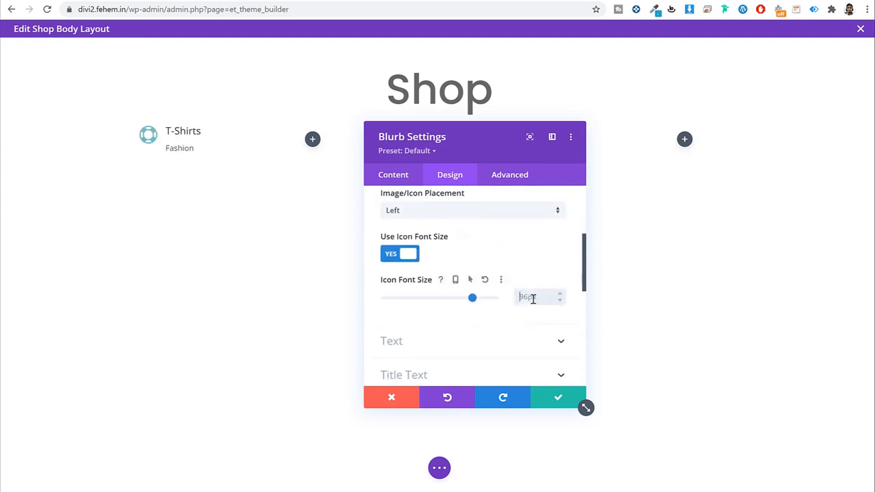
{"action": "type", "text": "4"}
{"action": "type", "text": "50"}
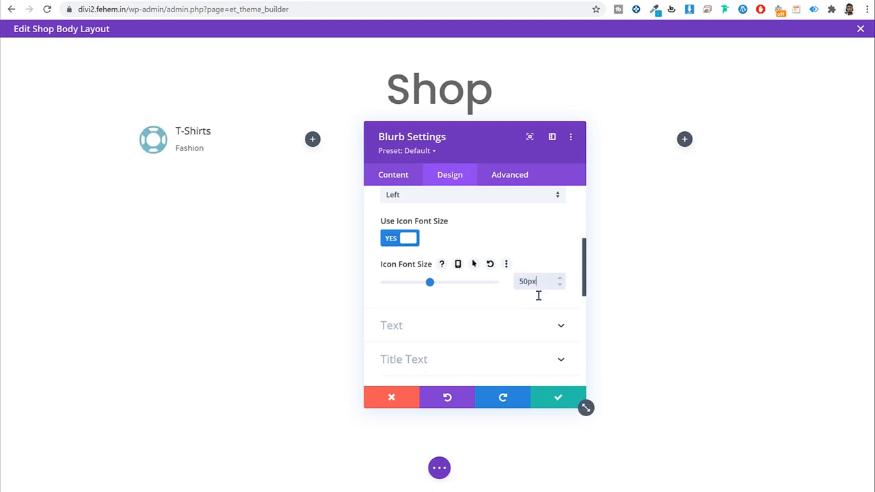
Step: Give the blurb title the Poppins font with 1.7em line height
{"action": "scroll", "coordinate": [474, 277], "scroll_direction": "down", "scroll_amount": 3}
{"action": "left_click", "coordinate": [468, 261]}
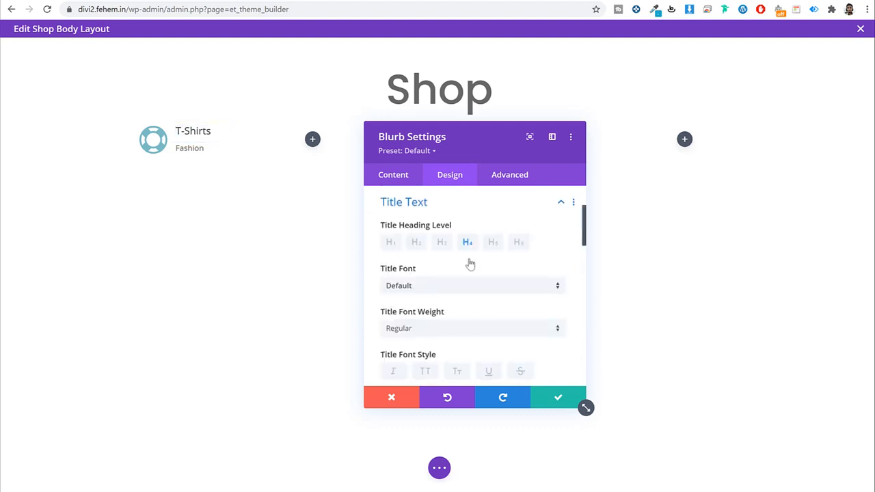
{"action": "left_click", "coordinate": [427, 287]}
{"action": "left_click", "coordinate": [434, 127]}
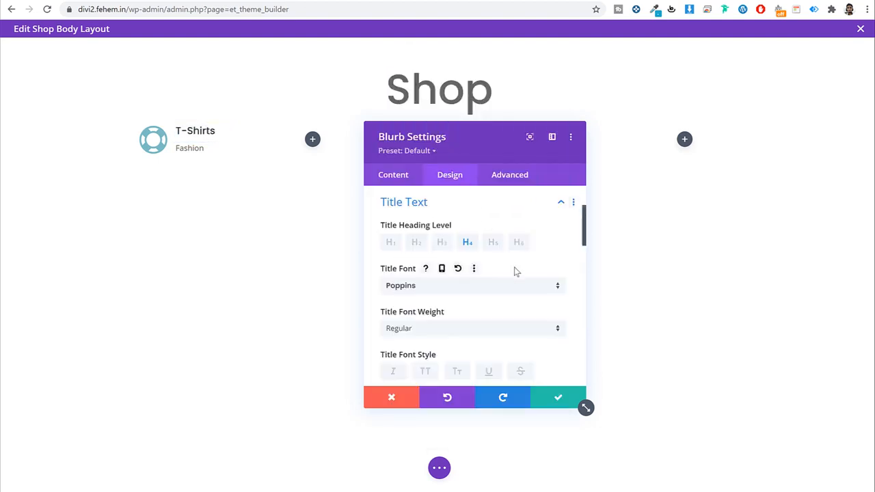
{"action": "scroll", "coordinate": [517, 272], "scroll_direction": "down", "scroll_amount": 5}
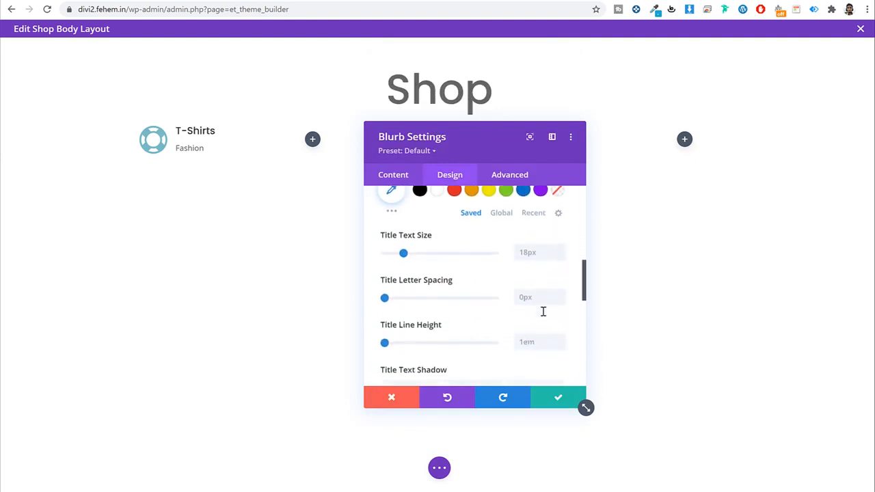
{"action": "left_click", "coordinate": [539, 337]}
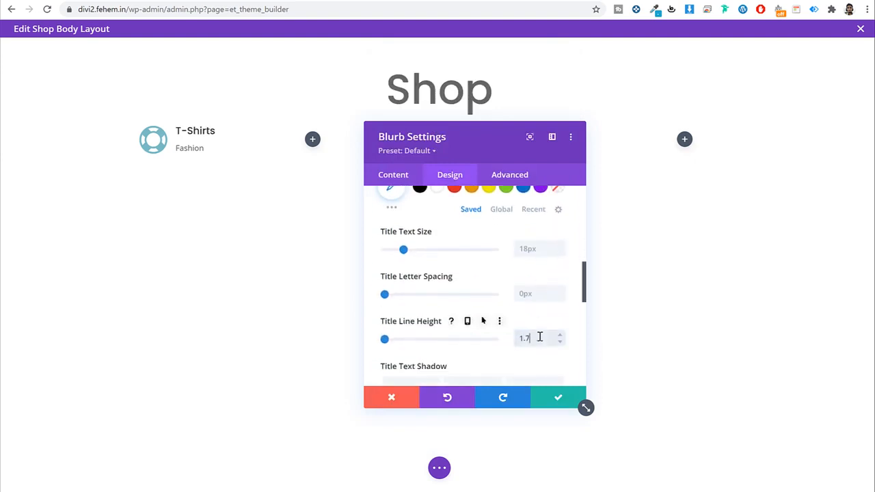
{"action": "type", "text": "1.7em"}
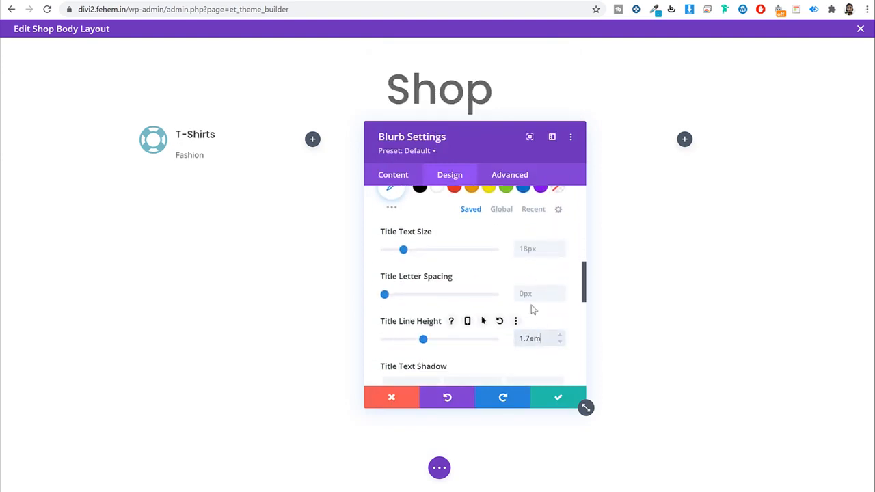
{"action": "scroll", "coordinate": [522, 292], "scroll_direction": "up", "scroll_amount": 10}
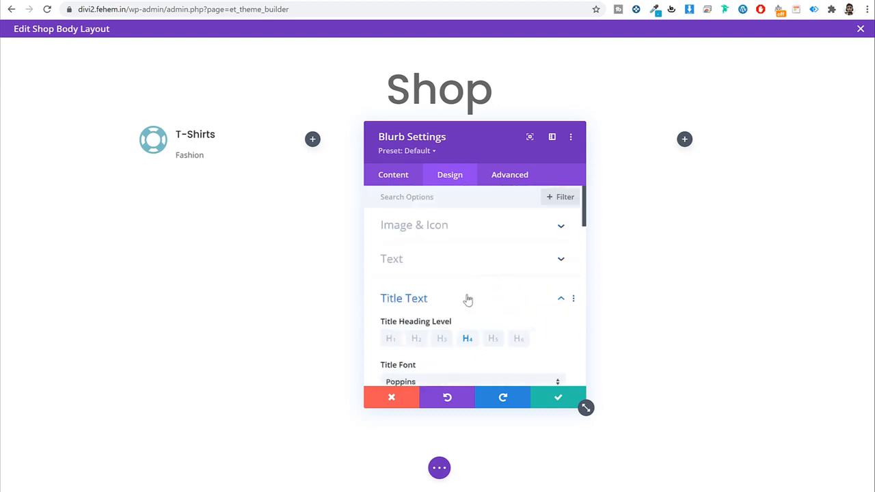
{"action": "left_click", "coordinate": [468, 299]}
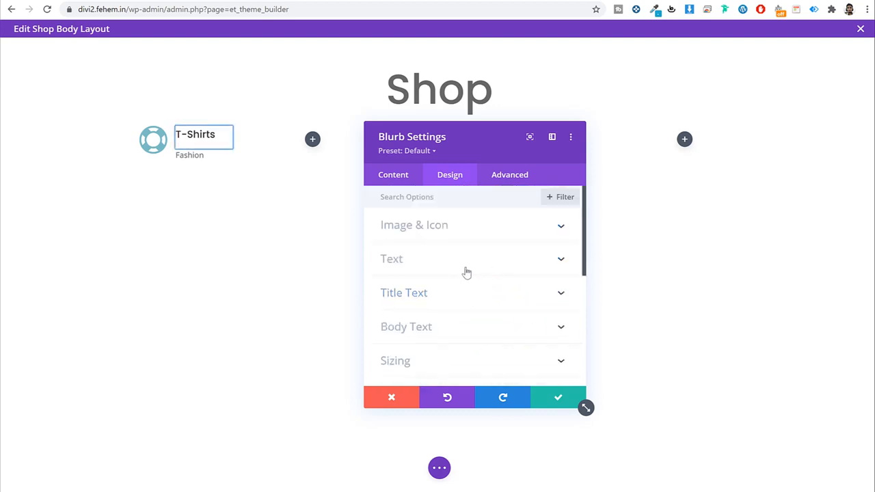
Step: Set the blurb body text to Poppins Light and save the blurb
{"action": "left_click", "coordinate": [445, 326]}
{"action": "scroll", "coordinate": [501, 313], "scroll_direction": "down", "scroll_amount": 3}
{"action": "scroll", "coordinate": [459, 300], "scroll_direction": "up", "scroll_amount": 4}
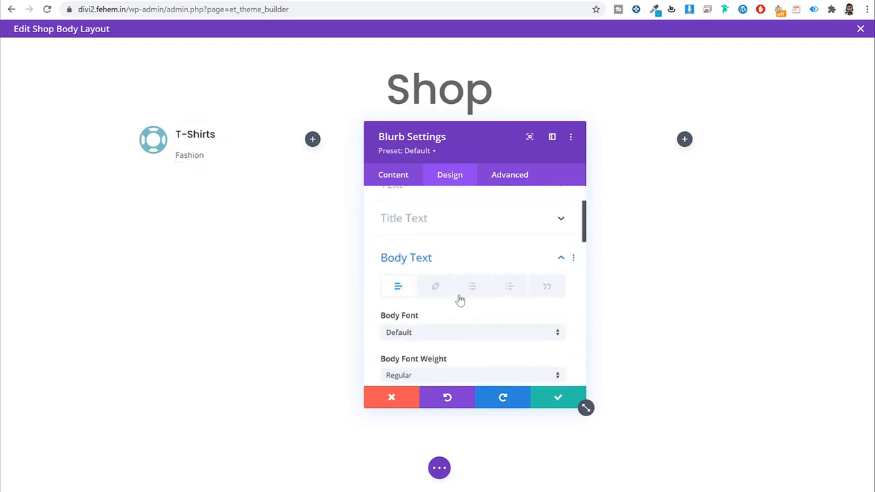
{"action": "left_click", "coordinate": [443, 334]}
{"action": "left_click", "coordinate": [447, 132]}
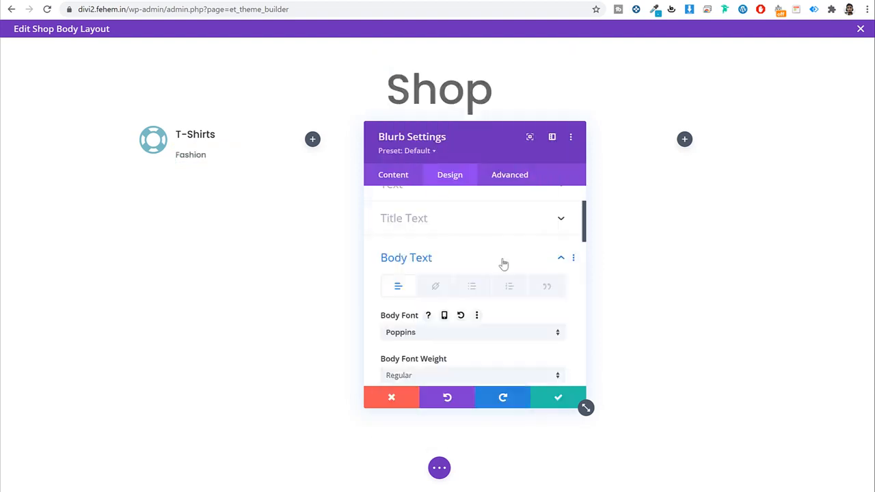
{"action": "scroll", "coordinate": [503, 264], "scroll_direction": "down", "scroll_amount": 2}
{"action": "left_click", "coordinate": [434, 266]}
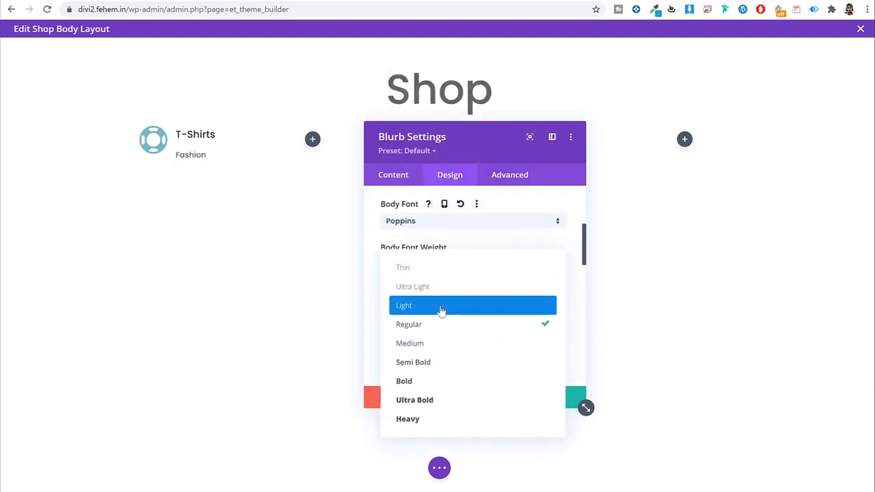
{"action": "left_click", "coordinate": [441, 308]}
{"action": "scroll", "coordinate": [507, 309], "scroll_direction": "down", "scroll_amount": 5}
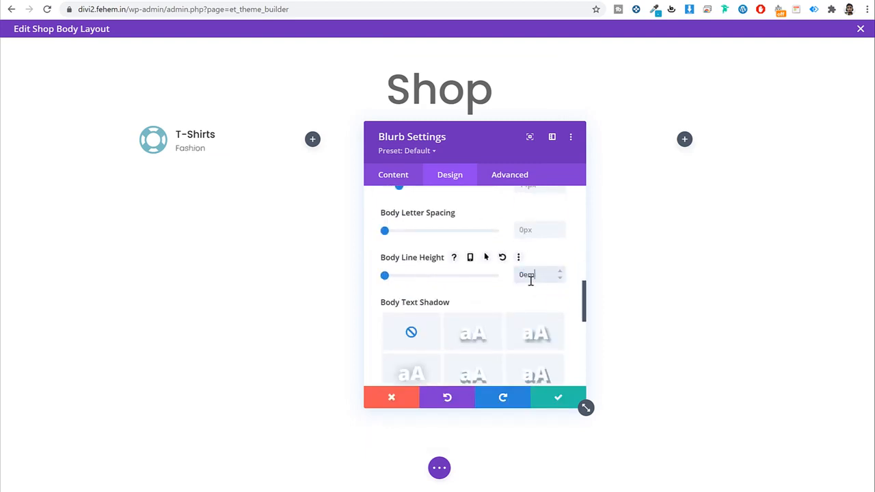
{"action": "left_click", "coordinate": [557, 399]}
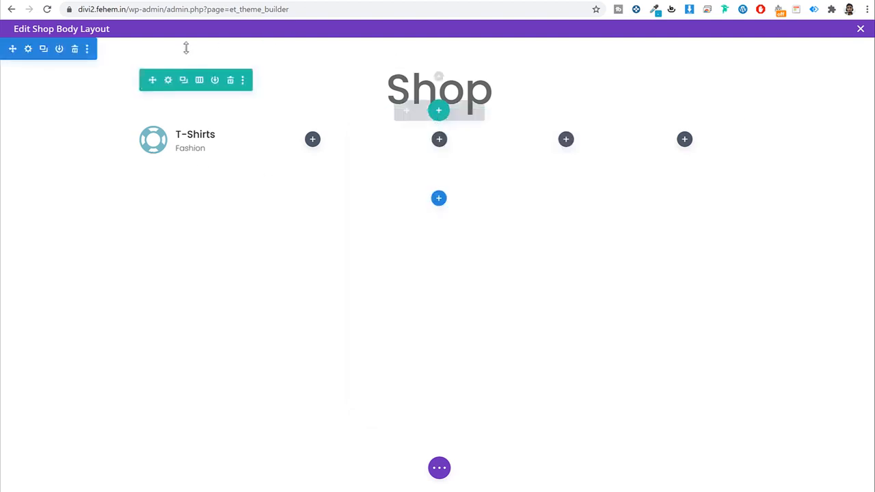
Step: Set the shop-banner image as the section's background image
{"action": "left_click", "coordinate": [28, 49]}
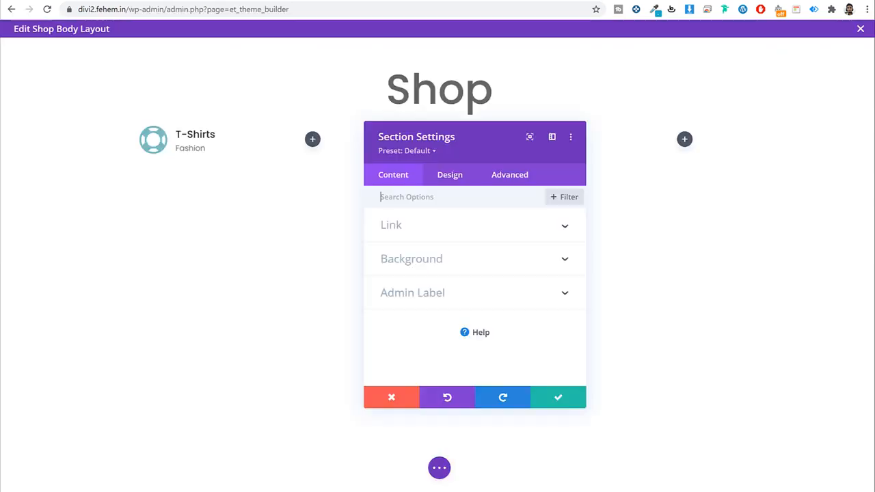
{"action": "left_click", "coordinate": [455, 257]}
{"action": "left_click", "coordinate": [482, 311]}
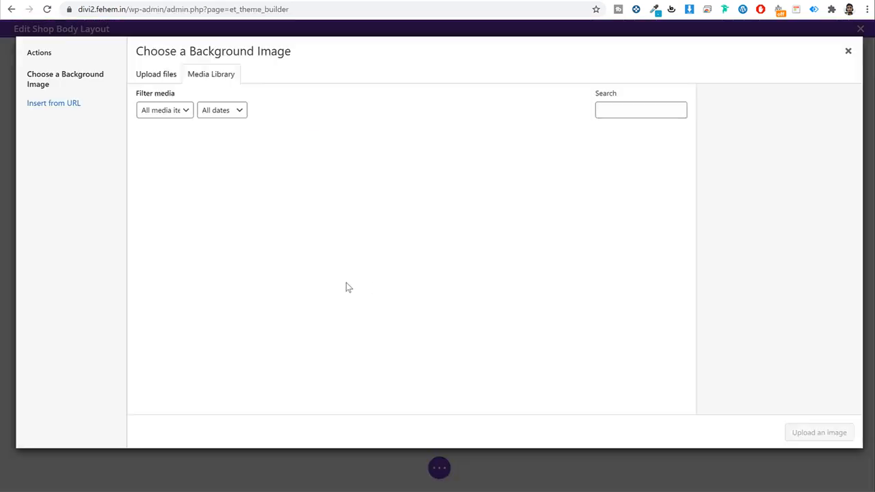
{"action": "left_click", "coordinate": [571, 179]}
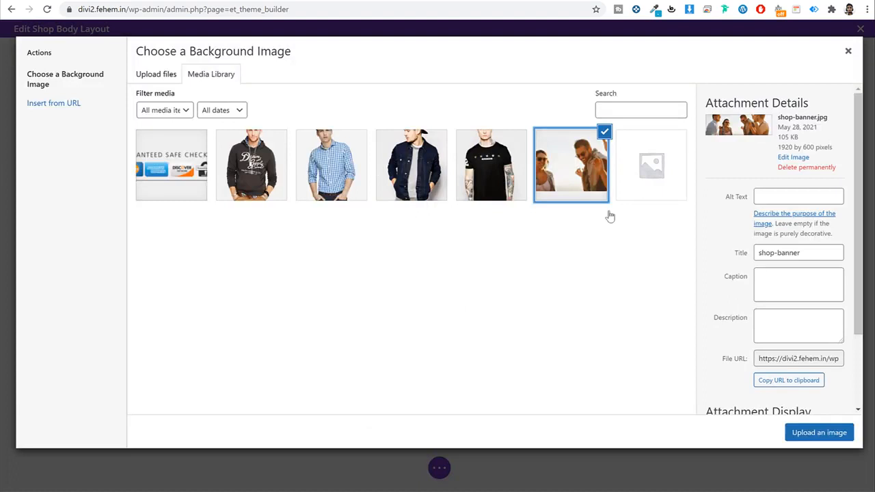
{"action": "left_click", "coordinate": [817, 431]}
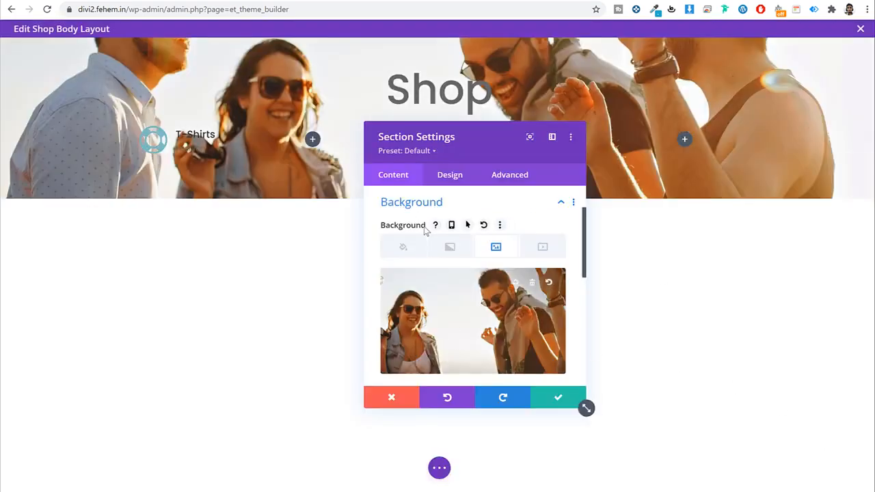
Step: Add a background gradient running from black to purple over the section
{"action": "left_click", "coordinate": [448, 248]}
{"action": "left_click", "coordinate": [478, 313]}
{"action": "scroll", "coordinate": [492, 311], "scroll_direction": "down", "scroll_amount": 1}
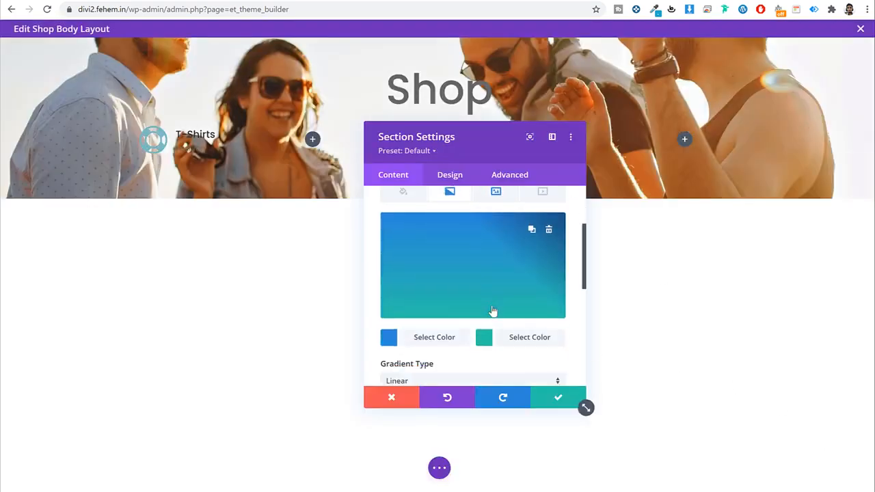
{"action": "scroll", "coordinate": [475, 304], "scroll_direction": "down", "scroll_amount": 2}
{"action": "left_click", "coordinate": [420, 229]}
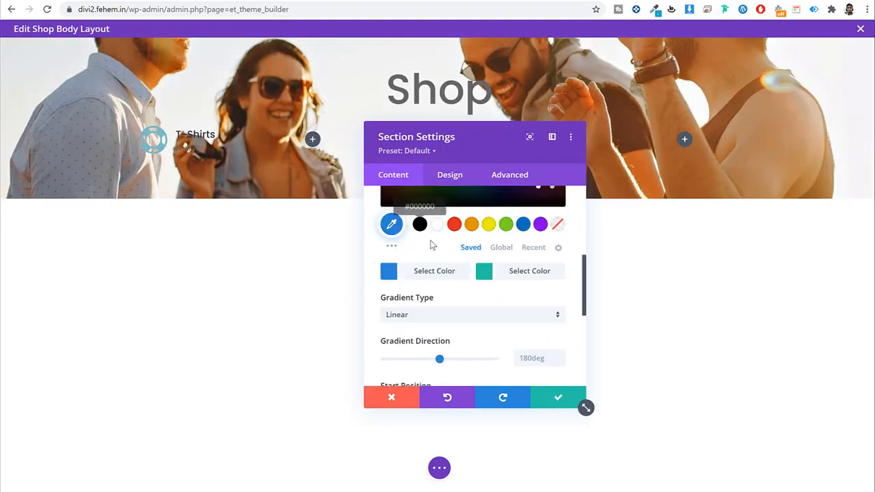
{"action": "left_click", "coordinate": [419, 224]}
{"action": "scroll", "coordinate": [459, 282], "scroll_direction": "up", "scroll_amount": 3}
{"action": "scroll", "coordinate": [542, 313], "scroll_direction": "down", "scroll_amount": 1}
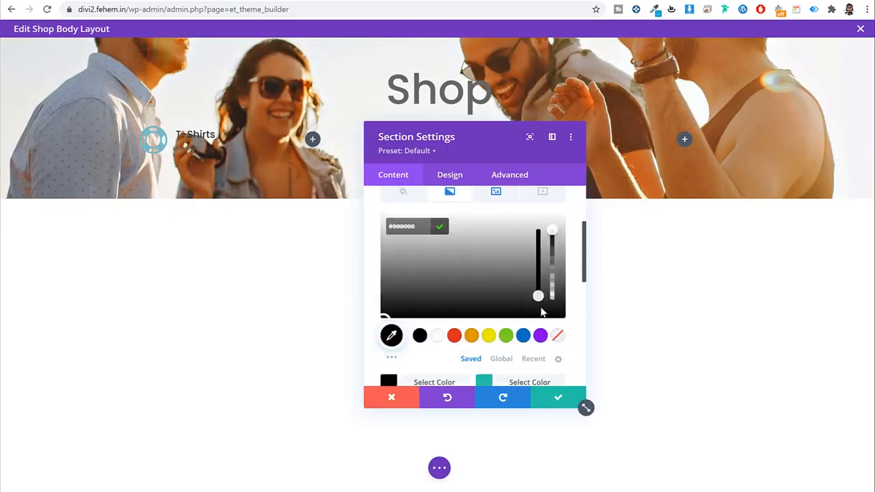
{"action": "scroll", "coordinate": [544, 373], "scroll_direction": "down", "scroll_amount": 1}
{"action": "left_click", "coordinate": [523, 325]}
{"action": "scroll", "coordinate": [524, 328], "scroll_direction": "up", "scroll_amount": 1}
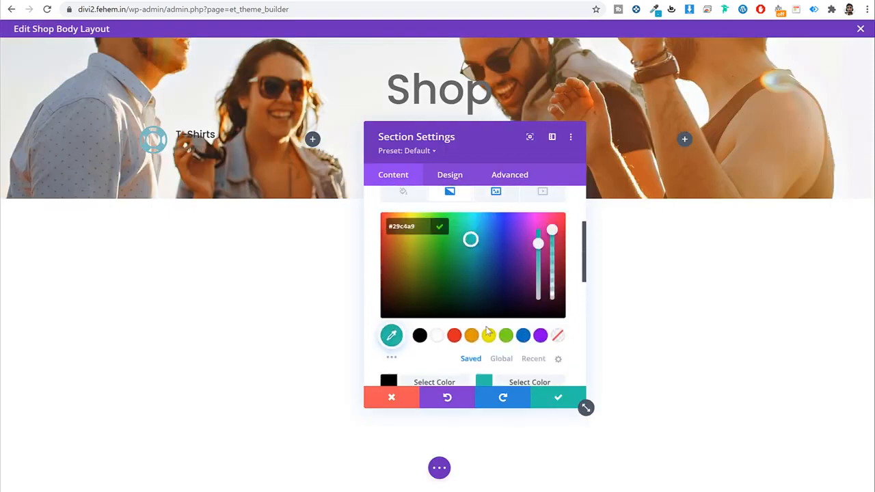
{"action": "left_click", "coordinate": [539, 337]}
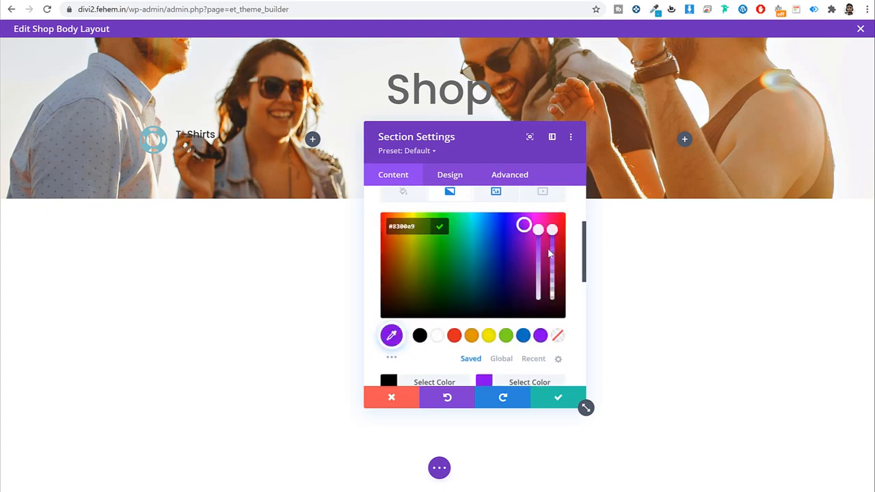
Step: Make the purple gradient colour 0.2 opacity and the black one 0.9
{"action": "left_click_drag", "start_coordinate": [556, 258], "coordinate": [555, 293]}
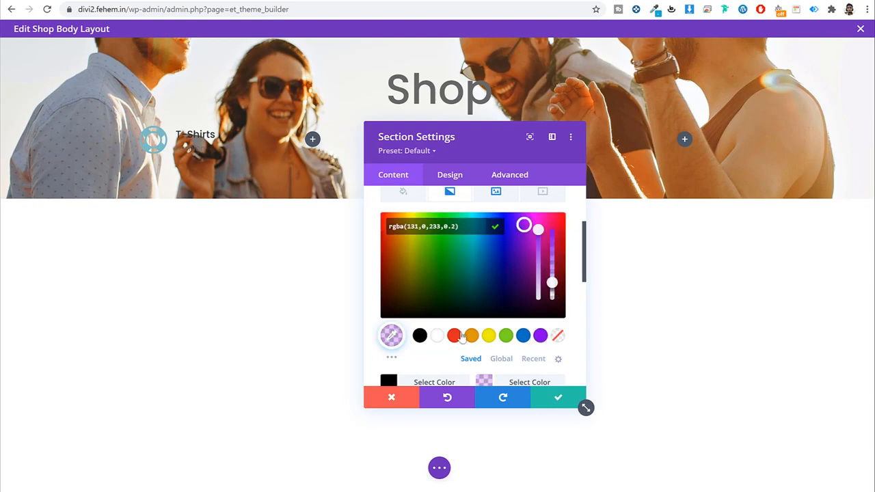
{"action": "left_click", "coordinate": [428, 384]}
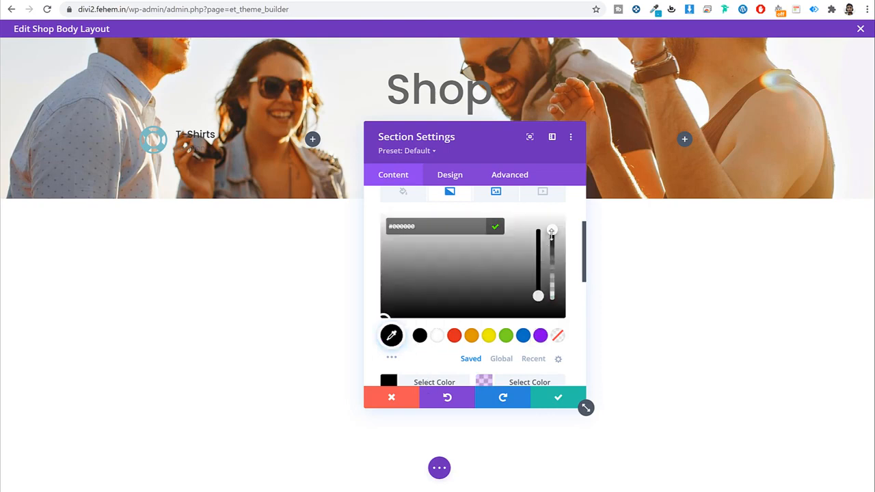
{"action": "left_click_drag", "start_coordinate": [551, 234], "coordinate": [552, 239]}
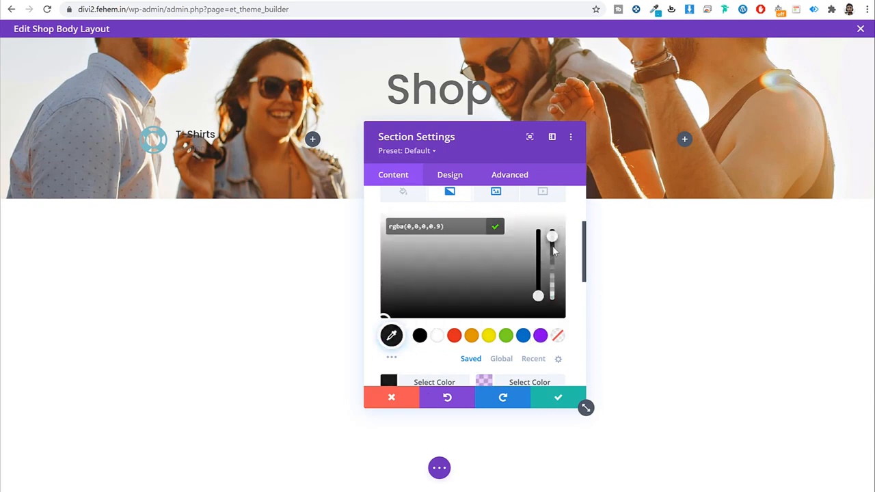
{"action": "left_click", "coordinate": [572, 251]}
Step: Set the background image blend mode to Overlay and save the section settings
{"action": "scroll", "coordinate": [570, 250], "scroll_direction": "down", "scroll_amount": 3}
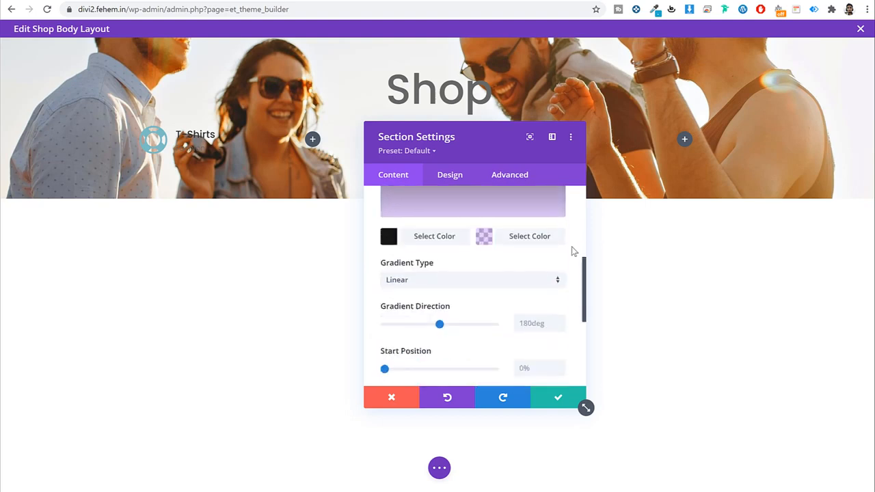
{"action": "scroll", "coordinate": [570, 250], "scroll_direction": "up", "scroll_amount": 3}
{"action": "scroll", "coordinate": [544, 275], "scroll_direction": "down", "scroll_amount": 3}
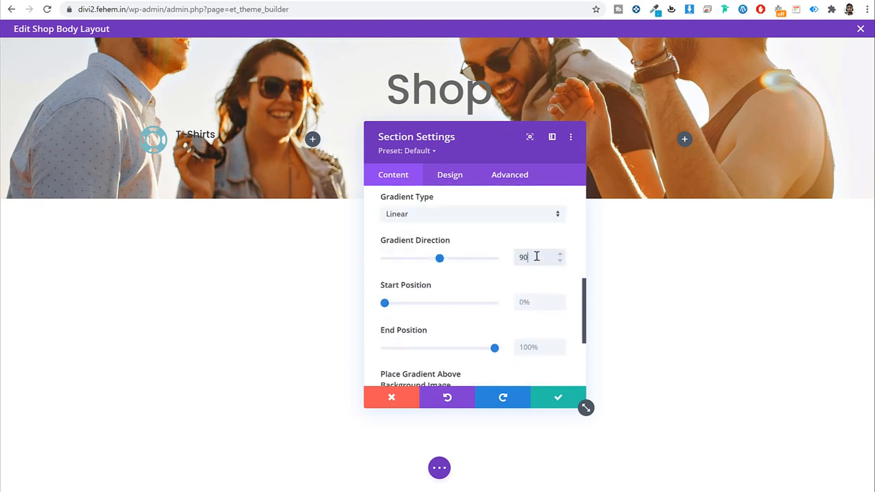
{"action": "scroll", "coordinate": [498, 273], "scroll_direction": "up", "scroll_amount": 3}
{"action": "left_click", "coordinate": [494, 198]}
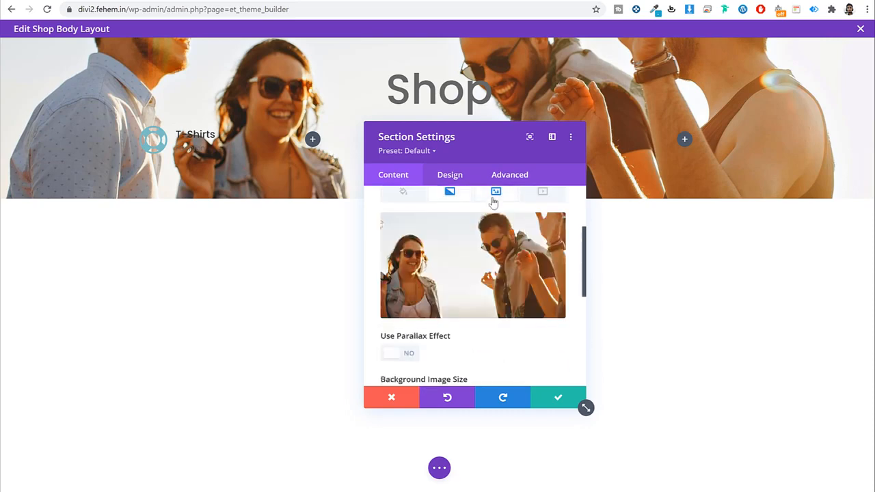
{"action": "scroll", "coordinate": [519, 250], "scroll_direction": "down", "scroll_amount": 4}
{"action": "left_click", "coordinate": [461, 309]}
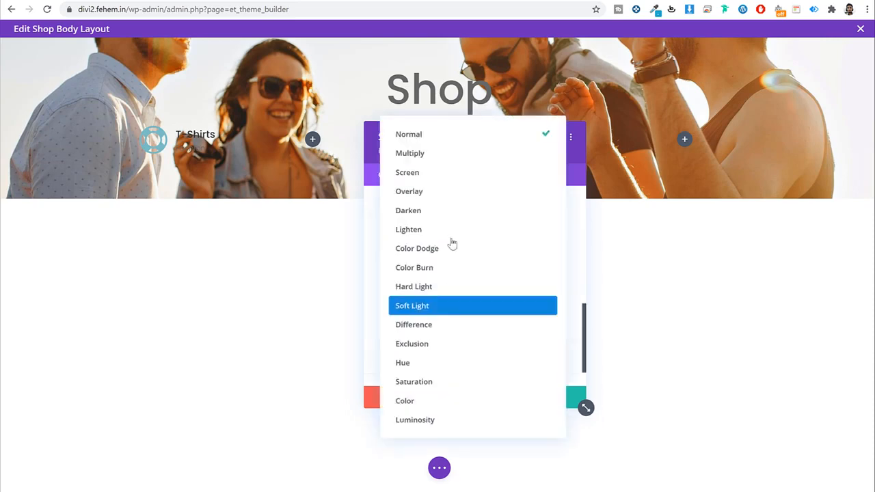
{"action": "left_click", "coordinate": [441, 192]}
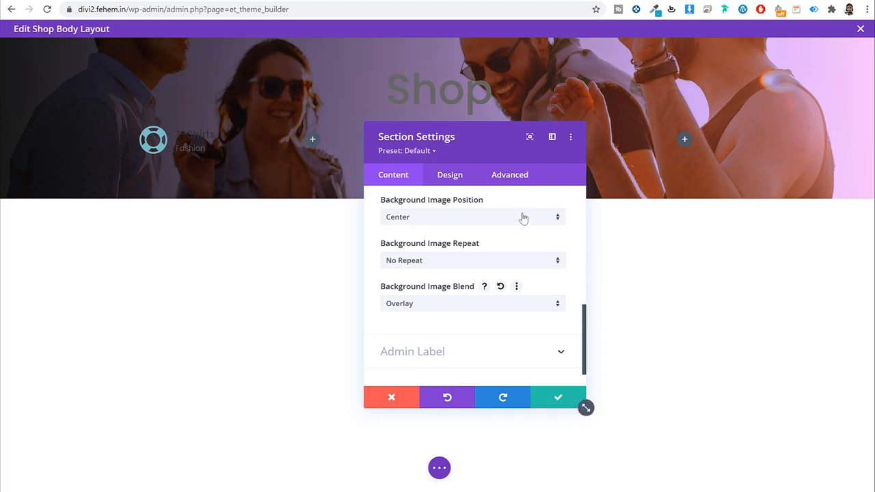
{"action": "left_click", "coordinate": [463, 181]}
{"action": "left_click_drag", "start_coordinate": [463, 150], "coordinate": [608, 128]}
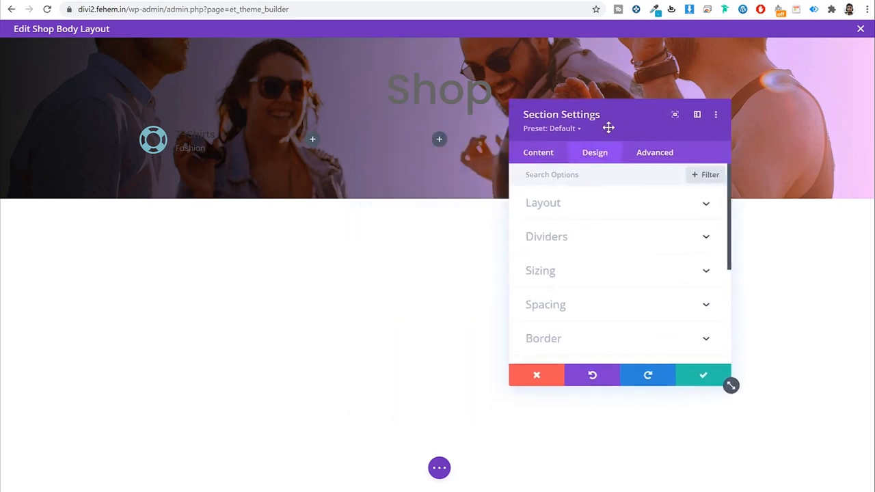
{"action": "left_click", "coordinate": [704, 375]}
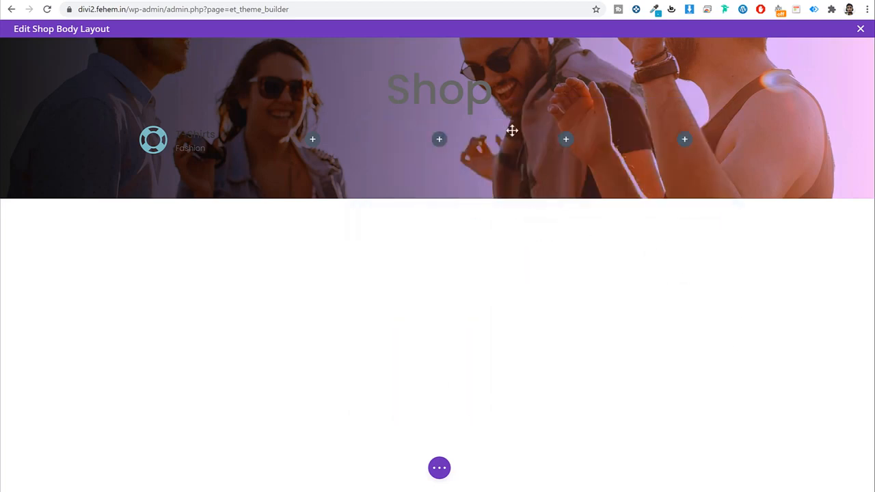
Step: Make the Shop heading text white and save it
{"action": "left_click", "coordinate": [418, 112]}
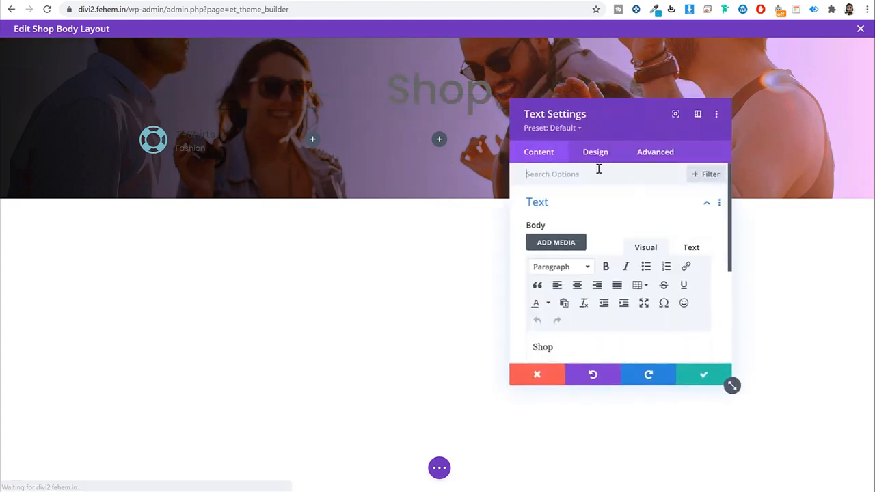
{"action": "left_click", "coordinate": [595, 152]}
{"action": "left_click", "coordinate": [585, 202]}
{"action": "scroll", "coordinate": [619, 275], "scroll_direction": "down", "scroll_amount": 3}
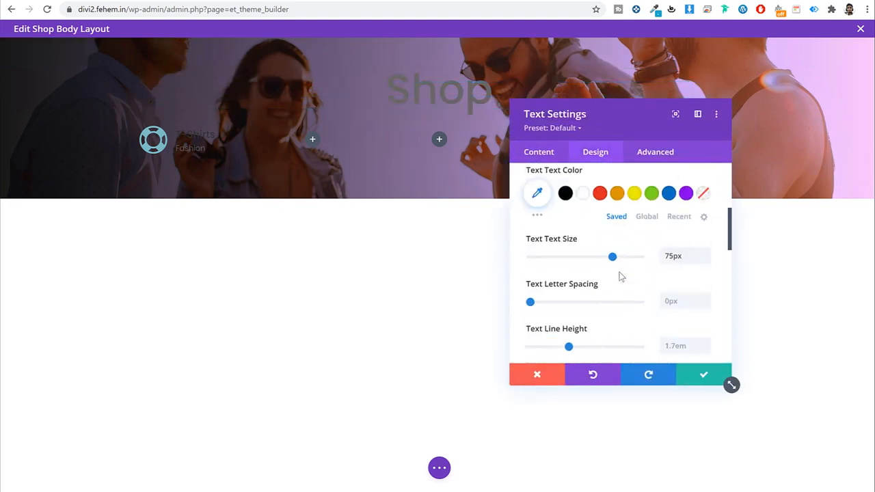
{"action": "left_click", "coordinate": [582, 193]}
{"action": "left_click", "coordinate": [711, 377]}
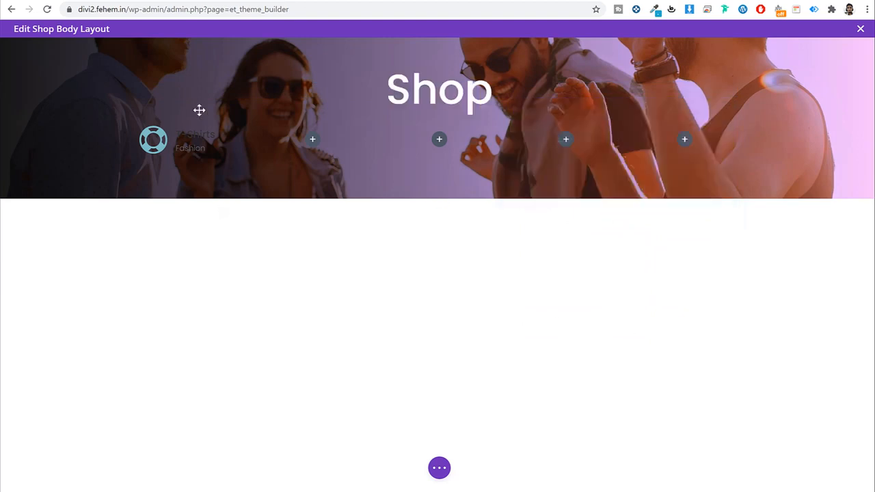
Step: Make the T-Shirts blurb's icon white
{"action": "mouse_move", "coordinate": [195, 141]}
{"action": "left_click", "coordinate": [166, 131]}
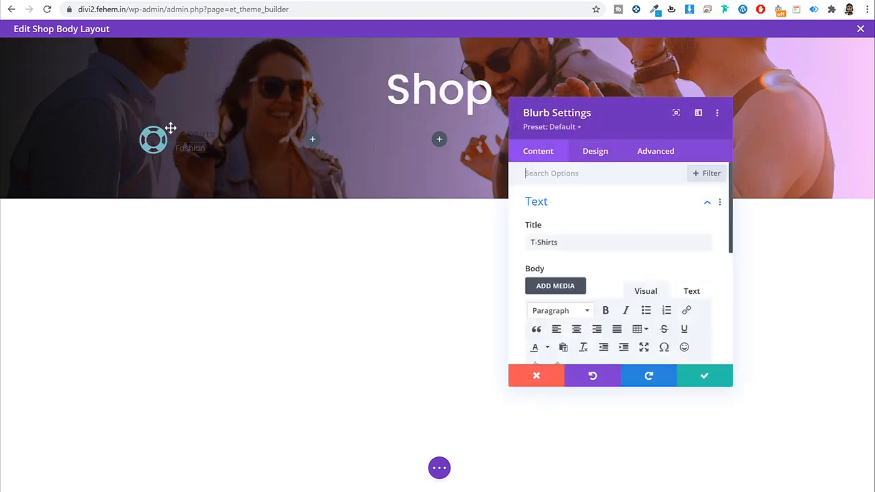
{"action": "scroll", "coordinate": [631, 221], "scroll_direction": "down", "scroll_amount": 3}
{"action": "left_click", "coordinate": [585, 162]}
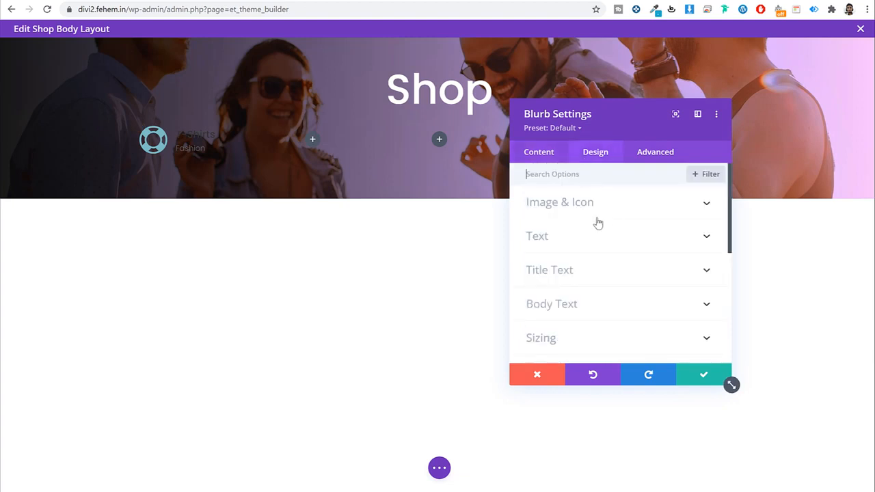
{"action": "left_click", "coordinate": [597, 203]}
{"action": "scroll", "coordinate": [582, 203], "scroll_direction": "down", "scroll_amount": 2}
{"action": "left_click", "coordinate": [579, 199]}
Step: Make the T-Shirts title and Fashion body text white, then save the blurb
{"action": "scroll", "coordinate": [601, 218], "scroll_direction": "down", "scroll_amount": 8}
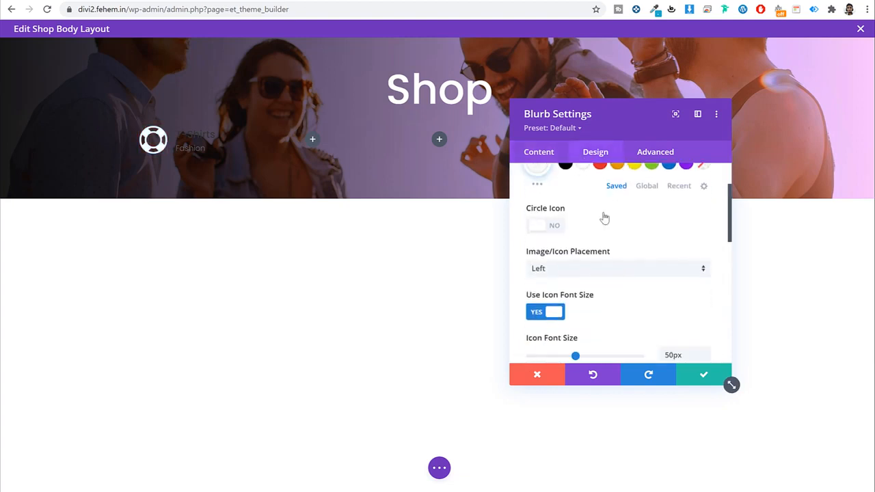
{"action": "scroll", "coordinate": [620, 254], "scroll_direction": "down", "scroll_amount": 3}
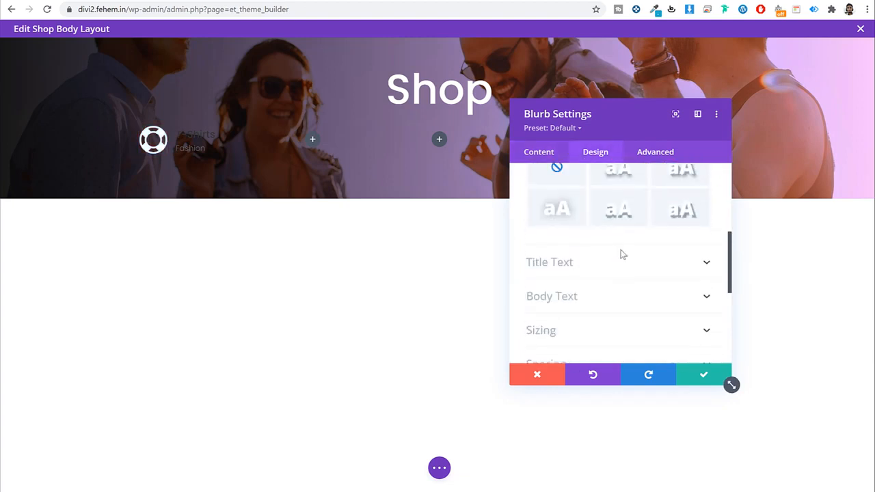
{"action": "scroll", "coordinate": [620, 254], "scroll_direction": "up", "scroll_amount": 4}
{"action": "scroll", "coordinate": [620, 254], "scroll_direction": "down", "scroll_amount": 5}
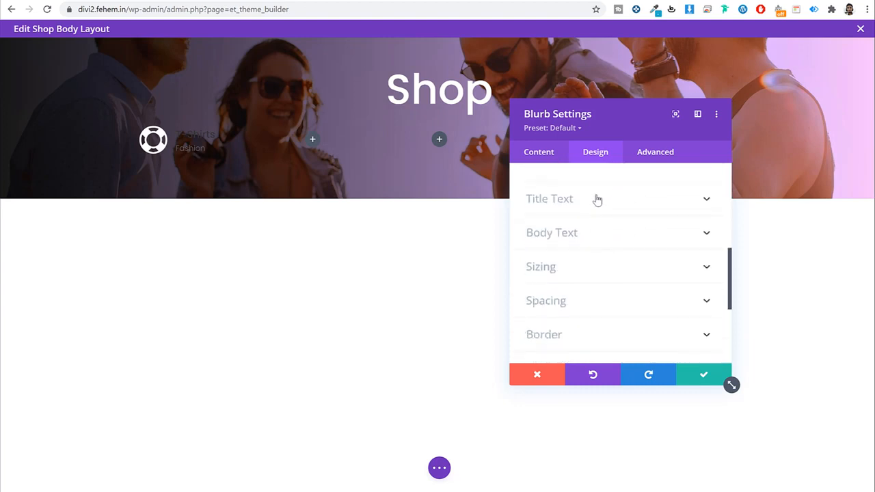
{"action": "left_click", "coordinate": [595, 198]}
{"action": "scroll", "coordinate": [629, 219], "scroll_direction": "down", "scroll_amount": 3}
{"action": "left_click", "coordinate": [584, 279]}
{"action": "scroll", "coordinate": [592, 274], "scroll_direction": "down", "scroll_amount": 8}
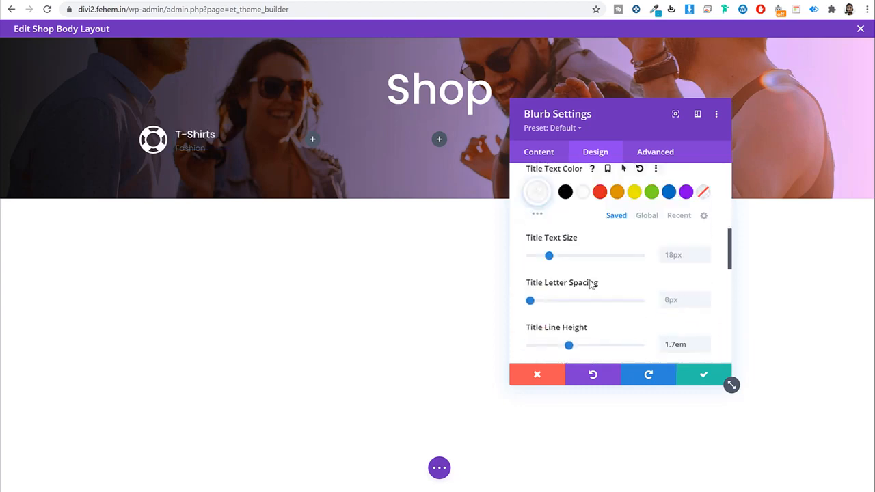
{"action": "left_click", "coordinate": [579, 193]}
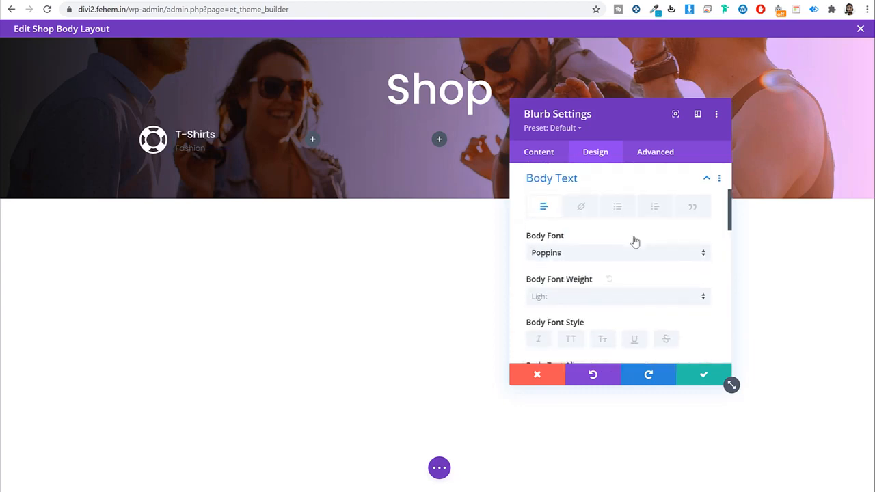
{"action": "scroll", "coordinate": [618, 242], "scroll_direction": "down", "scroll_amount": 5}
{"action": "left_click", "coordinate": [575, 212]}
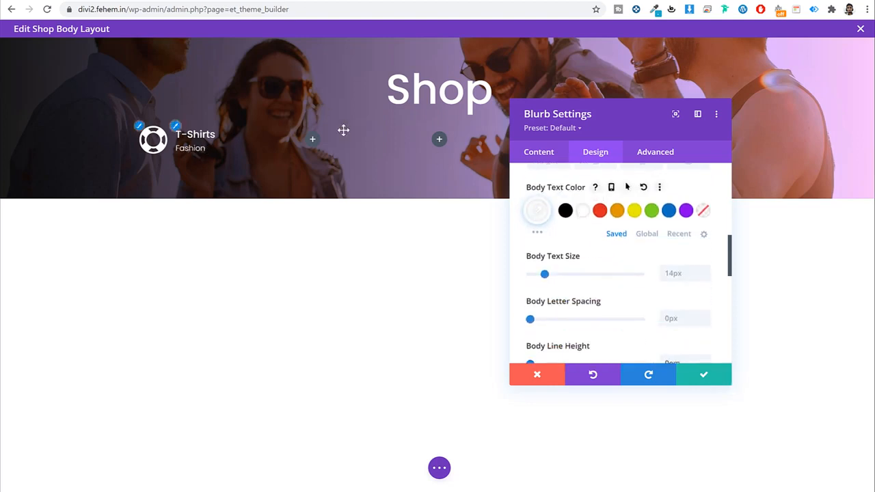
{"action": "left_click", "coordinate": [702, 377]}
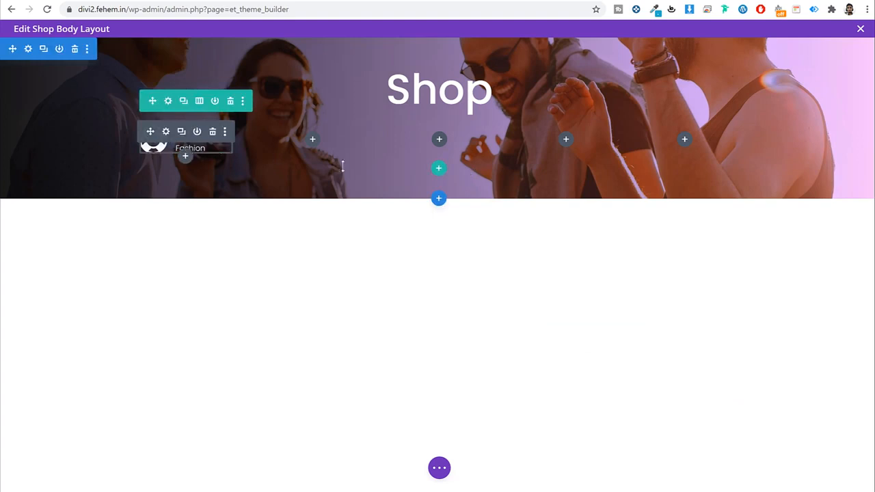
Step: Duplicate the T-Shirts blurb and drag copies into the second, third and fourth columns
{"action": "left_click", "coordinate": [181, 132]}
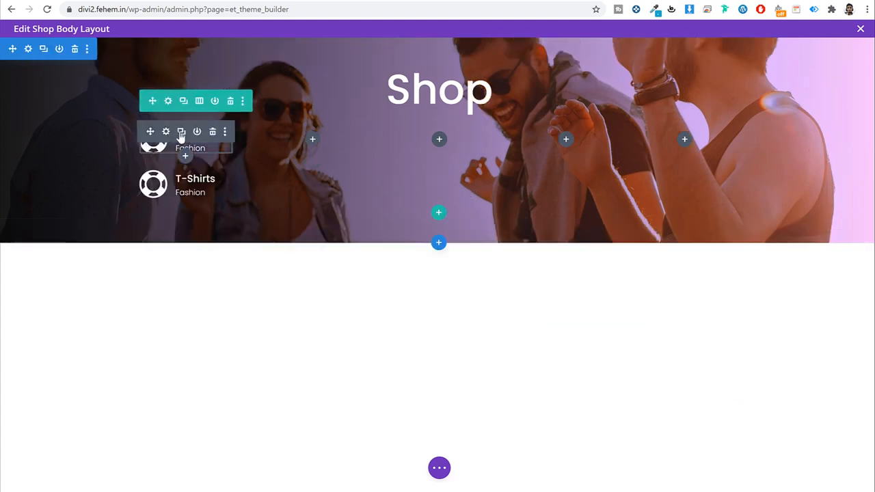
{"action": "left_click", "coordinate": [181, 131]}
{"action": "left_click", "coordinate": [181, 132]}
{"action": "left_click_drag", "start_coordinate": [156, 130], "coordinate": [307, 139]}
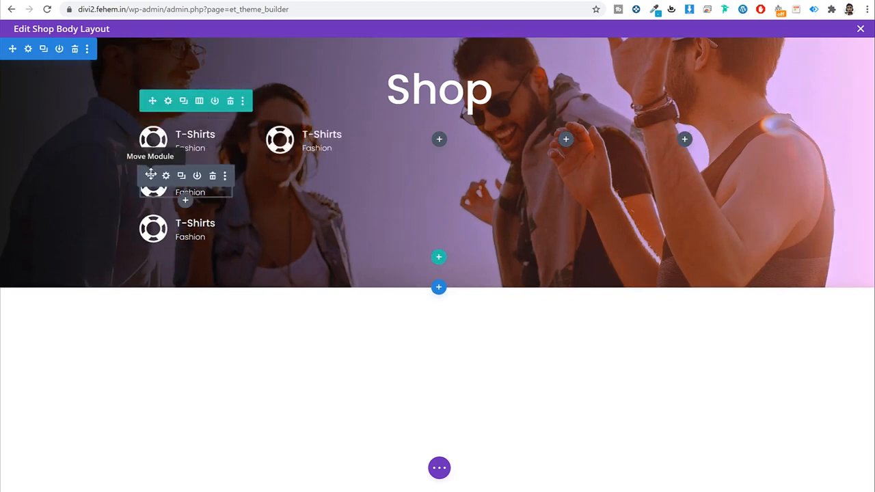
{"action": "left_click_drag", "start_coordinate": [150, 175], "coordinate": [405, 140]}
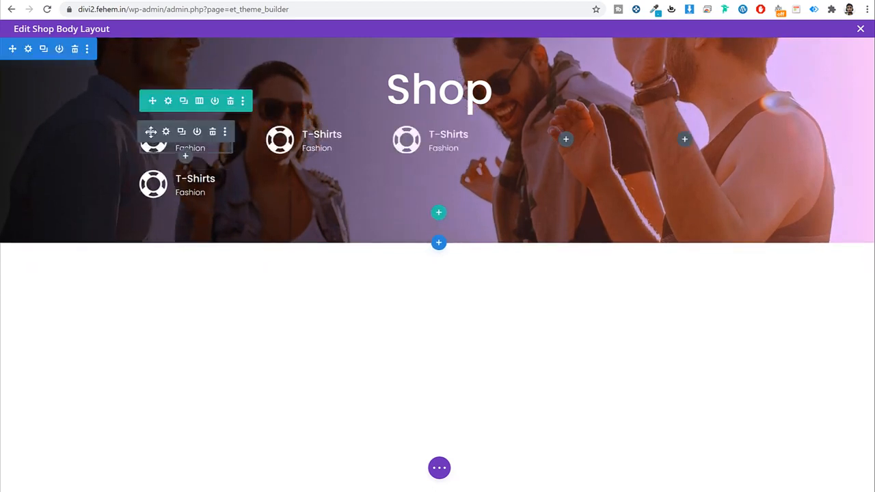
{"action": "left_click_drag", "start_coordinate": [577, 147], "coordinate": [564, 147]}
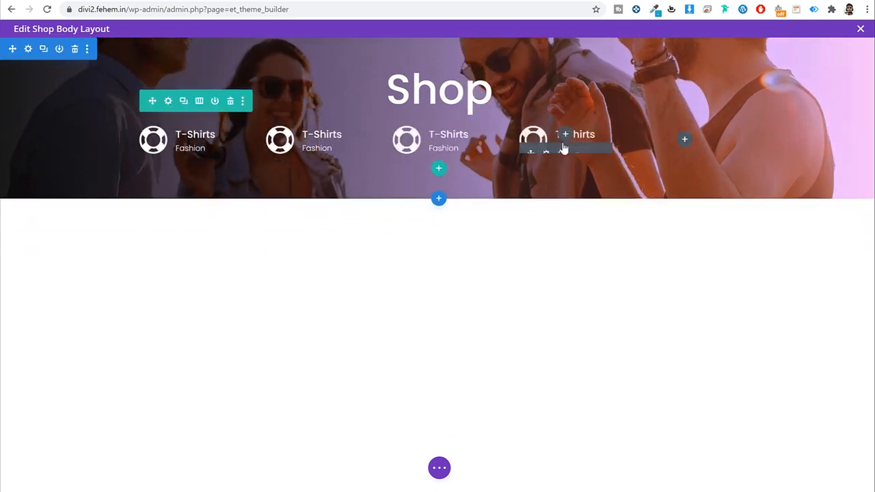
{"action": "left_click", "coordinate": [563, 134]}
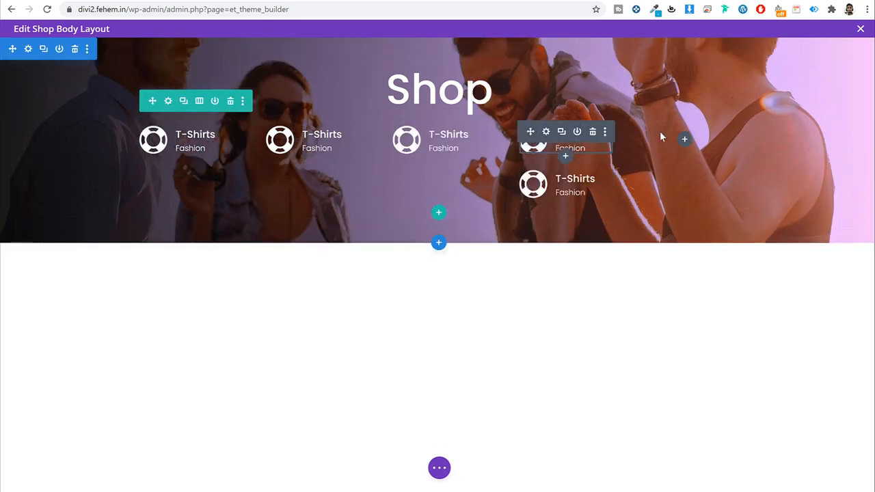
{"action": "key", "text": "ctrl+z"}
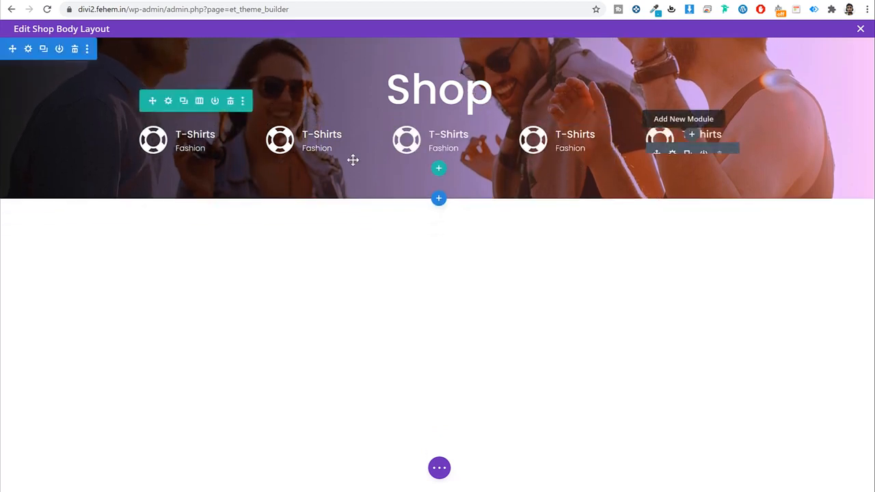
{"action": "left_click", "coordinate": [293, 132]}
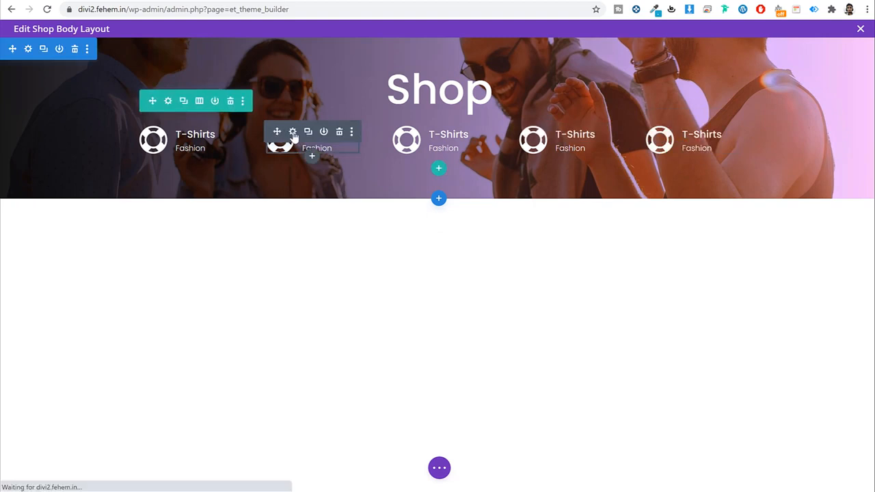
Step: Retitle the second blurb 'Toys', give it the pie-chart icon, and save
{"action": "triple_click", "coordinate": [585, 242]}
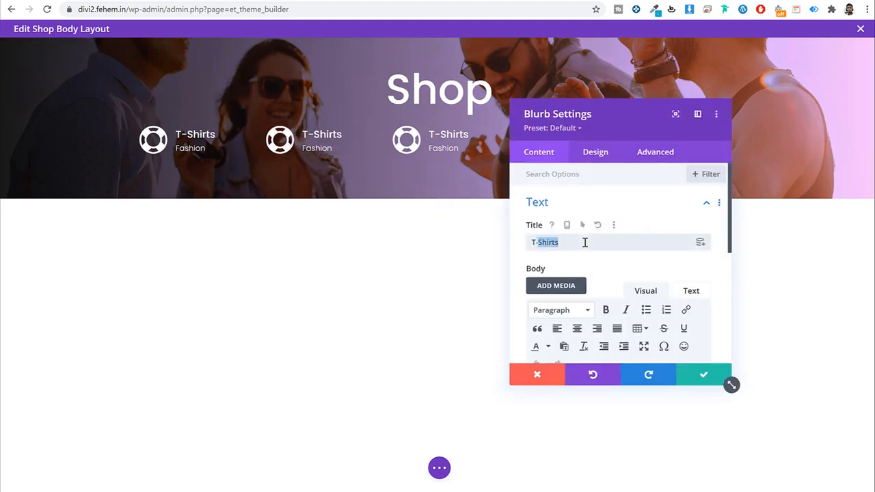
{"action": "type", "text": "Toys"}
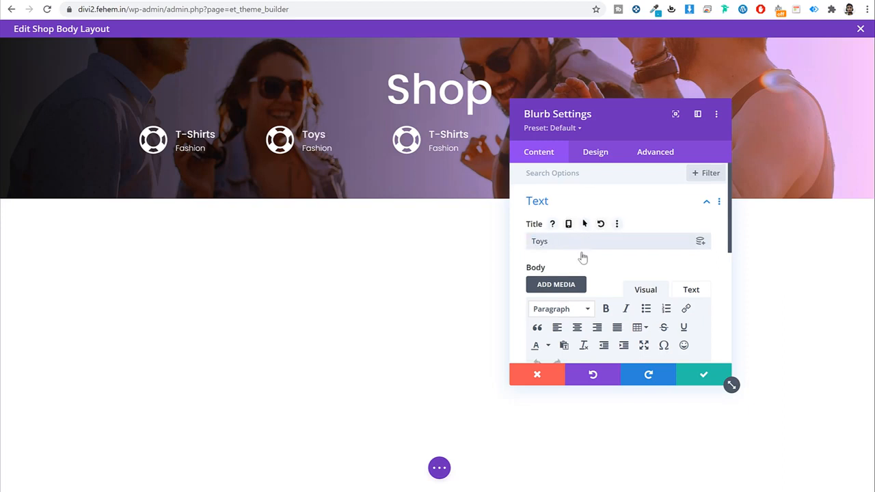
{"action": "scroll", "coordinate": [581, 255], "scroll_direction": "down", "scroll_amount": 5}
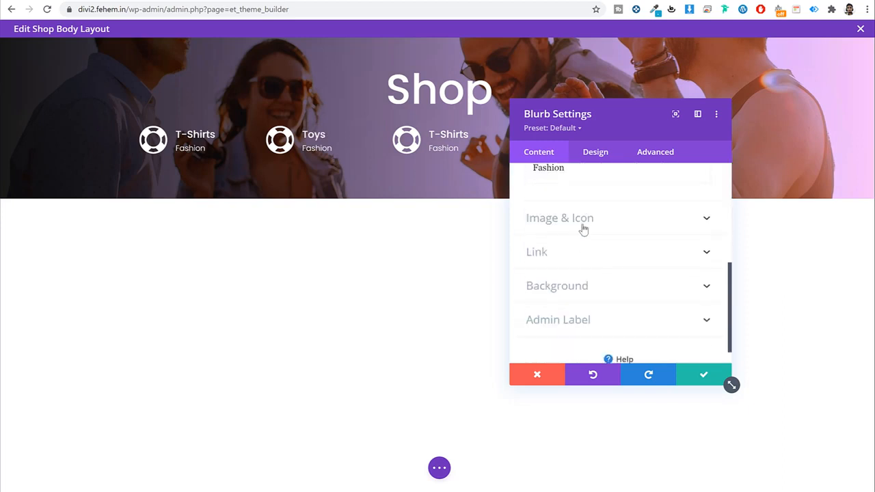
{"action": "left_click", "coordinate": [581, 228]}
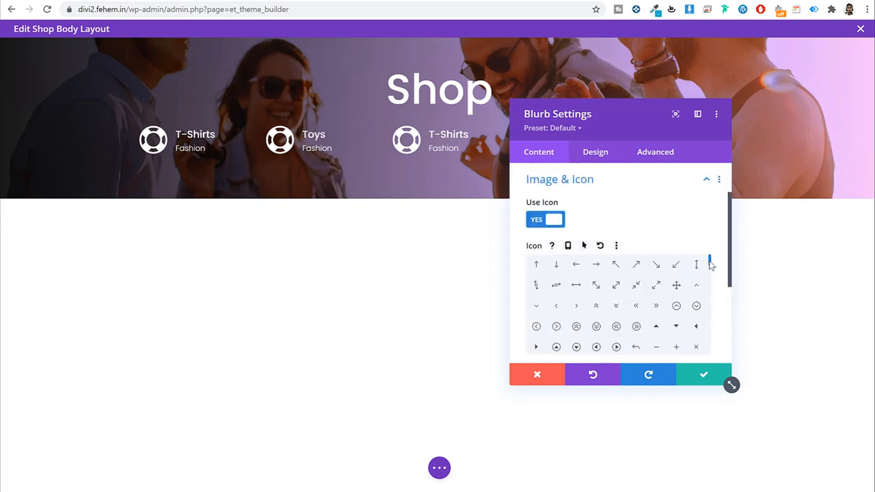
{"action": "scroll", "coordinate": [711, 265], "scroll_direction": "down", "scroll_amount": 5}
{"action": "left_click", "coordinate": [696, 341]}
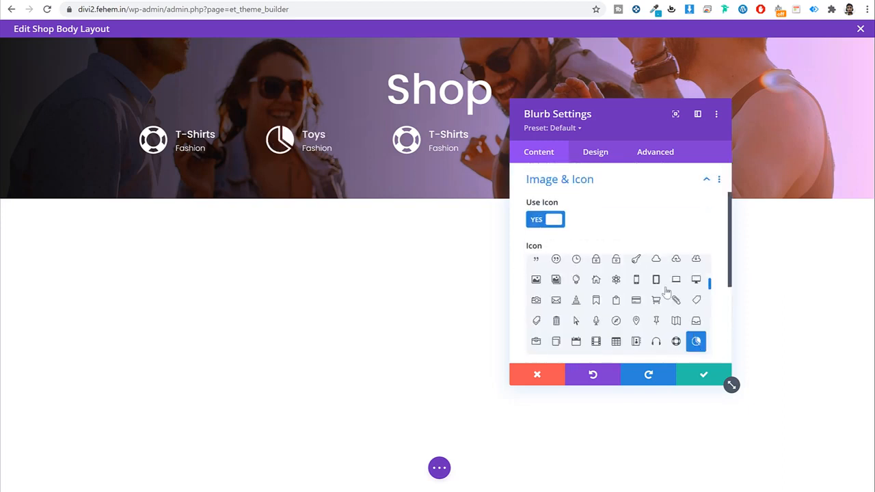
{"action": "left_click", "coordinate": [603, 152]}
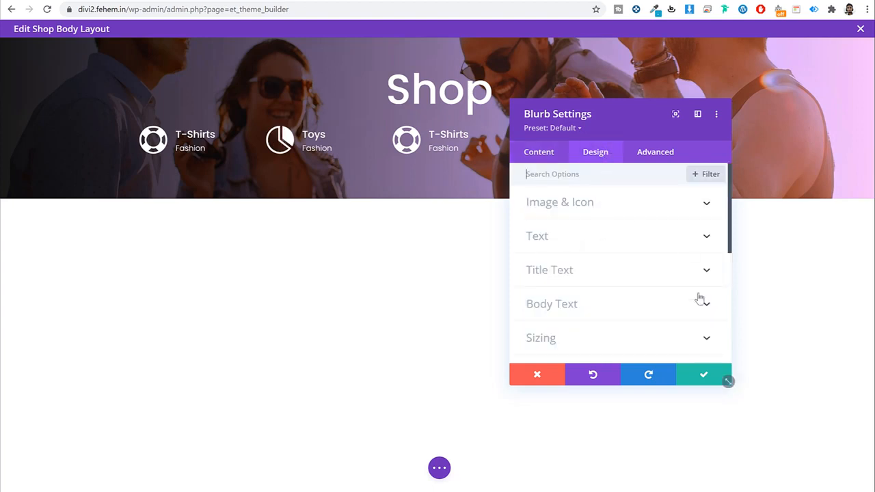
{"action": "left_click", "coordinate": [551, 151]}
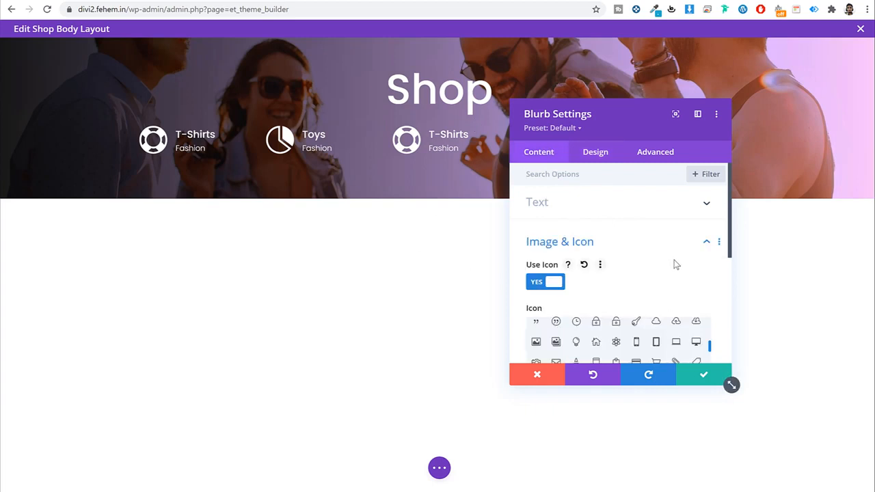
{"action": "left_click", "coordinate": [702, 374]}
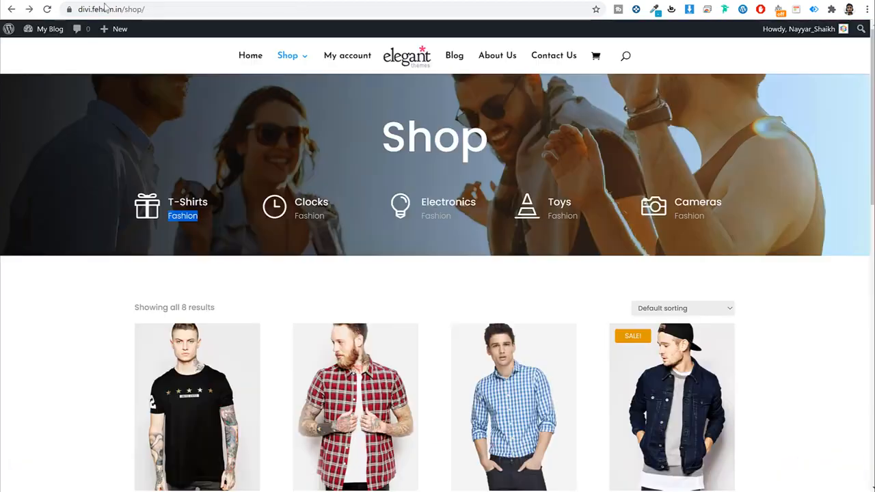
Step: Insert a regular section below the header with a 1/4 + 3/4 column row
{"action": "scroll", "coordinate": [524, 235], "scroll_direction": "down", "scroll_amount": 3}
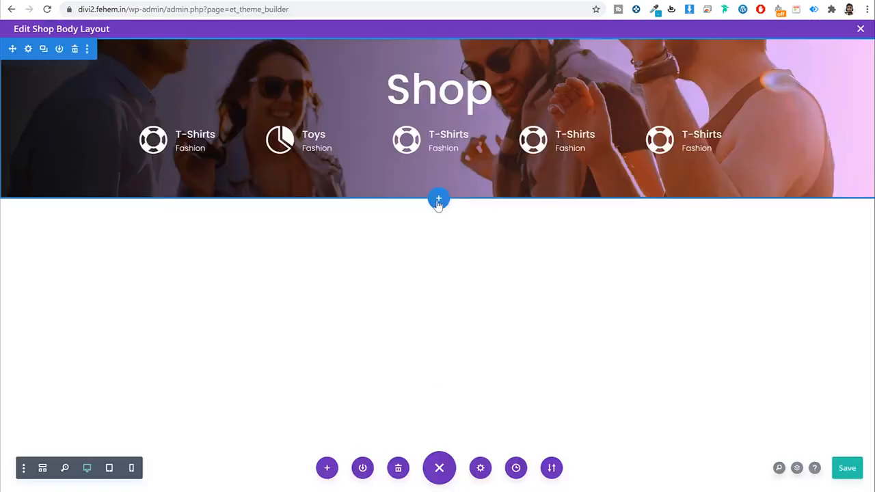
{"action": "left_click", "coordinate": [439, 200]}
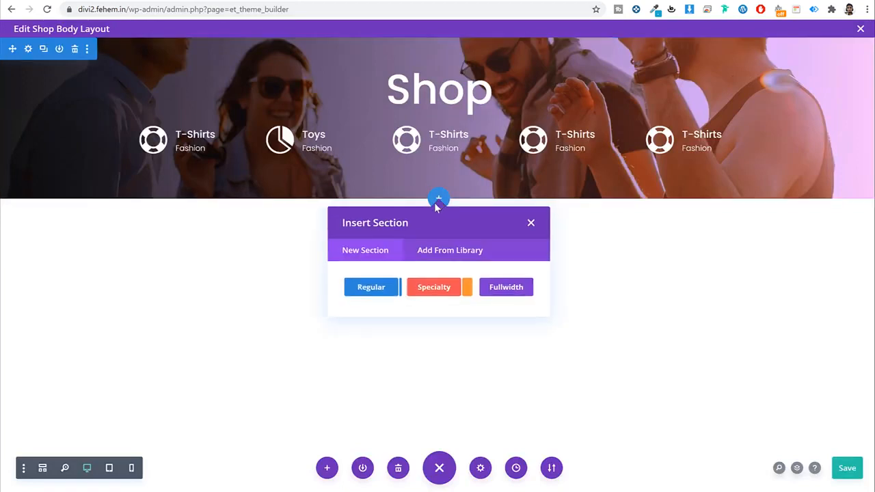
{"action": "left_click", "coordinate": [370, 290]}
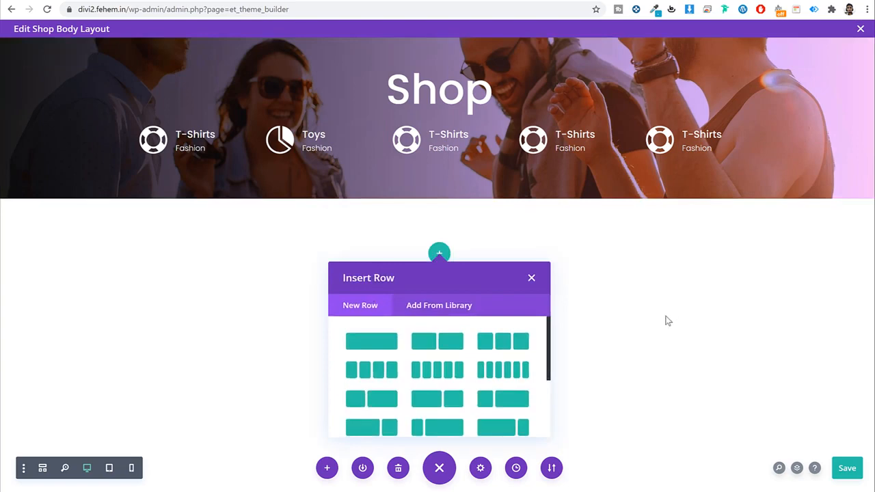
{"action": "scroll", "coordinate": [509, 395], "scroll_direction": "down", "scroll_amount": 2}
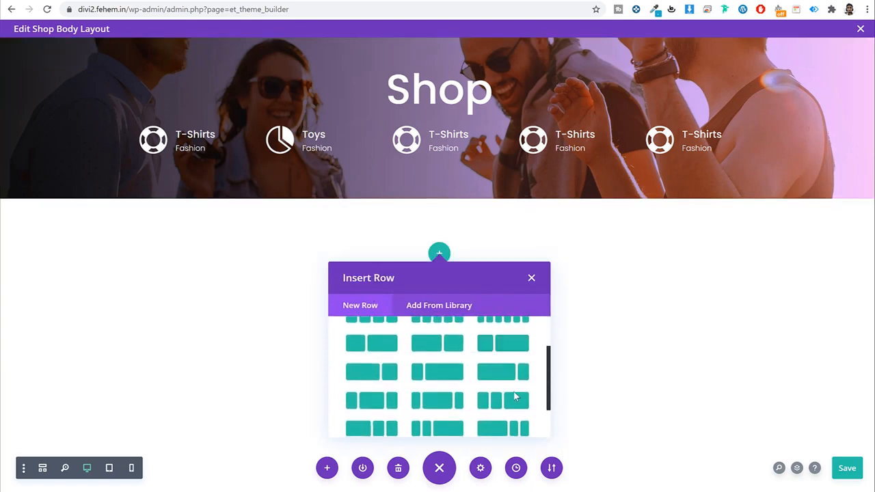
{"action": "left_click", "coordinate": [435, 373]}
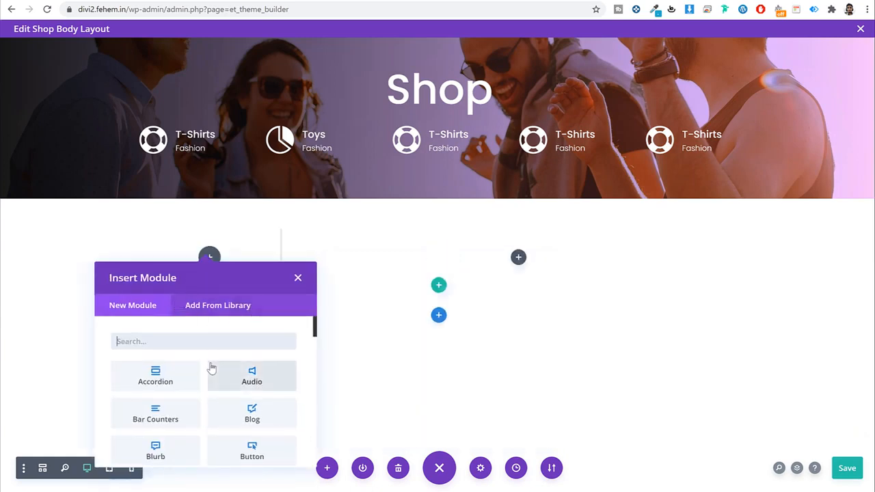
Step: Add a Sidebar module using the default Sidebar widget area to the narrow column
{"action": "type", "text": "side"}
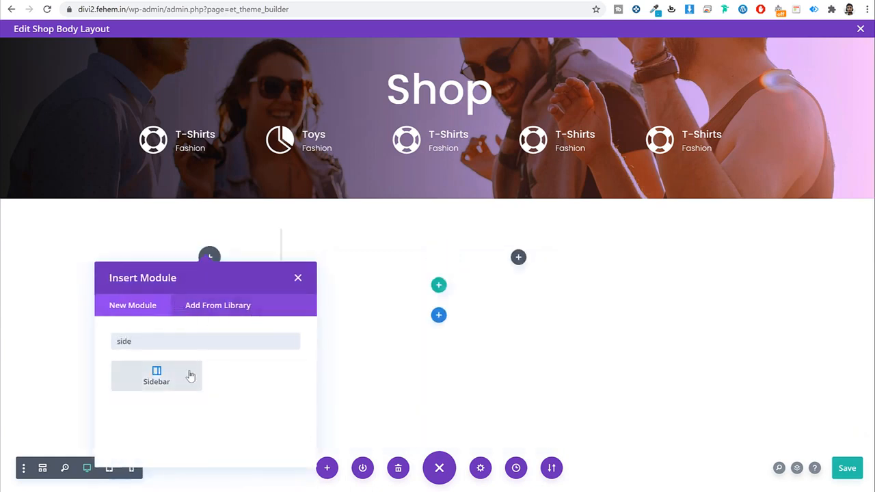
{"action": "left_click", "coordinate": [164, 376]}
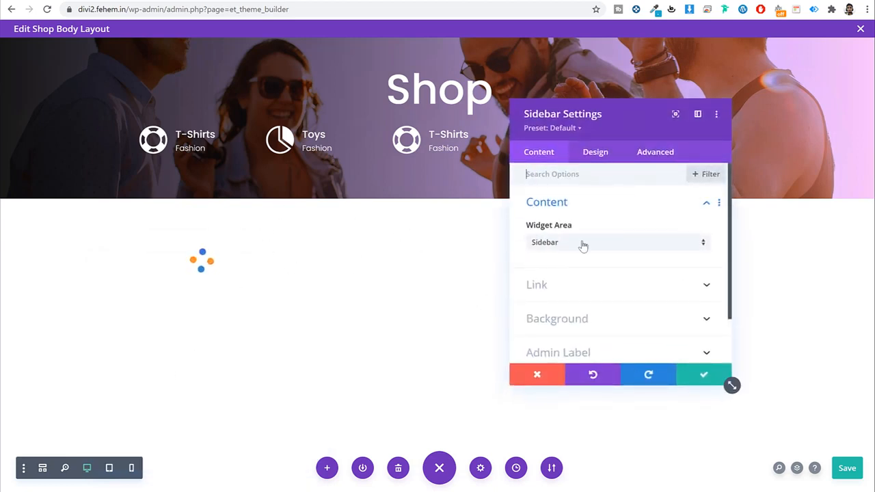
{"action": "left_click", "coordinate": [582, 245]}
{"action": "left_click", "coordinate": [608, 208]}
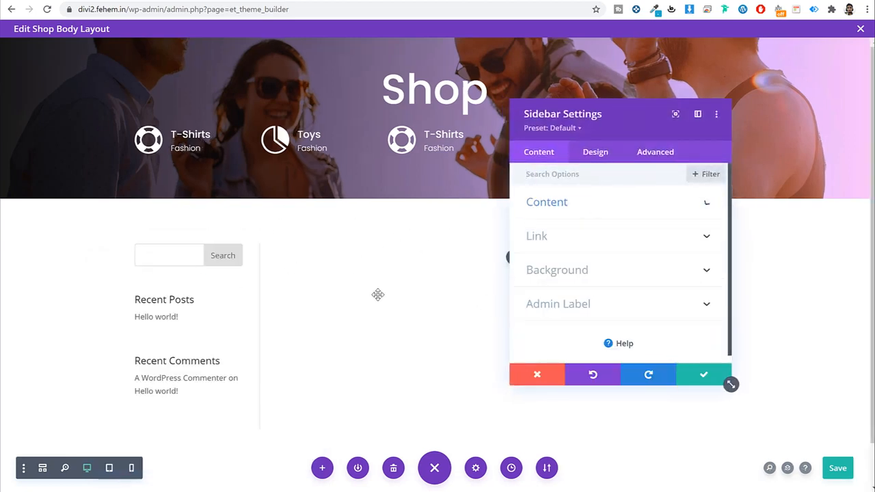
{"action": "left_click", "coordinate": [703, 374]}
Step: Add a Shop module showing products to the wide column and save it
{"action": "left_click", "coordinate": [514, 258]}
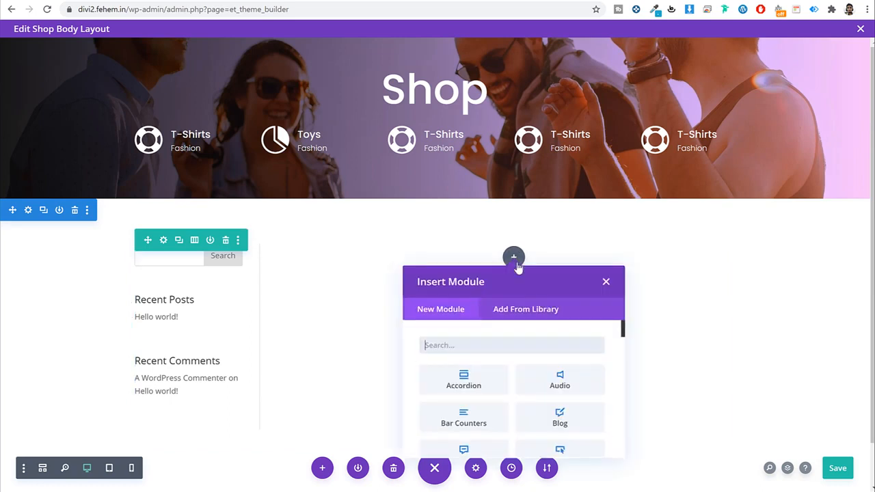
{"action": "type", "text": "woo"}
{"action": "key", "text": "BackSpace"}
{"action": "key", "text": "BackSpace"}
{"action": "key", "text": "BackSpace"}
{"action": "type", "text": "shop"}
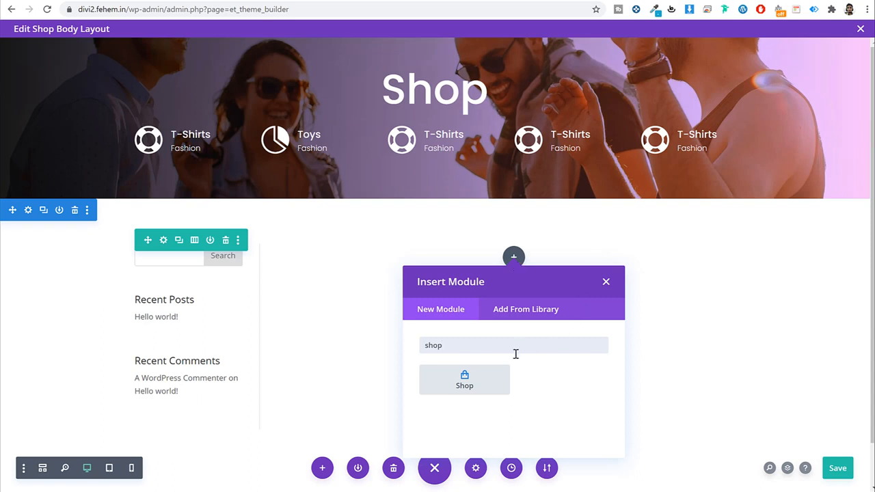
{"action": "left_click", "coordinate": [489, 381]}
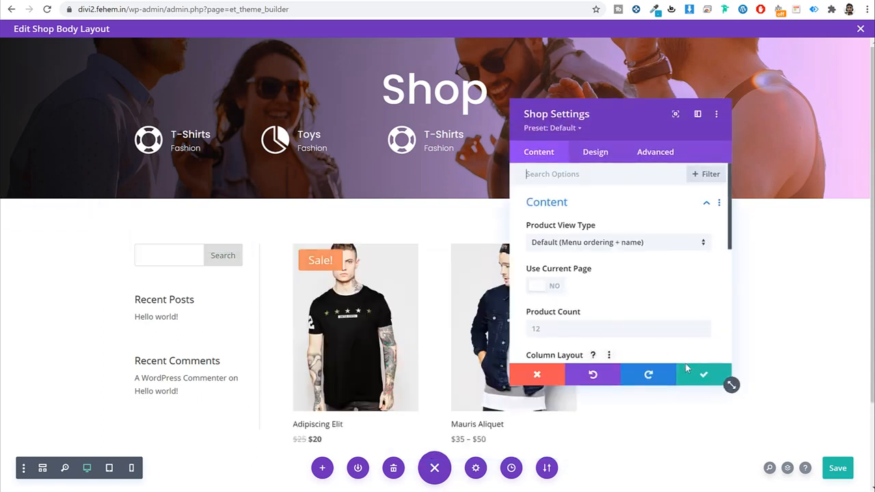
{"action": "left_click", "coordinate": [704, 374]}
Step: Delete the sidebar column so the row is a single column holding the Shop grid
{"action": "scroll", "coordinate": [231, 253], "scroll_direction": "down", "scroll_amount": 1}
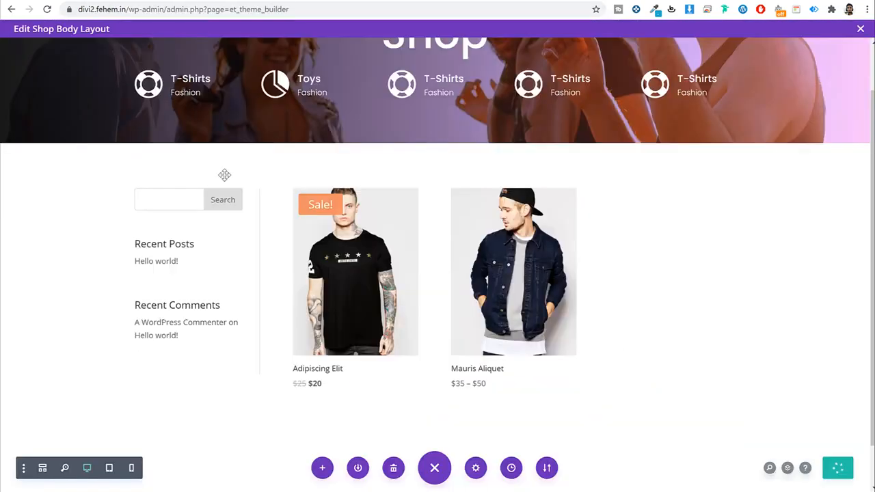
{"action": "mouse_move", "coordinate": [185, 227]}
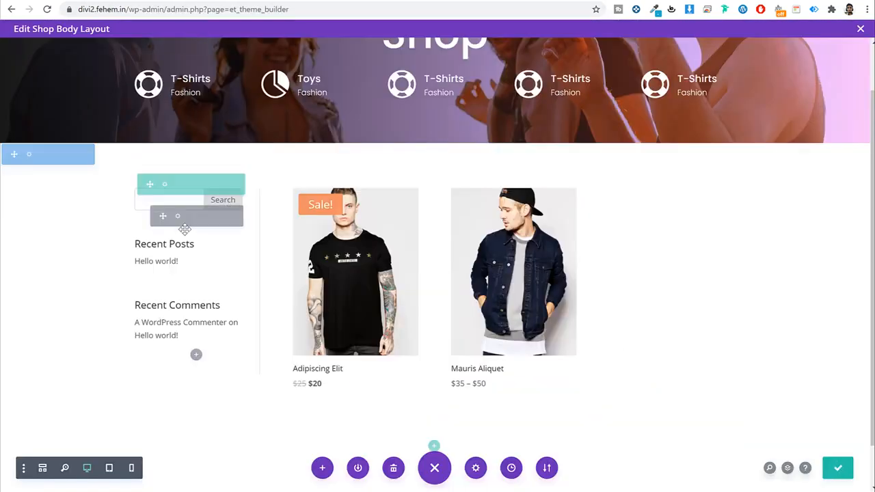
{"action": "left_click", "coordinate": [164, 186]}
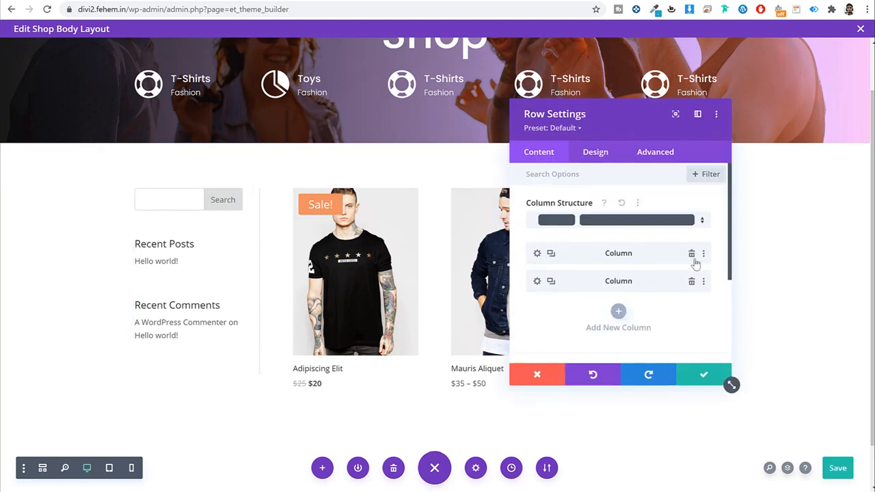
{"action": "left_click", "coordinate": [691, 253]}
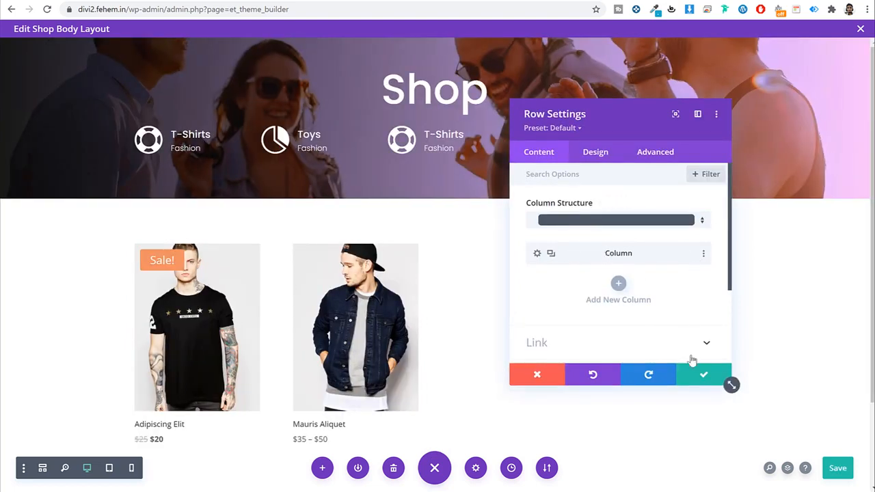
{"action": "left_click", "coordinate": [699, 380]}
{"action": "scroll", "coordinate": [674, 361], "scroll_direction": "down", "scroll_amount": 1}
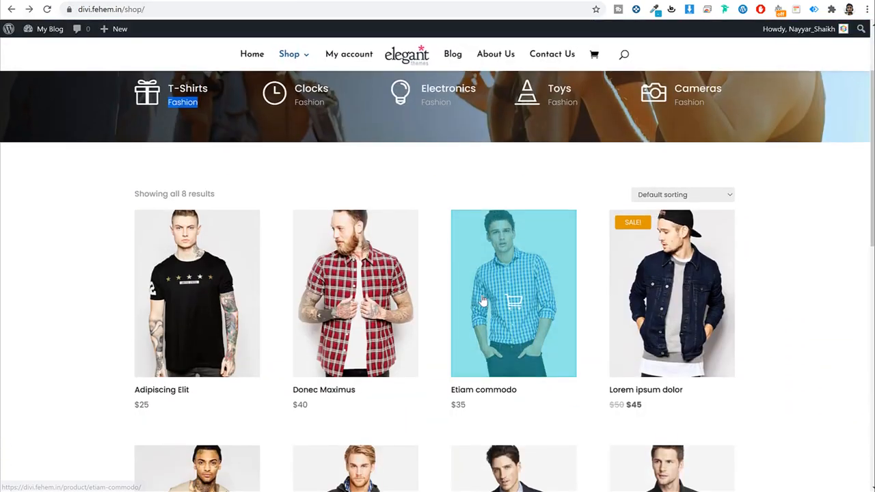
{"action": "scroll", "coordinate": [416, 267], "scroll_direction": "down", "scroll_amount": 2}
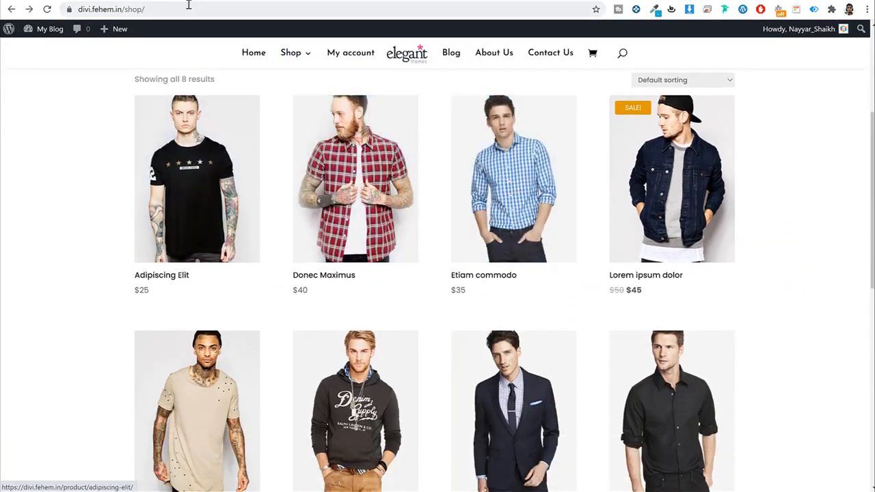
{"action": "left_click", "coordinate": [188, 1]}
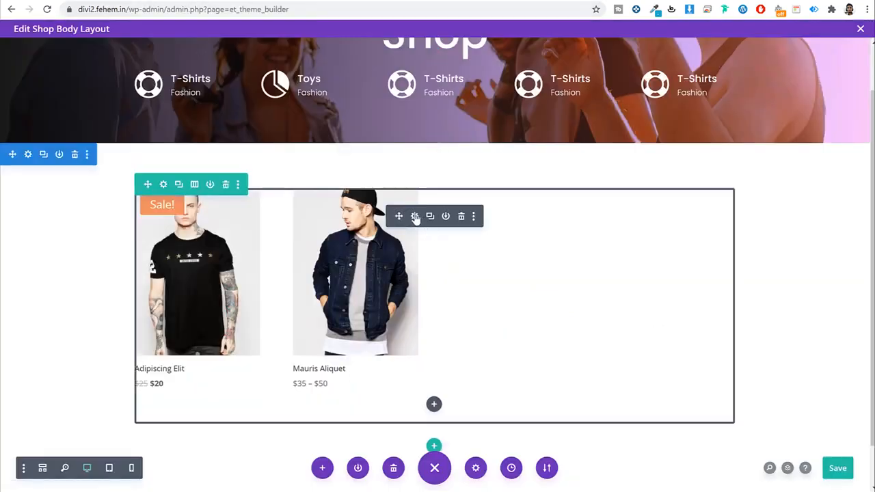
{"action": "left_click", "coordinate": [414, 216]}
Step: Try purple, white and yellow as the product overlay icon colour
{"action": "left_click", "coordinate": [595, 153]}
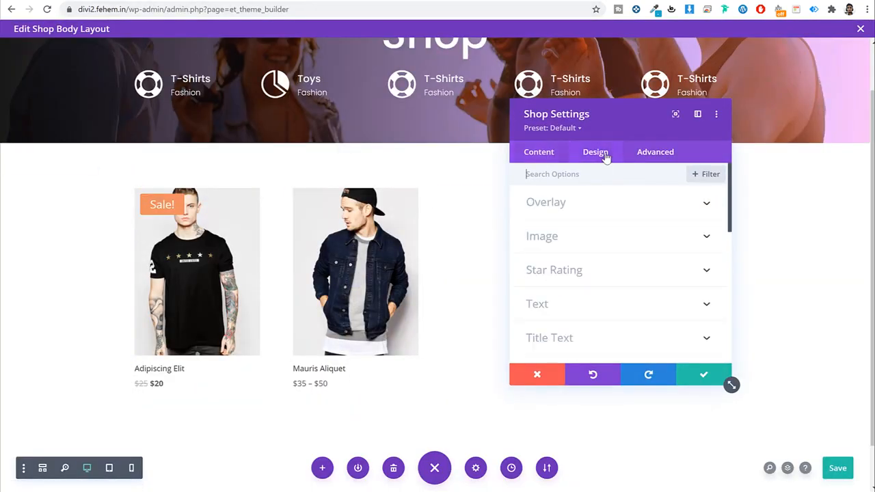
{"action": "left_click", "coordinate": [598, 205]}
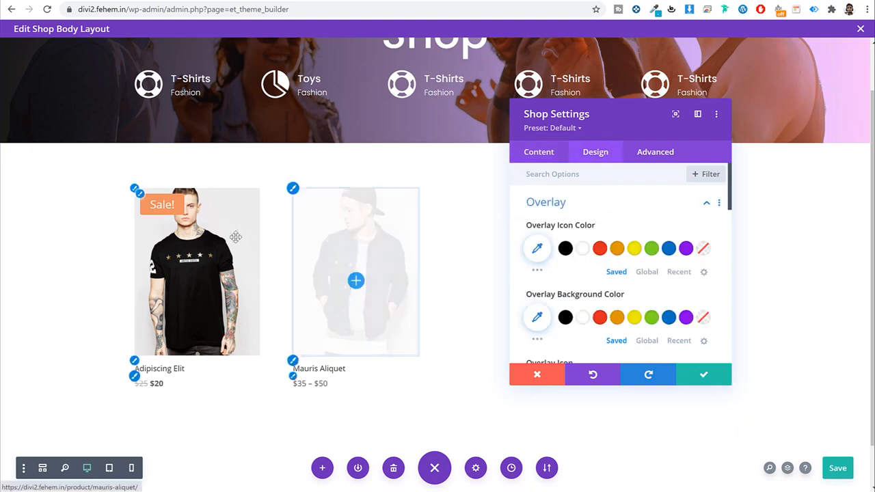
{"action": "left_click", "coordinate": [686, 247]}
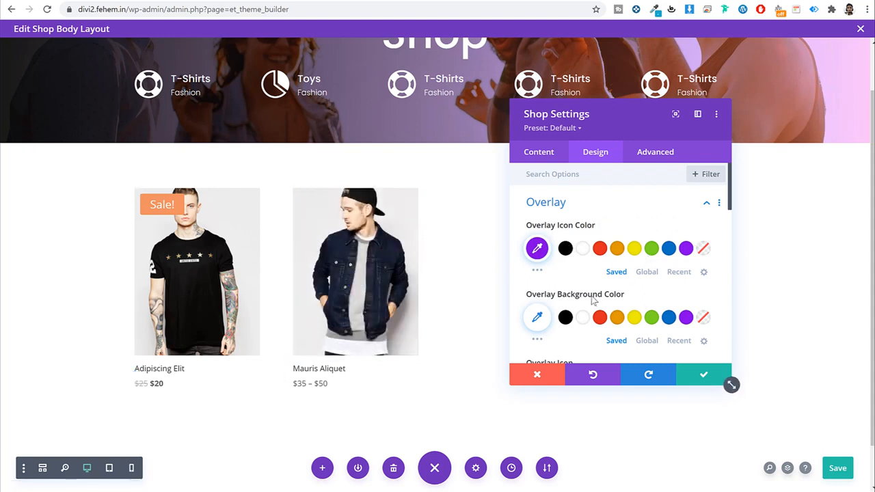
{"action": "left_click", "coordinate": [581, 250]}
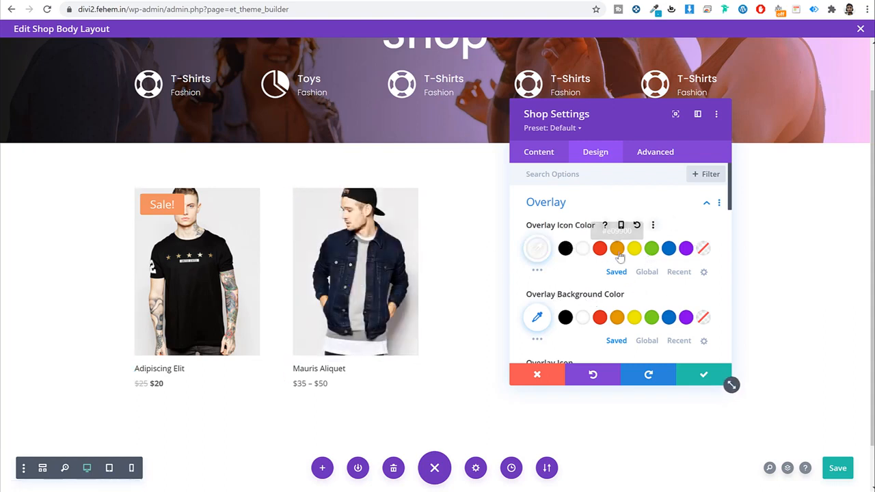
{"action": "left_click", "coordinate": [633, 251]}
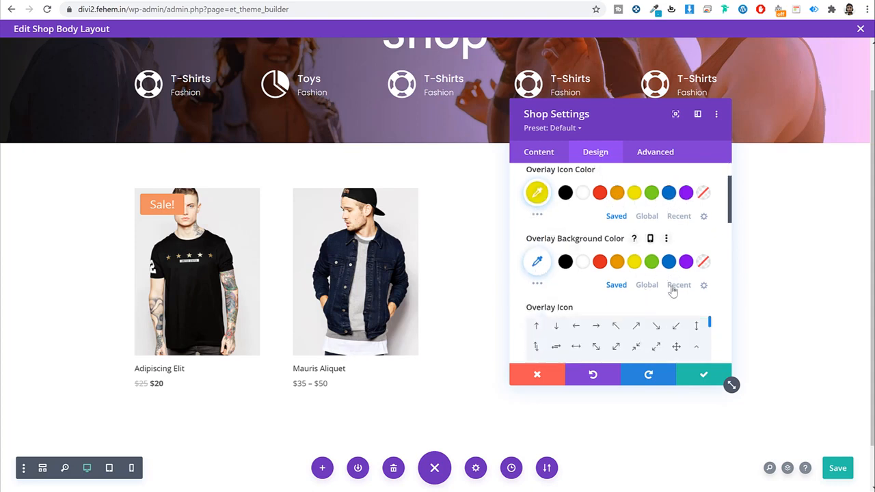
{"action": "scroll", "coordinate": [670, 292], "scroll_direction": "down", "scroll_amount": 1}
Step: Give the overlay a translucent purple #8300e9 background and set the icon white
{"action": "left_click", "coordinate": [685, 263]}
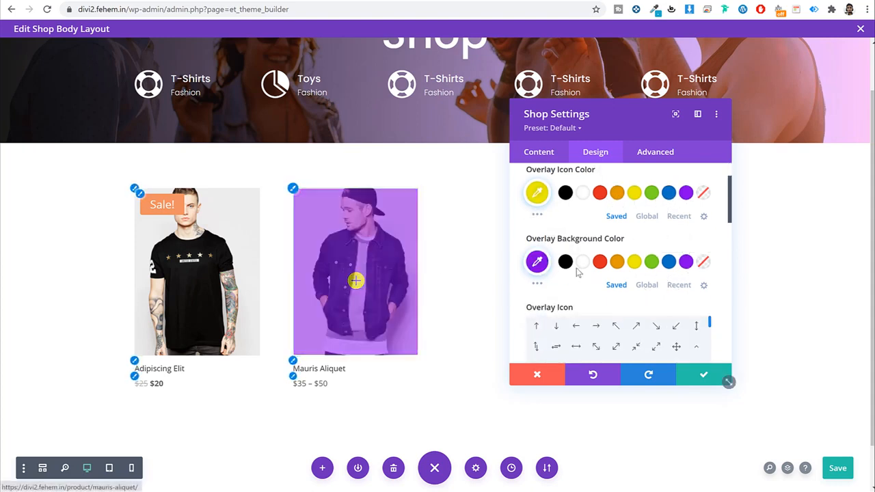
{"action": "left_click", "coordinate": [537, 263]}
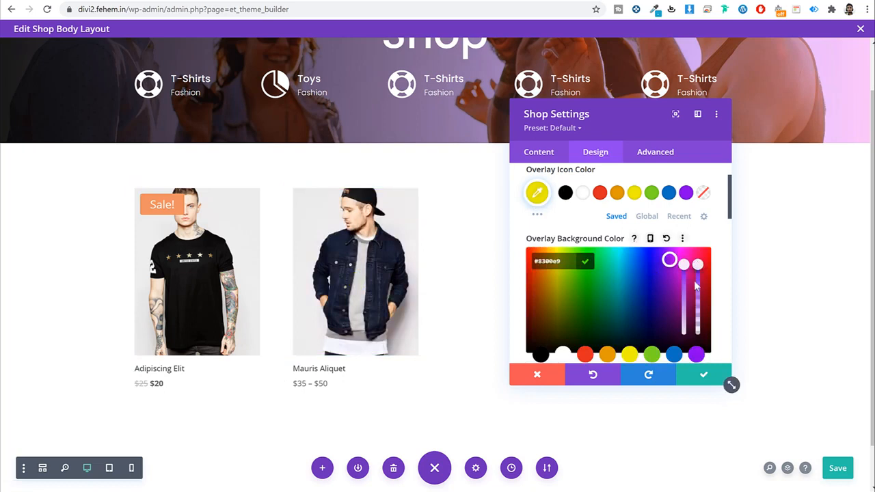
{"action": "left_click", "coordinate": [696, 283]}
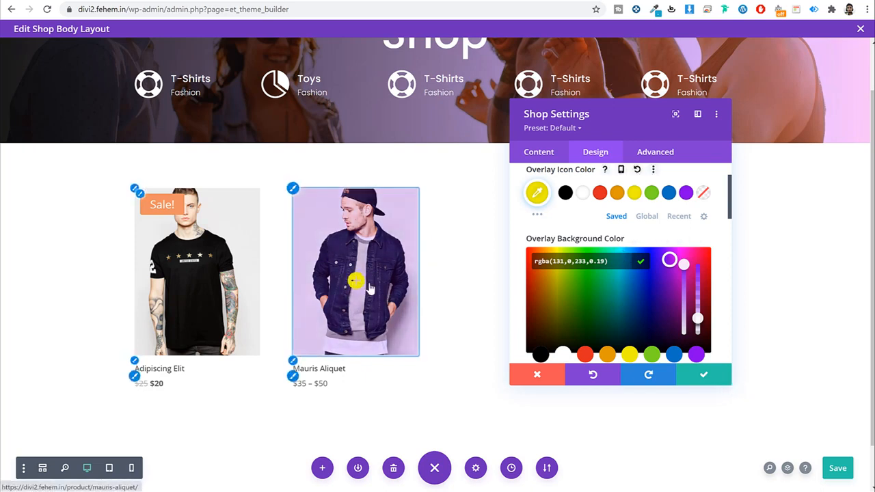
{"action": "left_click", "coordinate": [668, 192]}
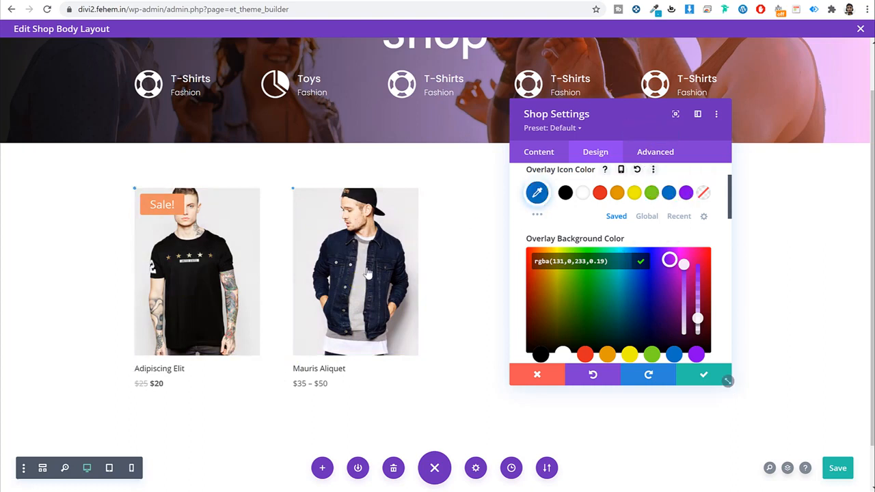
{"action": "left_click", "coordinate": [582, 194]}
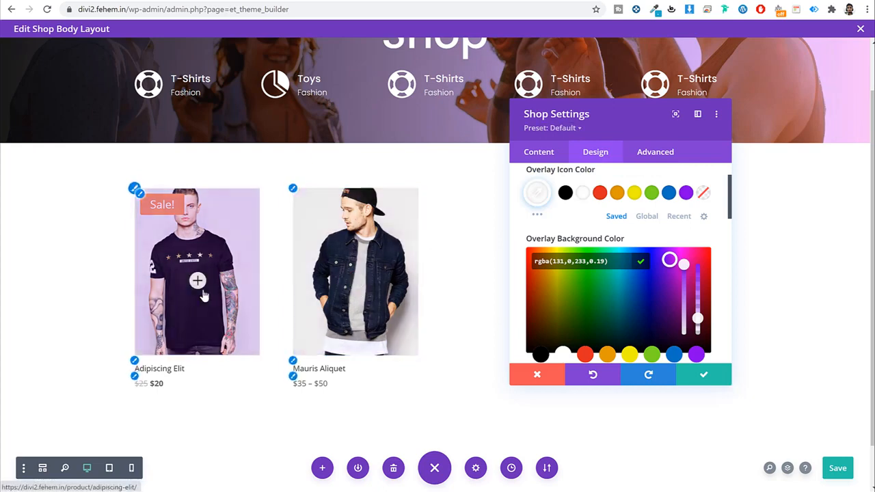
{"action": "scroll", "coordinate": [646, 251], "scroll_direction": "up", "scroll_amount": 1}
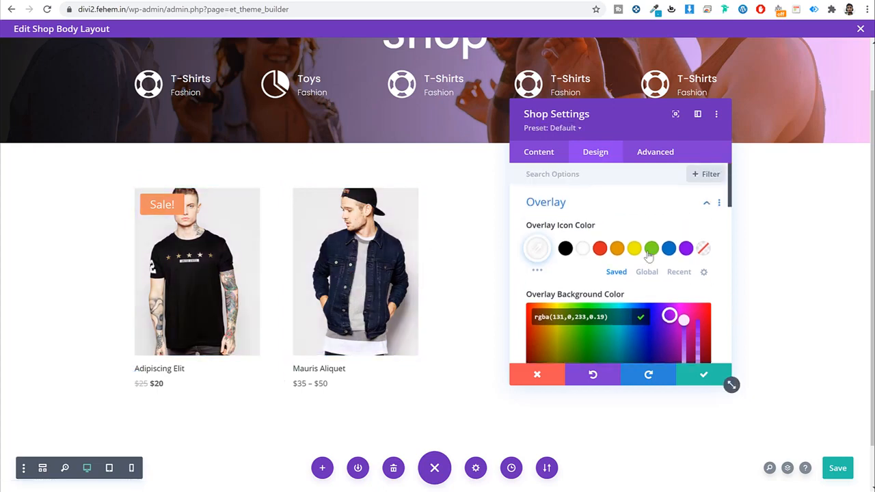
{"action": "scroll", "coordinate": [648, 250], "scroll_direction": "down", "scroll_amount": 3}
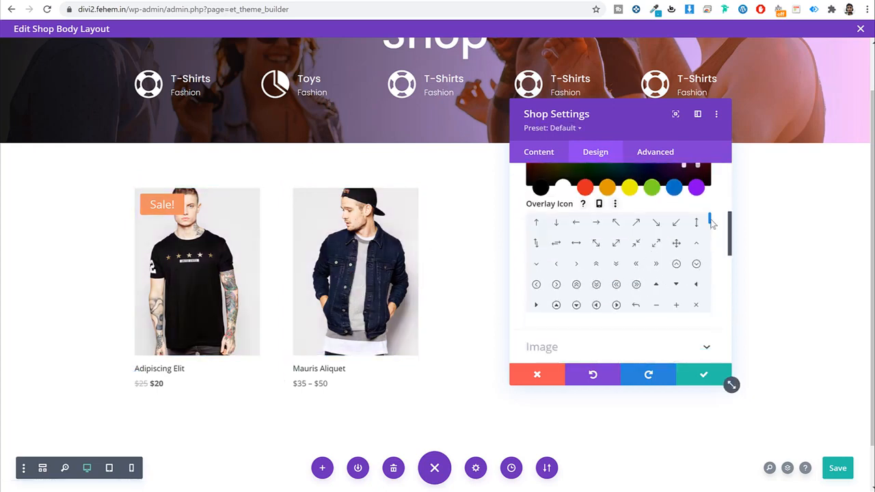
{"action": "scroll", "coordinate": [710, 222], "scroll_direction": "down", "scroll_amount": 10}
{"action": "scroll", "coordinate": [716, 240], "scroll_direction": "up", "scroll_amount": 3}
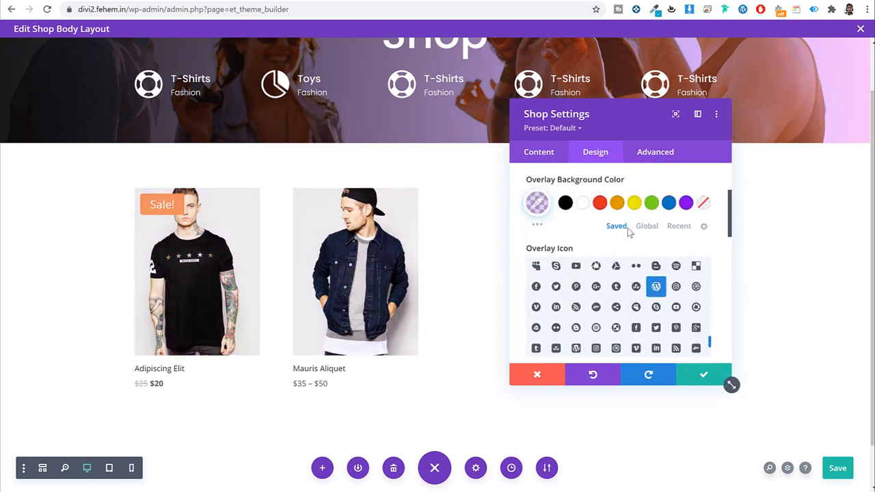
{"action": "scroll", "coordinate": [719, 264], "scroll_direction": "up", "scroll_amount": 4}
Step: Set the product title font to Poppins with centred alignment
{"action": "left_click", "coordinate": [592, 203]}
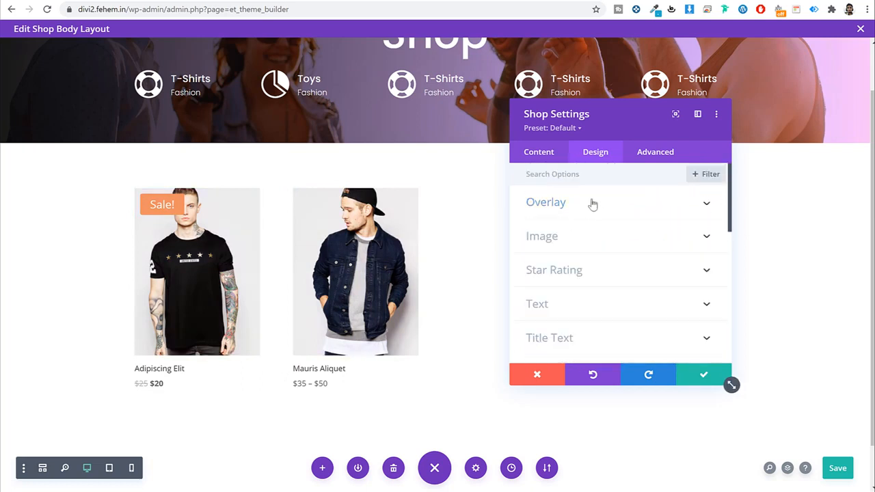
{"action": "scroll", "coordinate": [632, 269], "scroll_direction": "down", "scroll_amount": 1}
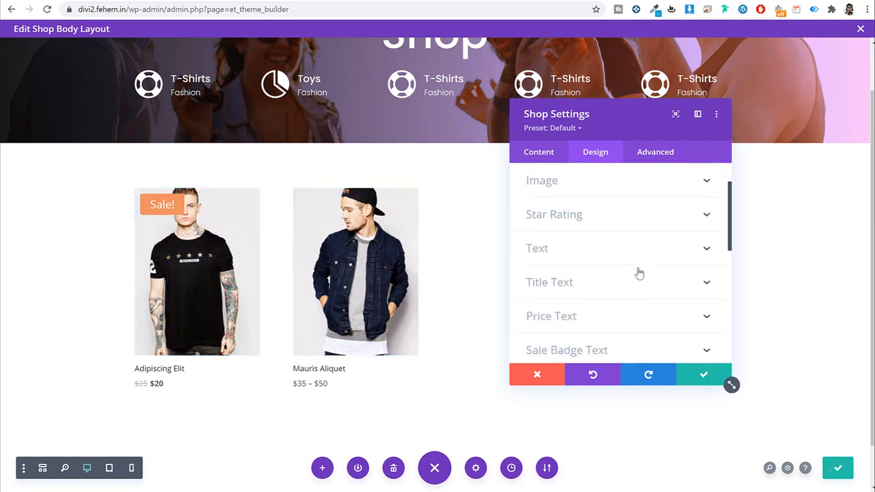
{"action": "scroll", "coordinate": [637, 273], "scroll_direction": "down", "scroll_amount": 2}
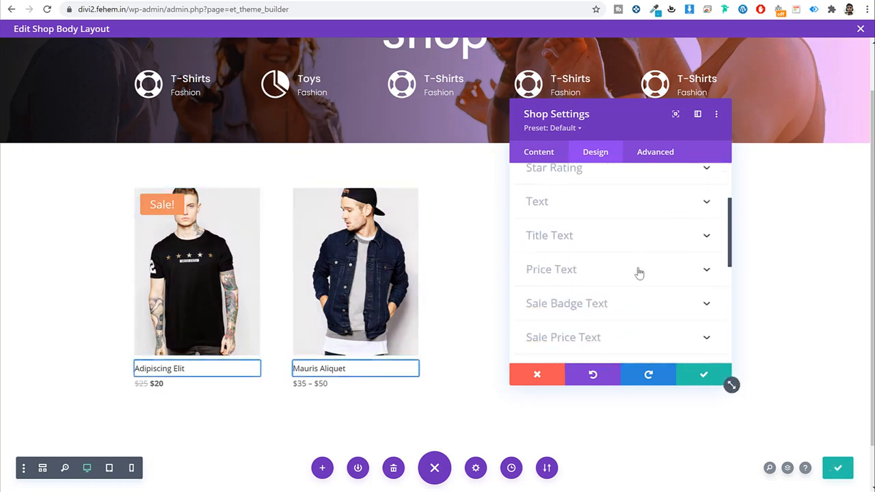
{"action": "left_click", "coordinate": [590, 231]}
{"action": "left_click", "coordinate": [597, 219]}
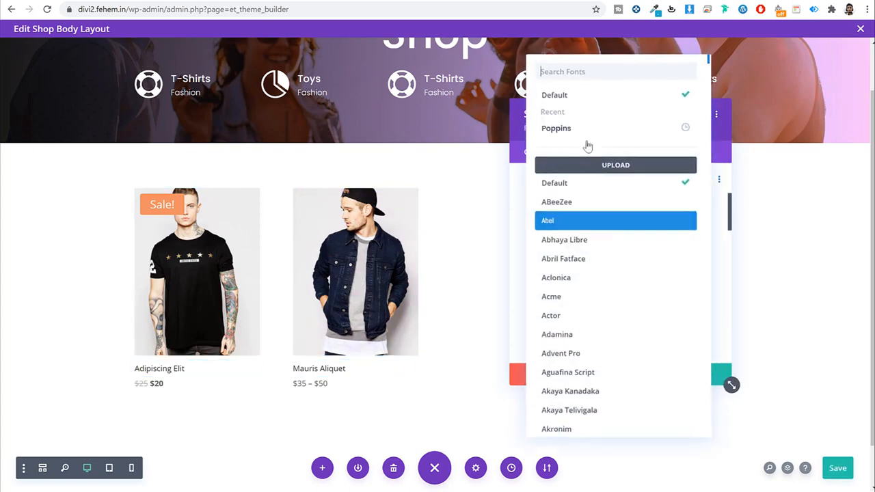
{"action": "left_click", "coordinate": [587, 134]}
{"action": "scroll", "coordinate": [648, 253], "scroll_direction": "down", "scroll_amount": 1}
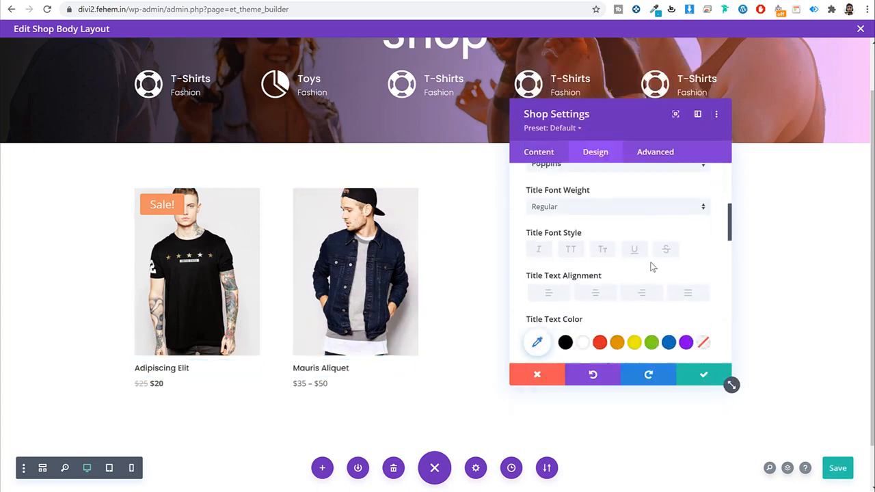
{"action": "left_click", "coordinate": [596, 294]}
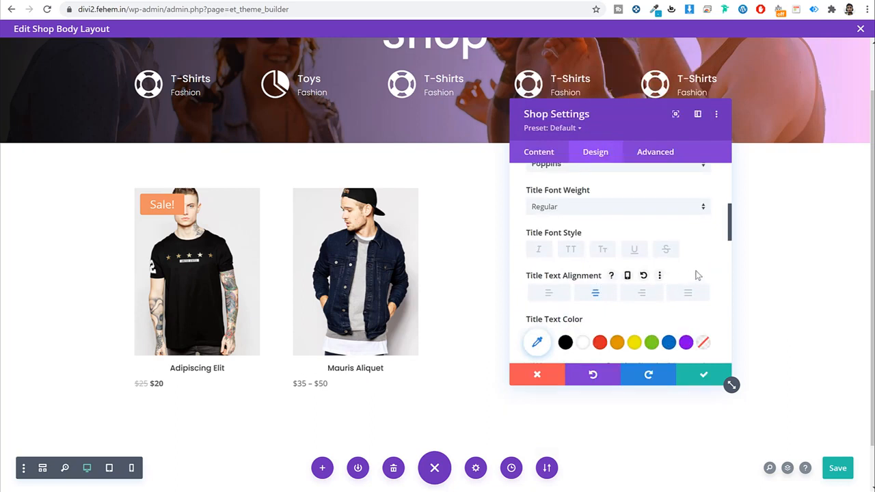
{"action": "scroll", "coordinate": [638, 301], "scroll_direction": "down", "scroll_amount": 3}
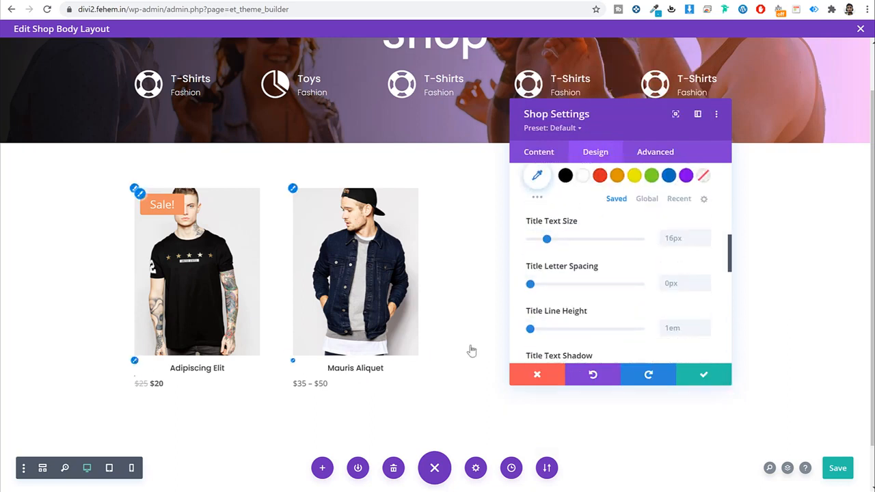
{"action": "scroll", "coordinate": [640, 296], "scroll_direction": "down", "scroll_amount": 1}
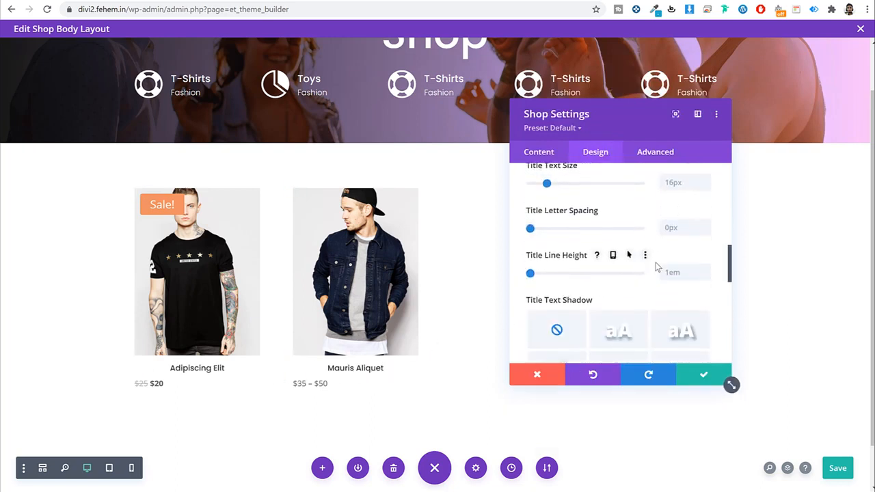
{"action": "scroll", "coordinate": [681, 298], "scroll_direction": "down", "scroll_amount": 5}
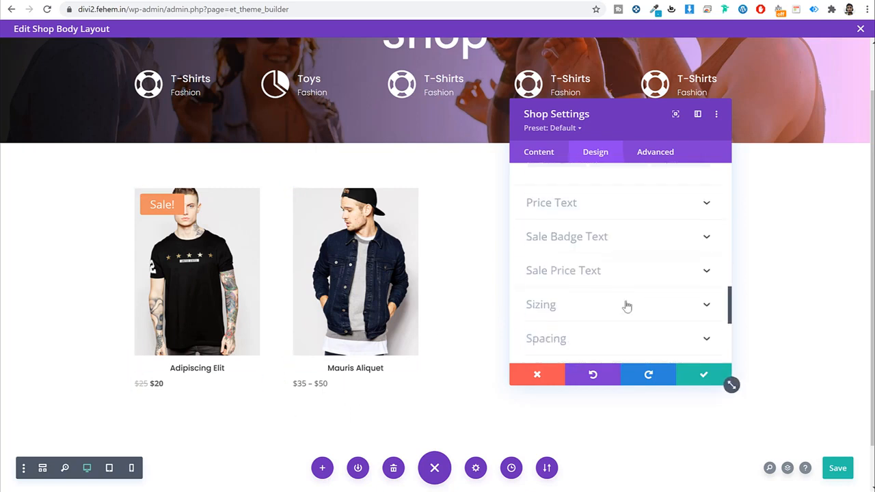
{"action": "left_click", "coordinate": [612, 205]}
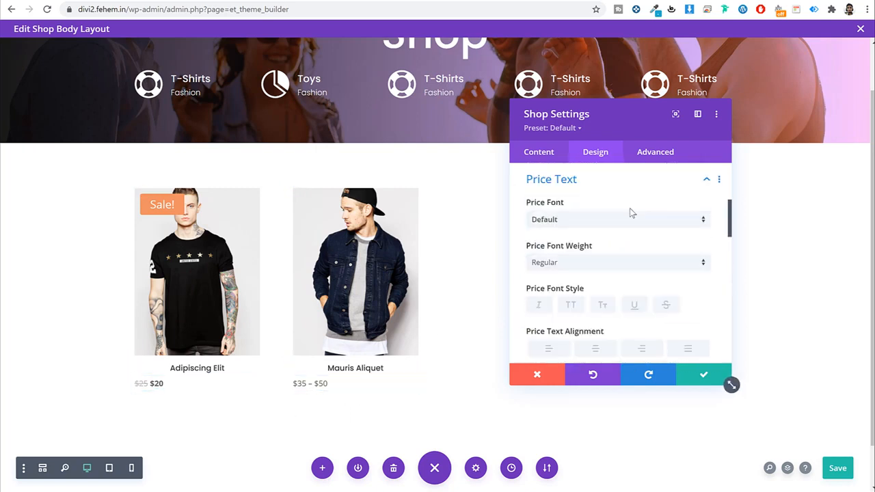
Step: Center the product prices, set them in Poppins and purple, and adjust their line height
{"action": "left_click", "coordinate": [596, 348]}
{"action": "left_click", "coordinate": [591, 219]}
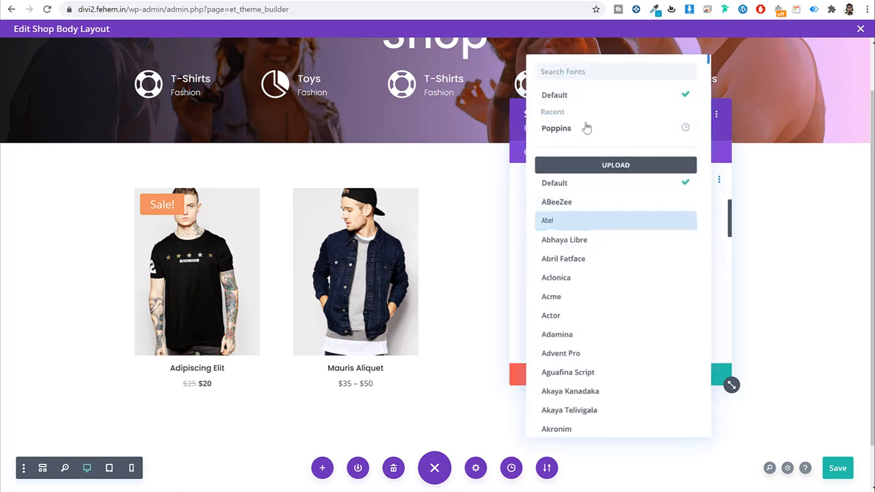
{"action": "left_click", "coordinate": [586, 127]}
{"action": "scroll", "coordinate": [676, 287], "scroll_direction": "down", "scroll_amount": 2}
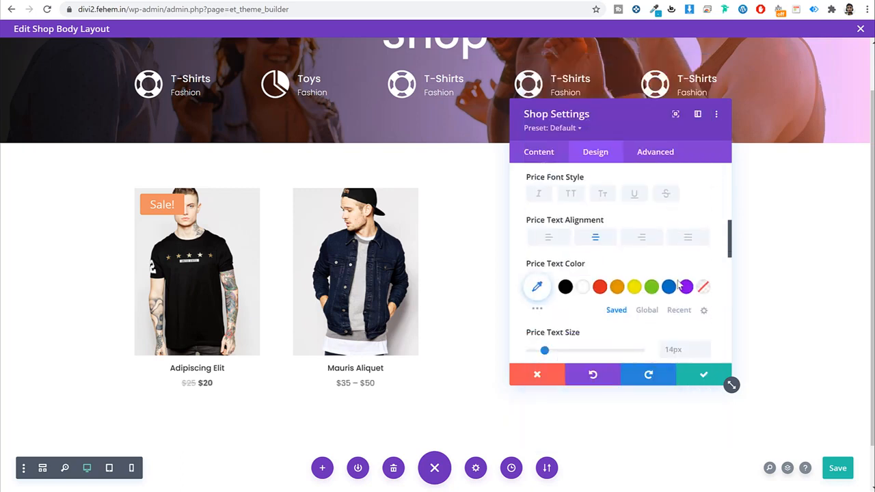
{"action": "left_click", "coordinate": [565, 287]}
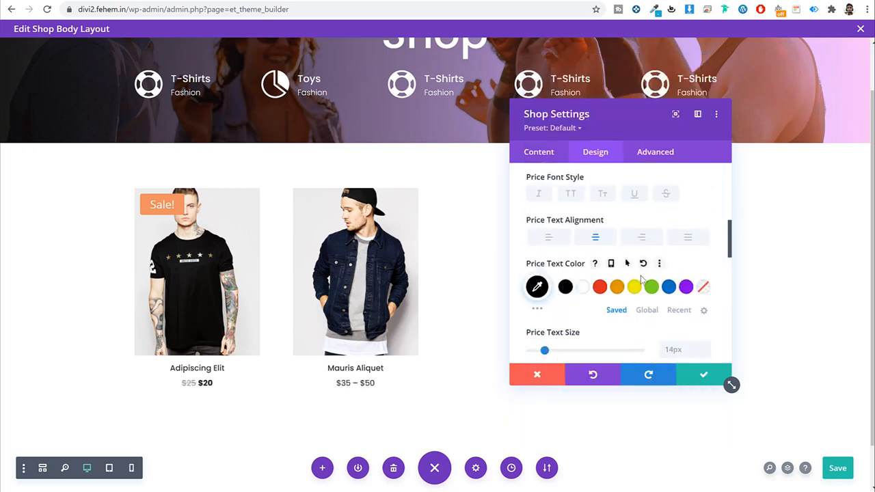
{"action": "left_click", "coordinate": [685, 286]}
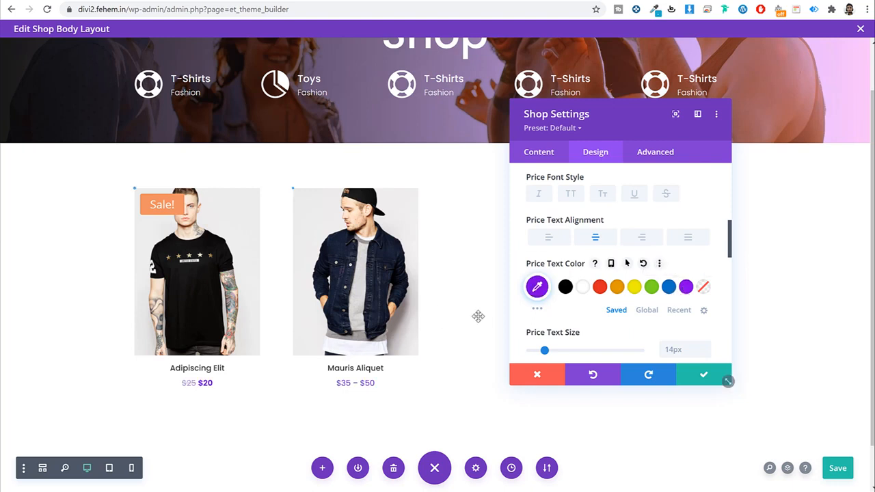
{"action": "scroll", "coordinate": [673, 254], "scroll_direction": "down", "scroll_amount": 4}
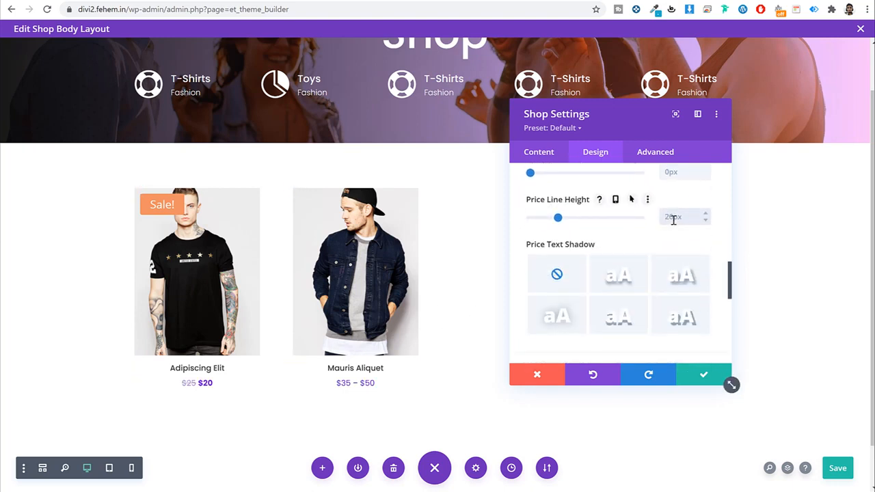
{"action": "left_click", "coordinate": [673, 220]}
{"action": "type", "text": "0px"}
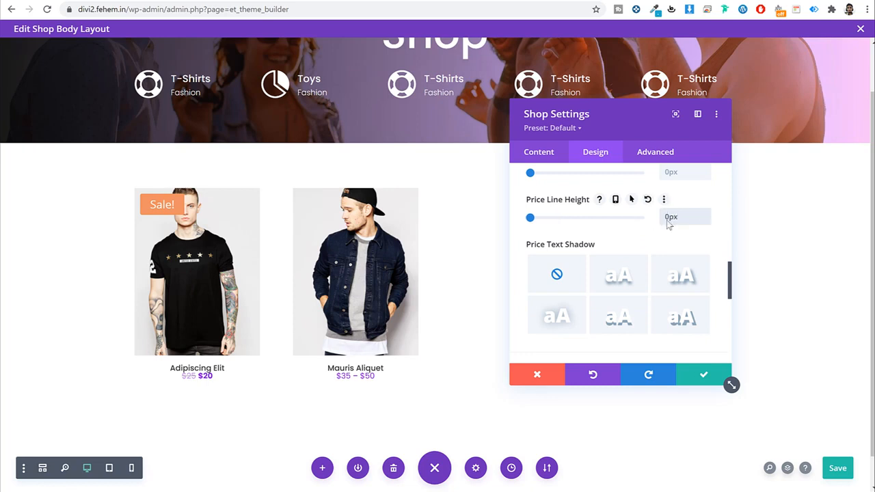
{"action": "type", "text": "10px"}
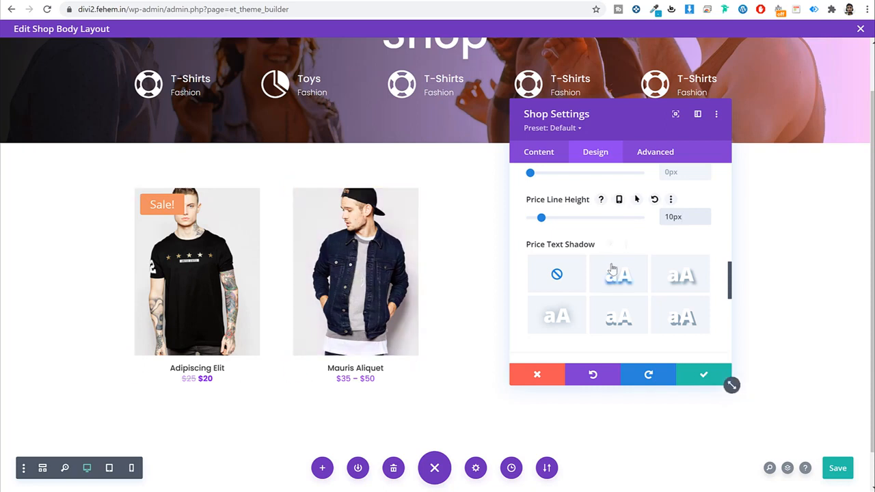
Step: Set the product title line height to 1em and save the Shop module settings
{"action": "scroll", "coordinate": [615, 274], "scroll_direction": "up", "scroll_amount": 5}
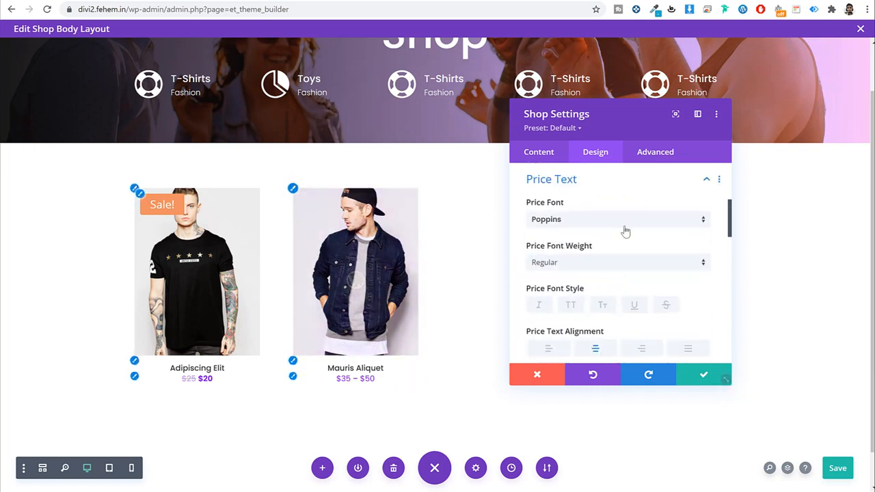
{"action": "scroll", "coordinate": [623, 236], "scroll_direction": "up", "scroll_amount": 2}
{"action": "left_click", "coordinate": [609, 229]}
{"action": "left_click", "coordinate": [603, 202]}
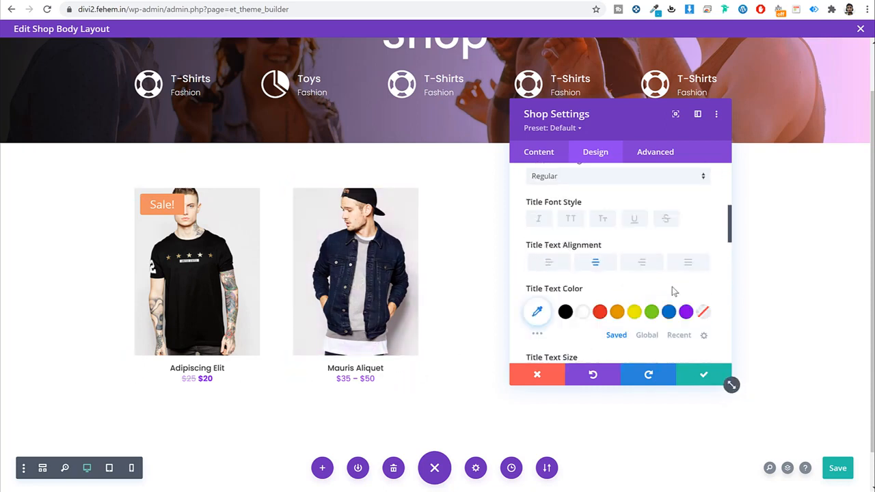
{"action": "scroll", "coordinate": [672, 286], "scroll_direction": "down", "scroll_amount": 5}
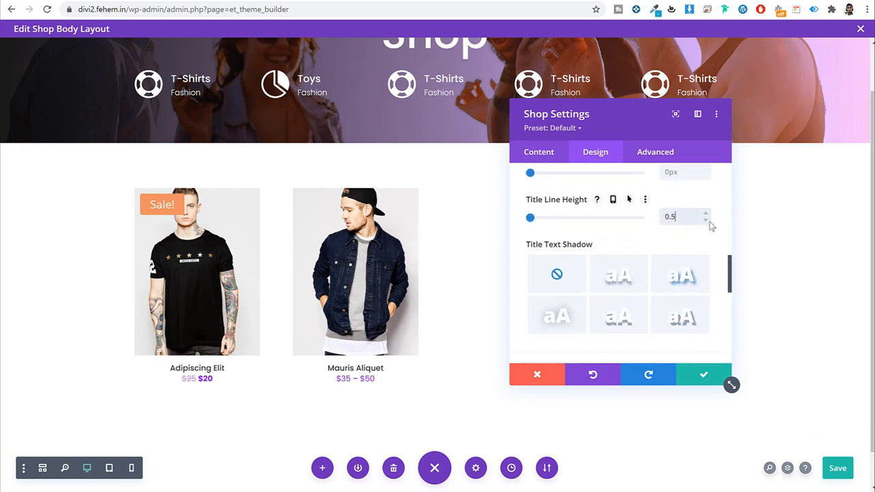
{"action": "type", "text": "em"}
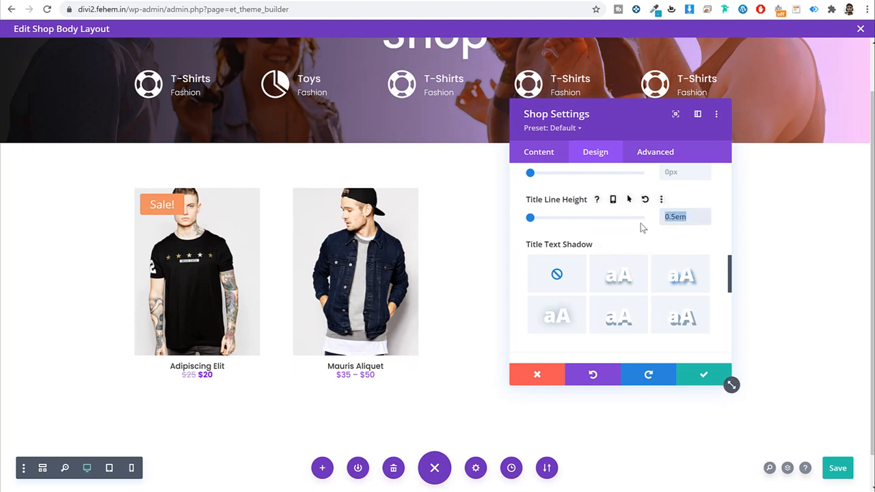
{"action": "type", "text": "em"}
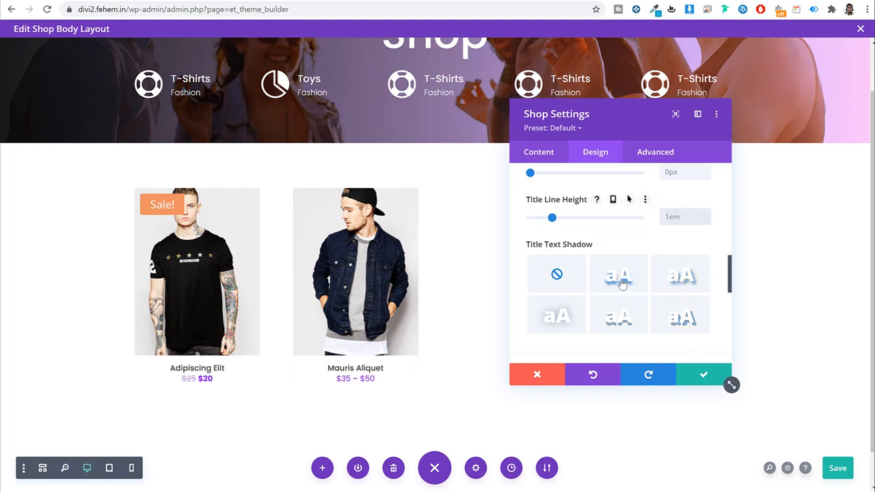
{"action": "left_click", "coordinate": [705, 374]}
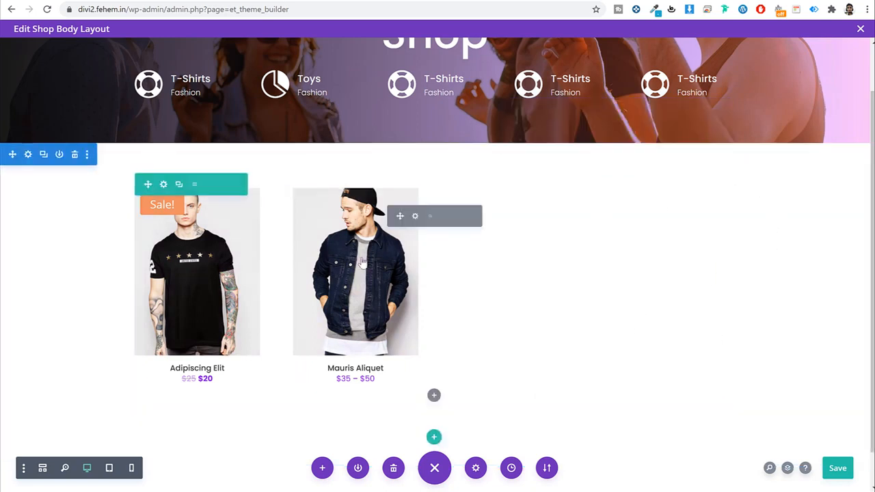
Step: Turn on Show Pagination under the Shop module's Content > Elements settings
{"action": "left_click", "coordinate": [416, 216]}
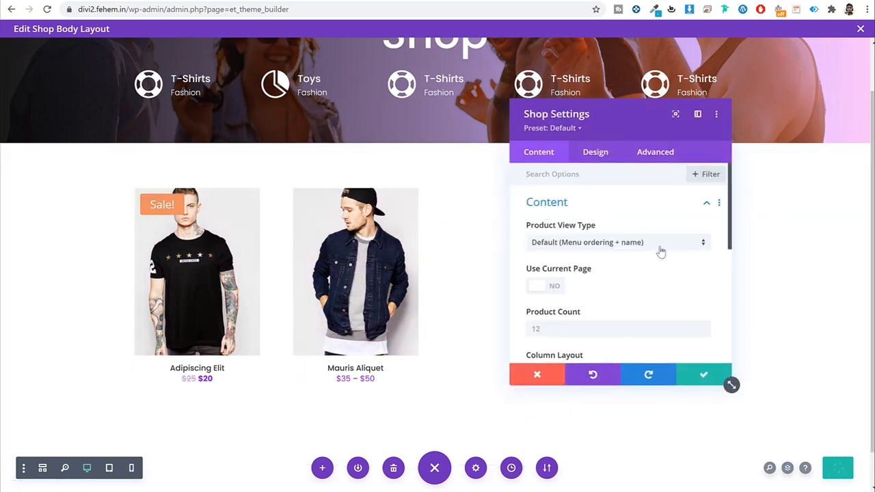
{"action": "scroll", "coordinate": [660, 250], "scroll_direction": "down", "scroll_amount": 5}
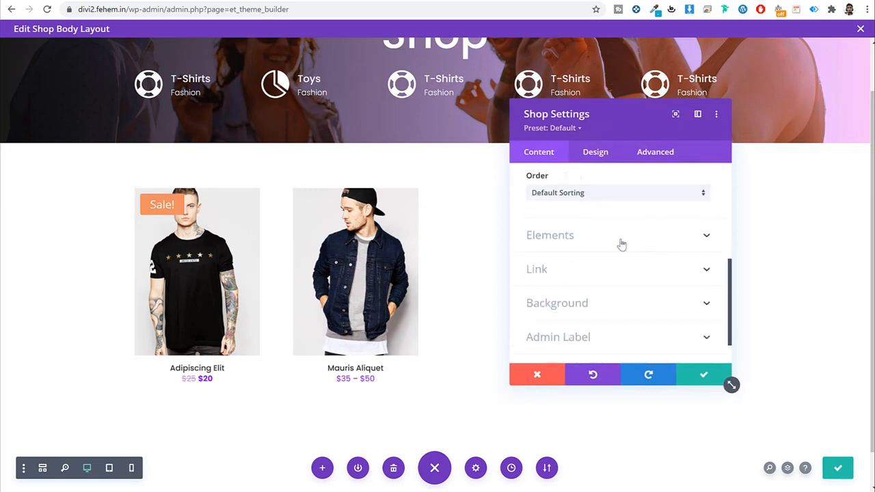
{"action": "left_click", "coordinate": [621, 236]}
{"action": "scroll", "coordinate": [641, 241], "scroll_direction": "up", "scroll_amount": 1}
{"action": "left_click", "coordinate": [559, 280]}
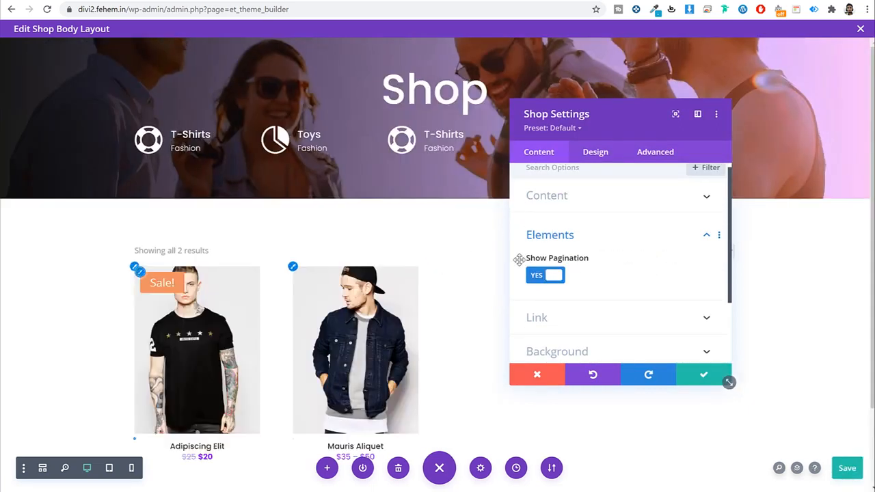
Step: Check the live shop's sorting dropdown, leaving Default sorting, then save the pagination setting
{"action": "left_click_drag", "start_coordinate": [636, 105], "coordinate": [606, 85]}
{"action": "left_click", "coordinate": [214, 10]}
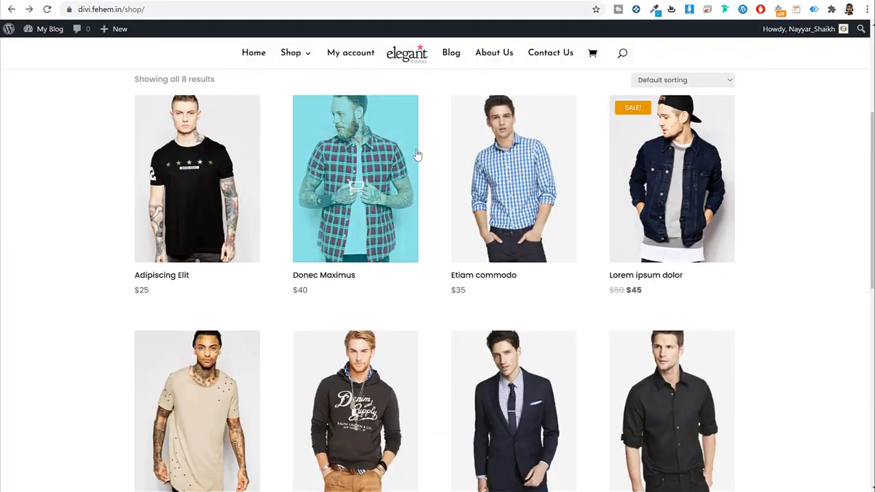
{"action": "scroll", "coordinate": [423, 270], "scroll_direction": "down", "scroll_amount": 4}
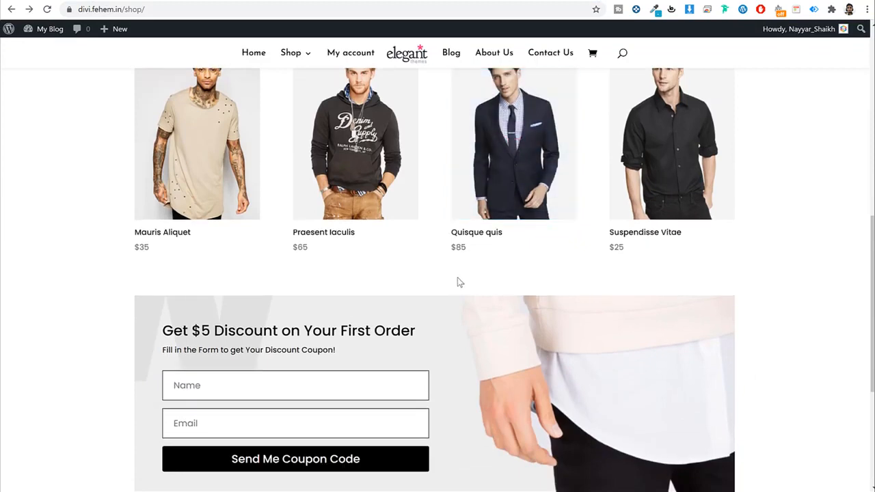
{"action": "scroll", "coordinate": [465, 279], "scroll_direction": "up", "scroll_amount": 8}
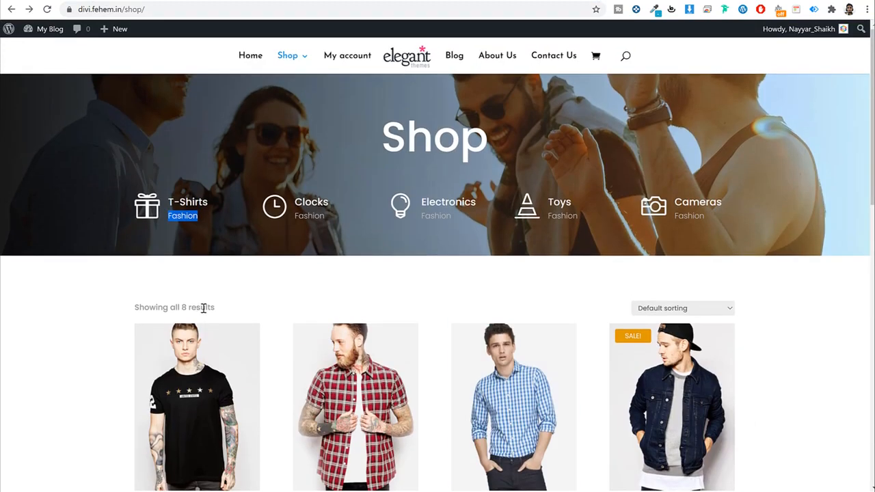
{"action": "left_click", "coordinate": [682, 308]}
{"action": "left_click", "coordinate": [684, 309]}
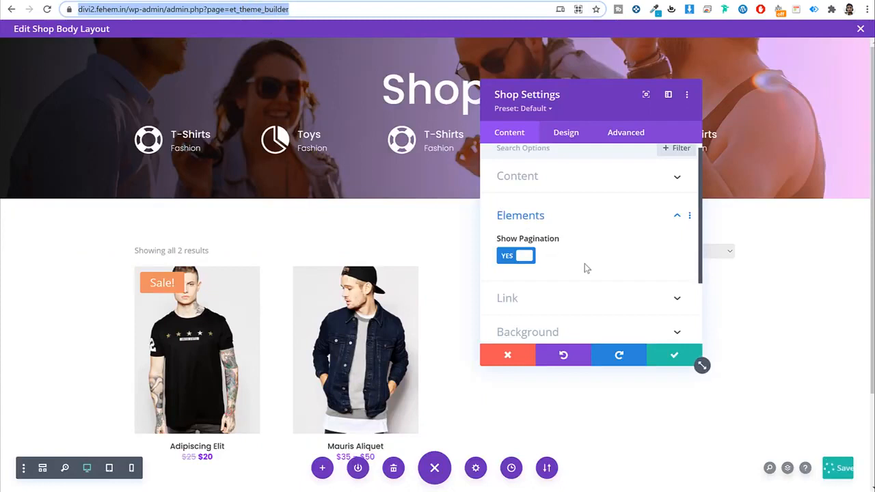
{"action": "scroll", "coordinate": [584, 268], "scroll_direction": "down", "scroll_amount": 2}
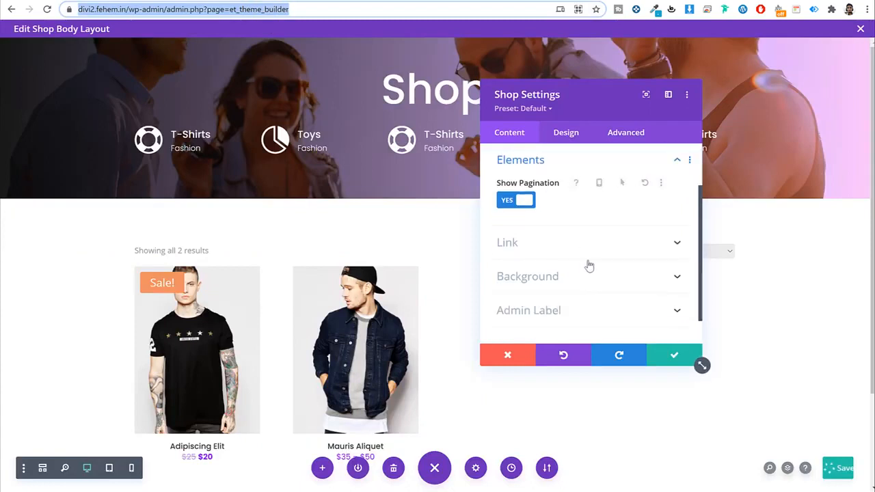
{"action": "scroll", "coordinate": [651, 262], "scroll_direction": "down", "scroll_amount": 5}
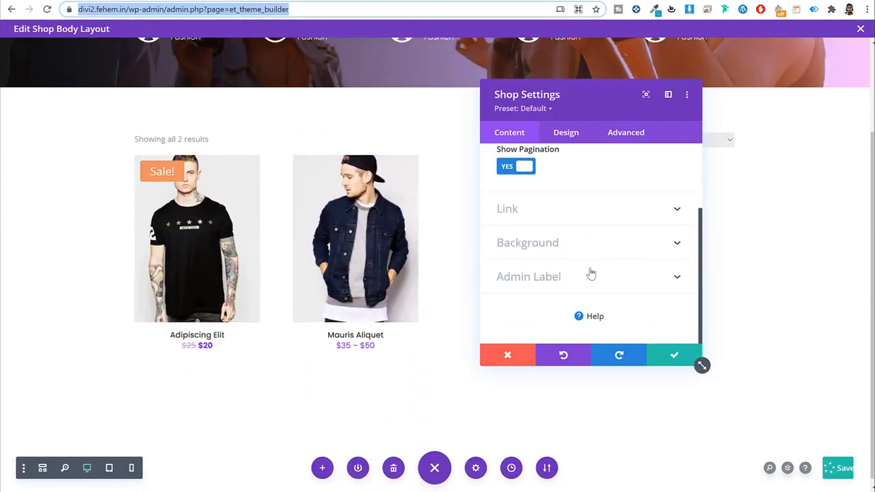
{"action": "left_click", "coordinate": [674, 357]}
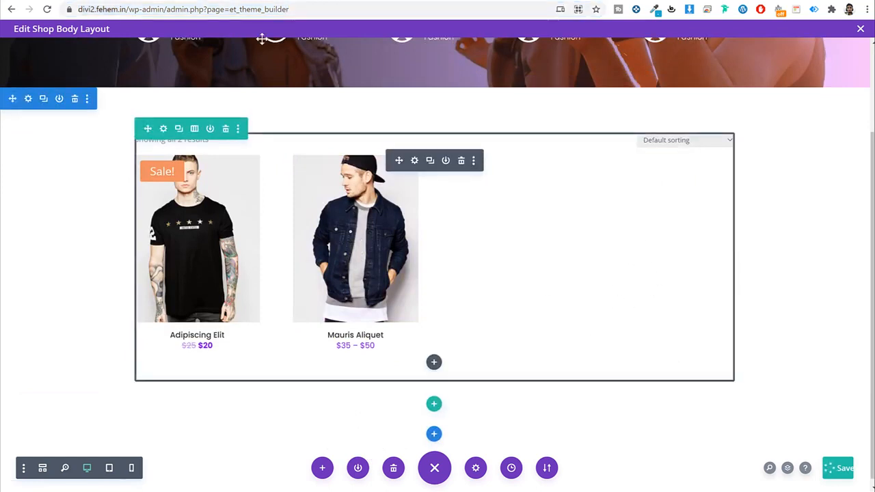
Step: Compare the live Shop page with the shop layout in the builder
{"action": "left_click", "coordinate": [55, 1]}
{"action": "scroll", "coordinate": [448, 235], "scroll_direction": "down", "scroll_amount": 5}
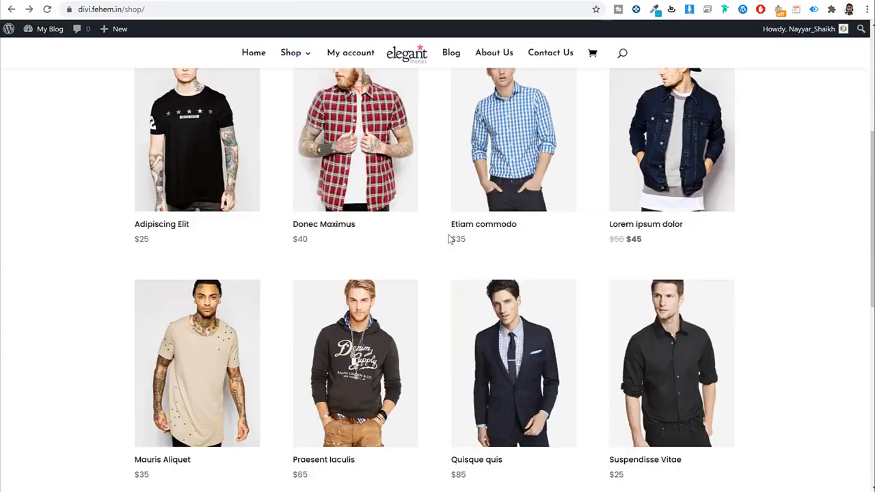
{"action": "scroll", "coordinate": [448, 239], "scroll_direction": "down", "scroll_amount": 5}
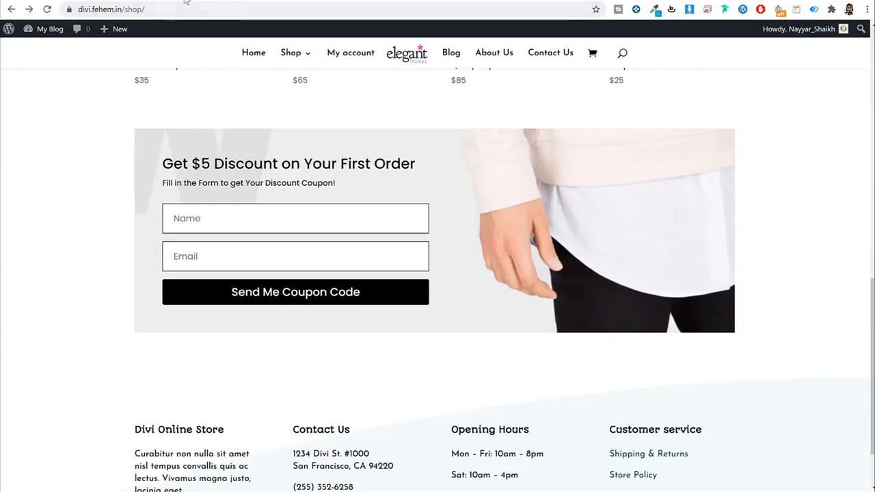
{"action": "left_click", "coordinate": [183, 0]}
{"action": "left_click", "coordinate": [181, 1]}
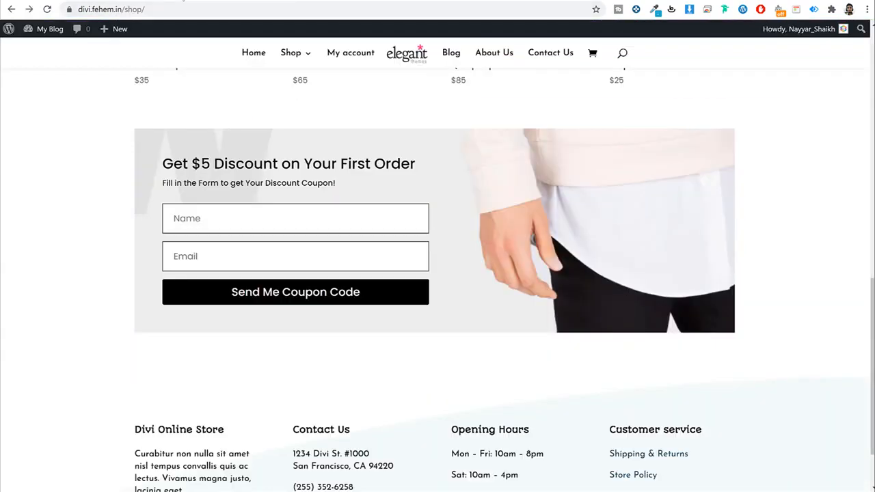
{"action": "left_click", "coordinate": [183, 1]}
{"action": "scroll", "coordinate": [461, 225], "scroll_direction": "down", "scroll_amount": 1}
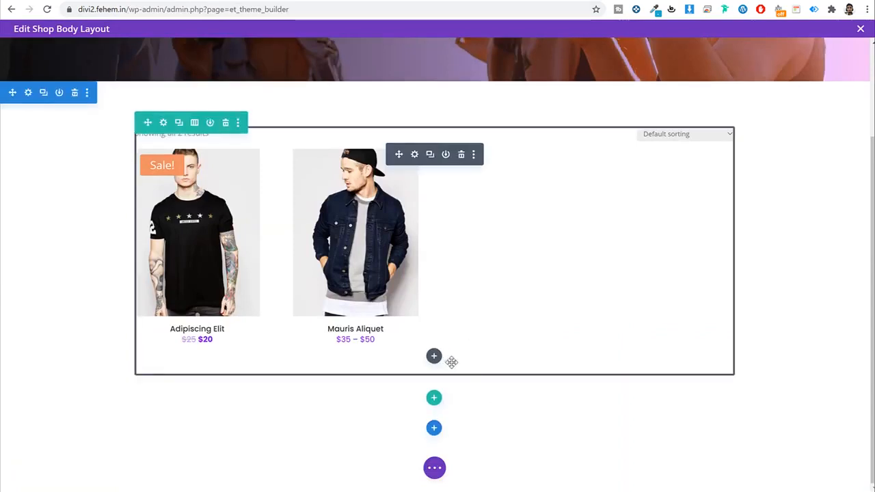
Step: Add a single-column row below the product grid containing an Email Optin module
{"action": "left_click", "coordinate": [434, 399]}
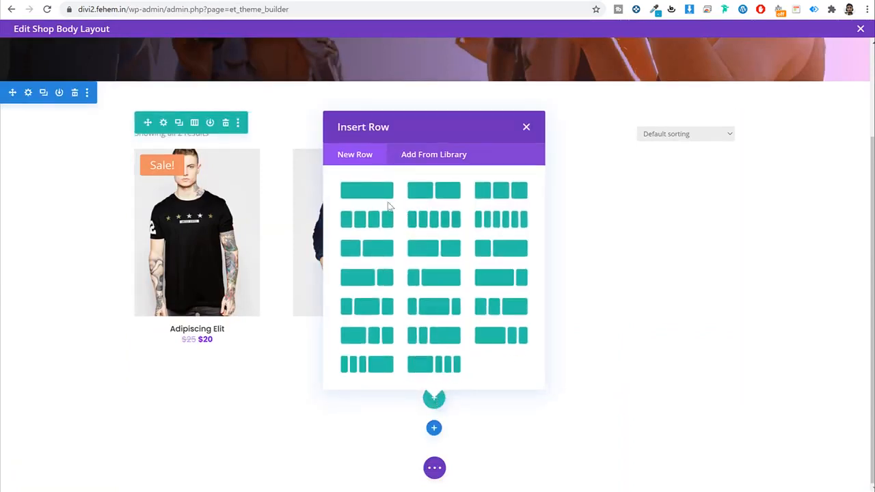
{"action": "left_click", "coordinate": [387, 199]}
{"action": "scroll", "coordinate": [549, 264], "scroll_direction": "down", "scroll_amount": 1}
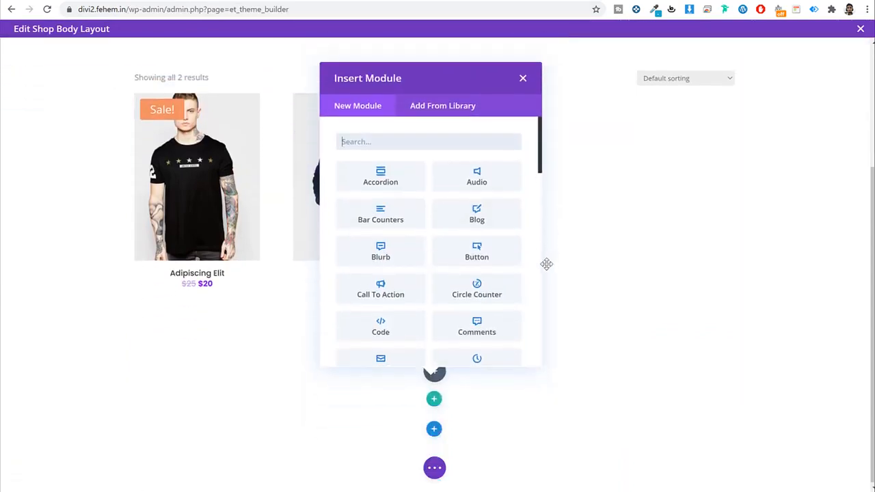
{"action": "type", "text": "ema"}
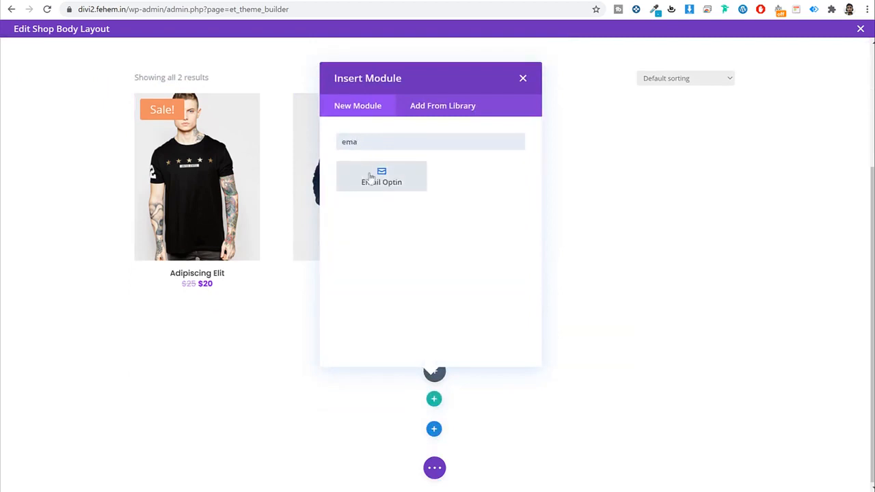
{"action": "left_click", "coordinate": [380, 176]}
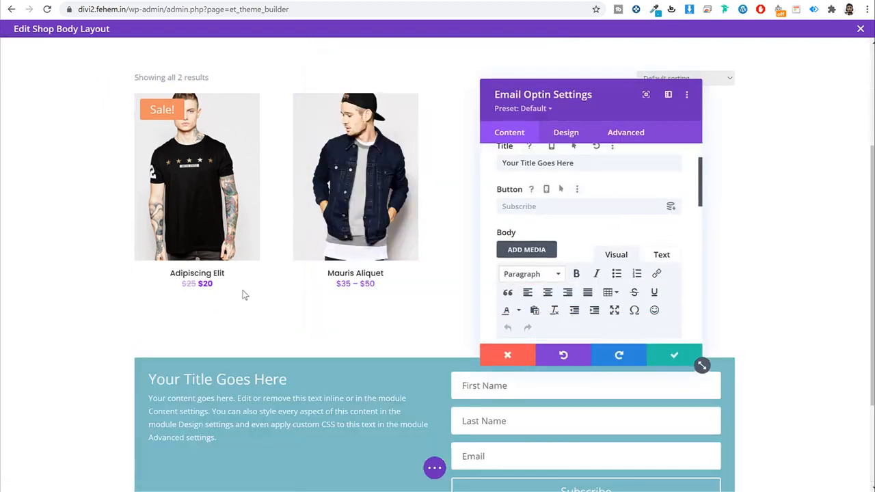
{"action": "scroll", "coordinate": [342, 285], "scroll_direction": "down", "scroll_amount": 2}
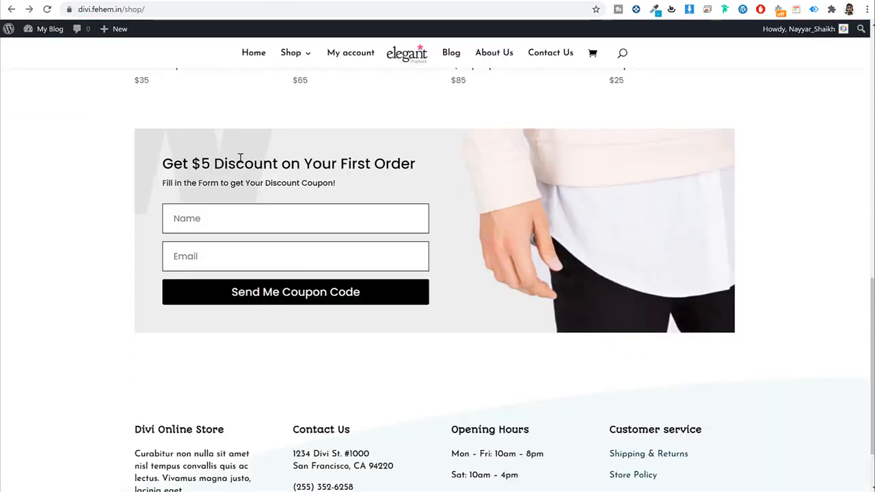
Step: Copy the live page's 'Get $5 Discount on Your First Order' heading and coupon subtitle into the optin's title and body
{"action": "triple_click", "coordinate": [240, 158]}
{"action": "key", "text": "ctrl+c"}
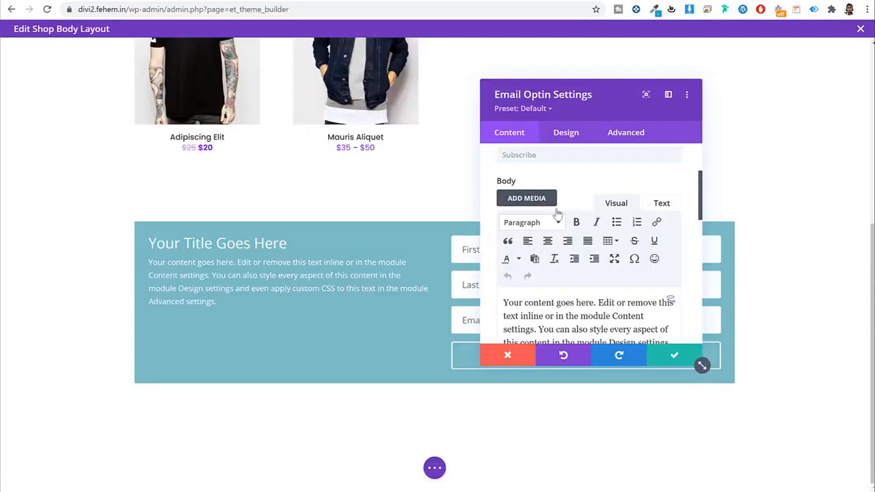
{"action": "scroll", "coordinate": [555, 214], "scroll_direction": "up", "scroll_amount": 3}
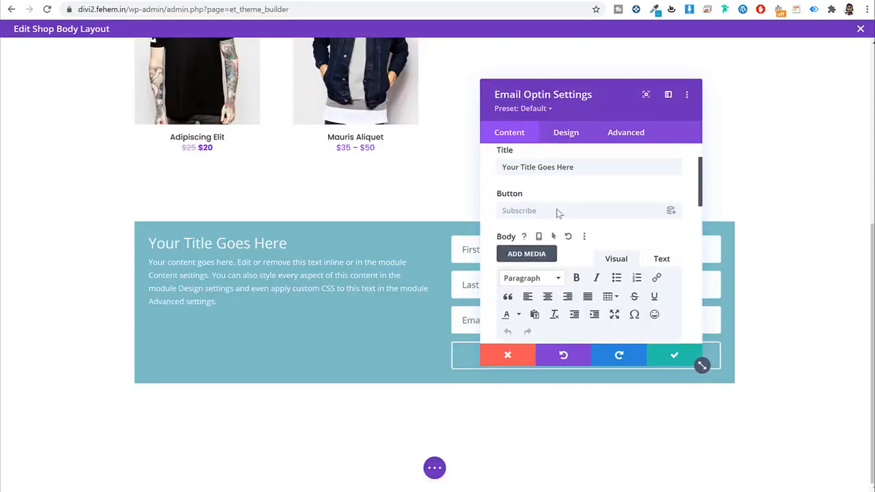
{"action": "triple_click", "coordinate": [569, 222]}
{"action": "key", "text": "ctrl+v"}
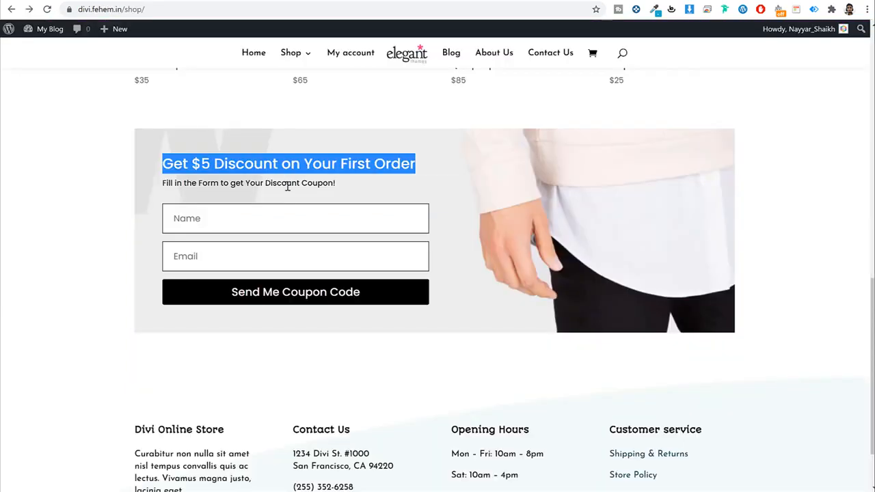
{"action": "triple_click", "coordinate": [287, 186]}
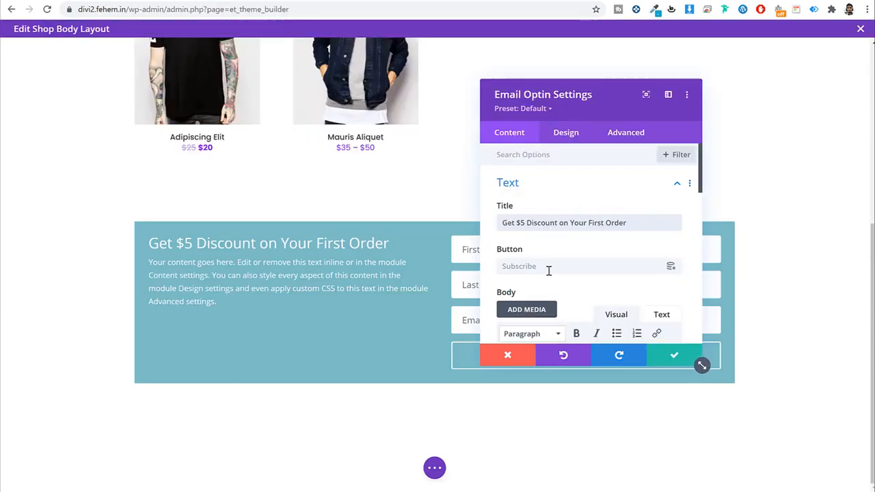
{"action": "scroll", "coordinate": [548, 271], "scroll_direction": "down", "scroll_amount": 3}
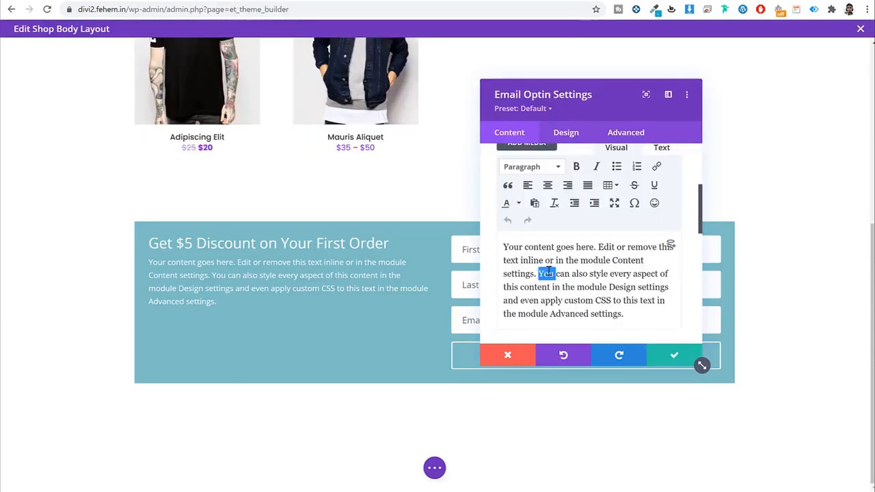
{"action": "key", "text": "ctrl+a"}
{"action": "type", "text": "Fill in the Form to get Your Discount Coupon!"}
{"action": "left_click_drag", "start_coordinate": [611, 100], "coordinate": [302, 129]}
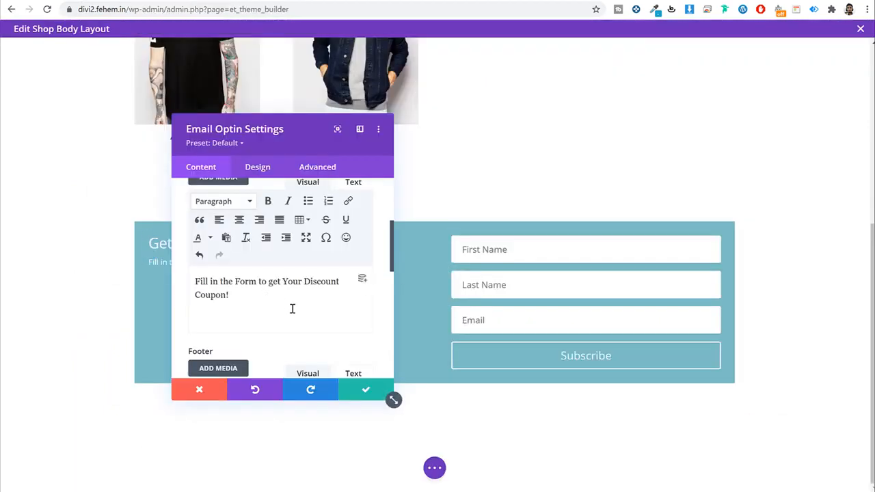
Step: Change the optin button label to 'Send Me Coupon!'
{"action": "scroll", "coordinate": [291, 308], "scroll_direction": "up", "scroll_amount": 5}
{"action": "left_click", "coordinate": [267, 300]}
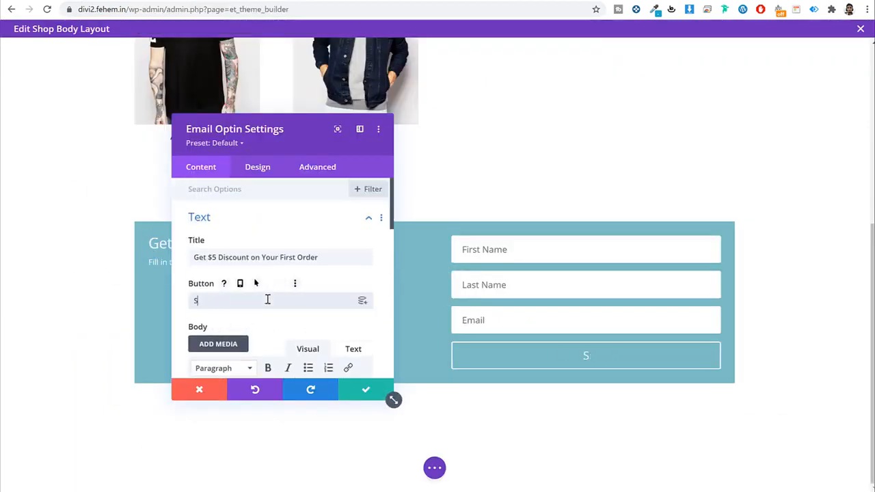
{"action": "type", "text": "M<e"}
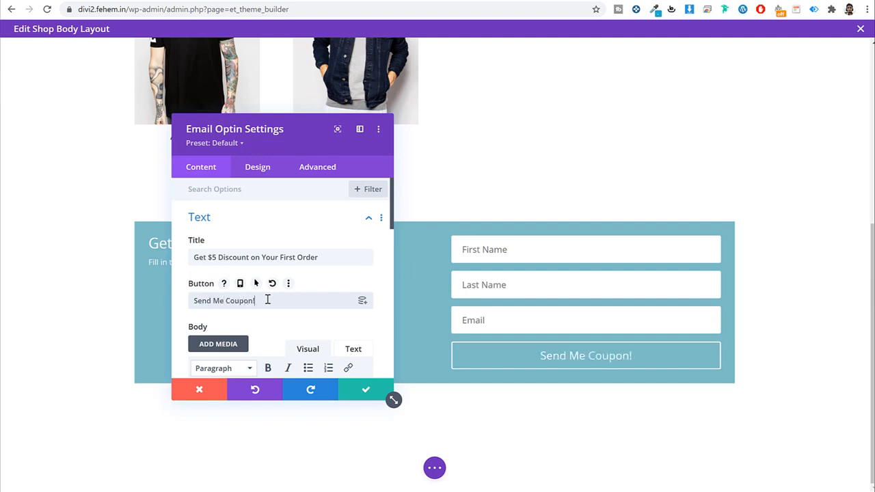
{"action": "left_click", "coordinate": [258, 168]}
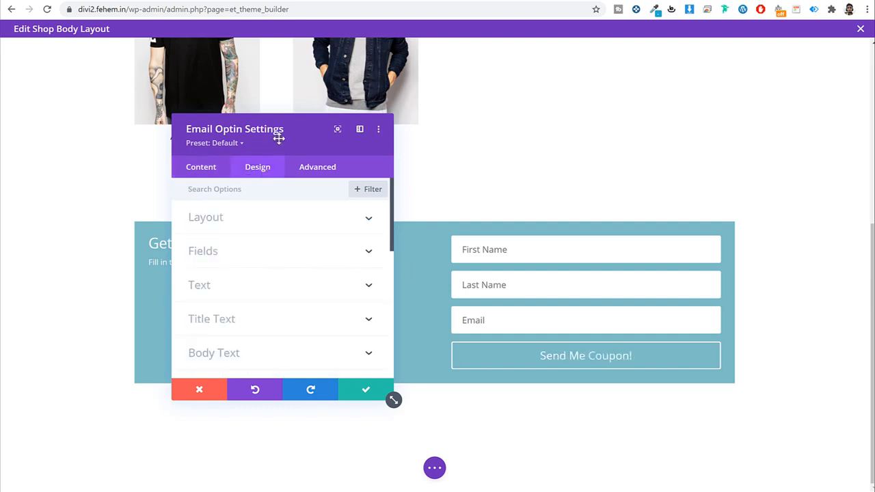
Step: Turn on Use Single Name Field in the optin's Content > Fields settings
{"action": "left_click_drag", "start_coordinate": [279, 138], "coordinate": [313, 117]}
{"action": "left_click", "coordinate": [448, 145]}
{"action": "scroll", "coordinate": [604, 286], "scroll_direction": "down", "scroll_amount": 3}
{"action": "scroll", "coordinate": [604, 287], "scroll_direction": "down", "scroll_amount": 3}
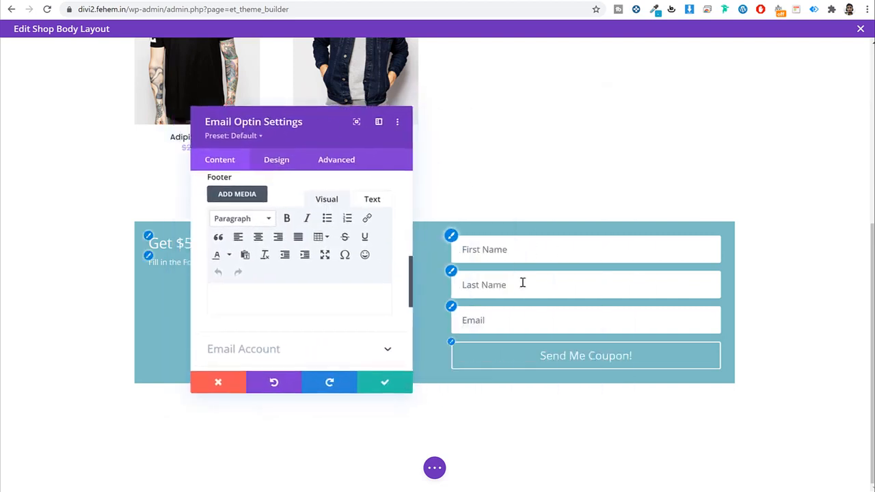
{"action": "scroll", "coordinate": [300, 287], "scroll_direction": "down", "scroll_amount": 3}
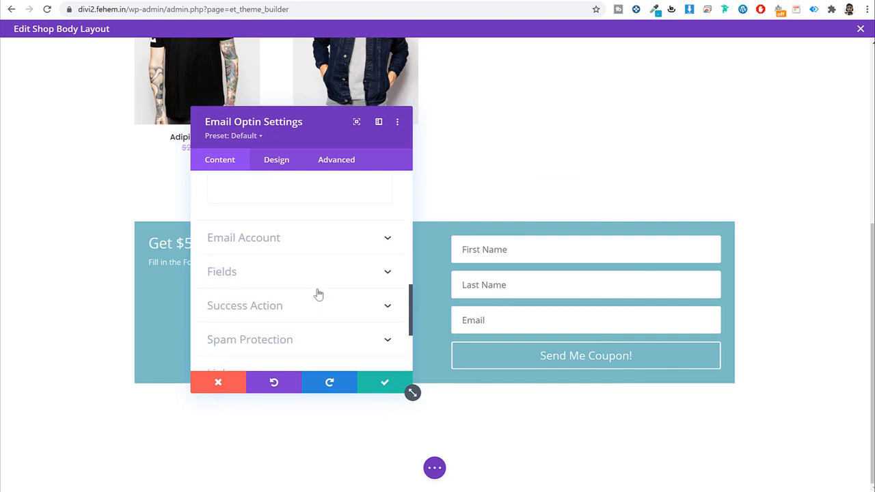
{"action": "scroll", "coordinate": [287, 301], "scroll_direction": "down", "scroll_amount": 2}
{"action": "scroll", "coordinate": [292, 277], "scroll_direction": "up", "scroll_amount": 2}
{"action": "left_click", "coordinate": [307, 273]}
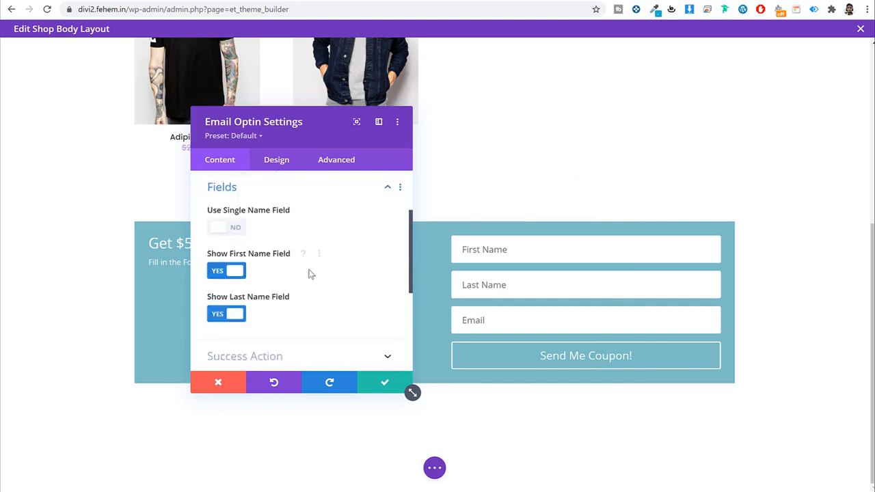
{"action": "left_click", "coordinate": [237, 228]}
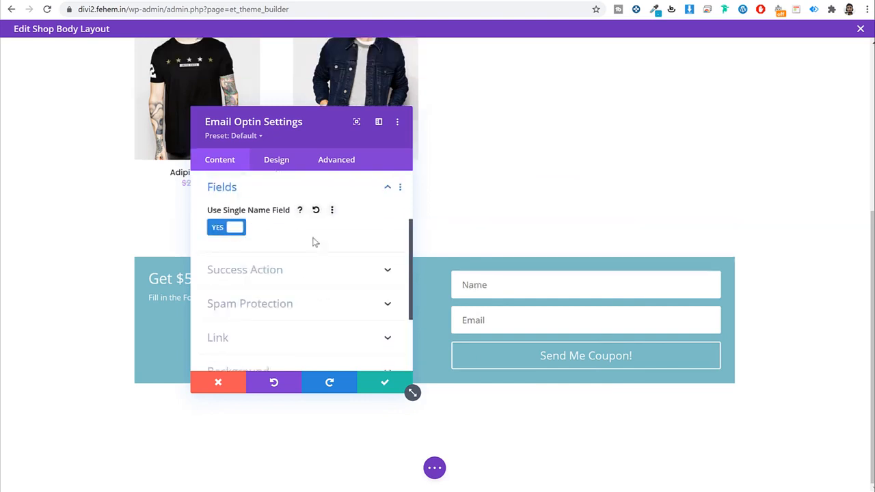
Step: Set the optin layout to 'Body On Top, Form On Bottom'
{"action": "left_click", "coordinate": [285, 164]}
{"action": "left_click", "coordinate": [282, 209]}
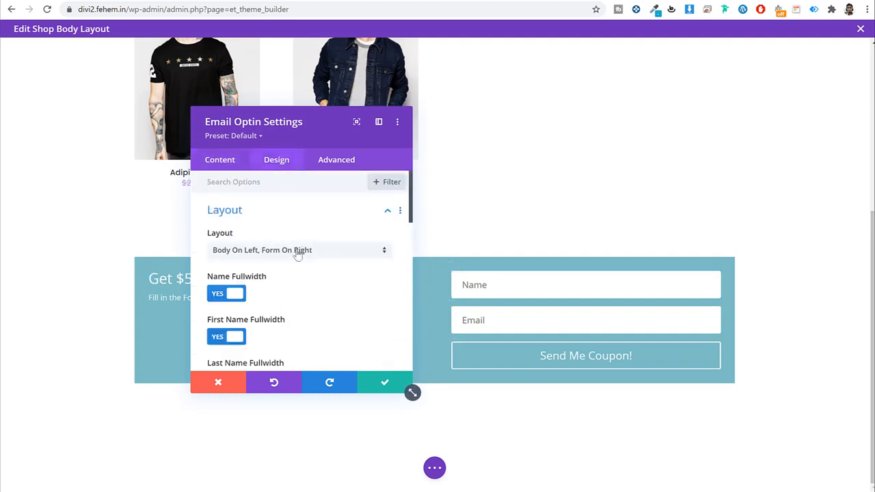
{"action": "left_click", "coordinate": [276, 253]}
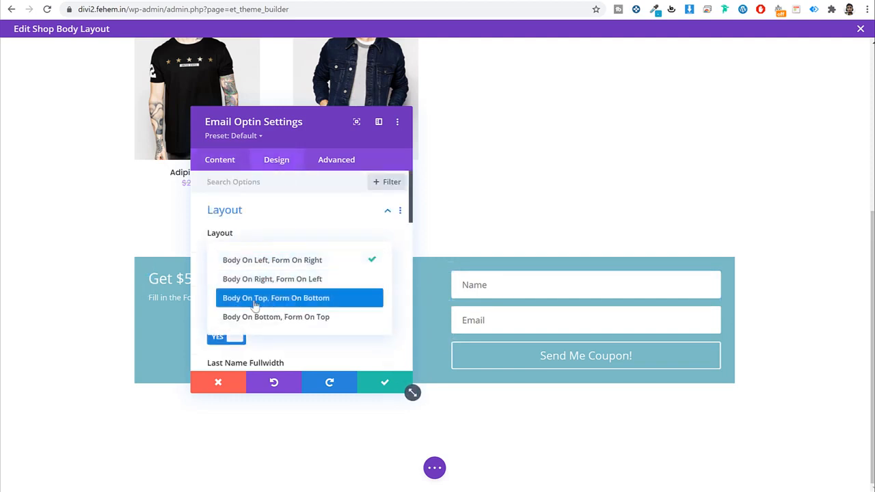
{"action": "left_click", "coordinate": [307, 301]}
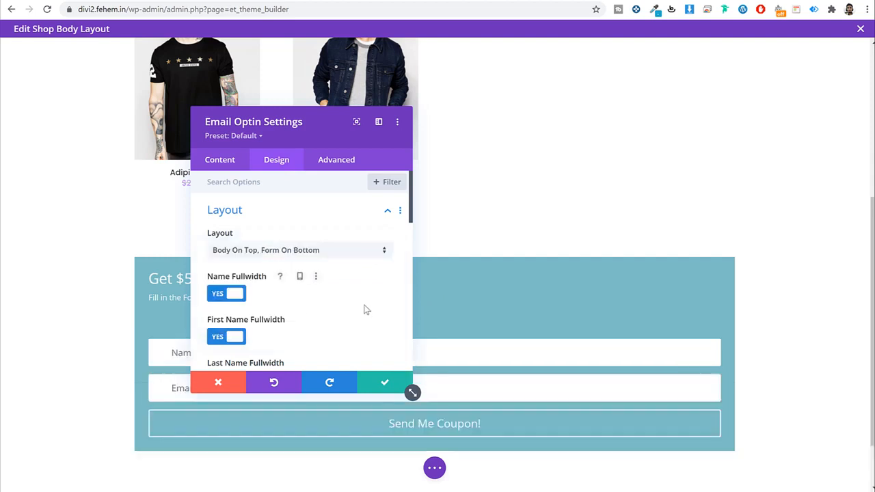
{"action": "left_click_drag", "start_coordinate": [311, 127], "coordinate": [506, 105]}
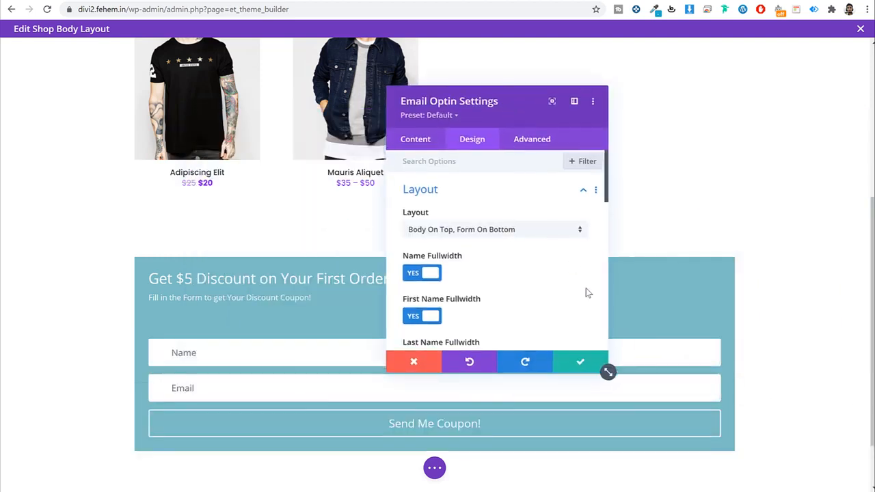
{"action": "scroll", "coordinate": [581, 287], "scroll_direction": "down", "scroll_amount": 2}
{"action": "scroll", "coordinate": [565, 288], "scroll_direction": "down", "scroll_amount": 2}
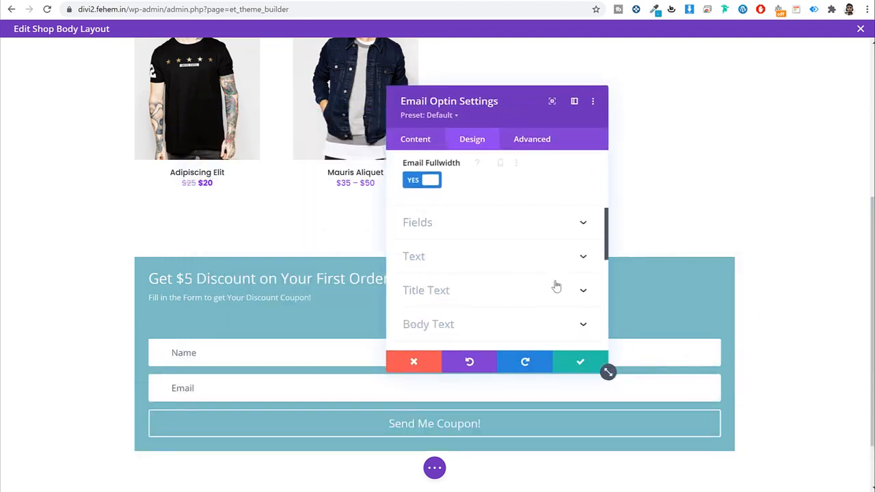
Step: Review the optin's title, button and body text content options before returning to its design settings
{"action": "left_click", "coordinate": [423, 140]}
{"action": "left_click", "coordinate": [456, 190]}
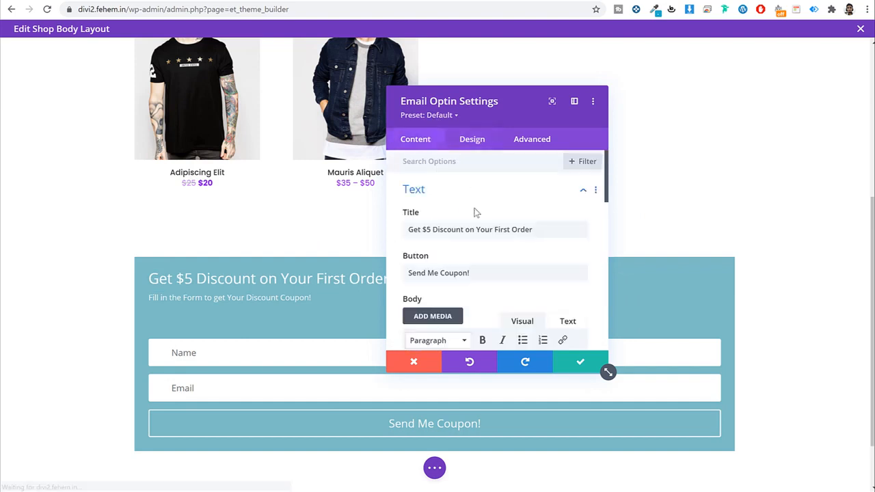
{"action": "scroll", "coordinate": [474, 211], "scroll_direction": "down", "scroll_amount": 5}
{"action": "scroll", "coordinate": [476, 226], "scroll_direction": "down", "scroll_amount": 3}
{"action": "left_click", "coordinate": [471, 139]}
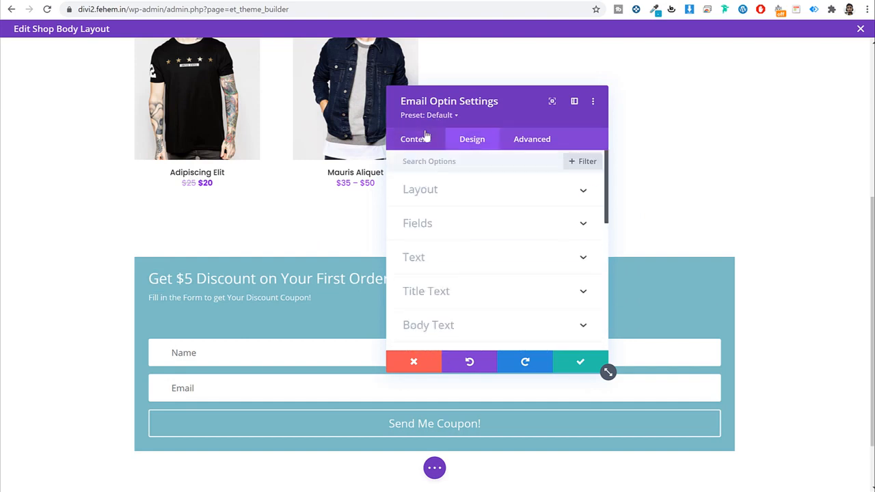
{"action": "left_click", "coordinate": [421, 140]}
{"action": "left_click", "coordinate": [469, 142]}
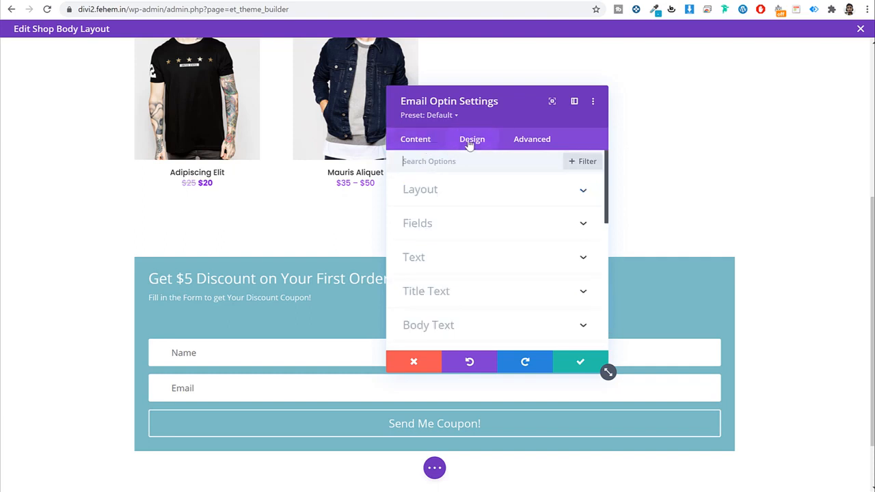
Step: Try center alignment for the optin title and body text, reverting the body to left
{"action": "left_click", "coordinate": [455, 291]}
{"action": "scroll", "coordinate": [498, 254], "scroll_direction": "down", "scroll_amount": 4}
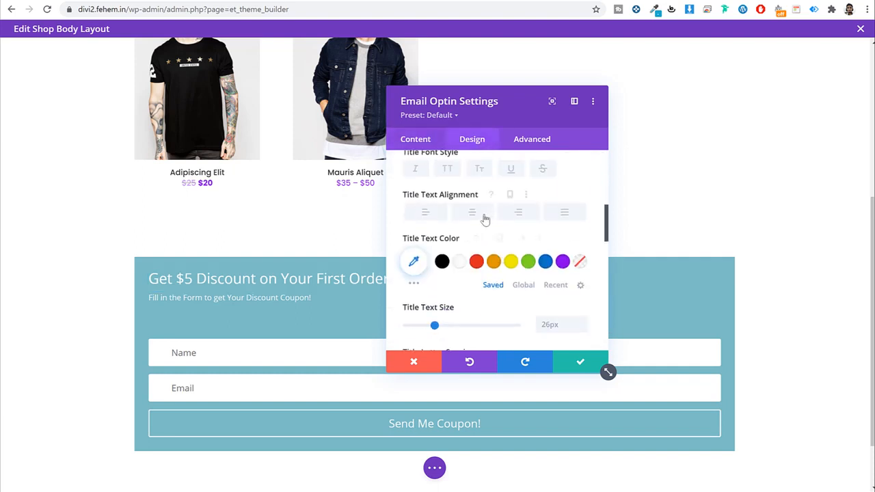
{"action": "left_click", "coordinate": [483, 213]}
{"action": "scroll", "coordinate": [488, 232], "scroll_direction": "up", "scroll_amount": 3}
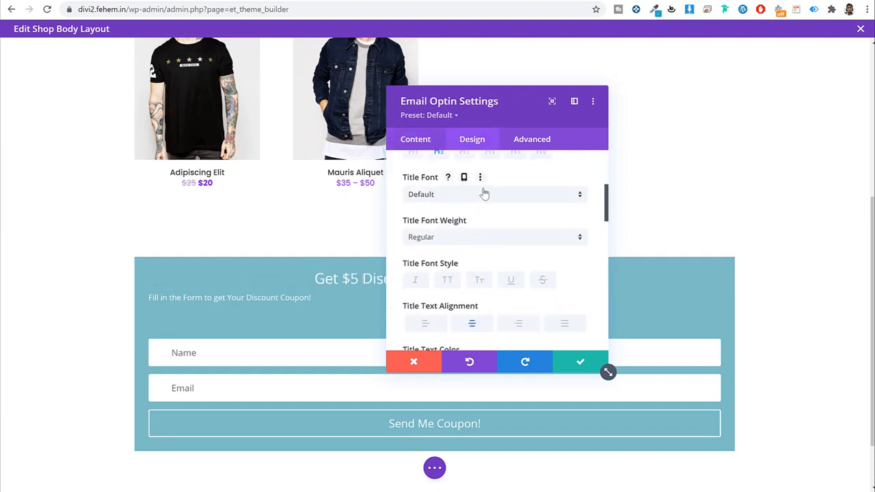
{"action": "scroll", "coordinate": [511, 244], "scroll_direction": "down", "scroll_amount": 8}
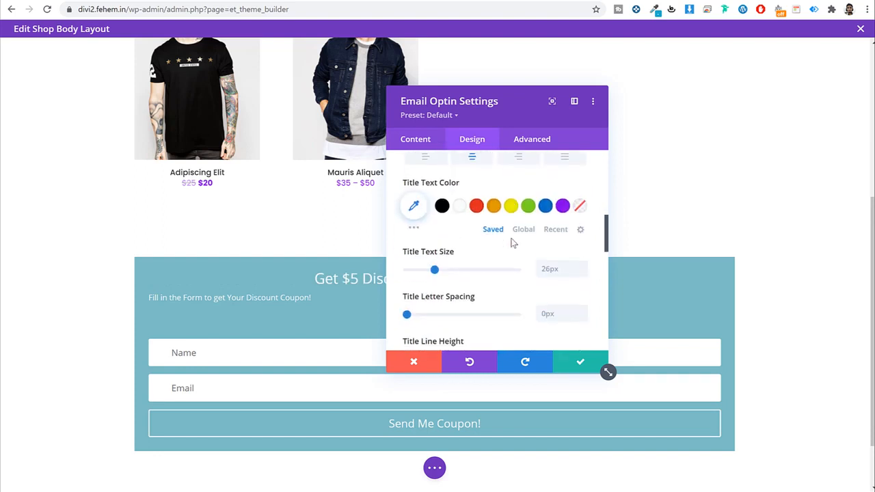
{"action": "left_click", "coordinate": [484, 236]}
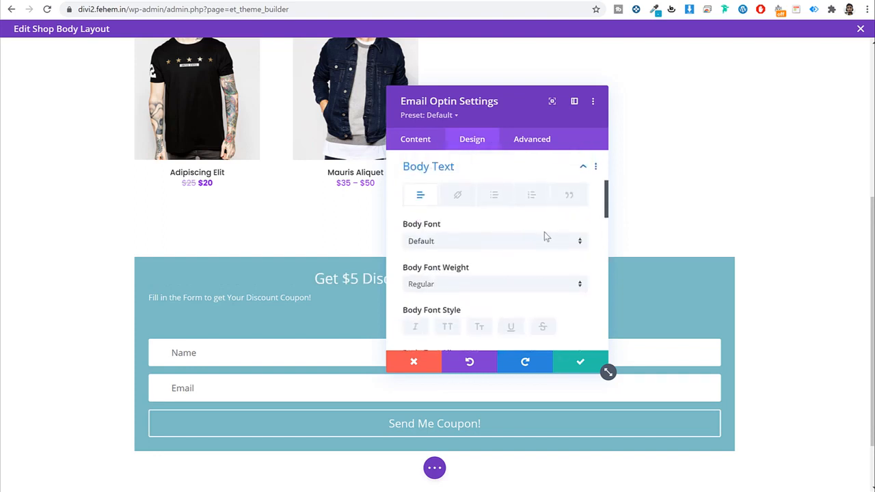
{"action": "scroll", "coordinate": [517, 232], "scroll_direction": "down", "scroll_amount": 10}
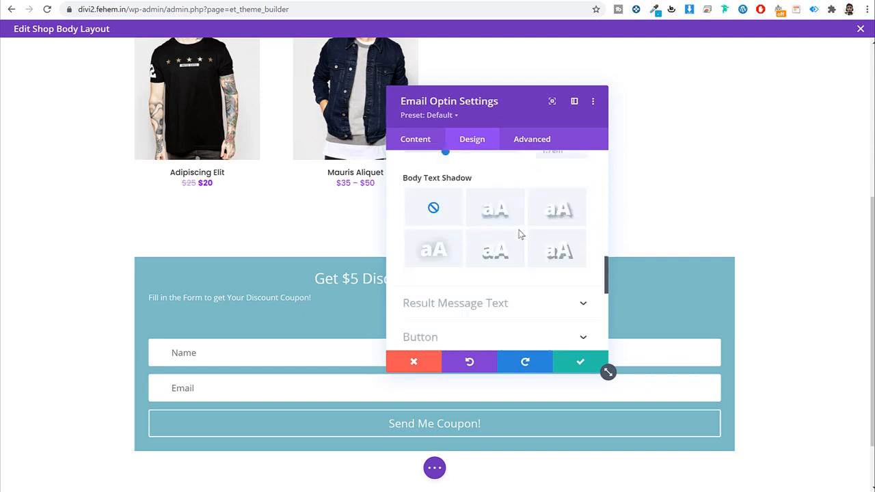
{"action": "scroll", "coordinate": [503, 266], "scroll_direction": "down", "scroll_amount": 1}
{"action": "scroll", "coordinate": [492, 283], "scroll_direction": "up", "scroll_amount": 5}
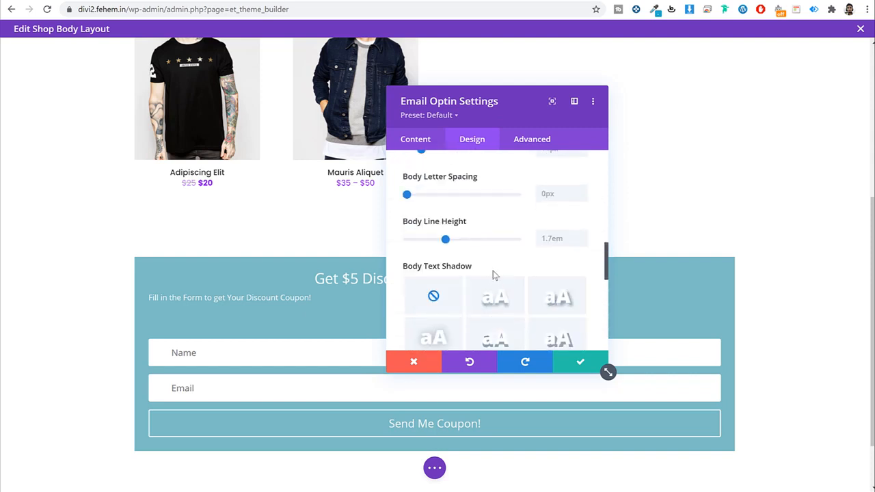
{"action": "scroll", "coordinate": [493, 272], "scroll_direction": "up", "scroll_amount": 3}
{"action": "left_click", "coordinate": [478, 315]}
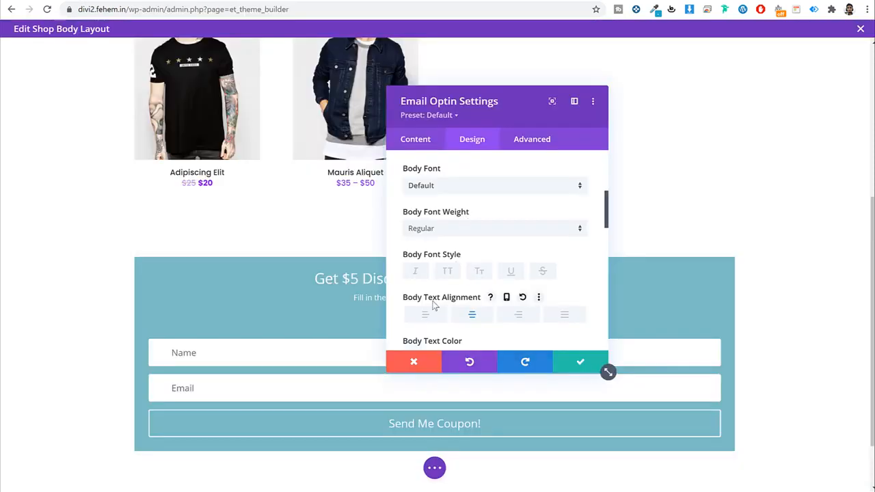
{"action": "left_click", "coordinate": [420, 311]}
Step: Return the optin title to left alignment
{"action": "scroll", "coordinate": [440, 311], "scroll_direction": "up", "scroll_amount": 2}
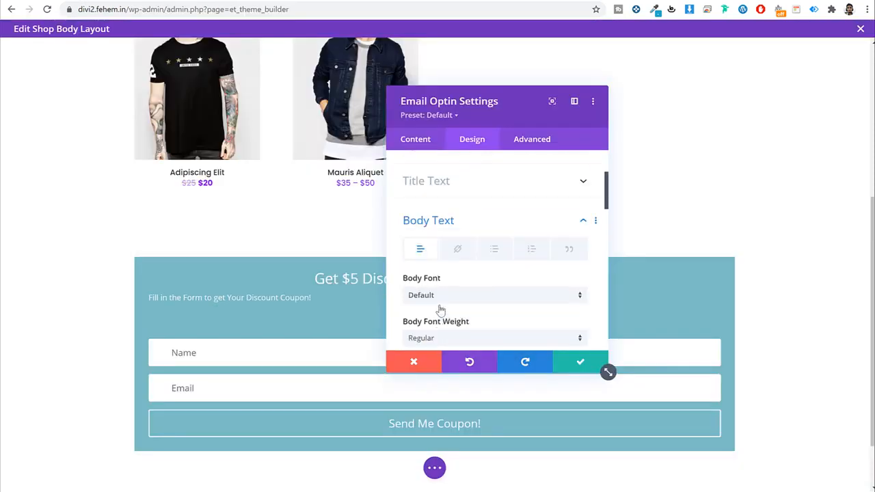
{"action": "scroll", "coordinate": [441, 311], "scroll_direction": "up", "scroll_amount": 3}
{"action": "left_click", "coordinate": [464, 292]}
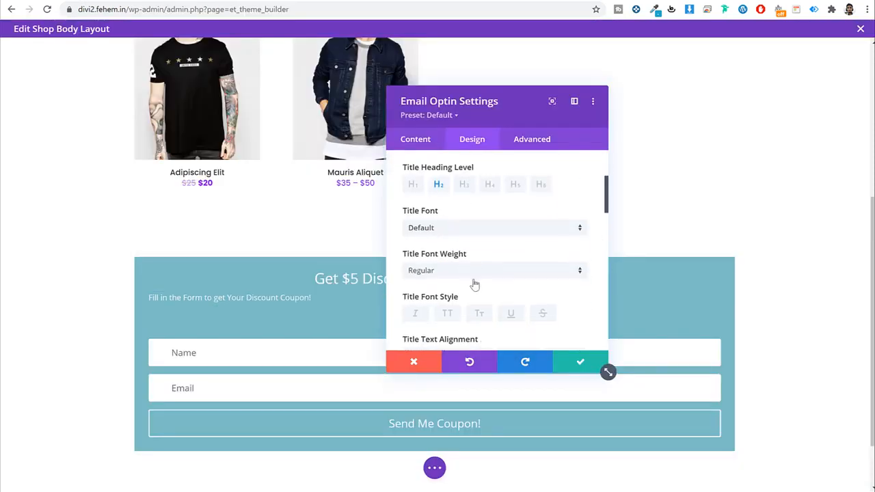
{"action": "scroll", "coordinate": [471, 283], "scroll_direction": "down", "scroll_amount": 3}
{"action": "scroll", "coordinate": [469, 276], "scroll_direction": "up", "scroll_amount": 1}
{"action": "left_click", "coordinate": [426, 213]}
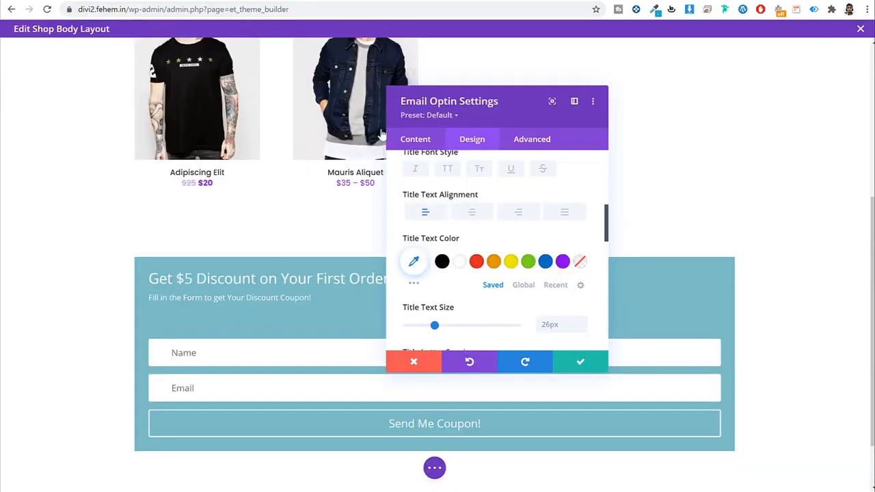
{"action": "scroll", "coordinate": [533, 205], "scroll_direction": "up", "scroll_amount": 5}
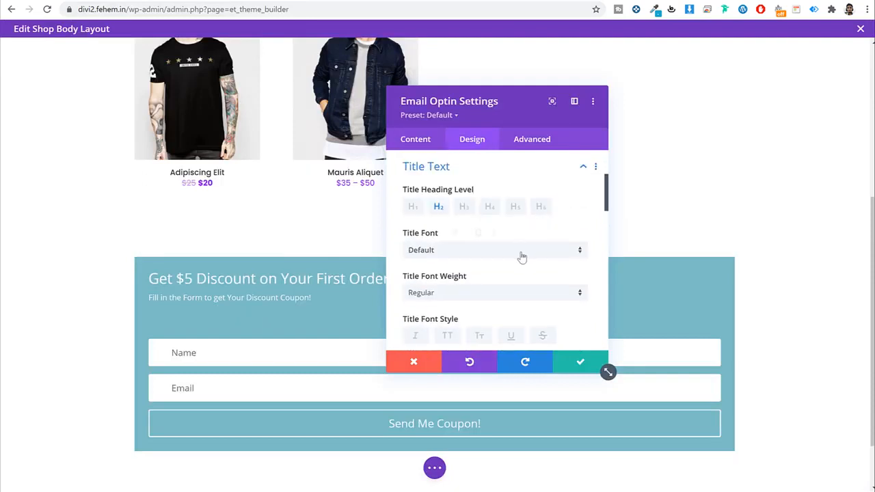
{"action": "left_click", "coordinate": [483, 295]}
Step: Give the optin 50px of top and bottom padding
{"action": "scroll", "coordinate": [485, 269], "scroll_direction": "down", "scroll_amount": 3}
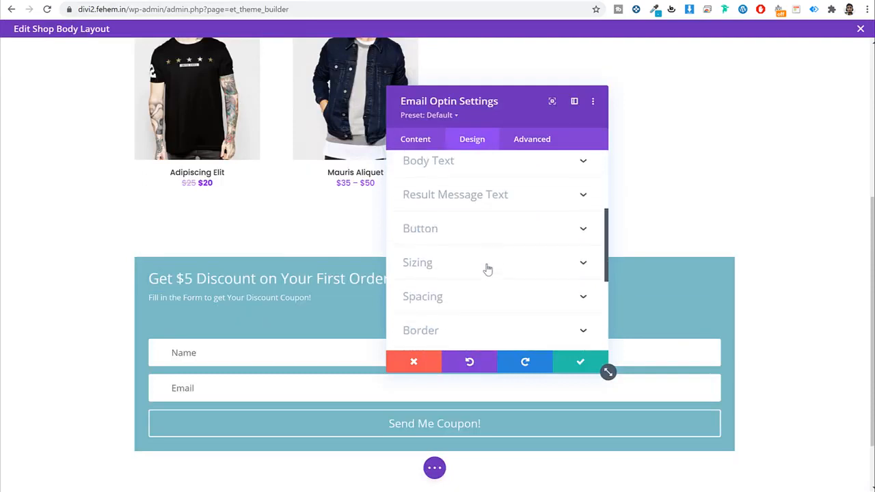
{"action": "left_click", "coordinate": [465, 295]}
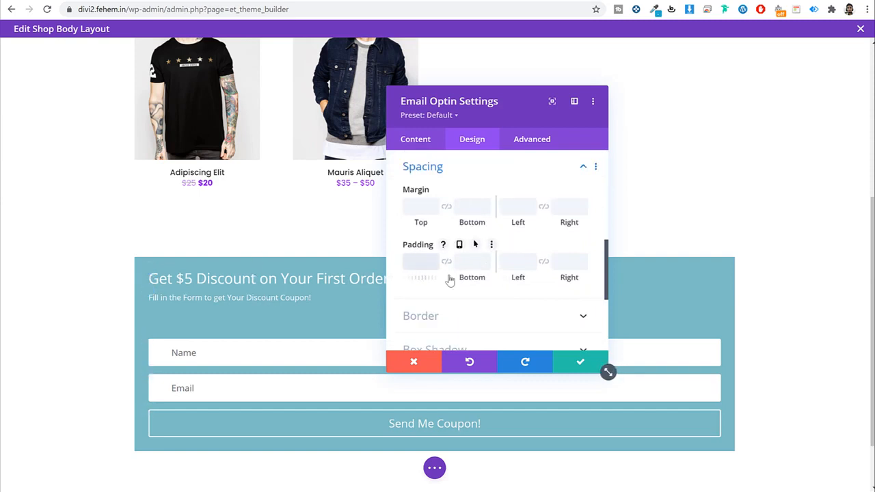
{"action": "type", "text": "50"}
{"action": "key", "text": "Tab"}
{"action": "type", "text": "50px"}
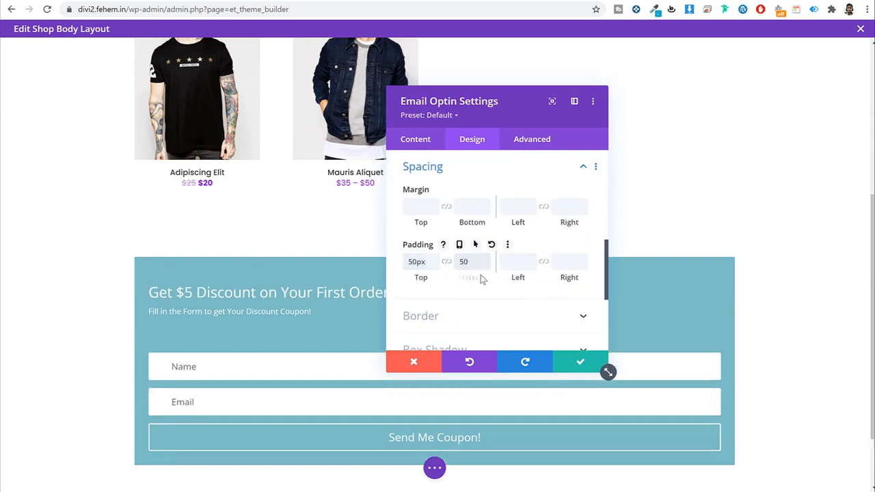
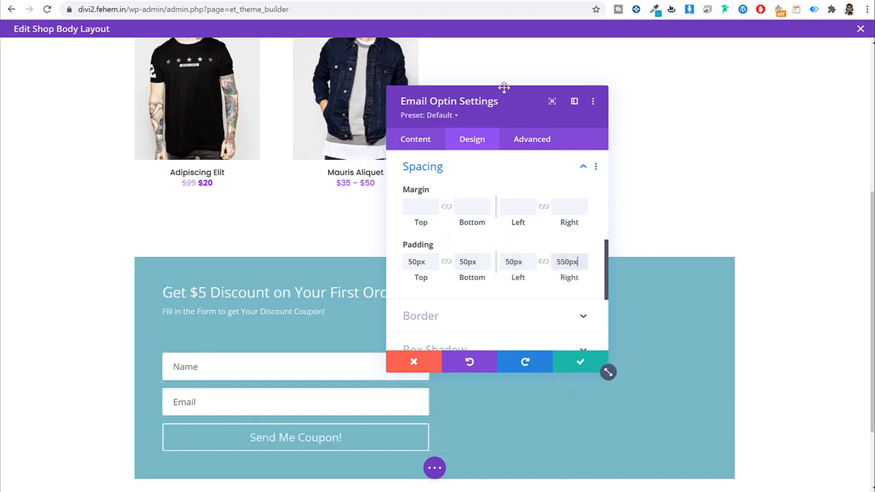
Step: Move the Email Optin settings panel right to uncover the form, then show its Content settings
{"action": "left_click_drag", "start_coordinate": [501, 87], "coordinate": [523, 77]}
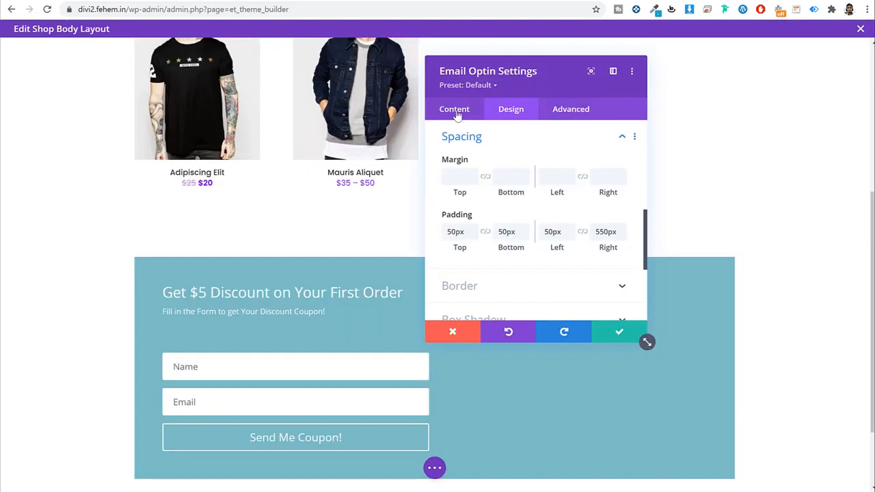
{"action": "left_click", "coordinate": [456, 112]}
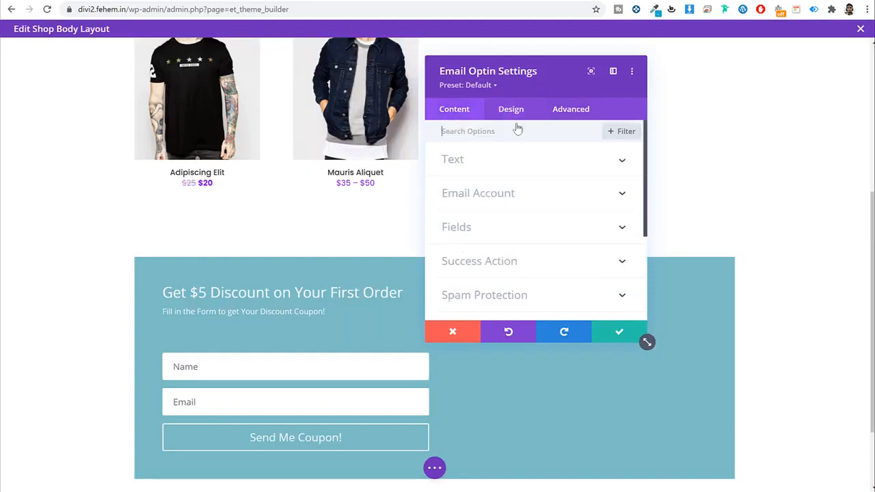
{"action": "scroll", "coordinate": [549, 206], "scroll_direction": "down", "scroll_amount": 2}
{"action": "scroll", "coordinate": [540, 225], "scroll_direction": "down", "scroll_amount": 1}
Step: Delete the optin's teal background colour and switch to an image background
{"action": "left_click", "coordinate": [523, 251]}
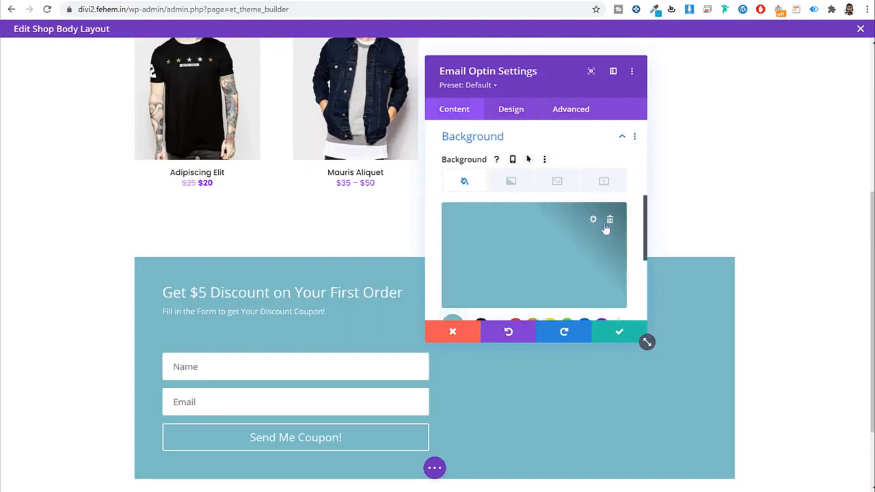
{"action": "left_click", "coordinate": [610, 220]}
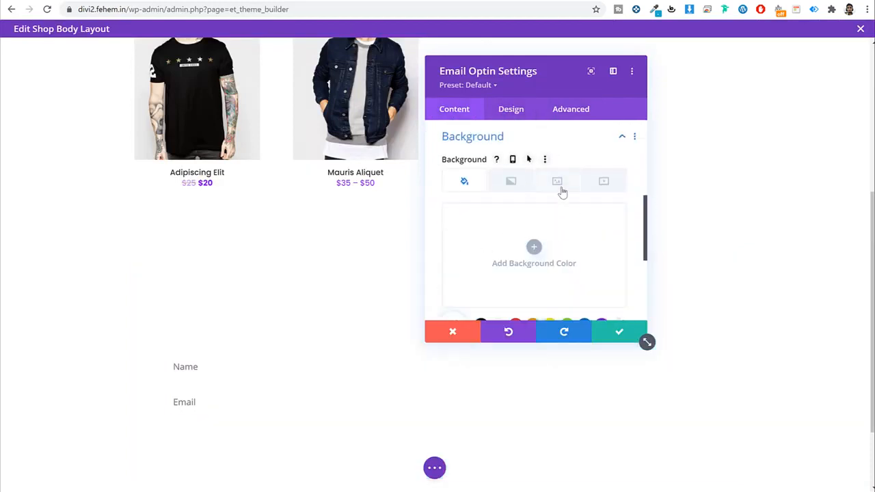
{"action": "left_click", "coordinate": [559, 186]}
{"action": "left_click", "coordinate": [530, 248]}
Step: Upload the Newsletter image and set it as the section background
{"action": "left_click", "coordinate": [176, 81]}
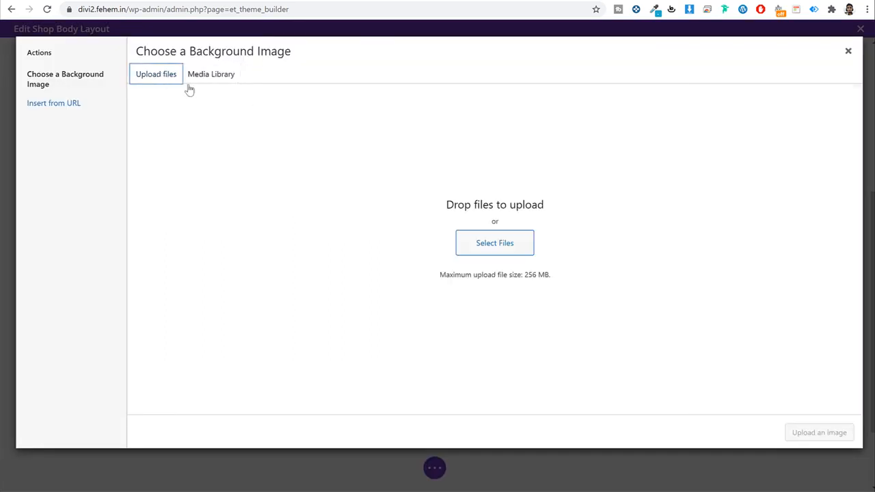
{"action": "left_click", "coordinate": [513, 250]}
{"action": "scroll", "coordinate": [502, 246], "scroll_direction": "down", "scroll_amount": 1}
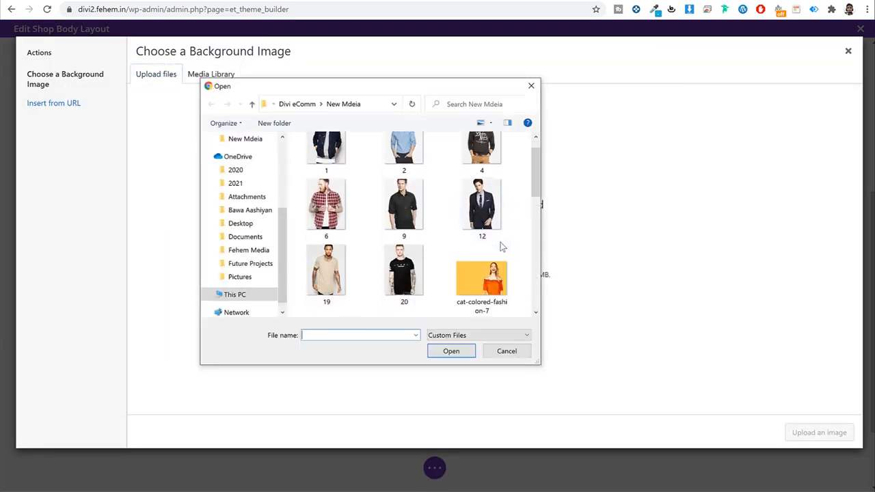
{"action": "scroll", "coordinate": [503, 247], "scroll_direction": "down", "scroll_amount": 3}
{"action": "scroll", "coordinate": [502, 247], "scroll_direction": "up", "scroll_amount": 2}
{"action": "scroll", "coordinate": [501, 232], "scroll_direction": "down", "scroll_amount": 2}
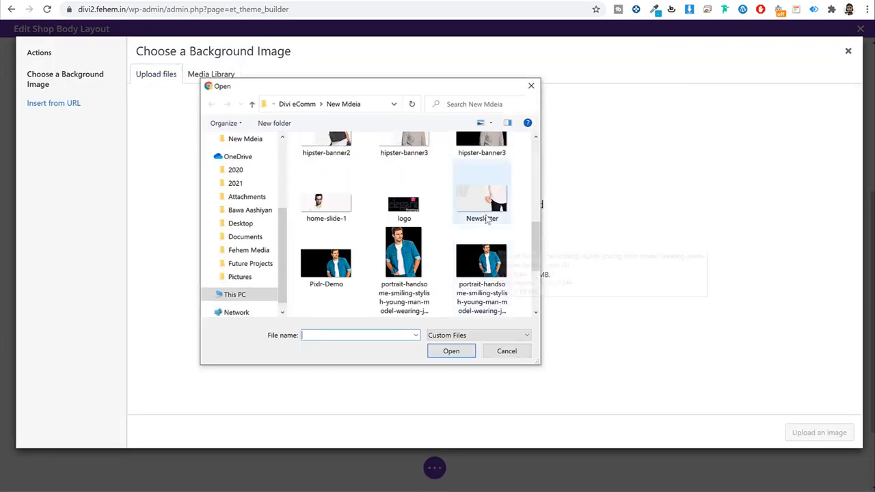
{"action": "left_click", "coordinate": [492, 204]}
{"action": "left_click", "coordinate": [463, 350]}
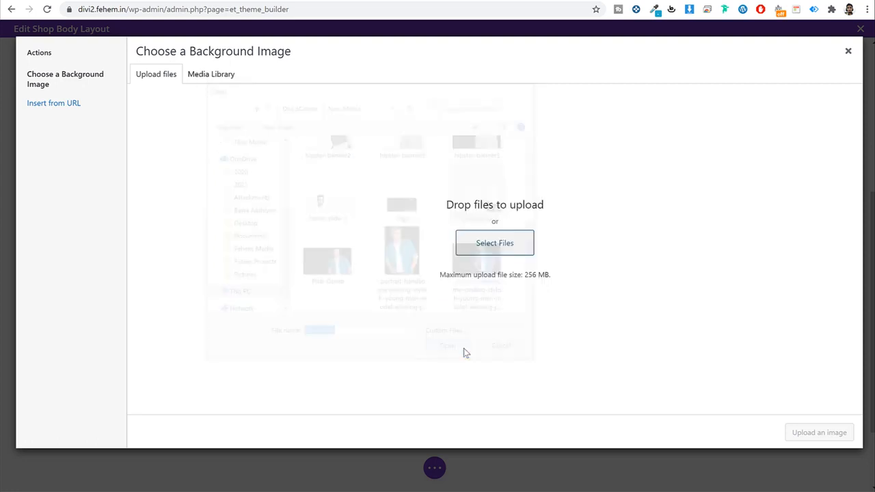
{"action": "left_click", "coordinate": [819, 433]}
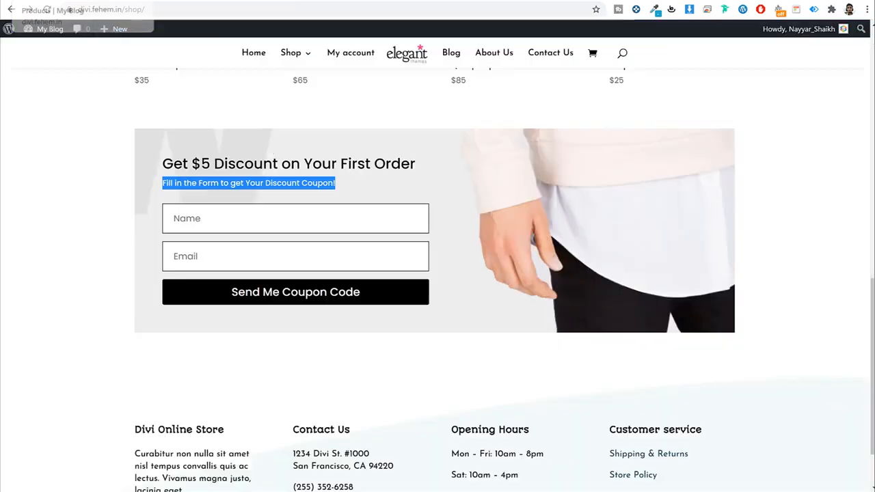
Step: Deselect the subtitle text and scroll through the site's home page
{"action": "left_click", "coordinate": [700, 194]}
{"action": "left_click", "coordinate": [257, 58]}
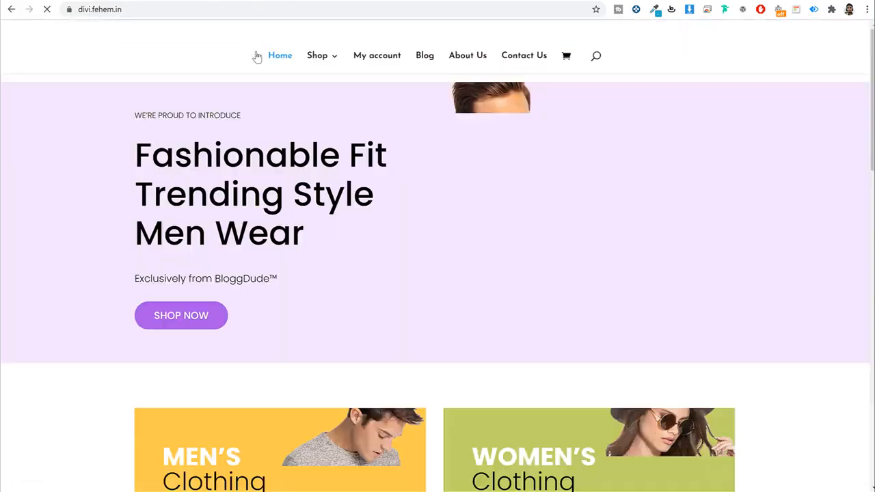
{"action": "scroll", "coordinate": [427, 235], "scroll_direction": "down", "scroll_amount": 5}
{"action": "scroll", "coordinate": [429, 239], "scroll_direction": "down", "scroll_amount": 10}
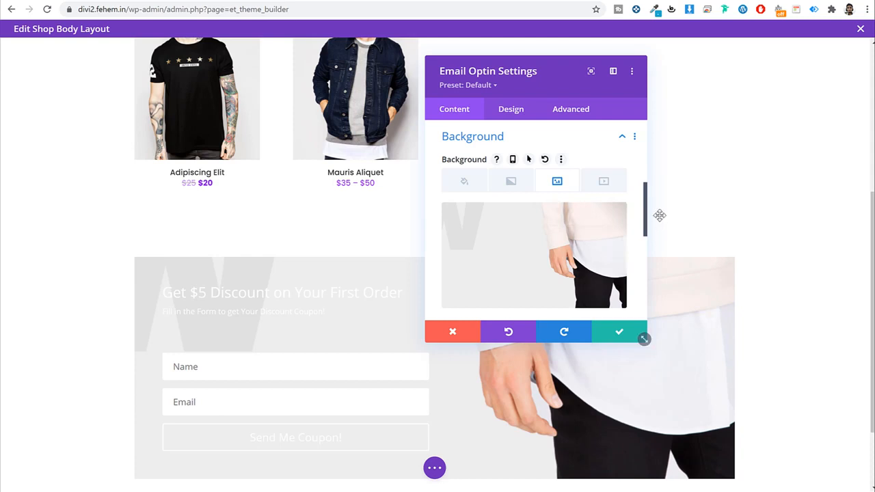
{"action": "scroll", "coordinate": [659, 215], "scroll_direction": "down", "scroll_amount": 2}
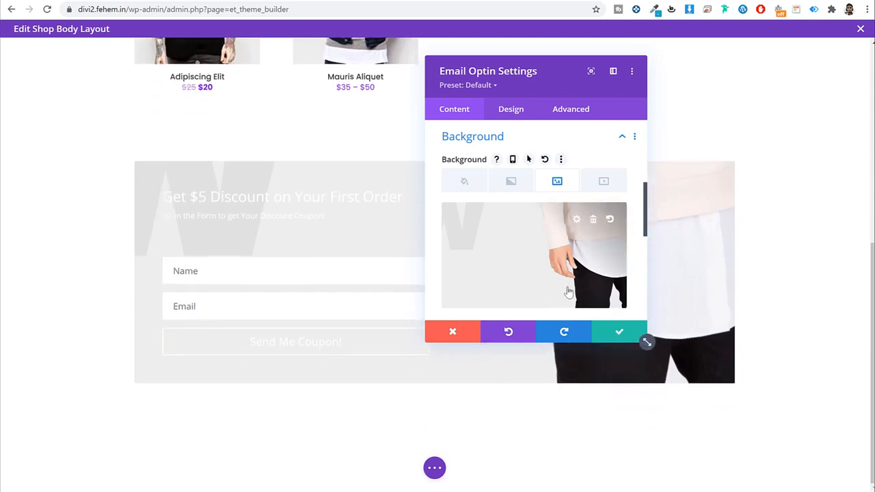
Step: In the optin's Design settings, set both Title Text and Body Text colours to black
{"action": "scroll", "coordinate": [493, 235], "scroll_direction": "down", "scroll_amount": 1}
{"action": "scroll", "coordinate": [530, 159], "scroll_direction": "up", "scroll_amount": 3}
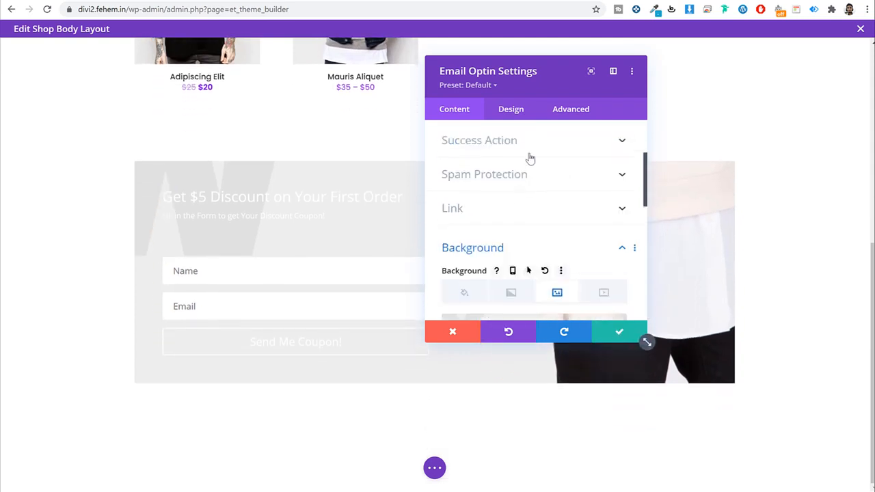
{"action": "left_click", "coordinate": [534, 243]}
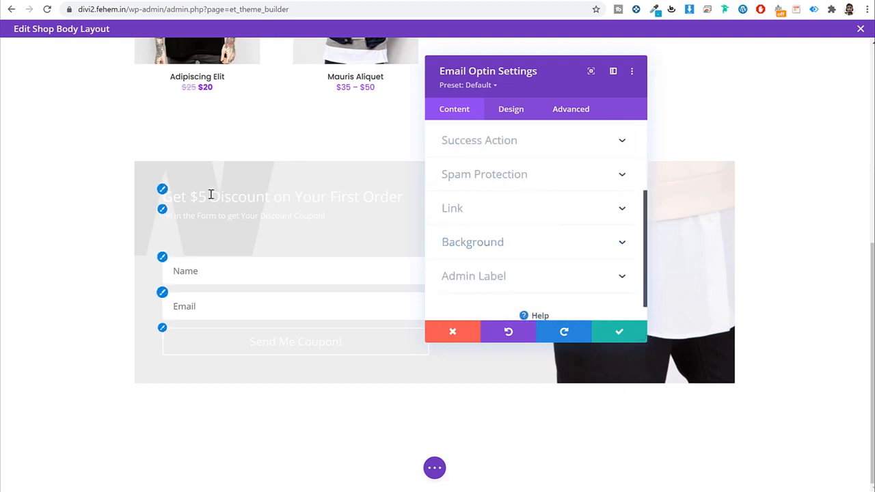
{"action": "left_click", "coordinate": [506, 117]}
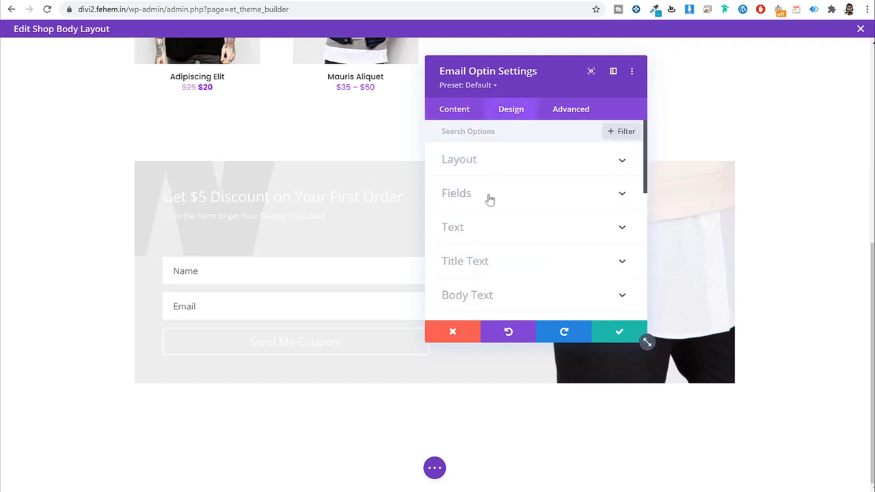
{"action": "left_click", "coordinate": [184, 198]}
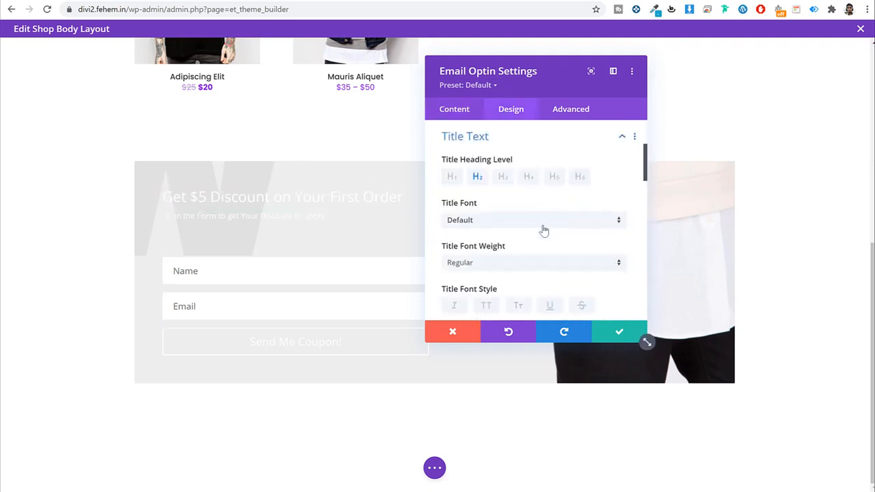
{"action": "scroll", "coordinate": [543, 231], "scroll_direction": "down", "scroll_amount": 3}
{"action": "left_click", "coordinate": [480, 231]}
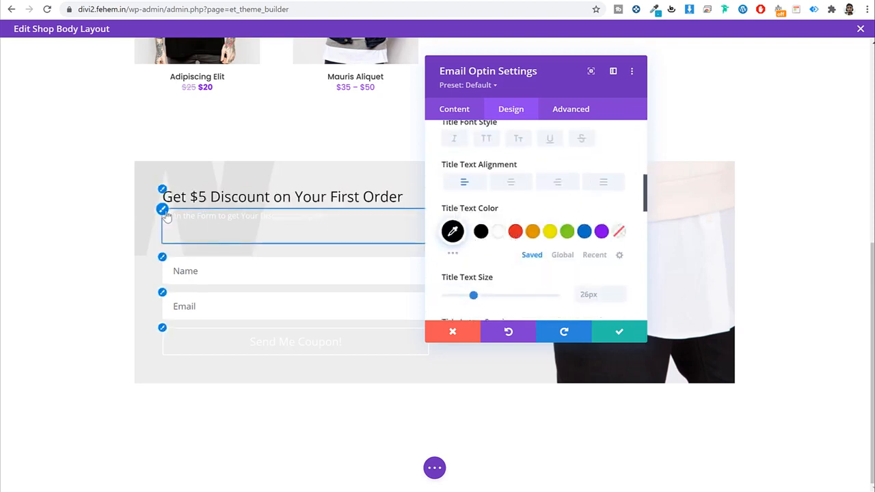
{"action": "left_click", "coordinate": [166, 216]}
{"action": "scroll", "coordinate": [500, 218], "scroll_direction": "down", "scroll_amount": 3}
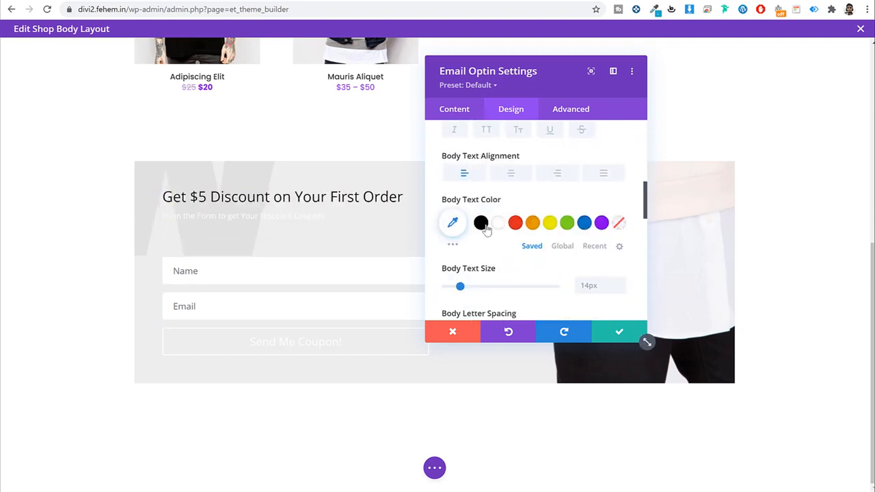
{"action": "left_click", "coordinate": [481, 224]}
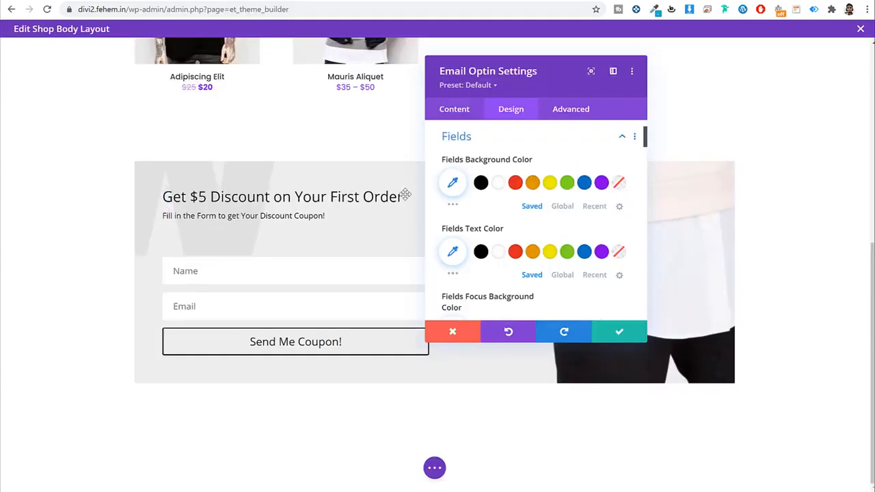
Step: Give the Name and Email fields a white background, 0px corners and a thin black border
{"action": "left_click", "coordinate": [503, 184]}
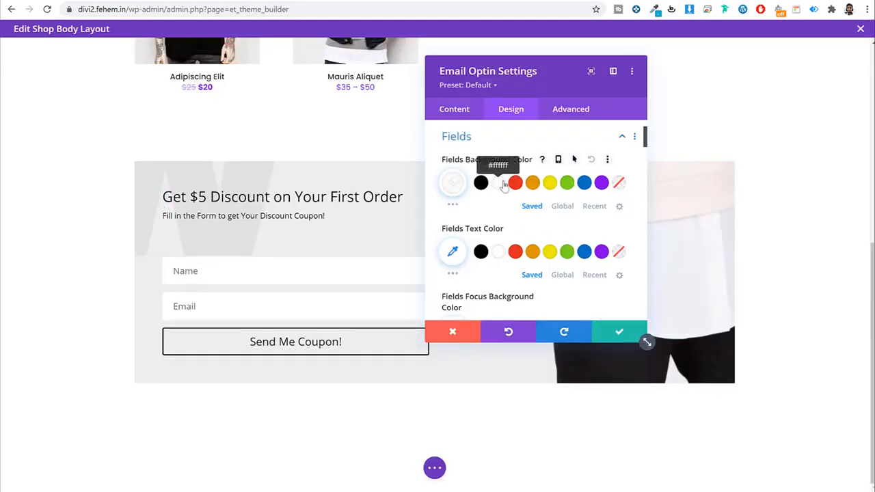
{"action": "scroll", "coordinate": [498, 205], "scroll_direction": "down", "scroll_amount": 2}
{"action": "scroll", "coordinate": [489, 193], "scroll_direction": "up", "scroll_amount": 1}
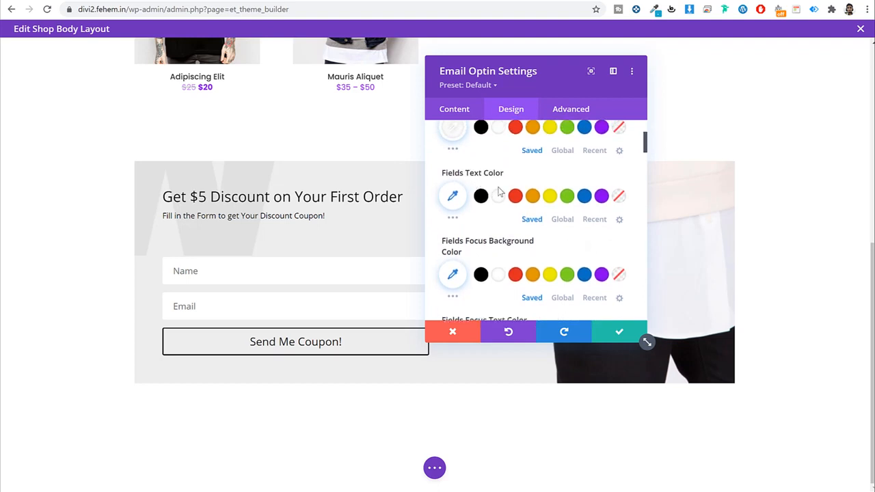
{"action": "scroll", "coordinate": [506, 199], "scroll_direction": "down", "scroll_amount": 3}
{"action": "scroll", "coordinate": [514, 205], "scroll_direction": "down", "scroll_amount": 2}
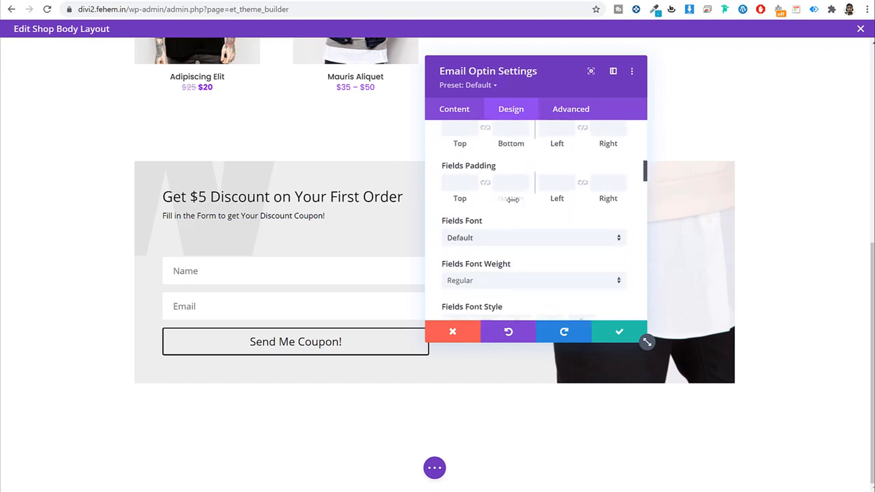
{"action": "scroll", "coordinate": [478, 213], "scroll_direction": "down", "scroll_amount": 2}
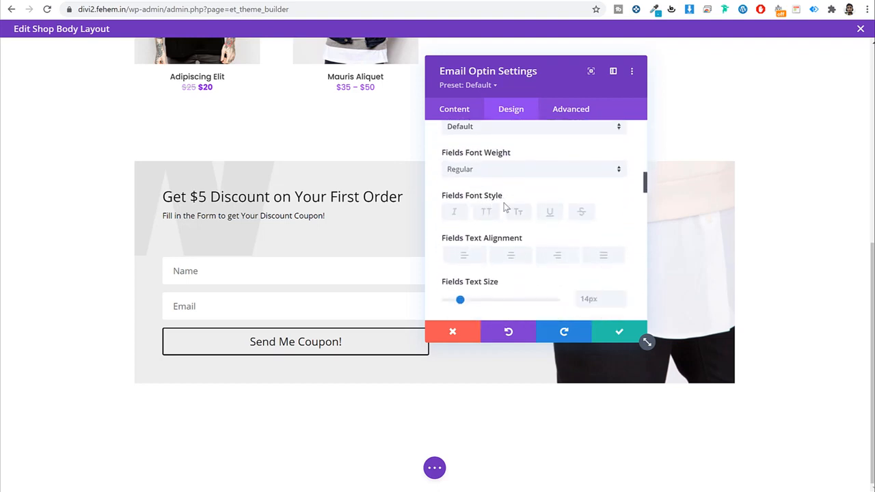
{"action": "scroll", "coordinate": [504, 207], "scroll_direction": "down", "scroll_amount": 2}
{"action": "scroll", "coordinate": [617, 199], "scroll_direction": "down", "scroll_amount": 2}
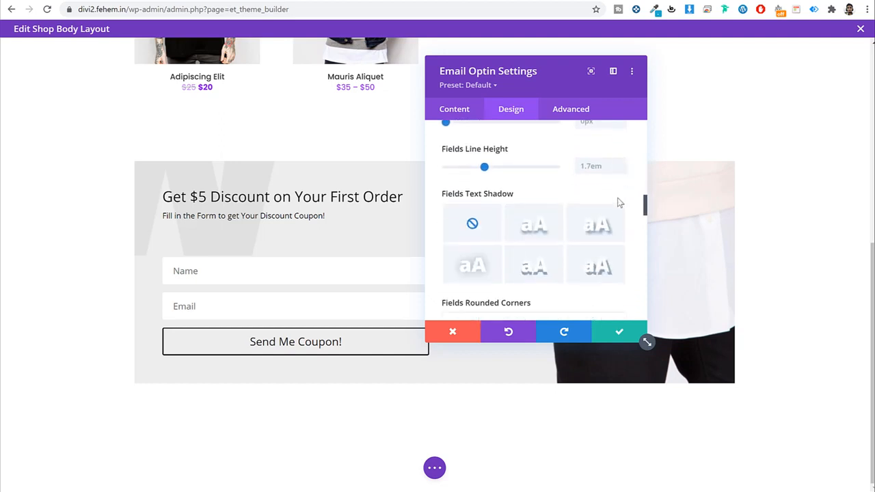
{"action": "scroll", "coordinate": [617, 202], "scroll_direction": "down", "scroll_amount": 2}
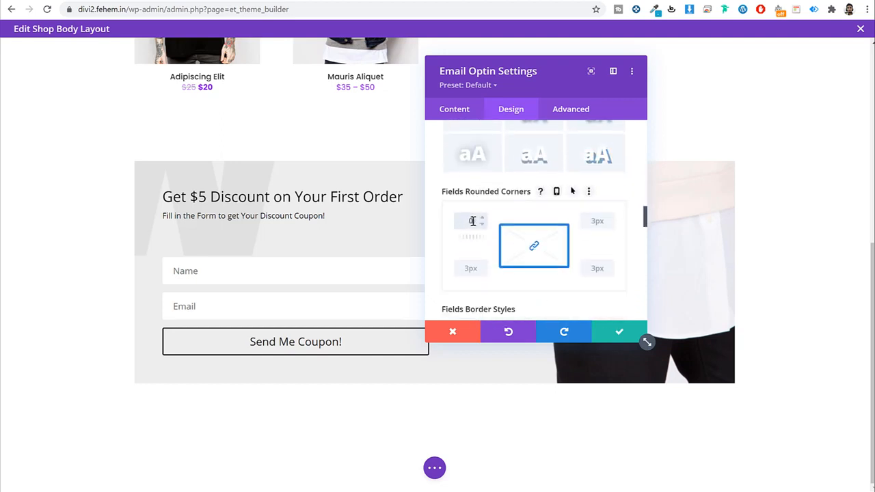
{"action": "scroll", "coordinate": [567, 216], "scroll_direction": "down", "scroll_amount": 4}
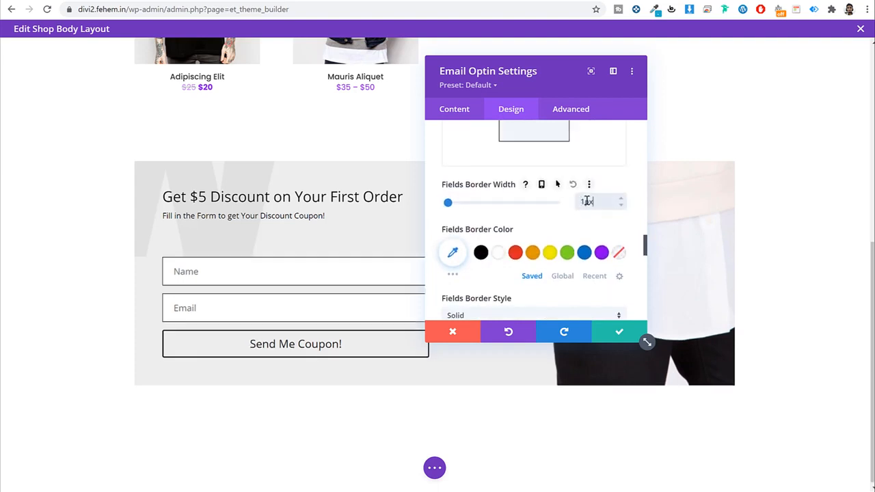
{"action": "scroll", "coordinate": [572, 246], "scroll_direction": "down", "scroll_amount": 8}
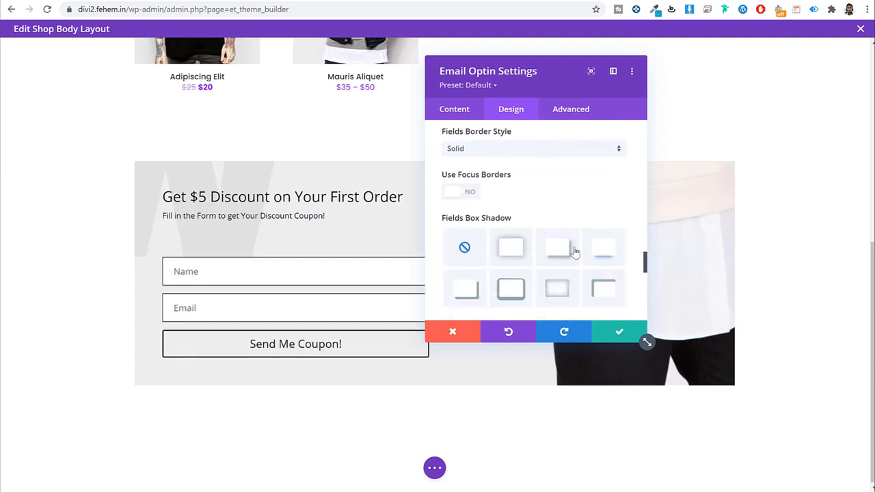
{"action": "scroll", "coordinate": [509, 215], "scroll_direction": "down", "scroll_amount": 3}
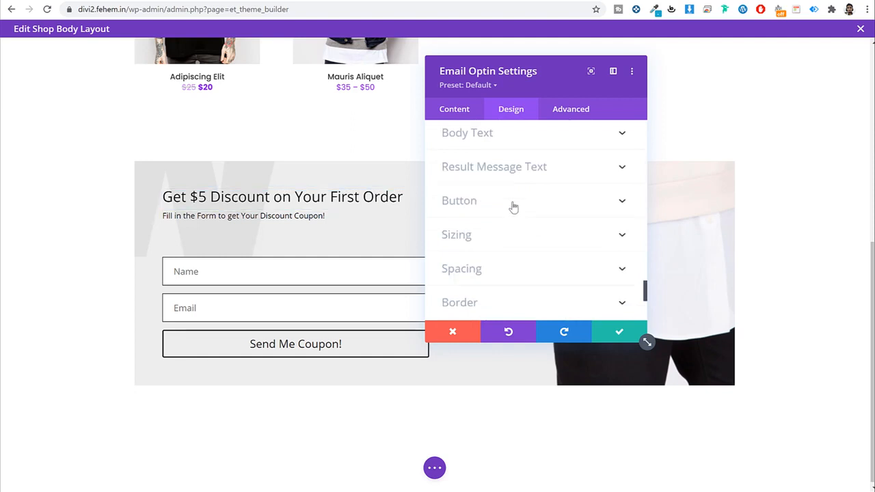
Step: Enable custom styles for the Send Me Coupon! button, comparing against the live shop page
{"action": "left_click", "coordinate": [513, 202]}
{"action": "left_click_drag", "start_coordinate": [565, 71], "coordinate": [676, 66]}
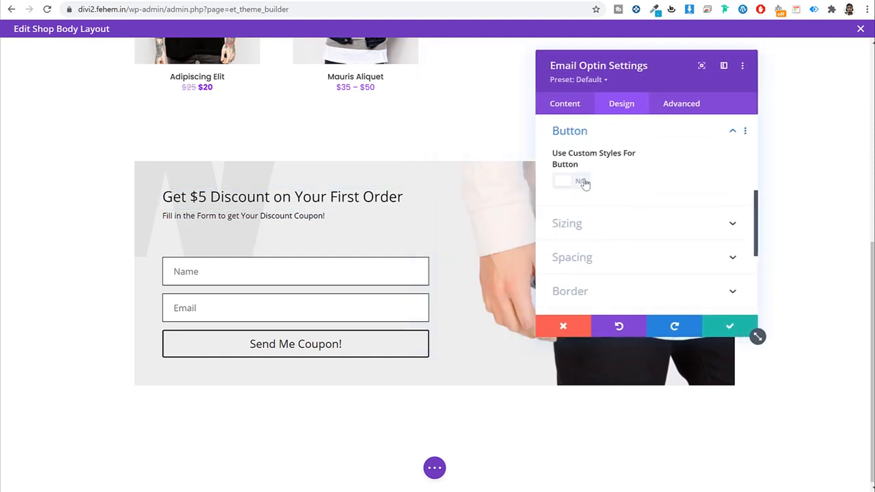
{"action": "left_click", "coordinate": [582, 182]}
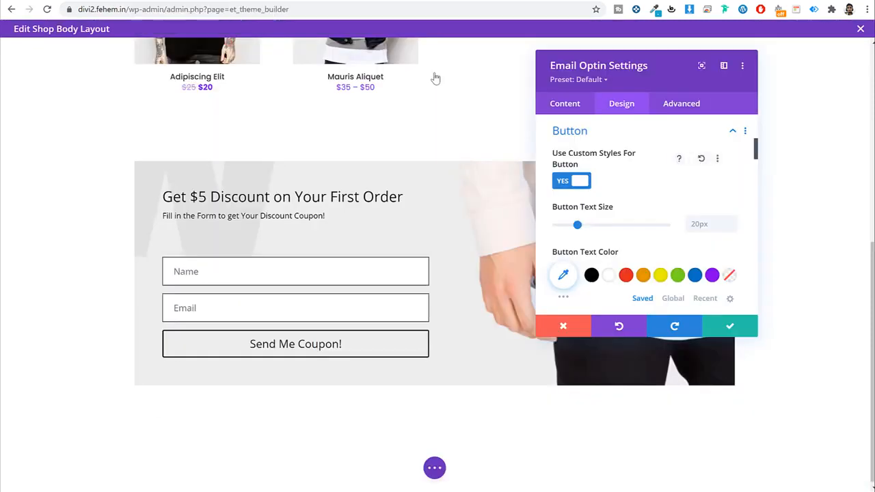
{"action": "scroll", "coordinate": [703, 225], "scroll_direction": "down", "scroll_amount": 3}
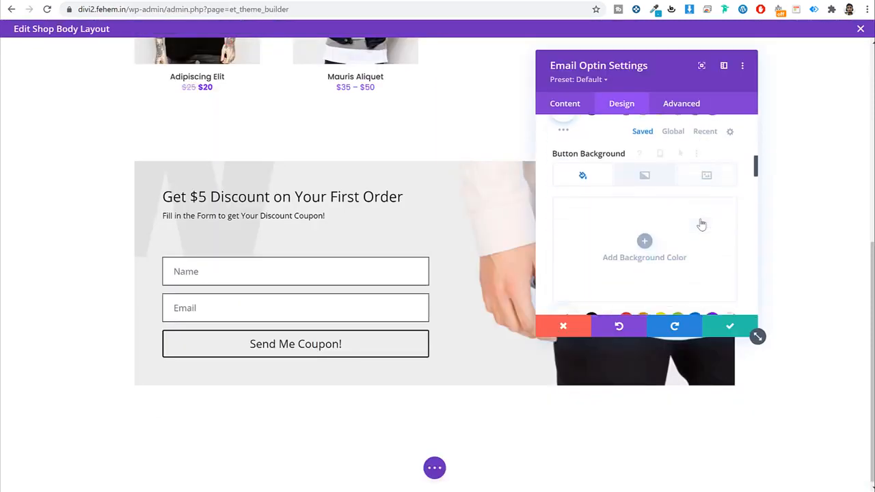
{"action": "scroll", "coordinate": [701, 225], "scroll_direction": "up", "scroll_amount": 2}
{"action": "scroll", "coordinate": [702, 225], "scroll_direction": "down", "scroll_amount": 3}
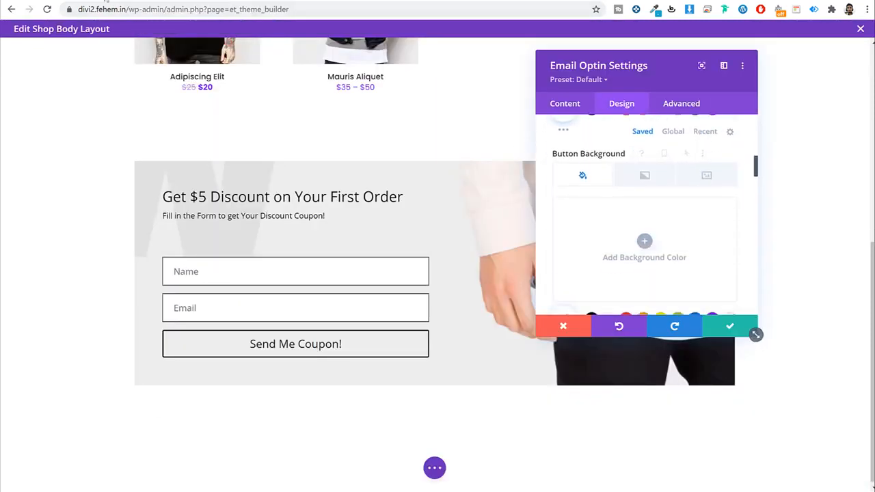
{"action": "left_click", "coordinate": [106, 1]}
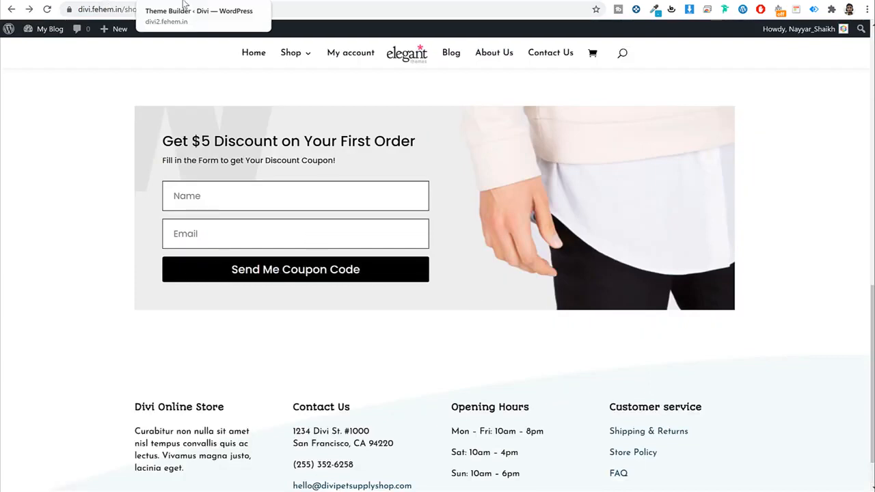
{"action": "left_click", "coordinate": [183, 3]}
Step: Make the coupon button background black with white label text
{"action": "left_click", "coordinate": [641, 247]}
{"action": "scroll", "coordinate": [641, 252], "scroll_direction": "down", "scroll_amount": 1}
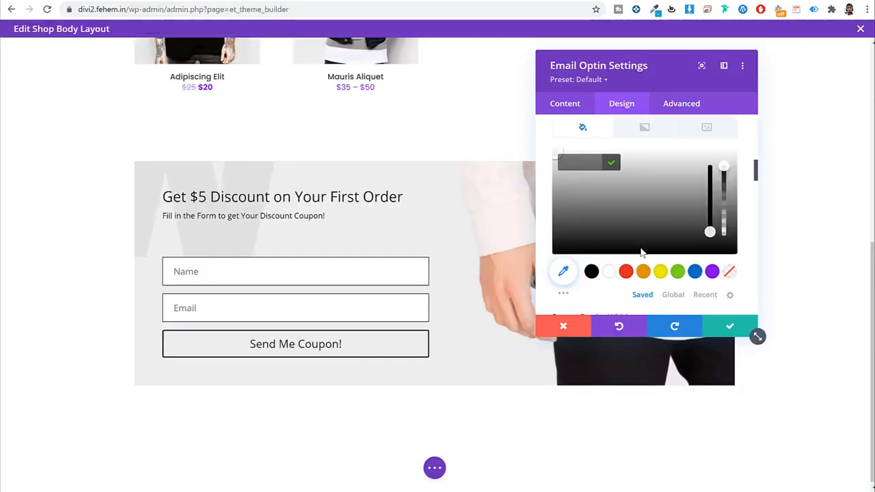
{"action": "left_click", "coordinate": [591, 261]}
{"action": "scroll", "coordinate": [614, 270], "scroll_direction": "up", "scroll_amount": 3}
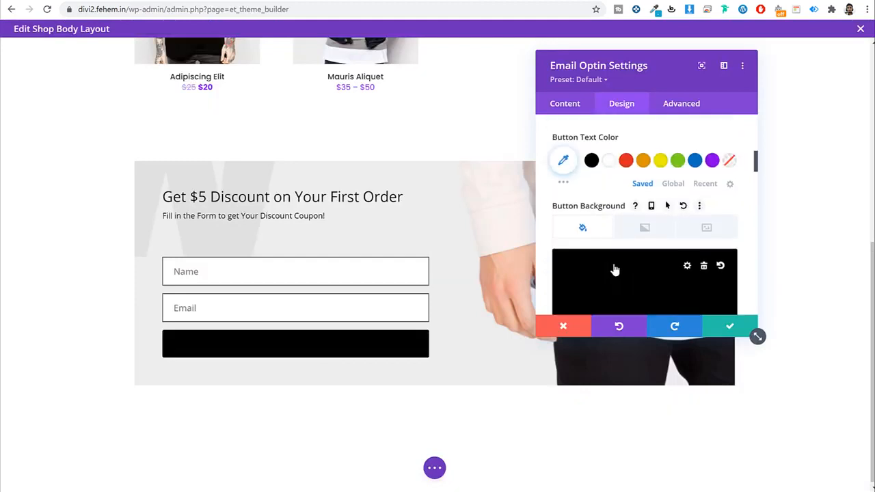
{"action": "scroll", "coordinate": [636, 242], "scroll_direction": "up", "scroll_amount": 2}
{"action": "left_click", "coordinate": [610, 220]}
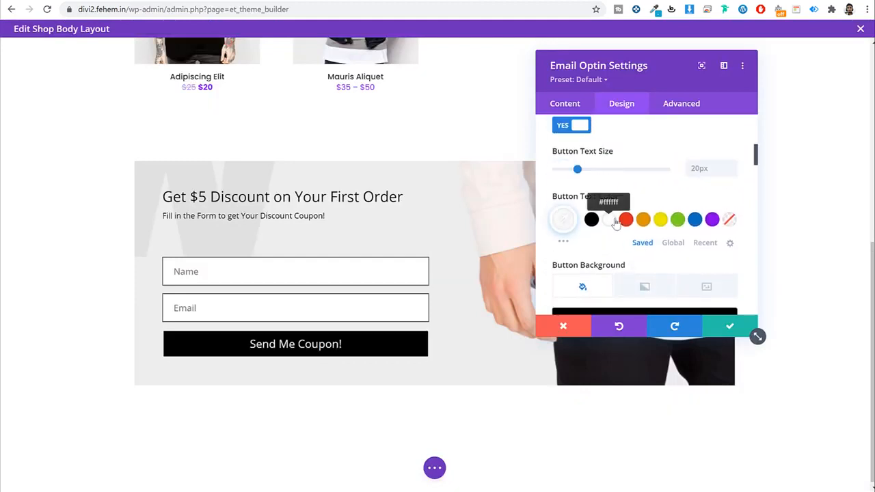
Step: Set the button border radius and border width to 0px and save the module
{"action": "scroll", "coordinate": [703, 240], "scroll_direction": "down", "scroll_amount": 4}
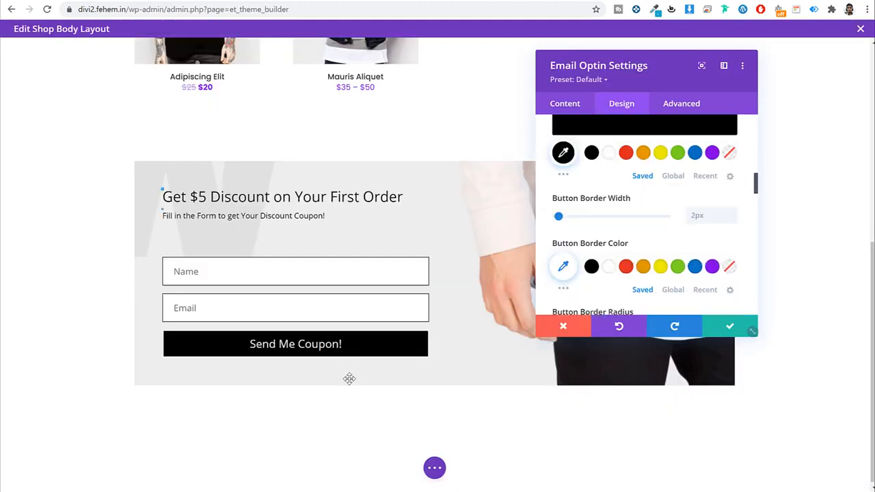
{"action": "scroll", "coordinate": [653, 219], "scroll_direction": "down", "scroll_amount": 4}
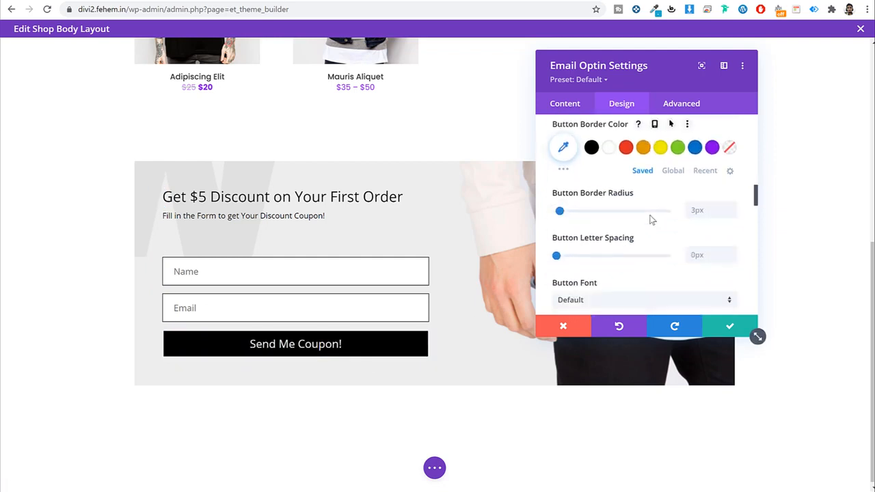
{"action": "left_click", "coordinate": [698, 160]}
{"action": "type", "text": "0"}
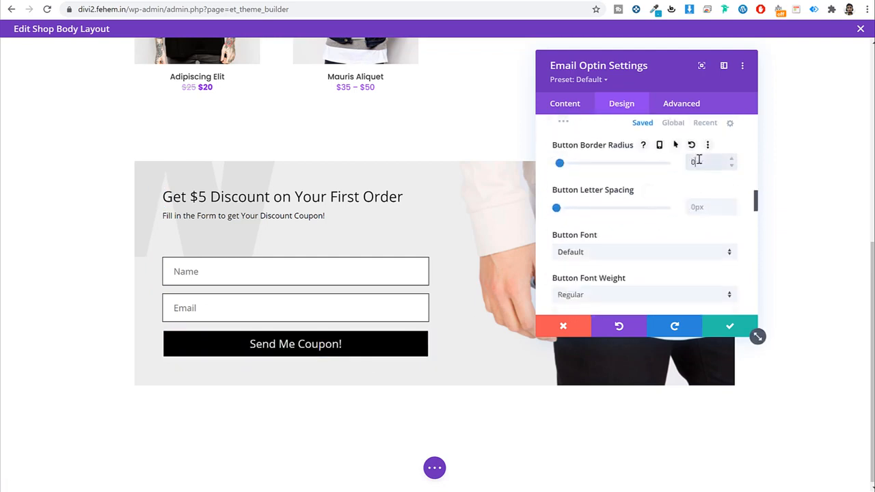
{"action": "type", "text": "px"}
{"action": "scroll", "coordinate": [688, 223], "scroll_direction": "up", "scroll_amount": 2}
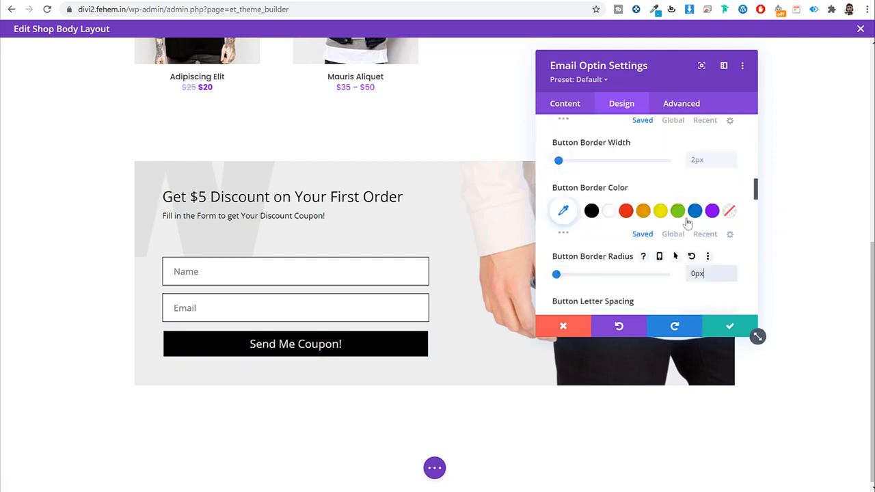
{"action": "left_click", "coordinate": [702, 159]}
{"action": "type", "text": "0px"}
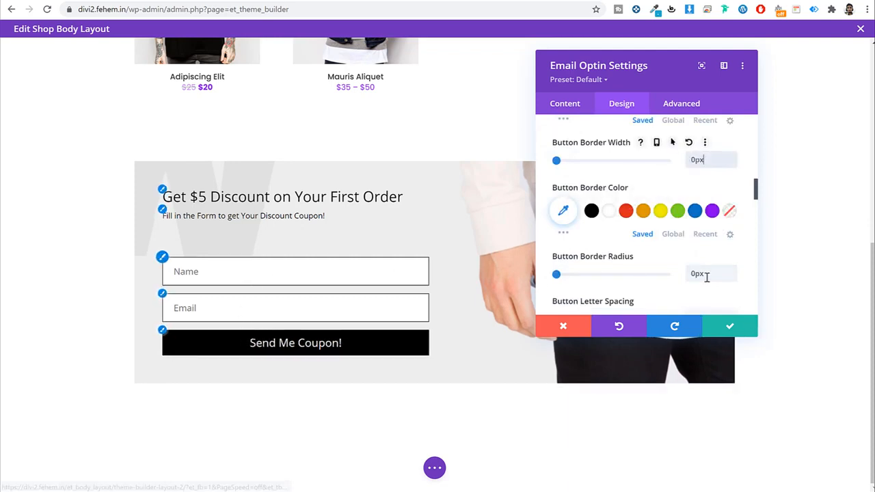
{"action": "left_click", "coordinate": [750, 326]}
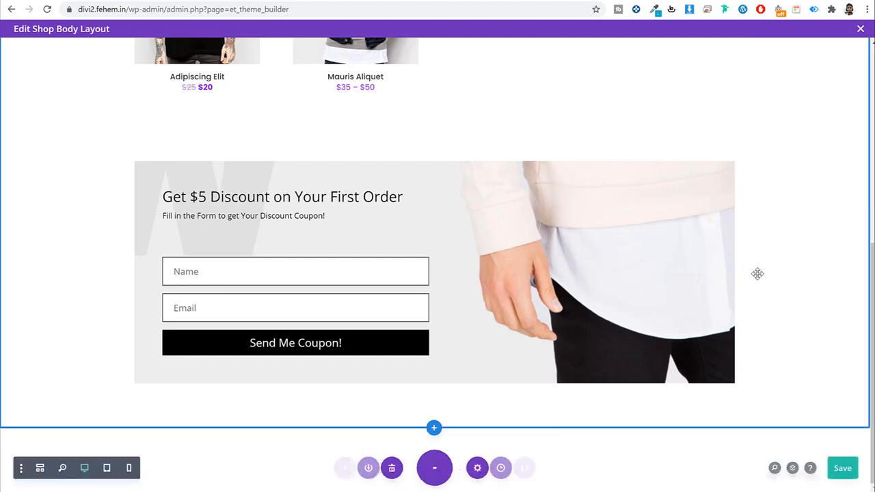
Step: Preview the layout in 400px Phone View and scroll to the squeezed one-letter-wide optin text
{"action": "scroll", "coordinate": [757, 288], "scroll_direction": "up", "scroll_amount": 4}
{"action": "scroll", "coordinate": [758, 288], "scroll_direction": "up", "scroll_amount": 1}
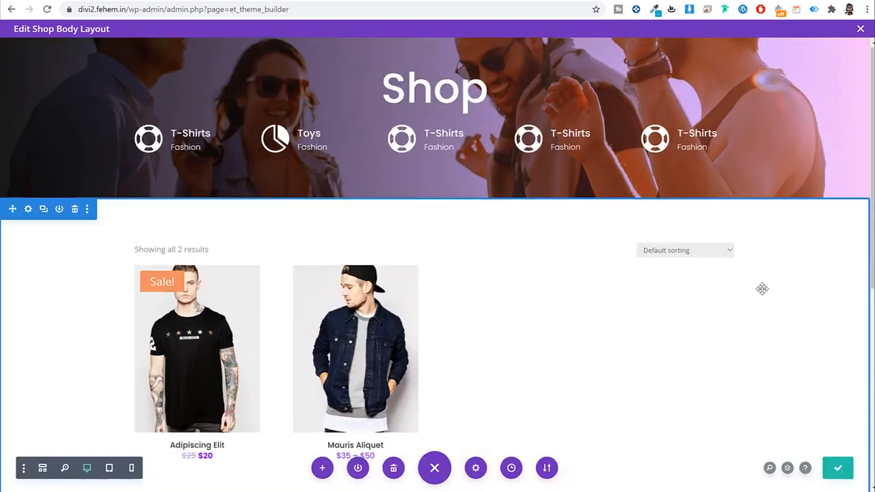
{"action": "scroll", "coordinate": [760, 288], "scroll_direction": "down", "scroll_amount": 4}
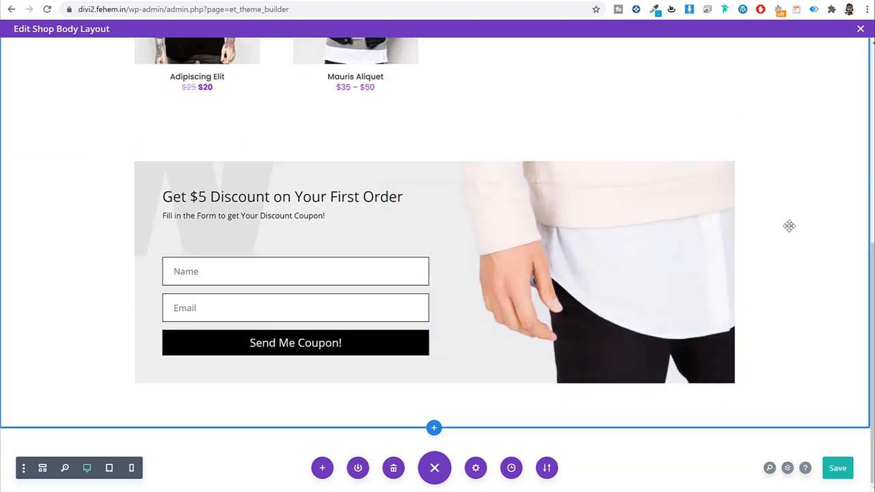
{"action": "left_click", "coordinate": [132, 467]}
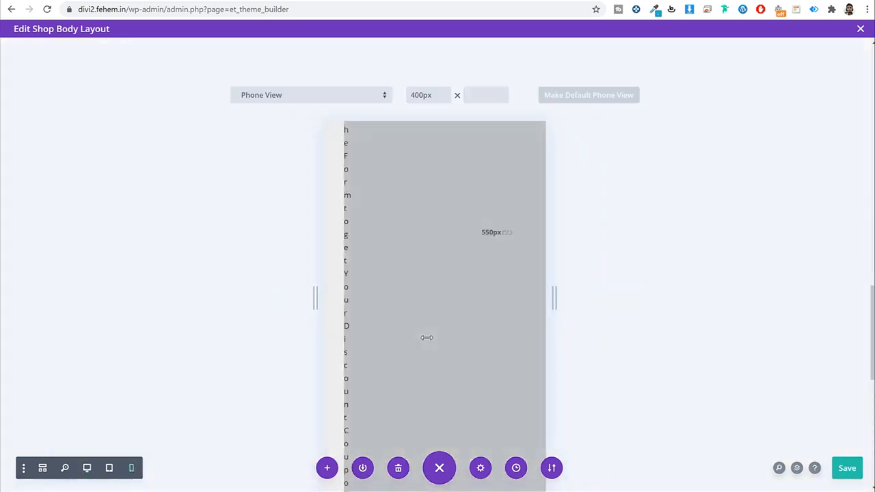
{"action": "scroll", "coordinate": [427, 337], "scroll_direction": "down", "scroll_amount": 5}
{"action": "scroll", "coordinate": [428, 342], "scroll_direction": "up", "scroll_amount": 6}
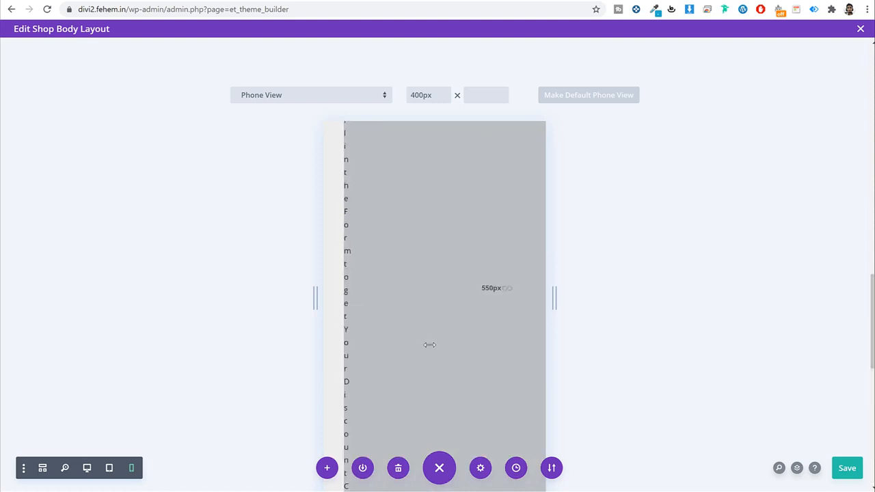
{"action": "scroll", "coordinate": [428, 345], "scroll_direction": "down", "scroll_amount": 2}
{"action": "scroll", "coordinate": [428, 345], "scroll_direction": "up", "scroll_amount": 10}
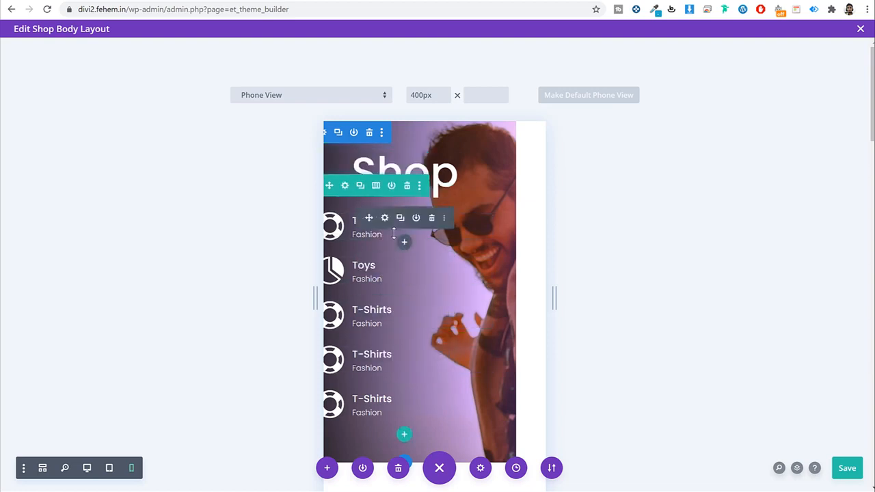
{"action": "scroll", "coordinate": [407, 229], "scroll_direction": "down", "scroll_amount": 15}
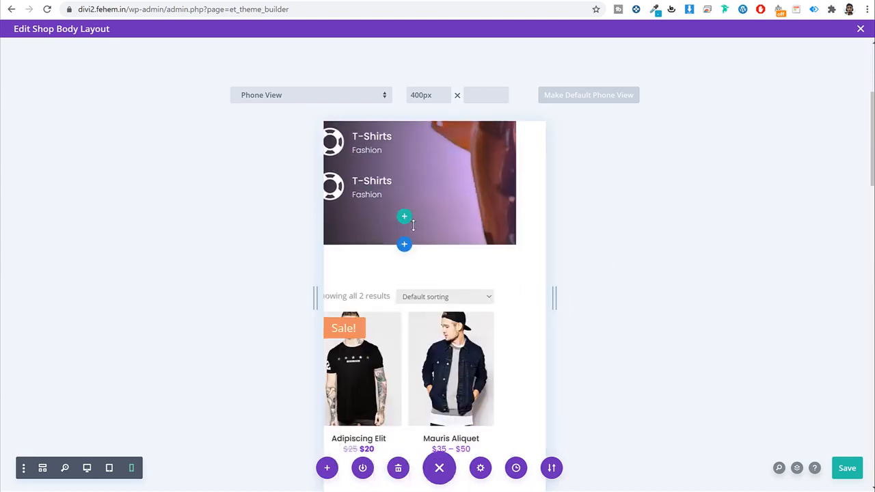
{"action": "scroll", "coordinate": [419, 285], "scroll_direction": "up", "scroll_amount": 5}
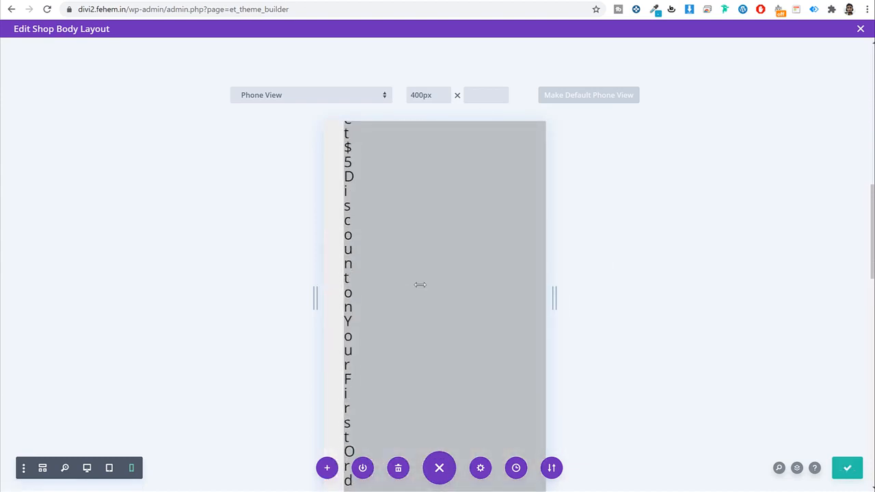
{"action": "scroll", "coordinate": [409, 314], "scroll_direction": "down", "scroll_amount": 4}
{"action": "scroll", "coordinate": [406, 317], "scroll_direction": "down", "scroll_amount": 1}
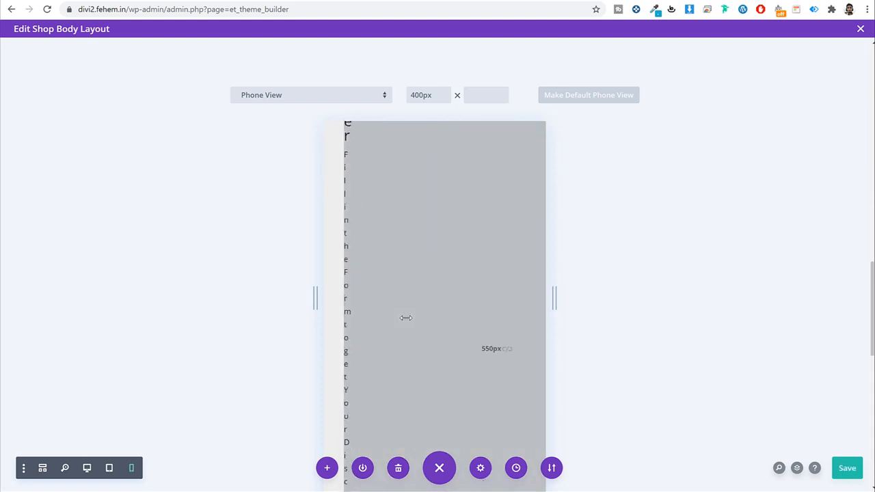
{"action": "scroll", "coordinate": [404, 318], "scroll_direction": "up", "scroll_amount": 4}
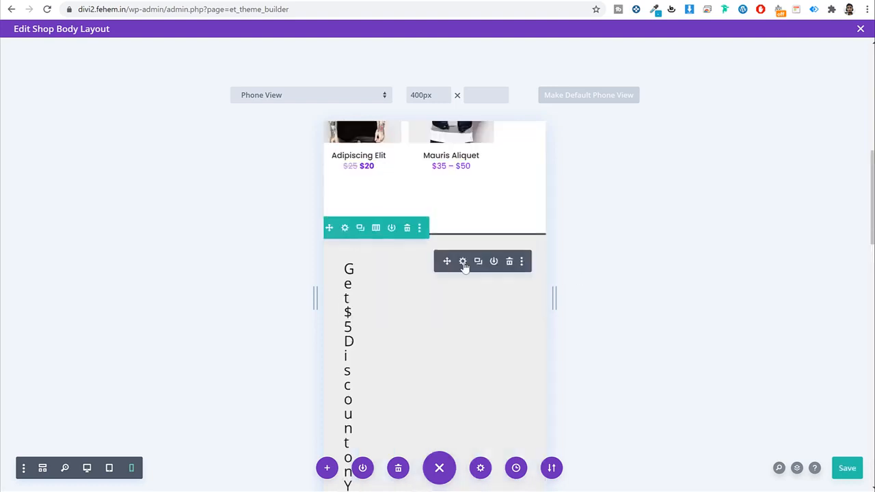
Step: Enable responsive padding in the opt-in's Spacing settings, comparing the desktop and phone tabs
{"action": "left_click", "coordinate": [463, 262]}
{"action": "left_click", "coordinate": [627, 110]}
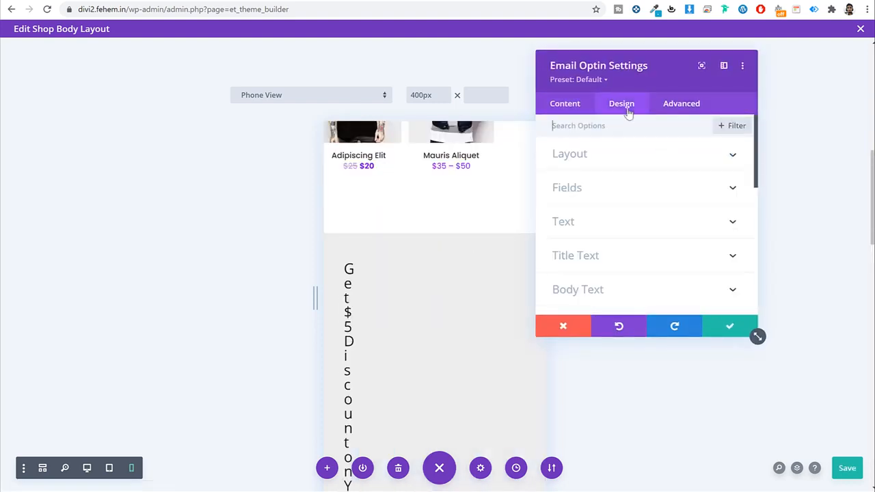
{"action": "scroll", "coordinate": [627, 240], "scroll_direction": "down", "scroll_amount": 5}
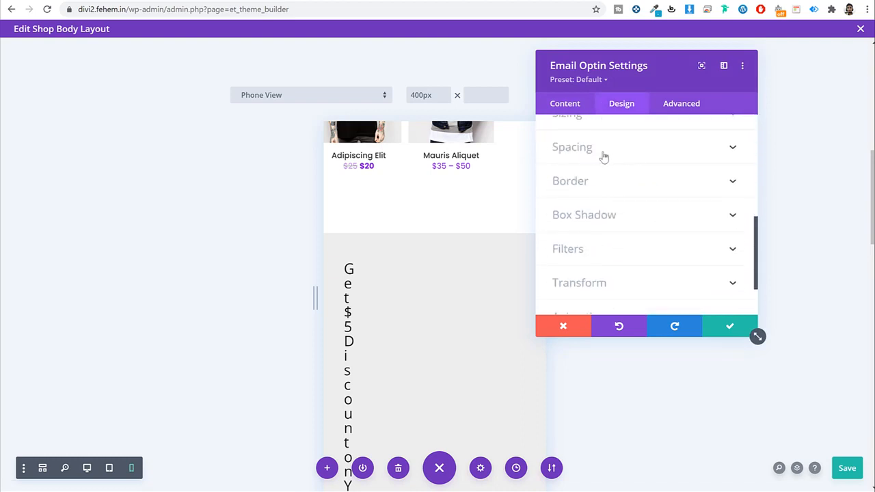
{"action": "left_click", "coordinate": [610, 154]}
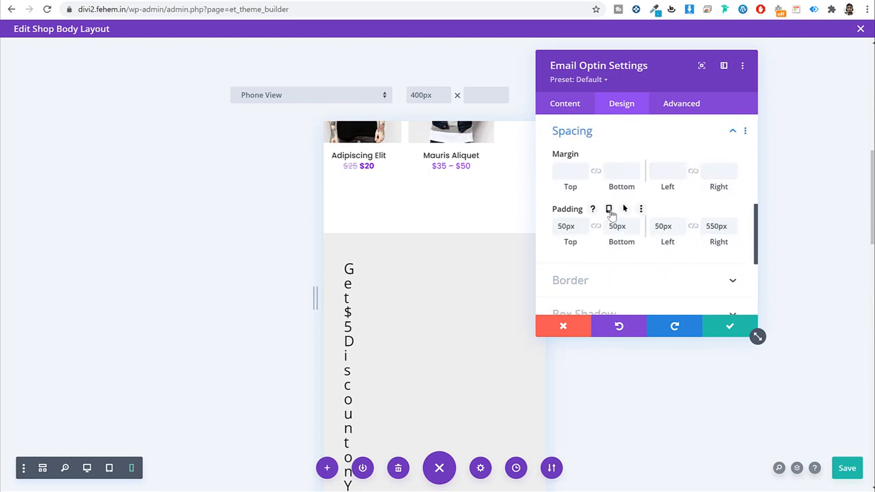
{"action": "left_click", "coordinate": [87, 468]}
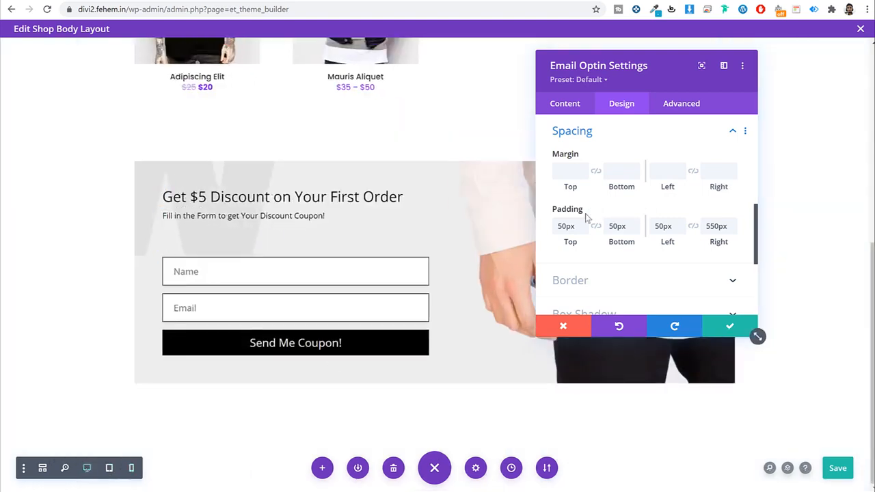
{"action": "left_click", "coordinate": [609, 209]}
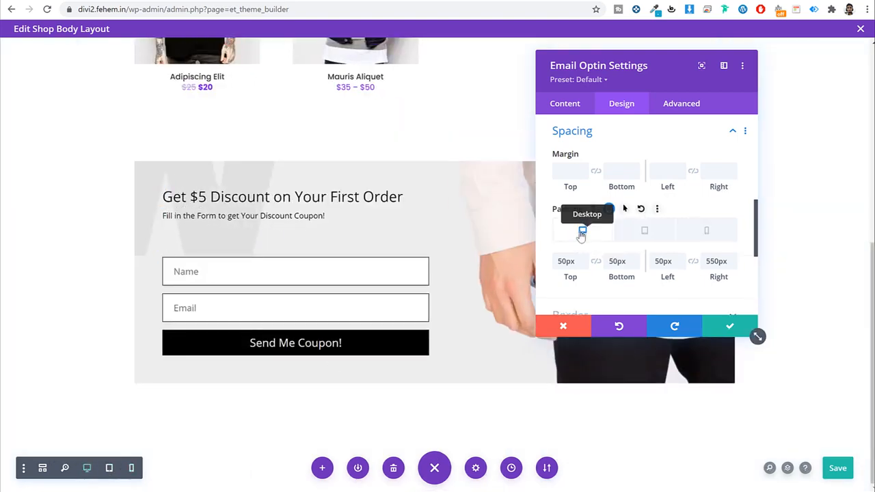
{"action": "left_click", "coordinate": [715, 237]}
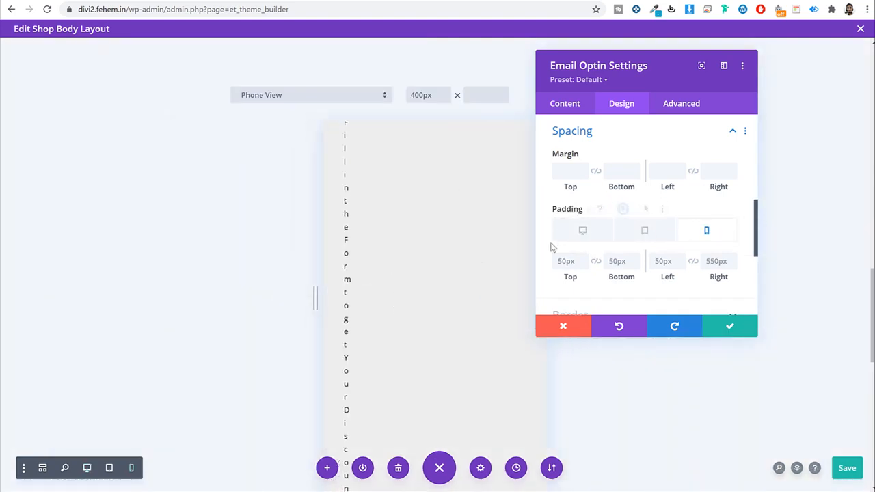
{"action": "left_click", "coordinate": [581, 231]}
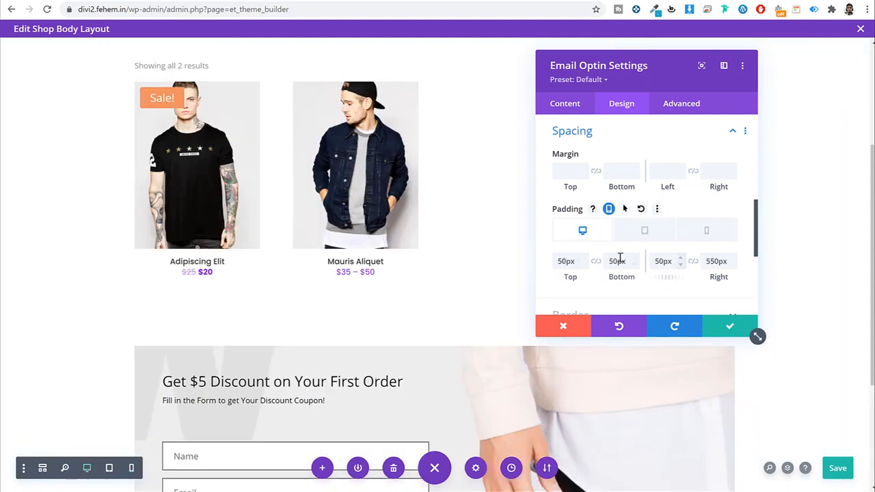
{"action": "left_click", "coordinate": [708, 232]}
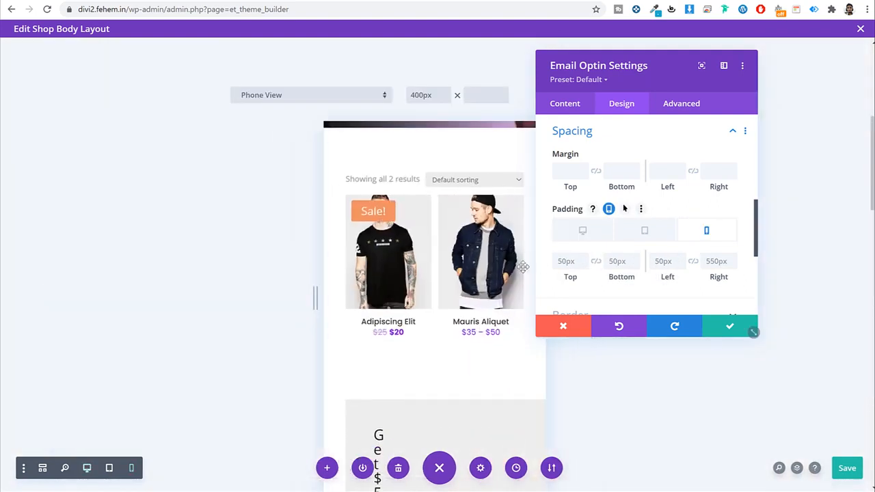
Step: Enter first-try phone padding values (10, 1, 10) into the padding fields
{"action": "left_click", "coordinate": [562, 261]}
{"action": "scroll", "coordinate": [445, 295], "scroll_direction": "down", "scroll_amount": 1}
{"action": "scroll", "coordinate": [444, 295], "scroll_direction": "down", "scroll_amount": 5}
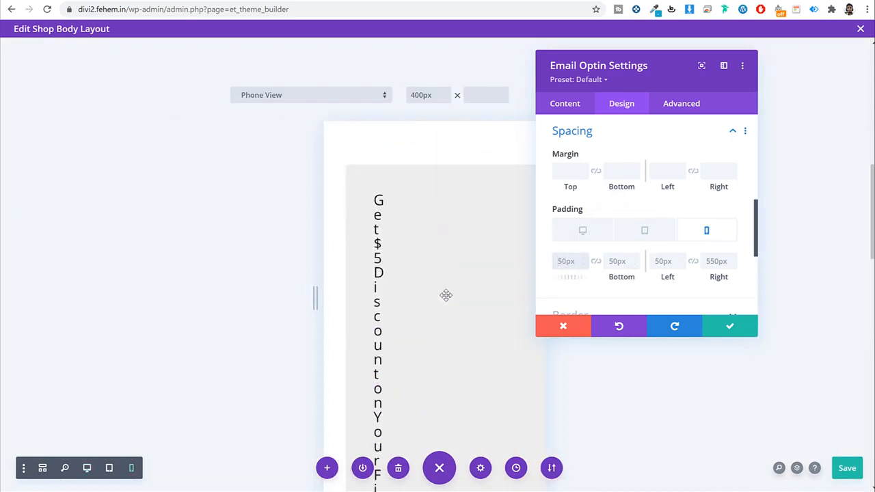
{"action": "scroll", "coordinate": [449, 291], "scroll_direction": "up", "scroll_amount": 3}
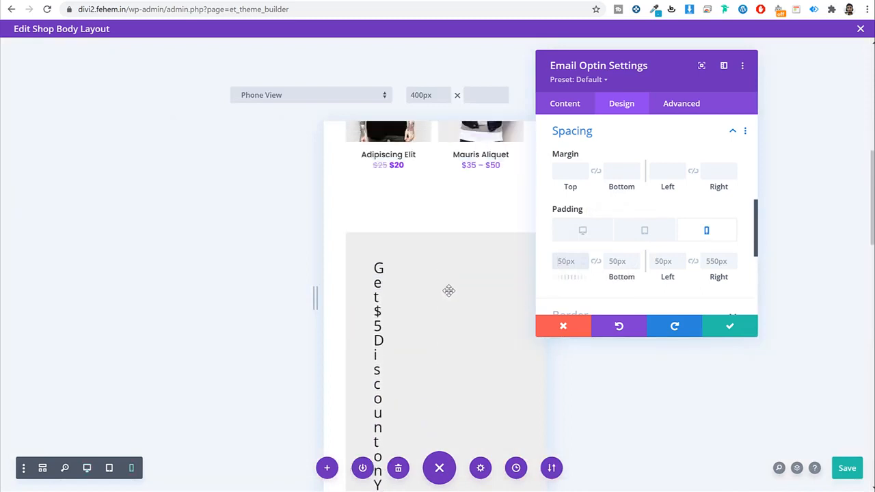
{"action": "type", "text": "10"}
{"action": "key", "text": "Tab"}
{"action": "type", "text": "1"}
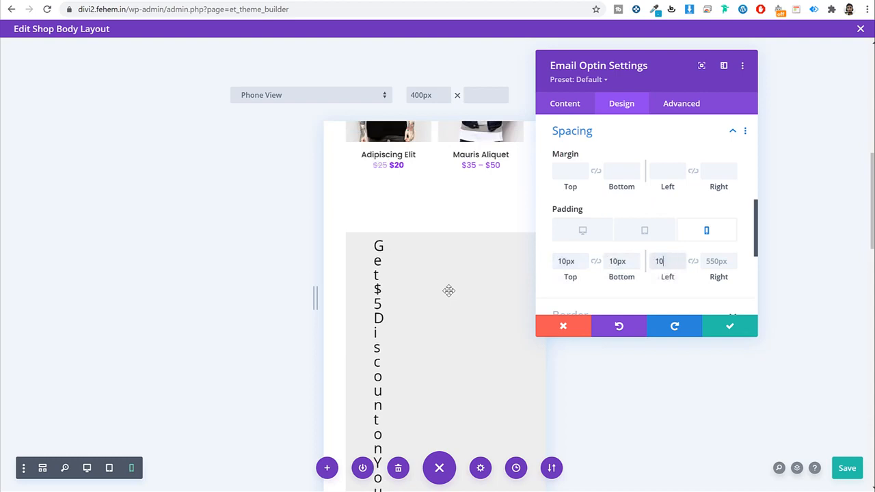
{"action": "key", "text": "Tab"}
{"action": "type", "text": "10"}
{"action": "key", "text": "Tab"}
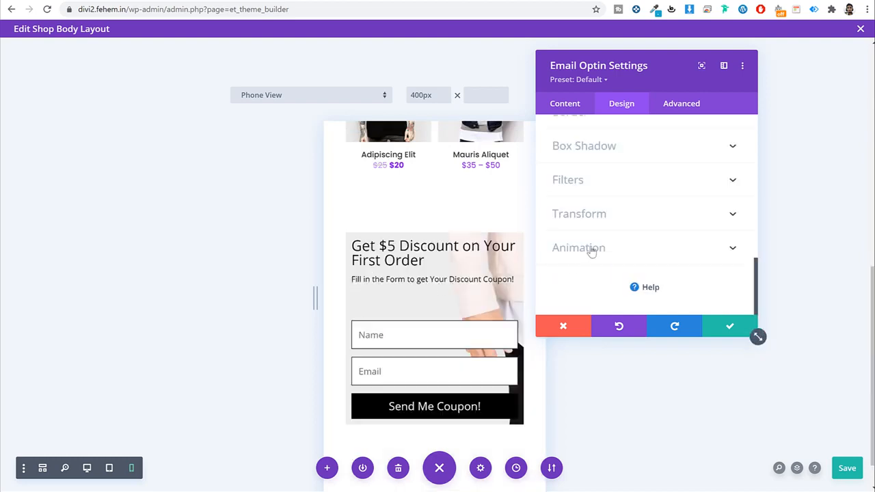
Step: Set phone padding to 25px top, bottom, left and right, then check the desktop values
{"action": "scroll", "coordinate": [624, 164], "scroll_direction": "up", "scroll_amount": 2}
{"action": "left_click", "coordinate": [624, 166]}
{"action": "scroll", "coordinate": [630, 224], "scroll_direction": "up", "scroll_amount": 2}
{"action": "key", "text": "shift+Tab"}
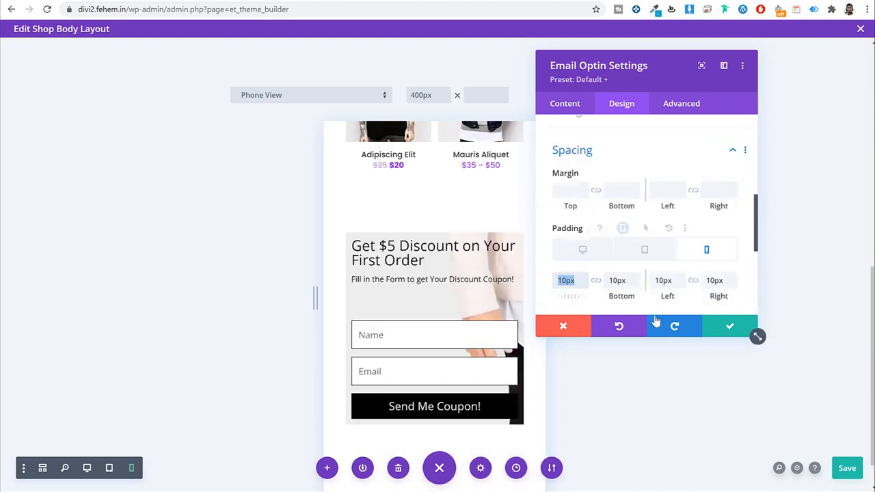
{"action": "type", "text": "25"}
{"action": "key", "text": "Tab"}
{"action": "type", "text": "25"}
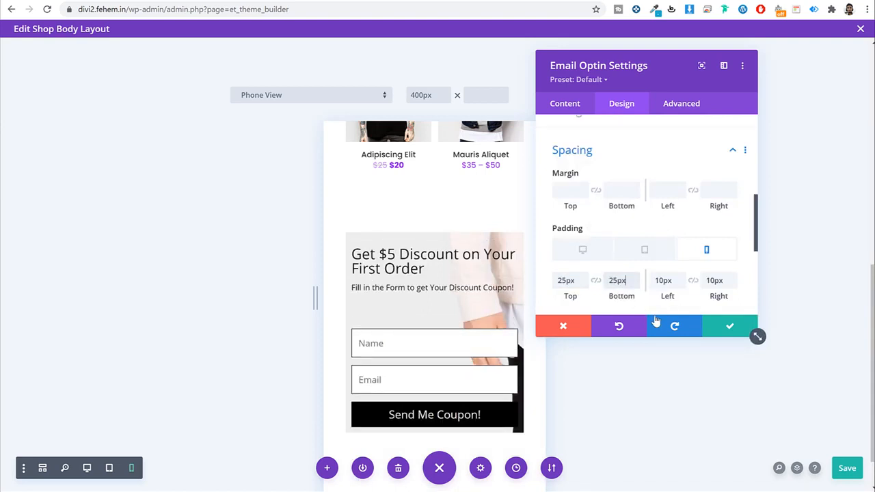
{"action": "key", "text": "Tab"}
{"action": "type", "text": "25"}
{"action": "key", "text": "Tab"}
{"action": "type", "text": "25"}
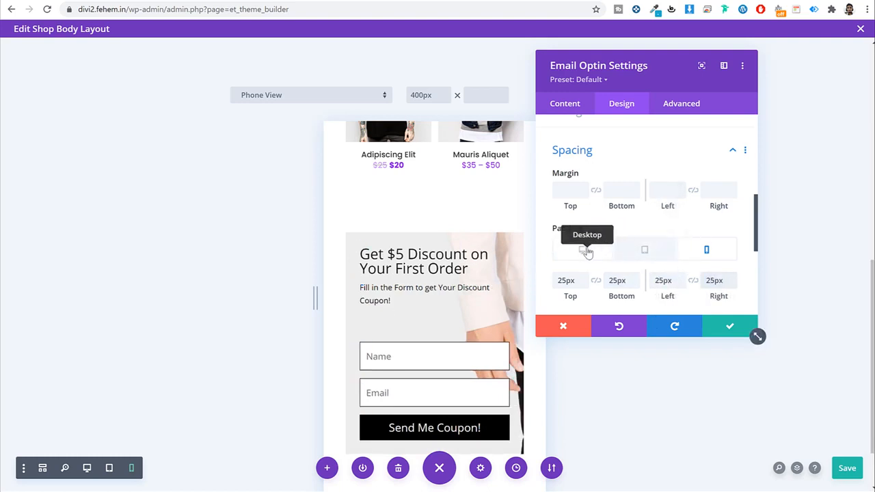
{"action": "left_click", "coordinate": [586, 250]}
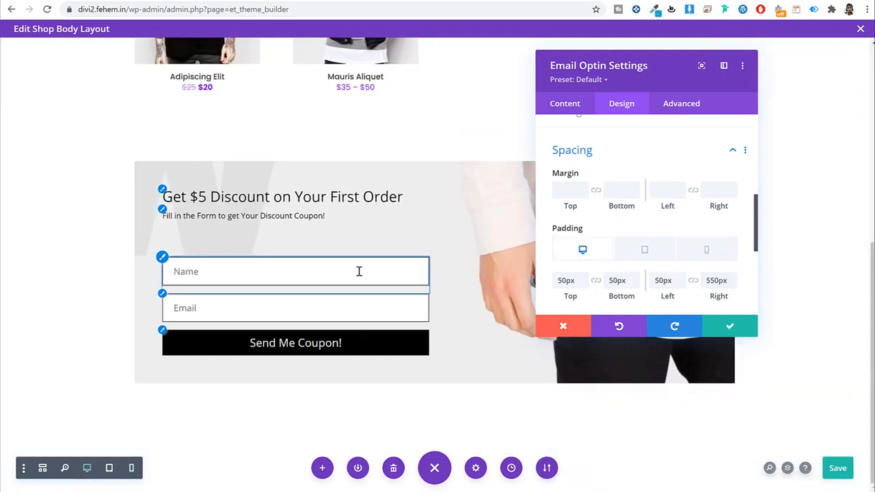
{"action": "left_click", "coordinate": [707, 250]}
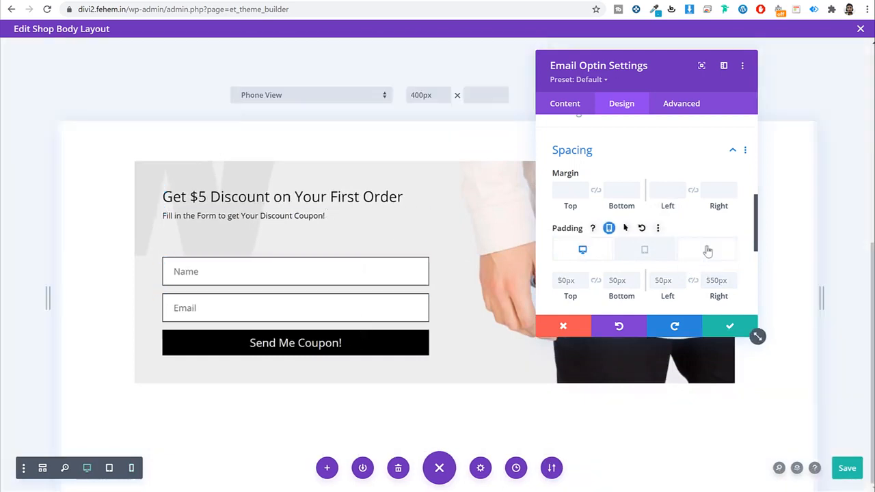
Step: Enable responsive title size and raise the phone title size five steps toward 22px
{"action": "scroll", "coordinate": [619, 279], "scroll_direction": "up", "scroll_amount": 2}
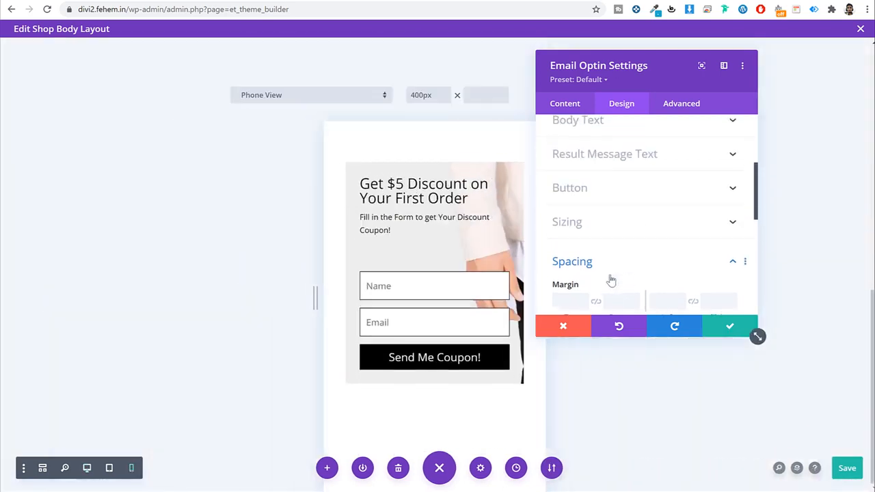
{"action": "scroll", "coordinate": [625, 221], "scroll_direction": "up", "scroll_amount": 5}
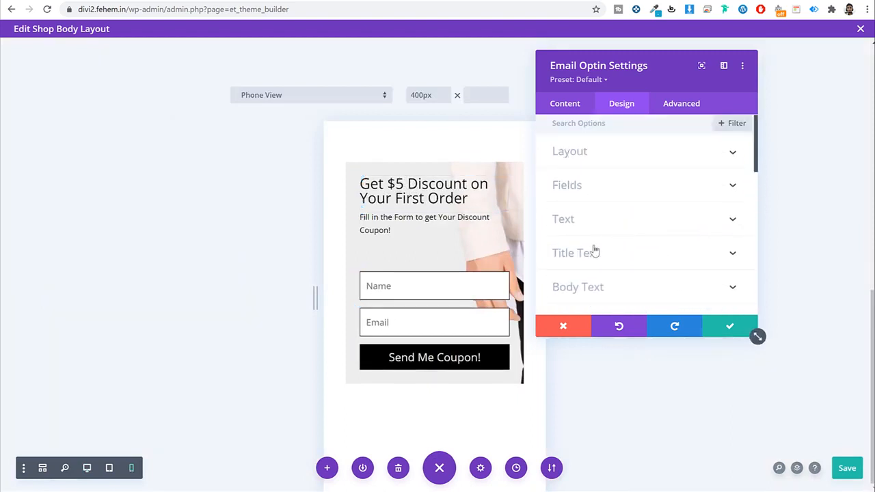
{"action": "left_click", "coordinate": [594, 252]}
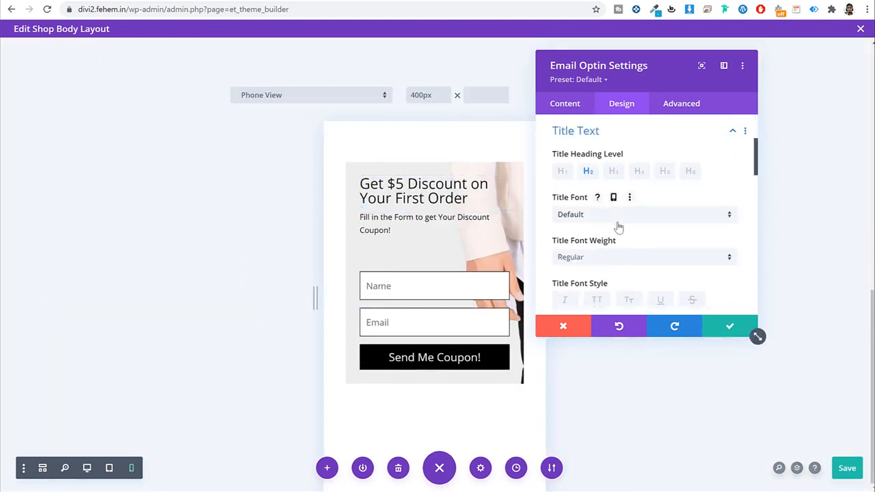
{"action": "scroll", "coordinate": [618, 227], "scroll_direction": "down", "scroll_amount": 5}
{"action": "scroll", "coordinate": [603, 209], "scroll_direction": "up", "scroll_amount": 2}
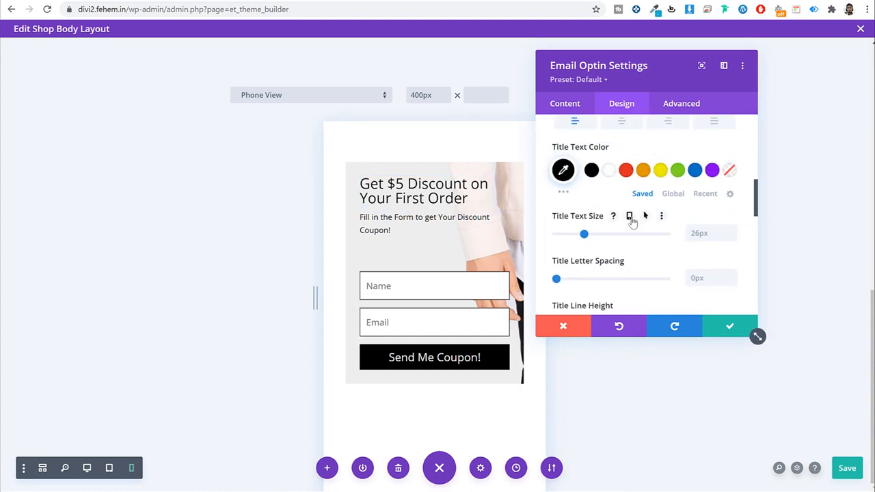
{"action": "left_click", "coordinate": [630, 216]}
{"action": "left_click", "coordinate": [593, 243]}
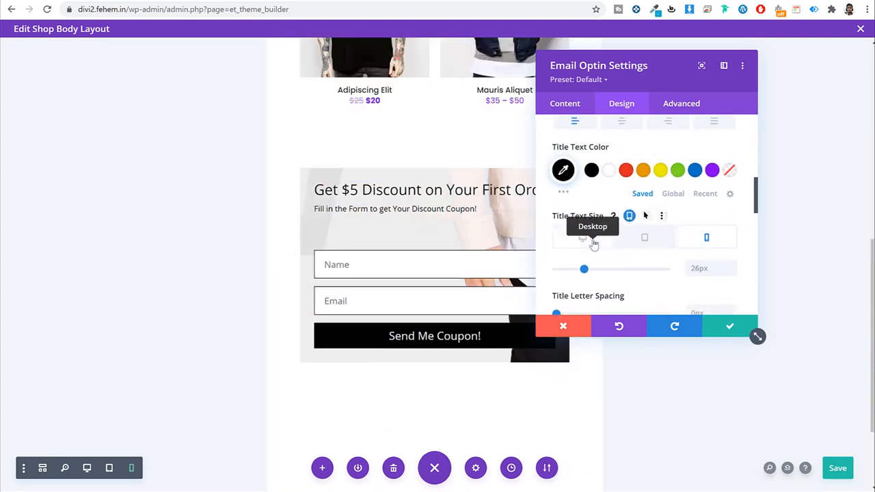
{"action": "left_click", "coordinate": [710, 244]}
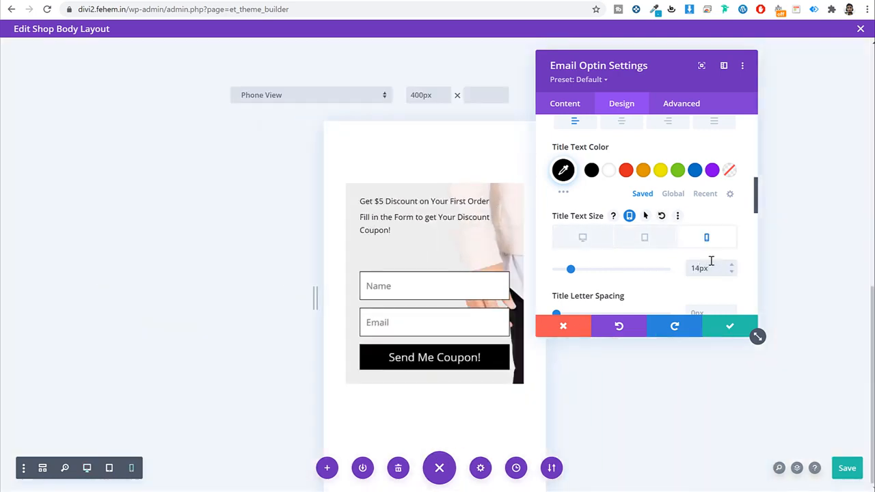
{"action": "left_click", "coordinate": [733, 265]}
{"action": "left_click", "coordinate": [733, 266]}
{"action": "left_click", "coordinate": [733, 266]}
{"action": "left_click", "coordinate": [733, 266]}
{"action": "left_click", "coordinate": [733, 265]}
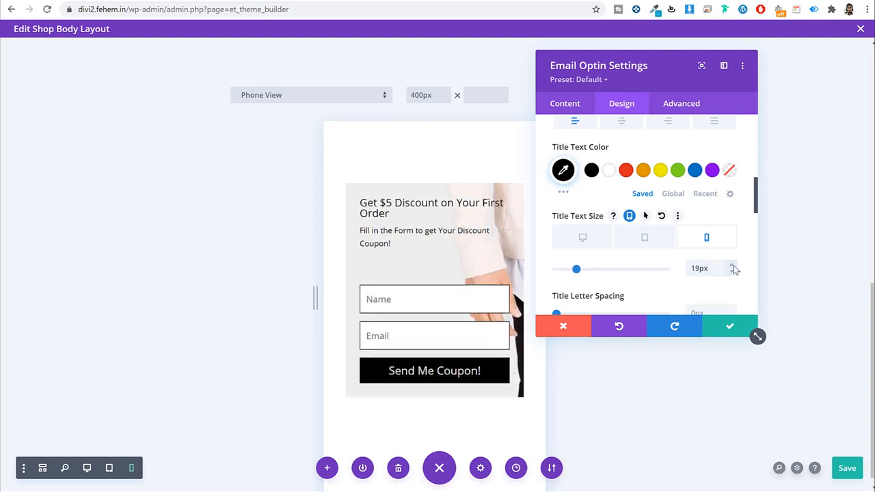
{"action": "left_click", "coordinate": [732, 265]}
{"action": "left_click", "coordinate": [732, 265]}
{"action": "left_click", "coordinate": [732, 265]}
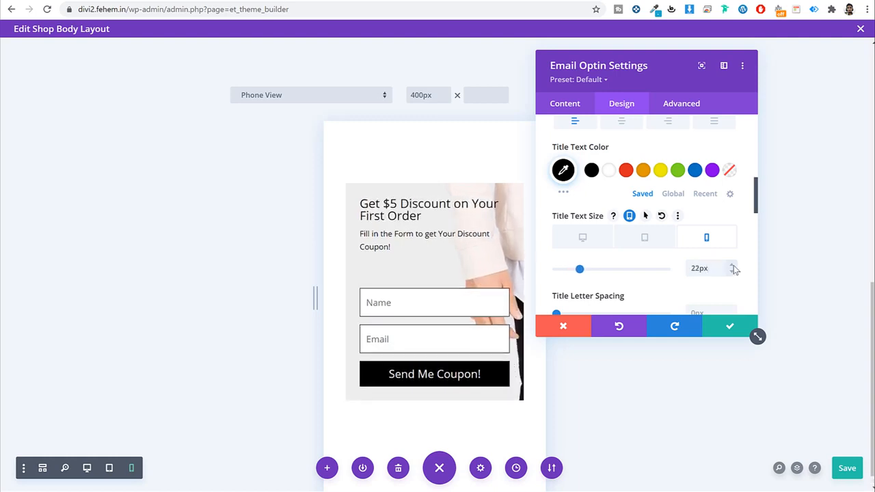
Step: Enable responsive title line height and select the 2em phone value for replacement
{"action": "scroll", "coordinate": [718, 292], "scroll_direction": "down", "scroll_amount": 2}
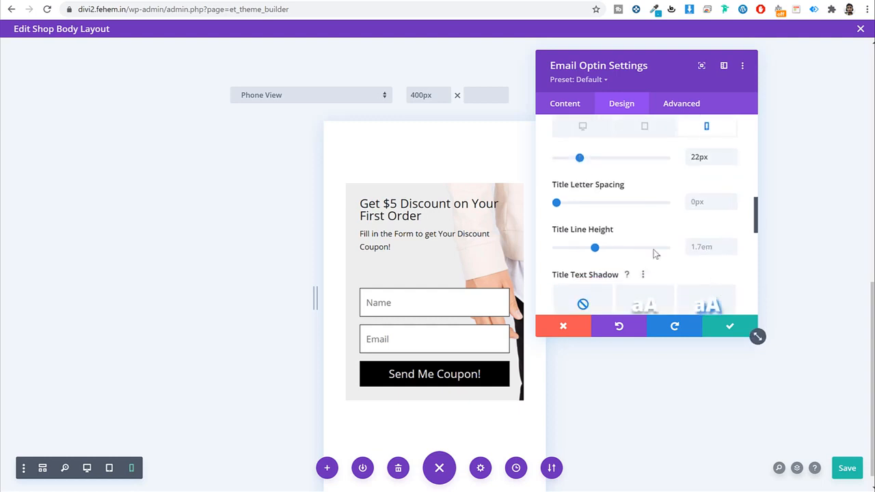
{"action": "left_click", "coordinate": [639, 230]}
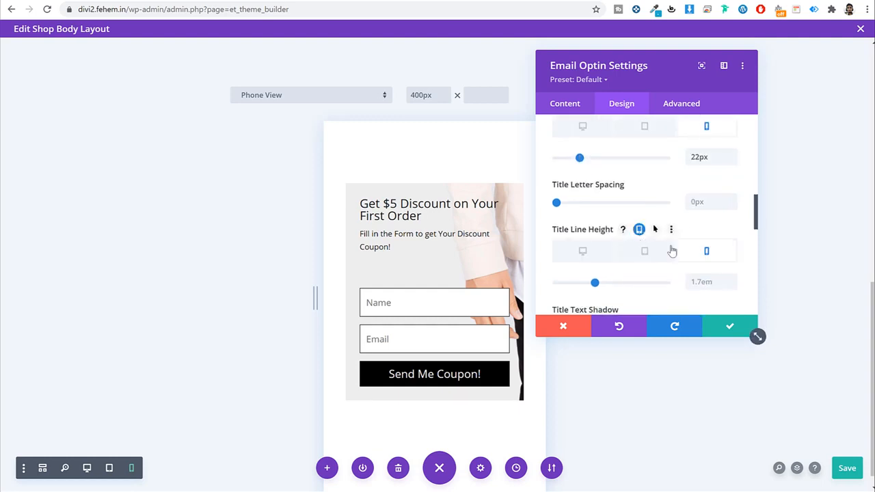
{"action": "scroll", "coordinate": [707, 281], "scroll_direction": "down", "scroll_amount": 1}
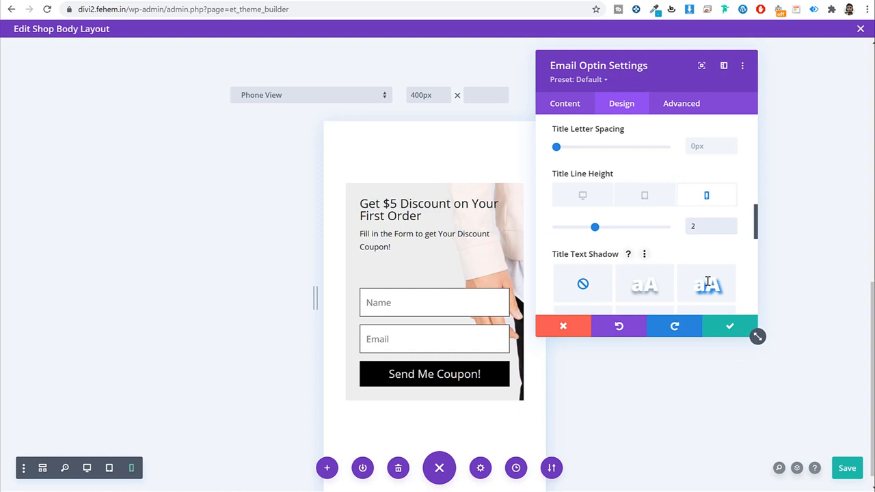
{"action": "double_click", "coordinate": [709, 224]}
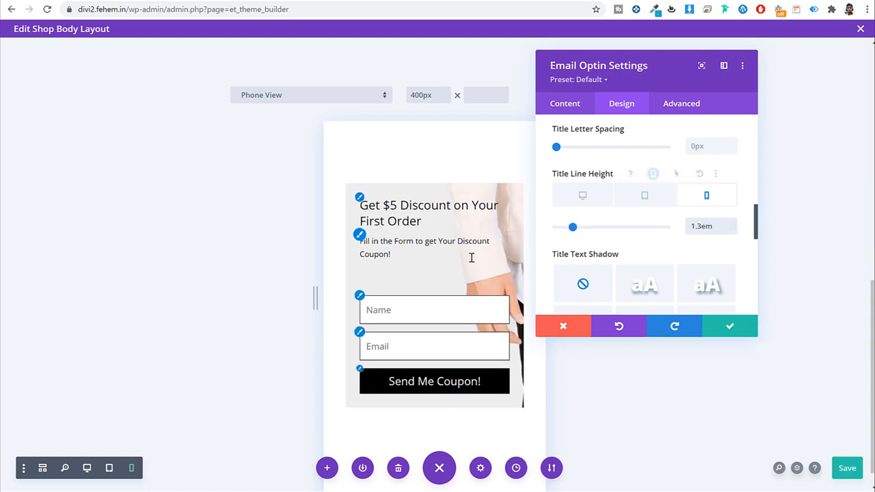
Step: Set the phone Body Text Size to 12px using responsive options
{"action": "left_click", "coordinate": [361, 244]}
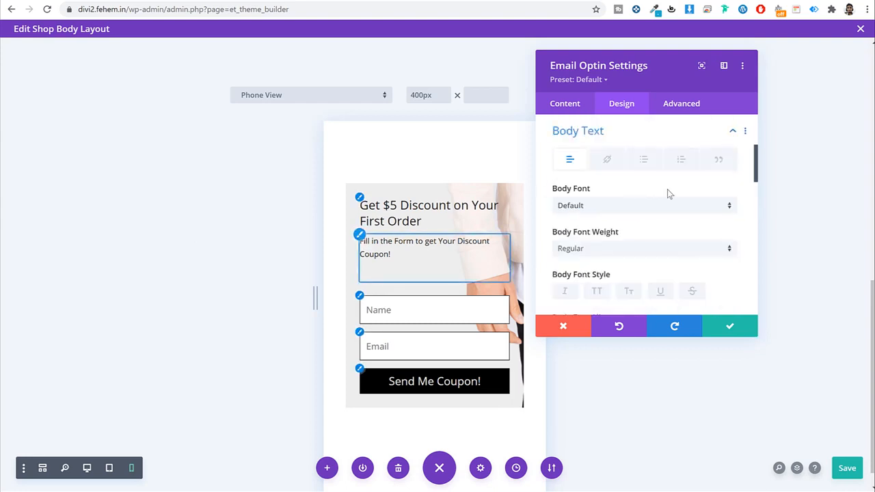
{"action": "scroll", "coordinate": [654, 202], "scroll_direction": "down", "scroll_amount": 2}
{"action": "scroll", "coordinate": [655, 202], "scroll_direction": "down", "scroll_amount": 2}
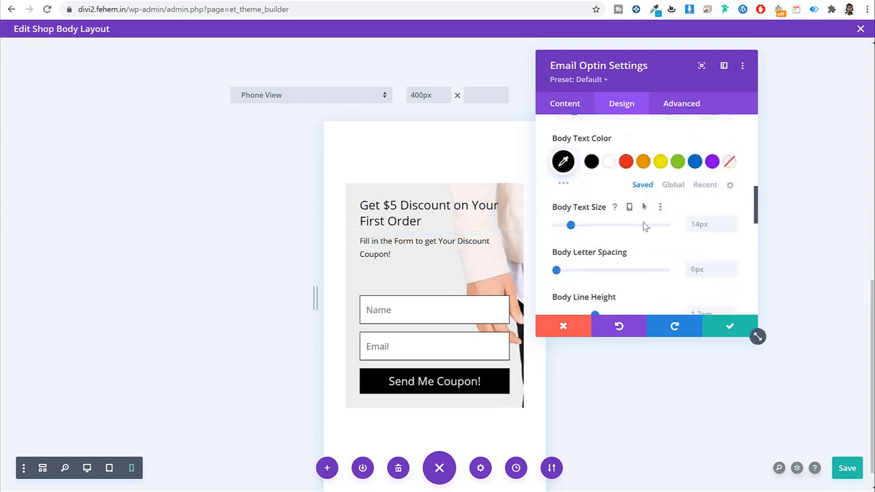
{"action": "left_click", "coordinate": [632, 207]}
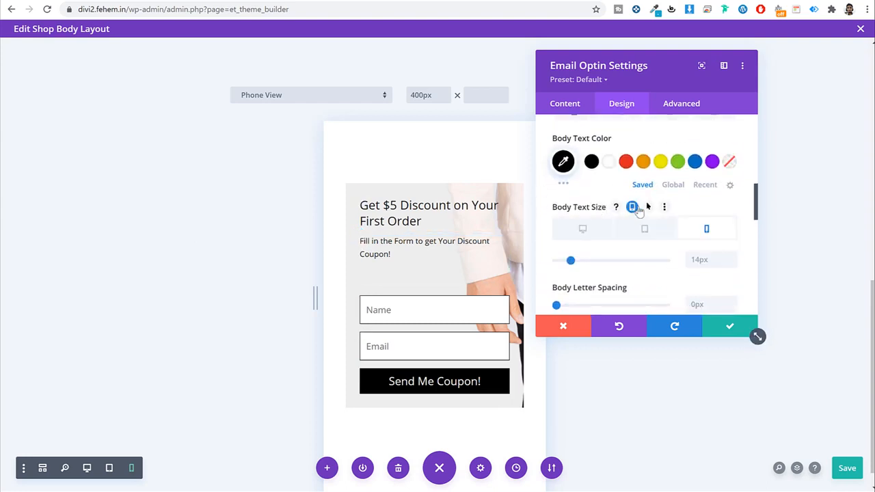
{"action": "left_click", "coordinate": [575, 229]}
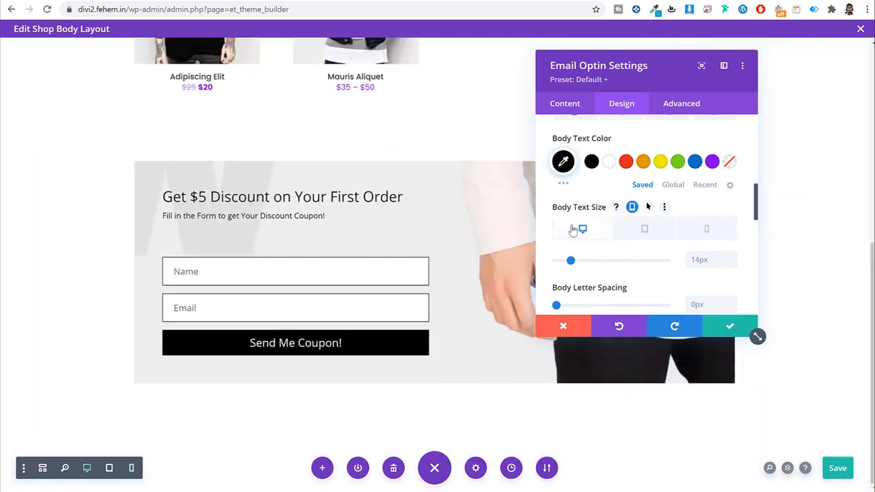
{"action": "left_click", "coordinate": [725, 231]}
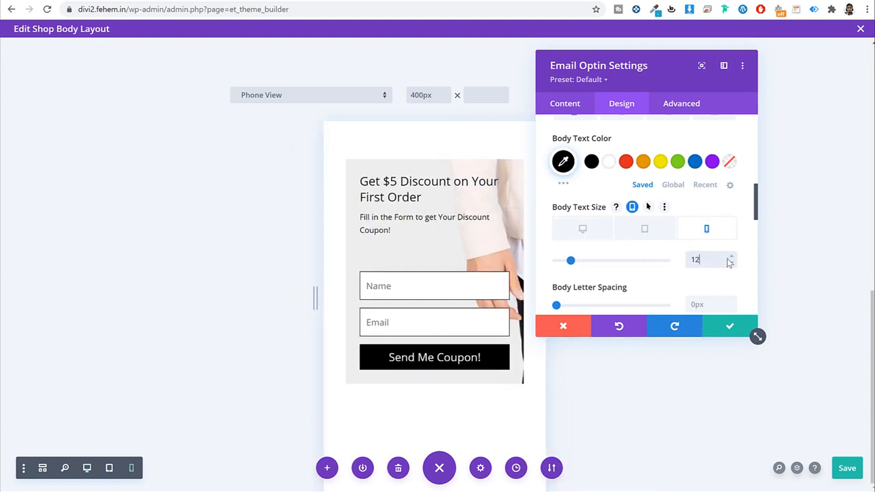
{"action": "type", "text": "px"}
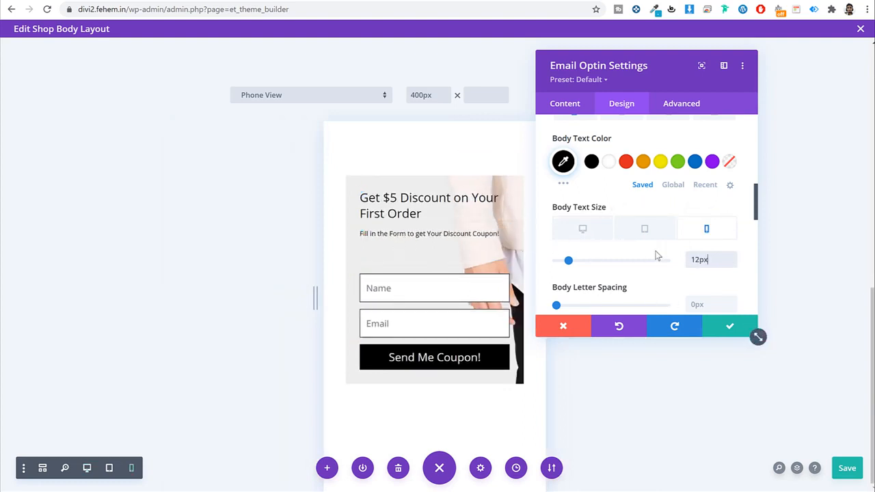
Step: Delete the blank line after 'Coupon!' in the module's Content text
{"action": "left_click", "coordinate": [567, 105]}
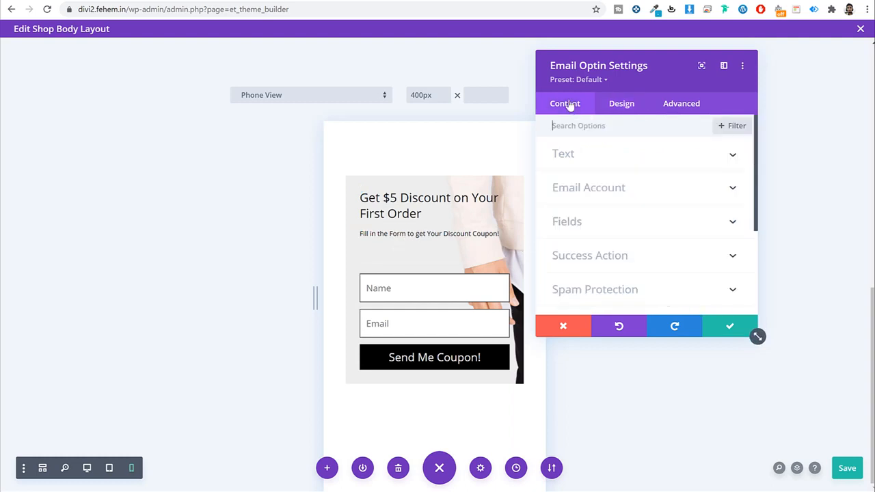
{"action": "left_click", "coordinate": [594, 155]}
{"action": "scroll", "coordinate": [653, 224], "scroll_direction": "down", "scroll_amount": 3}
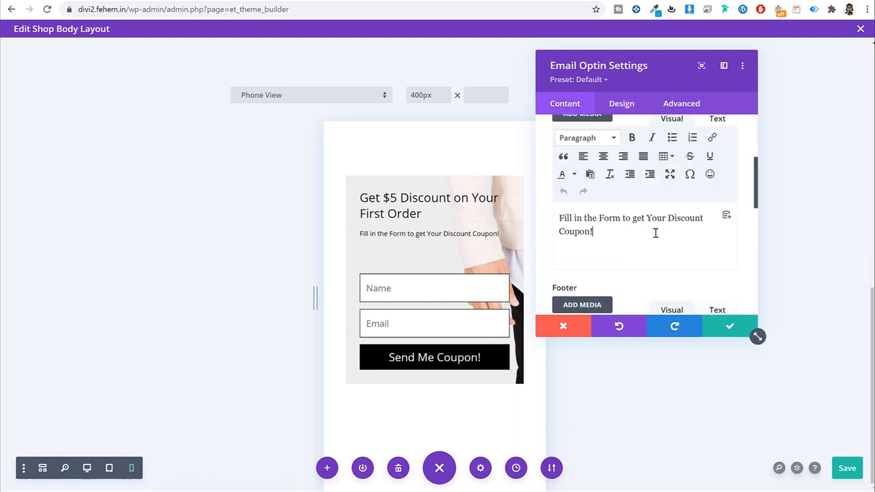
{"action": "key", "text": "Delete"}
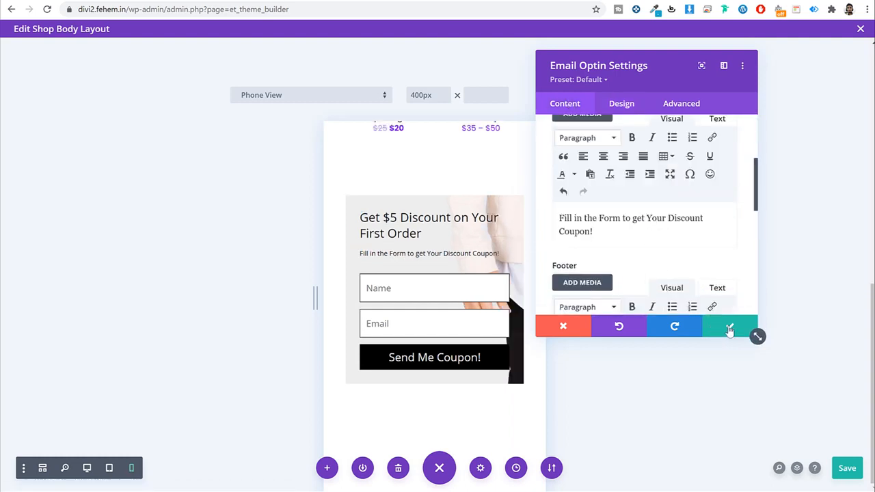
Step: Close the opt-in module settings and save the shop products row to the Divi Library
{"action": "left_click", "coordinate": [731, 329]}
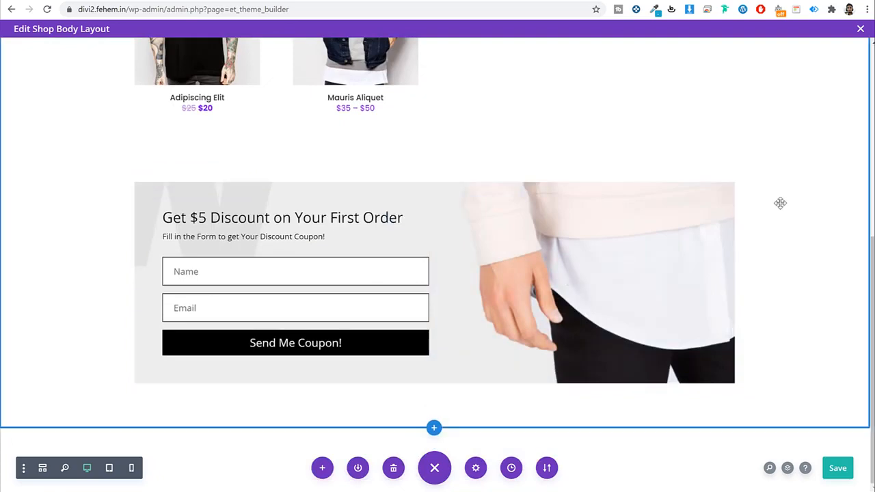
{"action": "scroll", "coordinate": [771, 243], "scroll_direction": "up", "scroll_amount": 4}
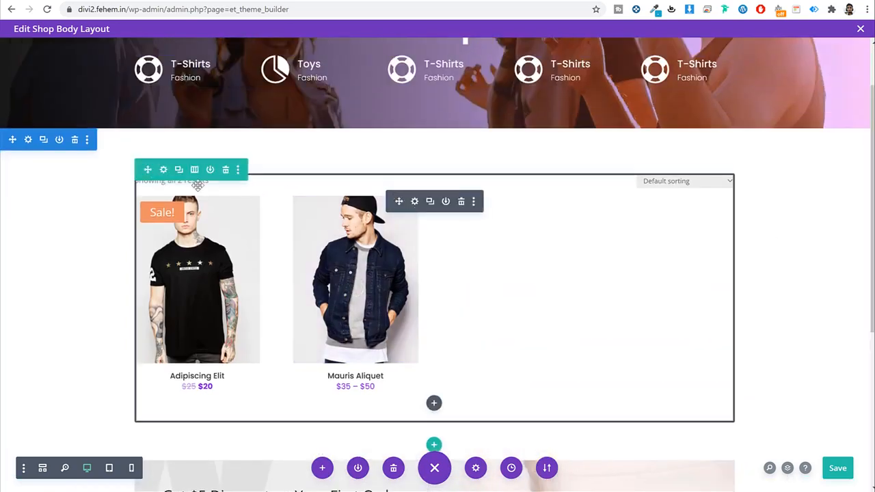
{"action": "left_click", "coordinate": [164, 170]}
{"action": "left_click", "coordinate": [546, 324]}
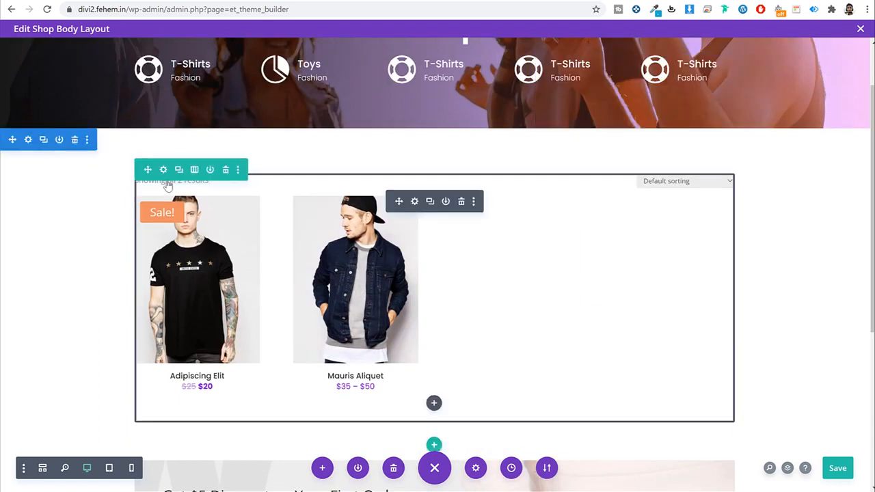
{"action": "left_click", "coordinate": [238, 170]}
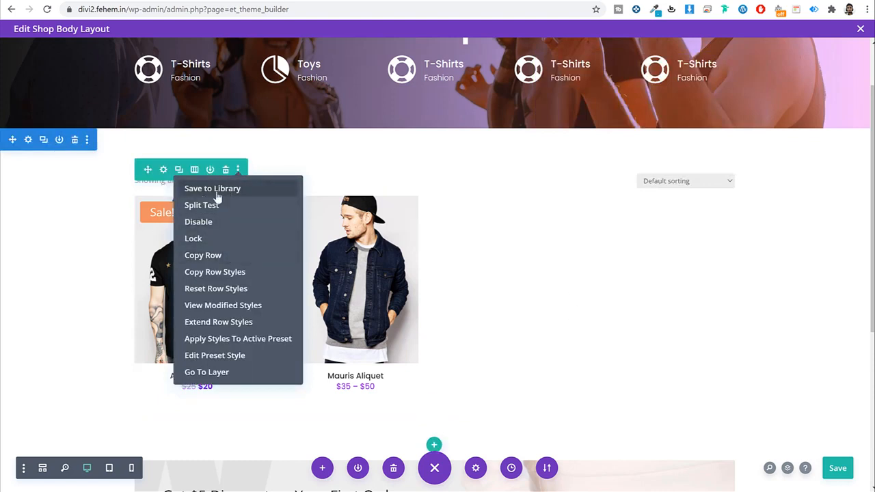
{"action": "left_click", "coordinate": [216, 191]}
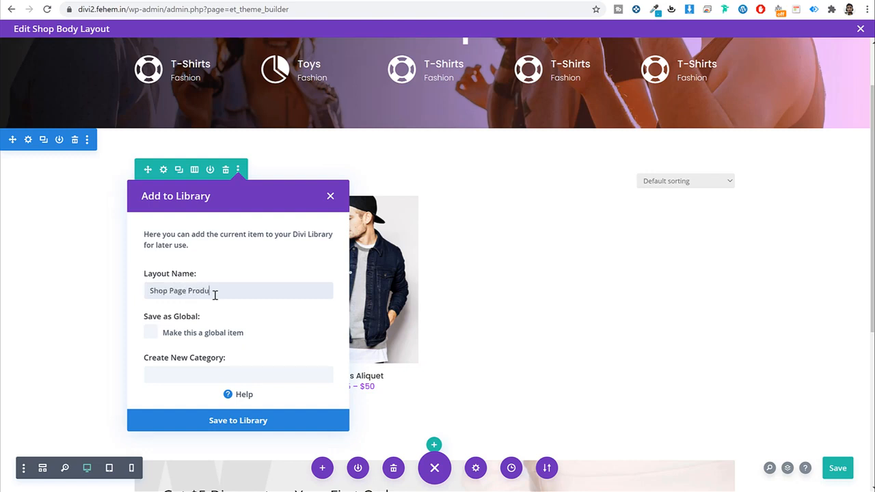
{"action": "left_click", "coordinate": [297, 421]}
Step: Save the discount coupon row to the Divi Library under the name 'Newsletter'
{"action": "scroll", "coordinate": [732, 301], "scroll_direction": "down", "scroll_amount": 4}
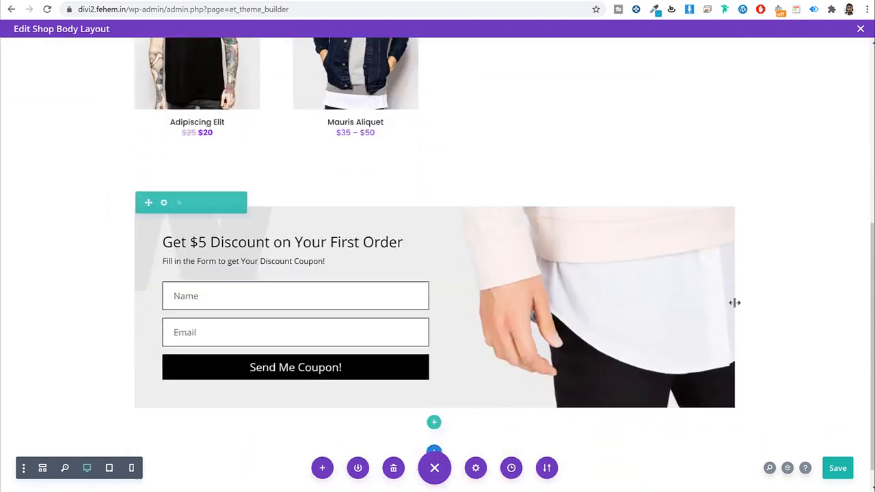
{"action": "left_click", "coordinate": [238, 178]}
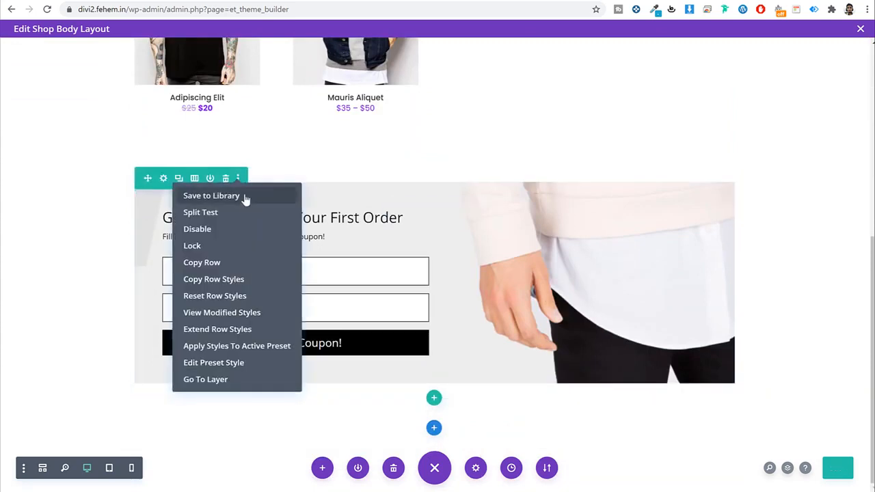
{"action": "left_click", "coordinate": [243, 196]}
{"action": "type", "text": "Newsletter"}
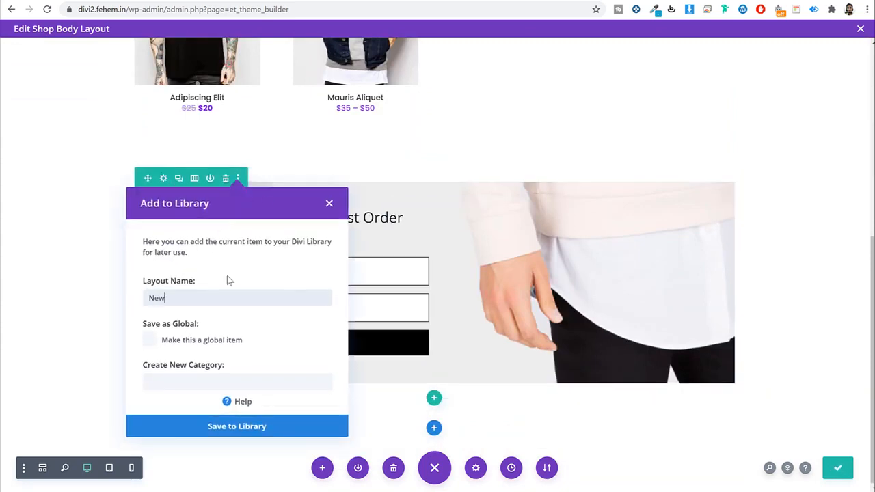
{"action": "left_click", "coordinate": [262, 425]}
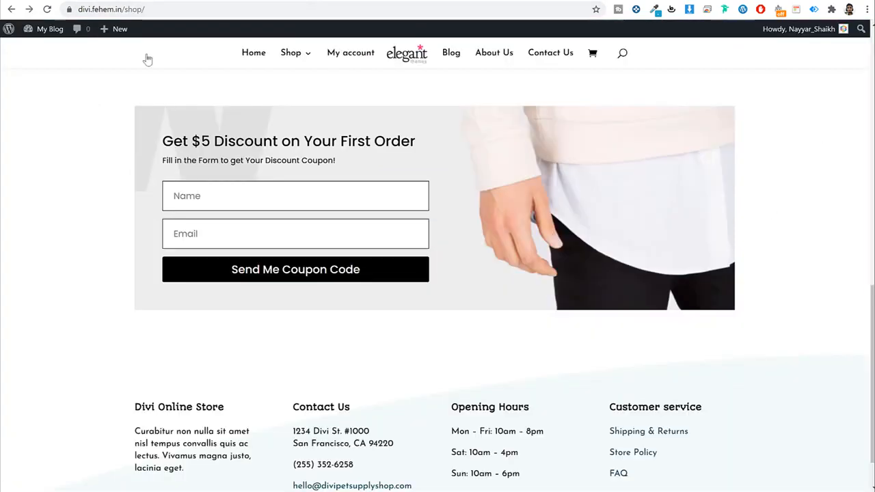
{"action": "scroll", "coordinate": [271, 82], "scroll_direction": "up", "scroll_amount": 2}
{"action": "left_click", "coordinate": [257, 61]}
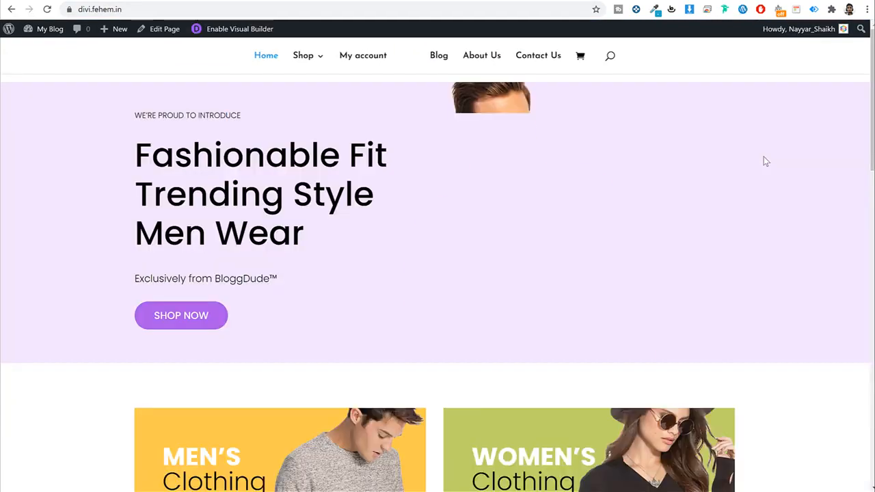
{"action": "scroll", "coordinate": [786, 219], "scroll_direction": "down", "scroll_amount": 4}
{"action": "scroll", "coordinate": [789, 220], "scroll_direction": "down", "scroll_amount": 4}
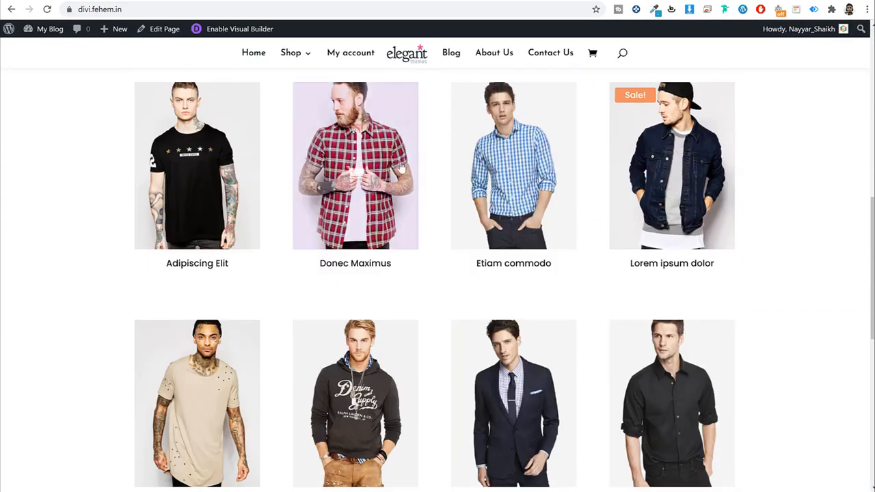
{"action": "scroll", "coordinate": [521, 229], "scroll_direction": "up", "scroll_amount": 2}
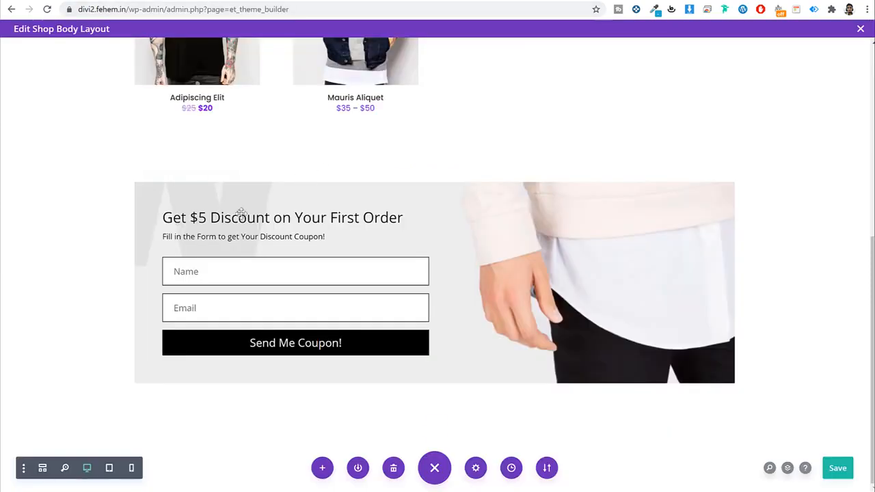
{"action": "scroll", "coordinate": [357, 224], "scroll_direction": "up", "scroll_amount": 3}
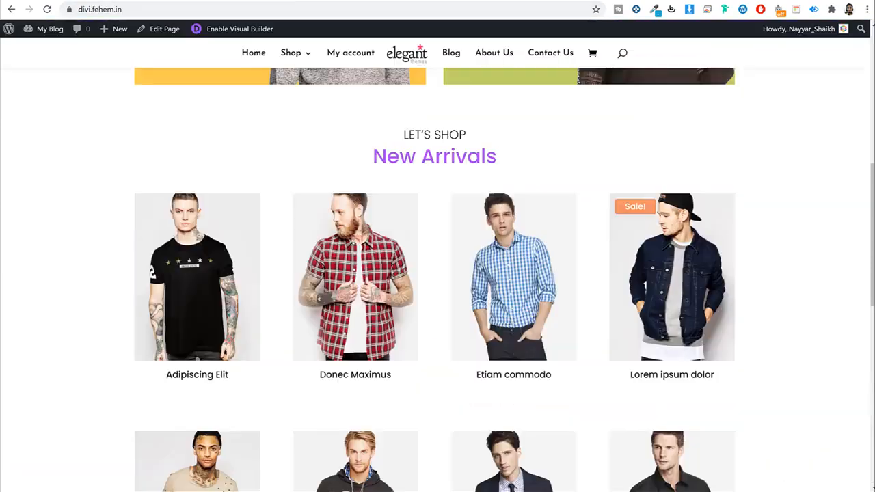
{"action": "scroll", "coordinate": [535, 281], "scroll_direction": "down", "scroll_amount": 6}
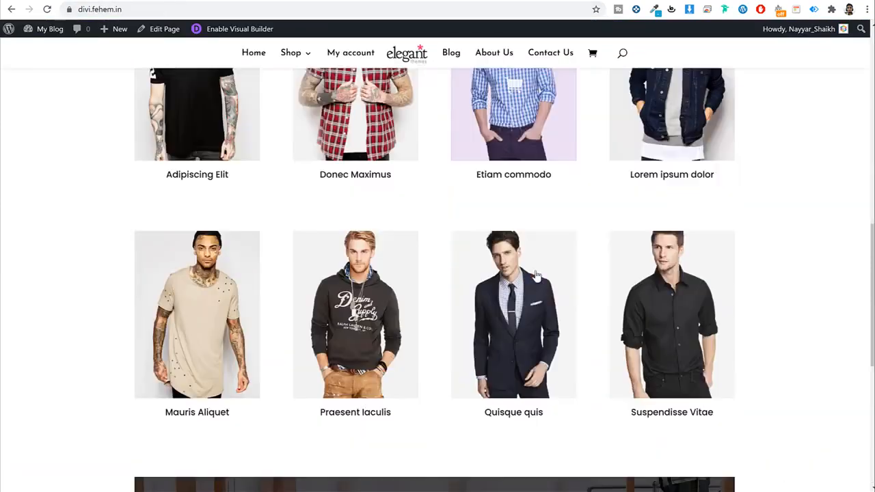
{"action": "scroll", "coordinate": [535, 280], "scroll_direction": "down", "scroll_amount": 2}
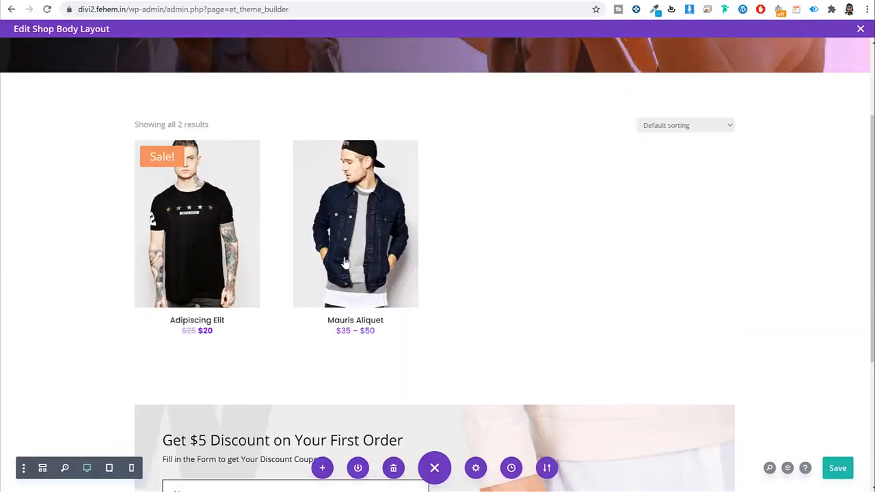
{"action": "scroll", "coordinate": [386, 359], "scroll_direction": "down", "scroll_amount": 3}
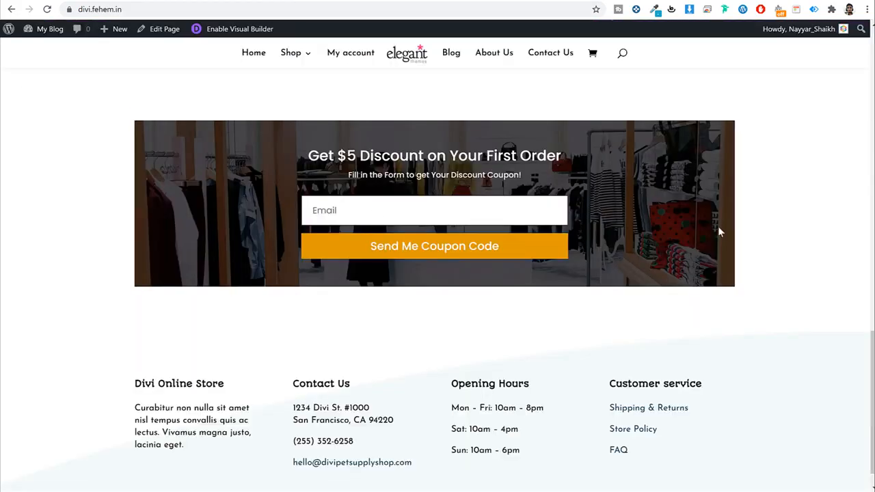
{"action": "scroll", "coordinate": [718, 231], "scroll_direction": "up", "scroll_amount": 15}
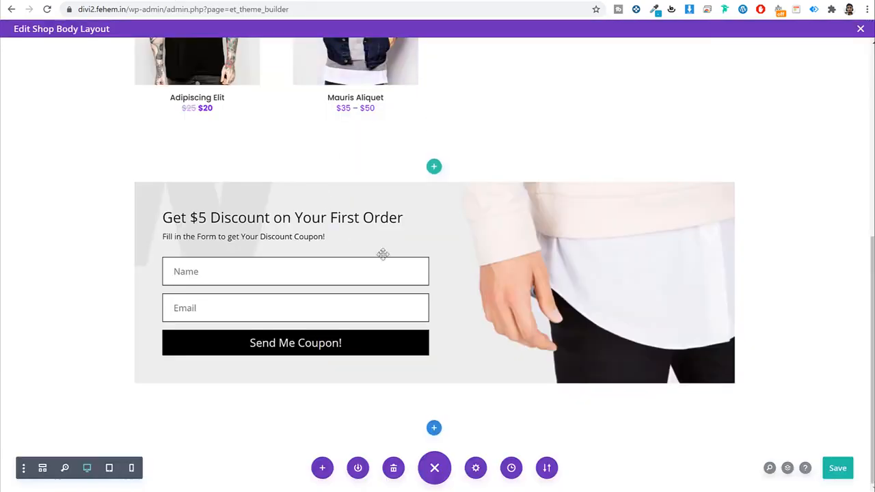
{"action": "scroll", "coordinate": [382, 254], "scroll_direction": "up", "scroll_amount": 10}
Step: Save and exit the Shop body layout, save the Theme Builder, and view the live store
{"action": "left_click", "coordinate": [860, 29]}
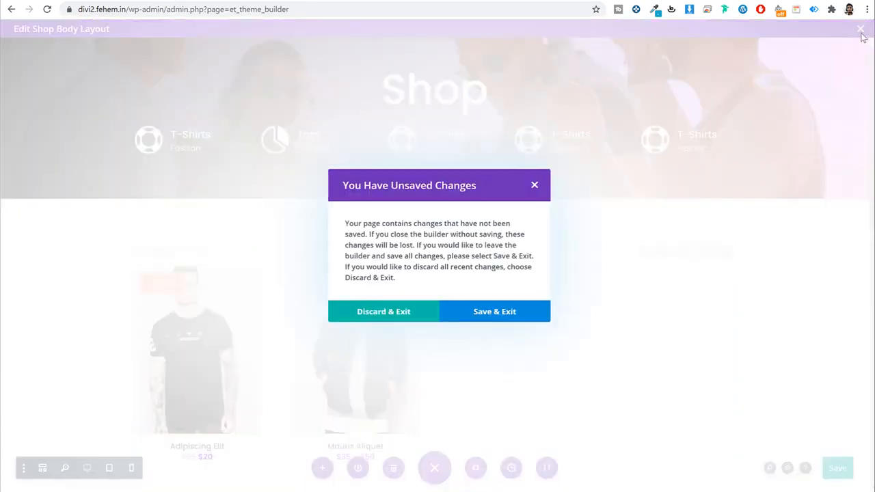
{"action": "left_click", "coordinate": [500, 313]}
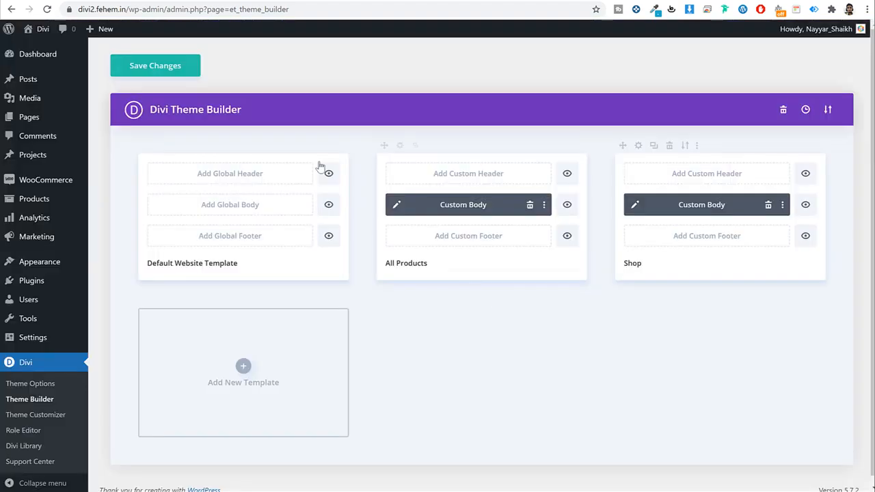
{"action": "left_click", "coordinate": [166, 68]}
{"action": "mouse_move", "coordinate": [39, 29]}
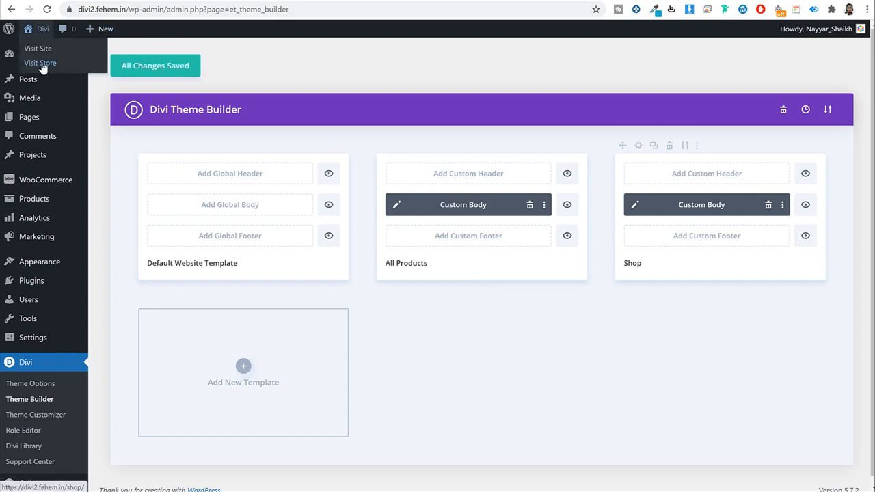
{"action": "left_click", "coordinate": [41, 65]}
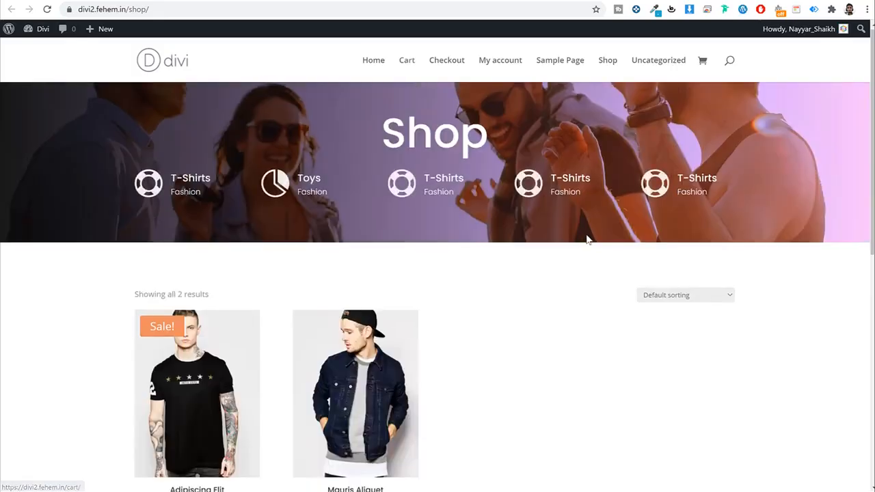
{"action": "scroll", "coordinate": [588, 241], "scroll_direction": "down", "scroll_amount": 3}
{"action": "scroll", "coordinate": [588, 241], "scroll_direction": "down", "scroll_amount": 3}
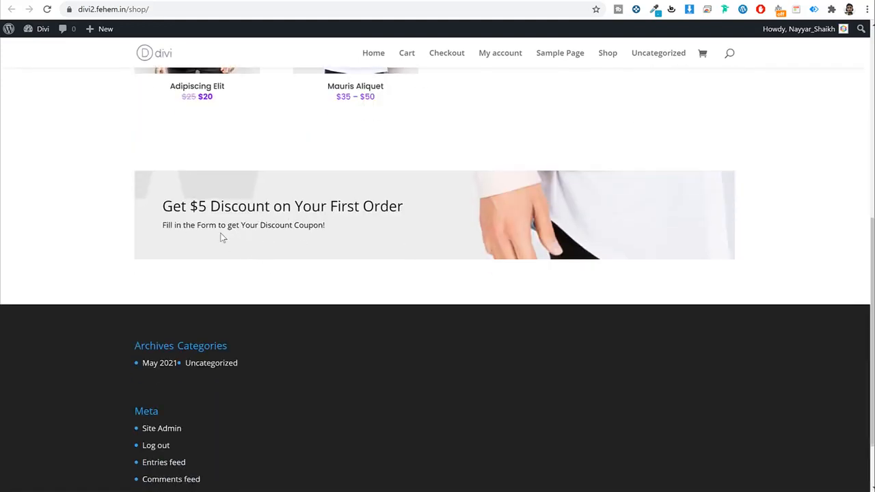
Step: Reopen the Shop Custom Body layout in the builder, scrolled to the coupon optin
{"action": "left_click", "coordinate": [207, 0]}
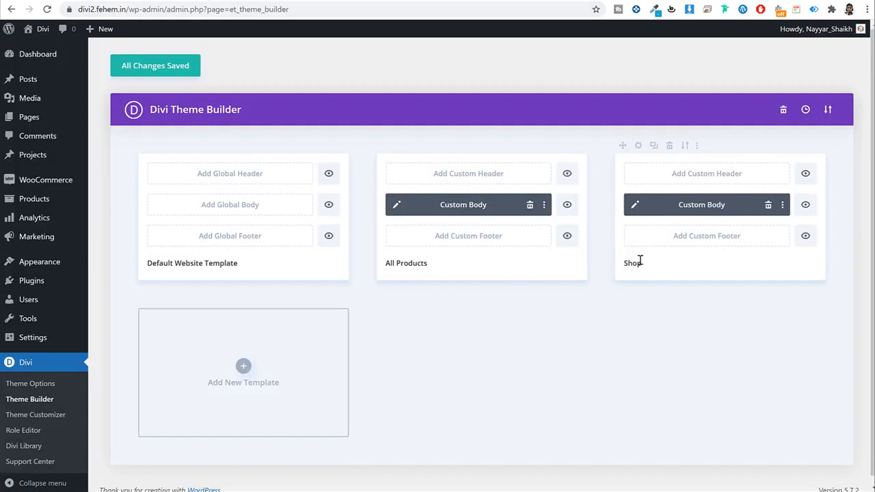
{"action": "left_click", "coordinate": [635, 208]}
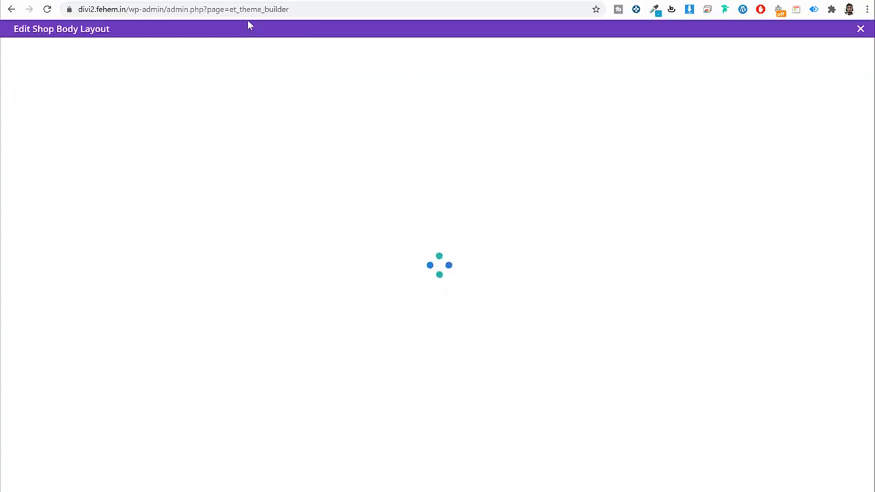
{"action": "left_click", "coordinate": [319, 2]}
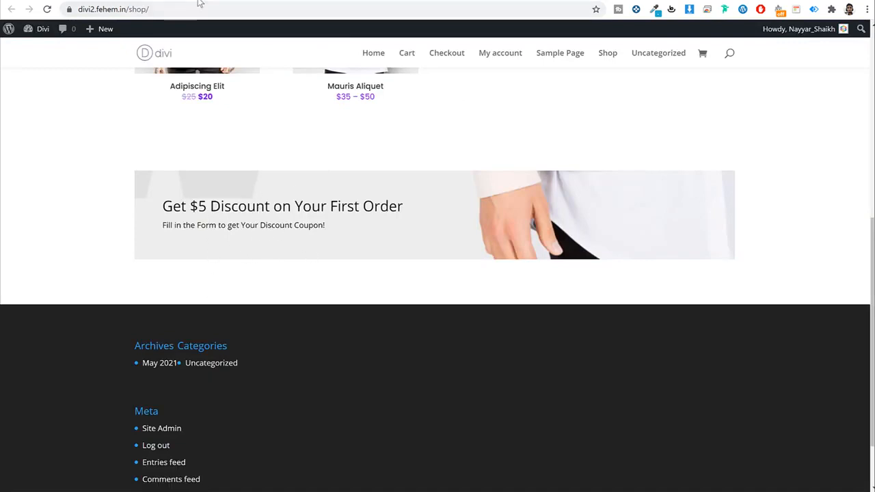
{"action": "left_click", "coordinate": [219, 2]}
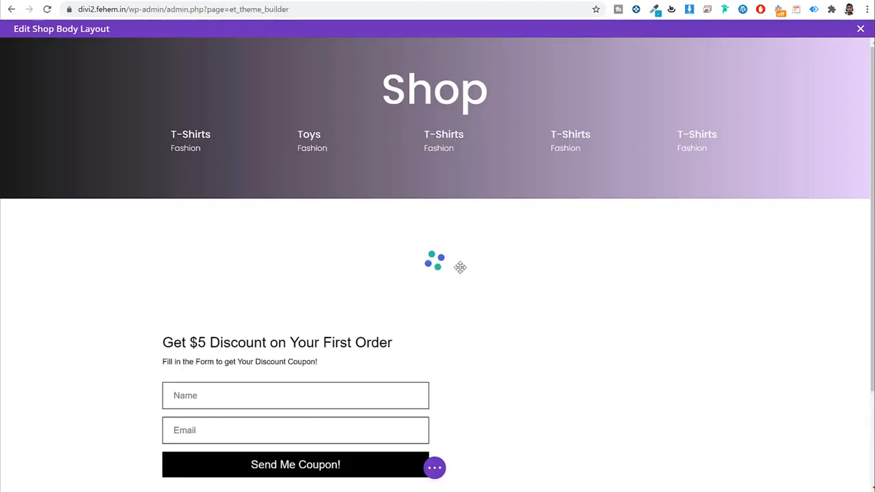
{"action": "scroll", "coordinate": [458, 268], "scroll_direction": "down", "scroll_amount": 2}
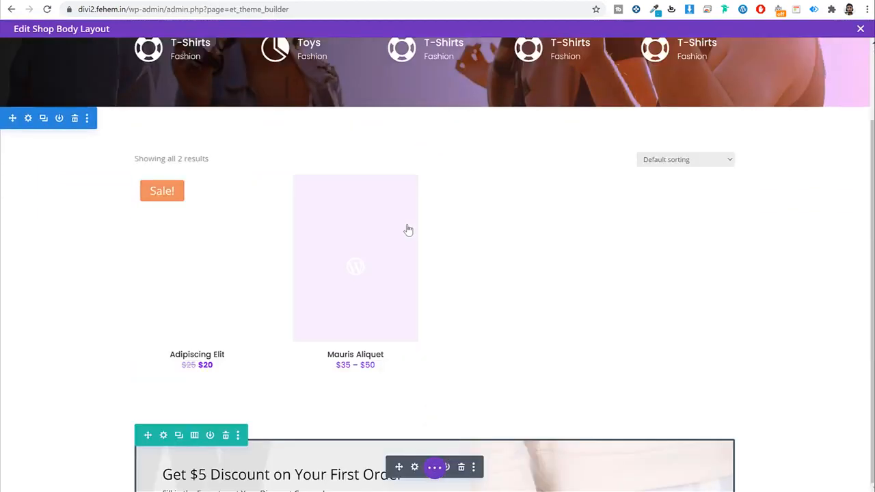
{"action": "scroll", "coordinate": [418, 305], "scroll_direction": "down", "scroll_amount": 4}
Step: Add a new MailChimp account with an account name in the email opt-in, then open a new browser tab
{"action": "left_click", "coordinate": [414, 243]}
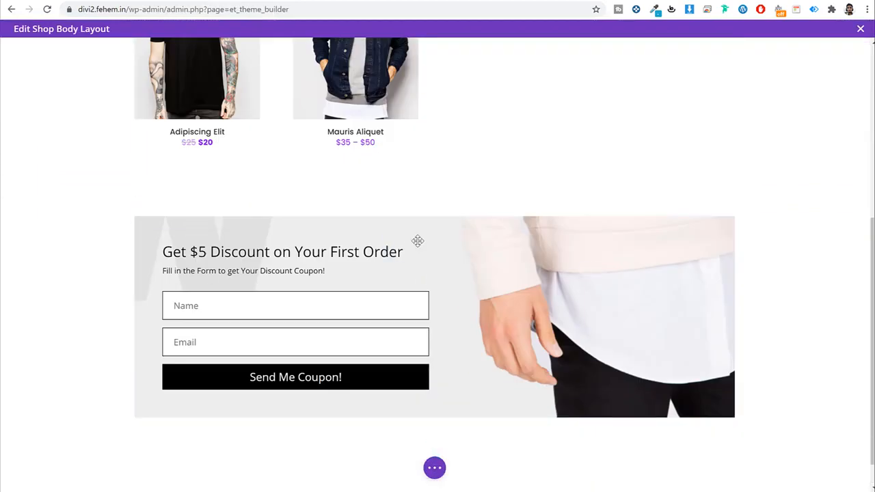
{"action": "scroll", "coordinate": [642, 178], "scroll_direction": "down", "scroll_amount": 5}
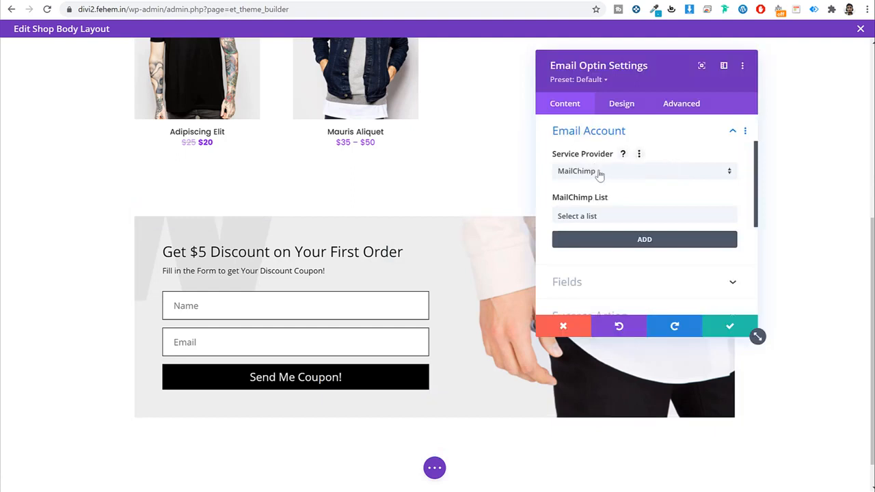
{"action": "left_click", "coordinate": [602, 220]}
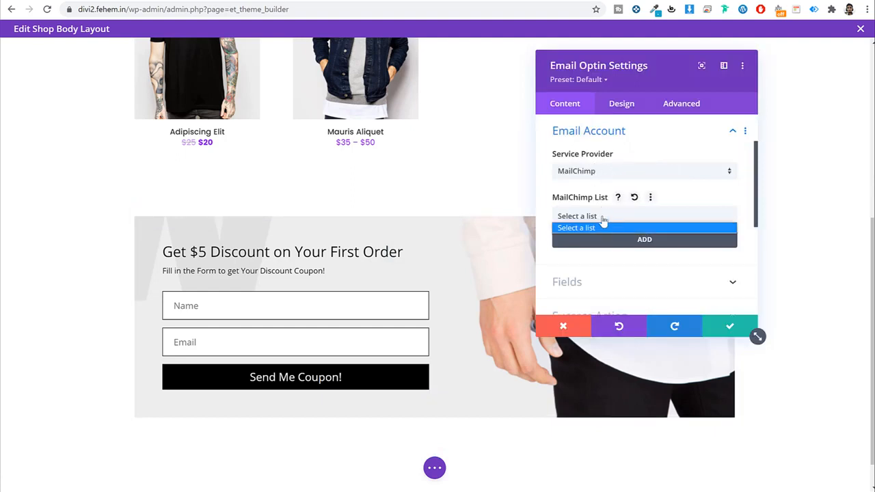
{"action": "left_click", "coordinate": [605, 174]}
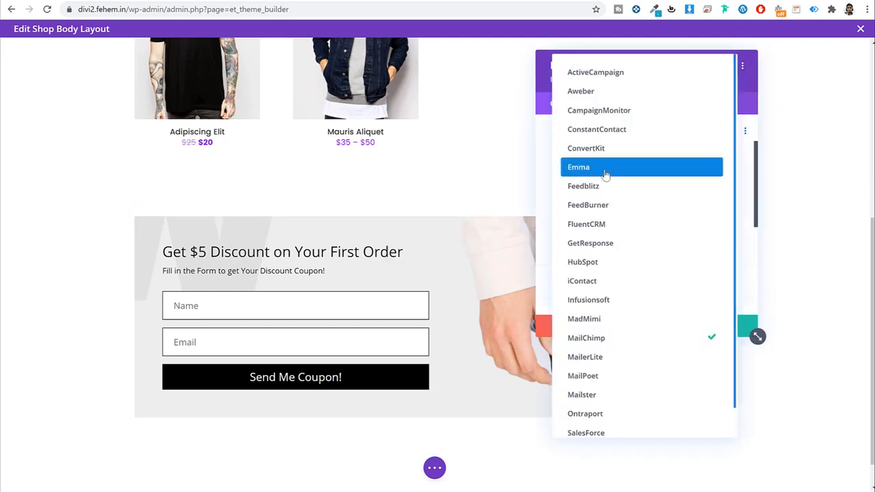
{"action": "left_click", "coordinate": [544, 171]}
{"action": "left_click", "coordinate": [635, 241]}
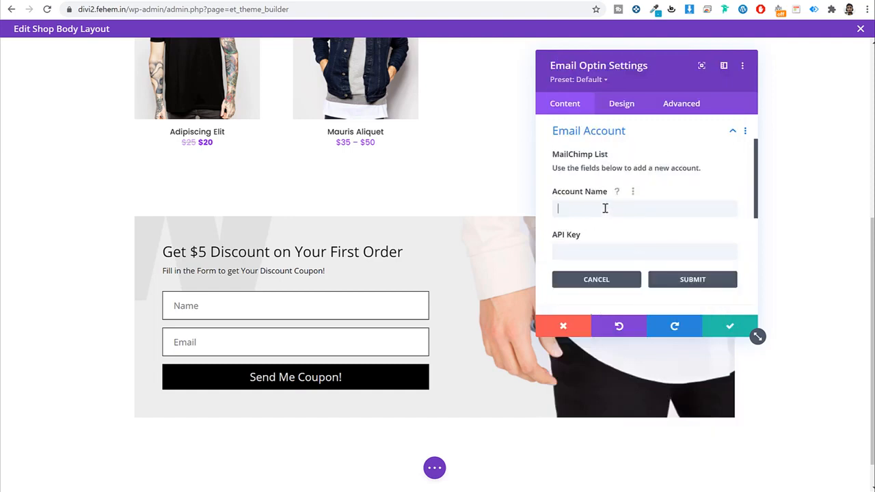
{"action": "left_click", "coordinate": [605, 209]}
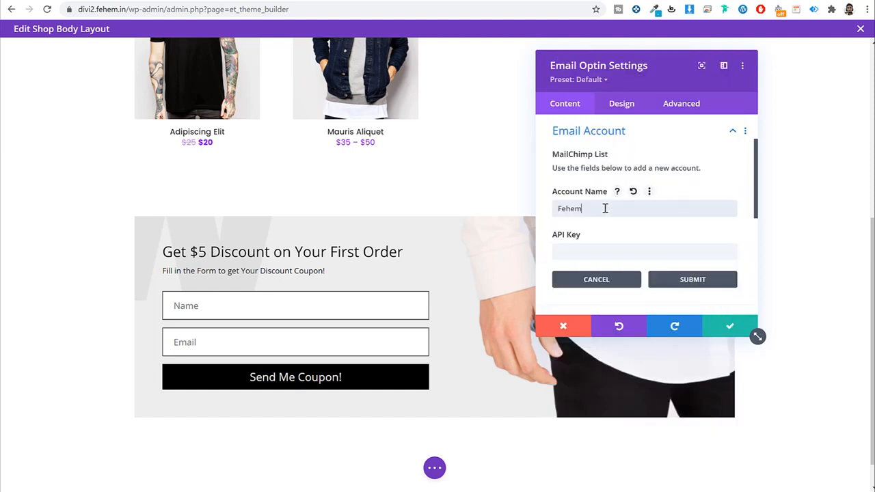
{"action": "left_click", "coordinate": [599, 252]}
{"action": "key", "text": "ctrl+t"}
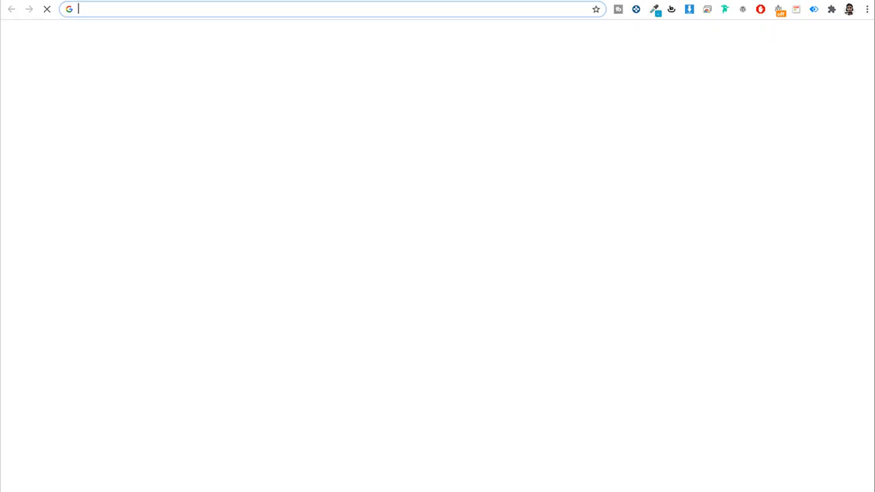
Step: Log in to Mailchimp and go to Account > Extras > API keys
{"action": "type", "text": "mailchimp.com"}
{"action": "key", "text": "Return"}
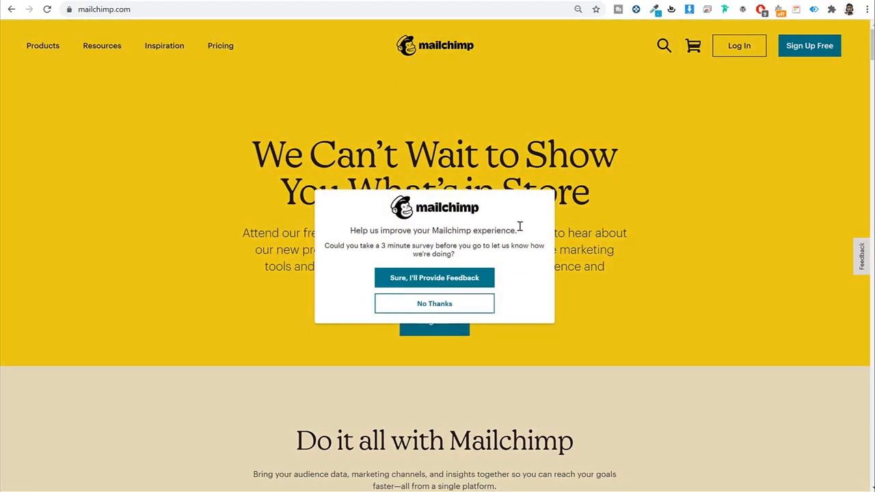
{"action": "left_click", "coordinate": [453, 307]}
{"action": "left_click", "coordinate": [749, 47]}
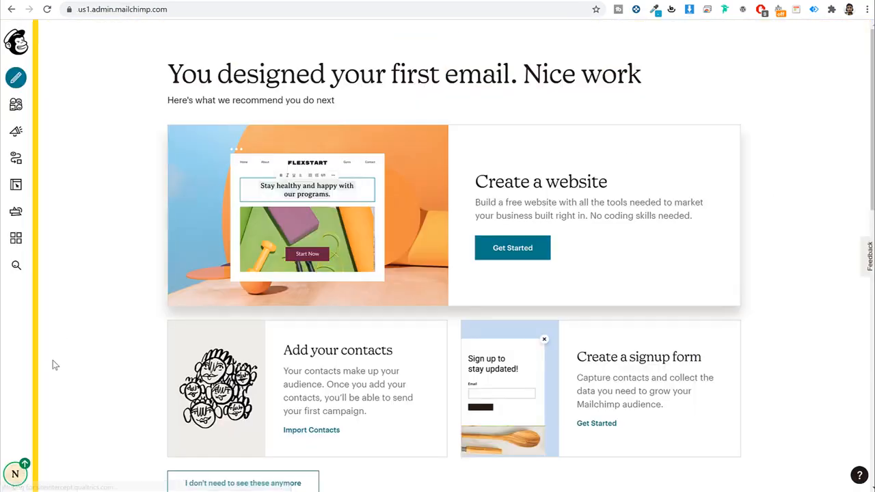
{"action": "left_click", "coordinate": [17, 473]}
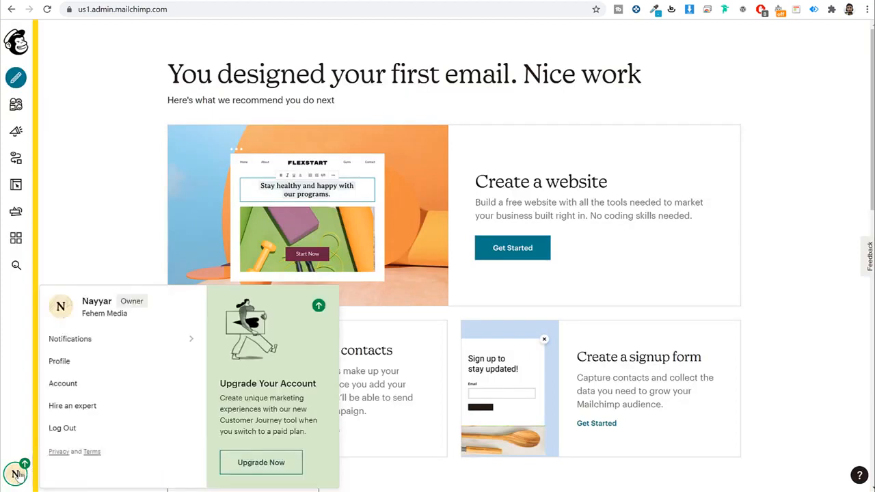
{"action": "left_click", "coordinate": [63, 385]}
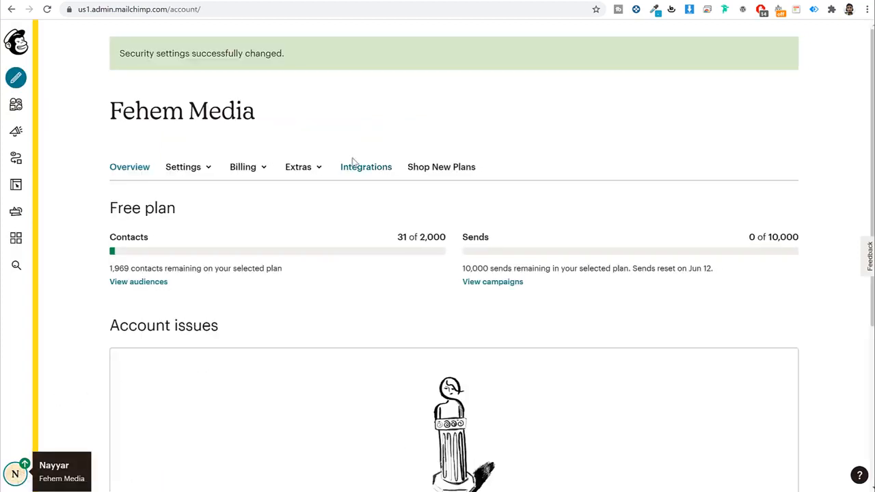
{"action": "left_click", "coordinate": [315, 168]}
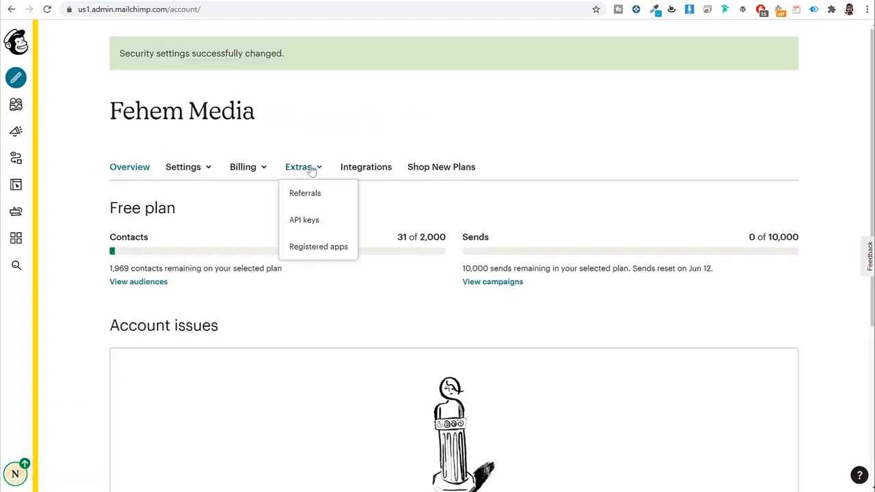
{"action": "left_click", "coordinate": [305, 225]}
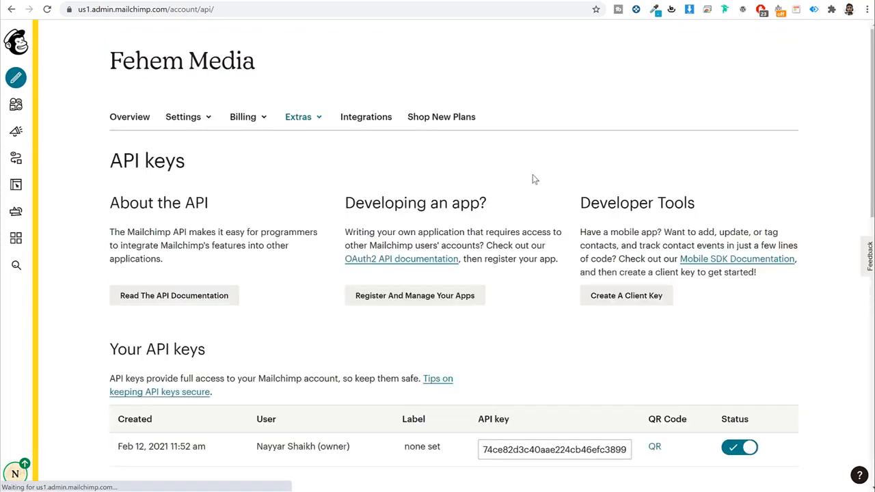
Step: Copy the existing API key and paste it into the opt-in's API Key field in Divi
{"action": "scroll", "coordinate": [538, 182], "scroll_direction": "down", "scroll_amount": 4}
{"action": "left_click", "coordinate": [539, 172]}
{"action": "right_click", "coordinate": [537, 174]}
{"action": "left_click", "coordinate": [581, 214]}
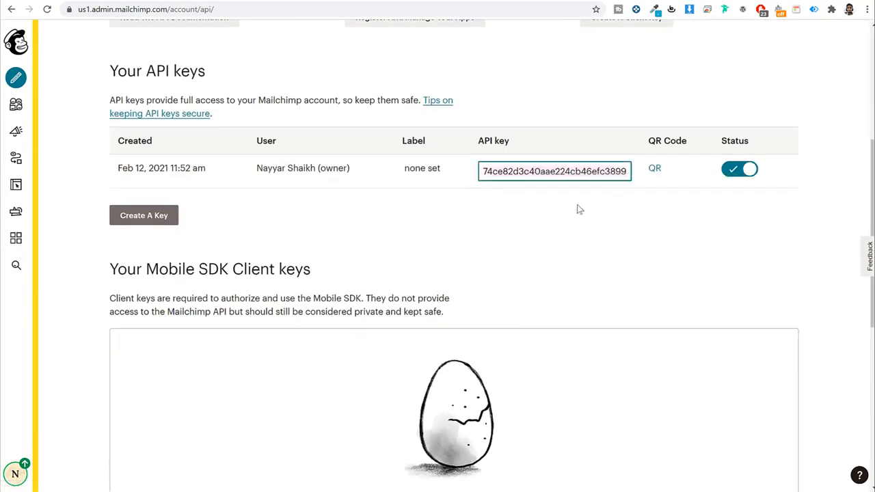
{"action": "left_click", "coordinate": [205, 1]}
{"action": "left_click", "coordinate": [626, 254]}
{"action": "key", "text": "ctrl+v"}
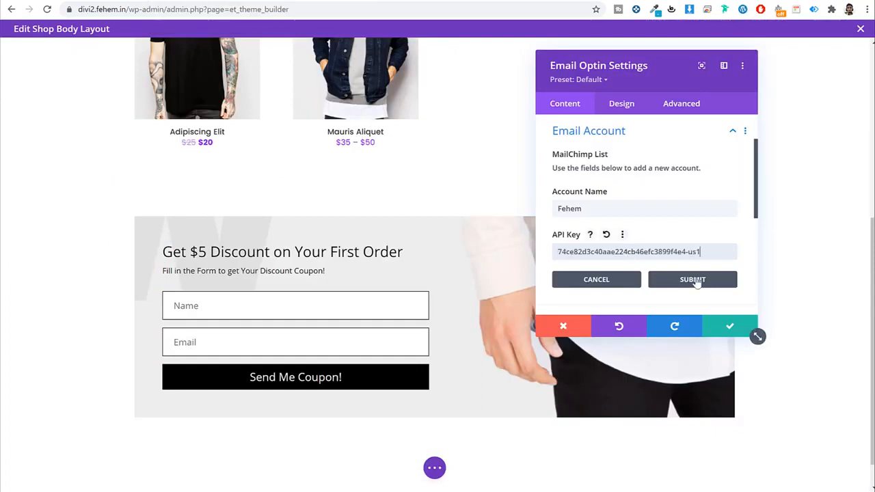
Step: Submit the Mailchimp account, pick the BloggDude - SEO Newsletter list, and save the opt-in settings
{"action": "left_click", "coordinate": [692, 279]}
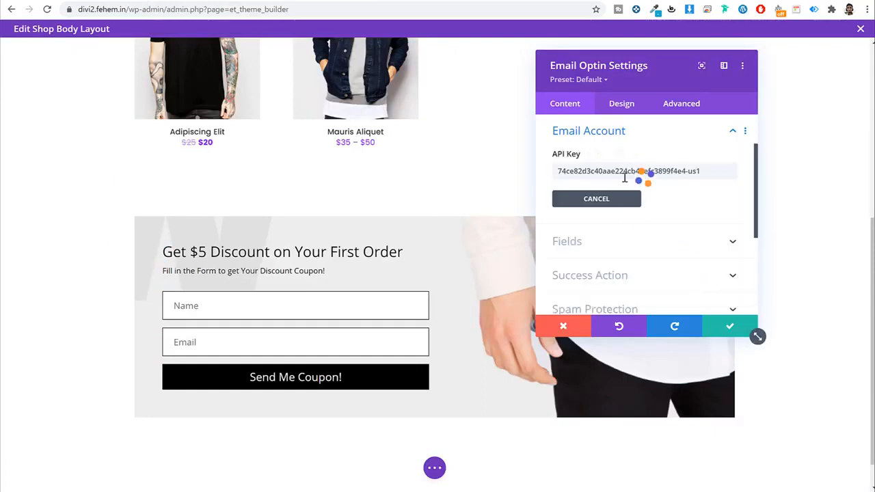
{"action": "left_click", "coordinate": [652, 215]}
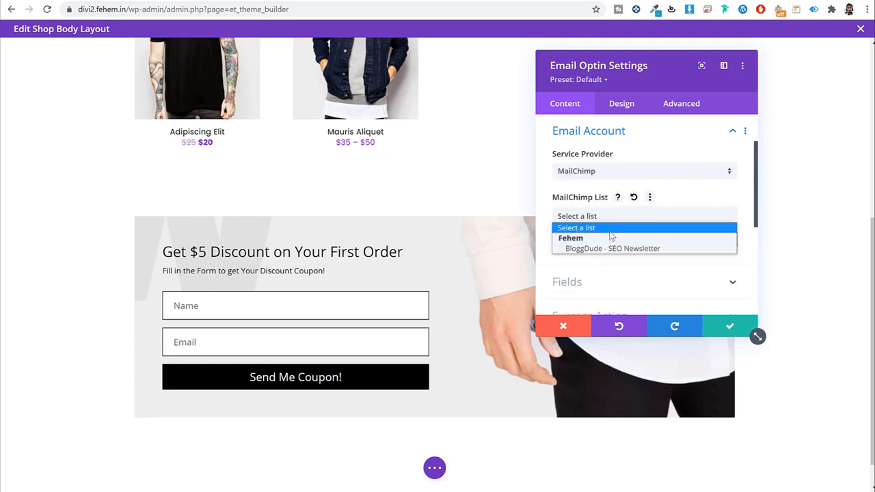
{"action": "left_click", "coordinate": [603, 249]}
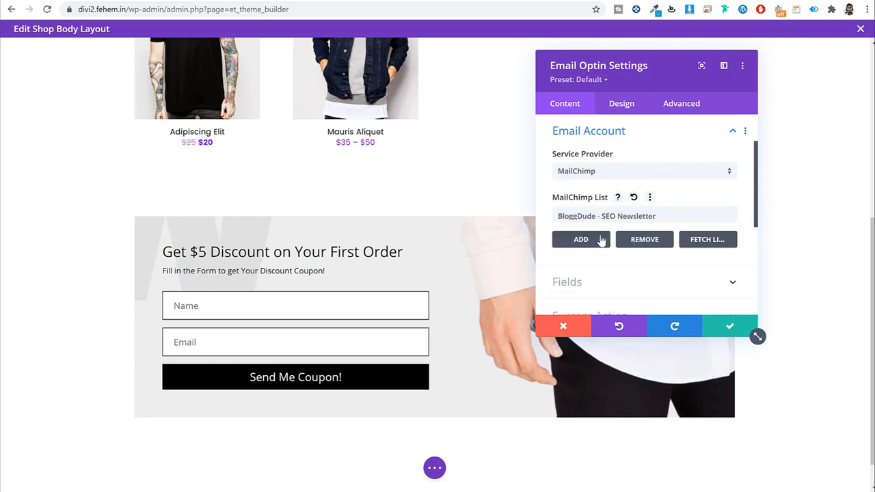
{"action": "left_click", "coordinate": [739, 329]}
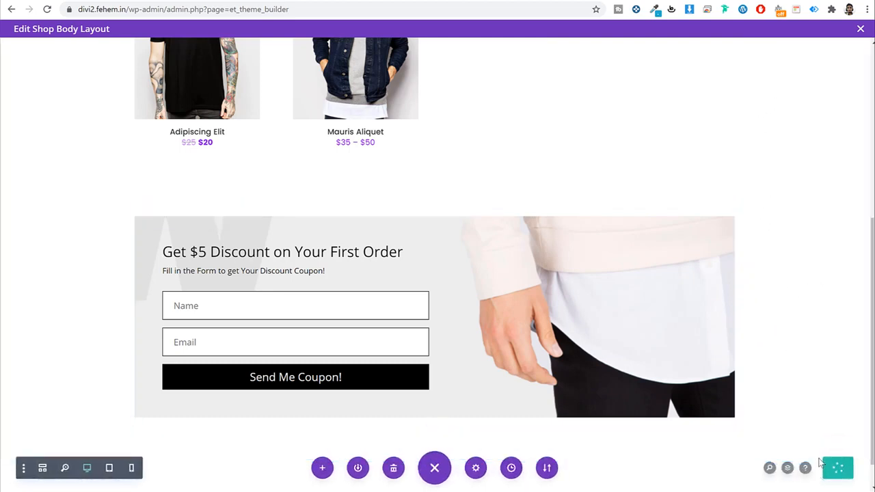
Step: Save all Theme Builder changes, reload the live shop page, and visit the home page
{"action": "left_click", "coordinate": [859, 28]}
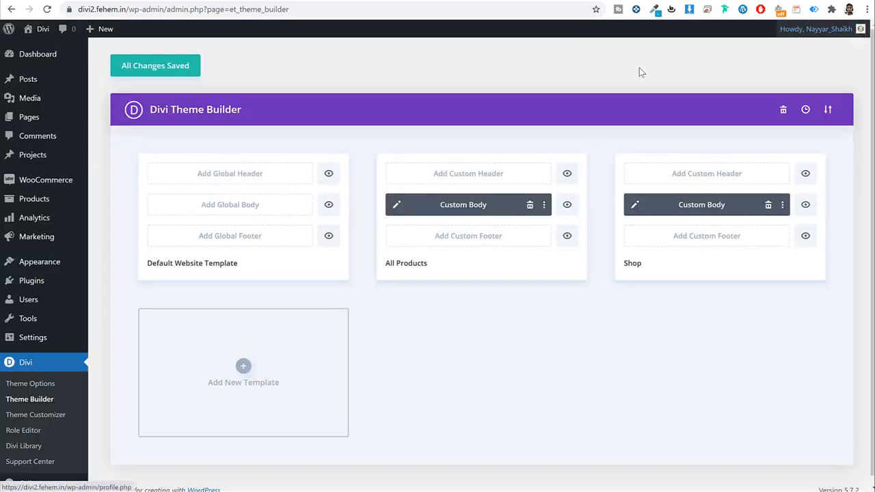
{"action": "left_click", "coordinate": [162, 71]}
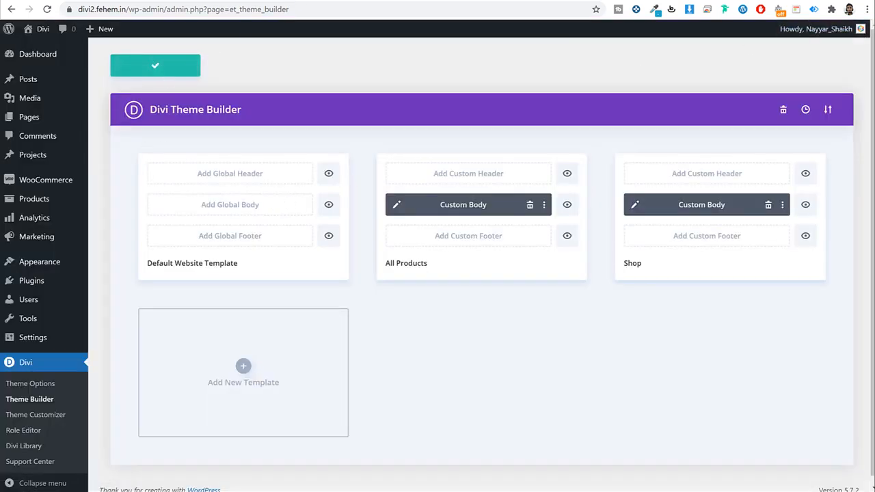
{"action": "left_click", "coordinate": [294, 1]}
{"action": "left_click", "coordinate": [308, 7]}
{"action": "key", "text": "Return"}
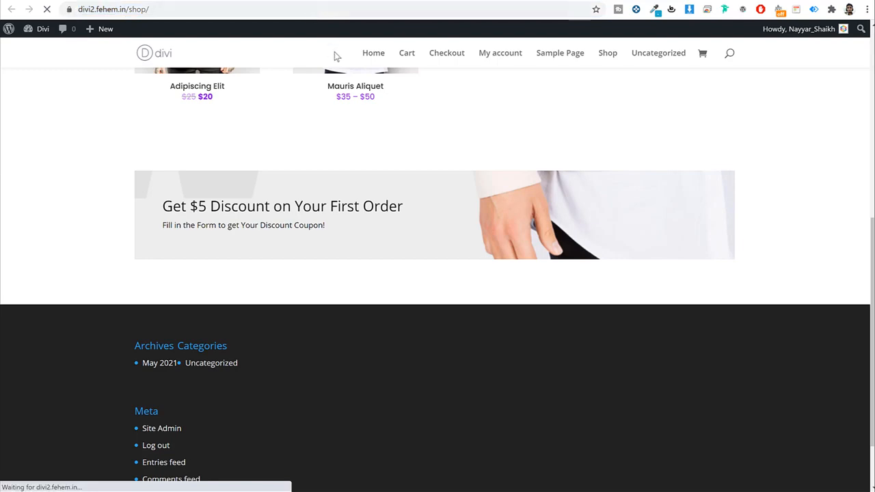
{"action": "scroll", "coordinate": [482, 255], "scroll_direction": "up", "scroll_amount": 6}
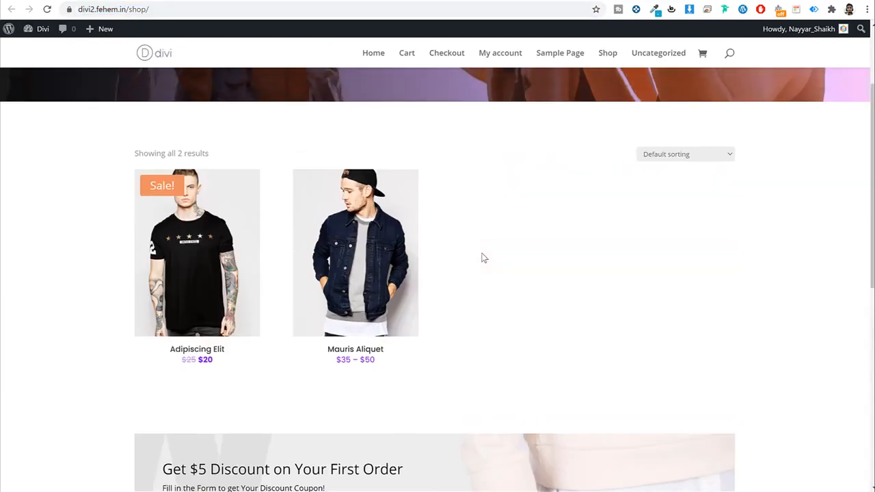
{"action": "left_click", "coordinate": [172, 67]}
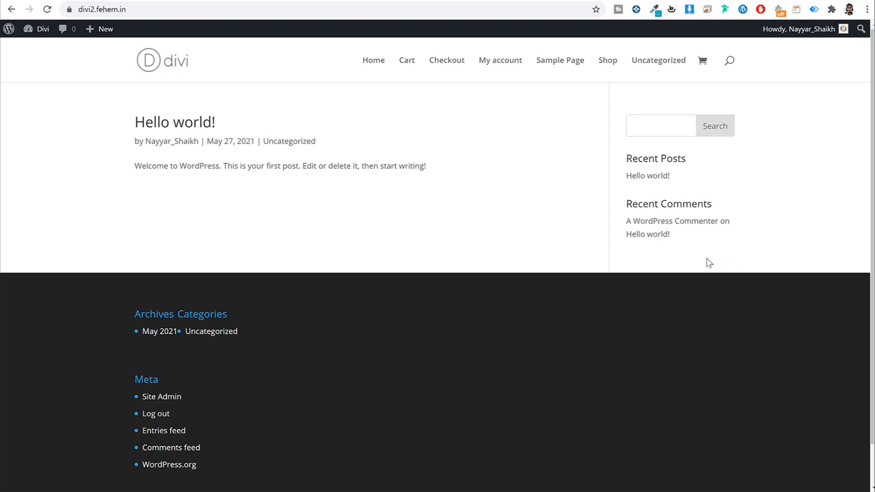
Step: Start a new page from Pages > Add New in the dashboard
{"action": "left_click", "coordinate": [183, 0]}
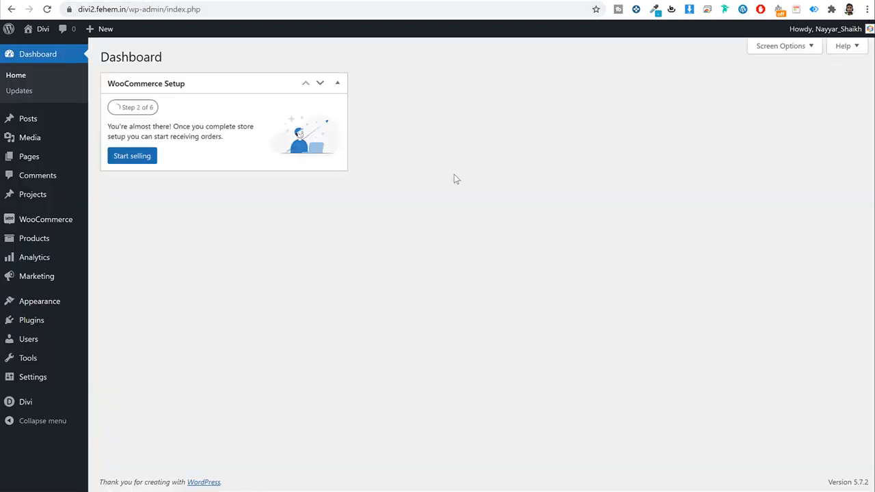
{"action": "left_click", "coordinate": [60, 158]}
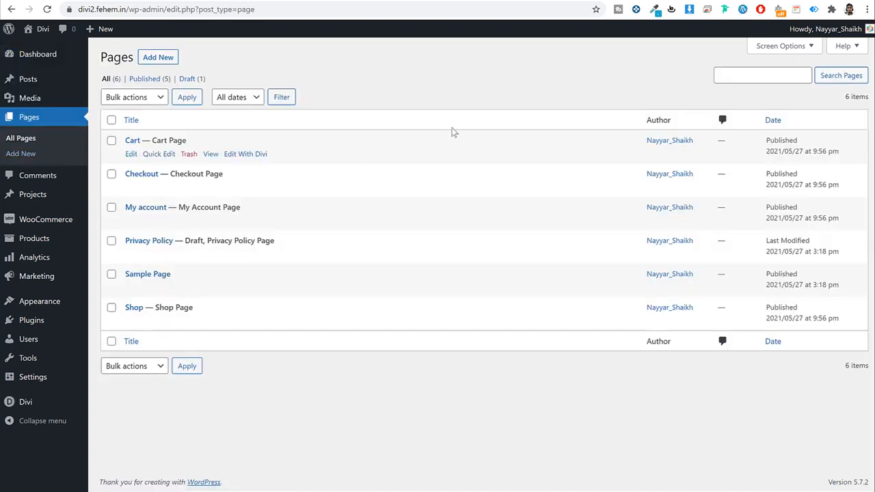
{"action": "left_click", "coordinate": [151, 58]}
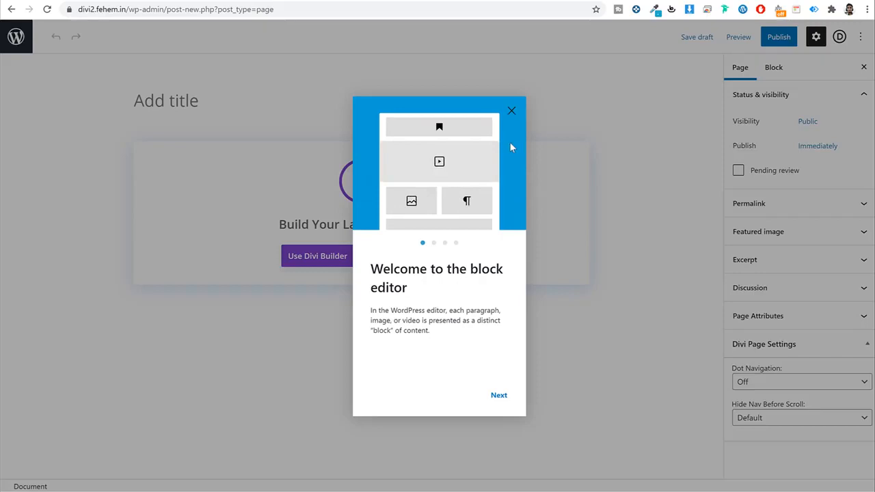
Step: Publish a new page titled 'Home' and return to the Pages list
{"action": "left_click", "coordinate": [511, 110]}
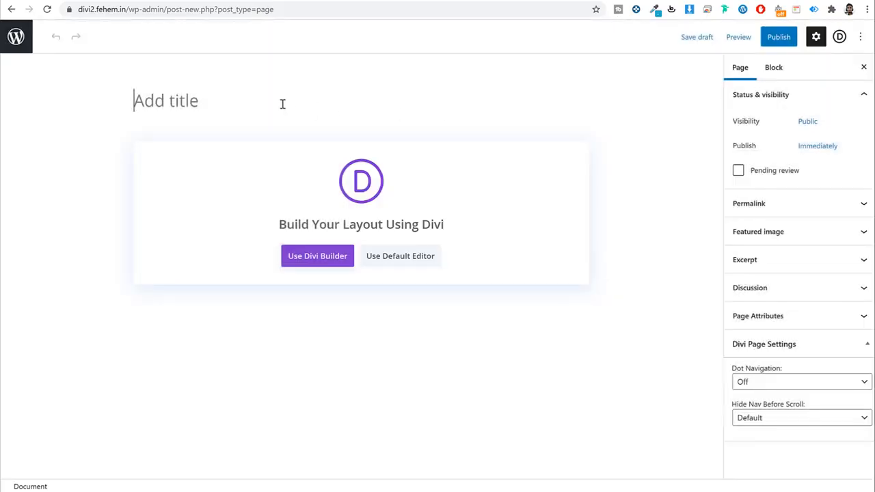
{"action": "type", "text": "Home"}
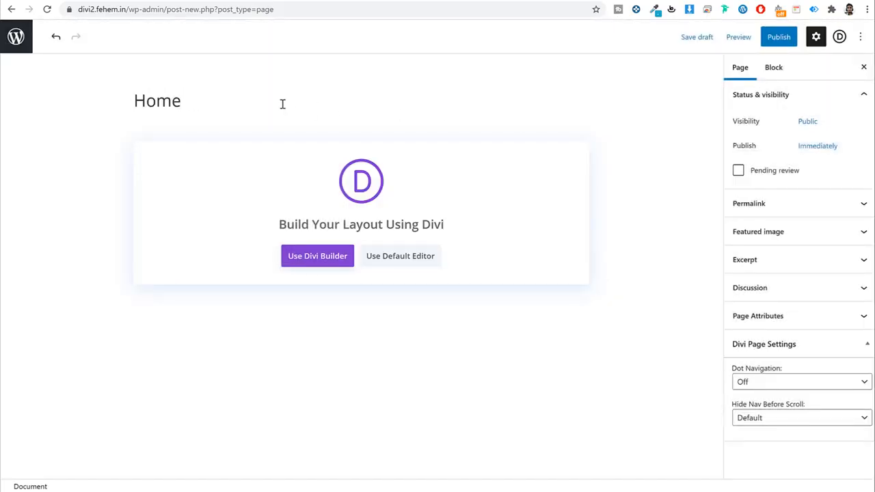
{"action": "left_click", "coordinate": [779, 36]}
{"action": "left_click", "coordinate": [749, 38]}
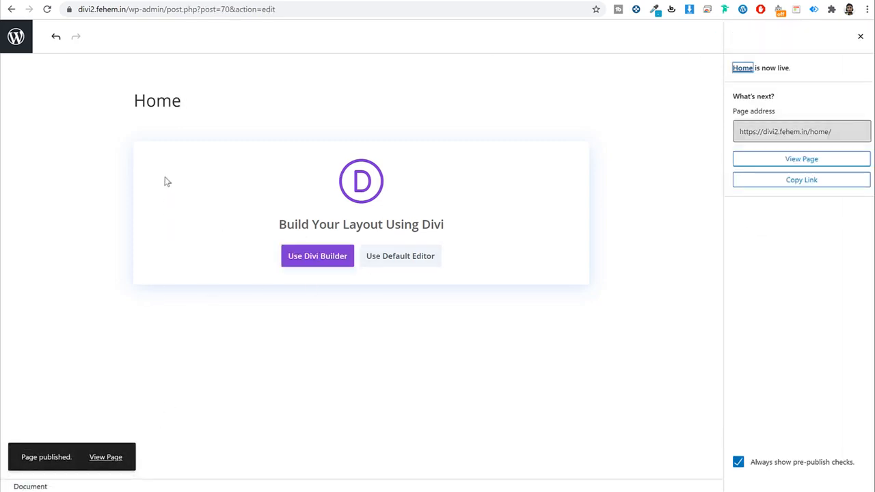
{"action": "left_click", "coordinate": [187, 104]}
{"action": "double_click", "coordinate": [188, 104]}
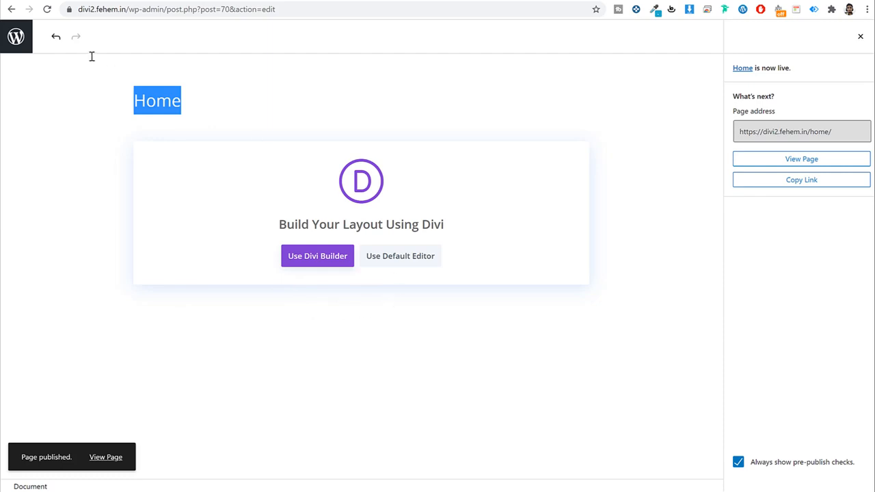
{"action": "left_click", "coordinate": [19, 44]}
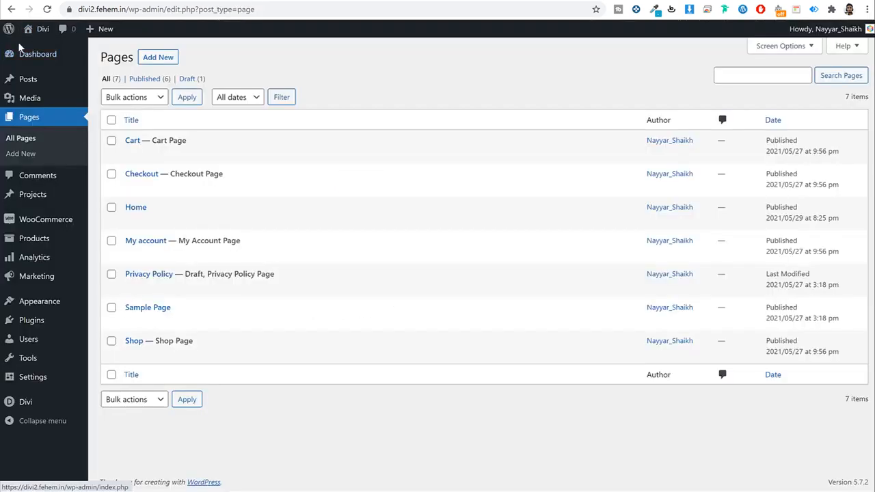
Step: In Reading settings, set a static homepage to the 'Home' page, save, and go to Pages
{"action": "mouse_move", "coordinate": [45, 383]}
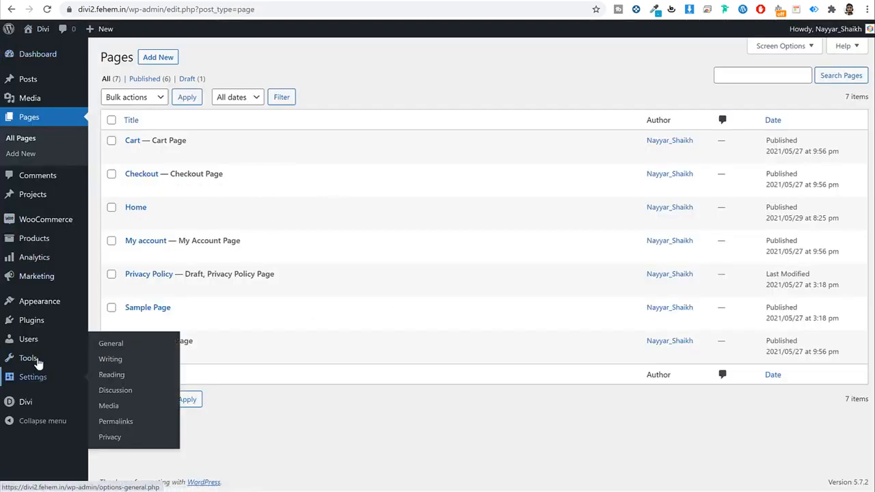
{"action": "left_click", "coordinate": [136, 380]}
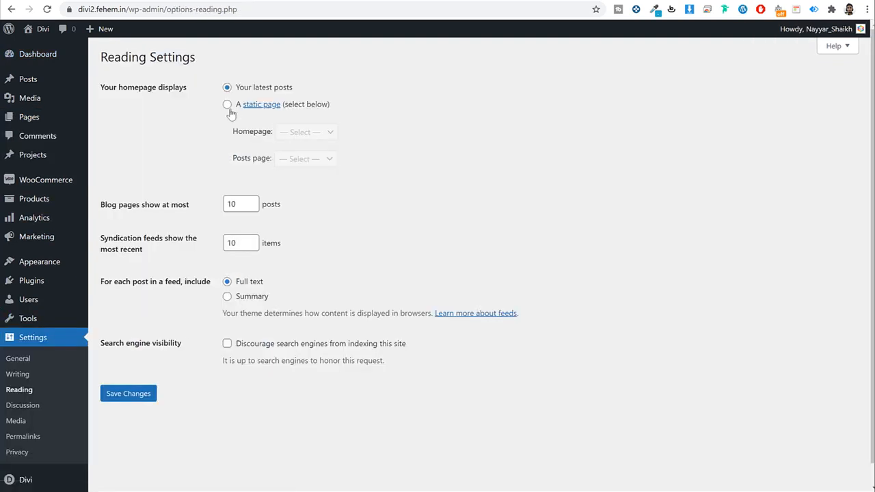
{"action": "left_click", "coordinate": [229, 108]}
{"action": "left_click_drag", "start_coordinate": [330, 106], "coordinate": [264, 131]}
{"action": "left_click", "coordinate": [311, 133]}
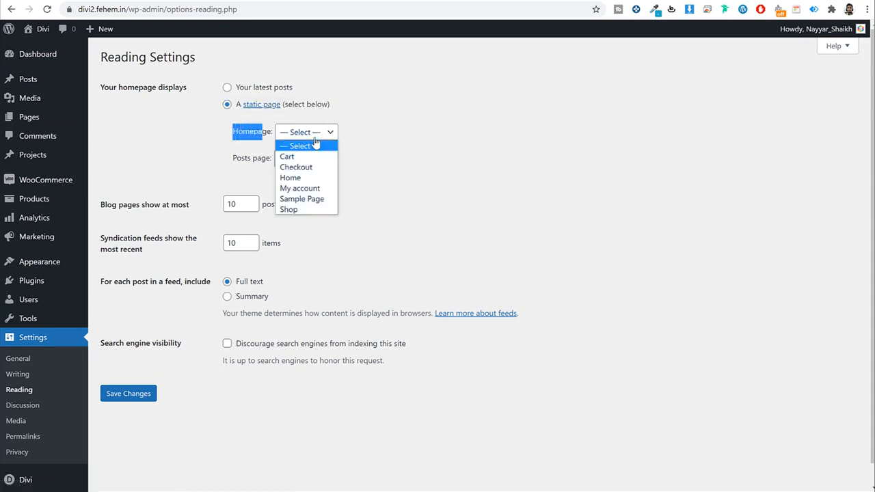
{"action": "left_click", "coordinate": [312, 178]}
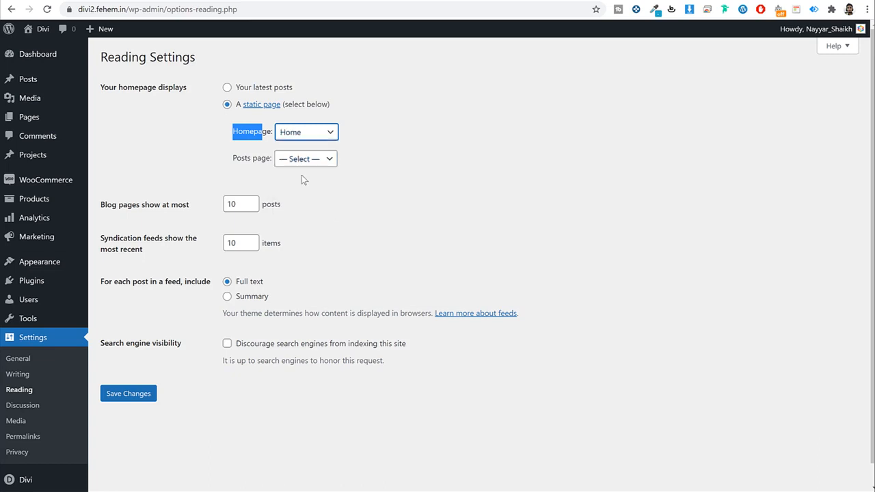
{"action": "left_click", "coordinate": [150, 393]}
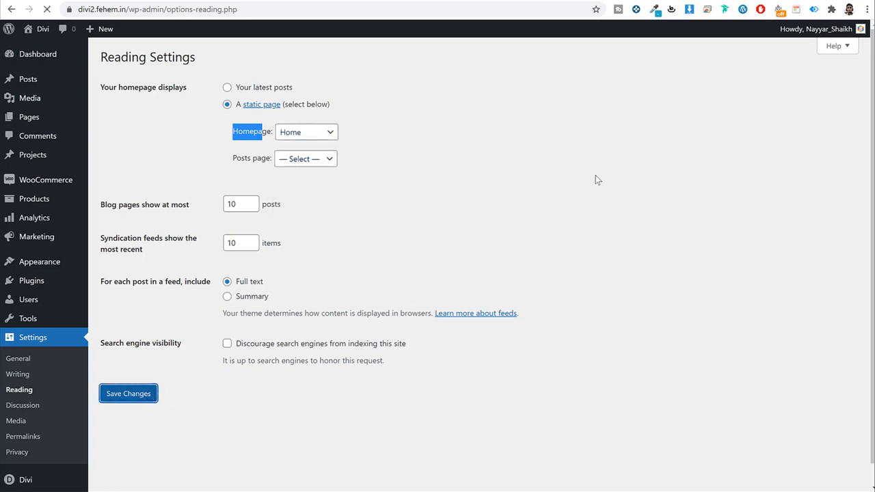
{"action": "left_click", "coordinate": [27, 123]}
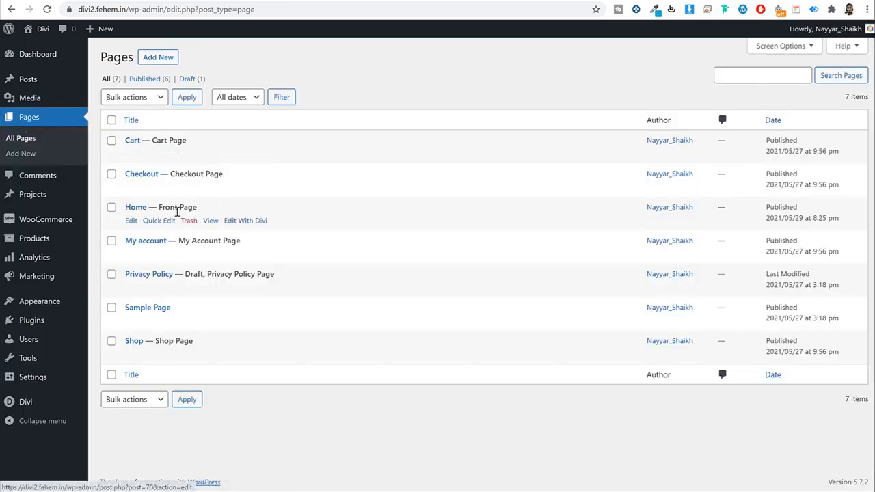
Step: Edit the Home front page and launch it in the Divi visual builder
{"action": "left_click_drag", "start_coordinate": [198, 207], "coordinate": [159, 207]}
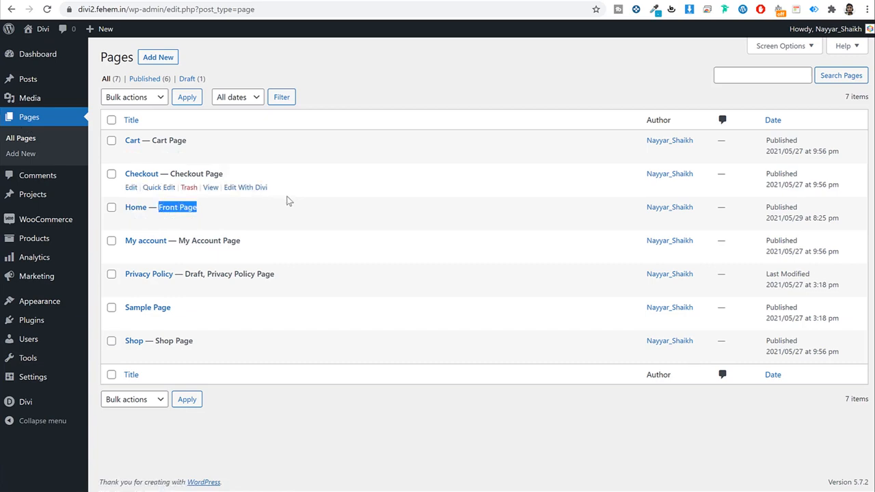
{"action": "left_click", "coordinate": [128, 223]}
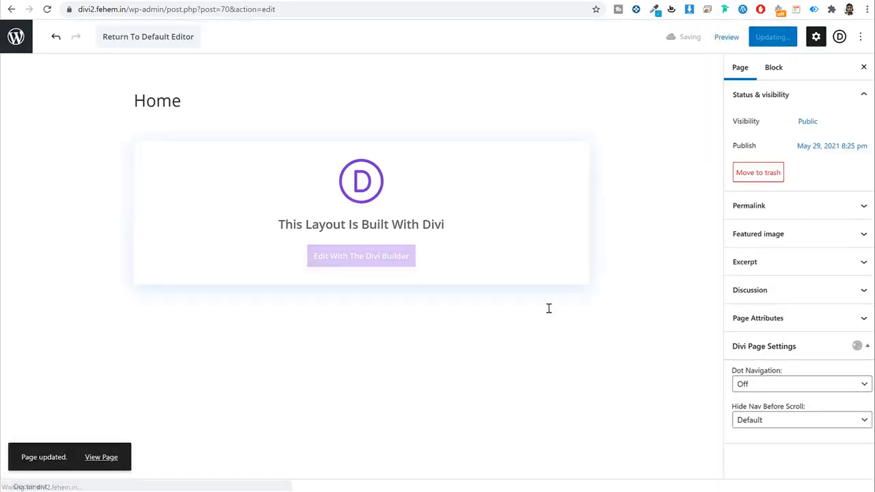
{"action": "left_click", "coordinate": [533, 254]}
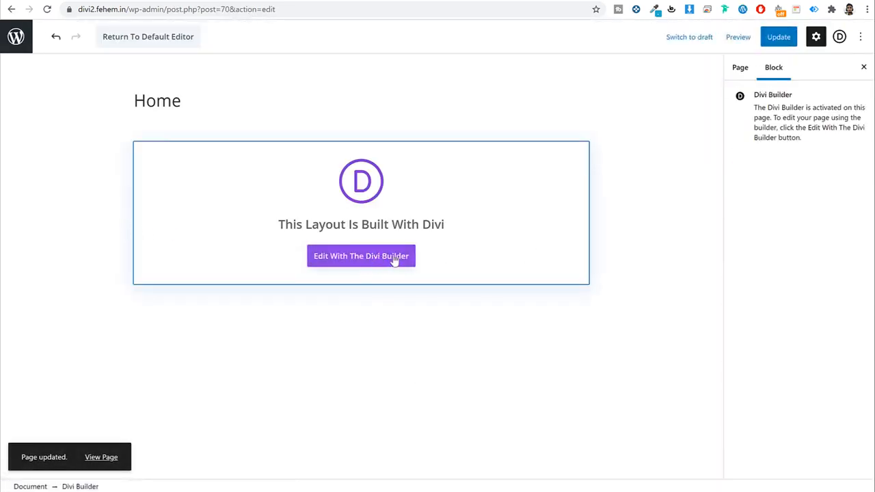
{"action": "left_click", "coordinate": [369, 260]}
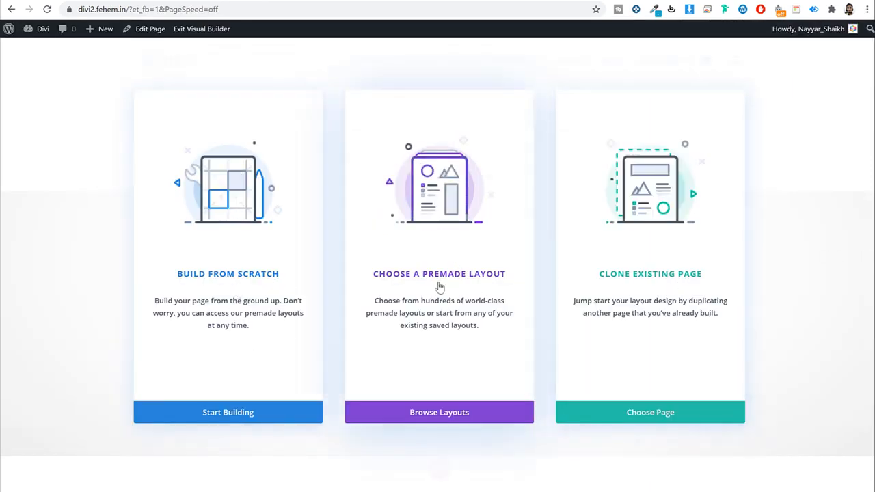
Step: Browse the premade layout packs in the Divi library, then close it without loading one
{"action": "left_click", "coordinate": [444, 282]}
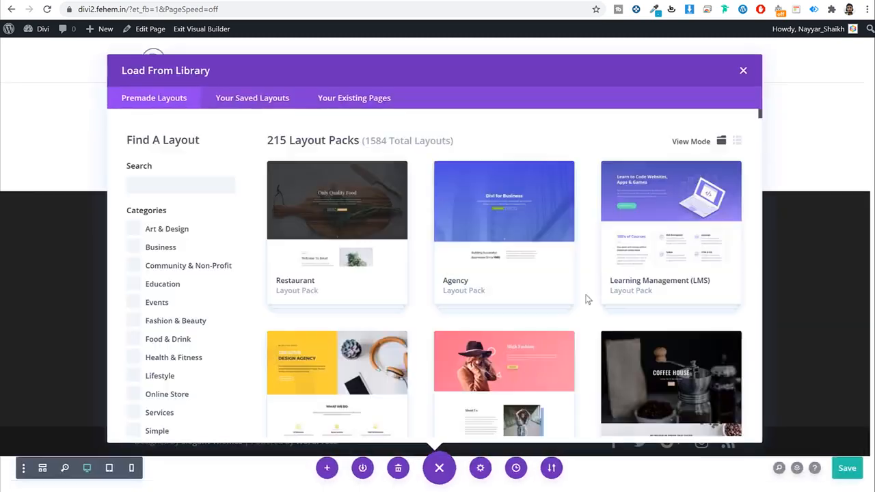
{"action": "scroll", "coordinate": [540, 253], "scroll_direction": "down", "scroll_amount": 5}
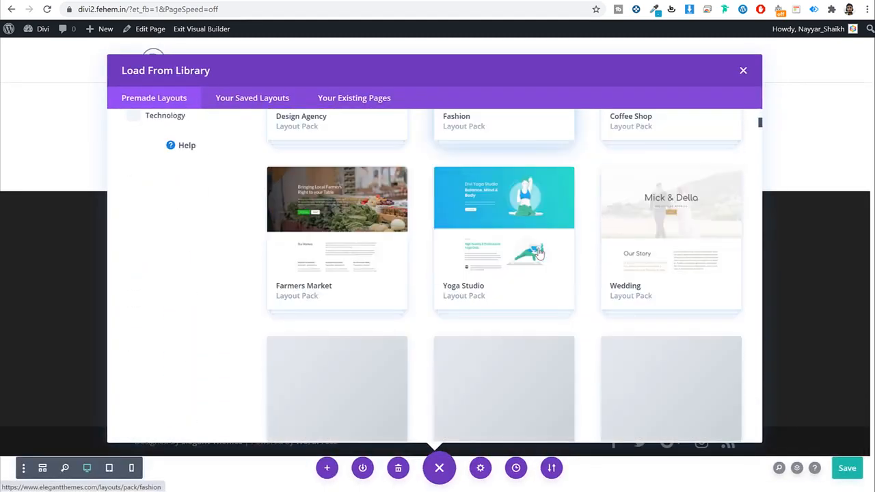
{"action": "scroll", "coordinate": [539, 253], "scroll_direction": "up", "scroll_amount": 5}
{"action": "scroll", "coordinate": [718, 292], "scroll_direction": "down", "scroll_amount": 10}
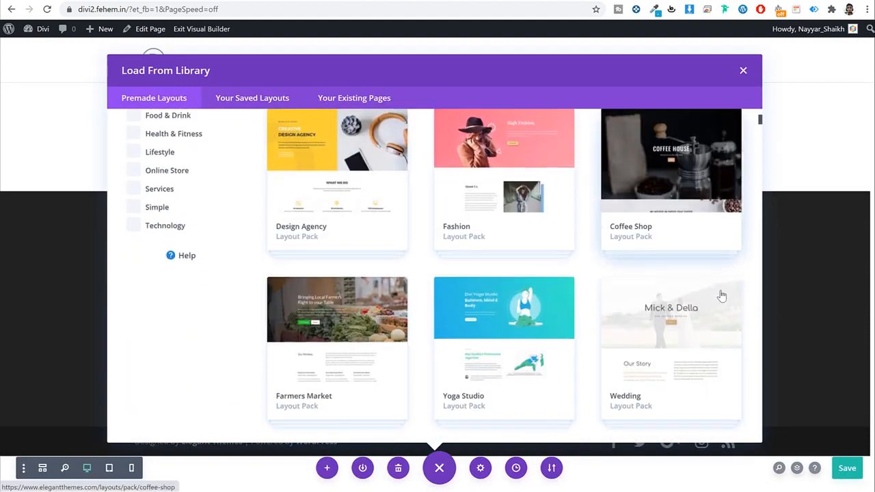
{"action": "scroll", "coordinate": [569, 273], "scroll_direction": "down", "scroll_amount": 5}
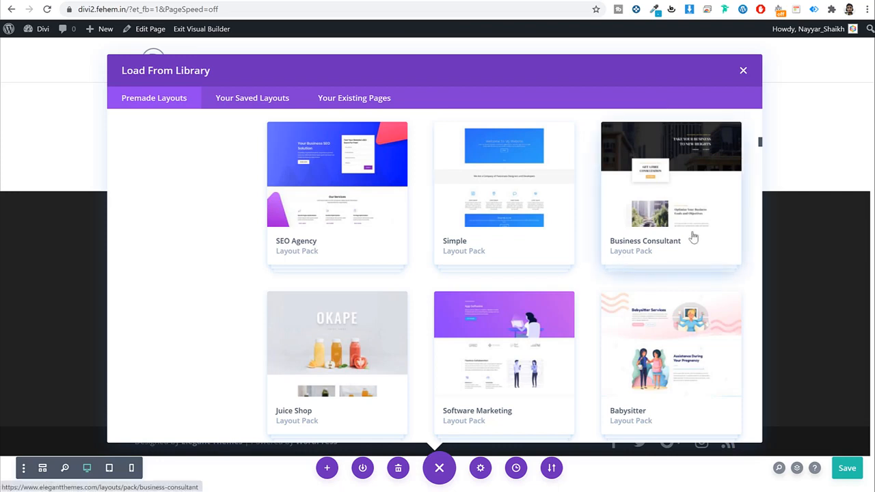
{"action": "left_click", "coordinate": [745, 72]}
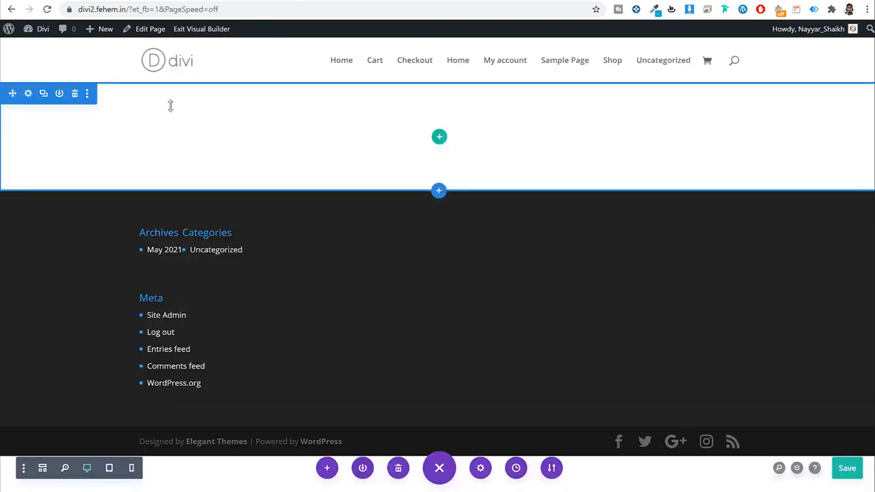
Step: Add a two-column row and paste the tagline WE'RE PROUD TO INTRODUCE into a Text module in the left column
{"action": "left_click", "coordinate": [438, 140]}
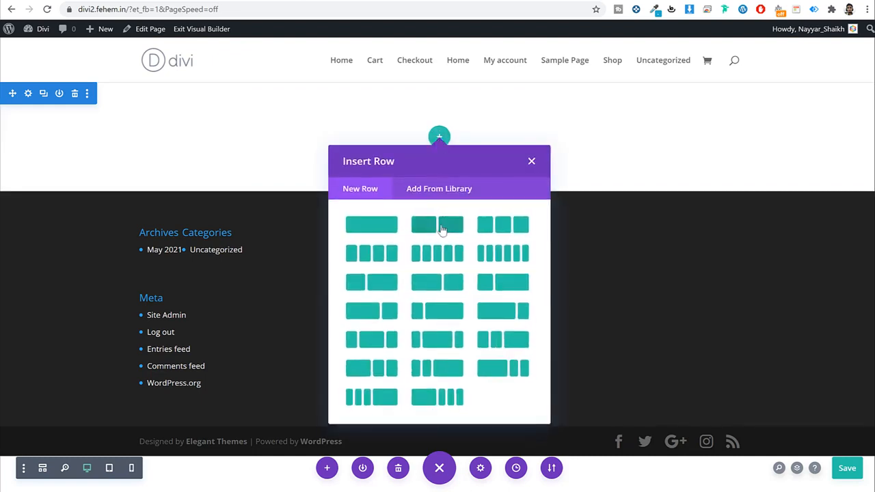
{"action": "left_click", "coordinate": [442, 226]}
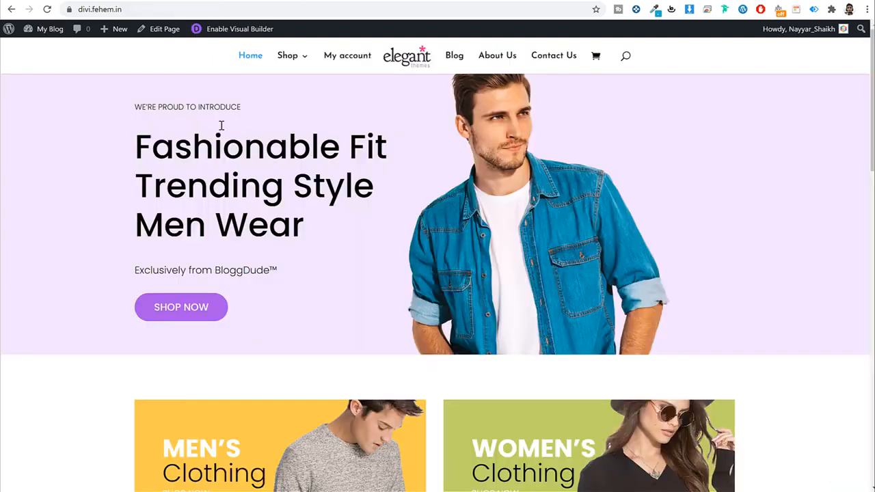
{"action": "triple_click", "coordinate": [152, 110]}
{"action": "key", "text": "ctrl+c"}
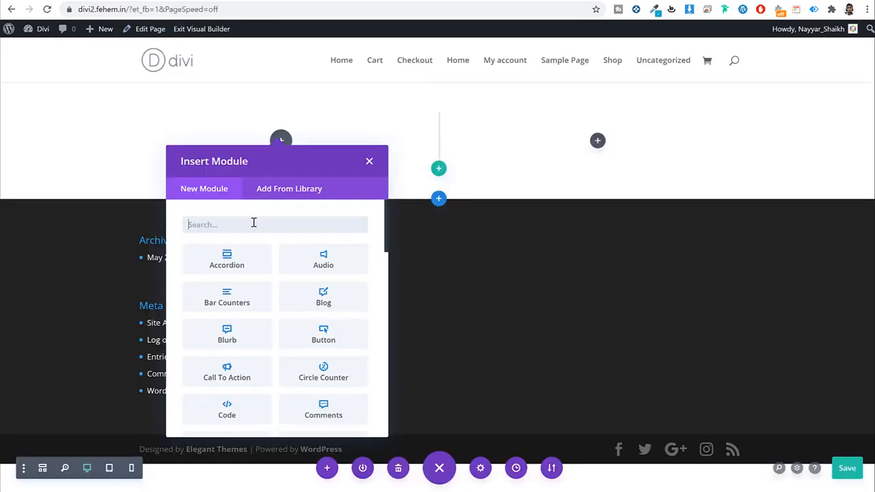
{"action": "type", "text": "tex"}
{"action": "left_click", "coordinate": [256, 263]}
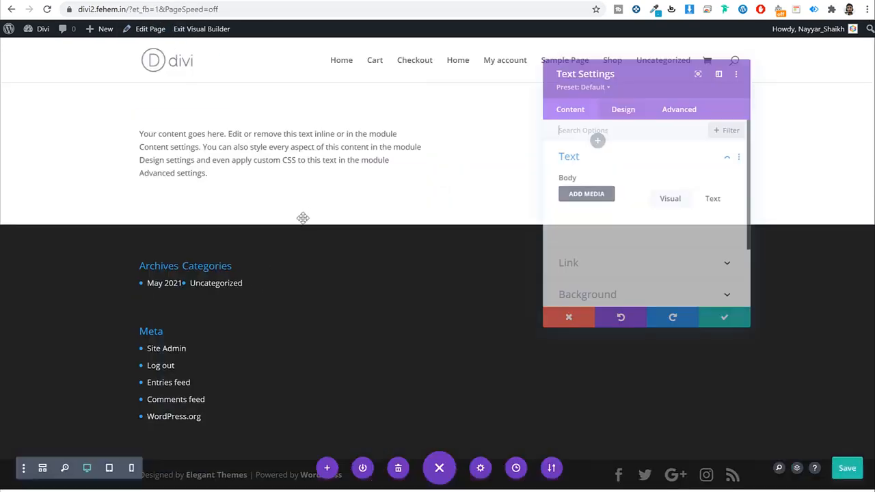
{"action": "triple_click", "coordinate": [600, 285]}
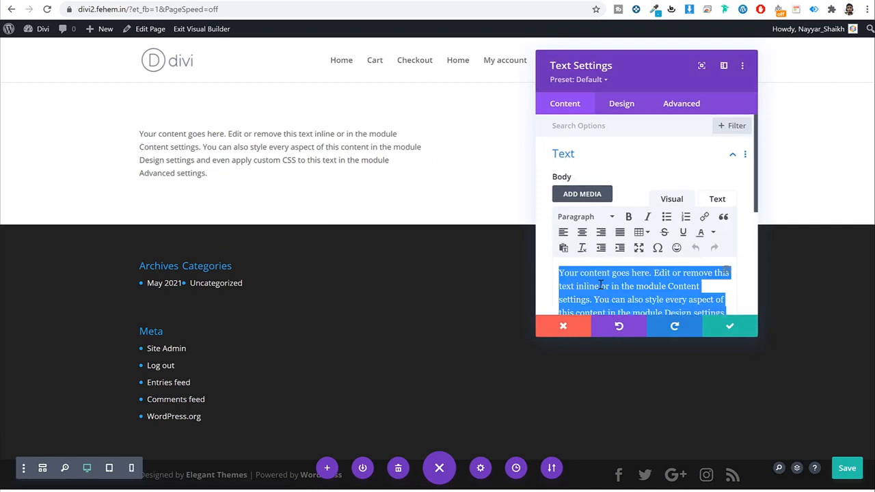
{"action": "key", "text": "ctrl+v"}
Step: Delete the stray empty line after the tagline text
{"action": "left_click", "coordinate": [621, 103]}
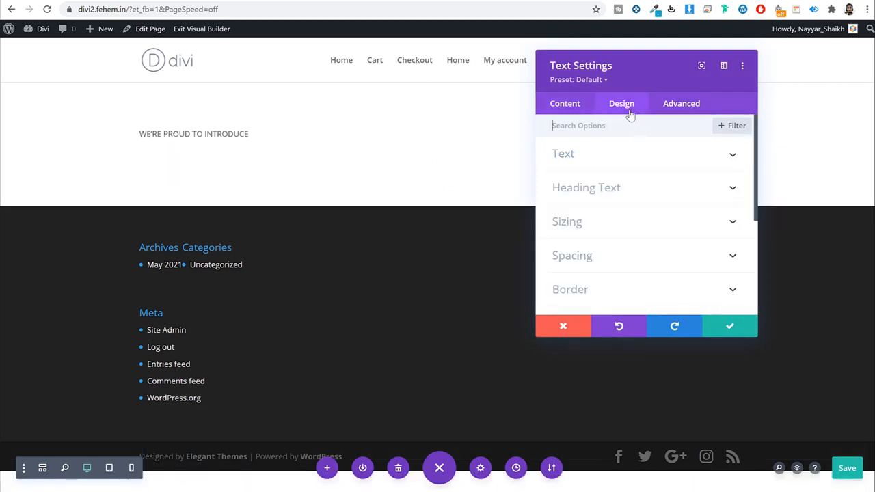
{"action": "left_click", "coordinate": [565, 103]}
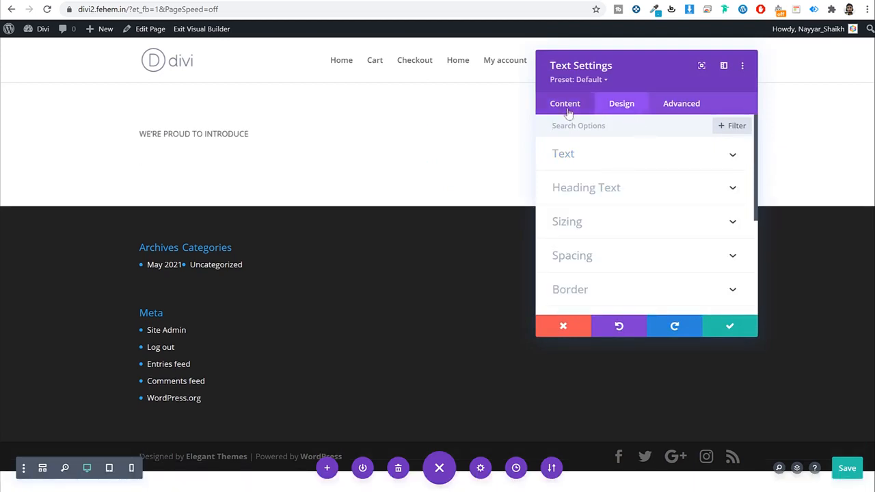
{"action": "scroll", "coordinate": [615, 225], "scroll_direction": "down", "scroll_amount": 3}
{"action": "left_click", "coordinate": [596, 179]}
{"action": "key", "text": "BackSpace"}
{"action": "key", "text": "BackSpace"}
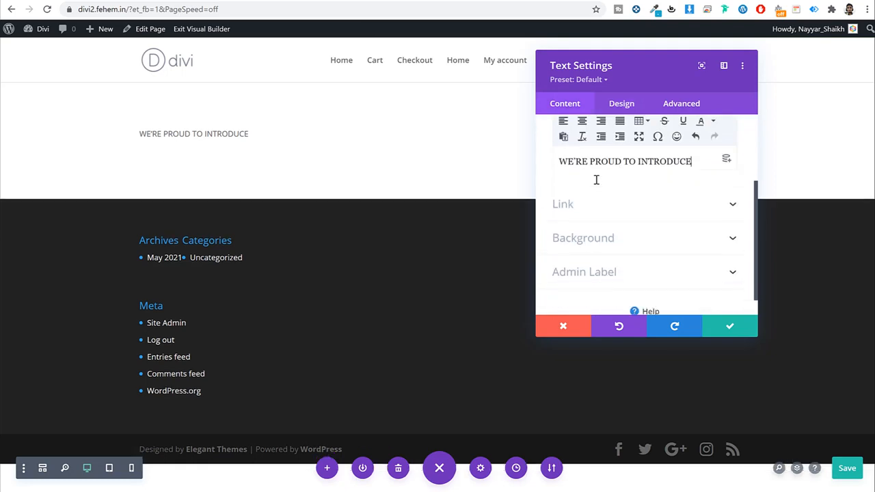
{"action": "scroll", "coordinate": [602, 171], "scroll_direction": "up", "scroll_amount": 3}
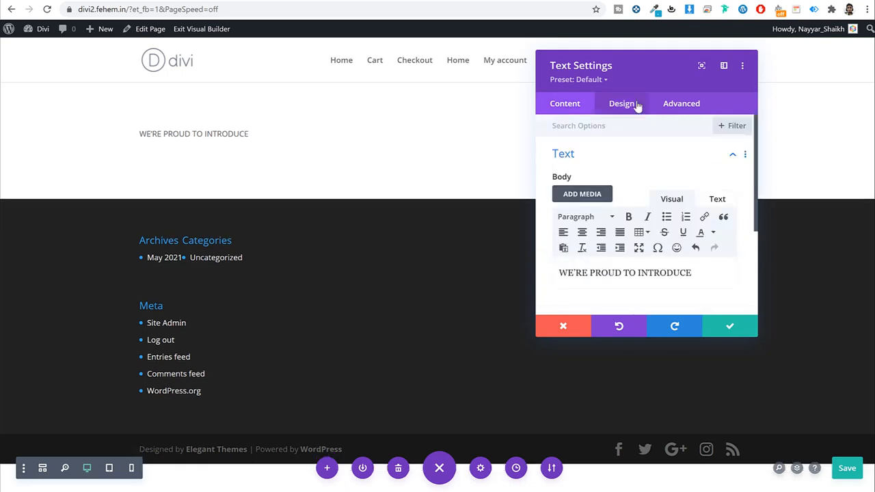
Step: Style the tagline in Poppins Light, coloured black, and save the module
{"action": "left_click", "coordinate": [635, 104]}
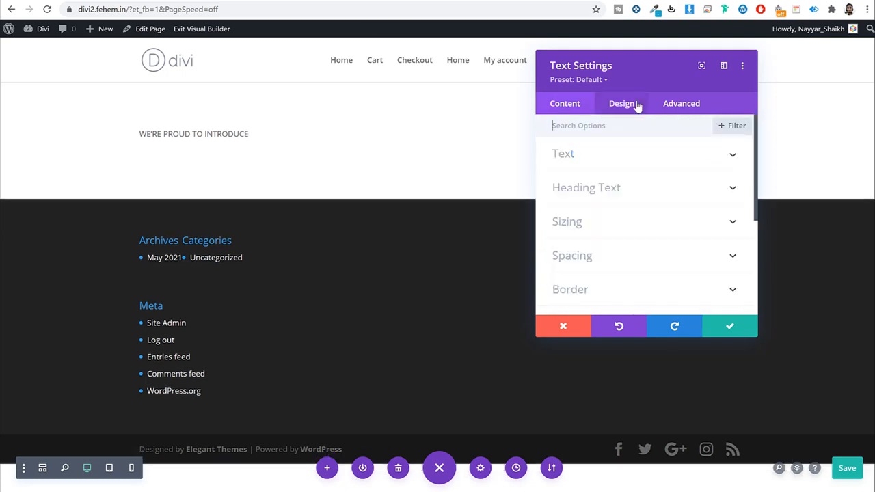
{"action": "left_click", "coordinate": [623, 158]}
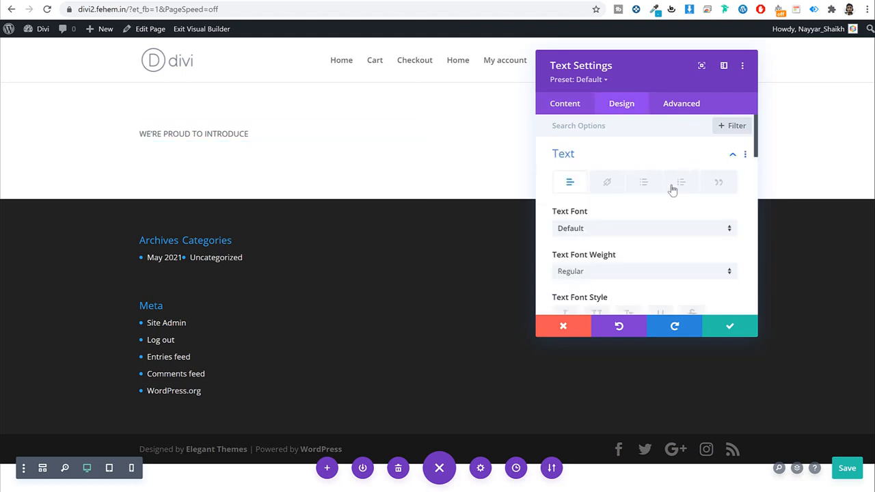
{"action": "scroll", "coordinate": [672, 190], "scroll_direction": "down", "scroll_amount": 1}
{"action": "left_click", "coordinate": [617, 171]}
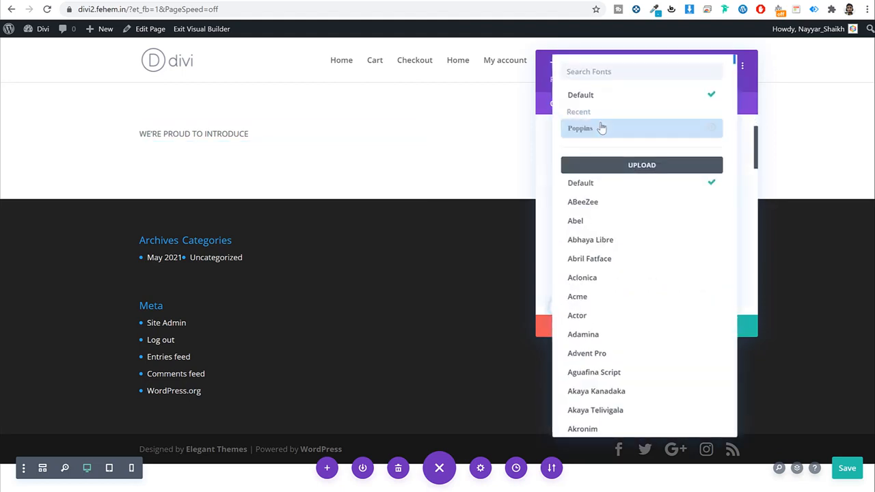
{"action": "left_click", "coordinate": [600, 128]}
{"action": "left_click", "coordinate": [615, 222]}
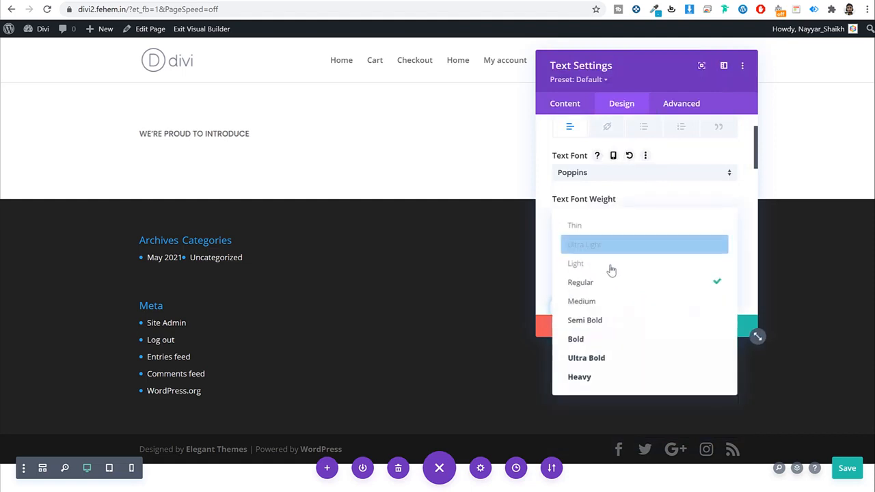
{"action": "left_click", "coordinate": [612, 265]}
{"action": "scroll", "coordinate": [600, 292], "scroll_direction": "down", "scroll_amount": 1}
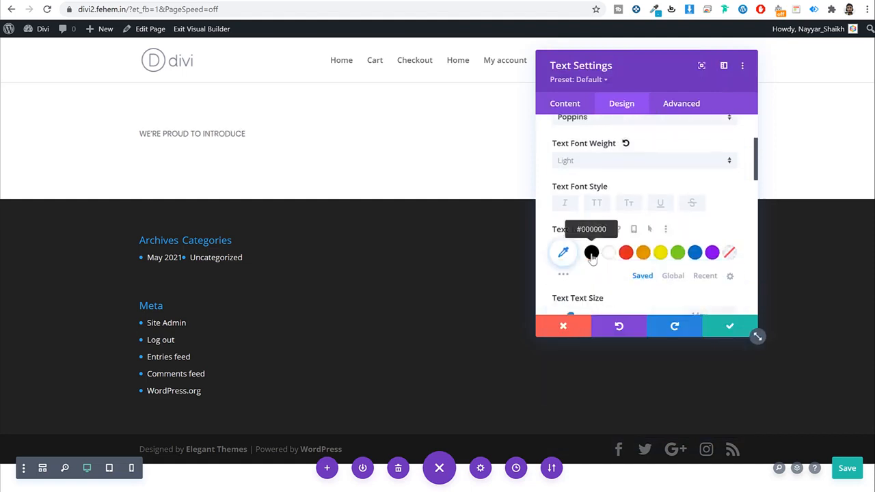
{"action": "left_click", "coordinate": [591, 252]}
{"action": "left_click", "coordinate": [727, 326]}
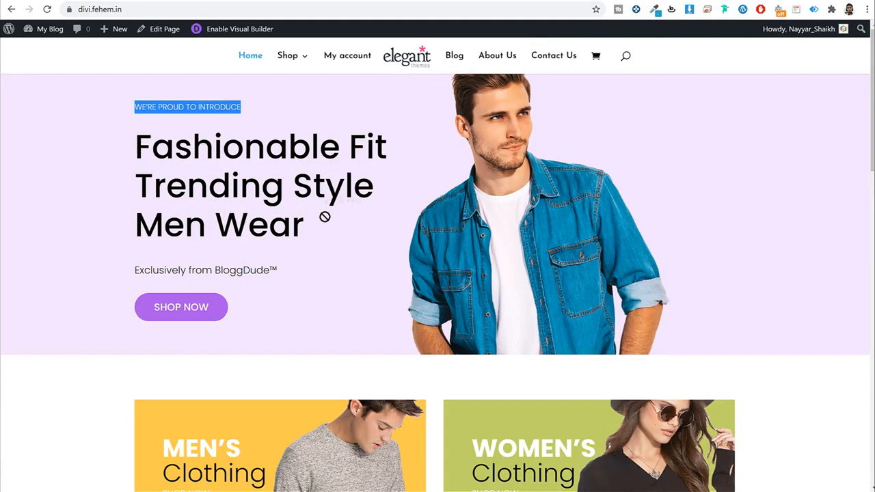
Step: Copy the three lines Fashionable Fit, Trending Style, Men Wear into a new Text module below the tagline
{"action": "left_click_drag", "start_coordinate": [325, 216], "coordinate": [141, 139]}
{"action": "key", "text": "ctrl+c"}
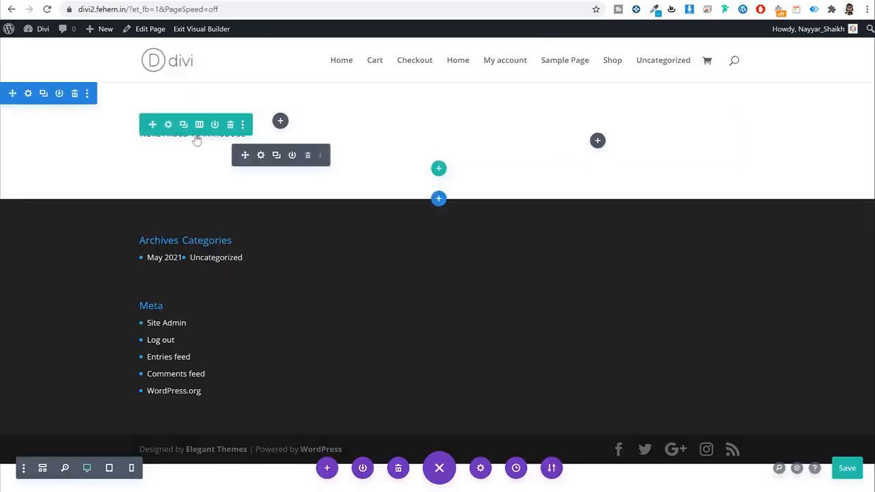
{"action": "left_click", "coordinate": [281, 123]}
{"action": "type", "text": "text"}
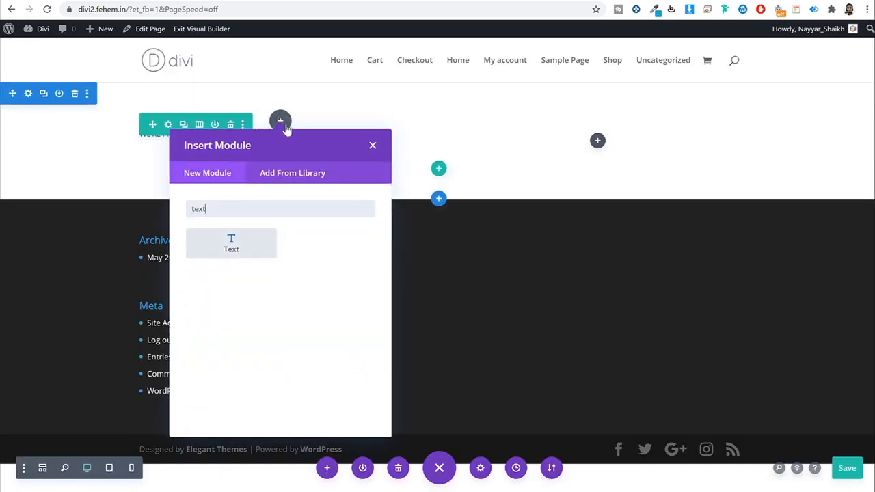
{"action": "left_click", "coordinate": [247, 257]}
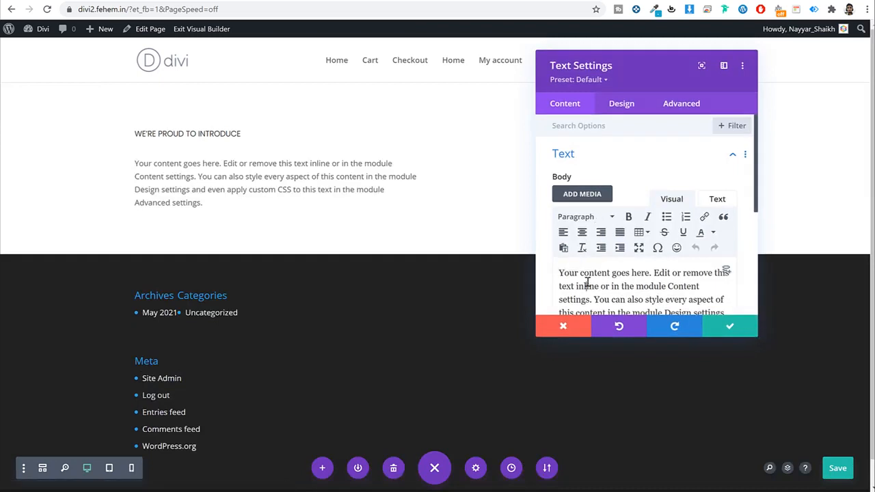
{"action": "triple_click", "coordinate": [586, 282]}
{"action": "key", "text": "ctrl+v"}
{"action": "scroll", "coordinate": [617, 274], "scroll_direction": "down", "scroll_amount": 2}
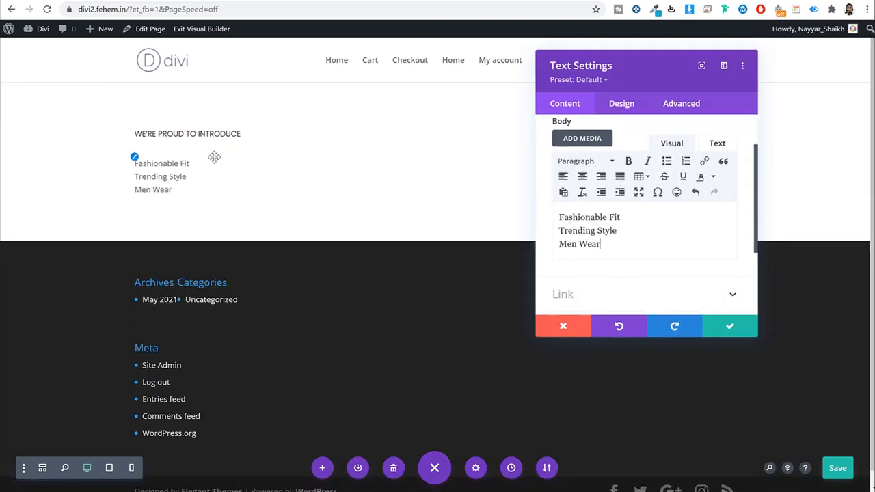
Step: Set the heading text font to Poppins and its colour to black
{"action": "left_click", "coordinate": [623, 105]}
{"action": "left_click", "coordinate": [628, 161]}
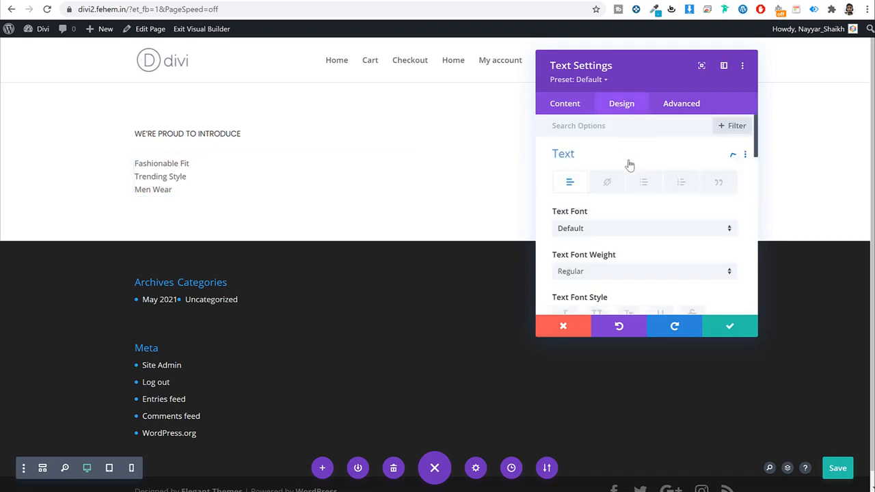
{"action": "left_click", "coordinate": [610, 230]}
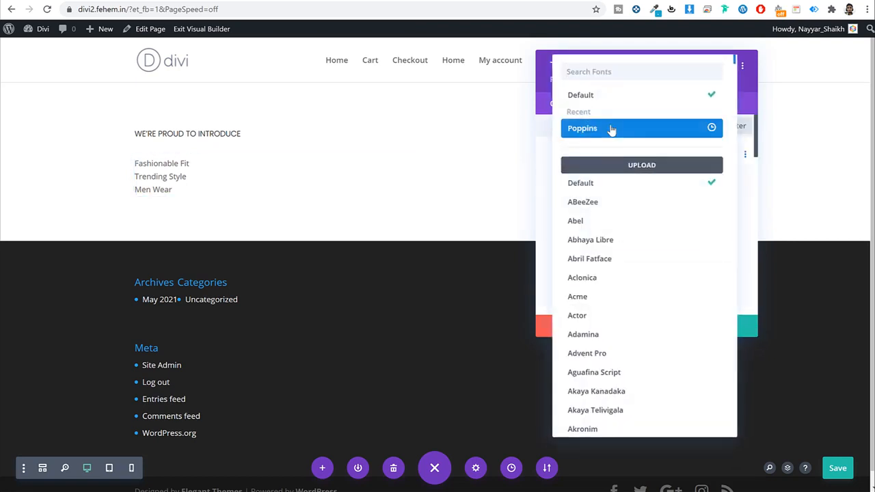
{"action": "left_click", "coordinate": [610, 130]}
{"action": "scroll", "coordinate": [668, 209], "scroll_direction": "down", "scroll_amount": 4}
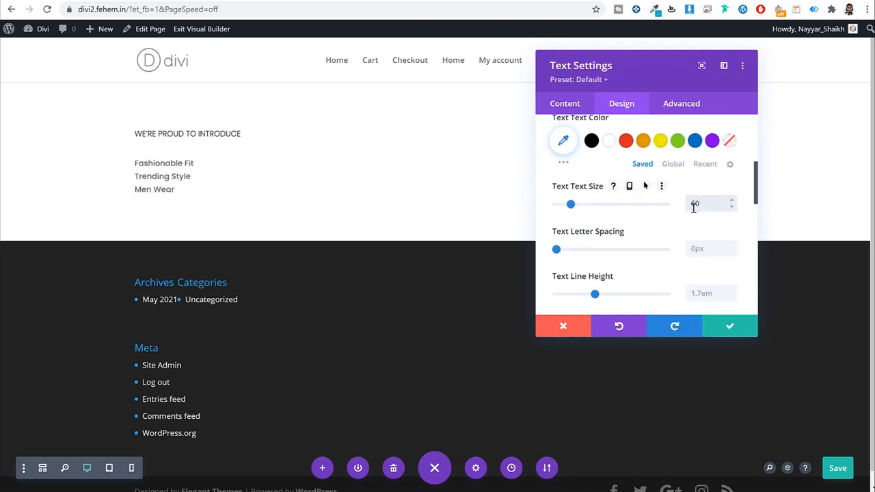
{"action": "left_click", "coordinate": [591, 141]}
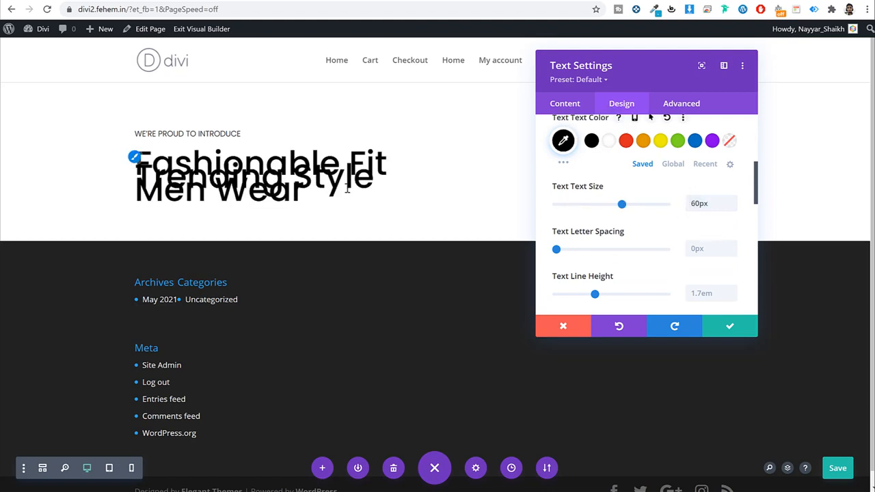
Step: Set the heading line height to 1.1em and copy the subtitle Exclusively from BloggDude™
{"action": "scroll", "coordinate": [672, 239], "scroll_direction": "down", "scroll_amount": 1}
{"action": "left_click", "coordinate": [697, 237]}
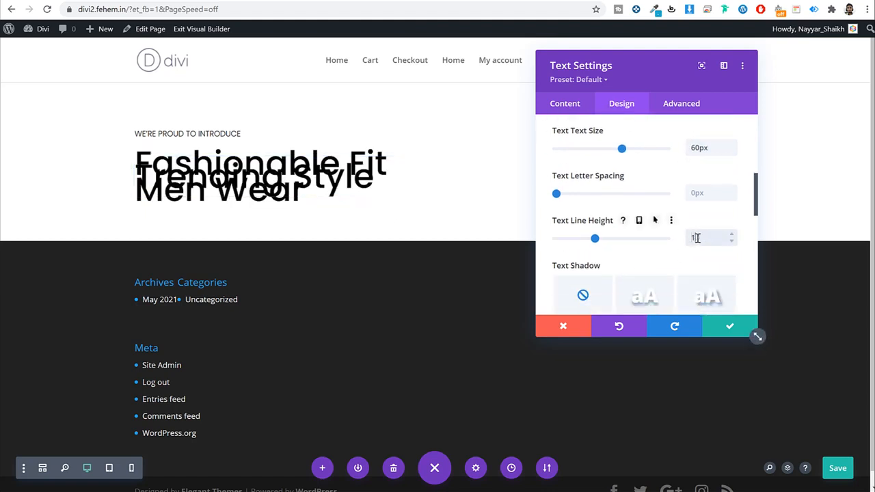
{"action": "type", "text": "1em"}
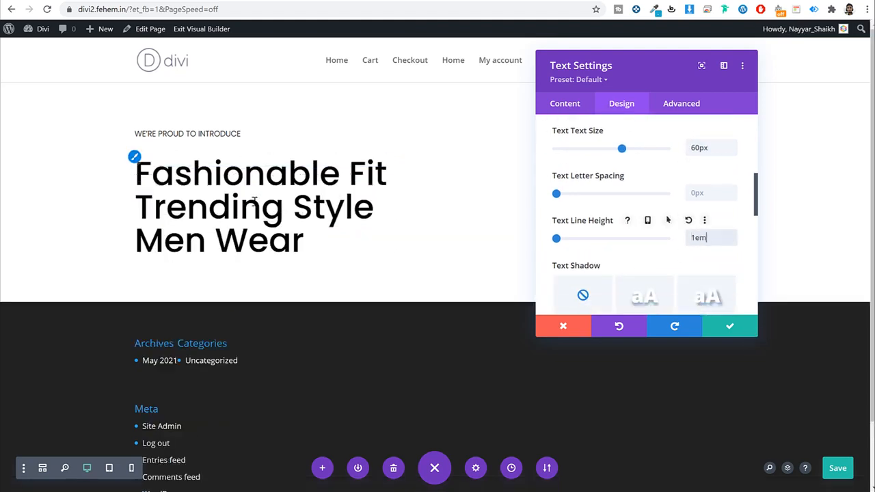
{"action": "left_click_drag", "start_coordinate": [715, 238], "coordinate": [623, 240]}
{"action": "type", "text": "1.2"}
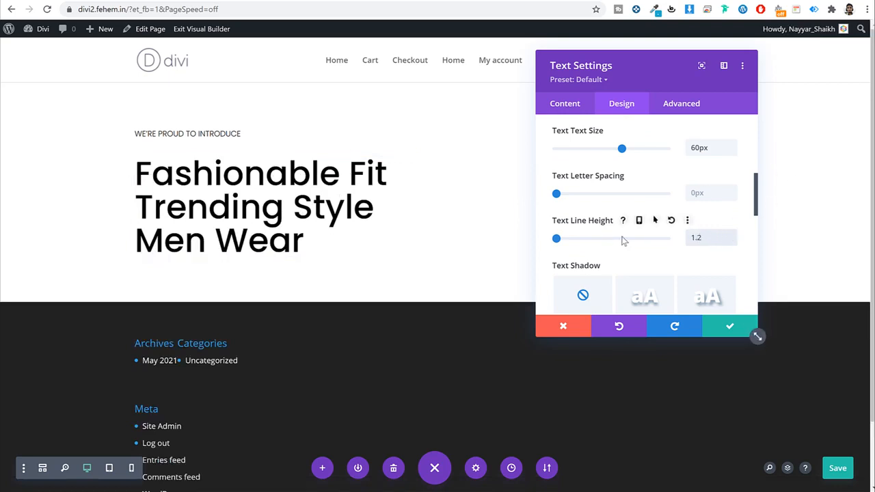
{"action": "type", "text": "em"}
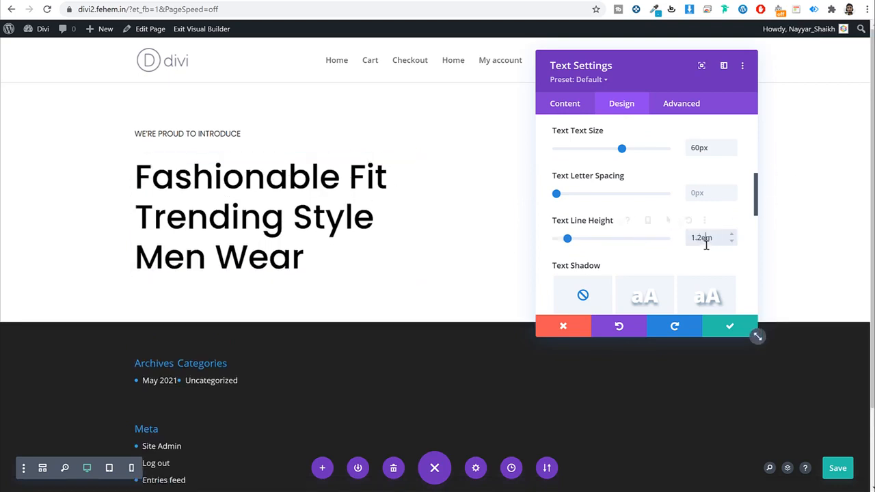
{"action": "double_click", "coordinate": [706, 244]}
{"action": "type", "text": "1em"}
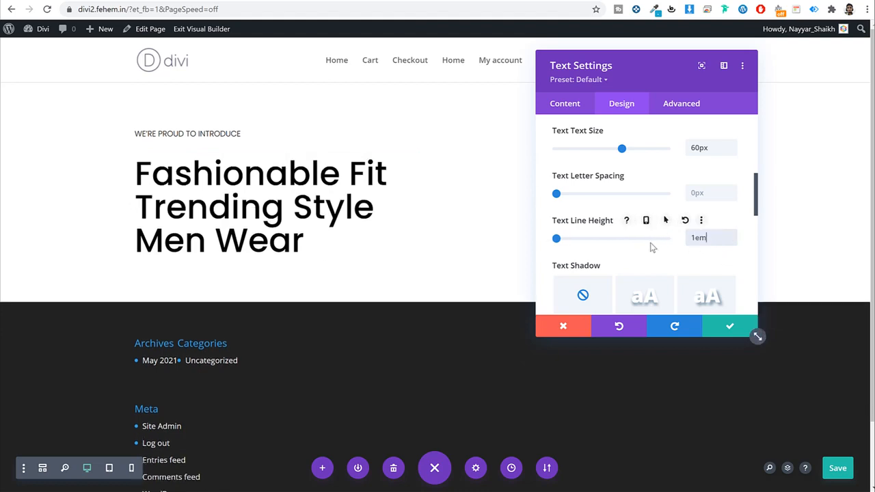
{"action": "left_click_drag", "start_coordinate": [725, 238], "coordinate": [602, 244]}
{"action": "type", "text": "1"}
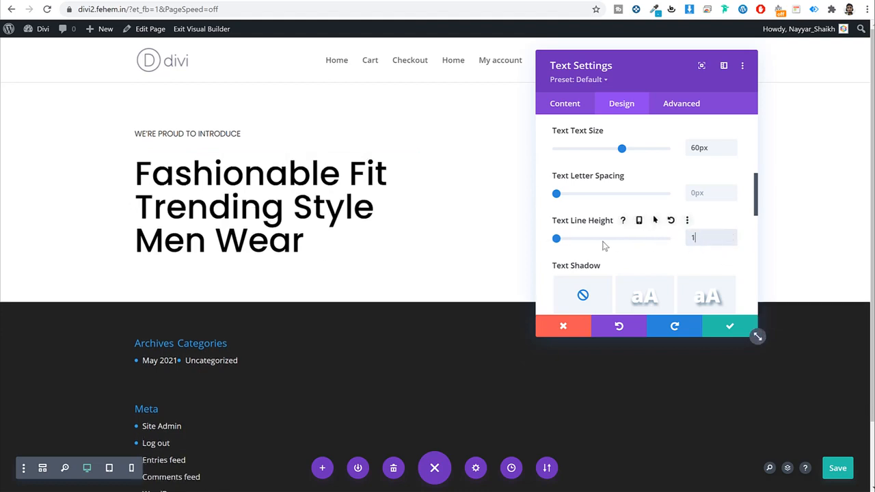
{"action": "type", "text": ".1em"}
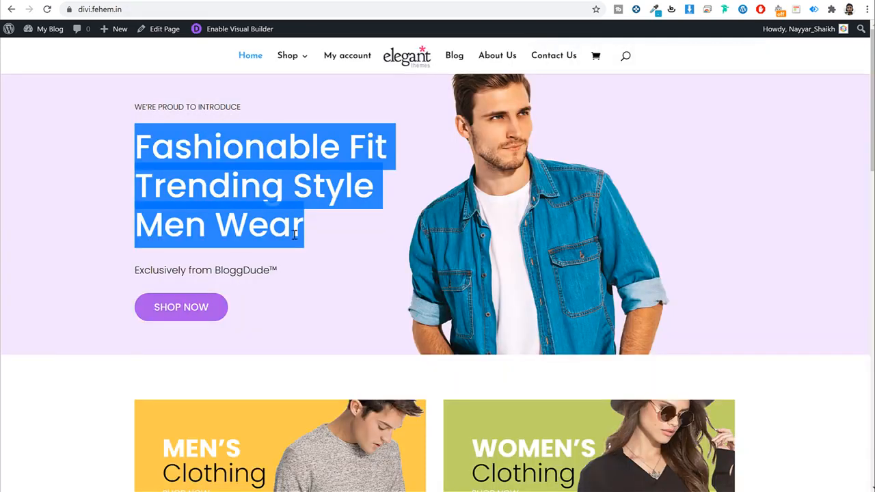
{"action": "left_click", "coordinate": [294, 234]}
{"action": "triple_click", "coordinate": [200, 272]}
{"action": "key", "text": "ctrl+c"}
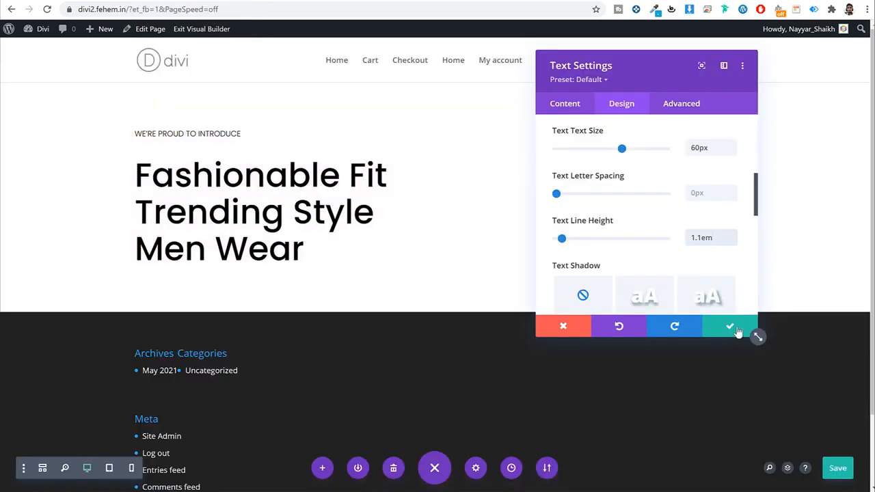
Step: Save the heading, duplicate the tagline below it, and replace the copy's text with Exclusively from BloggDude™
{"action": "left_click", "coordinate": [730, 324]}
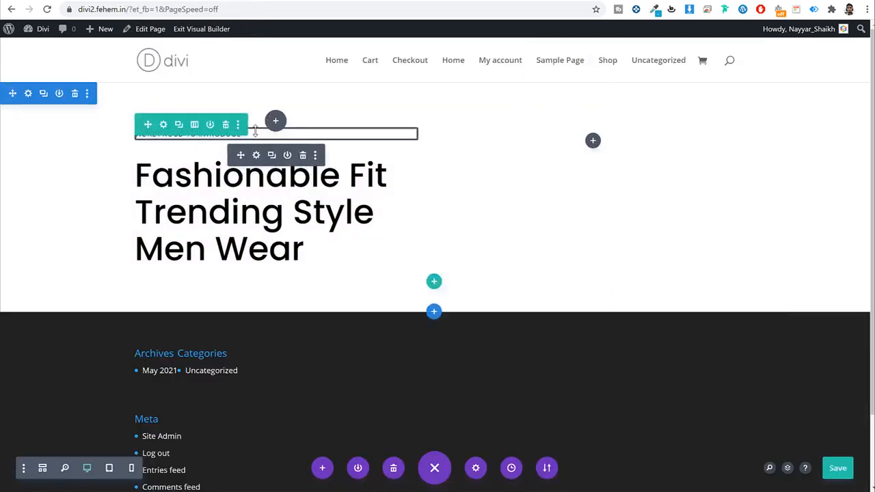
{"action": "left_click", "coordinate": [271, 156]}
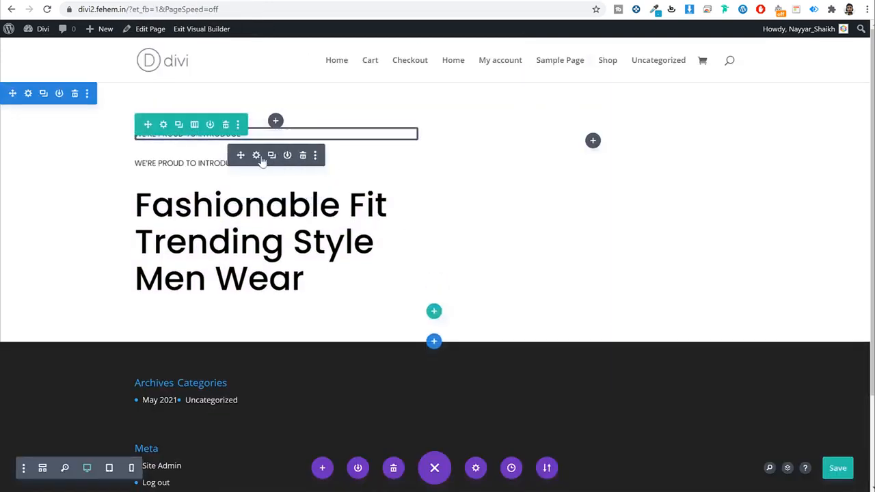
{"action": "left_click_drag", "start_coordinate": [233, 152], "coordinate": [224, 289]}
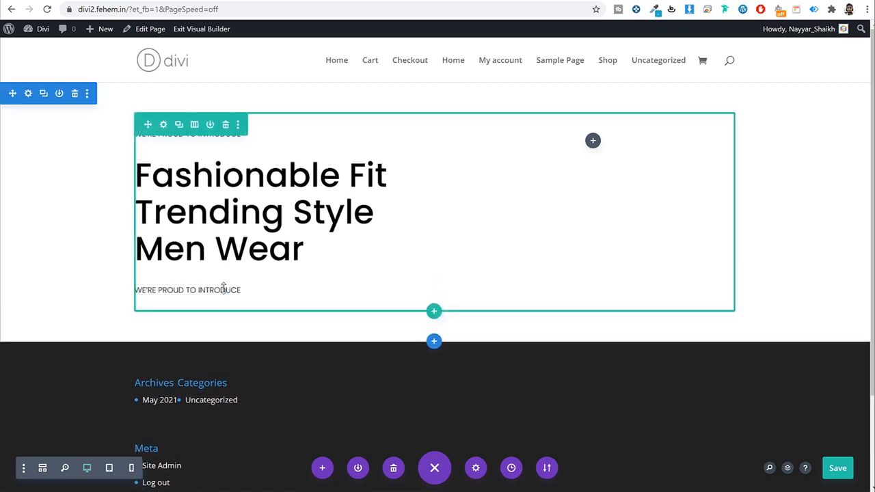
{"action": "left_click", "coordinate": [257, 290]}
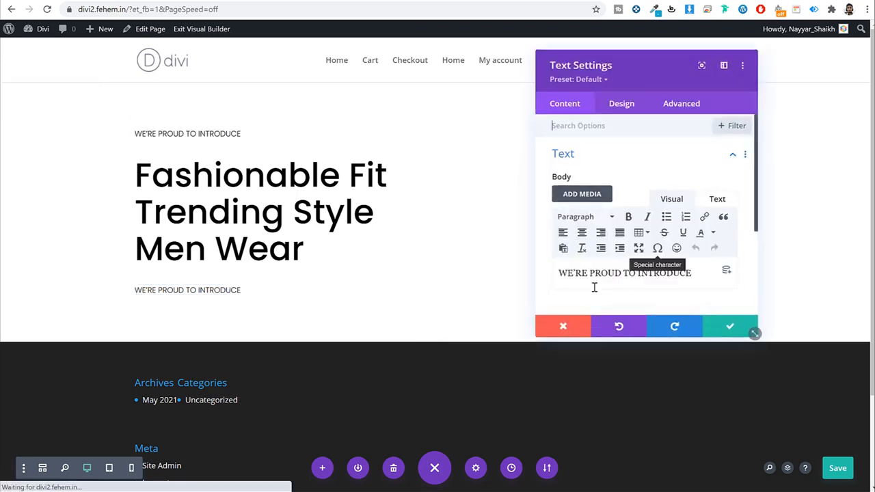
{"action": "triple_click", "coordinate": [596, 272]}
{"action": "key", "text": "ctrl+v"}
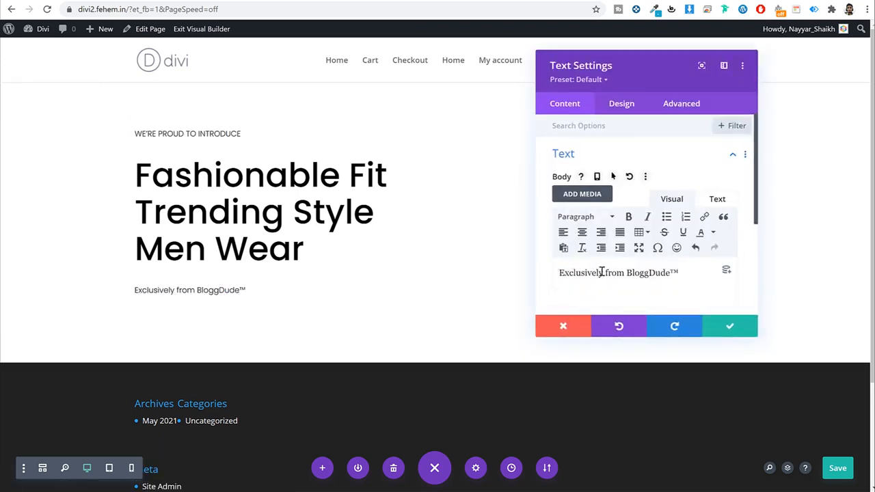
{"action": "left_click", "coordinate": [731, 326]}
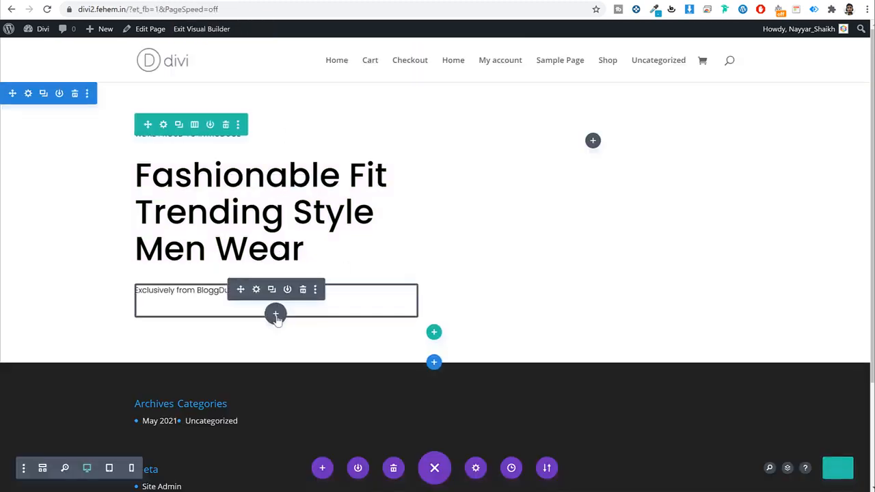
Step: Add a Button module below the subtitle labelled Shop Now
{"action": "left_click", "coordinate": [276, 315]}
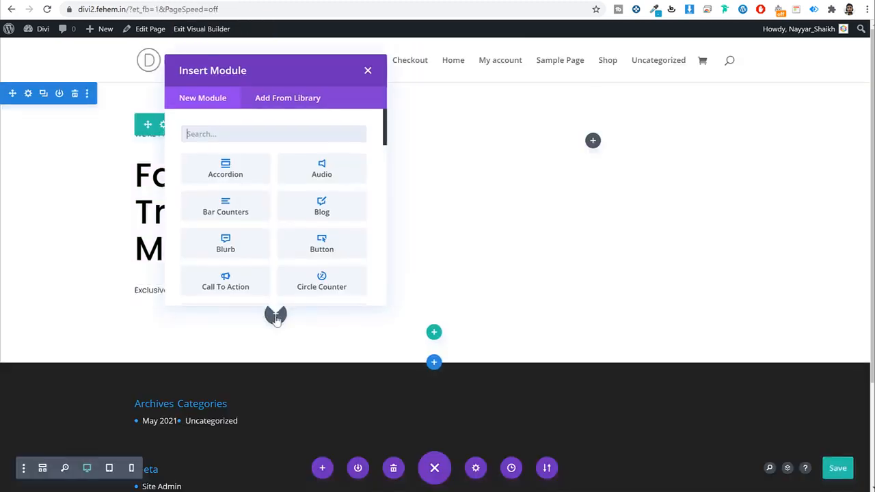
{"action": "type", "text": "but"}
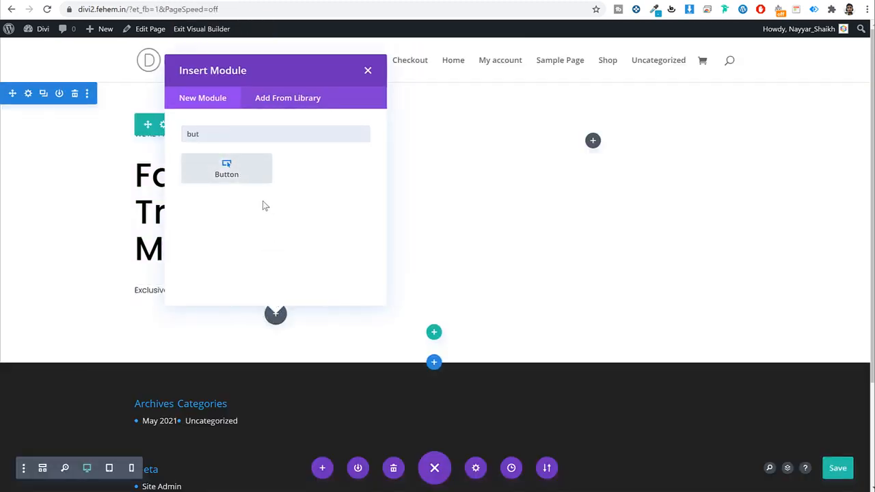
{"action": "left_click", "coordinate": [253, 181]}
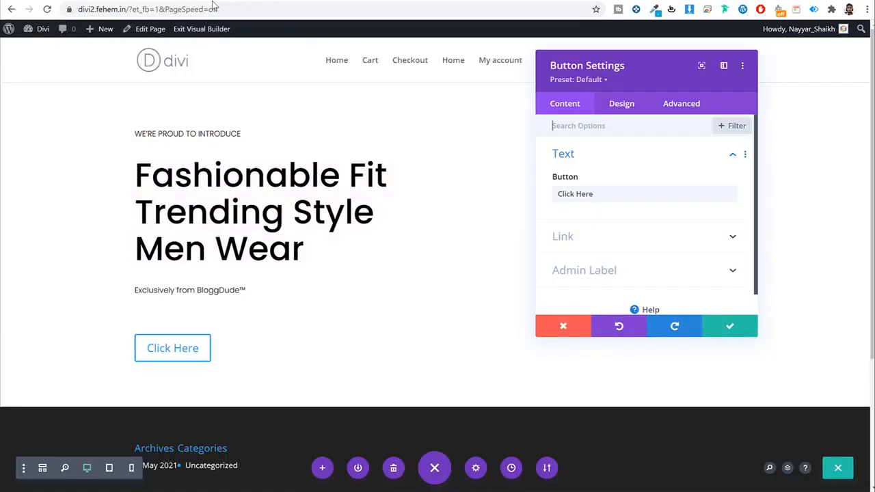
{"action": "triple_click", "coordinate": [611, 196]}
{"action": "type", "text": "Shop Now"}
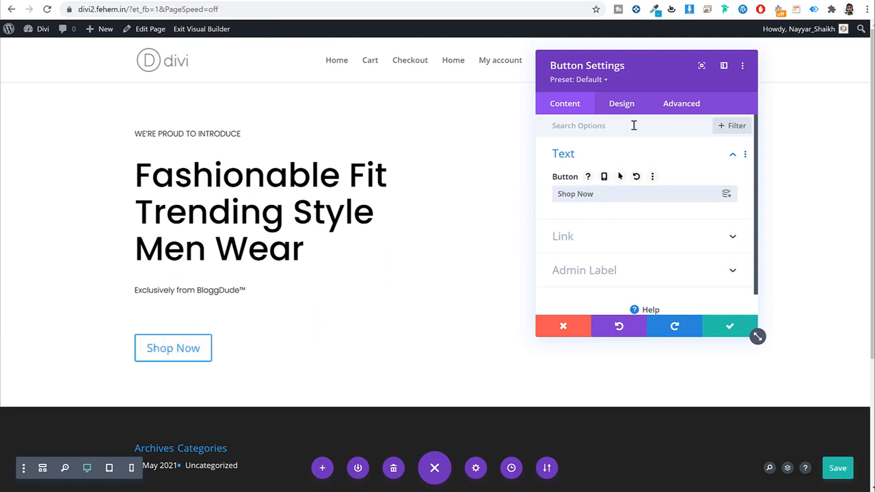
Step: Enable custom button styles and set the button text size to 18px
{"action": "left_click", "coordinate": [622, 105]}
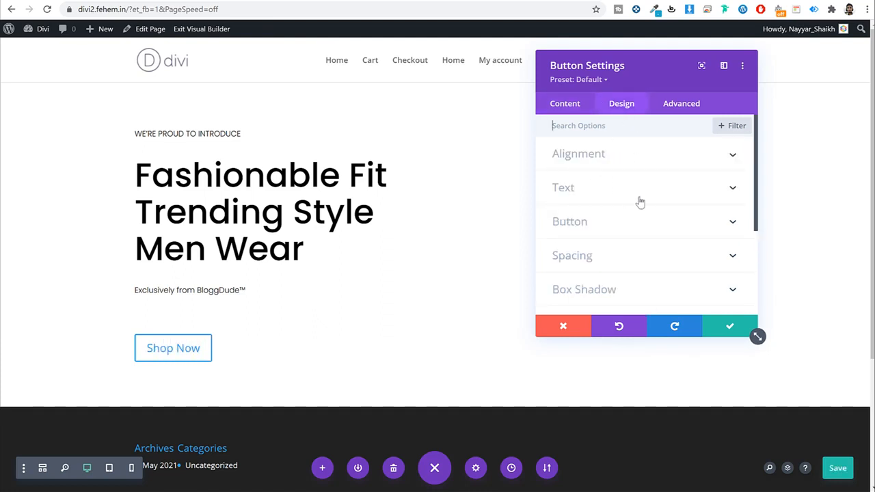
{"action": "left_click", "coordinate": [626, 222]}
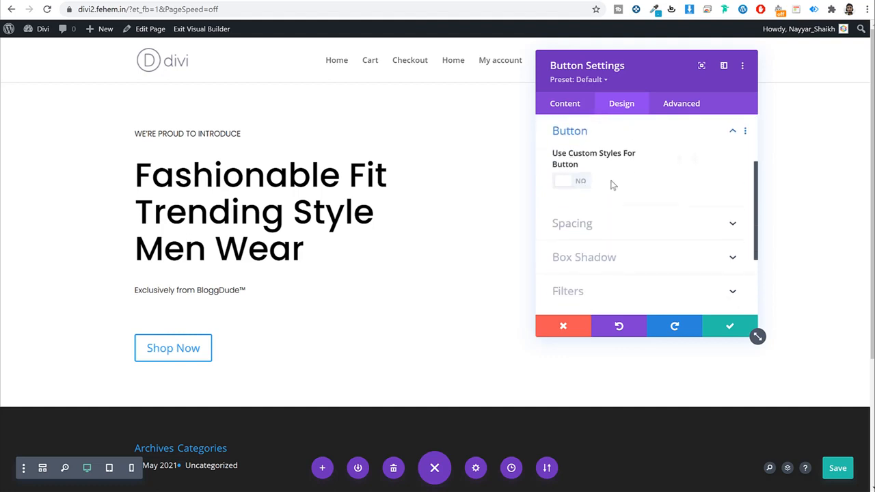
{"action": "left_click", "coordinate": [578, 180]}
{"action": "scroll", "coordinate": [646, 197], "scroll_direction": "down", "scroll_amount": 1}
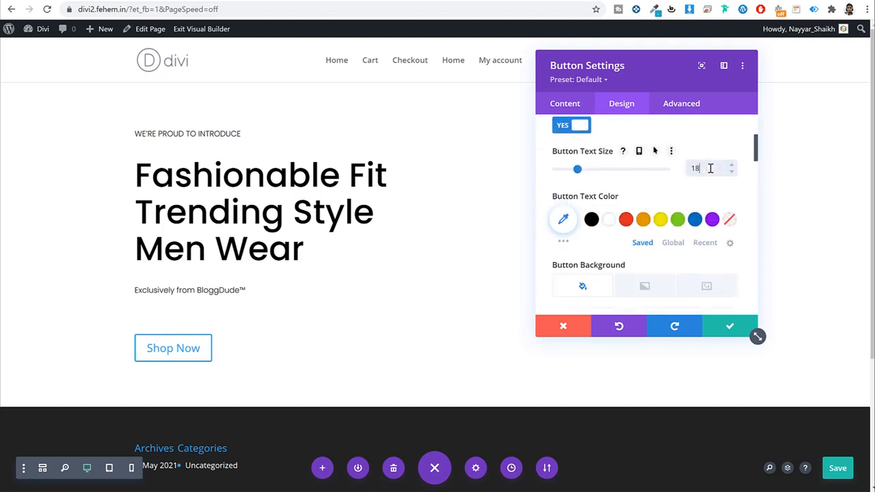
{"action": "left_click", "coordinate": [709, 168]}
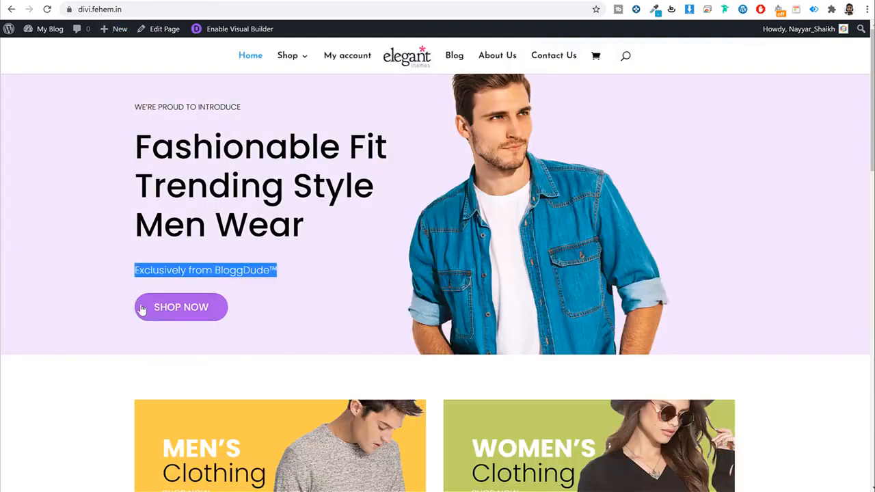
{"action": "left_click", "coordinate": [279, 336]}
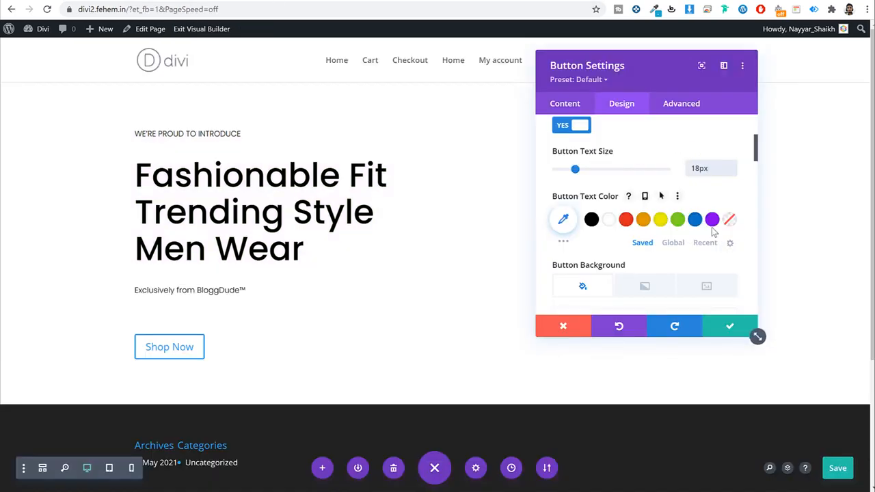
Step: Give the button a purple background, rgba(131,0,233,0.79)
{"action": "scroll", "coordinate": [612, 228], "scroll_direction": "down", "scroll_amount": 3}
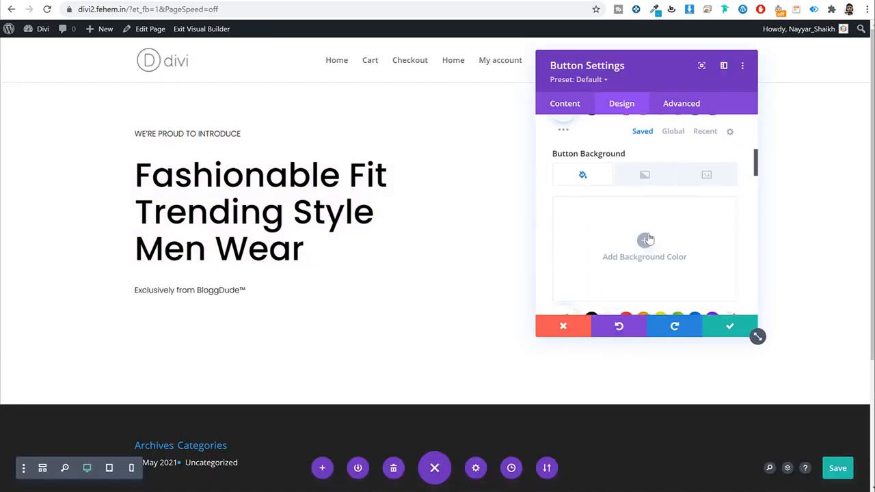
{"action": "left_click", "coordinate": [647, 238]}
{"action": "scroll", "coordinate": [686, 235], "scroll_direction": "down", "scroll_amount": 2}
{"action": "left_click", "coordinate": [711, 207]}
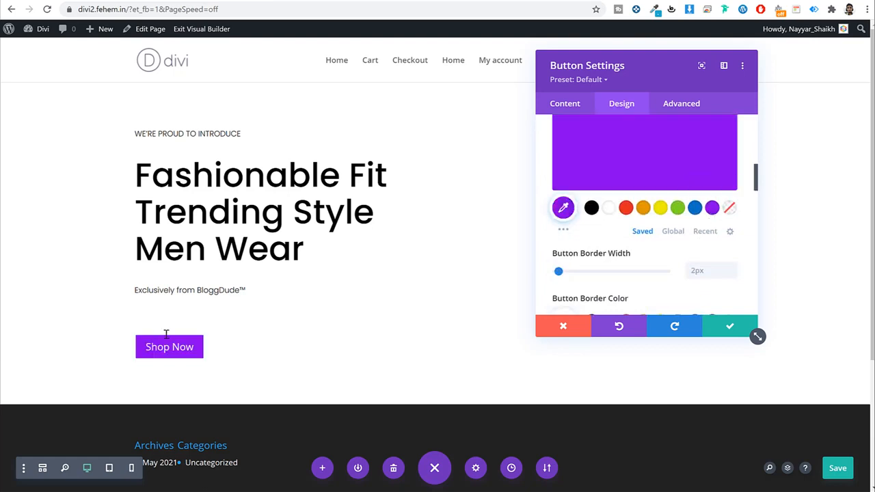
{"action": "scroll", "coordinate": [683, 168], "scroll_direction": "up", "scroll_amount": 1}
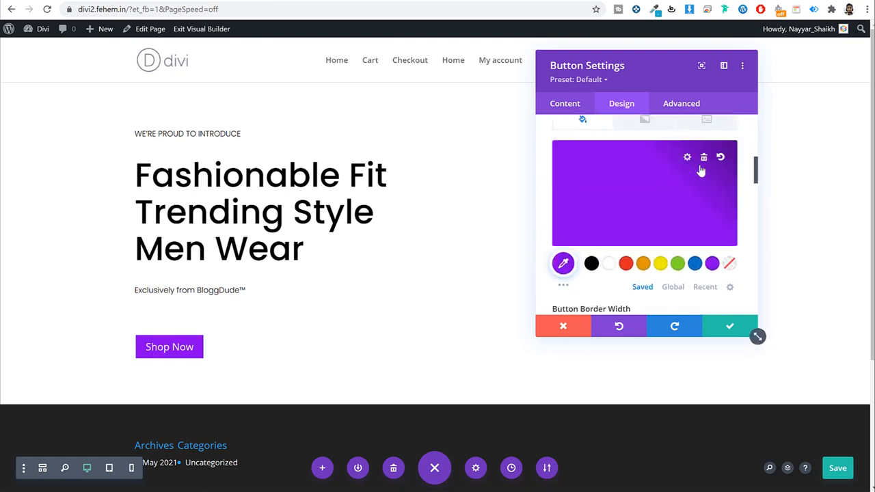
{"action": "left_click", "coordinate": [701, 171]}
{"action": "left_click_drag", "start_coordinate": [725, 171], "coordinate": [724, 178]}
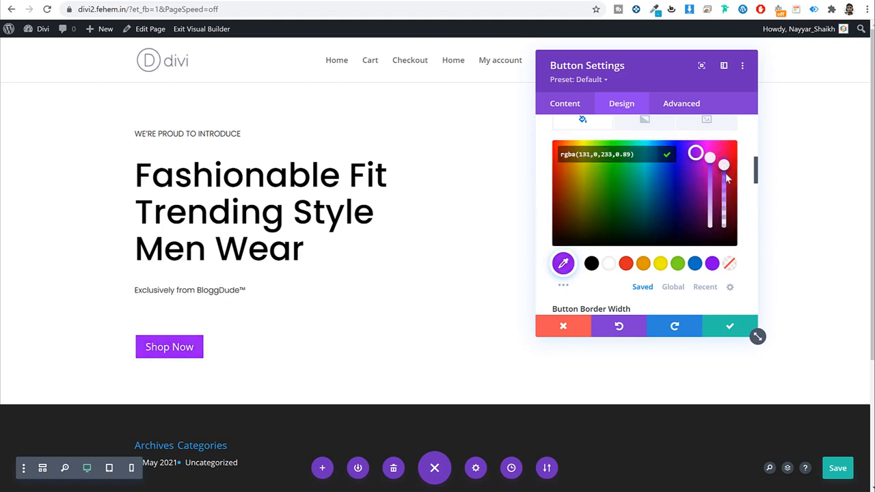
{"action": "left_click_drag", "start_coordinate": [727, 182], "coordinate": [727, 183]}
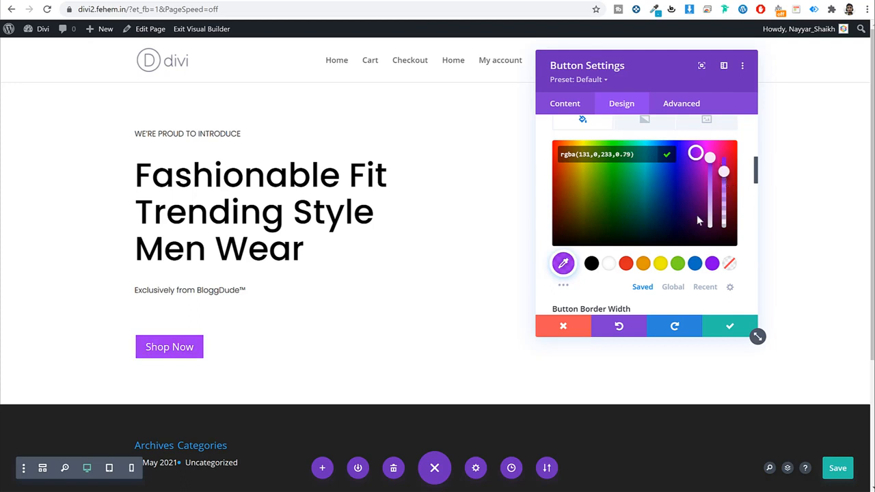
{"action": "left_click", "coordinate": [750, 236]}
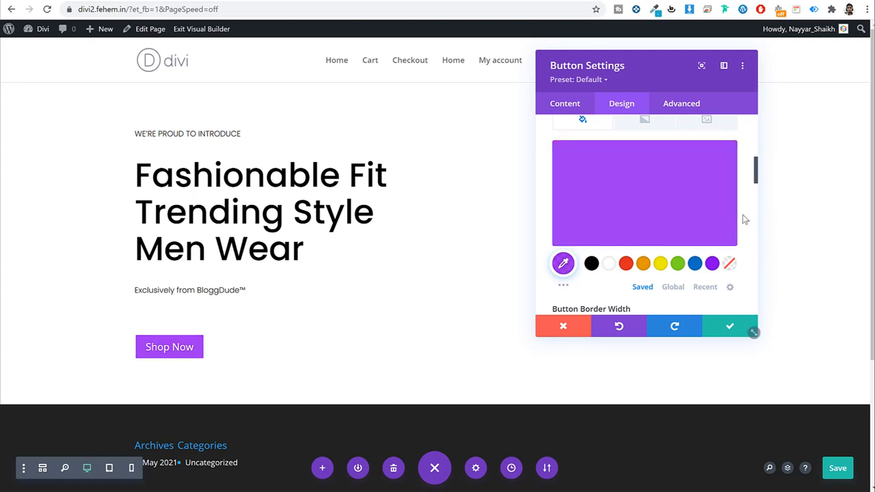
Step: Make the button borderless with a 50px radius and uppercase Poppins text
{"action": "scroll", "coordinate": [745, 220], "scroll_direction": "down", "scroll_amount": 3}
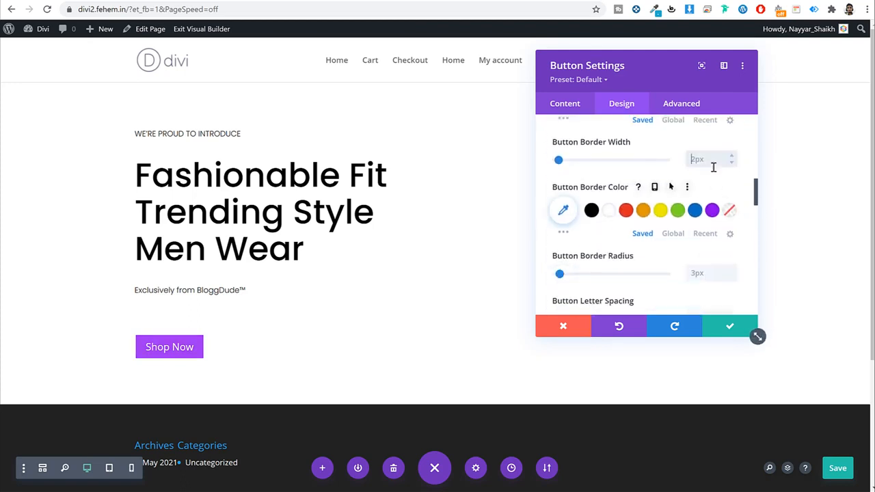
{"action": "type", "text": "px"}
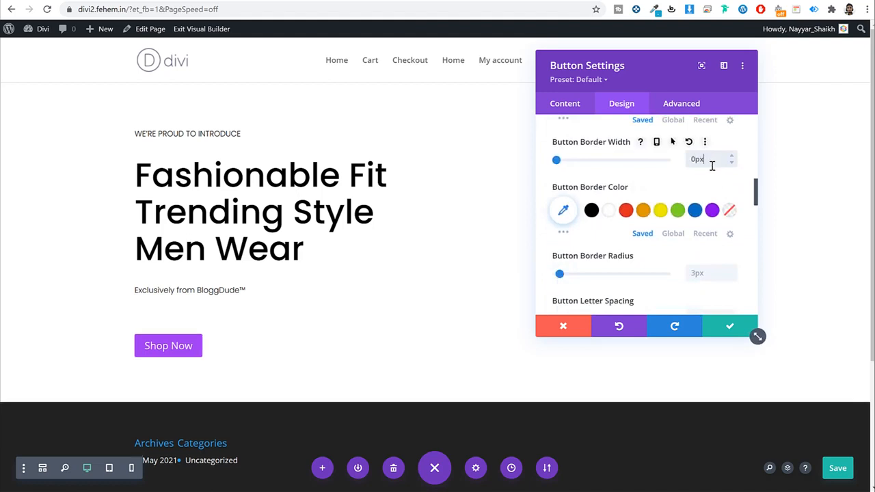
{"action": "scroll", "coordinate": [717, 188], "scroll_direction": "down", "scroll_amount": 5}
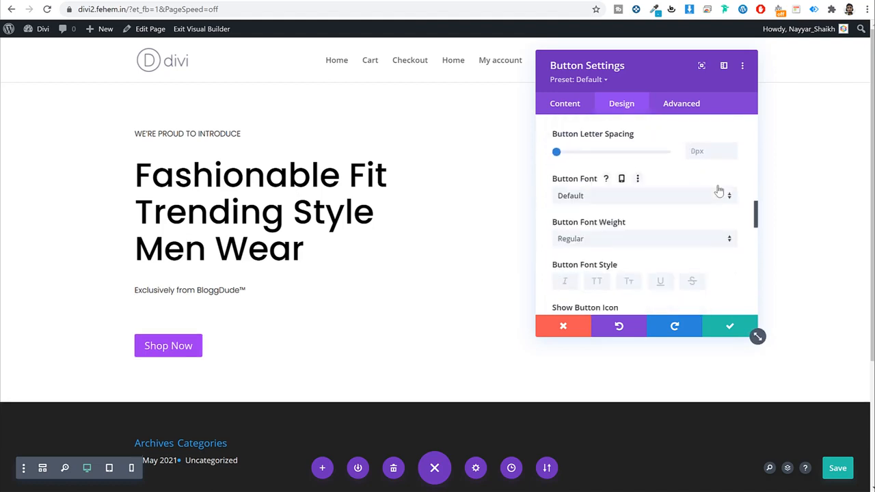
{"action": "left_click", "coordinate": [592, 141]}
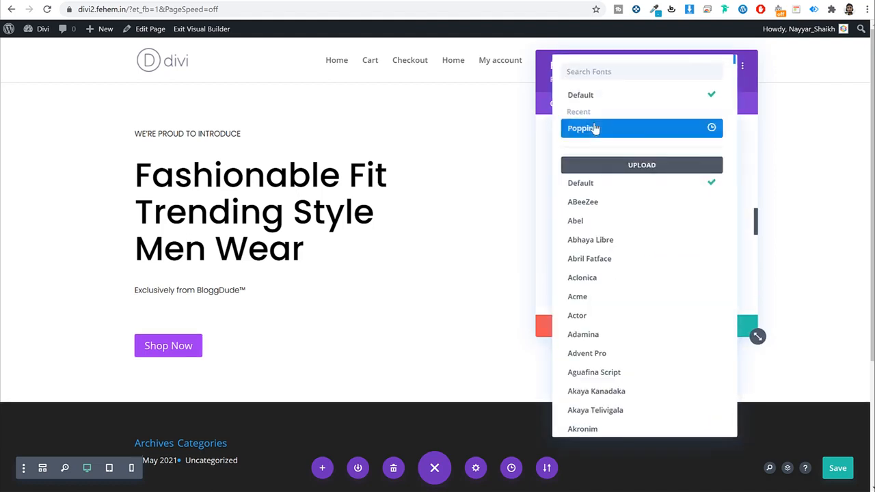
{"action": "left_click", "coordinate": [594, 129]}
{"action": "scroll", "coordinate": [677, 232], "scroll_direction": "down", "scroll_amount": 1}
{"action": "scroll", "coordinate": [683, 242], "scroll_direction": "down", "scroll_amount": 2}
{"action": "scroll", "coordinate": [683, 241], "scroll_direction": "up", "scroll_amount": 2}
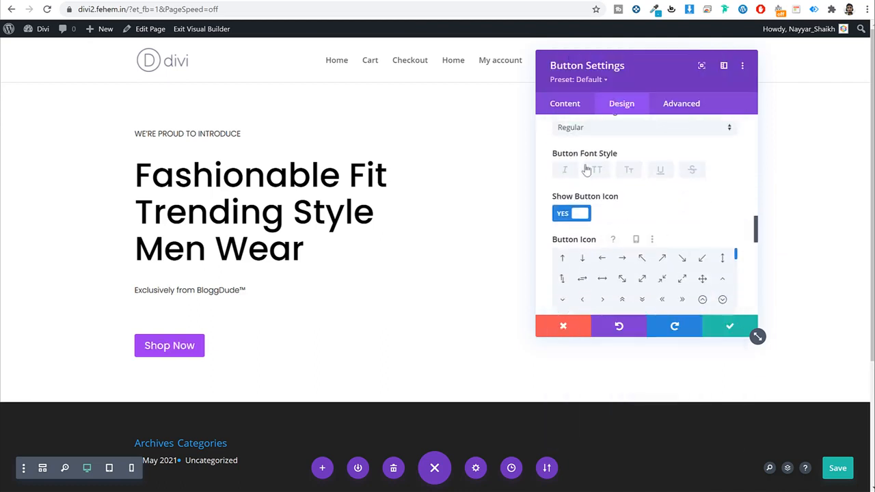
{"action": "left_click", "coordinate": [596, 171]}
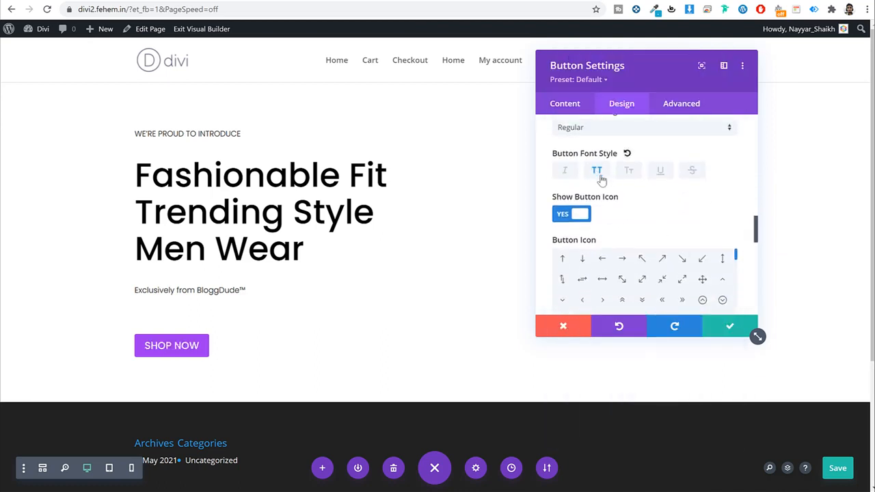
Step: Pad the button 10px top/bottom and 35px left/right, then save its settings
{"action": "scroll", "coordinate": [680, 205], "scroll_direction": "down", "scroll_amount": 5}
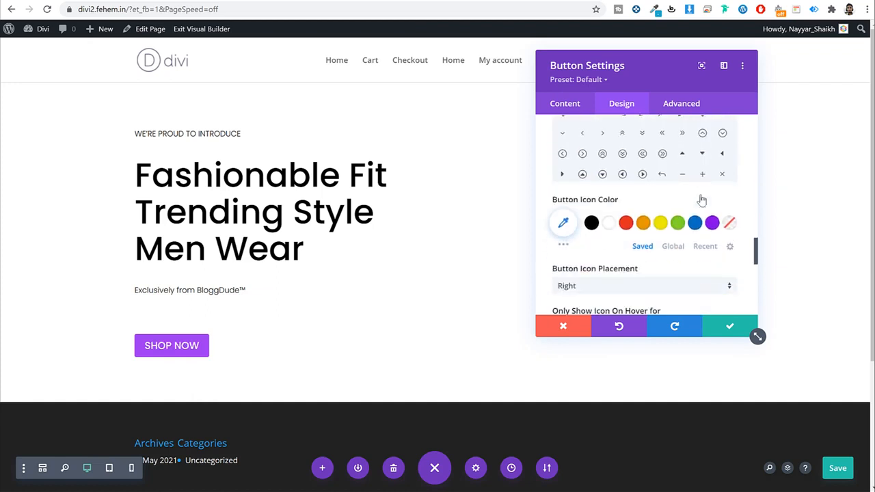
{"action": "scroll", "coordinate": [684, 237], "scroll_direction": "down", "scroll_amount": 5}
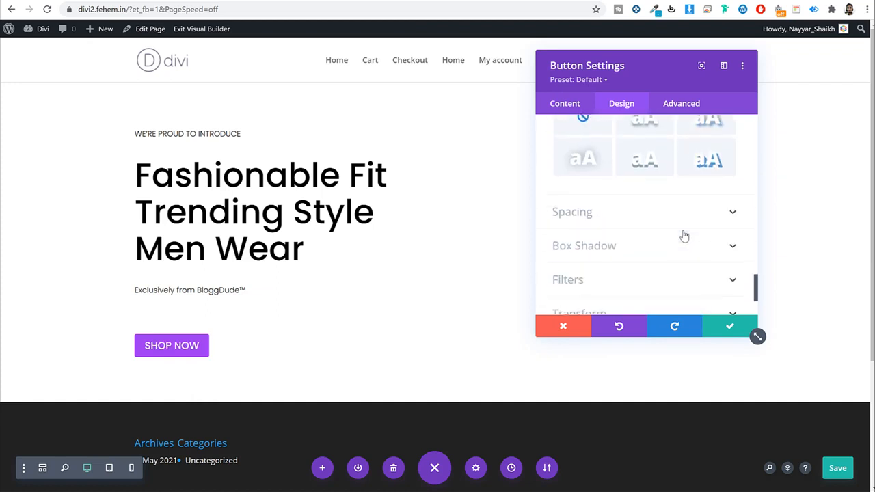
{"action": "scroll", "coordinate": [649, 217], "scroll_direction": "up", "scroll_amount": 7}
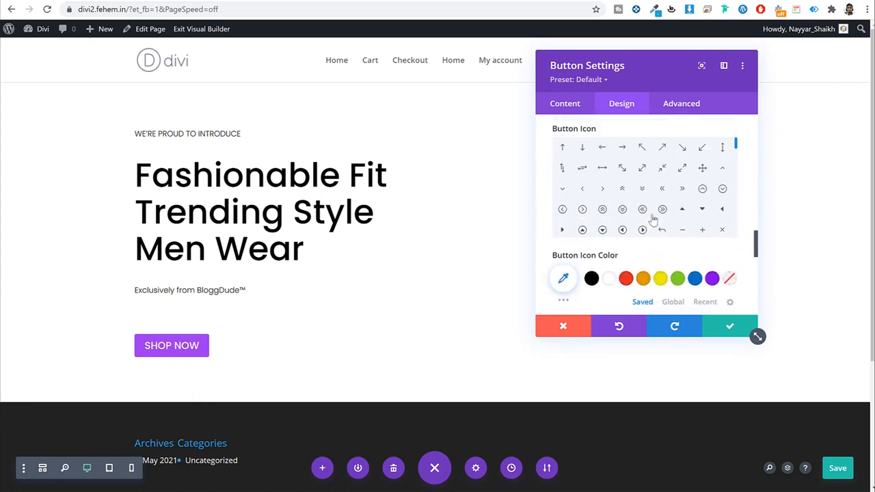
{"action": "scroll", "coordinate": [747, 154], "scroll_direction": "up", "scroll_amount": 6}
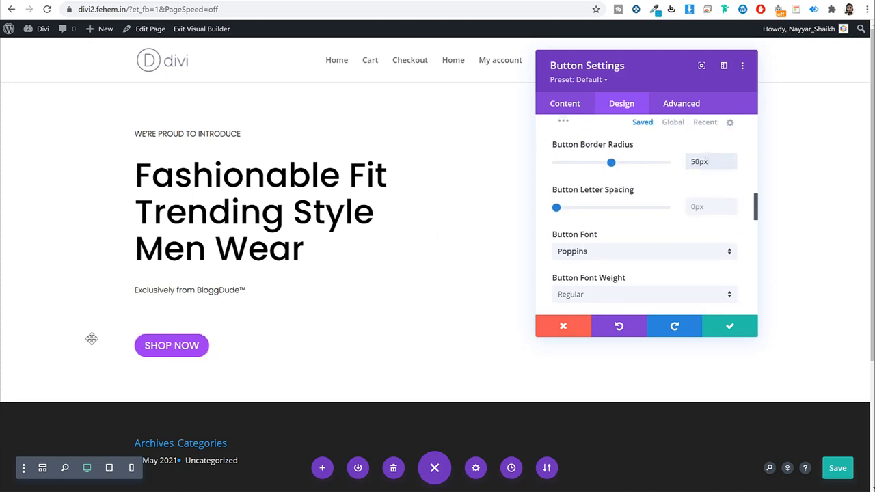
{"action": "scroll", "coordinate": [706, 224], "scroll_direction": "down", "scroll_amount": 12}
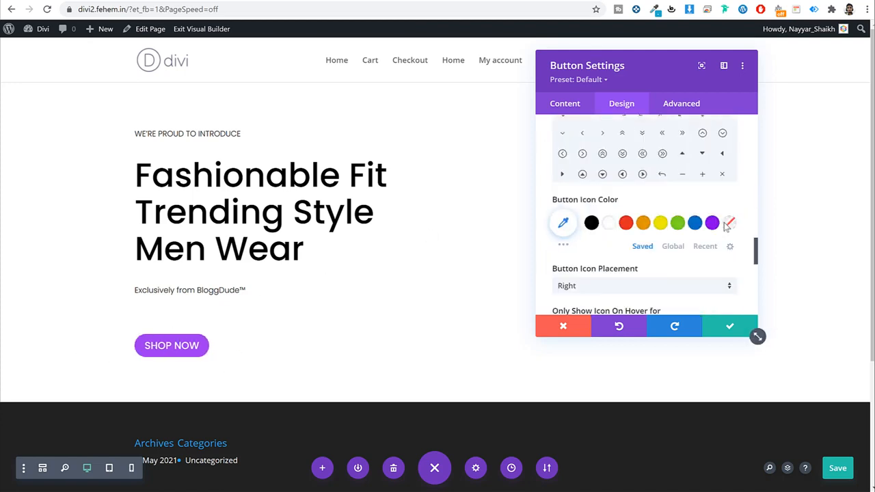
{"action": "left_click", "coordinate": [647, 217]}
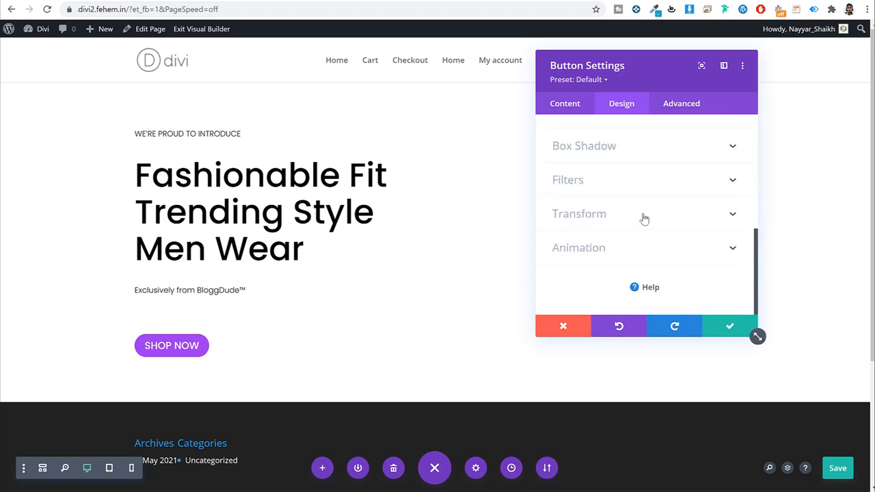
{"action": "left_click", "coordinate": [575, 223]}
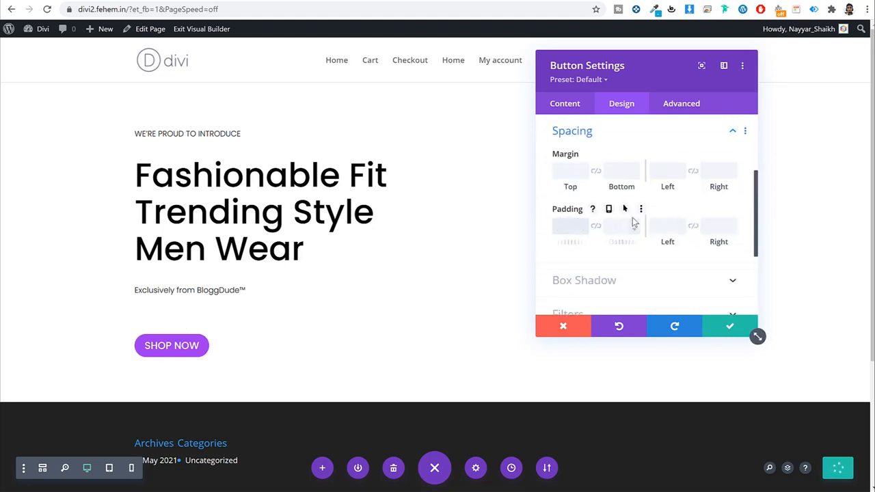
{"action": "type", "text": "10"}
{"action": "key", "text": "Tab"}
{"action": "type", "text": "10"}
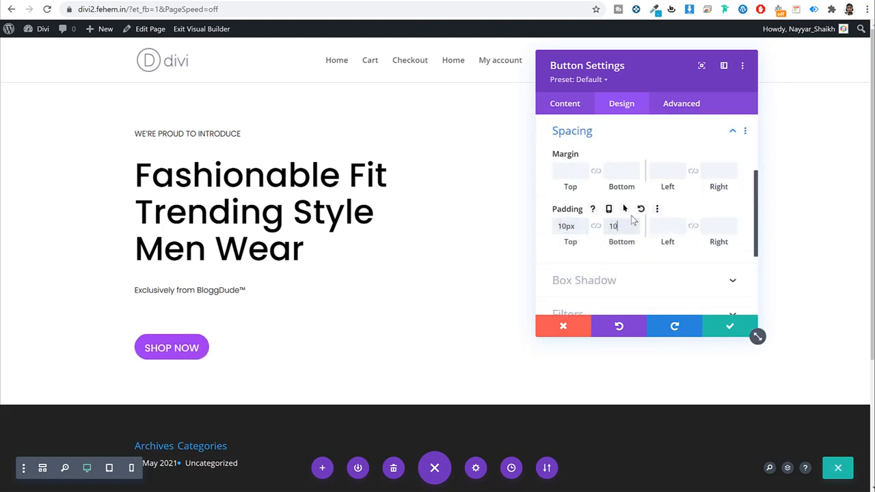
{"action": "key", "text": "Tab"}
{"action": "type", "text": "35"}
{"action": "key", "text": "Tab"}
{"action": "type", "text": "35"}
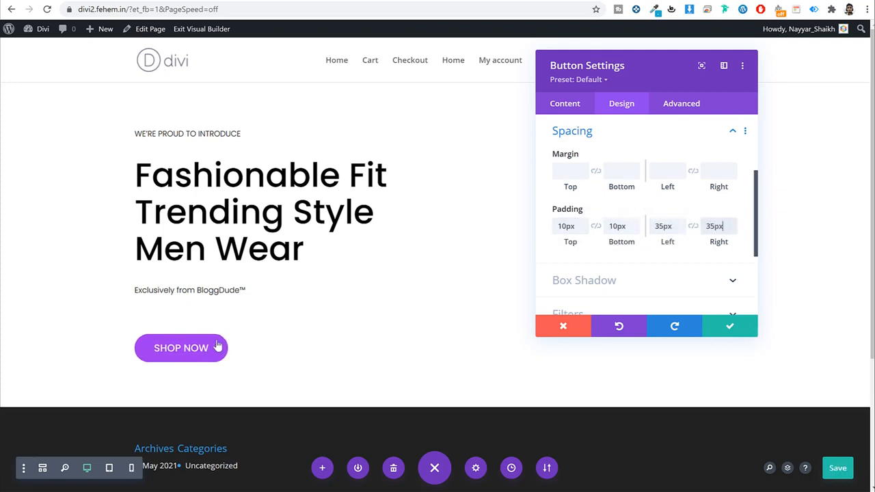
{"action": "left_click", "coordinate": [725, 329]}
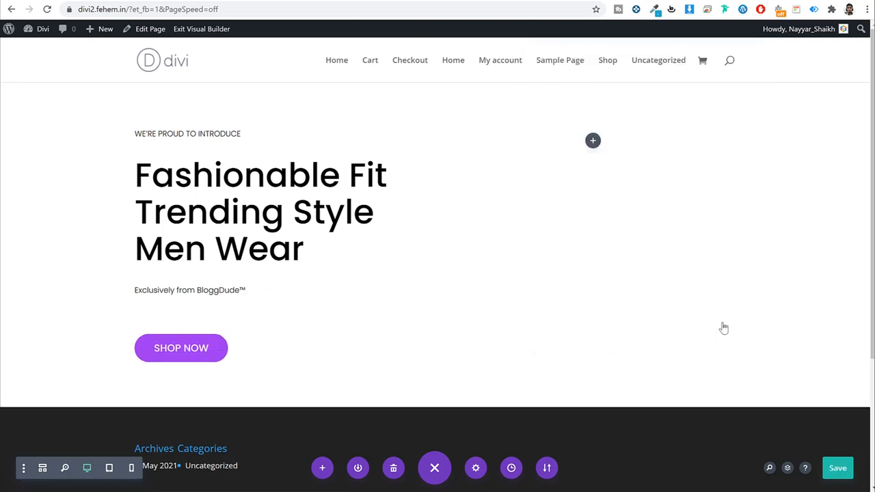
Step: Delete the blank line under the subtitle and shrink the bottom padding below tagline, heading and subtitle
{"action": "left_click", "coordinate": [190, 303]}
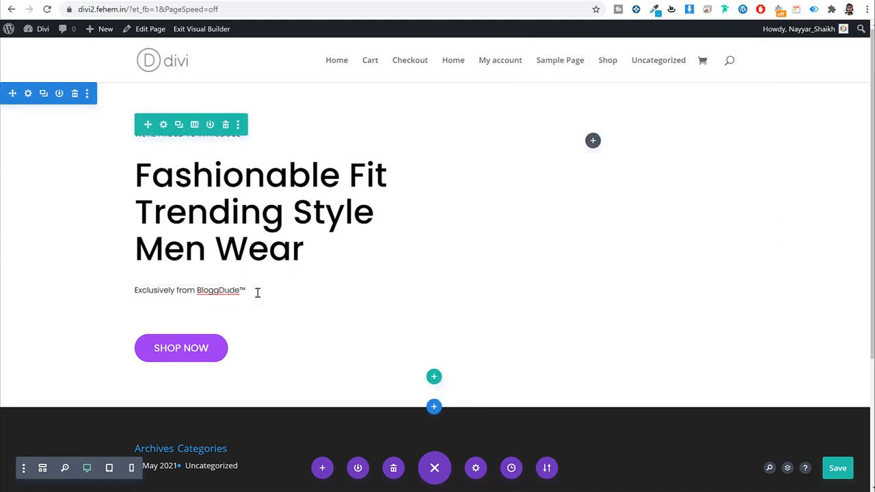
{"action": "key", "text": "BackSpace"}
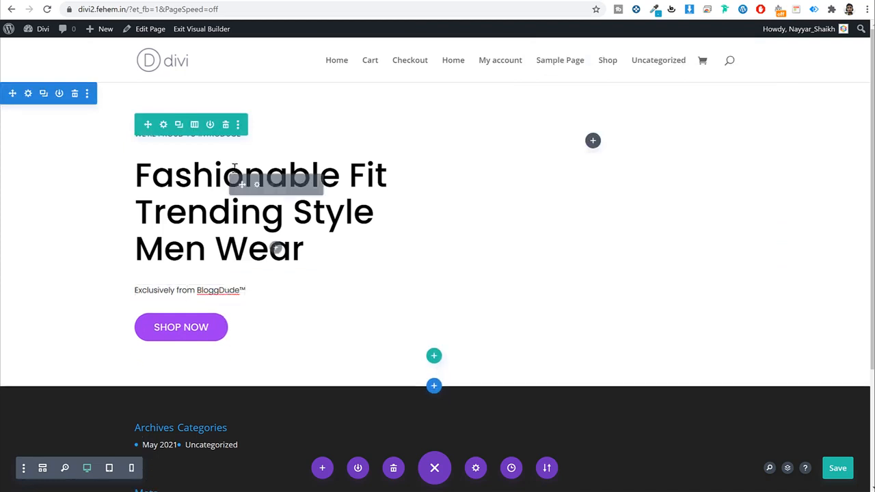
{"action": "left_click_drag", "start_coordinate": [198, 149], "coordinate": [198, 142]}
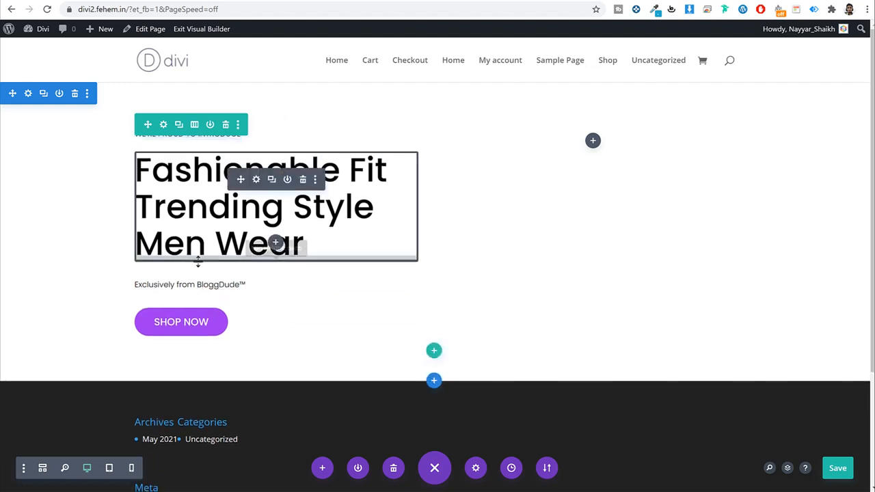
{"action": "left_click_drag", "start_coordinate": [196, 265], "coordinate": [195, 259]}
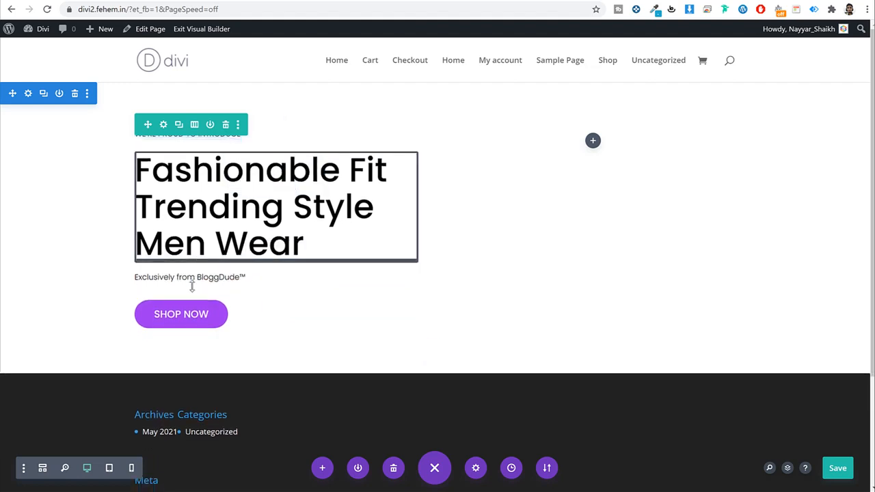
{"action": "left_click_drag", "start_coordinate": [192, 293], "coordinate": [191, 292]}
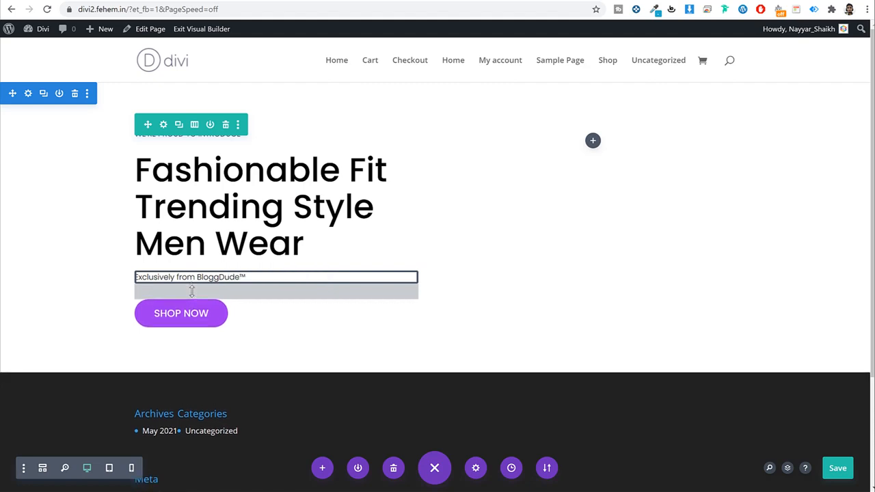
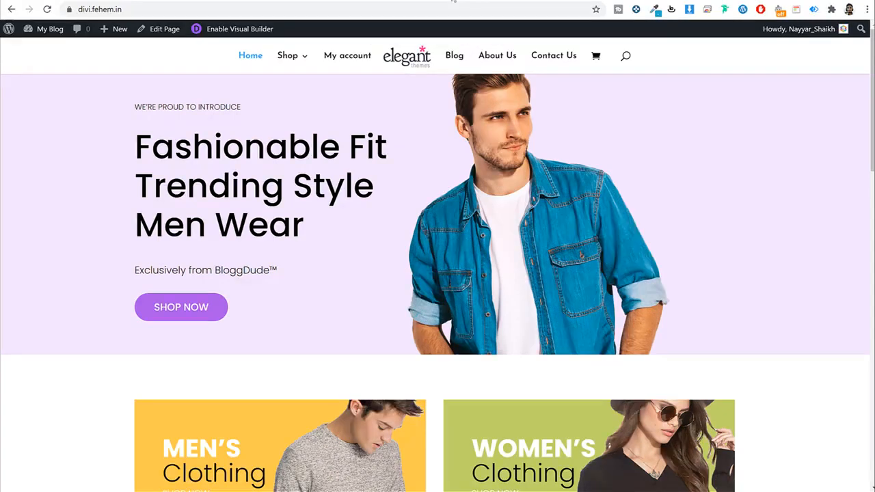
Step: Close the Unsplash photo preview and return from the fashion group search to the Unsplash home page
{"action": "left_click", "coordinate": [453, 1]}
{"action": "left_click", "coordinate": [829, 72]}
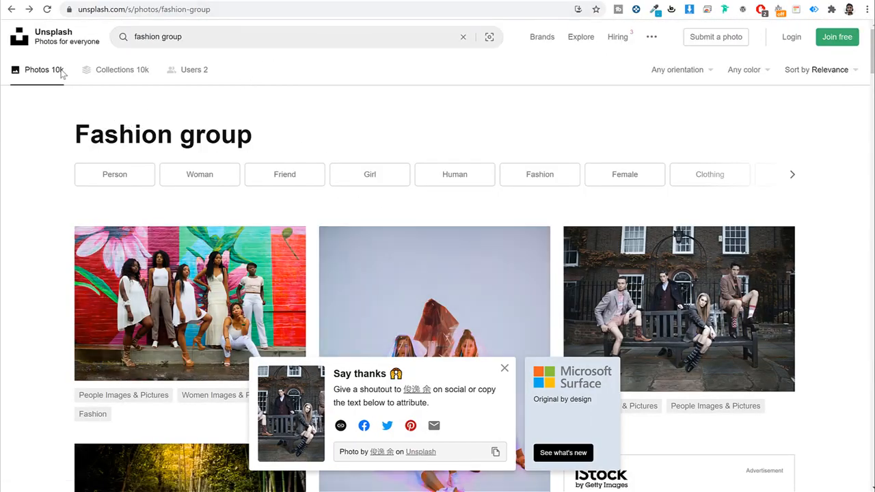
{"action": "left_click", "coordinate": [56, 44]}
{"action": "scroll", "coordinate": [540, 277], "scroll_direction": "down", "scroll_amount": 3}
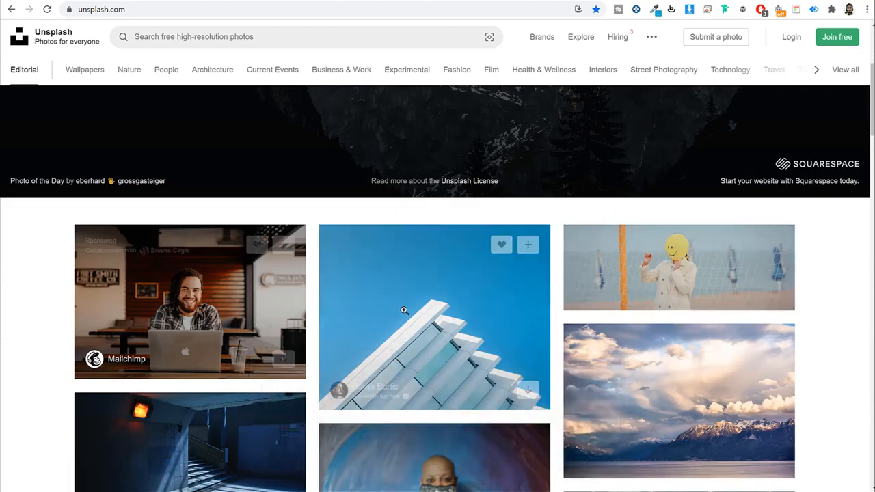
{"action": "scroll", "coordinate": [404, 308], "scroll_direction": "up", "scroll_amount": 3}
Step: Open pexels.com in a new browser tab
{"action": "key", "text": "ctrl+t"}
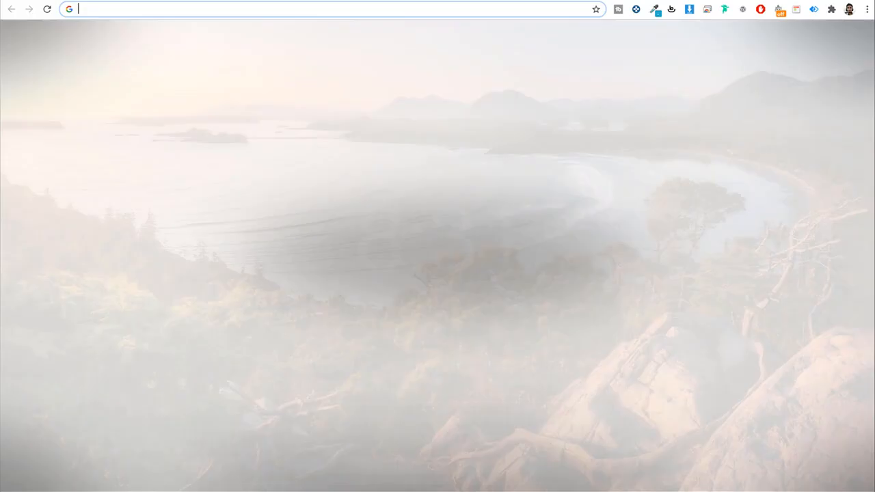
{"action": "type", "text": "pe"}
{"action": "key", "text": "Return"}
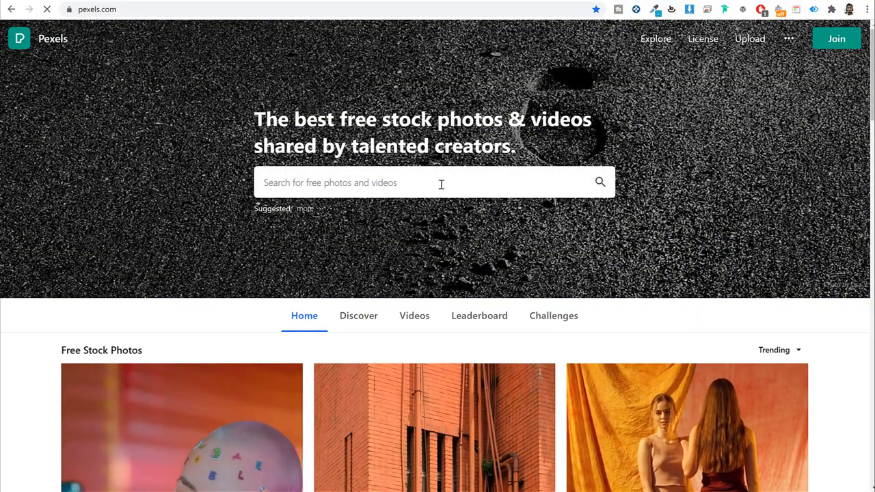
Step: Search Pexels for 'men fashion' and browse the photo results
{"action": "left_click", "coordinate": [440, 181]}
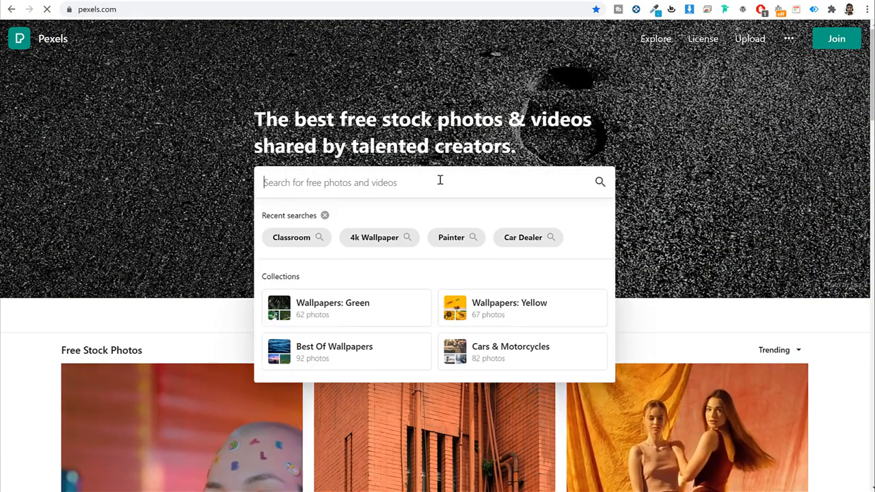
{"action": "type", "text": "m,en"}
{"action": "key", "text": "BackSpace"}
{"action": "key", "text": "BackSpace"}
{"action": "key", "text": "BackSpace"}
{"action": "key", "text": "BackSpace"}
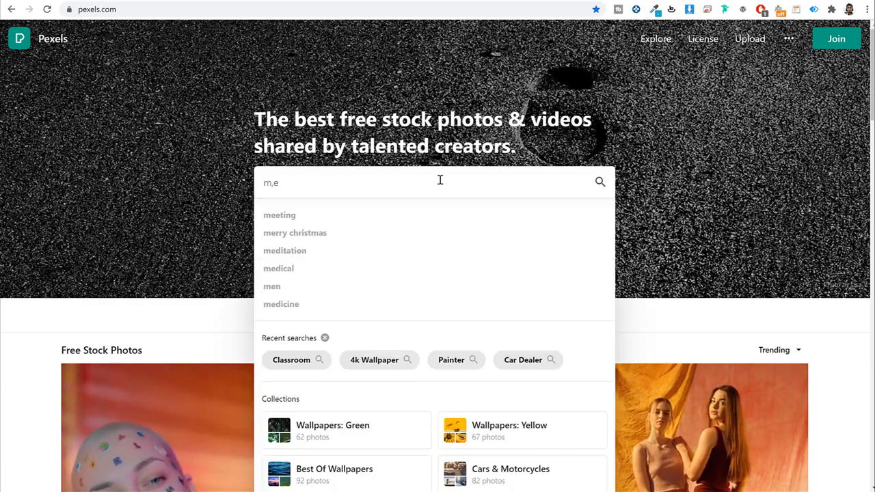
{"action": "type", "text": "men "}
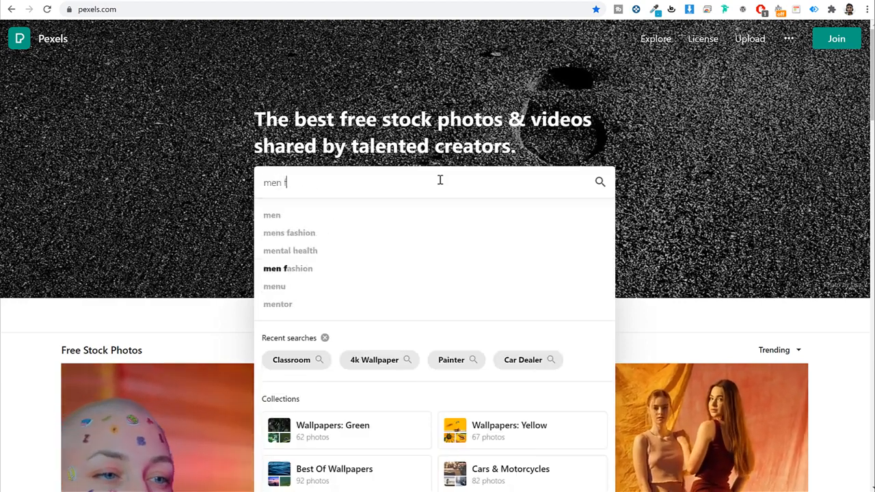
{"action": "type", "text": "fashion"}
{"action": "key", "text": "Return"}
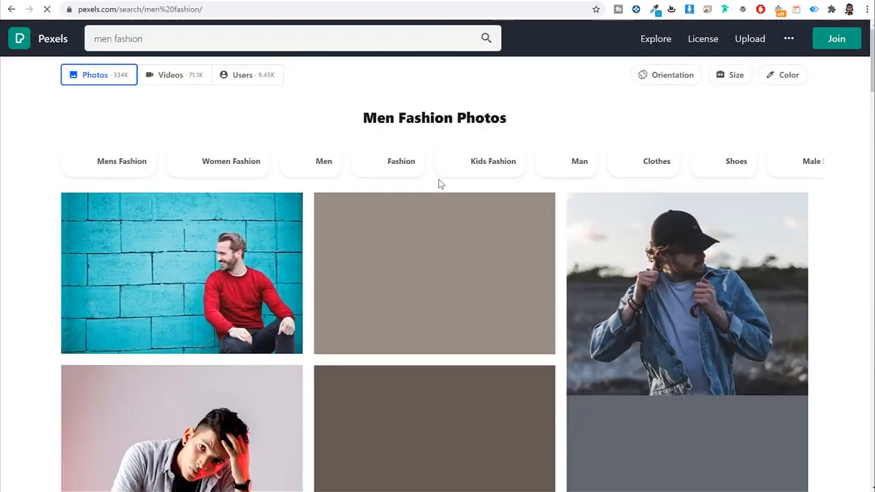
{"action": "scroll", "coordinate": [189, 212], "scroll_direction": "down", "scroll_amount": 2}
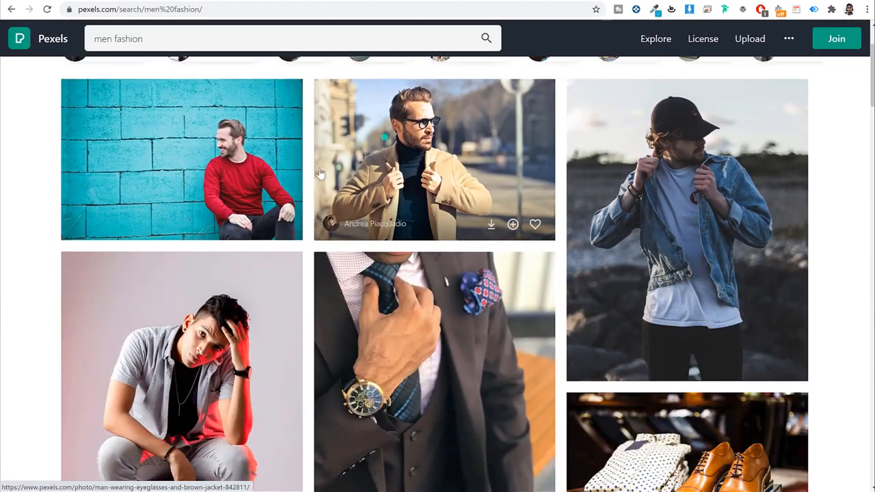
{"action": "scroll", "coordinate": [190, 212], "scroll_direction": "down", "scroll_amount": 3}
{"action": "scroll", "coordinate": [246, 227], "scroll_direction": "up", "scroll_amount": 5}
{"action": "mouse_move", "coordinate": [230, 261]}
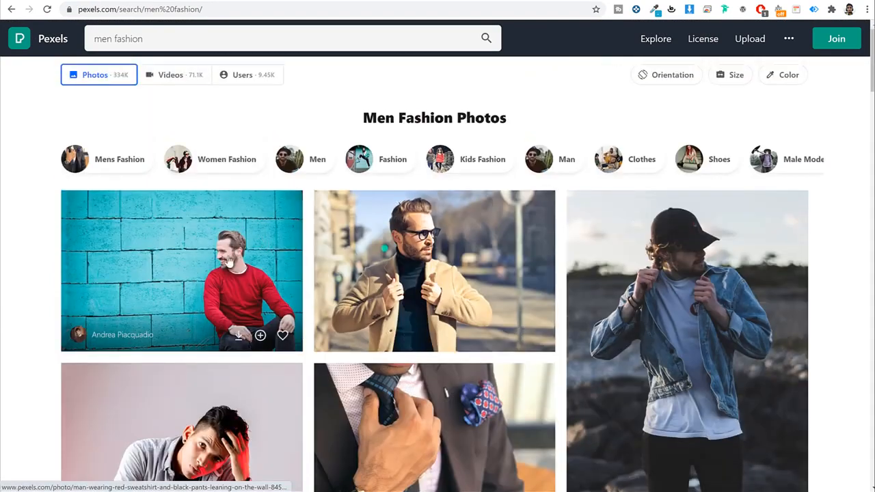
{"action": "scroll", "coordinate": [445, 303], "scroll_direction": "down", "scroll_amount": 8}
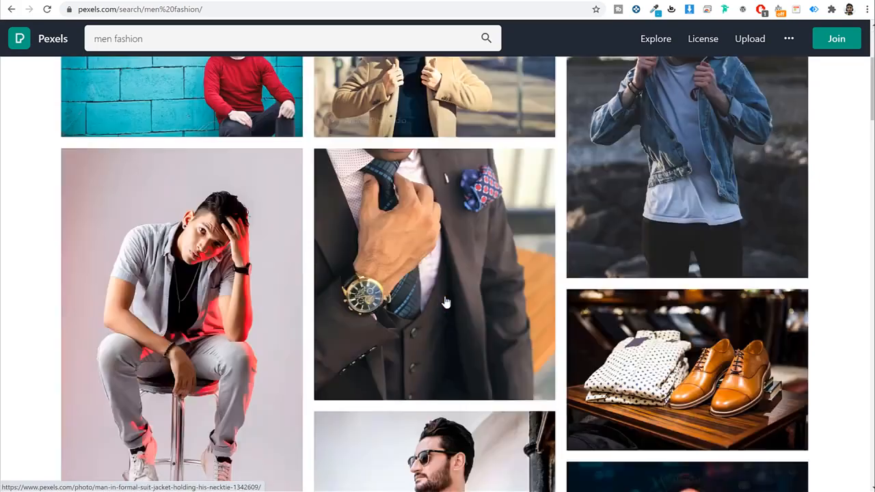
{"action": "scroll", "coordinate": [469, 298], "scroll_direction": "down", "scroll_amount": 12}
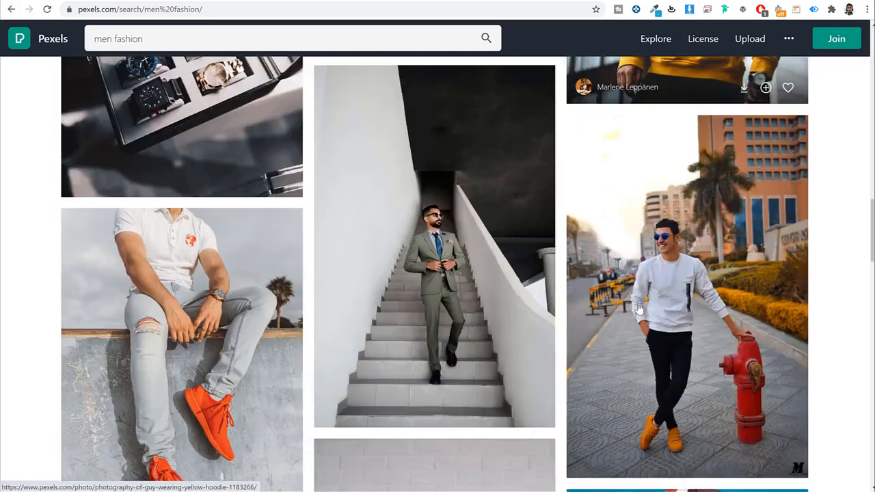
{"action": "scroll", "coordinate": [639, 308], "scroll_direction": "up", "scroll_amount": 18}
{"action": "scroll", "coordinate": [639, 307], "scroll_direction": "up", "scroll_amount": 3}
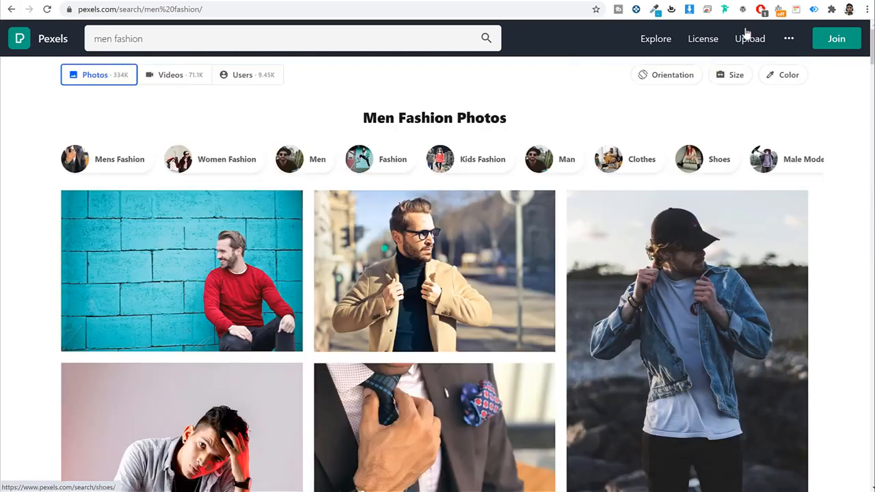
Step: Check the Unsplash tab, then open Freepik's home page in a new tab
{"action": "left_click", "coordinate": [320, 1]}
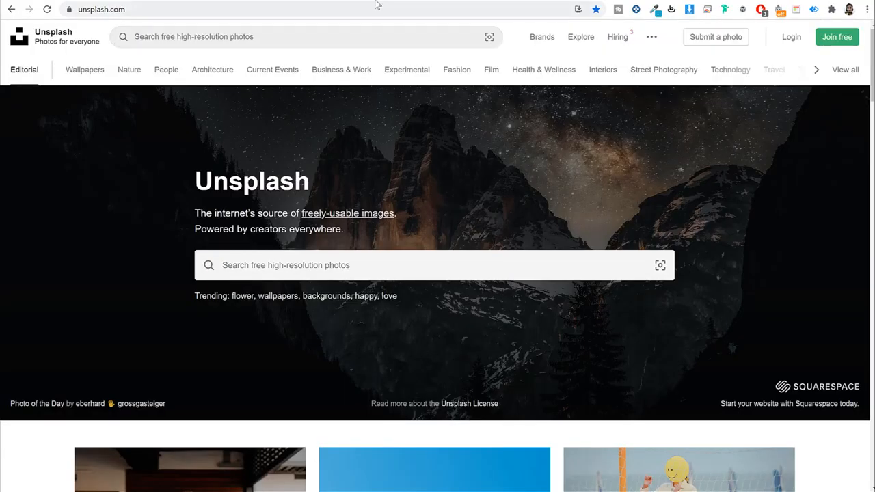
{"action": "left_click", "coordinate": [454, 0]}
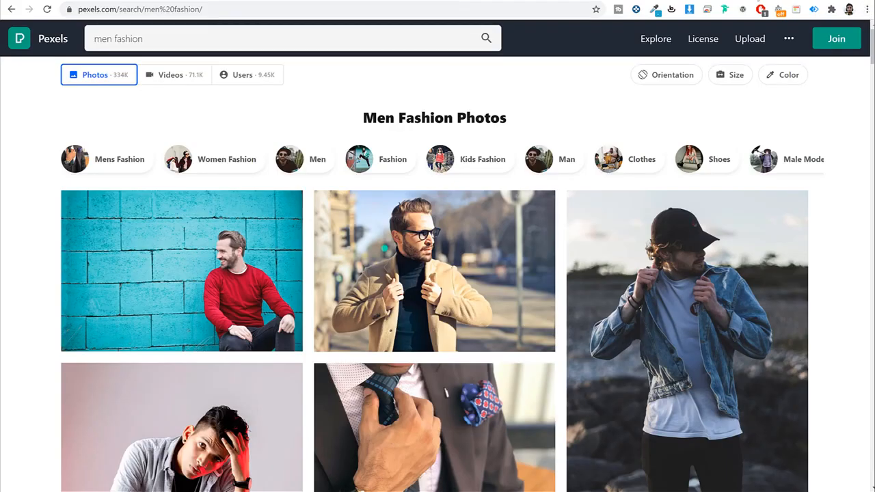
{"action": "key", "text": "ctrl+t"}
{"action": "type", "text": "freepik.com"}
{"action": "key", "text": "Return"}
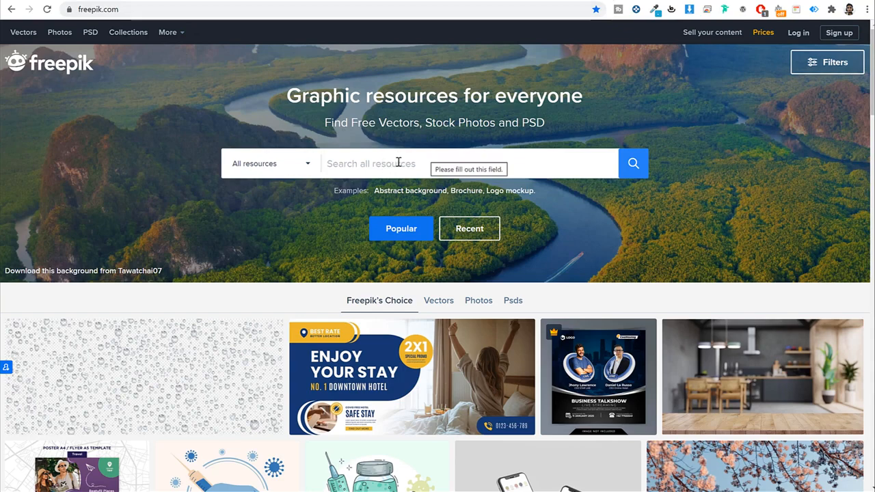
Step: Search Freepik for 'men clothes', limited to Photos only
{"action": "left_click", "coordinate": [399, 163]}
{"action": "type", "text": "men"}
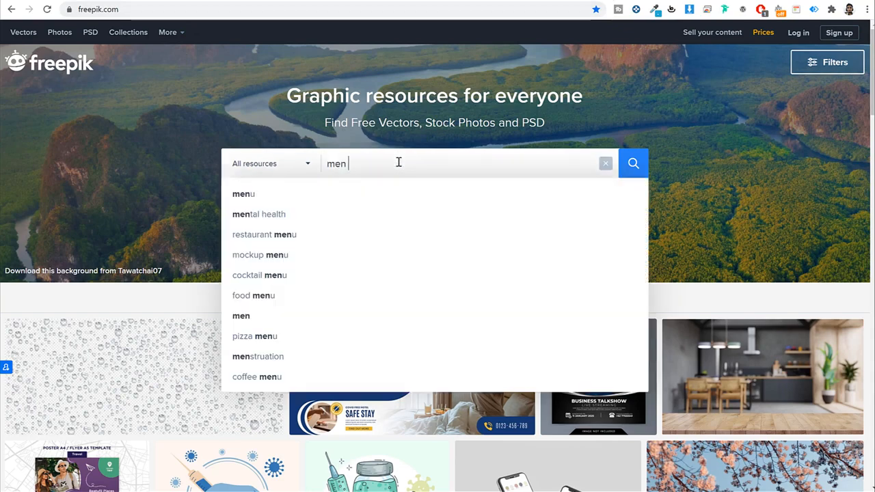
{"action": "type", "text": " clothes"}
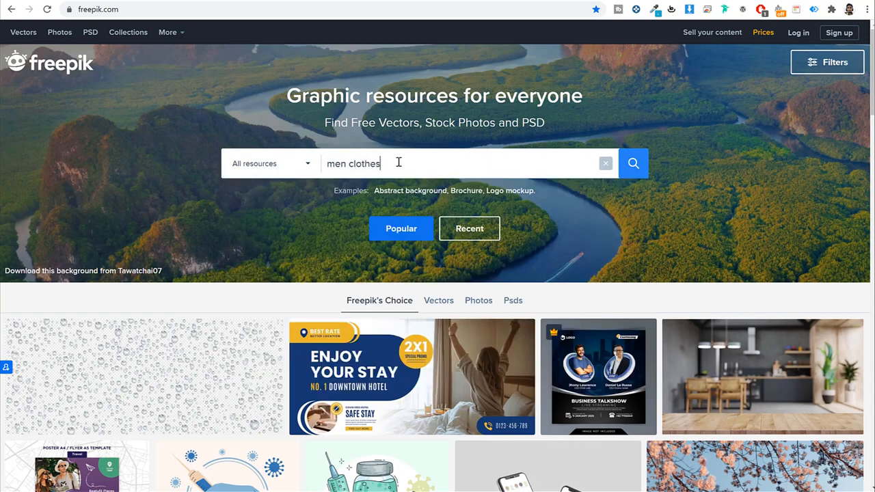
{"action": "key", "text": "Return"}
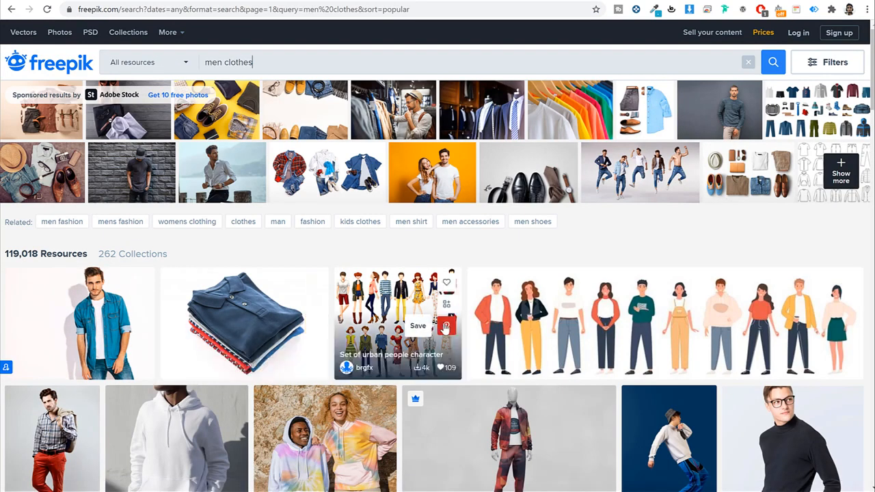
{"action": "scroll", "coordinate": [479, 321], "scroll_direction": "down", "scroll_amount": 3}
{"action": "scroll", "coordinate": [629, 315], "scroll_direction": "up", "scroll_amount": 3}
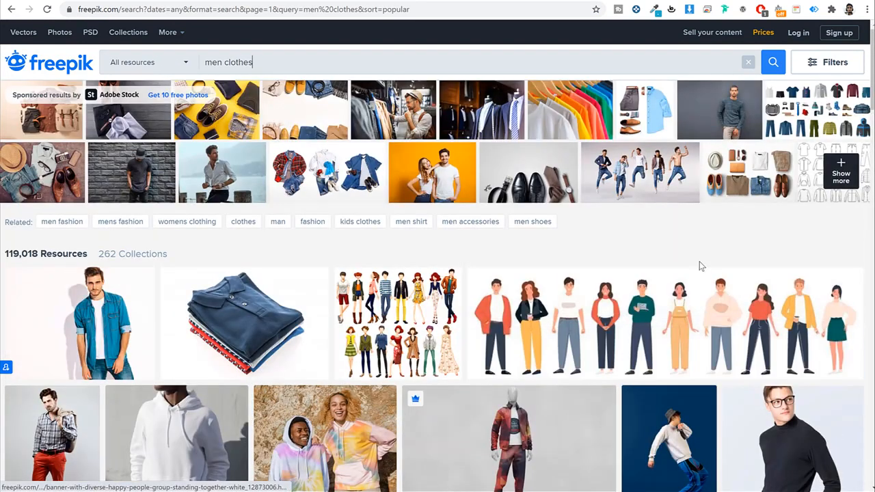
{"action": "left_click", "coordinate": [154, 66]}
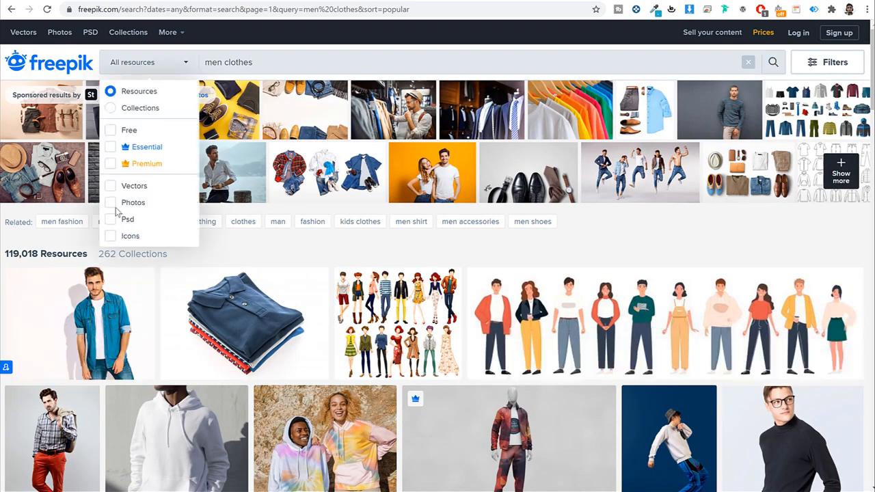
{"action": "left_click", "coordinate": [111, 203]}
{"action": "left_click", "coordinate": [773, 63]}
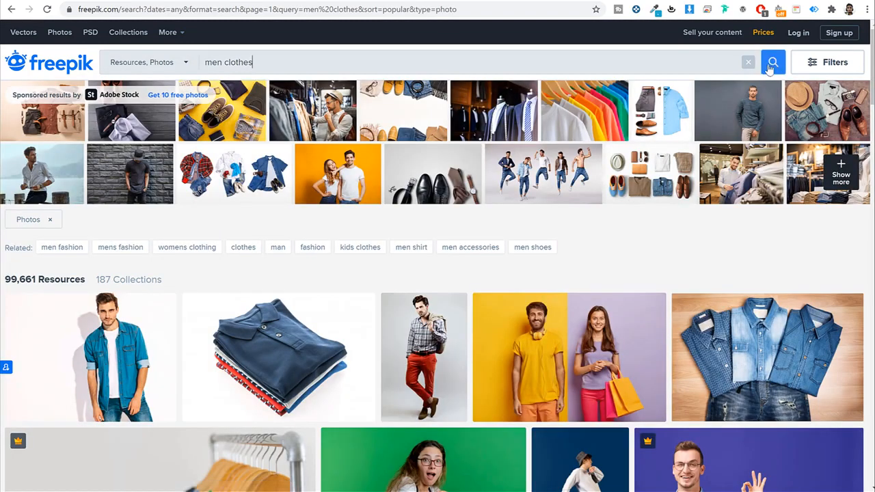
Step: Find the young man in a denim shirt among the results and open its details
{"action": "scroll", "coordinate": [273, 308], "scroll_direction": "down", "scroll_amount": 2}
{"action": "left_click", "coordinate": [165, 221]}
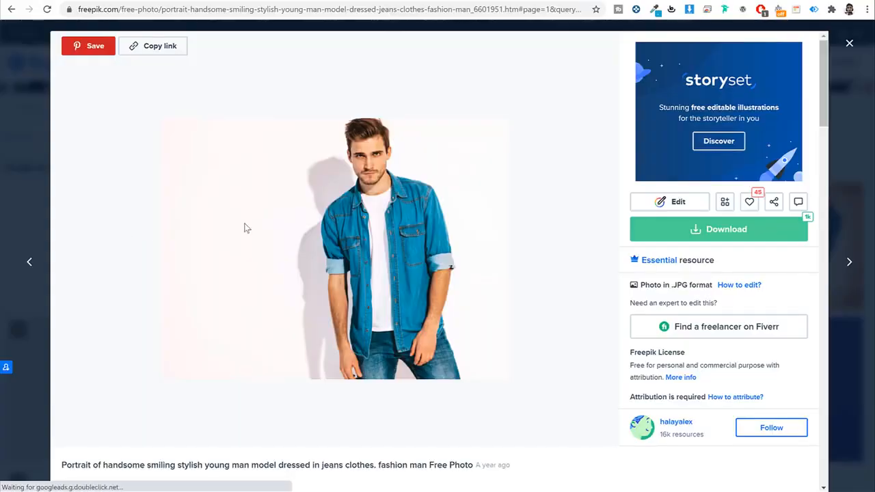
{"action": "left_click", "coordinate": [845, 61]}
{"action": "scroll", "coordinate": [745, 198], "scroll_direction": "down", "scroll_amount": 6}
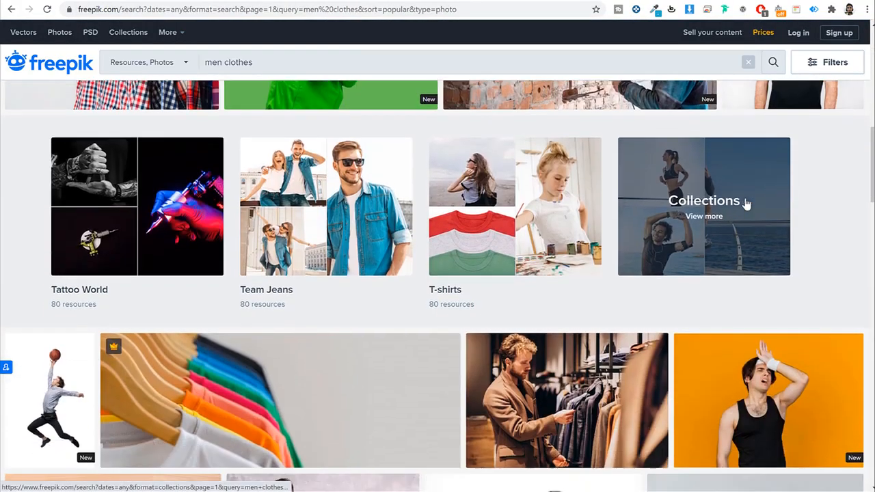
{"action": "scroll", "coordinate": [328, 205], "scroll_direction": "down", "scroll_amount": 10}
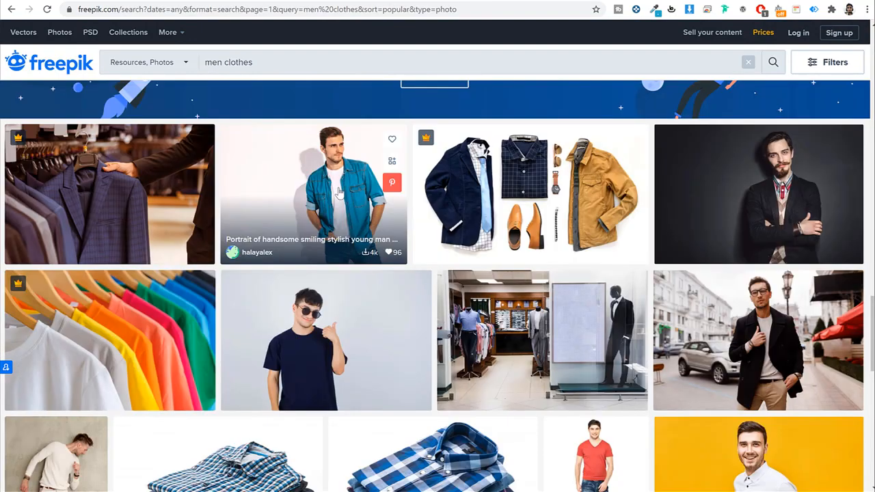
{"action": "left_click", "coordinate": [335, 185]}
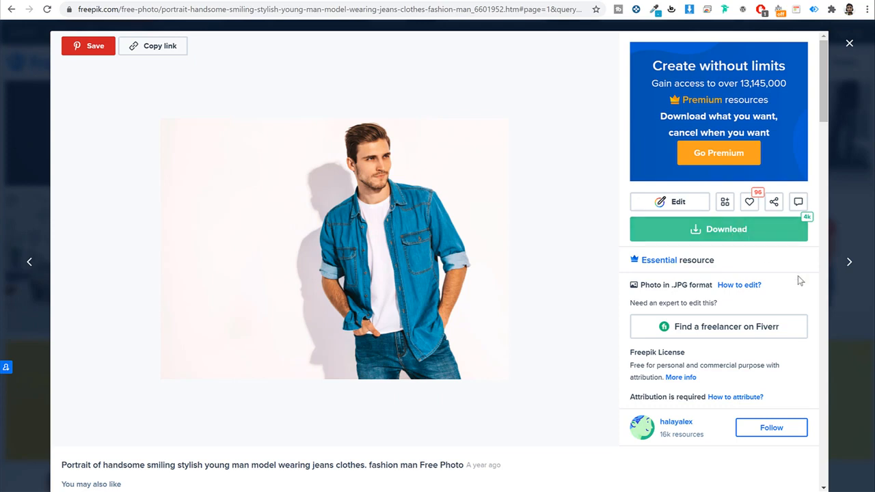
Step: Download the denim-shirt photo free as a JPG and return to the results
{"action": "left_click", "coordinate": [726, 232]}
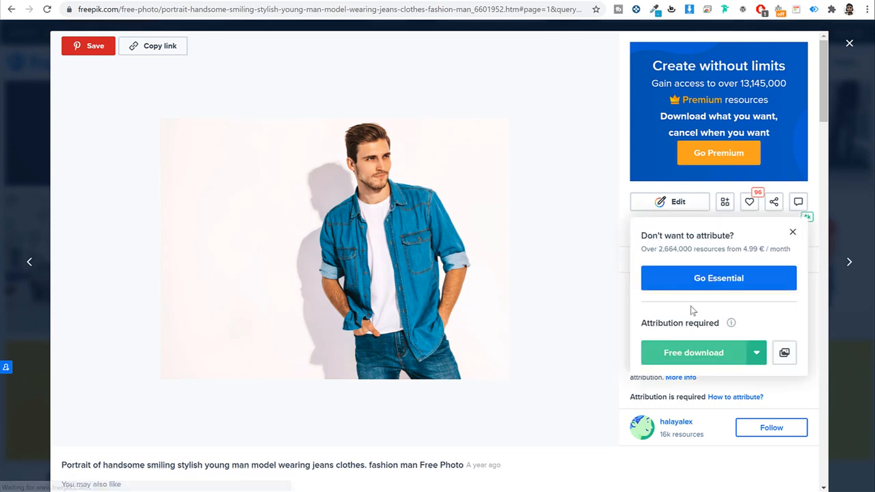
{"action": "left_click", "coordinate": [697, 354]}
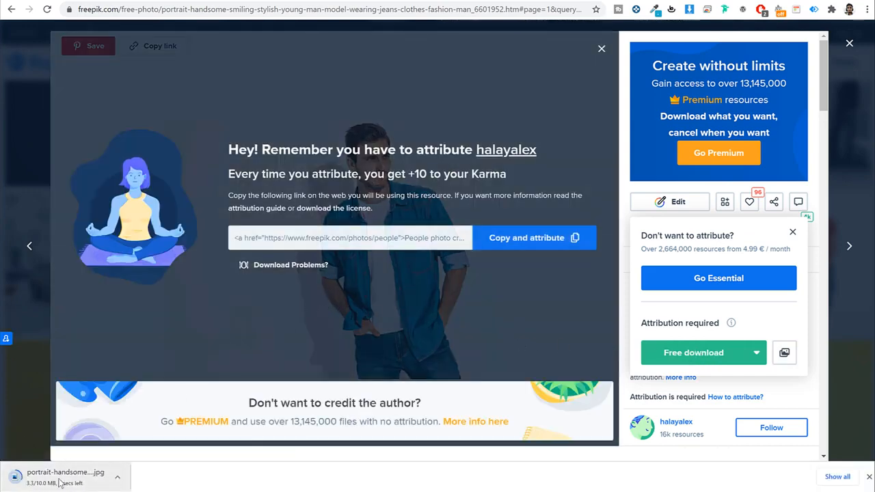
{"action": "left_click", "coordinate": [599, 50]}
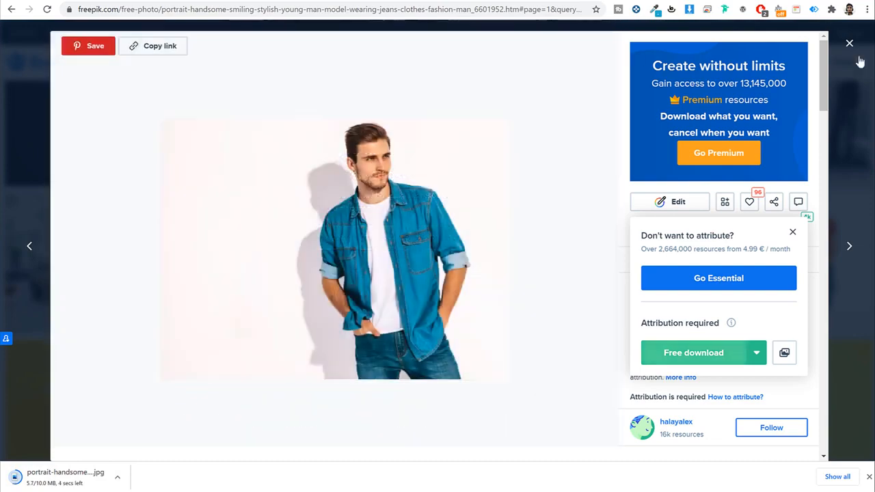
{"action": "left_click", "coordinate": [849, 43]}
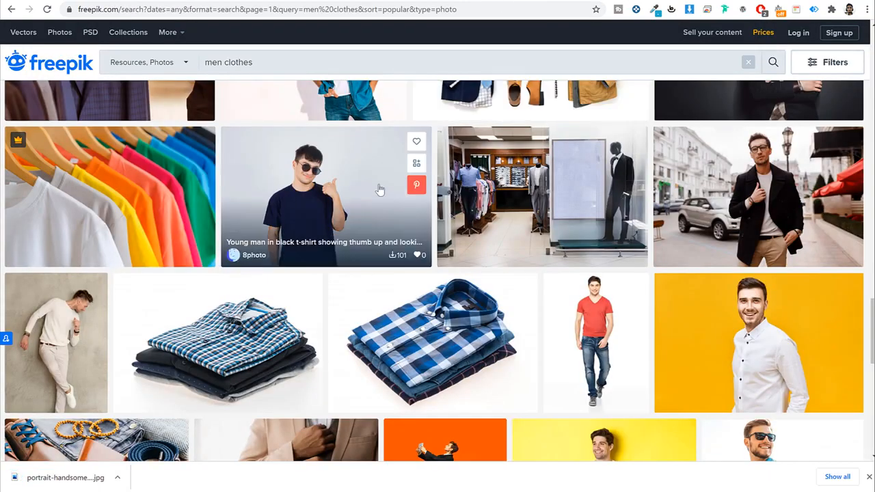
Step: Reopen the denim-shirt portrait's details, close them, and open a new browser tab
{"action": "scroll", "coordinate": [380, 189], "scroll_direction": "up", "scroll_amount": 3}
{"action": "left_click", "coordinate": [364, 212]}
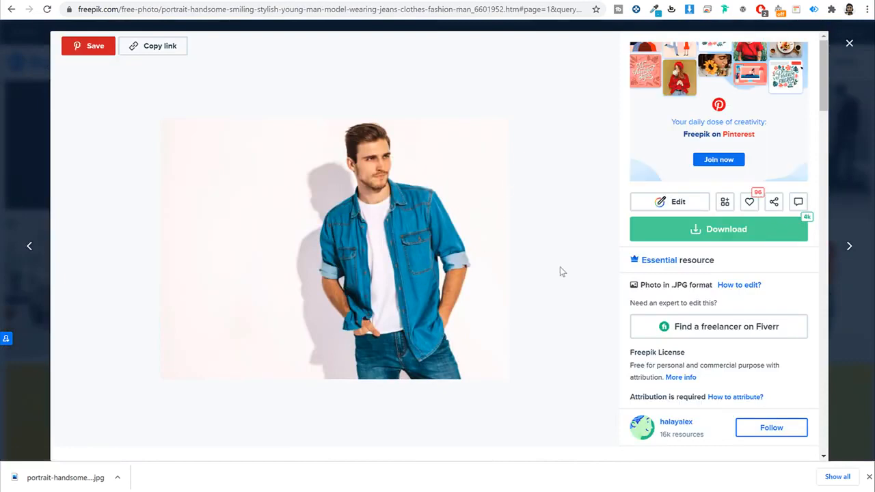
{"action": "left_click", "coordinate": [849, 43]}
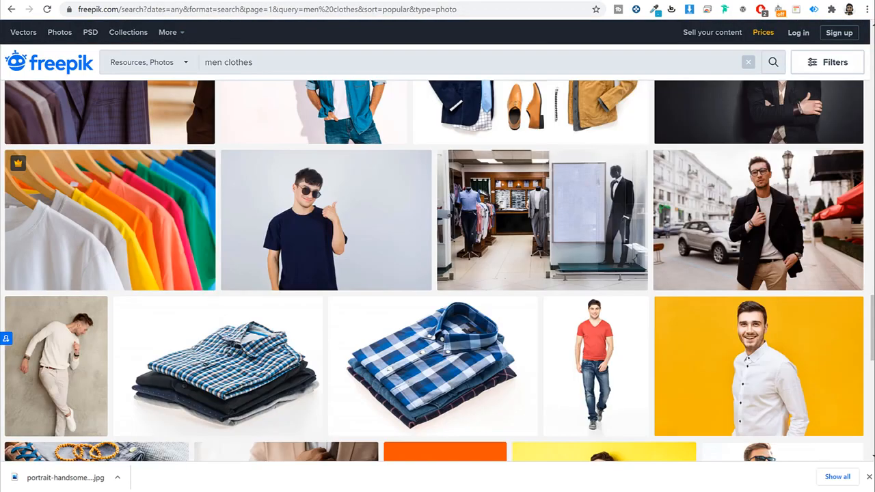
{"action": "key", "text": "ctrl+t"}
Step: Load Pixlr E and open the downloaded denim-shirt JPG resized to 1920 × 1440
{"action": "type", "text": "pixlr.com/e"}
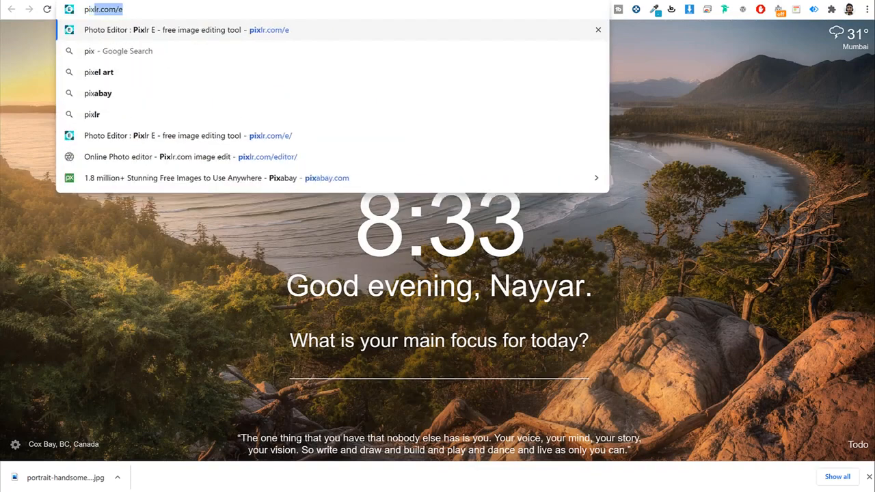
{"action": "key", "text": "Return"}
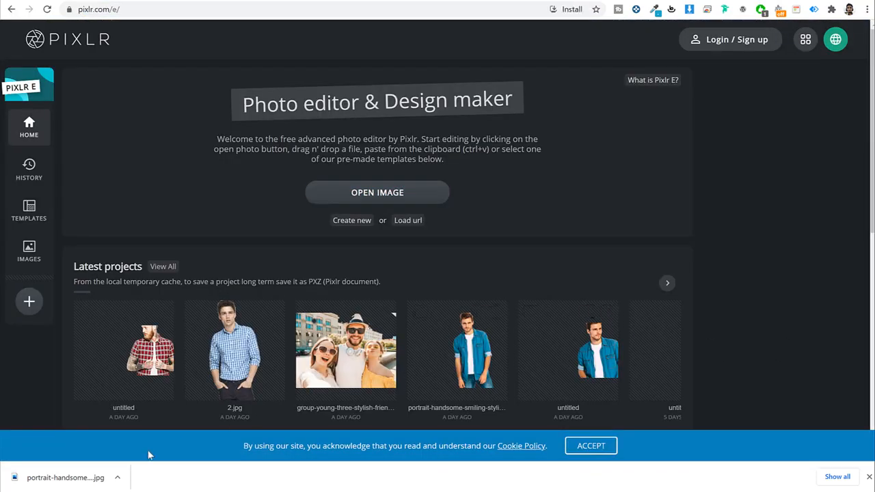
{"action": "left_click", "coordinate": [391, 196]}
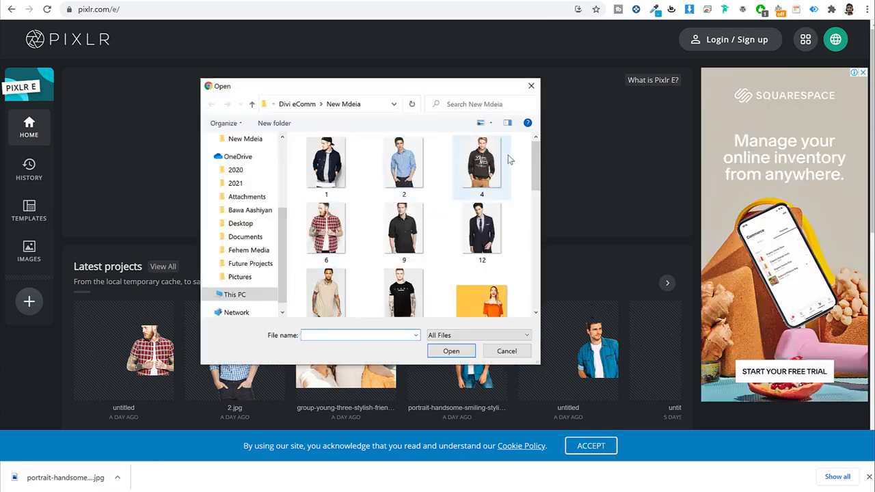
{"action": "left_click", "coordinate": [525, 89]}
{"action": "left_click_drag", "start_coordinate": [56, 476], "coordinate": [361, 203]}
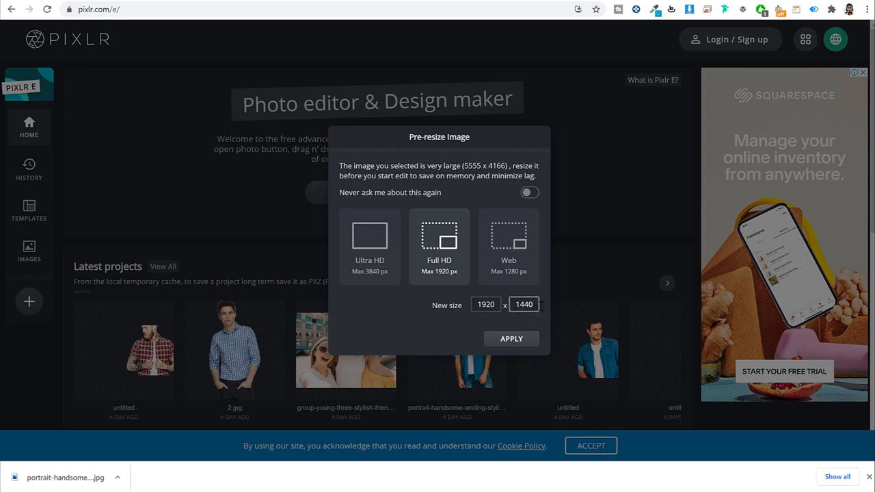
{"action": "left_click", "coordinate": [512, 339]}
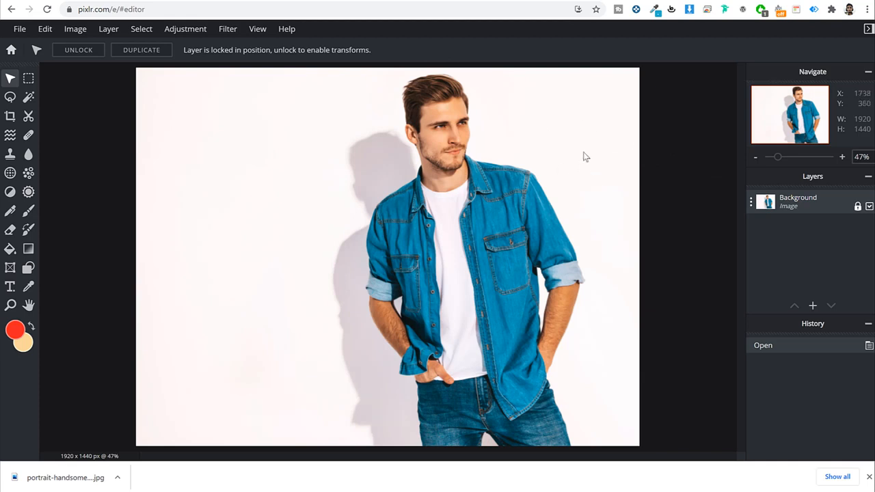
Step: With the Cutout tool's Magic Mask, remove the white background and grey shadows around the man
{"action": "left_click", "coordinate": [29, 119]}
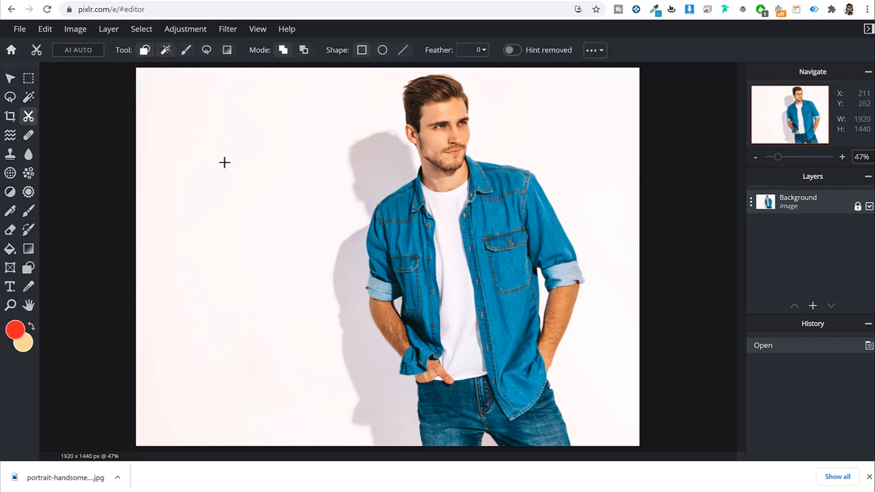
{"action": "left_click", "coordinate": [165, 52]}
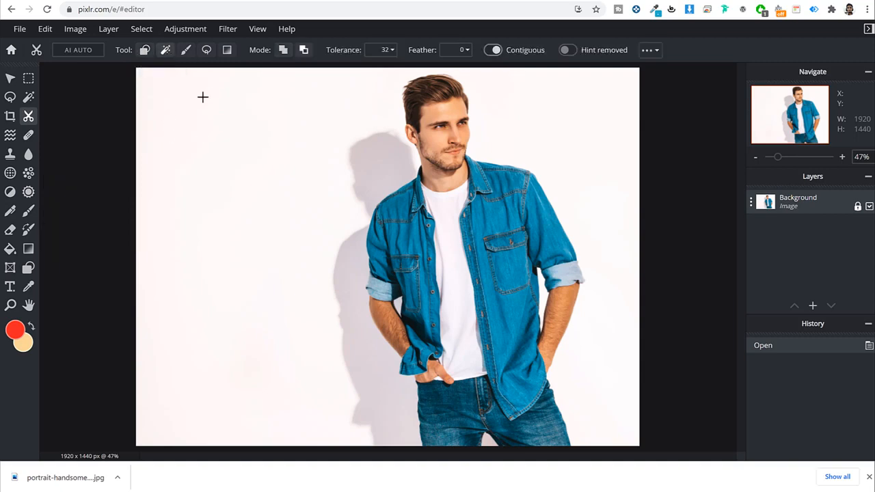
{"action": "left_click", "coordinate": [216, 159]}
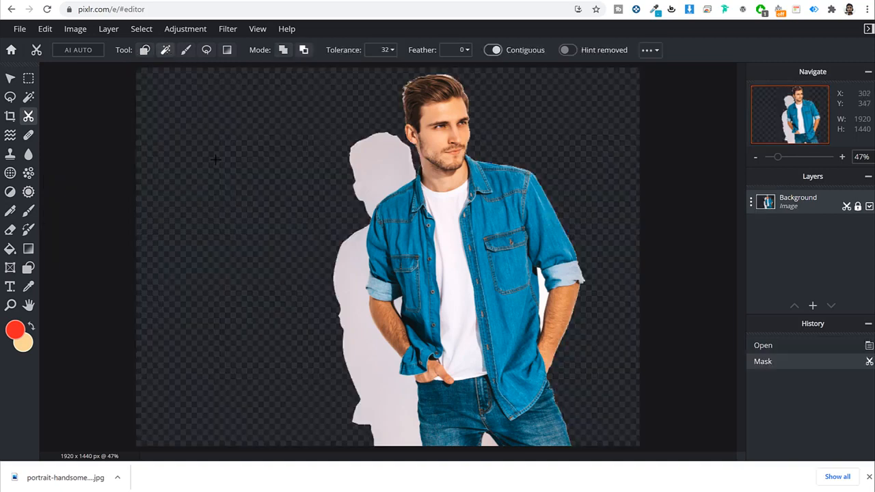
{"action": "left_click", "coordinate": [384, 165]}
{"action": "left_click", "coordinate": [345, 264]}
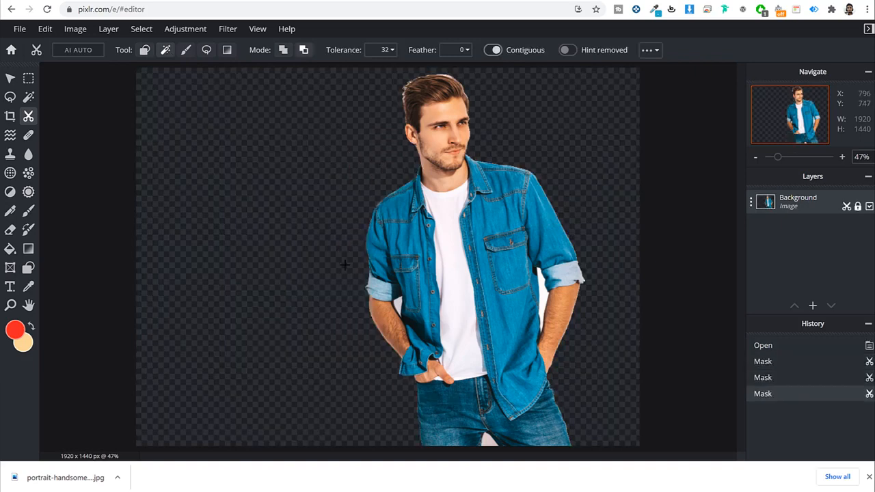
Step: Clear the leftover background patches by the shirt pocket, the elbow and below
{"action": "scroll", "coordinate": [399, 309], "scroll_direction": "up", "scroll_amount": 6}
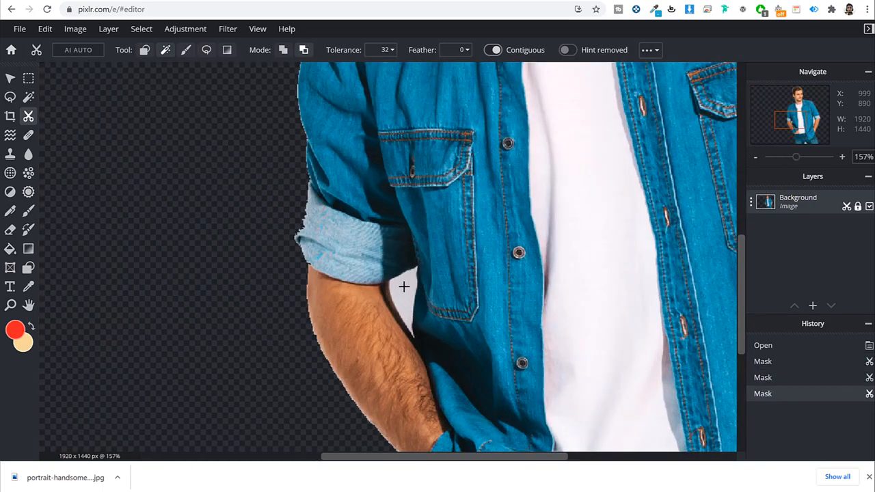
{"action": "left_click", "coordinate": [403, 287]}
{"action": "scroll", "coordinate": [404, 287], "scroll_direction": "down", "scroll_amount": 5}
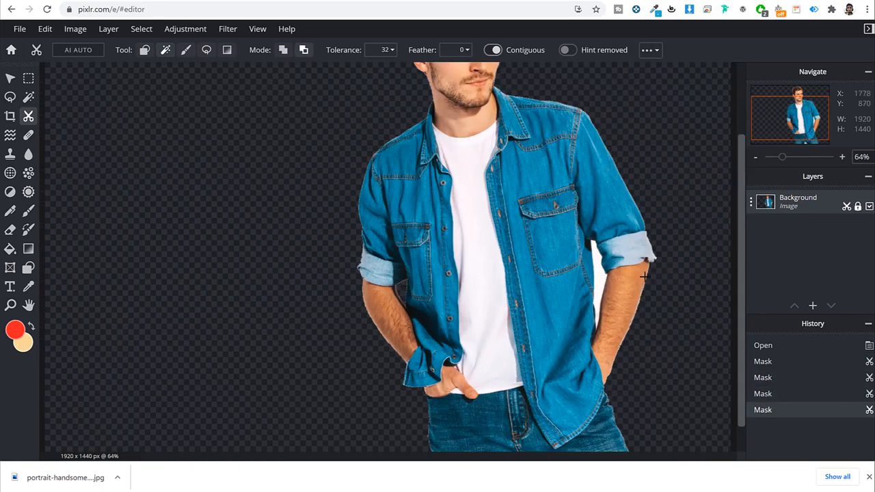
{"action": "scroll", "coordinate": [644, 276], "scroll_direction": "up", "scroll_amount": 3}
{"action": "left_click", "coordinate": [579, 267]}
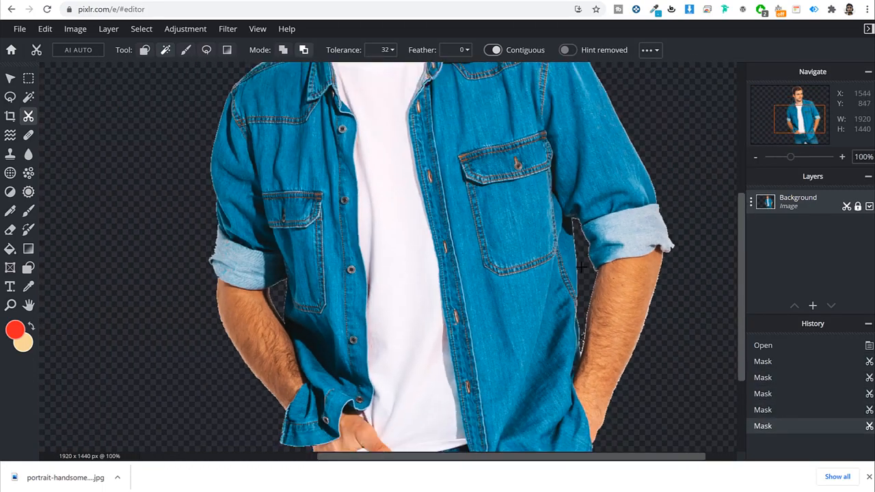
{"action": "scroll", "coordinate": [579, 267], "scroll_direction": "down", "scroll_amount": 5}
{"action": "scroll", "coordinate": [464, 93], "scroll_direction": "up", "scroll_amount": 1}
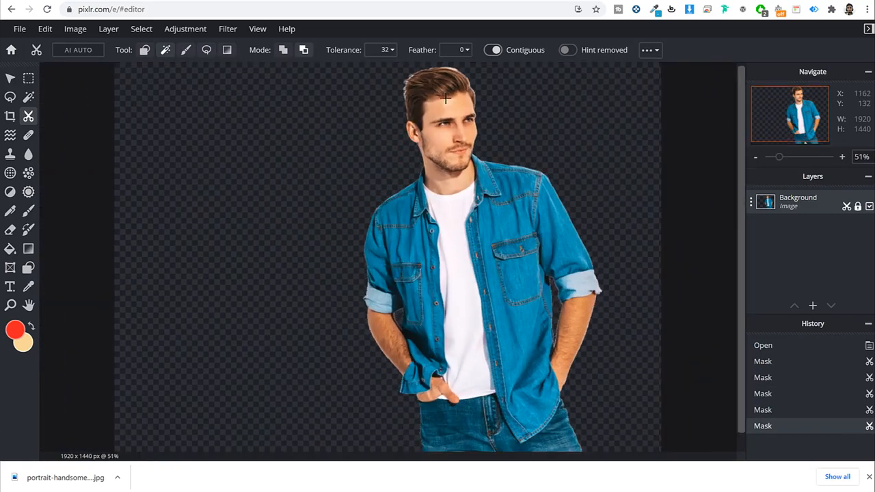
{"action": "scroll", "coordinate": [459, 101], "scroll_direction": "down", "scroll_amount": 2}
{"action": "scroll", "coordinate": [464, 390], "scroll_direction": "up", "scroll_amount": 1}
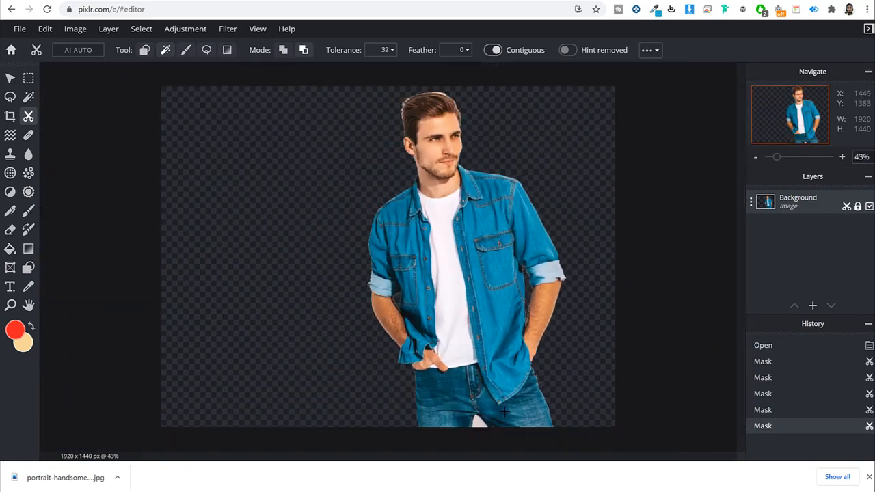
{"action": "scroll", "coordinate": [465, 403], "scroll_direction": "up", "scroll_amount": 1}
{"action": "scroll", "coordinate": [478, 430], "scroll_direction": "down", "scroll_amount": 2}
{"action": "left_click", "coordinate": [463, 397]}
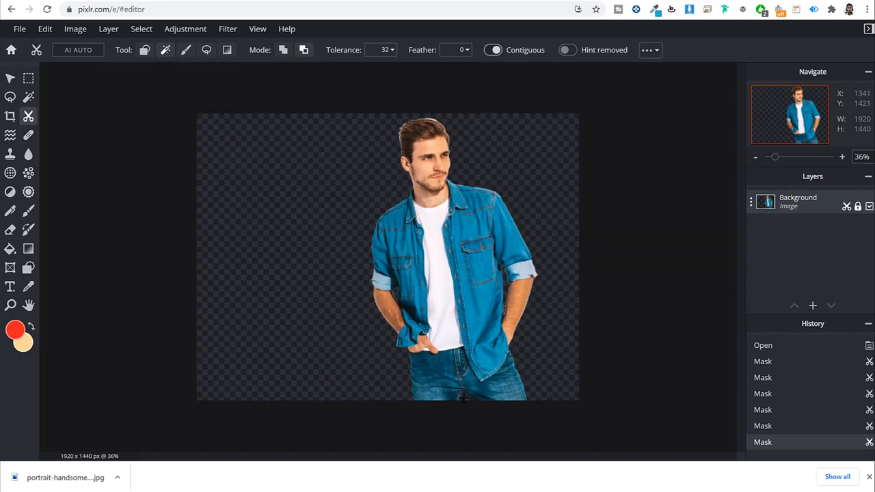
{"action": "scroll", "coordinate": [469, 318], "scroll_direction": "up", "scroll_amount": 1}
{"action": "scroll", "coordinate": [467, 321], "scroll_direction": "down", "scroll_amount": 1}
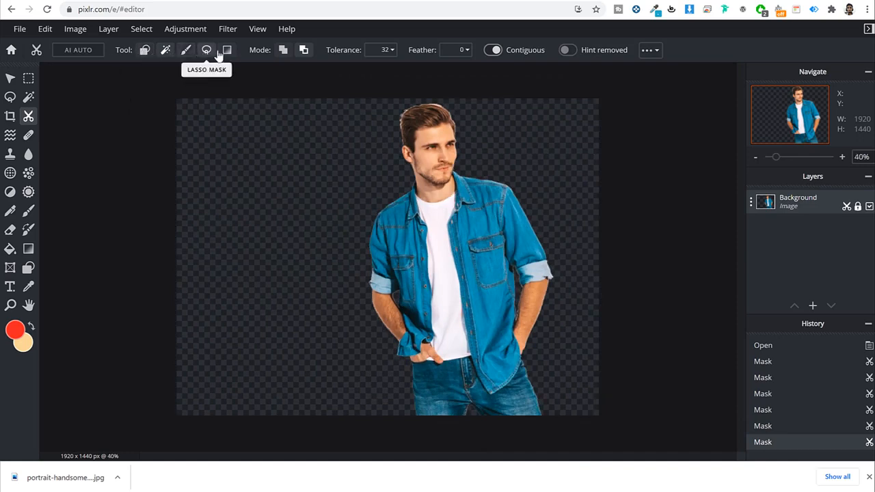
Step: Crop the cutout to 1920 × 1188, trimming slightly off the top and cutting below the hands
{"action": "left_click", "coordinate": [9, 79]}
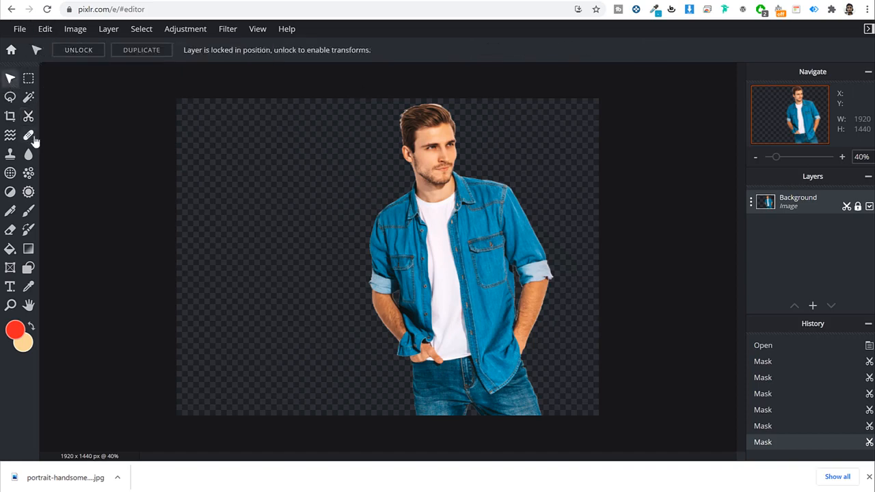
{"action": "left_click", "coordinate": [9, 117]}
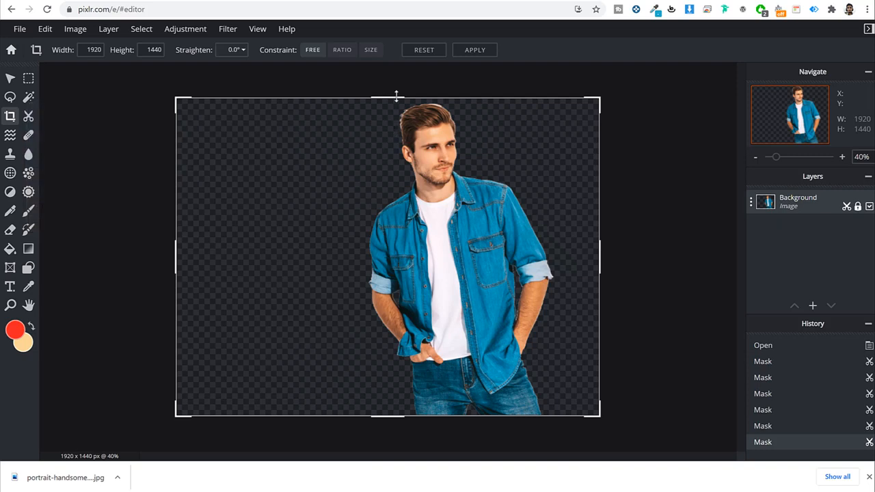
{"action": "left_click_drag", "start_coordinate": [396, 97], "coordinate": [396, 104]}
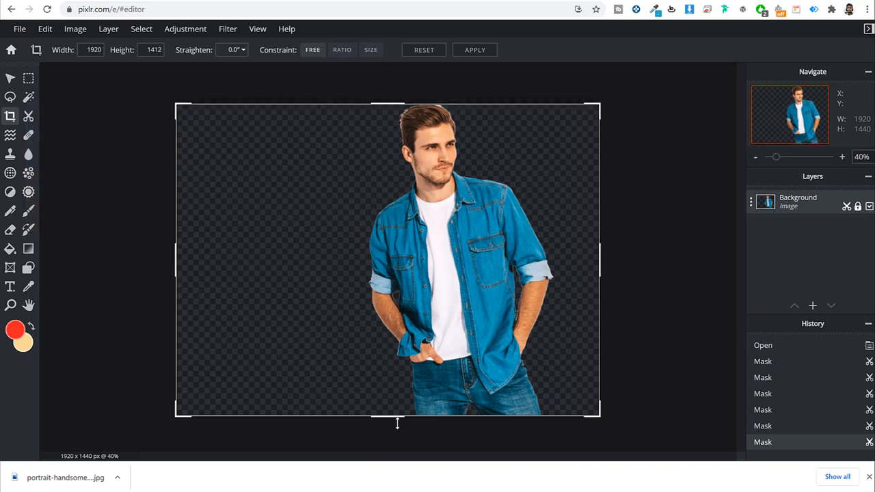
{"action": "left_click_drag", "start_coordinate": [397, 424], "coordinate": [397, 305]}
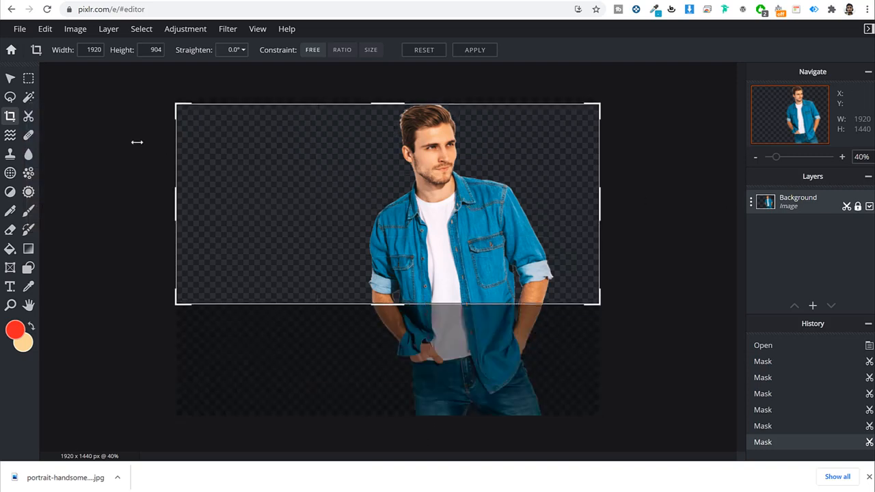
{"action": "left_click", "coordinate": [353, 155]}
{"action": "left_click_drag", "start_coordinate": [393, 95], "coordinate": [389, 103]}
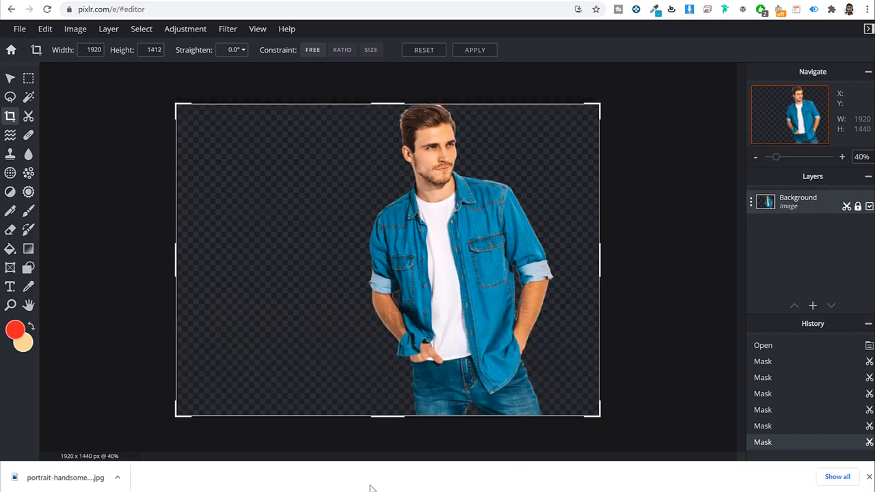
{"action": "left_click_drag", "start_coordinate": [394, 420], "coordinate": [421, 368]}
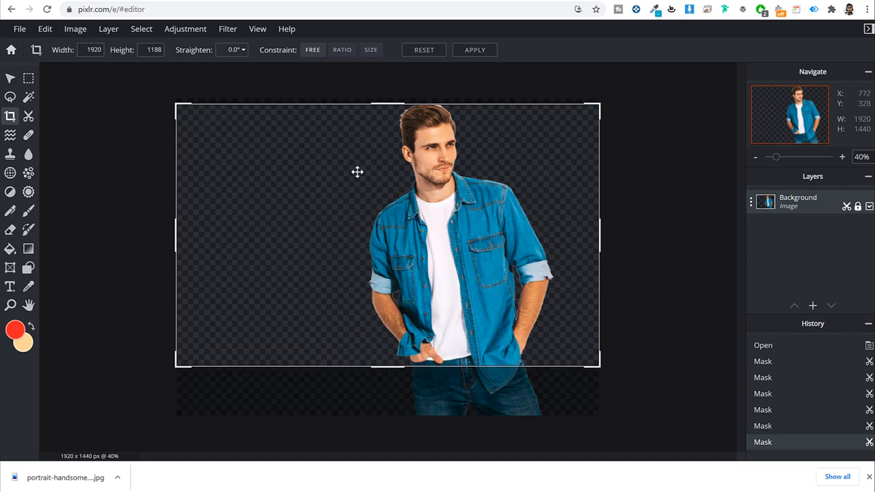
{"action": "left_click", "coordinate": [475, 50]}
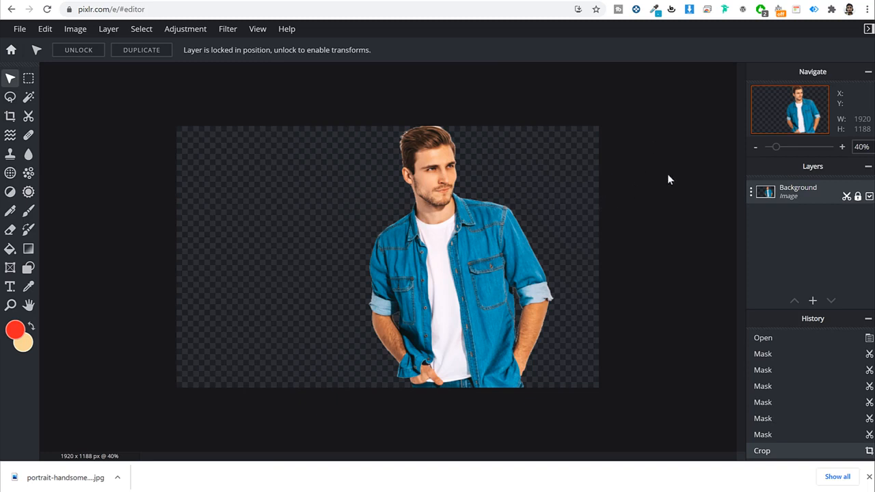
Step: Save the cropped cutout from Pixlr E as a 1920 × 1188 PNG download
{"action": "left_click", "coordinate": [18, 28]}
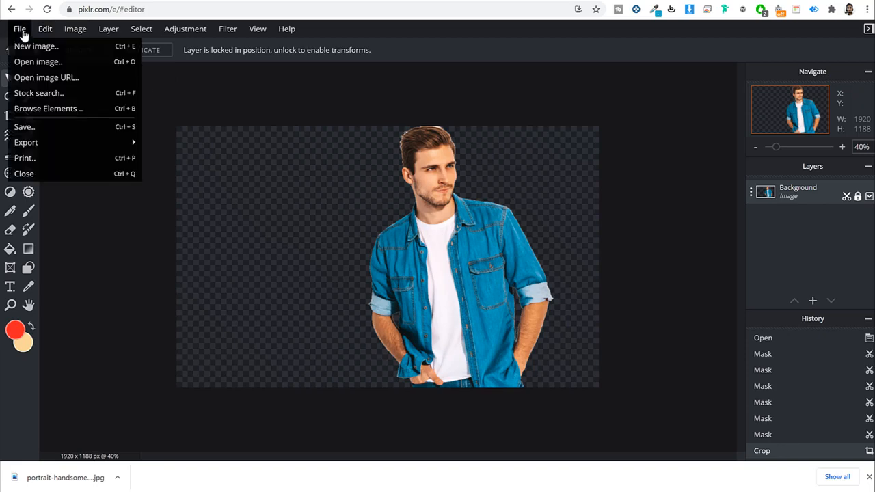
{"action": "left_click", "coordinate": [24, 127]}
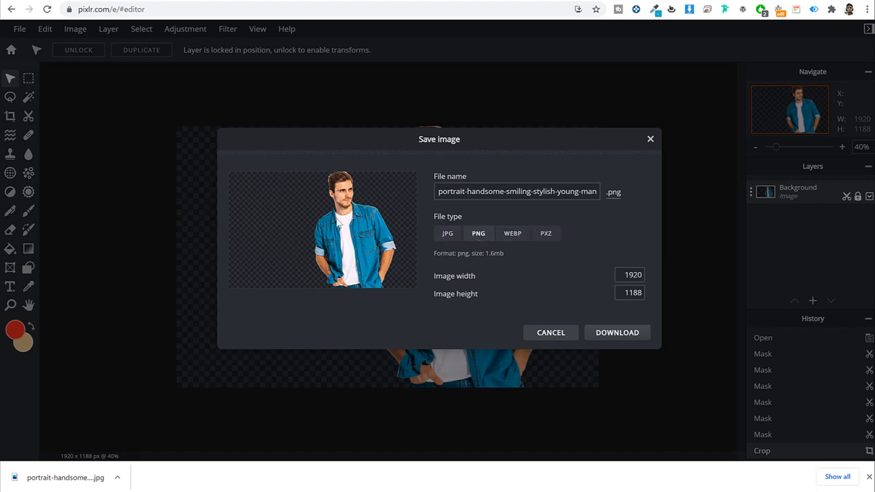
{"action": "left_click", "coordinate": [625, 333]}
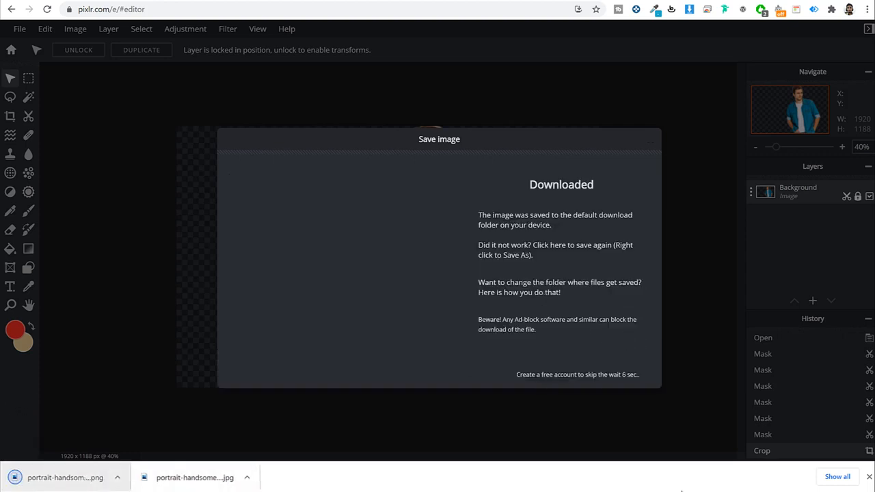
{"action": "left_click", "coordinate": [868, 477]}
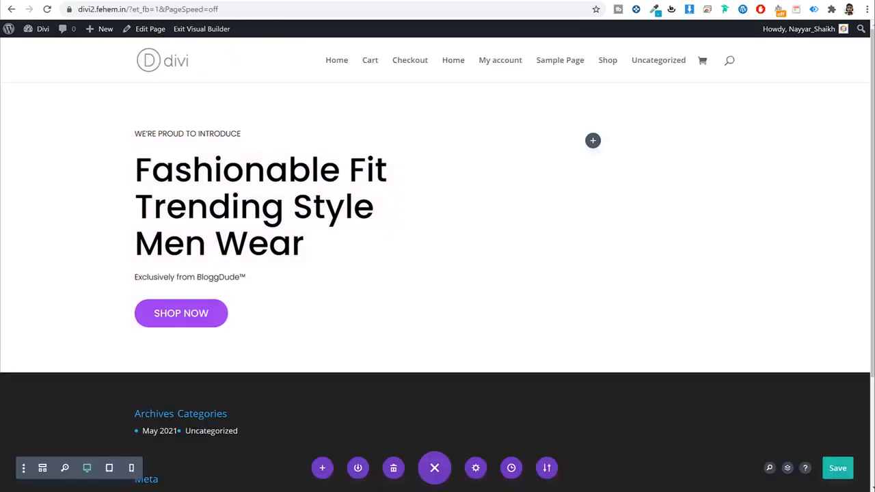
Step: Open the hero row's second-column settings at the Background Image options
{"action": "mouse_move", "coordinate": [139, 142]}
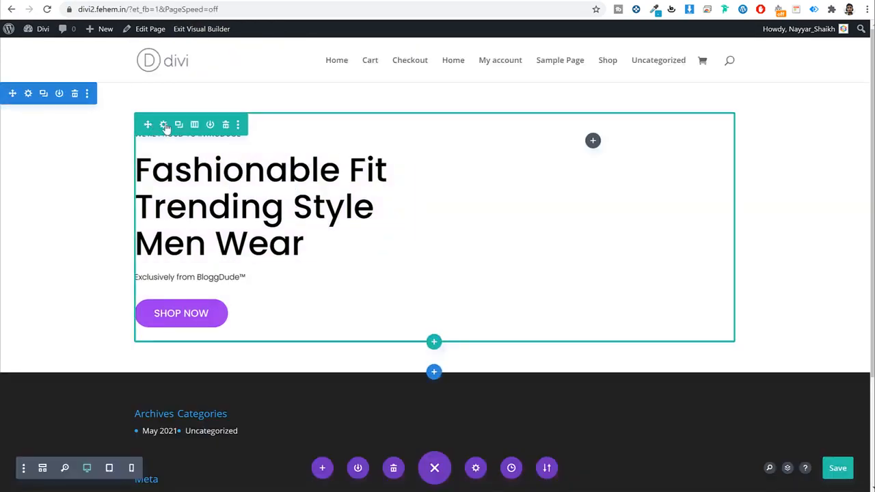
{"action": "left_click", "coordinate": [164, 125]}
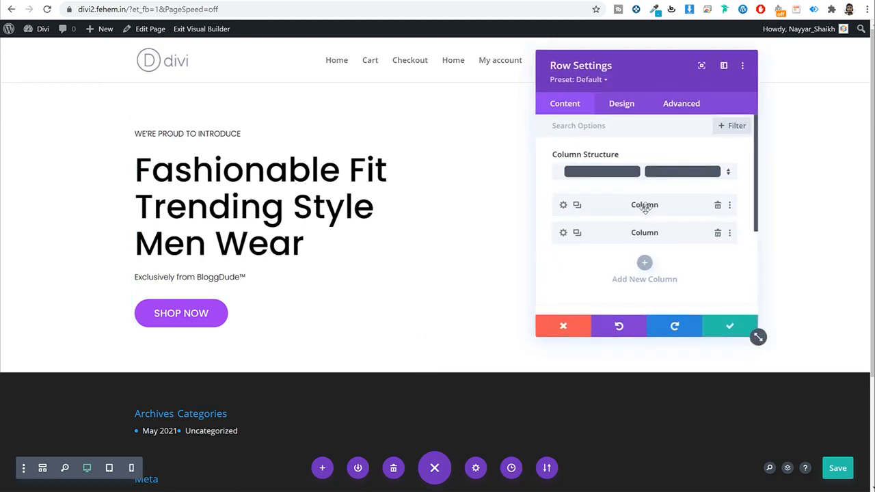
{"action": "left_click", "coordinate": [563, 233]}
{"action": "scroll", "coordinate": [654, 217], "scroll_direction": "down", "scroll_amount": 2}
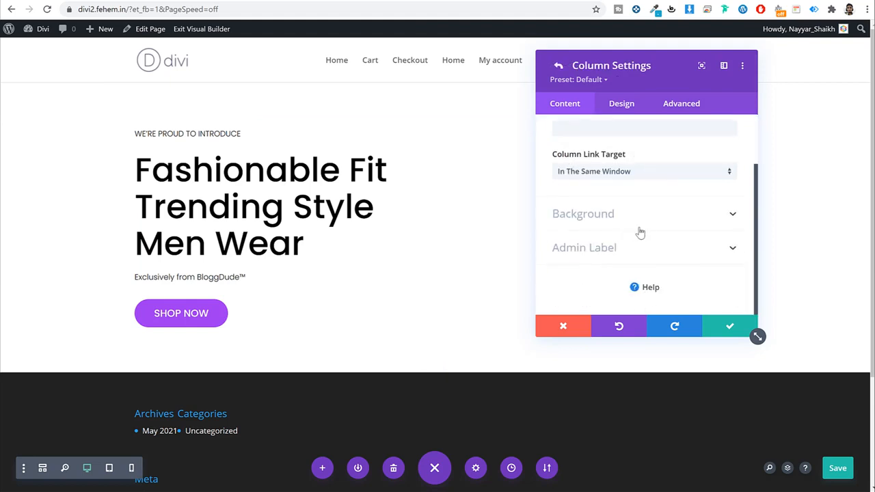
{"action": "left_click", "coordinate": [623, 220]}
{"action": "left_click", "coordinate": [675, 172]}
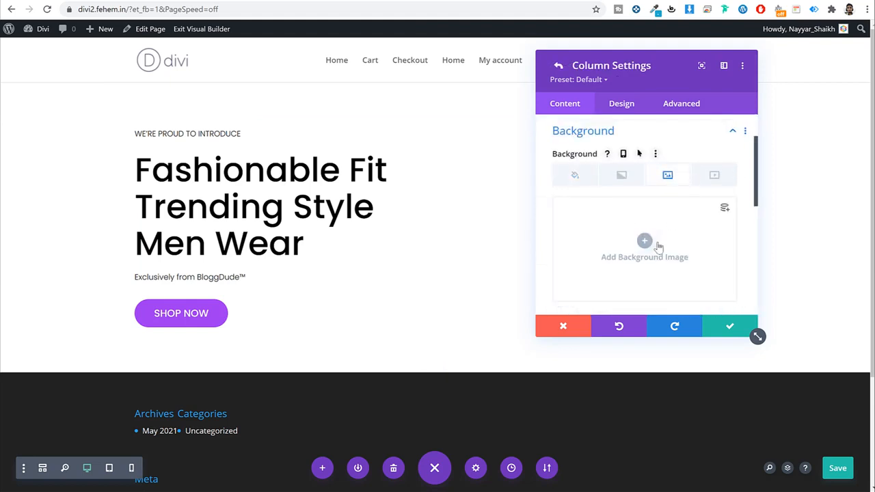
Step: Upload the denim-shirt cutout PNG as the column's background image and save the column
{"action": "left_click", "coordinate": [645, 249]}
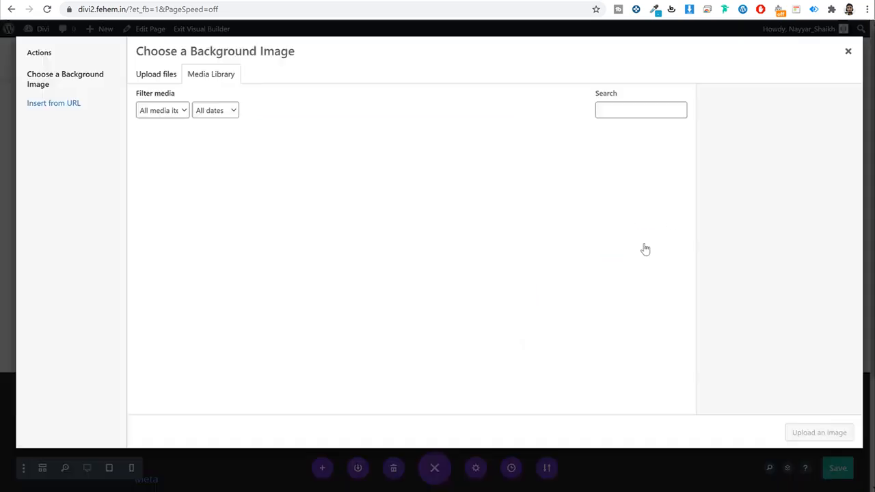
{"action": "left_click", "coordinate": [145, 77]}
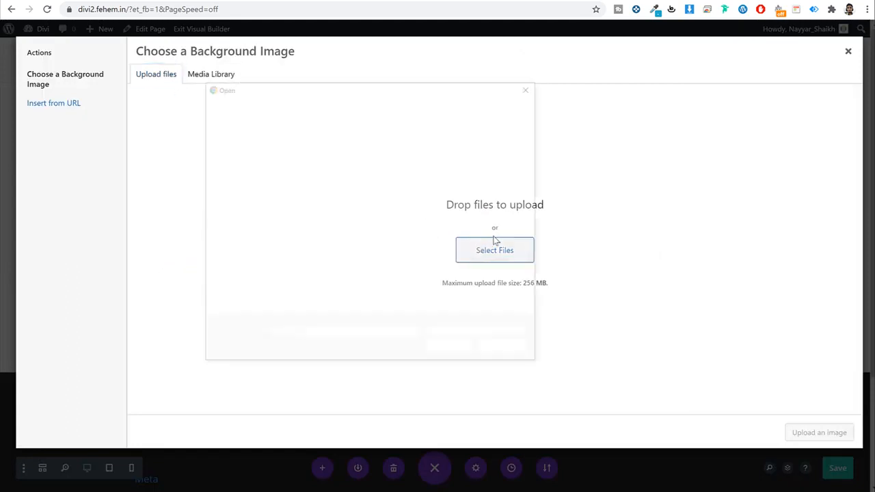
{"action": "scroll", "coordinate": [519, 223], "scroll_direction": "down", "scroll_amount": 3}
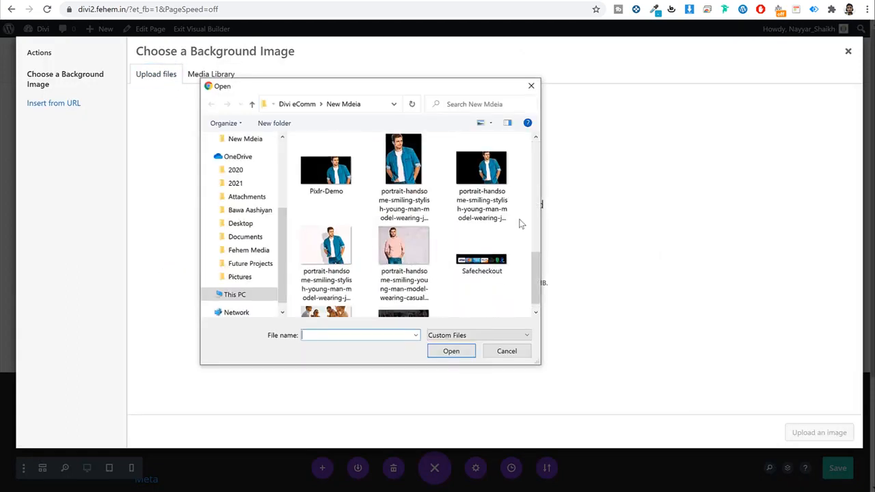
{"action": "left_click", "coordinate": [491, 183]}
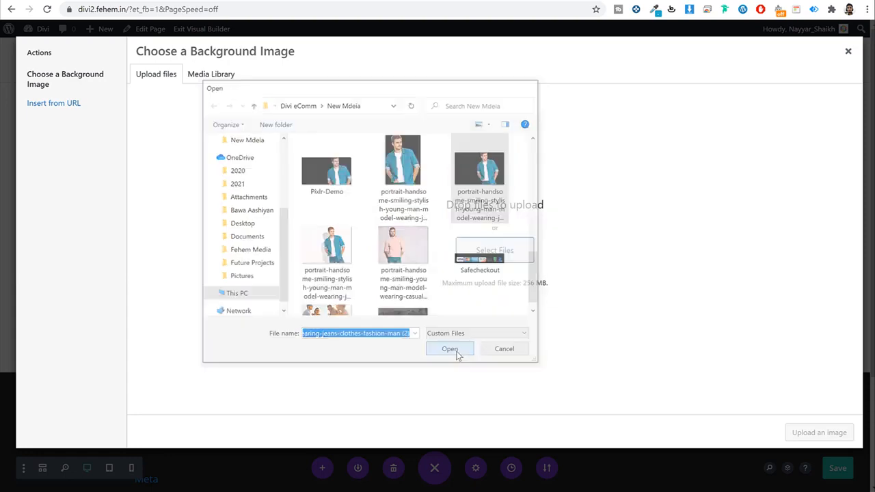
{"action": "left_click", "coordinate": [456, 352]}
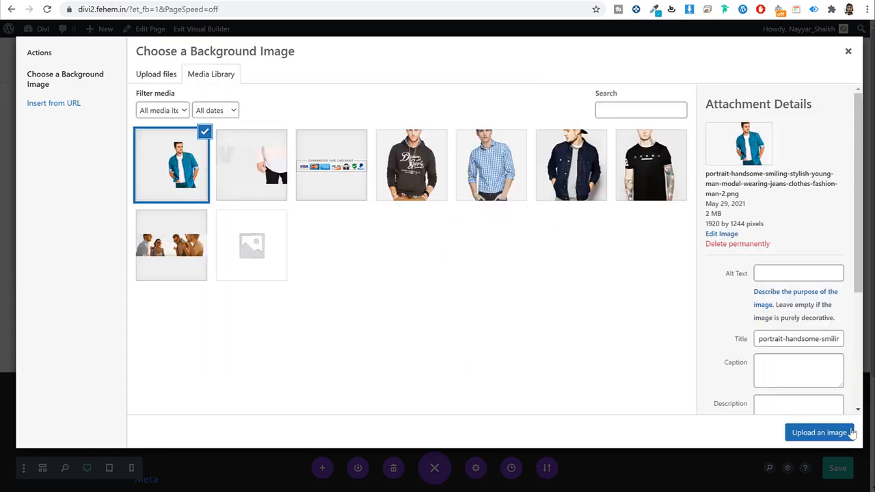
{"action": "left_click", "coordinate": [827, 434]}
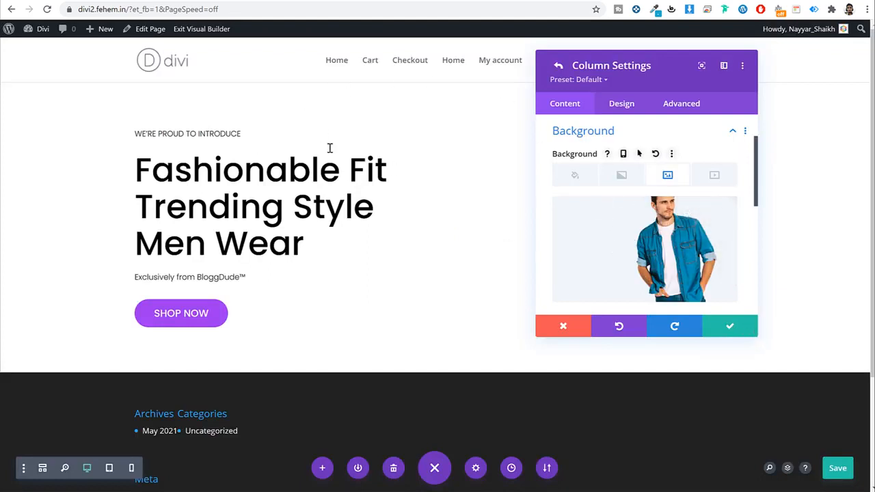
{"action": "left_click", "coordinate": [728, 325]}
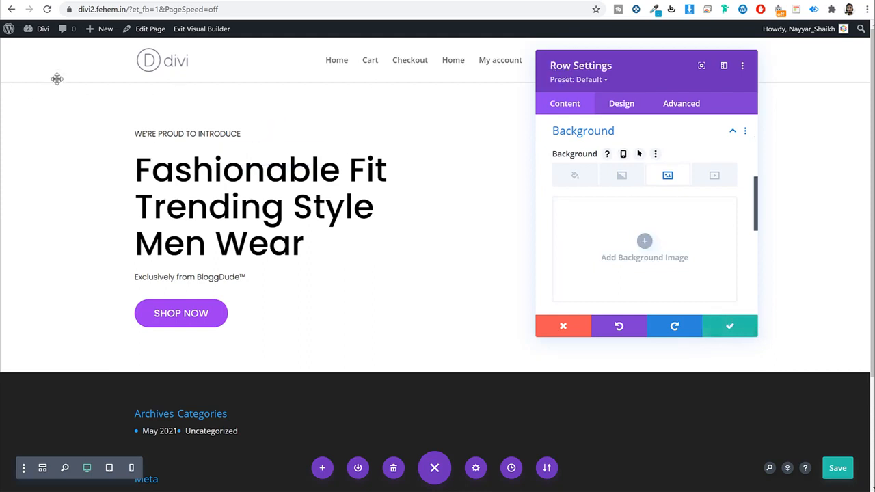
Step: Set the denim-shirt image as the row background, save, and shrink the section's top and bottom padding
{"action": "left_click", "coordinate": [647, 242]}
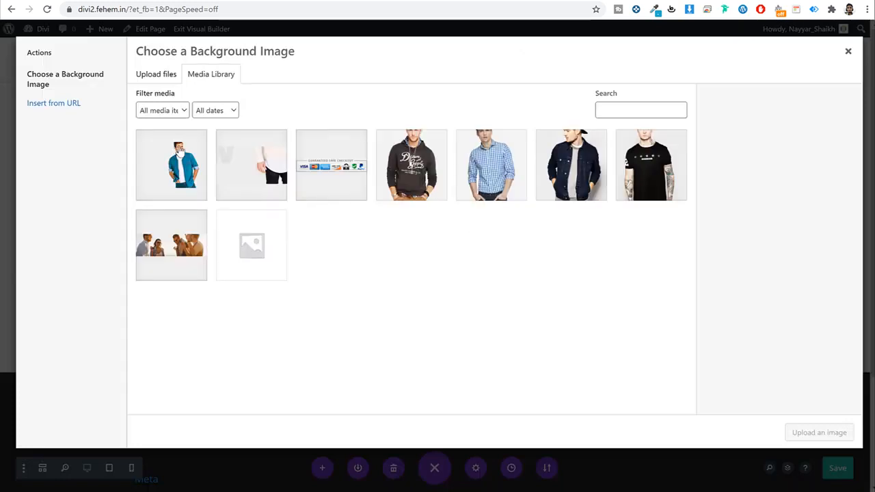
{"action": "left_click", "coordinate": [170, 164]}
{"action": "left_click", "coordinate": [819, 432]}
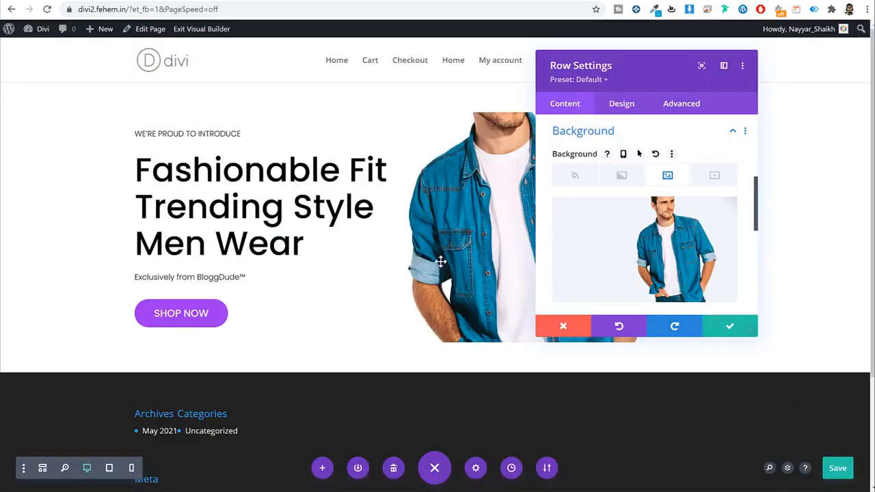
{"action": "left_click", "coordinate": [737, 331]}
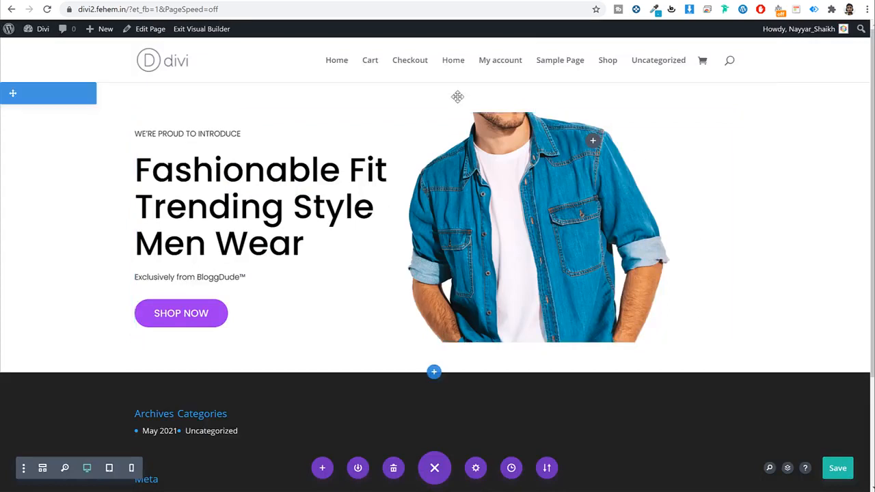
{"action": "left_click_drag", "start_coordinate": [458, 99], "coordinate": [455, 64]}
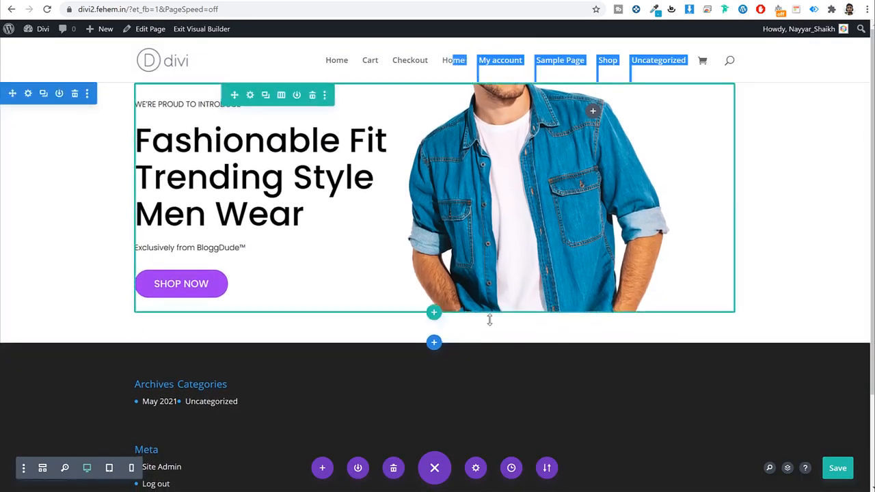
{"action": "left_click_drag", "start_coordinate": [490, 323], "coordinate": [492, 299]}
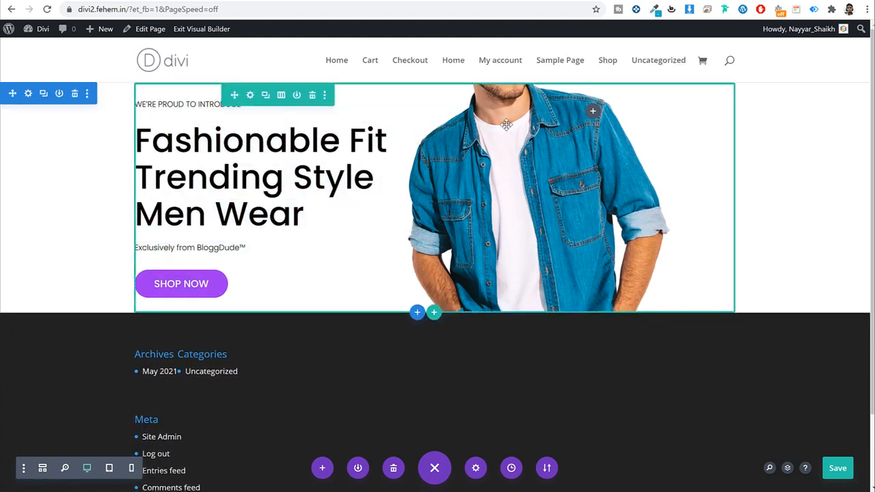
Step: Anchor the second column's background image at Top Center and save the column settings
{"action": "left_click", "coordinate": [251, 96]}
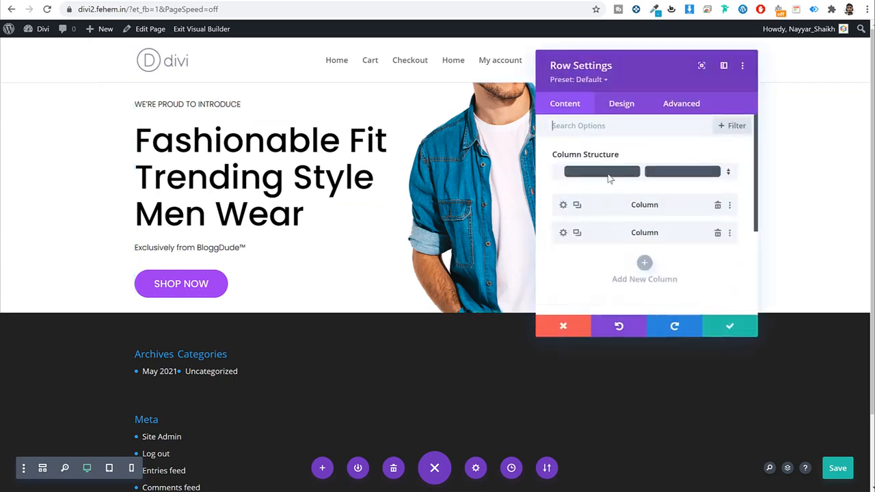
{"action": "left_click", "coordinate": [562, 233]}
{"action": "scroll", "coordinate": [656, 209], "scroll_direction": "down", "scroll_amount": 2}
{"action": "left_click", "coordinate": [650, 213]}
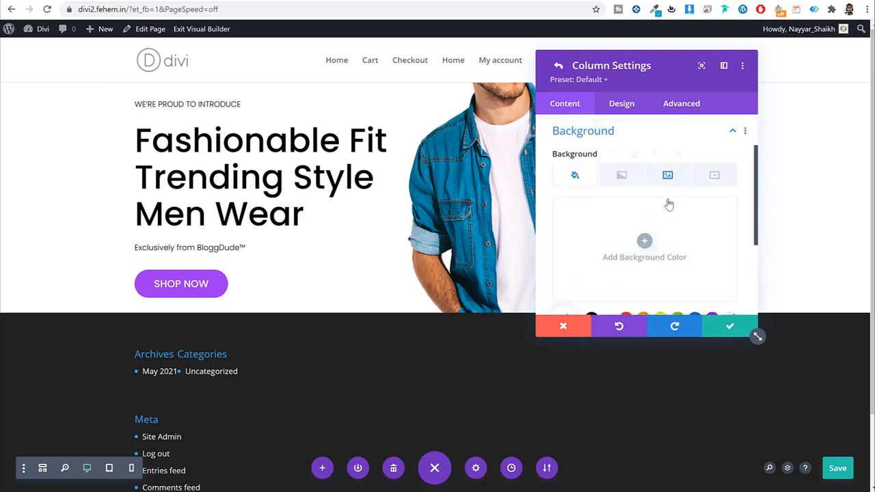
{"action": "left_click", "coordinate": [668, 176]}
{"action": "scroll", "coordinate": [703, 209], "scroll_direction": "down", "scroll_amount": 5}
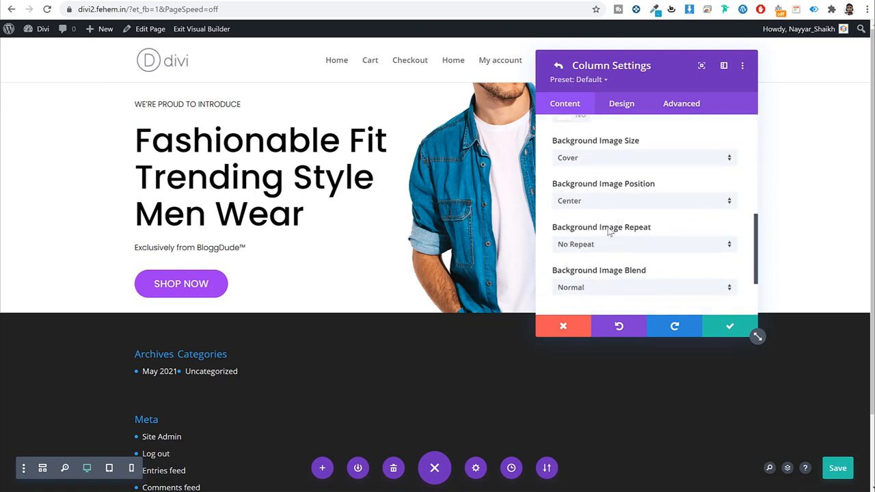
{"action": "left_click", "coordinate": [601, 201]}
{"action": "left_click", "coordinate": [583, 229]}
{"action": "scroll", "coordinate": [656, 246], "scroll_direction": "down", "scroll_amount": 2}
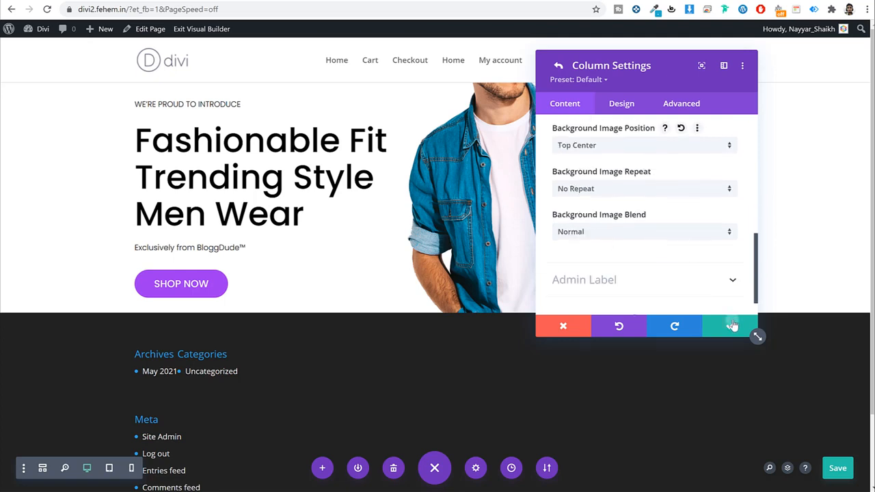
{"action": "left_click", "coordinate": [732, 325]}
Step: Set the row's background image position to Top Center, save, and add top padding to the row
{"action": "scroll", "coordinate": [642, 233], "scroll_direction": "up", "scroll_amount": 3}
{"action": "left_click", "coordinate": [613, 258]}
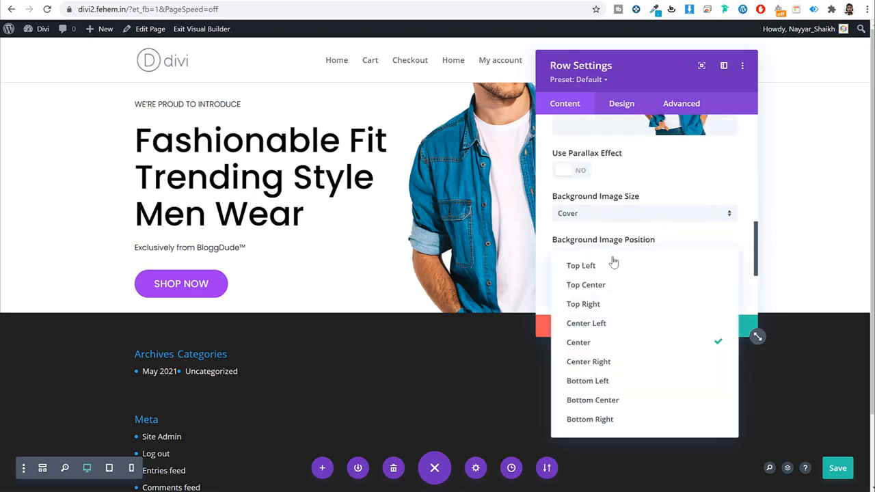
{"action": "left_click", "coordinate": [610, 286]}
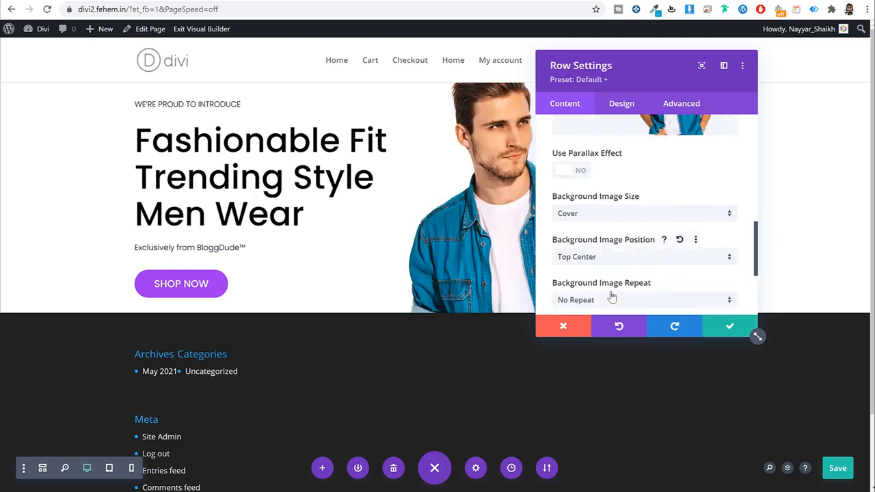
{"action": "left_click", "coordinate": [728, 326]}
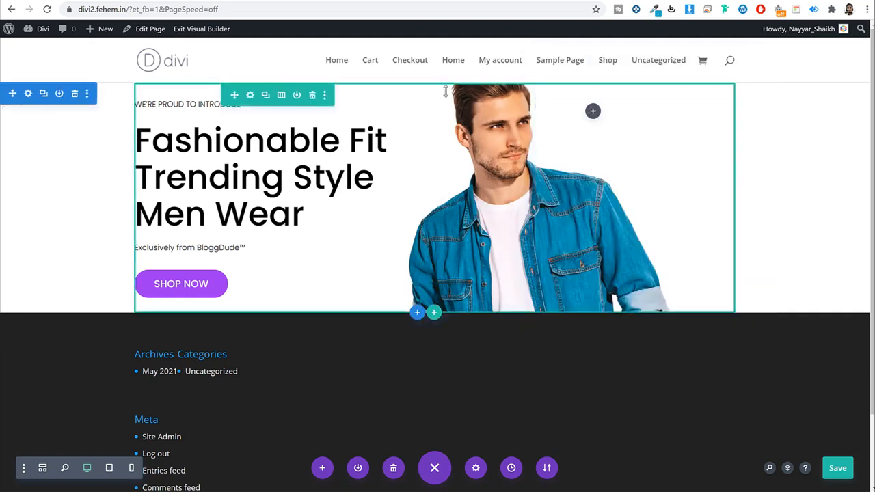
{"action": "left_click_drag", "start_coordinate": [461, 95], "coordinate": [461, 119]}
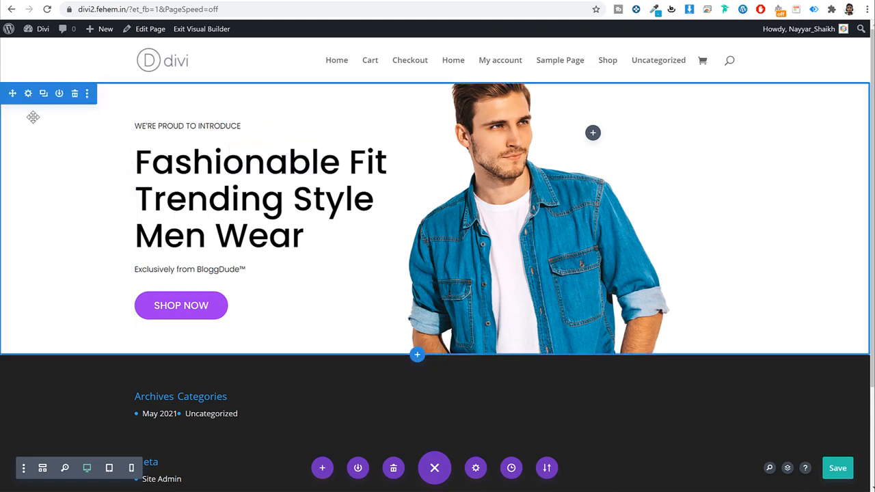
Step: Give the hero section a purple background faded to rgba(131,0,233,0.11) and save the page
{"action": "left_click", "coordinate": [28, 94]}
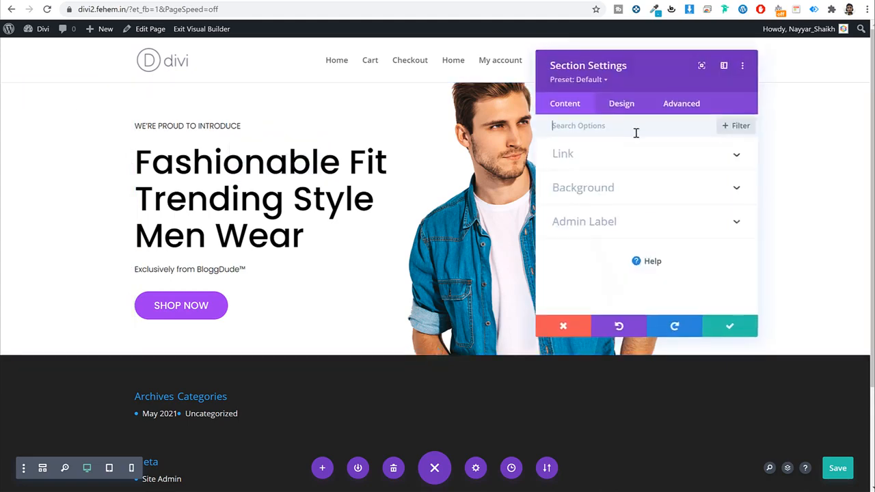
{"action": "left_click", "coordinate": [621, 197]}
{"action": "left_click", "coordinate": [642, 241]}
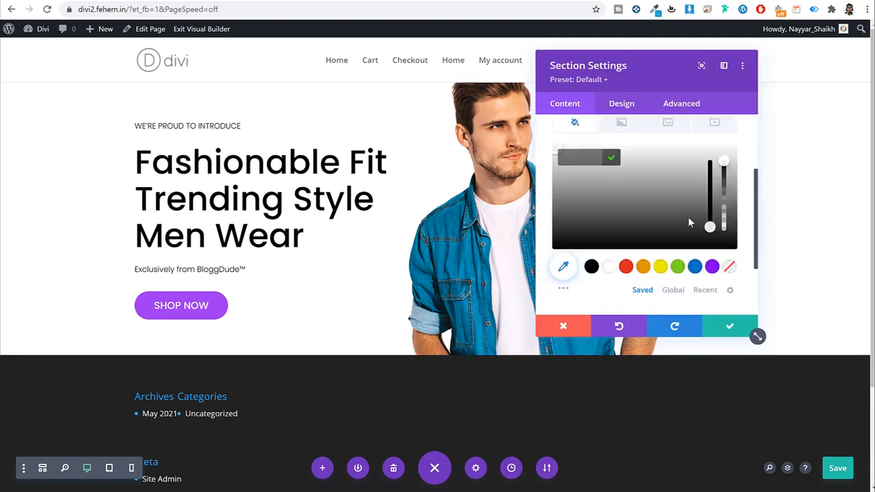
{"action": "scroll", "coordinate": [687, 216], "scroll_direction": "down", "scroll_amount": 1}
{"action": "left_click", "coordinate": [711, 208]}
{"action": "scroll", "coordinate": [703, 218], "scroll_direction": "up", "scroll_amount": 2}
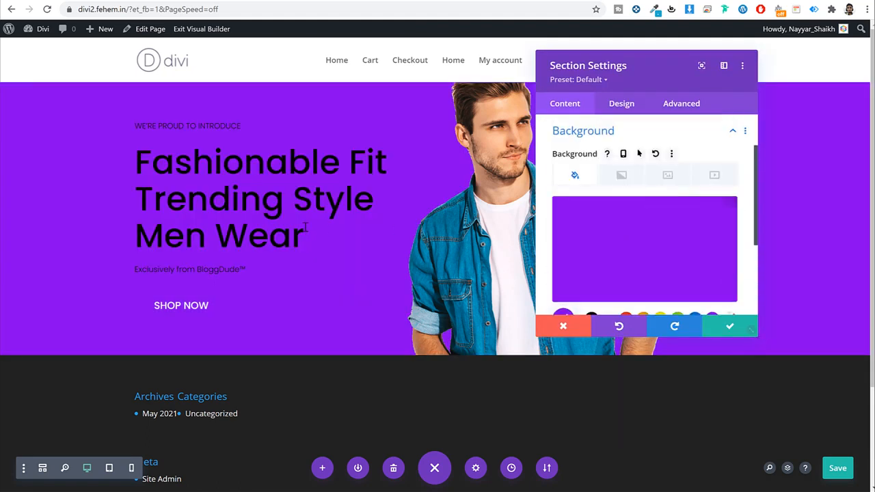
{"action": "mouse_move", "coordinate": [720, 215]}
{"action": "left_click", "coordinate": [690, 212]}
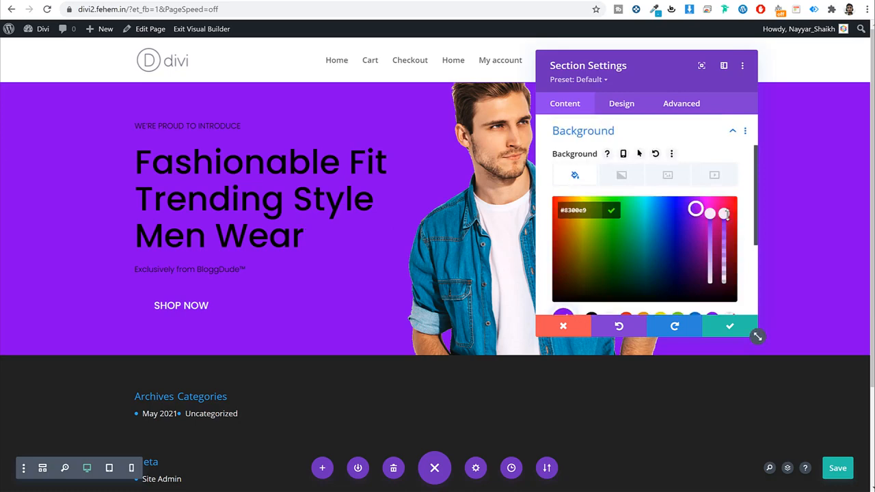
{"action": "left_click_drag", "start_coordinate": [725, 214], "coordinate": [732, 278]}
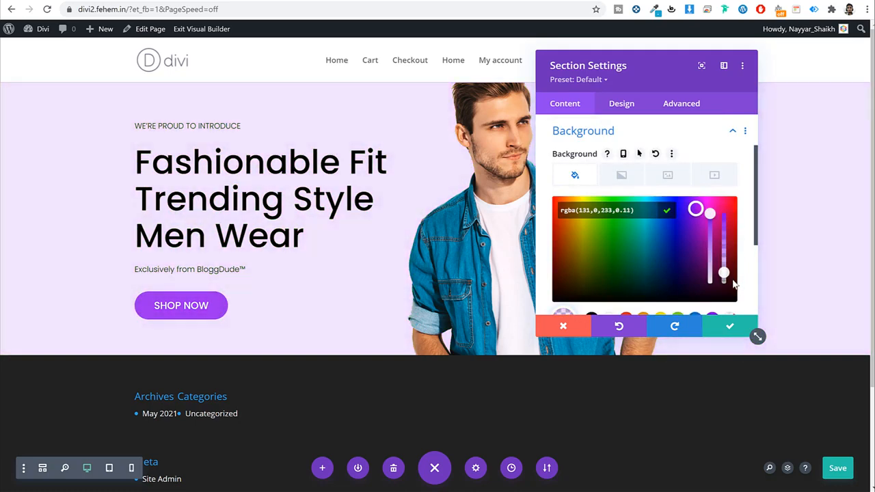
{"action": "left_click", "coordinate": [730, 329]}
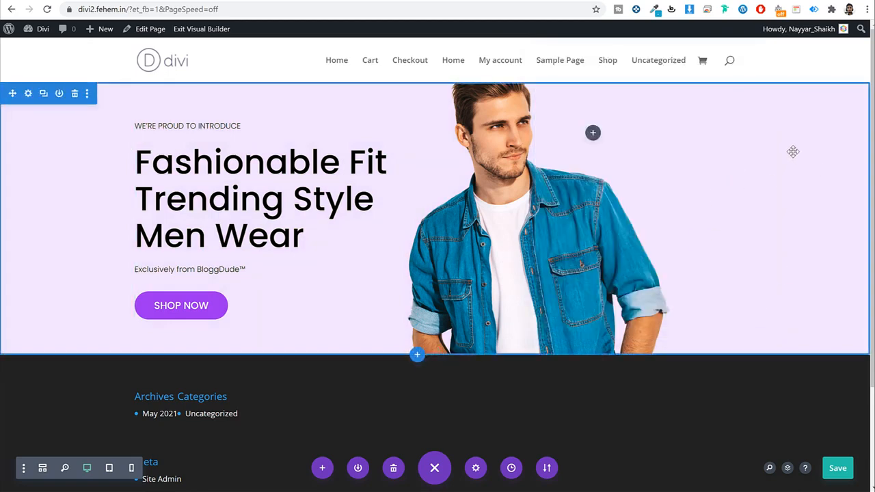
{"action": "key", "text": "ctrl+s"}
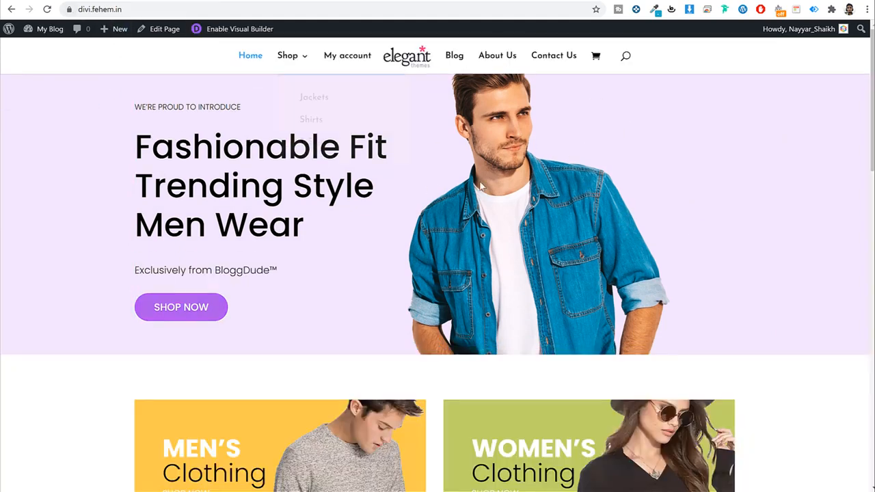
Step: Insert a Regular section with a two-column row below the hero, with a Text module on the left
{"action": "scroll", "coordinate": [484, 198], "scroll_direction": "down", "scroll_amount": 3}
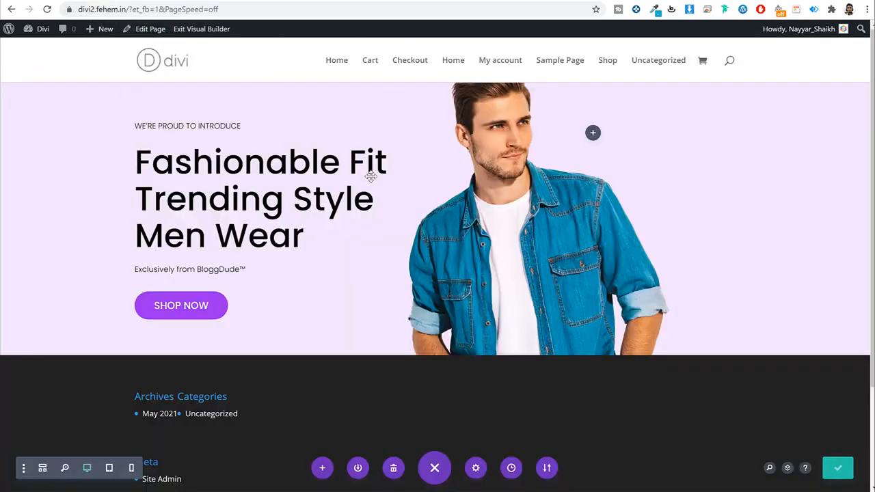
{"action": "scroll", "coordinate": [465, 289], "scroll_direction": "down", "scroll_amount": 3}
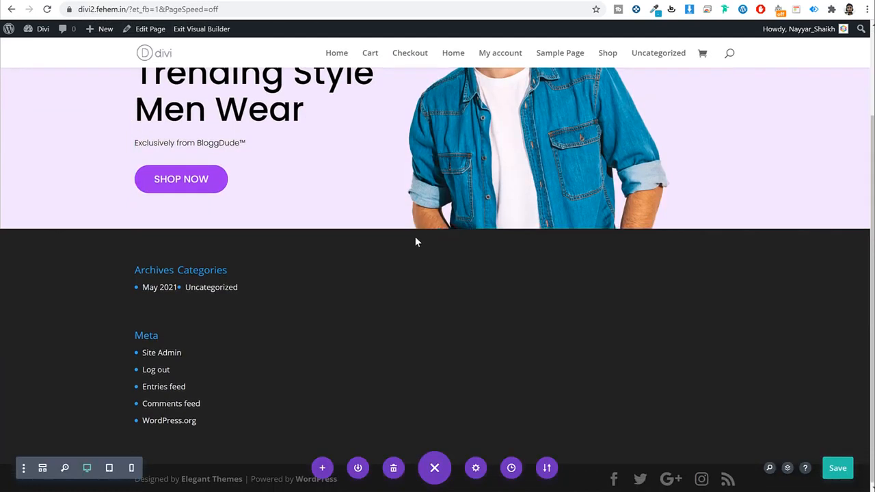
{"action": "left_click", "coordinate": [417, 228]}
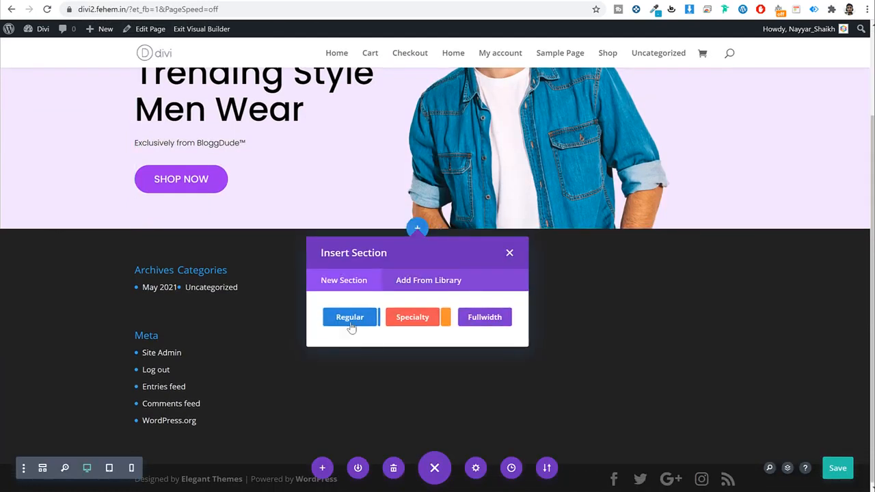
{"action": "left_click", "coordinate": [350, 325]}
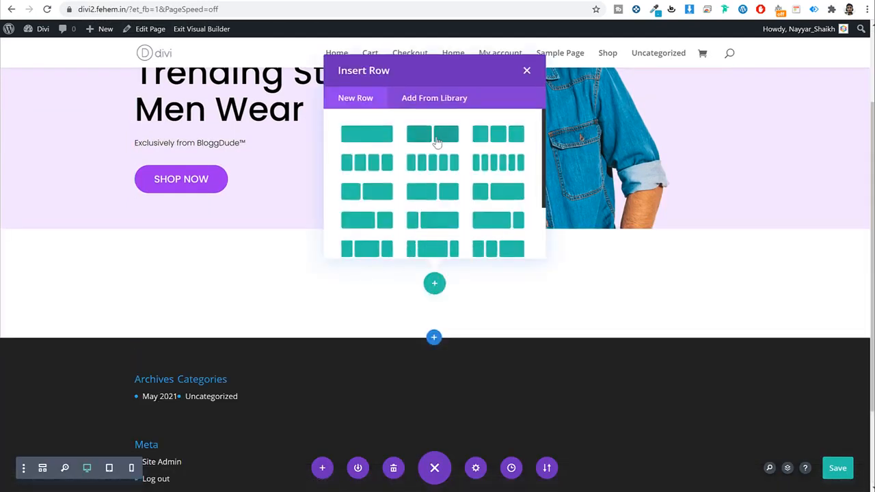
{"action": "left_click", "coordinate": [436, 137]}
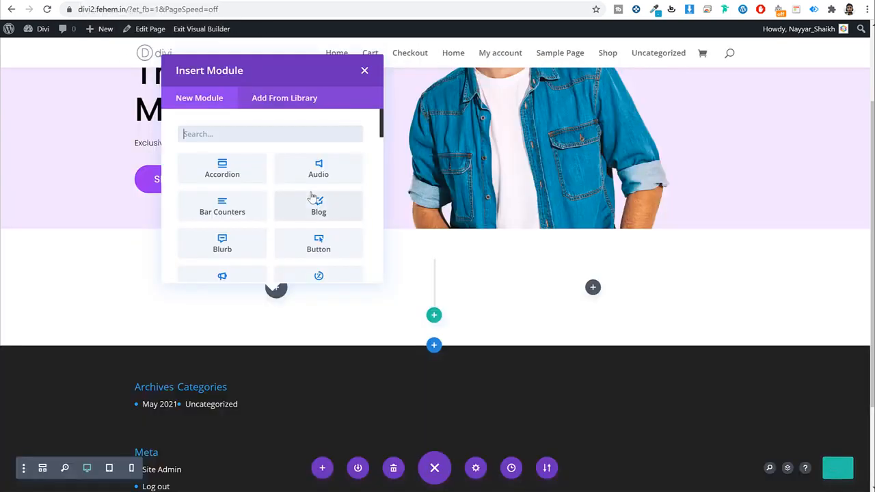
{"action": "type", "text": "text"}
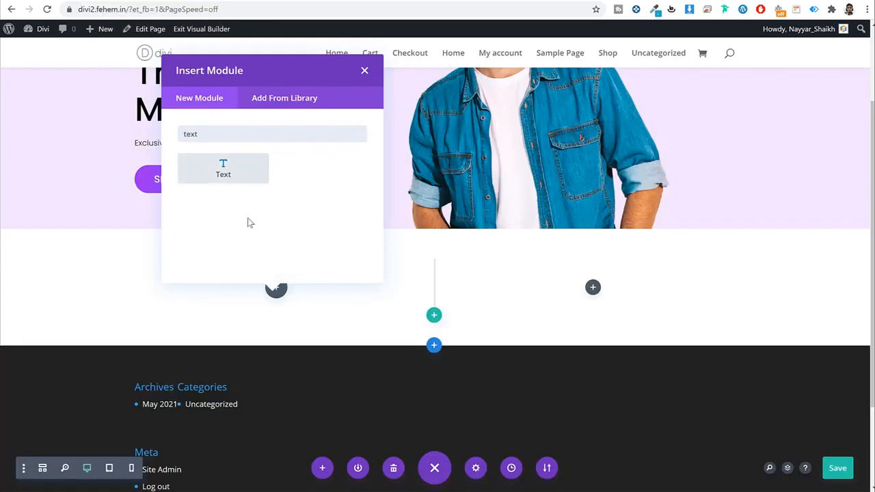
{"action": "left_click", "coordinate": [222, 169]}
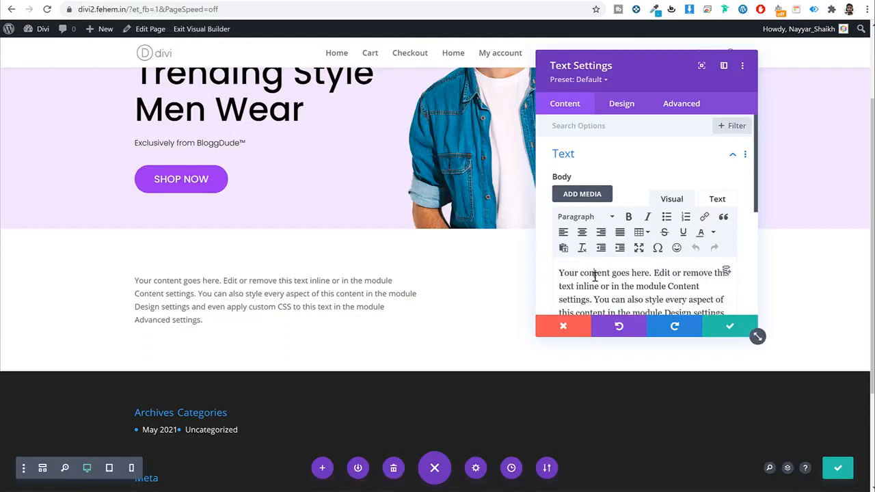
Step: Replace the placeholder text with MEN'S Clothing and set the text font to Poppins
{"action": "key", "text": "ctrl+a"}
{"action": "type", "text": "MEN'S Clothing"}
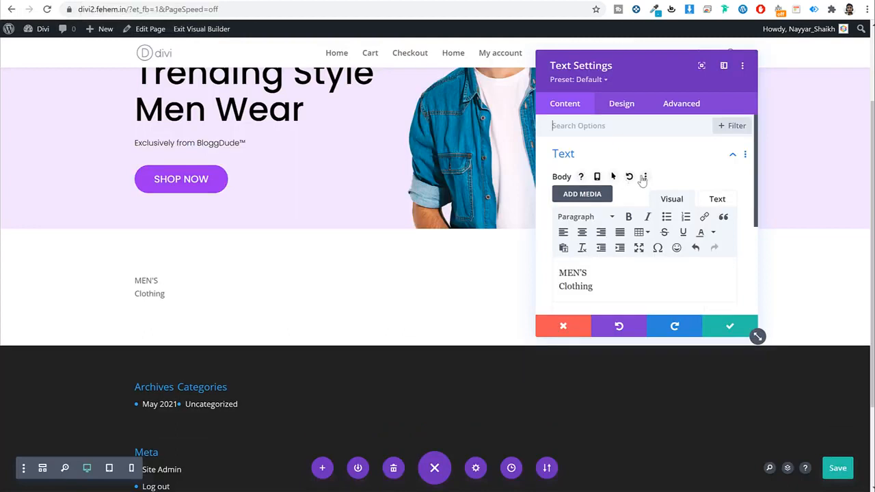
{"action": "left_click", "coordinate": [620, 108]}
{"action": "left_click", "coordinate": [617, 153]}
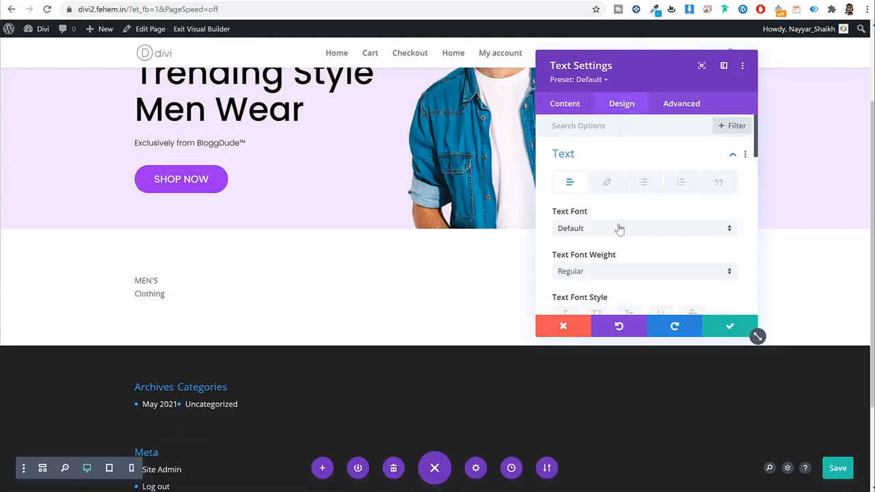
{"action": "left_click", "coordinate": [616, 230]}
{"action": "left_click", "coordinate": [605, 126]}
{"action": "left_click", "coordinate": [604, 226]}
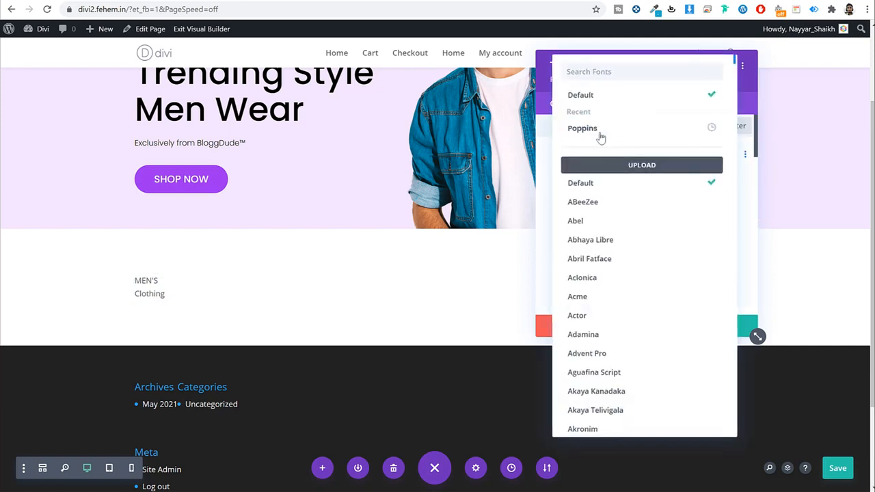
{"action": "left_click", "coordinate": [601, 136]}
{"action": "scroll", "coordinate": [684, 255], "scroll_direction": "down", "scroll_amount": 3}
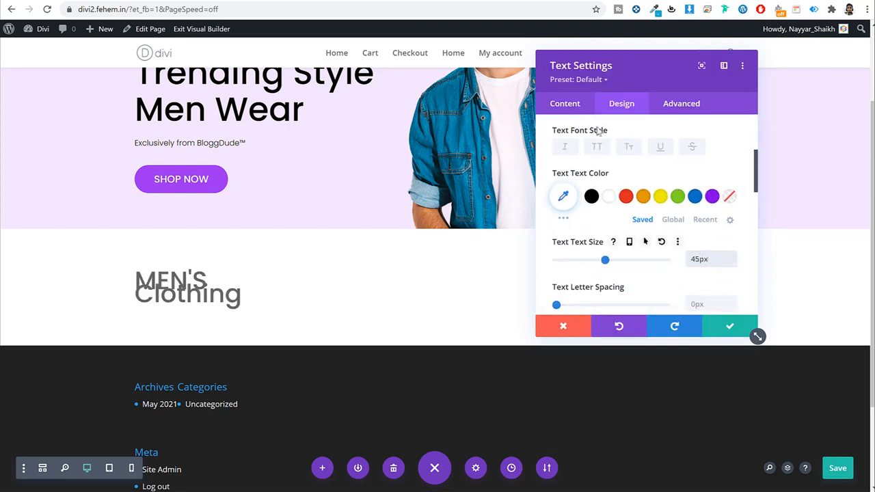
Step: Reopen the body text editor and check the live demo site for reference
{"action": "left_click", "coordinate": [561, 104]}
{"action": "left_click", "coordinate": [617, 155]}
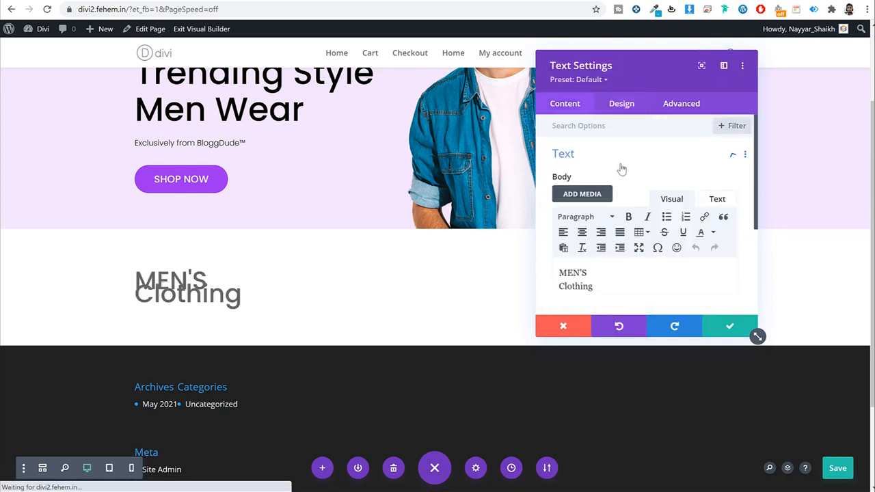
{"action": "scroll", "coordinate": [652, 259], "scroll_direction": "down", "scroll_amount": 2}
{"action": "left_click", "coordinate": [57, 0]}
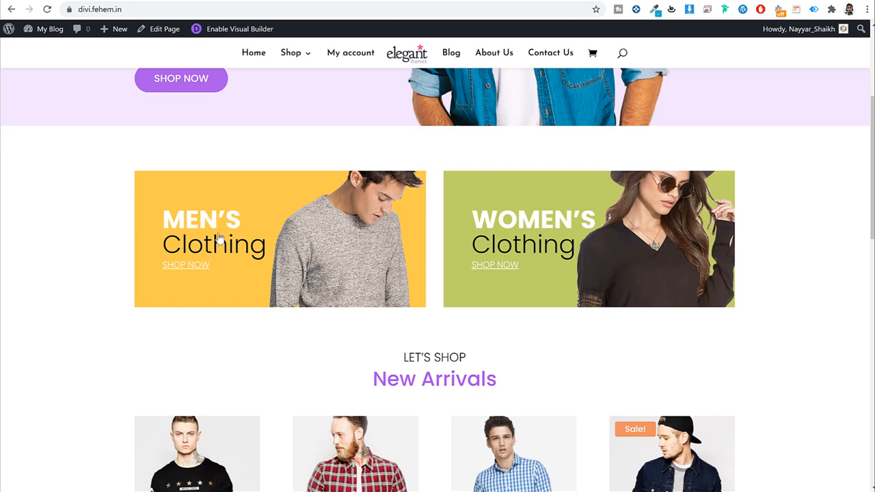
{"action": "left_click", "coordinate": [133, 2]}
{"action": "scroll", "coordinate": [618, 218], "scroll_direction": "up", "scroll_amount": 2}
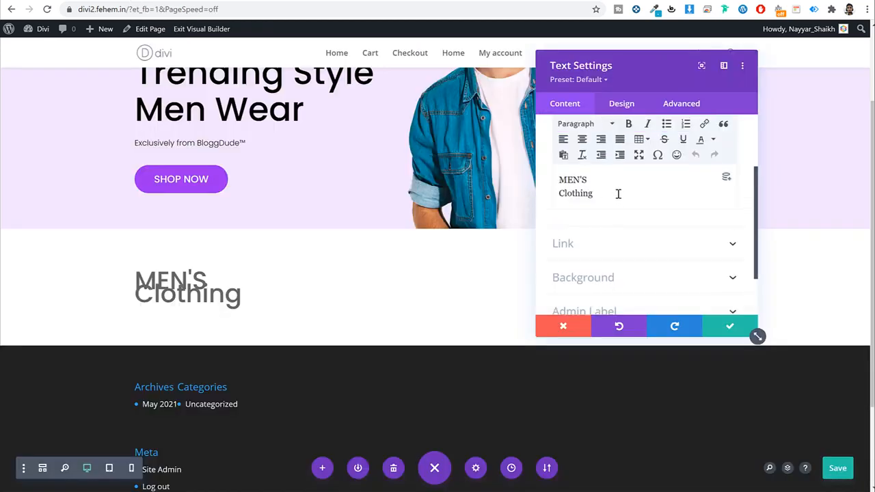
Step: Put MEN'S and Clothing on separate lines as Heading 3 and Heading 4
{"action": "double_click", "coordinate": [574, 216]}
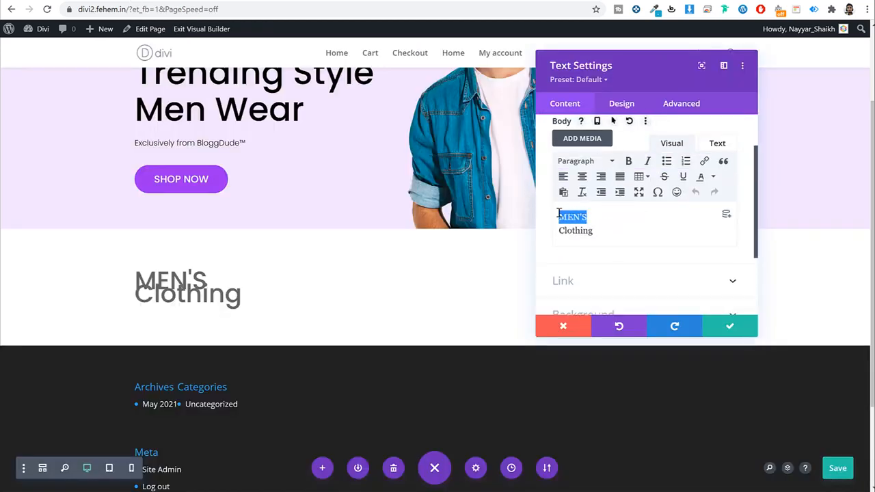
{"action": "left_click", "coordinate": [586, 161]}
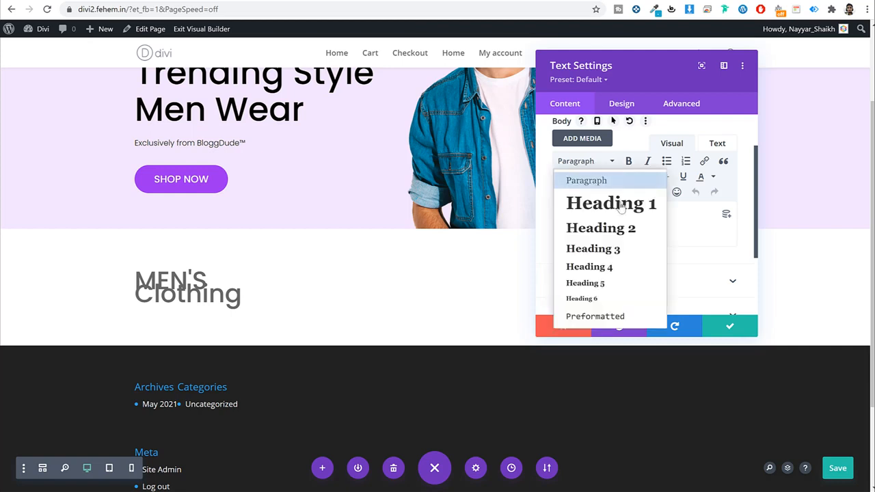
{"action": "left_click", "coordinate": [616, 250]}
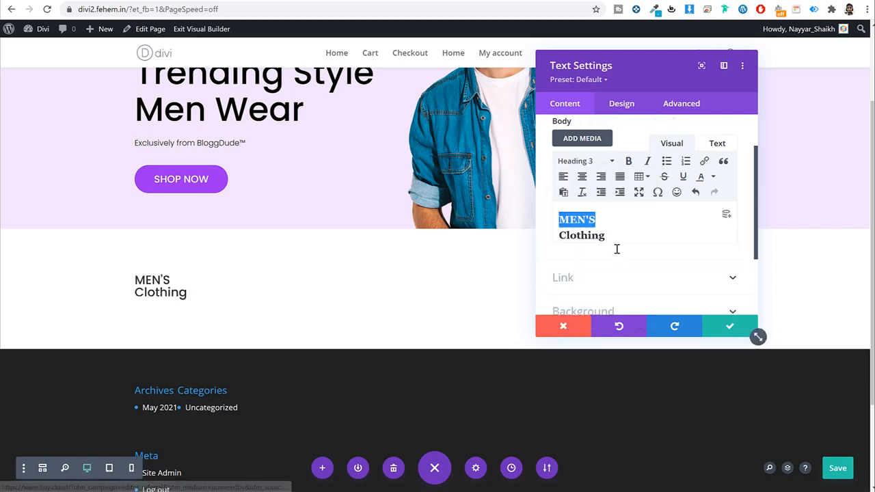
{"action": "left_click", "coordinate": [558, 235]}
{"action": "key", "text": "BackSpace"}
{"action": "key", "text": "Return"}
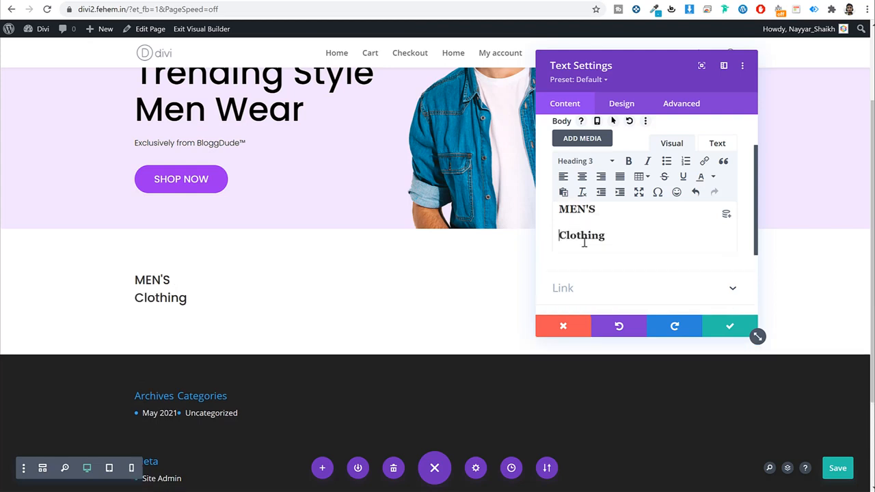
{"action": "double_click", "coordinate": [559, 248]}
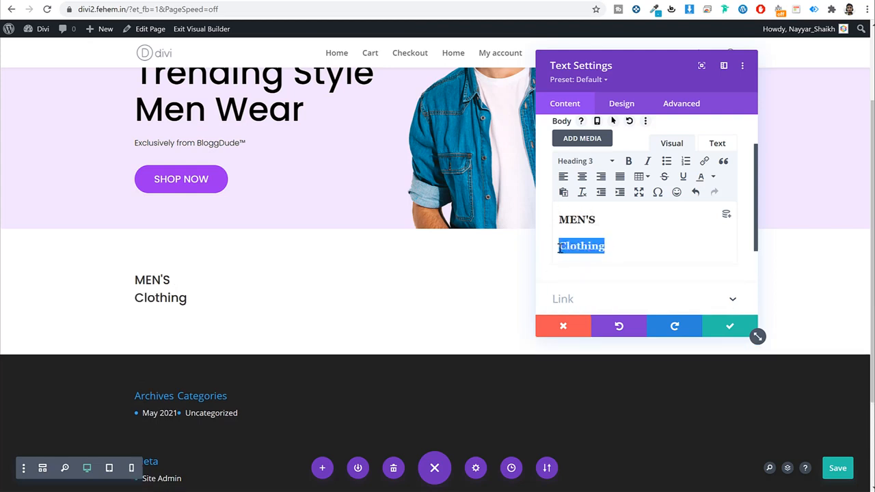
{"action": "left_click", "coordinate": [581, 159]}
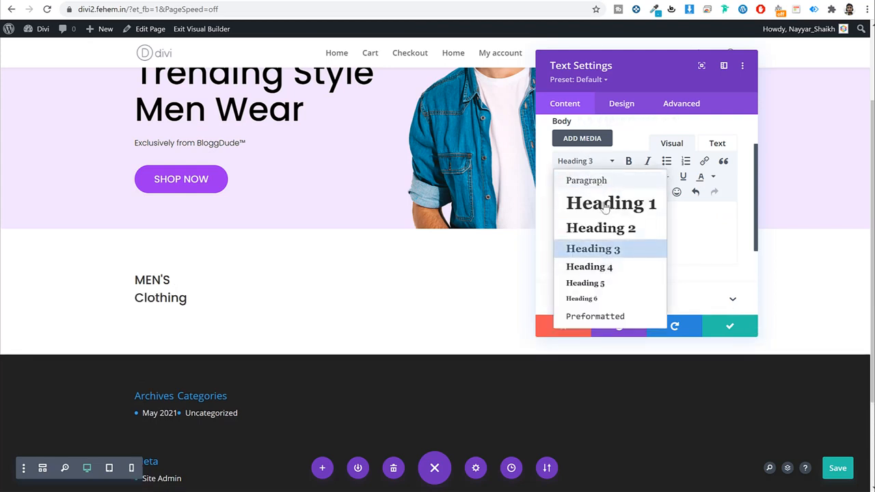
{"action": "left_click", "coordinate": [618, 268]}
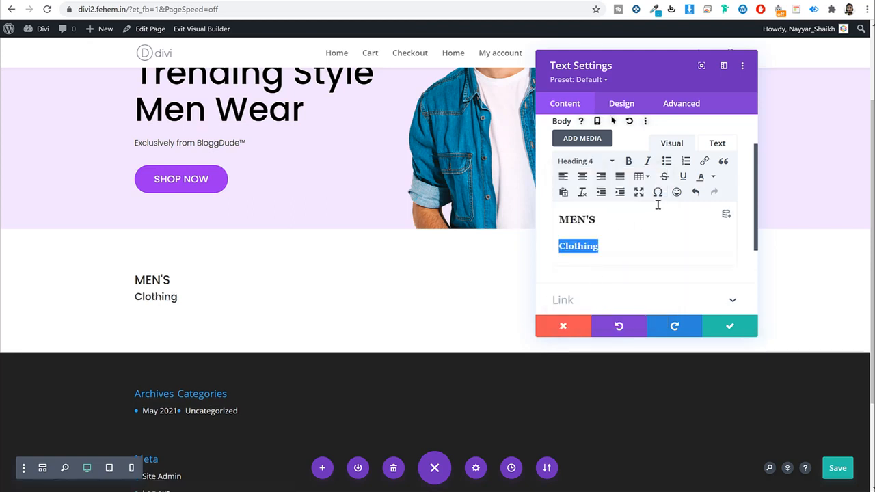
Step: Set the Heading 3 font to Poppins
{"action": "left_click", "coordinate": [628, 102]}
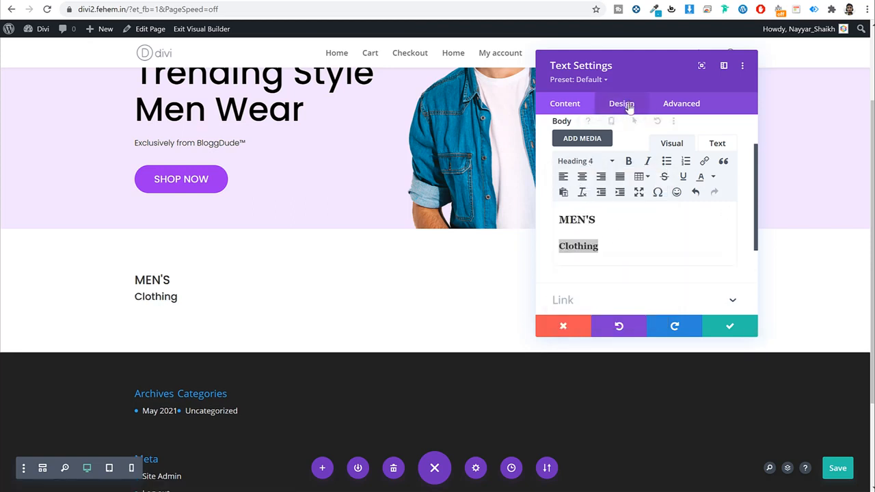
{"action": "left_click", "coordinate": [609, 191]}
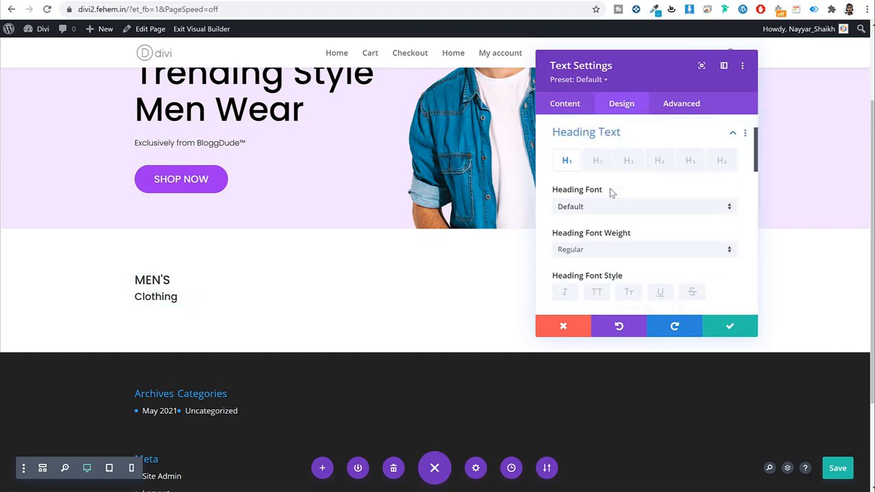
{"action": "left_click", "coordinate": [630, 161]}
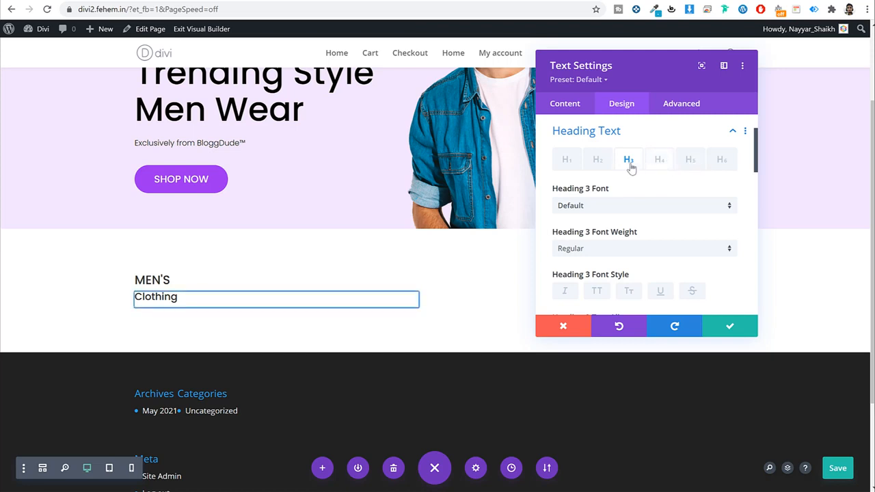
{"action": "scroll", "coordinate": [637, 154], "scroll_direction": "down", "scroll_amount": 1}
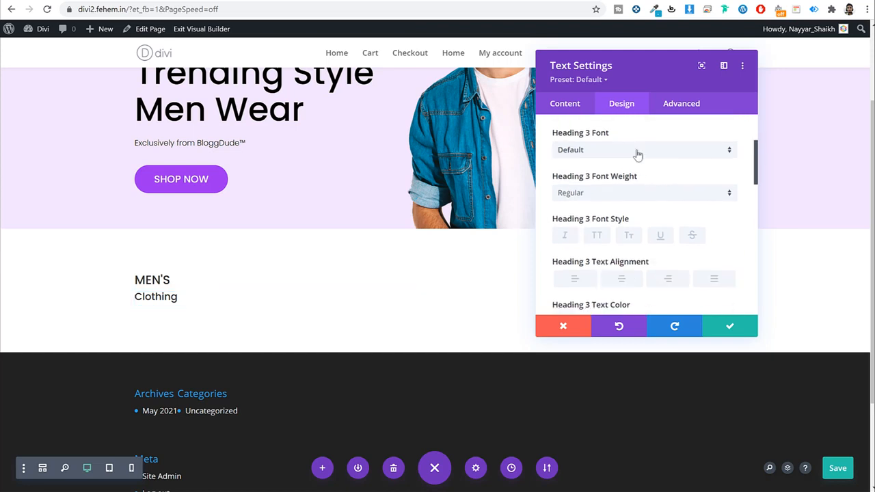
{"action": "left_click", "coordinate": [625, 154]}
{"action": "left_click", "coordinate": [611, 131]}
Step: Give Heading 3 a 45px text size and Ultra Bold weight
{"action": "scroll", "coordinate": [688, 223], "scroll_direction": "down", "scroll_amount": 2}
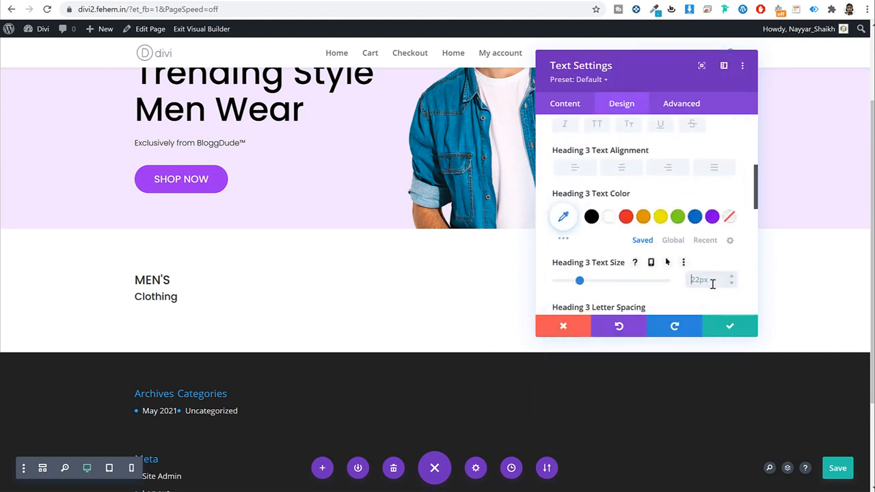
{"action": "left_click", "coordinate": [712, 283]}
{"action": "type", "text": "45px"}
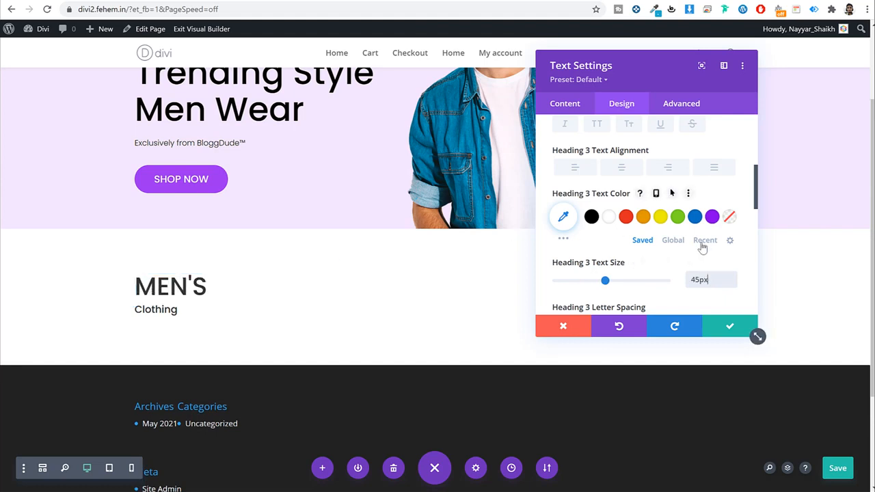
{"action": "scroll", "coordinate": [702, 248], "scroll_direction": "down", "scroll_amount": 3}
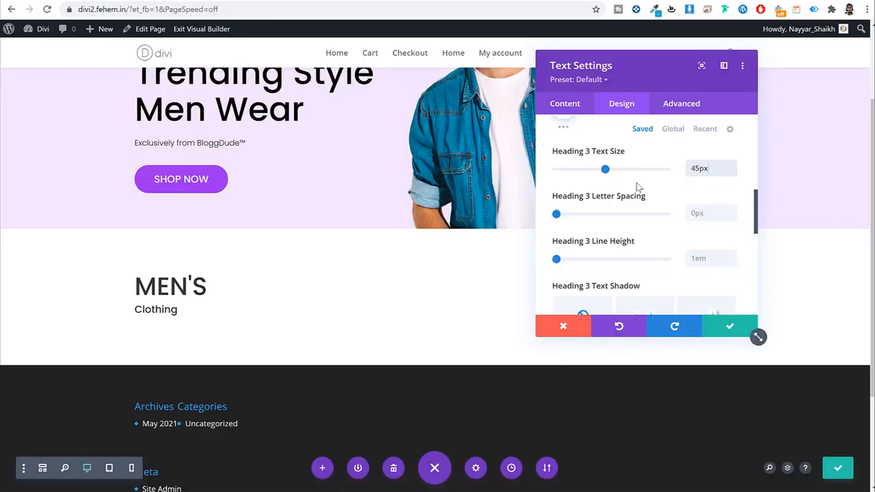
{"action": "scroll", "coordinate": [636, 182], "scroll_direction": "up", "scroll_amount": 5}
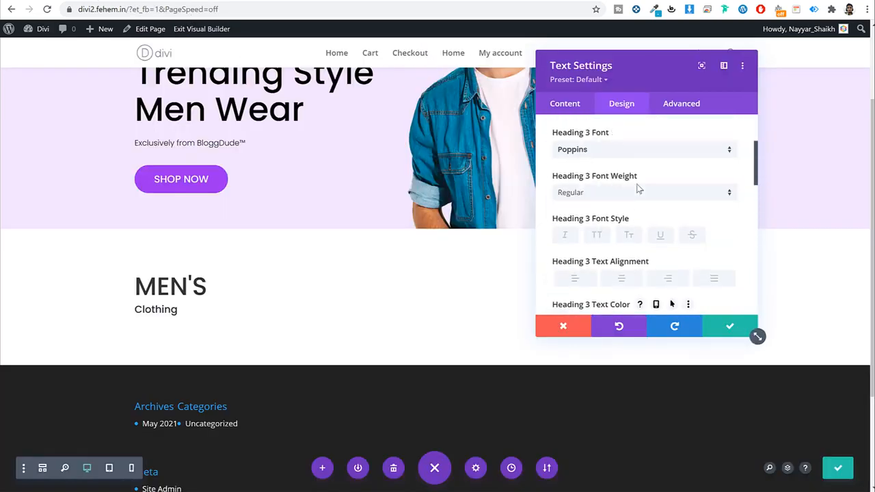
{"action": "left_click", "coordinate": [619, 192]}
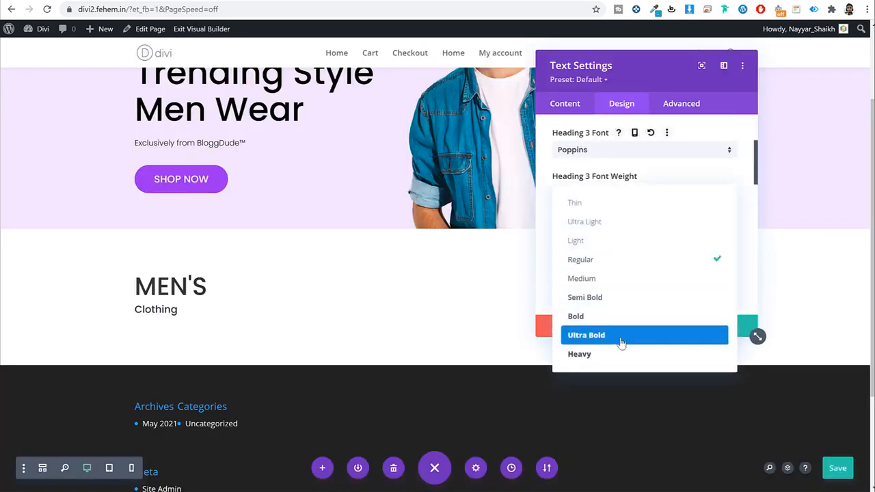
{"action": "left_click", "coordinate": [620, 336]}
Step: Style the Heading 4 Clothing line at 45px with Light font weight
{"action": "scroll", "coordinate": [689, 255], "scroll_direction": "up", "scroll_amount": 2}
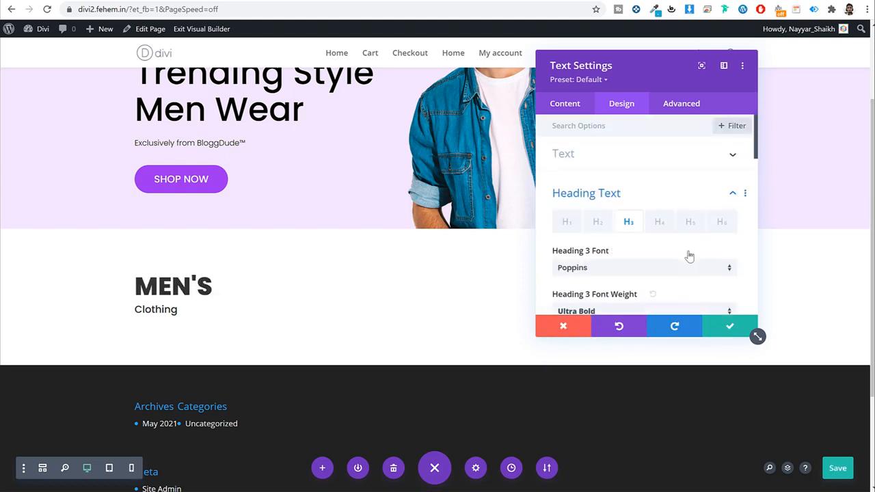
{"action": "left_click", "coordinate": [658, 222]}
{"action": "scroll", "coordinate": [651, 251], "scroll_direction": "down", "scroll_amount": 2}
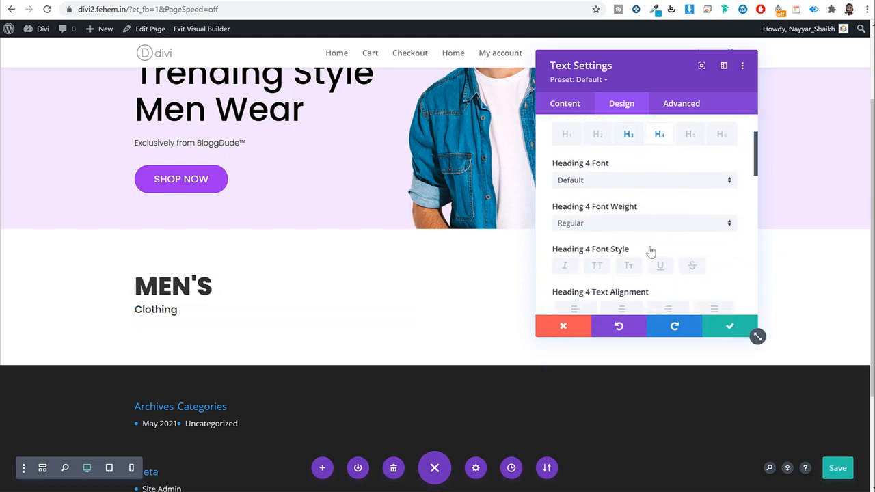
{"action": "scroll", "coordinate": [651, 251], "scroll_direction": "down", "scroll_amount": 5}
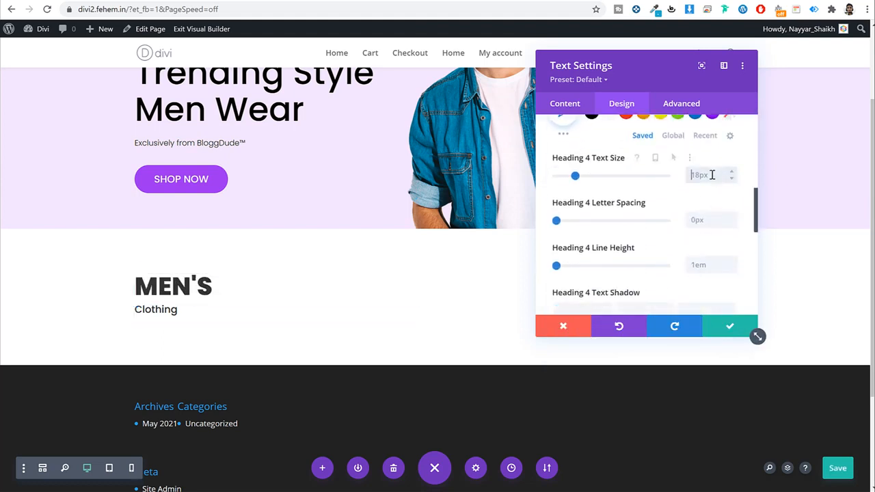
{"action": "type", "text": "45"}
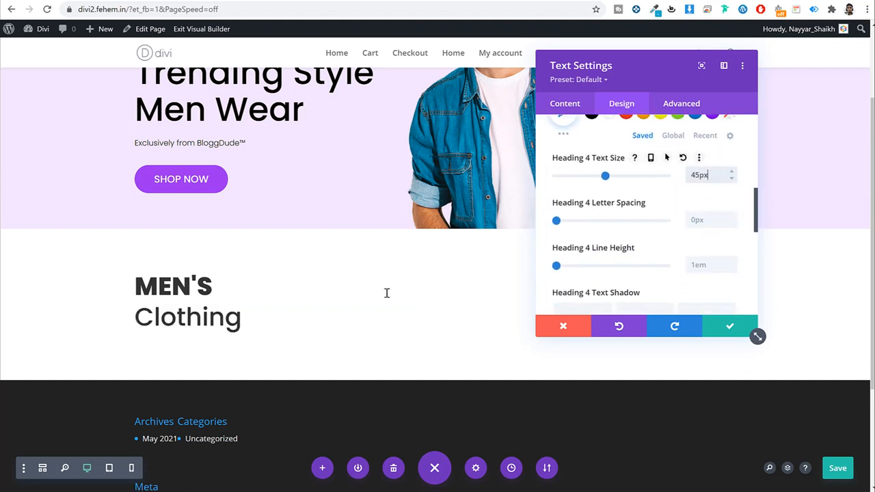
{"action": "scroll", "coordinate": [610, 207], "scroll_direction": "up", "scroll_amount": 5}
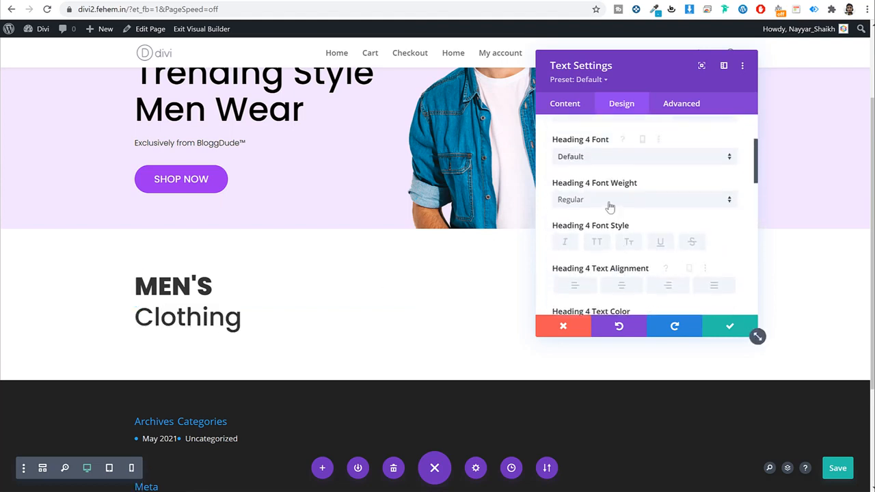
{"action": "left_click", "coordinate": [610, 205]}
{"action": "left_click", "coordinate": [598, 208]}
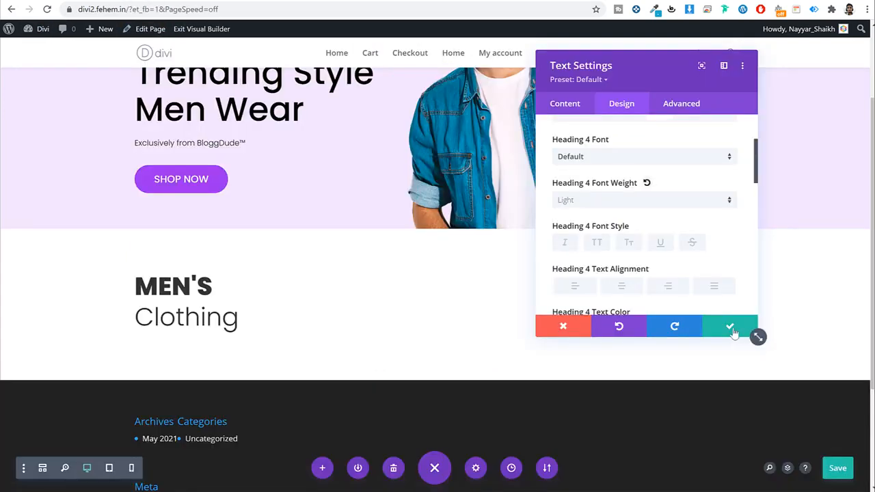
Step: Save the heading styles and copy the demo banner's SHOP NOW text
{"action": "left_click", "coordinate": [738, 330]}
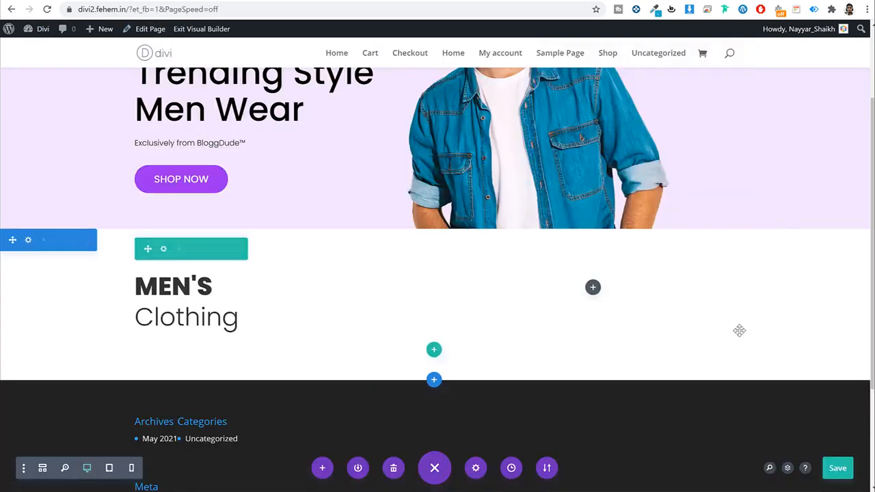
{"action": "left_click", "coordinate": [52, 0]}
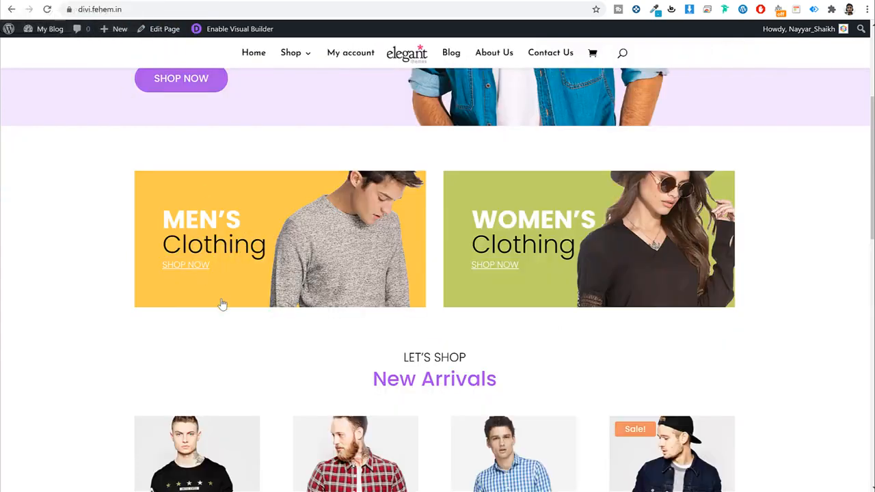
{"action": "left_click_drag", "start_coordinate": [211, 266], "coordinate": [164, 268]}
{"action": "key", "text": "ctrl+c"}
{"action": "left_click", "coordinate": [184, 0]}
Step: Add a Text module below the Clothing heading containing SHOP NOW
{"action": "left_click", "coordinate": [275, 307]}
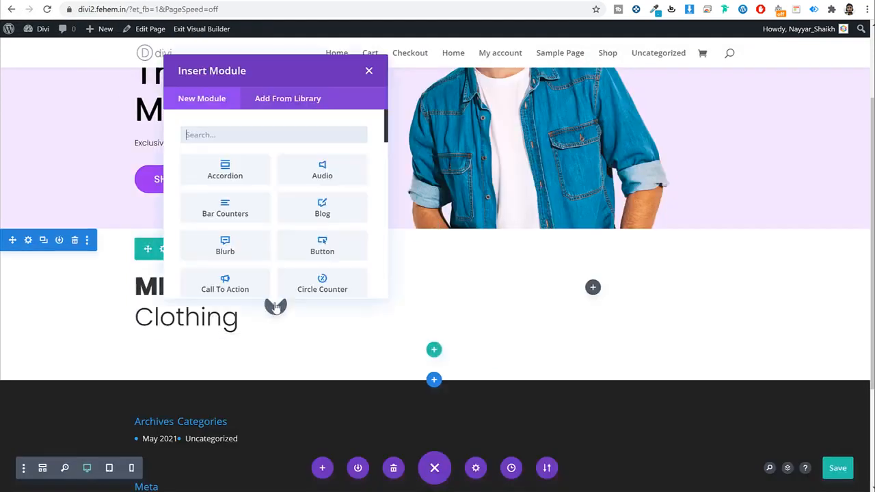
{"action": "type", "text": "text"}
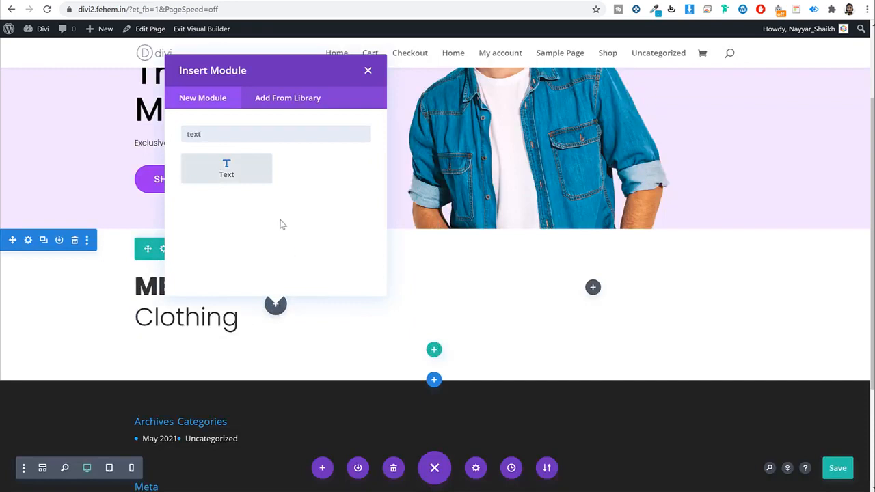
{"action": "left_click", "coordinate": [230, 167]}
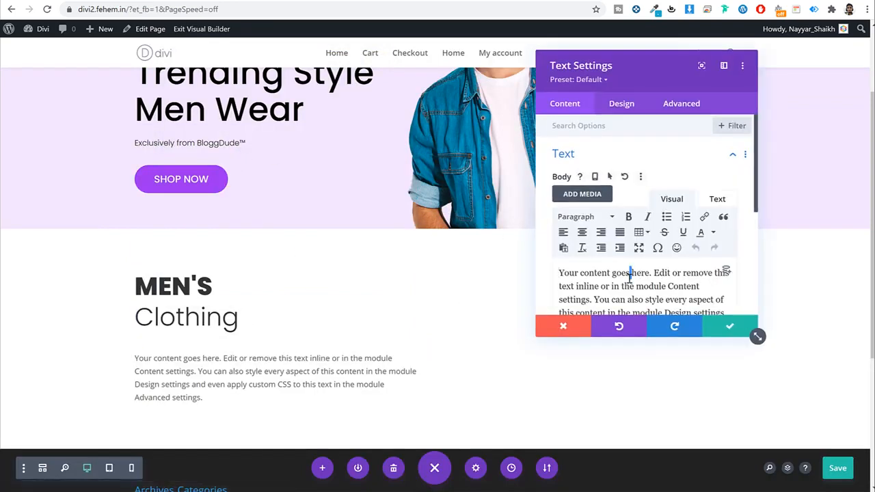
{"action": "triple_click", "coordinate": [628, 278]}
{"action": "key", "text": "ctrl+v"}
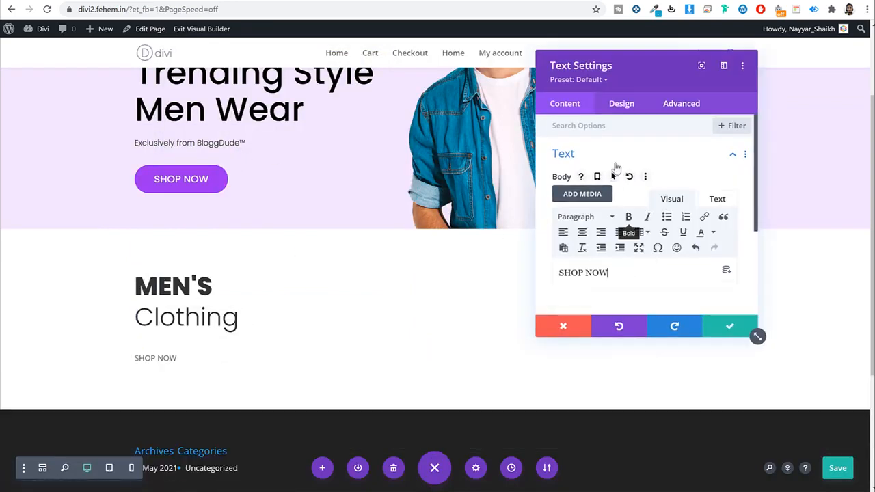
Step: Set the SHOP NOW text font to Poppins and its colour to black
{"action": "left_click", "coordinate": [619, 106]}
{"action": "left_click", "coordinate": [604, 156]}
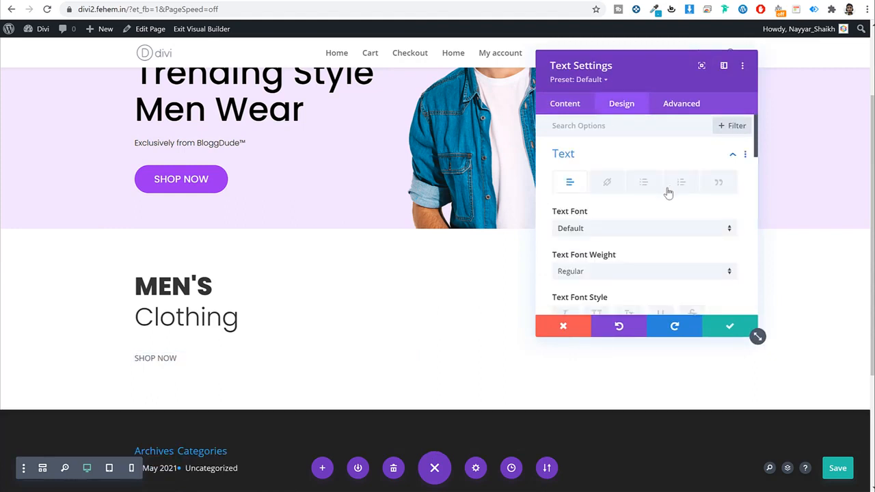
{"action": "left_click", "coordinate": [618, 228]}
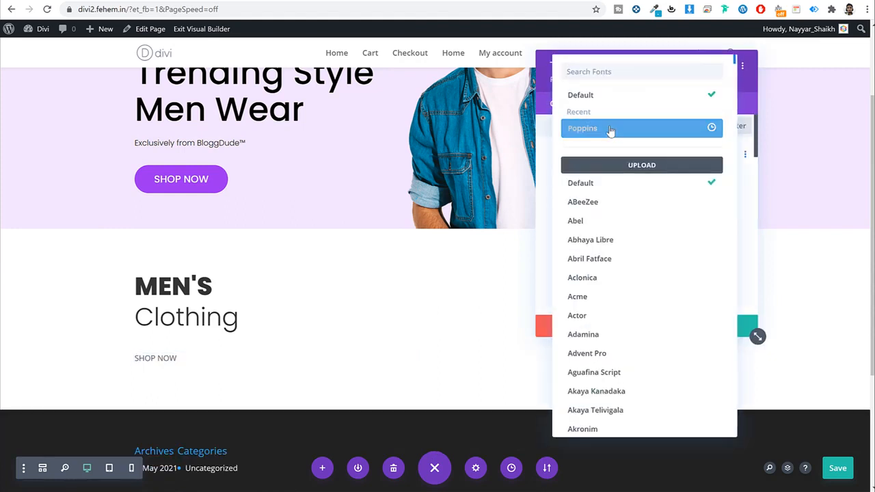
{"action": "left_click", "coordinate": [608, 130]}
{"action": "scroll", "coordinate": [663, 248], "scroll_direction": "down", "scroll_amount": 2}
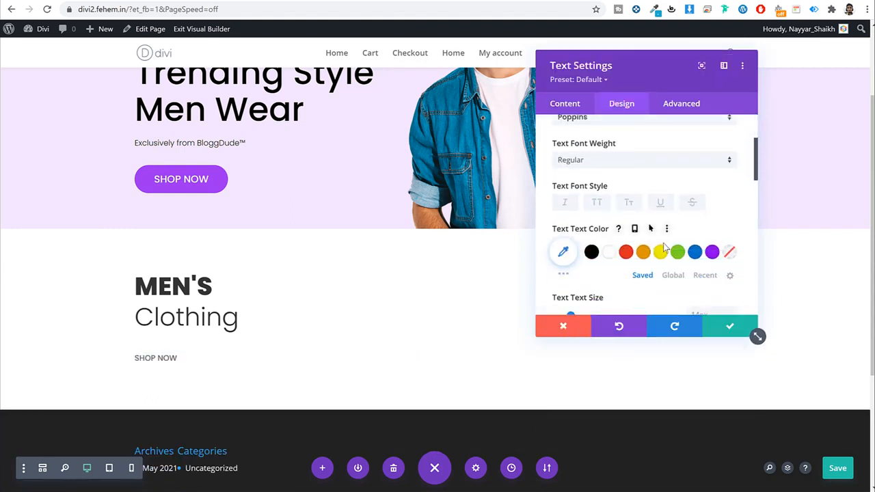
{"action": "left_click", "coordinate": [591, 252]}
Step: Make SHOP NOW light weight and underlined, then save the module
{"action": "scroll", "coordinate": [656, 239], "scroll_direction": "down", "scroll_amount": 2}
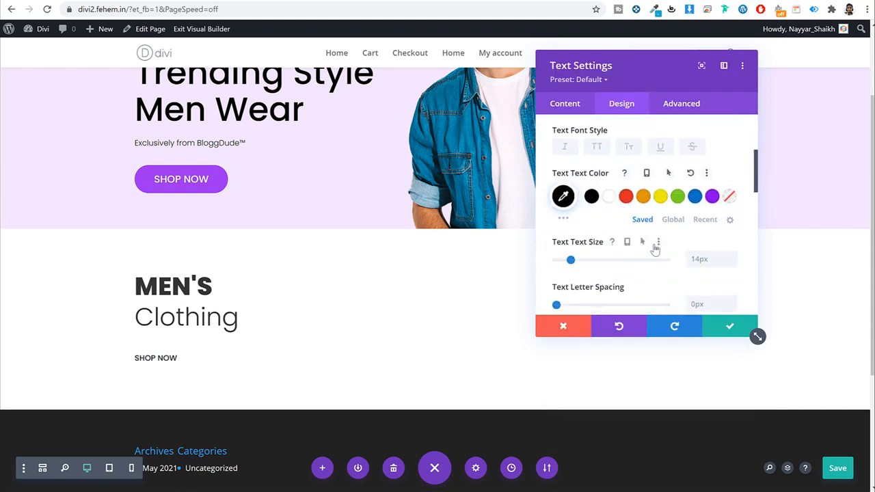
{"action": "scroll", "coordinate": [611, 178], "scroll_direction": "up", "scroll_amount": 2}
{"action": "left_click", "coordinate": [607, 162]}
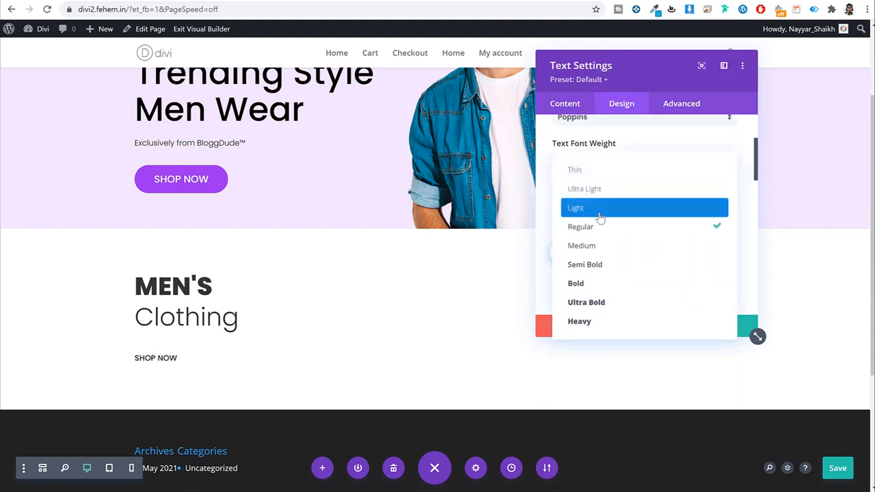
{"action": "left_click", "coordinate": [602, 208]}
{"action": "scroll", "coordinate": [651, 224], "scroll_direction": "down", "scroll_amount": 2}
{"action": "scroll", "coordinate": [651, 222], "scroll_direction": "up", "scroll_amount": 1}
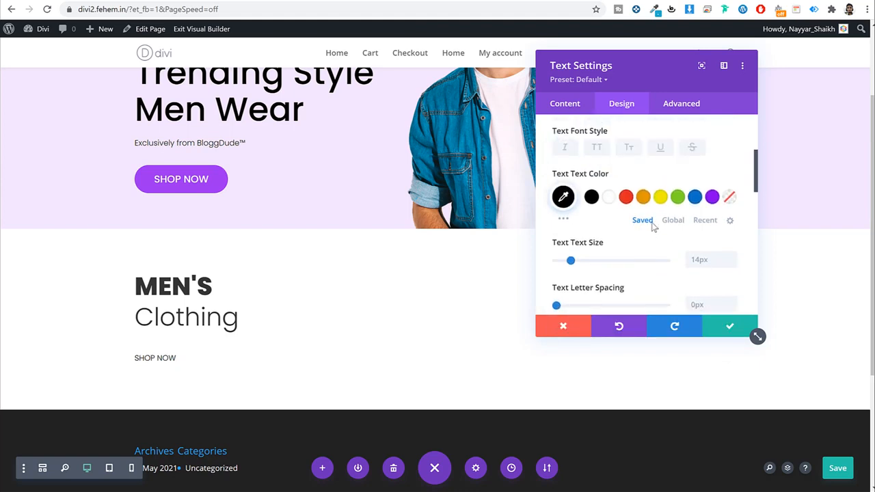
{"action": "left_click", "coordinate": [661, 149]}
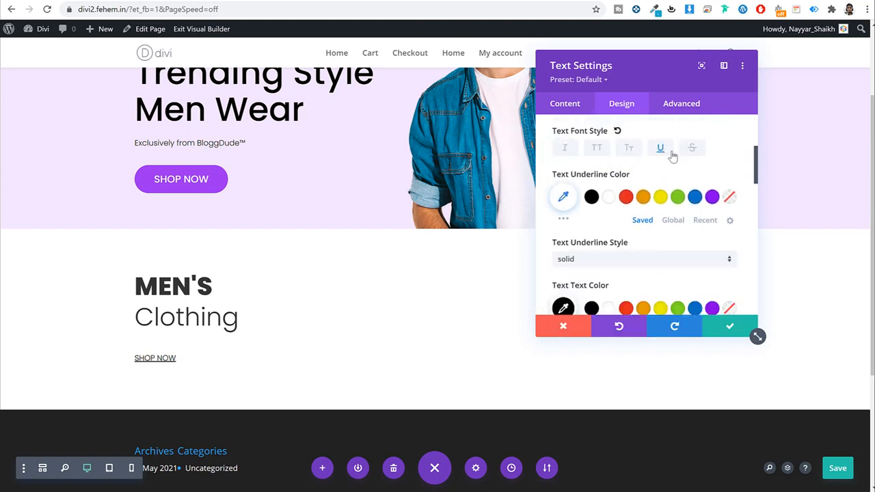
{"action": "left_click", "coordinate": [733, 326]}
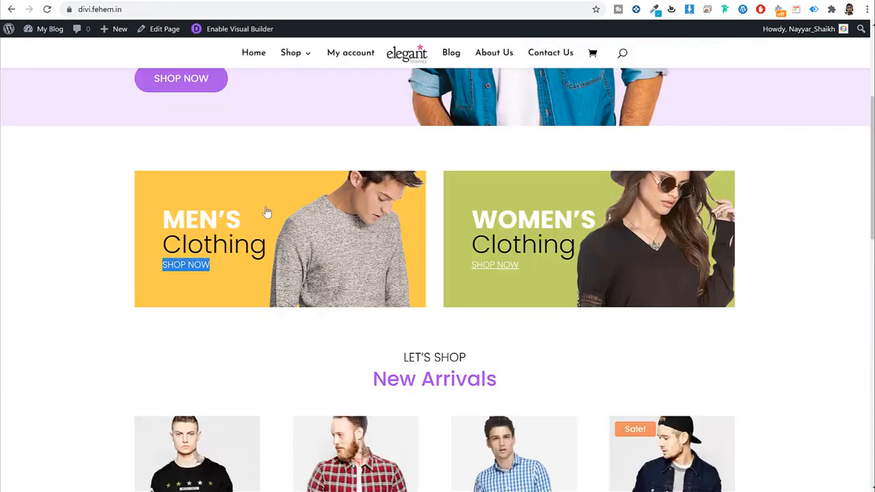
Step: Clear the banner text selection on the demo shop page and scroll through its Clothing banners
{"action": "left_click", "coordinate": [304, 360]}
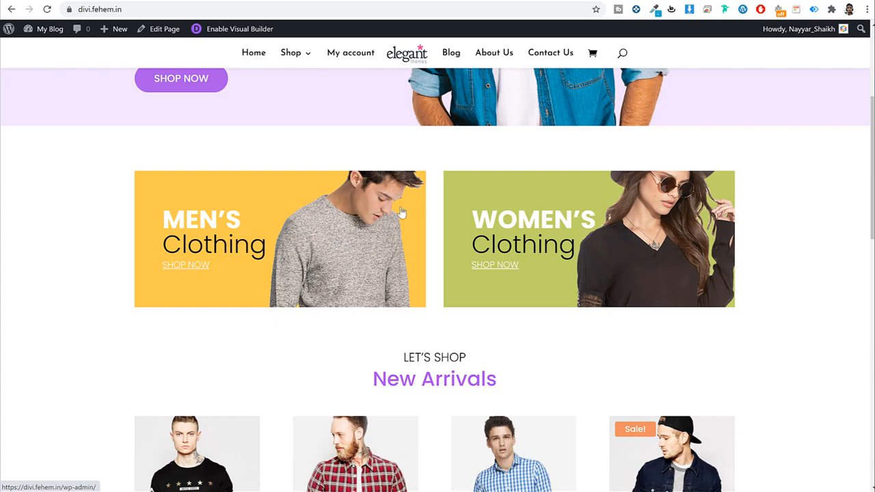
{"action": "scroll", "coordinate": [396, 205], "scroll_direction": "up", "scroll_amount": 3}
{"action": "scroll", "coordinate": [570, 146], "scroll_direction": "down", "scroll_amount": 3}
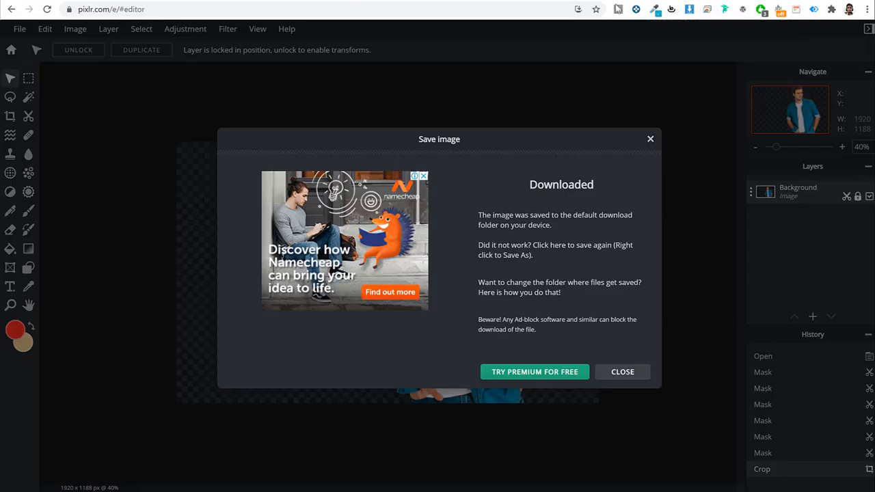
Step: Dismiss the save confirmation and create a new blank 600 × 300 px image
{"action": "left_click", "coordinate": [650, 140]}
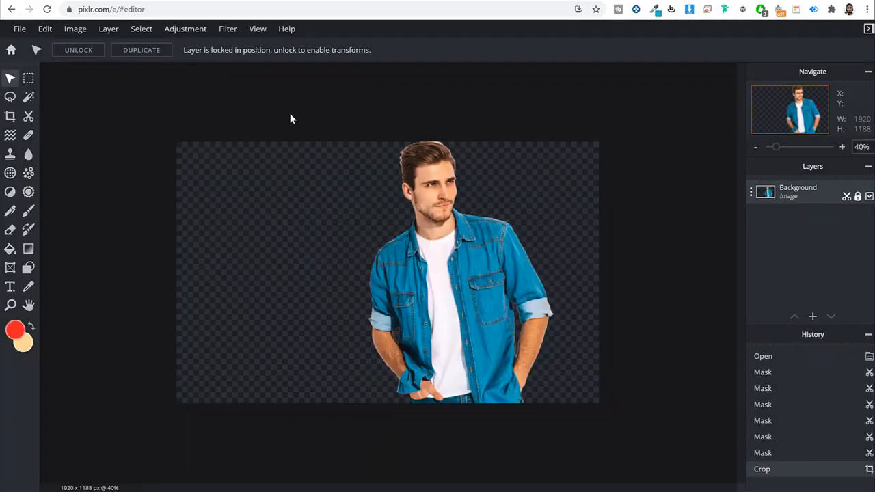
{"action": "left_click", "coordinate": [19, 29]}
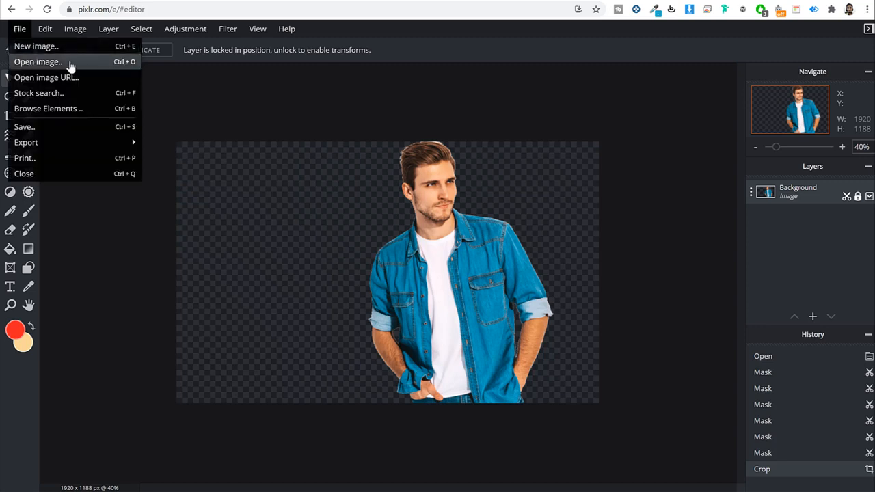
{"action": "left_click", "coordinate": [36, 46]}
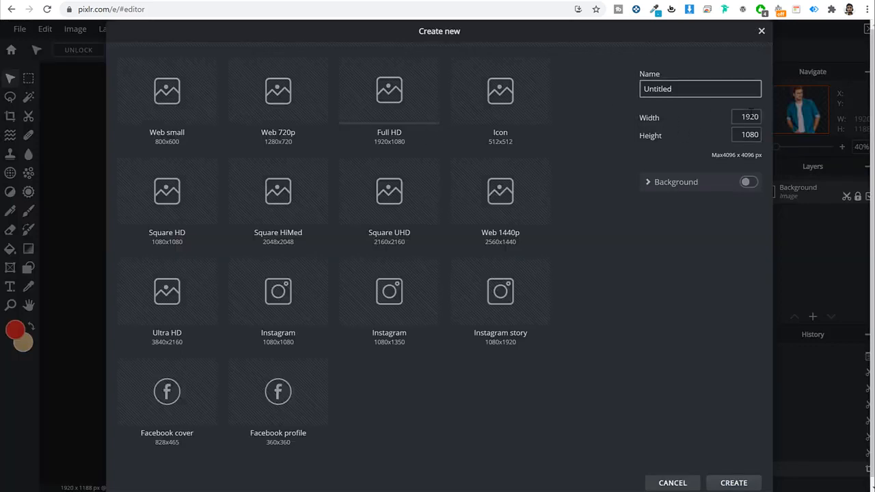
{"action": "left_click_drag", "start_coordinate": [627, 114], "coordinate": [667, 136]}
{"action": "left_click", "coordinate": [656, 119]}
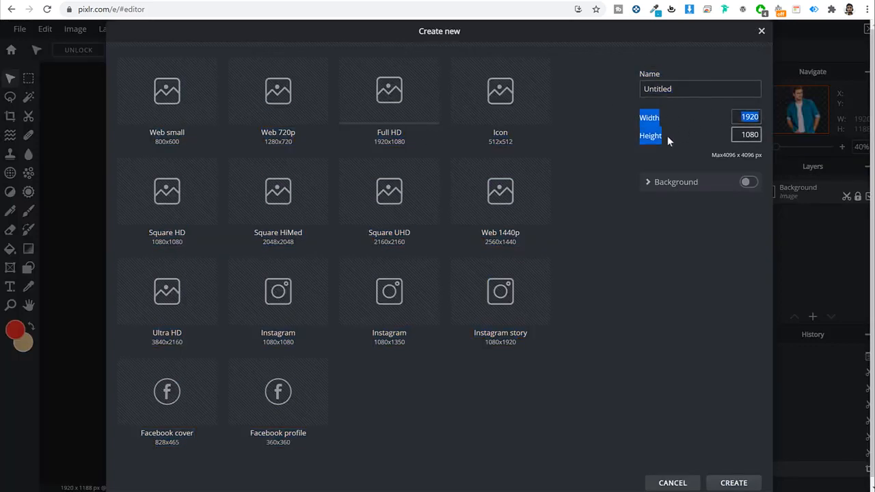
{"action": "left_click", "coordinate": [667, 135]}
{"action": "double_click", "coordinate": [738, 117]}
{"action": "type", "text": "600"}
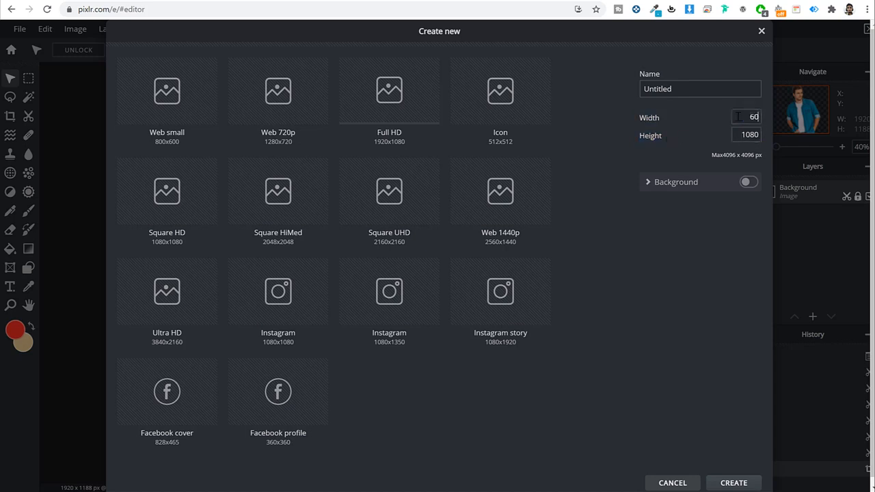
{"action": "key", "text": "Tab"}
{"action": "type", "text": "30"}
{"action": "left_click", "coordinate": [744, 481]}
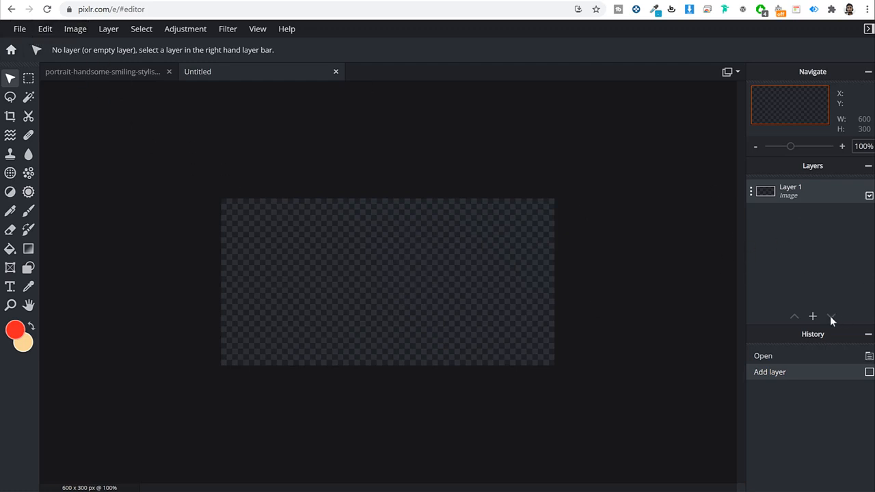
{"action": "mouse_move", "coordinate": [811, 320]}
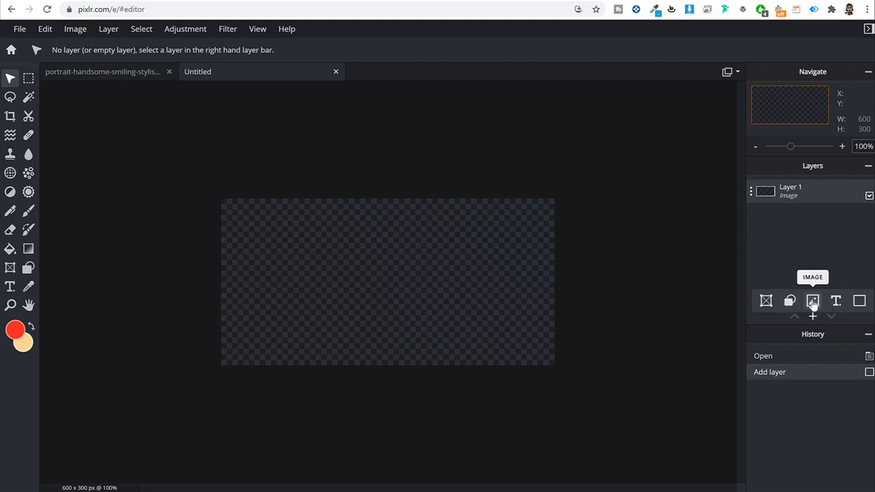
Step: Add the hoodie photo 4.jpg from the computer as a new layer
{"action": "left_click", "coordinate": [813, 302]}
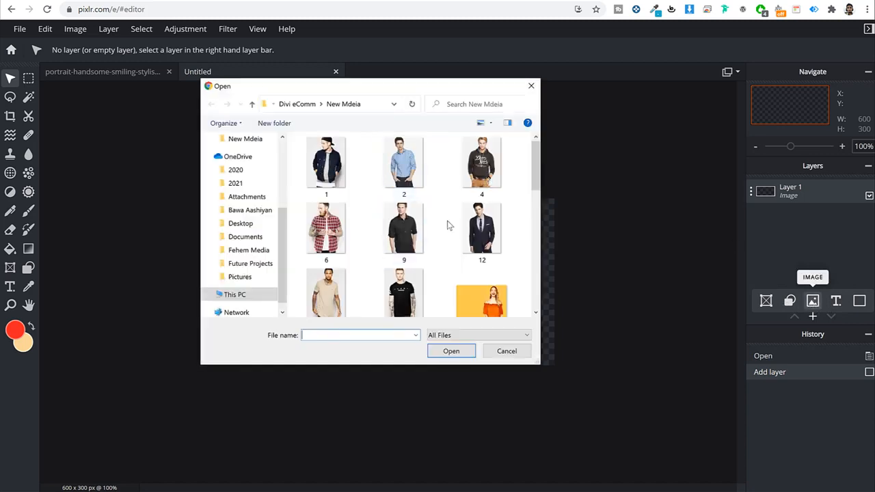
{"action": "scroll", "coordinate": [466, 257], "scroll_direction": "down", "scroll_amount": 3}
{"action": "scroll", "coordinate": [465, 256], "scroll_direction": "up", "scroll_amount": 6}
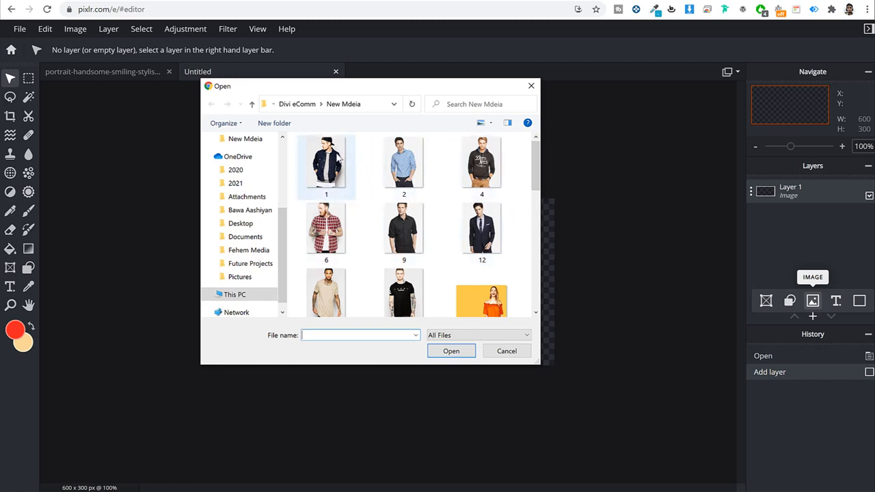
{"action": "left_click", "coordinate": [339, 158]}
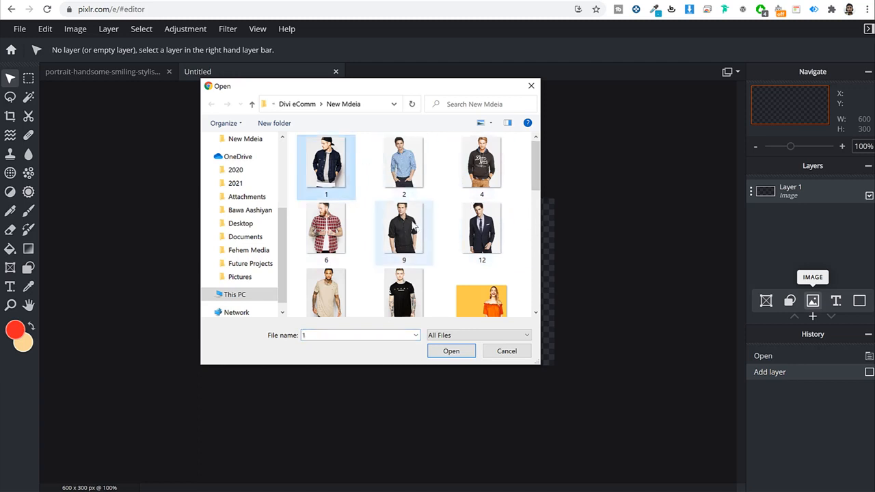
{"action": "left_click", "coordinate": [425, 162]}
{"action": "left_click", "coordinate": [487, 158]}
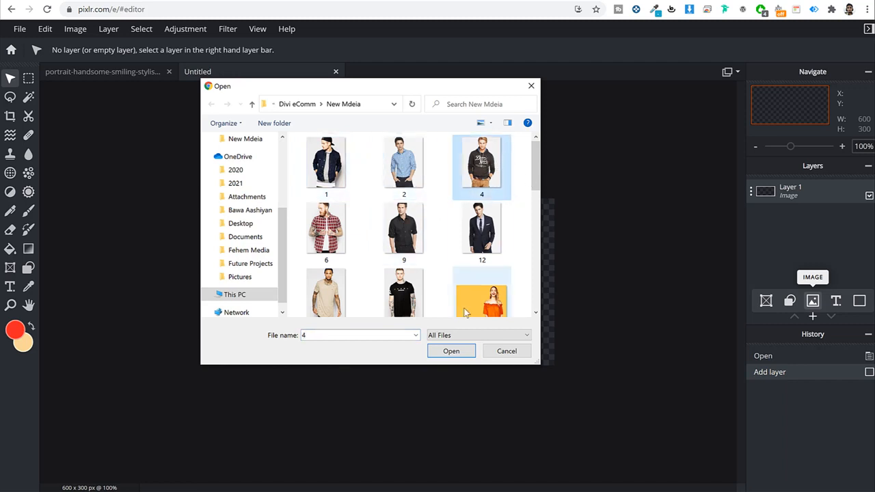
{"action": "left_click", "coordinate": [451, 350]}
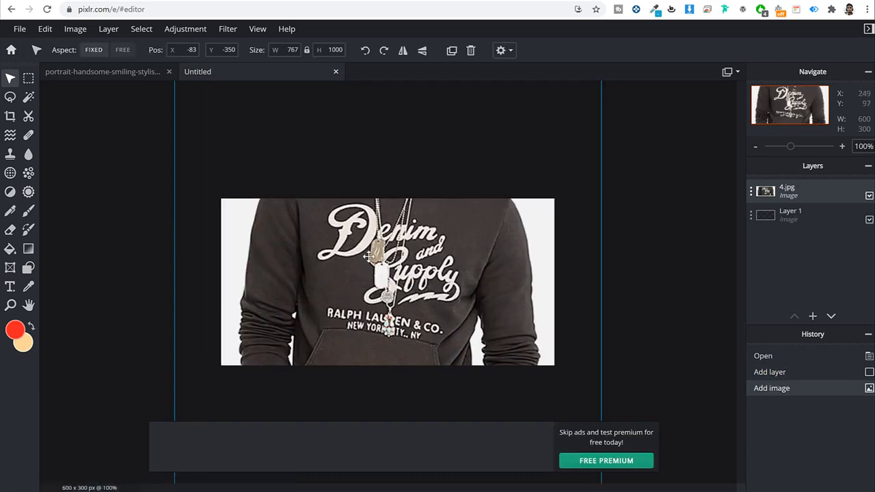
Step: Shrink the hoodie layer to 269 × 351 on the right side of the canvas
{"action": "scroll", "coordinate": [371, 254], "scroll_direction": "down", "scroll_amount": 5}
{"action": "left_click_drag", "start_coordinate": [277, 136], "coordinate": [479, 265]}
{"action": "scroll", "coordinate": [418, 281], "scroll_direction": "up", "scroll_amount": 5}
{"action": "scroll", "coordinate": [418, 285], "scroll_direction": "up", "scroll_amount": 1}
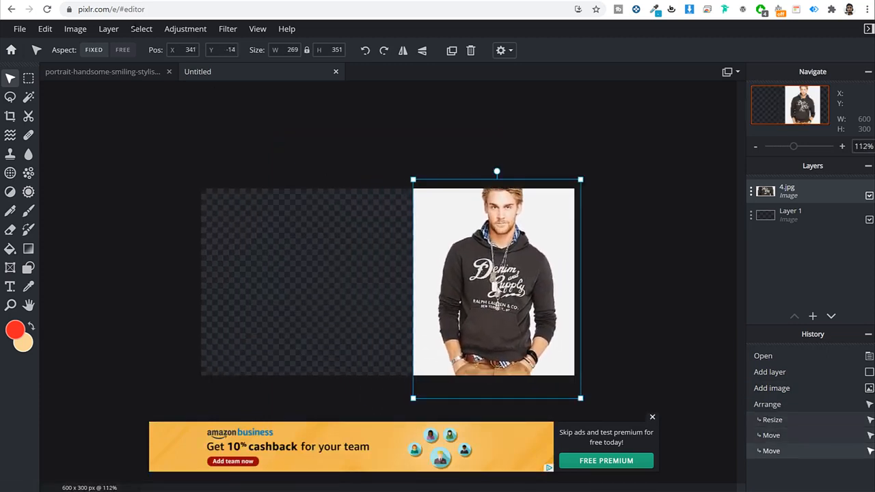
{"action": "left_click", "coordinate": [28, 116]}
Step: Cut away the white background left and right of the man and beside his arm
{"action": "left_click", "coordinate": [455, 216]}
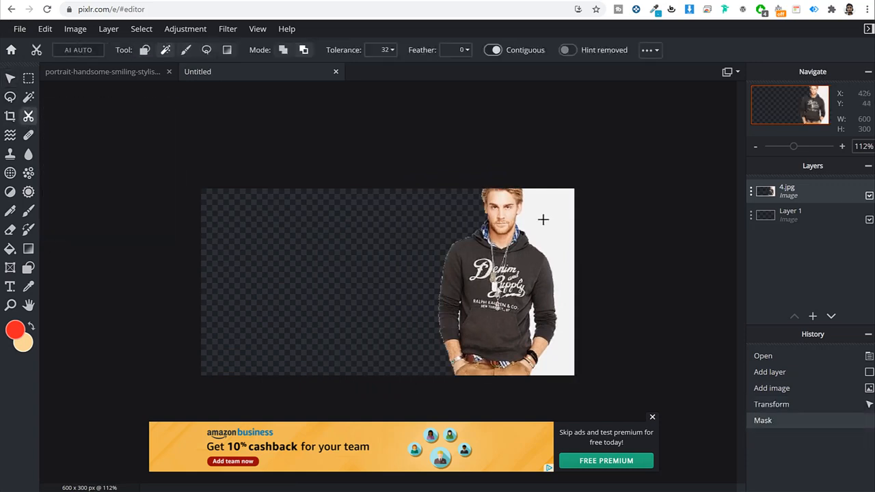
{"action": "left_click", "coordinate": [549, 231]}
{"action": "scroll", "coordinate": [535, 339], "scroll_direction": "up", "scroll_amount": 3}
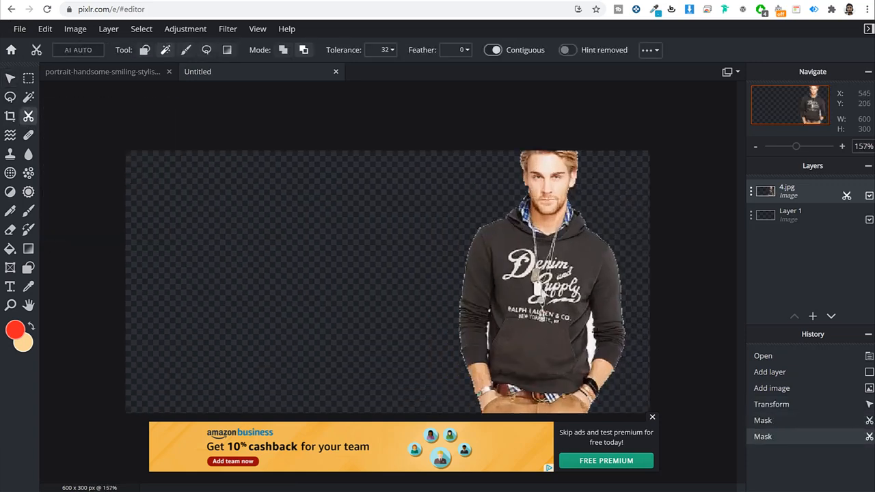
{"action": "left_click", "coordinate": [593, 330]}
{"action": "left_click", "coordinate": [589, 333]}
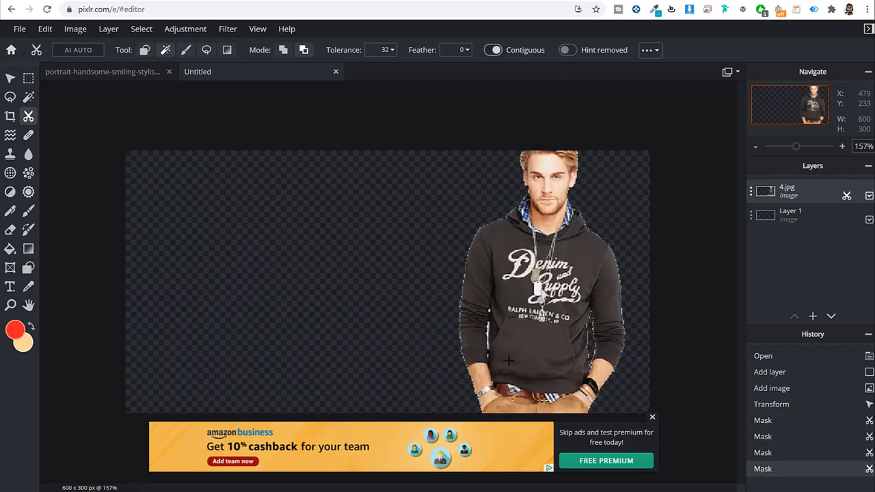
Step: Zoom in and clear the leftover white fringe along his side and arm
{"action": "scroll", "coordinate": [509, 360], "scroll_direction": "up", "scroll_amount": 3}
{"action": "left_click", "coordinate": [530, 345]}
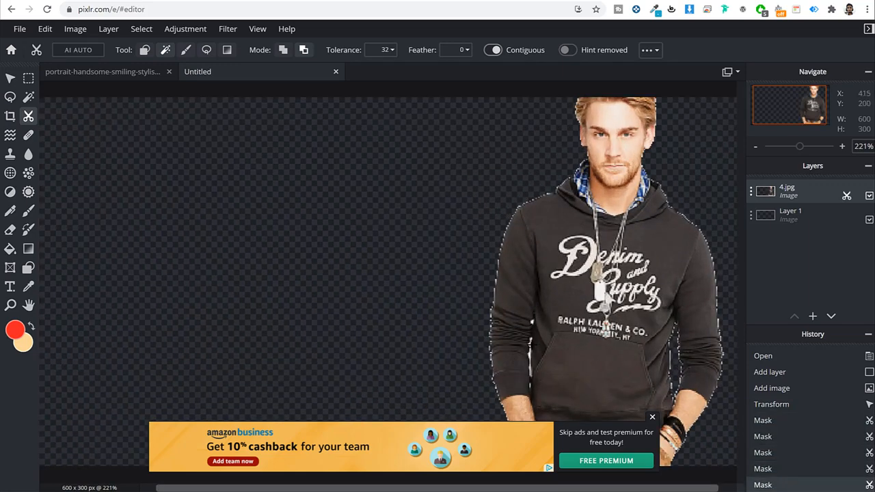
{"action": "scroll", "coordinate": [536, 361], "scroll_direction": "up", "scroll_amount": 5}
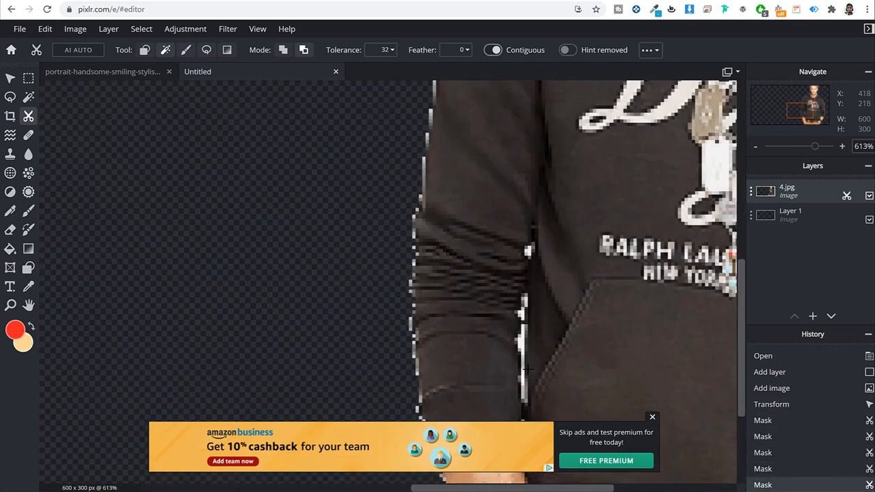
{"action": "left_click", "coordinate": [520, 340]}
{"action": "left_click", "coordinate": [522, 363]}
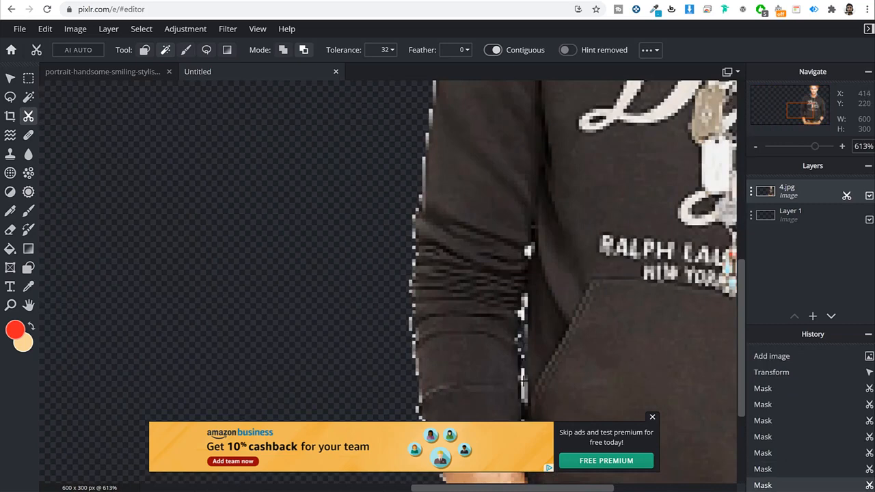
{"action": "left_click", "coordinate": [522, 380]}
{"action": "left_click", "coordinate": [523, 390]}
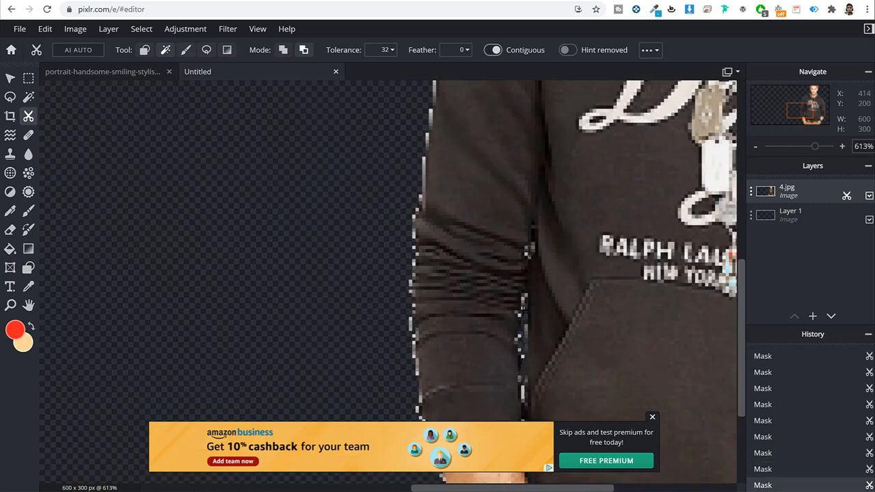
{"action": "scroll", "coordinate": [531, 322], "scroll_direction": "down", "scroll_amount": 6}
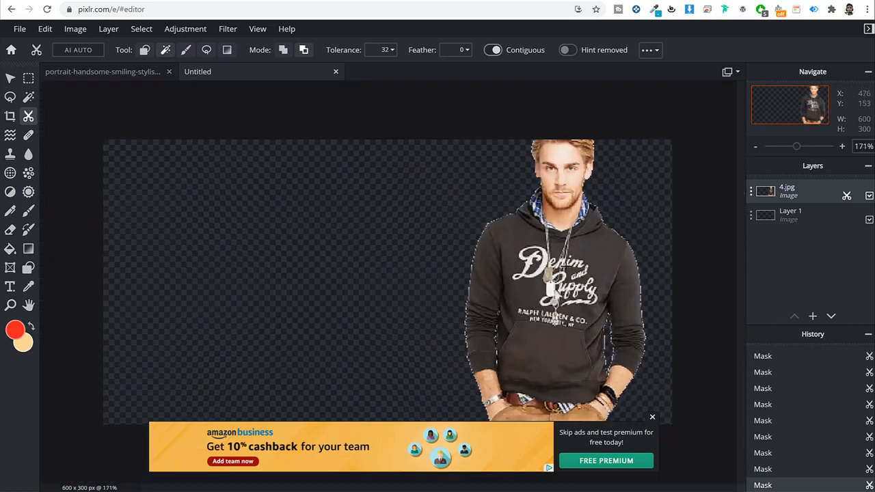
Step: With the Arrange tool, enlarge the cut-out man to about 355 by 463
{"action": "left_click", "coordinate": [10, 78]}
{"action": "mouse_move", "coordinate": [602, 205]}
{"action": "left_mouse_down"}
{"action": "mouse_move", "coordinate": [583, 231]}
{"action": "mouse_move", "coordinate": [595, 209]}
{"action": "mouse_move", "coordinate": [608, 208]}
{"action": "left_mouse_up"}
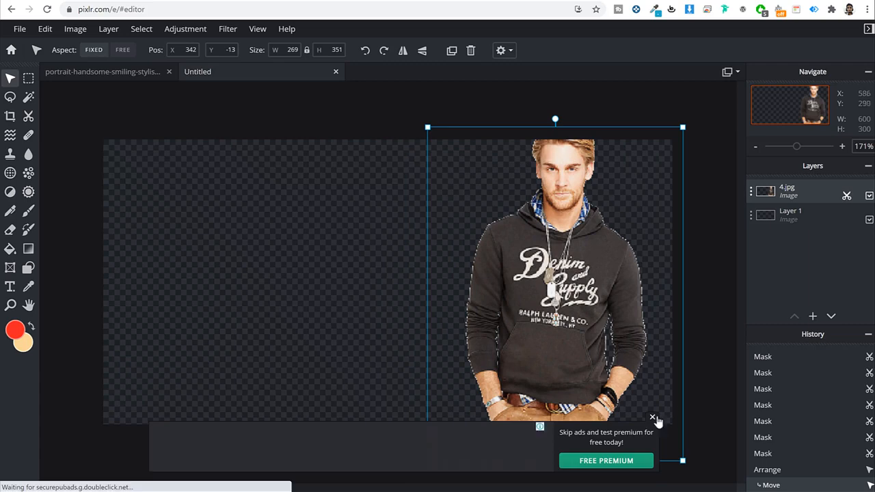
{"action": "left_click_drag", "start_coordinate": [681, 462], "coordinate": [702, 484]}
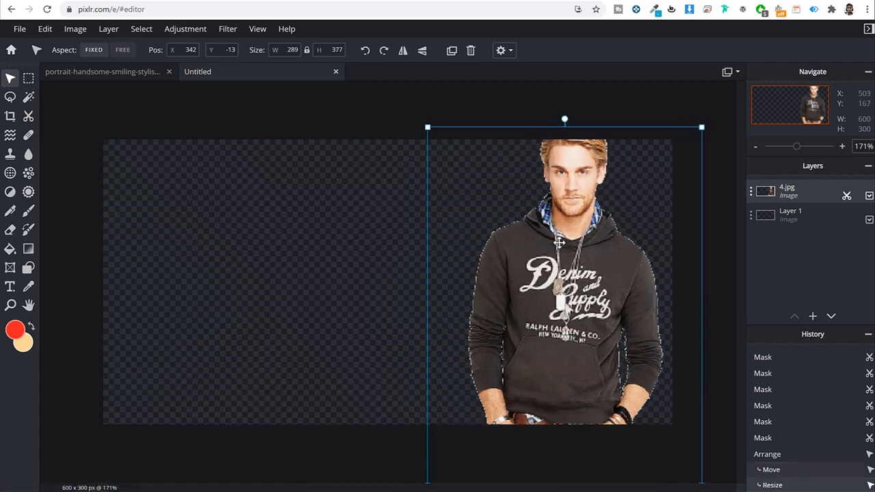
{"action": "left_click_drag", "start_coordinate": [715, 104], "coordinate": [727, 82]}
{"action": "left_click_drag", "start_coordinate": [591, 190], "coordinate": [506, 196]}
{"action": "left_click_drag", "start_coordinate": [632, 107], "coordinate": [691, 73]}
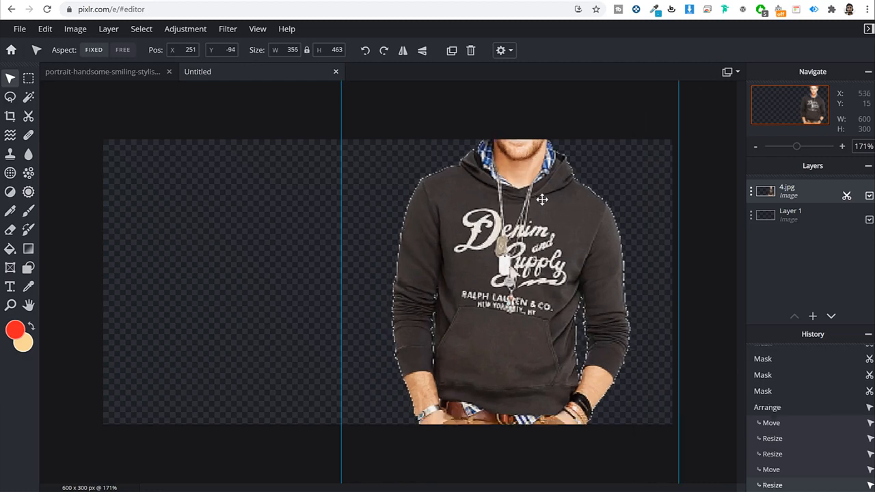
Step: Enlarge him to 378 by 493, place him on the right with his head at the top, then deselect
{"action": "left_click_drag", "start_coordinate": [543, 199], "coordinate": [591, 253]}
{"action": "left_click_drag", "start_coordinate": [606, 246], "coordinate": [586, 248]}
{"action": "left_click_drag", "start_coordinate": [392, 98], "coordinate": [367, 83]}
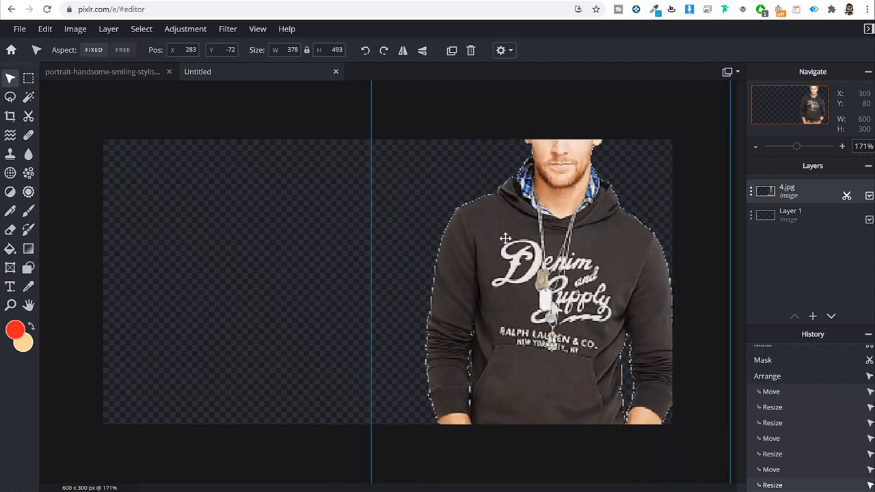
{"action": "left_click_drag", "start_coordinate": [589, 237], "coordinate": [599, 278]}
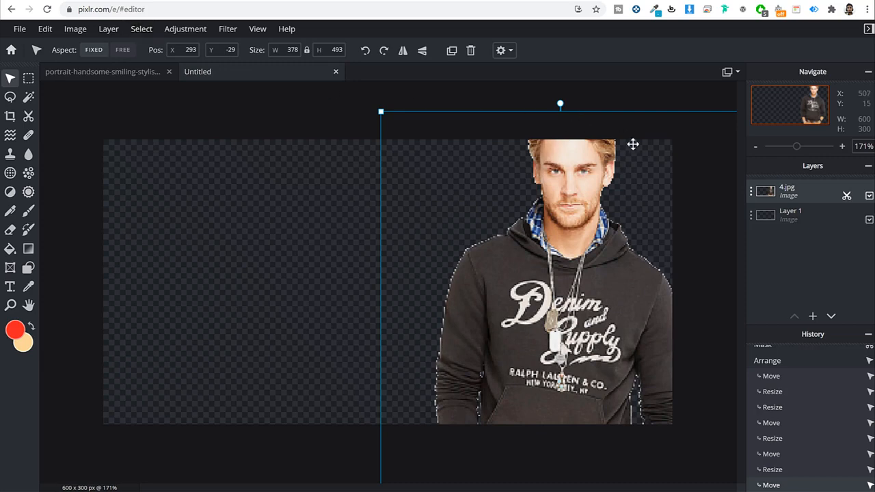
{"action": "left_click_drag", "start_coordinate": [581, 170], "coordinate": [566, 193]}
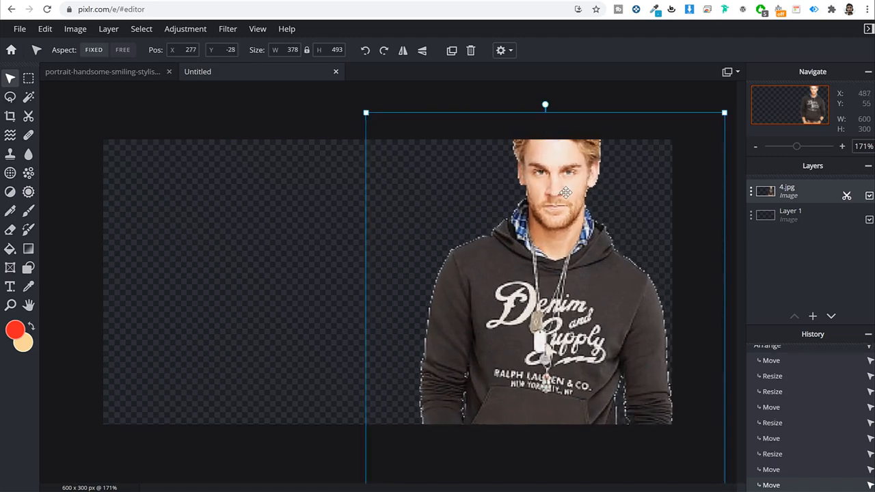
{"action": "scroll", "coordinate": [573, 196], "scroll_direction": "down", "scroll_amount": 2}
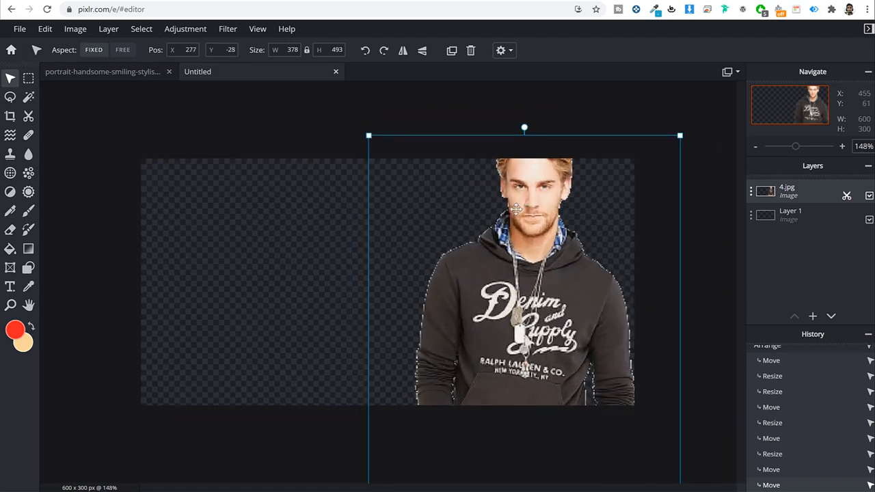
{"action": "left_click", "coordinate": [646, 108]}
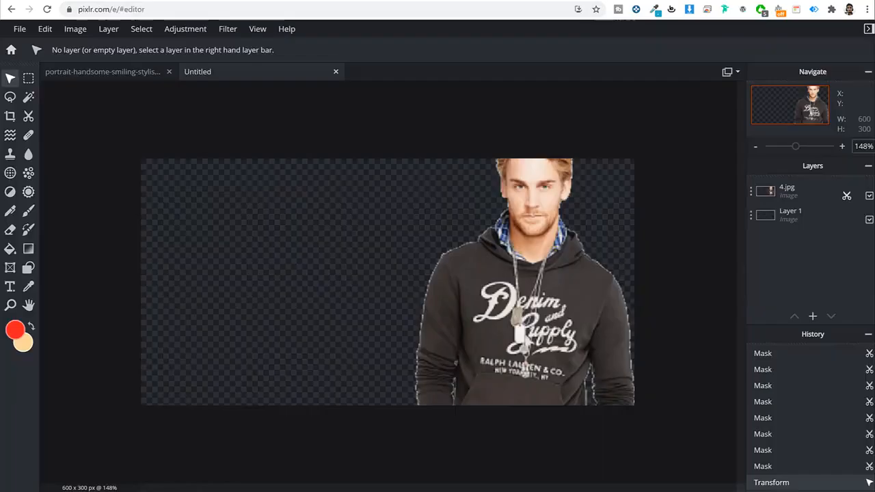
Step: Download the 600×300 composite as a PNG (Untitled (2).png) and return to the Divi page tab
{"action": "left_click", "coordinate": [20, 30]}
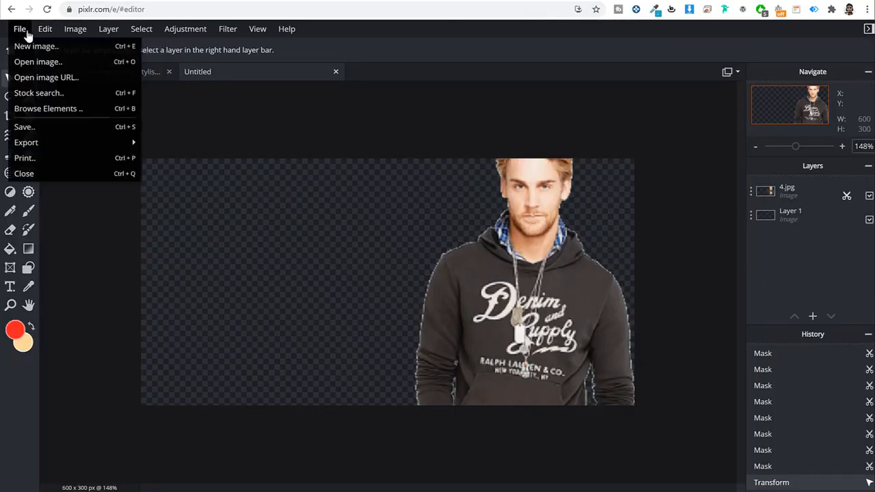
{"action": "left_click", "coordinate": [31, 127]}
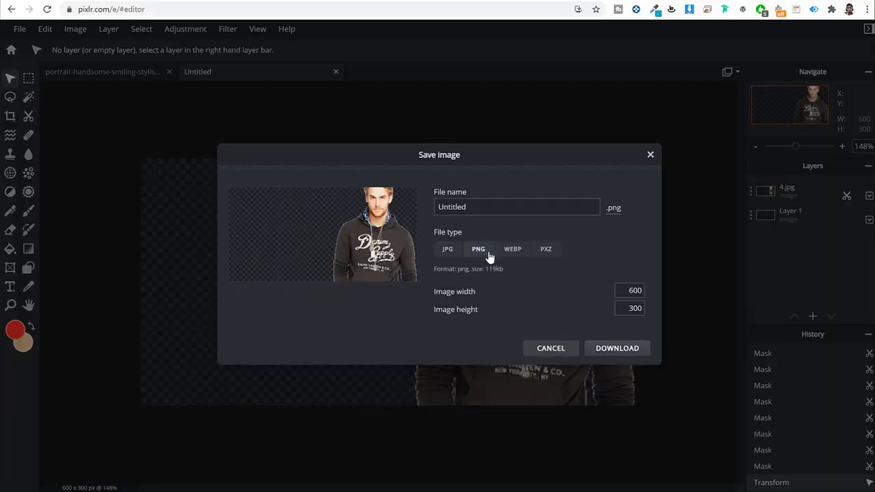
{"action": "left_click", "coordinate": [610, 355]}
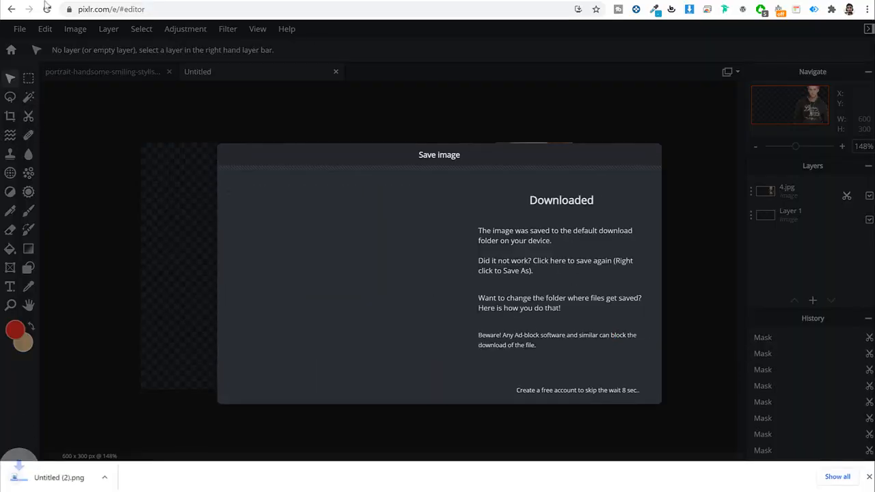
{"action": "left_click", "coordinate": [48, 2]}
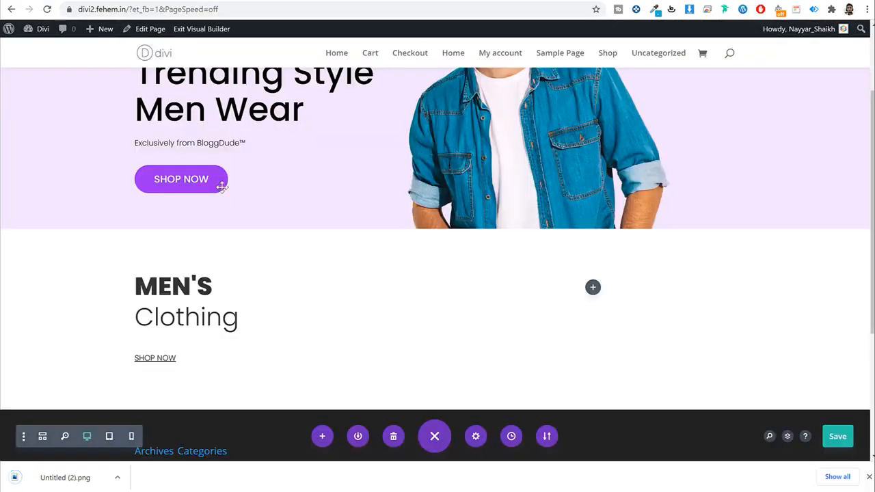
Step: Upload Untitled (2).png and set it as the first column's background image
{"action": "left_click", "coordinate": [164, 249]}
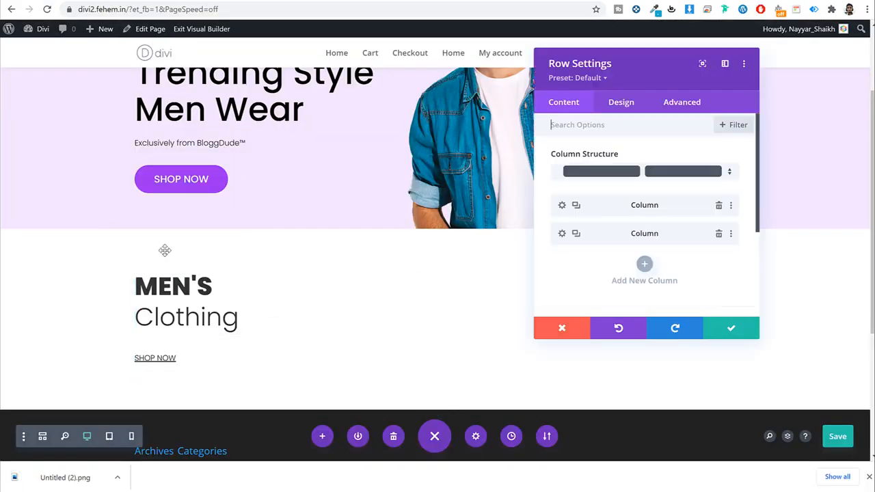
{"action": "left_click", "coordinate": [562, 205]}
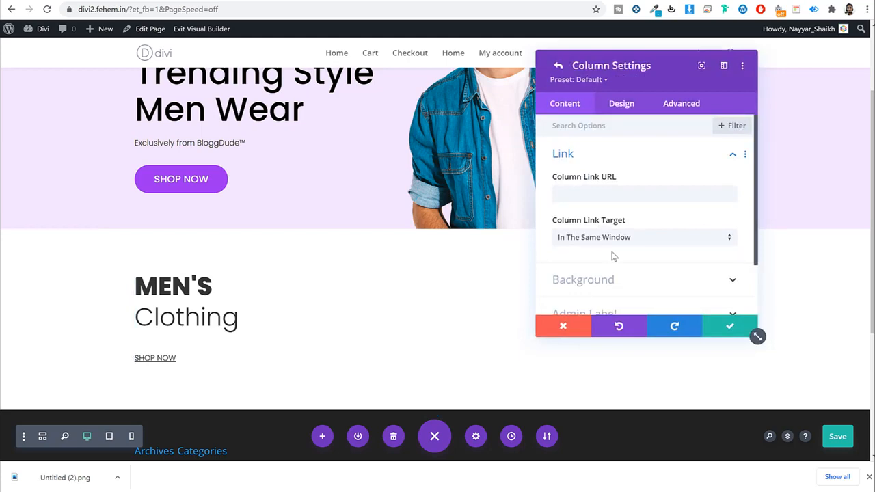
{"action": "left_click", "coordinate": [611, 280]}
{"action": "left_click", "coordinate": [667, 176]}
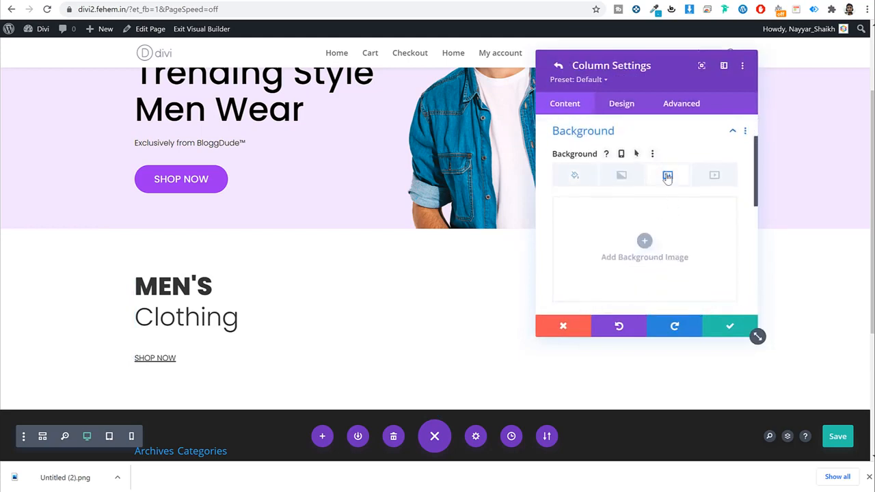
{"action": "left_click", "coordinate": [644, 240]}
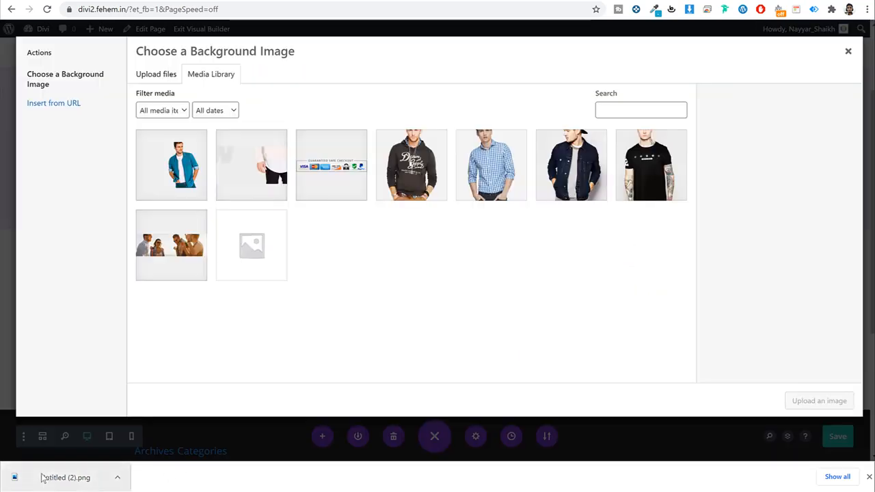
{"action": "left_click_drag", "start_coordinate": [43, 476], "coordinate": [317, 195]}
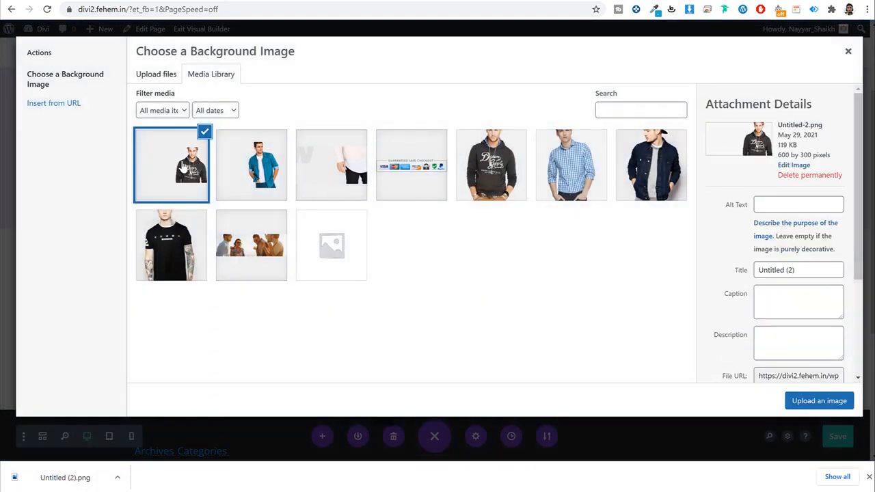
{"action": "left_click", "coordinate": [819, 401]}
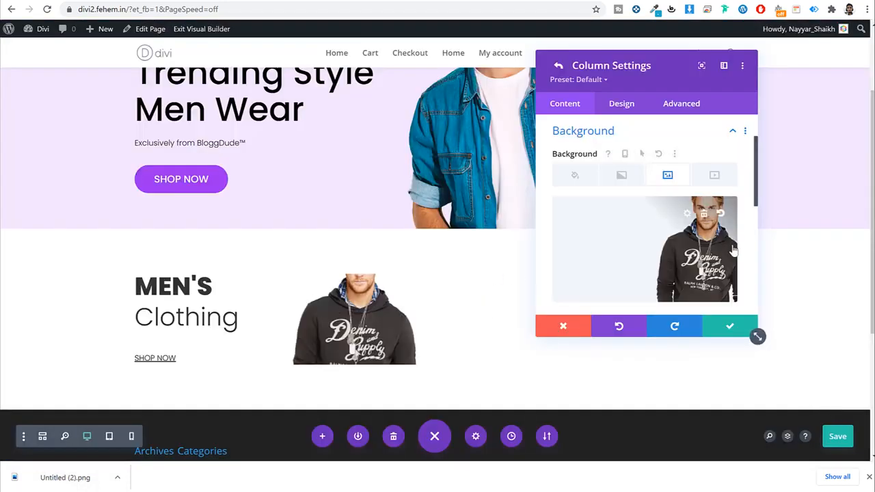
Step: Anchor the column's background image position at Top Center
{"action": "scroll", "coordinate": [654, 253], "scroll_direction": "down", "scroll_amount": 5}
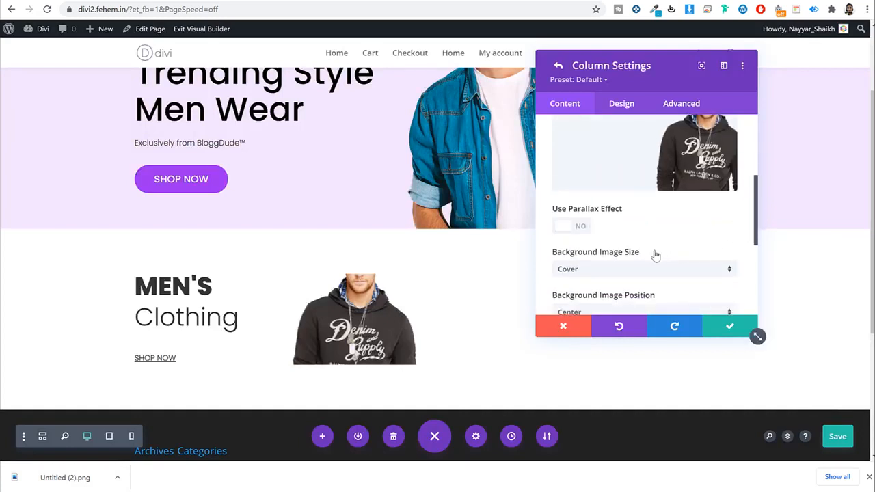
{"action": "left_click", "coordinate": [615, 205]}
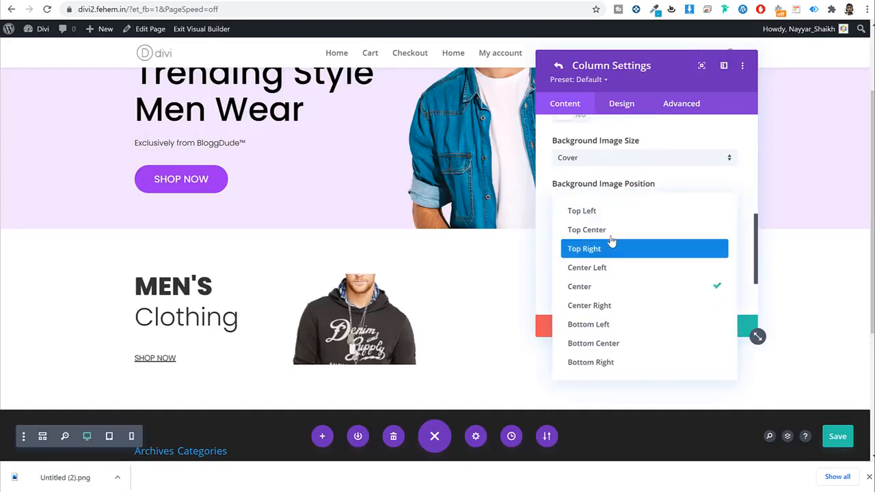
{"action": "left_click", "coordinate": [611, 231]}
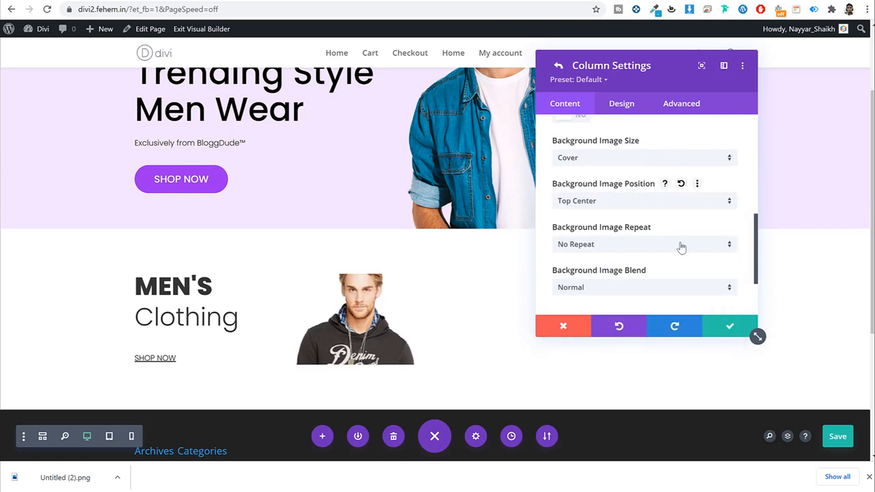
{"action": "scroll", "coordinate": [681, 247], "scroll_direction": "down", "scroll_amount": 2}
{"action": "scroll", "coordinate": [681, 247], "scroll_direction": "up", "scroll_amount": 10}
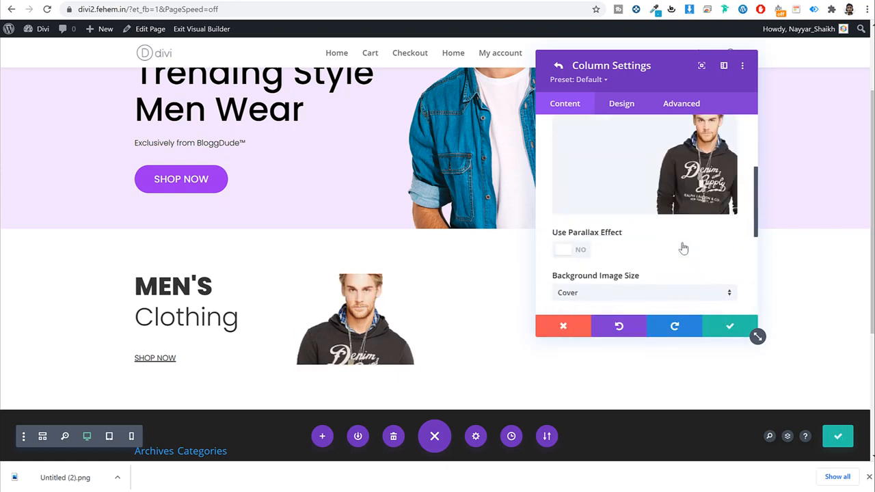
{"action": "left_click", "coordinate": [578, 238]}
{"action": "scroll", "coordinate": [601, 232], "scroll_direction": "down", "scroll_amount": 2}
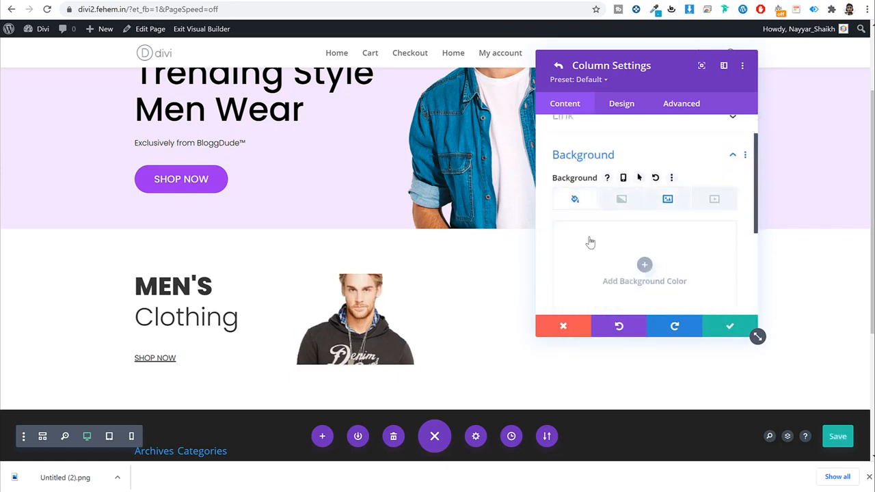
Step: Sample the demo banner's yellow and apply #ffca4f as the column background colour
{"action": "left_click", "coordinate": [657, 273]}
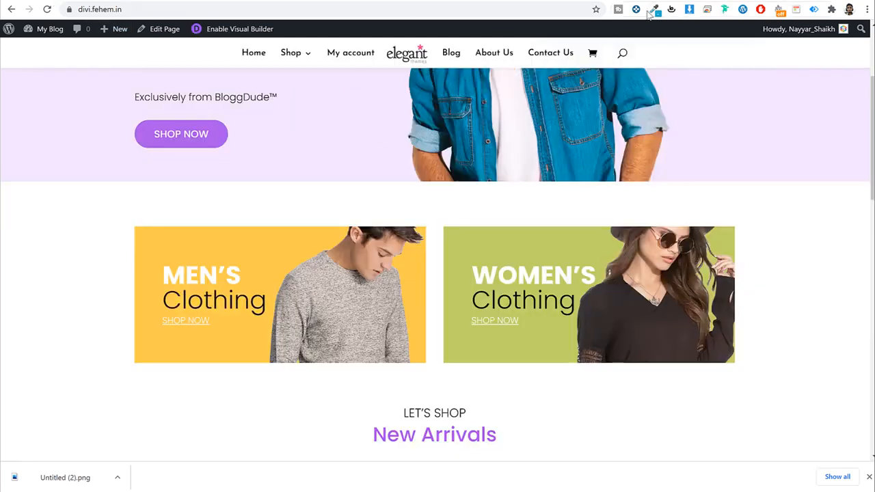
{"action": "left_click", "coordinate": [655, 13]}
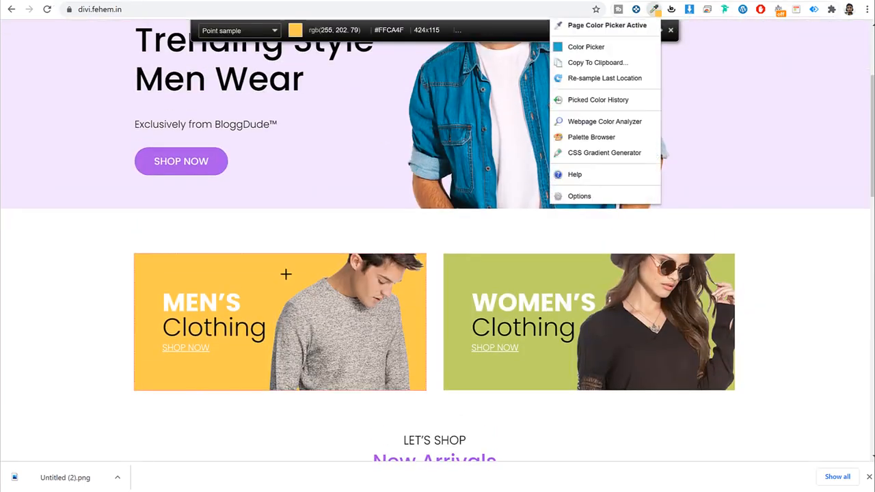
{"action": "left_click", "coordinate": [286, 274]}
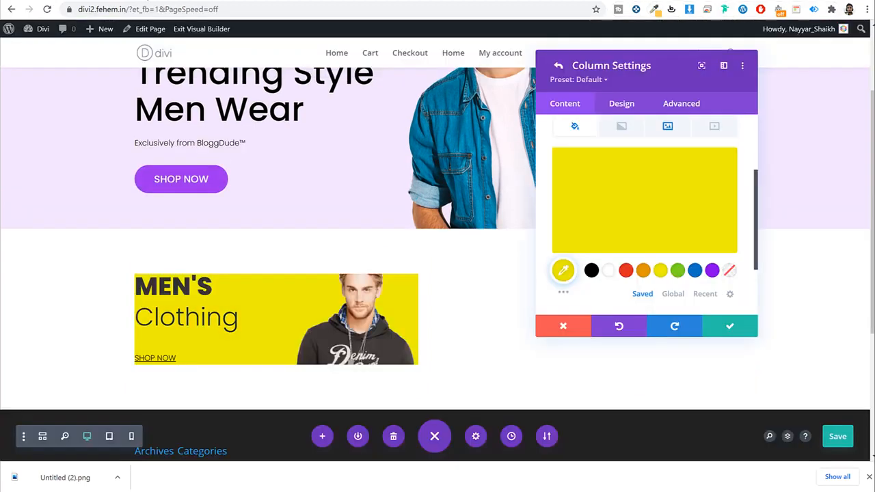
{"action": "left_click", "coordinate": [623, 246]}
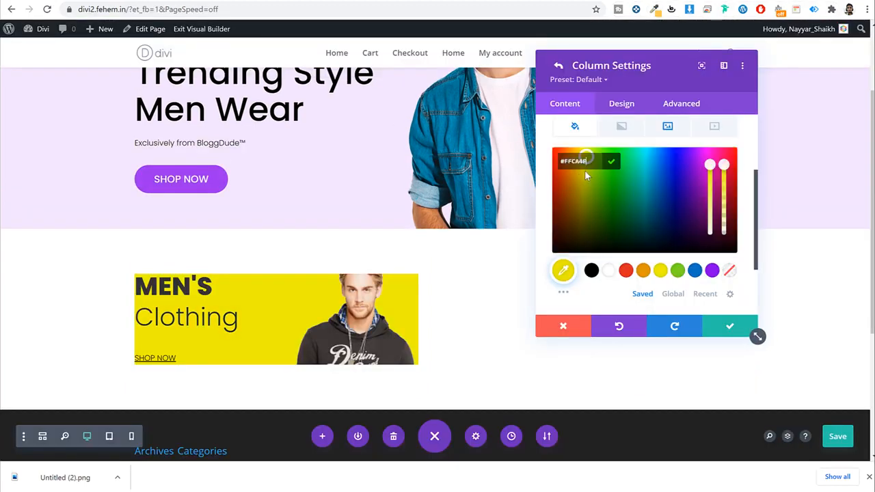
{"action": "key", "text": "Return"}
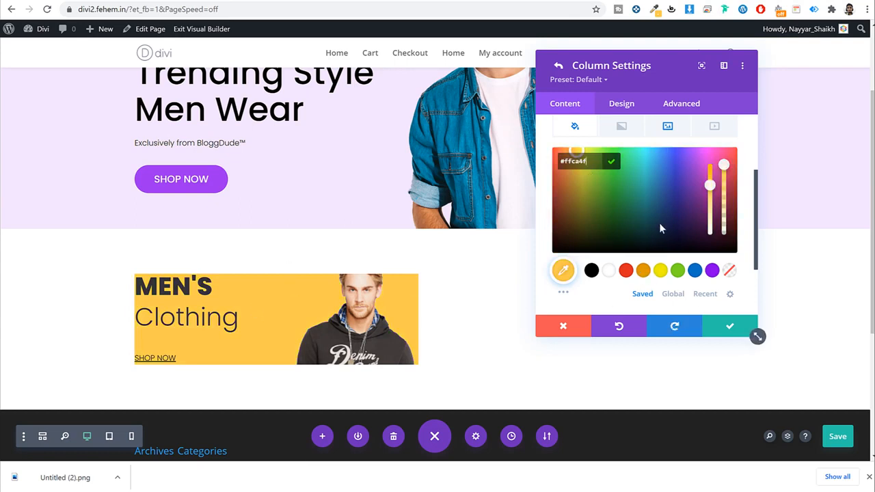
{"action": "scroll", "coordinate": [662, 198], "scroll_direction": "up", "scroll_amount": 3}
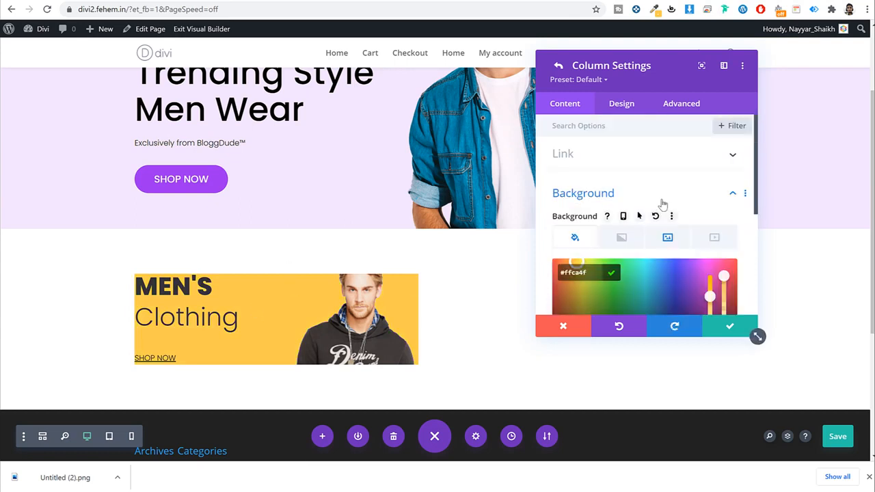
Step: Set the column padding to 65px top and bottom, 50px left and right, and save
{"action": "left_click", "coordinate": [621, 103]}
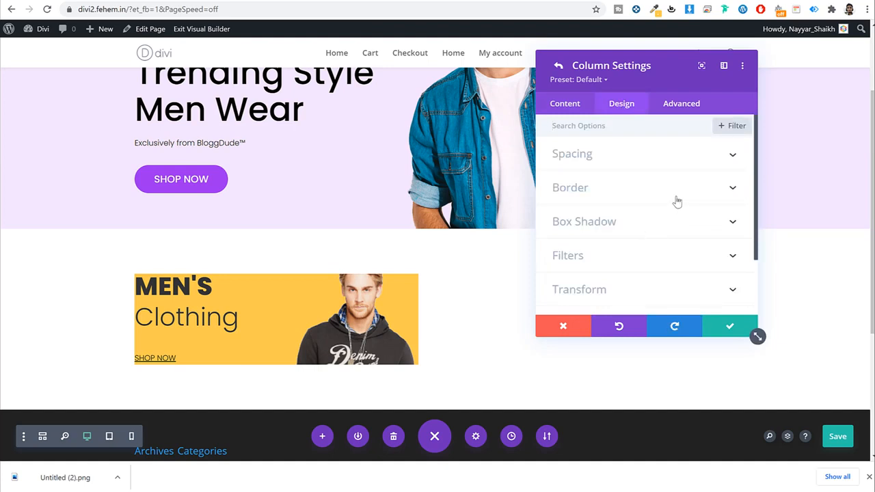
{"action": "scroll", "coordinate": [621, 264], "scroll_direction": "down", "scroll_amount": 2}
{"action": "scroll", "coordinate": [619, 265], "scroll_direction": "up", "scroll_amount": 2}
{"action": "left_click", "coordinate": [615, 157]}
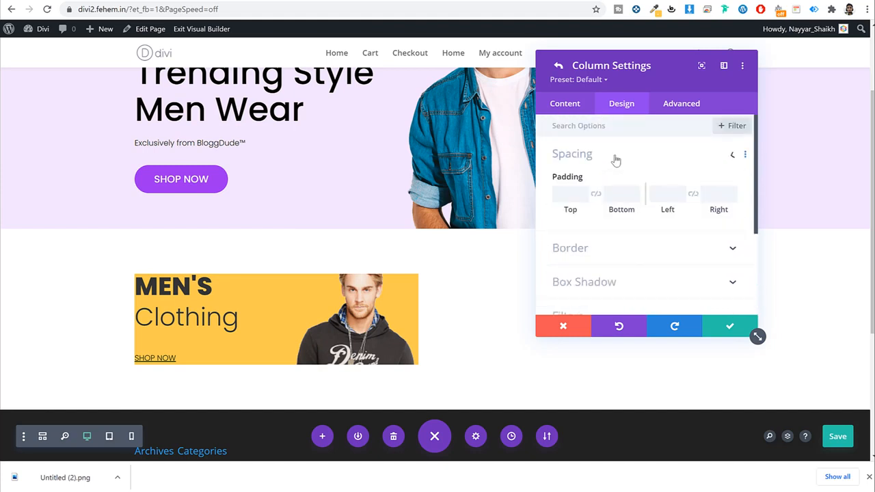
{"action": "left_click", "coordinate": [561, 197]}
{"action": "type", "text": "65"}
{"action": "key", "text": "Tab"}
{"action": "type", "text": "65"}
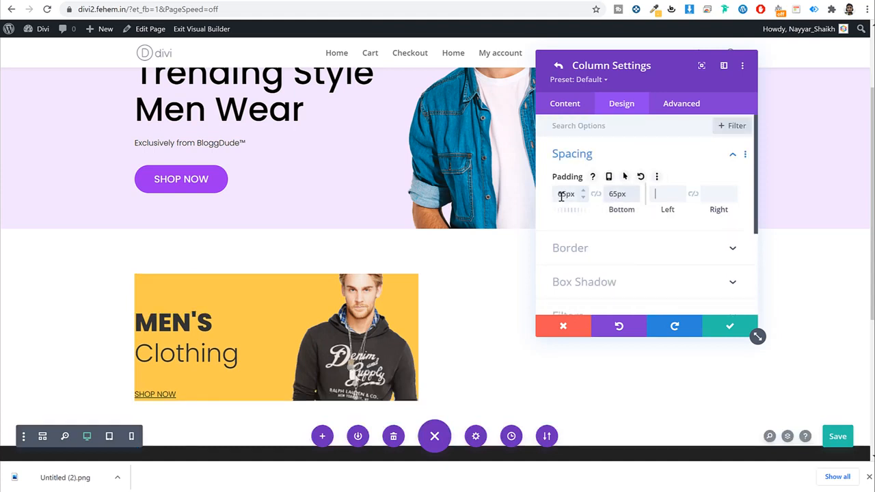
{"action": "key", "text": "Tab"}
{"action": "type", "text": "50"}
{"action": "key", "text": "Tab"}
{"action": "type", "text": "50"}
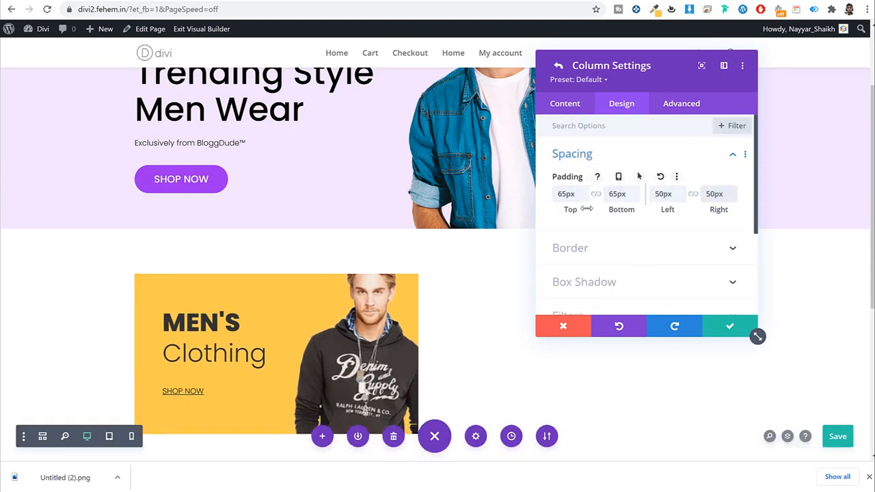
{"action": "scroll", "coordinate": [315, 234], "scroll_direction": "down", "scroll_amount": 2}
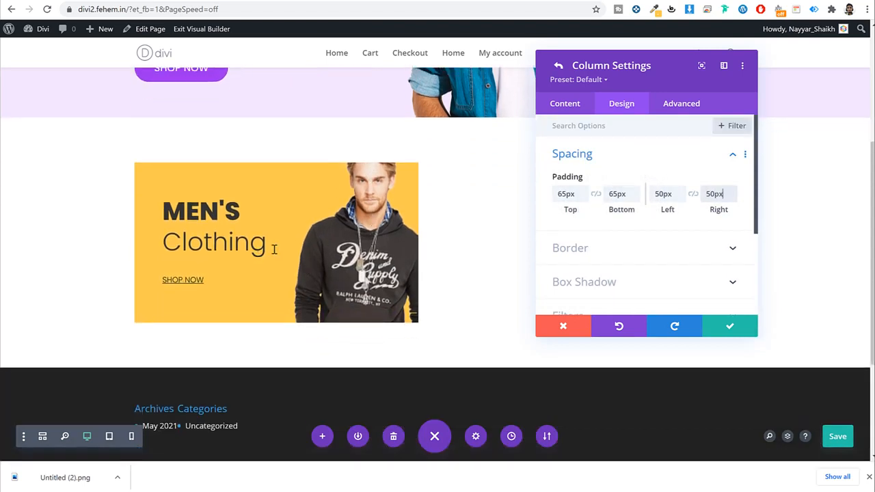
{"action": "left_click", "coordinate": [751, 333]}
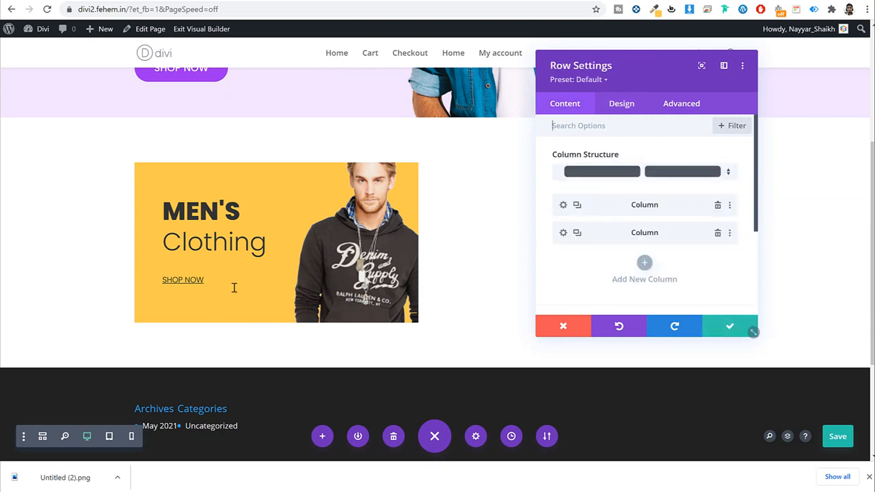
Step: Make the MEN'S Clothing H3 heading text white and save the module
{"action": "left_click", "coordinate": [255, 205]}
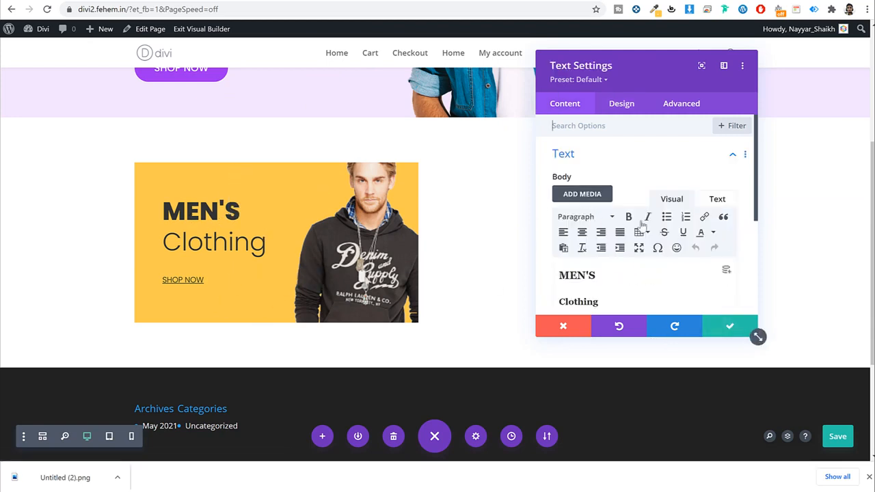
{"action": "left_click", "coordinate": [637, 103]}
{"action": "left_click", "coordinate": [623, 190]}
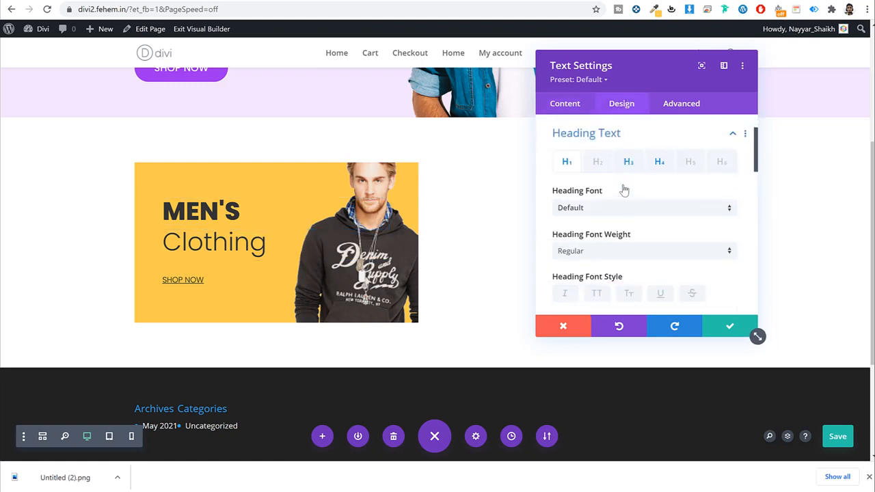
{"action": "left_click", "coordinate": [628, 161]}
{"action": "scroll", "coordinate": [653, 221], "scroll_direction": "down", "scroll_amount": 2}
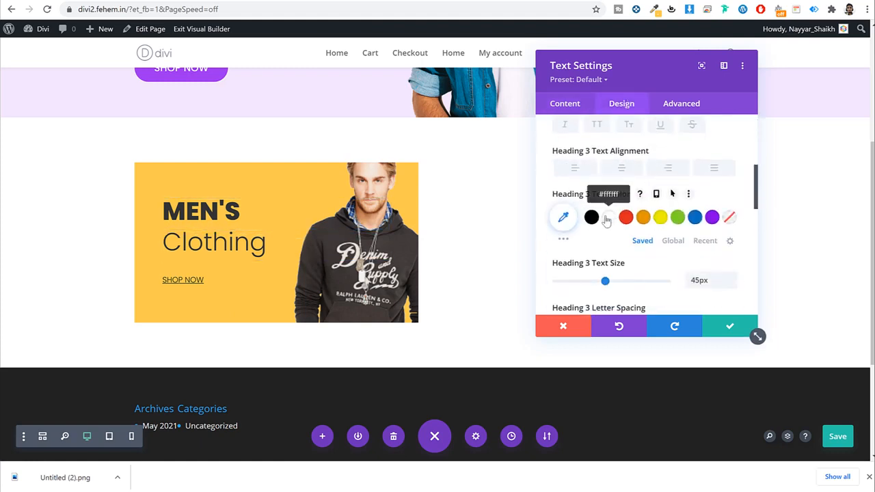
{"action": "left_click", "coordinate": [608, 217]}
{"action": "left_click", "coordinate": [735, 331]}
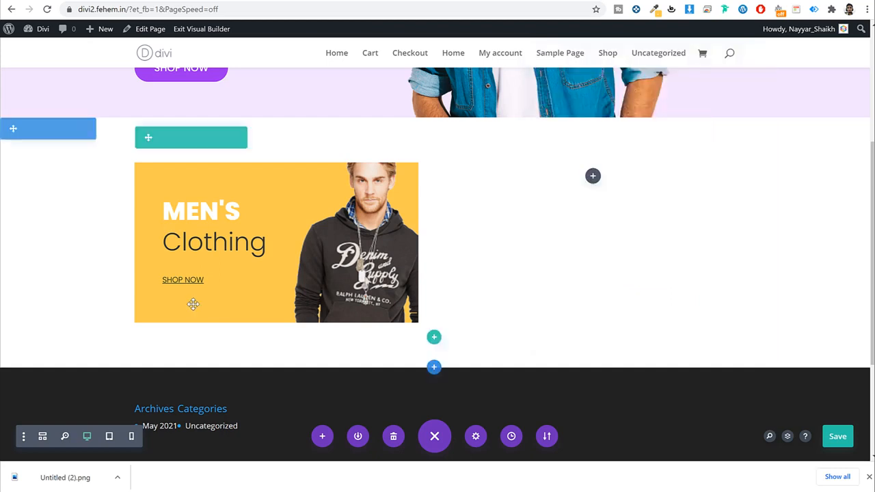
Step: Make the SHOP NOW text and its underline white and save the module
{"action": "left_click", "coordinate": [256, 280]}
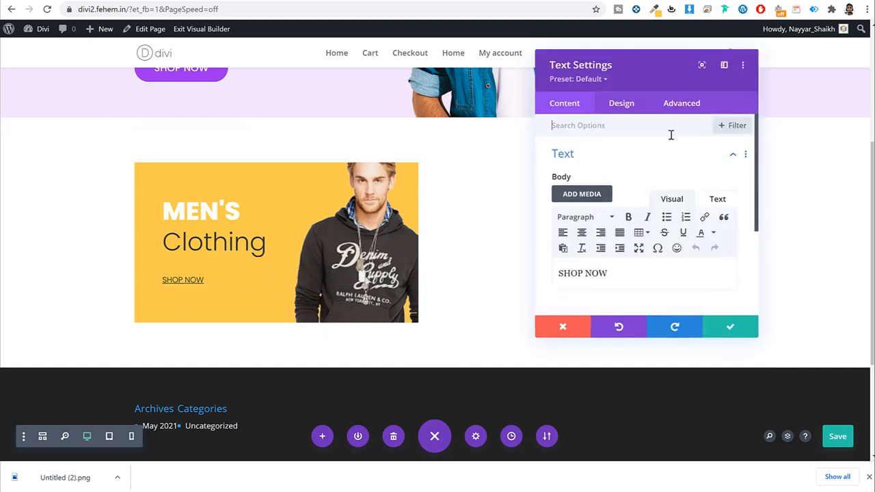
{"action": "left_click", "coordinate": [614, 103]}
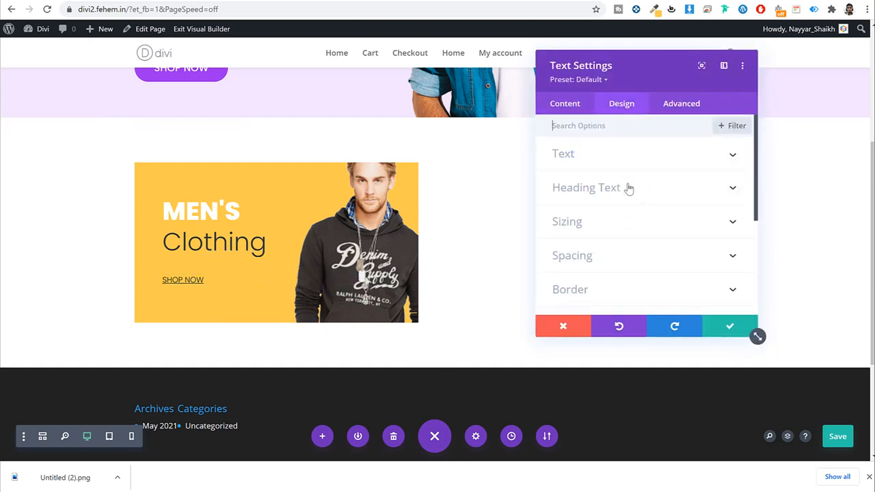
{"action": "left_click", "coordinate": [628, 188]}
{"action": "scroll", "coordinate": [619, 167], "scroll_direction": "up", "scroll_amount": 2}
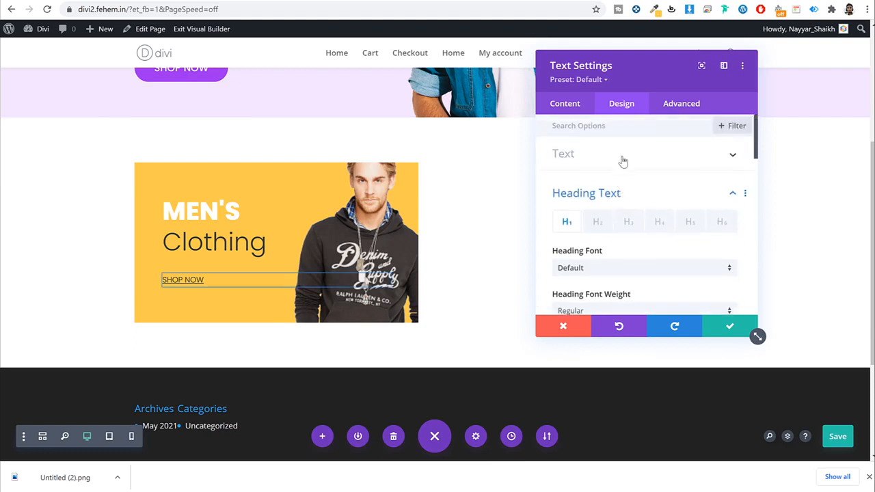
{"action": "left_click", "coordinate": [623, 160]}
{"action": "scroll", "coordinate": [635, 199], "scroll_direction": "down", "scroll_amount": 5}
{"action": "left_click", "coordinate": [610, 200]}
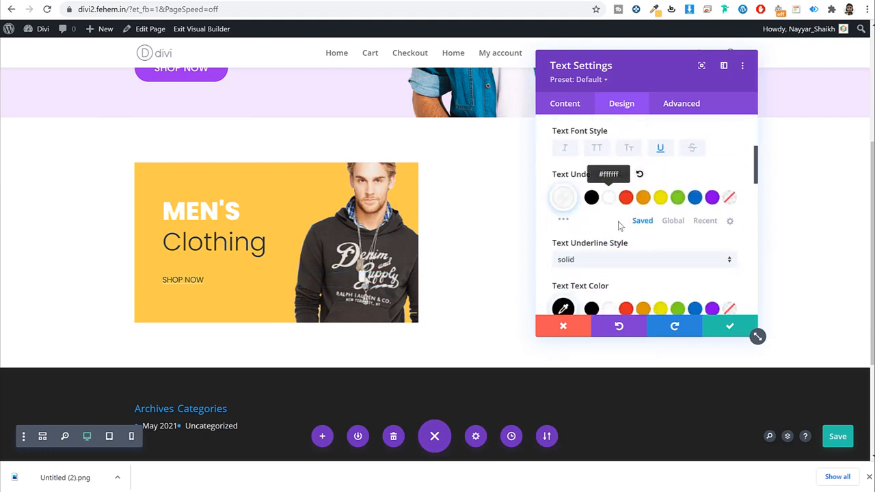
{"action": "scroll", "coordinate": [622, 232], "scroll_direction": "down", "scroll_amount": 2}
{"action": "left_click", "coordinate": [609, 197]}
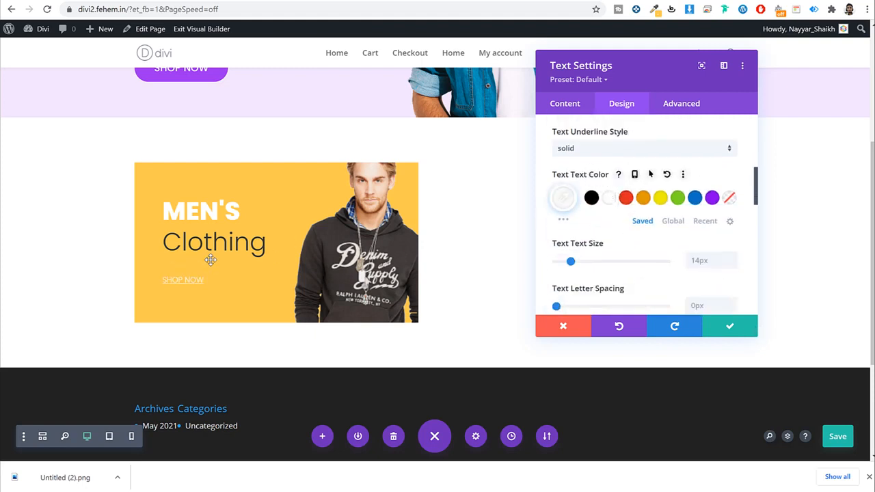
{"action": "left_click", "coordinate": [729, 328]}
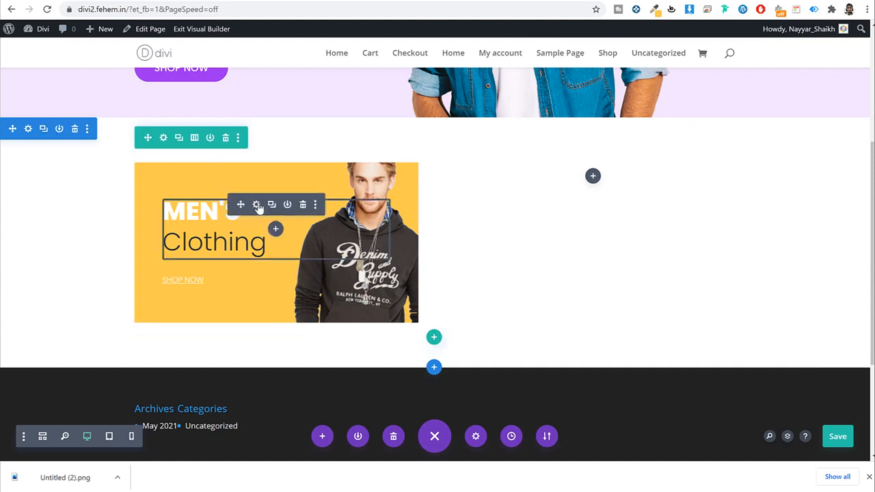
Step: Try 25px left and right padding on the first MEN'S Clothing column
{"action": "left_click", "coordinate": [257, 205]}
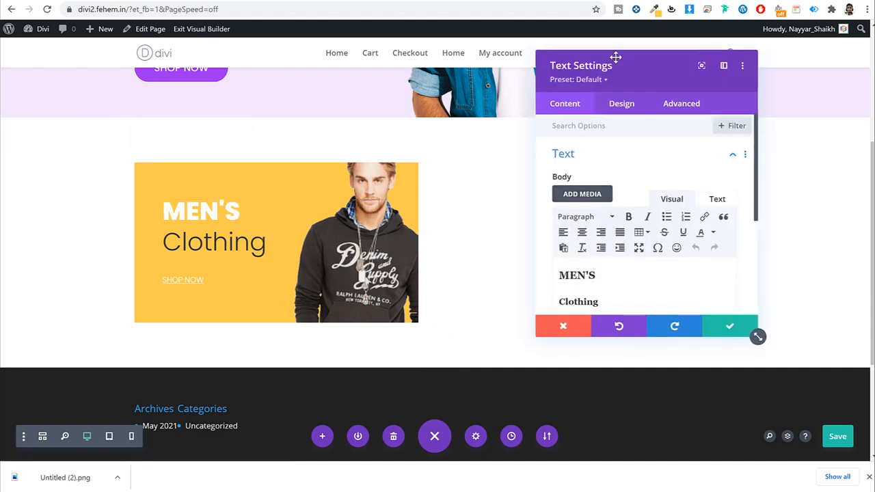
{"action": "left_click", "coordinate": [564, 326]}
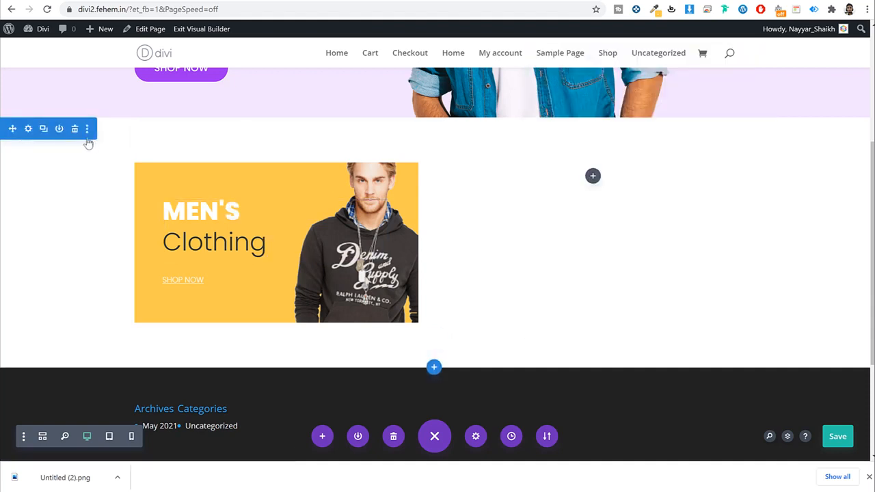
{"action": "left_click", "coordinate": [162, 138]}
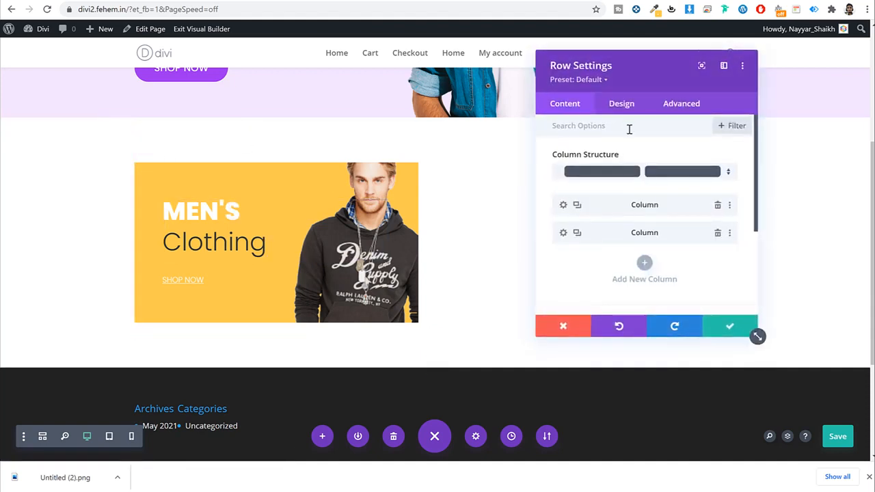
{"action": "left_click", "coordinate": [563, 204]}
{"action": "left_click", "coordinate": [619, 106]}
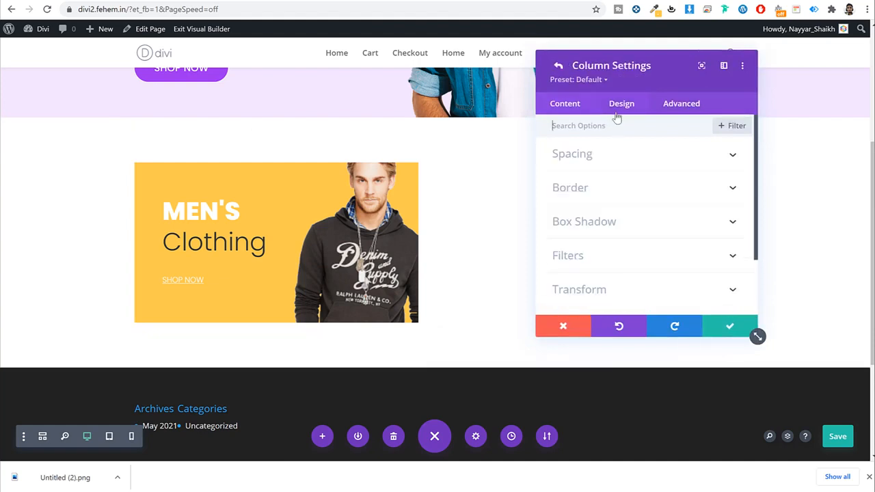
{"action": "scroll", "coordinate": [620, 242], "scroll_direction": "down", "scroll_amount": 1}
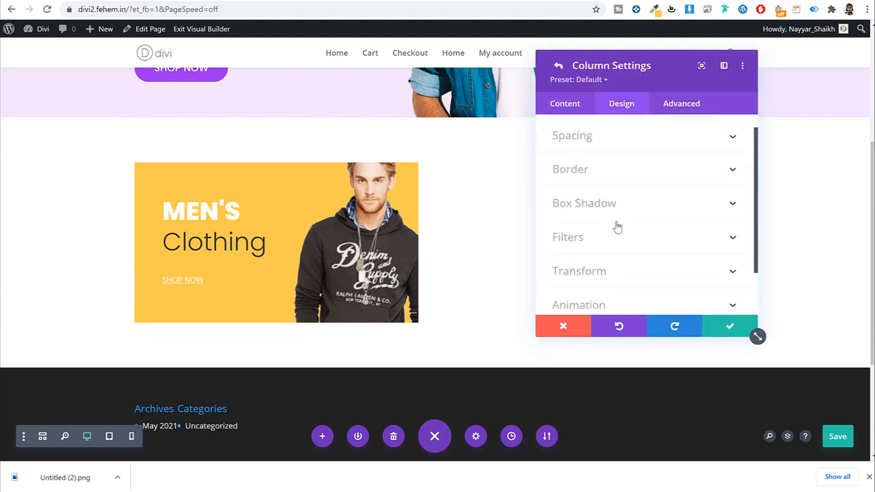
{"action": "scroll", "coordinate": [615, 226], "scroll_direction": "up", "scroll_amount": 1}
{"action": "left_click", "coordinate": [598, 153]}
{"action": "double_click", "coordinate": [662, 194]}
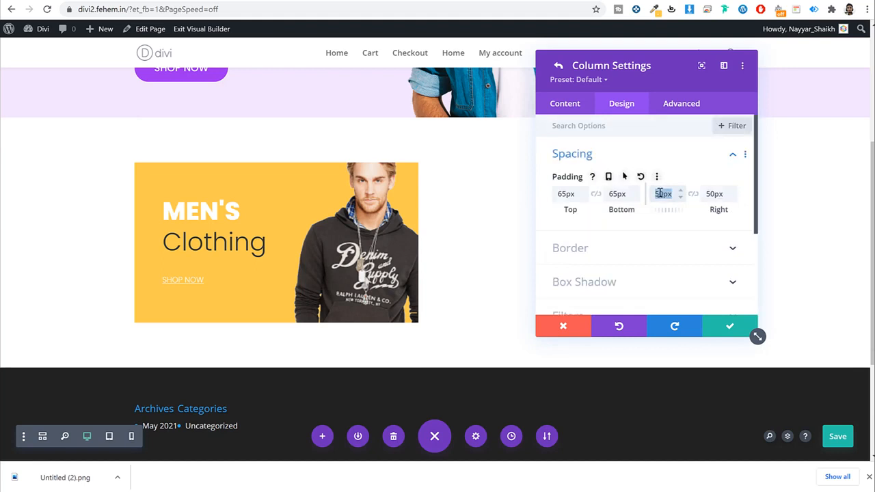
{"action": "type", "text": "25"}
{"action": "key", "text": "Tab"}
{"action": "type", "text": "25"}
{"action": "scroll", "coordinate": [660, 192], "scroll_direction": "down", "scroll_amount": 2}
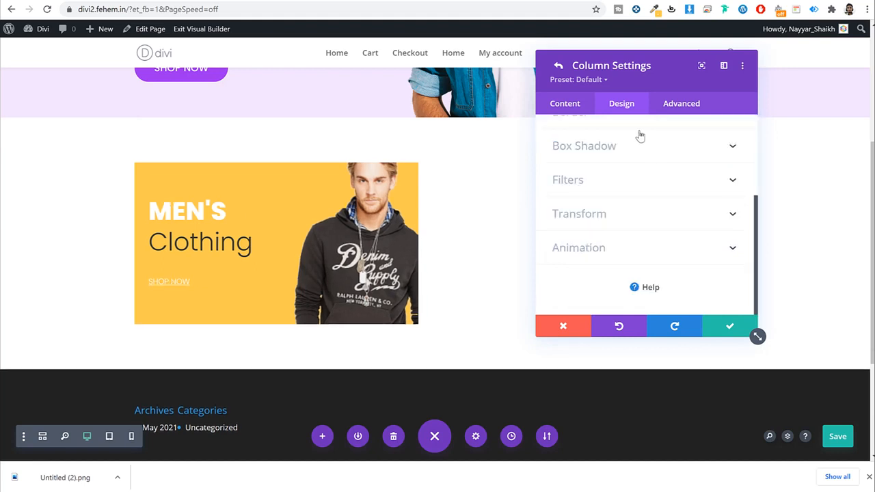
{"action": "scroll", "coordinate": [639, 144], "scroll_direction": "up", "scroll_amount": 2}
Step: Restore 50px side padding, set top and bottom padding to 50px, and confirm
{"action": "double_click", "coordinate": [667, 194]}
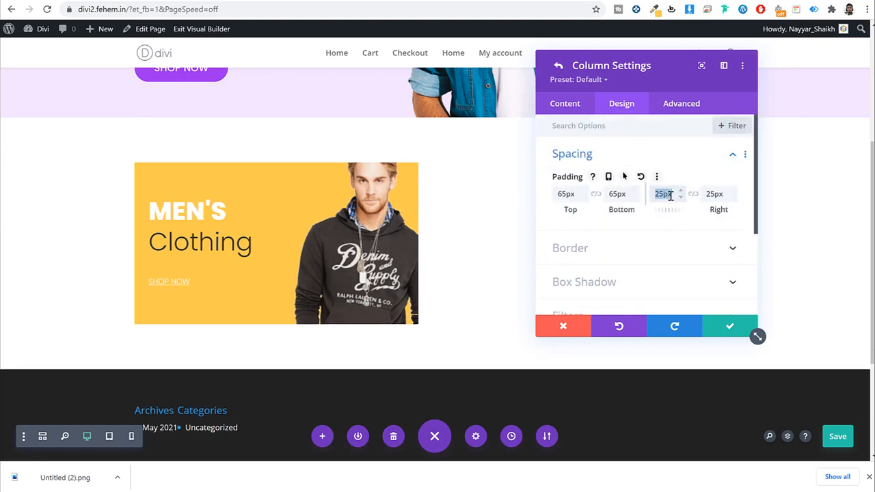
{"action": "type", "text": "50"}
{"action": "key", "text": "Tab"}
{"action": "type", "text": "50"}
{"action": "scroll", "coordinate": [669, 196], "scroll_direction": "down", "scroll_amount": 3}
{"action": "scroll", "coordinate": [658, 211], "scroll_direction": "up", "scroll_amount": 3}
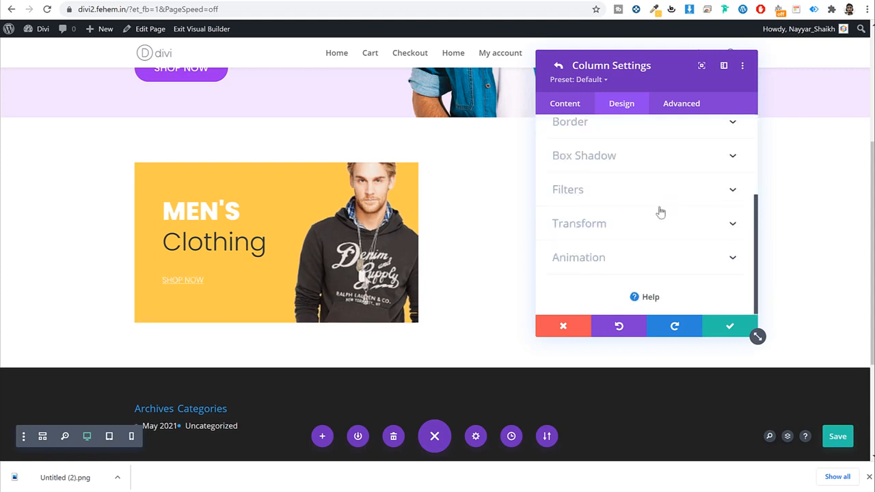
{"action": "double_click", "coordinate": [562, 194]}
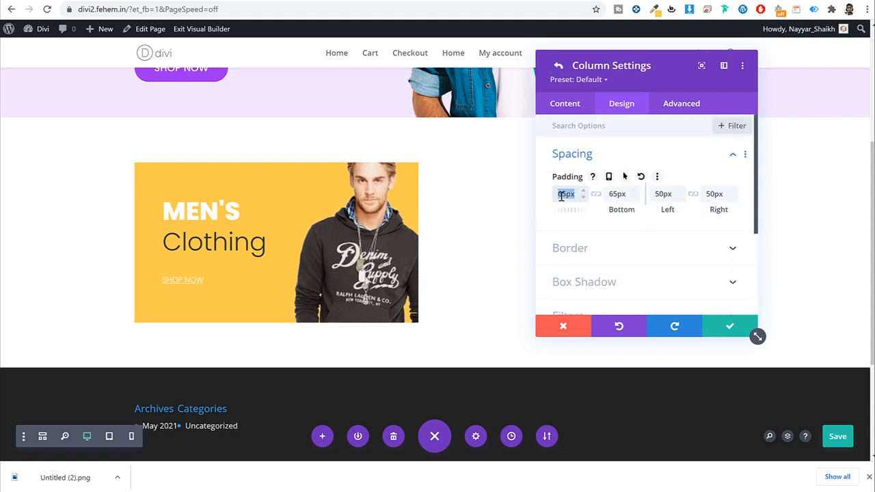
{"action": "type", "text": "50"}
{"action": "key", "text": "Tab"}
{"action": "type", "text": "5"}
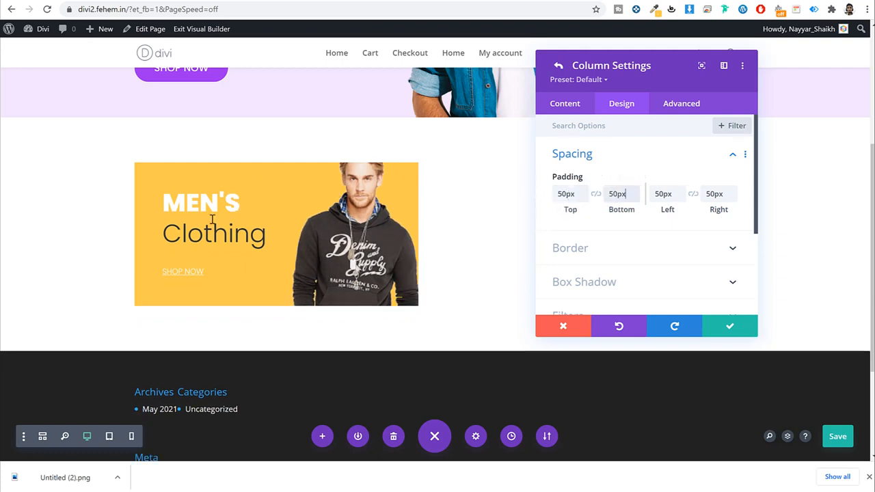
{"action": "left_click", "coordinate": [729, 326]}
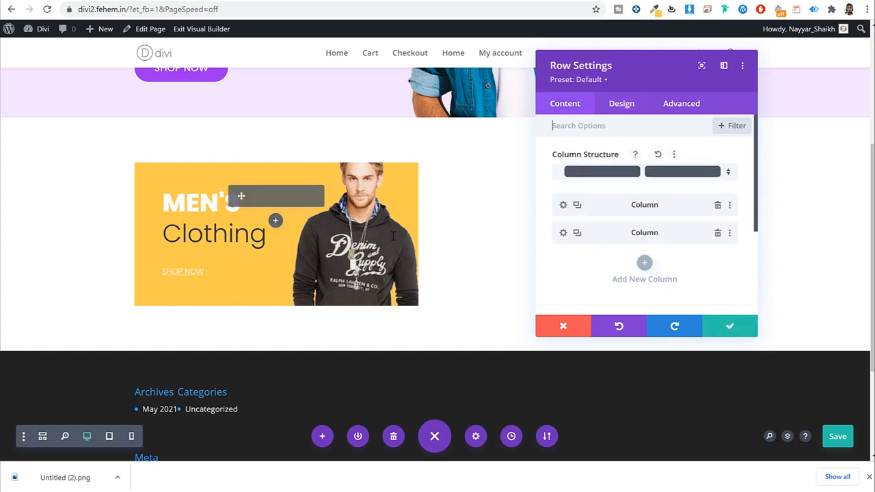
Step: Delete the second column and duplicate the first banner column in its place
{"action": "left_click", "coordinate": [717, 233]}
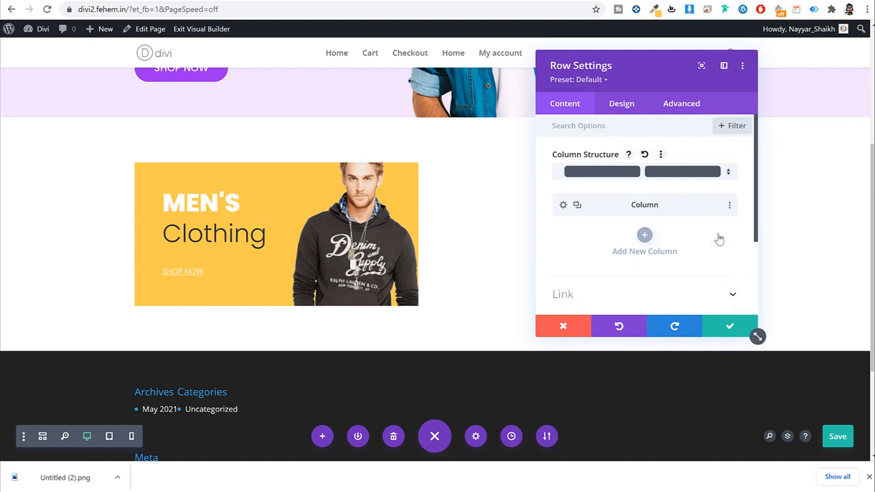
{"action": "left_click", "coordinate": [577, 206]}
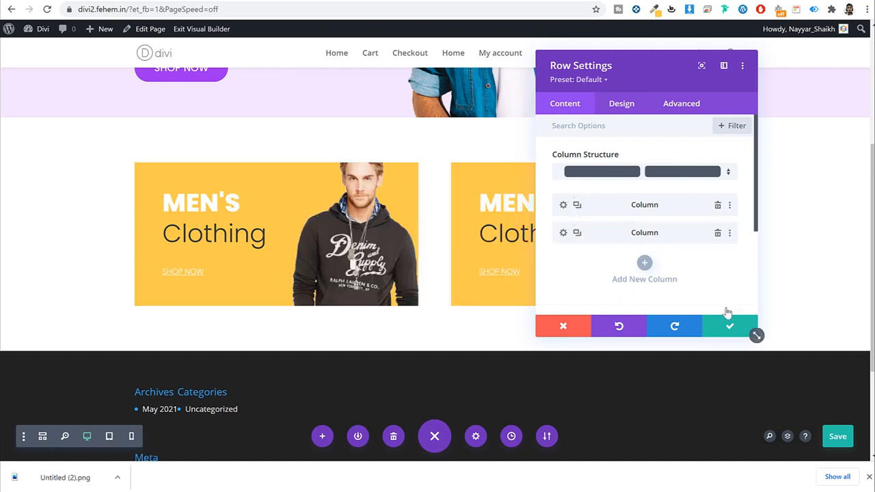
{"action": "left_click", "coordinate": [728, 328]}
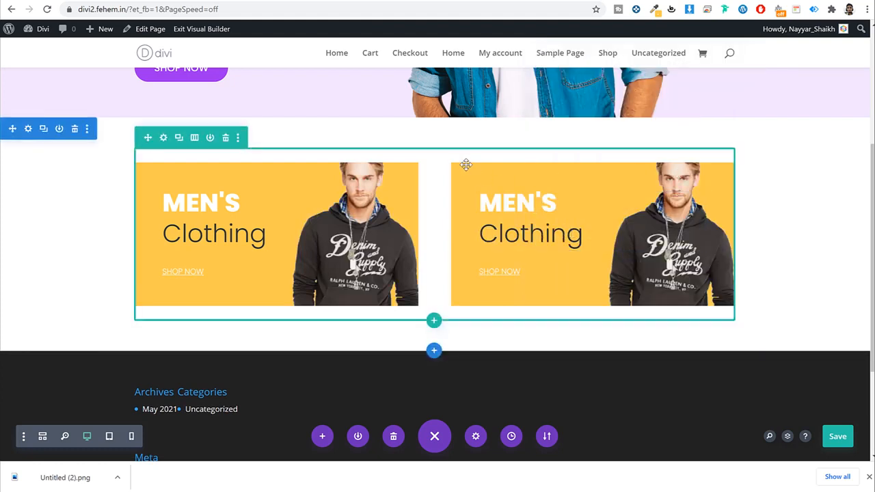
Step: Check the duplicated column's background without changes, then save the page with Ctrl+S
{"action": "left_click", "coordinate": [162, 139]}
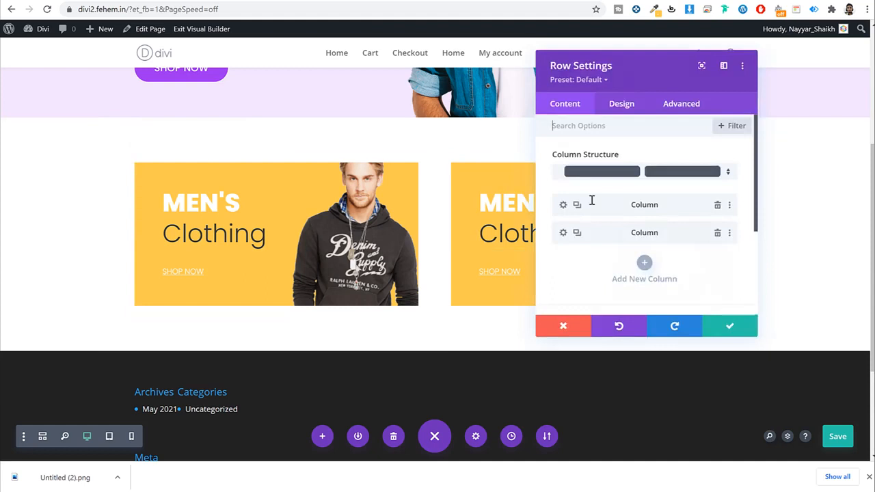
{"action": "left_click", "coordinate": [561, 233]}
{"action": "scroll", "coordinate": [675, 234], "scroll_direction": "down", "scroll_amount": 2}
{"action": "left_click", "coordinate": [651, 213]}
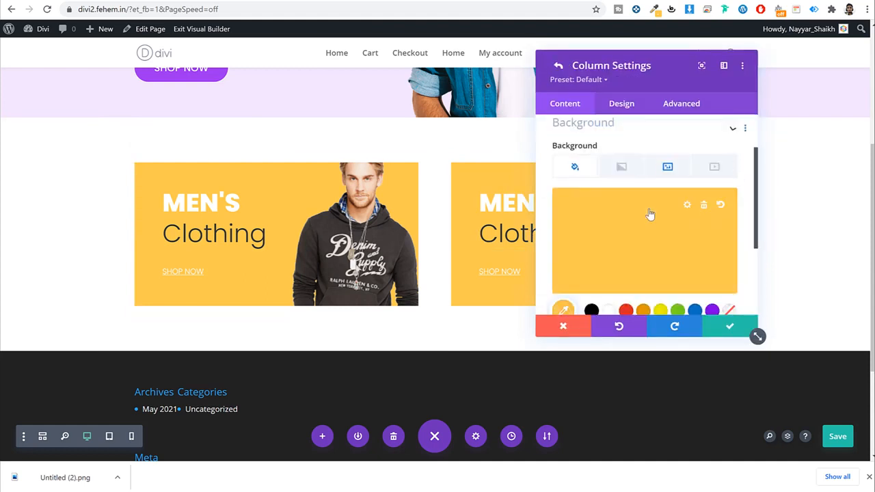
{"action": "left_click", "coordinate": [572, 175]}
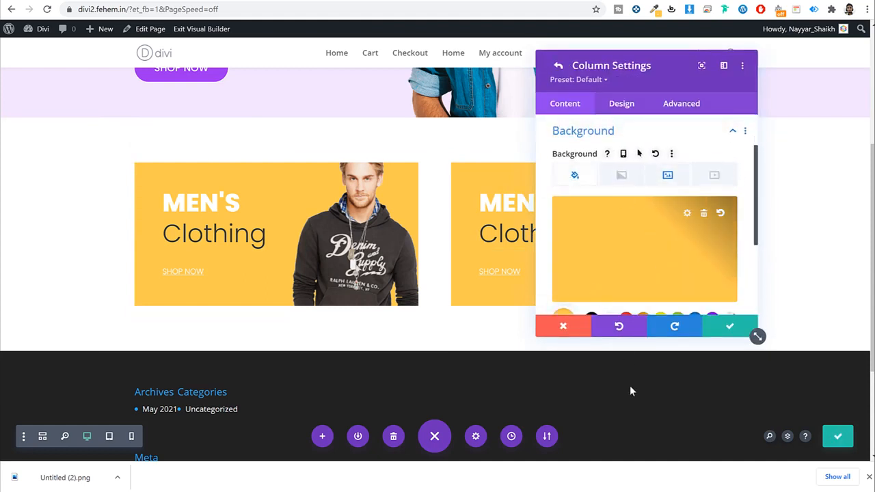
{"action": "left_click", "coordinate": [562, 326]}
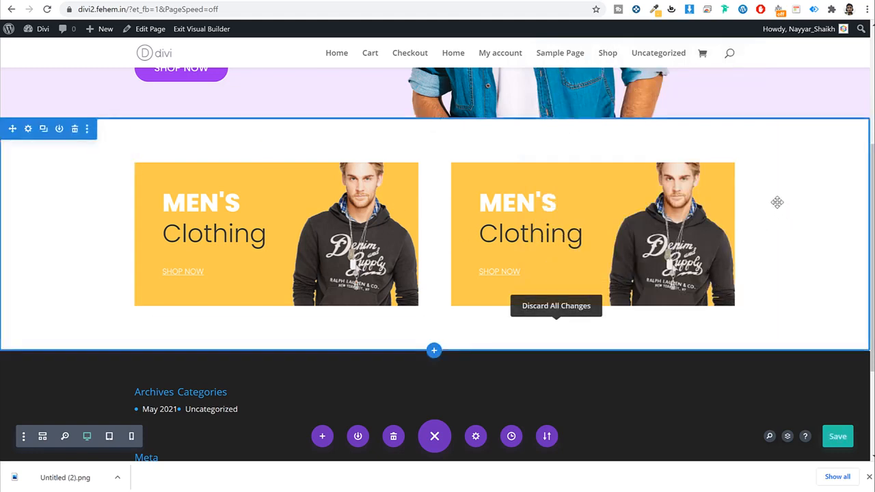
{"action": "key", "text": "ctrl+s"}
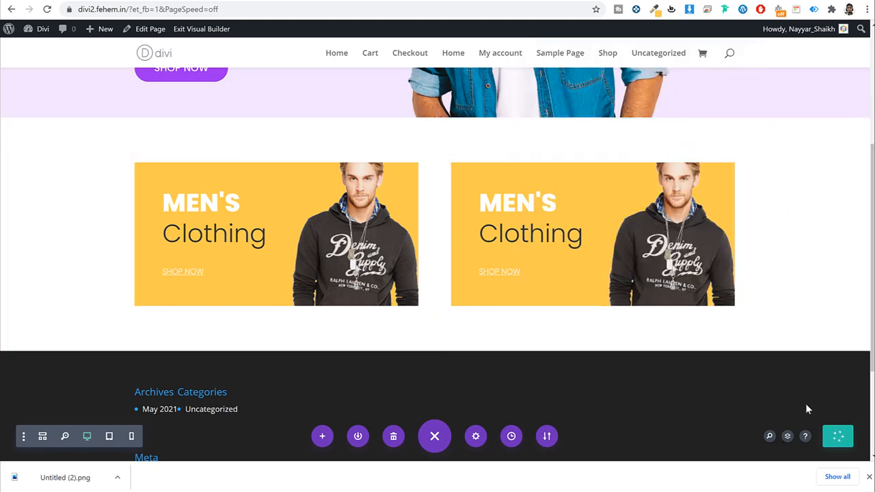
{"action": "left_click", "coordinate": [869, 477]}
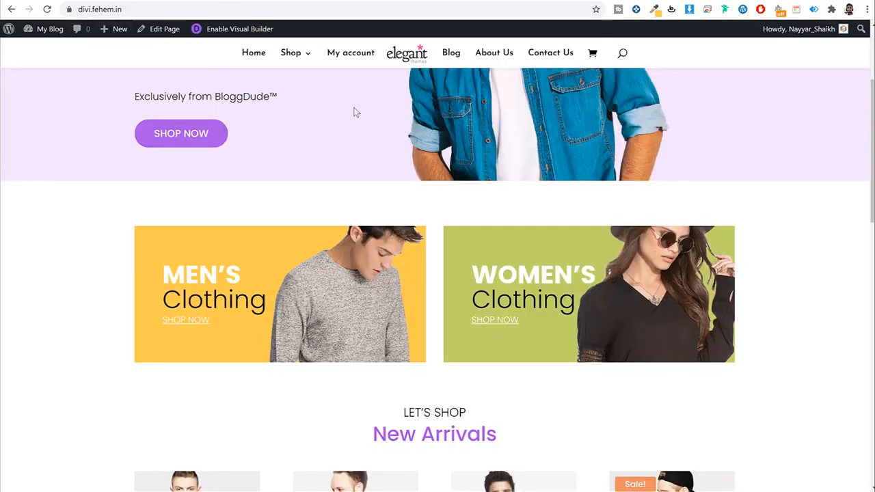
{"action": "scroll", "coordinate": [568, 276], "scroll_direction": "down", "scroll_amount": 4}
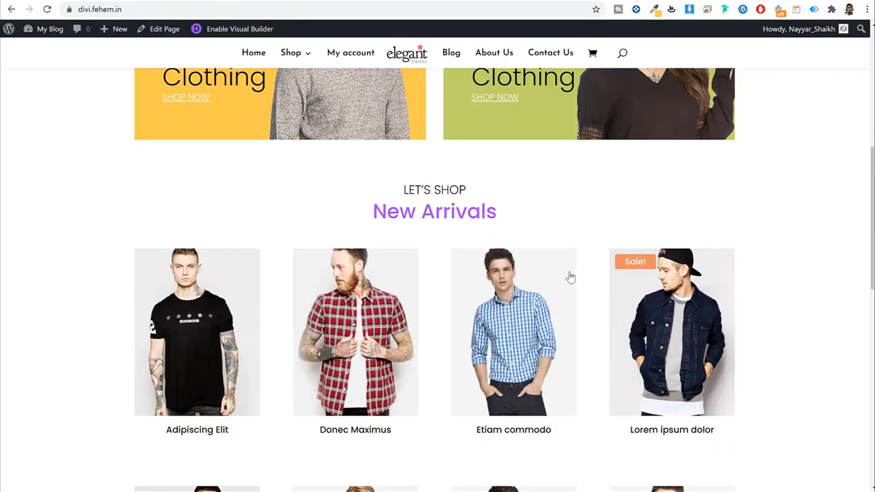
{"action": "scroll", "coordinate": [399, 135], "scroll_direction": "up", "scroll_amount": 1}
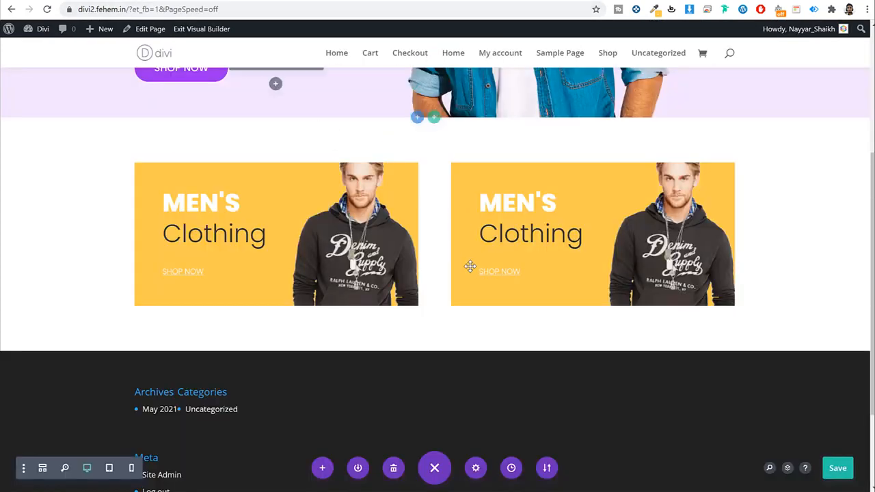
Step: Add a one-column regular section with a text block containing the copied LET'S SHOP / New Arrivals text
{"action": "left_click", "coordinate": [434, 349]}
{"action": "left_click", "coordinate": [364, 313]}
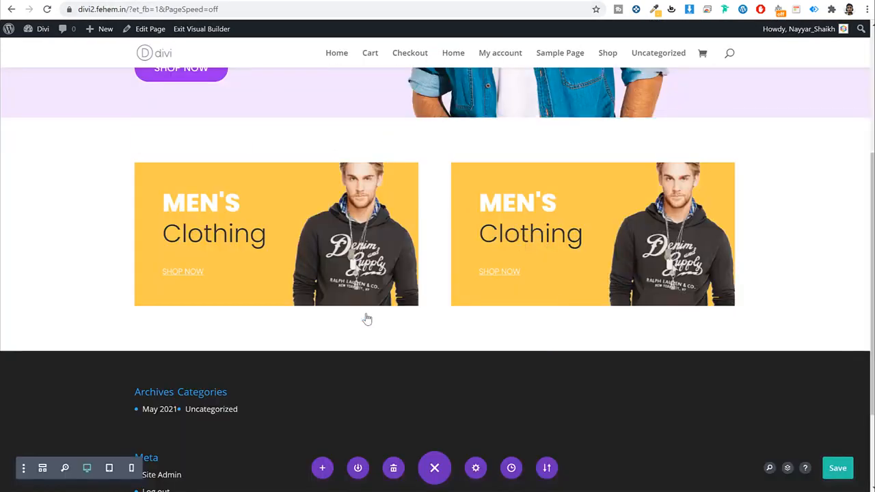
{"action": "left_click", "coordinate": [368, 189]}
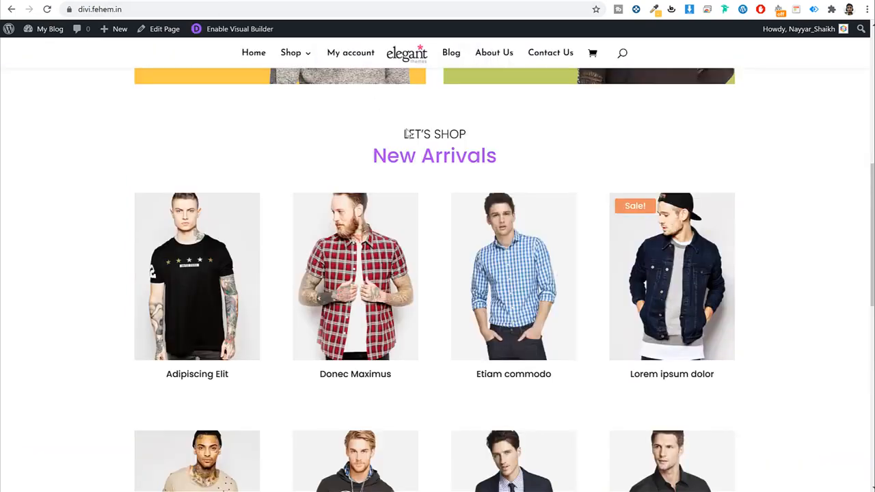
{"action": "left_click_drag", "start_coordinate": [404, 134], "coordinate": [497, 164]}
{"action": "key", "text": "ctrl+c"}
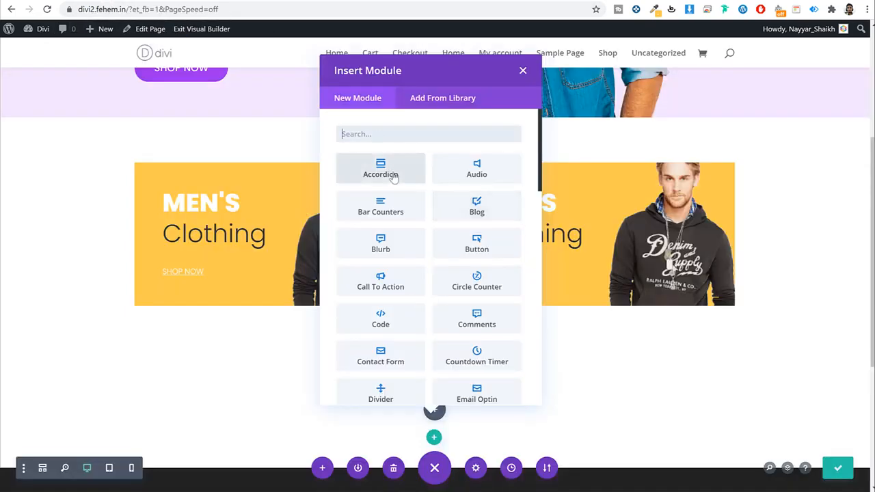
{"action": "type", "text": "text"}
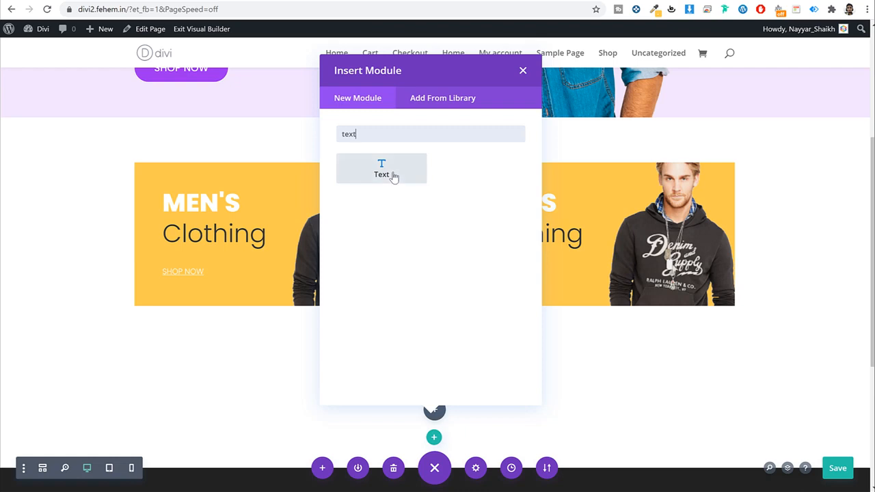
{"action": "left_click", "coordinate": [384, 172]}
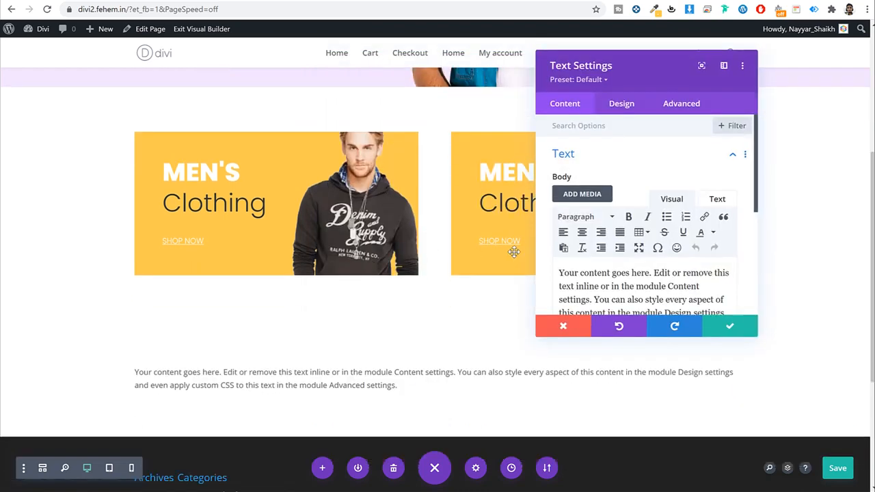
{"action": "left_click", "coordinate": [624, 277]}
{"action": "key", "text": "ctrl+a"}
{"action": "key", "text": "ctrl+v"}
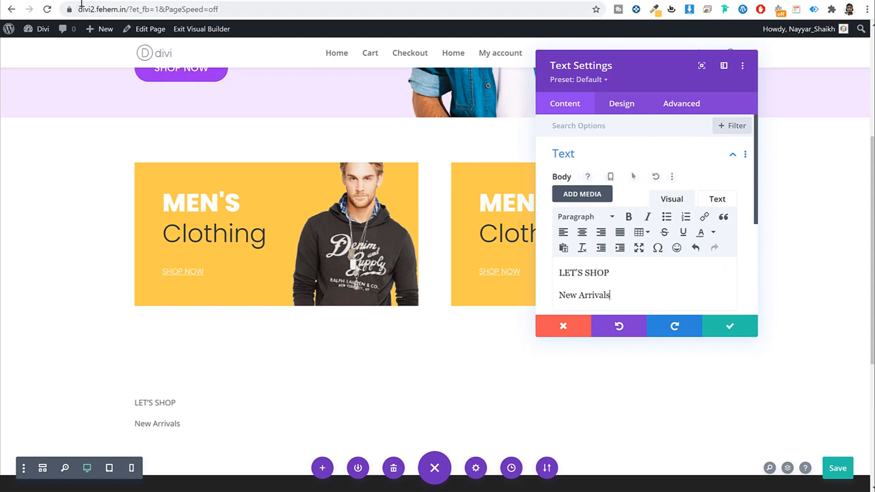
Step: Format LET'S SHOP as Heading 3 and New Arrivals as Heading 4
{"action": "left_click_drag", "start_coordinate": [610, 272], "coordinate": [559, 273]}
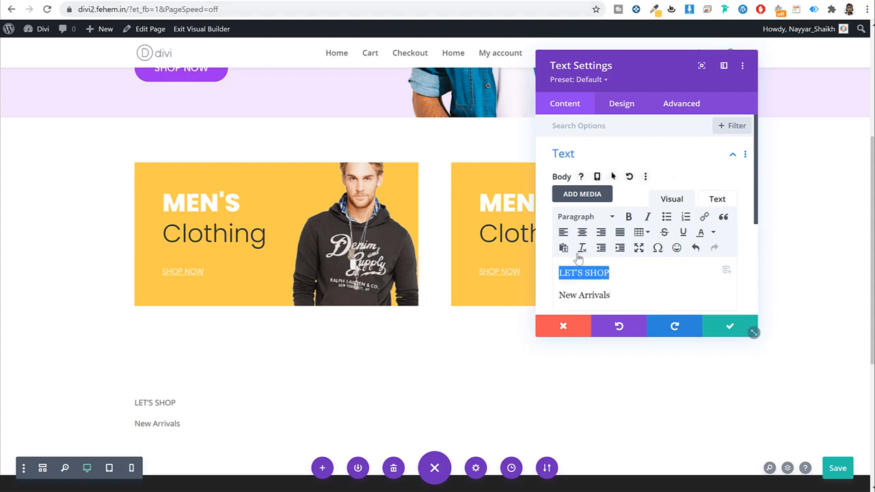
{"action": "left_click", "coordinate": [586, 217]}
{"action": "left_click", "coordinate": [592, 304]}
{"action": "left_click_drag", "start_coordinate": [624, 300], "coordinate": [494, 296]}
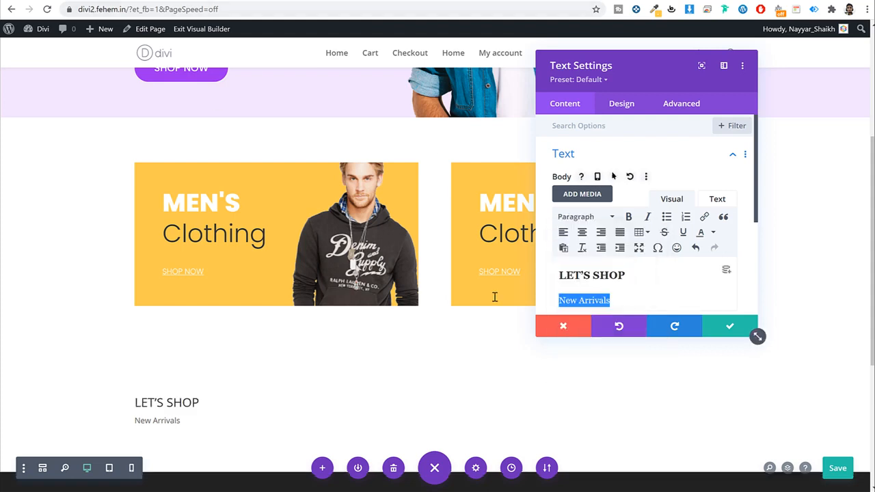
{"action": "left_click", "coordinate": [593, 217]}
{"action": "left_click", "coordinate": [613, 330]}
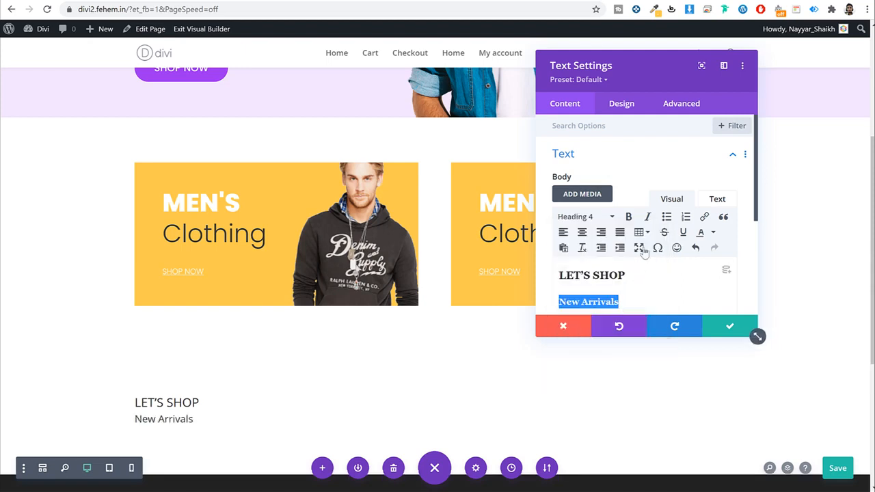
{"action": "left_click", "coordinate": [621, 105]}
{"action": "left_click", "coordinate": [627, 156]}
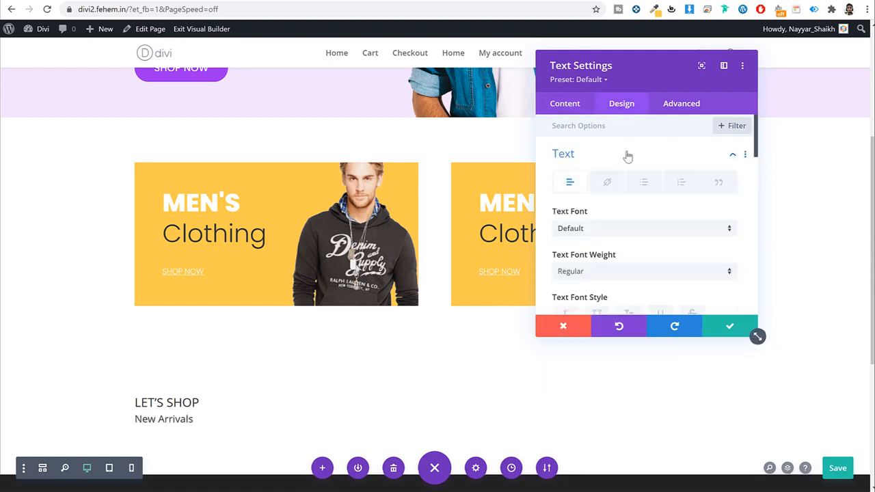
Step: Set the text font to Poppins and center-align the LET'S SHOP / New Arrivals text
{"action": "scroll", "coordinate": [640, 240], "scroll_direction": "down", "scroll_amount": 3}
{"action": "scroll", "coordinate": [610, 221], "scroll_direction": "up", "scroll_amount": 3}
{"action": "left_click", "coordinate": [607, 228]}
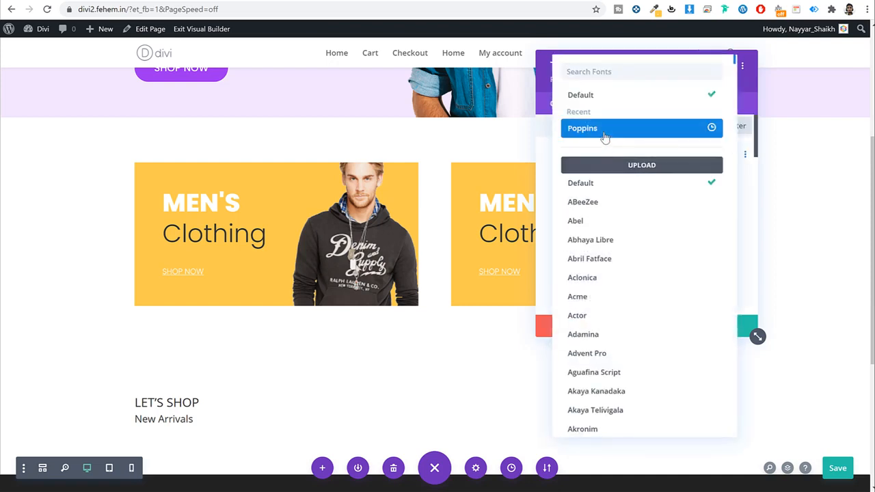
{"action": "left_click", "coordinate": [606, 130]}
{"action": "scroll", "coordinate": [645, 284], "scroll_direction": "down", "scroll_amount": 2}
{"action": "scroll", "coordinate": [648, 290], "scroll_direction": "down", "scroll_amount": 6}
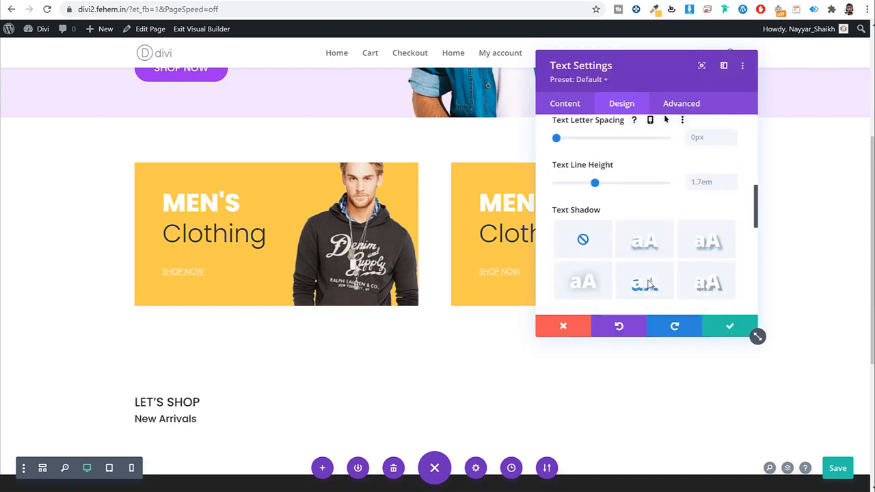
{"action": "left_click", "coordinate": [621, 224]}
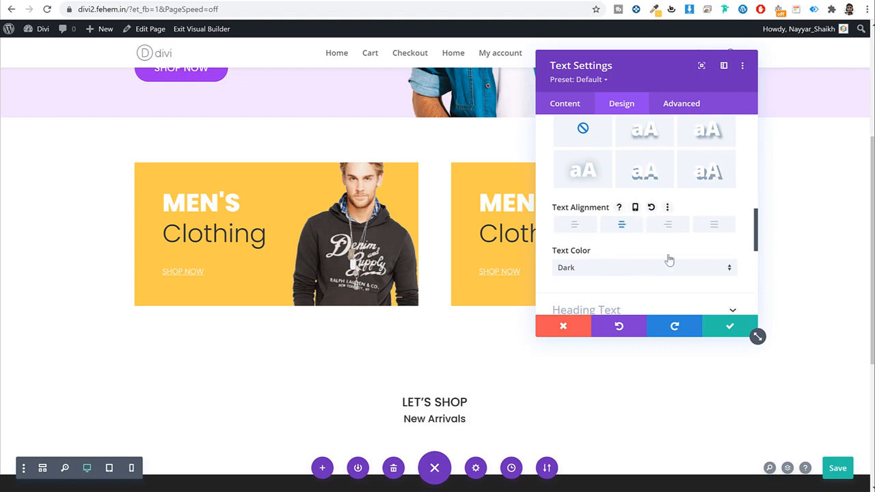
Step: Style the H3 LET'S SHOP line with Light font weight and black color
{"action": "scroll", "coordinate": [669, 260], "scroll_direction": "down", "scroll_amount": 1}
{"action": "left_click", "coordinate": [626, 262]}
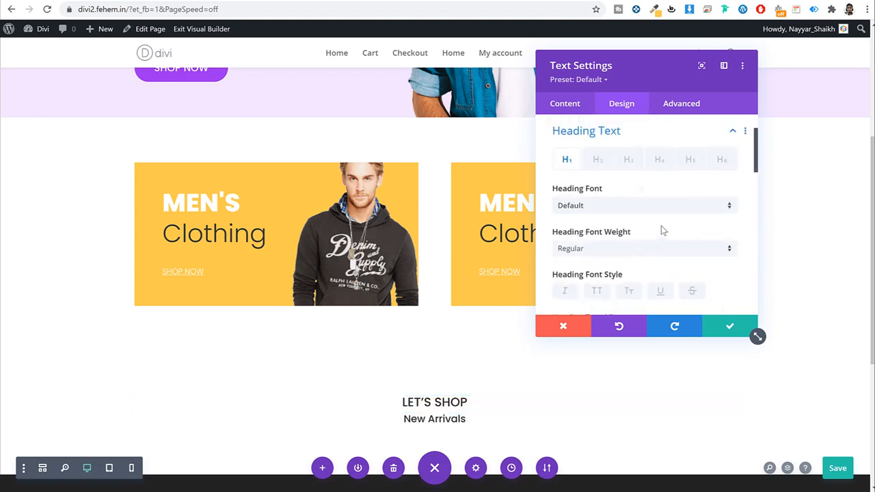
{"action": "left_click", "coordinate": [628, 159]}
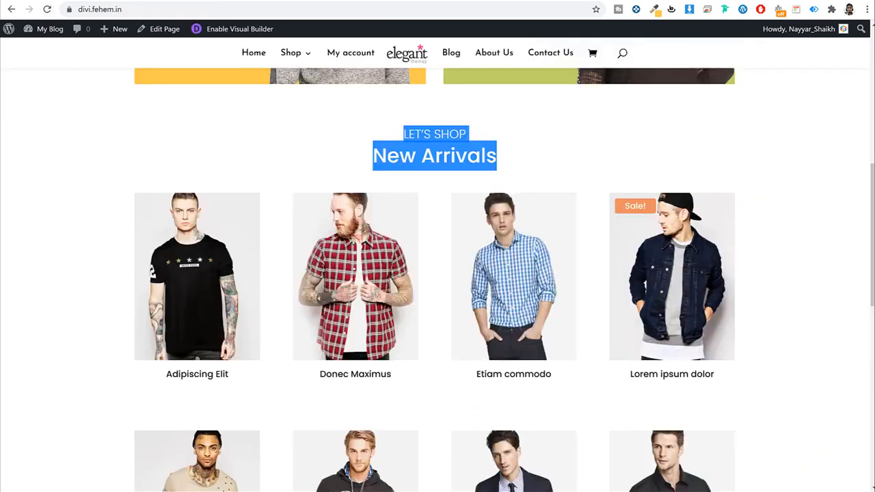
{"action": "left_click", "coordinate": [526, 135]}
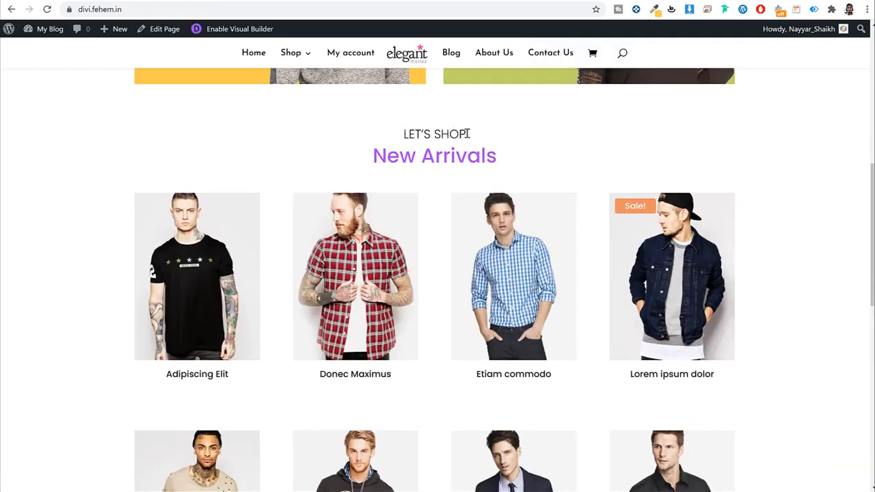
{"action": "left_click_drag", "start_coordinate": [468, 134], "coordinate": [418, 135]}
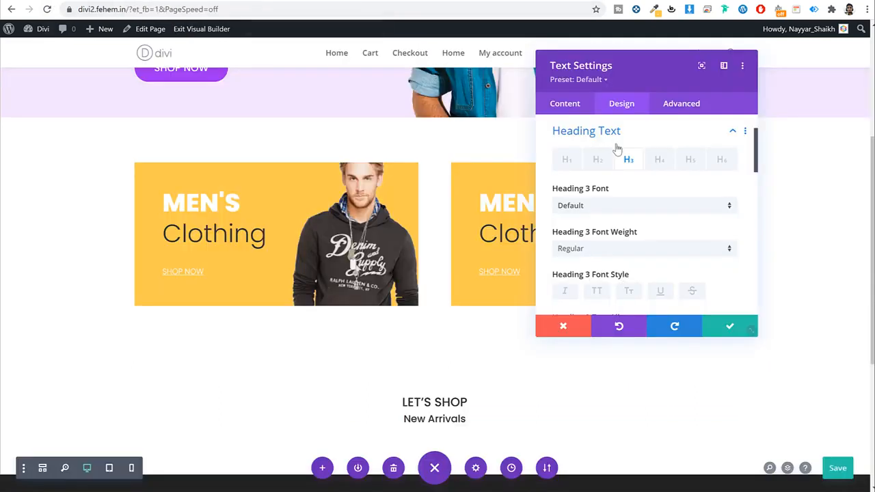
{"action": "scroll", "coordinate": [672, 192], "scroll_direction": "down", "scroll_amount": 3}
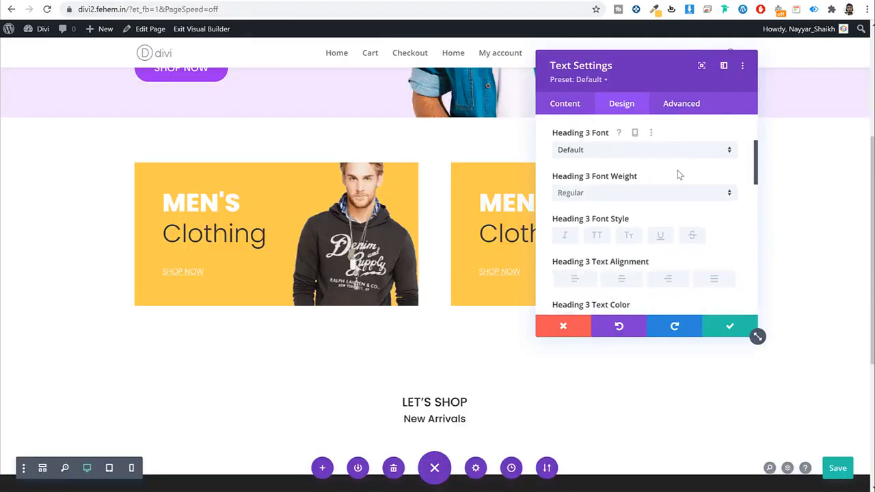
{"action": "scroll", "coordinate": [582, 201], "scroll_direction": "down", "scroll_amount": 1}
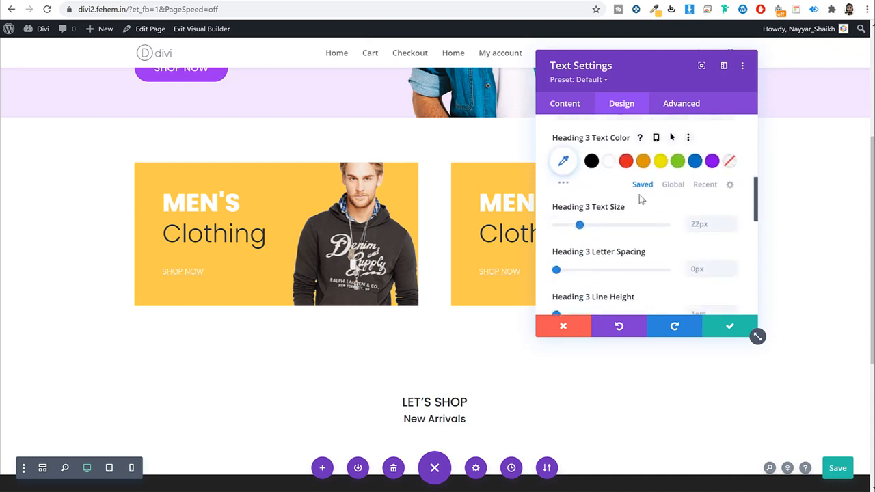
{"action": "scroll", "coordinate": [597, 192], "scroll_direction": "up", "scroll_amount": 2}
{"action": "left_click", "coordinate": [593, 139]}
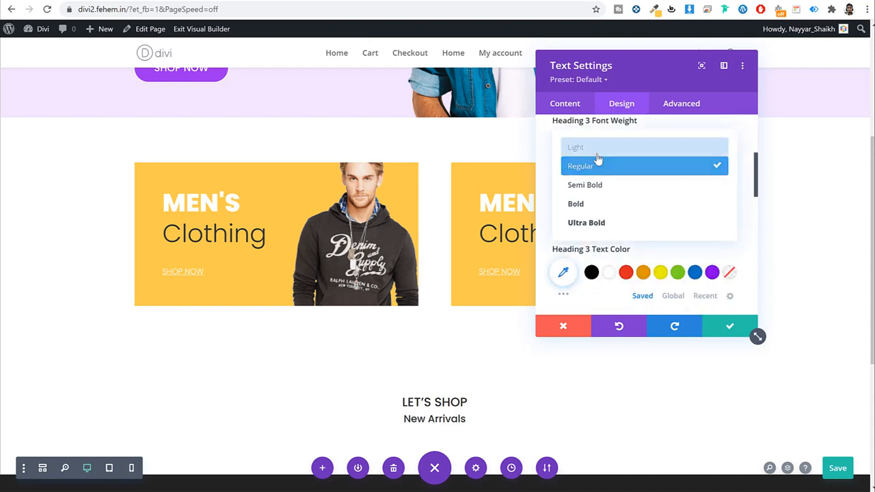
{"action": "left_click", "coordinate": [594, 150]}
{"action": "scroll", "coordinate": [678, 215], "scroll_direction": "down", "scroll_amount": 3}
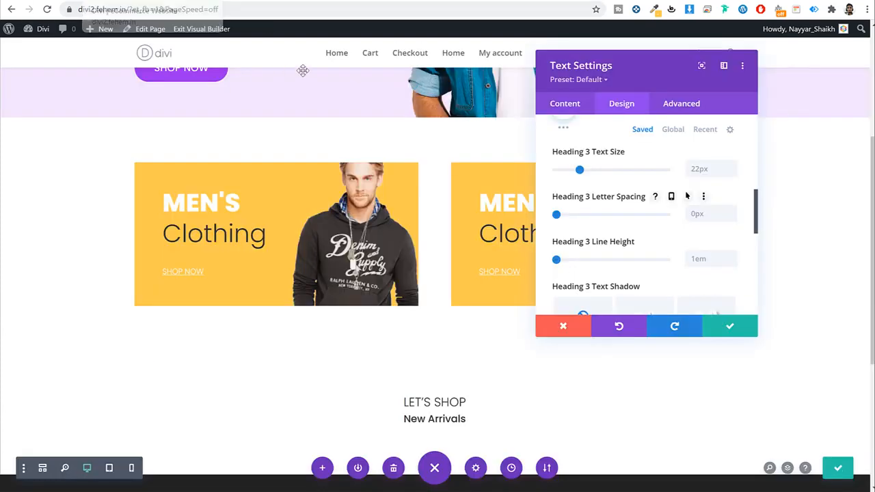
{"action": "scroll", "coordinate": [636, 259], "scroll_direction": "up", "scroll_amount": 1}
{"action": "scroll", "coordinate": [636, 258], "scroll_direction": "up", "scroll_amount": 3}
{"action": "left_click", "coordinate": [591, 273]}
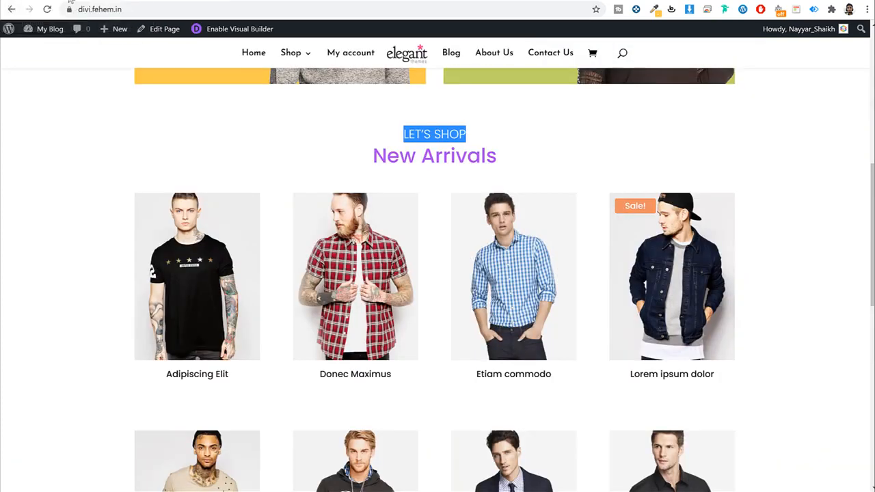
Step: Make the H4 New Arrivals heading 45px and purple, then save the text settings
{"action": "left_click", "coordinate": [473, 151]}
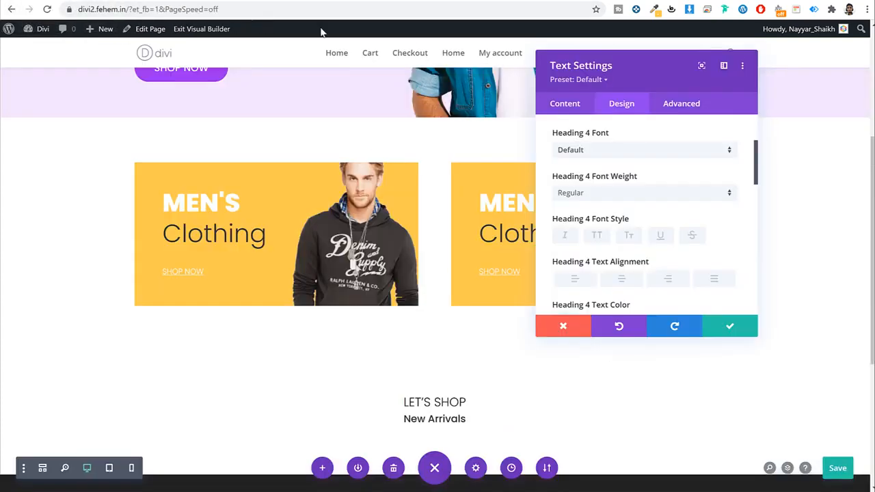
{"action": "scroll", "coordinate": [694, 222], "scroll_direction": "down", "scroll_amount": 2}
{"action": "scroll", "coordinate": [674, 216], "scroll_direction": "up", "scroll_amount": 4}
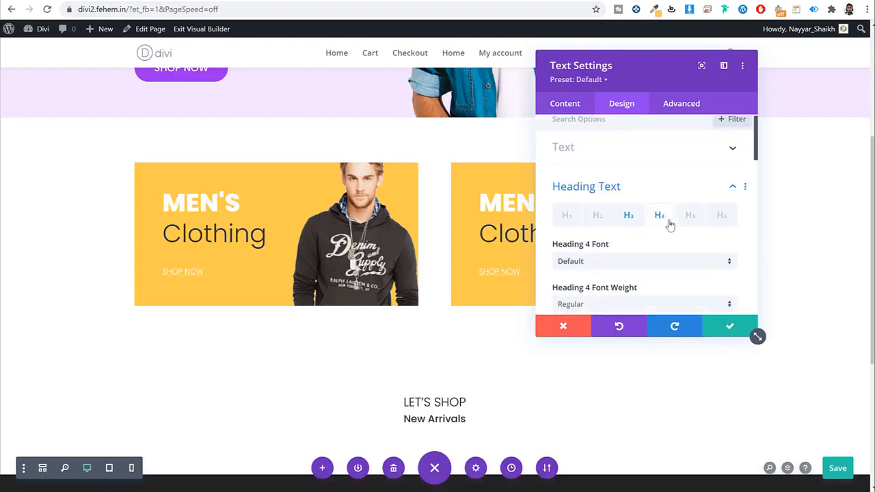
{"action": "scroll", "coordinate": [670, 225], "scroll_direction": "down", "scroll_amount": 5}
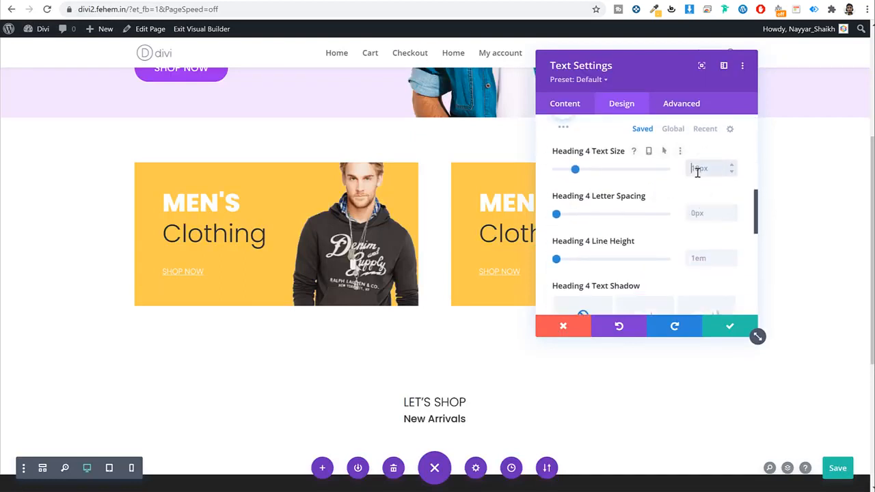
{"action": "type", "text": "px"}
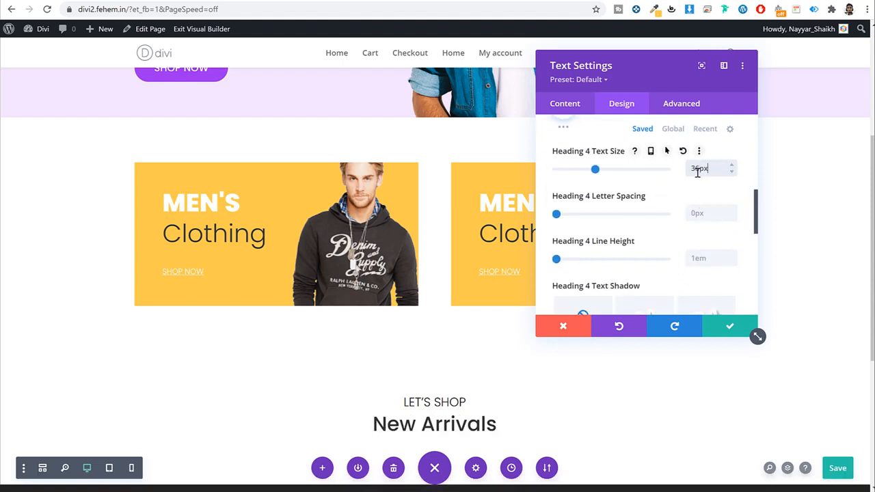
{"action": "type", "text": "45px"}
{"action": "scroll", "coordinate": [698, 189], "scroll_direction": "down", "scroll_amount": 3}
{"action": "scroll", "coordinate": [680, 190], "scroll_direction": "up", "scroll_amount": 3}
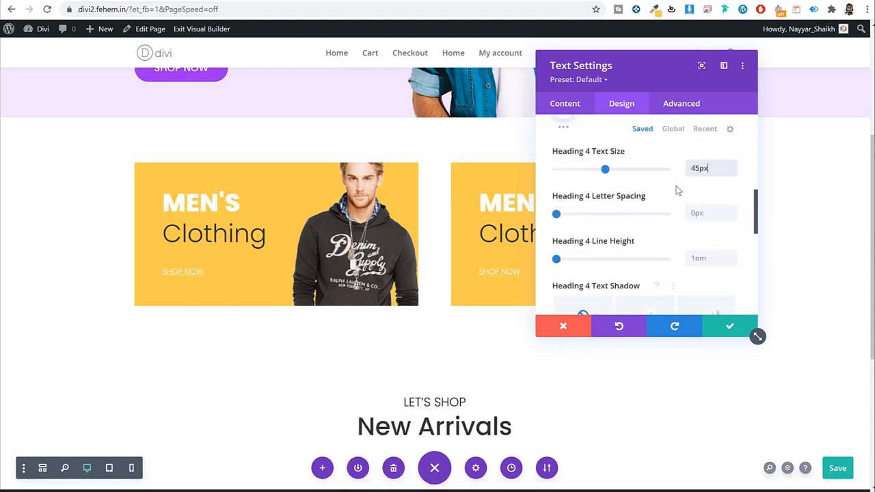
{"action": "scroll", "coordinate": [680, 194], "scroll_direction": "up", "scroll_amount": 2}
{"action": "left_click", "coordinate": [712, 216]}
{"action": "scroll", "coordinate": [663, 232], "scroll_direction": "down", "scroll_amount": 1}
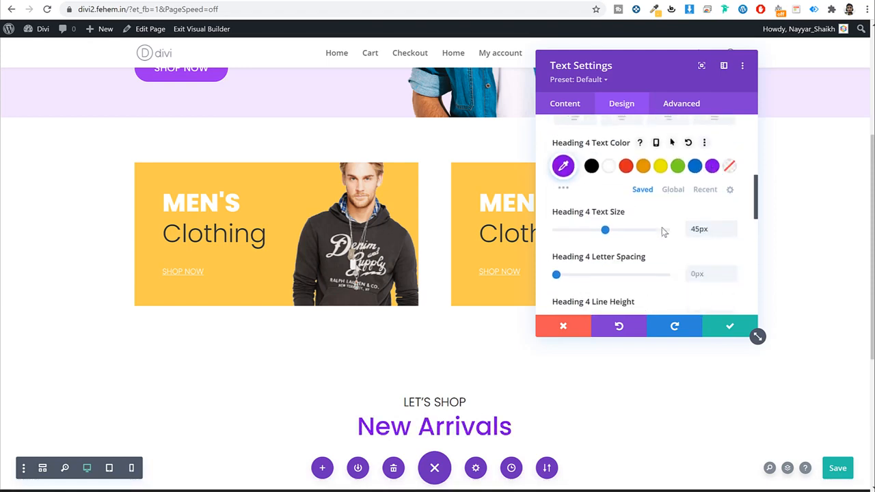
{"action": "scroll", "coordinate": [663, 232], "scroll_direction": "down", "scroll_amount": 1}
{"action": "scroll", "coordinate": [489, 328], "scroll_direction": "down", "scroll_amount": 3}
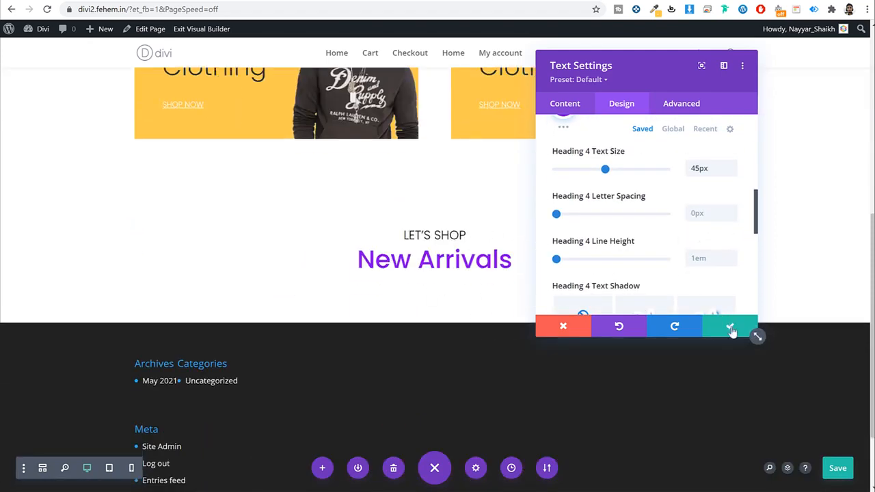
{"action": "left_click", "coordinate": [731, 330]}
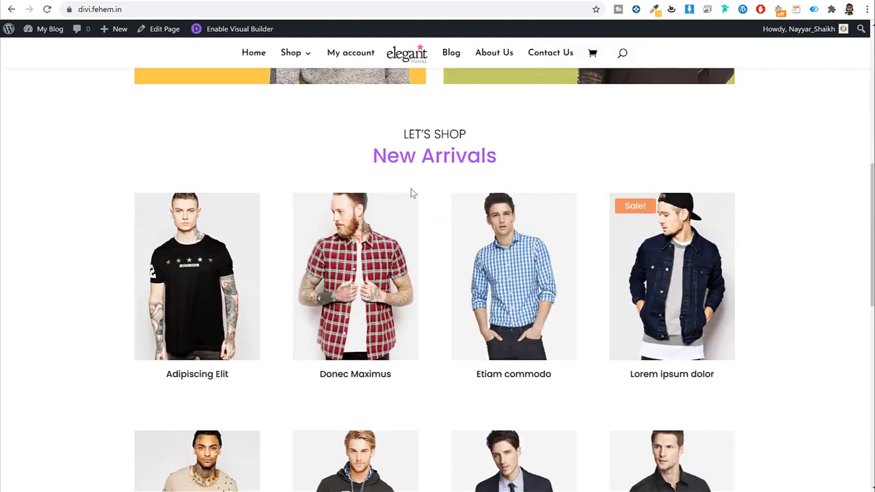
Step: Insert the Shop Page Products layout from the library below the New Arrivals heading
{"action": "scroll", "coordinate": [601, 270], "scroll_direction": "down", "scroll_amount": 3}
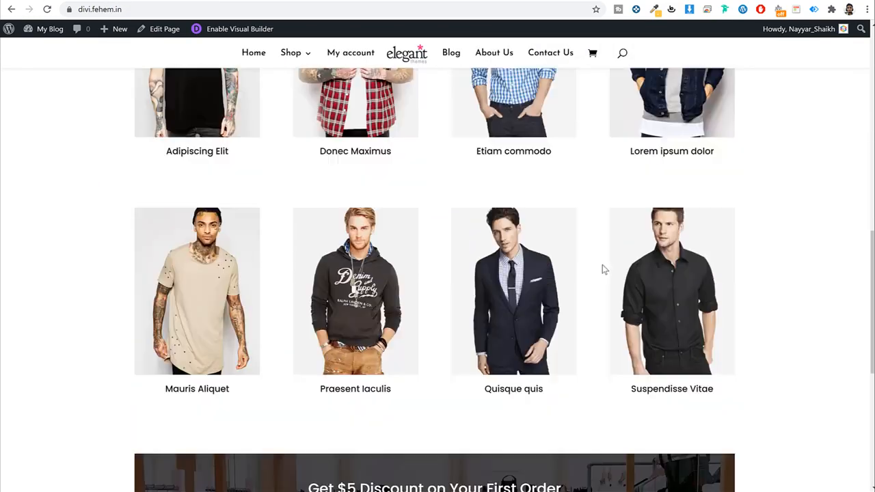
{"action": "scroll", "coordinate": [601, 269], "scroll_direction": "up", "scroll_amount": 2}
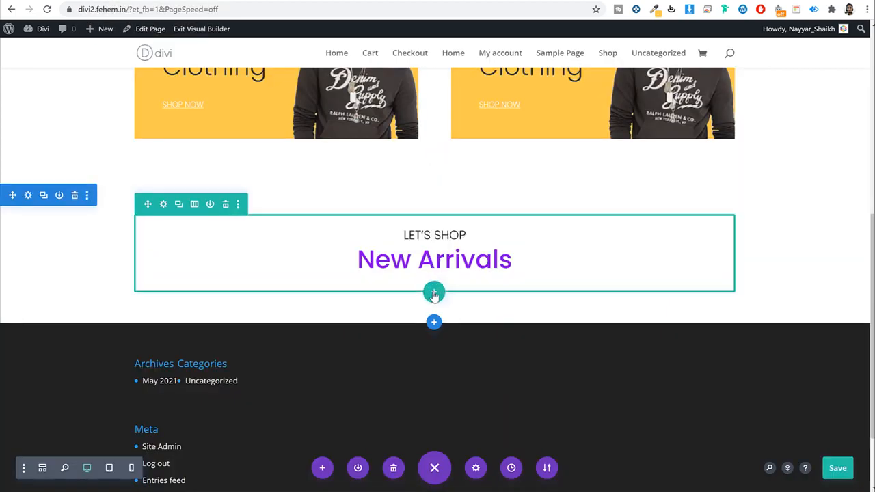
{"action": "left_click", "coordinate": [434, 293]}
{"action": "left_click", "coordinate": [455, 99]}
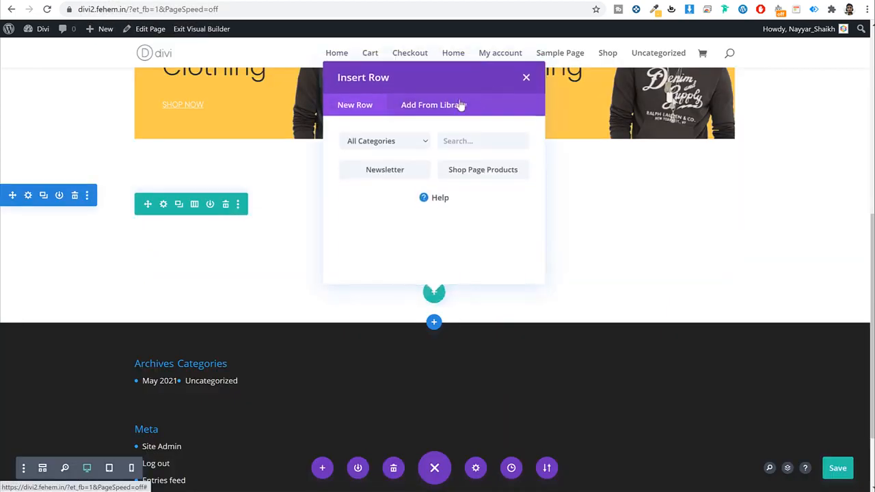
{"action": "left_click", "coordinate": [486, 179]}
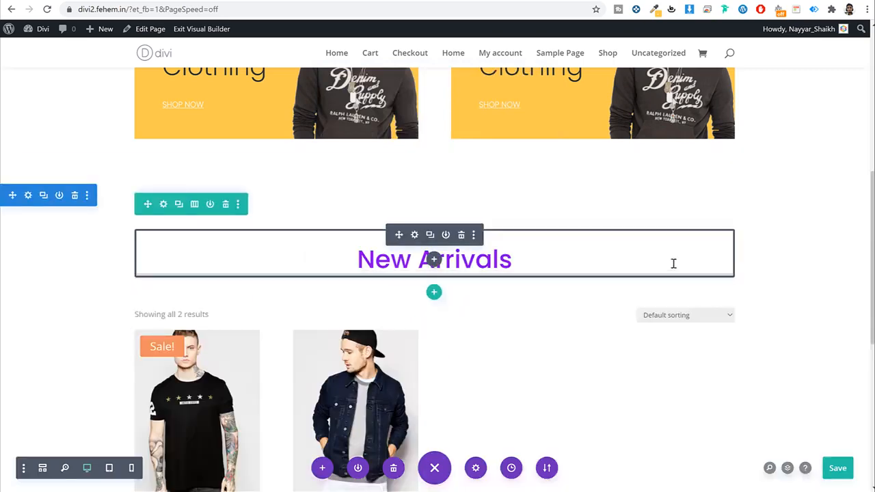
Step: In the Shop module settings, set Show Pagination to NO under Elements
{"action": "scroll", "coordinate": [285, 189], "scroll_direction": "down", "scroll_amount": 2}
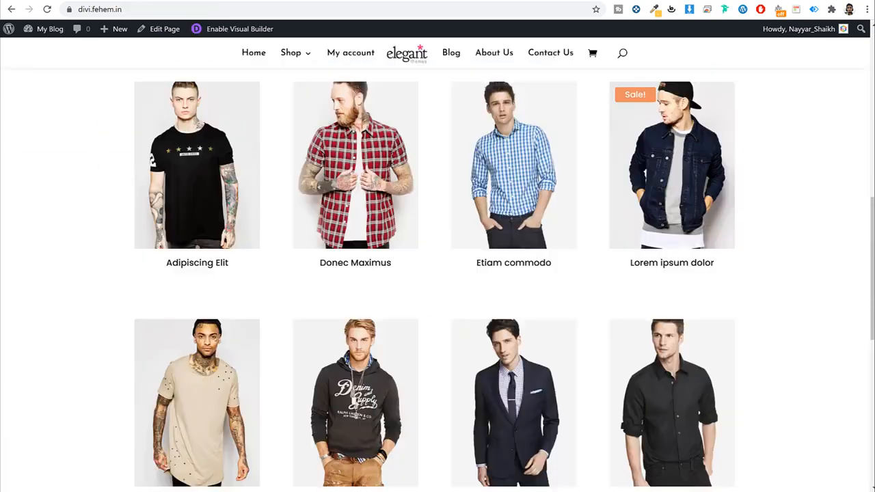
{"action": "scroll", "coordinate": [305, 173], "scroll_direction": "up", "scroll_amount": 2}
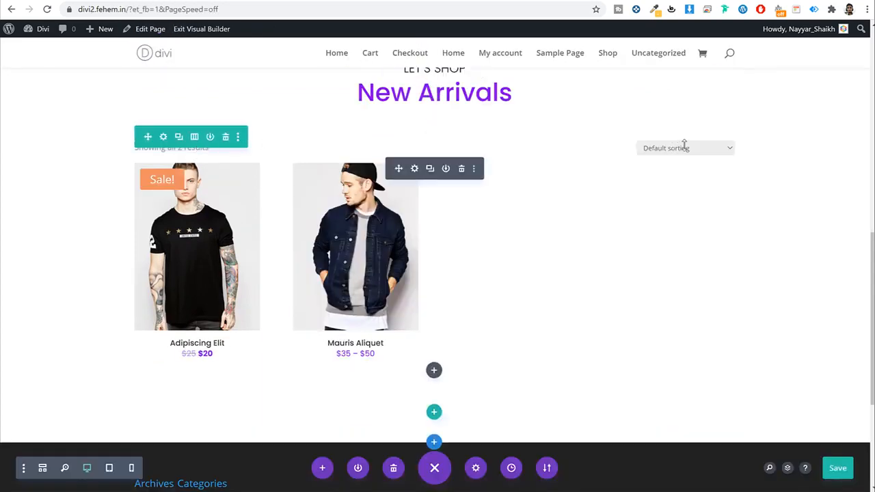
{"action": "left_click", "coordinate": [414, 169]}
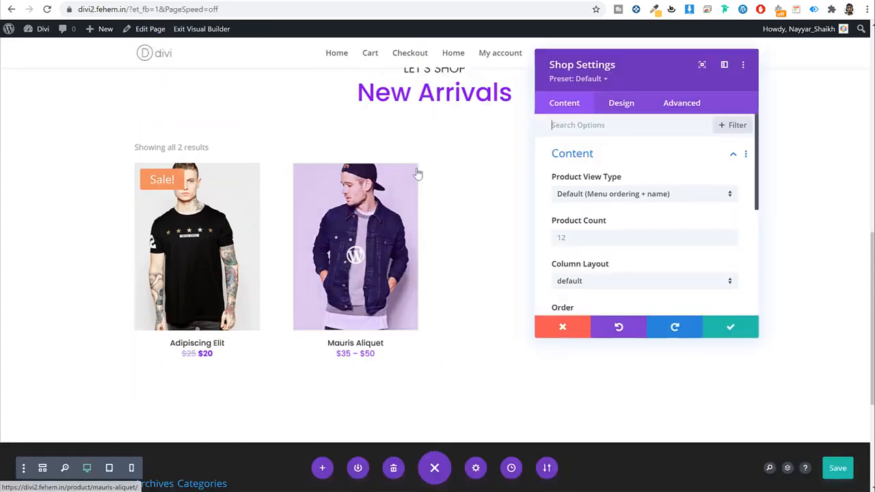
{"action": "left_click", "coordinate": [624, 109]}
{"action": "left_click", "coordinate": [576, 110]}
{"action": "scroll", "coordinate": [608, 195], "scroll_direction": "down", "scroll_amount": 3}
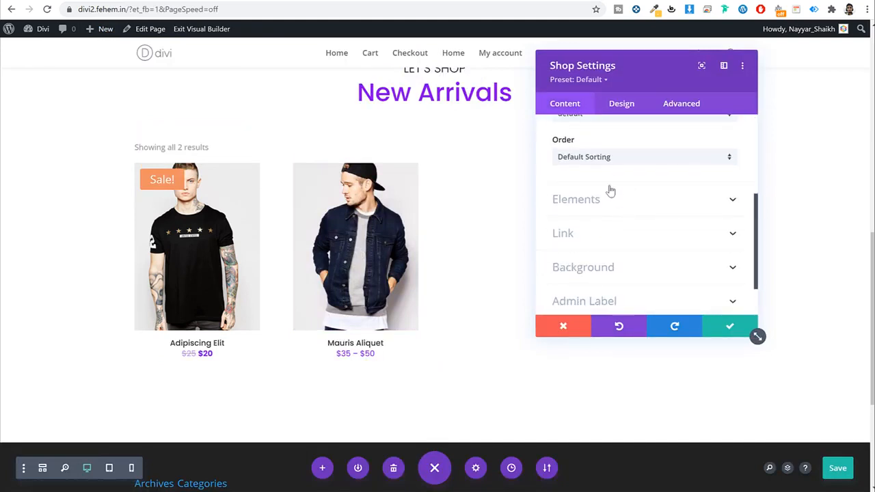
{"action": "left_click", "coordinate": [608, 200]}
{"action": "left_click", "coordinate": [580, 172]}
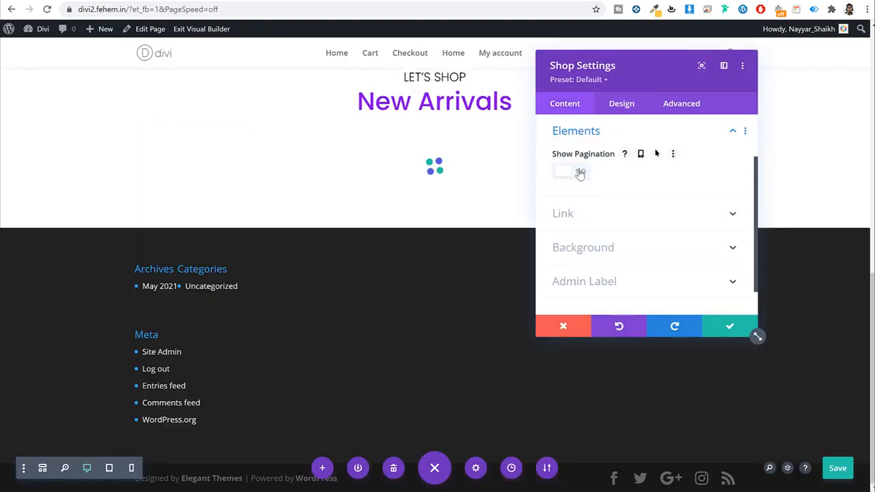
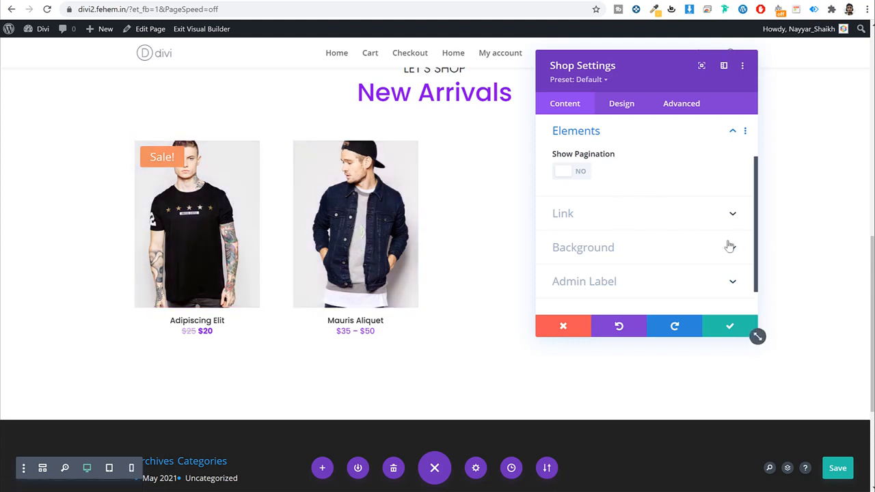
Step: Keep the Shop module settings with pagination off, check the live site's discount form, then return to the builder
{"action": "left_click", "coordinate": [729, 323]}
{"action": "scroll", "coordinate": [644, 306], "scroll_direction": "up", "scroll_amount": 3}
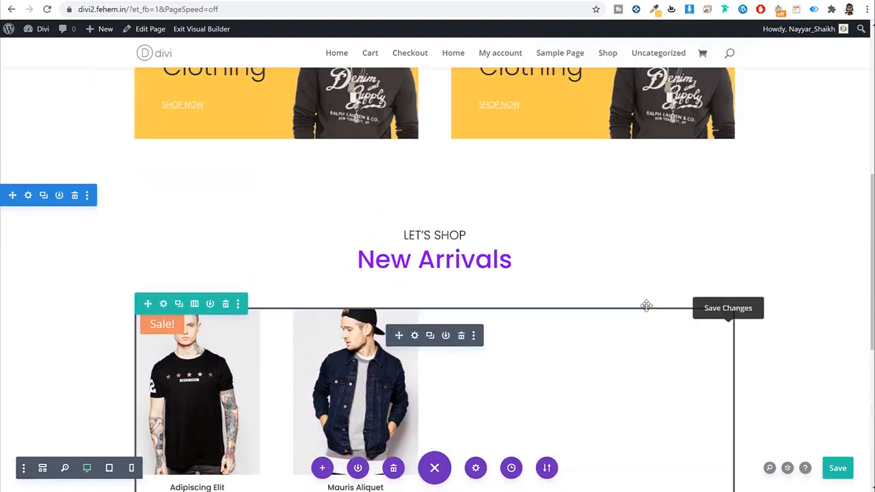
{"action": "left_click", "coordinate": [65, 2]}
{"action": "scroll", "coordinate": [544, 190], "scroll_direction": "down", "scroll_amount": 8}
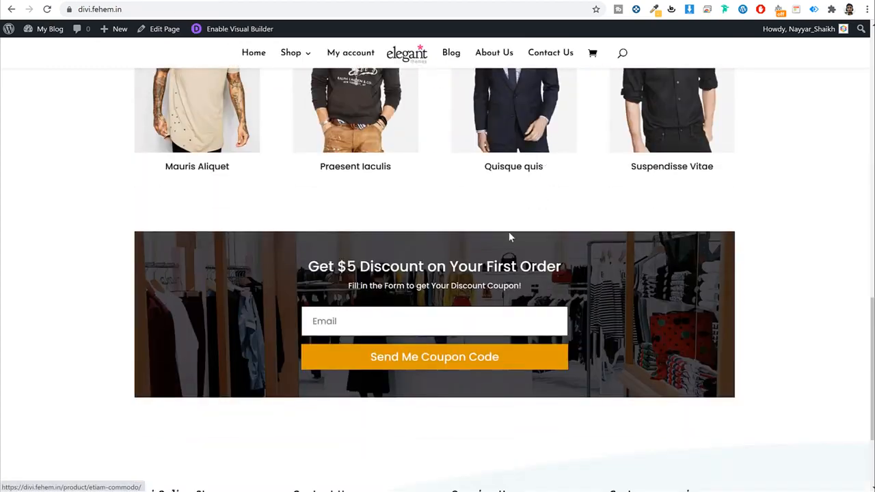
{"action": "left_click", "coordinate": [140, 1]}
{"action": "scroll", "coordinate": [514, 201], "scroll_direction": "down", "scroll_amount": 6}
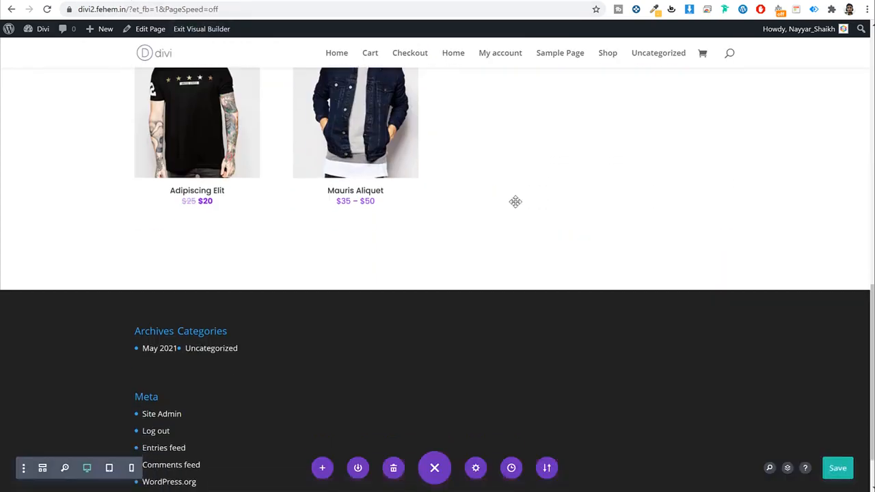
{"action": "mouse_move", "coordinate": [439, 185]}
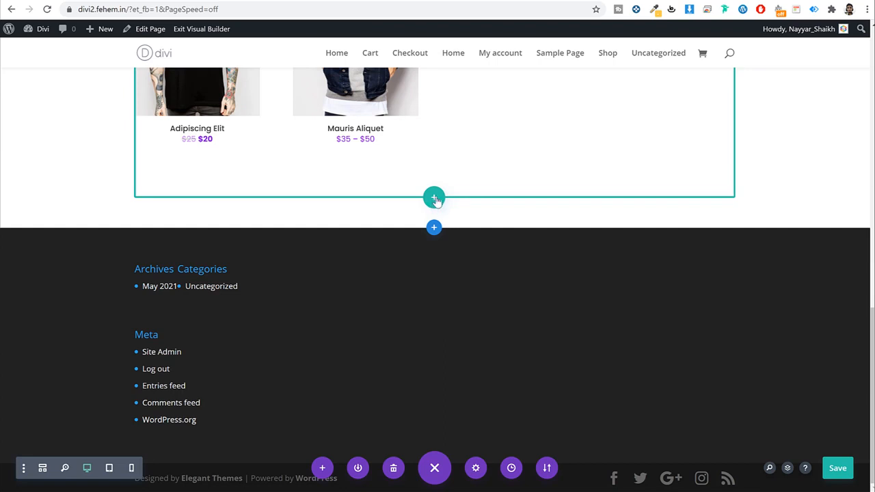
Step: Insert the saved Newsletter row from the library below the products
{"action": "left_click", "coordinate": [434, 199]}
{"action": "left_click", "coordinate": [432, 248]}
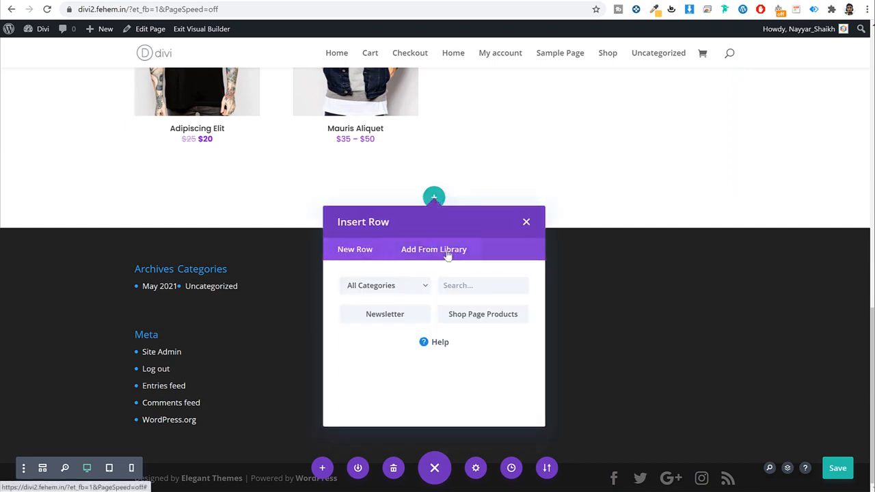
{"action": "left_click", "coordinate": [385, 314]}
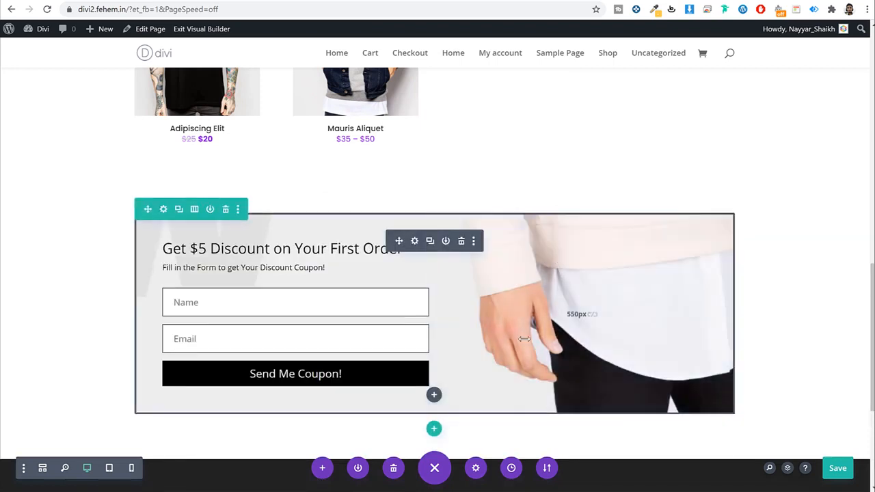
Step: Remove the existing background image from the discount form's settings
{"action": "left_click", "coordinate": [415, 241]}
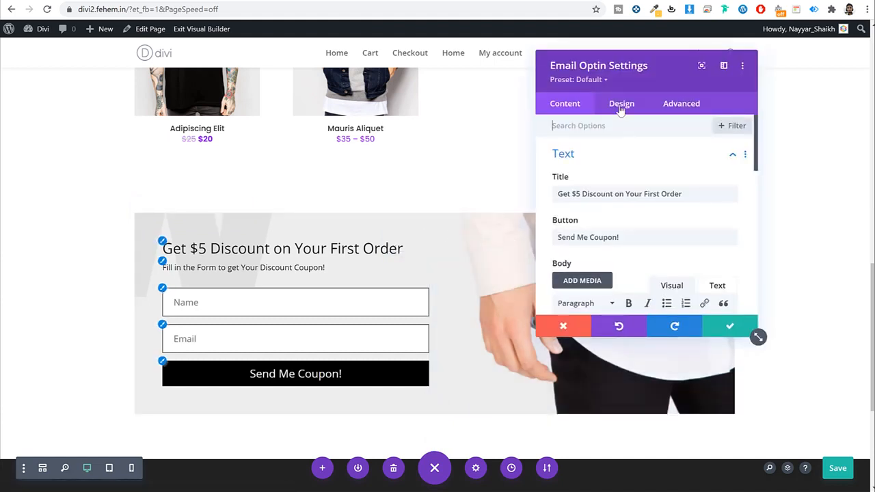
{"action": "left_click", "coordinate": [620, 108]}
{"action": "left_click", "coordinate": [574, 105]}
{"action": "scroll", "coordinate": [615, 205], "scroll_direction": "down", "scroll_amount": 6}
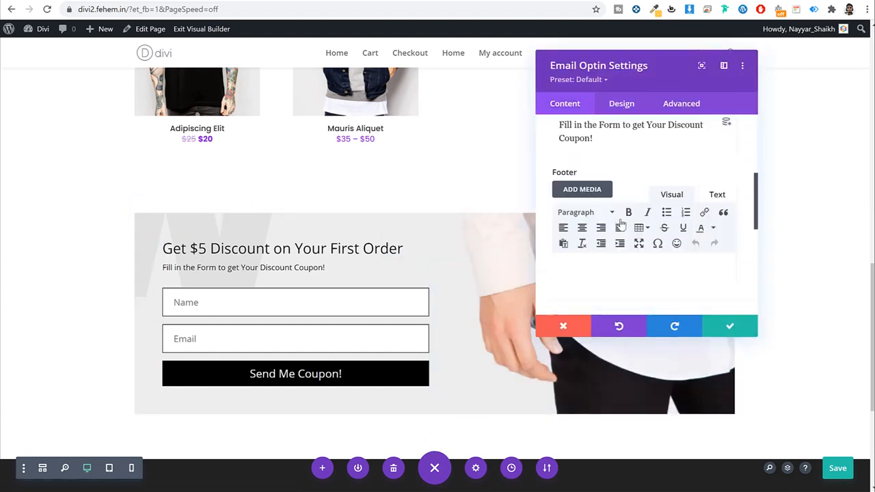
{"action": "scroll", "coordinate": [625, 217], "scroll_direction": "down", "scroll_amount": 2}
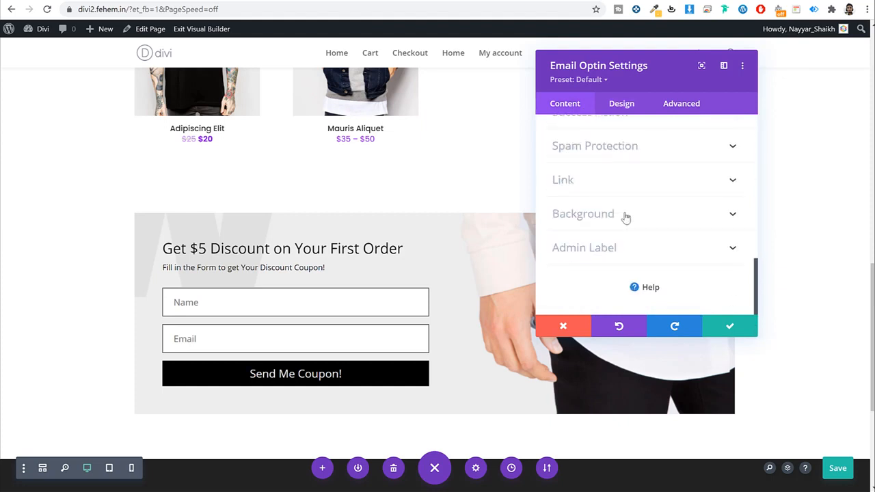
{"action": "left_click", "coordinate": [681, 219]}
{"action": "left_click", "coordinate": [662, 180]}
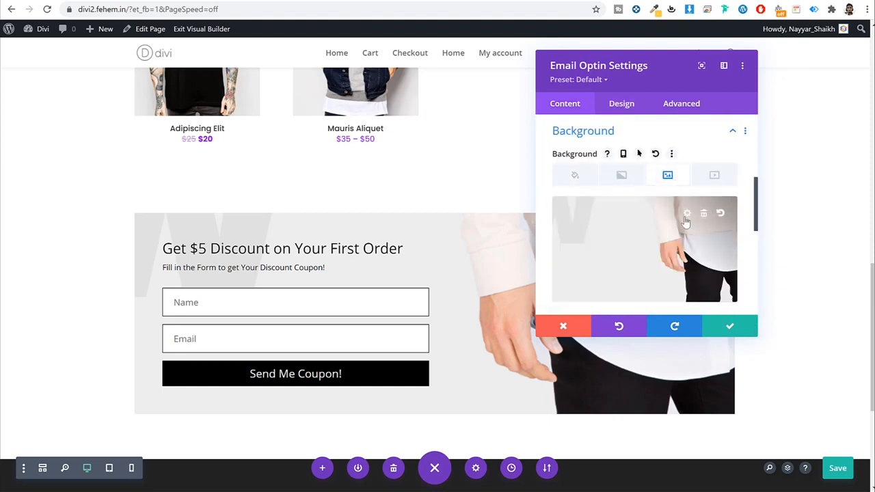
{"action": "left_click", "coordinate": [704, 214]}
Step: Upload testim-bg and set it as the discount form's background image
{"action": "left_click", "coordinate": [642, 239]}
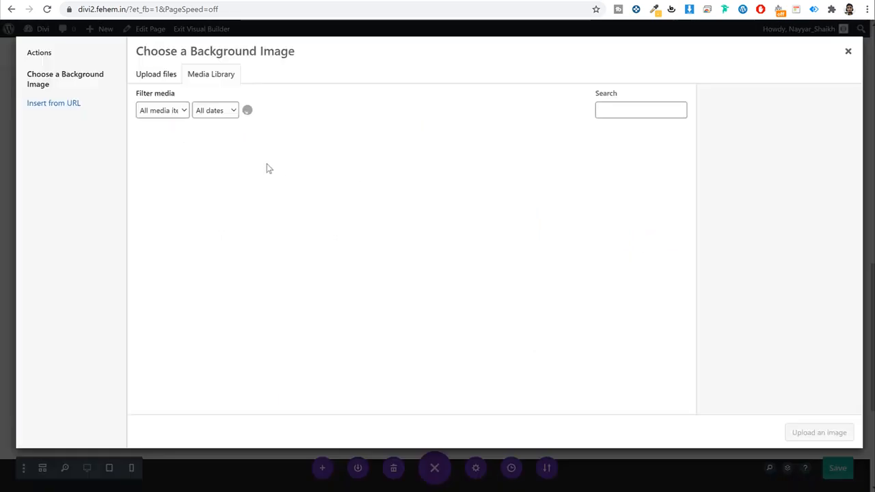
{"action": "left_click", "coordinate": [158, 77]}
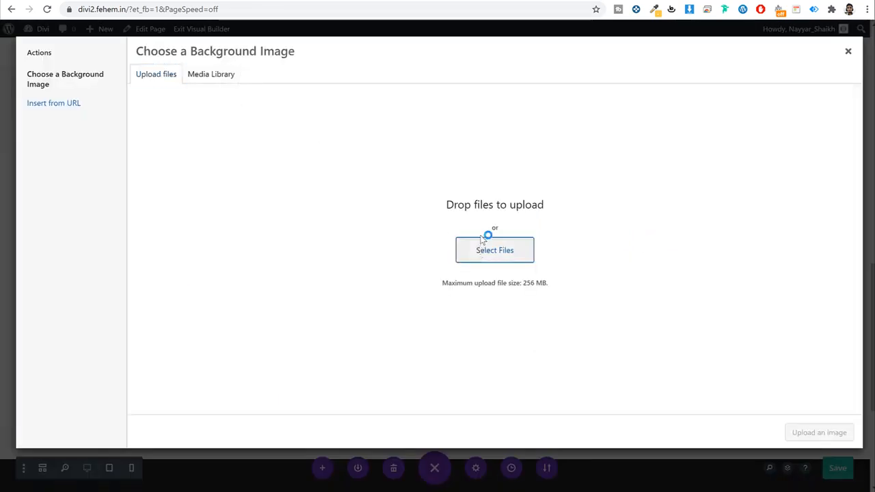
{"action": "left_click", "coordinate": [487, 246]}
{"action": "scroll", "coordinate": [419, 195], "scroll_direction": "down", "scroll_amount": 5}
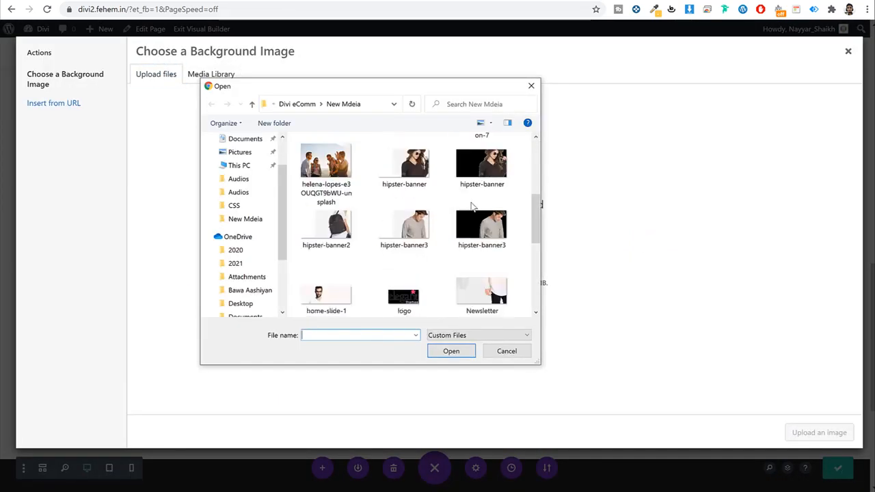
{"action": "scroll", "coordinate": [472, 207], "scroll_direction": "down", "scroll_amount": 5}
{"action": "left_click", "coordinate": [418, 307]}
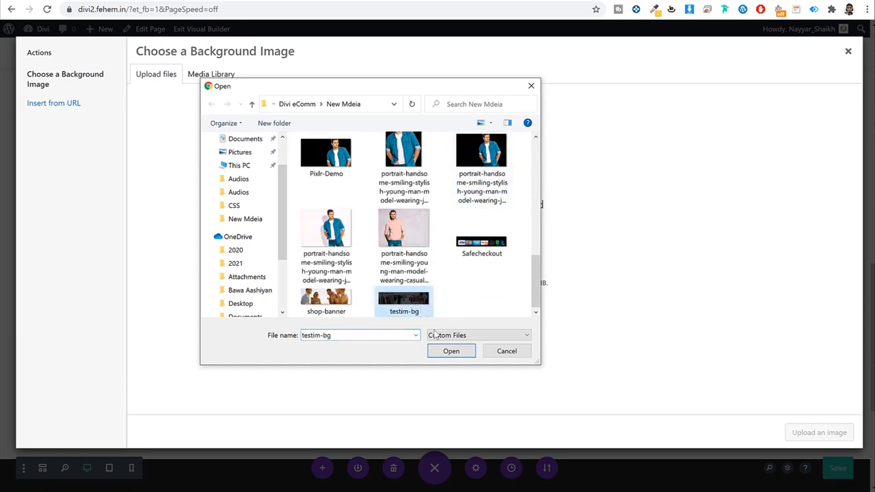
{"action": "left_click", "coordinate": [450, 352]}
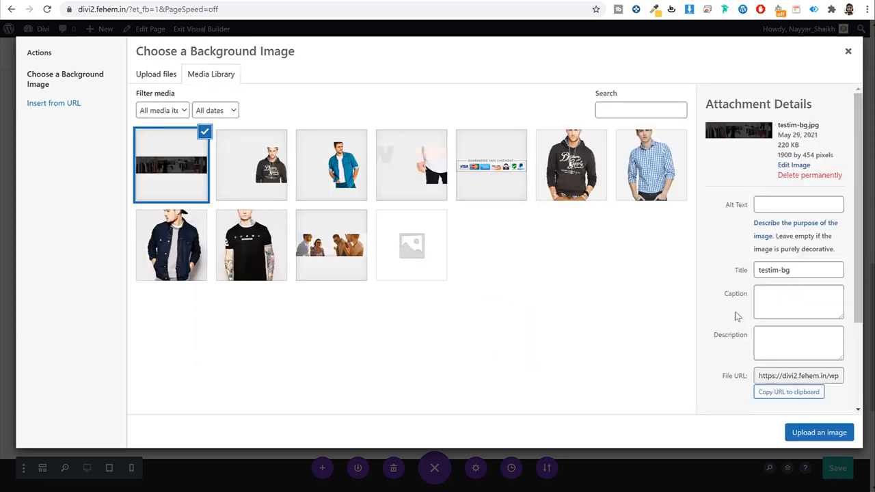
{"action": "left_click", "coordinate": [815, 428]}
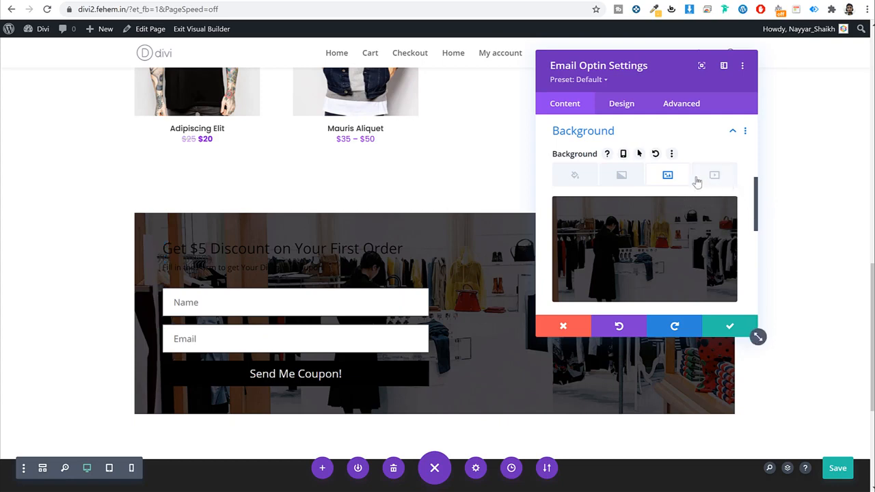
Step: Set the discount form's right padding to 300px in Design > Spacing
{"action": "scroll", "coordinate": [646, 232], "scroll_direction": "up", "scroll_amount": 6}
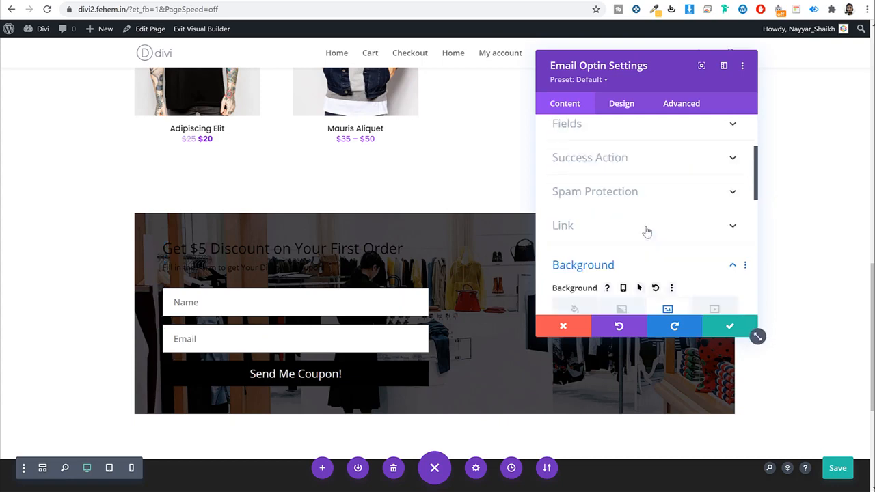
{"action": "left_click", "coordinate": [630, 101]}
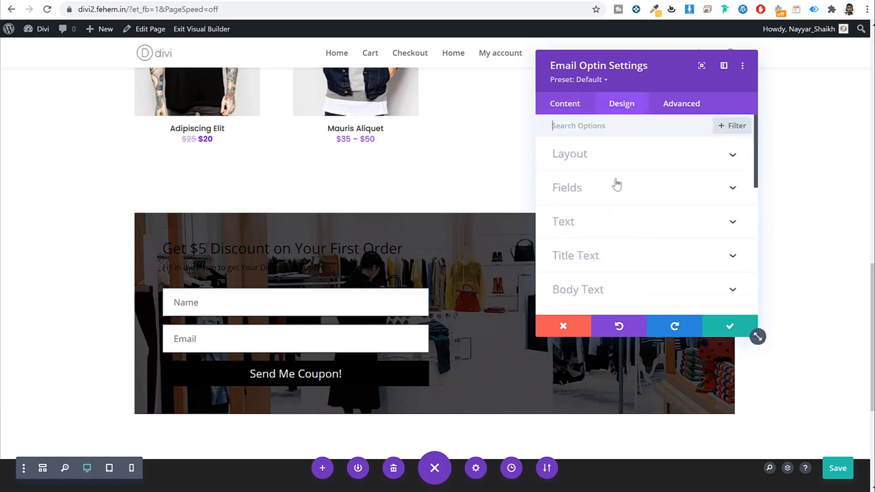
{"action": "scroll", "coordinate": [613, 217], "scroll_direction": "down", "scroll_amount": 4}
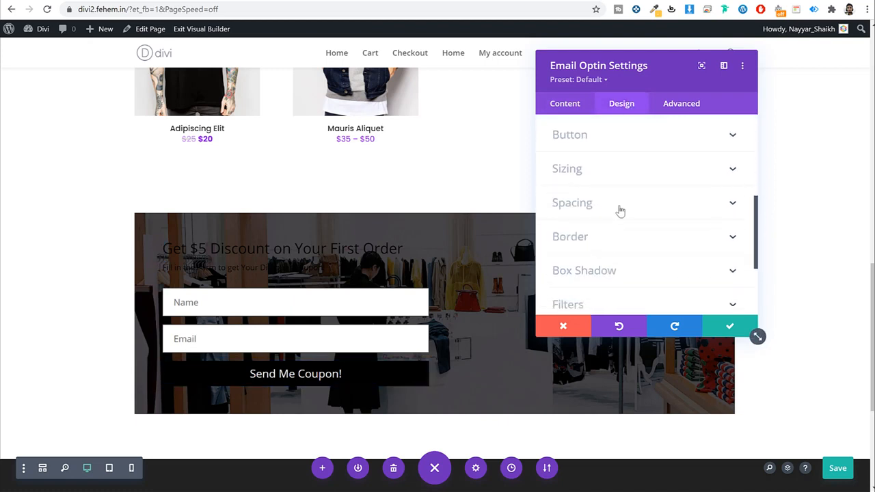
{"action": "left_click", "coordinate": [617, 207]}
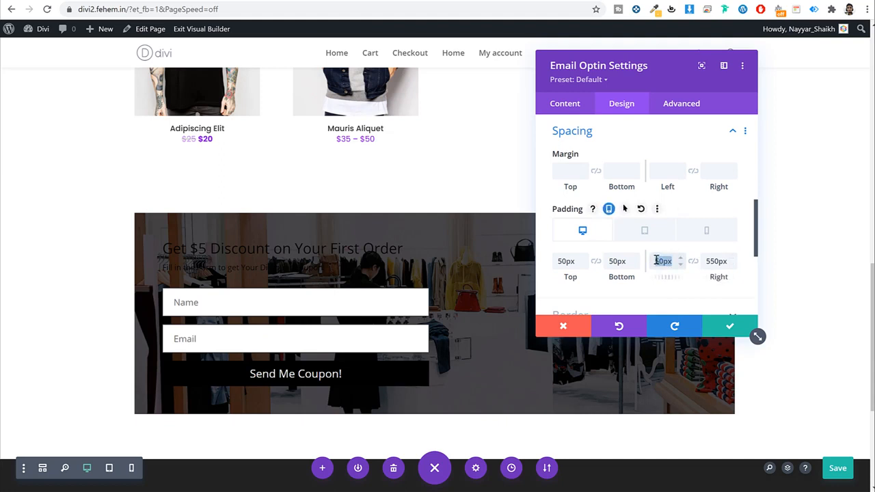
{"action": "key", "text": "Tab"}
{"action": "type", "text": "3"}
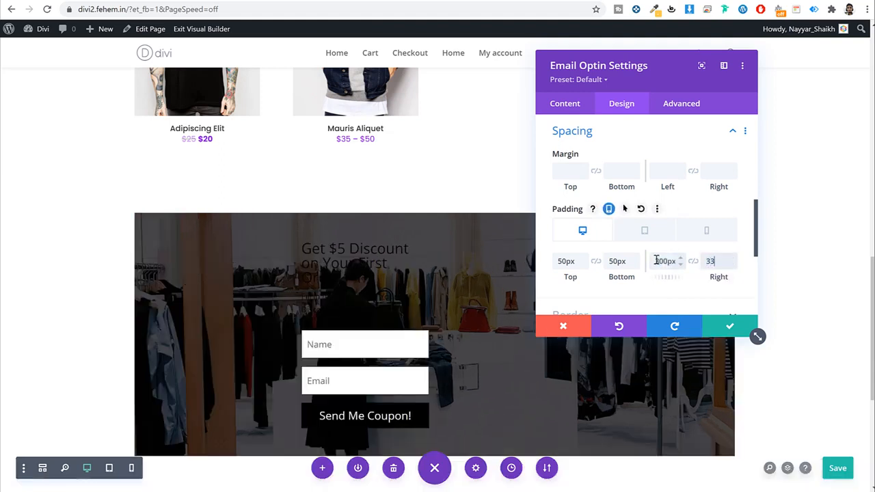
{"action": "type", "text": "30"}
{"action": "key", "text": "BackSpace"}
{"action": "key", "text": "BackSpace"}
{"action": "key", "text": "BackSpace"}
{"action": "key", "text": "BackSpace"}
{"action": "type", "text": "00"}
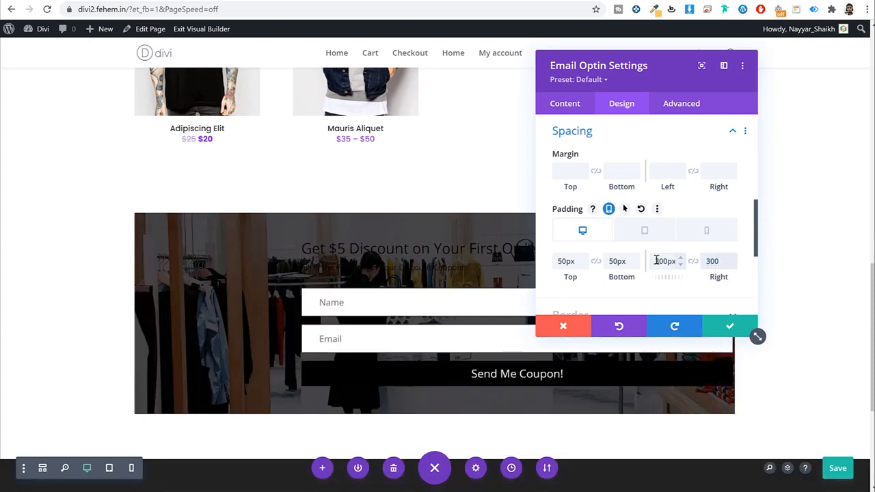
{"action": "type", "text": "px"}
Step: Make the form's title and body text white
{"action": "scroll", "coordinate": [667, 222], "scroll_direction": "up", "scroll_amount": 10}
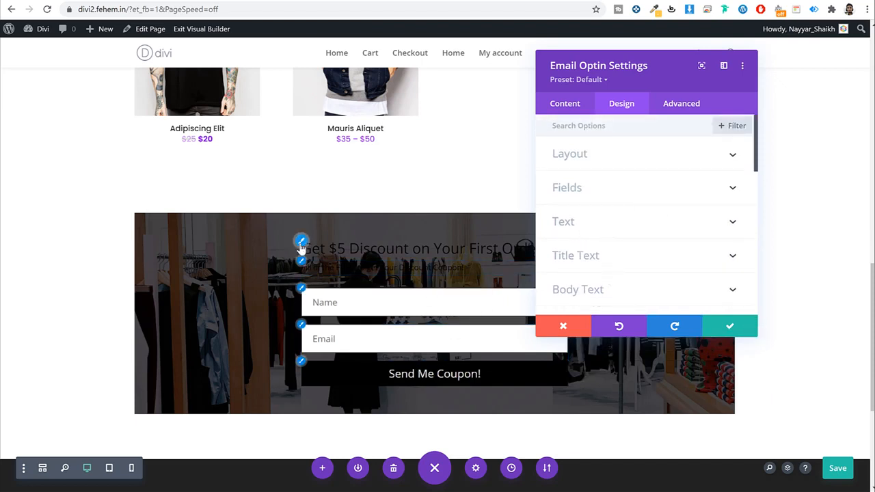
{"action": "left_click", "coordinate": [301, 242]}
{"action": "scroll", "coordinate": [601, 225], "scroll_direction": "down", "scroll_amount": 3}
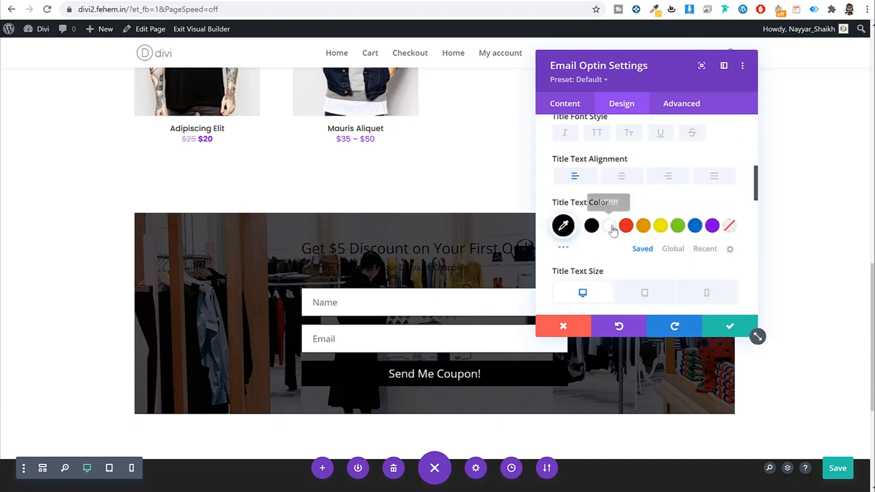
{"action": "left_click", "coordinate": [609, 226]}
{"action": "left_click", "coordinate": [302, 262]}
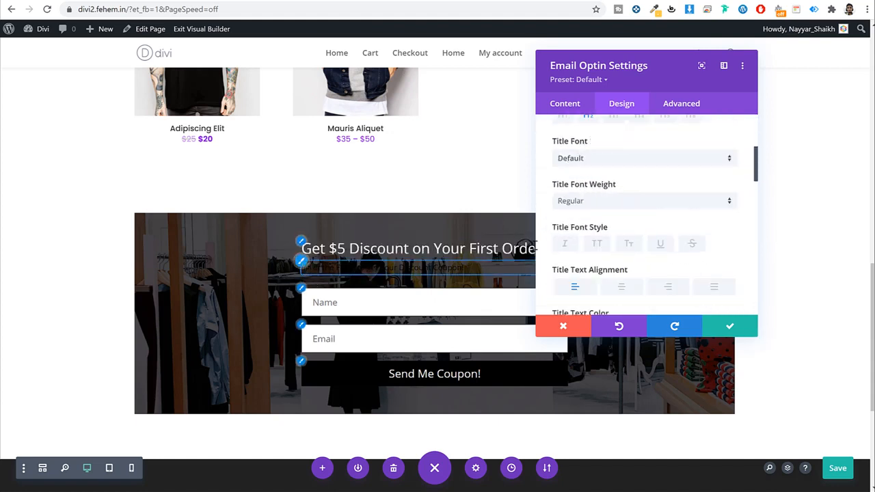
{"action": "scroll", "coordinate": [619, 226], "scroll_direction": "down", "scroll_amount": 3}
{"action": "left_click", "coordinate": [613, 222]}
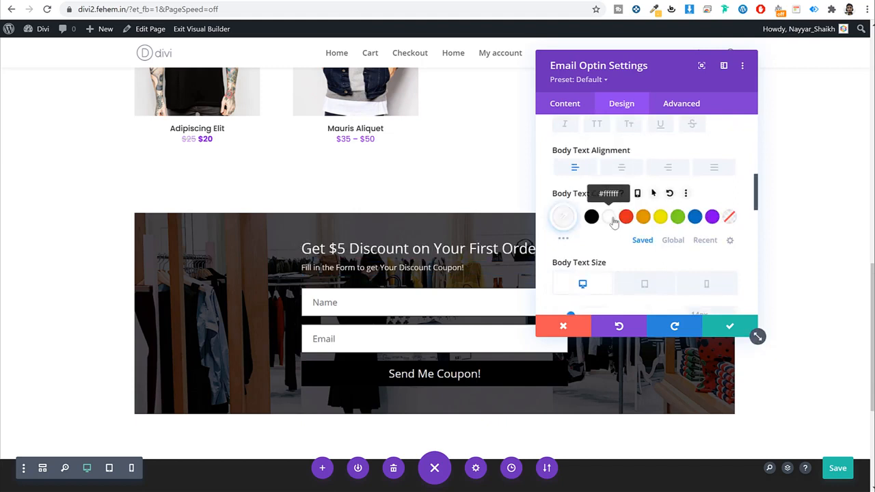
Step: Give the Send Me Coupon! button an orange background, apply the changes and save the page
{"action": "left_click", "coordinate": [301, 361]}
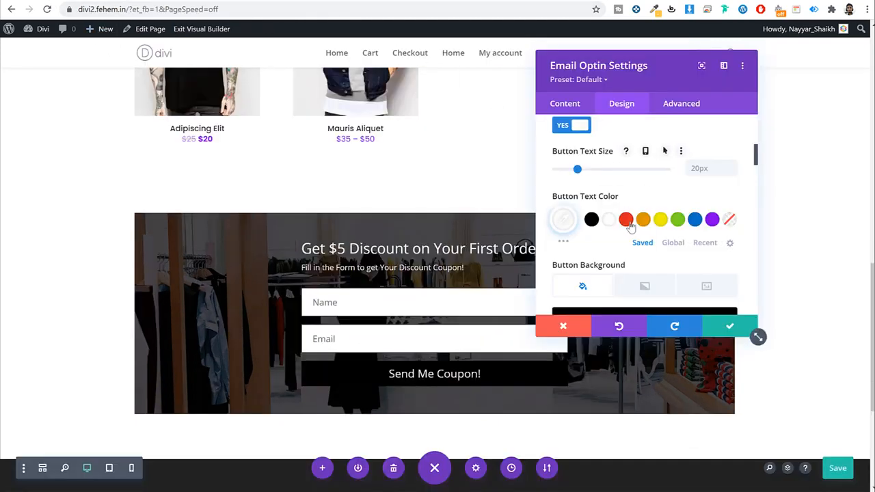
{"action": "scroll", "coordinate": [615, 225], "scroll_direction": "down", "scroll_amount": 3}
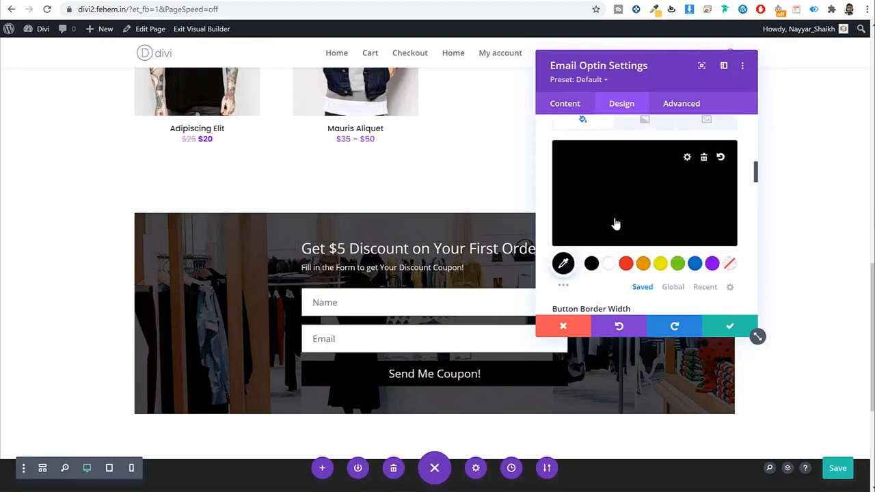
{"action": "left_click", "coordinate": [645, 264]}
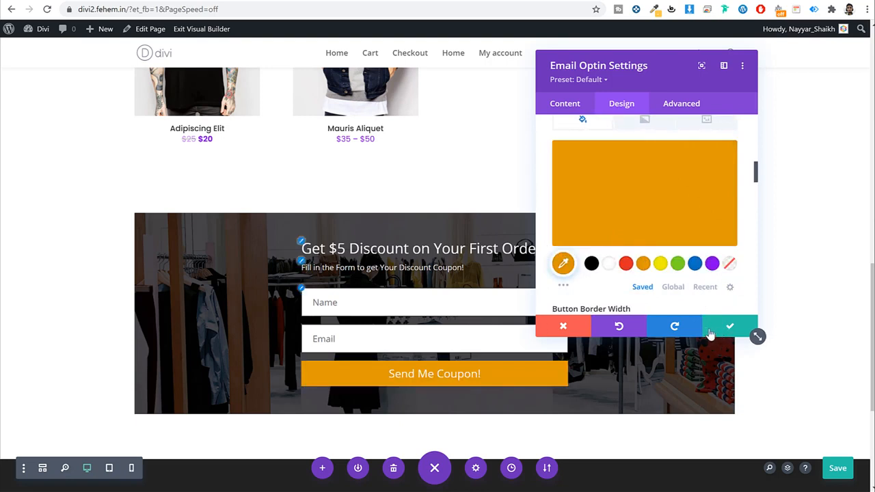
{"action": "left_click", "coordinate": [736, 326]}
{"action": "key", "text": "ctrl+s"}
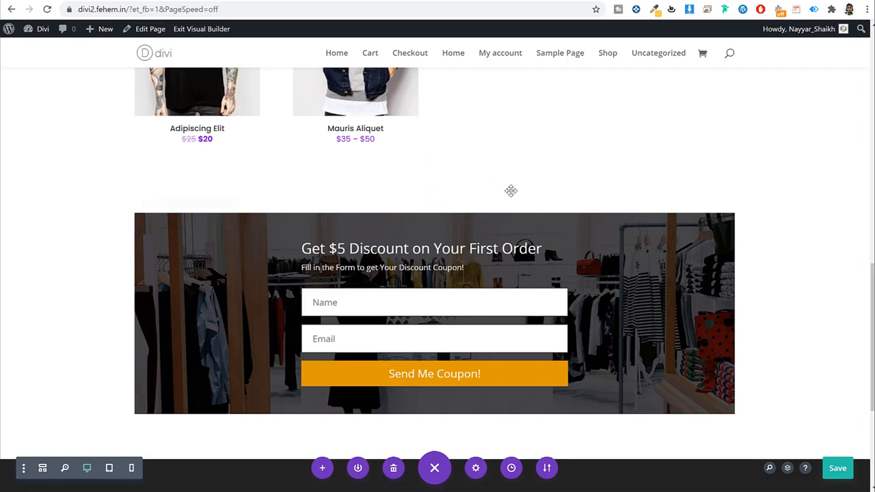
Step: Drag up the bottom padding below the Men's Clothing banners, then exit the Visual Builder
{"action": "scroll", "coordinate": [675, 275], "scroll_direction": "up", "scroll_amount": 15}
{"action": "scroll", "coordinate": [675, 280], "scroll_direction": "down", "scroll_amount": 5}
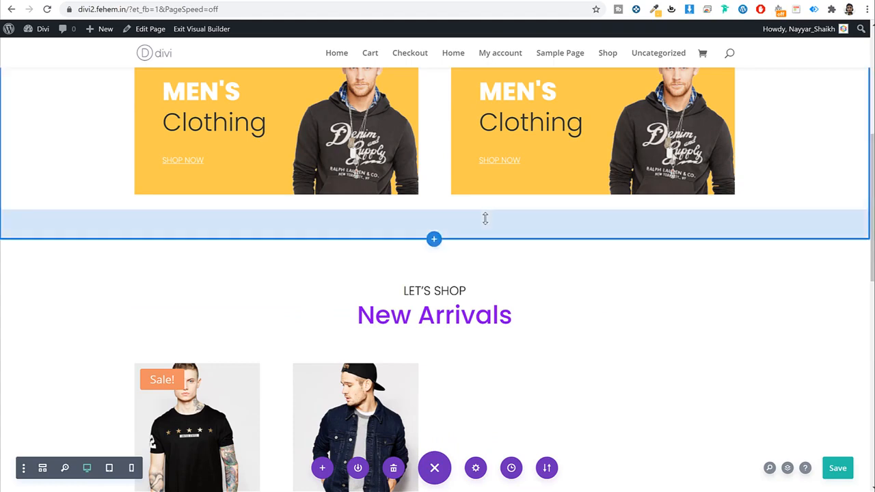
{"action": "left_click_drag", "start_coordinate": [485, 210], "coordinate": [483, 185]}
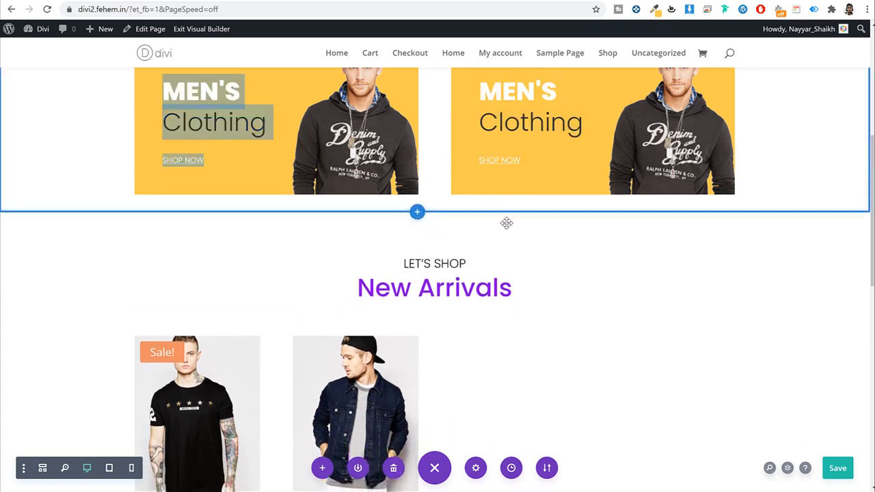
{"action": "scroll", "coordinate": [554, 318], "scroll_direction": "down", "scroll_amount": 4}
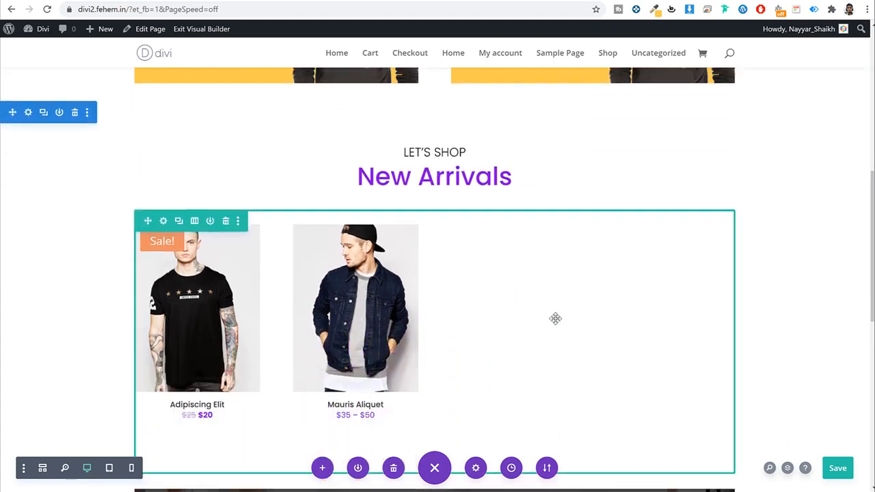
{"action": "scroll", "coordinate": [556, 318], "scroll_direction": "down", "scroll_amount": 5}
{"action": "scroll", "coordinate": [556, 338], "scroll_direction": "up", "scroll_amount": 4}
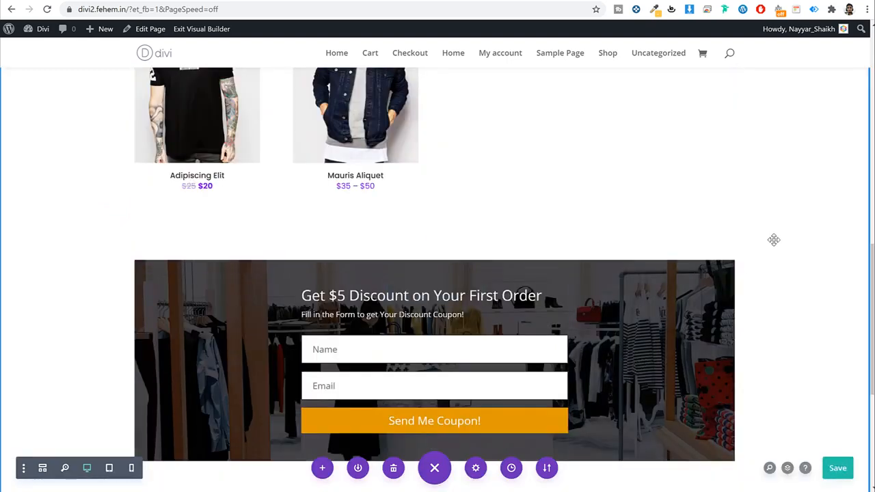
{"action": "left_click", "coordinate": [201, 29]}
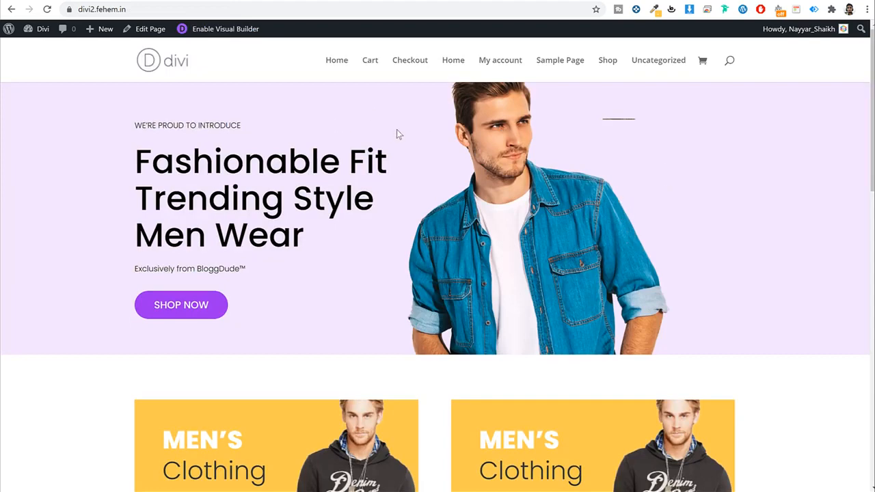
Step: Move the Hello world! post to the trash
{"action": "mouse_move", "coordinate": [46, 32]}
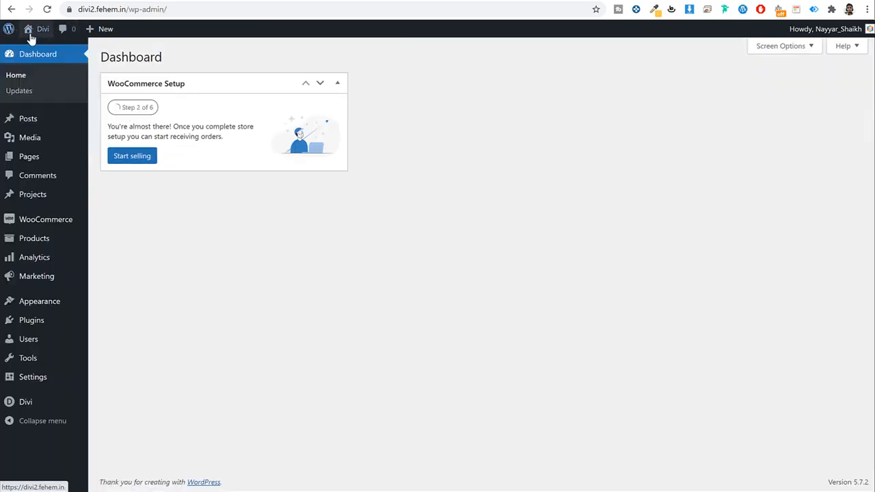
{"action": "left_click", "coordinate": [36, 120]}
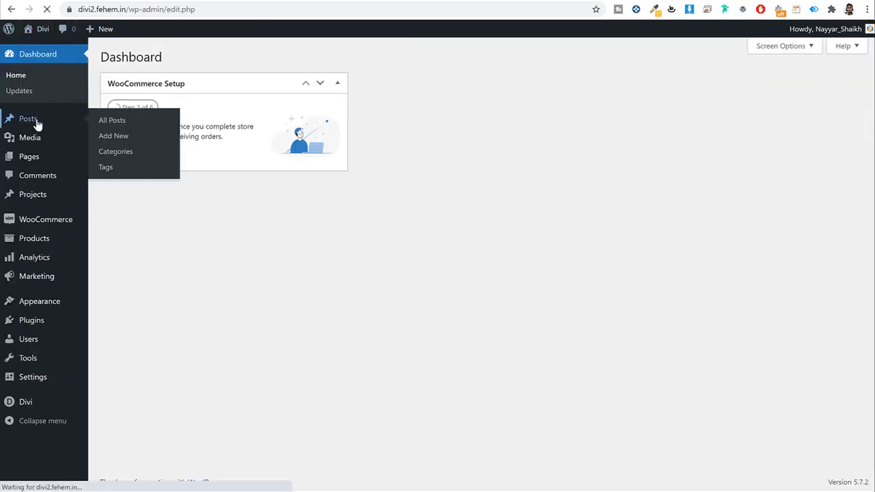
{"action": "left_click", "coordinate": [187, 154]}
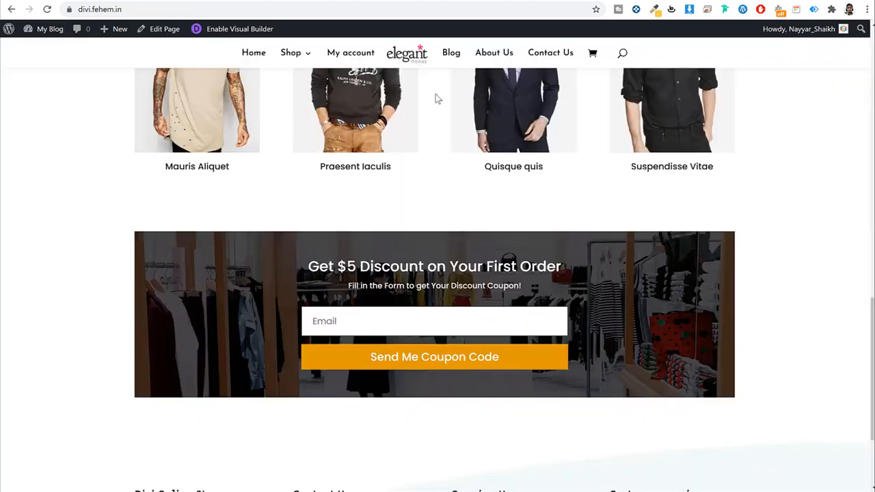
{"action": "scroll", "coordinate": [437, 149], "scroll_direction": "up", "scroll_amount": 15}
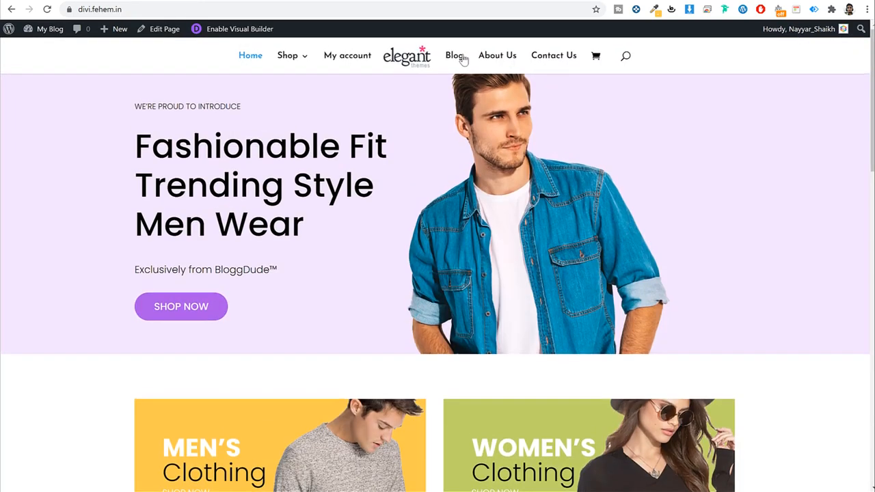
Step: Start a new post titled 'When feeling tired of human relationships' in the default editor
{"action": "left_click", "coordinate": [461, 60]}
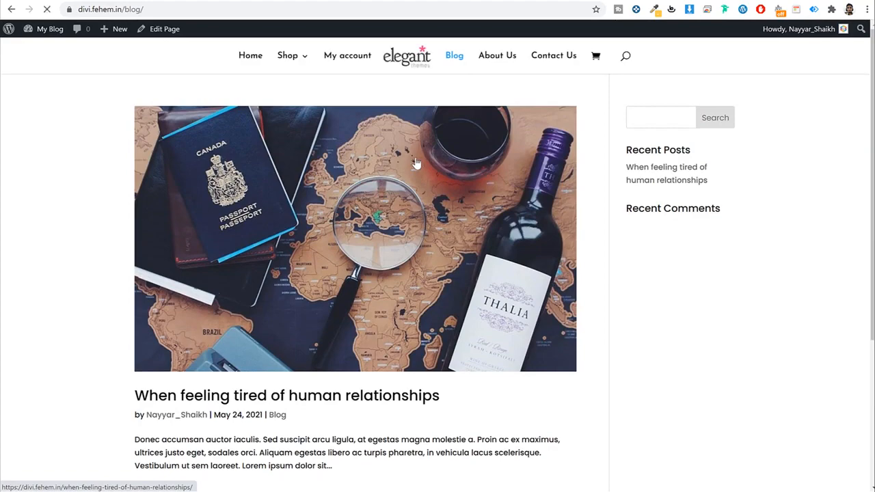
{"action": "left_click", "coordinate": [392, 156]}
{"action": "scroll", "coordinate": [454, 177], "scroll_direction": "down", "scroll_amount": 3}
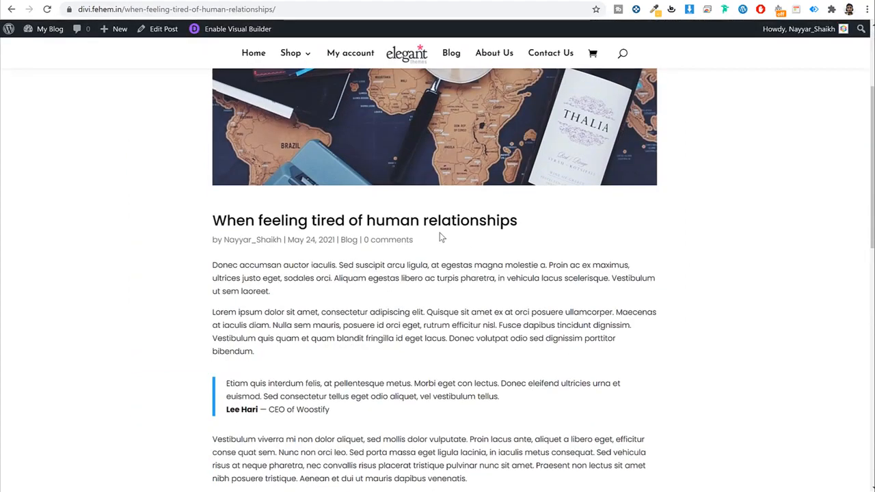
{"action": "triple_click", "coordinate": [442, 220]}
{"action": "key", "text": "ctrl+c"}
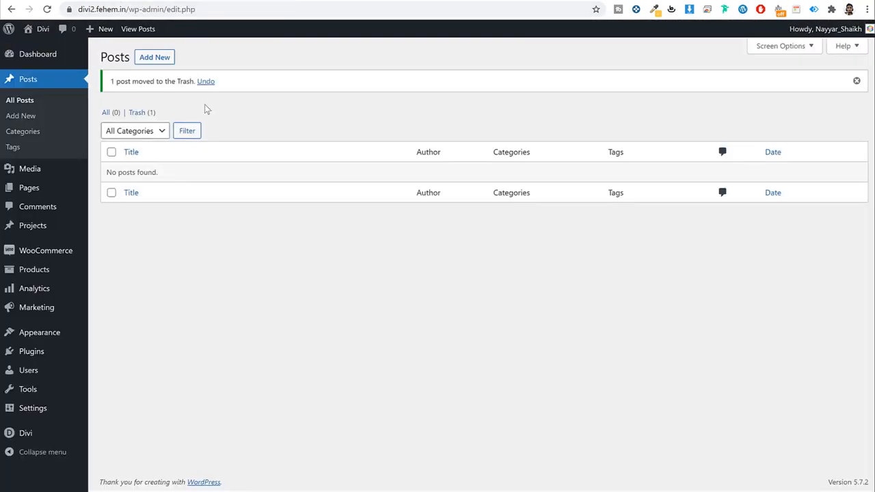
{"action": "left_click", "coordinate": [159, 60]}
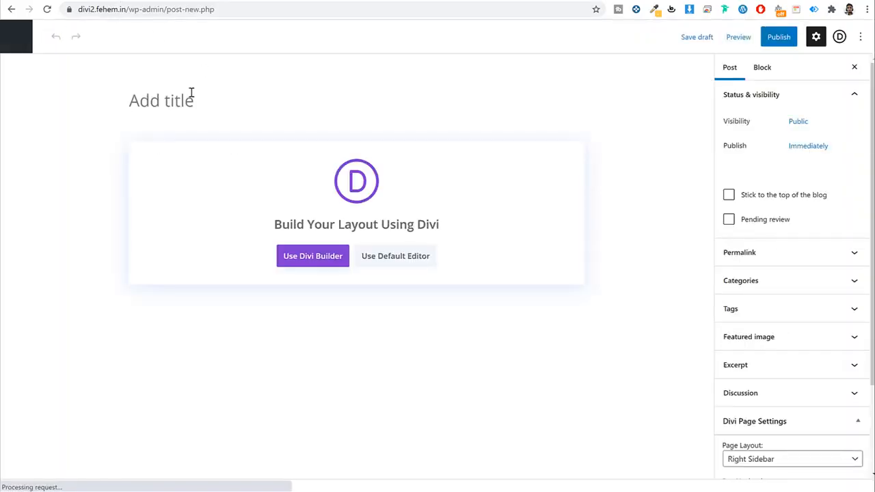
{"action": "key", "text": "ctrl+v"}
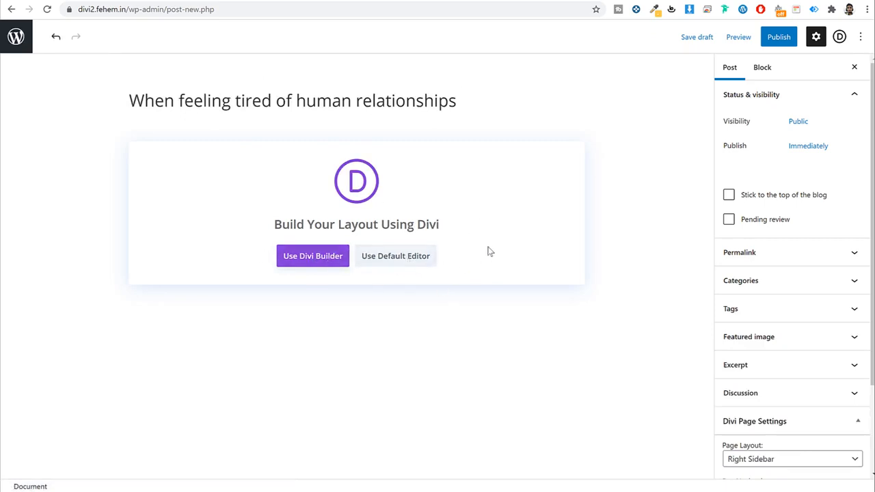
{"action": "left_click", "coordinate": [412, 264]}
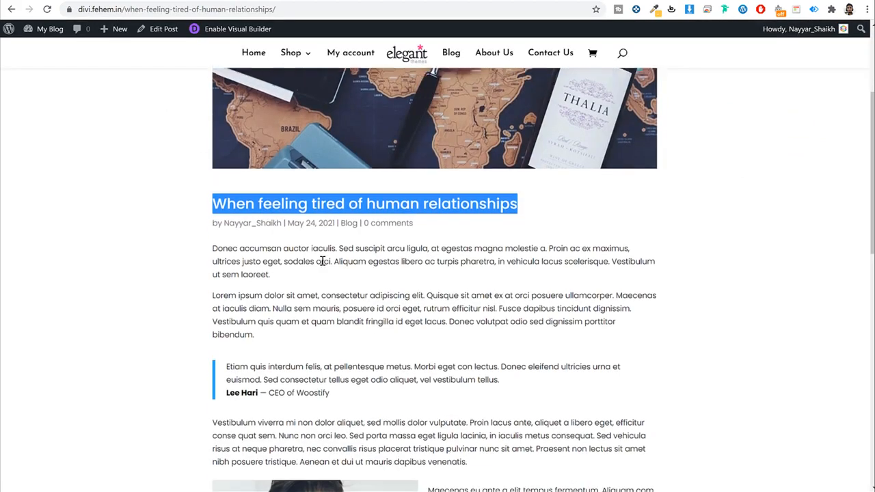
Step: Copy the article's body text and image from the blog post into the new post
{"action": "scroll", "coordinate": [308, 248], "scroll_direction": "down", "scroll_amount": 1}
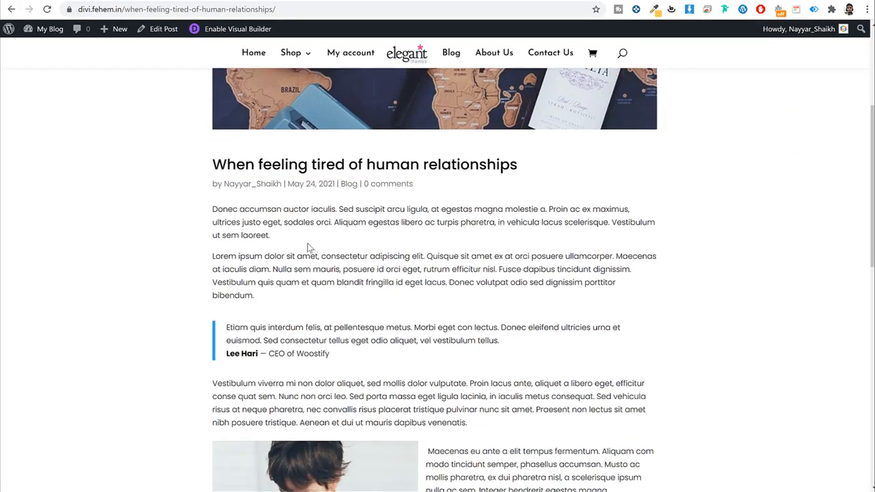
{"action": "left_click_drag", "start_coordinate": [214, 208], "coordinate": [377, 240]}
{"action": "left_click", "coordinate": [501, 77]}
{"action": "left_click_drag", "start_coordinate": [501, 77], "coordinate": [543, 90]}
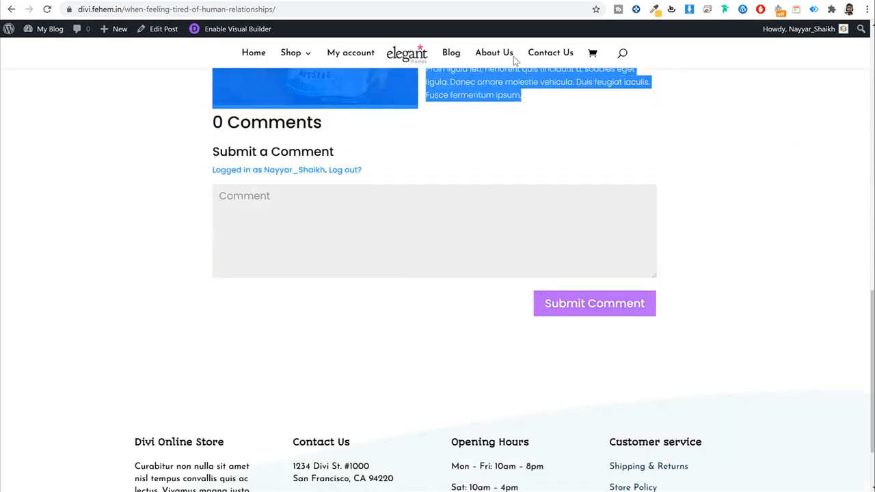
{"action": "left_click", "coordinate": [164, 1]}
{"action": "left_click", "coordinate": [281, 174]}
{"action": "key", "text": "ctrl+v"}
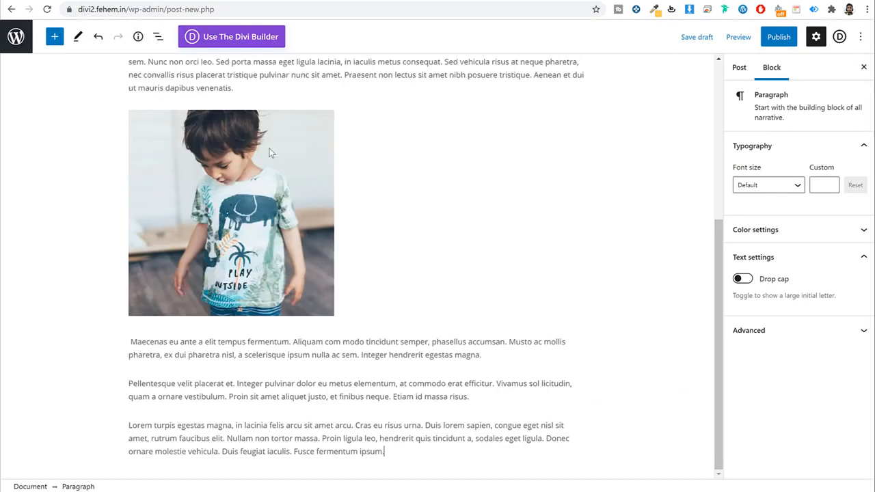
{"action": "left_click", "coordinate": [259, 243]}
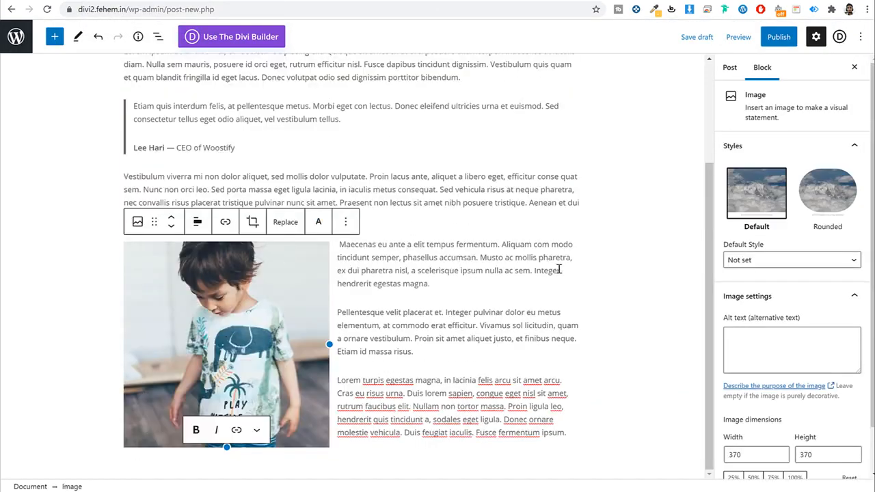
{"action": "left_click", "coordinate": [599, 274]}
Step: Add a new 'Health & Fitness' category to the post
{"action": "scroll", "coordinate": [599, 273], "scroll_direction": "up", "scroll_amount": 3}
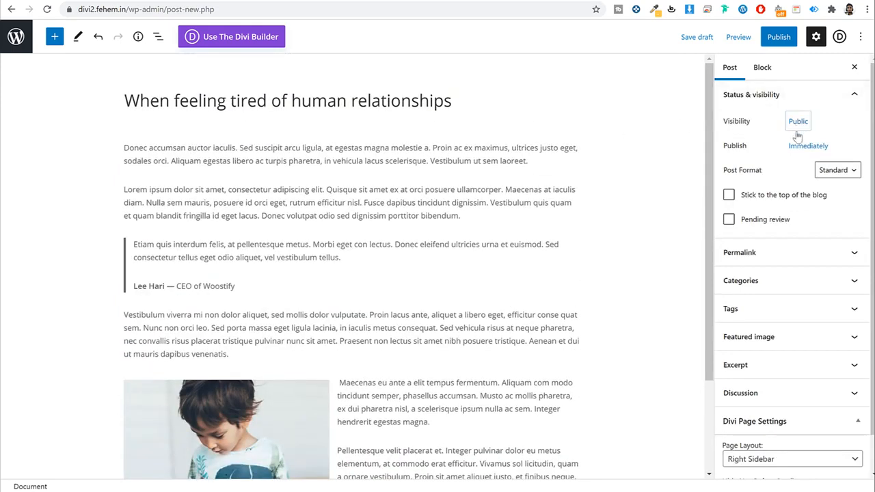
{"action": "scroll", "coordinate": [796, 202], "scroll_direction": "down", "scroll_amount": 1}
{"action": "left_click", "coordinate": [777, 240]}
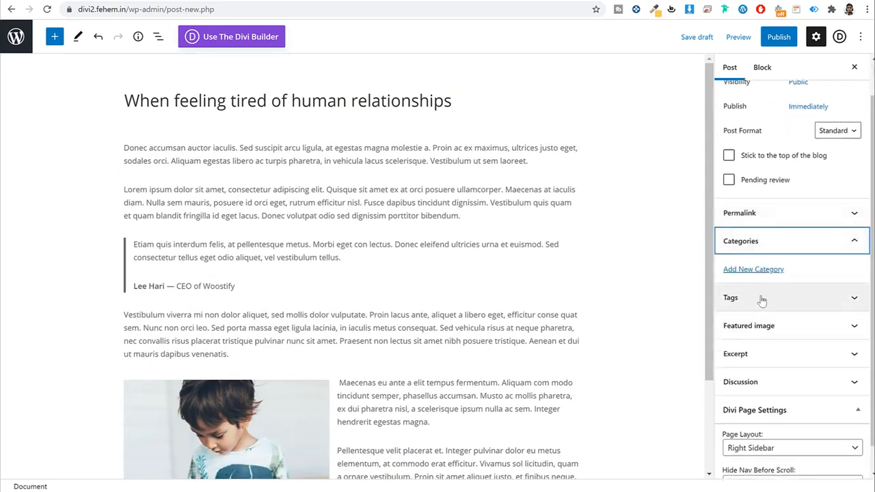
{"action": "left_click", "coordinate": [753, 269]}
{"action": "left_click", "coordinate": [762, 303]}
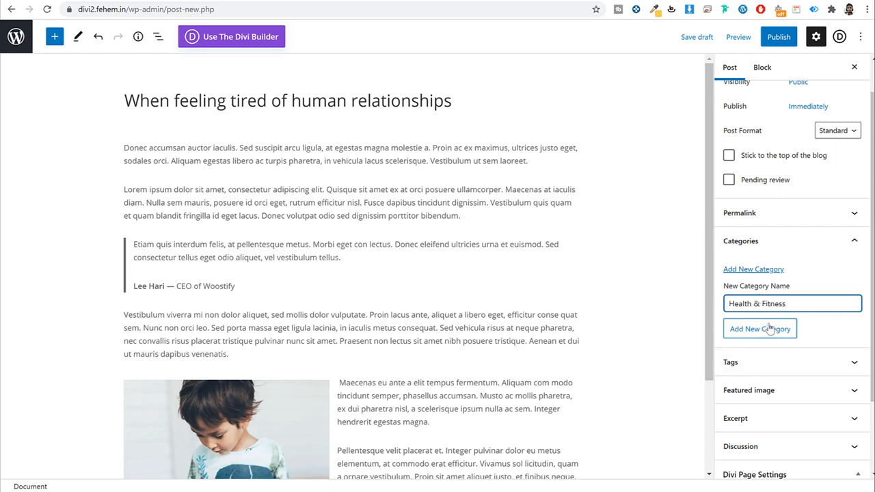
{"action": "left_click", "coordinate": [771, 329]}
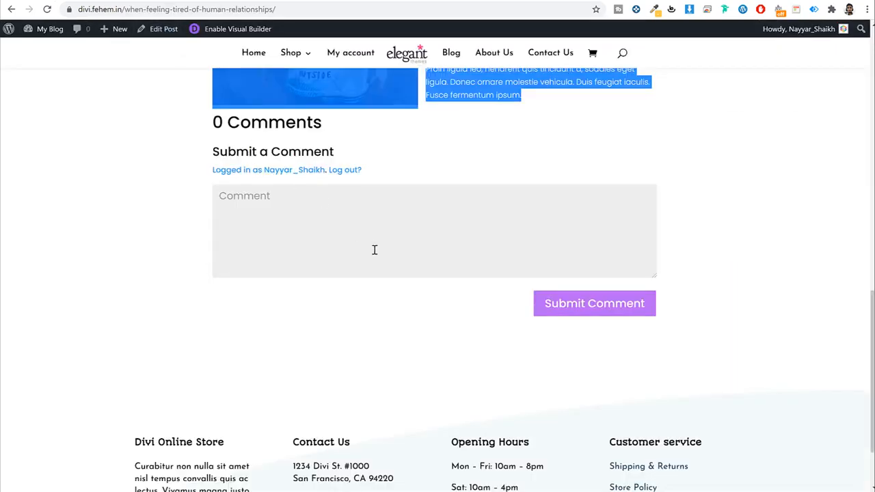
{"action": "scroll", "coordinate": [375, 248], "scroll_direction": "up", "scroll_amount": 15}
{"action": "left_click", "coordinate": [452, 149]}
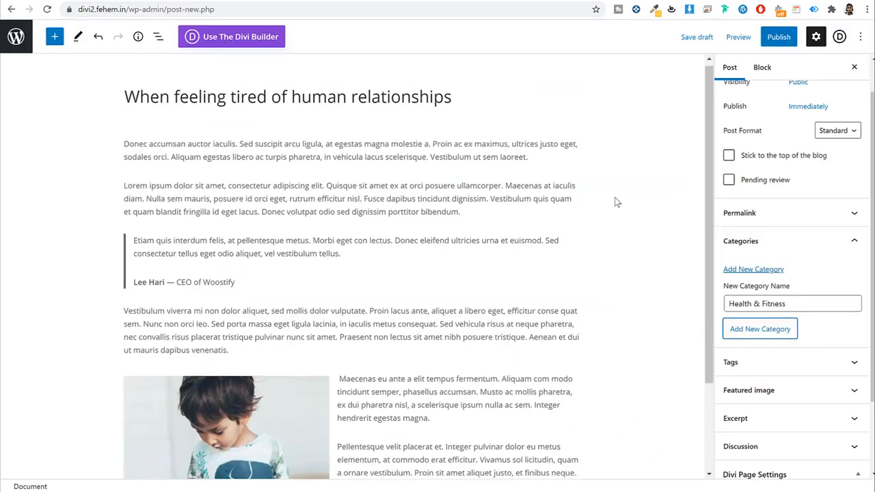
{"action": "scroll", "coordinate": [613, 199], "scroll_direction": "down", "scroll_amount": 2}
{"action": "scroll", "coordinate": [762, 307], "scroll_direction": "down", "scroll_amount": 2}
Step: Upload the 1920 x 1280 photo and set it as the post's featured image
{"action": "left_click", "coordinate": [761, 298]}
{"action": "left_click", "coordinate": [769, 338]}
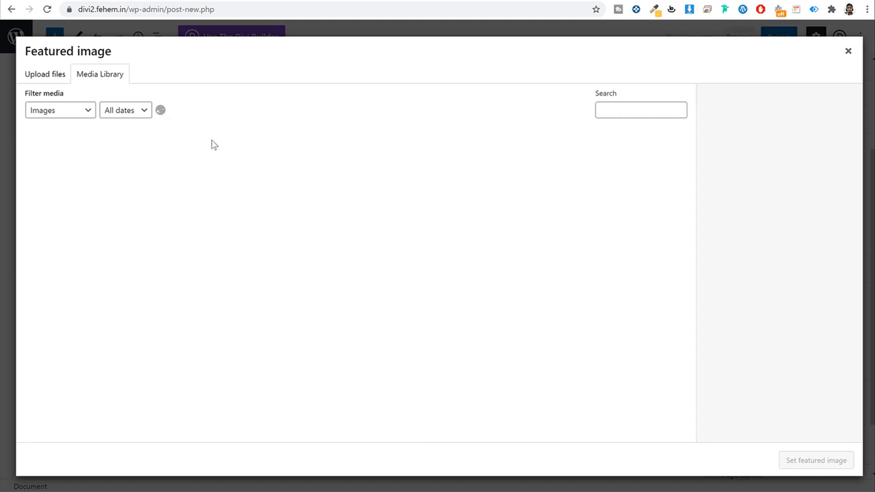
{"action": "left_click", "coordinate": [55, 80]}
{"action": "left_click", "coordinate": [430, 250]}
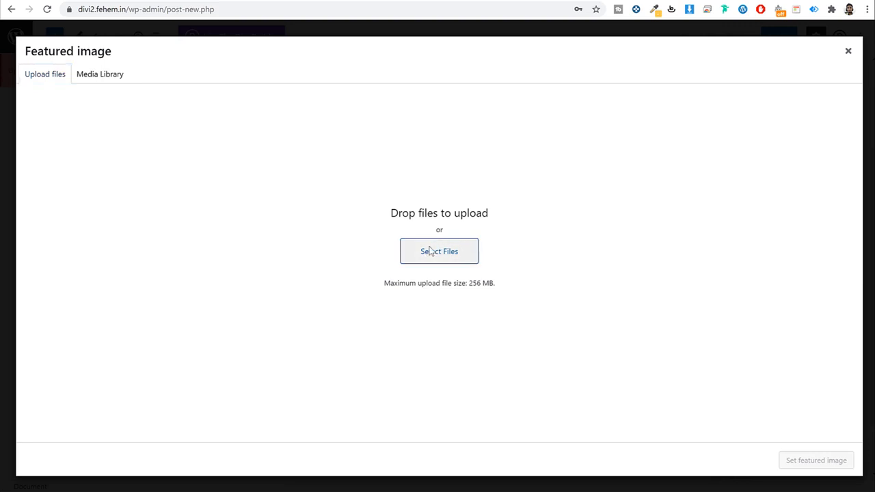
{"action": "left_click", "coordinate": [316, 229]}
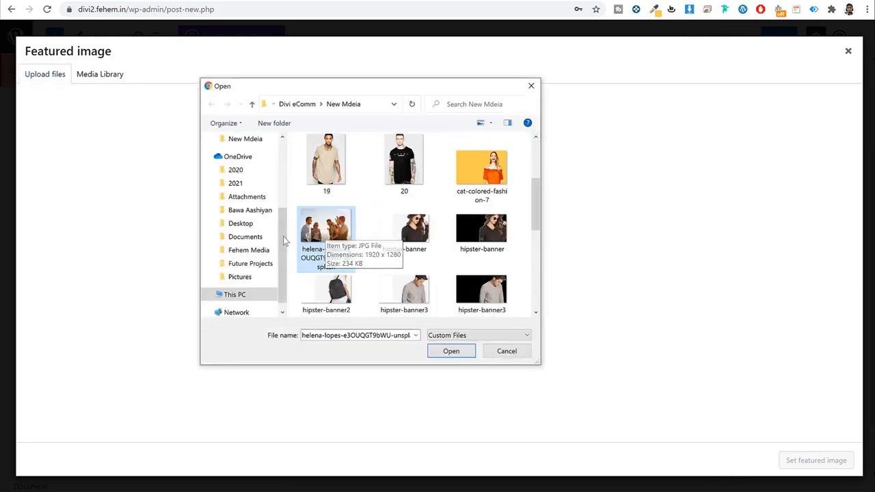
{"action": "left_click", "coordinate": [451, 351]}
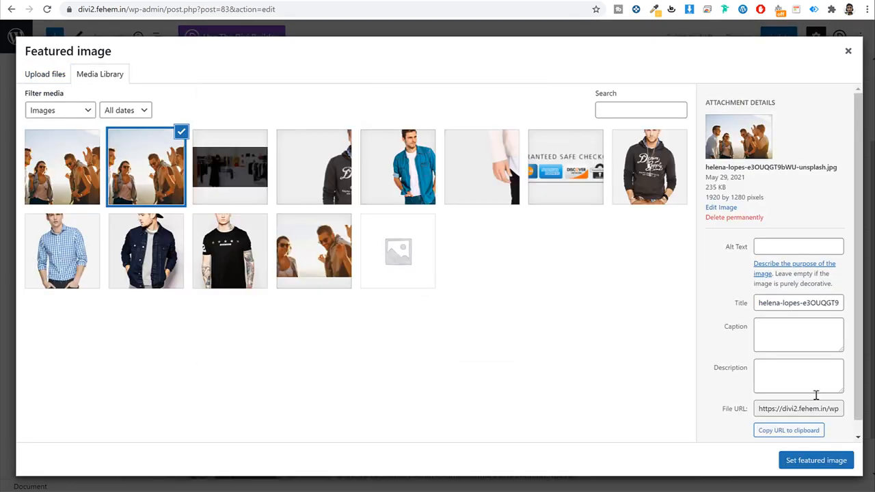
{"action": "left_click", "coordinate": [840, 464]}
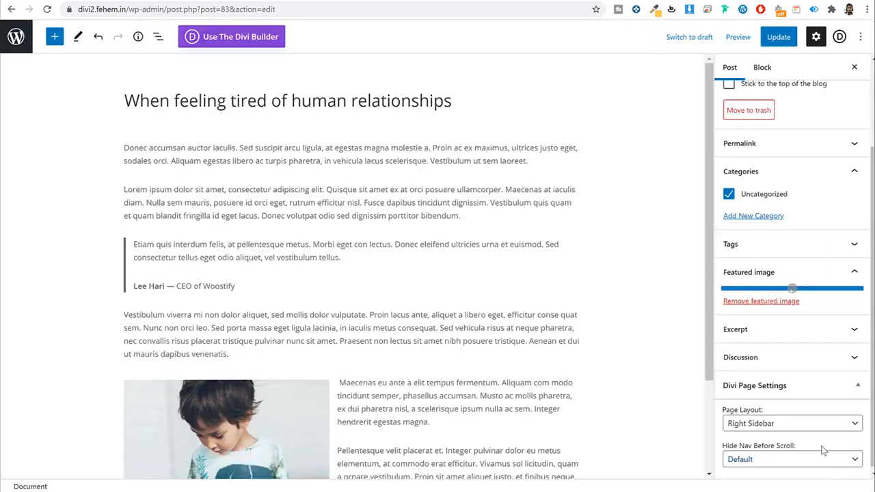
Step: Update the post and review the published version on the site
{"action": "left_click", "coordinate": [786, 42]}
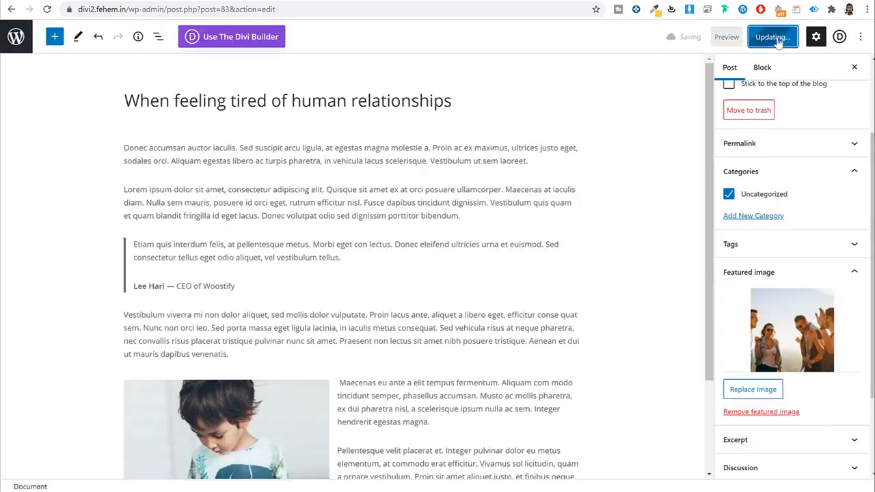
{"action": "left_click", "coordinate": [98, 457]}
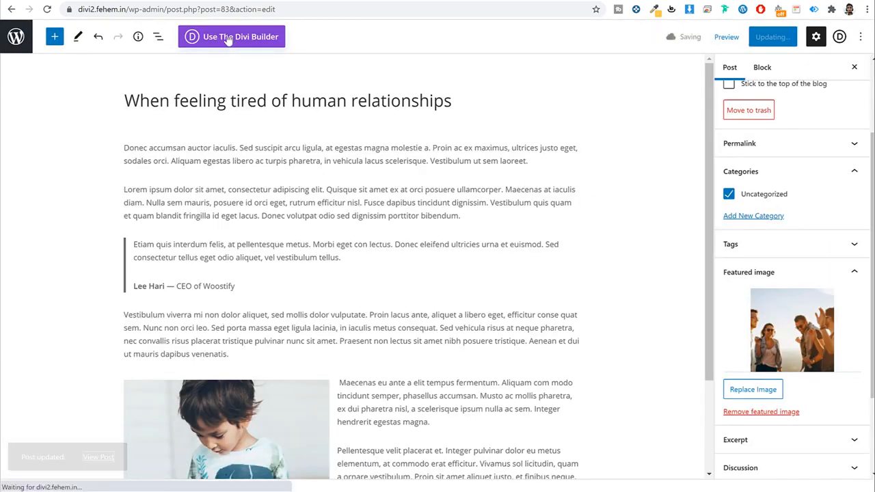
{"action": "scroll", "coordinate": [510, 266], "scroll_direction": "down", "scroll_amount": 6}
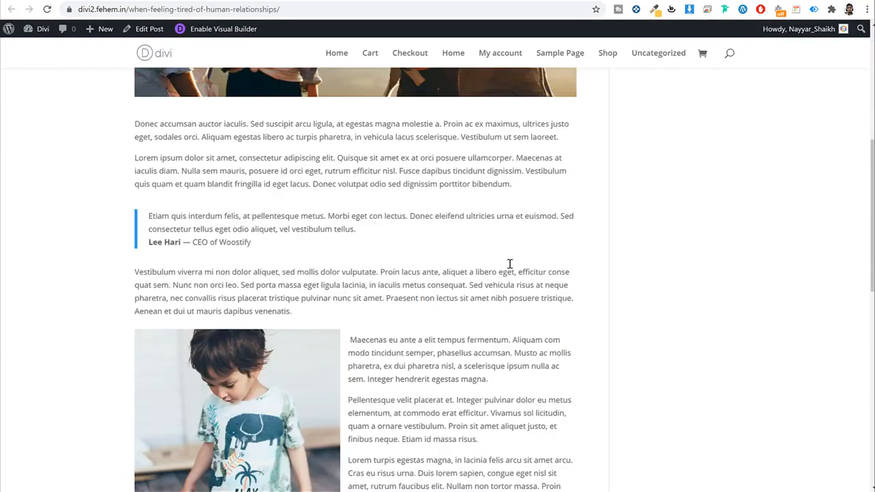
{"action": "scroll", "coordinate": [490, 240], "scroll_direction": "up", "scroll_amount": 6}
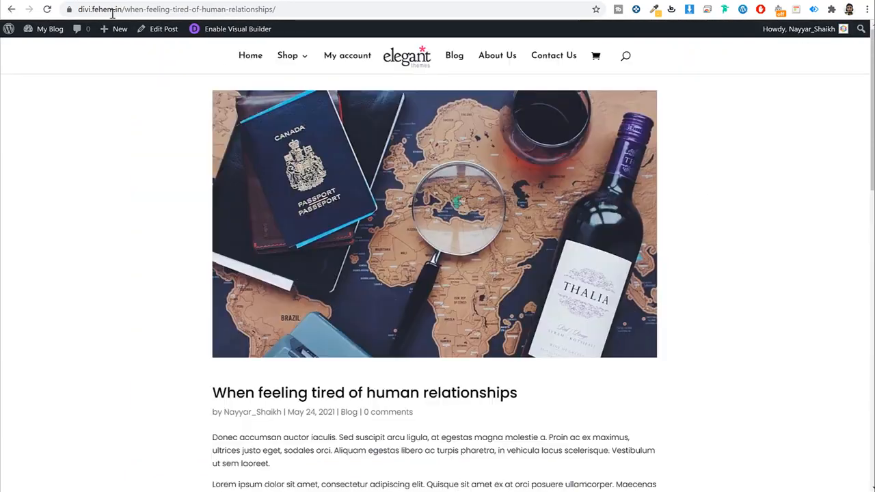
{"action": "scroll", "coordinate": [614, 257], "scroll_direction": "down", "scroll_amount": 3}
{"action": "scroll", "coordinate": [616, 284], "scroll_direction": "up", "scroll_amount": 3}
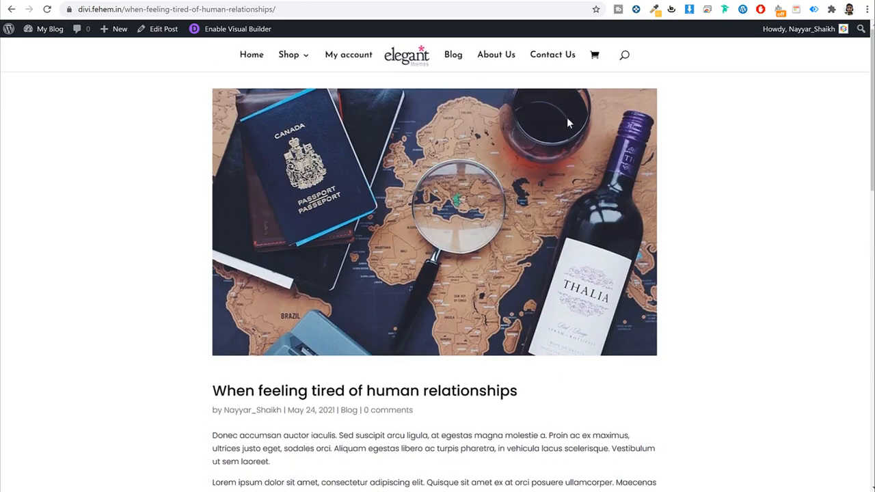
{"action": "scroll", "coordinate": [451, 276], "scroll_direction": "down", "scroll_amount": 3}
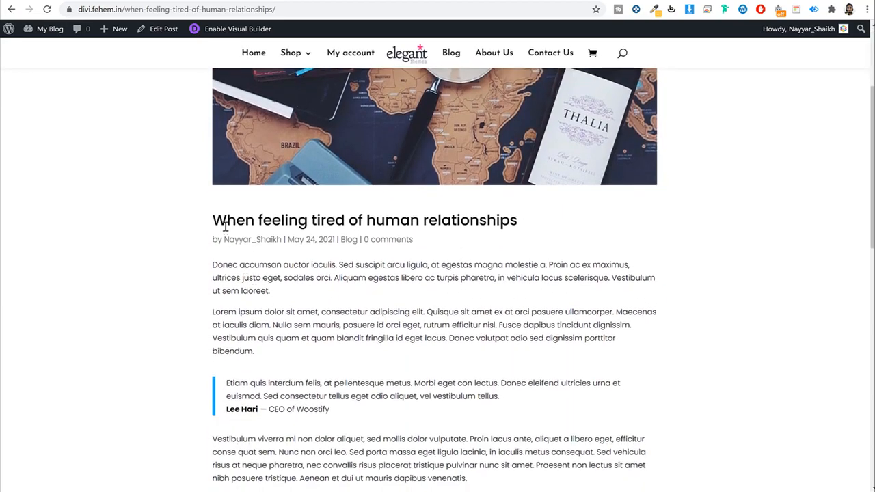
{"action": "left_click_drag", "start_coordinate": [215, 220], "coordinate": [531, 219]}
{"action": "left_click", "coordinate": [514, 226]}
{"action": "scroll", "coordinate": [394, 262], "scroll_direction": "down", "scroll_amount": 10}
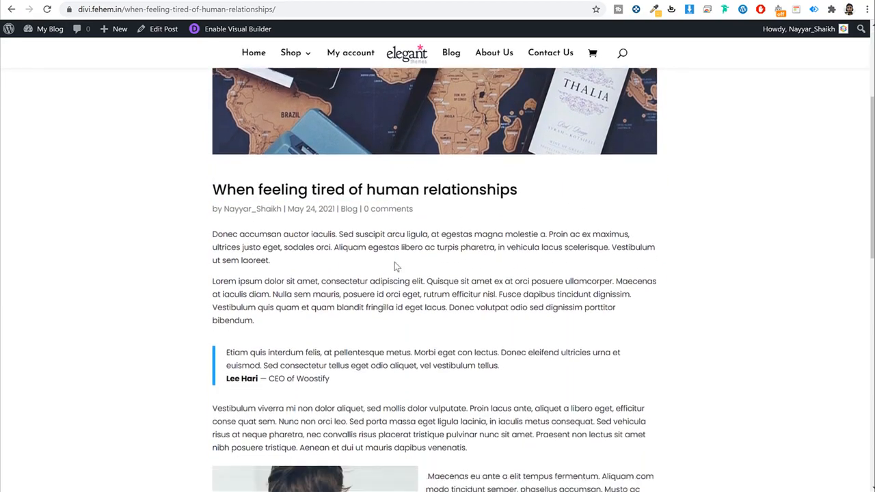
{"action": "scroll", "coordinate": [394, 306], "scroll_direction": "up", "scroll_amount": 4}
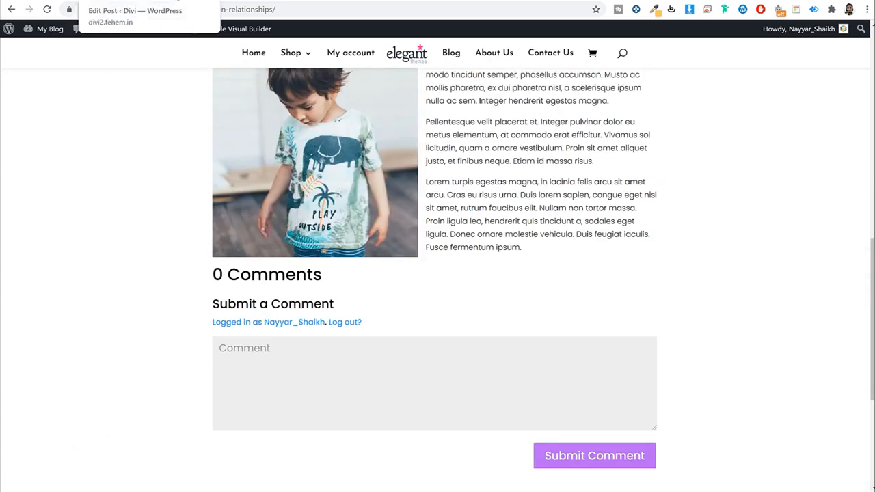
Step: Switch back to this site's post and reopen it in the post editor
{"action": "left_click", "coordinate": [184, 0]}
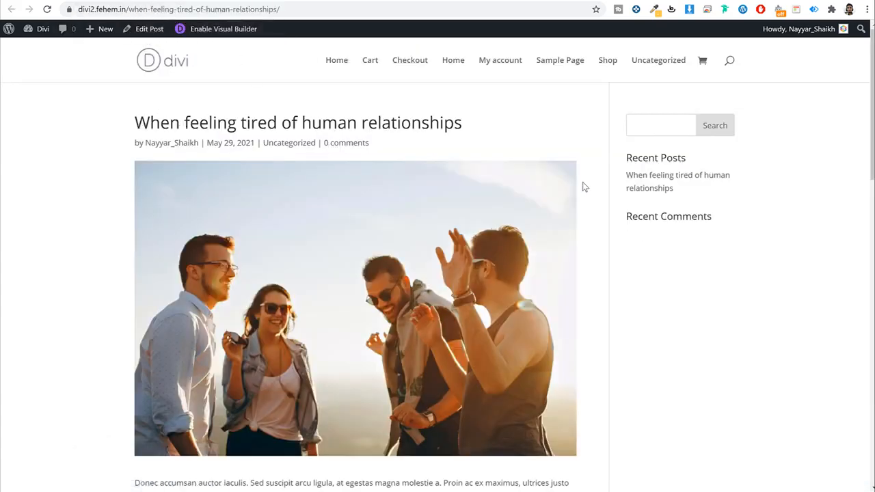
{"action": "scroll", "coordinate": [737, 203], "scroll_direction": "down", "scroll_amount": 4}
{"action": "scroll", "coordinate": [736, 203], "scroll_direction": "down", "scroll_amount": 3}
{"action": "scroll", "coordinate": [611, 257], "scroll_direction": "up", "scroll_amount": 8}
{"action": "left_click", "coordinate": [112, 0]}
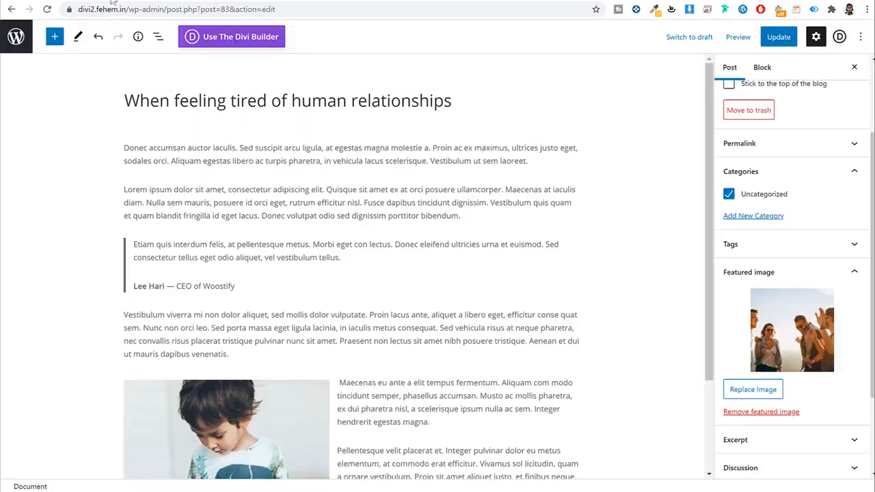
Step: Open the Divi Theme Builder and browse the Add New Template options without creating one
{"action": "left_click", "coordinate": [15, 41]}
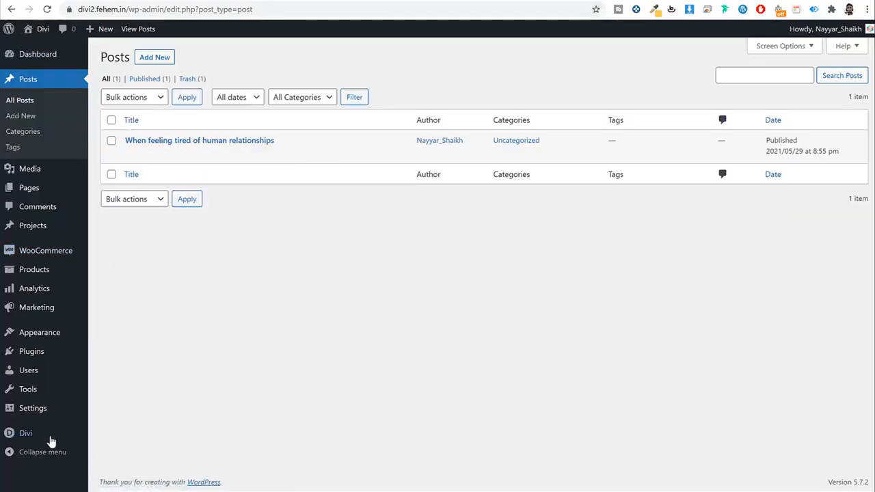
{"action": "mouse_move", "coordinate": [46, 441]}
{"action": "left_click", "coordinate": [118, 378]}
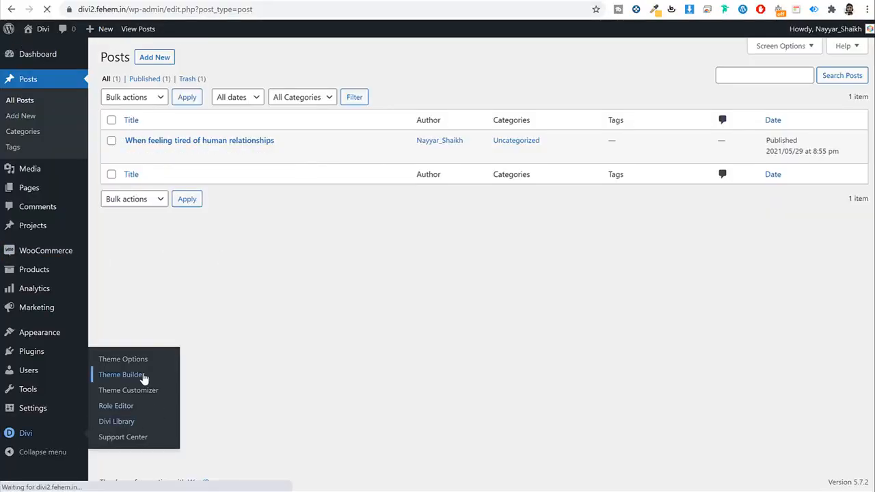
{"action": "left_click", "coordinate": [273, 394]}
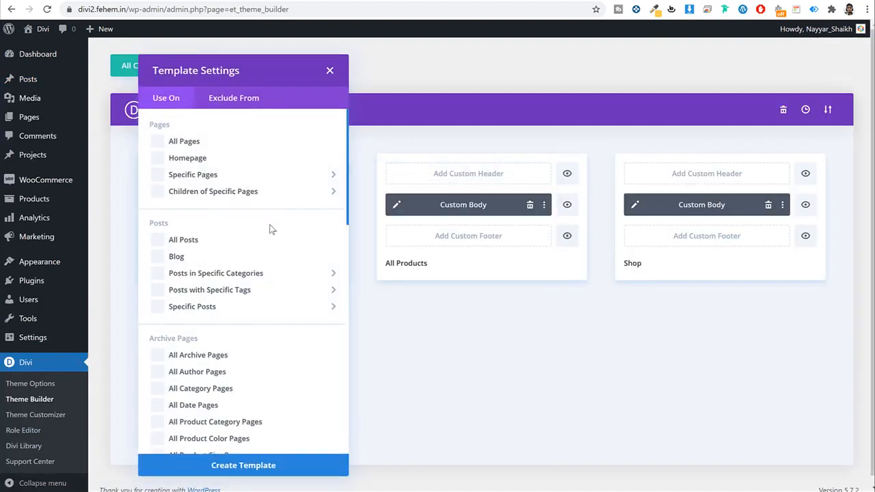
{"action": "scroll", "coordinate": [273, 229], "scroll_direction": "down", "scroll_amount": 4}
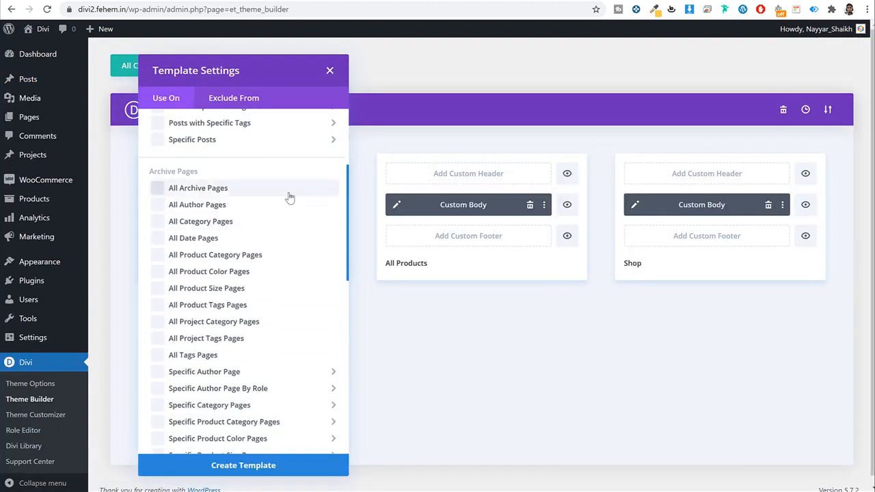
{"action": "scroll", "coordinate": [290, 197], "scroll_direction": "down", "scroll_amount": 1}
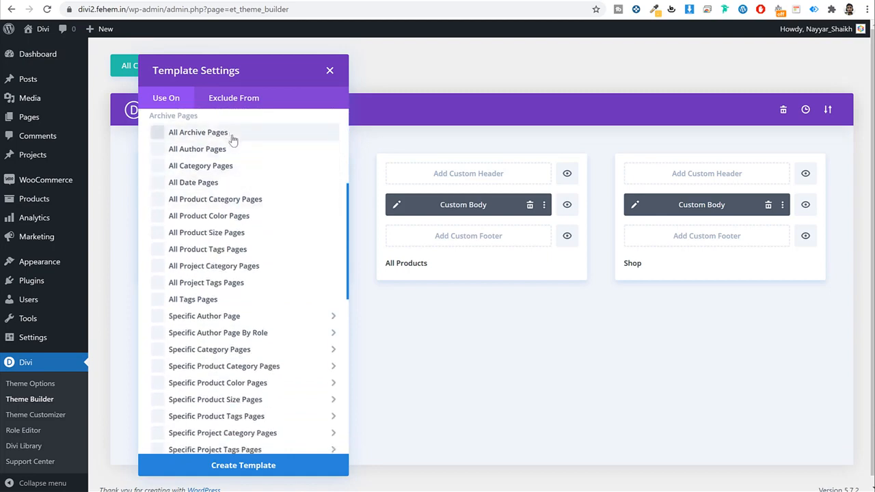
{"action": "scroll", "coordinate": [258, 178], "scroll_direction": "down", "scroll_amount": 1}
{"action": "left_click_drag", "start_coordinate": [347, 248], "coordinate": [344, 123]}
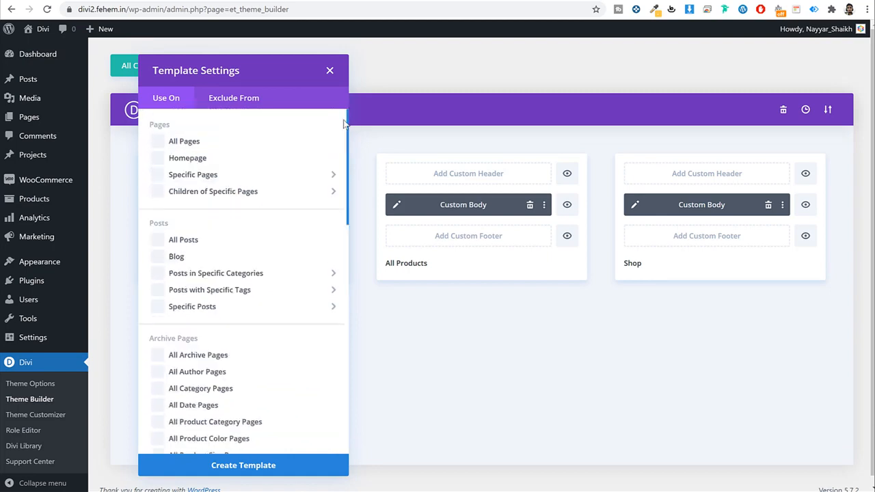
{"action": "left_click", "coordinate": [332, 74]}
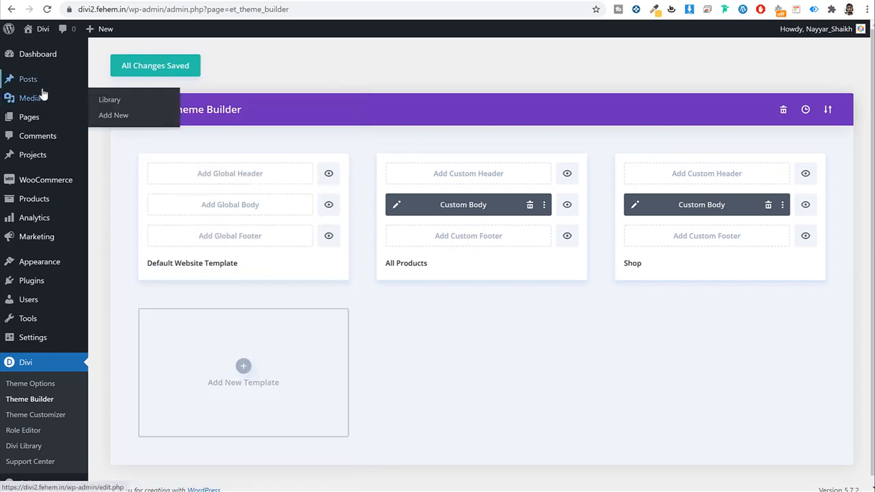
Step: Publish a new page titled 'Blog'
{"action": "left_click", "coordinate": [46, 121]}
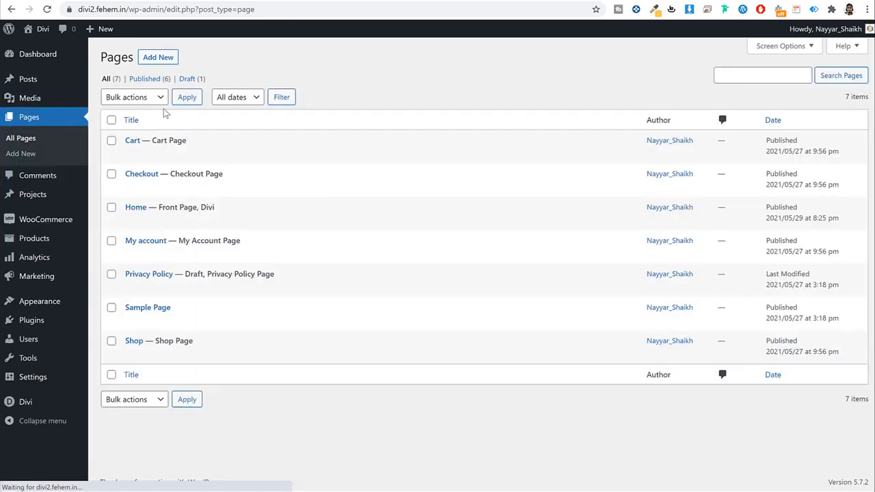
{"action": "left_click", "coordinate": [158, 60]}
{"action": "type", "text": "Blog"}
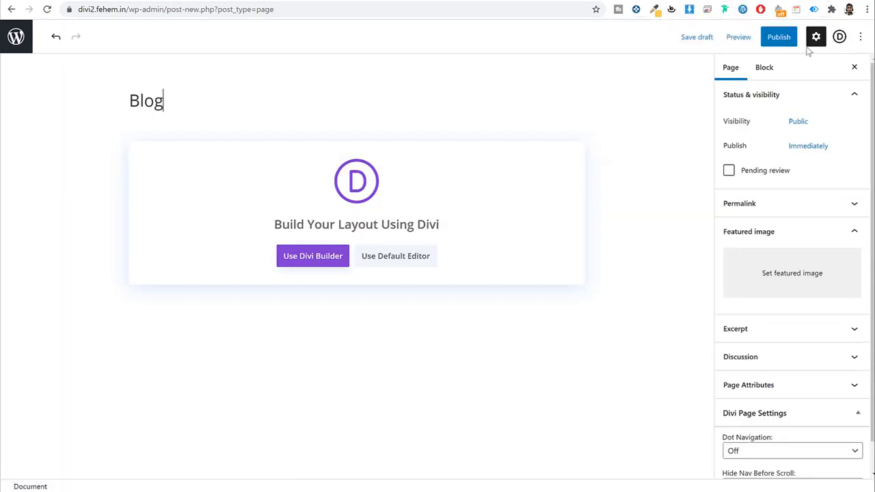
{"action": "left_click", "coordinate": [770, 42]}
{"action": "left_click", "coordinate": [768, 41]}
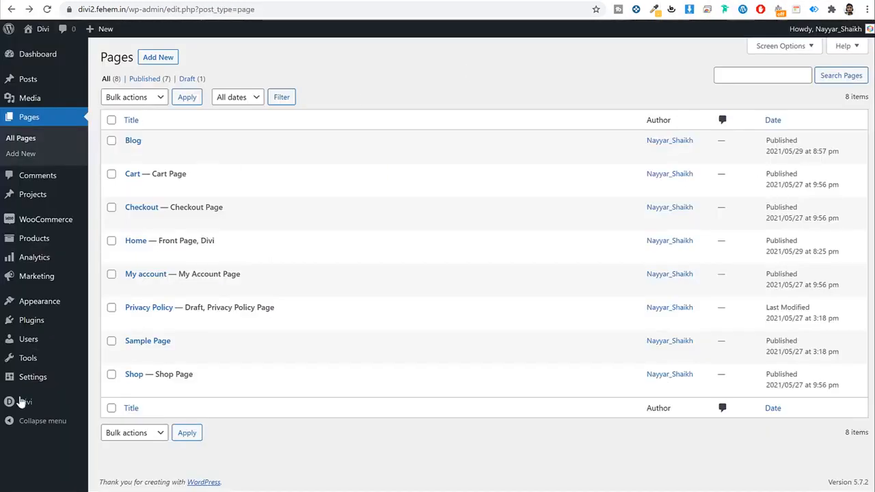
Step: Set Blog as the Posts page in Reading settings and save
{"action": "mouse_move", "coordinate": [34, 379]}
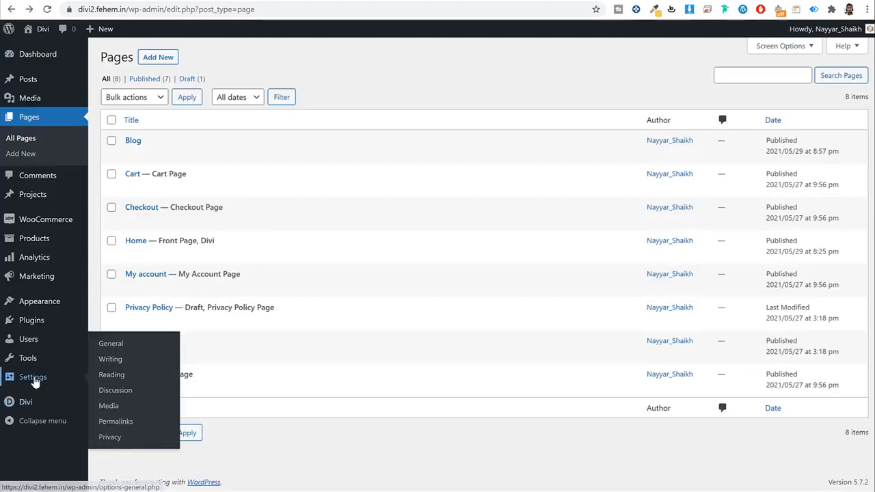
{"action": "left_click", "coordinate": [120, 378]}
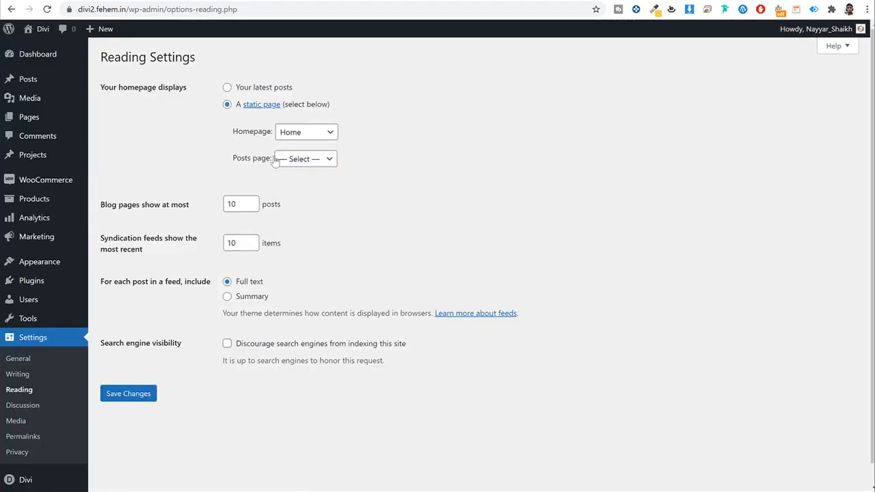
{"action": "left_click", "coordinate": [304, 160]}
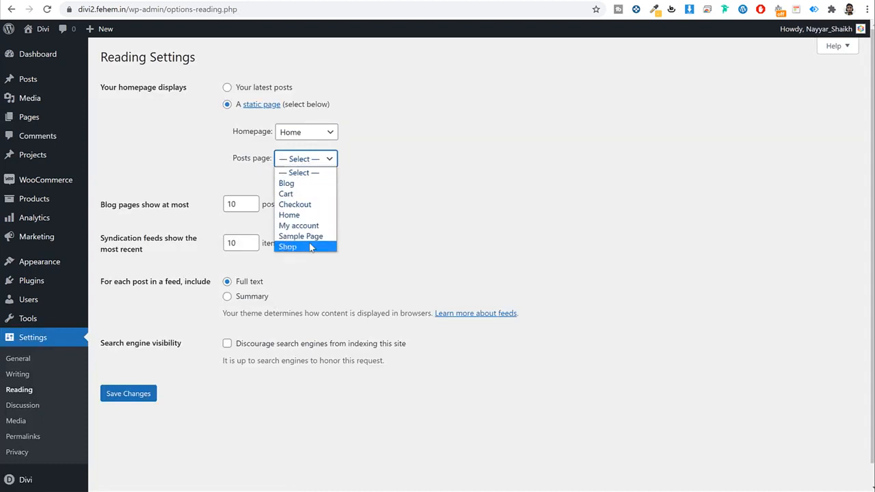
{"action": "left_click", "coordinate": [287, 183]}
{"action": "left_click", "coordinate": [133, 393]}
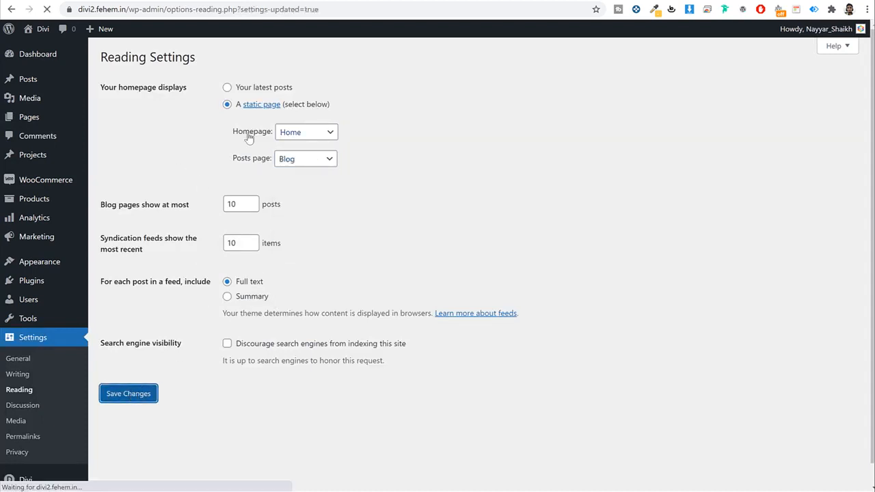
Step: Confirm Blog shows as 'Posts Page' in the Pages list and view it on the site
{"action": "left_click", "coordinate": [45, 120]}
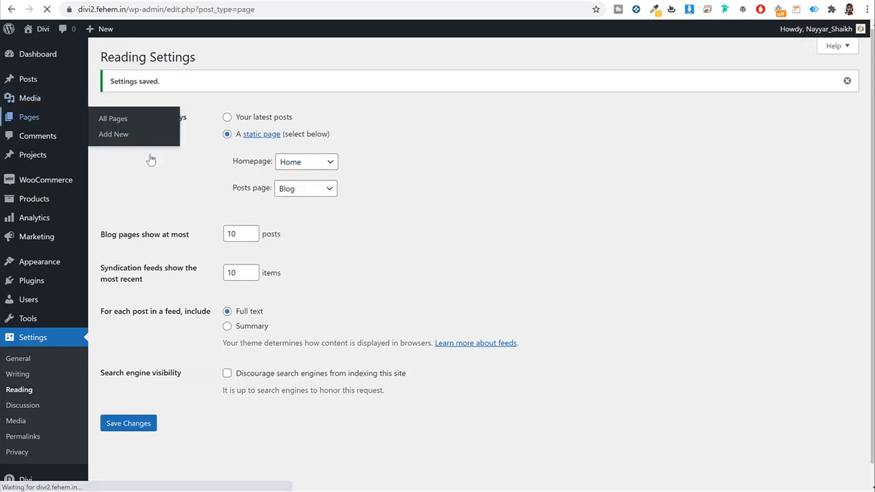
{"action": "double_click", "coordinate": [182, 140]}
{"action": "left_click_drag", "start_coordinate": [149, 140], "coordinate": [149, 140]}
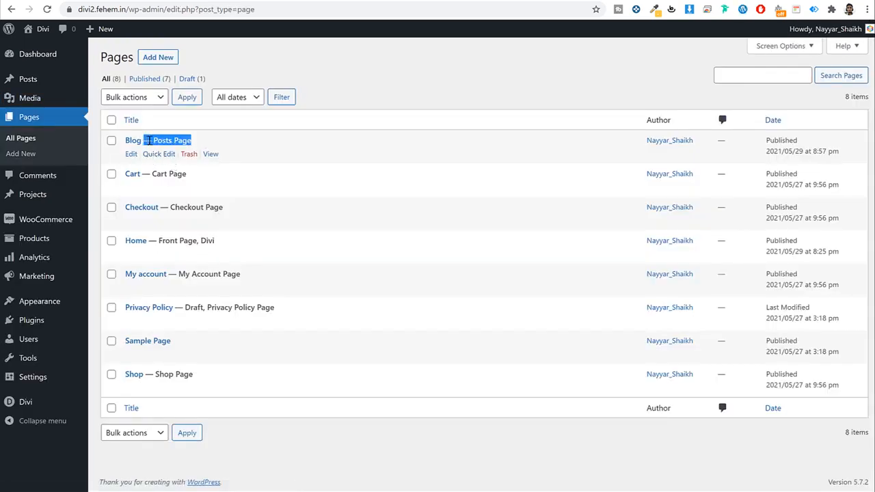
{"action": "left_click", "coordinate": [209, 155]}
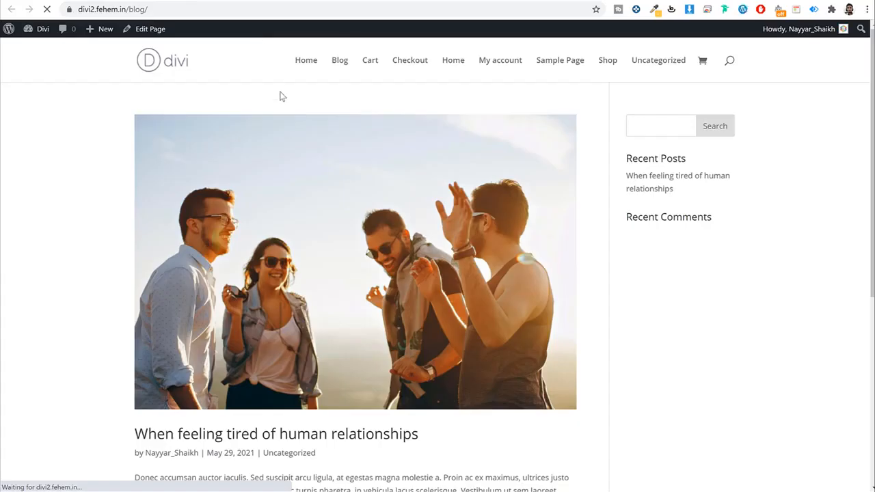
{"action": "scroll", "coordinate": [438, 297], "scroll_direction": "down", "scroll_amount": 5}
{"action": "scroll", "coordinate": [437, 294], "scroll_direction": "up", "scroll_amount": 5}
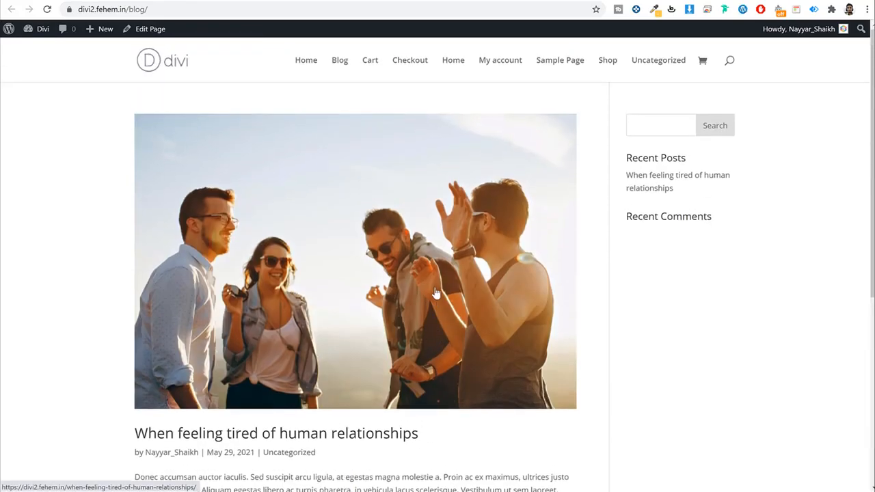
{"action": "left_click", "coordinate": [11, 9]}
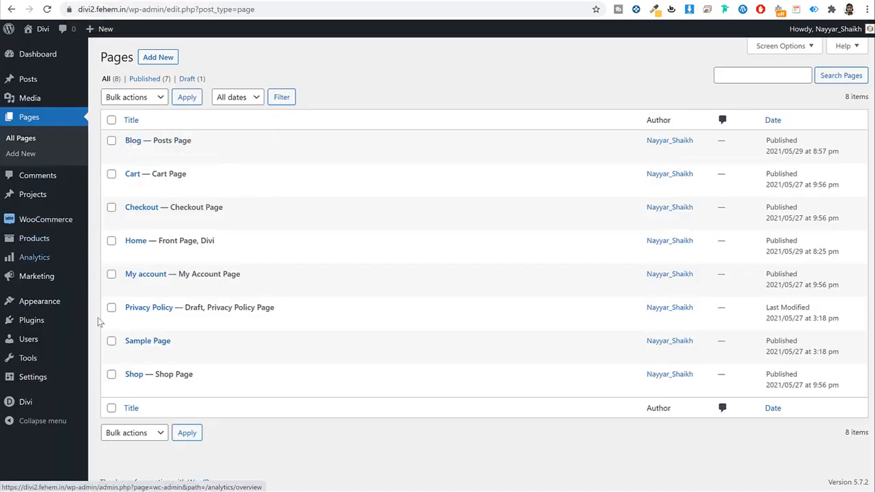
Step: In the Theme Builder, create a template used on the Blog page and save the changes
{"action": "mouse_move", "coordinate": [45, 405]}
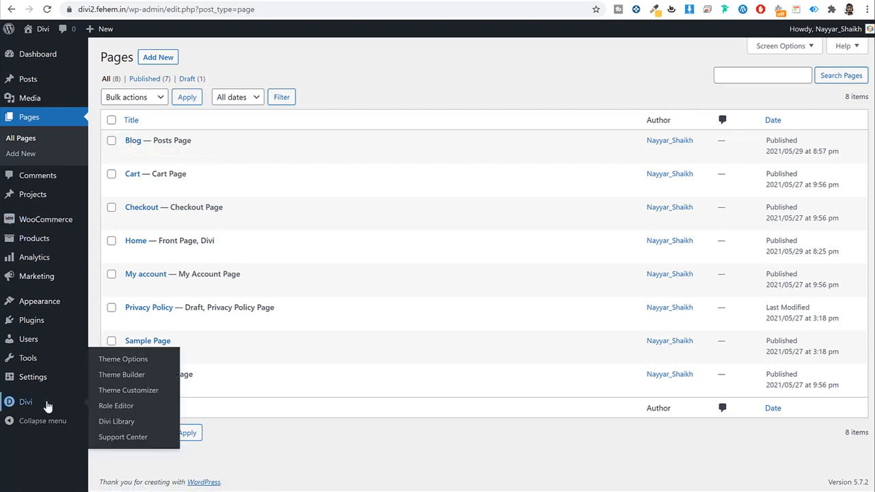
{"action": "left_click", "coordinate": [121, 379]}
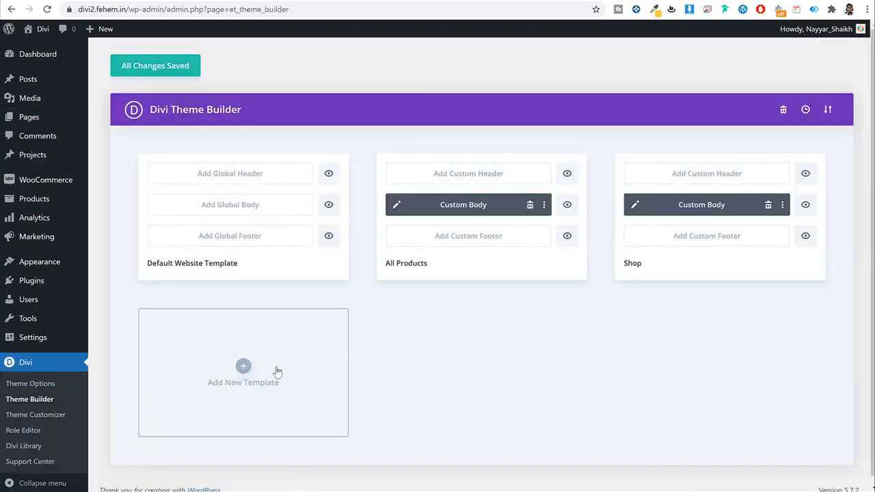
{"action": "left_click", "coordinate": [277, 371]}
{"action": "scroll", "coordinate": [236, 287], "scroll_direction": "down", "scroll_amount": 2}
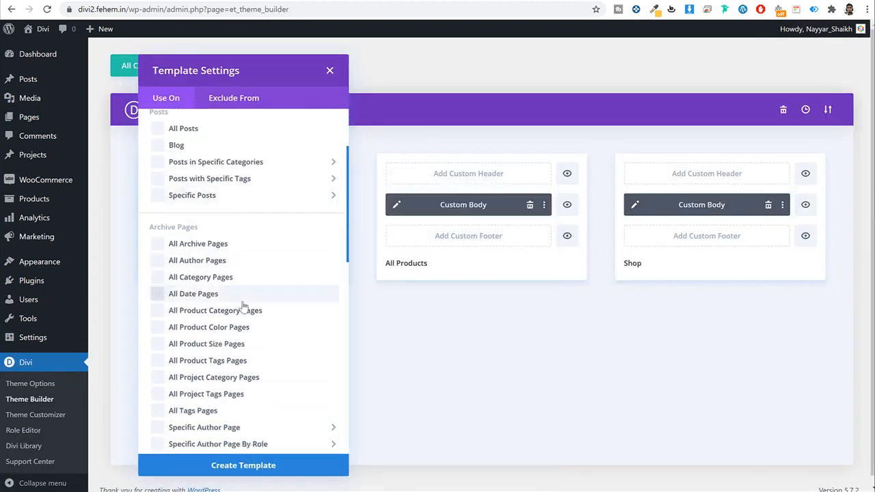
{"action": "scroll", "coordinate": [242, 306], "scroll_direction": "up", "scroll_amount": 2}
{"action": "left_click", "coordinate": [161, 257]}
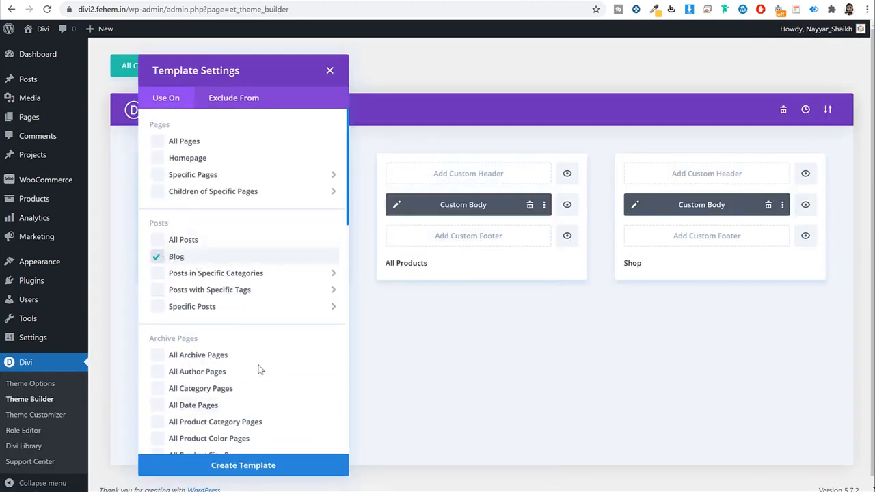
{"action": "left_click", "coordinate": [282, 467]}
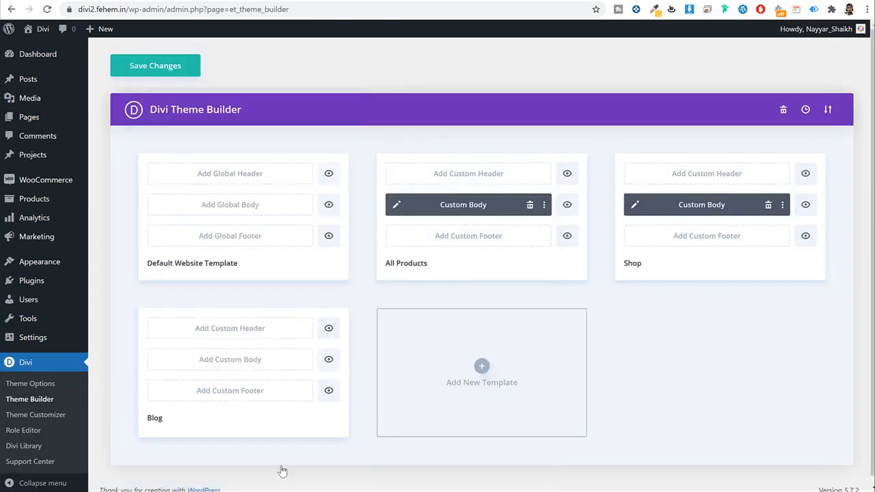
{"action": "left_click", "coordinate": [181, 71]}
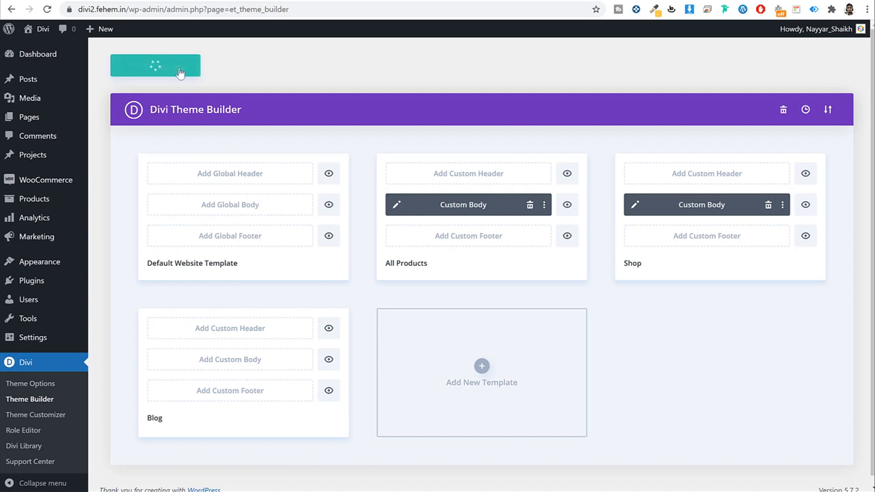
{"action": "left_click", "coordinate": [231, 362]}
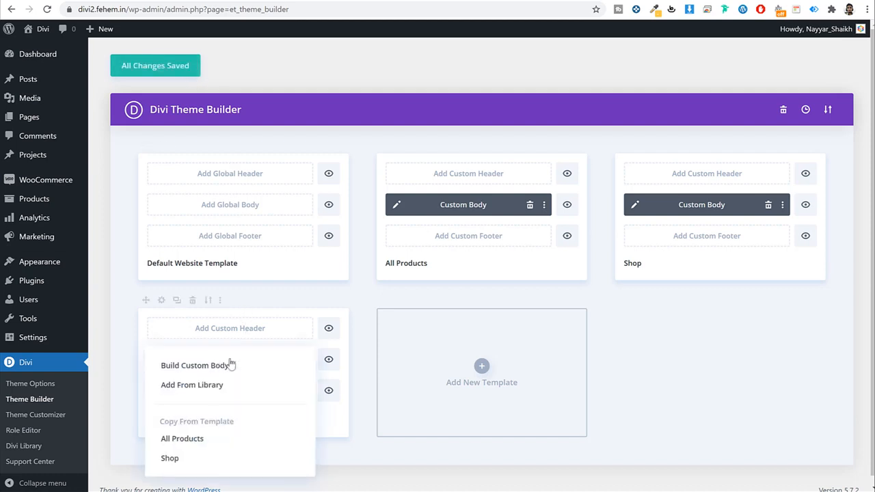
Step: In the premade layout library, preview the Fashion pack's Blog Page layout
{"action": "left_click", "coordinate": [209, 394]}
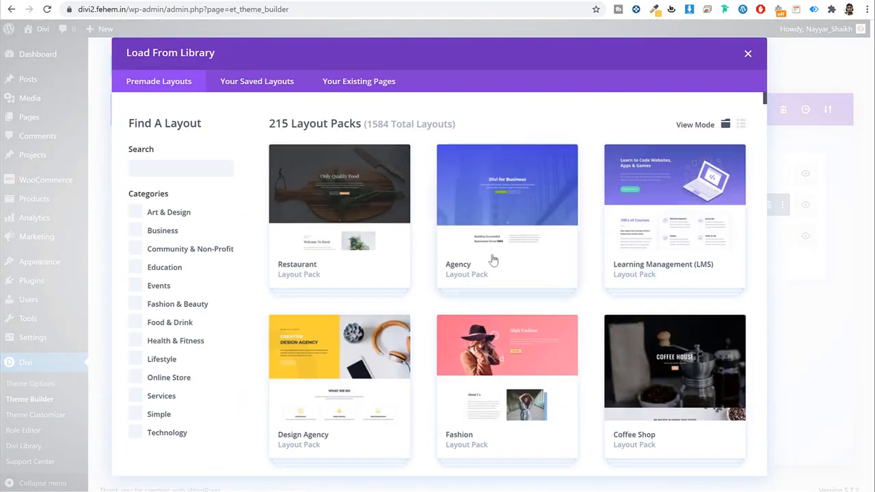
{"action": "scroll", "coordinate": [493, 263], "scroll_direction": "down", "scroll_amount": 5}
{"action": "scroll", "coordinate": [496, 225], "scroll_direction": "up", "scroll_amount": 5}
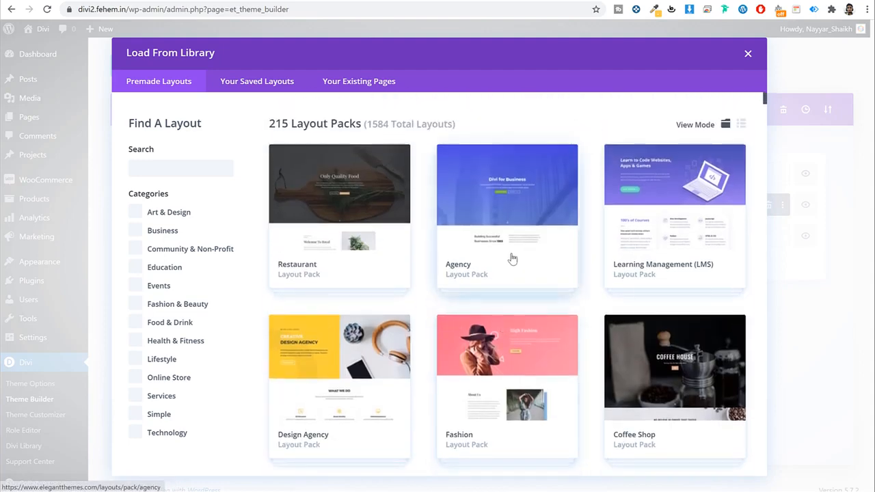
{"action": "scroll", "coordinate": [522, 250], "scroll_direction": "down", "scroll_amount": 2}
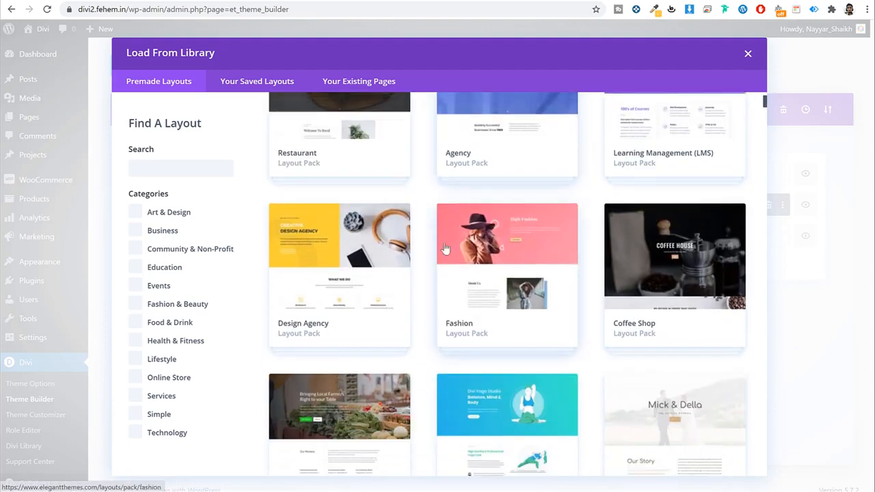
{"action": "left_click", "coordinate": [527, 251]}
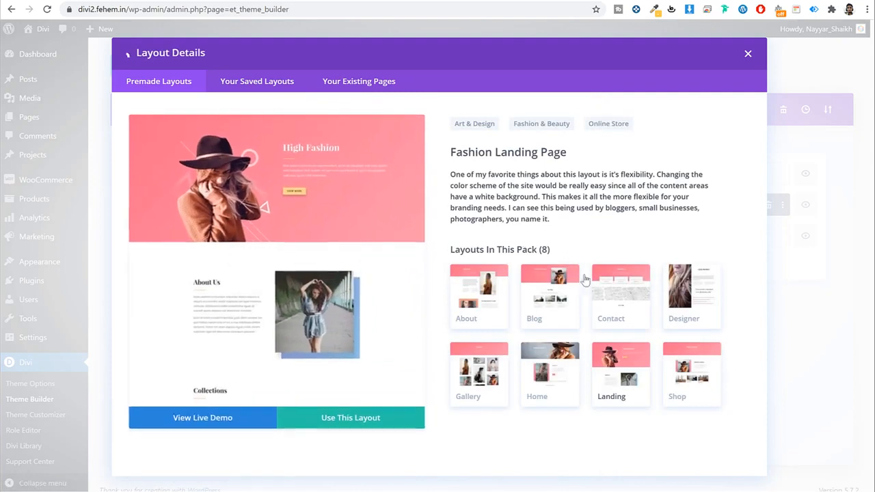
{"action": "left_click", "coordinate": [552, 303]}
{"action": "scroll", "coordinate": [338, 289], "scroll_direction": "down", "scroll_amount": 5}
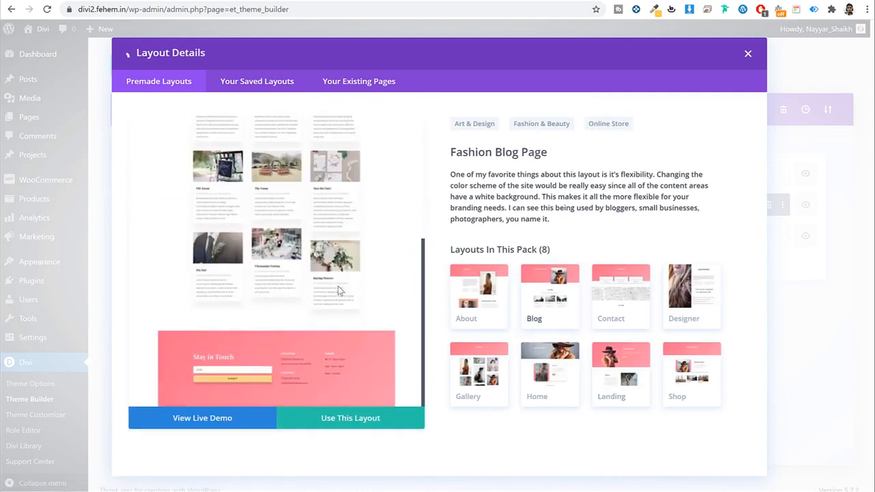
{"action": "scroll", "coordinate": [330, 222], "scroll_direction": "up", "scroll_amount": 5}
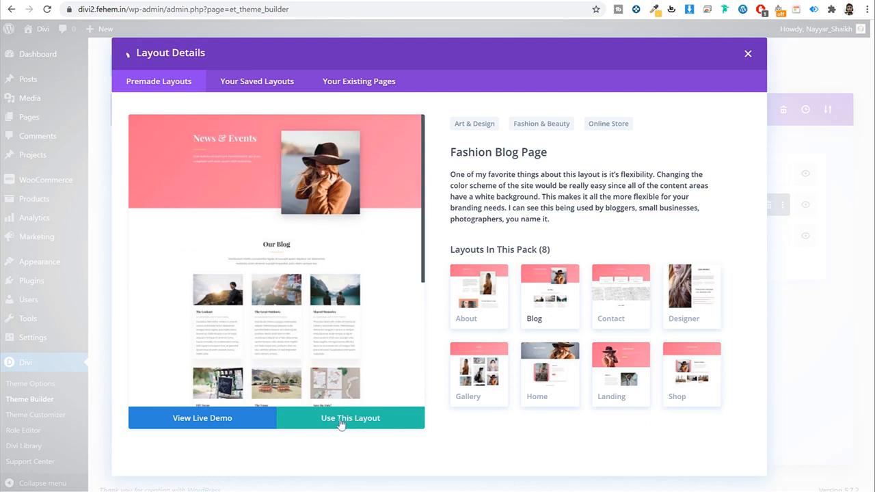
Step: Return to the layout packs and look over the Travel Agency pack
{"action": "left_click", "coordinate": [127, 58]}
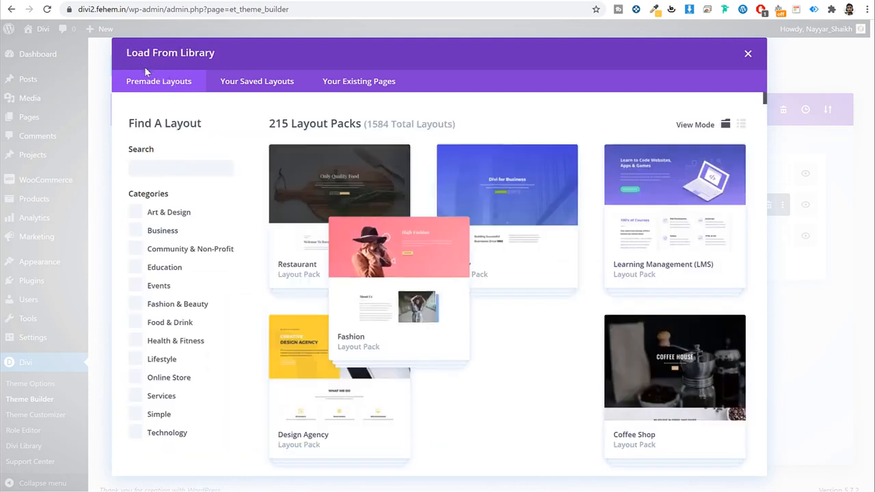
{"action": "scroll", "coordinate": [514, 259], "scroll_direction": "down", "scroll_amount": 3}
{"action": "scroll", "coordinate": [515, 259], "scroll_direction": "down", "scroll_amount": 5}
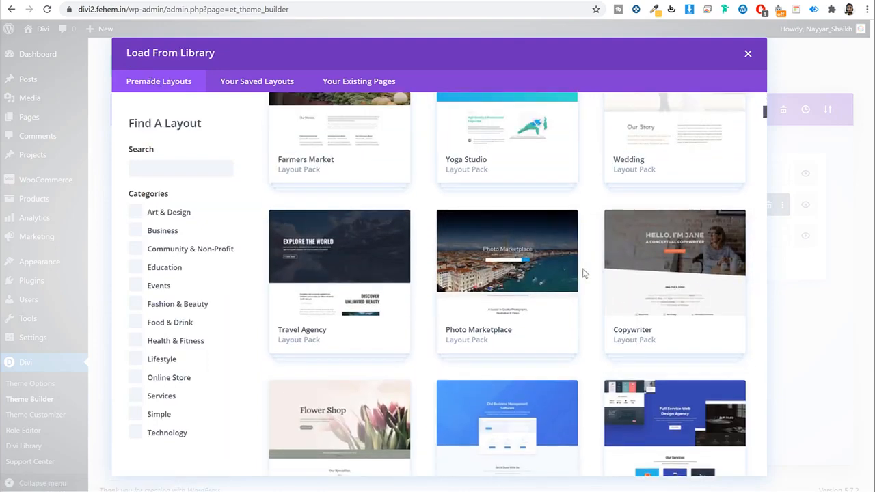
{"action": "left_click", "coordinate": [359, 299]}
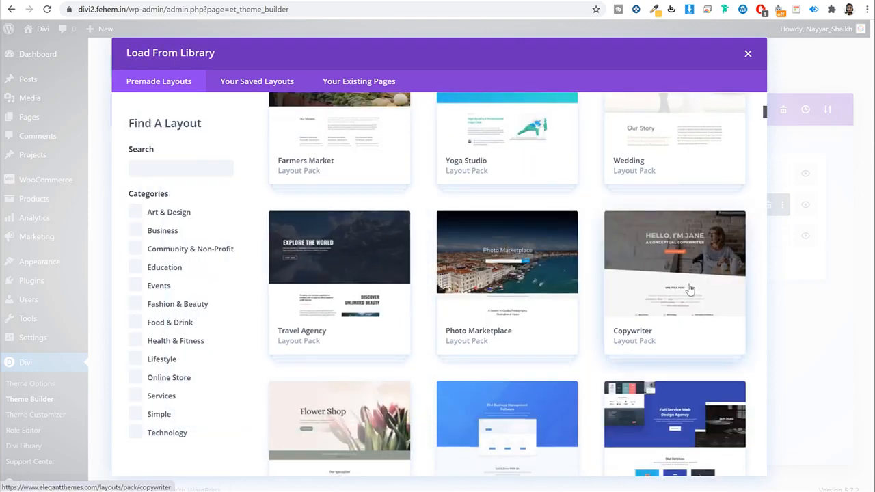
{"action": "scroll", "coordinate": [687, 290], "scroll_direction": "up", "scroll_amount": 3}
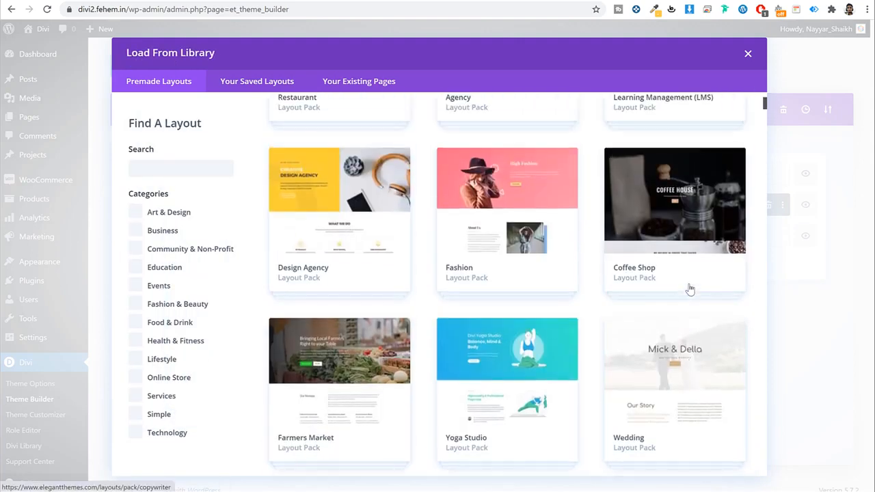
{"action": "scroll", "coordinate": [688, 282], "scroll_direction": "down", "scroll_amount": 5}
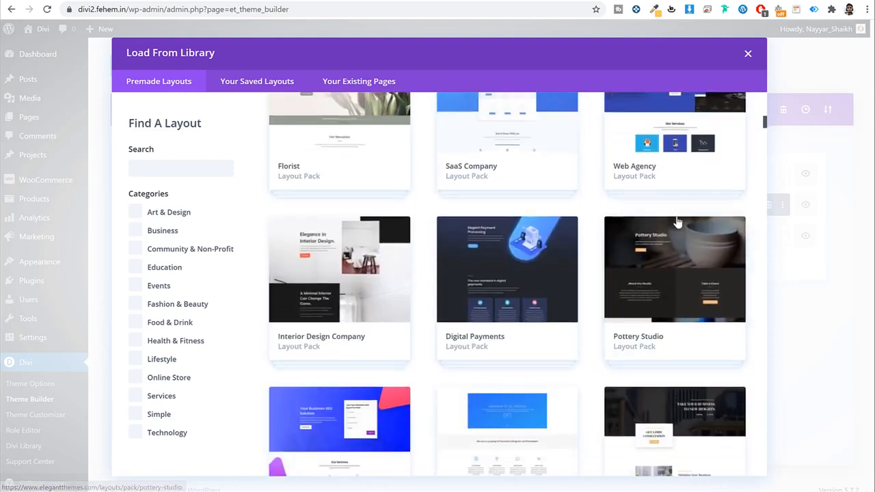
{"action": "scroll", "coordinate": [683, 234], "scroll_direction": "up", "scroll_amount": 2}
Step: Preview the Digital Payments Blog Page layout and import it as the Blog body
{"action": "left_click", "coordinate": [517, 328]}
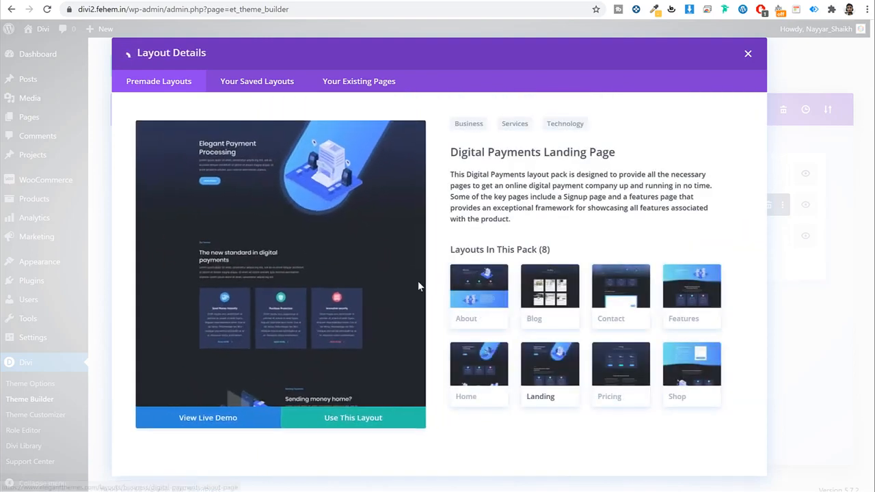
{"action": "left_click", "coordinate": [557, 290]}
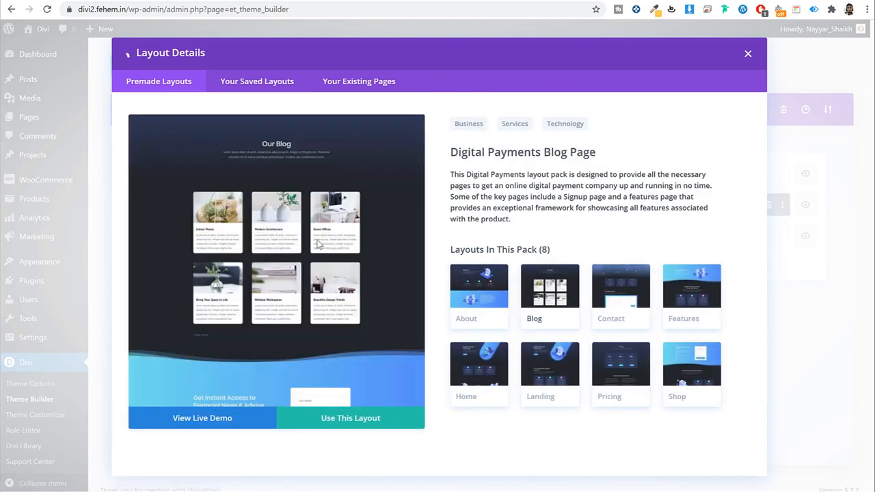
{"action": "scroll", "coordinate": [354, 304], "scroll_direction": "down", "scroll_amount": 3}
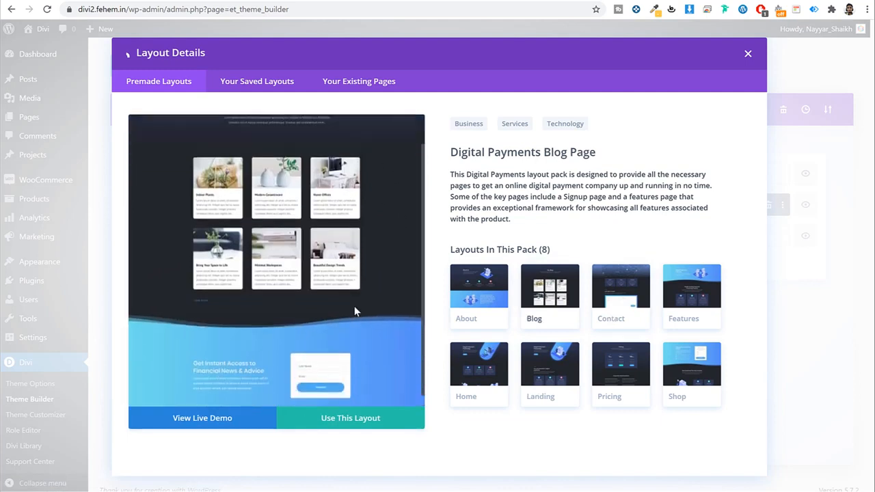
{"action": "scroll", "coordinate": [334, 287], "scroll_direction": "up", "scroll_amount": 3}
{"action": "left_click", "coordinate": [363, 418]}
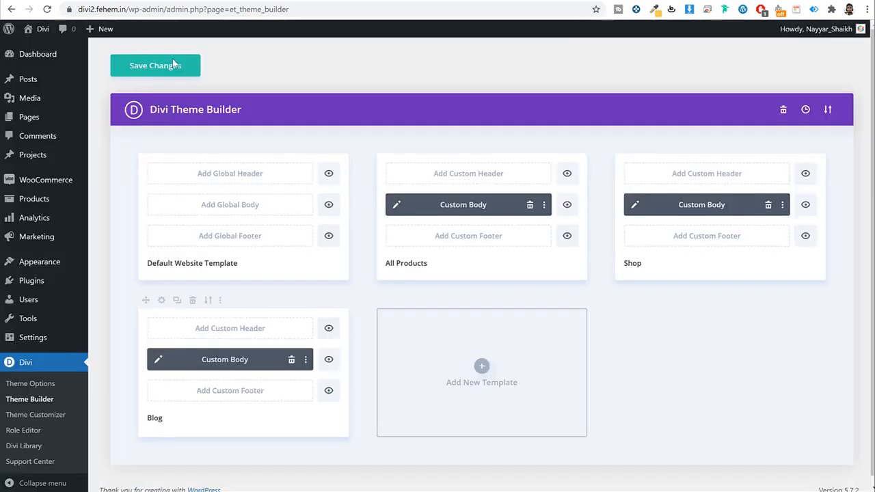
Step: Save the Theme Builder changes and review the Blog custom body layout
{"action": "left_click", "coordinate": [174, 65]}
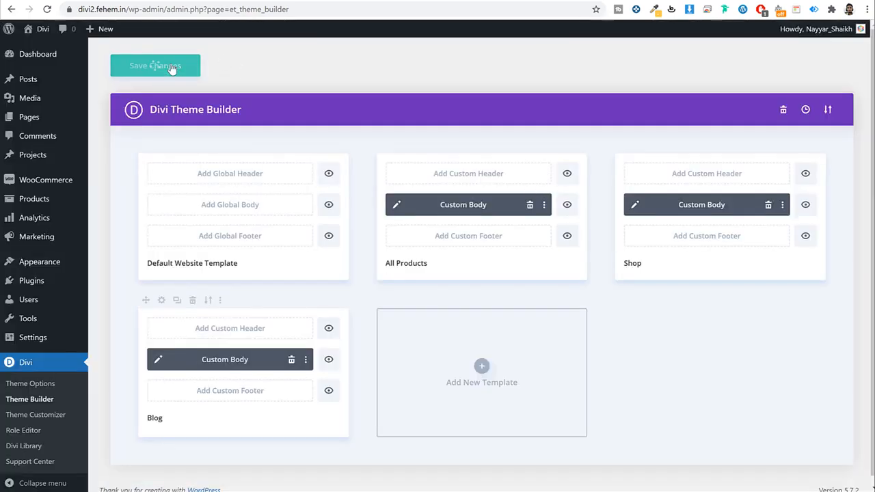
{"action": "left_click", "coordinate": [158, 361]}
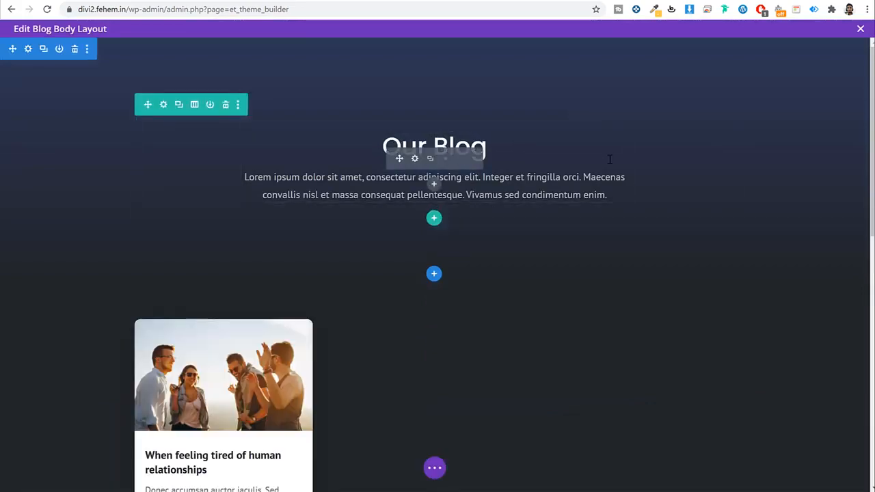
{"action": "scroll", "coordinate": [235, 301], "scroll_direction": "down", "scroll_amount": 6}
{"action": "scroll", "coordinate": [239, 292], "scroll_direction": "down", "scroll_amount": 3}
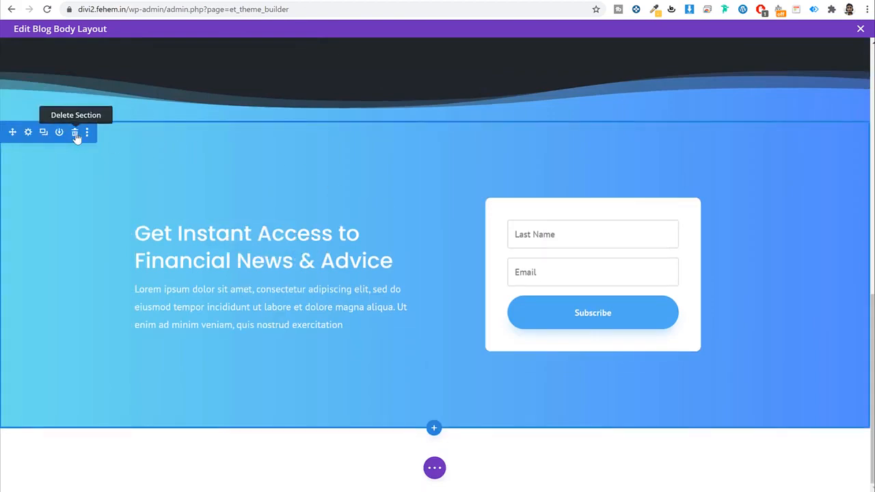
{"action": "scroll", "coordinate": [377, 276], "scroll_direction": "up", "scroll_amount": 4}
{"action": "scroll", "coordinate": [377, 276], "scroll_direction": "up", "scroll_amount": 6}
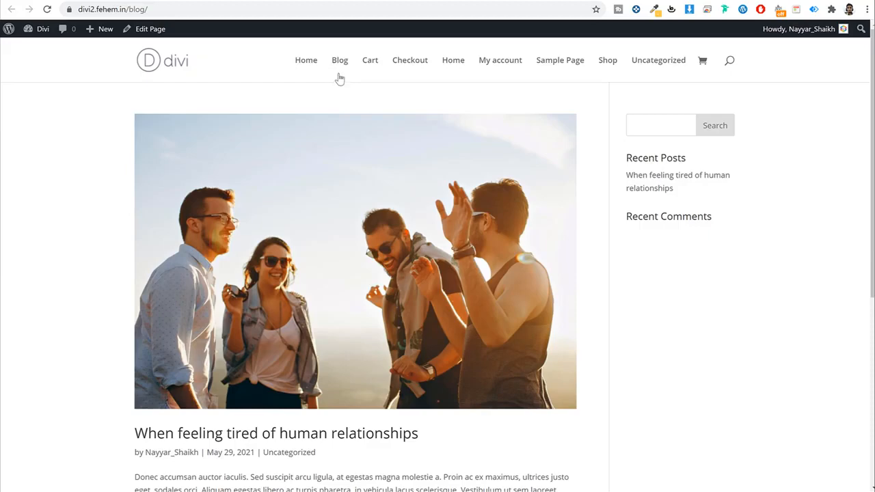
Step: Check the live /blog/ page and the 'When feeling tired of human relationships' post, then close the editor
{"action": "left_click", "coordinate": [340, 63]}
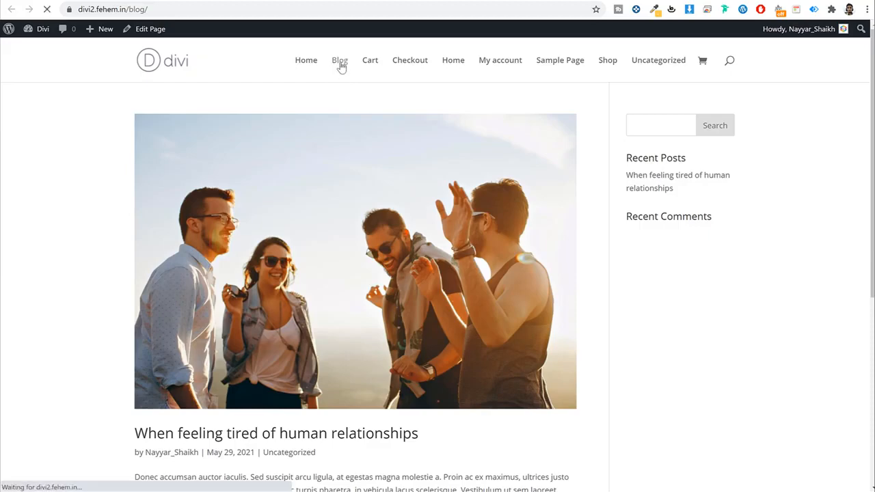
{"action": "scroll", "coordinate": [544, 196], "scroll_direction": "down", "scroll_amount": 10}
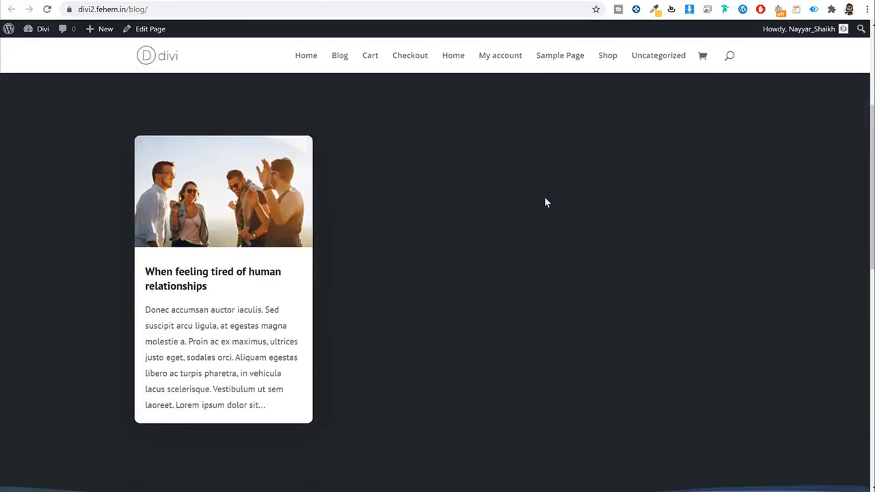
{"action": "scroll", "coordinate": [546, 213], "scroll_direction": "up", "scroll_amount": 4}
{"action": "scroll", "coordinate": [547, 216], "scroll_direction": "up", "scroll_amount": 5}
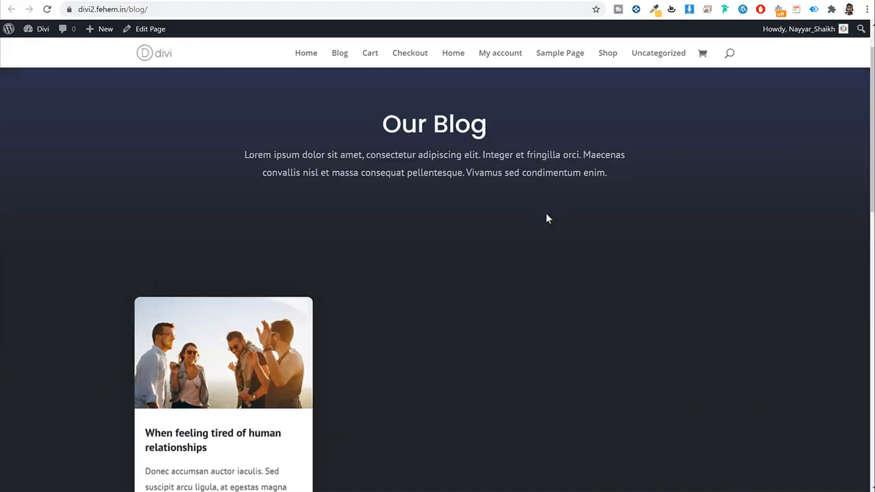
{"action": "scroll", "coordinate": [363, 242], "scroll_direction": "down", "scroll_amount": 3}
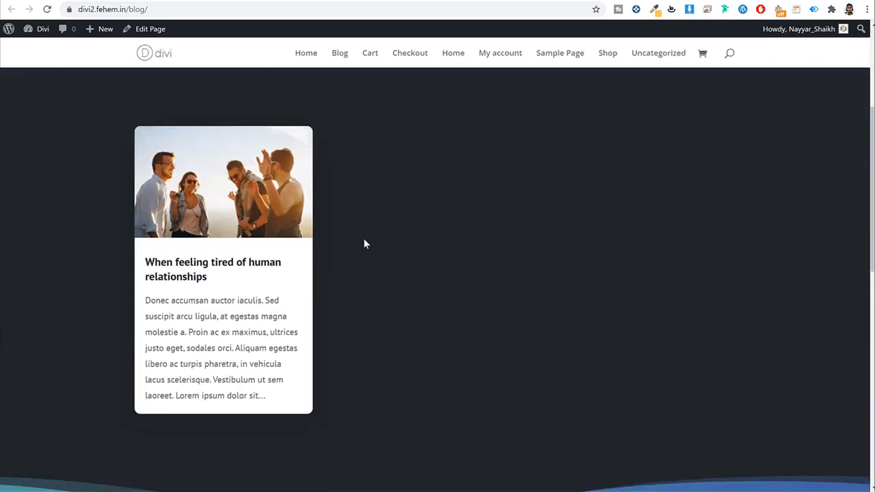
{"action": "left_click", "coordinate": [208, 265]}
{"action": "scroll", "coordinate": [578, 239], "scroll_direction": "down", "scroll_amount": 12}
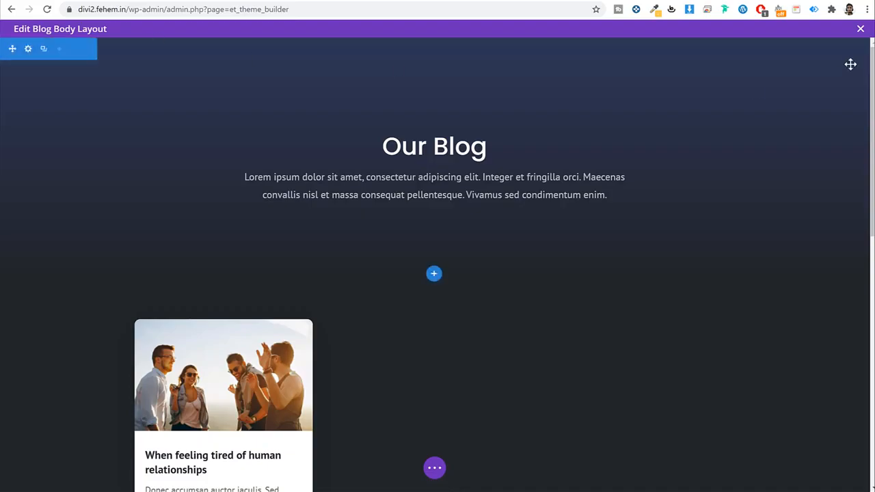
{"action": "left_click", "coordinate": [859, 29]}
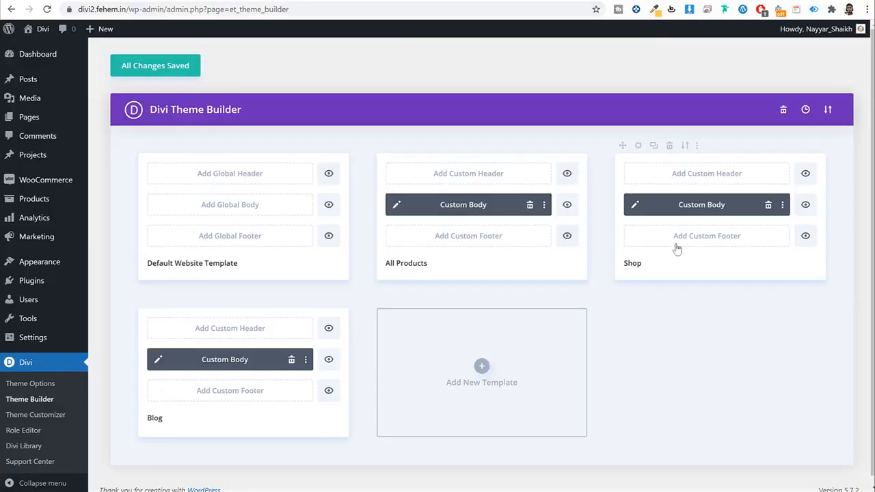
Step: Add a new All Posts theme template and save the templates
{"action": "left_click", "coordinate": [488, 373]}
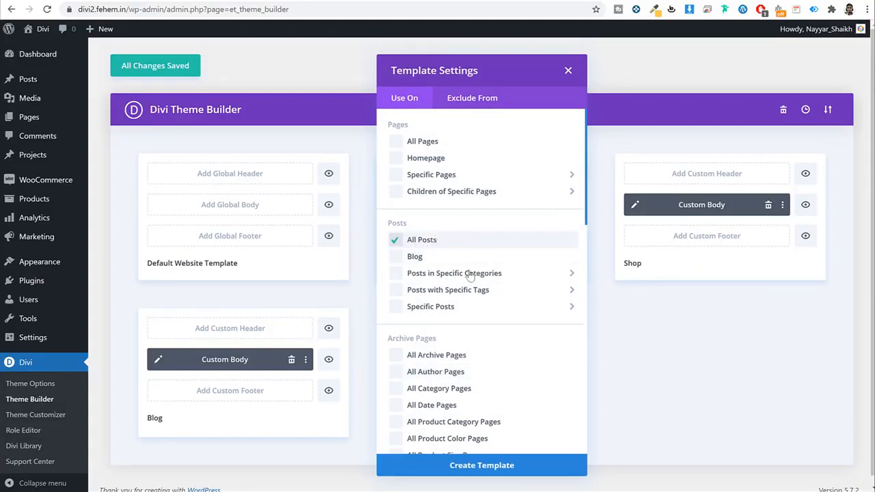
{"action": "left_click", "coordinate": [521, 469]}
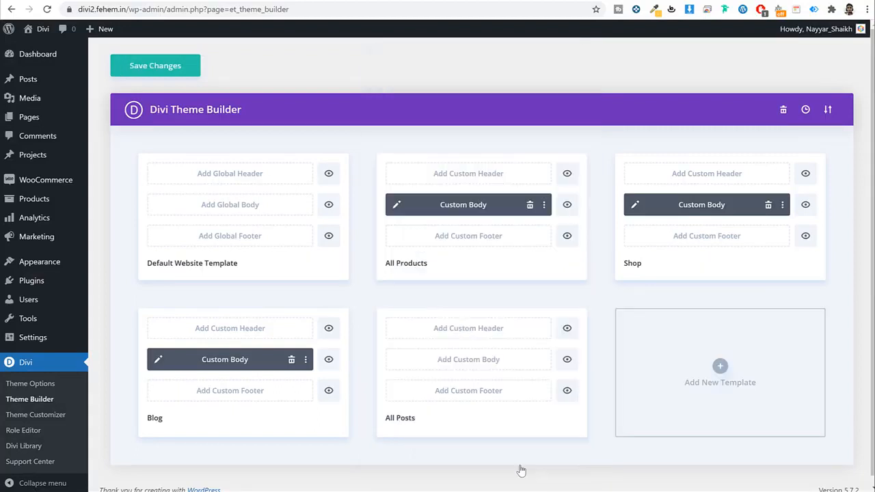
{"action": "left_click", "coordinate": [194, 67]}
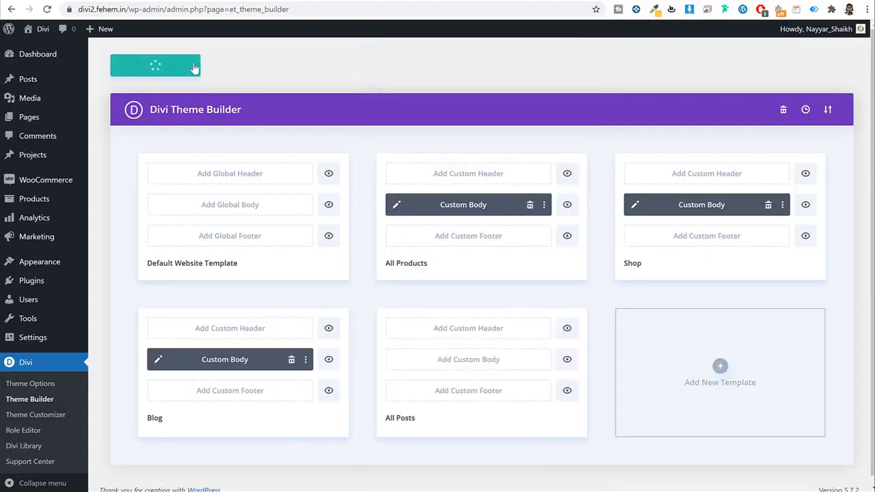
Step: Build a custom body for All Posts from scratch with a single-column row
{"action": "left_click", "coordinate": [487, 361]}
{"action": "left_click", "coordinate": [444, 350]}
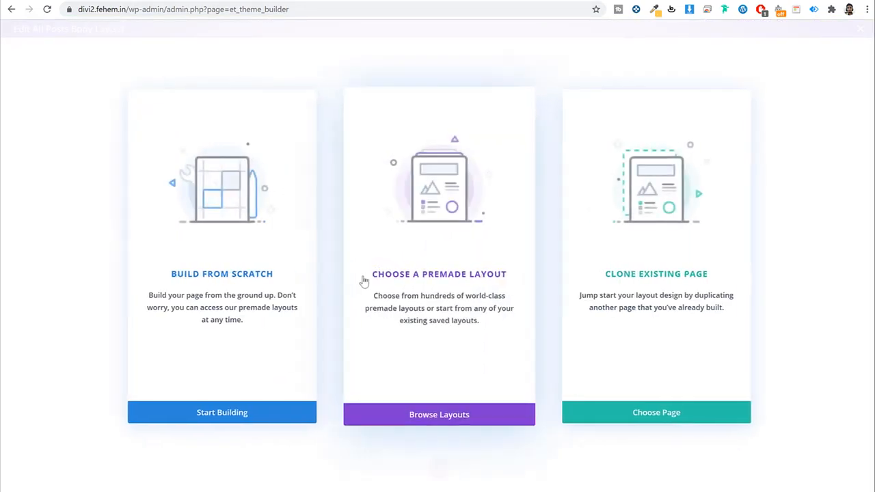
{"action": "left_click", "coordinate": [257, 292]}
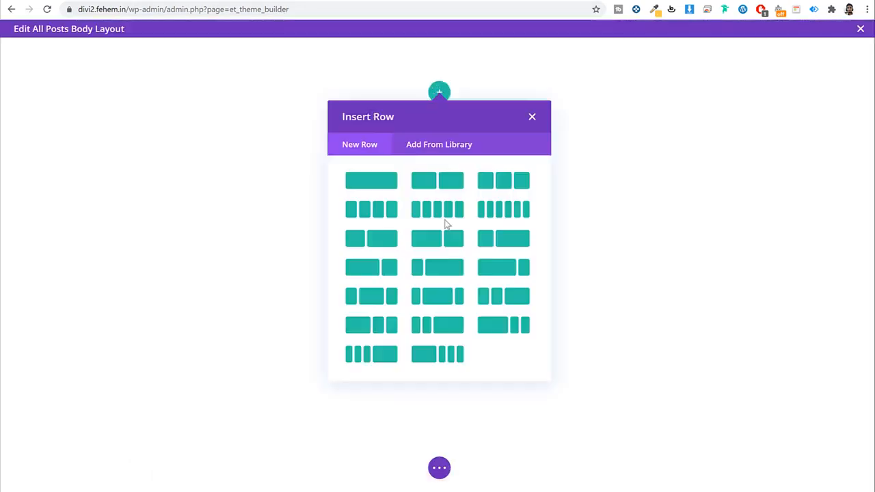
{"action": "left_click", "coordinate": [377, 189]}
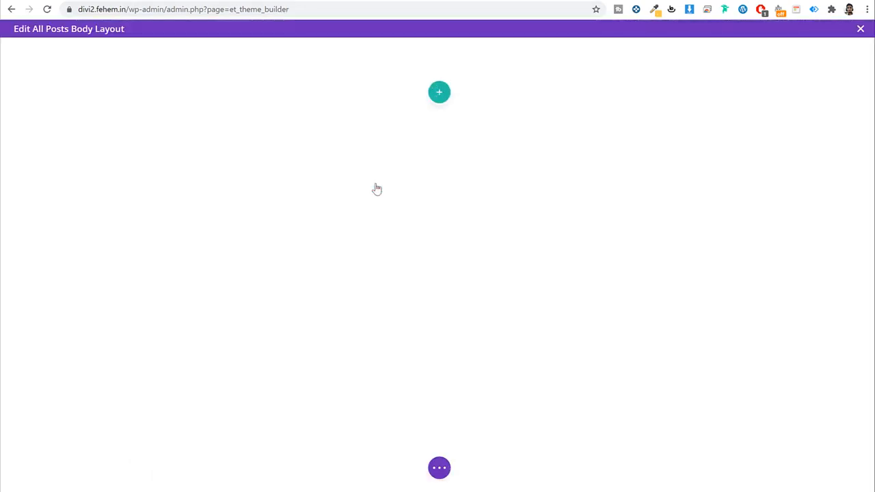
{"action": "left_click", "coordinate": [179, 1]}
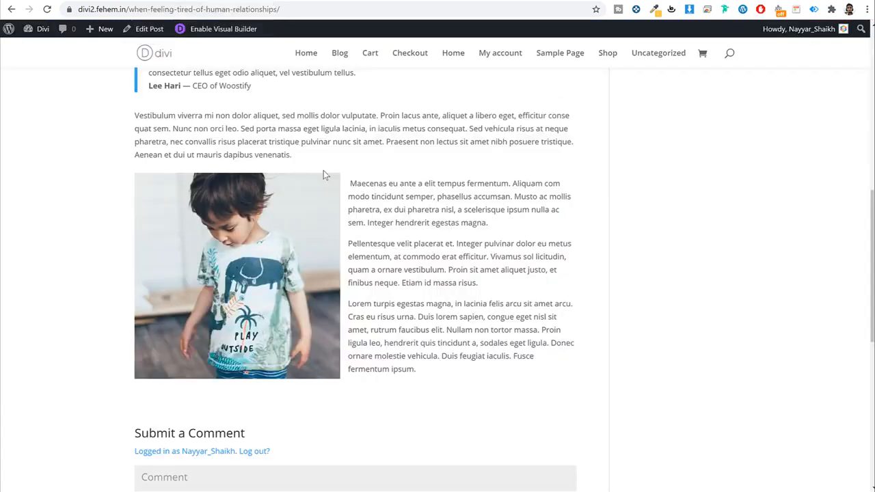
{"action": "scroll", "coordinate": [335, 181], "scroll_direction": "up", "scroll_amount": 9}
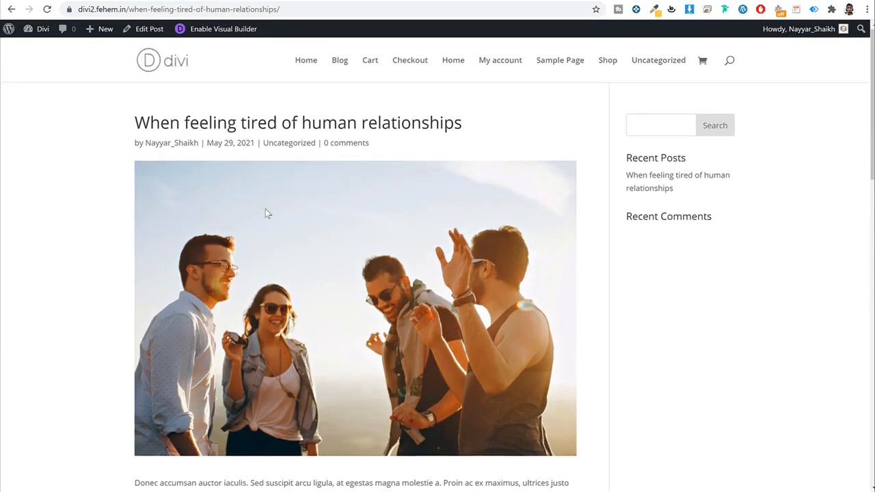
{"action": "scroll", "coordinate": [265, 209], "scroll_direction": "down", "scroll_amount": 3}
{"action": "scroll", "coordinate": [359, 179], "scroll_direction": "up", "scroll_amount": 2}
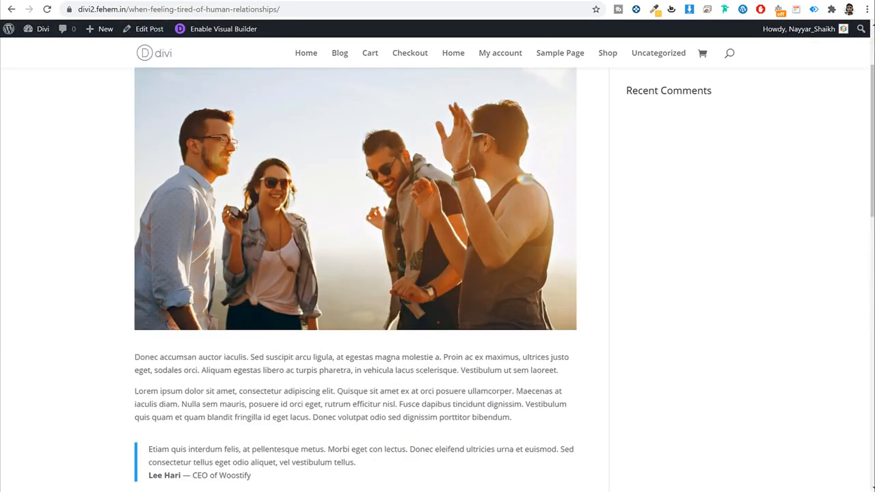
{"action": "left_click", "coordinate": [71, 0]}
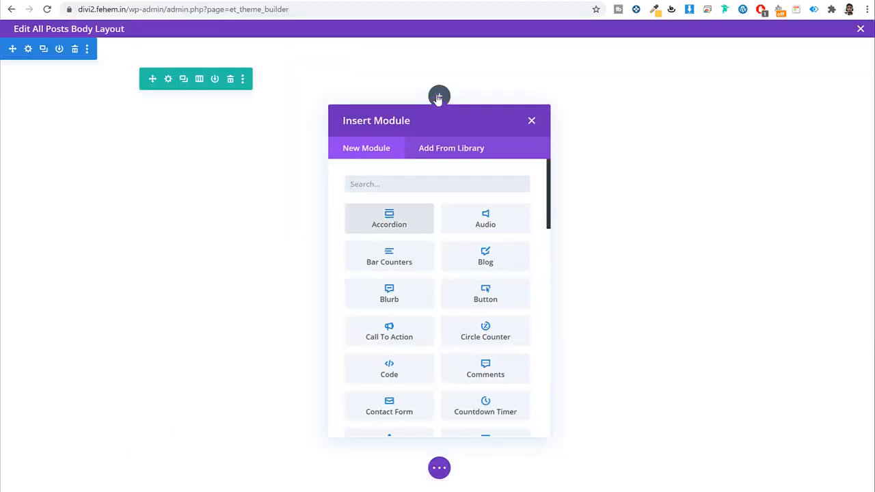
Step: Insert a Post Title module with title and meta hidden, leaving only the featured image
{"action": "type", "text": "post"}
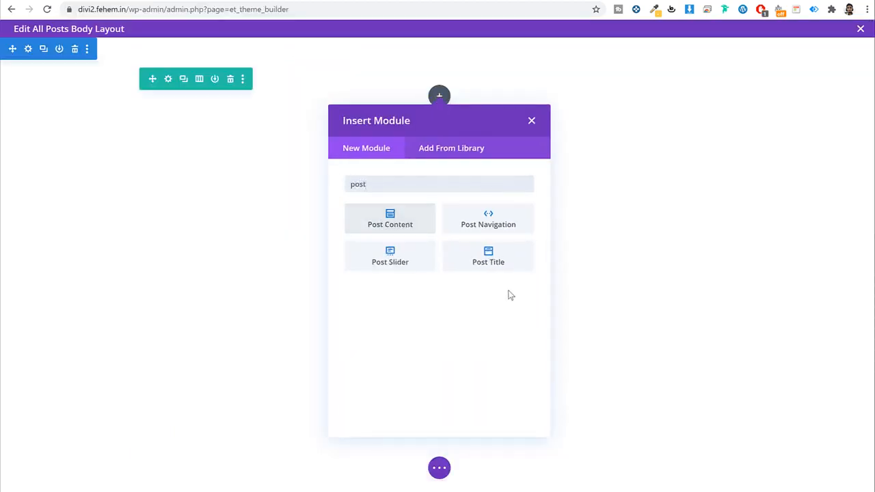
{"action": "left_click", "coordinate": [488, 257]}
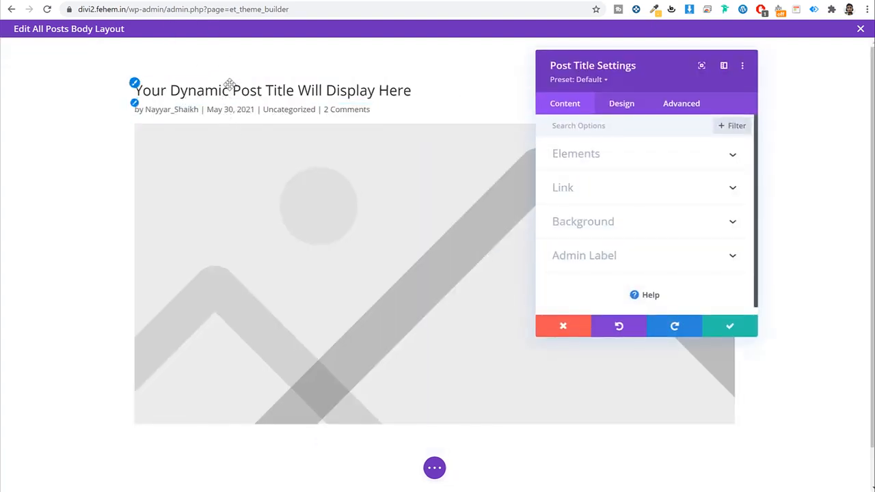
{"action": "left_click", "coordinate": [612, 160]}
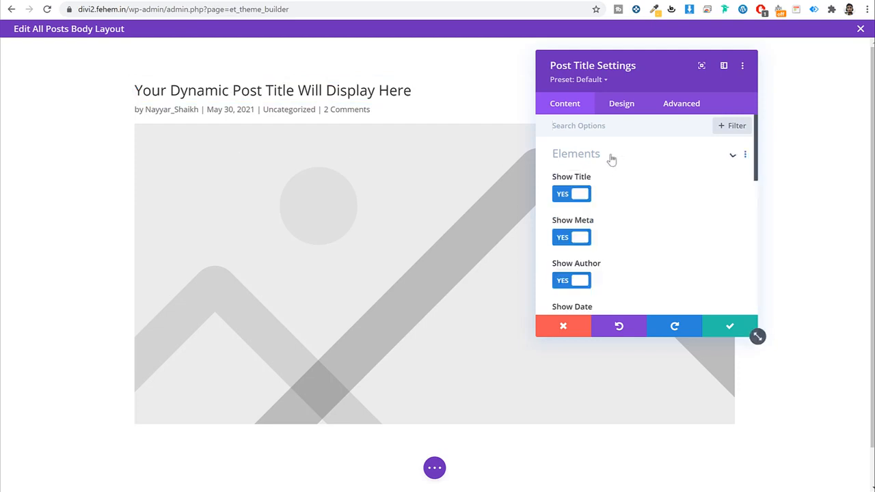
{"action": "left_click", "coordinate": [582, 195]}
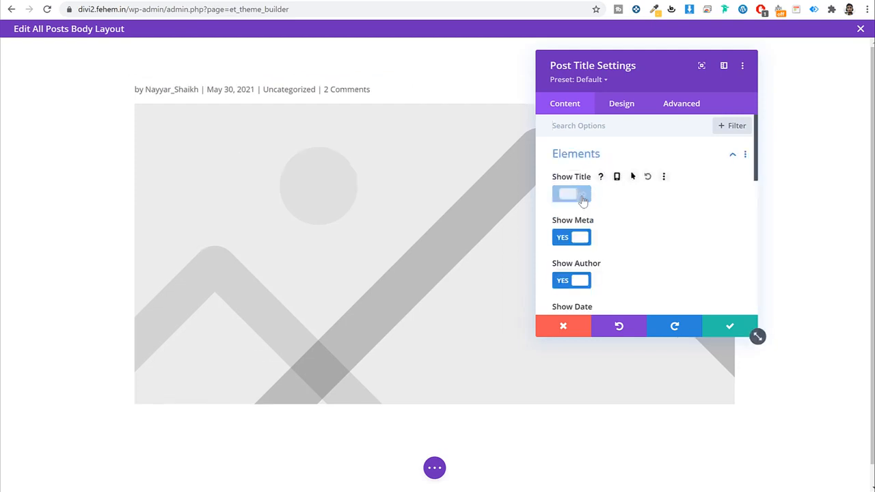
{"action": "left_click", "coordinate": [581, 237]}
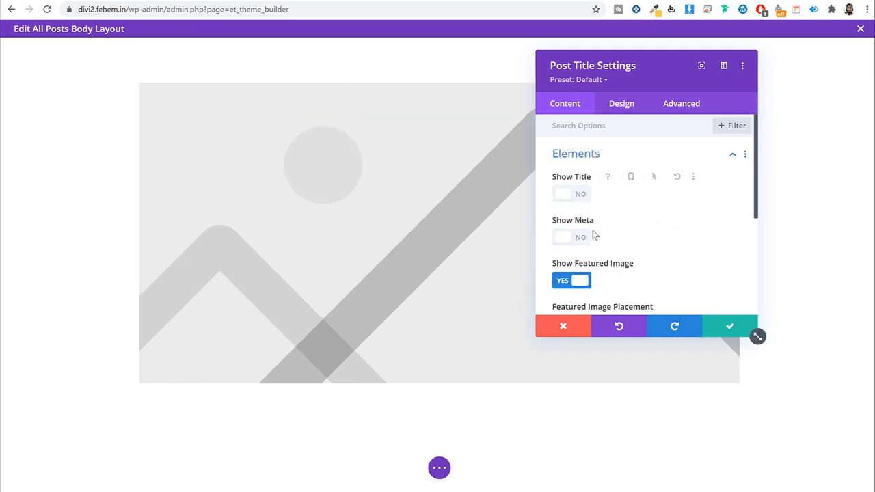
{"action": "left_click", "coordinate": [726, 326]}
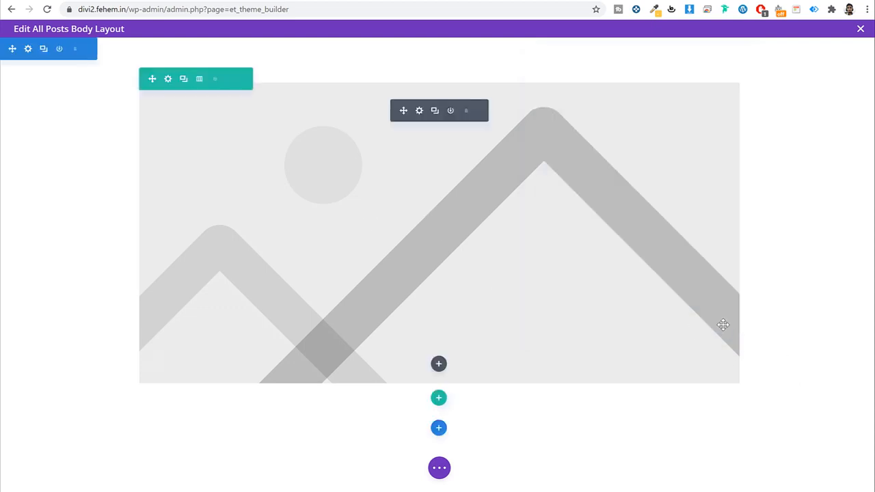
{"action": "left_click", "coordinate": [438, 365]}
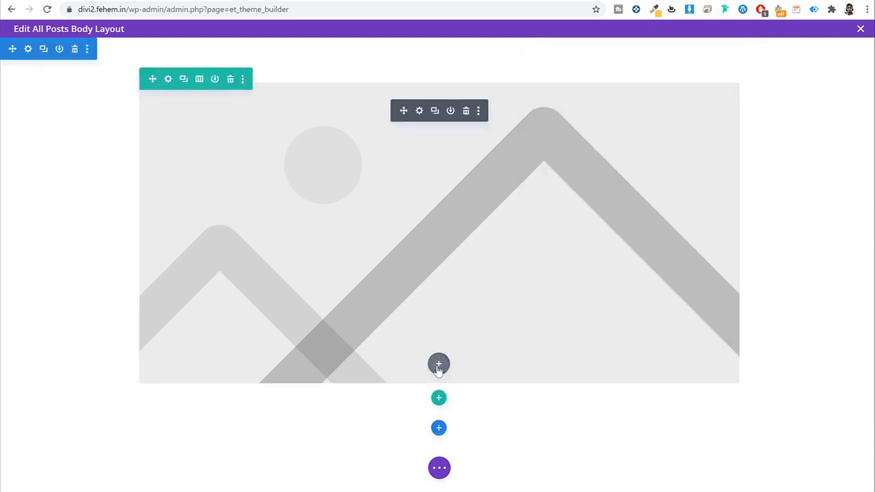
Step: Insert a second Post Title module with its featured image hidden
{"action": "type", "text": "pos"}
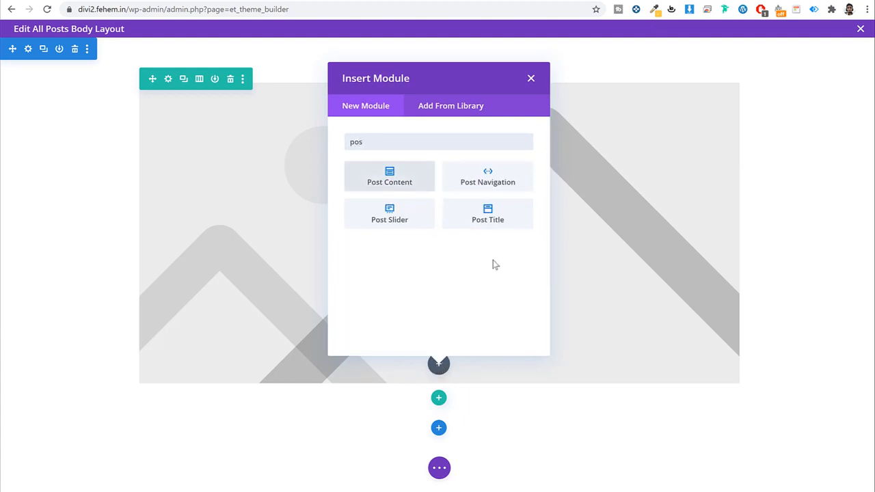
{"action": "left_click", "coordinate": [503, 205]}
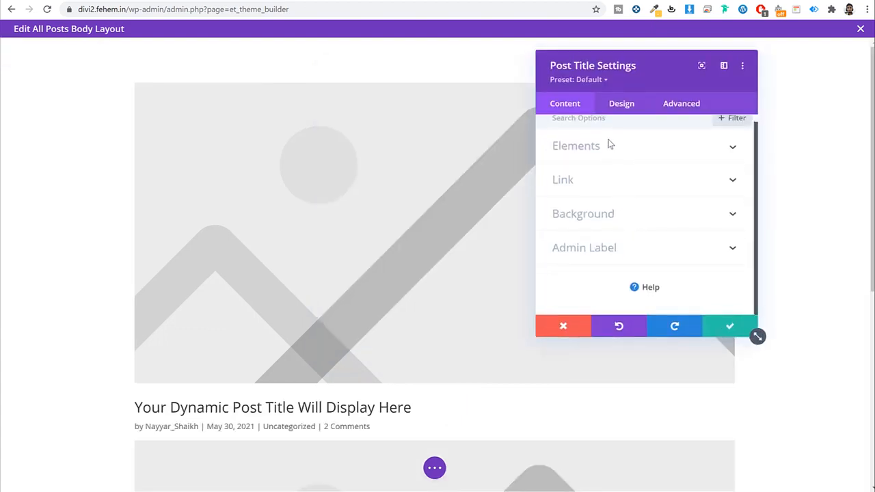
{"action": "left_click", "coordinate": [610, 145]}
{"action": "scroll", "coordinate": [619, 220], "scroll_direction": "down", "scroll_amount": 2}
{"action": "scroll", "coordinate": [619, 226], "scroll_direction": "up", "scroll_amount": 2}
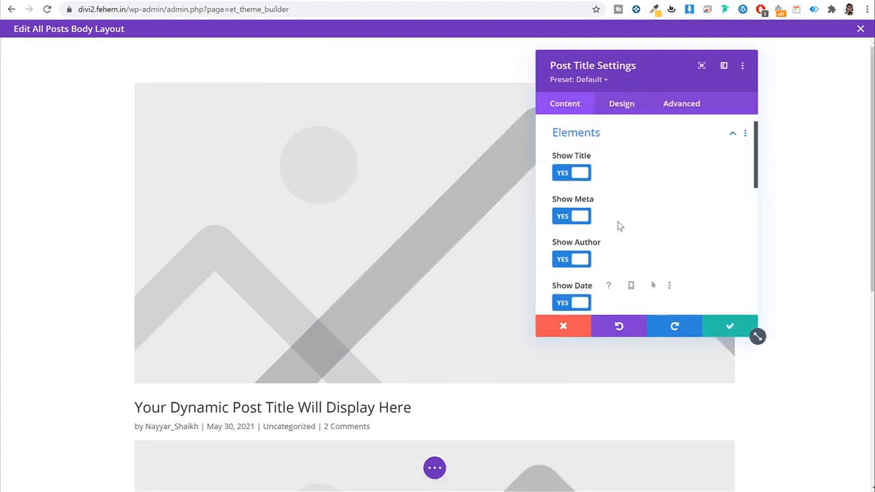
{"action": "scroll", "coordinate": [619, 227], "scroll_direction": "down", "scroll_amount": 5}
{"action": "left_click", "coordinate": [579, 219]}
{"action": "scroll", "coordinate": [362, 318], "scroll_direction": "down", "scroll_amount": 1}
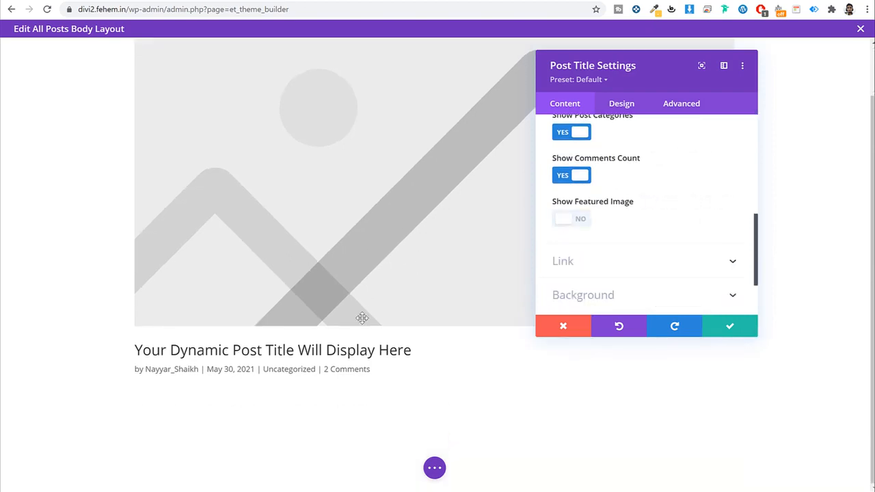
{"action": "scroll", "coordinate": [373, 286], "scroll_direction": "up", "scroll_amount": 1}
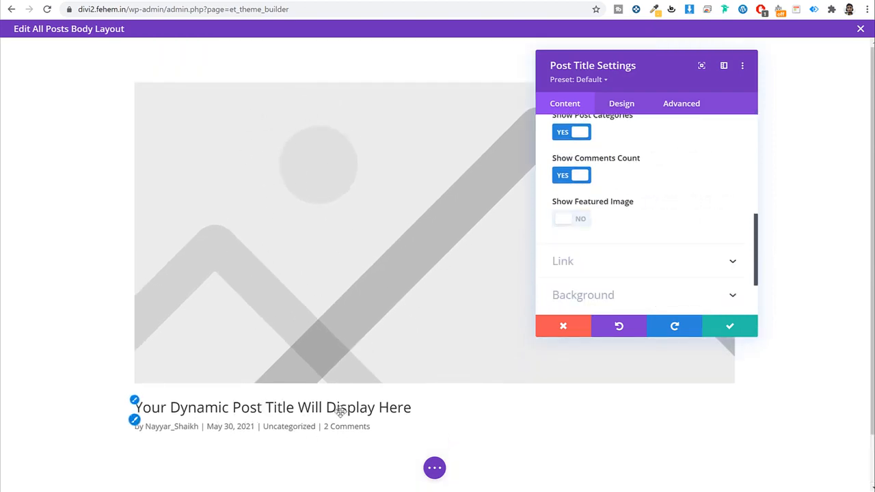
{"action": "scroll", "coordinate": [614, 264], "scroll_direction": "up", "scroll_amount": 2}
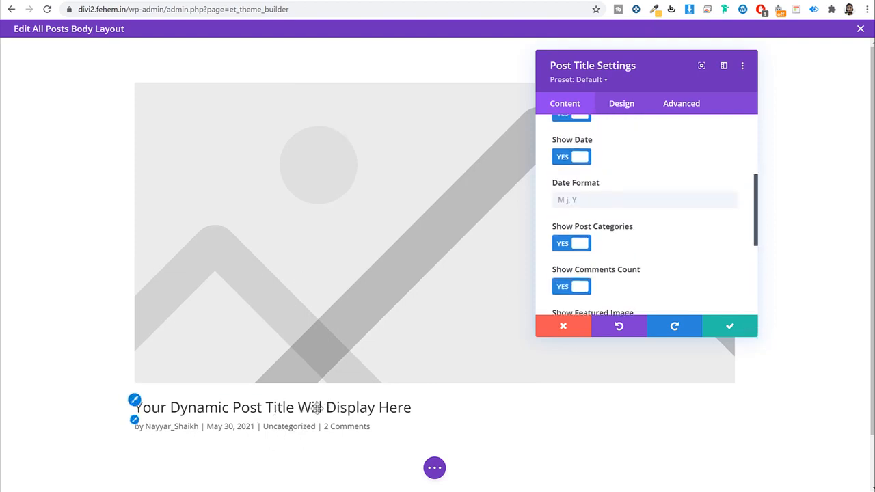
Step: Set the second module's title font to Poppins
{"action": "left_click", "coordinate": [619, 106]}
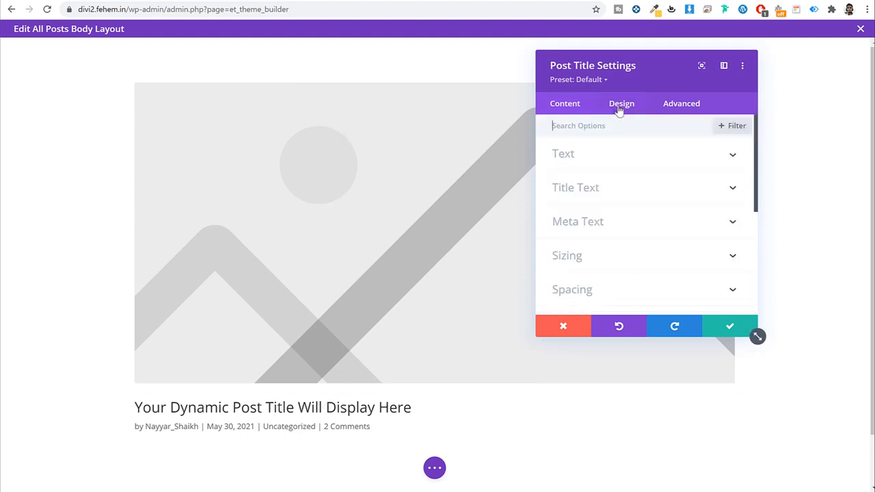
{"action": "left_click", "coordinate": [608, 188]}
{"action": "left_click", "coordinate": [608, 214]}
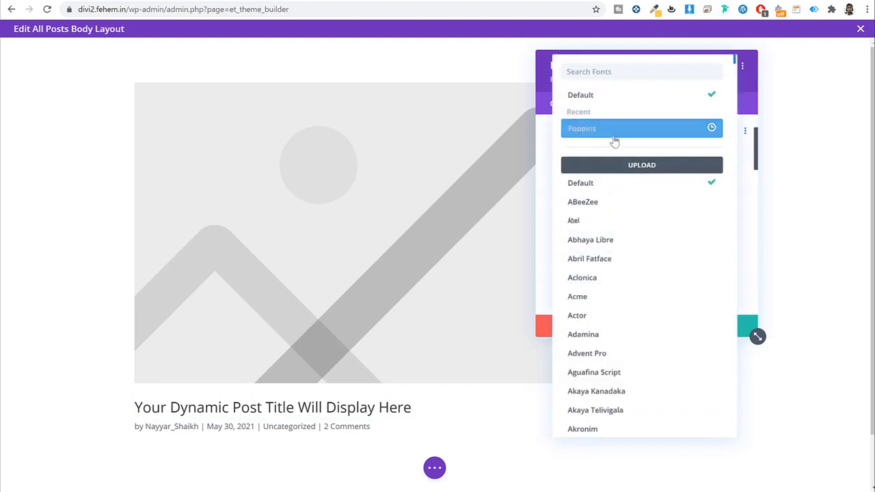
{"action": "left_click", "coordinate": [611, 131]}
{"action": "scroll", "coordinate": [658, 241], "scroll_direction": "down", "scroll_amount": 1}
{"action": "scroll", "coordinate": [658, 240], "scroll_direction": "down", "scroll_amount": 5}
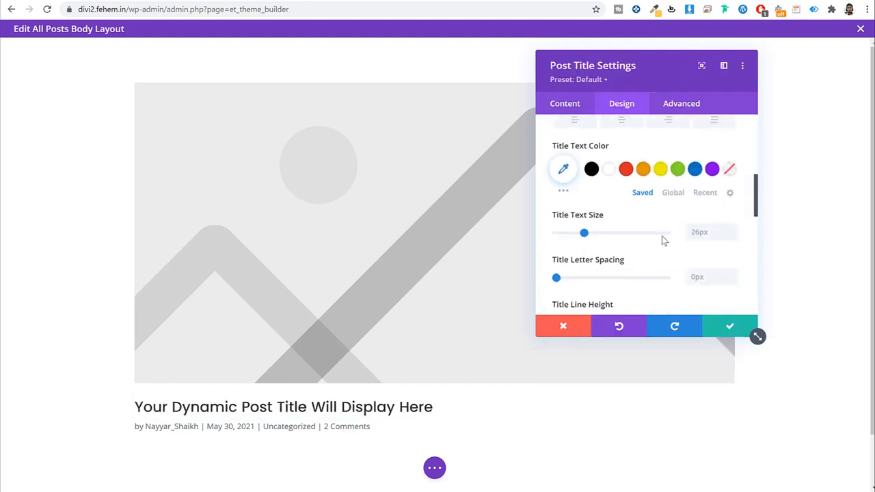
{"action": "scroll", "coordinate": [699, 238], "scroll_direction": "down", "scroll_amount": 1}
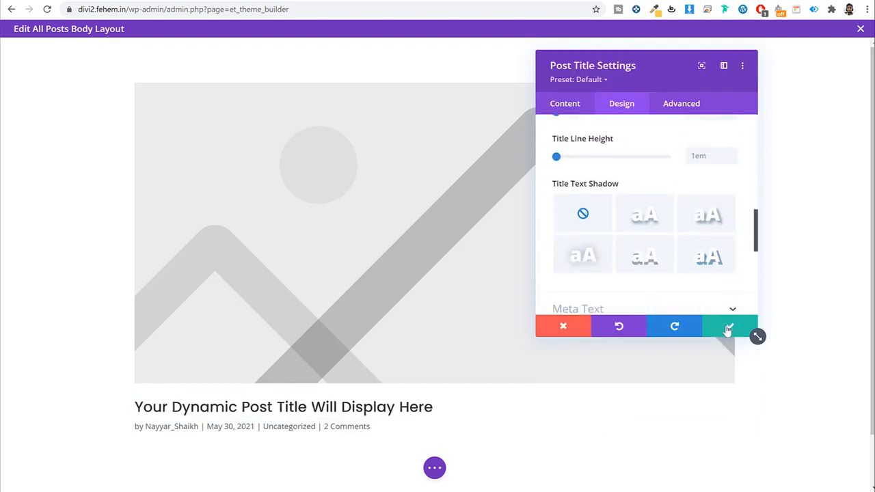
{"action": "scroll", "coordinate": [656, 250], "scroll_direction": "up", "scroll_amount": 10}
{"action": "left_click", "coordinate": [621, 189]}
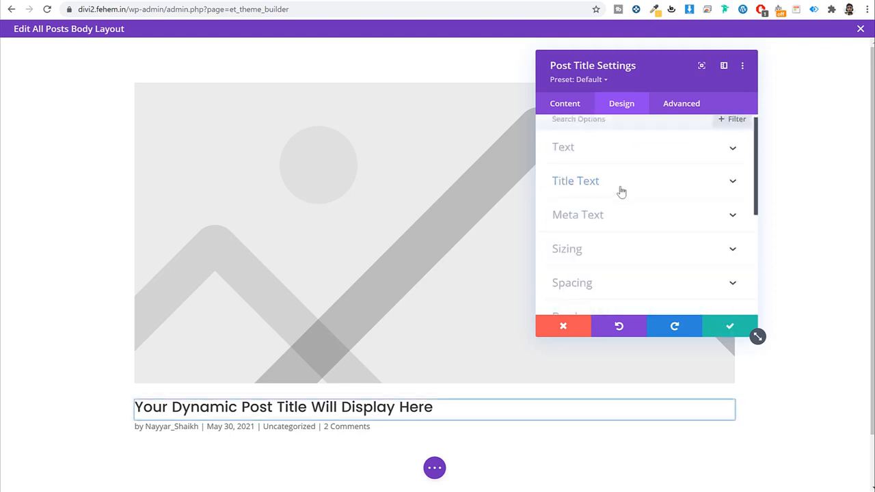
Step: Style the meta text as Poppins Light in black and save the module settings
{"action": "left_click", "coordinate": [610, 216]}
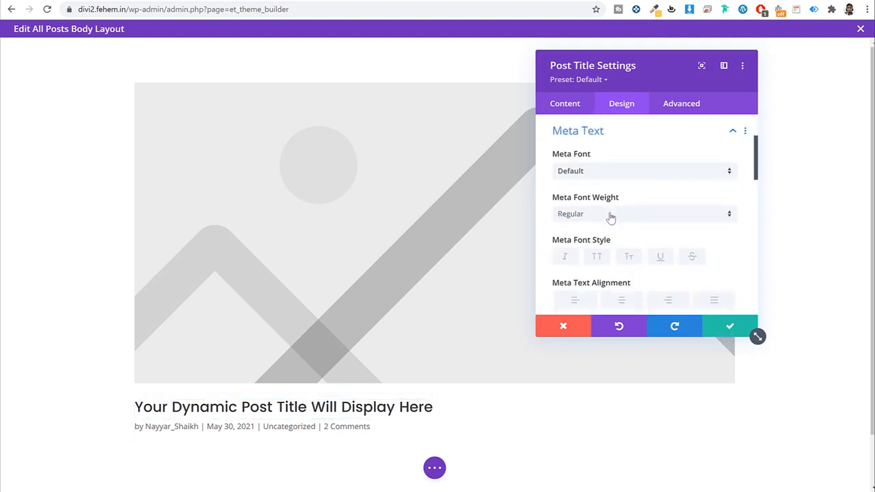
{"action": "left_click", "coordinate": [617, 170]}
{"action": "left_click", "coordinate": [606, 135]}
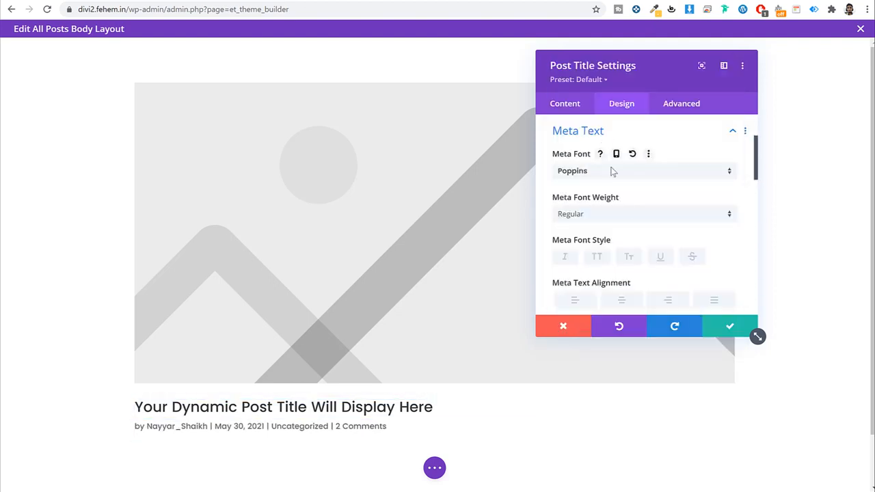
{"action": "left_click", "coordinate": [601, 213]}
{"action": "left_click", "coordinate": [605, 264]}
{"action": "scroll", "coordinate": [608, 265], "scroll_direction": "down", "scroll_amount": 1}
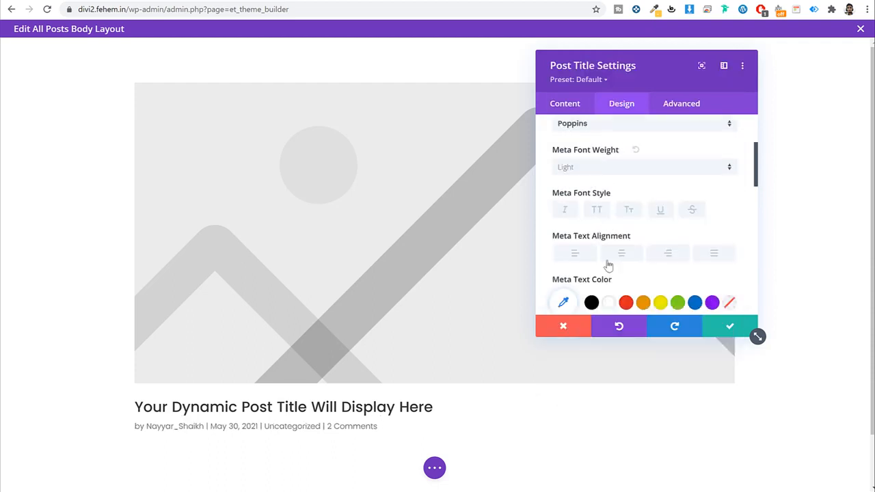
{"action": "scroll", "coordinate": [608, 265], "scroll_direction": "down", "scroll_amount": 1}
{"action": "left_click", "coordinate": [592, 238]}
{"action": "scroll", "coordinate": [660, 258], "scroll_direction": "down", "scroll_amount": 1}
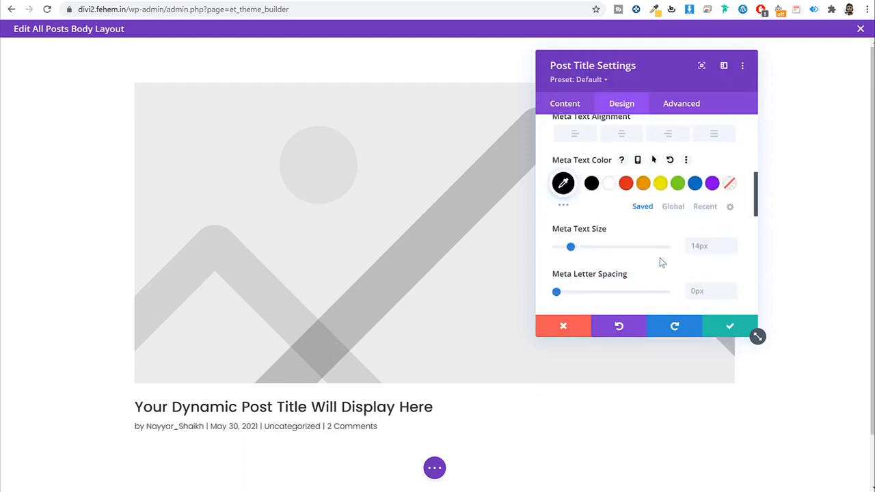
{"action": "scroll", "coordinate": [659, 258], "scroll_direction": "down", "scroll_amount": 2}
{"action": "left_click", "coordinate": [729, 326]}
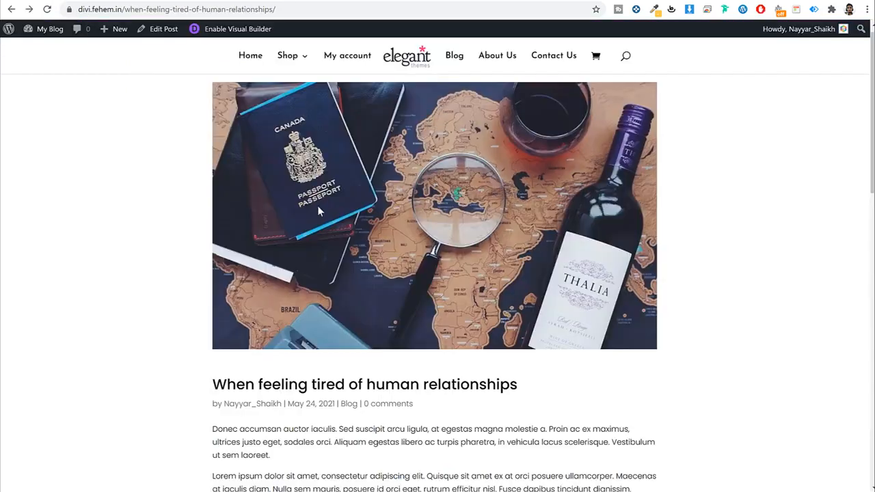
{"action": "scroll", "coordinate": [301, 144], "scroll_direction": "down", "scroll_amount": 3}
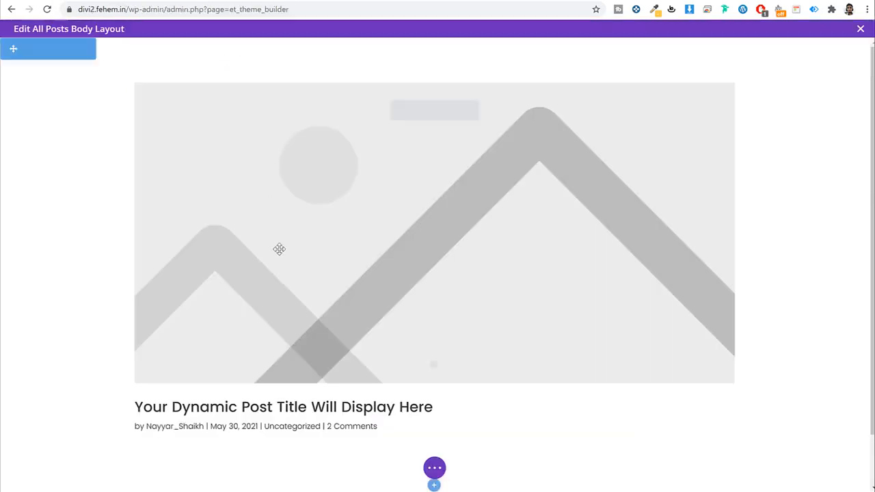
{"action": "scroll", "coordinate": [438, 383], "scroll_direction": "down", "scroll_amount": 1}
Step: Insert a Post Content module below the post title
{"action": "left_click", "coordinate": [434, 373]}
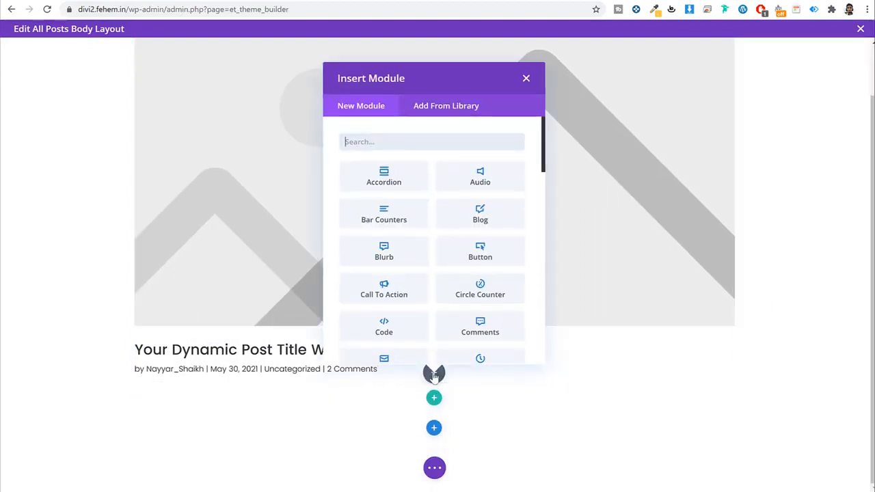
{"action": "type", "text": "con"}
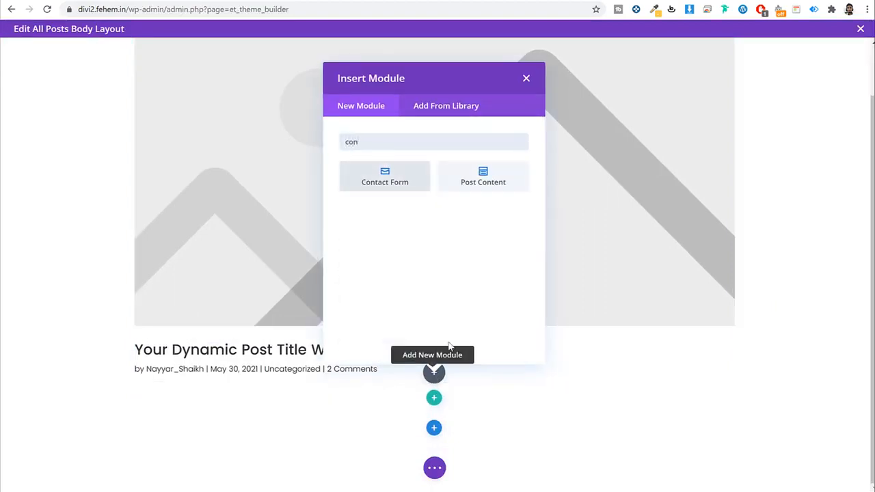
{"action": "left_click", "coordinate": [480, 183]}
{"action": "scroll", "coordinate": [420, 271], "scroll_direction": "down", "scroll_amount": 3}
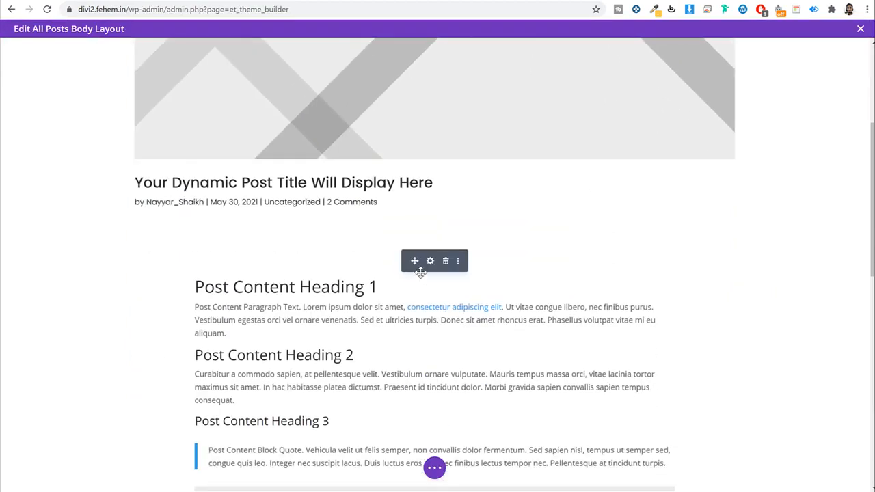
{"action": "scroll", "coordinate": [397, 230], "scroll_direction": "down", "scroll_amount": 8}
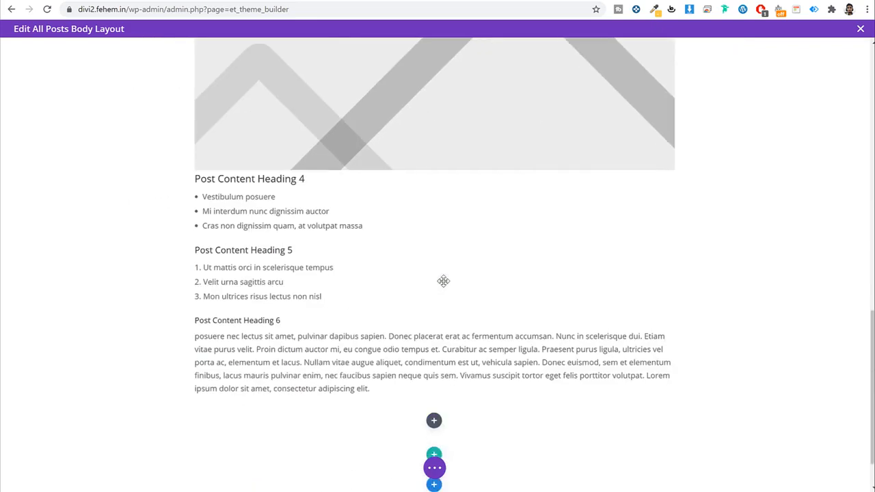
Step: Add a Comments module beneath the post content
{"action": "left_click", "coordinate": [435, 364]}
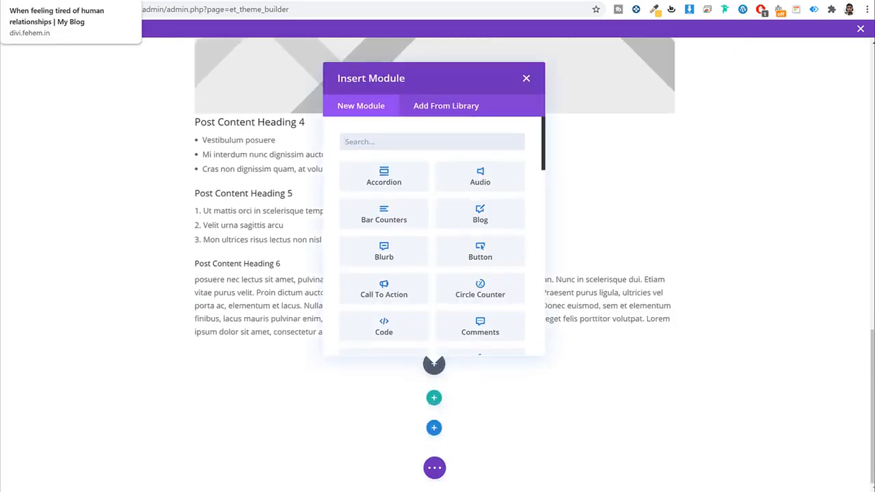
{"action": "left_click", "coordinate": [55, 1]}
{"action": "scroll", "coordinate": [363, 303], "scroll_direction": "down", "scroll_amount": 8}
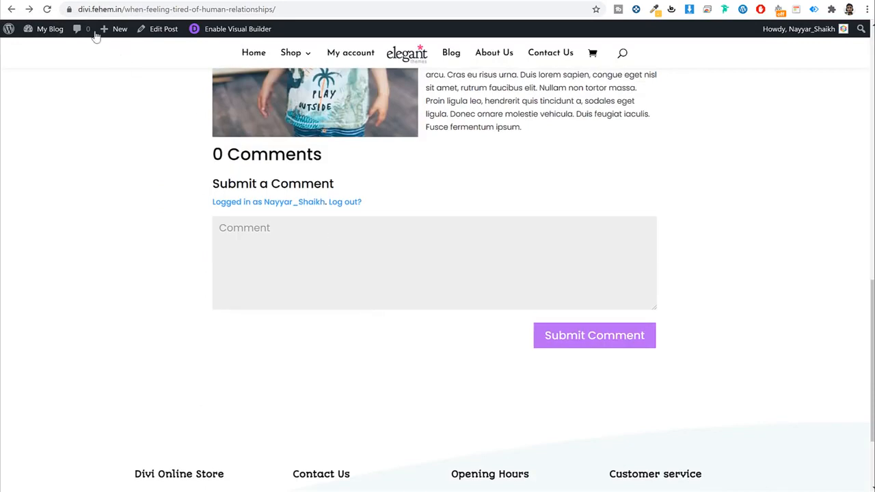
{"action": "left_click", "coordinate": [151, 1]}
{"action": "type", "text": "post"}
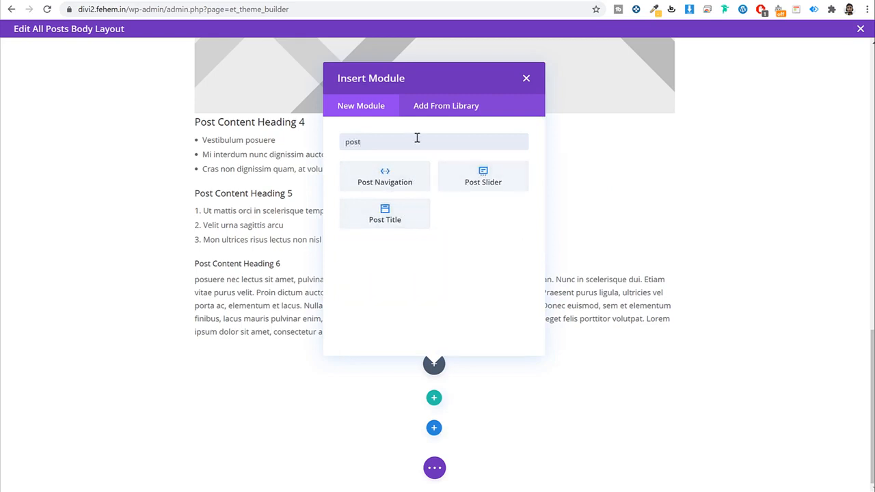
{"action": "type", "text": "comm"}
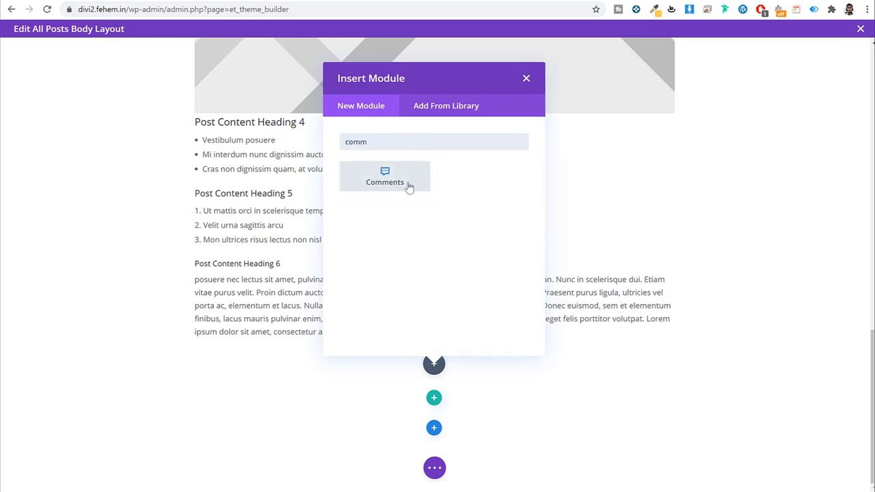
{"action": "left_click", "coordinate": [385, 178]}
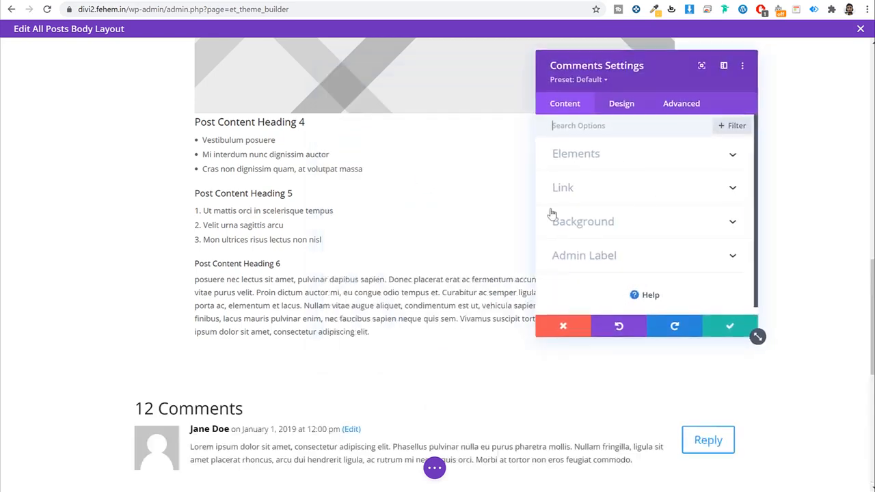
{"action": "scroll", "coordinate": [403, 224], "scroll_direction": "down", "scroll_amount": 3}
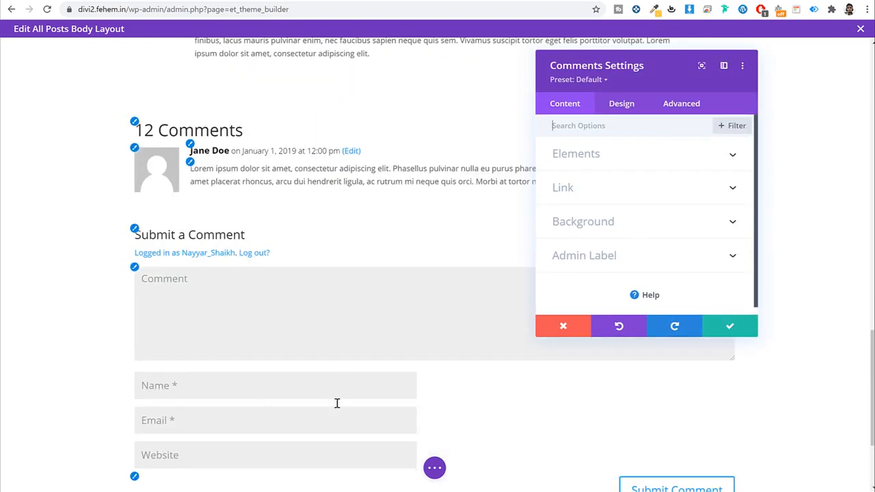
{"action": "scroll", "coordinate": [520, 423], "scroll_direction": "down", "scroll_amount": 3}
{"action": "scroll", "coordinate": [689, 372], "scroll_direction": "up", "scroll_amount": 1}
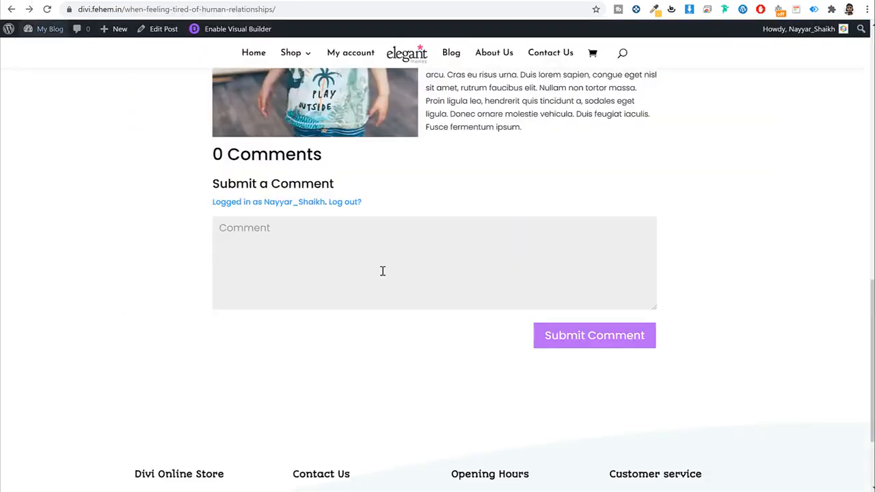
{"action": "scroll", "coordinate": [383, 269], "scroll_direction": "down", "scroll_amount": 2}
{"action": "scroll", "coordinate": [549, 255], "scroll_direction": "up", "scroll_amount": 2}
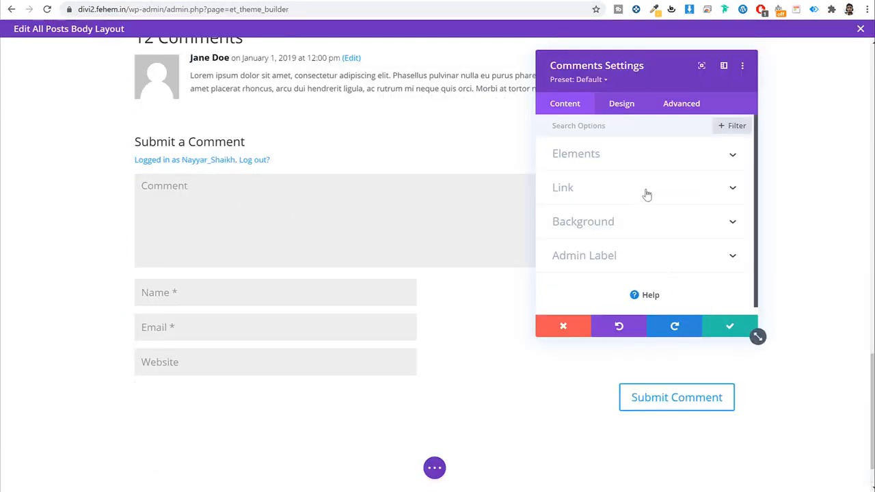
Step: Review the Comments module's design options and save its settings
{"action": "left_click", "coordinate": [633, 112]}
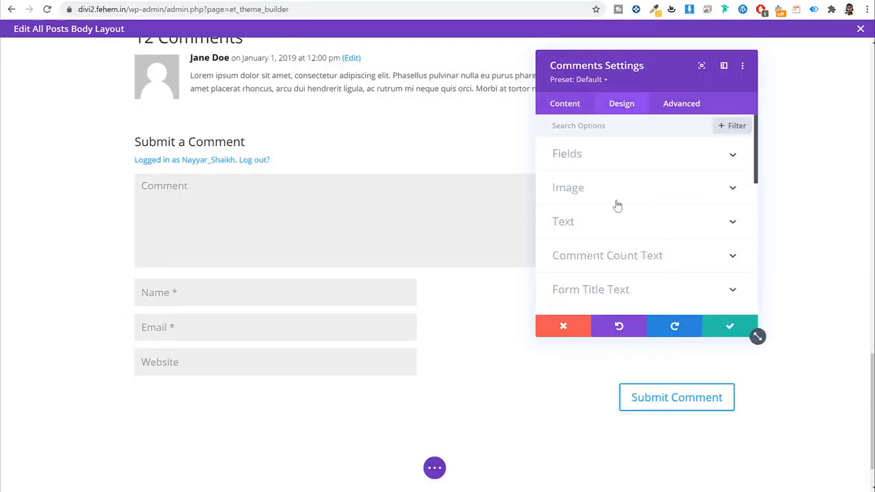
{"action": "scroll", "coordinate": [622, 219], "scroll_direction": "down", "scroll_amount": 3}
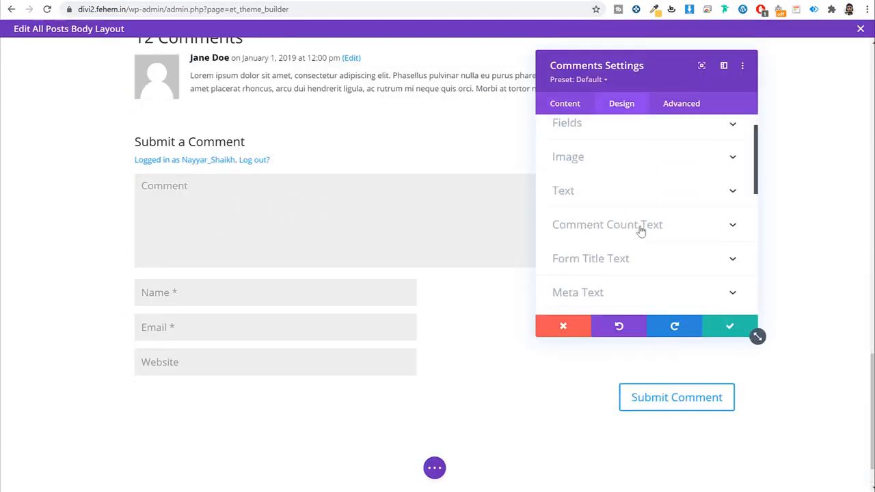
{"action": "left_click", "coordinate": [729, 329]}
{"action": "scroll", "coordinate": [488, 226], "scroll_direction": "up", "scroll_amount": 15}
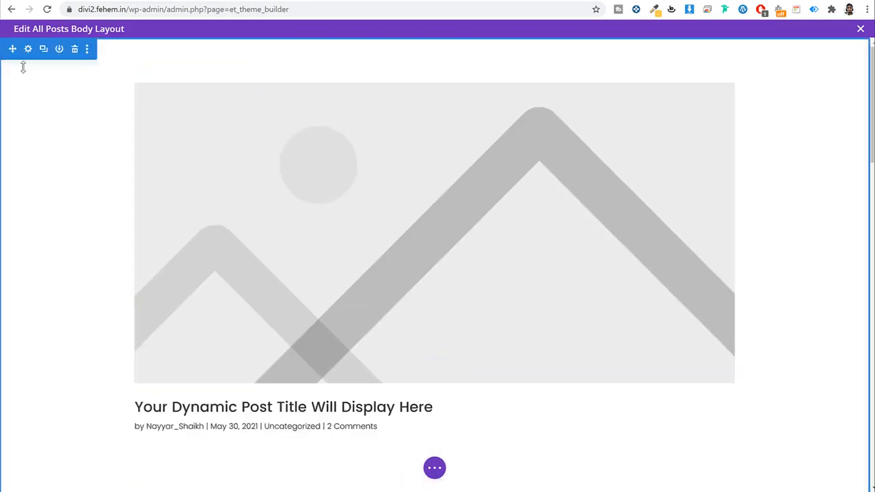
{"action": "scroll", "coordinate": [24, 65], "scroll_direction": "down", "scroll_amount": 8}
{"action": "scroll", "coordinate": [23, 65], "scroll_direction": "down", "scroll_amount": 8}
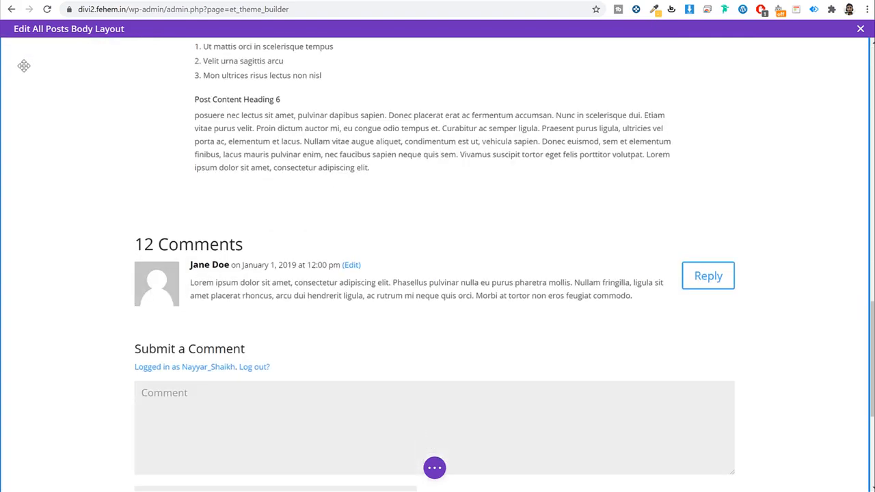
{"action": "scroll", "coordinate": [59, 240], "scroll_direction": "up", "scroll_amount": 12}
{"action": "scroll", "coordinate": [61, 204], "scroll_direction": "up", "scroll_amount": 2}
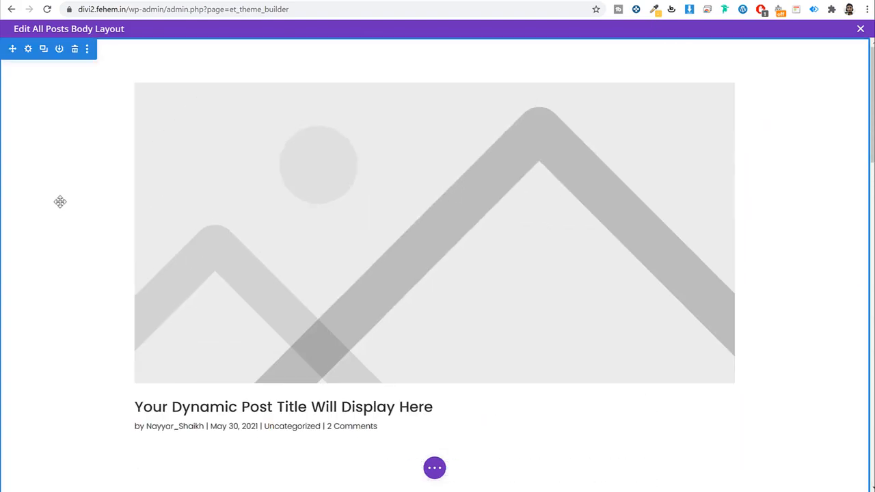
Step: In the section's Sizing options, set width 1000px, max width 1000 and centre alignment, then save
{"action": "left_click", "coordinate": [26, 48]}
{"action": "left_click", "coordinate": [624, 107]}
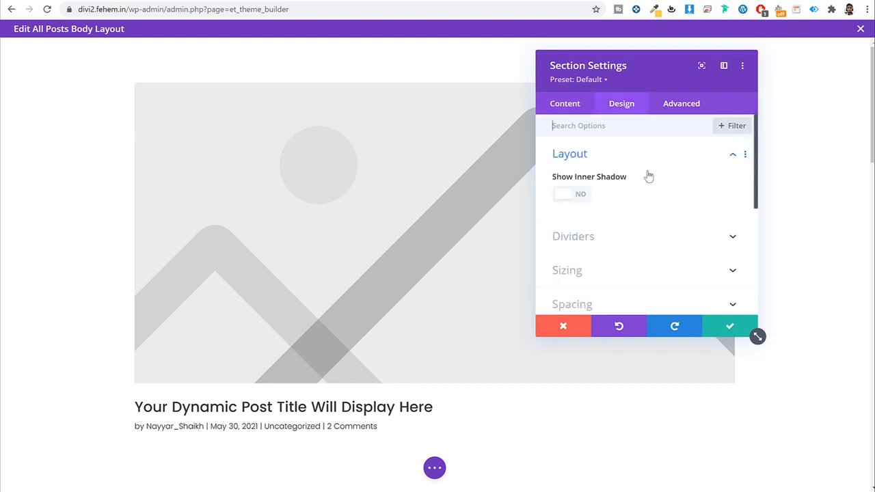
{"action": "scroll", "coordinate": [647, 175], "scroll_direction": "down", "scroll_amount": 2}
{"action": "left_click", "coordinate": [609, 162]}
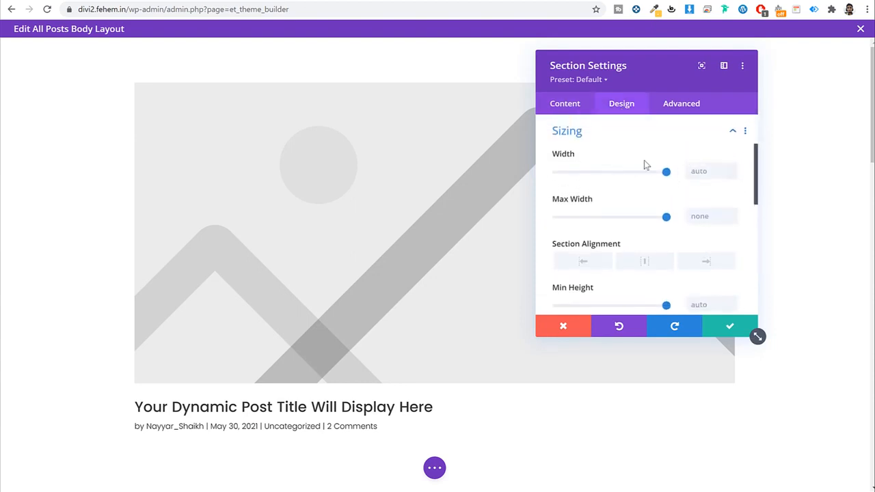
{"action": "left_click", "coordinate": [689, 165]}
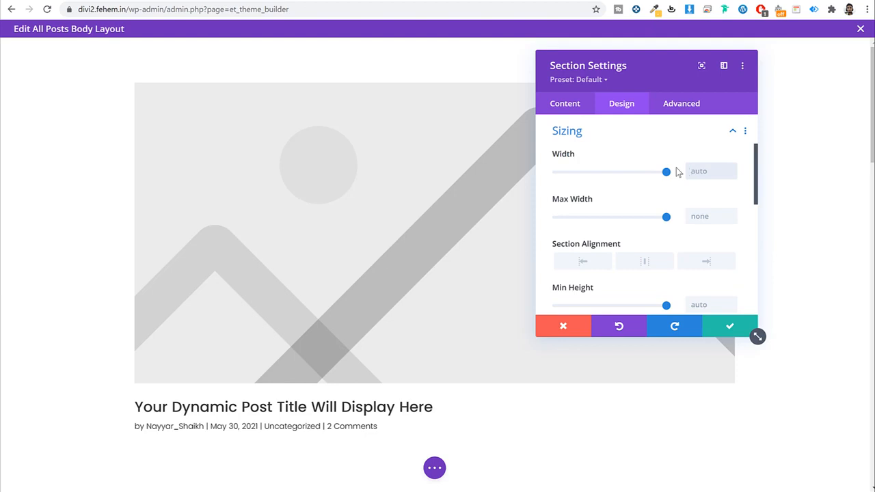
{"action": "type", "text": "1000px"}
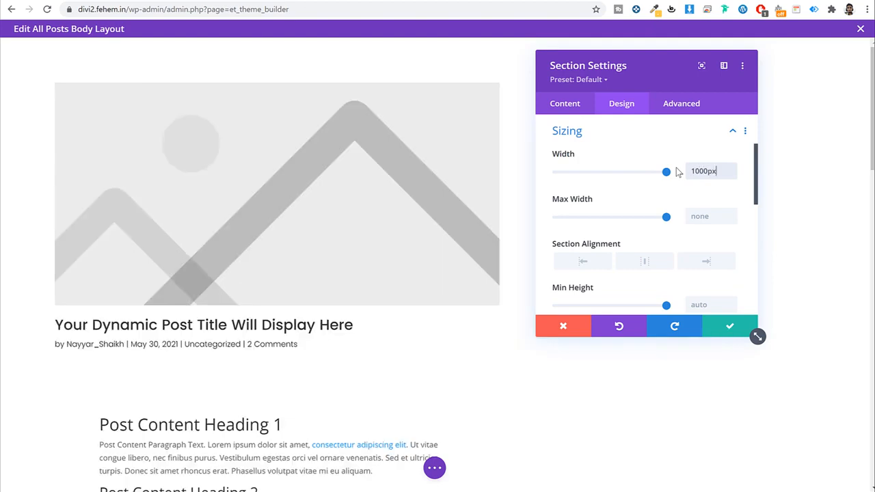
{"action": "left_click_drag", "start_coordinate": [624, 73], "coordinate": [632, 90]}
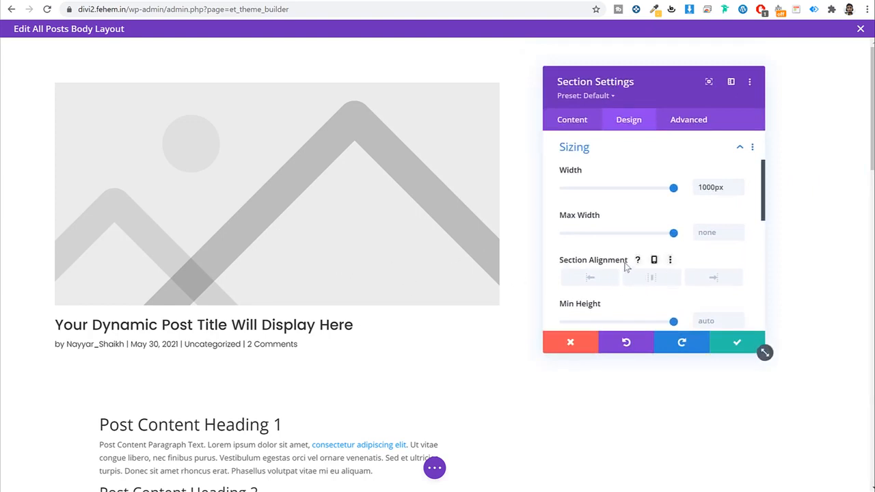
{"action": "left_click", "coordinate": [649, 278]}
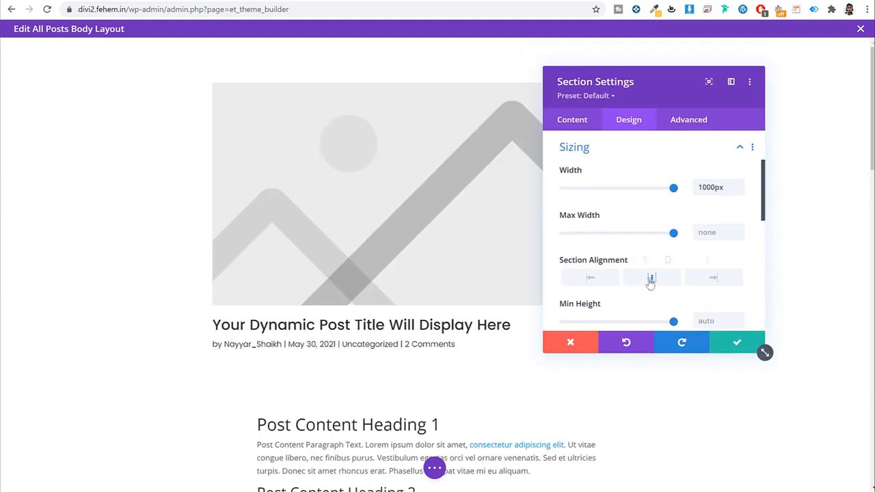
{"action": "left_click", "coordinate": [706, 232]}
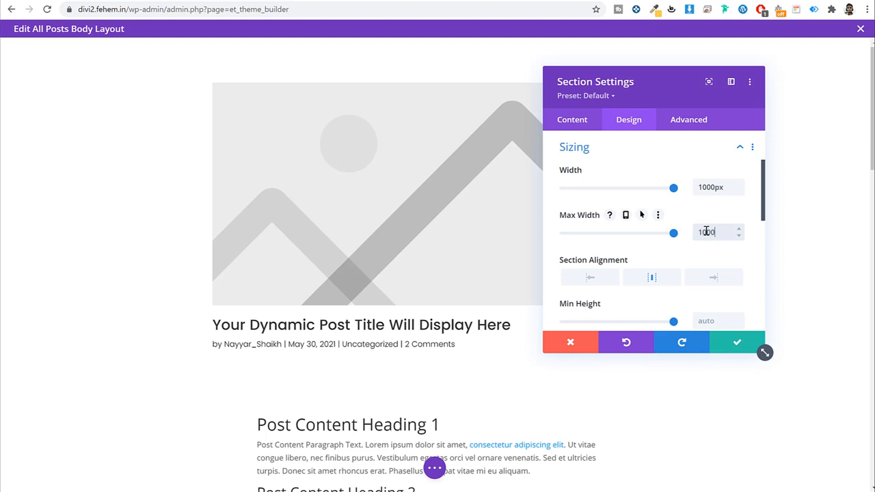
{"action": "scroll", "coordinate": [731, 246], "scroll_direction": "down", "scroll_amount": 3}
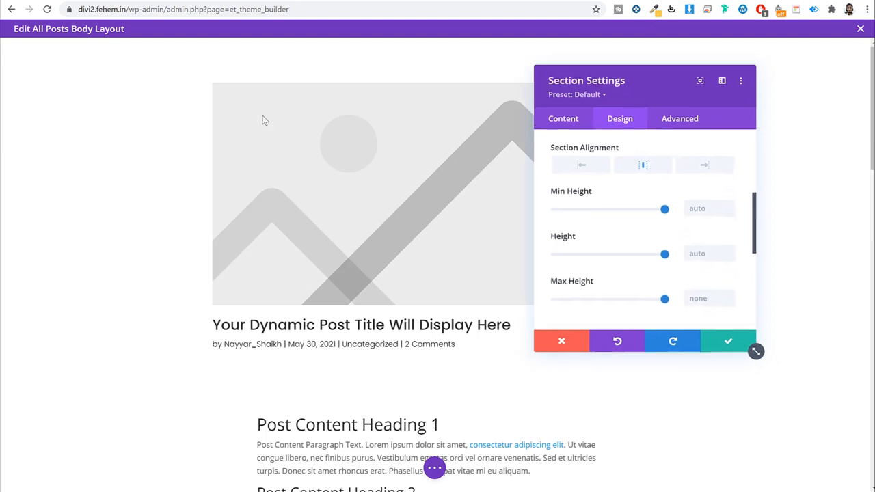
{"action": "left_click_drag", "start_coordinate": [263, 116], "coordinate": [421, 96]}
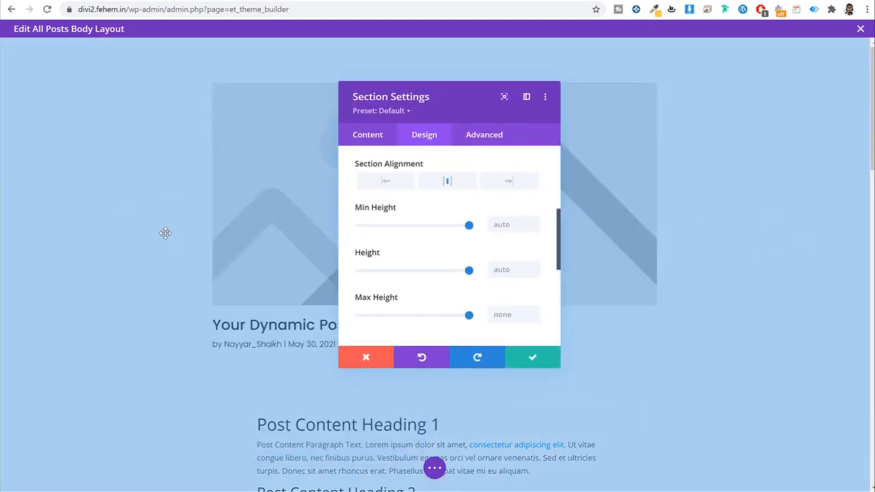
{"action": "left_click", "coordinate": [537, 353]}
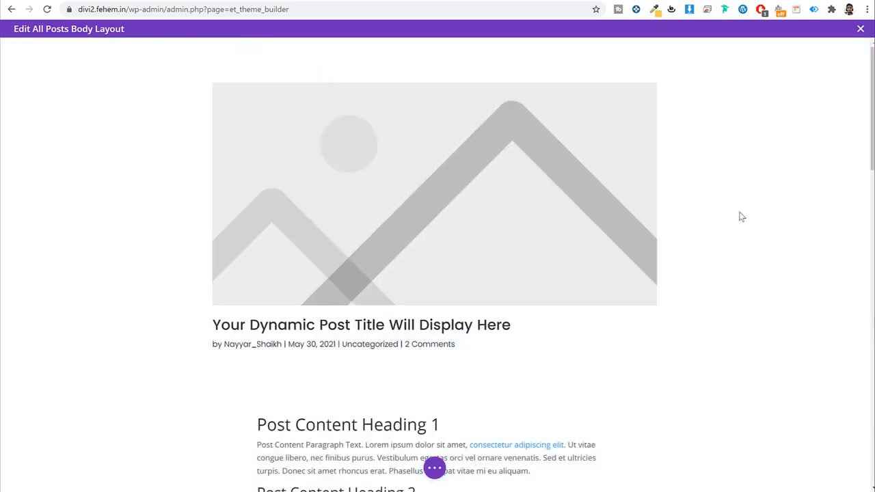
{"action": "scroll", "coordinate": [234, 352], "scroll_direction": "down", "scroll_amount": 20}
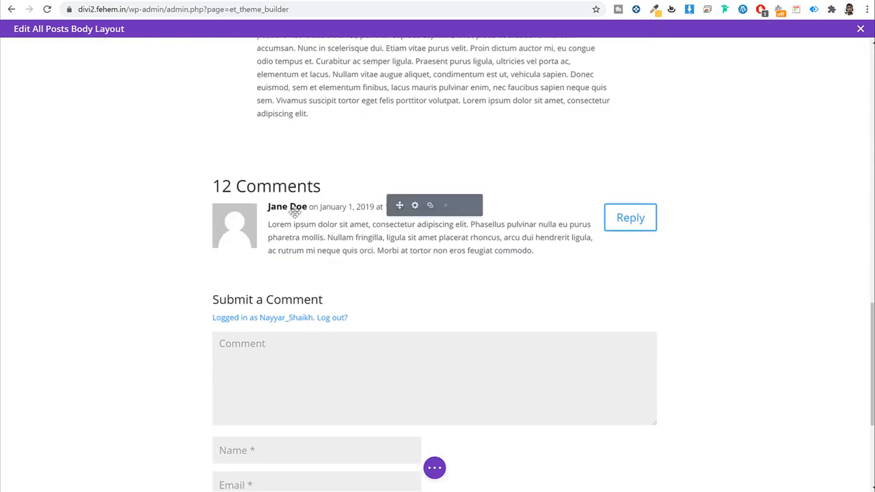
{"action": "scroll", "coordinate": [387, 351], "scroll_direction": "up", "scroll_amount": 20}
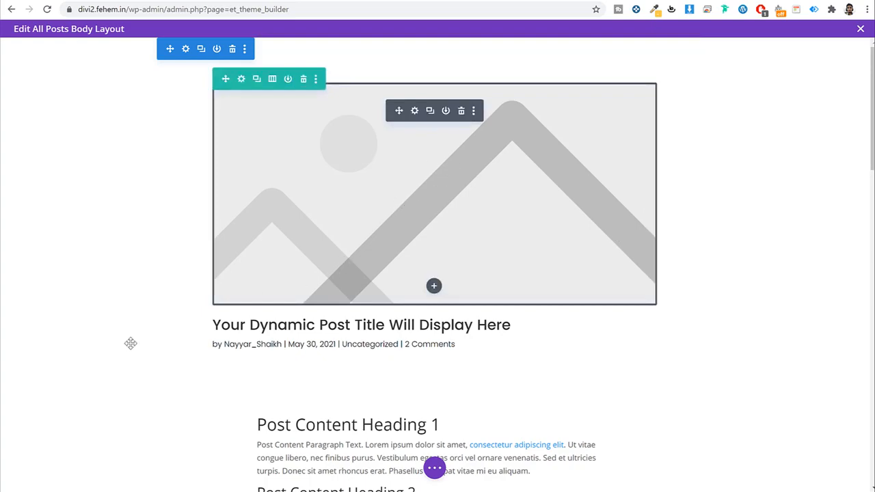
{"action": "scroll", "coordinate": [429, 348], "scroll_direction": "down", "scroll_amount": 4}
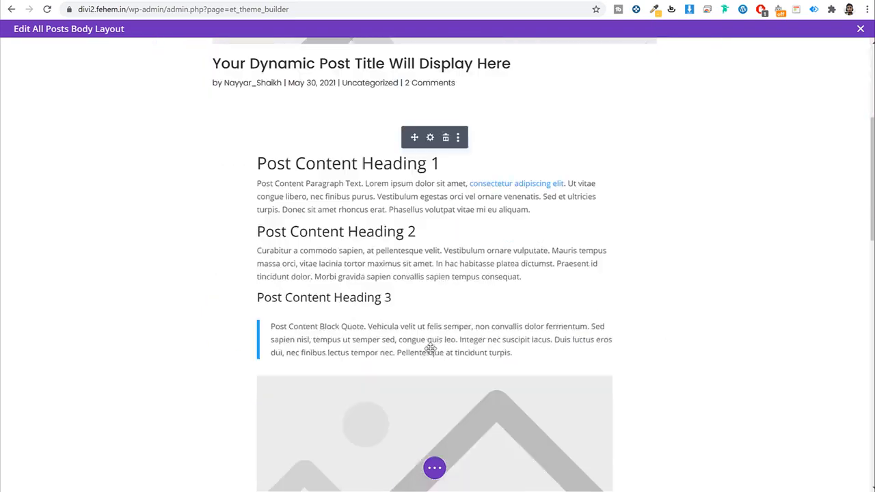
{"action": "scroll", "coordinate": [429, 348], "scroll_direction": "down", "scroll_amount": 9}
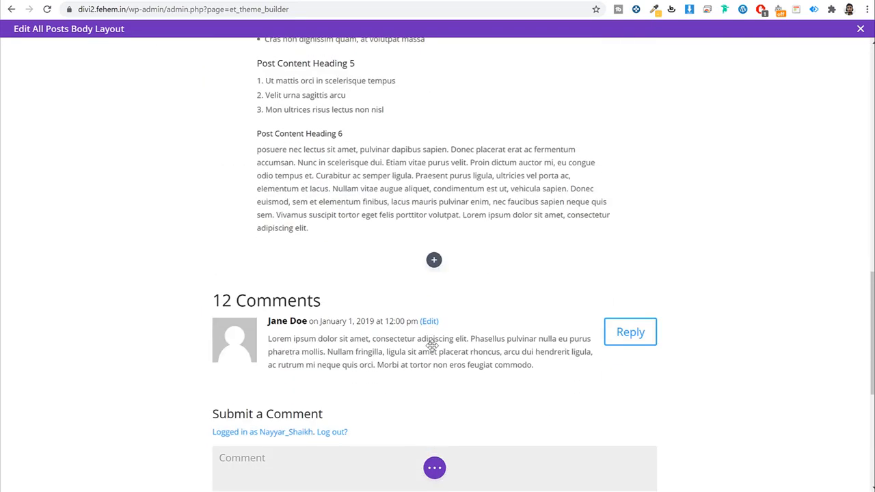
{"action": "scroll", "coordinate": [431, 345], "scroll_direction": "down", "scroll_amount": 3}
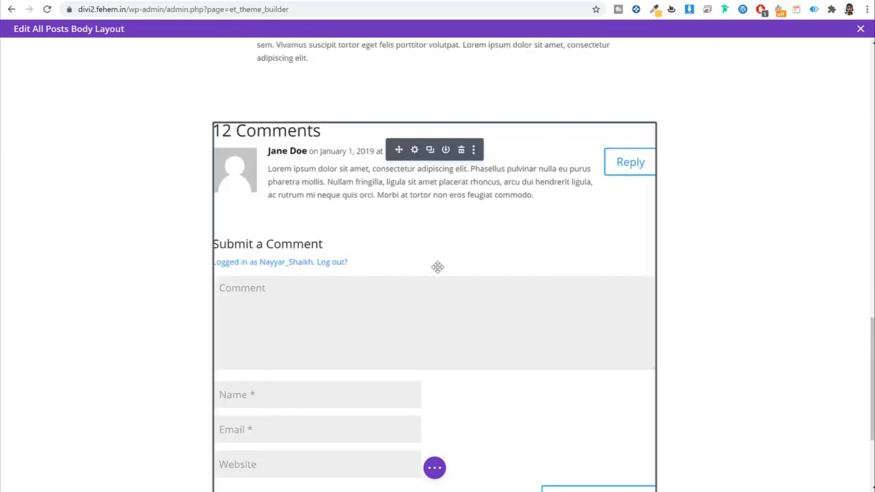
{"action": "scroll", "coordinate": [495, 280], "scroll_direction": "up", "scroll_amount": 16}
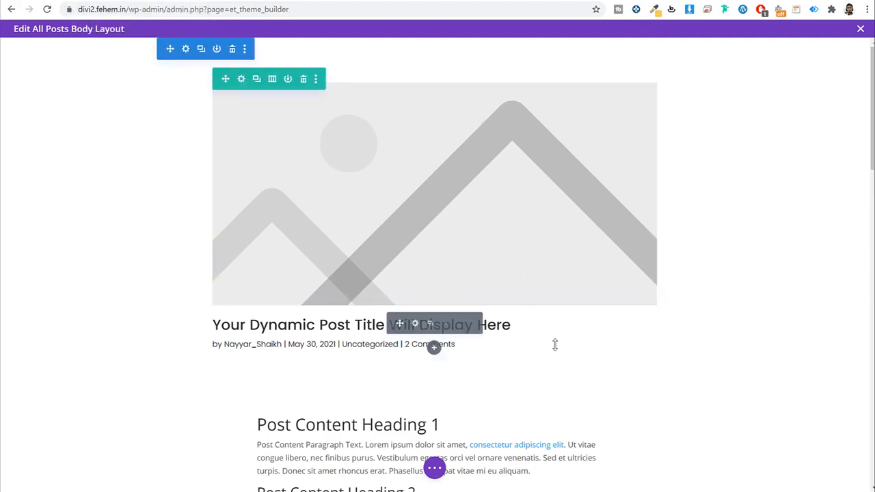
{"action": "scroll", "coordinate": [539, 347], "scroll_direction": "down", "scroll_amount": 4}
{"action": "scroll", "coordinate": [539, 347], "scroll_direction": "up", "scroll_amount": 3}
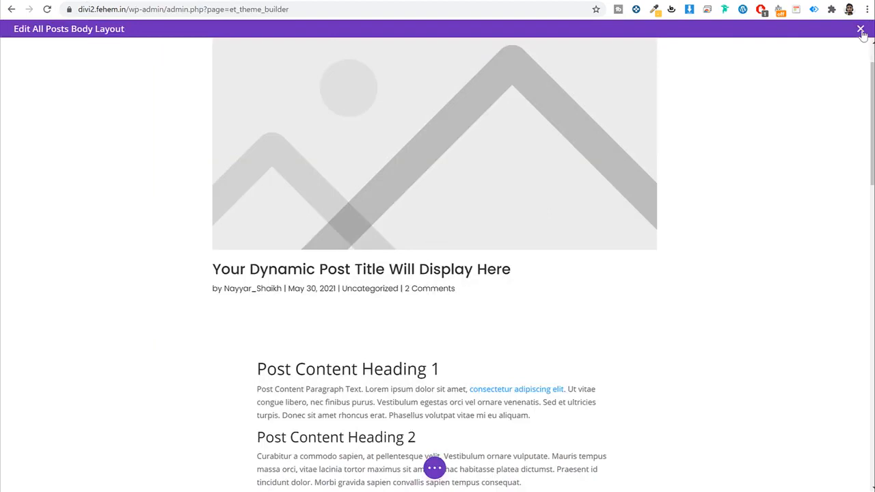
Step: Save and exit the All Posts body layout, then save the Theme Builder changes
{"action": "left_click", "coordinate": [860, 30]}
{"action": "left_click", "coordinate": [499, 316]}
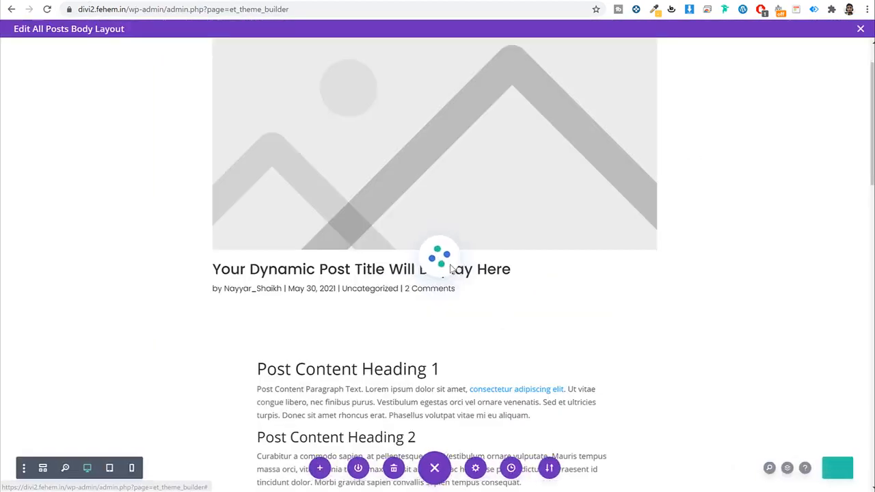
{"action": "left_click", "coordinate": [160, 66]}
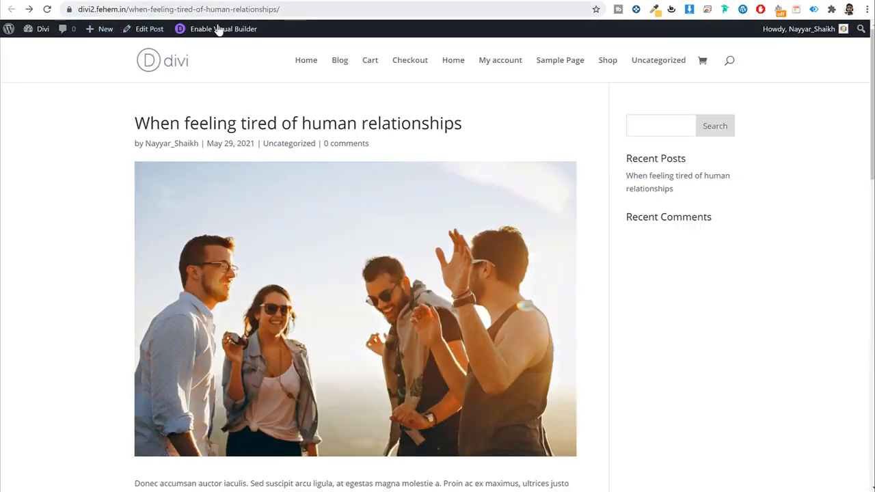
Step: Reload the live post to check that its image now sits above the title
{"action": "left_click", "coordinate": [47, 9]}
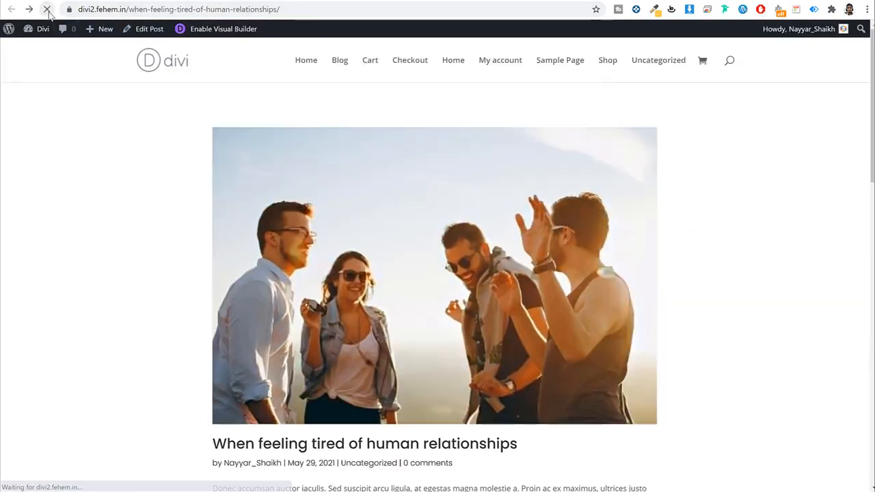
{"action": "scroll", "coordinate": [752, 202], "scroll_direction": "down", "scroll_amount": 3}
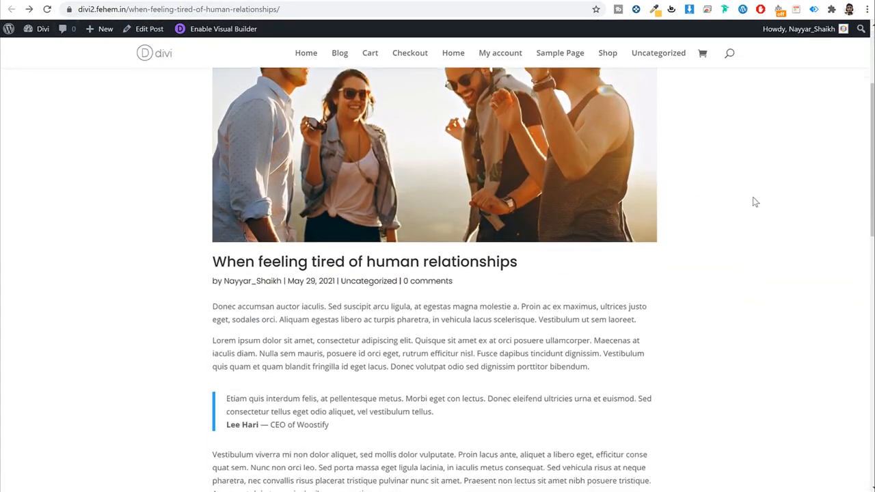
{"action": "scroll", "coordinate": [720, 217], "scroll_direction": "up", "scroll_amount": 3}
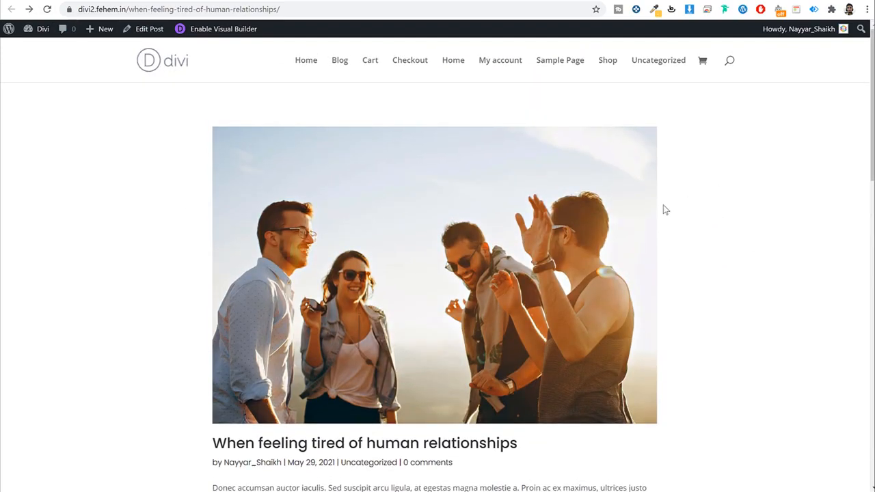
{"action": "scroll", "coordinate": [662, 210], "scroll_direction": "down", "scroll_amount": 15}
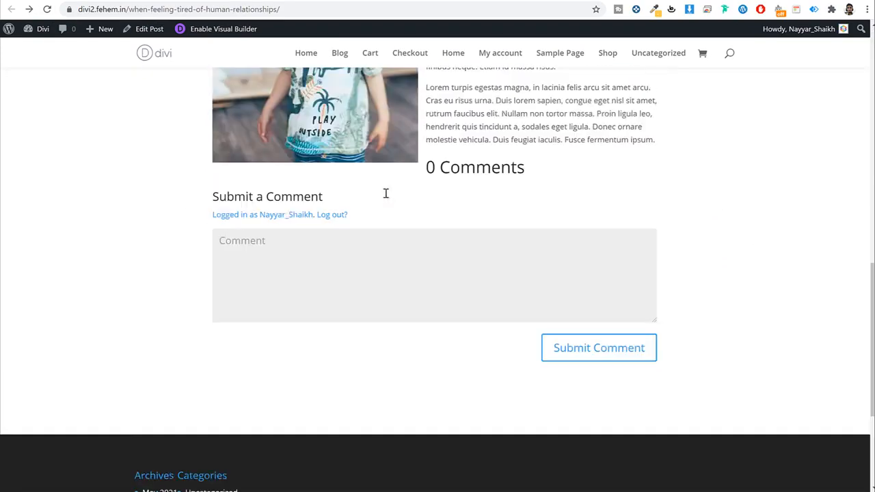
{"action": "scroll", "coordinate": [385, 194], "scroll_direction": "up", "scroll_amount": 15}
{"action": "scroll", "coordinate": [431, 123], "scroll_direction": "down", "scroll_amount": 1}
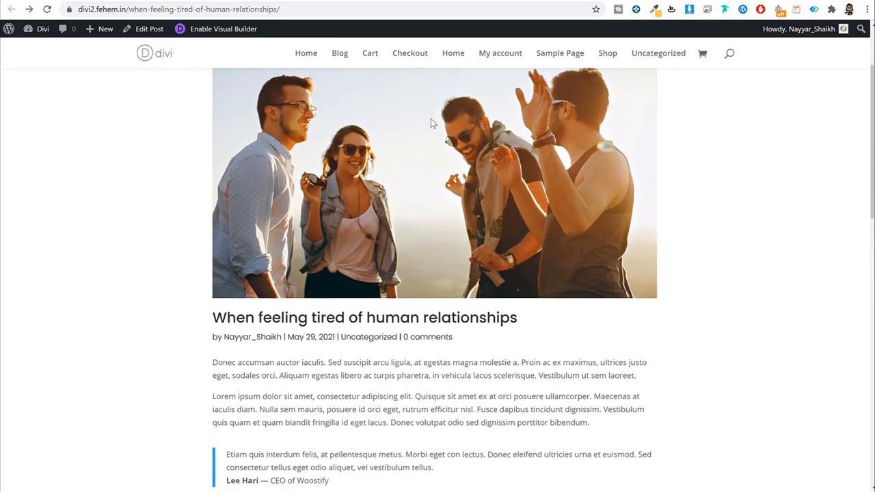
{"action": "scroll", "coordinate": [392, 170], "scroll_direction": "down", "scroll_amount": 2}
{"action": "left_click_drag", "start_coordinate": [222, 207], "coordinate": [492, 236]}
{"action": "left_click", "coordinate": [493, 237]}
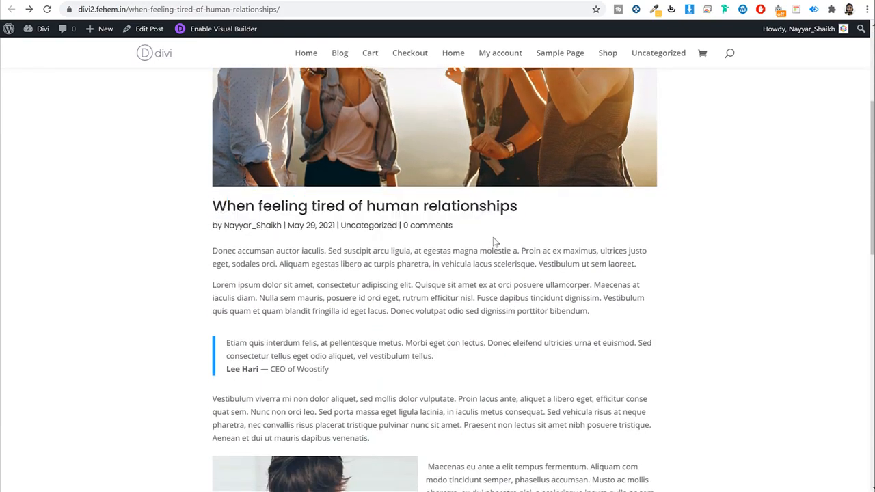
{"action": "scroll", "coordinate": [494, 241], "scroll_direction": "down", "scroll_amount": 4}
{"action": "scroll", "coordinate": [479, 205], "scroll_direction": "up", "scroll_amount": 7}
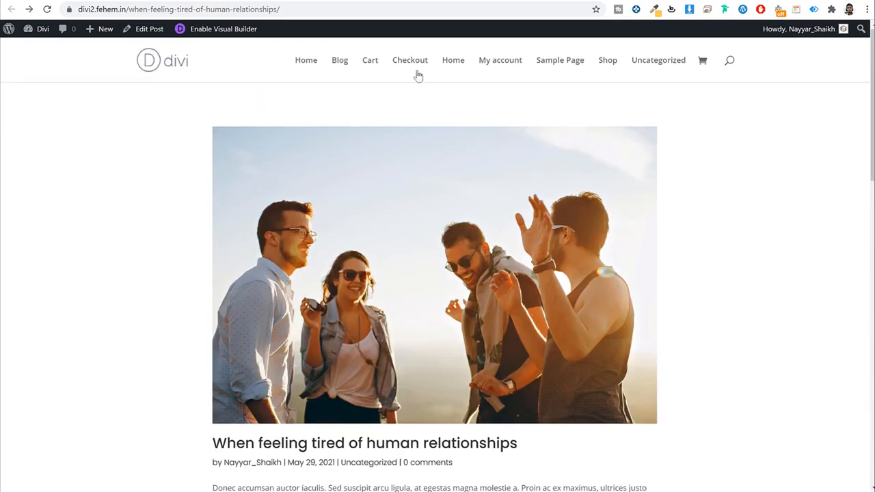
Step: Open the 'When feeling tired of human relationships' post from the Blog page
{"action": "left_click", "coordinate": [340, 63]}
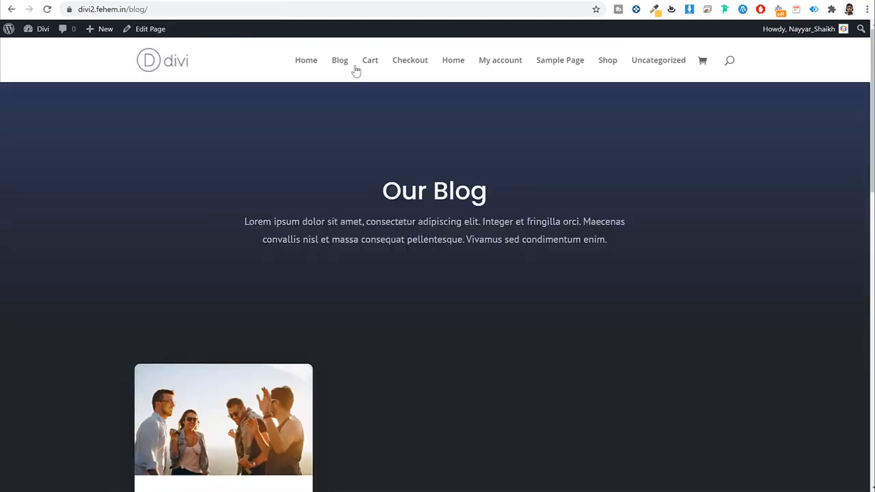
{"action": "scroll", "coordinate": [342, 264], "scroll_direction": "down", "scroll_amount": 3}
{"action": "left_click", "coordinate": [287, 251]}
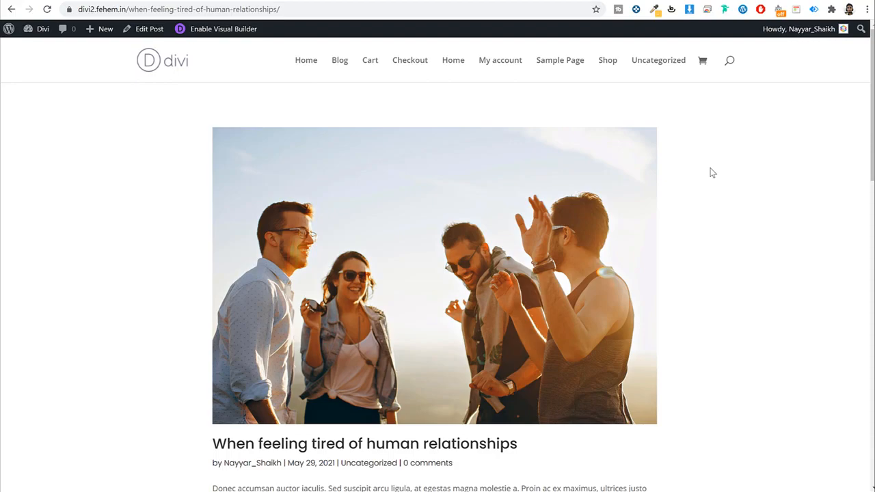
{"action": "scroll", "coordinate": [475, 300], "scroll_direction": "down", "scroll_amount": 11}
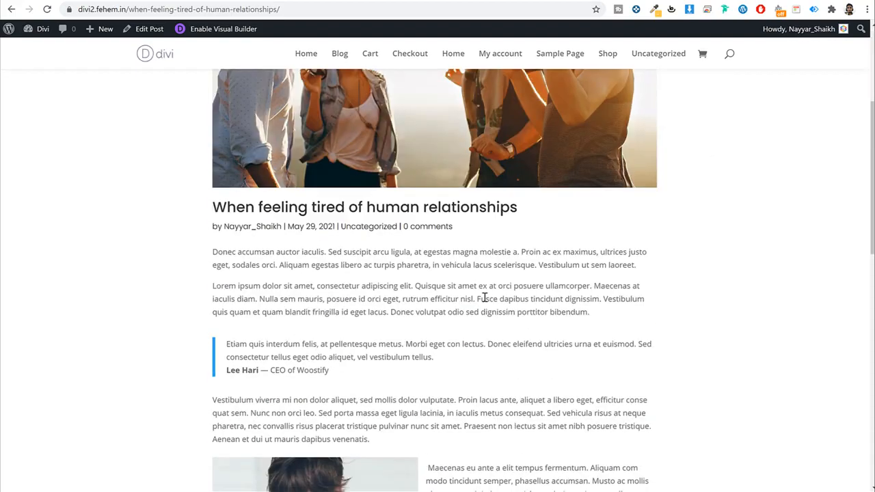
{"action": "scroll", "coordinate": [484, 294], "scroll_direction": "up", "scroll_amount": 4}
{"action": "scroll", "coordinate": [484, 289], "scroll_direction": "up", "scroll_amount": 8}
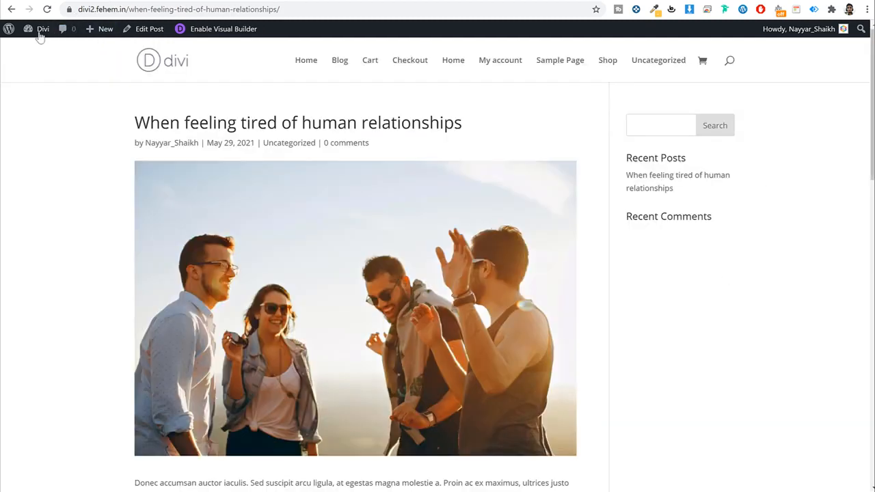
{"action": "left_click", "coordinate": [39, 33]}
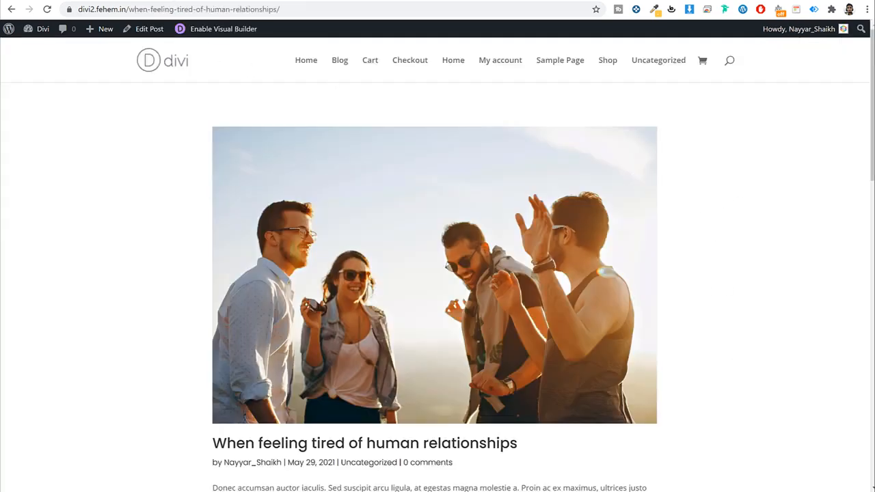
Step: Delete the 1000px width in the All Posts body section's Sizing settings and save
{"action": "left_click", "coordinate": [130, 0]}
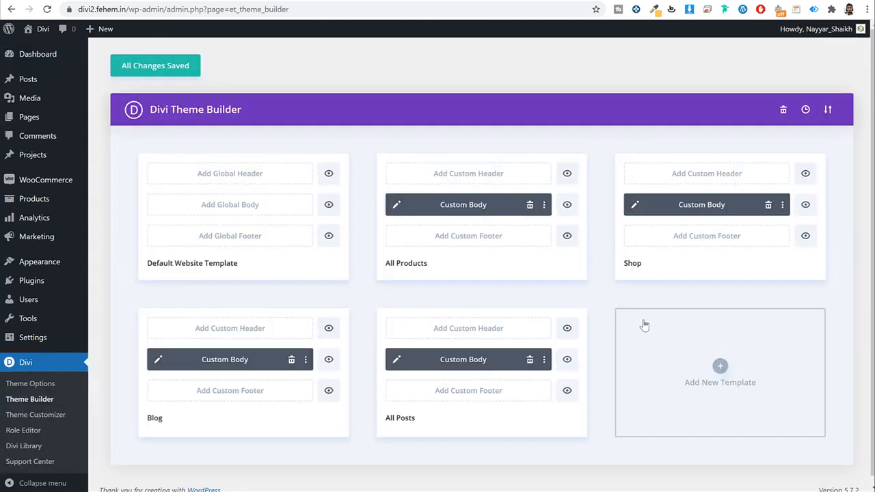
{"action": "left_click", "coordinate": [397, 361]}
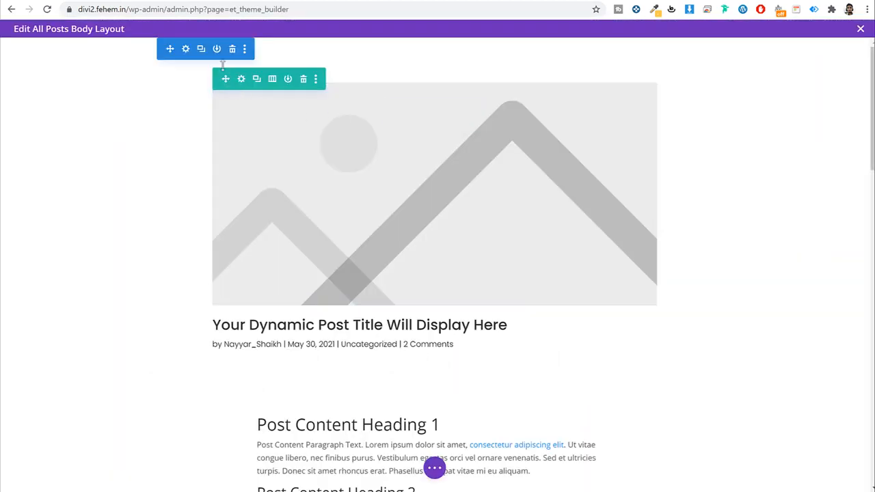
{"action": "left_click", "coordinate": [185, 52]}
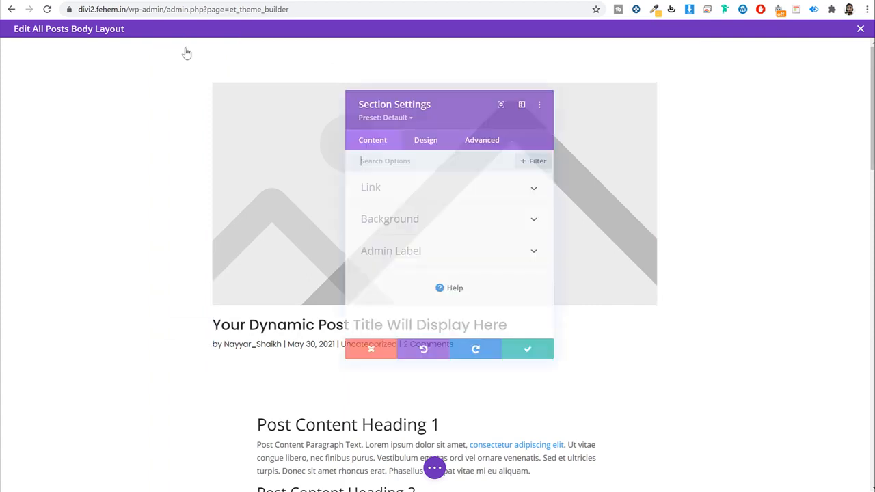
{"action": "left_click", "coordinate": [424, 135]}
{"action": "left_click", "coordinate": [406, 255]}
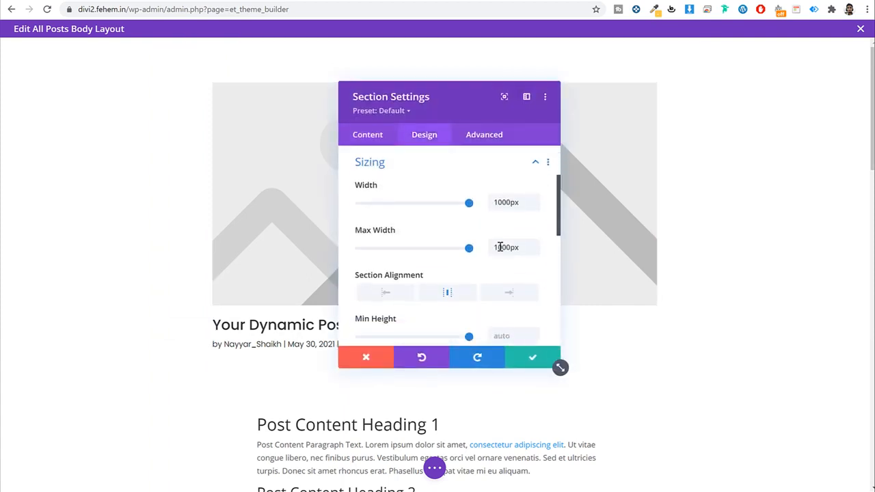
{"action": "double_click", "coordinate": [510, 202]}
{"action": "key", "text": "BackSpace"}
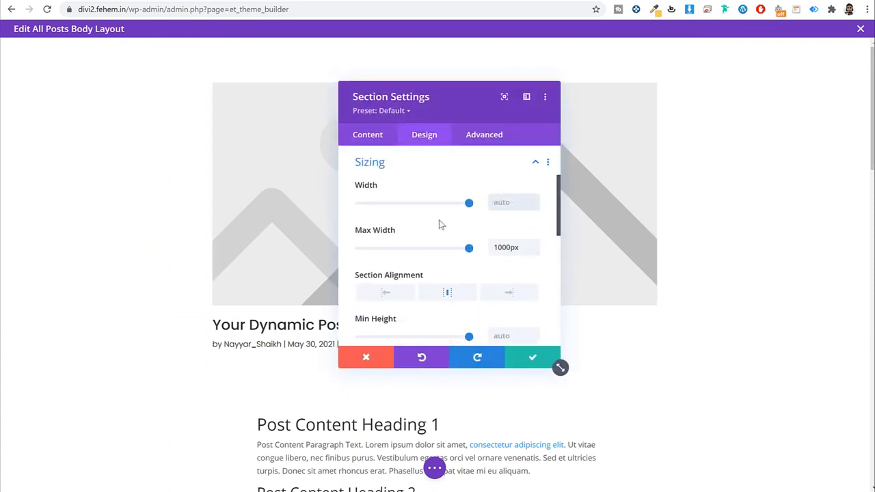
{"action": "left_click", "coordinate": [531, 358]}
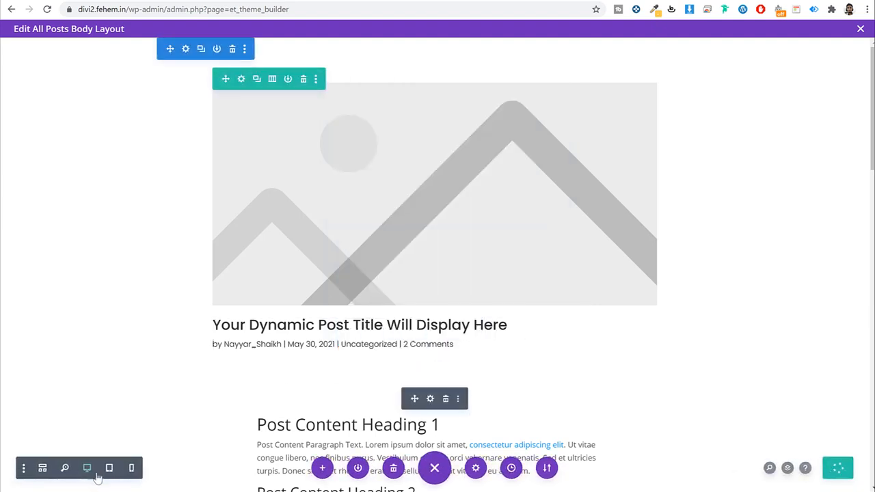
Step: Preview the All Posts body layout in Phone View
{"action": "left_click", "coordinate": [132, 468]}
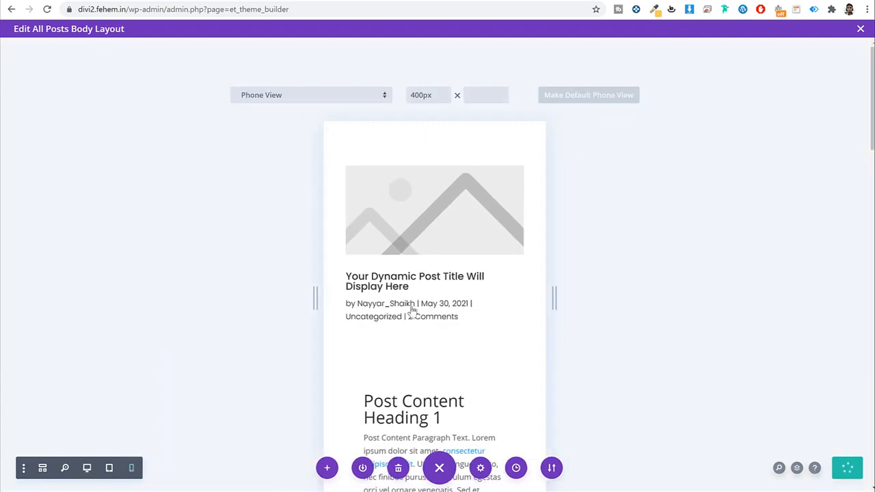
{"action": "scroll", "coordinate": [410, 312], "scroll_direction": "down", "scroll_amount": 6}
{"action": "scroll", "coordinate": [456, 318], "scroll_direction": "down", "scroll_amount": 10}
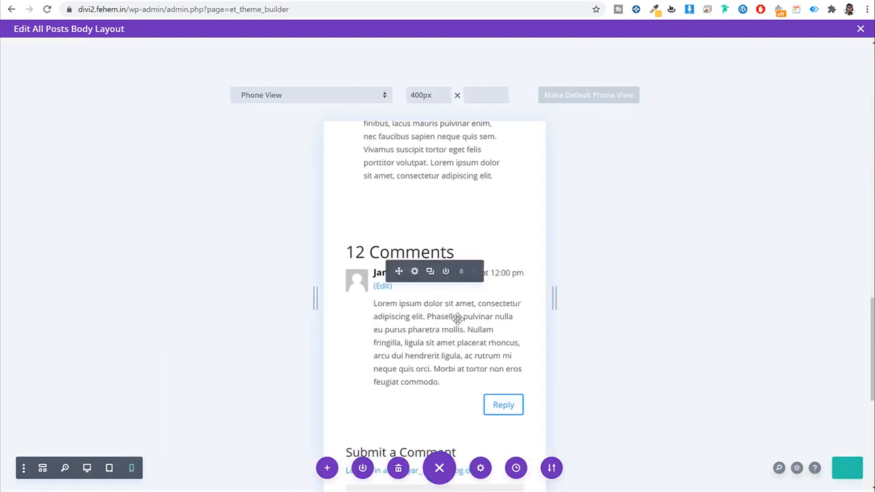
{"action": "scroll", "coordinate": [457, 321], "scroll_direction": "up", "scroll_amount": 4}
{"action": "scroll", "coordinate": [455, 322], "scroll_direction": "up", "scroll_amount": 10}
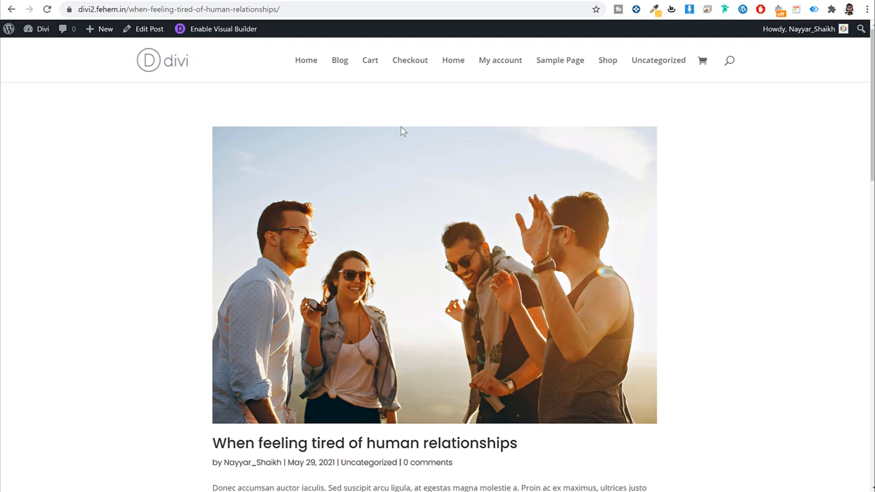
Step: Create a new page titled 'About Us' and publish it
{"action": "left_click", "coordinate": [42, 29]}
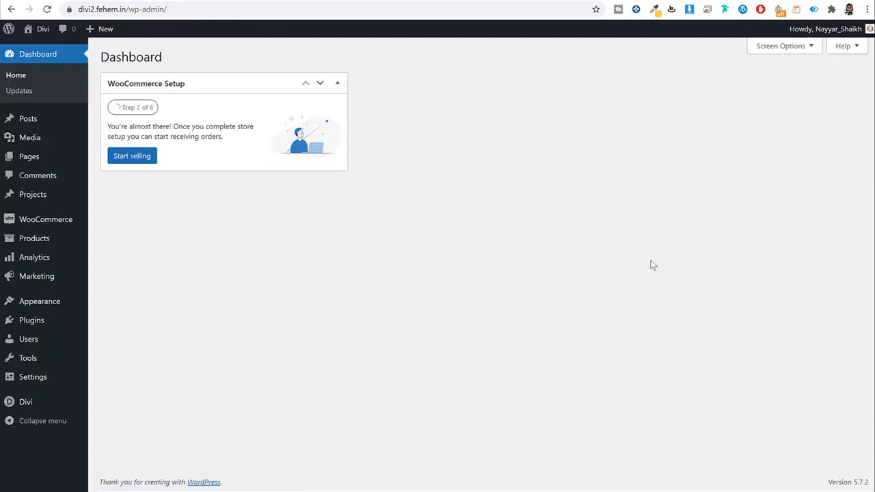
{"action": "left_click", "coordinate": [57, 162]}
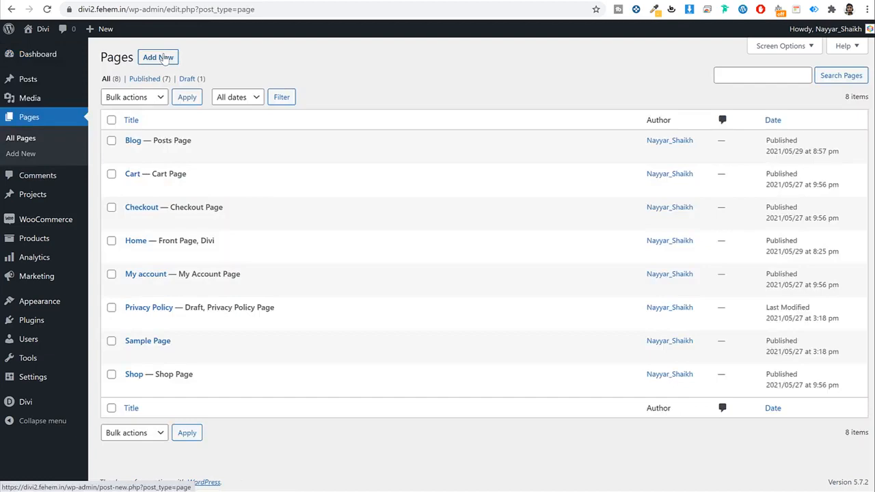
{"action": "left_click", "coordinate": [163, 57]}
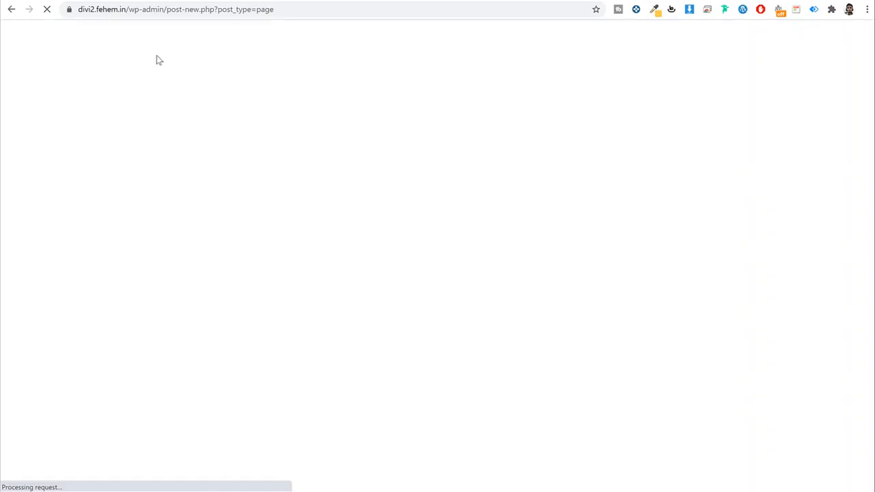
{"action": "type", "text": "Abou"}
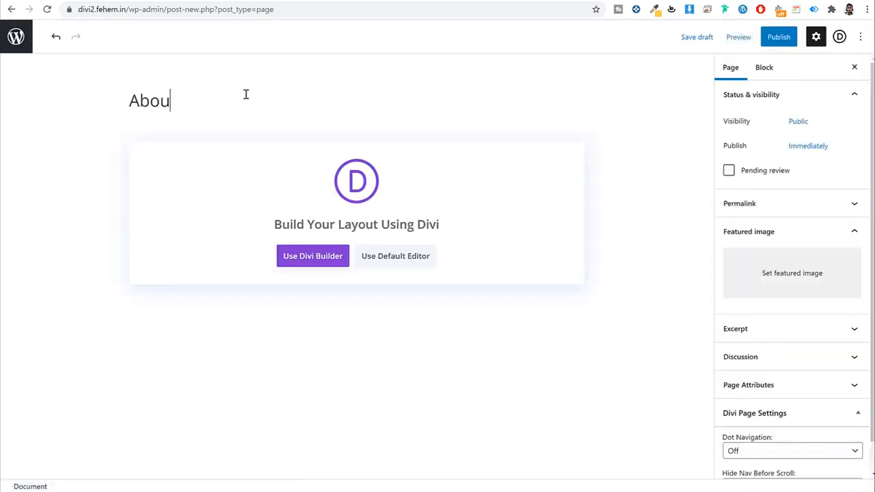
{"action": "type", "text": "t Us"}
{"action": "left_click", "coordinate": [763, 41]}
{"action": "left_click", "coordinate": [753, 43]}
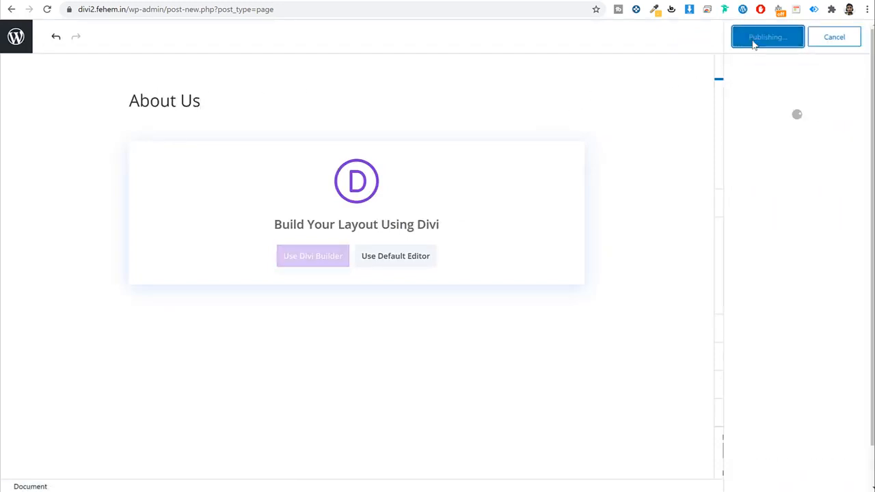
{"action": "left_click", "coordinate": [321, 234]}
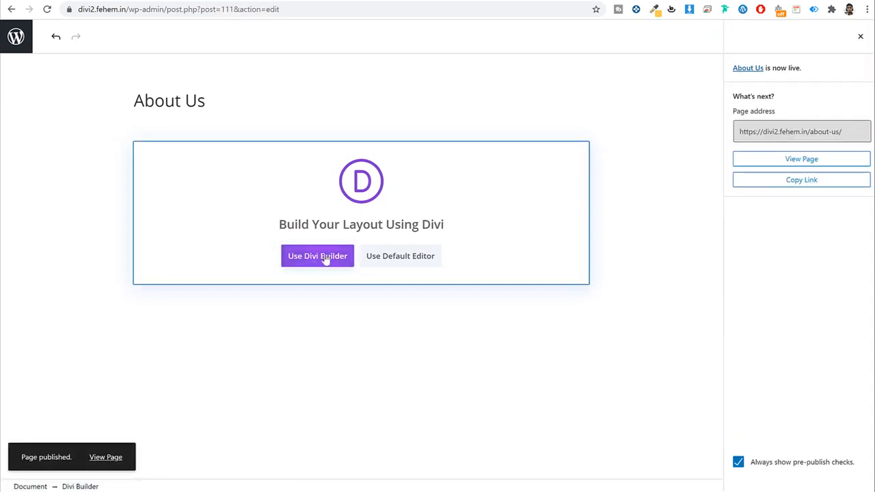
Step: Start the page in the Divi Builder from a premade layout and browse the layout packs
{"action": "left_click", "coordinate": [321, 259]}
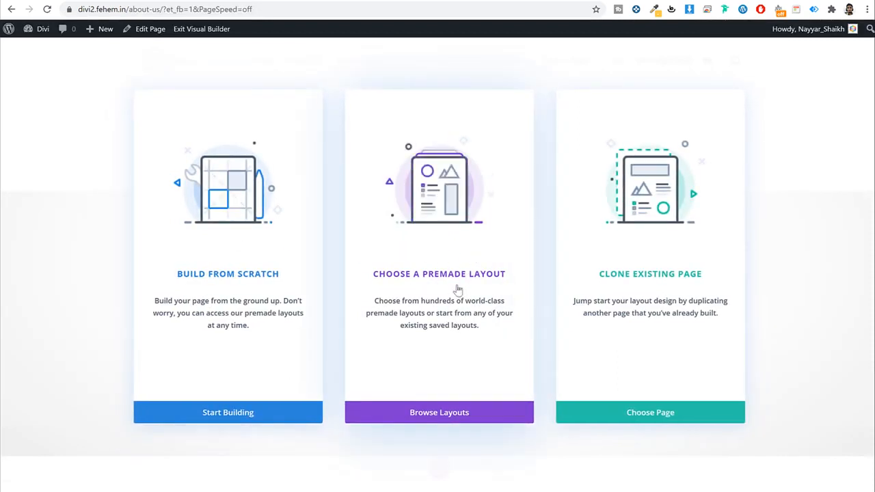
{"action": "left_click", "coordinate": [464, 280]}
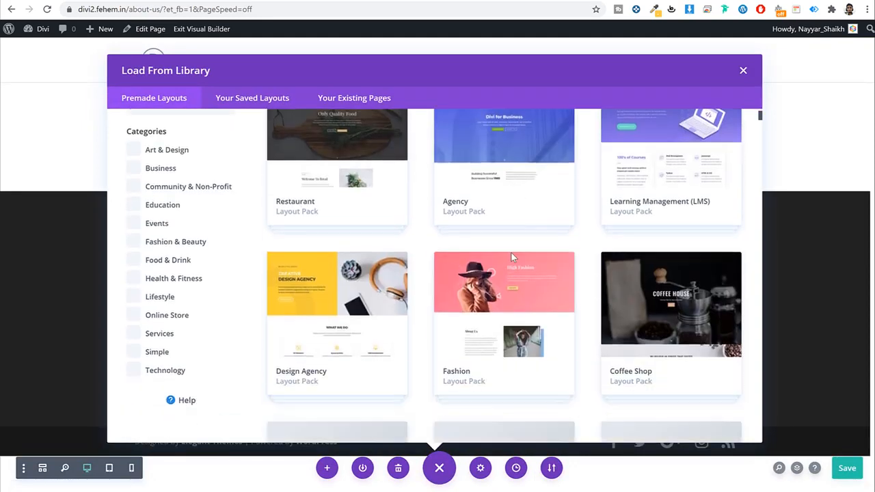
{"action": "scroll", "coordinate": [511, 252], "scroll_direction": "down", "scroll_amount": 5}
{"action": "scroll", "coordinate": [511, 253], "scroll_direction": "up", "scroll_amount": 7}
{"action": "scroll", "coordinate": [228, 312], "scroll_direction": "down", "scroll_amount": 2}
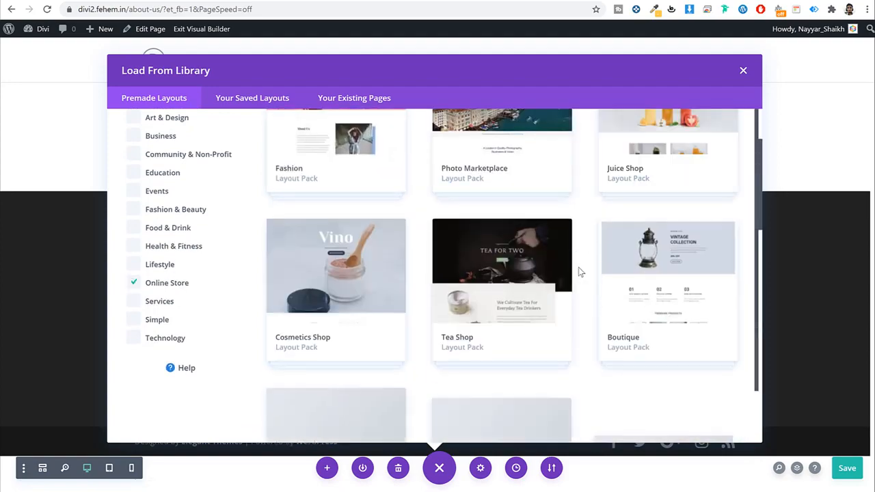
{"action": "scroll", "coordinate": [598, 294], "scroll_direction": "down", "scroll_amount": 5}
{"action": "scroll", "coordinate": [598, 293], "scroll_direction": "down", "scroll_amount": 4}
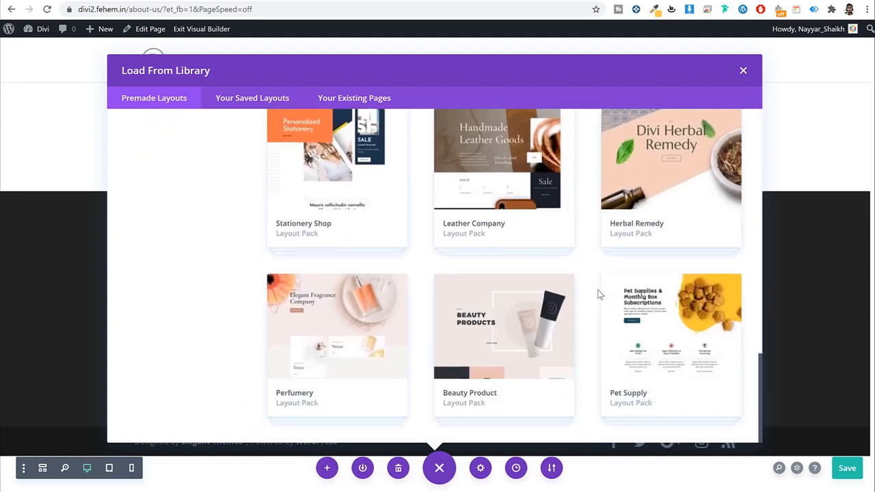
{"action": "scroll", "coordinate": [414, 246], "scroll_direction": "up", "scroll_amount": 5}
{"action": "scroll", "coordinate": [424, 253], "scroll_direction": "down", "scroll_amount": 5}
Step: Apply the Pet Supply pack's About layout to the page
{"action": "left_click", "coordinate": [660, 332]}
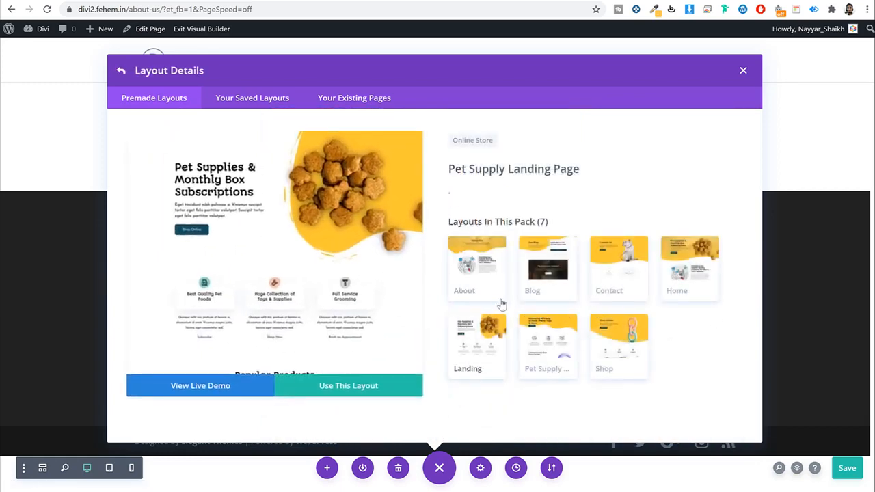
{"action": "left_click", "coordinate": [480, 282]}
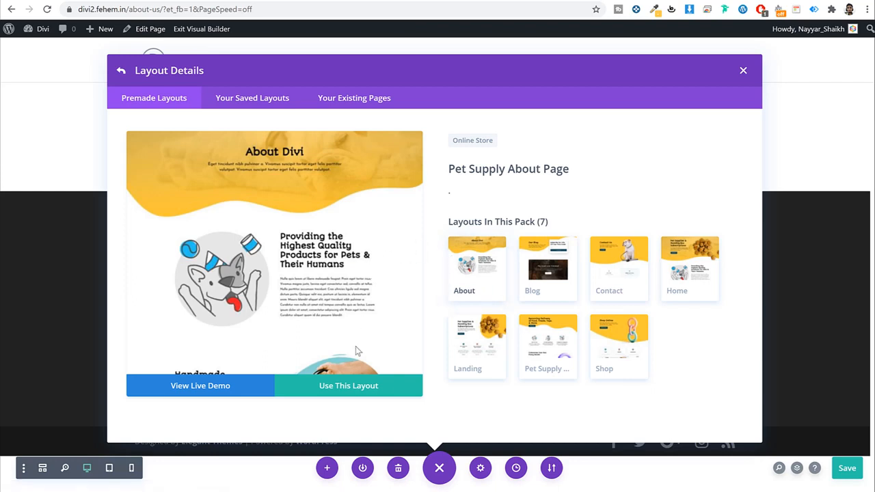
{"action": "left_click", "coordinate": [376, 390]}
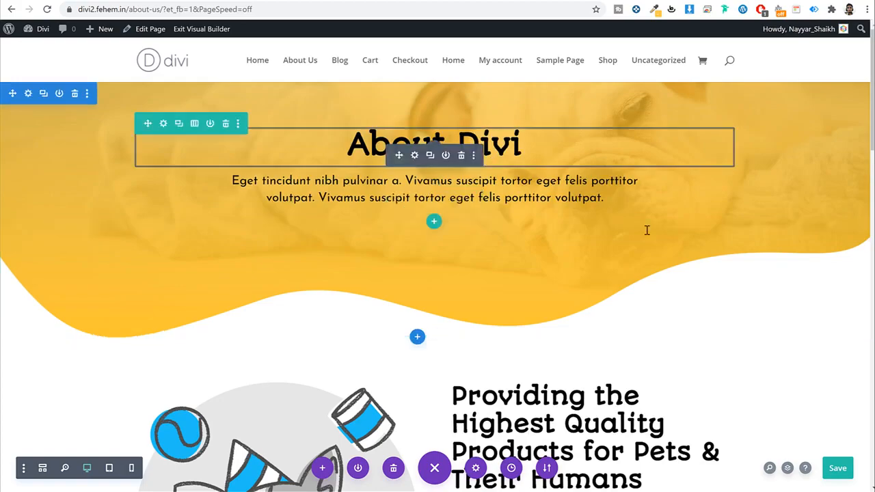
{"action": "scroll", "coordinate": [656, 260], "scroll_direction": "down", "scroll_amount": 3}
{"action": "scroll", "coordinate": [668, 279], "scroll_direction": "down", "scroll_amount": 15}
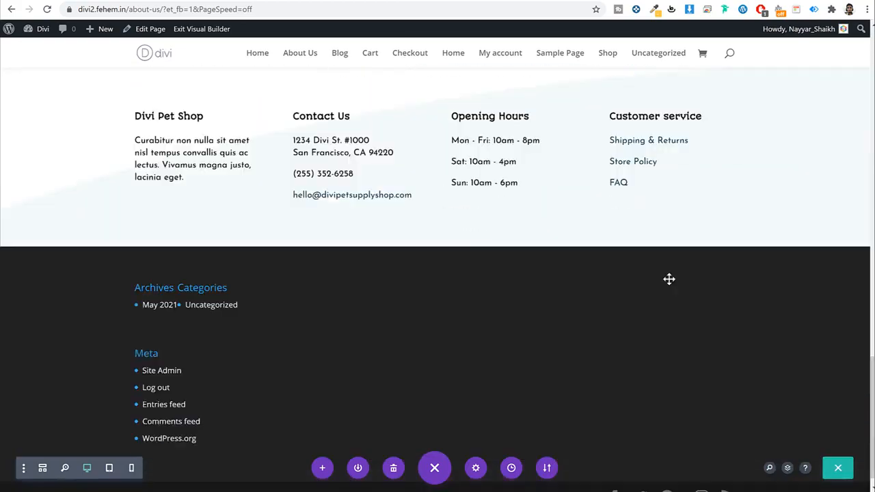
{"action": "scroll", "coordinate": [668, 278], "scroll_direction": "up", "scroll_amount": 17}
{"action": "scroll", "coordinate": [116, 103], "scroll_direction": "down", "scroll_amount": 1}
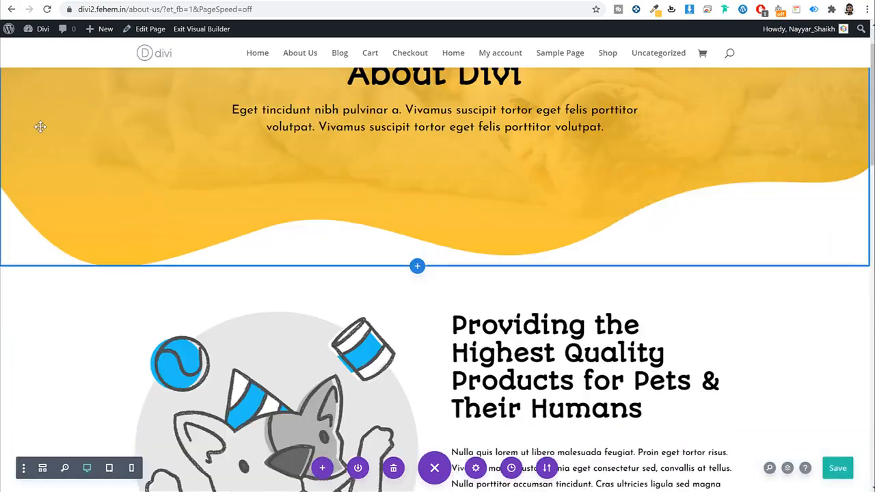
{"action": "scroll", "coordinate": [38, 126], "scroll_direction": "up", "scroll_amount": 2}
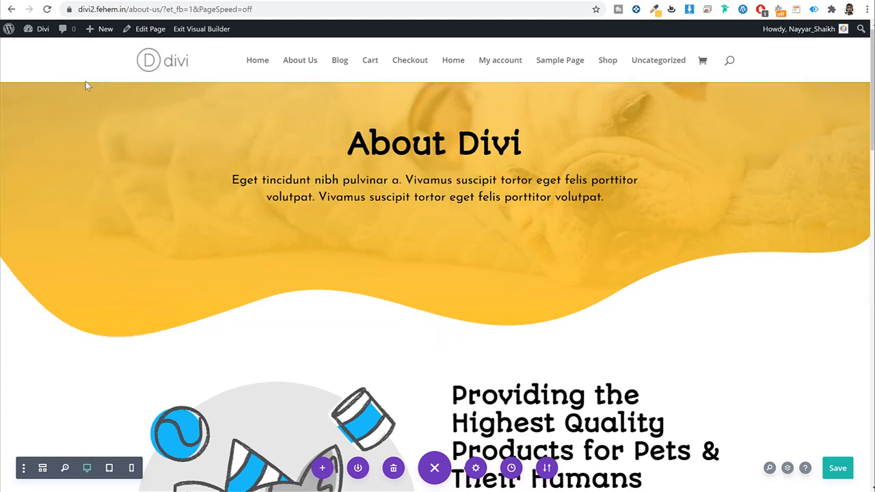
Step: Swap the hero section's dog background image for the business-01 building photo from the Media Library
{"action": "left_click", "coordinate": [28, 96]}
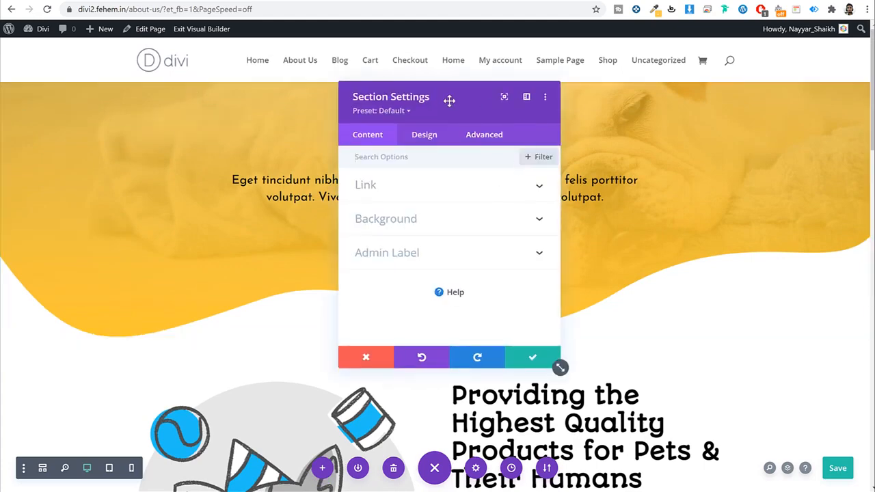
{"action": "left_click_drag", "start_coordinate": [448, 101], "coordinate": [278, 109]}
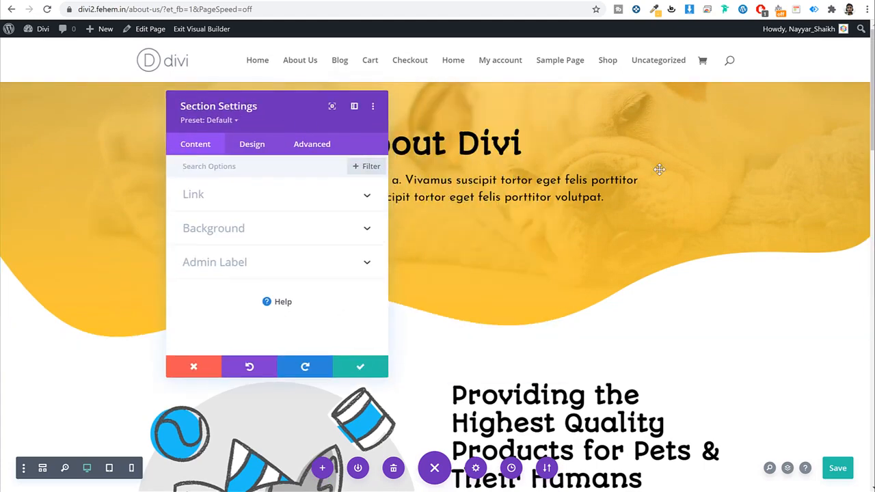
{"action": "left_click", "coordinate": [248, 236]}
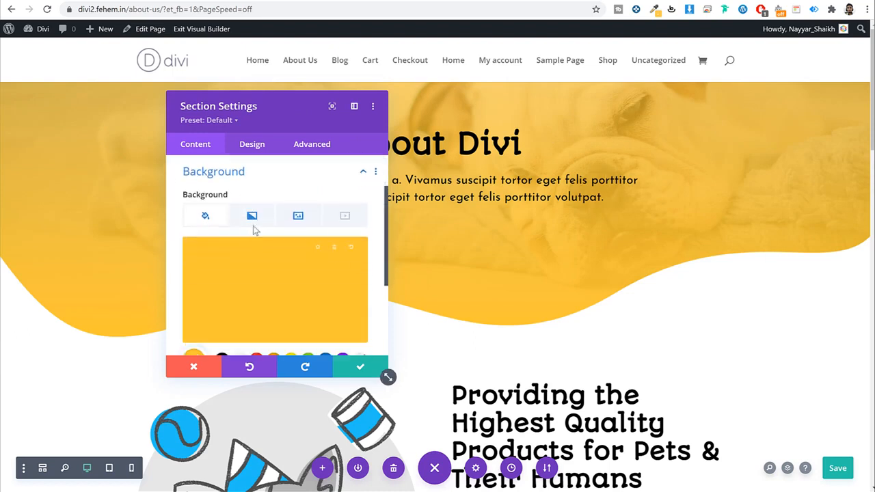
{"action": "left_click", "coordinate": [295, 217]}
{"action": "left_click", "coordinate": [335, 255]}
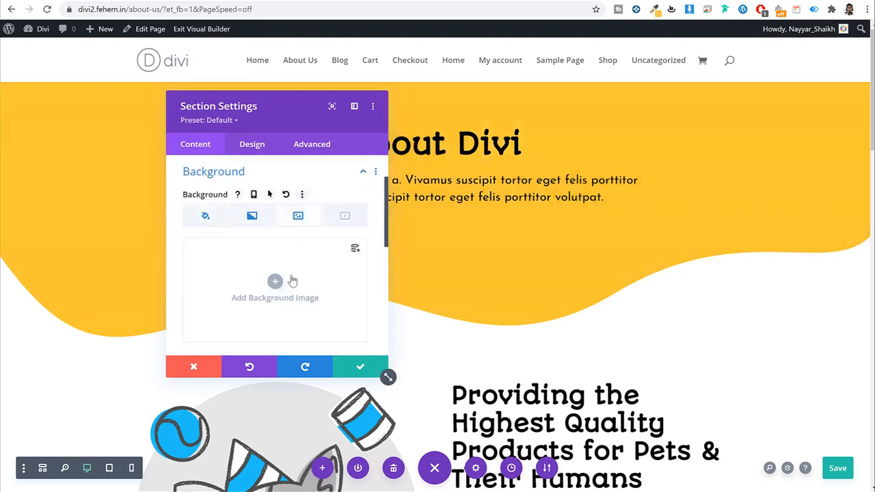
{"action": "left_click", "coordinate": [291, 279]}
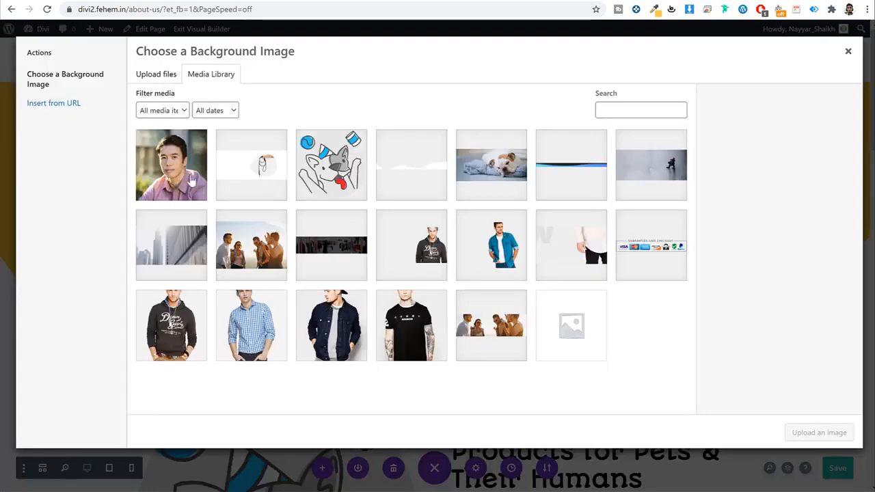
{"action": "left_click", "coordinate": [171, 246]}
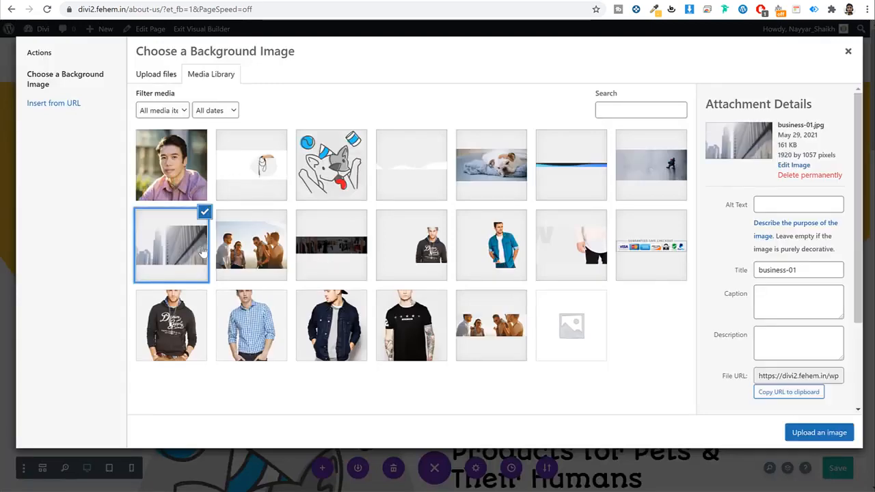
{"action": "left_click", "coordinate": [820, 432]}
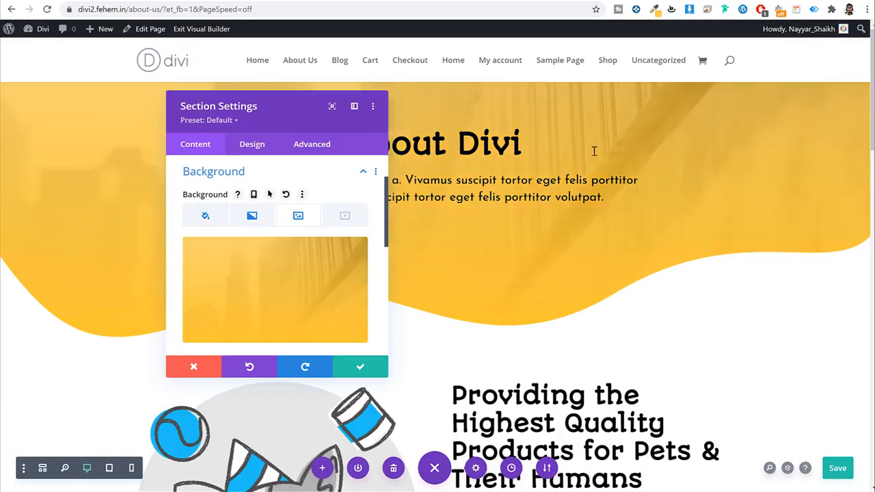
{"action": "left_click", "coordinate": [377, 369]}
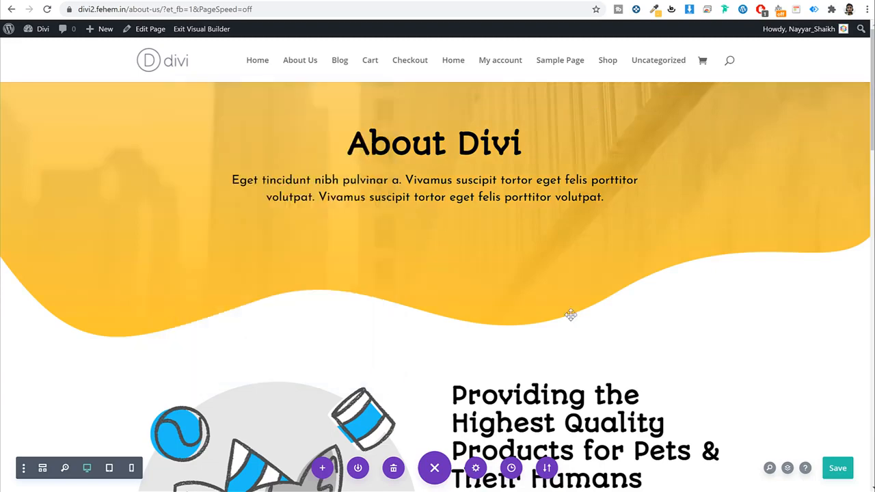
{"action": "scroll", "coordinate": [569, 314], "scroll_direction": "down", "scroll_amount": 4}
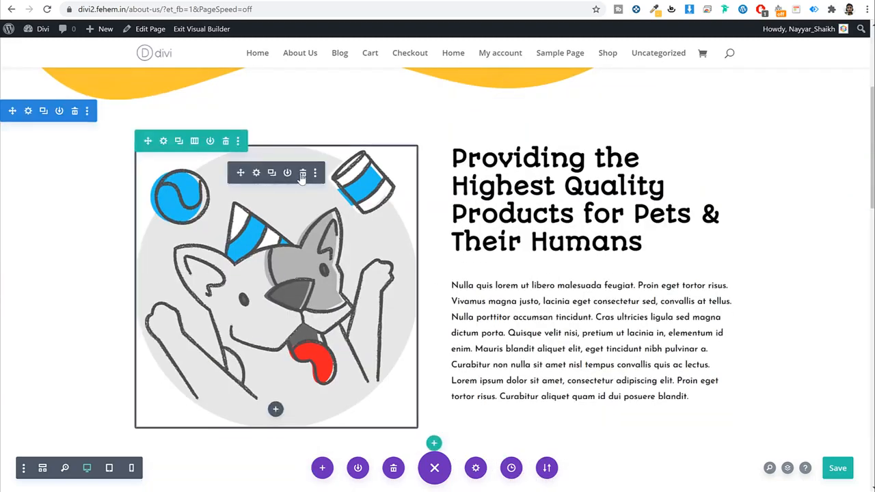
Step: Delete the dog illustration and add an Image module showing the blue-shirt photo 2.jpg
{"action": "left_click", "coordinate": [303, 176]}
{"action": "left_click", "coordinate": [276, 158]}
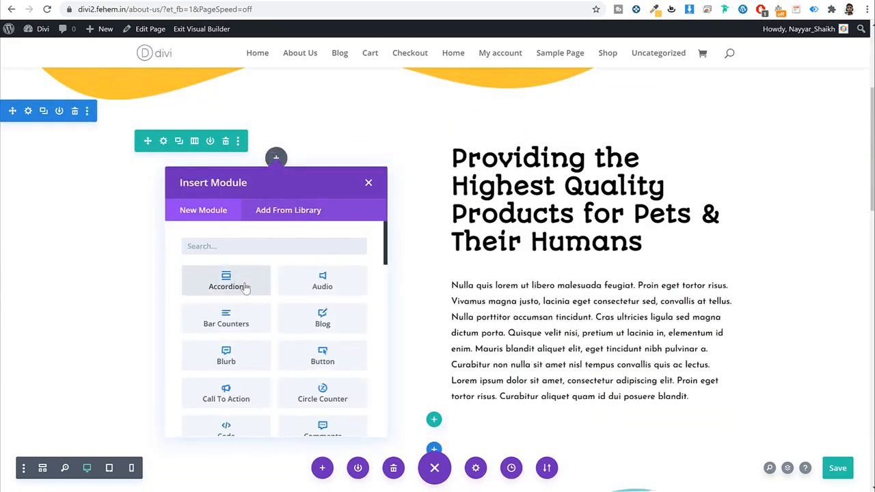
{"action": "type", "text": "imag"}
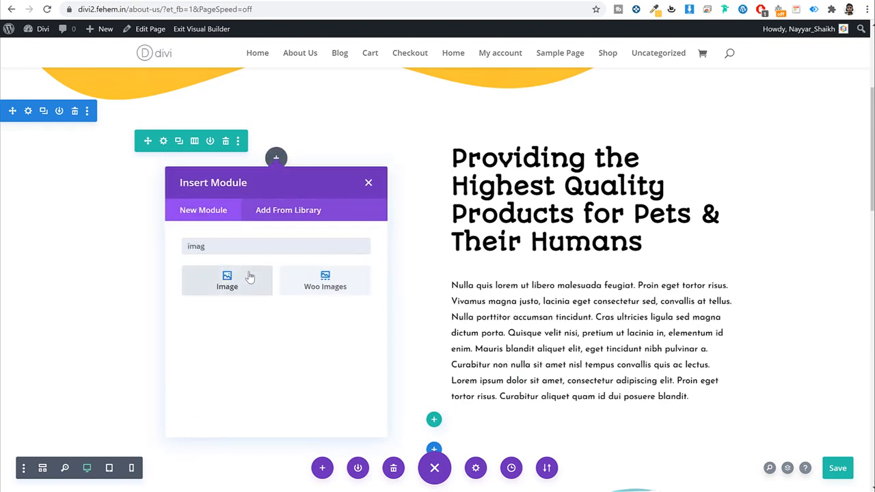
{"action": "left_click", "coordinate": [250, 277]}
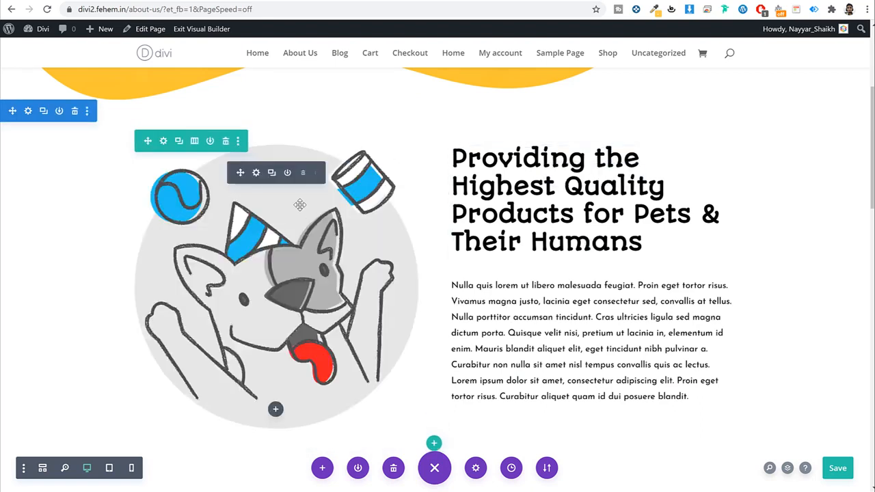
{"action": "left_click", "coordinate": [290, 240]}
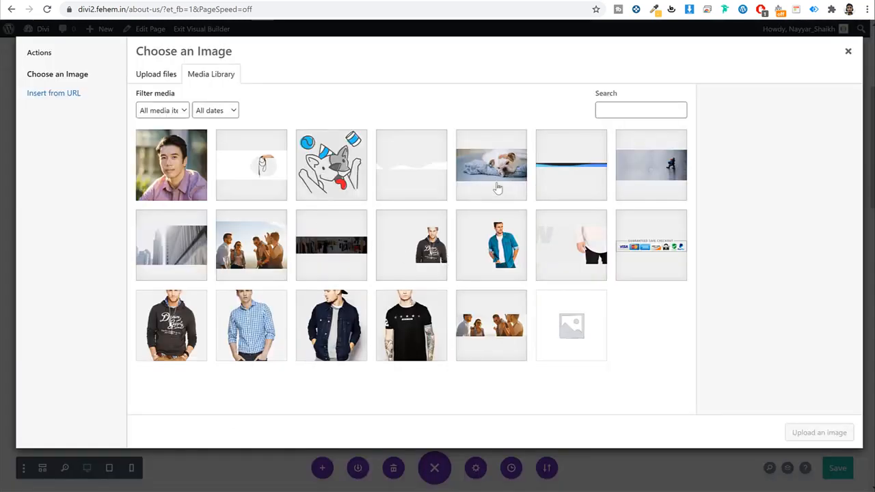
{"action": "left_click", "coordinate": [248, 347]}
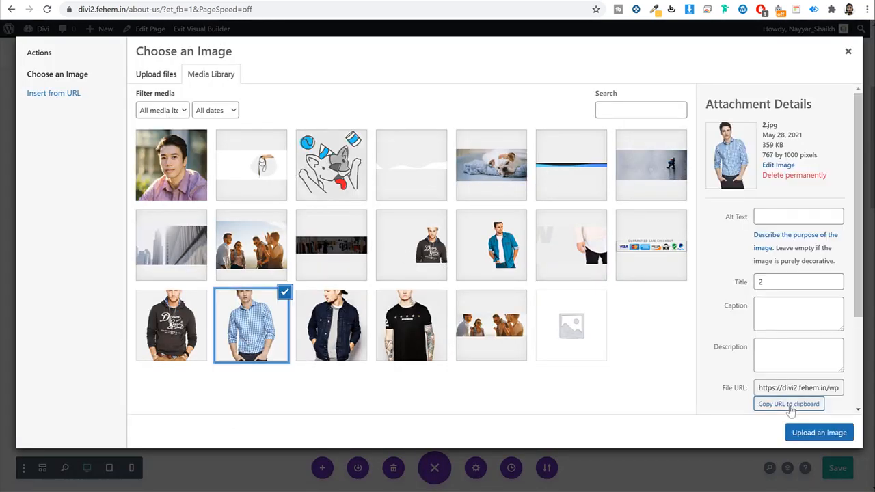
{"action": "left_click", "coordinate": [819, 432]}
{"action": "left_click", "coordinate": [360, 367]}
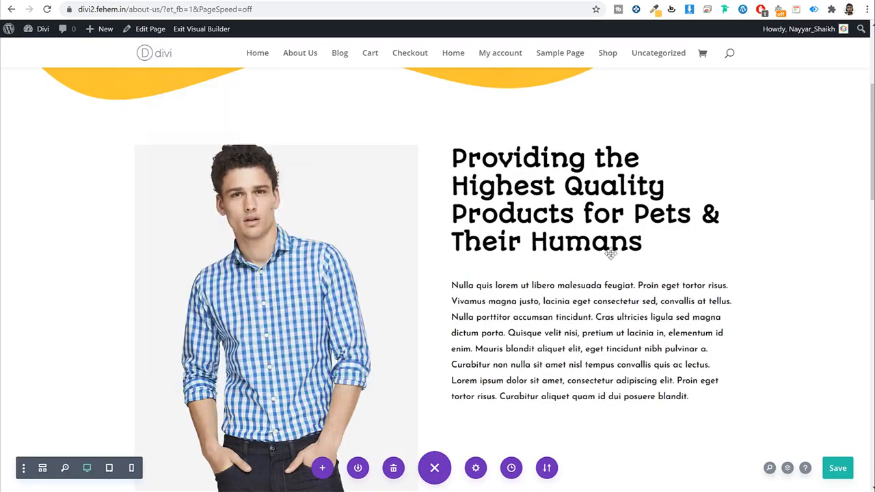
{"action": "scroll", "coordinate": [606, 244], "scroll_direction": "down", "scroll_amount": 2}
{"action": "scroll", "coordinate": [592, 130], "scroll_direction": "up", "scroll_amount": 3}
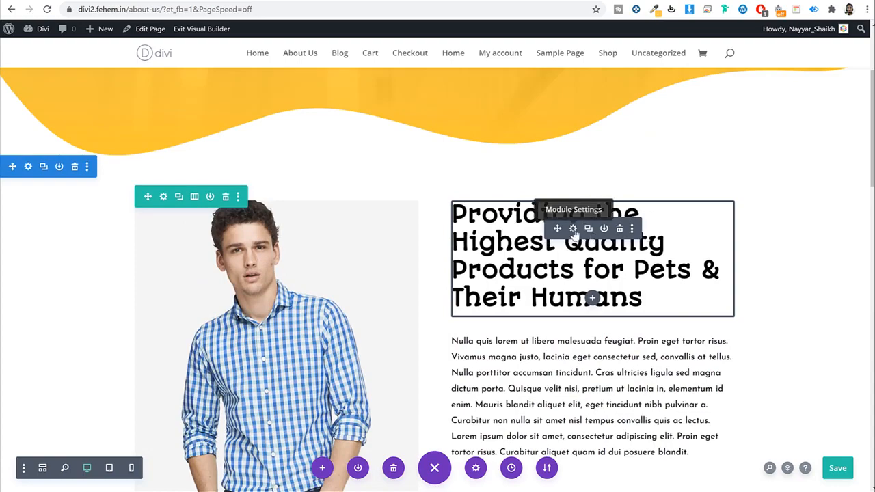
Step: Delete the Divi Pet Shop footer section and save the About Us page
{"action": "left_click", "coordinate": [572, 228]}
{"action": "scroll", "coordinate": [325, 295], "scroll_direction": "down", "scroll_amount": 3}
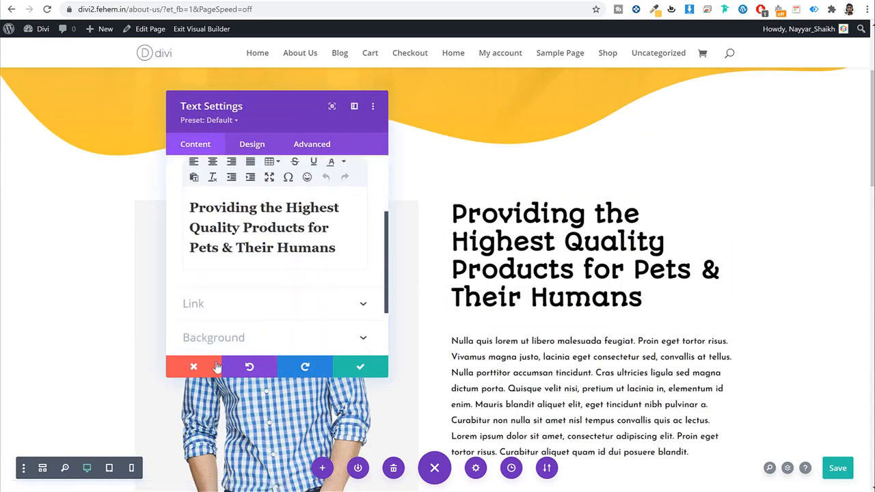
{"action": "left_click", "coordinate": [216, 368]}
{"action": "scroll", "coordinate": [597, 303], "scroll_direction": "down", "scroll_amount": 10}
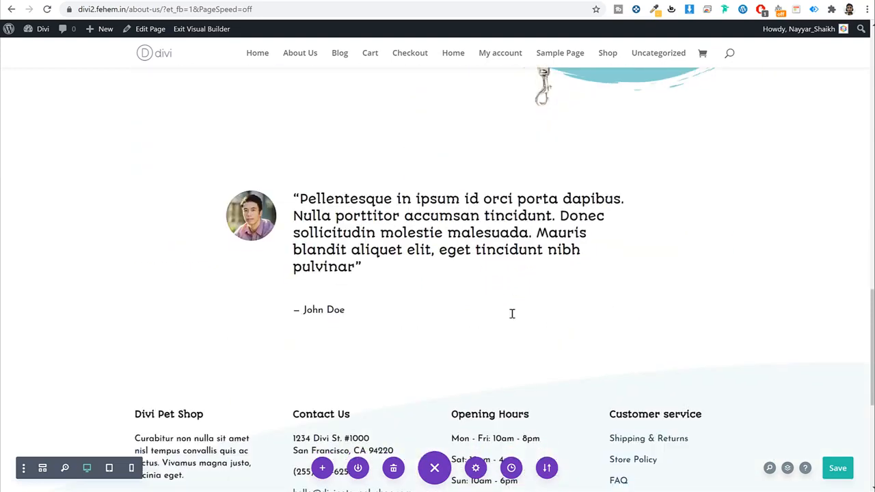
{"action": "scroll", "coordinate": [511, 314], "scroll_direction": "down", "scroll_amount": 3}
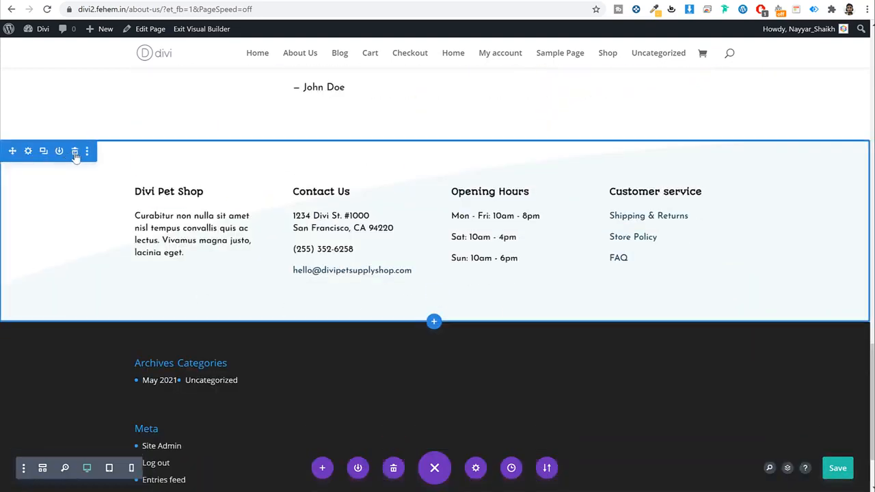
{"action": "left_click", "coordinate": [75, 151]}
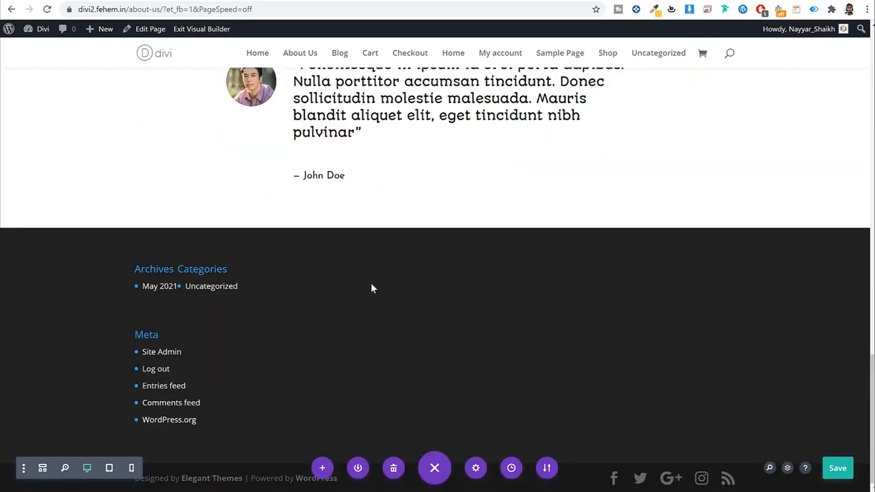
{"action": "scroll", "coordinate": [371, 288], "scroll_direction": "up", "scroll_amount": 20}
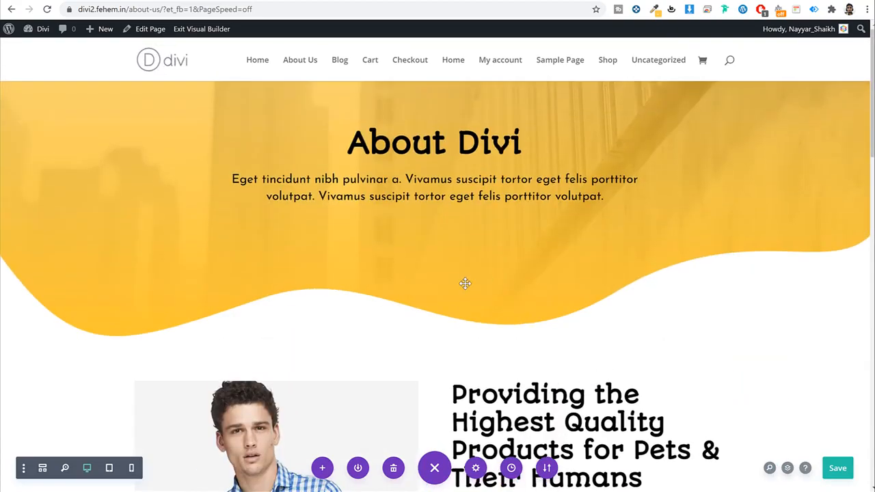
{"action": "scroll", "coordinate": [508, 315], "scroll_direction": "down", "scroll_amount": 8}
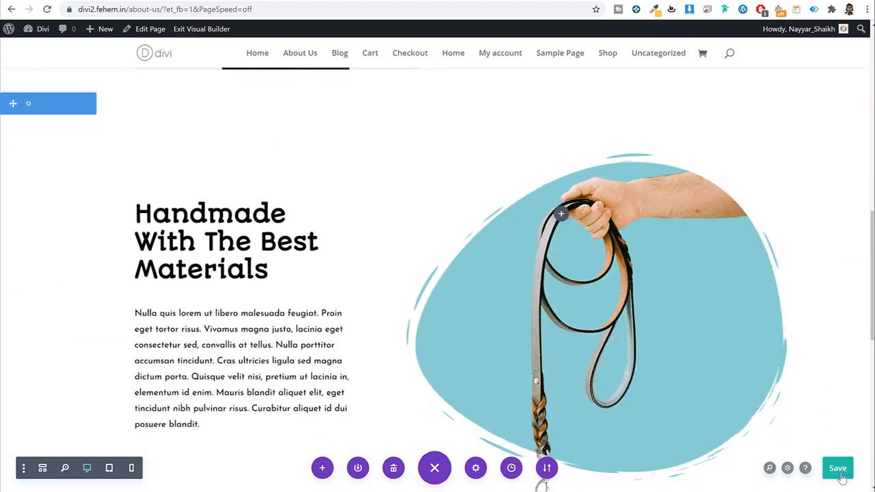
{"action": "left_click", "coordinate": [838, 468]}
Step: Review the saved About Us page and exit the Visual Builder
{"action": "scroll", "coordinate": [831, 336], "scroll_direction": "up", "scroll_amount": 8}
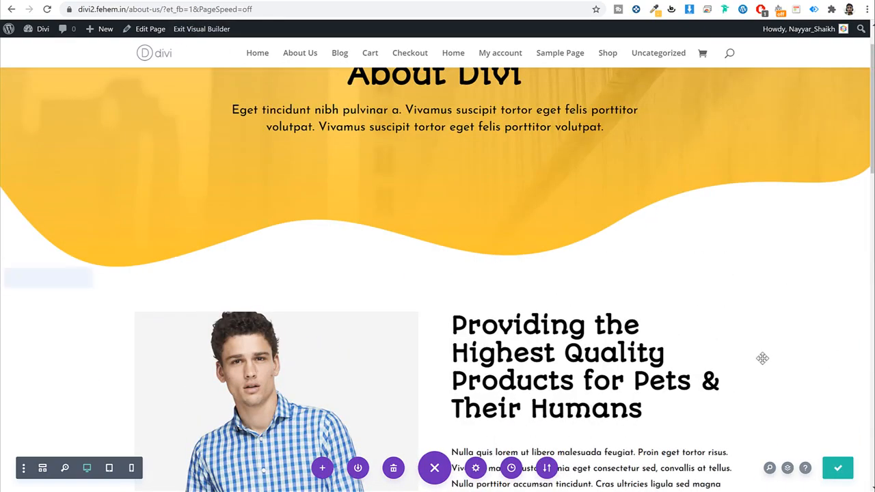
{"action": "scroll", "coordinate": [761, 357], "scroll_direction": "up", "scroll_amount": 2}
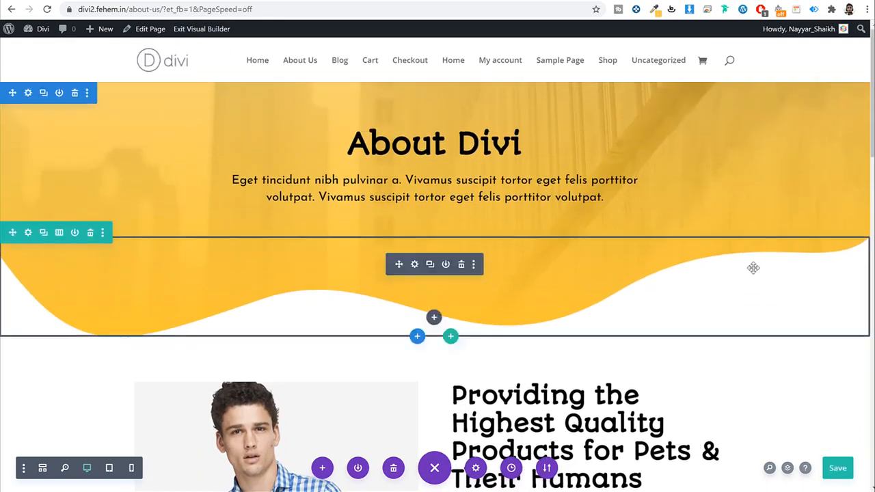
{"action": "scroll", "coordinate": [530, 384], "scroll_direction": "down", "scroll_amount": 2}
{"action": "scroll", "coordinate": [530, 384], "scroll_direction": "up", "scroll_amount": 3}
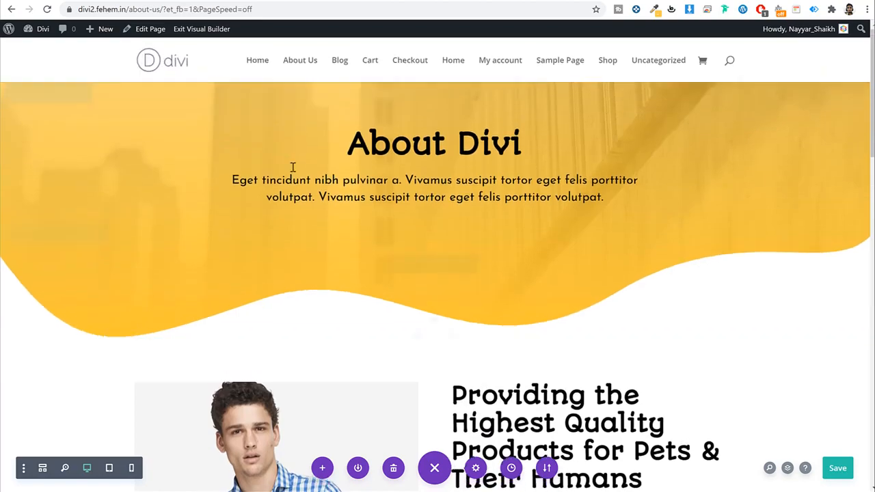
{"action": "scroll", "coordinate": [488, 390], "scroll_direction": "down", "scroll_amount": 10}
{"action": "scroll", "coordinate": [488, 392], "scroll_direction": "down", "scroll_amount": 3}
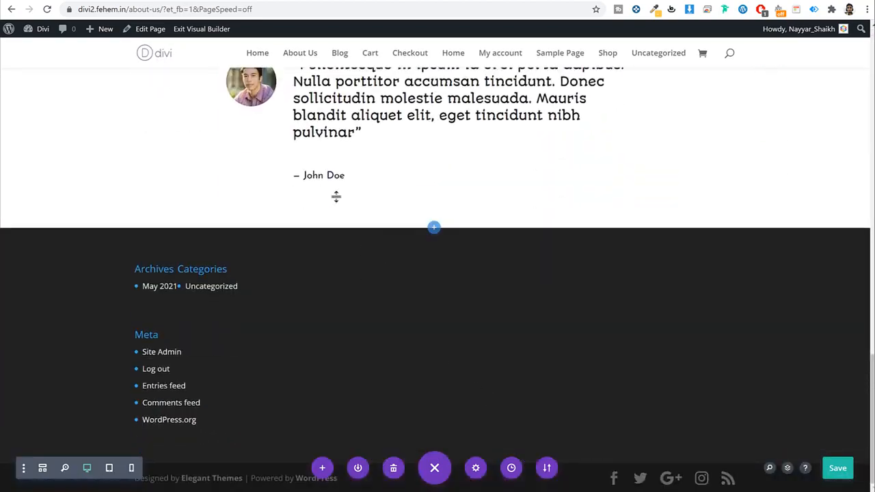
{"action": "scroll", "coordinate": [455, 283], "scroll_direction": "up", "scroll_amount": 15}
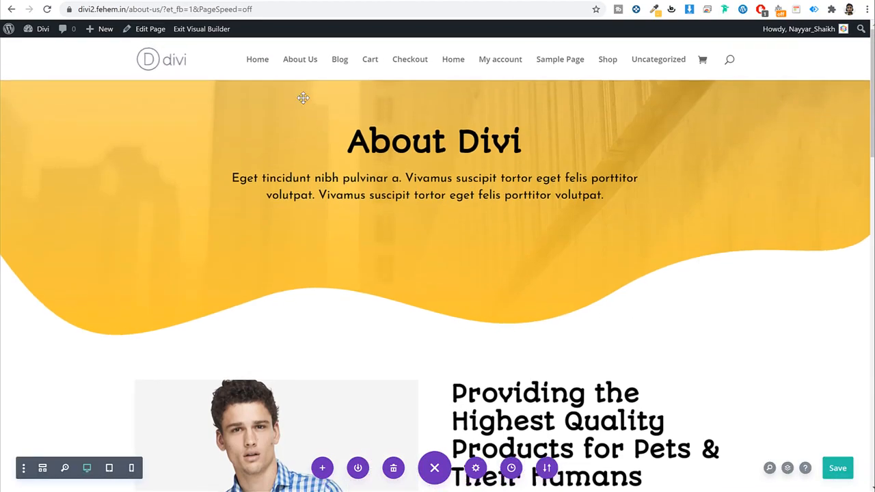
{"action": "left_click", "coordinate": [202, 29]}
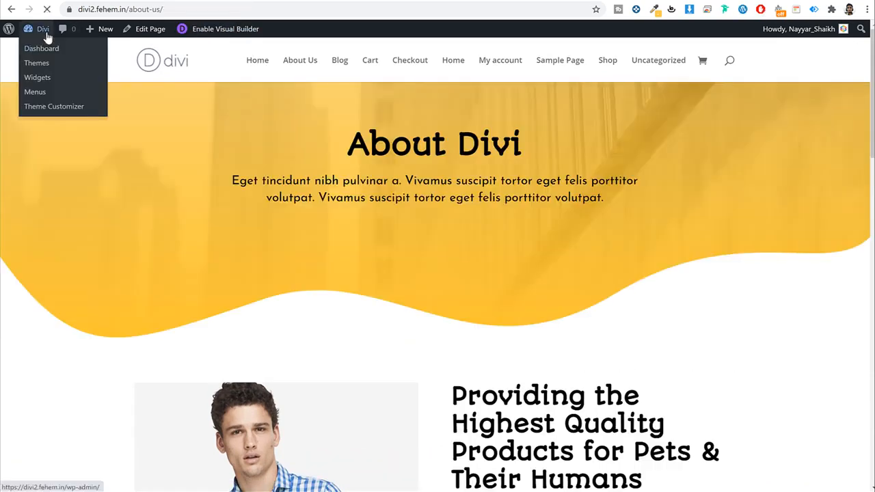
Step: Create and publish a new page titled 'Contact'
{"action": "left_click", "coordinate": [47, 36]}
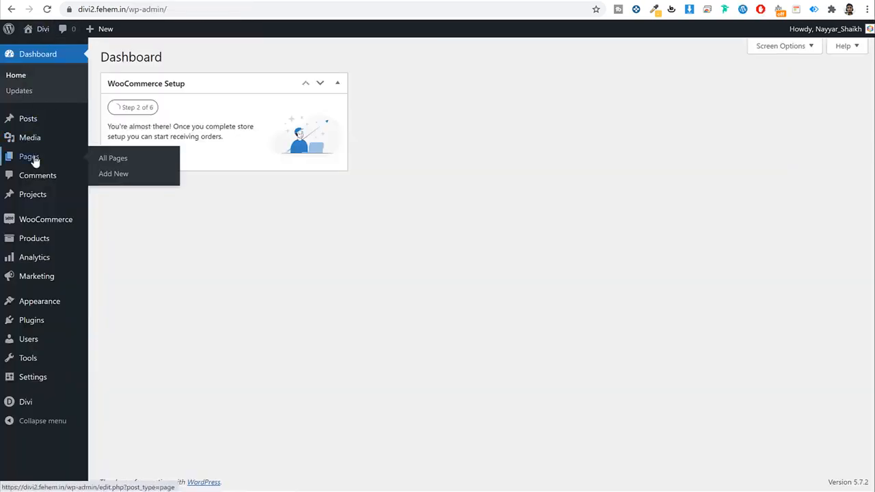
{"action": "left_click", "coordinate": [34, 161]}
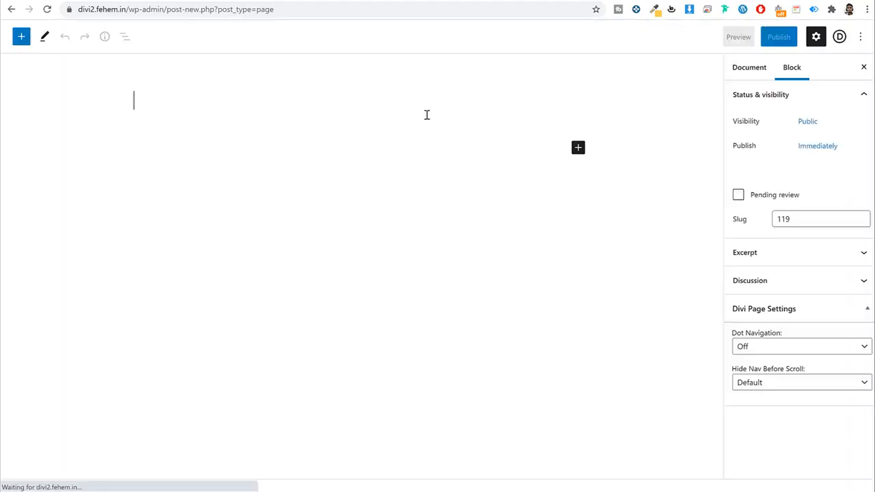
{"action": "type", "text": "Contact"}
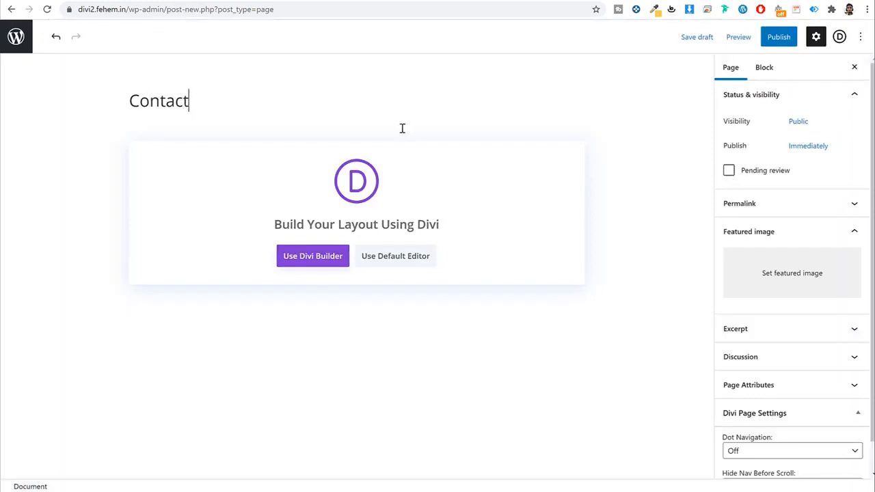
{"action": "left_click", "coordinate": [779, 37]}
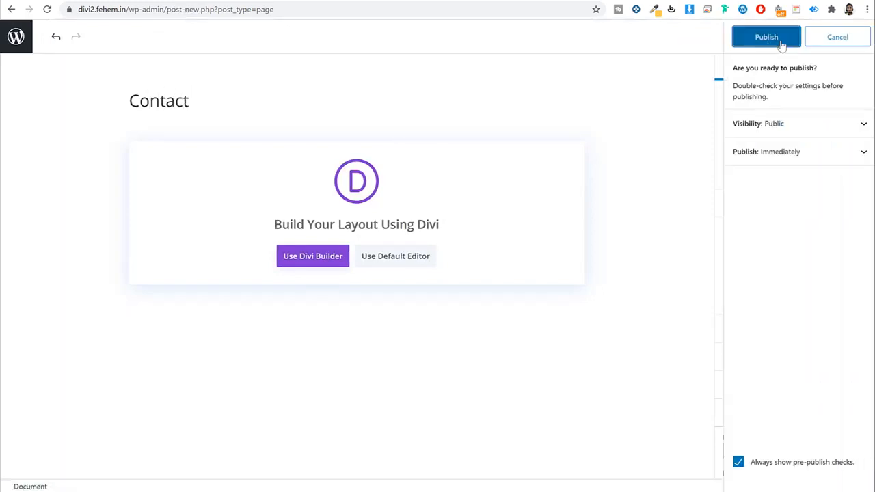
{"action": "left_click", "coordinate": [781, 41]}
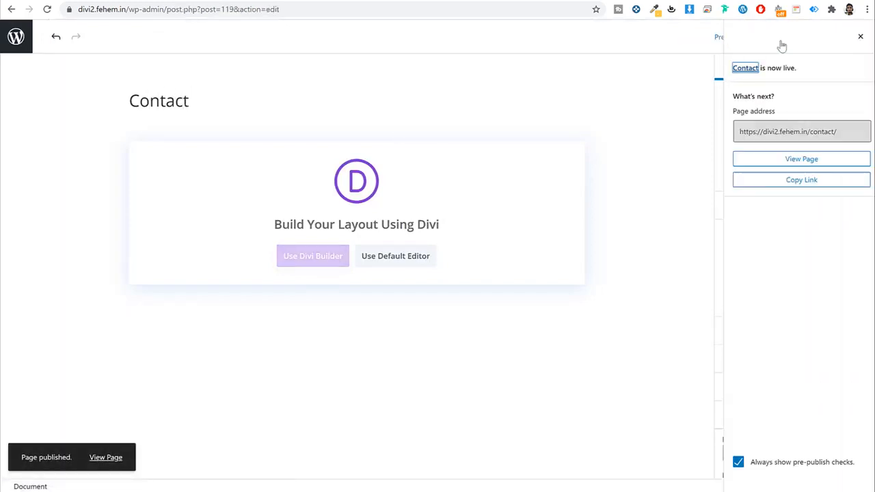
Step: Load the Pet Supply Contact layout, filtered under Online Store, into the page in Divi
{"action": "left_click", "coordinate": [313, 262]}
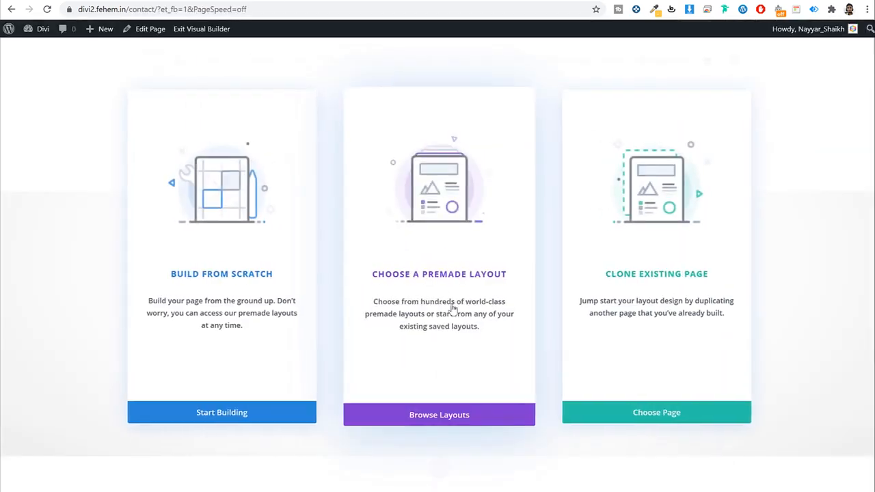
{"action": "left_click", "coordinate": [444, 277]}
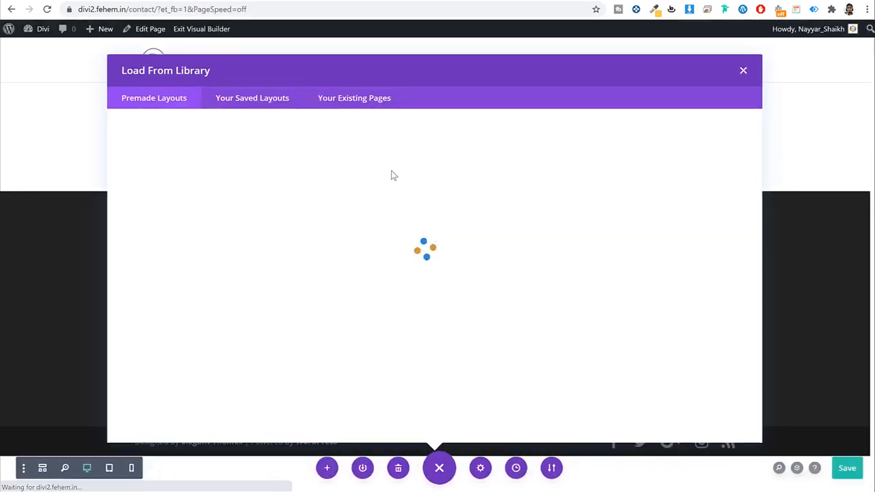
{"action": "scroll", "coordinate": [242, 339], "scroll_direction": "down", "scroll_amount": 3}
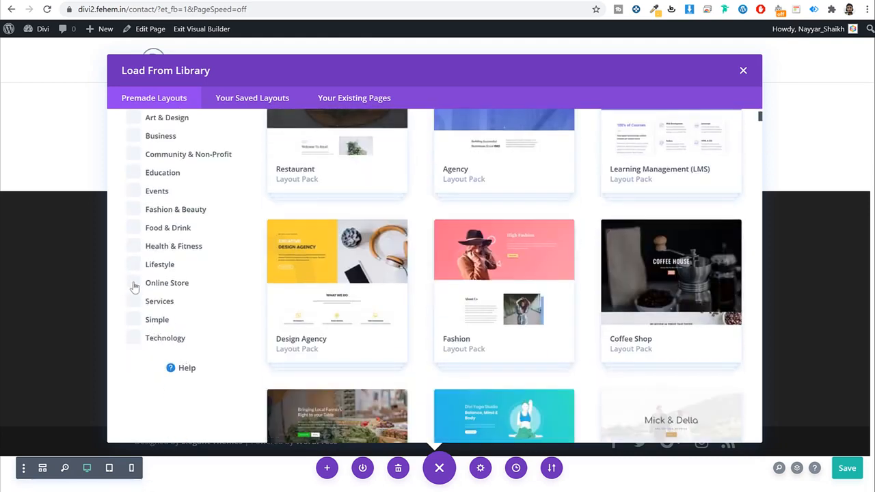
{"action": "left_click", "coordinate": [133, 283]}
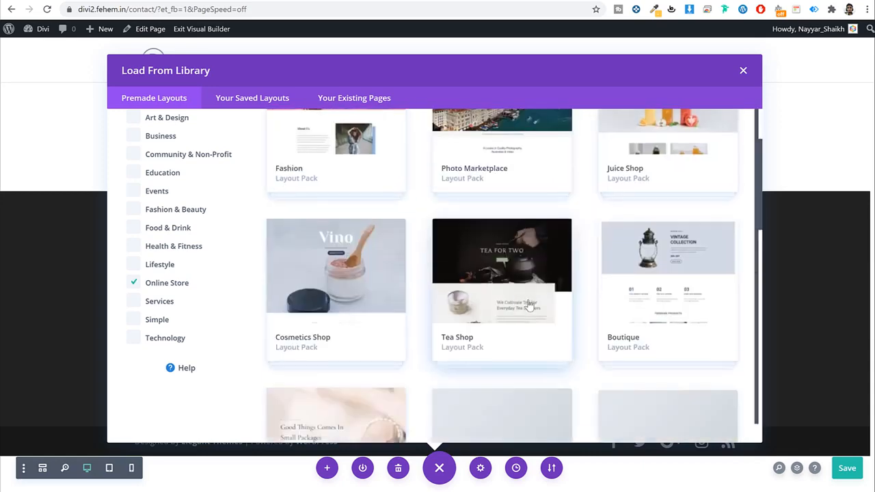
{"action": "scroll", "coordinate": [578, 303], "scroll_direction": "down", "scroll_amount": 5}
{"action": "scroll", "coordinate": [671, 338], "scroll_direction": "down", "scroll_amount": 3}
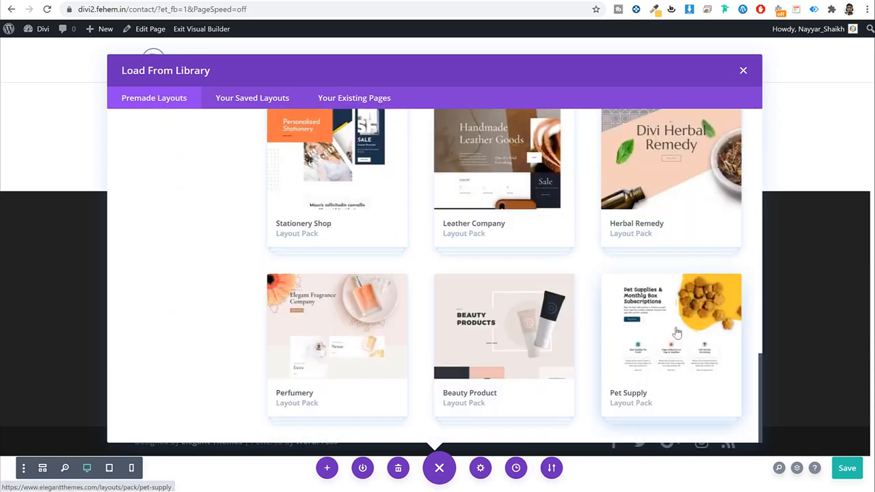
{"action": "left_click", "coordinate": [673, 342]}
{"action": "left_click", "coordinate": [638, 278]}
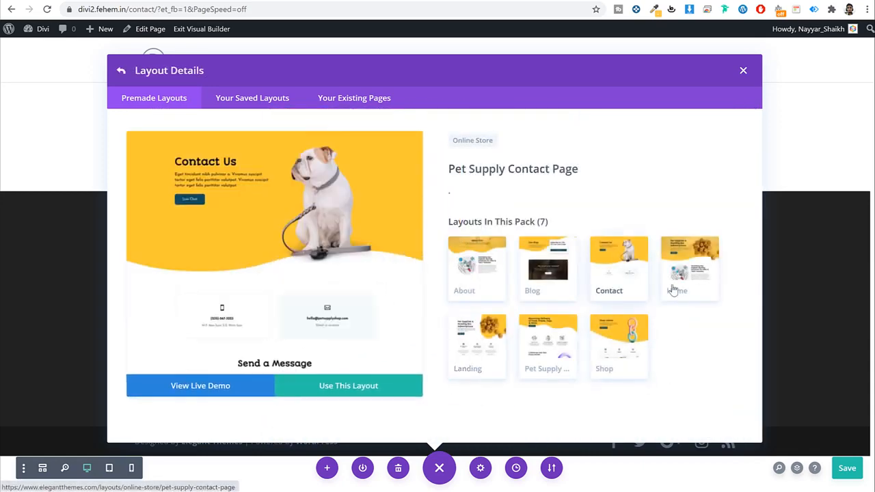
{"action": "left_click", "coordinate": [362, 394]}
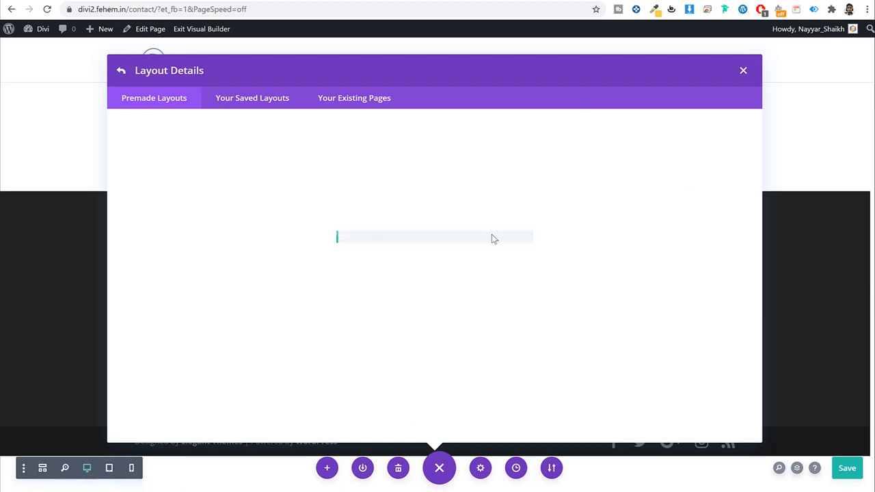
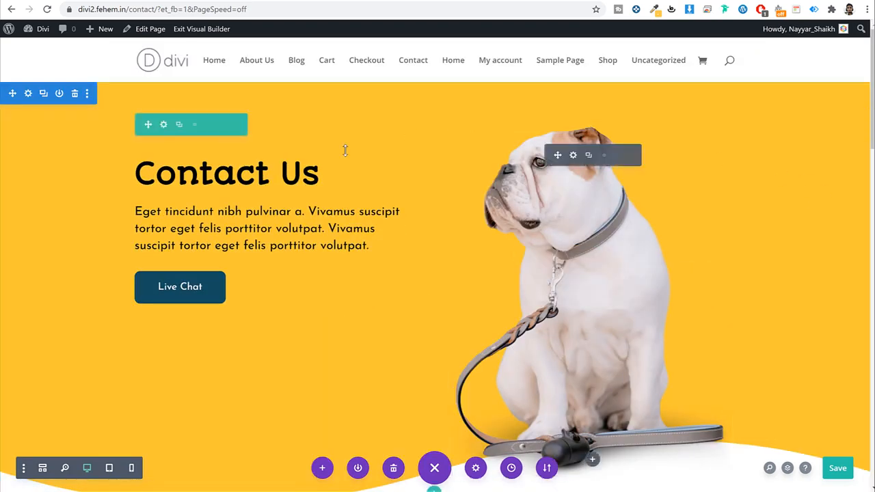
Step: Open the hero section's background settings and browse image options without choosing an image
{"action": "scroll", "coordinate": [665, 259], "scroll_direction": "down", "scroll_amount": 3}
{"action": "scroll", "coordinate": [665, 259], "scroll_direction": "up", "scroll_amount": 3}
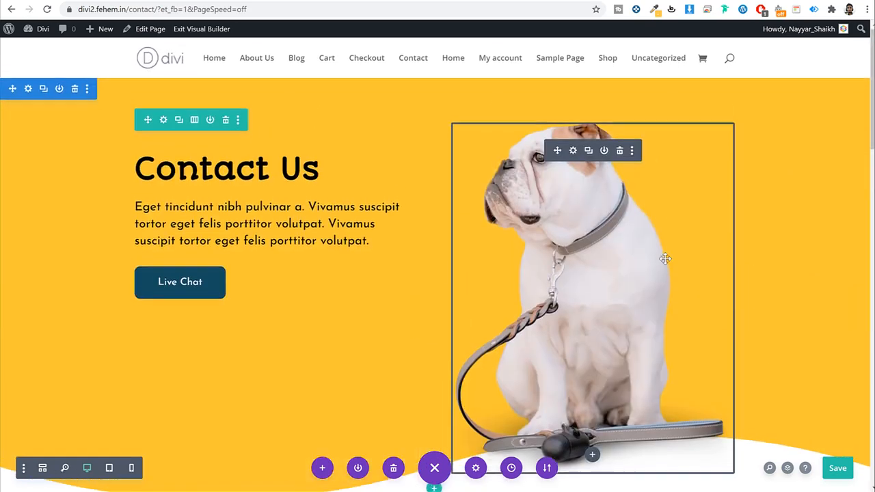
{"action": "left_click", "coordinate": [28, 93]}
{"action": "left_click", "coordinate": [260, 231]}
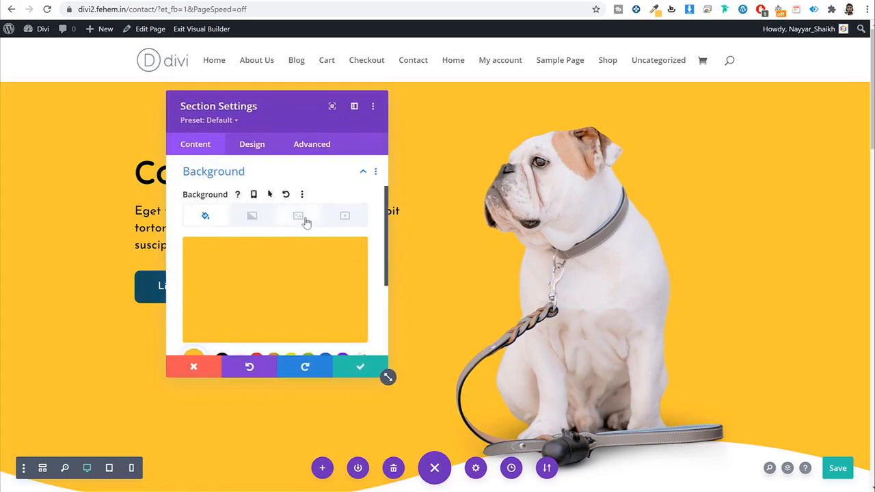
{"action": "left_click", "coordinate": [306, 222]}
{"action": "scroll", "coordinate": [307, 246], "scroll_direction": "down", "scroll_amount": 1}
{"action": "left_click", "coordinate": [276, 239]}
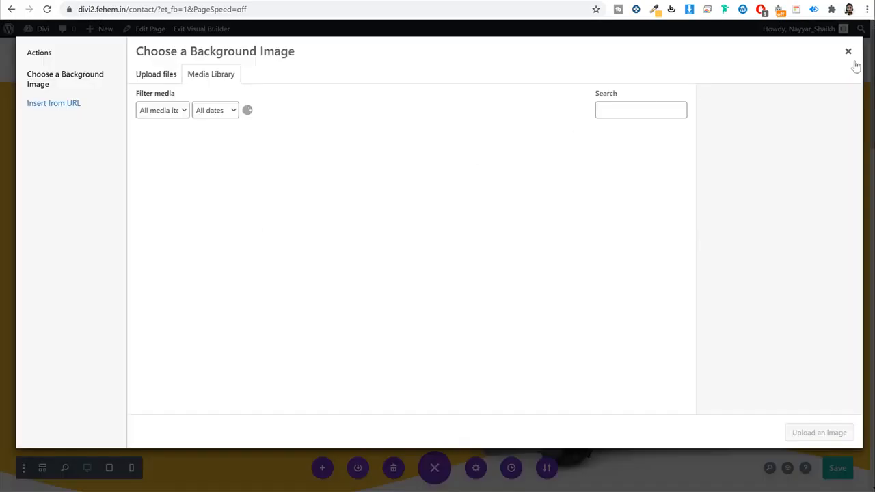
{"action": "left_click", "coordinate": [847, 51]}
Step: Set the hero section background to light lavender #c9a4e8, replacing the yellow
{"action": "left_click", "coordinate": [205, 160]}
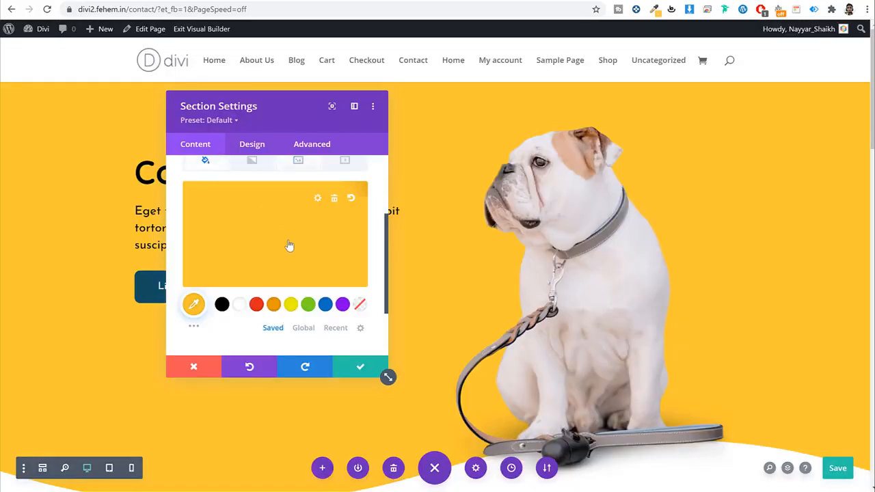
{"action": "left_click", "coordinate": [341, 304]}
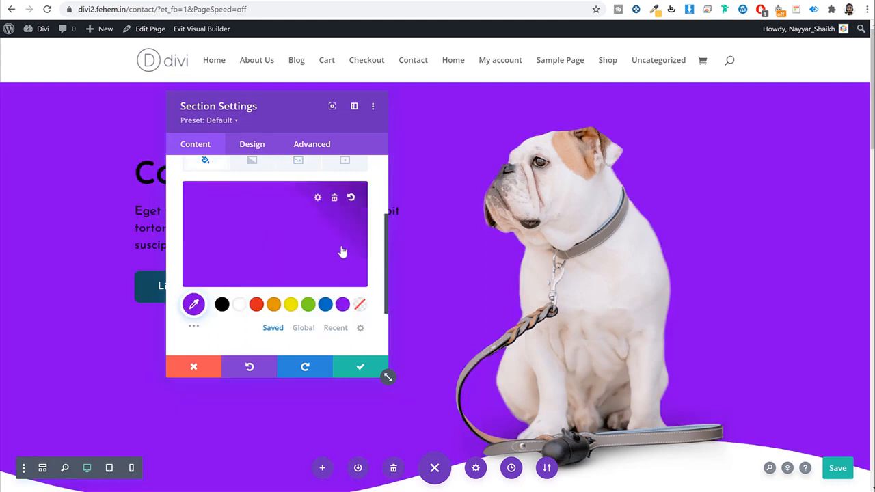
{"action": "left_click", "coordinate": [316, 198]}
{"action": "left_click_drag", "start_coordinate": [344, 222], "coordinate": [334, 262]}
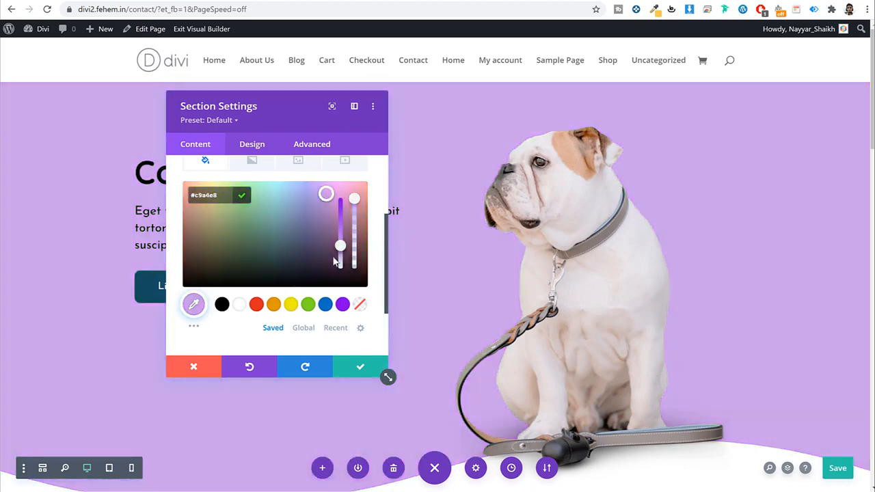
{"action": "left_click", "coordinate": [360, 368]}
{"action": "left_click", "coordinate": [360, 368]}
{"action": "scroll", "coordinate": [752, 274], "scroll_direction": "down", "scroll_amount": 2}
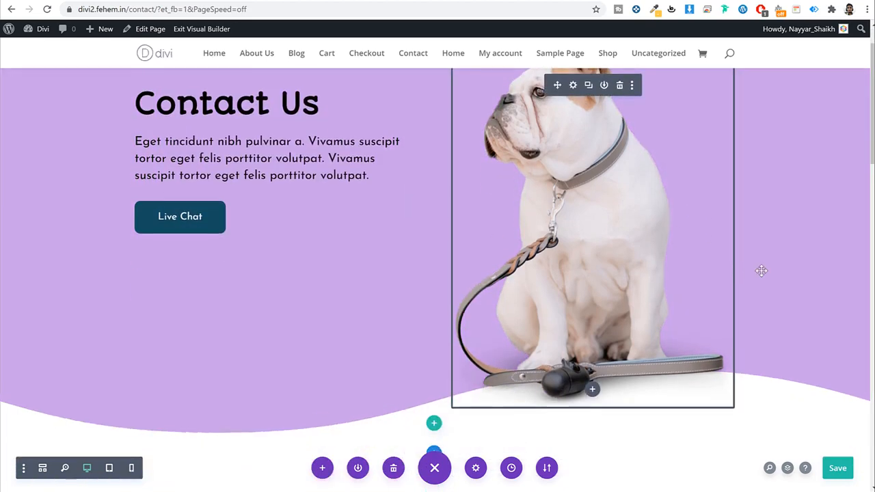
{"action": "scroll", "coordinate": [760, 271], "scroll_direction": "up", "scroll_amount": 2}
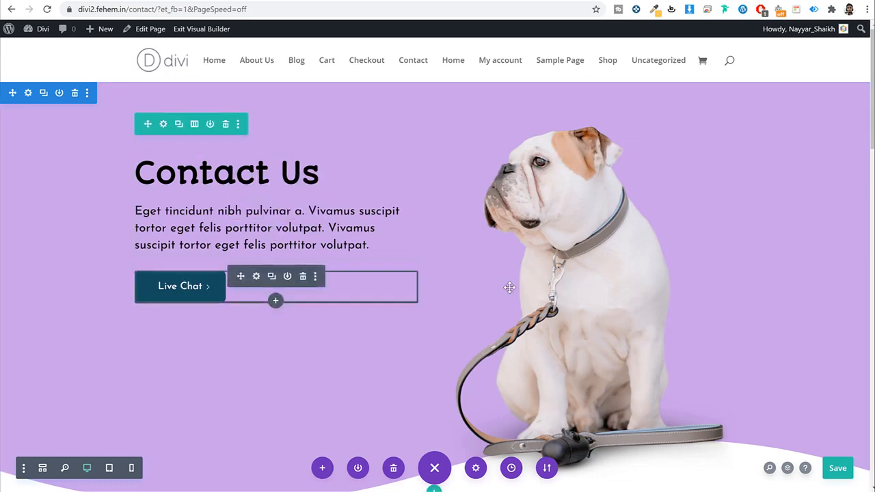
Step: Enter the recipient e-mail address in the contact form's Email settings
{"action": "scroll", "coordinate": [612, 305], "scroll_direction": "down", "scroll_amount": 4}
{"action": "scroll", "coordinate": [612, 305], "scroll_direction": "down", "scroll_amount": 5}
{"action": "scroll", "coordinate": [615, 305], "scroll_direction": "down", "scroll_amount": 3}
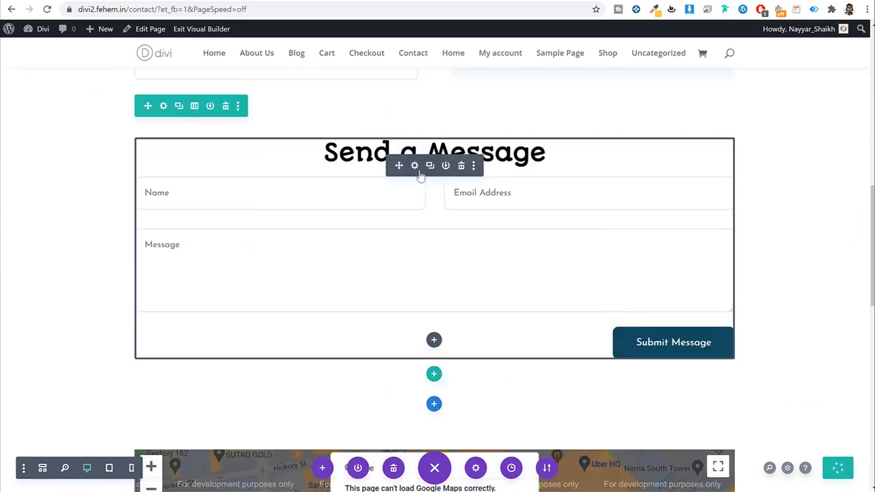
{"action": "left_click", "coordinate": [414, 167]}
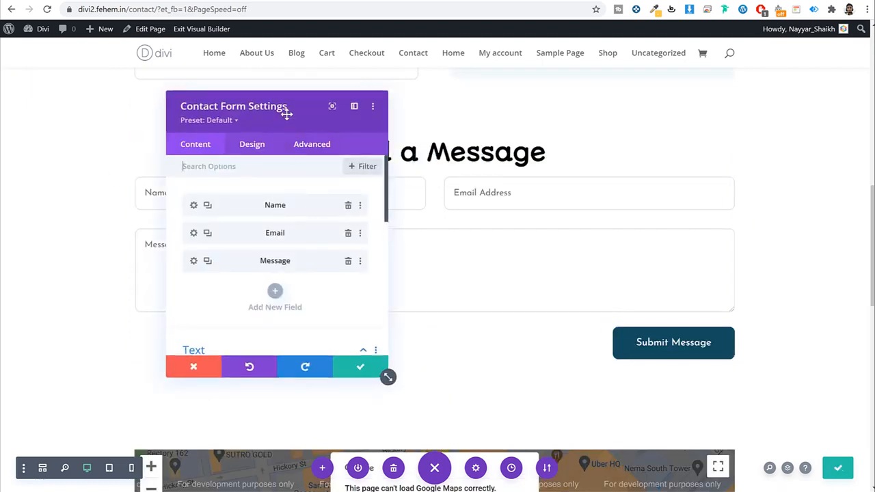
{"action": "left_click_drag", "start_coordinate": [287, 111], "coordinate": [547, 150]}
{"action": "scroll", "coordinate": [555, 232], "scroll_direction": "down", "scroll_amount": 5}
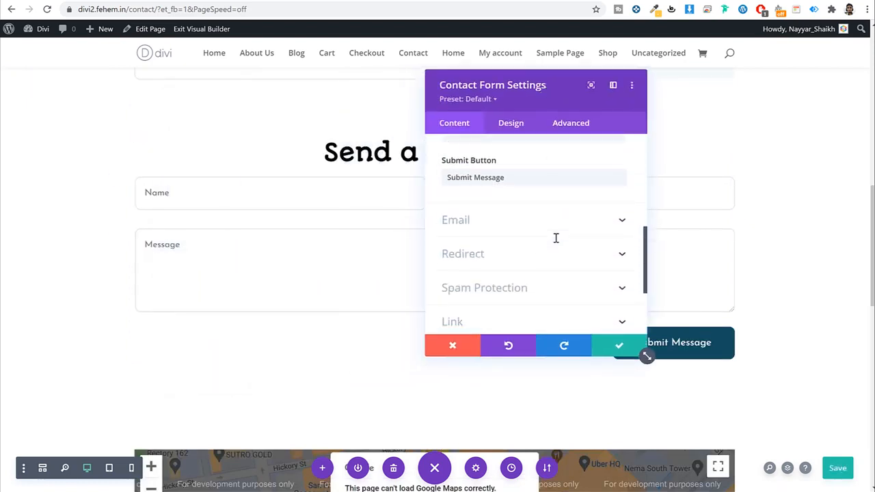
{"action": "left_click", "coordinate": [535, 228]}
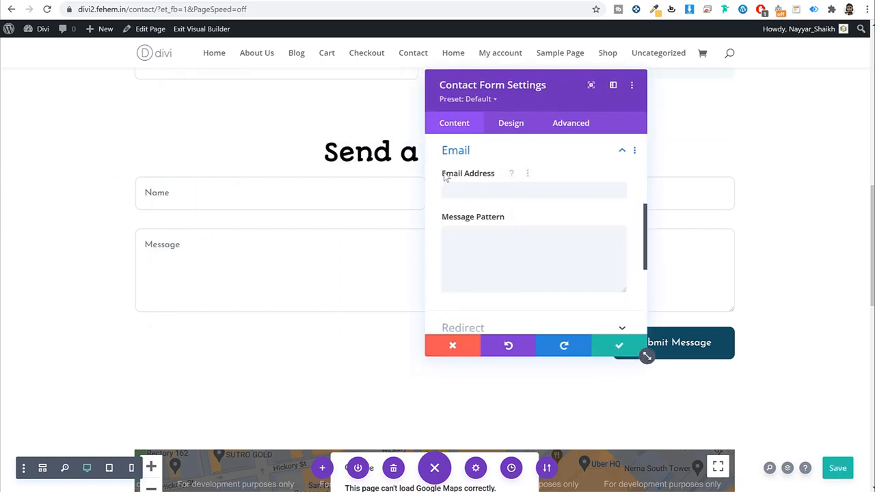
{"action": "left_click", "coordinate": [496, 191]}
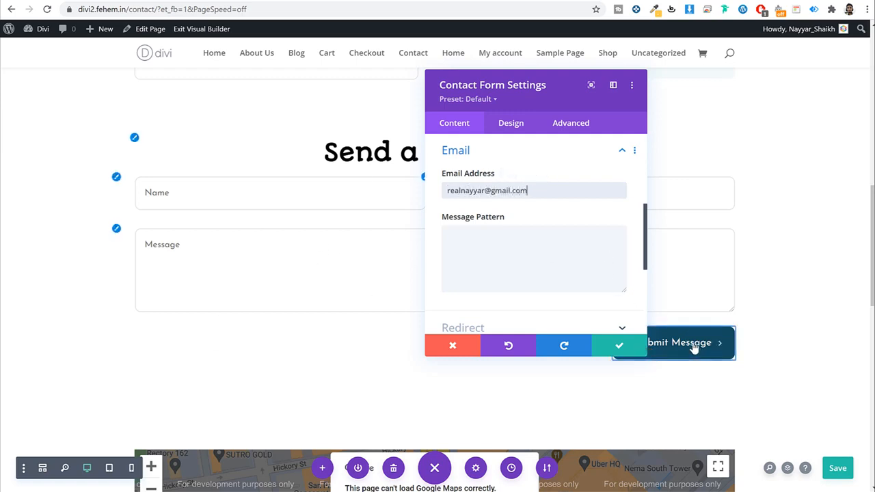
{"action": "triple_click", "coordinate": [559, 188]}
{"action": "left_click", "coordinate": [608, 343]}
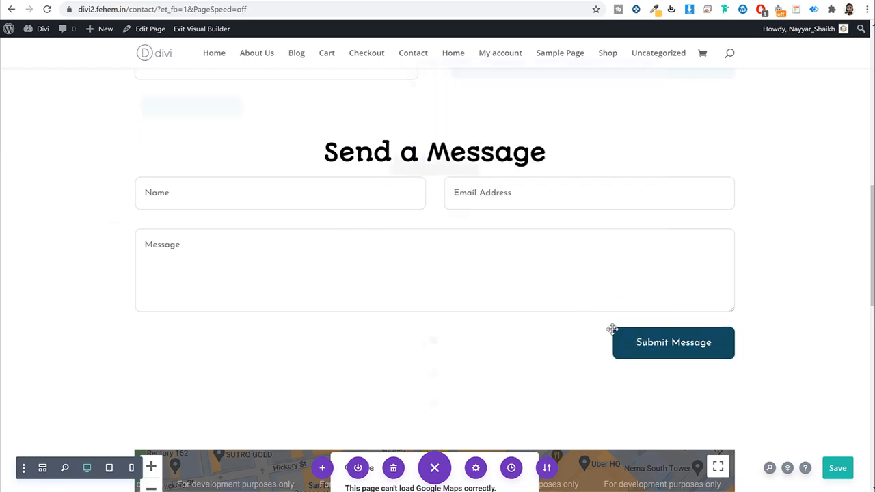
Step: Delete the footer's shop info section and save the Contact page with Ctrl+S
{"action": "scroll", "coordinate": [610, 330], "scroll_direction": "up", "scroll_amount": 15}
{"action": "scroll", "coordinate": [613, 330], "scroll_direction": "down", "scroll_amount": 15}
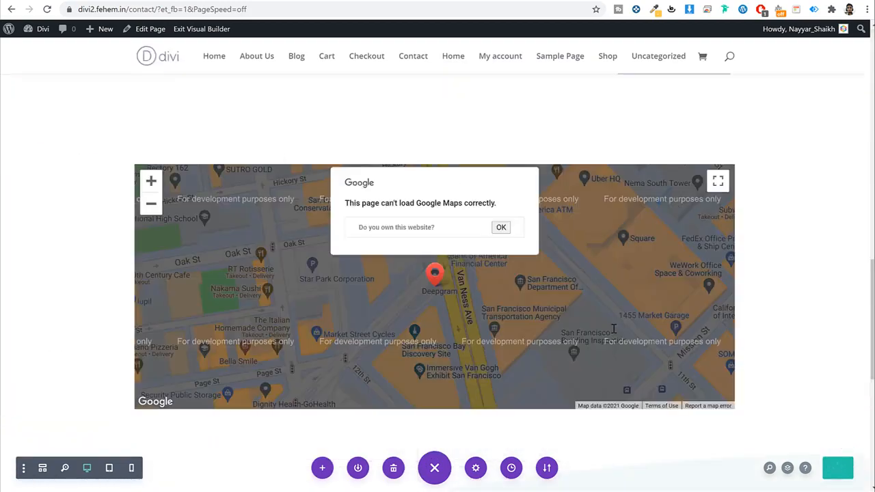
{"action": "scroll", "coordinate": [135, 226], "scroll_direction": "up", "scroll_amount": 1}
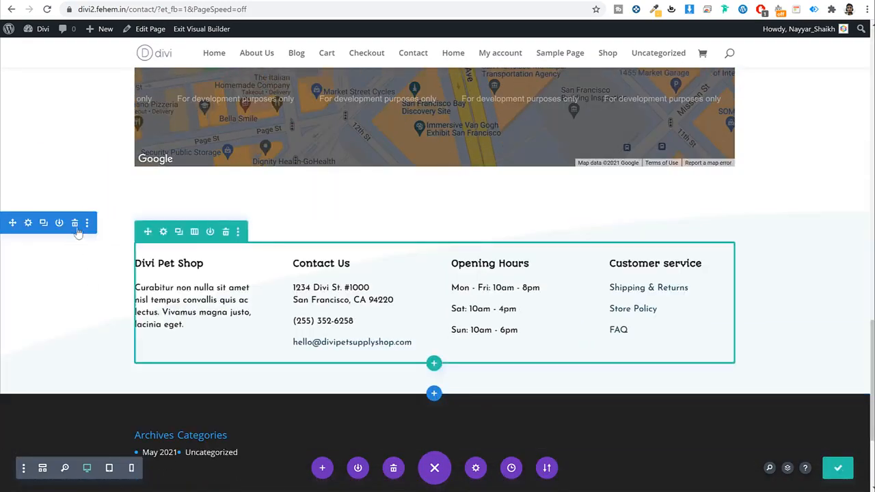
{"action": "left_click", "coordinate": [74, 222]}
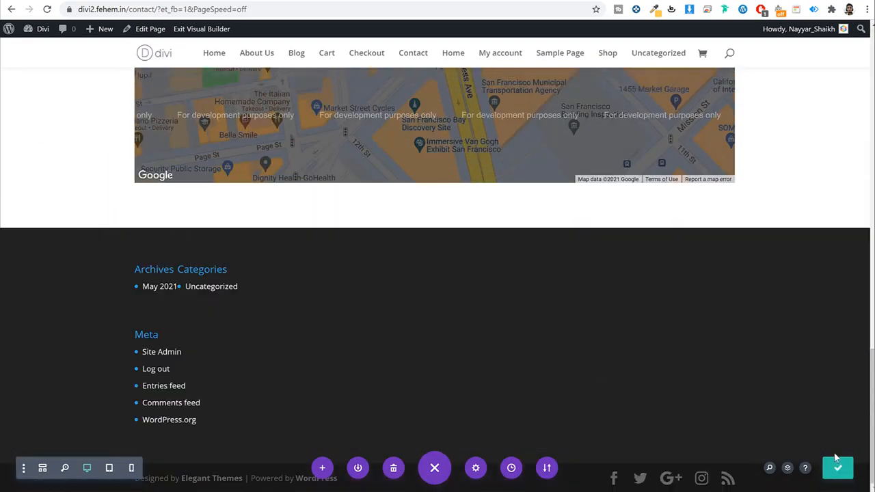
{"action": "key", "text": "ctrl+s"}
{"action": "scroll", "coordinate": [781, 359], "scroll_direction": "up", "scroll_amount": 1}
{"action": "scroll", "coordinate": [780, 359], "scroll_direction": "up", "scroll_amount": 10}
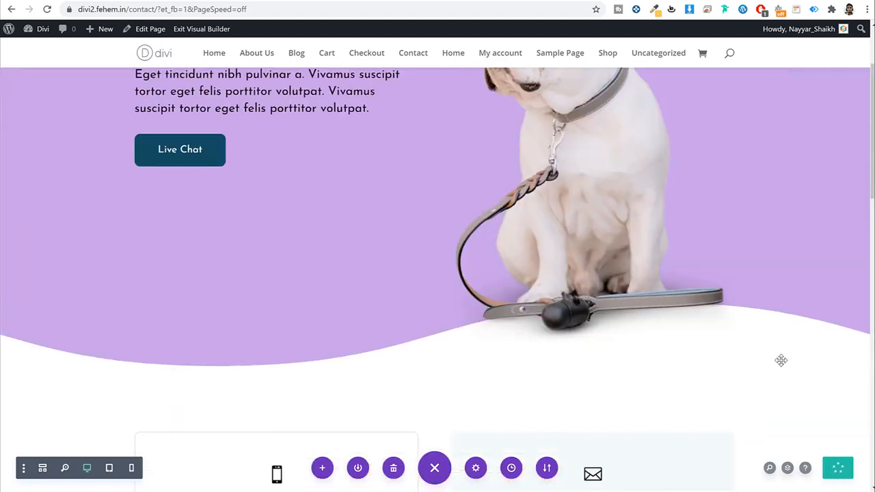
Step: Exit the Visual Builder, reload the Dashboard, and go to Appearance > Menus
{"action": "left_click", "coordinate": [191, 31]}
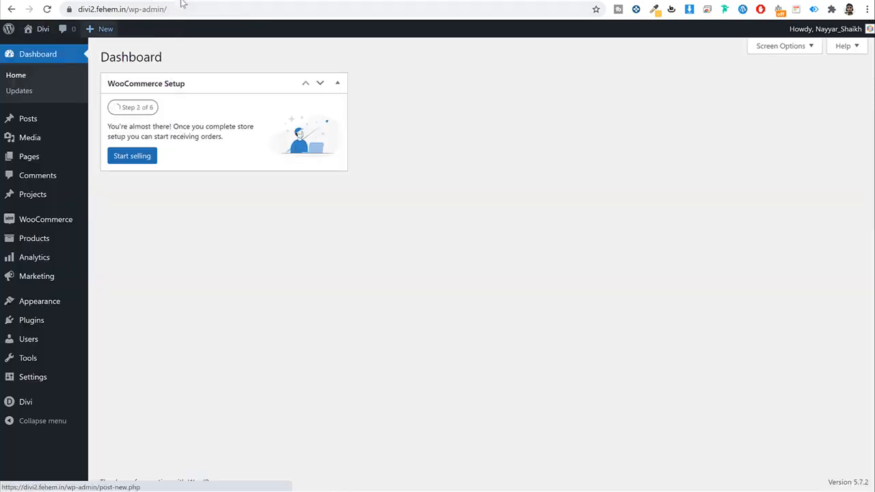
{"action": "left_click", "coordinate": [183, 2]}
{"action": "left_click", "coordinate": [47, 10]}
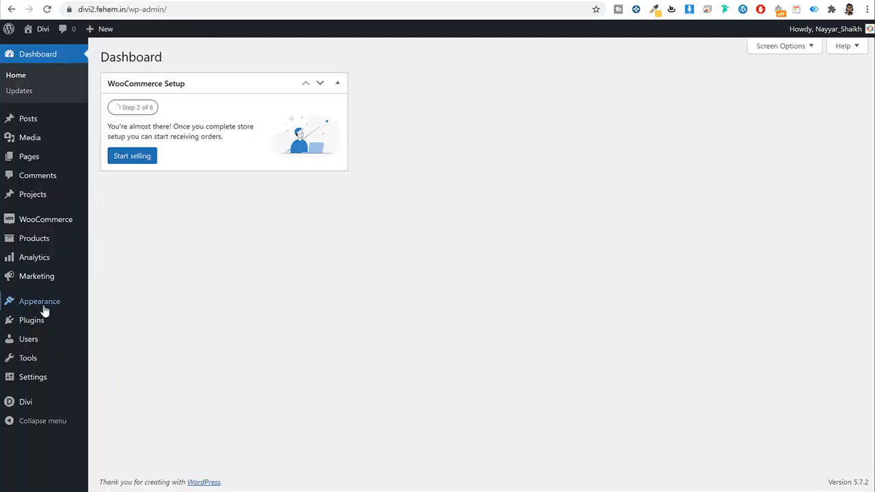
{"action": "mouse_move", "coordinate": [38, 309]}
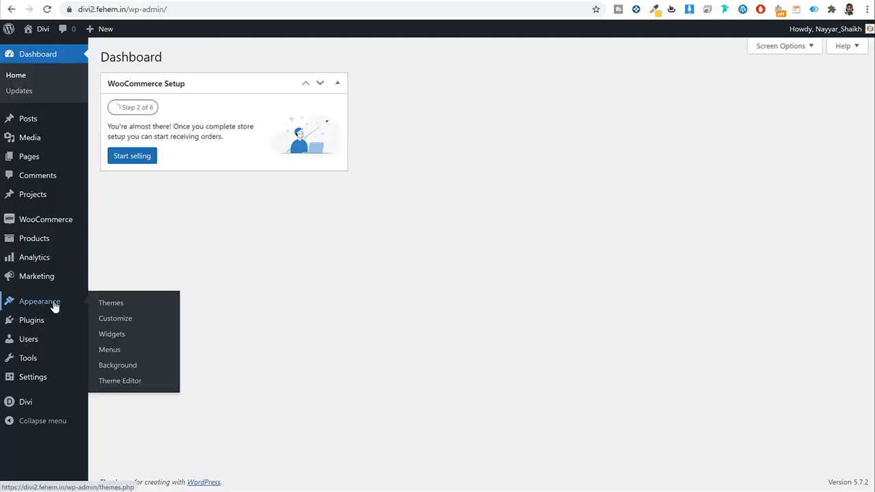
{"action": "left_click", "coordinate": [121, 350]}
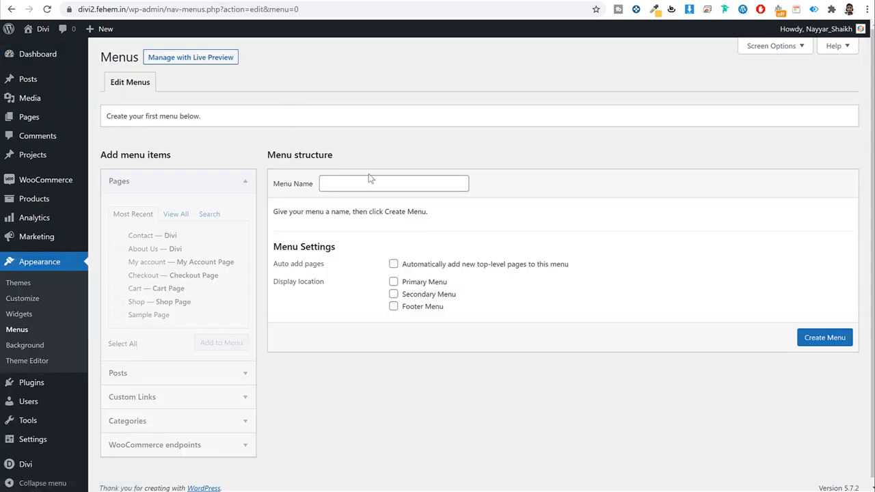
Step: Add the Home, Blog, About Us, Cart, Contact and Shop pages to the Main Menu
{"action": "left_click", "coordinate": [370, 181]}
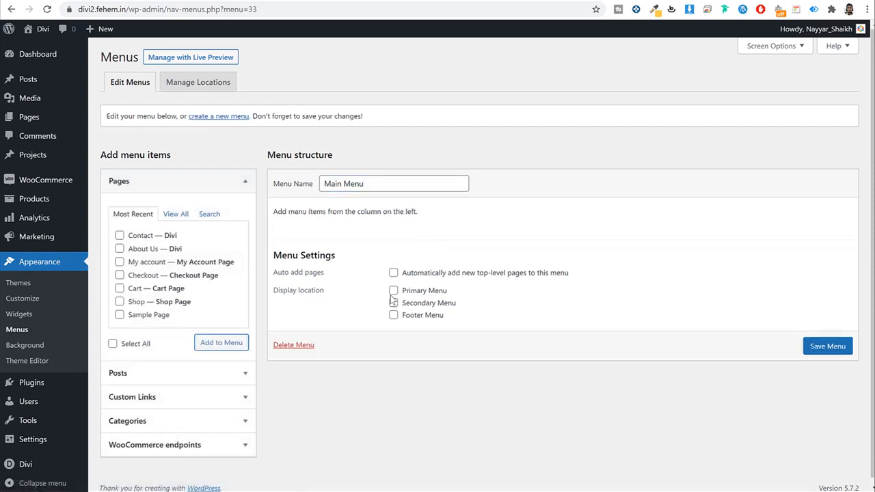
{"action": "left_click", "coordinate": [175, 214]}
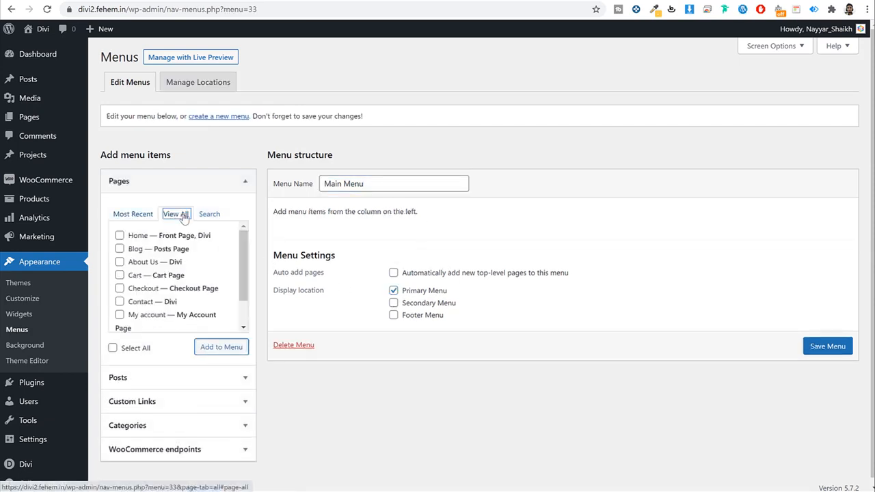
{"action": "left_click", "coordinate": [131, 236]}
{"action": "left_click", "coordinate": [133, 248]}
{"action": "left_click", "coordinate": [135, 262]}
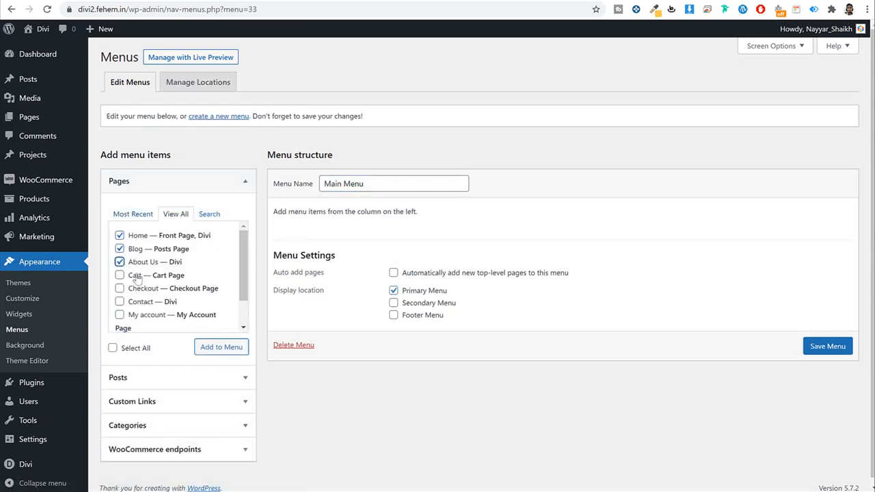
{"action": "left_click", "coordinate": [137, 277]}
{"action": "left_click", "coordinate": [146, 303]}
{"action": "left_click", "coordinate": [149, 315]}
{"action": "scroll", "coordinate": [149, 316], "scroll_direction": "down", "scroll_amount": 1}
{"action": "left_click", "coordinate": [137, 319]}
{"action": "scroll", "coordinate": [178, 327], "scroll_direction": "down", "scroll_amount": 1}
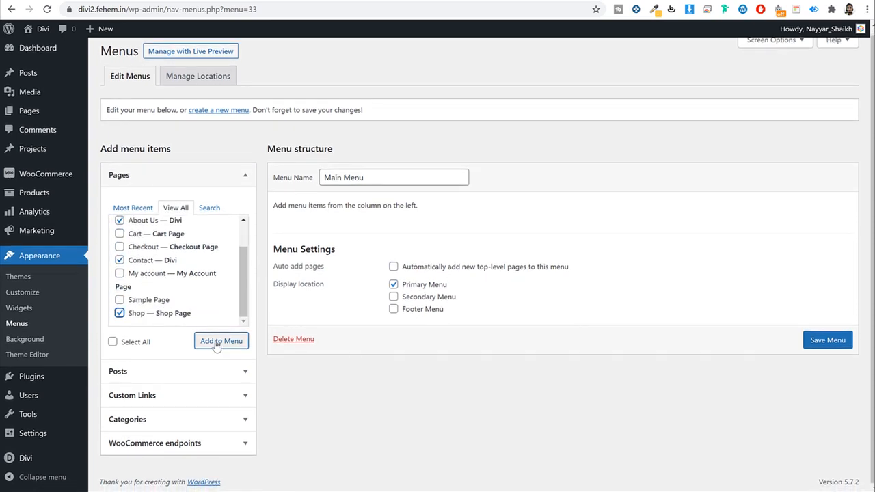
{"action": "left_click", "coordinate": [221, 340]}
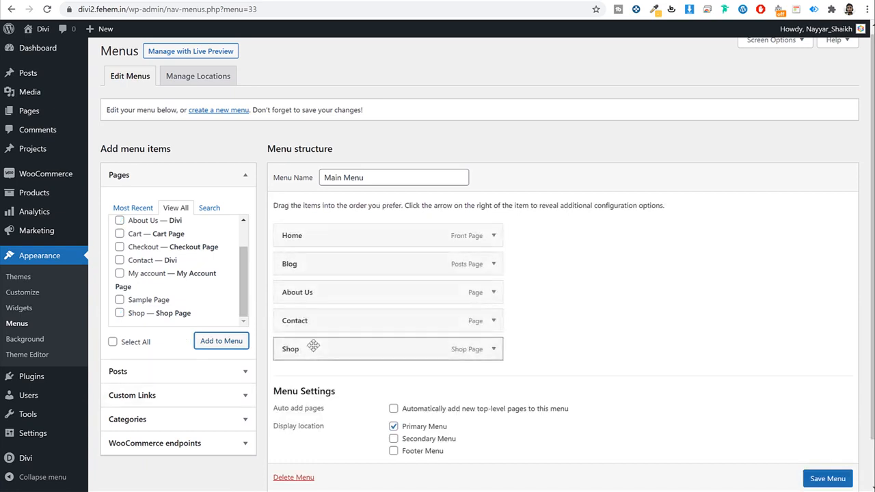
Step: Enable Product Categories as menu items through Screen Options
{"action": "scroll", "coordinate": [308, 346], "scroll_direction": "up", "scroll_amount": 1}
{"action": "left_click", "coordinate": [227, 191]}
{"action": "left_click", "coordinate": [202, 282]}
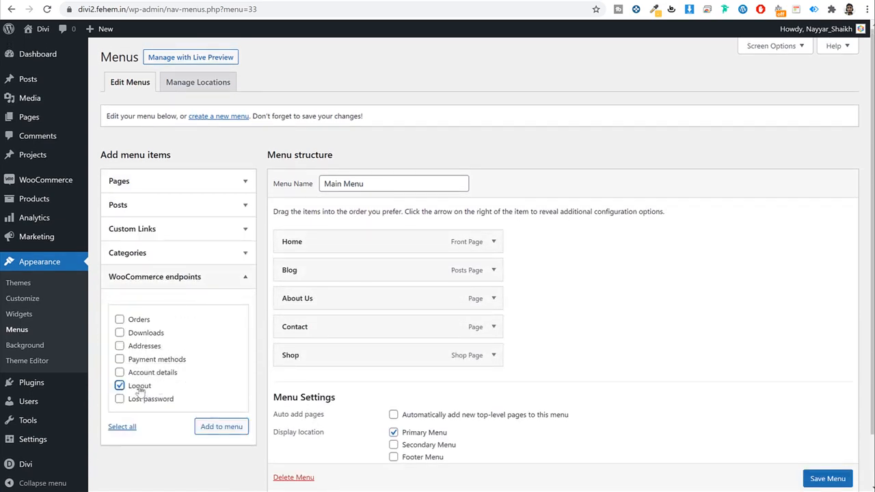
{"action": "left_click", "coordinate": [778, 48]}
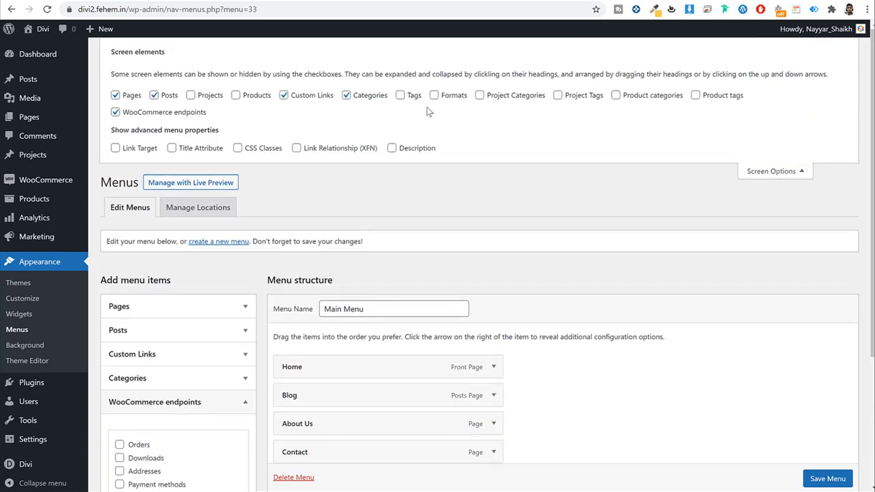
{"action": "left_click", "coordinate": [616, 95]}
{"action": "left_click", "coordinate": [775, 171]}
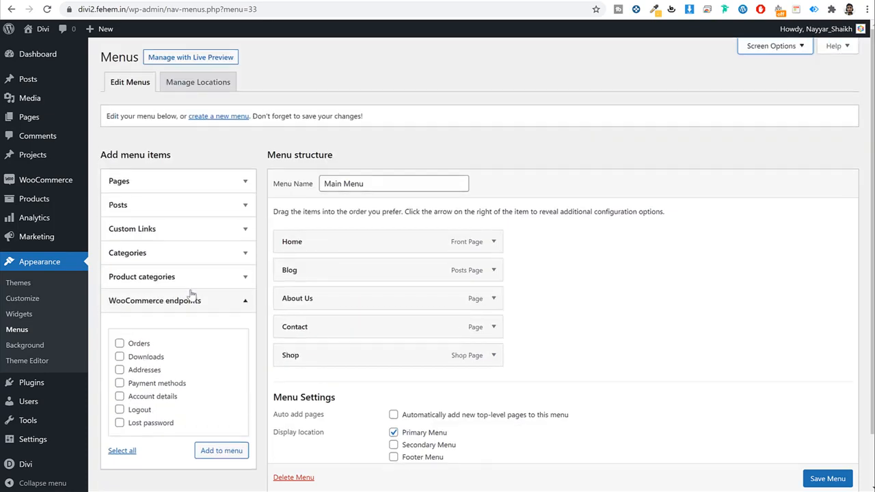
Step: Add the Jackets and T-Shirts categories and nest them under Shop, placed below Home
{"action": "left_click", "coordinate": [191, 295]}
{"action": "left_click", "coordinate": [194, 281]}
{"action": "left_click", "coordinate": [168, 311]}
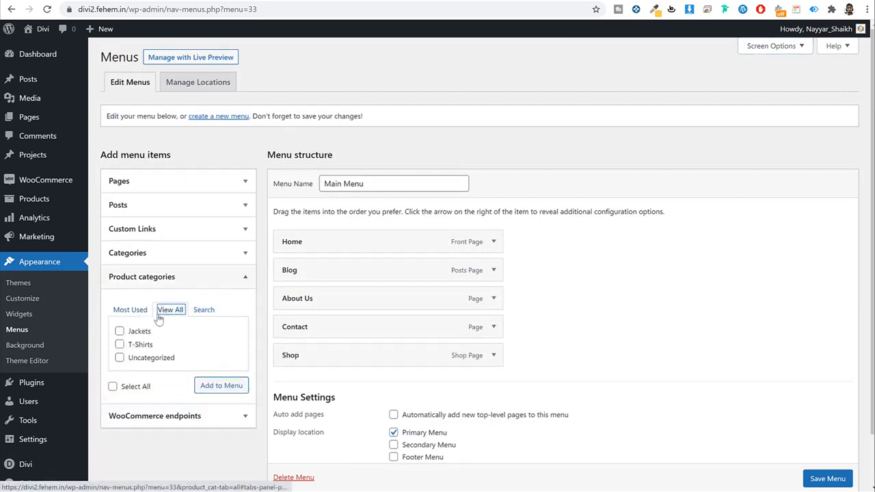
{"action": "left_click", "coordinate": [120, 331]}
{"action": "left_click", "coordinate": [133, 345]}
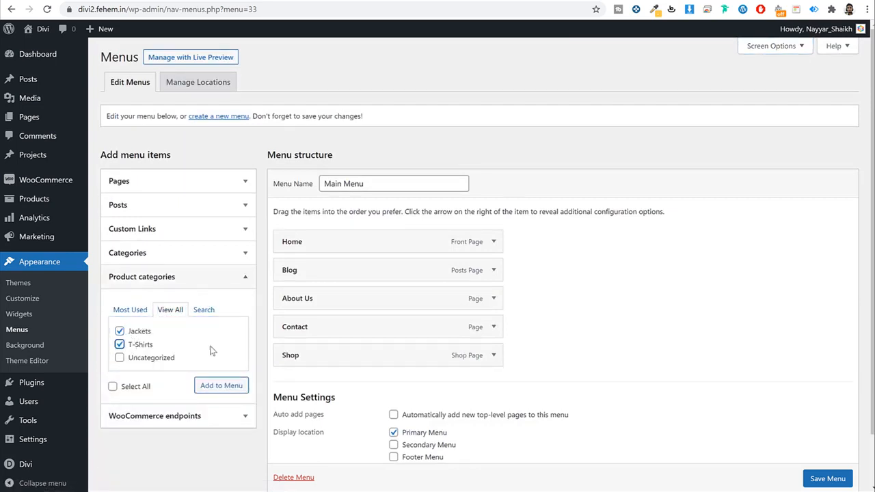
{"action": "left_click", "coordinate": [246, 388]}
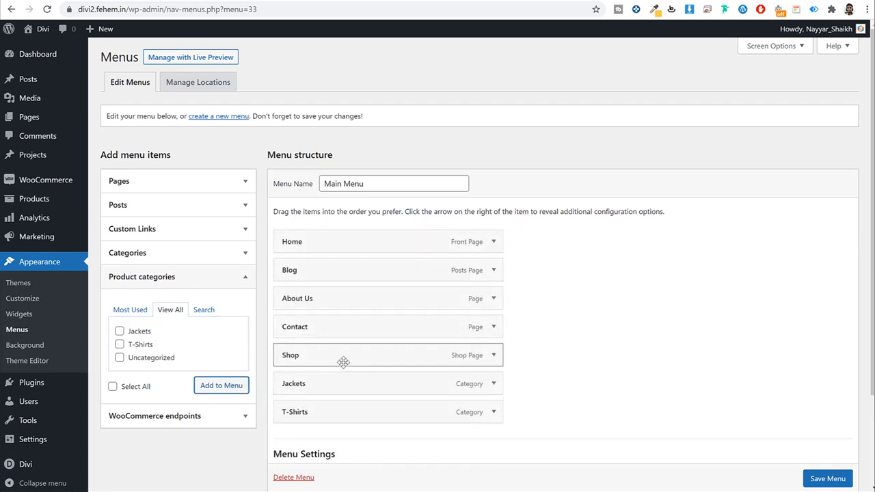
{"action": "left_click_drag", "start_coordinate": [343, 362], "coordinate": [352, 270]}
{"action": "left_click_drag", "start_coordinate": [353, 386], "coordinate": [383, 294]}
{"action": "left_click_drag", "start_coordinate": [347, 406], "coordinate": [369, 314]}
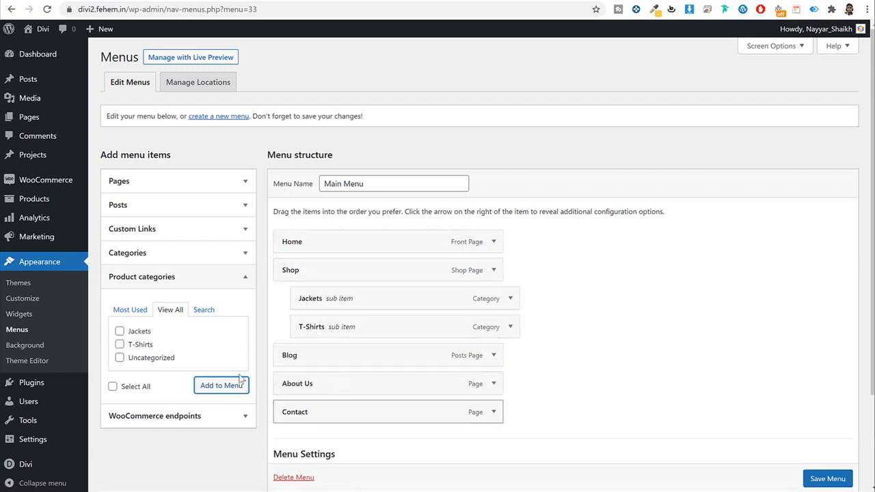
Step: Add the My account page to the Main Menu and save the menu
{"action": "left_click", "coordinate": [152, 186]}
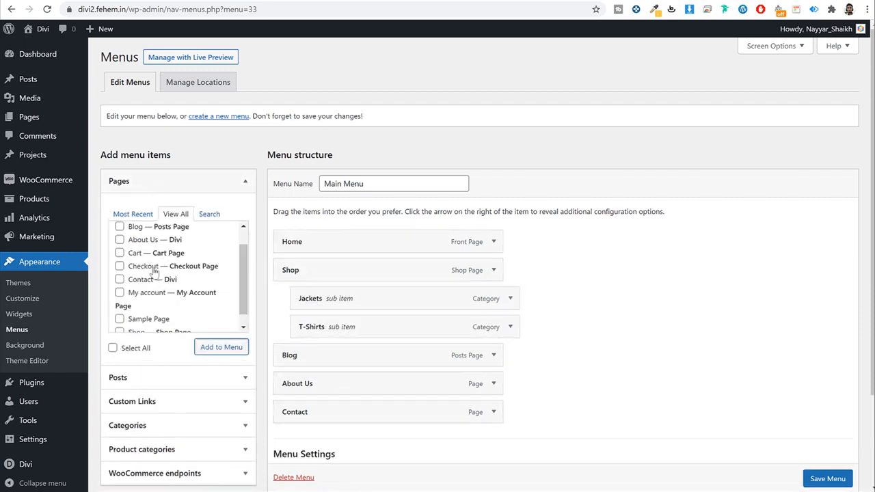
{"action": "left_click", "coordinate": [137, 255]}
{"action": "left_click", "coordinate": [144, 294]}
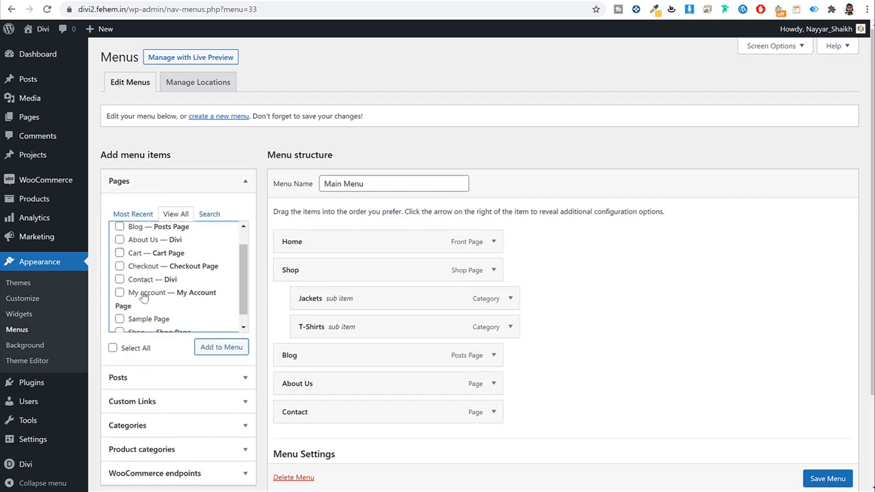
{"action": "left_click", "coordinate": [224, 347]}
{"action": "scroll", "coordinate": [709, 383], "scroll_direction": "down", "scroll_amount": 2}
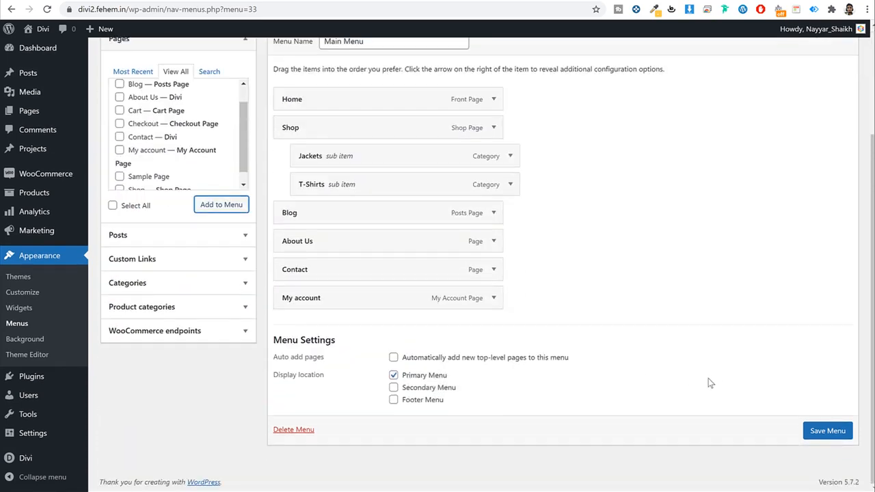
{"action": "left_click_drag", "start_coordinate": [448, 375], "coordinate": [400, 378]}
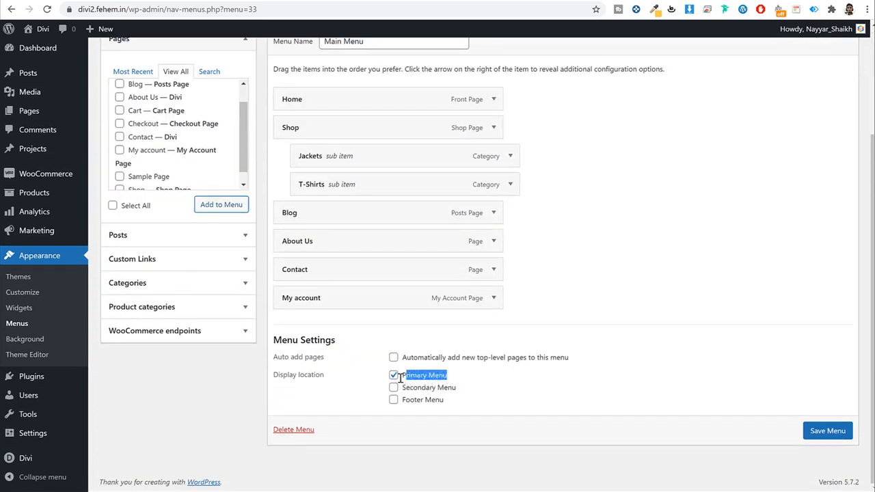
{"action": "left_click", "coordinate": [846, 436]}
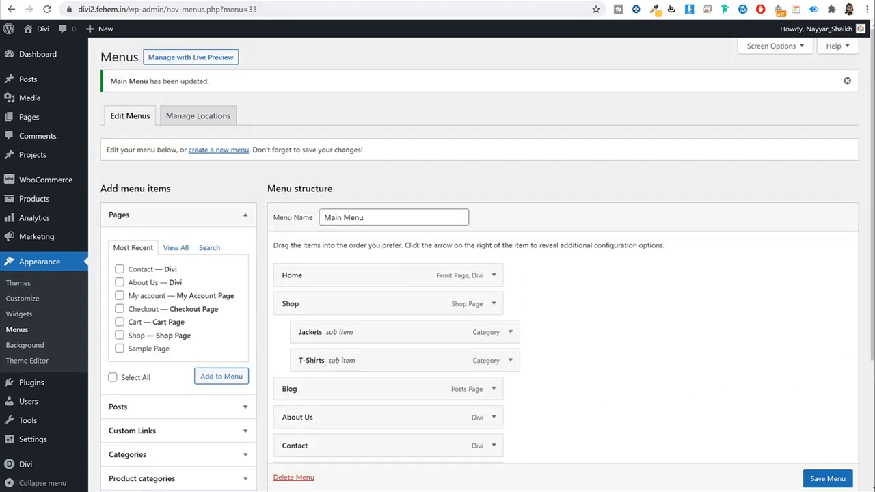
{"action": "left_click", "coordinate": [205, 1]}
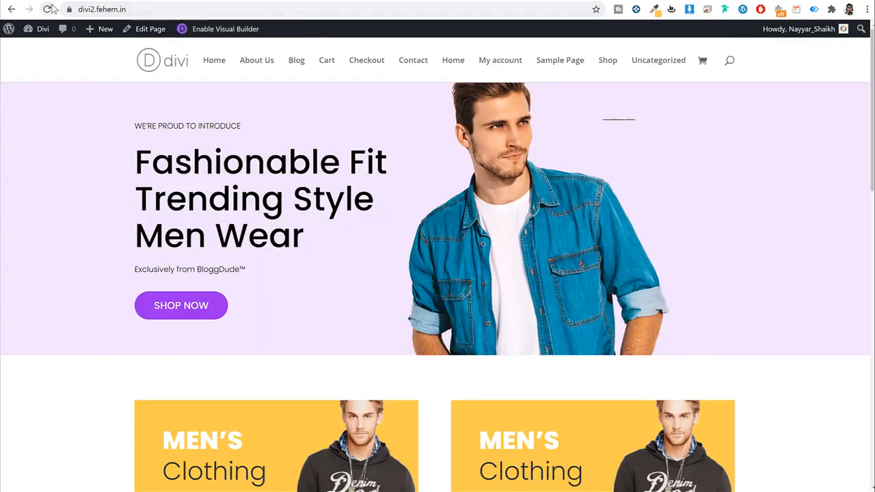
Step: Reload the storefront to show the rebuilt menu and open the Divi Theme Customizer
{"action": "left_click", "coordinate": [48, 9]}
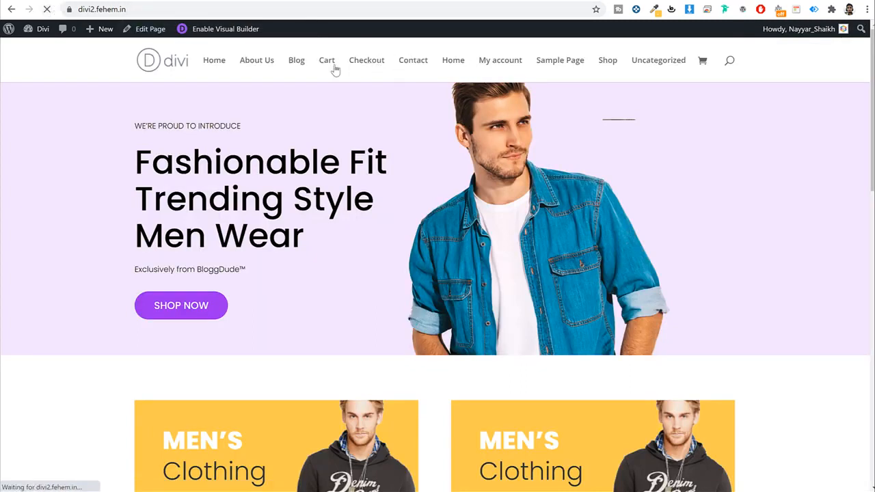
{"action": "mouse_move", "coordinate": [508, 74]}
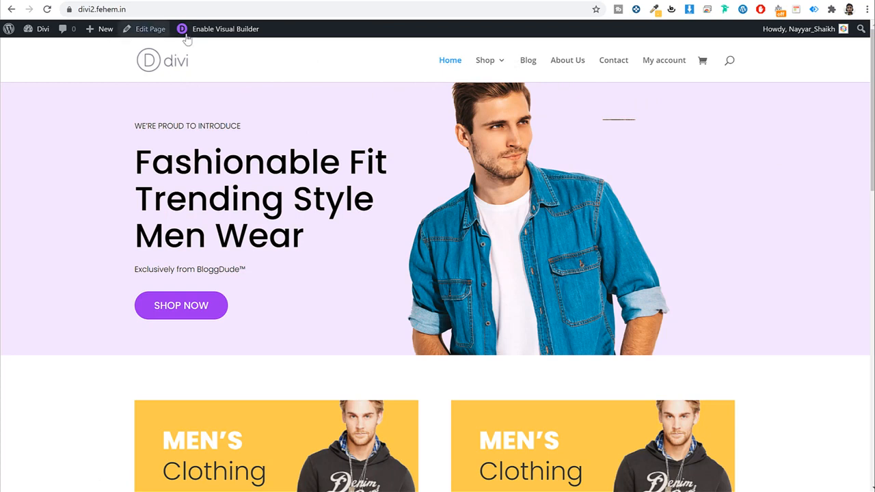
{"action": "mouse_move", "coordinate": [44, 35]}
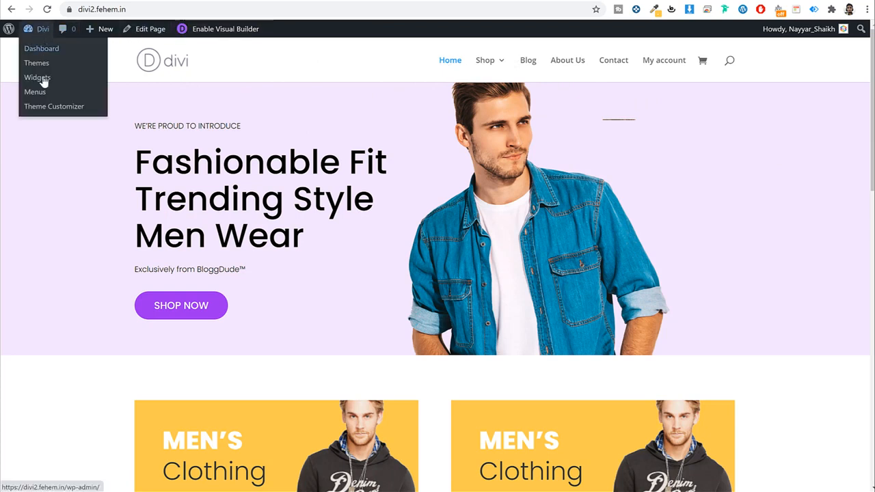
{"action": "left_click", "coordinate": [53, 107]}
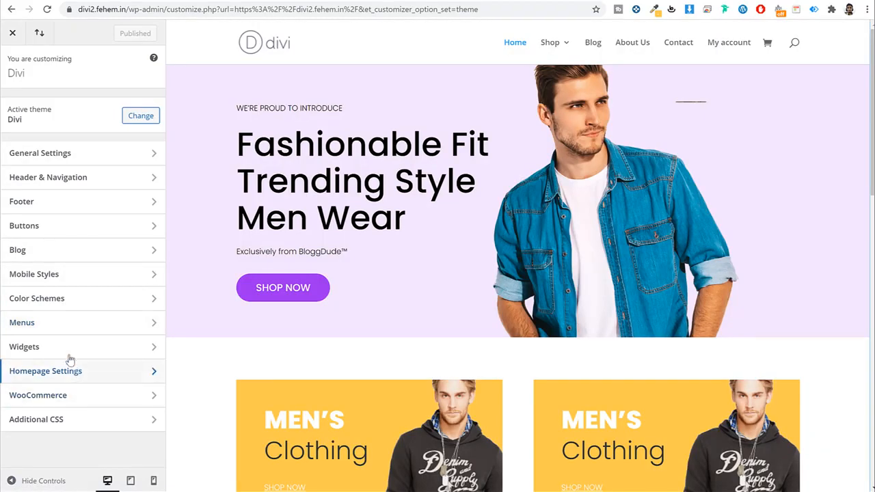
Step: Preview the Centered Inline Logo, Centered and Slide In header styles, including the slide-in menu
{"action": "left_click", "coordinate": [62, 177]}
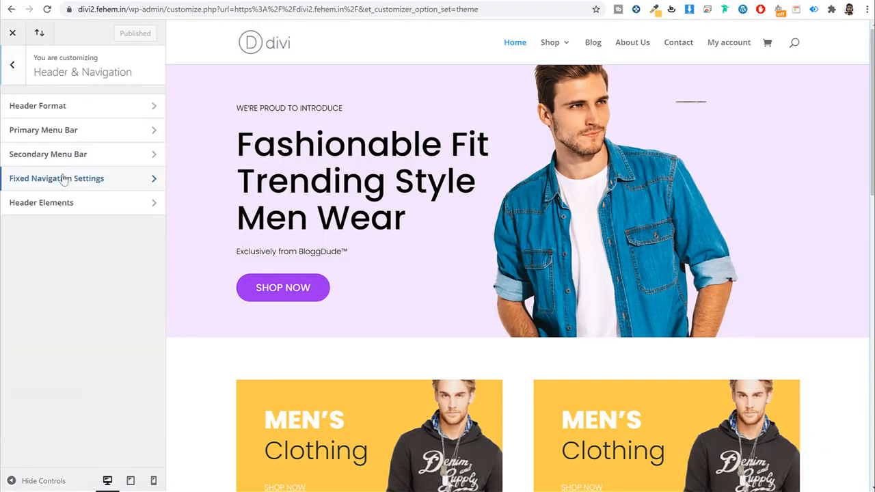
{"action": "left_click", "coordinate": [60, 111]}
{"action": "left_click", "coordinate": [59, 126]}
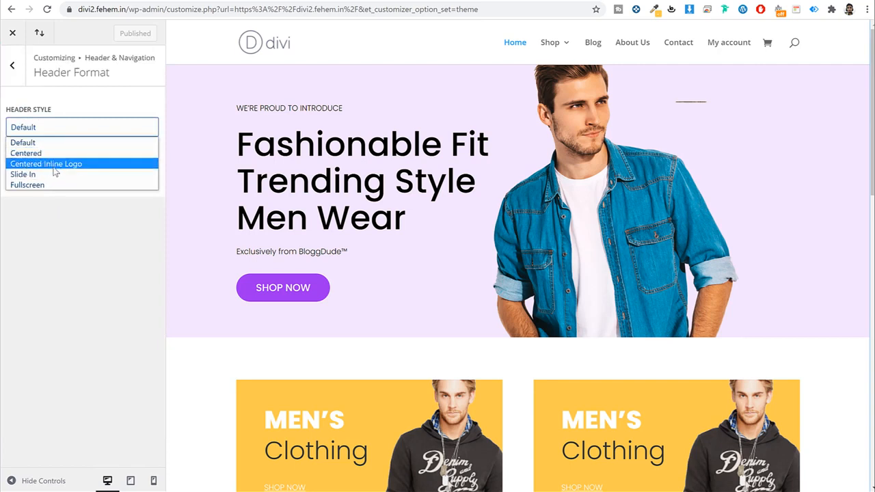
{"action": "left_click", "coordinate": [55, 164]}
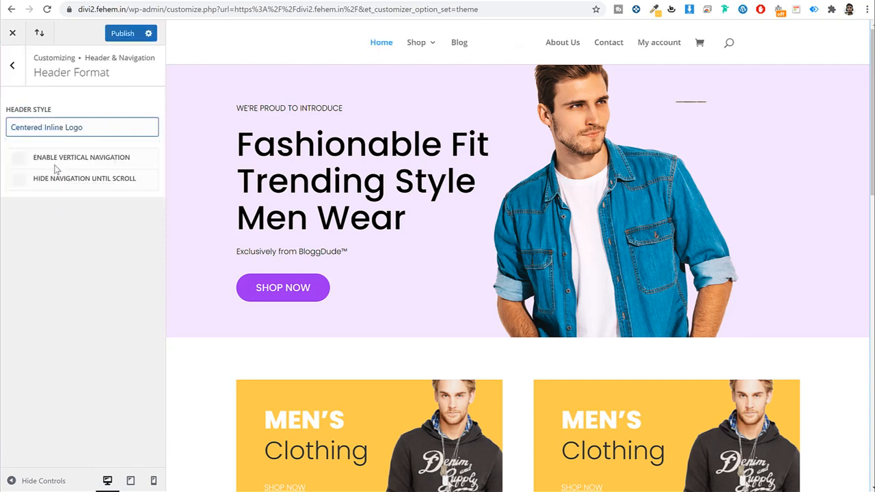
{"action": "left_click", "coordinate": [119, 127]}
{"action": "left_click", "coordinate": [75, 153]}
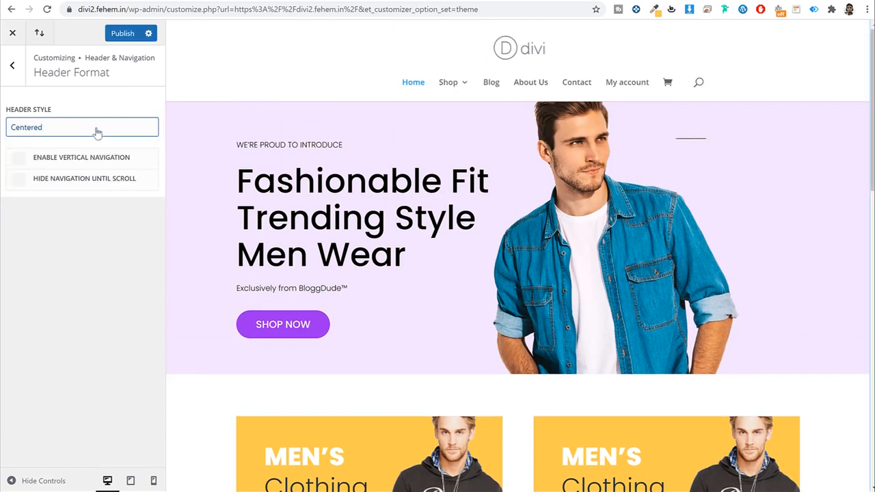
{"action": "left_click", "coordinate": [71, 131]}
{"action": "left_click", "coordinate": [70, 174]}
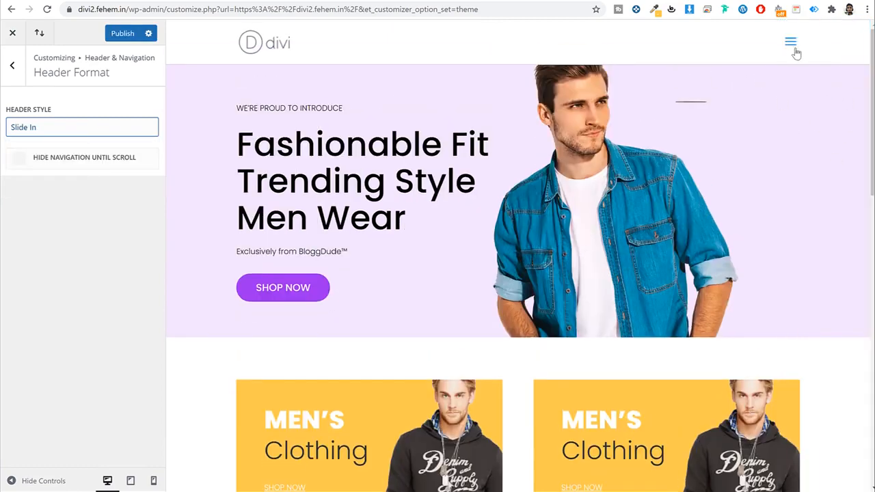
{"action": "left_click", "coordinate": [792, 45]}
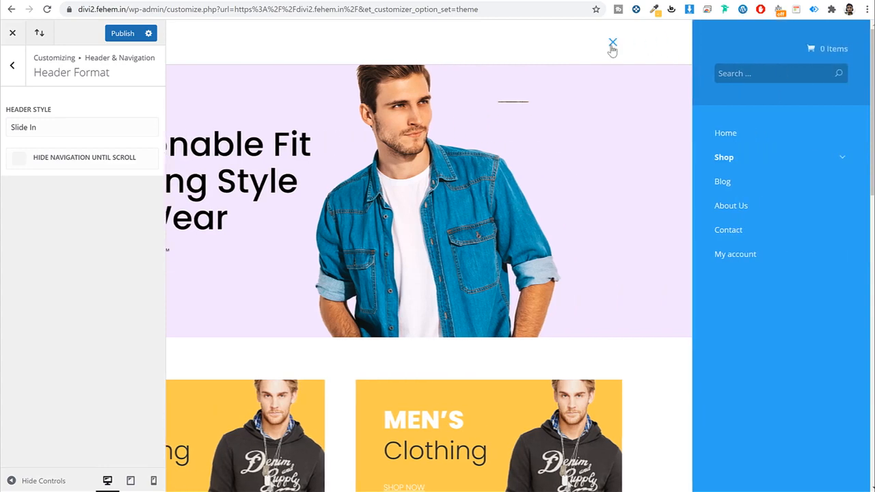
{"action": "left_click", "coordinate": [612, 44]}
Step: Preview the Fullscreen header style, then publish Centered Inline Logo as the header style
{"action": "left_click", "coordinate": [33, 129]}
{"action": "left_click", "coordinate": [49, 183]}
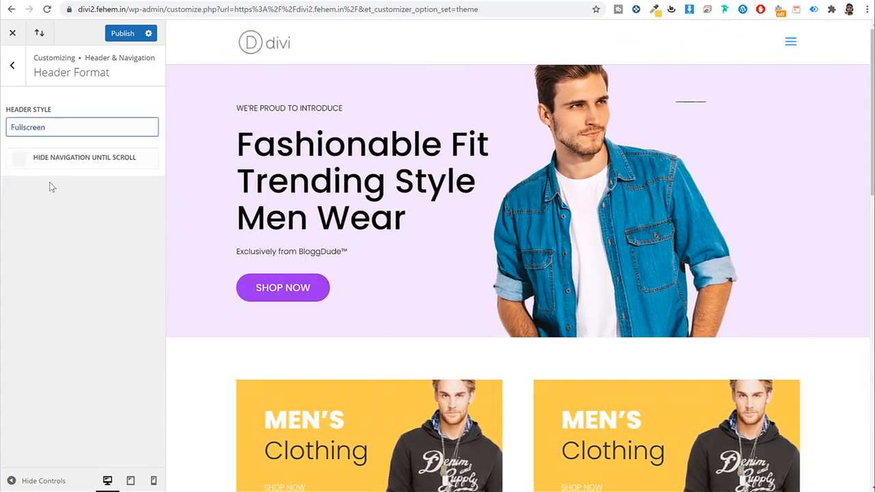
{"action": "left_click", "coordinate": [791, 45]}
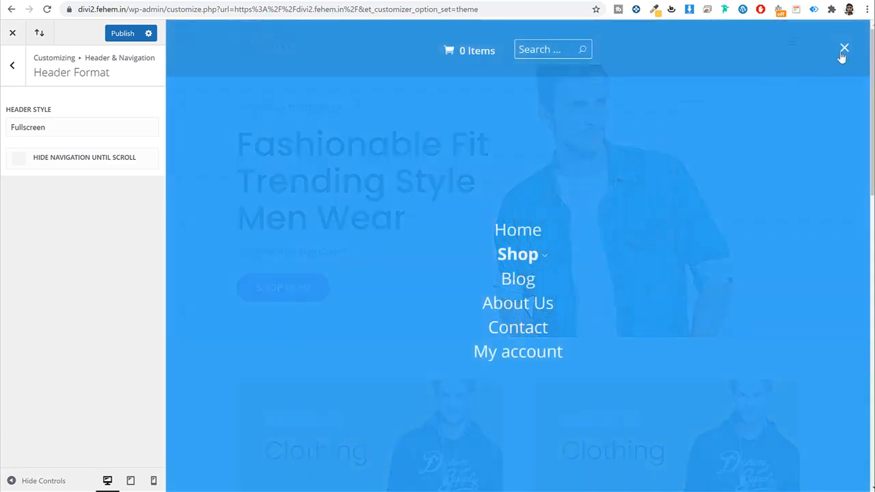
{"action": "left_click", "coordinate": [842, 50]}
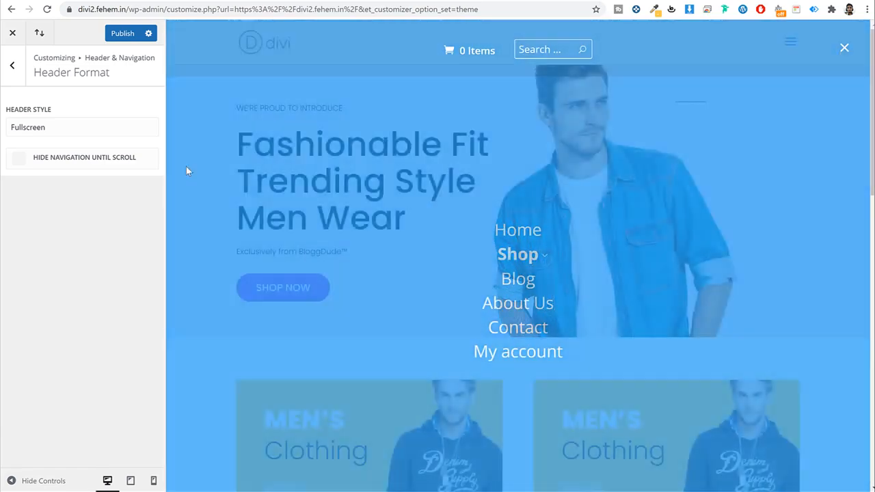
{"action": "left_click", "coordinate": [54, 130]}
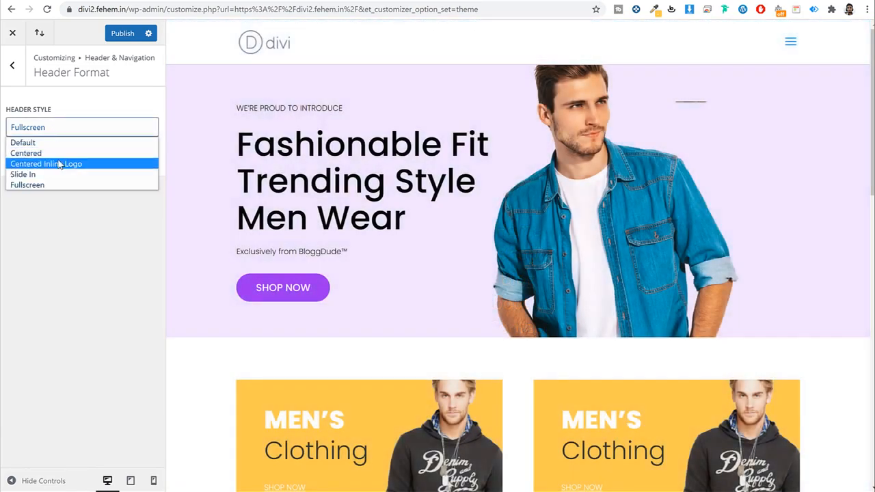
{"action": "left_click", "coordinate": [58, 163]}
{"action": "left_click", "coordinate": [118, 37]}
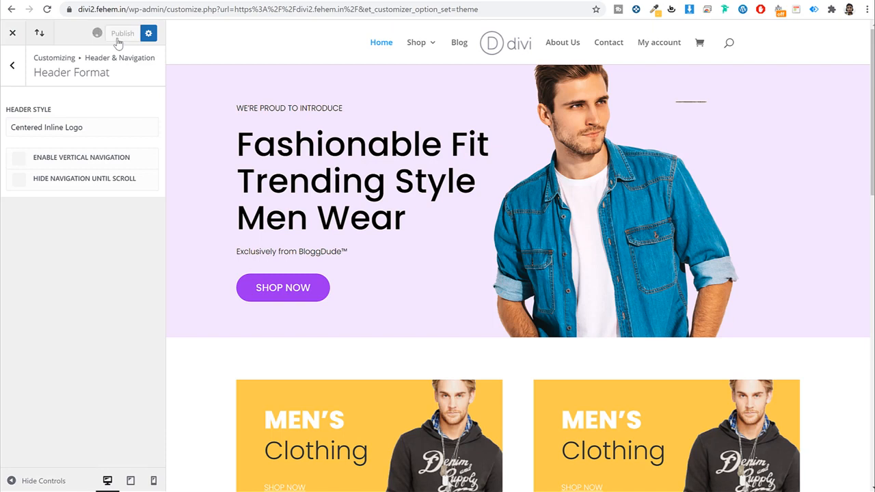
{"action": "left_click", "coordinate": [14, 68]}
Step: Set the primary menu text colour to fully opaque black
{"action": "left_click", "coordinate": [83, 123]}
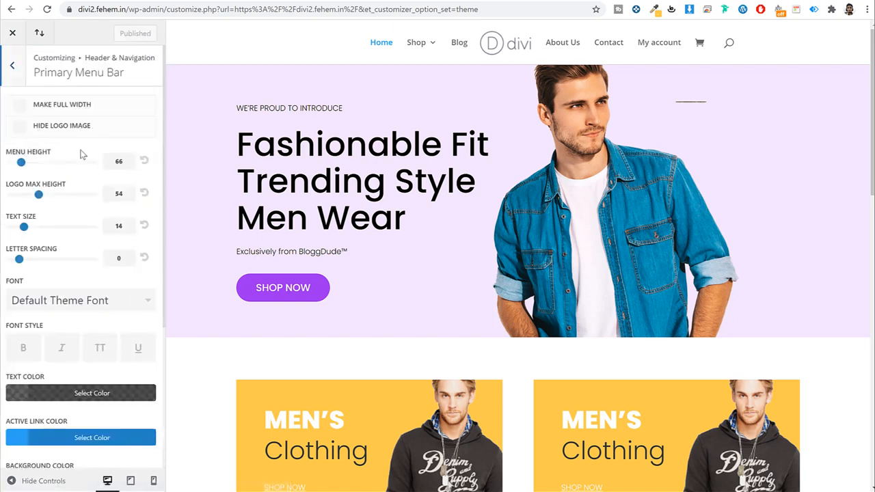
{"action": "scroll", "coordinate": [81, 205], "scroll_direction": "down", "scroll_amount": 3}
{"action": "left_click", "coordinate": [99, 226]}
{"action": "scroll", "coordinate": [39, 288], "scroll_direction": "down", "scroll_amount": 2}
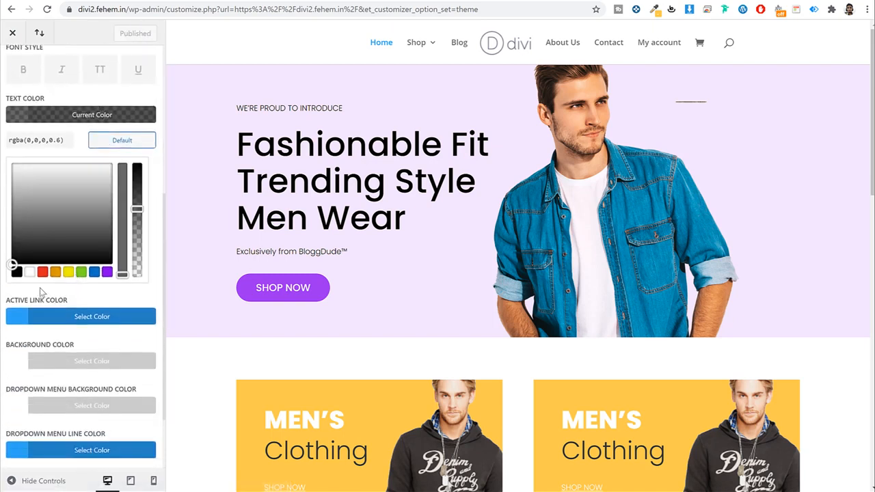
{"action": "left_click", "coordinate": [17, 273]}
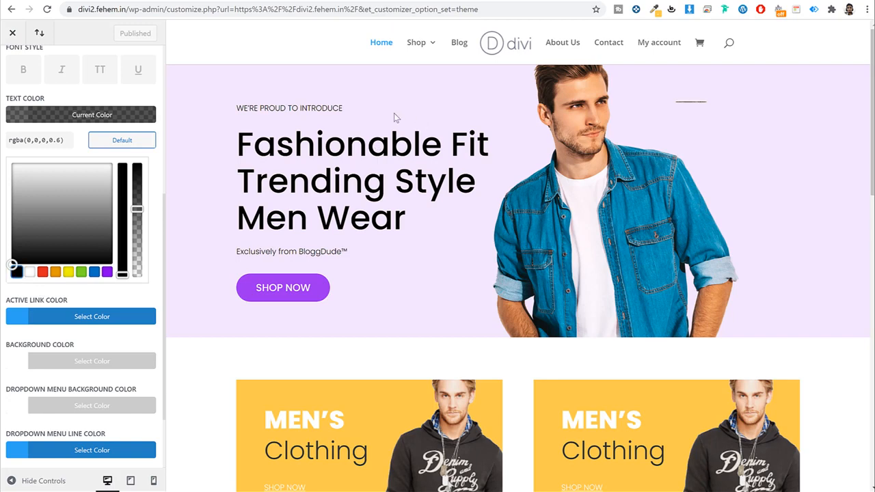
{"action": "left_click", "coordinate": [91, 116]}
{"action": "left_click", "coordinate": [76, 185]}
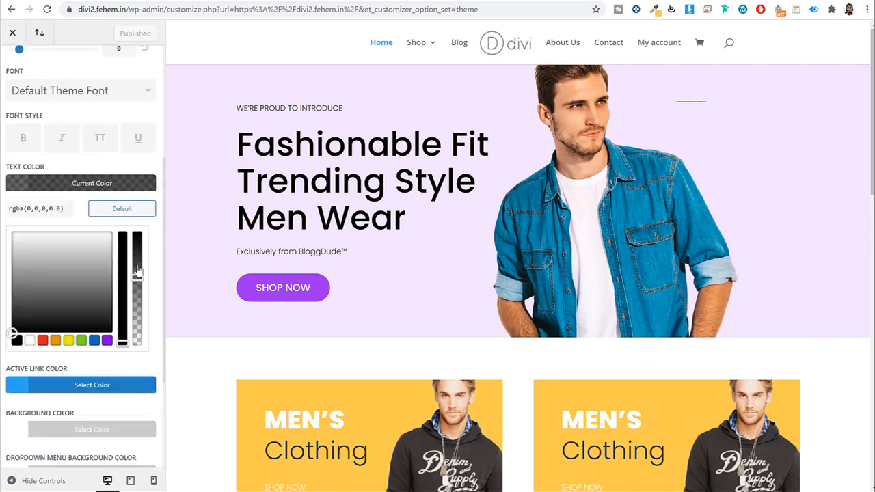
{"action": "left_click_drag", "start_coordinate": [137, 277], "coordinate": [137, 233]}
{"action": "left_click", "coordinate": [120, 185]}
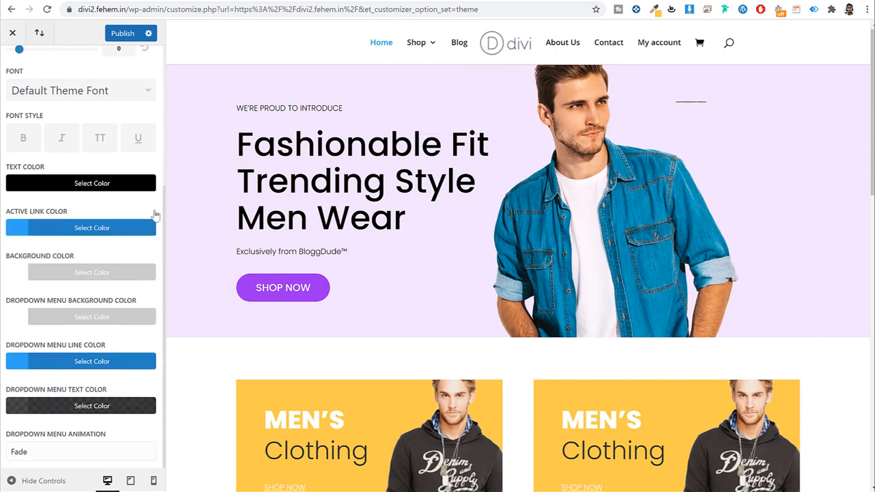
Step: Set the active link colour to purple
{"action": "left_click", "coordinate": [113, 227]}
{"action": "scroll", "coordinate": [114, 273], "scroll_direction": "down", "scroll_amount": 2}
{"action": "left_click", "coordinate": [96, 274]}
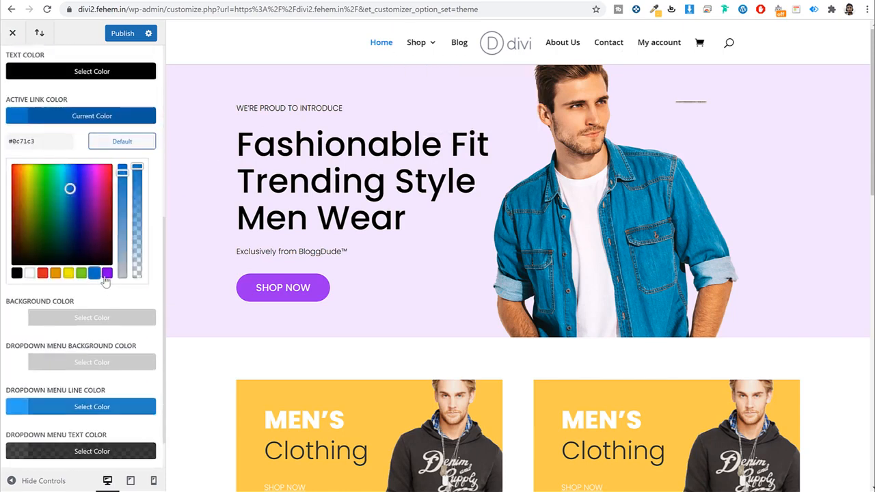
{"action": "left_click", "coordinate": [107, 274]}
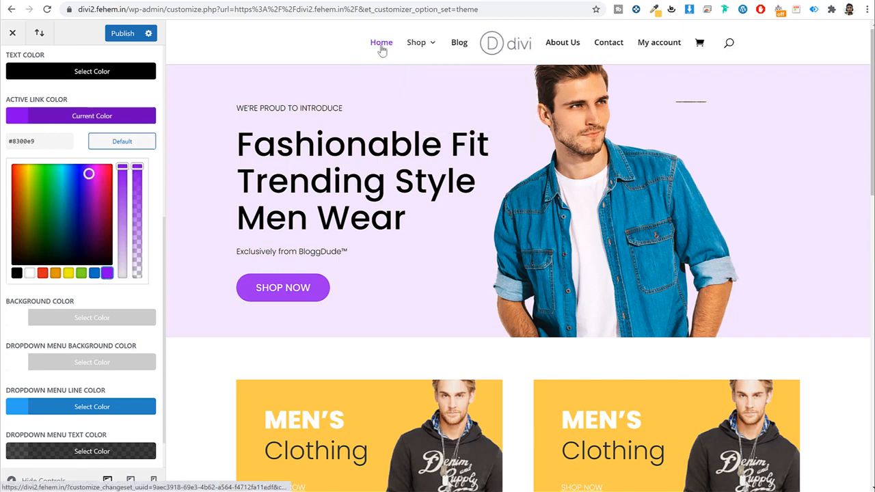
{"action": "left_click", "coordinate": [103, 115]}
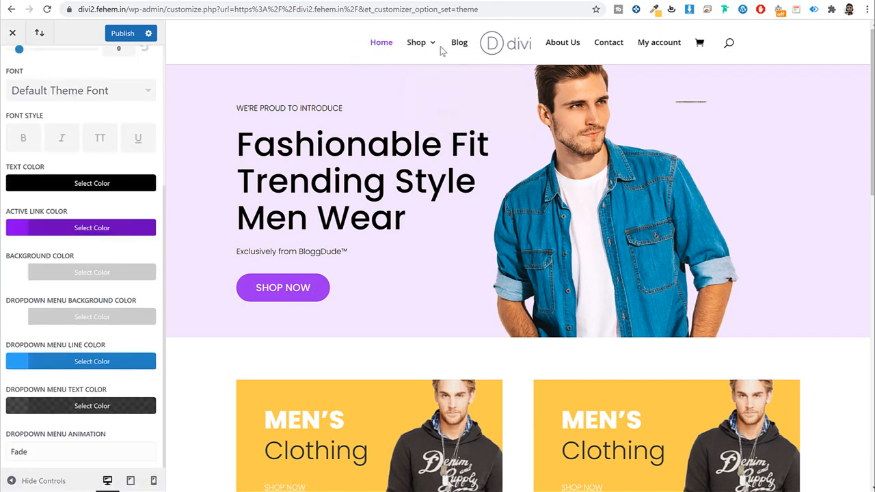
Step: Make the dropdown menu line purple and publish the changes
{"action": "left_click", "coordinate": [98, 362]}
{"action": "scroll", "coordinate": [97, 403], "scroll_direction": "down", "scroll_amount": 2}
{"action": "left_click", "coordinate": [107, 361]}
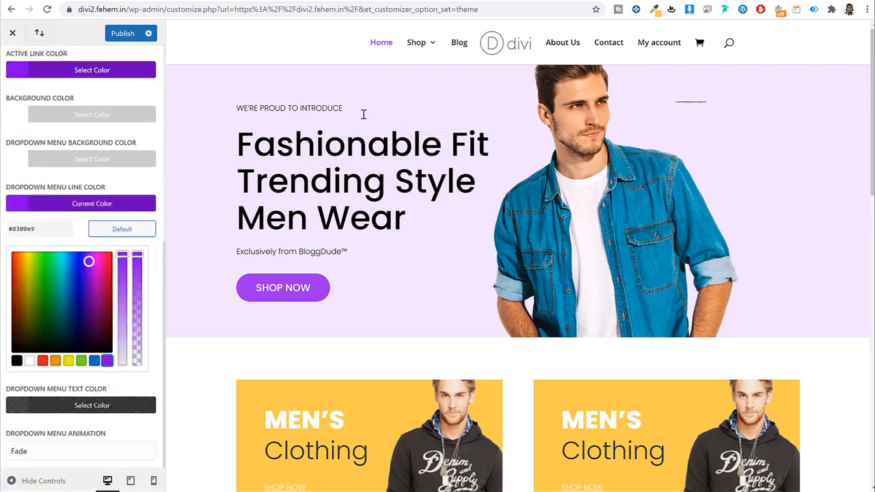
{"action": "mouse_move", "coordinate": [418, 44]}
{"action": "left_click", "coordinate": [151, 204]}
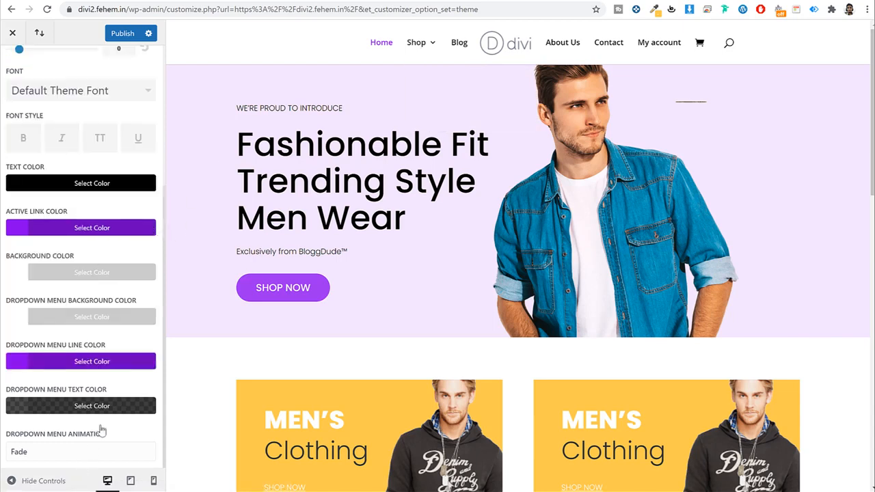
{"action": "scroll", "coordinate": [104, 417], "scroll_direction": "up", "scroll_amount": 3}
{"action": "left_click", "coordinate": [122, 35]}
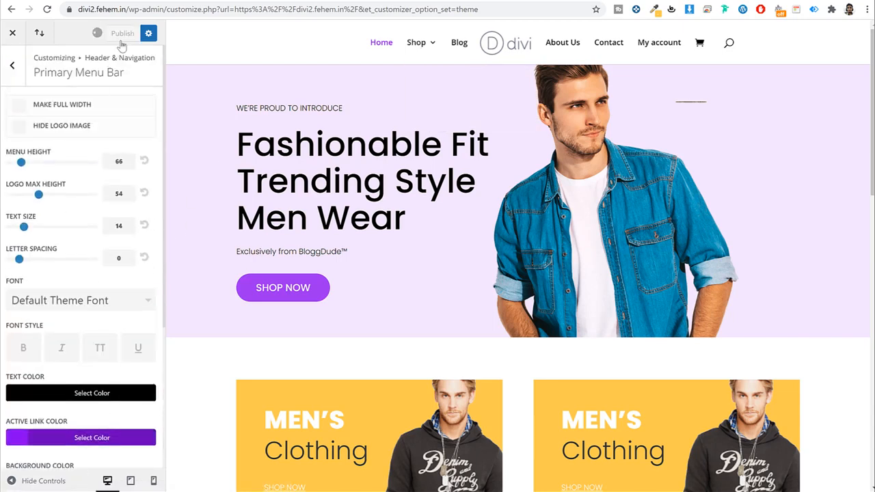
Step: Change the primary menu height to 50, then review Fixed Navigation and Header Elements settings
{"action": "double_click", "coordinate": [117, 161]}
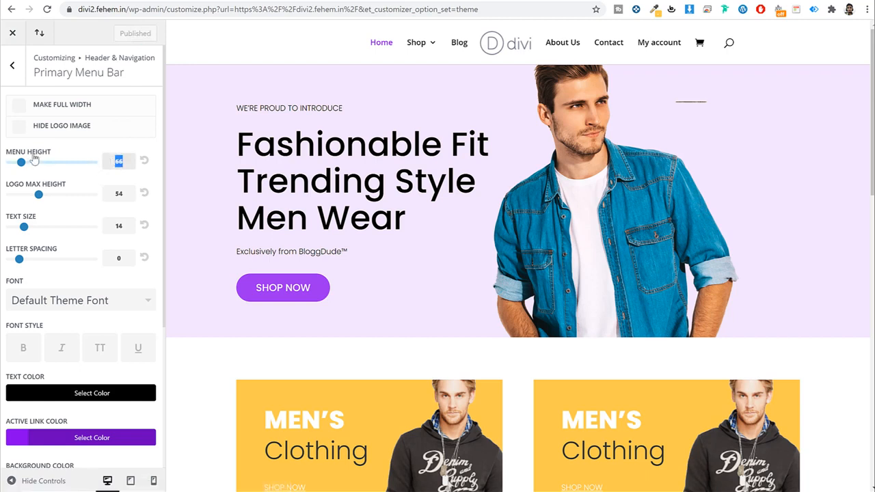
{"action": "type", "text": "50"}
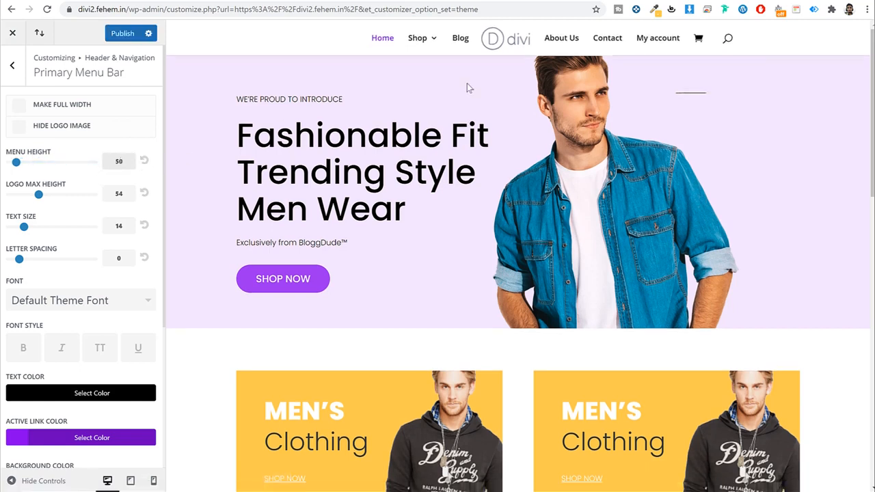
{"action": "left_click", "coordinate": [13, 65]}
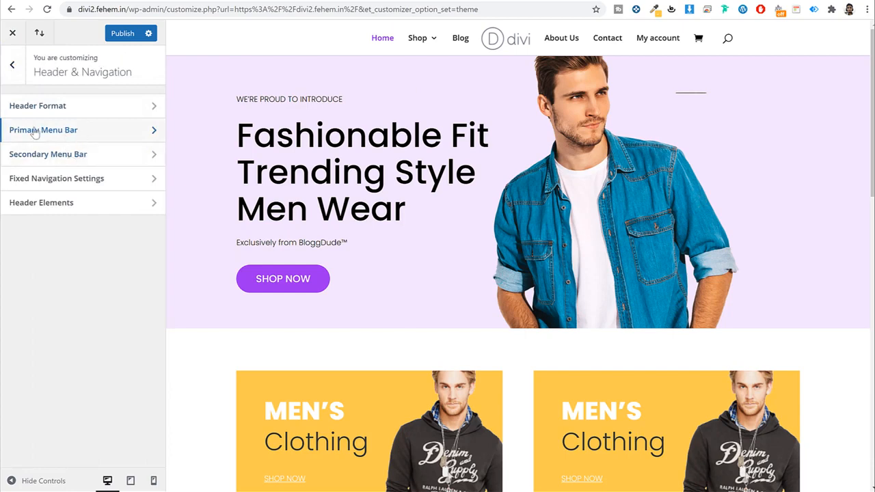
{"action": "left_click", "coordinate": [103, 180]}
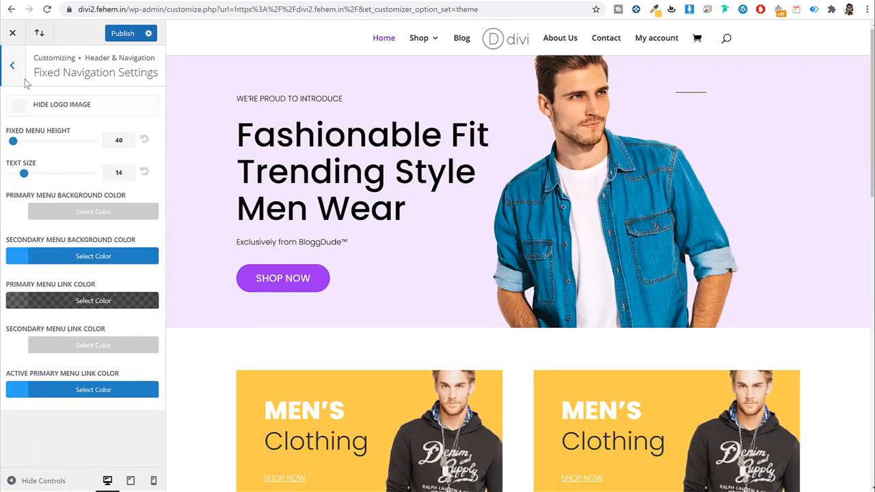
{"action": "left_click", "coordinate": [13, 77]}
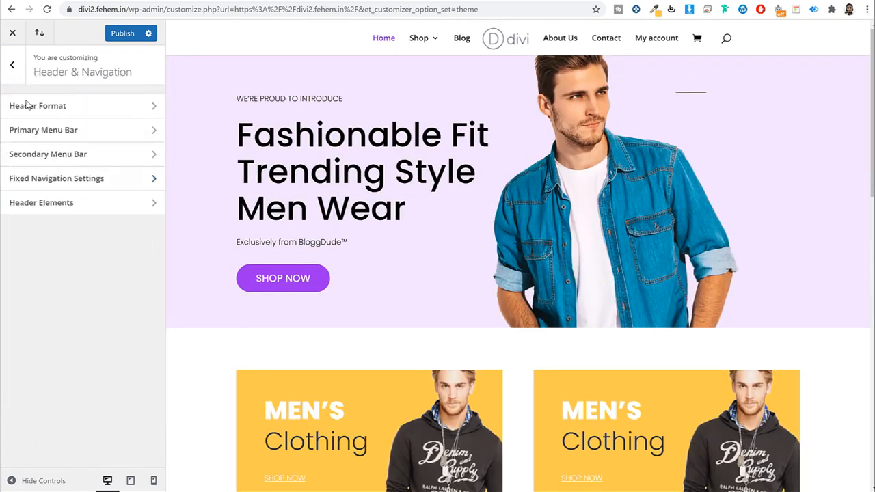
{"action": "left_click", "coordinate": [59, 203]}
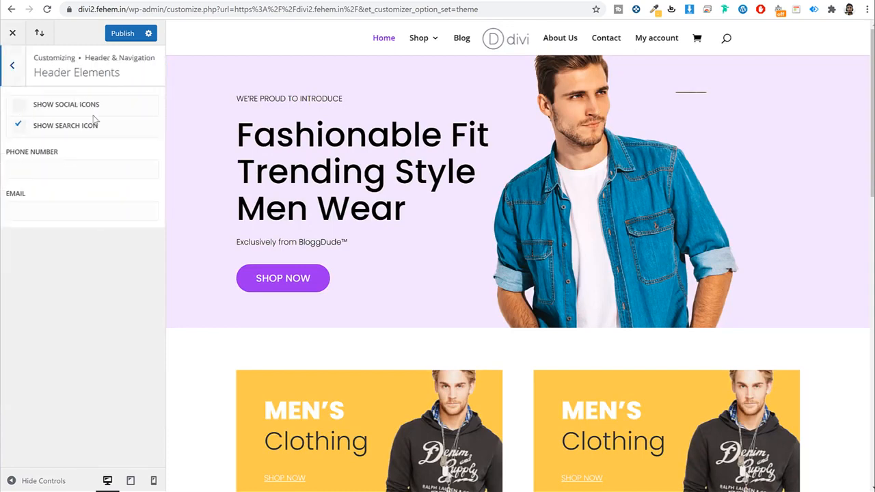
{"action": "left_click", "coordinate": [10, 68]}
{"action": "left_click", "coordinate": [10, 66]}
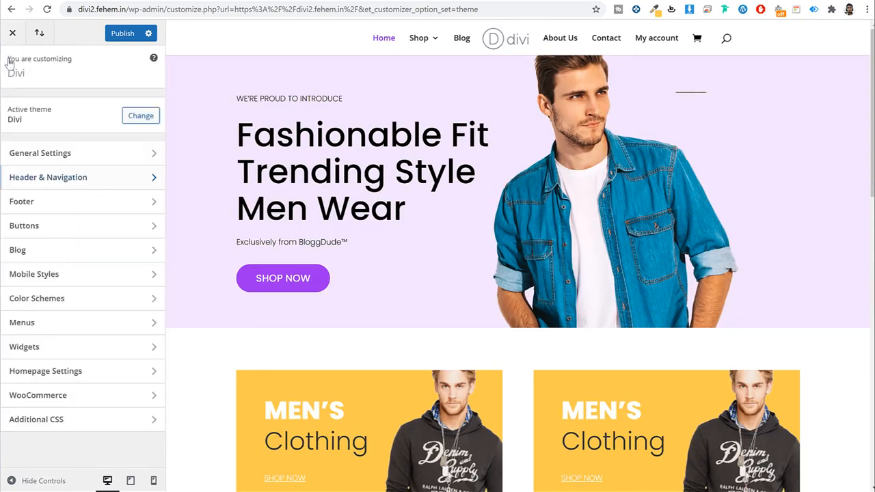
Step: Open Buttons settings and browse the preview through My account and Jackets to Mauris Aliquet
{"action": "left_click", "coordinate": [75, 232]}
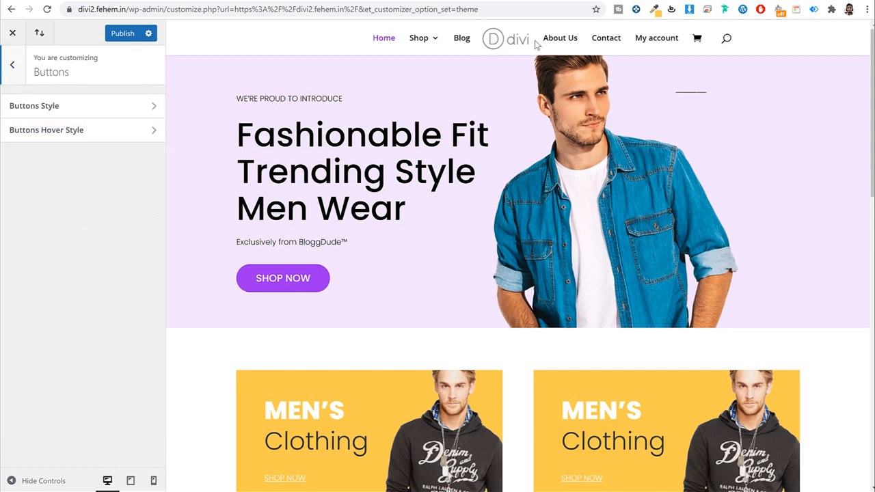
{"action": "left_click", "coordinate": [649, 39]}
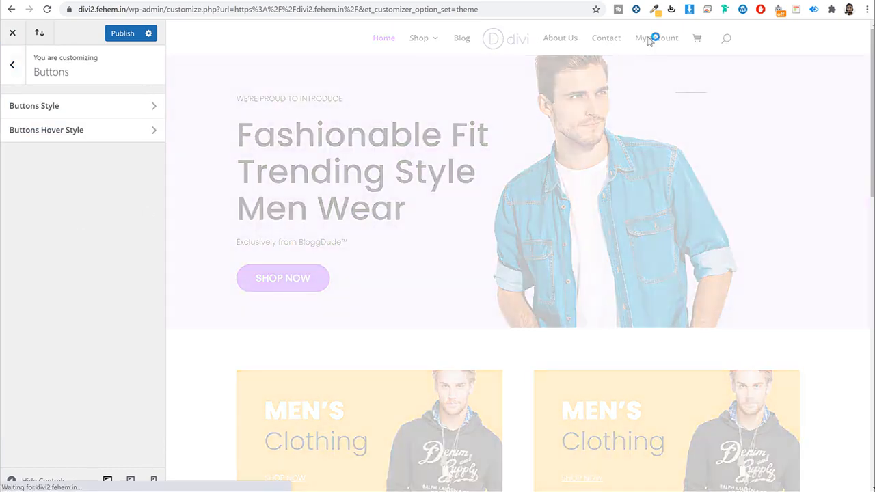
{"action": "scroll", "coordinate": [652, 177], "scroll_direction": "down", "scroll_amount": 1}
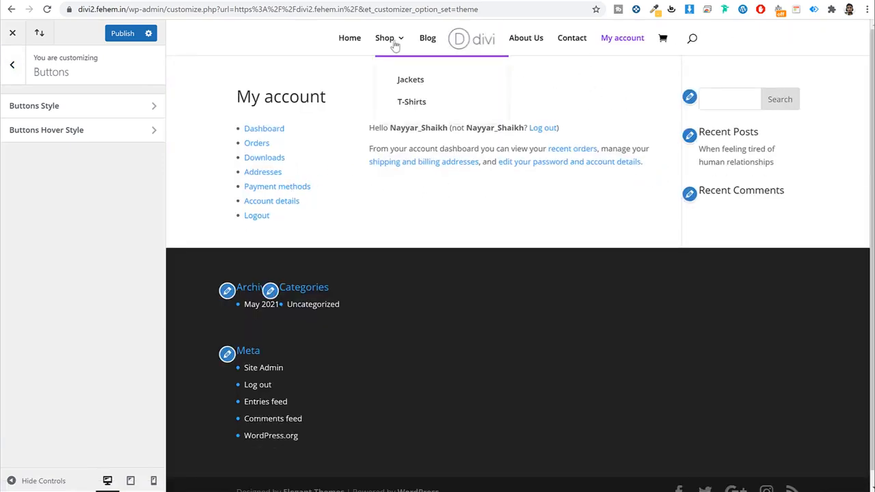
{"action": "left_click", "coordinate": [437, 85]}
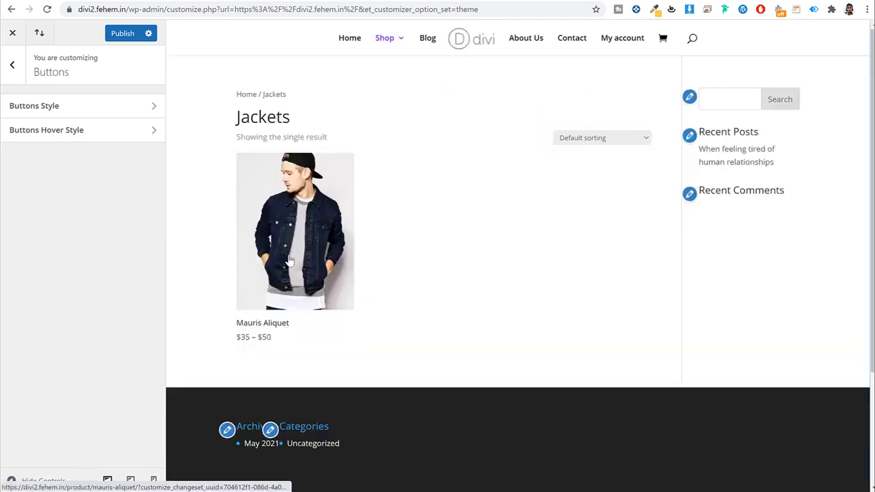
{"action": "left_click", "coordinate": [290, 260]}
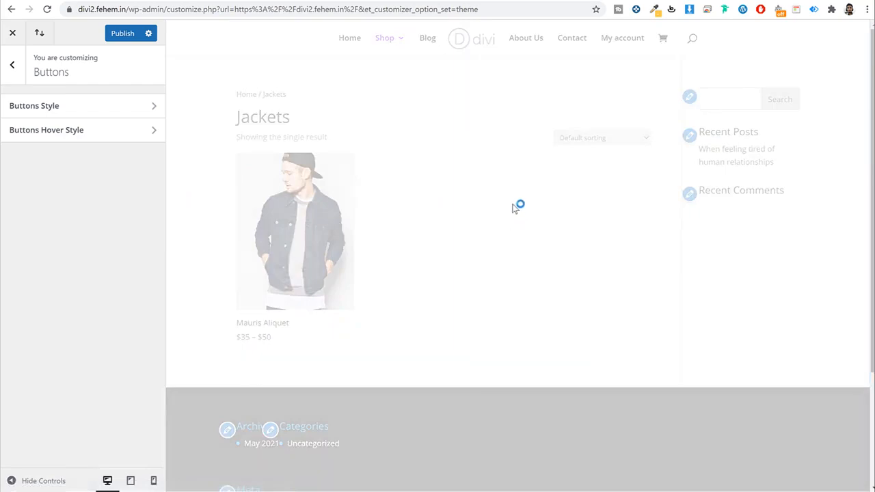
{"action": "scroll", "coordinate": [513, 264], "scroll_direction": "down", "scroll_amount": 3}
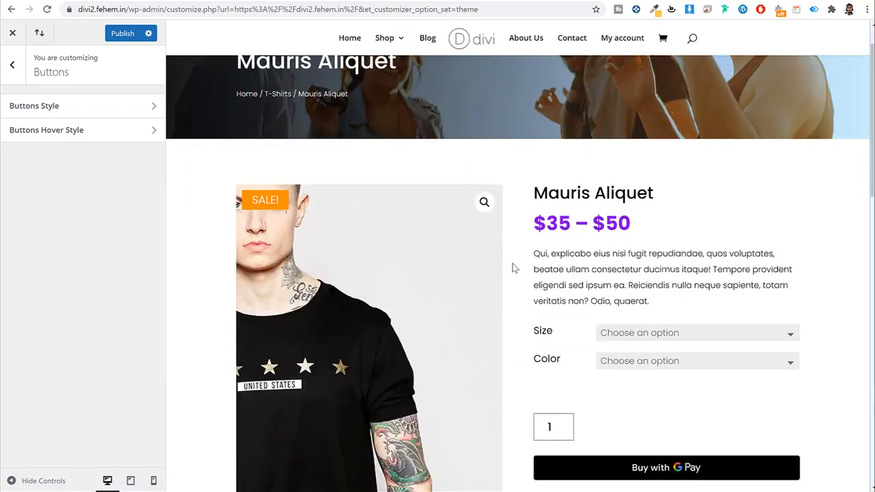
Step: Choose size Large and colour Black on the product, then publish and close the Customizer
{"action": "left_click", "coordinate": [657, 220]}
{"action": "left_click", "coordinate": [649, 246]}
{"action": "left_click", "coordinate": [654, 246]}
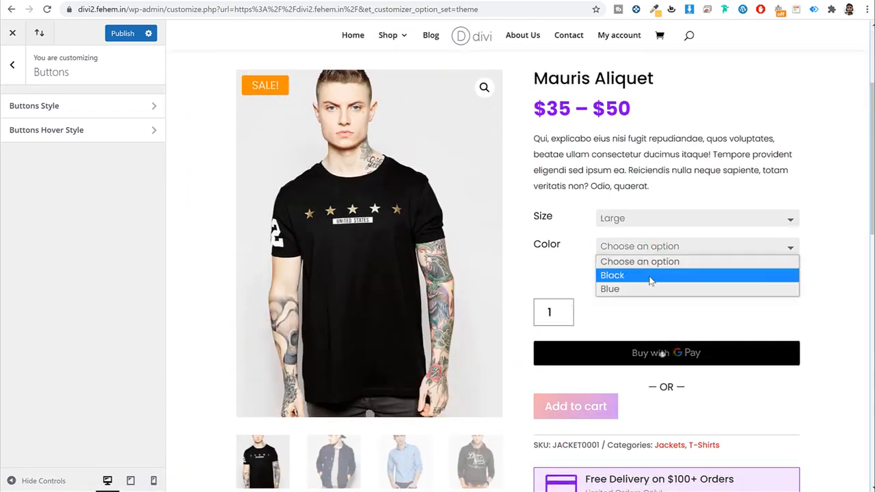
{"action": "left_click", "coordinate": [650, 274]}
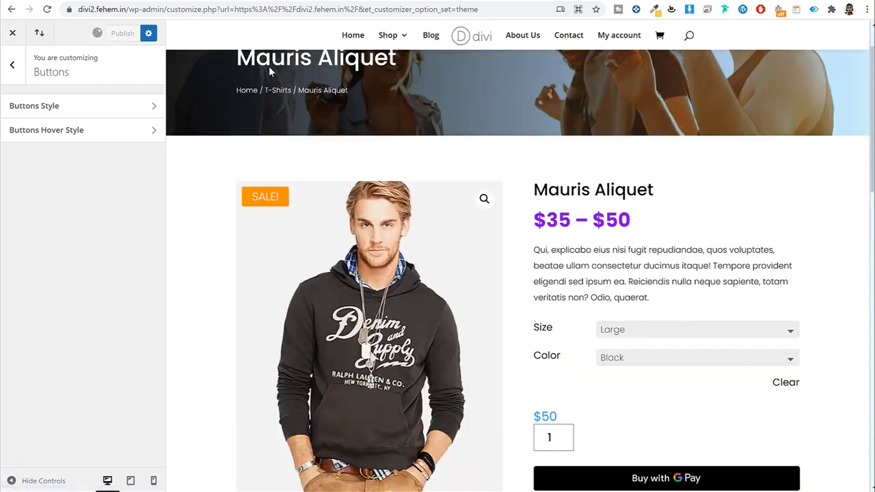
{"action": "left_click", "coordinate": [133, 35]}
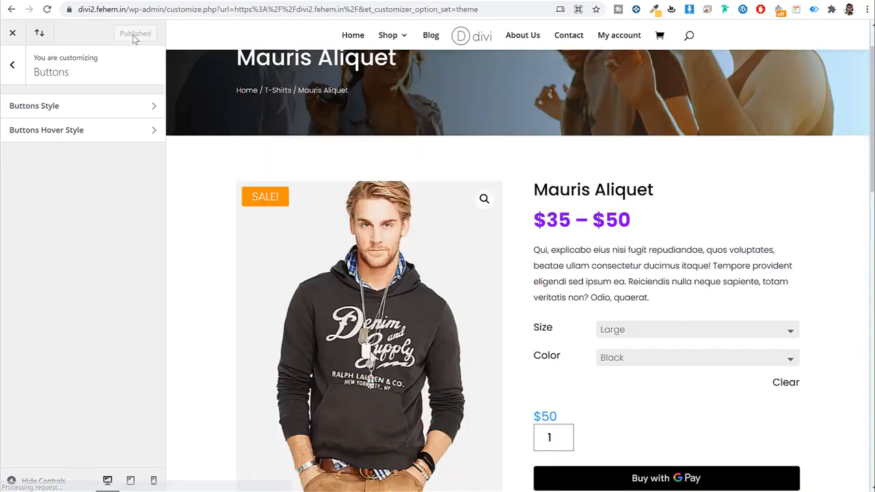
{"action": "left_click", "coordinate": [12, 32]}
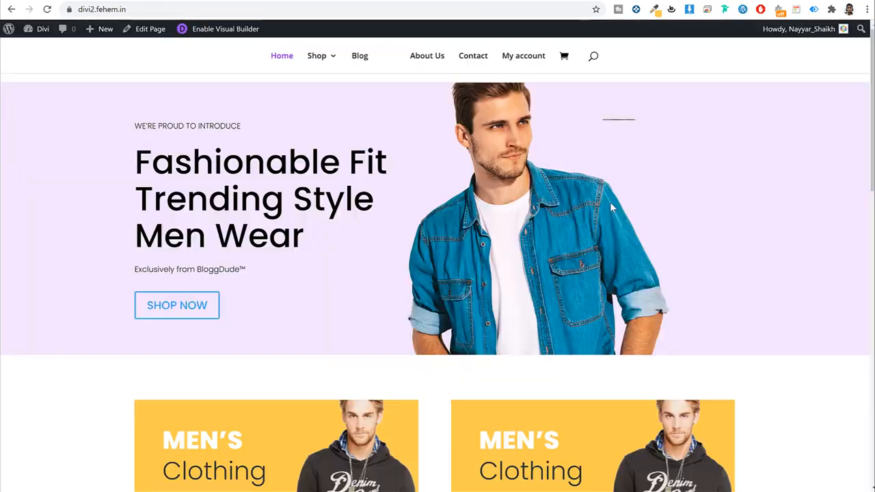
Step: Open the Mauris Aliquet product page from the Shop
{"action": "left_click", "coordinate": [305, 63]}
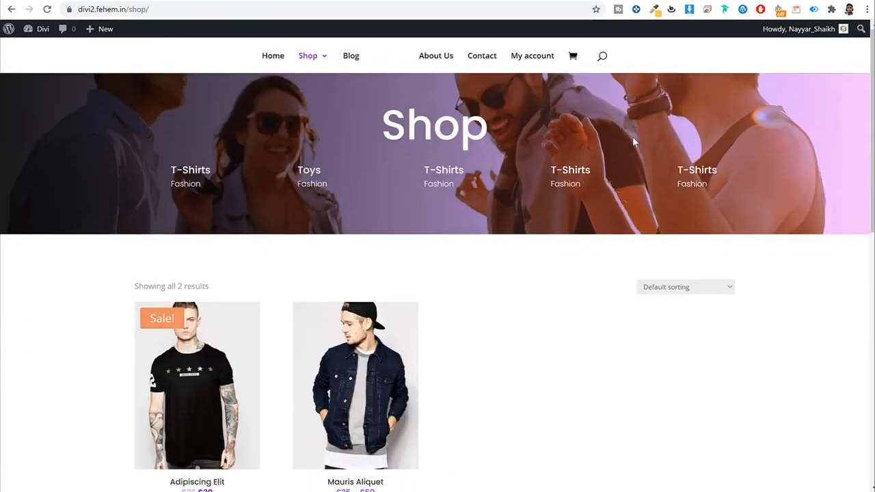
{"action": "scroll", "coordinate": [392, 197], "scroll_direction": "down", "scroll_amount": 3}
{"action": "left_click", "coordinate": [385, 197]}
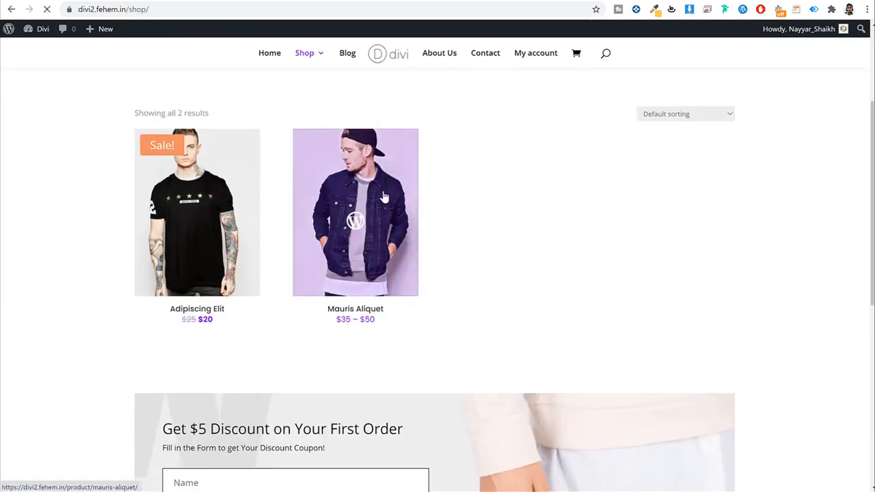
Step: Add Mauris Aliquet in Large, Black to the cart and view the $57 cart
{"action": "scroll", "coordinate": [478, 218], "scroll_direction": "down", "scroll_amount": 4}
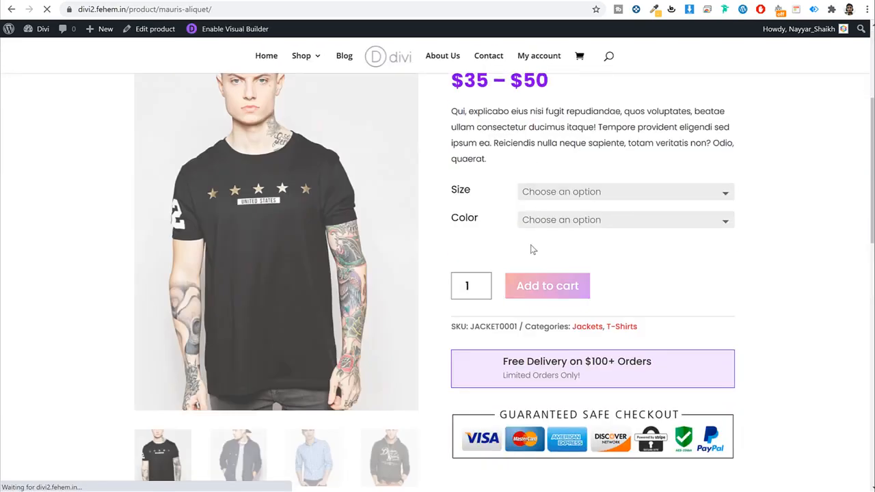
{"action": "left_click", "coordinate": [567, 179]}
{"action": "left_click", "coordinate": [547, 203]}
{"action": "left_click", "coordinate": [572, 205]}
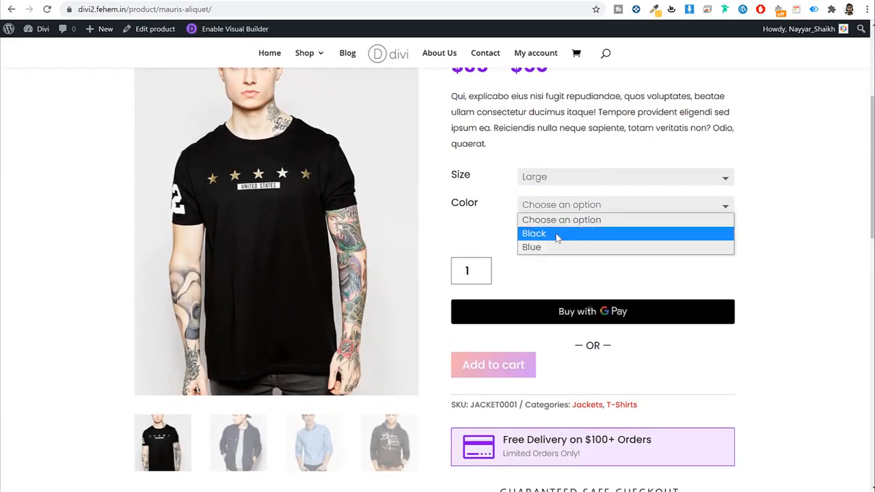
{"action": "left_click", "coordinate": [556, 233]}
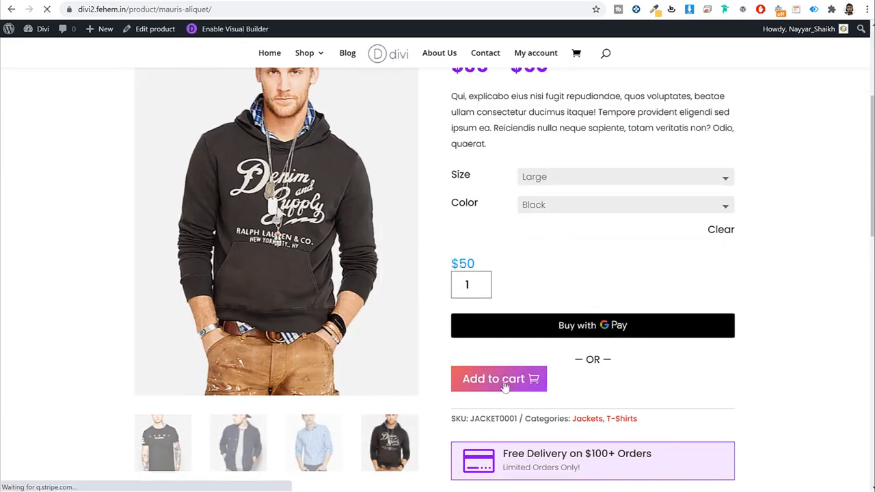
{"action": "left_click", "coordinate": [499, 379]}
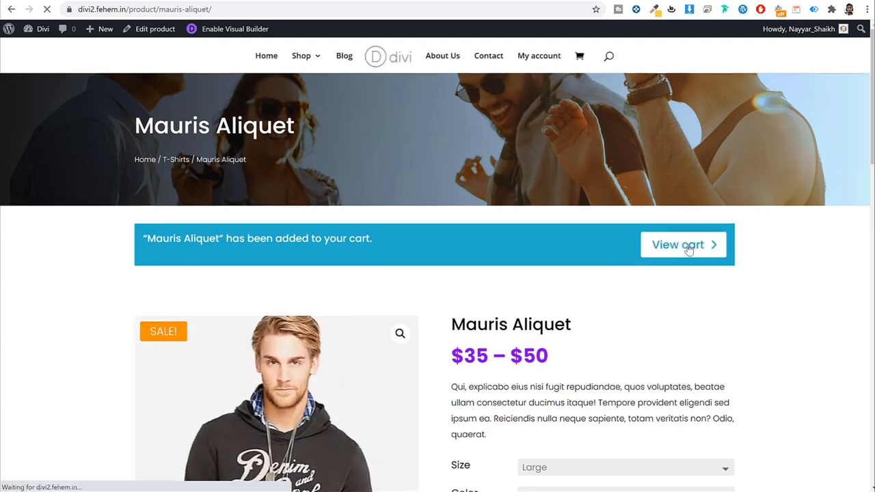
{"action": "left_click", "coordinate": [683, 246]}
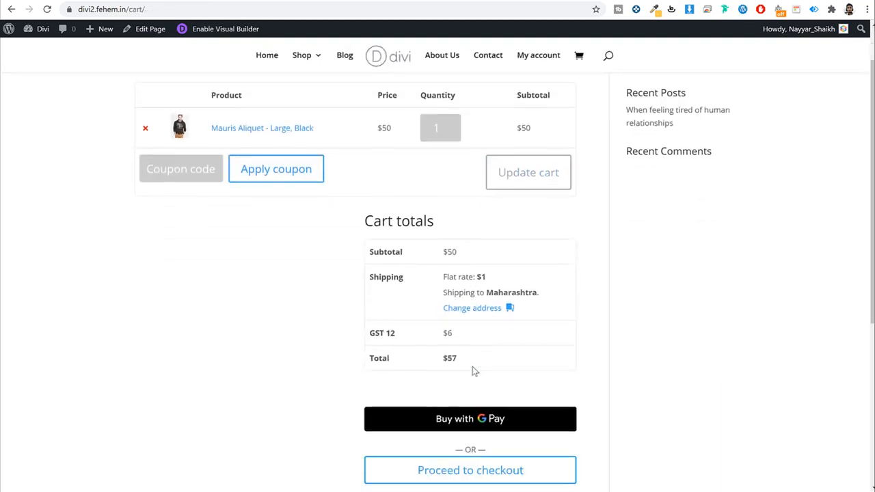
{"action": "scroll", "coordinate": [473, 271], "scroll_direction": "down", "scroll_amount": 3}
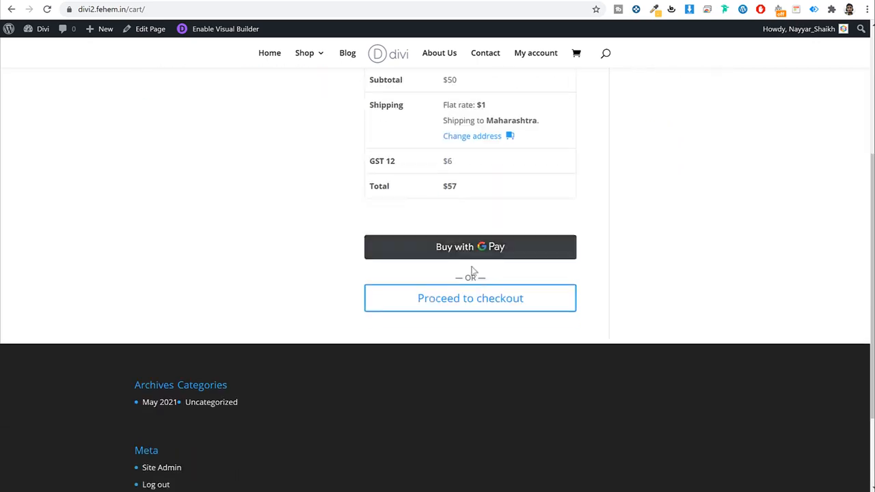
{"action": "scroll", "coordinate": [482, 312], "scroll_direction": "up", "scroll_amount": 3}
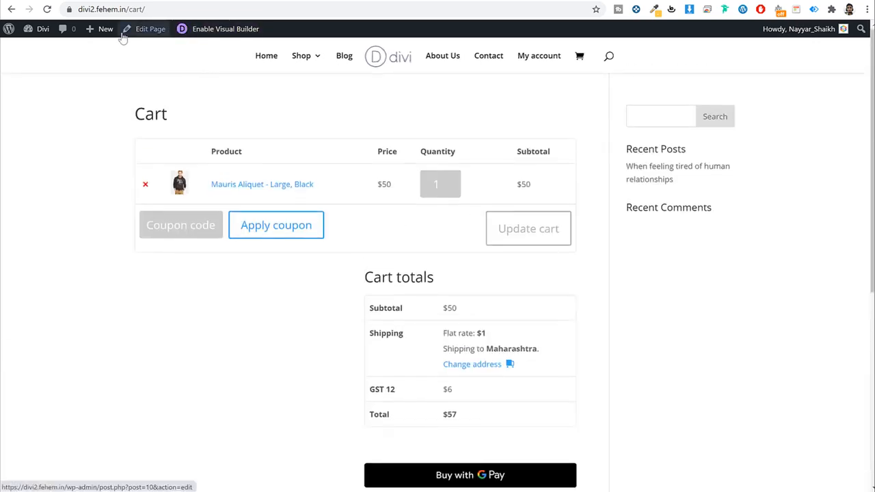
Step: In the Customizer's Buttons Style, set a fully opaque purple button background
{"action": "mouse_move", "coordinate": [36, 29]}
{"action": "left_click", "coordinate": [68, 108]}
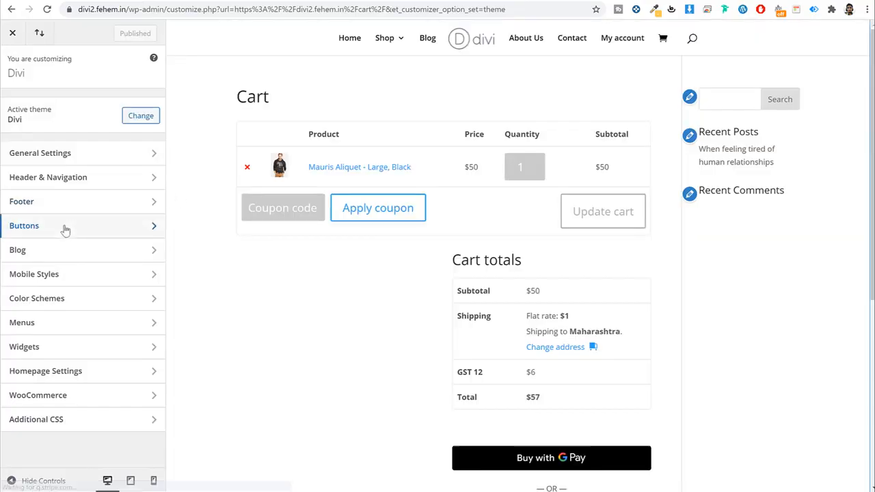
{"action": "left_click", "coordinate": [65, 228]}
{"action": "left_click", "coordinate": [60, 109]}
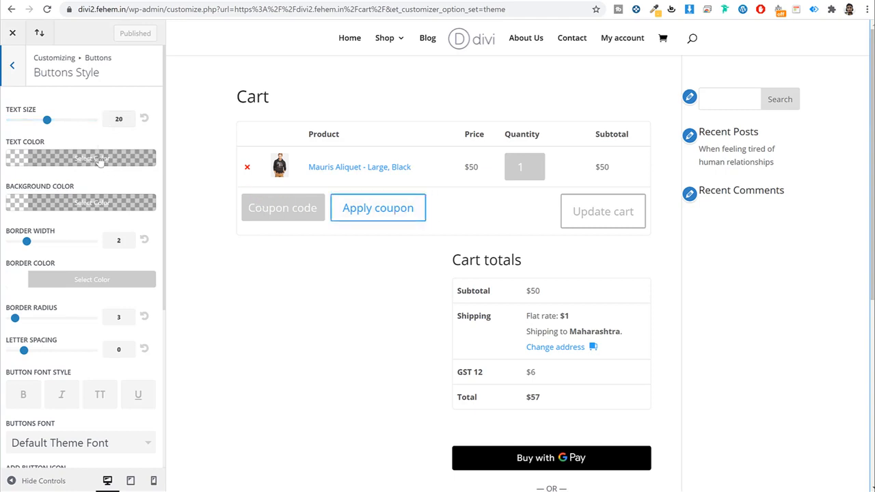
{"action": "left_click", "coordinate": [96, 205]}
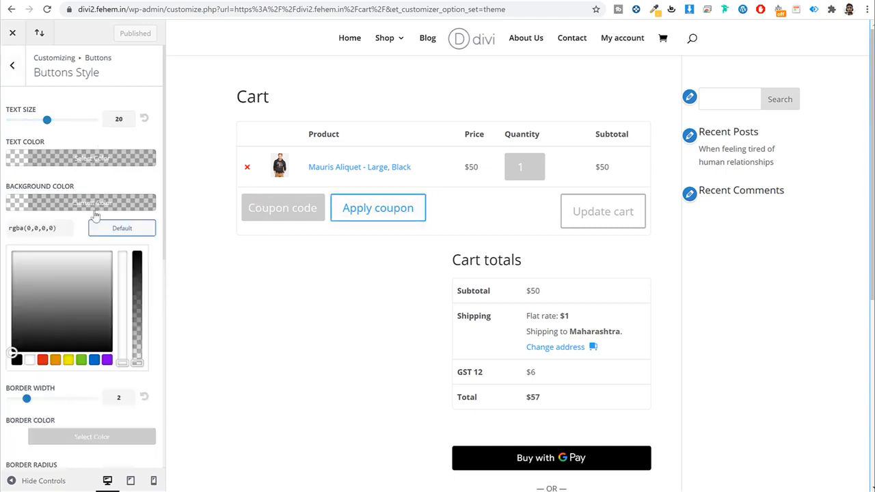
{"action": "left_click", "coordinate": [107, 360]}
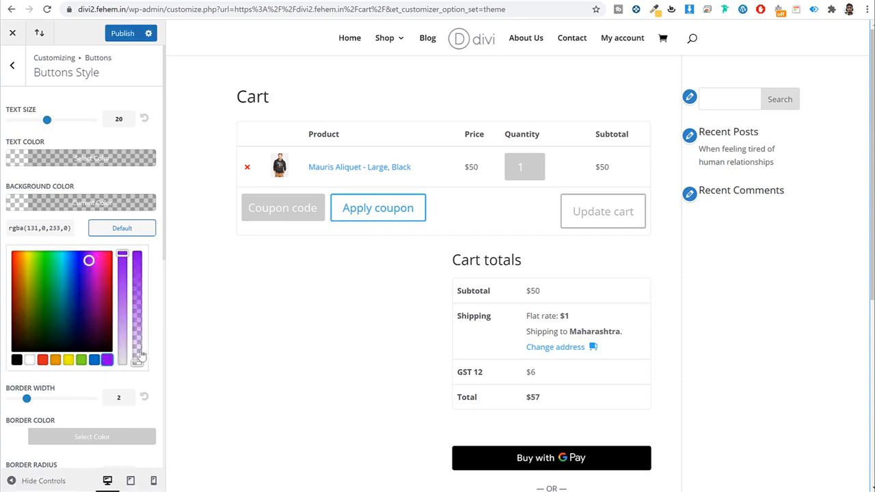
{"action": "left_click_drag", "start_coordinate": [133, 363], "coordinate": [135, 247]}
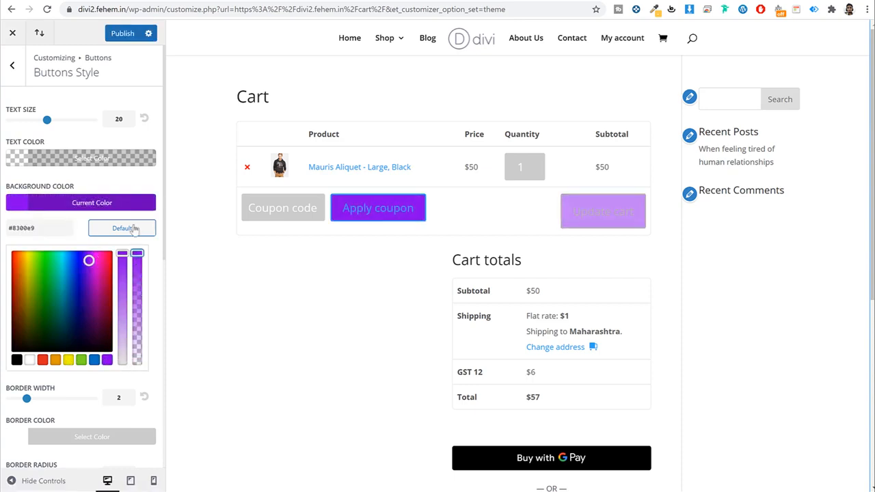
{"action": "left_click", "coordinate": [130, 205]}
Step: Make the button text white, leaving the border colour unchanged
{"action": "left_click", "coordinate": [102, 158]}
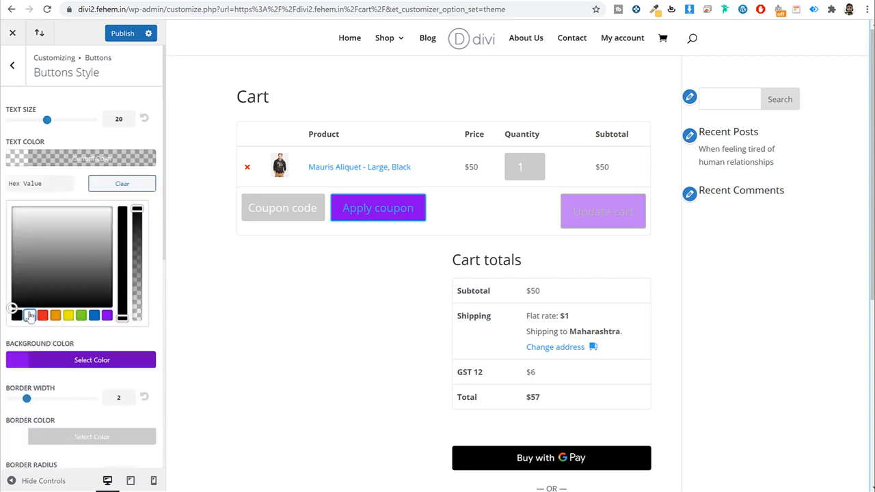
{"action": "left_click", "coordinate": [30, 316]}
{"action": "left_click", "coordinate": [129, 159]}
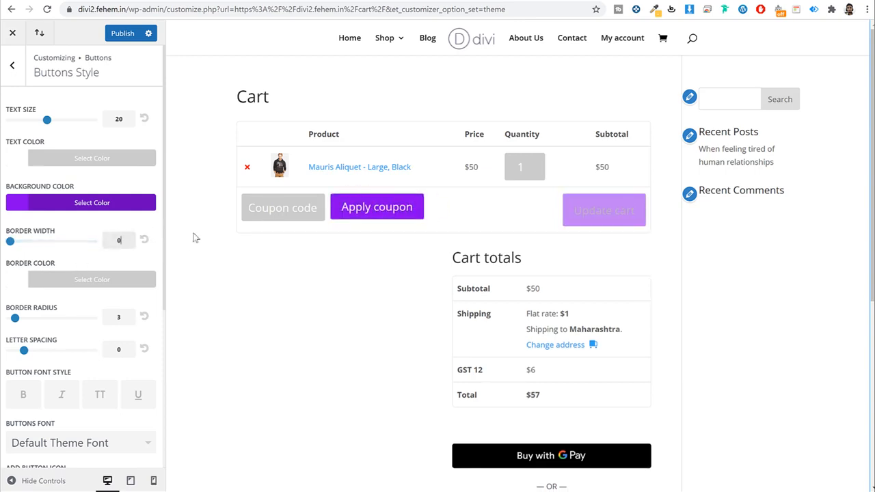
{"action": "left_click", "coordinate": [125, 277]}
{"action": "left_click", "coordinate": [82, 279]}
{"action": "left_click", "coordinate": [89, 277]}
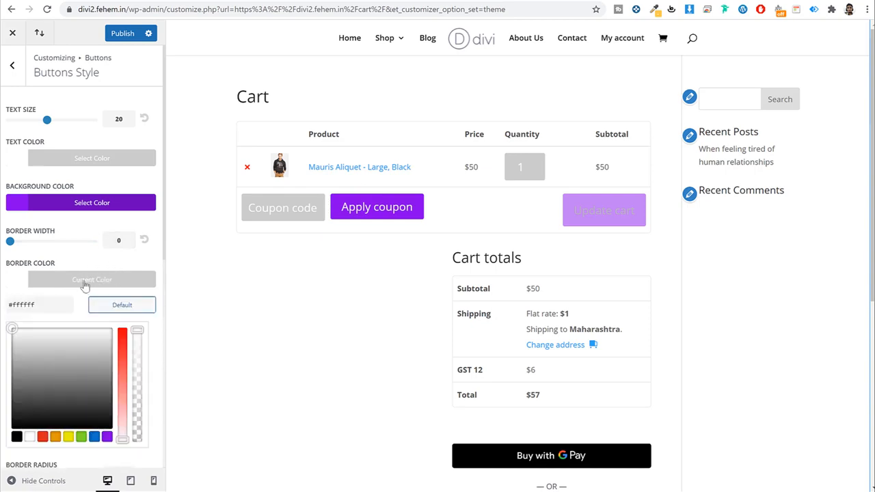
{"action": "left_click", "coordinate": [85, 282]}
Step: Set the button border radius to 0 for square corners
{"action": "double_click", "coordinate": [118, 317]}
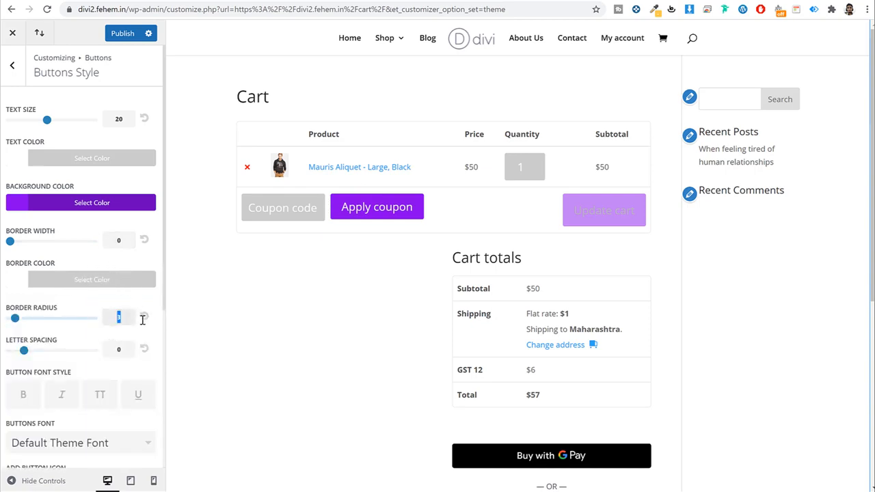
{"action": "type", "text": "0"}
{"action": "scroll", "coordinate": [96, 334], "scroll_direction": "down", "scroll_amount": 3}
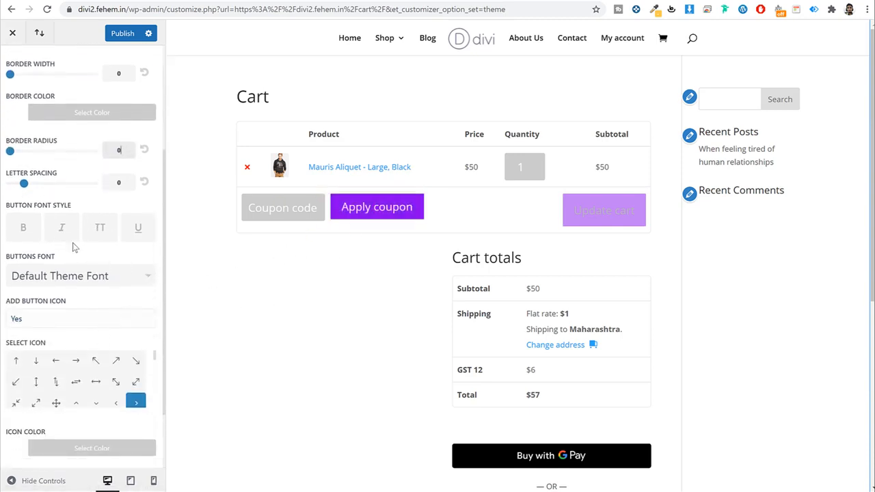
{"action": "scroll", "coordinate": [100, 301], "scroll_direction": "down", "scroll_amount": 2}
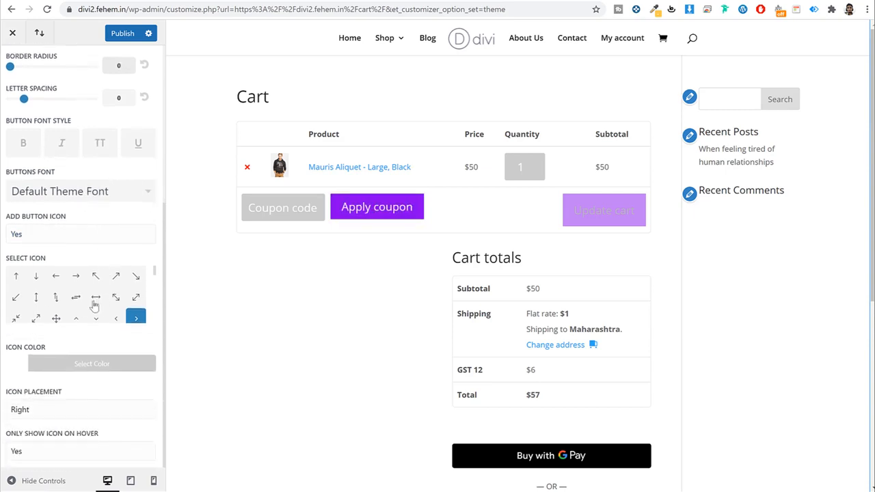
{"action": "scroll", "coordinate": [100, 408], "scroll_direction": "up", "scroll_amount": 5}
{"action": "scroll", "coordinate": [98, 408], "scroll_direction": "down", "scroll_amount": 5}
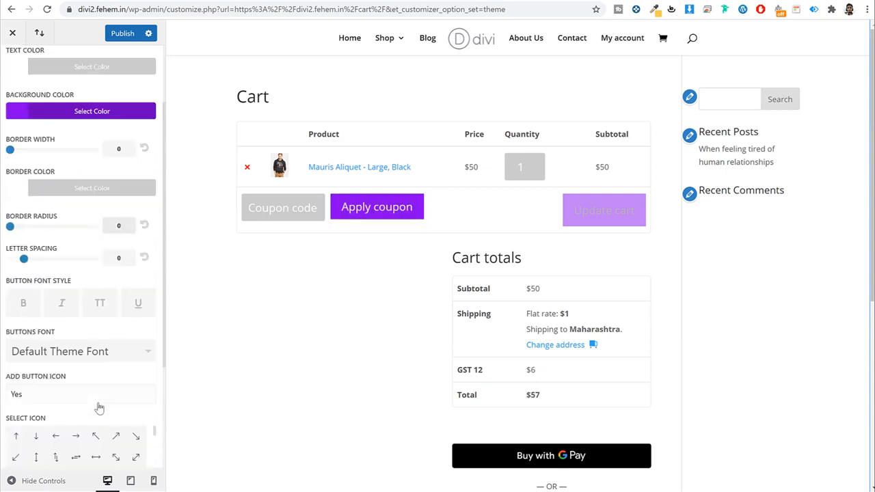
{"action": "scroll", "coordinate": [113, 412], "scroll_direction": "up", "scroll_amount": 5}
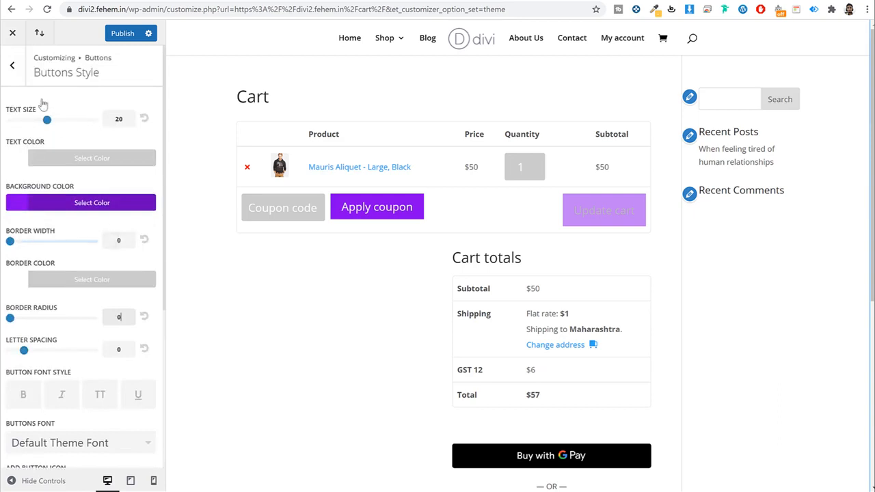
{"action": "left_click", "coordinate": [12, 65]}
Step: Set the button hover text colour to white
{"action": "left_click", "coordinate": [60, 131]}
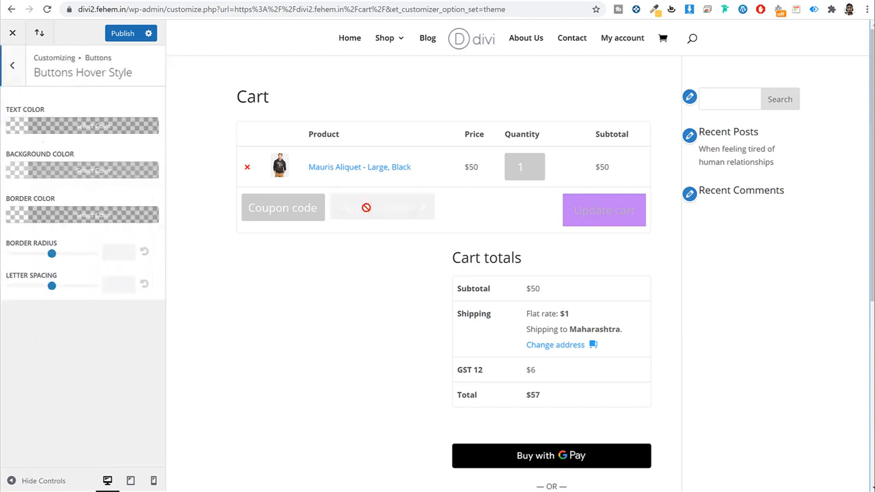
{"action": "left_click", "coordinate": [82, 130]}
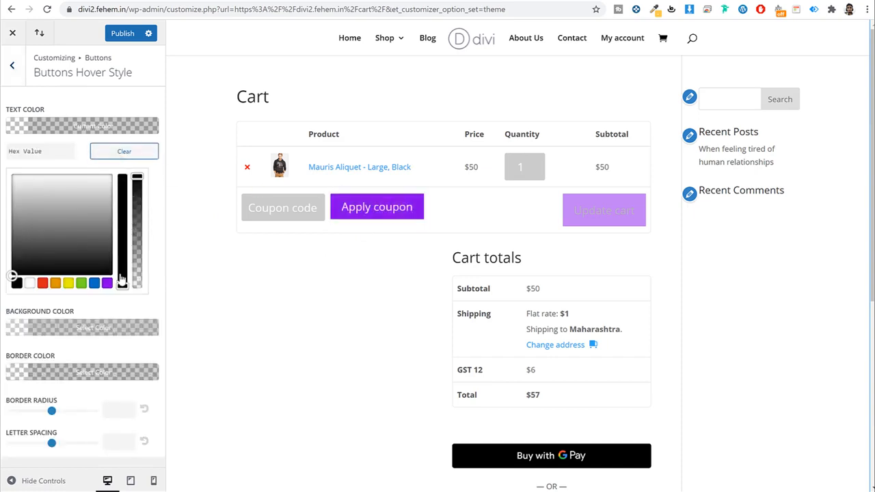
{"action": "left_click", "coordinate": [29, 283]}
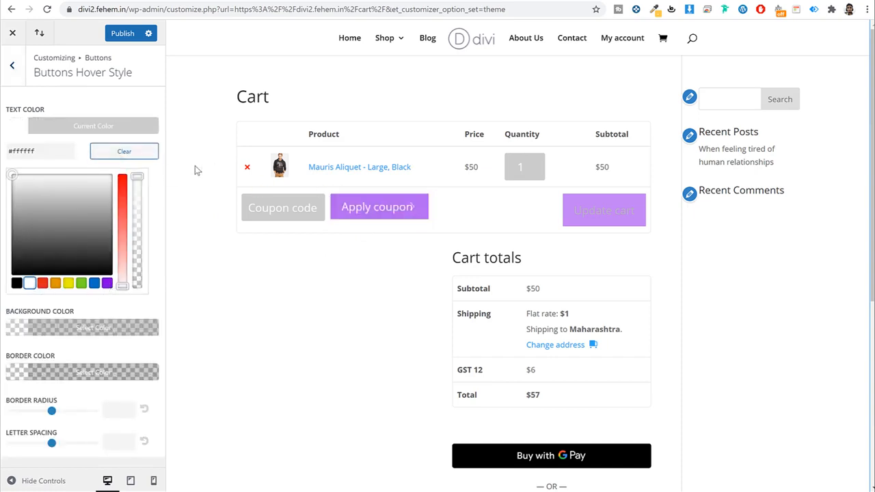
{"action": "left_click", "coordinate": [136, 130]}
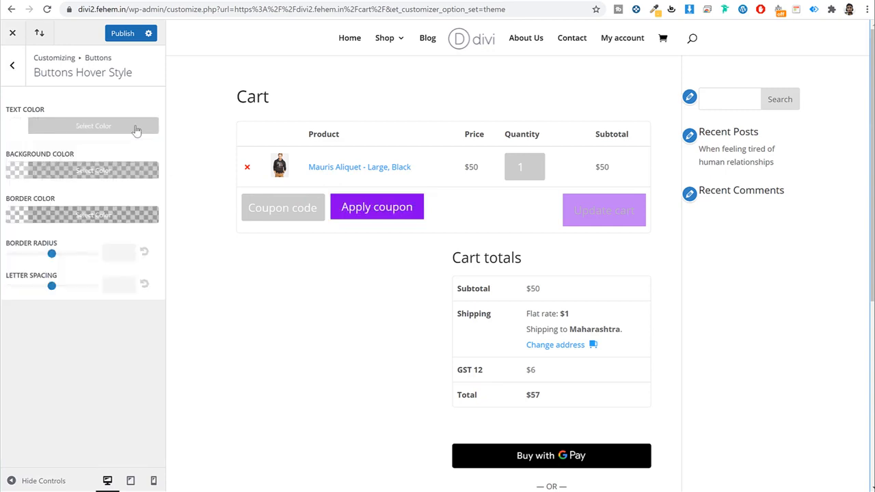
Step: Give buttons a fully opaque purple hover background and return to the main menu
{"action": "left_click", "coordinate": [121, 174]}
{"action": "left_click", "coordinate": [107, 328]}
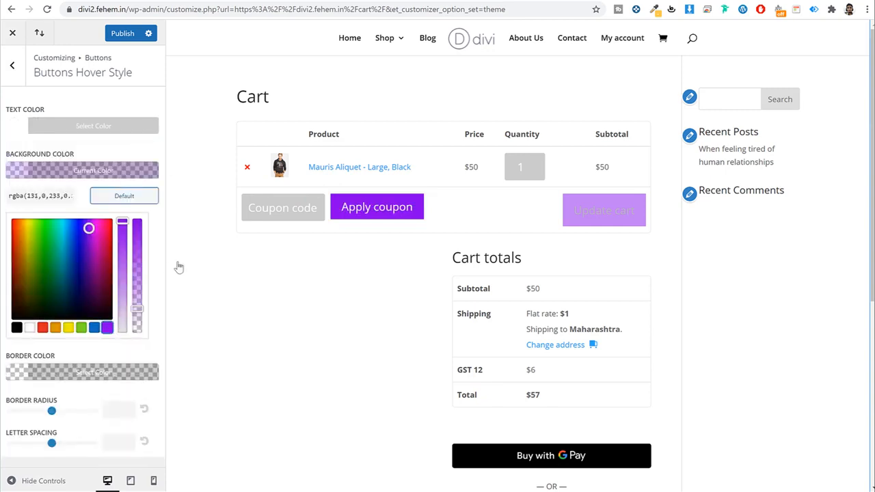
{"action": "left_click_drag", "start_coordinate": [136, 309], "coordinate": [137, 239]}
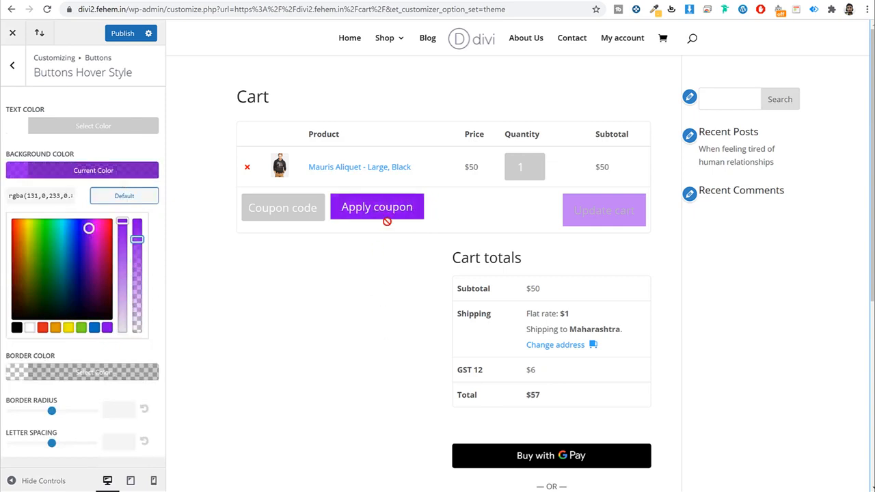
{"action": "left_click", "coordinate": [111, 170]}
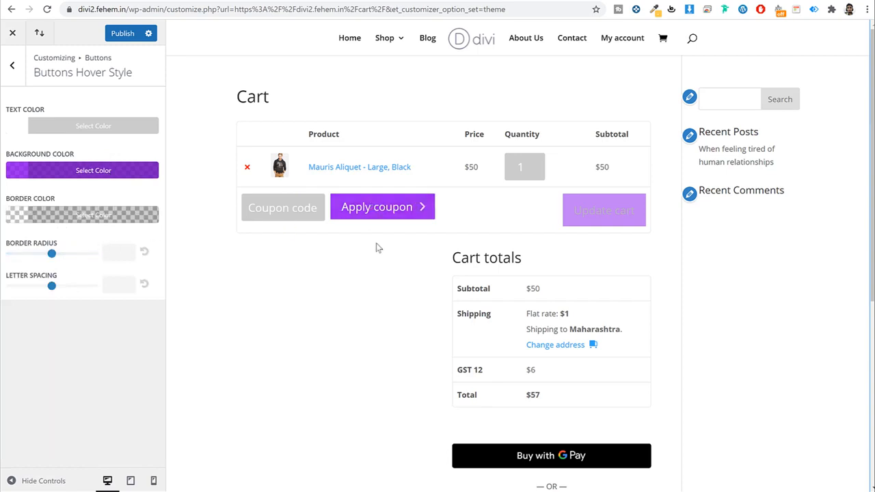
{"action": "left_click", "coordinate": [12, 65]}
{"action": "left_click", "coordinate": [12, 65]}
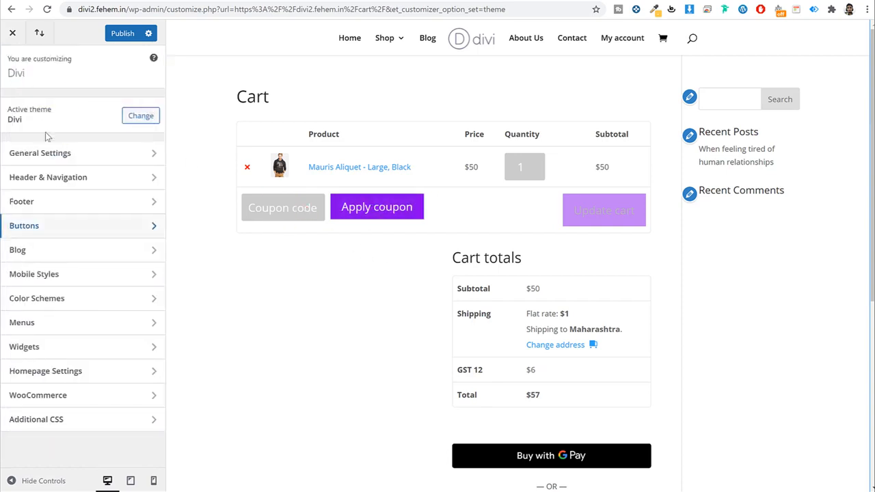
Step: Publish the button styles and set the header font to Poppins
{"action": "left_click", "coordinate": [119, 36]}
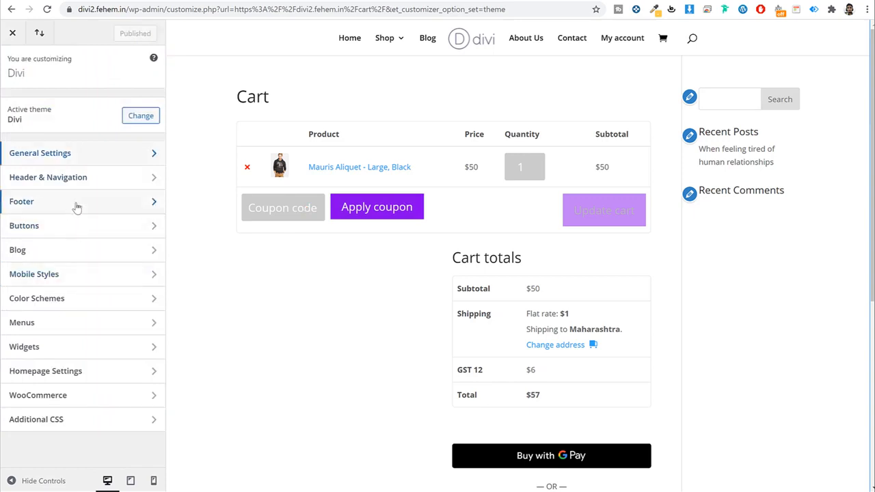
{"action": "left_click", "coordinate": [71, 160]}
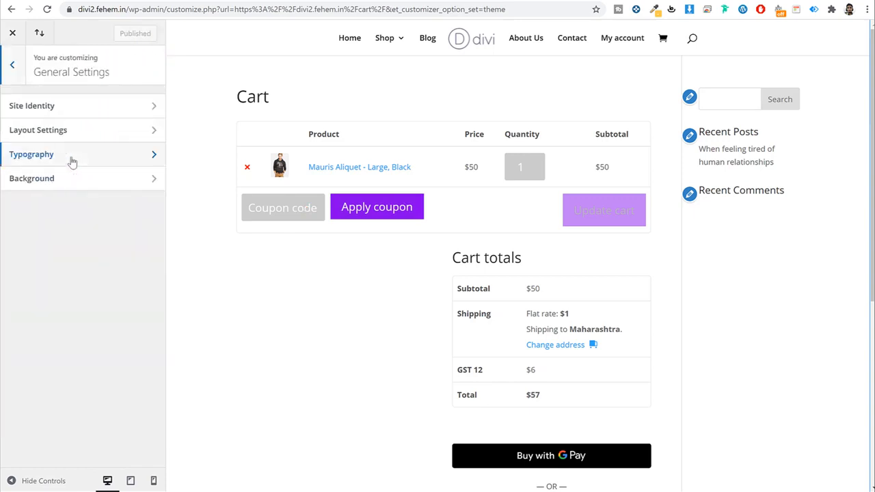
{"action": "left_click", "coordinate": [74, 157]}
{"action": "scroll", "coordinate": [115, 301], "scroll_direction": "down", "scroll_amount": 2}
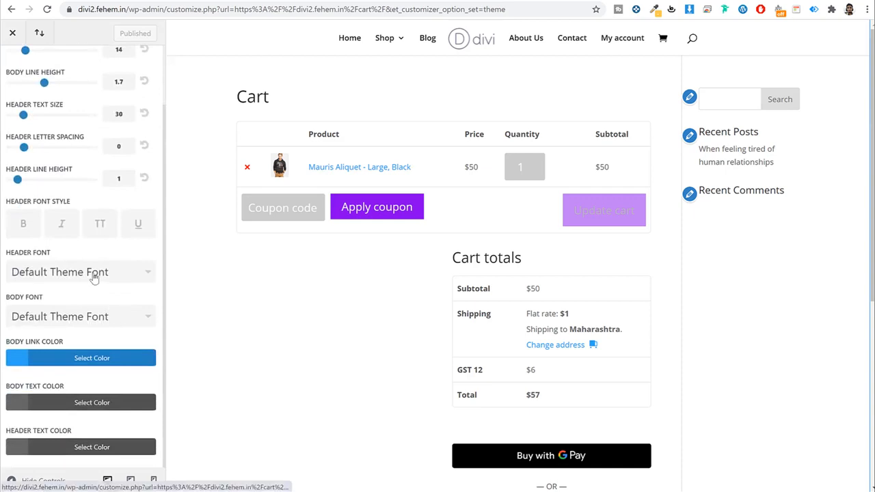
{"action": "left_click", "coordinate": [91, 279]}
{"action": "scroll", "coordinate": [91, 300], "scroll_direction": "down", "scroll_amount": 2}
{"action": "left_click_drag", "start_coordinate": [150, 275], "coordinate": [150, 369]}
{"action": "left_click", "coordinate": [58, 277]}
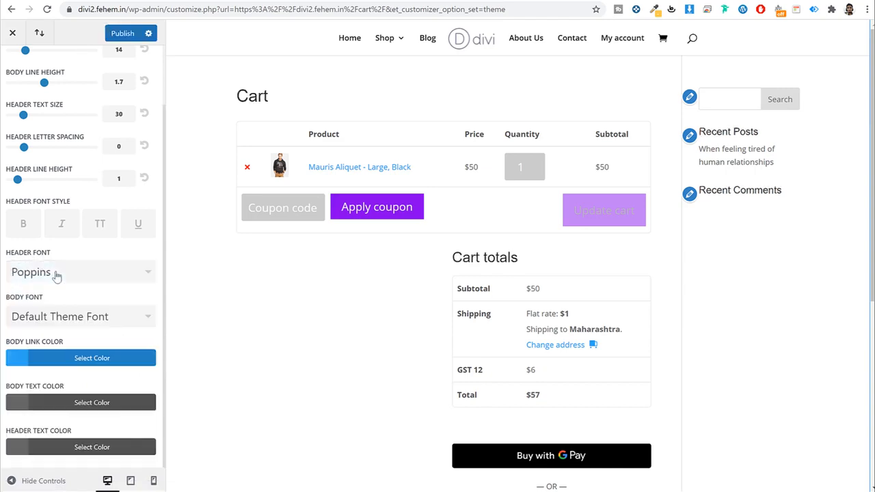
Step: Make body text black and body links purple (#8300e9)
{"action": "left_click", "coordinate": [120, 322]}
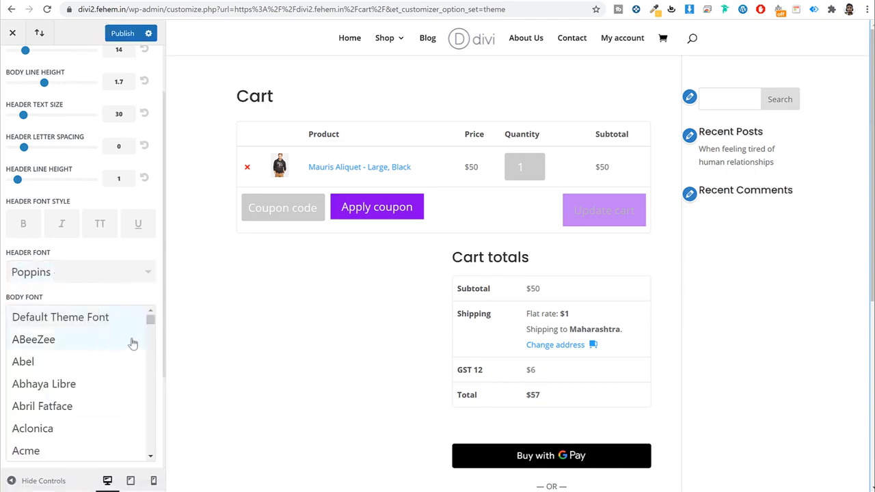
{"action": "scroll", "coordinate": [135, 314], "scroll_direction": "down", "scroll_amount": 1}
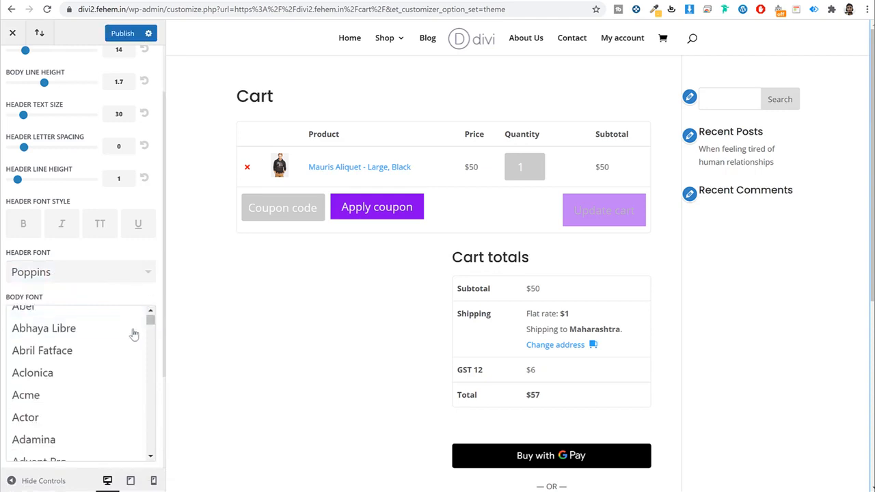
{"action": "scroll", "coordinate": [130, 302], "scroll_direction": "up", "scroll_amount": 1}
{"action": "scroll", "coordinate": [155, 343], "scroll_direction": "down", "scroll_amount": 3}
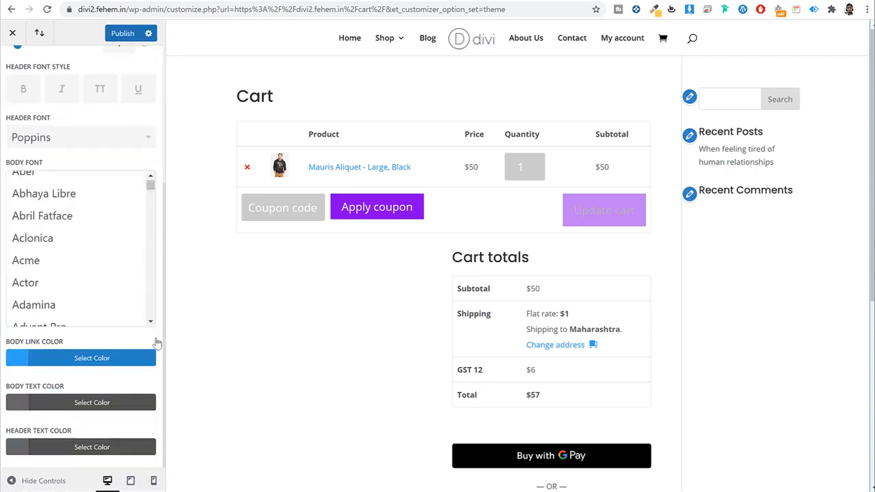
{"action": "left_click", "coordinate": [101, 406]}
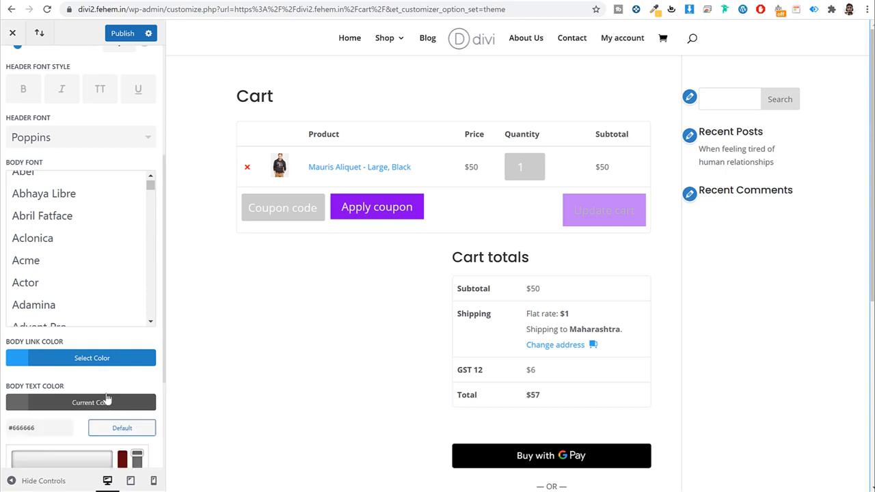
{"action": "left_click", "coordinate": [17, 403]}
{"action": "left_click", "coordinate": [112, 251]}
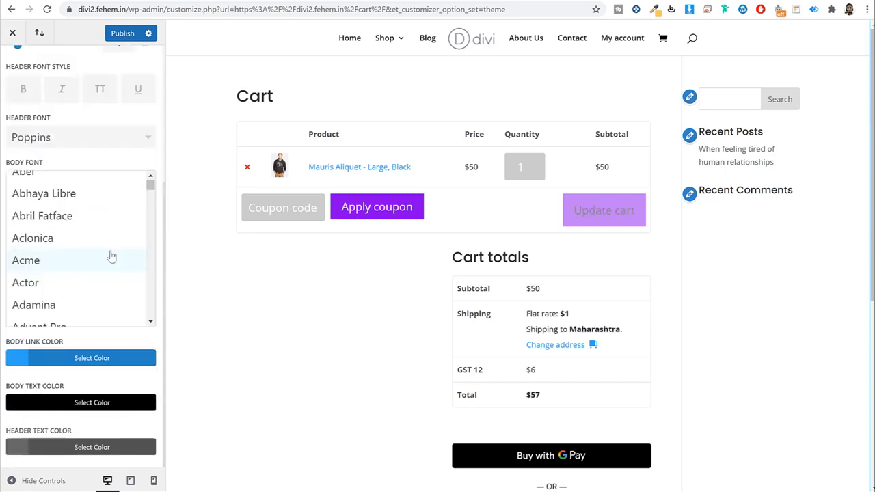
{"action": "left_click", "coordinate": [93, 361]}
{"action": "left_click", "coordinate": [110, 363]}
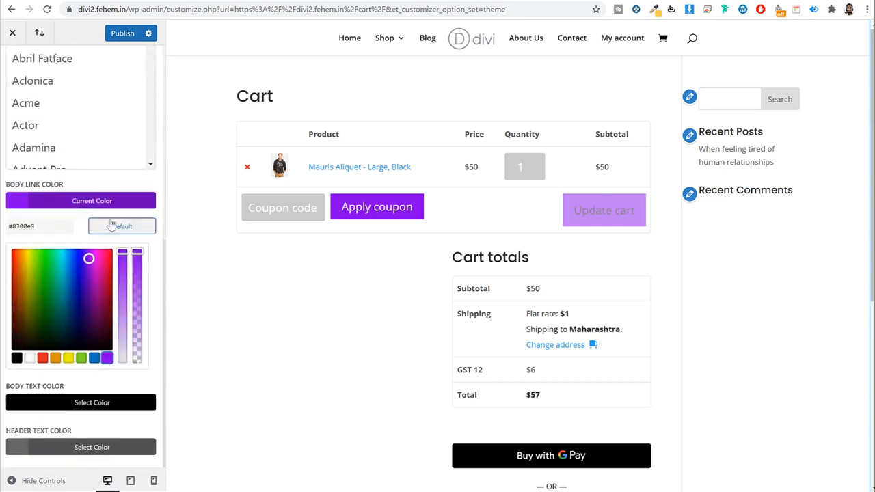
{"action": "left_click", "coordinate": [114, 205]}
Step: Publish the typography changes and return to the top-level Divi options
{"action": "scroll", "coordinate": [92, 441], "scroll_direction": "up", "scroll_amount": 3}
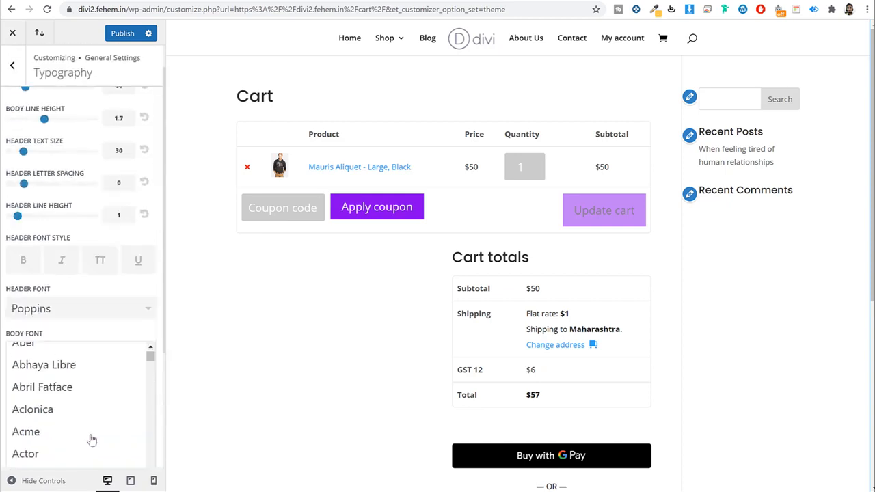
{"action": "scroll", "coordinate": [92, 438], "scroll_direction": "down", "scroll_amount": 3}
{"action": "scroll", "coordinate": [87, 453], "scroll_direction": "up", "scroll_amount": 3}
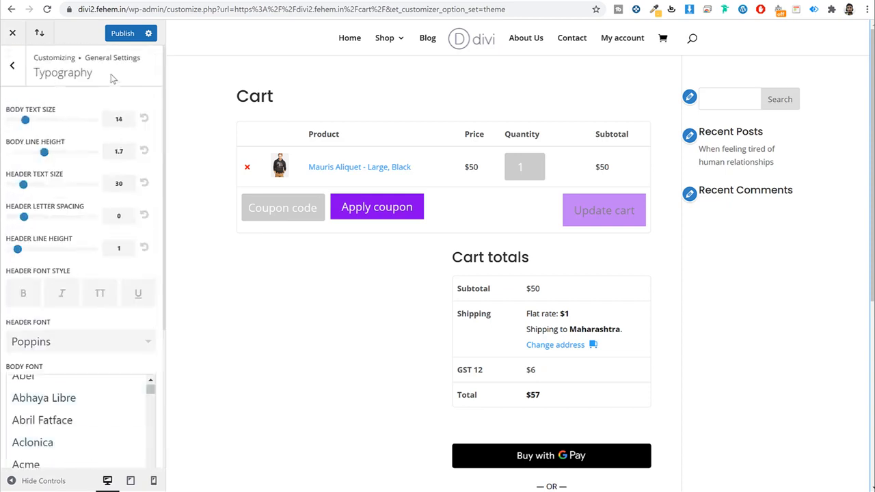
{"action": "left_click", "coordinate": [118, 34]}
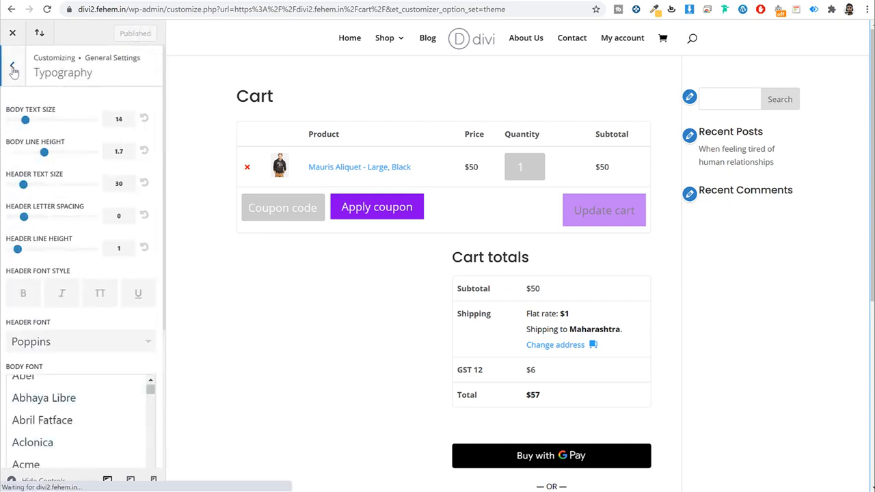
{"action": "left_click", "coordinate": [11, 65]}
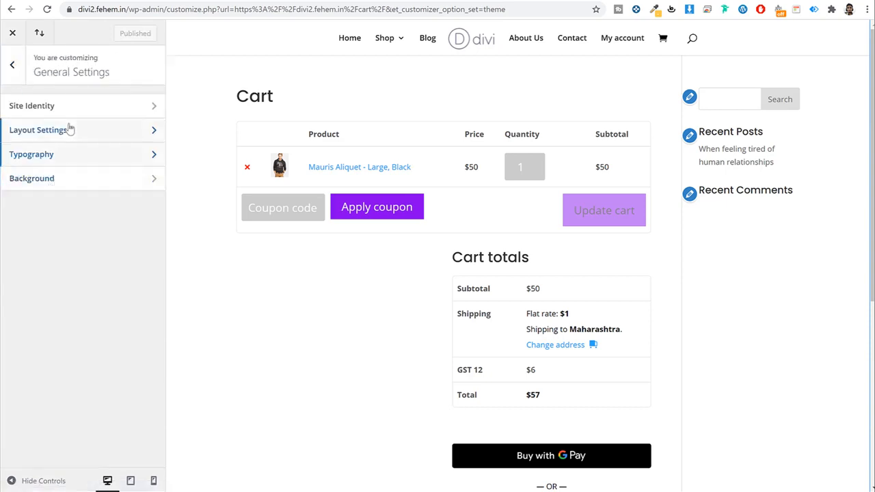
{"action": "left_click", "coordinate": [12, 65]}
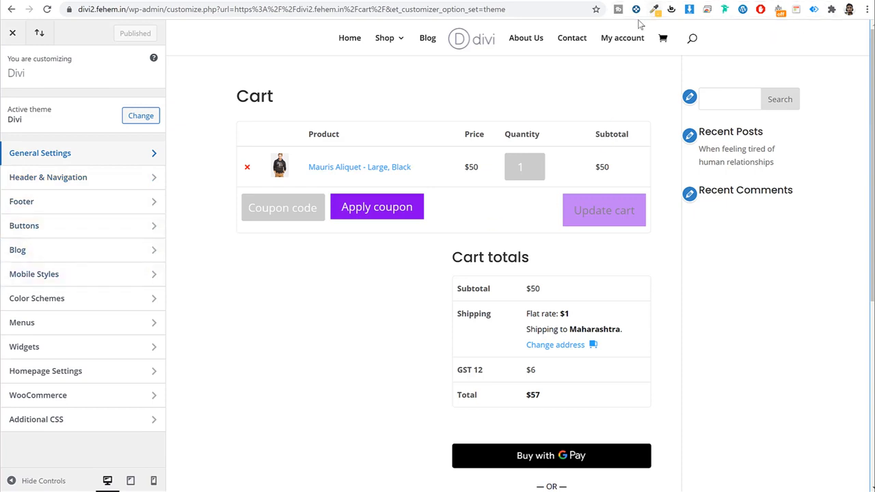
Step: Close the customizer, browse the YouTube channel's uploads, then return to the WordPress Menus page
{"action": "left_click", "coordinate": [12, 32]}
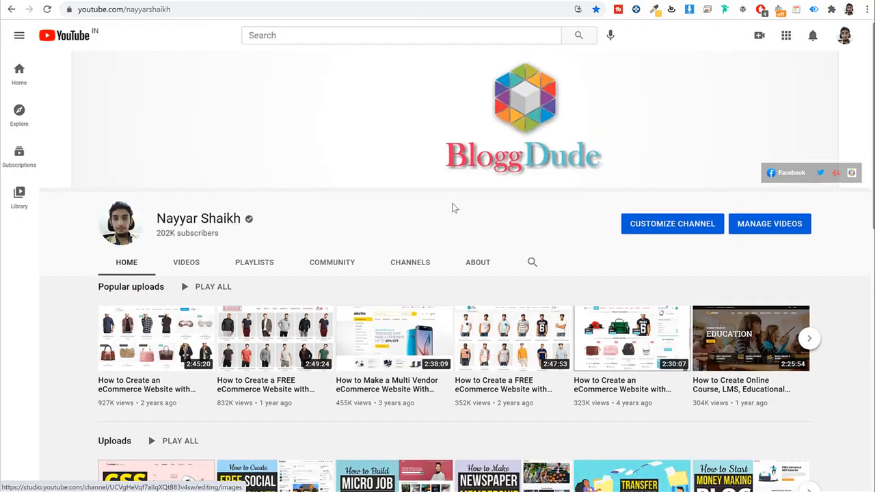
{"action": "scroll", "coordinate": [452, 208], "scroll_direction": "down", "scroll_amount": 4}
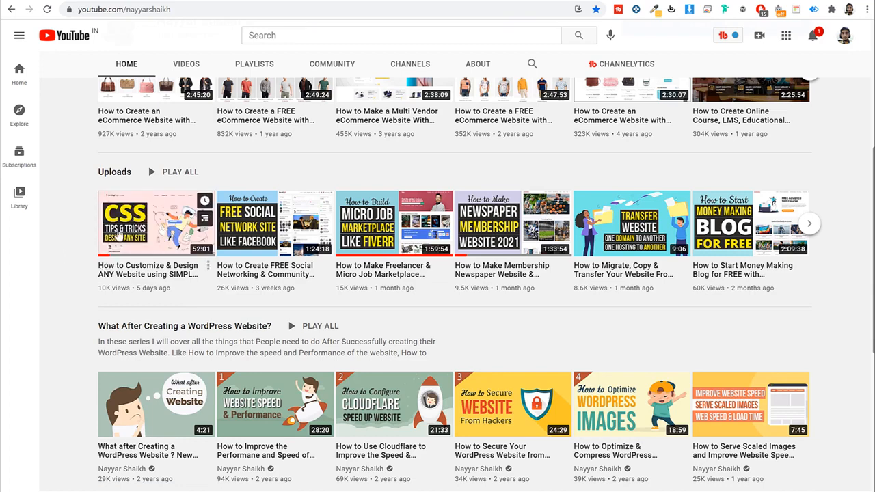
{"action": "scroll", "coordinate": [93, 282], "scroll_direction": "up", "scroll_amount": 1}
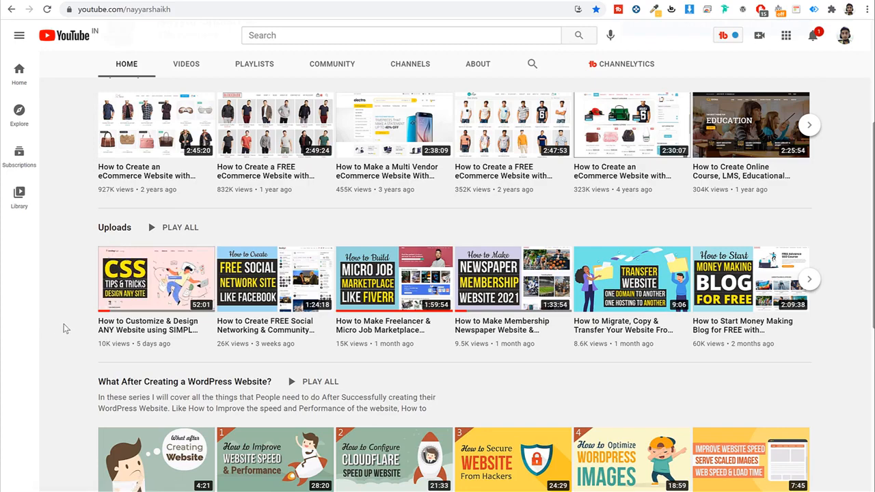
{"action": "scroll", "coordinate": [62, 328], "scroll_direction": "up", "scroll_amount": 3}
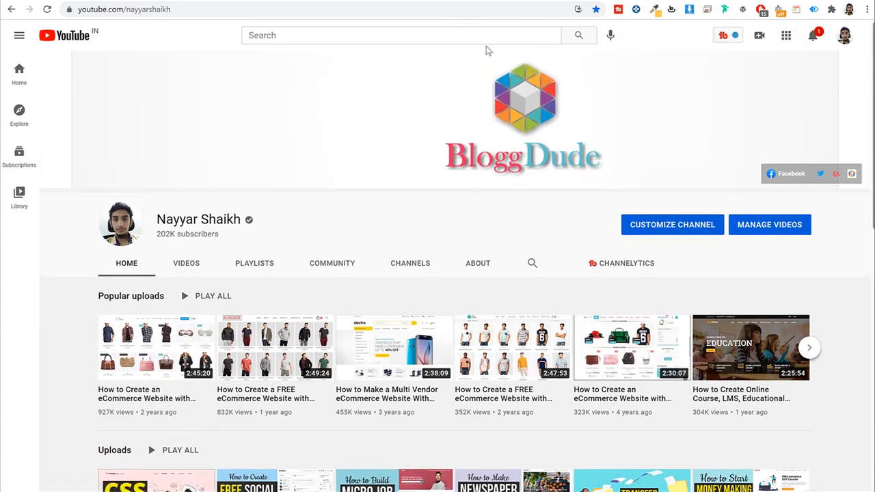
{"action": "left_click", "coordinate": [169, 1]}
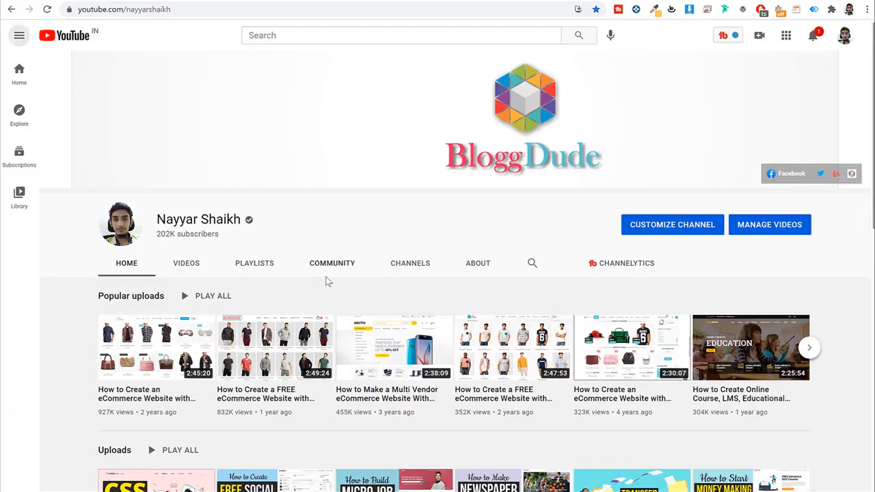
Step: In Divi Theme Builder, start a Global Footer from the layout library
{"action": "scroll", "coordinate": [326, 279], "scroll_direction": "down", "scroll_amount": 3}
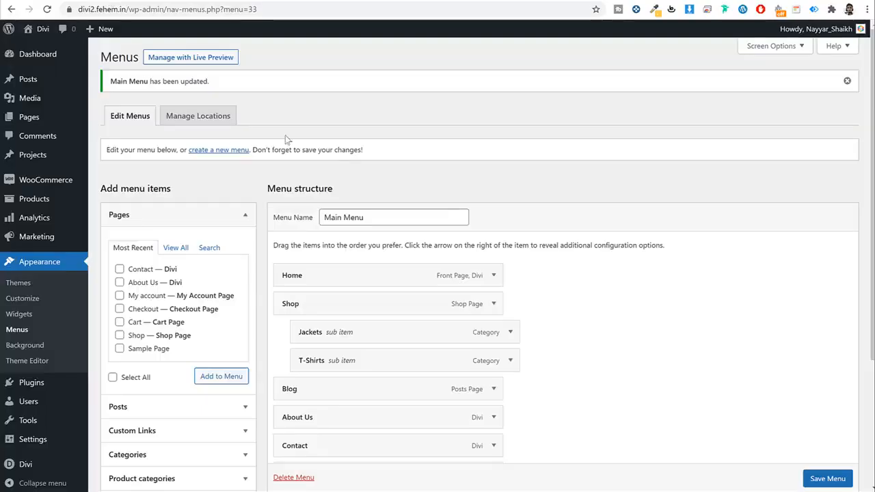
{"action": "scroll", "coordinate": [482, 164], "scroll_direction": "down", "scroll_amount": 3}
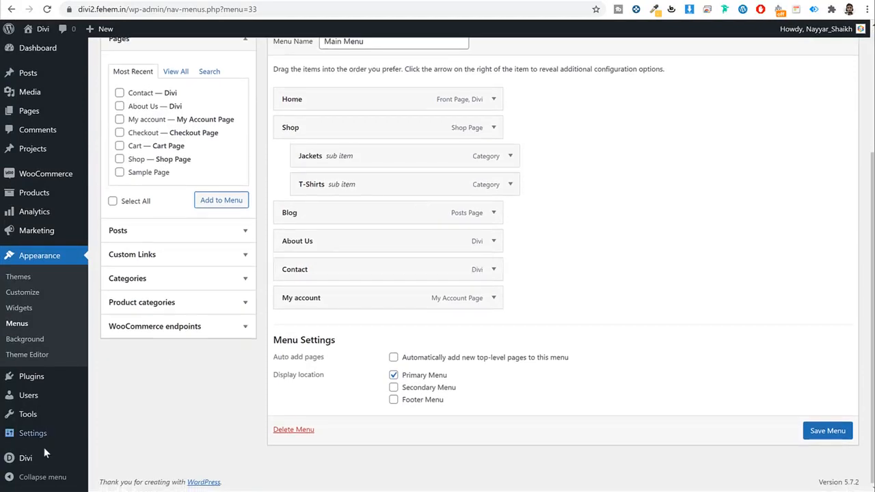
{"action": "mouse_move", "coordinate": [25, 459]}
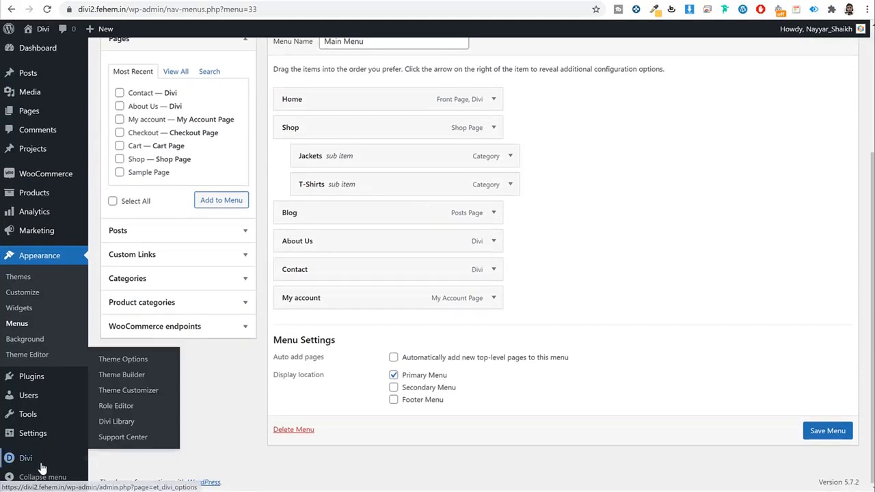
{"action": "left_click", "coordinate": [137, 376]}
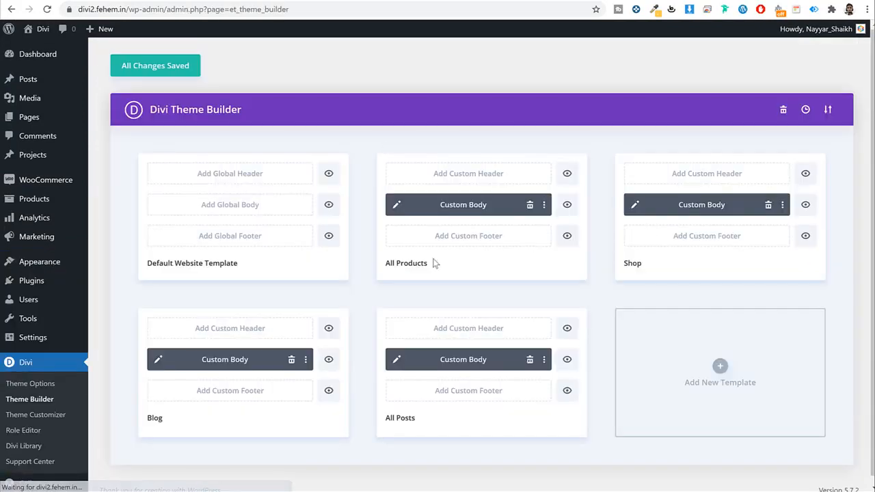
{"action": "left_click", "coordinate": [239, 242]}
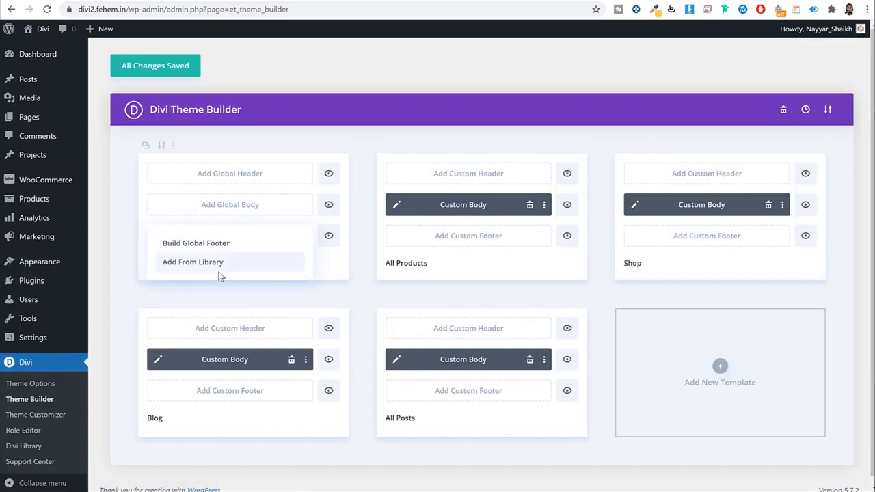
{"action": "left_click", "coordinate": [215, 263]}
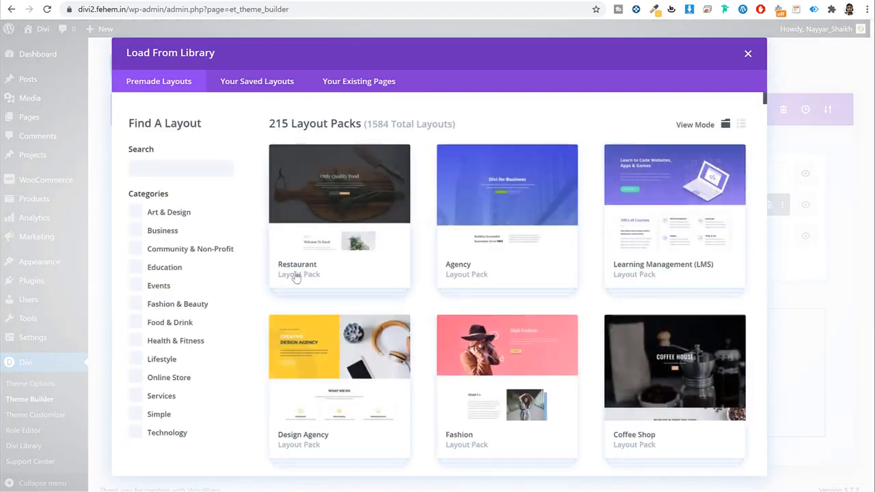
Step: Import the Online Store Pet Supply layout as the footer and save changes
{"action": "left_click", "coordinate": [135, 378]}
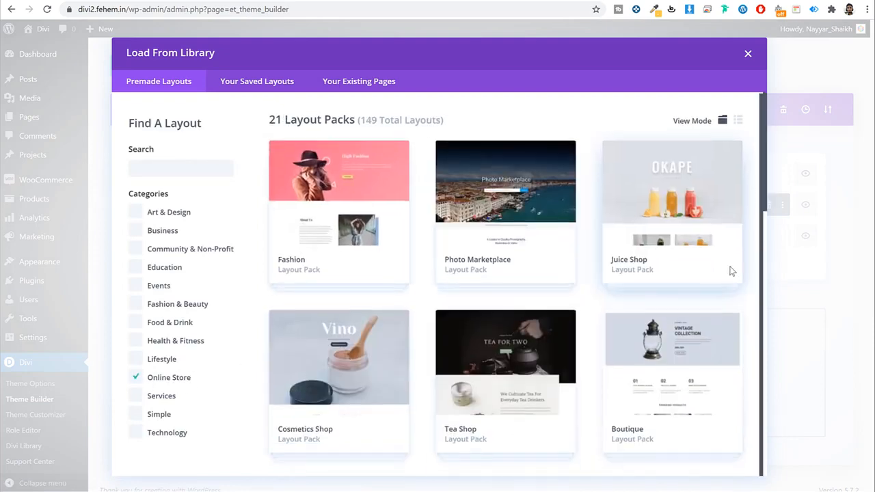
{"action": "scroll", "coordinate": [729, 270], "scroll_direction": "down", "scroll_amount": 10}
{"action": "scroll", "coordinate": [731, 332], "scroll_direction": "down", "scroll_amount": 3}
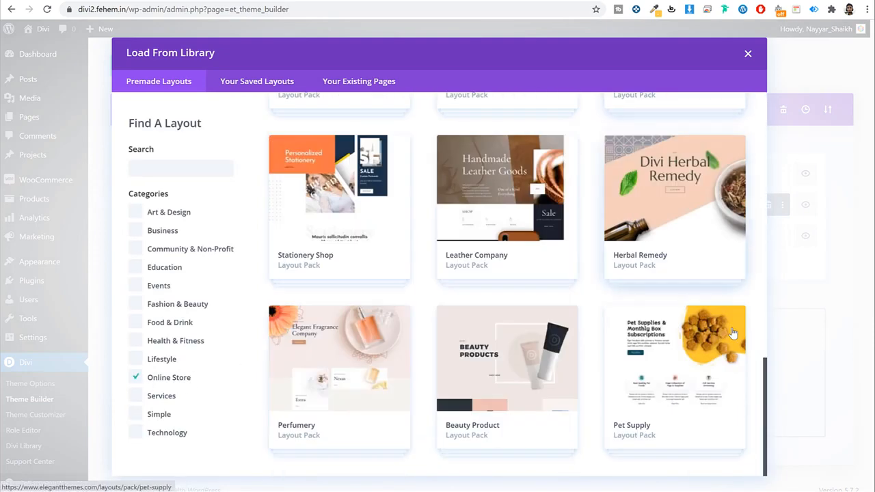
{"action": "left_click", "coordinate": [667, 352]}
{"action": "scroll", "coordinate": [321, 301], "scroll_direction": "down", "scroll_amount": 15}
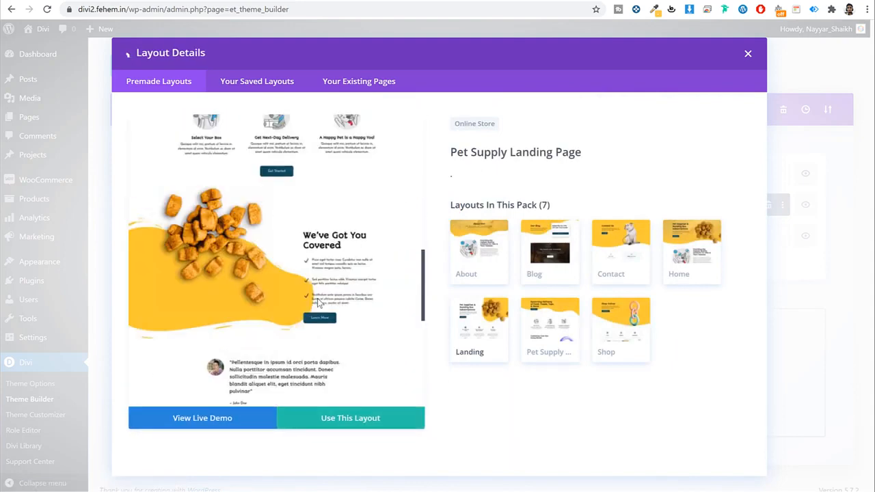
{"action": "left_click", "coordinate": [323, 422]}
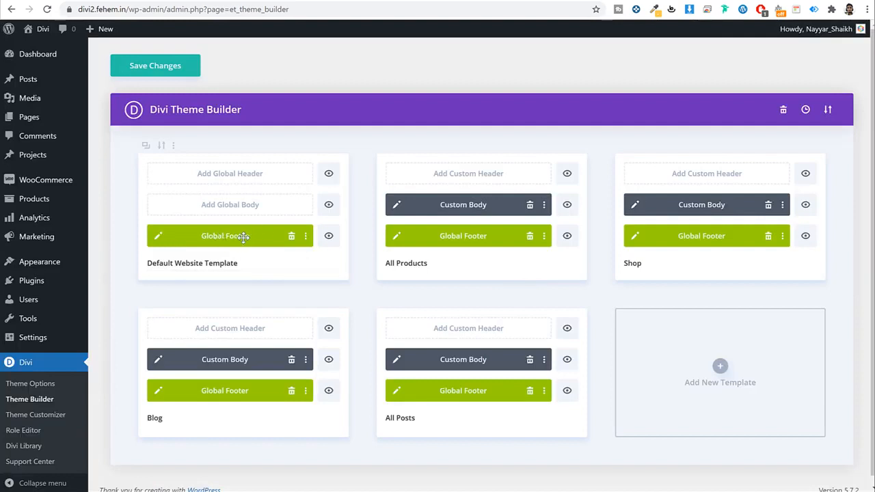
{"action": "left_click", "coordinate": [176, 70]}
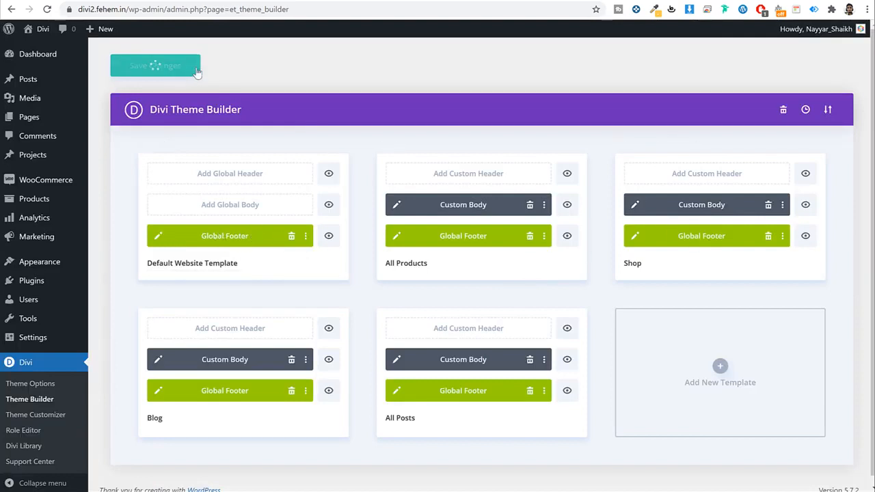
Step: Delete the seven footer sections from the Pet Supplies hero to the testimonial, then save
{"action": "left_click", "coordinate": [157, 240]}
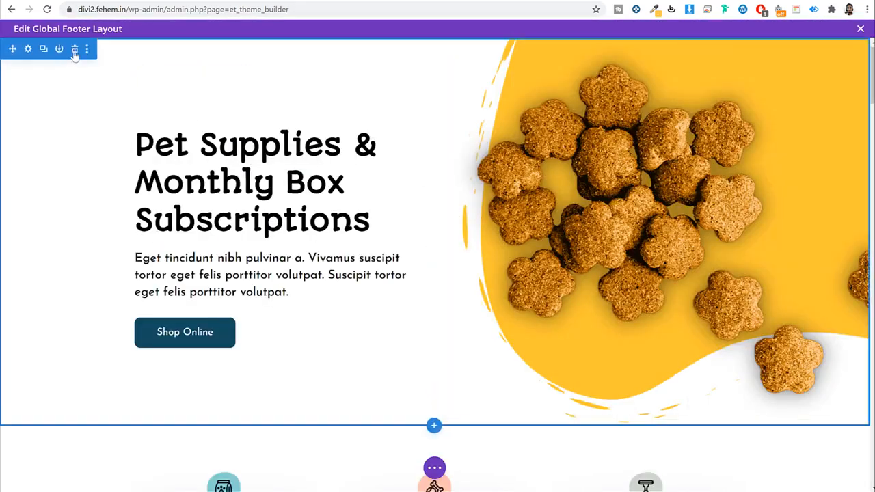
{"action": "left_click", "coordinate": [75, 51]}
{"action": "left_click", "coordinate": [75, 50]}
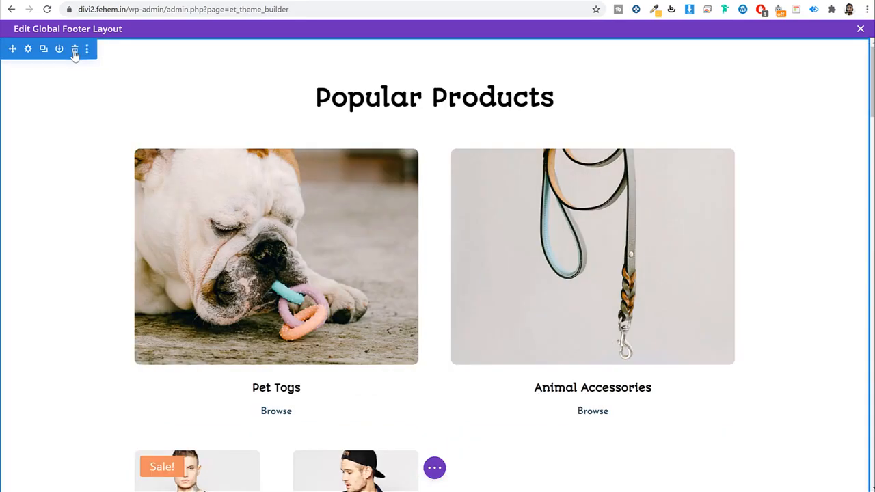
{"action": "left_click", "coordinate": [75, 51]}
{"action": "left_click", "coordinate": [75, 51]}
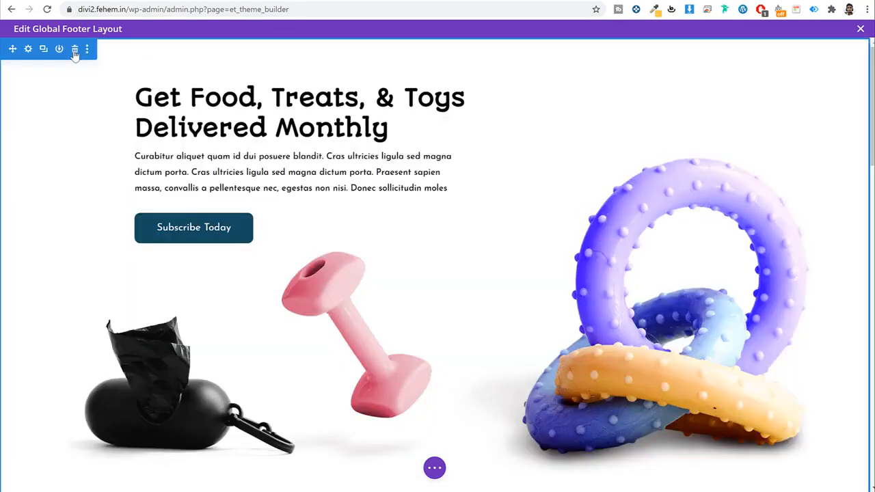
{"action": "left_click", "coordinate": [75, 51]}
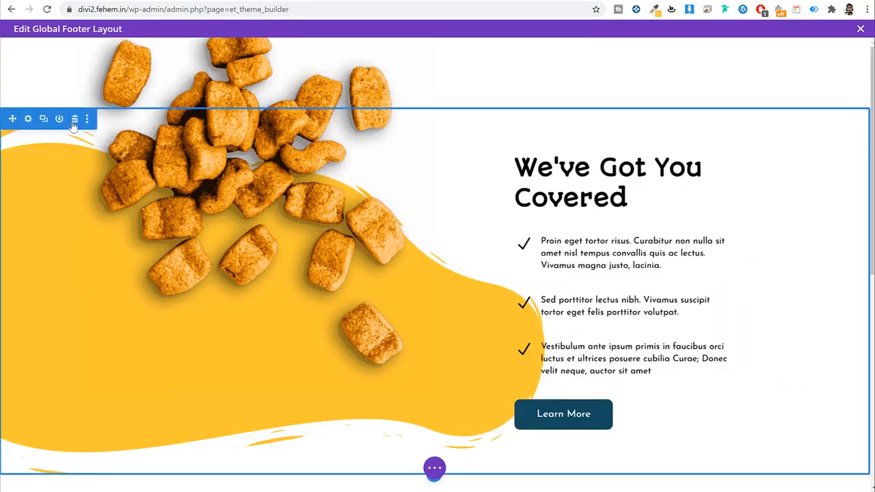
{"action": "left_click", "coordinate": [75, 119]}
{"action": "left_click", "coordinate": [75, 51]}
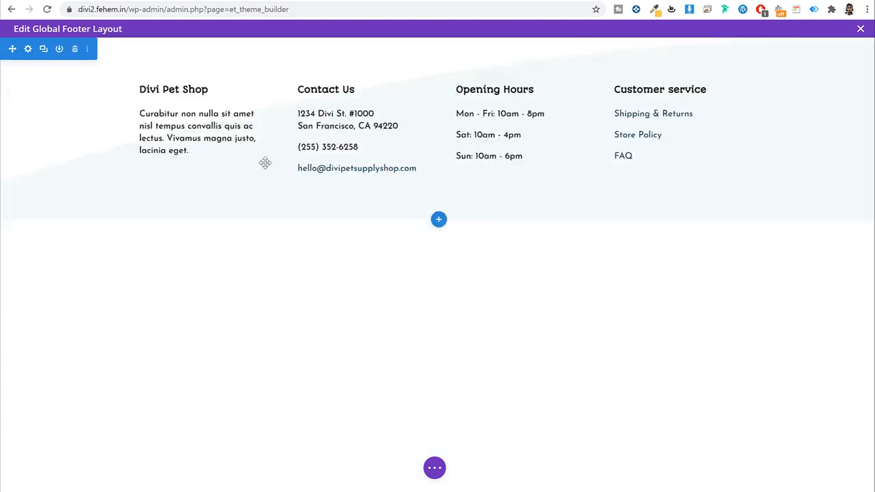
{"action": "key", "text": "ctrl+s"}
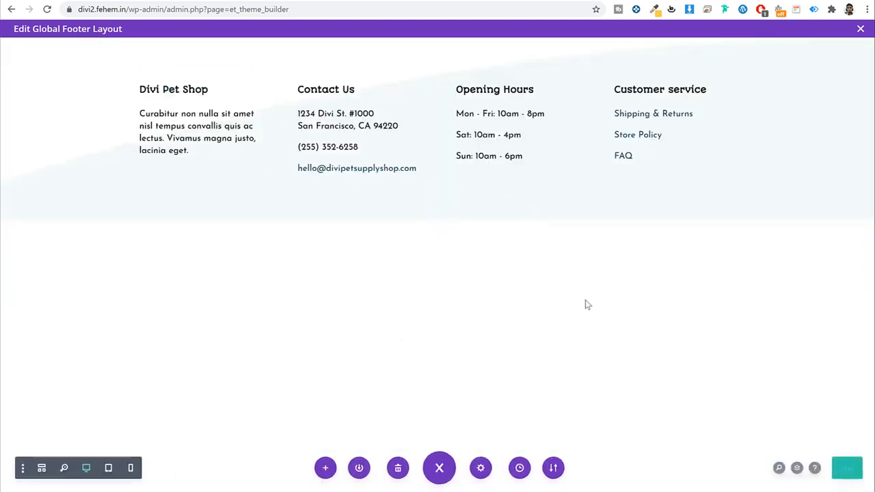
Step: Review the footer's address and opening-hours text, then Save & Exit the editor
{"action": "triple_click", "coordinate": [175, 128]}
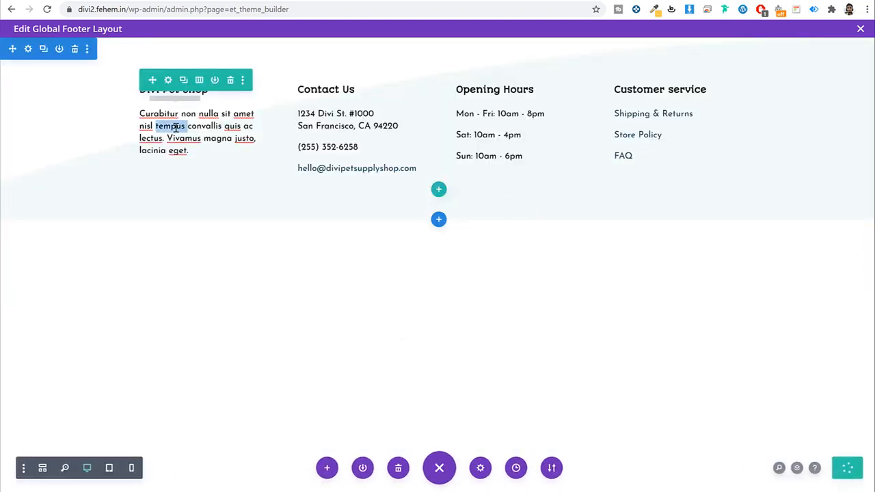
{"action": "double_click", "coordinate": [331, 119]}
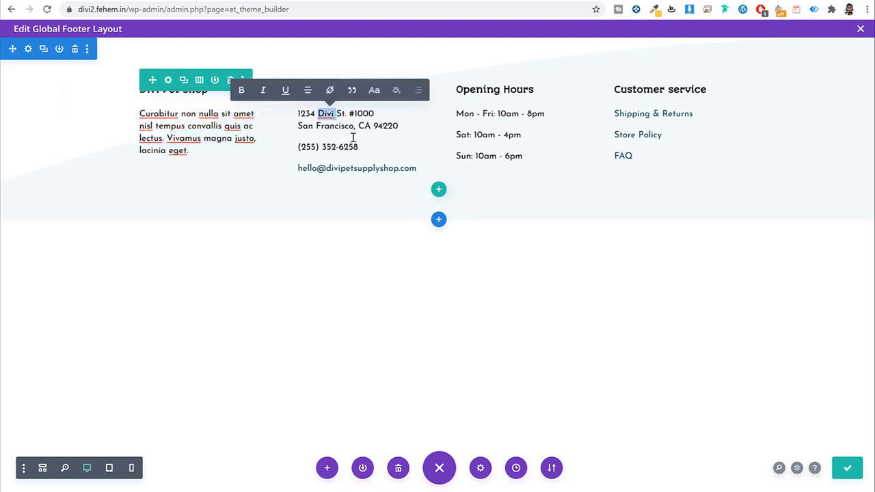
{"action": "triple_click", "coordinate": [487, 135]}
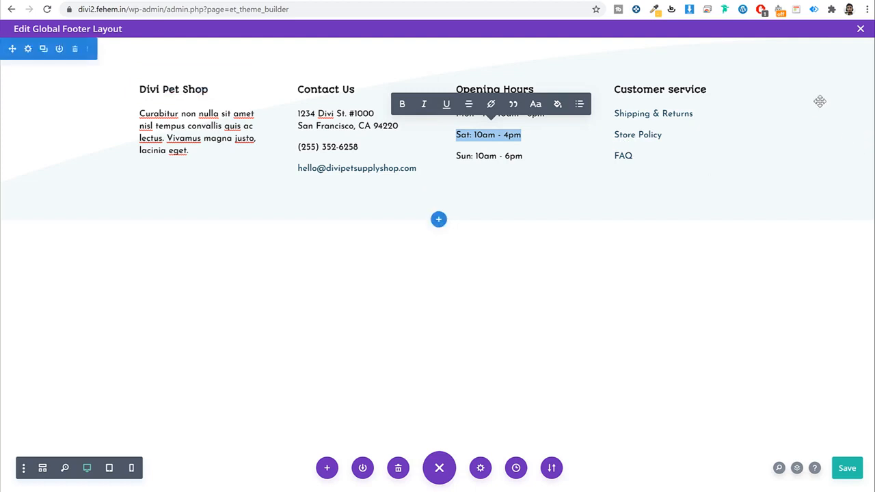
{"action": "left_click", "coordinate": [860, 28]}
{"action": "left_click", "coordinate": [494, 313]}
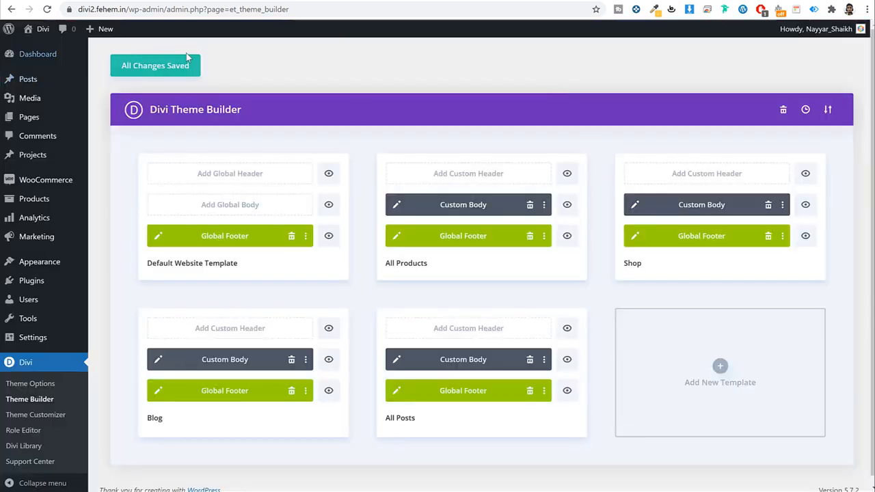
Step: Save the Theme Builder templates again and browse the live site's homepage
{"action": "left_click", "coordinate": [174, 66]}
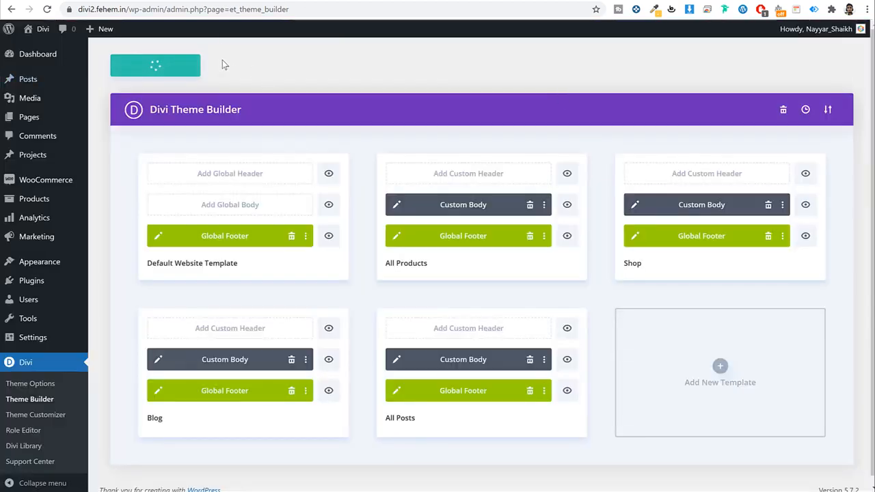
{"action": "left_click", "coordinate": [43, 29]}
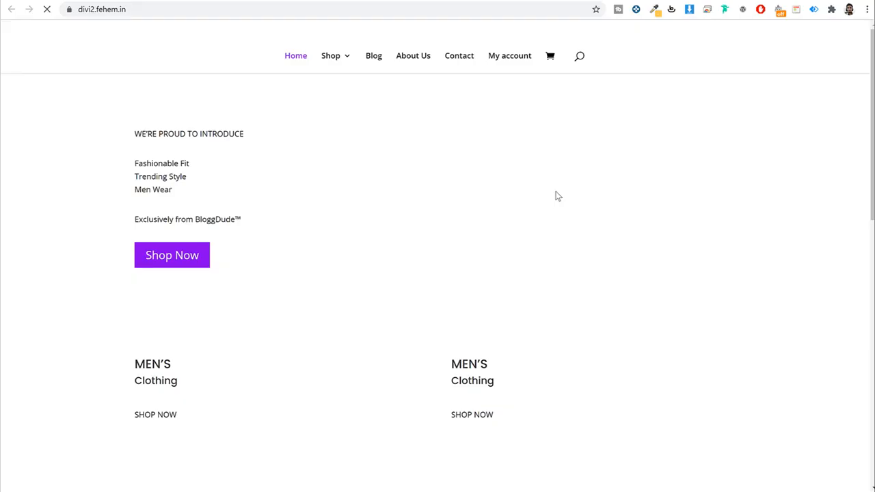
{"action": "scroll", "coordinate": [703, 247], "scroll_direction": "down", "scroll_amount": 1}
{"action": "scroll", "coordinate": [701, 248], "scroll_direction": "down", "scroll_amount": 9}
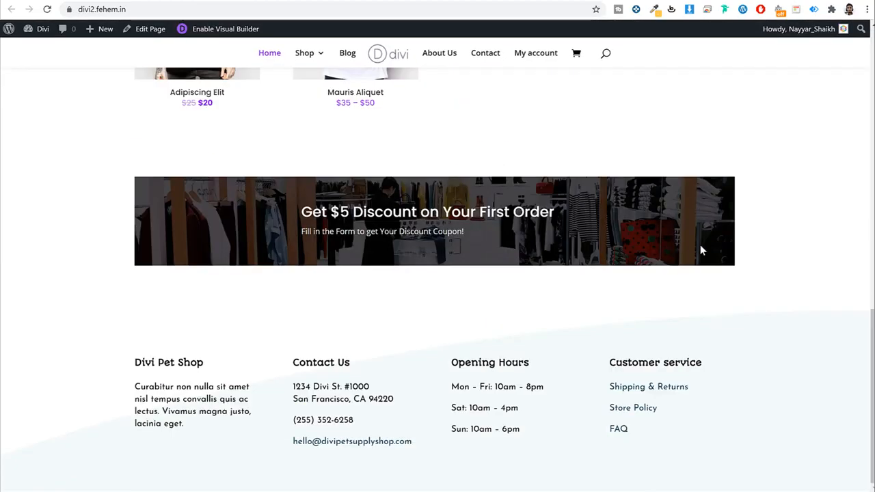
{"action": "scroll", "coordinate": [452, 401], "scroll_direction": "up", "scroll_amount": 5}
{"action": "scroll", "coordinate": [437, 382], "scroll_direction": "down", "scroll_amount": 3}
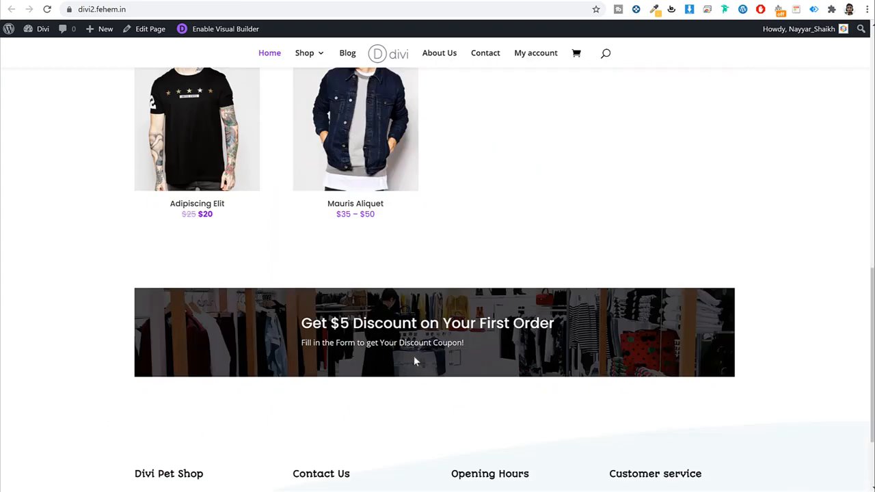
{"action": "scroll", "coordinate": [413, 362], "scroll_direction": "up", "scroll_amount": 10}
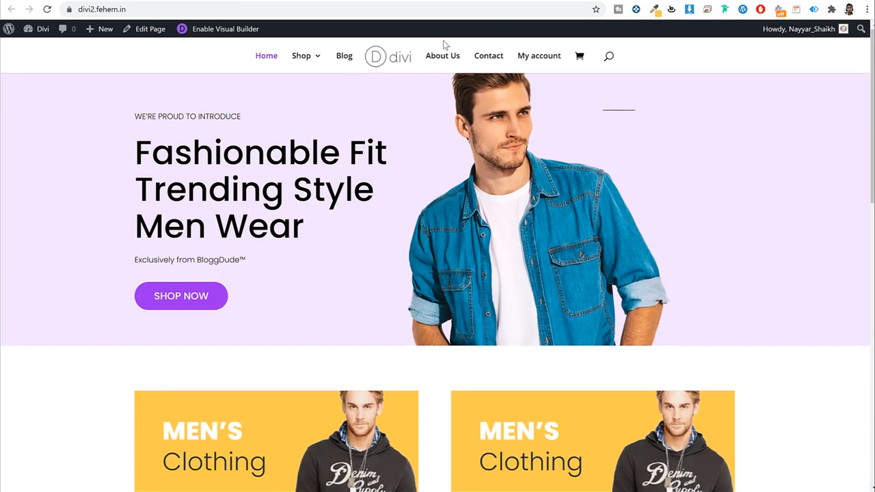
Step: Go via Shop and Mauris Aliquet to the Adipiscing Elit page ($20, reduced from $25)
{"action": "left_click", "coordinate": [299, 61]}
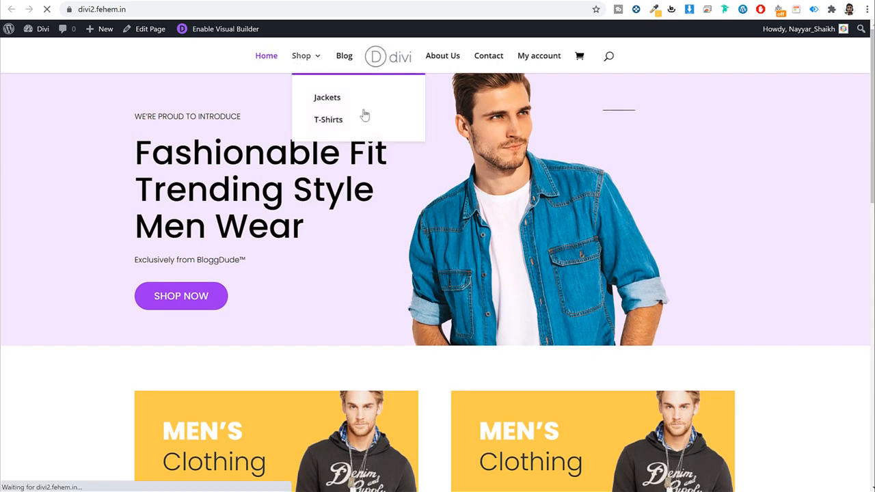
{"action": "scroll", "coordinate": [510, 205], "scroll_direction": "down", "scroll_amount": 2}
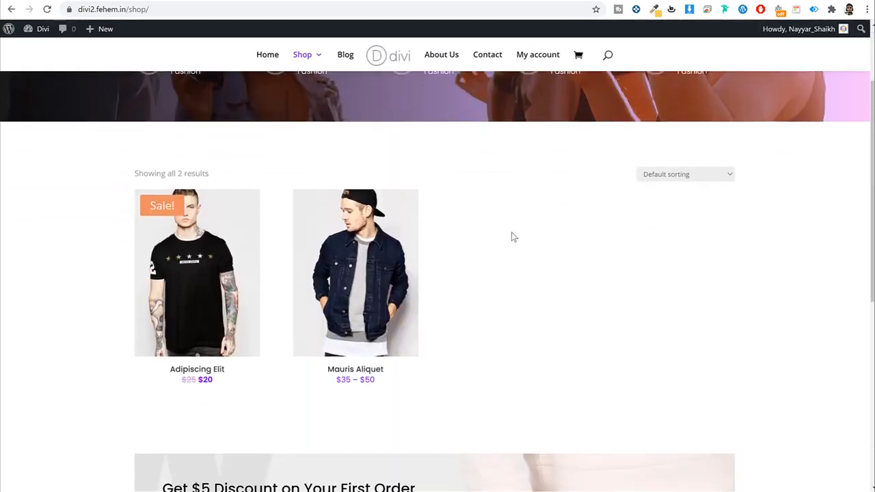
{"action": "left_click", "coordinate": [365, 253]}
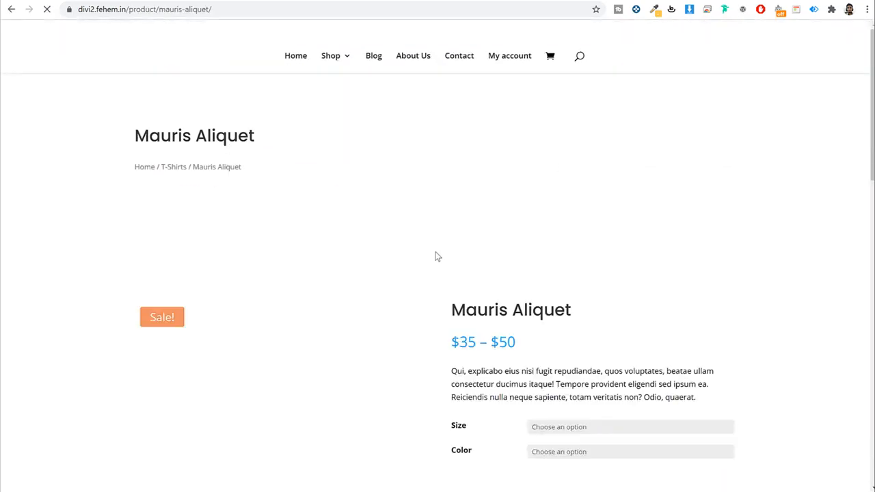
{"action": "scroll", "coordinate": [630, 253], "scroll_direction": "down", "scroll_amount": 3}
{"action": "scroll", "coordinate": [632, 255], "scroll_direction": "up", "scroll_amount": 5}
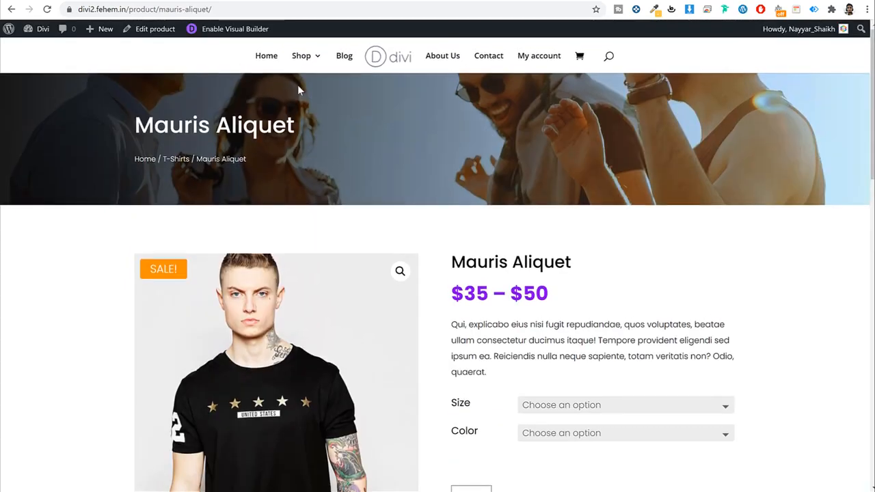
{"action": "left_click", "coordinate": [304, 59]}
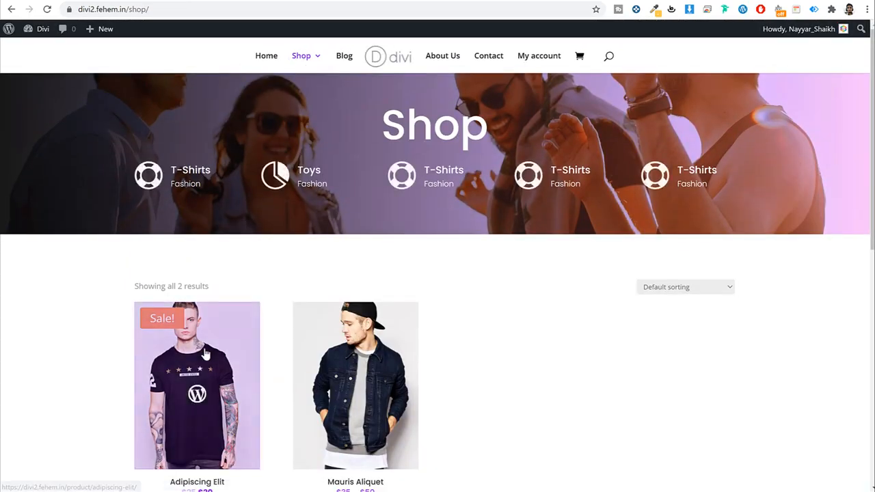
{"action": "left_click", "coordinate": [205, 354]}
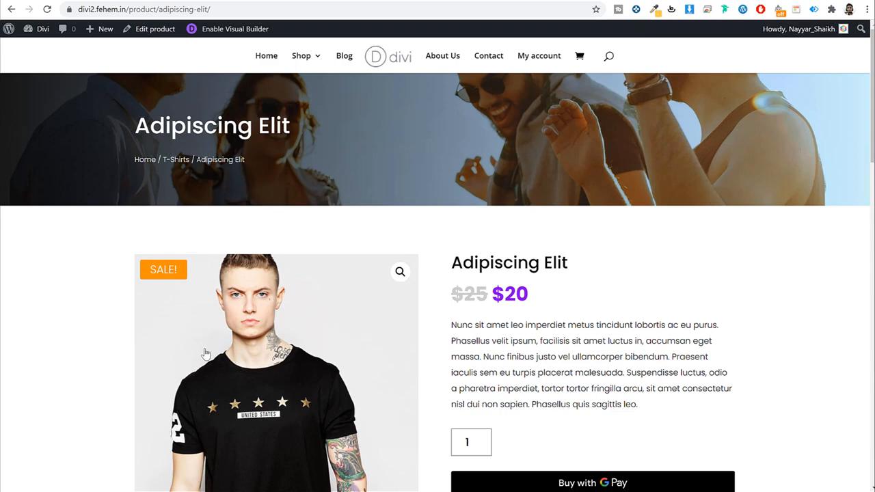
{"action": "scroll", "coordinate": [677, 260], "scroll_direction": "down", "scroll_amount": 3}
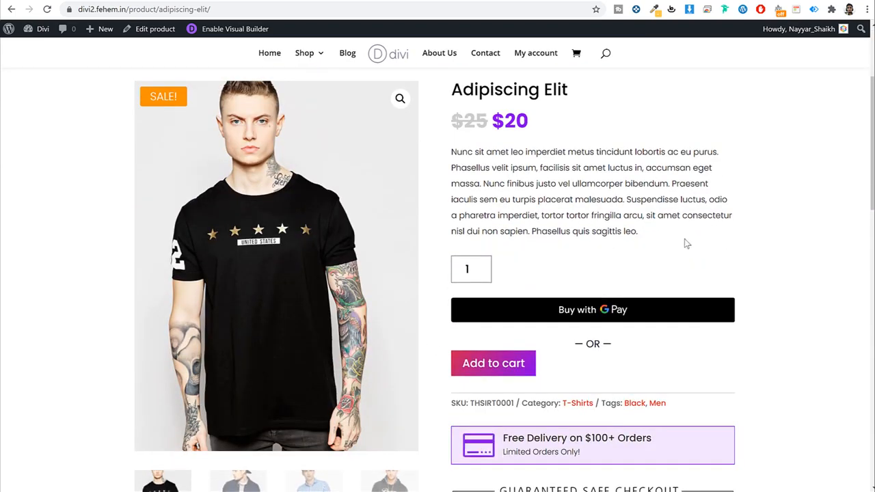
{"action": "scroll", "coordinate": [655, 256], "scroll_direction": "down", "scroll_amount": 1}
Step: Add Adipiscing Elit to the cart and remove Mauris Aliquet from it
{"action": "left_click", "coordinate": [505, 312]}
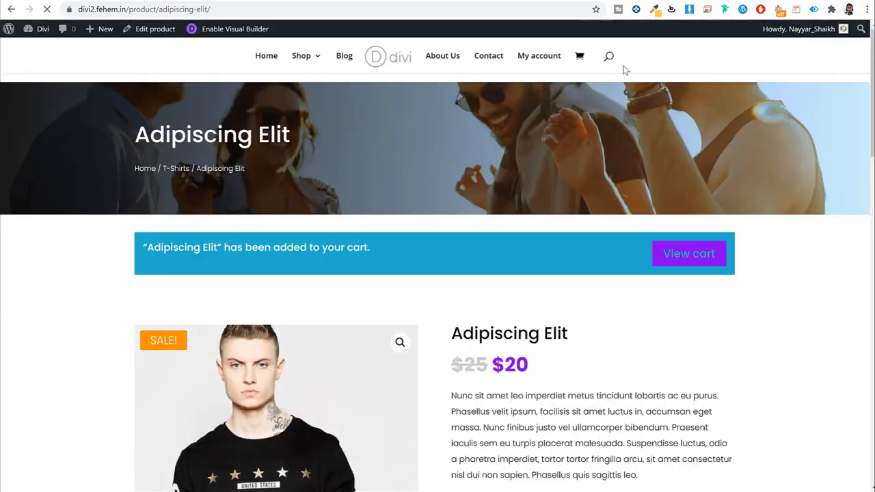
{"action": "left_click", "coordinate": [712, 246]}
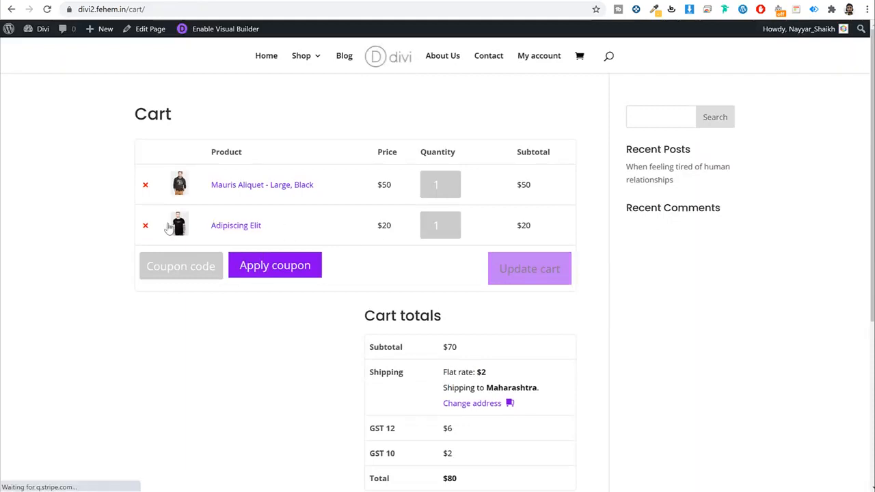
{"action": "left_click", "coordinate": [146, 186]}
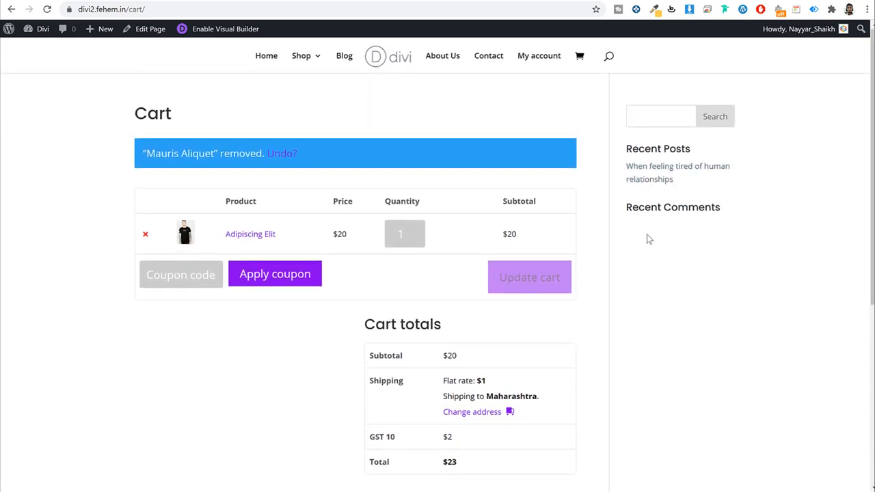
Step: Review the $23 cart totals, highlighting the GST amount and $20 subtotal
{"action": "scroll", "coordinate": [686, 264], "scroll_direction": "down", "scroll_amount": 3}
{"action": "scroll", "coordinate": [685, 260], "scroll_direction": "up", "scroll_amount": 3}
{"action": "left_click_drag", "start_coordinate": [476, 361], "coordinate": [437, 358]}
{"action": "scroll", "coordinate": [512, 323], "scroll_direction": "down", "scroll_amount": 3}
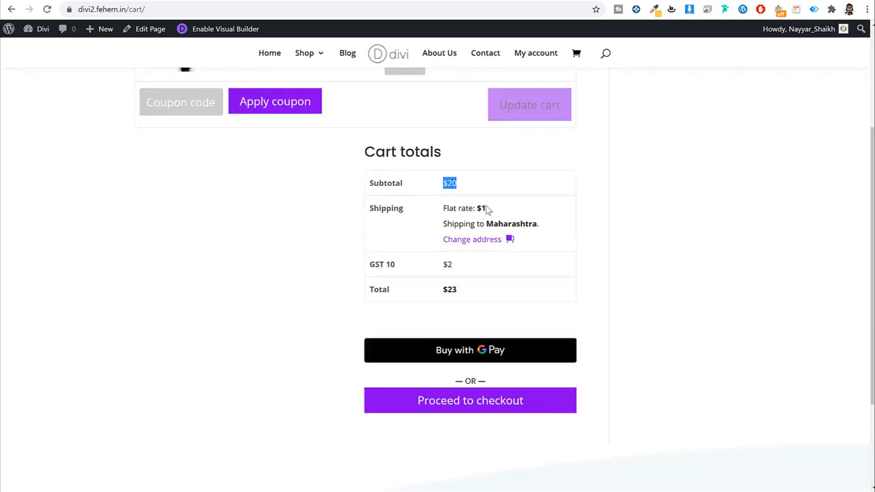
{"action": "left_click_drag", "start_coordinate": [486, 208], "coordinate": [431, 214]}
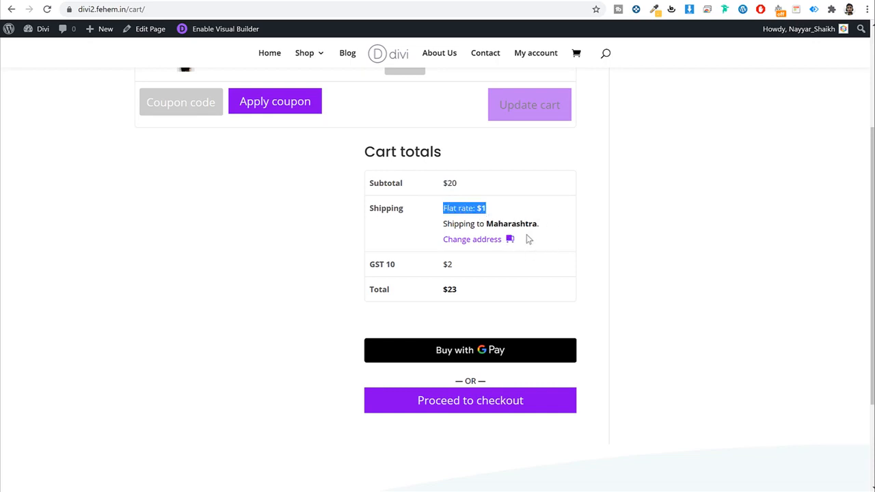
{"action": "left_click_drag", "start_coordinate": [435, 268], "coordinate": [468, 266]}
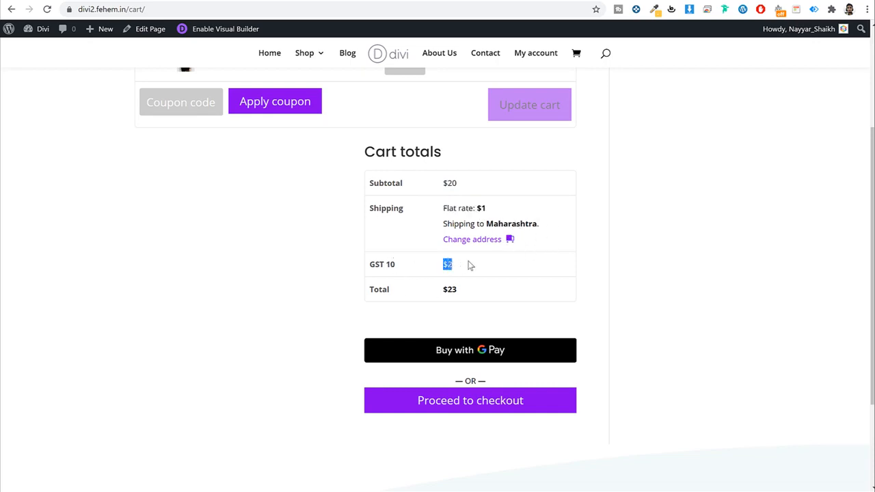
{"action": "left_click", "coordinate": [448, 266]}
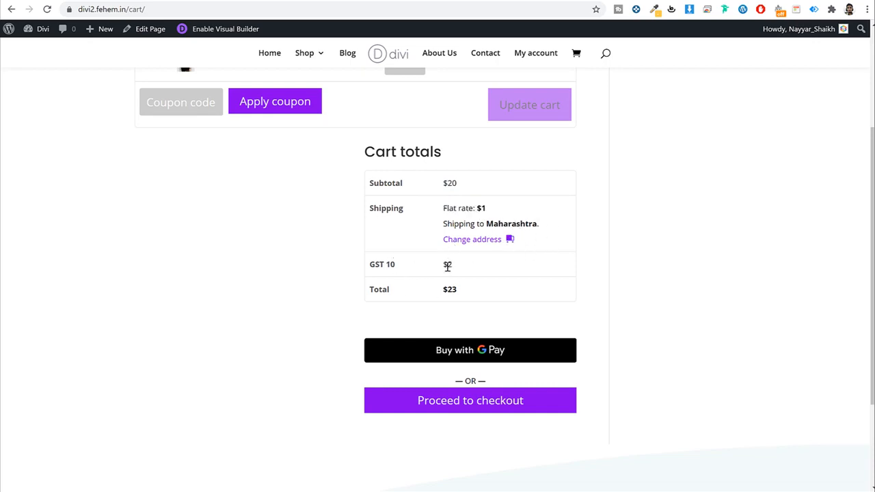
{"action": "double_click", "coordinate": [447, 182]}
Step: Go to checkout and start filling in the billing details with the first name
{"action": "left_click", "coordinate": [496, 409]}
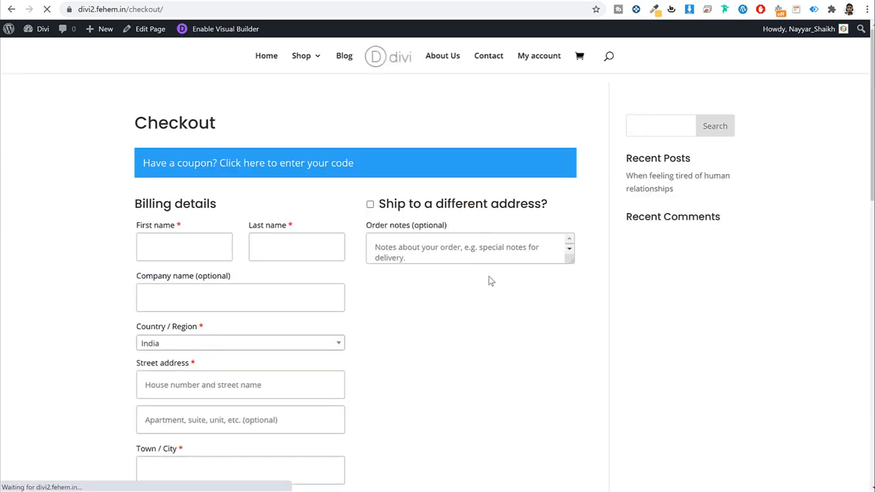
{"action": "scroll", "coordinate": [501, 280], "scroll_direction": "down", "scroll_amount": 9}
{"action": "scroll", "coordinate": [501, 280], "scroll_direction": "down", "scroll_amount": 2}
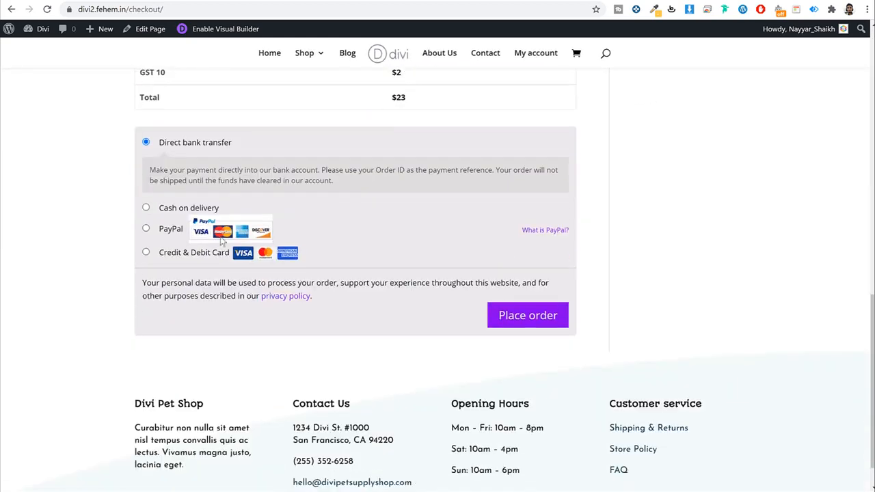
{"action": "scroll", "coordinate": [270, 240], "scroll_direction": "up", "scroll_amount": 10}
{"action": "left_click", "coordinate": [200, 237]}
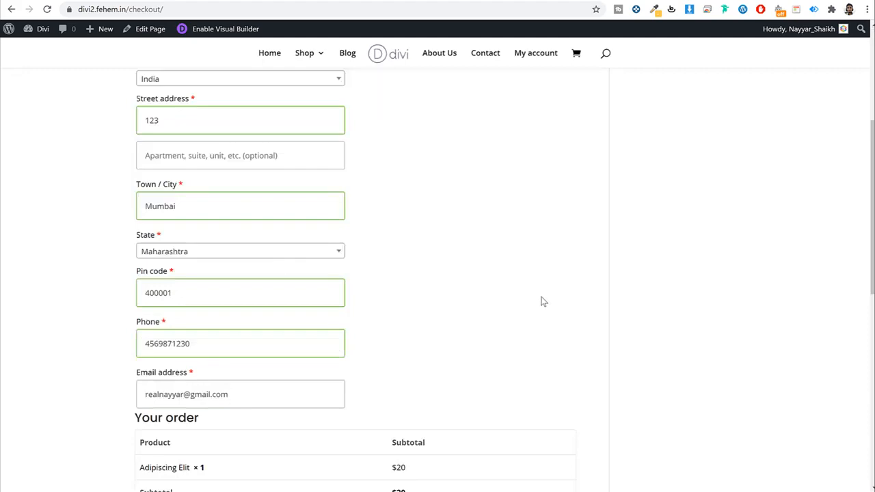
Step: Compare the card, PayPal and bank transfer payment options, then settle on Cash on delivery
{"action": "scroll", "coordinate": [541, 299], "scroll_direction": "down", "scroll_amount": 5}
{"action": "scroll", "coordinate": [541, 299], "scroll_direction": "up", "scroll_amount": 9}
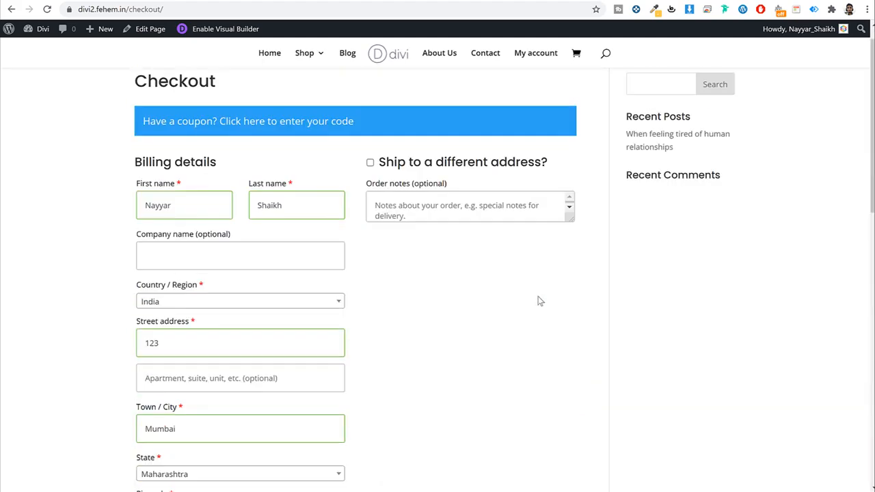
{"action": "scroll", "coordinate": [504, 280], "scroll_direction": "down", "scroll_amount": 9}
{"action": "scroll", "coordinate": [504, 280], "scroll_direction": "down", "scroll_amount": 2}
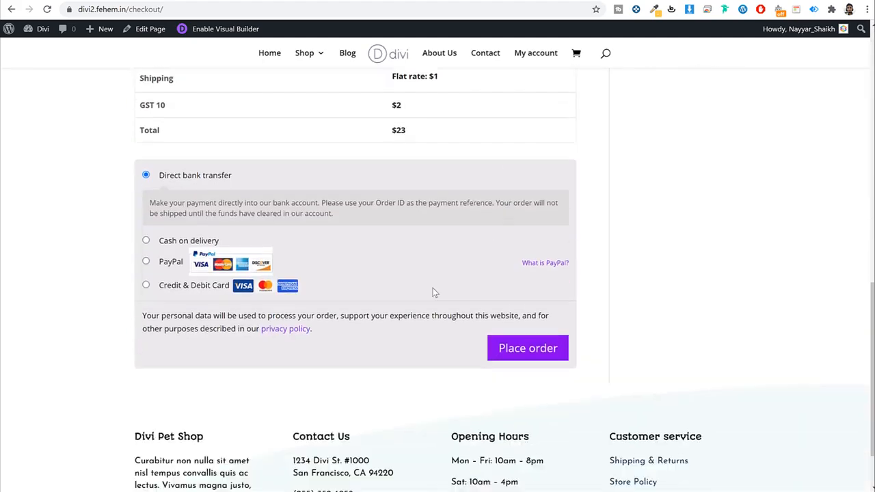
{"action": "left_click", "coordinate": [146, 282]}
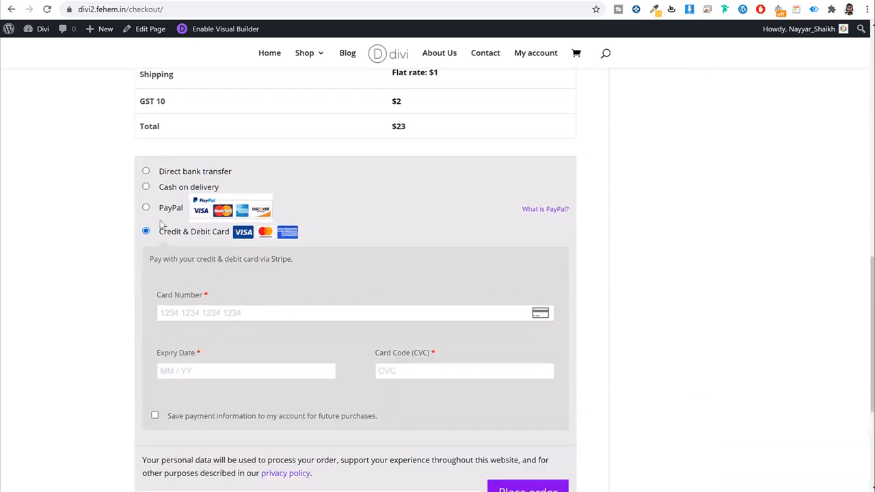
{"action": "left_click", "coordinate": [145, 207]}
{"action": "left_click", "coordinate": [145, 186]}
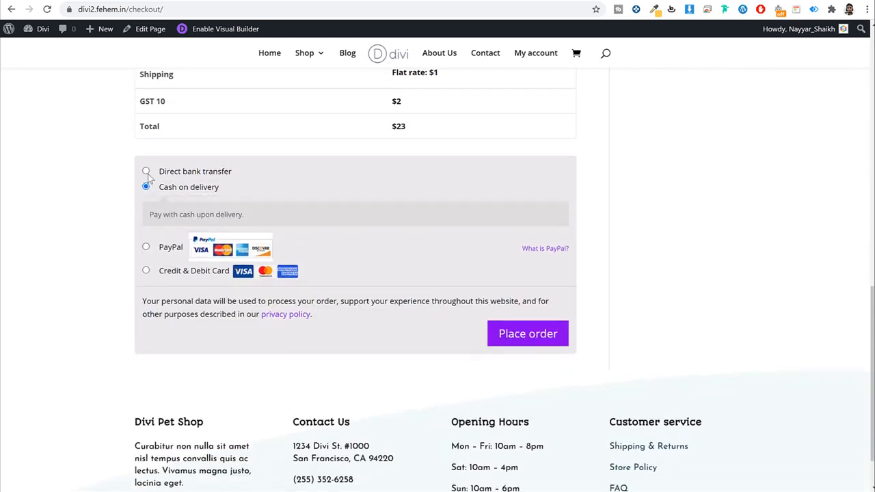
{"action": "left_click", "coordinate": [146, 172]}
{"action": "left_click", "coordinate": [149, 235]}
Step: Place the $23 cash-on-delivery order
{"action": "left_click", "coordinate": [545, 342]}
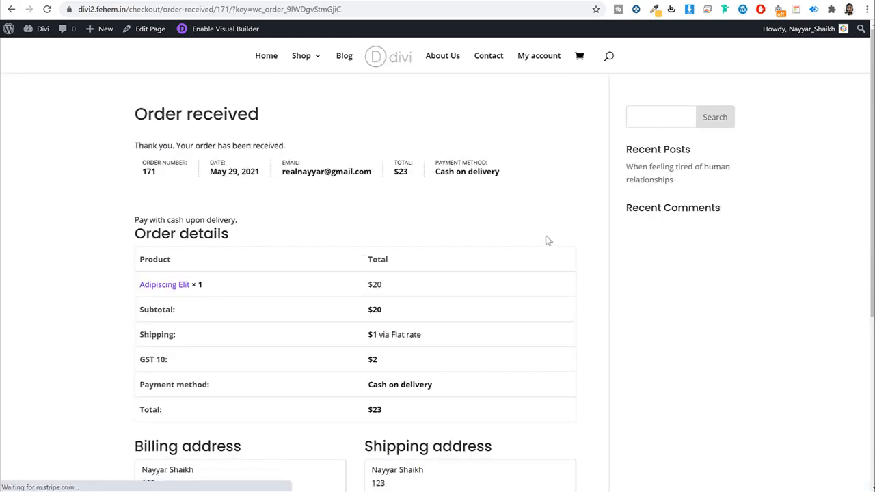
{"action": "scroll", "coordinate": [542, 246], "scroll_direction": "down", "scroll_amount": 3}
{"action": "scroll", "coordinate": [541, 258], "scroll_direction": "up", "scroll_amount": 3}
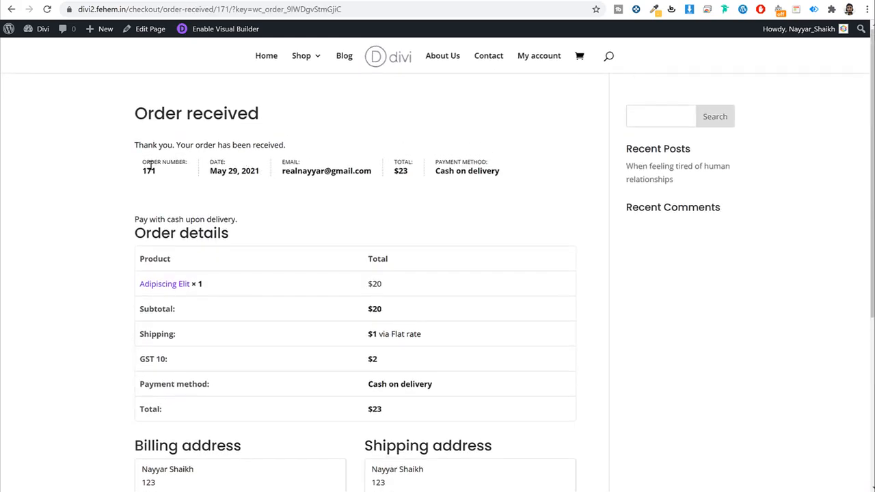
Step: Check the order number, date, total and Cash on delivery method, then open the admin dashboard
{"action": "double_click", "coordinate": [148, 171]}
{"action": "left_click_drag", "start_coordinate": [234, 170], "coordinate": [317, 172]}
{"action": "left_click_drag", "start_coordinate": [398, 174], "coordinate": [404, 174]}
{"action": "left_click", "coordinate": [429, 180]}
{"action": "triple_click", "coordinate": [498, 170]}
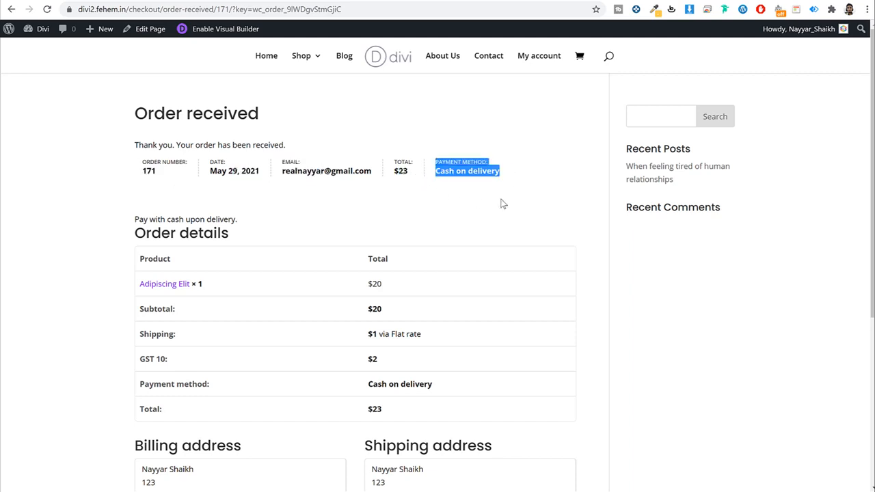
{"action": "left_click", "coordinate": [820, 275]}
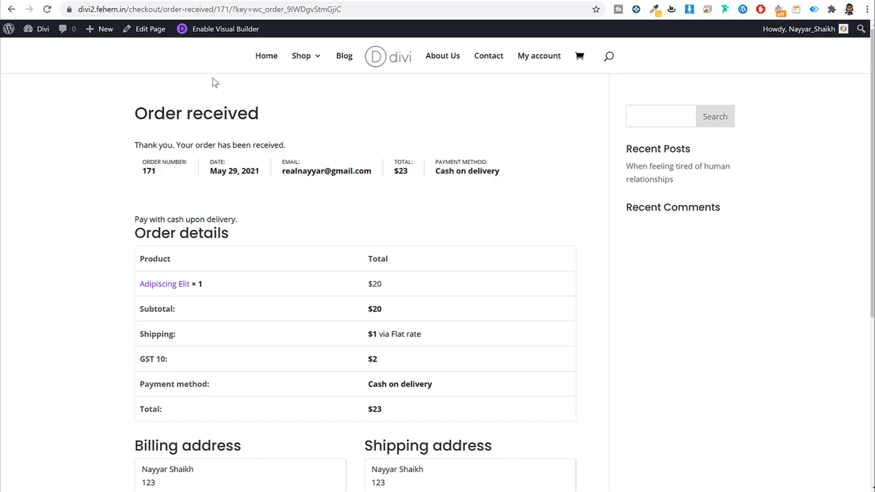
{"action": "left_click", "coordinate": [44, 33]}
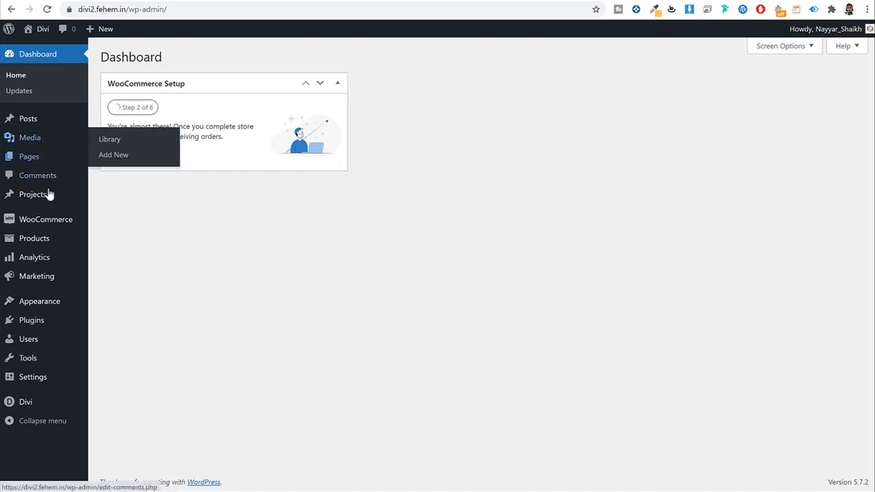
Step: Open order #171 from the WooCommerce Orders list and check its product, Adipiscing Elit
{"action": "mouse_move", "coordinate": [45, 227]}
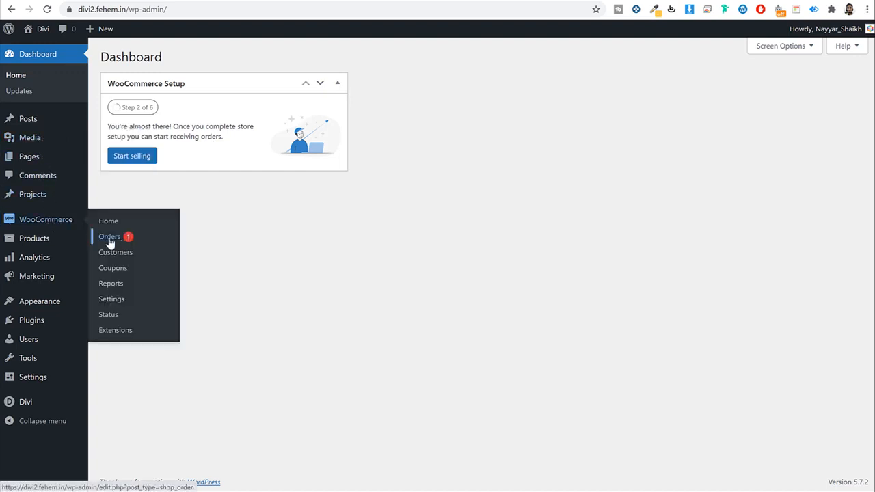
{"action": "left_click", "coordinate": [110, 236]}
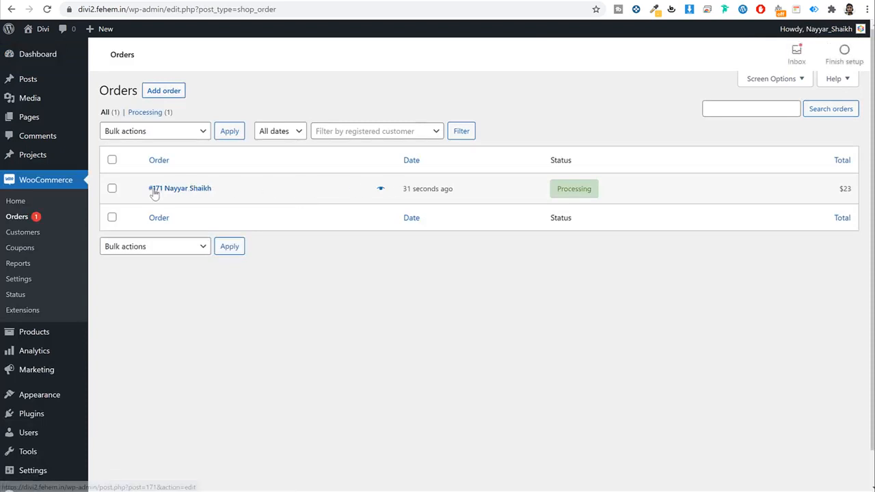
{"action": "left_click", "coordinate": [164, 193]}
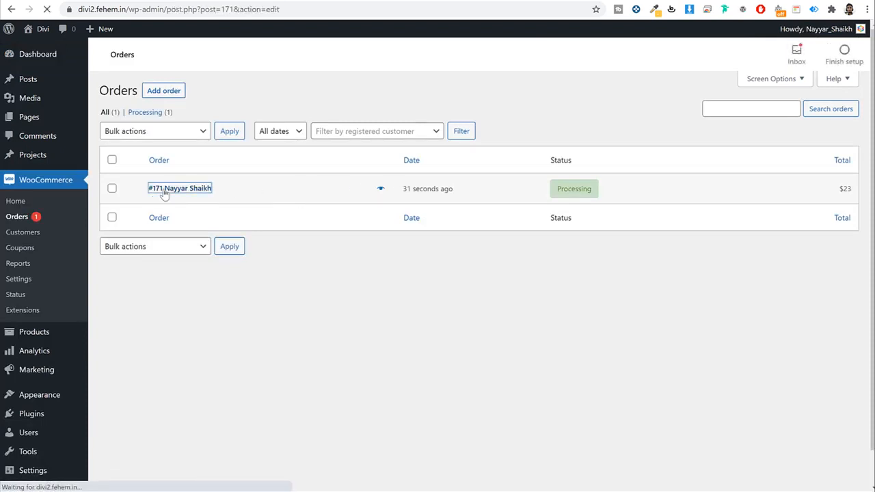
{"action": "scroll", "coordinate": [175, 188], "scroll_direction": "down", "scroll_amount": 3}
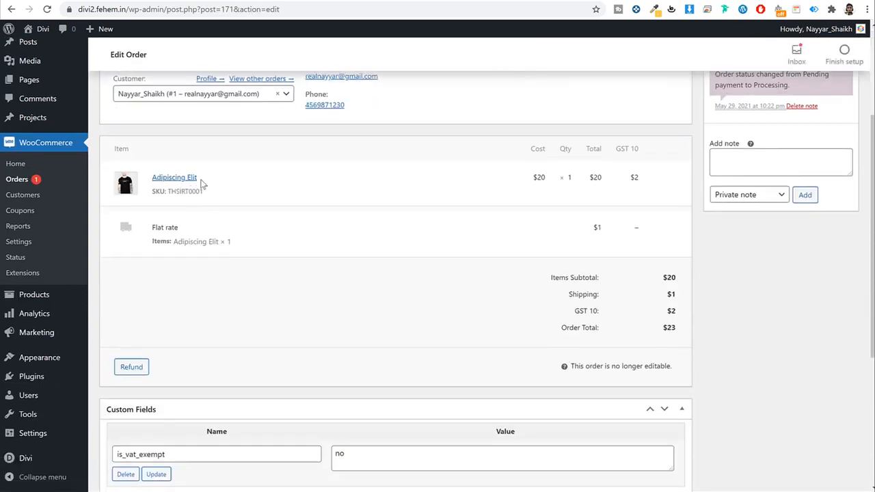
{"action": "left_click_drag", "start_coordinate": [200, 183], "coordinate": [150, 179]}
{"action": "left_click", "coordinate": [347, 204]}
Step: Read through the order's totals and order notes
{"action": "scroll", "coordinate": [494, 269], "scroll_direction": "down", "scroll_amount": 3}
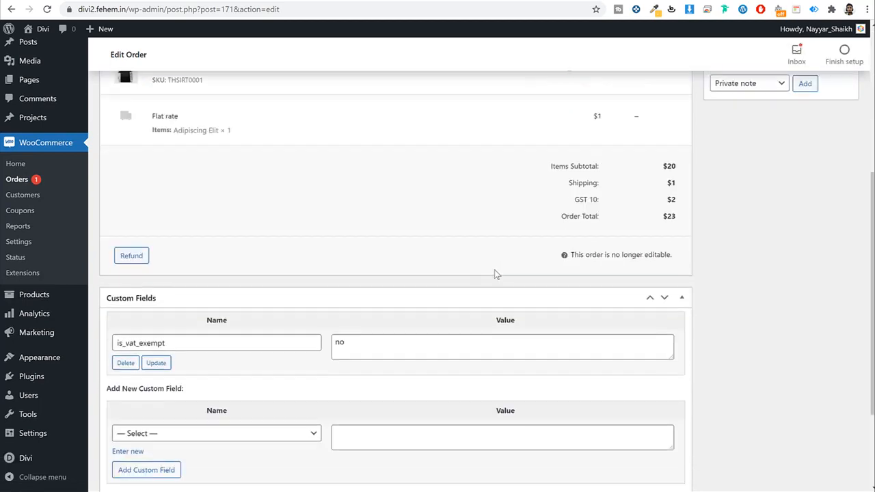
{"action": "scroll", "coordinate": [499, 269], "scroll_direction": "up", "scroll_amount": 5}
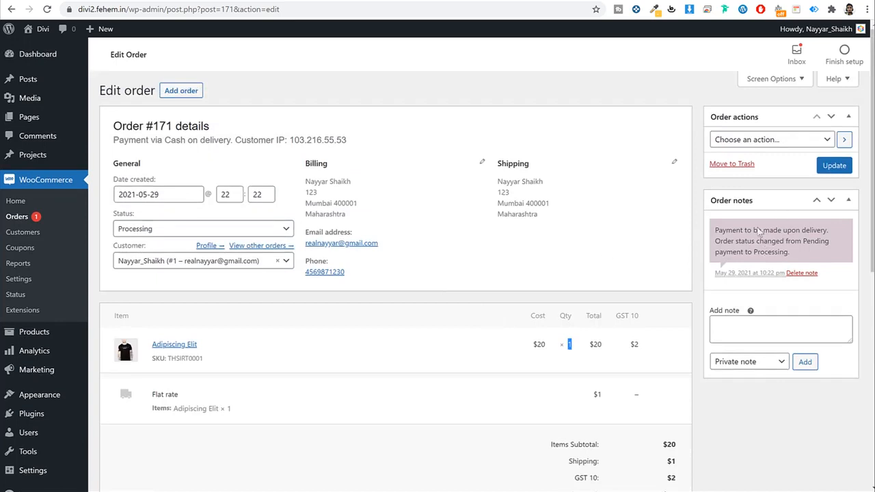
{"action": "triple_click", "coordinate": [791, 232]}
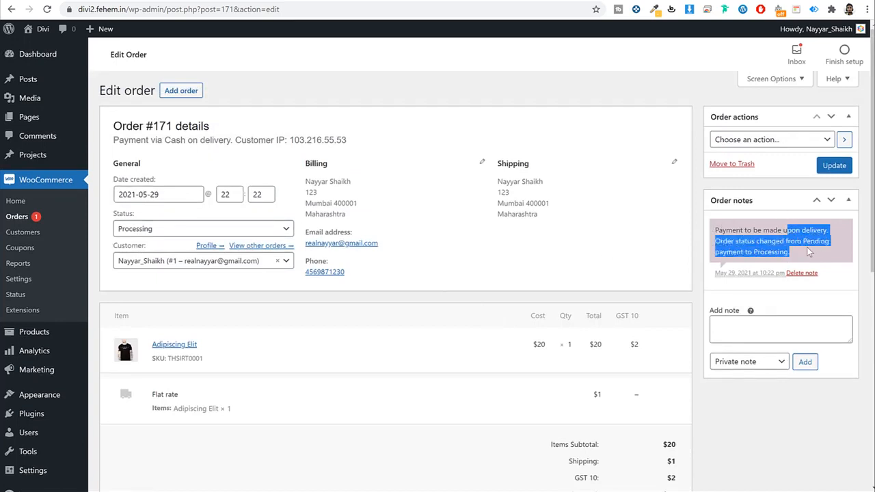
{"action": "left_click", "coordinate": [811, 242]}
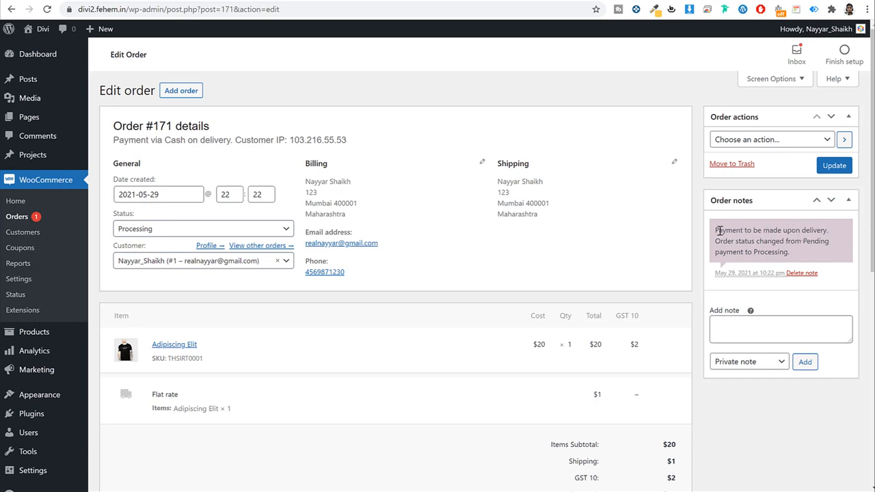
{"action": "left_click_drag", "start_coordinate": [719, 231], "coordinate": [824, 263]}
{"action": "left_click", "coordinate": [804, 253]}
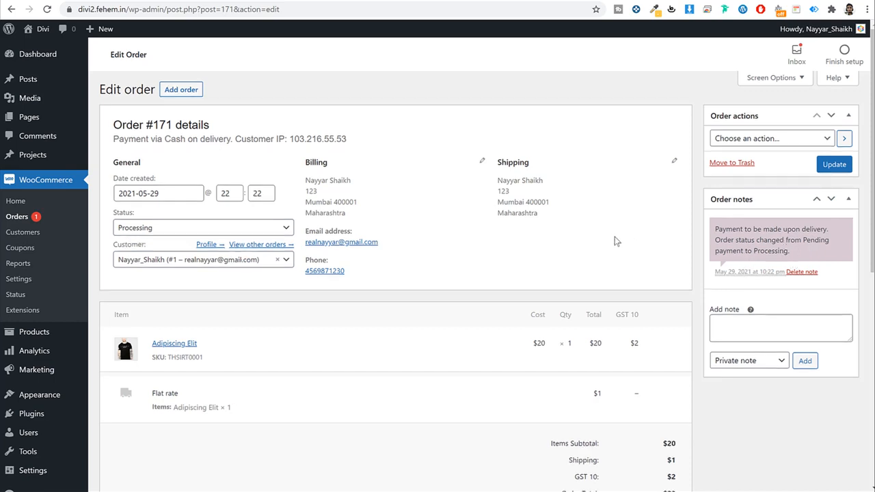
{"action": "scroll", "coordinate": [471, 226], "scroll_direction": "down", "scroll_amount": 5}
{"action": "scroll", "coordinate": [691, 313], "scroll_direction": "up", "scroll_amount": 5}
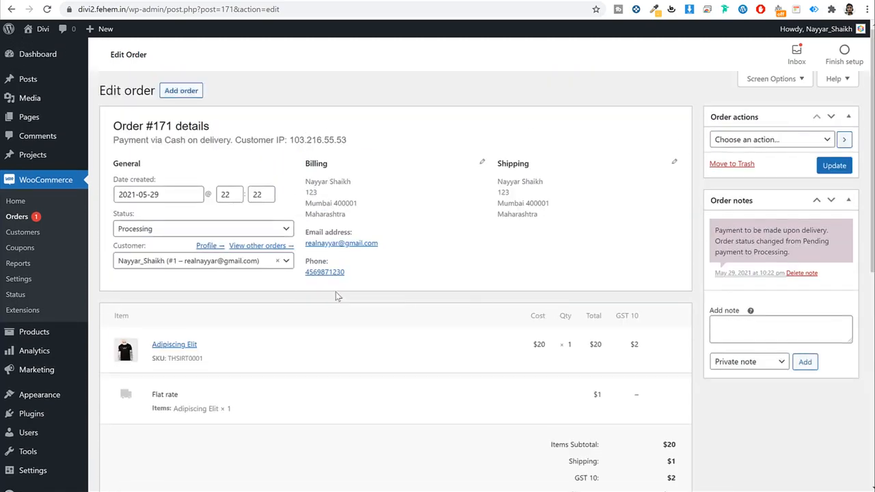
Step: Change order #171's status to Completed, update it, and go back to the Orders list
{"action": "left_click", "coordinate": [183, 231]}
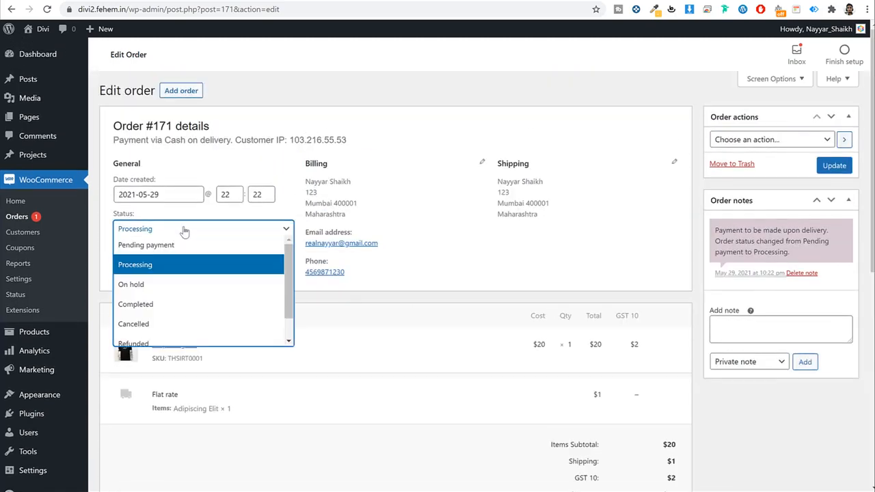
{"action": "left_click", "coordinate": [177, 307]}
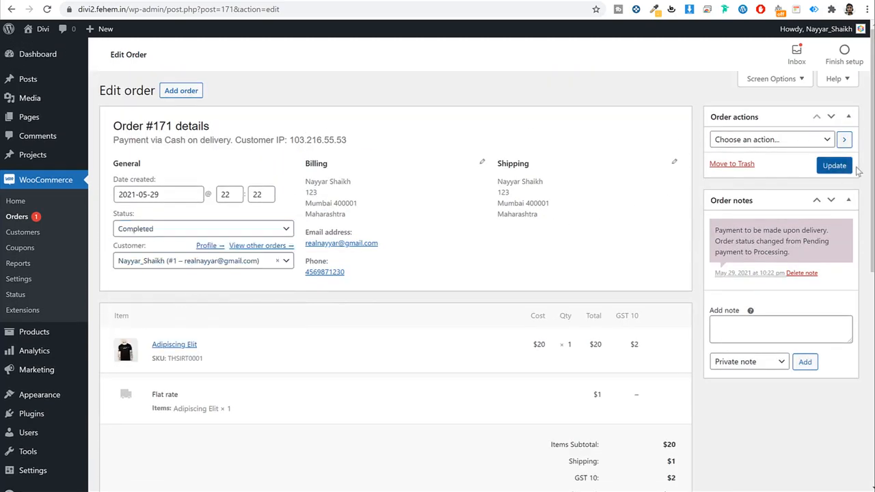
{"action": "left_click", "coordinate": [833, 165]}
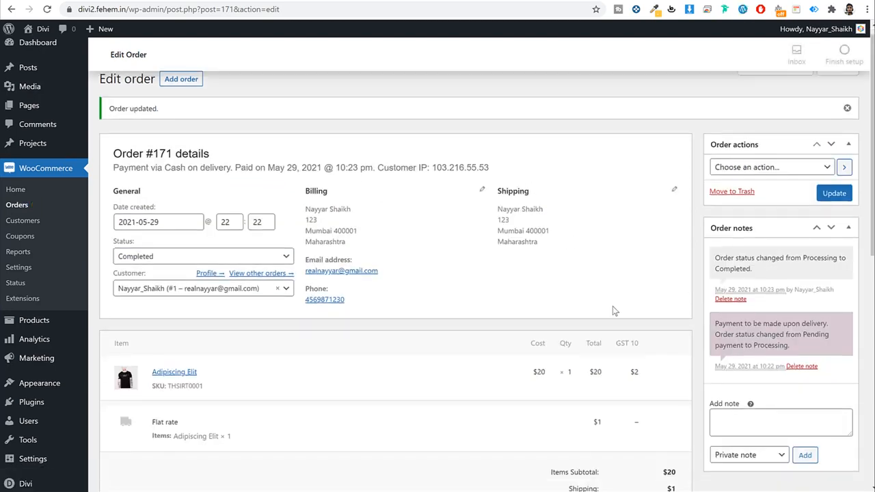
{"action": "scroll", "coordinate": [611, 309], "scroll_direction": "down", "scroll_amount": 5}
{"action": "scroll", "coordinate": [611, 308], "scroll_direction": "up", "scroll_amount": 4}
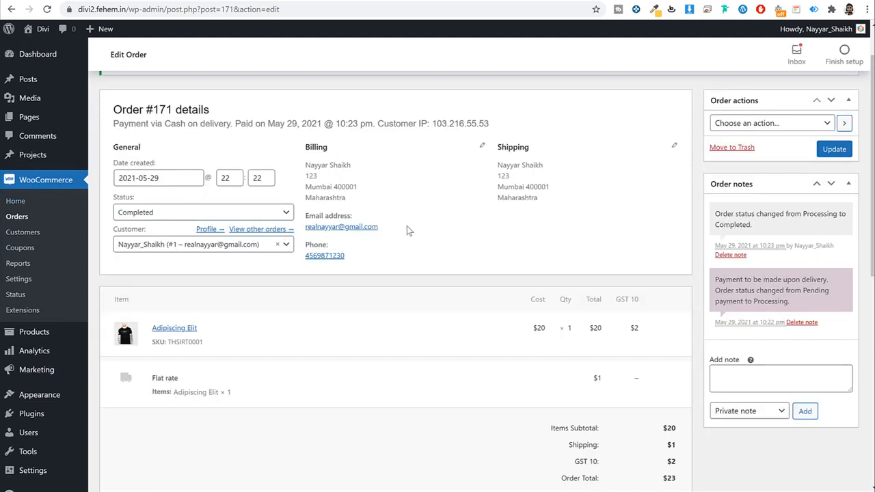
{"action": "scroll", "coordinate": [536, 102], "scroll_direction": "up", "scroll_amount": 1}
{"action": "left_click", "coordinate": [19, 217]}
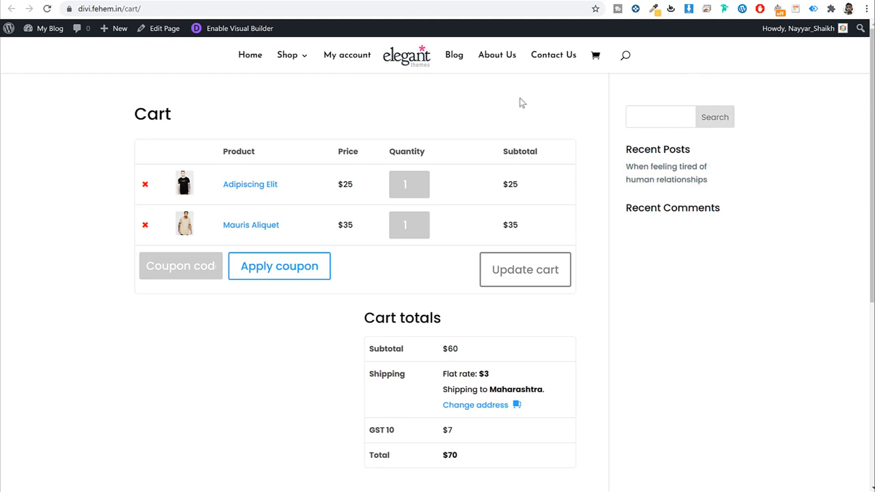
Step: Set the Cart page's Divi Page Layout to No Sidebar and update the page
{"action": "left_click", "coordinate": [335, 1]}
{"action": "left_click", "coordinate": [47, 157]}
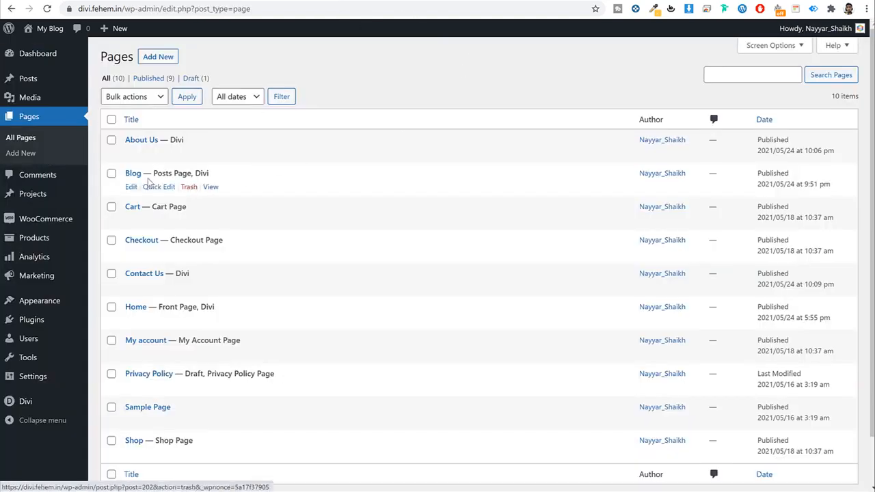
{"action": "scroll", "coordinate": [131, 178], "scroll_direction": "down", "scroll_amount": 1}
{"action": "left_click", "coordinate": [130, 166]}
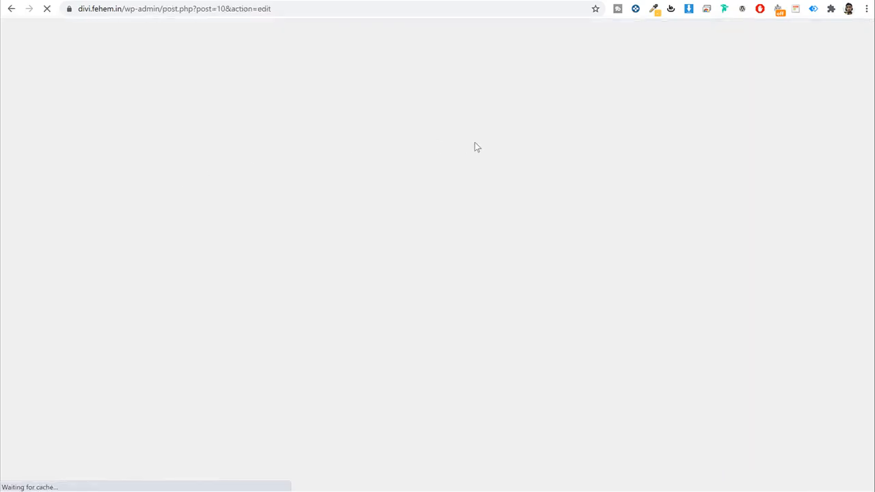
{"action": "scroll", "coordinate": [758, 273], "scroll_direction": "down", "scroll_amount": 2}
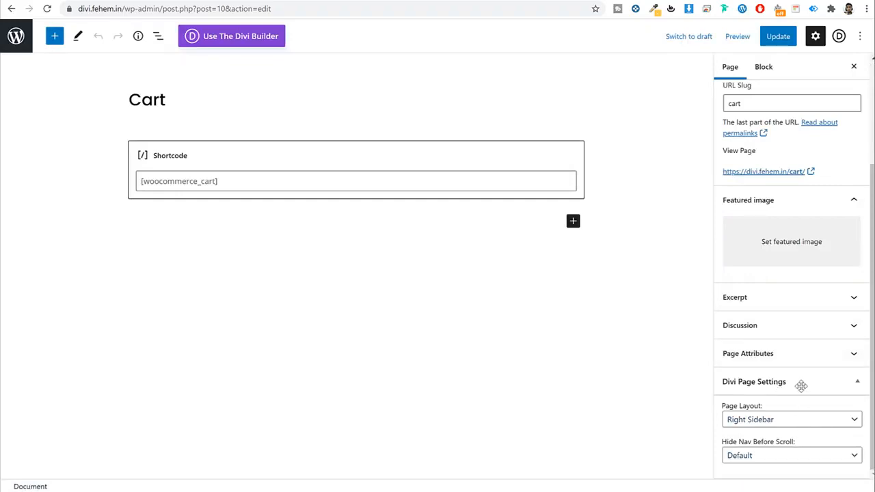
{"action": "left_click", "coordinate": [766, 422]}
{"action": "left_click", "coordinate": [763, 454]}
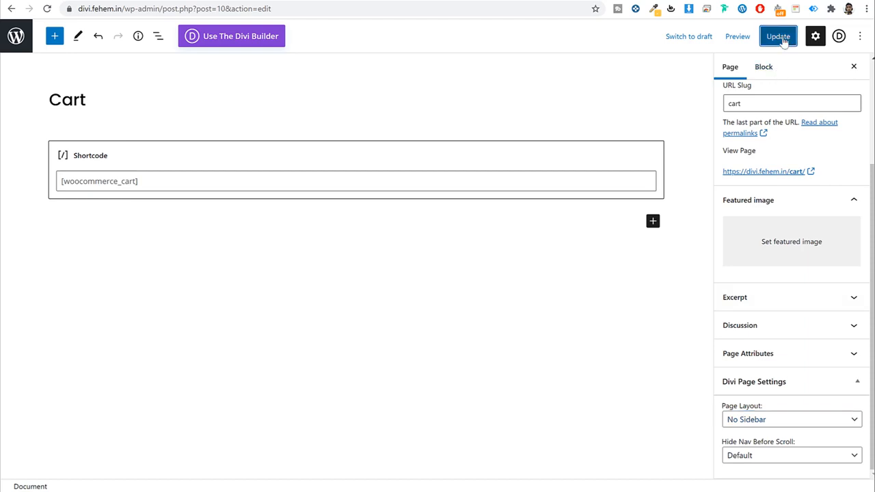
{"action": "left_click", "coordinate": [779, 36]}
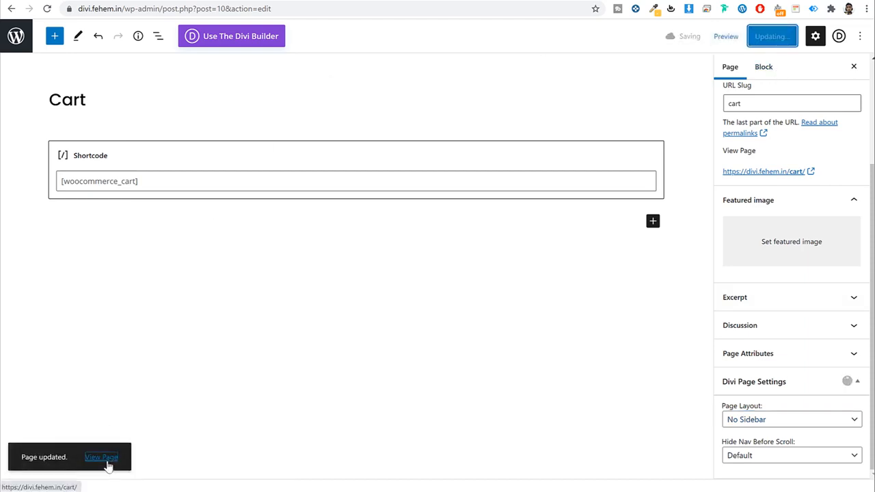
Step: View the live Cart page in a new tab, then go back to the Pages list
{"action": "right_click", "coordinate": [107, 457]}
{"action": "left_click", "coordinate": [199, 326]}
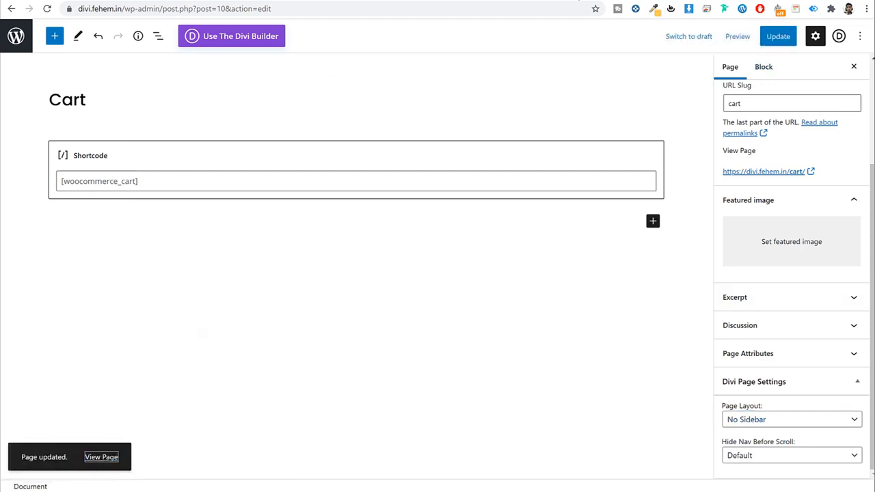
{"action": "left_click", "coordinate": [572, 2]}
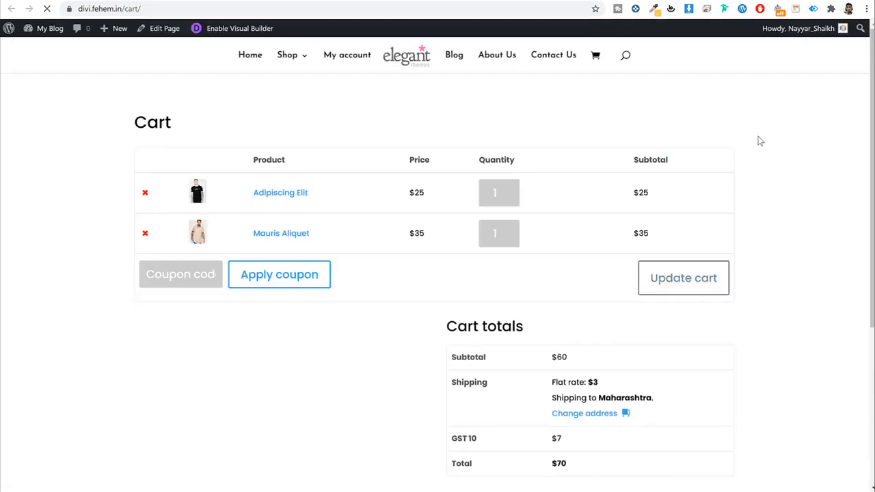
{"action": "left_click", "coordinate": [350, 4]}
{"action": "left_click", "coordinate": [19, 36]}
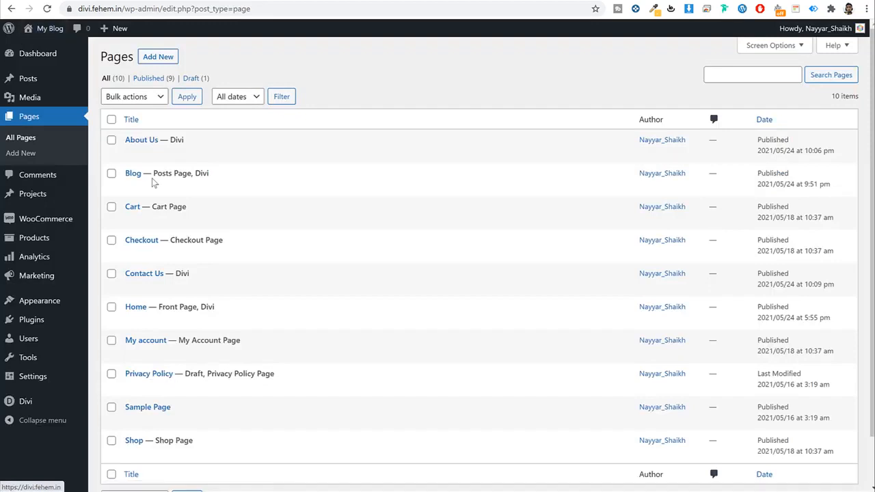
Step: Confirm the Checkout page's layout is already No Sidebar, then return to Pages
{"action": "scroll", "coordinate": [290, 301], "scroll_direction": "down", "scroll_amount": 1}
{"action": "mouse_move", "coordinate": [117, 198]}
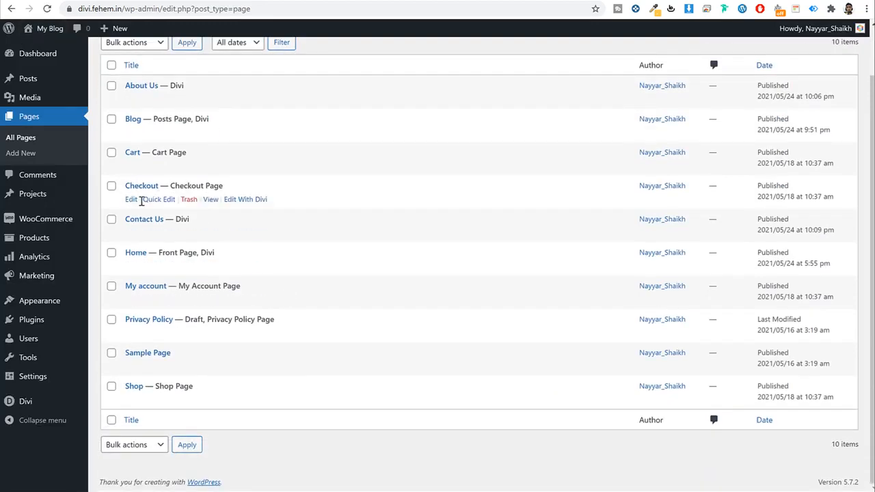
{"action": "left_click", "coordinate": [131, 199]}
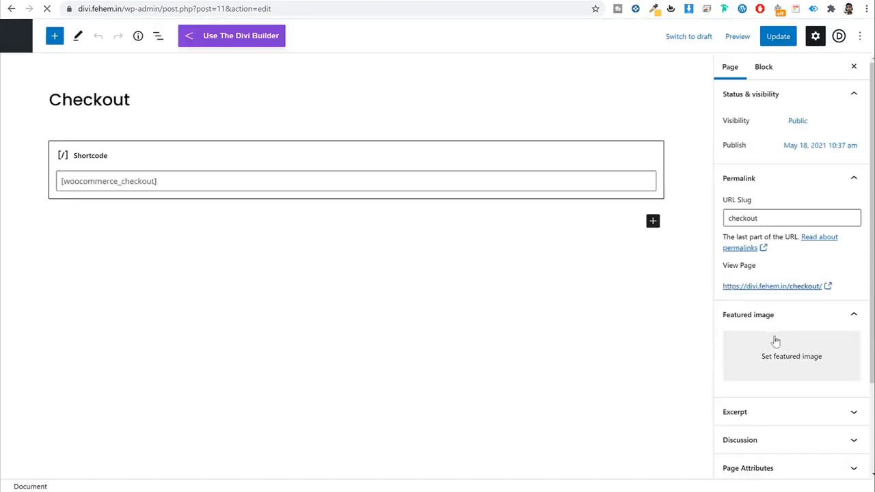
{"action": "scroll", "coordinate": [775, 342], "scroll_direction": "down", "scroll_amount": 3}
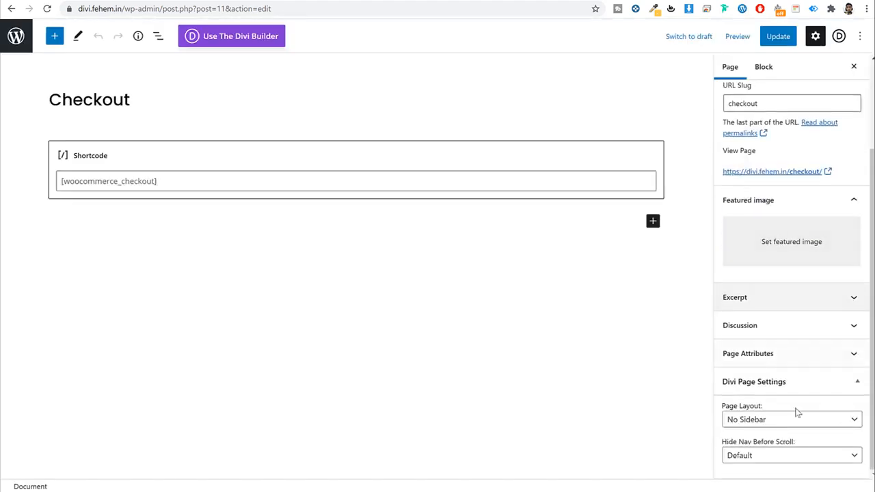
{"action": "left_click", "coordinate": [25, 40]}
{"action": "scroll", "coordinate": [266, 164], "scroll_direction": "down", "scroll_amount": 1}
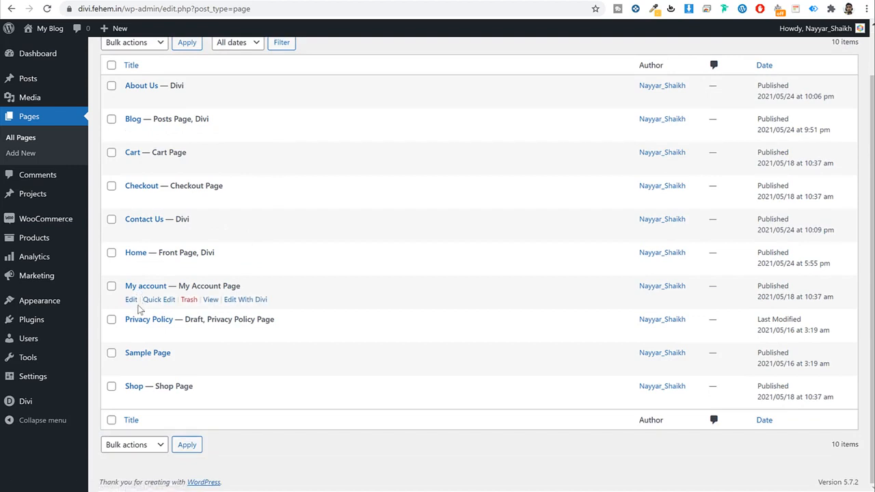
{"action": "scroll", "coordinate": [248, 189], "scroll_direction": "up", "scroll_amount": 2}
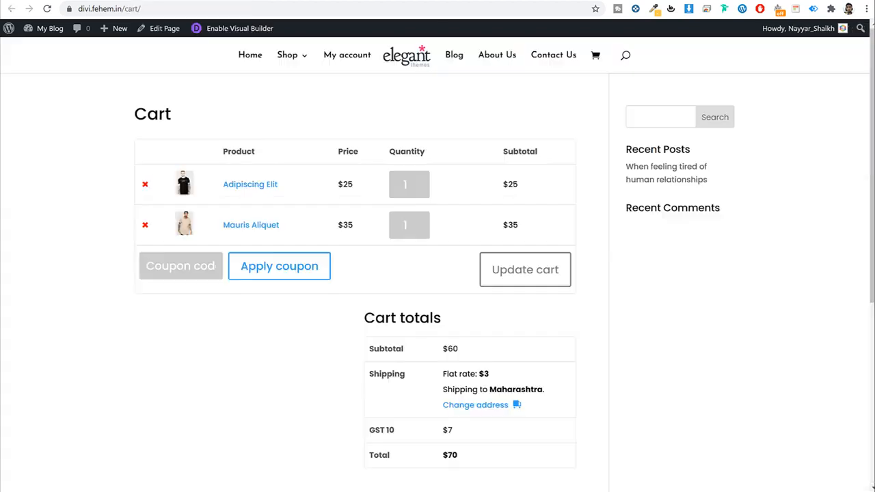
Step: Check the full-width cart, then visit the divi2 site's home page
{"action": "left_click", "coordinate": [630, 1]}
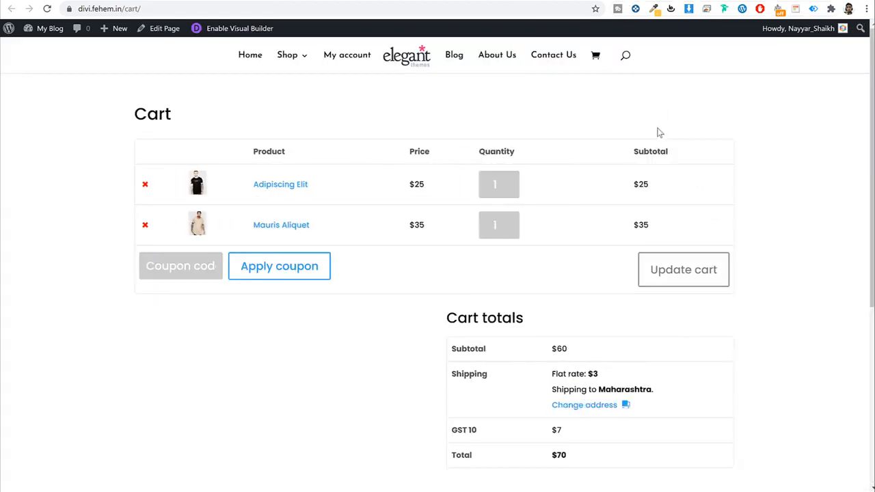
{"action": "left_click", "coordinate": [381, 3]}
{"action": "left_click", "coordinate": [43, 30]}
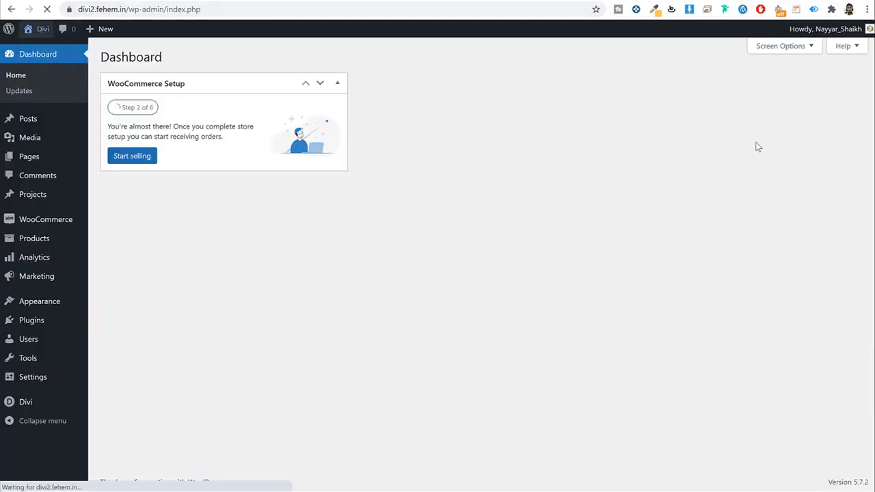